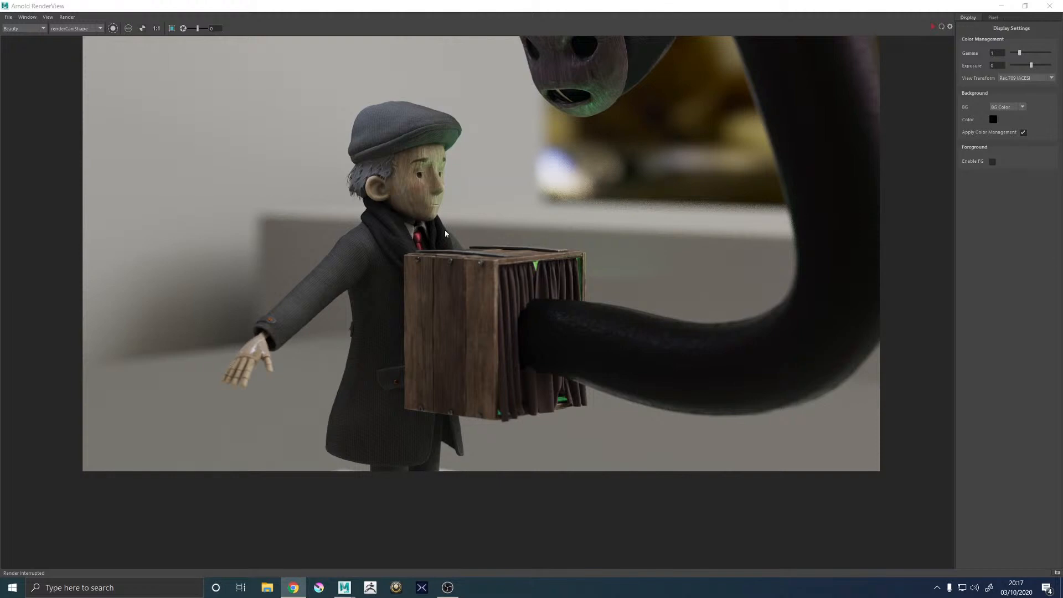
# Leave the render view and reframe the render camera on the character's legs, the grass and the paper
pyautogui.scroll(-2, 446, 234)
pyautogui.scroll(2, 445, 234)
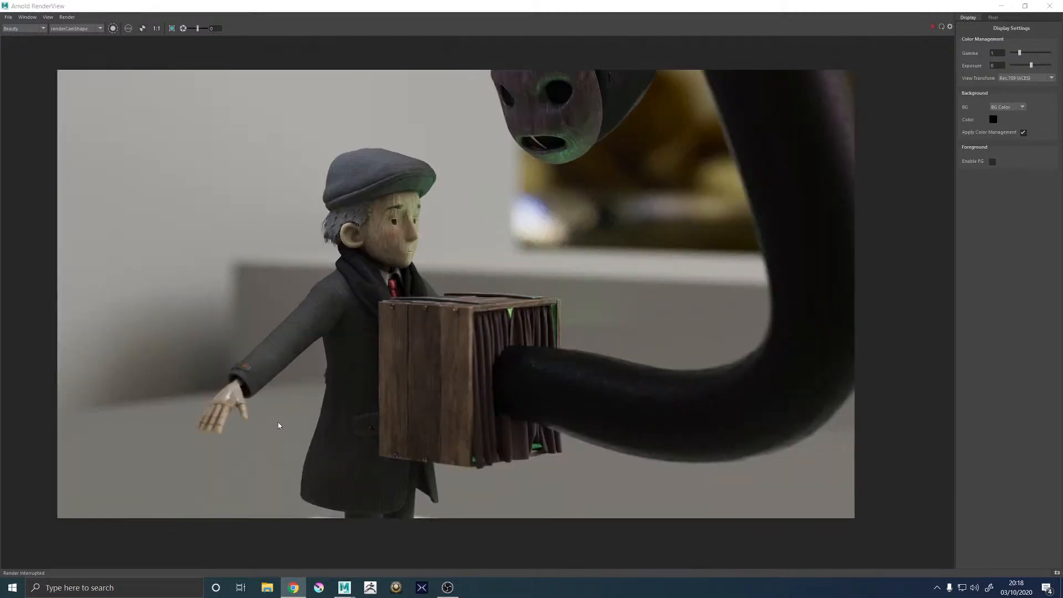
pyautogui.click(1001, 7)
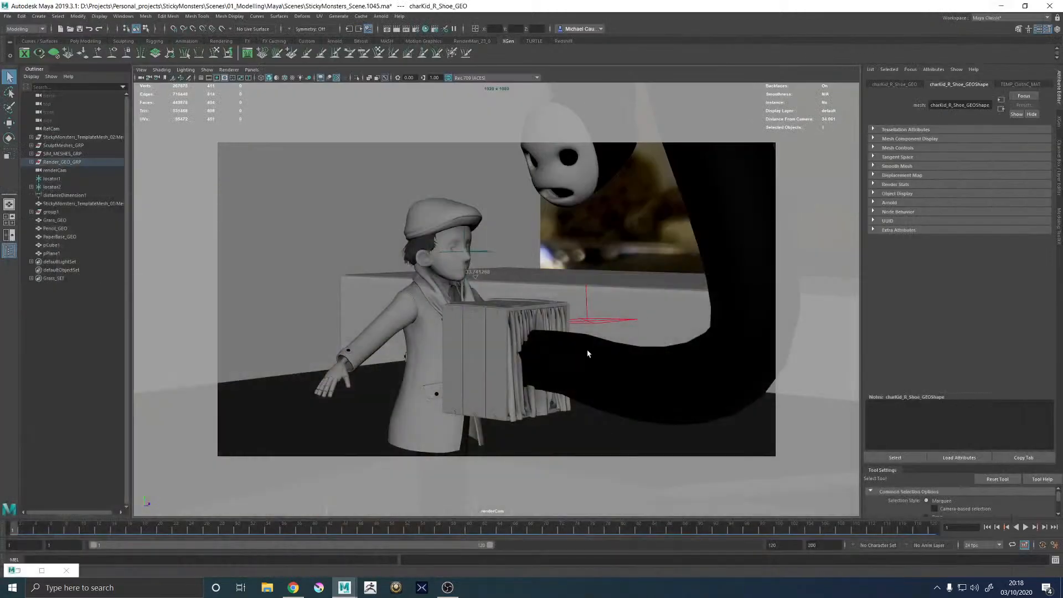
pyautogui.scroll(-5, 547, 367)
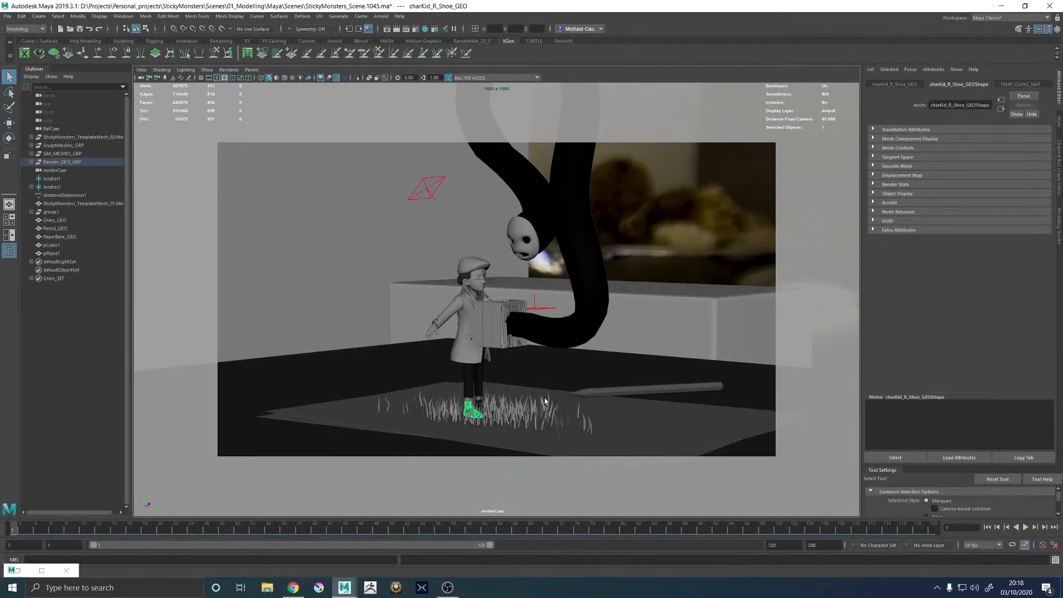
pyautogui.keyDown('alt'); pyautogui.moveTo(545, 401); pyautogui.dragTo(556, 324); pyautogui.keyUp('alt')
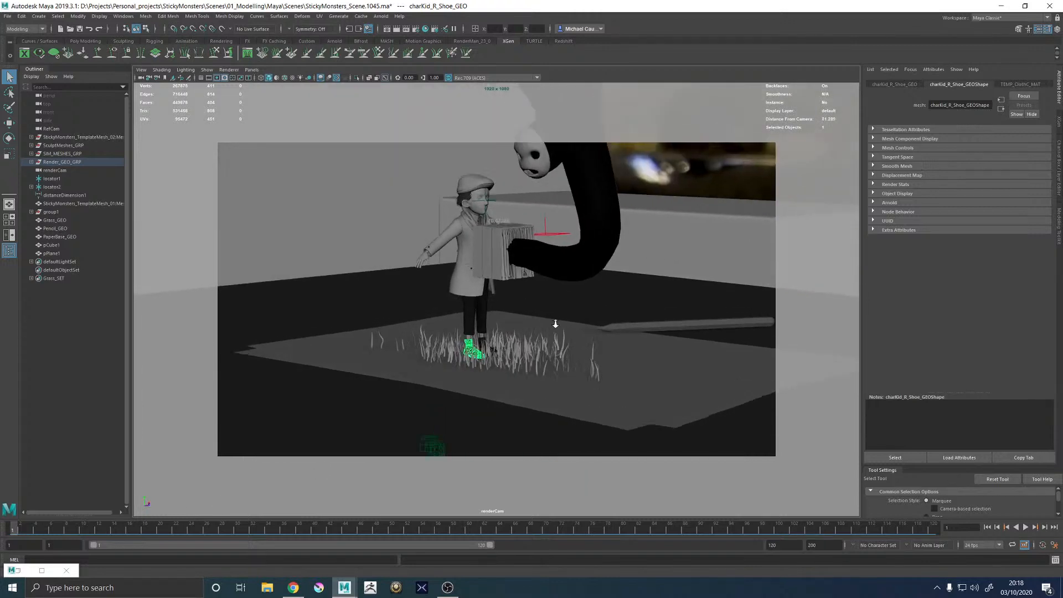
pyautogui.scroll(4, 510, 296)
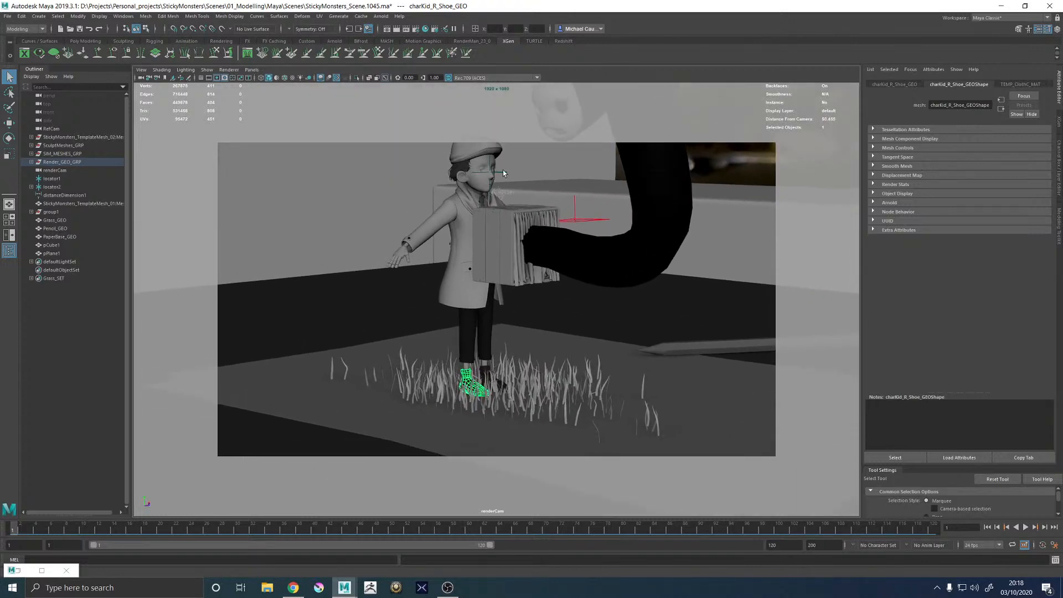
# Move locator1 from the character's head down to ankle height
pyautogui.click(503, 173)
pyautogui.press('w')
pyautogui.moveTo(489, 194); pyautogui.dragTo(450, 235)
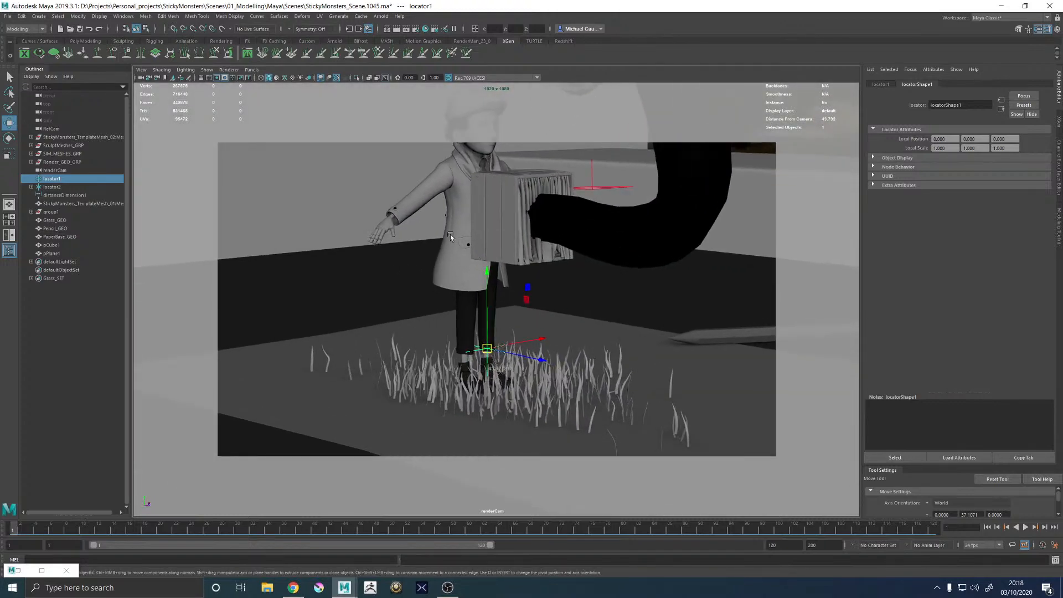
# Render the reframed camera view in Arnold RenderView, examine the shoes, grass and paper, and stop the render
pyautogui.click(17, 570)
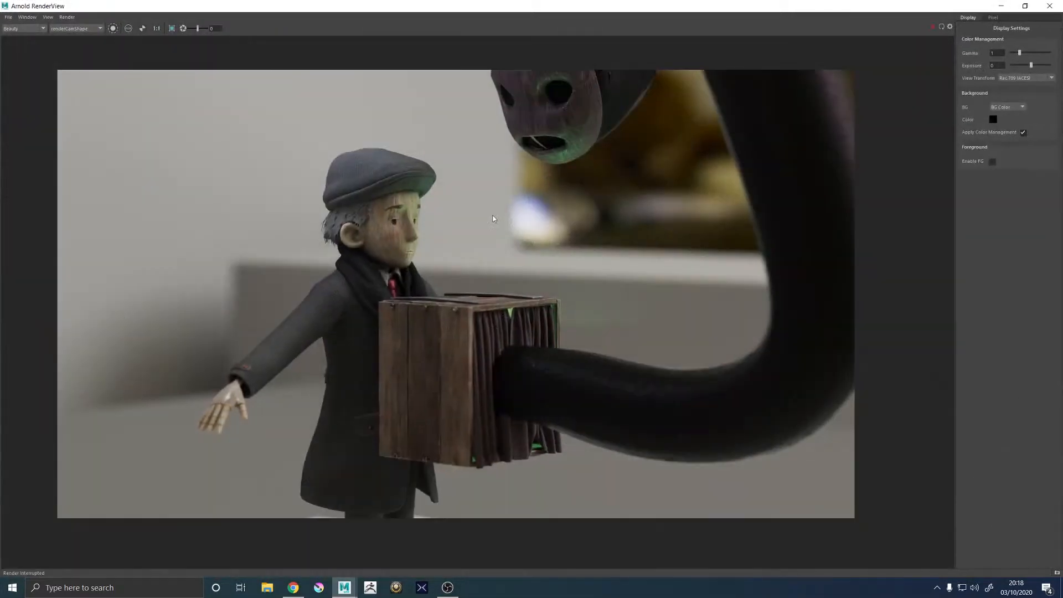
pyautogui.click(932, 26)
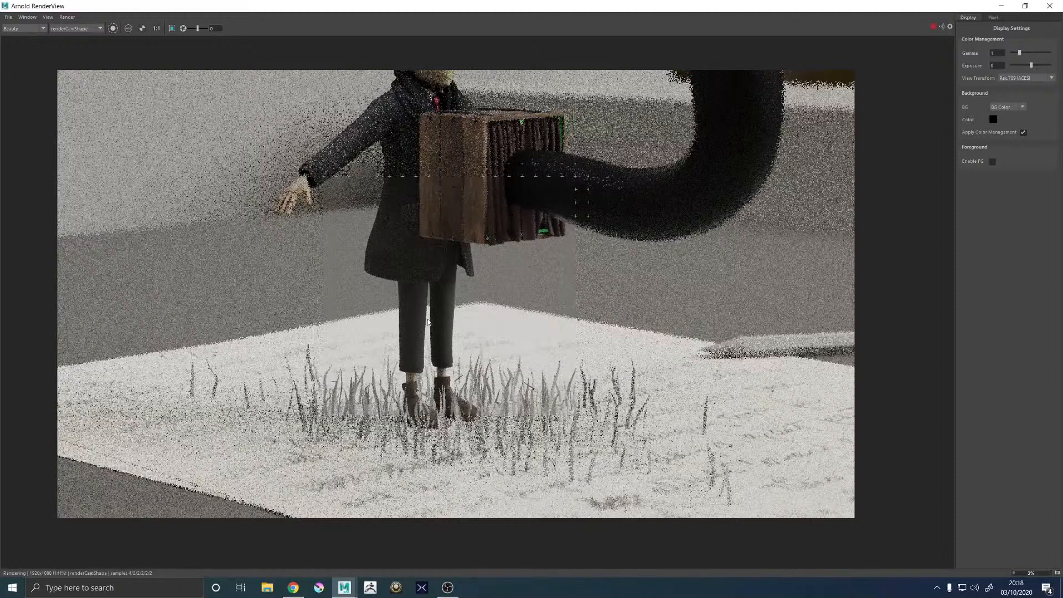
pyautogui.scroll(2, 443, 308)
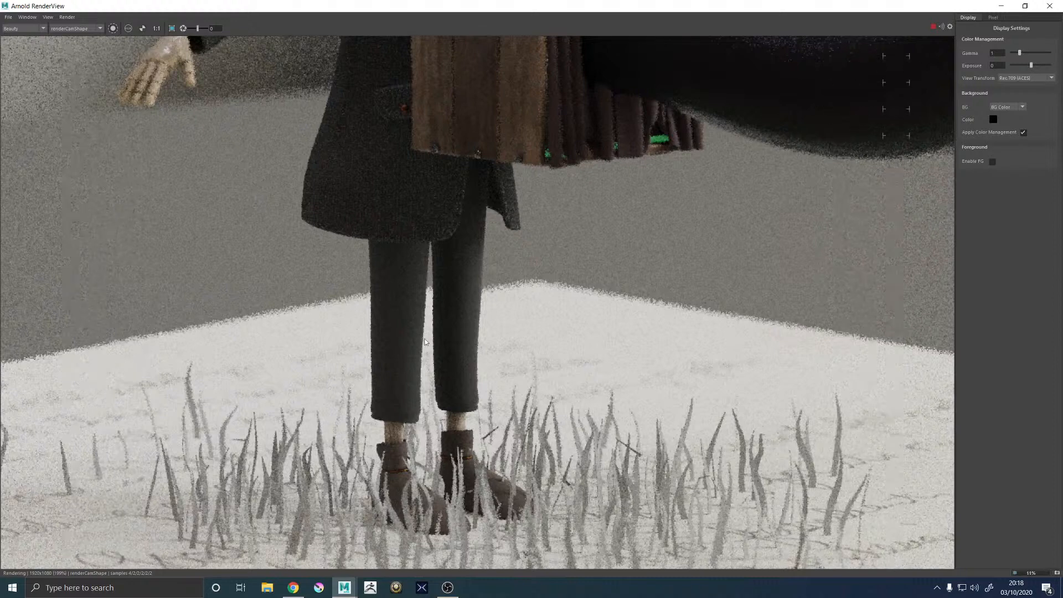
pyautogui.scroll(-5, 426, 354)
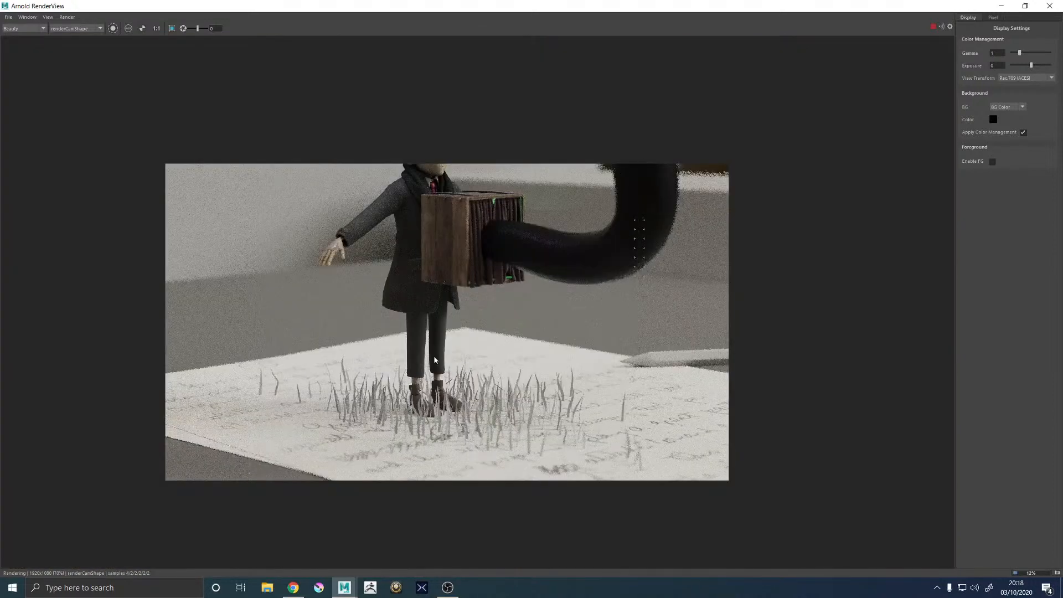
pyautogui.scroll(2, 434, 360)
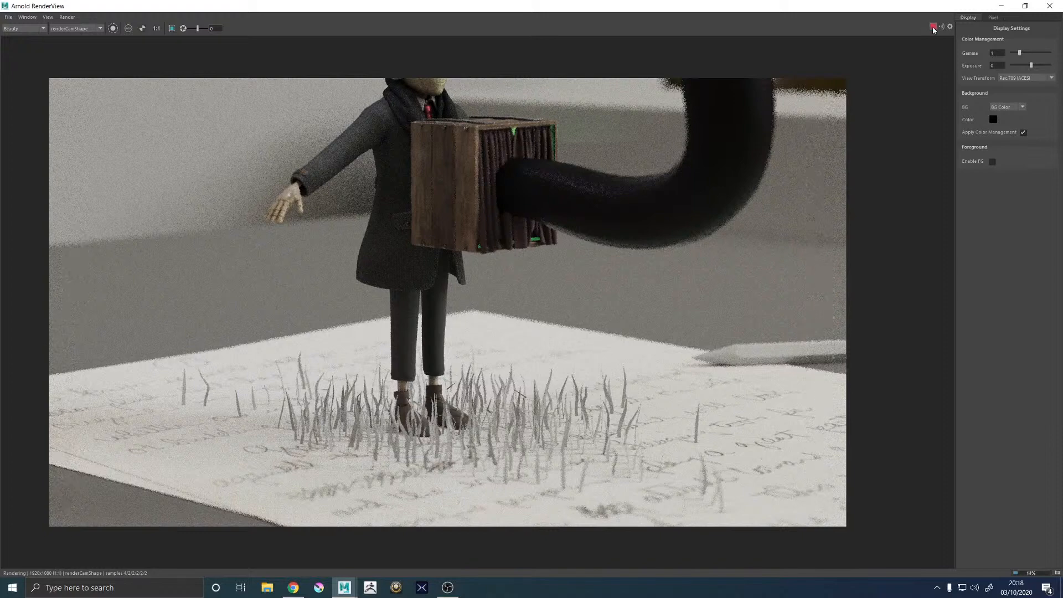
pyautogui.press('Escape')
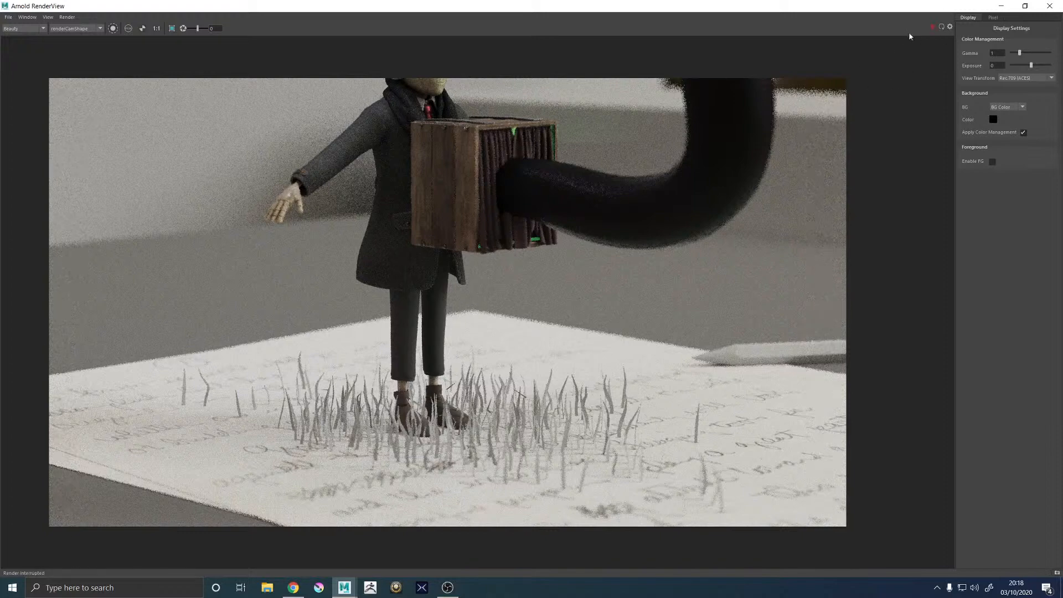
# Return to the scene and switch the viewport to the perspective camera
pyautogui.click(1002, 6)
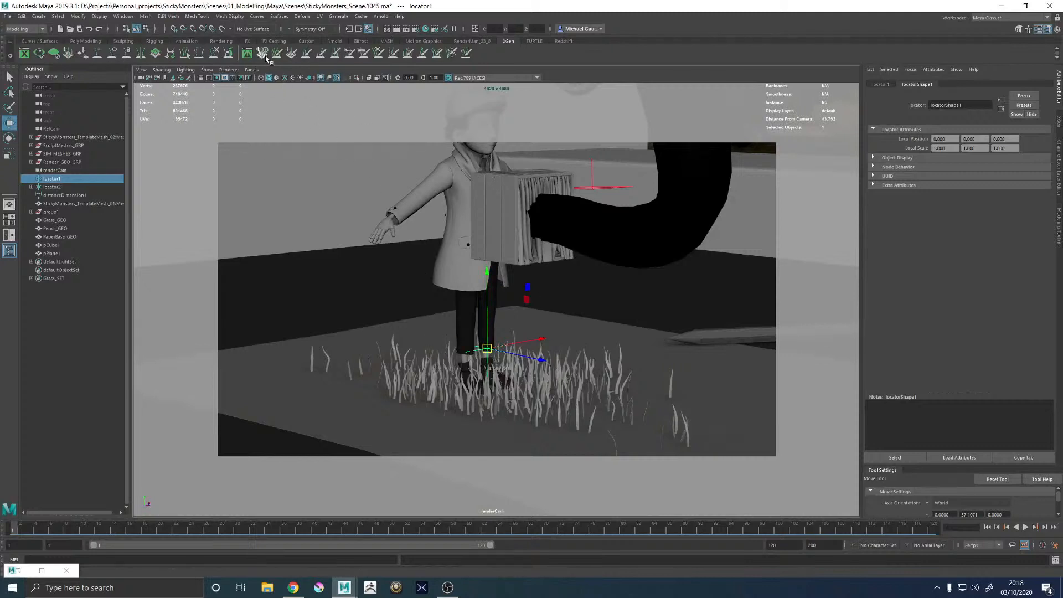
pyautogui.click(252, 70)
pyautogui.moveTo(288, 78)
pyautogui.click(350, 88)
pyautogui.keyDown('alt'); pyautogui.moveTo(530, 228); pyautogui.dragTo(239, 245, button='right'); pyautogui.keyUp('alt')
pyautogui.keyDown('alt'); pyautogui.moveTo(413, 214); pyautogui.dragTo(422, 192); pyautogui.keyUp('alt')
pyautogui.keyDown('alt'); pyautogui.moveTo(422, 192); pyautogui.dragTo(621, 297, button='right'); pyautogui.keyUp('alt')
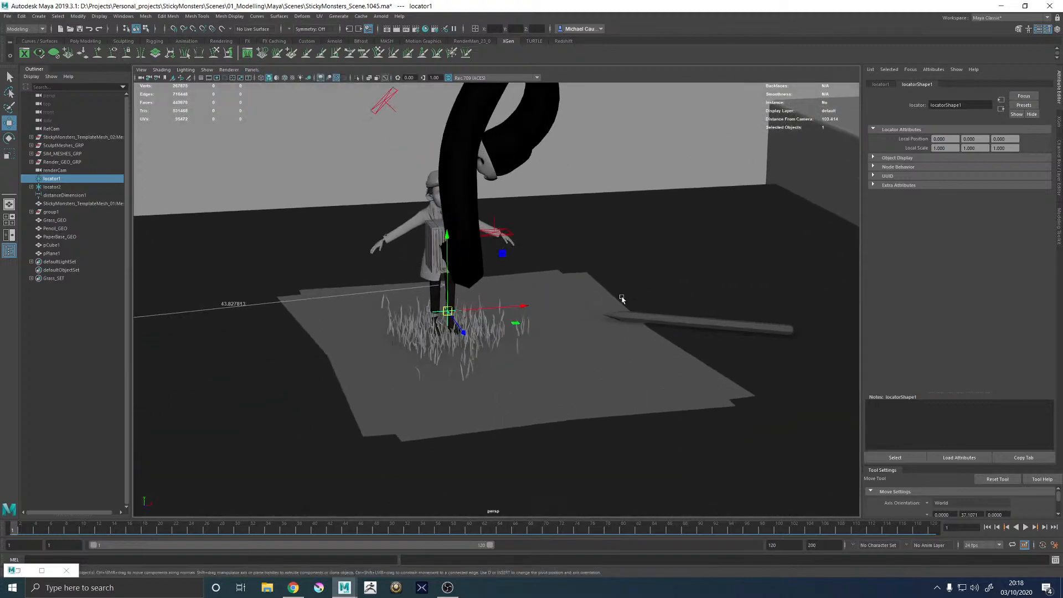
# Examine the pencil and the paper base mesh from several angles in the perspective view
pyautogui.click(636, 310)
pyautogui.press('f')
pyautogui.moveTo(499, 341)
pyautogui.keyDown('alt'); pyautogui.mouseDown()
pyautogui.moveTo(387, 330)
pyautogui.moveTo(487, 327)
pyautogui.moveTo(653, 233)
pyautogui.mouseUp(); pyautogui.keyUp('alt')
pyautogui.click(785, 363)
pyautogui.keyDown('alt'); pyautogui.moveTo(785, 363); pyautogui.dragTo(671, 385, button='right'); pyautogui.keyUp('alt')
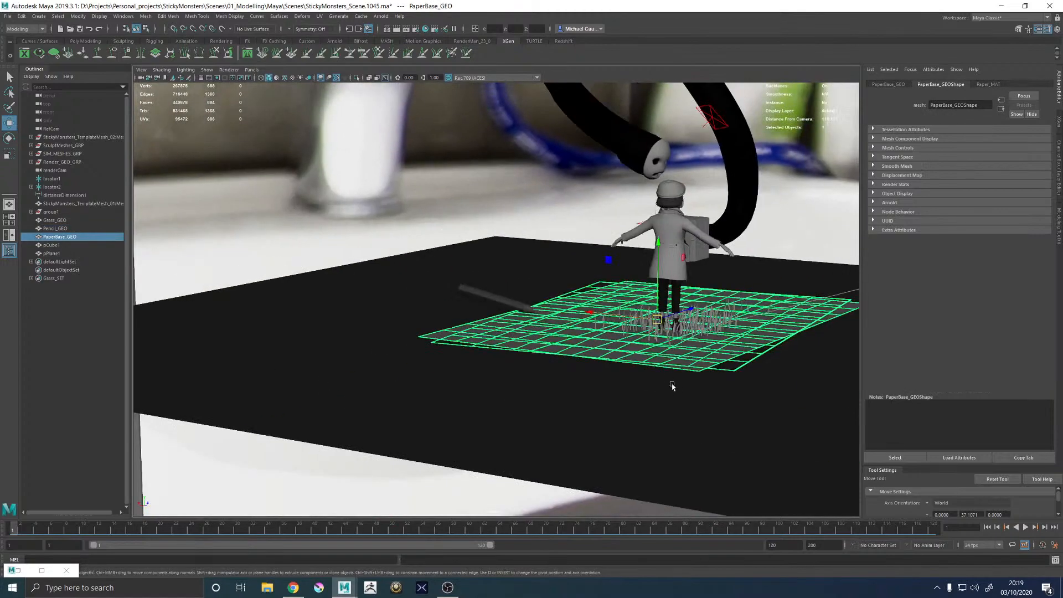
pyautogui.keyDown('alt'); pyautogui.moveTo(672, 384); pyautogui.dragTo(520, 382); pyautogui.keyUp('alt')
pyautogui.keyDown('alt'); pyautogui.moveTo(520, 382); pyautogui.dragTo(632, 369, button='middle'); pyautogui.keyUp('alt')
pyautogui.keyDown('alt'); pyautogui.moveTo(430, 412); pyautogui.dragTo(558, 391, button='right'); pyautogui.keyUp('alt')
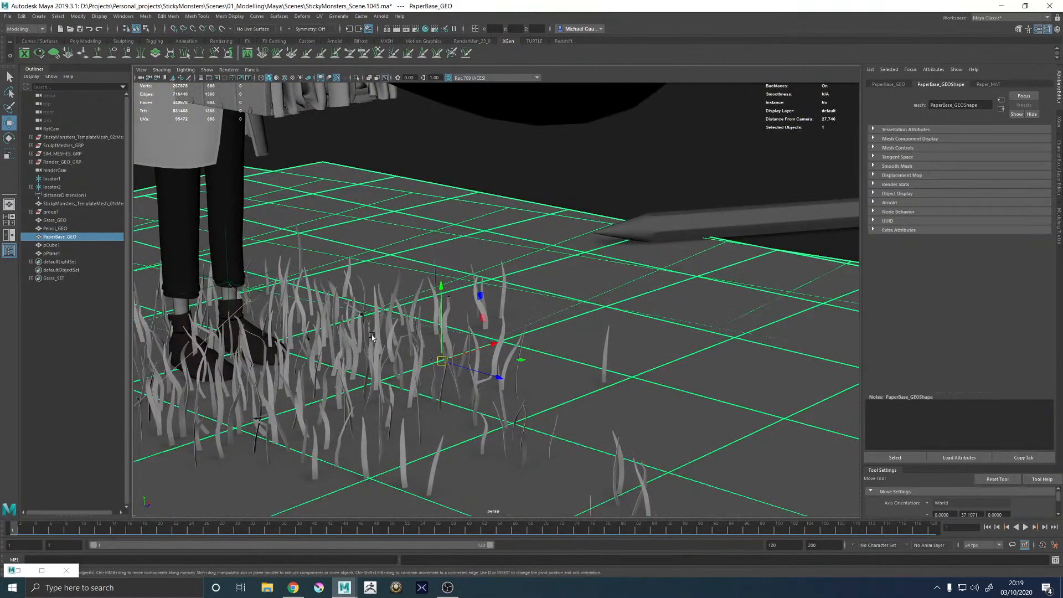
# Select the grass mesh and inspect its UV layout in the UV Editor
pyautogui.click(372, 339)
pyautogui.keyDown('alt'); pyautogui.moveTo(373, 339); pyautogui.dragTo(531, 324, button='middle'); pyautogui.keyUp('alt')
pyautogui.keyDown('alt'); pyautogui.moveTo(532, 324); pyautogui.dragTo(452, 371, button='right'); pyautogui.keyUp('alt')
pyautogui.keyDown('alt'); pyautogui.moveTo(451, 371); pyautogui.dragTo(377, 313); pyautogui.keyUp('alt')
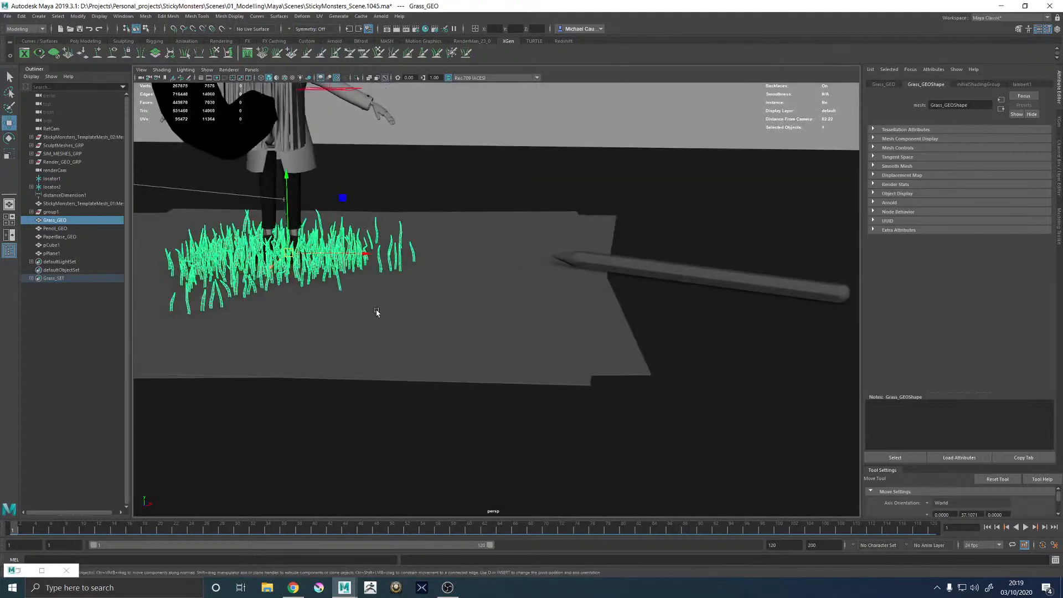
pyautogui.keyDown('alt'); pyautogui.moveTo(377, 314); pyautogui.dragTo(406, 354, button='middle'); pyautogui.keyUp('alt')
pyautogui.keyDown('alt'); pyautogui.moveTo(406, 354); pyautogui.dragTo(473, 349, button='right'); pyautogui.keyUp('alt')
pyautogui.keyDown('alt'); pyautogui.moveTo(473, 349); pyautogui.dragTo(522, 320); pyautogui.keyUp('alt')
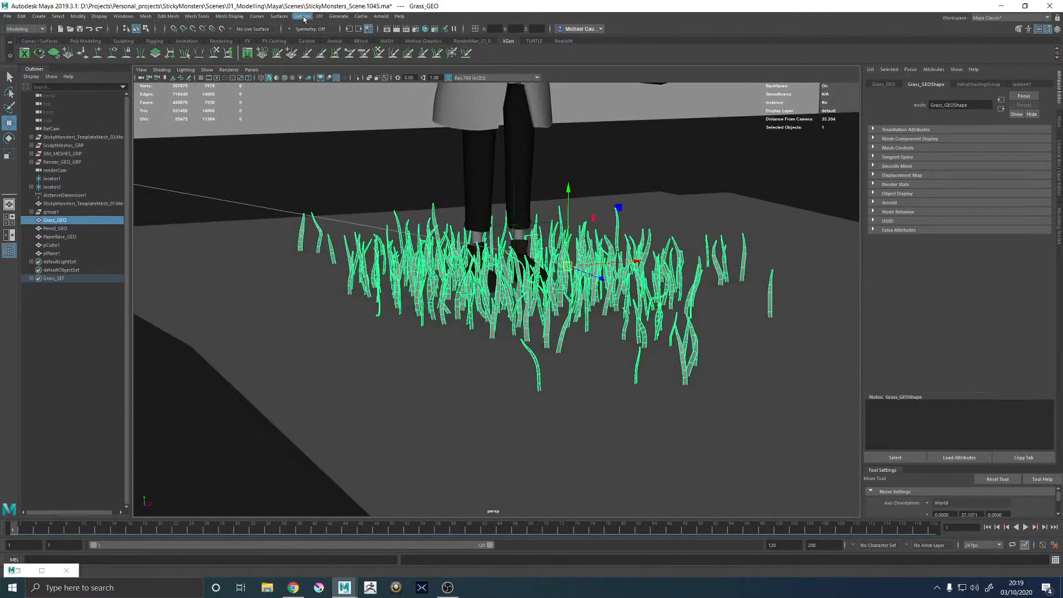
pyautogui.click(320, 17)
pyautogui.click(334, 32)
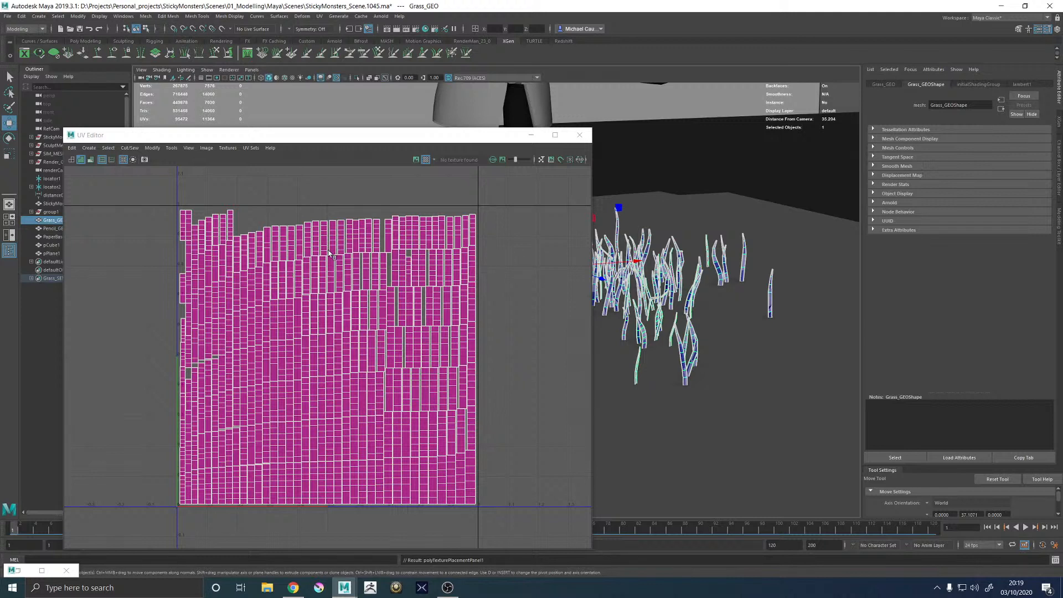
pyautogui.click(585, 137)
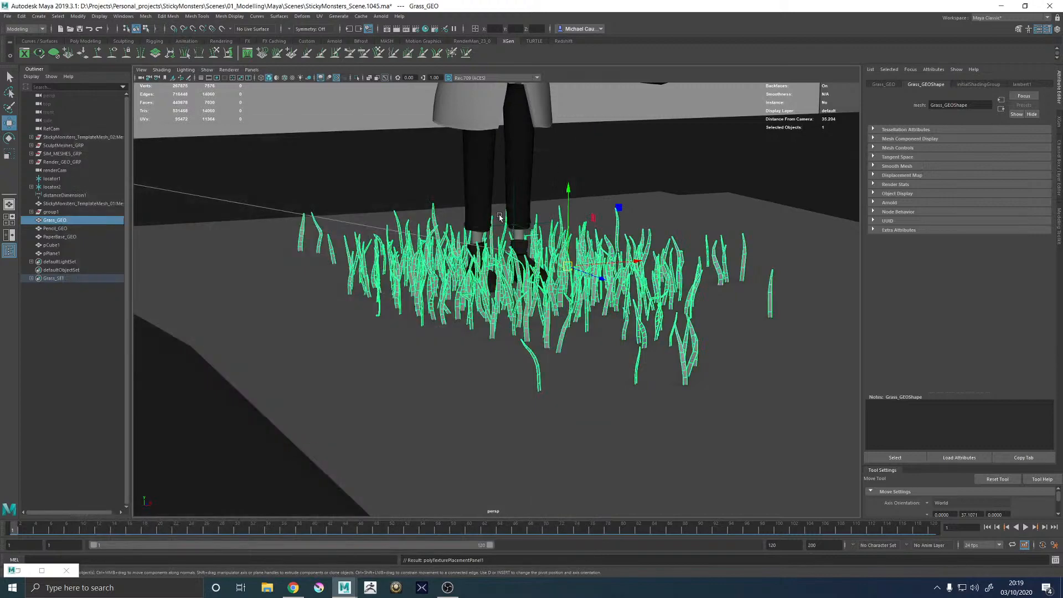
# Select both of the character's shoe meshes and isolate them in the viewport
pyautogui.keyDown('alt'); pyautogui.moveTo(459, 229); pyautogui.dragTo(531, 274); pyautogui.keyUp('alt')
pyautogui.keyDown('alt'); pyautogui.moveTo(532, 274); pyautogui.dragTo(460, 273, button='right'); pyautogui.keyUp('alt')
pyautogui.keyDown('alt'); pyautogui.moveTo(460, 273); pyautogui.dragTo(415, 238); pyautogui.keyUp('alt')
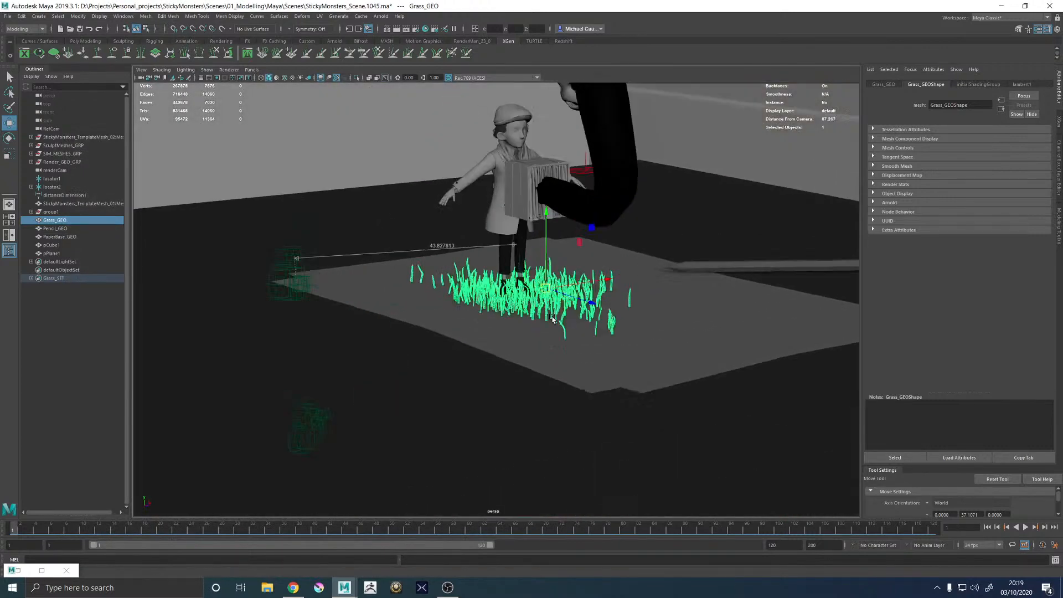
pyautogui.keyDown('alt'); pyautogui.moveTo(416, 239); pyautogui.dragTo(593, 266, button='right'); pyautogui.keyUp('alt')
pyautogui.keyDown('alt'); pyautogui.moveTo(592, 266); pyautogui.dragTo(498, 247); pyautogui.keyUp('alt')
pyautogui.click(481, 194)
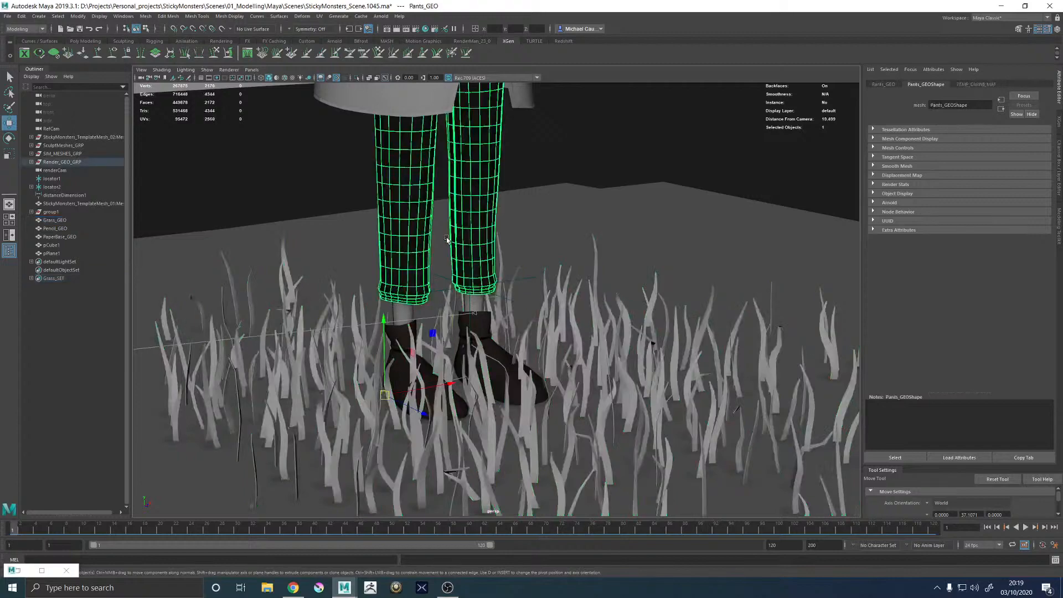
pyautogui.press('f')
pyautogui.keyDown('alt'); pyautogui.moveTo(557, 316); pyautogui.dragTo(540, 100, button='middle'); pyautogui.keyUp('alt')
pyautogui.moveTo(513, 318)
pyautogui.keyDown('alt'); pyautogui.mouseDown()
pyautogui.moveTo(515, 271)
pyautogui.moveTo(498, 311)
pyautogui.mouseUp(); pyautogui.keyUp('alt')
pyautogui.keyDown('alt'); pyautogui.moveTo(498, 311); pyautogui.dragTo(543, 205, button='middle'); pyautogui.keyUp('alt')
pyautogui.click(466, 322)
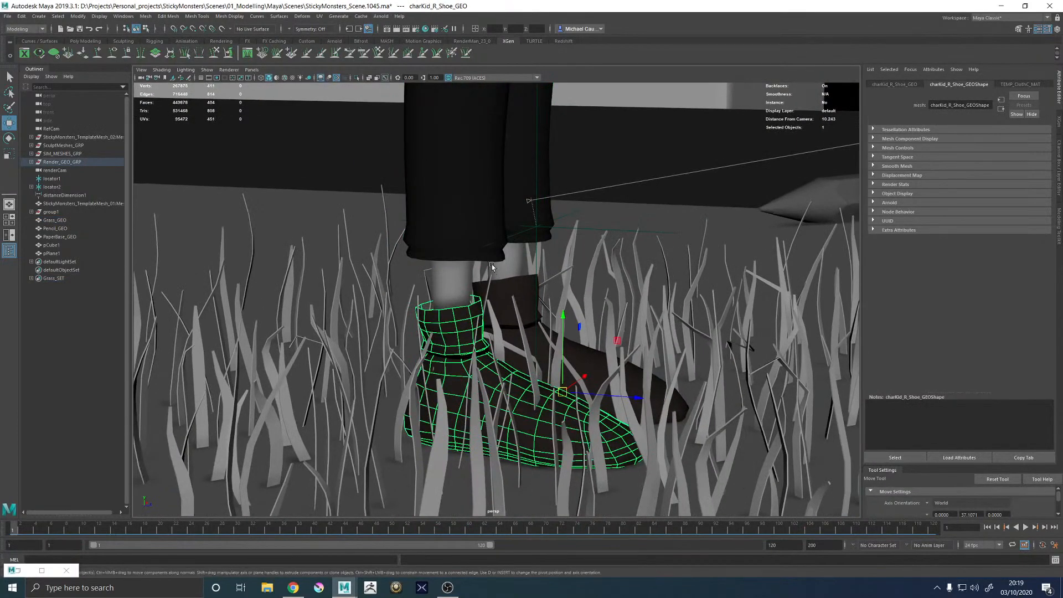
pyautogui.keyDown('shift'); pyautogui.click(507, 285); pyautogui.keyUp('shift')
pyautogui.click(357, 78)
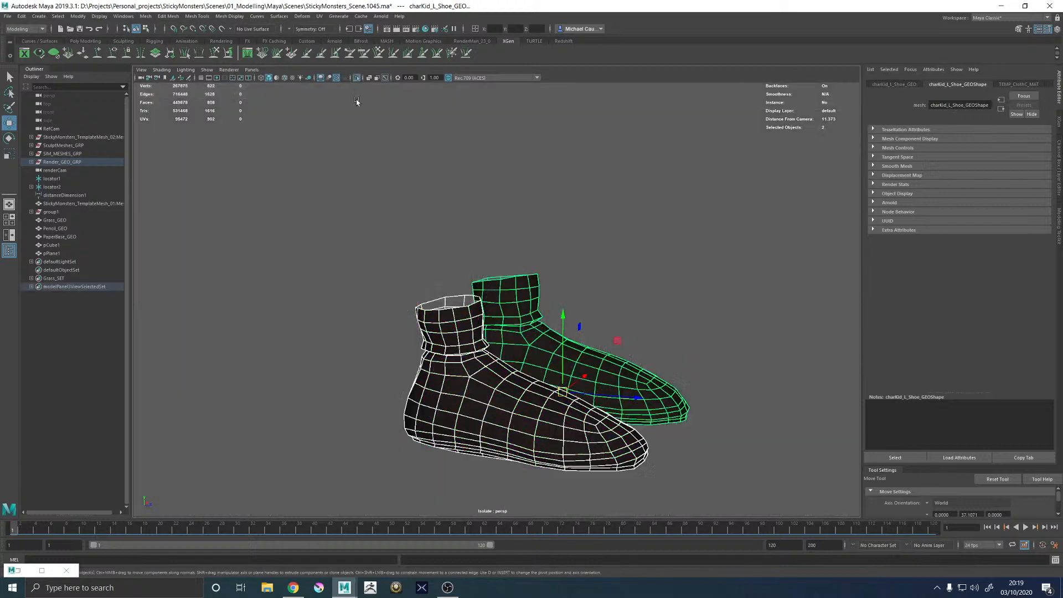
# Turn off backface culling and turn on two-sided lighting in the perspective viewport
pyautogui.click(349, 228)
pyautogui.moveTo(349, 228)
pyautogui.keyDown('alt'); pyautogui.mouseDown()
pyautogui.moveTo(457, 235)
pyautogui.moveTo(338, 164)
pyautogui.mouseUp(); pyautogui.keyUp('alt')
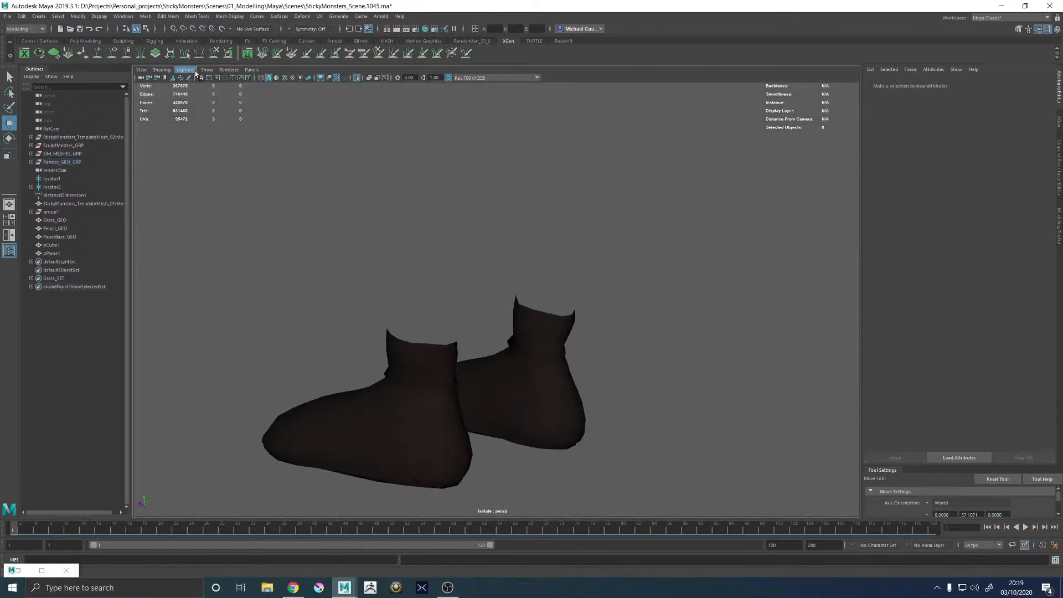
pyautogui.click(166, 70)
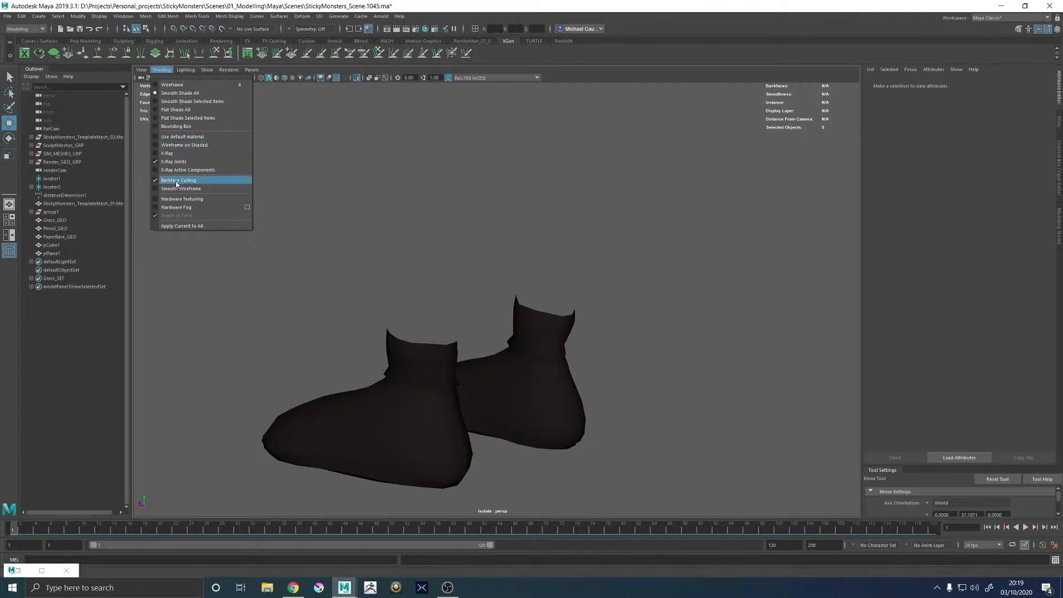
pyautogui.click(176, 180)
pyautogui.moveTo(437, 266)
pyautogui.keyDown('alt'); pyautogui.mouseDown()
pyautogui.moveTo(574, 290)
pyautogui.moveTo(586, 277)
pyautogui.moveTo(519, 266)
pyautogui.mouseUp(); pyautogui.keyUp('alt')
pyautogui.click(186, 70)
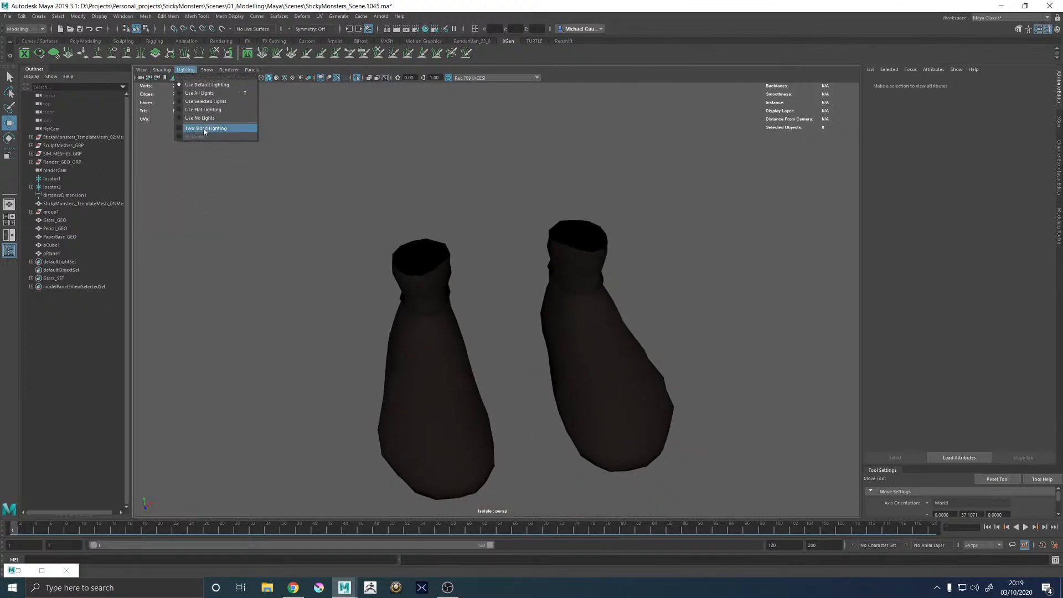
pyautogui.click(205, 131)
pyautogui.keyDown('alt'); pyautogui.moveTo(390, 290); pyautogui.dragTo(396, 249); pyautogui.keyUp('alt')
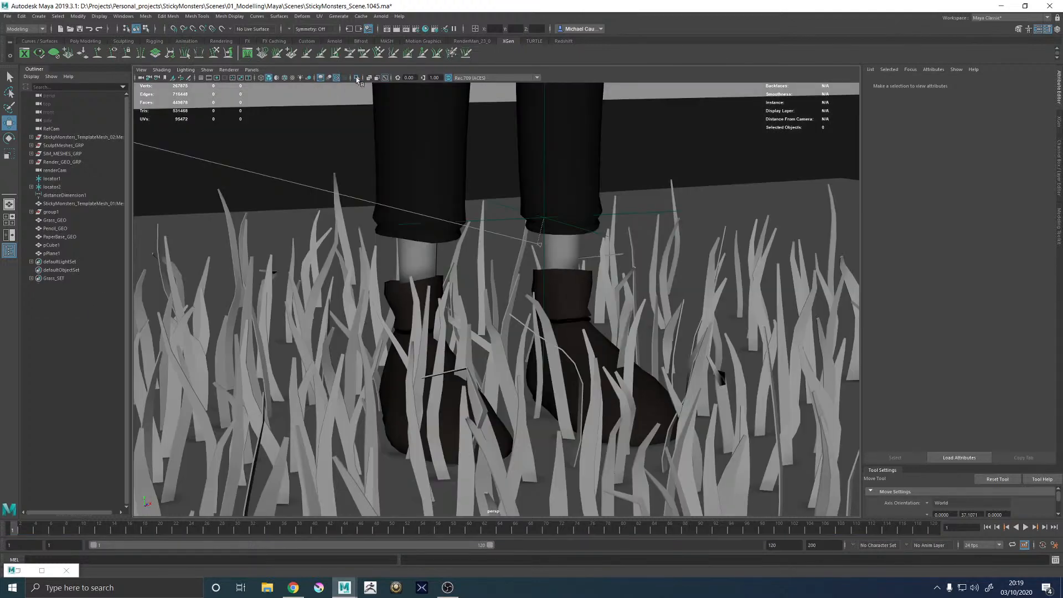
# Leave shoe isolation and frame the background plane pPlane1 in the full scene
pyautogui.click(356, 78)
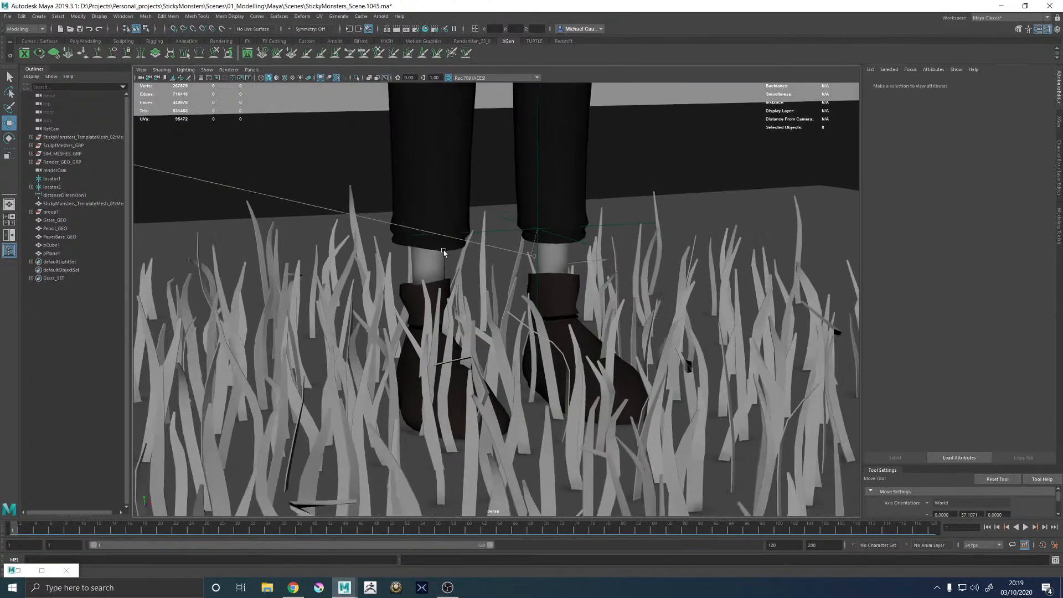
pyautogui.click(71, 253)
pyautogui.press('f')
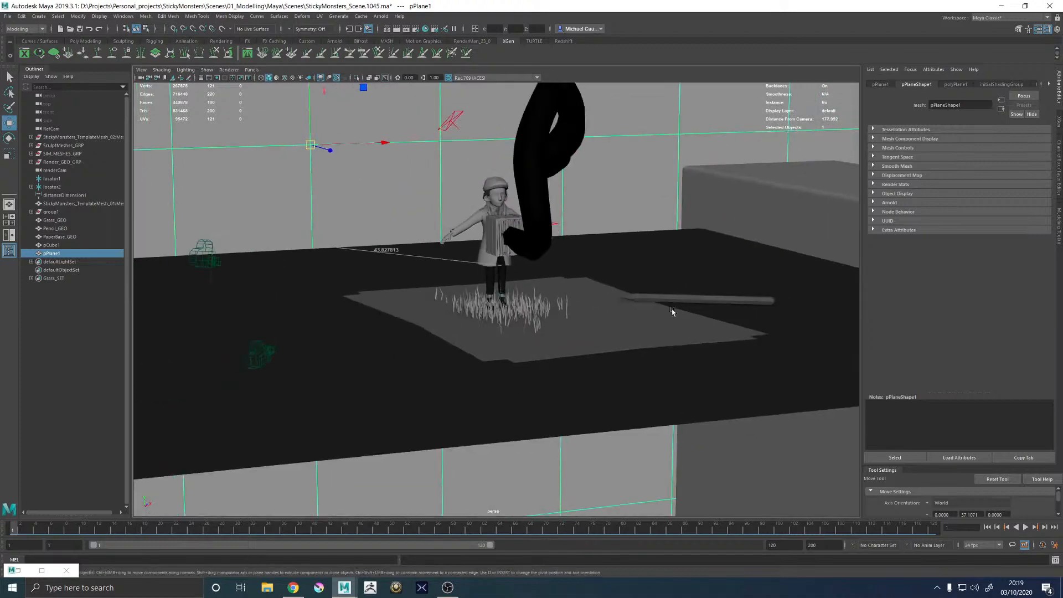
pyautogui.keyDown('alt'); pyautogui.moveTo(503, 300); pyautogui.dragTo(461, 303); pyautogui.keyUp('alt')
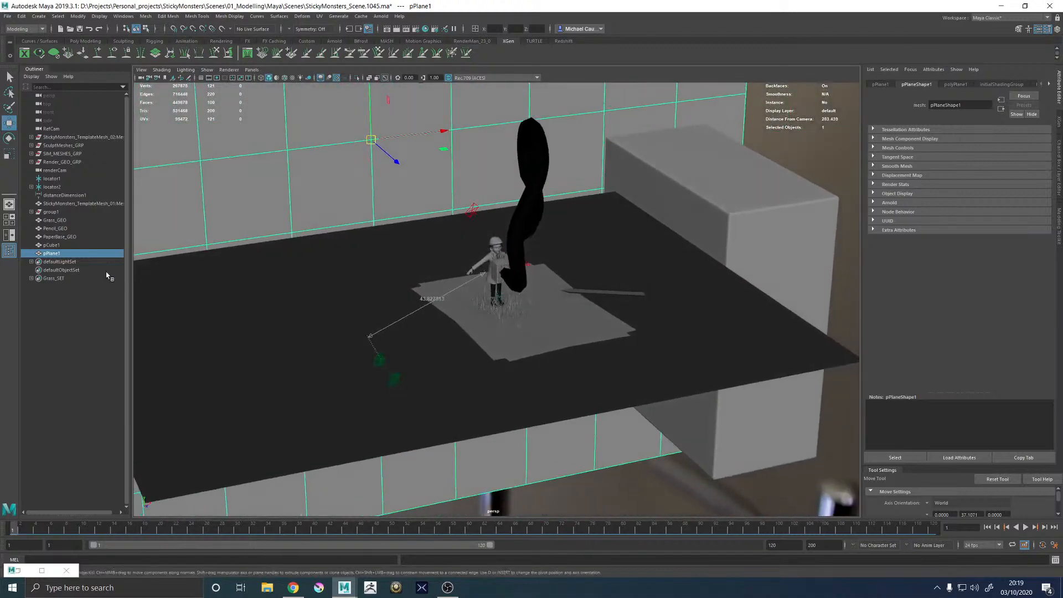
# Group pCube1 and pPlane1 and name the group ENV_Temp_GEO
pyautogui.click(50, 246)
pyautogui.keyDown('ctrl'); pyautogui.click(52, 254); pyautogui.keyUp('ctrl')
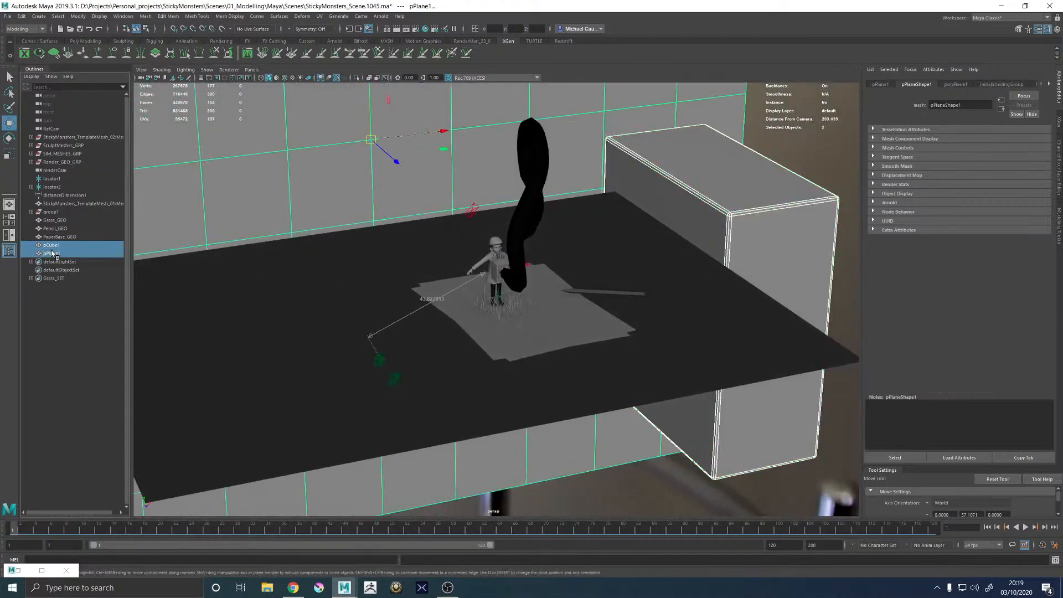
pyautogui.hotkey('ctrl', 'g')
pyautogui.doubleClick(53, 245)
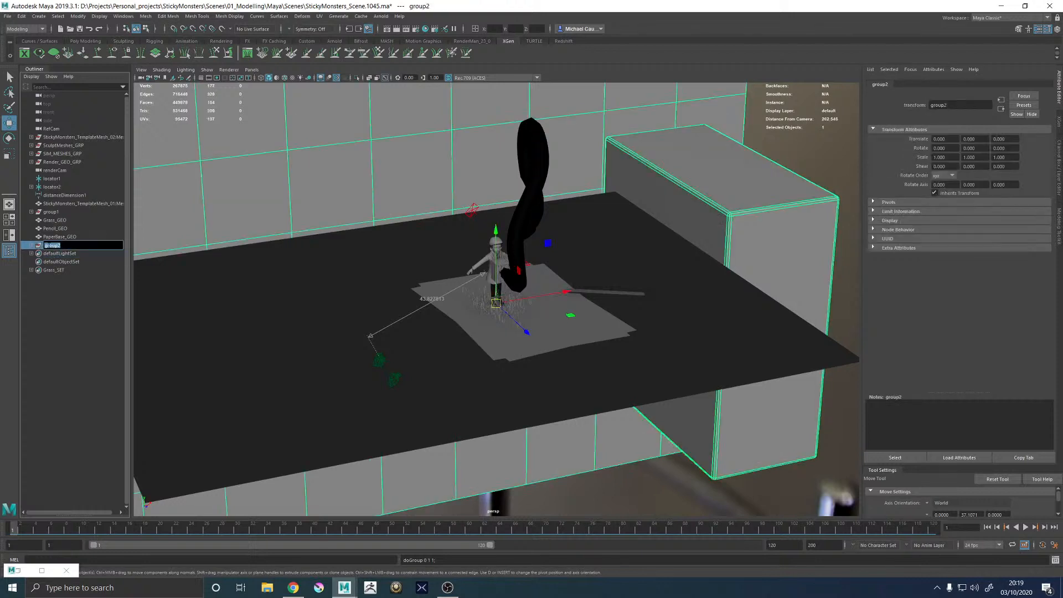
pyautogui.write('ENV_Temp_GEO')
pyautogui.press('Return')
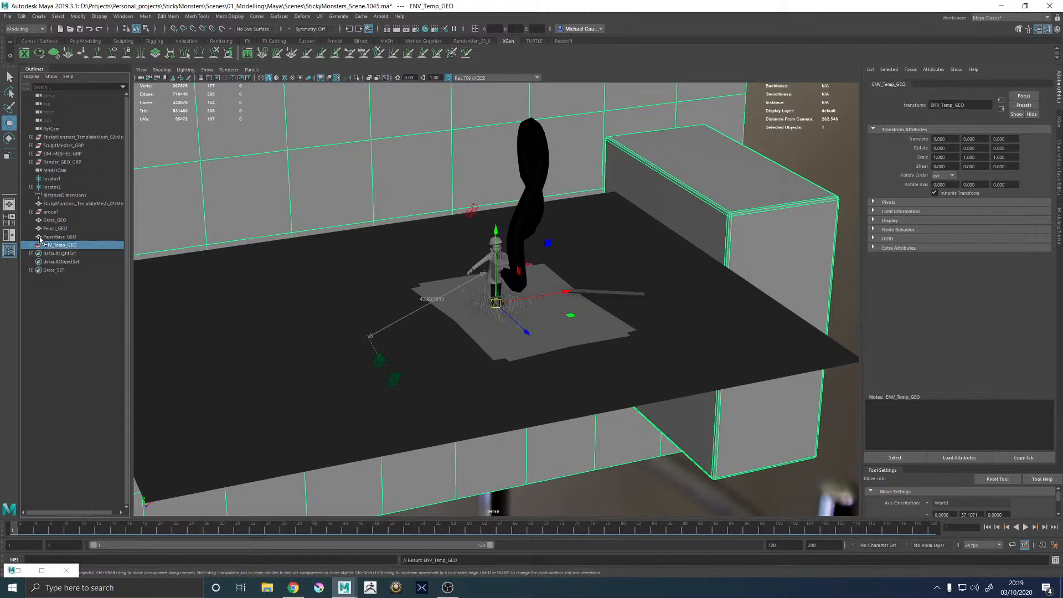
# Group Grass_GEO, Pencil_GEO and PaperBase_GEO as ENV_GEO and nest ENV_Temp_GEO inside it
pyautogui.click(55, 238)
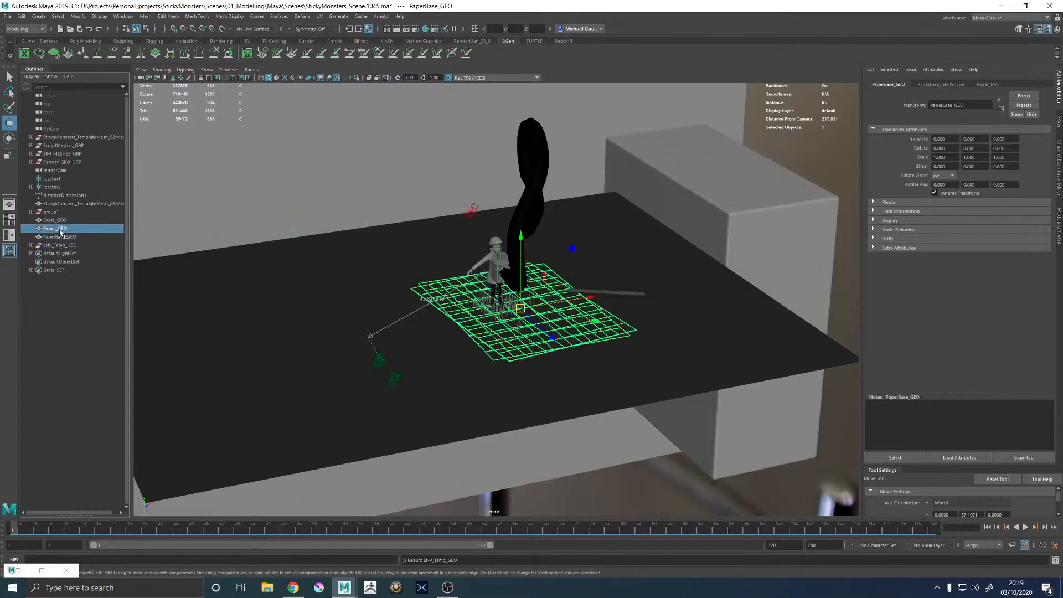
pyautogui.click(56, 221)
pyautogui.keyDown('alt'); pyautogui.moveTo(401, 324); pyautogui.dragTo(557, 392, button='right'); pyautogui.keyUp('alt')
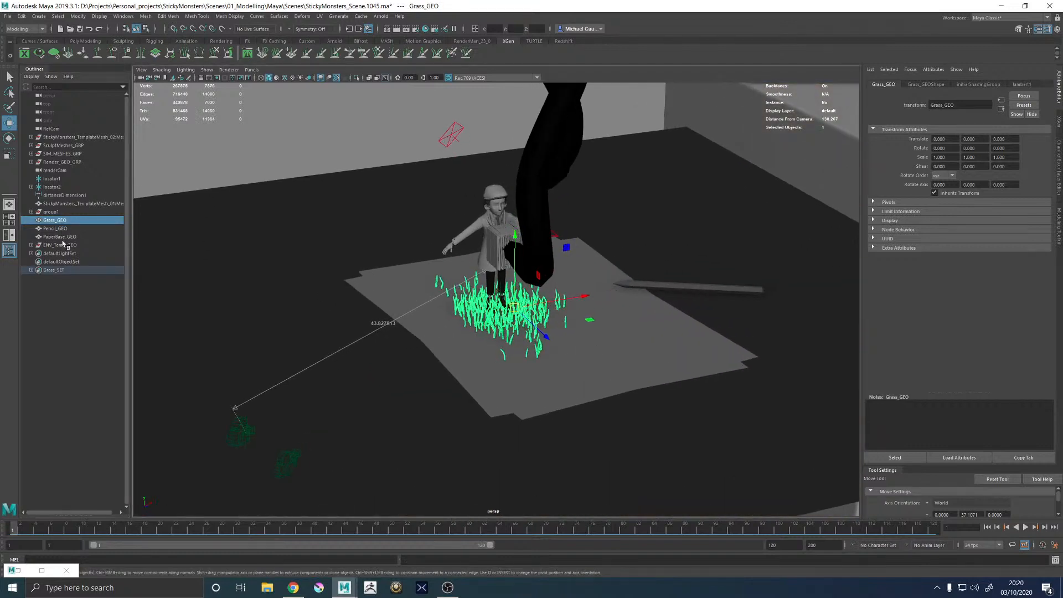
pyautogui.keyDown('shift'); pyautogui.click(61, 237); pyautogui.keyUp('shift')
pyautogui.hotkey('ctrl', 'g')
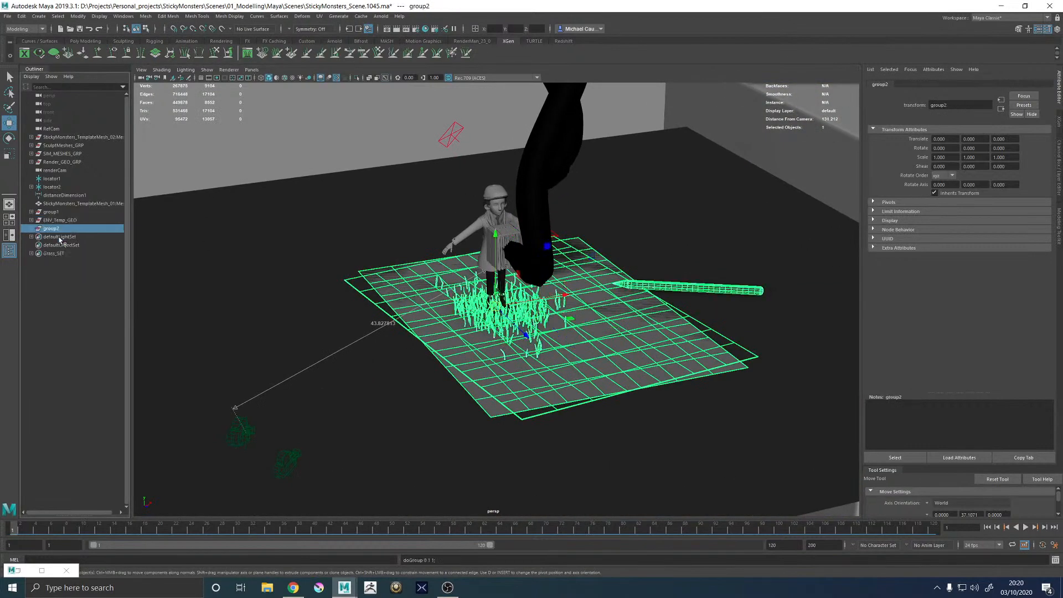
pyautogui.doubleClick(53, 228)
pyautogui.write('ENV_GEO')
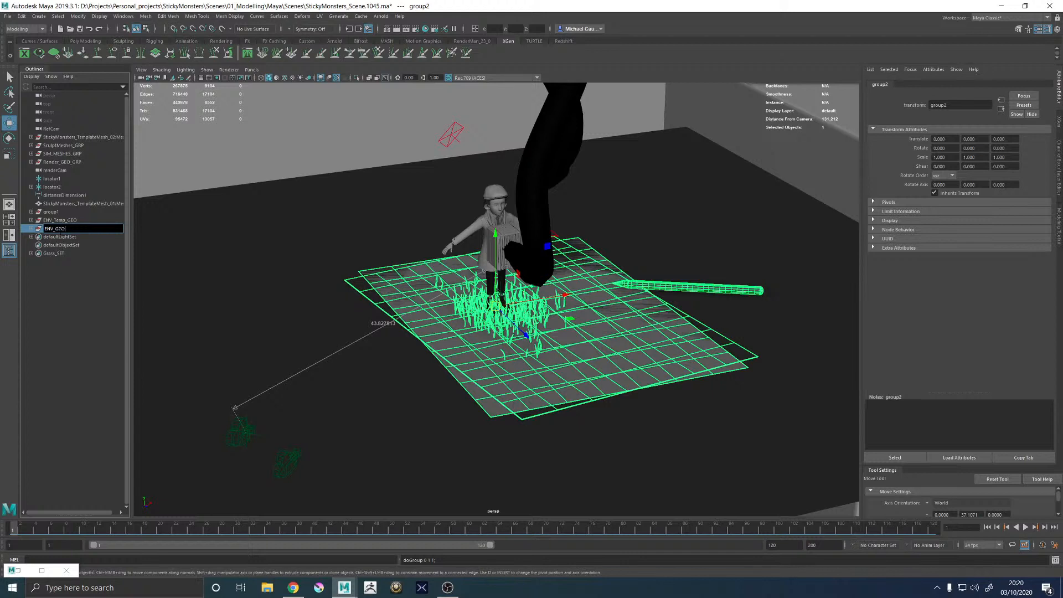
pyautogui.press('Return')
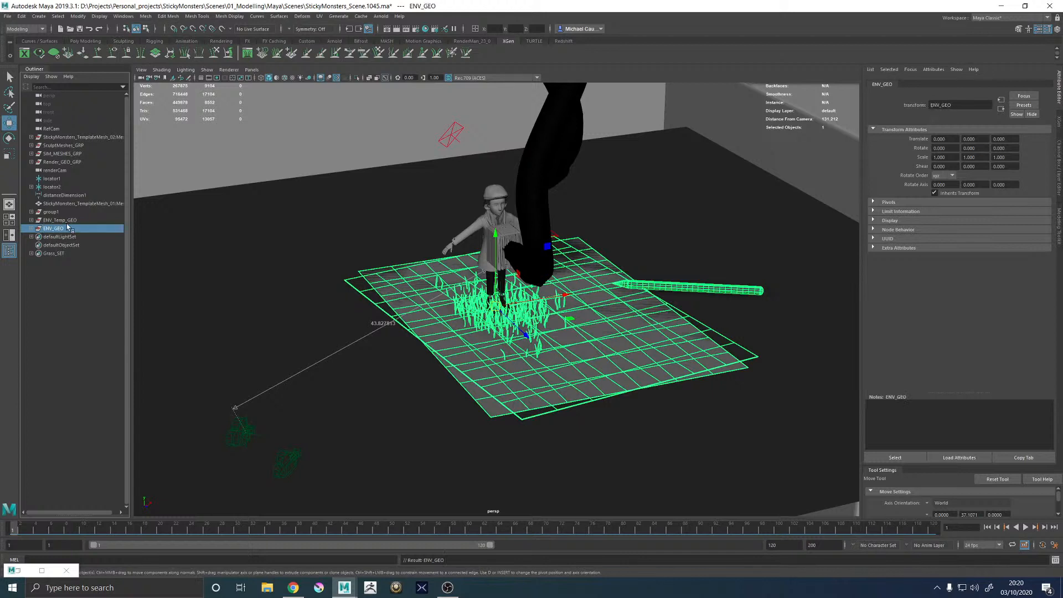
pyautogui.moveTo(63, 227); pyautogui.dragTo(65, 229, button='middle')
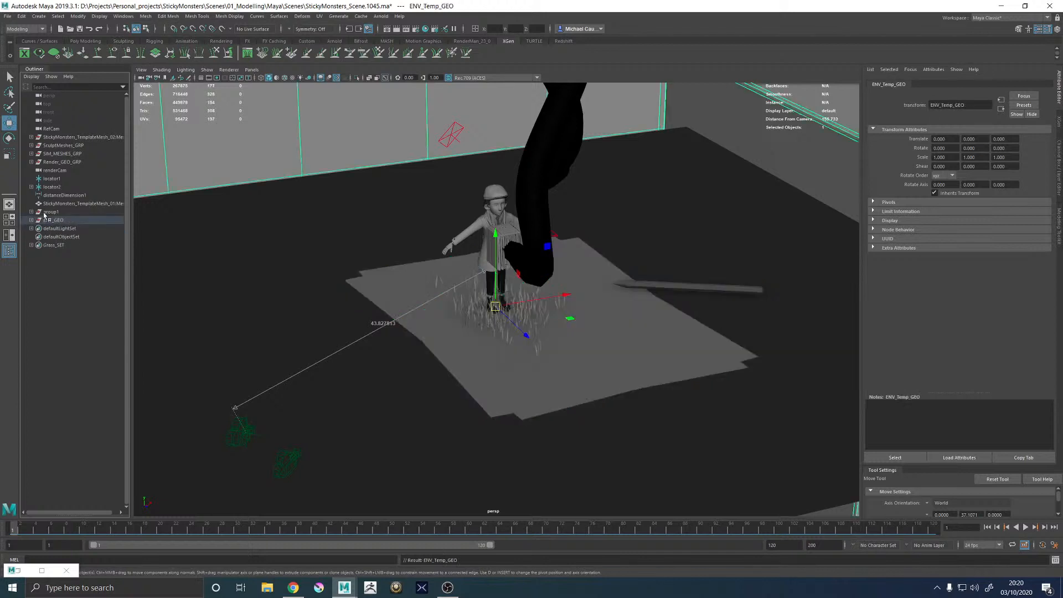
# Inspect the monster head meshes in group1 and rename the group MosnterHead_GRP
pyautogui.click(50, 213)
pyautogui.press('f')
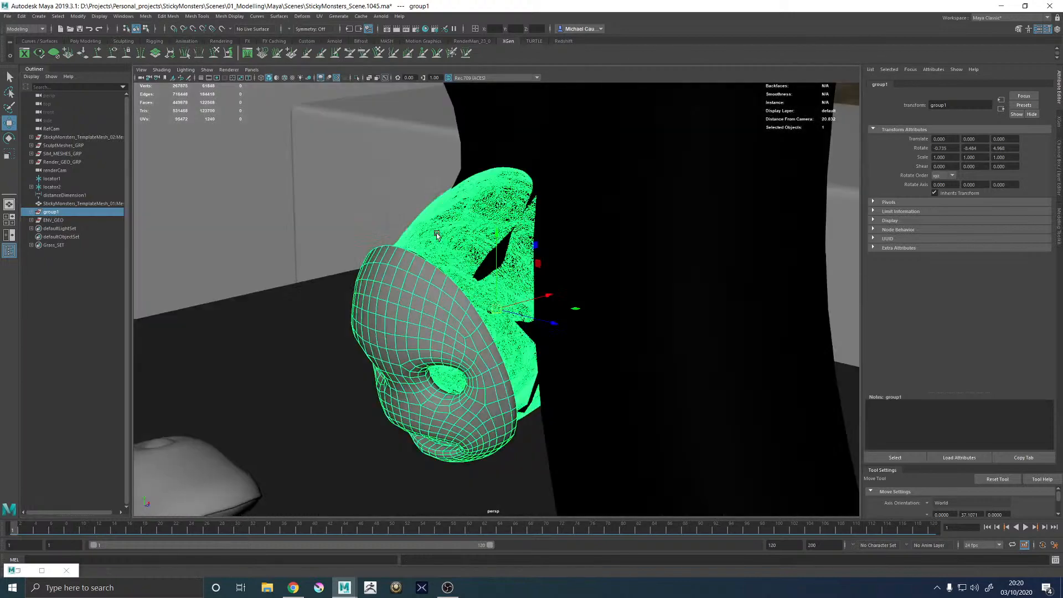
pyautogui.doubleClick(50, 212)
pyautogui.write('MosnterHead_G')
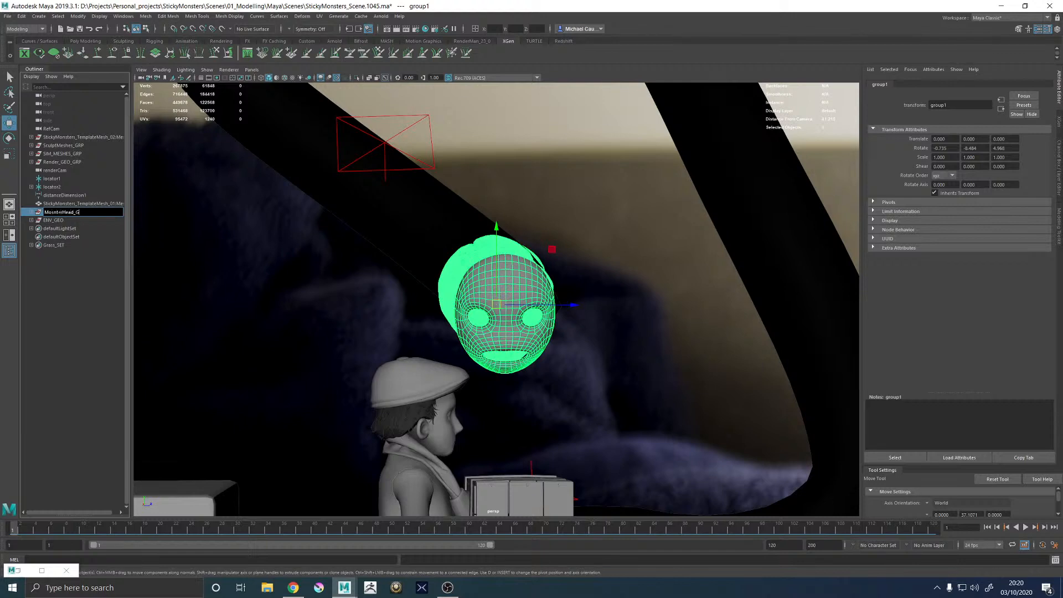
pyautogui.write('RP')
pyautogui.press('Return')
# Inspect StickyMonsters_TemplateMesh_01:Mesh, the monster's long neck, and parent it under the monster head group
pyautogui.click(78, 203)
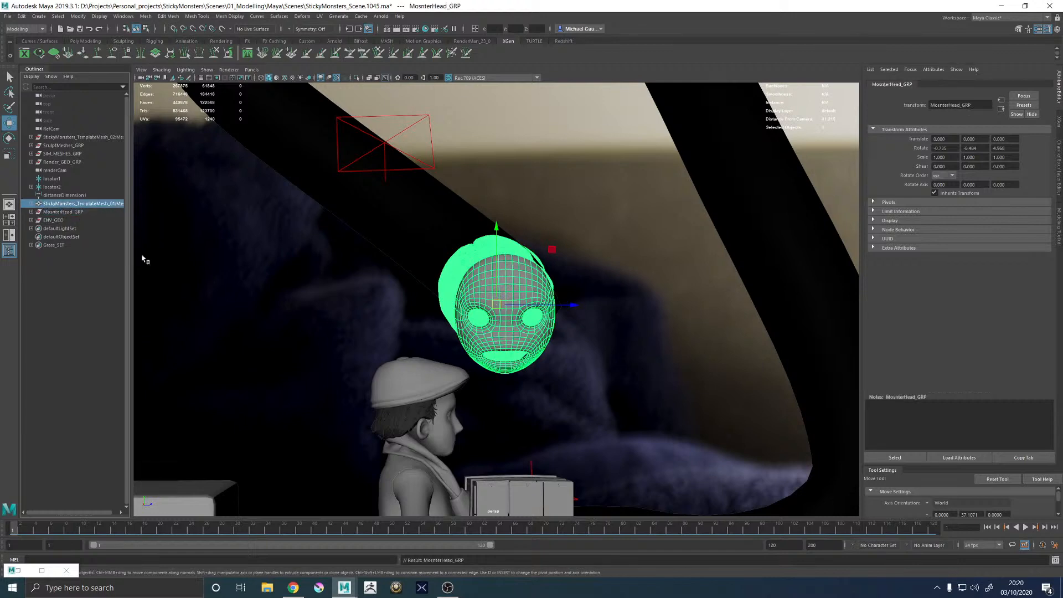
pyautogui.press('f')
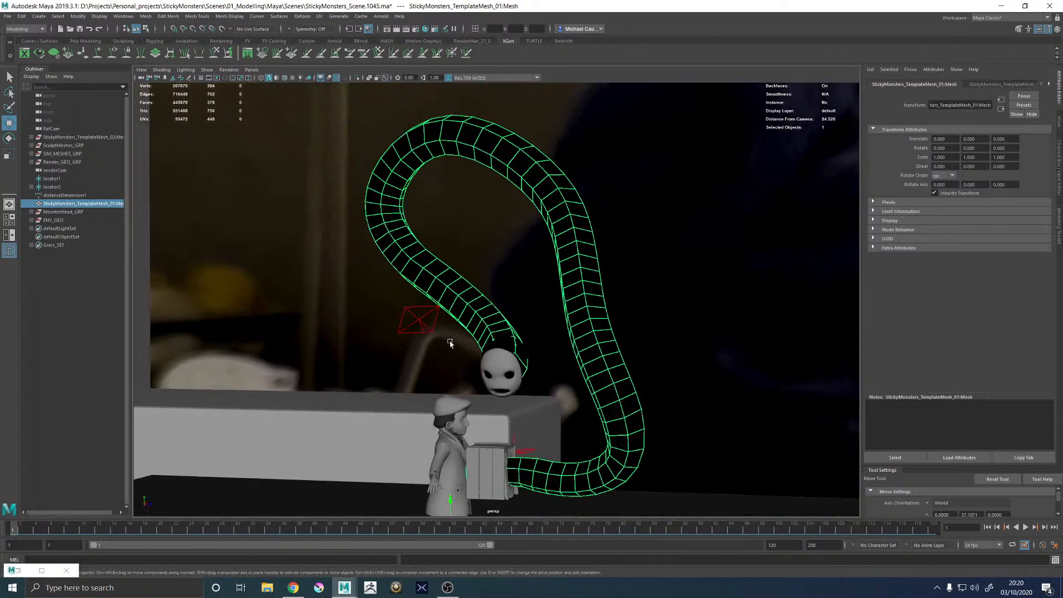
pyautogui.moveTo(78, 204); pyautogui.dragTo(71, 213, button='middle')
# Rename the group holding the monster's head and neck as Monster_GRP
pyautogui.click(54, 204)
pyautogui.doubleClick(54, 203)
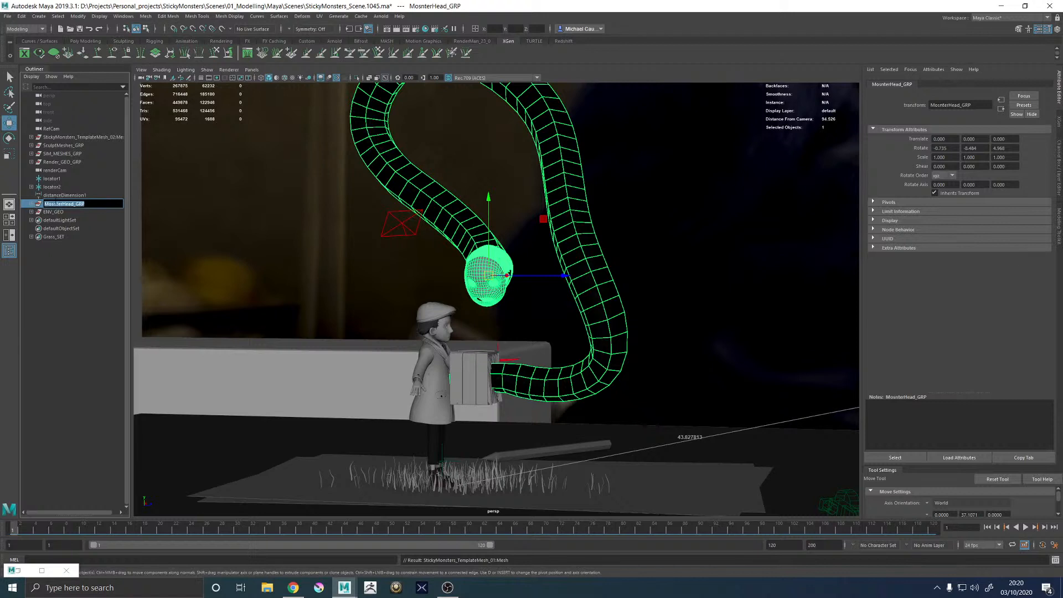
pyautogui.click(46, 204)
pyautogui.press('BackSpace')
pyautogui.press('Right')
pyautogui.write('s')
pyautogui.press('Return')
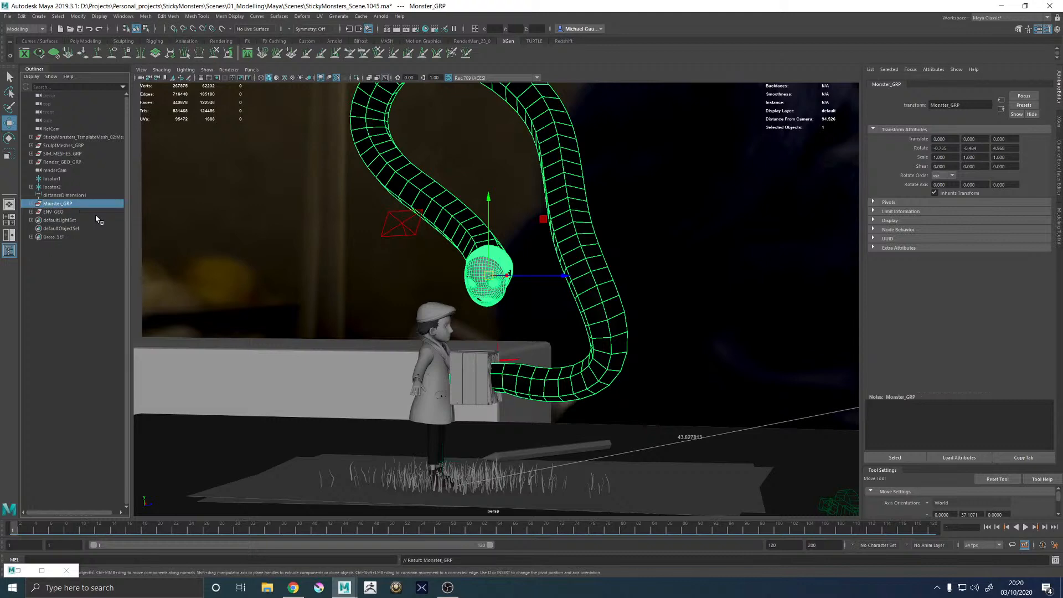
# Move Monster_GRP and ENV_GEO into Render_GEO_GRP
pyautogui.click(60, 162)
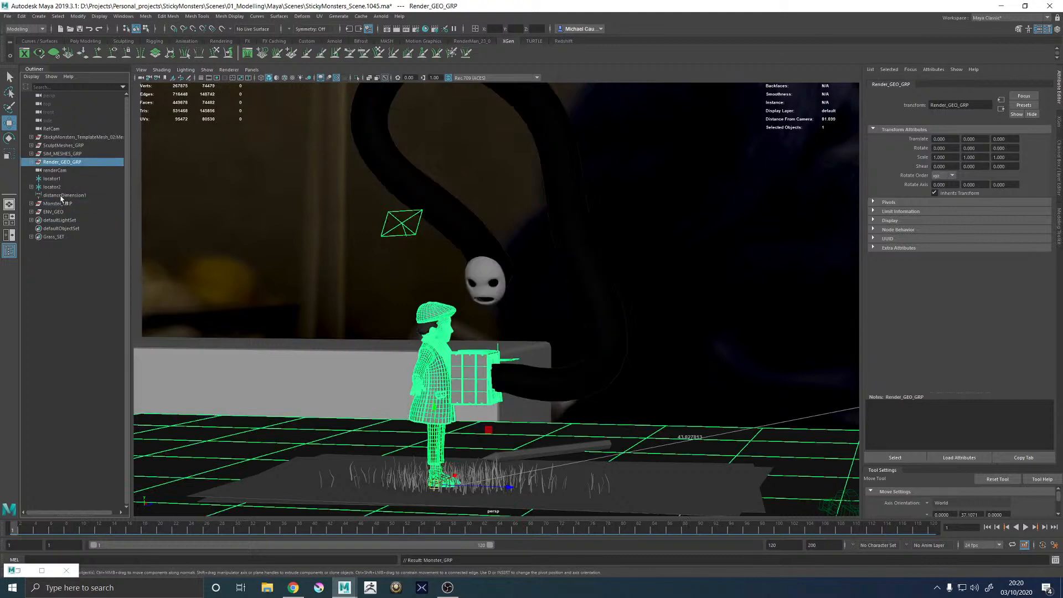
pyautogui.moveTo(58, 204); pyautogui.dragTo(64, 162, button='middle')
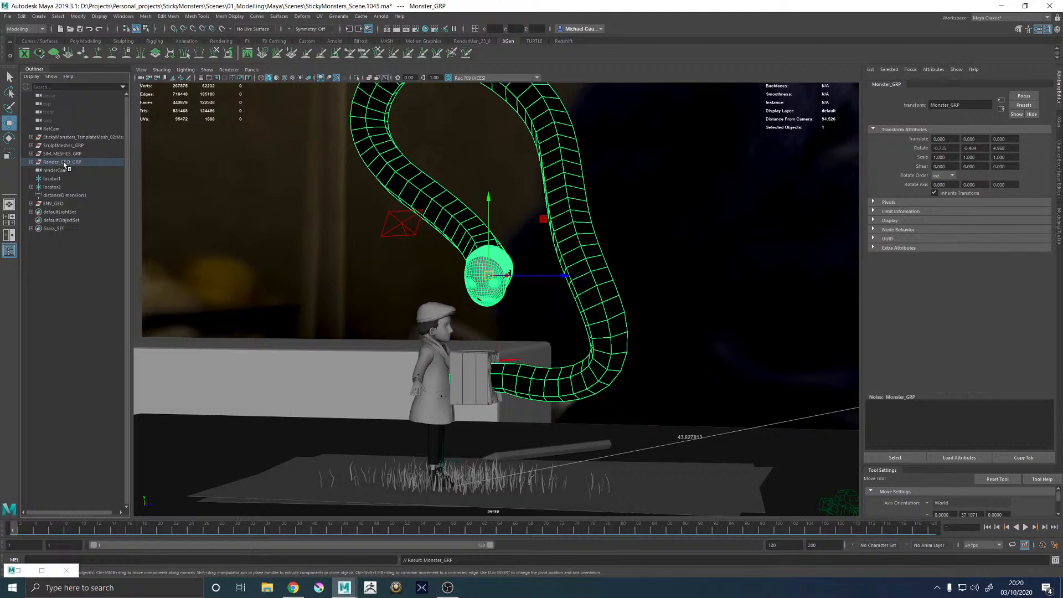
pyautogui.click(57, 205)
pyautogui.moveTo(54, 206); pyautogui.dragTo(65, 163, button='middle')
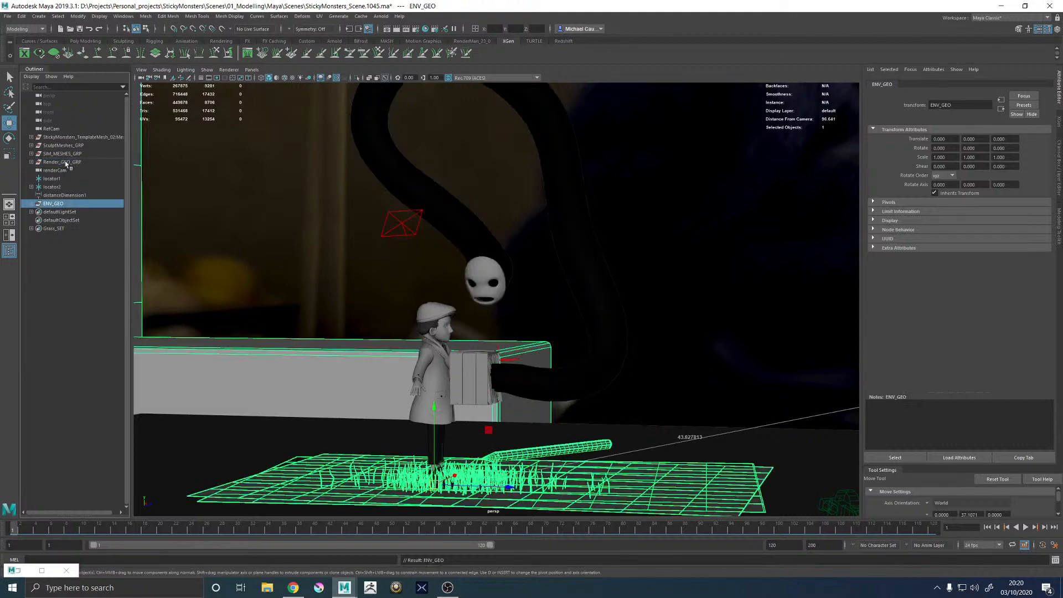
# Group renderCam, locator1, locator2, distanceDimension1 and RefCam together and name the group CAM_GRP
pyautogui.click(55, 171)
pyautogui.keyDown('shift'); pyautogui.click(58, 197); pyautogui.keyUp('shift')
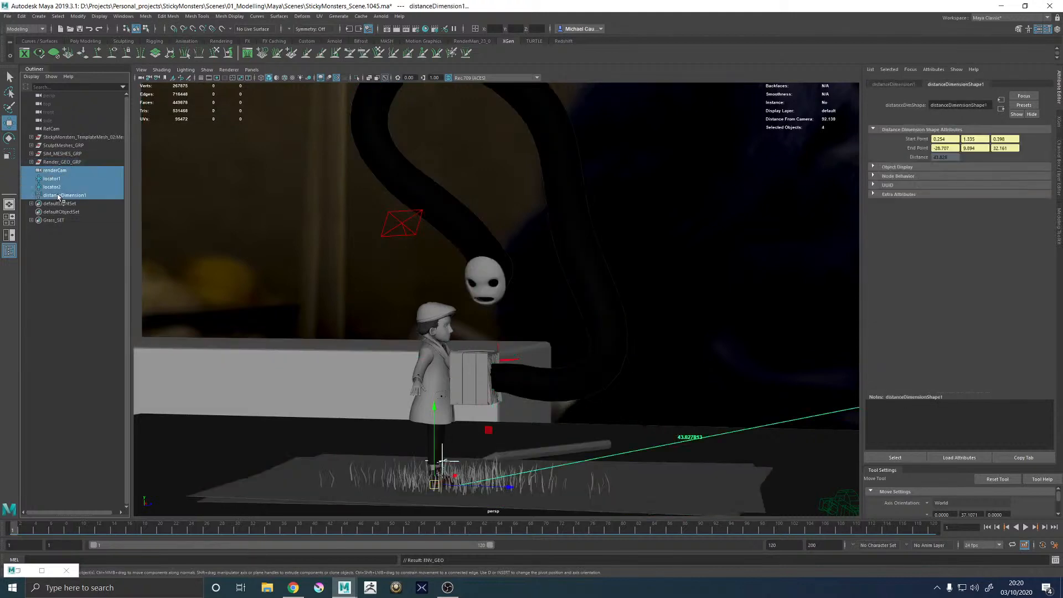
pyautogui.hotkey('ctrl', 'g')
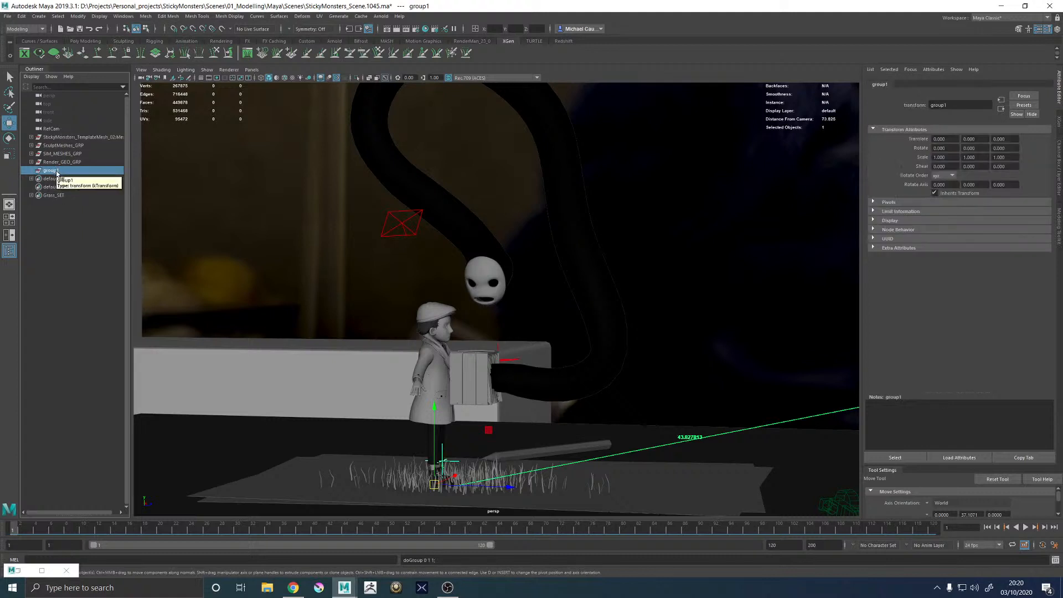
pyautogui.click(55, 128)
pyautogui.moveTo(53, 131); pyautogui.dragTo(55, 171)
pyautogui.doubleClick(52, 163)
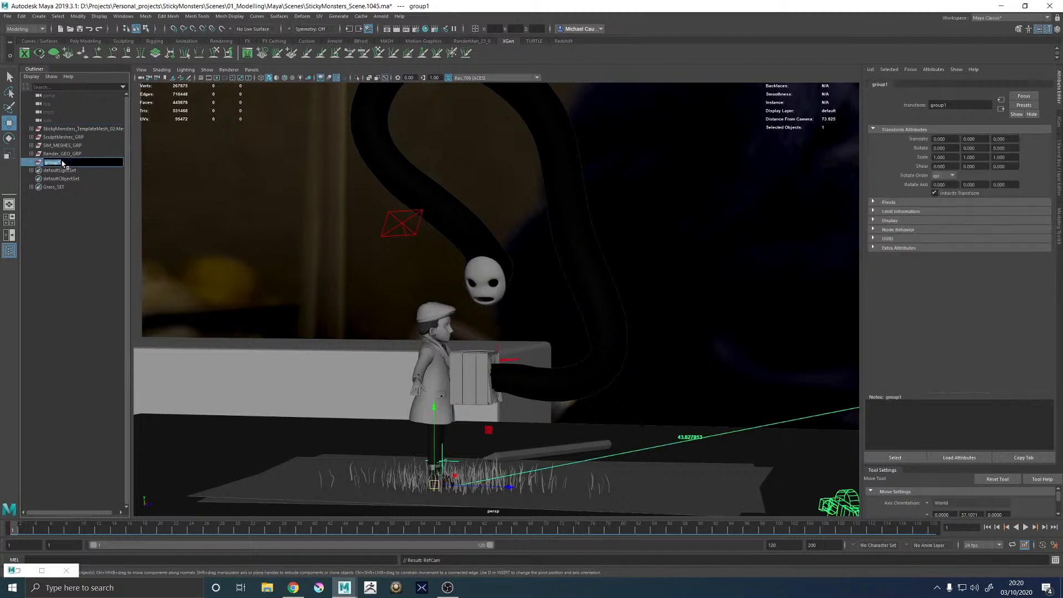
pyautogui.write('CAM_GRP')
pyautogui.press('Return')
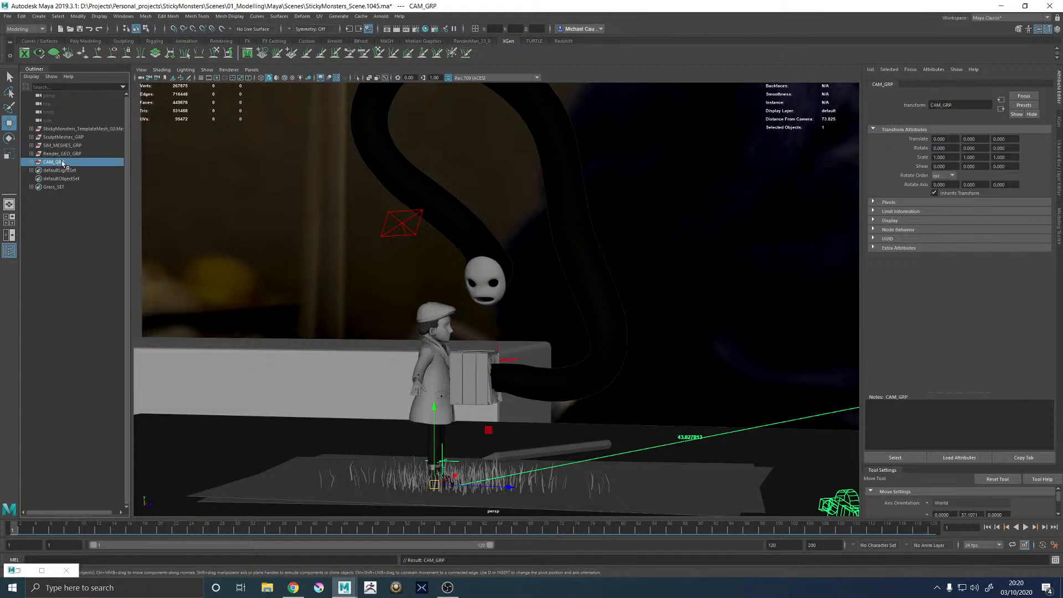
pyautogui.rightClick(63, 163)
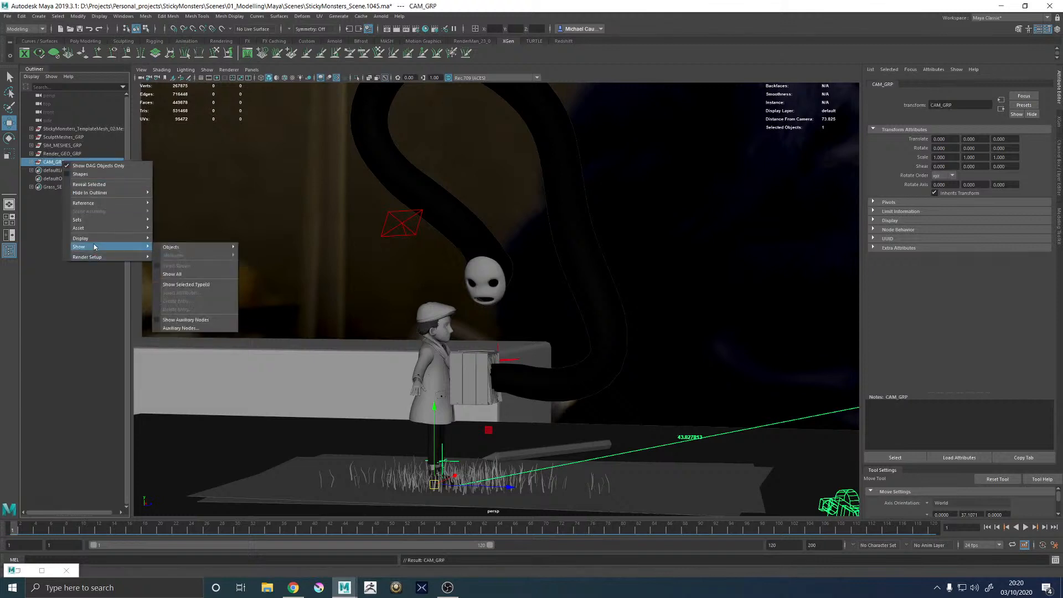
pyautogui.moveTo(95, 241)
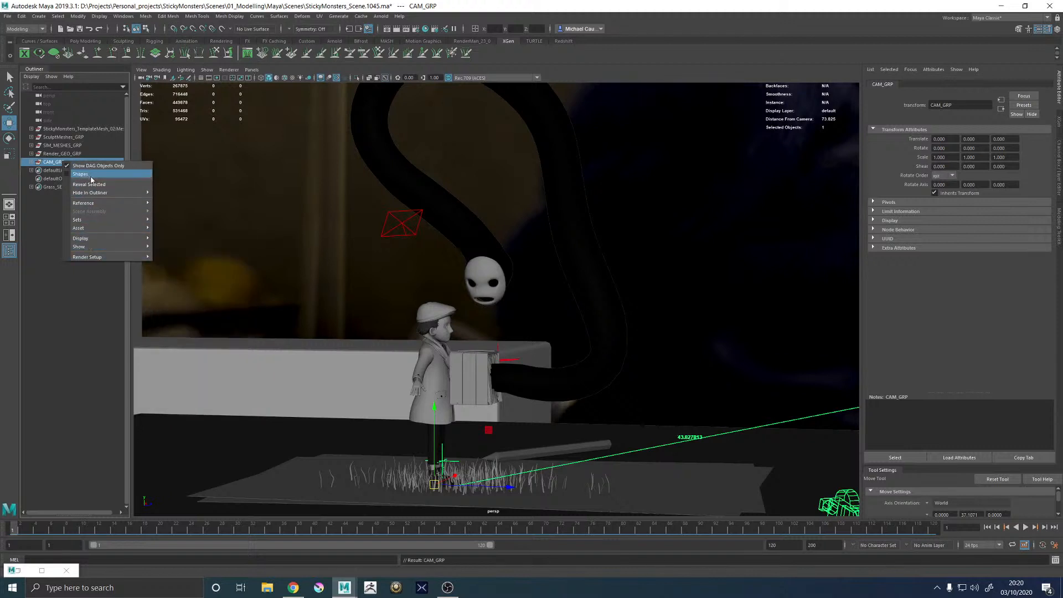
pyautogui.moveTo(89, 220)
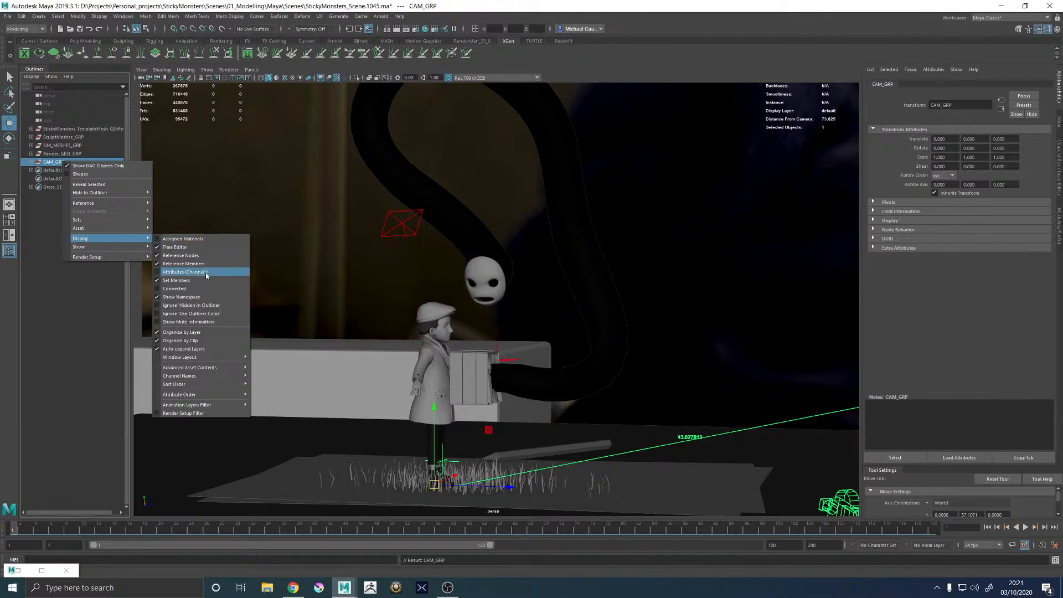
pyautogui.moveTo(197, 384)
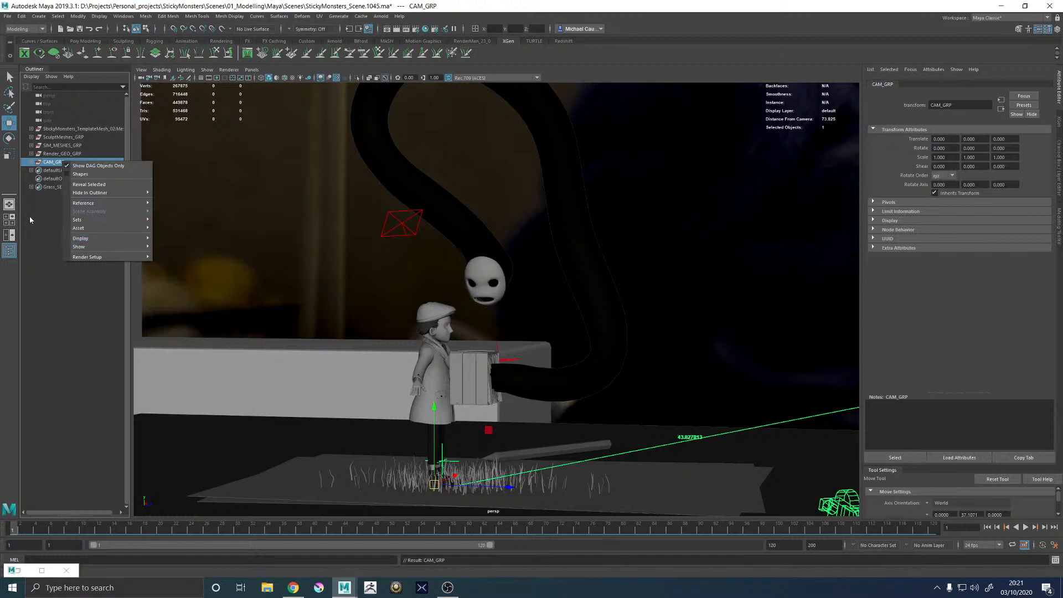
pyautogui.click(343, 167)
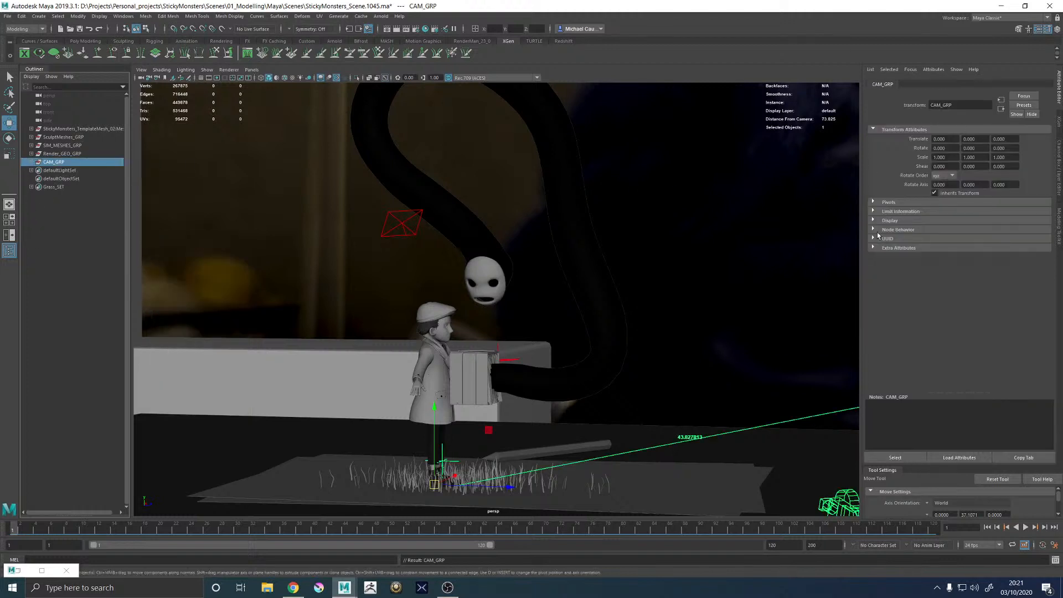
# Set CAM_GRP's outliner colour to red and enable Use Outliner Color for it
pyautogui.click(898, 230)
pyautogui.click(898, 230)
pyautogui.click(891, 220)
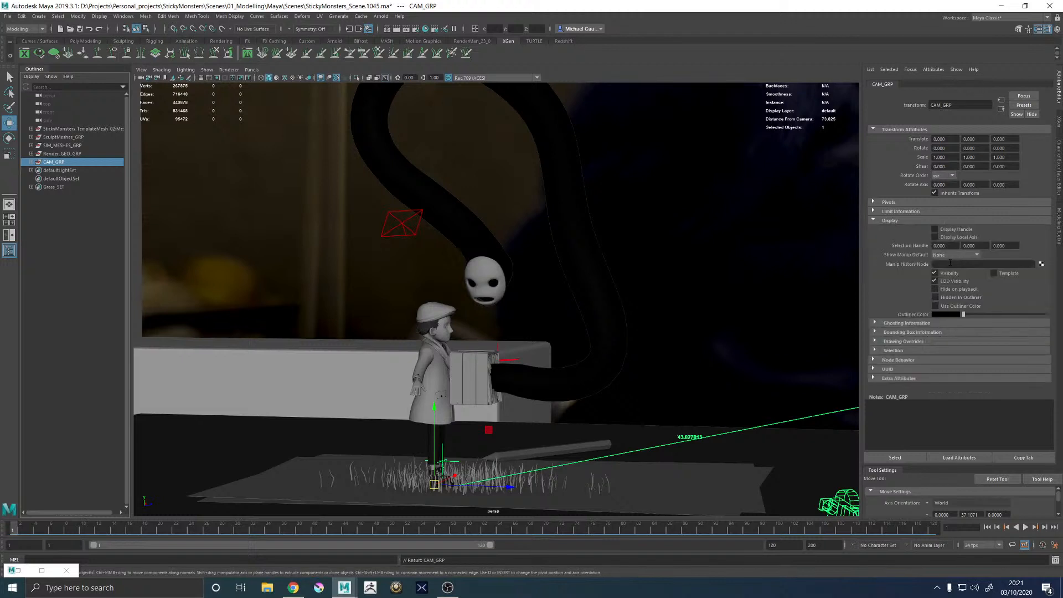
pyautogui.moveTo(964, 315); pyautogui.dragTo(999, 315)
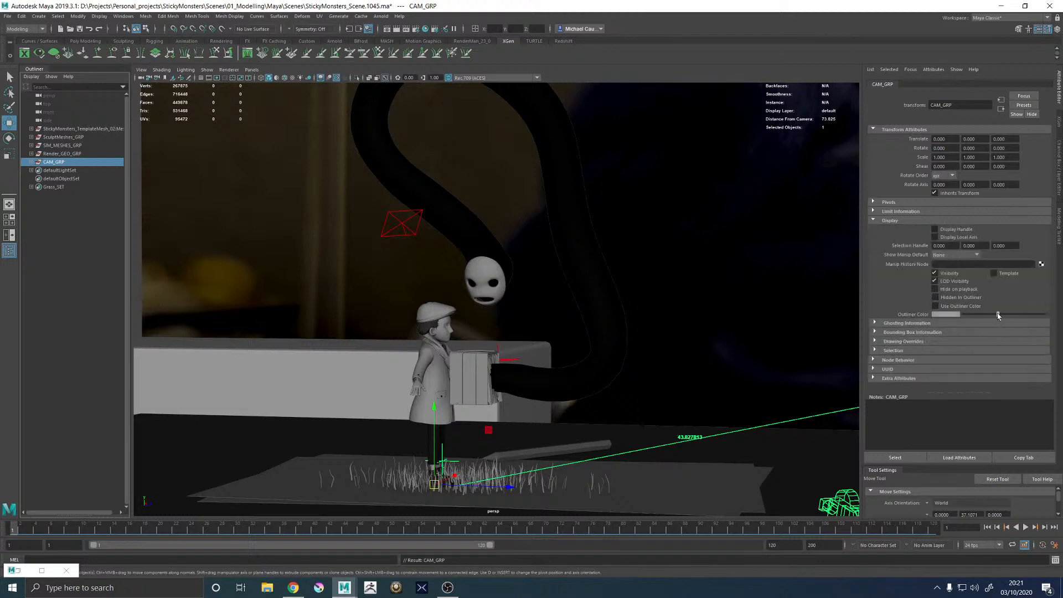
pyautogui.click(959, 315)
pyautogui.click(925, 294)
pyautogui.click(46, 171)
pyautogui.click(52, 162)
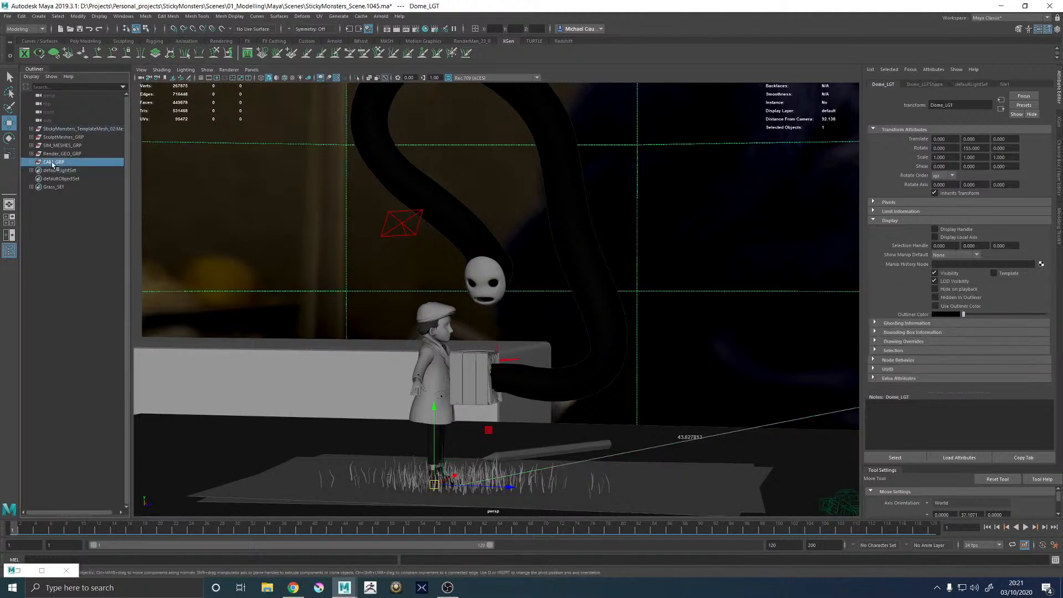
pyautogui.click(936, 306)
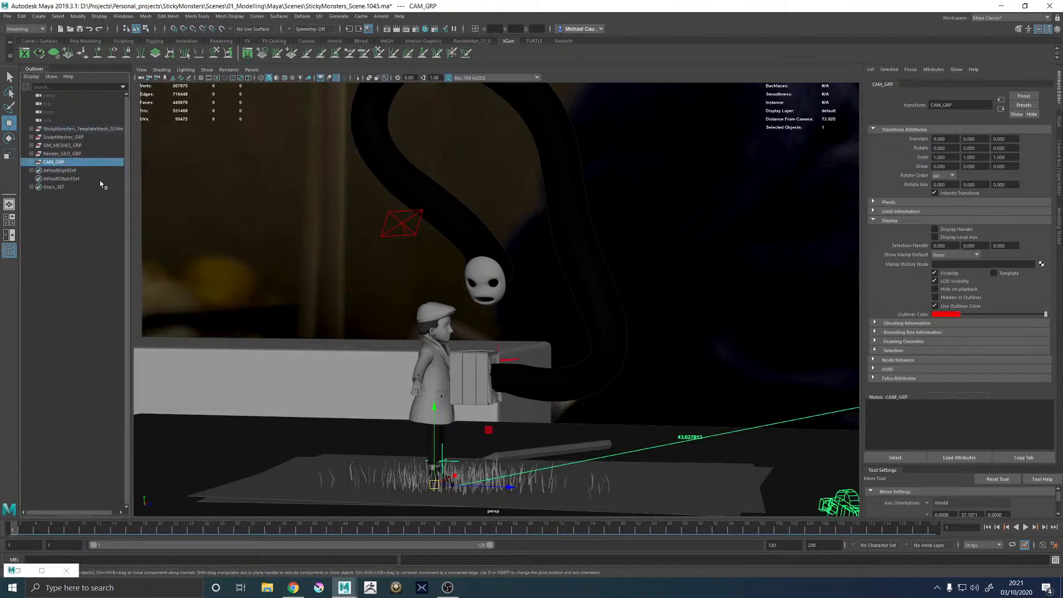
# Refine CAM_GRP's outliner colour to a slightly darker red and check how its name reads in the Outliner
pyautogui.click(947, 314)
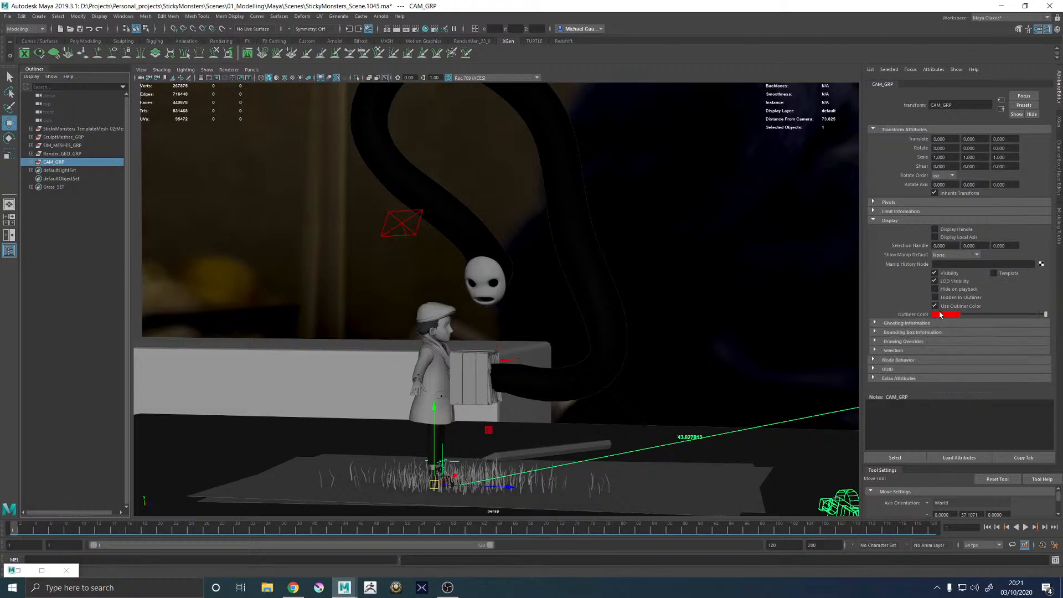
pyautogui.click(940, 315)
pyautogui.moveTo(955, 359); pyautogui.dragTo(963, 358)
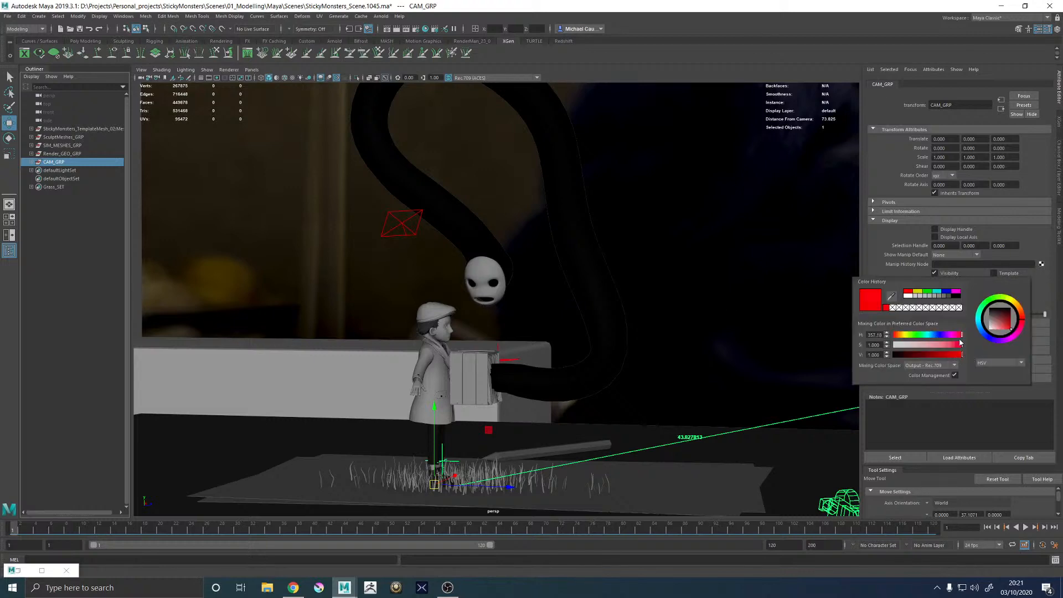
pyautogui.click(55, 154)
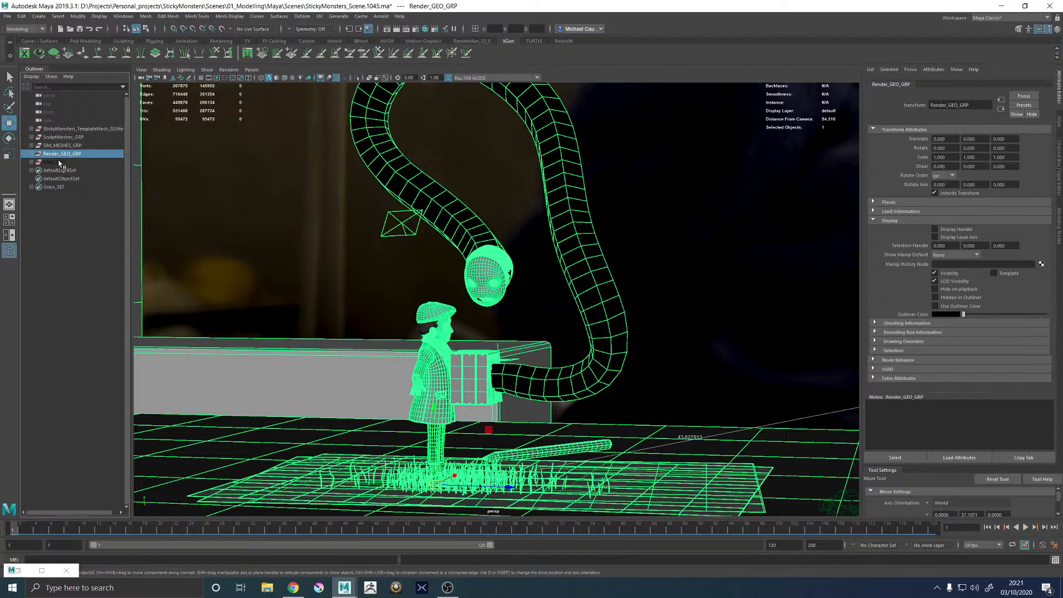
pyautogui.click(56, 162)
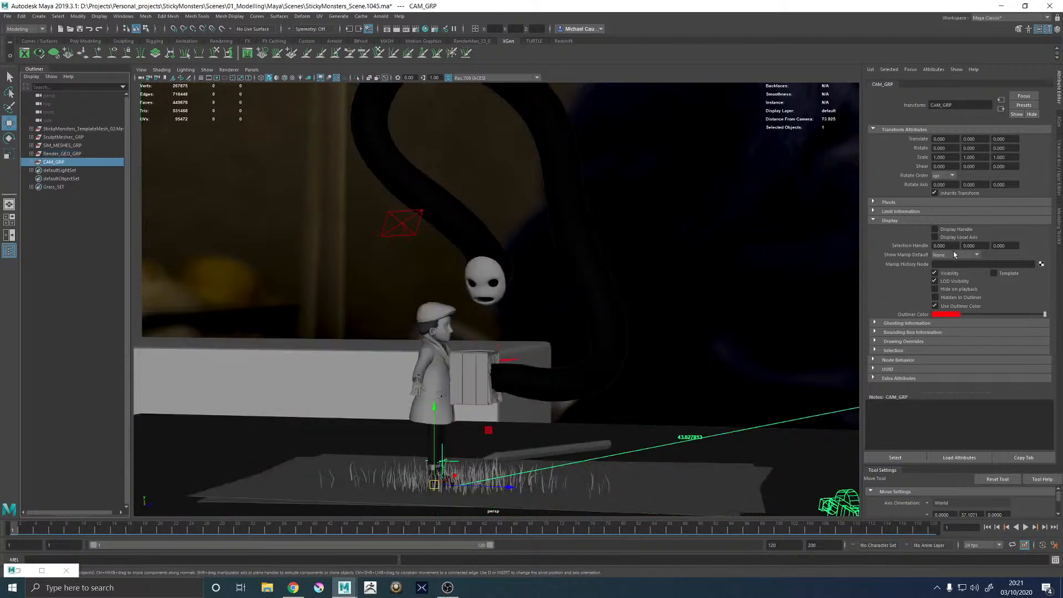
pyautogui.click(948, 315)
pyautogui.click(74, 258)
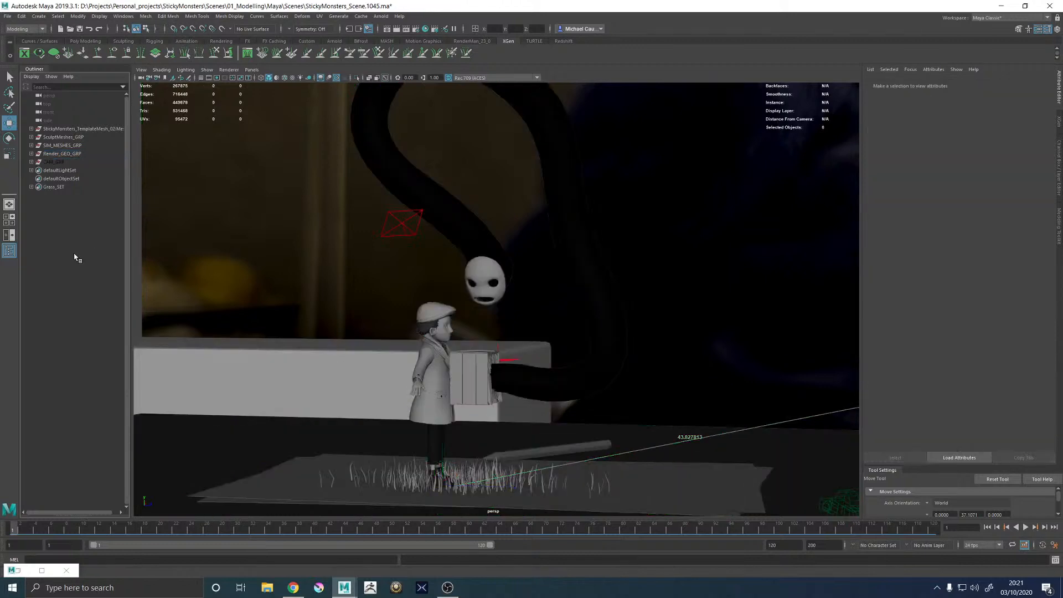
pyautogui.click(421, 224)
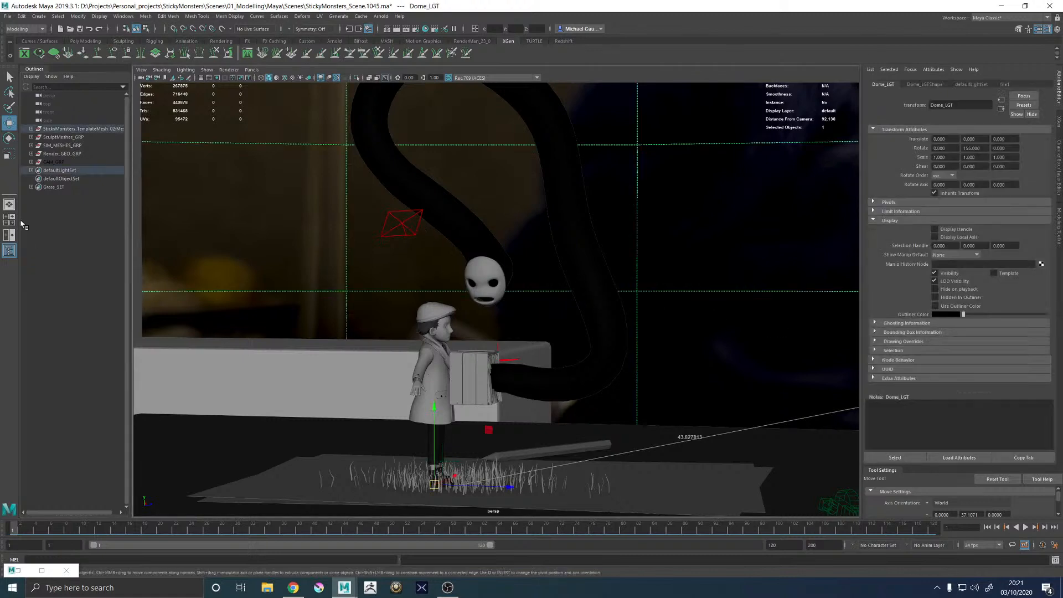
pyautogui.click(48, 162)
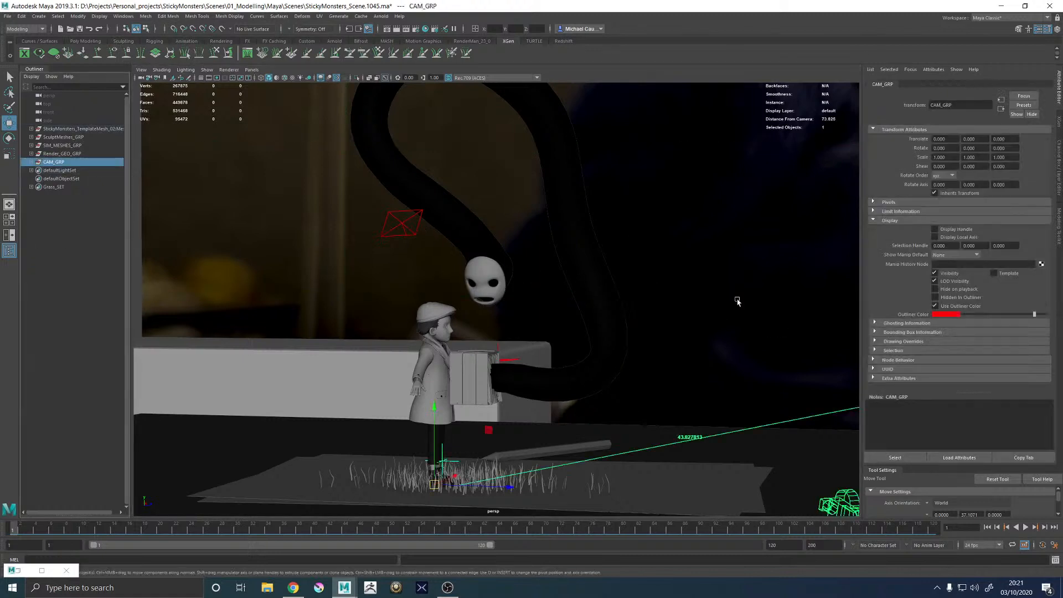
# Fine-tune CAM_GRP's outliner colour to a fully saturated red and check how its name reads among the other Outliner entries
pyautogui.click(939, 315)
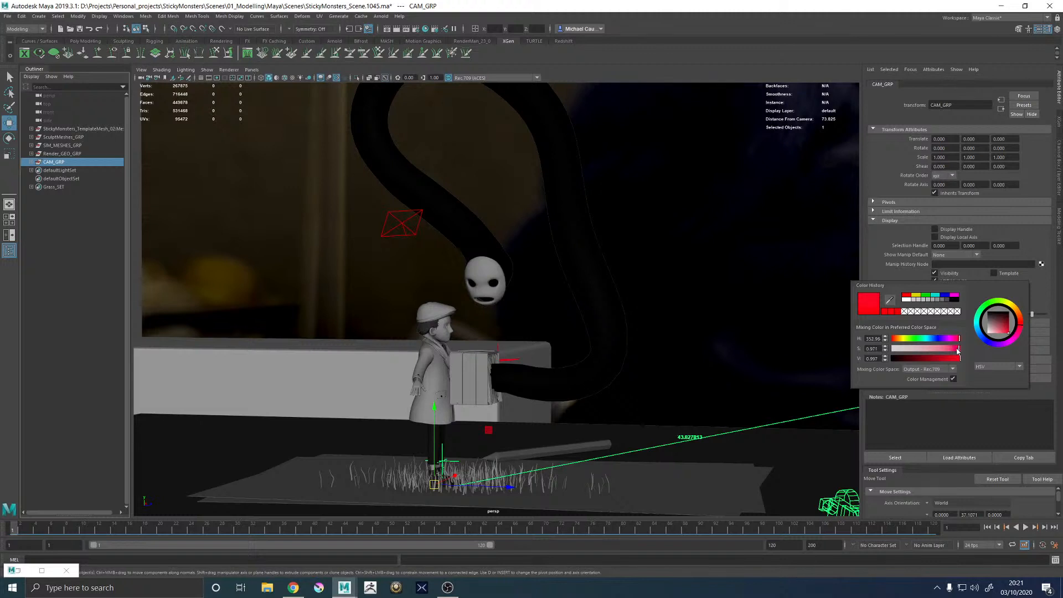
pyautogui.click(222, 290)
pyautogui.click(54, 162)
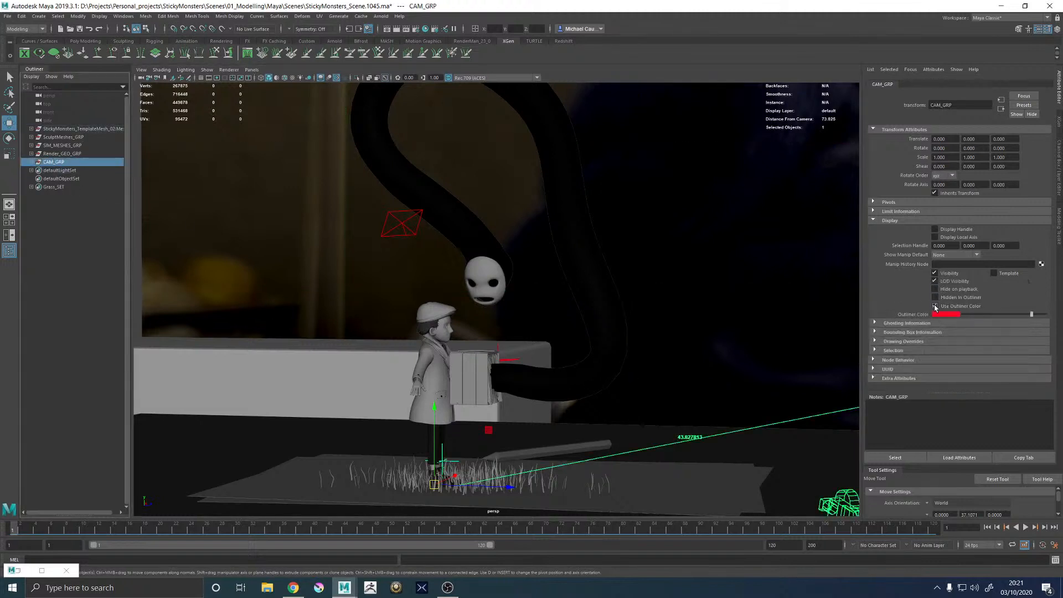
pyautogui.click(247, 305)
pyautogui.click(56, 154)
pyautogui.click(31, 162)
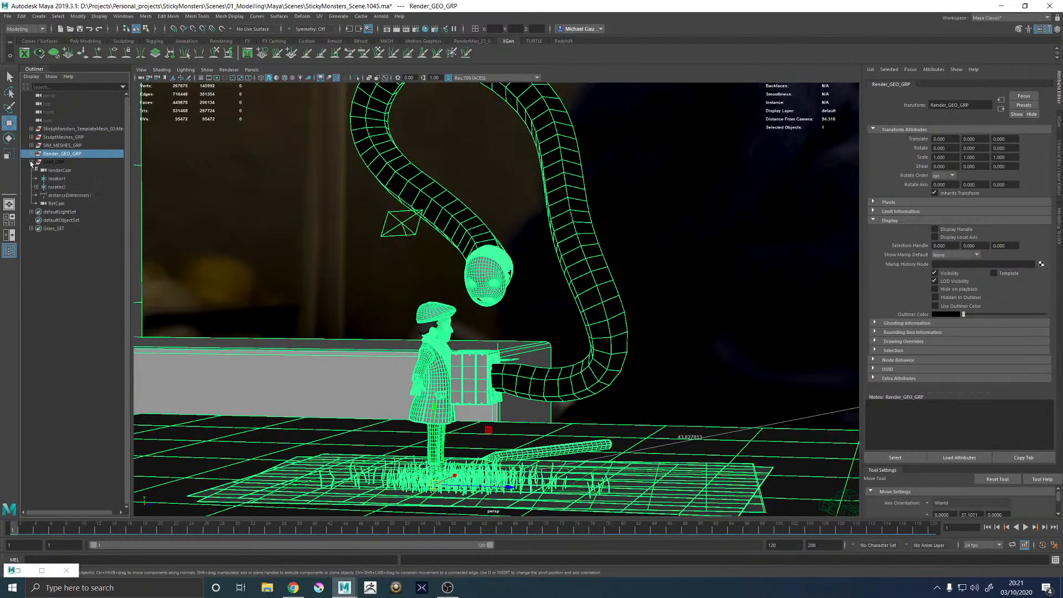
pyautogui.click(58, 162)
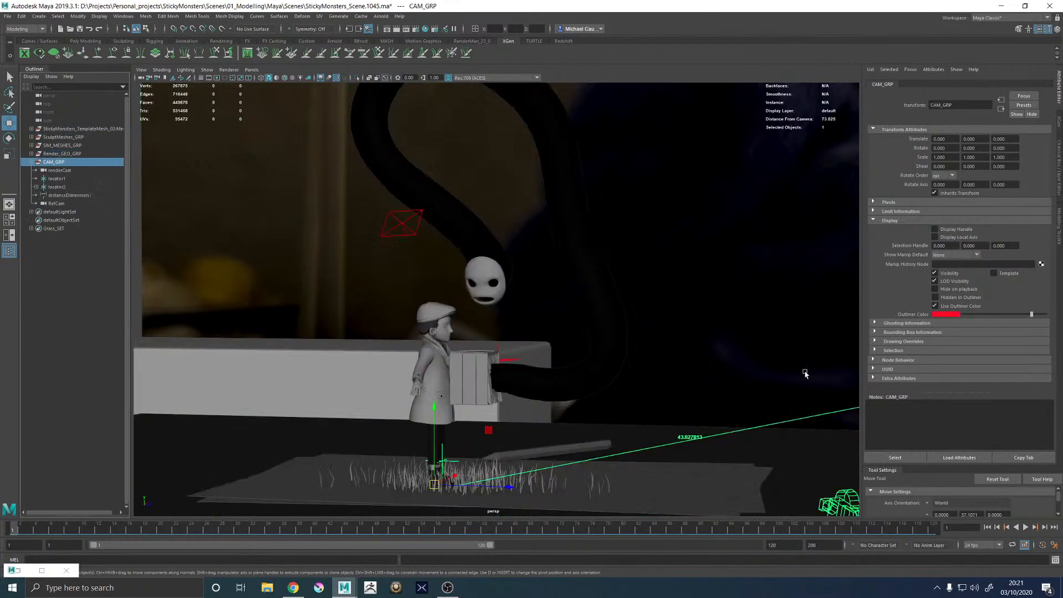
pyautogui.click(950, 315)
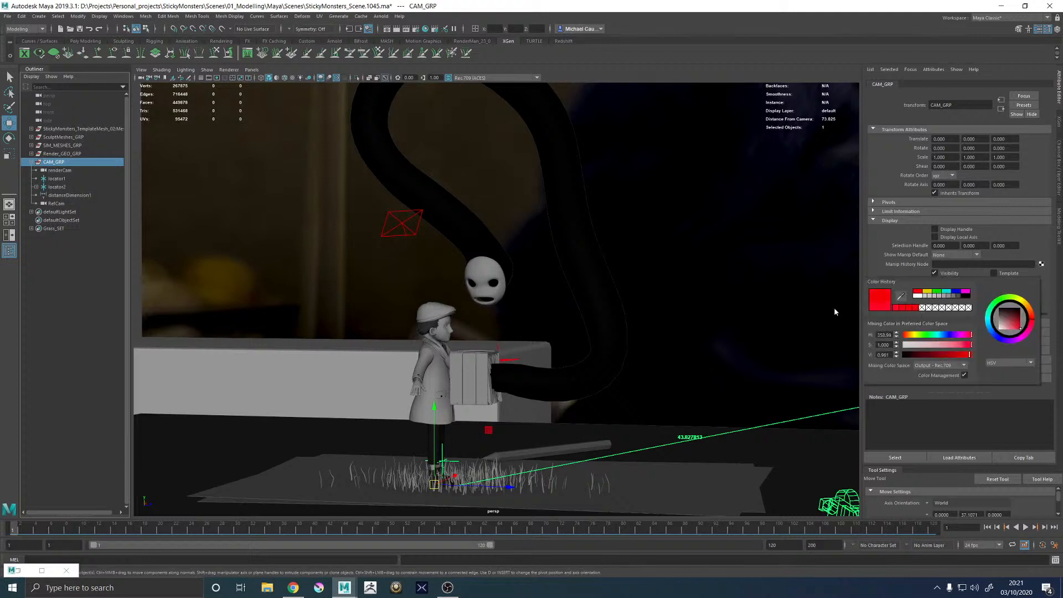
pyautogui.click(484, 279)
pyautogui.click(32, 161)
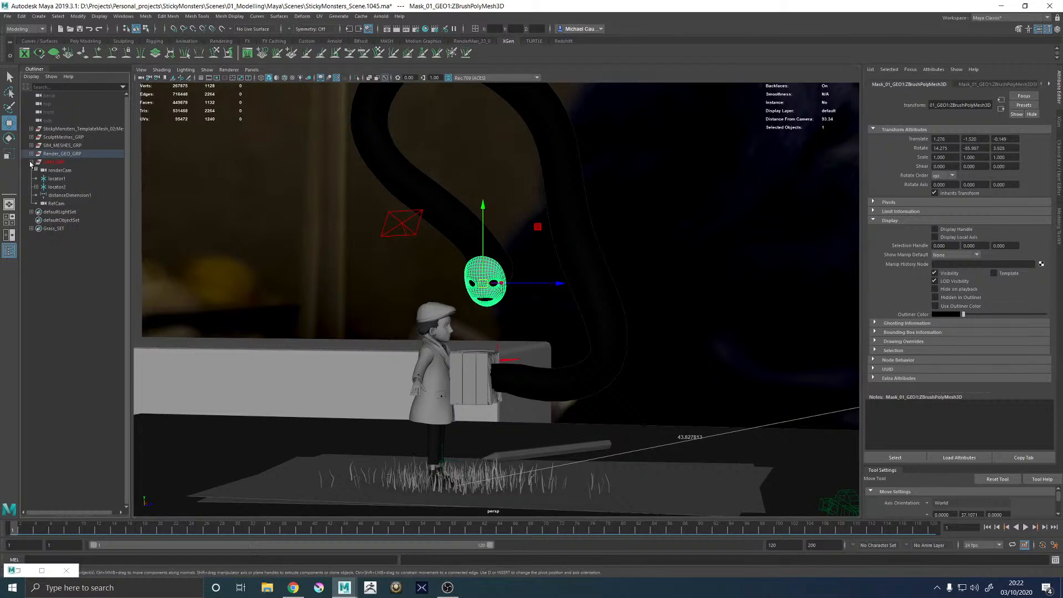
# Check which scene objects belong to Render_GEO_GRP, SIM_MESHES_GRP and SculptMeshes_GRP
pyautogui.click(57, 154)
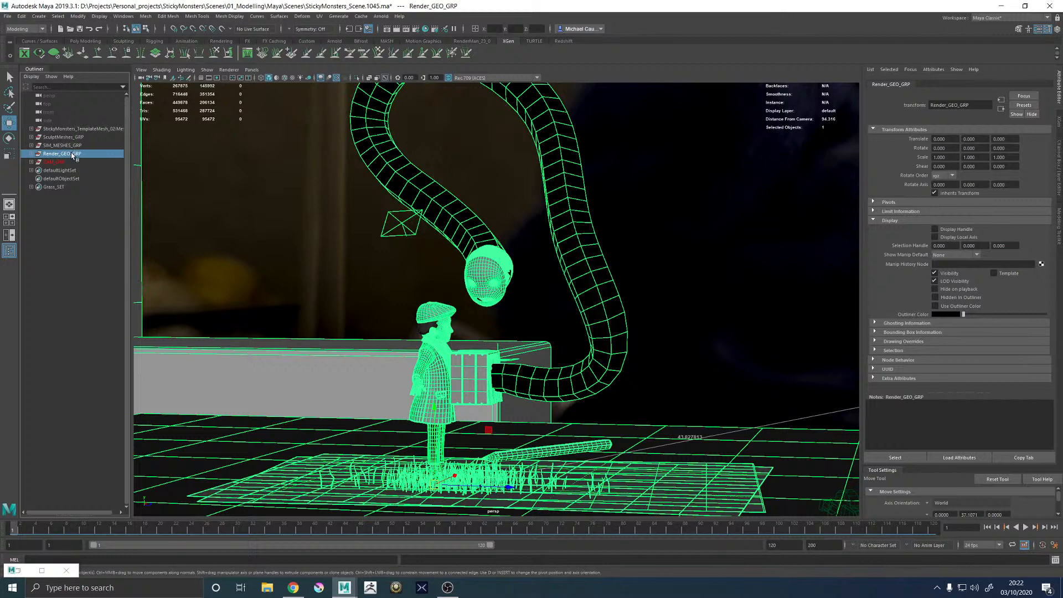
pyautogui.click(62, 146)
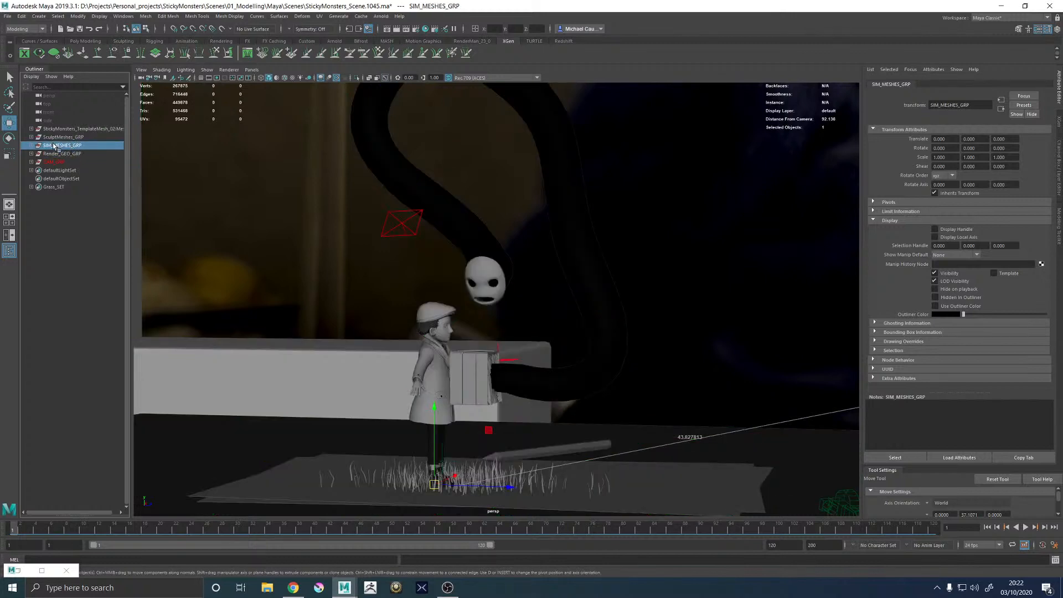
pyautogui.click(65, 155)
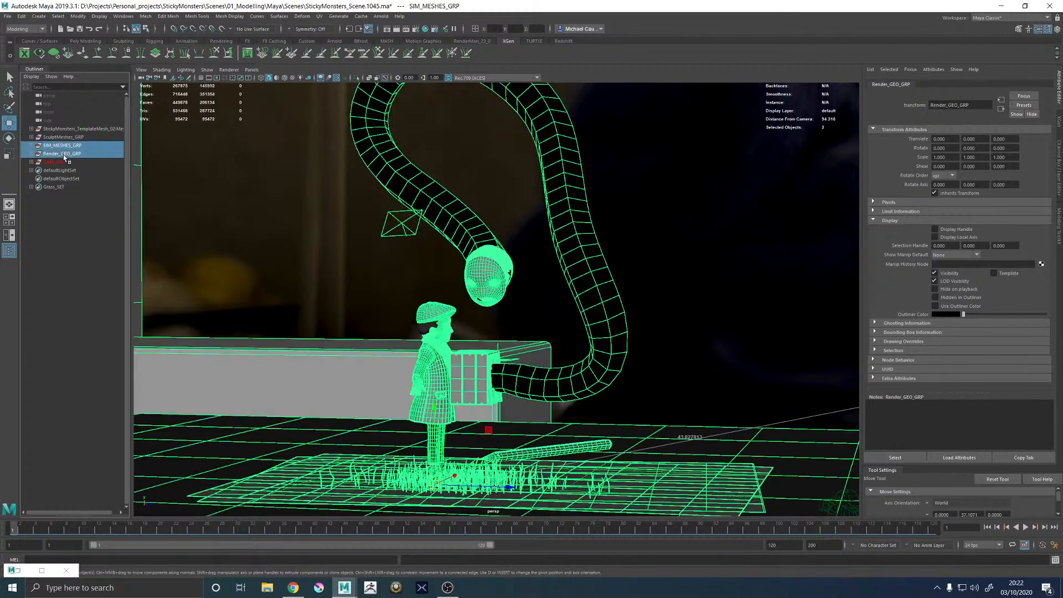
pyautogui.press('Up')
pyautogui.press('Up')
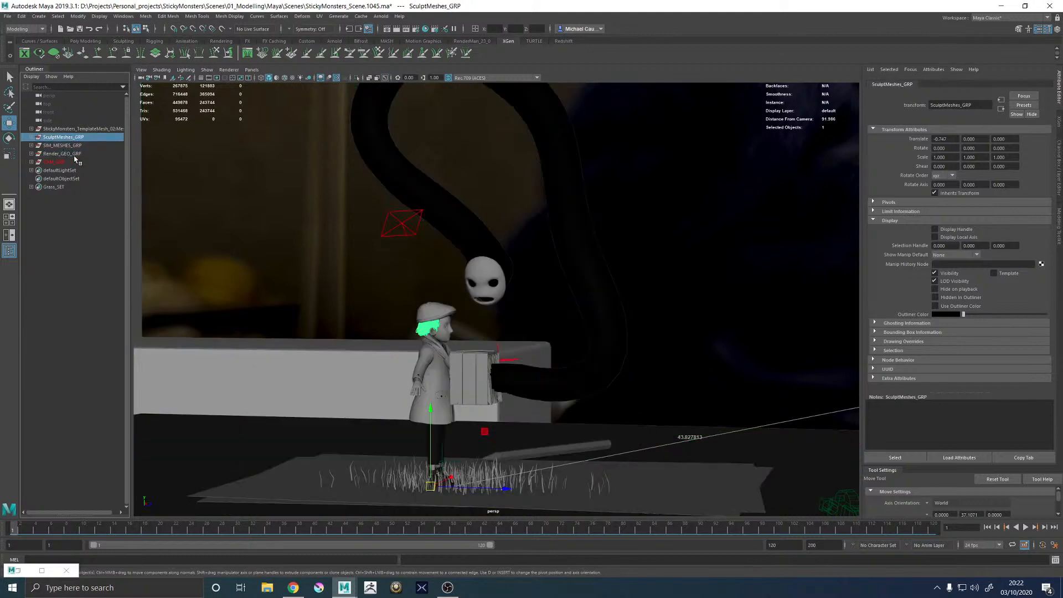
pyautogui.click(70, 129)
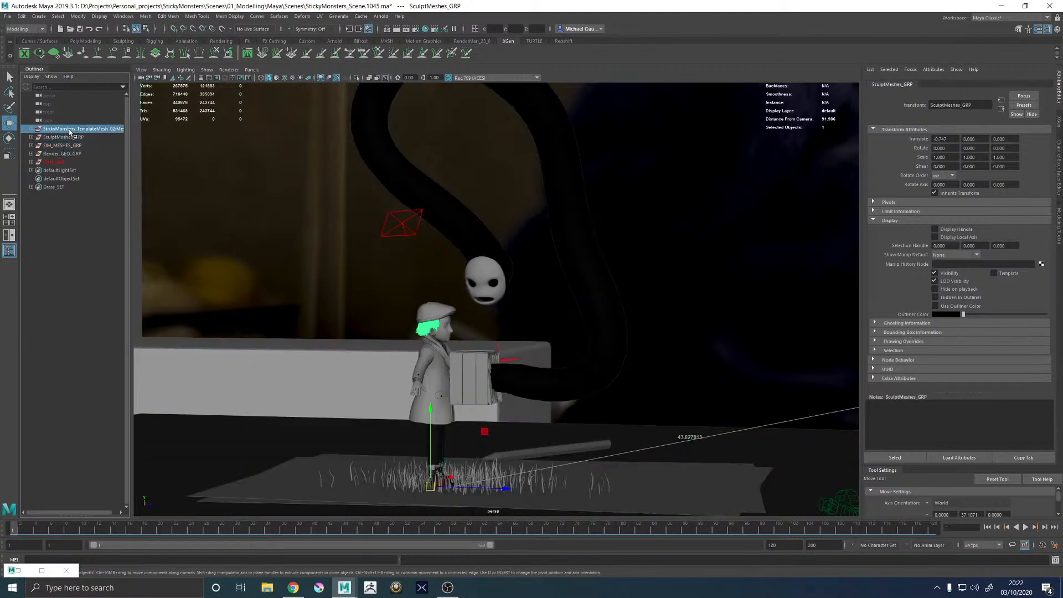
# Widen the Outliner and move Dome_LGT out of the StickyMonsters_TemplateMesh_02:Mesh group to the scene's top level
pyautogui.click(33, 129)
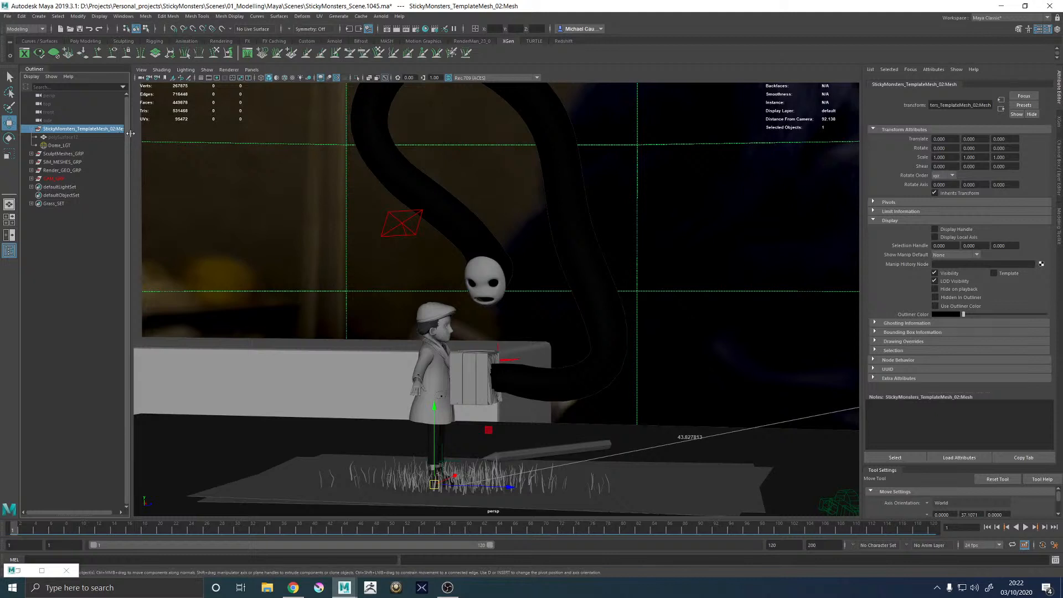
pyautogui.moveTo(132, 133); pyautogui.dragTo(265, 134)
pyautogui.click(73, 138)
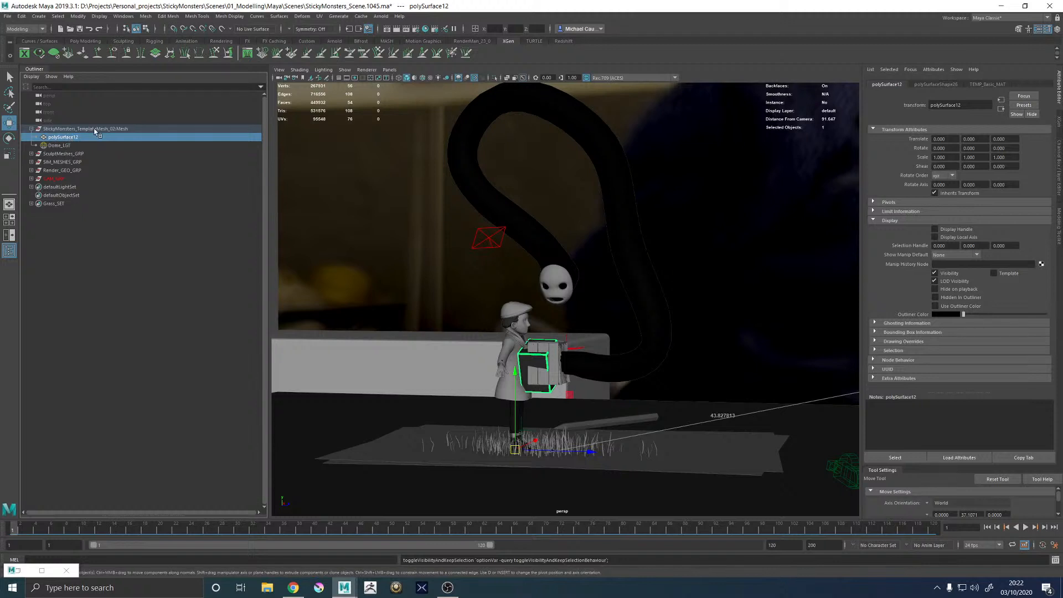
pyautogui.click(78, 148)
pyautogui.moveTo(78, 147); pyautogui.dragTo(66, 120)
pyautogui.click(67, 138)
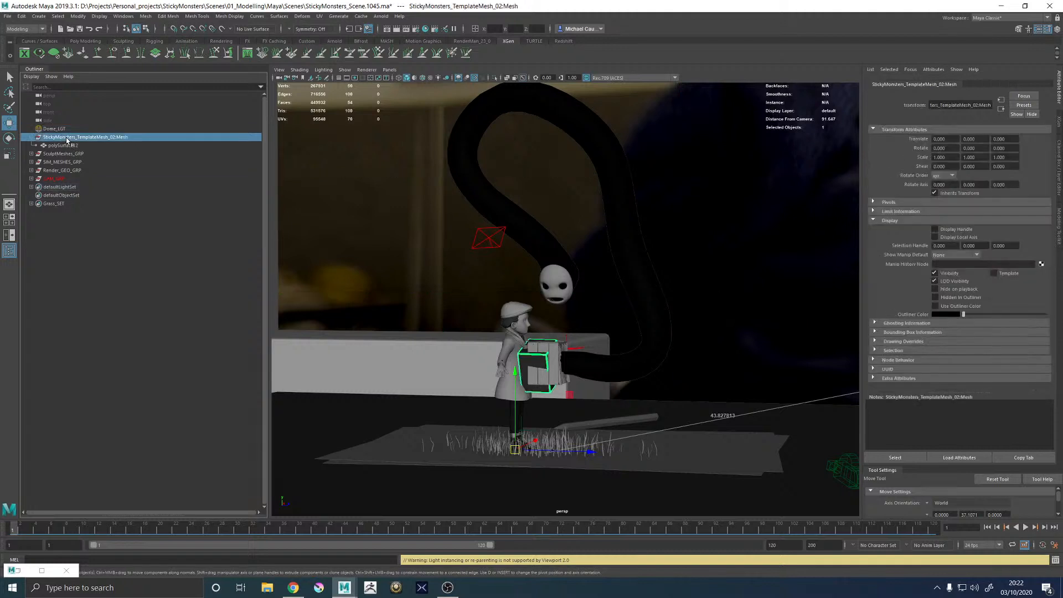
pyautogui.click(64, 147)
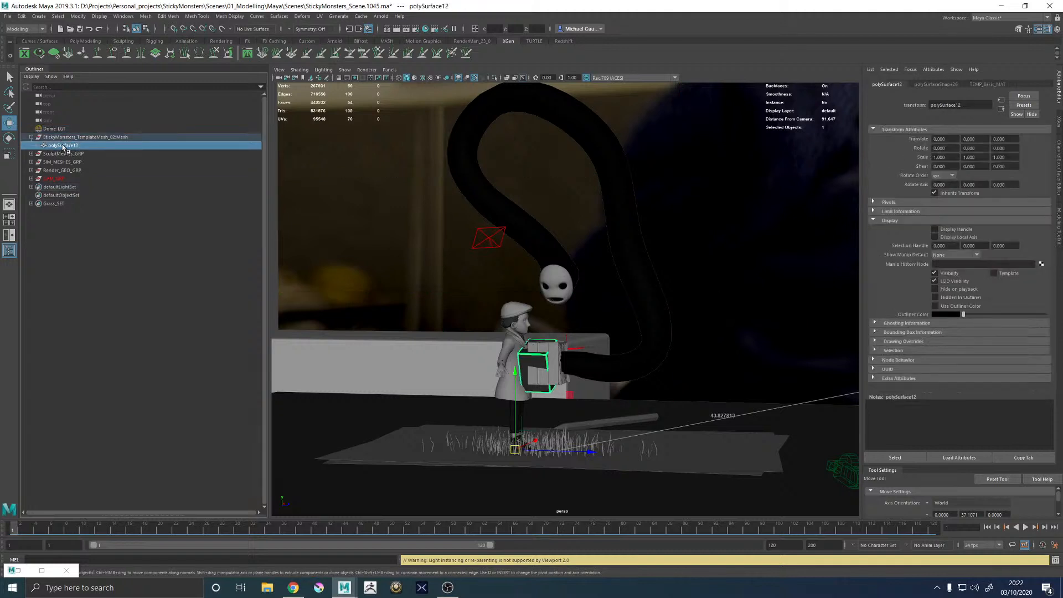
# Move Ground_Table_GEO from ENV_GRP into ENV_GEO within Render_GEO_GRP
pyautogui.click(31, 170)
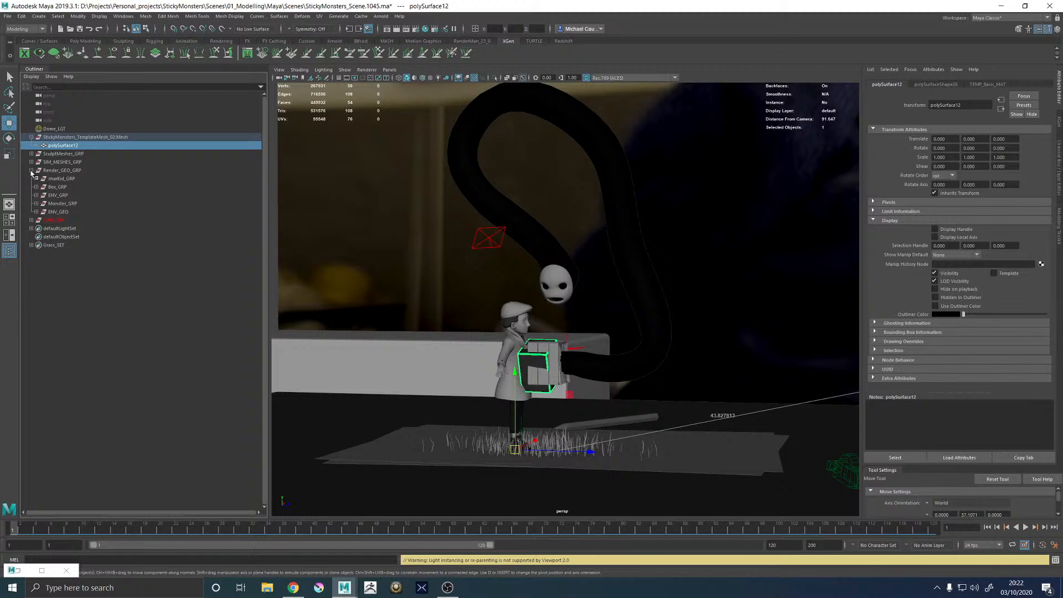
pyautogui.click(36, 211)
pyautogui.click(51, 194)
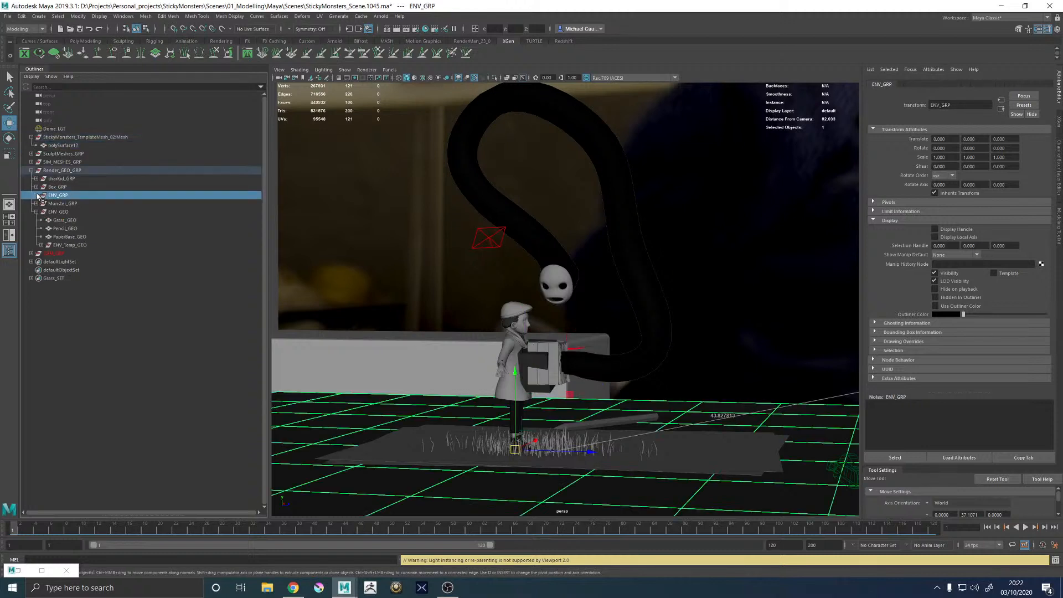
pyautogui.click(36, 195)
pyautogui.click(66, 204)
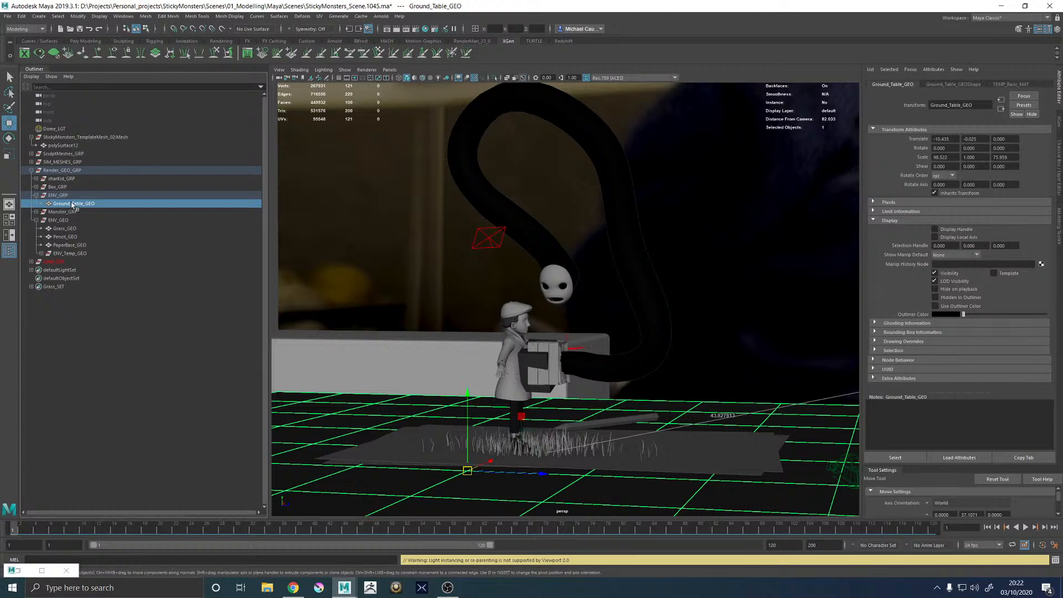
pyautogui.moveTo(72, 204)
pyautogui.mouseDown()
pyautogui.moveTo(70, 228)
pyautogui.moveTo(67, 220)
pyautogui.mouseUp()
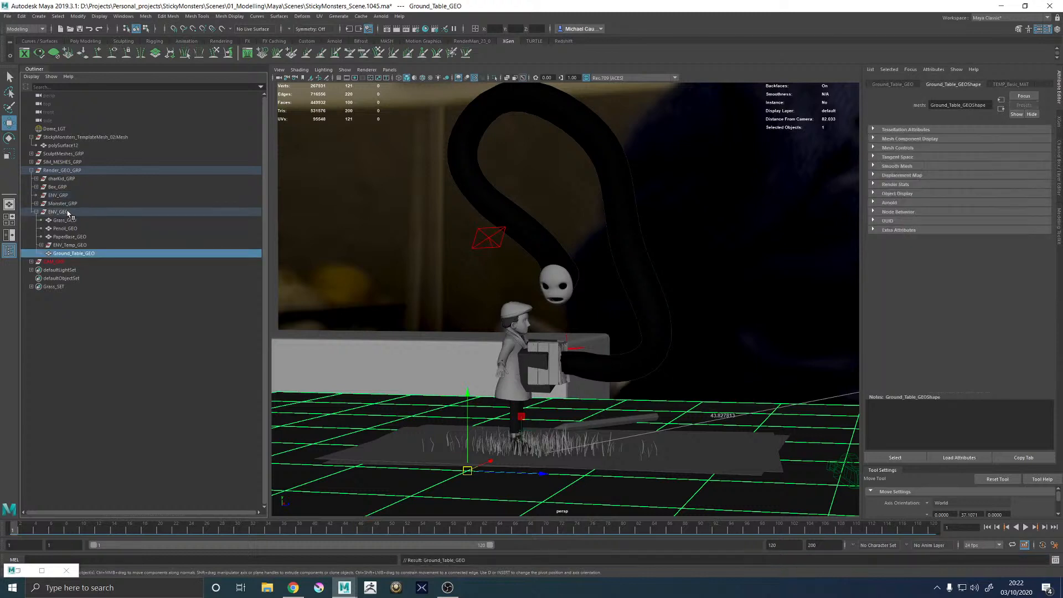
# Delete the emptied ENV_GRP and rename the ENV_GEO group as ENV_GRP
pyautogui.click(67, 213)
pyautogui.doubleClick(67, 213)
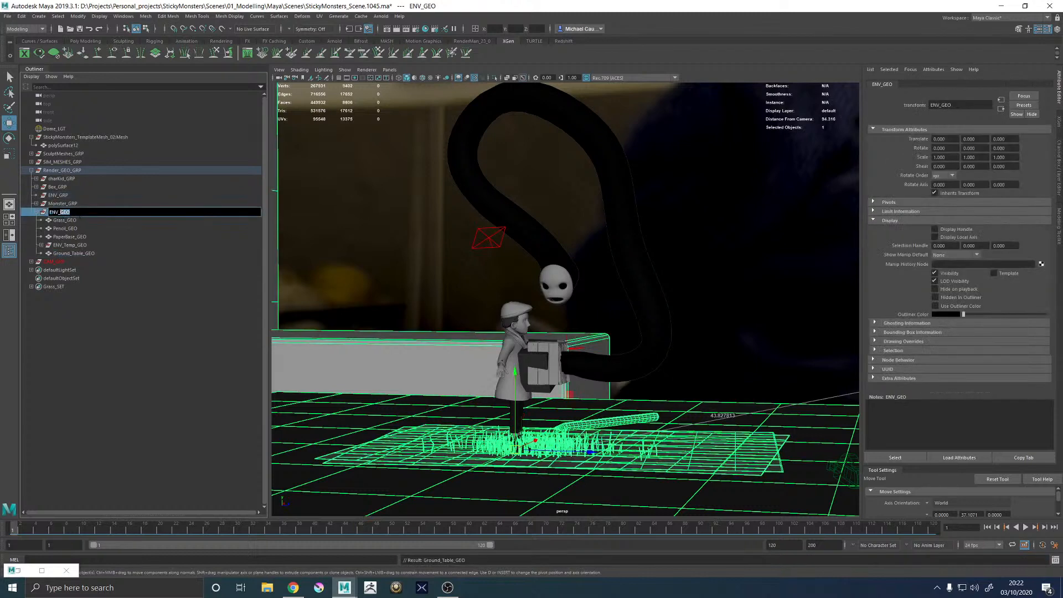
pyautogui.write('ENV_GRP')
pyautogui.press('Return')
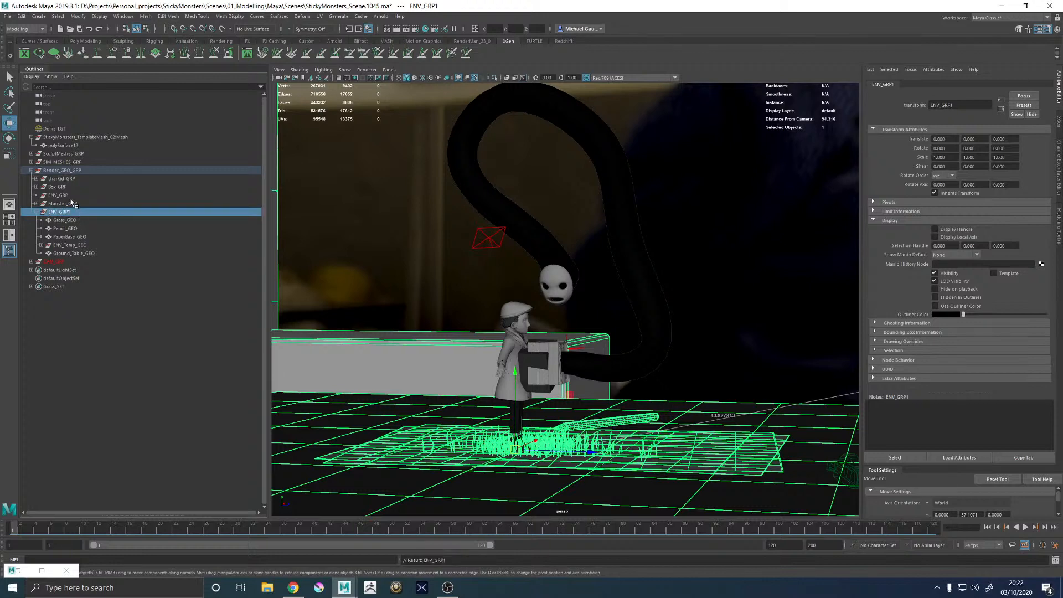
pyautogui.click(64, 196)
pyautogui.press('Delete')
pyautogui.click(59, 204)
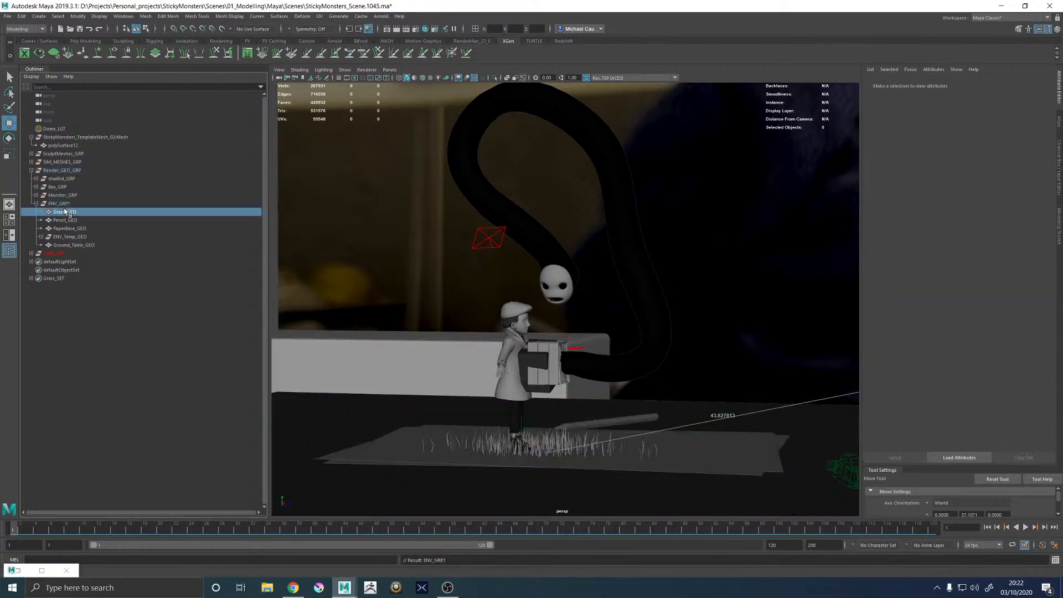
pyautogui.doubleClick(60, 204)
pyautogui.press('BackSpace')
pyautogui.press('Return')
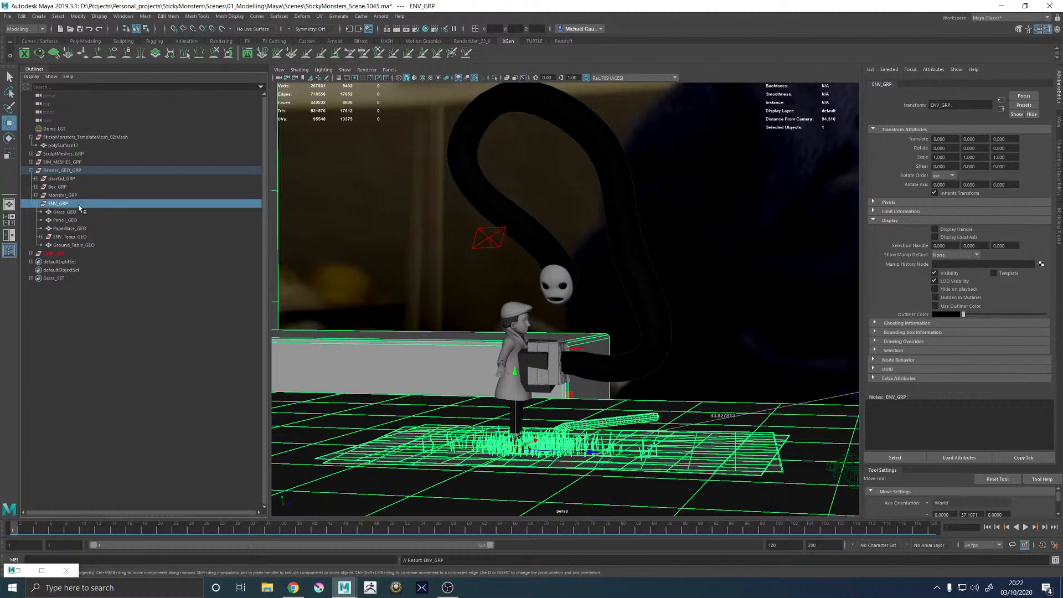
# Inspect the contents of ENV_Temp_GEO, reorder it as the first child of ENV_GRP, and collapse the parent groups
pyautogui.click(41, 237)
pyautogui.click(77, 254)
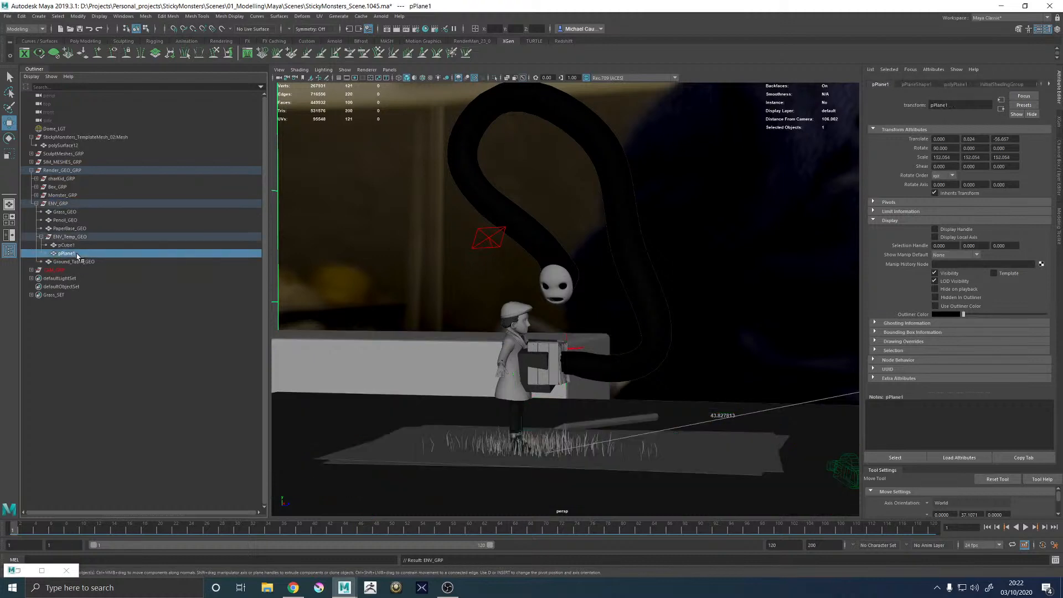
pyautogui.click(41, 237)
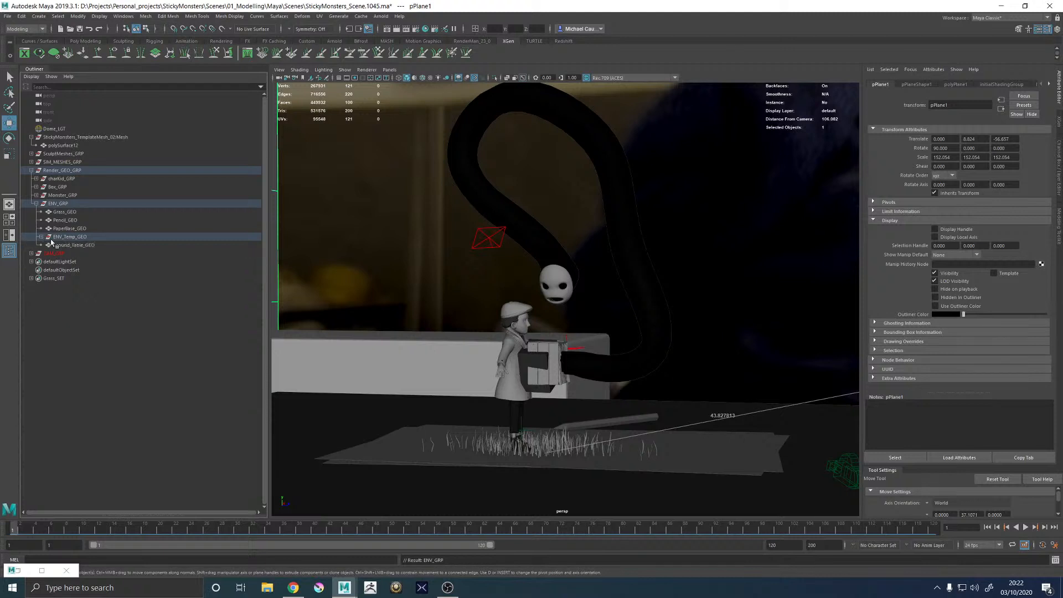
pyautogui.moveTo(70, 240); pyautogui.dragTo(72, 206)
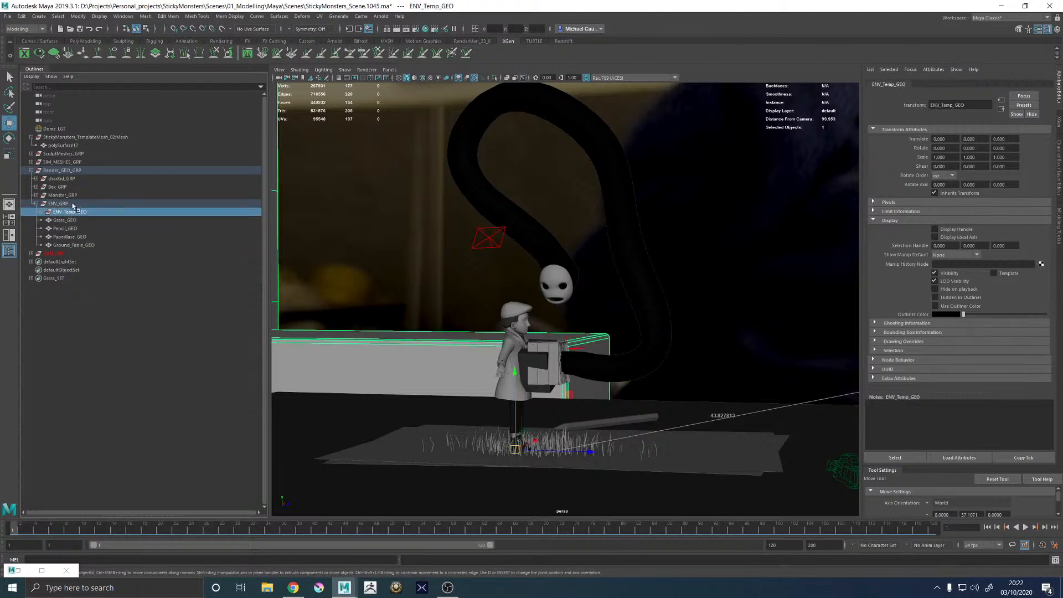
pyautogui.click(35, 204)
pyautogui.click(31, 170)
# Set Render_GEO_GRP's outliner colour to a dark yellow and enable Use Outliner Color for it
pyautogui.click(64, 170)
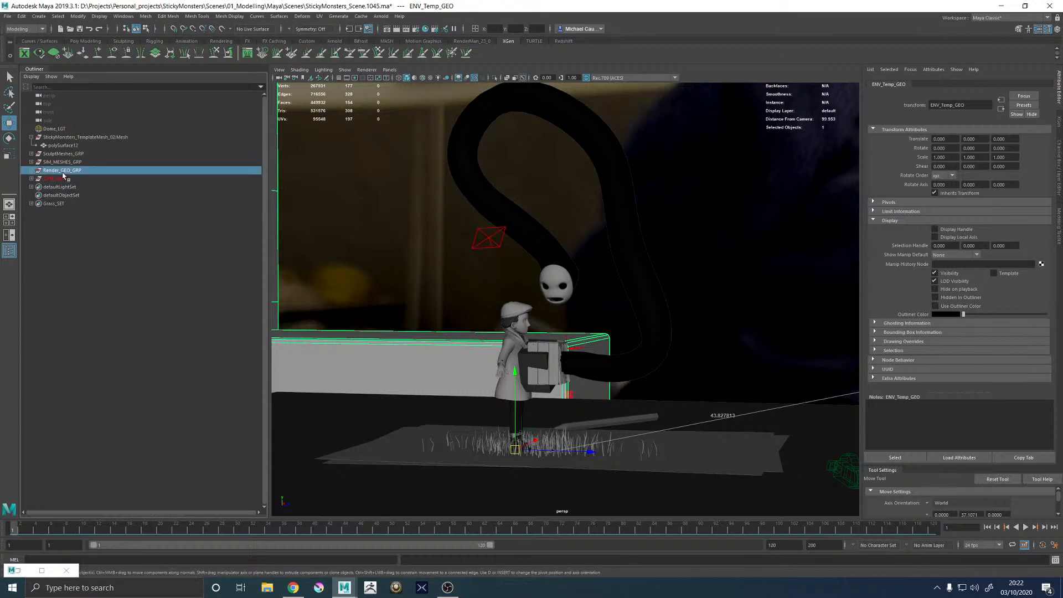
pyautogui.click(65, 162)
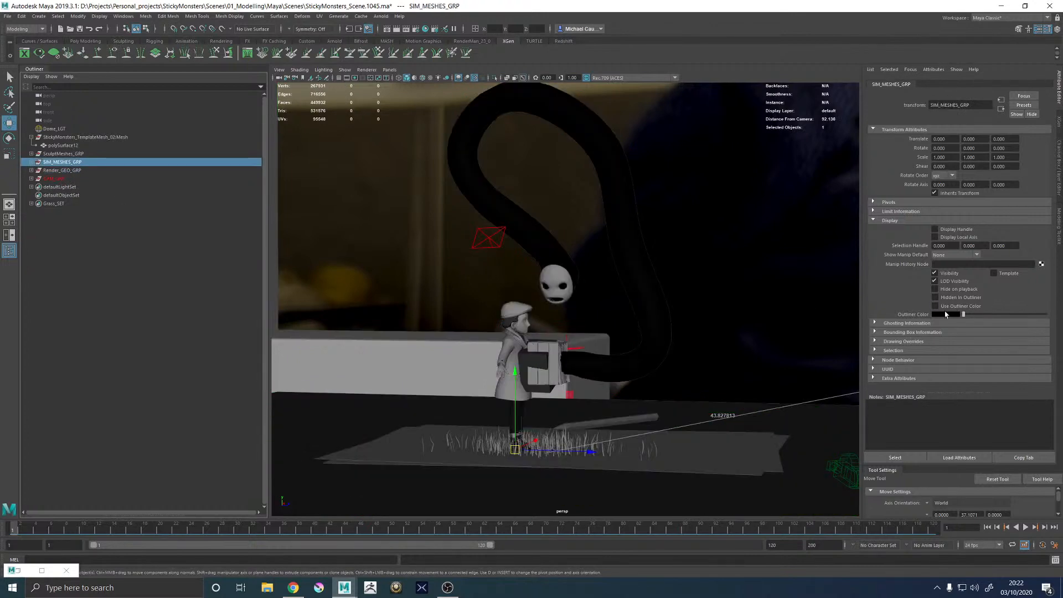
pyautogui.click(71, 171)
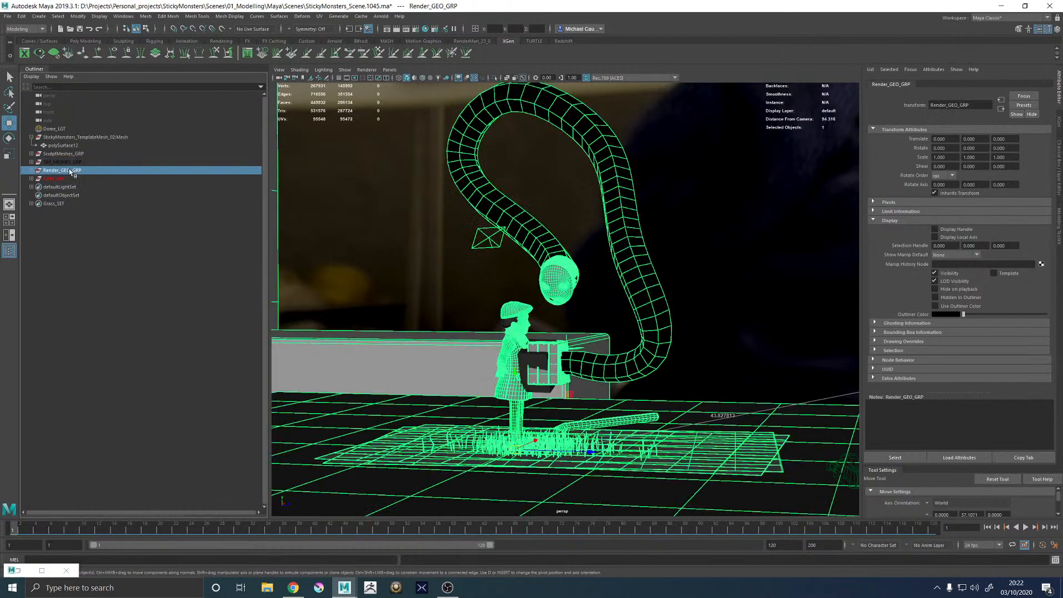
pyautogui.click(945, 315)
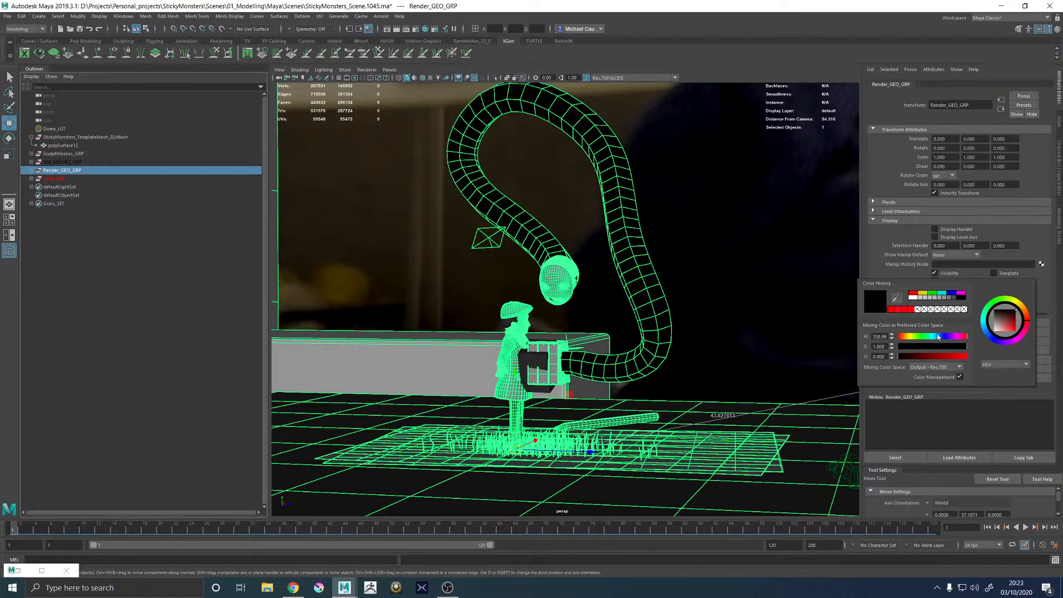
pyautogui.moveTo(938, 337)
pyautogui.mouseDown()
pyautogui.moveTo(914, 337)
pyautogui.moveTo(947, 357)
pyautogui.mouseUp()
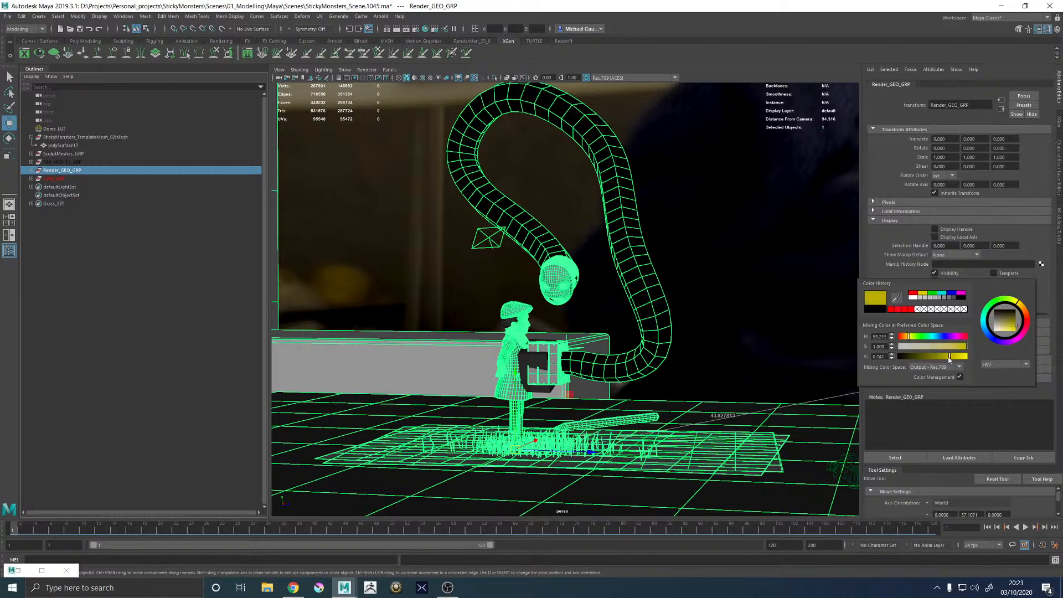
pyautogui.click(66, 129)
pyautogui.click(63, 171)
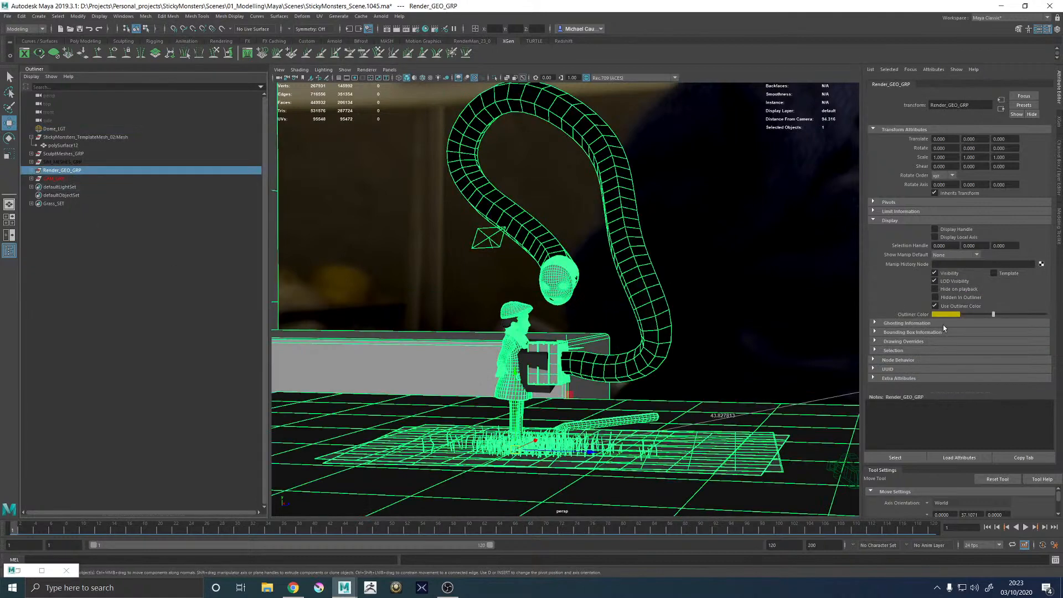
# Brighten Render_GEO_GRP's outliner colour to a stronger yellow and toggle its Use Outliner Color option
pyautogui.click(946, 314)
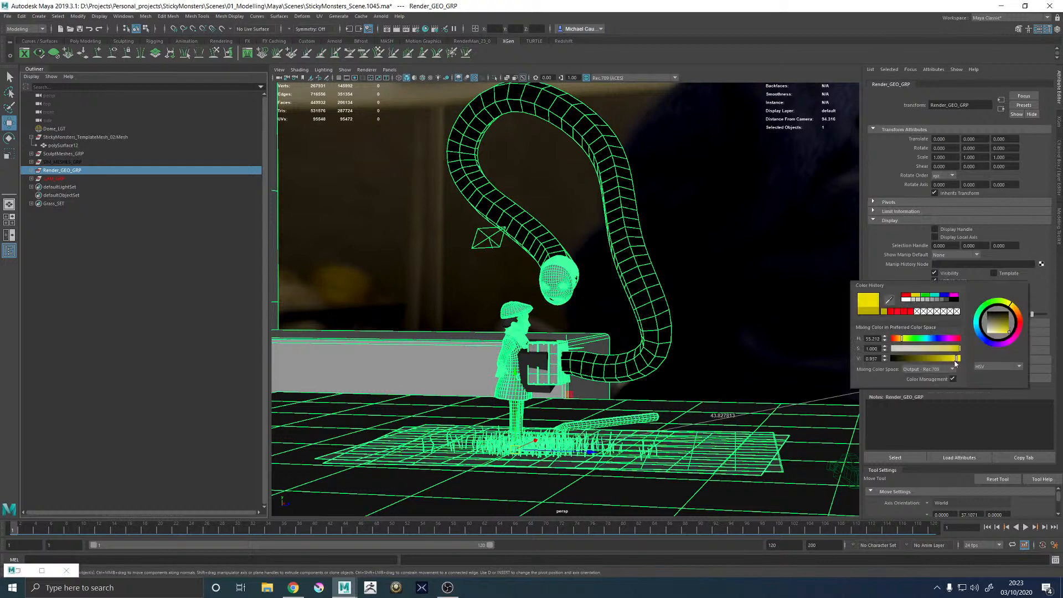
pyautogui.click(384, 221)
pyautogui.click(63, 170)
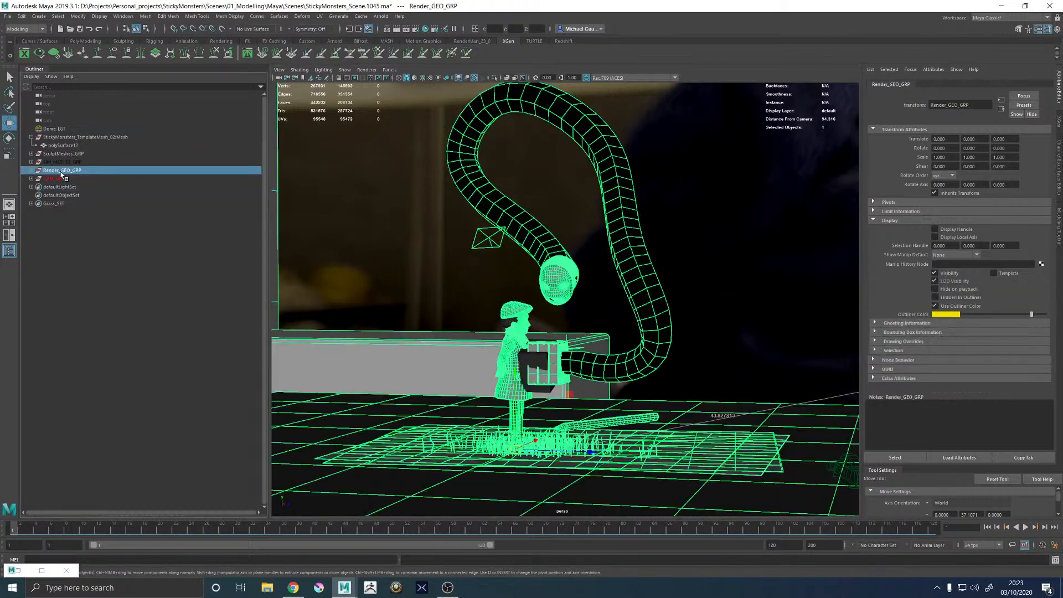
pyautogui.click(943, 306)
pyautogui.click(336, 264)
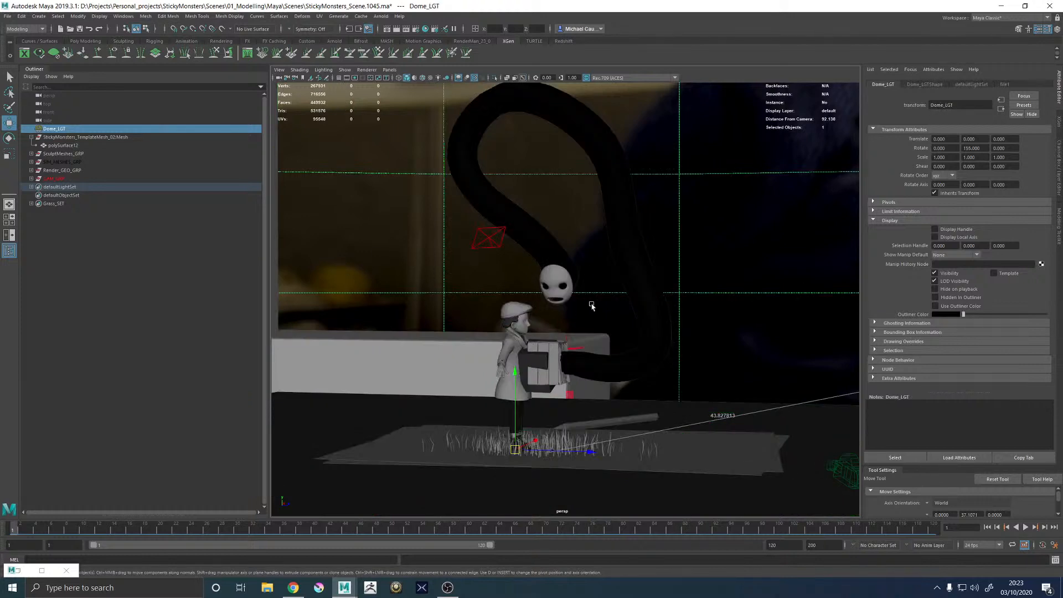
# Hide polySurface12, the template box mesh at the kid's chest, and move it into ENV_Temp_GEO under ENV_GRP
pyautogui.keyDown('alt'); pyautogui.moveTo(592, 306); pyautogui.dragTo(551, 313); pyautogui.keyUp('alt')
pyautogui.click(495, 359)
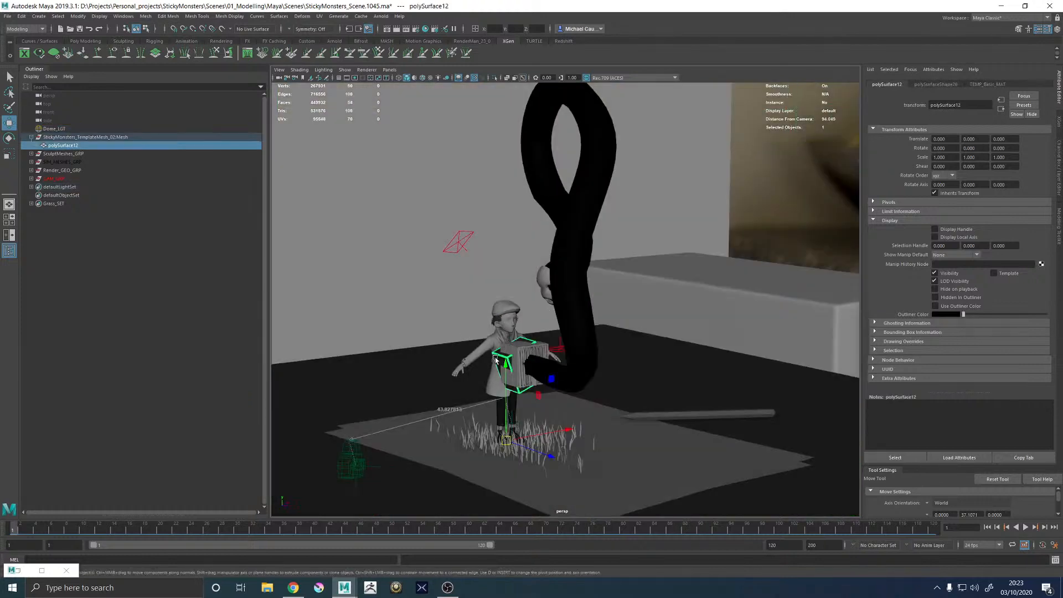
pyautogui.hotkey('ctrl', 'h')
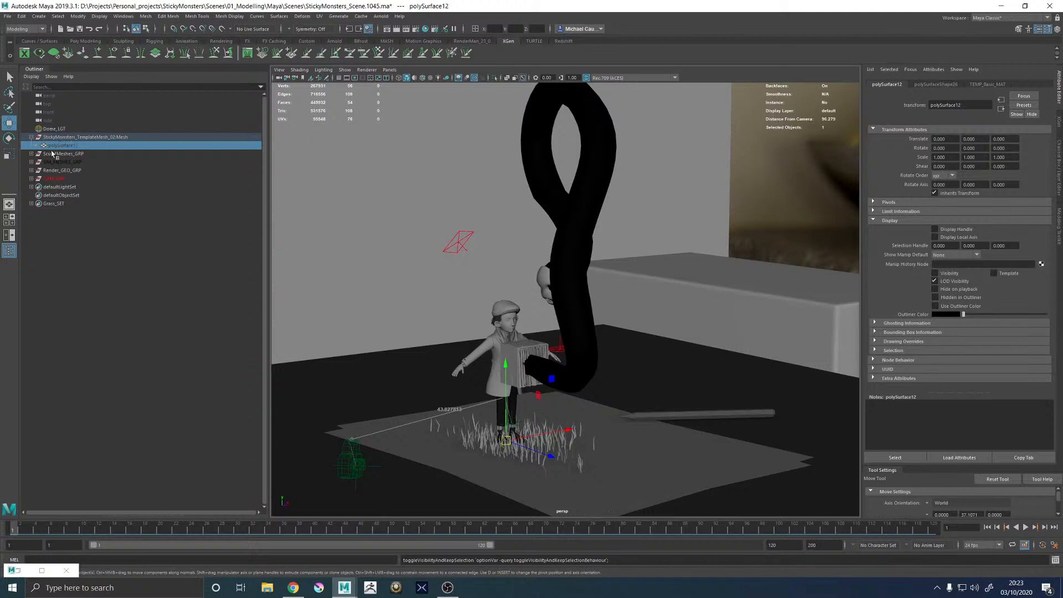
pyautogui.click(31, 170)
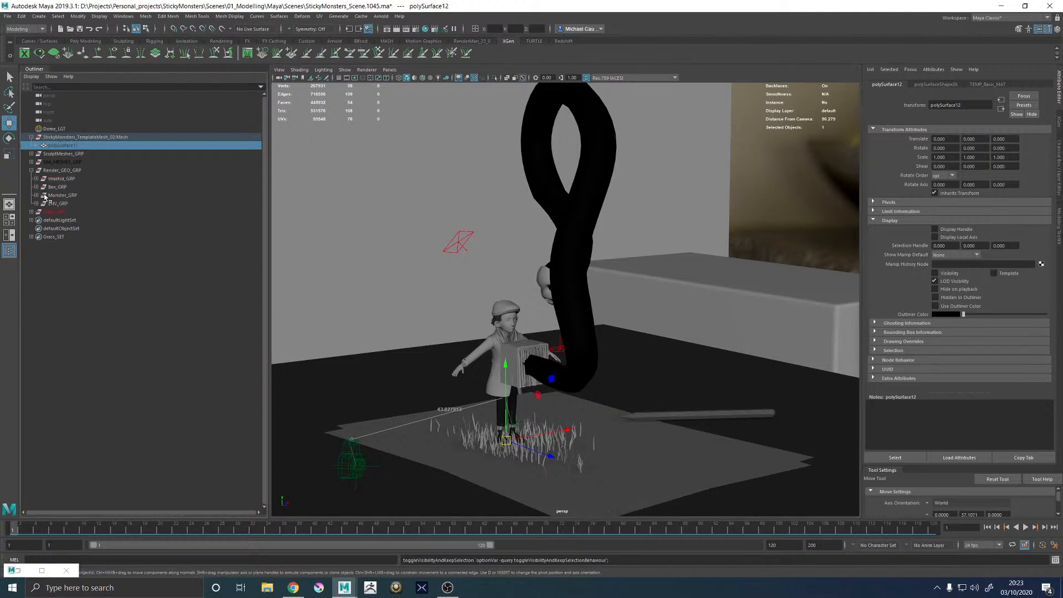
pyautogui.click(36, 204)
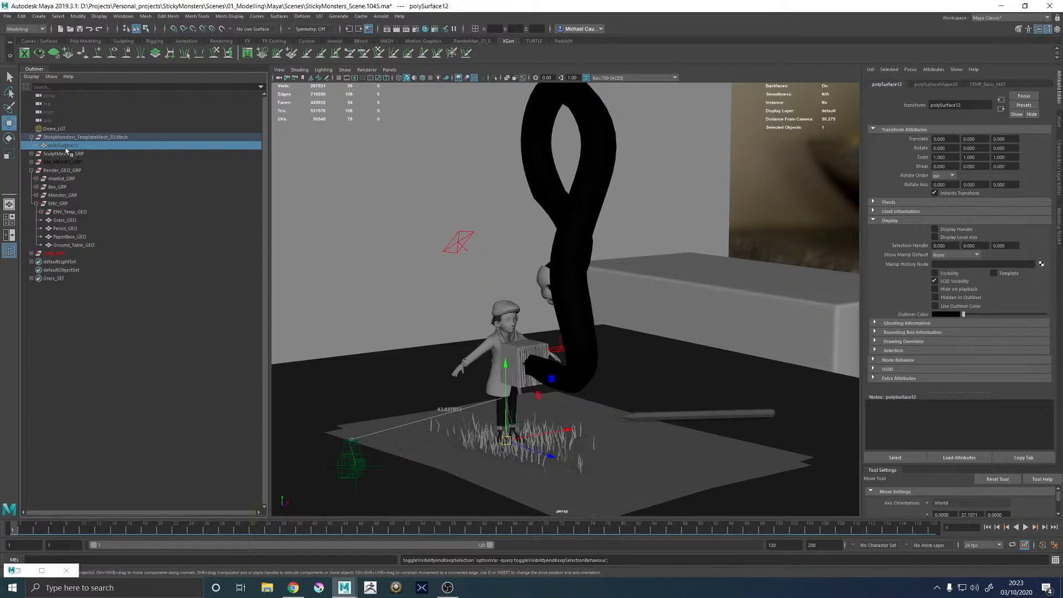
pyautogui.moveTo(66, 150); pyautogui.dragTo(70, 213, button='middle')
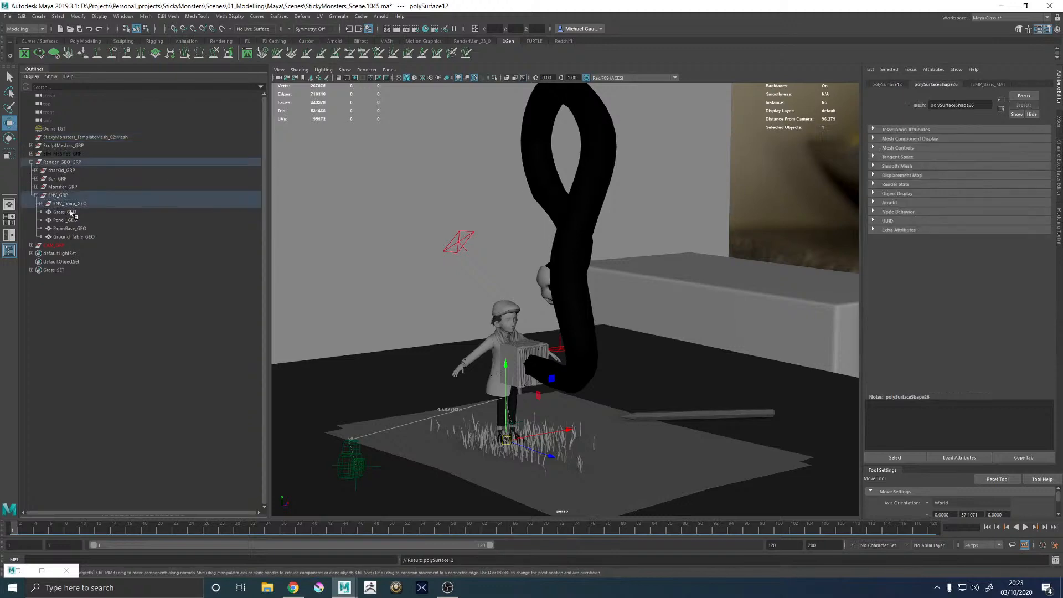
# Delete the emptied StickyMonsters template mesh group and save the scene
pyautogui.click(79, 138)
pyautogui.press('Delete')
pyautogui.scroll(-2, 562, 298)
pyautogui.keyDown('alt'); pyautogui.moveTo(427, 317); pyautogui.dragTo(543, 302); pyautogui.keyUp('alt')
pyautogui.hotkey('ctrl', 's')
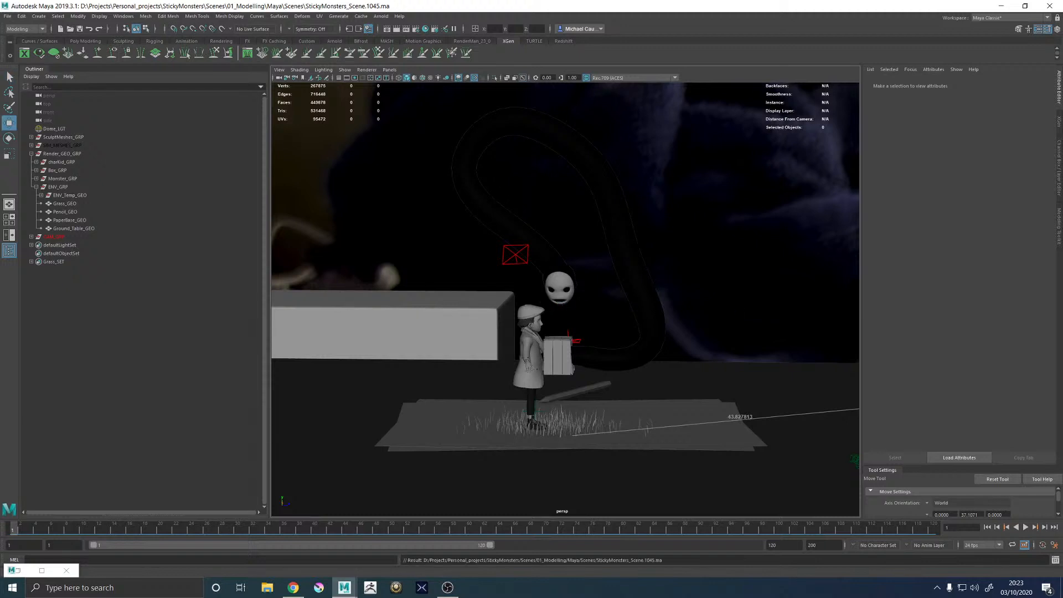
# Examine the kid's trousers, shoes and the surrounding grass up close
pyautogui.keyDown('alt'); pyautogui.moveTo(610, 326); pyautogui.dragTo(568, 249, button='middle'); pyautogui.keyUp('alt')
pyautogui.keyDown('alt'); pyautogui.moveTo(568, 249); pyautogui.dragTo(474, 363, button='right'); pyautogui.keyUp('alt')
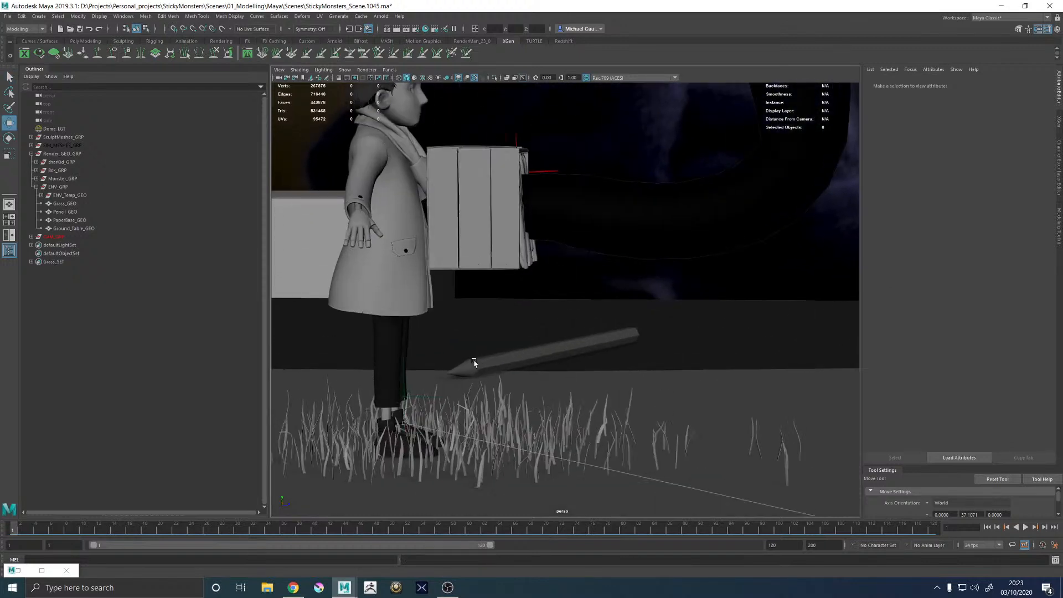
pyautogui.keyDown('alt'); pyautogui.moveTo(474, 363); pyautogui.dragTo(532, 333, button='middle'); pyautogui.keyUp('alt')
pyautogui.keyDown('alt'); pyautogui.moveTo(532, 332); pyautogui.dragTo(497, 360, button='right'); pyautogui.keyUp('alt')
pyautogui.click(475, 331)
pyautogui.press('f')
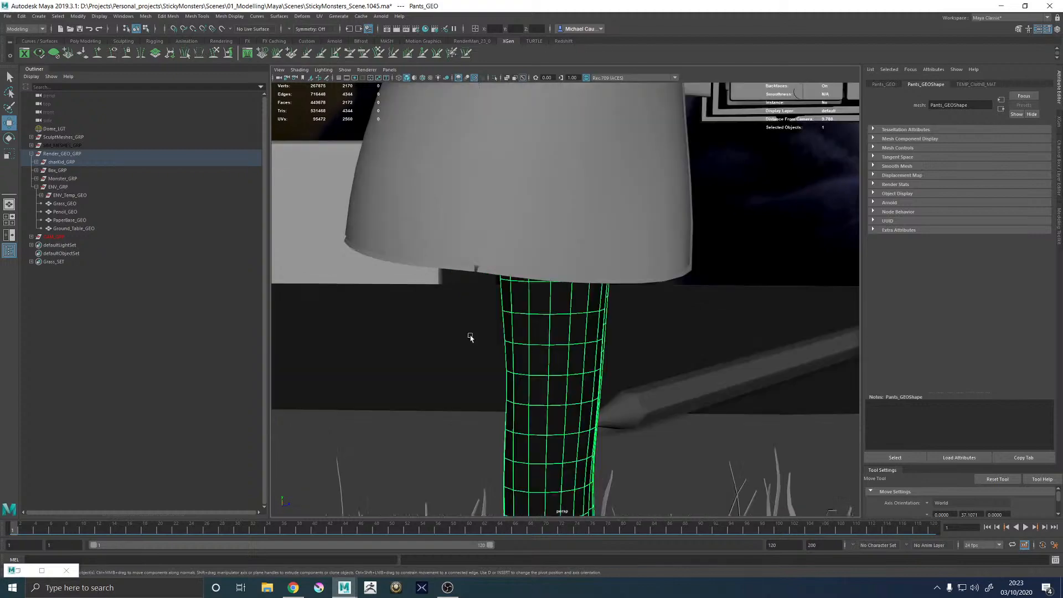
pyautogui.keyDown('alt'); pyautogui.moveTo(471, 337); pyautogui.dragTo(572, 338); pyautogui.keyUp('alt')
pyautogui.keyDown('alt'); pyautogui.moveTo(572, 338); pyautogui.dragTo(553, 360, button='right'); pyautogui.keyUp('alt')
pyautogui.keyDown('alt'); pyautogui.moveTo(553, 360); pyautogui.dragTo(507, 381); pyautogui.keyUp('alt')
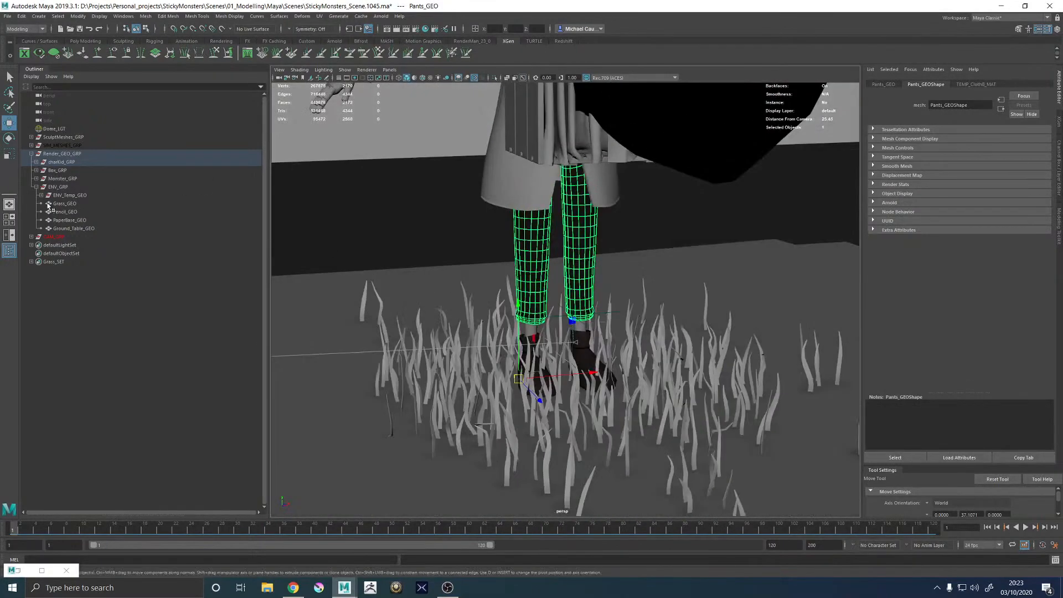
# Hide ENV_GRP and Monster_GRP
pyautogui.click(59, 187)
pyautogui.press('h')
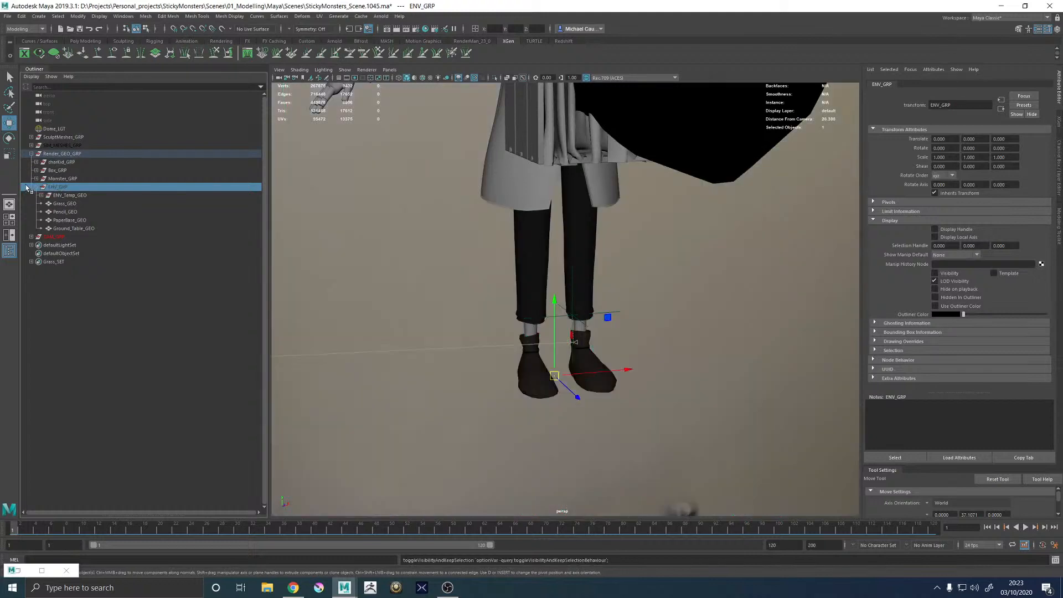
pyautogui.click(36, 187)
pyautogui.click(61, 180)
pyautogui.press('h')
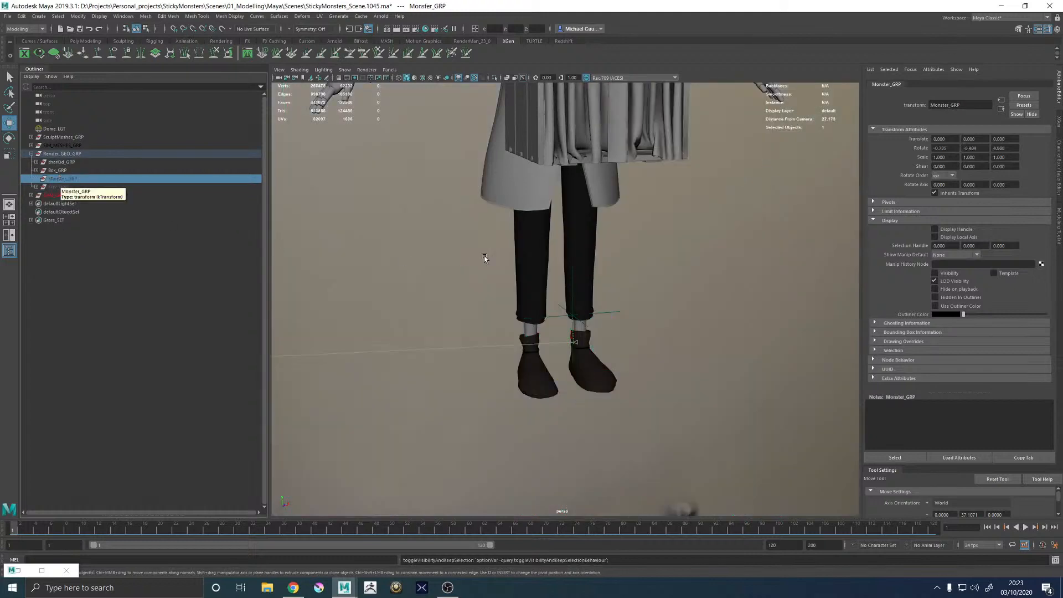
# Hide Box_GRP so that only the kid character remains, and frame the character in the view
pyautogui.scroll(-5, 484, 256)
pyautogui.keyDown('alt'); pyautogui.moveTo(484, 256); pyautogui.dragTo(484, 319, button='middle'); pyautogui.keyUp('alt')
pyautogui.keyDown('alt'); pyautogui.moveTo(484, 318); pyautogui.dragTo(532, 242); pyautogui.keyUp('alt')
pyautogui.keyDown('alt'); pyautogui.moveTo(532, 242); pyautogui.dragTo(534, 275, button='middle'); pyautogui.keyUp('alt')
pyautogui.keyDown('alt'); pyautogui.moveTo(535, 275); pyautogui.dragTo(605, 298, button='right'); pyautogui.keyUp('alt')
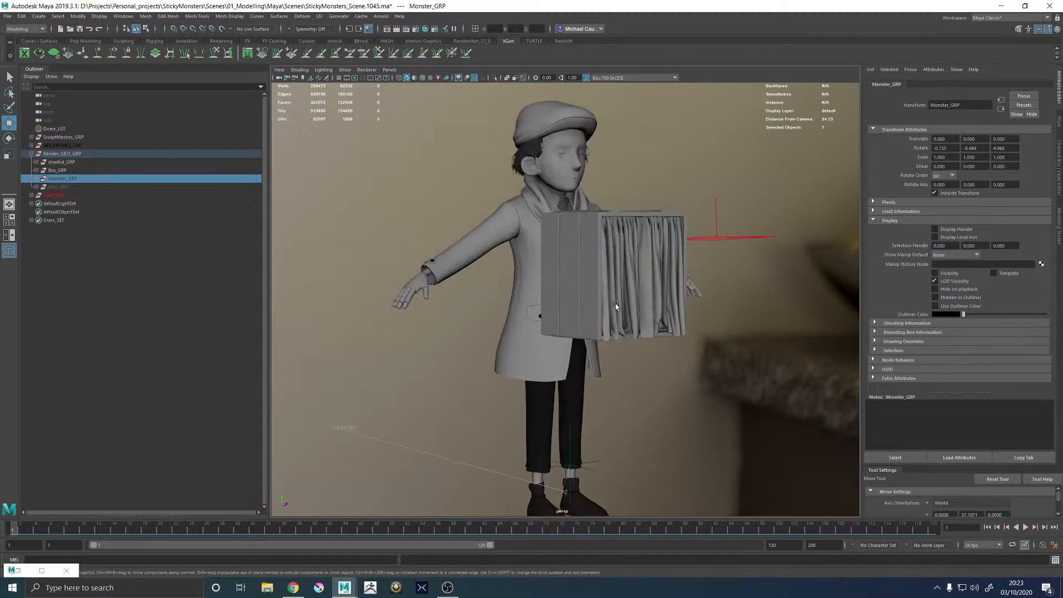
pyautogui.keyDown('alt'); pyautogui.moveTo(617, 305); pyautogui.dragTo(526, 315); pyautogui.keyUp('alt')
pyautogui.keyDown('alt'); pyautogui.moveTo(526, 315); pyautogui.dragTo(522, 240, button='middle'); pyautogui.keyUp('alt')
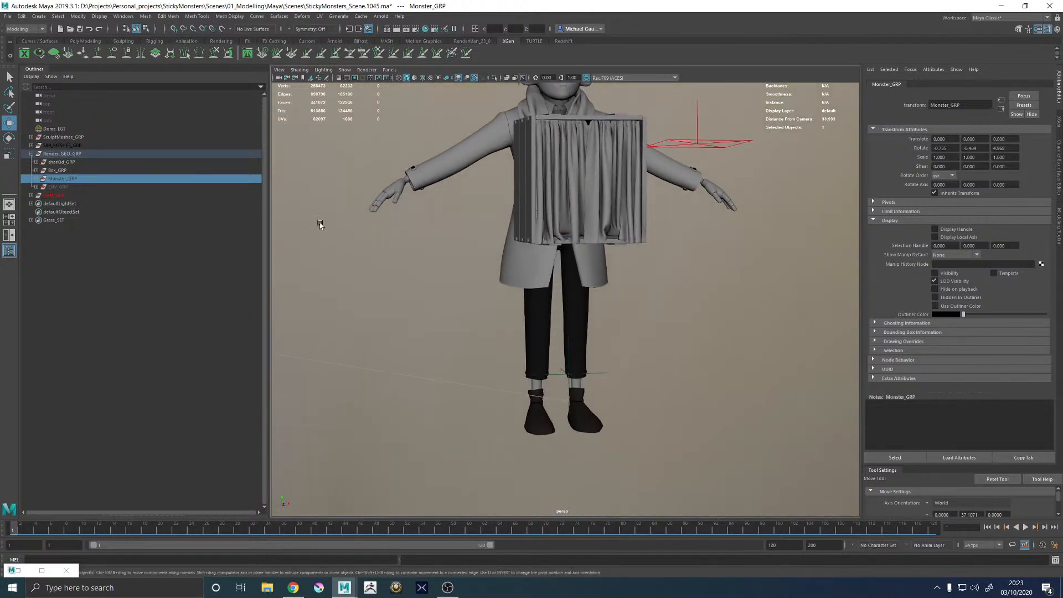
pyautogui.click(57, 170)
pyautogui.press('h')
pyautogui.press('a')
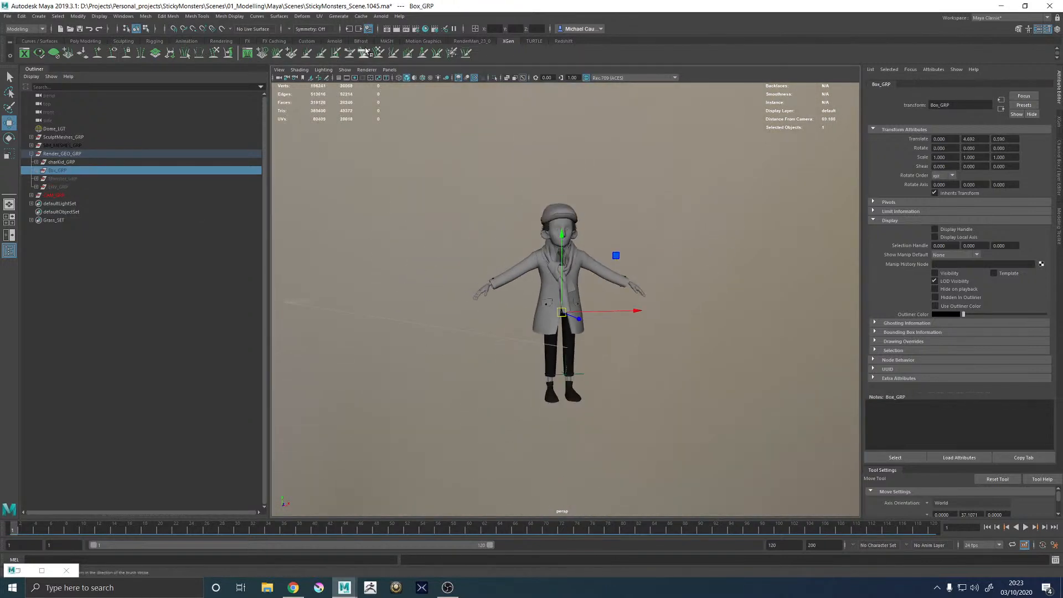
# Look through renderCam, frame the whole kid from the front, and move locator1 to about X -0.001, Y 4.002, Z 0.398
pyautogui.click(390, 70)
pyautogui.moveTo(426, 78)
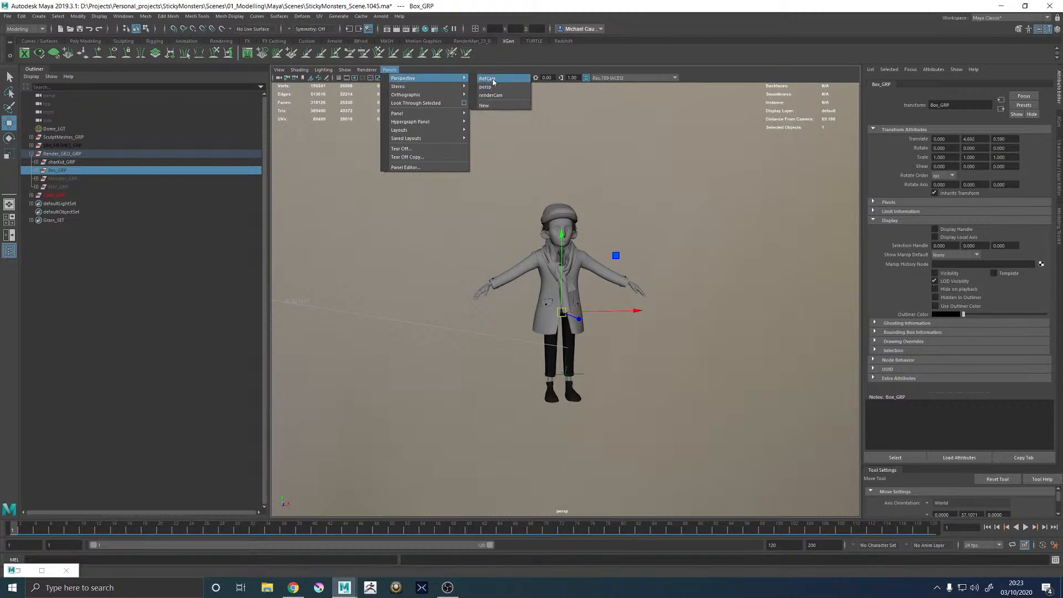
pyautogui.click(490, 96)
pyautogui.keyDown('alt'); pyautogui.moveTo(579, 222); pyautogui.dragTo(565, 288, button='middle'); pyautogui.keyUp('alt')
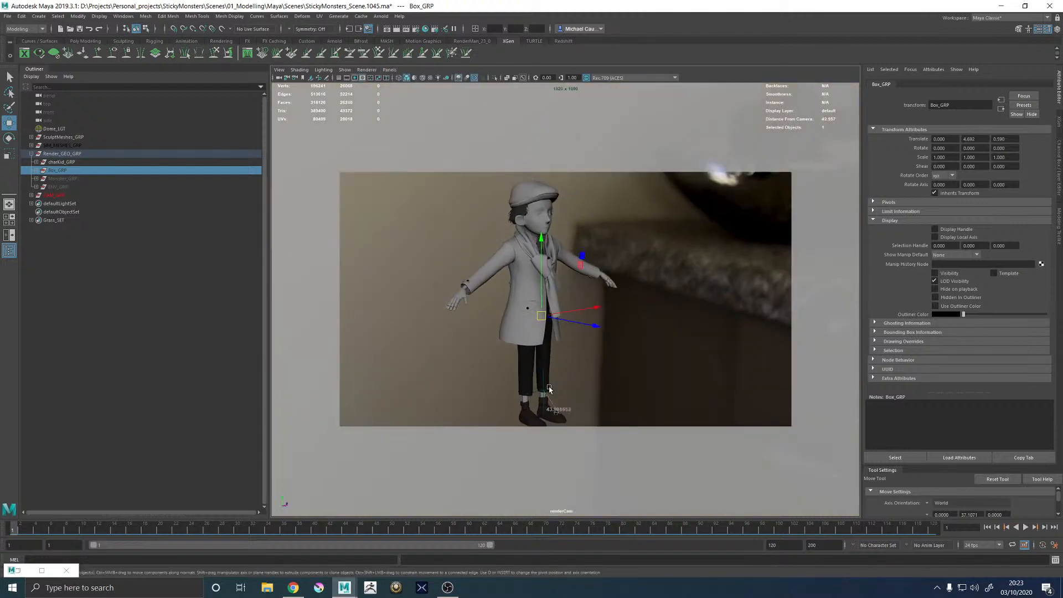
pyautogui.click(545, 392)
pyautogui.keyDown('alt'); pyautogui.moveTo(578, 391); pyautogui.dragTo(552, 288); pyautogui.keyUp('alt')
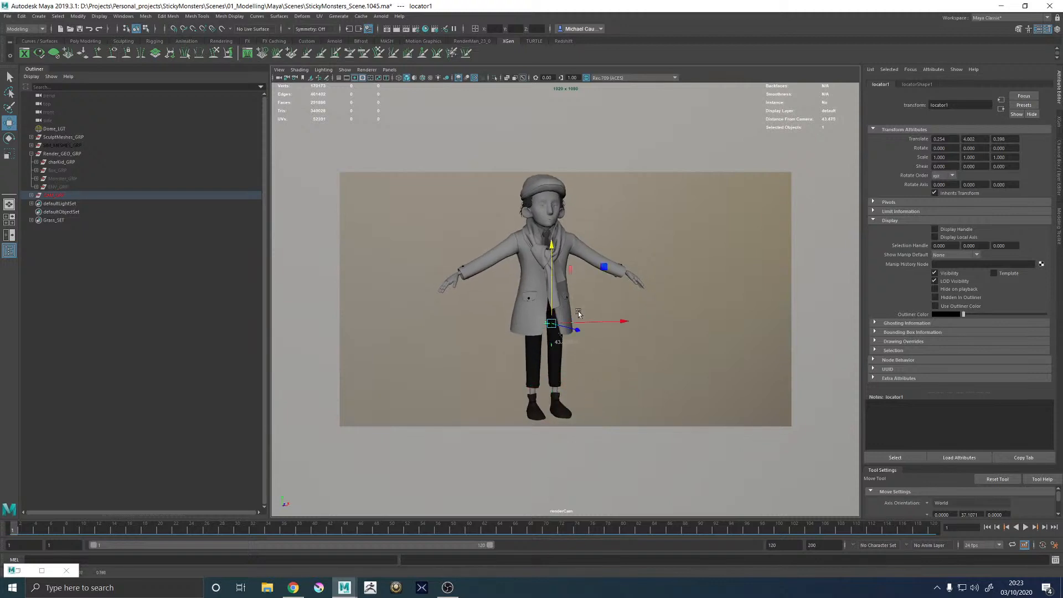
pyautogui.moveTo(601, 322); pyautogui.dragTo(596, 323)
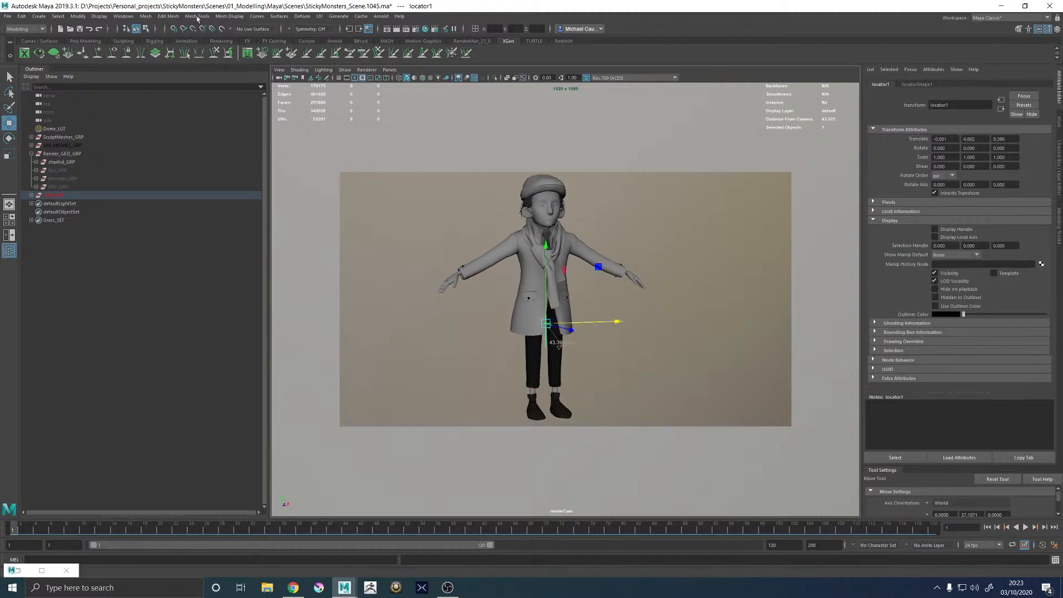
# Start an Arnold IPR test render of the kid from renderCam and minimise the render window
pyautogui.click(21, 571)
pyautogui.click(940, 27)
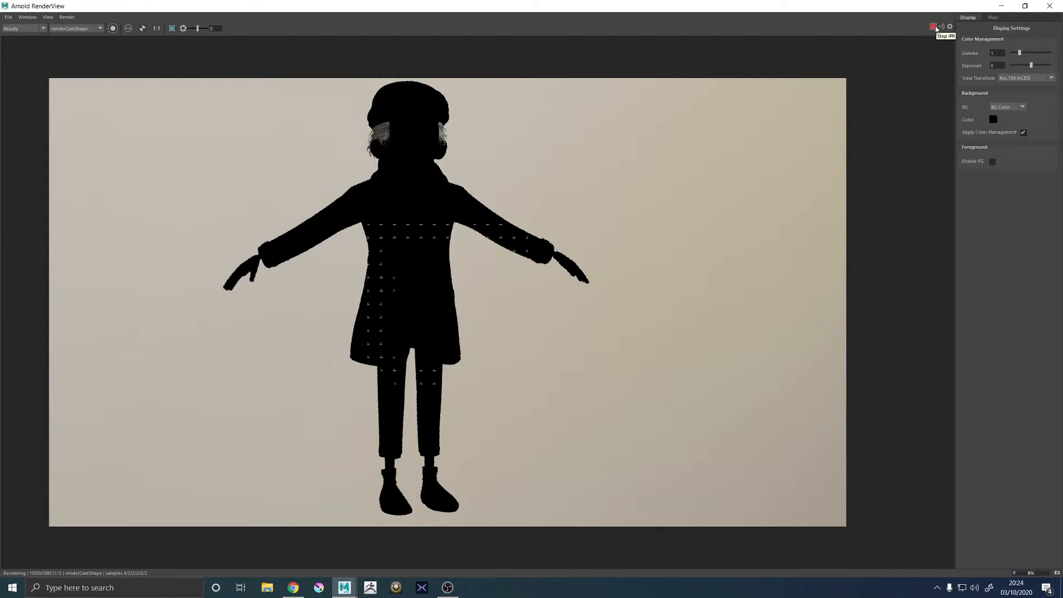
pyautogui.click(1002, 6)
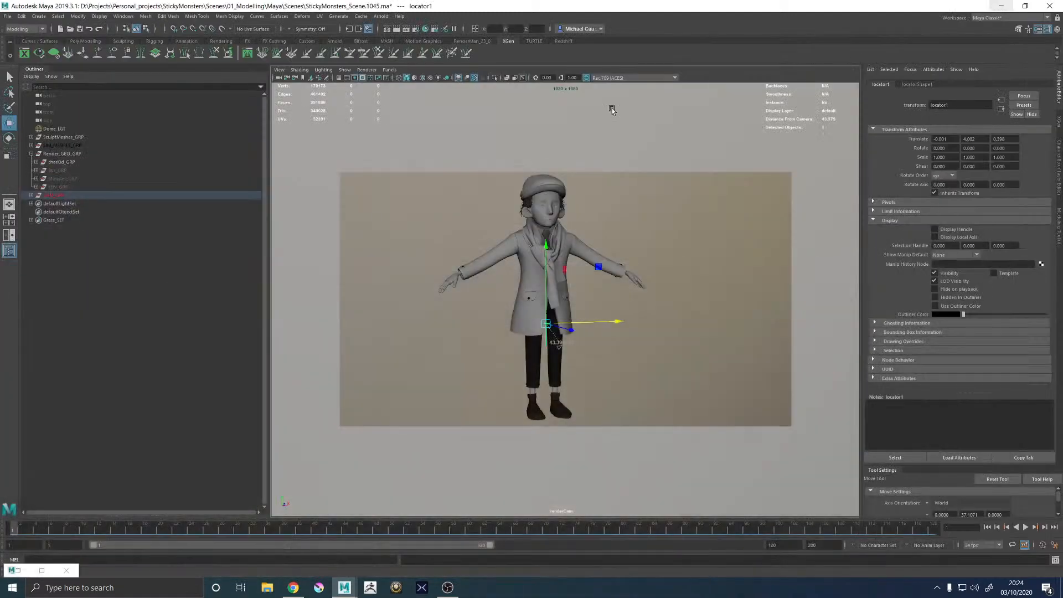
# Check Dome_LGT and charKid_GRP, and darken the outliner colour of Render_GEO_GRP
pyautogui.click(59, 129)
pyautogui.click(57, 154)
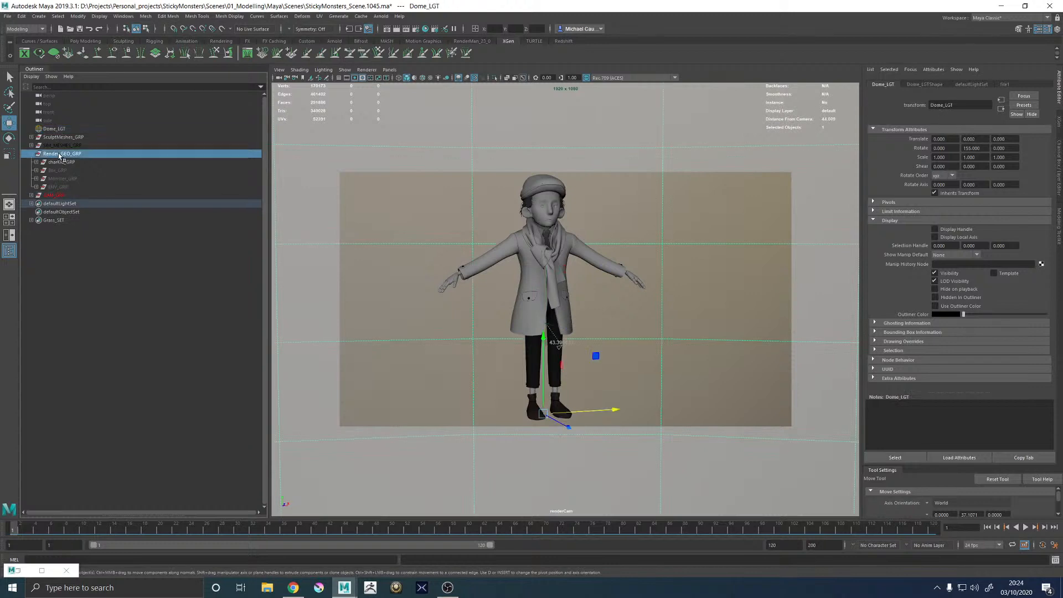
pyautogui.click(61, 162)
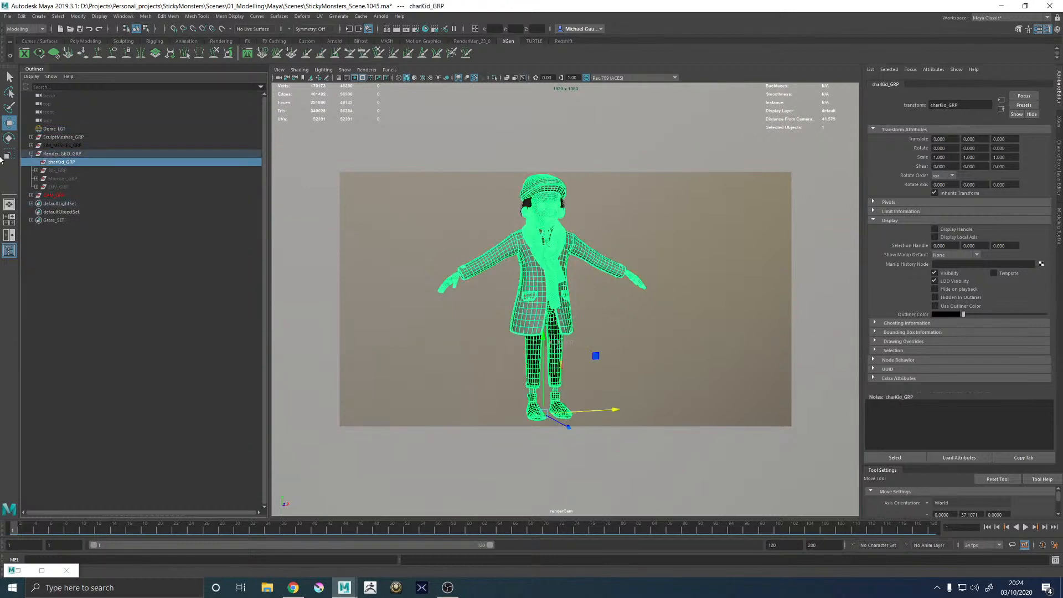
pyautogui.click(62, 155)
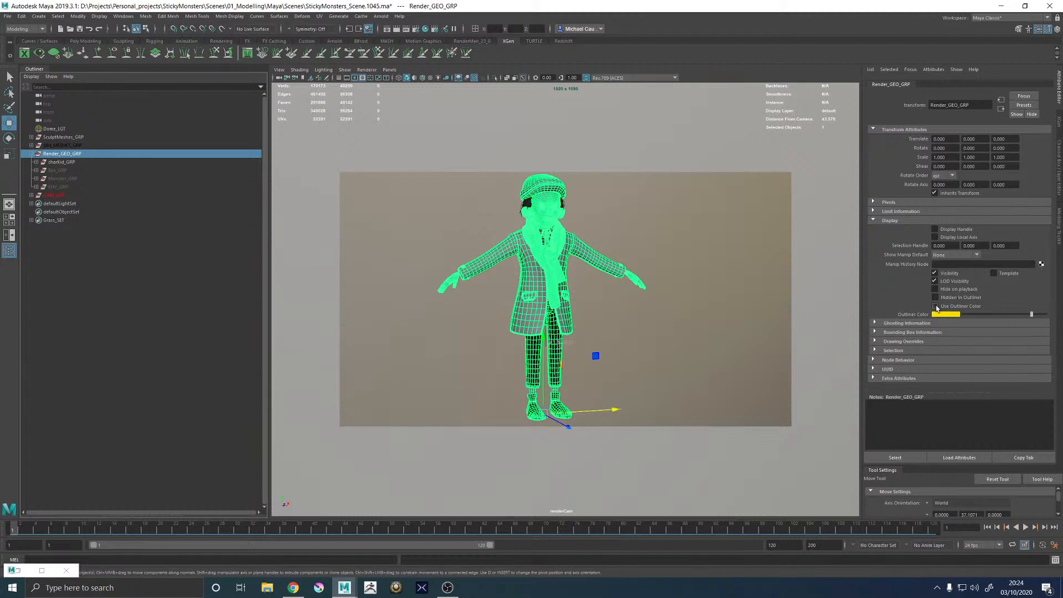
pyautogui.moveTo(989, 314); pyautogui.dragTo(886, 315)
pyautogui.click(709, 240)
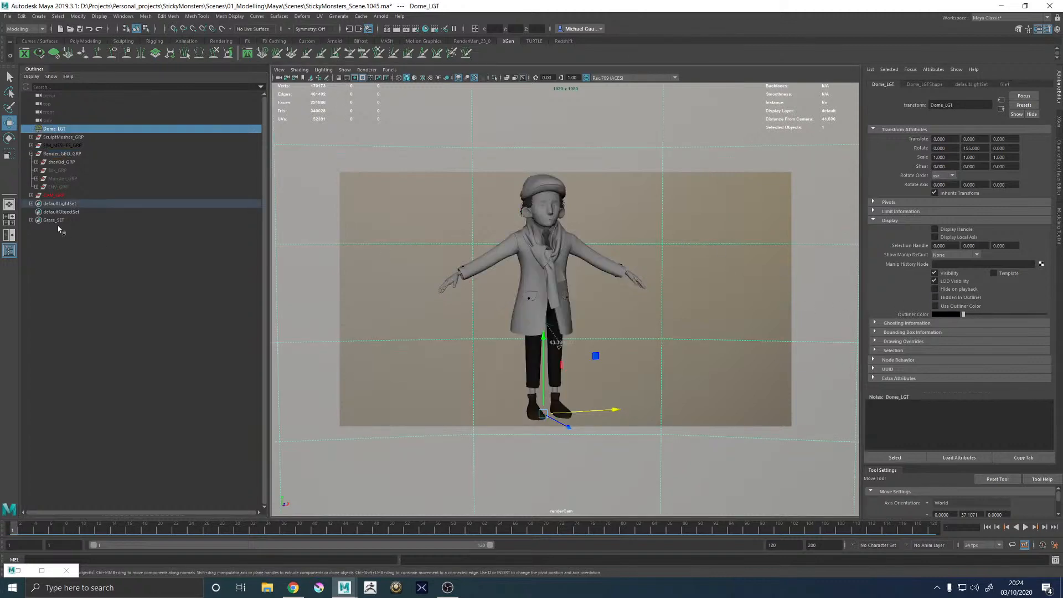
# Turn off Use Outliner Color for CAM_GRP and SIM_MESHES_GRP
pyautogui.click(54, 195)
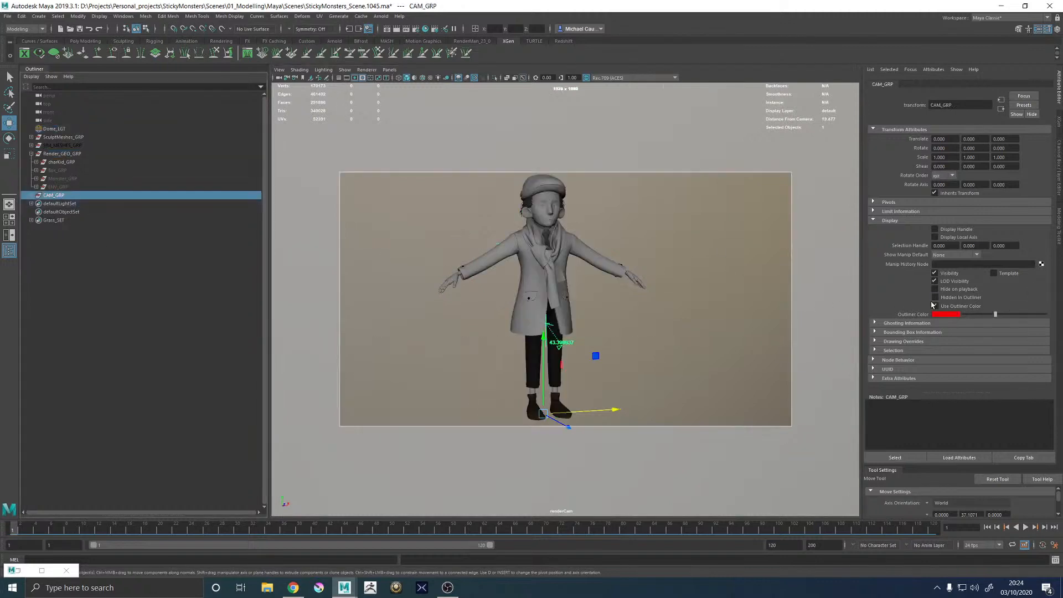
pyautogui.click(56, 145)
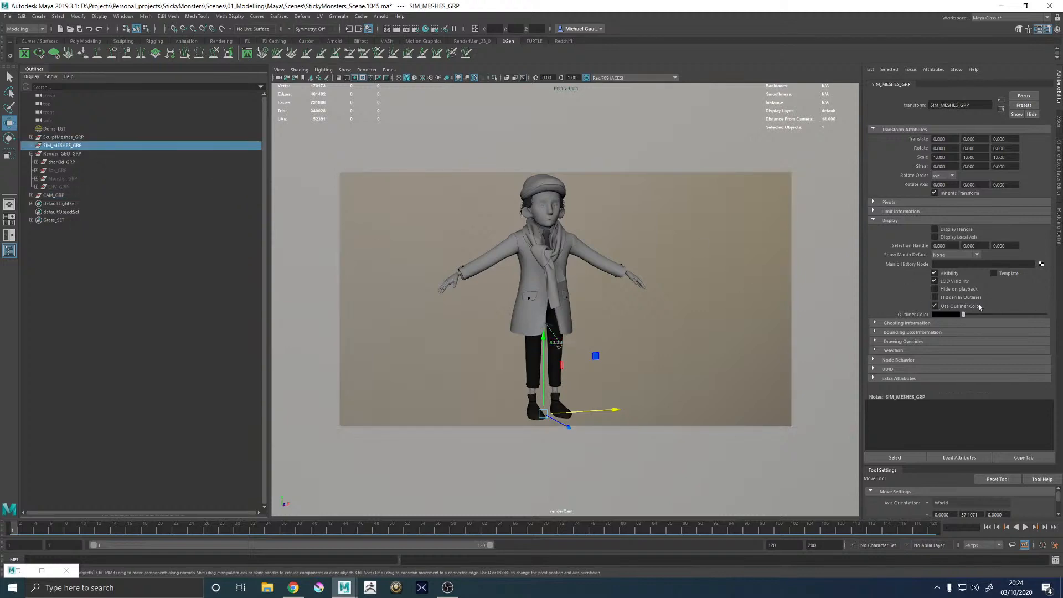
pyautogui.click(946, 308)
# Restore the Arnold RenderView, rerun the IPR render from renderCam, and stop it
pyautogui.click(15, 570)
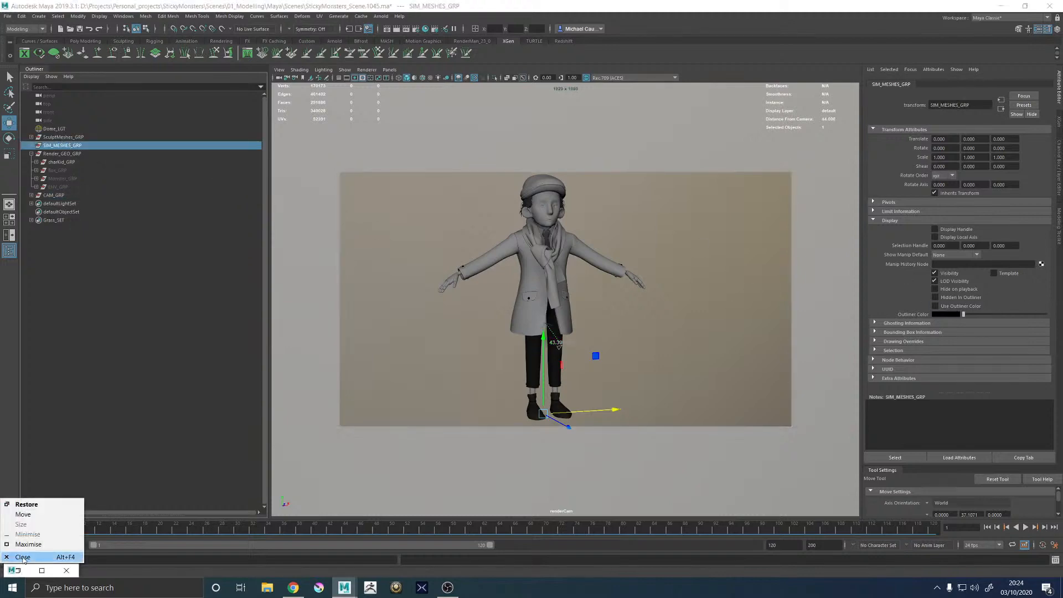
pyautogui.click(26, 505)
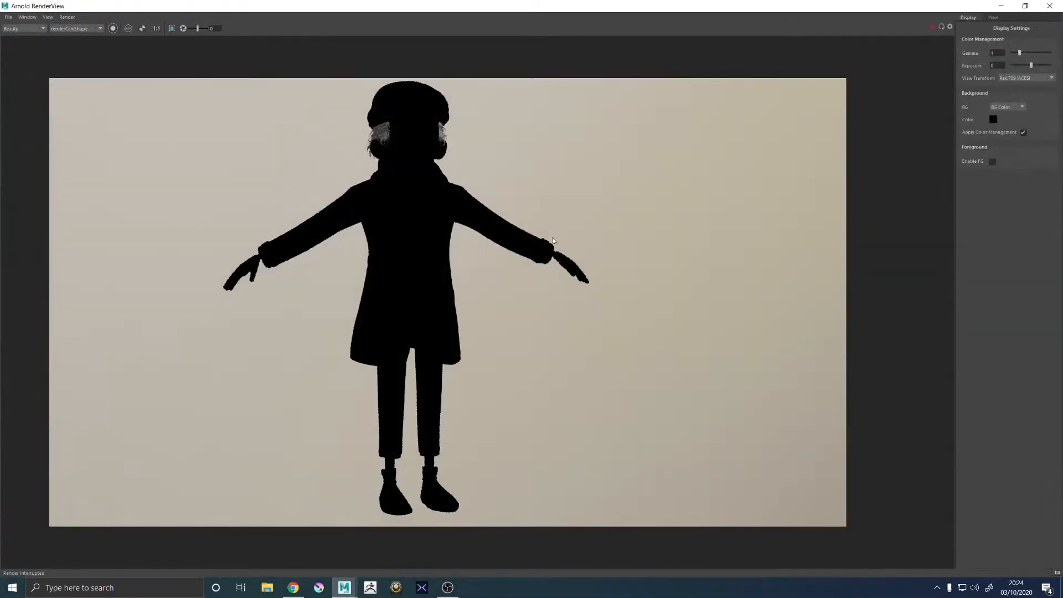
pyautogui.click(941, 26)
pyautogui.click(933, 27)
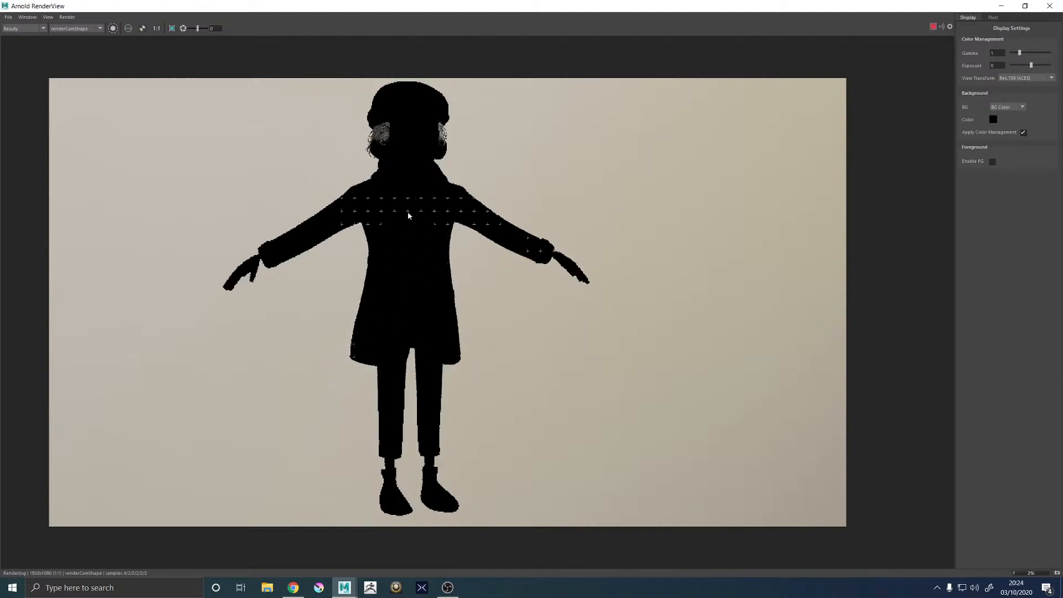
# Inspect the N, cputime, diffuse, specular, sss and transmission AOVs of the stopped render, and return to the Beauty pass
pyautogui.click(63, 28)
pyautogui.click(22, 29)
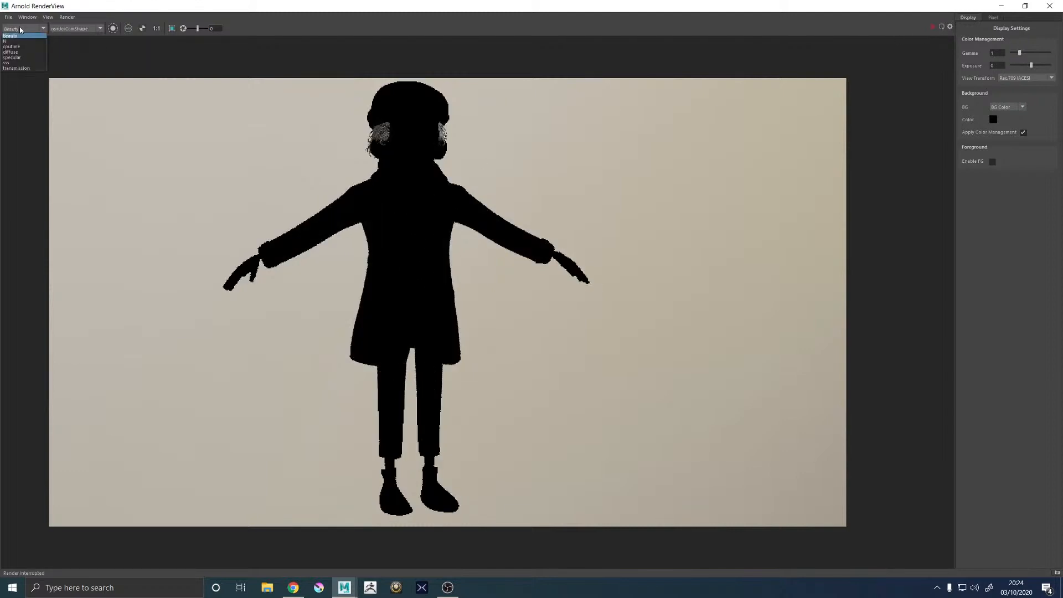
pyautogui.click(10, 46)
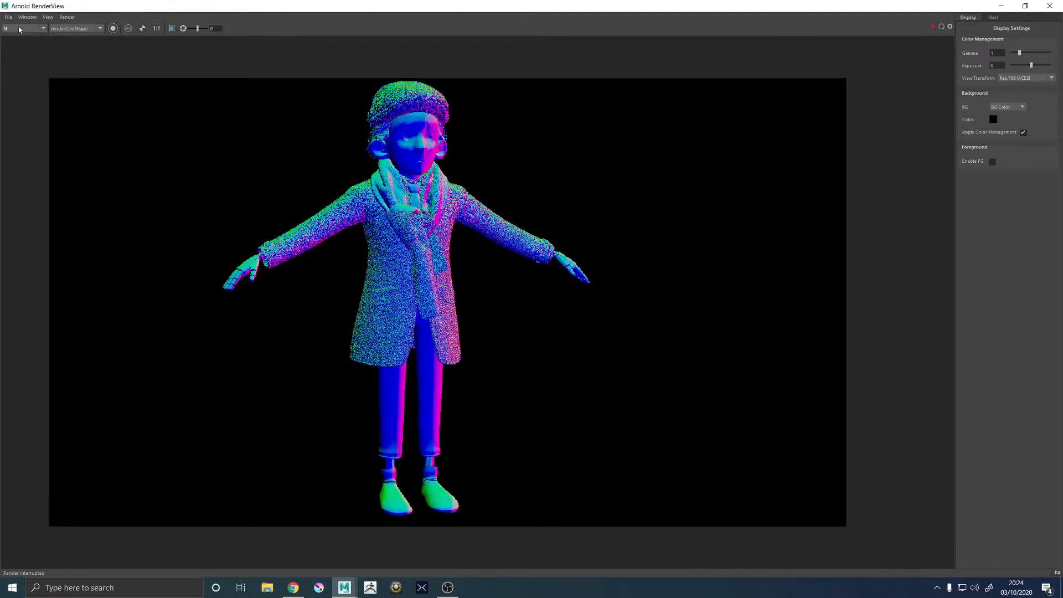
pyautogui.click(20, 28)
pyautogui.click(17, 43)
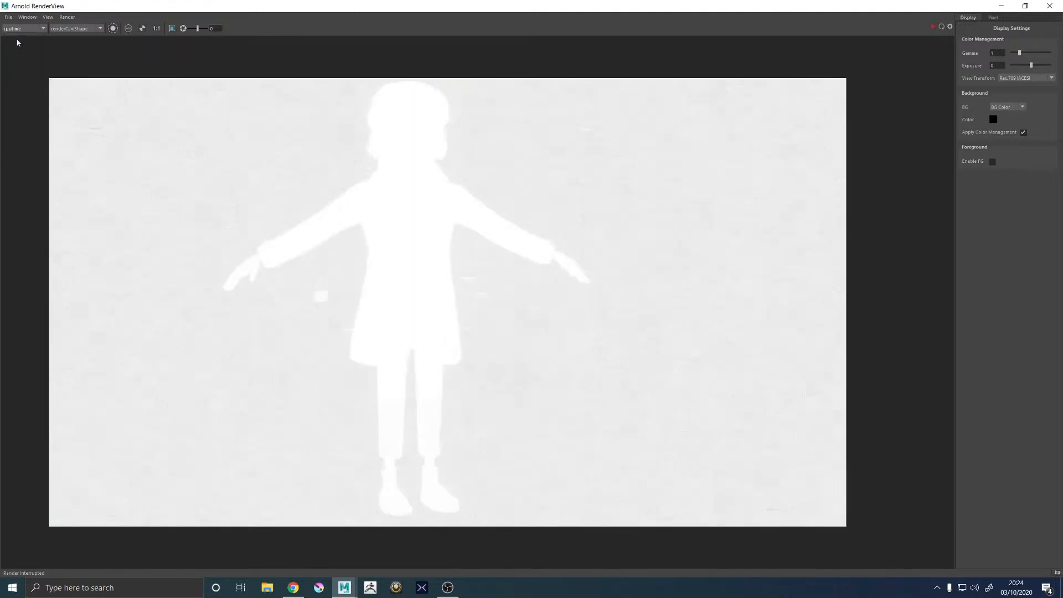
pyautogui.click(16, 29)
pyautogui.click(7, 52)
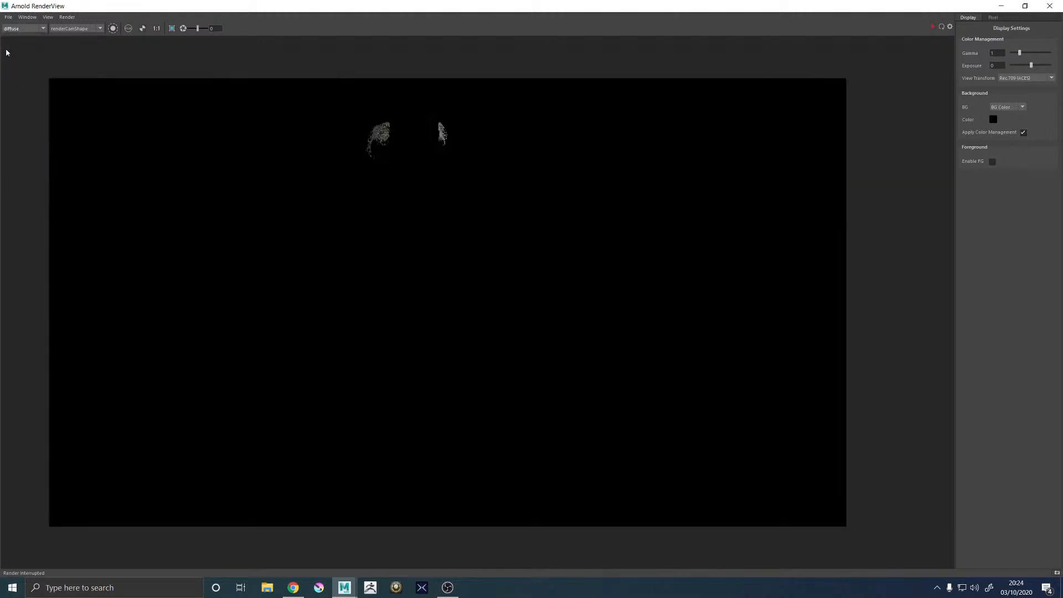
pyautogui.click(20, 29)
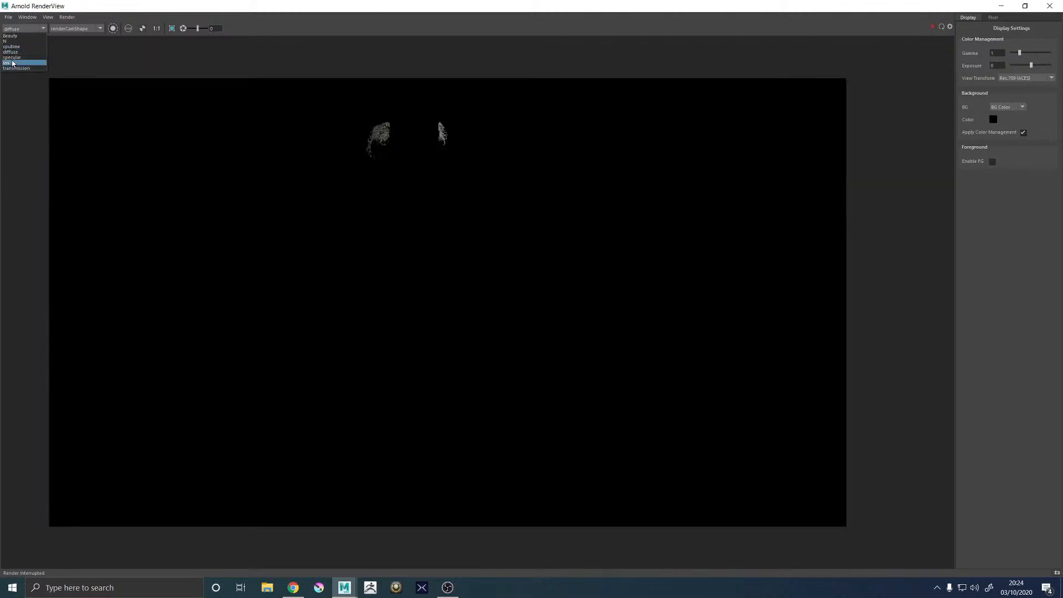
pyautogui.click(12, 61)
pyautogui.click(19, 29)
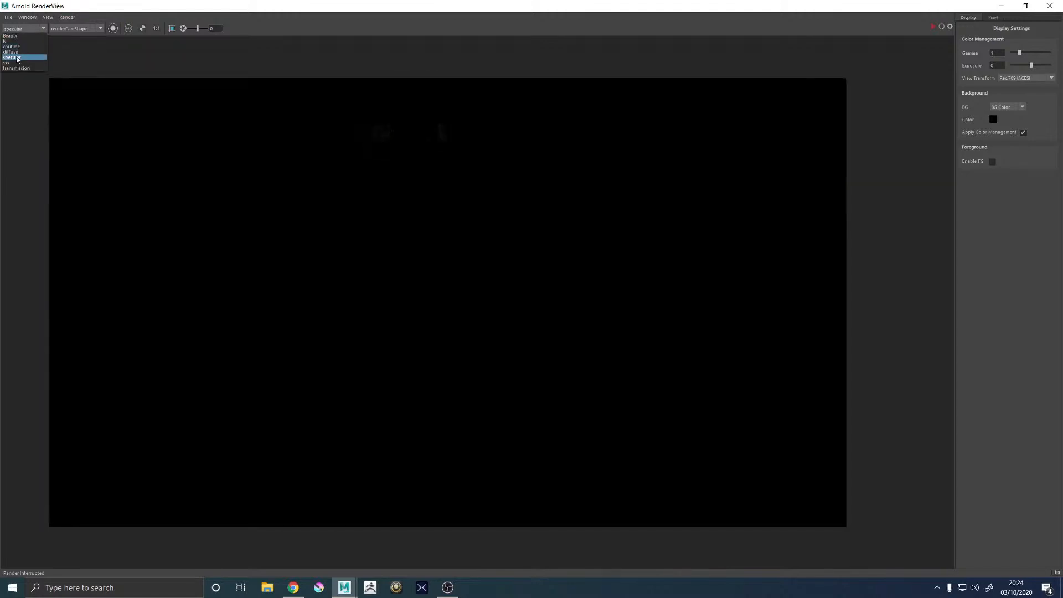
pyautogui.click(13, 64)
pyautogui.click(21, 29)
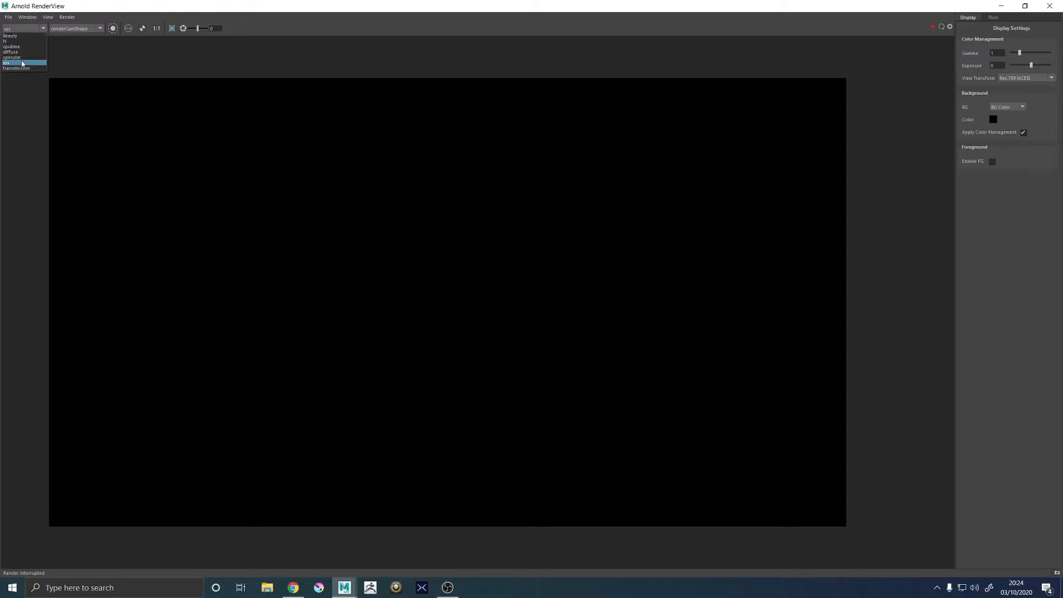
pyautogui.click(22, 68)
pyautogui.click(28, 31)
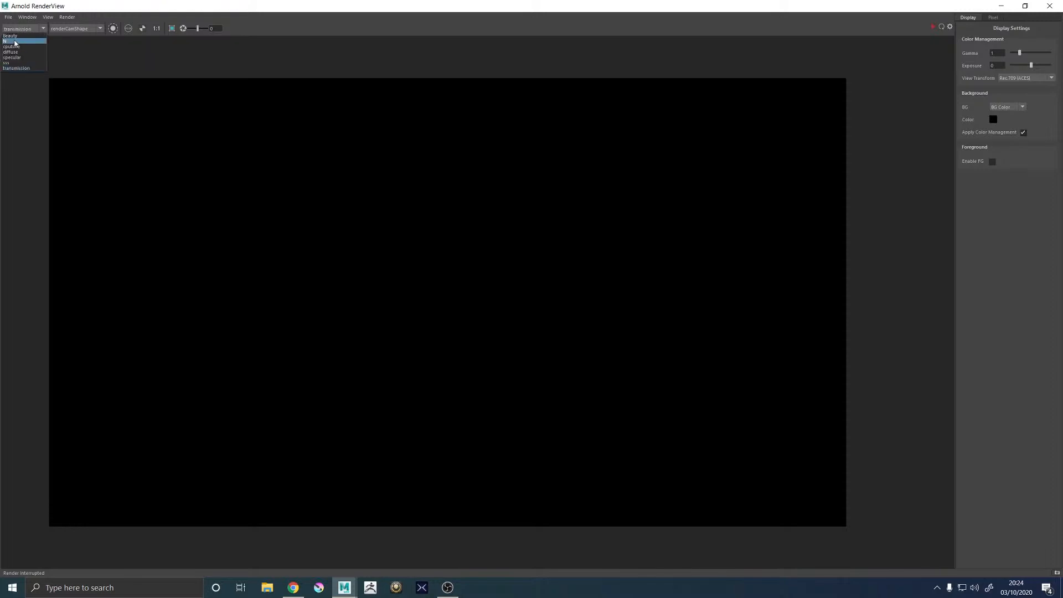
pyautogui.click(16, 36)
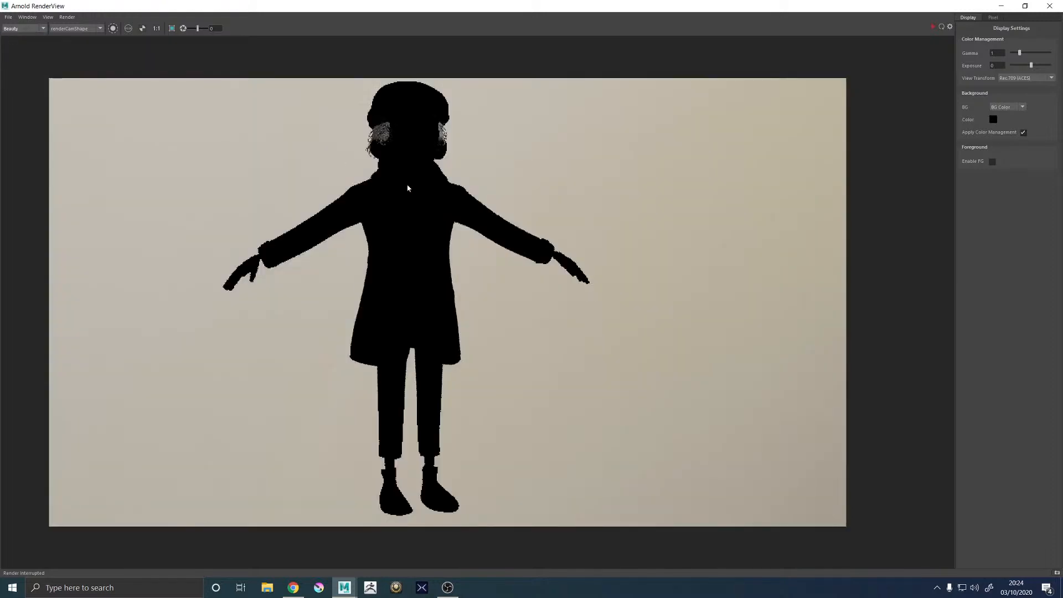
# Minimise the render window, select the kid's scarf and save the scene as a new incremental version
pyautogui.click(1002, 6)
pyautogui.click(558, 273)
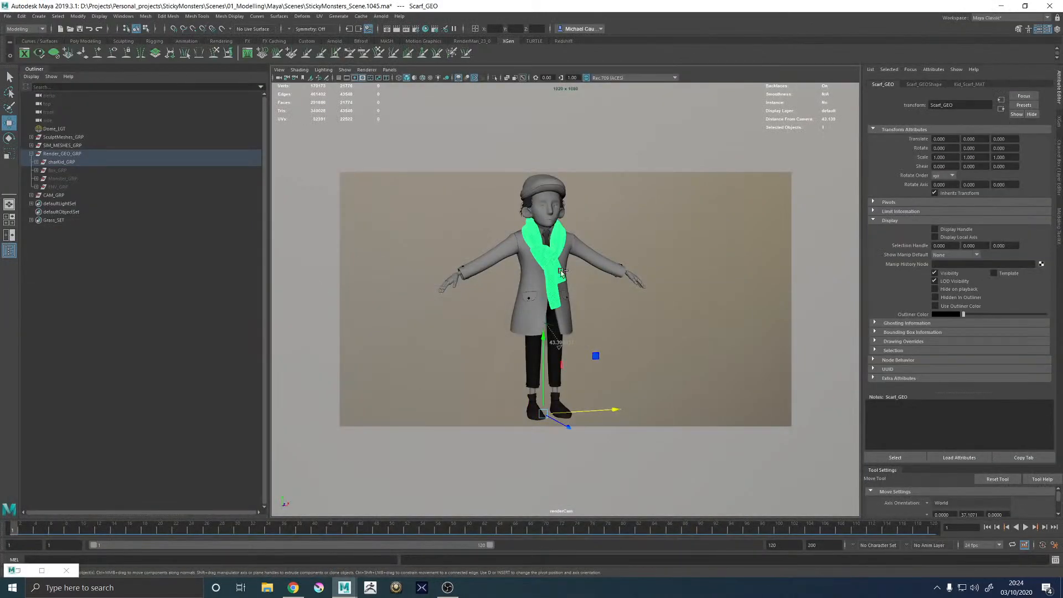
pyautogui.hotkey('ctrl', 'alt', 's')
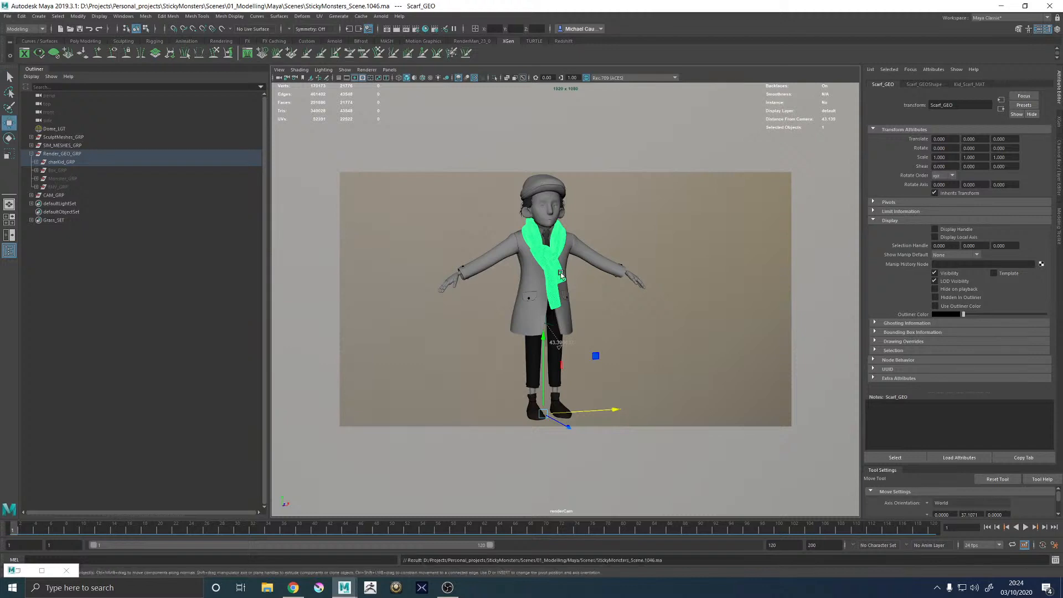
# Expand charKid_GRP in the Outliner and check its Wood_GRP and Clothing_GRP subgroups
pyautogui.moveTo(507, 268)
pyautogui.keyDown('alt'); pyautogui.mouseDown()
pyautogui.moveTo(516, 268)
pyautogui.moveTo(509, 273)
pyautogui.mouseUp(); pyautogui.keyUp('alt')
pyautogui.click(36, 162)
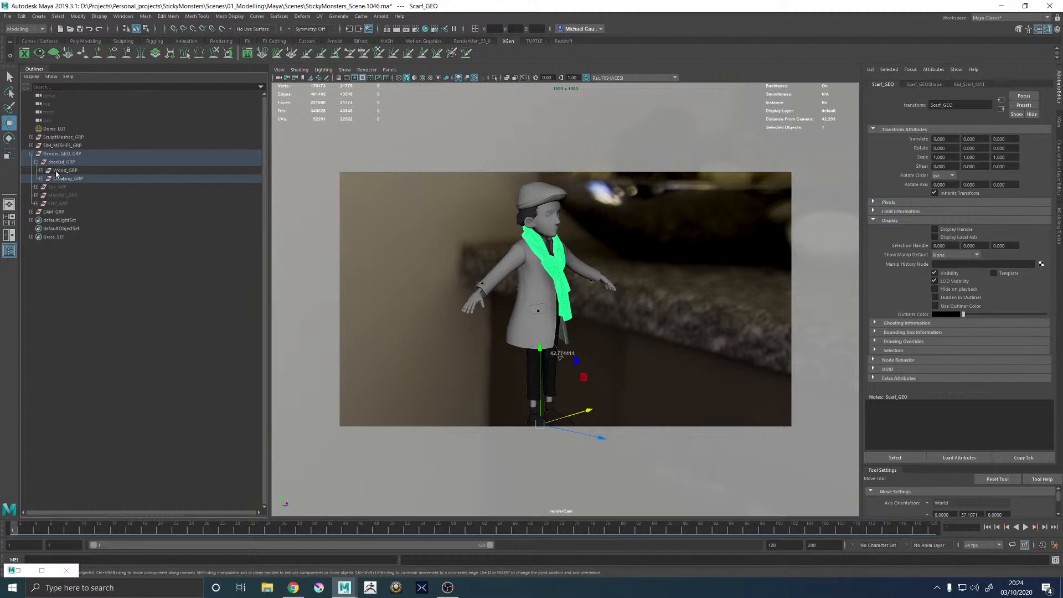
pyautogui.click(41, 179)
pyautogui.click(42, 179)
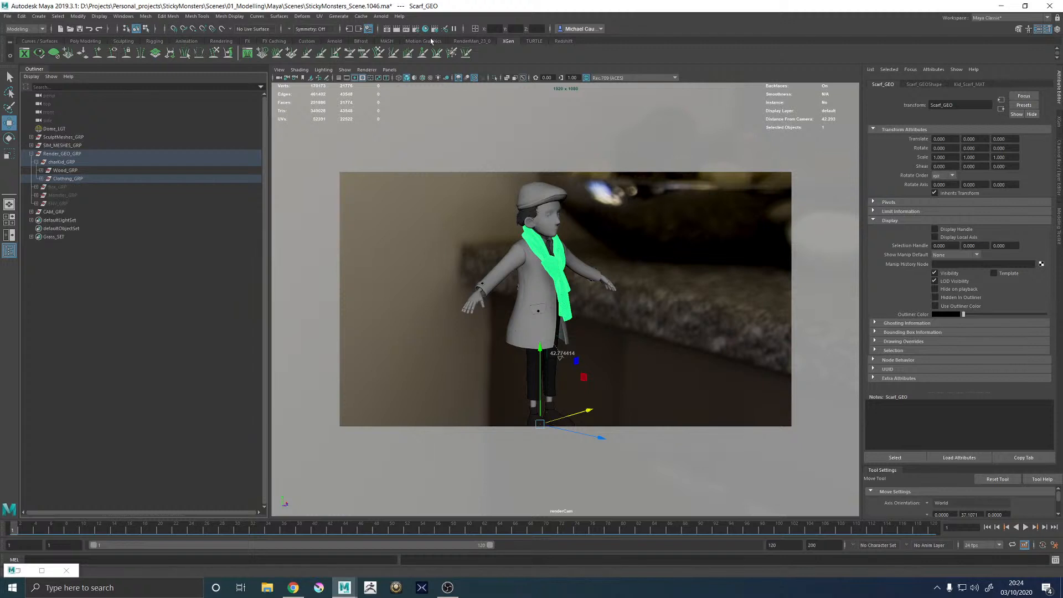
pyautogui.hotkey('ctrl', 'z')
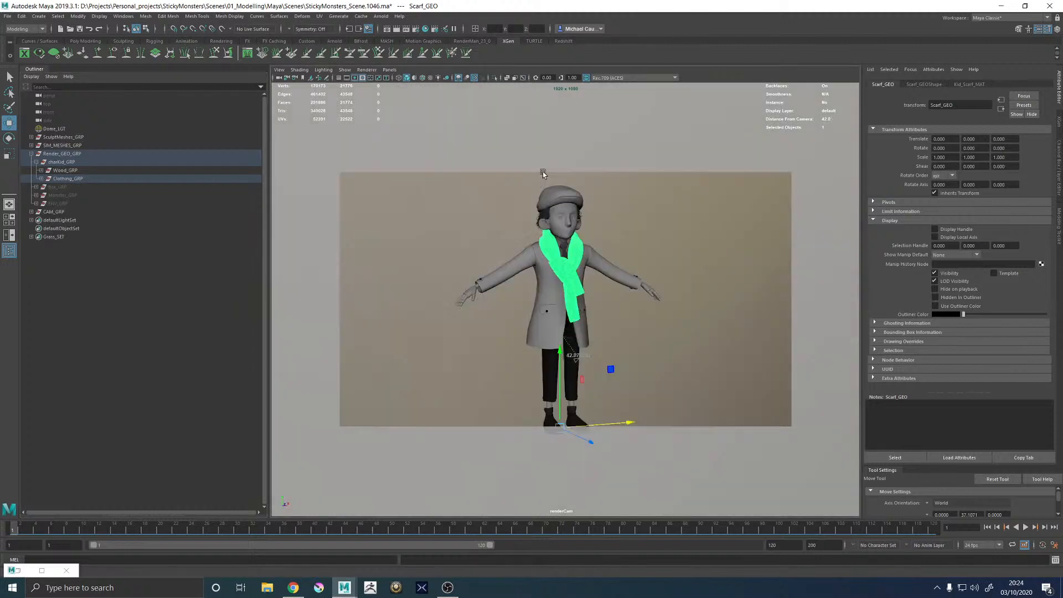
# Switch the viewport to the persp camera with its resolution gate on, and glance at the previous render
pyautogui.click(391, 70)
pyautogui.moveTo(421, 78)
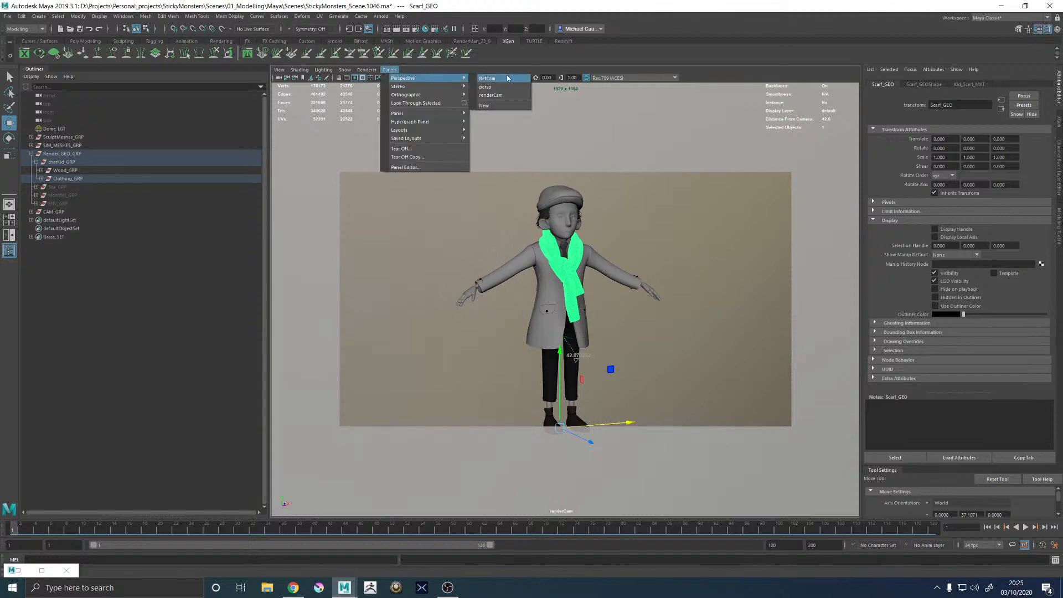
pyautogui.click(486, 88)
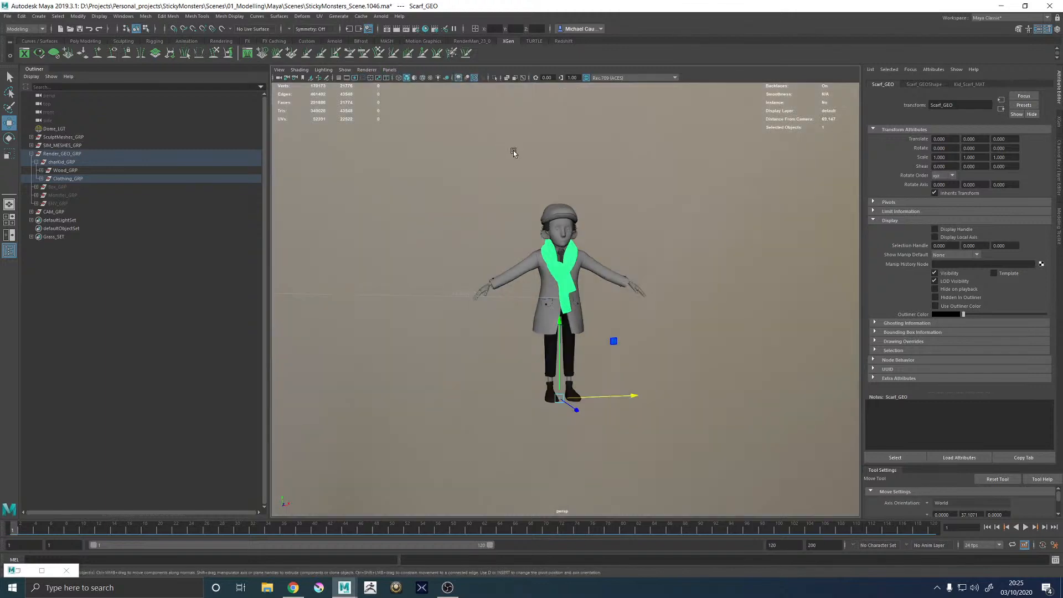
pyautogui.click(355, 78)
pyautogui.keyDown('alt'); pyautogui.moveTo(427, 185); pyautogui.dragTo(444, 199); pyautogui.keyUp('alt')
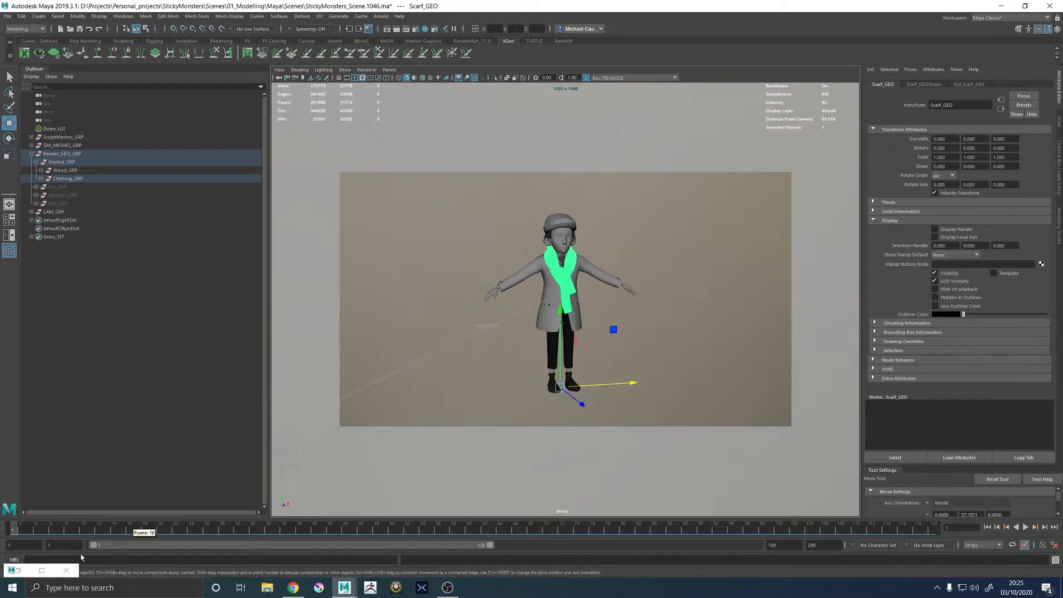
pyautogui.click(19, 573)
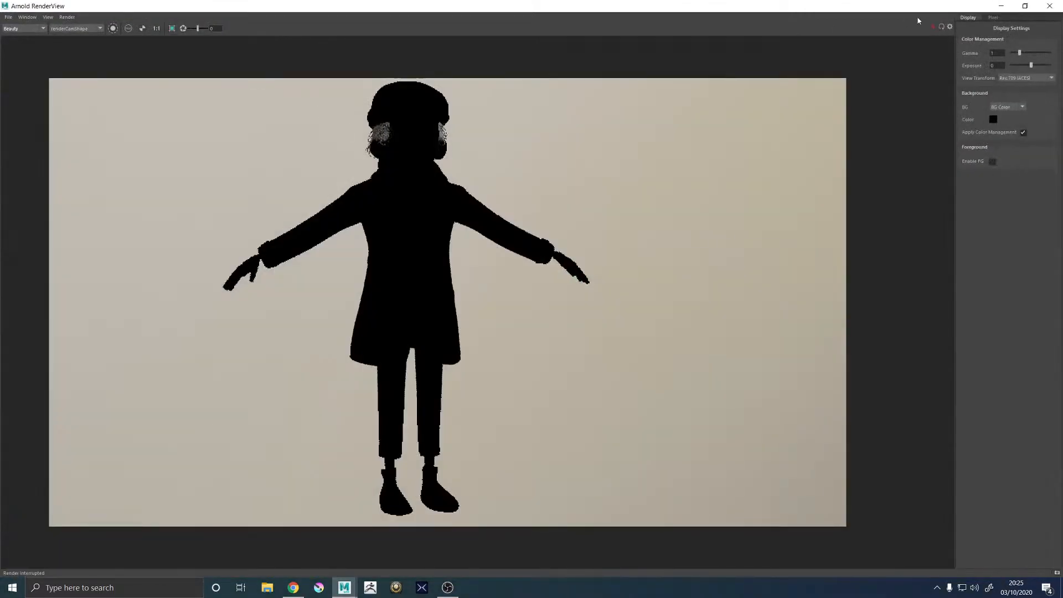
pyautogui.click(1003, 6)
# Assign a new Arnold aiStandardSurface material to the kid's scarf
pyautogui.scroll(8, 556, 249)
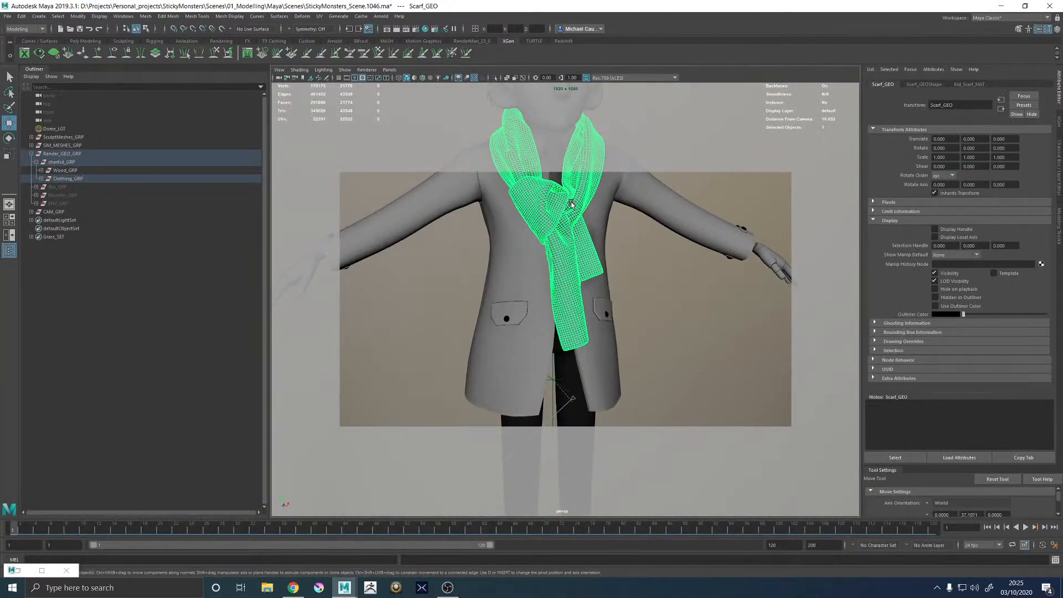
pyautogui.keyDown('alt'); pyautogui.moveTo(603, 182); pyautogui.dragTo(600, 314, button='middle'); pyautogui.keyUp('alt')
pyautogui.scroll(-4, 600, 314)
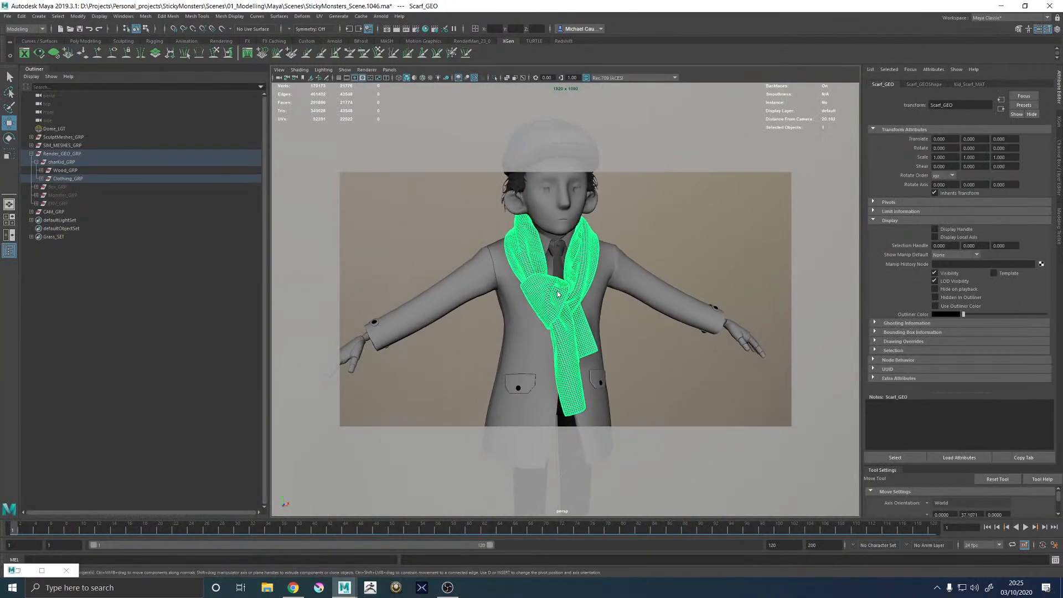
pyautogui.moveTo(557, 291); pyautogui.dragTo(553, 493, button='right')
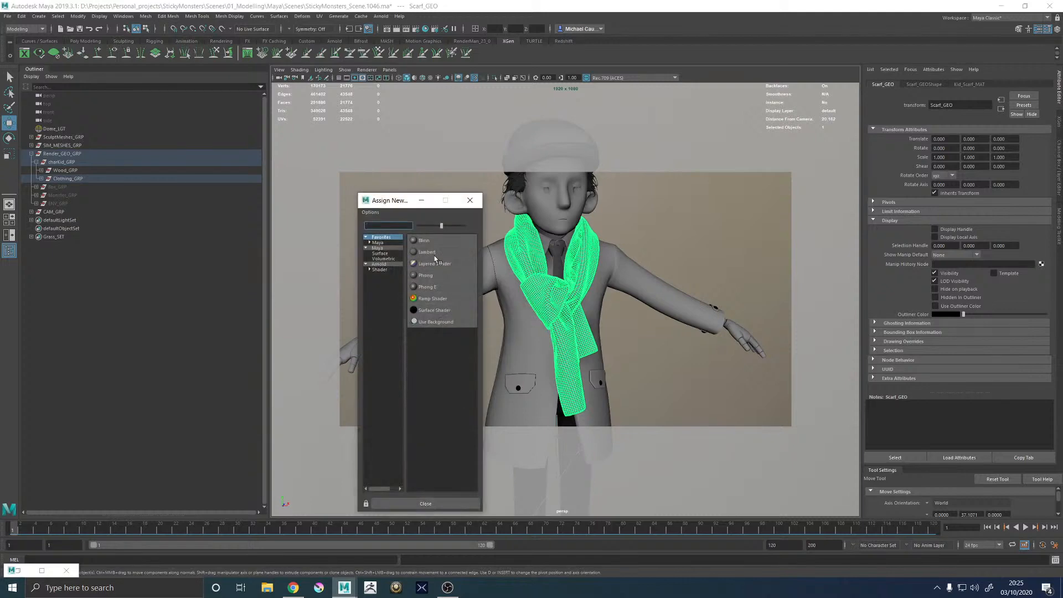
pyautogui.click(379, 270)
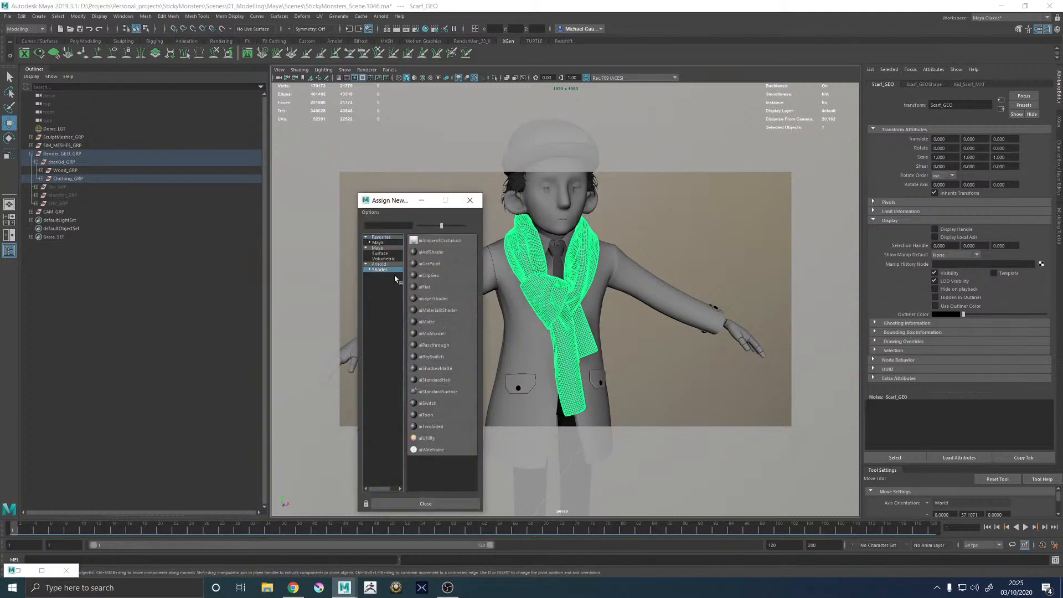
pyautogui.click(434, 390)
pyautogui.scroll(-5, 620, 300)
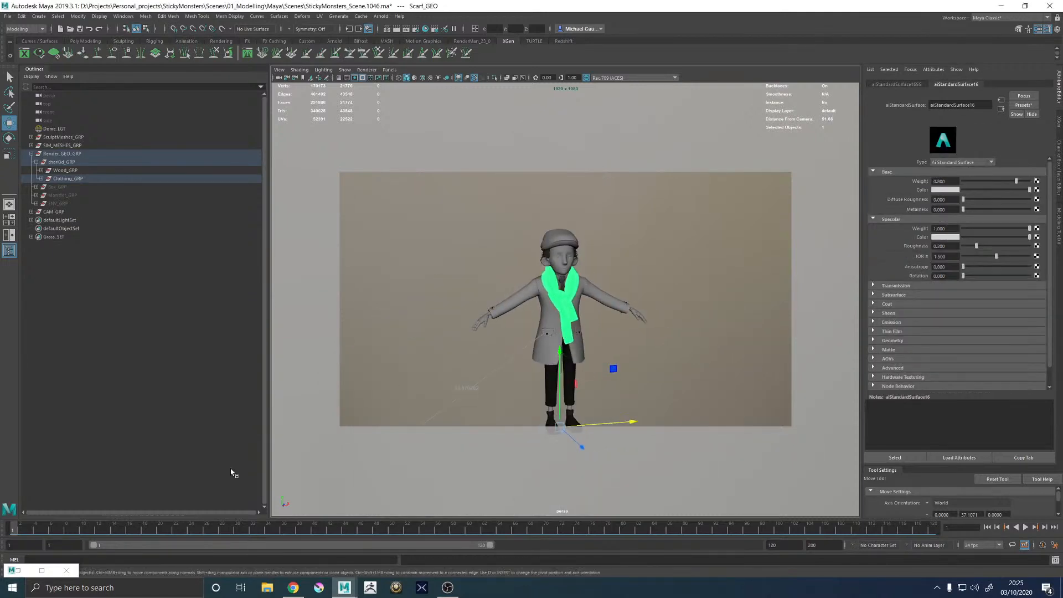
# Restore the Arnold RenderView, run the render with the new scarf material, and stop it
pyautogui.click(18, 570)
pyautogui.click(933, 26)
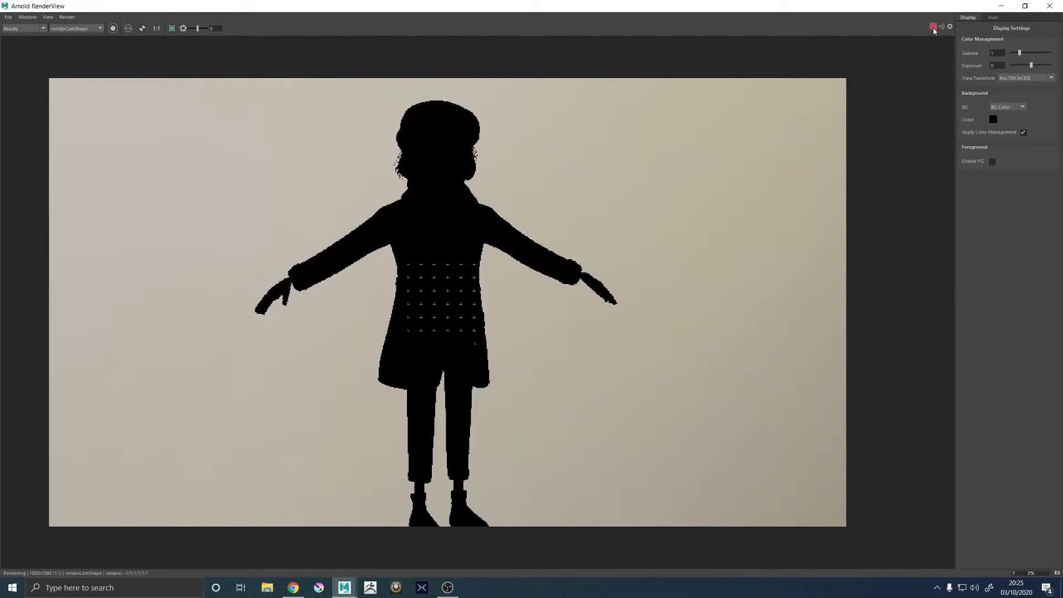
pyautogui.click(933, 27)
# Update the full scene in the Arnold RenderView twice, stopping the render after each update, and minimise the window
pyautogui.click(48, 17)
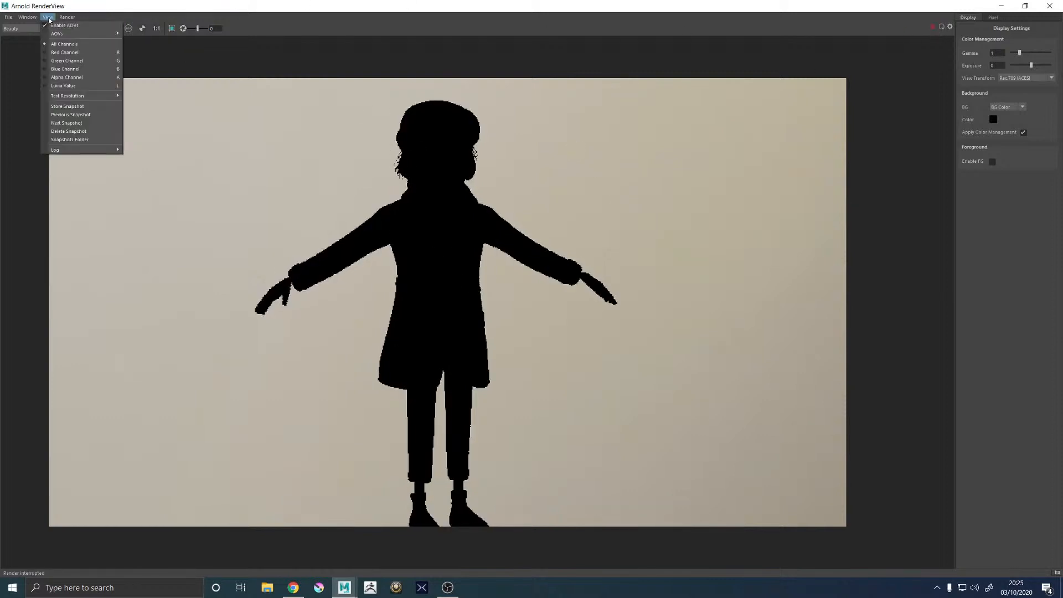
pyautogui.moveTo(67, 17)
pyautogui.click(89, 78)
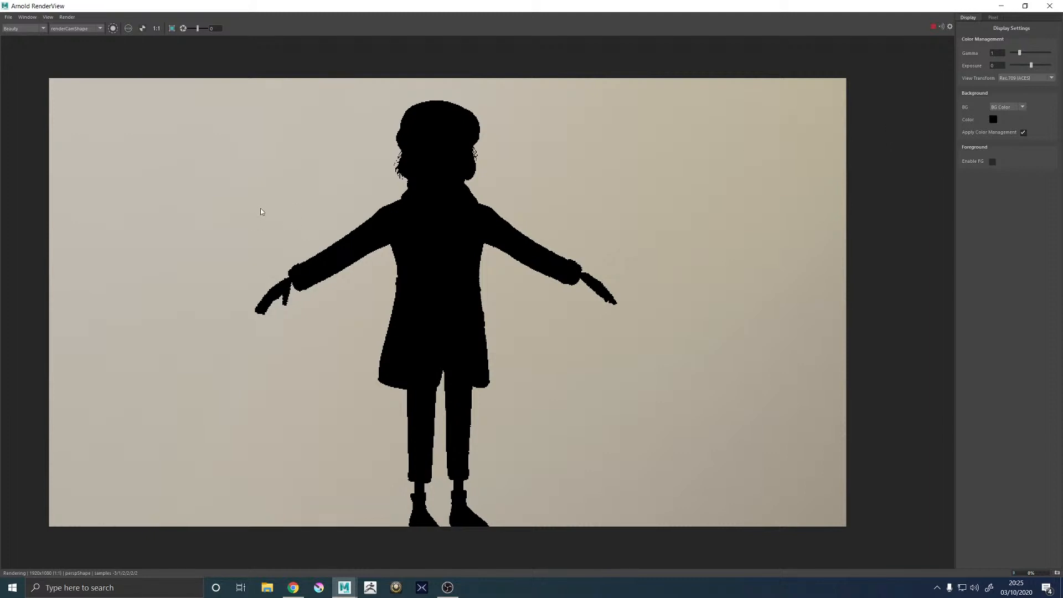
pyautogui.click(932, 25)
pyautogui.click(65, 17)
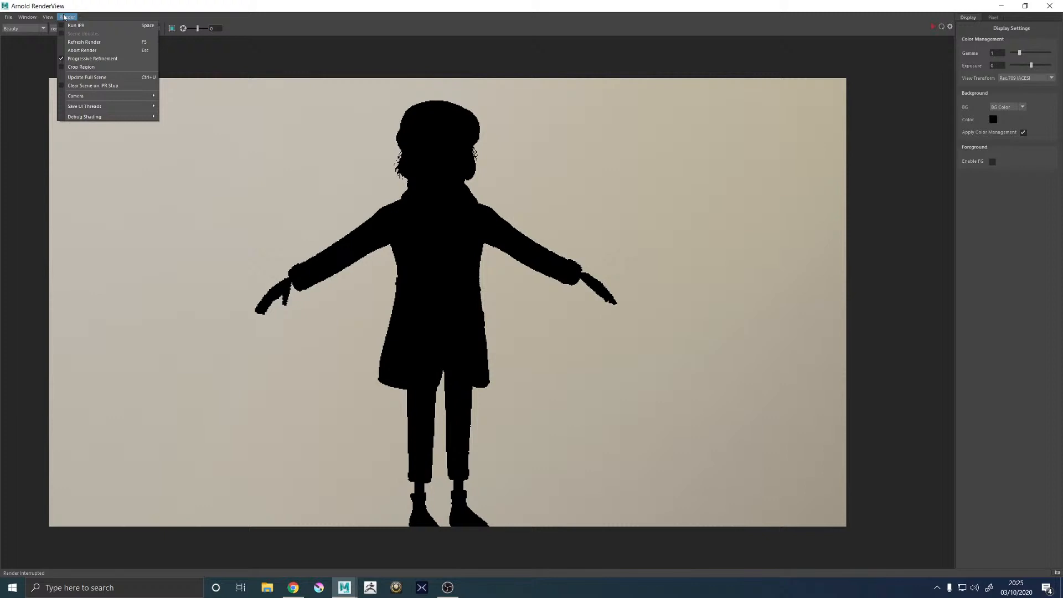
pyautogui.click(87, 77)
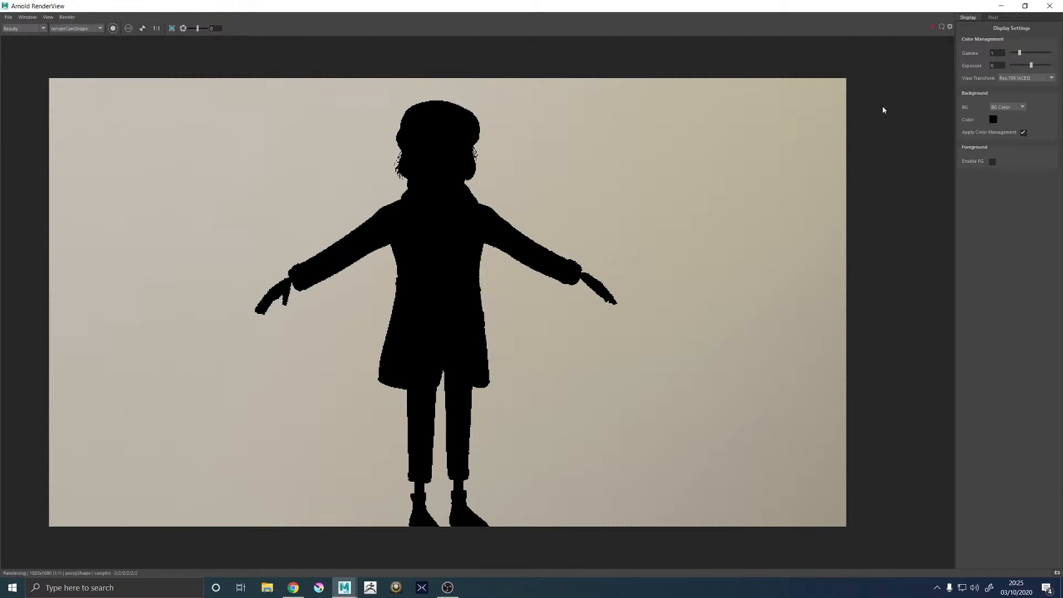
pyautogui.click(932, 27)
pyautogui.click(1002, 6)
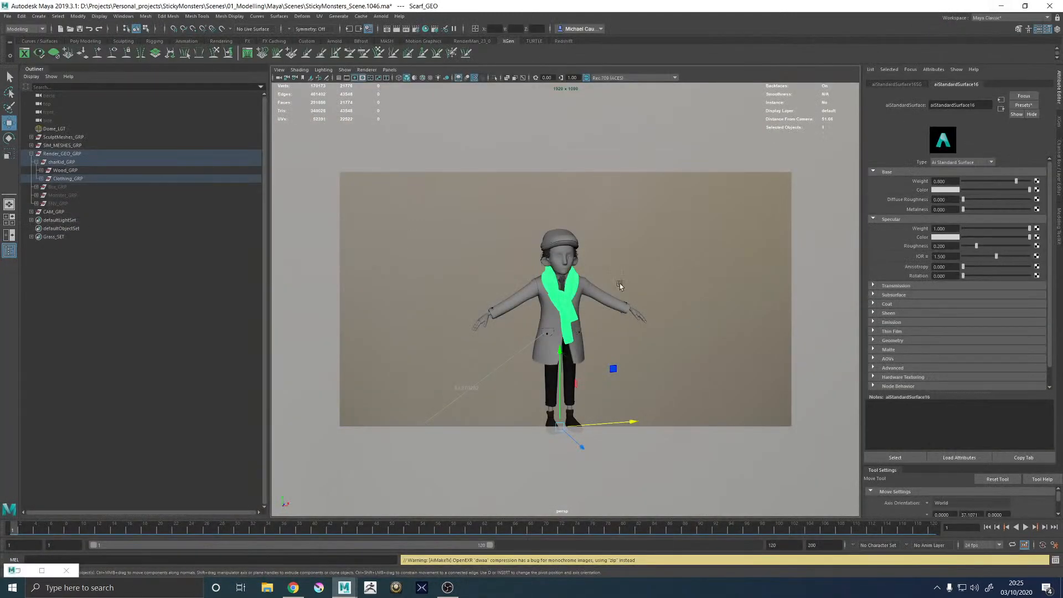
# Check Clothing_GRP's attributes and the material assigned to the kid's head
pyautogui.click(70, 178)
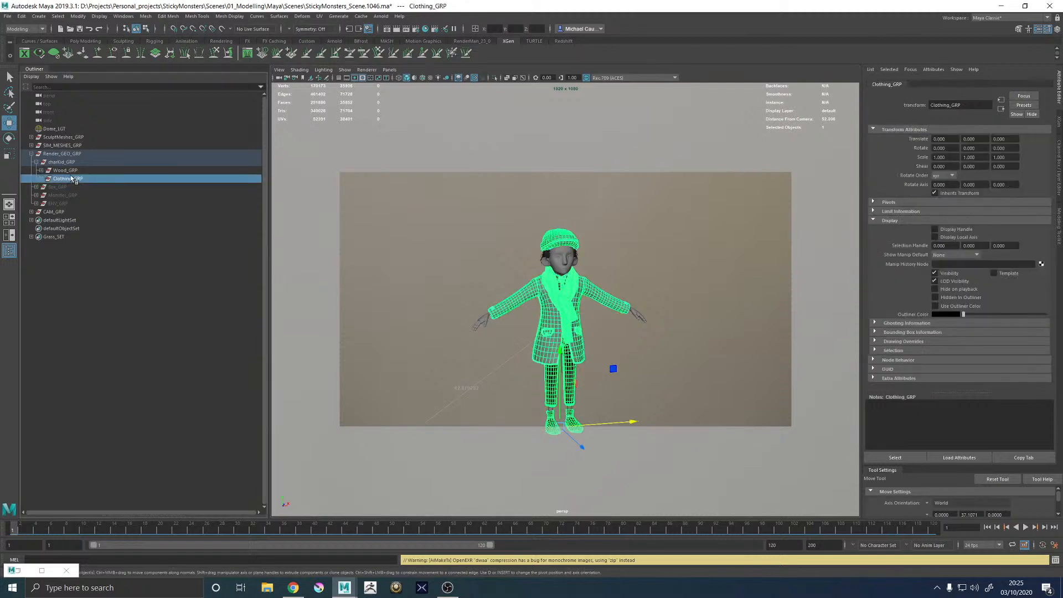
pyautogui.click(557, 262)
pyautogui.click(557, 261)
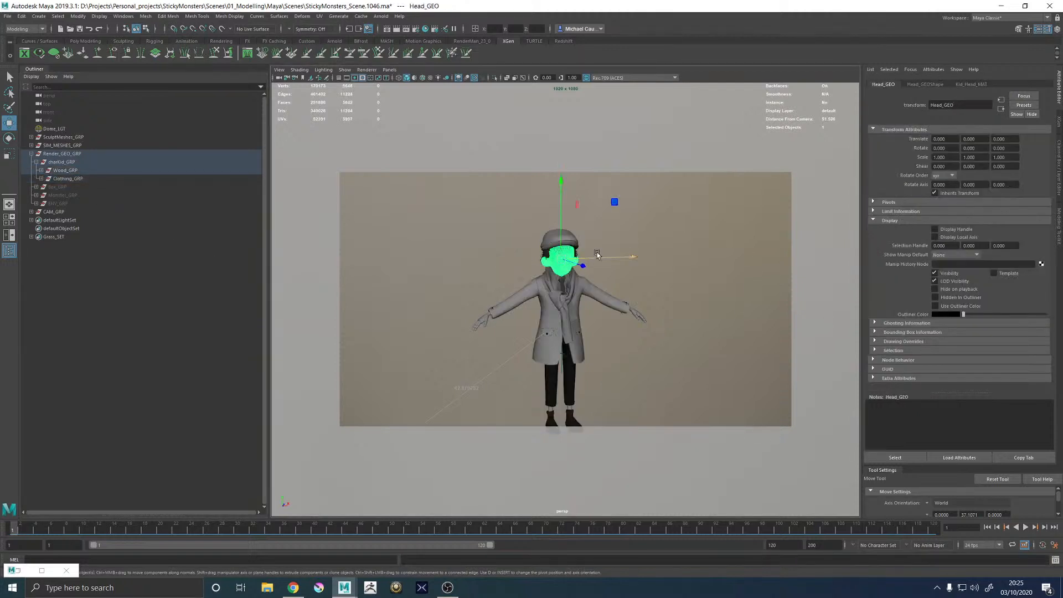
pyautogui.click(972, 85)
# Show the Channel Box and Layer Editor, and close the Tool Settings
pyautogui.click(1059, 156)
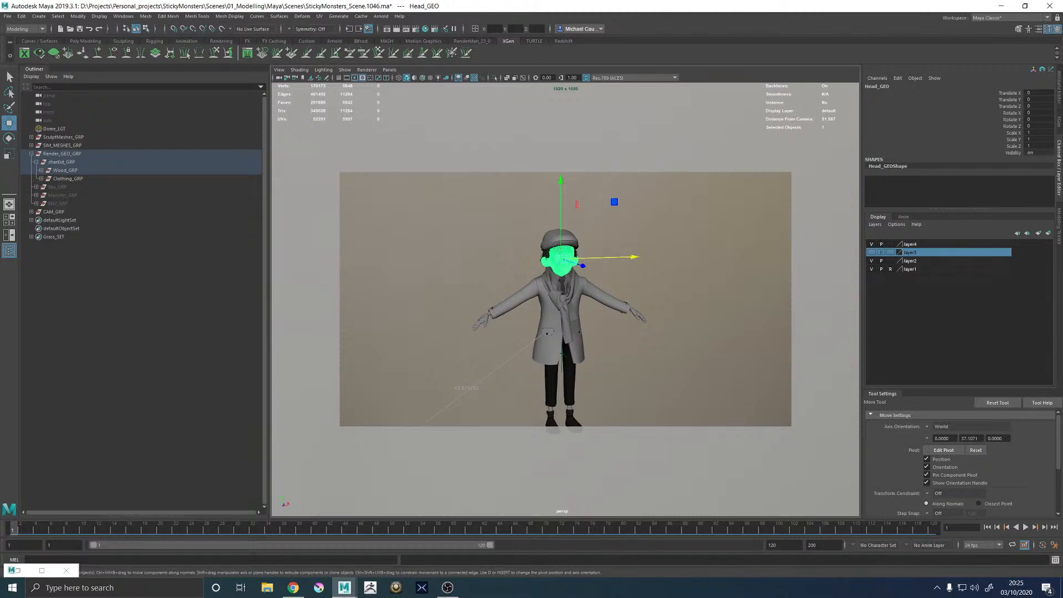
pyautogui.rightClick(885, 390)
pyautogui.rightClick(886, 396)
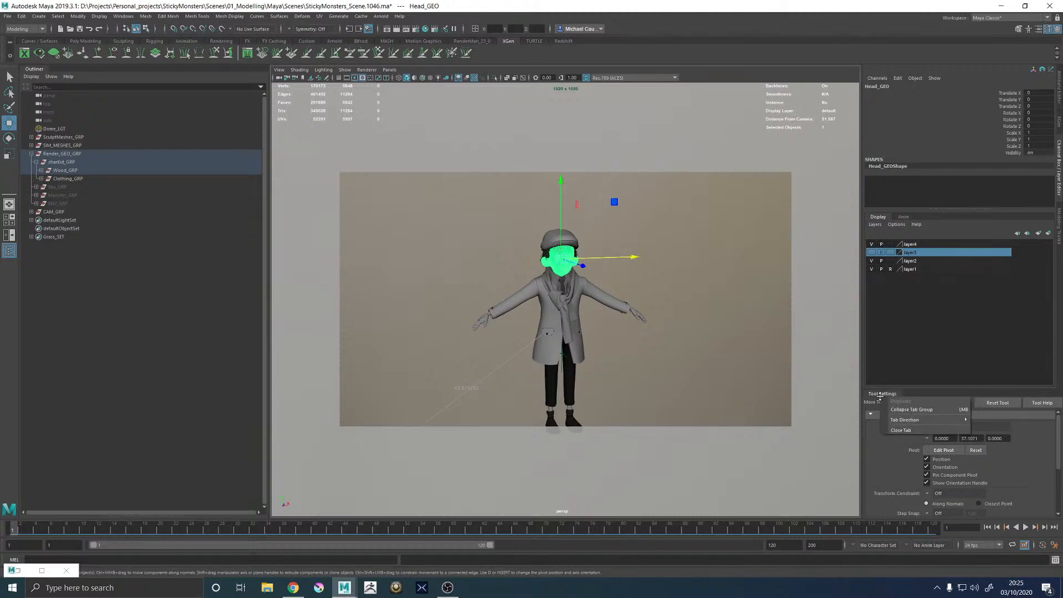
pyautogui.click(901, 430)
# Select Dome_LGT and delete the display layer layer3
pyautogui.click(54, 128)
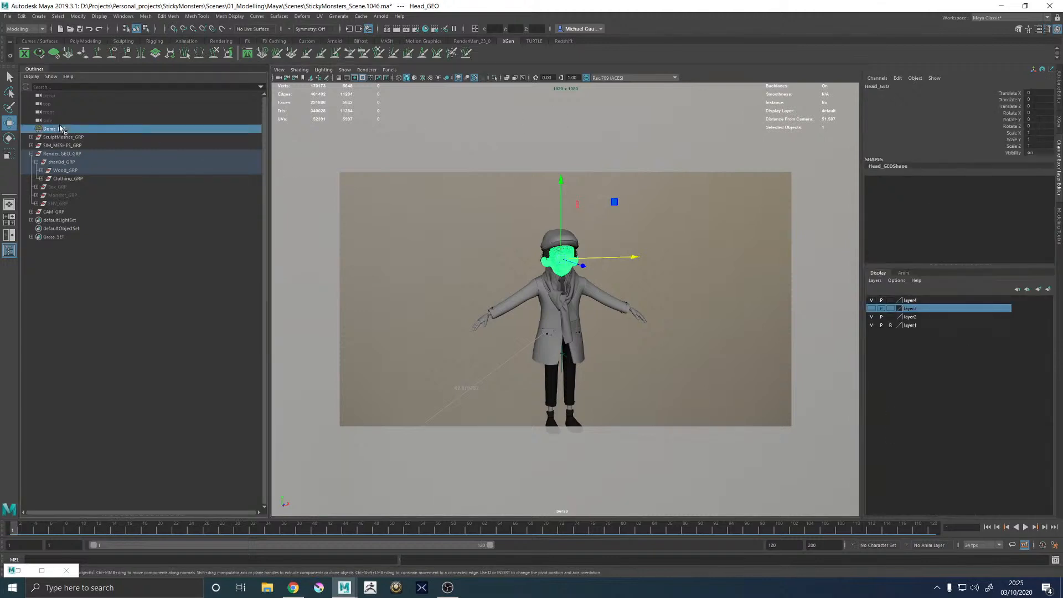
pyautogui.rightClick(909, 308)
pyautogui.click(936, 396)
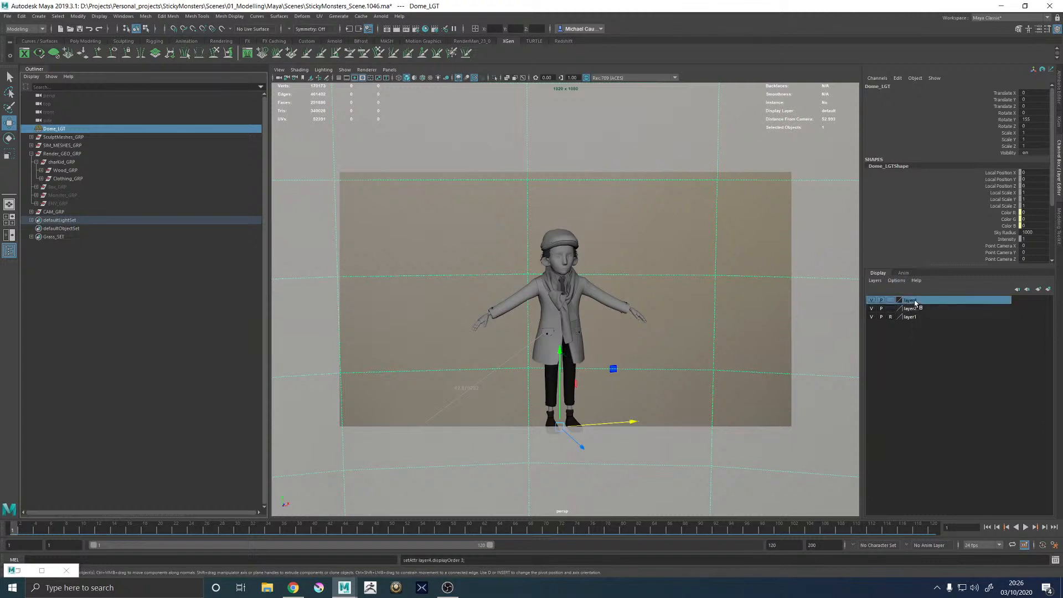
# Remove all remaining display layers from the scene and save it
pyautogui.click(875, 280)
pyautogui.click(904, 356)
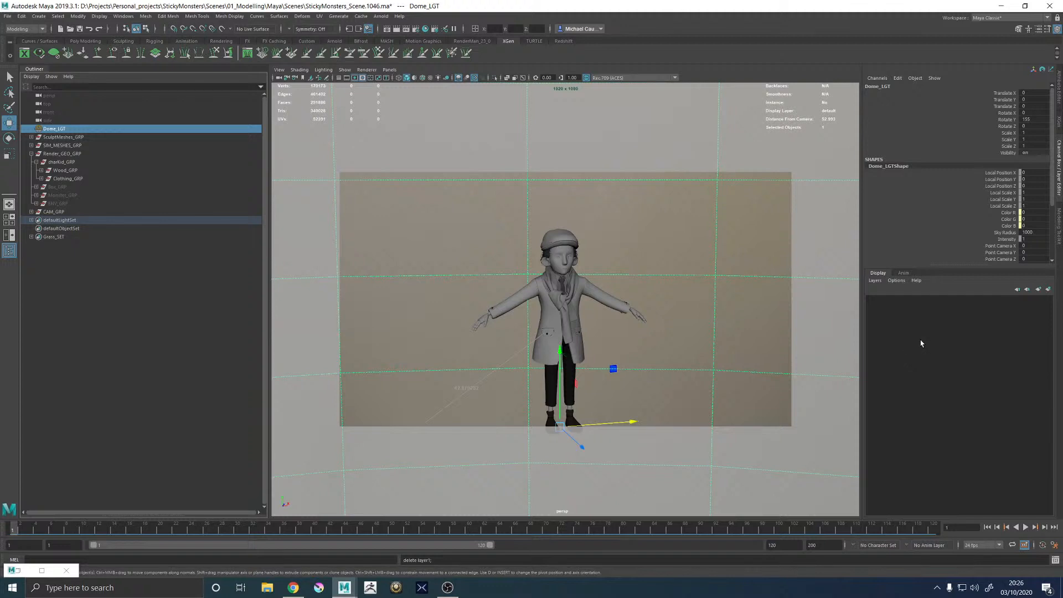
pyautogui.keyDown('alt'); pyautogui.moveTo(414, 247); pyautogui.dragTo(440, 236); pyautogui.keyUp('alt')
pyautogui.hotkey('ctrl', 's')
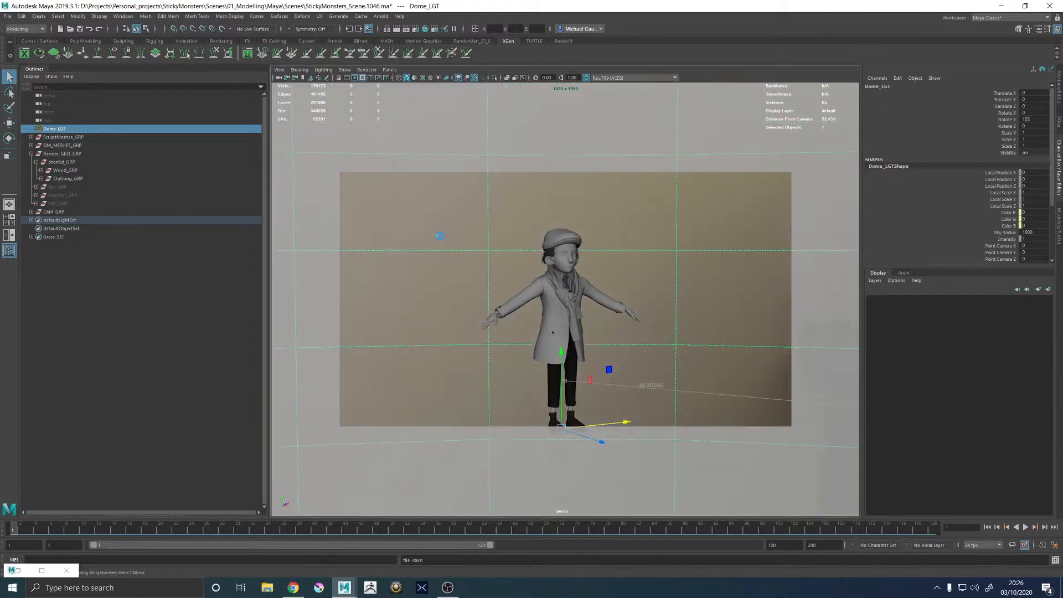
# Duplicate the kid's coat and move the copy about 8.87 units along X, beside the character
pyautogui.click(551, 309)
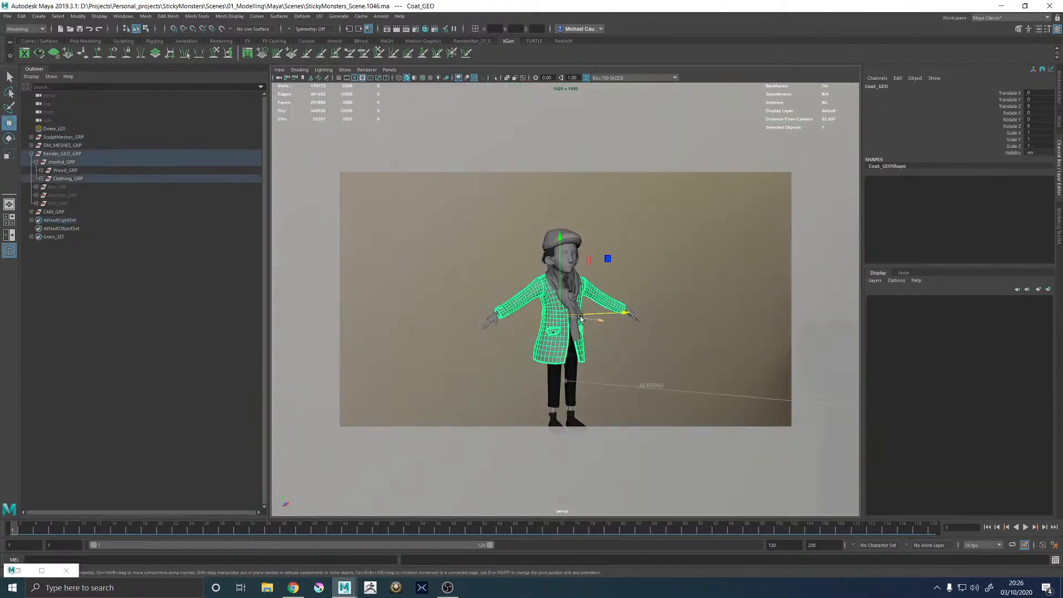
pyautogui.hotkey('ctrl', 'd')
pyautogui.moveTo(615, 318); pyautogui.dragTo(790, 328)
pyautogui.keyDown('alt'); pyautogui.moveTo(691, 325); pyautogui.dragTo(676, 314); pyautogui.keyUp('alt')
pyautogui.keyDown('alt'); pyautogui.moveTo(676, 314); pyautogui.dragTo(612, 289, button='middle'); pyautogui.keyUp('alt')
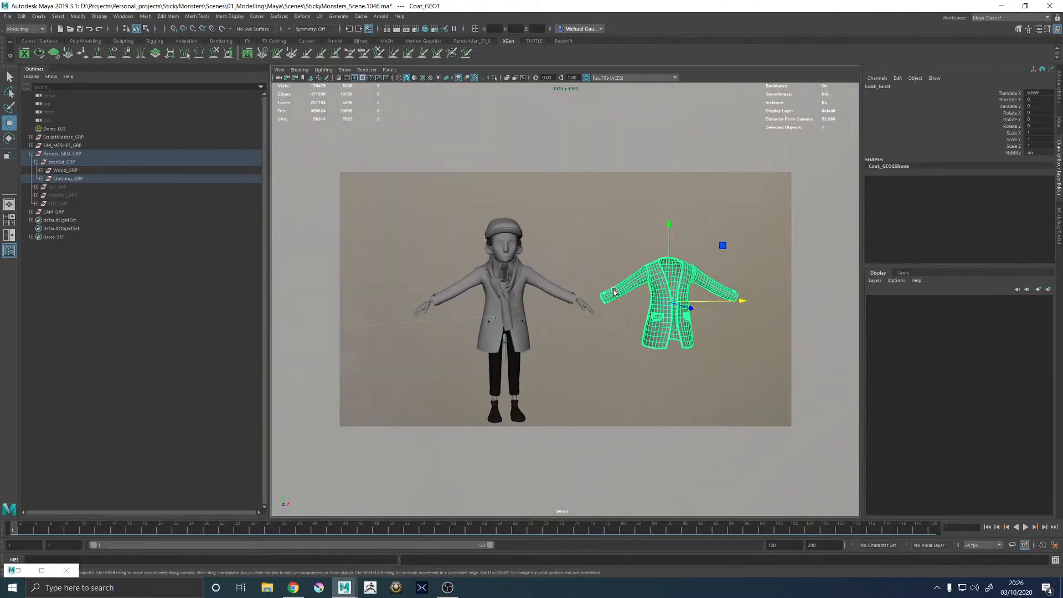
# Update the full scene in the Arnold RenderView, close the window and save the scene
pyautogui.click(18, 570)
pyautogui.click(933, 28)
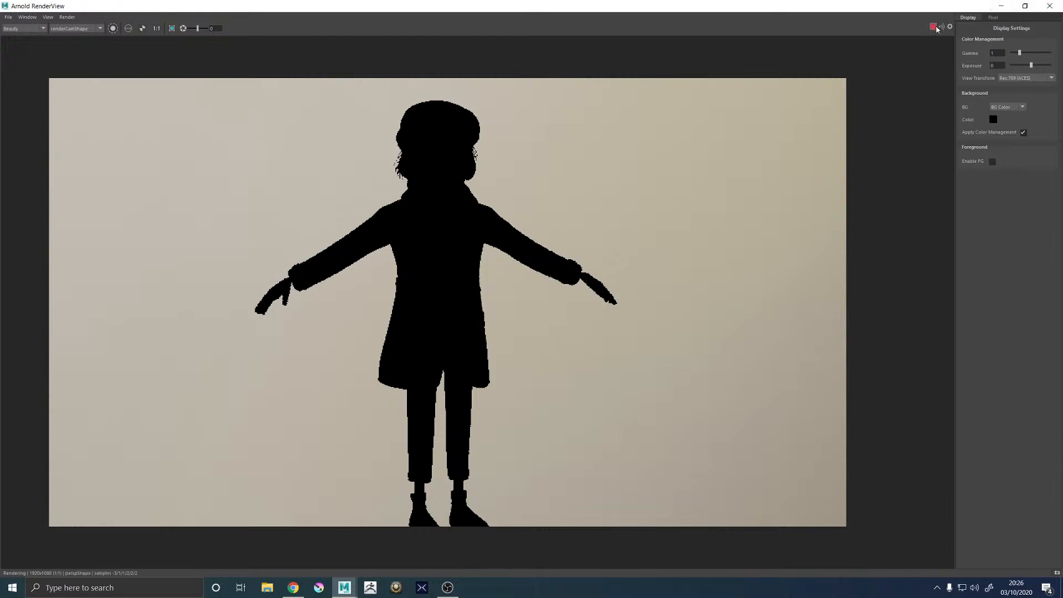
pyautogui.click(67, 16)
pyautogui.click(85, 78)
pyautogui.click(1050, 7)
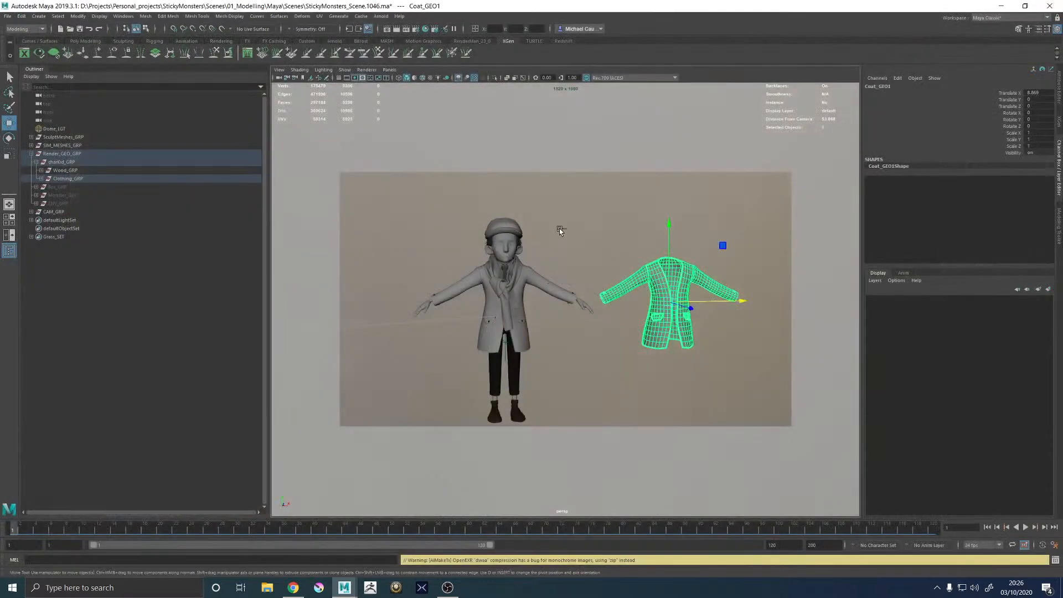
pyautogui.hotkey('ctrl', 's')
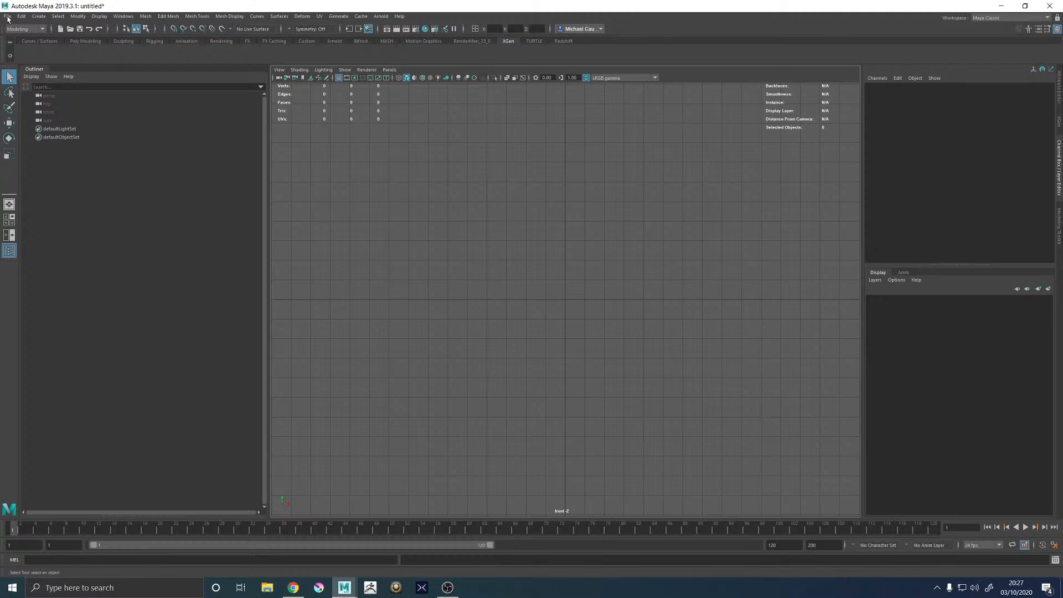
# Open StickyMonsters_Scene.1046.ma from the 01_Modelling Maya Scenes folder, discarding the untitled scene
pyautogui.click(8, 16)
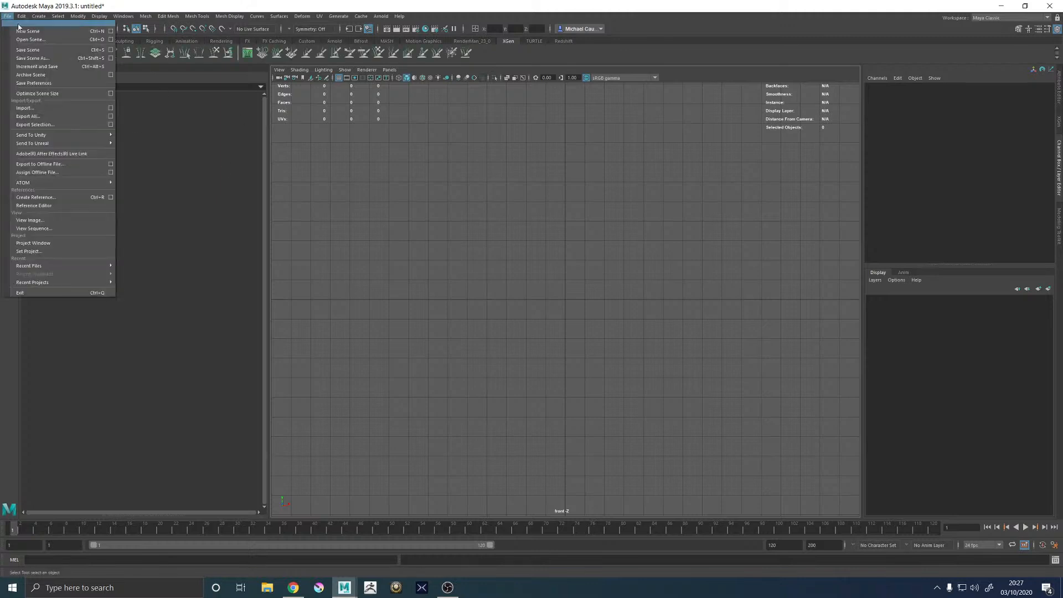
pyautogui.click(27, 39)
pyautogui.doubleClick(339, 149)
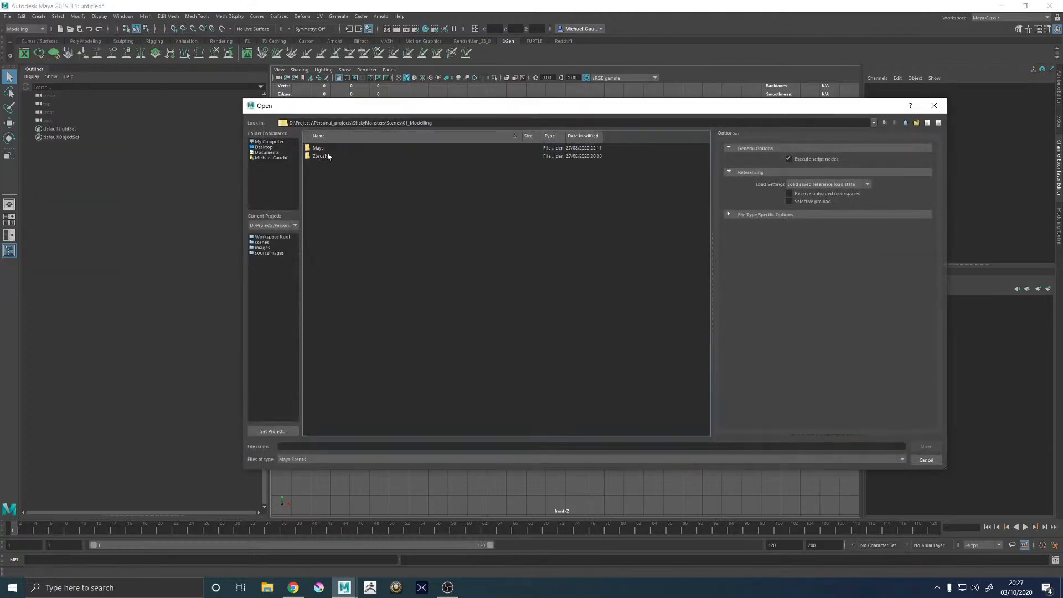
pyautogui.doubleClick(321, 148)
pyautogui.doubleClick(318, 158)
pyautogui.scroll(-4, 344, 347)
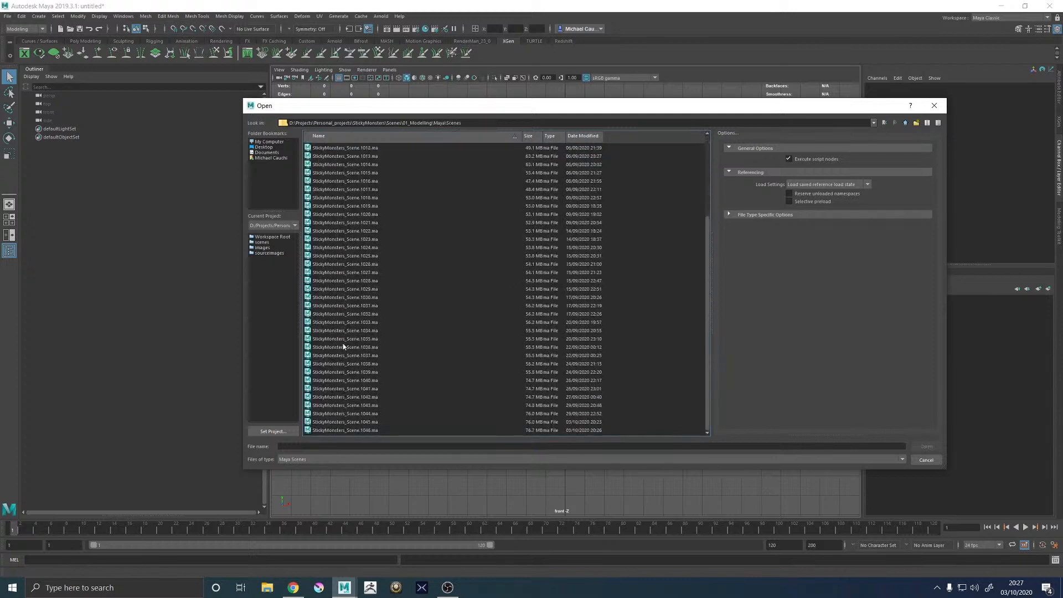
pyautogui.doubleClick(365, 430)
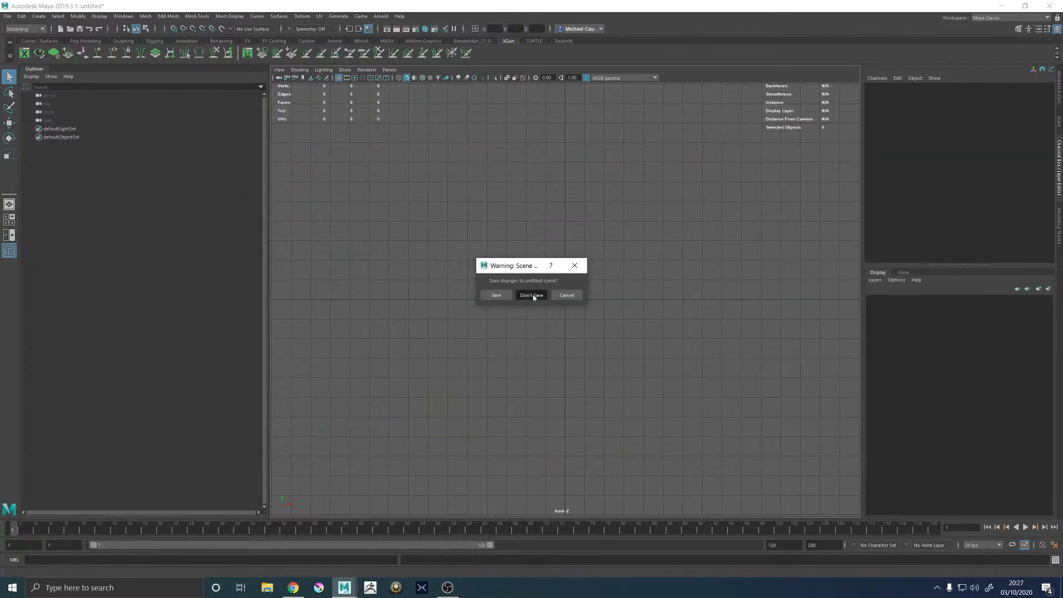
pyautogui.click(530, 296)
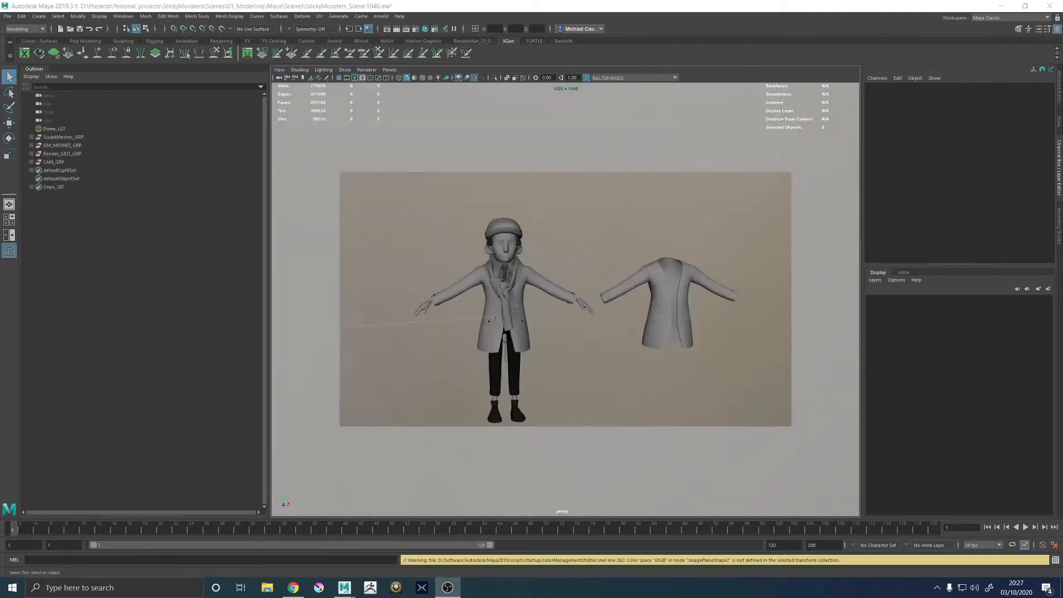
# Open the Arnold RenderView to render the reopened scene and maximise its window
pyautogui.click(515, 362)
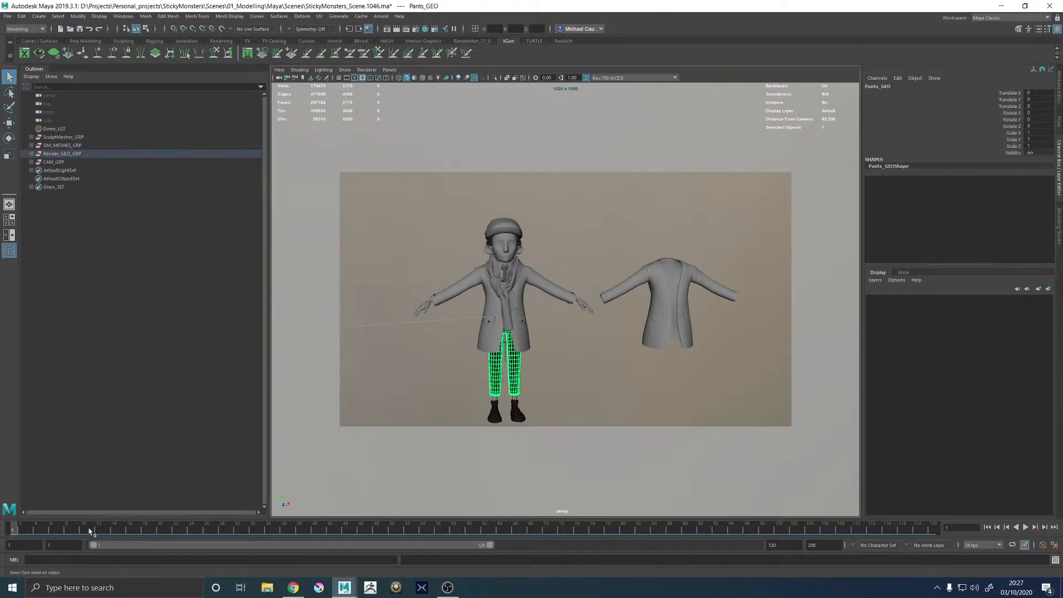
pyautogui.click(381, 16)
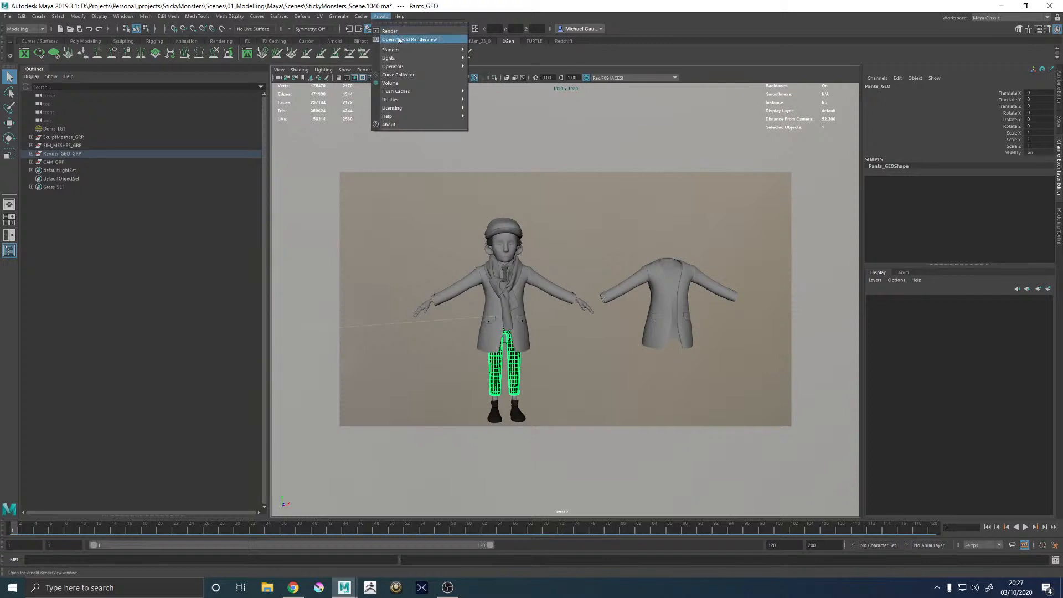
pyautogui.click(399, 39)
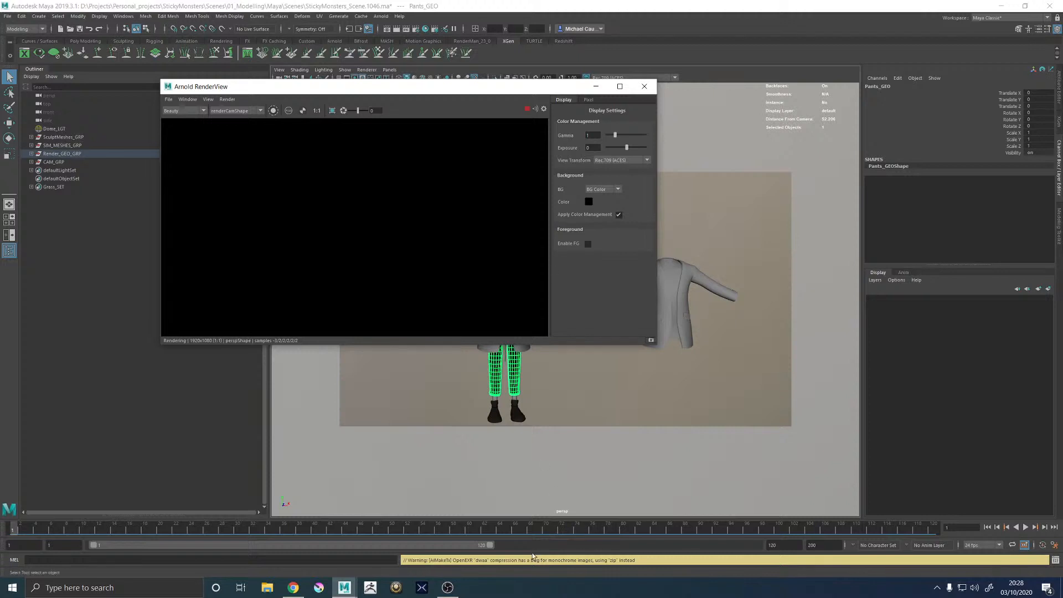
pyautogui.click(620, 87)
# Check the N, Beauty and diffuse passes of the render, and return to the Beauty pass
pyautogui.click(22, 28)
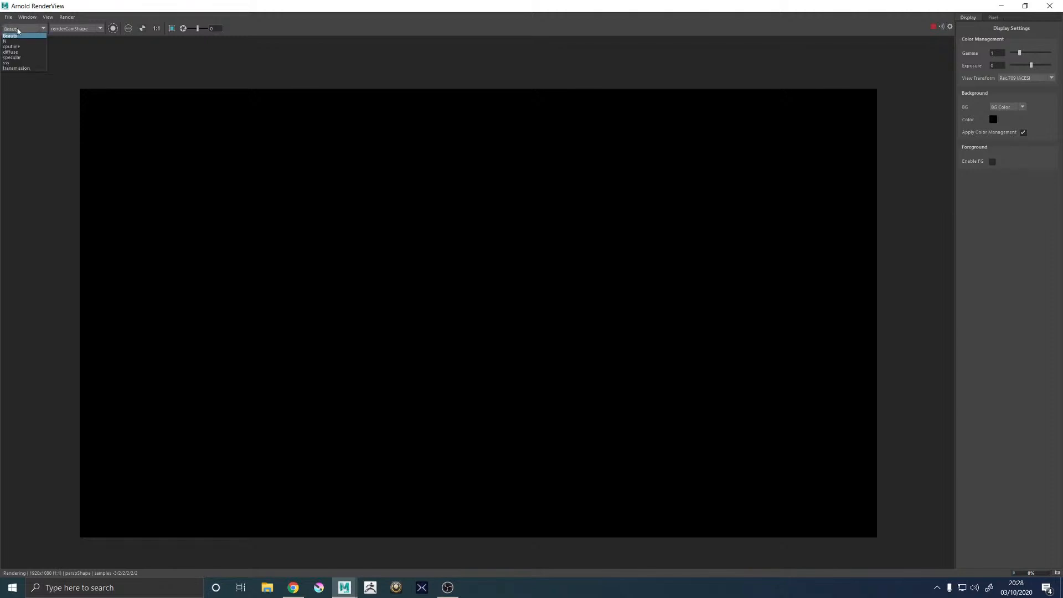
pyautogui.click(16, 42)
pyautogui.click(17, 28)
pyautogui.click(15, 35)
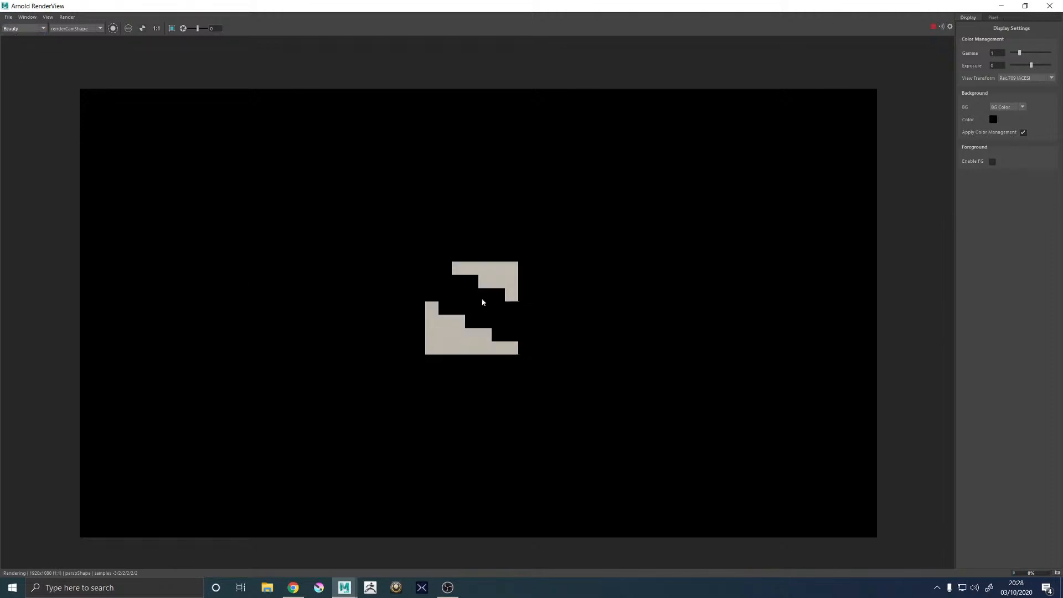
pyautogui.click(11, 28)
pyautogui.click(12, 48)
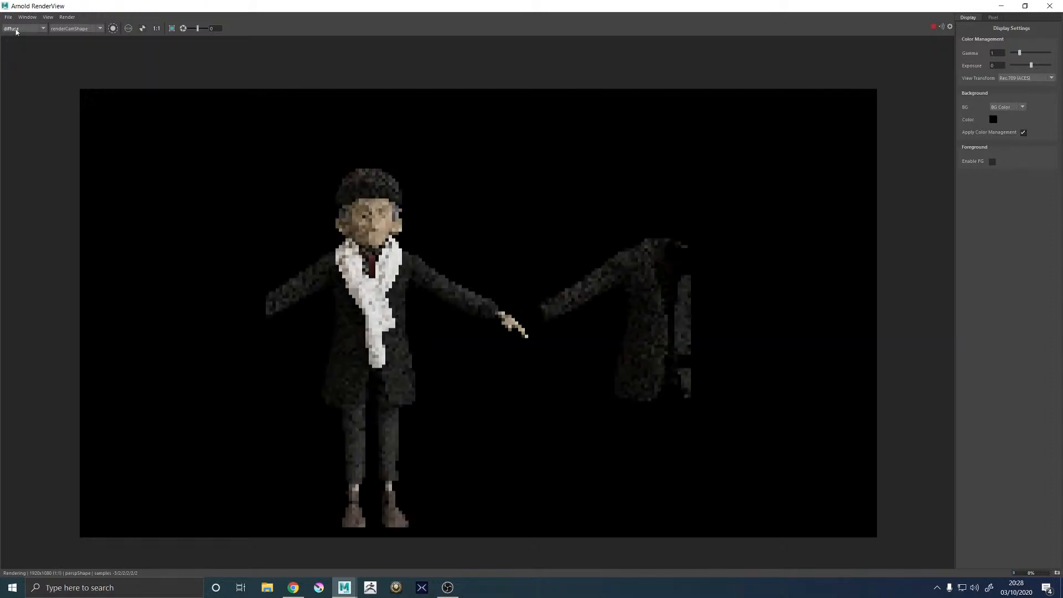
pyautogui.click(16, 29)
pyautogui.click(14, 34)
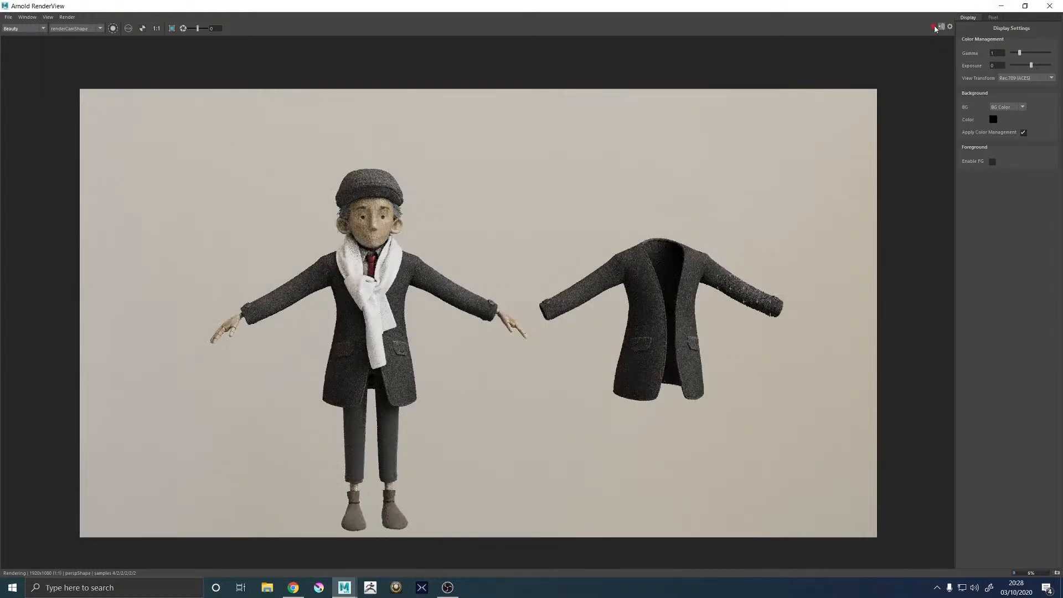
# Minimise the RenderView and delete the duplicate coat beside the kid
pyautogui.click(1001, 7)
pyautogui.click(664, 286)
pyautogui.press('Delete')
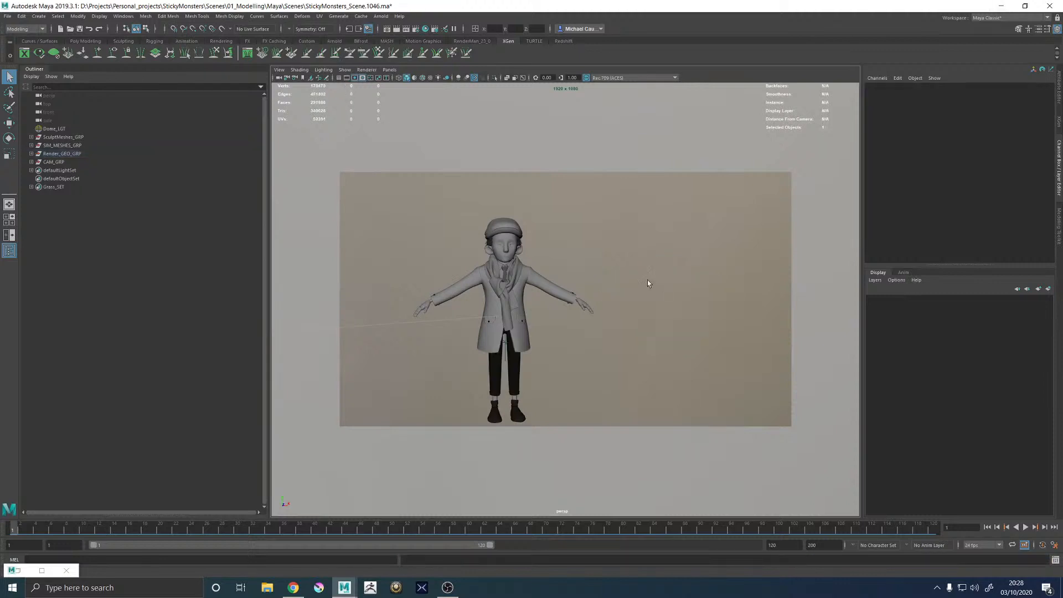
# Change the scarf's material from white to a dark fabric and minimise the RenderView
pyautogui.click(506, 285)
pyautogui.moveTo(506, 284); pyautogui.dragTo(569, 423, button='right')
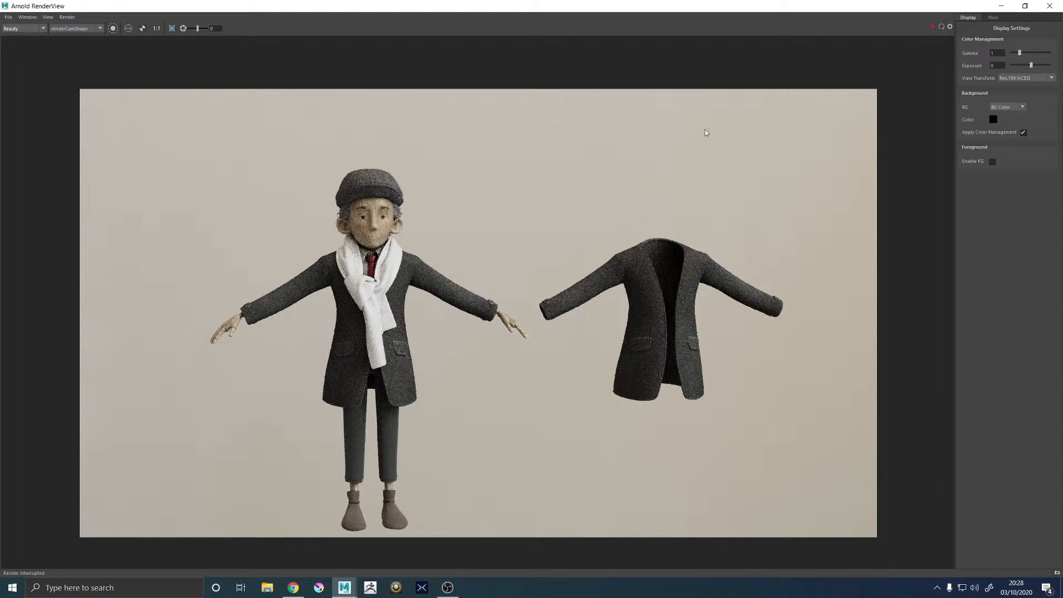
pyautogui.click(1002, 5)
# Switch the viewport to look through the renderCam camera
pyautogui.keyDown('alt'); pyautogui.moveTo(556, 267); pyautogui.dragTo(607, 242, button='middle'); pyautogui.keyUp('alt')
pyautogui.keyDown('alt'); pyautogui.moveTo(607, 241); pyautogui.dragTo(591, 256, button='right'); pyautogui.keyUp('alt')
pyautogui.keyDown('alt'); pyautogui.moveTo(591, 256); pyautogui.dragTo(587, 238, button='middle'); pyautogui.keyUp('alt')
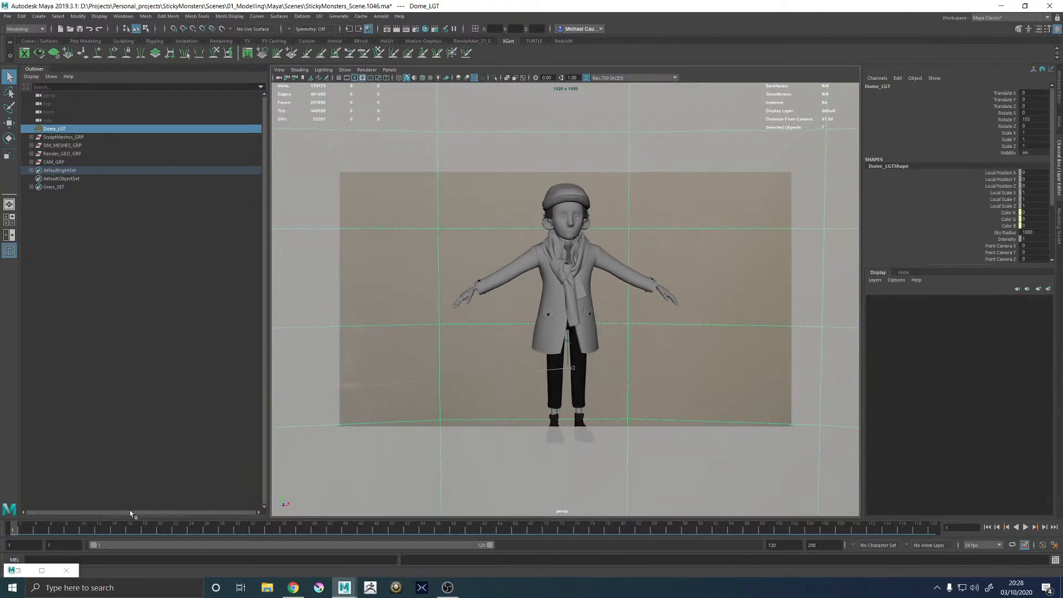
pyautogui.click(397, 72)
pyautogui.moveTo(437, 78)
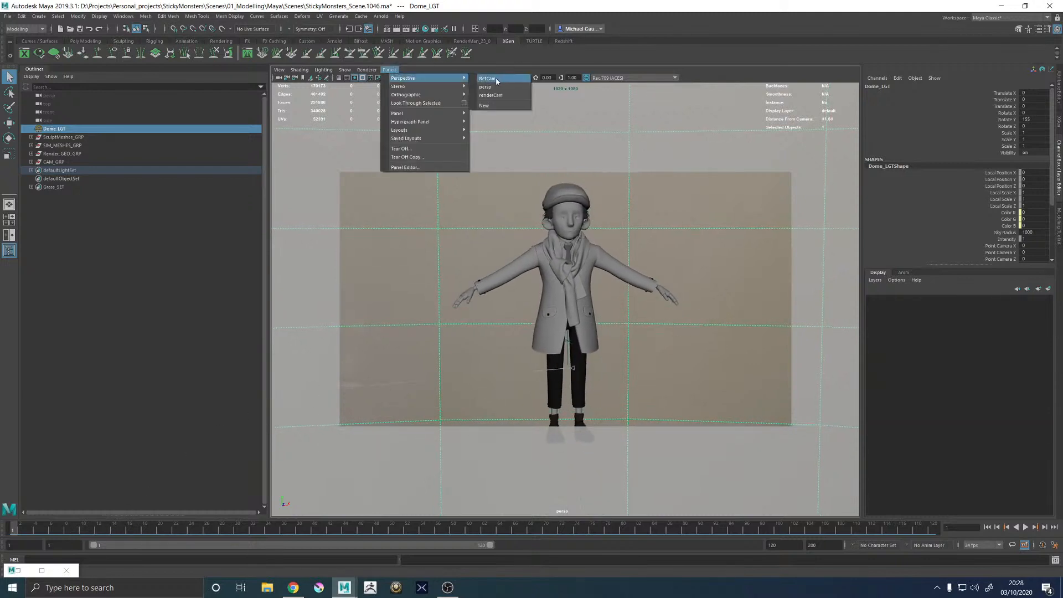
pyautogui.click(491, 96)
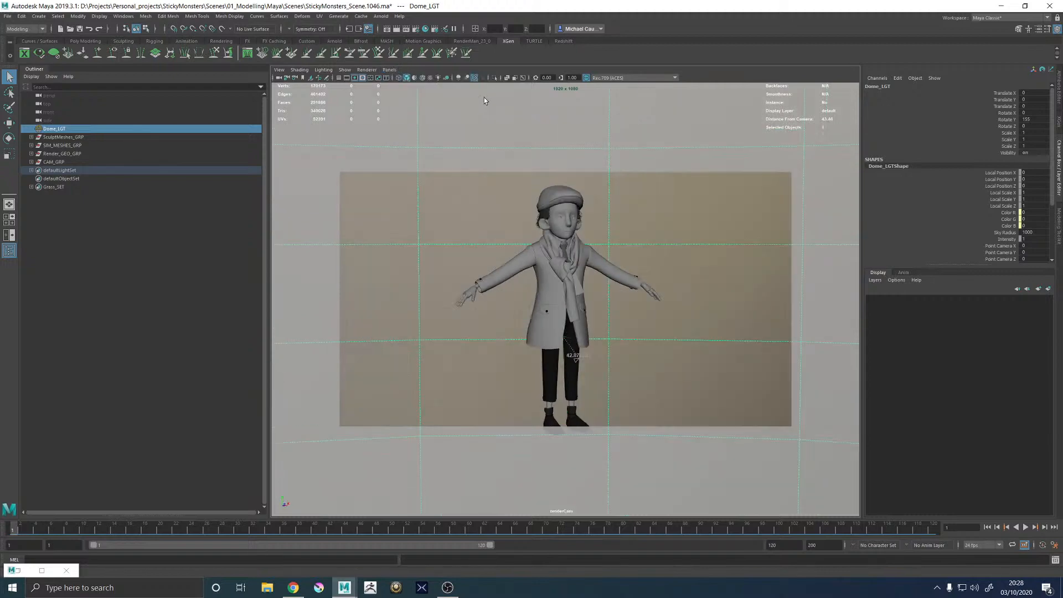
# Restore the Arnold RenderView, choose renderCamShape as its camera, and start a new render
pyautogui.click(18, 570)
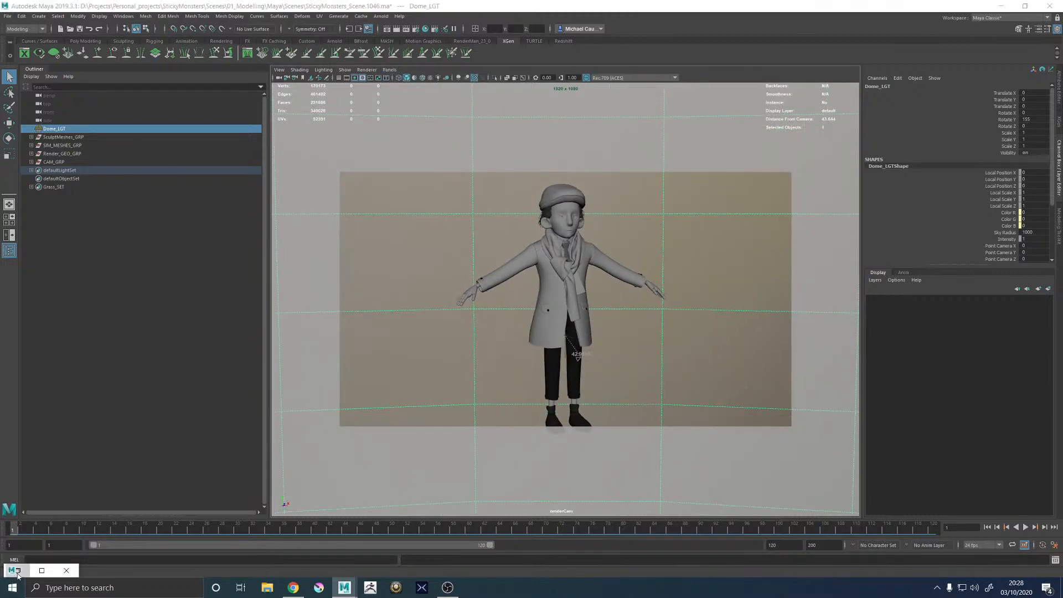
pyautogui.click(66, 29)
pyautogui.click(70, 41)
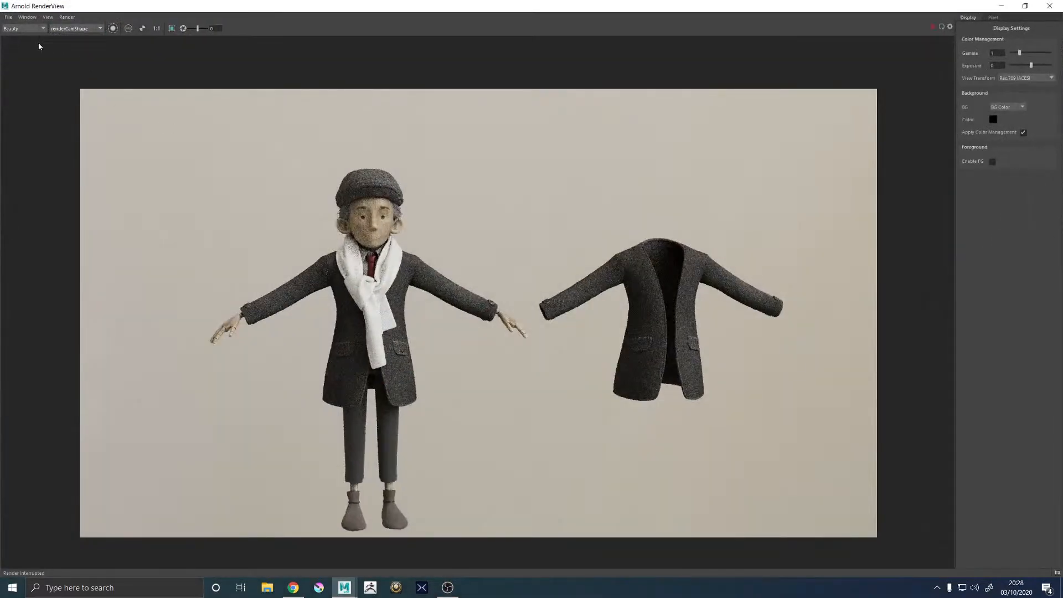
pyautogui.click(941, 27)
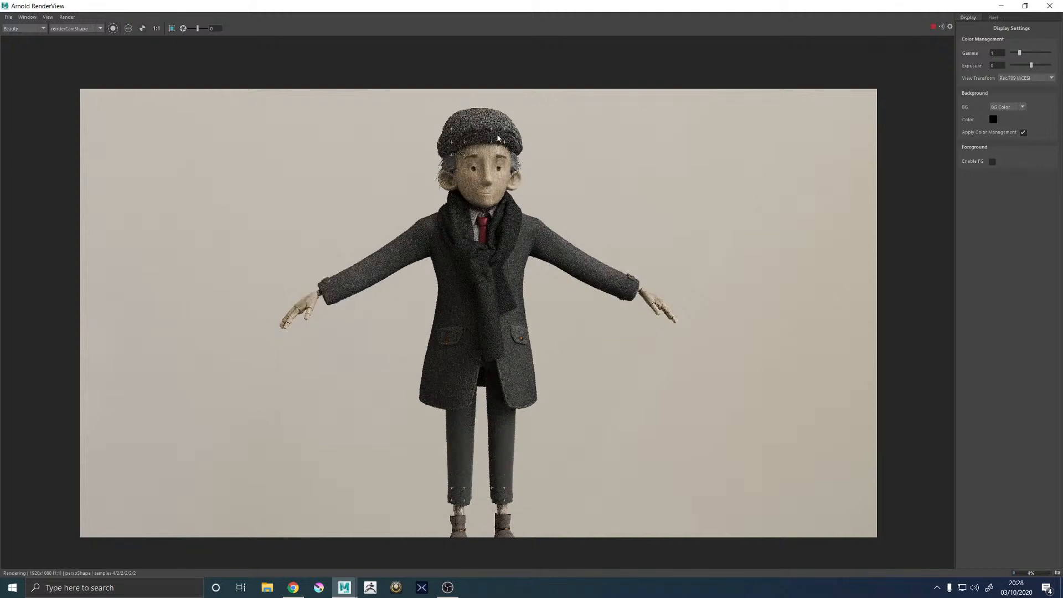
# Examine the new render of the kid's face, scarf, coat and legs up close, and minimise the RenderView
pyautogui.scroll(8, 498, 138)
pyautogui.scroll(-8, 498, 138)
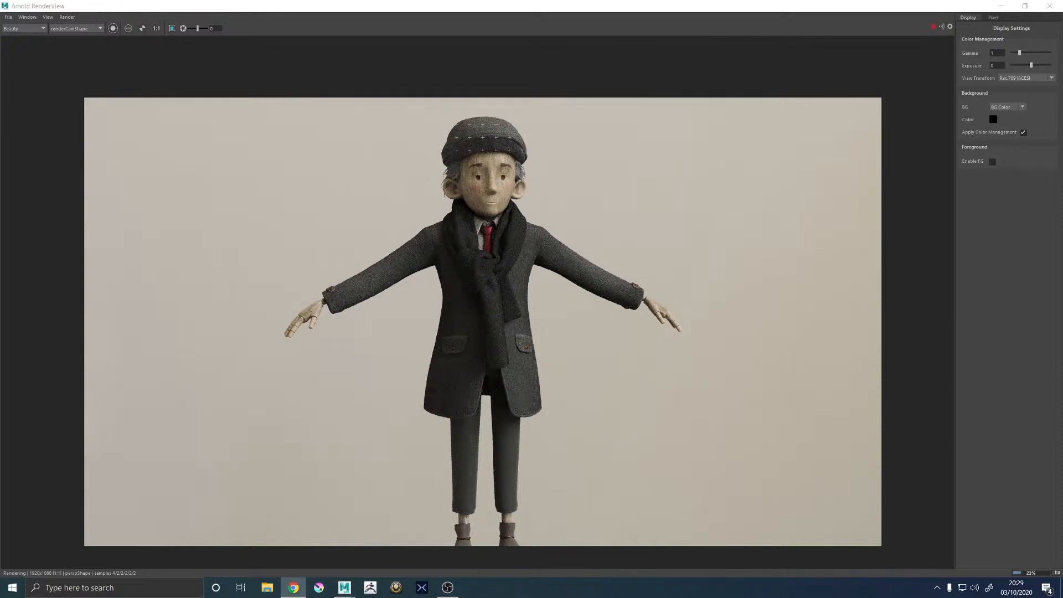
pyautogui.scroll(4, 485, 168)
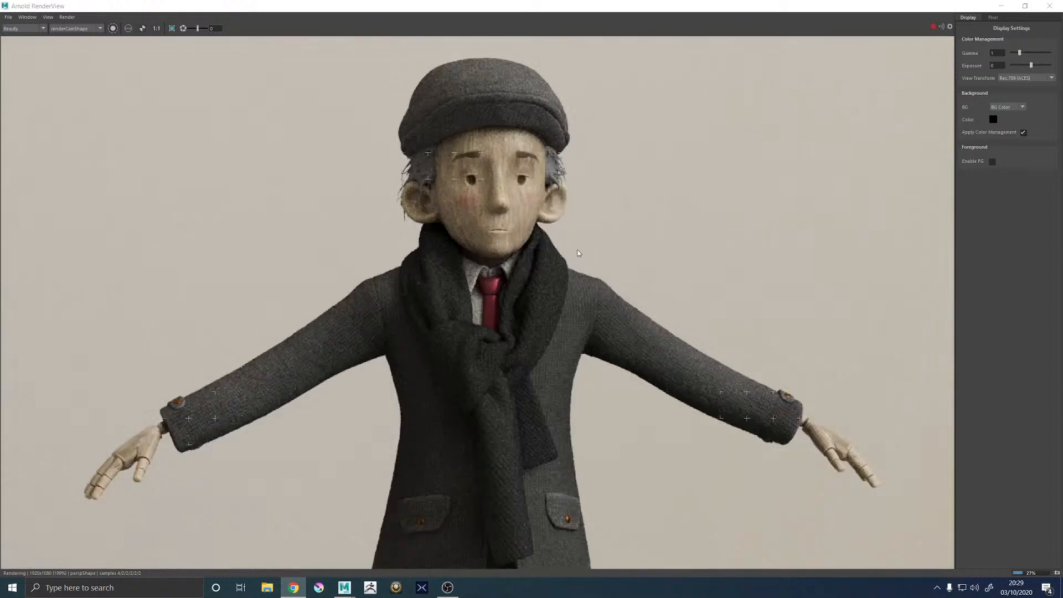
pyautogui.scroll(-3, 601, 250)
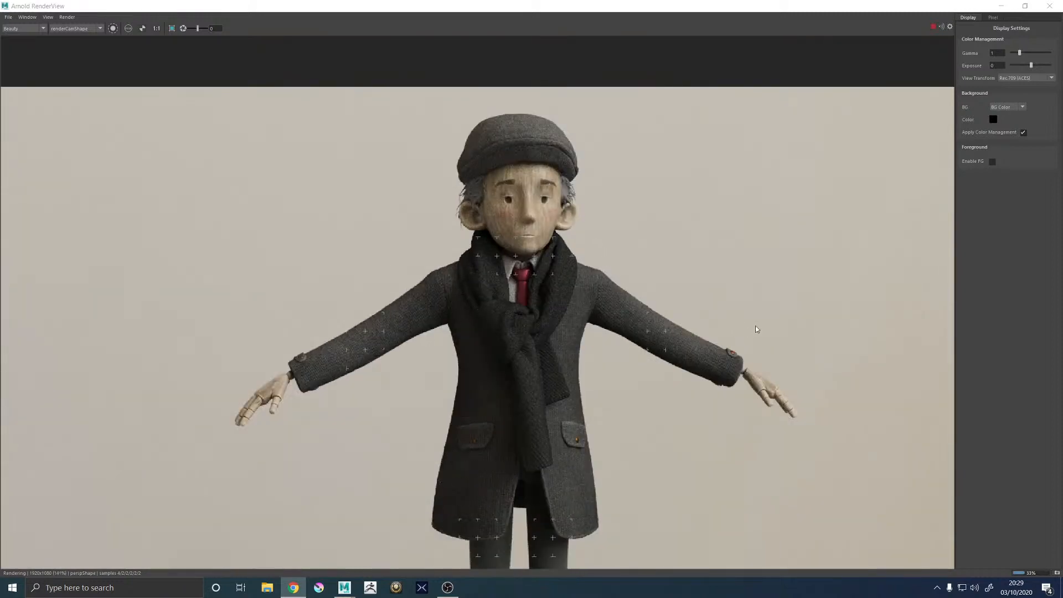
pyautogui.scroll(-2, 621, 405)
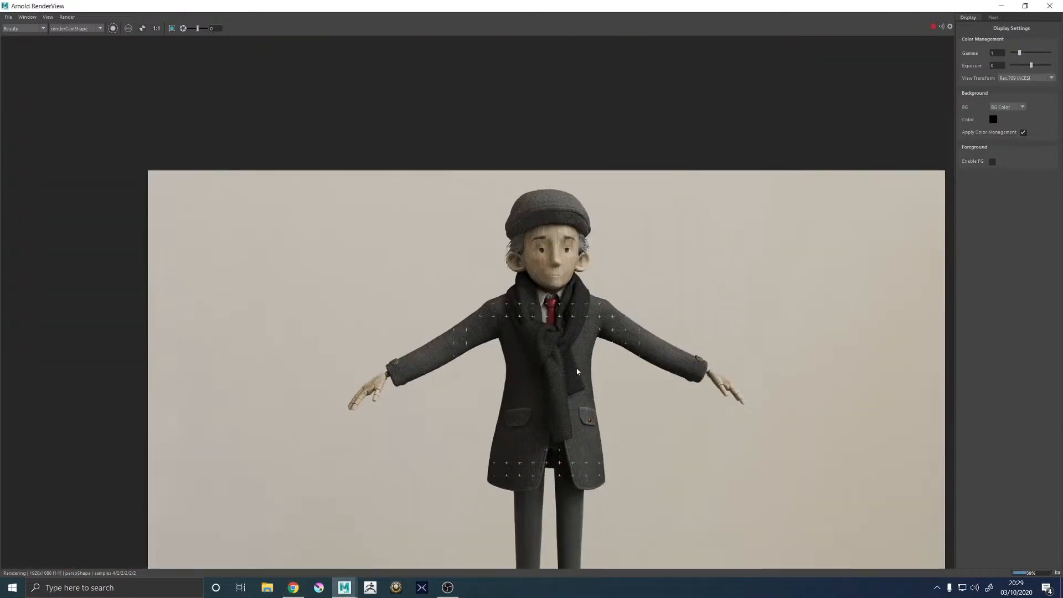
pyautogui.scroll(2, 576, 476)
pyautogui.moveTo(555, 368); pyautogui.dragTo(551, 392, button='middle')
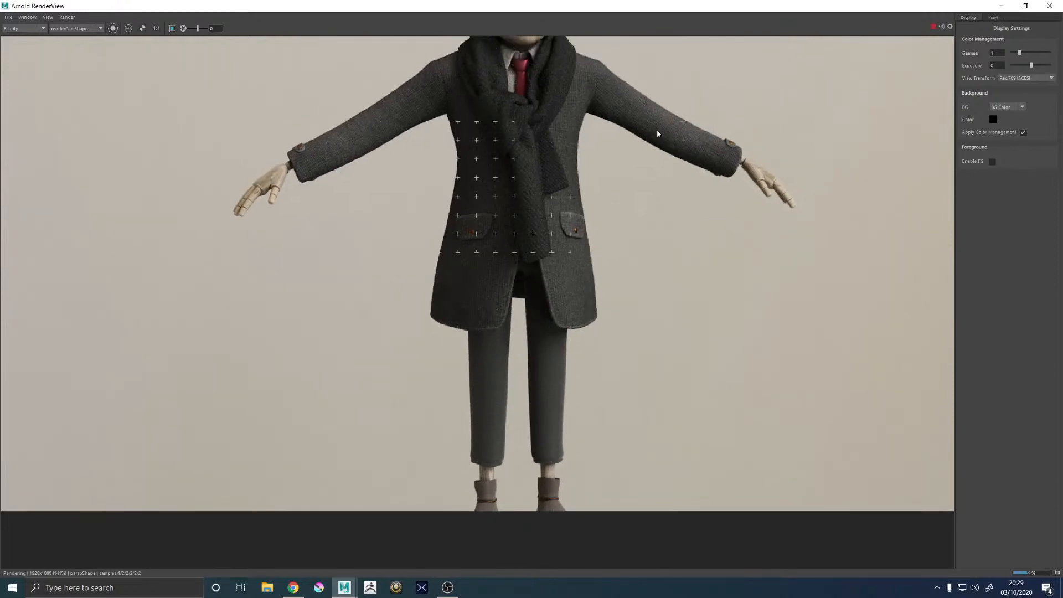
pyautogui.click(999, 5)
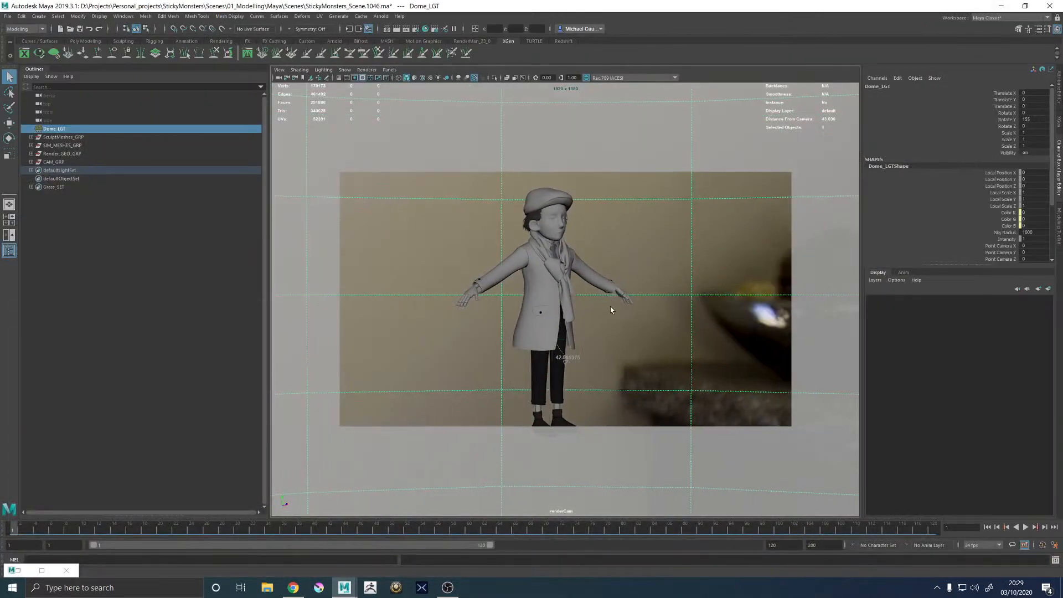
# Select the kid's left shoe in a close view of the feet, and switch to the scruffy worn shoes reference photo in Chrome
pyautogui.keyDown('alt'); pyautogui.moveTo(598, 297); pyautogui.dragTo(623, 198, button='middle'); pyautogui.keyUp('alt')
pyautogui.keyDown('alt'); pyautogui.moveTo(623, 198); pyautogui.dragTo(830, 418, button='right'); pyautogui.keyUp('alt')
pyautogui.keyDown('alt'); pyautogui.moveTo(651, 353); pyautogui.dragTo(576, 246, button='middle'); pyautogui.keyUp('alt')
pyautogui.keyDown('alt'); pyautogui.moveTo(480, 224); pyautogui.dragTo(554, 302); pyautogui.keyUp('alt')
pyautogui.click(553, 301)
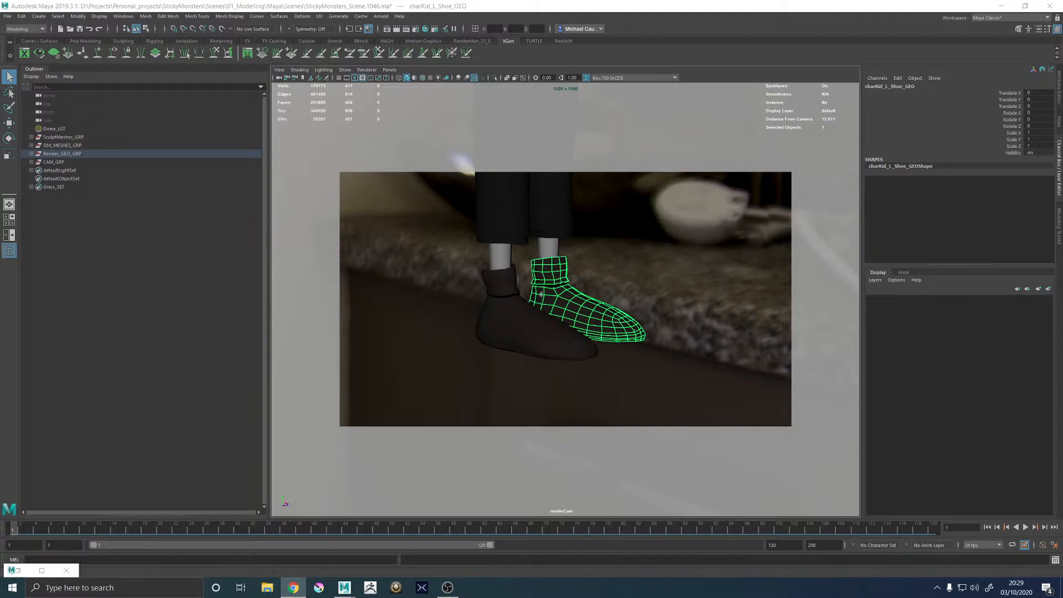
pyautogui.moveTo(0, 109); pyautogui.dragTo(459, 0)
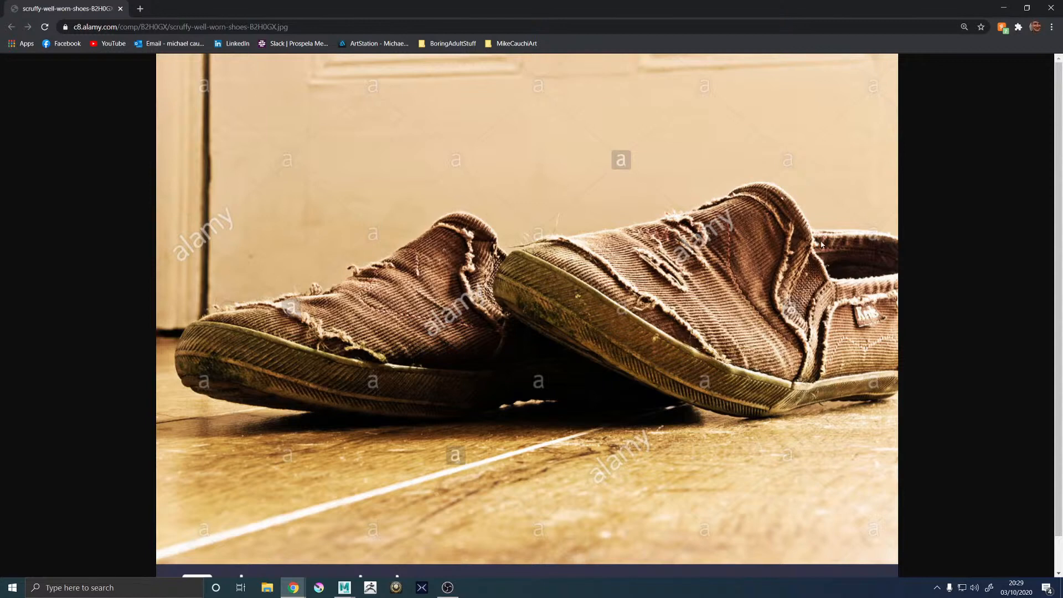
# Minimise the scruffy shoes photo and examine the man wearing gunny shoes reference photo in Chrome up close
pyautogui.click(1004, 7)
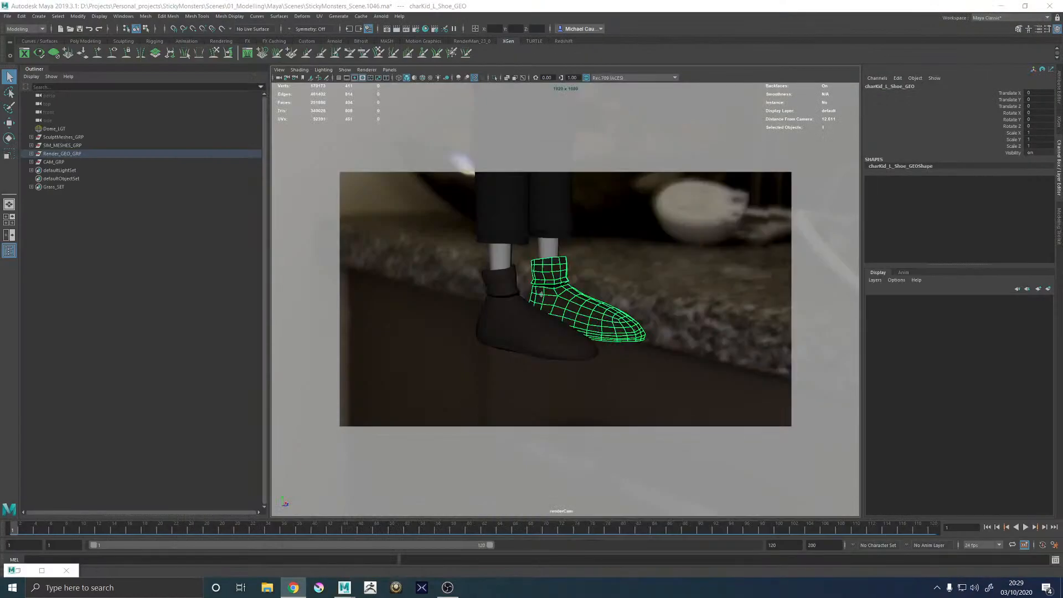
pyautogui.hotkey('alt', 'Tab')
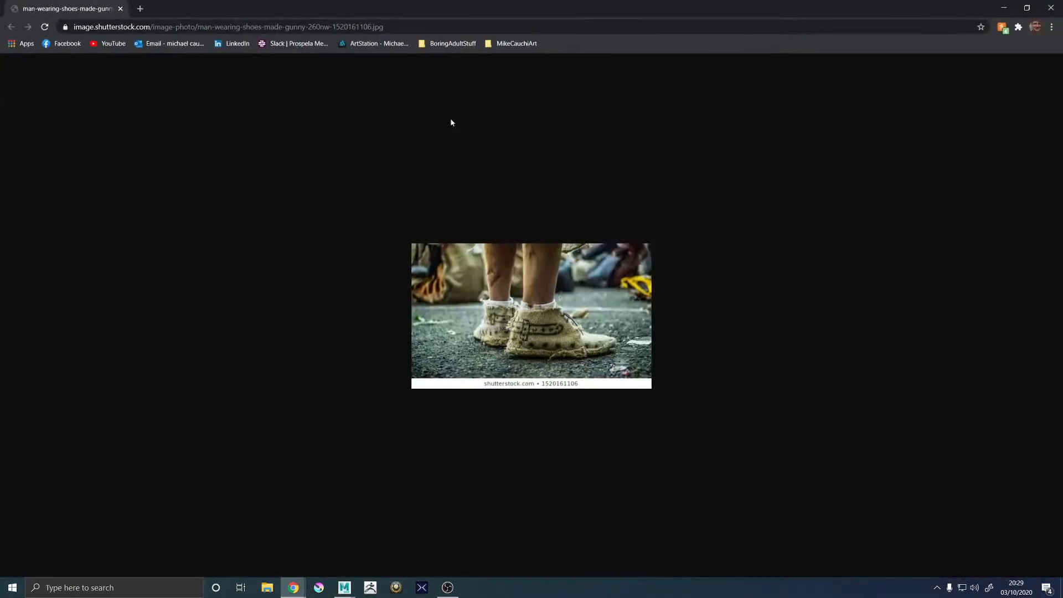
pyautogui.keyDown('ctrl'); pyautogui.scroll(6, 580, 332); pyautogui.keyUp('ctrl')
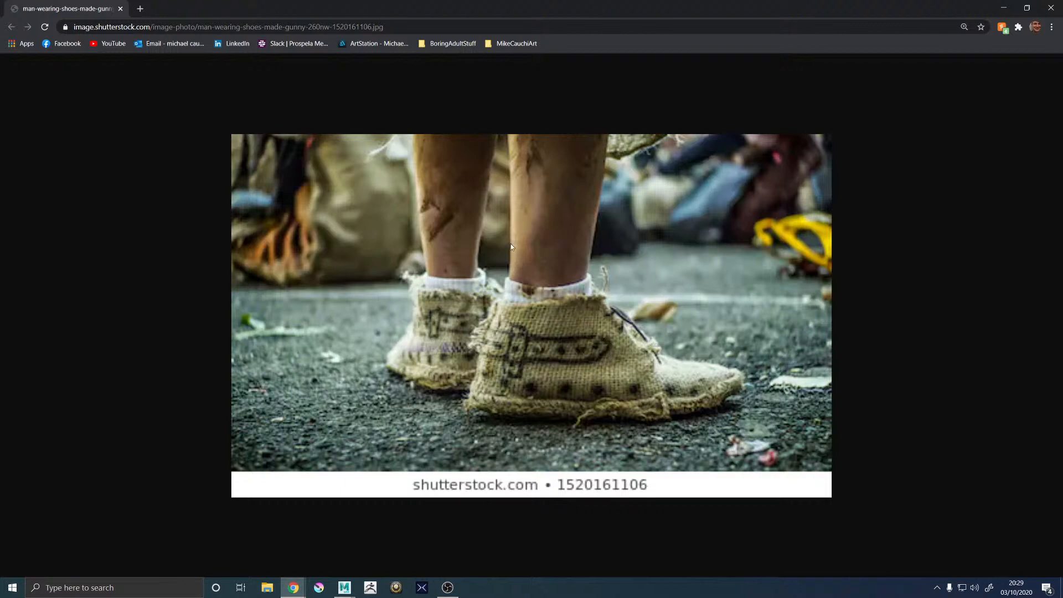
pyautogui.keyDown('ctrl'); pyautogui.scroll(-3, 511, 246); pyautogui.keyUp('ctrl')
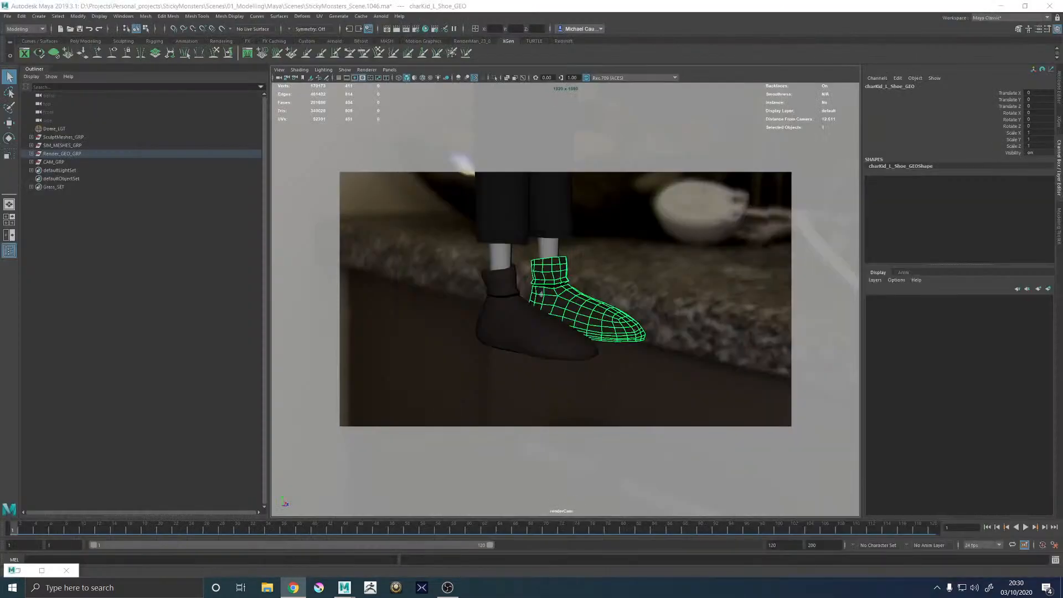
# Return to Maya and examine the shape of the kid's shoes from the sides, front and back
pyautogui.click(657, 213)
pyautogui.keyDown('alt'); pyautogui.moveTo(599, 302); pyautogui.dragTo(506, 323); pyautogui.keyUp('alt')
pyautogui.keyDown('alt'); pyautogui.moveTo(538, 320); pyautogui.dragTo(377, 279, button='middle'); pyautogui.keyUp('alt')
pyautogui.keyDown('alt'); pyautogui.moveTo(376, 279); pyautogui.dragTo(531, 309, button='right'); pyautogui.keyUp('alt')
pyautogui.keyDown('alt'); pyautogui.moveTo(532, 309); pyautogui.dragTo(544, 319, button='middle'); pyautogui.keyUp('alt')
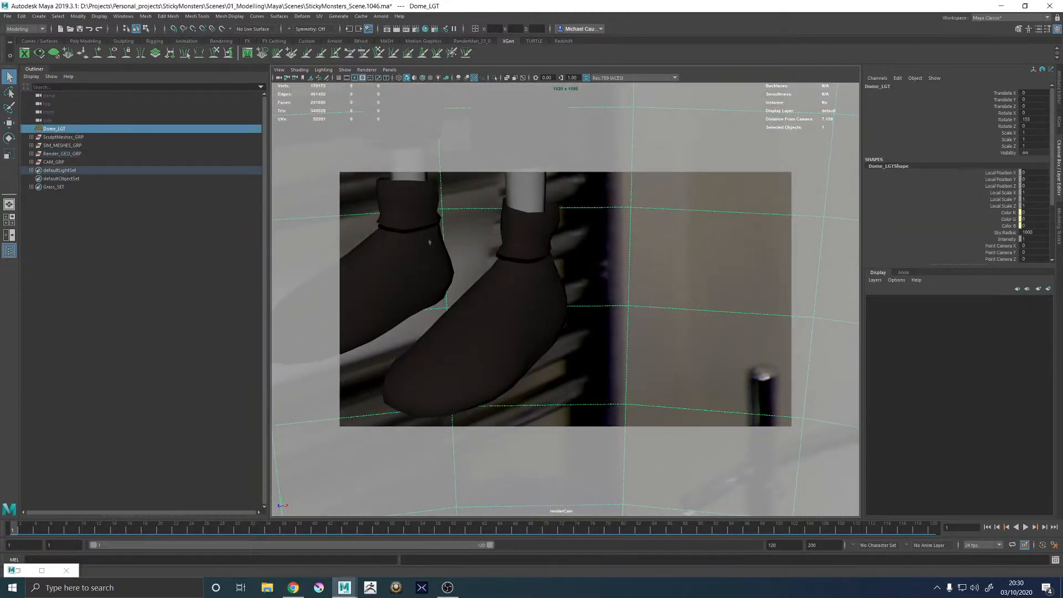
pyautogui.hotkey('alt', 'Tab')
pyautogui.keyDown('alt'); pyautogui.moveTo(473, 355); pyautogui.dragTo(547, 305); pyautogui.keyUp('alt')
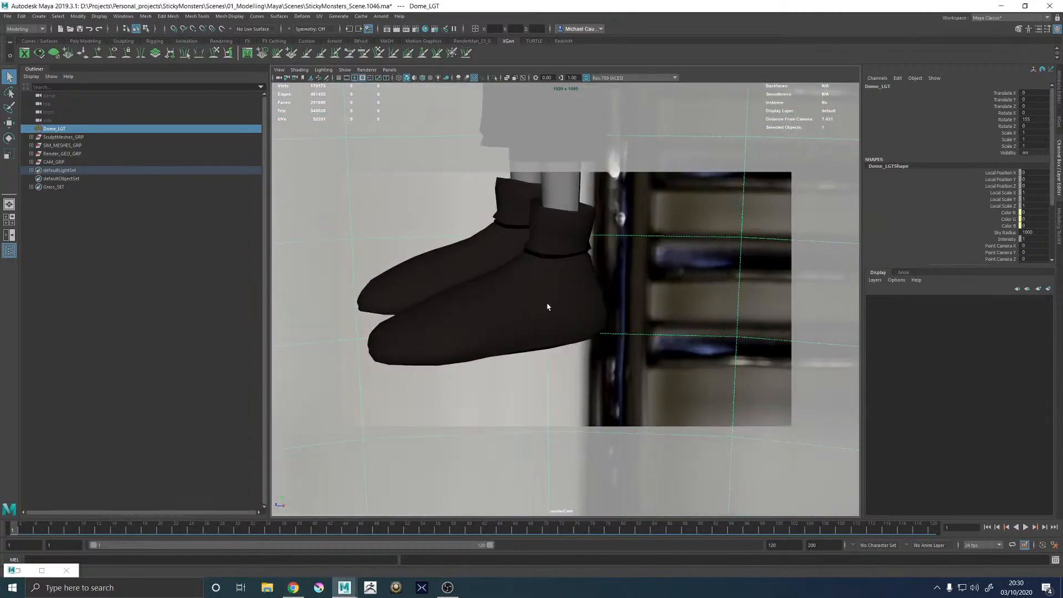
pyautogui.click(548, 305)
pyautogui.keyDown('alt'); pyautogui.moveTo(547, 304); pyautogui.dragTo(563, 317, button='middle'); pyautogui.keyUp('alt')
pyautogui.keyDown('alt'); pyautogui.moveTo(562, 316); pyautogui.dragTo(588, 370, button='right'); pyautogui.keyUp('alt')
pyautogui.keyDown('alt'); pyautogui.moveTo(589, 370); pyautogui.dragTo(654, 344); pyautogui.keyUp('alt')
pyautogui.click(654, 346)
pyautogui.keyDown('alt'); pyautogui.moveTo(654, 346); pyautogui.dragTo(554, 354, button='right'); pyautogui.keyUp('alt')
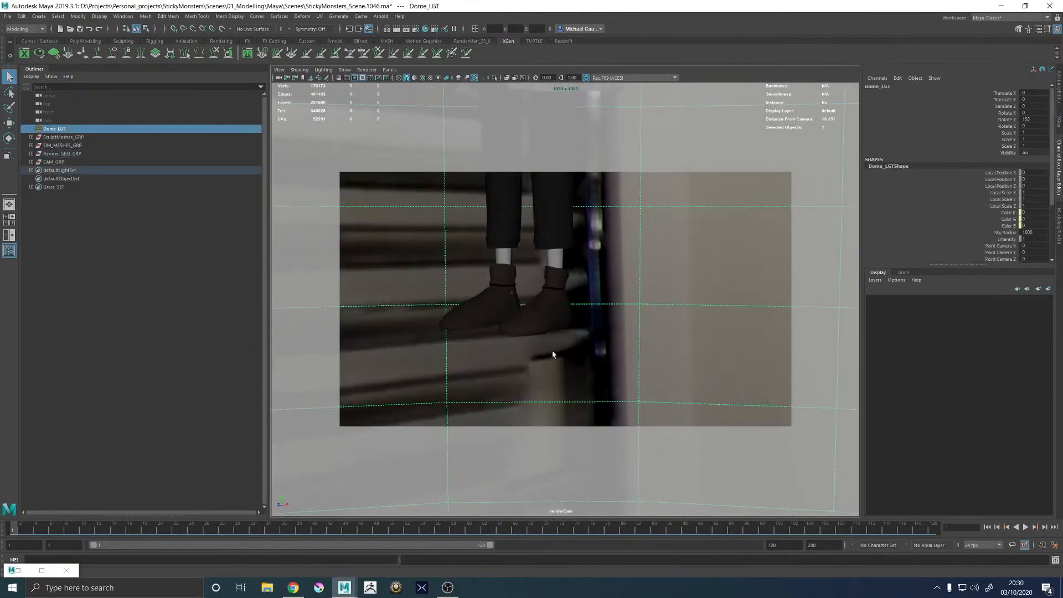
# Inspect the right shoe's wireframe along its side and sole, and deselect the shoe
pyautogui.keyDown('alt'); pyautogui.moveTo(553, 353); pyautogui.dragTo(603, 335); pyautogui.keyUp('alt')
pyautogui.keyDown('alt'); pyautogui.moveTo(603, 334); pyautogui.dragTo(670, 357, button='right'); pyautogui.keyUp('alt')
pyautogui.click(456, 290)
pyautogui.keyDown('alt'); pyautogui.moveTo(455, 290); pyautogui.dragTo(734, 185); pyautogui.keyUp('alt')
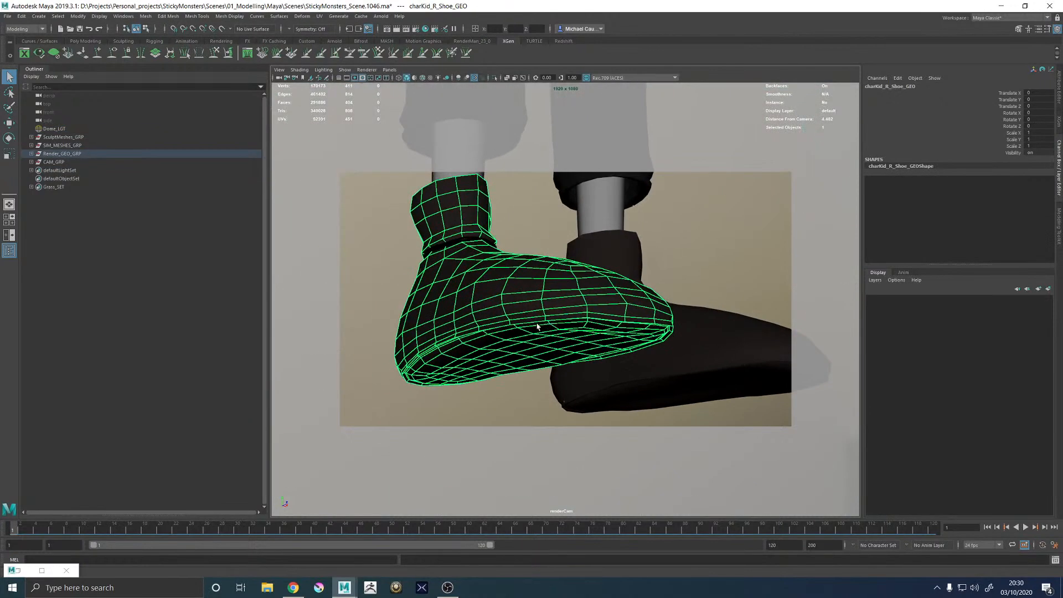
pyautogui.click(733, 184)
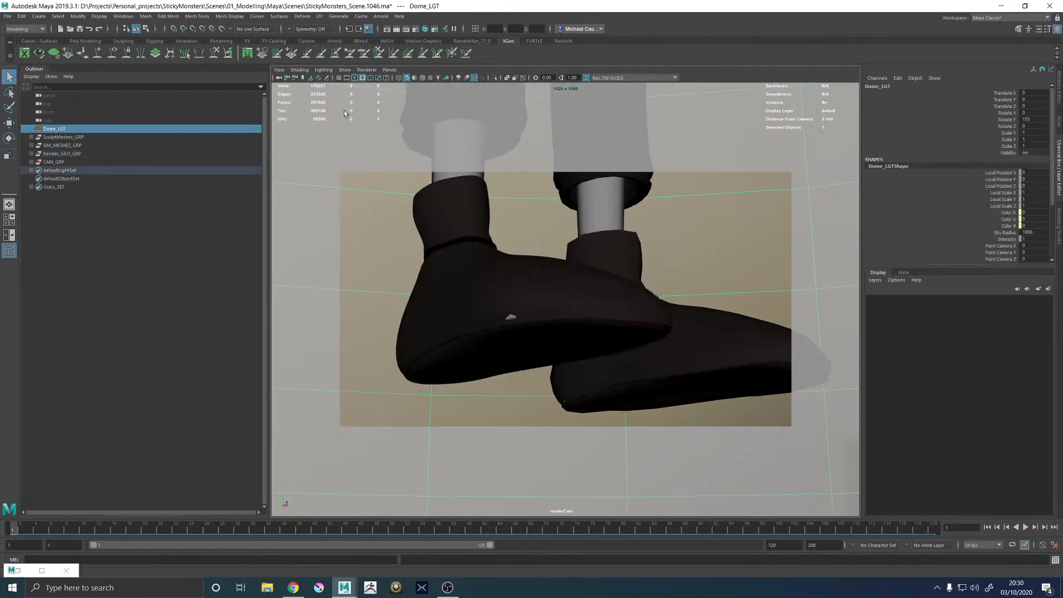
pyautogui.click(363, 78)
pyautogui.scroll(3, 637, 233)
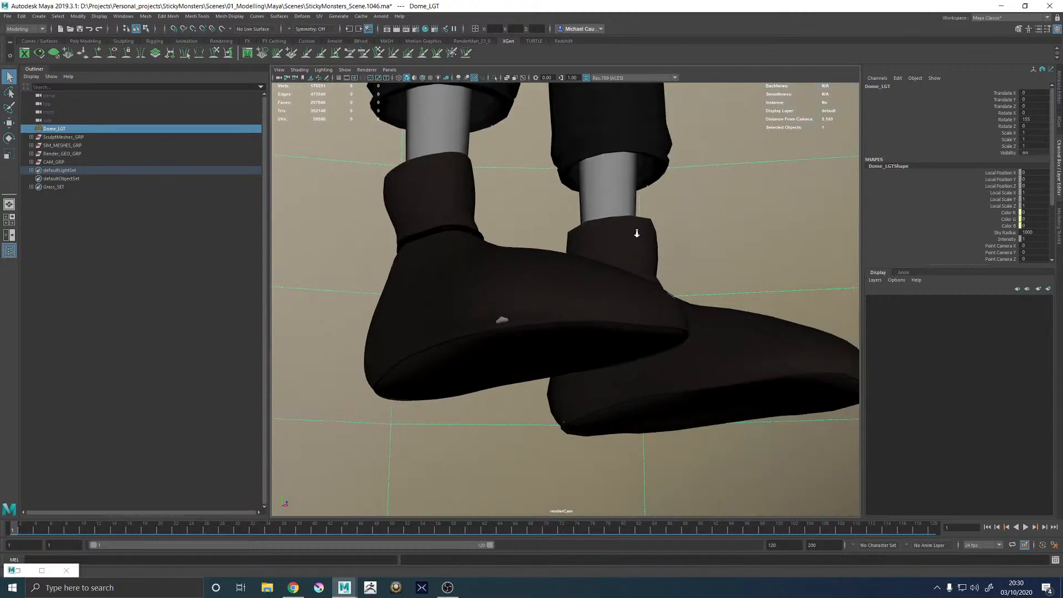
pyautogui.scroll(-10, 637, 233)
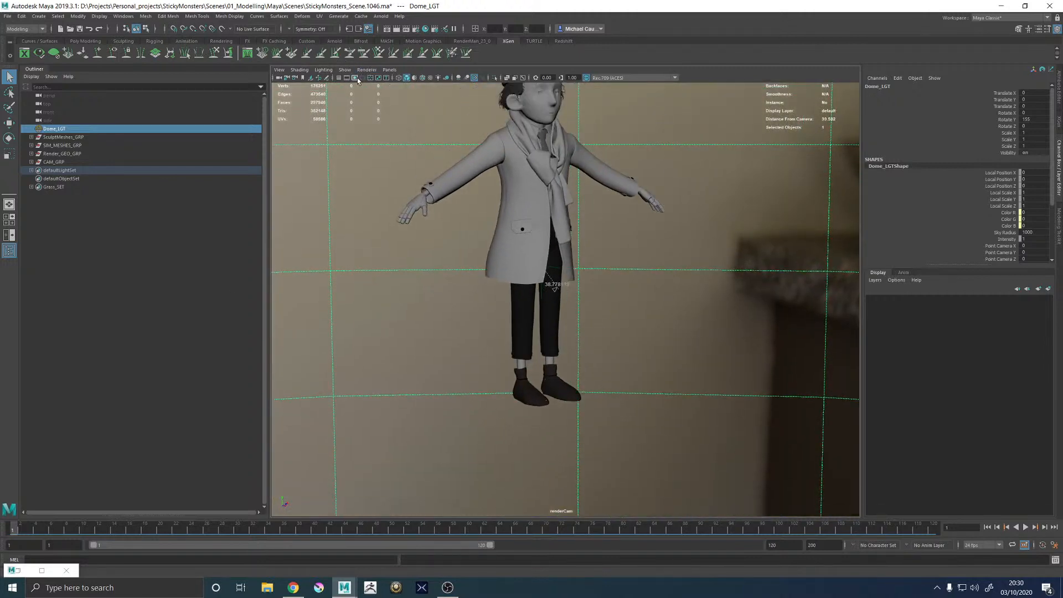
pyautogui.click(355, 78)
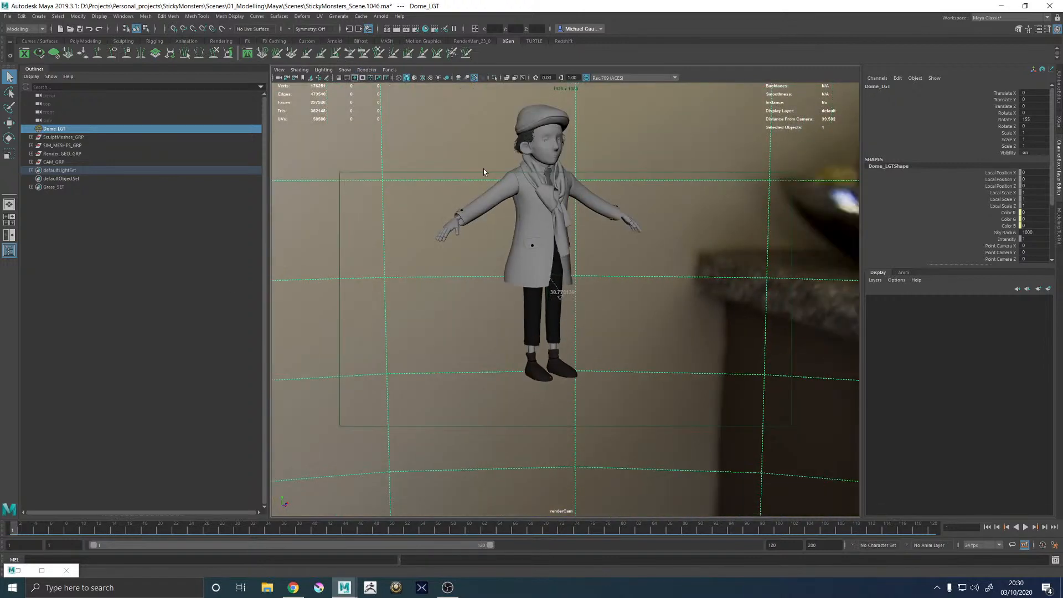
pyautogui.click(362, 77)
# Switch the viewport from renderCam to the persp camera and turn off its resolution gate
pyautogui.scroll(-2, 547, 170)
pyautogui.click(389, 70)
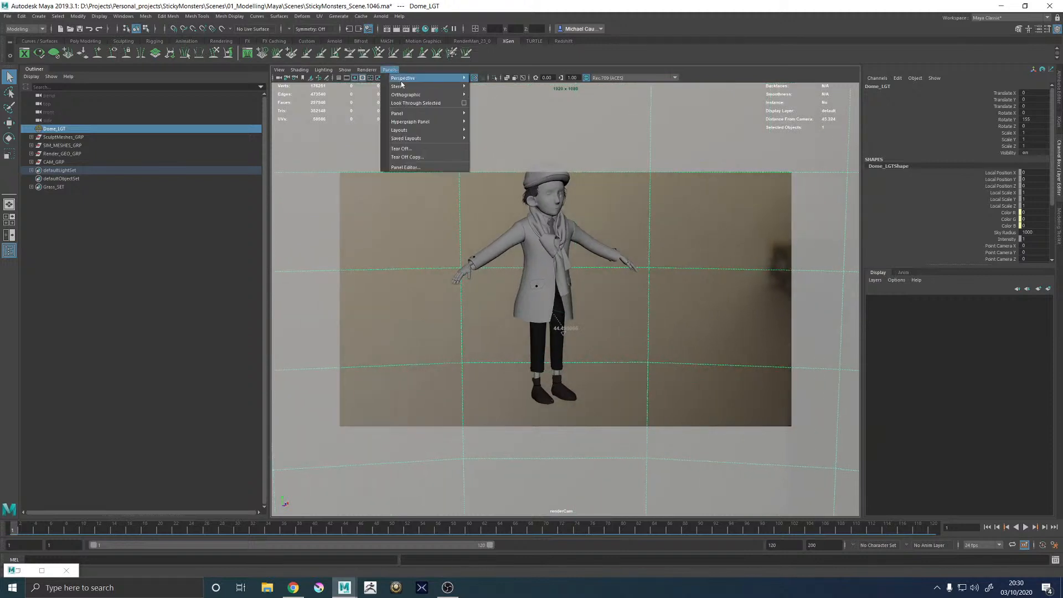
pyautogui.moveTo(402, 81)
pyautogui.click(495, 78)
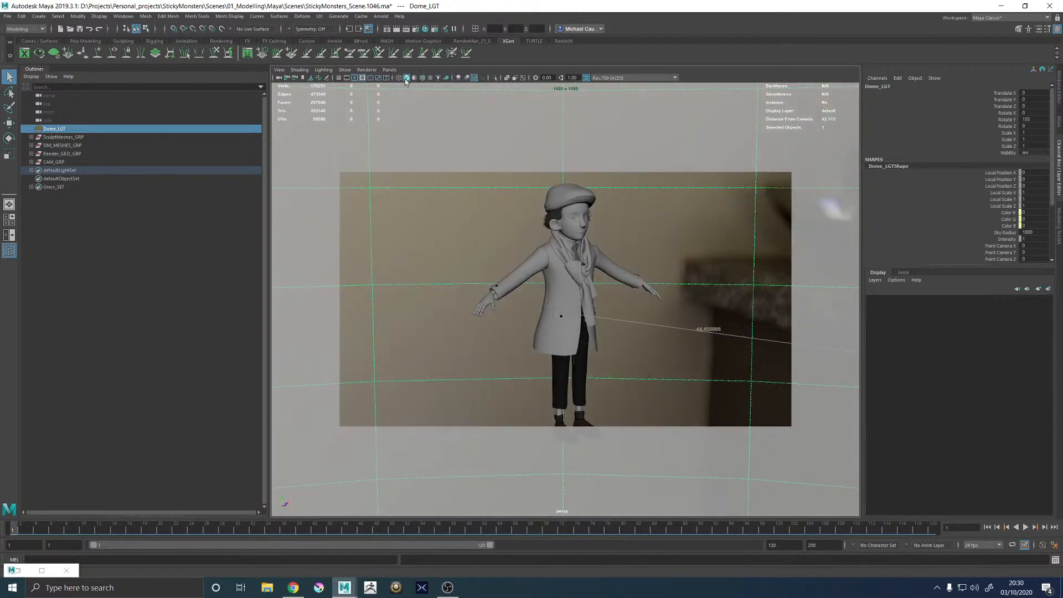
pyautogui.click(355, 77)
# Select the kid's left shoe in a close view and check its side profile against the shoe reference
pyautogui.scroll(10, 692, 440)
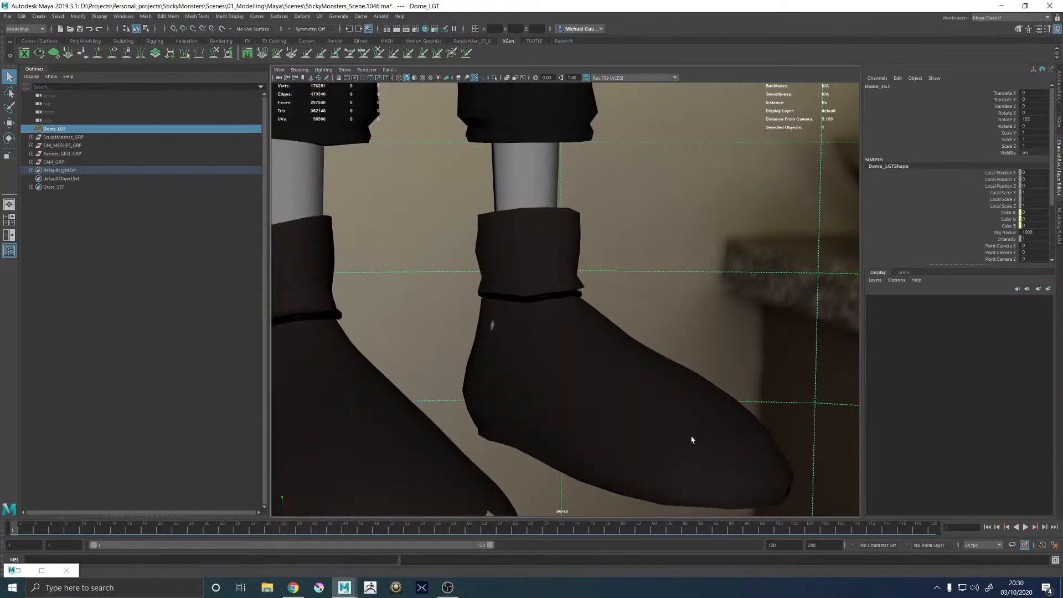
pyautogui.click(693, 440)
pyautogui.keyDown('alt'); pyautogui.moveTo(667, 351); pyautogui.dragTo(545, 395); pyautogui.keyUp('alt')
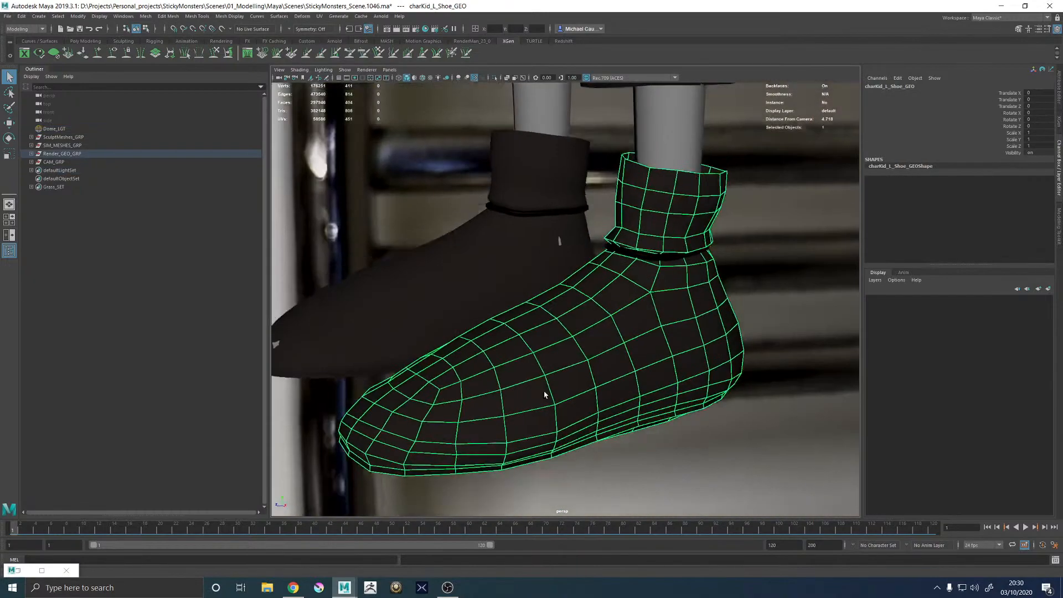
pyautogui.keyDown('alt'); pyautogui.moveTo(643, 327); pyautogui.dragTo(603, 322); pyautogui.keyUp('alt')
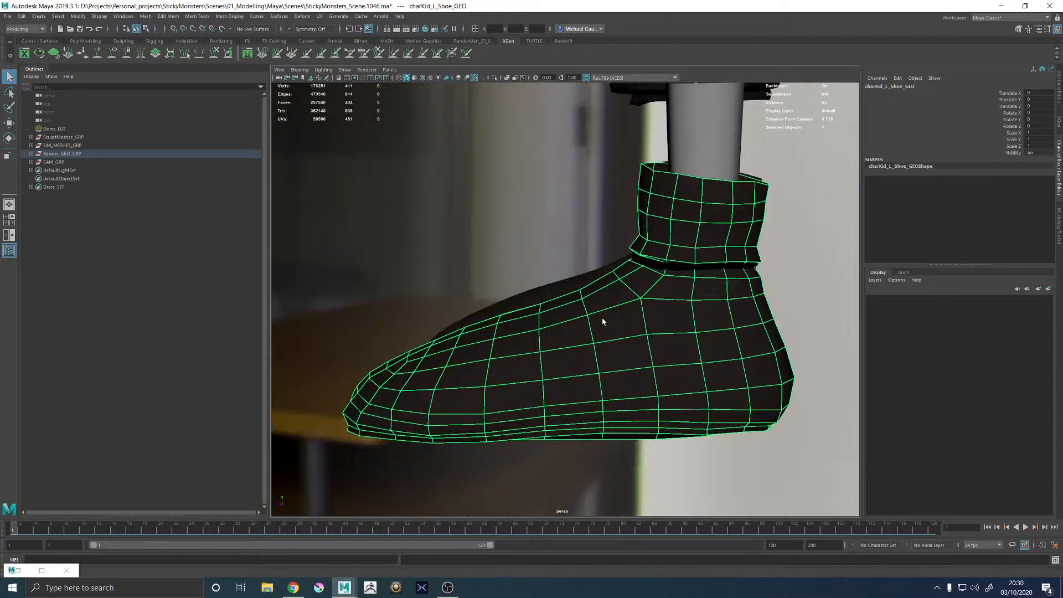
pyautogui.hotkey('alt', 'Tab')
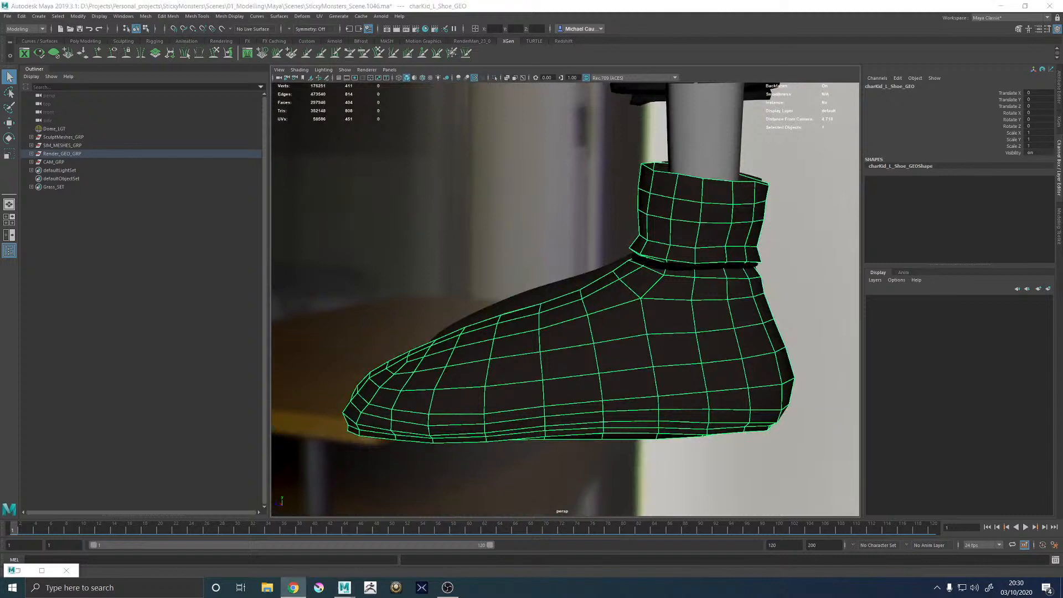
pyautogui.keyDown('alt'); pyautogui.moveTo(696, 270); pyautogui.dragTo(665, 257, button='middle'); pyautogui.keyUp('alt')
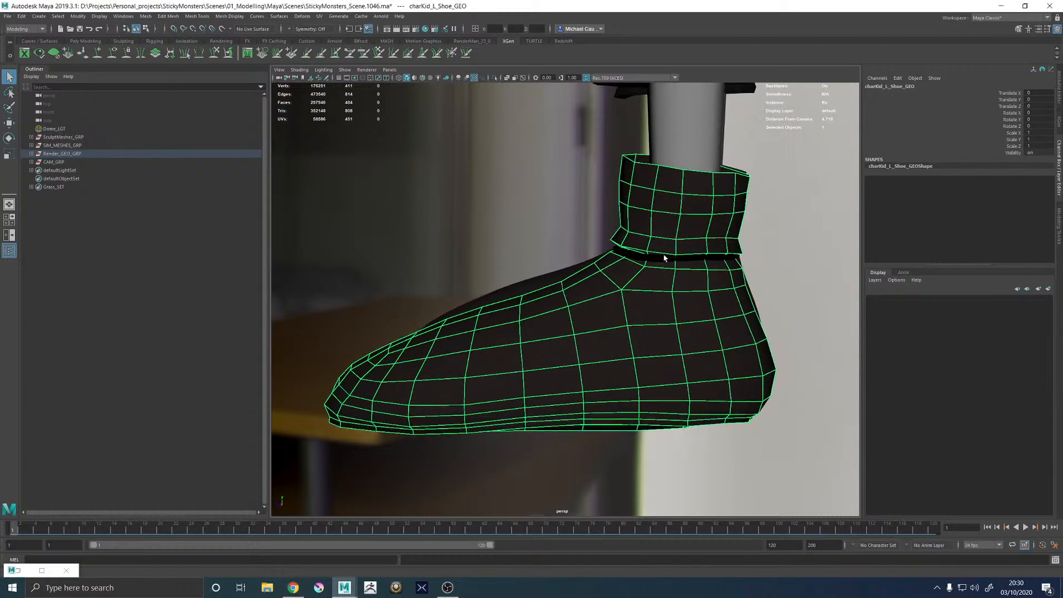
# In edge mode, select the left shoe's edge lines along the upper and from the instep down the sides
pyautogui.keyDown('alt'); pyautogui.moveTo(631, 279); pyautogui.dragTo(723, 319); pyautogui.keyUp('alt')
pyautogui.click(723, 318)
pyautogui.keyDown('alt'); pyautogui.moveTo(563, 330); pyautogui.dragTo(541, 277); pyautogui.keyUp('alt')
pyautogui.click(484, 349)
pyautogui.keyDown('alt'); pyautogui.moveTo(484, 349); pyautogui.dragTo(541, 317); pyautogui.keyUp('alt')
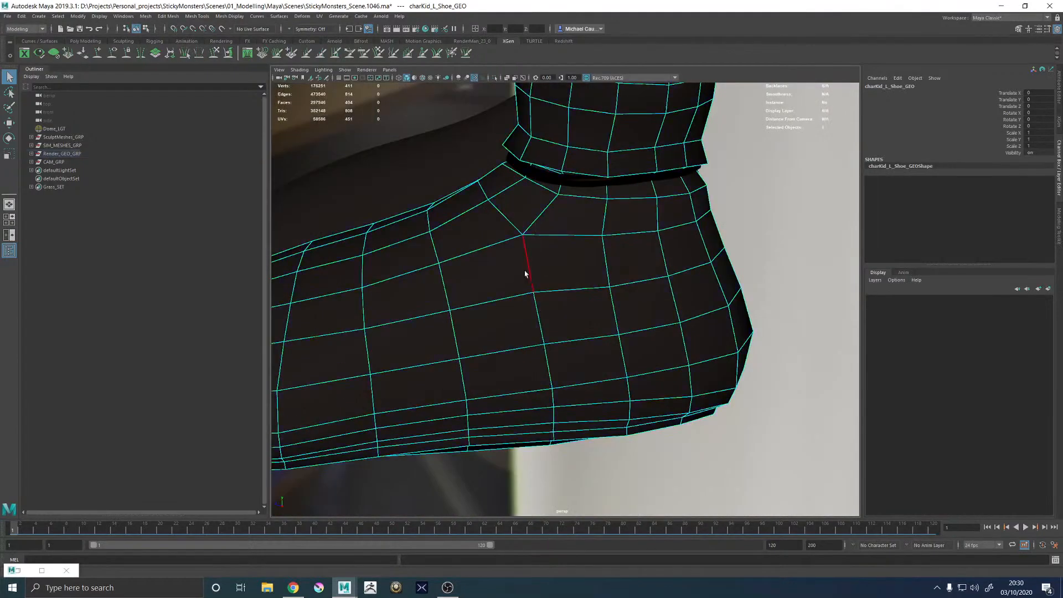
pyautogui.keyDown('alt'); pyautogui.moveTo(525, 271); pyautogui.dragTo(601, 283, button='middle'); pyautogui.keyUp('alt')
pyautogui.keyDown('alt'); pyautogui.moveTo(585, 293); pyautogui.dragTo(702, 240); pyautogui.keyUp('alt')
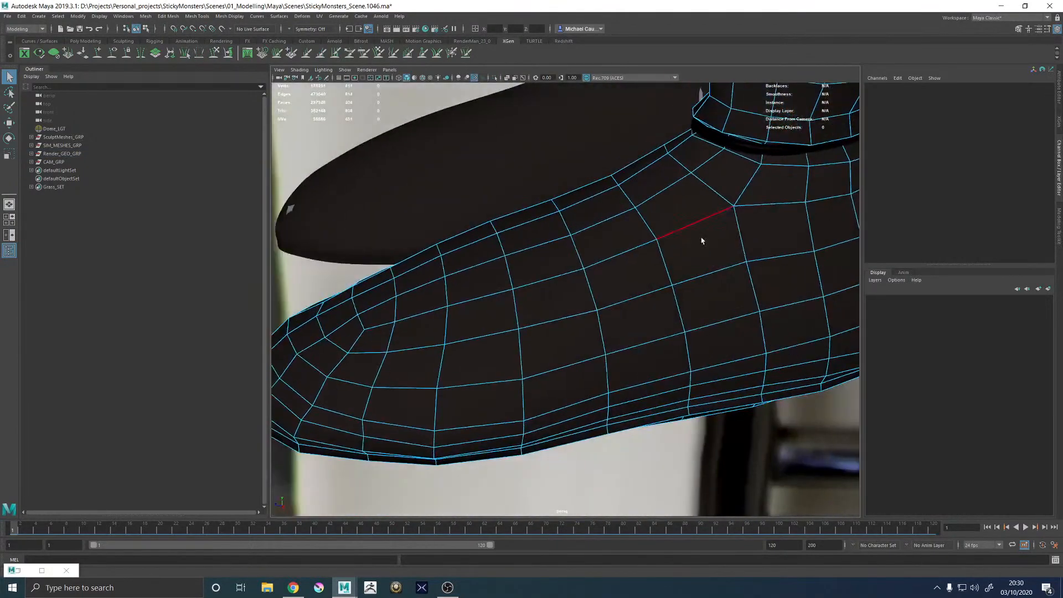
pyautogui.click(656, 260)
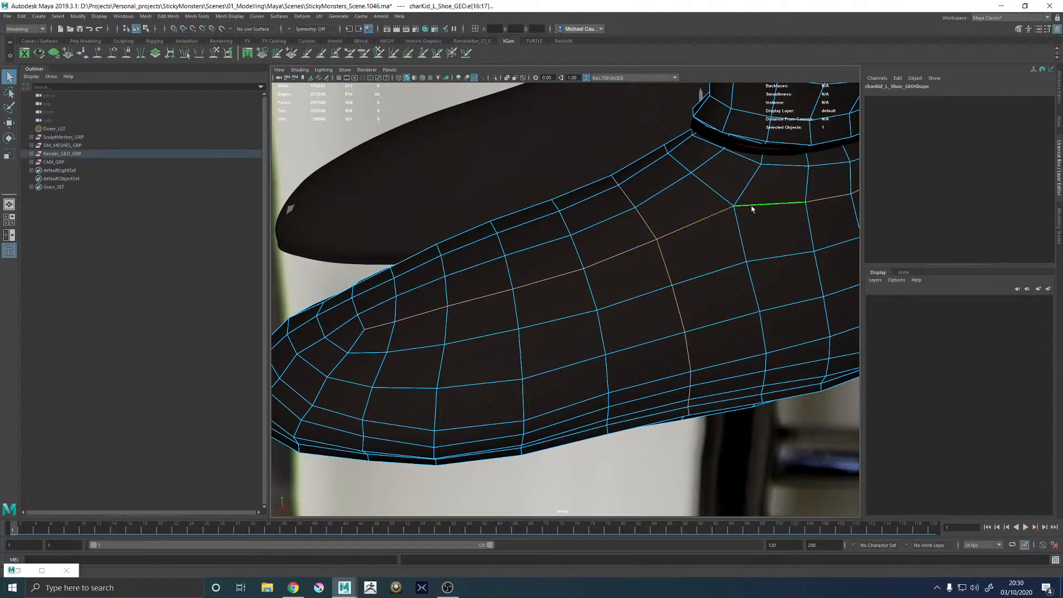
pyautogui.keyDown('alt'); pyautogui.moveTo(752, 209); pyautogui.dragTo(531, 324); pyautogui.keyUp('alt')
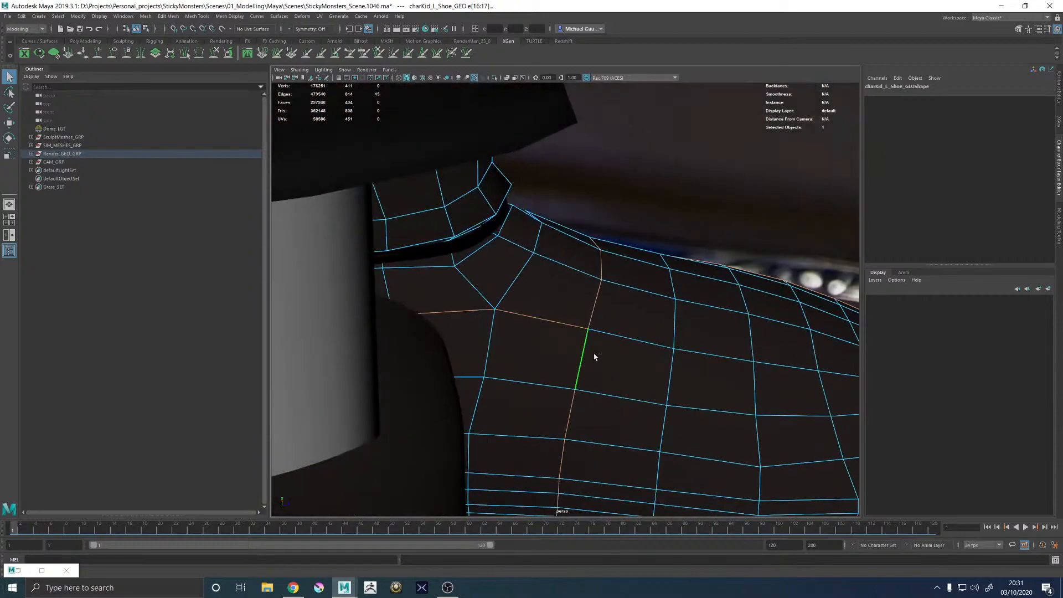
# Remove the edges crossing the sole's underside from the selection, keeping the lines down the shoe's sides
pyautogui.keyDown('alt'); pyautogui.moveTo(595, 357); pyautogui.dragTo(560, 299); pyautogui.keyUp('alt')
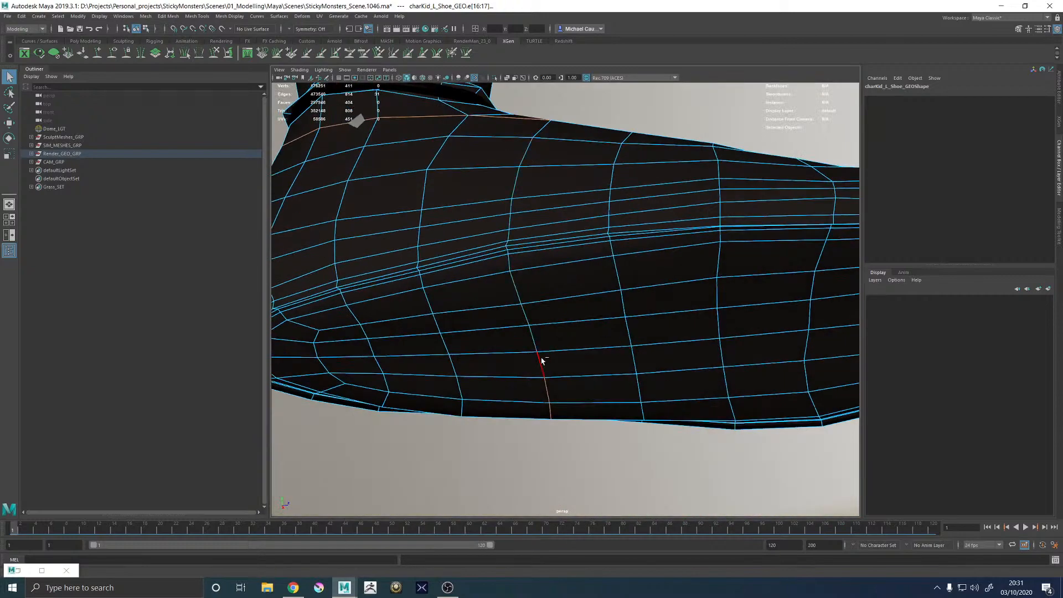
pyautogui.moveTo(541, 360)
pyautogui.keyDown('alt'); pyautogui.mouseDown()
pyautogui.moveTo(551, 304)
pyautogui.moveTo(528, 354)
pyautogui.mouseUp(); pyautogui.keyUp('alt')
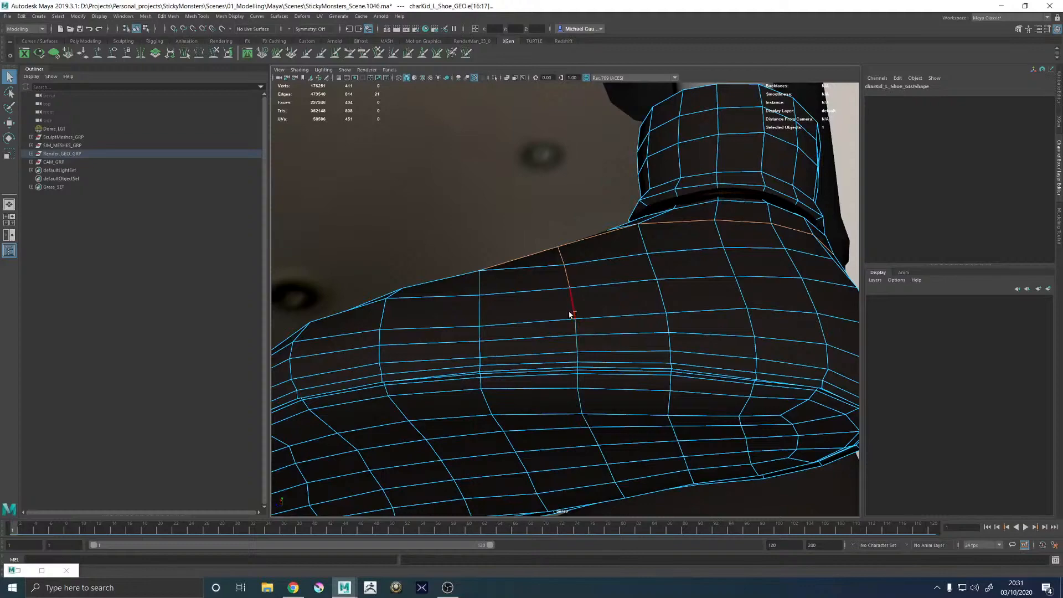
pyautogui.keyDown('alt'); pyautogui.moveTo(571, 314); pyautogui.dragTo(580, 361); pyautogui.keyUp('alt')
pyautogui.hotkey('ctrl', 'z')
pyautogui.keyDown('alt'); pyautogui.moveTo(556, 255); pyautogui.dragTo(570, 351); pyautogui.keyUp('alt')
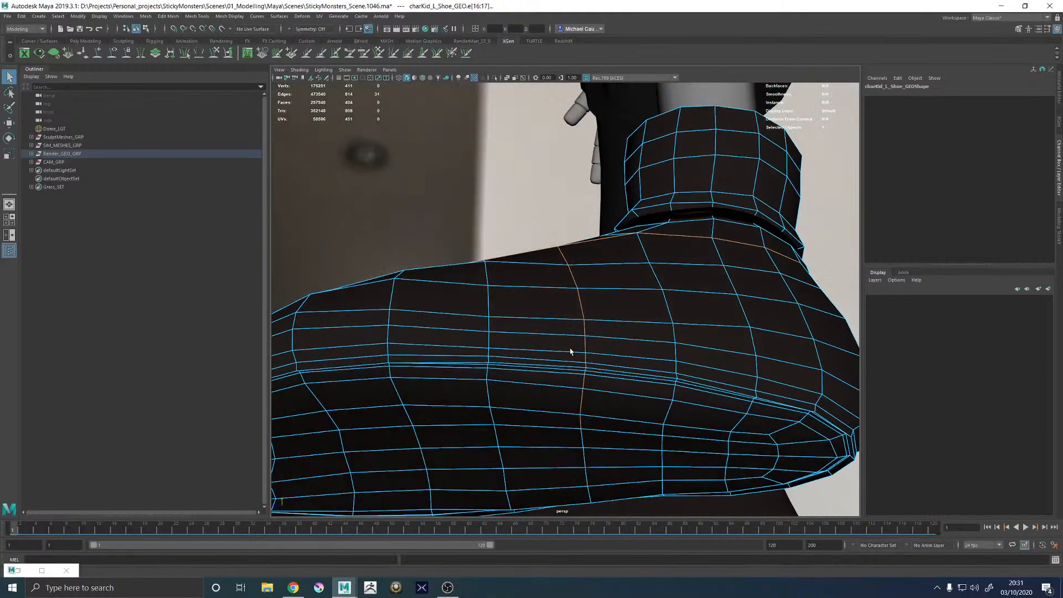
pyautogui.scroll(5, 605, 399)
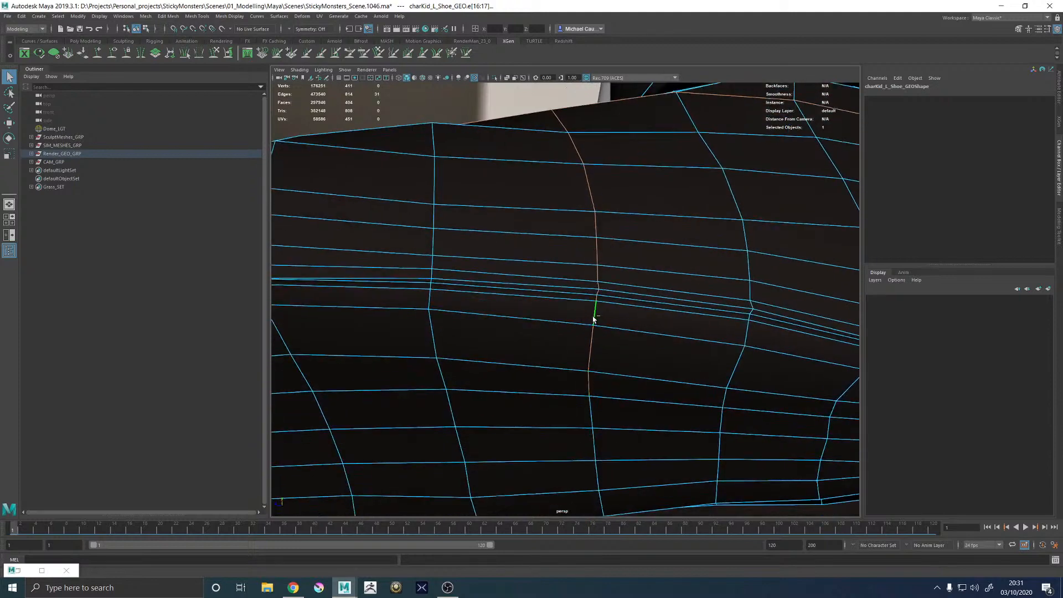
pyautogui.keyDown('alt'); pyautogui.moveTo(588, 376); pyautogui.dragTo(581, 218); pyautogui.keyUp('alt')
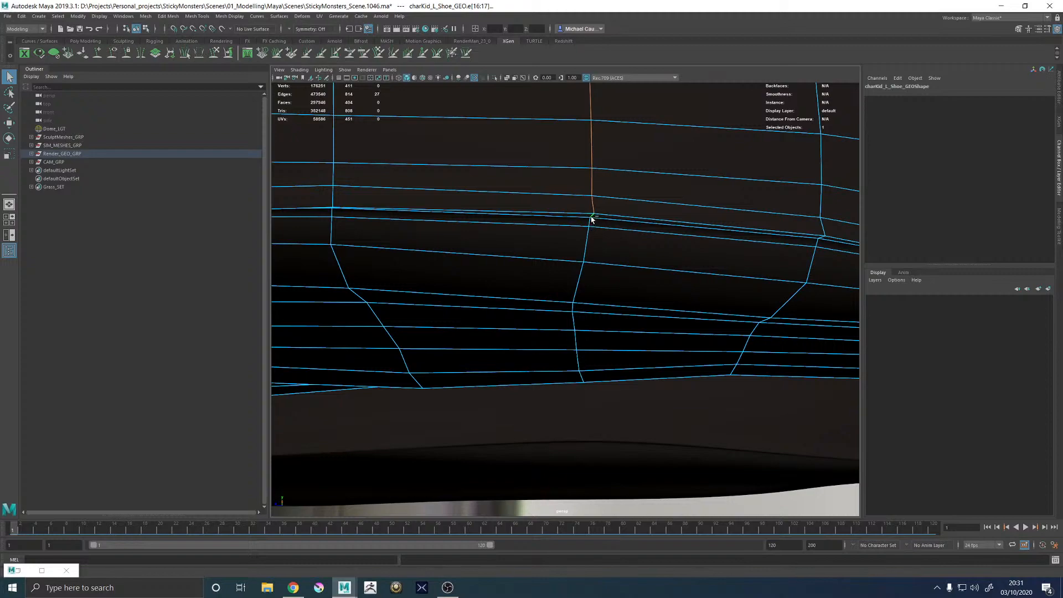
# Add the edge loop running around the left shoe just above the sole to the selection
pyautogui.scroll(-5, 591, 219)
pyautogui.keyDown('alt'); pyautogui.moveTo(653, 254); pyautogui.dragTo(529, 312); pyautogui.keyUp('alt')
pyautogui.scroll(5, 585, 298)
pyautogui.keyDown('shift'); pyautogui.click(527, 314); pyautogui.keyUp('shift')
pyautogui.keyDown('alt'); pyautogui.moveTo(503, 366); pyautogui.dragTo(513, 329); pyautogui.keyUp('alt')
pyautogui.keyDown('shift'); pyautogui.doubleClick(522, 231); pyautogui.keyUp('shift')
pyautogui.keyDown('alt'); pyautogui.moveTo(523, 232); pyautogui.dragTo(548, 254); pyautogui.keyUp('alt')
pyautogui.keyDown('alt'); pyautogui.moveTo(628, 298); pyautogui.dragTo(567, 255); pyautogui.keyUp('alt')
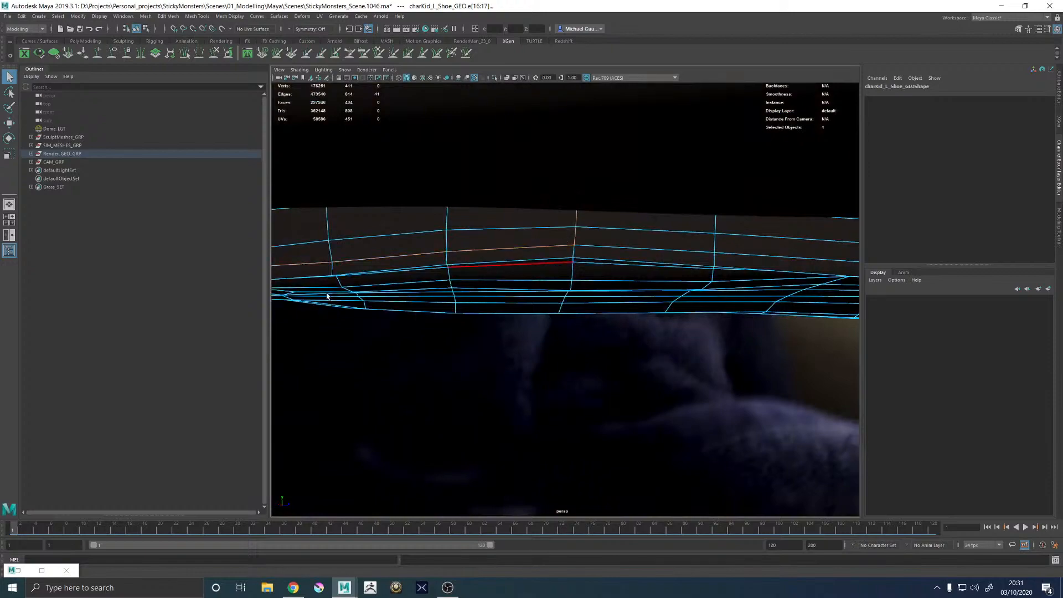
# Remove the lengthwise toe edges from the selection and add the edge loop just below the shoe's cuff
pyautogui.keyDown('alt'); pyautogui.moveTo(327, 297); pyautogui.dragTo(513, 254); pyautogui.keyUp('alt')
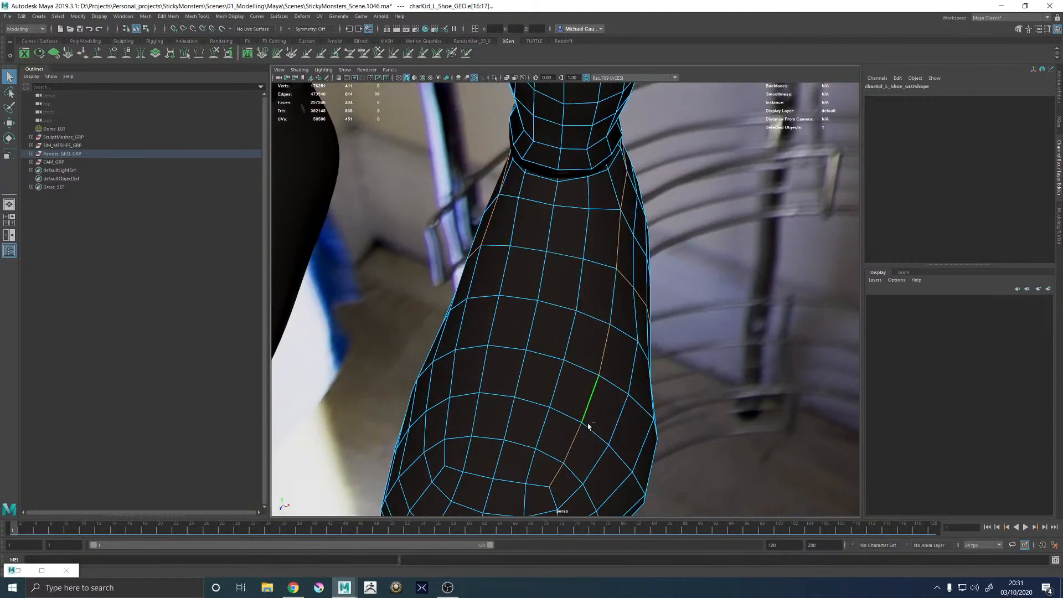
pyautogui.keyDown('alt'); pyautogui.moveTo(575, 444); pyautogui.dragTo(516, 281); pyautogui.keyUp('alt')
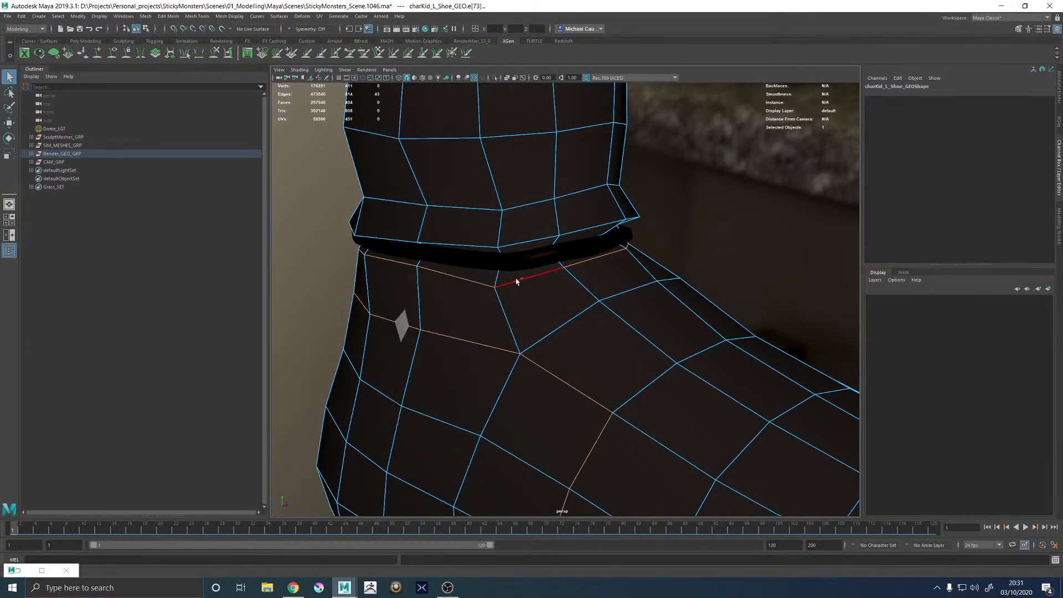
pyautogui.keyDown('alt'); pyautogui.moveTo(486, 347); pyautogui.dragTo(580, 353); pyautogui.keyUp('alt')
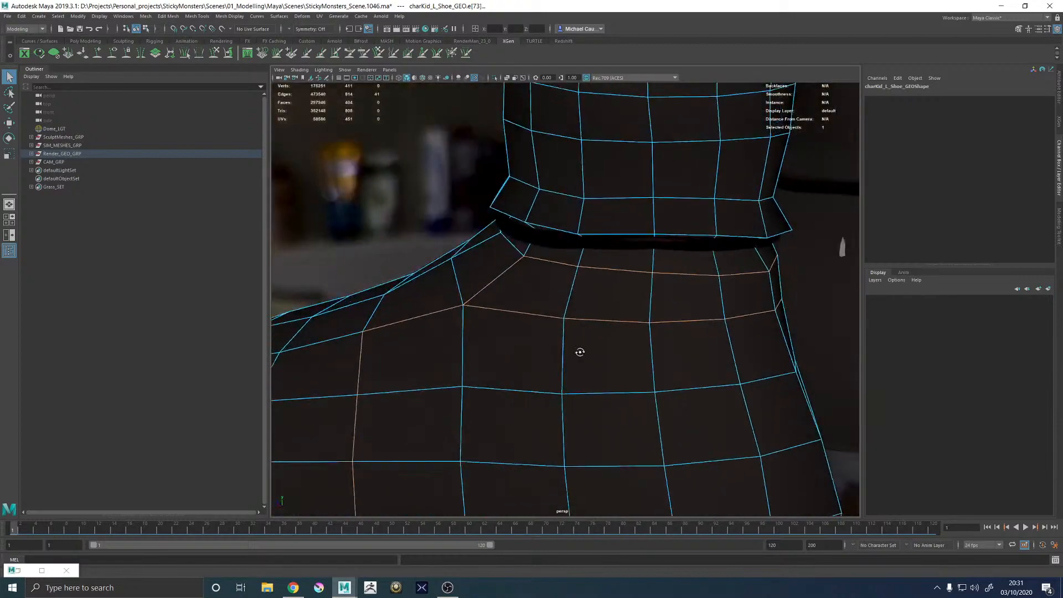
pyautogui.keyDown('alt'); pyautogui.moveTo(512, 316); pyautogui.dragTo(301, 335, button='right'); pyautogui.keyUp('alt')
pyautogui.keyDown('alt'); pyautogui.moveTo(300, 336); pyautogui.dragTo(506, 332); pyautogui.keyUp('alt')
# Extend the edge selection vertically up the cuff and remove the unneeded horizontal edges around the ankle
pyautogui.keyDown('alt'); pyautogui.moveTo(506, 331); pyautogui.dragTo(646, 335, button='right'); pyautogui.keyUp('alt')
pyautogui.keyDown('alt'); pyautogui.moveTo(466, 249); pyautogui.dragTo(528, 309, button='middle'); pyautogui.keyUp('alt')
pyautogui.keyDown('alt'); pyautogui.moveTo(471, 311); pyautogui.dragTo(501, 315); pyautogui.keyUp('alt')
pyautogui.keyDown('alt'); pyautogui.moveTo(560, 340); pyautogui.dragTo(490, 337); pyautogui.keyUp('alt')
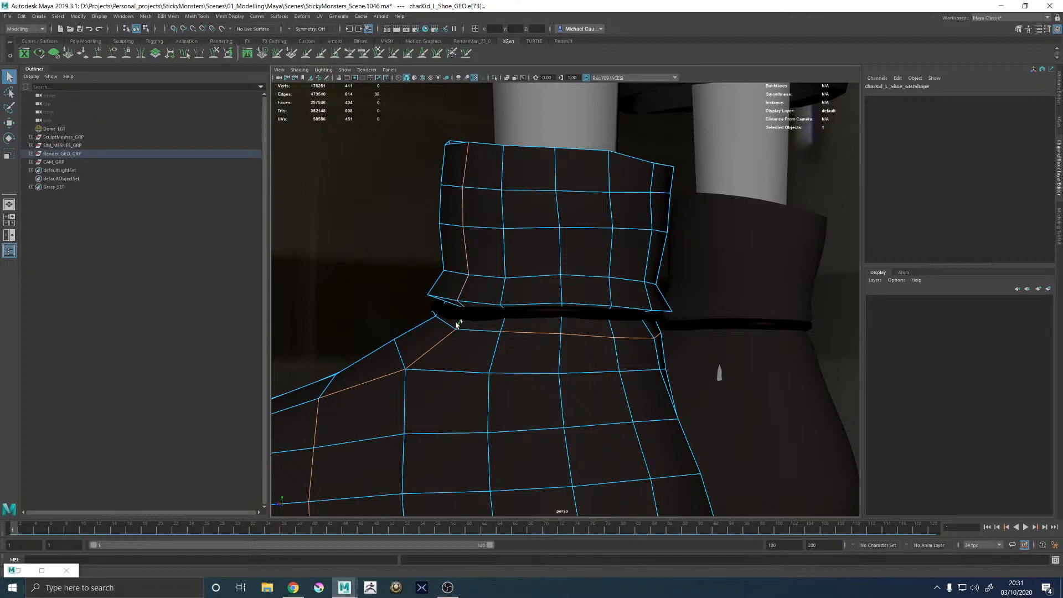
pyautogui.keyDown('alt'); pyautogui.moveTo(526, 334); pyautogui.dragTo(503, 341); pyautogui.keyUp('alt')
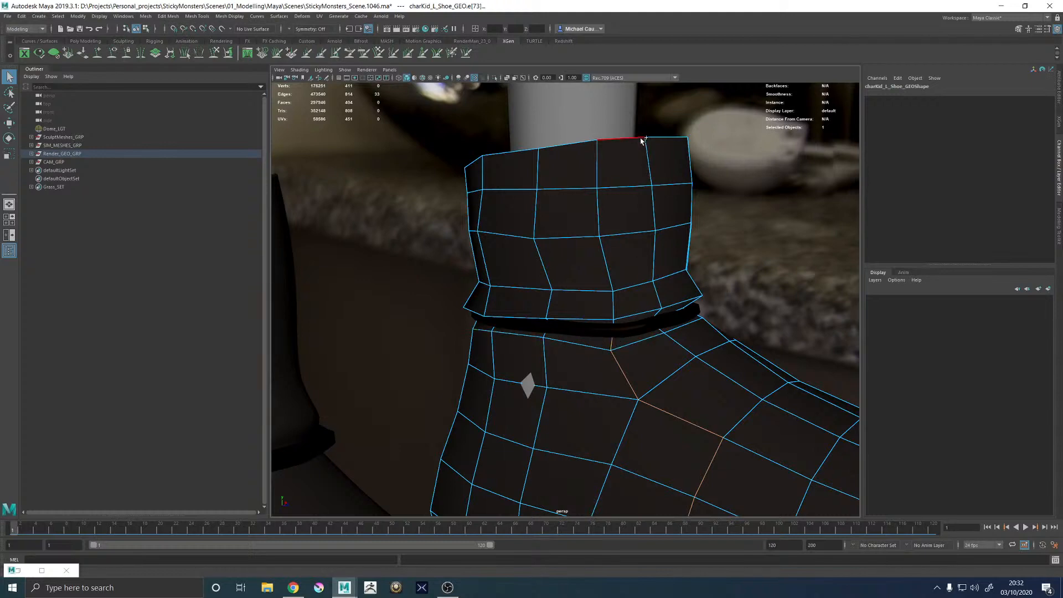
# Try bevelling the left shoe's selected seam edges with a fraction of 0.43 and two segments
pyautogui.keyDown('alt'); pyautogui.moveTo(626, 210); pyautogui.dragTo(342, 273, button='right'); pyautogui.keyUp('alt')
pyautogui.keyDown('alt'); pyautogui.moveTo(603, 318); pyautogui.dragTo(401, 321); pyautogui.keyUp('alt')
pyautogui.keyDown('alt'); pyautogui.moveTo(400, 321); pyautogui.dragTo(518, 306, button='right'); pyautogui.keyUp('alt')
pyautogui.keyDown('shift'); pyautogui.moveTo(474, 271); pyautogui.dragTo(522, 268, button='right'); pyautogui.keyUp('shift')
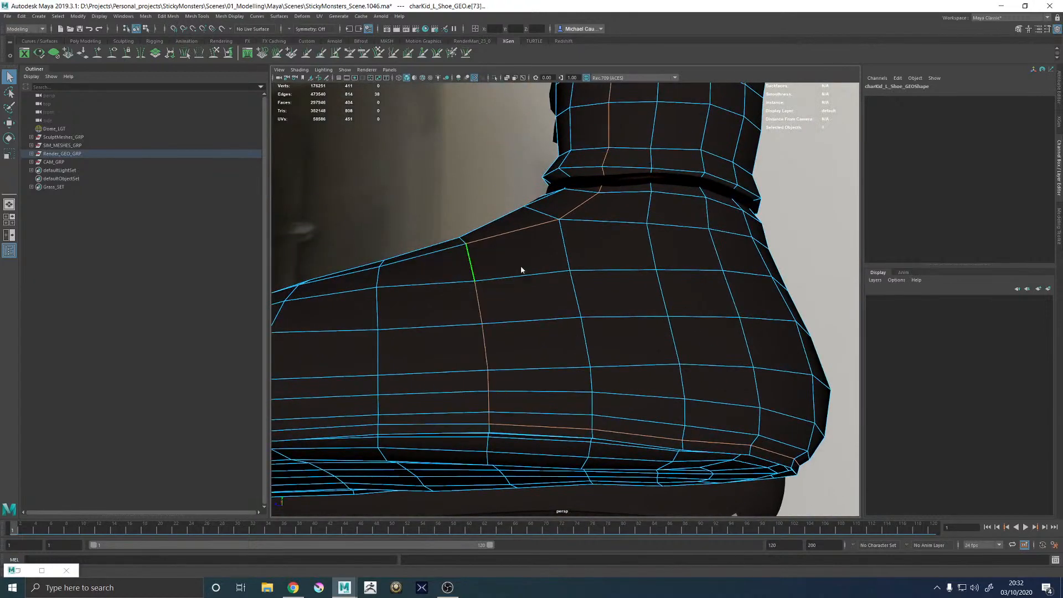
pyautogui.moveTo(524, 277); pyautogui.dragTo(518, 278, button='middle')
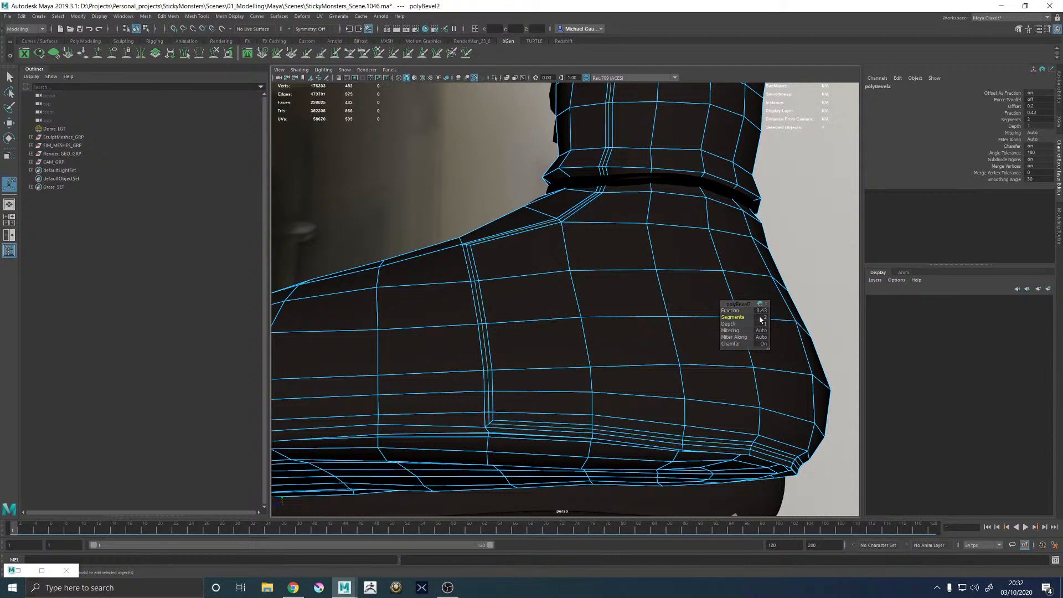
# Select one of the two narrow face strips running along the bevelled seam, ready for moving
pyautogui.keyDown('alt'); pyautogui.moveTo(519, 220); pyautogui.dragTo(600, 237, button='middle'); pyautogui.keyUp('alt')
pyautogui.keyDown('alt'); pyautogui.moveTo(601, 238); pyautogui.dragTo(659, 277, button='right'); pyautogui.keyUp('alt')
pyautogui.press('q')
pyautogui.moveTo(494, 281); pyautogui.dragTo(492, 302, button='right')
pyautogui.click(519, 271)
pyautogui.keyDown('shift'); pyautogui.doubleClick(526, 297); pyautogui.keyUp('shift')
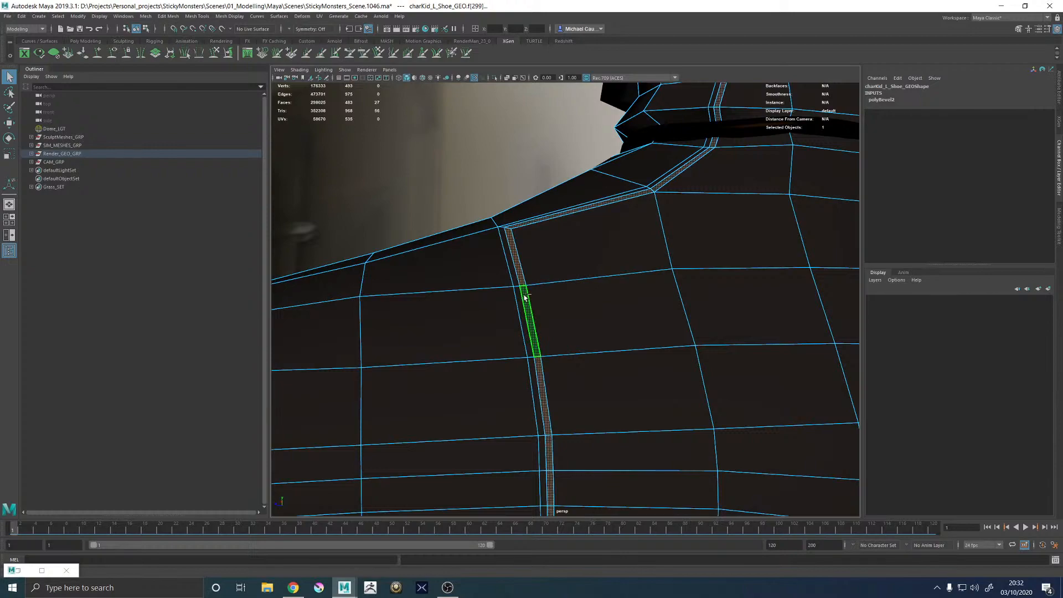
pyautogui.press('w')
pyautogui.keyDown('alt'); pyautogui.moveTo(520, 333); pyautogui.dragTo(536, 316); pyautogui.keyUp('alt')
pyautogui.keyDown('ctrl'); pyautogui.moveTo(562, 289); pyautogui.dragTo(564, 291, button='middle'); pyautogui.keyUp('ctrl')
pyautogui.keyDown('alt'); pyautogui.moveTo(564, 291); pyautogui.dragTo(683, 320); pyautogui.keyUp('alt')
pyautogui.keyDown('alt'); pyautogui.moveTo(682, 320); pyautogui.dragTo(503, 318, button='right'); pyautogui.keyUp('alt')
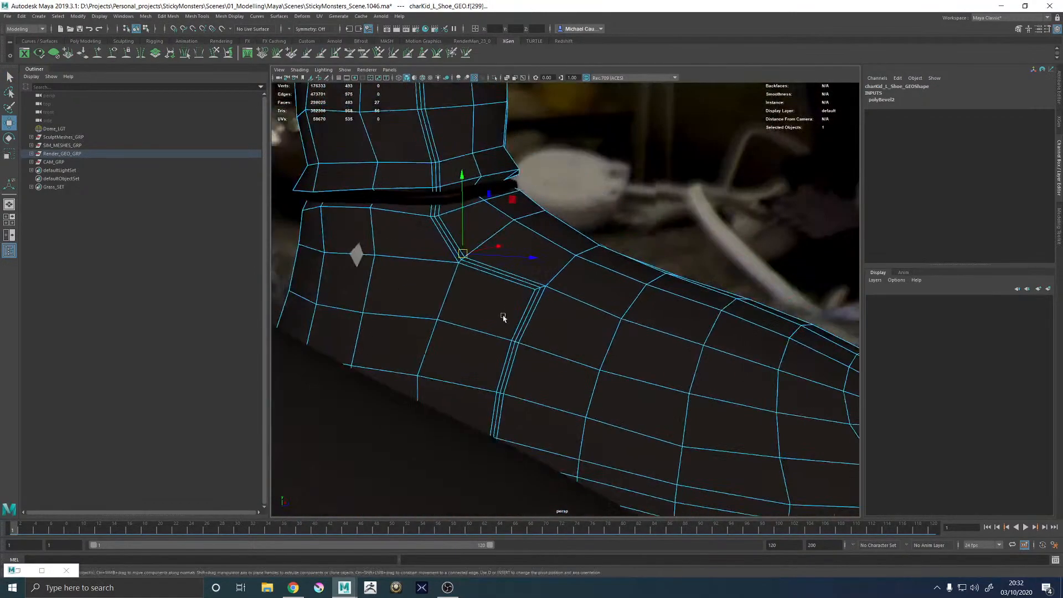
# Examine the face strip where the bevelled seam turns the corner just above the sole
pyautogui.keyDown('alt'); pyautogui.moveTo(504, 318); pyautogui.dragTo(372, 320); pyautogui.keyUp('alt')
pyautogui.keyDown('alt'); pyautogui.moveTo(759, 328); pyautogui.dragTo(715, 372, button='middle'); pyautogui.keyUp('alt')
pyautogui.keyDown('alt'); pyautogui.moveTo(715, 372); pyautogui.dragTo(569, 349); pyautogui.keyUp('alt')
pyautogui.keyDown('alt'); pyautogui.moveTo(630, 357); pyautogui.dragTo(568, 301, button='middle'); pyautogui.keyUp('alt')
pyautogui.keyDown('alt'); pyautogui.moveTo(596, 323); pyautogui.dragTo(555, 330); pyautogui.keyUp('alt')
pyautogui.keyDown('alt'); pyautogui.moveTo(556, 330); pyautogui.dragTo(620, 375, button='right'); pyautogui.keyUp('alt')
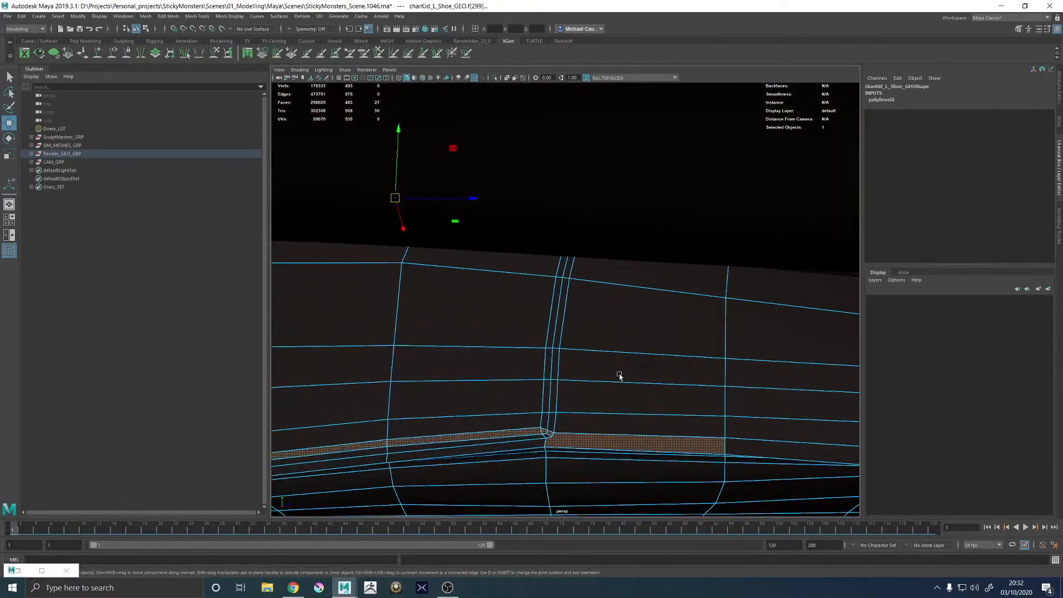
pyautogui.keyDown('alt'); pyautogui.moveTo(619, 375); pyautogui.dragTo(624, 322, button='middle'); pyautogui.keyUp('alt')
pyautogui.click(624, 321)
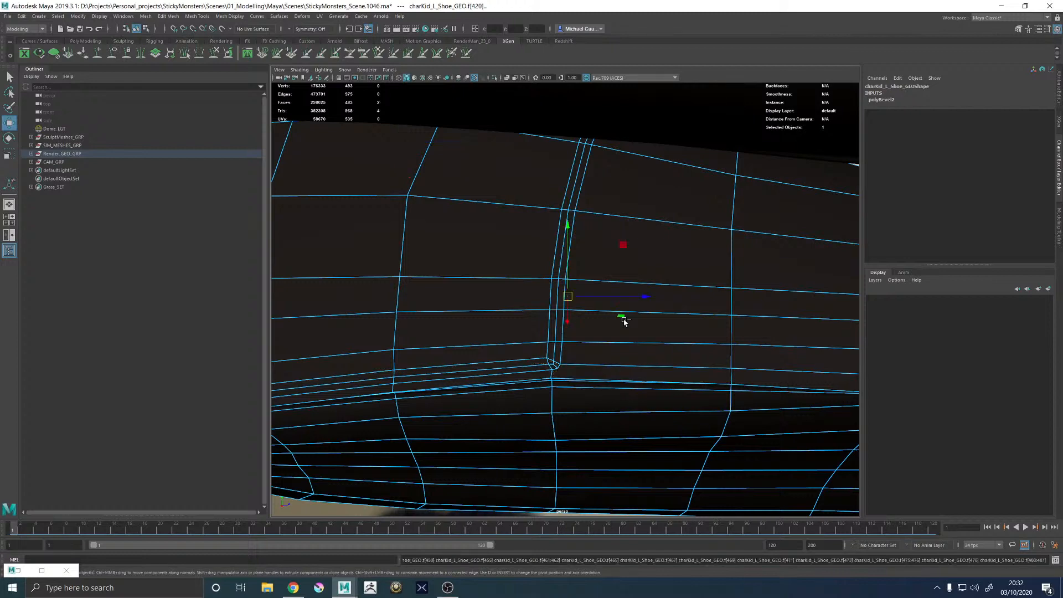
pyautogui.keyDown('alt'); pyautogui.moveTo(611, 312); pyautogui.dragTo(563, 338); pyautogui.keyUp('alt')
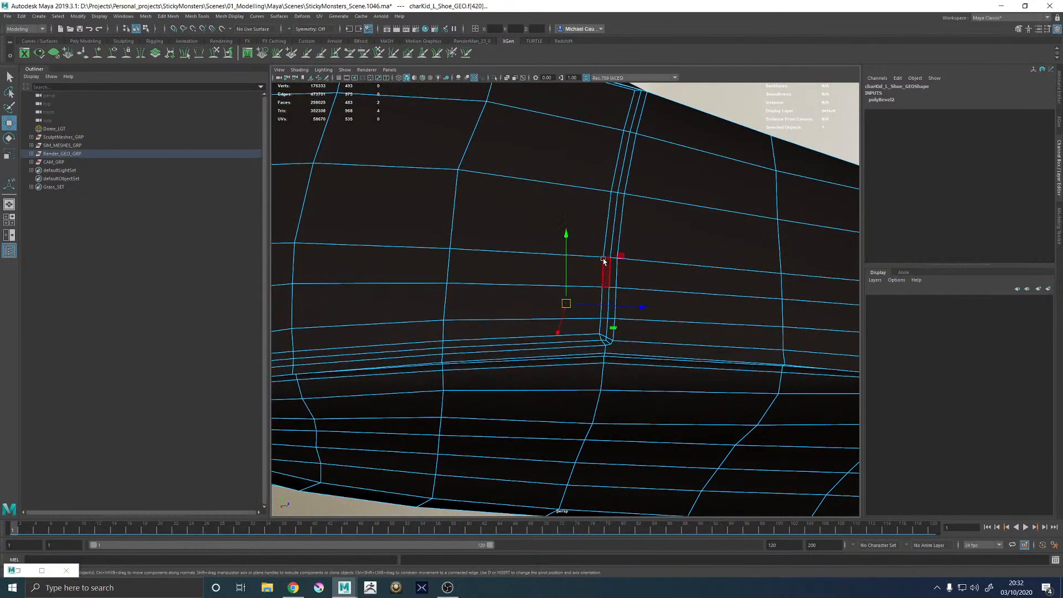
# Try to select the vertical seam strip down to the sole corner without the stray face beside it
pyautogui.moveTo(604, 261); pyautogui.dragTo(606, 272, button='right')
pyautogui.doubleClick(612, 237)
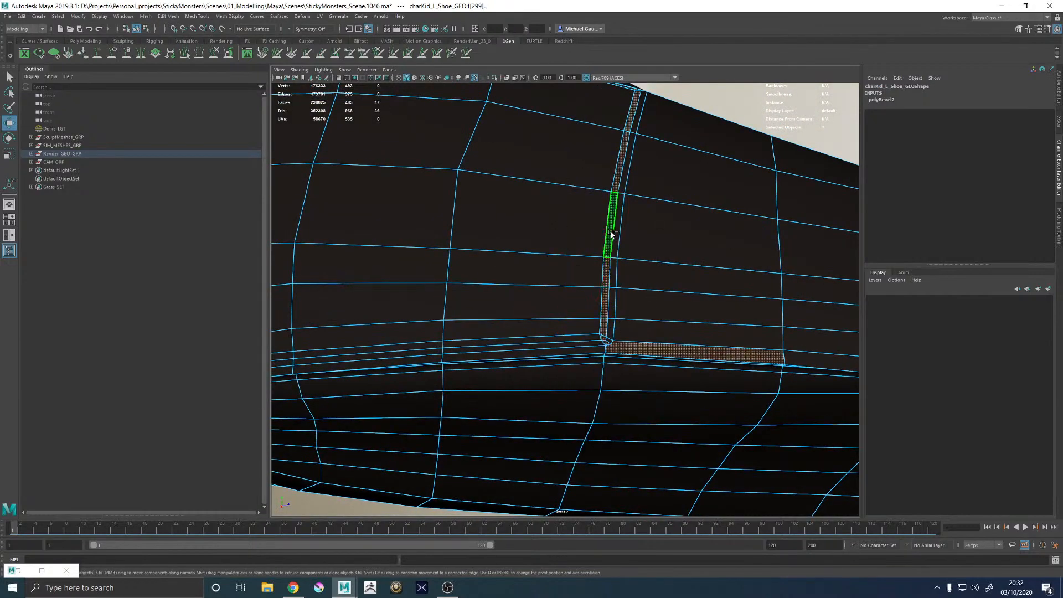
pyautogui.keyDown('alt'); pyautogui.moveTo(651, 185); pyautogui.dragTo(627, 195); pyautogui.keyUp('alt')
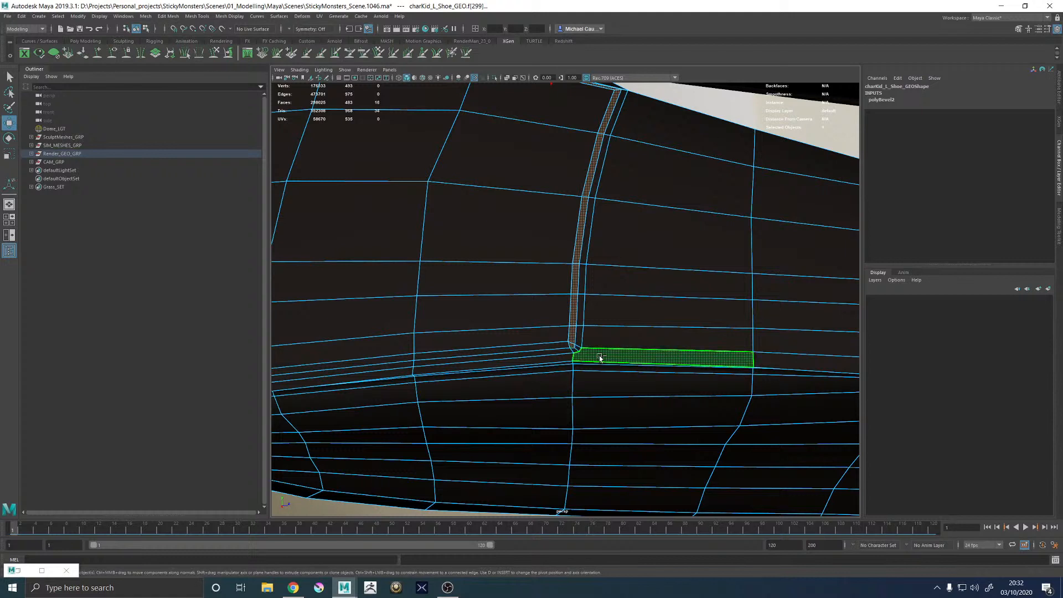
pyautogui.keyDown('ctrl'); pyautogui.click(600, 358); pyautogui.keyUp('ctrl')
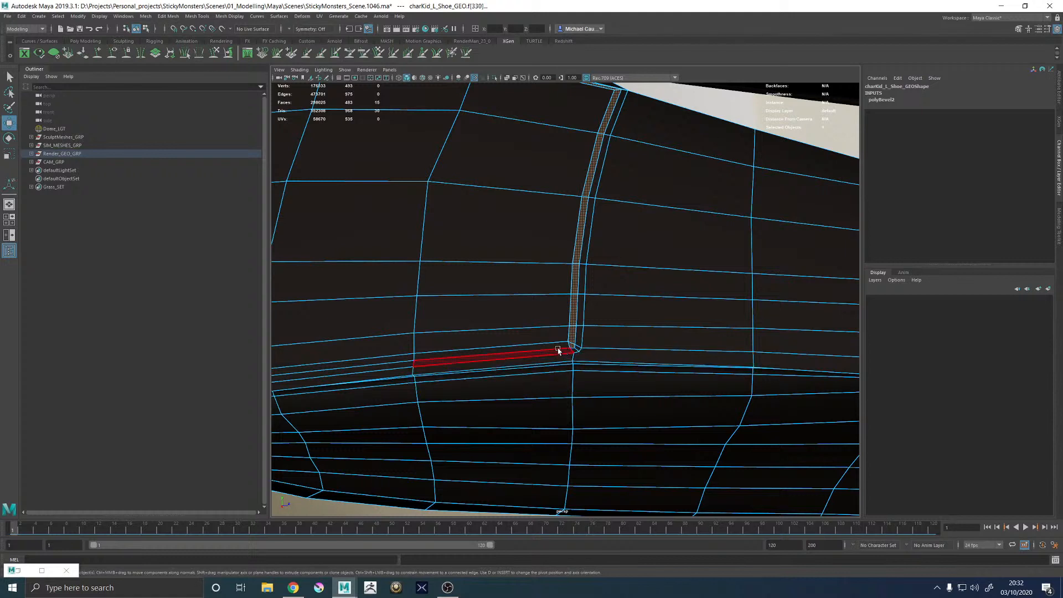
pyautogui.press('F10')
pyautogui.click(577, 329)
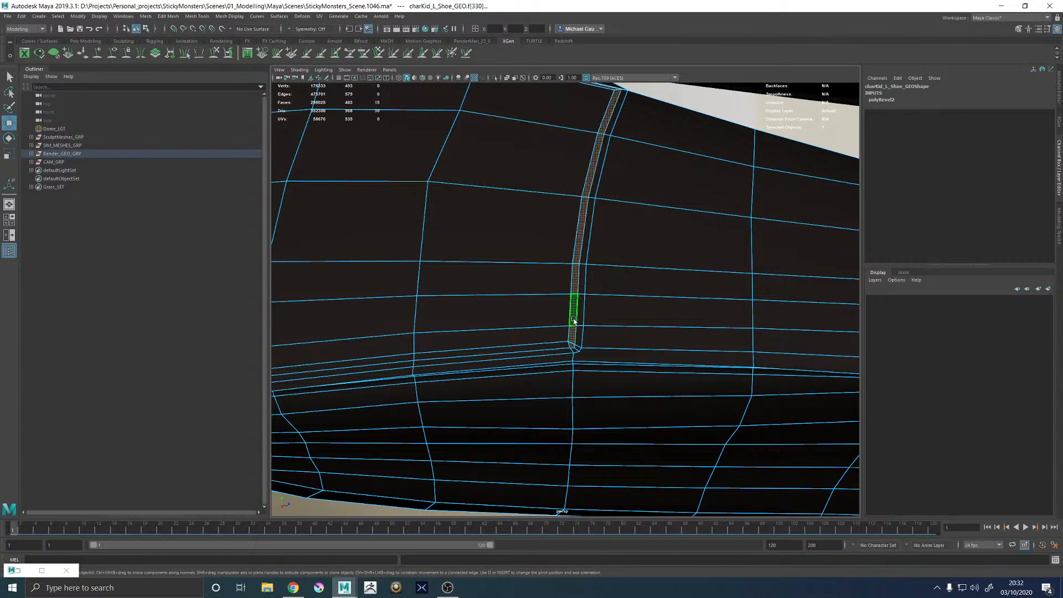
pyautogui.press('q')
pyautogui.click(573, 318)
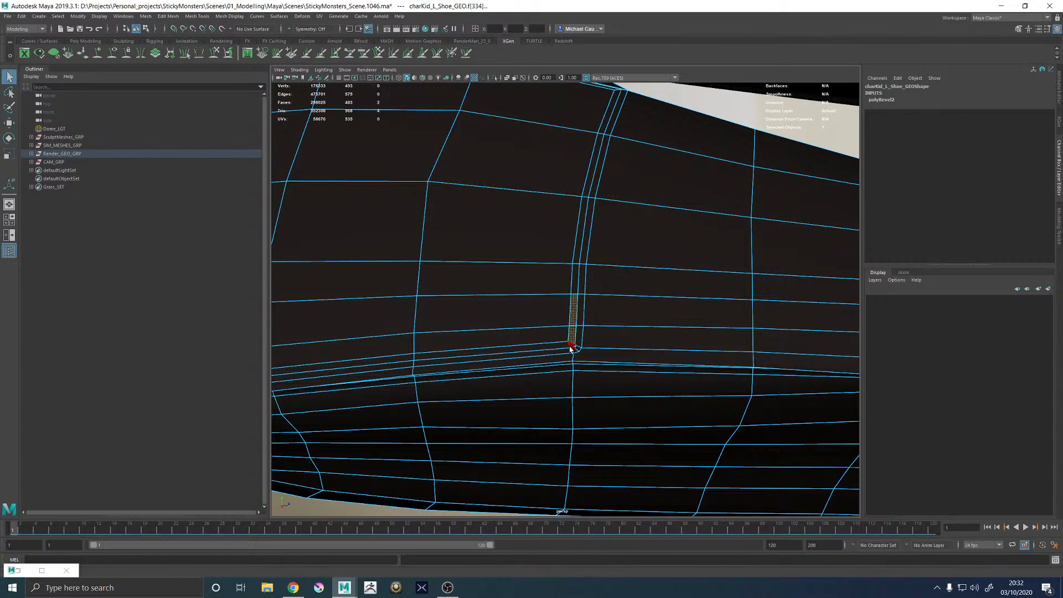
pyautogui.keyDown('alt'); pyautogui.moveTo(521, 356); pyautogui.dragTo(546, 372); pyautogui.keyUp('alt')
# Undo the face selections and the two-segment bevel, restoring the seam edge selection
pyautogui.hotkey('ctrl', 'z')
pyautogui.hotkey('ctrl', 'z')
pyautogui.hotkey('ctrl', 'z')
pyautogui.hotkey('ctrl', 'z')
pyautogui.hotkey('ctrl', 'z')
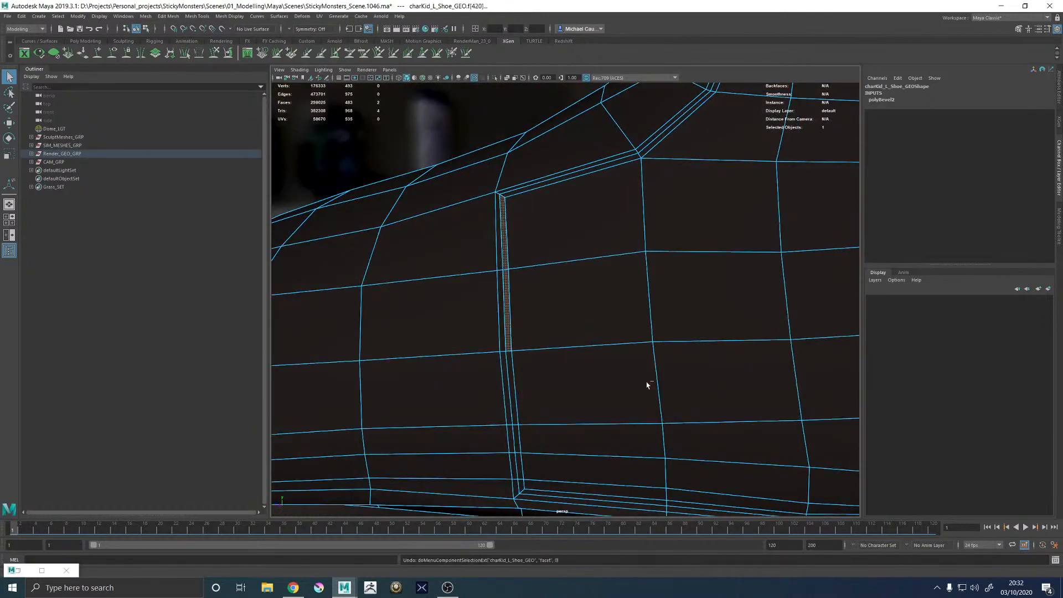
pyautogui.hotkey('ctrl', 'z')
pyautogui.hotkey('ctrl', 'z')
pyautogui.hotkey('ctrl', 'z')
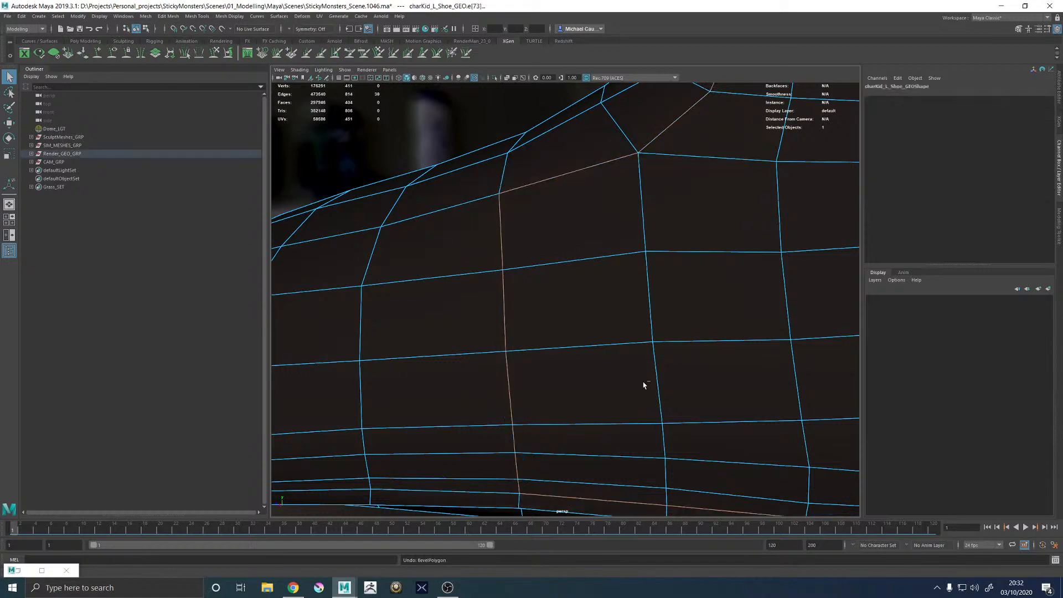
# Bevel the selected seam edges with a fraction of 0.4 and a single segment
pyautogui.keyDown('alt'); pyautogui.moveTo(450, 373); pyautogui.dragTo(565, 279); pyautogui.keyUp('alt')
pyautogui.keyDown('shift'); pyautogui.rightClick(554, 261); pyautogui.keyUp('shift')
pyautogui.click(622, 261)
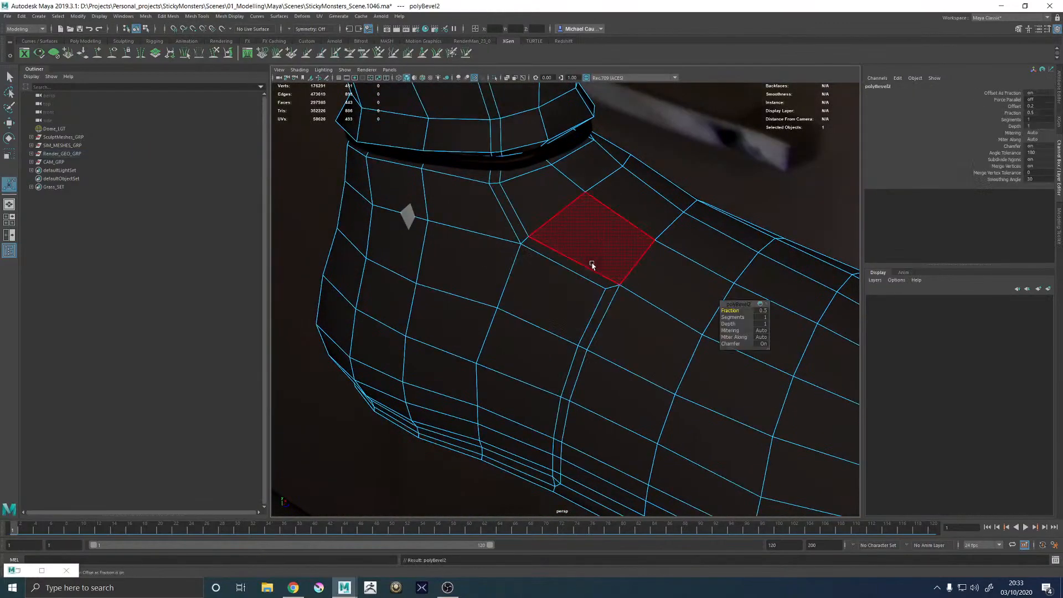
pyautogui.keyDown('alt'); pyautogui.moveTo(577, 269); pyautogui.dragTo(621, 322); pyautogui.keyUp('alt')
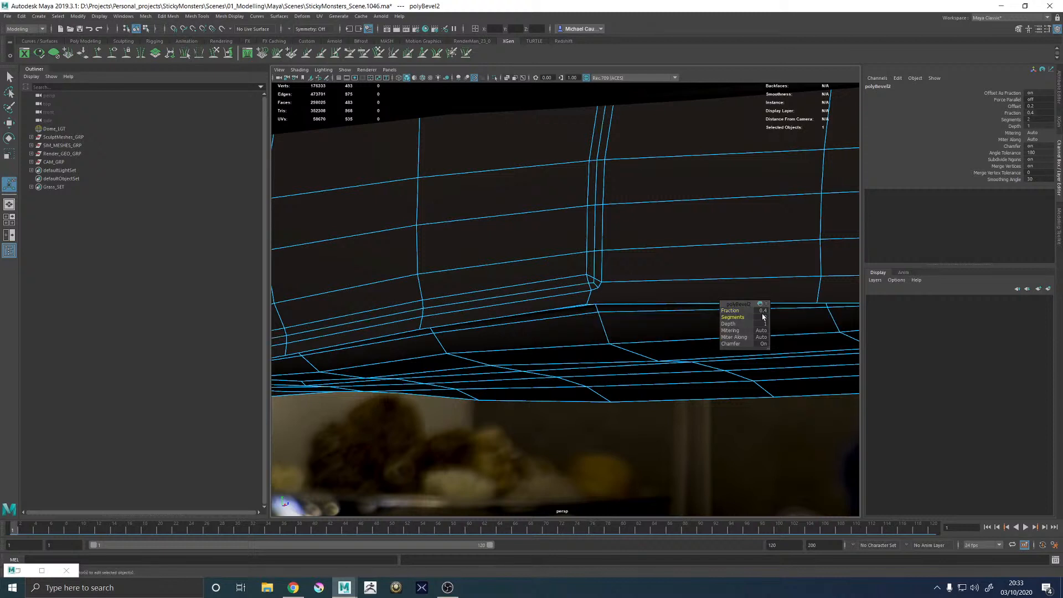
pyautogui.keyDown('alt'); pyautogui.moveTo(632, 308); pyautogui.dragTo(713, 324); pyautogui.keyUp('alt')
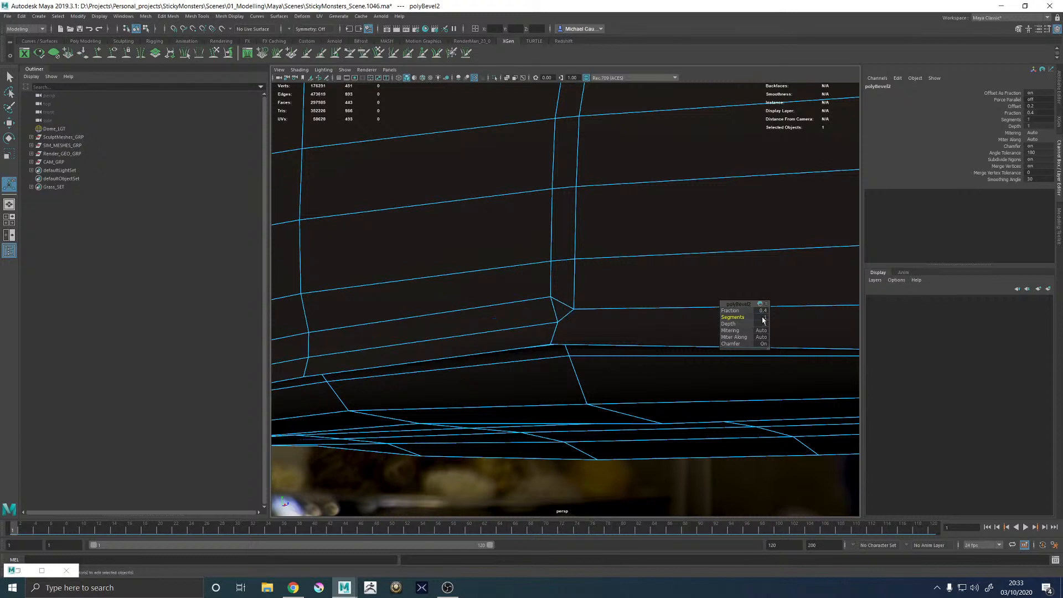
# Merge the surplus vertex at the bevelled corner where the seam meets the sole
pyautogui.keyDown('shift'); pyautogui.rightClick(590, 316); pyautogui.keyUp('shift')
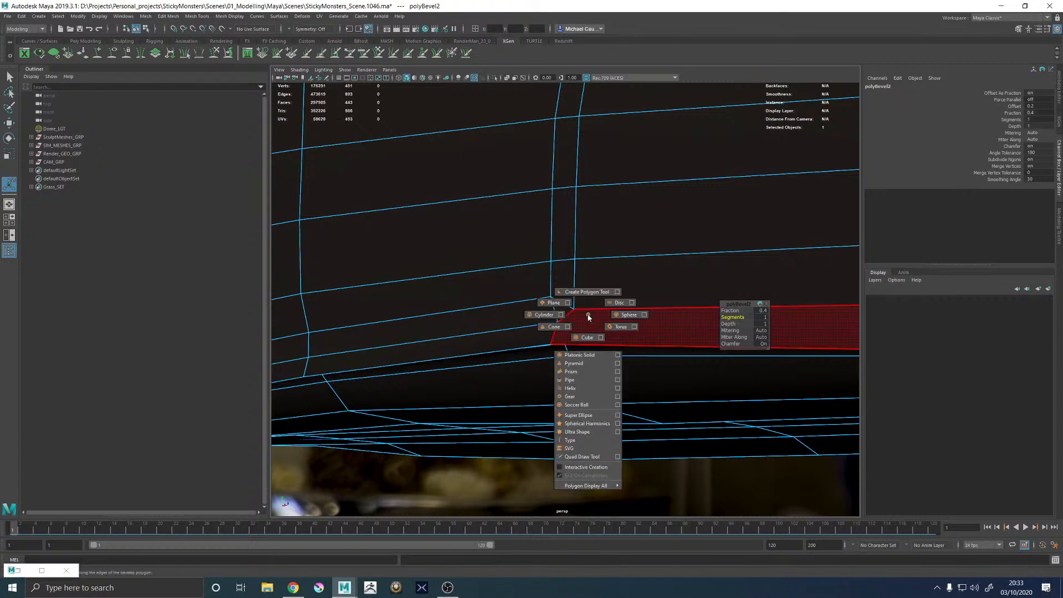
pyautogui.moveTo(588, 317); pyautogui.dragTo(566, 263, button='right')
pyautogui.click(558, 322)
pyautogui.keyDown('alt'); pyautogui.moveTo(659, 308); pyautogui.dragTo(458, 340); pyautogui.keyUp('alt')
# Insert an edge loop along the bevelled seam strip, close to its toe-side edge, with the Multi-Cut tool
pyautogui.keyDown('shift'); pyautogui.moveTo(456, 339); pyautogui.dragTo(421, 327, button='right'); pyautogui.keyUp('shift')
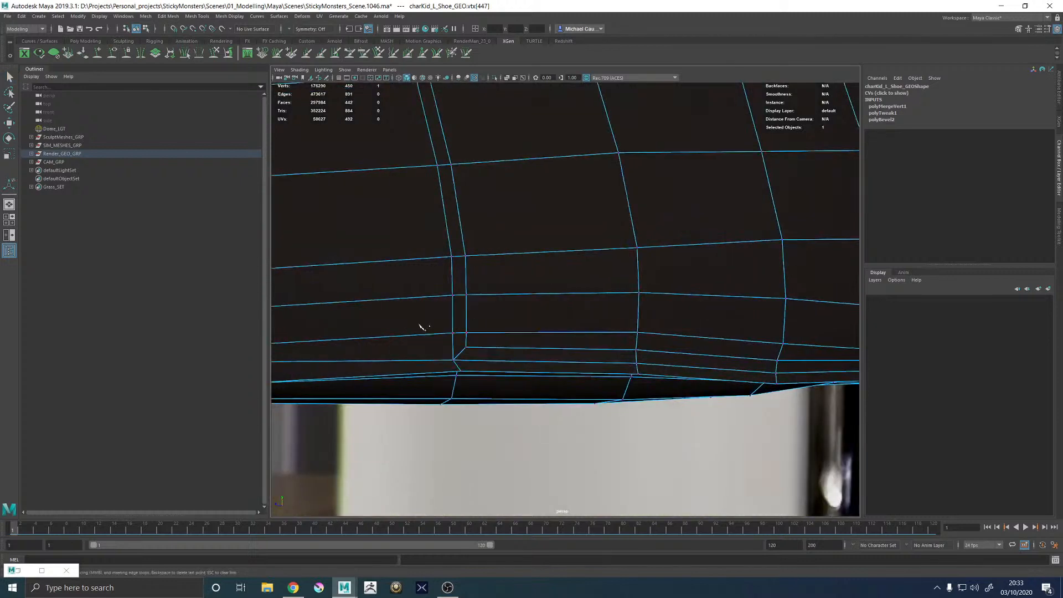
pyautogui.keyDown('ctrl'); pyautogui.click(455, 288); pyautogui.keyUp('ctrl')
pyautogui.press('w')
pyautogui.hotkey('ctrl', 'a')
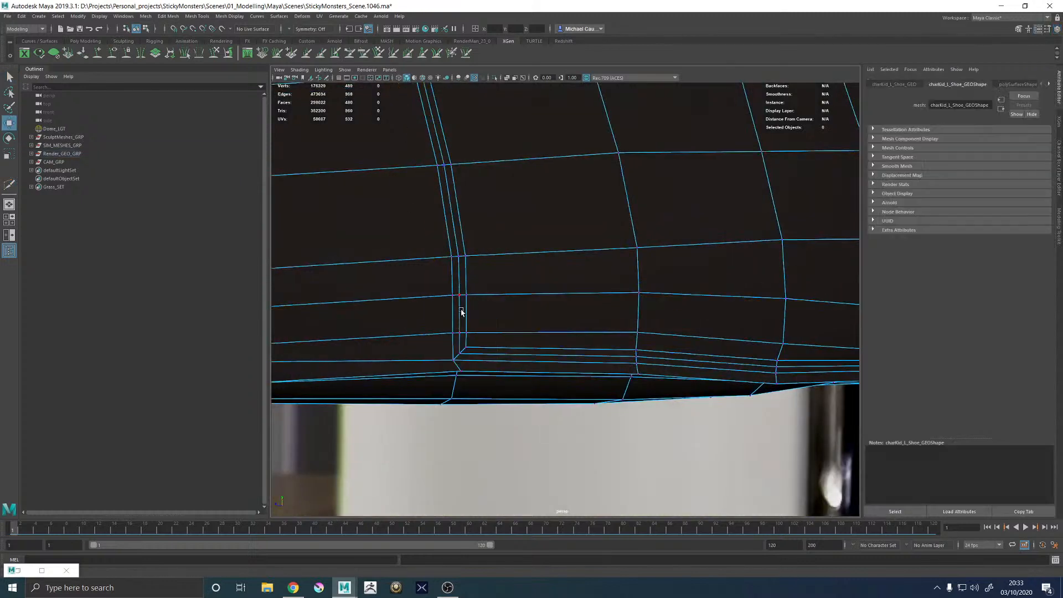
pyautogui.keyDown('alt'); pyautogui.moveTo(461, 311); pyautogui.dragTo(510, 349, button='middle'); pyautogui.keyUp('alt')
pyautogui.keyDown('alt'); pyautogui.moveTo(510, 349); pyautogui.dragTo(465, 317, button='right'); pyautogui.keyUp('alt')
pyautogui.keyDown('ctrl'); pyautogui.click(513, 313); pyautogui.keyUp('ctrl')
pyautogui.press('w')
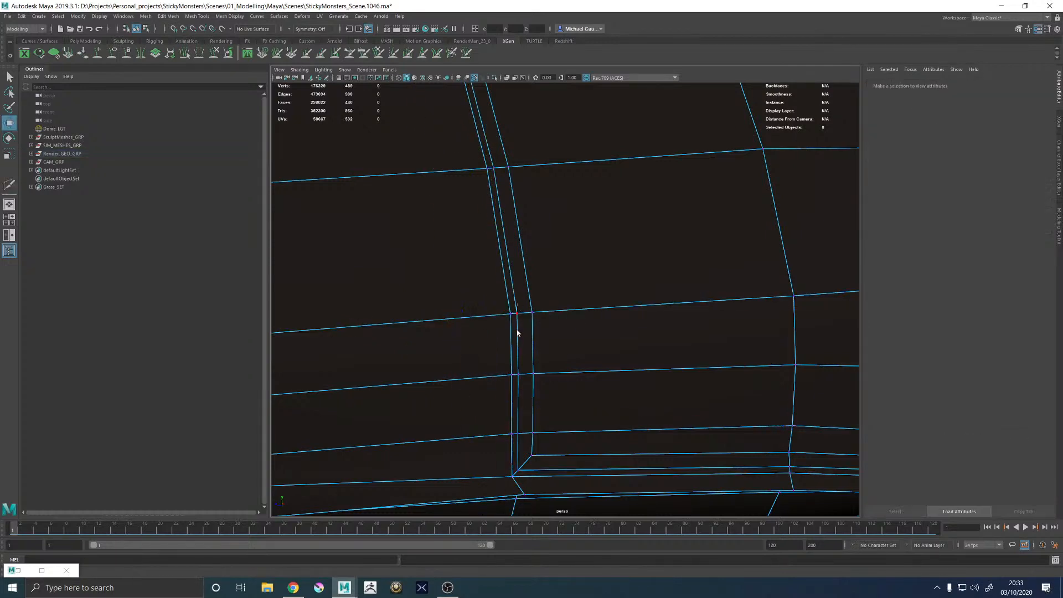
# Select the wider, heel-side face strip along the whole seam and offset it slightly to form a step
pyautogui.click(525, 313)
pyautogui.keyDown('shift'); pyautogui.doubleClick(534, 339); pyautogui.keyUp('shift')
pyautogui.hotkey('ctrl', 'z')
pyautogui.keyDown('shift'); pyautogui.doubleClick(524, 324); pyautogui.keyUp('shift')
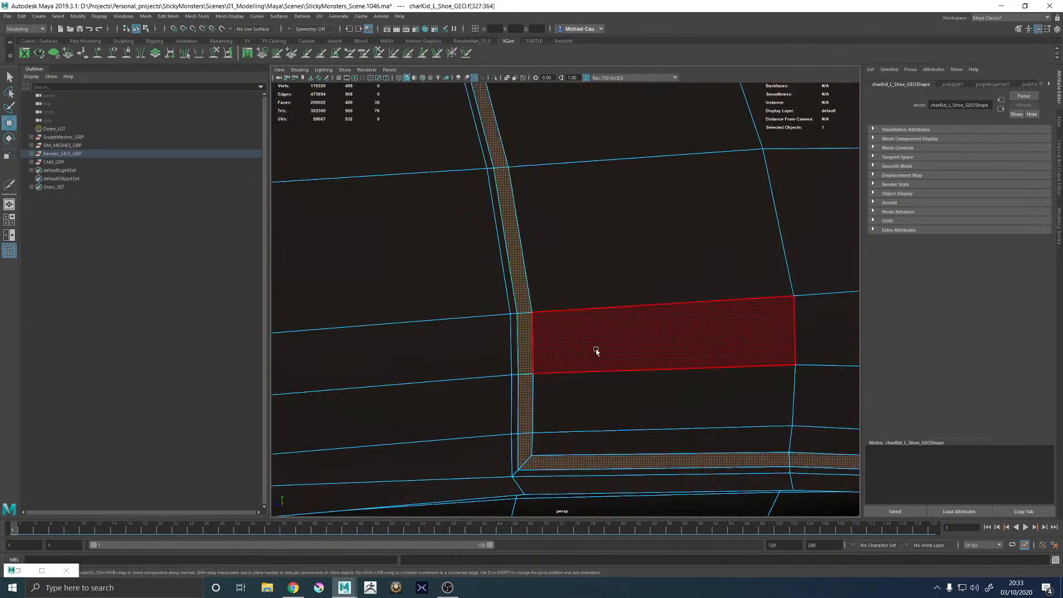
pyautogui.keyDown('alt'); pyautogui.moveTo(596, 351); pyautogui.dragTo(394, 336, button='right'); pyautogui.keyUp('alt')
pyautogui.keyDown('alt'); pyautogui.moveTo(395, 337); pyautogui.dragTo(444, 308); pyautogui.keyUp('alt')
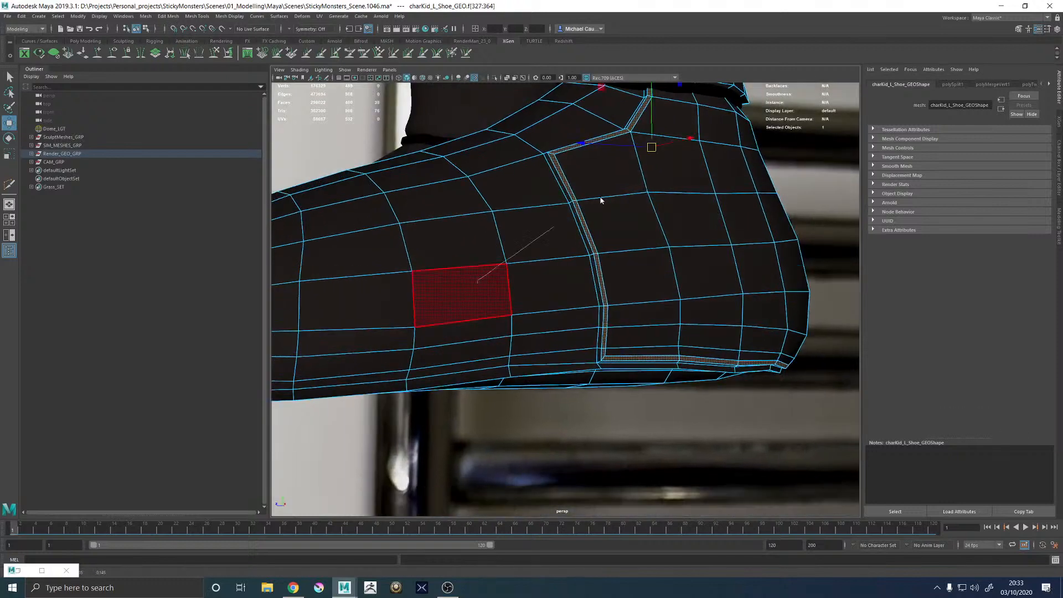
# Preview the left shoe smoothed in object mode and examine the seam from several angles
pyautogui.press('F8')
pyautogui.press('3')
pyautogui.click(586, 434)
pyautogui.keyDown('alt'); pyautogui.moveTo(586, 434); pyautogui.dragTo(524, 391, button='right'); pyautogui.keyUp('alt')
pyautogui.keyDown('alt'); pyautogui.moveTo(525, 392); pyautogui.dragTo(624, 398); pyautogui.keyUp('alt')
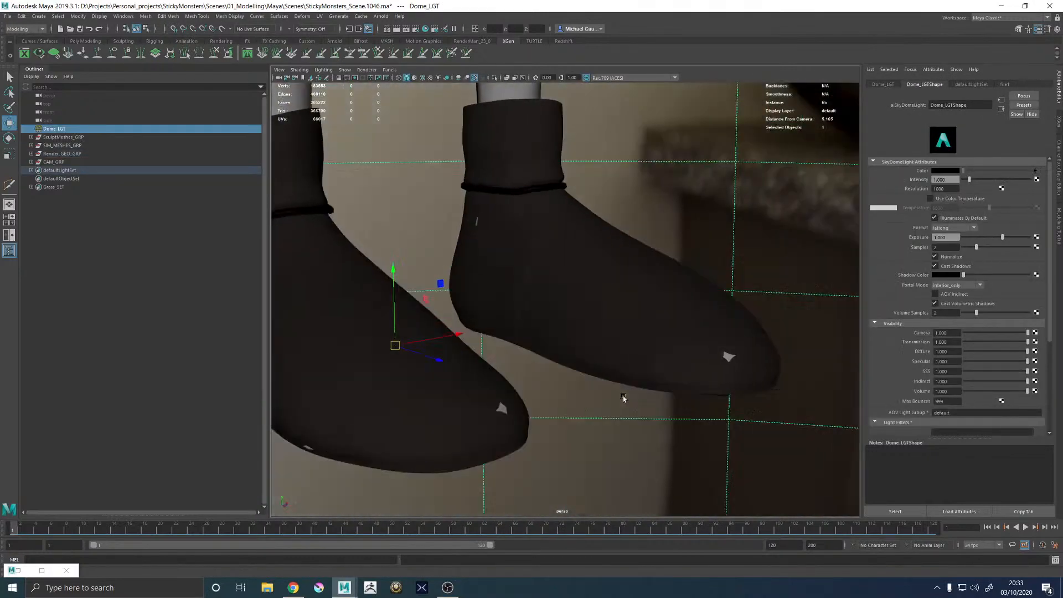
pyautogui.keyDown('alt'); pyautogui.moveTo(481, 313); pyautogui.dragTo(475, 360, button='middle'); pyautogui.keyUp('alt')
pyautogui.keyDown('alt'); pyautogui.moveTo(475, 361); pyautogui.dragTo(497, 323, button='right'); pyautogui.keyUp('alt')
# Return the left shoe to its unsmoothed mesh, then cut an edge loop through the seam's narrow strip and select it
pyautogui.click(496, 323)
pyautogui.press('1')
pyautogui.keyDown('alt'); pyautogui.moveTo(567, 354); pyautogui.dragTo(453, 352, button='right'); pyautogui.keyUp('alt')
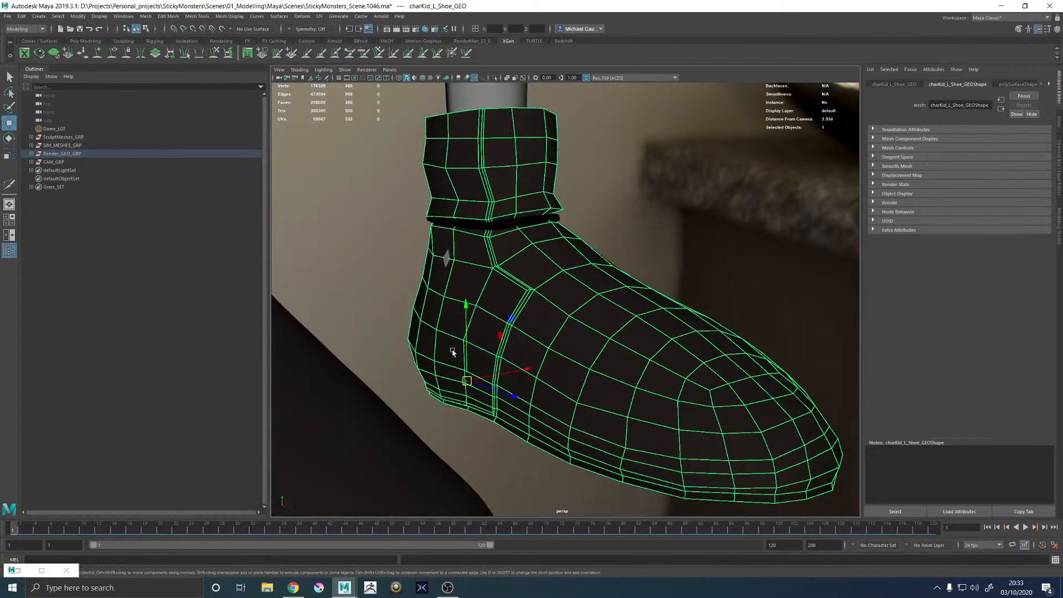
pyautogui.keyDown('alt'); pyautogui.moveTo(453, 352); pyautogui.dragTo(488, 312); pyautogui.keyUp('alt')
pyautogui.keyDown('alt'); pyautogui.moveTo(488, 312); pyautogui.dragTo(651, 370, button='right'); pyautogui.keyUp('alt')
pyautogui.keyDown('alt'); pyautogui.moveTo(650, 371); pyautogui.dragTo(489, 327); pyautogui.keyUp('alt')
pyautogui.keyDown('alt'); pyautogui.moveTo(507, 364); pyautogui.dragTo(541, 314, button='middle'); pyautogui.keyUp('alt')
pyautogui.keyDown('shift'); pyautogui.moveTo(541, 315); pyautogui.dragTo(499, 321, button='right'); pyautogui.keyUp('shift')
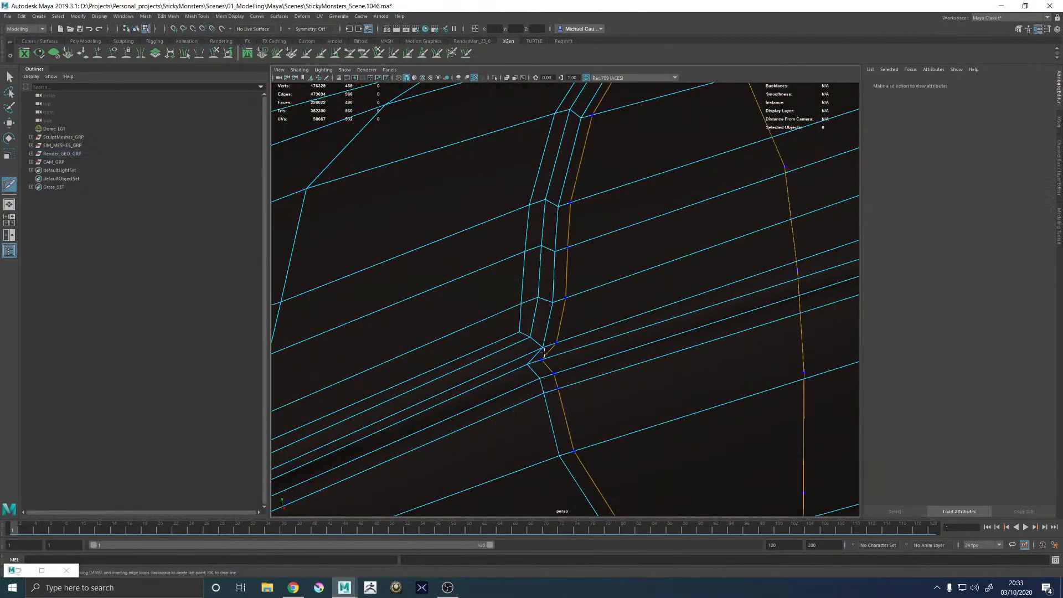
pyautogui.keyDown('ctrl'); pyautogui.click(536, 341); pyautogui.keyUp('ctrl')
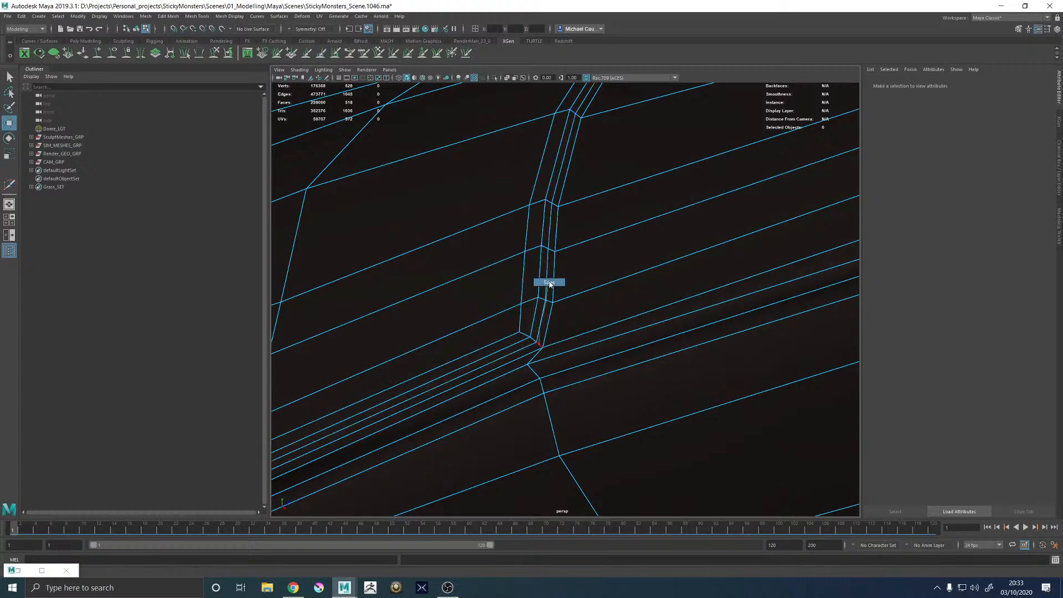
pyautogui.moveTo(549, 284); pyautogui.dragTo(549, 284, button='right')
pyautogui.doubleClick(545, 308)
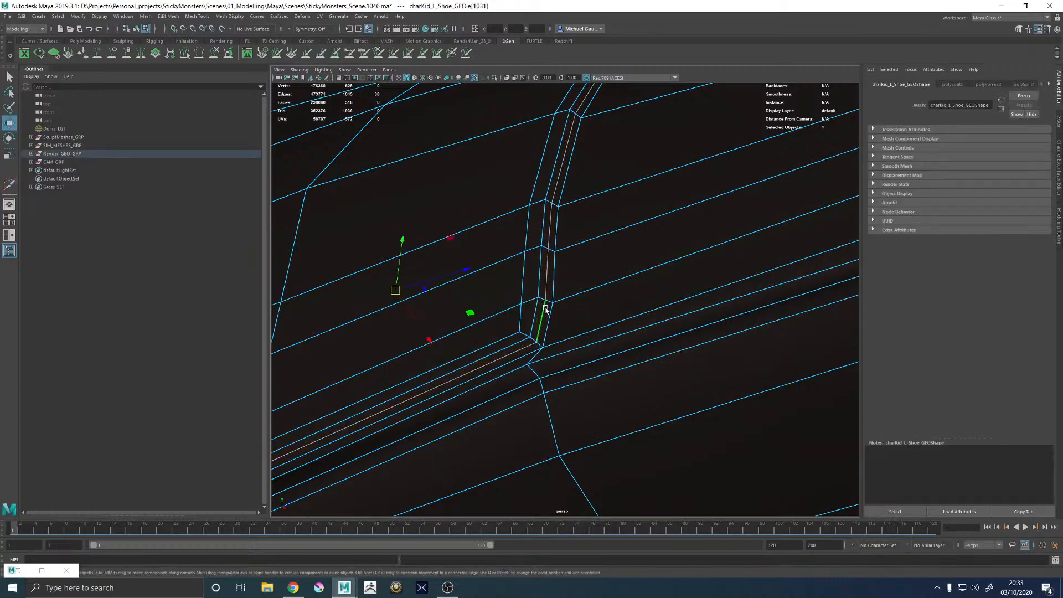
# Preview the left shoe smoothed with the added loop and check the seam around the sole and ankle
pyautogui.moveTo(647, 235); pyautogui.dragTo(654, 230, button='right')
pyautogui.press('3')
pyautogui.scroll(-10, 608, 296)
pyautogui.click(647, 237)
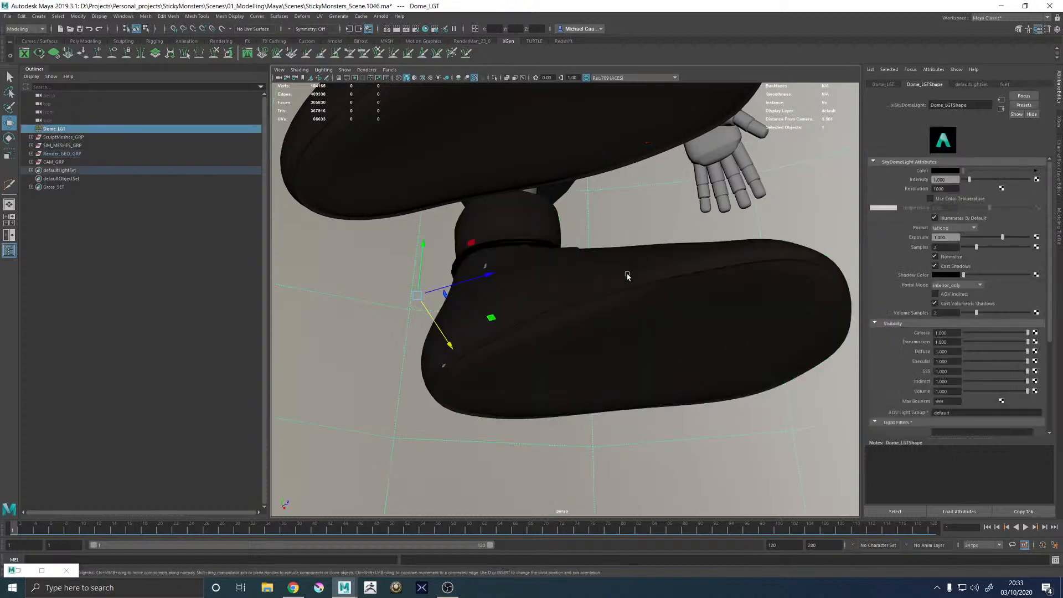
pyautogui.keyDown('alt'); pyautogui.moveTo(629, 274); pyautogui.dragTo(478, 323); pyautogui.keyUp('alt')
pyautogui.scroll(5, 636, 368)
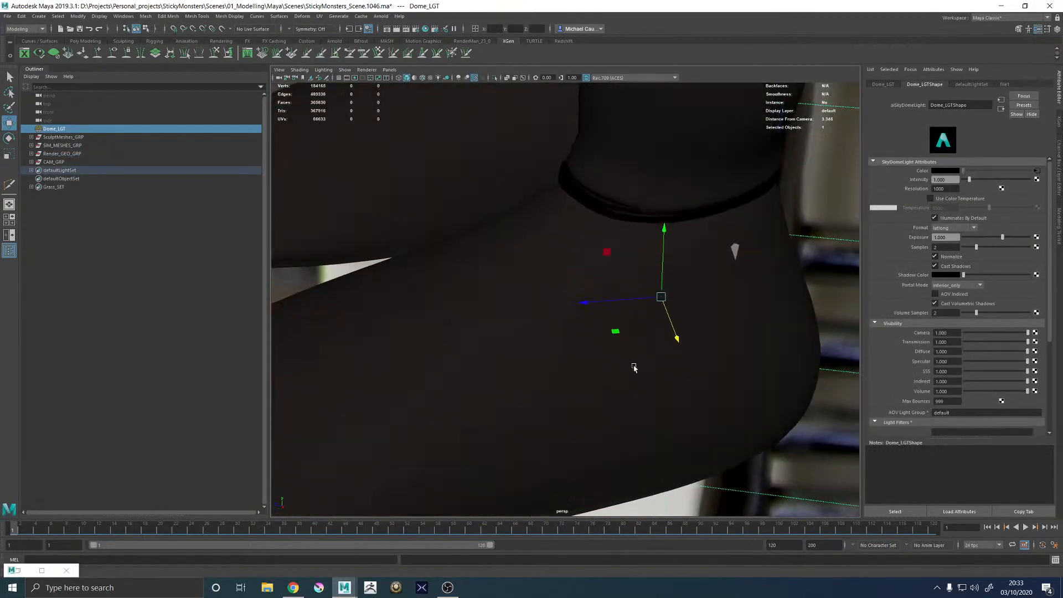
# Insert another edge loop just inside the seam's heel-side edge on the left shoe and select it
pyautogui.click(546, 329)
pyautogui.keyDown('alt'); pyautogui.moveTo(546, 329); pyautogui.dragTo(560, 356); pyautogui.keyUp('alt')
pyautogui.keyDown('alt'); pyautogui.moveTo(560, 356); pyautogui.dragTo(627, 371, button='right'); pyautogui.keyUp('alt')
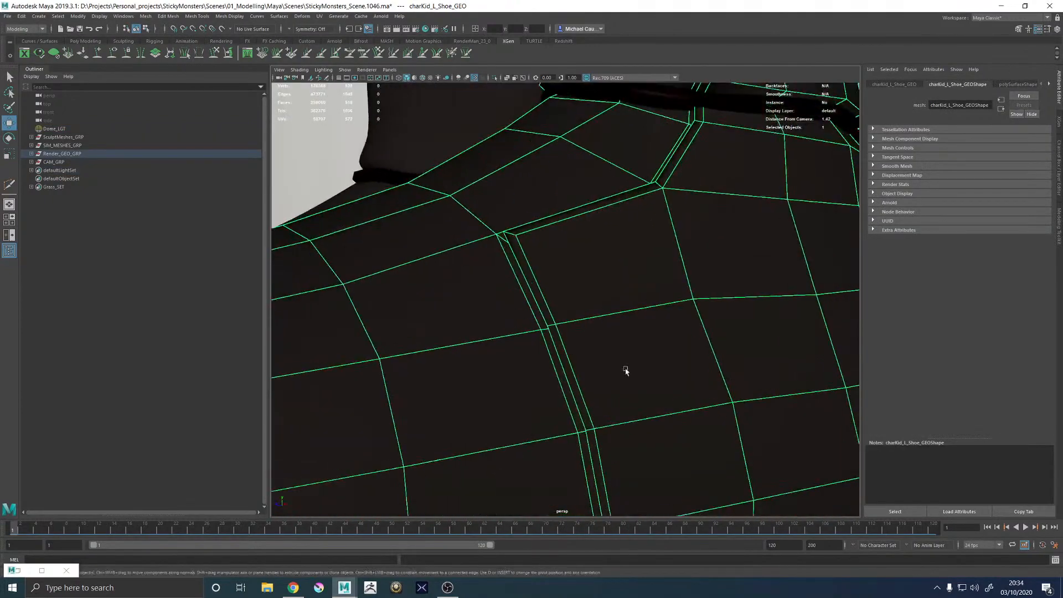
pyautogui.keyDown('shift'); pyautogui.moveTo(520, 280); pyautogui.dragTo(487, 279, button='right'); pyautogui.keyUp('shift')
pyautogui.click(497, 234)
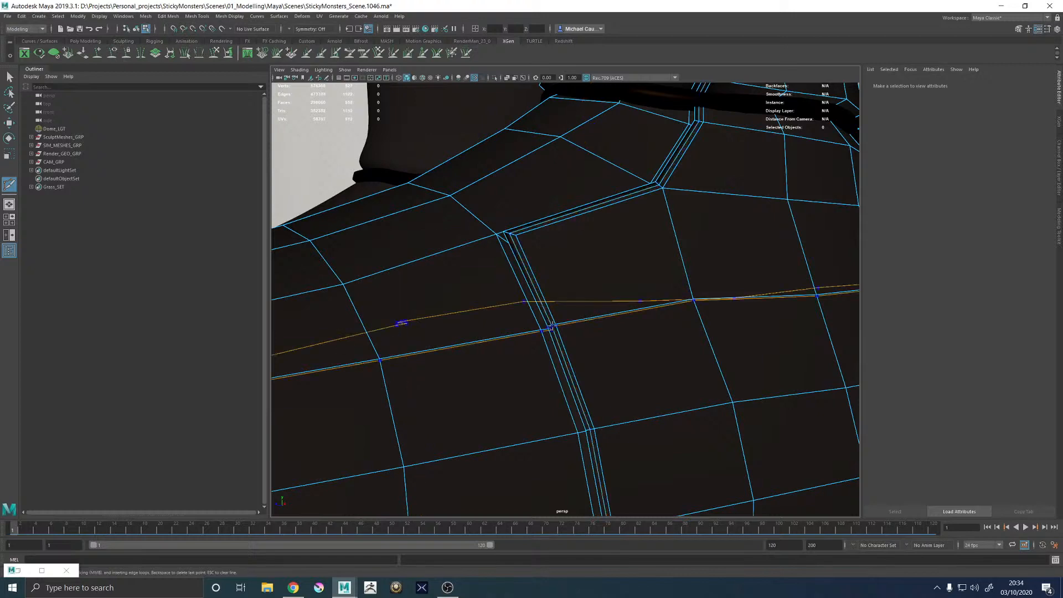
pyautogui.doubleClick(517, 249)
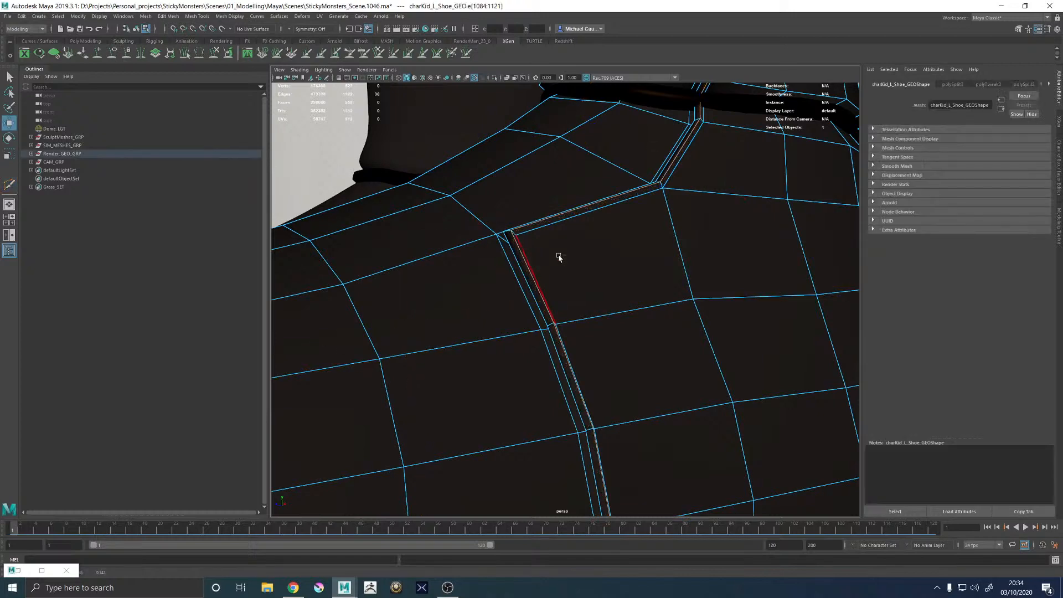
# Deselect the left shoe and check the smoothed seam with its heel-side supporting loop from above
pyautogui.scroll(-6, 613, 286)
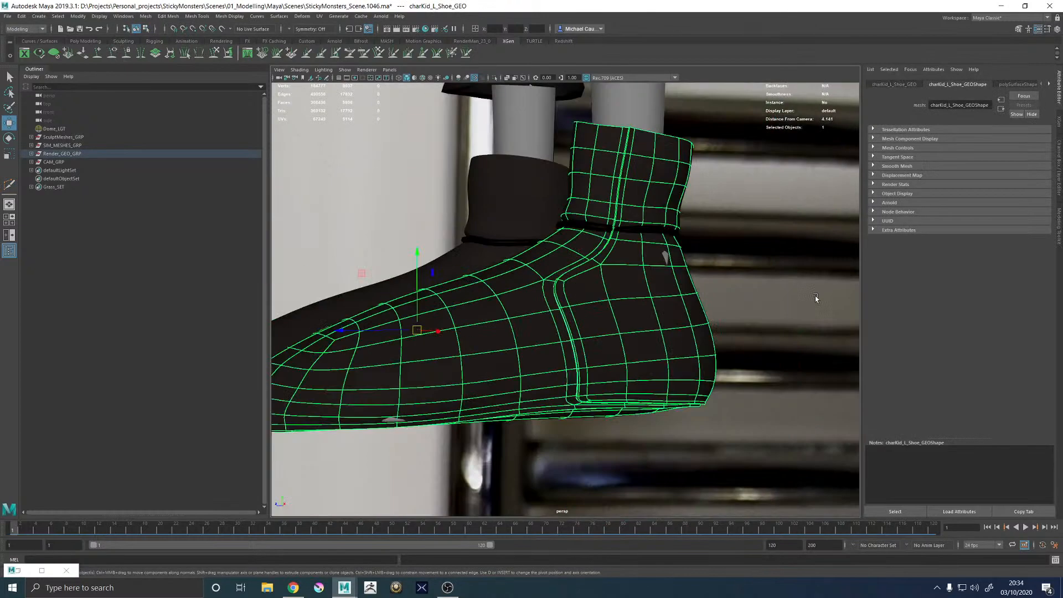
pyautogui.click(816, 299)
pyautogui.keyDown('alt'); pyautogui.moveTo(546, 332); pyautogui.dragTo(546, 360); pyautogui.keyUp('alt')
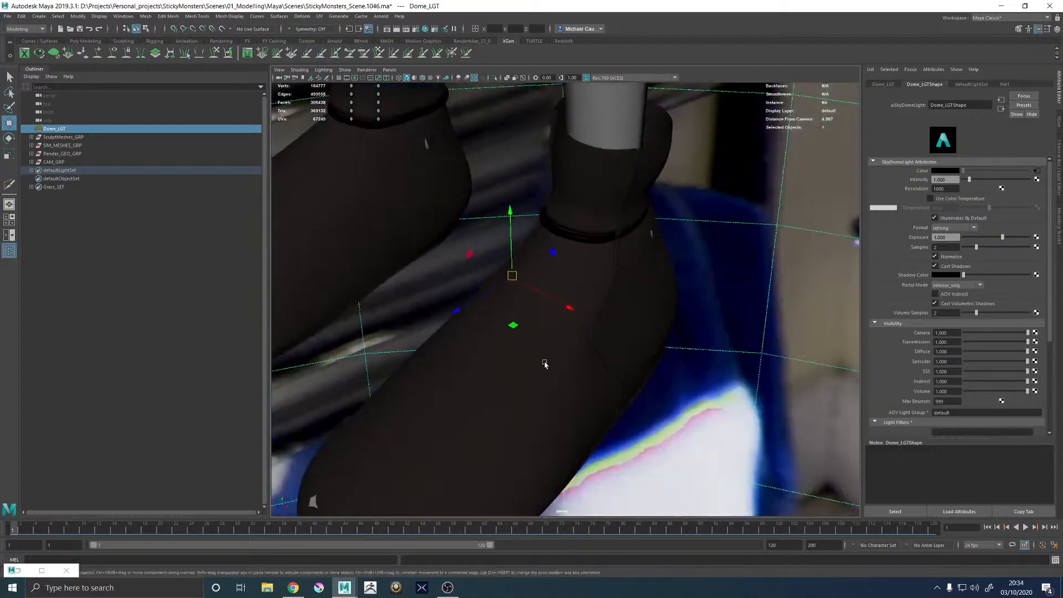
# Select the left shoe and inspect the unsmoothed seam's edge loops from above and from the side
pyautogui.click(570, 304)
pyautogui.keyDown('alt'); pyautogui.moveTo(570, 304); pyautogui.dragTo(541, 349); pyautogui.keyUp('alt')
pyautogui.keyDown('alt'); pyautogui.moveTo(541, 349); pyautogui.dragTo(656, 375, button='right'); pyautogui.keyUp('alt')
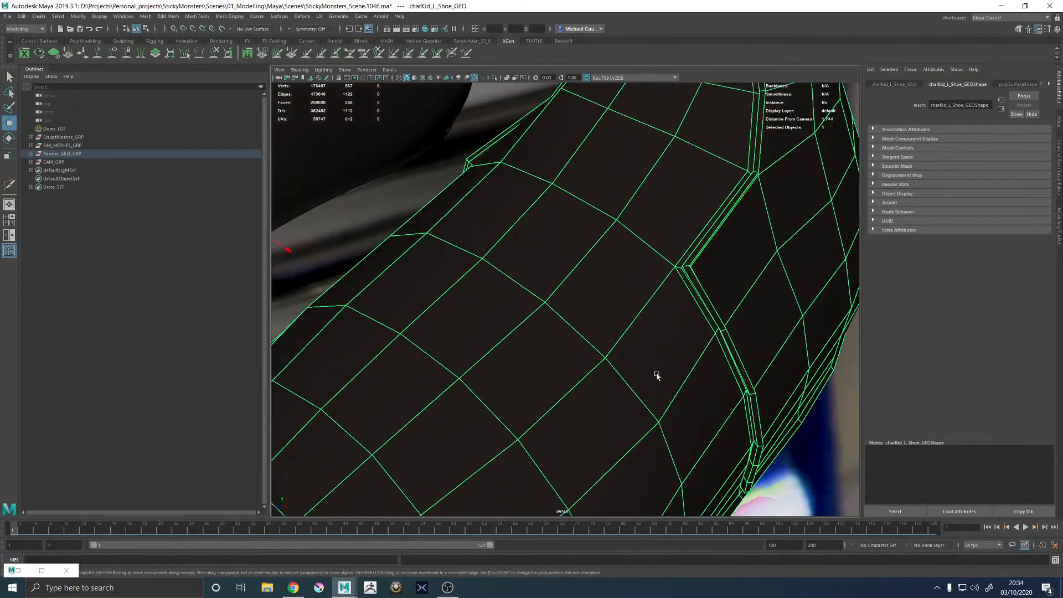
pyautogui.keyDown('alt'); pyautogui.moveTo(596, 354); pyautogui.dragTo(484, 283, button='right'); pyautogui.keyUp('alt')
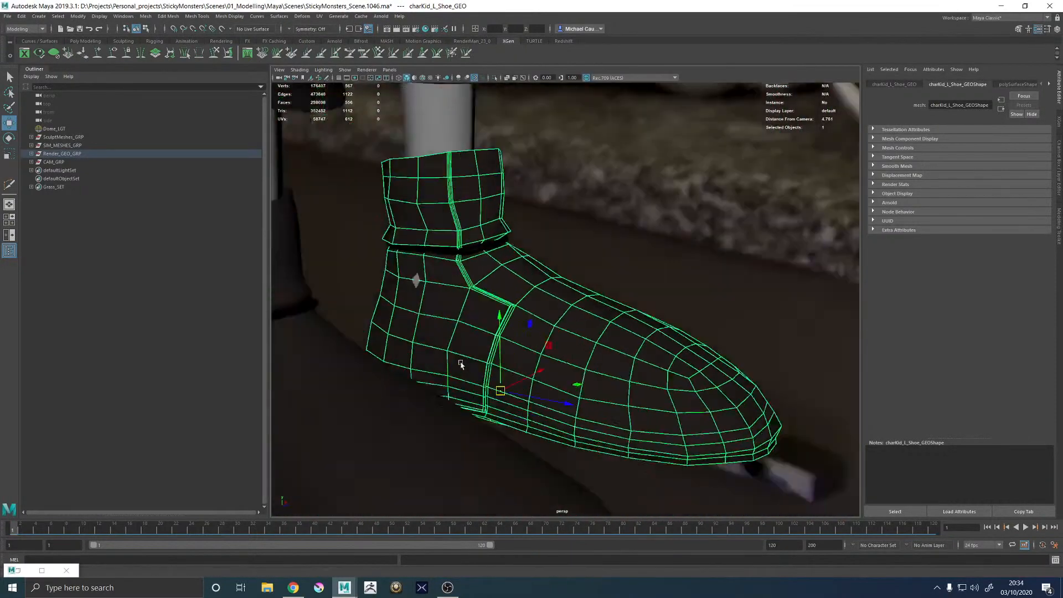
pyautogui.keyDown('alt'); pyautogui.moveTo(484, 283); pyautogui.dragTo(482, 320); pyautogui.keyUp('alt')
# Preview the left shoe smoothed and check its seam around the ankle, instep and sole
pyautogui.press('3')
pyautogui.click(706, 214)
pyautogui.keyDown('alt'); pyautogui.moveTo(706, 214); pyautogui.dragTo(476, 327); pyautogui.keyUp('alt')
pyautogui.keyDown('alt'); pyautogui.moveTo(477, 327); pyautogui.dragTo(731, 375, button='right'); pyautogui.keyUp('alt')
pyautogui.keyDown('alt'); pyautogui.moveTo(668, 329); pyautogui.dragTo(610, 390, button='middle'); pyautogui.keyUp('alt')
pyautogui.keyDown('alt'); pyautogui.moveTo(609, 390); pyautogui.dragTo(602, 318); pyautogui.keyUp('alt')
pyautogui.click(558, 301)
pyautogui.keyDown('alt'); pyautogui.moveTo(588, 427); pyautogui.dragTo(590, 358, button='middle'); pyautogui.keyUp('alt')
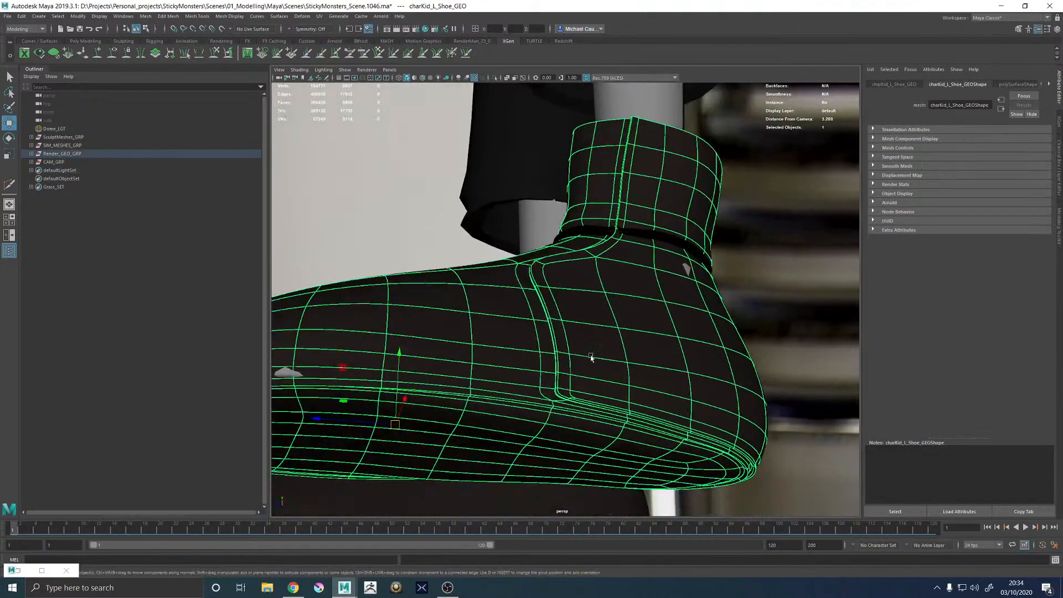
pyautogui.keyDown('alt'); pyautogui.moveTo(591, 359); pyautogui.dragTo(800, 330); pyautogui.keyUp('alt')
pyautogui.click(800, 330)
pyautogui.keyDown('alt'); pyautogui.moveTo(628, 438); pyautogui.dragTo(654, 286, button='middle'); pyautogui.keyUp('alt')
pyautogui.keyDown('alt'); pyautogui.moveTo(654, 286); pyautogui.dragTo(515, 308); pyautogui.keyUp('alt')
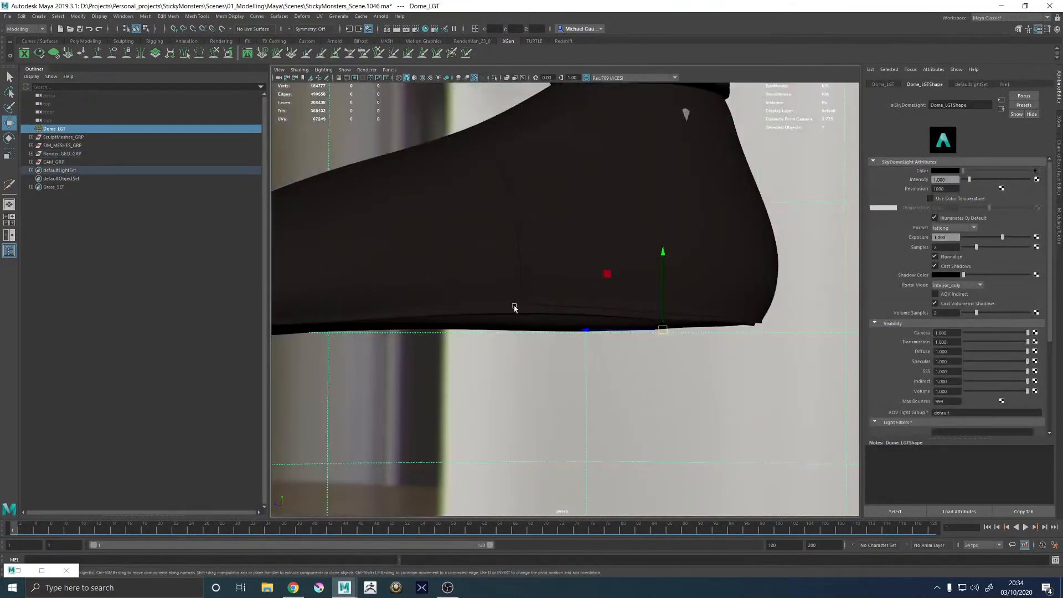
# Insert one more supporting edge loop along the left shoe's seam
pyautogui.click(594, 301)
pyautogui.keyDown('alt'); pyautogui.moveTo(611, 357); pyautogui.dragTo(603, 286, button='right'); pyautogui.keyUp('alt')
pyautogui.keyDown('shift'); pyautogui.rightClick(603, 287); pyautogui.keyUp('shift')
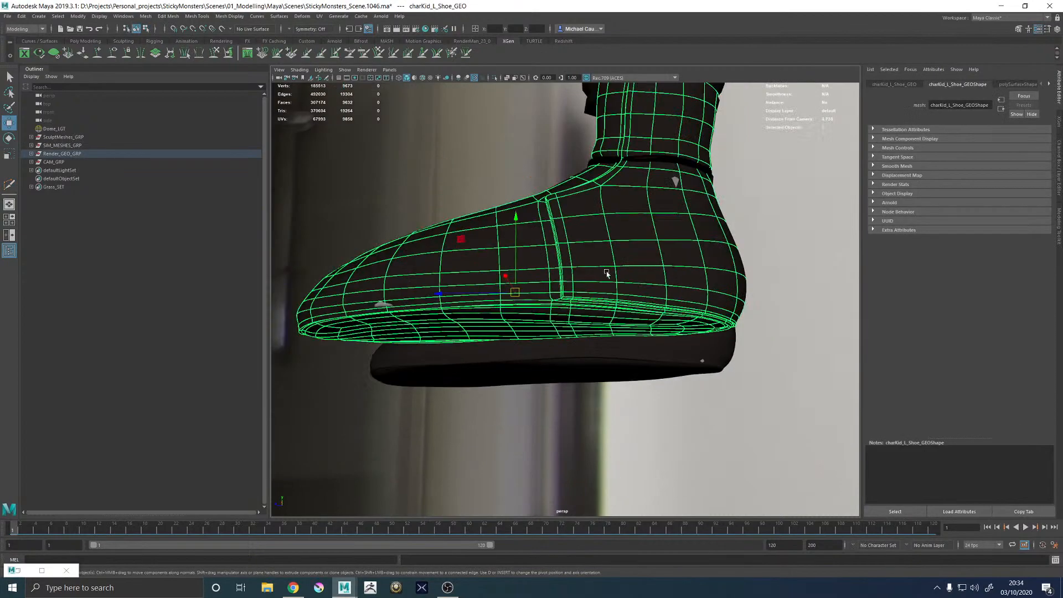
# Isolate the left shoe in the viewport and deselect it
pyautogui.keyDown('alt'); pyautogui.moveTo(610, 310); pyautogui.dragTo(521, 293); pyautogui.keyUp('alt')
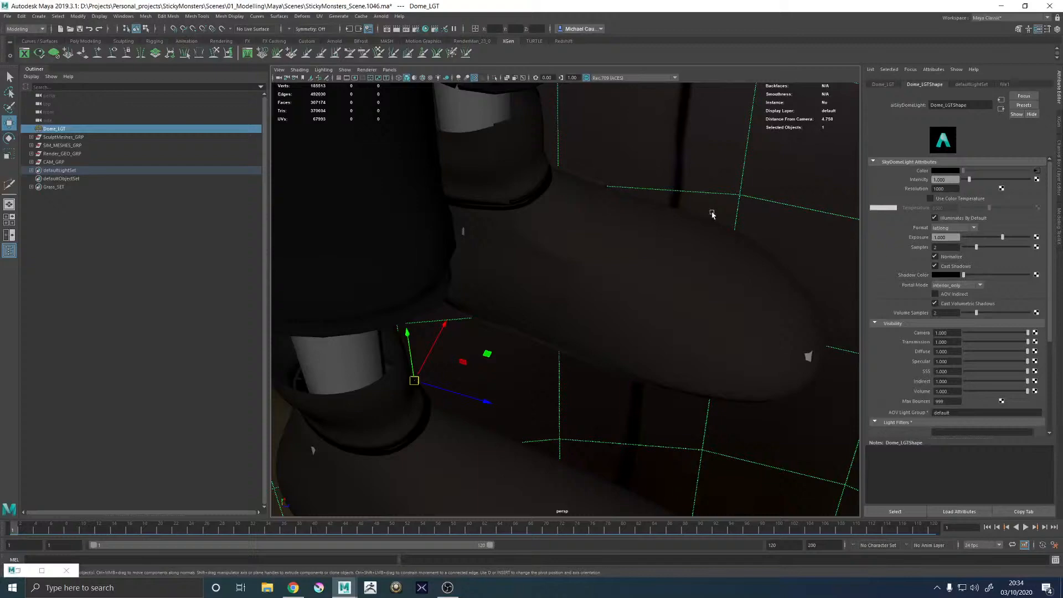
pyautogui.moveTo(809, 351)
pyautogui.keyDown('alt'); pyautogui.mouseDown(button='right')
pyautogui.moveTo(759, 337)
pyautogui.moveTo(580, 328)
pyautogui.mouseUp(button='right'); pyautogui.keyUp('alt')
pyautogui.scroll(10, 580, 328)
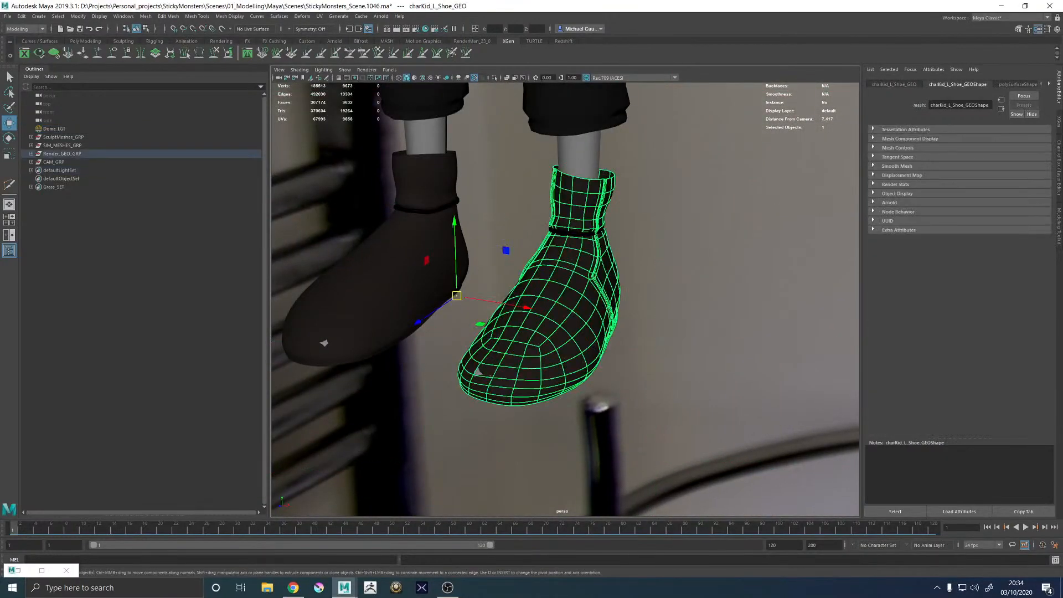
pyautogui.click(495, 78)
pyautogui.click(740, 253)
# Examine the isolated left shoe's smoothed seam from the side, the instep and around the ankle cuff
pyautogui.keyDown('alt'); pyautogui.moveTo(739, 254); pyautogui.dragTo(603, 268); pyautogui.keyUp('alt')
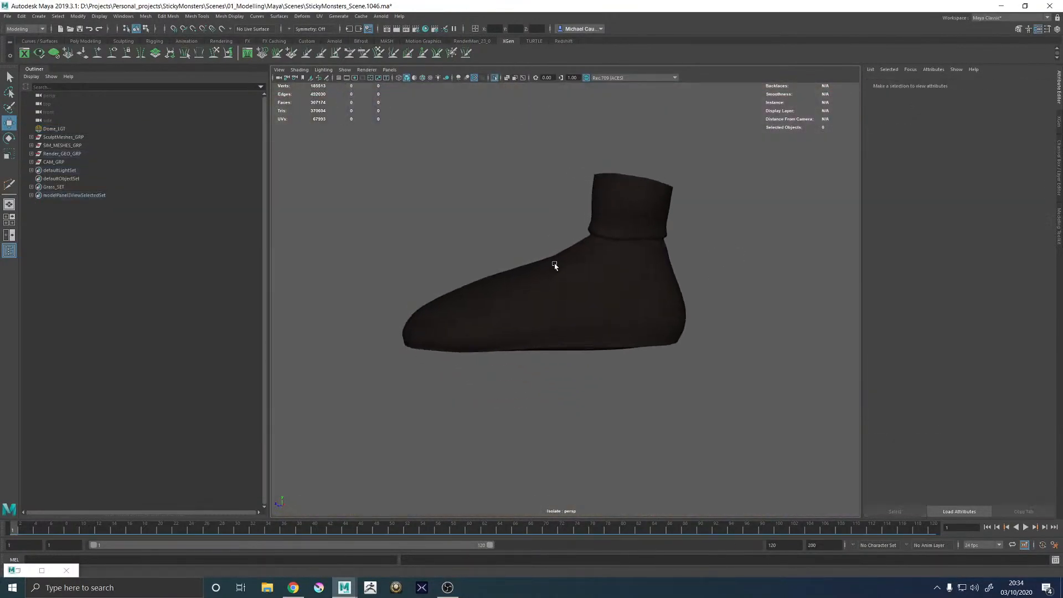
pyautogui.keyDown('alt'); pyautogui.moveTo(555, 266); pyautogui.dragTo(613, 270, button='right'); pyautogui.keyUp('alt')
pyautogui.keyDown('alt'); pyautogui.moveTo(613, 270); pyautogui.dragTo(653, 292); pyautogui.keyUp('alt')
pyautogui.click(498, 304)
pyautogui.keyDown('alt'); pyautogui.moveTo(499, 304); pyautogui.dragTo(604, 305, button='right'); pyautogui.keyUp('alt')
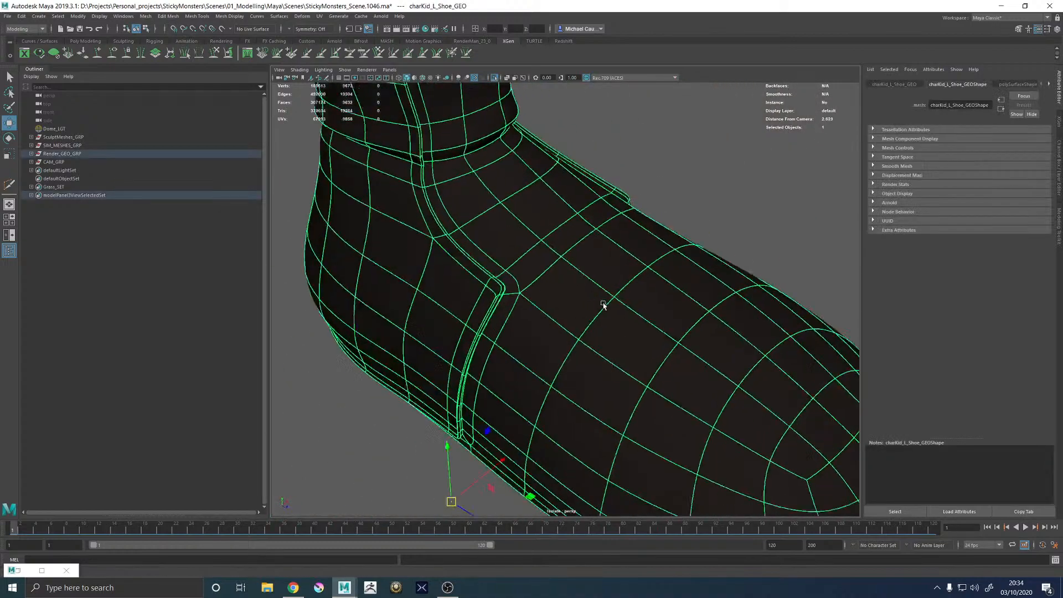
pyautogui.keyDown('alt'); pyautogui.moveTo(604, 304); pyautogui.dragTo(631, 292); pyautogui.keyUp('alt')
pyautogui.press('3')
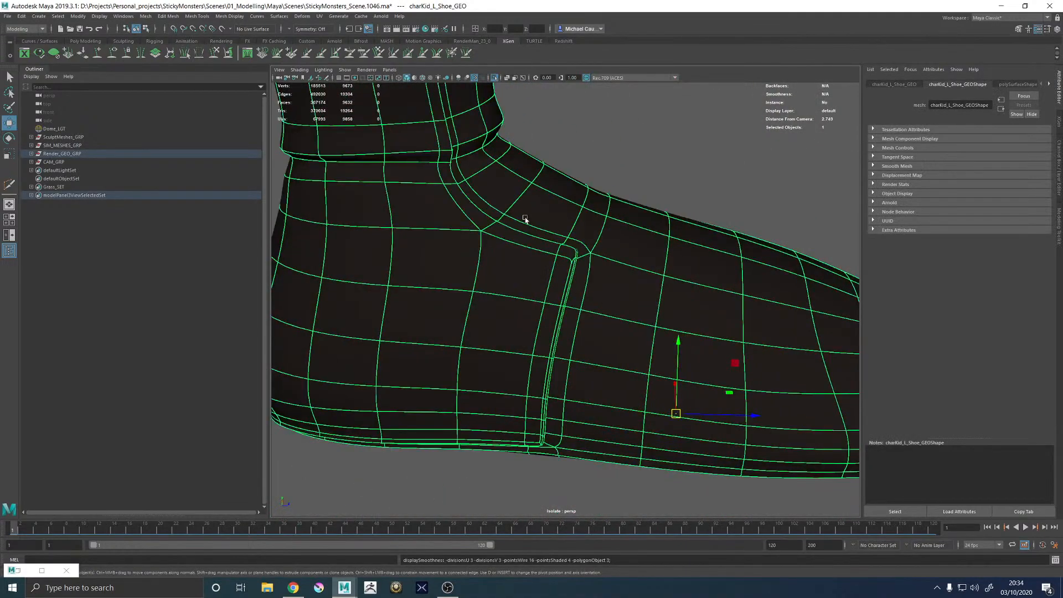
pyautogui.keyDown('alt'); pyautogui.moveTo(525, 220); pyautogui.dragTo(569, 290, button='middle'); pyautogui.keyUp('alt')
pyautogui.keyDown('alt'); pyautogui.moveTo(539, 247); pyautogui.dragTo(449, 238); pyautogui.keyUp('alt')
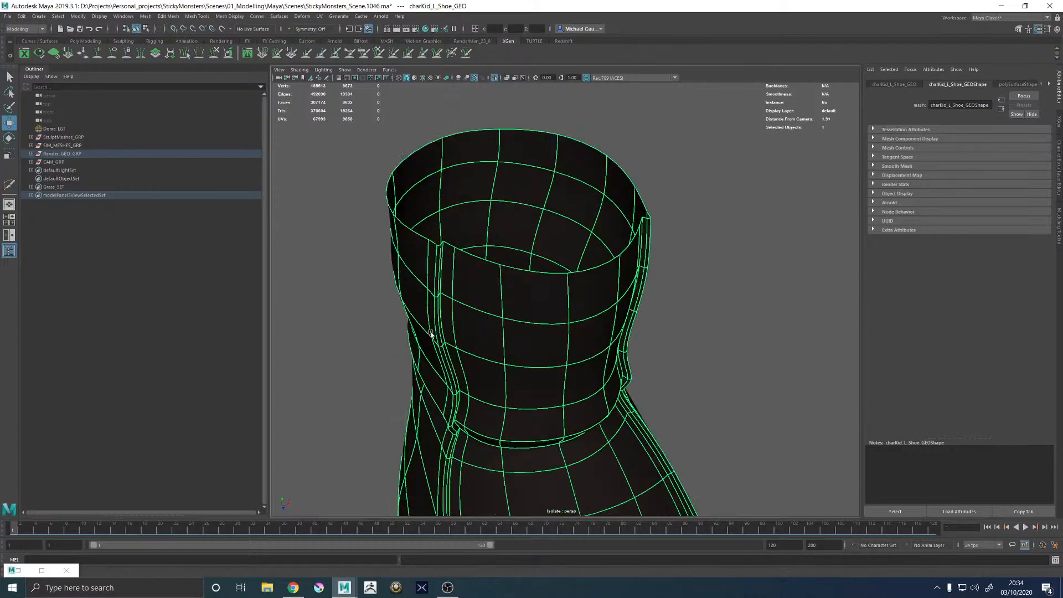
pyautogui.keyDown('alt'); pyautogui.moveTo(449, 238); pyautogui.dragTo(498, 361, button='right'); pyautogui.keyUp('alt')
# Return the left shoe to its unsmoothed mesh and inspect the seam loops from the cuff to the sole
pyautogui.press('1')
pyautogui.scroll(-5, 546, 380)
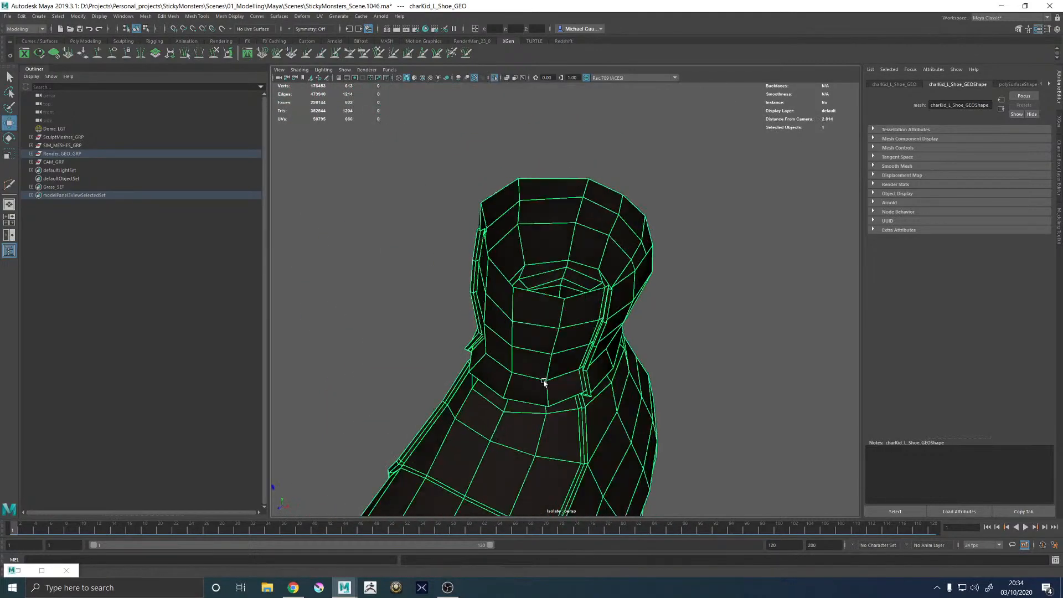
pyautogui.keyDown('alt'); pyautogui.moveTo(546, 380); pyautogui.dragTo(534, 319); pyautogui.keyUp('alt')
pyautogui.scroll(3, 488, 364)
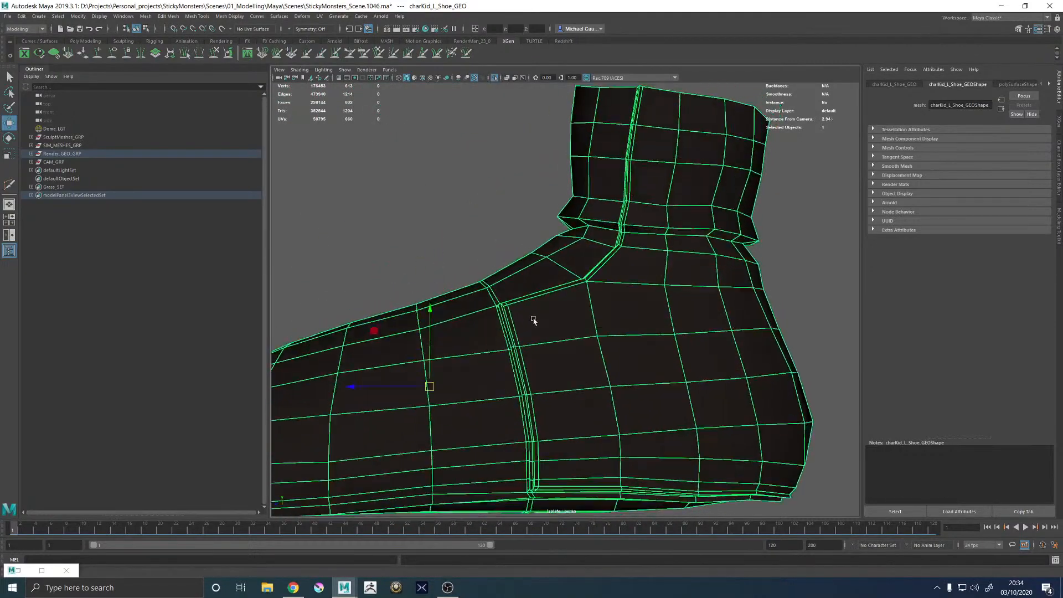
pyautogui.scroll(3, 527, 247)
pyautogui.scroll(4, 620, 346)
pyautogui.scroll(-3, 620, 347)
pyautogui.keyDown('alt'); pyautogui.moveTo(614, 329); pyautogui.dragTo(636, 304); pyautogui.keyUp('alt')
pyautogui.keyDown('alt'); pyautogui.moveTo(637, 304); pyautogui.dragTo(464, 288, button='right'); pyautogui.keyUp('alt')
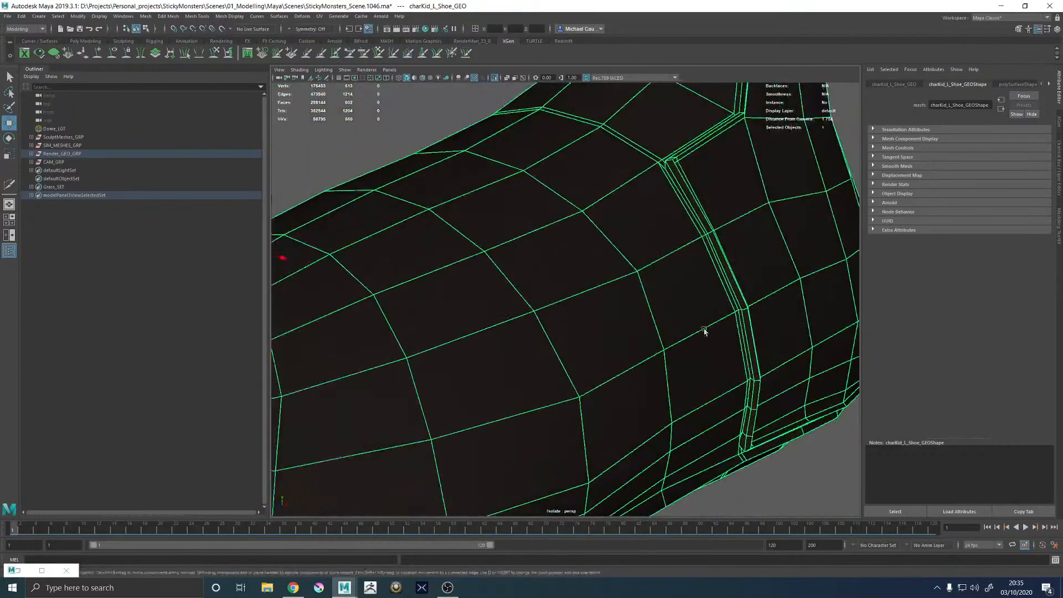
pyautogui.keyDown('alt'); pyautogui.moveTo(464, 288); pyautogui.dragTo(570, 280); pyautogui.keyUp('alt')
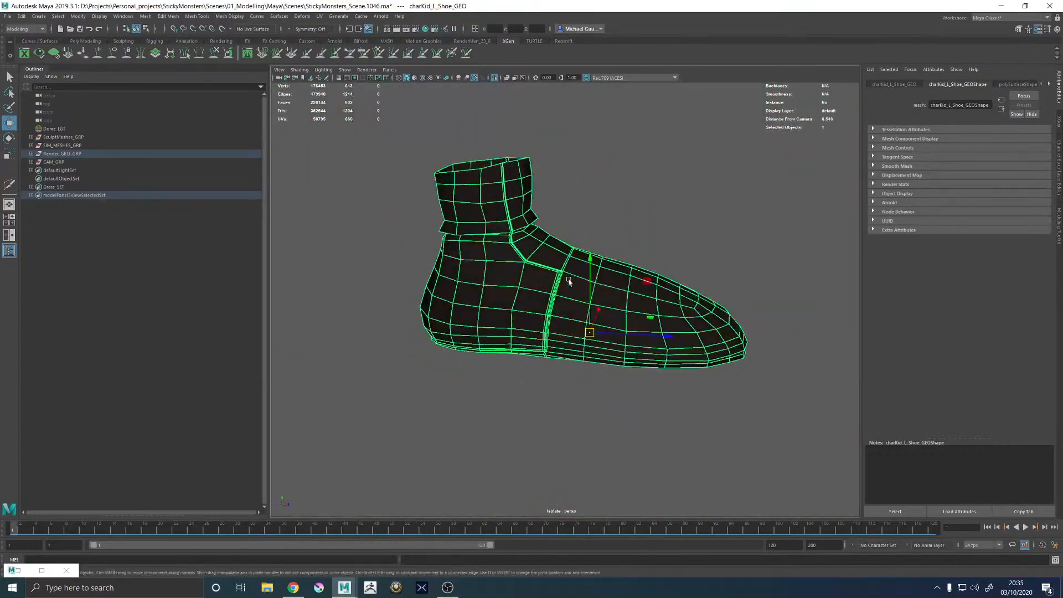
pyautogui.keyDown('alt'); pyautogui.moveTo(569, 280); pyautogui.dragTo(573, 315, button='right'); pyautogui.keyUp('alt')
pyautogui.keyDown('alt'); pyautogui.moveTo(507, 245); pyautogui.dragTo(573, 399, button='middle'); pyautogui.keyUp('alt')
pyautogui.keyDown('alt'); pyautogui.moveTo(572, 399); pyautogui.dragTo(723, 278); pyautogui.keyUp('alt')
# Deselect the left shoe and check its unsmoothed silhouette from the front and side
pyautogui.scroll(-5, 723, 279)
pyautogui.click(736, 277)
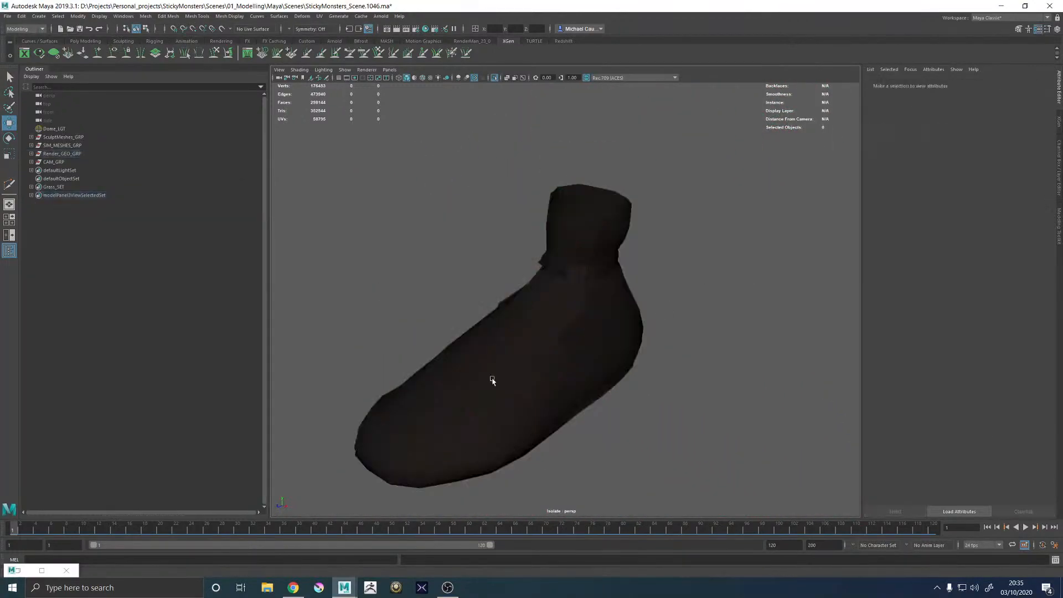
pyautogui.keyDown('alt'); pyautogui.moveTo(492, 380); pyautogui.dragTo(499, 356); pyautogui.keyUp('alt')
pyautogui.keyDown('alt'); pyautogui.moveTo(584, 361); pyautogui.dragTo(403, 371); pyautogui.keyUp('alt')
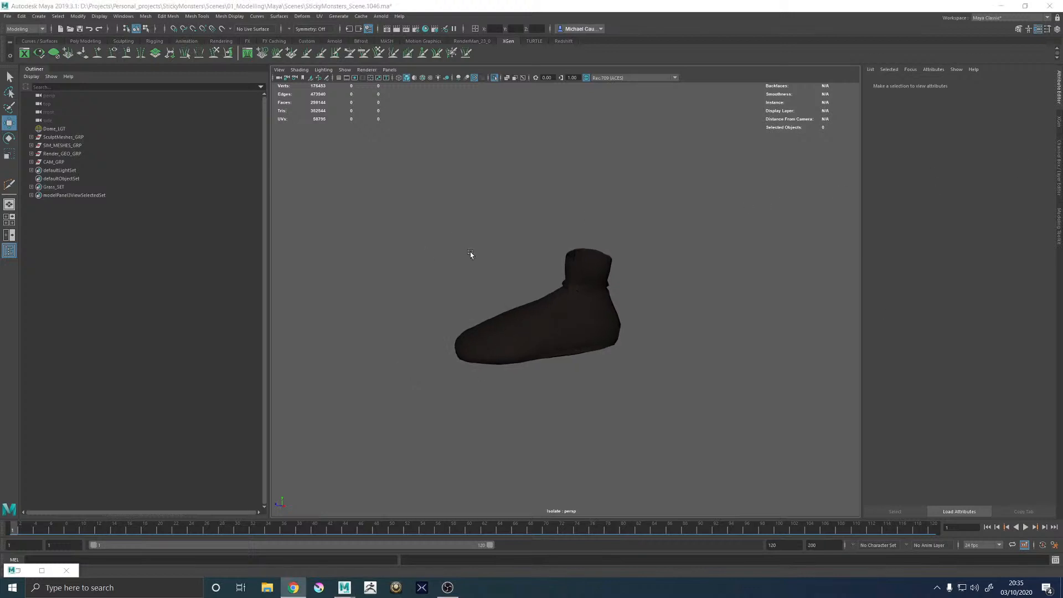
pyautogui.keyDown('alt'); pyautogui.moveTo(470, 254); pyautogui.dragTo(510, 231); pyautogui.keyUp('alt')
pyautogui.scroll(6, 515, 249)
pyautogui.keyDown('alt'); pyautogui.moveTo(520, 279); pyautogui.dragTo(587, 294); pyautogui.keyUp('alt')
# Select the left shoe and examine closely where the seam's edges cross the ankle crease
pyautogui.click(564, 375)
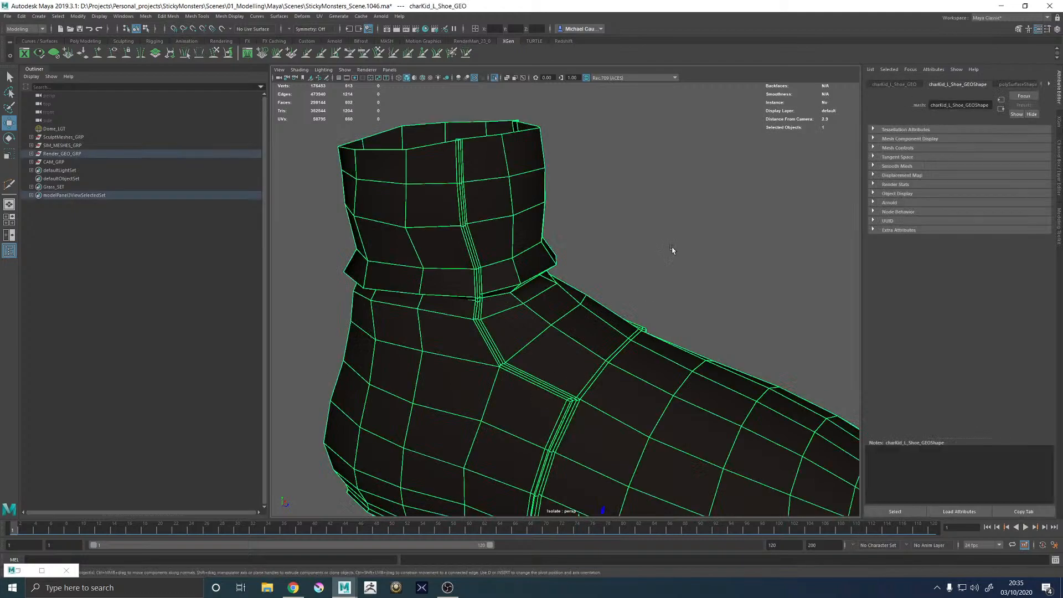
pyautogui.scroll(3, 672, 249)
pyautogui.scroll(6, 689, 335)
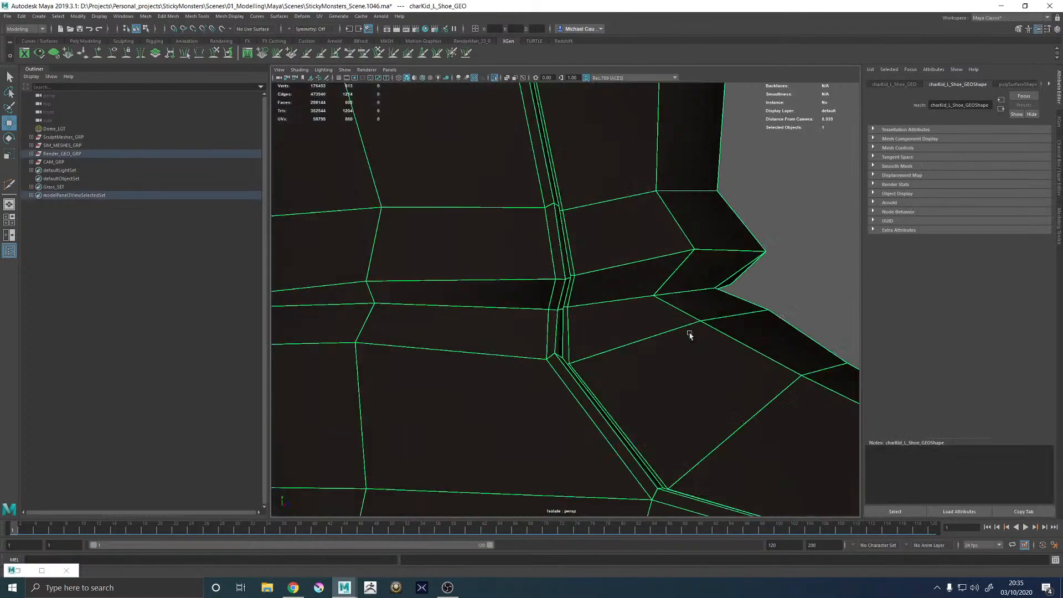
pyautogui.scroll(8, 690, 335)
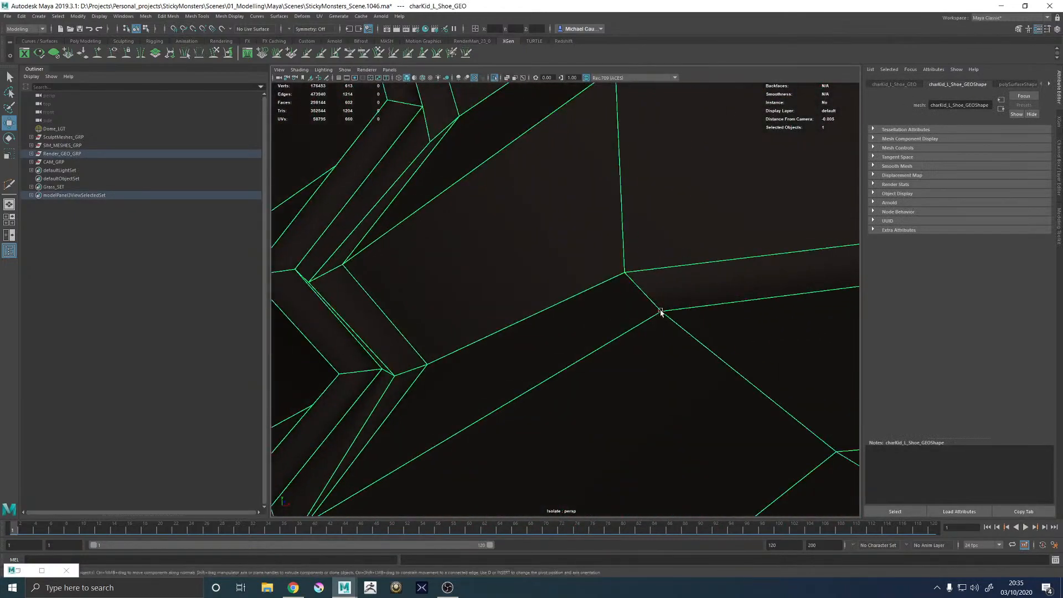
pyautogui.scroll(-12, 661, 311)
# Preview the left shoe smoothed, deselect it, and check the crease between the ankle cuff and foot
pyautogui.click(691, 307)
pyautogui.click(607, 344)
pyautogui.click(633, 265)
pyautogui.keyDown('alt'); pyautogui.moveTo(588, 334); pyautogui.dragTo(592, 361); pyautogui.keyUp('alt')
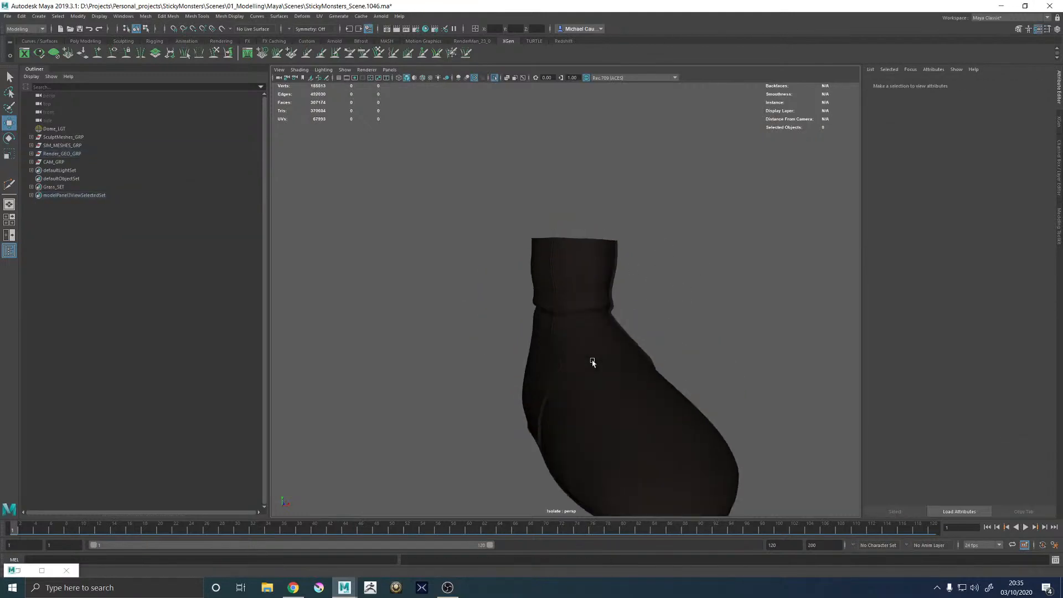
pyautogui.scroll(-4, 541, 322)
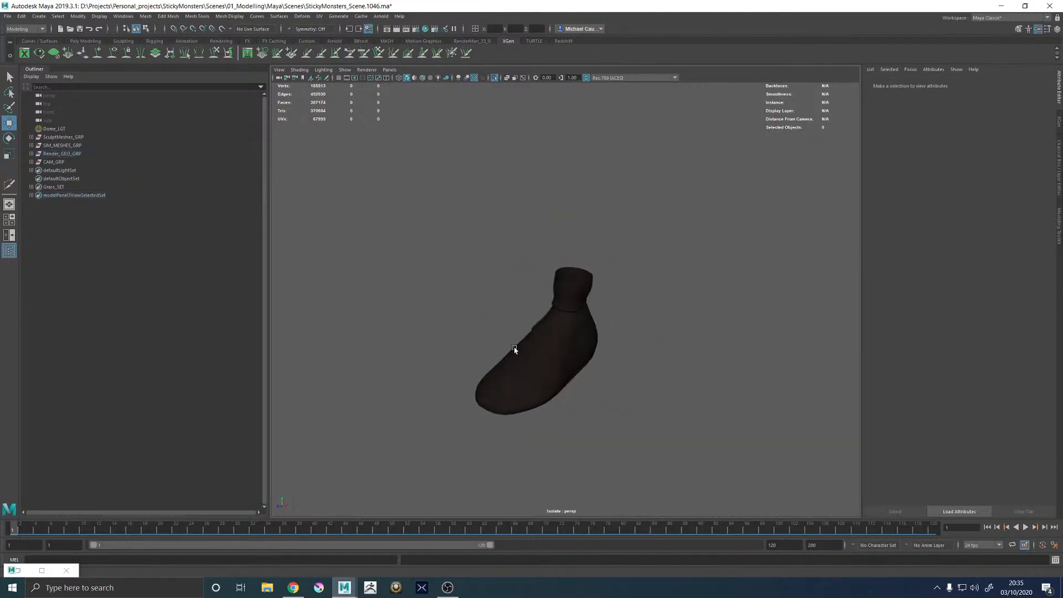
pyautogui.scroll(10, 514, 349)
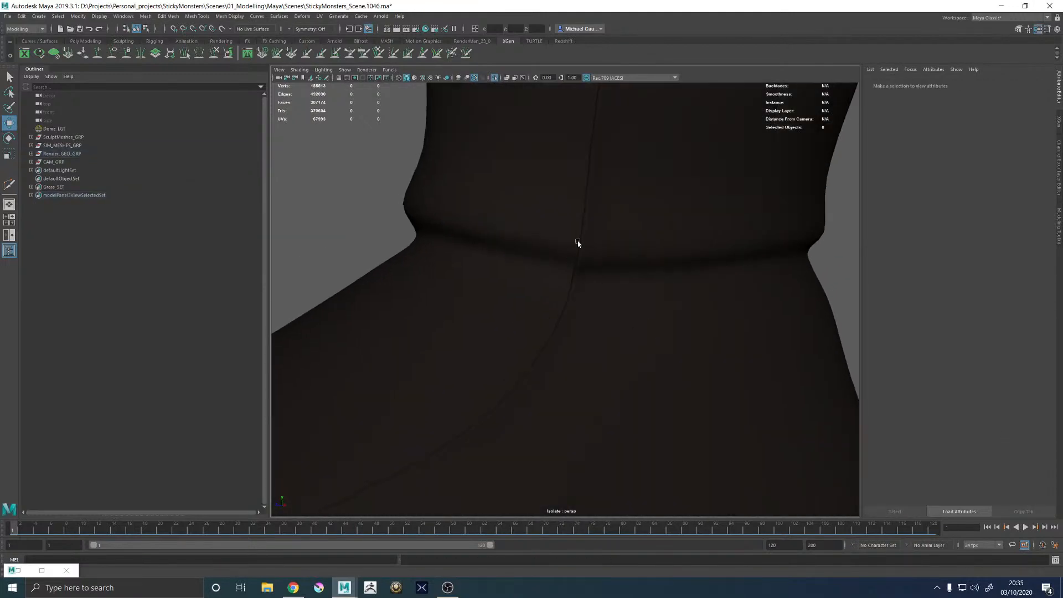
# Insert an edge loop into the left shoe's unsmoothed ankle crease, select it for scaling, and return to the smoothed object
pyautogui.click(578, 242)
pyautogui.press('1')
pyautogui.keyDown('alt'); pyautogui.moveTo(541, 285); pyautogui.dragTo(603, 277); pyautogui.keyUp('alt')
pyautogui.keyDown('shift'); pyautogui.moveTo(614, 237); pyautogui.dragTo(637, 256, button='right'); pyautogui.keyUp('shift')
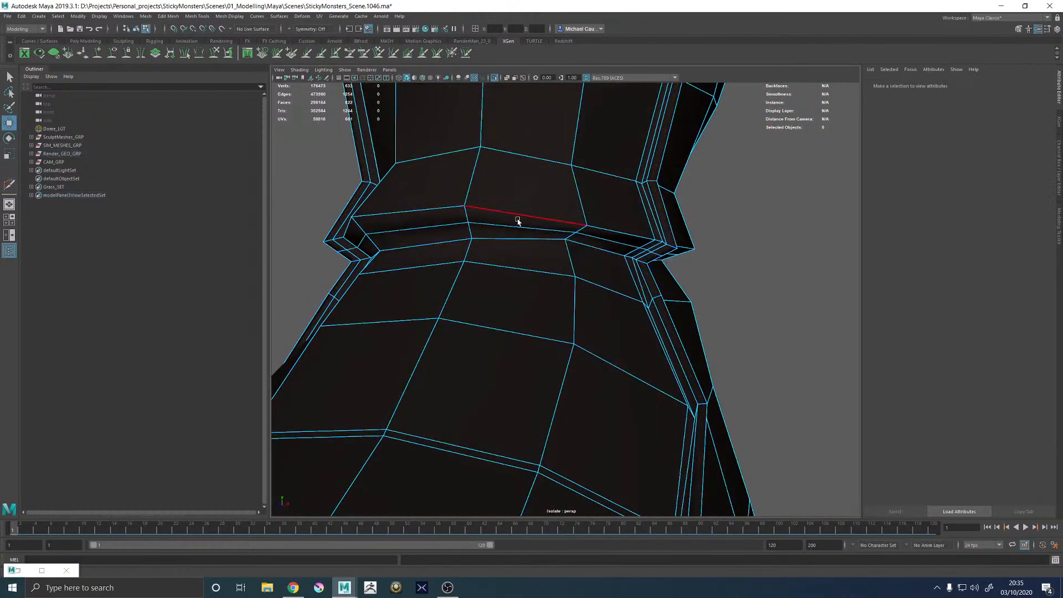
pyautogui.press('w')
pyautogui.click(518, 220)
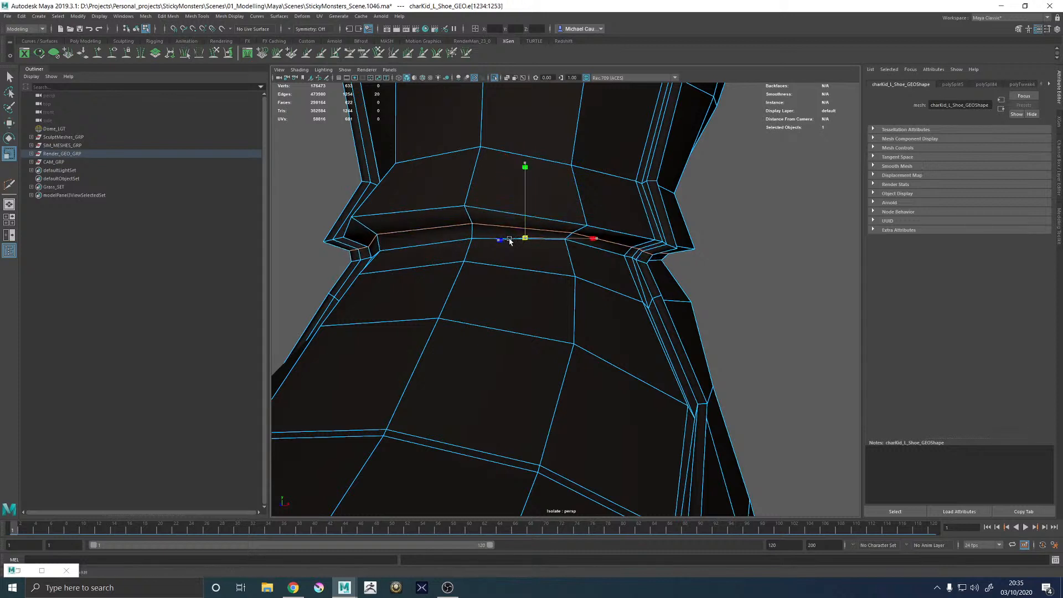
pyautogui.press('F8')
pyautogui.press('3')
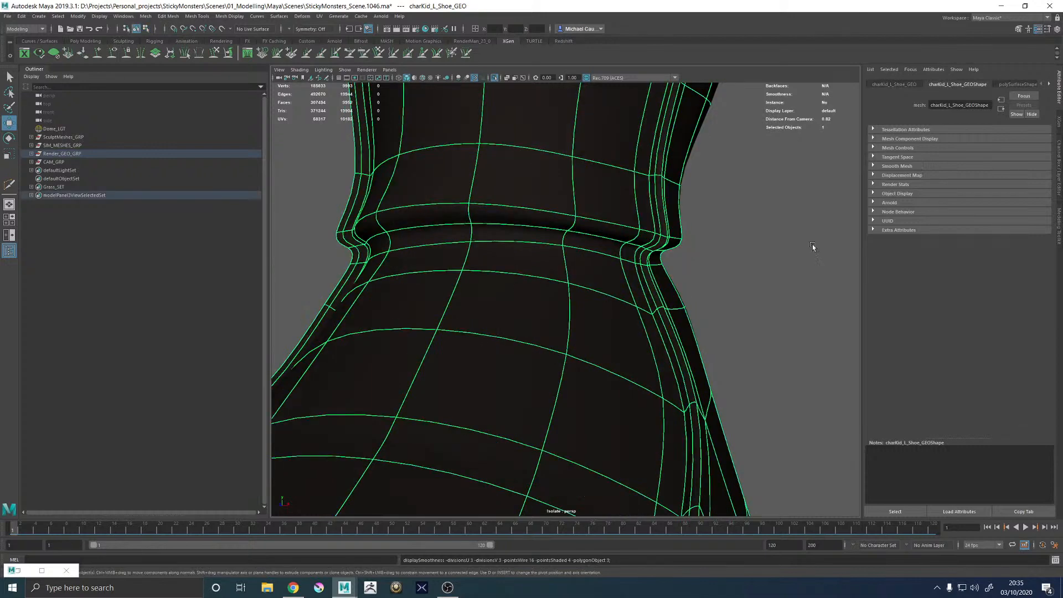
# Deselect the left shoe and check the smoothed ankle crease with its added loop
pyautogui.click(814, 247)
pyautogui.keyDown('alt'); pyautogui.moveTo(814, 247); pyautogui.dragTo(738, 290, button='right'); pyautogui.keyUp('alt')
pyautogui.keyDown('alt'); pyautogui.moveTo(739, 290); pyautogui.dragTo(619, 308); pyautogui.keyUp('alt')
# Try to bevel the vertical edge loop down the back of the unsmoothed left shoe with a fraction of 0.77
pyautogui.click(625, 357)
pyautogui.press('1')
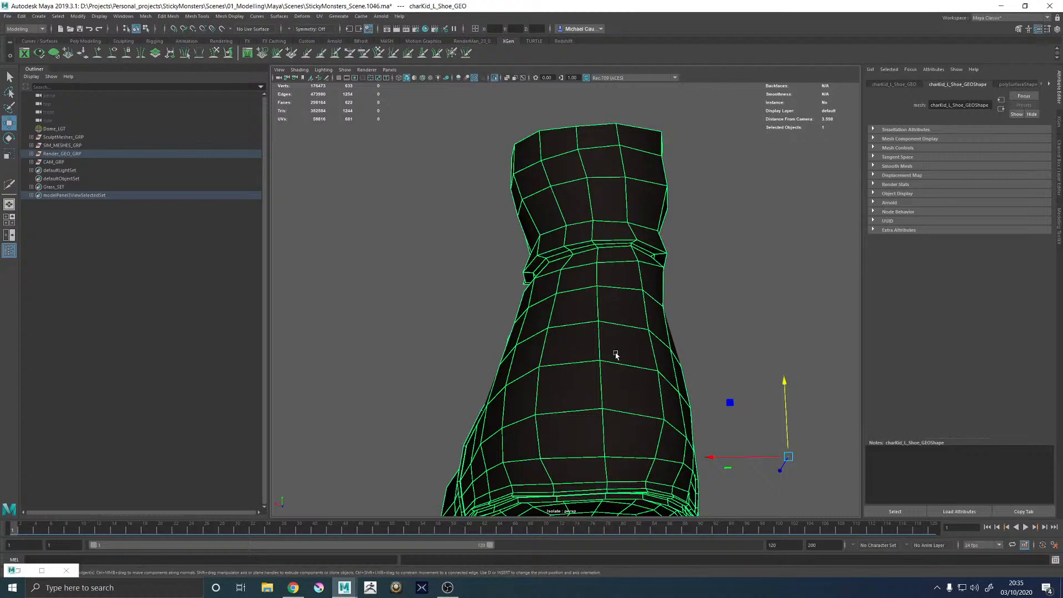
pyautogui.keyDown('alt'); pyautogui.moveTo(617, 355); pyautogui.dragTo(568, 353); pyautogui.keyUp('alt')
pyautogui.moveTo(568, 321); pyautogui.dragTo(558, 293, button='right')
pyautogui.click(559, 317)
pyautogui.keyDown('alt'); pyautogui.moveTo(563, 178); pyautogui.dragTo(560, 396, button='middle'); pyautogui.keyUp('alt')
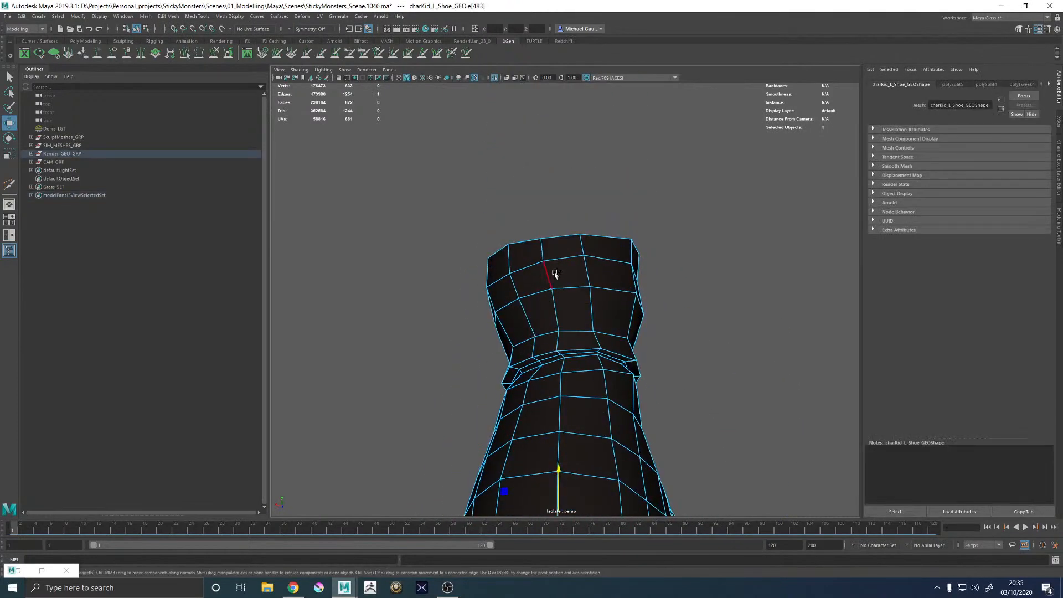
pyautogui.doubleClick(546, 256)
pyautogui.scroll(-2, 515, 320)
pyautogui.scroll(3, 567, 386)
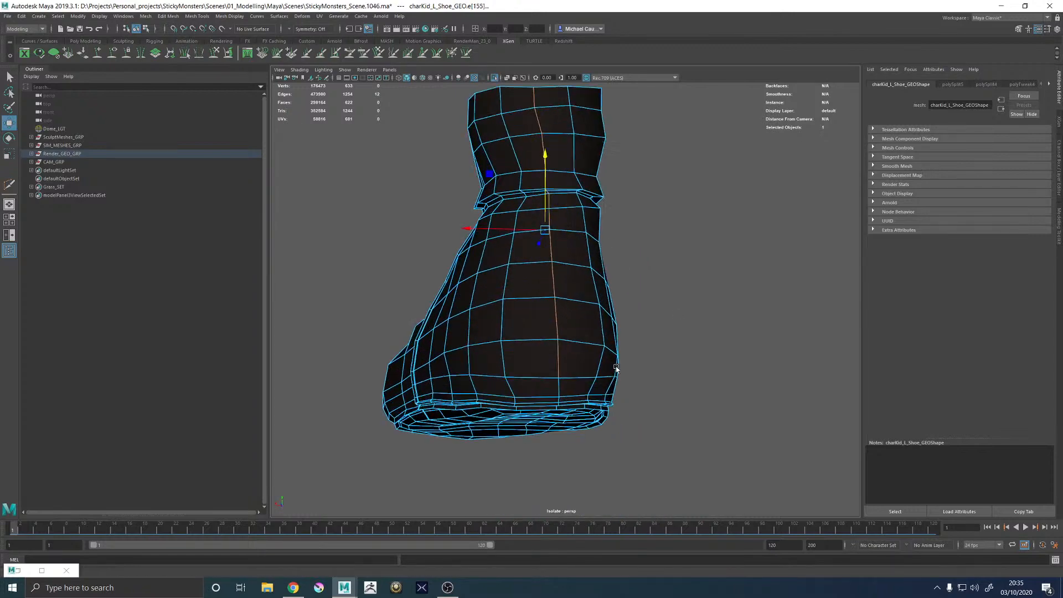
pyautogui.keyDown('shift'); pyautogui.moveTo(580, 303); pyautogui.dragTo(580, 303, button='right'); pyautogui.keyUp('shift')
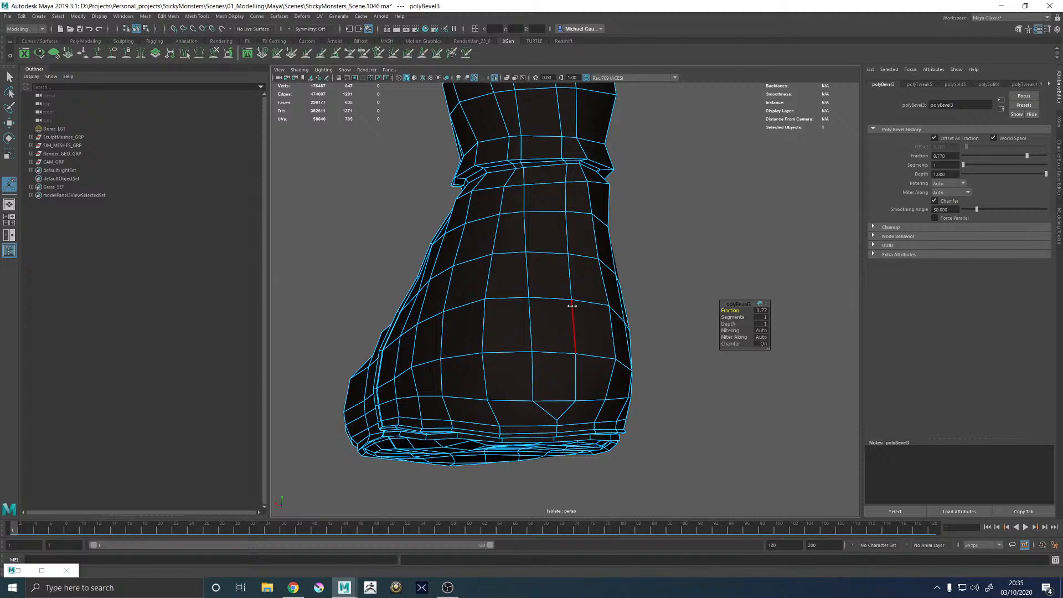
# Check how the heel bevel ends above the sole and narrow its fraction to 0.37
pyautogui.keyDown('alt'); pyautogui.moveTo(576, 324); pyautogui.dragTo(470, 311); pyautogui.keyUp('alt')
pyautogui.scroll(3, 570, 360)
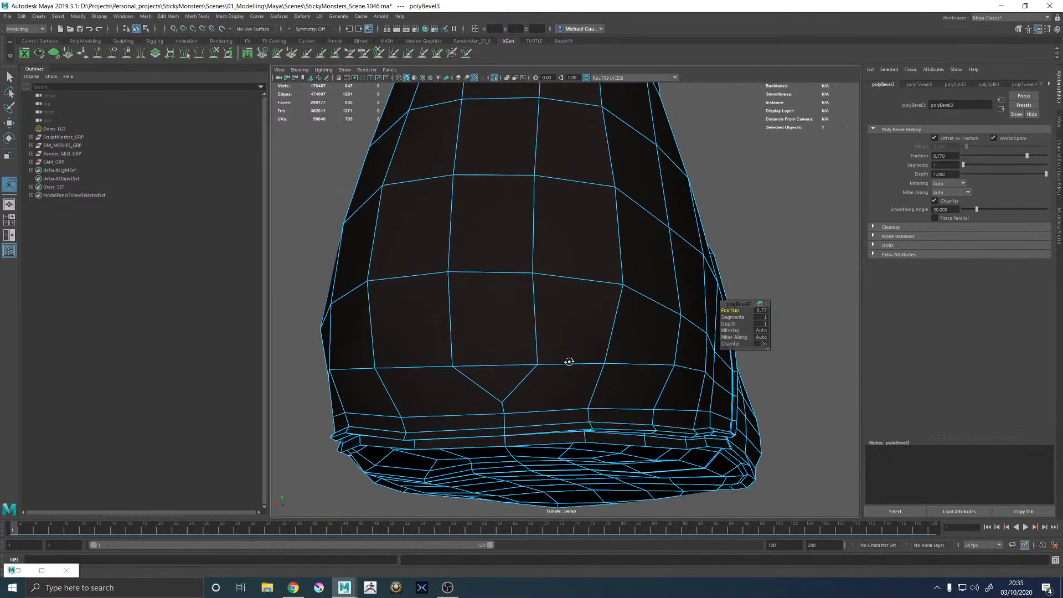
pyautogui.keyDown('alt'); pyautogui.moveTo(557, 344); pyautogui.dragTo(609, 355); pyautogui.keyUp('alt')
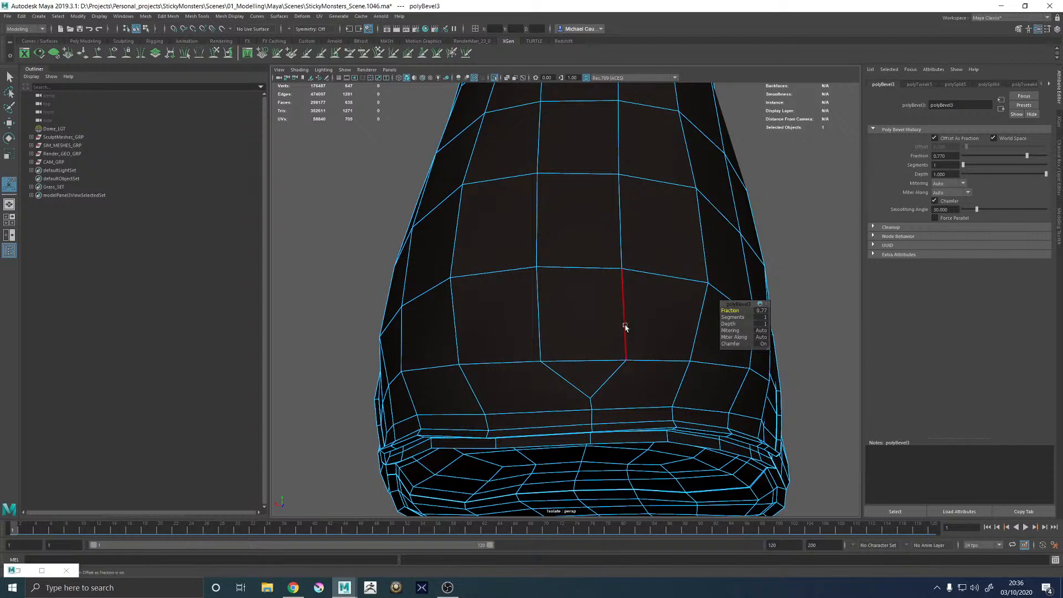
pyautogui.keyDown('alt'); pyautogui.moveTo(692, 369); pyautogui.dragTo(569, 356); pyautogui.keyUp('alt')
pyautogui.scroll(2, 578, 265)
pyautogui.scroll(-3, 578, 265)
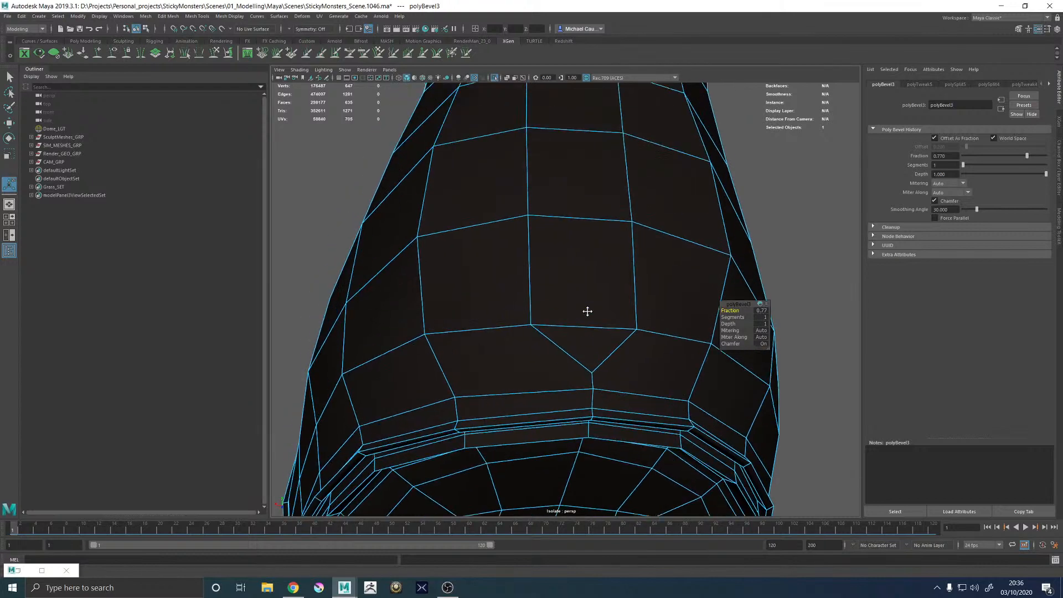
pyautogui.keyDown('alt'); pyautogui.moveTo(583, 311); pyautogui.dragTo(548, 376); pyautogui.keyUp('alt')
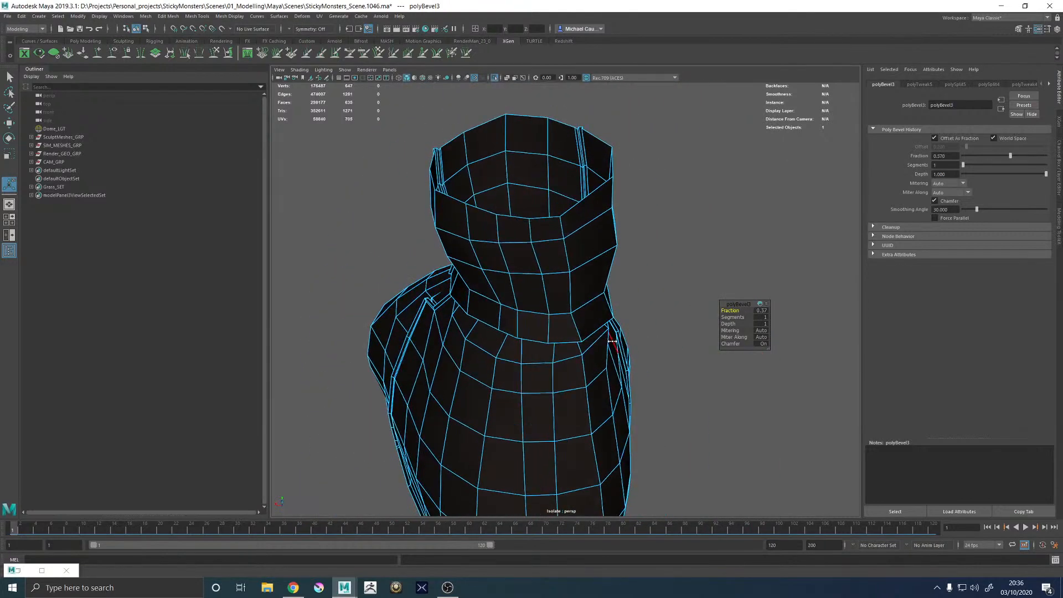
# Undo the bevel down the back of the left shoe
pyautogui.keyDown('alt'); pyautogui.moveTo(638, 343); pyautogui.dragTo(516, 327); pyautogui.keyUp('alt')
pyautogui.hotkey('ctrl', 'z')
pyautogui.click(516, 327)
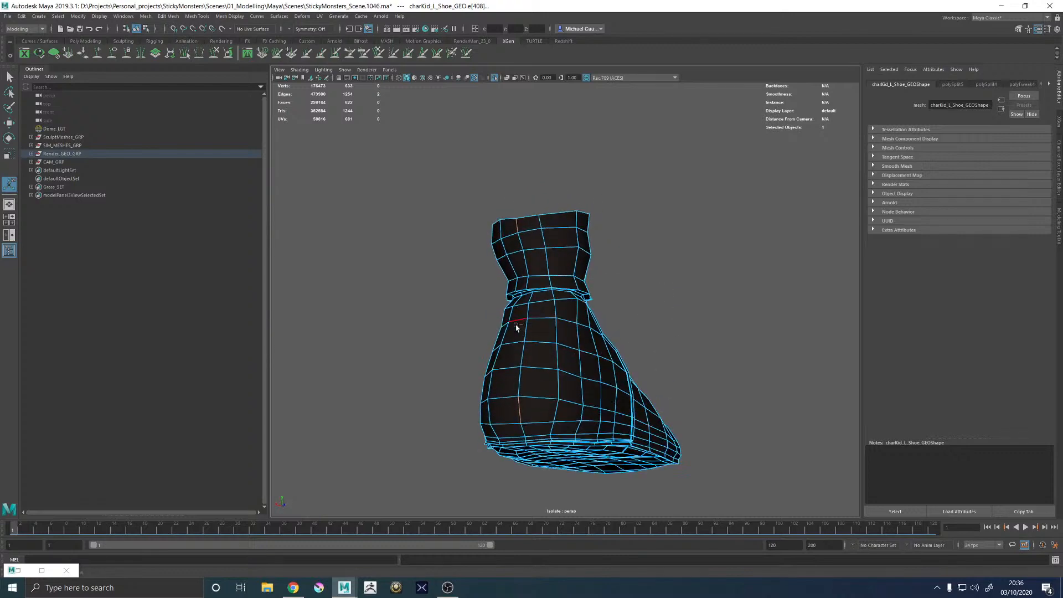
# Nudge the vertical edges up the back of the left shoe's ankle crease and cuff into line with the heel's centre line
pyautogui.keyDown('alt'); pyautogui.moveTo(547, 272); pyautogui.dragTo(534, 316); pyautogui.keyUp('alt')
pyautogui.keyDown('alt'); pyautogui.moveTo(534, 317); pyautogui.dragTo(638, 323, button='right'); pyautogui.keyUp('alt')
pyautogui.keyDown('alt'); pyautogui.moveTo(520, 254); pyautogui.dragTo(526, 294, button='middle'); pyautogui.keyUp('alt')
pyautogui.keyDown('alt'); pyautogui.moveTo(527, 294); pyautogui.dragTo(533, 330, button='right'); pyautogui.keyUp('alt')
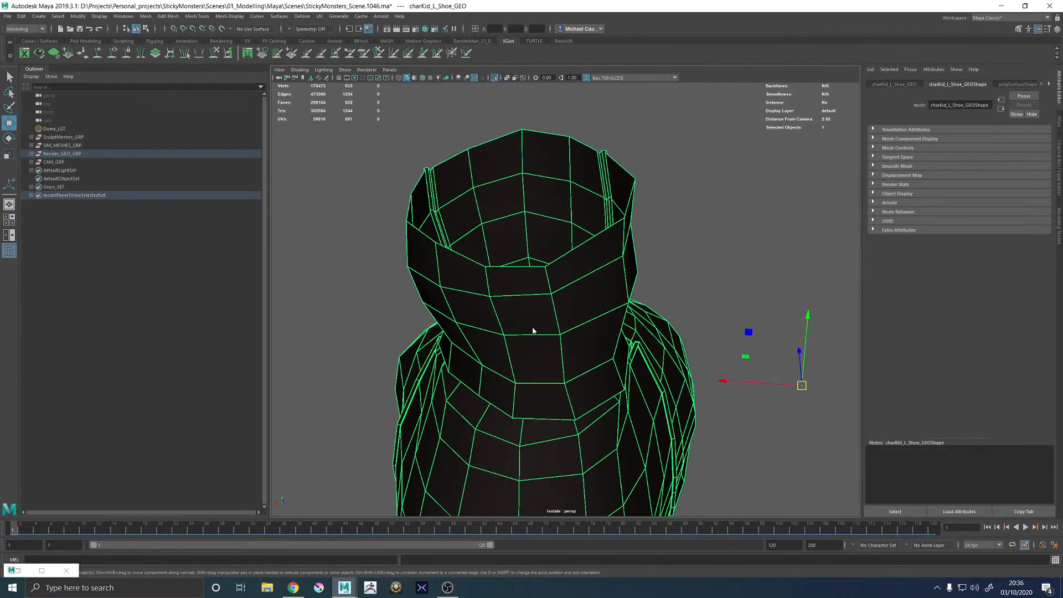
pyautogui.click(546, 284)
pyautogui.keyDown('alt'); pyautogui.moveTo(563, 316); pyautogui.dragTo(530, 299); pyautogui.keyUp('alt')
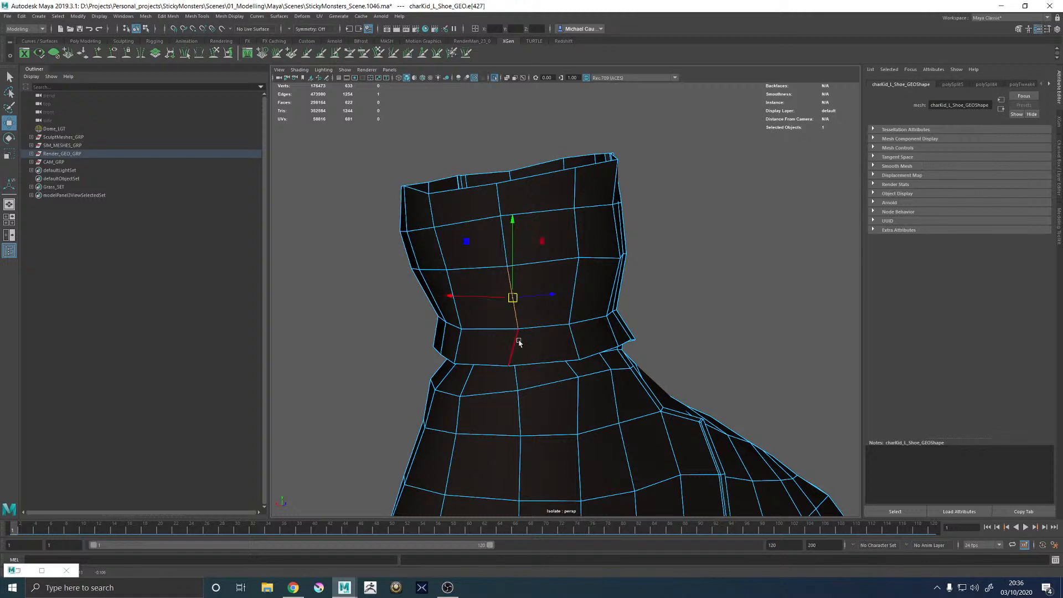
pyautogui.keyDown('alt'); pyautogui.moveTo(519, 343); pyautogui.dragTo(525, 272); pyautogui.keyUp('alt')
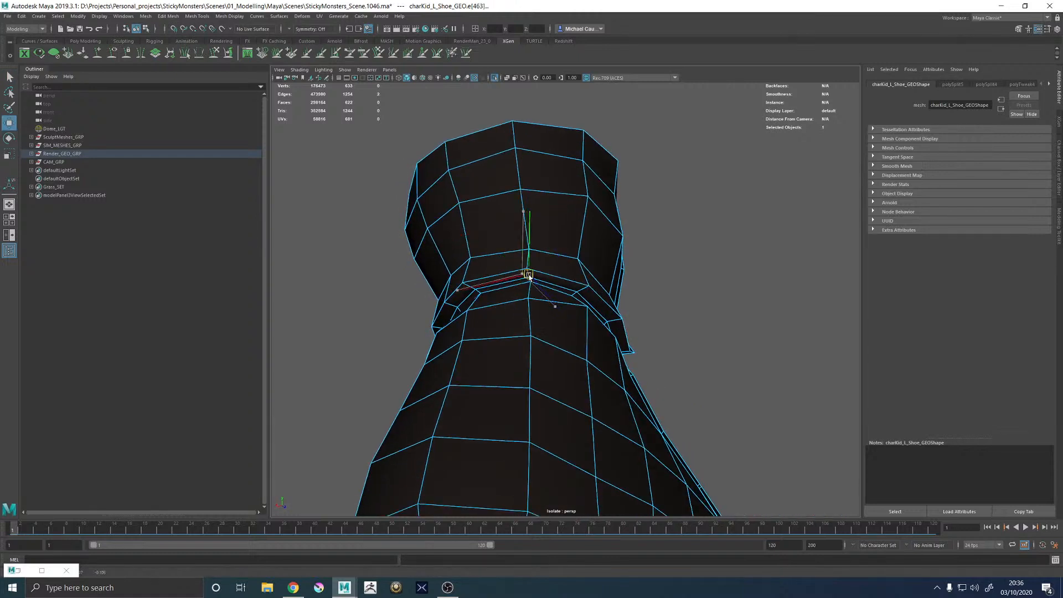
pyautogui.moveTo(529, 276); pyautogui.dragTo(529, 276)
pyautogui.keyDown('alt'); pyautogui.moveTo(529, 276); pyautogui.dragTo(590, 313); pyautogui.keyUp('alt')
pyautogui.keyDown('alt'); pyautogui.moveTo(590, 313); pyautogui.dragTo(560, 294, button='right'); pyautogui.keyUp('alt')
pyautogui.keyDown('alt'); pyautogui.moveTo(559, 294); pyautogui.dragTo(544, 238); pyautogui.keyUp('alt')
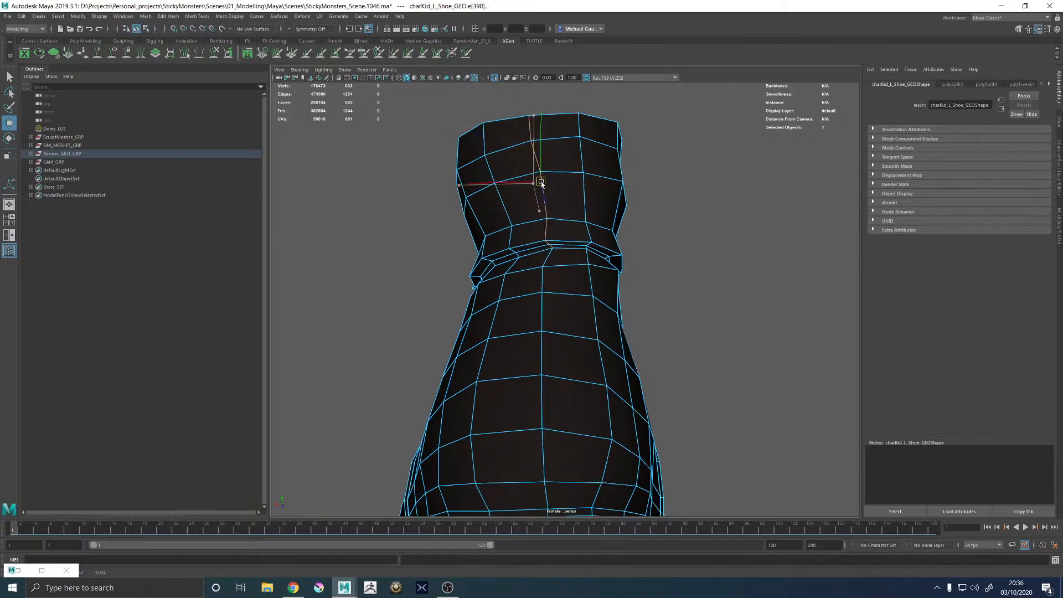
pyautogui.keyDown('alt'); pyautogui.moveTo(541, 184); pyautogui.dragTo(550, 220, button='middle'); pyautogui.keyUp('alt')
# Adjust the vertices at the back centre of the left shoe's ankle crease and return to object selection
pyautogui.keyDown('alt'); pyautogui.moveTo(490, 248); pyautogui.dragTo(535, 252, button='right'); pyautogui.keyUp('alt')
pyautogui.click(560, 255)
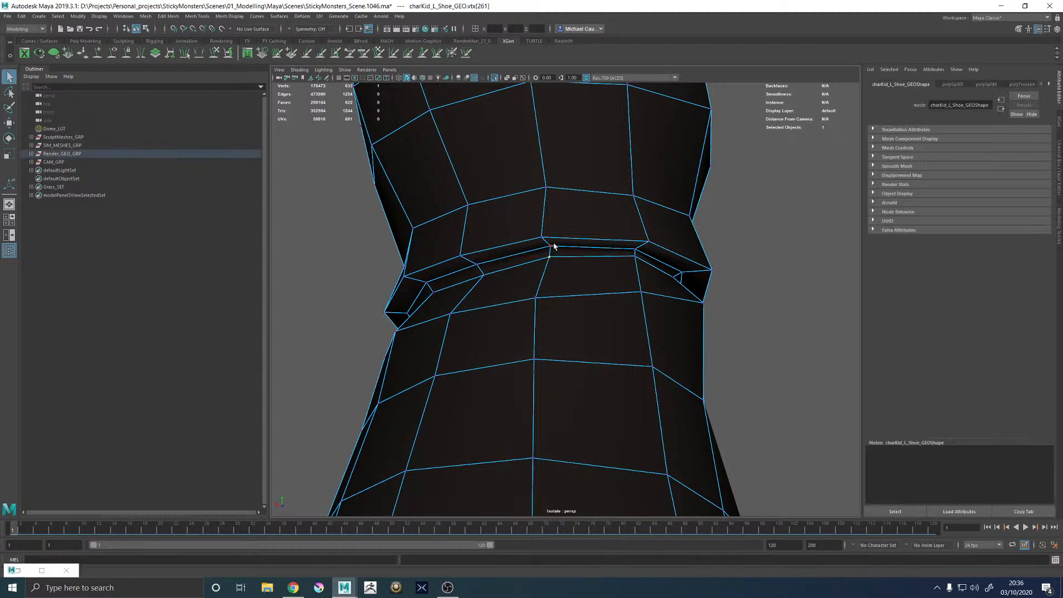
pyautogui.keyDown('alt'); pyautogui.moveTo(546, 248); pyautogui.dragTo(545, 343, button='right'); pyautogui.keyUp('alt')
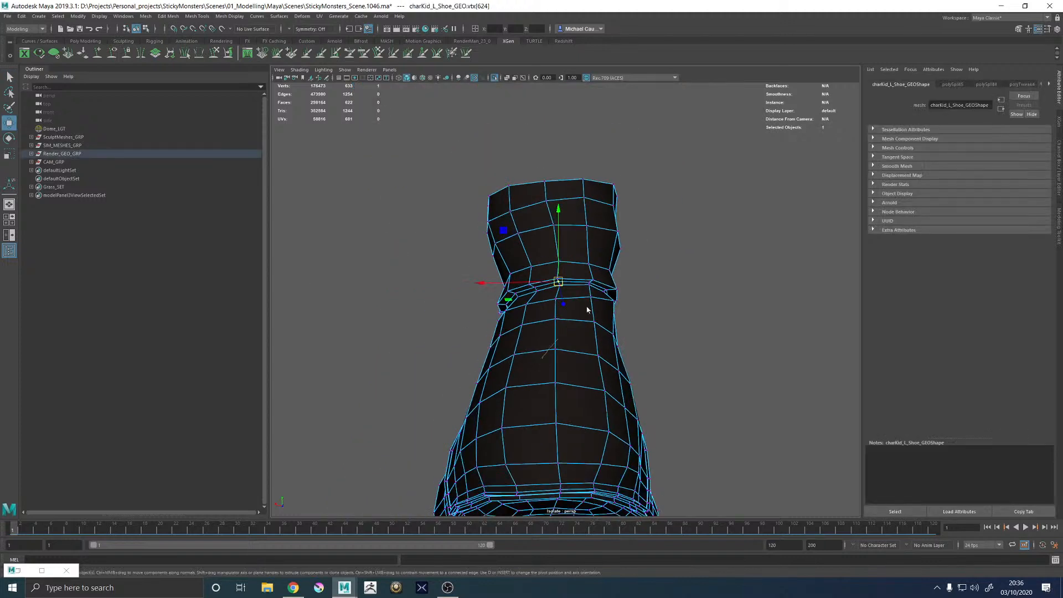
pyautogui.moveTo(588, 309); pyautogui.dragTo(618, 279, button='right')
pyautogui.click(670, 246)
# Check the adjusted left shoe's shape from the back and the side
pyautogui.keyDown('alt'); pyautogui.moveTo(671, 246); pyautogui.dragTo(601, 282, button='right'); pyautogui.keyUp('alt')
pyautogui.keyDown('alt'); pyautogui.moveTo(601, 283); pyautogui.dragTo(590, 318); pyautogui.keyUp('alt')
pyautogui.click(584, 325)
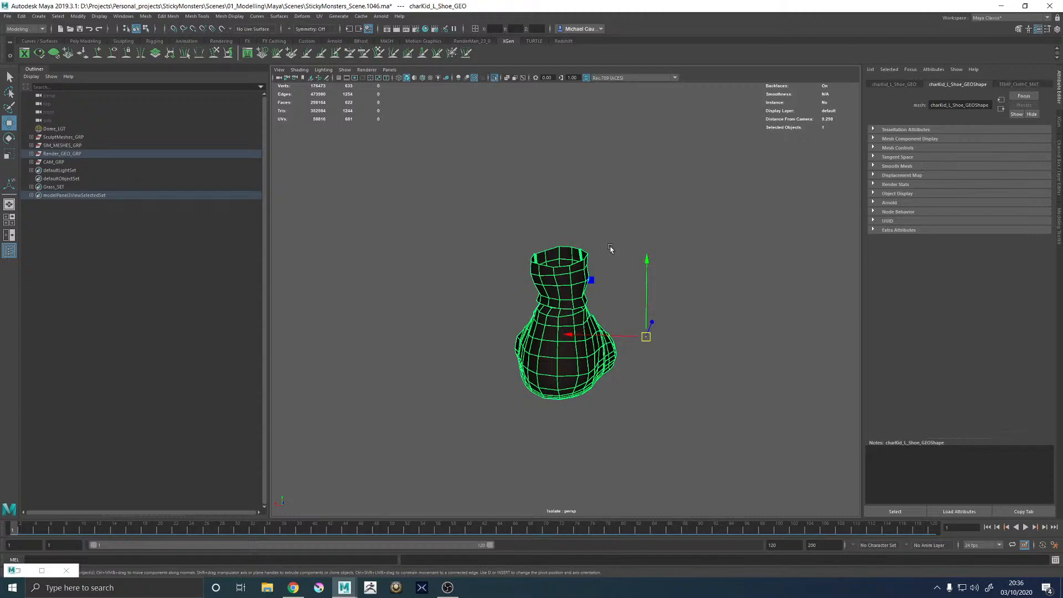
pyautogui.click(610, 248)
pyautogui.keyDown('alt'); pyautogui.moveTo(610, 248); pyautogui.dragTo(548, 298); pyautogui.keyUp('alt')
pyautogui.click(587, 309)
pyautogui.scroll(3, 588, 302)
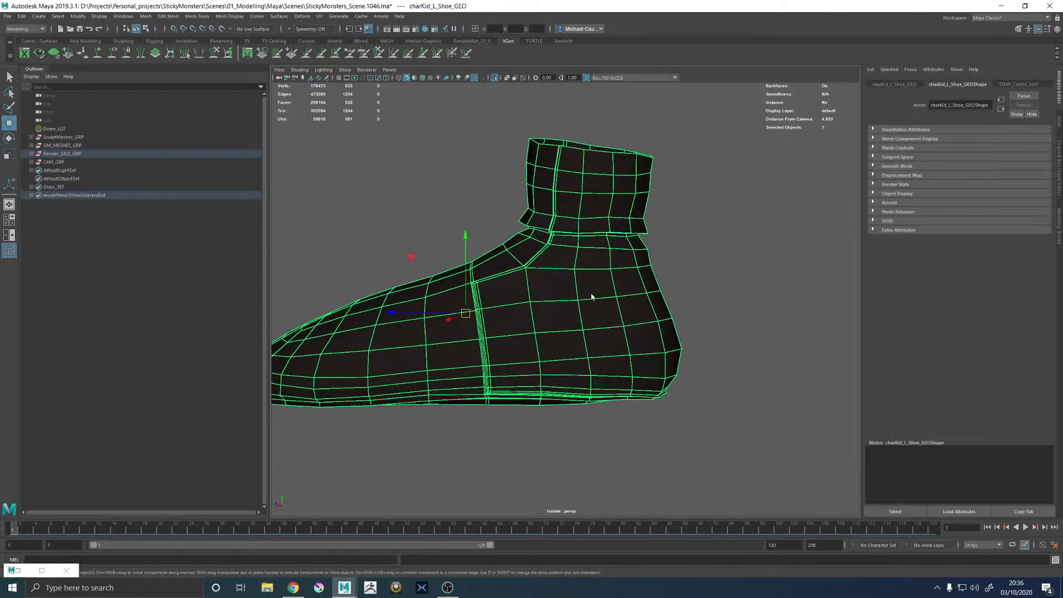
# Try the Smooth command on the left shoe with 1 division and inspect the resulting mesh around the seams
pyautogui.keyDown('shift'); pyautogui.rightClick(591, 293); pyautogui.keyUp('shift')
pyautogui.click(564, 342)
pyautogui.click(727, 276)
pyautogui.scroll(-5, 567, 290)
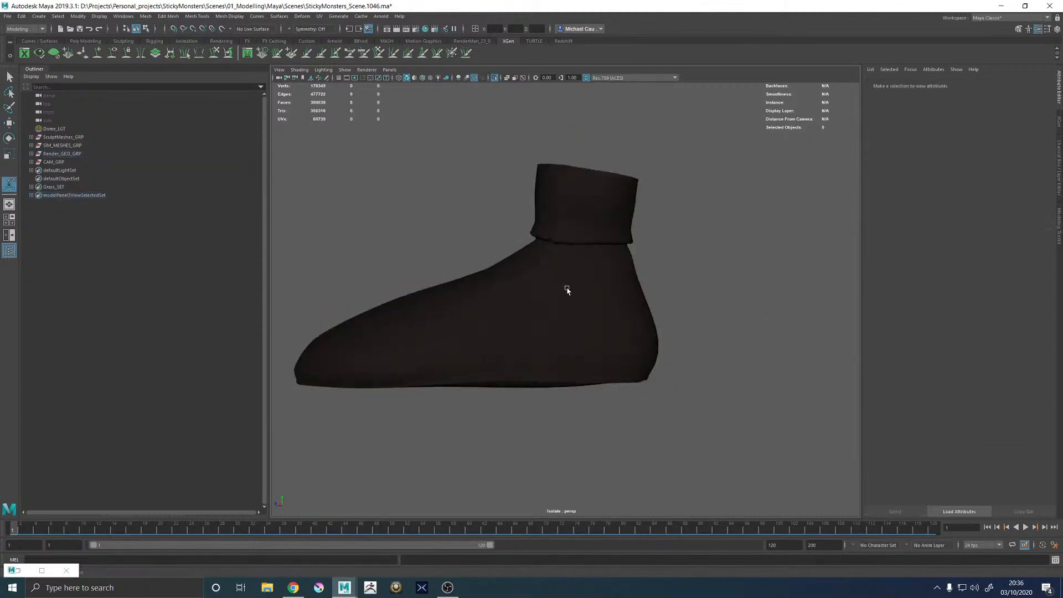
pyautogui.click(485, 305)
pyautogui.keyDown('alt'); pyautogui.moveTo(382, 222); pyautogui.dragTo(554, 243); pyautogui.keyUp('alt')
pyautogui.scroll(7, 679, 368)
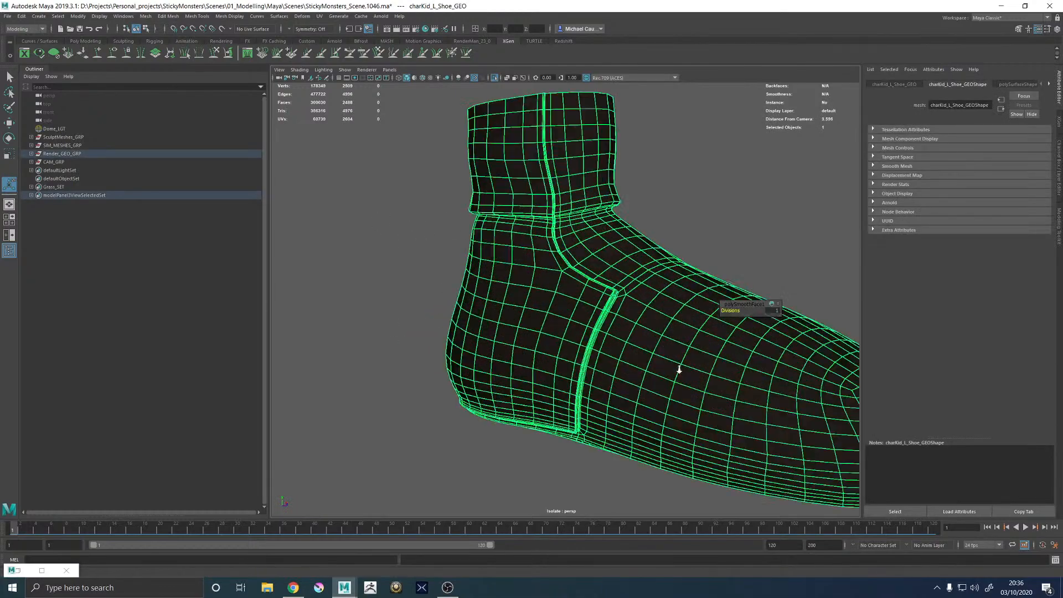
pyautogui.keyDown('alt'); pyautogui.moveTo(610, 325); pyautogui.dragTo(515, 351); pyautogui.keyUp('alt')
# Undo the Smooth operation on the left shoe
pyautogui.hotkey('ctrl', 'z')
pyautogui.hotkey('ctrl', 'z')
pyautogui.hotkey('ctrl', 'z')
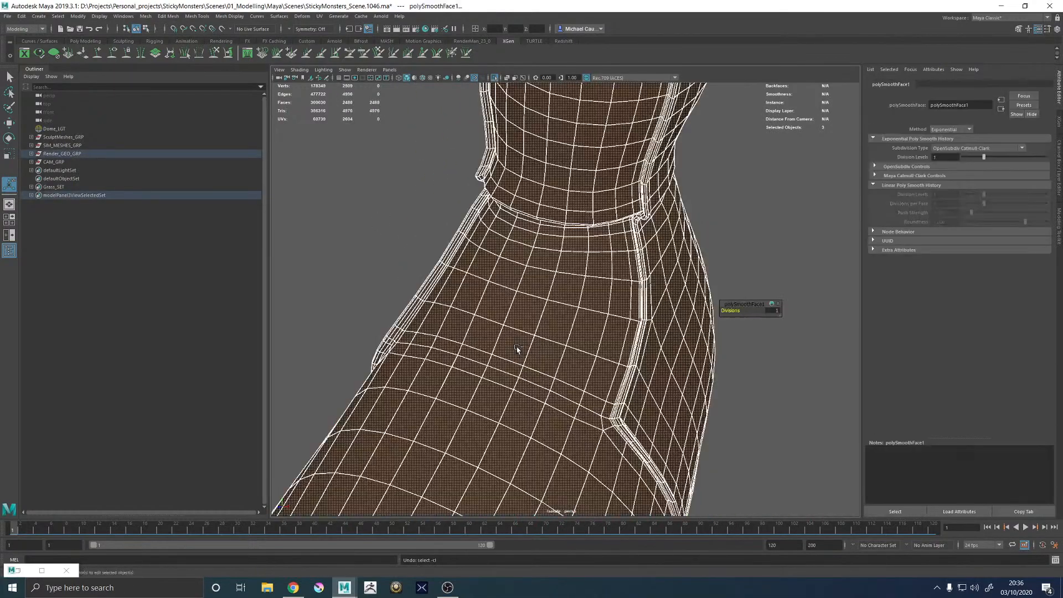
# Try moving the two edge loops across the left shoe's instep closer together and preview the shoe smoothed
pyautogui.scroll(3, 596, 337)
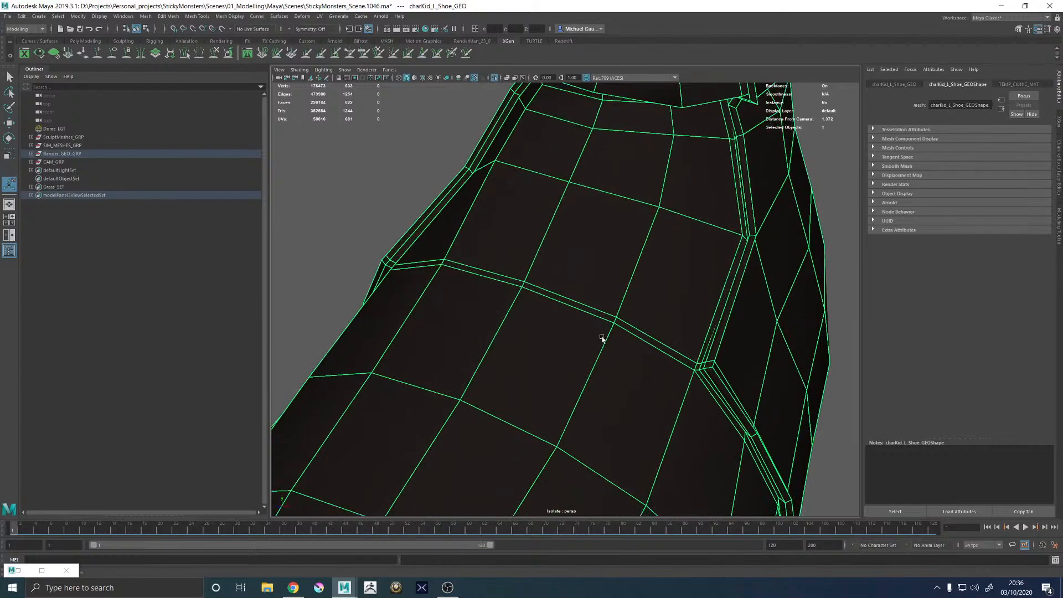
pyautogui.moveTo(554, 324); pyautogui.dragTo(552, 304, button='right')
pyautogui.keyDown('alt'); pyautogui.moveTo(473, 277); pyautogui.dragTo(517, 291); pyautogui.keyUp('alt')
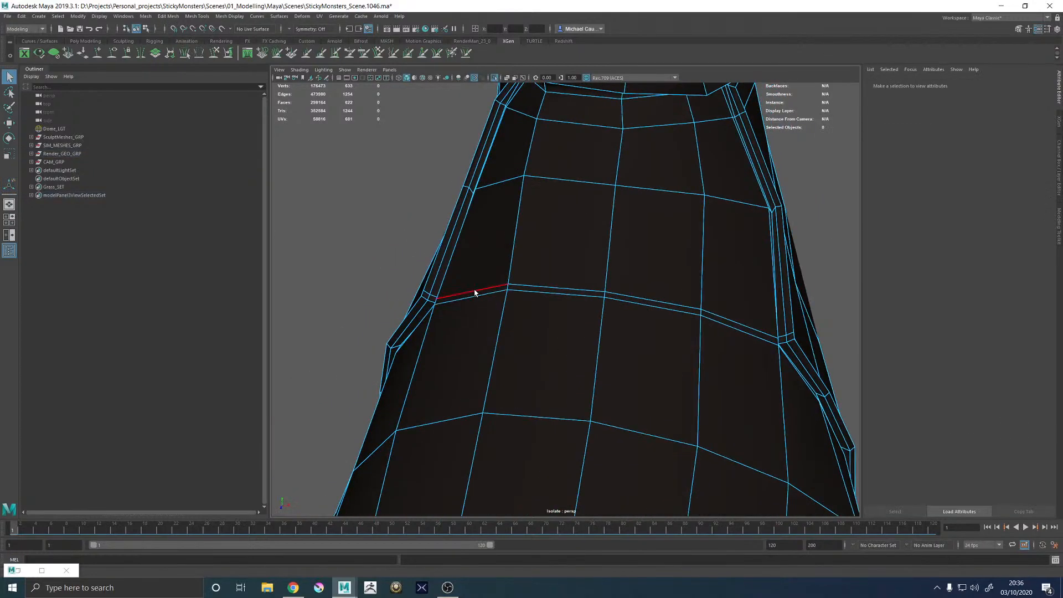
pyautogui.click(474, 292)
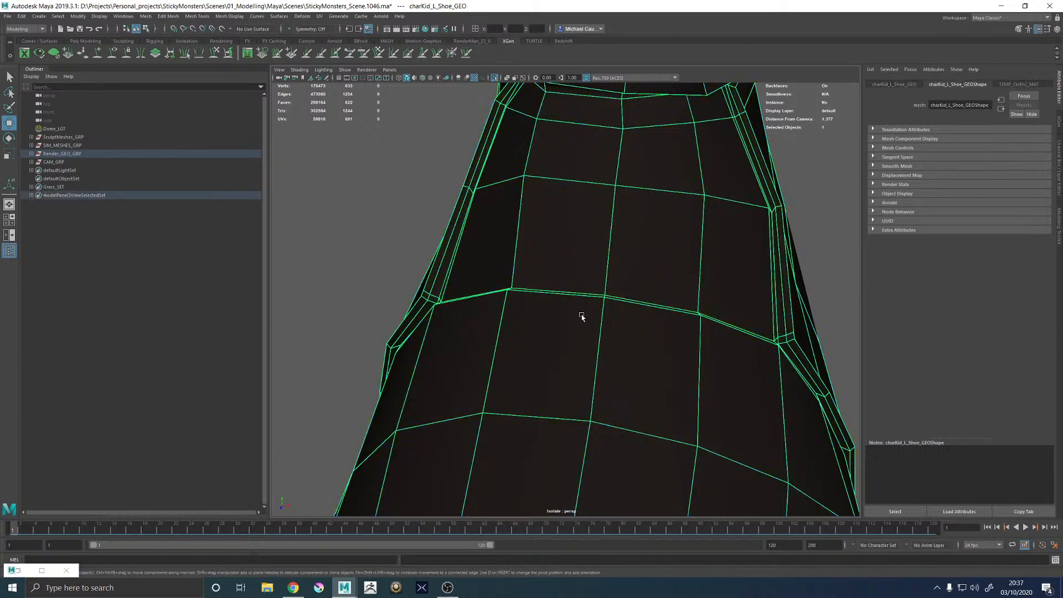
pyautogui.scroll(-3, 582, 318)
pyautogui.press('3')
pyautogui.click(741, 358)
# Inspect the tightened instep loops at the side seam in unsmoothed display and undo their move
pyautogui.keyDown('alt'); pyautogui.moveTo(688, 366); pyautogui.dragTo(600, 404); pyautogui.keyUp('alt')
pyautogui.scroll(5, 600, 404)
pyautogui.click(570, 416)
pyautogui.press('1')
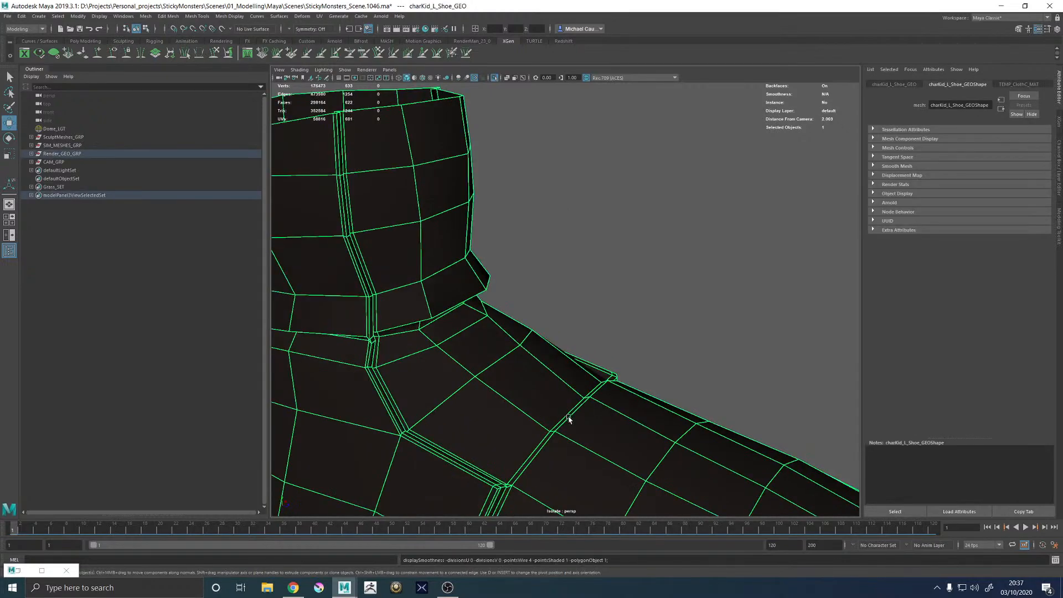
pyautogui.scroll(6, 570, 419)
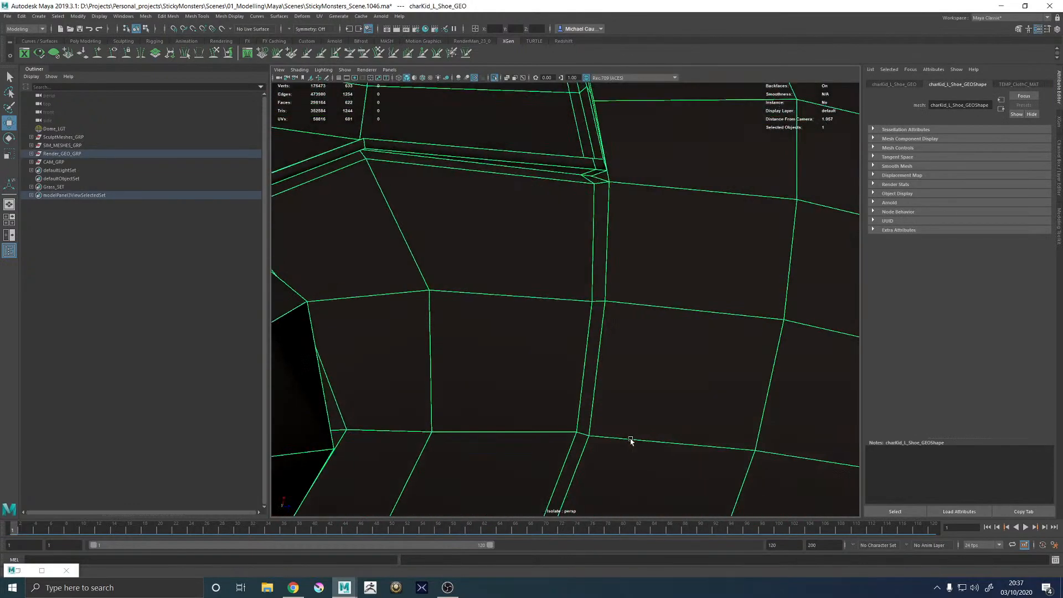
pyautogui.keyDown('alt'); pyautogui.moveTo(630, 440); pyautogui.dragTo(494, 386); pyautogui.keyUp('alt')
pyautogui.click(455, 379)
pyautogui.hotkey('ctrl', 'z')
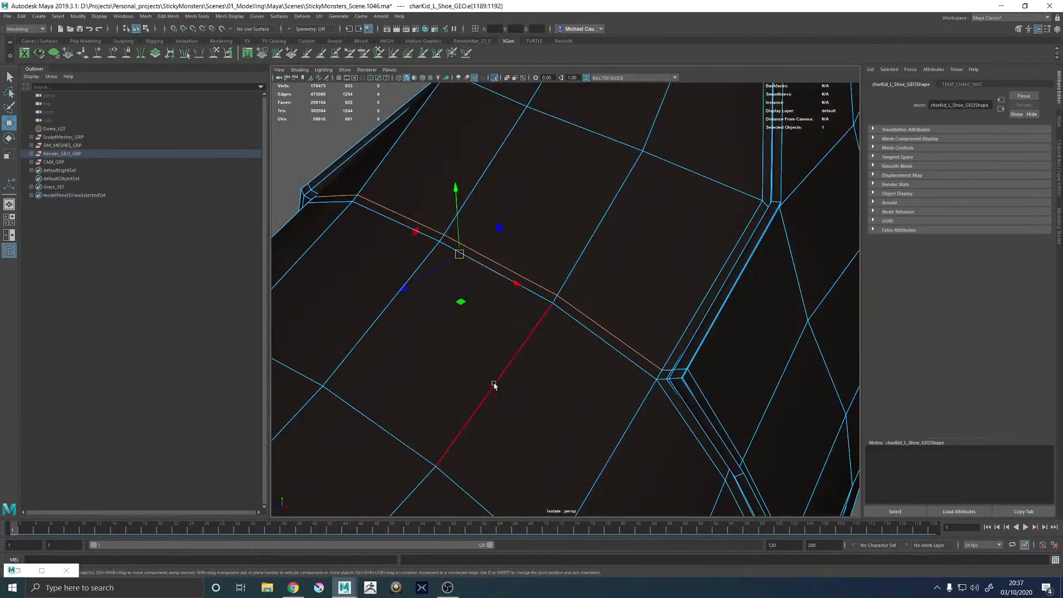
# Slide the front edge loop across the left shoe's instep towards the toe and turn on the smooth preview
pyautogui.keyDown('shift'); pyautogui.rightClick(419, 242); pyautogui.keyUp('shift')
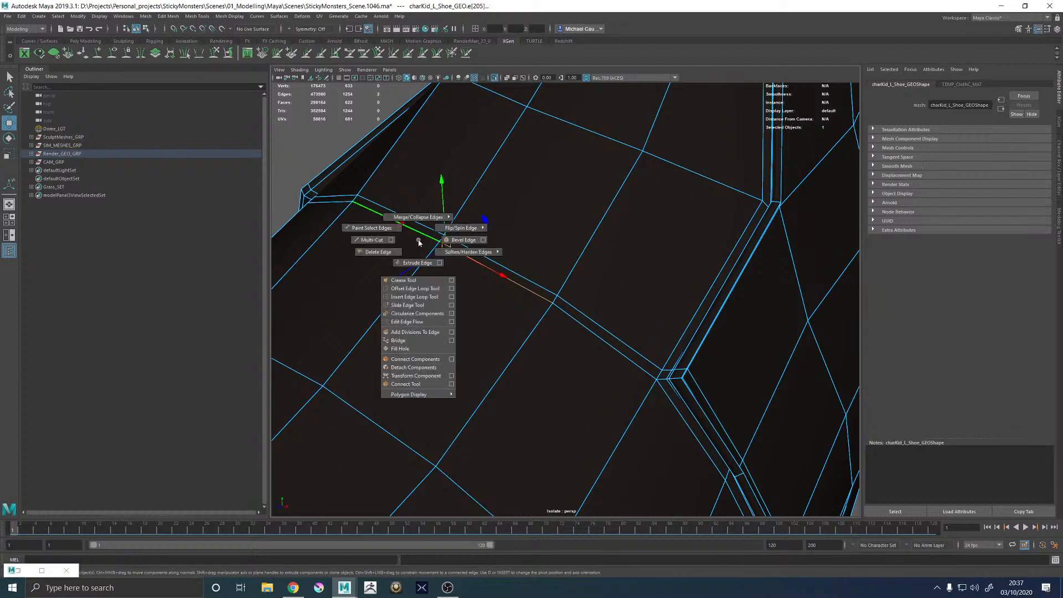
pyautogui.keyDown('shift'); pyautogui.moveTo(402, 335); pyautogui.dragTo(577, 223, button='right'); pyautogui.keyUp('shift')
pyautogui.press('3')
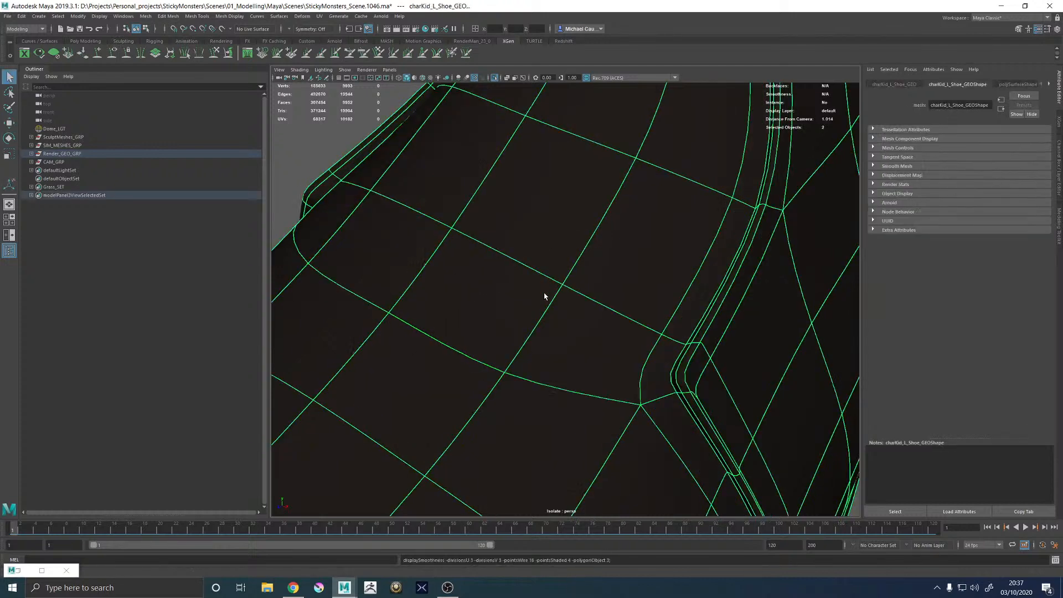
# Examine the smoothed left shoe from all sides, checking the instep, the raised side seams and the cuff
pyautogui.keyDown('alt'); pyautogui.moveTo(545, 296); pyautogui.dragTo(436, 167, button='right'); pyautogui.keyUp('alt')
pyautogui.click(437, 166)
pyautogui.keyDown('alt'); pyautogui.moveTo(468, 261); pyautogui.dragTo(567, 253); pyautogui.keyUp('alt')
pyautogui.keyDown('alt'); pyautogui.moveTo(568, 253); pyautogui.dragTo(382, 332, button='right'); pyautogui.keyUp('alt')
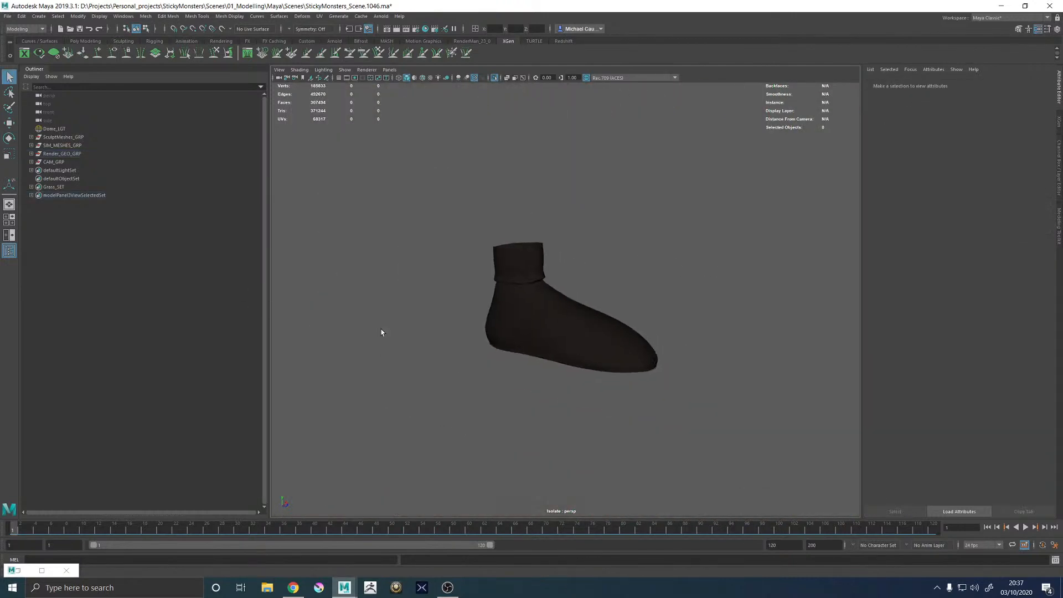
pyautogui.keyDown('alt'); pyautogui.moveTo(526, 327); pyautogui.dragTo(424, 353); pyautogui.keyUp('alt')
pyautogui.keyDown('alt'); pyautogui.moveTo(425, 353); pyautogui.dragTo(591, 325, button='right'); pyautogui.keyUp('alt')
pyautogui.click(590, 329)
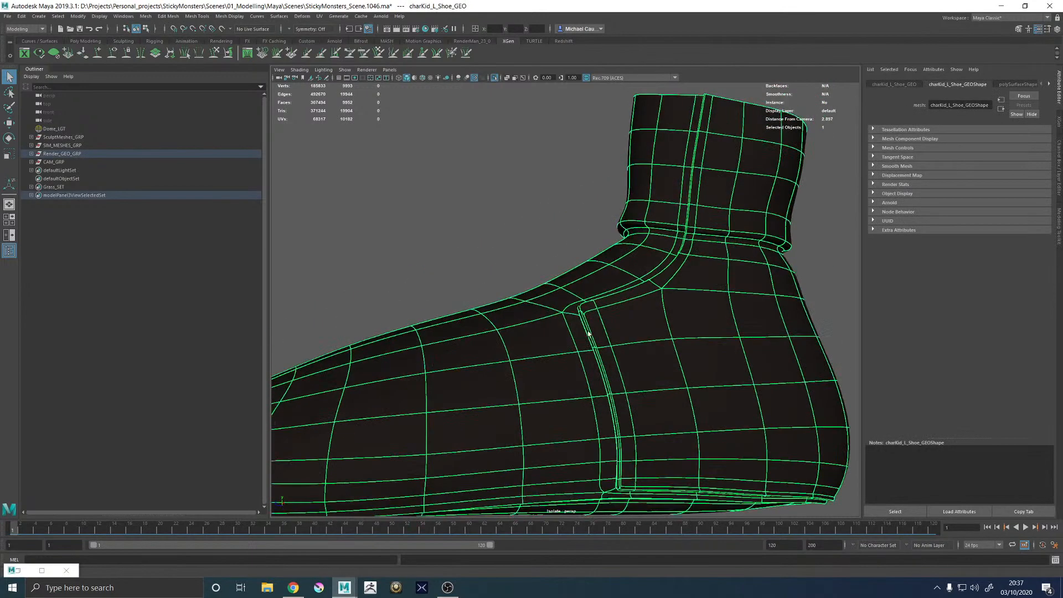
pyautogui.click(508, 179)
pyautogui.keyDown('alt'); pyautogui.moveTo(508, 179); pyautogui.dragTo(443, 221, button='right'); pyautogui.keyUp('alt')
pyautogui.keyDown('alt'); pyautogui.moveTo(520, 278); pyautogui.dragTo(536, 297); pyautogui.keyUp('alt')
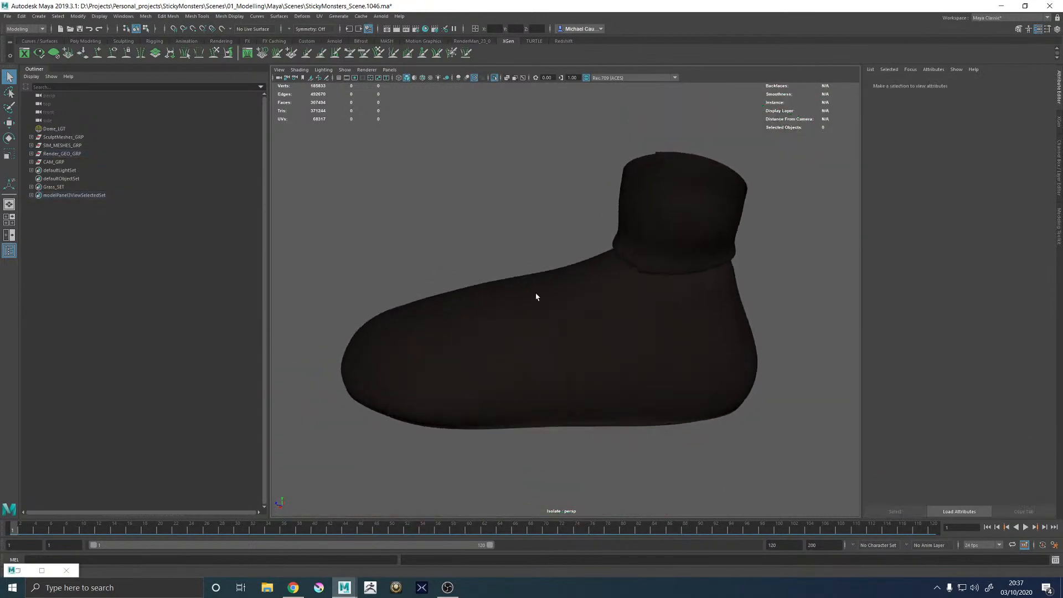
pyautogui.keyDown('alt'); pyautogui.moveTo(587, 295); pyautogui.dragTo(495, 355, button='middle'); pyautogui.keyUp('alt')
pyautogui.keyDown('alt'); pyautogui.moveTo(496, 355); pyautogui.dragTo(616, 293, button='right'); pyautogui.keyUp('alt')
pyautogui.click(615, 293)
pyautogui.scroll(-6, 669, 258)
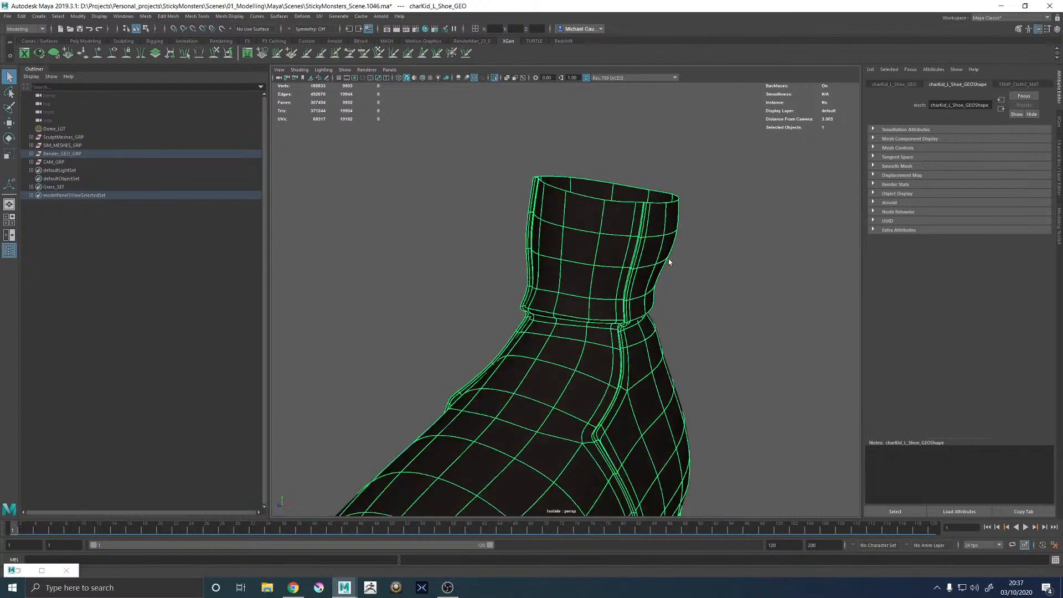
# Turn off the shoe's isolation to show the whole scene and inspect the cord around the left ankle crease
pyautogui.click(655, 272)
pyautogui.click(494, 77)
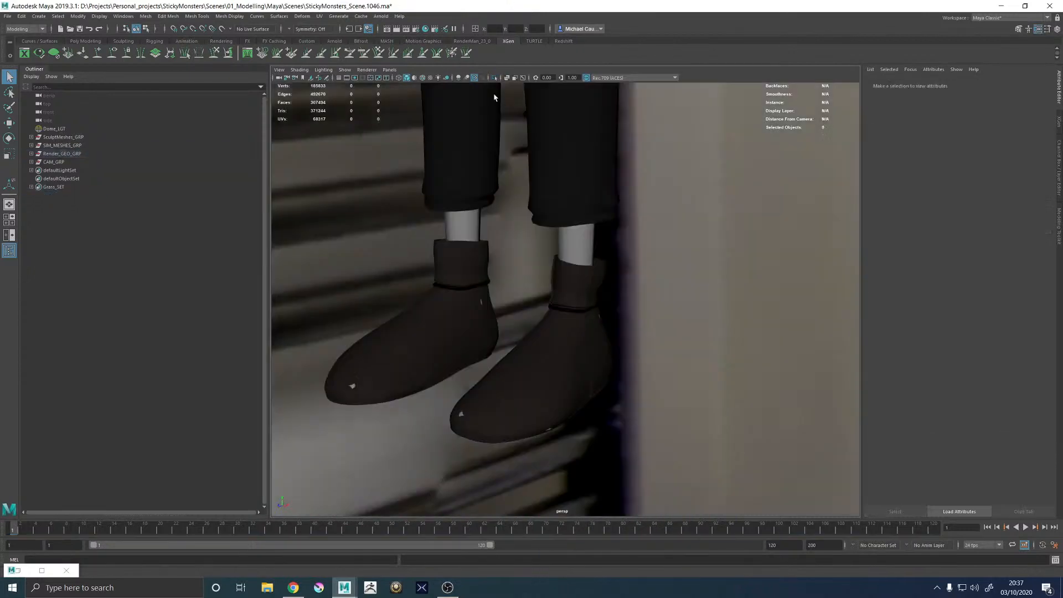
pyautogui.scroll(5, 827, 400)
pyautogui.click(611, 333)
pyautogui.press('w')
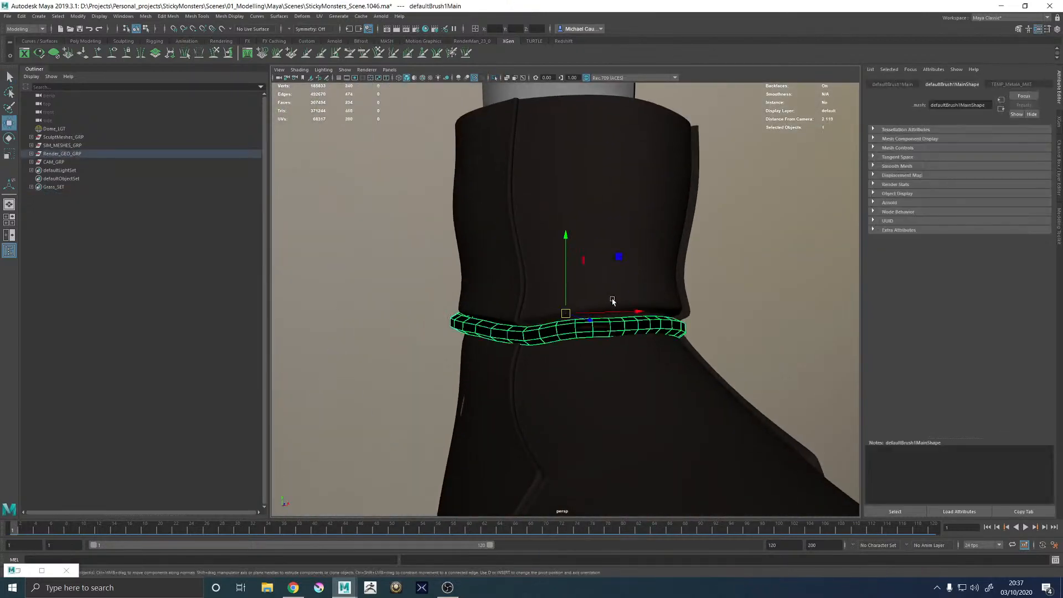
pyautogui.click(726, 272)
pyautogui.scroll(-4, 731, 303)
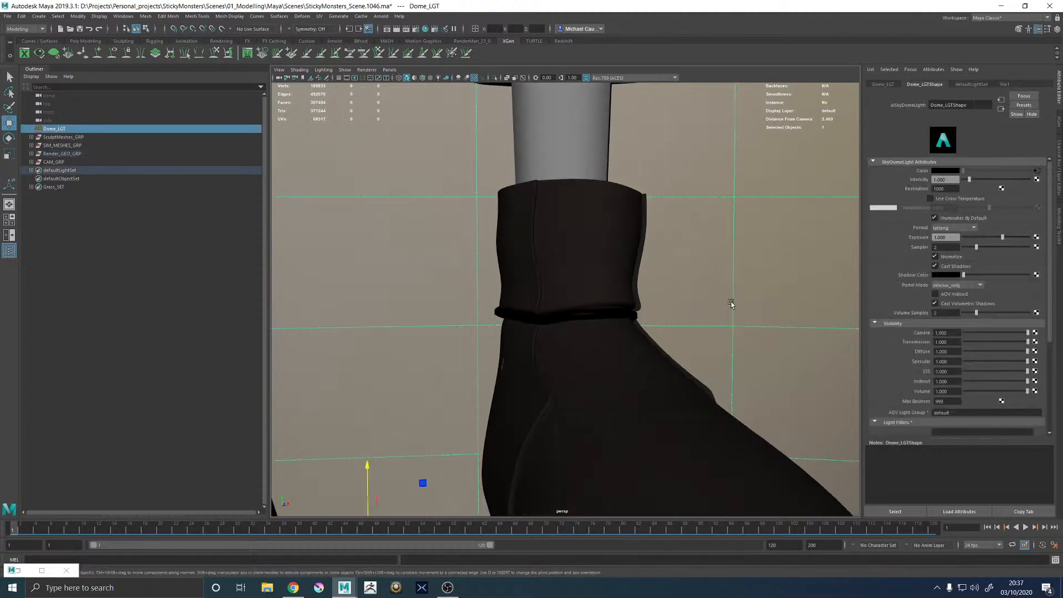
# Turn on the smooth preview for the legs mesh where it pokes through the left shoe below the ankle cord
pyautogui.keyDown('alt'); pyautogui.moveTo(764, 329); pyautogui.dragTo(624, 387); pyautogui.keyUp('alt')
pyautogui.click(624, 386)
pyautogui.scroll(5, 625, 386)
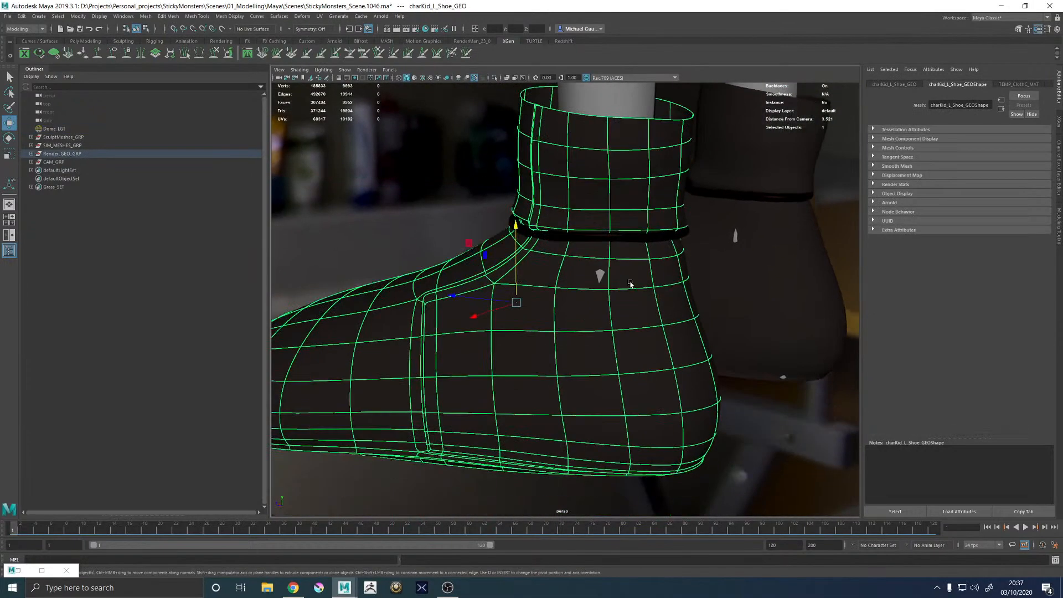
pyautogui.press('F11')
pyautogui.click(589, 279)
pyautogui.keyDown('alt'); pyautogui.moveTo(589, 278); pyautogui.dragTo(697, 237); pyautogui.keyUp('alt')
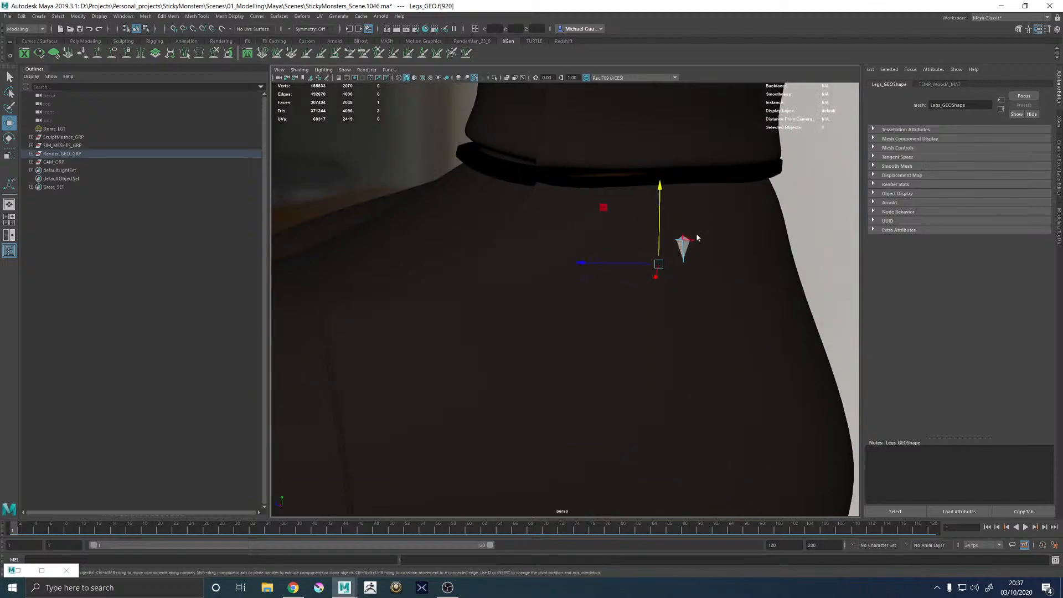
pyautogui.click(630, 287)
pyautogui.hotkey('ctrl', 'z')
pyautogui.click(754, 249)
pyautogui.scroll(-6, 781, 230)
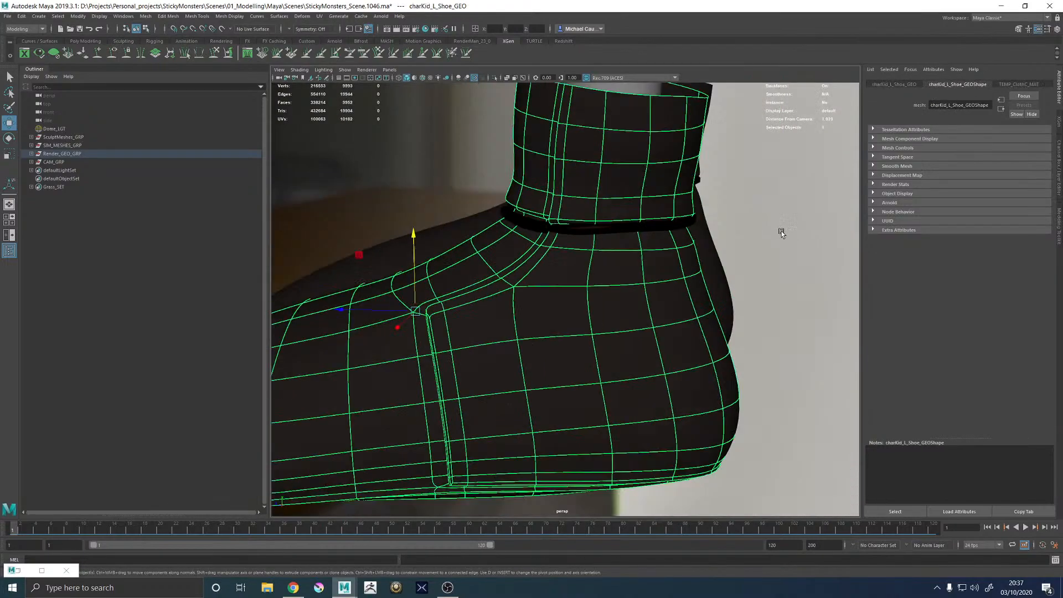
# Compare the left and right shoes on the character's feet from the front
pyautogui.keyDown('alt'); pyautogui.moveTo(781, 230); pyautogui.dragTo(546, 258); pyautogui.keyUp('alt')
pyautogui.click(653, 250)
pyautogui.scroll(-5, 653, 249)
pyautogui.keyDown('alt'); pyautogui.moveTo(653, 251); pyautogui.dragTo(531, 265); pyautogui.keyUp('alt')
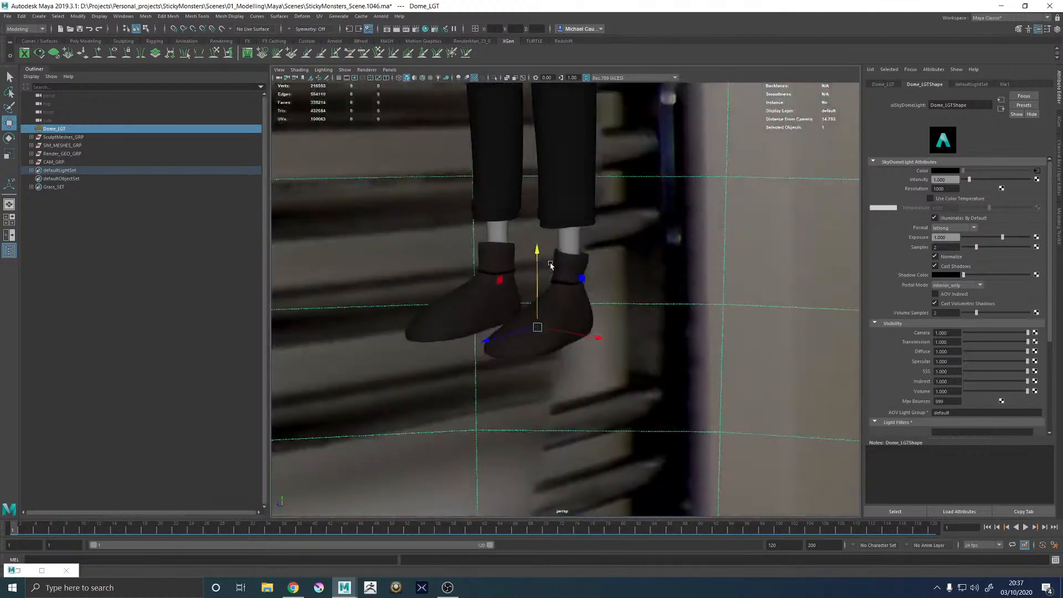
pyautogui.scroll(3, 530, 260)
pyautogui.click(380, 295)
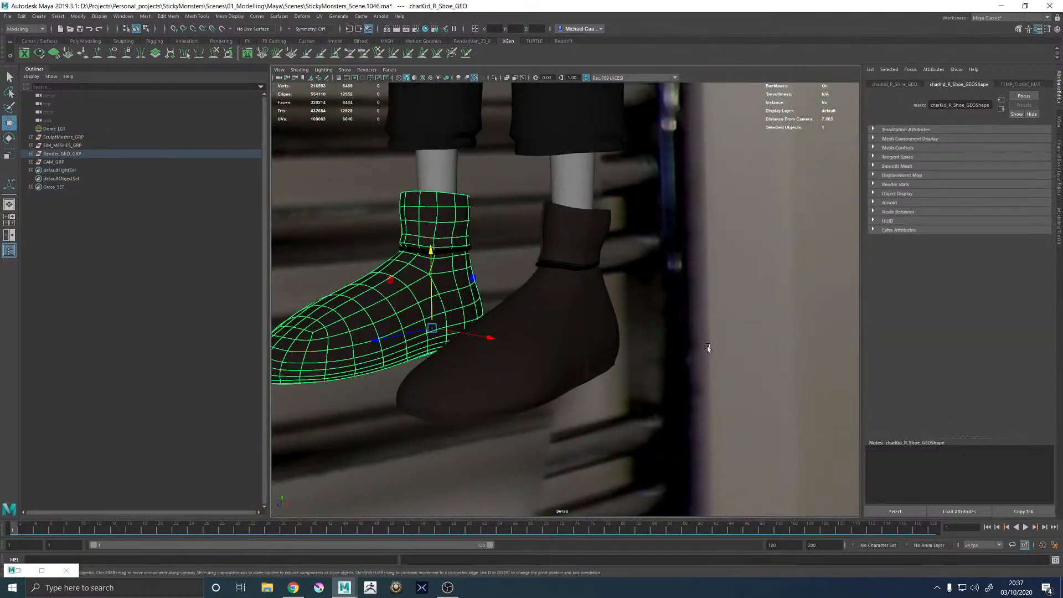
pyautogui.click(707, 349)
# Bevel the edge loop just above the sole around the left shoe's toe with a fraction of 0.71 and 2 segments
pyautogui.scroll(5, 690, 398)
pyautogui.click(439, 264)
pyautogui.keyDown('alt'); pyautogui.moveTo(439, 265); pyautogui.dragTo(470, 315); pyautogui.keyUp('alt')
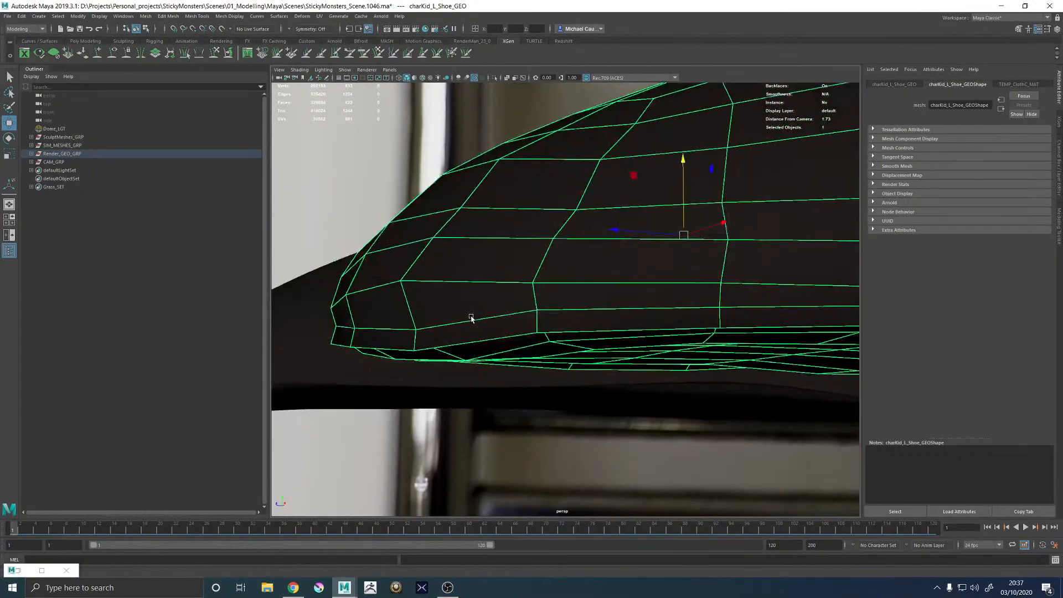
pyautogui.moveTo(470, 316)
pyautogui.mouseDown(button='right')
pyautogui.moveTo(448, 296)
pyautogui.moveTo(443, 317)
pyautogui.moveTo(490, 311)
pyautogui.mouseUp(button='right')
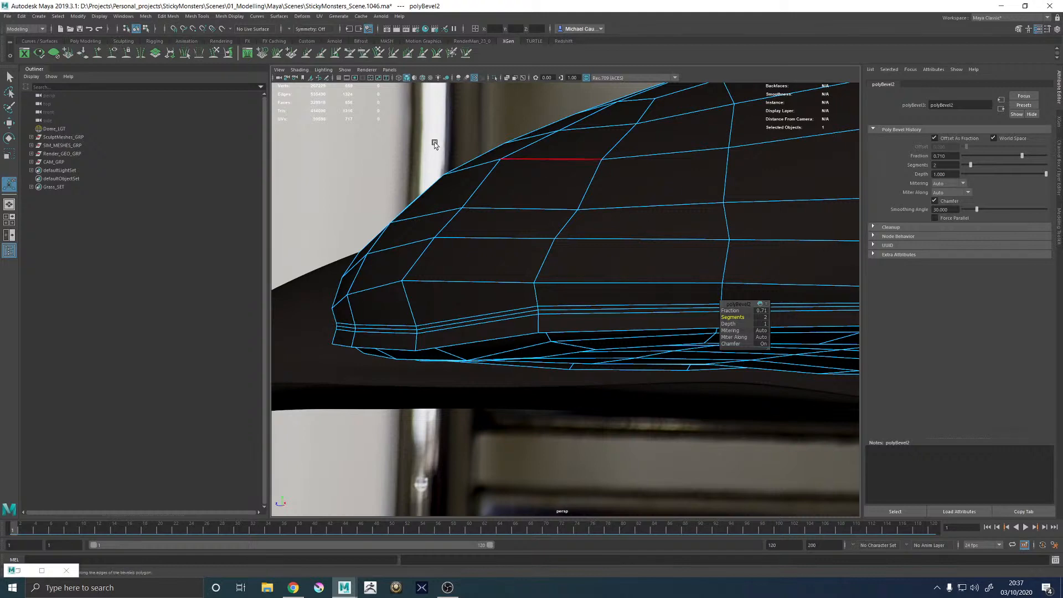
# Follow the bevelled loop above the left shoe's sole to the side seam and undo the bevel
pyautogui.doubleClick(378, 331)
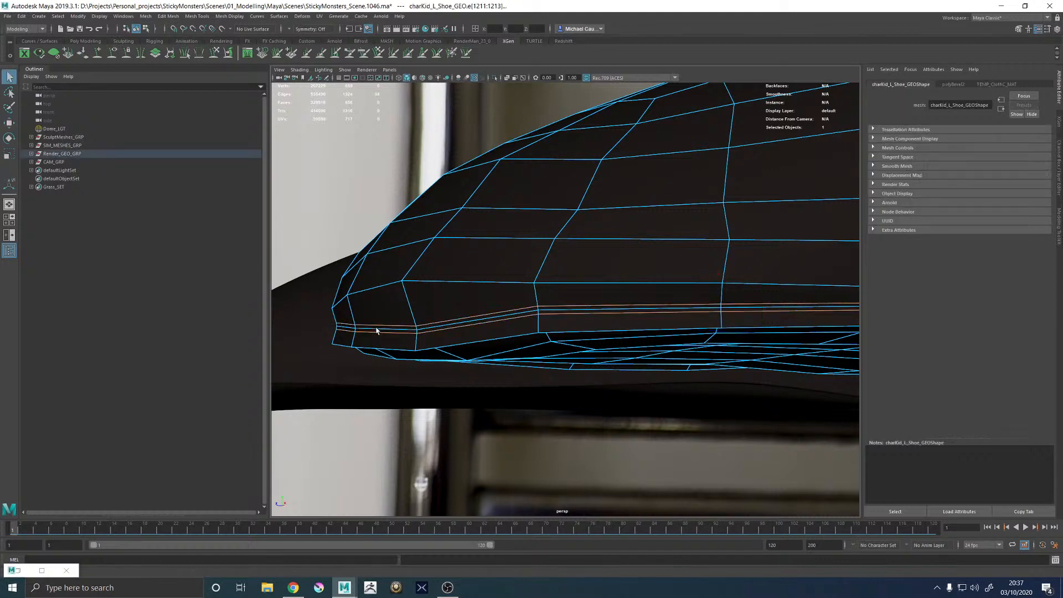
pyautogui.scroll(-5, 476, 316)
pyautogui.keyDown('alt'); pyautogui.moveTo(522, 305); pyautogui.dragTo(743, 306); pyautogui.keyUp('alt')
pyautogui.scroll(5, 560, 310)
pyautogui.scroll(-4, 614, 334)
pyautogui.scroll(6, 743, 306)
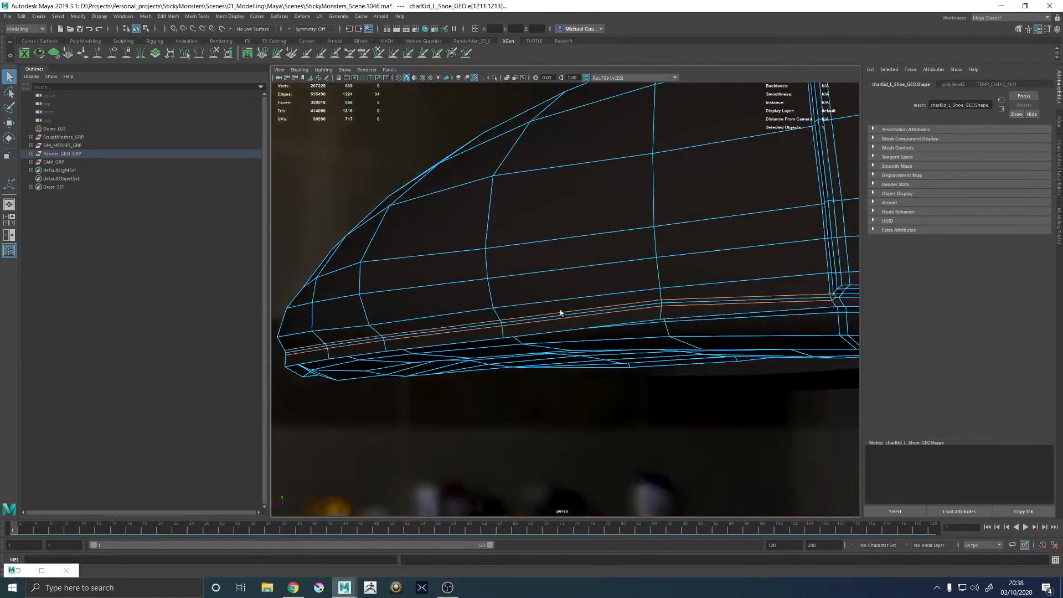
pyautogui.keyDown('alt'); pyautogui.moveTo(645, 303); pyautogui.dragTo(556, 307); pyautogui.keyUp('alt')
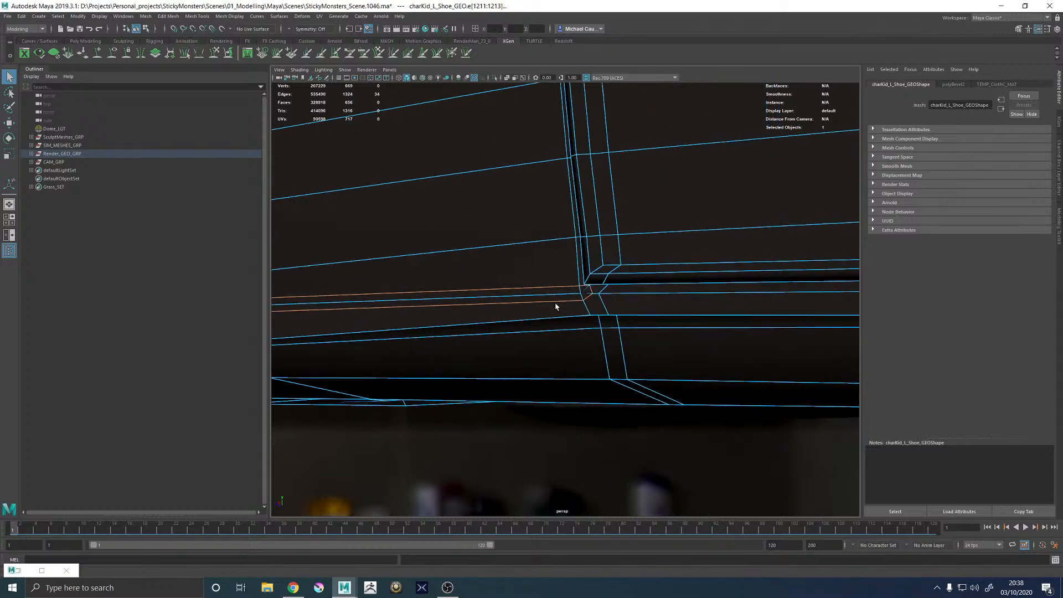
pyautogui.moveTo(600, 311); pyautogui.dragTo(598, 310, button='right')
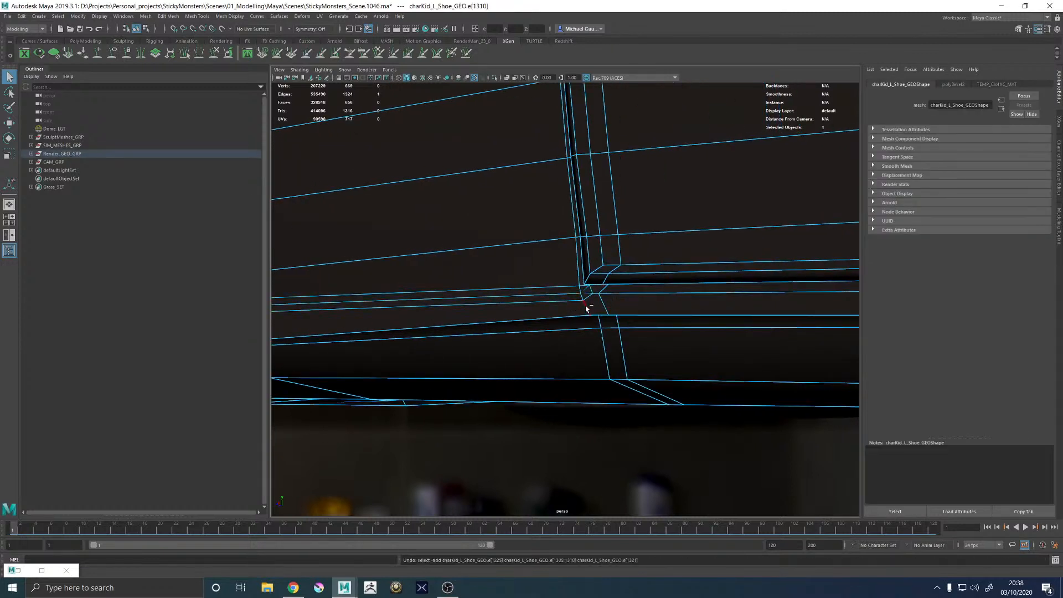
pyautogui.hotkey('ctrl', 'b')
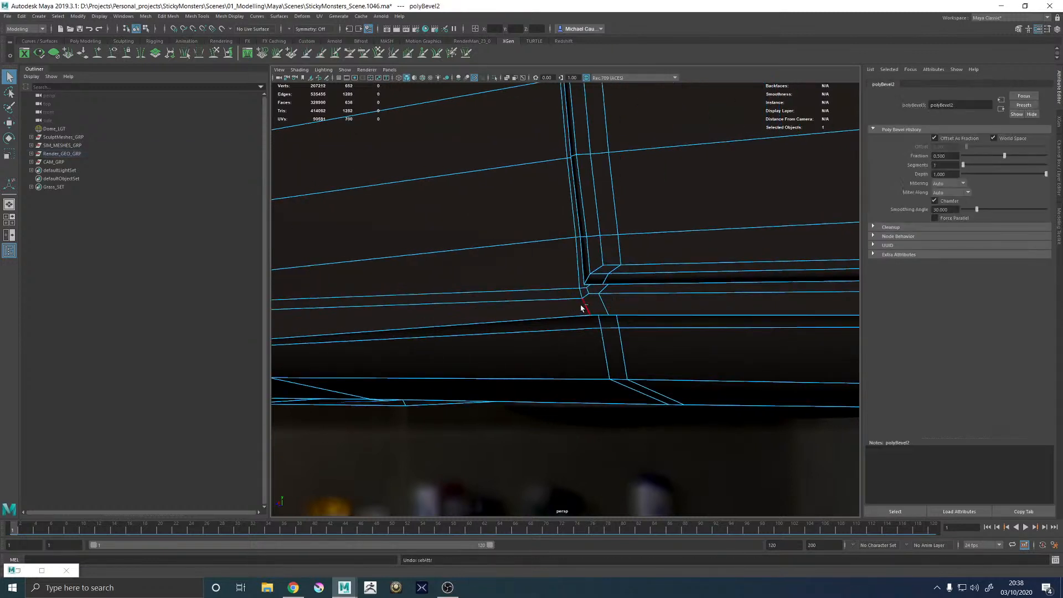
pyautogui.hotkey('ctrl', 'z')
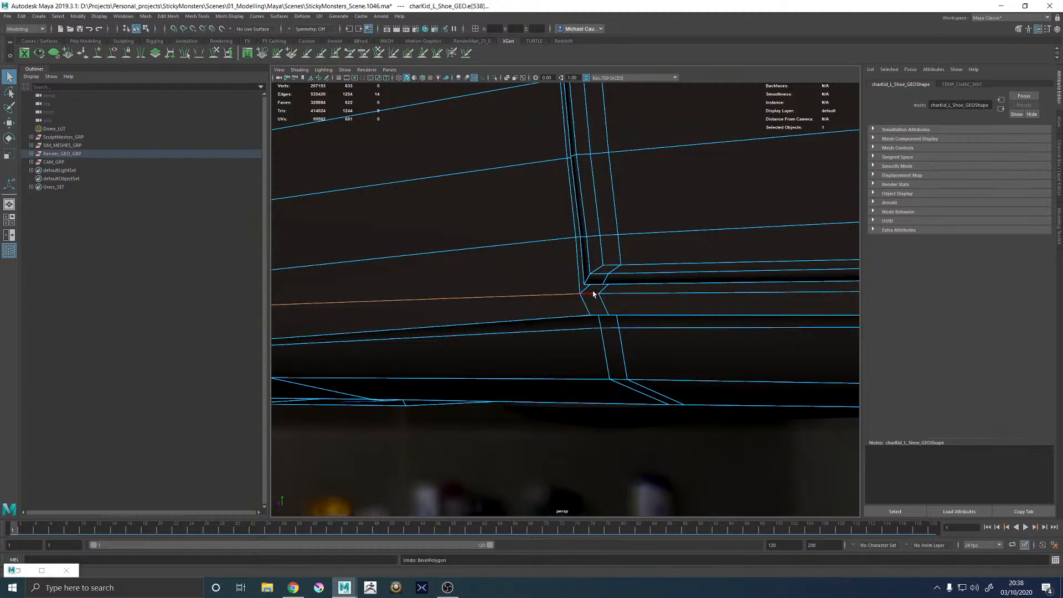
# Insert two edge loops with the Multi-Cut tool close to the loop just above the left shoe's sole
pyautogui.keyDown('alt'); pyautogui.moveTo(595, 301); pyautogui.dragTo(643, 332); pyautogui.keyUp('alt')
pyautogui.keyDown('shift'); pyautogui.moveTo(543, 313); pyautogui.dragTo(529, 335, button='right'); pyautogui.keyUp('shift')
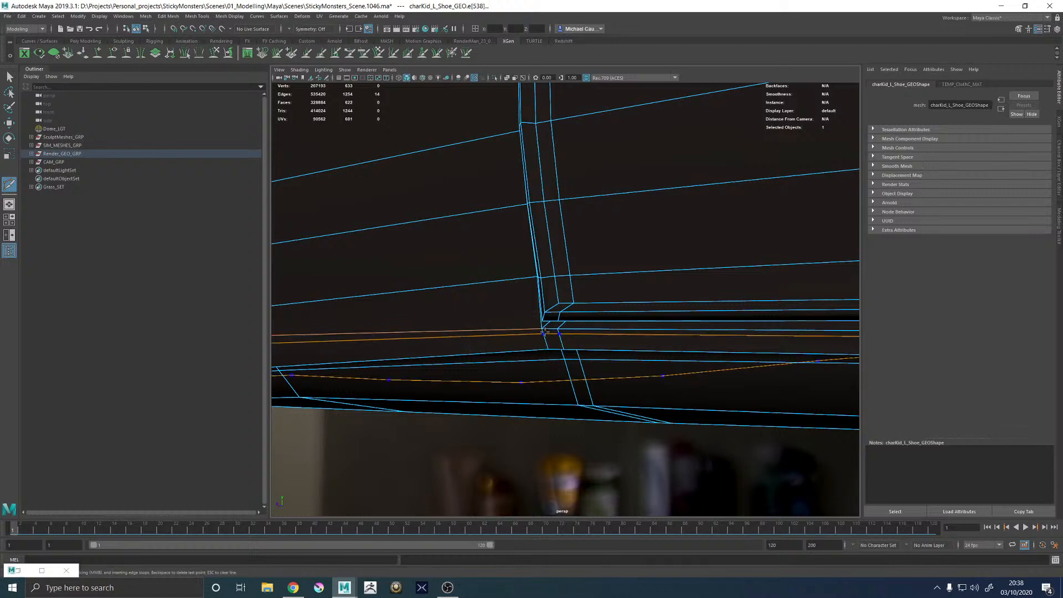
pyautogui.keyDown('ctrl'); pyautogui.click(544, 334); pyautogui.keyUp('ctrl')
pyautogui.keyDown('alt'); pyautogui.moveTo(387, 316); pyautogui.dragTo(577, 284); pyautogui.keyUp('alt')
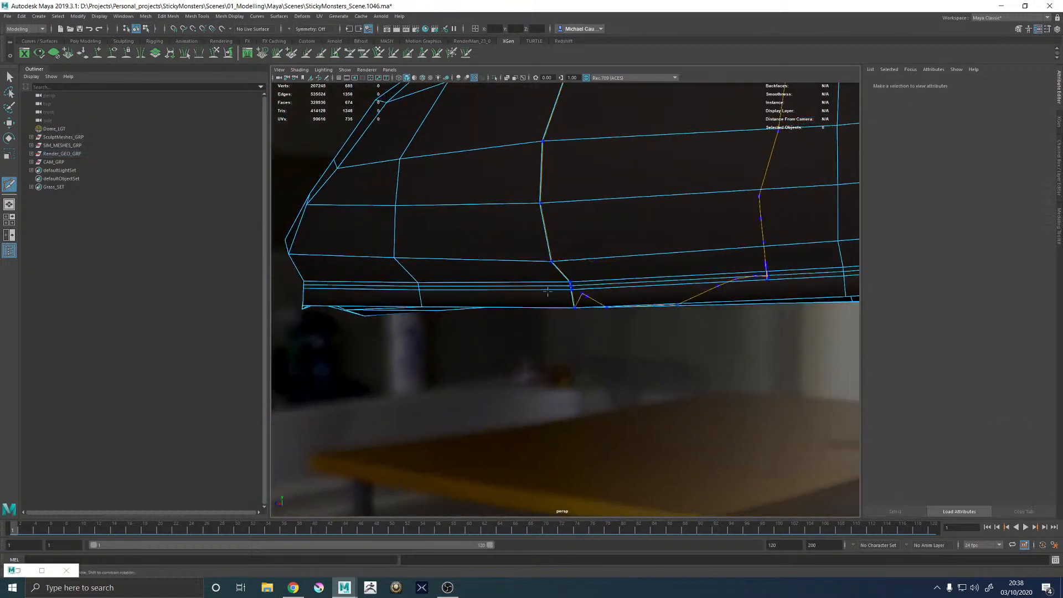
pyautogui.click(493, 283)
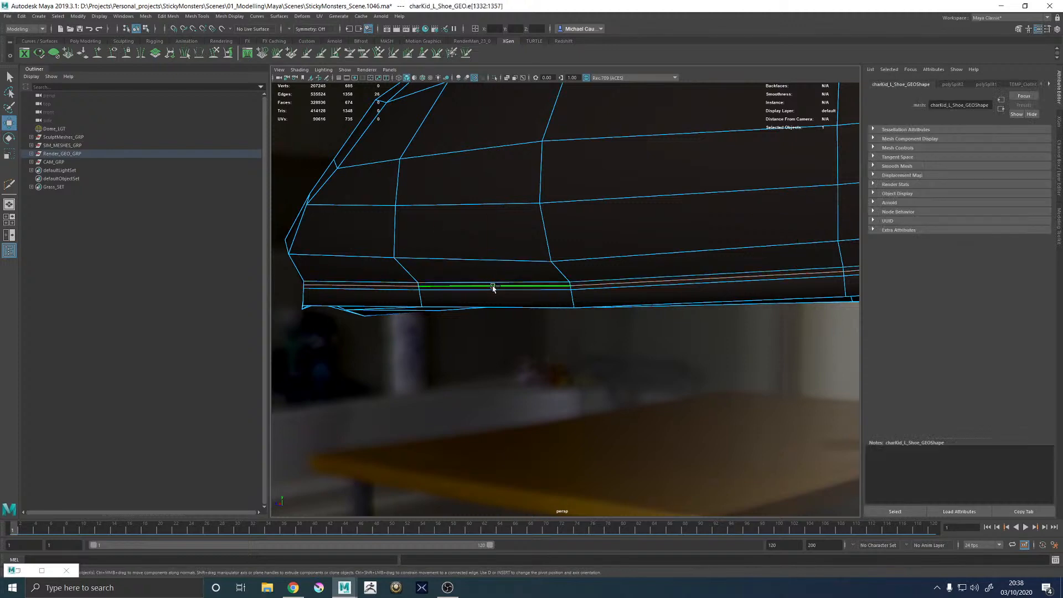
# Check the left shoe's toe and sole edge in smooth preview and return it to the unsmoothed display
pyautogui.moveTo(432, 294); pyautogui.dragTo(504, 211, button='right')
pyautogui.press('3')
pyautogui.scroll(-5, 371, 191)
pyautogui.click(352, 209)
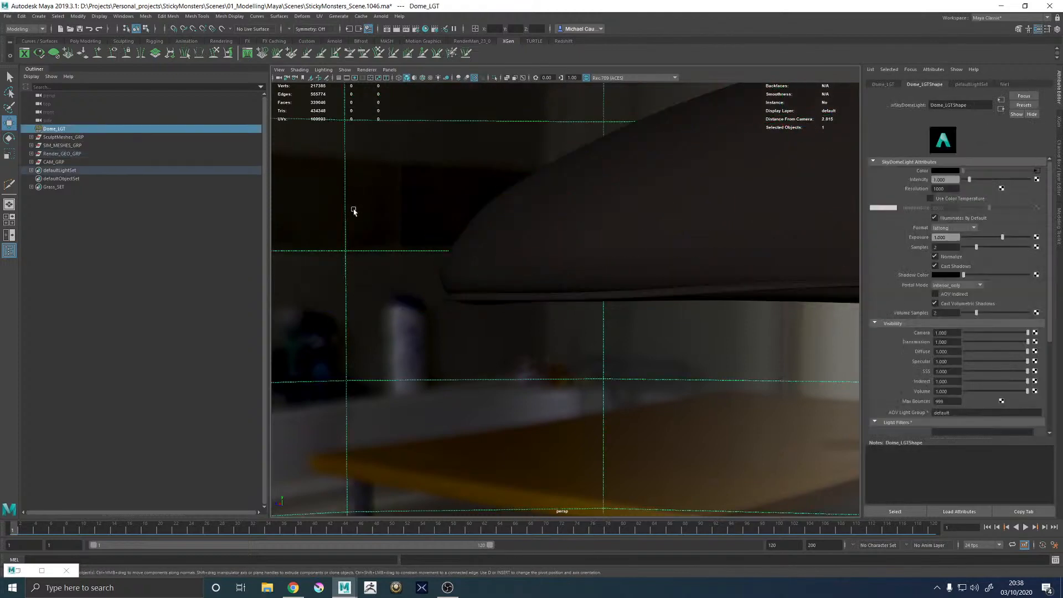
pyautogui.keyDown('alt'); pyautogui.moveTo(353, 209); pyautogui.dragTo(628, 291); pyautogui.keyUp('alt')
pyautogui.click(564, 288)
pyautogui.press('1')
# Apply Soften Edge to the whole left shoe and check its shading around the heel and ankle
pyautogui.click(698, 238)
pyautogui.scroll(-5, 613, 247)
pyautogui.click(628, 292)
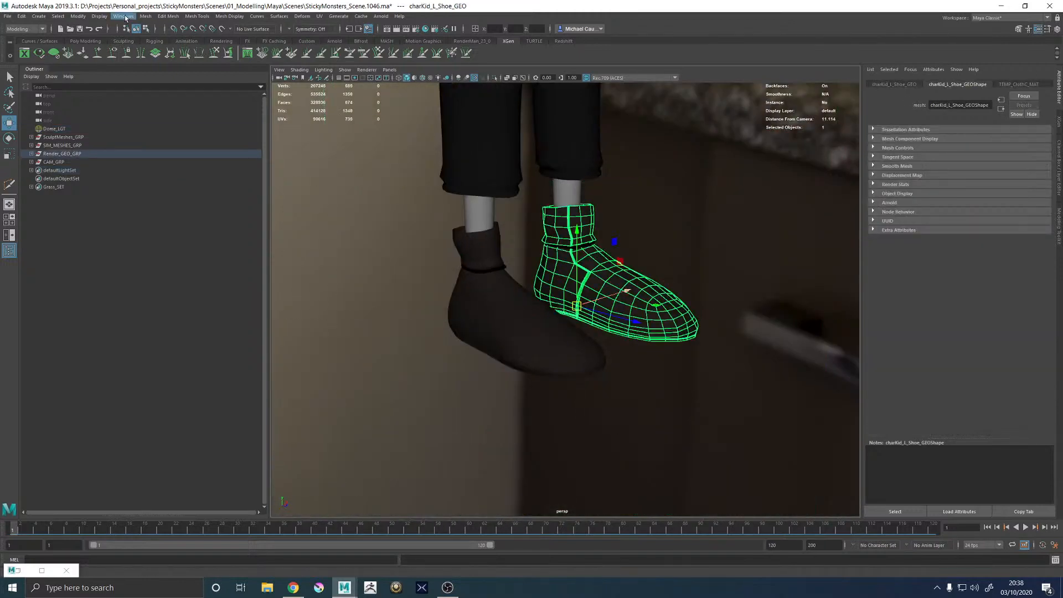
pyautogui.click(181, 20)
pyautogui.moveTo(229, 16)
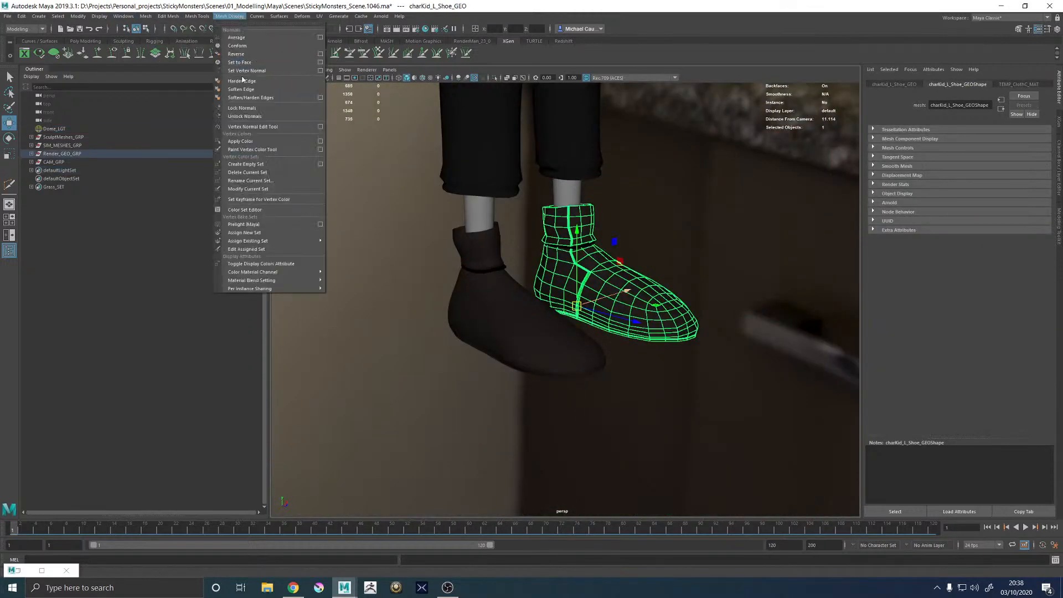
pyautogui.click(241, 89)
pyautogui.click(672, 228)
pyautogui.keyDown('alt'); pyautogui.moveTo(672, 227); pyautogui.dragTo(548, 244); pyautogui.keyUp('alt')
pyautogui.keyDown('alt'); pyautogui.moveTo(548, 244); pyautogui.dragTo(626, 346, button='right'); pyautogui.keyUp('alt')
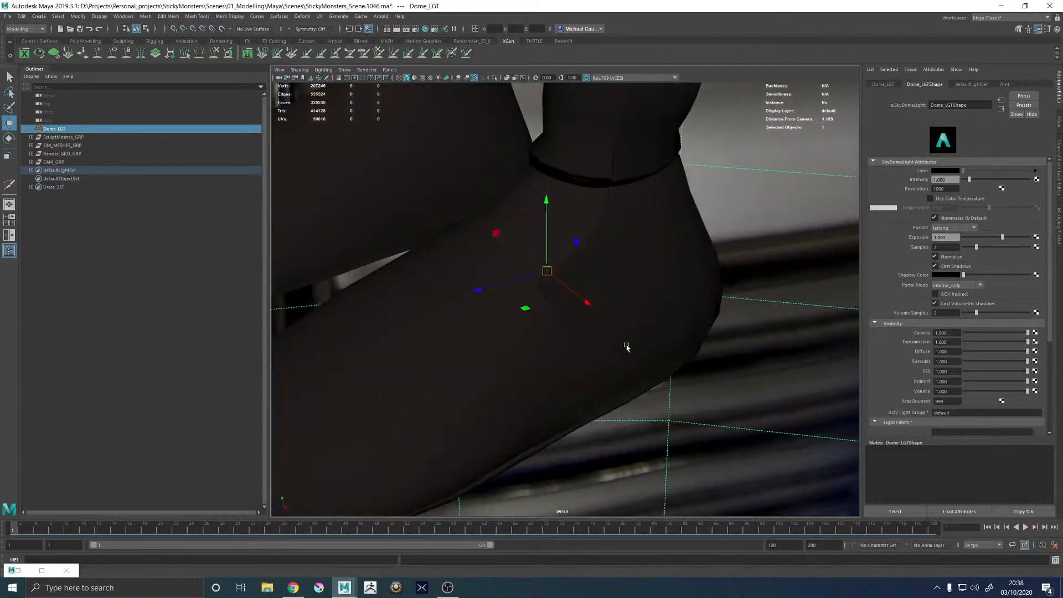
pyautogui.keyDown('alt'); pyautogui.moveTo(626, 347); pyautogui.dragTo(562, 277); pyautogui.keyUp('alt')
# Try smoothing the left shoe mesh with 1 division and inspect the seams
pyautogui.click(559, 283)
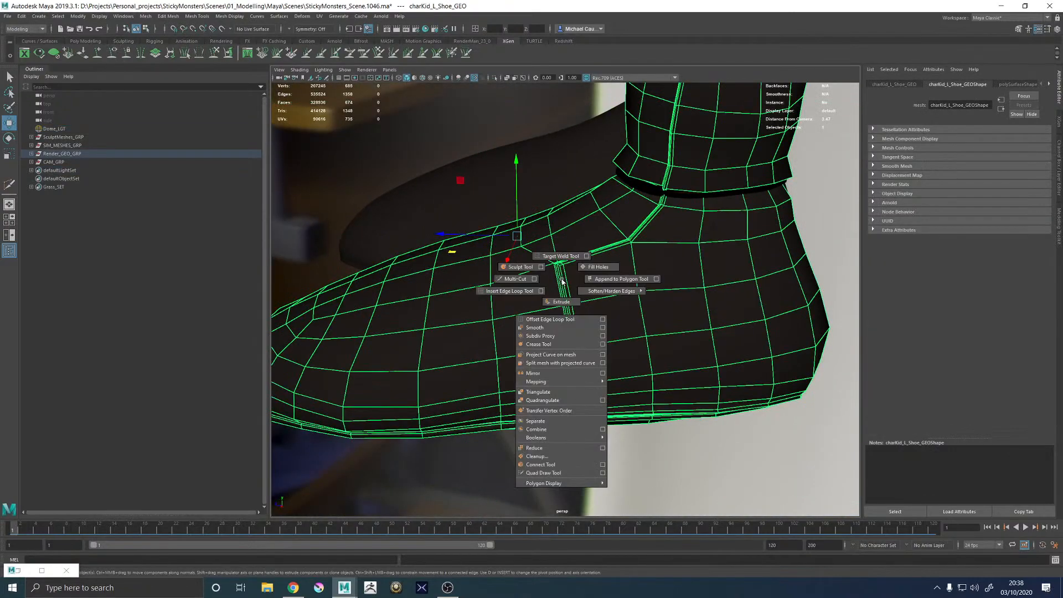
pyautogui.keyDown('shift'); pyautogui.moveTo(555, 333); pyautogui.dragTo(555, 329, button='right'); pyautogui.keyUp('shift')
pyautogui.keyDown('alt'); pyautogui.moveTo(515, 282); pyautogui.dragTo(655, 325); pyautogui.keyUp('alt')
pyautogui.keyDown('alt'); pyautogui.moveTo(655, 325); pyautogui.dragTo(532, 277, button='right'); pyautogui.keyUp('alt')
pyautogui.click(499, 277)
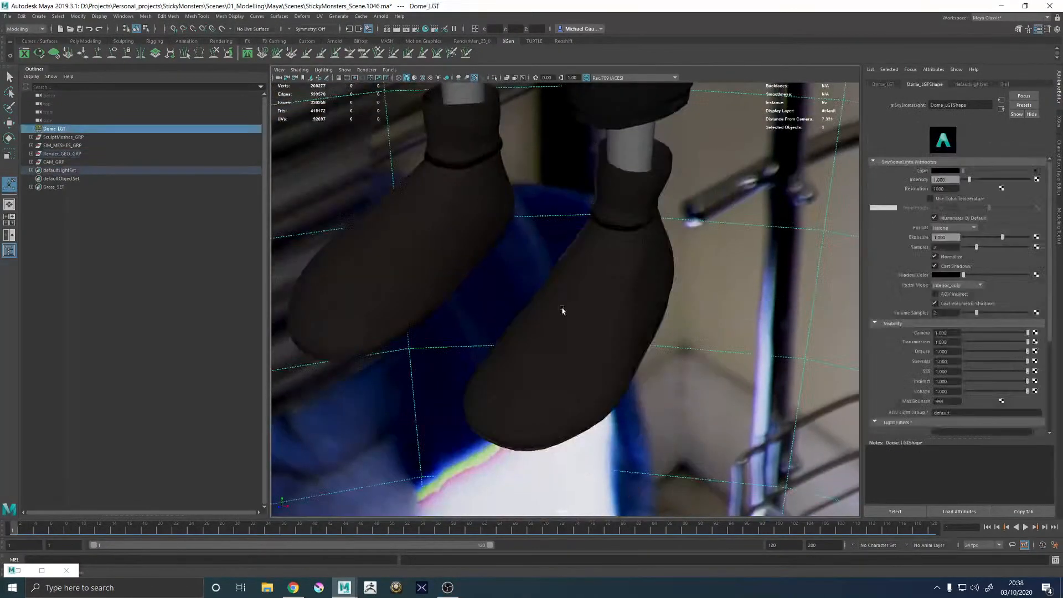
pyautogui.keyDown('alt'); pyautogui.moveTo(563, 308); pyautogui.dragTo(629, 306); pyautogui.keyUp('alt')
pyautogui.click(592, 275)
pyautogui.keyDown('alt'); pyautogui.moveTo(600, 221); pyautogui.dragTo(662, 406, button='right'); pyautogui.keyUp('alt')
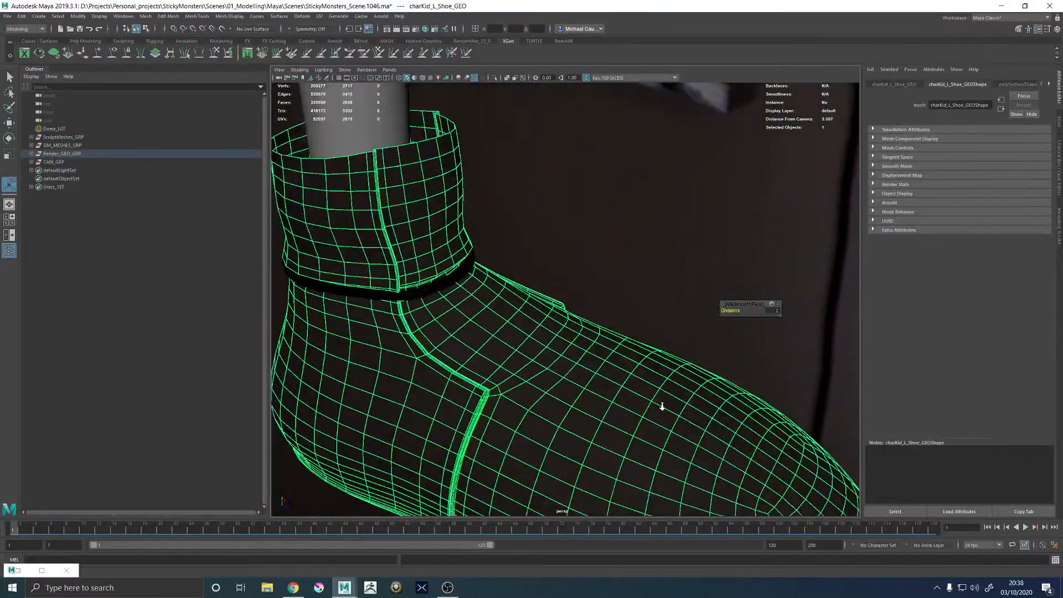
pyautogui.keyDown('alt'); pyautogui.moveTo(661, 406); pyautogui.dragTo(522, 368); pyautogui.keyUp('alt')
pyautogui.keyDown('alt'); pyautogui.moveTo(516, 364); pyautogui.dragTo(530, 314, button='middle'); pyautogui.keyUp('alt')
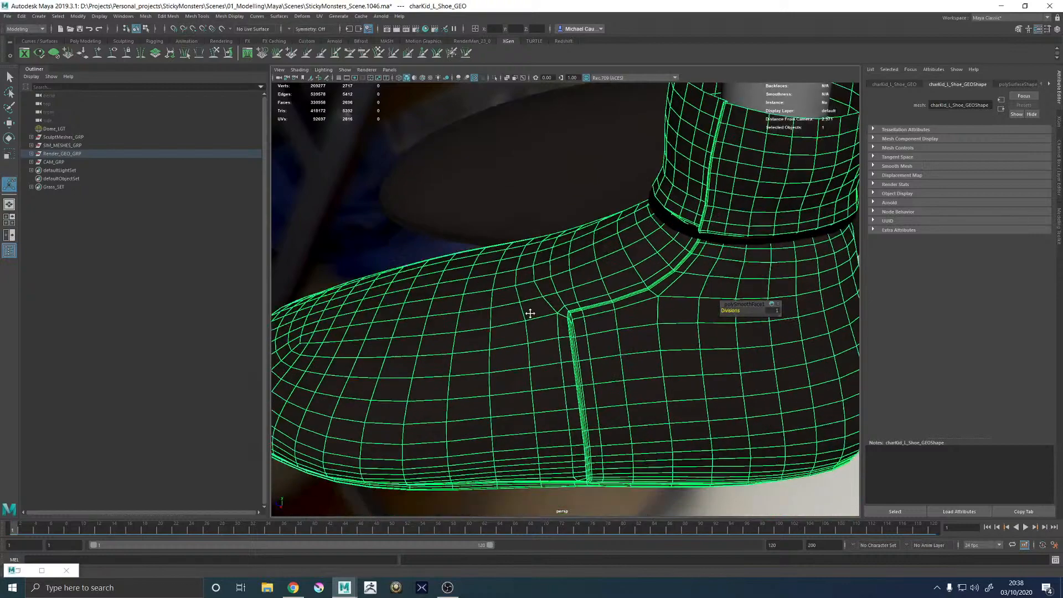
pyautogui.keyDown('alt'); pyautogui.moveTo(529, 313); pyautogui.dragTo(716, 387, button='right'); pyautogui.keyUp('alt')
pyautogui.keyDown('alt'); pyautogui.moveTo(716, 386); pyautogui.dragTo(640, 359); pyautogui.keyUp('alt')
# Undo the mesh smoothing on the left shoe and select the shoe again
pyautogui.hotkey('ctrl', 'z')
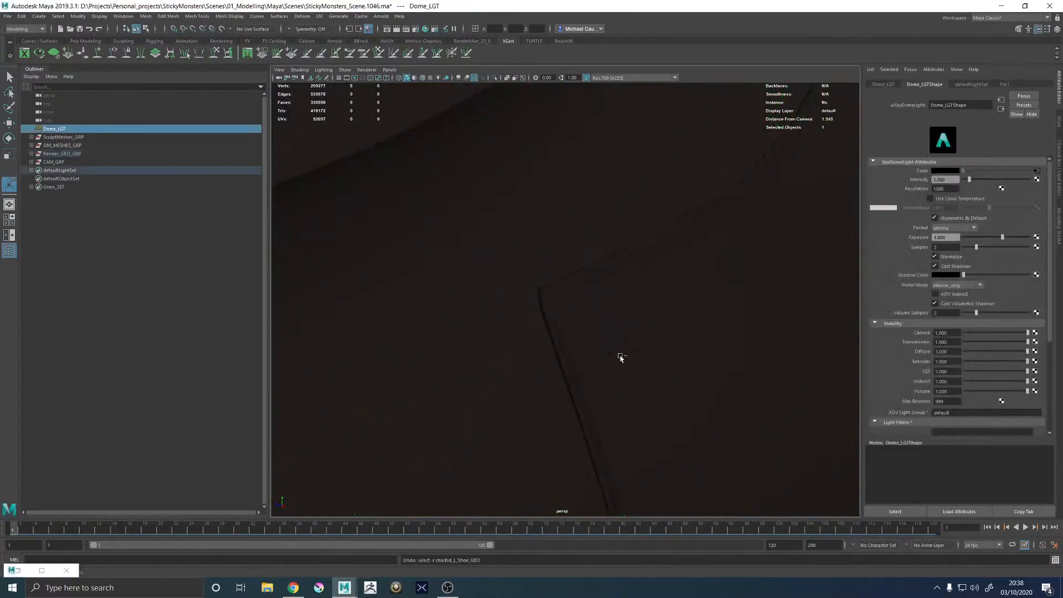
pyautogui.hotkey('shift', 'z')
pyautogui.hotkey('ctrl', 'z')
pyautogui.click(614, 359)
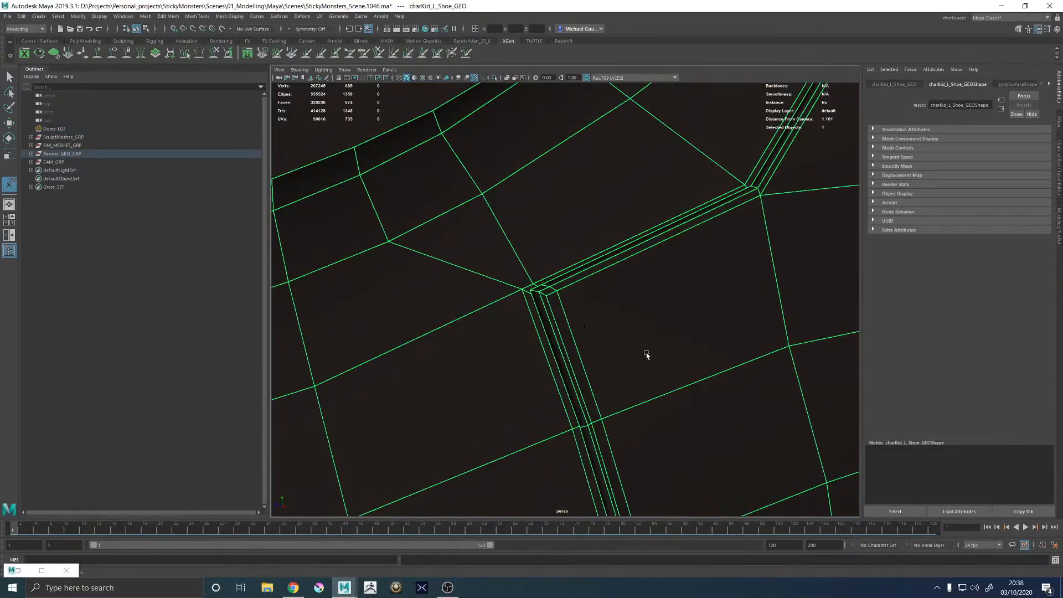
# Apply Edit Edge Flow to the short edge loop crossing the left shoe's sole and to the neighbouring cross loop
pyautogui.keyDown('alt'); pyautogui.moveTo(646, 354); pyautogui.dragTo(387, 359, button='right'); pyautogui.keyUp('alt')
pyautogui.keyDown('alt'); pyautogui.moveTo(608, 360); pyautogui.dragTo(585, 306); pyautogui.keyUp('alt')
pyautogui.scroll(5, 561, 328)
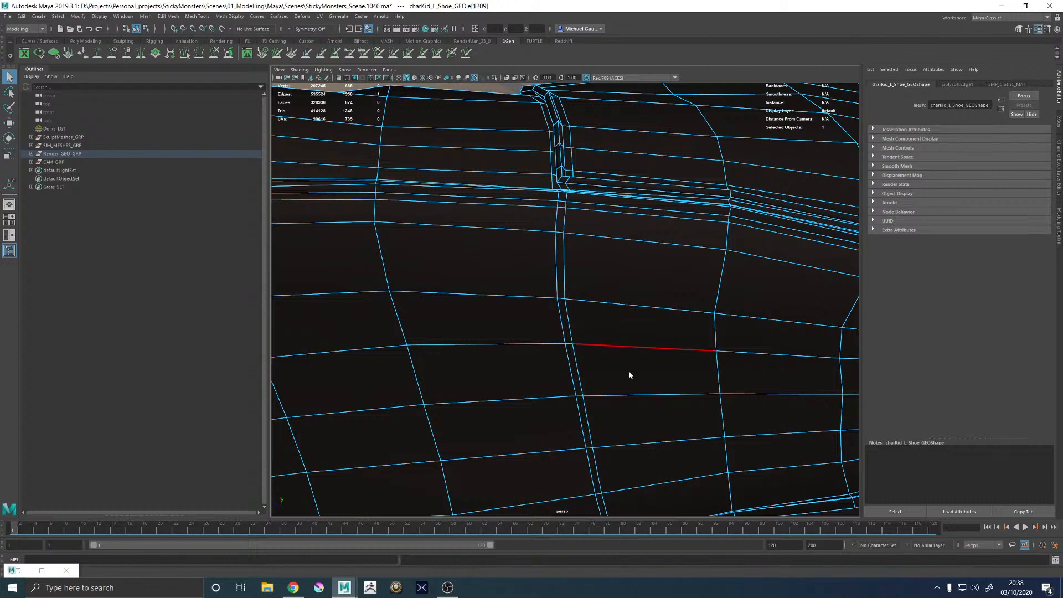
pyautogui.scroll(-4, 630, 376)
pyautogui.keyDown('alt'); pyautogui.moveTo(629, 376); pyautogui.dragTo(609, 326); pyautogui.keyUp('alt')
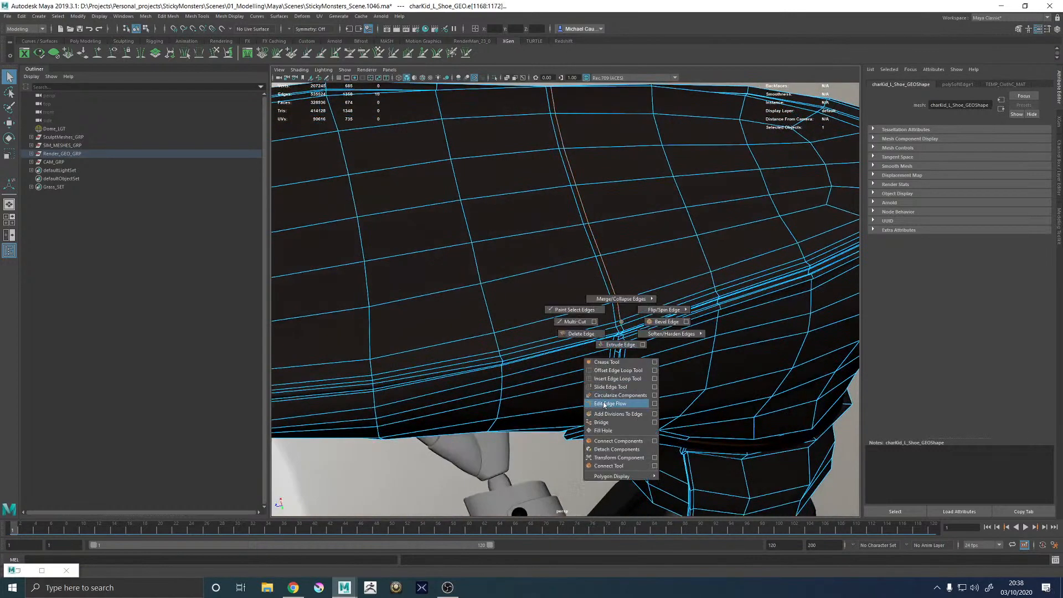
pyautogui.click(604, 404)
pyautogui.keyDown('alt'); pyautogui.moveTo(589, 308); pyautogui.dragTo(575, 265); pyautogui.keyUp('alt')
pyautogui.click(586, 257)
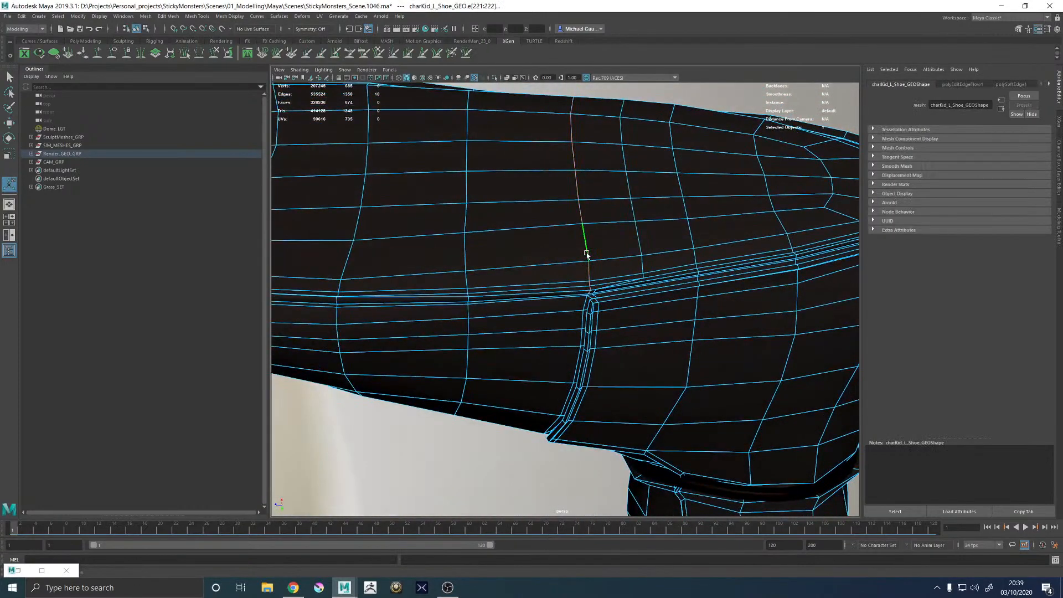
pyautogui.press('g')
pyautogui.keyDown('alt'); pyautogui.moveTo(588, 237); pyautogui.dragTo(579, 351); pyautogui.keyUp('alt')
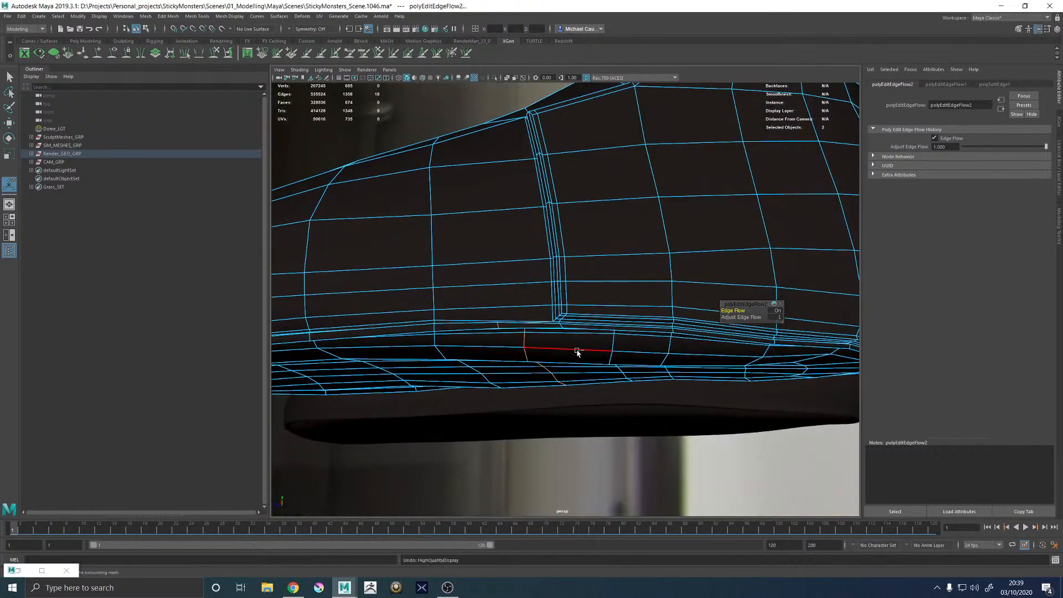
# Check the left shoe's sole below the side seam in smooth preview and on the wireframe
pyautogui.click(577, 352)
pyautogui.press('3')
pyautogui.press('w')
pyautogui.moveTo(535, 335); pyautogui.dragTo(504, 213, button='right')
pyautogui.click(502, 210)
pyautogui.keyDown('alt'); pyautogui.moveTo(526, 304); pyautogui.dragTo(528, 260); pyautogui.keyUp('alt')
pyautogui.keyDown('alt'); pyautogui.moveTo(528, 259); pyautogui.dragTo(631, 334, button='right'); pyautogui.keyUp('alt')
pyautogui.click(632, 335)
pyautogui.moveTo(632, 334)
pyautogui.keyDown('alt'); pyautogui.mouseDown()
pyautogui.moveTo(650, 334)
pyautogui.moveTo(636, 358)
pyautogui.moveTo(653, 369)
pyautogui.moveTo(613, 332)
pyautogui.mouseUp(); pyautogui.keyUp('alt')
pyautogui.keyDown('alt'); pyautogui.moveTo(540, 244); pyautogui.dragTo(598, 254, button='right'); pyautogui.keyUp('alt')
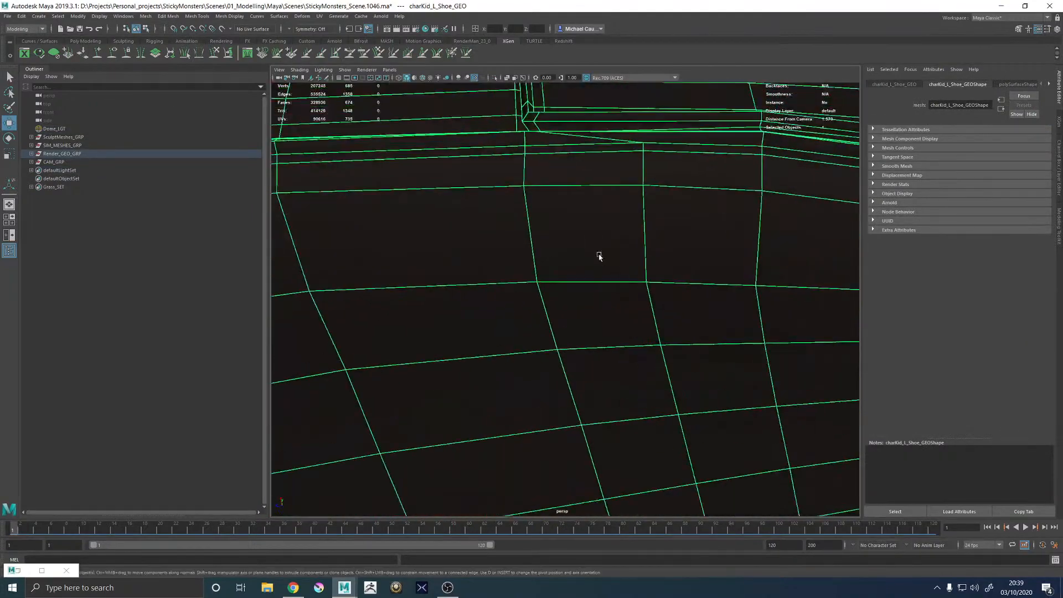
pyautogui.keyDown('alt'); pyautogui.moveTo(598, 254); pyautogui.dragTo(626, 251); pyautogui.keyUp('alt')
# Reposition the vertices and edges of the short cross-sole loop below the side seams along the shoe's length
pyautogui.moveTo(626, 251); pyautogui.dragTo(559, 251, button='right')
pyautogui.click(655, 247)
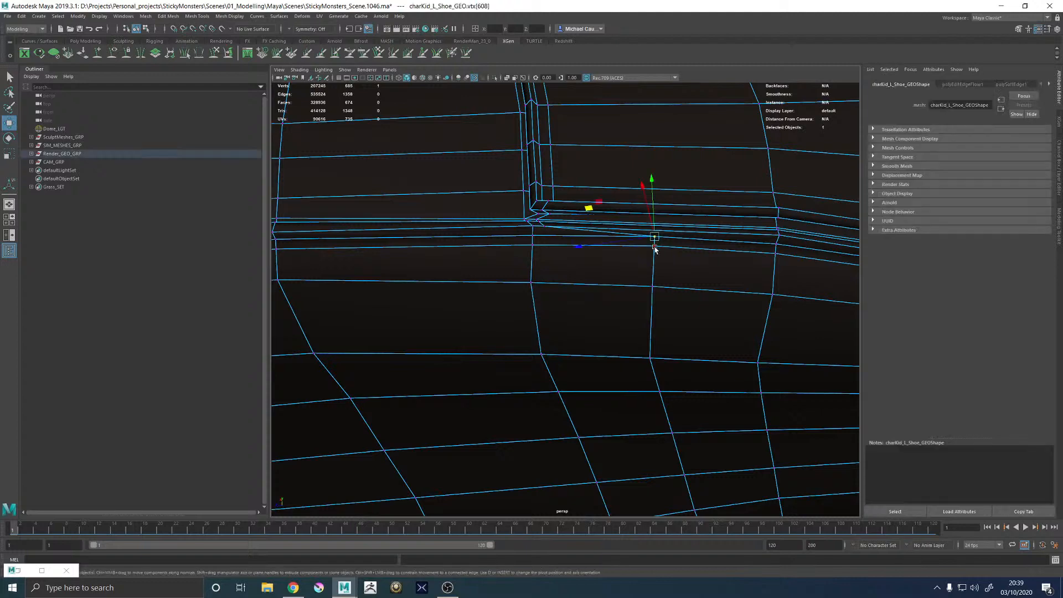
pyautogui.click(655, 244)
pyautogui.keyDown('alt'); pyautogui.moveTo(655, 243); pyautogui.dragTo(496, 267); pyautogui.keyUp('alt')
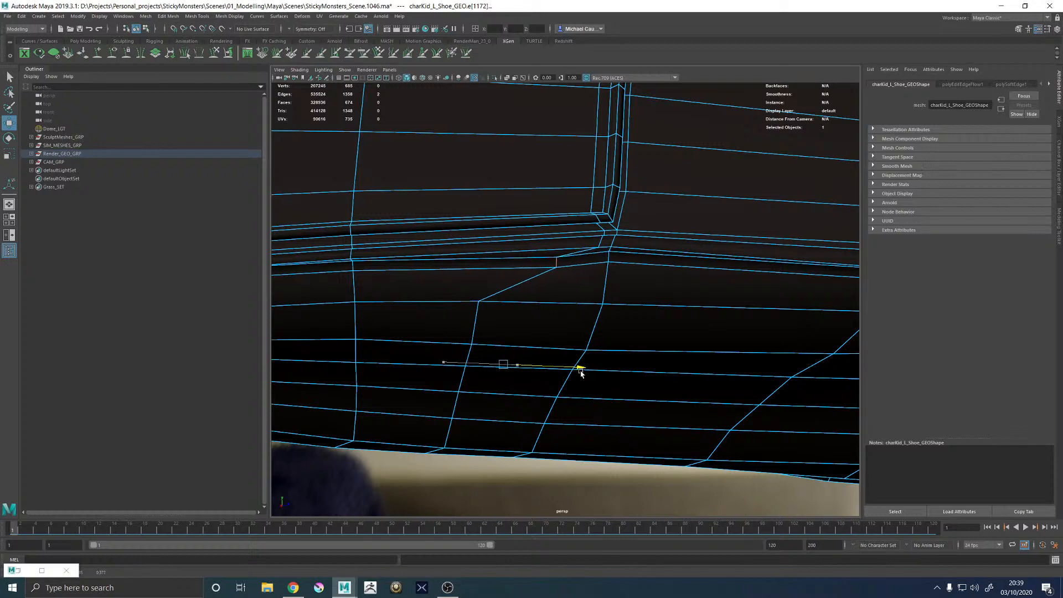
pyautogui.keyDown('alt'); pyautogui.moveTo(490, 374); pyautogui.dragTo(421, 361, button='right'); pyautogui.keyUp('alt')
pyautogui.keyDown('alt'); pyautogui.moveTo(420, 361); pyautogui.dragTo(465, 339); pyautogui.keyUp('alt')
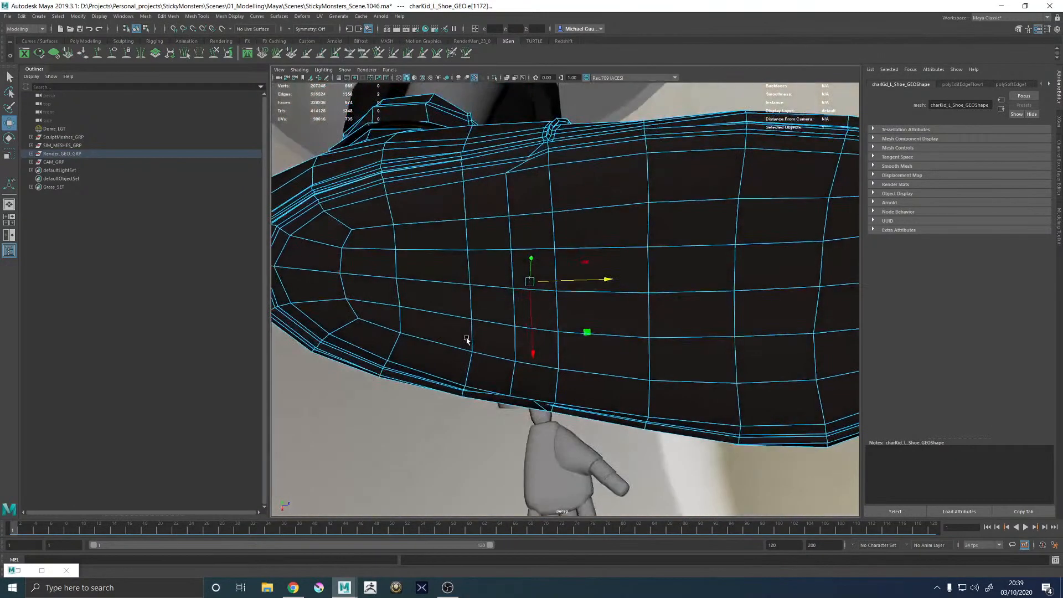
# Check the left shoe's sole in smooth preview and delete the shoe's construction history
pyautogui.press('3')
pyautogui.moveTo(491, 311); pyautogui.dragTo(548, 263, button='right')
pyautogui.keyDown('alt'); pyautogui.moveTo(667, 207); pyautogui.dragTo(621, 194, button='right'); pyautogui.keyUp('alt')
pyautogui.click(621, 194)
pyautogui.keyDown('alt'); pyautogui.moveTo(664, 294); pyautogui.dragTo(532, 333); pyautogui.keyUp('alt')
pyautogui.click(599, 291)
pyautogui.press('1')
pyautogui.keyDown('alt'); pyautogui.moveTo(532, 365); pyautogui.dragTo(598, 386, button='right'); pyautogui.keyUp('alt')
pyautogui.hotkey('alt', 'shift', 'd')
# Move the cross-sole loop's vertex at the sole border below the side seam along the shoe's length
pyautogui.keyDown('alt'); pyautogui.moveTo(540, 321); pyautogui.dragTo(524, 308); pyautogui.keyUp('alt')
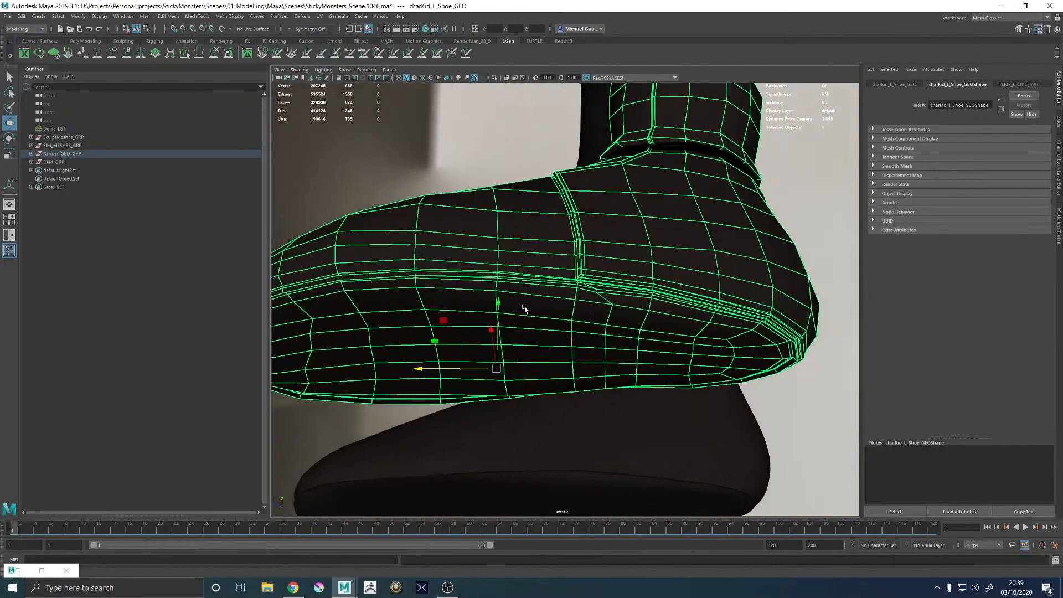
pyautogui.keyDown('alt'); pyautogui.moveTo(524, 308); pyautogui.dragTo(786, 413, button='right'); pyautogui.keyUp('alt')
pyautogui.keyDown('alt'); pyautogui.moveTo(762, 235); pyautogui.dragTo(661, 339, button='middle'); pyautogui.keyUp('alt')
pyautogui.press('F9')
pyautogui.click(598, 299)
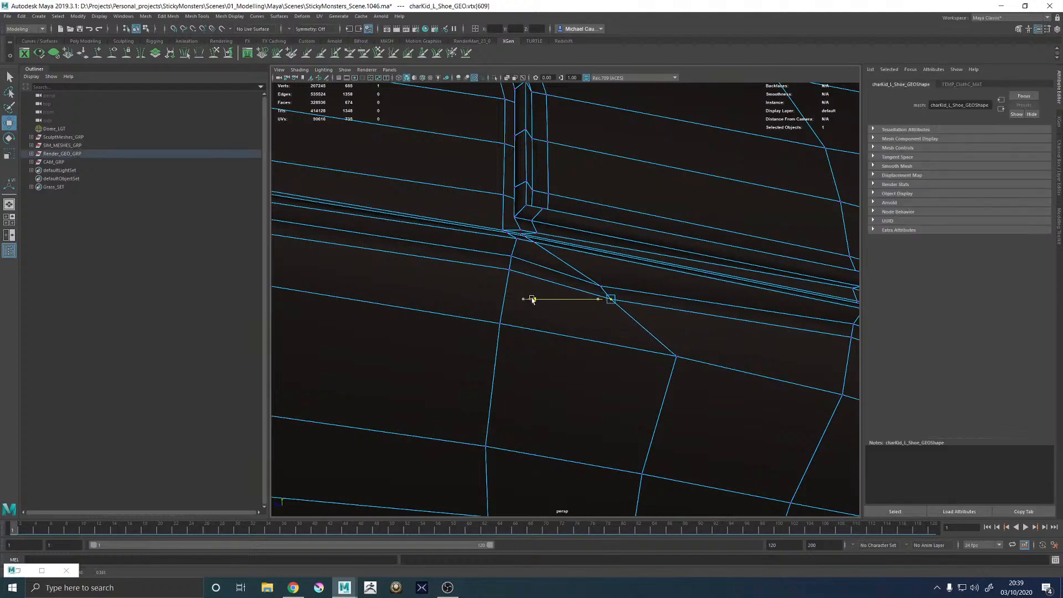
# Adjust the matching sole border vertex below the seam on the shoe's other side along its length
pyautogui.scroll(-5, 534, 300)
pyautogui.keyDown('alt'); pyautogui.moveTo(550, 313); pyautogui.dragTo(485, 326); pyautogui.keyUp('alt')
pyautogui.keyDown('alt'); pyautogui.moveTo(485, 325); pyautogui.dragTo(593, 325, button='right'); pyautogui.keyUp('alt')
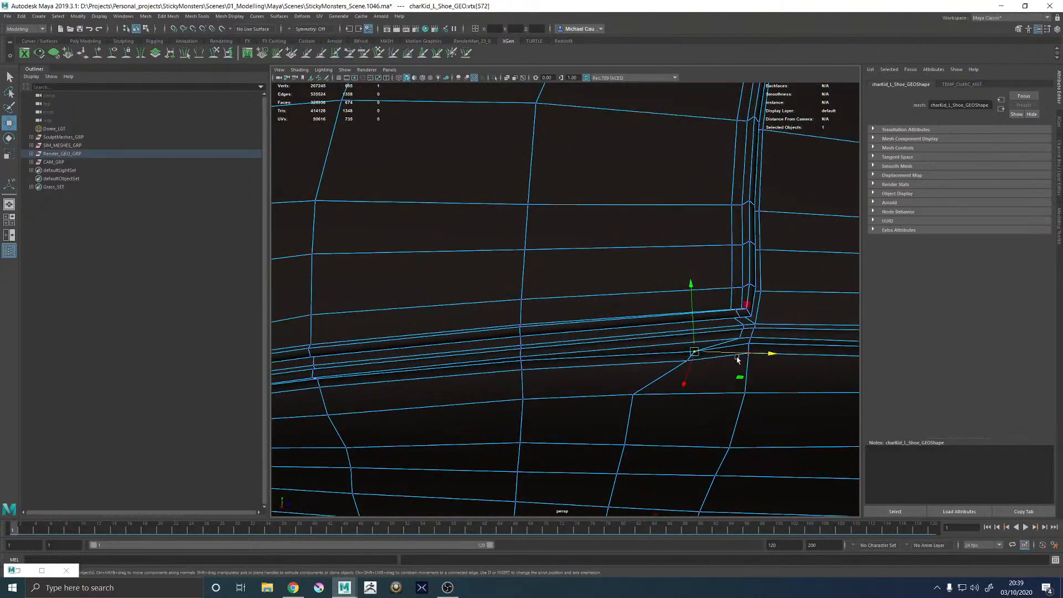
pyautogui.keyDown('alt'); pyautogui.moveTo(637, 354); pyautogui.dragTo(672, 337); pyautogui.keyUp('alt')
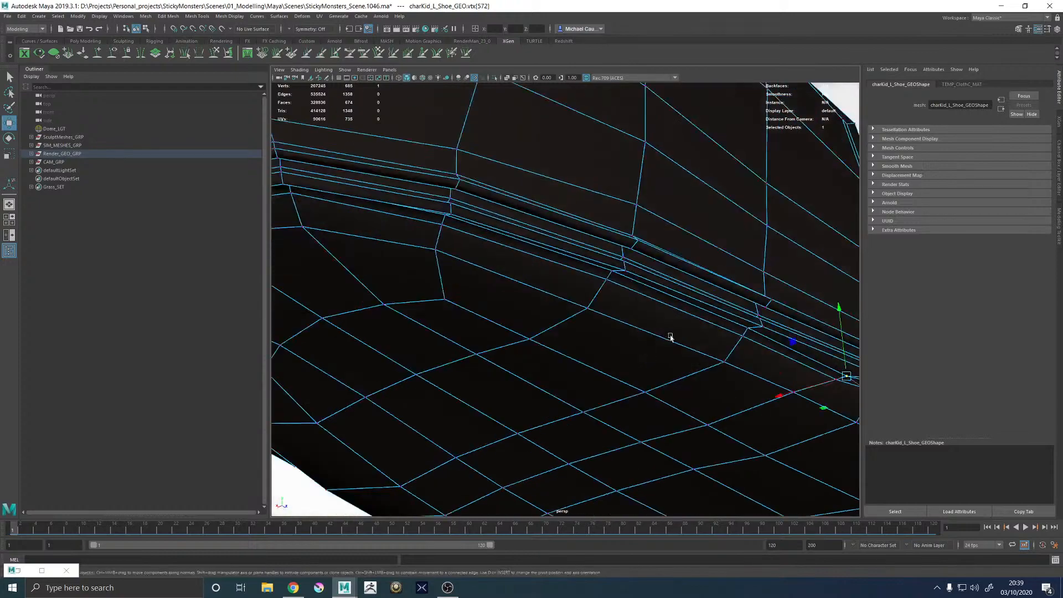
pyautogui.keyDown('alt'); pyautogui.moveTo(672, 337); pyautogui.dragTo(476, 355, button='middle'); pyautogui.keyUp('alt')
pyautogui.keyDown('alt'); pyautogui.moveTo(476, 355); pyautogui.dragTo(532, 364, button='right'); pyautogui.keyUp('alt')
pyautogui.moveTo(532, 364)
pyautogui.keyDown('alt'); pyautogui.mouseDown()
pyautogui.moveTo(578, 365)
pyautogui.moveTo(548, 372)
pyautogui.mouseUp(); pyautogui.keyUp('alt')
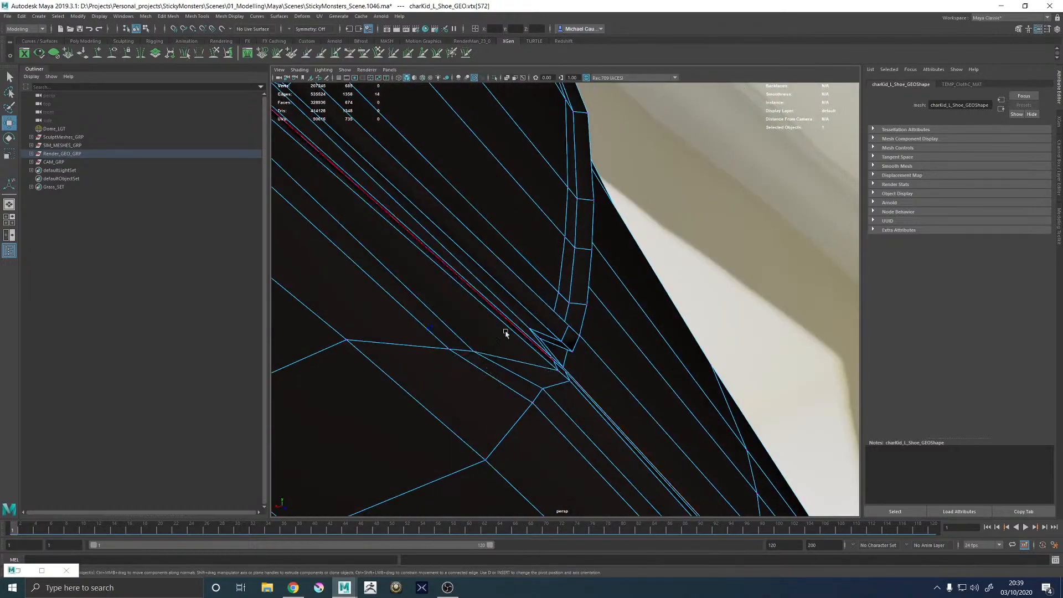
# Reposition the short edge of the cross-sole loop at the sole border beside the seam corner
pyautogui.keyDown('alt'); pyautogui.moveTo(499, 382); pyautogui.dragTo(489, 382, button='right'); pyautogui.keyUp('alt')
pyautogui.press('f')
pyautogui.keyDown('alt'); pyautogui.moveTo(577, 384); pyautogui.dragTo(514, 378, button='right'); pyautogui.keyUp('alt')
pyautogui.keyDown('alt'); pyautogui.moveTo(514, 377); pyautogui.dragTo(562, 312); pyautogui.keyUp('alt')
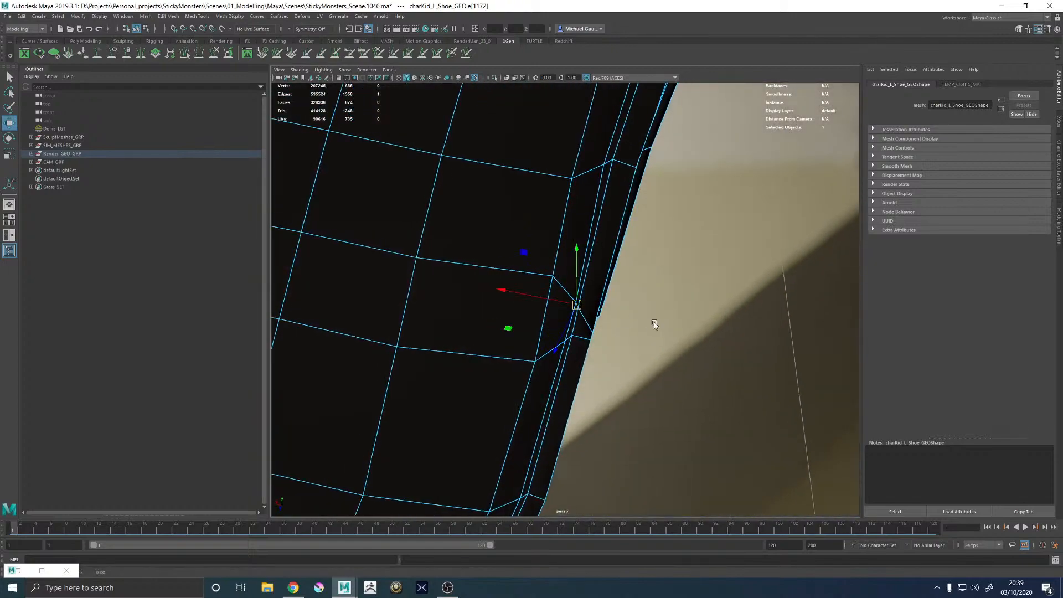
# Reposition the matching short edge of the cross-sole loop at the sole border on the left shoe's other side
pyautogui.keyDown('alt'); pyautogui.moveTo(654, 324); pyautogui.dragTo(546, 354, button='right'); pyautogui.keyUp('alt')
pyautogui.keyDown('alt'); pyautogui.moveTo(546, 354); pyautogui.dragTo(503, 344); pyautogui.keyUp('alt')
pyautogui.keyDown('alt'); pyautogui.moveTo(448, 309); pyautogui.dragTo(494, 351, button='middle'); pyautogui.keyUp('alt')
pyautogui.keyDown('alt'); pyautogui.moveTo(493, 351); pyautogui.dragTo(606, 393, button='right'); pyautogui.keyUp('alt')
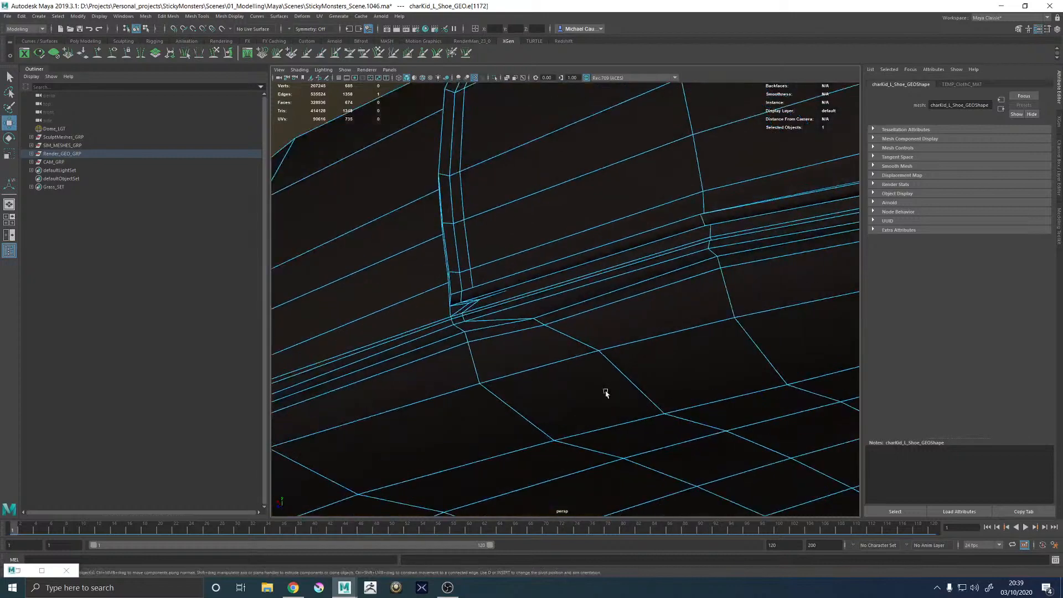
pyautogui.keyDown('alt'); pyautogui.moveTo(606, 393); pyautogui.dragTo(545, 371); pyautogui.keyUp('alt')
pyautogui.keyDown('alt'); pyautogui.moveTo(546, 371); pyautogui.dragTo(626, 392, button='middle'); pyautogui.keyUp('alt')
pyautogui.keyDown('alt'); pyautogui.moveTo(627, 391); pyautogui.dragTo(646, 394, button='right'); pyautogui.keyUp('alt')
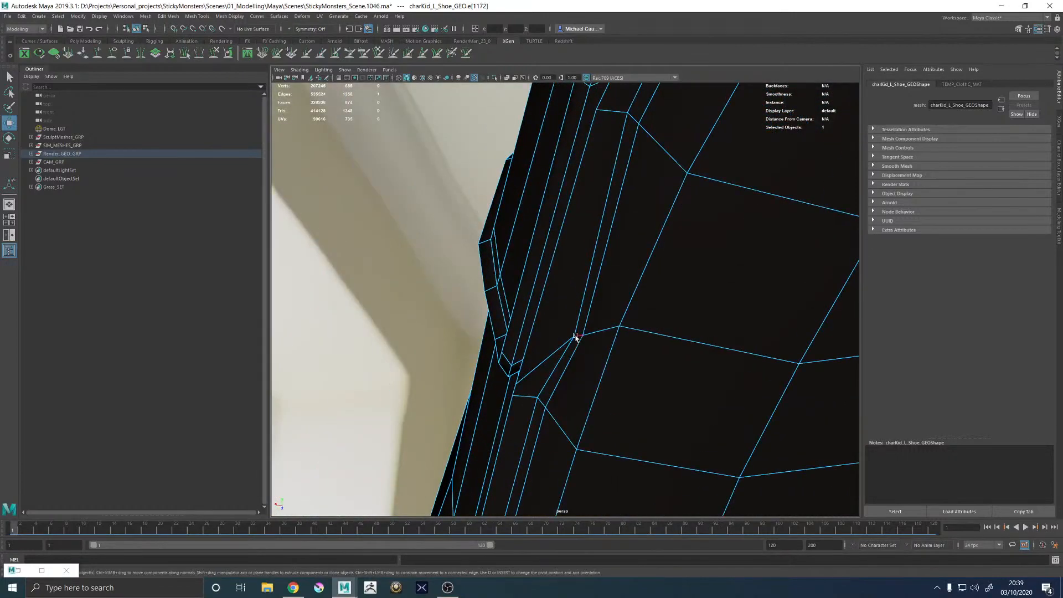
pyautogui.click(576, 336)
pyautogui.keyDown('alt'); pyautogui.moveTo(576, 338); pyautogui.dragTo(526, 330); pyautogui.keyUp('alt')
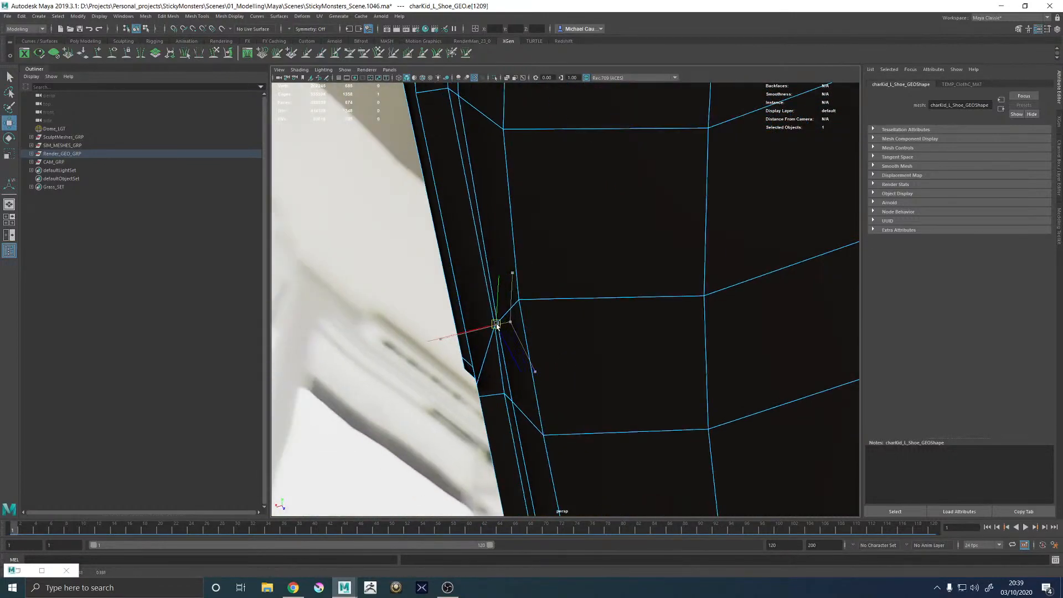
# Check the left shoe's side seam, sole border and toe in smooth preview
pyautogui.keyDown('alt'); pyautogui.moveTo(620, 340); pyautogui.dragTo(493, 349, button='right'); pyautogui.keyUp('alt')
pyautogui.keyDown('alt'); pyautogui.moveTo(493, 349); pyautogui.dragTo(537, 390); pyautogui.keyUp('alt')
pyautogui.keyDown('alt'); pyautogui.moveTo(537, 391); pyautogui.dragTo(556, 401, button='right'); pyautogui.keyUp('alt')
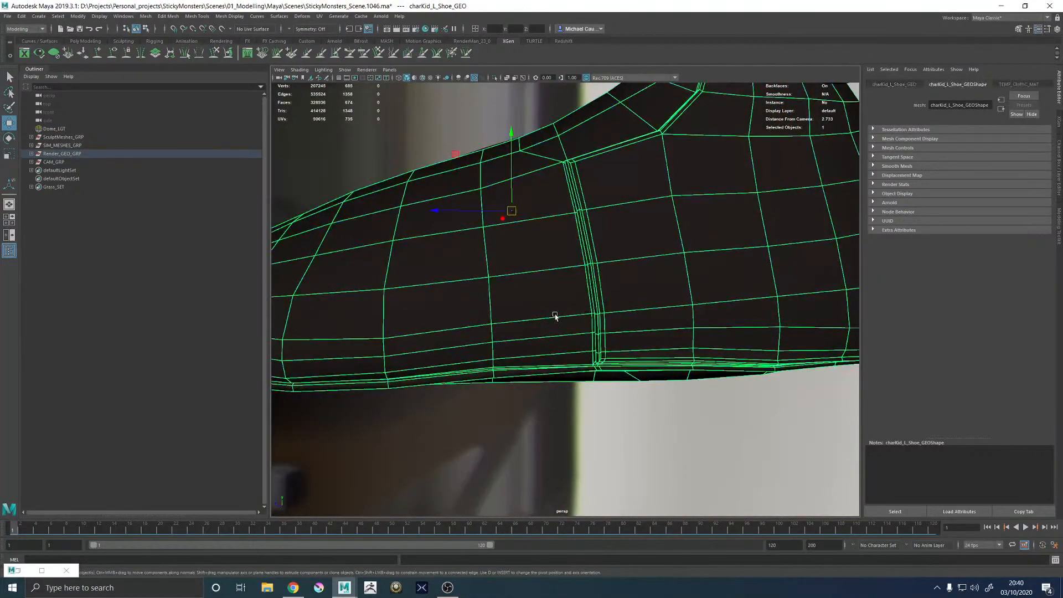
pyautogui.press('3')
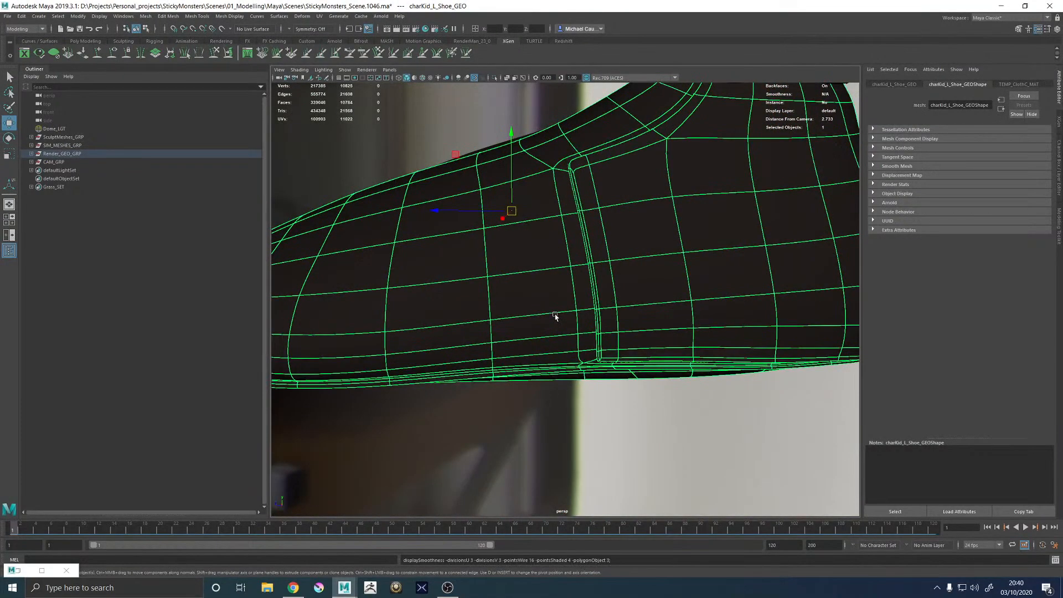
pyautogui.keyDown('alt'); pyautogui.moveTo(601, 314); pyautogui.dragTo(534, 327, button='right'); pyautogui.keyUp('alt')
pyautogui.click(551, 368)
pyautogui.keyDown('alt'); pyautogui.moveTo(551, 368); pyautogui.dragTo(487, 351); pyautogui.keyUp('alt')
pyautogui.keyDown('alt'); pyautogui.moveTo(487, 351); pyautogui.dragTo(476, 313, button='right'); pyautogui.keyUp('alt')
pyautogui.keyDown('alt'); pyautogui.moveTo(476, 313); pyautogui.dragTo(587, 349); pyautogui.keyUp('alt')
pyautogui.keyDown('alt'); pyautogui.moveTo(587, 349); pyautogui.dragTo(705, 413, button='right'); pyautogui.keyUp('alt')
pyautogui.keyDown('alt'); pyautogui.moveTo(705, 413); pyautogui.dragTo(515, 339); pyautogui.keyUp('alt')
pyautogui.keyDown('alt'); pyautogui.moveTo(515, 339); pyautogui.dragTo(567, 308, button='right'); pyautogui.keyUp('alt')
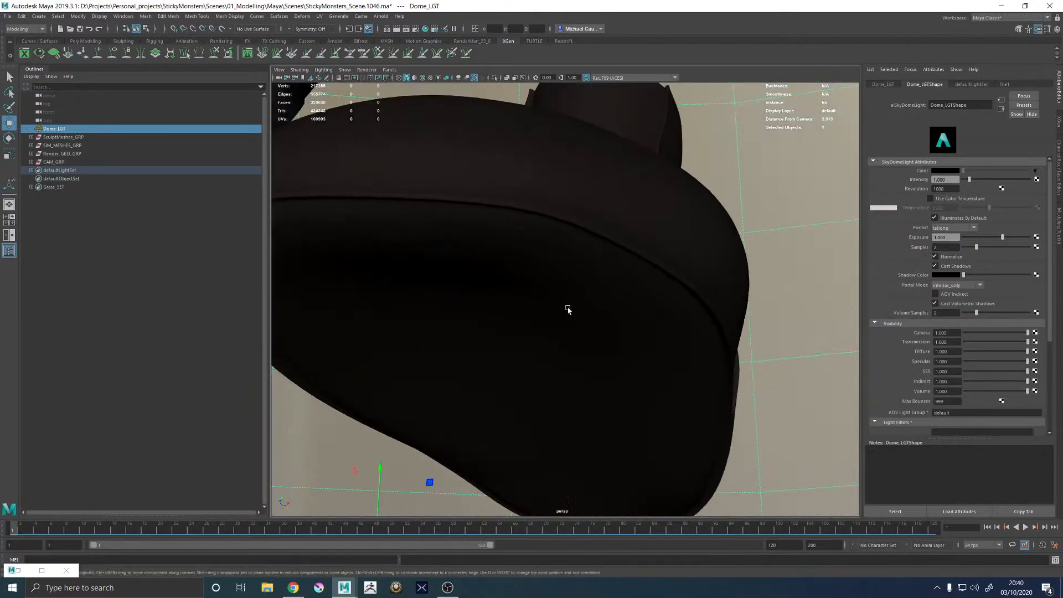
# Delete the edge loop running just inside the left shoe's sole border and insert a replacement loop around the rim
pyautogui.click(568, 309)
pyautogui.press('1')
pyautogui.keyDown('alt'); pyautogui.moveTo(531, 330); pyautogui.dragTo(502, 187); pyautogui.keyUp('alt')
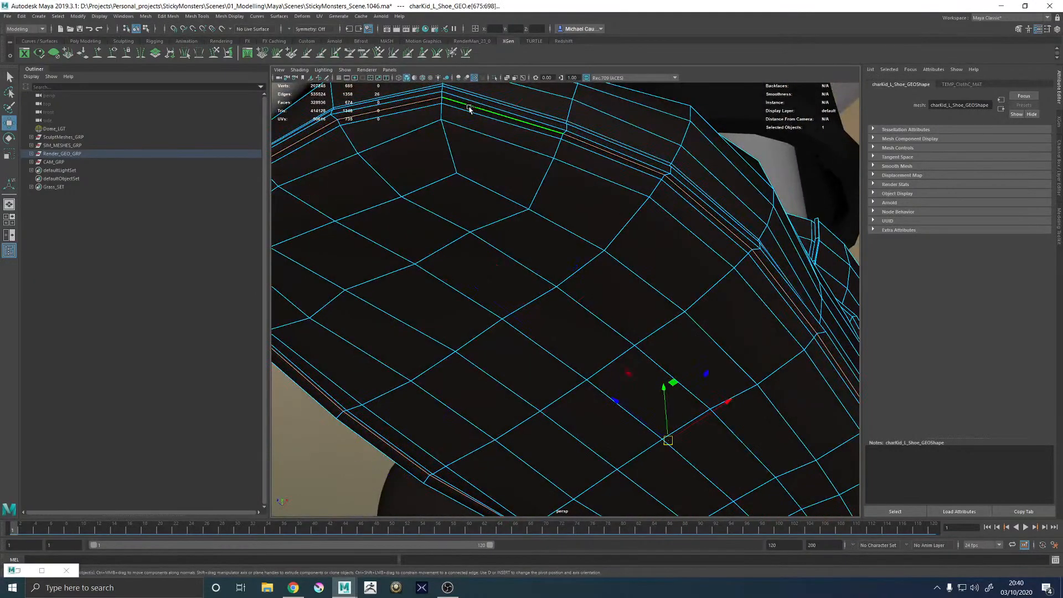
pyautogui.keyDown('alt'); pyautogui.moveTo(470, 107); pyautogui.dragTo(525, 211, button='middle'); pyautogui.keyUp('alt')
pyautogui.keyDown('alt'); pyautogui.moveTo(525, 211); pyautogui.dragTo(539, 206, button='right'); pyautogui.keyUp('alt')
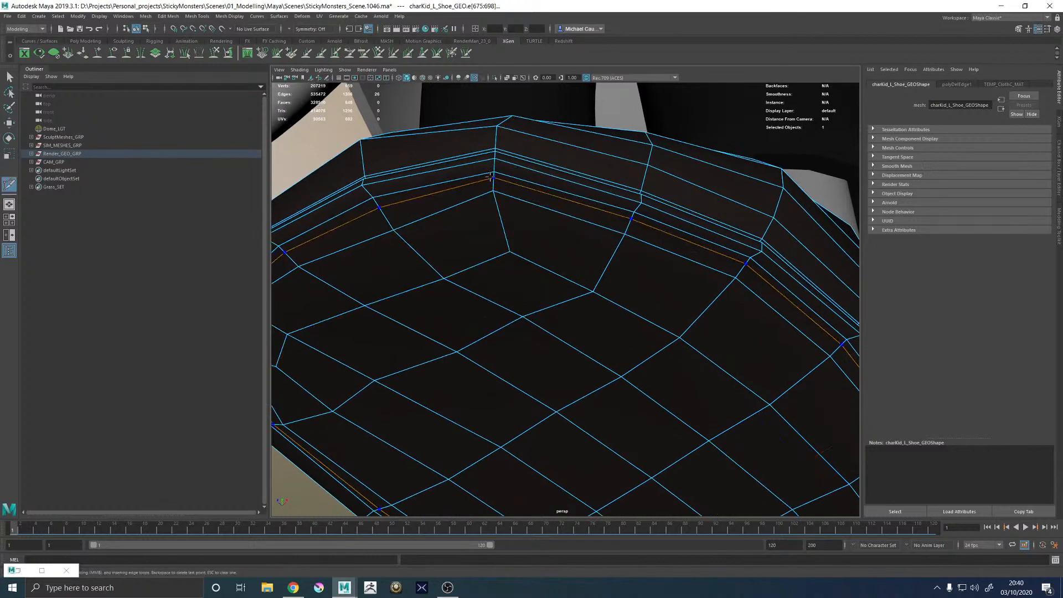
pyautogui.keyDown('ctrl'); pyautogui.click(491, 176); pyautogui.keyUp('ctrl')
pyautogui.press('w')
pyautogui.doubleClick(465, 175)
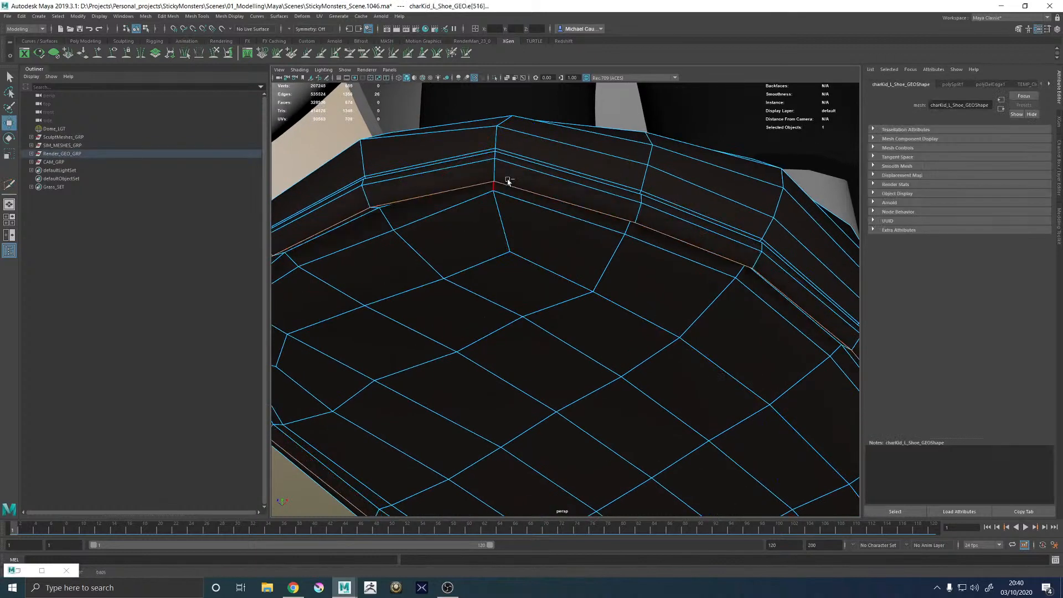
pyautogui.moveTo(580, 147); pyautogui.dragTo(579, 147, button='right')
# Examine the smoothed left shoe's sole, side profile, heel and ankle cuff alongside the other shoe
pyautogui.keyDown('alt'); pyautogui.moveTo(580, 161); pyautogui.dragTo(571, 299, button='right'); pyautogui.keyUp('alt')
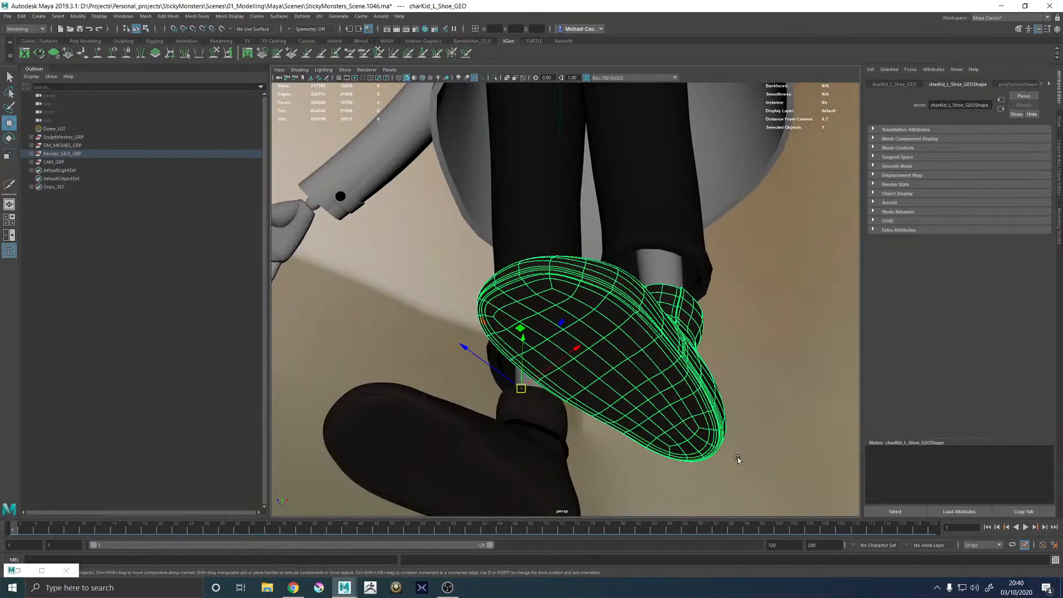
pyautogui.click(738, 457)
pyautogui.keyDown('alt'); pyautogui.moveTo(723, 293); pyautogui.dragTo(630, 344); pyautogui.keyUp('alt')
pyautogui.keyDown('alt'); pyautogui.moveTo(629, 344); pyautogui.dragTo(546, 275, button='middle'); pyautogui.keyUp('alt')
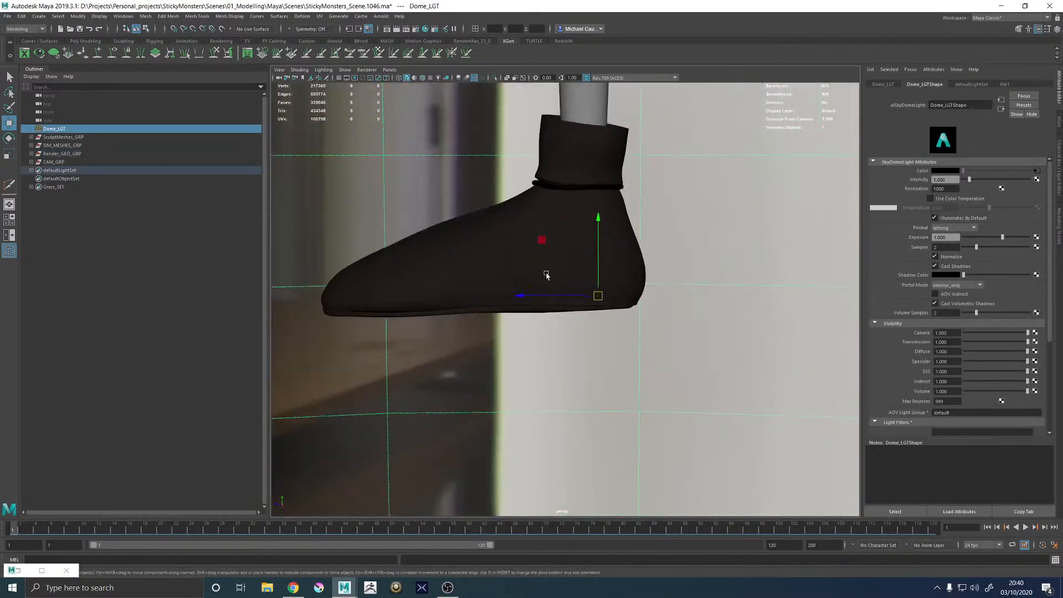
pyautogui.keyDown('alt'); pyautogui.moveTo(546, 275); pyautogui.dragTo(712, 320, button='right'); pyautogui.keyUp('alt')
pyautogui.keyDown('alt'); pyautogui.moveTo(712, 320); pyautogui.dragTo(527, 310); pyautogui.keyUp('alt')
pyautogui.keyDown('alt'); pyautogui.moveTo(526, 311); pyautogui.dragTo(512, 440, button='middle'); pyautogui.keyUp('alt')
pyautogui.keyDown('alt'); pyautogui.moveTo(496, 301); pyautogui.dragTo(501, 424, button='middle'); pyautogui.keyUp('alt')
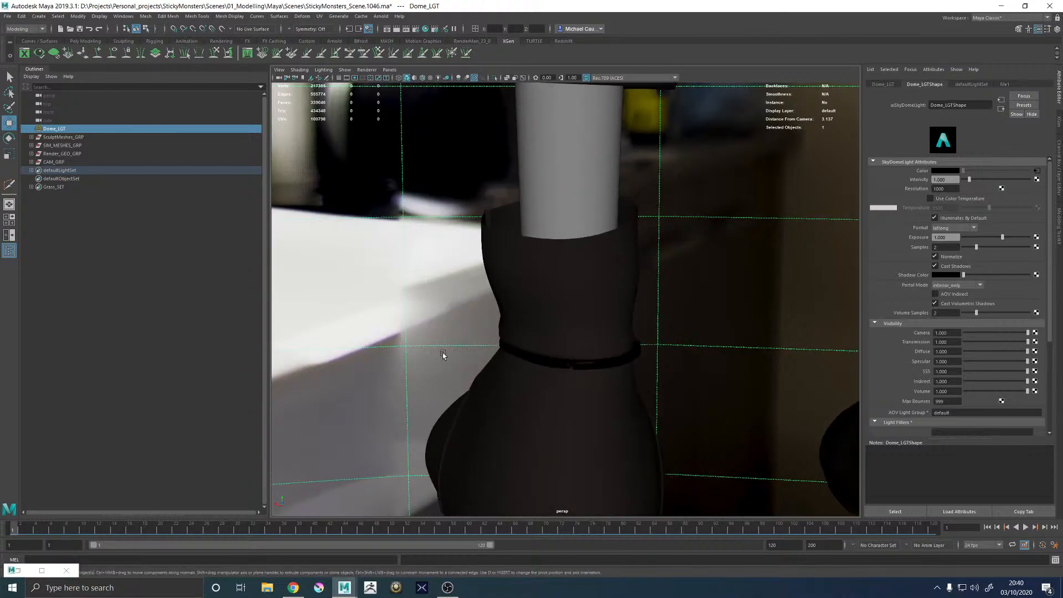
pyautogui.moveTo(442, 353)
pyautogui.keyDown('alt'); pyautogui.mouseDown()
pyautogui.moveTo(577, 354)
pyautogui.moveTo(621, 380)
pyautogui.mouseUp(); pyautogui.keyUp('alt')
pyautogui.keyDown('alt'); pyautogui.moveTo(620, 380); pyautogui.dragTo(490, 357, button='right'); pyautogui.keyUp('alt')
pyautogui.keyDown('alt'); pyautogui.moveTo(490, 357); pyautogui.dragTo(555, 327); pyautogui.keyUp('alt')
pyautogui.scroll(-5, 548, 324)
pyautogui.scroll(6, 565, 330)
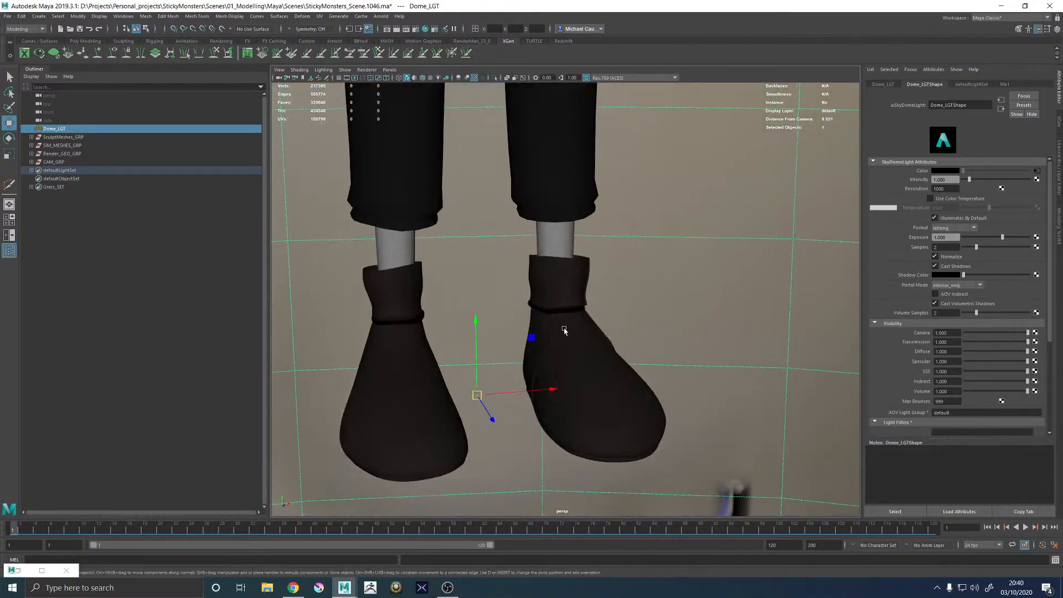
pyautogui.keyDown('alt'); pyautogui.moveTo(704, 325); pyautogui.dragTo(629, 356); pyautogui.keyUp('alt')
# Open the left shoe's UV layout in the UV Editor
pyautogui.click(611, 364)
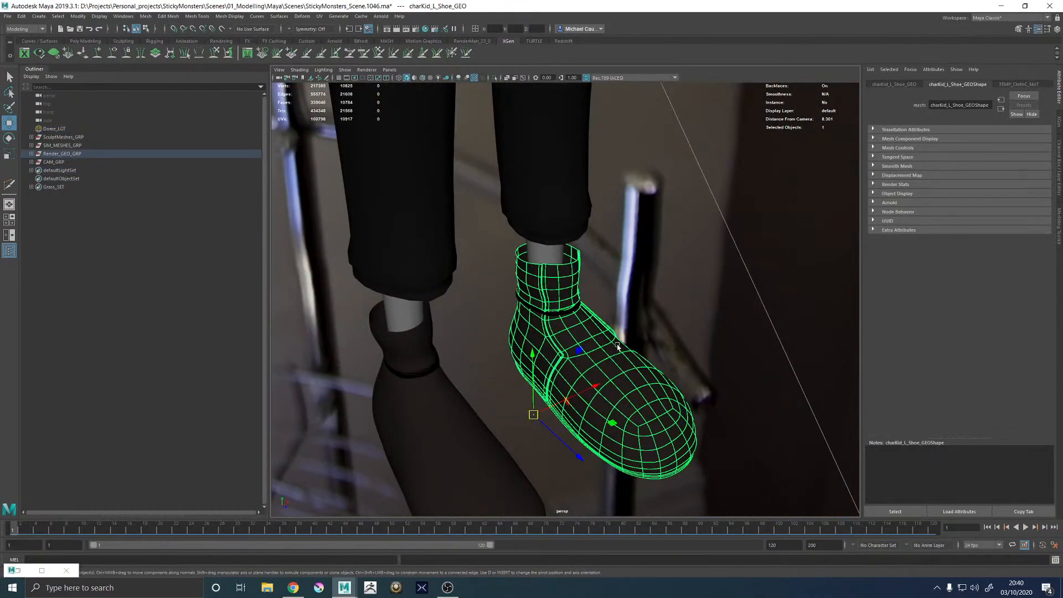
pyautogui.click(320, 16)
pyautogui.click(341, 28)
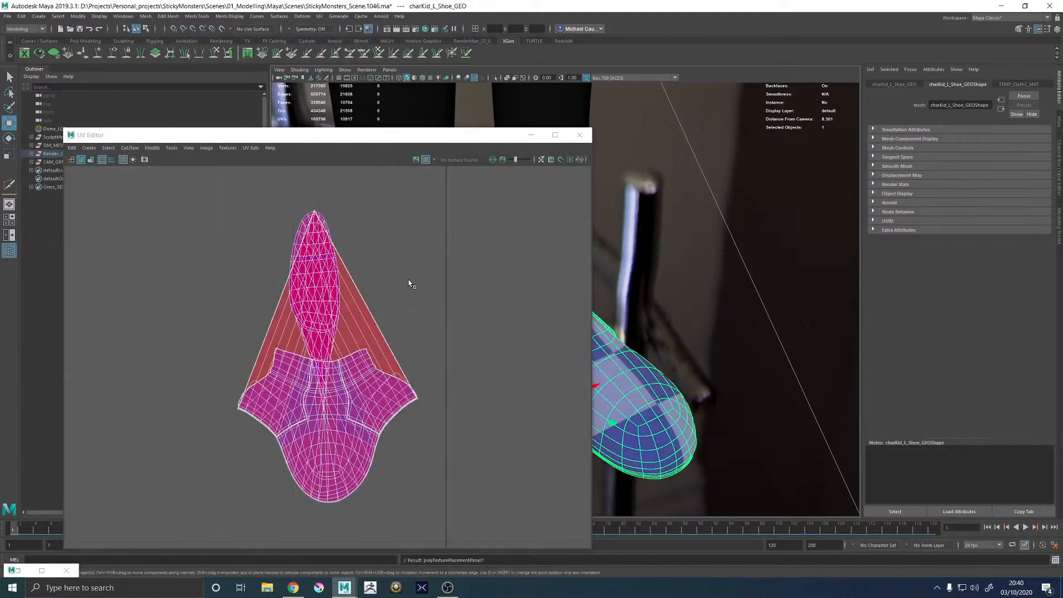
pyautogui.scroll(-4, 409, 283)
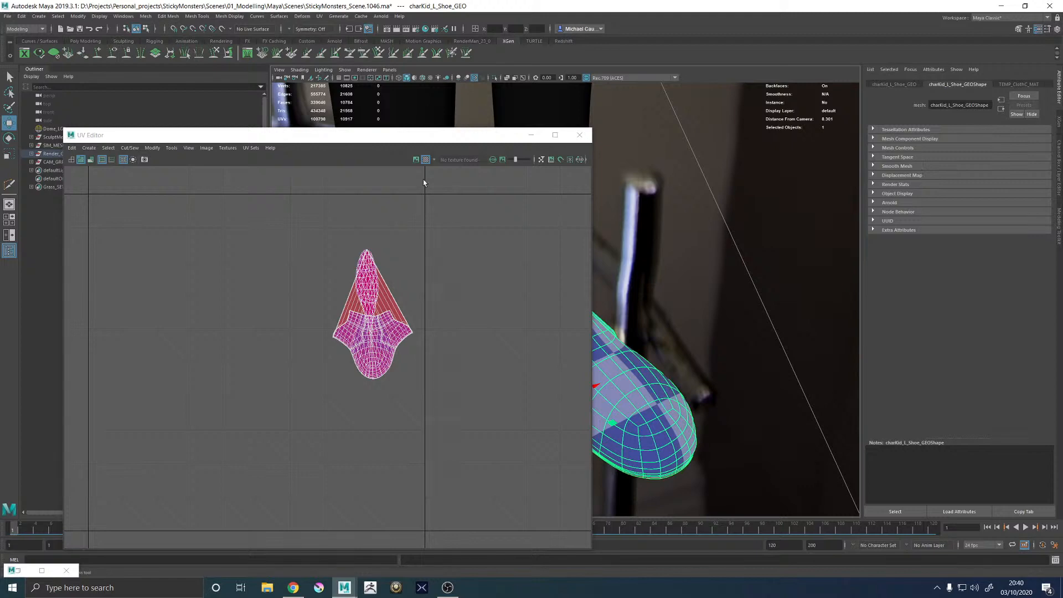
# Close the UV Editor, then select the left shoe mesh and frame it in the viewport
pyautogui.click(581, 142)
pyautogui.click(687, 329)
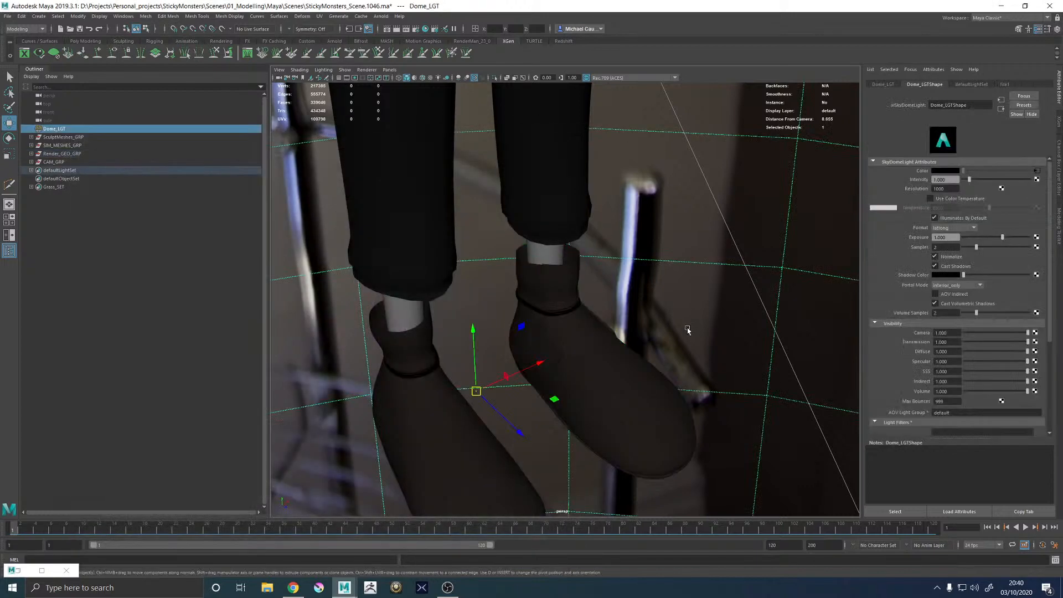
pyautogui.keyDown('alt'); pyautogui.moveTo(651, 336); pyautogui.dragTo(546, 267); pyautogui.keyUp('alt')
pyautogui.scroll(8, 554, 354)
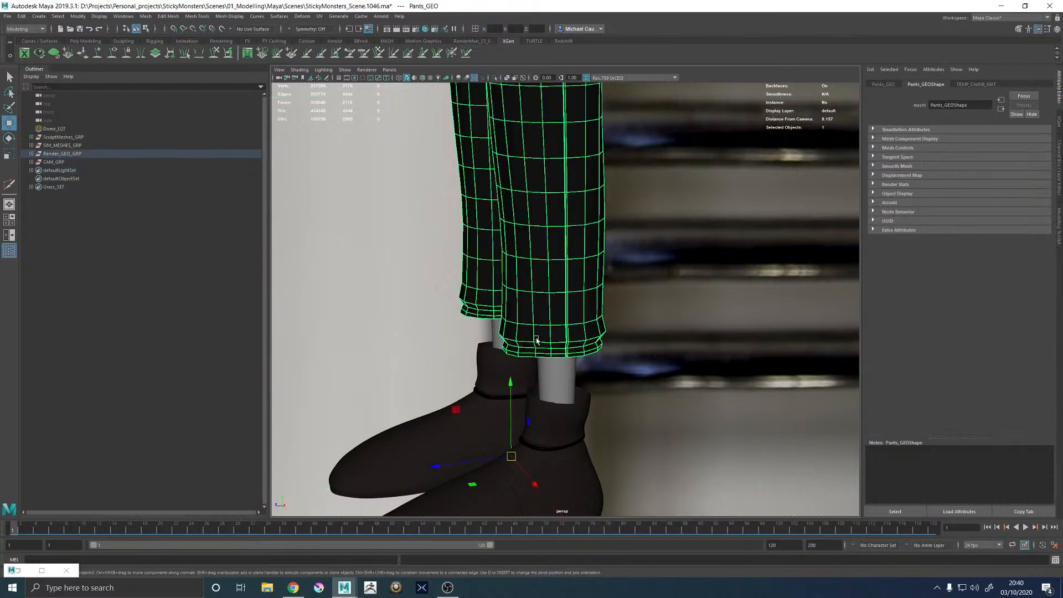
pyautogui.scroll(-5, 560, 387)
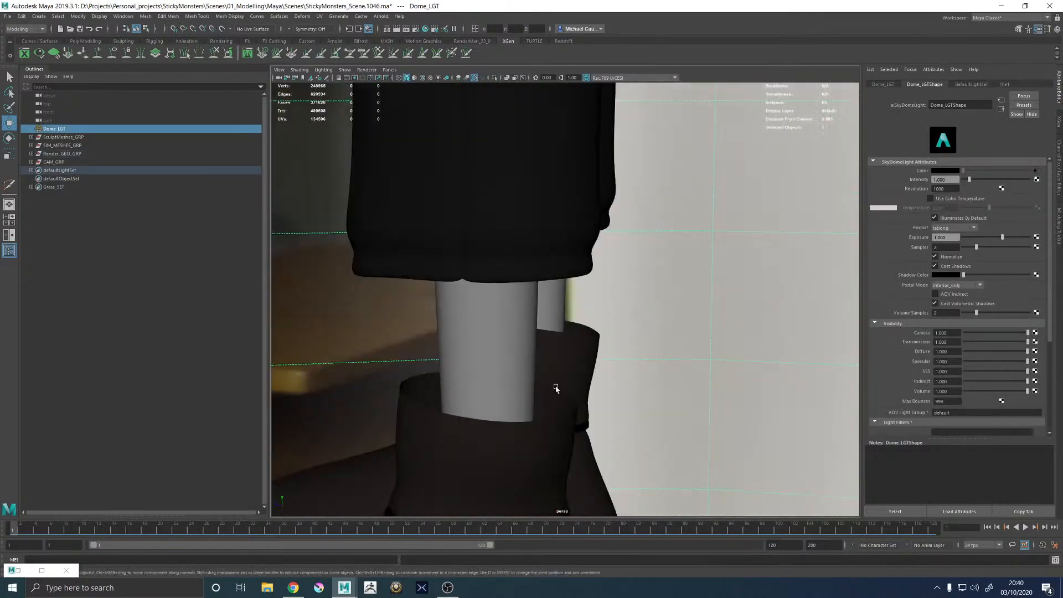
pyautogui.click(525, 268)
pyautogui.scroll(-3, 529, 431)
pyautogui.click(528, 432)
pyautogui.press('f')
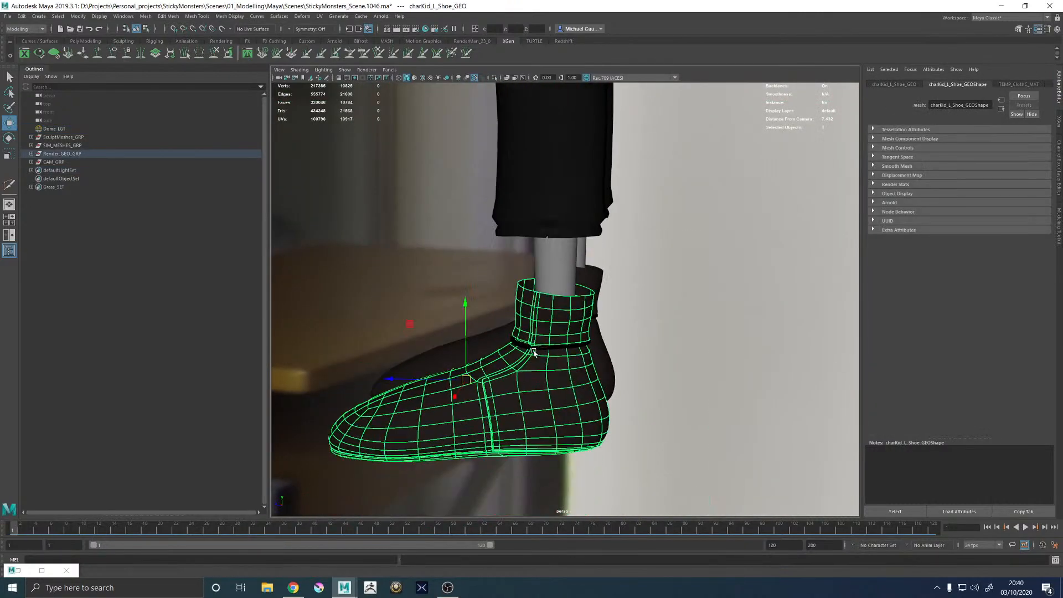
pyautogui.keyDown('alt'); pyautogui.moveTo(529, 432); pyautogui.dragTo(582, 339); pyautogui.keyUp('alt')
pyautogui.scroll(6, 643, 260)
pyautogui.moveTo(604, 255); pyautogui.dragTo(604, 170, button='right')
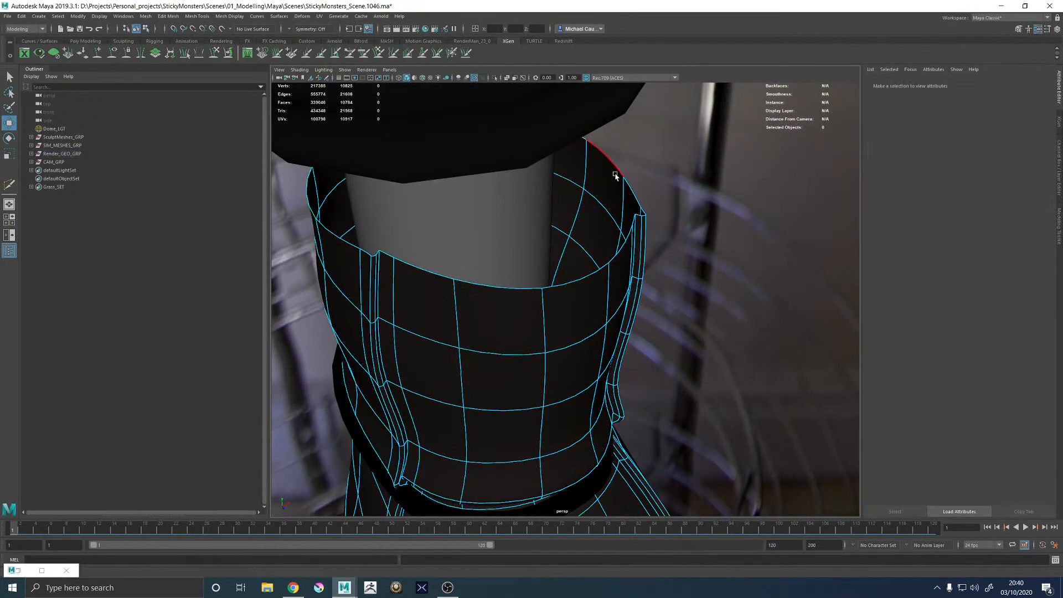
pyautogui.doubleClick(616, 180)
pyautogui.keyDown('shift'); pyautogui.moveTo(600, 278); pyautogui.dragTo(587, 304, button='right'); pyautogui.keyUp('shift')
pyautogui.keyDown('alt'); pyautogui.moveTo(587, 304); pyautogui.dragTo(616, 278); pyautogui.keyUp('alt')
pyautogui.press('w')
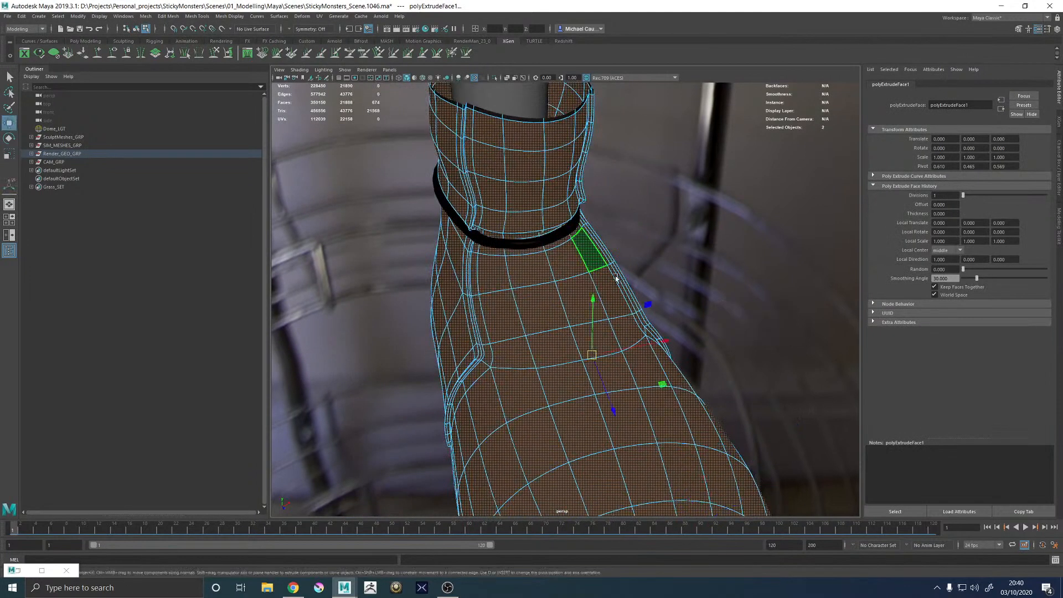
pyautogui.hotkey('ctrl', 'z')
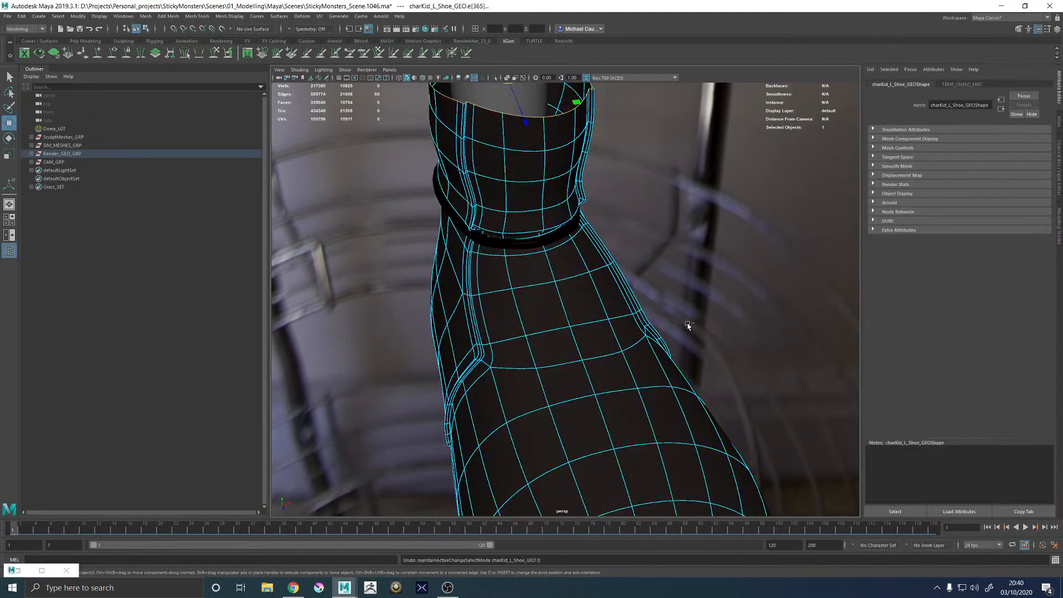
pyautogui.hotkey('ctrl', 'z')
# Try to thicken the left shoe by extruding all its faces inward, with a local Z translate of about -0.049
pyautogui.moveTo(561, 305); pyautogui.dragTo(558, 324, button='right')
pyautogui.doubleClick(557, 324)
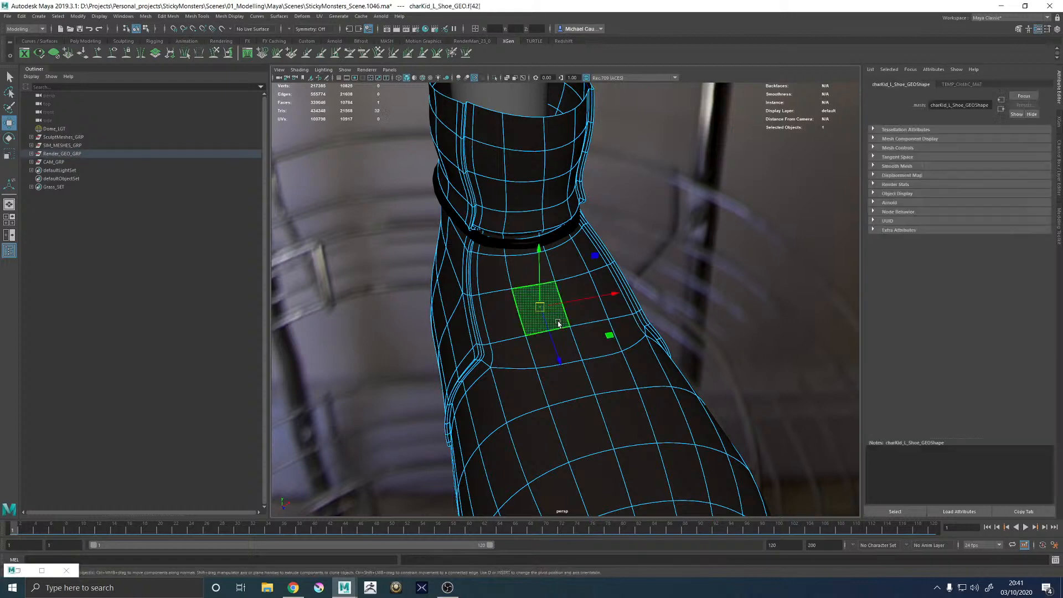
pyautogui.keyDown('shift'); pyautogui.moveTo(705, 256); pyautogui.dragTo(622, 298, button='right'); pyautogui.keyUp('shift')
pyautogui.keyDown('alt'); pyautogui.moveTo(622, 297); pyautogui.dragTo(729, 324); pyautogui.keyUp('alt')
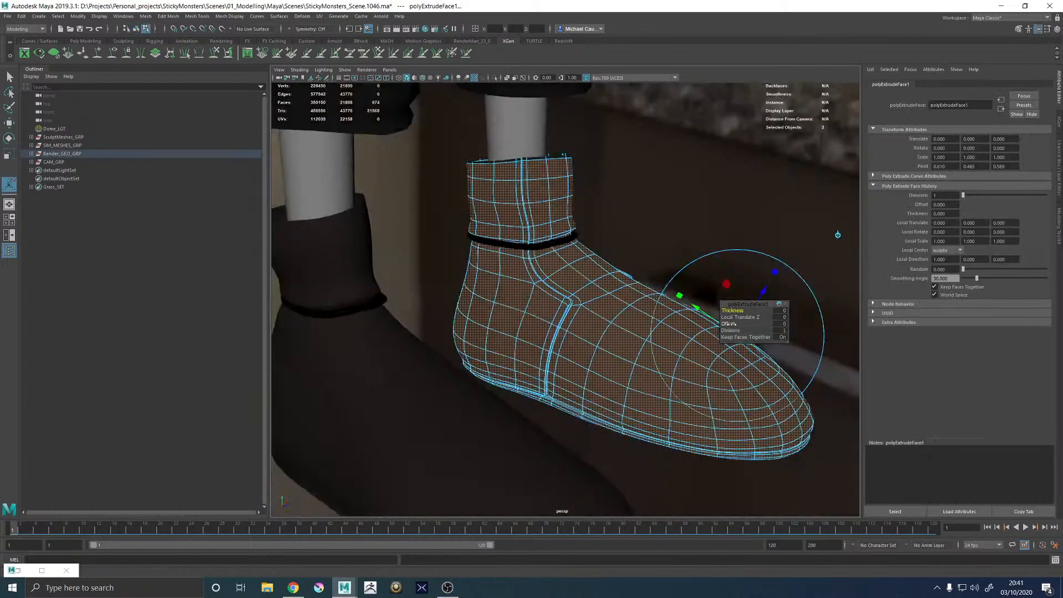
pyautogui.moveTo(762, 288); pyautogui.dragTo(762, 293)
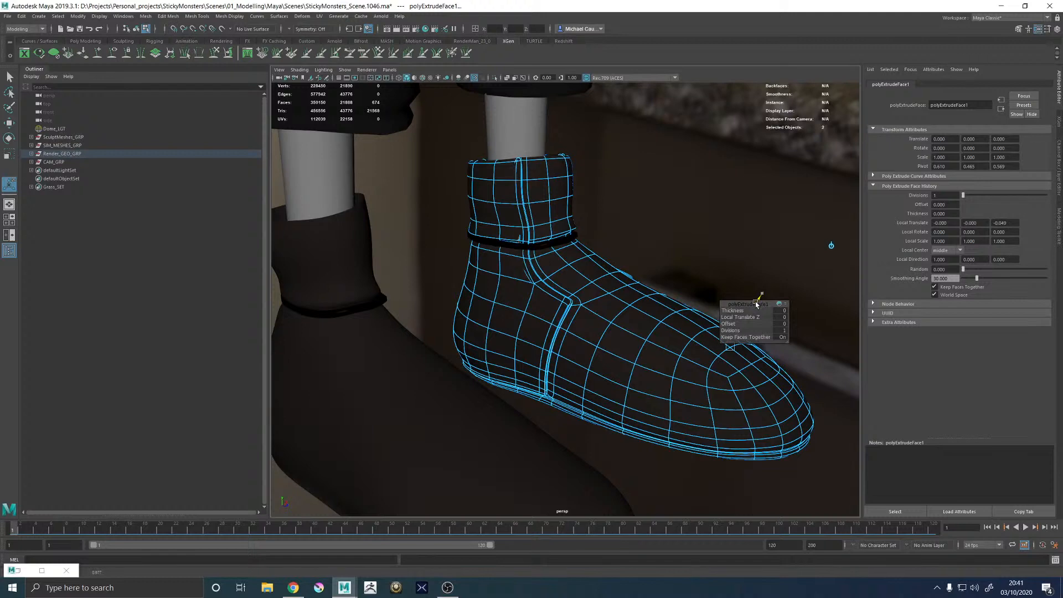
# Return to object mode and examine the thickened shoe's cuff opening and seams from several sides
pyautogui.keyDown('alt'); pyautogui.moveTo(593, 199); pyautogui.dragTo(515, 227); pyautogui.keyUp('alt')
pyautogui.press('q')
pyautogui.moveTo(515, 227); pyautogui.dragTo(652, 147, button='right')
pyautogui.click(654, 148)
pyautogui.keyDown('alt'); pyautogui.moveTo(684, 266); pyautogui.dragTo(619, 290, button='right'); pyautogui.keyUp('alt')
pyautogui.keyDown('alt'); pyautogui.moveTo(619, 290); pyautogui.dragTo(489, 297); pyautogui.keyUp('alt')
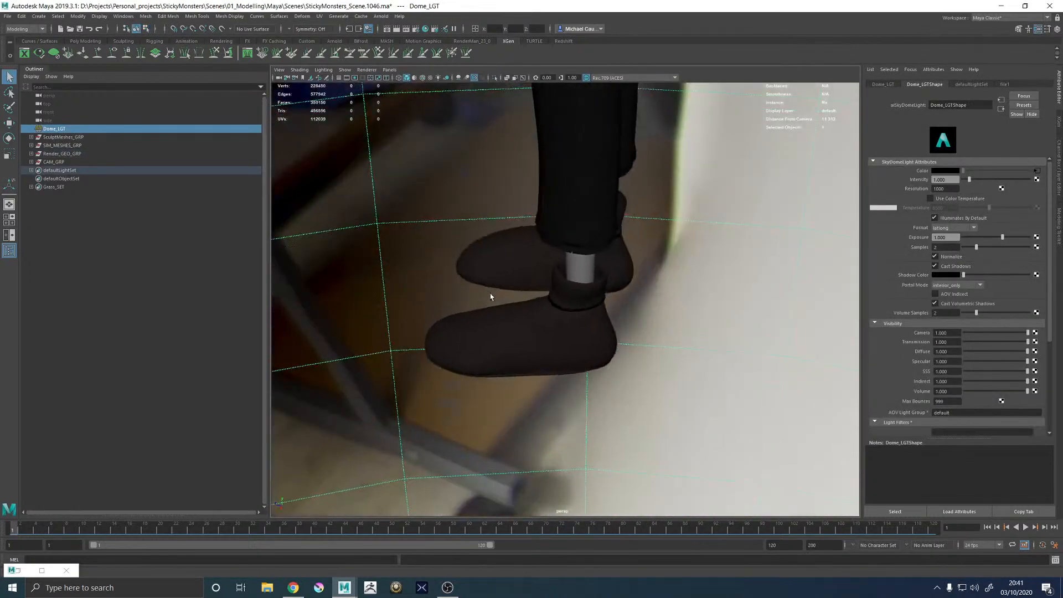
pyautogui.keyDown('alt'); pyautogui.moveTo(489, 297); pyautogui.dragTo(567, 265, button='right'); pyautogui.keyUp('alt')
pyautogui.click(567, 266)
pyautogui.keyDown('alt'); pyautogui.moveTo(529, 288); pyautogui.dragTo(407, 234); pyautogui.keyUp('alt')
# Undo the extrusion of the whole shoe
pyautogui.hotkey('ctrl', 'z')
pyautogui.hotkey('ctrl', 'z')
pyautogui.hotkey('ctrl', 'z')
pyautogui.hotkey('ctrl', 'z')
pyautogui.hotkey('ctrl', 'z')
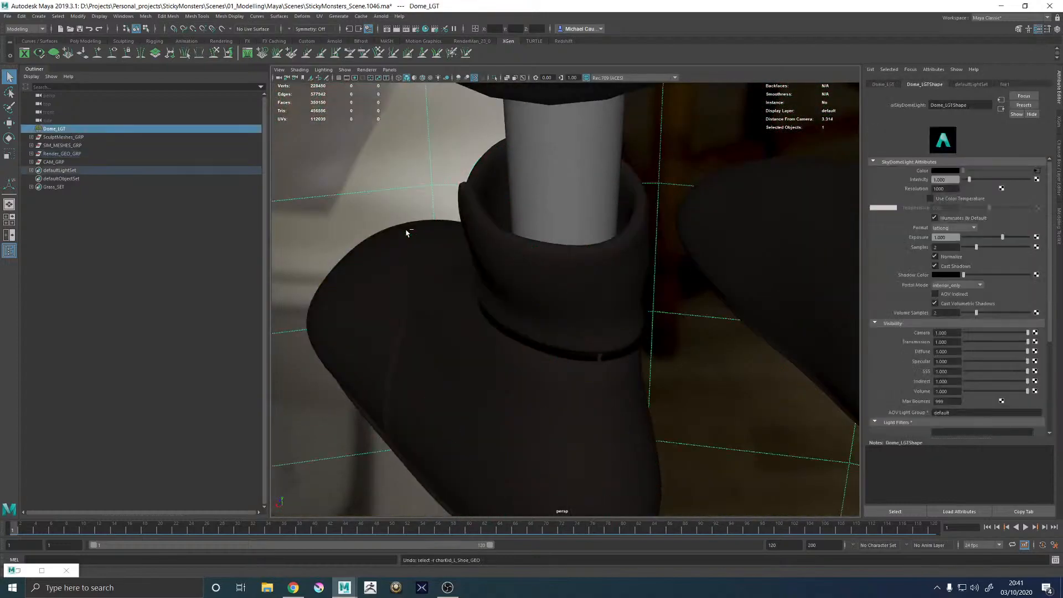
# Turn off the smooth preview and bridge the two short edges across the seam gap on the cuff's upper rim
pyautogui.keyDown('alt'); pyautogui.moveTo(497, 230); pyautogui.dragTo(471, 298); pyautogui.keyUp('alt')
pyautogui.scroll(-1, 540, 319)
pyautogui.scroll(-2, 541, 316)
pyautogui.press('1')
pyautogui.moveTo(471, 298); pyautogui.dragTo(466, 269, button='right')
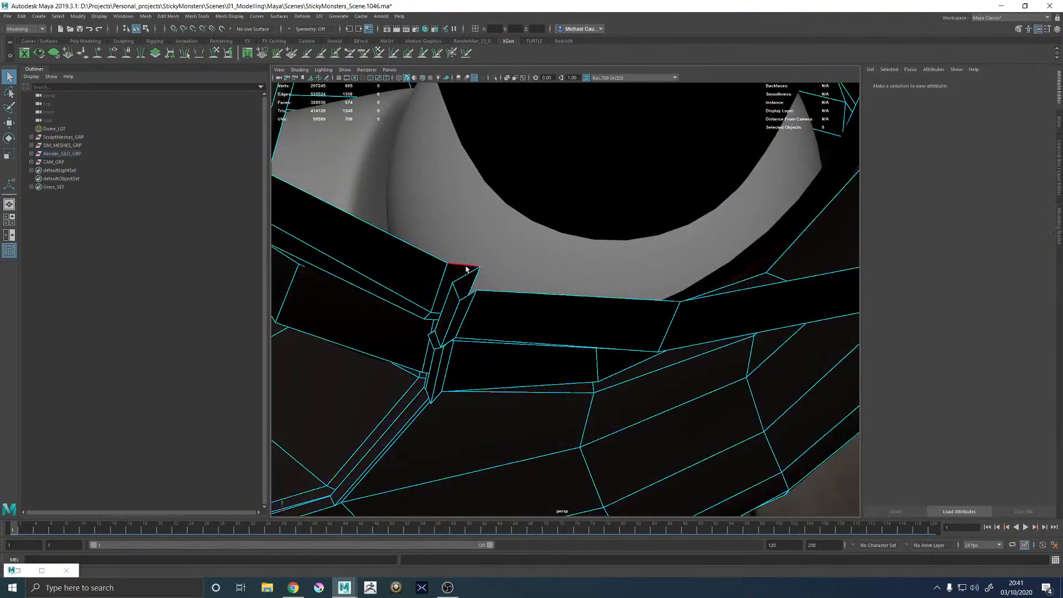
pyautogui.click(467, 275)
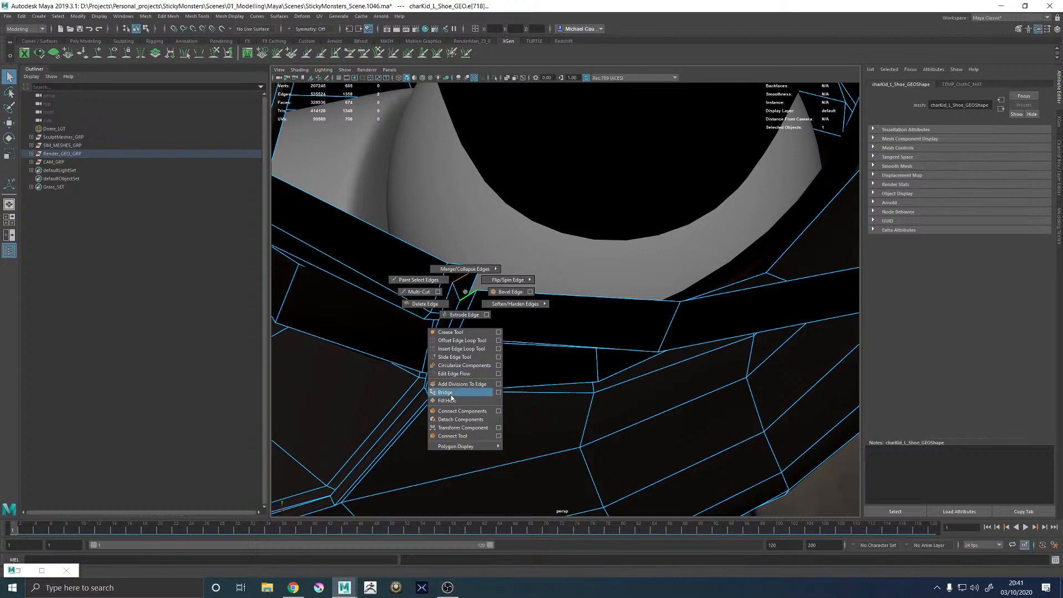
pyautogui.keyDown('shift'); pyautogui.moveTo(466, 396); pyautogui.dragTo(465, 398, button='right'); pyautogui.keyUp('shift')
# Bridge the matching gap at the seam on the other side of the cuff's upper rim
pyautogui.scroll(-5, 446, 332)
pyautogui.keyDown('alt'); pyautogui.moveTo(446, 332); pyautogui.dragTo(558, 297); pyautogui.keyUp('alt')
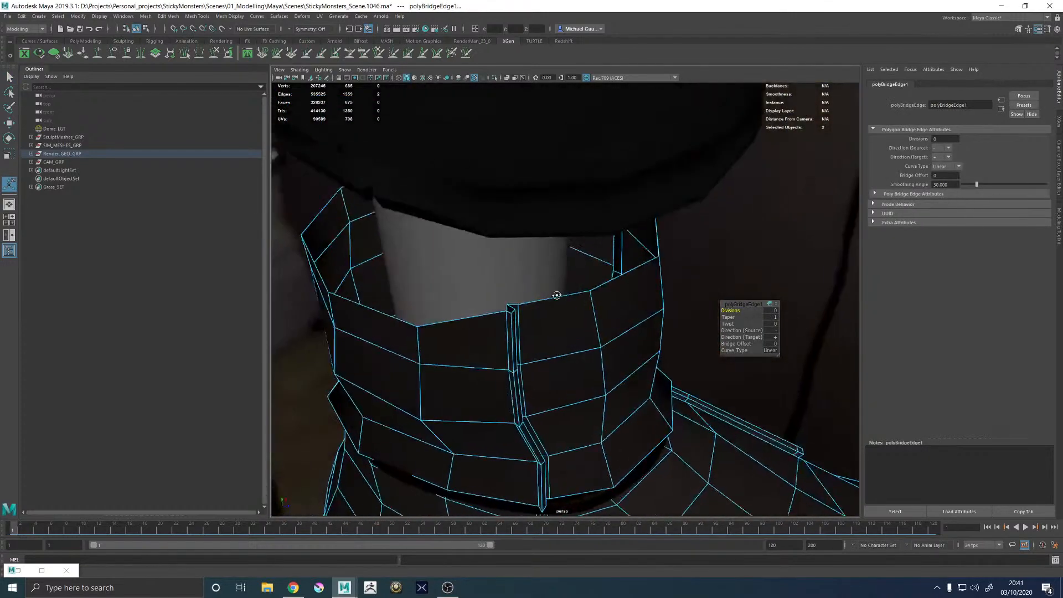
pyautogui.scroll(4, 520, 350)
pyautogui.click(469, 323)
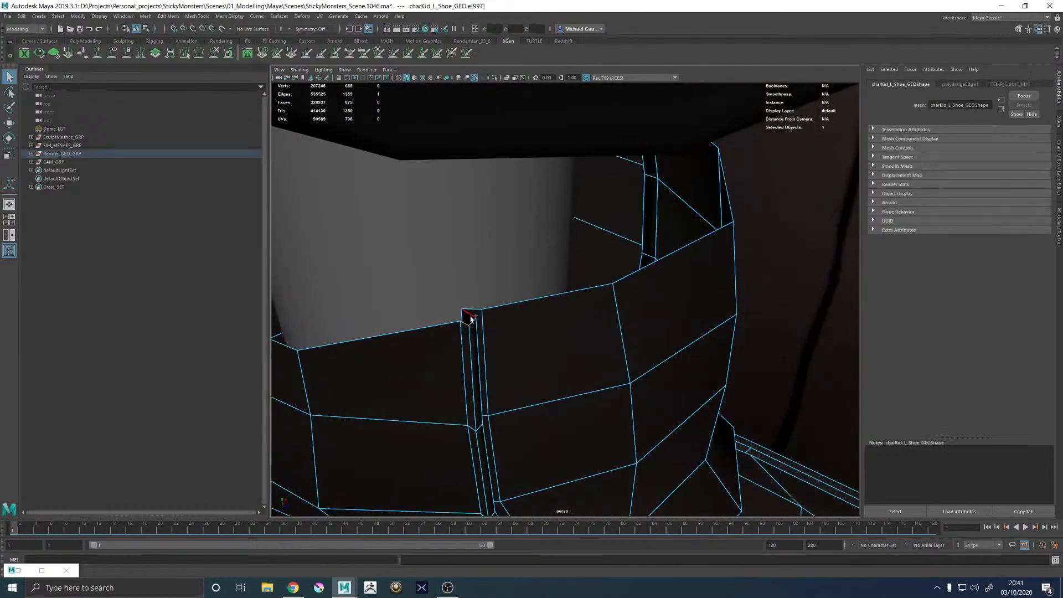
pyautogui.keyDown('shift'); pyautogui.moveTo(471, 319); pyautogui.dragTo(481, 324, button='right'); pyautogui.keyUp('shift')
# Extrude the border edges of one section of the cuff rim inward, with a local Z translate of about -0.010
pyautogui.keyDown('alt'); pyautogui.moveTo(563, 330); pyautogui.dragTo(529, 371); pyautogui.keyUp('alt')
pyautogui.click(637, 322)
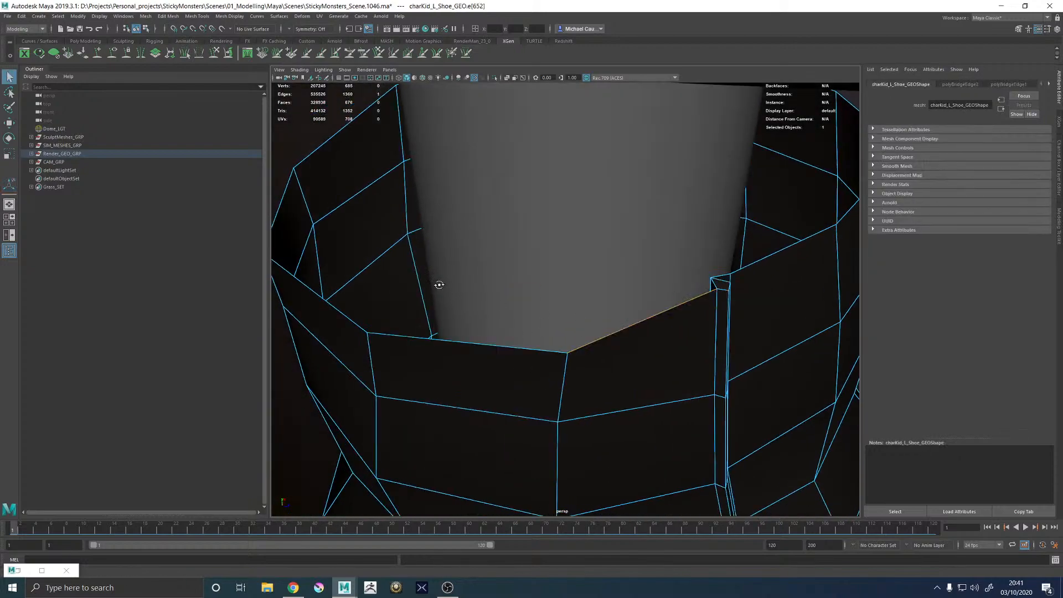
pyautogui.keyDown('alt'); pyautogui.moveTo(440, 285); pyautogui.dragTo(587, 269); pyautogui.keyUp('alt')
pyautogui.keyDown('shift'); pyautogui.moveTo(480, 221); pyautogui.dragTo(476, 197, button='right'); pyautogui.keyUp('shift')
pyautogui.keyDown('alt'); pyautogui.moveTo(476, 197); pyautogui.dragTo(422, 146); pyautogui.keyUp('alt')
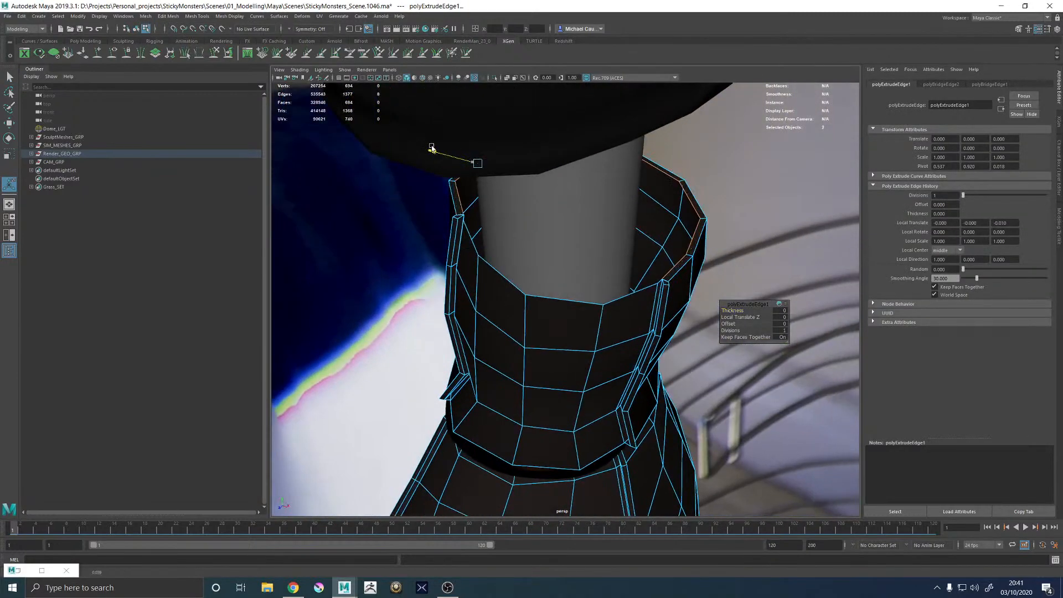
# Merge the loose vertices of the extruded rim strip into the seam corners on the cuff
pyautogui.keyDown('alt'); pyautogui.moveTo(565, 243); pyautogui.dragTo(643, 276); pyautogui.keyUp('alt')
pyautogui.keyDown('alt'); pyautogui.moveTo(540, 362); pyautogui.dragTo(783, 450, button='right'); pyautogui.keyUp('alt')
pyautogui.keyDown('alt'); pyautogui.moveTo(783, 450); pyautogui.dragTo(534, 298); pyautogui.keyUp('alt')
pyautogui.moveTo(545, 274); pyautogui.dragTo(550, 204, button='right')
pyautogui.click(540, 268)
pyautogui.keyDown('shift'); pyautogui.click(541, 267); pyautogui.keyUp('shift')
pyautogui.keyDown('alt'); pyautogui.moveTo(545, 213); pyautogui.dragTo(609, 312); pyautogui.keyUp('alt')
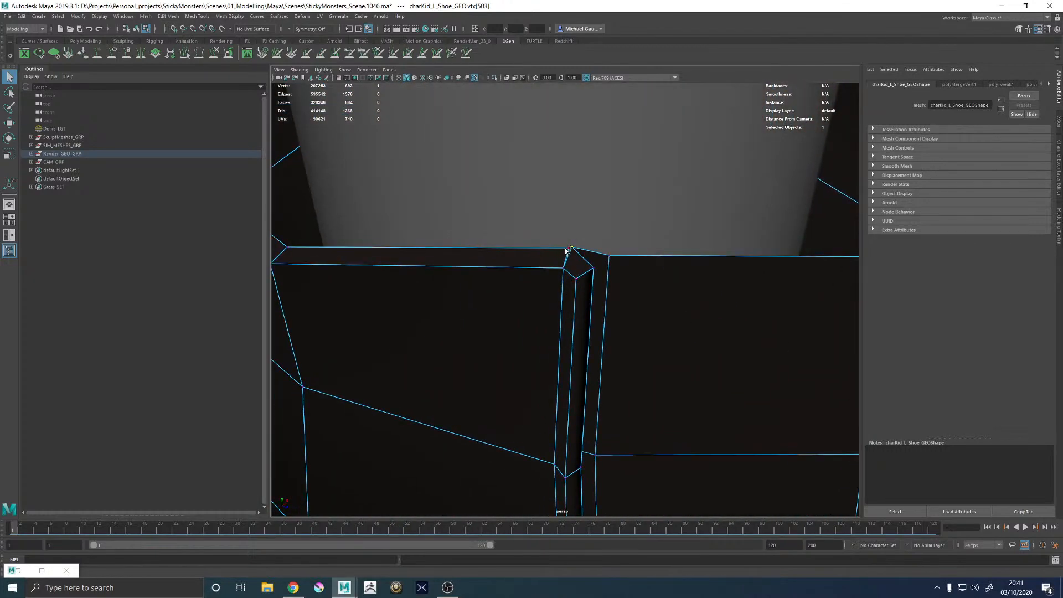
pyautogui.scroll(-10, 629, 299)
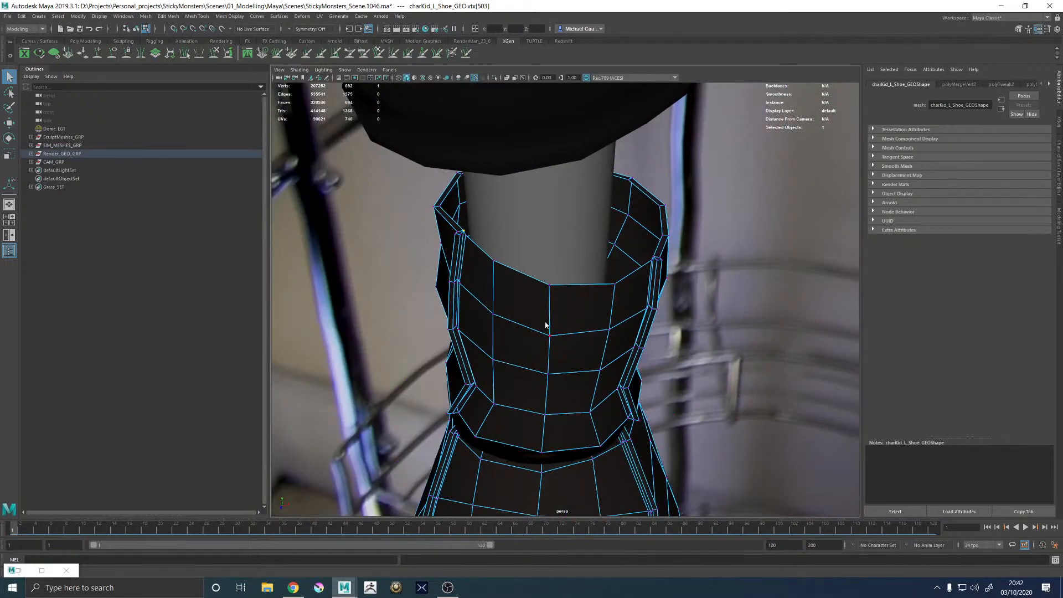
# Leave component mode, turn on the smooth preview and examine the cuff rim at its seams
pyautogui.press('F8')
pyautogui.press('3')
pyautogui.click(699, 310)
pyautogui.scroll(-5, 699, 310)
pyautogui.keyDown('alt'); pyautogui.moveTo(699, 310); pyautogui.dragTo(540, 355); pyautogui.keyUp('alt')
pyautogui.keyDown('alt'); pyautogui.moveTo(554, 360); pyautogui.dragTo(767, 435, button='right'); pyautogui.keyUp('alt')
pyautogui.keyDown('alt'); pyautogui.moveTo(520, 294); pyautogui.dragTo(463, 340); pyautogui.keyUp('alt')
pyautogui.keyDown('alt'); pyautogui.moveTo(463, 339); pyautogui.dragTo(446, 415, button='right'); pyautogui.keyUp('alt')
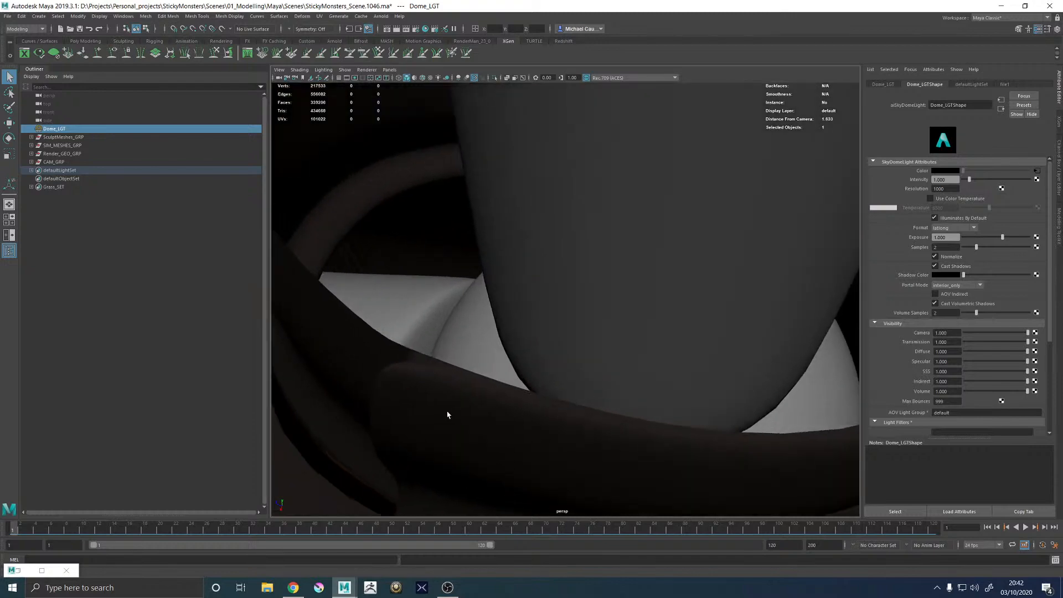
# Return the shoe to its unsmoothed mesh and extrude the complete border edge loop of the cuff opening
pyautogui.click(446, 414)
pyautogui.press('1')
pyautogui.moveTo(430, 408)
pyautogui.keyDown('alt'); pyautogui.mouseDown(button='middle')
pyautogui.moveTo(598, 377)
pyautogui.moveTo(449, 415)
pyautogui.mouseUp(button='middle'); pyautogui.keyUp('alt')
pyautogui.keyDown('alt'); pyautogui.moveTo(449, 416); pyautogui.dragTo(581, 407, button='right'); pyautogui.keyUp('alt')
pyautogui.keyDown('alt'); pyautogui.moveTo(539, 307); pyautogui.dragTo(602, 409, button='middle'); pyautogui.keyUp('alt')
pyautogui.moveTo(599, 338)
pyautogui.mouseDown(button='right')
pyautogui.moveTo(620, 247)
pyautogui.moveTo(622, 294)
pyautogui.moveTo(587, 281)
pyautogui.mouseUp(button='right')
pyautogui.keyDown('alt'); pyautogui.moveTo(359, 304); pyautogui.dragTo(439, 289, button='middle'); pyautogui.keyUp('alt')
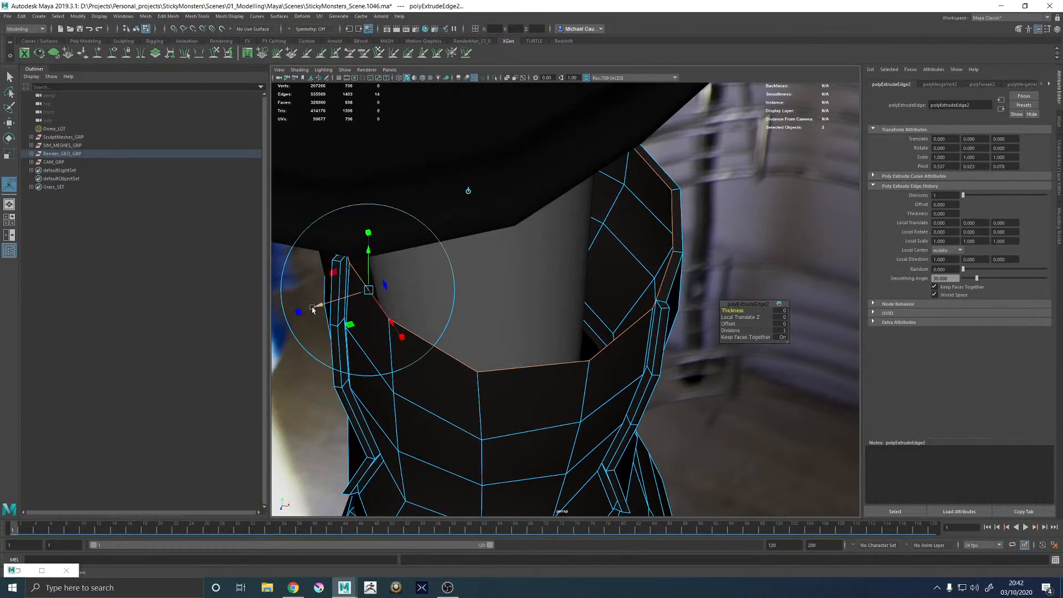
# Scale the extruded border loop inward to give the cuff rim an even thickness
pyautogui.keyDown('alt'); pyautogui.moveTo(537, 382); pyautogui.dragTo(601, 305); pyautogui.keyUp('alt')
pyautogui.keyDown('alt'); pyautogui.moveTo(601, 305); pyautogui.dragTo(513, 313, button='middle'); pyautogui.keyUp('alt')
pyautogui.keyDown('alt'); pyautogui.moveTo(513, 314); pyautogui.dragTo(592, 322, button='right'); pyautogui.keyUp('alt')
pyautogui.keyDown('alt'); pyautogui.moveTo(580, 317); pyautogui.dragTo(553, 316); pyautogui.keyUp('alt')
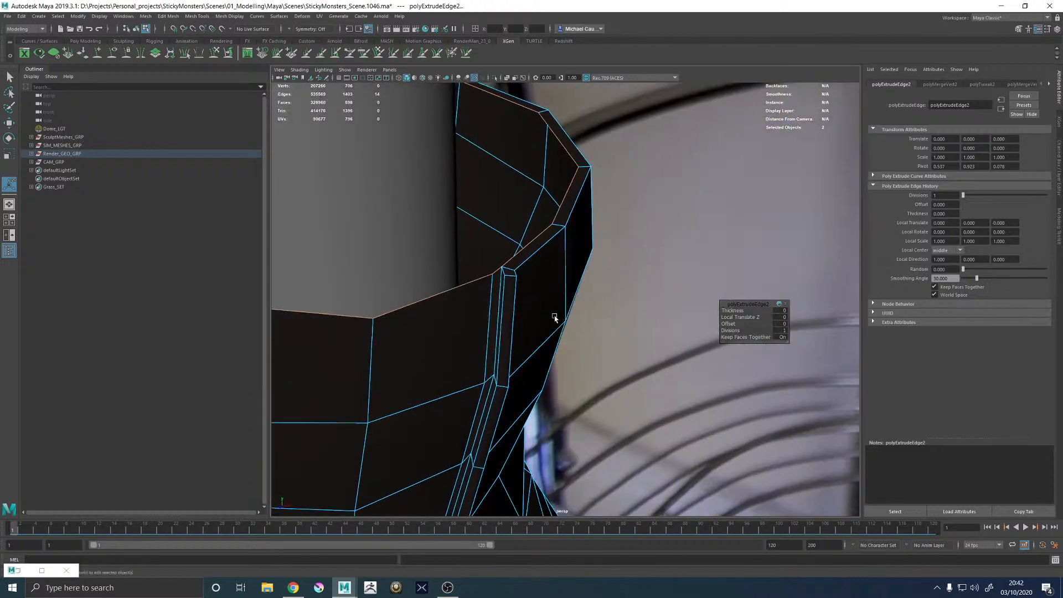
pyautogui.keyDown('alt'); pyautogui.moveTo(553, 315); pyautogui.dragTo(753, 343, button='middle'); pyautogui.keyUp('alt')
pyautogui.press('r')
pyautogui.keyDown('alt'); pyautogui.moveTo(614, 315); pyautogui.dragTo(530, 292, button='right'); pyautogui.keyUp('alt')
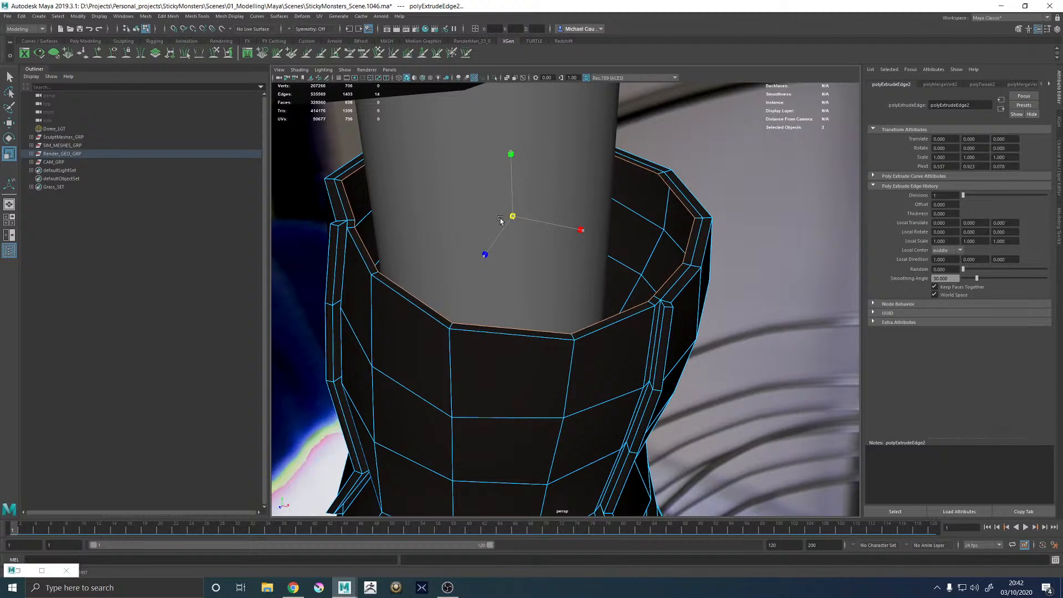
# Smooth-preview the shoe and examine how the thickened cuff rim rounds off
pyautogui.press('3')
pyautogui.moveTo(647, 339); pyautogui.dragTo(699, 293, button='right')
pyautogui.click(753, 249)
pyautogui.keyDown('alt'); pyautogui.moveTo(748, 260); pyautogui.dragTo(684, 327, button='right'); pyautogui.keyUp('alt')
pyautogui.keyDown('alt'); pyautogui.moveTo(684, 326); pyautogui.dragTo(481, 314); pyautogui.keyUp('alt')
pyautogui.keyDown('alt'); pyautogui.moveTo(481, 315); pyautogui.dragTo(587, 359, button='right'); pyautogui.keyUp('alt')
pyautogui.click(587, 359)
# Insert a supporting edge loop around the cuff close to its upper rim, and preview the shoe smoothed
pyautogui.press('1')
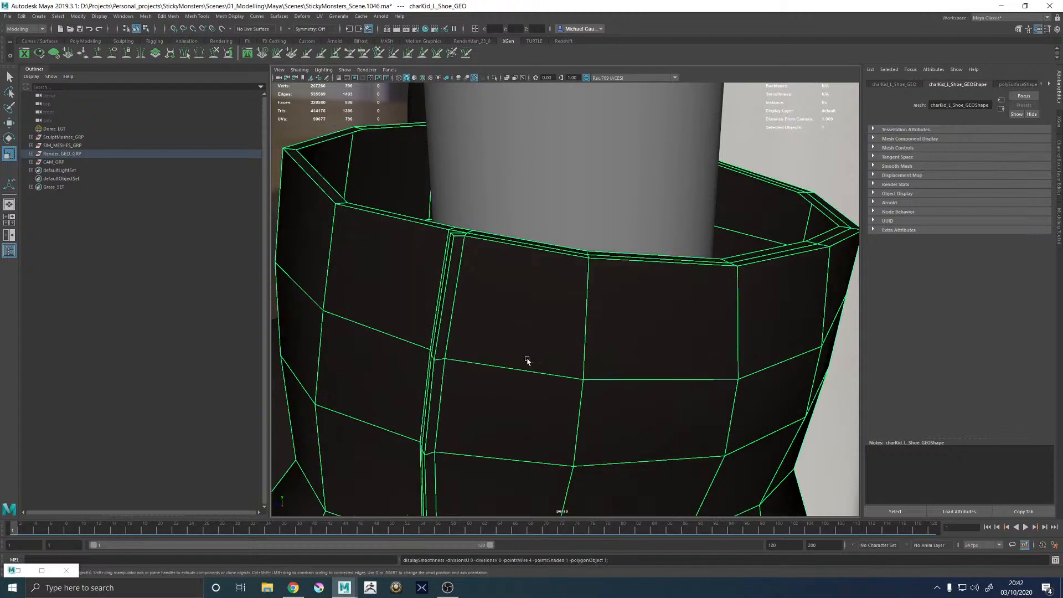
pyautogui.keyDown('alt'); pyautogui.moveTo(516, 351); pyautogui.dragTo(556, 351); pyautogui.keyUp('alt')
pyautogui.moveTo(598, 294)
pyautogui.keyDown('shift'); pyautogui.mouseDown(button='right')
pyautogui.moveTo(553, 291)
pyautogui.moveTo(601, 278)
pyautogui.mouseUp(button='right'); pyautogui.keyUp('shift')
pyautogui.click(573, 250)
pyautogui.press('3')
pyautogui.click(552, 376)
pyautogui.scroll(-5, 708, 237)
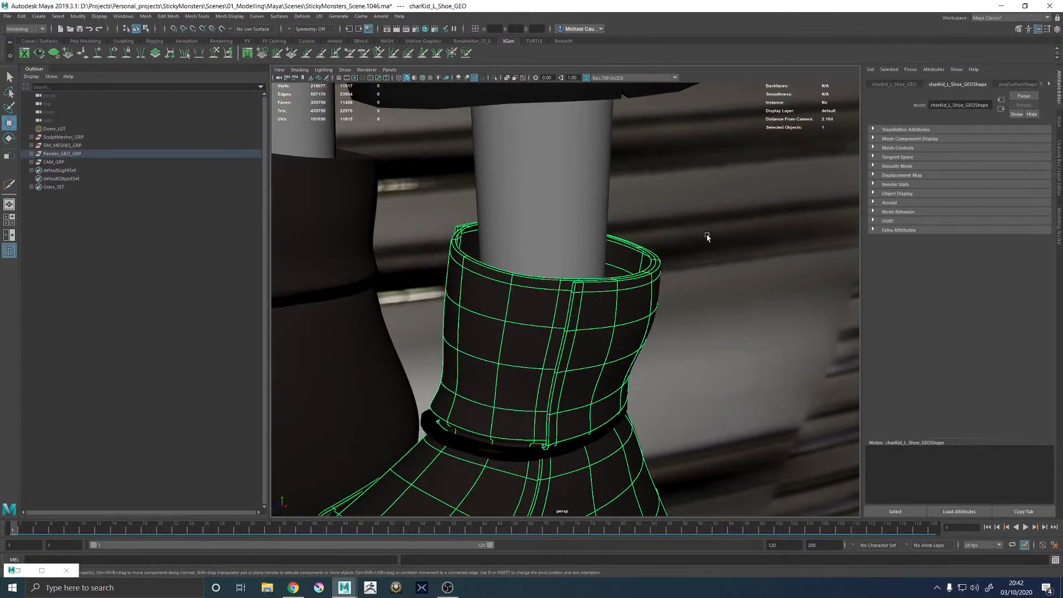
# Extrude the inner border loop of the rim down inside the cuff, with a local Z translate of about -0.072
pyautogui.click(707, 237)
pyautogui.keyDown('alt'); pyautogui.moveTo(576, 346); pyautogui.dragTo(463, 327); pyautogui.keyUp('alt')
pyautogui.click(602, 323)
pyautogui.press('1')
pyautogui.keyDown('alt'); pyautogui.moveTo(463, 327); pyautogui.dragTo(475, 380, button='middle'); pyautogui.keyUp('alt')
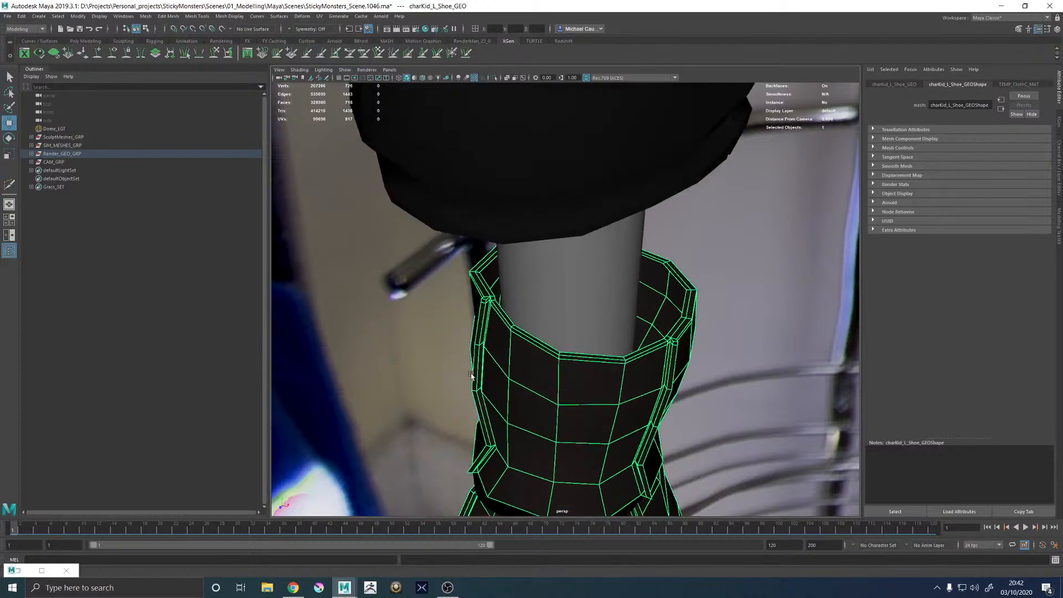
pyautogui.keyDown('alt'); pyautogui.moveTo(475, 380); pyautogui.dragTo(543, 382, button='right'); pyautogui.keyUp('alt')
pyautogui.keyDown('alt'); pyautogui.moveTo(542, 382); pyautogui.dragTo(474, 368); pyautogui.keyUp('alt')
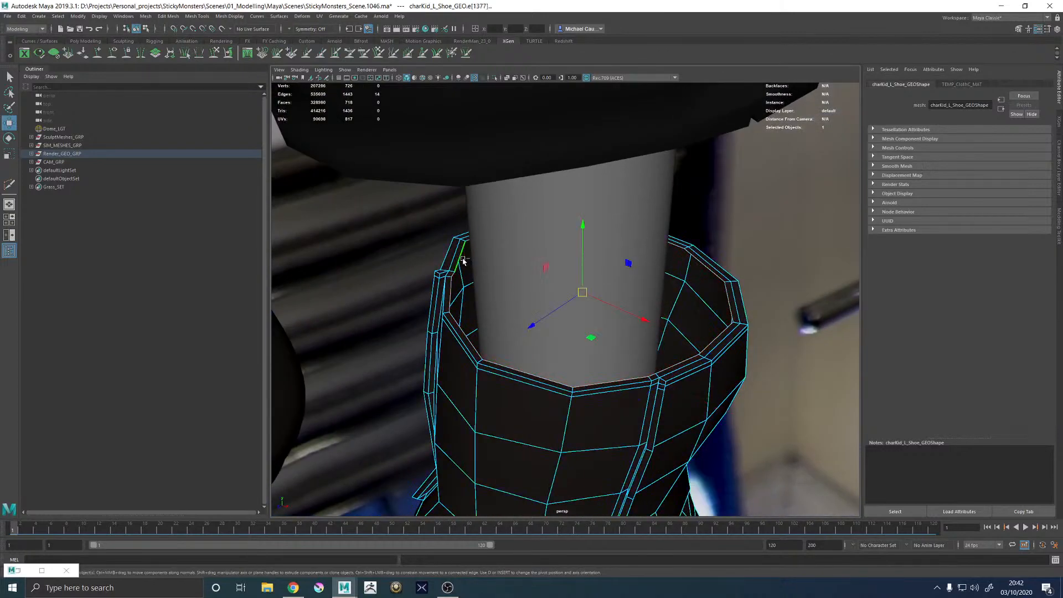
pyautogui.keyDown('shift'); pyautogui.moveTo(461, 276); pyautogui.dragTo(461, 280, button='right'); pyautogui.keyUp('shift')
pyautogui.scroll(-5, 487, 279)
pyautogui.keyDown('alt'); pyautogui.moveTo(513, 277); pyautogui.dragTo(557, 262); pyautogui.keyUp('alt')
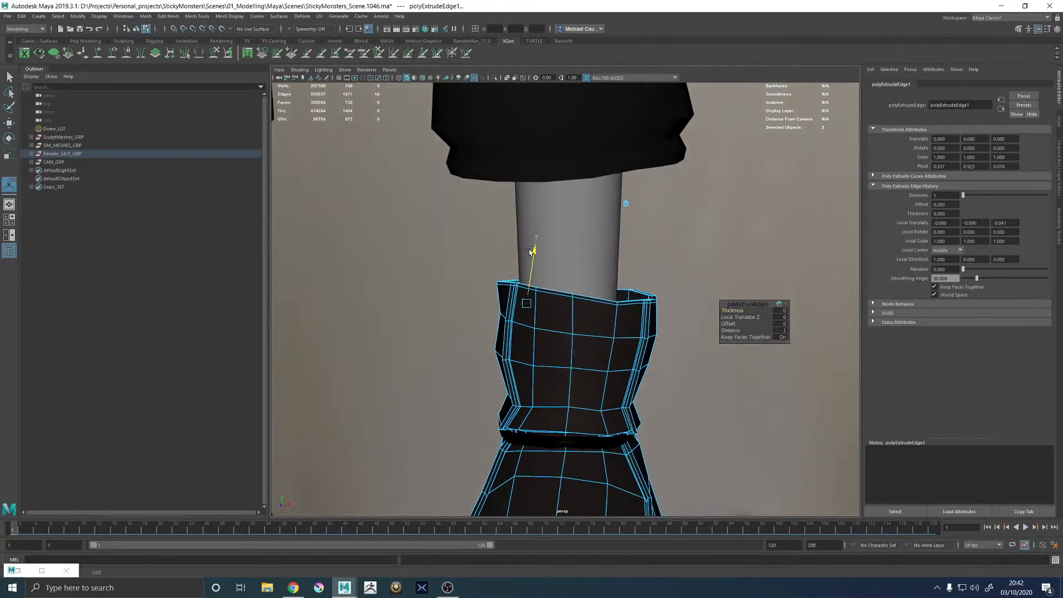
pyautogui.keyDown('alt'); pyautogui.moveTo(541, 265); pyautogui.dragTo(627, 408); pyautogui.keyUp('alt')
# Isolate the extruded inner band, space out the crowded lower vertices at its seam, and end the isolation
pyautogui.click(494, 79)
pyautogui.keyDown('alt'); pyautogui.moveTo(623, 226); pyautogui.dragTo(601, 385); pyautogui.keyUp('alt')
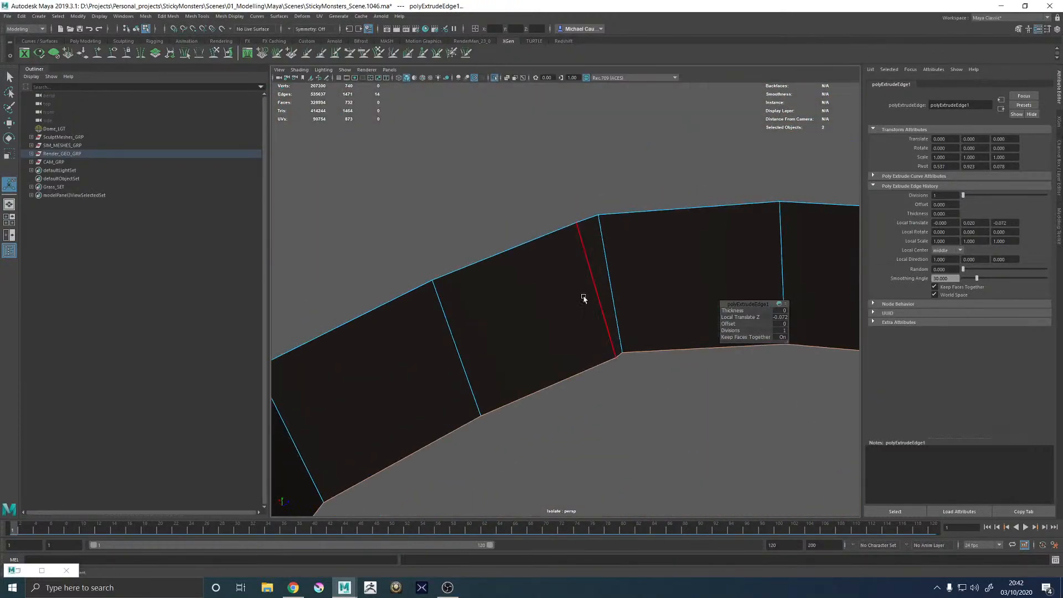
pyautogui.click(616, 355)
pyautogui.press('w')
pyautogui.keyDown('alt'); pyautogui.moveTo(592, 362); pyautogui.dragTo(557, 310); pyautogui.keyUp('alt')
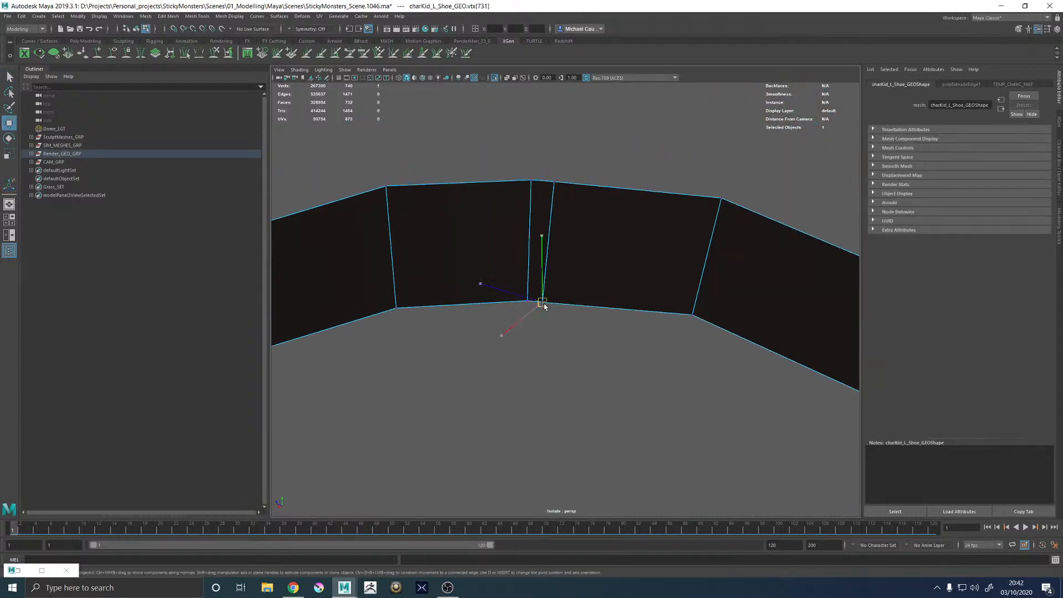
pyautogui.moveTo(585, 289); pyautogui.dragTo(704, 241, button='right')
pyautogui.keyDown('alt'); pyautogui.moveTo(714, 266); pyautogui.dragTo(542, 124, button='right'); pyautogui.keyUp('alt')
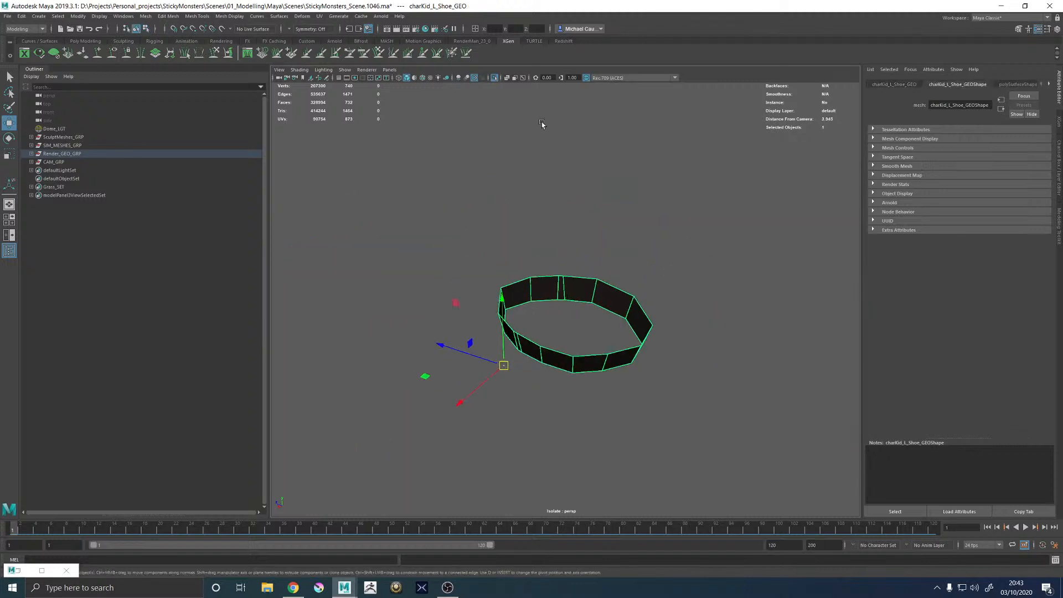
pyautogui.keyDown('alt'); pyautogui.moveTo(462, 264); pyautogui.dragTo(501, 242); pyautogui.keyUp('alt')
pyautogui.click(495, 79)
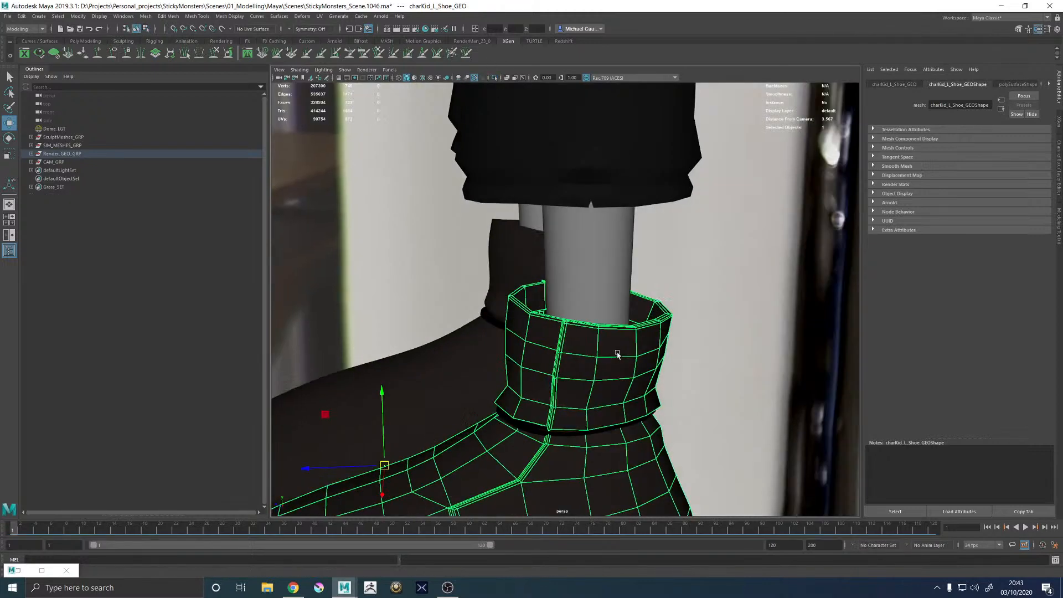
# Isolate the whole left shoe and examine its smoothed shape without the rest of the scene
pyautogui.click(500, 79)
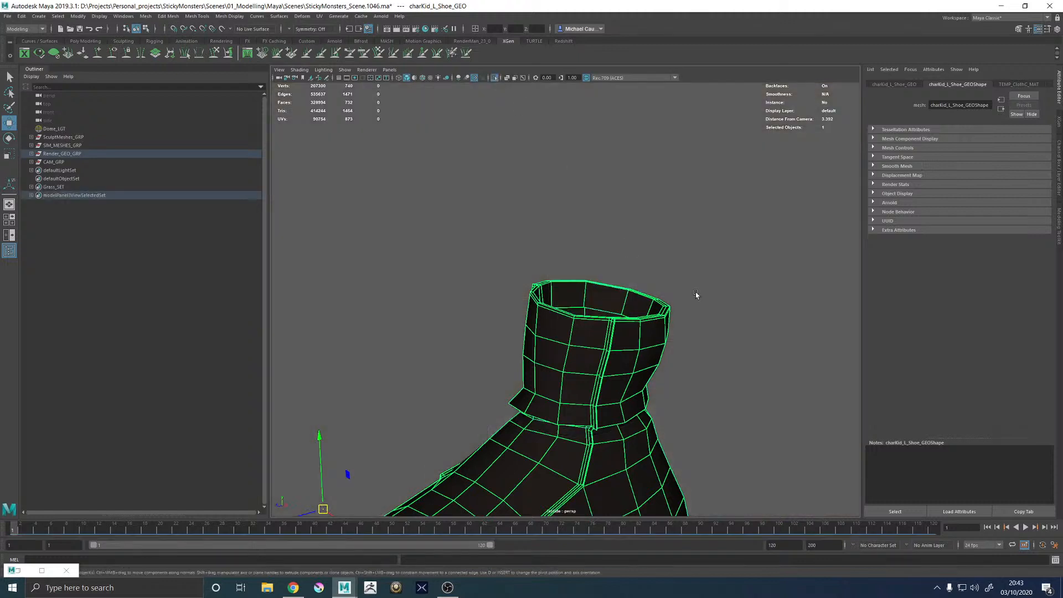
pyautogui.click(696, 294)
pyautogui.keyDown('alt'); pyautogui.moveTo(731, 320); pyautogui.dragTo(653, 350, button='right'); pyautogui.keyUp('alt')
pyautogui.keyDown('alt'); pyautogui.moveTo(653, 350); pyautogui.dragTo(550, 302); pyautogui.keyUp('alt')
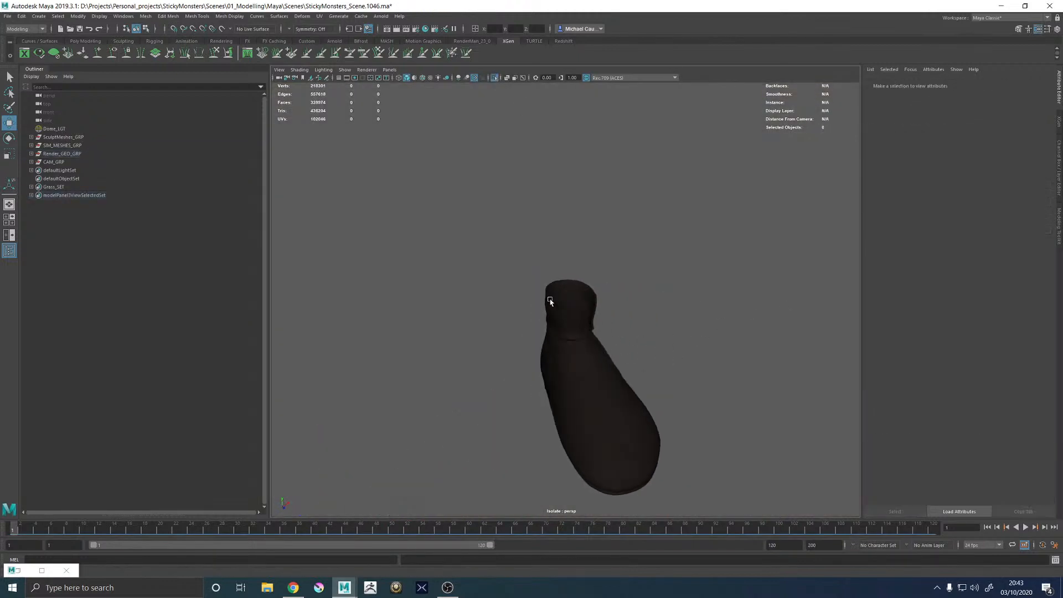
# Examine the isolated left shoe's cuff opening, rim and side seams from several angles, with its wireframe unsmoothed and smoothed
pyautogui.keyDown('alt'); pyautogui.moveTo(550, 302); pyautogui.dragTo(676, 351, button='right'); pyautogui.keyUp('alt')
pyautogui.keyDown('alt'); pyautogui.moveTo(677, 352); pyautogui.dragTo(859, 325); pyautogui.keyUp('alt')
pyautogui.keyDown('alt'); pyautogui.moveTo(549, 339); pyautogui.dragTo(598, 344); pyautogui.keyUp('alt')
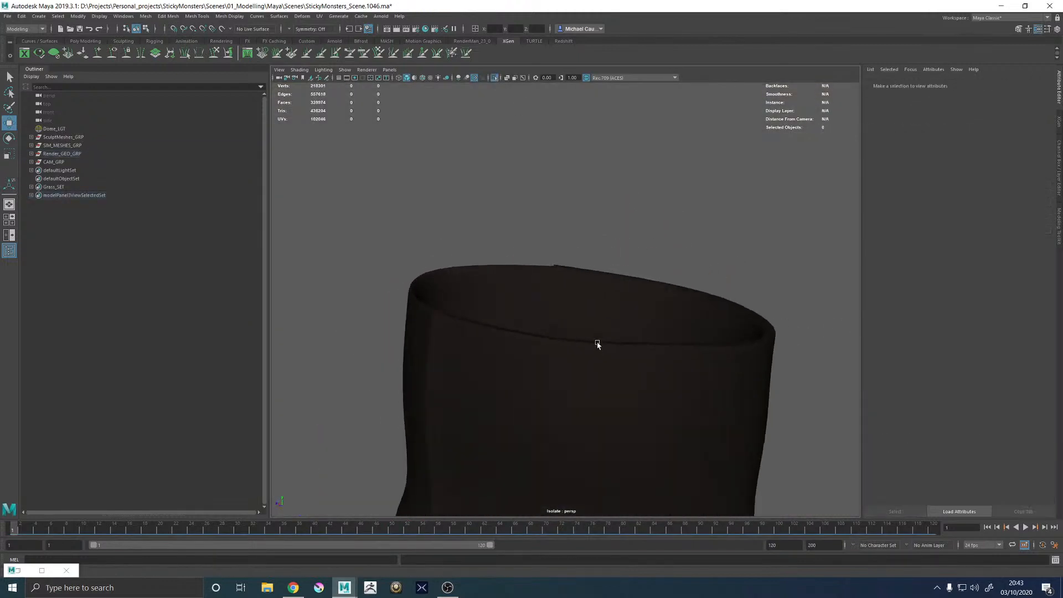
pyautogui.click(541, 258)
pyautogui.keyDown('alt'); pyautogui.moveTo(540, 258); pyautogui.dragTo(518, 244); pyautogui.keyUp('alt')
pyautogui.keyDown('alt'); pyautogui.moveTo(519, 245); pyautogui.dragTo(643, 275, button='right'); pyautogui.keyUp('alt')
pyautogui.keyDown('alt'); pyautogui.moveTo(642, 276); pyautogui.dragTo(601, 338); pyautogui.keyUp('alt')
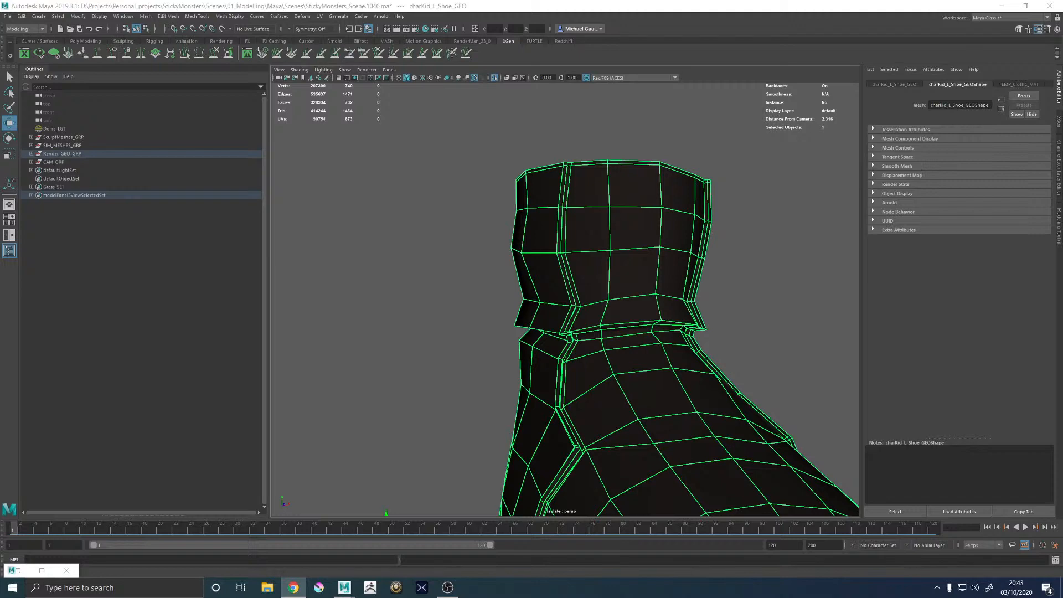
pyautogui.press('3')
pyautogui.keyDown('alt'); pyautogui.moveTo(723, 291); pyautogui.dragTo(530, 272); pyautogui.keyUp('alt')
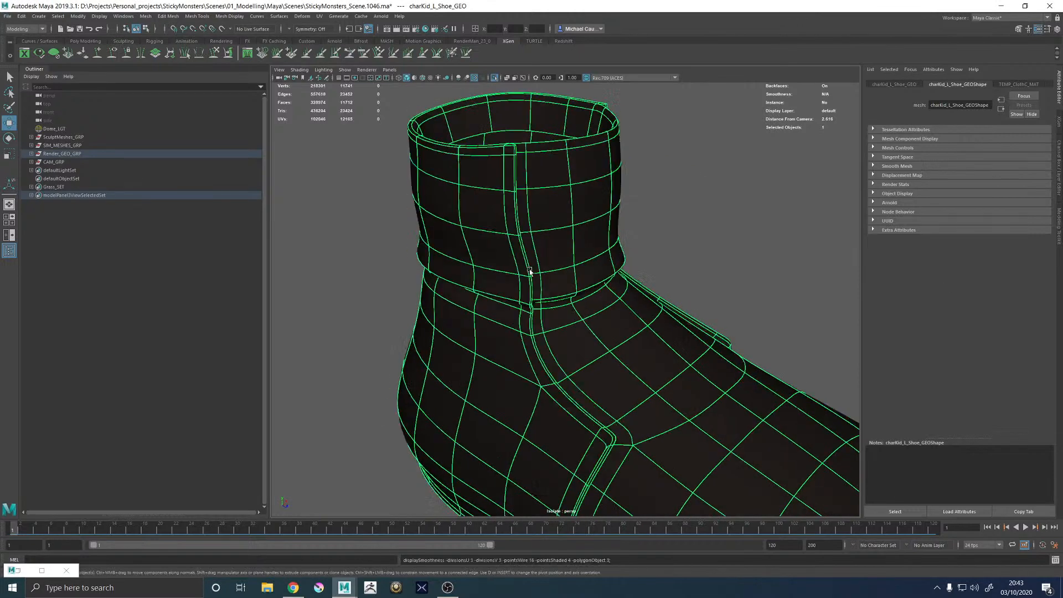
pyautogui.click(665, 150)
pyautogui.keyDown('alt'); pyautogui.moveTo(664, 151); pyautogui.dragTo(611, 282, button='right'); pyautogui.keyUp('alt')
pyautogui.keyDown('alt'); pyautogui.moveTo(611, 281); pyautogui.dragTo(559, 263); pyautogui.keyUp('alt')
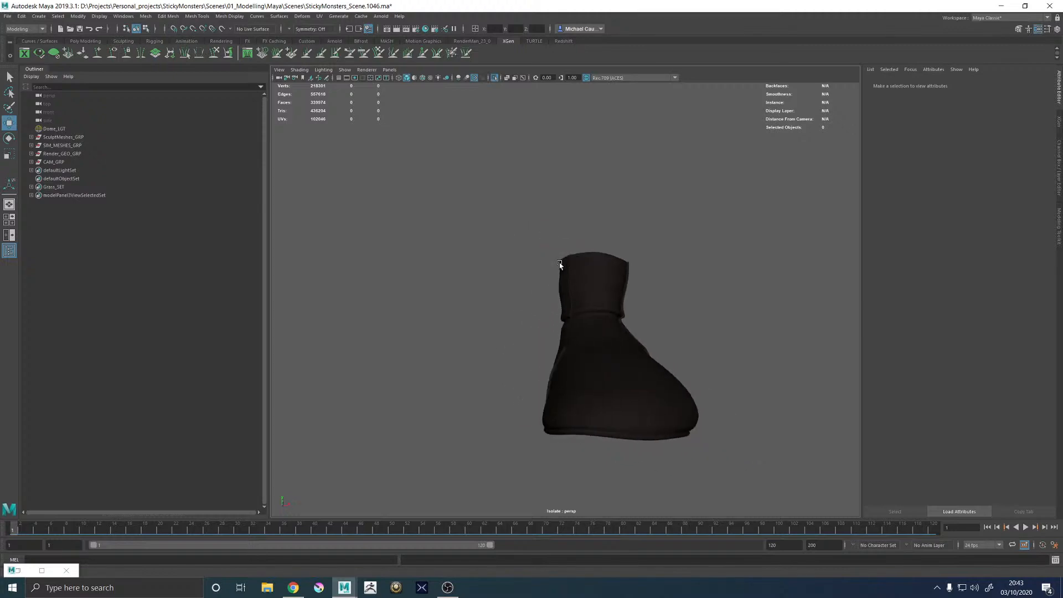
# End the shoe's isolation and inspect it beside the other shoe and the legs, comparing its unsmoothed and smoothed display
pyautogui.click(495, 78)
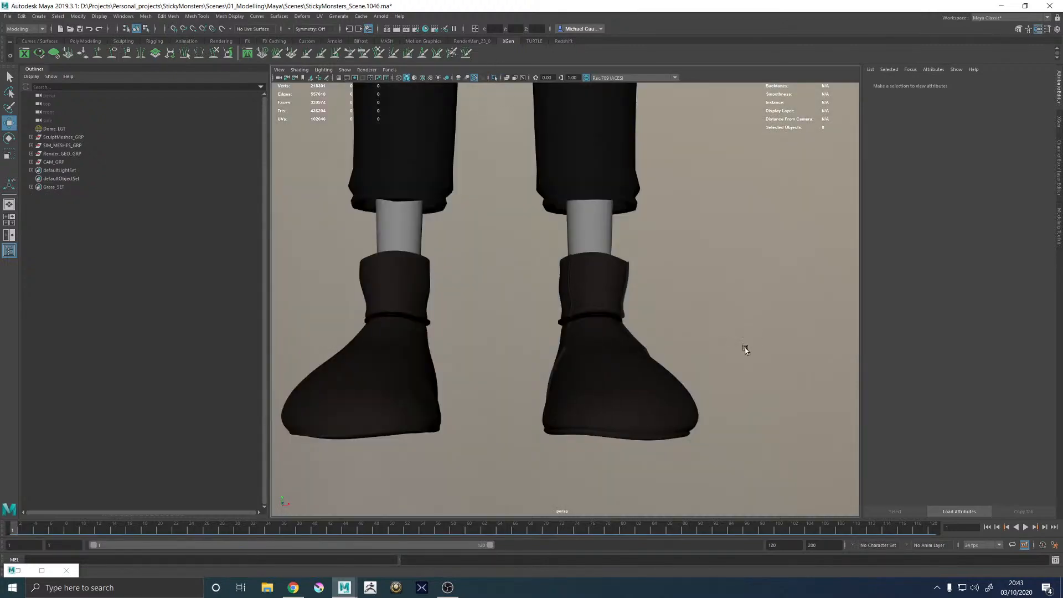
pyautogui.keyDown('alt'); pyautogui.moveTo(693, 342); pyautogui.dragTo(615, 365); pyautogui.keyUp('alt')
pyautogui.keyDown('alt'); pyautogui.moveTo(615, 366); pyautogui.dragTo(703, 394, button='right'); pyautogui.keyUp('alt')
pyautogui.click(703, 394)
pyautogui.keyDown('alt'); pyautogui.moveTo(703, 394); pyautogui.dragTo(650, 290, button='middle'); pyautogui.keyUp('alt')
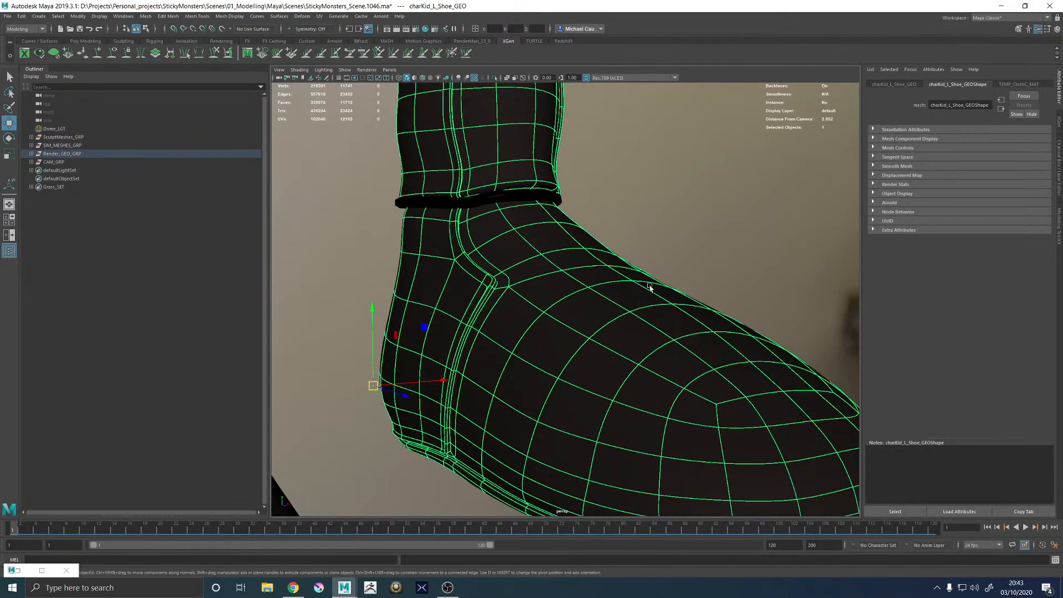
pyautogui.keyDown('alt'); pyautogui.moveTo(650, 290); pyautogui.dragTo(546, 292); pyautogui.keyUp('alt')
pyautogui.press('1')
pyautogui.keyDown('alt'); pyautogui.moveTo(546, 292); pyautogui.dragTo(560, 302, button='right'); pyautogui.keyUp('alt')
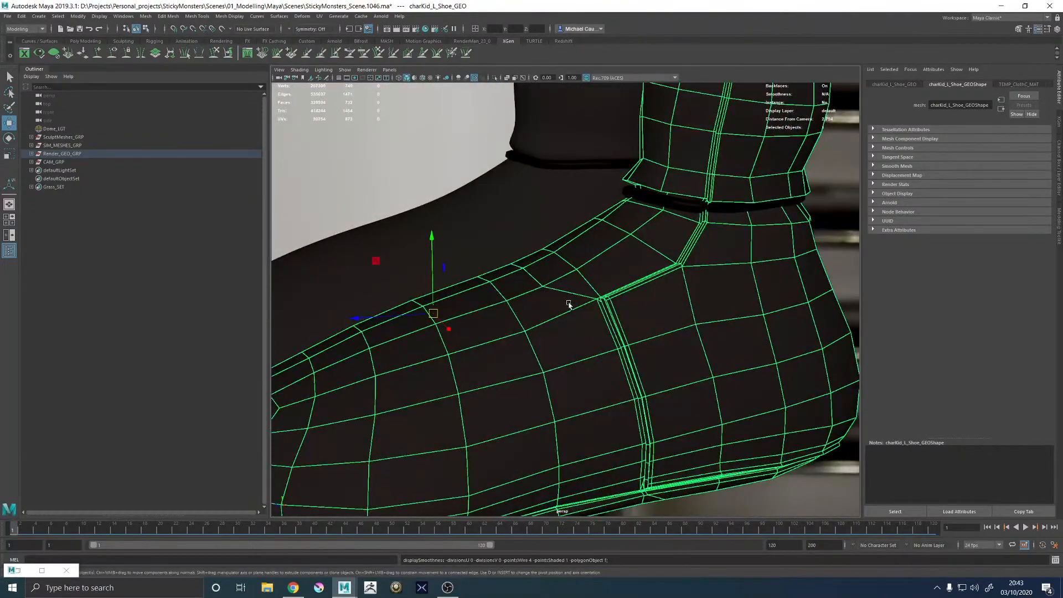
pyautogui.press('3')
pyautogui.keyDown('alt'); pyautogui.moveTo(692, 319); pyautogui.dragTo(672, 318, button='right'); pyautogui.keyUp('alt')
pyautogui.click(727, 296)
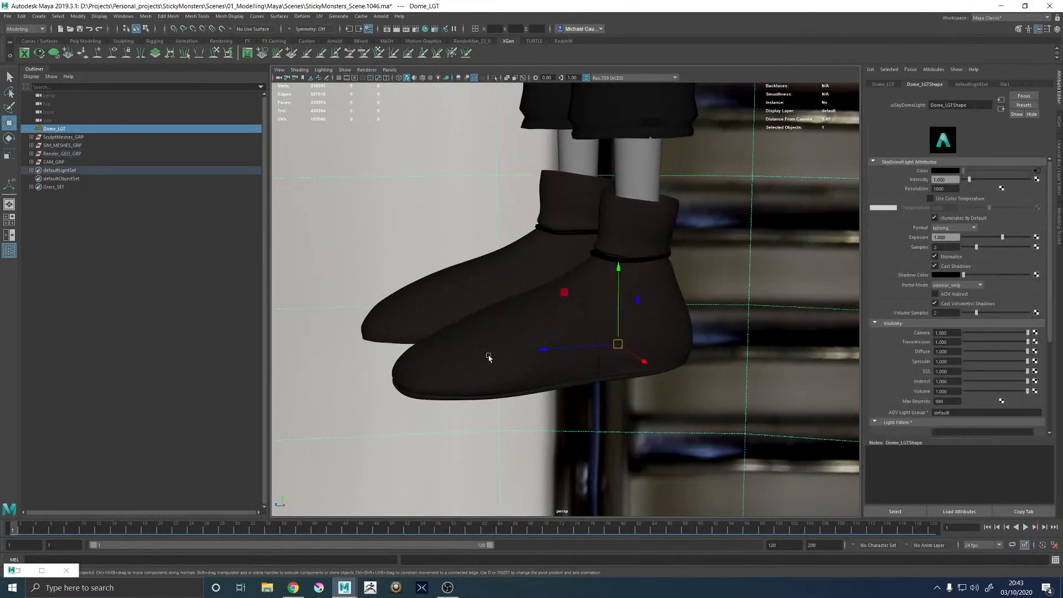
pyautogui.keyDown('alt'); pyautogui.moveTo(489, 358); pyautogui.dragTo(579, 361); pyautogui.keyUp('alt')
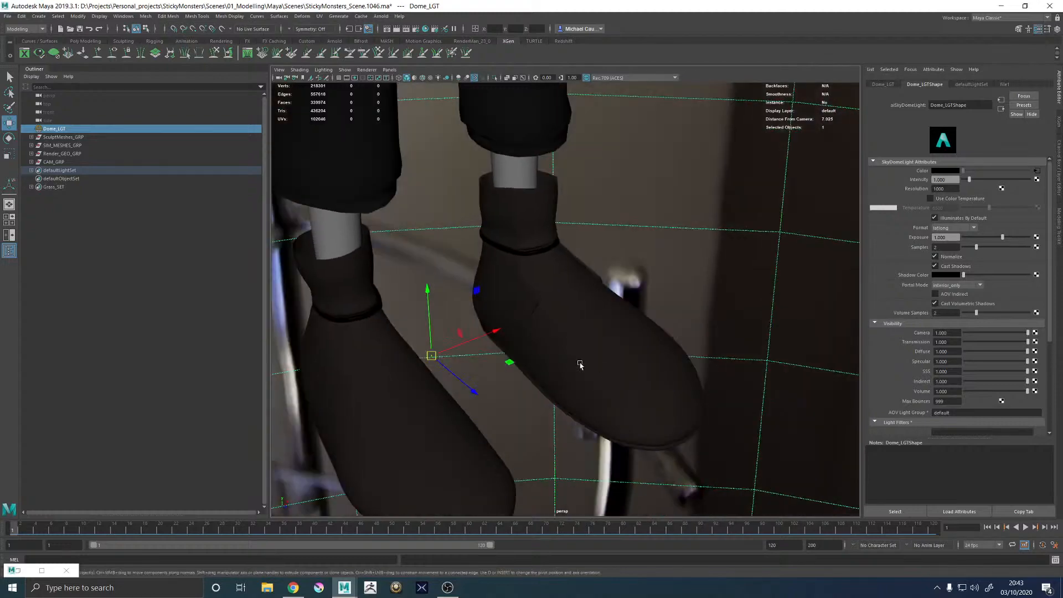
# Mirror a duplicate of the left shoe onto the other foot with a Scale X of -1 and freeze its transformations
pyautogui.click(642, 353)
pyautogui.keyDown('alt'); pyautogui.moveTo(643, 352); pyautogui.dragTo(689, 301); pyautogui.keyUp('alt')
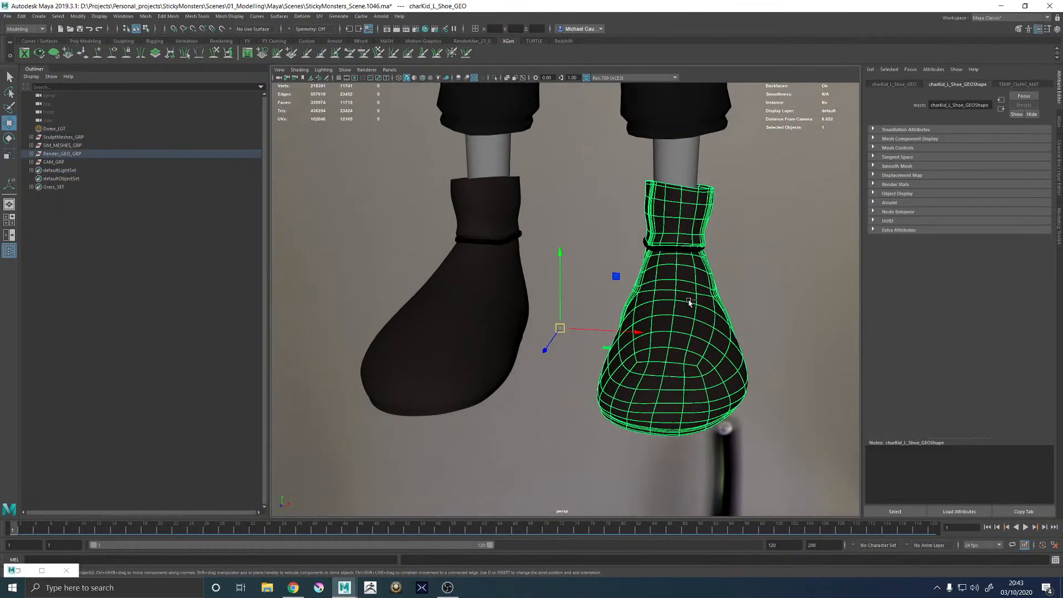
pyautogui.keyDown('alt'); pyautogui.moveTo(620, 302); pyautogui.dragTo(596, 320, button='middle'); pyautogui.keyUp('alt')
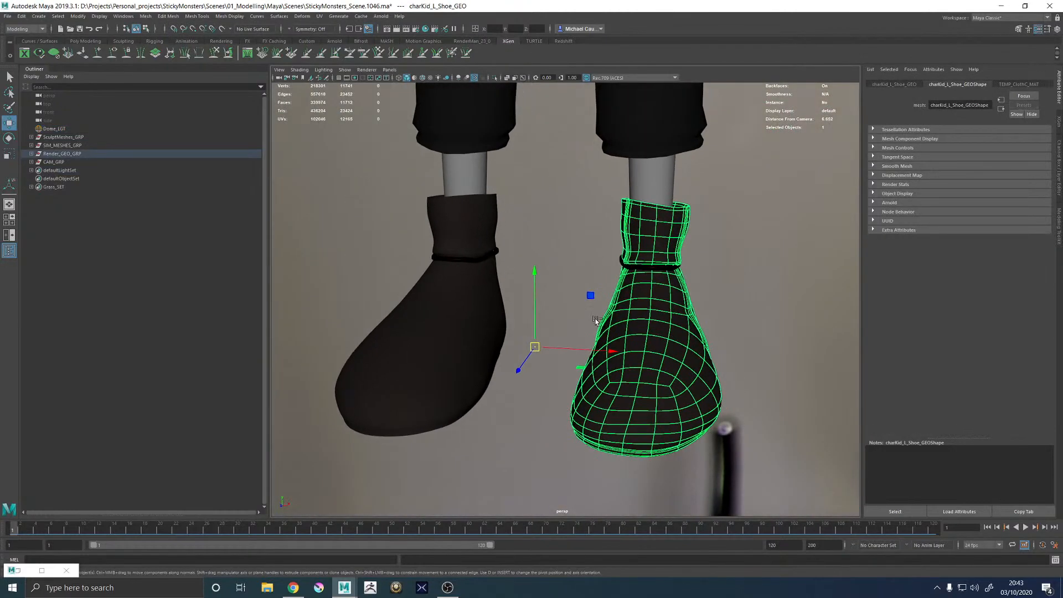
pyautogui.click(405, 353)
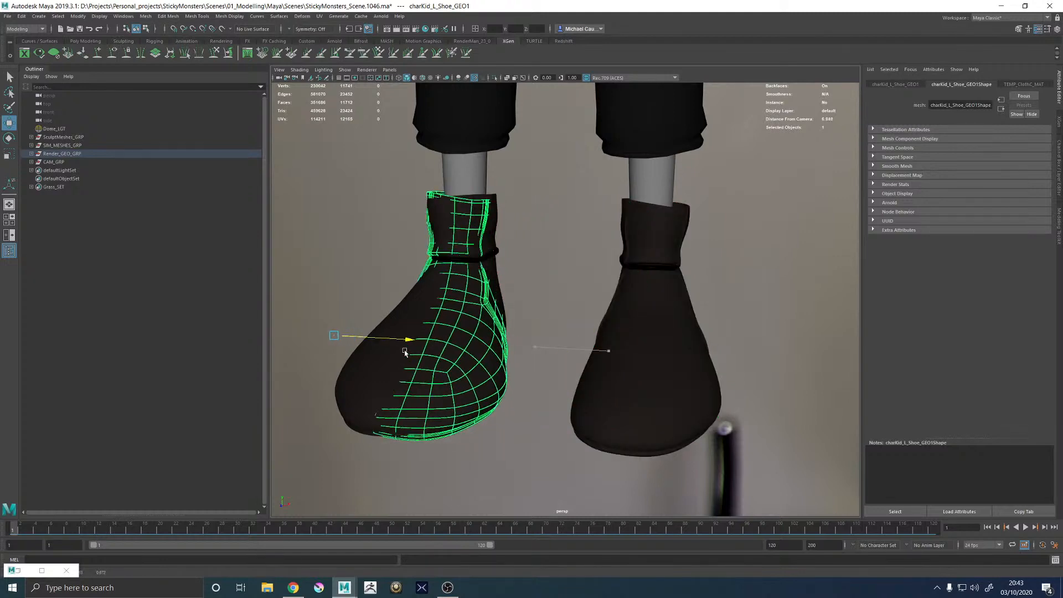
pyautogui.hotkey('ctrl', 'z')
pyautogui.keyDown('alt'); pyautogui.moveTo(489, 325); pyautogui.dragTo(847, 155); pyautogui.keyUp('alt')
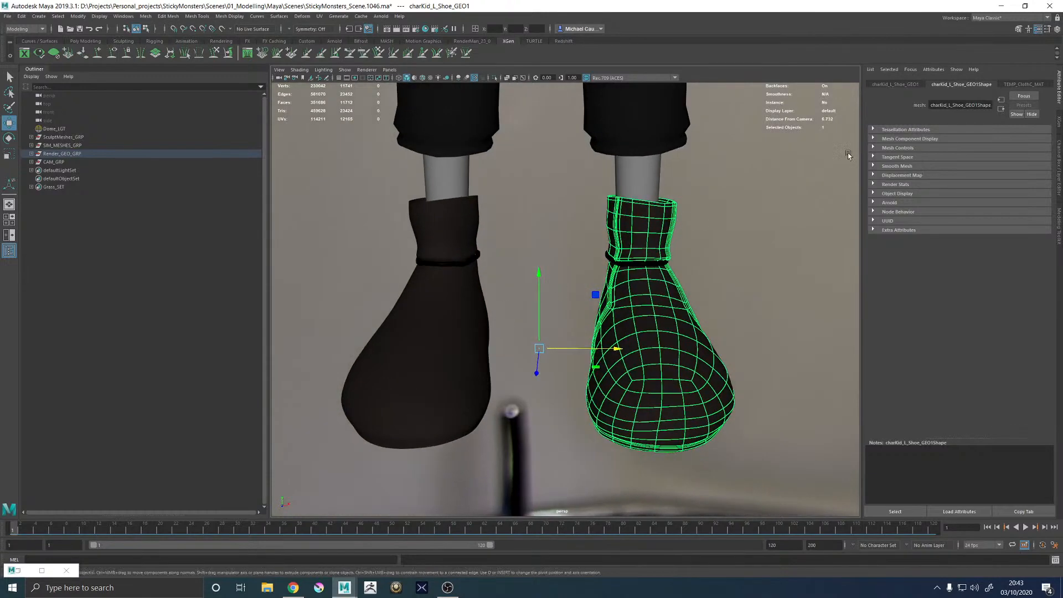
pyautogui.click(901, 85)
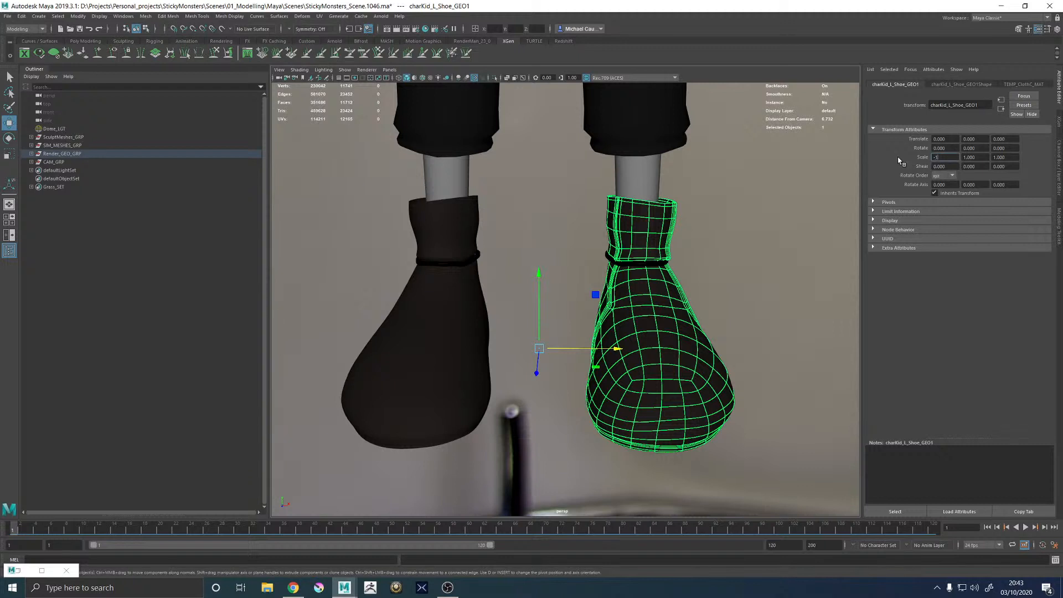
pyautogui.write('-1')
pyautogui.press('Return')
pyautogui.click(77, 16)
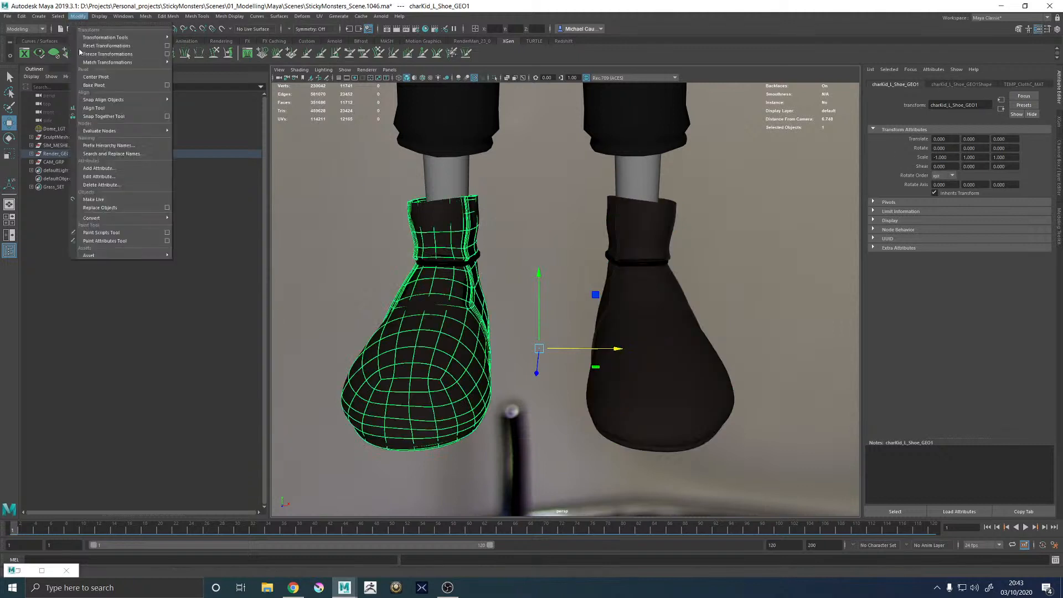
pyautogui.click(96, 54)
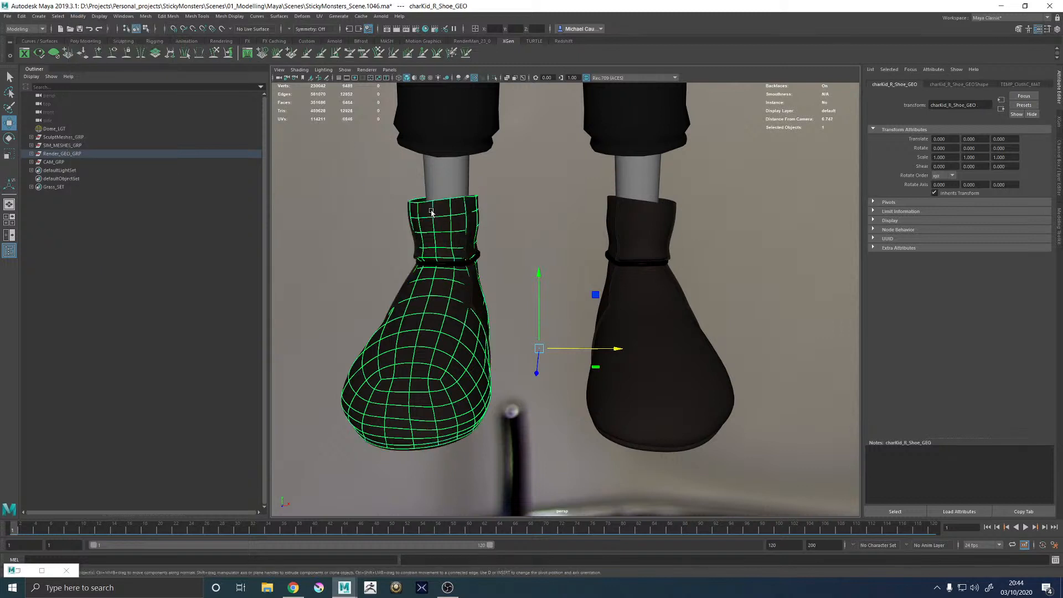
# Delete the old right shoe mesh and rename the mirrored duplicate as charKid_R_Shoe_GEO
pyautogui.press('Delete')
pyautogui.click(627, 228)
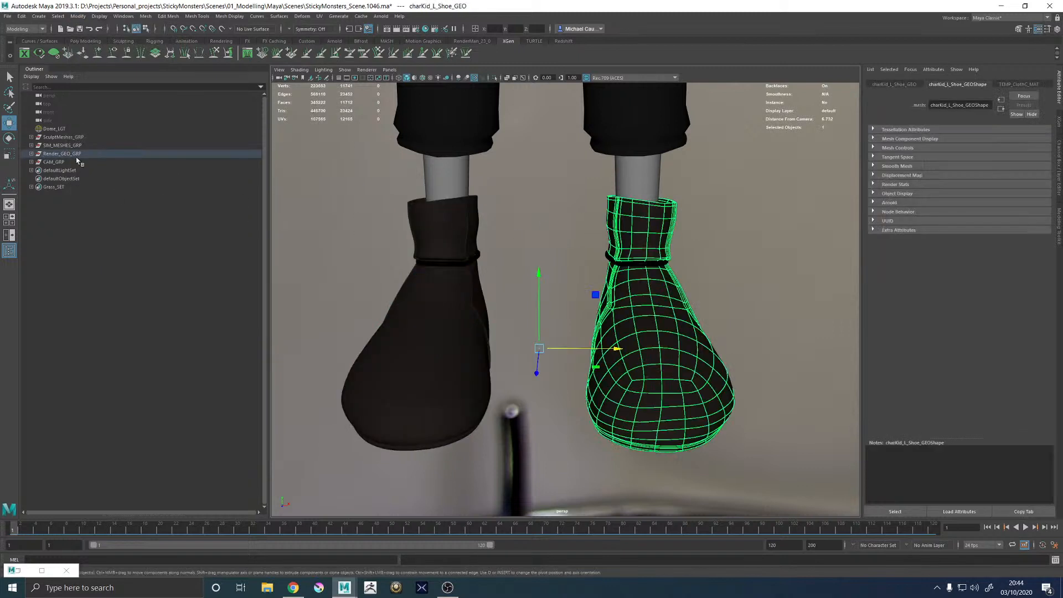
pyautogui.press('f')
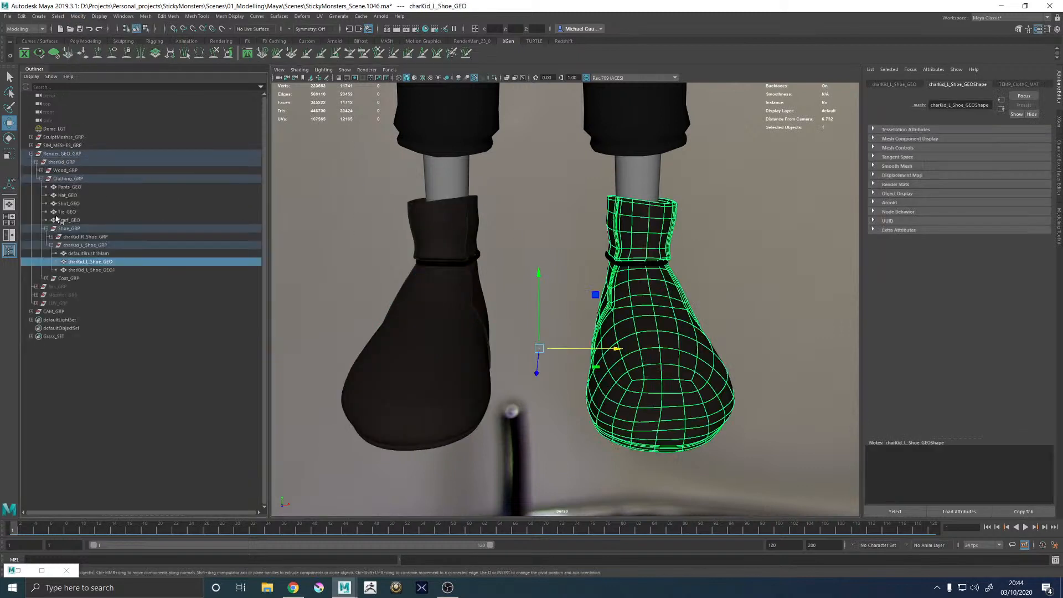
pyautogui.doubleClick(105, 270)
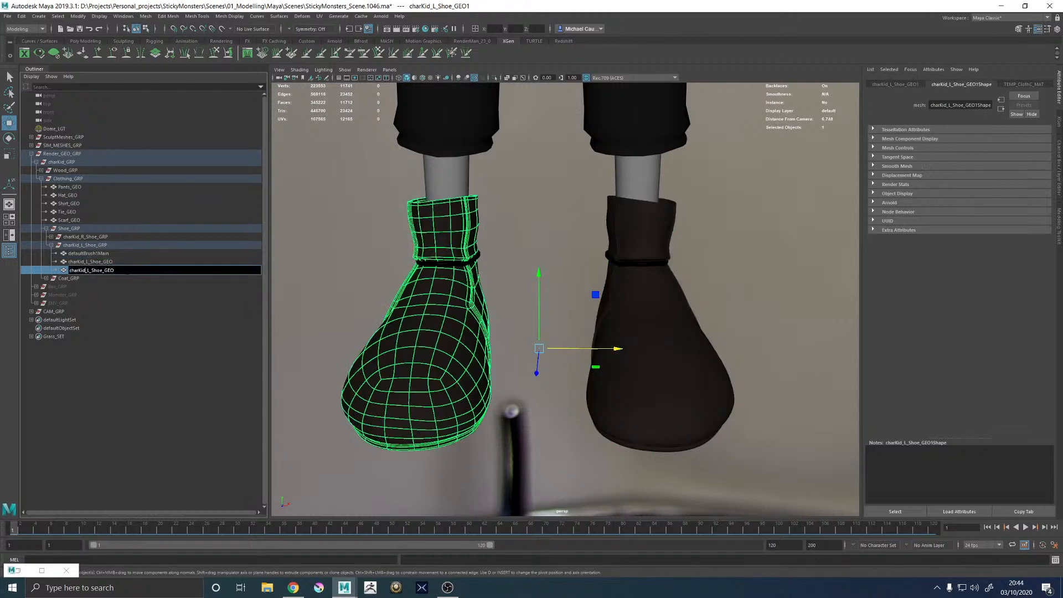
pyautogui.write('R')
pyautogui.press('Return')
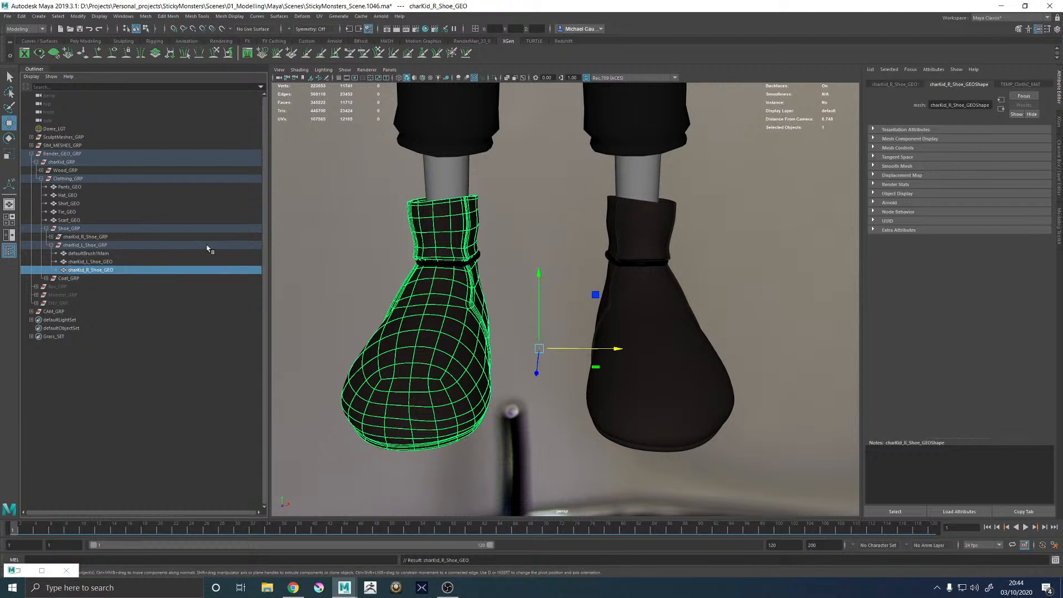
# Apply a planar UV mapping along the Z axis to the left shoe mesh
pyautogui.click(662, 316)
pyautogui.scroll(-4, 499, 159)
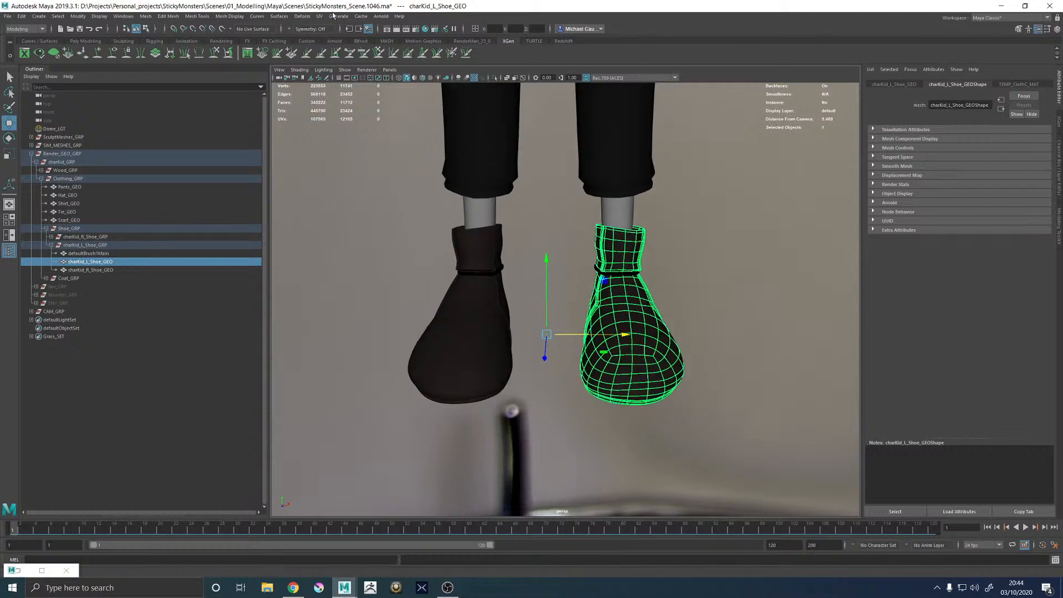
pyautogui.keyDown('alt'); pyautogui.moveTo(693, 200); pyautogui.dragTo(545, 233); pyautogui.keyUp('alt')
pyautogui.keyDown('alt'); pyautogui.moveTo(545, 260); pyautogui.dragTo(665, 332, button='right'); pyautogui.keyUp('alt')
pyautogui.keyDown('alt'); pyautogui.moveTo(665, 333); pyautogui.dragTo(584, 251, button='middle'); pyautogui.keyUp('alt')
pyautogui.keyDown('alt'); pyautogui.moveTo(580, 314); pyautogui.dragTo(659, 271); pyautogui.keyUp('alt')
pyautogui.keyDown('shift'); pyautogui.rightClick(656, 266); pyautogui.keyUp('shift')
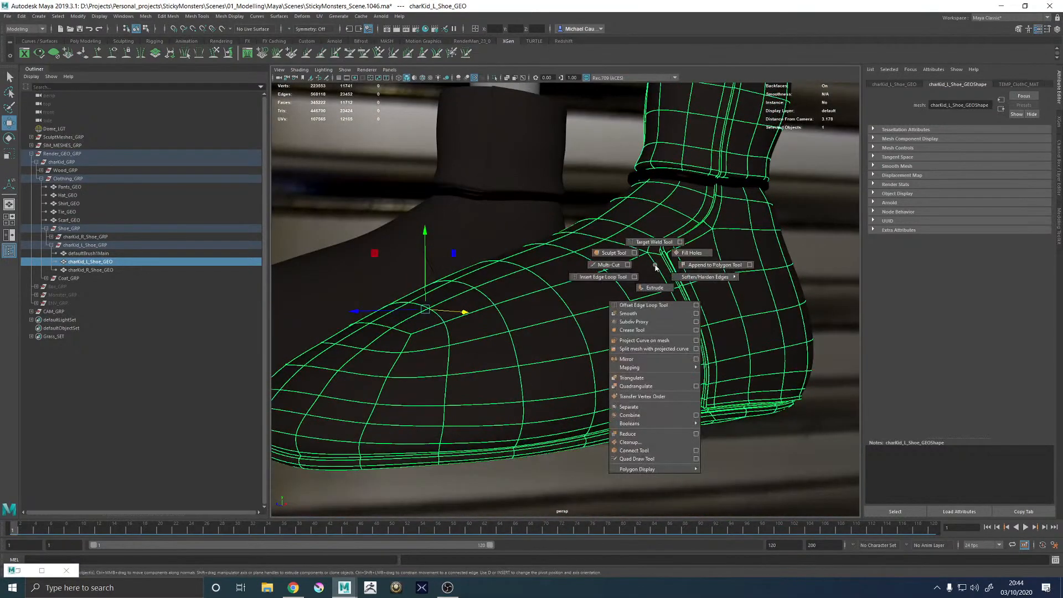
pyautogui.moveTo(665, 367)
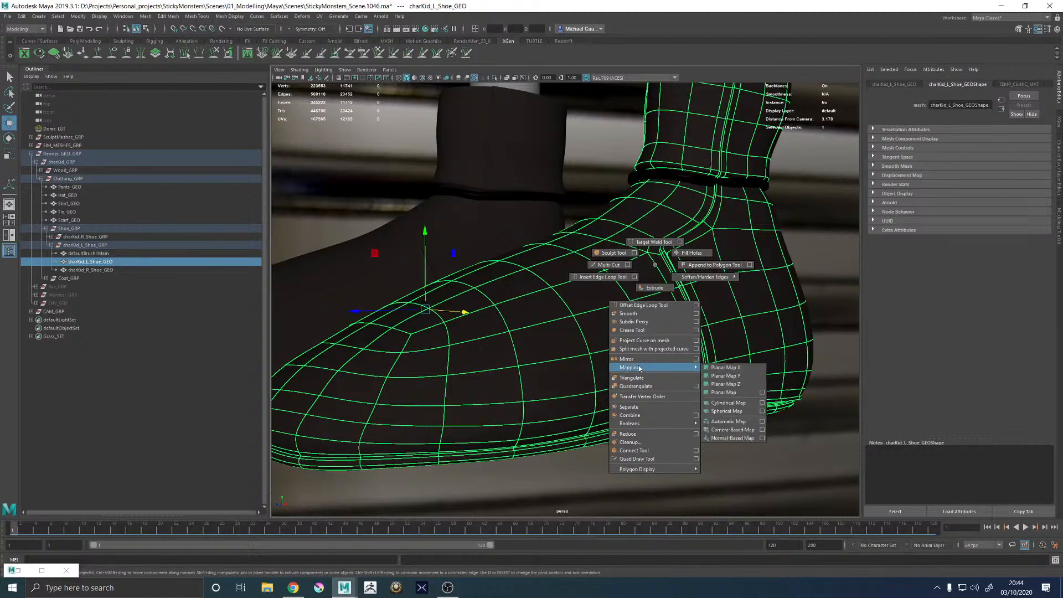
pyautogui.click(727, 385)
pyautogui.press('q')
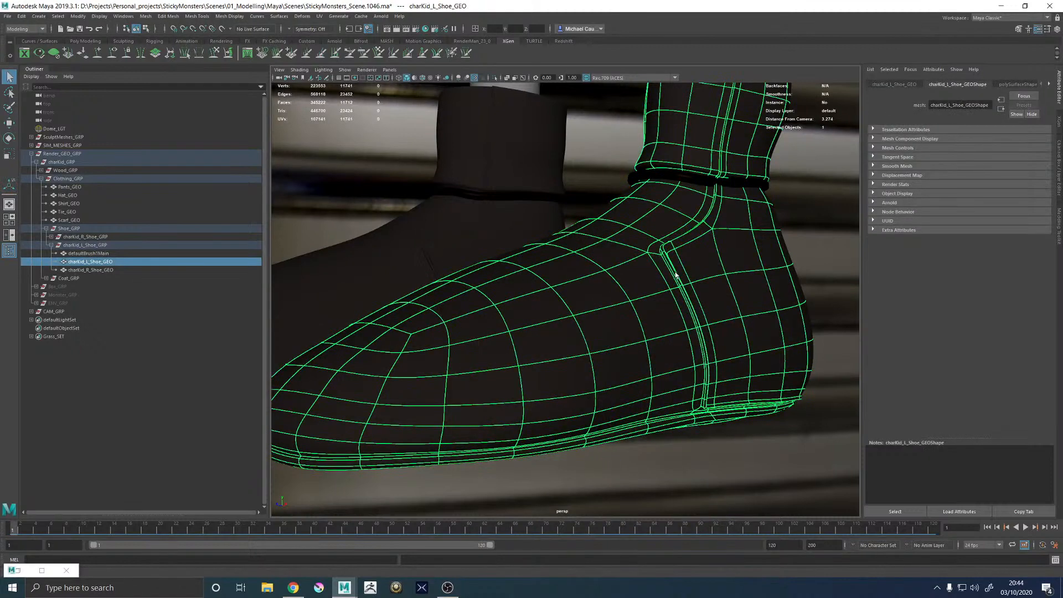
# Switch to the UV Editing workspace and save the scene
pyautogui.click(984, 17)
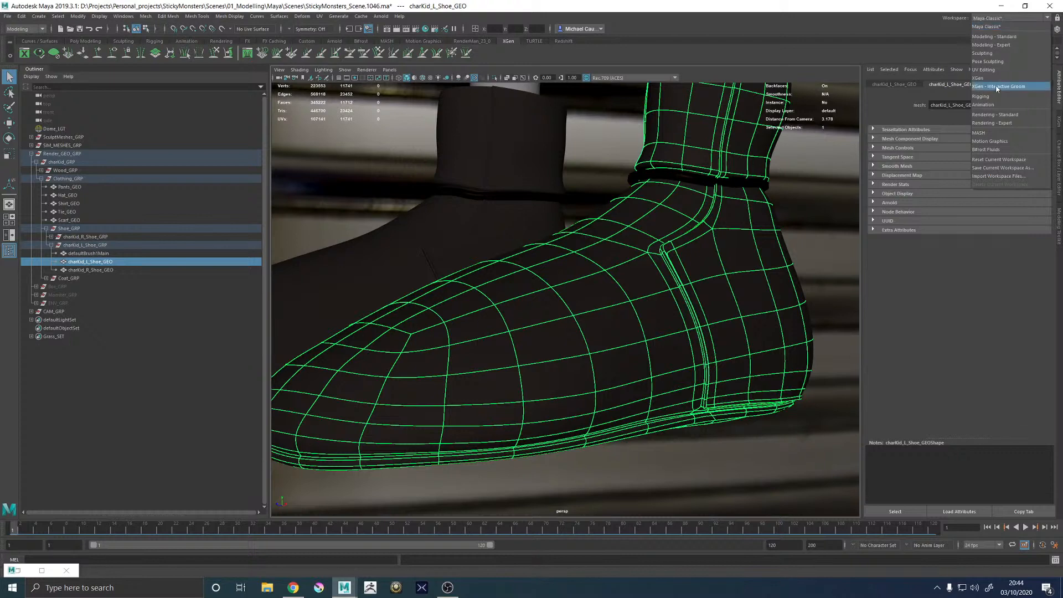
pyautogui.click(987, 71)
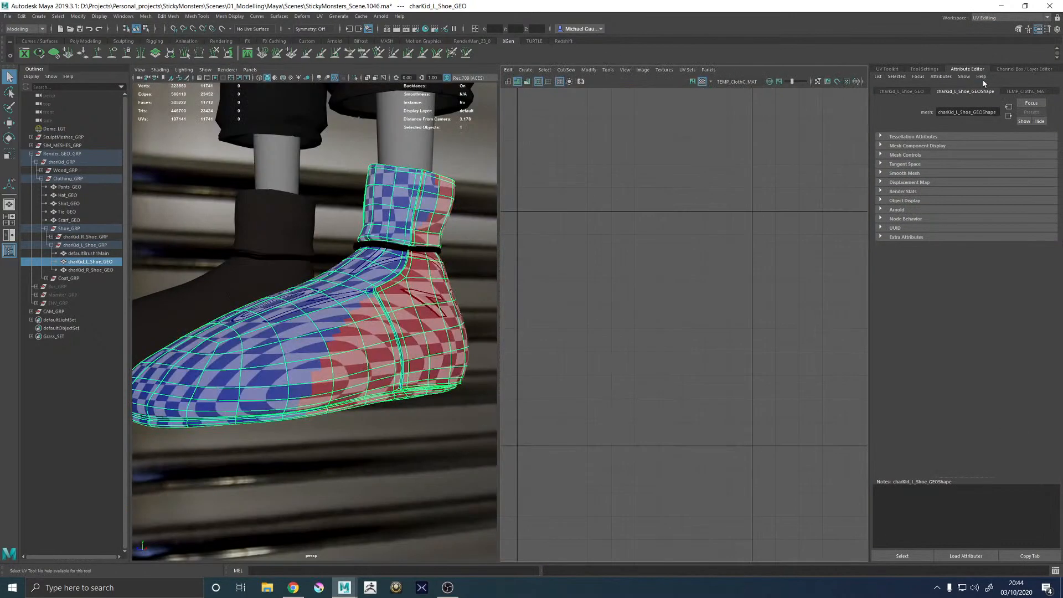
pyautogui.keyDown('alt'); pyautogui.moveTo(425, 265); pyautogui.dragTo(456, 246); pyautogui.keyUp('alt')
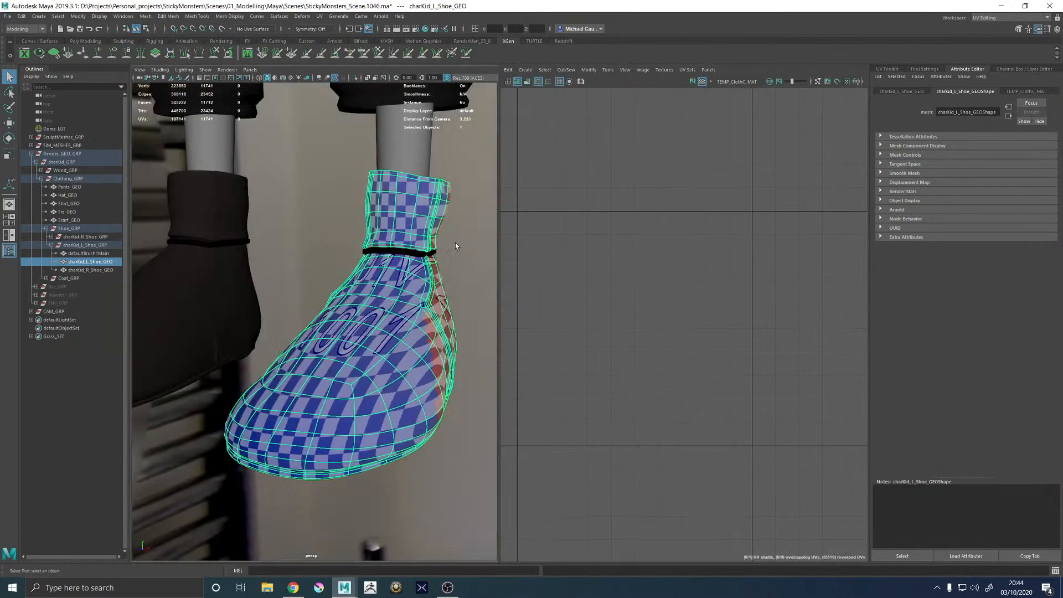
pyautogui.scroll(-5, 344, 294)
pyautogui.hotkey('ctrl', 's')
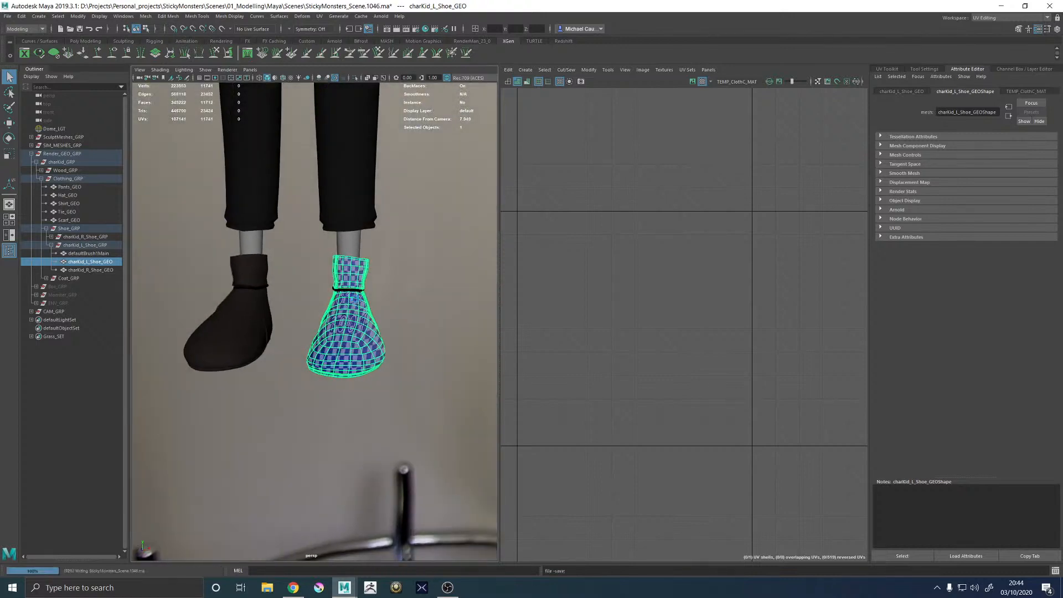
# Bring the left shoe's UV shell into view, widen the 3D view, and examine the shoe's side seam up close
pyautogui.keyDown('alt'); pyautogui.moveTo(288, 294); pyautogui.dragTo(315, 294); pyautogui.keyUp('alt')
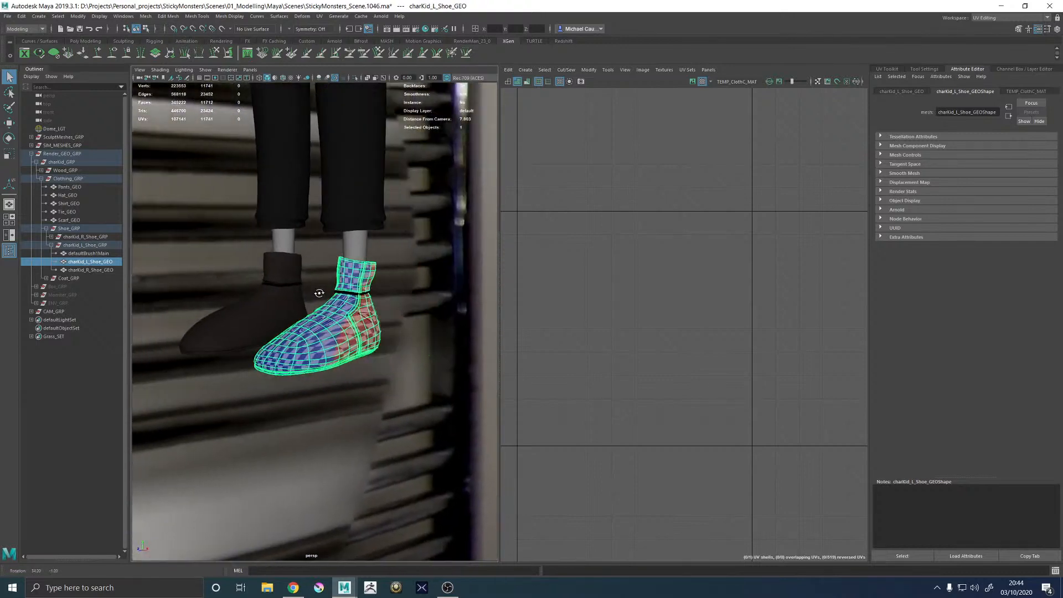
pyautogui.scroll(4, 316, 295)
pyautogui.scroll(4, 348, 342)
pyautogui.scroll(-2, 545, 177)
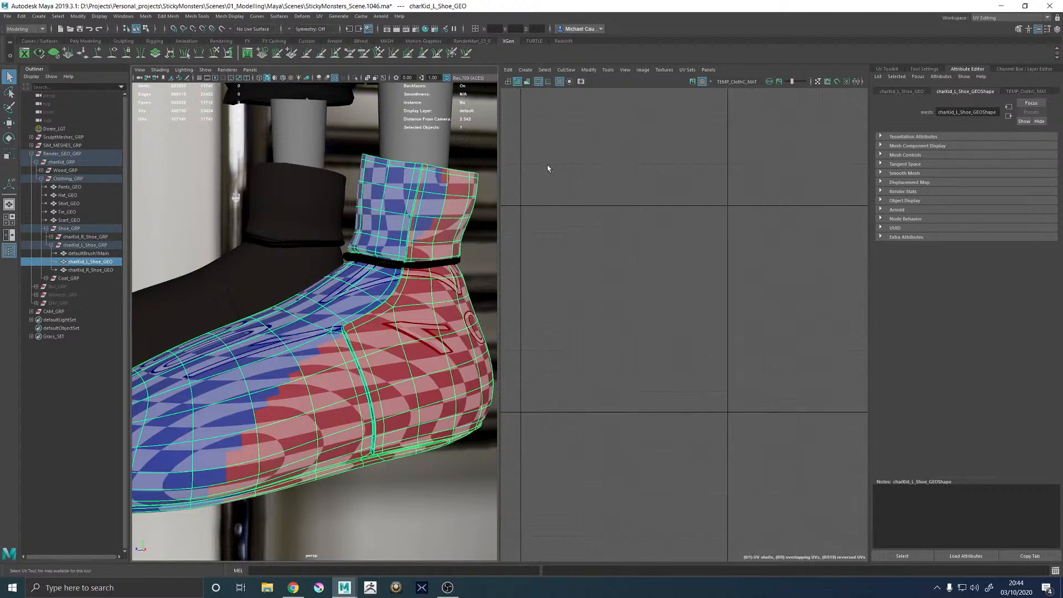
pyautogui.click(417, 323)
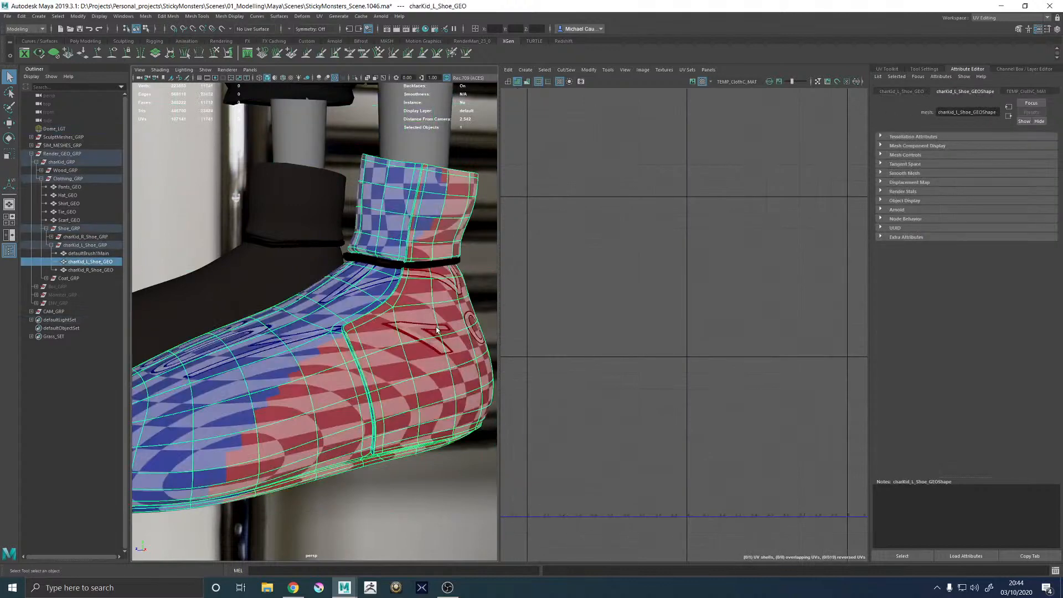
pyautogui.scroll(-3, 609, 296)
pyautogui.keyDown('alt'); pyautogui.moveTo(542, 311); pyautogui.dragTo(697, 293, button='middle'); pyautogui.keyUp('alt')
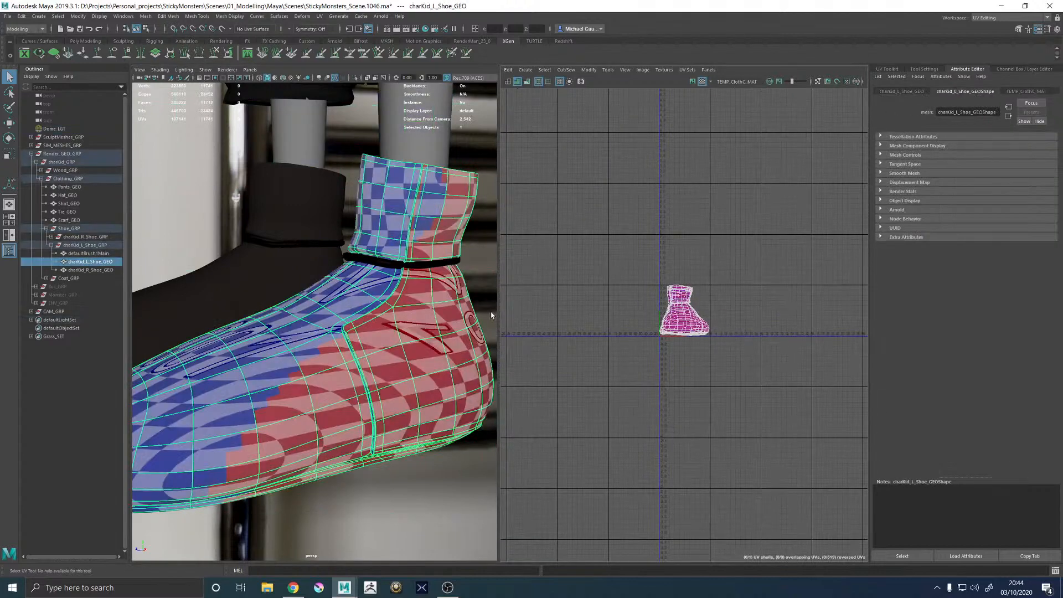
pyautogui.scroll(5, 388, 313)
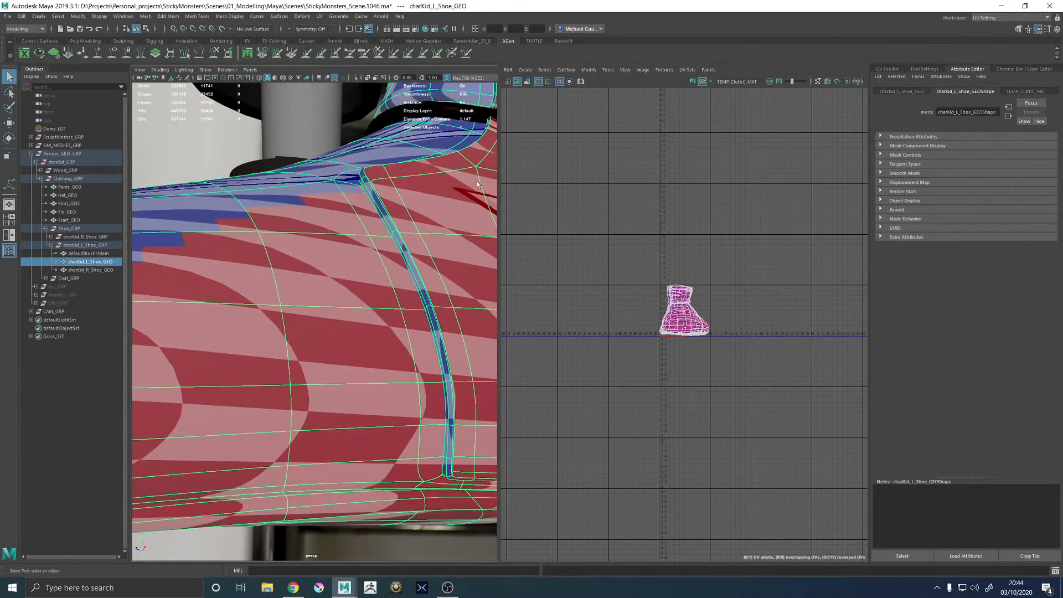
pyautogui.moveTo(501, 178); pyautogui.dragTo(519, 172)
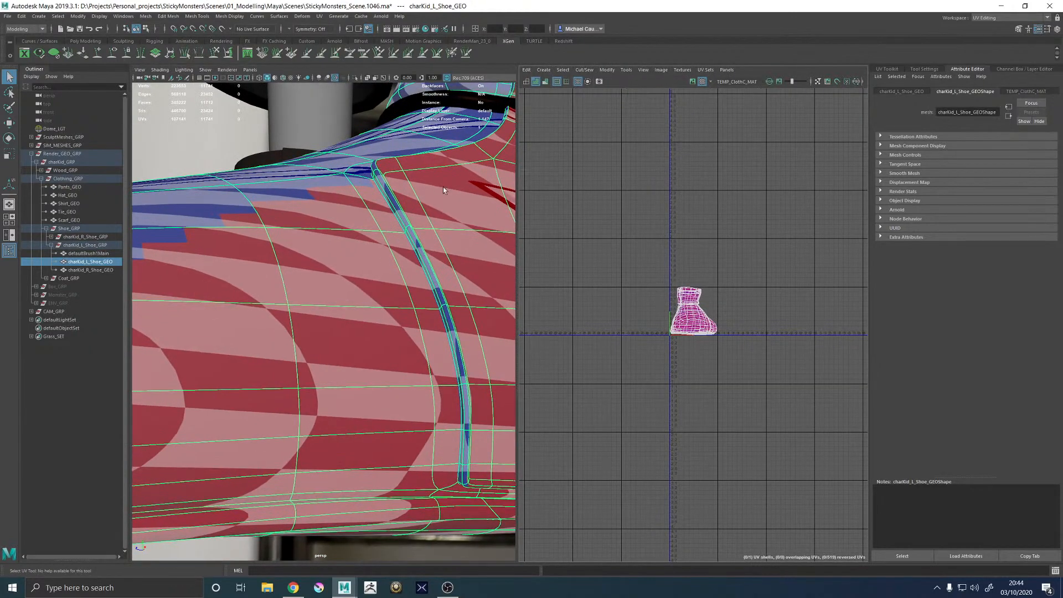
pyautogui.scroll(4, 334, 211)
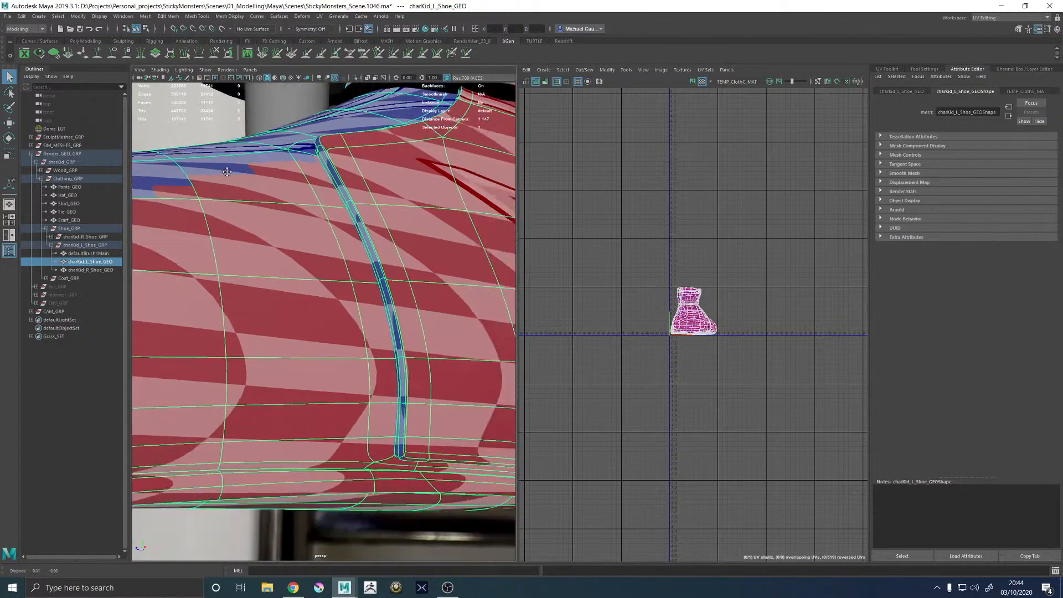
# Turn off smooth preview and cut the left shoe's UVs along the edge loop that outlines the heel section at the side seams
pyautogui.press('1')
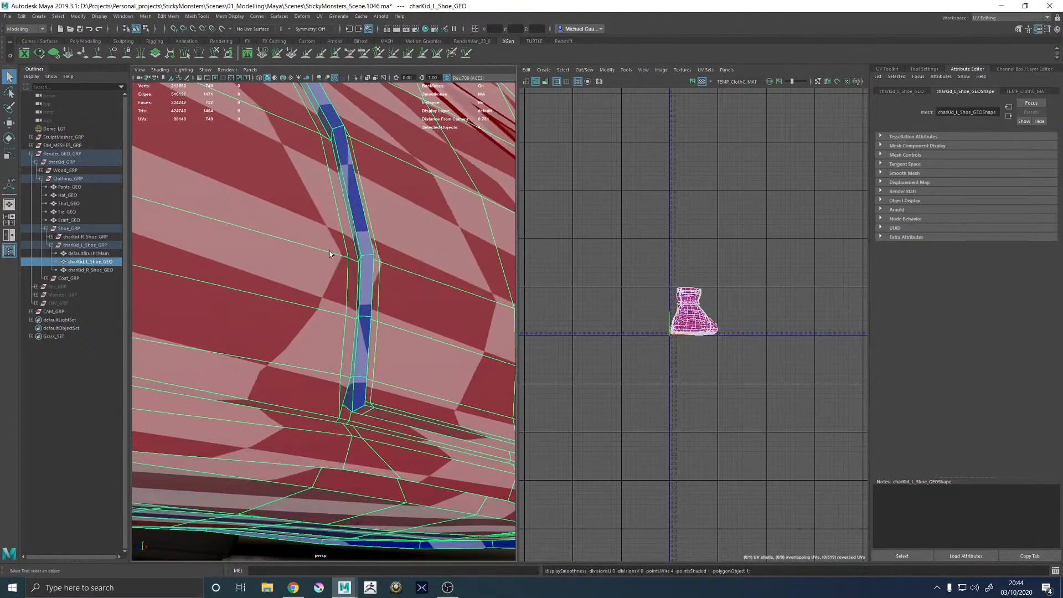
pyautogui.moveTo(344, 206); pyautogui.dragTo(343, 194, button='right')
pyautogui.moveTo(346, 294)
pyautogui.keyDown('alt'); pyautogui.mouseDown()
pyautogui.moveTo(347, 269)
pyautogui.moveTo(331, 296)
pyautogui.mouseUp(); pyautogui.keyUp('alt')
pyautogui.scroll(3, 355, 274)
pyautogui.doubleClick(359, 275)
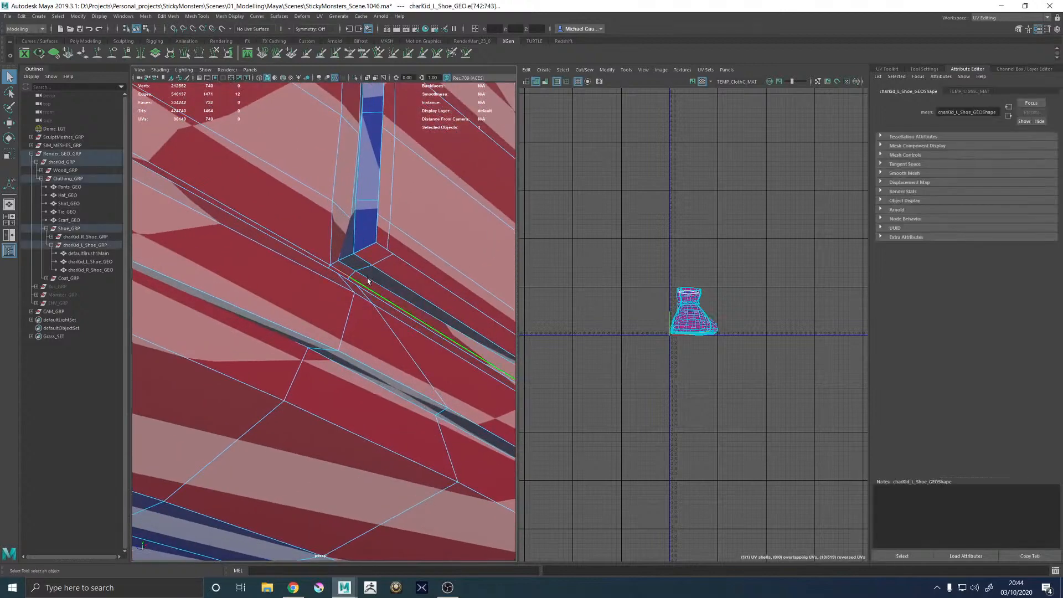
pyautogui.doubleClick(372, 277)
pyautogui.scroll(-5, 280, 263)
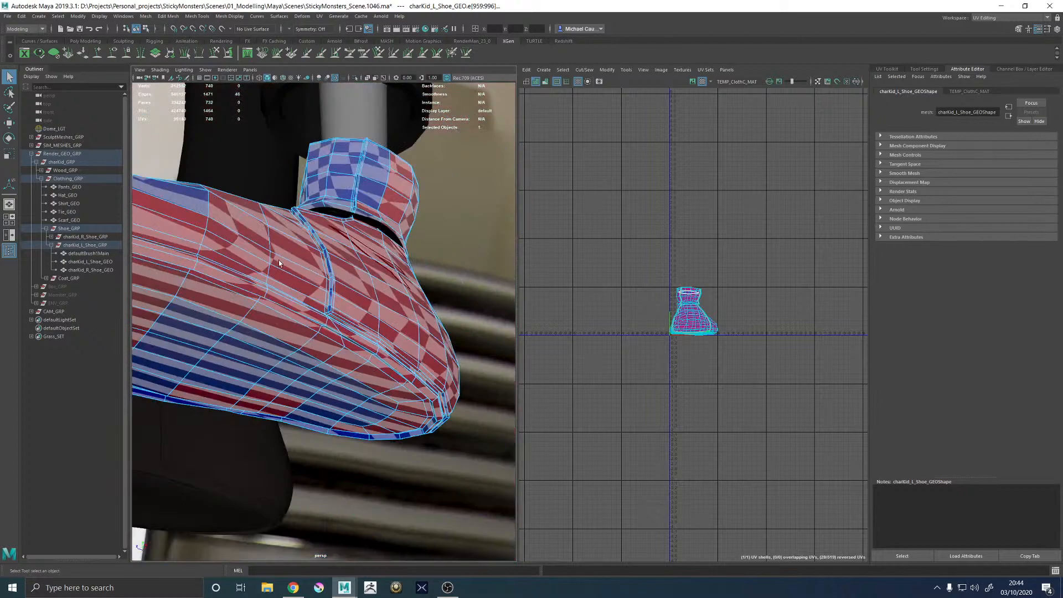
pyautogui.keyDown('alt'); pyautogui.moveTo(279, 263); pyautogui.dragTo(256, 222); pyautogui.keyUp('alt')
pyautogui.scroll(5, 397, 266)
pyautogui.scroll(4, 418, 234)
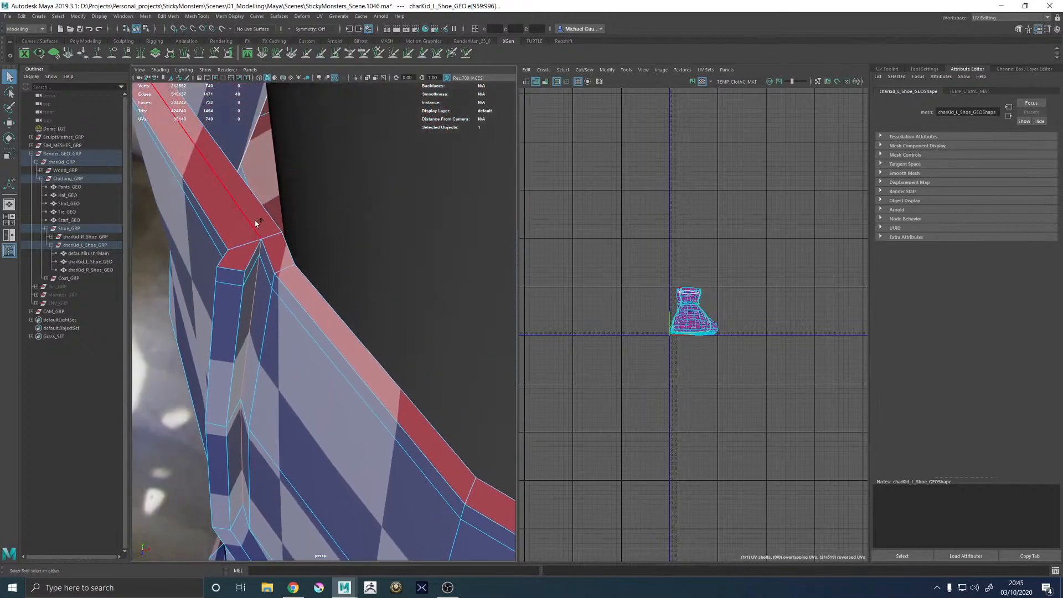
pyautogui.scroll(-6, 273, 242)
pyautogui.keyDown('alt'); pyautogui.moveTo(302, 366); pyautogui.dragTo(291, 320); pyautogui.keyUp('alt')
pyautogui.keyDown('shift'); pyautogui.moveTo(630, 244); pyautogui.dragTo(591, 256, button='right'); pyautogui.keyUp('shift')
pyautogui.press('w')
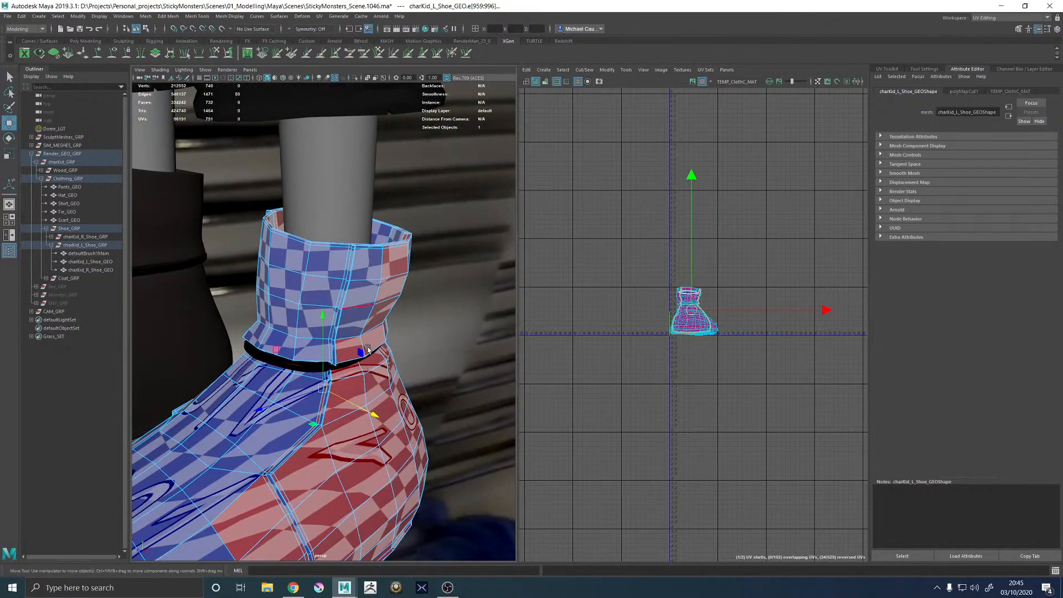
# Move the heel section's UV shell out to the side, clear of the rest of the shoe's UVs
pyautogui.keyDown('alt'); pyautogui.moveTo(368, 349); pyautogui.dragTo(327, 356); pyautogui.keyUp('alt')
pyautogui.scroll(7, 435, 354)
pyautogui.keyDown('alt'); pyautogui.moveTo(332, 443); pyautogui.dragTo(351, 224, button='middle'); pyautogui.keyUp('alt')
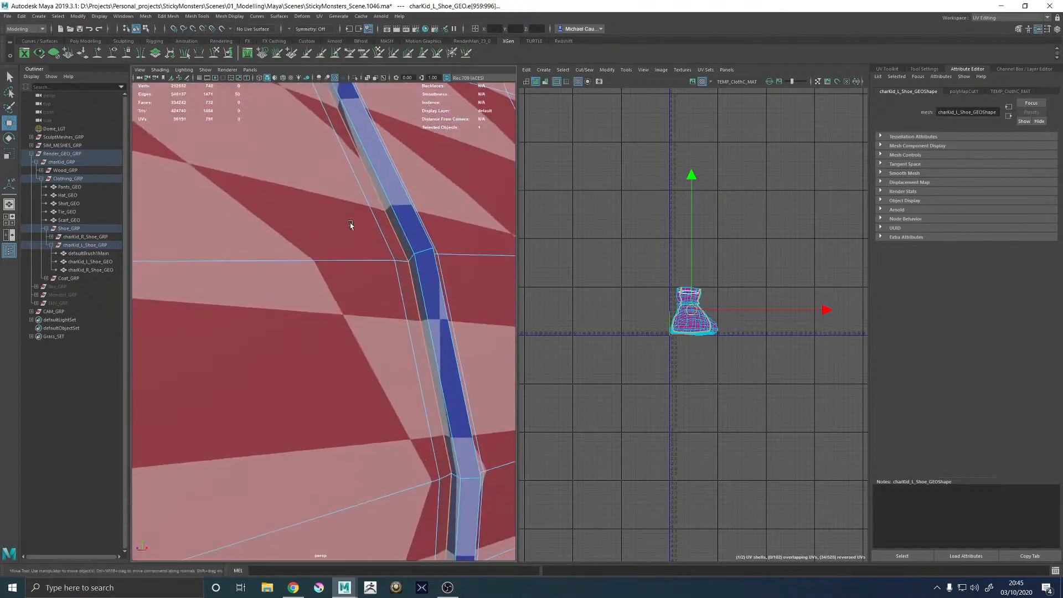
pyautogui.scroll(-6, 350, 224)
pyautogui.moveTo(714, 274); pyautogui.dragTo(693, 313, button='right')
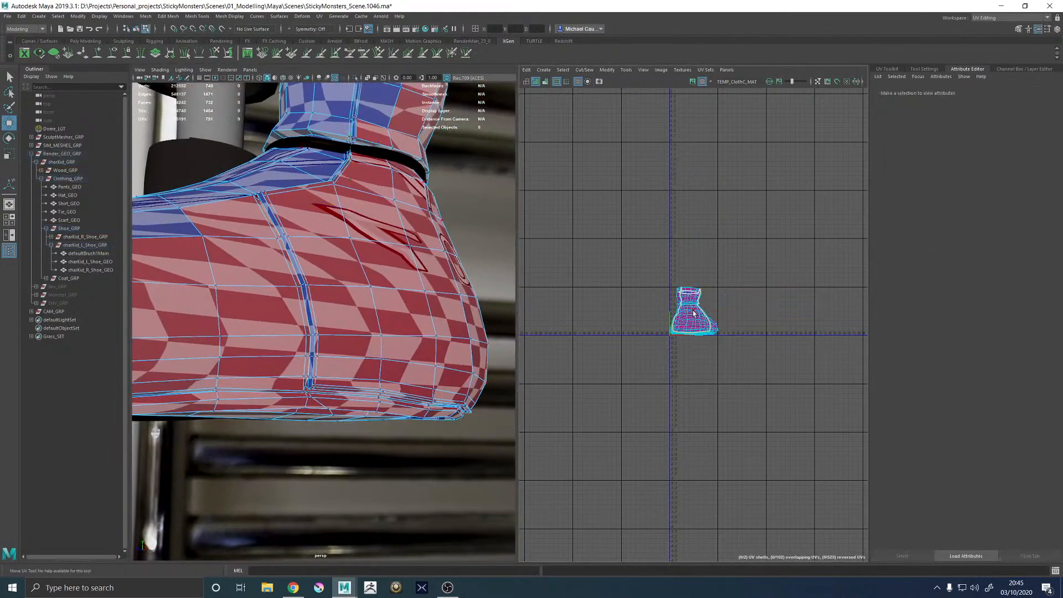
pyautogui.click(693, 313)
pyautogui.moveTo(694, 311); pyautogui.dragTo(773, 308)
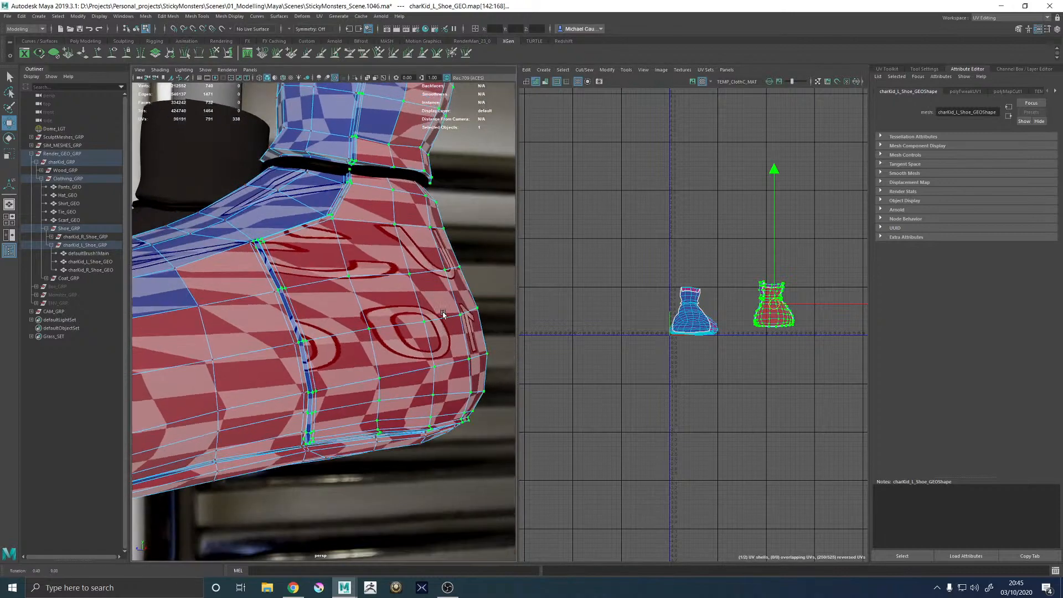
# Examine the lower corner of the side seam and turn off the checker map display
pyautogui.keyDown('alt'); pyautogui.moveTo(443, 314); pyautogui.dragTo(421, 318); pyautogui.keyUp('alt')
pyautogui.keyDown('alt'); pyautogui.moveTo(377, 327); pyautogui.dragTo(456, 275, button='middle'); pyautogui.keyUp('alt')
pyautogui.keyDown('alt'); pyautogui.moveTo(413, 365); pyautogui.dragTo(334, 309); pyautogui.keyUp('alt')
pyautogui.keyDown('alt'); pyautogui.moveTo(335, 308); pyautogui.dragTo(302, 308, button='middle'); pyautogui.keyUp('alt')
pyautogui.keyDown('alt'); pyautogui.moveTo(305, 311); pyautogui.dragTo(382, 344, button='right'); pyautogui.keyUp('alt')
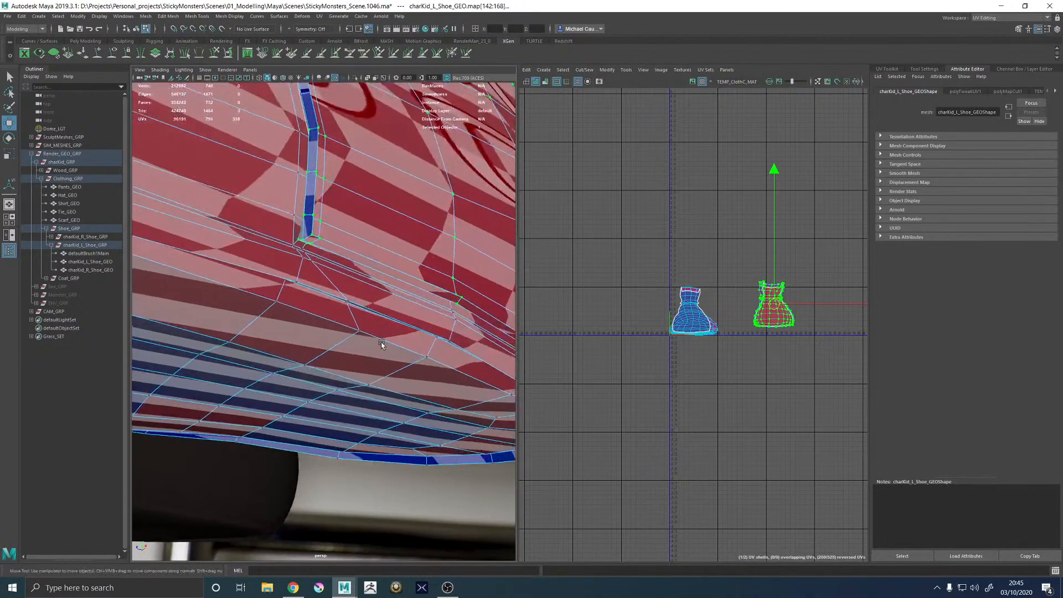
pyautogui.keyDown('alt'); pyautogui.moveTo(381, 344); pyautogui.dragTo(338, 243); pyautogui.keyUp('alt')
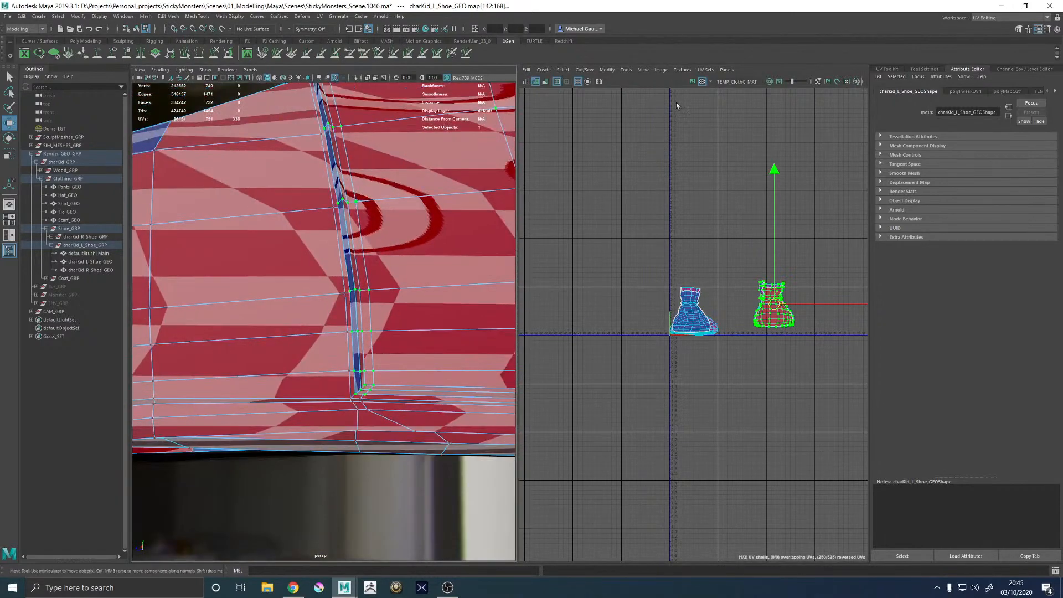
pyautogui.click(701, 83)
pyautogui.keyDown('alt'); pyautogui.moveTo(330, 281); pyautogui.dragTo(389, 195); pyautogui.keyUp('alt')
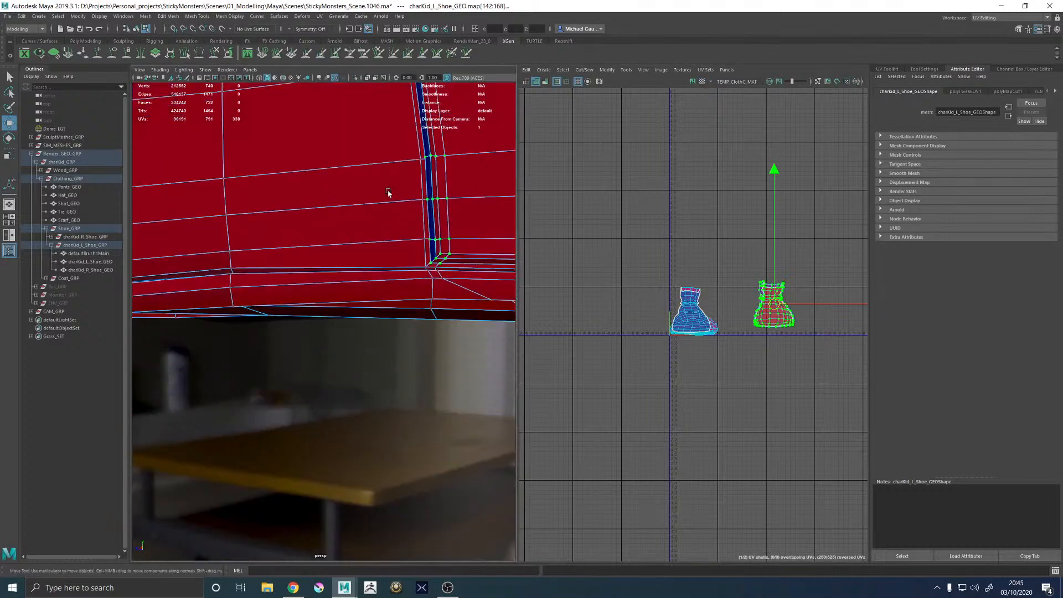
pyautogui.click(545, 82)
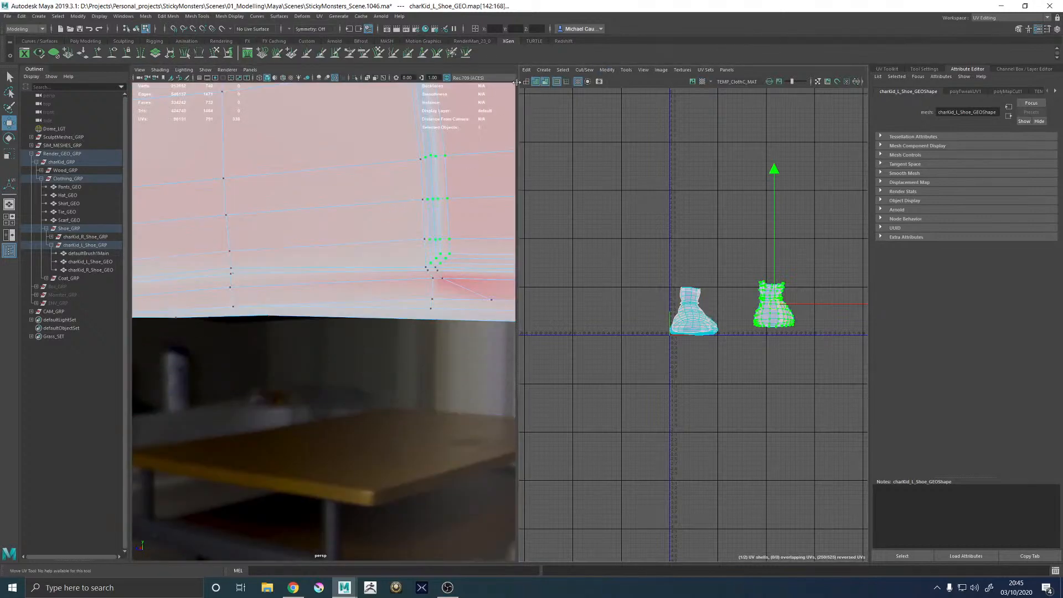
pyautogui.keyDown('alt'); pyautogui.moveTo(389, 242); pyautogui.dragTo(298, 289); pyautogui.keyUp('alt')
pyautogui.click(542, 82)
# Cut the left shoe's UVs along the edge loop running around the sole
pyautogui.keyDown('alt'); pyautogui.moveTo(299, 289); pyautogui.dragTo(472, 330, button='right'); pyautogui.keyUp('alt')
pyautogui.keyDown('alt'); pyautogui.moveTo(225, 283); pyautogui.dragTo(322, 324, button='middle'); pyautogui.keyUp('alt')
pyautogui.moveTo(323, 325); pyautogui.dragTo(330, 281, button='right')
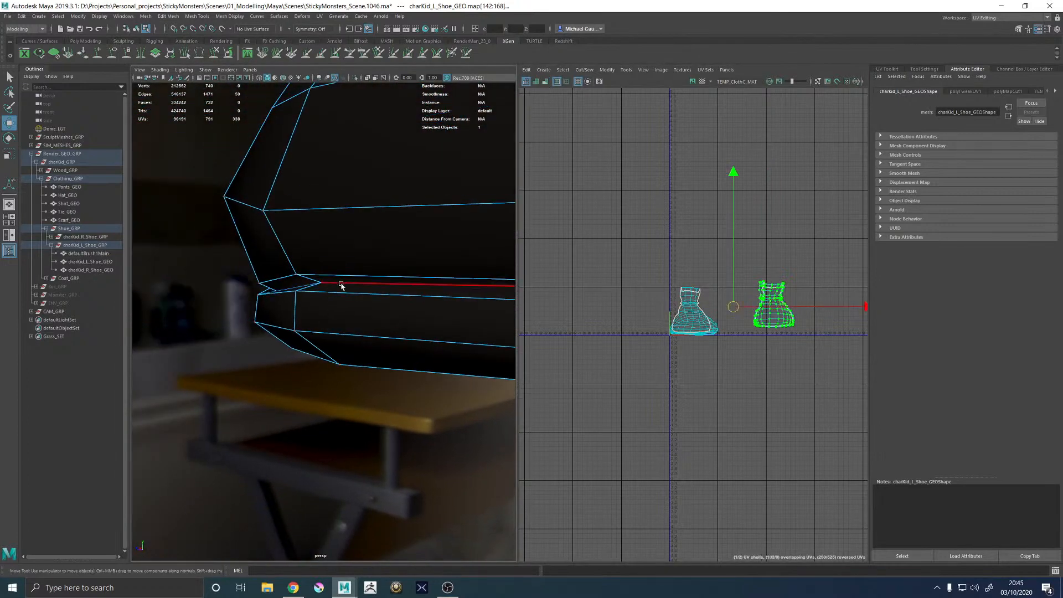
pyautogui.doubleClick(341, 287)
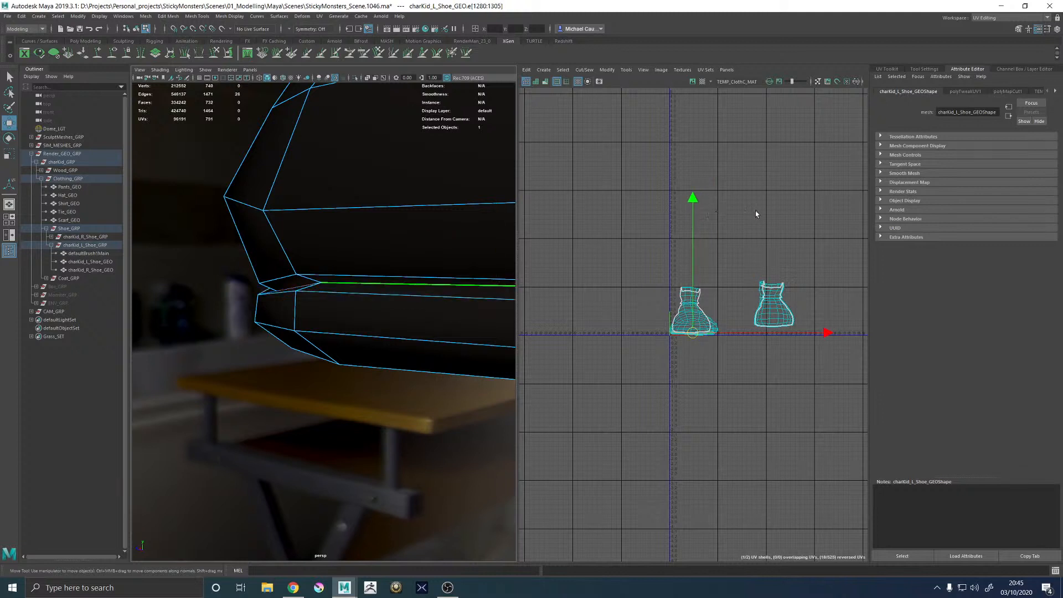
pyautogui.keyDown('shift'); pyautogui.moveTo(730, 211); pyautogui.dragTo(746, 240, button='right'); pyautogui.keyUp('shift')
# Select the upper shoe's UV shell and move it up, away from the sole's shell
pyautogui.click(709, 329)
pyautogui.keyDown('ctrl'); pyautogui.moveTo(709, 330); pyautogui.dragTo(710, 334, button='right'); pyautogui.keyUp('ctrl')
pyautogui.press('q')
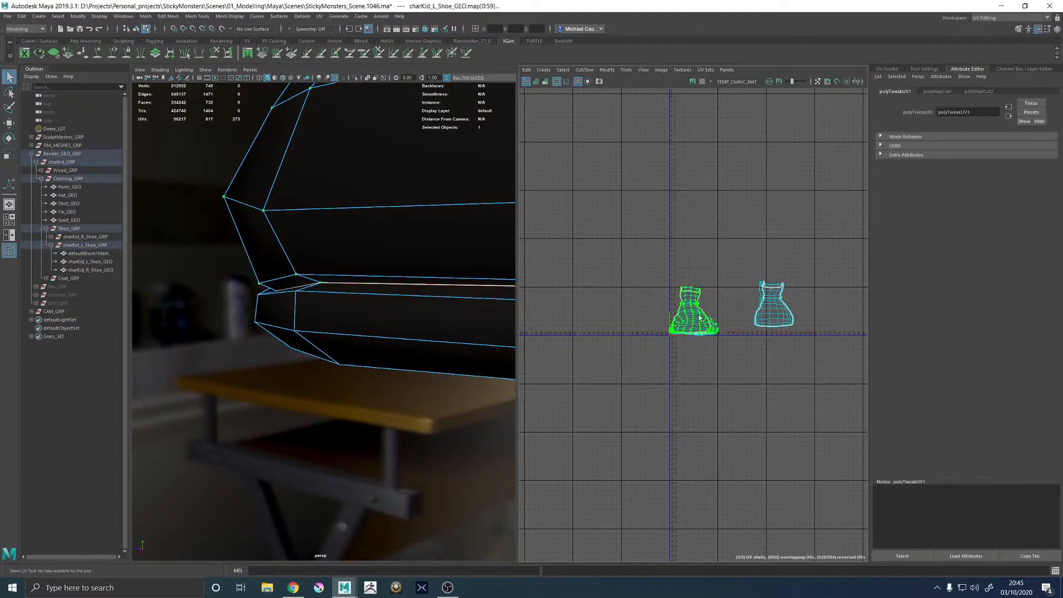
pyautogui.press('w')
pyautogui.moveTo(695, 313); pyautogui.dragTo(720, 244)
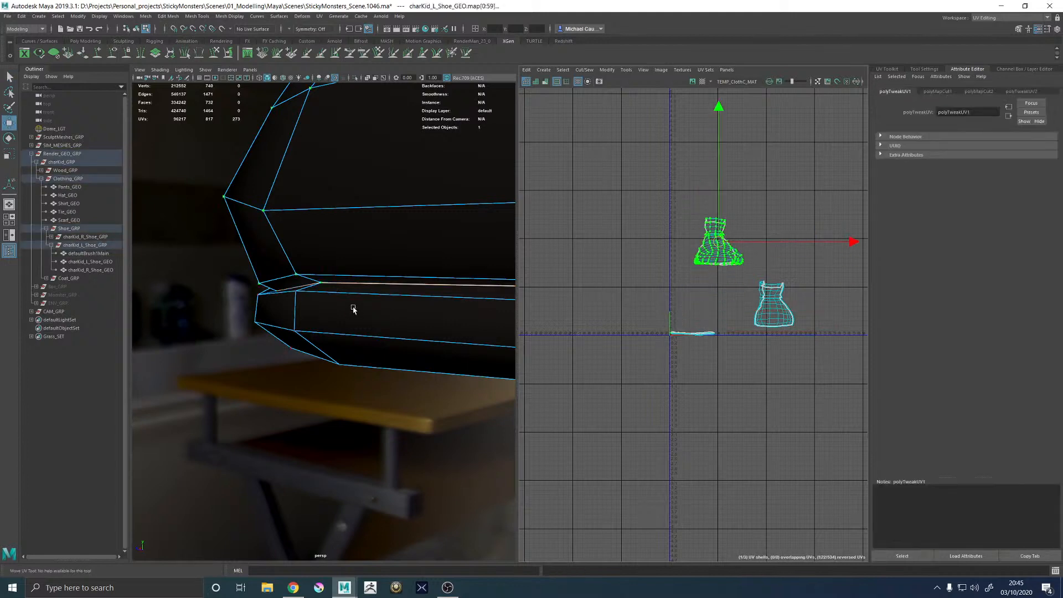
# Undo the accidental component selection and reselect the left shoe mesh in object mode
pyautogui.keyDown('alt'); pyautogui.moveTo(353, 309); pyautogui.dragTo(366, 311); pyautogui.keyUp('alt')
pyautogui.scroll(-5, 382, 288)
pyautogui.moveTo(386, 281); pyautogui.dragTo(398, 281, button='right')
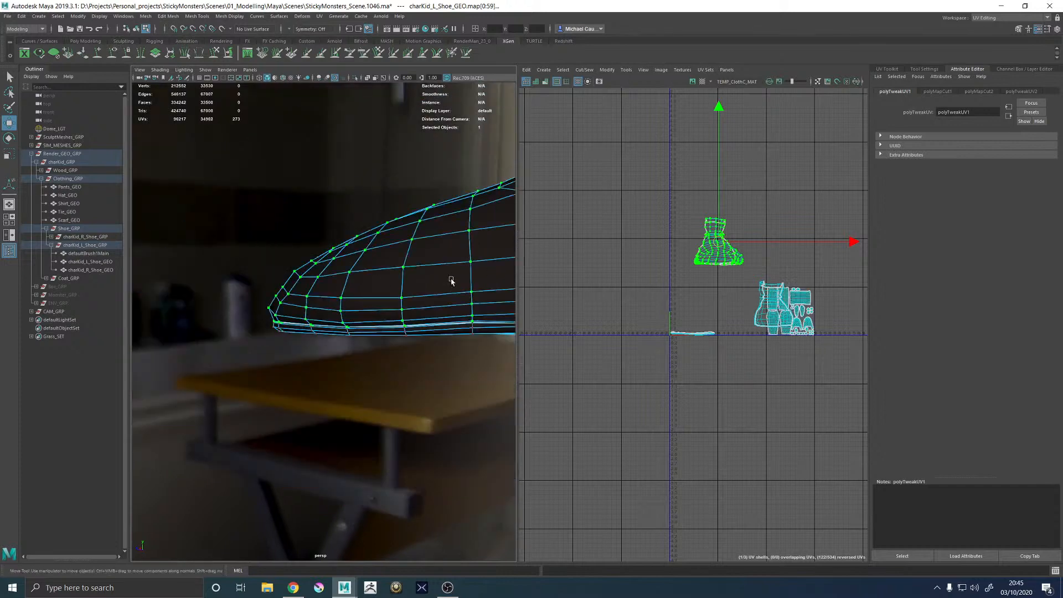
pyautogui.hotkey('ctrl', 'z')
pyautogui.keyDown('alt'); pyautogui.moveTo(476, 283); pyautogui.dragTo(356, 315, button='middle'); pyautogui.keyUp('alt')
pyautogui.moveTo(247, 288); pyautogui.dragTo(287, 282, button='right')
pyautogui.click(283, 285)
pyautogui.click(324, 289)
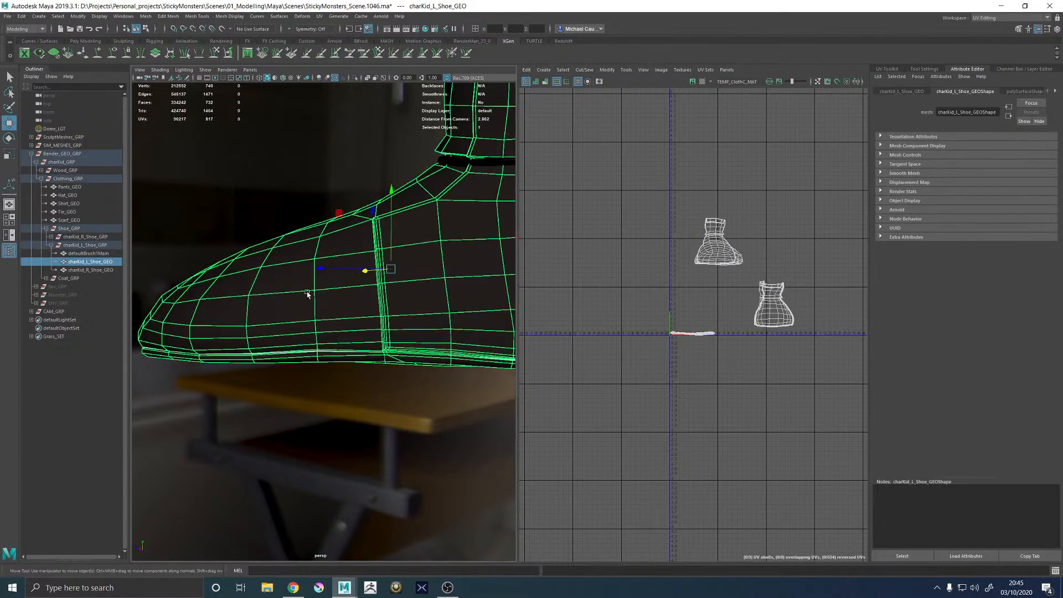
# Select the upper shoe's UV shell to examine where its border runs at the side seam's lower corner, and undo the selection
pyautogui.keyDown('alt'); pyautogui.moveTo(403, 301); pyautogui.dragTo(512, 281); pyautogui.keyUp('alt')
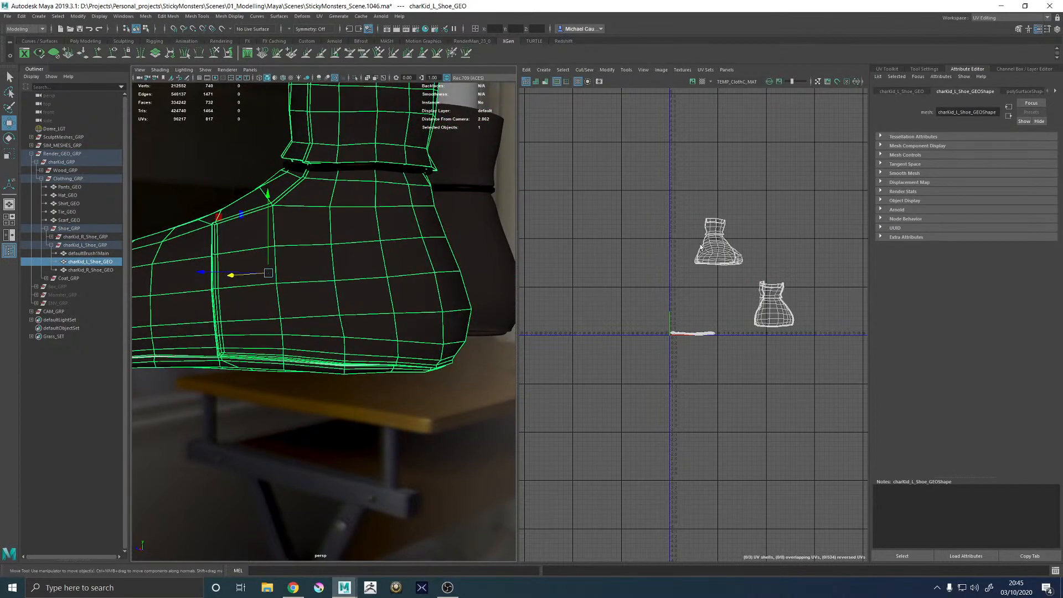
pyautogui.moveTo(753, 223); pyautogui.dragTo(790, 225, button='right')
pyautogui.doubleClick(723, 238)
pyautogui.keyDown('alt'); pyautogui.moveTo(375, 326); pyautogui.dragTo(432, 309); pyautogui.keyUp('alt')
pyautogui.scroll(10, 384, 308)
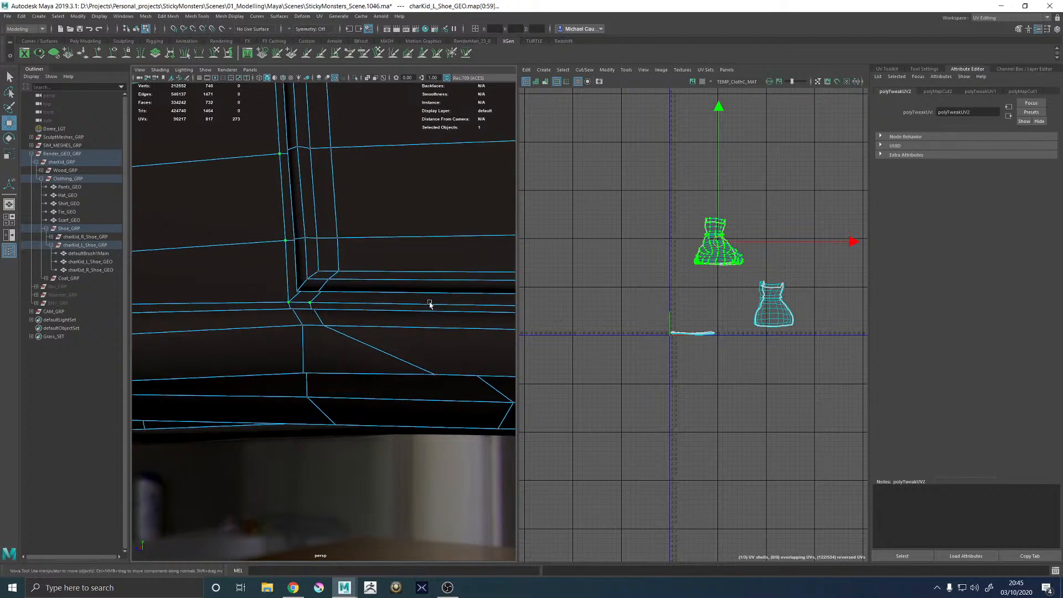
pyautogui.scroll(-4, 350, 312)
pyautogui.keyDown('alt'); pyautogui.moveTo(389, 317); pyautogui.dragTo(346, 321, button='middle'); pyautogui.keyUp('alt')
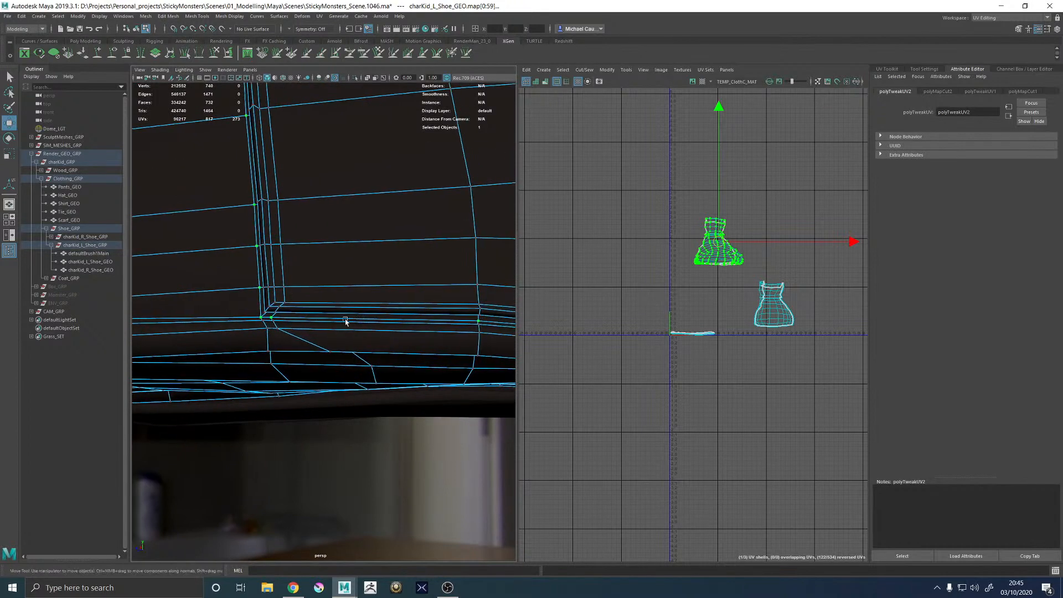
pyautogui.keyDown('alt'); pyautogui.moveTo(347, 321); pyautogui.dragTo(308, 330); pyautogui.keyUp('alt')
pyautogui.keyDown('alt'); pyautogui.moveTo(309, 330); pyautogui.dragTo(349, 240, button='middle'); pyautogui.keyUp('alt')
pyautogui.scroll(4, 361, 330)
pyautogui.scroll(1, 361, 330)
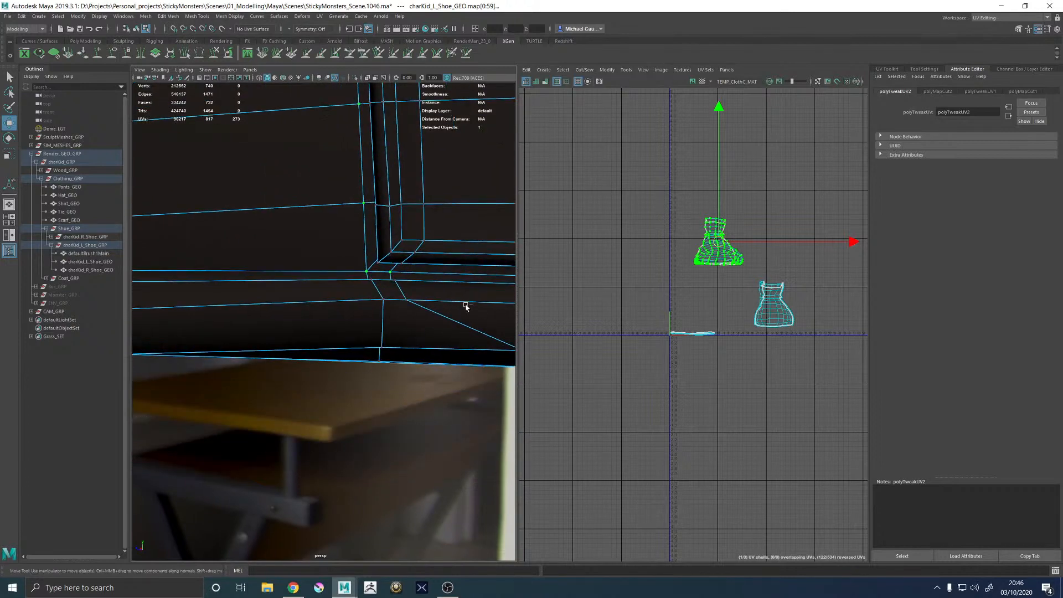
pyautogui.hotkey('ctrl', 'z')
pyautogui.hotkey('ctrl', 'z')
pyautogui.hotkey('ctrl', 'z')
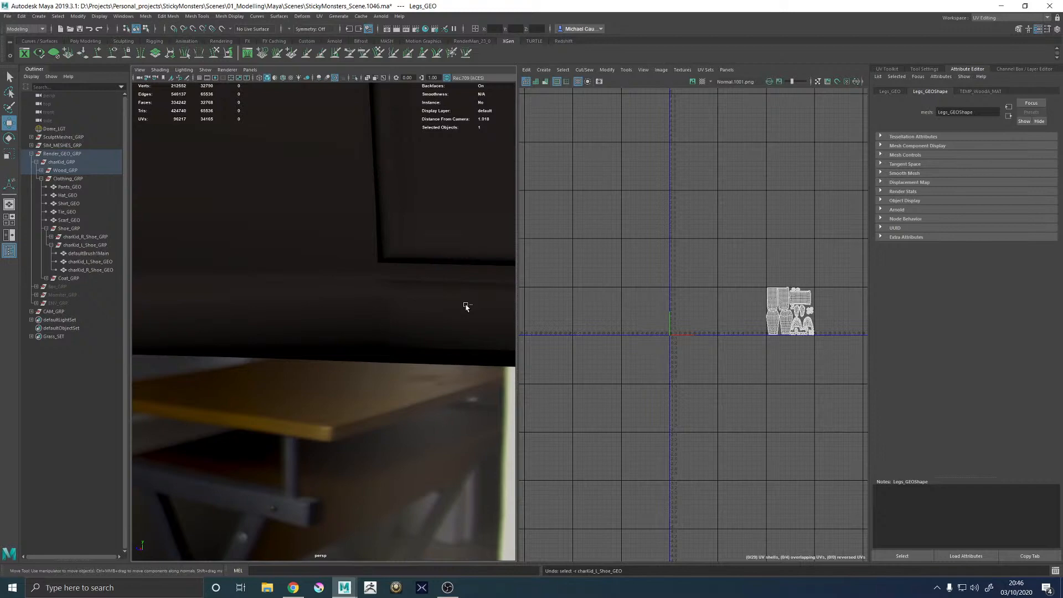
# Show the left shoe in smooth preview and cut its UVs along the edges below the heel panel, including the short edges at the seam corners
pyautogui.click(459, 299)
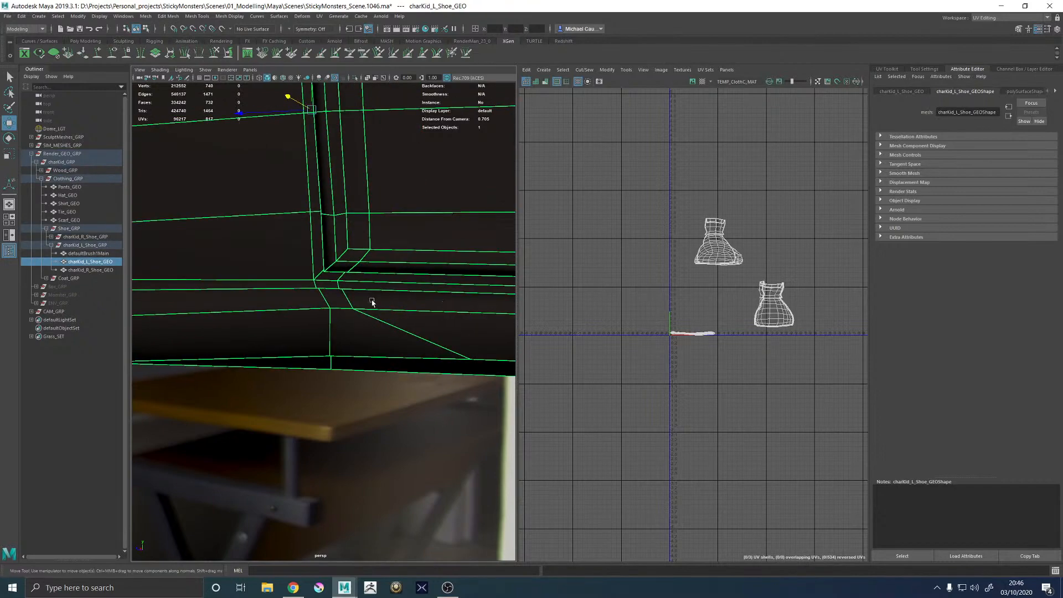
pyautogui.keyDown('alt'); pyautogui.moveTo(372, 302); pyautogui.dragTo(365, 307); pyautogui.keyUp('alt')
pyautogui.keyDown('alt'); pyautogui.moveTo(366, 308); pyautogui.dragTo(377, 267, button='middle'); pyautogui.keyUp('alt')
pyautogui.keyDown('alt'); pyautogui.moveTo(363, 312); pyautogui.dragTo(373, 333); pyautogui.keyUp('alt')
pyautogui.keyDown('alt'); pyautogui.moveTo(373, 332); pyautogui.dragTo(359, 294, button='middle'); pyautogui.keyUp('alt')
pyautogui.press('3')
pyautogui.keyDown('alt'); pyautogui.moveTo(359, 294); pyautogui.dragTo(342, 326); pyautogui.keyUp('alt')
pyautogui.moveTo(254, 266); pyautogui.dragTo(282, 211, button='right')
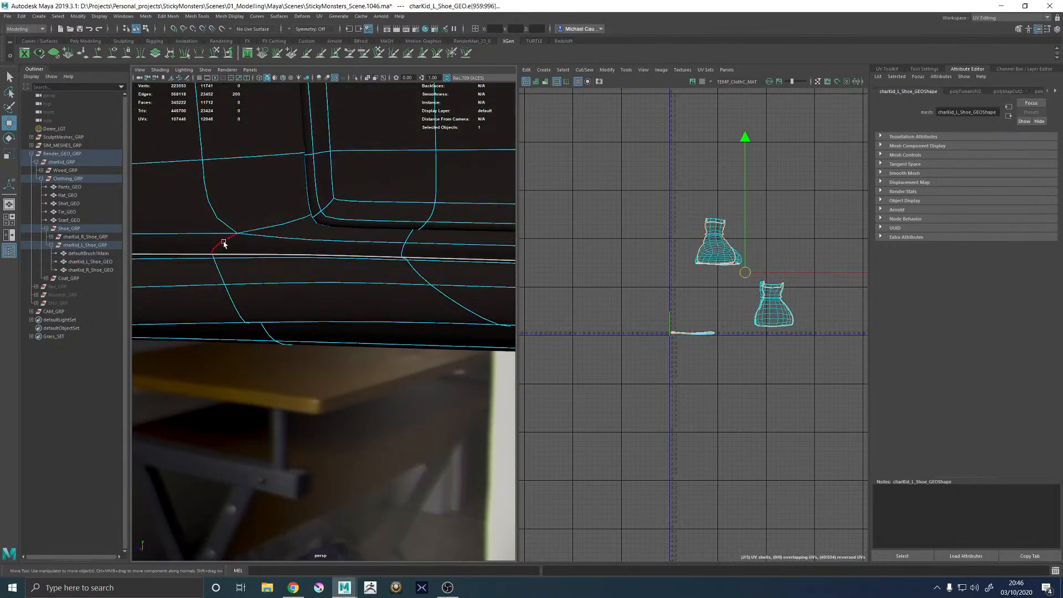
pyautogui.click(310, 246)
pyautogui.doubleClick(355, 244)
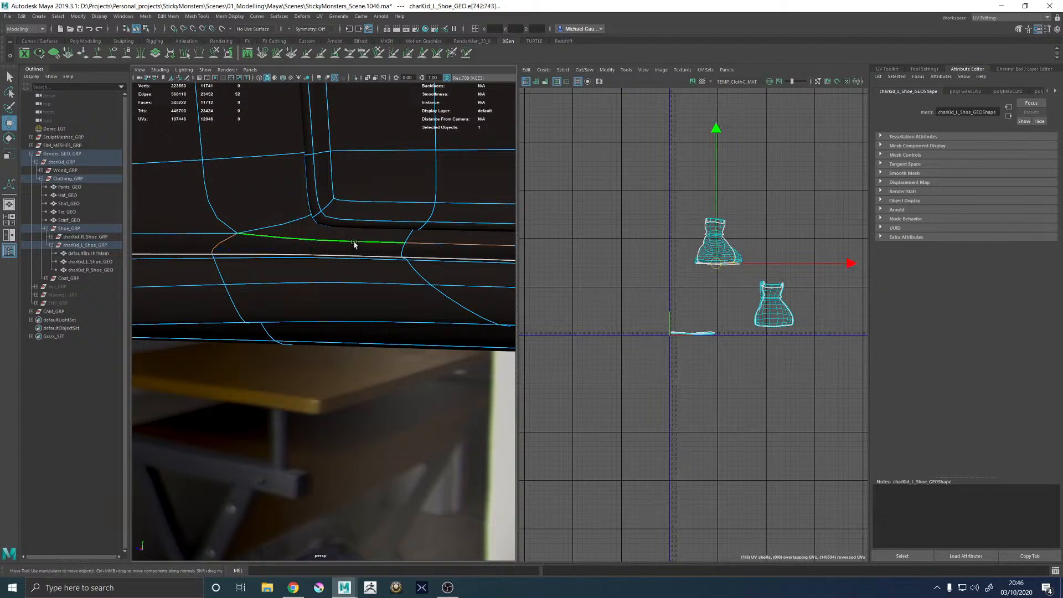
pyautogui.keyDown('alt'); pyautogui.moveTo(400, 250); pyautogui.dragTo(336, 289); pyautogui.keyUp('alt')
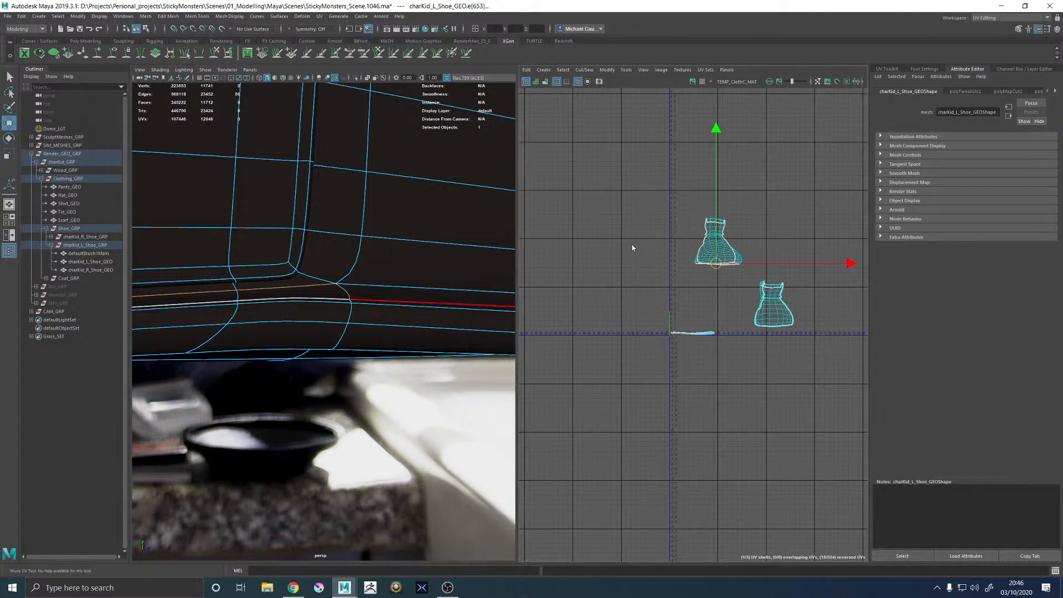
pyautogui.keyDown('shift'); pyautogui.moveTo(632, 245); pyautogui.dragTo(593, 258, button='right'); pyautogui.keyUp('shift')
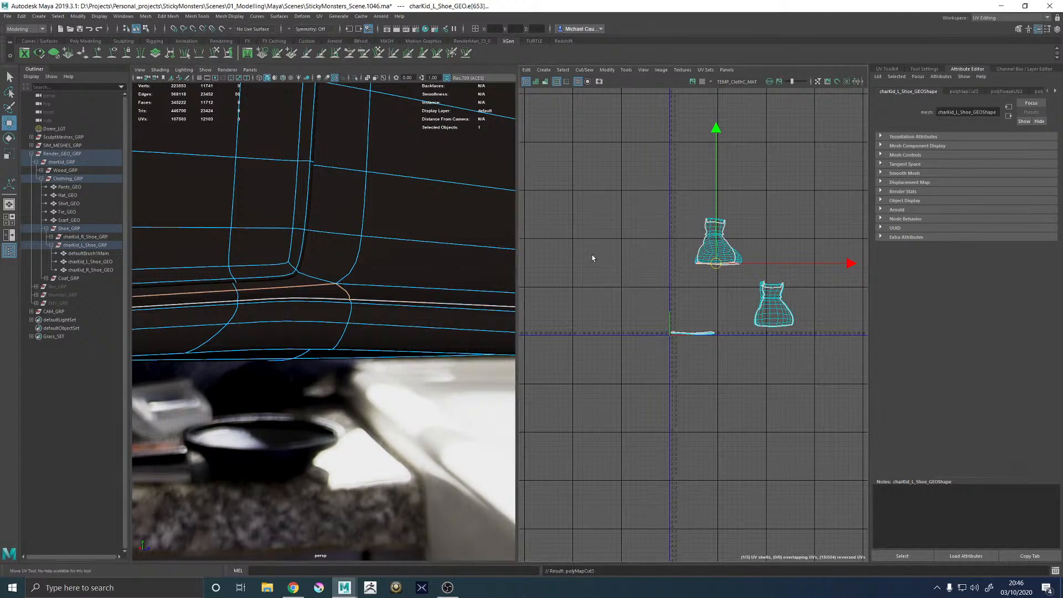
# Select the edge loop around the sole and deselect stretches of it, checking along both sides of the shoe
pyautogui.click(332, 299)
pyautogui.press('w')
pyautogui.doubleClick(332, 299)
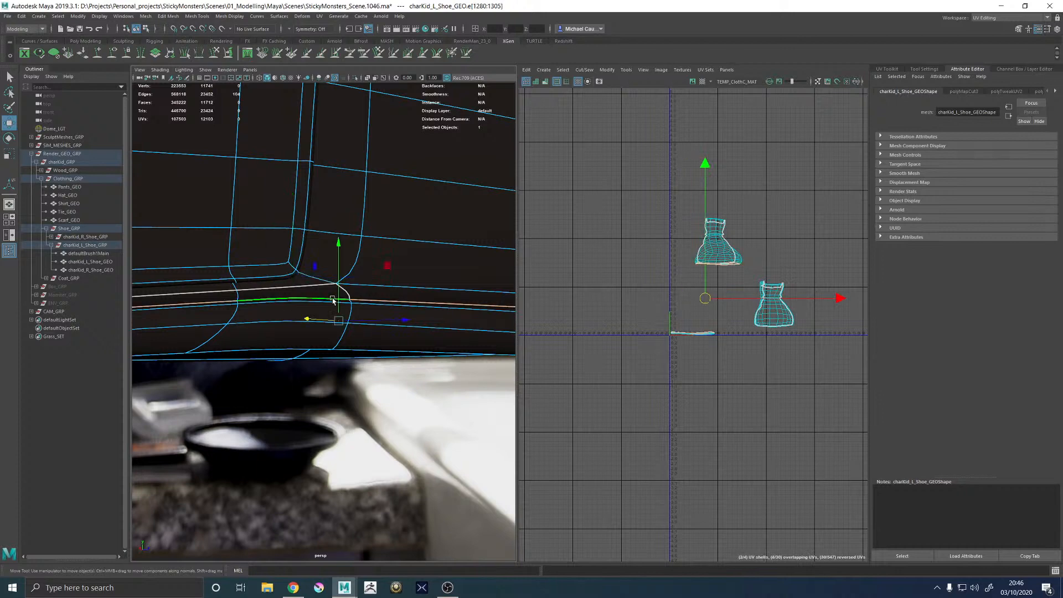
pyautogui.keyDown('alt'); pyautogui.moveTo(391, 300); pyautogui.dragTo(449, 328); pyautogui.keyUp('alt')
pyautogui.keyDown('alt'); pyautogui.moveTo(449, 328); pyautogui.dragTo(278, 307, button='middle'); pyautogui.keyUp('alt')
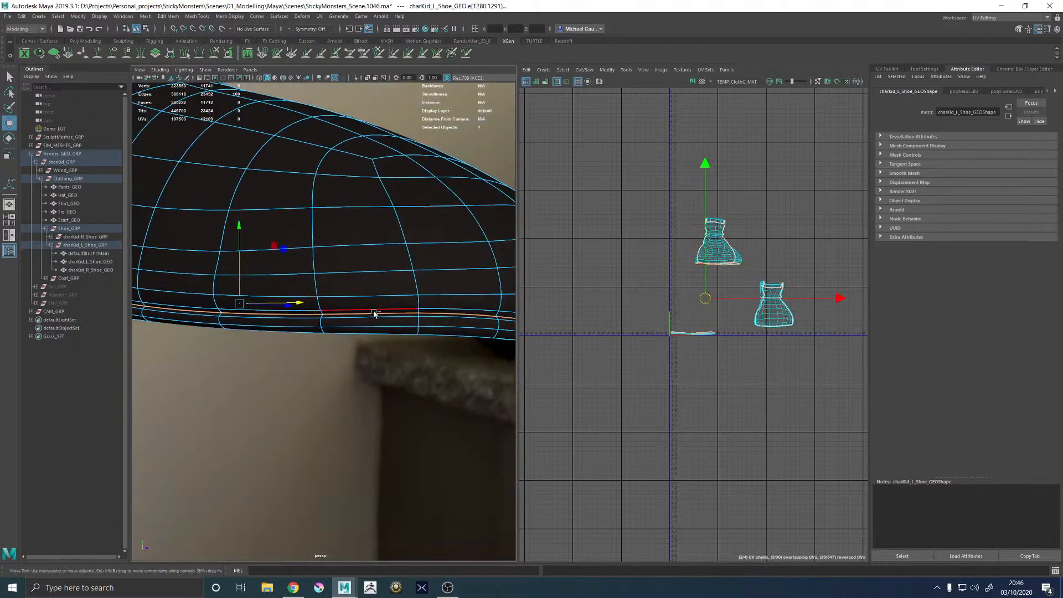
pyautogui.keyDown('alt'); pyautogui.moveTo(368, 317); pyautogui.dragTo(339, 308, button='right'); pyautogui.keyUp('alt')
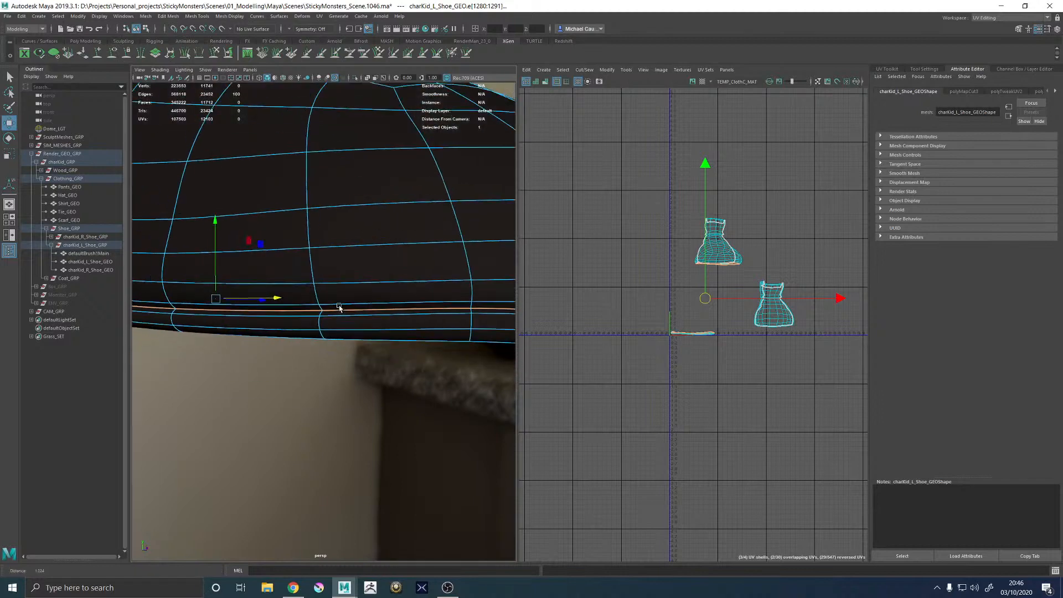
pyautogui.keyDown('ctrl'); pyautogui.doubleClick(380, 311); pyautogui.keyUp('ctrl')
pyautogui.keyDown('alt'); pyautogui.moveTo(380, 311); pyautogui.dragTo(330, 265); pyautogui.keyUp('alt')
pyautogui.keyDown('ctrl'); pyautogui.doubleClick(331, 262); pyautogui.keyUp('ctrl')
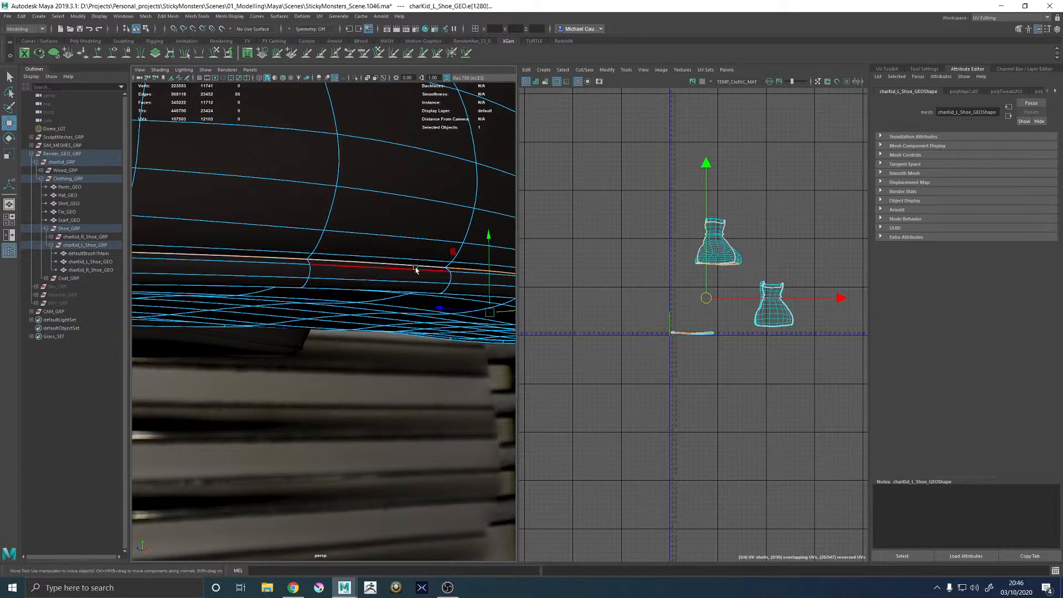
pyautogui.keyDown('alt'); pyautogui.moveTo(418, 270); pyautogui.dragTo(230, 318); pyautogui.keyUp('alt')
pyautogui.keyDown('alt'); pyautogui.moveTo(230, 318); pyautogui.dragTo(303, 317, button='middle'); pyautogui.keyUp('alt')
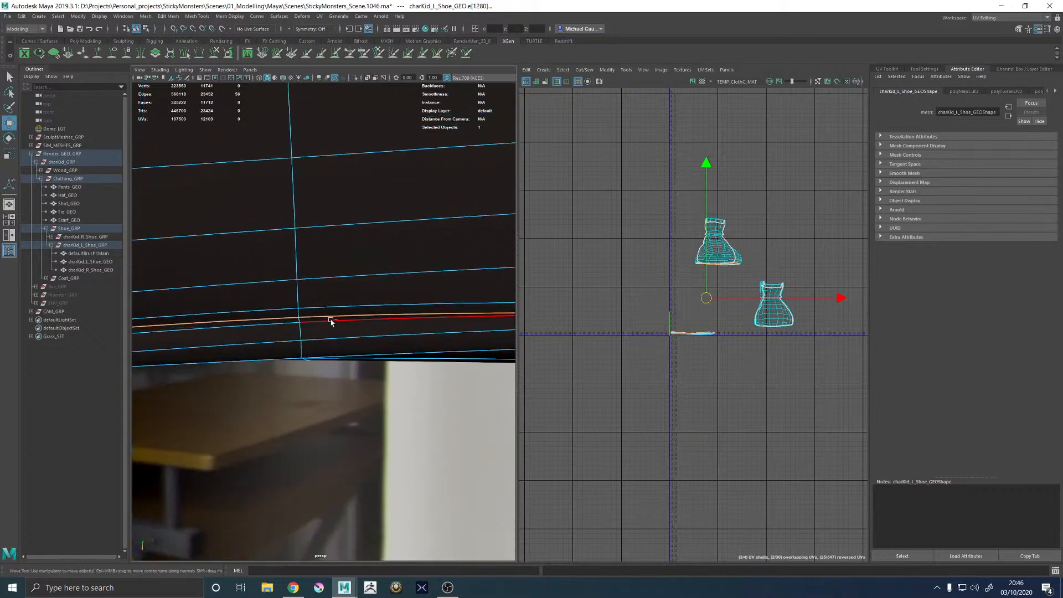
# Undo the most recent selection changes on the sole's edge loop
pyautogui.hotkey('ctrl', 'z')
pyautogui.hotkey('ctrl', 'z')
pyautogui.hotkey('ctrl', 'z')
pyautogui.hotkey('ctrl', 'z')
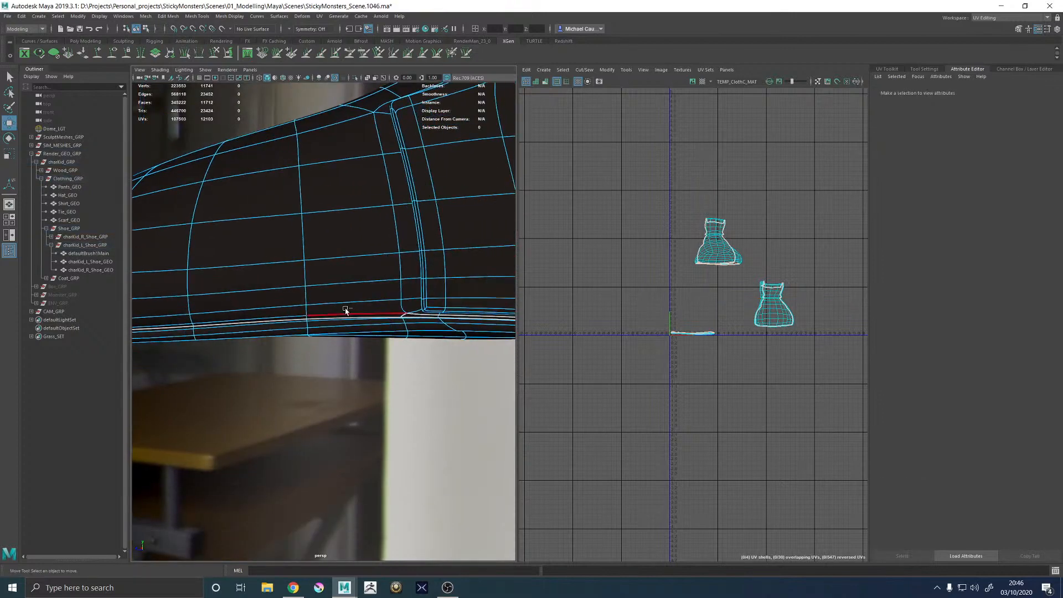
pyautogui.keyDown('alt'); pyautogui.moveTo(282, 317); pyautogui.dragTo(373, 334, button='right'); pyautogui.keyUp('alt')
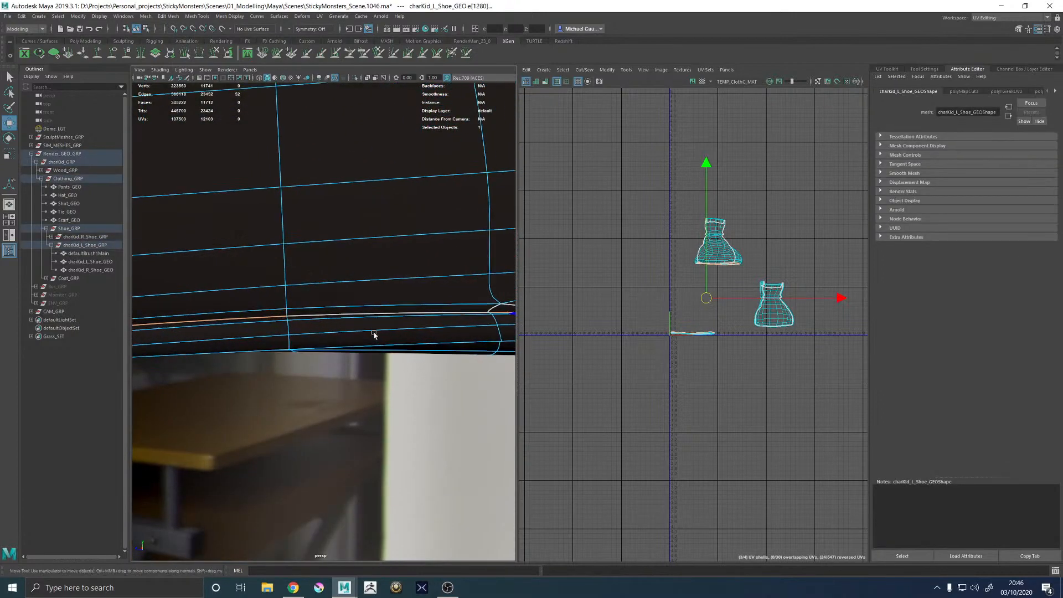
# Remove the unwanted edges from the sole's edge loop selection and Move and Sew the remaining edges
pyautogui.keyDown('alt'); pyautogui.moveTo(271, 316); pyautogui.dragTo(427, 302, button='middle'); pyautogui.keyUp('alt')
pyautogui.keyDown('alt'); pyautogui.moveTo(277, 312); pyautogui.dragTo(310, 313); pyautogui.keyUp('alt')
pyautogui.keyDown('ctrl'); pyautogui.click(349, 314); pyautogui.keyUp('ctrl')
pyautogui.keyDown('alt'); pyautogui.moveTo(415, 292); pyautogui.dragTo(344, 320); pyautogui.keyUp('alt')
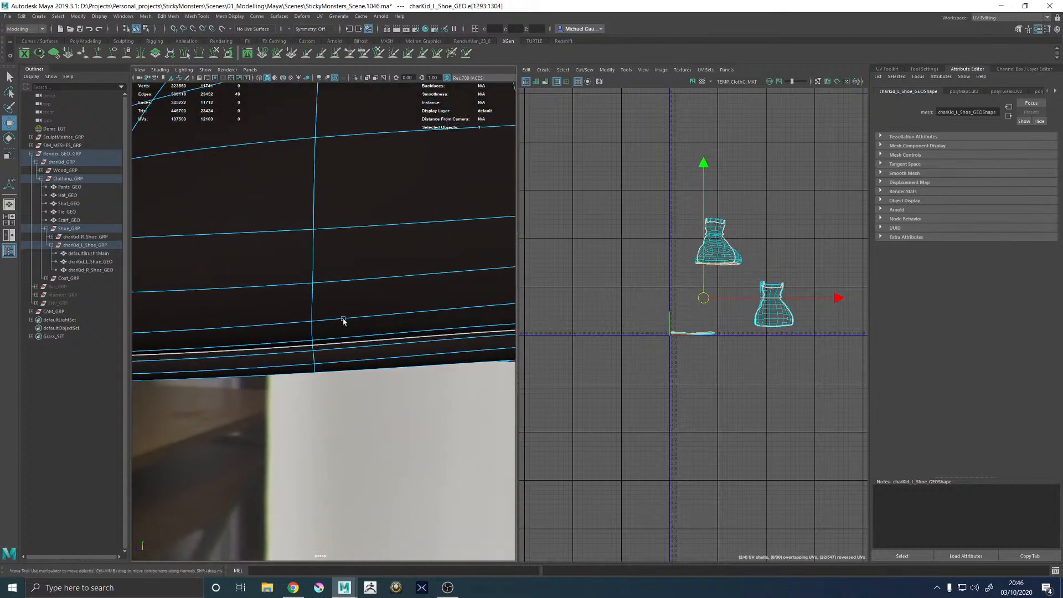
pyautogui.keyDown('alt'); pyautogui.moveTo(344, 320); pyautogui.dragTo(244, 326, button='right'); pyautogui.keyUp('alt')
pyautogui.keyDown('shift'); pyautogui.rightClick(767, 377); pyautogui.keyUp('shift')
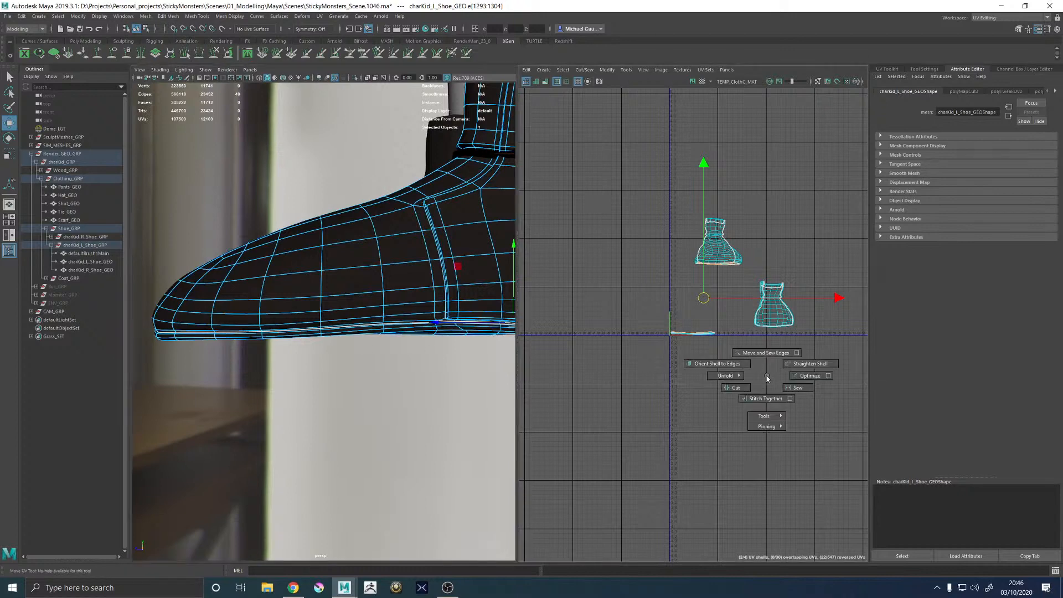
pyautogui.keyDown('shift'); pyautogui.moveTo(767, 376); pyautogui.dragTo(761, 353, button='right'); pyautogui.keyUp('shift')
pyautogui.click(759, 352)
# Select the upper shoe's UV shell and unfold it
pyautogui.keyDown('alt'); pyautogui.moveTo(414, 297); pyautogui.dragTo(357, 305, button='middle'); pyautogui.keyUp('alt')
pyautogui.press('F12')
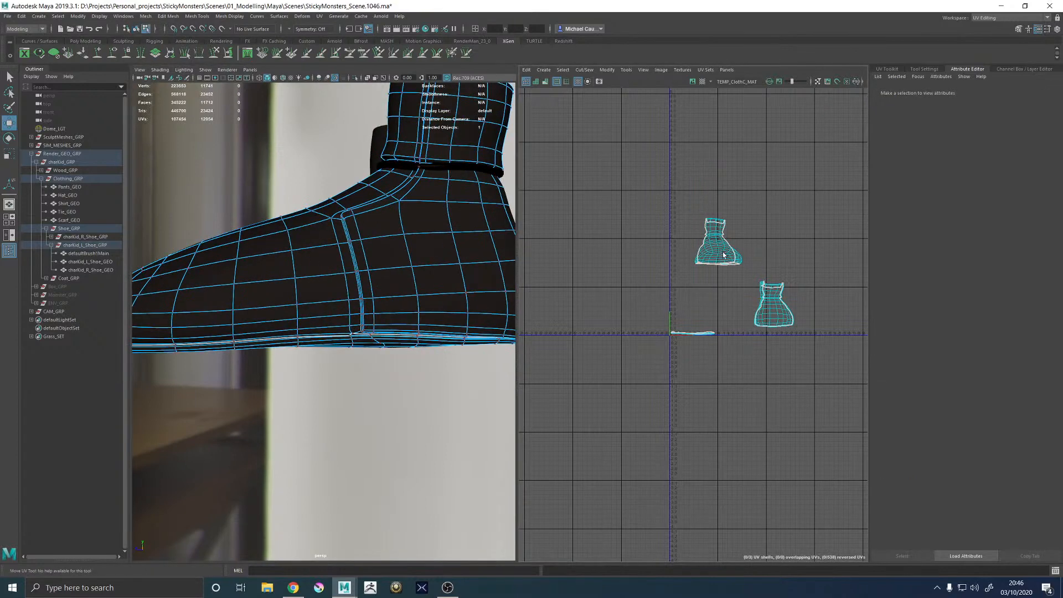
pyautogui.click(723, 255)
pyautogui.keyDown('alt'); pyautogui.moveTo(368, 293); pyautogui.dragTo(333, 290, button='right'); pyautogui.keyUp('alt')
pyautogui.keyDown('shift'); pyautogui.moveTo(798, 217); pyautogui.dragTo(693, 218, button='right'); pyautogui.keyUp('shift')
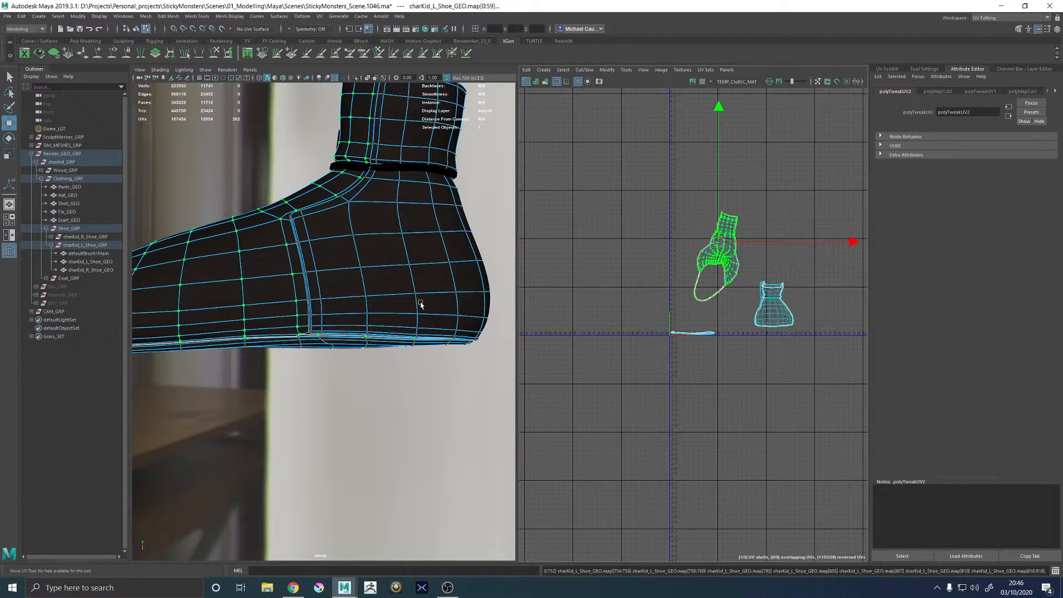
# Show the unsmoothed mesh and cut the short edges at both ends of the narrow heel strip to detach it from the upper's shell
pyautogui.scroll(10, 715, 349)
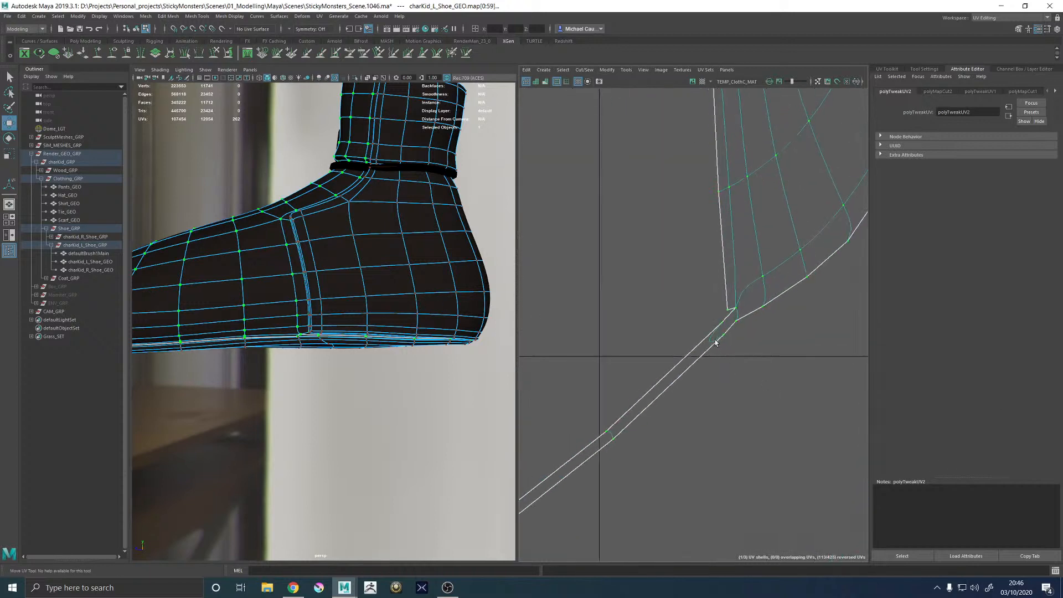
pyautogui.scroll(3, 717, 332)
pyautogui.press('1')
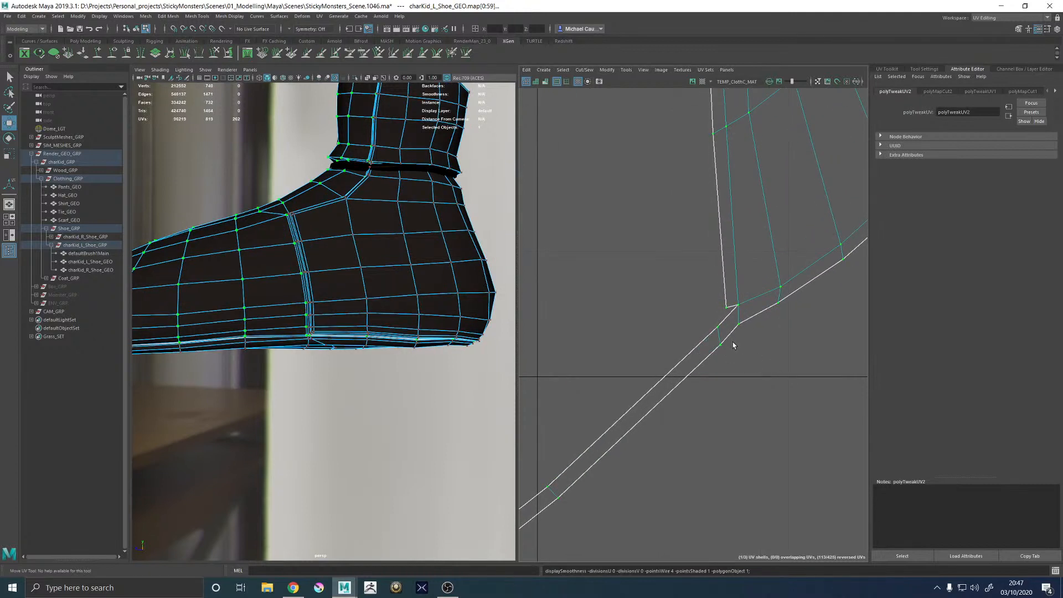
pyautogui.moveTo(741, 290); pyautogui.dragTo(741, 290, button='right')
pyautogui.click(738, 318)
pyautogui.keyDown('shift'); pyautogui.moveTo(764, 357); pyautogui.dragTo(734, 373, button='right'); pyautogui.keyUp('shift')
pyautogui.scroll(-4, 721, 363)
pyautogui.keyDown('alt'); pyautogui.moveTo(715, 363); pyautogui.dragTo(870, 459, button='middle'); pyautogui.keyUp('alt')
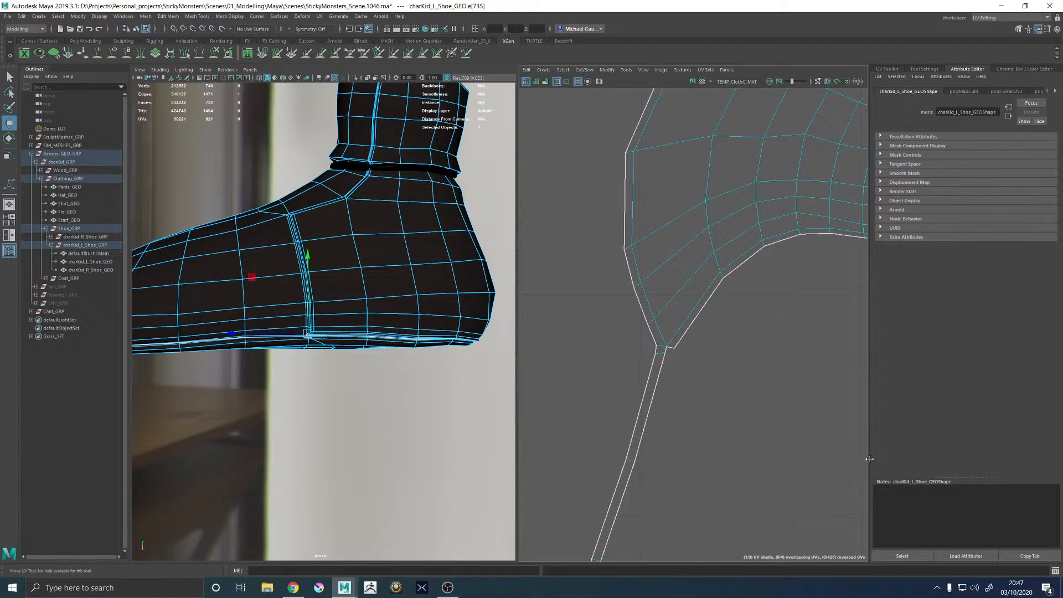
pyautogui.click(661, 349)
pyautogui.keyDown('alt'); pyautogui.moveTo(747, 422); pyautogui.dragTo(742, 337, button='middle'); pyautogui.keyUp('alt')
pyautogui.keyDown('alt'); pyautogui.moveTo(742, 337); pyautogui.dragTo(554, 360, button='right'); pyautogui.keyUp('alt')
# Select the edges of the detached narrow strip and Move and Sew it onto the heel panel's shell
pyautogui.keyDown('shift'); pyautogui.doubleClick(693, 312); pyautogui.keyUp('shift')
pyautogui.click(694, 313)
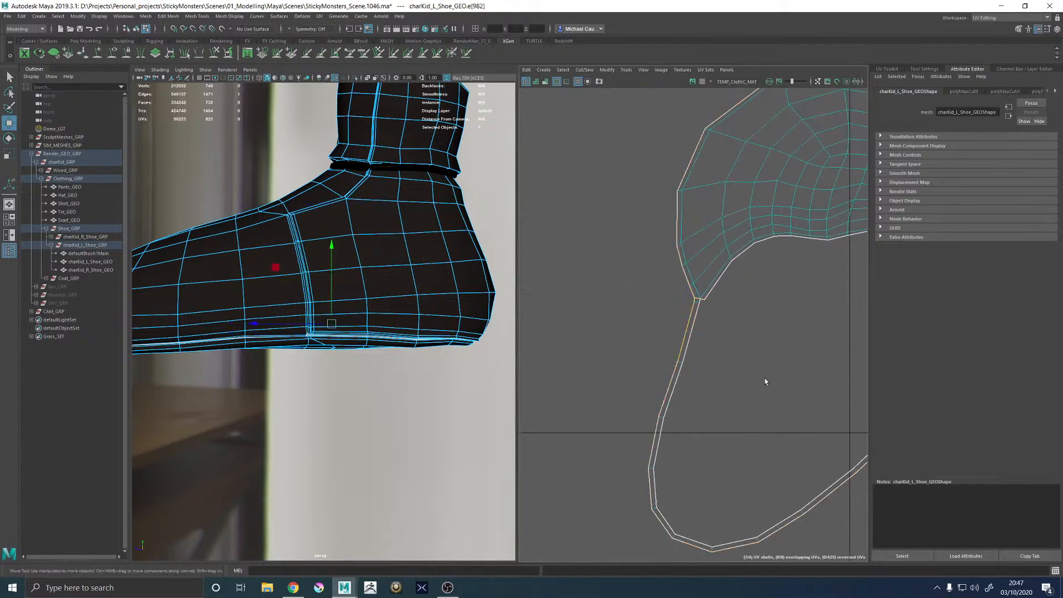
pyautogui.keyDown('alt'); pyautogui.moveTo(762, 377); pyautogui.dragTo(572, 358, button='middle'); pyautogui.keyUp('alt')
pyautogui.keyDown('alt'); pyautogui.moveTo(727, 405); pyautogui.dragTo(651, 311, button='middle'); pyautogui.keyUp('alt')
pyautogui.click(644, 312)
pyautogui.keyDown('shift'); pyautogui.doubleClick(648, 305); pyautogui.keyUp('shift')
pyautogui.keyDown('shift'); pyautogui.moveTo(719, 367); pyautogui.dragTo(717, 339, button='right'); pyautogui.keyUp('shift')
pyautogui.click(715, 355)
pyautogui.scroll(-6, 709, 376)
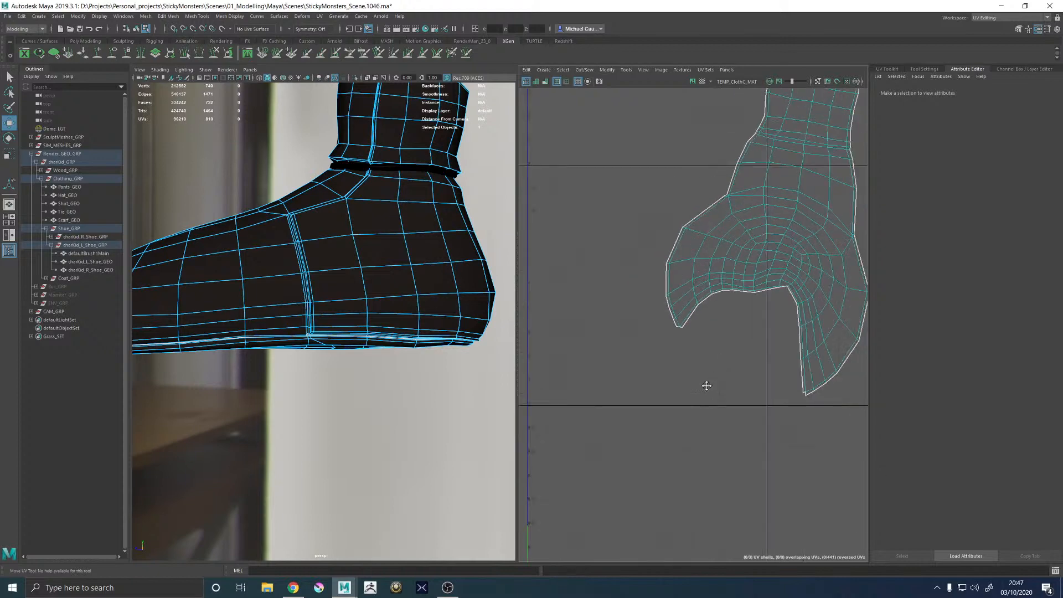
# Unfold the heel panel's UV shell and the sole's UV shell
pyautogui.keyDown('alt'); pyautogui.moveTo(726, 351); pyautogui.dragTo(646, 331, button='middle'); pyautogui.keyUp('alt')
pyautogui.doubleClick(810, 358)
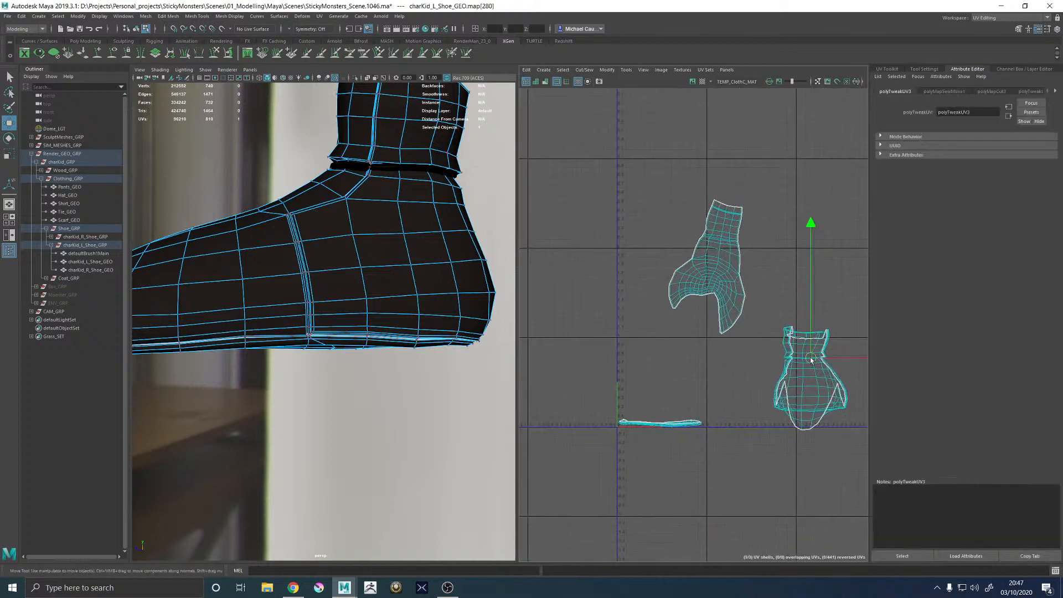
pyautogui.keyDown('shift'); pyautogui.moveTo(811, 358); pyautogui.dragTo(760, 359, button='right'); pyautogui.keyUp('shift')
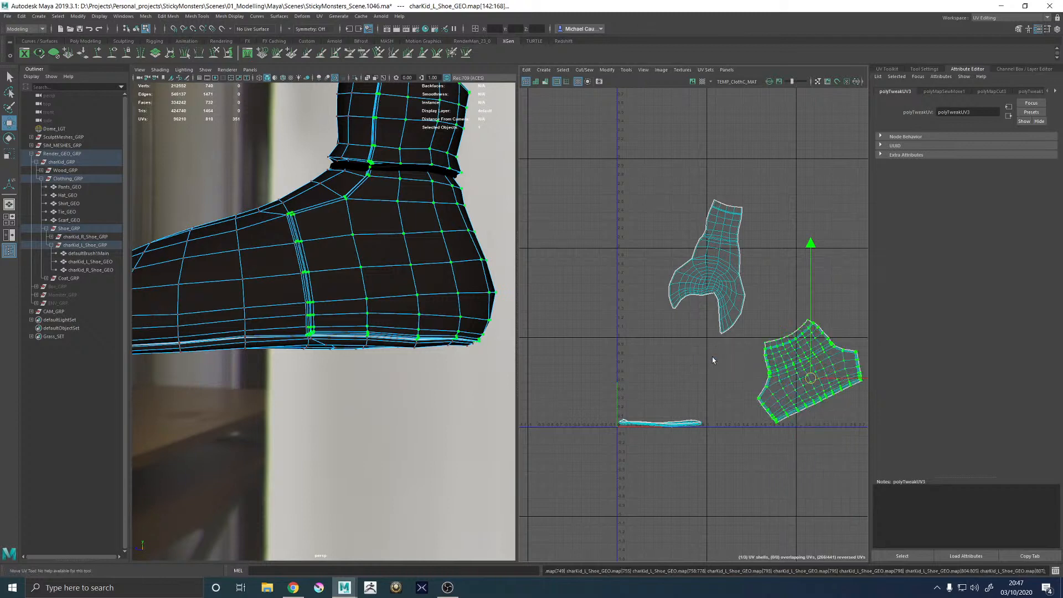
pyautogui.doubleClick(659, 424)
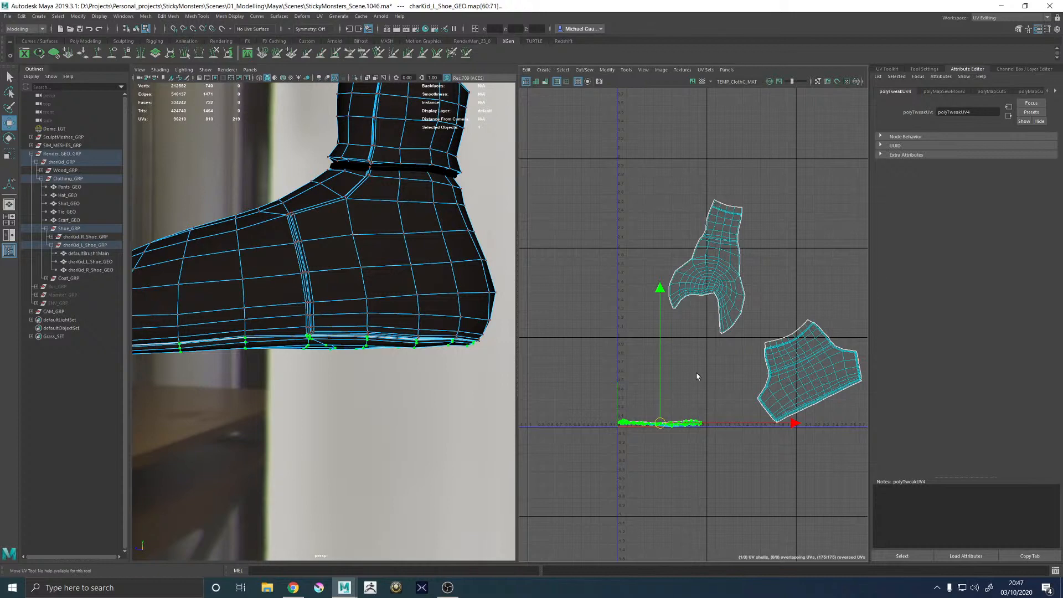
pyautogui.hotkey('ctrl', 'u')
# Examine the heel panel's lower seam corner on the mesh and compare it with the borders of the sole and heel UV shells
pyautogui.keyDown('alt'); pyautogui.moveTo(631, 414); pyautogui.dragTo(672, 412, button='right'); pyautogui.keyUp('alt')
pyautogui.keyDown('alt'); pyautogui.moveTo(671, 412); pyautogui.dragTo(584, 391, button='middle'); pyautogui.keyUp('alt')
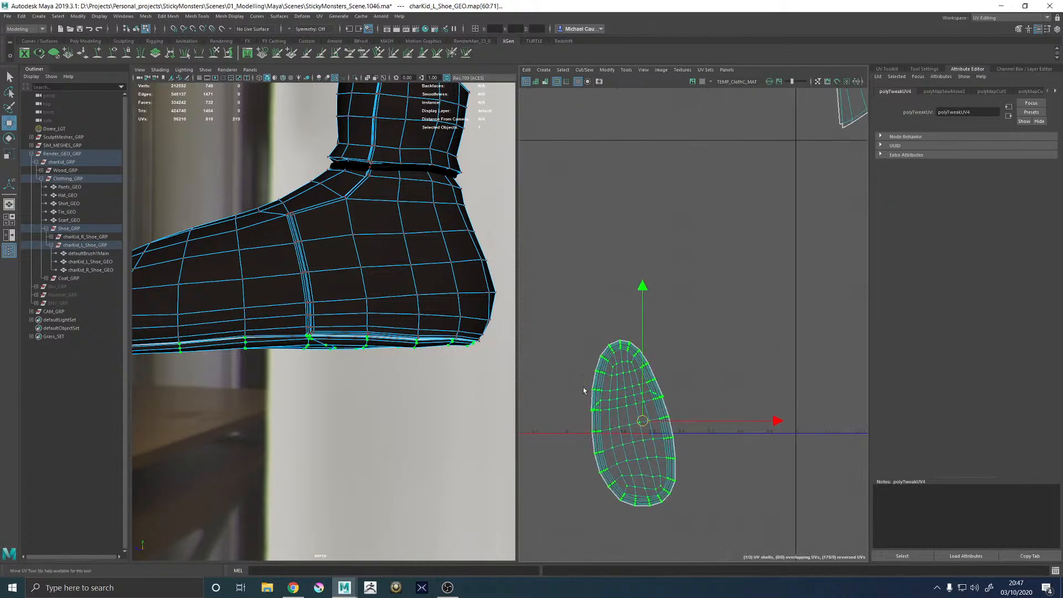
pyautogui.keyDown('alt'); pyautogui.moveTo(584, 391); pyautogui.dragTo(704, 407, button='right'); pyautogui.keyUp('alt')
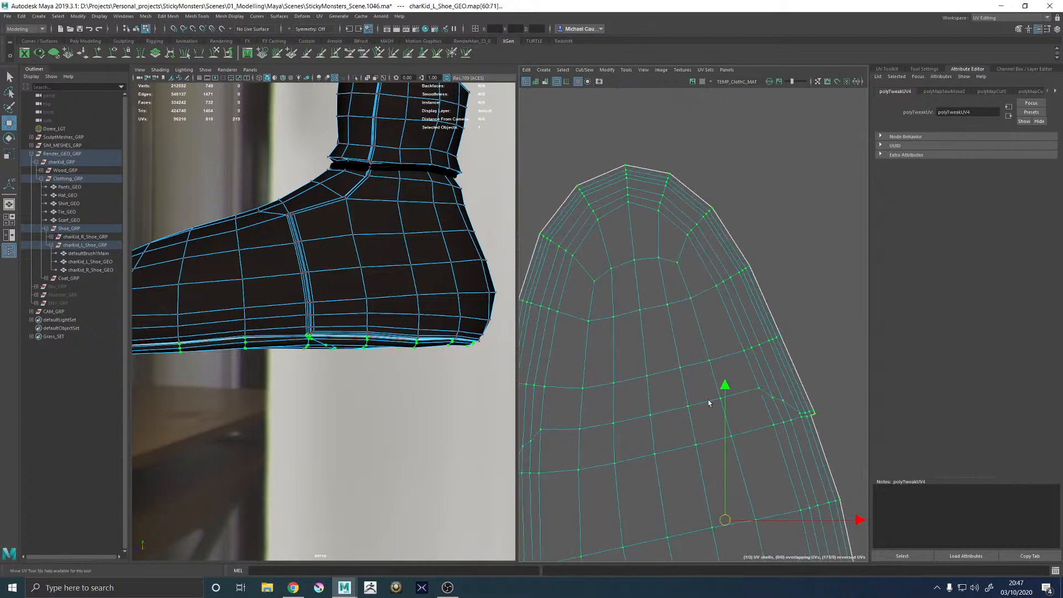
pyautogui.keyDown('alt'); pyautogui.moveTo(334, 327); pyautogui.dragTo(344, 313); pyautogui.keyUp('alt')
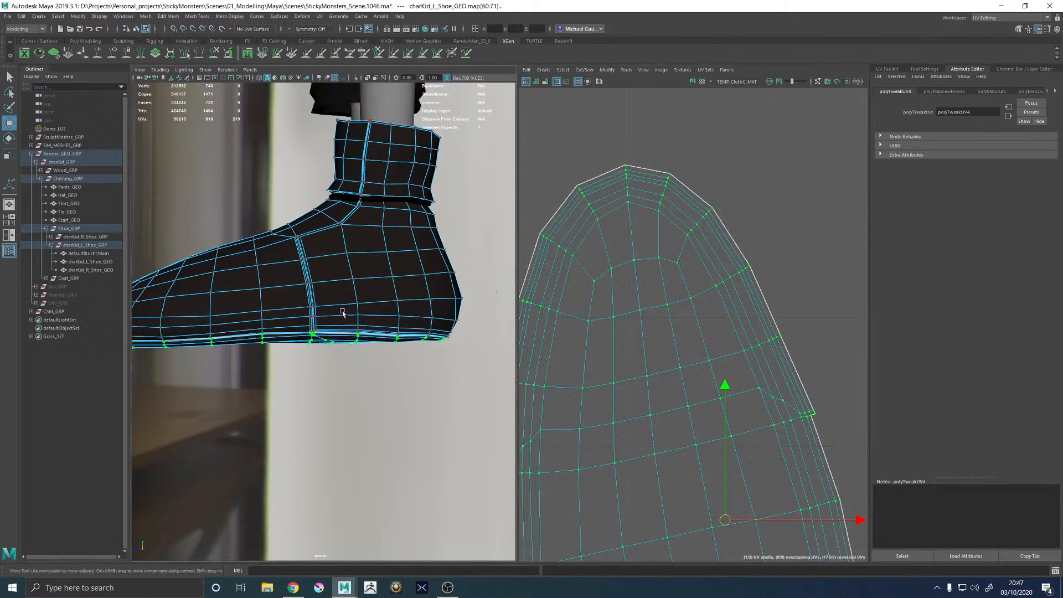
pyautogui.keyDown('alt'); pyautogui.moveTo(344, 313); pyautogui.dragTo(423, 363, button='right'); pyautogui.keyUp('alt')
pyautogui.keyDown('alt'); pyautogui.moveTo(423, 363); pyautogui.dragTo(346, 383, button='middle'); pyautogui.keyUp('alt')
pyautogui.keyDown('alt'); pyautogui.moveTo(347, 383); pyautogui.dragTo(409, 386); pyautogui.keyUp('alt')
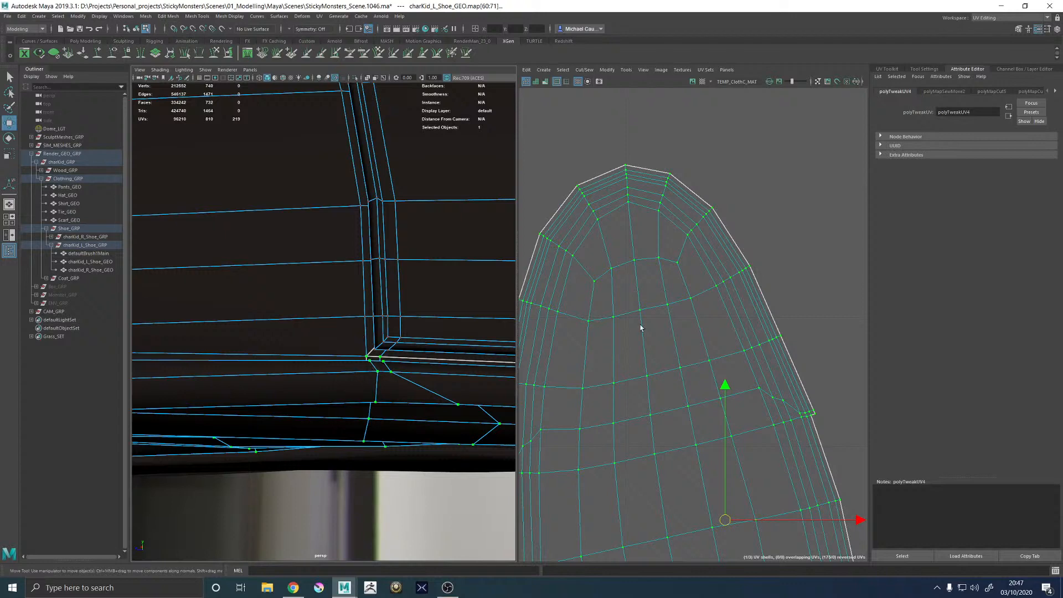
pyautogui.scroll(-3, 817, 369)
pyautogui.scroll(6, 771, 356)
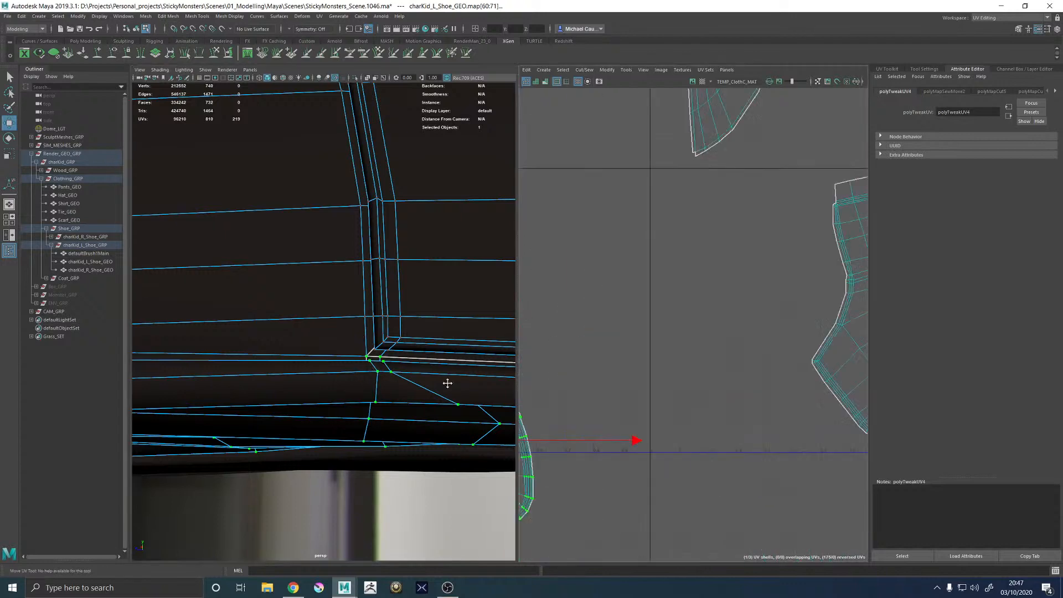
pyautogui.keyDown('alt'); pyautogui.moveTo(783, 325); pyautogui.dragTo(596, 367, button='middle'); pyautogui.keyUp('alt')
pyautogui.keyDown('alt'); pyautogui.moveTo(336, 406); pyautogui.dragTo(240, 415); pyautogui.keyUp('alt')
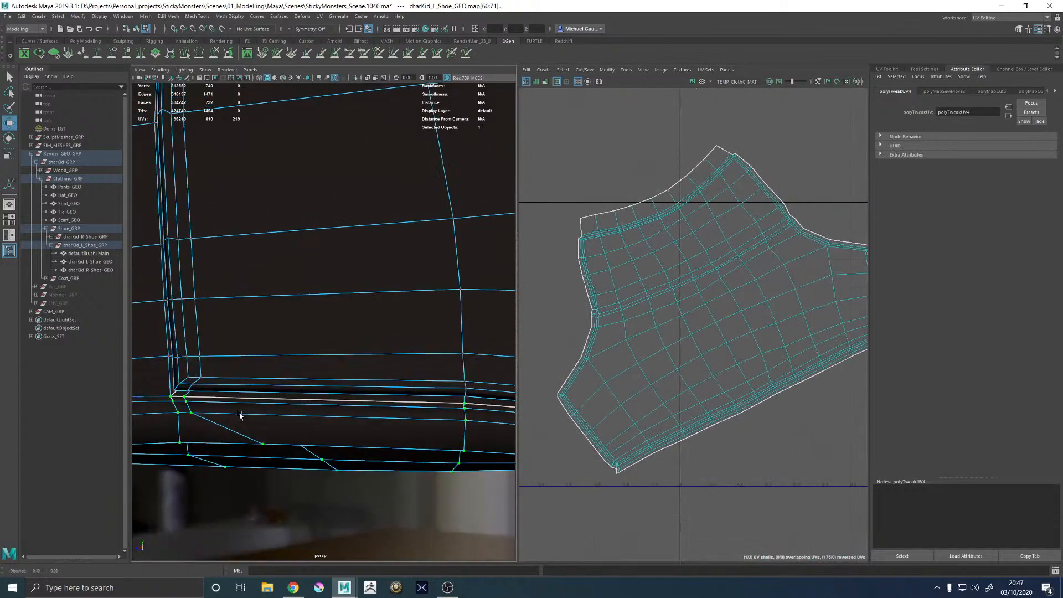
pyautogui.keyDown('alt'); pyautogui.moveTo(240, 415); pyautogui.dragTo(259, 422, button='right'); pyautogui.keyUp('alt')
pyautogui.keyDown('alt'); pyautogui.moveTo(259, 423); pyautogui.dragTo(292, 416, button='middle'); pyautogui.keyUp('alt')
pyautogui.keyDown('alt'); pyautogui.moveTo(291, 415); pyautogui.dragTo(347, 429); pyautogui.keyUp('alt')
pyautogui.scroll(-1, 636, 408)
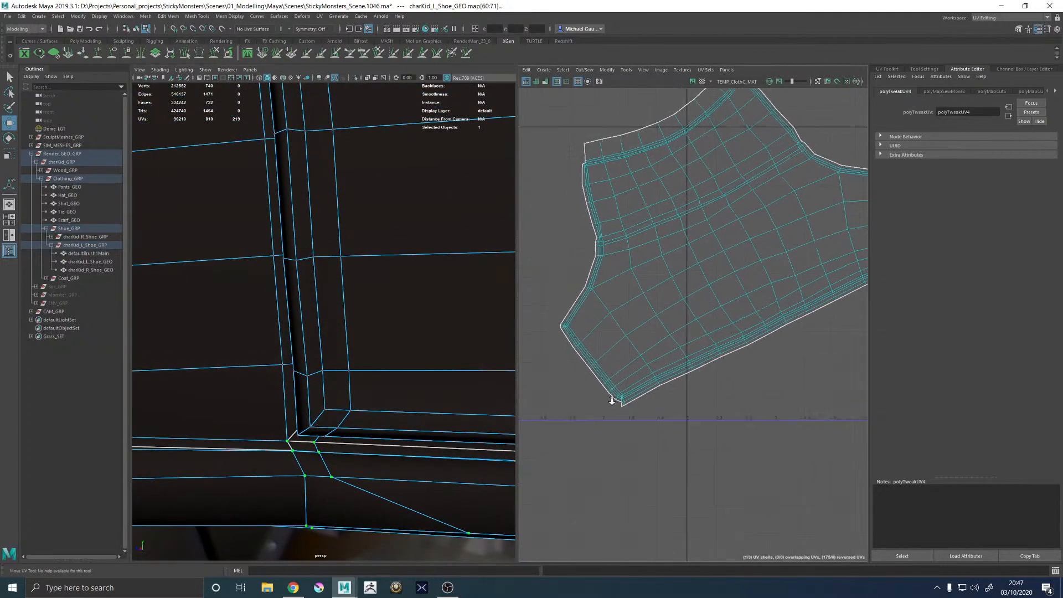
# Cut the narrow strip off the heel shell along the edge line just above its lower border
pyautogui.scroll(5, 612, 404)
pyautogui.doubleClick(686, 417)
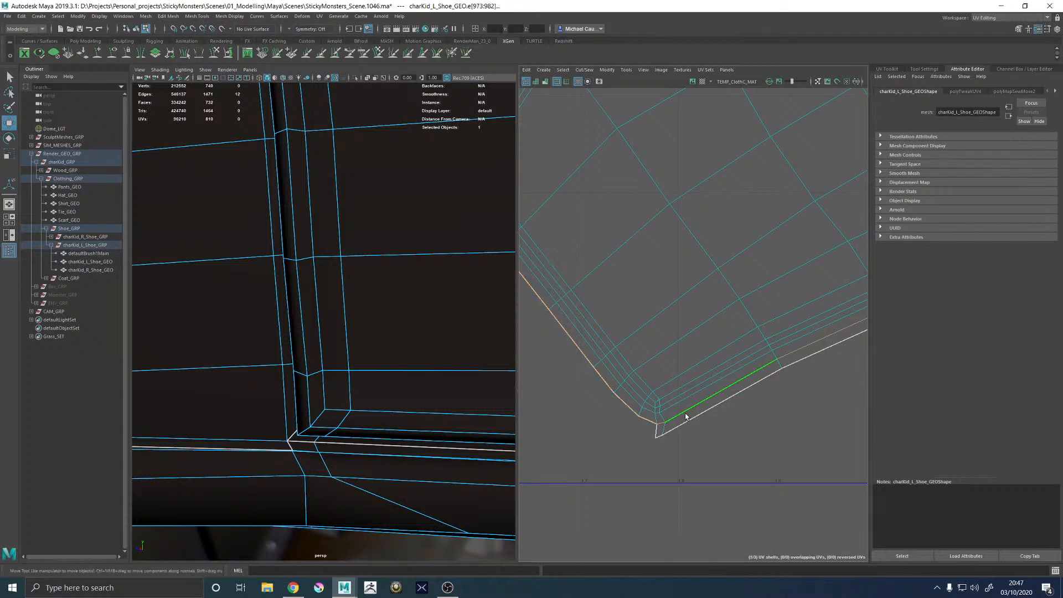
pyautogui.press('f')
pyautogui.keyDown('alt'); pyautogui.moveTo(736, 314); pyautogui.dragTo(608, 401, button='middle'); pyautogui.keyUp('alt')
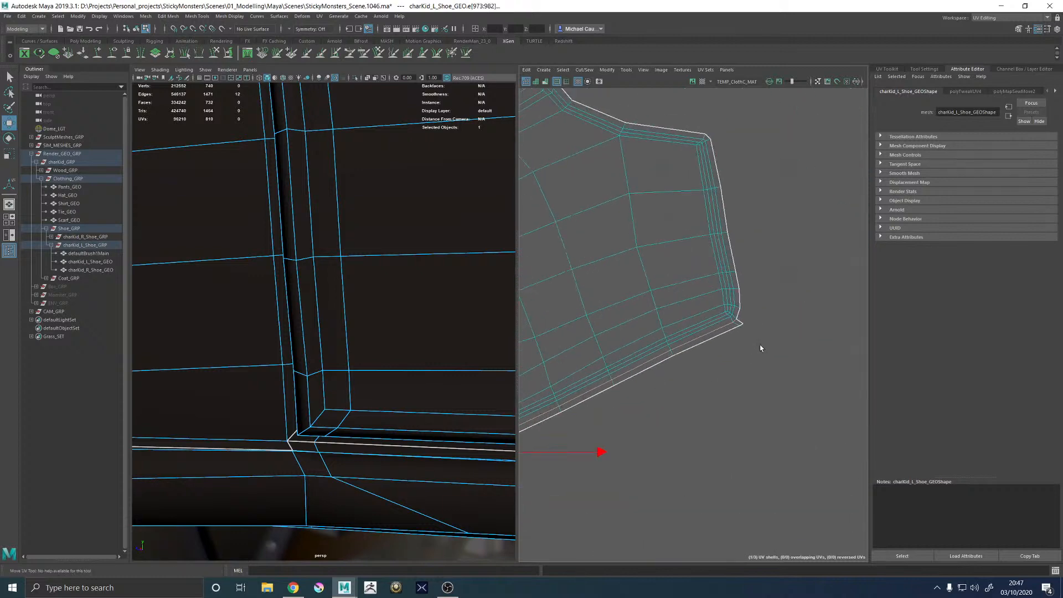
pyautogui.keyDown('shift'); pyautogui.moveTo(765, 342); pyautogui.dragTo(730, 361, button='right'); pyautogui.keyUp('shift')
pyautogui.click(744, 325)
# Select the long edges and both short end edges of the narrow heel strip and Move and Sew it onto the sole's shell
pyautogui.keyDown('alt'); pyautogui.moveTo(608, 392); pyautogui.dragTo(853, 273, button='middle'); pyautogui.keyUp('alt')
pyautogui.keyDown('alt'); pyautogui.moveTo(580, 401); pyautogui.dragTo(799, 317, button='middle'); pyautogui.keyUp('alt')
pyautogui.click(664, 384)
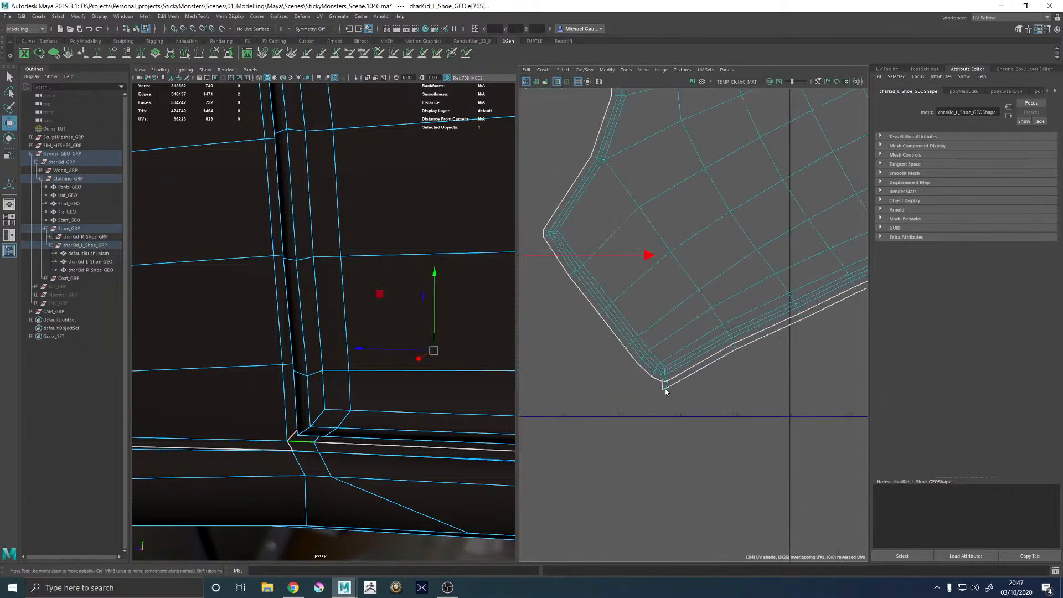
pyautogui.keyDown('shift'); pyautogui.doubleClick(676, 383); pyautogui.keyUp('shift')
pyautogui.keyDown('alt'); pyautogui.moveTo(714, 354); pyautogui.dragTo(605, 356, button='right'); pyautogui.keyUp('alt')
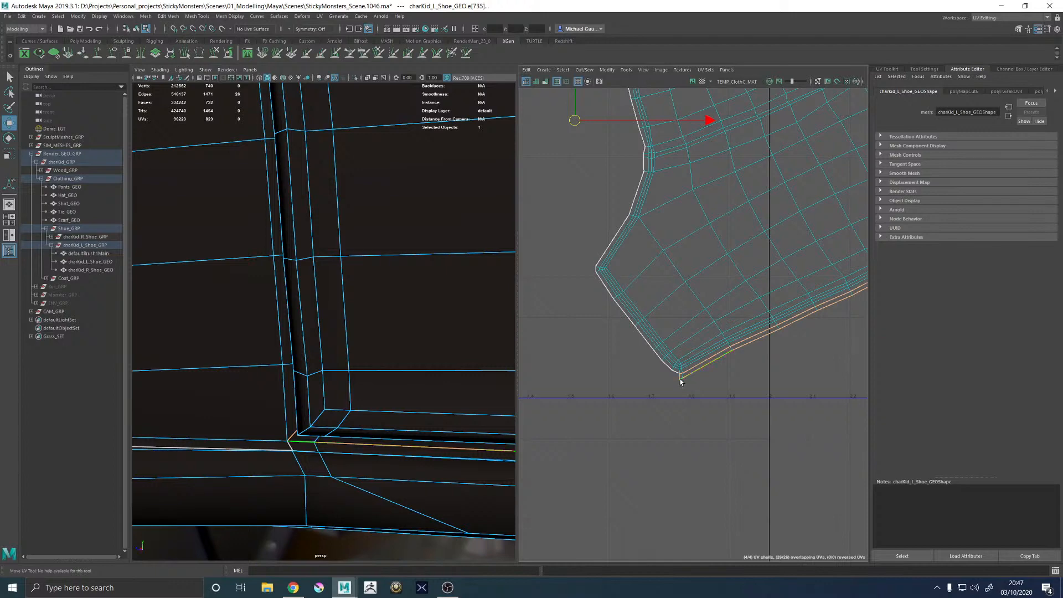
pyautogui.click(680, 381)
pyautogui.keyDown('alt'); pyautogui.moveTo(728, 389); pyautogui.dragTo(626, 432, button='middle'); pyautogui.keyUp('alt')
pyautogui.keyDown('alt'); pyautogui.moveTo(803, 355); pyautogui.dragTo(633, 431, button='middle'); pyautogui.keyUp('alt')
pyautogui.keyDown('shift'); pyautogui.doubleClick(789, 308); pyautogui.keyUp('shift')
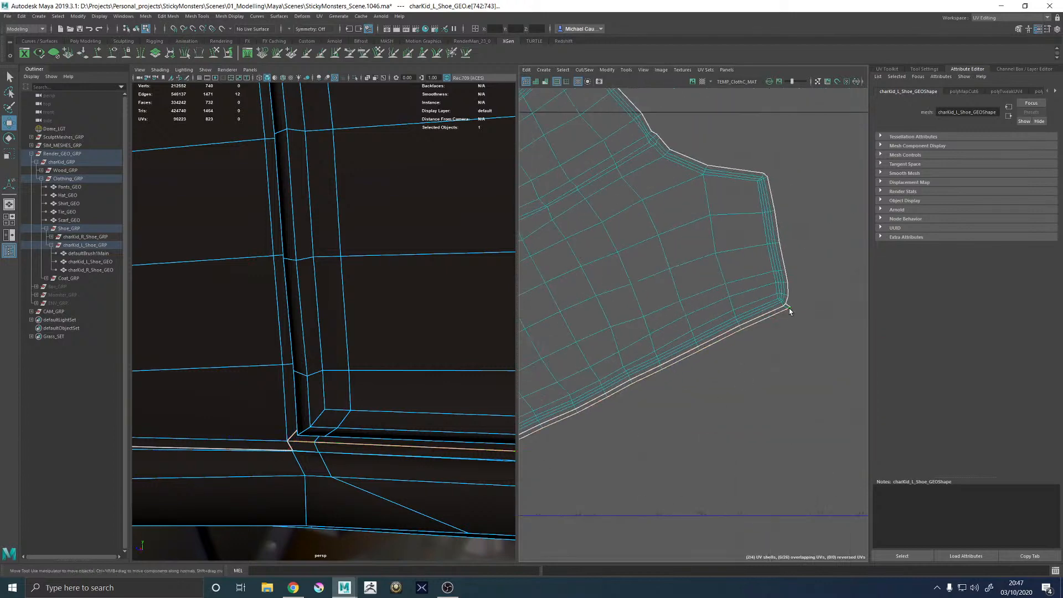
pyautogui.keyDown('alt'); pyautogui.moveTo(789, 308); pyautogui.dragTo(720, 178, button='right'); pyautogui.keyUp('alt')
pyautogui.keyDown('alt'); pyautogui.moveTo(579, 136); pyautogui.dragTo(390, 343, button='middle'); pyautogui.keyUp('alt')
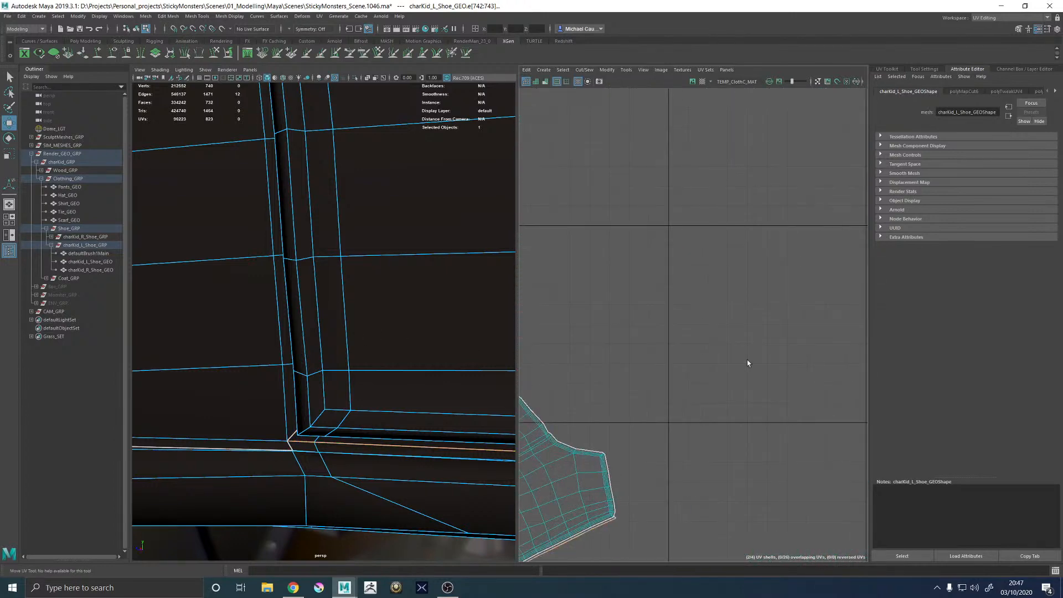
pyautogui.keyDown('alt'); pyautogui.moveTo(747, 360); pyautogui.dragTo(589, 253, button='middle'); pyautogui.keyUp('alt')
pyautogui.keyDown('alt'); pyautogui.moveTo(755, 383); pyautogui.dragTo(709, 341, button='middle'); pyautogui.keyUp('alt')
pyautogui.scroll(-5, 714, 376)
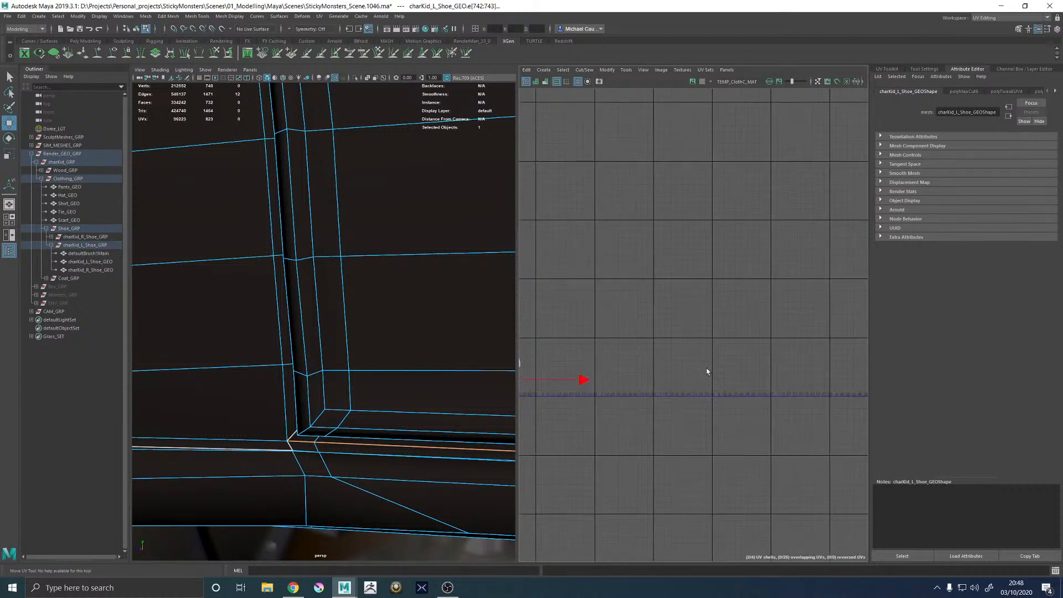
pyautogui.scroll(3, 717, 387)
pyautogui.keyDown('alt'); pyautogui.moveTo(801, 412); pyautogui.dragTo(625, 419, button='middle'); pyautogui.keyUp('alt')
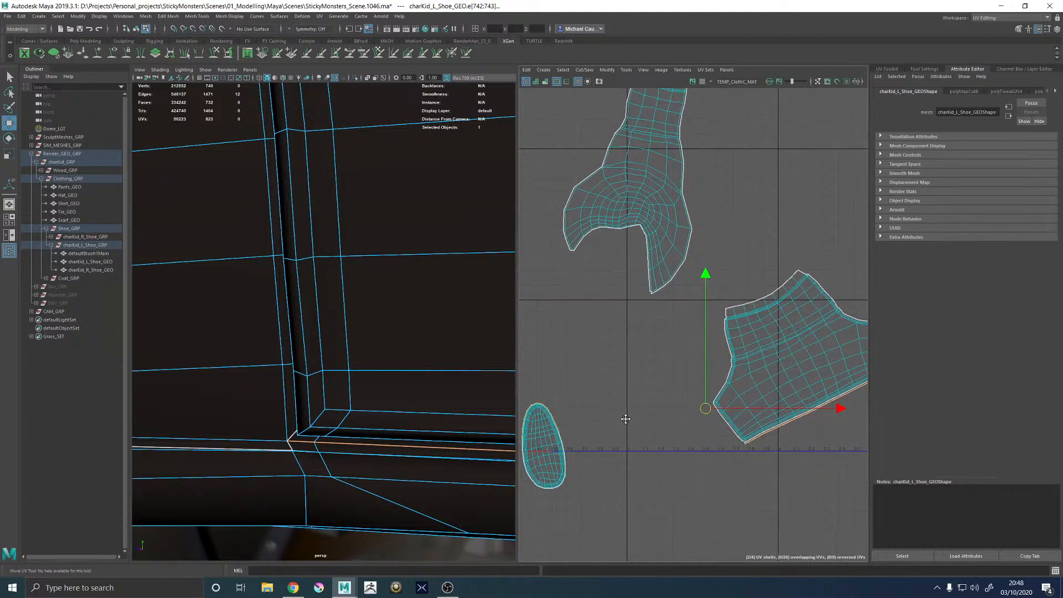
pyautogui.keyDown('shift'); pyautogui.rightClick(634, 420); pyautogui.keyUp('shift')
pyautogui.click(640, 388)
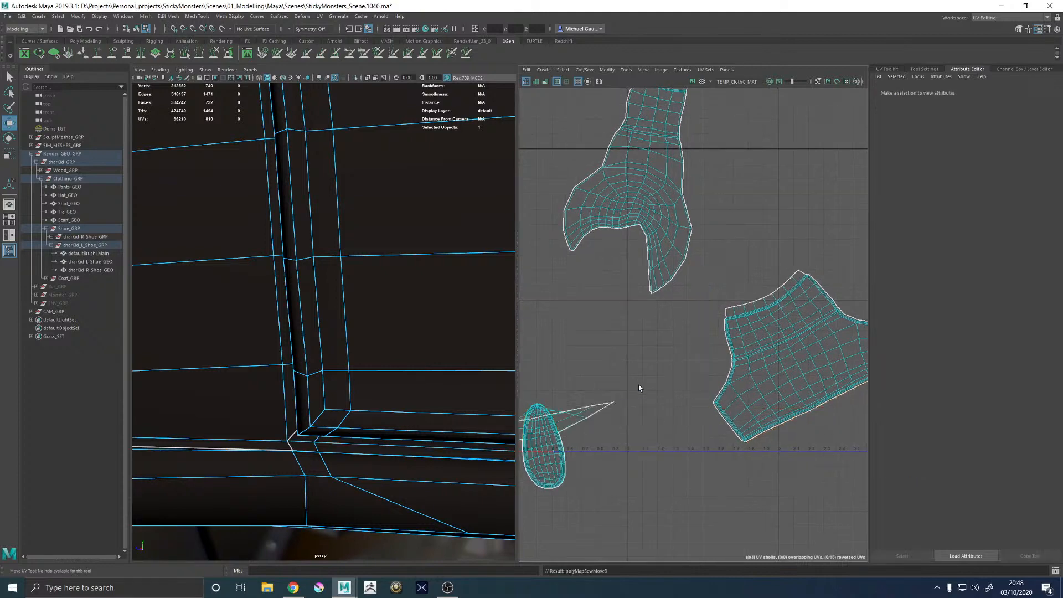
# Select the sole's UV shell with the attached strip and unfold it
pyautogui.keyDown('alt'); pyautogui.moveTo(614, 406); pyautogui.dragTo(688, 377, button='middle'); pyautogui.keyUp('alt')
pyautogui.click(630, 413)
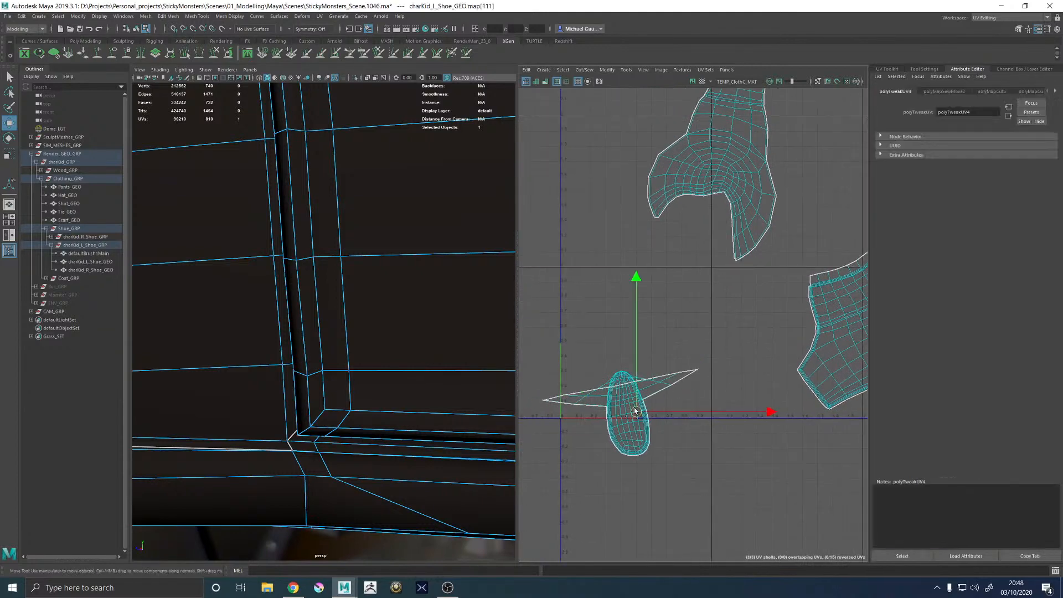
pyautogui.keyDown('shift'); pyautogui.moveTo(633, 415); pyautogui.dragTo(516, 411, button='right'); pyautogui.keyUp('shift')
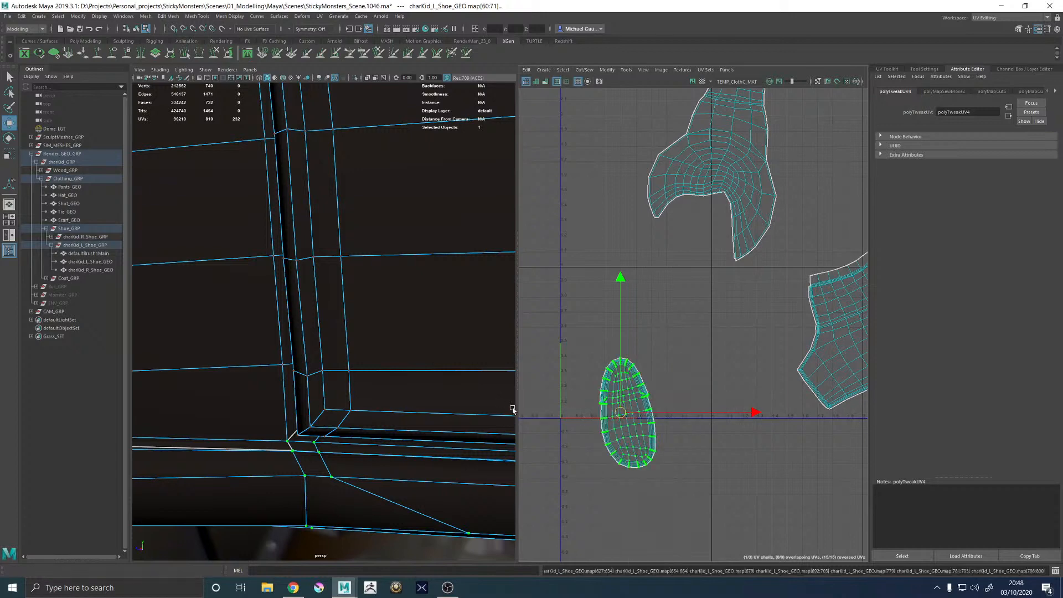
# Cut the sole's shell along the edge line just inside its rim around the heel end, between the two notches
pyautogui.scroll(8, 752, 394)
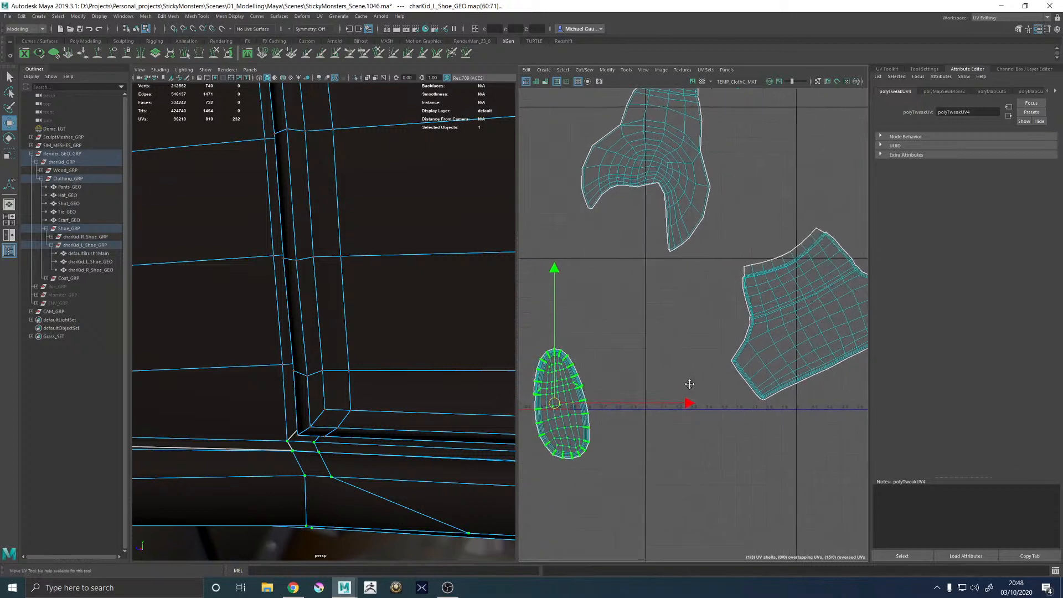
pyautogui.keyDown('alt'); pyautogui.moveTo(586, 417); pyautogui.dragTo(853, 400, button='middle'); pyautogui.keyUp('alt')
pyautogui.keyDown('alt'); pyautogui.moveTo(650, 406); pyautogui.dragTo(778, 408, button='middle'); pyautogui.keyUp('alt')
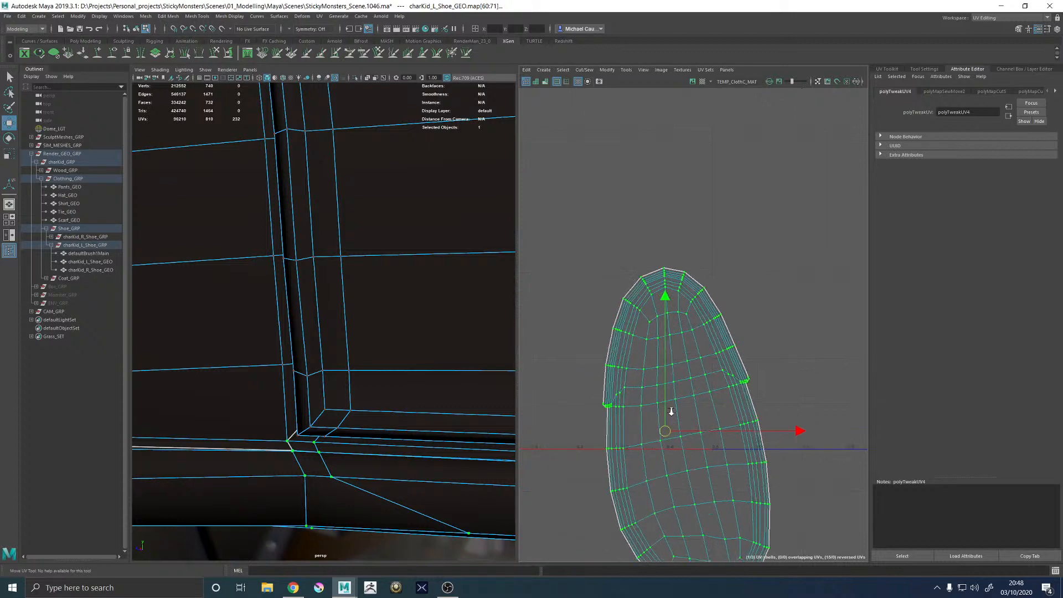
pyautogui.keyDown('alt'); pyautogui.moveTo(670, 411); pyautogui.dragTo(759, 412, button='right'); pyautogui.keyUp('alt')
pyautogui.keyDown('alt'); pyautogui.moveTo(629, 427); pyautogui.dragTo(701, 439, button='middle'); pyautogui.keyUp('alt')
pyautogui.keyDown('alt'); pyautogui.moveTo(619, 447); pyautogui.dragTo(663, 437, button='right'); pyautogui.keyUp('alt')
pyautogui.doubleClick(669, 332)
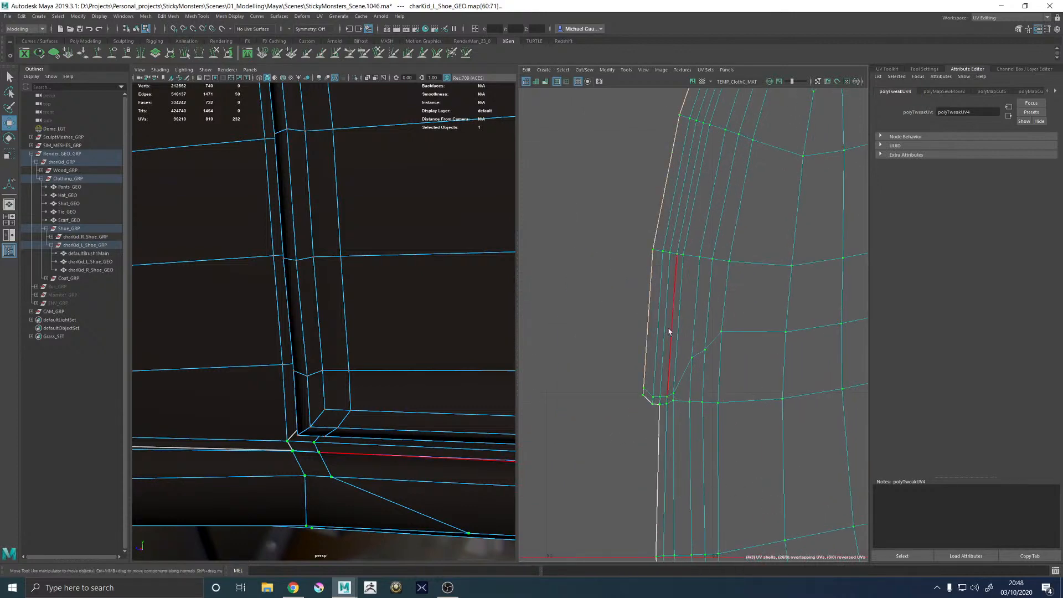
pyautogui.keyDown('alt'); pyautogui.moveTo(715, 383); pyautogui.dragTo(427, 450, button='middle'); pyautogui.keyUp('alt')
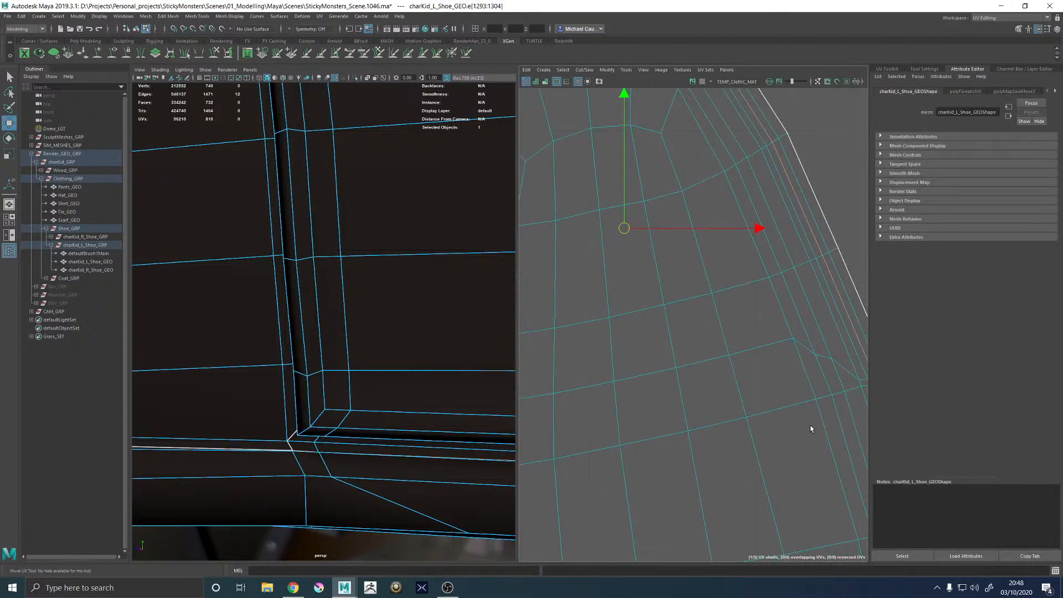
pyautogui.keyDown('alt'); pyautogui.moveTo(810, 425); pyautogui.dragTo(783, 420, button='right'); pyautogui.keyUp('alt')
pyautogui.keyDown('alt'); pyautogui.moveTo(783, 420); pyautogui.dragTo(688, 422, button='middle'); pyautogui.keyUp('alt')
pyautogui.moveTo(790, 358); pyautogui.dragTo(745, 353, button='right')
pyautogui.keyDown('alt'); pyautogui.moveTo(688, 364); pyautogui.dragTo(717, 381, button='middle'); pyautogui.keyUp('alt')
pyautogui.keyDown('shift'); pyautogui.moveTo(788, 324); pyautogui.dragTo(757, 335, button='right'); pyautogui.keyUp('shift')
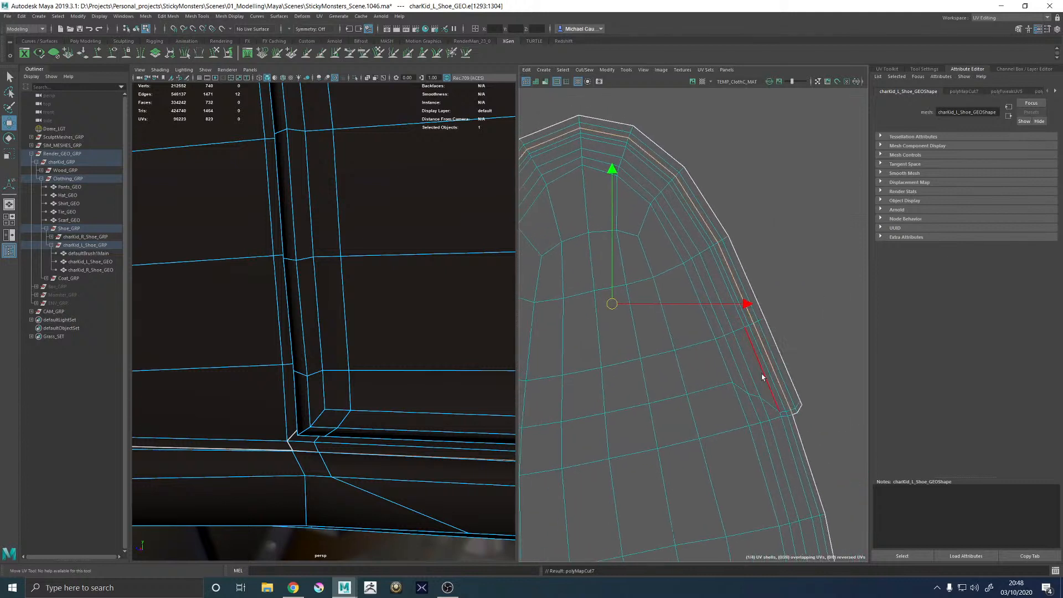
# Select the long border edges and both short end edges of the strip around the sole's heel end and Move and Sew them to the heel shell
pyautogui.click(802, 405)
pyautogui.keyDown('alt'); pyautogui.moveTo(691, 404); pyautogui.dragTo(905, 406, button='middle'); pyautogui.keyUp('alt')
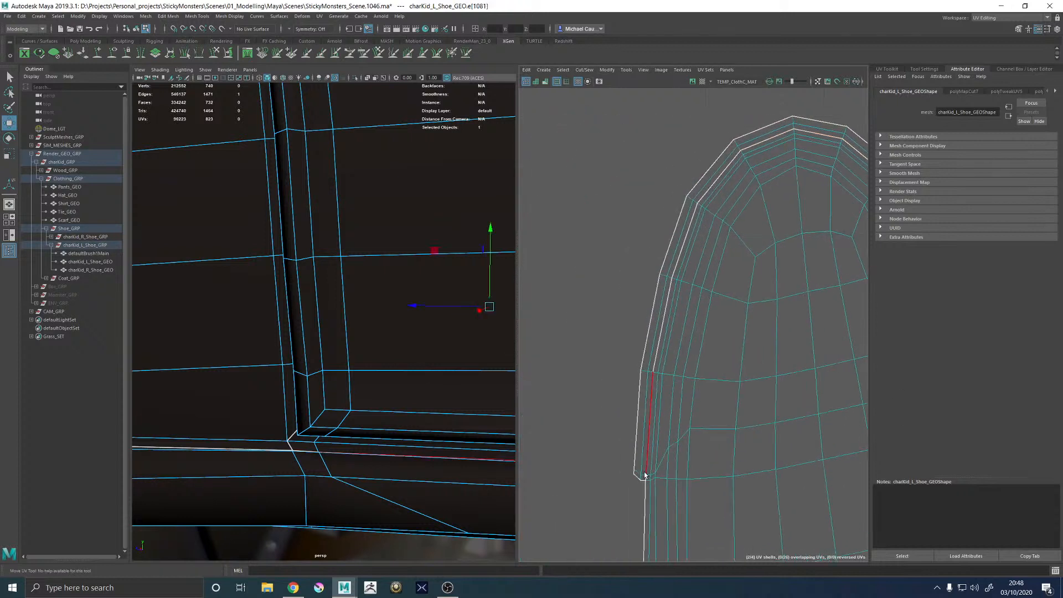
pyautogui.doubleClick(636, 475)
pyautogui.keyDown('shift'); pyautogui.moveTo(605, 444); pyautogui.dragTo(605, 427, button='right'); pyautogui.keyUp('shift')
# Unfold the heel shell with its attached strip and rotate it clockwise until its lower border is horizontal
pyautogui.scroll(-5, 707, 439)
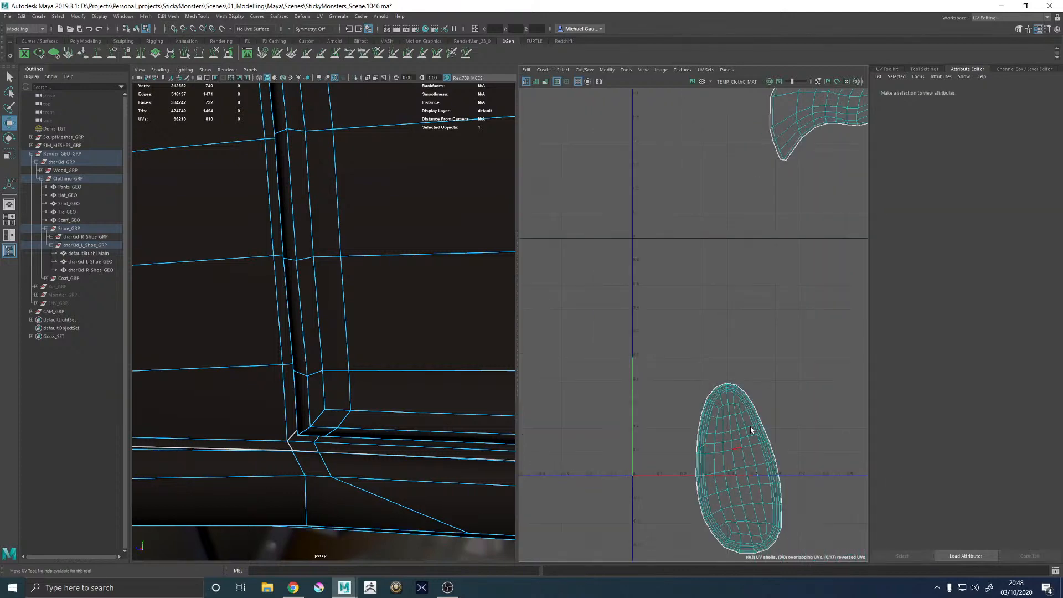
pyautogui.scroll(8, 737, 449)
pyautogui.keyDown('alt'); pyautogui.moveTo(779, 461); pyautogui.dragTo(595, 411, button='middle'); pyautogui.keyUp('alt')
pyautogui.doubleClick(594, 411)
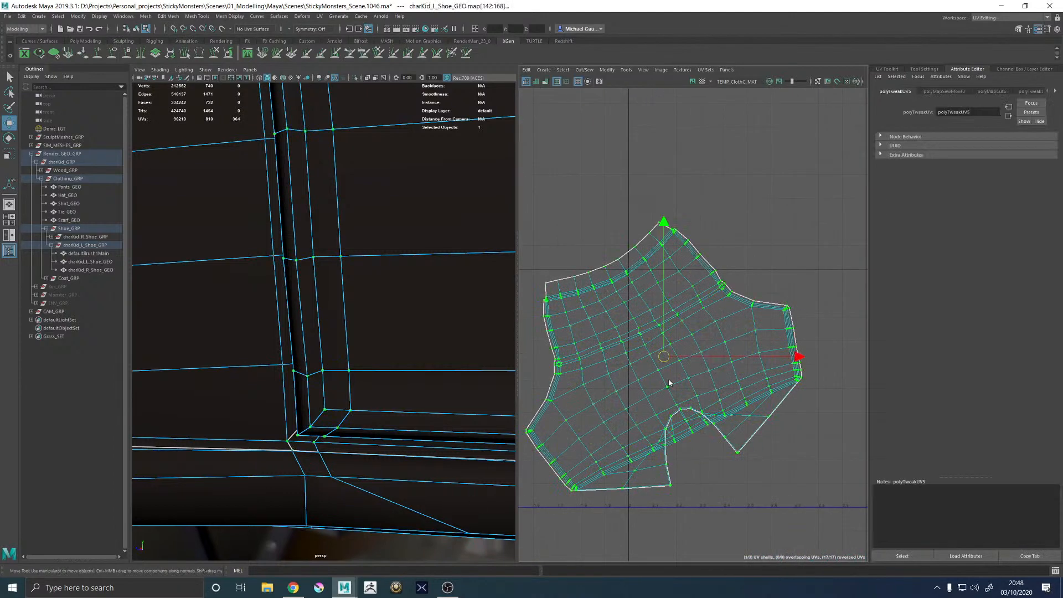
pyautogui.keyDown('shift'); pyautogui.moveTo(669, 380); pyautogui.dragTo(559, 381, button='right'); pyautogui.keyUp('shift')
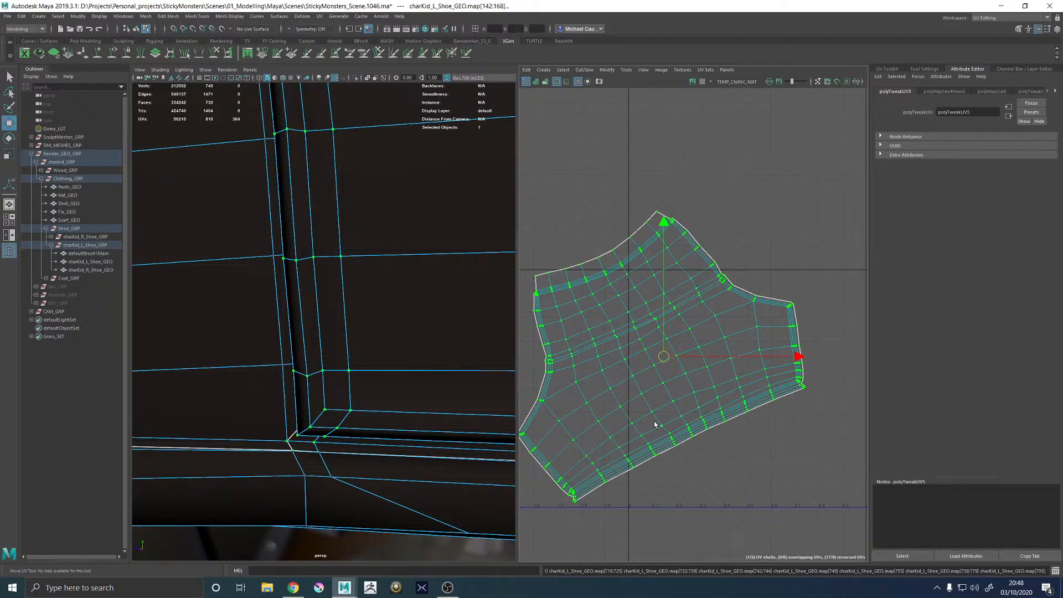
pyautogui.scroll(-2, 654, 422)
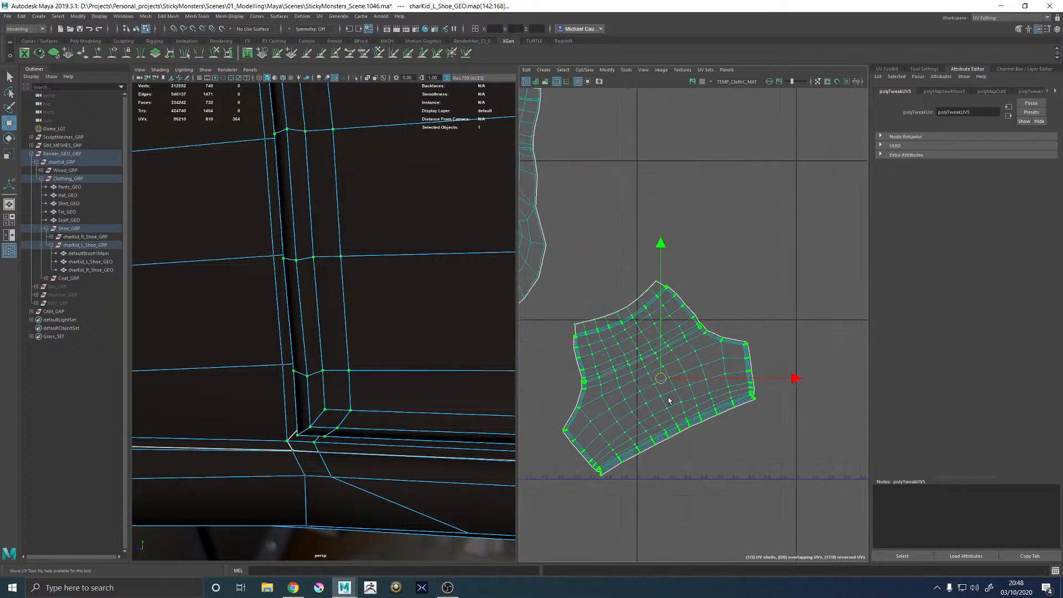
pyautogui.press('e')
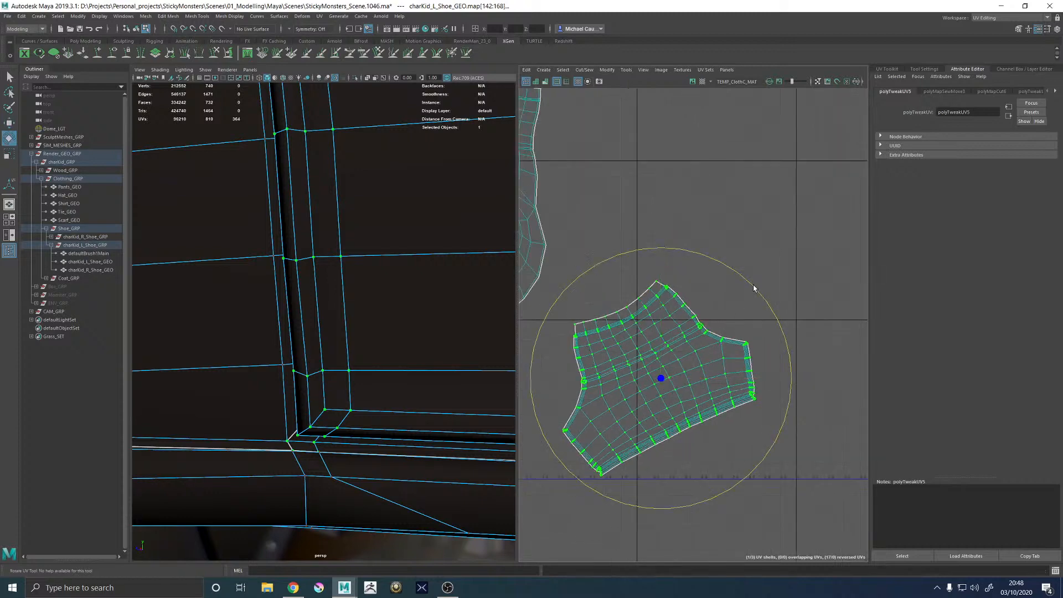
pyautogui.moveTo(754, 288); pyautogui.dragTo(790, 339)
# Select the upper's UV shell with the tongue and unfold it
pyautogui.keyDown('alt'); pyautogui.moveTo(542, 269); pyautogui.dragTo(739, 389, button='middle'); pyautogui.keyUp('alt')
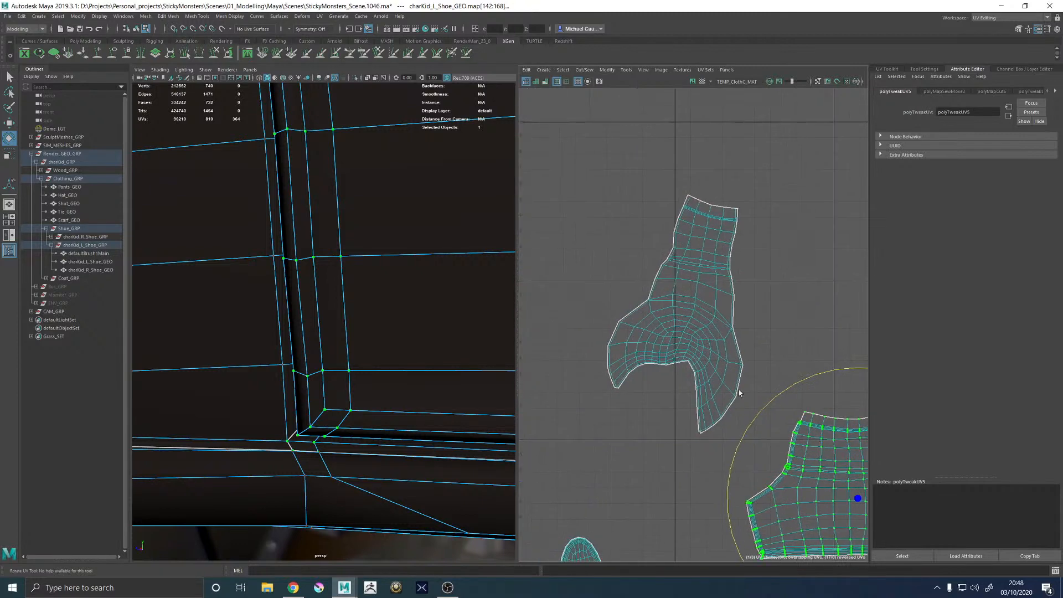
pyautogui.click(690, 323)
pyautogui.keyDown('shift'); pyautogui.moveTo(690, 322); pyautogui.dragTo(587, 325, button='right'); pyautogui.keyUp('shift')
# Move the unfolded upper shell down away from its old spot and rotate it counter-clockwise until the tongue points straight up
pyautogui.press('w')
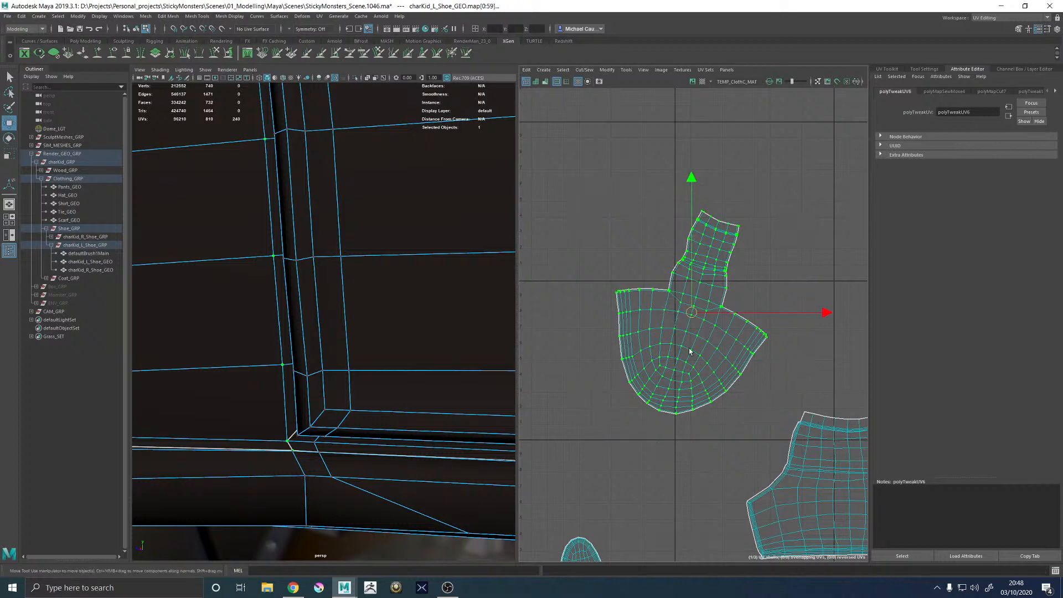
pyautogui.moveTo(690, 311); pyautogui.dragTo(626, 354)
pyautogui.press('e')
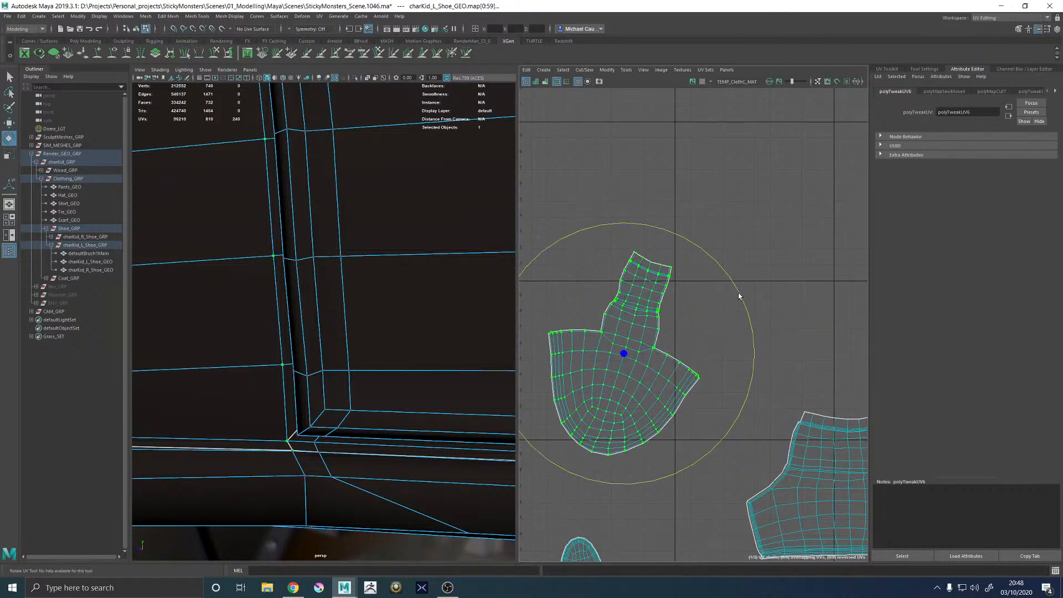
pyautogui.moveTo(739, 297); pyautogui.dragTo(712, 264)
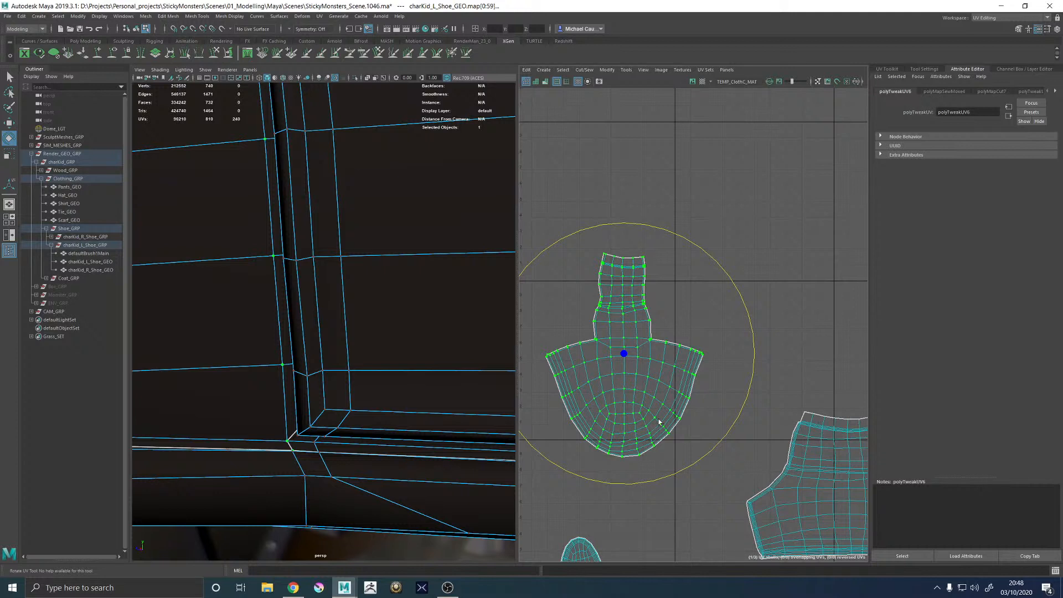
# Select the sole's UV shell, move it up to the start of the grid and rotate it slightly clockwise until it stands upright
pyautogui.scroll(-1, 717, 379)
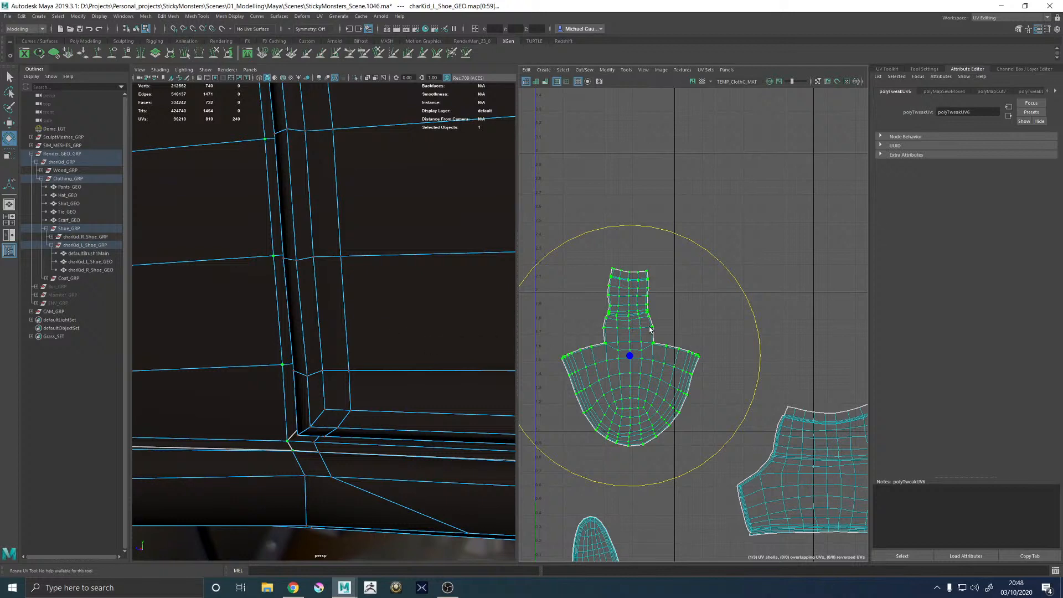
pyautogui.scroll(-2, 651, 331)
pyautogui.scroll(3, 611, 466)
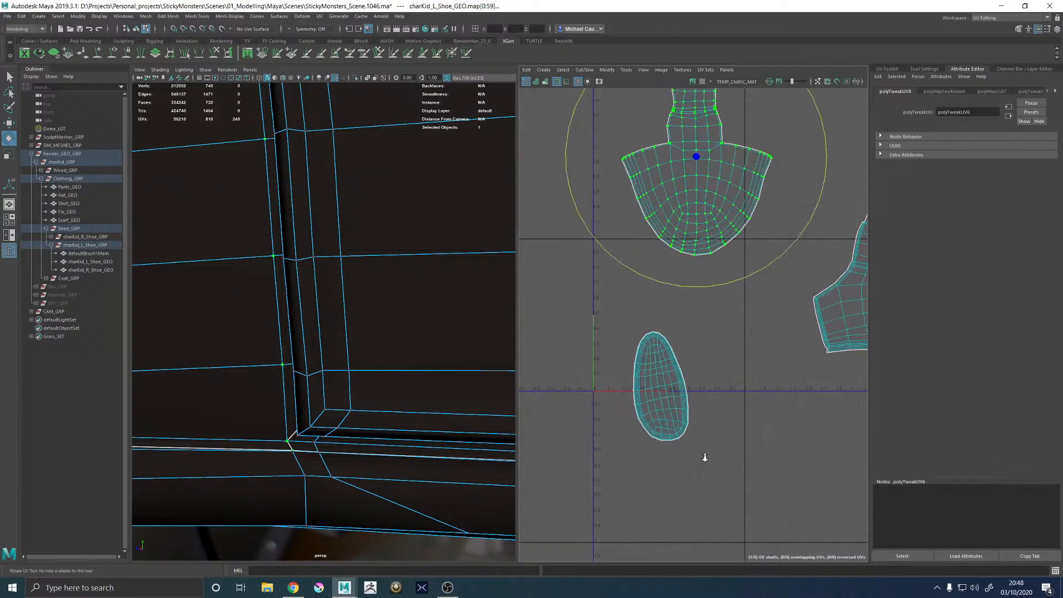
pyautogui.rightClick(642, 388)
pyautogui.click(606, 373)
pyautogui.click(659, 388)
pyautogui.press('w')
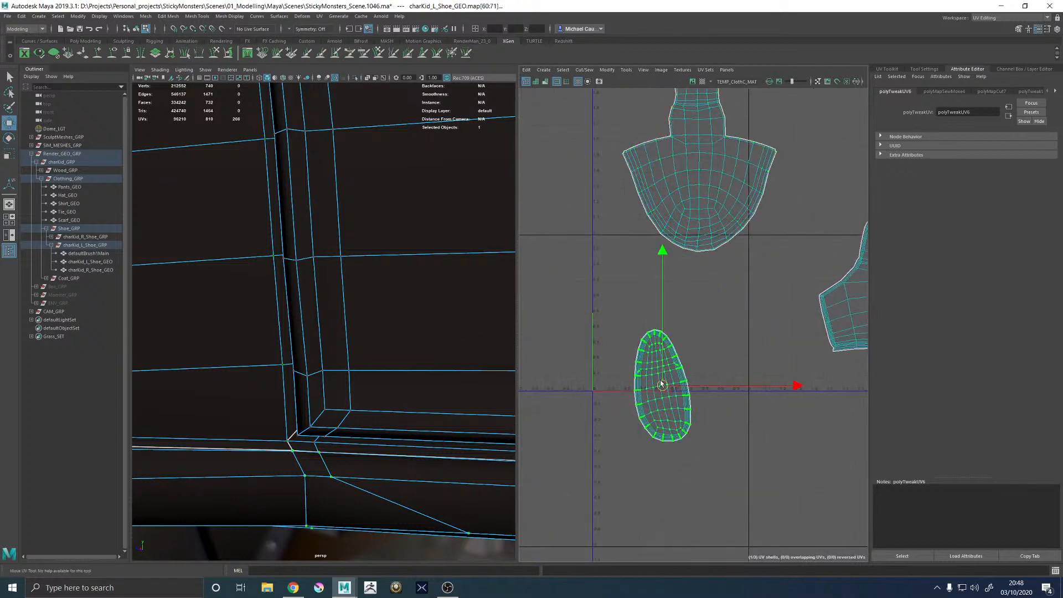
pyautogui.moveTo(661, 387); pyautogui.dragTo(625, 339)
pyautogui.press('e')
pyautogui.moveTo(676, 233); pyautogui.dragTo(701, 228)
# Nudge the sole's shell up so its lower end meets the horizontal grid axis and unfold it
pyautogui.press('f')
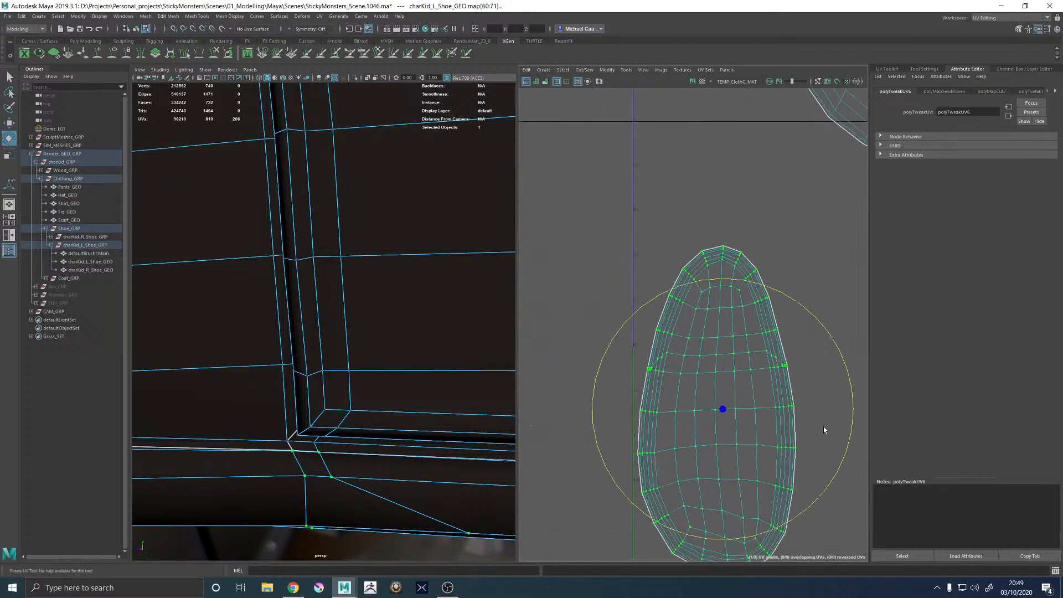
pyautogui.press('w')
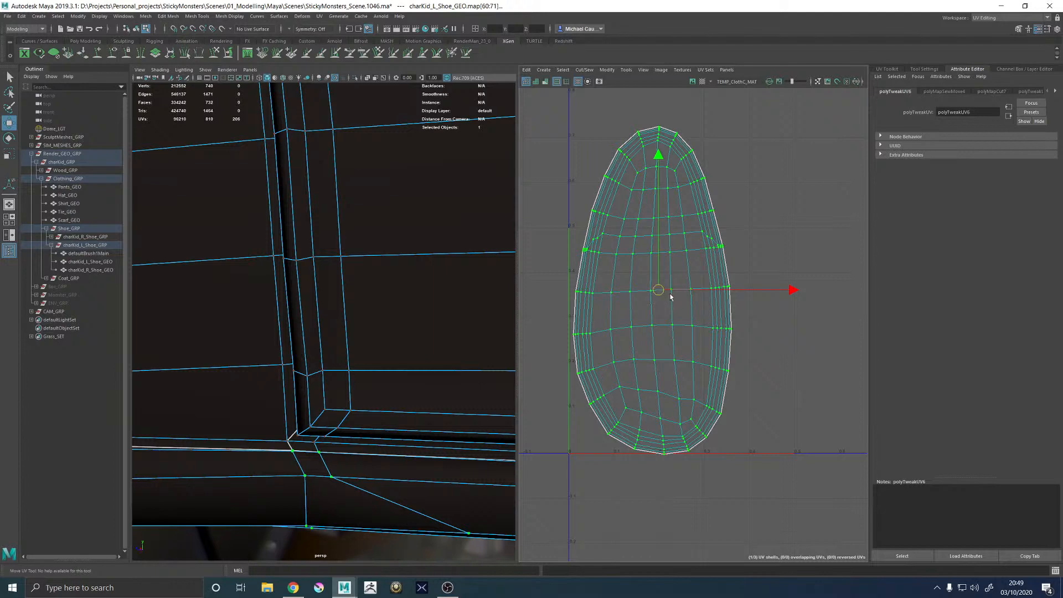
pyautogui.moveTo(664, 296); pyautogui.dragTo(666, 290)
pyautogui.keyDown('shift'); pyautogui.moveTo(659, 320); pyautogui.dragTo(559, 320, button='right'); pyautogui.keyUp('shift')
# Try to lay out all of the shoe's UV shells together
pyautogui.scroll(-5, 587, 341)
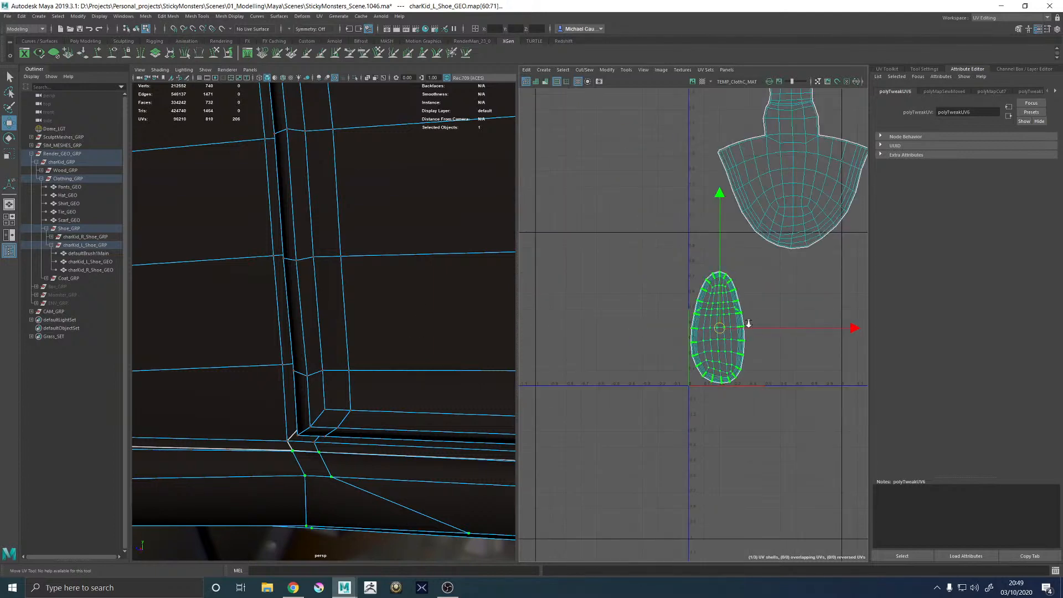
pyautogui.keyDown('alt'); pyautogui.moveTo(590, 344); pyautogui.dragTo(634, 353, button='middle'); pyautogui.keyUp('alt')
pyautogui.scroll(-4, 635, 353)
pyautogui.moveTo(577, 198); pyautogui.dragTo(802, 442)
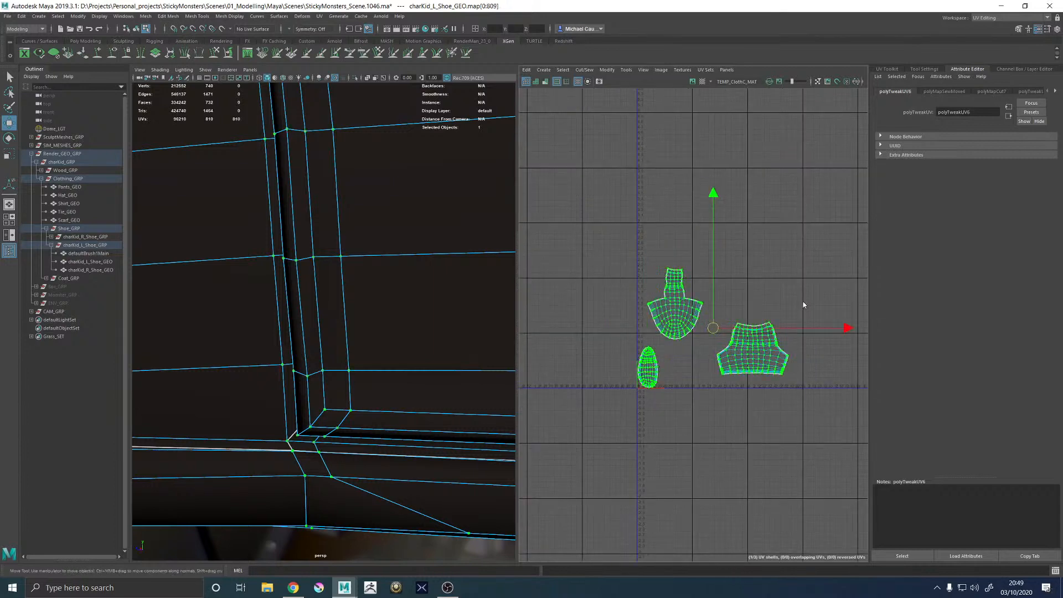
pyautogui.keyDown('shift'); pyautogui.moveTo(803, 301); pyautogui.dragTo(702, 368, button='right'); pyautogui.keyUp('shift')
pyautogui.scroll(3, 658, 380)
pyautogui.hotkey('ctrl', 'z')
pyautogui.scroll(1, 658, 380)
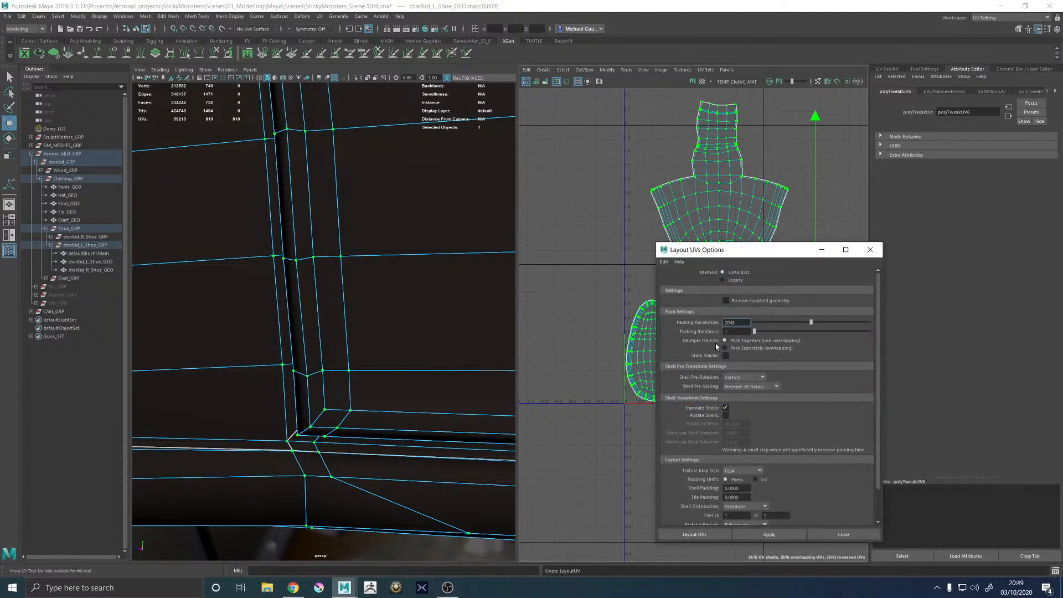
# Lay out only the upper's UV shell with the shell pre-rotation set to Align Z to V
pyautogui.click(739, 379)
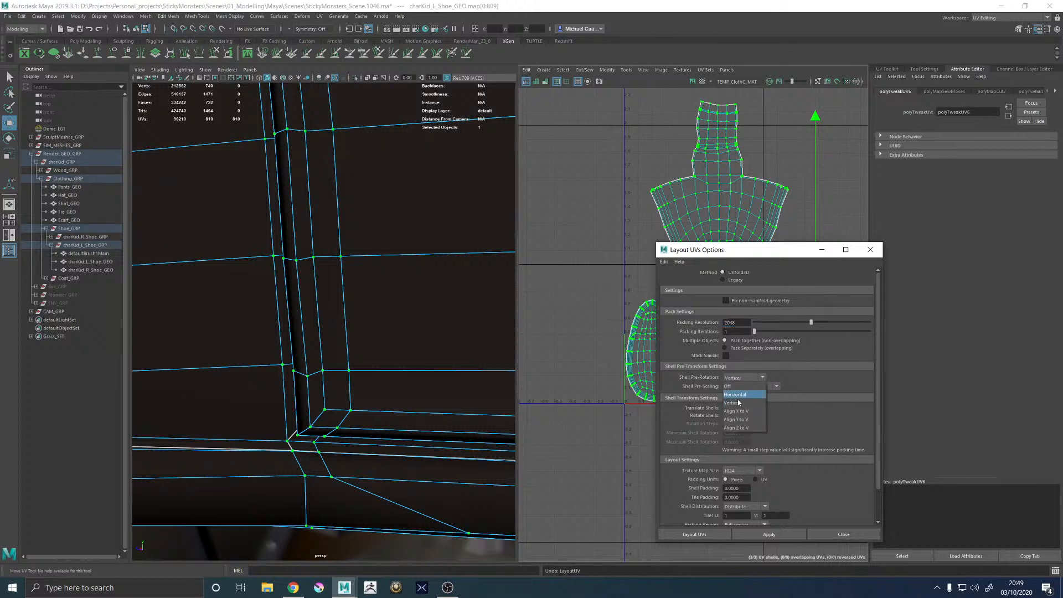
pyautogui.click(726, 199)
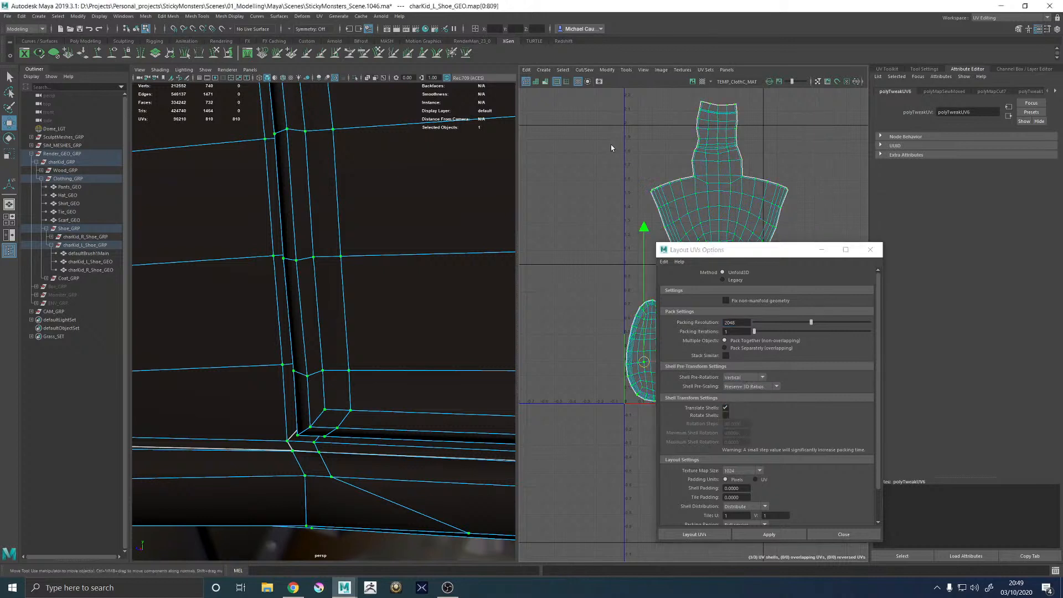
pyautogui.click(743, 378)
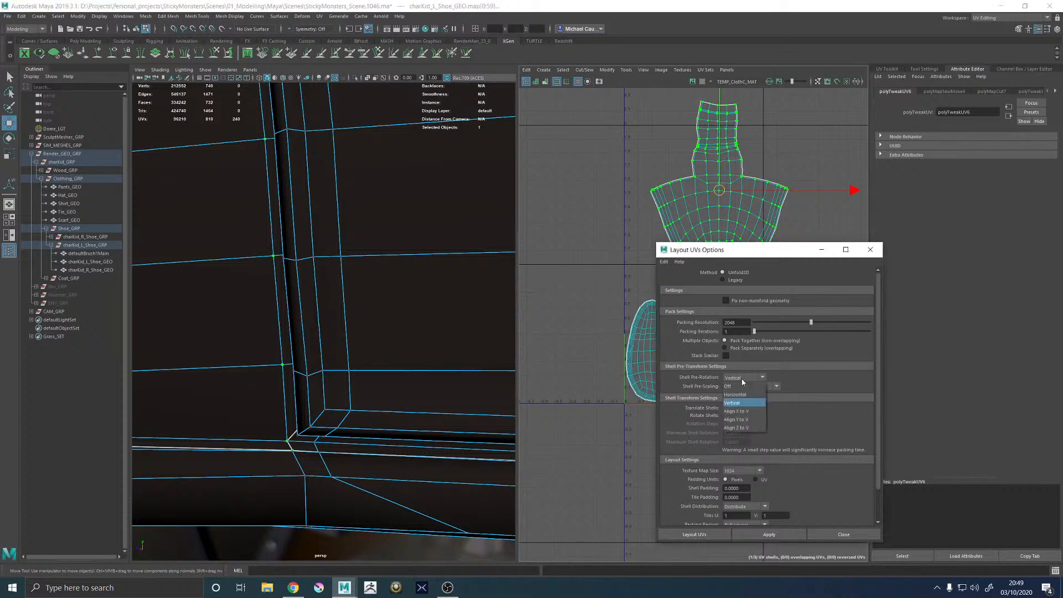
pyautogui.click(740, 431)
pyautogui.click(749, 534)
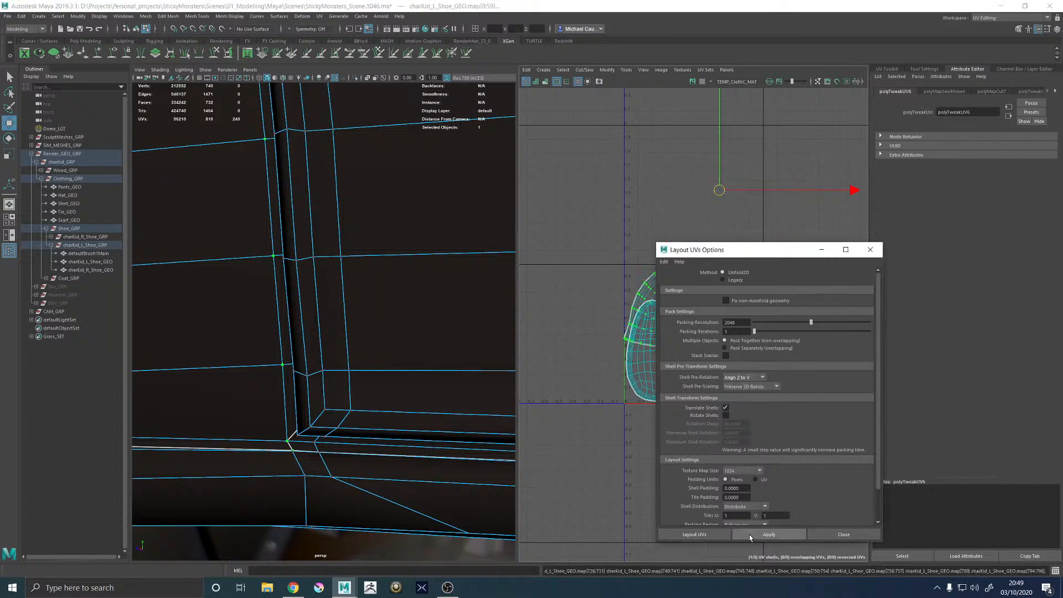
pyautogui.click(822, 249)
# Rotate the upper's shell half a turn so that the tongue points up
pyautogui.press('e')
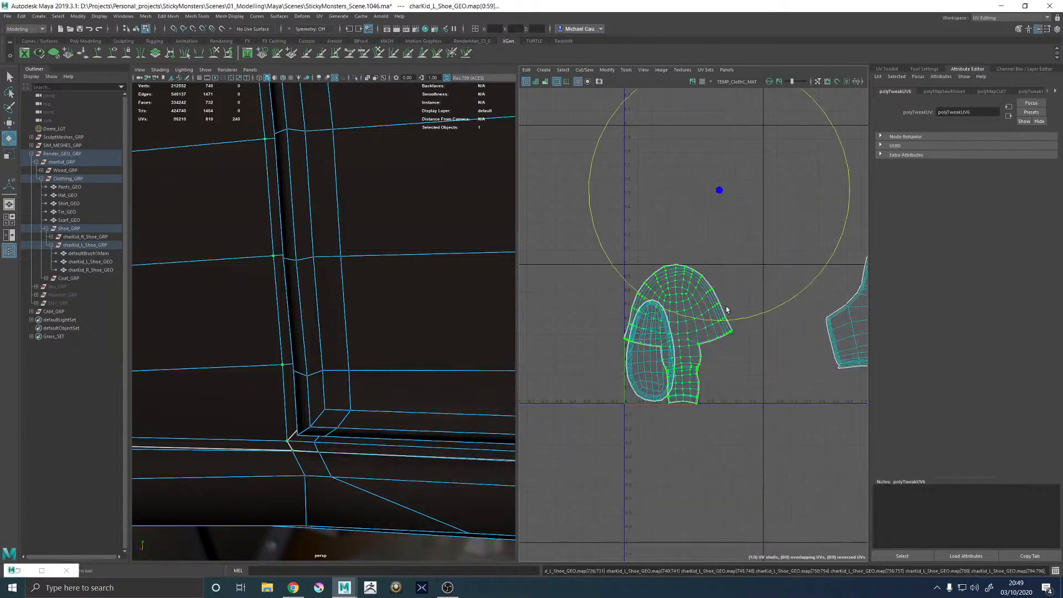
pyautogui.press('e')
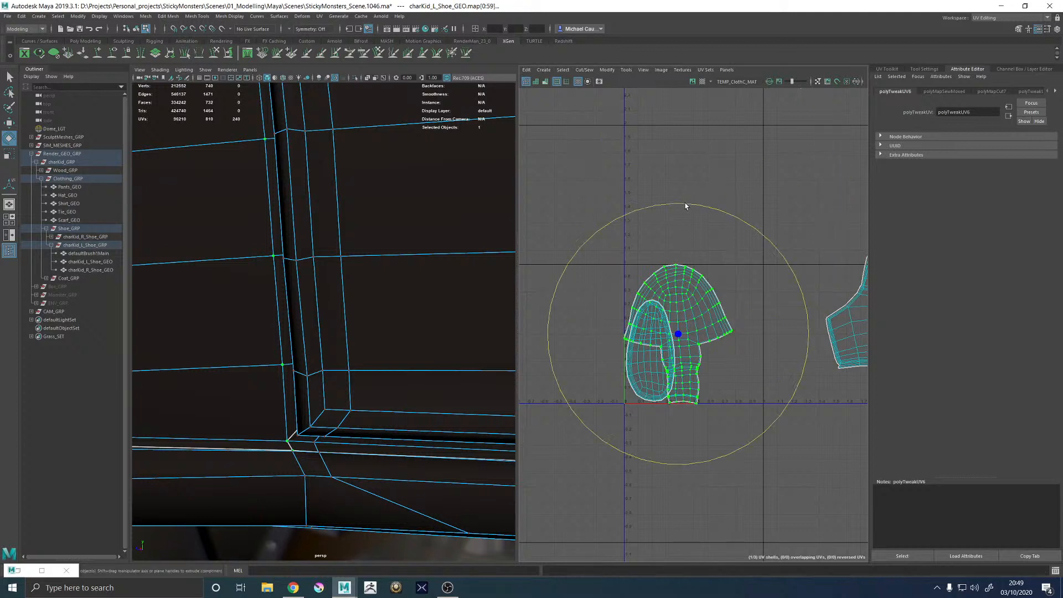
pyautogui.moveTo(683, 202)
pyautogui.mouseDown()
pyautogui.moveTo(571, 241)
pyautogui.moveTo(633, 497)
pyautogui.moveTo(673, 502)
pyautogui.mouseUp()
pyautogui.click(783, 503)
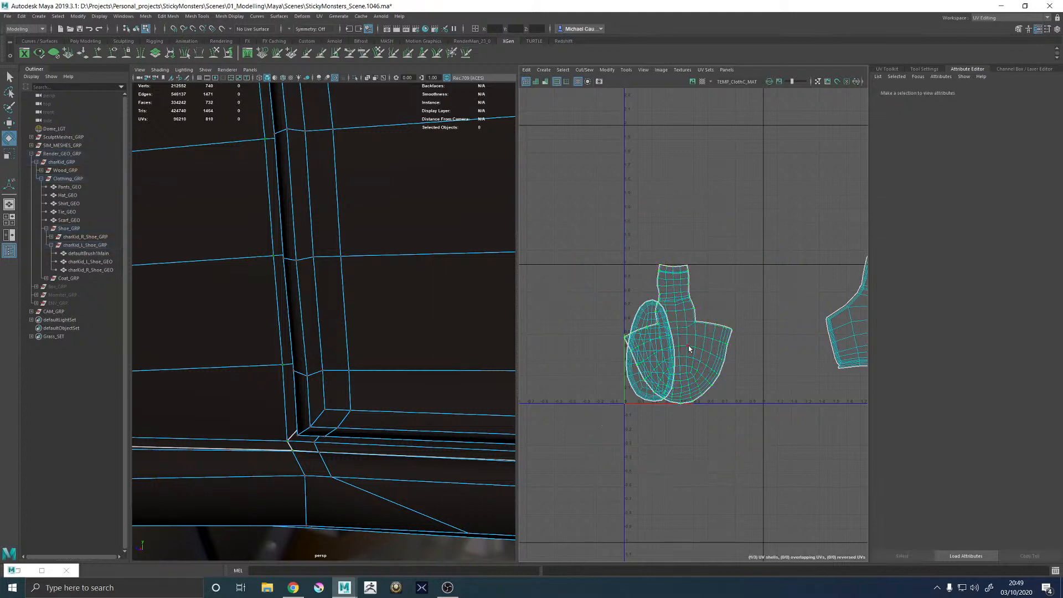
# Move the upper's shell sideways off the sole's shell and rotate it slightly clockwise to straighten it
pyautogui.press('w')
pyautogui.click(690, 346)
pyautogui.moveTo(677, 333); pyautogui.dragTo(715, 333)
pyautogui.press('e')
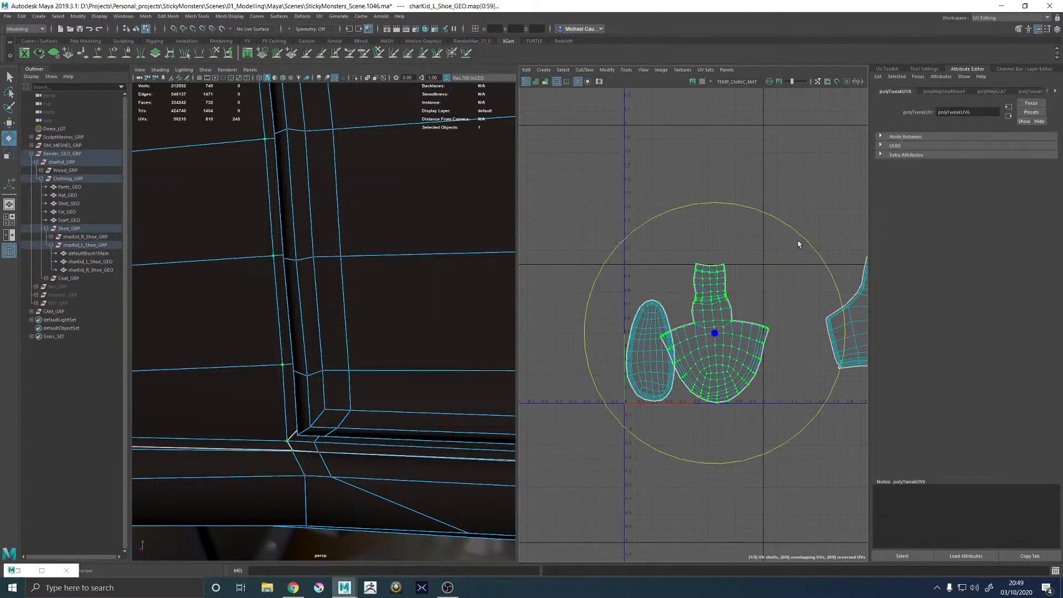
pyautogui.moveTo(798, 245); pyautogui.dragTo(814, 242)
# Select the row of UVs across the lower part of the tongue, just above its base, and align it into a straight horizontal line
pyautogui.scroll(5, 764, 335)
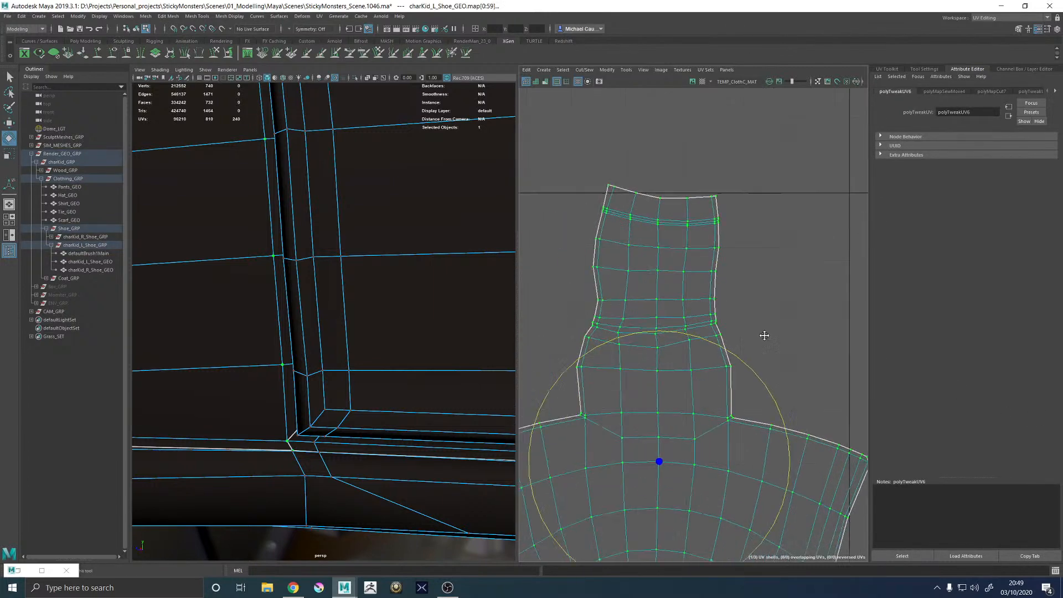
pyautogui.keyDown('alt'); pyautogui.moveTo(765, 336); pyautogui.dragTo(841, 295, button='middle'); pyautogui.keyUp('alt')
pyautogui.moveTo(736, 323); pyautogui.dragTo(730, 172, button='right')
pyautogui.doubleClick(677, 331)
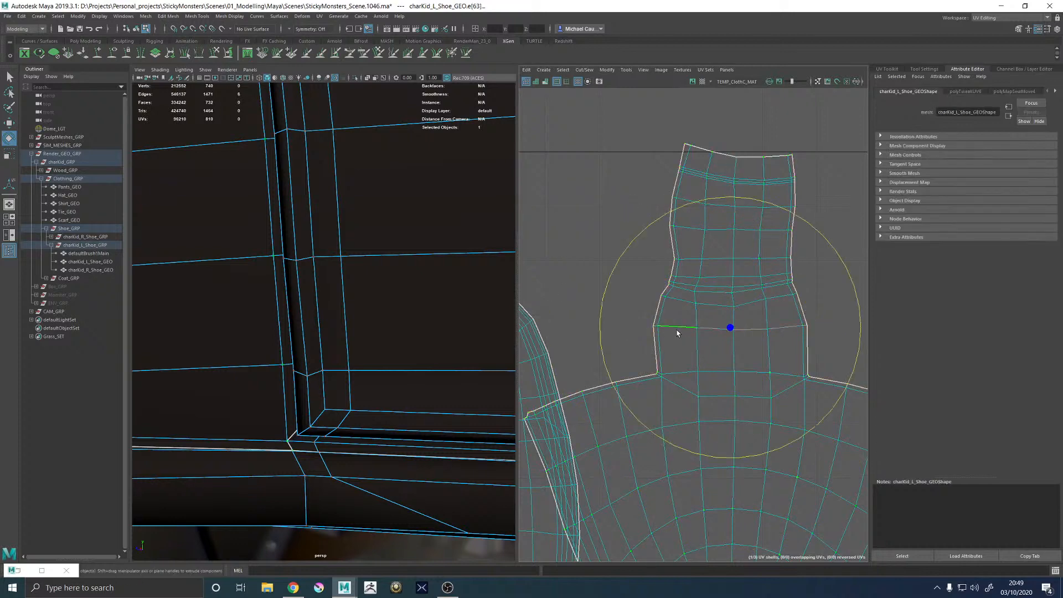
pyautogui.keyDown('alt'); pyautogui.moveTo(676, 333); pyautogui.dragTo(647, 343, button='middle'); pyautogui.keyUp('alt')
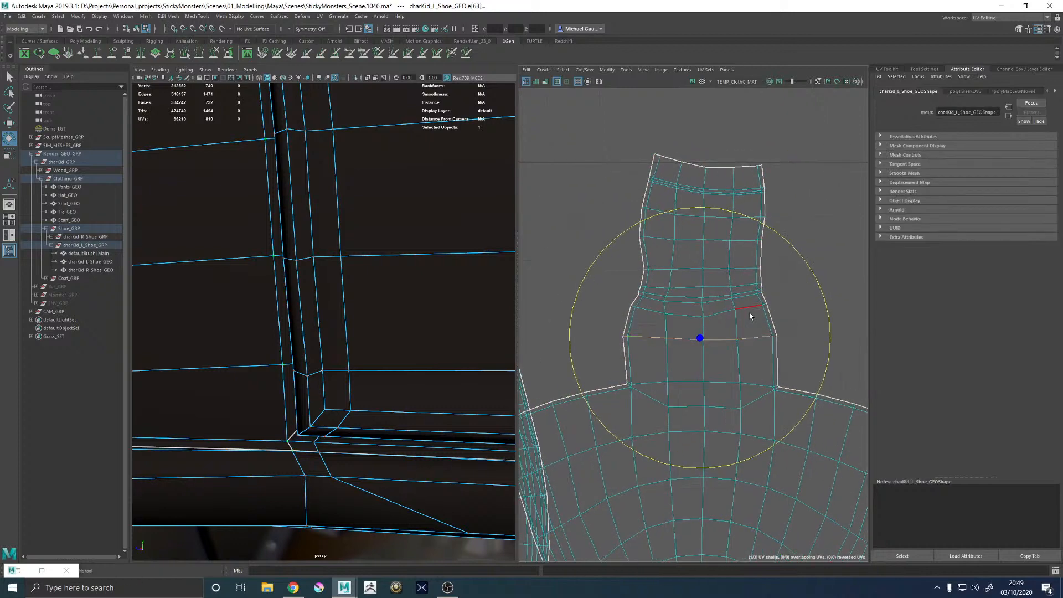
pyautogui.moveTo(751, 316); pyautogui.dragTo(812, 315, button='right')
pyautogui.moveTo(586, 323); pyautogui.dragTo(808, 344)
pyautogui.keyDown('shift'); pyautogui.moveTo(807, 318); pyautogui.dragTo(853, 273, button='right'); pyautogui.keyUp('shift')
# Select the next UV row up, just below the tongue's narrow neck, and align it horizontally
pyautogui.click(632, 308)
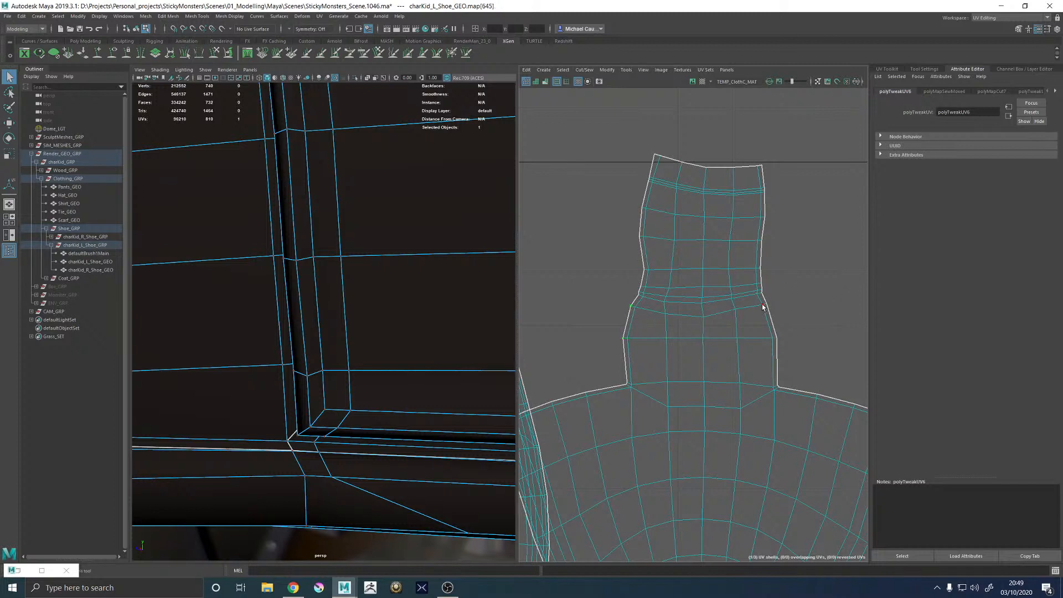
pyautogui.doubleClick(769, 305)
pyautogui.doubleClick(640, 314)
pyautogui.scroll(3, 651, 314)
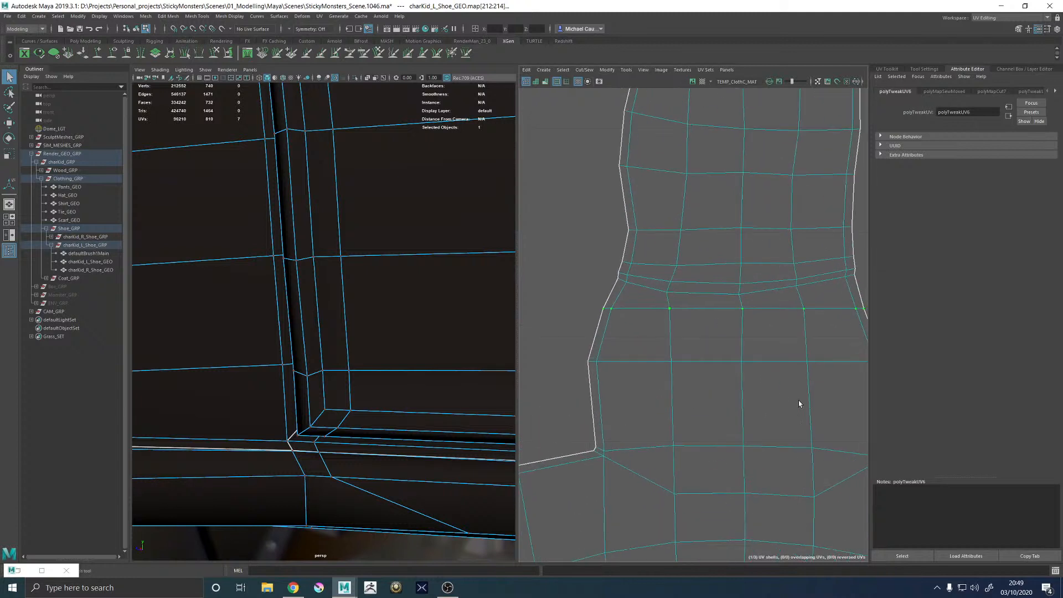
# Align each of the three closely spaced UV rows at the tongue's neck into a straight horizontal line, one after another
pyautogui.click(626, 281)
pyautogui.keyDown('shift'); pyautogui.doubleClick(656, 288); pyautogui.keyUp('shift')
pyautogui.press('g')
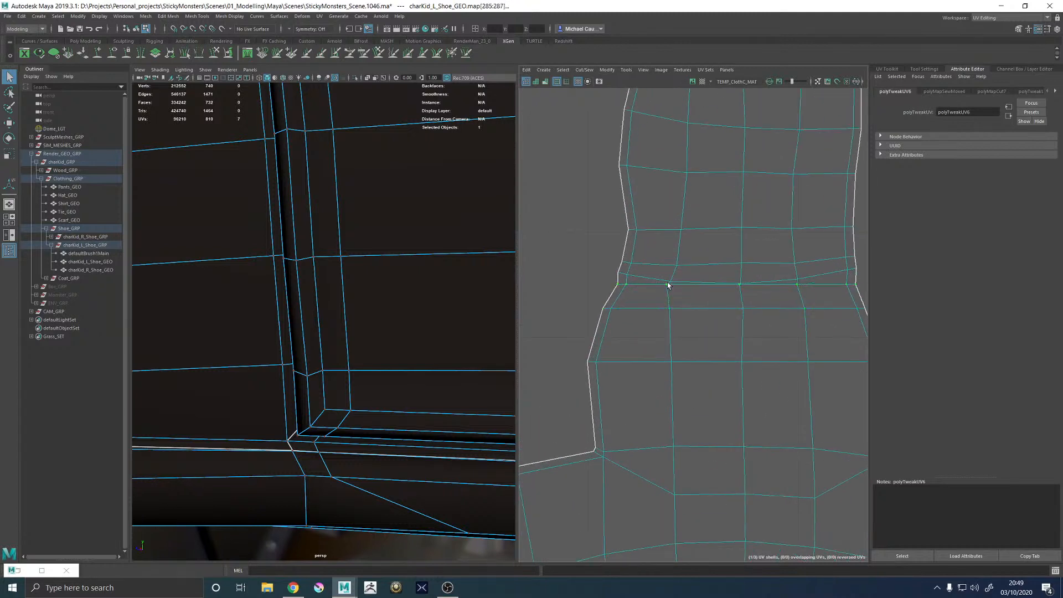
pyautogui.click(671, 282)
pyautogui.press('g')
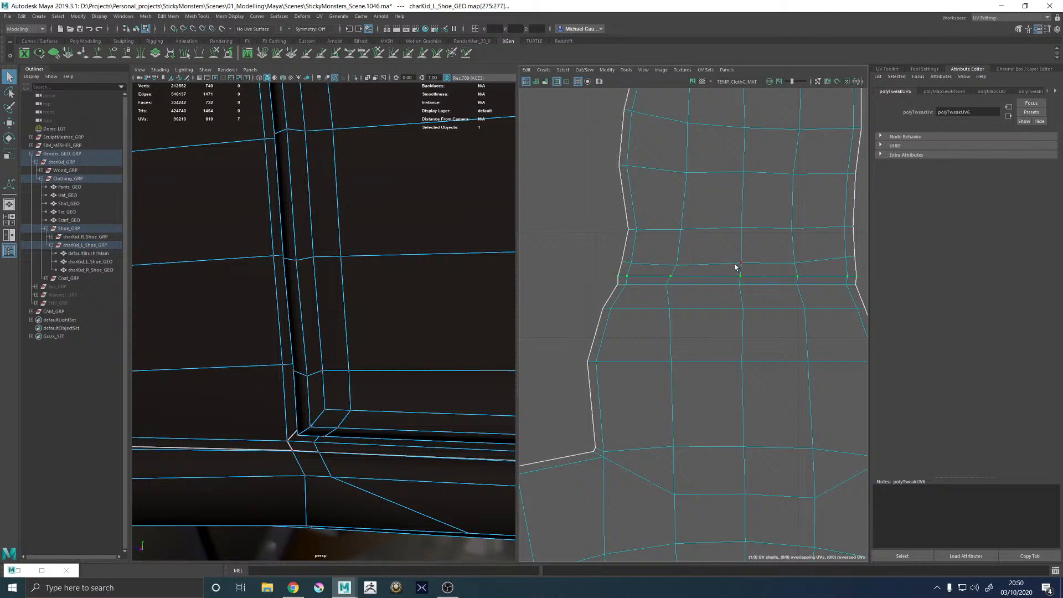
pyautogui.click(738, 264)
pyautogui.press('g')
pyautogui.keyDown('alt'); pyautogui.moveTo(715, 239); pyautogui.dragTo(682, 334, button='middle'); pyautogui.keyUp('alt')
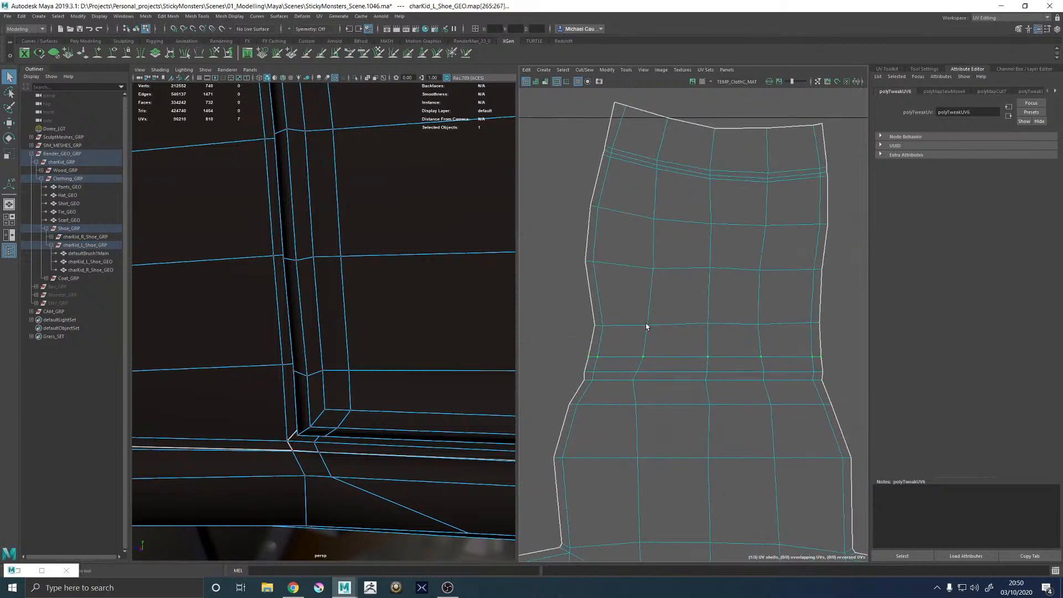
# Align the next two UV rows above the tongue's neck into straight horizontal lines
pyautogui.click(647, 326)
pyautogui.press('g')
pyautogui.press('g')
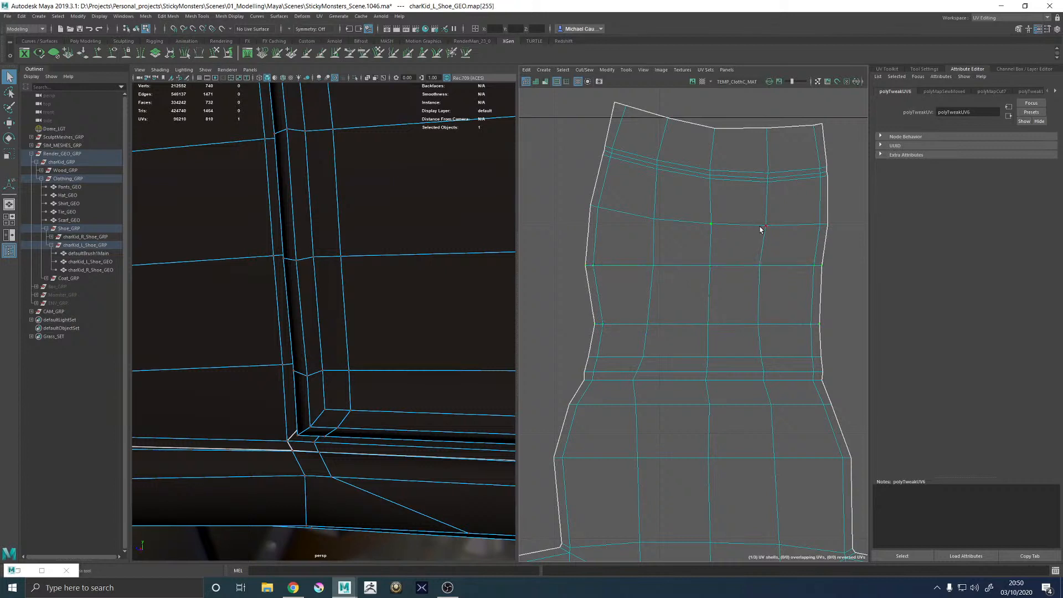
# Align the UV row just below the three closely spaced rows near the tongue's upper end into a straight horizontal line
pyautogui.doubleClick(761, 229)
pyautogui.click(762, 228)
pyautogui.press('g')
# Align each of the three closely spaced UV rows near the tongue's upper end, plus its top border row, into straight horizontal lines
pyautogui.keyDown('alt'); pyautogui.moveTo(724, 220); pyautogui.dragTo(689, 320, button='middle'); pyautogui.keyUp('alt')
pyautogui.click(675, 280)
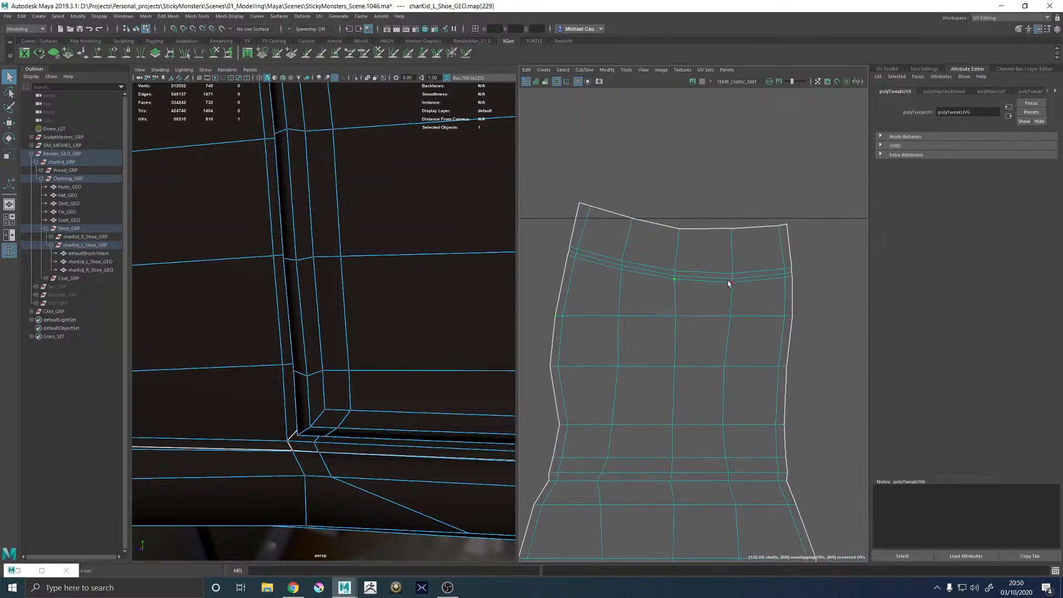
pyautogui.press('g')
pyautogui.click(731, 275)
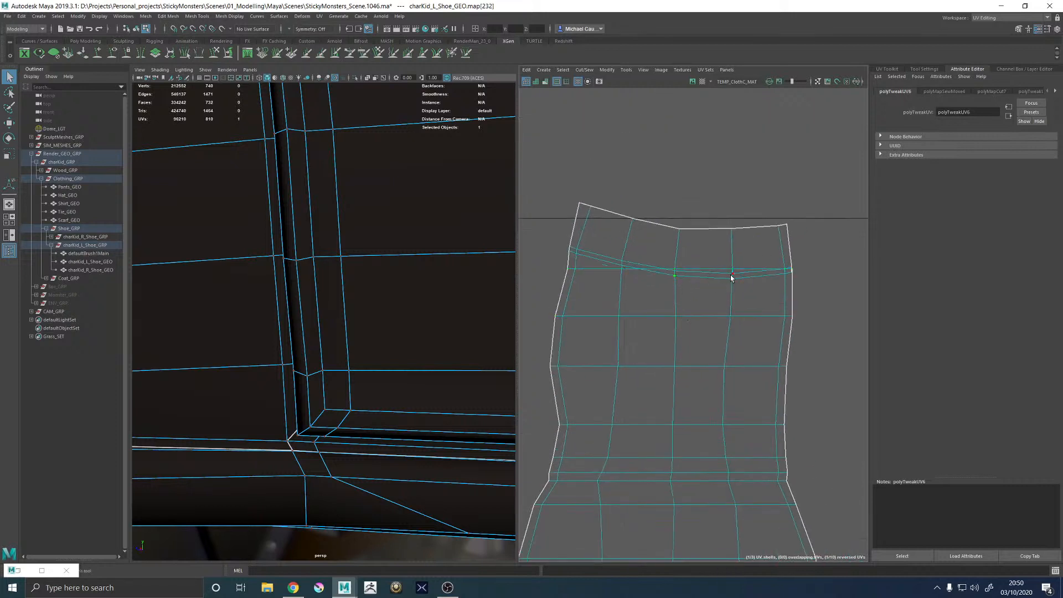
pyautogui.press('g')
pyautogui.click(579, 251)
pyautogui.press('g')
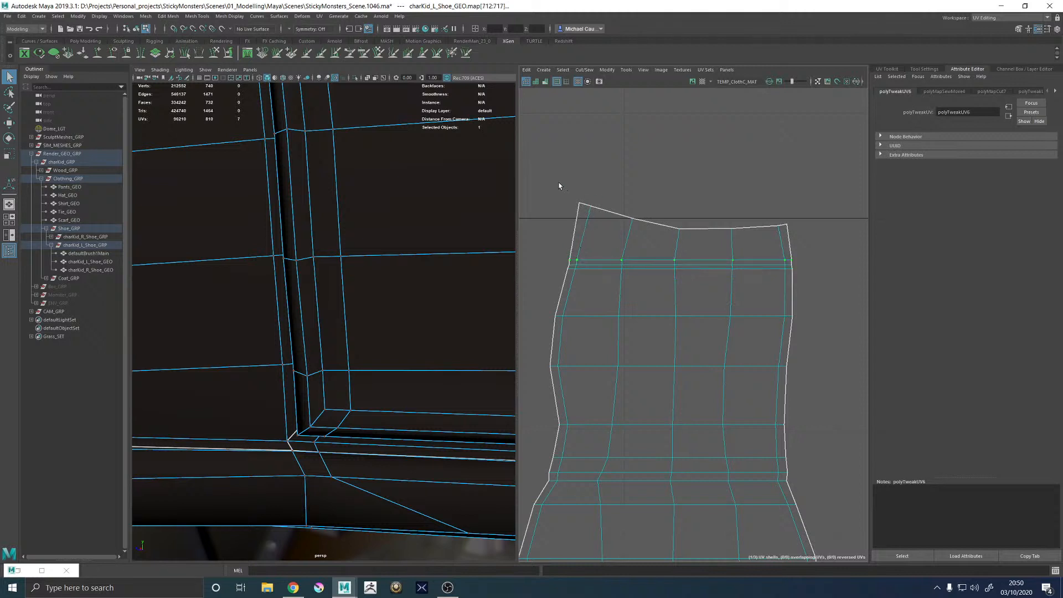
pyautogui.moveTo(559, 183); pyautogui.dragTo(822, 247)
pyautogui.press('g')
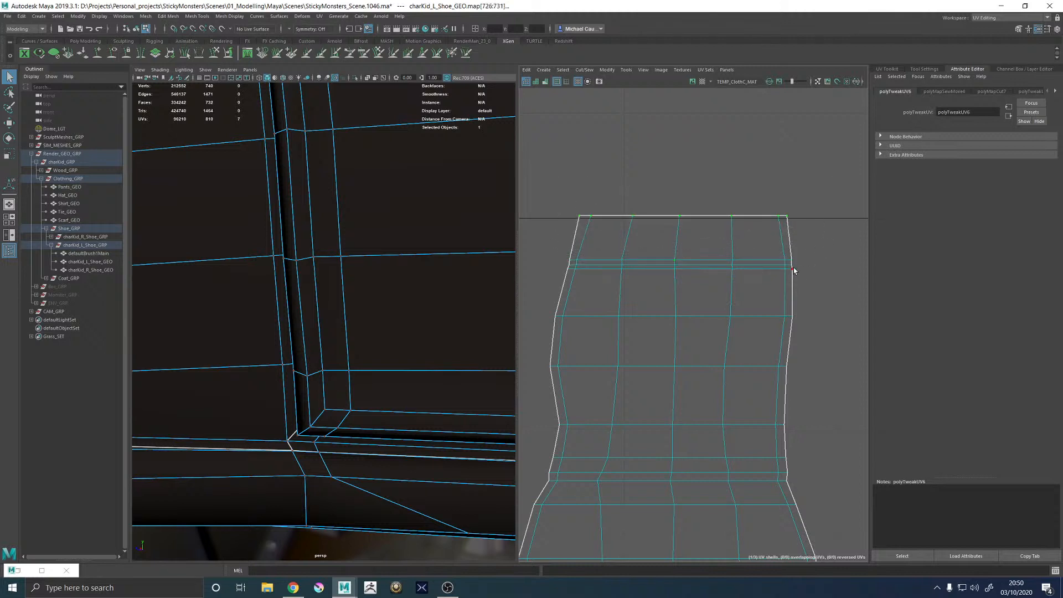
# Align the tongue's right border UVs into a straight vertical line and shift it outward to meet the corner at the tongue's base
pyautogui.keyDown('alt'); pyautogui.moveTo(790, 265); pyautogui.dragTo(753, 330, button='right'); pyautogui.keyUp('alt')
pyautogui.keyDown('alt'); pyautogui.moveTo(752, 330); pyautogui.dragTo(695, 226, button='middle'); pyautogui.keyUp('alt')
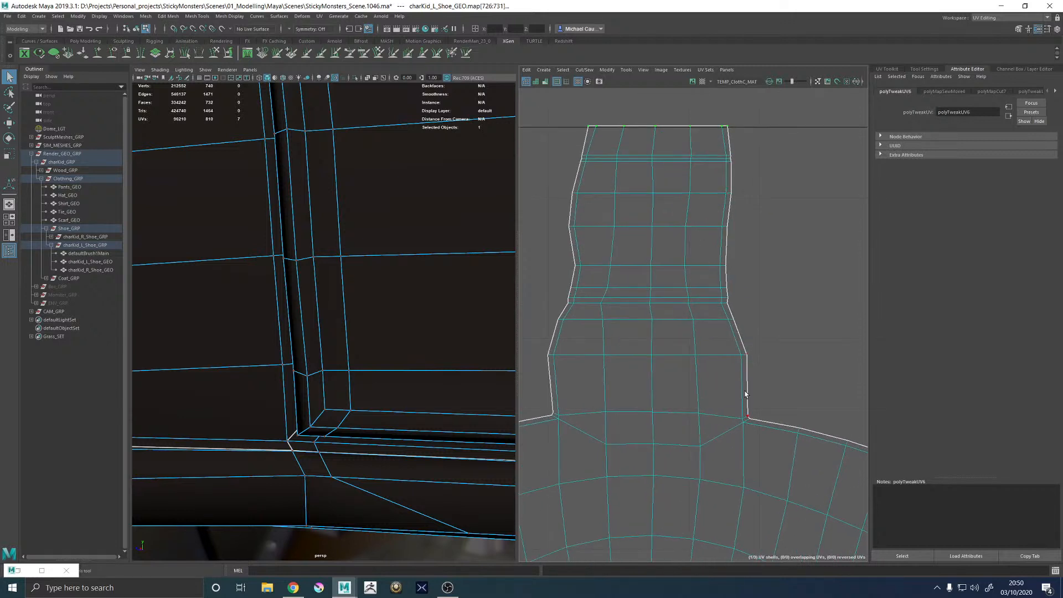
pyautogui.click(747, 355)
pyautogui.doubleClick(727, 132)
pyautogui.press('g')
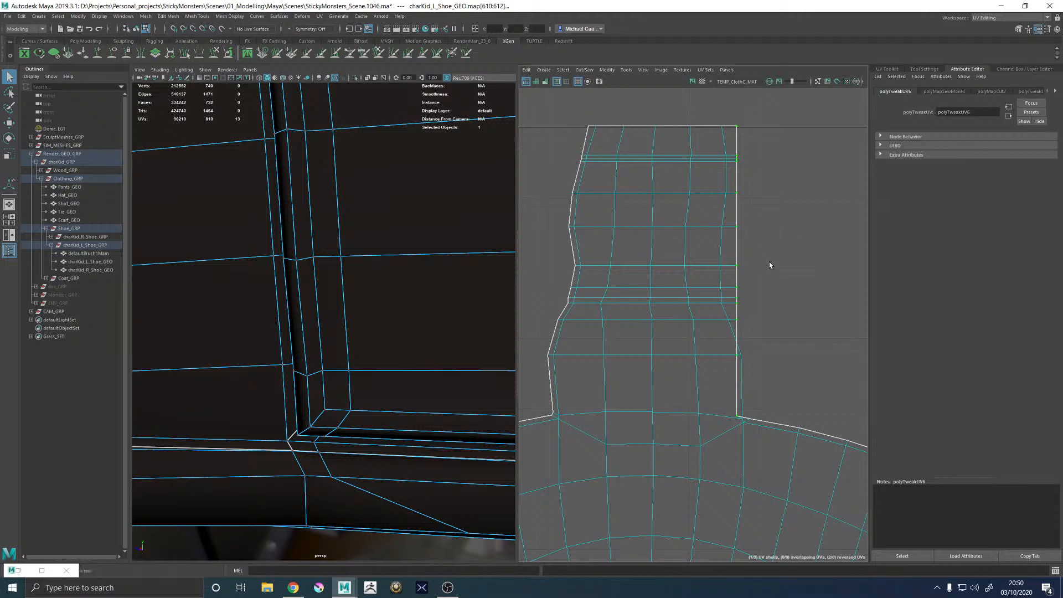
pyautogui.press('w')
pyautogui.moveTo(787, 271); pyautogui.dragTo(798, 271)
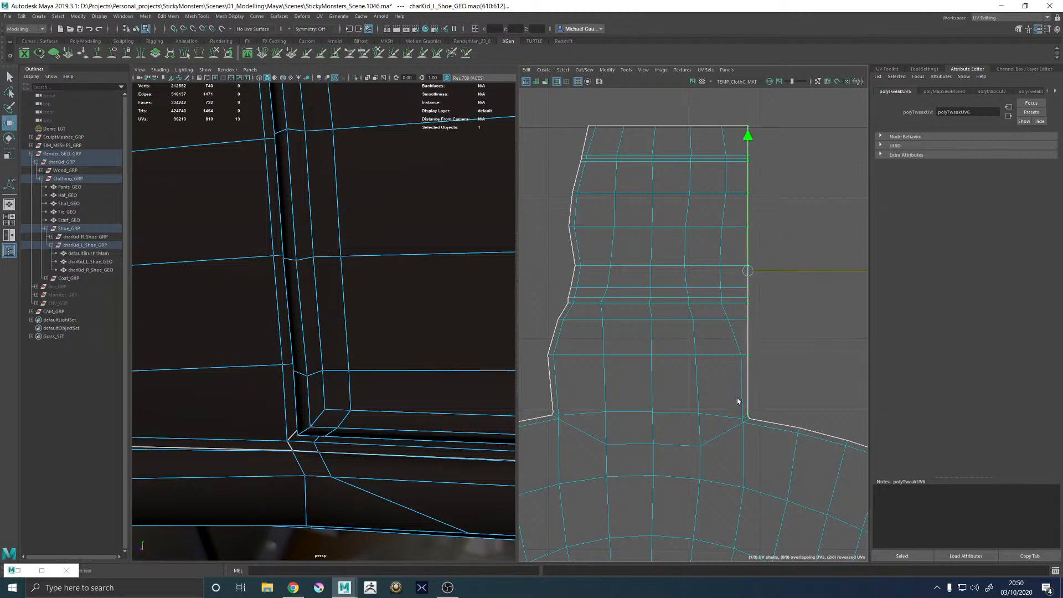
# Straighten the UV column just inside the tongue's right border and shift it close to that border
pyautogui.click(742, 418)
pyautogui.doubleClick(723, 133)
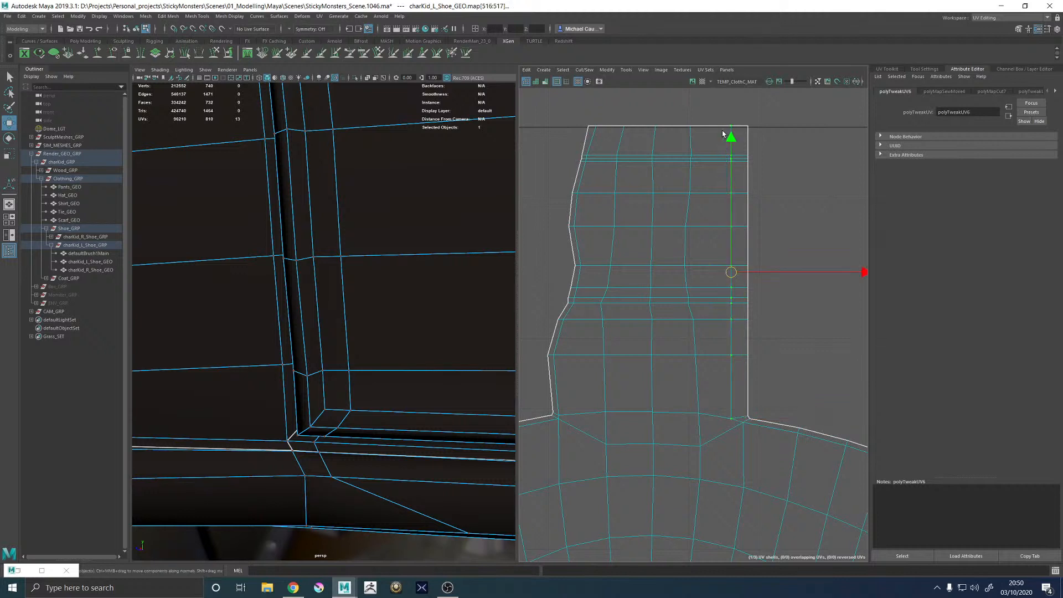
pyautogui.moveTo(847, 272); pyautogui.dragTo(857, 273)
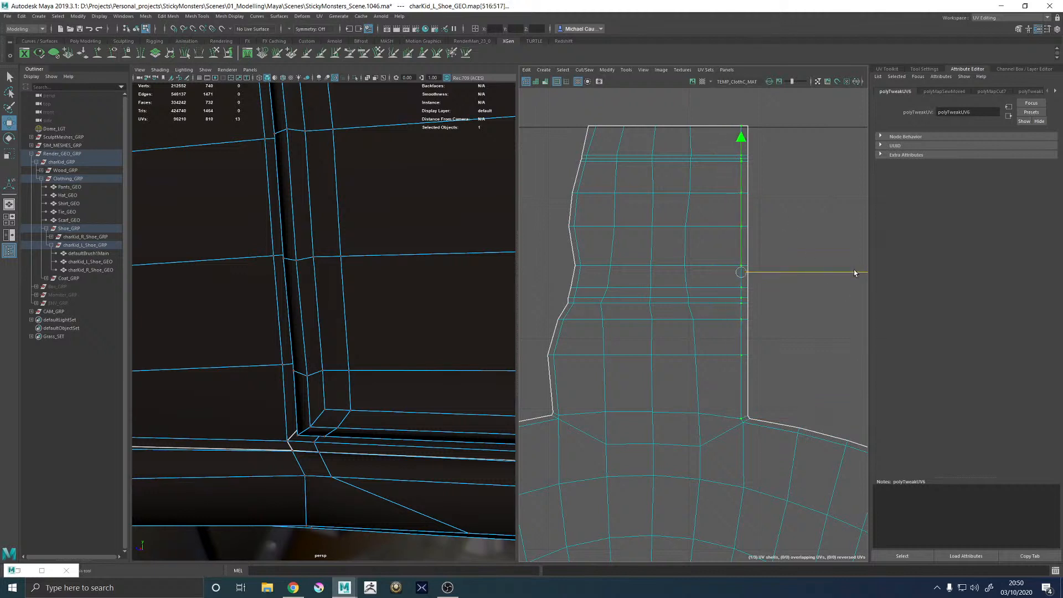
# Flatten the tongue's left border UVs above the base corner into one vertical line by horizontal scaling, and shift it outward over that corner
pyautogui.keyDown('alt'); pyautogui.moveTo(673, 264); pyautogui.dragTo(754, 249, button='middle'); pyautogui.keyUp('alt')
pyautogui.click(635, 399)
pyautogui.keyDown('alt'); pyautogui.moveTo(662, 179); pyautogui.dragTo(659, 215, button='middle'); pyautogui.keyUp('alt')
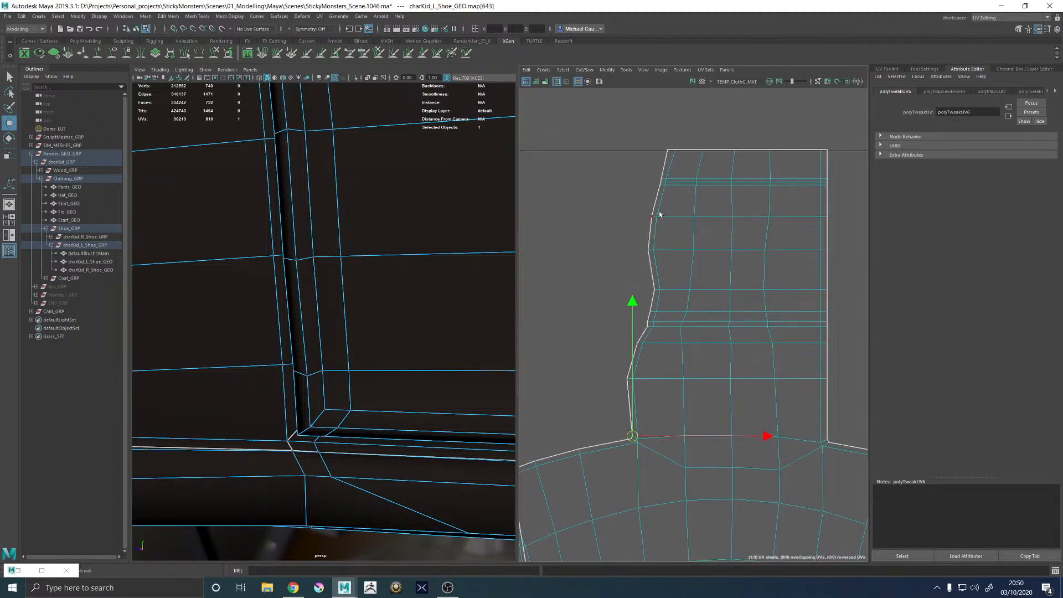
pyautogui.keyDown('shift'); pyautogui.doubleClick(670, 150); pyautogui.keyUp('shift')
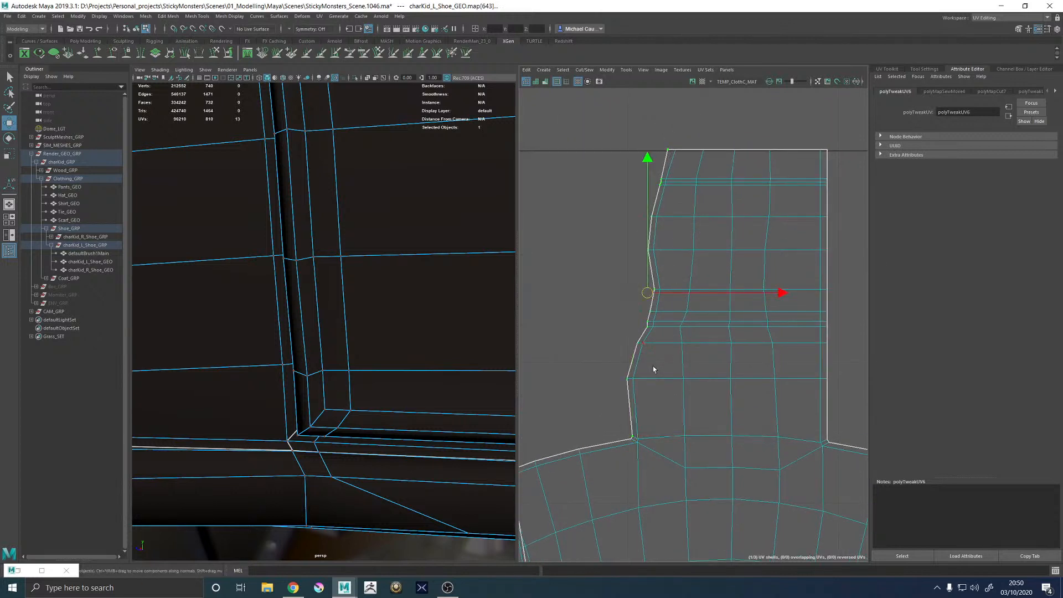
pyautogui.click(629, 380)
pyautogui.keyDown('shift'); pyautogui.doubleClick(666, 151); pyautogui.keyUp('shift')
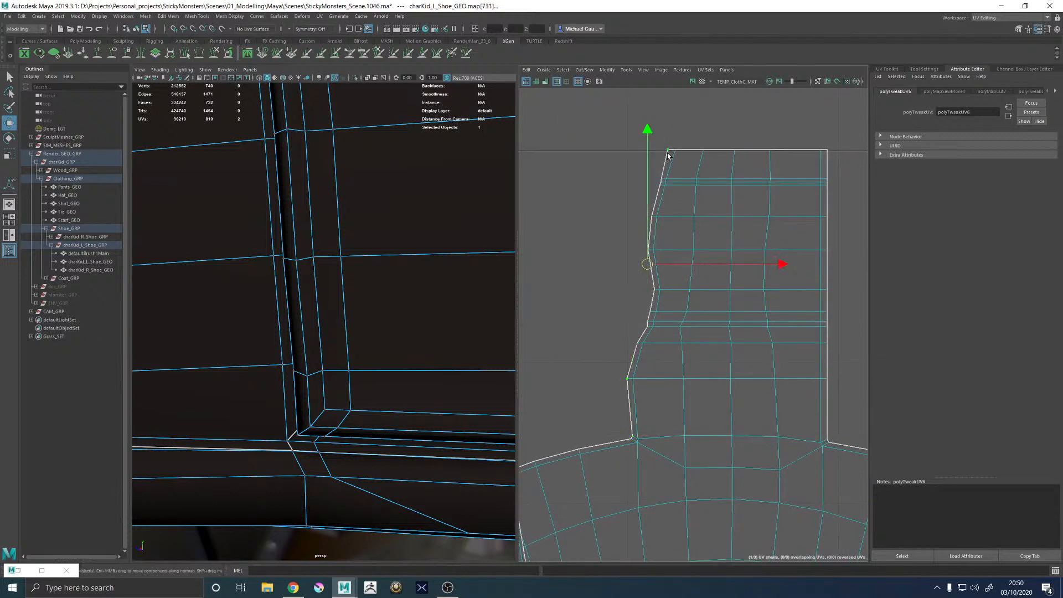
pyautogui.keyDown('shift'); pyautogui.moveTo(666, 152); pyautogui.dragTo(666, 172, button='right'); pyautogui.keyUp('shift')
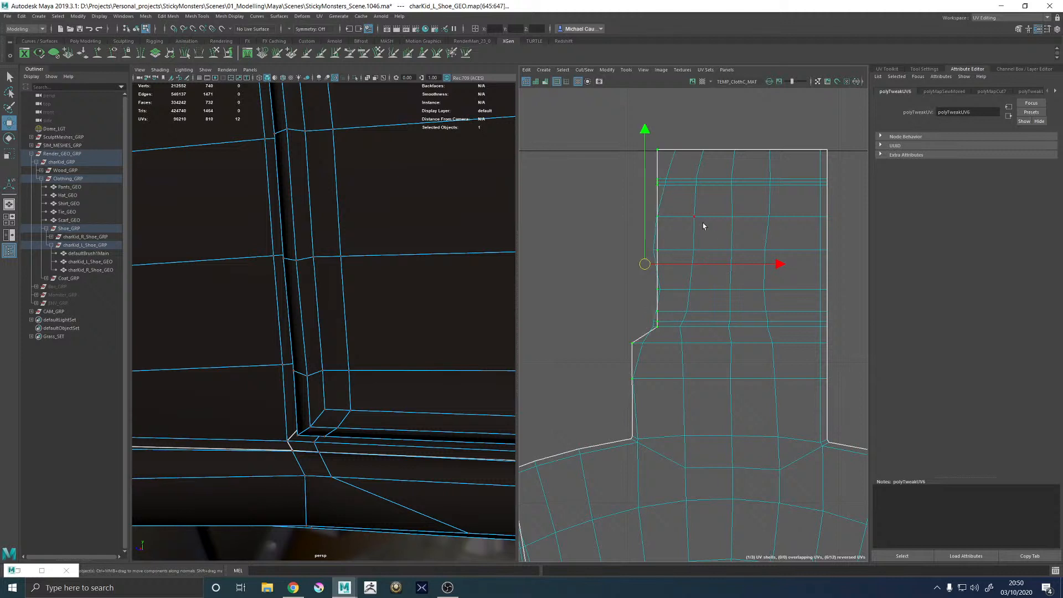
pyautogui.hotkey('ctrl', 'z')
pyautogui.press('r')
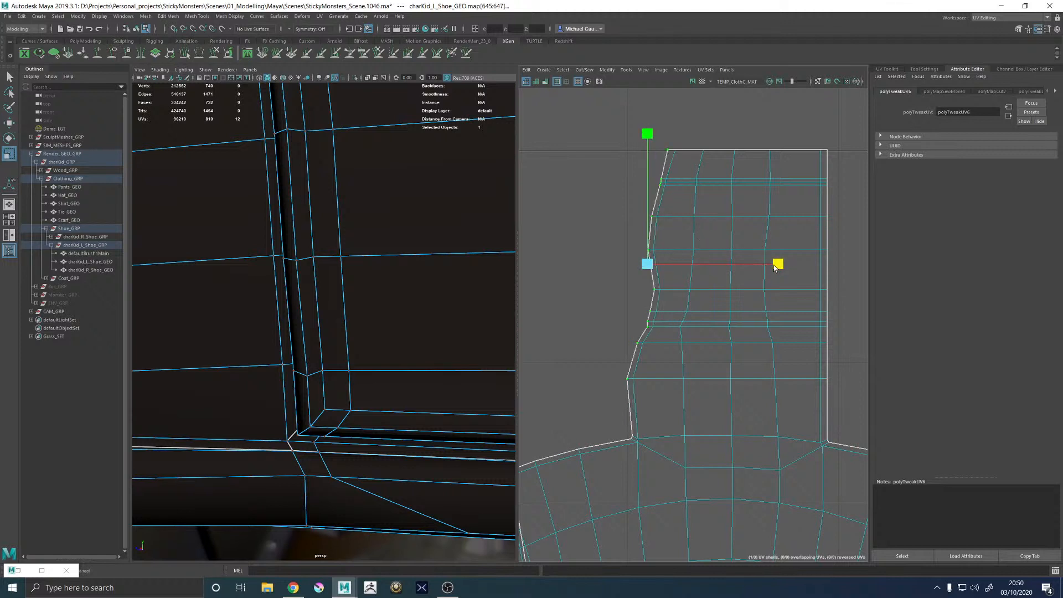
pyautogui.moveTo(776, 263); pyautogui.dragTo(651, 272)
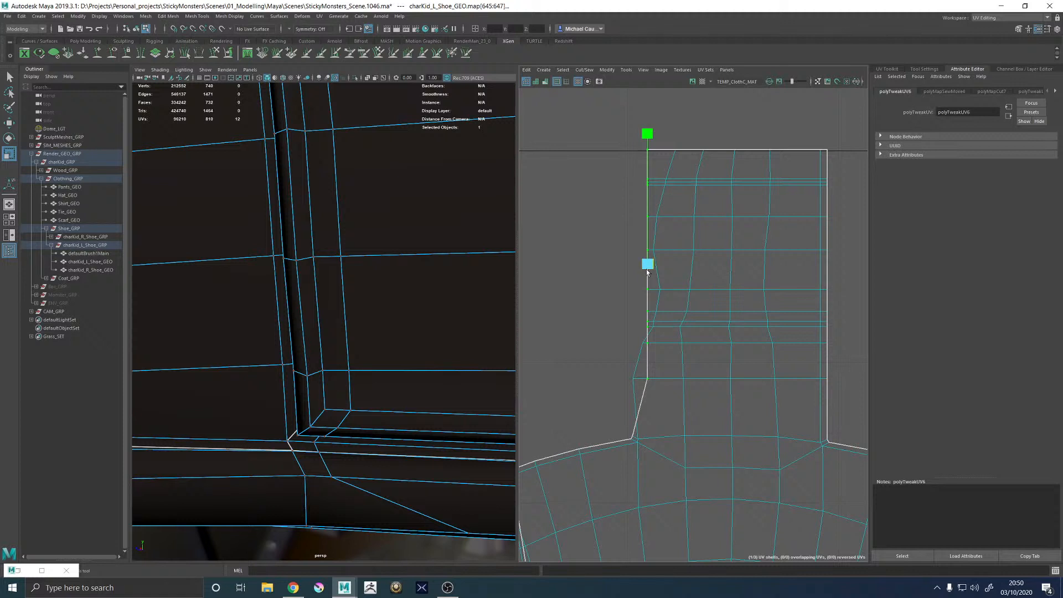
pyautogui.press('w')
pyautogui.moveTo(707, 263); pyautogui.dragTo(690, 266)
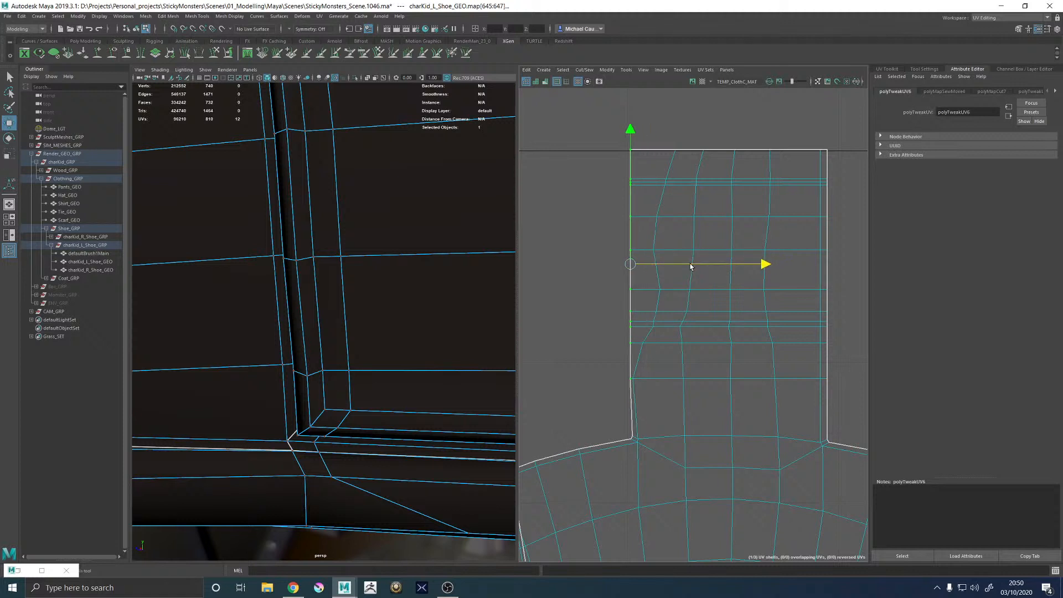
pyautogui.keyDown('shift'); pyautogui.rightClick(564, 268); pyautogui.keyUp('shift')
pyautogui.keyDown('shift'); pyautogui.moveTo(564, 268); pyautogui.dragTo(642, 220, button='right'); pyautogui.keyUp('shift')
# Straighten the UV column just inside the tongue's left border into one vertical line, positioned close beside that border
pyautogui.click(633, 380)
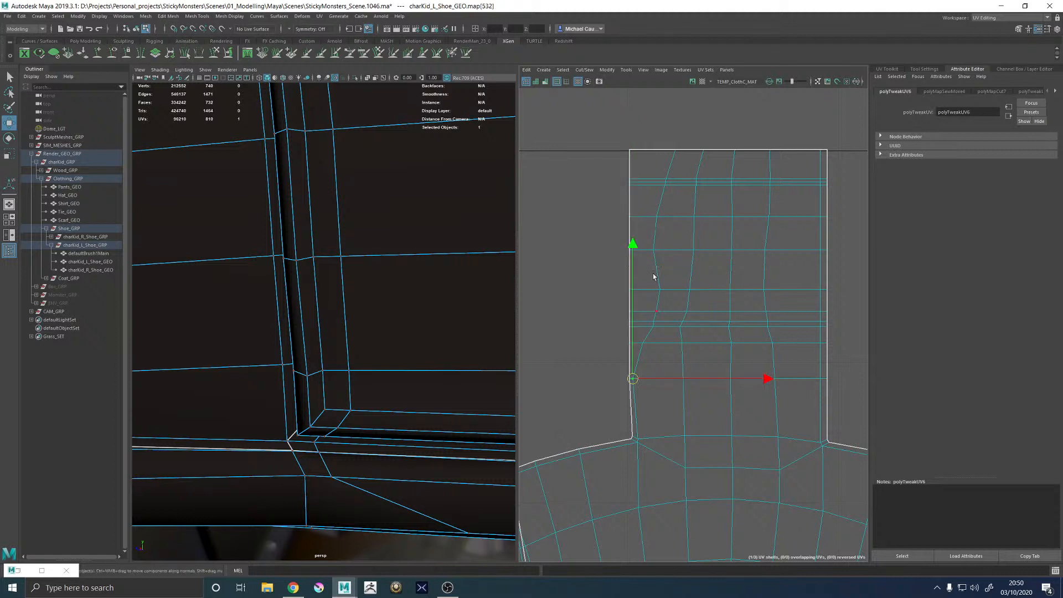
pyautogui.keyDown('shift'); pyautogui.doubleClick(674, 155); pyautogui.keyUp('shift')
pyautogui.press('g')
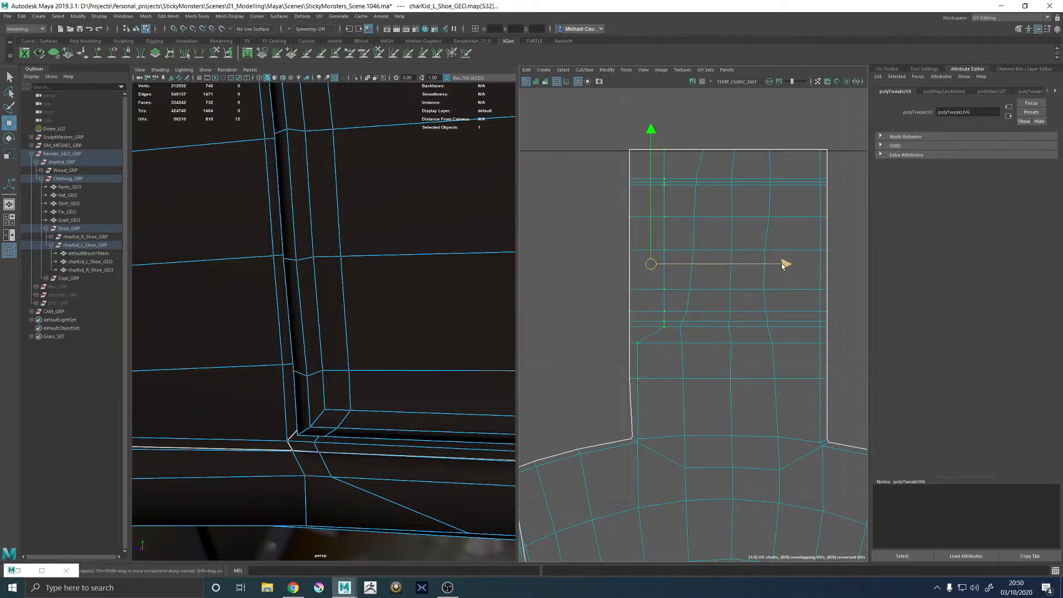
pyautogui.moveTo(783, 264); pyautogui.dragTo(771, 241)
pyautogui.keyDown('ctrl'); pyautogui.click(637, 379); pyautogui.keyUp('ctrl')
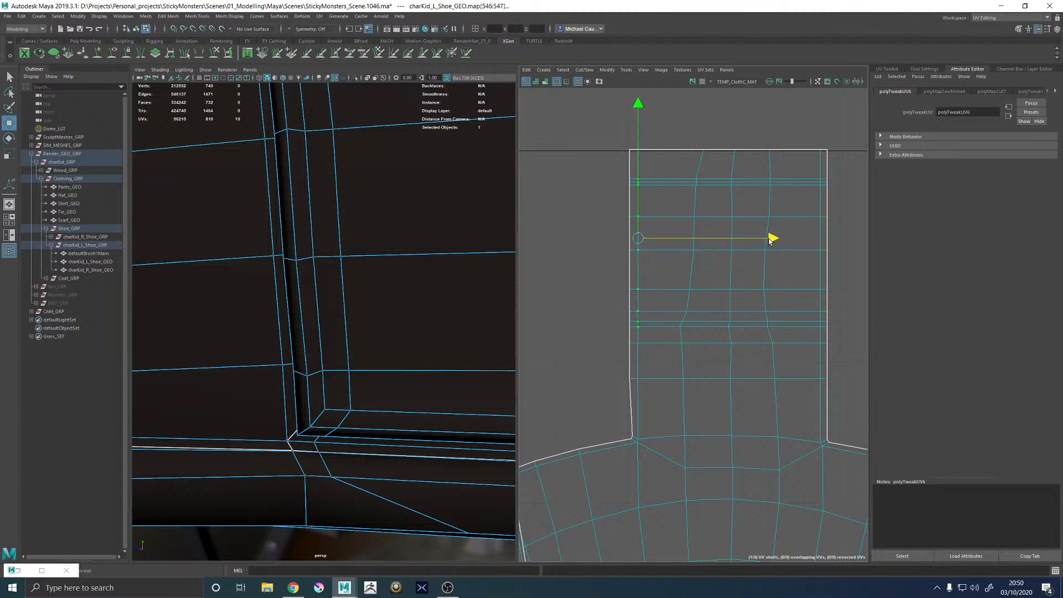
pyautogui.keyDown('shift'); pyautogui.click(636, 380); pyautogui.keyUp('shift')
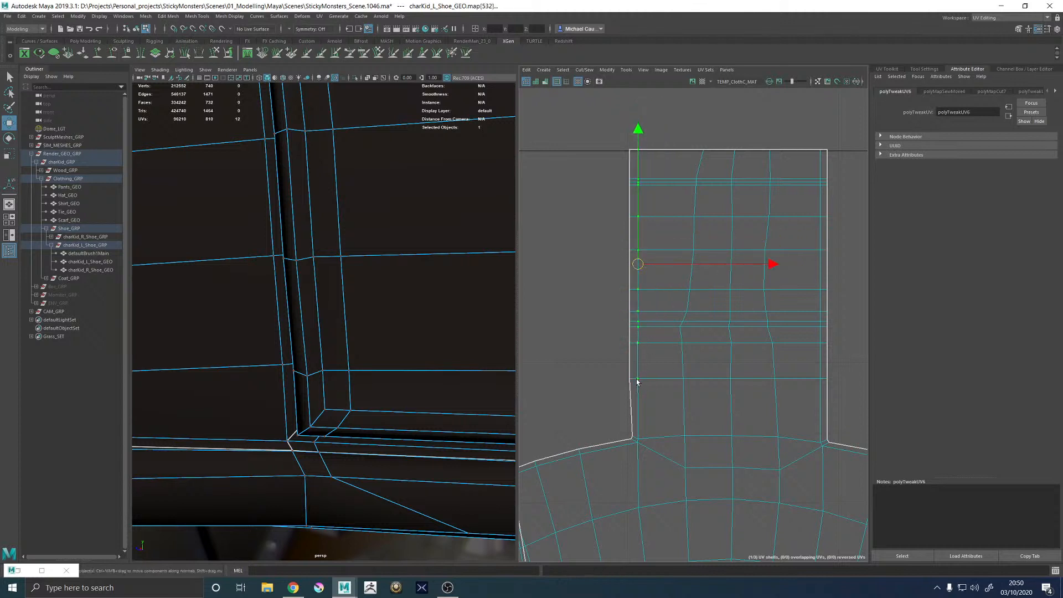
pyautogui.keyDown('shift'); pyautogui.rightClick(637, 381); pyautogui.keyUp('shift')
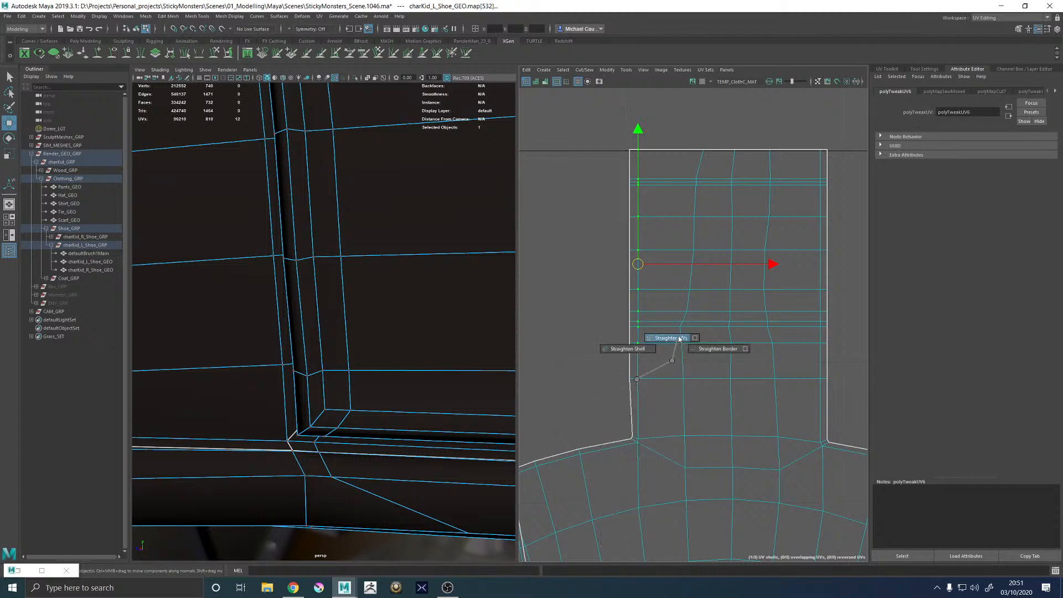
pyautogui.click(667, 339)
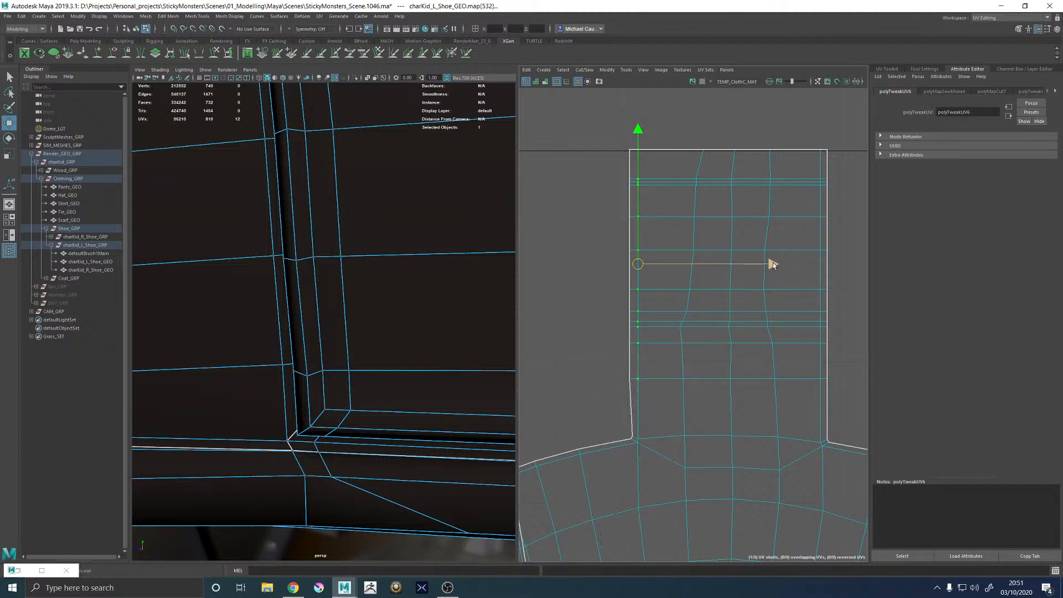
pyautogui.moveTo(773, 265); pyautogui.dragTo(772, 264)
# Align the tongue's left-middle and central UV columns vertically, shifting each one to line up with its column at the base
pyautogui.click(684, 386)
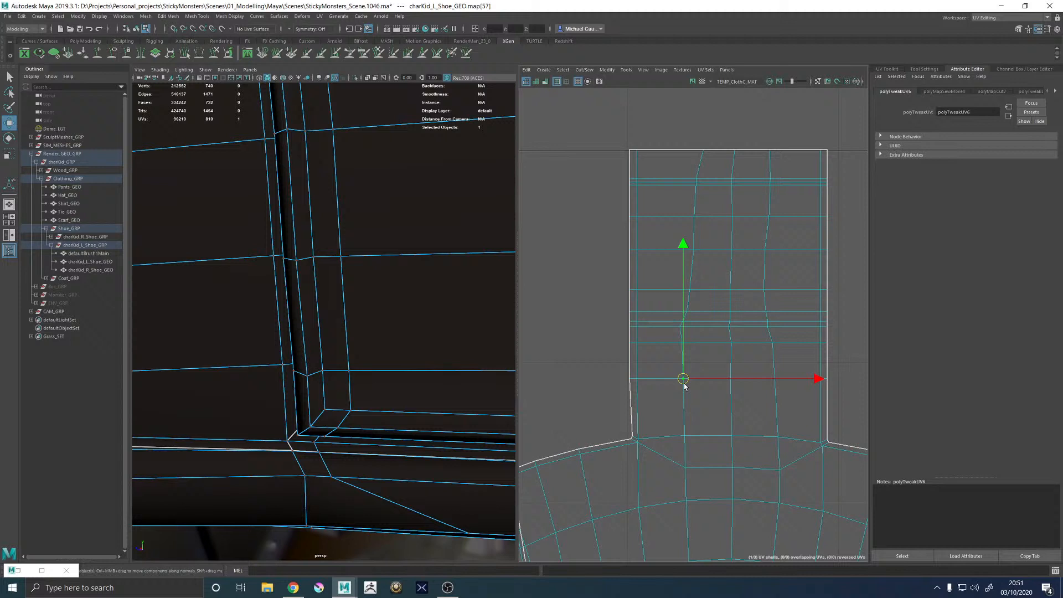
pyautogui.keyDown('shift'); pyautogui.doubleClick(711, 162); pyautogui.keyUp('shift')
pyautogui.press('g')
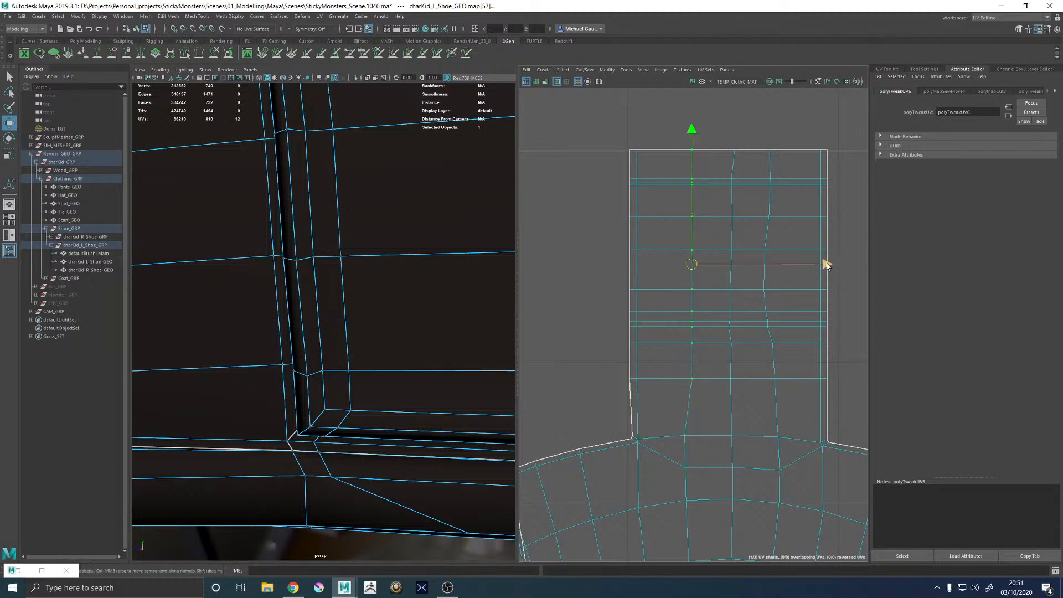
pyautogui.moveTo(827, 264); pyautogui.dragTo(818, 265)
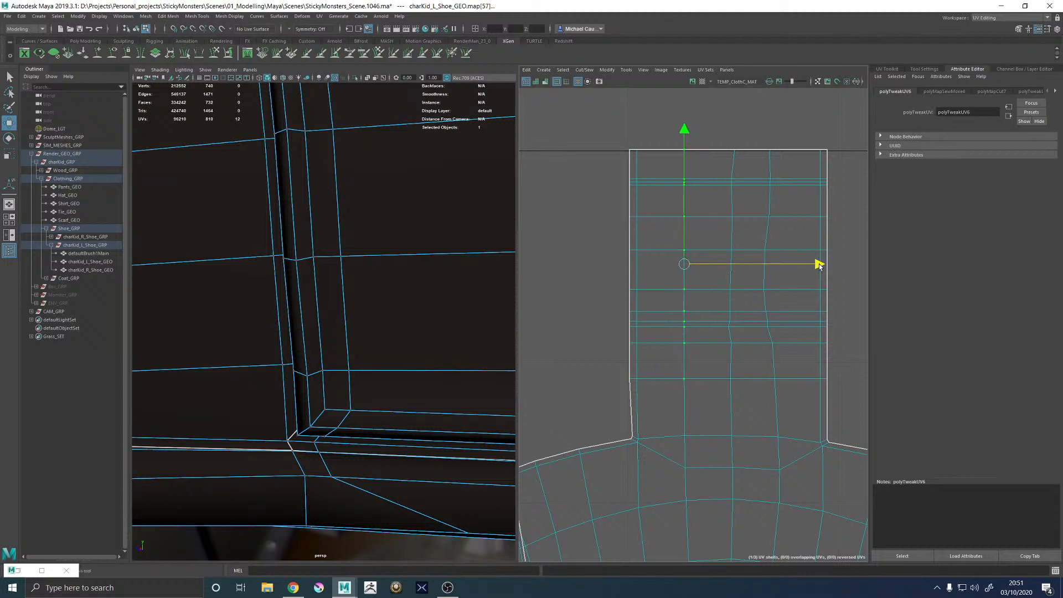
pyautogui.click(721, 377)
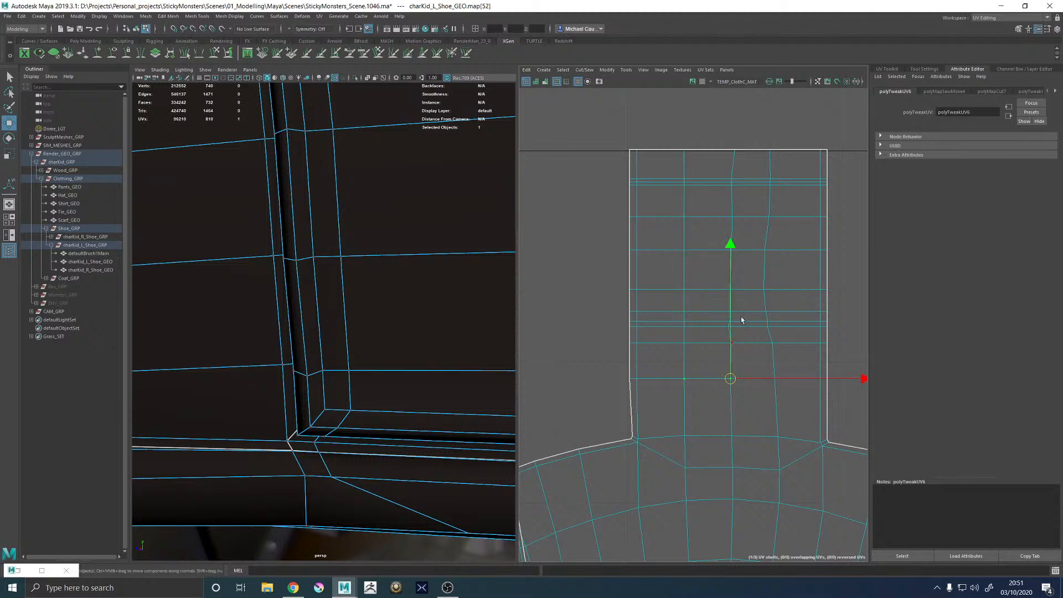
pyautogui.keyDown('shift'); pyautogui.doubleClick(735, 152); pyautogui.keyUp('shift')
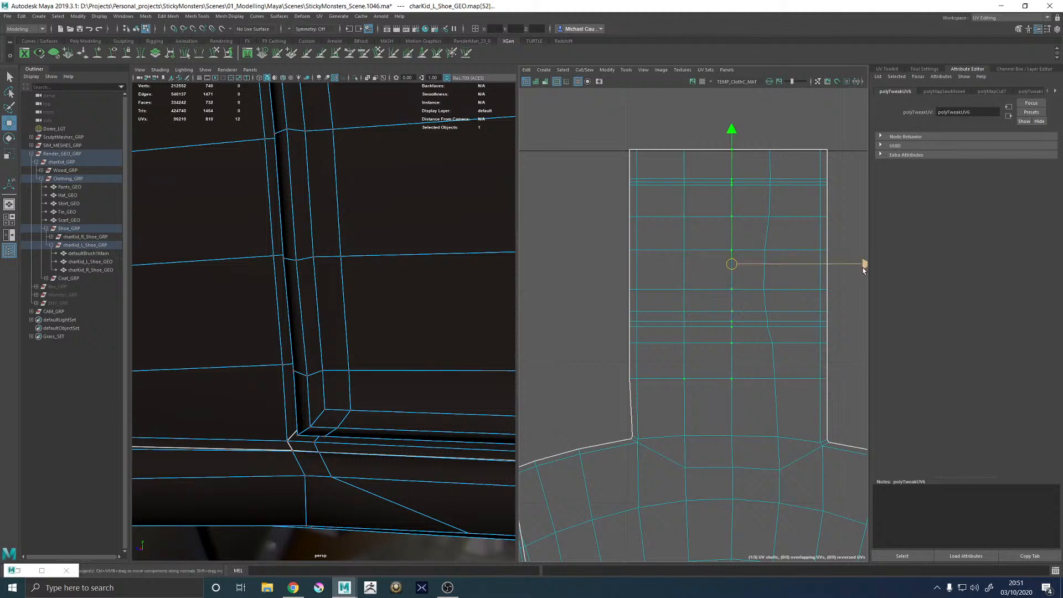
pyautogui.moveTo(859, 266); pyautogui.dragTo(862, 266)
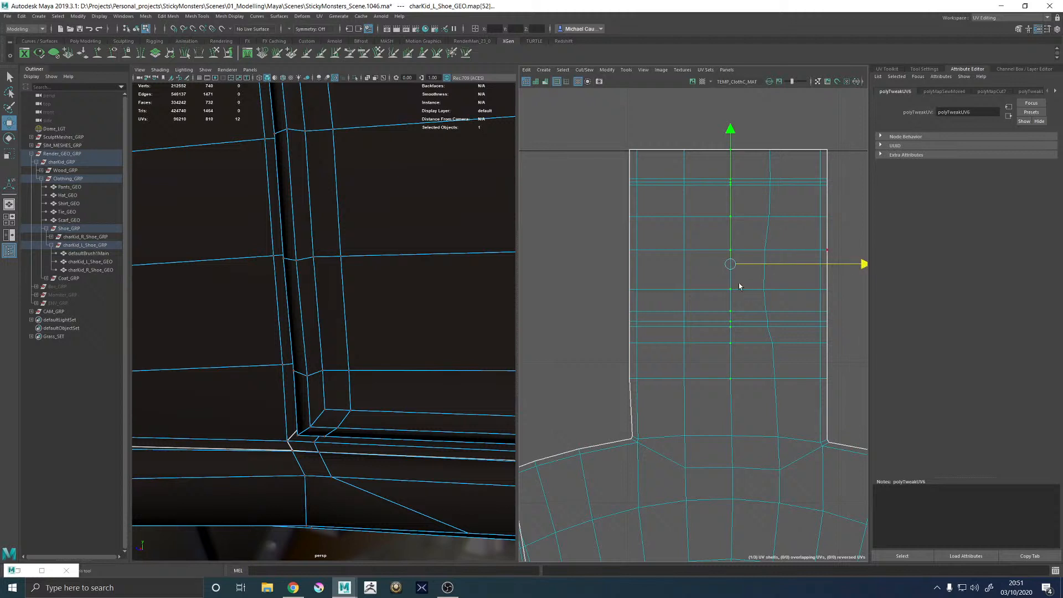
# Align the tongue's right-middle UV column into a vertical line and shift it right to match its column at the base
pyautogui.keyDown('alt'); pyautogui.moveTo(739, 286); pyautogui.dragTo(648, 298, button='middle'); pyautogui.keyUp('alt')
pyautogui.click(678, 390)
pyautogui.keyDown('shift'); pyautogui.doubleClick(680, 166); pyautogui.keyUp('shift')
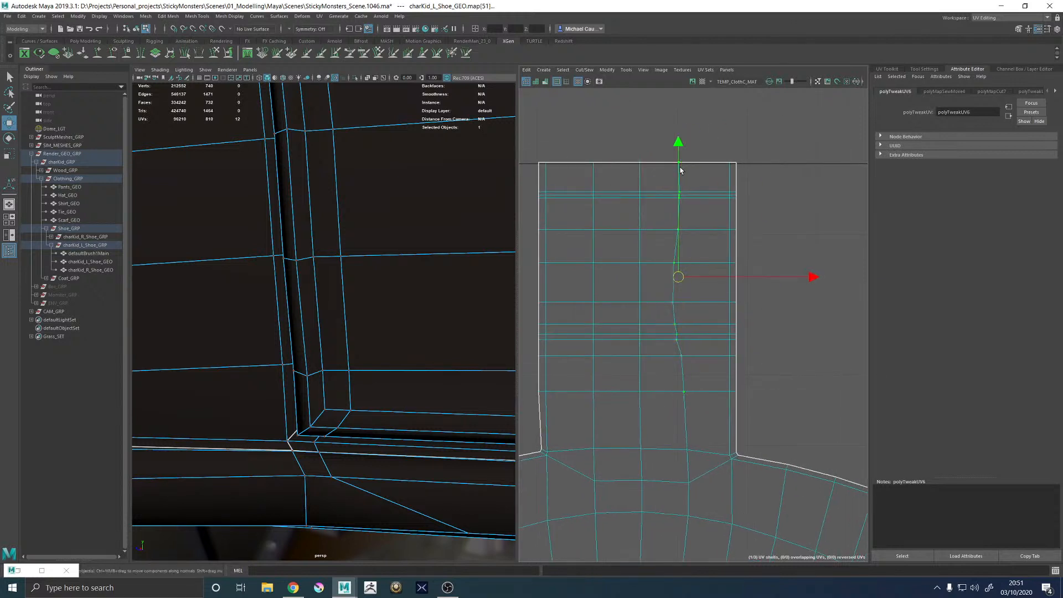
pyautogui.moveTo(809, 278); pyautogui.dragTo(821, 280)
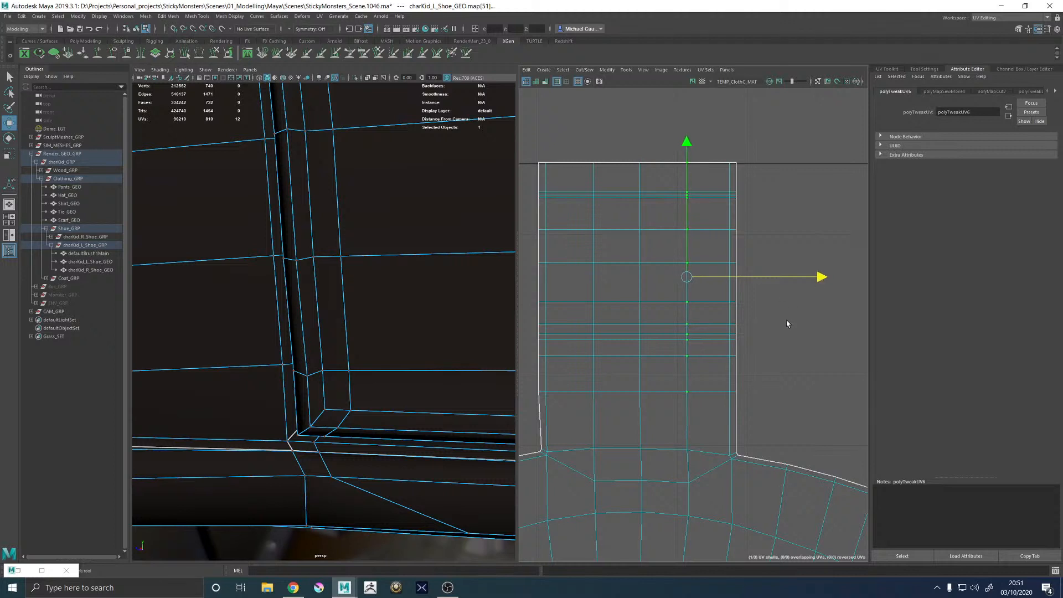
# Examine the complete upper and sole UV shells, and compare a toe-cap edge on the shoe model with its place in the layout
pyautogui.keyDown('alt'); pyautogui.moveTo(788, 324); pyautogui.dragTo(619, 323, button='right'); pyautogui.keyUp('alt')
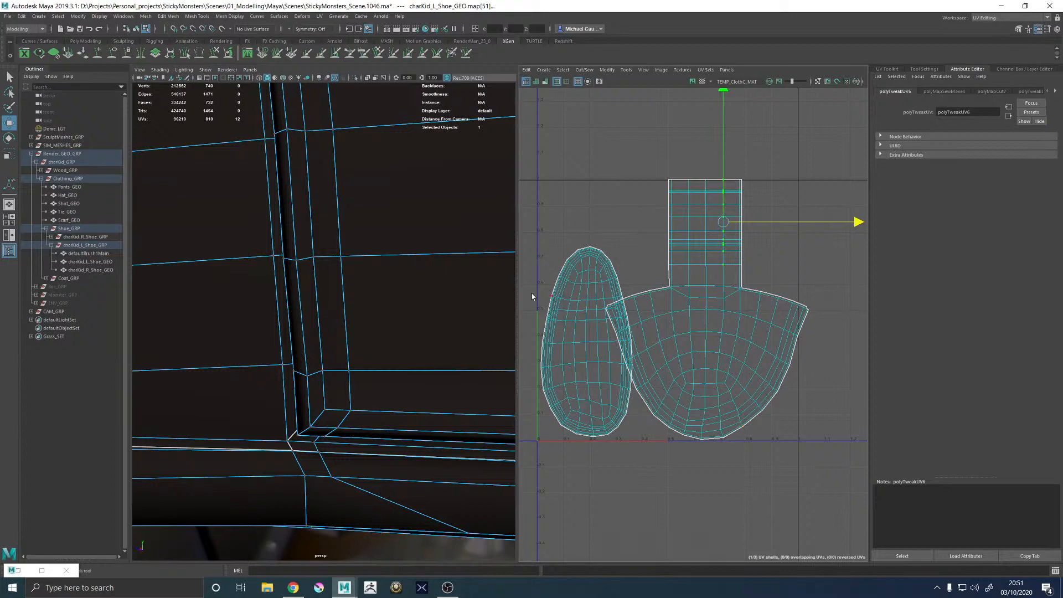
pyautogui.scroll(-5, 344, 261)
pyautogui.keyDown('alt'); pyautogui.moveTo(380, 261); pyautogui.dragTo(295, 299); pyautogui.keyUp('alt')
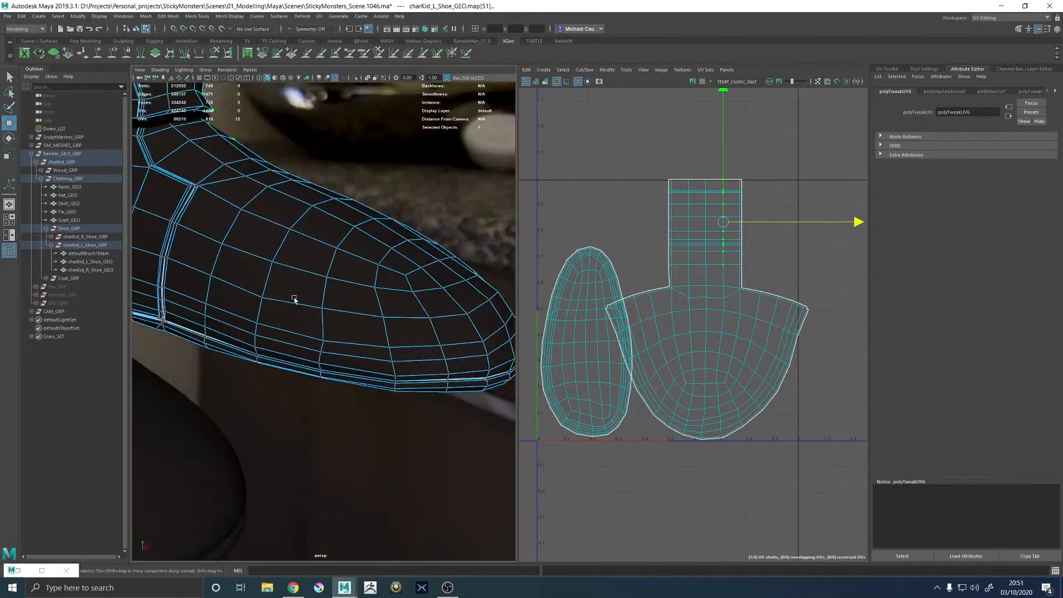
pyautogui.click(410, 284)
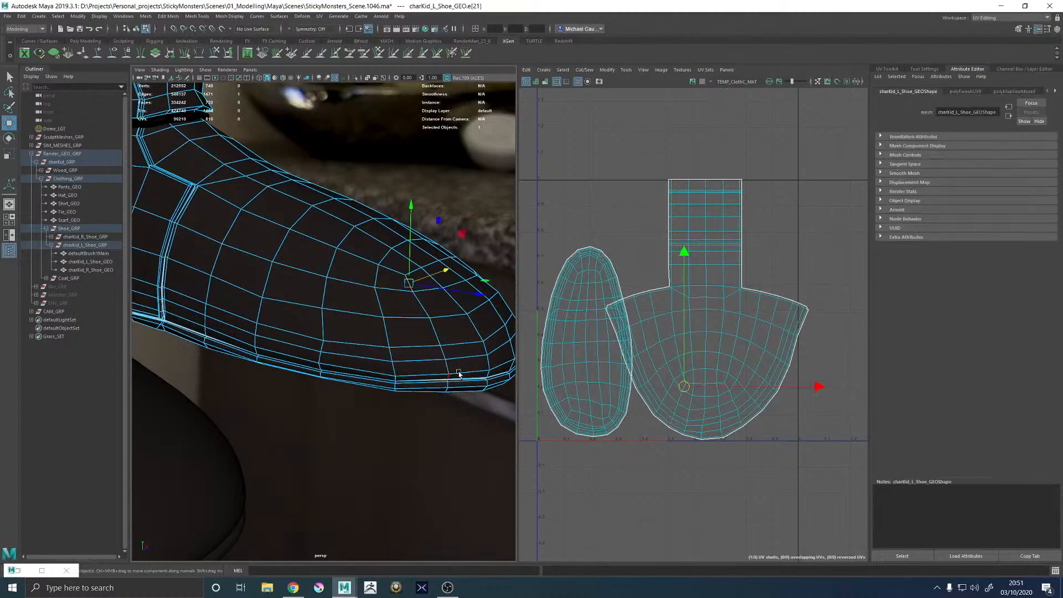
pyautogui.keyDown('alt'); pyautogui.moveTo(451, 368); pyautogui.dragTo(409, 377); pyautogui.keyUp('alt')
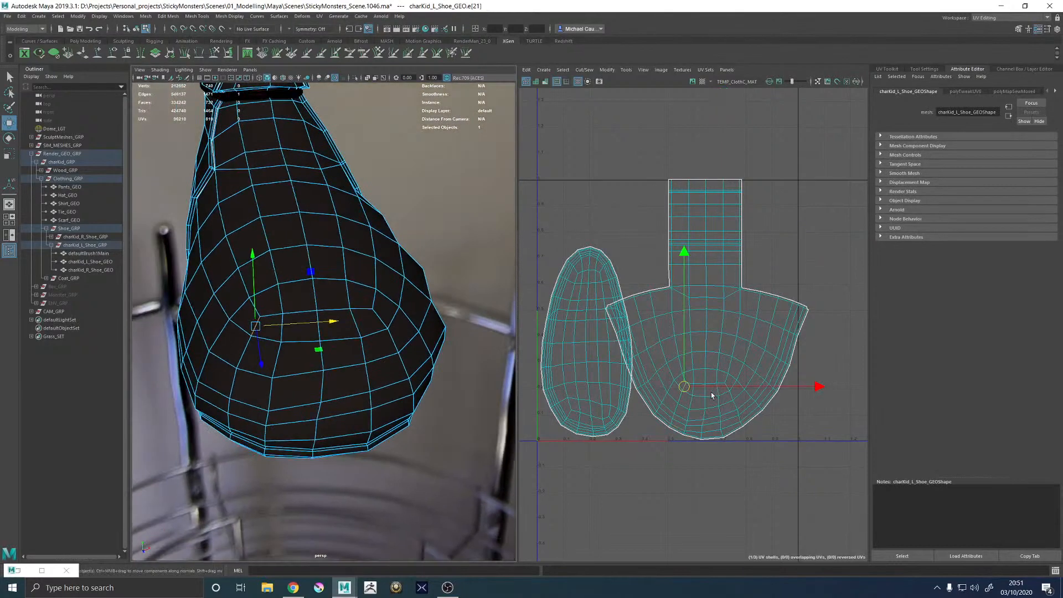
pyautogui.keyDown('alt'); pyautogui.moveTo(301, 297); pyautogui.dragTo(220, 315); pyautogui.keyUp('alt')
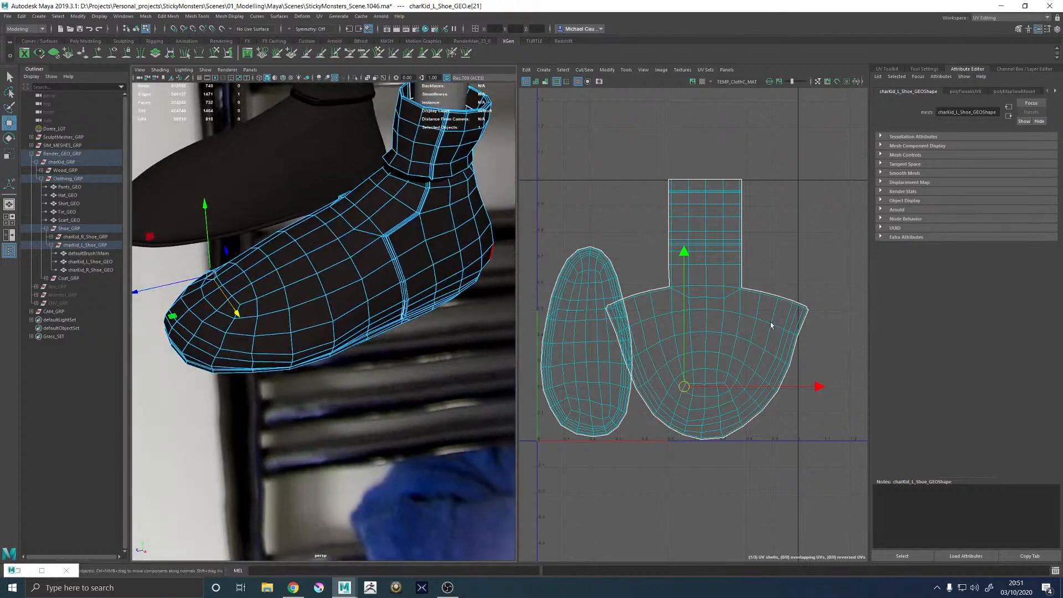
# Examine the side seam and heel on the left shoe model and compare them with the heel shell in the UV layout
pyautogui.keyDown('alt'); pyautogui.moveTo(240, 304); pyautogui.dragTo(225, 275); pyautogui.keyUp('alt')
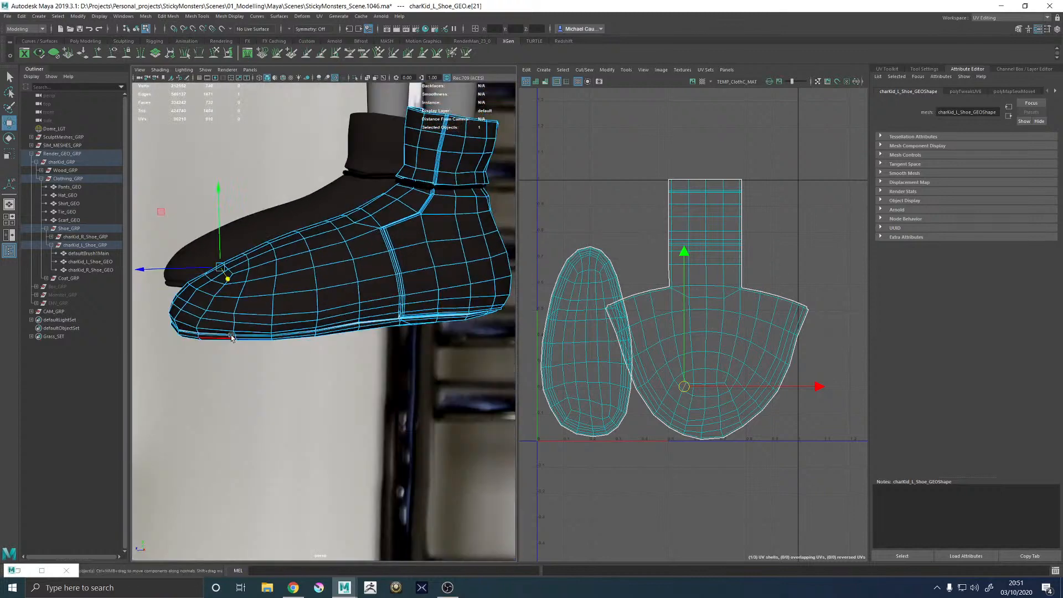
pyautogui.keyDown('alt'); pyautogui.moveTo(225, 275); pyautogui.dragTo(376, 338, button='right'); pyautogui.keyUp('alt')
pyautogui.keyDown('alt'); pyautogui.moveTo(376, 338); pyautogui.dragTo(435, 255); pyautogui.keyUp('alt')
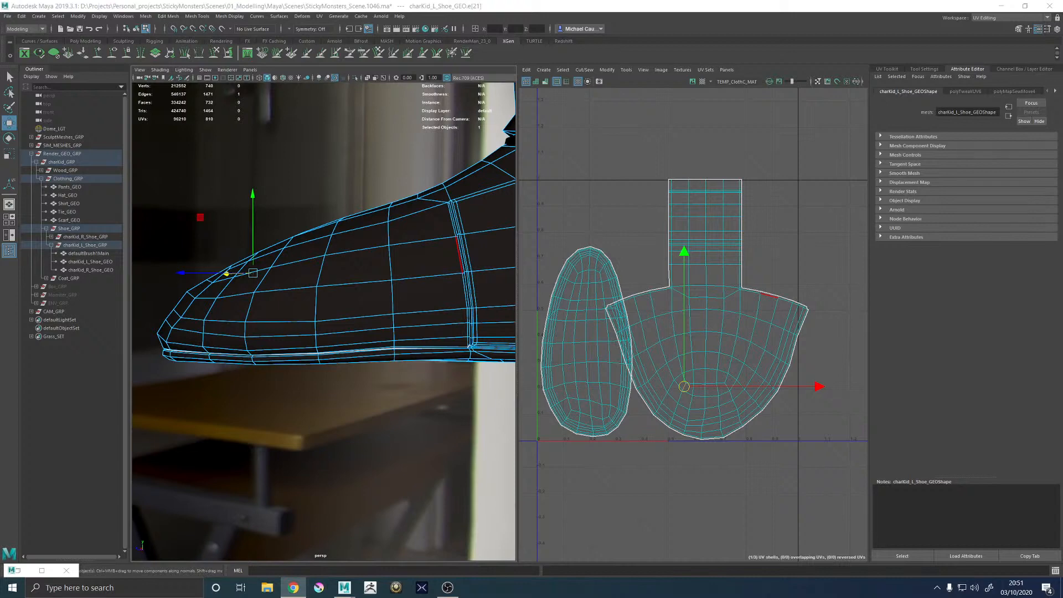
pyautogui.scroll(-2, 642, 288)
pyautogui.keyDown('alt'); pyautogui.moveTo(675, 278); pyautogui.dragTo(470, 278, button='middle'); pyautogui.keyUp('alt')
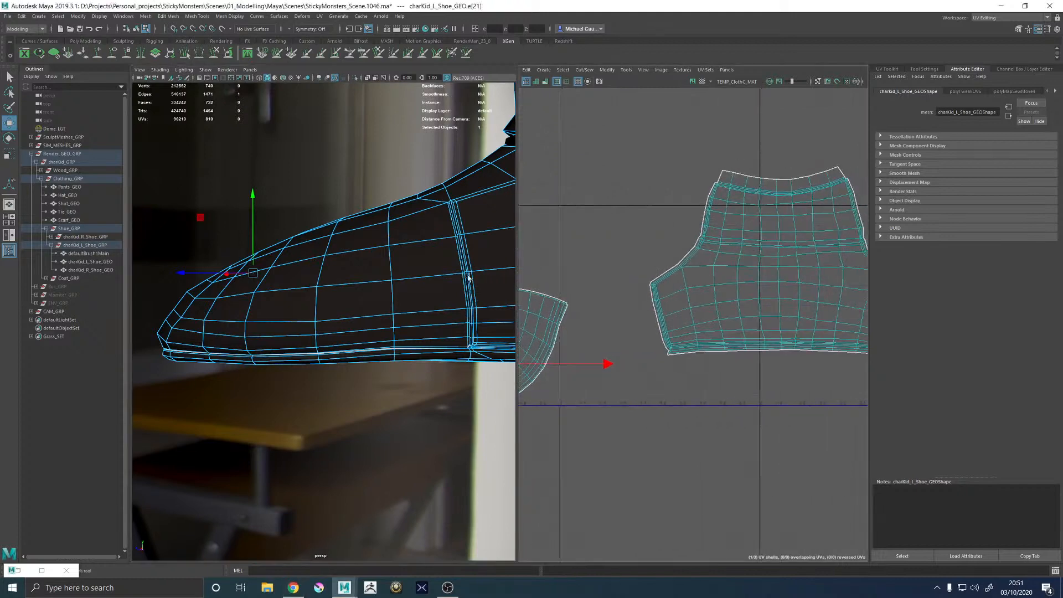
pyautogui.keyDown('alt'); pyautogui.moveTo(738, 247); pyautogui.dragTo(667, 267, button='middle'); pyautogui.keyUp('alt')
pyautogui.moveTo(694, 283); pyautogui.dragTo(700, 249, button='right')
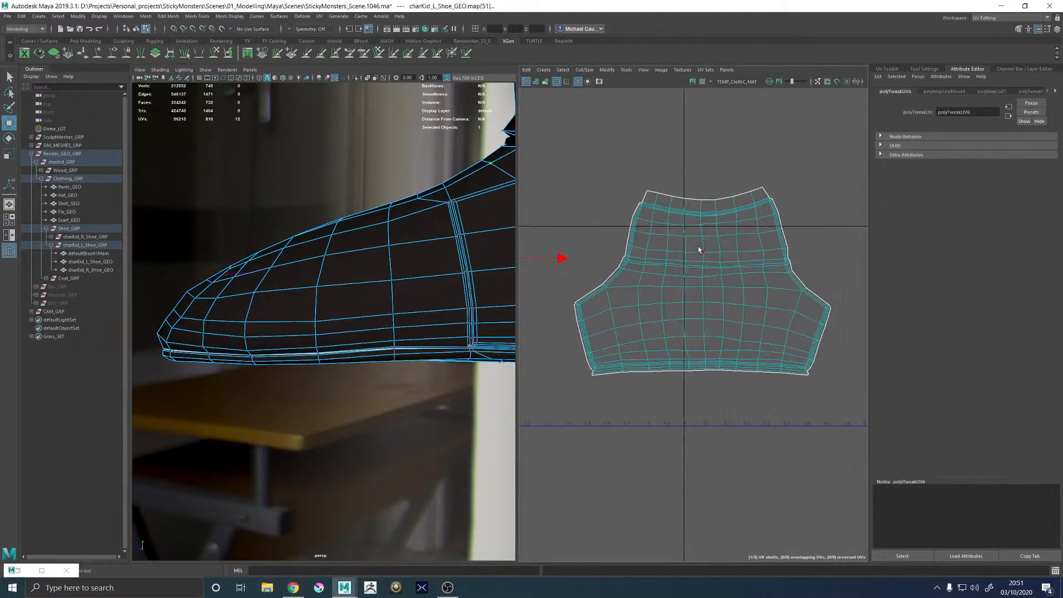
pyautogui.press('f')
pyautogui.scroll(8, 437, 210)
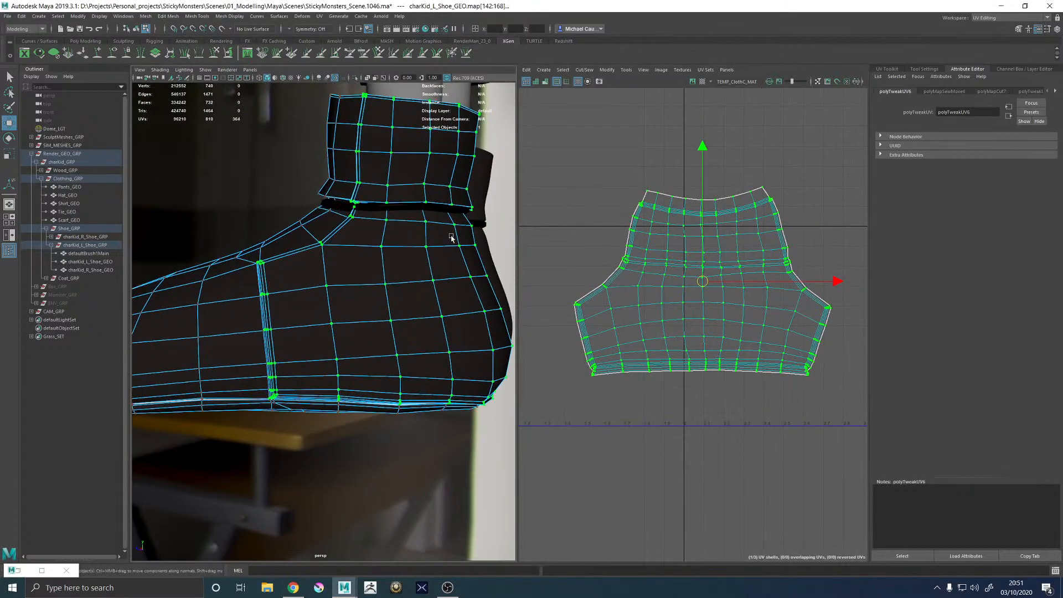
pyautogui.keyDown('alt'); pyautogui.moveTo(729, 202); pyautogui.dragTo(715, 255, button='middle'); pyautogui.keyUp('alt')
pyautogui.keyDown('alt'); pyautogui.moveTo(715, 254); pyautogui.dragTo(776, 284, button='right'); pyautogui.keyUp('alt')
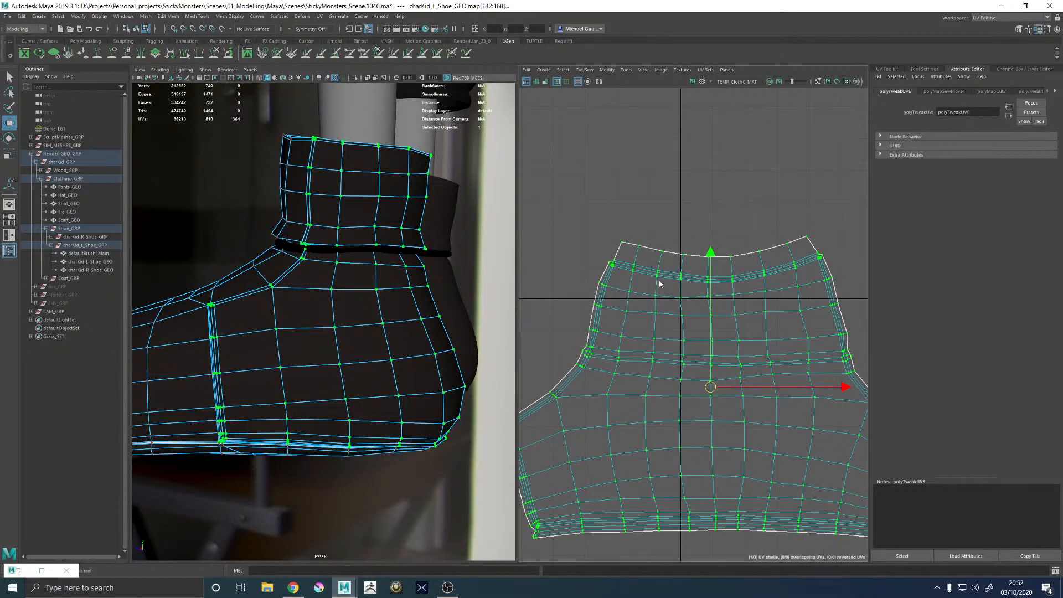
# Align the cuff's UV row just below the heel shell's upper border loops into one horizontal line
pyautogui.moveTo(659, 283); pyautogui.dragTo(700, 283, button='right')
pyautogui.click(680, 299)
pyautogui.press('q')
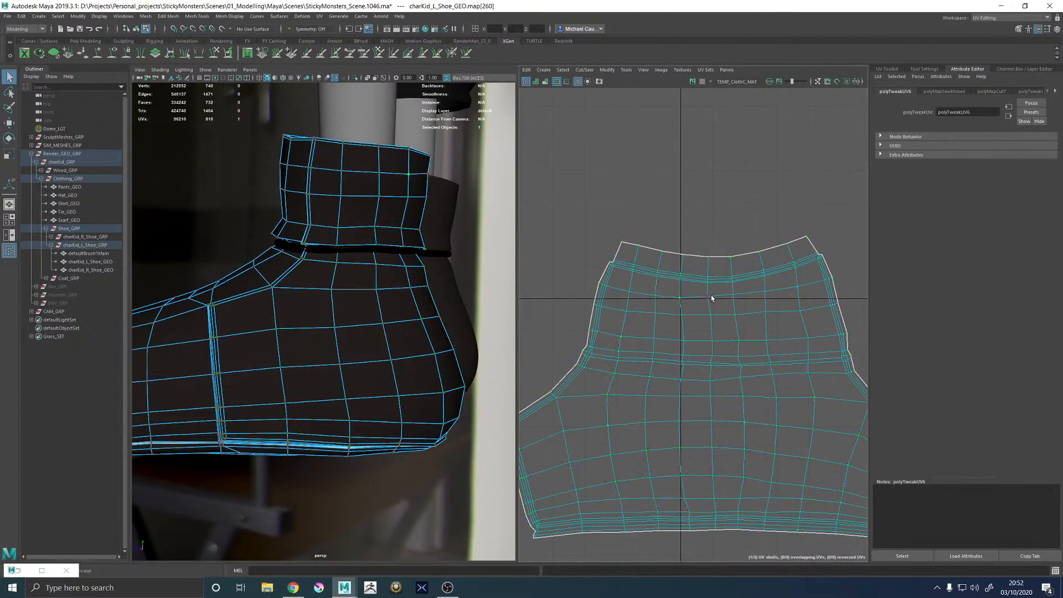
pyautogui.keyDown('shift'); pyautogui.click(712, 298); pyautogui.keyUp('shift')
pyautogui.keyDown('shift'); pyautogui.moveTo(736, 296); pyautogui.dragTo(783, 245, button='right'); pyautogui.keyUp('shift')
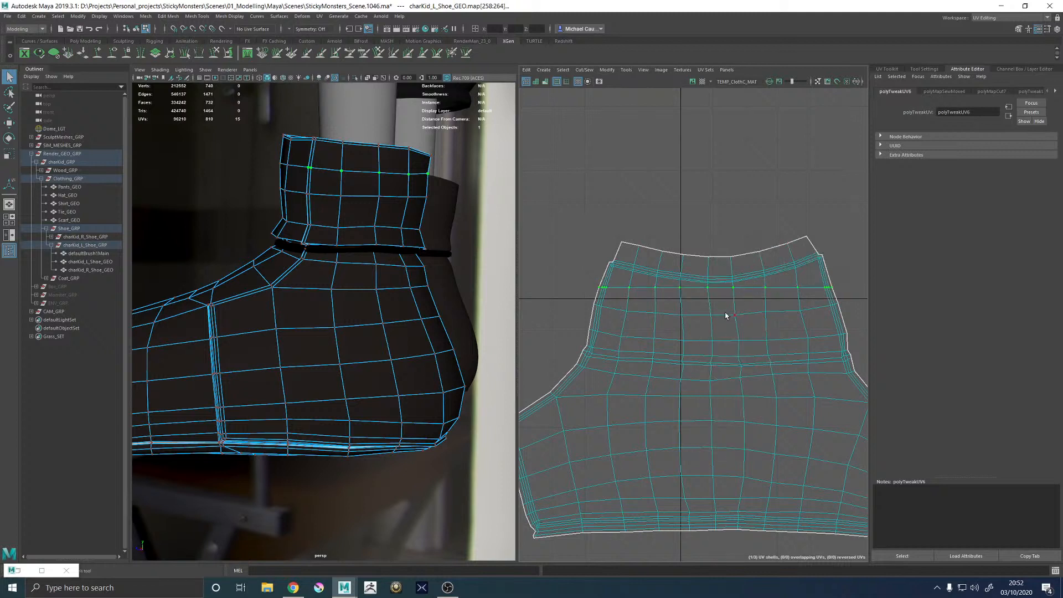
# Align the next two UV rows down the heel shell's cuff into horizontal lines
pyautogui.click(734, 315)
pyautogui.press('g')
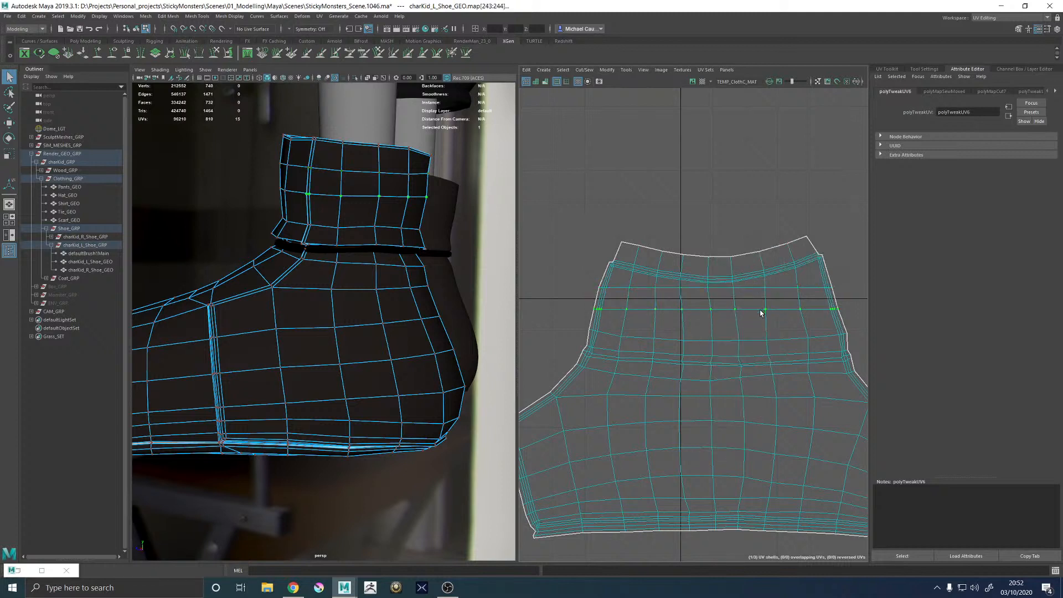
pyautogui.click(764, 339)
pyautogui.keyDown('shift'); pyautogui.click(807, 338); pyautogui.keyUp('shift')
pyautogui.press('g')
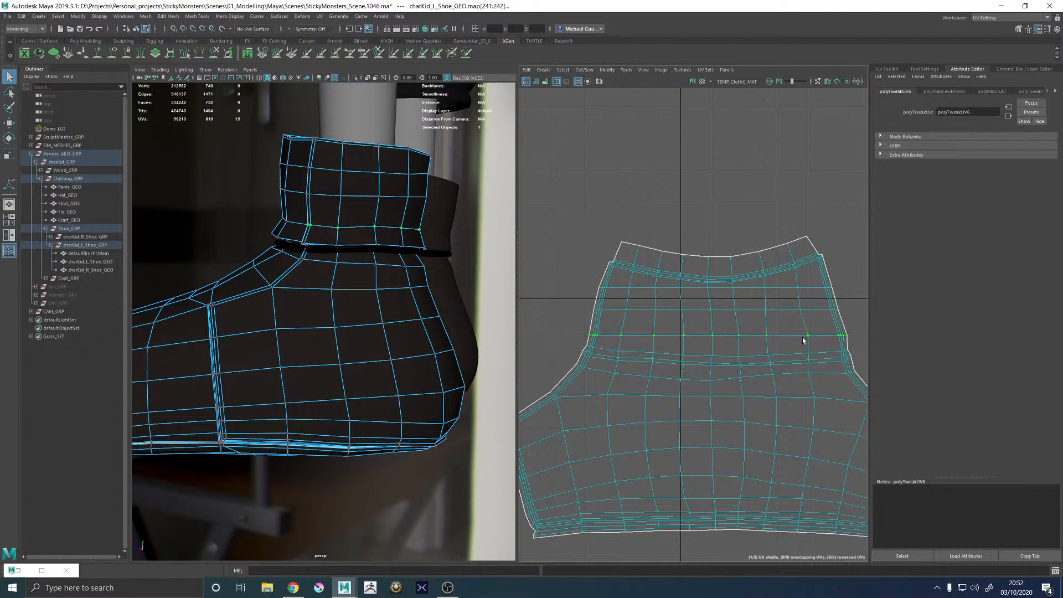
# Try to align the curved UV row along the cuff's upper border loops into a horizontal line
pyautogui.keyDown('alt'); pyautogui.moveTo(718, 311); pyautogui.dragTo(749, 328, button='right'); pyautogui.keyUp('alt')
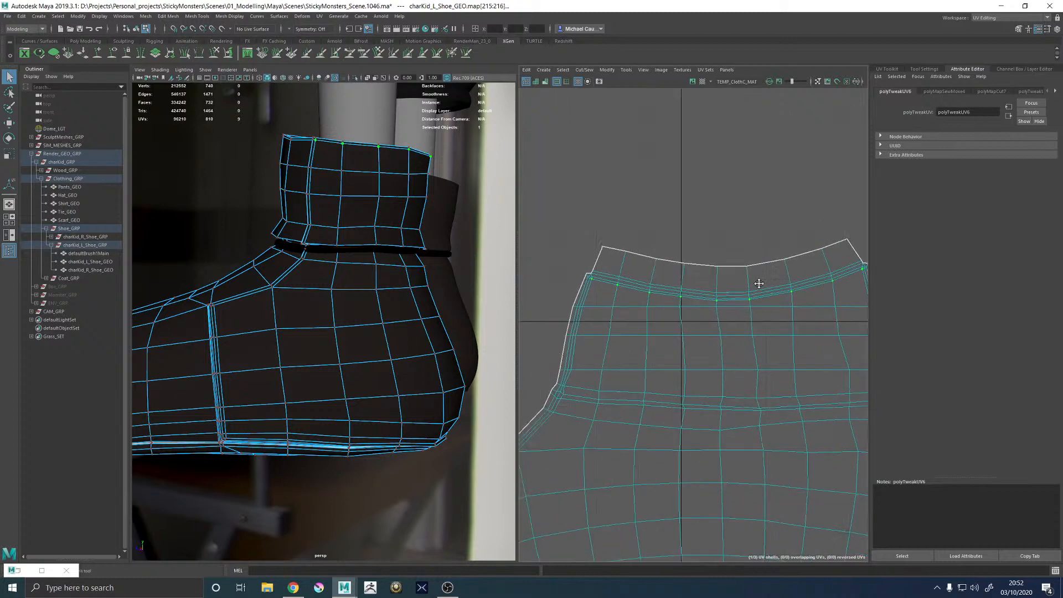
pyautogui.keyDown('alt'); pyautogui.moveTo(755, 287); pyautogui.dragTo(800, 393, button='right'); pyautogui.keyUp('alt')
pyautogui.click(705, 317)
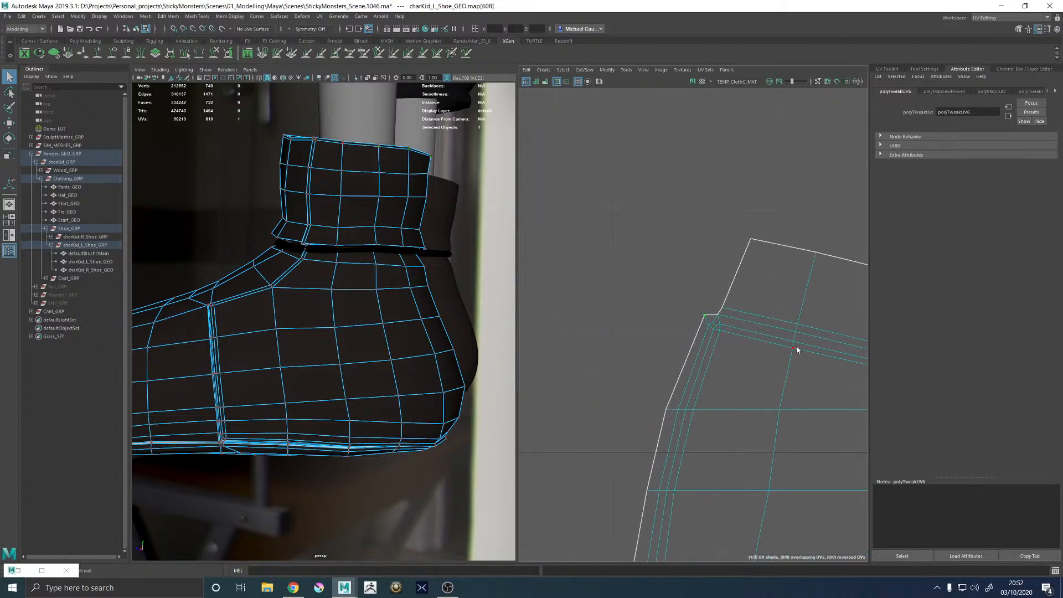
pyautogui.keyDown('alt'); pyautogui.moveTo(798, 350); pyautogui.dragTo(738, 334, button='right'); pyautogui.keyUp('alt')
pyautogui.keyDown('alt'); pyautogui.moveTo(837, 335); pyautogui.dragTo(724, 338, button='middle'); pyautogui.keyUp('alt')
pyautogui.keyDown('alt'); pyautogui.moveTo(724, 337); pyautogui.dragTo(744, 338, button='right'); pyautogui.keyUp('alt')
pyautogui.keyDown('alt'); pyautogui.moveTo(797, 337); pyautogui.dragTo(735, 322, button='middle'); pyautogui.keyUp('alt')
pyautogui.press('g')
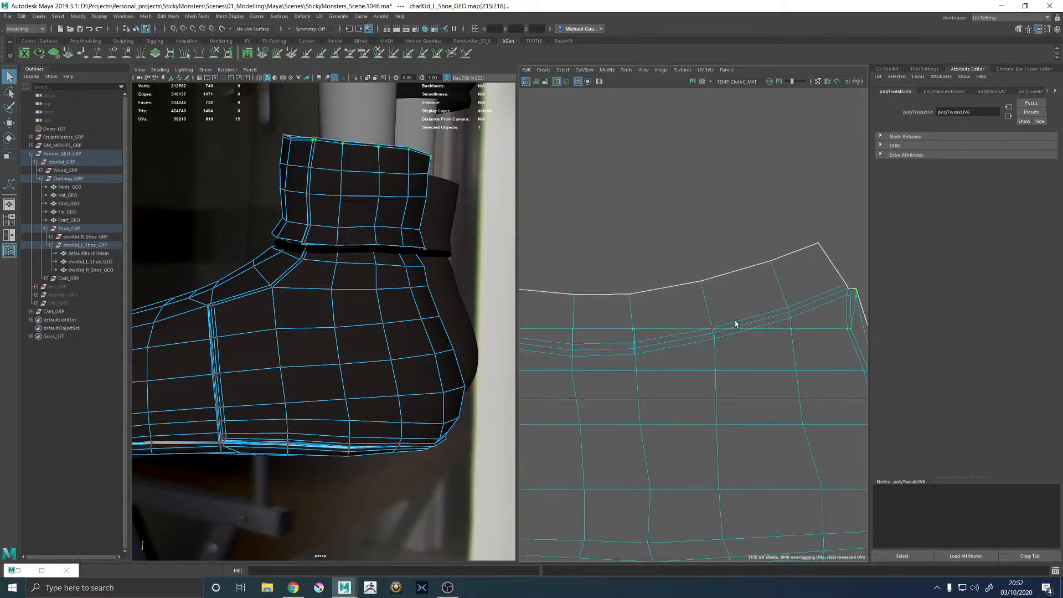
pyautogui.keyDown('alt'); pyautogui.moveTo(736, 322); pyautogui.dragTo(676, 333, button='right'); pyautogui.keyUp('alt')
pyautogui.keyDown('alt'); pyautogui.moveTo(682, 331); pyautogui.dragTo(641, 321, button='middle'); pyautogui.keyUp('alt')
pyautogui.hotkey('ctrl', 'z')
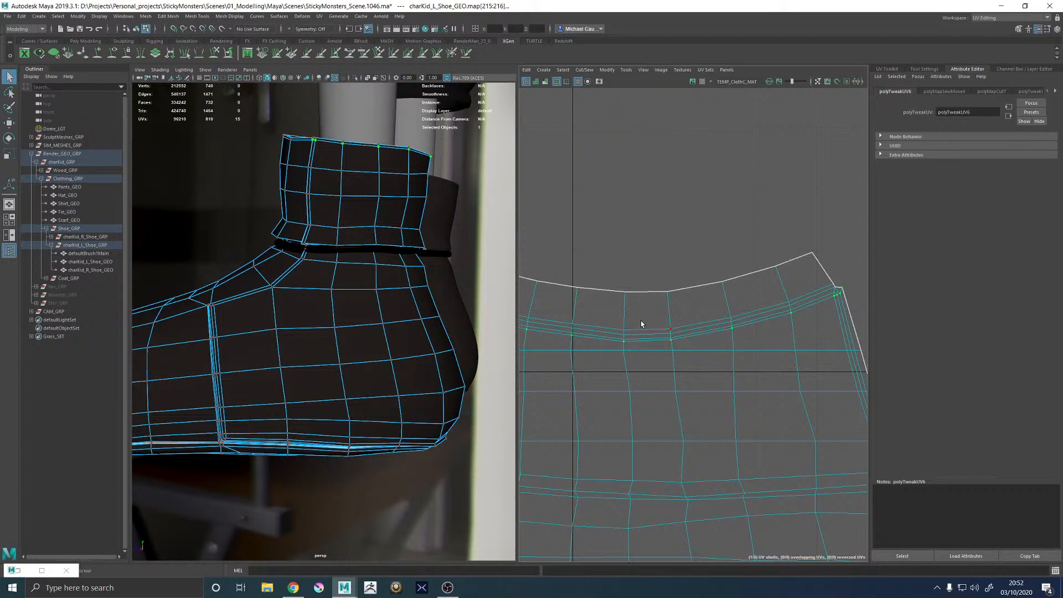
# Try to flatten the cuff's upper UV row by vertical scaling, undo it, and turn on Prevent negative scale
pyautogui.press('r')
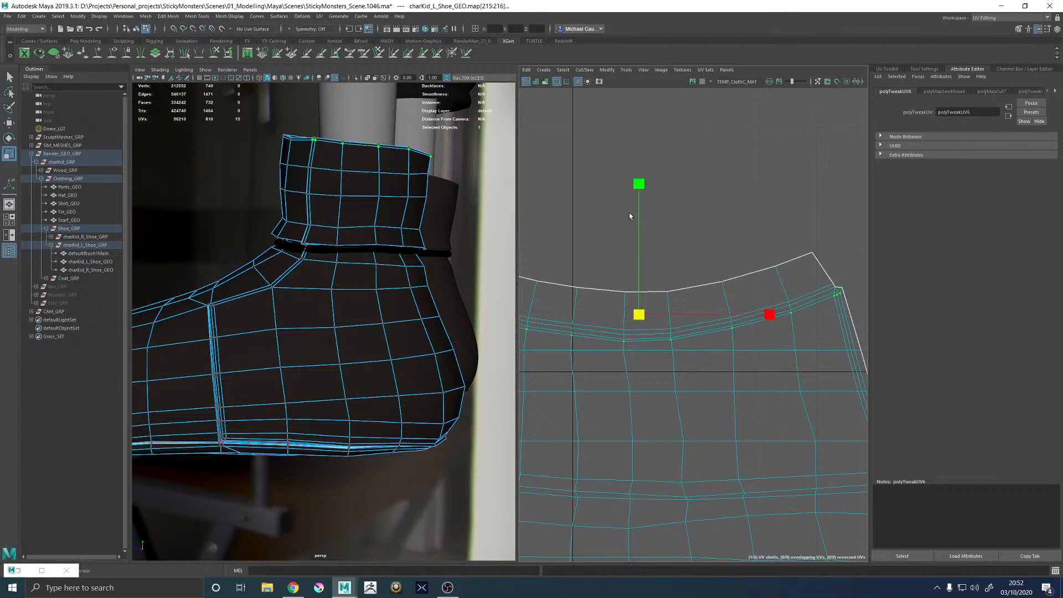
pyautogui.moveTo(639, 182); pyautogui.dragTo(672, 314)
pyautogui.hotkey('ctrl', 'z')
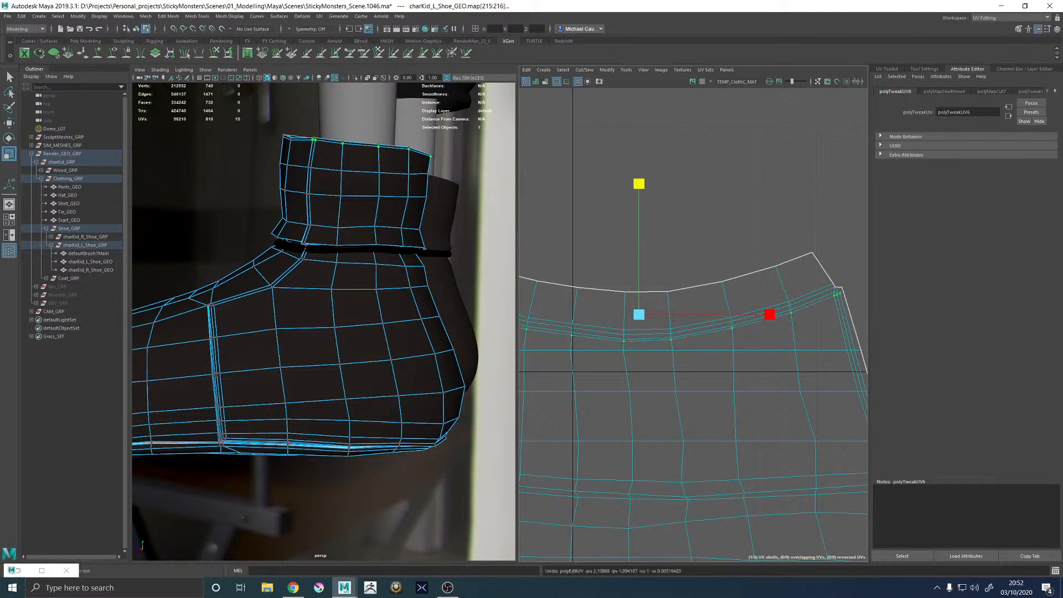
pyautogui.click(1046, 30)
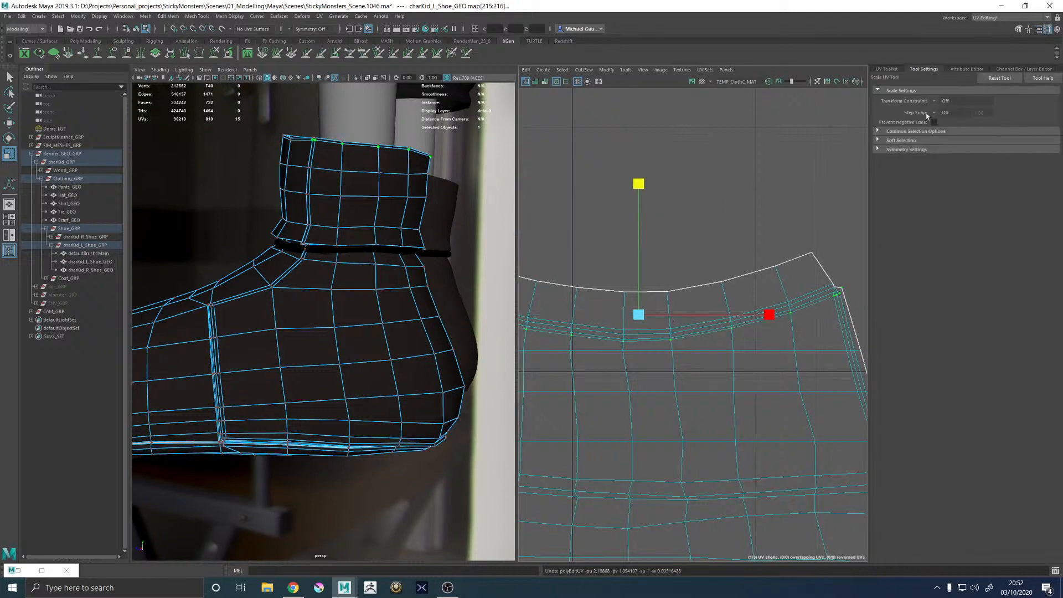
pyautogui.click(933, 122)
# Try to flatten the cuff's upper UV row with a vertical scale and lower it slightly
pyautogui.moveTo(639, 184); pyautogui.dragTo(641, 361)
pyautogui.press('w')
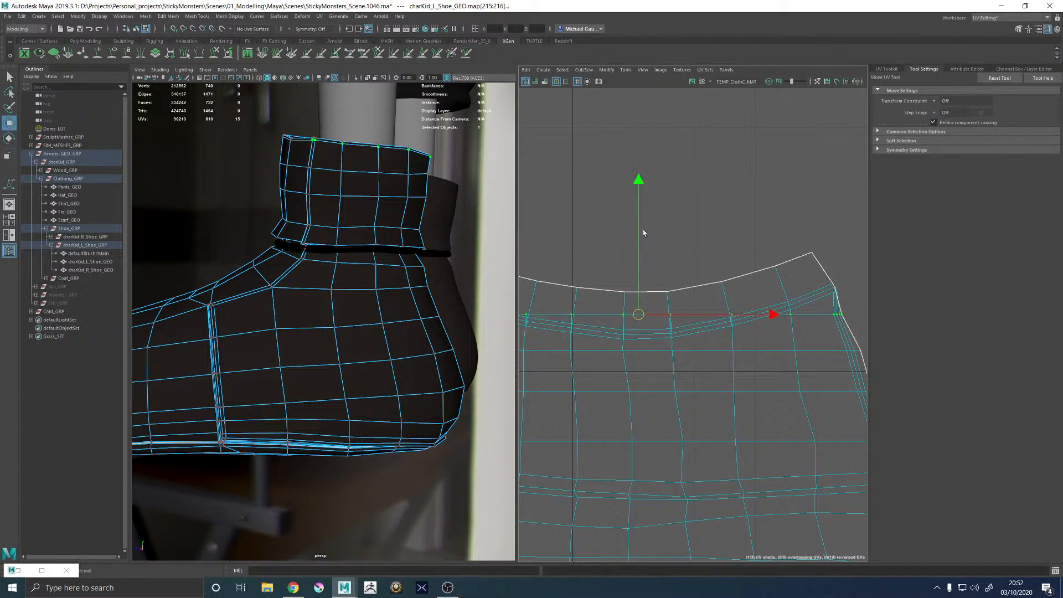
pyautogui.moveTo(640, 181); pyautogui.dragTo(647, 208)
pyautogui.keyDown('alt'); pyautogui.moveTo(700, 245); pyautogui.dragTo(631, 251, button='right'); pyautogui.keyUp('alt')
pyautogui.moveTo(632, 251)
pyautogui.keyDown('alt'); pyautogui.mouseDown(button='middle')
pyautogui.moveTo(693, 233)
pyautogui.moveTo(643, 243)
pyautogui.mouseUp(button='middle'); pyautogui.keyUp('alt')
pyautogui.hotkey('ctrl', 'z')
pyautogui.hotkey('ctrl', 'z')
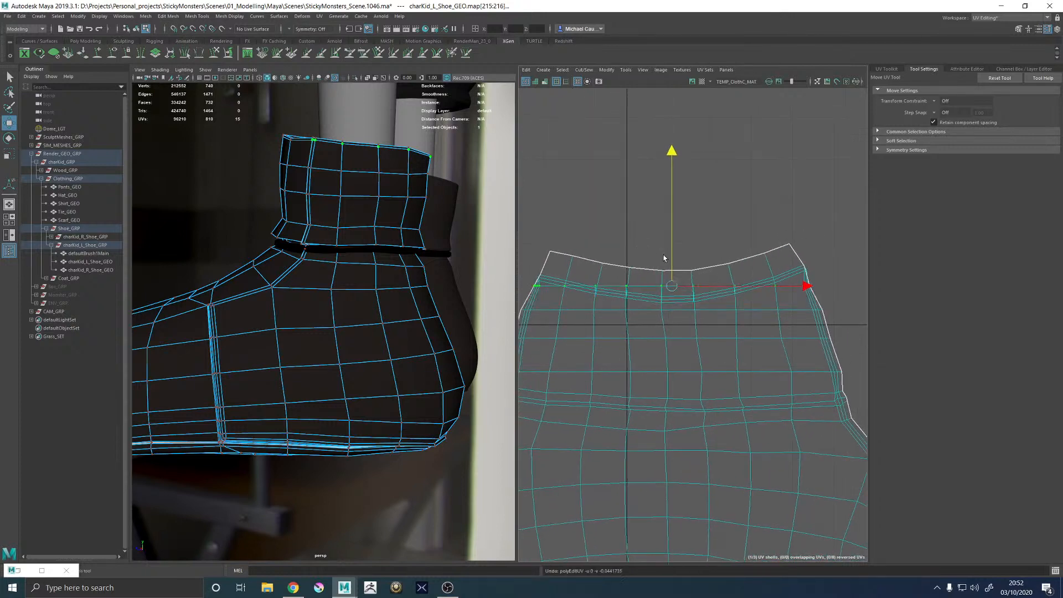
# Try to straighten the heel shell's central edge loop running from the cuff to the base
pyautogui.keyDown('alt'); pyautogui.moveTo(702, 297); pyautogui.dragTo(658, 301, button='right'); pyautogui.keyUp('alt')
pyautogui.keyDown('alt'); pyautogui.moveTo(658, 301); pyautogui.dragTo(752, 250, button='middle'); pyautogui.keyUp('alt')
pyautogui.moveTo(677, 407); pyautogui.dragTo(651, 340, button='right')
pyautogui.click(670, 348)
pyautogui.doubleClick(670, 348)
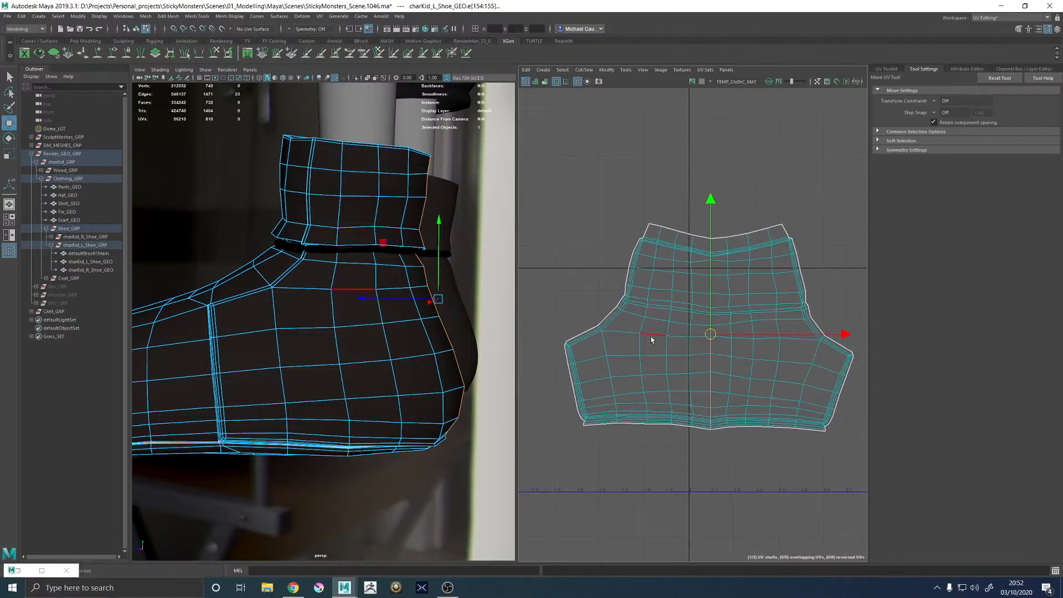
pyautogui.hotkey('ctrl', 'z')
# Straighten the heel shell's central UV column into one vertical line from cuff to base
pyautogui.keyDown('alt'); pyautogui.moveTo(712, 337); pyautogui.dragTo(703, 333, button='middle'); pyautogui.keyUp('alt')
pyautogui.click(699, 341)
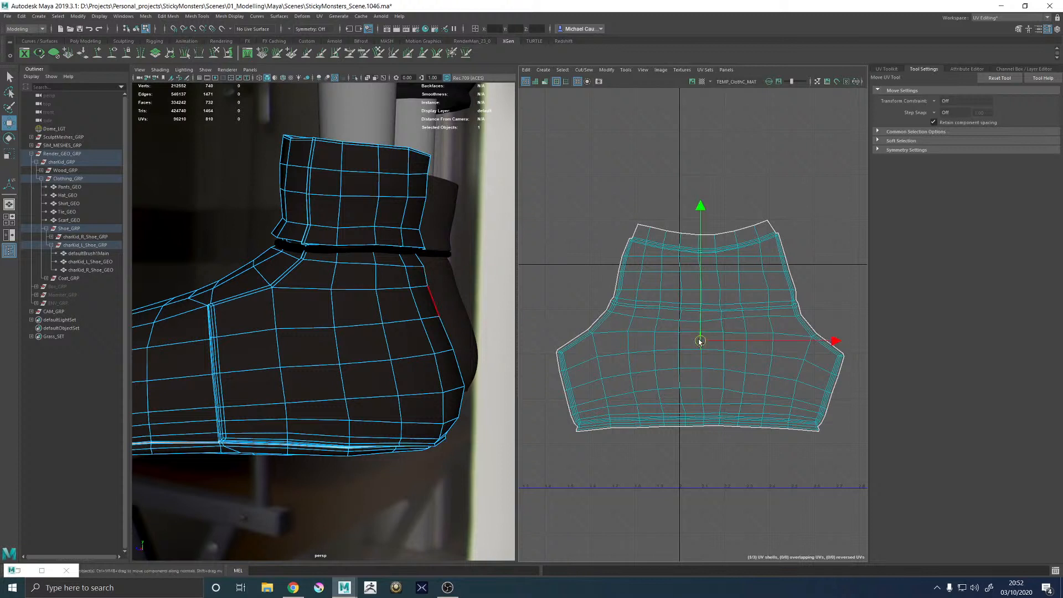
pyautogui.doubleClick(700, 341)
pyautogui.keyDown('shift'); pyautogui.moveTo(701, 331); pyautogui.dragTo(746, 287, button='right'); pyautogui.keyUp('shift')
pyautogui.click(701, 350)
pyautogui.press('q')
pyautogui.press('F12')
pyautogui.click(703, 350)
pyautogui.keyDown('shift'); pyautogui.doubleClick(703, 332); pyautogui.keyUp('shift')
pyautogui.scroll(3, 721, 313)
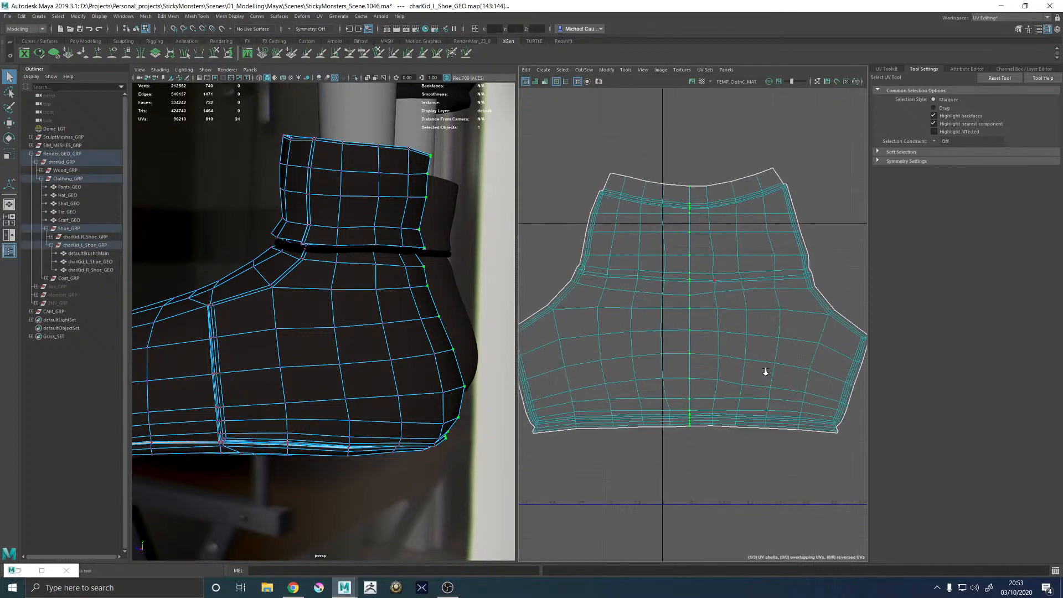
# Display the checker map on the left shoe and inspect its pattern around the heel
pyautogui.keyDown('alt'); pyautogui.moveTo(651, 295); pyautogui.dragTo(762, 291, button='middle'); pyautogui.keyUp('alt')
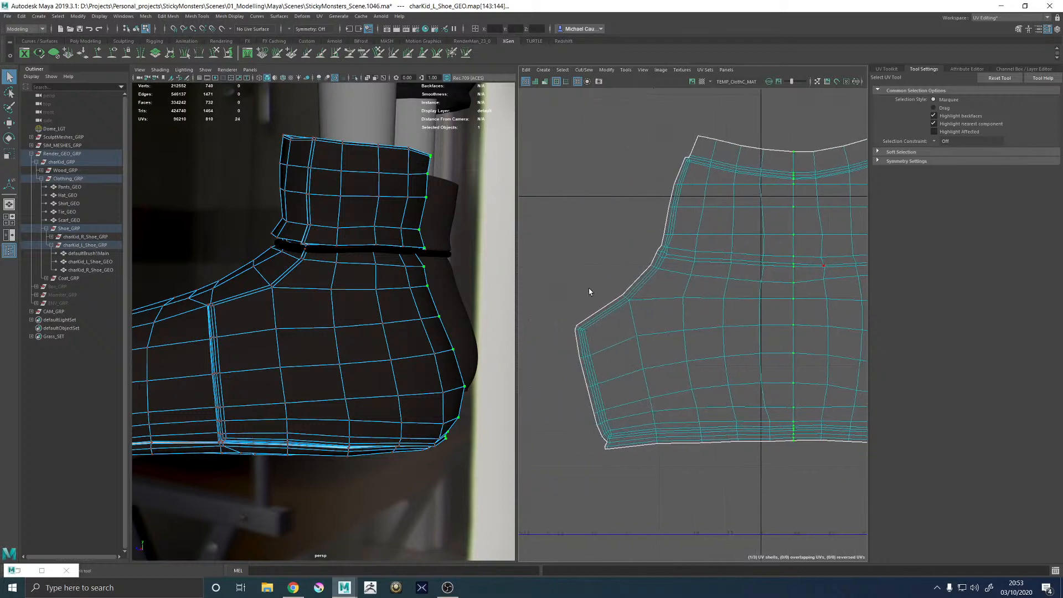
pyautogui.press('F8')
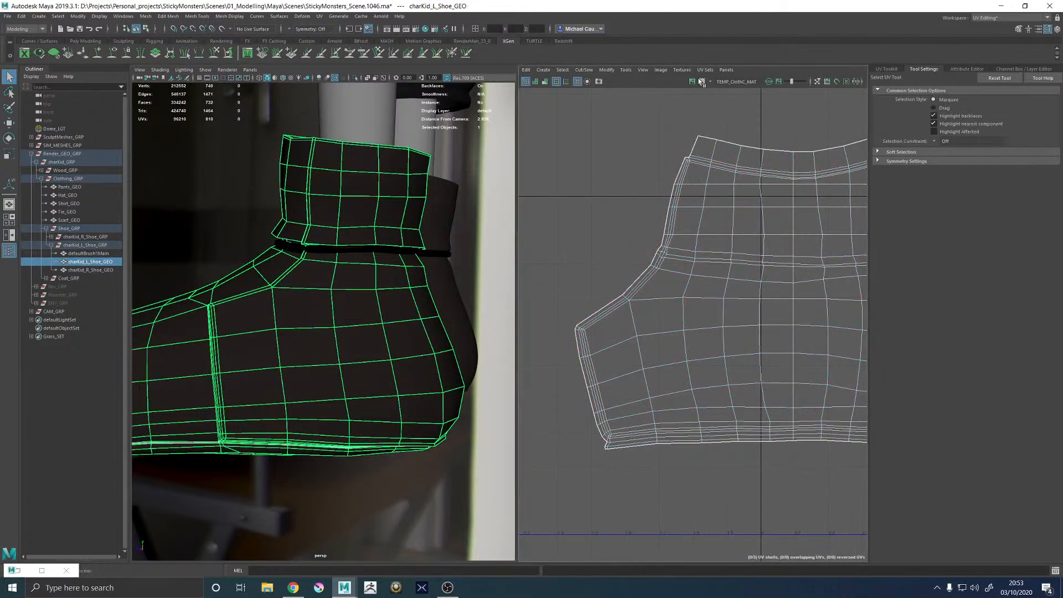
pyautogui.click(702, 81)
pyautogui.keyDown('alt'); pyautogui.moveTo(347, 265); pyautogui.dragTo(390, 270, button='right'); pyautogui.keyUp('alt')
pyautogui.keyDown('alt'); pyautogui.moveTo(390, 269); pyautogui.dragTo(327, 332); pyautogui.keyUp('alt')
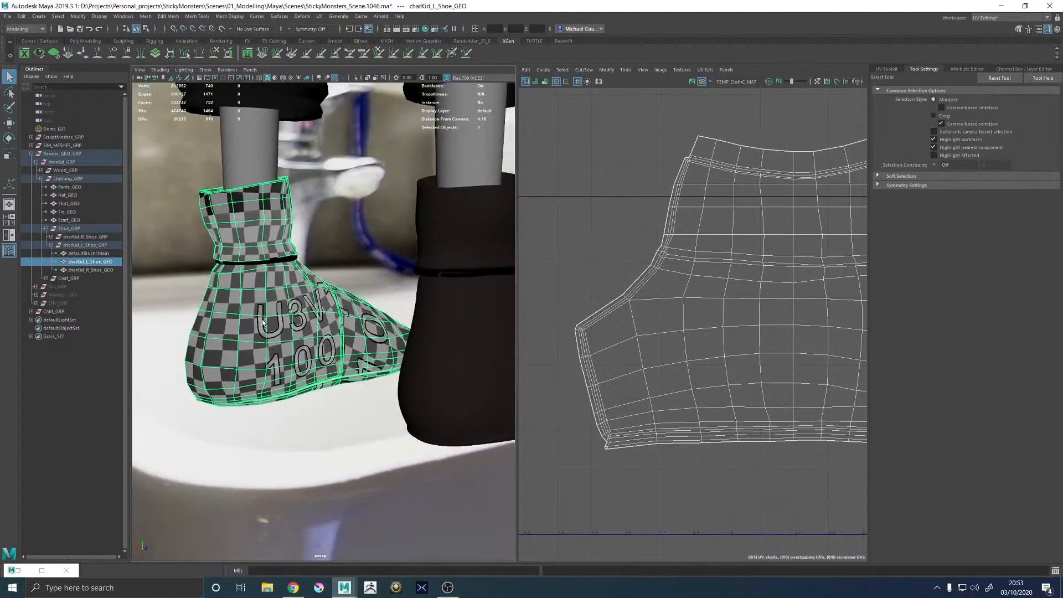
pyautogui.keyDown('alt'); pyautogui.moveTo(327, 332); pyautogui.dragTo(421, 337, button='right'); pyautogui.keyUp('alt')
pyautogui.keyDown('alt'); pyautogui.moveTo(421, 338); pyautogui.dragTo(464, 328); pyautogui.keyUp('alt')
# Raise the UVs at the heel shell's right outer corner to about the level of the neighbouring row
pyautogui.keyDown('alt'); pyautogui.moveTo(796, 325); pyautogui.dragTo(624, 324, button='middle'); pyautogui.keyUp('alt')
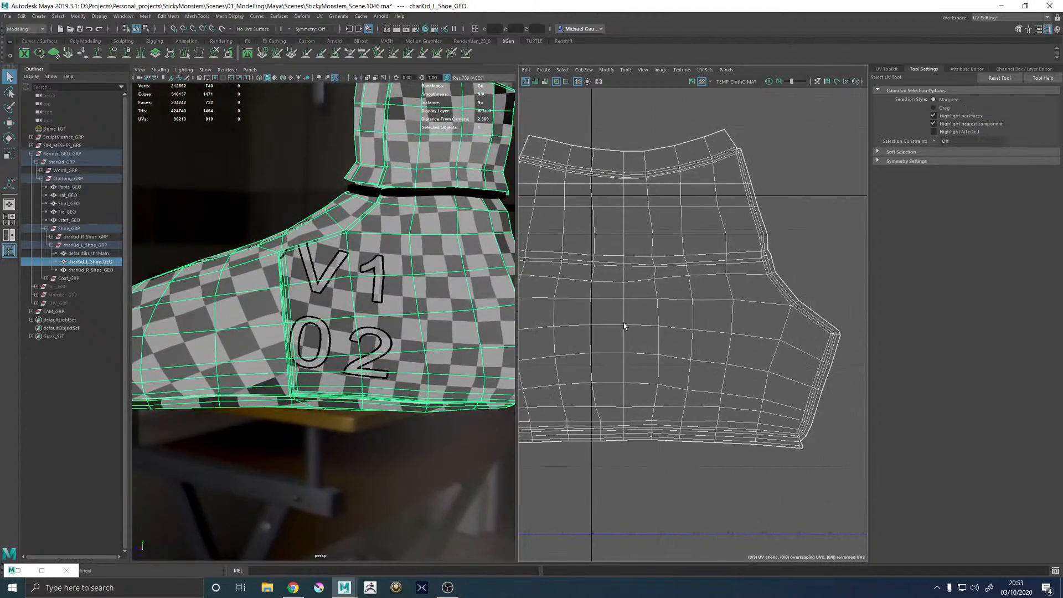
pyautogui.keyDown('alt'); pyautogui.moveTo(778, 327); pyautogui.dragTo(756, 337, button='right'); pyautogui.keyUp('alt')
pyautogui.keyDown('alt'); pyautogui.moveTo(755, 337); pyautogui.dragTo(700, 338, button='middle'); pyautogui.keyUp('alt')
pyautogui.moveTo(700, 339)
pyautogui.keyDown('alt'); pyautogui.mouseDown(button='right')
pyautogui.moveTo(726, 347)
pyautogui.moveTo(685, 335)
pyautogui.mouseUp(button='right'); pyautogui.keyUp('alt')
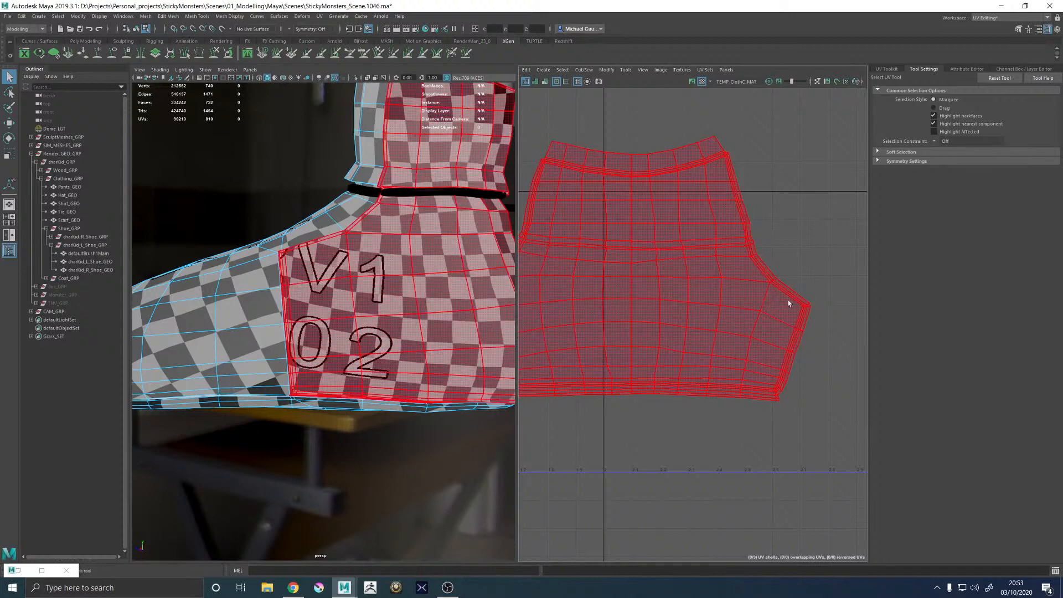
pyautogui.moveTo(771, 300); pyautogui.dragTo(807, 301, button='right')
pyautogui.moveTo(795, 286); pyautogui.dragTo(828, 319)
pyautogui.press('w')
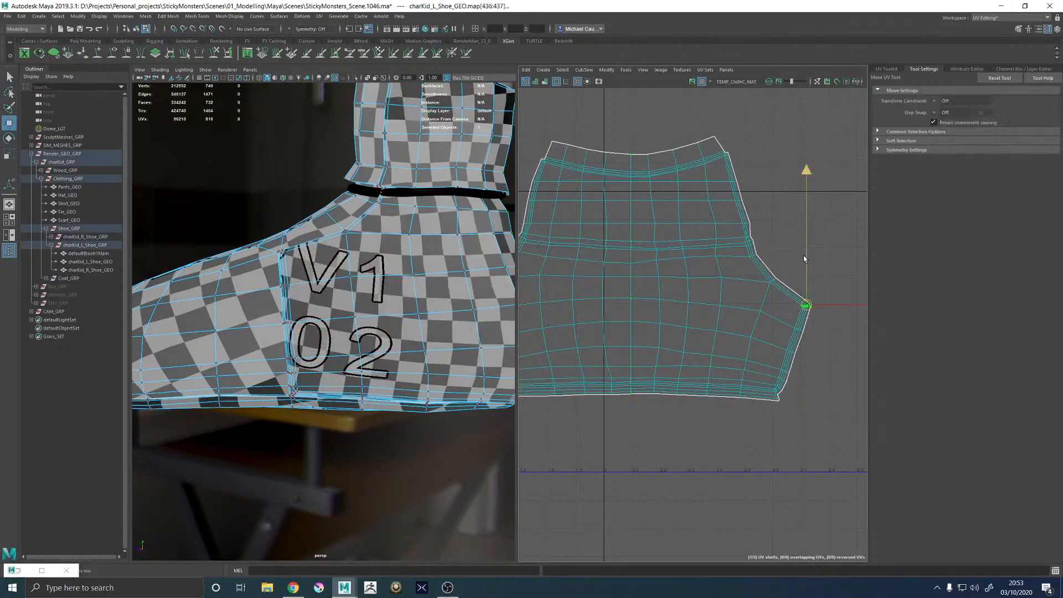
pyautogui.moveTo(804, 258); pyautogui.dragTo(809, 236)
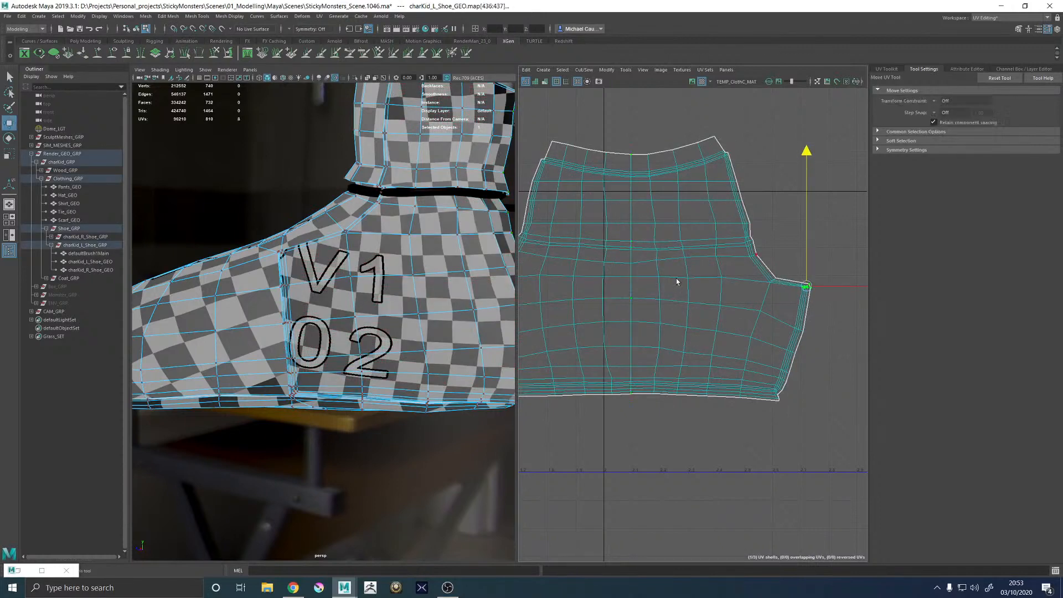
# Raise the UVs at the heel shell's left outer corner to match the opposite corner
pyautogui.keyDown('alt'); pyautogui.moveTo(664, 284); pyautogui.dragTo(821, 286, button='middle'); pyautogui.keyUp('alt')
pyautogui.moveTo(617, 314); pyautogui.dragTo(617, 312)
pyautogui.moveTo(612, 271); pyautogui.dragTo(609, 248)
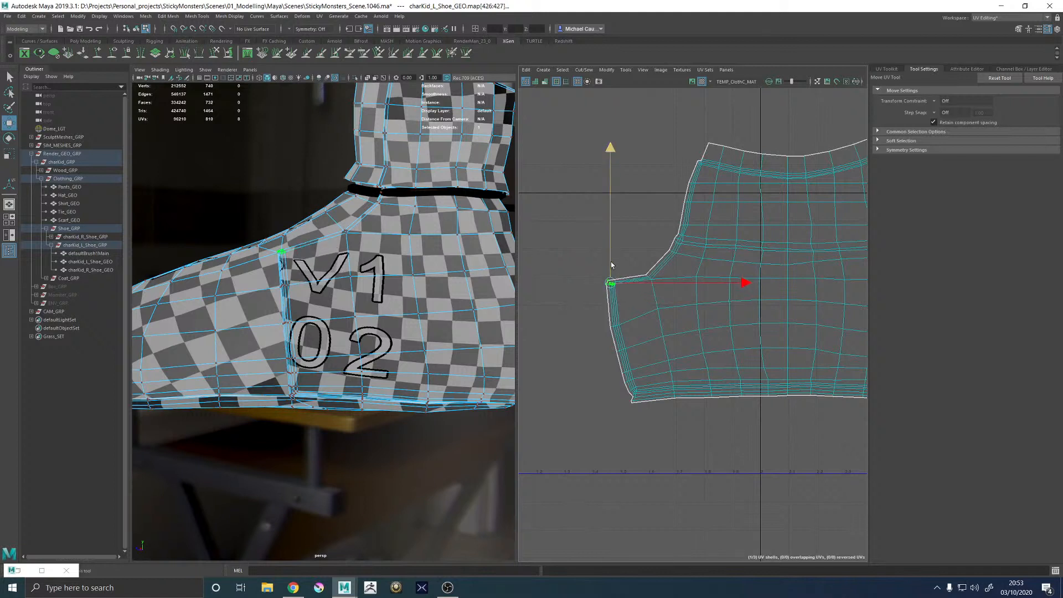
# Align the UV row just below the heel shell's raised corners into a horizontal line across its full width
pyautogui.keyDown('alt'); pyautogui.moveTo(723, 302); pyautogui.dragTo(667, 304, button='middle'); pyautogui.keyUp('alt')
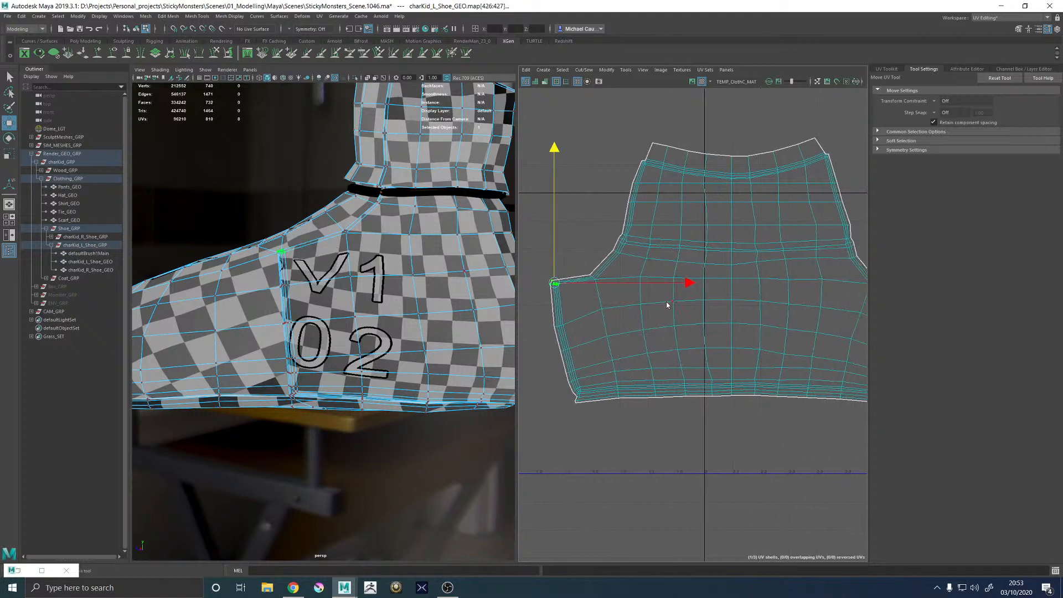
pyautogui.doubleClick(695, 300)
pyautogui.keyDown('alt'); pyautogui.moveTo(775, 311); pyautogui.dragTo(650, 311, button='middle'); pyautogui.keyUp('alt')
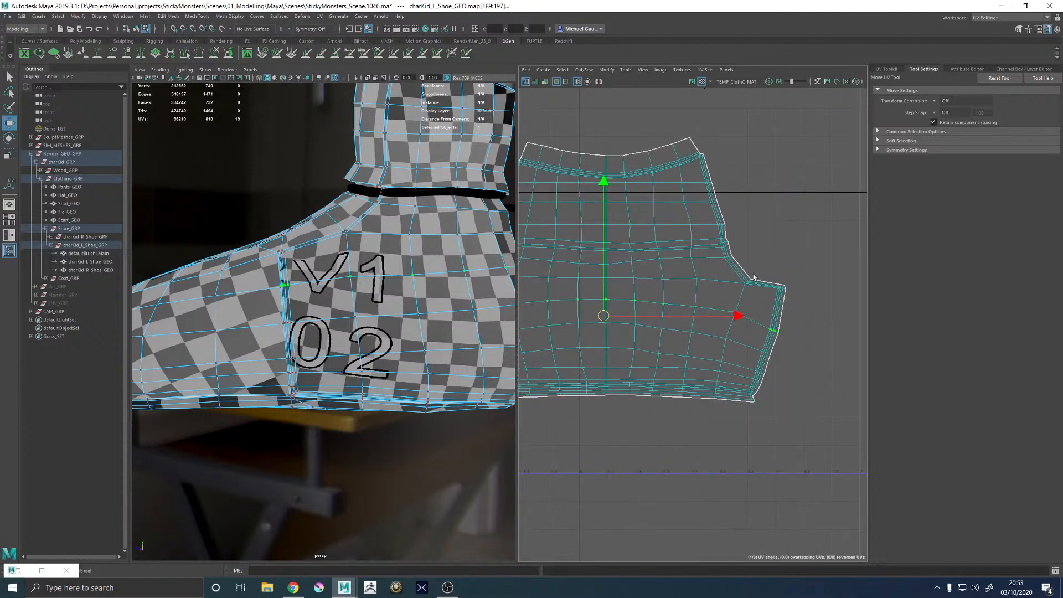
pyautogui.keyDown('shift'); pyautogui.moveTo(767, 258); pyautogui.dragTo(800, 217, button='right'); pyautogui.keyUp('shift')
pyautogui.keyDown('alt'); pyautogui.moveTo(696, 284); pyautogui.dragTo(750, 295, button='middle'); pyautogui.keyUp('alt')
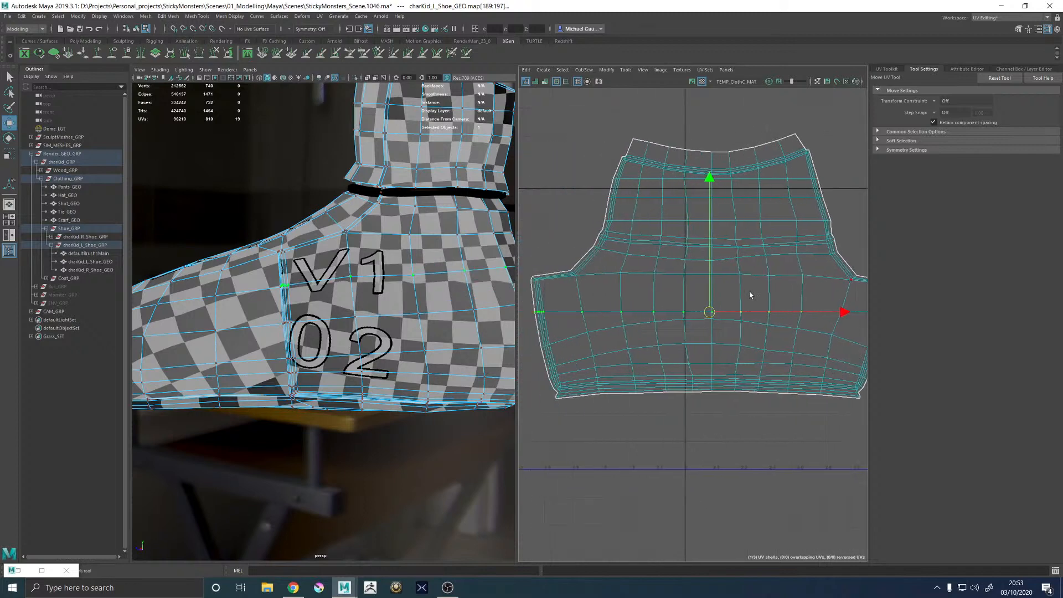
# Align the next two UV rows toward the heel shell's base into horizontal lines
pyautogui.click(688, 323)
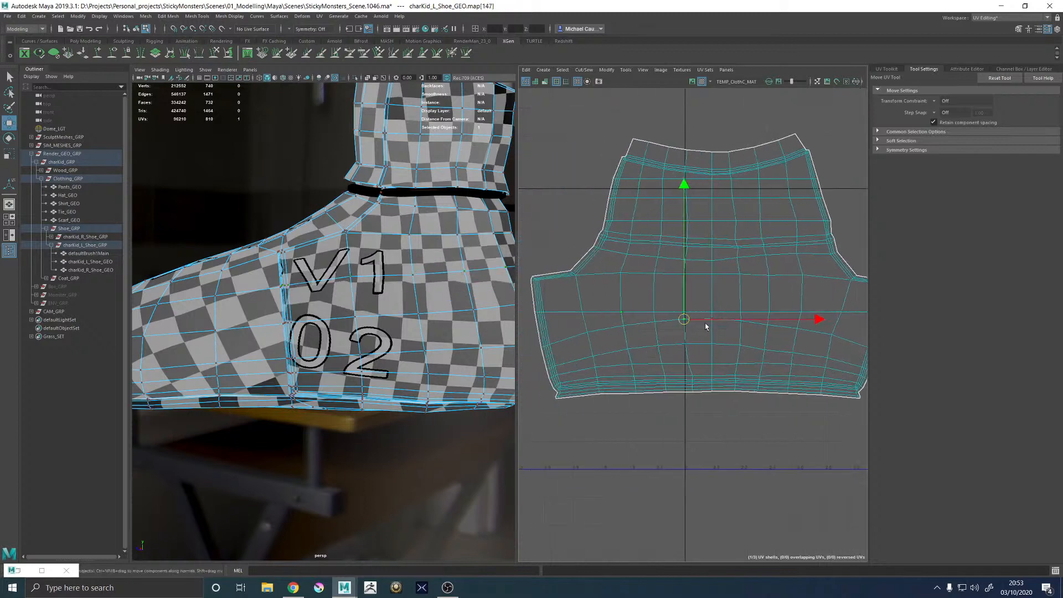
pyautogui.keyDown('shift'); pyautogui.doubleClick(708, 323); pyautogui.keyUp('shift')
pyautogui.press('g')
pyautogui.keyDown('alt'); pyautogui.moveTo(766, 327); pyautogui.dragTo(789, 294, button='middle'); pyautogui.keyUp('alt')
pyautogui.click(685, 318)
pyautogui.keyDown('shift'); pyautogui.doubleClick(706, 323); pyautogui.keyUp('shift')
pyautogui.press('g')
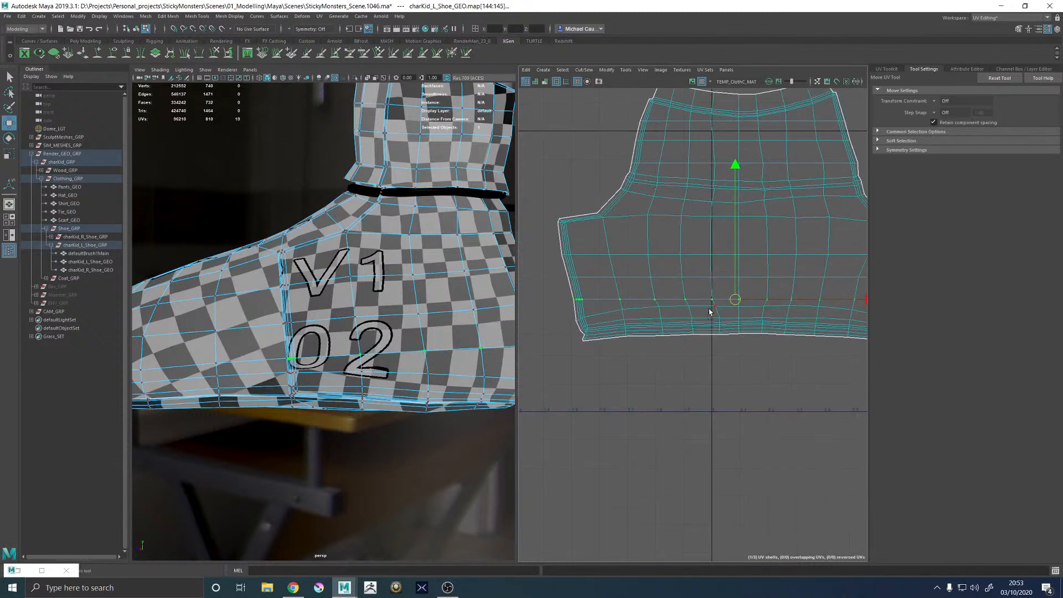
# Straighten the UV row just above the narrow bands at the heel shell's base
pyautogui.press('q')
pyautogui.click(739, 308)
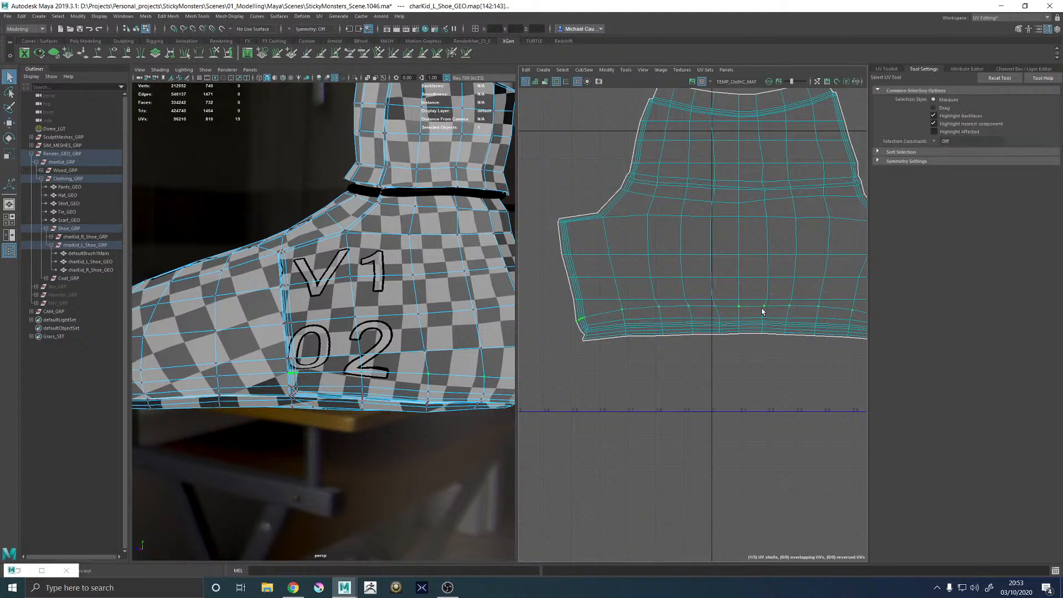
pyautogui.press('g')
pyautogui.keyDown('alt'); pyautogui.moveTo(784, 313); pyautogui.dragTo(708, 305, button='middle'); pyautogui.keyUp('alt')
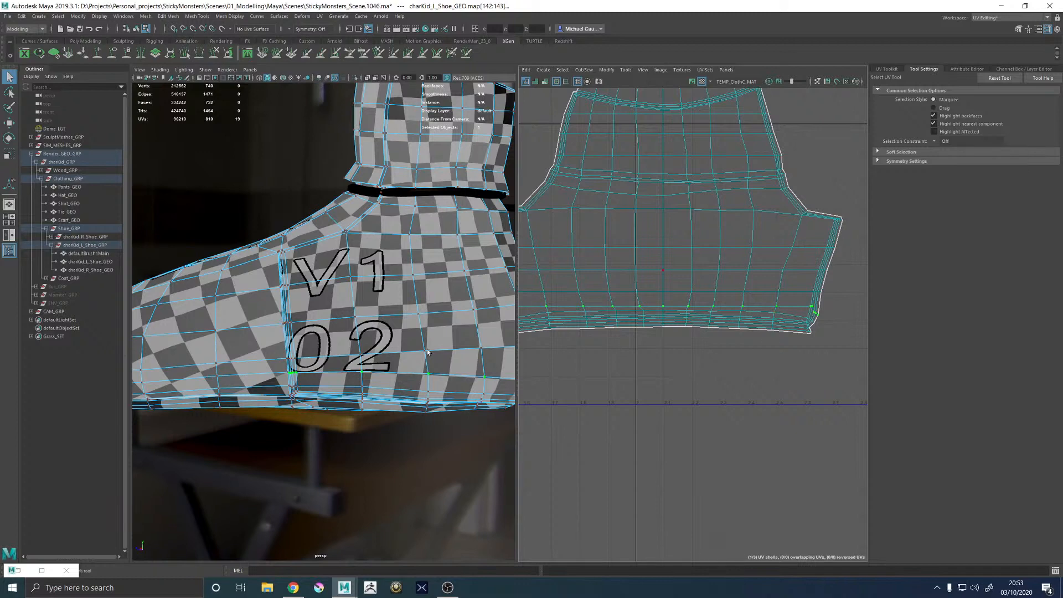
pyautogui.keyDown('alt'); pyautogui.moveTo(409, 338); pyautogui.dragTo(342, 348, button='middle'); pyautogui.keyUp('alt')
pyautogui.keyDown('alt'); pyautogui.moveTo(412, 347); pyautogui.dragTo(491, 314); pyautogui.keyUp('alt')
# Lower the heel shell's upper UVs, including the raised side corners, slightly toward the base and check the checker pattern on the shoe
pyautogui.keyDown('alt'); pyautogui.moveTo(639, 268); pyautogui.dragTo(713, 258, button='middle'); pyautogui.keyUp('alt')
pyautogui.keyDown('alt'); pyautogui.moveTo(713, 258); pyautogui.dragTo(646, 263, button='right'); pyautogui.keyUp('alt')
pyautogui.keyDown('alt'); pyautogui.moveTo(714, 240); pyautogui.dragTo(700, 280, button='middle'); pyautogui.keyUp('alt')
pyautogui.moveTo(557, 114); pyautogui.dragTo(833, 283)
pyautogui.press('w')
pyautogui.moveTo(712, 165); pyautogui.dragTo(718, 177)
pyautogui.moveTo(718, 178); pyautogui.dragTo(719, 175)
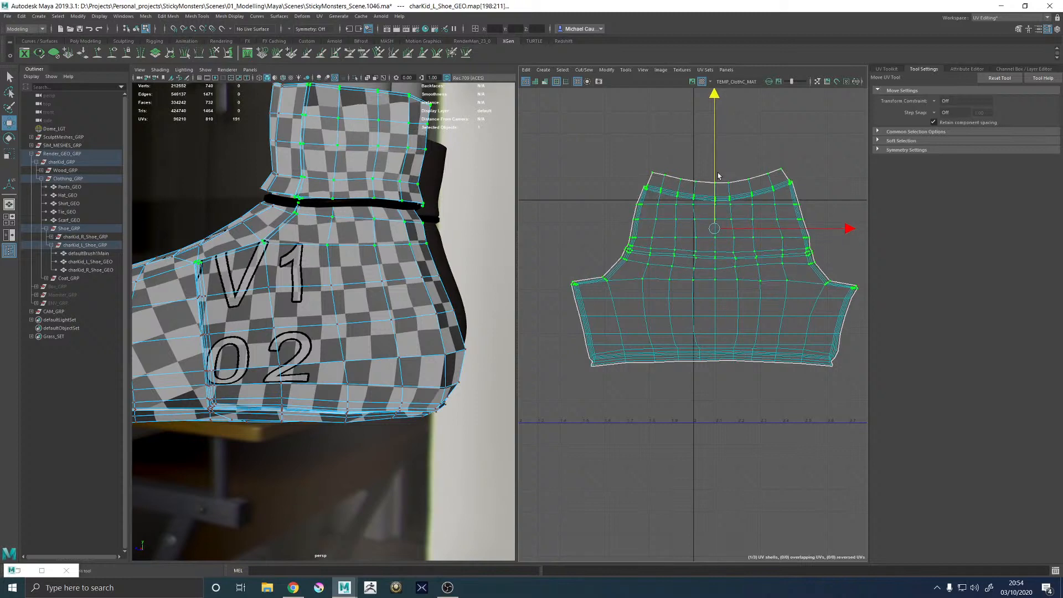
pyautogui.scroll(-4, 460, 227)
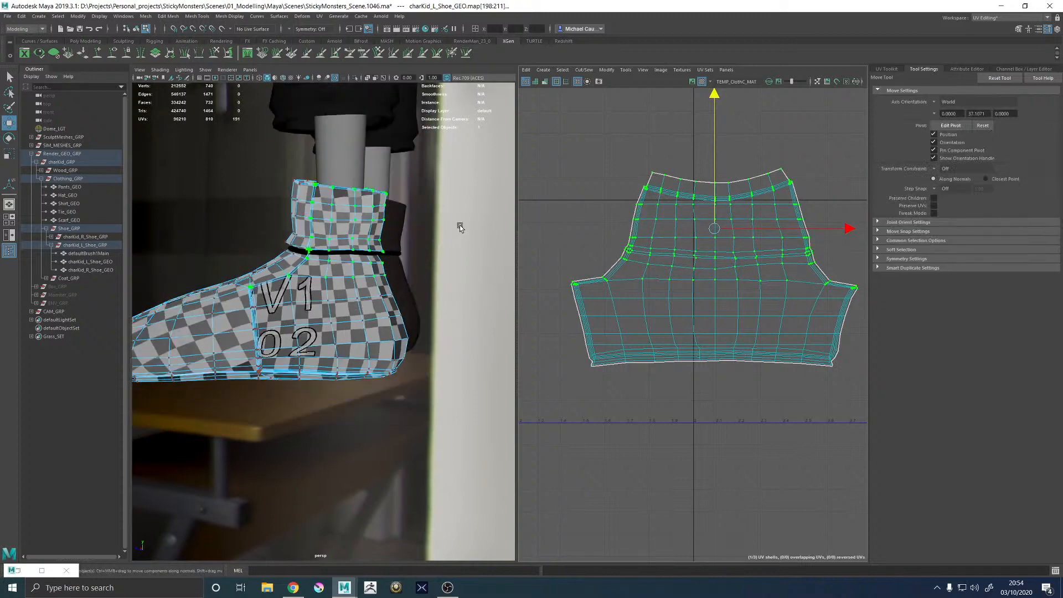
pyautogui.scroll(5, 460, 227)
pyautogui.scroll(1, 376, 270)
pyautogui.keyDown('alt'); pyautogui.moveTo(361, 203); pyautogui.dragTo(359, 211, button='middle'); pyautogui.keyUp('alt')
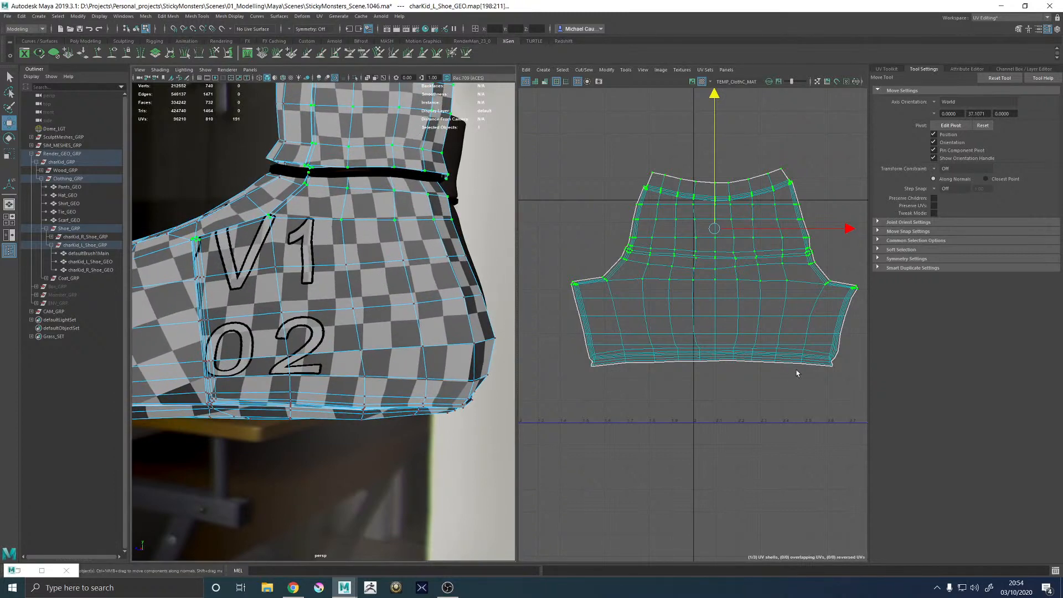
# Flatten the whole UV row above the heel shell's base bands, including its ends, by scaling it vertically
pyautogui.moveTo(835, 381); pyautogui.dragTo(545, 345)
pyautogui.scroll(6, 741, 388)
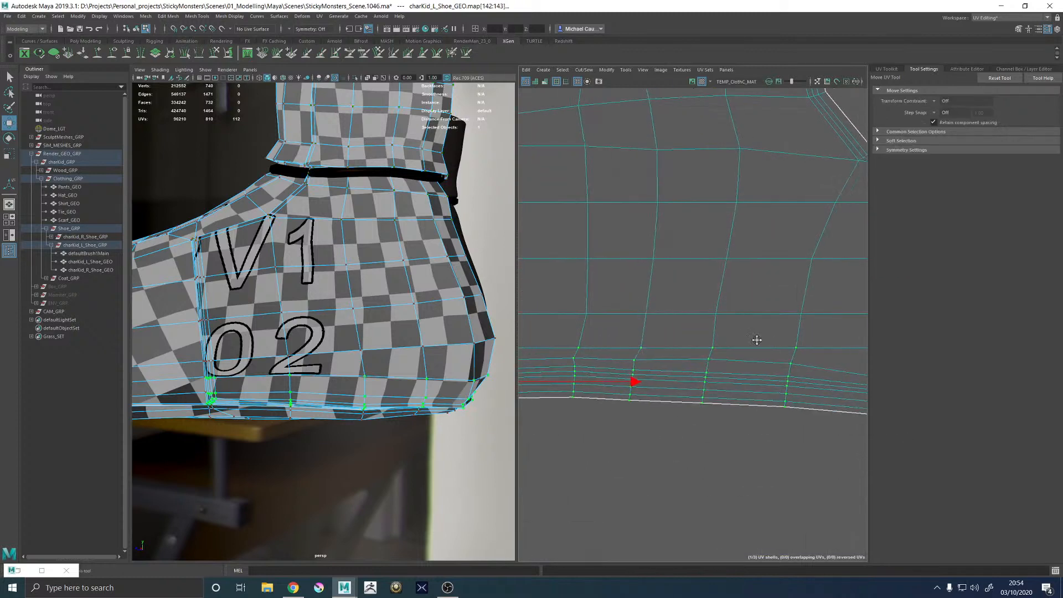
pyautogui.click(670, 346)
pyautogui.keyDown('shift'); pyautogui.click(604, 346); pyautogui.keyUp('shift')
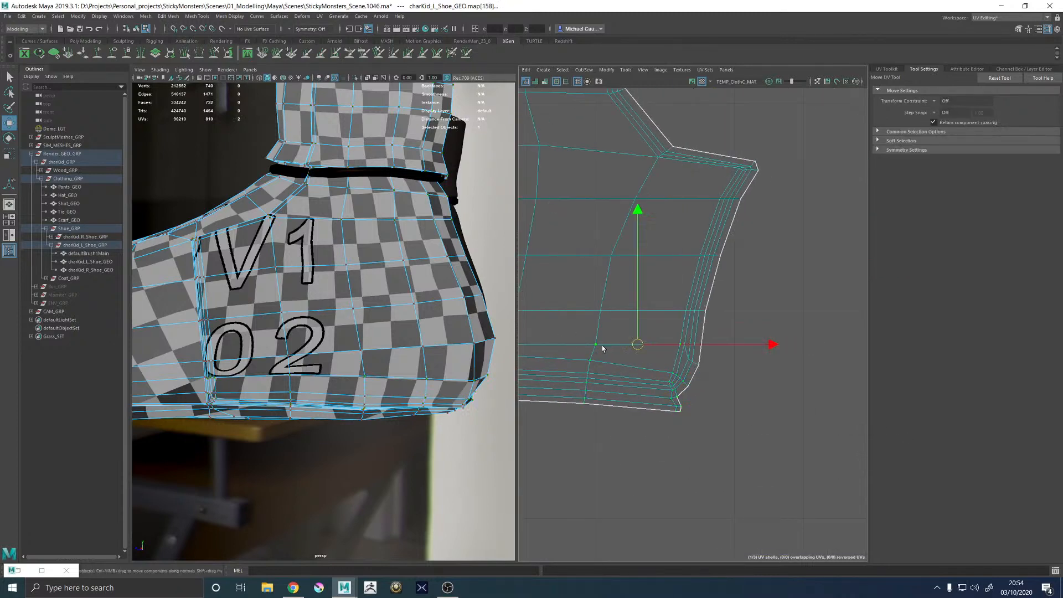
pyautogui.press('r')
pyautogui.press('f')
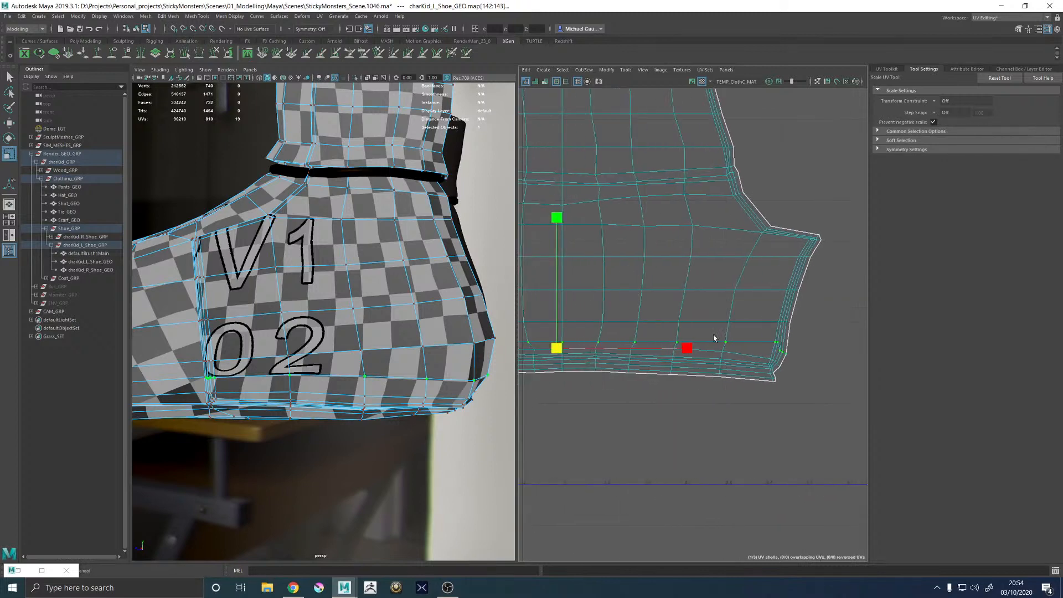
pyautogui.keyDown('alt'); pyautogui.moveTo(579, 274); pyautogui.dragTo(644, 276, button='middle'); pyautogui.keyUp('alt')
pyautogui.moveTo(622, 217); pyautogui.dragTo(626, 338)
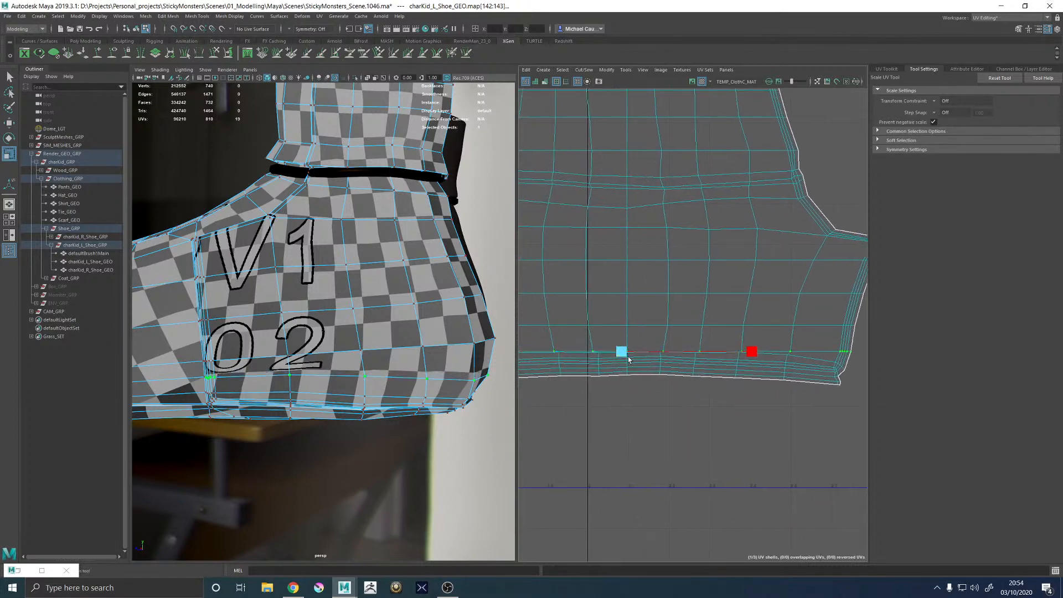
# Move the flattened row above the base bands slightly up and inspect the checkers around the back of the heel
pyautogui.press('w')
pyautogui.moveTo(619, 299); pyautogui.dragTo(618, 292, button='middle')
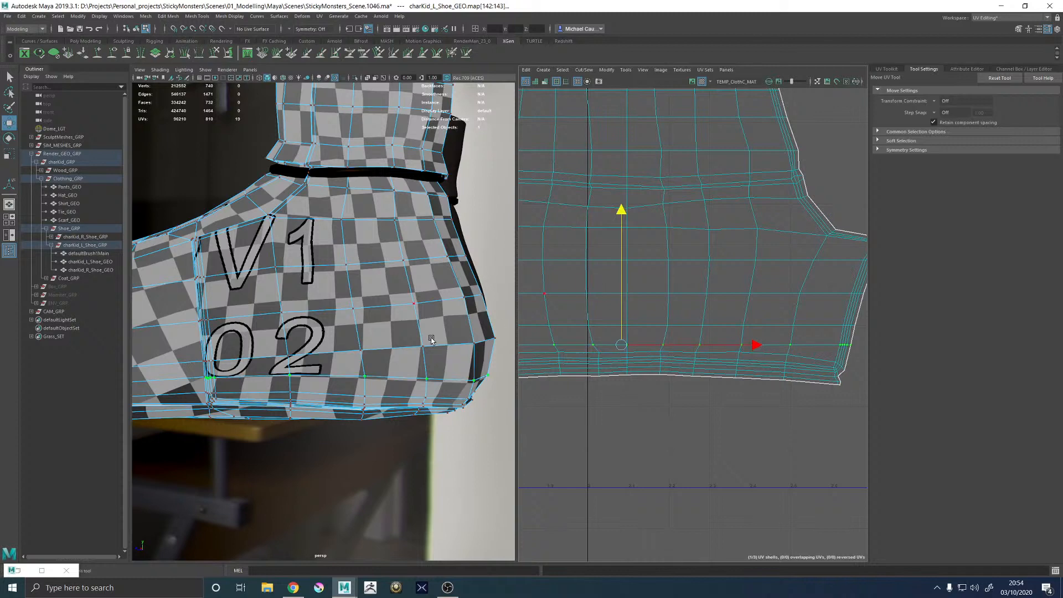
pyautogui.scroll(-3, 431, 340)
pyautogui.keyDown('alt'); pyautogui.moveTo(432, 340); pyautogui.dragTo(426, 340); pyautogui.keyUp('alt')
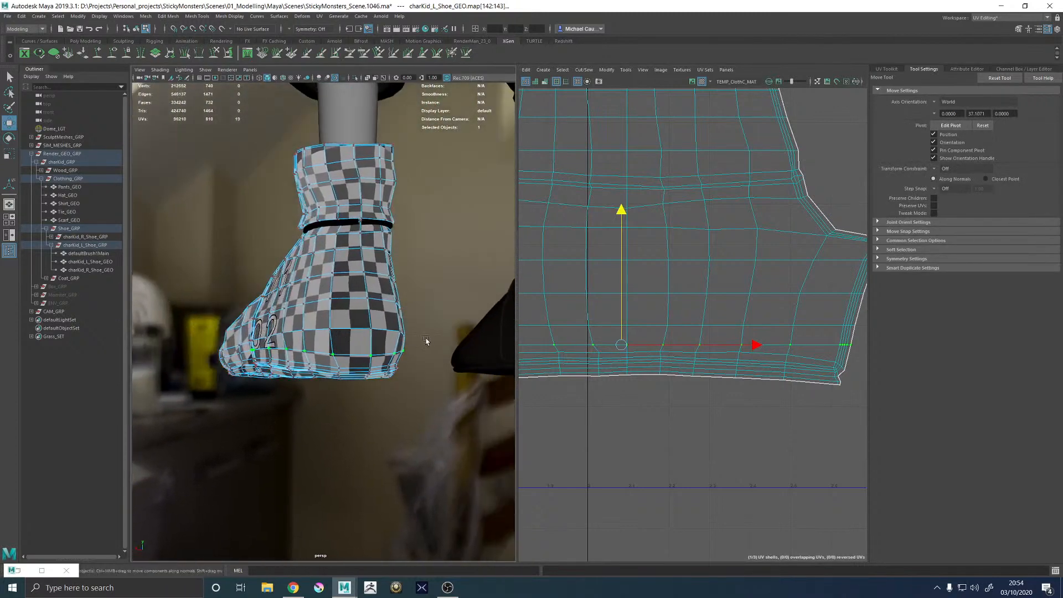
pyautogui.keyDown('alt'); pyautogui.moveTo(342, 327); pyautogui.dragTo(413, 344); pyautogui.keyUp('alt')
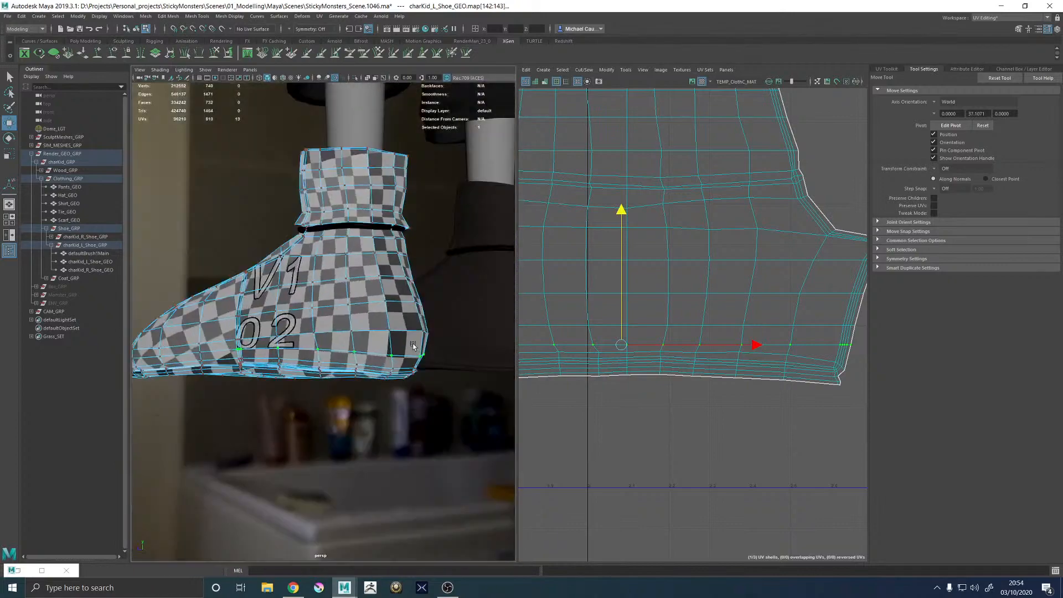
pyautogui.scroll(5, 413, 344)
pyautogui.moveTo(621, 221); pyautogui.dragTo(621, 223)
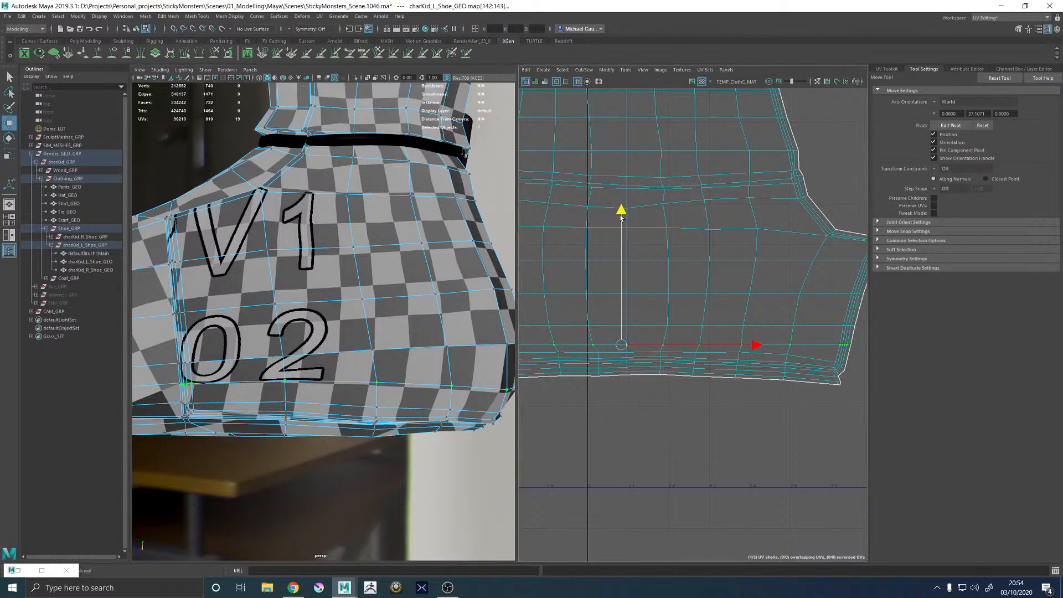
# Move the UVs of the narrow base bands slightly down, without the row above them, and inspect the checkers around the heel
pyautogui.scroll(-2, 650, 351)
pyautogui.keyDown('alt'); pyautogui.moveTo(650, 351); pyautogui.dragTo(753, 301, button='middle'); pyautogui.keyUp('alt')
pyautogui.moveTo(653, 315); pyautogui.dragTo(691, 317, button='right')
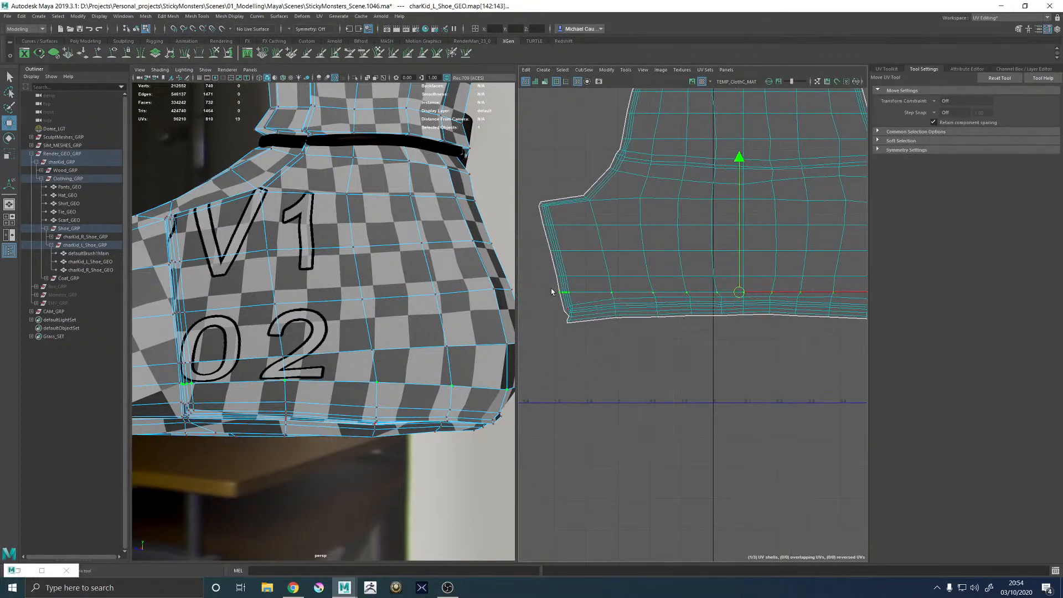
pyautogui.moveTo(559, 283); pyautogui.dragTo(867, 422)
pyautogui.keyDown('alt'); pyautogui.moveTo(777, 359); pyautogui.dragTo(672, 362, button='middle'); pyautogui.keyUp('alt')
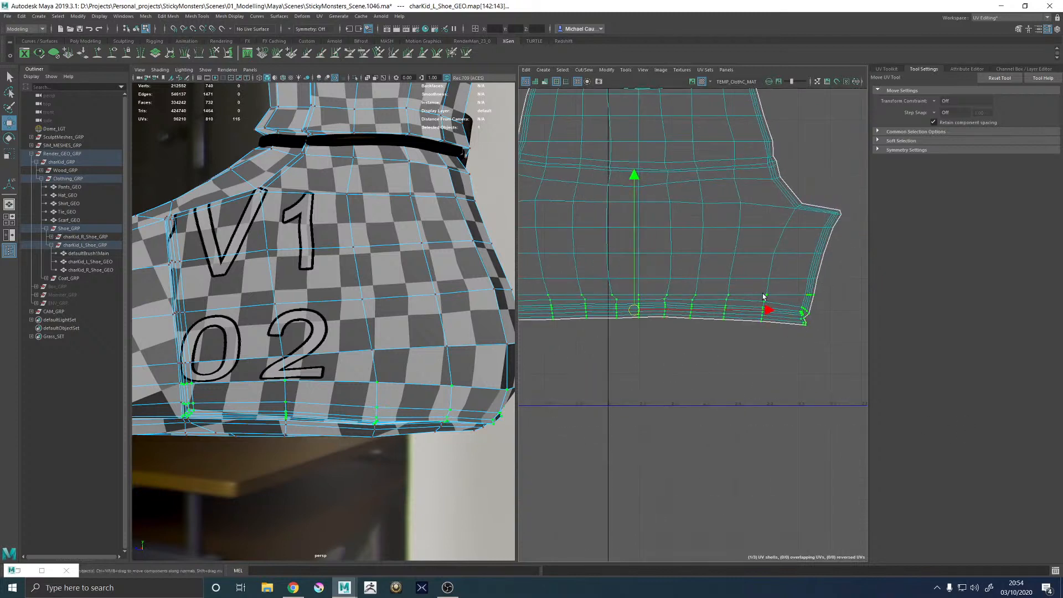
pyautogui.hotkey('shift', ',')
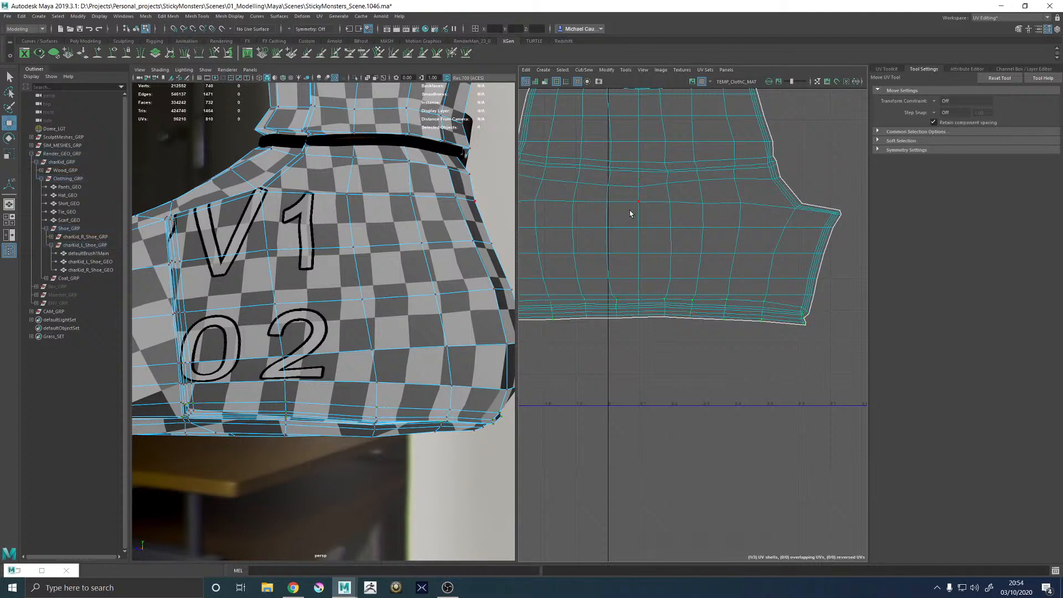
pyautogui.moveTo(635, 178); pyautogui.dragTo(641, 192)
pyautogui.keyDown('alt'); pyautogui.moveTo(380, 304); pyautogui.dragTo(316, 324); pyautogui.keyUp('alt')
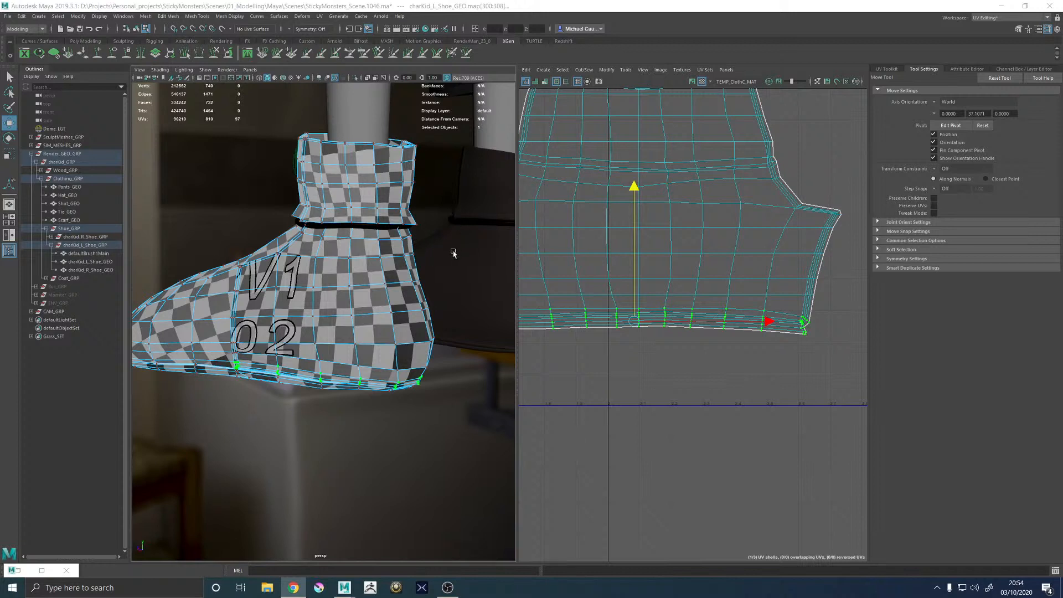
pyautogui.keyDown('alt'); pyautogui.moveTo(453, 253); pyautogui.dragTo(440, 310); pyautogui.keyUp('alt')
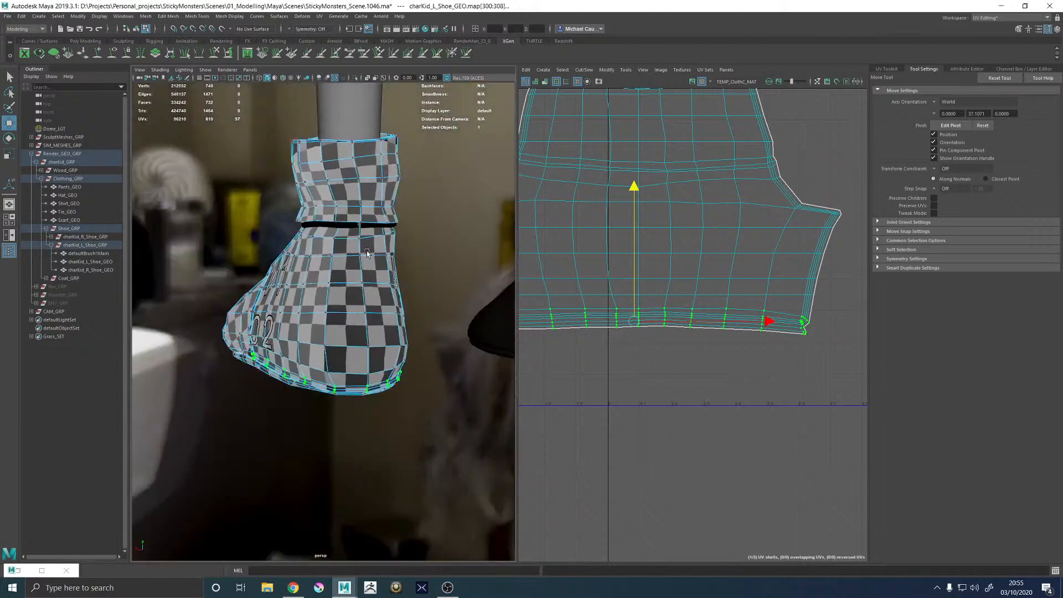
pyautogui.scroll(5, 435, 331)
pyautogui.scroll(-5, 482, 345)
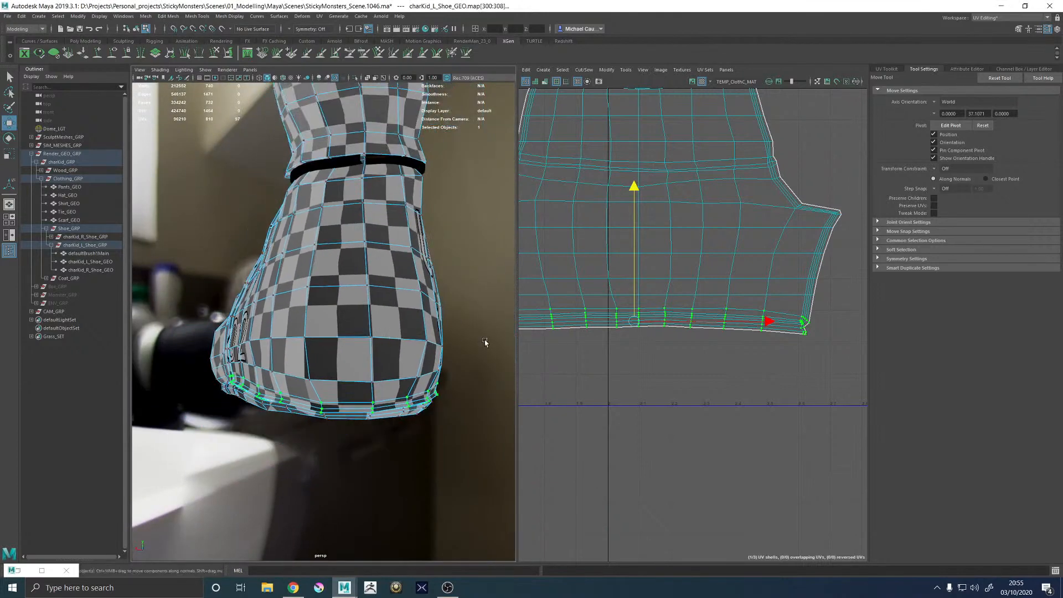
# Unfold the small group of UVs at the centre of the two rows above the heel shell's base bands
pyautogui.keyDown('alt'); pyautogui.moveTo(603, 320); pyautogui.dragTo(683, 359, button='middle'); pyautogui.keyUp('alt')
pyautogui.keyDown('alt'); pyautogui.moveTo(689, 313); pyautogui.dragTo(682, 310, button='middle'); pyautogui.keyUp('alt')
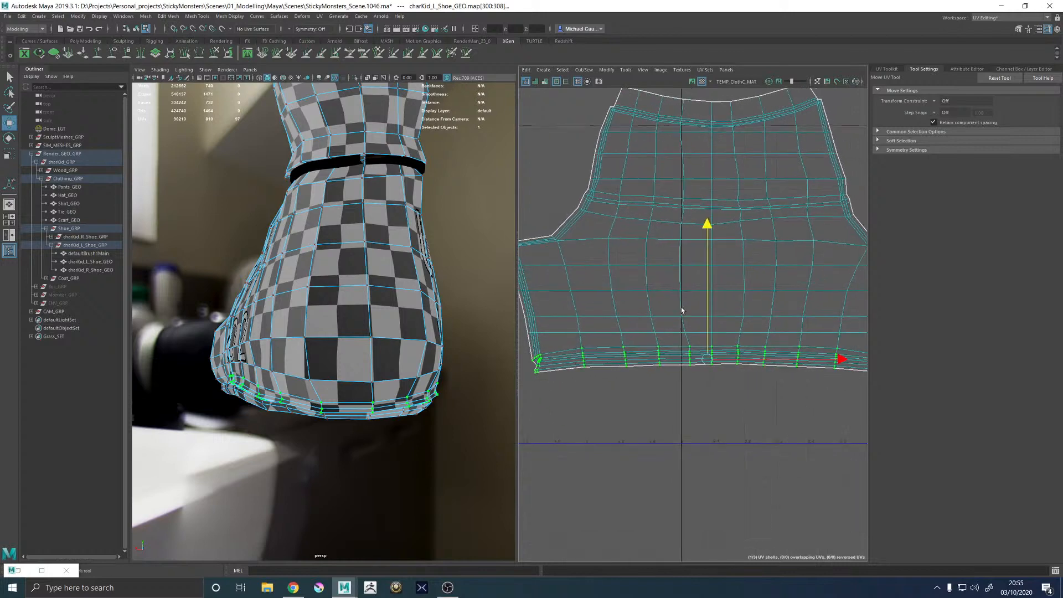
pyautogui.press('F10')
pyautogui.press('F12')
pyautogui.moveTo(675, 304); pyautogui.dragTo(739, 337)
pyautogui.keyDown('shift'); pyautogui.rightClick(736, 309); pyautogui.keyUp('shift')
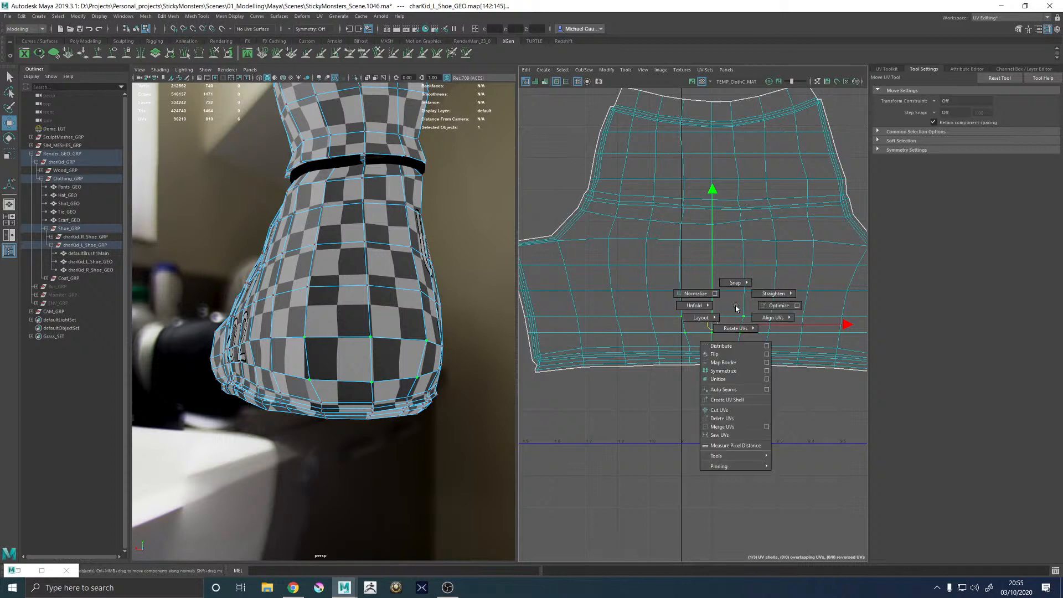
pyautogui.moveTo(695, 305)
pyautogui.click(651, 309)
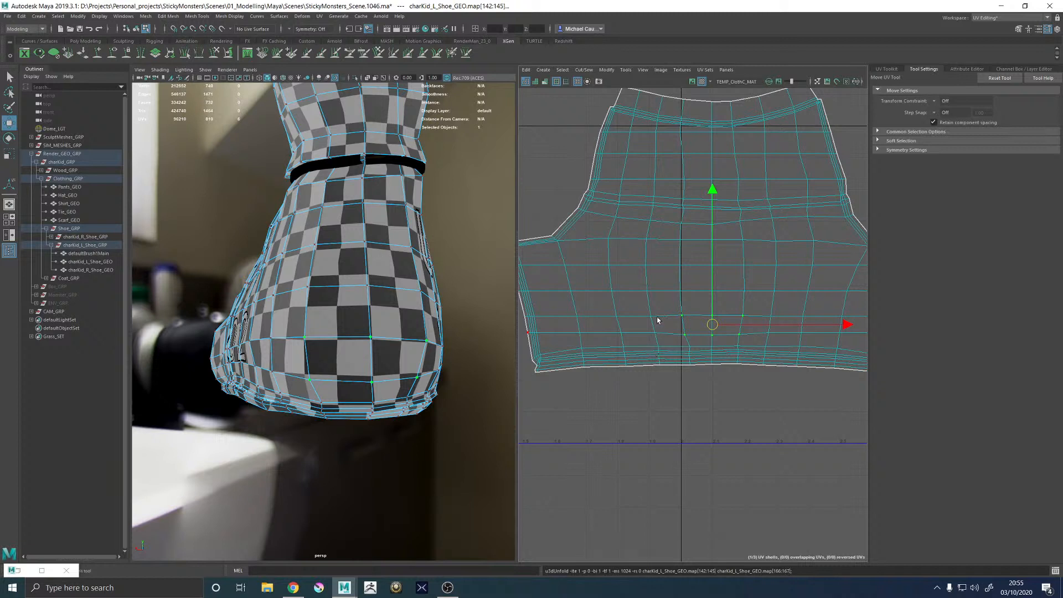
# Unfold the second full UV row above the heel shell's base bands and check the side of the shoe
pyautogui.doubleClick(664, 319)
pyautogui.click(688, 318)
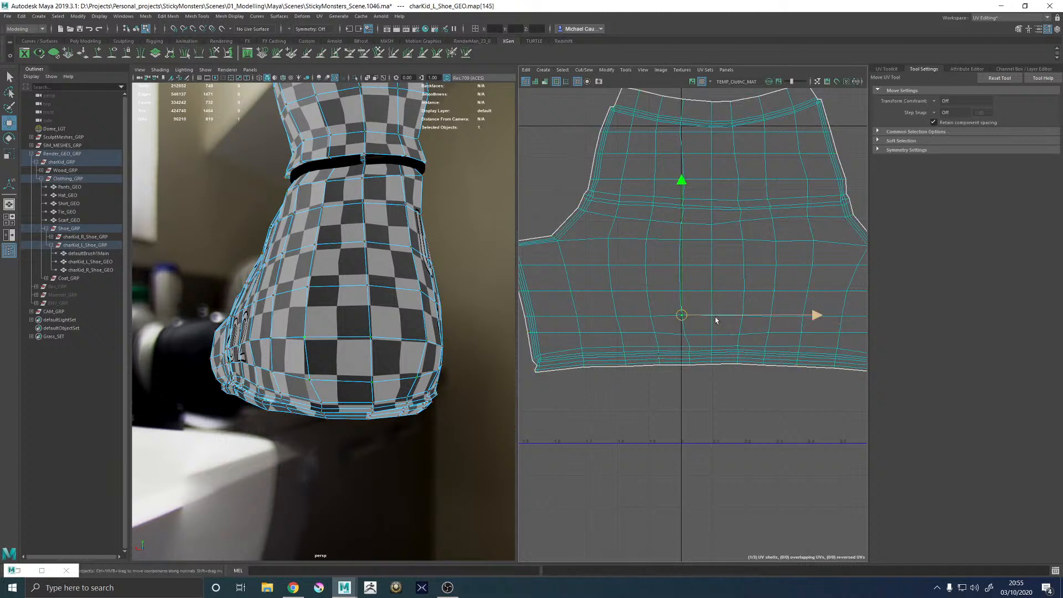
pyautogui.press('q')
pyautogui.click(711, 318)
pyautogui.keyDown('shift'); pyautogui.doubleClick(683, 317); pyautogui.keyUp('shift')
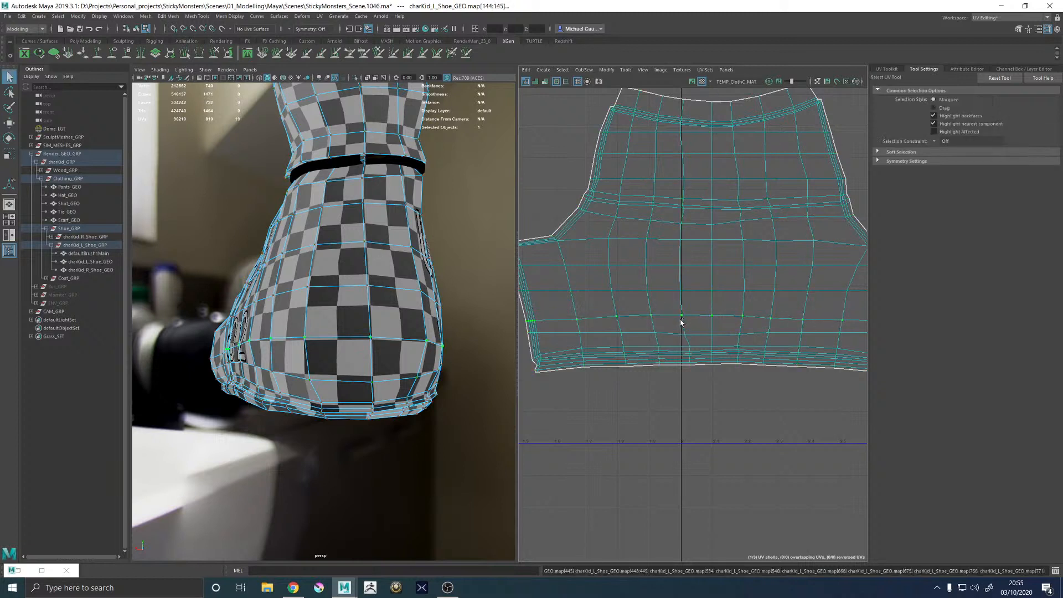
pyautogui.keyDown('alt'); pyautogui.moveTo(238, 356); pyautogui.dragTo(507, 316); pyautogui.keyUp('alt')
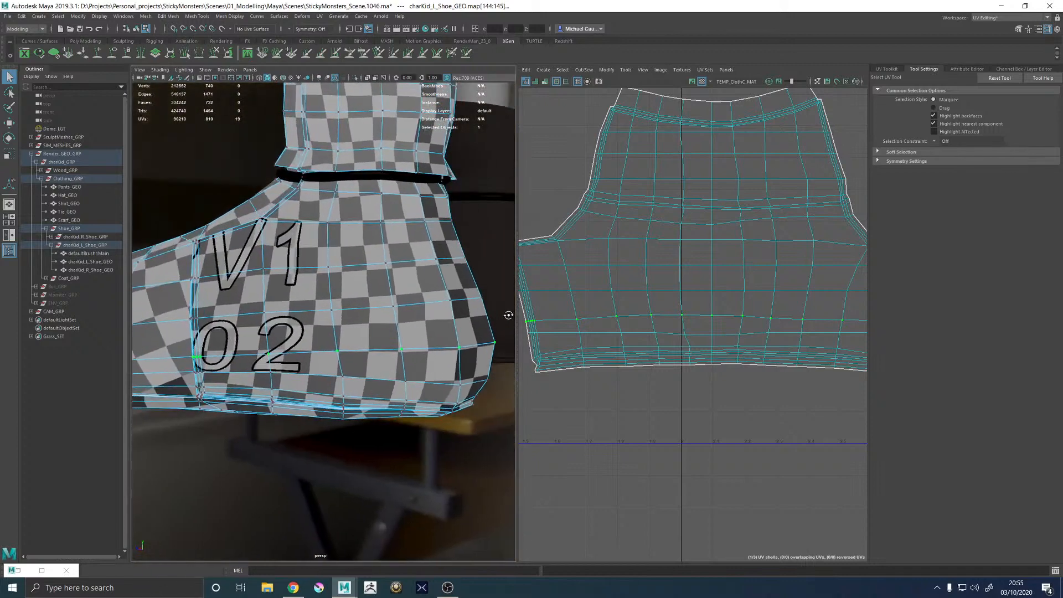
# Unfold the next UV row up and the row directly above the heel shell's base bands
pyautogui.doubleClick(712, 294)
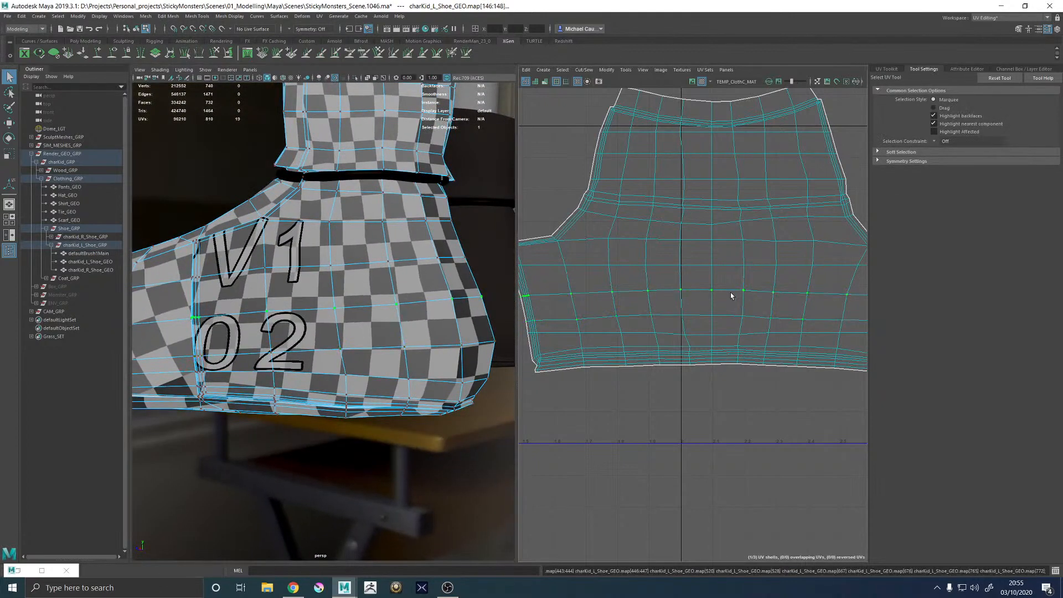
pyautogui.keyDown('alt'); pyautogui.moveTo(754, 307); pyautogui.dragTo(750, 285, button='middle'); pyautogui.keyUp('alt')
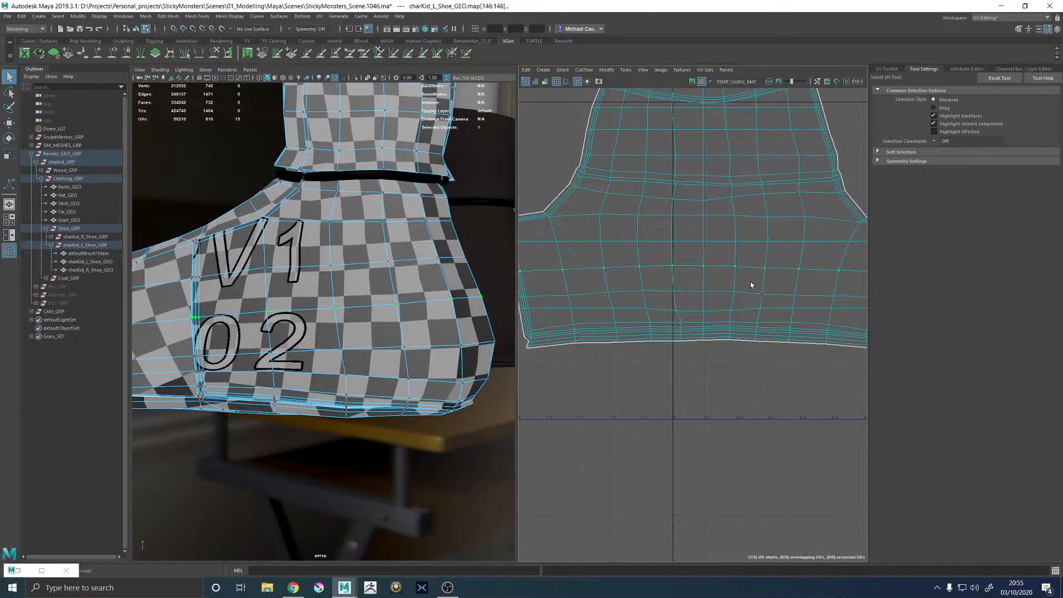
pyautogui.click(761, 310)
pyautogui.hotkey('ctrl', 'z')
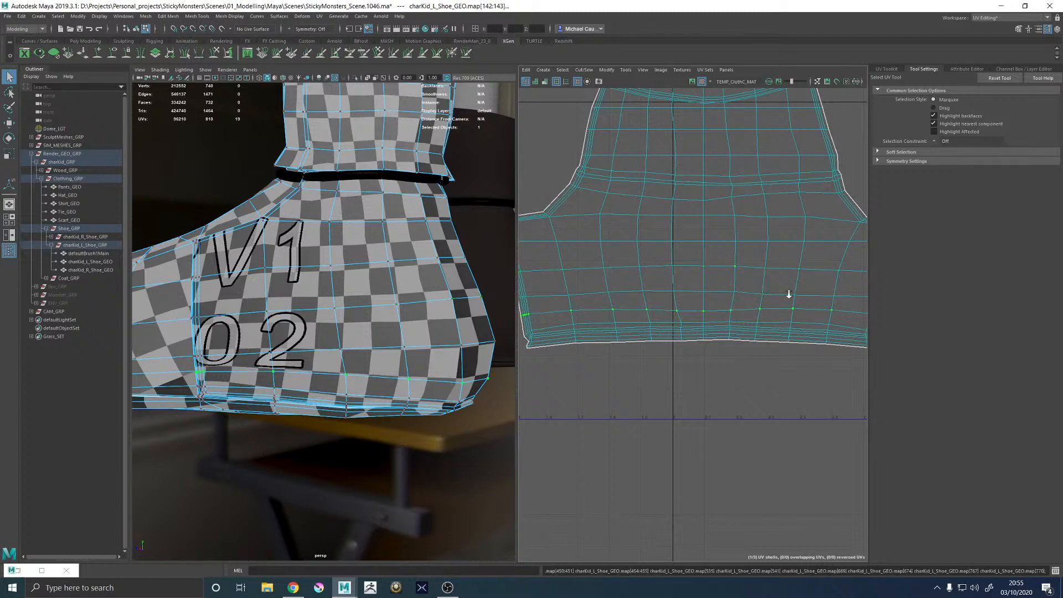
pyautogui.keyDown('alt'); pyautogui.moveTo(789, 295); pyautogui.dragTo(750, 288, button='right'); pyautogui.keyUp('alt')
pyautogui.keyDown('alt'); pyautogui.moveTo(750, 288); pyautogui.dragTo(723, 288, button='middle'); pyautogui.keyUp('alt')
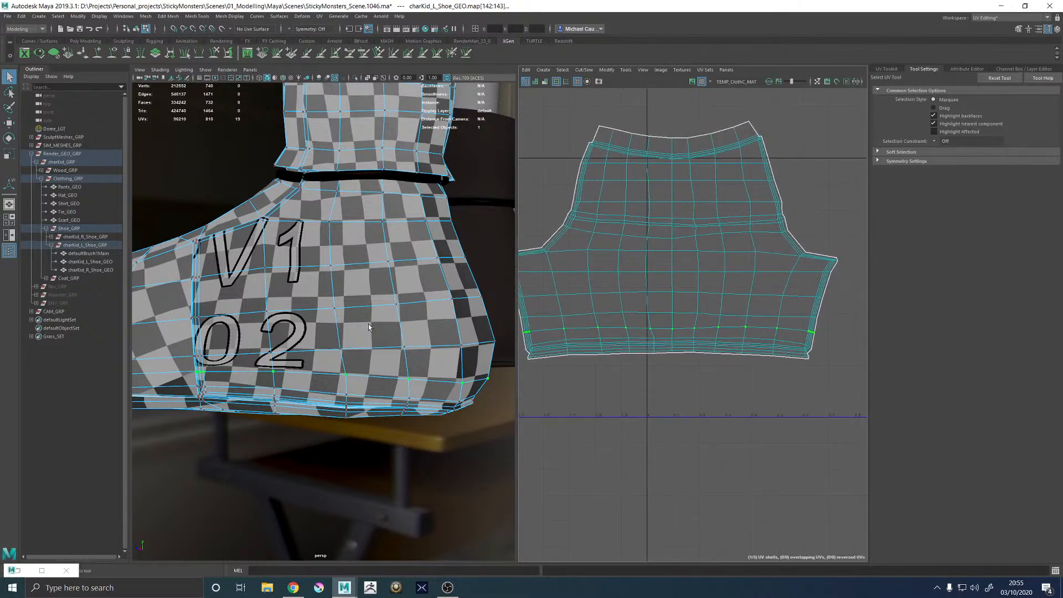
# Move the UVs at the heel shell's lower right corner outward with soft selection to bring the side edge closer to vertical
pyautogui.keyDown('alt'); pyautogui.moveTo(370, 327); pyautogui.dragTo(400, 326); pyautogui.keyUp('alt')
pyautogui.keyDown('alt'); pyautogui.moveTo(757, 306); pyautogui.dragTo(664, 314, button='middle'); pyautogui.keyUp('alt')
pyautogui.moveTo(713, 315); pyautogui.dragTo(757, 318, button='right')
pyautogui.moveTo(723, 253); pyautogui.dragTo(753, 270)
pyautogui.keyDown('alt'); pyautogui.moveTo(713, 275); pyautogui.dragTo(837, 348, button='right'); pyautogui.keyUp('alt')
pyautogui.keyDown('alt'); pyautogui.moveTo(783, 317); pyautogui.dragTo(767, 309, button='middle'); pyautogui.keyUp('alt')
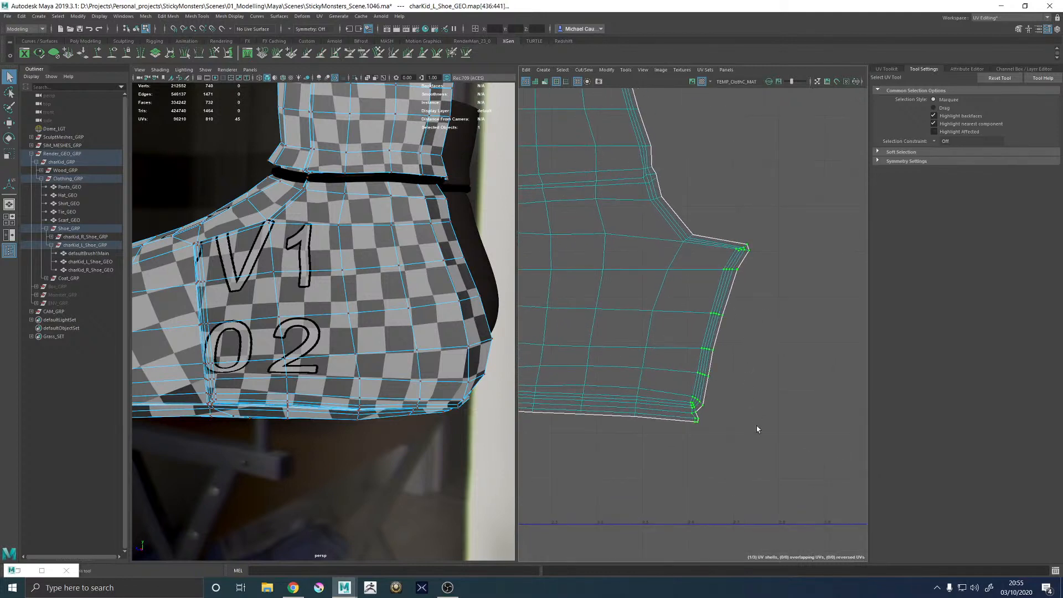
pyautogui.moveTo(745, 462); pyautogui.dragTo(681, 395)
pyautogui.press('b')
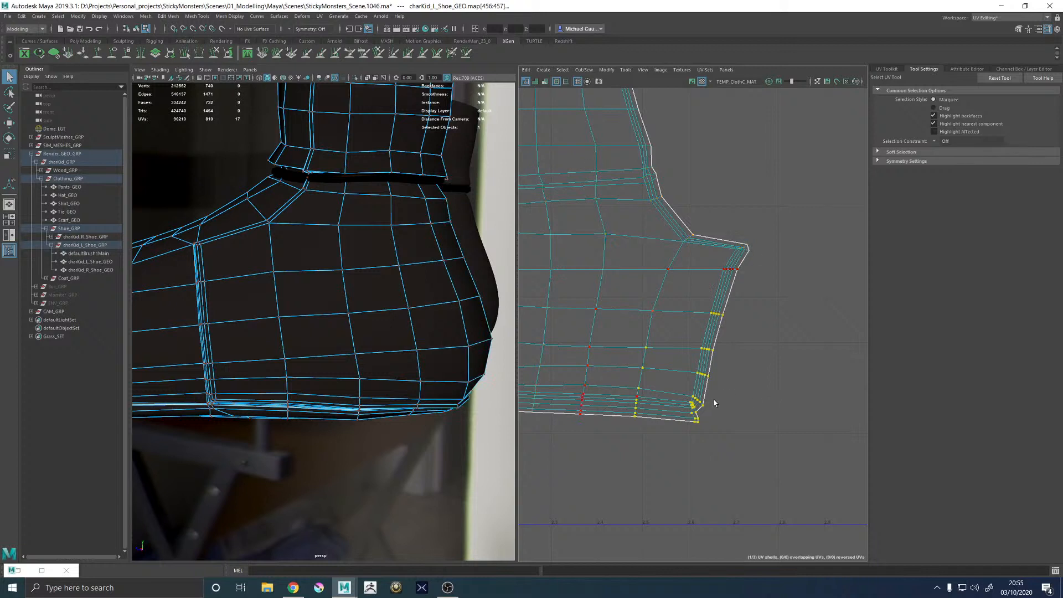
pyautogui.press('w')
pyautogui.moveTo(808, 408); pyautogui.dragTo(856, 404)
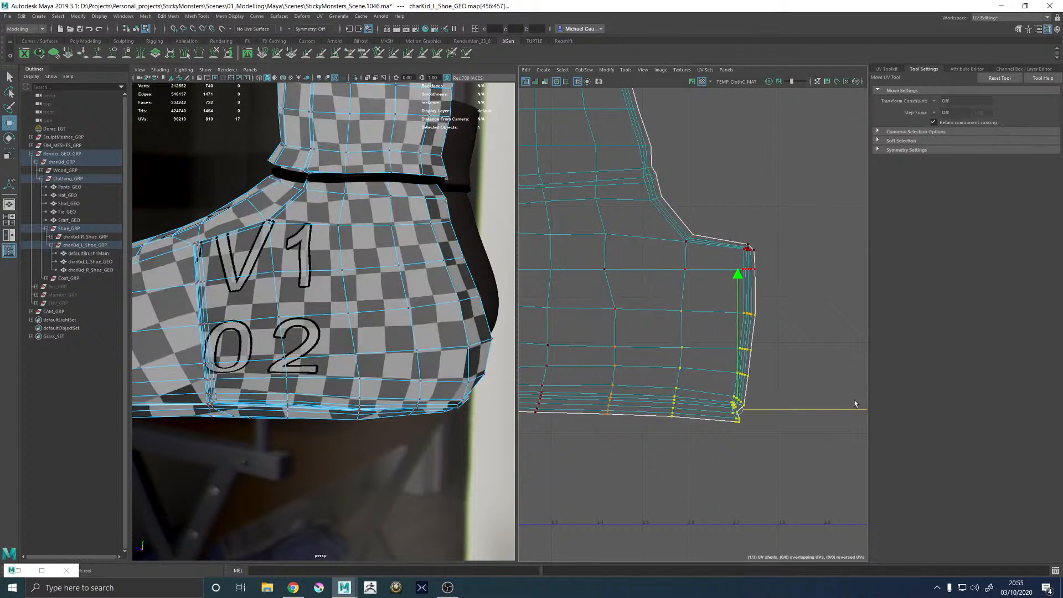
# Move the UVs at the heel shell's lower left corner outward with soft selection to match the opposite side
pyautogui.keyDown('alt'); pyautogui.moveTo(784, 363); pyautogui.dragTo(736, 358, button='right'); pyautogui.keyUp('alt')
pyautogui.moveTo(451, 360)
pyautogui.keyDown('alt'); pyautogui.mouseDown()
pyautogui.moveTo(301, 358)
pyautogui.moveTo(318, 377)
pyautogui.moveTo(454, 358)
pyautogui.mouseUp(); pyautogui.keyUp('alt')
pyautogui.moveTo(634, 340)
pyautogui.keyDown('alt'); pyautogui.mouseDown(button='middle')
pyautogui.moveTo(925, 334)
pyautogui.moveTo(651, 344)
pyautogui.mouseUp(button='middle'); pyautogui.keyUp('alt')
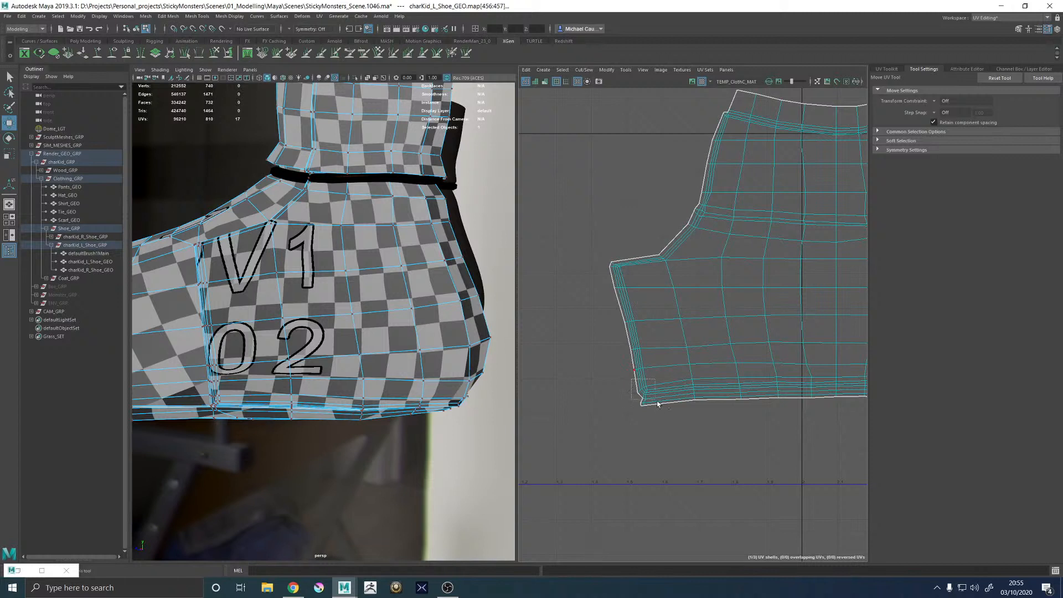
pyautogui.moveTo(657, 401); pyautogui.dragTo(664, 420)
pyautogui.moveTo(772, 398); pyautogui.dragTo(748, 406)
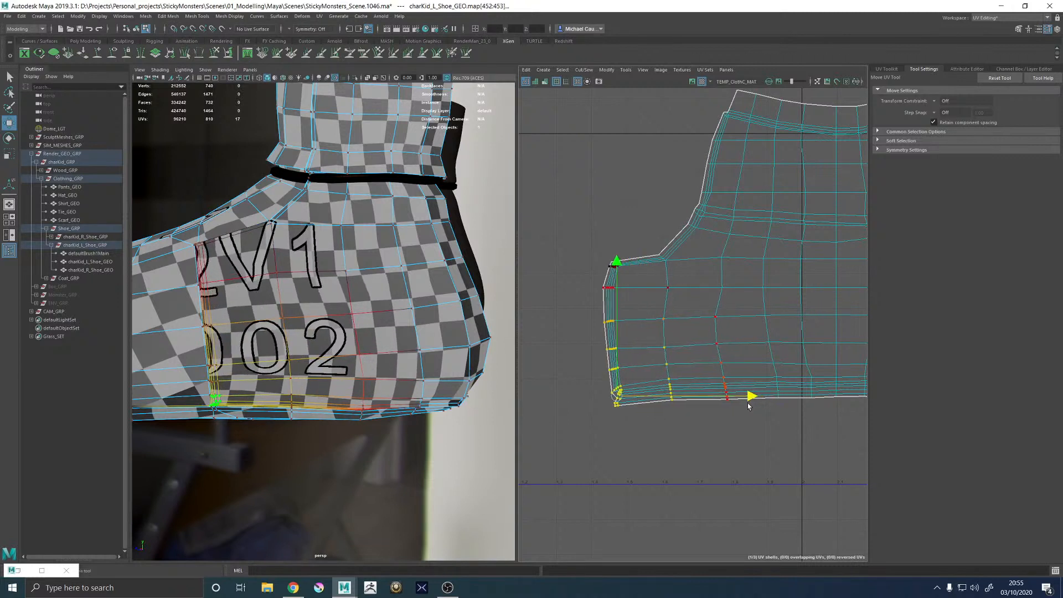
# With soft selection off, straighten the lower part of the heel shell's outermost left UV column vertically and nudge it slightly outward
pyautogui.moveTo(676, 370); pyautogui.dragTo(687, 299, button='right')
pyautogui.click(669, 289)
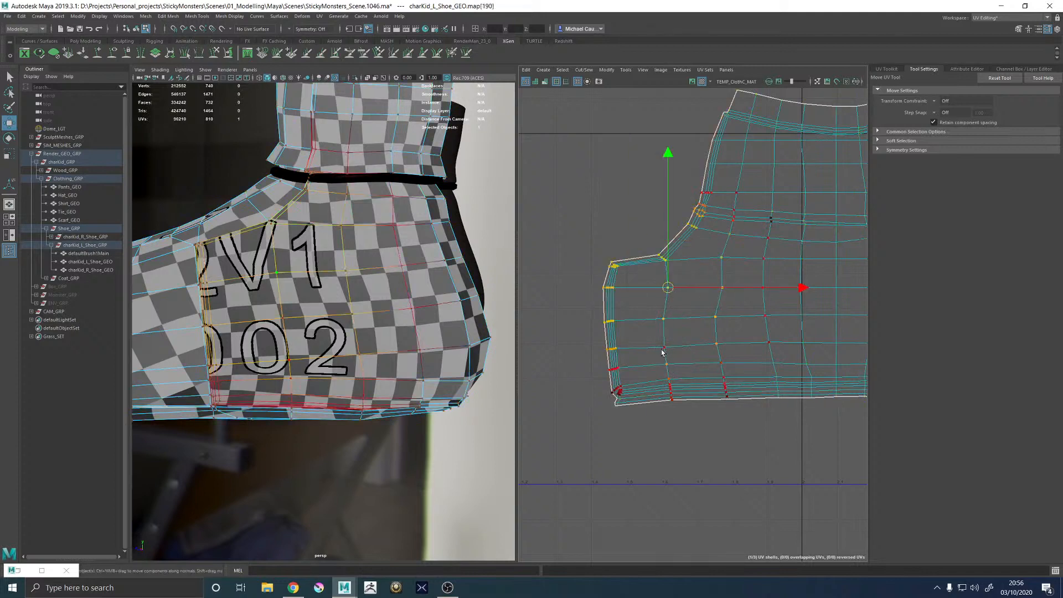
pyautogui.press('b')
pyautogui.keyDown('shift'); pyautogui.doubleClick(670, 401); pyautogui.keyUp('shift')
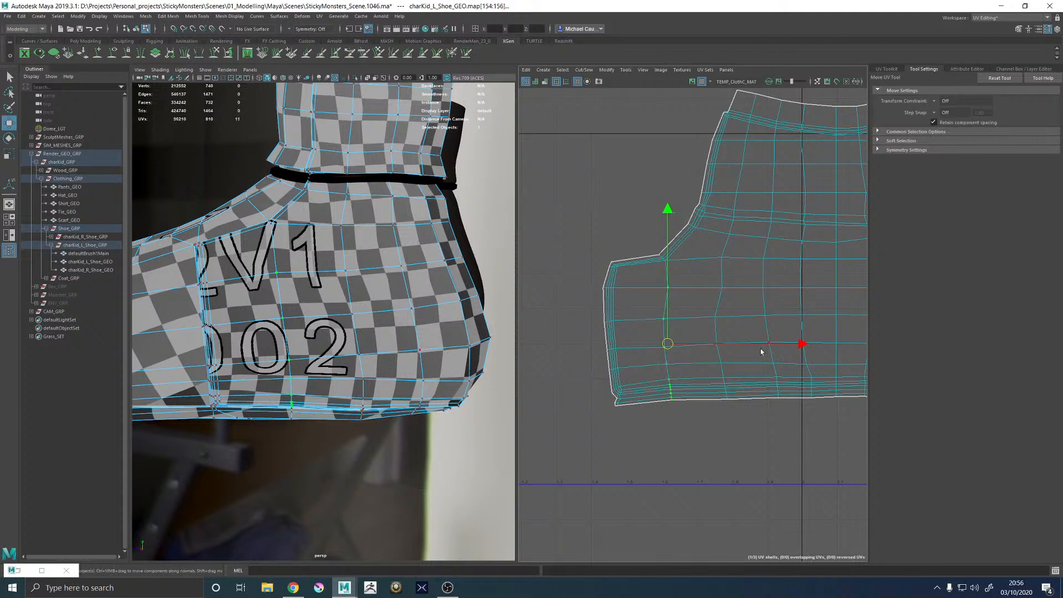
pyautogui.press('t')
pyautogui.press('r')
pyautogui.moveTo(804, 344); pyautogui.dragTo(670, 344)
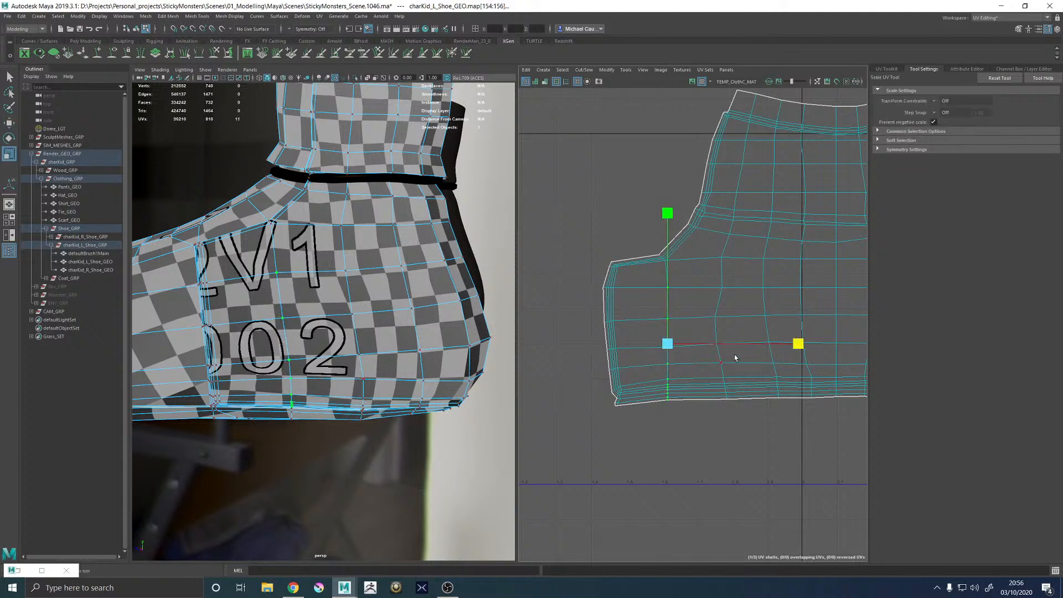
pyautogui.press('w')
pyautogui.moveTo(803, 344); pyautogui.dragTo(800, 345)
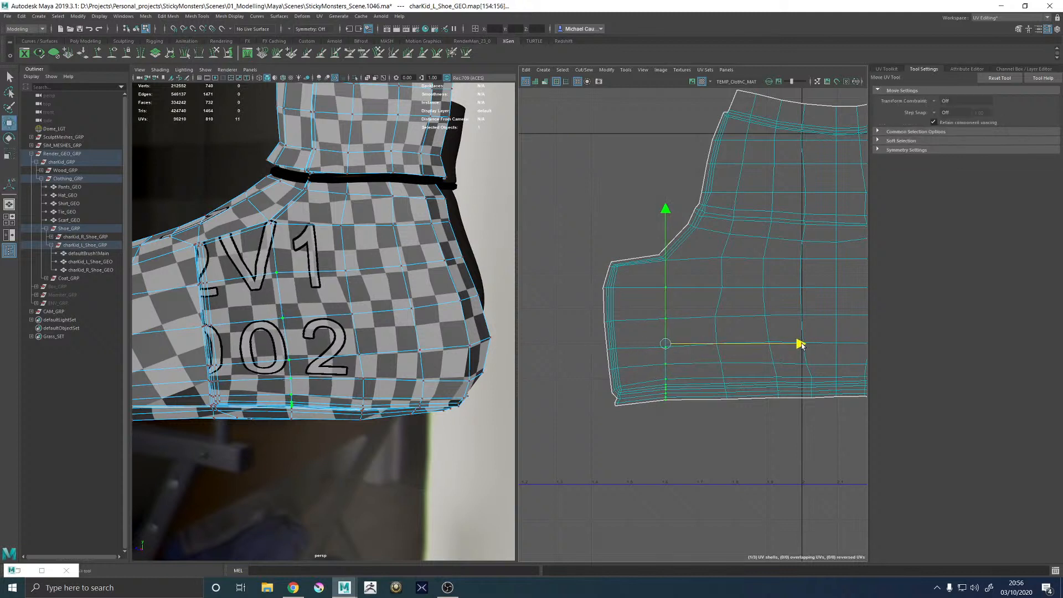
pyautogui.keyDown('alt'); pyautogui.moveTo(229, 311); pyautogui.dragTo(377, 302); pyautogui.keyUp('alt')
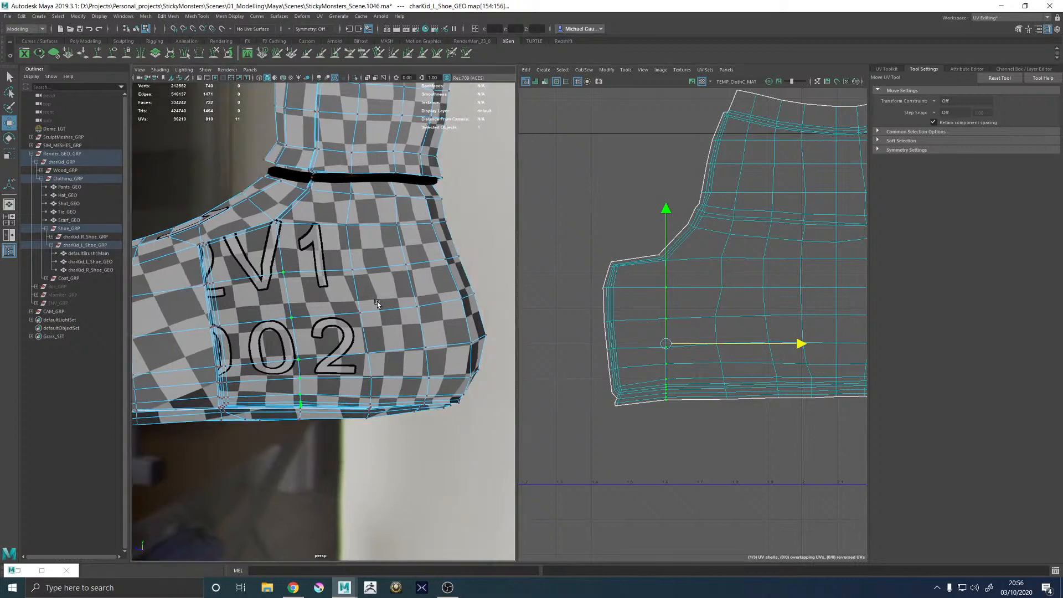
# Flatten the lower part of the second UV column from the heel shell's left side into a vertical line
pyautogui.click(725, 285)
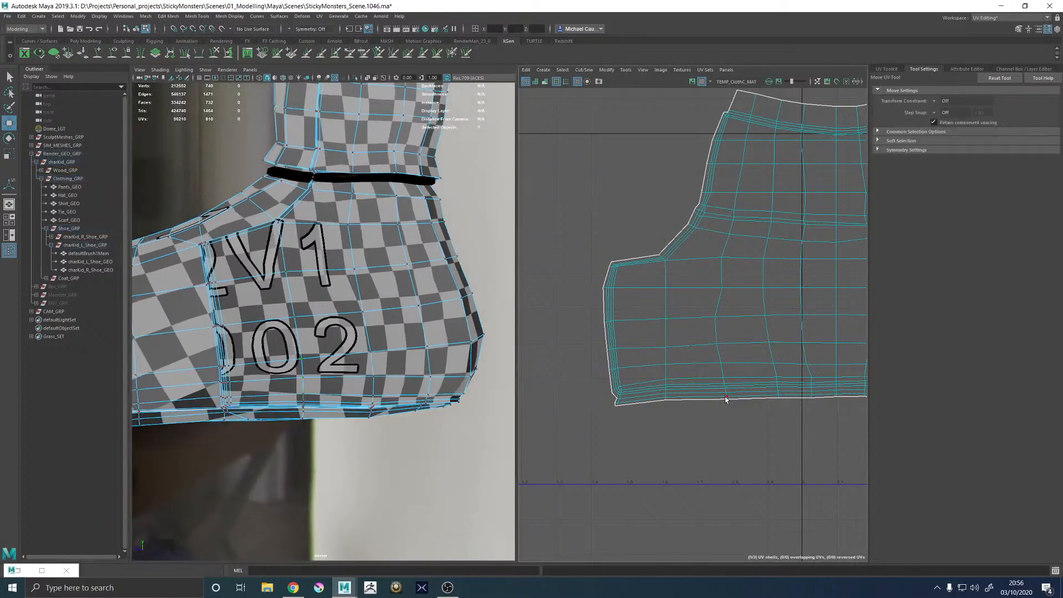
pyautogui.click(727, 400)
pyautogui.keyDown('shift'); pyautogui.doubleClick(722, 288); pyautogui.keyUp('shift')
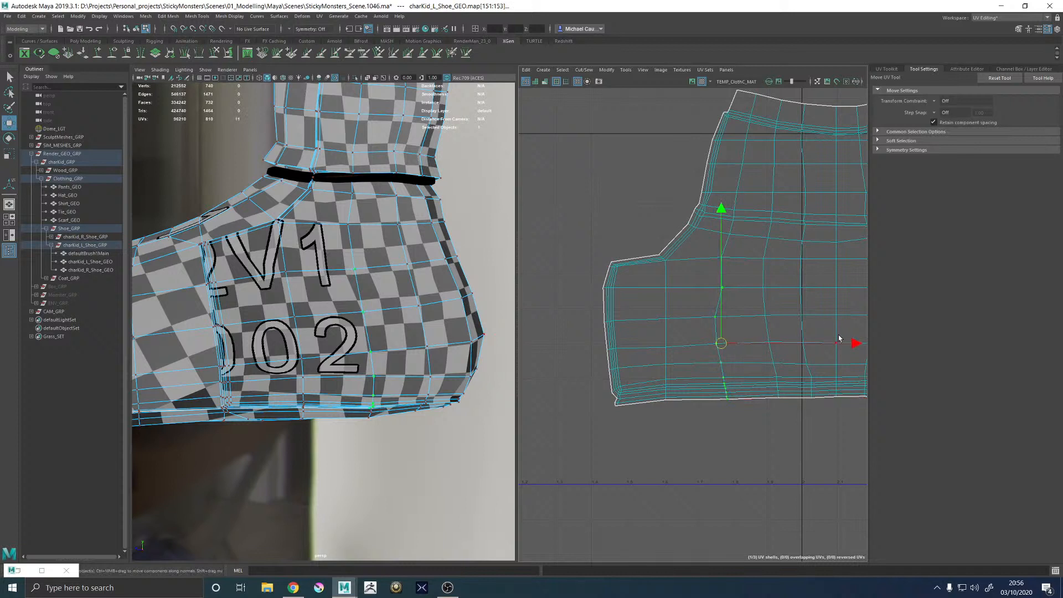
pyautogui.press('r')
pyautogui.moveTo(852, 344); pyautogui.dragTo(650, 343)
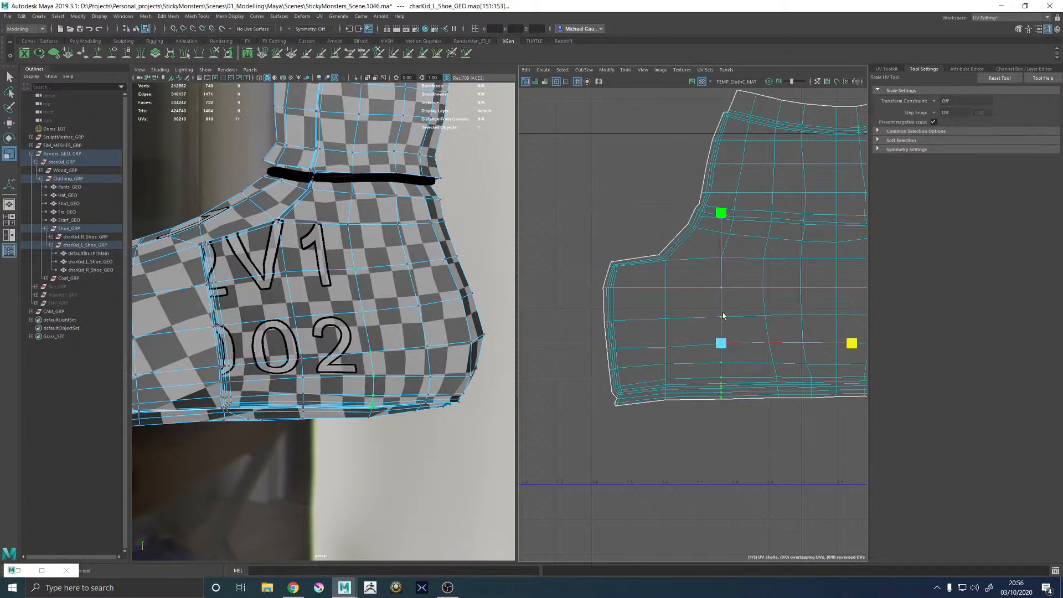
# Straighten the lower part of the third UV column from the heel shell's left side and shift it slightly left
pyautogui.keyDown('alt'); pyautogui.moveTo(773, 311); pyautogui.dragTo(709, 310, button='middle'); pyautogui.keyUp('alt')
pyautogui.click(710, 309)
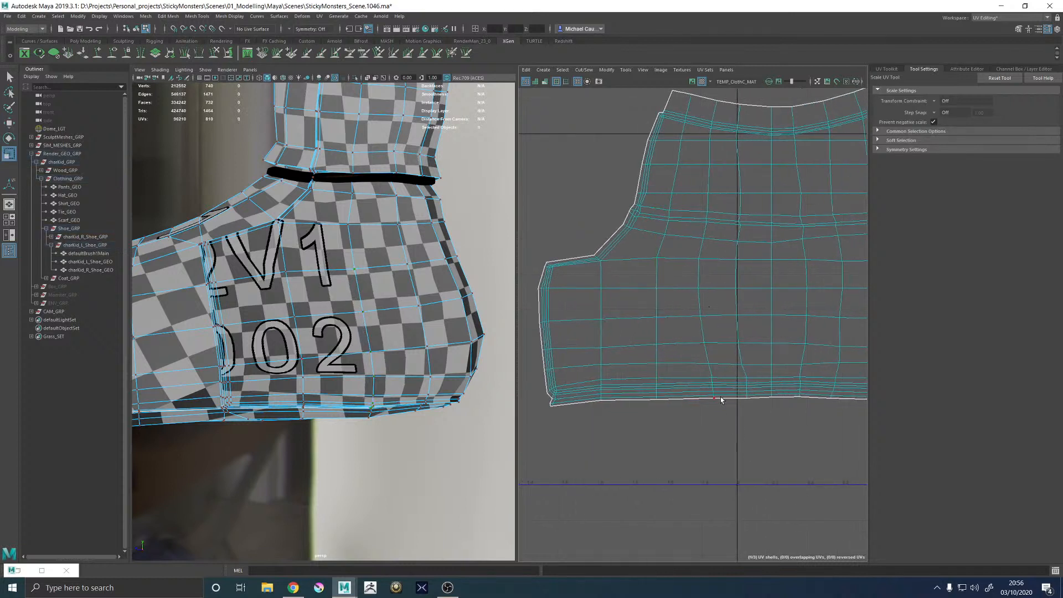
pyautogui.doubleClick(717, 398)
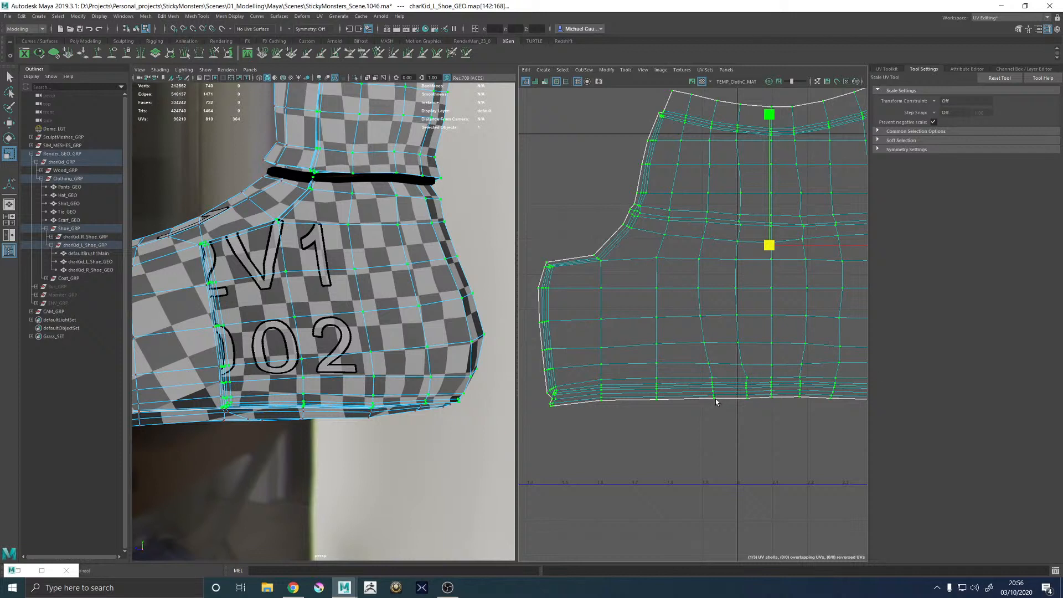
pyautogui.click(714, 399)
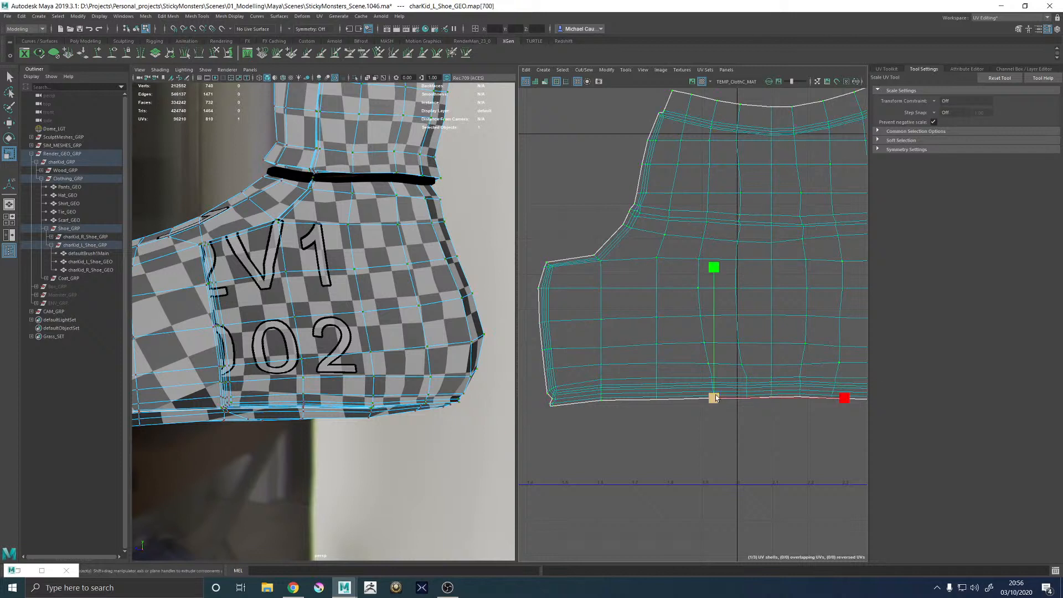
pyautogui.keyDown('shift'); pyautogui.doubleClick(700, 291); pyautogui.keyUp('shift')
pyautogui.moveTo(836, 342); pyautogui.dragTo(675, 347)
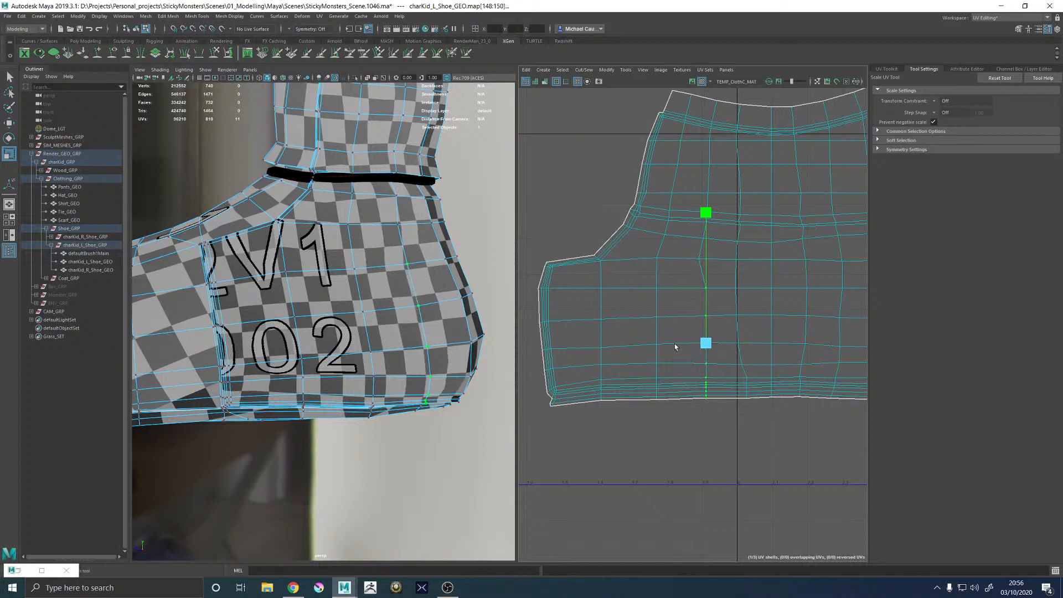
pyautogui.press('w')
pyautogui.moveTo(841, 344); pyautogui.dragTo(832, 343)
# Straighten the lower part of the UV column just left of the heel shell's centre column and nudge it slightly left
pyautogui.keyDown('alt'); pyautogui.moveTo(739, 292); pyautogui.dragTo(650, 293, button='middle'); pyautogui.keyUp('alt')
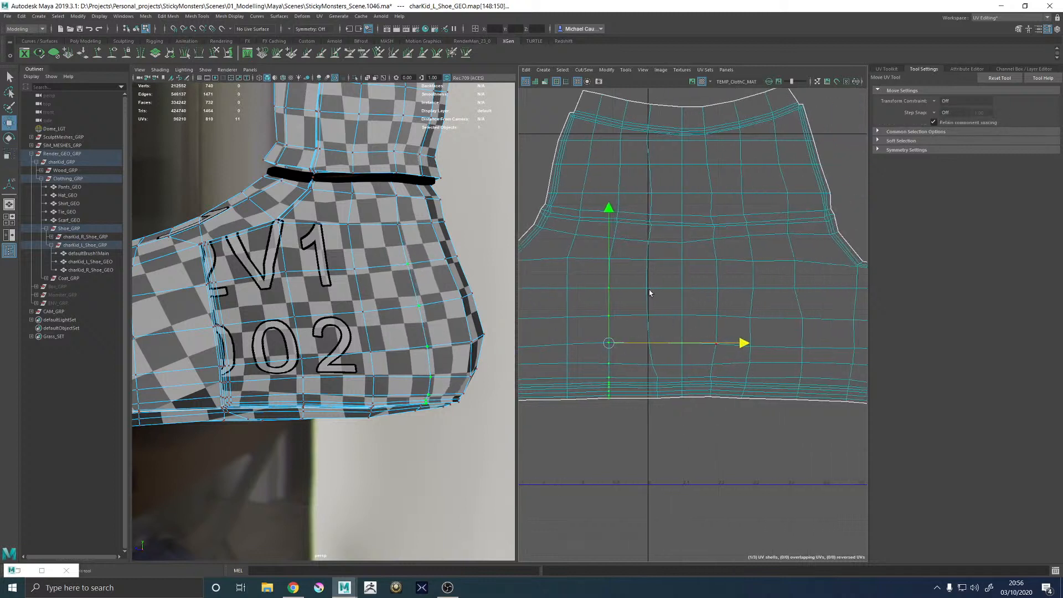
pyautogui.click(659, 397)
pyautogui.doubleClick(659, 397)
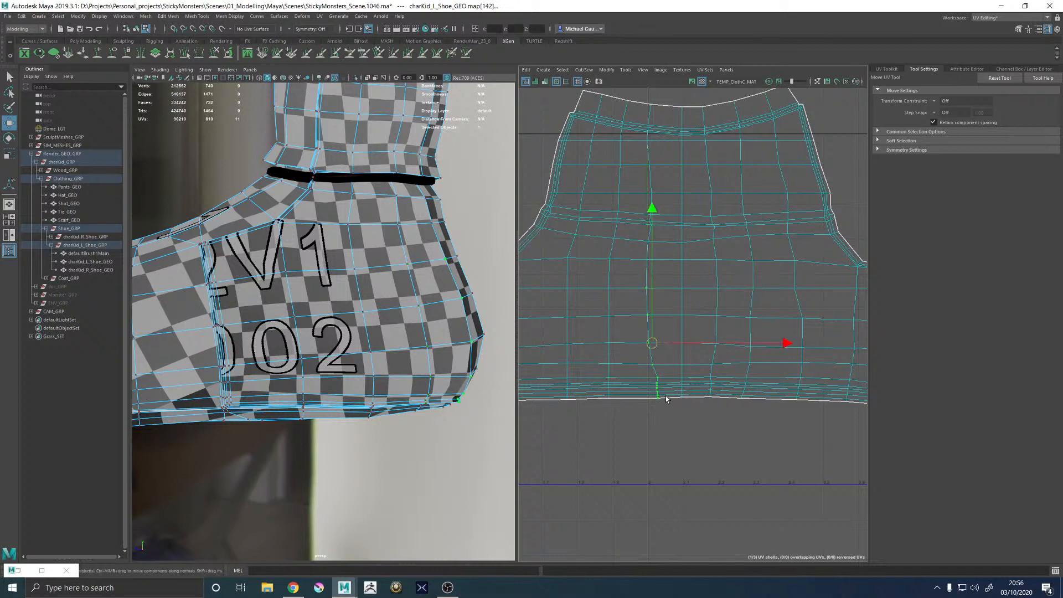
pyautogui.press('r')
pyautogui.moveTo(783, 344); pyautogui.dragTo(648, 345)
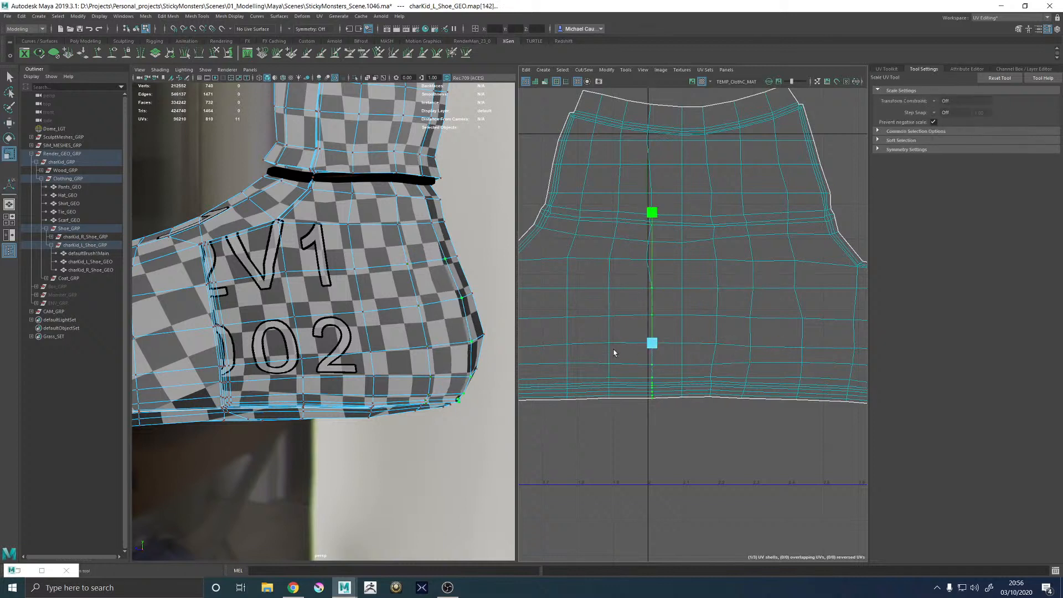
pyautogui.press('w')
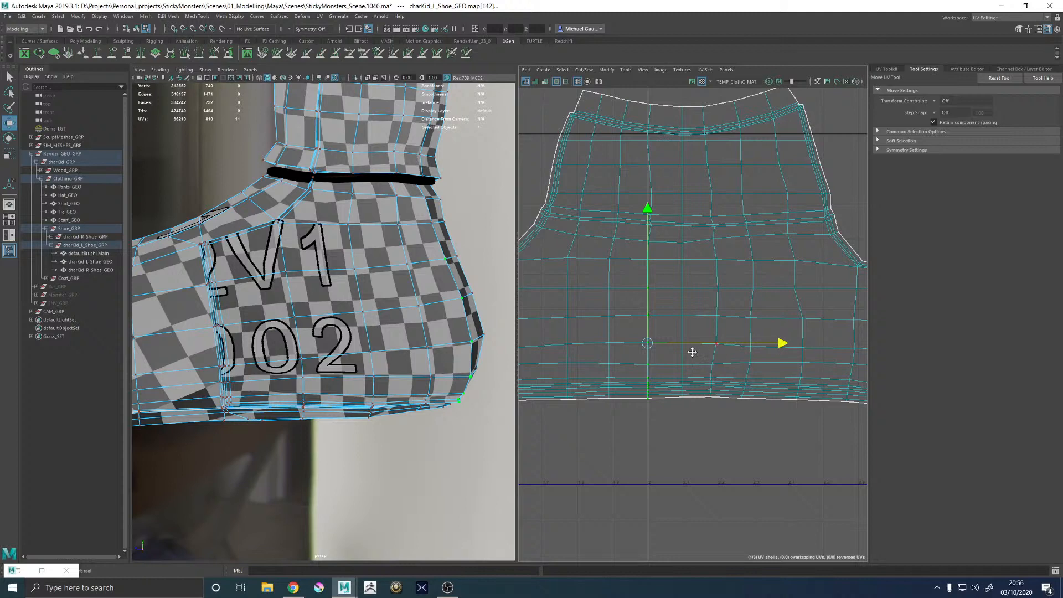
# Straighten the lower part of the UV column just right of the heel shell's centre column and nudge it slightly right
pyautogui.keyDown('alt'); pyautogui.moveTo(692, 352); pyautogui.dragTo(683, 321, button='middle'); pyautogui.keyUp('alt')
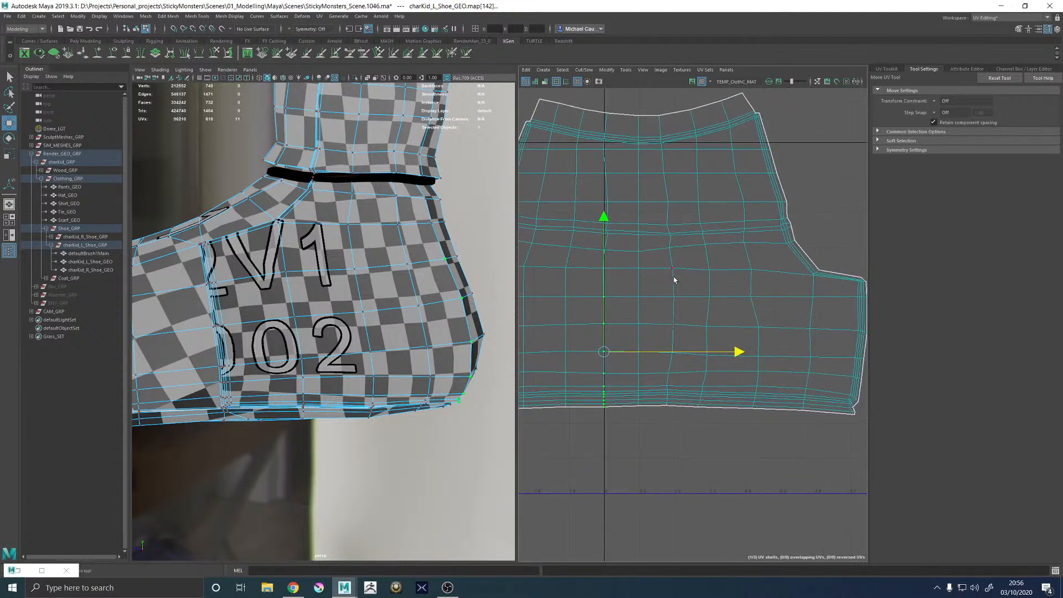
pyautogui.click(675, 299)
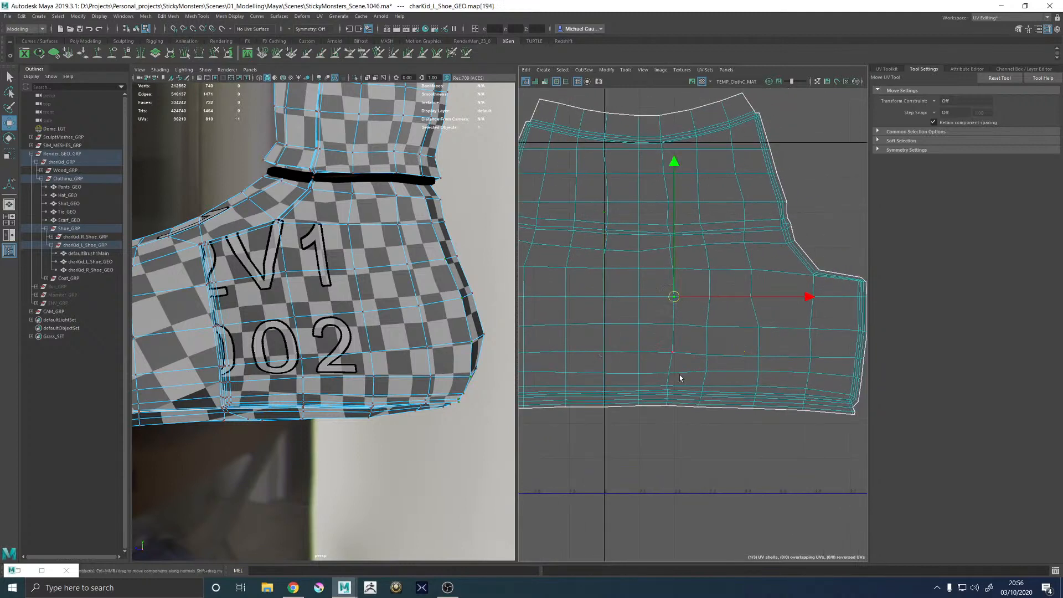
pyautogui.keyDown('shift'); pyautogui.doubleClick(671, 408); pyautogui.keyUp('shift')
pyautogui.press('r')
pyautogui.moveTo(800, 352); pyautogui.dragTo(633, 355)
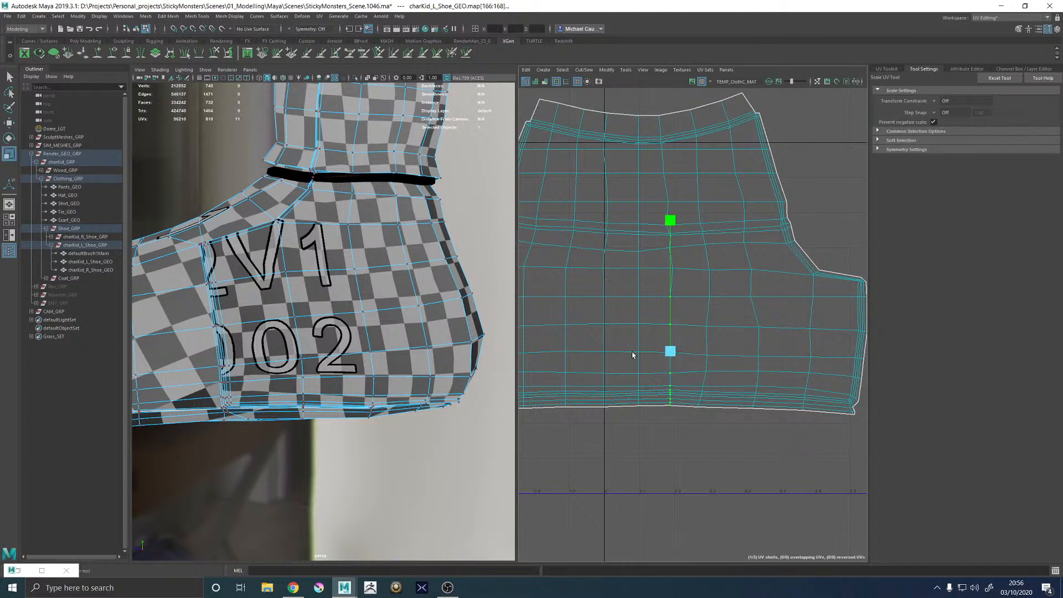
pyautogui.press('w')
pyautogui.moveTo(804, 352); pyautogui.dragTo(806, 352)
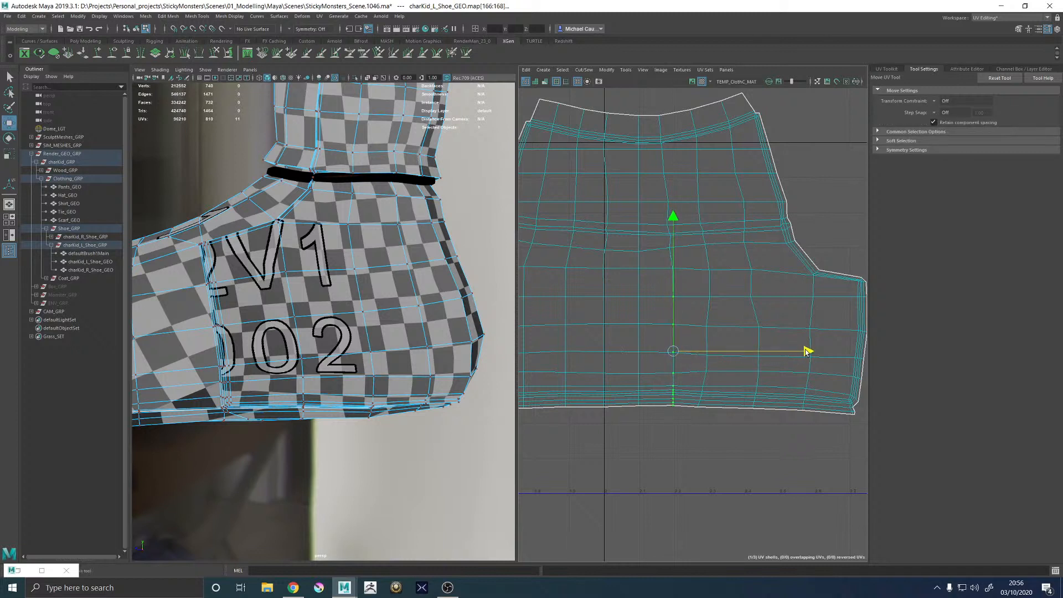
# Straighten the lower part of the third UV column from the heel shell's right side and shift it slightly right
pyautogui.click(709, 270)
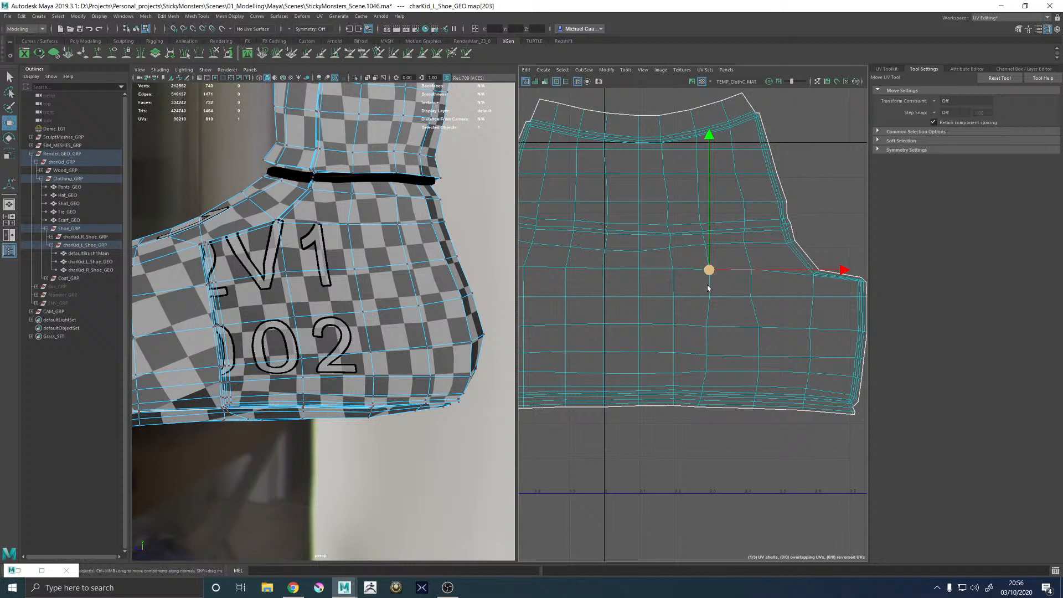
pyautogui.keyDown('shift'); pyautogui.doubleClick(697, 407); pyautogui.keyUp('shift')
pyautogui.press('q')
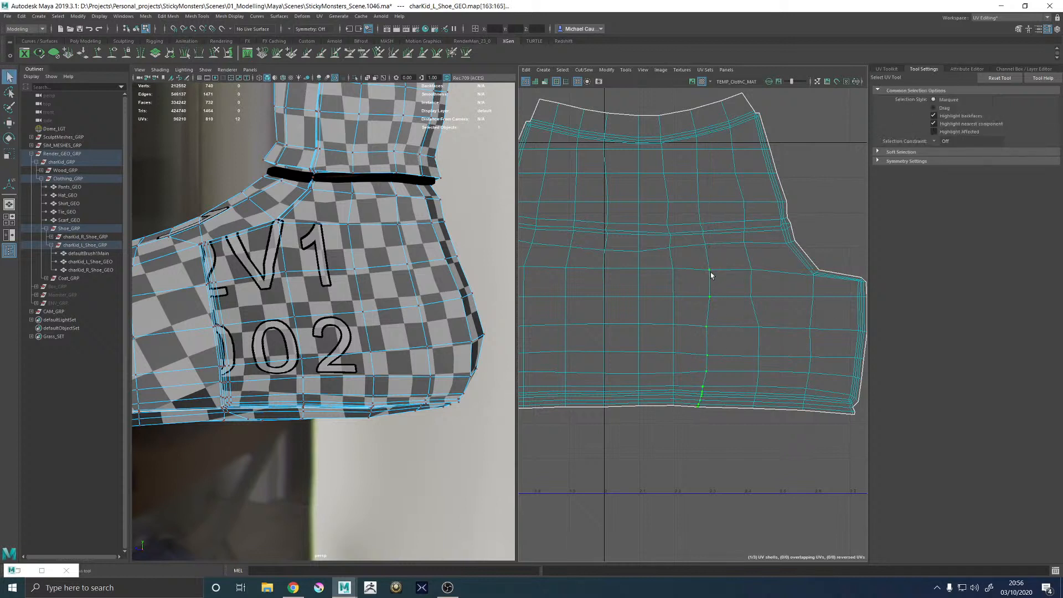
pyautogui.press('r')
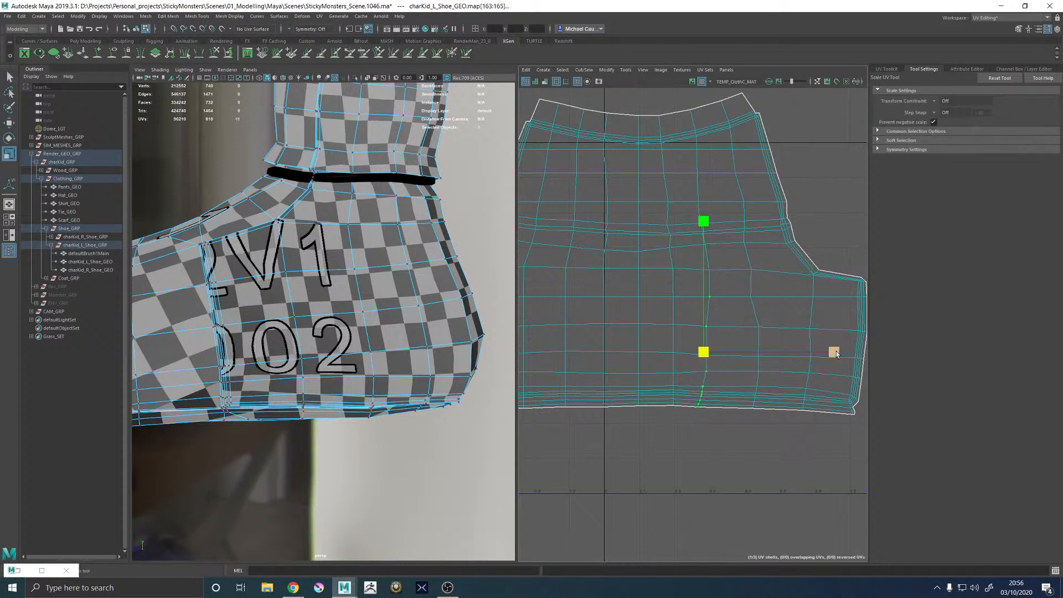
pyautogui.moveTo(836, 351); pyautogui.dragTo(667, 356)
pyautogui.press('w')
pyautogui.moveTo(832, 352); pyautogui.dragTo(839, 352)
# Straighten the lower part of the second UV column from the heel shell's right side and nudge it slightly toward the centre
pyautogui.keyDown('alt'); pyautogui.moveTo(772, 351); pyautogui.dragTo(681, 352, button='middle'); pyautogui.keyUp('alt')
pyautogui.scroll(3, 681, 351)
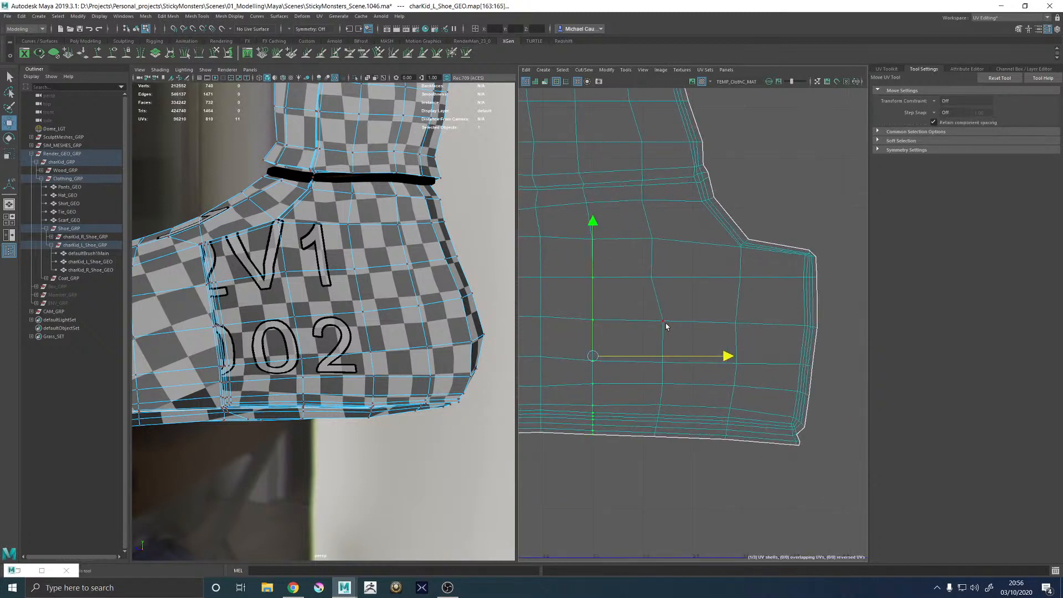
pyautogui.click(656, 272)
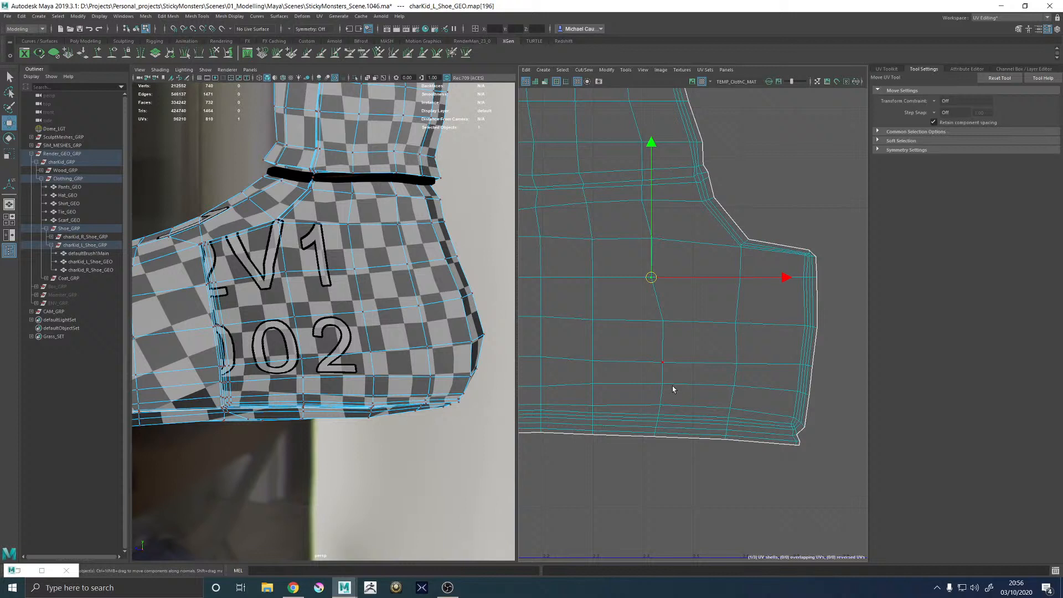
pyautogui.keyDown('shift'); pyautogui.doubleClick(655, 434); pyautogui.keyUp('shift')
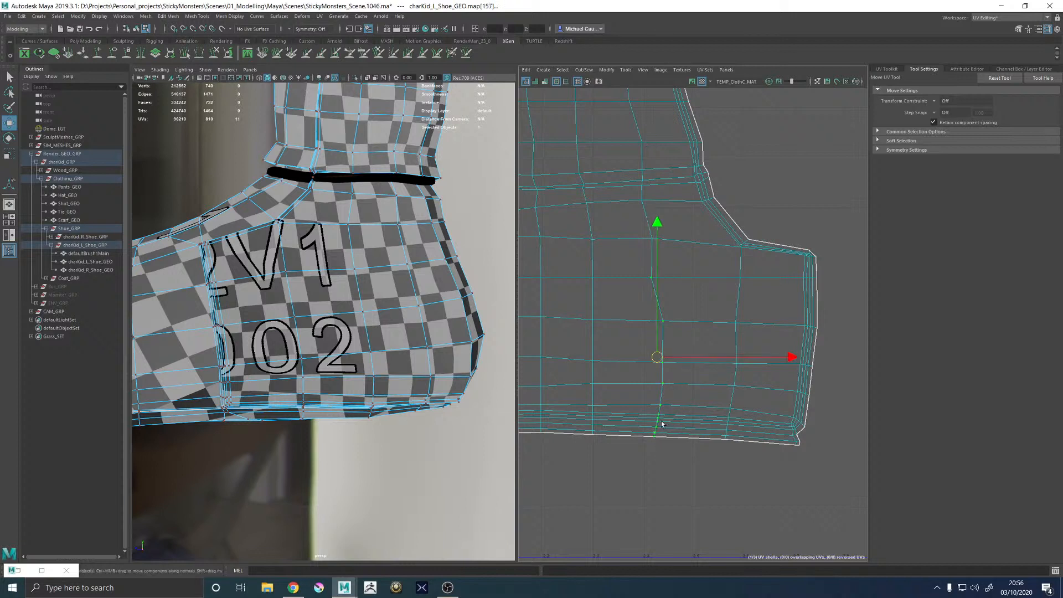
pyautogui.press('r')
pyautogui.moveTo(793, 358)
pyautogui.mouseDown()
pyautogui.moveTo(748, 358)
pyautogui.moveTo(787, 359)
pyautogui.mouseUp()
pyautogui.press('w')
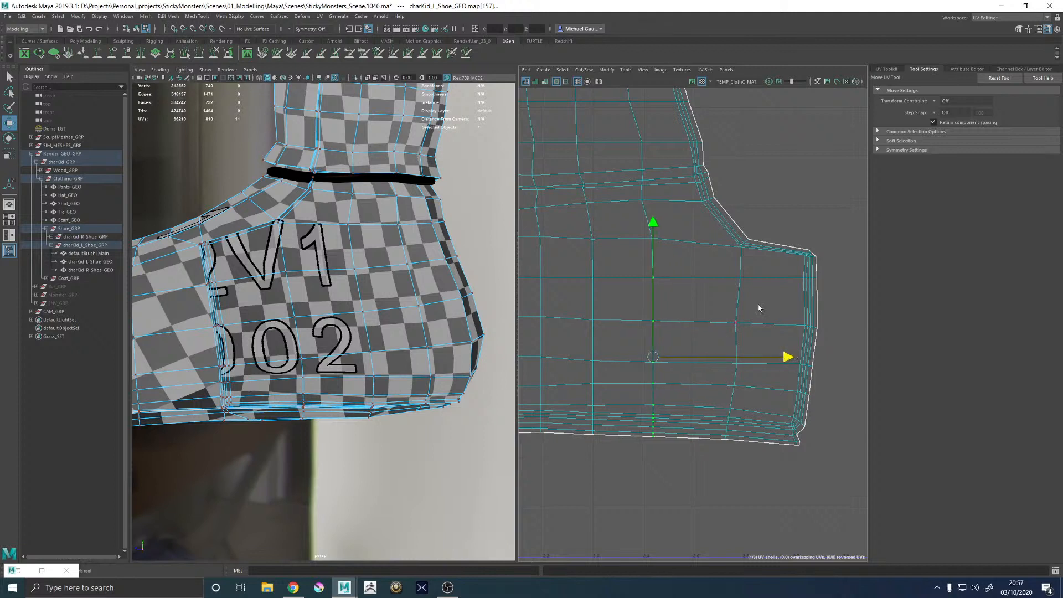
# Straighten the lower part of the heel shell's outermost right UV column and shift it slightly outward
pyautogui.click(741, 278)
pyautogui.keyDown('shift'); pyautogui.doubleClick(726, 441); pyautogui.keyUp('shift')
pyautogui.press('r')
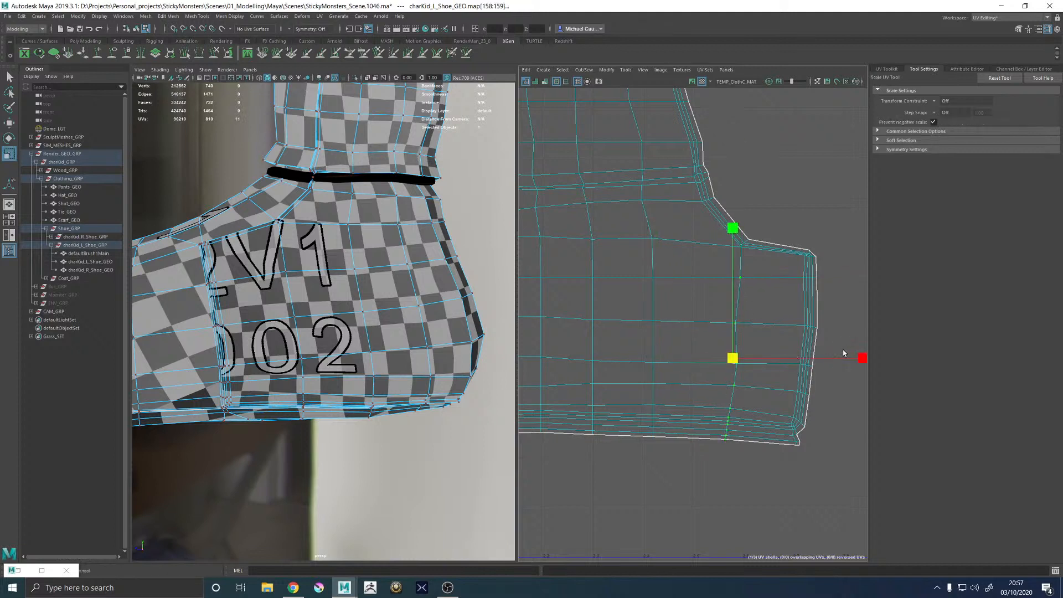
pyautogui.moveTo(862, 359); pyautogui.dragTo(715, 363)
pyautogui.press('w')
pyautogui.moveTo(848, 360); pyautogui.dragTo(858, 360)
# Unfold the cluster of points at the upper right corner of the heel shell's side flap
pyautogui.keyDown('alt'); pyautogui.moveTo(816, 276); pyautogui.dragTo(735, 307, button='middle'); pyautogui.keyUp('alt')
pyautogui.scroll(3, 734, 305)
pyautogui.moveTo(701, 257); pyautogui.dragTo(679, 257, button='right')
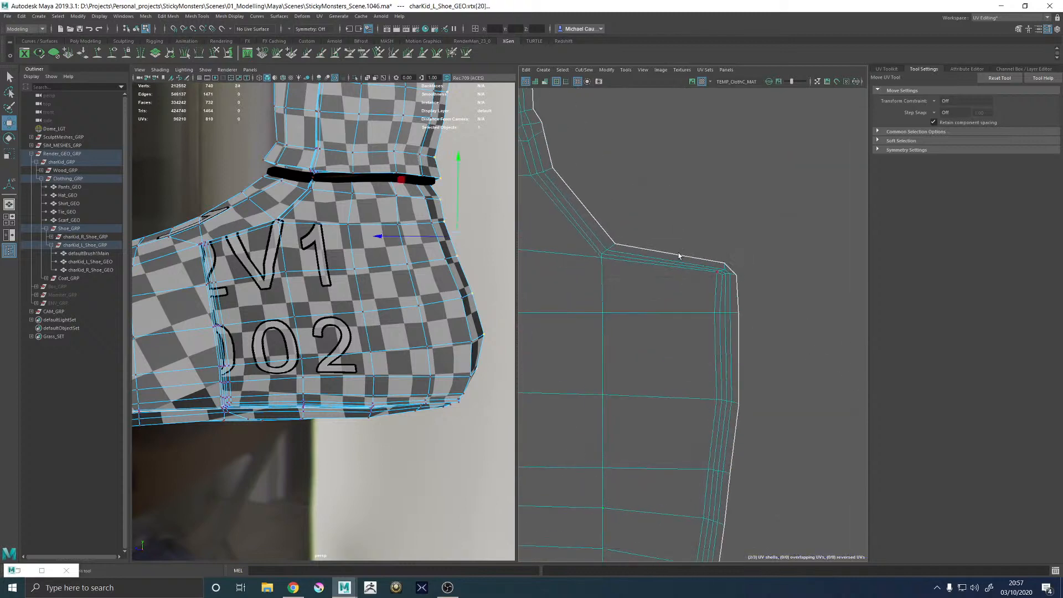
pyautogui.moveTo(707, 249); pyautogui.dragTo(756, 287)
pyautogui.keyDown('shift'); pyautogui.rightClick(763, 282); pyautogui.keyUp('shift')
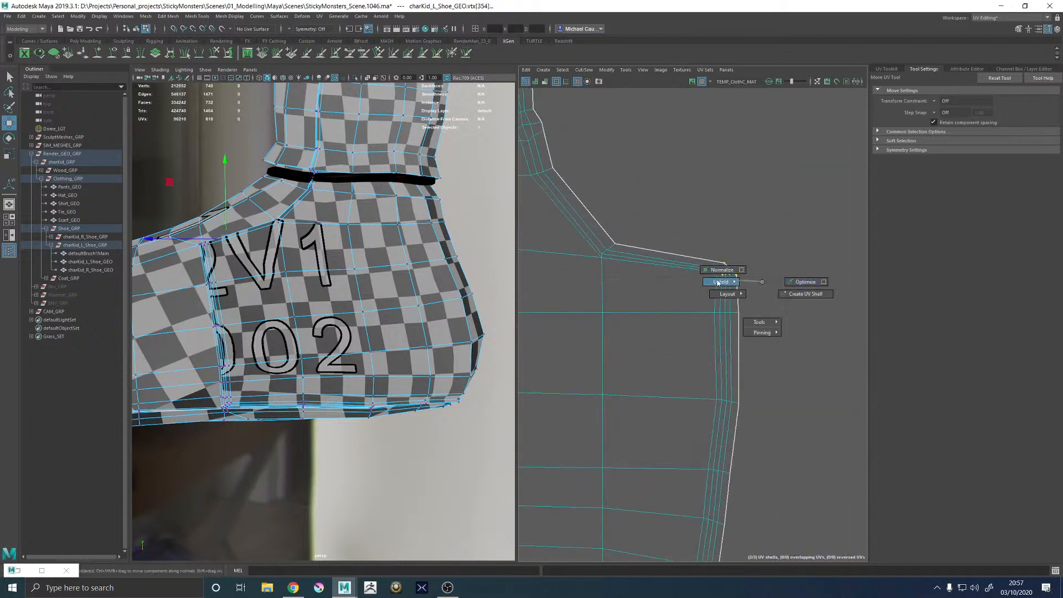
pyautogui.moveTo(721, 282)
pyautogui.click(667, 280)
pyautogui.scroll(-5, 666, 281)
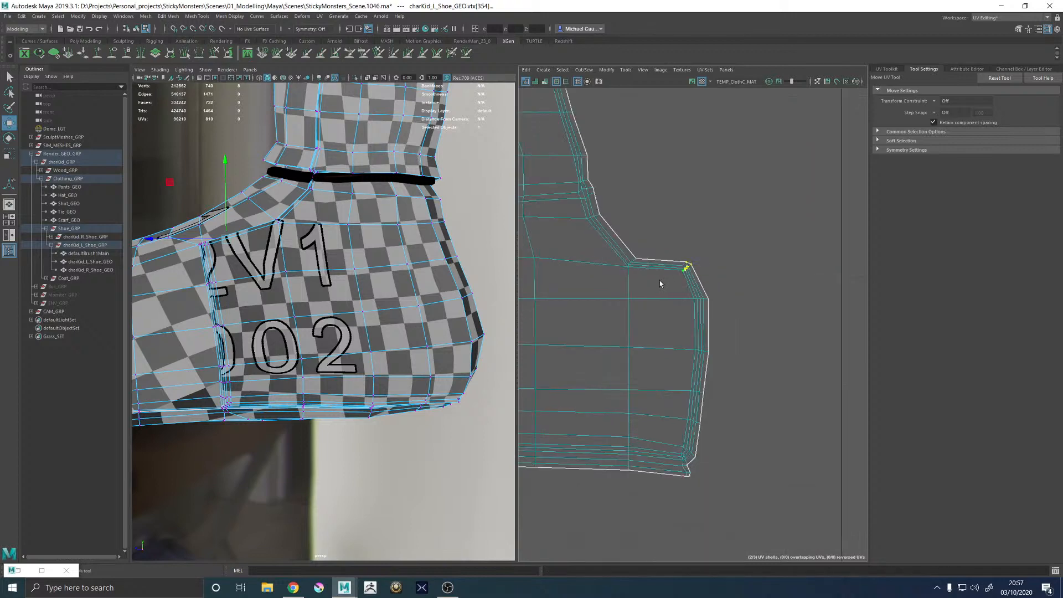
# Unfold the UVs at the upper left corner of the heel shell's side flap
pyautogui.keyDown('alt'); pyautogui.moveTo(663, 282); pyautogui.dragTo(961, 325, button='middle'); pyautogui.keyUp('alt')
pyautogui.keyDown('alt'); pyautogui.moveTo(591, 326); pyautogui.dragTo(885, 312, button='middle'); pyautogui.keyUp('alt')
pyautogui.scroll(5, 633, 330)
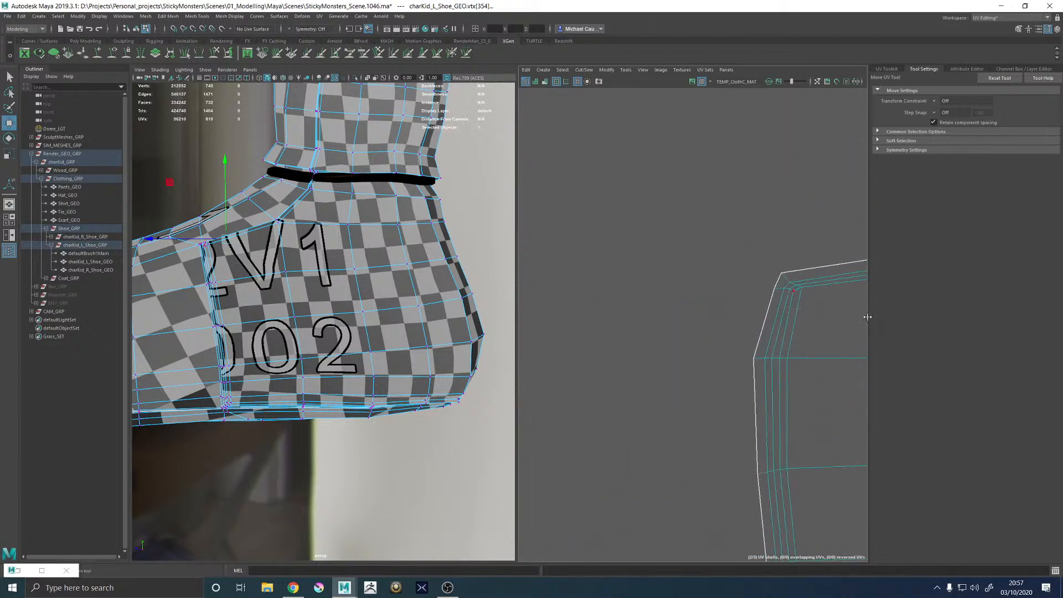
pyautogui.moveTo(842, 318); pyautogui.dragTo(868, 318, button='right')
pyautogui.keyDown('alt'); pyautogui.moveTo(820, 311); pyautogui.dragTo(728, 337, button='middle'); pyautogui.keyUp('alt')
pyautogui.moveTo(635, 265); pyautogui.dragTo(716, 330)
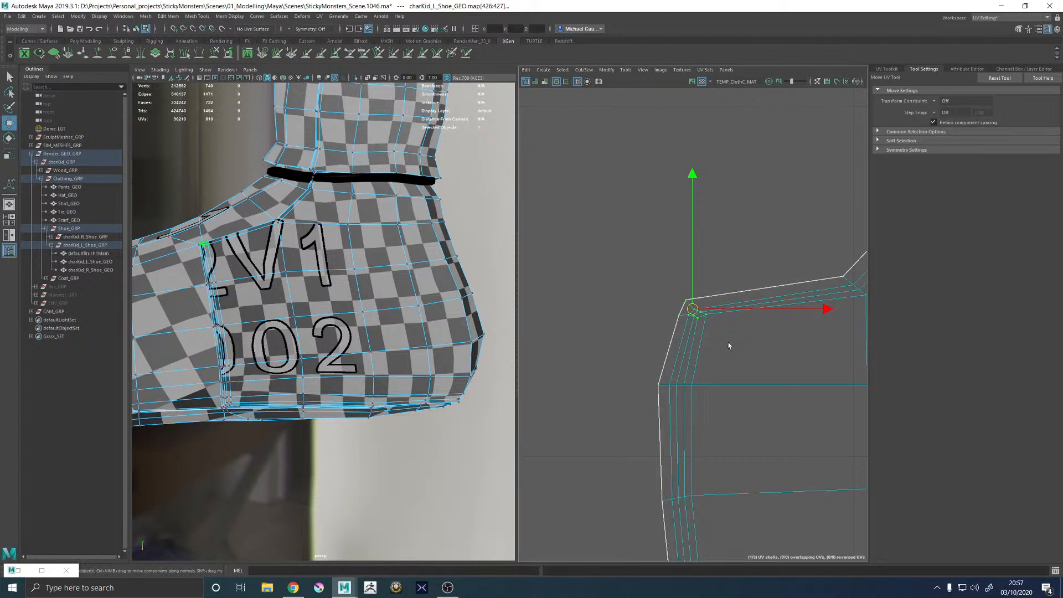
pyautogui.keyDown('shift'); pyautogui.rightClick(725, 345); pyautogui.keyUp('shift')
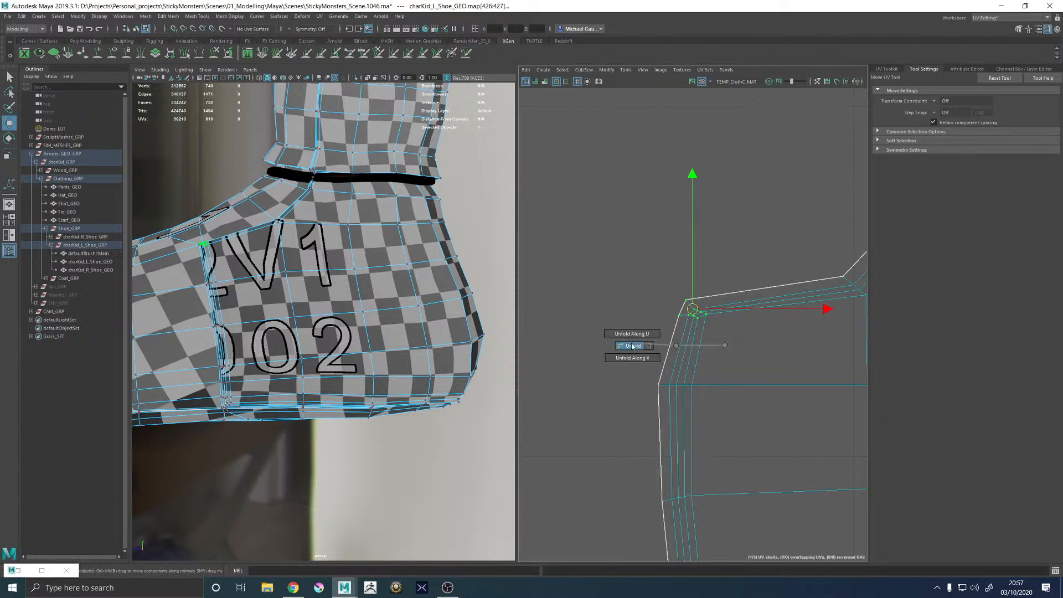
pyautogui.click(650, 349)
pyautogui.keyDown('alt'); pyautogui.moveTo(705, 403); pyautogui.dragTo(699, 264, button='middle'); pyautogui.keyUp('alt')
pyautogui.keyDown('alt'); pyautogui.moveTo(691, 334); pyautogui.dragTo(700, 262, button='middle'); pyautogui.keyUp('alt')
pyautogui.keyDown('alt'); pyautogui.moveTo(819, 160); pyautogui.dragTo(797, 219, button='middle'); pyautogui.keyUp('alt')
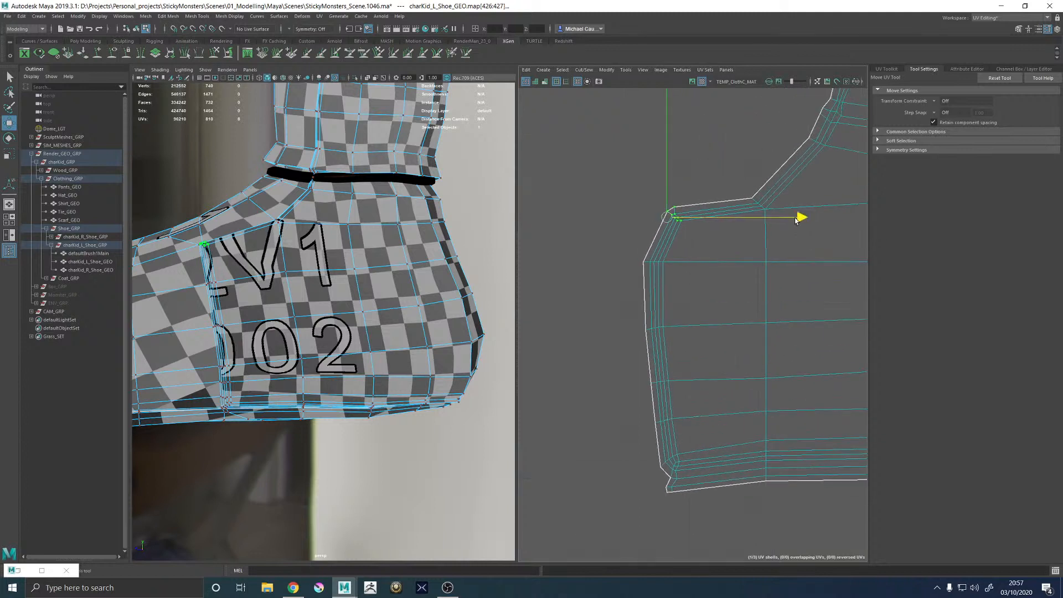
# Shift the UV cluster at the upper left corner of the heel shell's side flap outward to line up with the side edge
pyautogui.moveTo(784, 221); pyautogui.dragTo(779, 222)
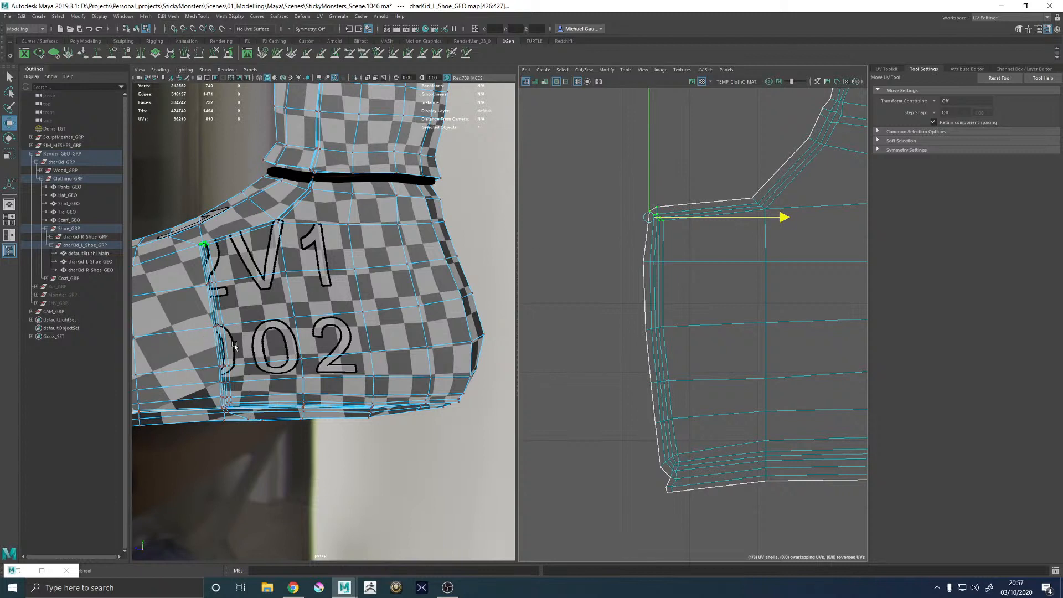
pyautogui.keyDown('alt'); pyautogui.moveTo(638, 474); pyautogui.dragTo(617, 396, button='middle'); pyautogui.keyUp('alt')
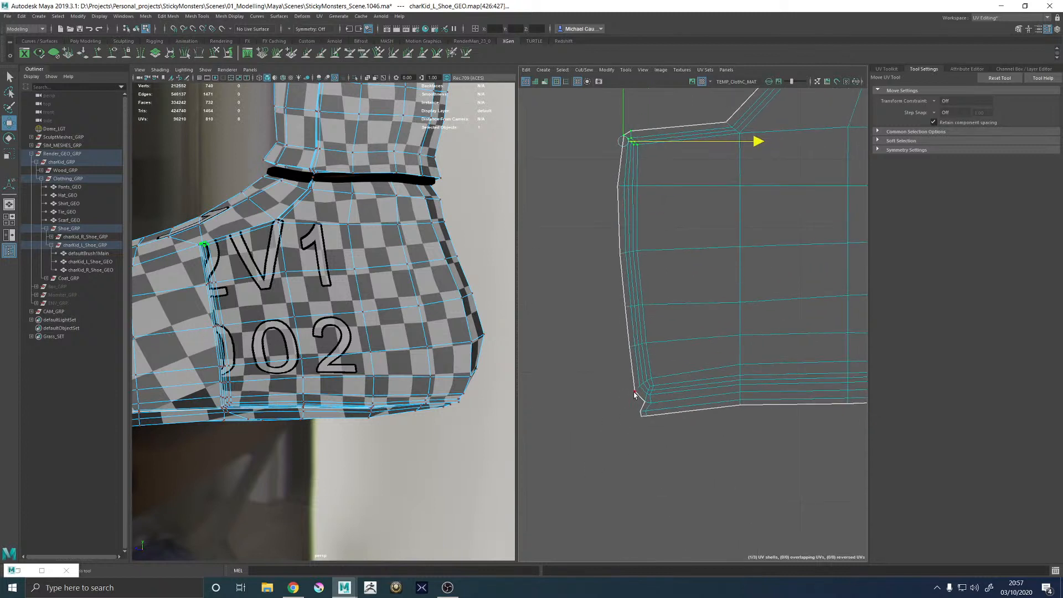
# Try to move the border UV at the heel shell's lower left corner downward, undo it, and select the corner's UV cluster
pyautogui.click(635, 392)
pyautogui.moveTo(634, 392); pyautogui.dragTo(634, 406)
pyautogui.hotkey('ctrl', 'z')
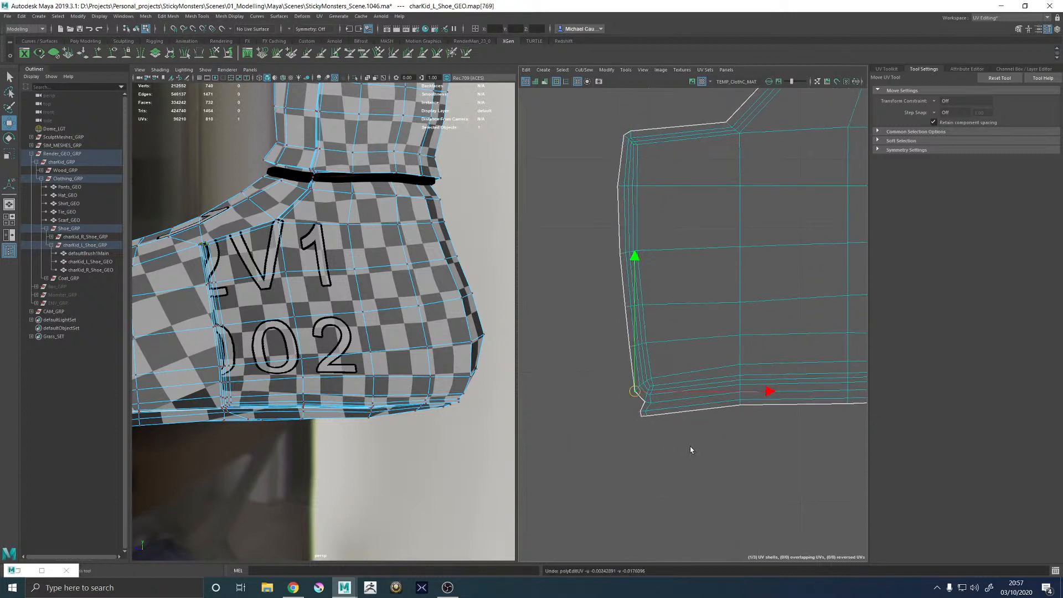
pyautogui.moveTo(689, 445); pyautogui.dragTo(626, 371)
pyautogui.keyDown('alt'); pyautogui.moveTo(726, 382); pyautogui.dragTo(570, 380, button='middle'); pyautogui.keyUp('alt')
pyautogui.scroll(-8, 809, 402)
pyautogui.keyDown('alt'); pyautogui.moveTo(780, 429); pyautogui.dragTo(615, 421, button='middle'); pyautogui.keyUp('alt')
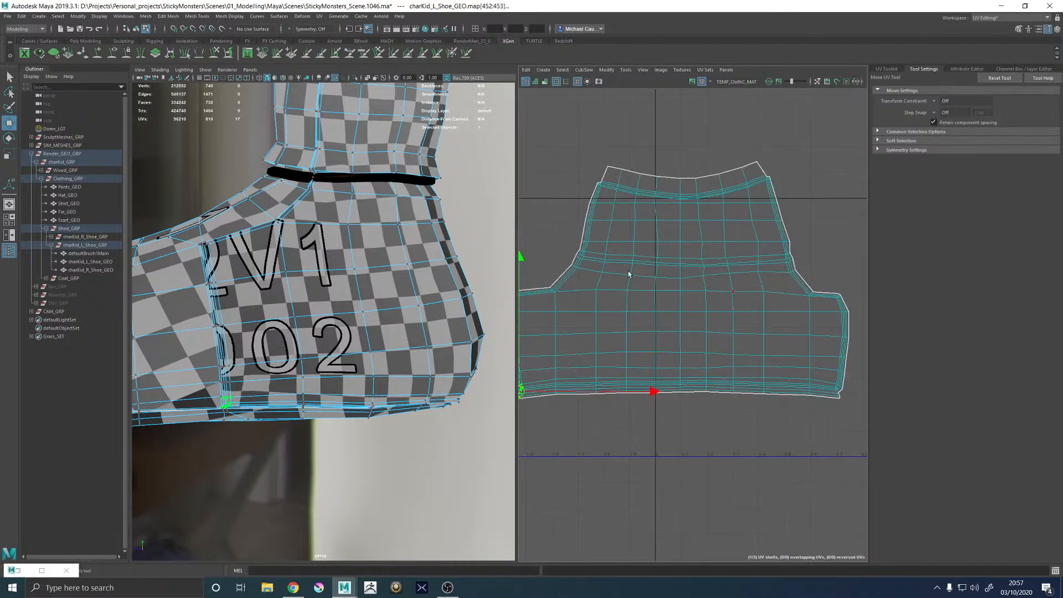
# Isolate the left shoe in the 3D view and inspect the checker pattern around its heel and side
pyautogui.press('F8')
pyautogui.press('f')
pyautogui.keyDown('alt'); pyautogui.moveTo(435, 350); pyautogui.dragTo(394, 344); pyautogui.keyUp('alt')
pyautogui.keyDown('alt'); pyautogui.moveTo(676, 239); pyautogui.dragTo(672, 259, button='middle'); pyautogui.keyUp('alt')
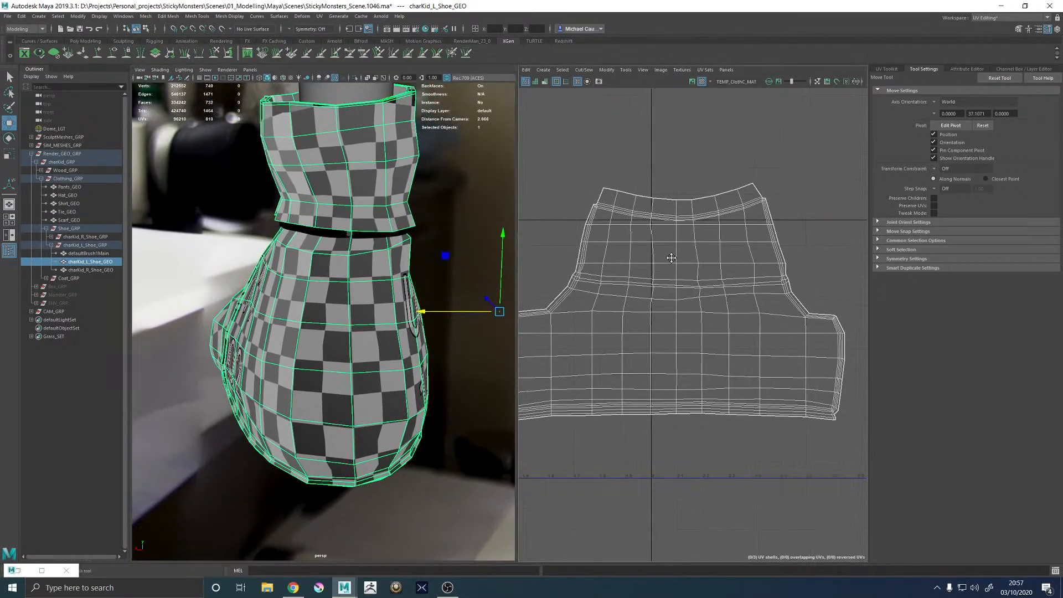
pyautogui.keyDown('alt'); pyautogui.moveTo(326, 239); pyautogui.dragTo(448, 218); pyautogui.keyUp('alt')
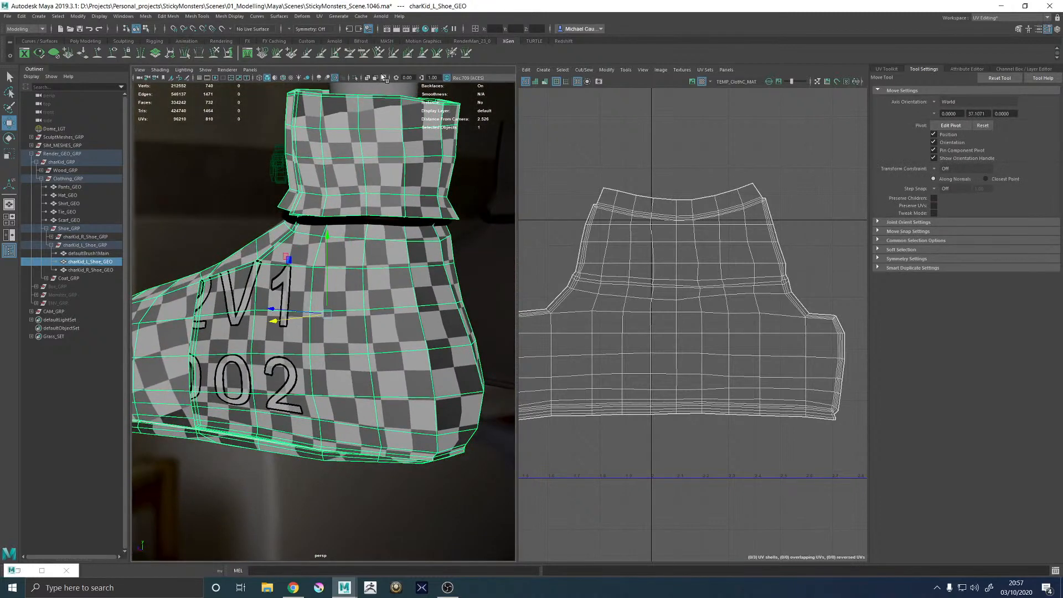
pyautogui.click(355, 78)
pyautogui.keyDown('alt'); pyautogui.moveTo(446, 293); pyautogui.dragTo(419, 305); pyautogui.keyUp('alt')
# Flatten the top UV row of the heel shell's ankle band into a straight horizontal line and nudge it slightly up
pyautogui.moveTo(676, 244); pyautogui.dragTo(665, 260, button='right')
pyautogui.scroll(3, 650, 278)
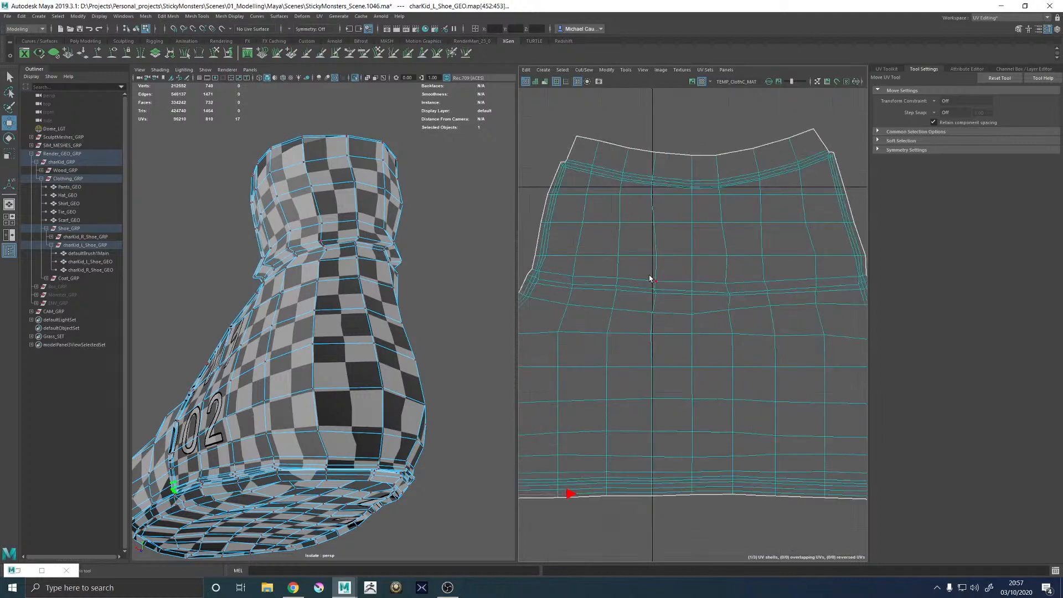
pyautogui.click(657, 281)
pyautogui.press('q')
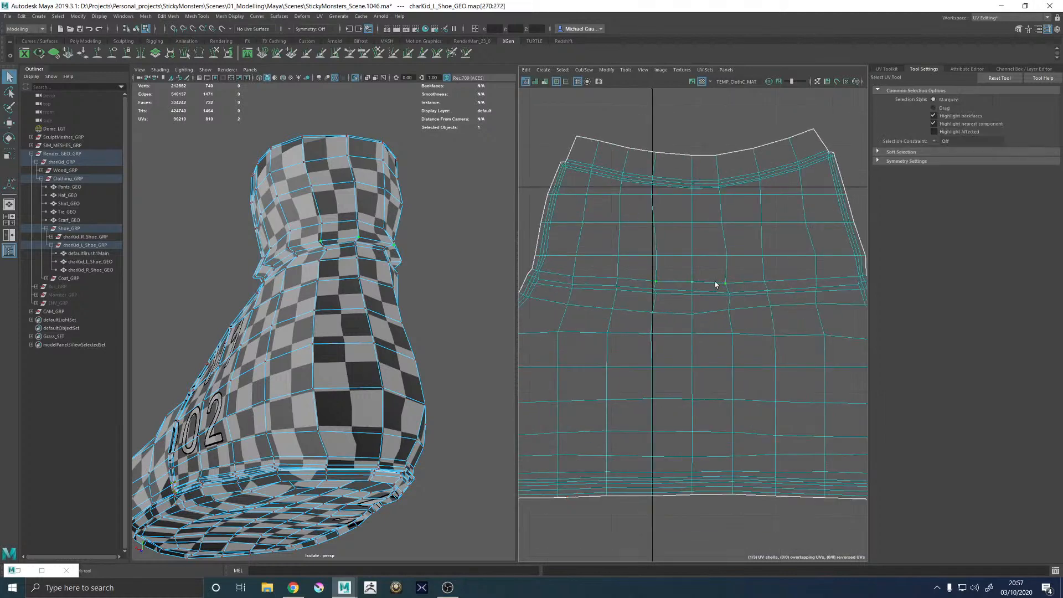
pyautogui.hotkey('shift', '.')
pyautogui.hotkey('shift', '.')
pyautogui.press('r')
pyautogui.moveTo(698, 141); pyautogui.dragTo(698, 274)
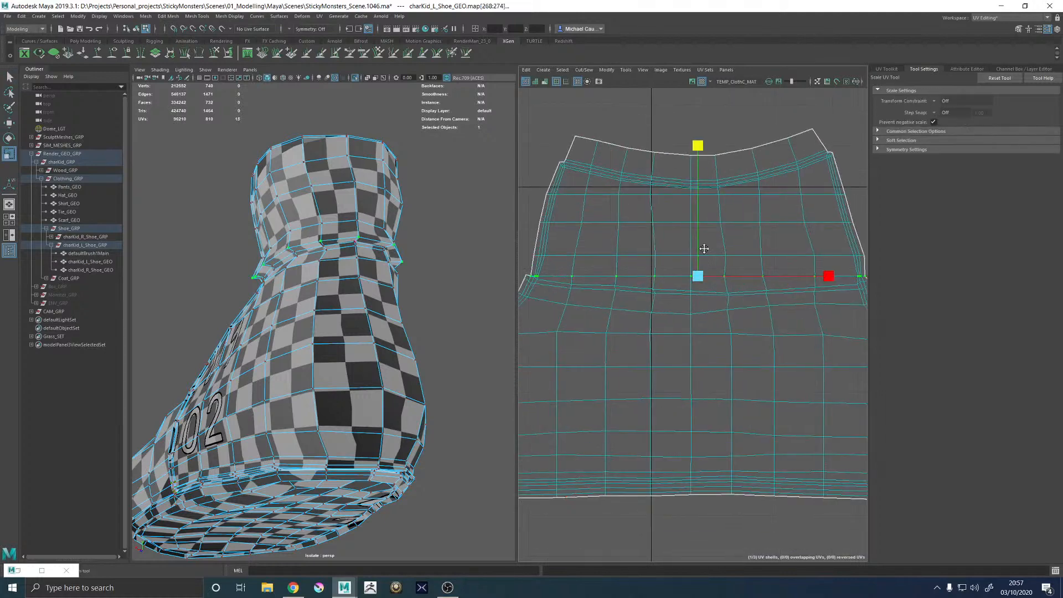
pyautogui.keyDown('alt'); pyautogui.moveTo(703, 182); pyautogui.dragTo(671, 198, button='middle'); pyautogui.keyUp('alt')
pyautogui.press('w')
pyautogui.moveTo(666, 161); pyautogui.dragTo(666, 158)
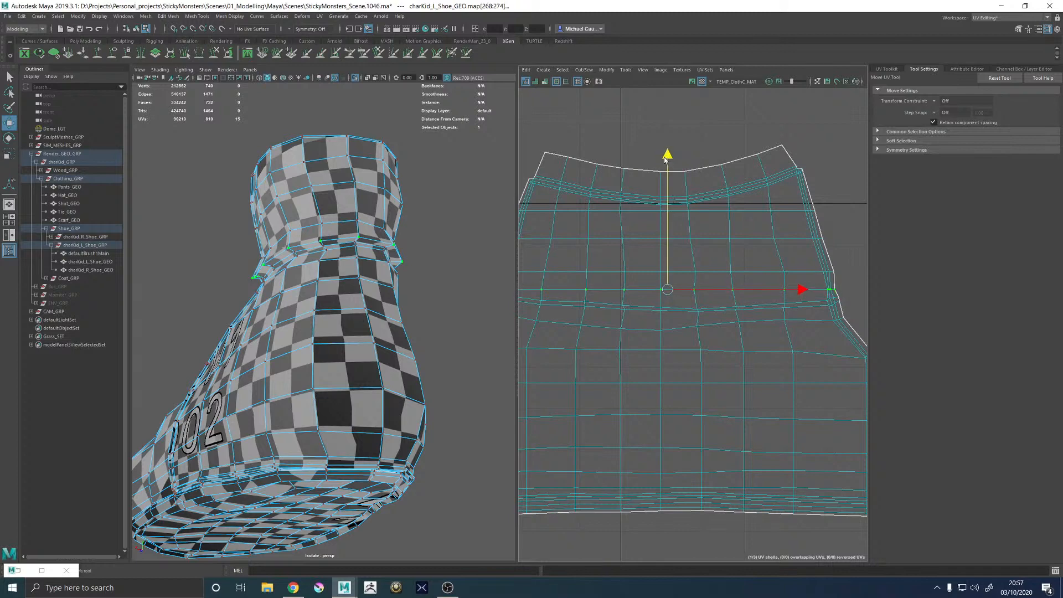
# Flatten the middle UV row of the heel shell's ankle band into a straight horizontal line
pyautogui.keyDown('alt'); pyautogui.moveTo(629, 218); pyautogui.dragTo(706, 215, button='middle'); pyautogui.keyUp('alt')
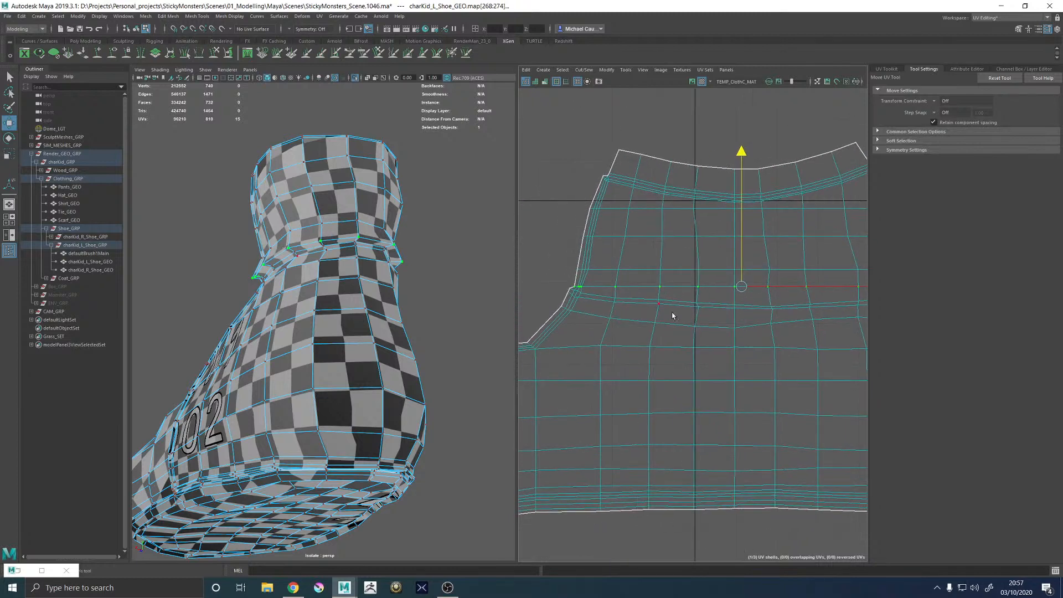
pyautogui.click(697, 304)
pyautogui.press('q')
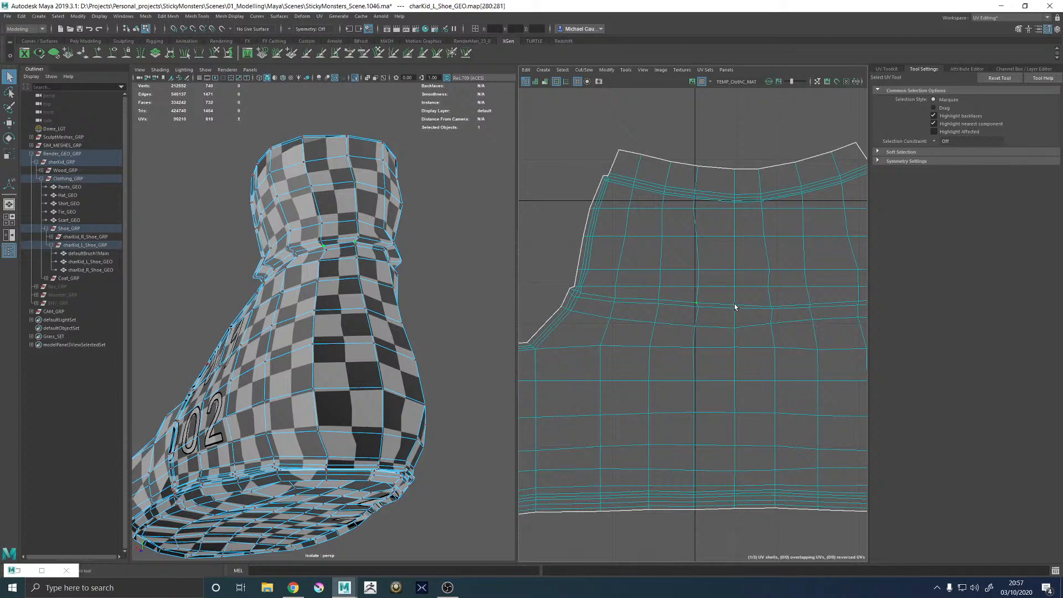
pyautogui.keyDown('shift'); pyautogui.doubleClick(769, 308); pyautogui.keyUp('shift')
pyautogui.keyDown('alt'); pyautogui.moveTo(781, 303); pyautogui.dragTo(686, 306, button='middle'); pyautogui.keyUp('alt')
pyautogui.press('r')
pyautogui.keyDown('alt'); pyautogui.moveTo(726, 309); pyautogui.dragTo(695, 299, button='right'); pyautogui.keyUp('alt')
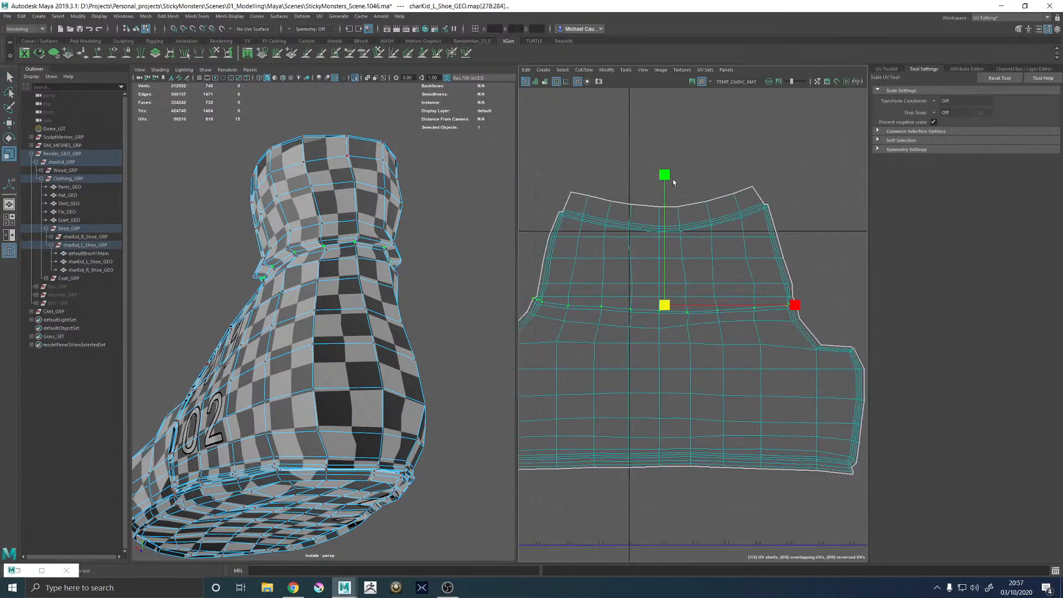
pyautogui.moveTo(666, 176); pyautogui.dragTo(685, 332)
pyautogui.press('w')
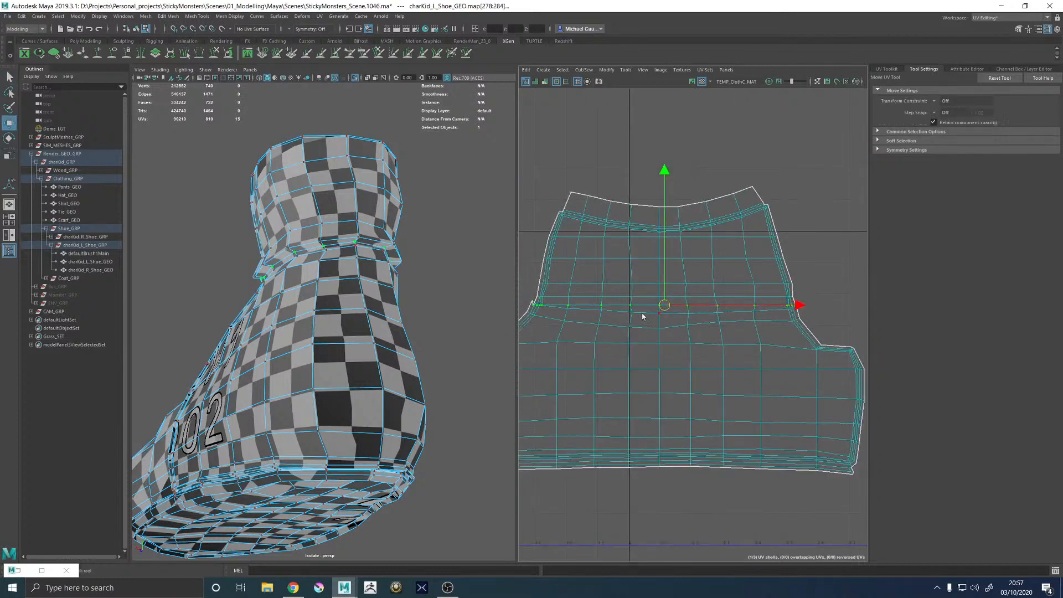
# Flatten the bottom UV row of the heel shell's ankle band horizontally and nudge it slightly down
pyautogui.keyDown('alt'); pyautogui.moveTo(590, 310); pyautogui.dragTo(692, 336, button='right'); pyautogui.keyUp('alt')
pyautogui.click(691, 316)
pyautogui.keyDown('shift'); pyautogui.doubleClick(725, 318); pyautogui.keyUp('shift')
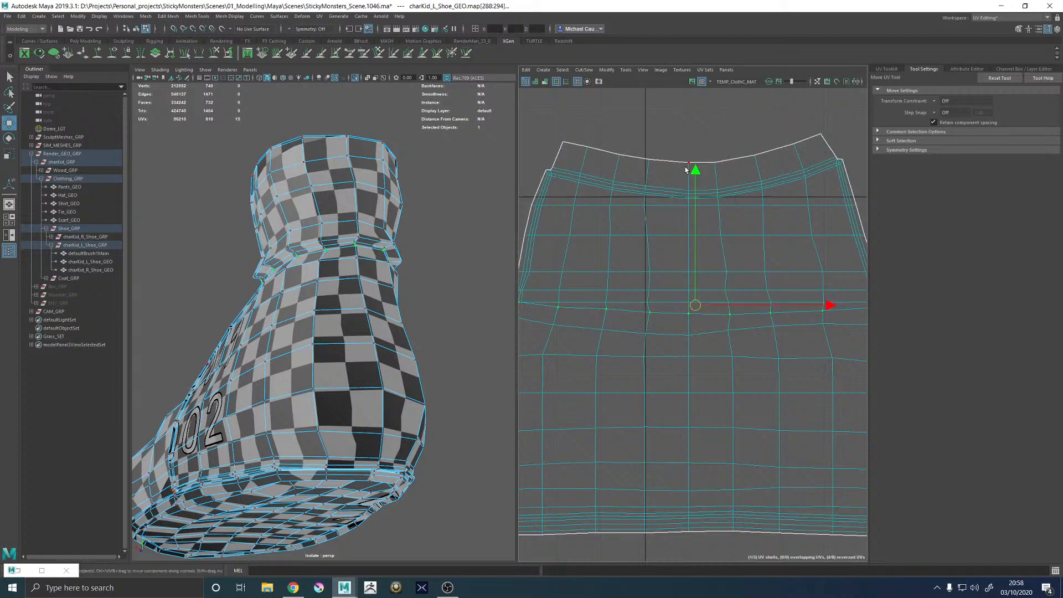
pyautogui.press('r')
pyautogui.moveTo(696, 172); pyautogui.dragTo(720, 353)
pyautogui.press('w')
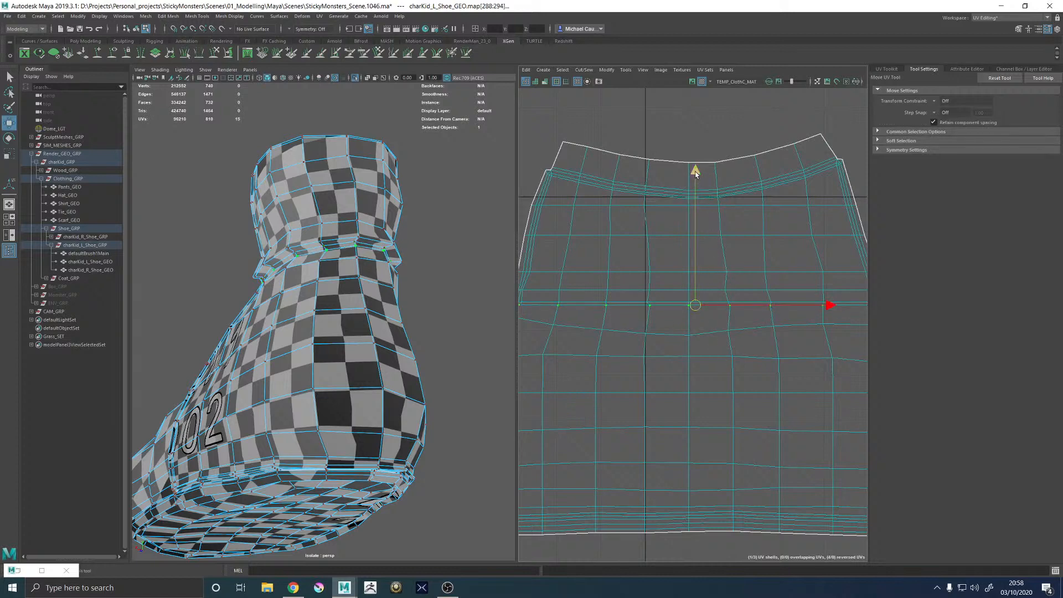
pyautogui.moveTo(696, 178); pyautogui.dragTo(696, 182)
# Flatten the UV row directly below the ankle band horizontally and check the checker pattern around the ankle
pyautogui.keyDown('alt'); pyautogui.moveTo(798, 245); pyautogui.dragTo(679, 265, button='right'); pyautogui.keyUp('alt')
pyautogui.doubleClick(717, 315)
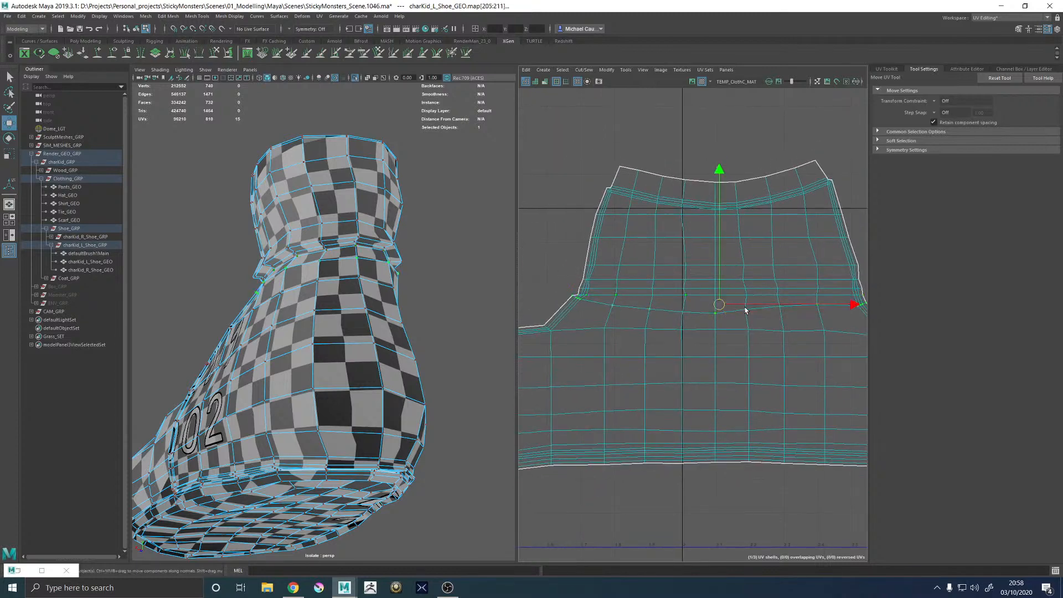
pyautogui.press('r')
pyautogui.moveTo(724, 233); pyautogui.dragTo(734, 323)
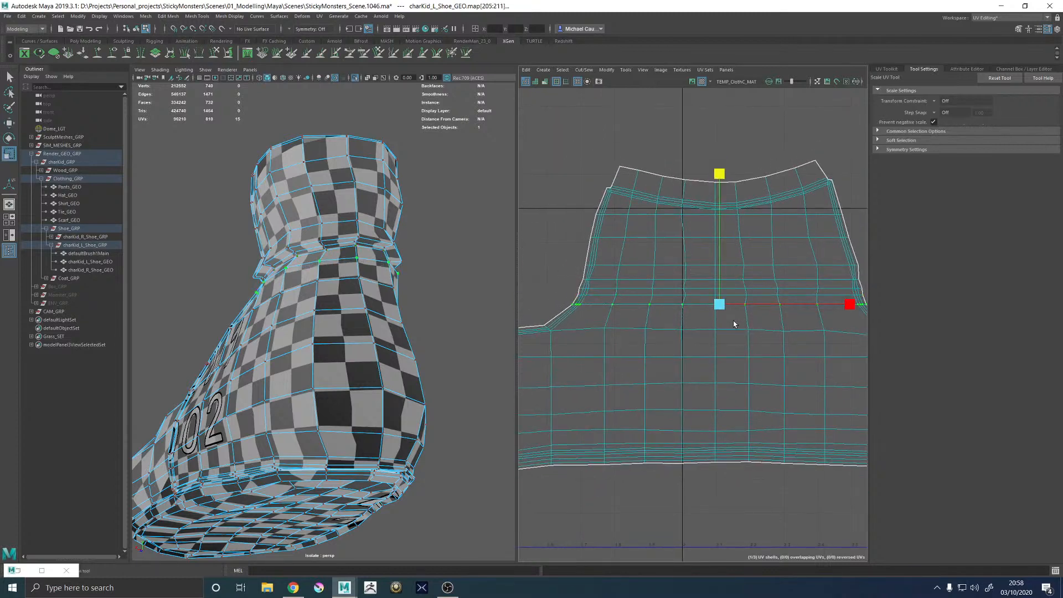
pyautogui.keyDown('alt'); pyautogui.moveTo(381, 244); pyautogui.dragTo(470, 250); pyautogui.keyUp('alt')
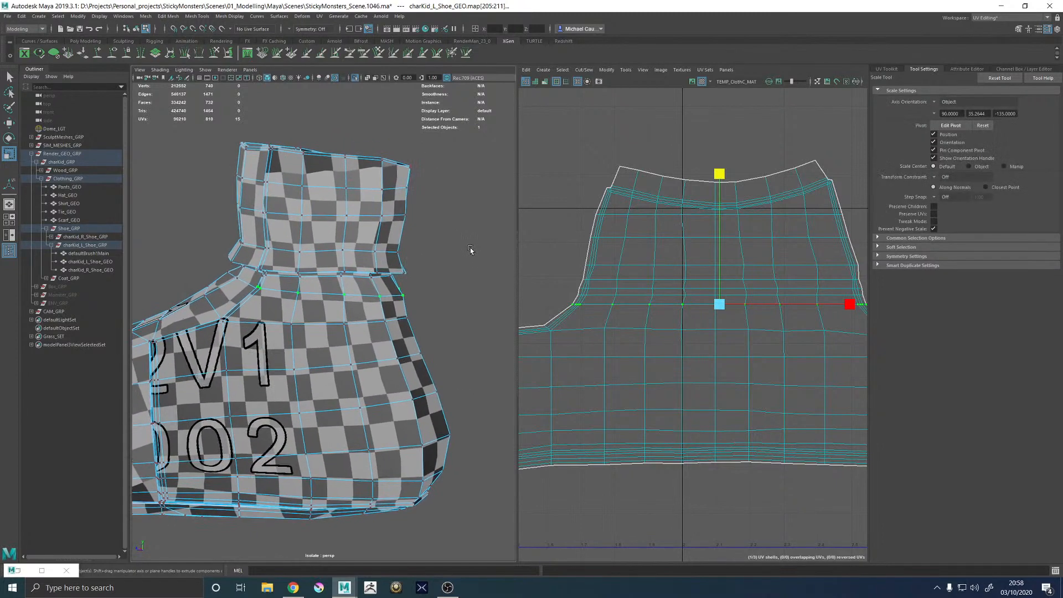
pyautogui.keyDown('alt'); pyautogui.moveTo(789, 300); pyautogui.dragTo(706, 299, button='middle'); pyautogui.keyUp('alt')
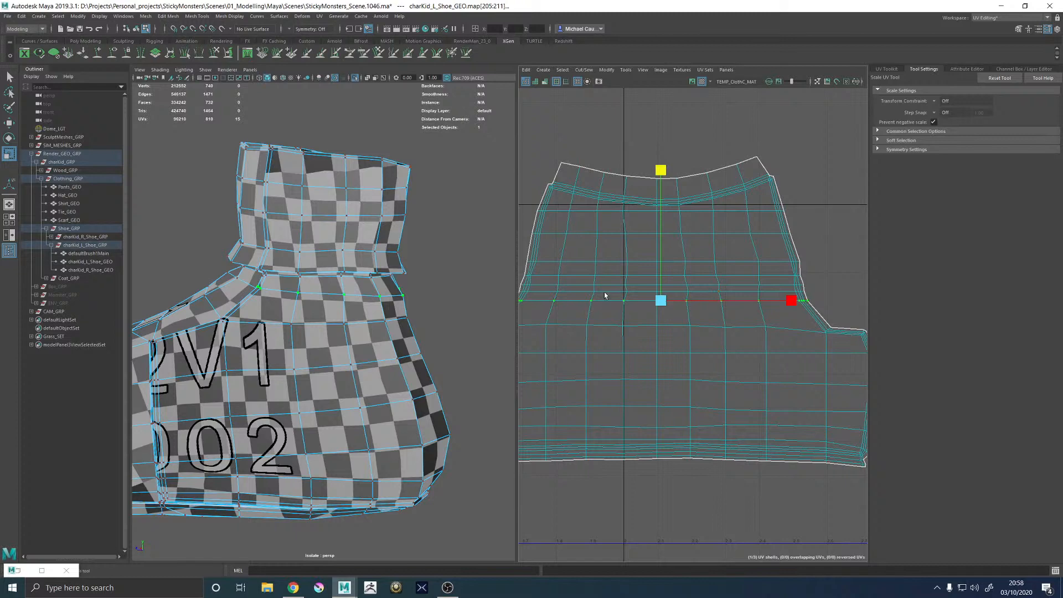
pyautogui.keyDown('alt'); pyautogui.moveTo(487, 287); pyautogui.dragTo(589, 275); pyautogui.keyUp('alt')
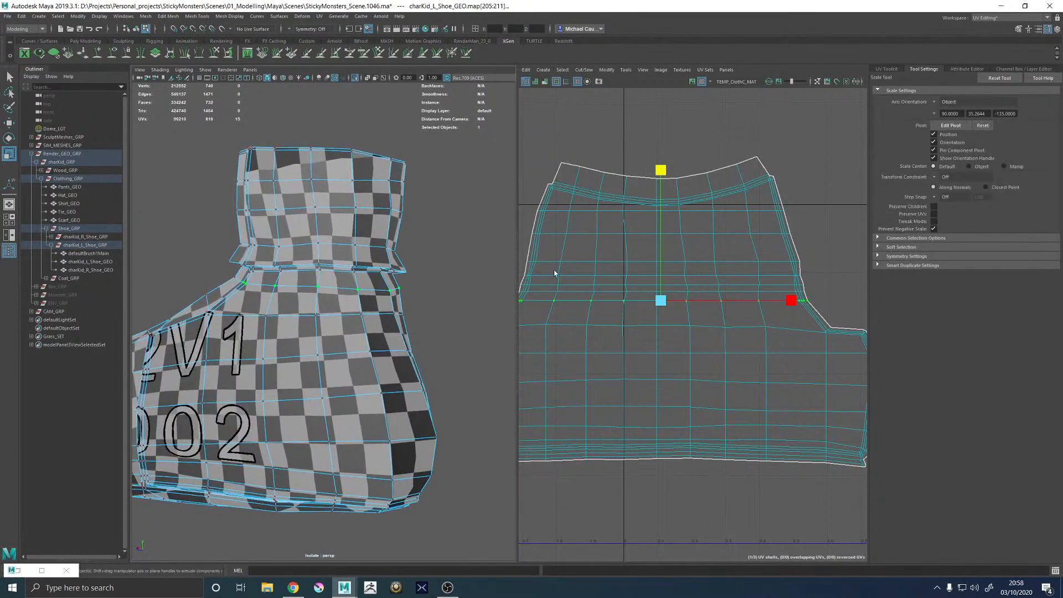
# Try unfolding the UV column just inside the heel shell's upper left side edge, and undo it
pyautogui.keyDown('alt'); pyautogui.moveTo(561, 278); pyautogui.dragTo(665, 290, button='middle'); pyautogui.keyUp('alt')
pyautogui.keyDown('alt'); pyautogui.moveTo(665, 290); pyautogui.dragTo(722, 323, button='right'); pyautogui.keyUp('alt')
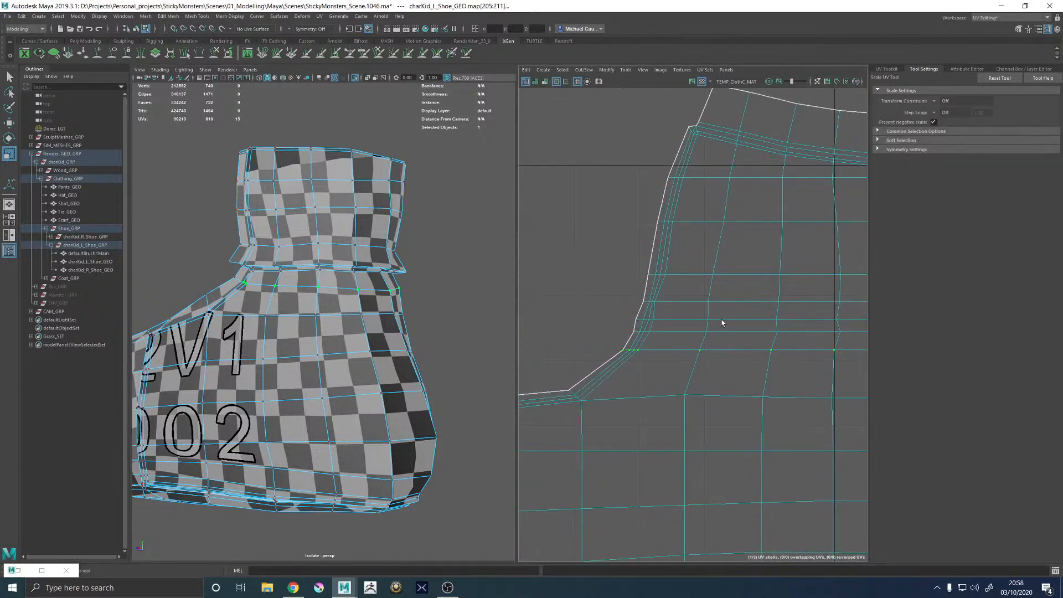
pyautogui.click(654, 329)
pyautogui.doubleClick(696, 144)
pyautogui.keyDown('shift'); pyautogui.rightClick(697, 144); pyautogui.keyUp('shift')
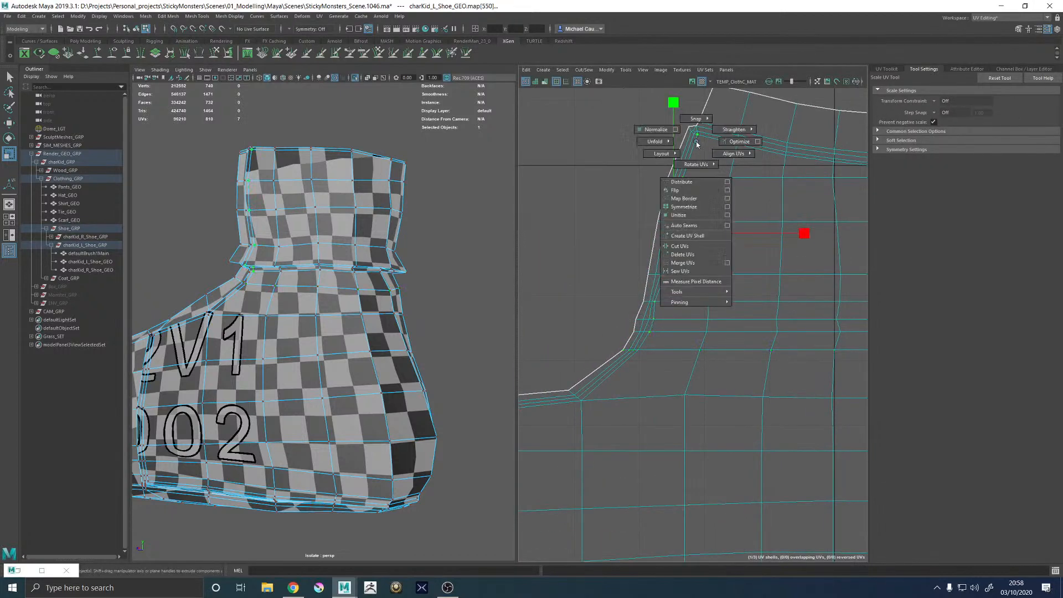
pyautogui.keyDown('shift'); pyautogui.moveTo(696, 144); pyautogui.dragTo(598, 144, button='right'); pyautogui.keyUp('shift')
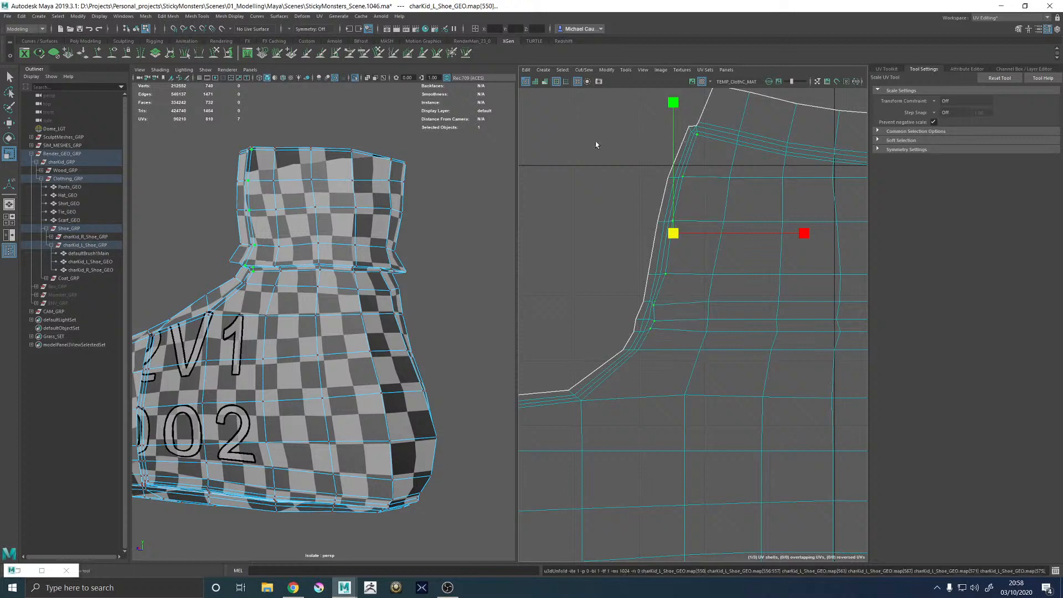
pyautogui.hotkey('ctrl', 'z')
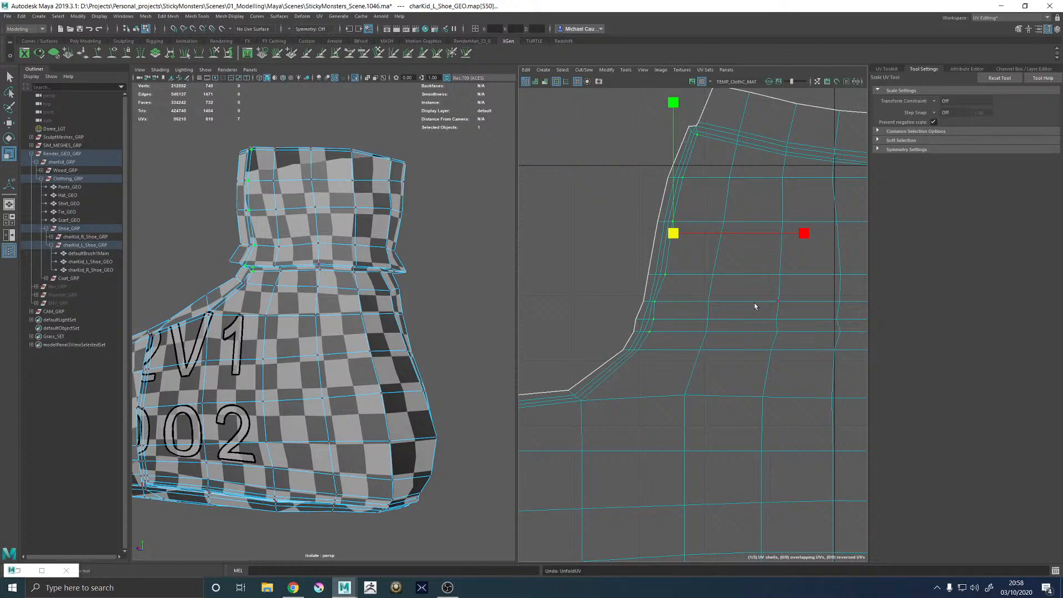
# Nudge individual UVs near the left and right side edges of the ankle band sideways to smooth the edge columns
pyautogui.click(660, 302)
pyautogui.press('w')
pyautogui.moveTo(698, 303); pyautogui.dragTo(702, 305)
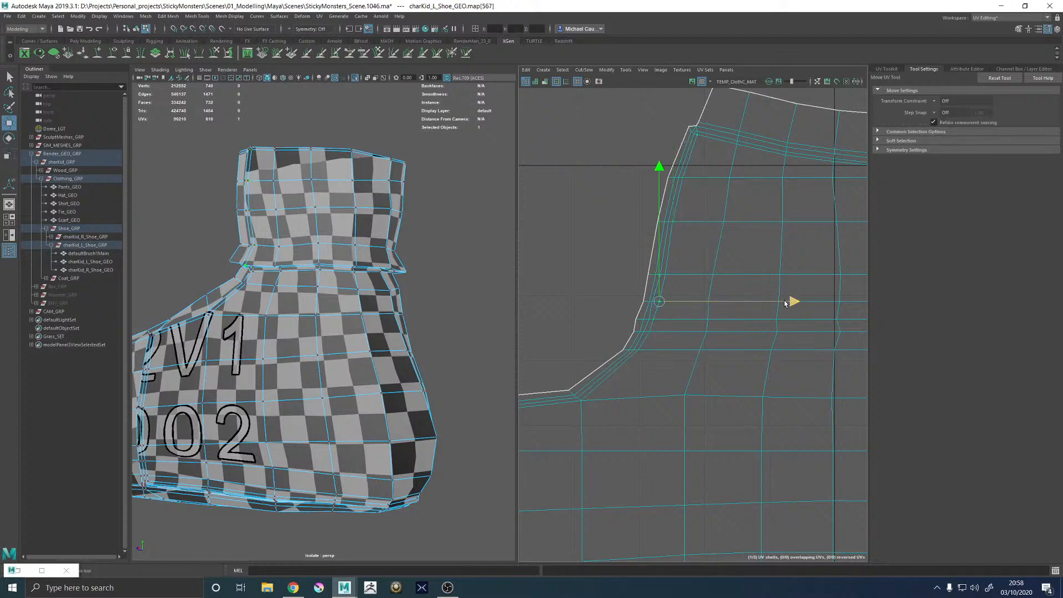
pyautogui.keyDown('alt'); pyautogui.moveTo(785, 304); pyautogui.dragTo(728, 294, button='middle'); pyautogui.keyUp('alt')
pyautogui.click(784, 306)
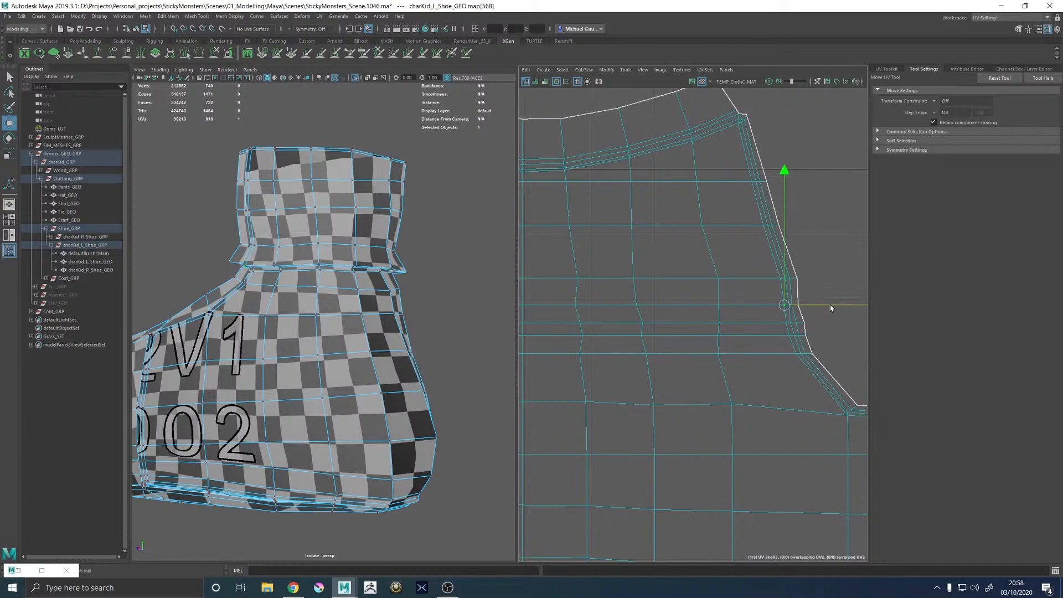
pyautogui.click(791, 323)
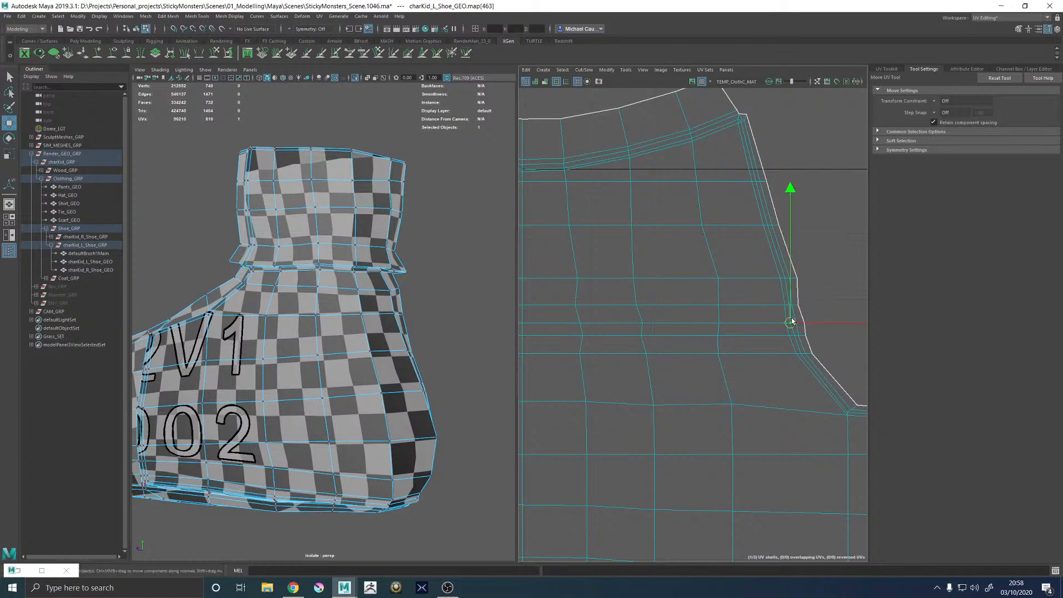
# Adjust individual UVs sideways where the inner columns right of centre cross the ankle band, smoothing their kinks
pyautogui.scroll(-6, 813, 334)
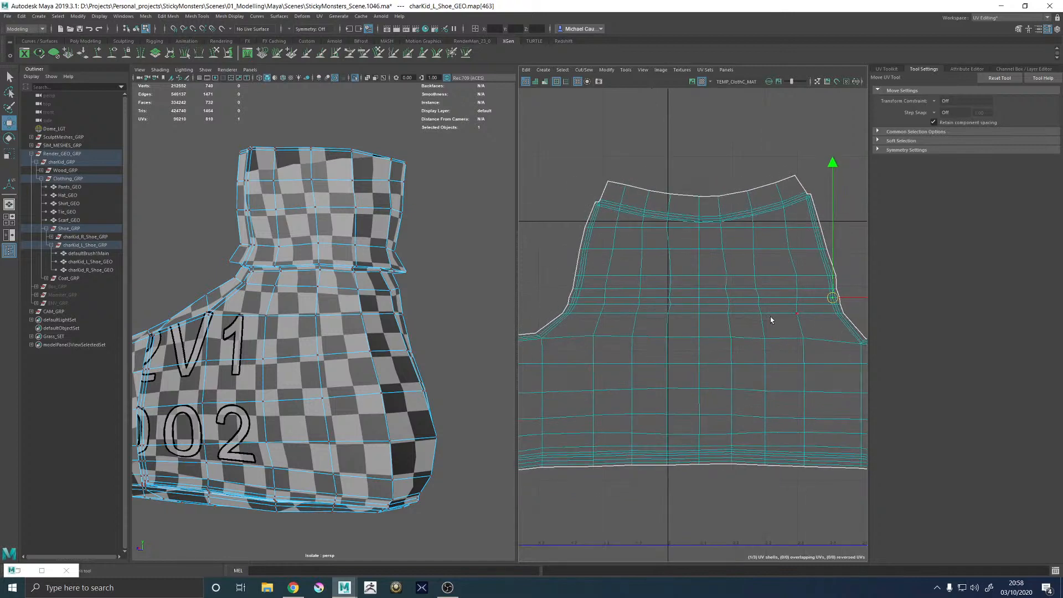
pyautogui.click(761, 300)
pyautogui.scroll(2, 786, 300)
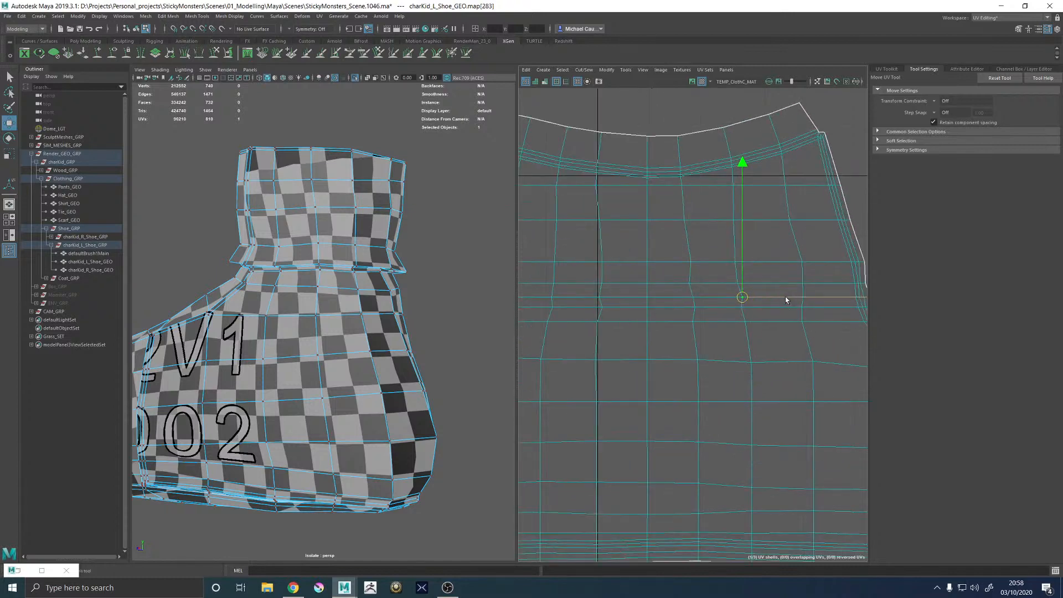
pyautogui.click(696, 306)
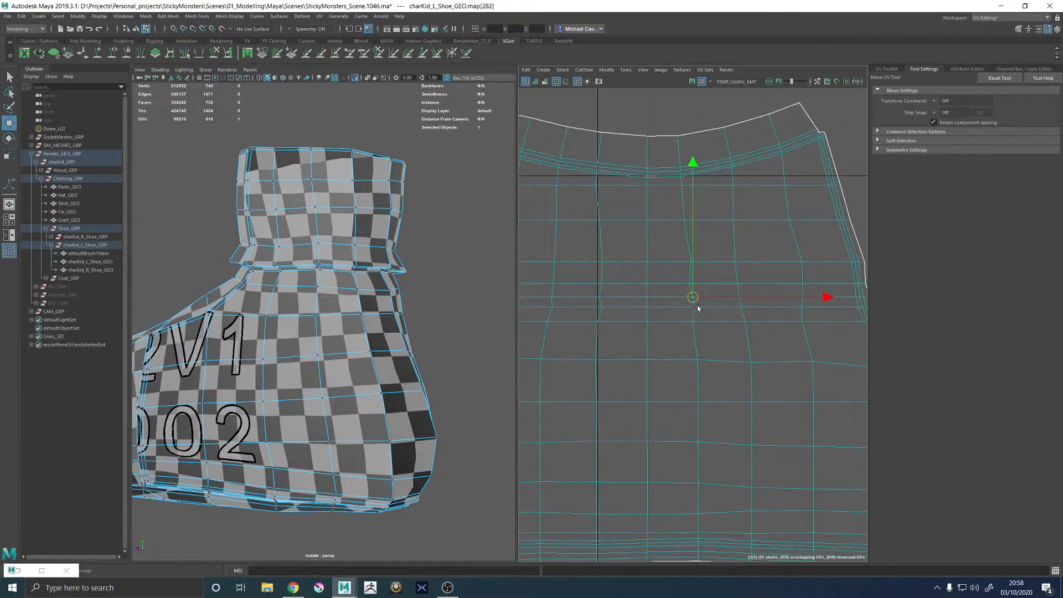
pyautogui.click(687, 279)
pyautogui.click(690, 284)
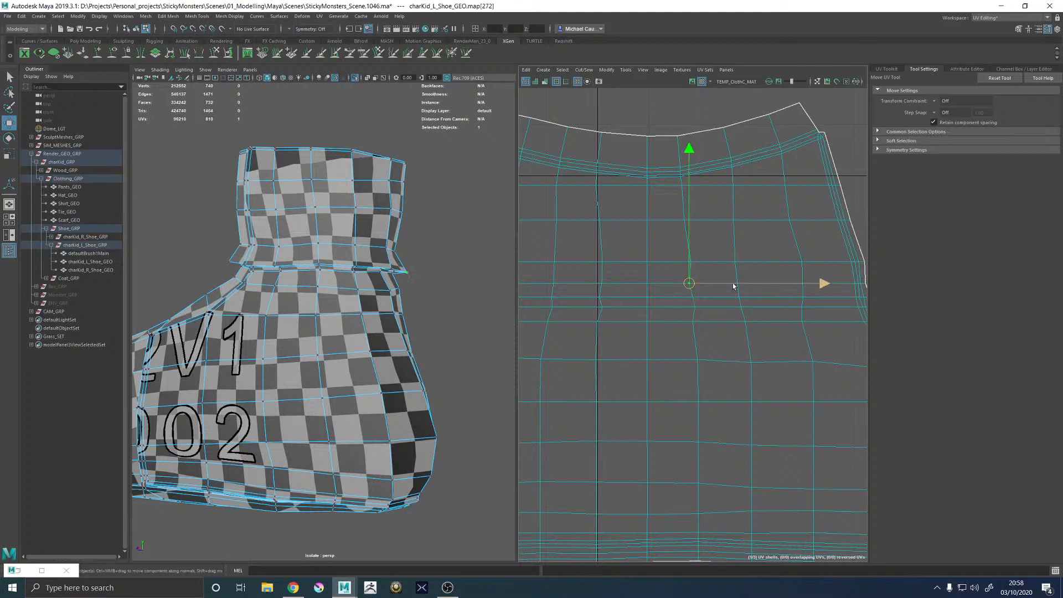
pyautogui.click(692, 263)
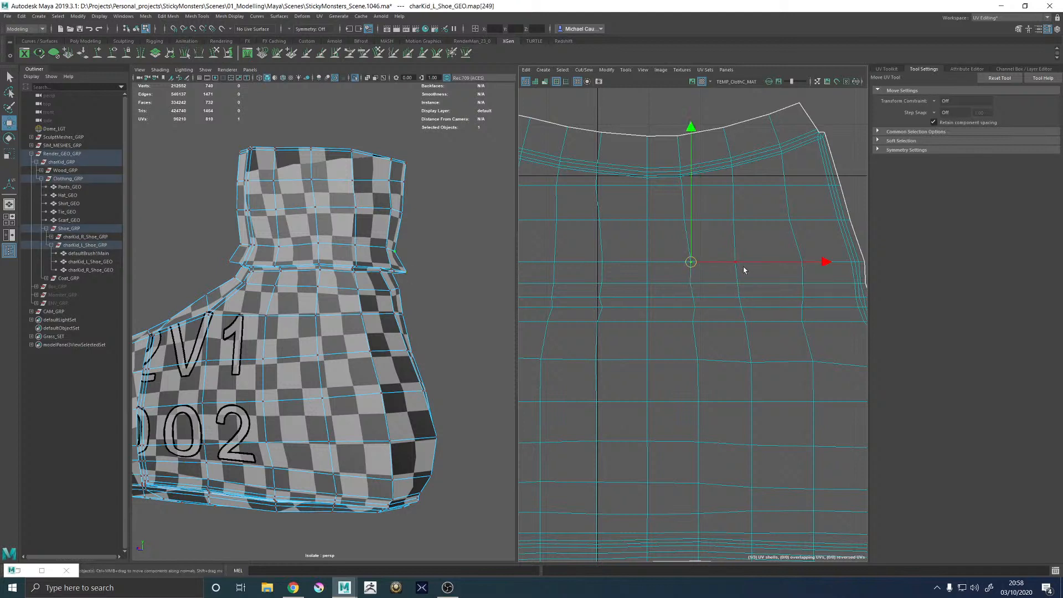
pyautogui.keyDown('alt'); pyautogui.moveTo(638, 277); pyautogui.dragTo(724, 284, button='middle'); pyautogui.keyUp('alt')
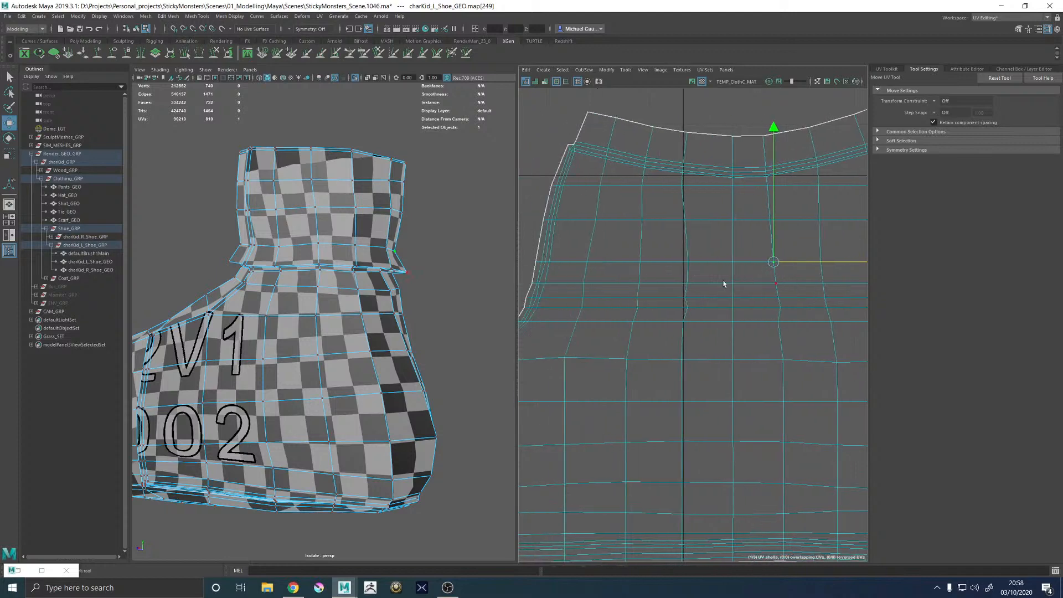
pyautogui.scroll(-5, 693, 288)
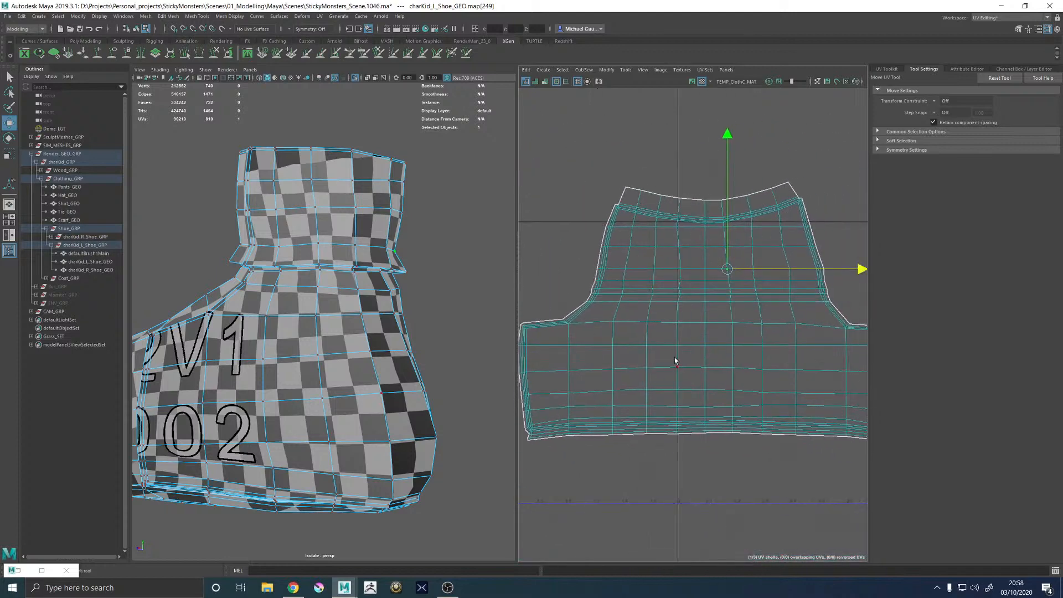
# Try unfolding the UV column near the middle of the heel shell, and undo it
pyautogui.click(675, 331)
pyautogui.doubleClick(674, 332)
pyautogui.moveTo(674, 332); pyautogui.dragTo(760, 333, button='right')
pyautogui.doubleClick(679, 336)
pyautogui.keyDown('shift'); pyautogui.rightClick(678, 346); pyautogui.keyUp('shift')
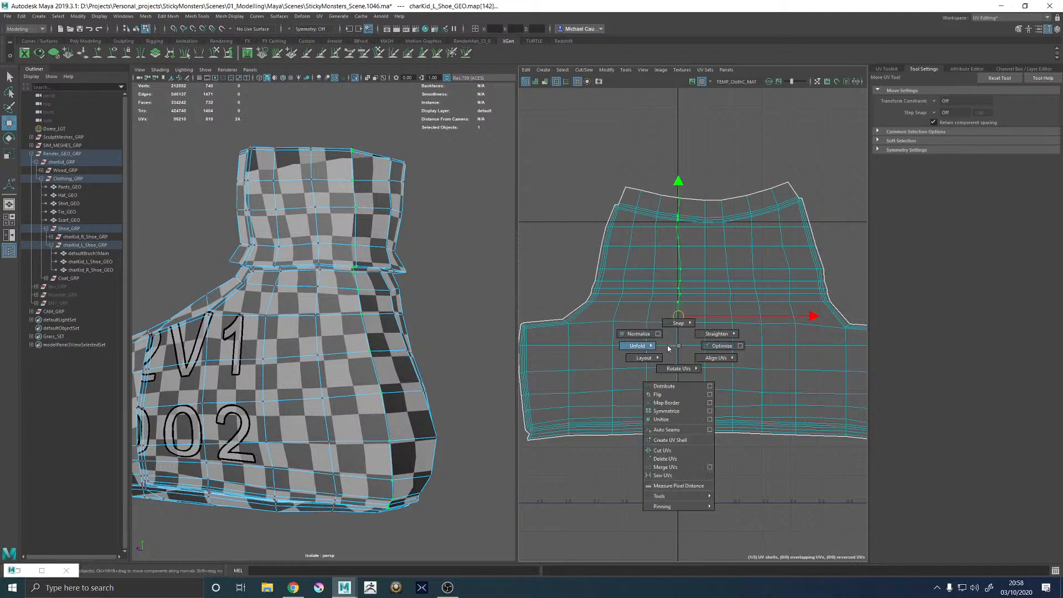
pyautogui.click(632, 343)
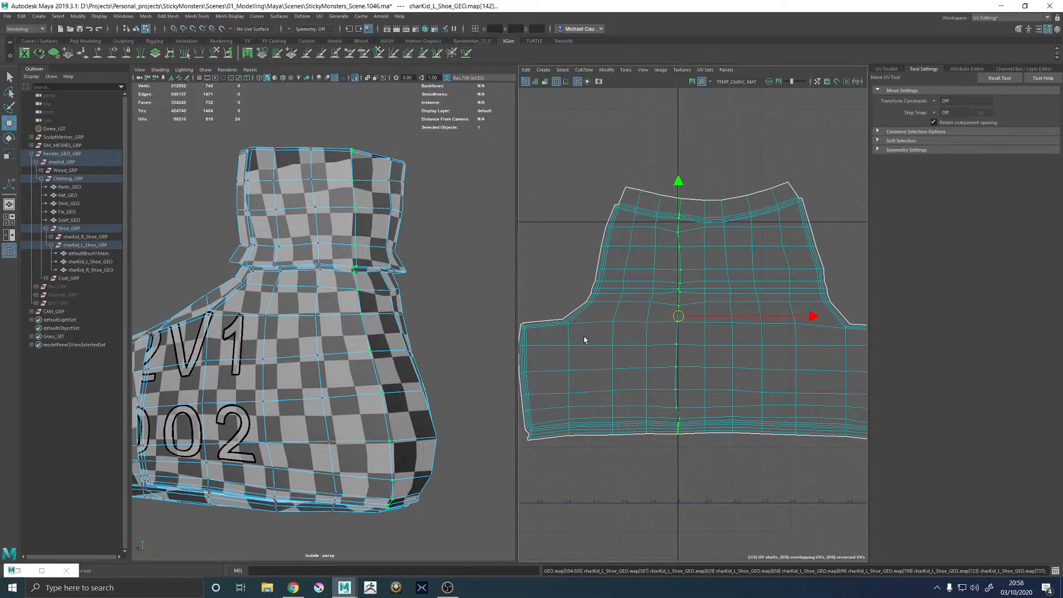
pyautogui.hotkey('ctrl', 'z')
# Raise the dipped middle of the heel shell's top edge with soft selection so the edge runs nearly level
pyautogui.keyDown('alt'); pyautogui.moveTo(651, 192); pyautogui.dragTo(602, 257, button='middle'); pyautogui.keyUp('alt')
pyautogui.keyDown('alt'); pyautogui.moveTo(602, 257); pyautogui.dragTo(640, 270, button='right'); pyautogui.keyUp('alt')
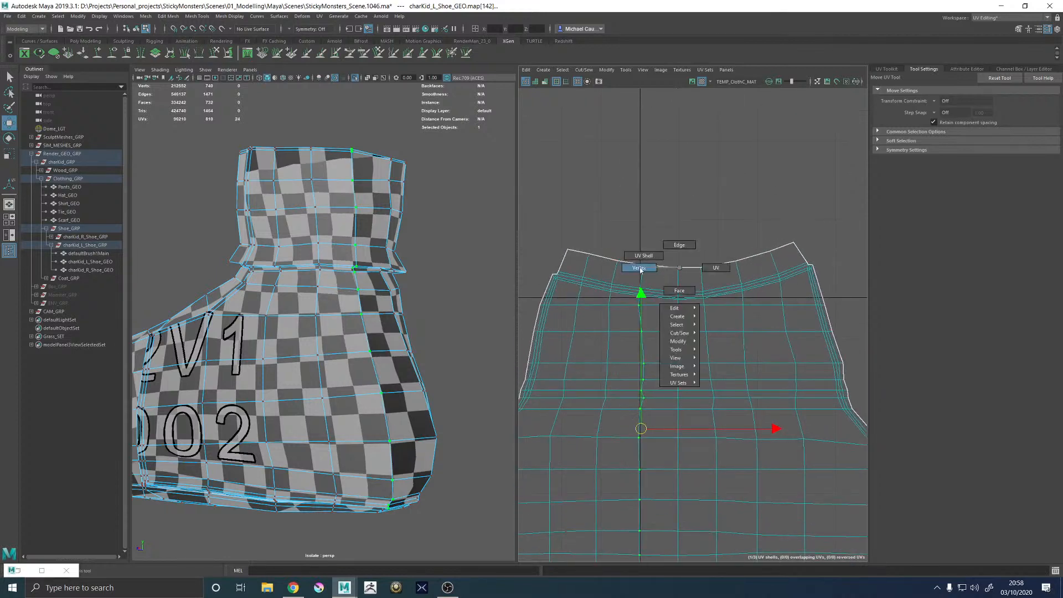
pyautogui.click(676, 297)
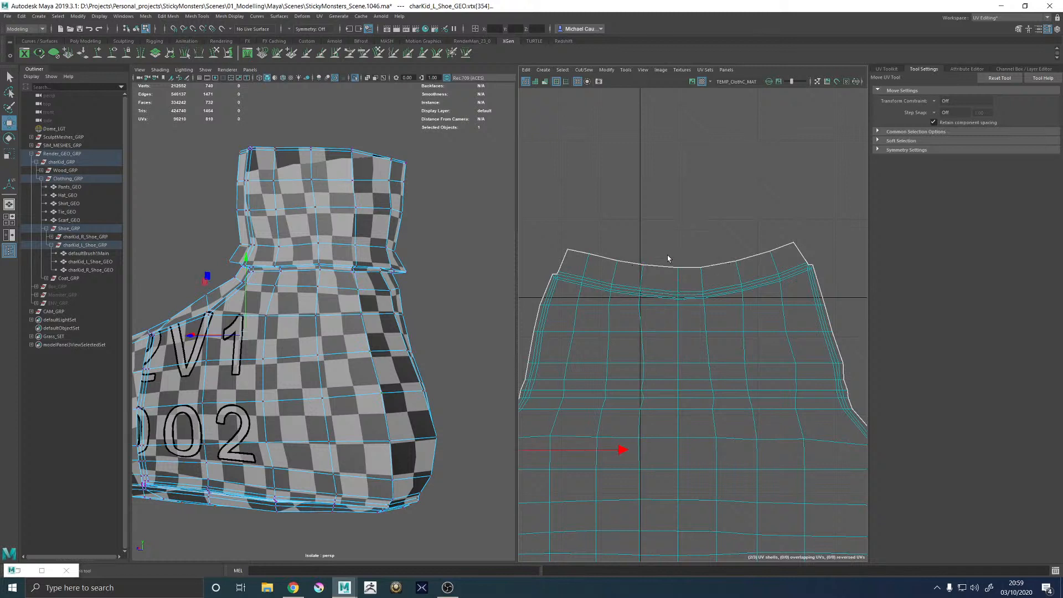
pyautogui.moveTo(686, 304)
pyautogui.mouseDown()
pyautogui.moveTo(777, 303)
pyautogui.moveTo(708, 305)
pyautogui.mouseUp()
pyautogui.press('b')
pyautogui.moveTo(675, 210); pyautogui.dragTo(677, 186)
pyautogui.keyDown('alt'); pyautogui.moveTo(707, 195); pyautogui.dragTo(672, 195, button='middle'); pyautogui.keyUp('alt')
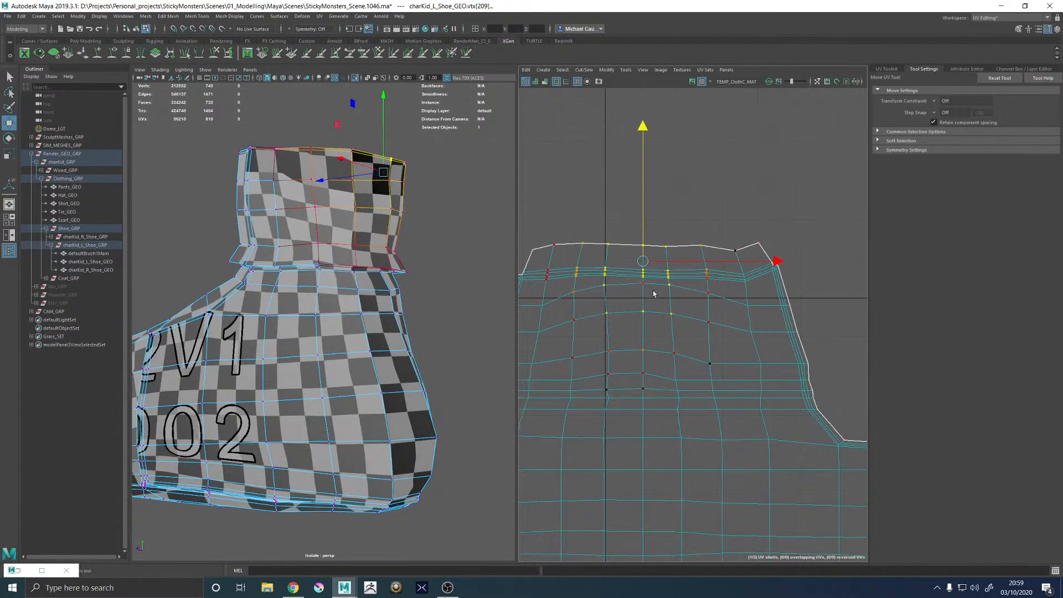
# Flatten the bulging ankle UV row and the row directly above it horizontally
pyautogui.moveTo(655, 293)
pyautogui.mouseDown(button='right')
pyautogui.moveTo(649, 281)
pyautogui.moveTo(650, 310)
pyautogui.mouseUp(button='right')
pyautogui.keyDown('alt'); pyautogui.moveTo(644, 308); pyautogui.dragTo(710, 277, button='middle'); pyautogui.keyUp('alt')
pyautogui.click(636, 351)
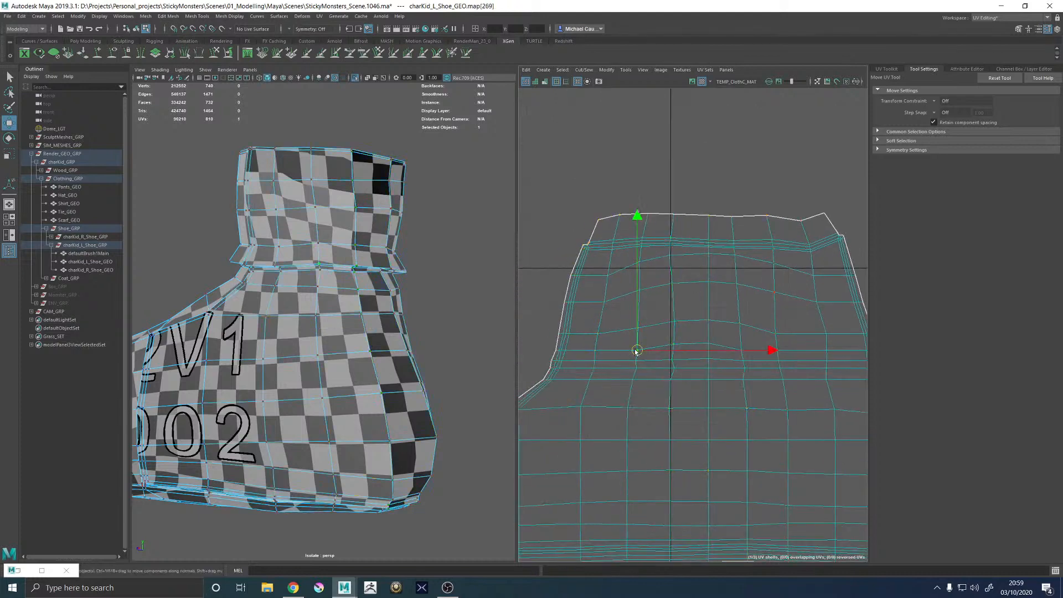
pyautogui.keyDown('shift'); pyautogui.doubleClick(675, 344); pyautogui.keyUp('shift')
pyautogui.press('r')
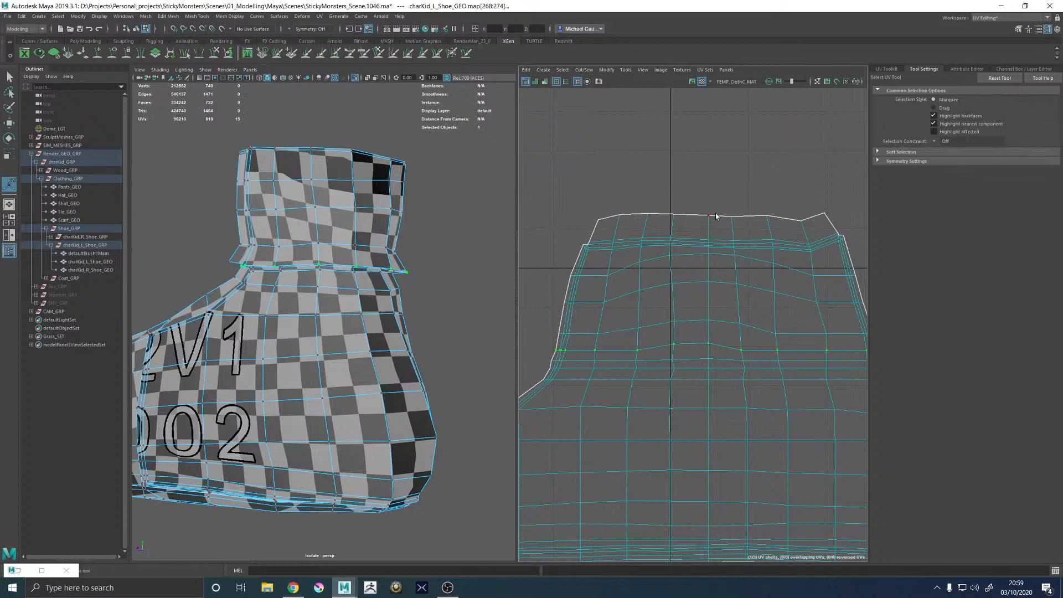
pyautogui.click(643, 329)
pyautogui.keyDown('shift'); pyautogui.doubleClick(674, 322); pyautogui.keyUp('shift')
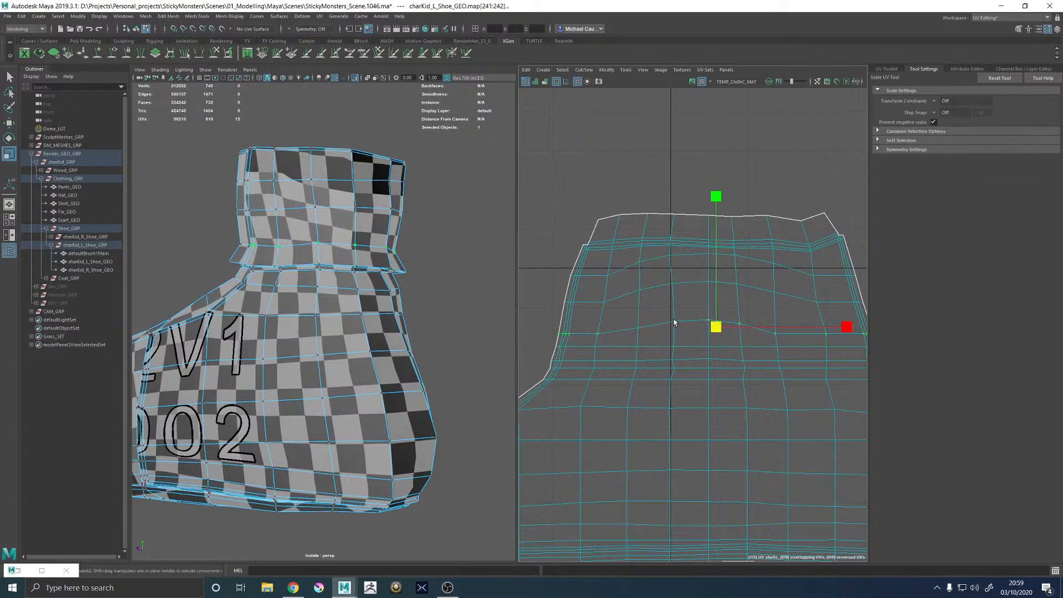
pyautogui.moveTo(716, 196); pyautogui.dragTo(669, 300)
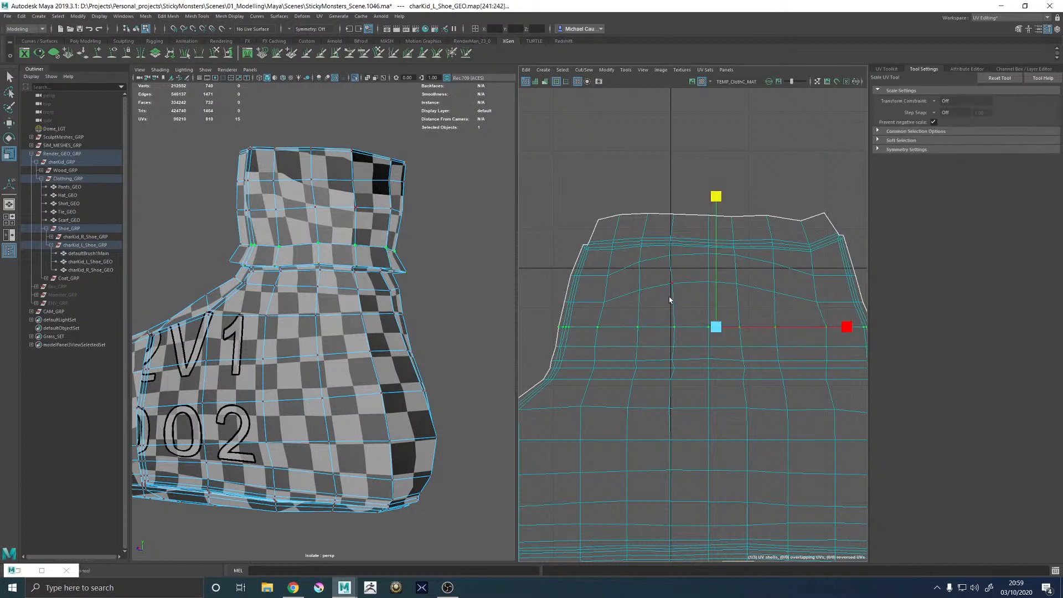
# Flatten the next two UV rows above the ankle horizontally and shift the uppermost one slightly down
pyautogui.click(640, 289)
pyautogui.keyDown('shift'); pyautogui.doubleClick(672, 283); pyautogui.keyUp('shift')
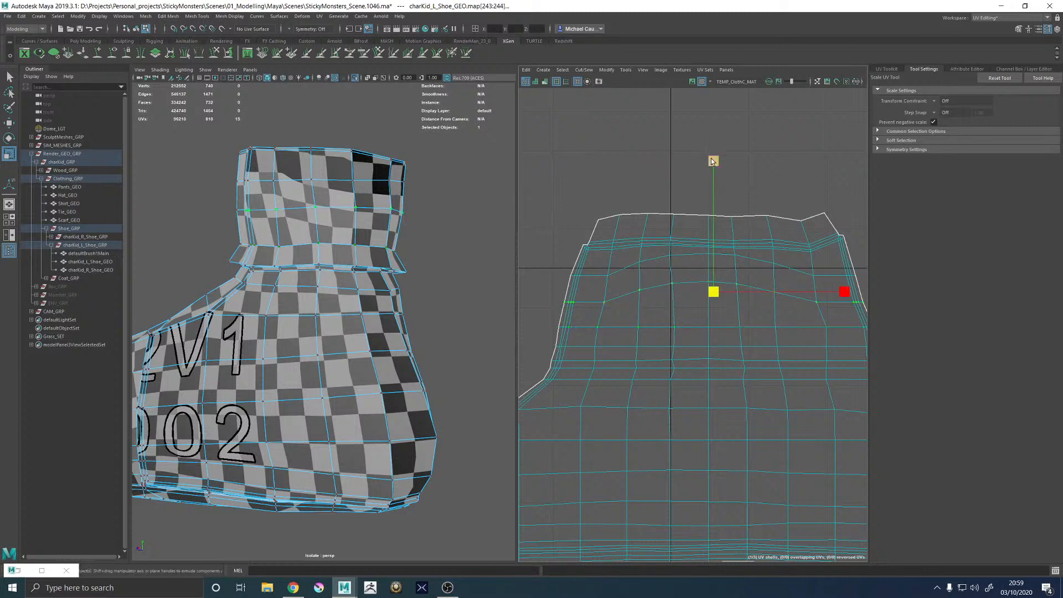
pyautogui.moveTo(713, 161); pyautogui.dragTo(716, 344)
pyautogui.click(669, 257)
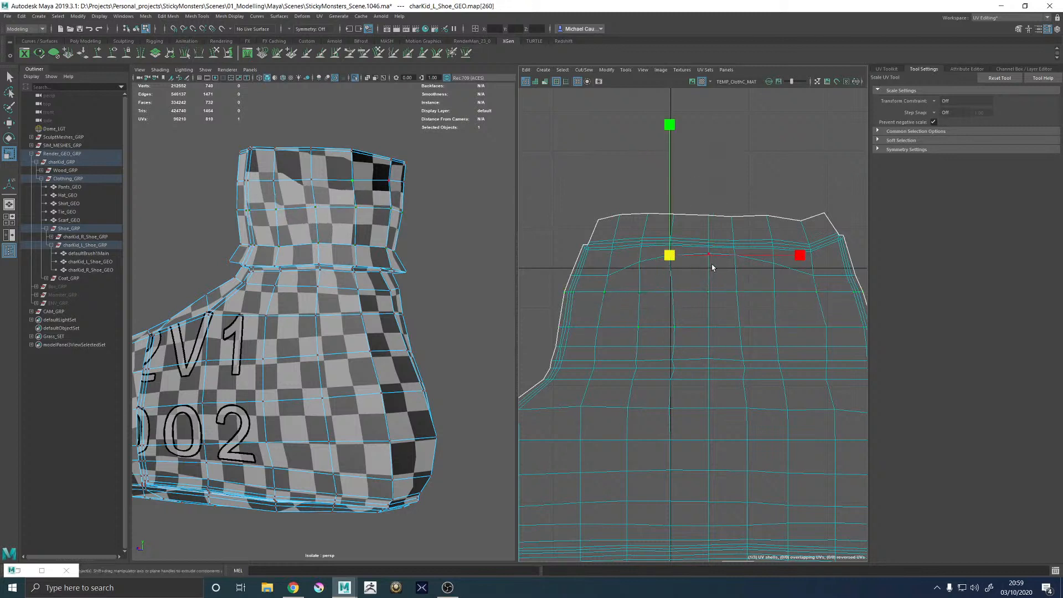
pyautogui.keyDown('shift'); pyautogui.doubleClick(711, 263); pyautogui.keyUp('shift')
pyautogui.moveTo(713, 163); pyautogui.dragTo(717, 328)
pyautogui.press('w')
pyautogui.moveTo(714, 133); pyautogui.dragTo(715, 139)
# Unfold the closely spaced UVs under the heel shell's top edge column by column across the right half
pyautogui.keyDown('alt'); pyautogui.moveTo(820, 249); pyautogui.dragTo(722, 262, button='middle'); pyautogui.keyUp('alt')
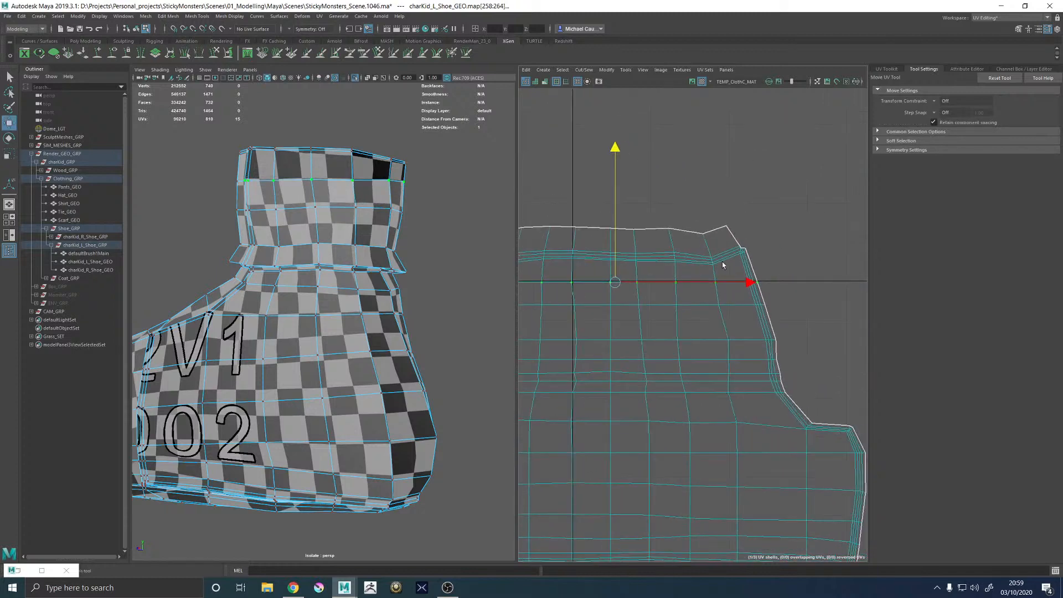
pyautogui.keyDown('alt'); pyautogui.moveTo(722, 261); pyautogui.dragTo(789, 264, button='right'); pyautogui.keyUp('alt')
pyautogui.moveTo(731, 235); pyautogui.dragTo(730, 234)
pyautogui.keyDown('shift'); pyautogui.moveTo(790, 247); pyautogui.dragTo(688, 246, button='right'); pyautogui.keyUp('shift')
pyautogui.moveTo(725, 268); pyautogui.dragTo(681, 276)
pyautogui.press('g')
pyautogui.press('g')
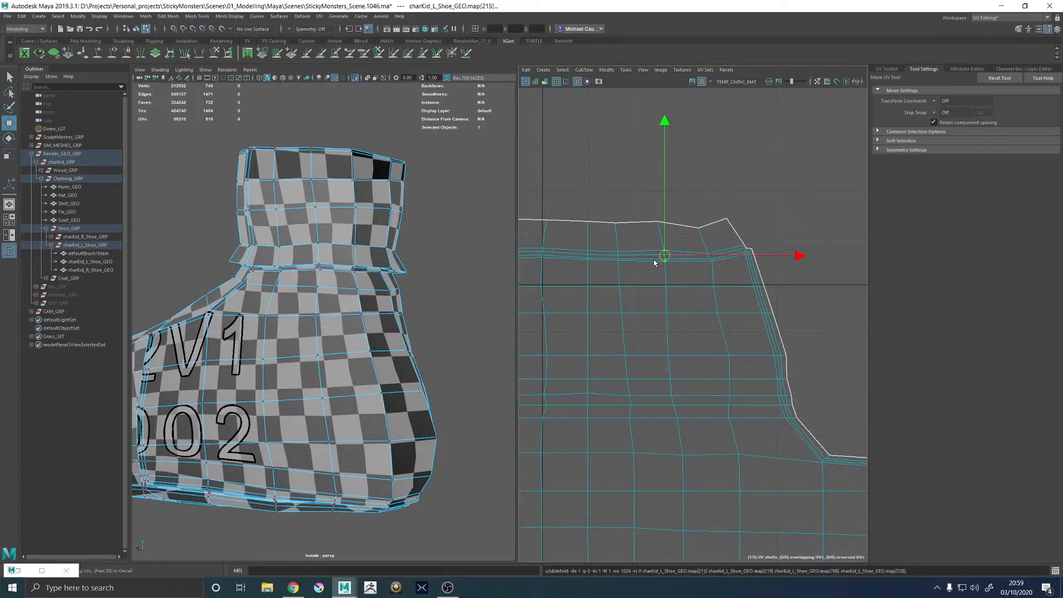
pyautogui.moveTo(612, 239); pyautogui.dragTo(628, 265)
pyautogui.press('g')
pyautogui.moveTo(573, 238); pyautogui.dragTo(600, 273)
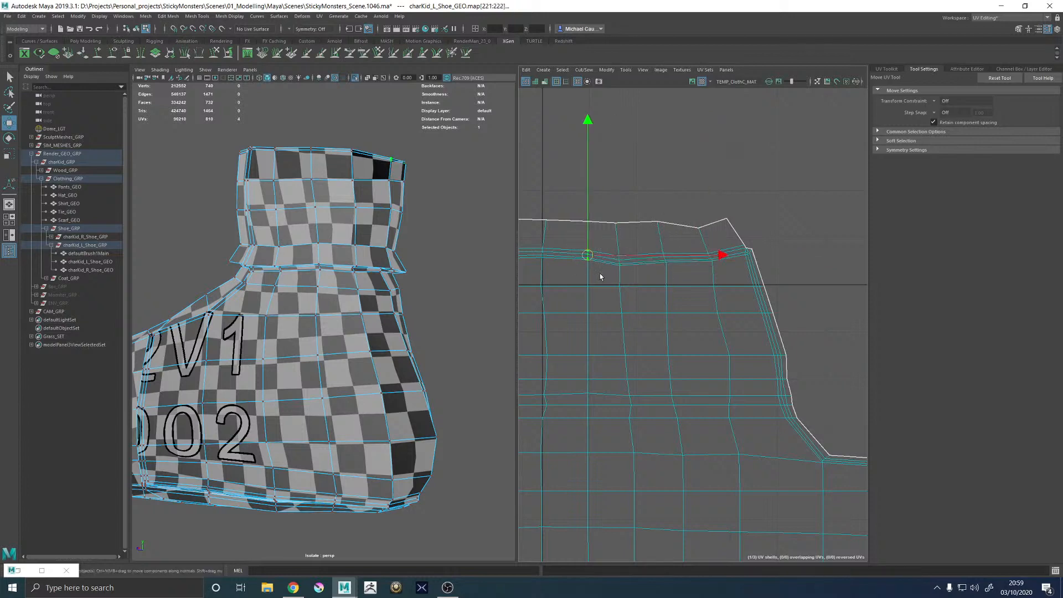
pyautogui.press('g')
# Unfold the remaining closely spaced UVs under the top edge, from the middle to the left corner
pyautogui.keyDown('alt'); pyautogui.moveTo(580, 264); pyautogui.dragTo(677, 265, button='middle'); pyautogui.keyUp('alt')
pyautogui.moveTo(655, 263); pyautogui.dragTo(669, 280)
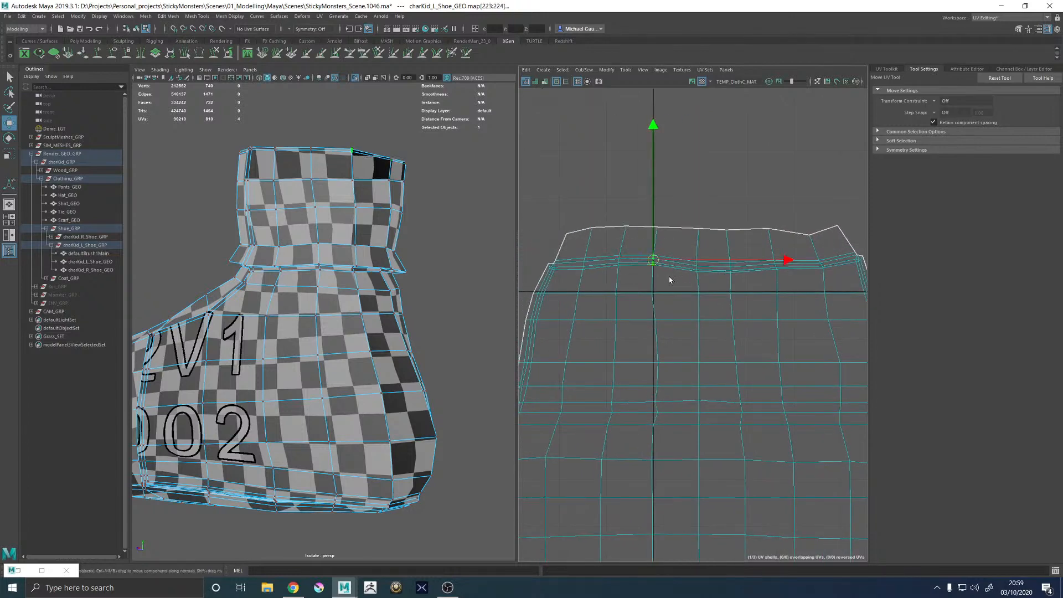
pyautogui.moveTo(608, 246); pyautogui.dragTo(629, 278)
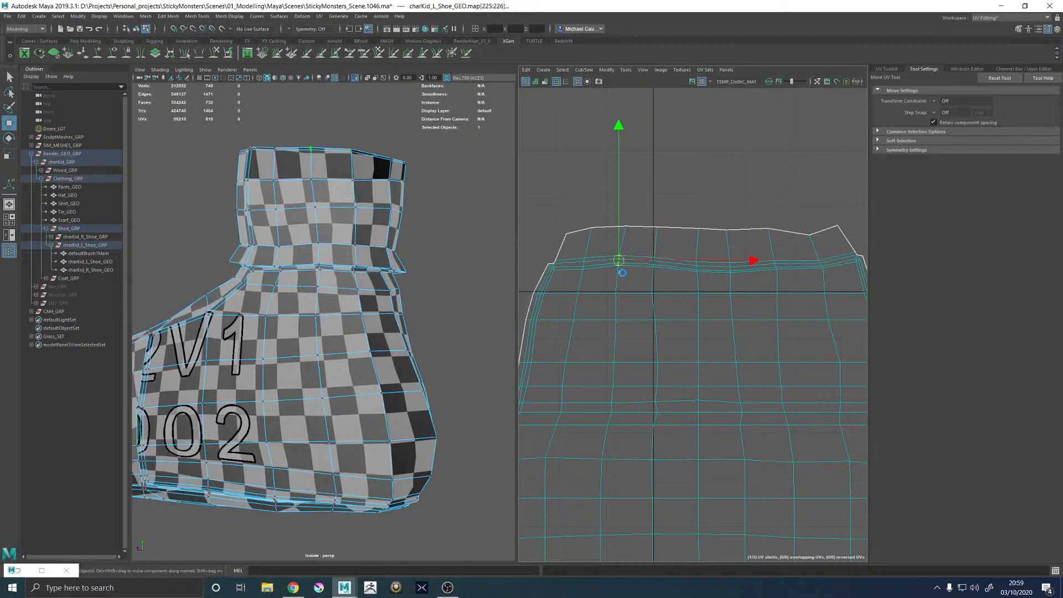
pyautogui.press('g')
pyautogui.moveTo(530, 252); pyautogui.dragTo(563, 278)
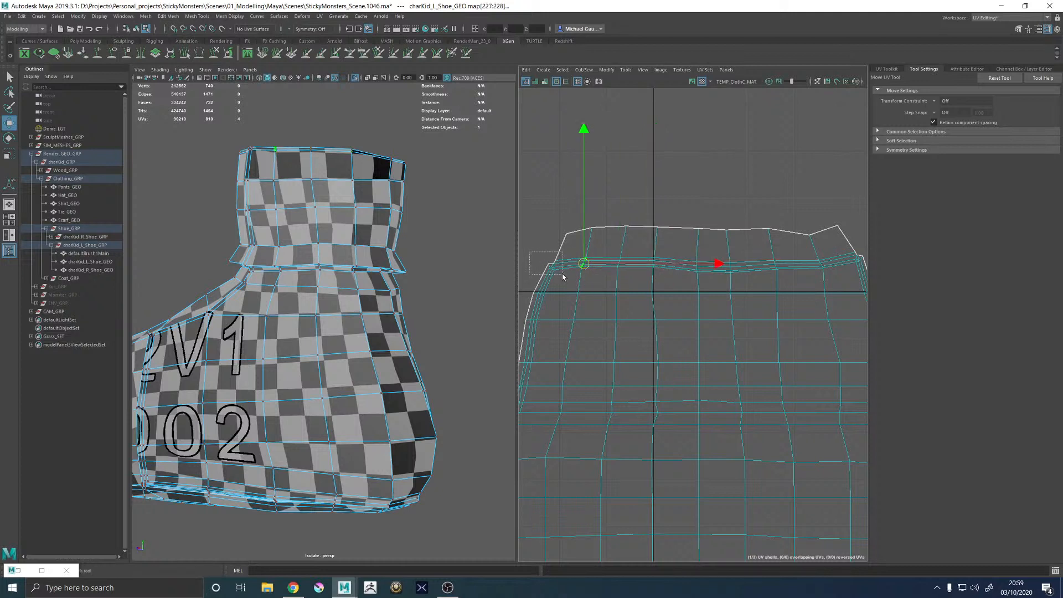
pyautogui.press('g')
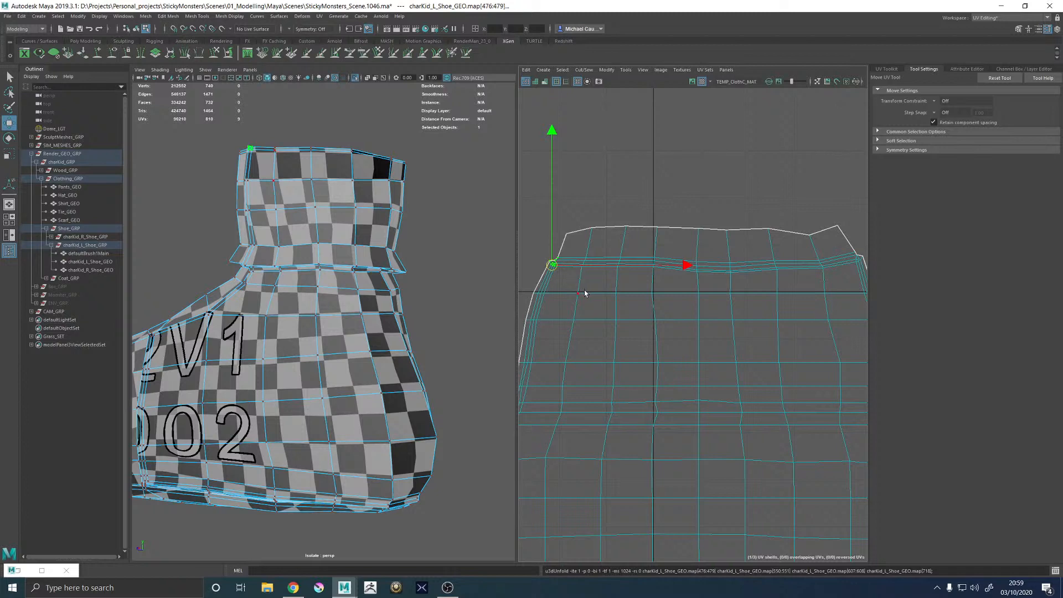
# Try unfolding a small block of ankle UVs in the middle of the heel shell, and undo it
pyautogui.keyDown('alt'); pyautogui.moveTo(467, 251); pyautogui.dragTo(348, 281); pyautogui.keyUp('alt')
pyautogui.keyDown('alt'); pyautogui.moveTo(659, 319); pyautogui.dragTo(598, 327, button='right'); pyautogui.keyUp('alt')
pyautogui.keyDown('alt'); pyautogui.moveTo(707, 351); pyautogui.dragTo(682, 298, button='middle'); pyautogui.keyUp('alt')
pyautogui.moveTo(639, 309); pyautogui.dragTo(712, 351)
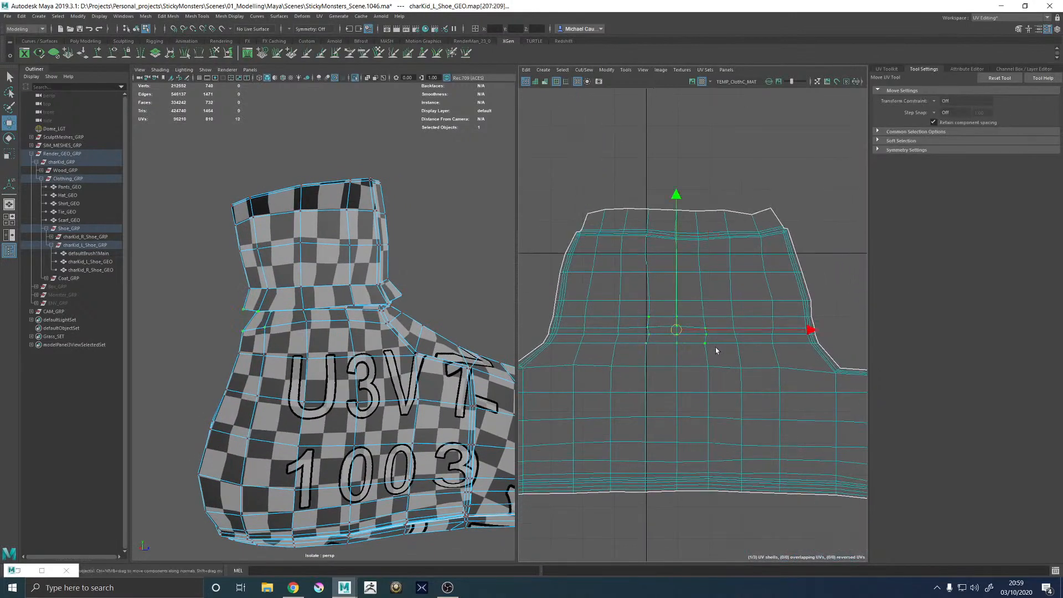
pyautogui.keyDown('alt'); pyautogui.moveTo(370, 337); pyautogui.dragTo(423, 316); pyautogui.keyUp('alt')
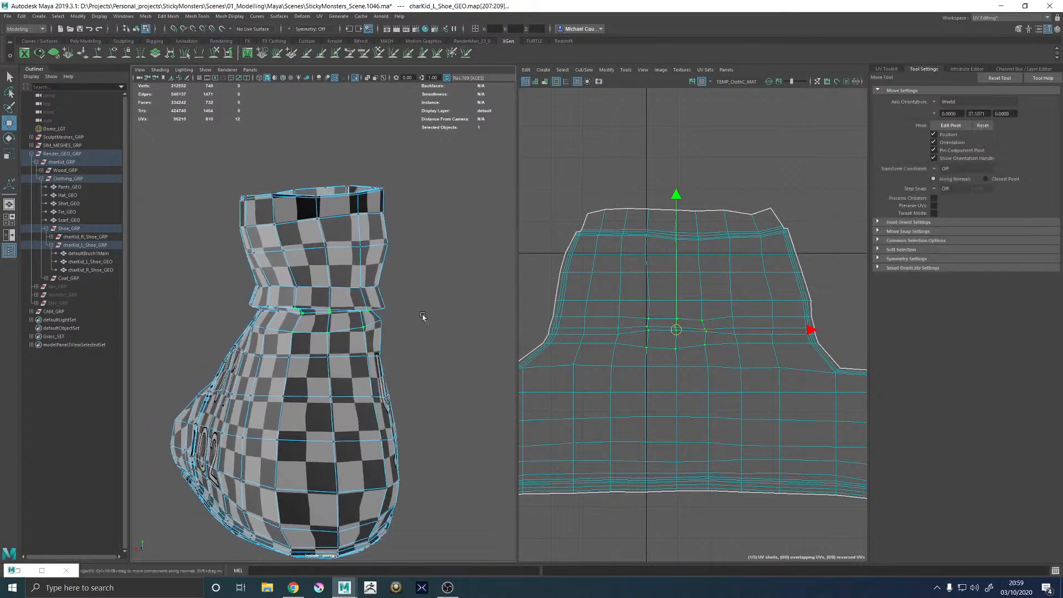
pyautogui.hotkey('ctrl', 'z')
# Unfold the ankle band's UV rows across the full shell width and check the checker pattern around the shoe
pyautogui.moveTo(835, 350); pyautogui.dragTo(532, 304)
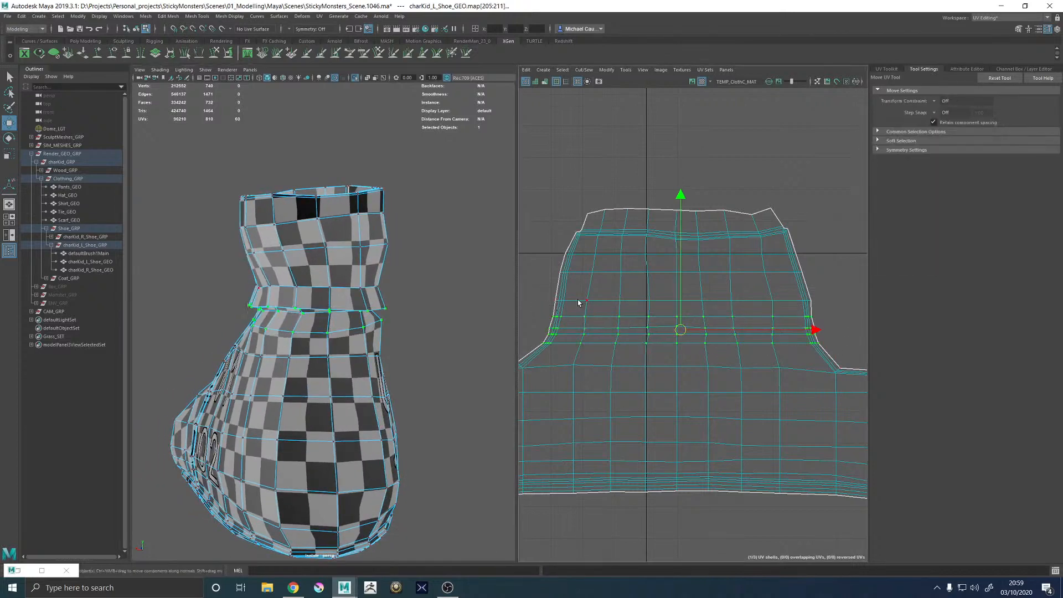
pyautogui.keyDown('alt'); pyautogui.moveTo(637, 314); pyautogui.dragTo(691, 293, button='middle'); pyautogui.keyUp('alt')
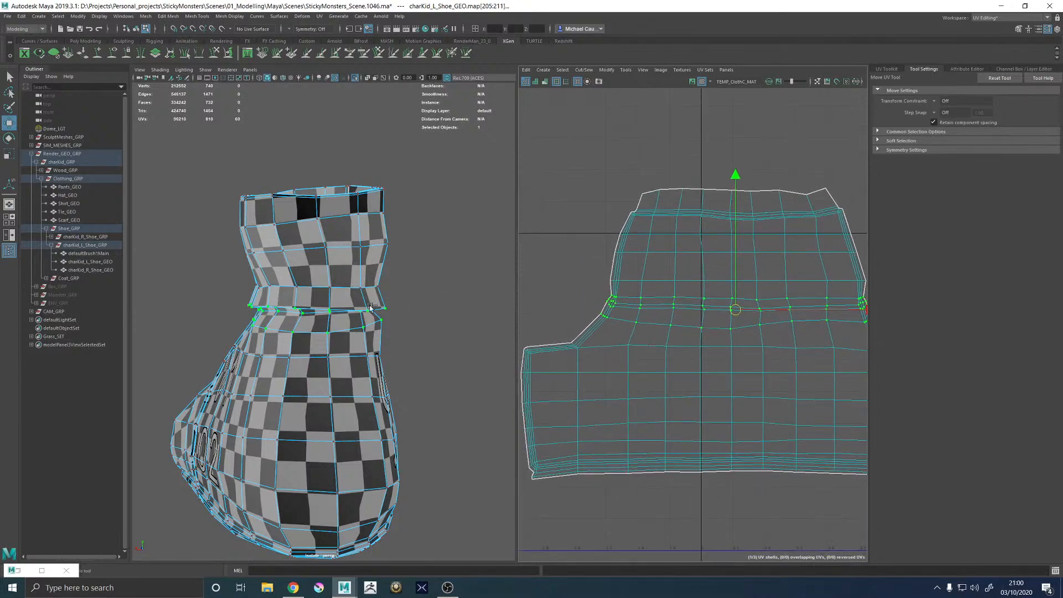
pyautogui.keyDown('alt'); pyautogui.moveTo(370, 304); pyautogui.dragTo(415, 299); pyautogui.keyUp('alt')
pyautogui.keyDown('alt'); pyautogui.moveTo(799, 370); pyautogui.dragTo(748, 382, button='right'); pyautogui.keyUp('alt')
pyautogui.keyDown('alt'); pyautogui.moveTo(770, 389); pyautogui.dragTo(620, 346, button='middle'); pyautogui.keyUp('alt')
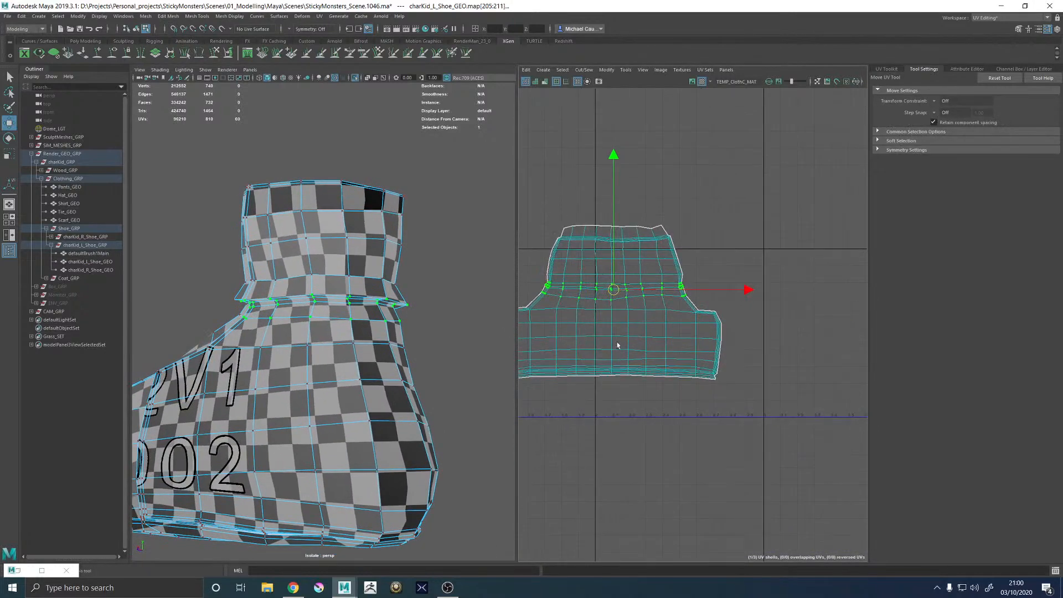
pyautogui.keyDown('alt'); pyautogui.moveTo(696, 351); pyautogui.dragTo(769, 345, button='middle'); pyautogui.keyUp('alt')
pyautogui.moveTo(638, 354)
pyautogui.keyDown('alt'); pyautogui.mouseDown(button='right')
pyautogui.moveTo(702, 383)
pyautogui.moveTo(753, 388)
pyautogui.moveTo(636, 375)
pyautogui.mouseUp(button='right'); pyautogui.keyUp('alt')
pyautogui.keyDown('alt'); pyautogui.moveTo(353, 383); pyautogui.dragTo(317, 335); pyautogui.keyUp('alt')
pyautogui.keyDown('alt'); pyautogui.moveTo(317, 335); pyautogui.dragTo(379, 335, button='right'); pyautogui.keyUp('alt')
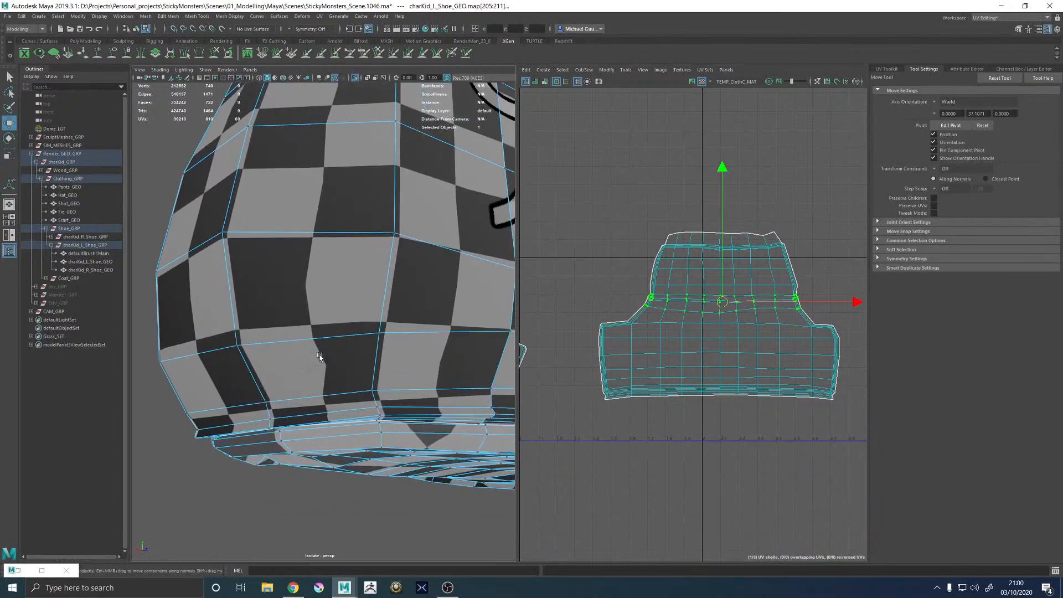
# Try unfolding a single UV and a small block of UVs at the heel's lower back, checking the checker pattern
pyautogui.click(378, 334)
pyautogui.scroll(4, 754, 398)
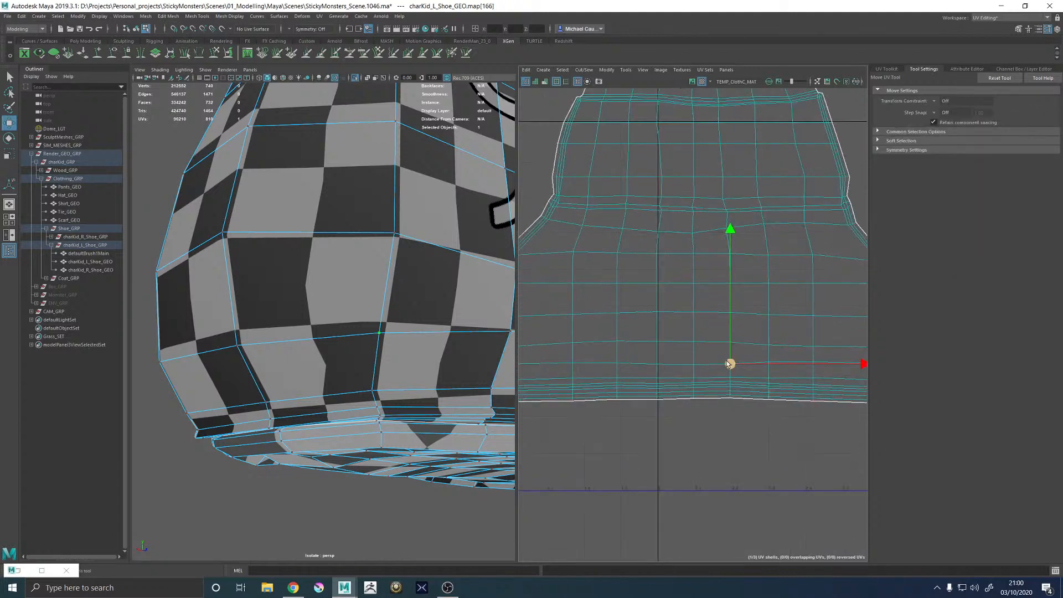
pyautogui.keyDown('shift'); pyautogui.moveTo(713, 367); pyautogui.dragTo(609, 366, button='right'); pyautogui.keyUp('shift')
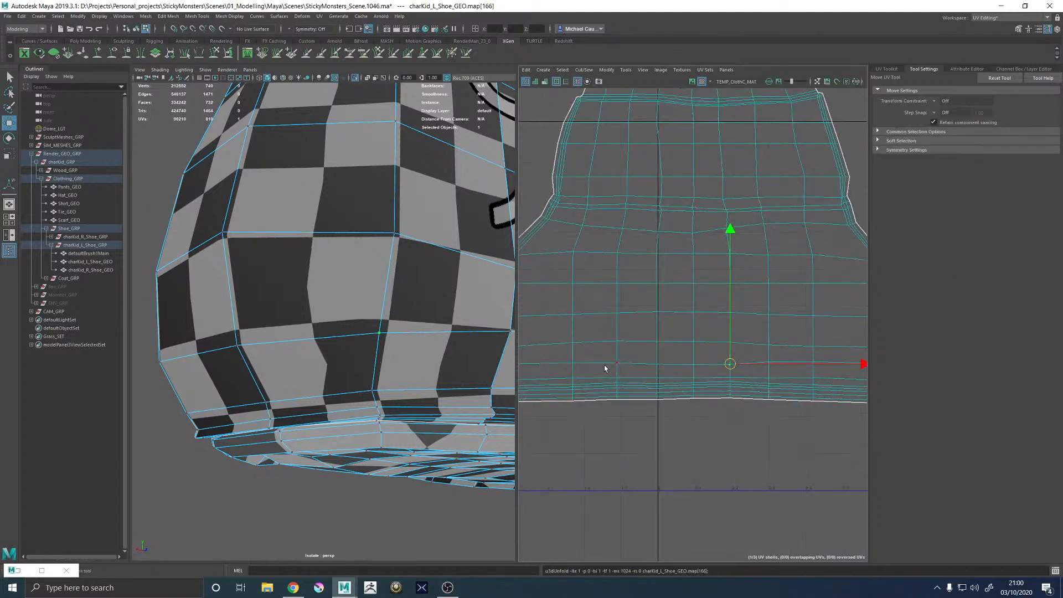
pyautogui.hotkey('ctrl', 'z')
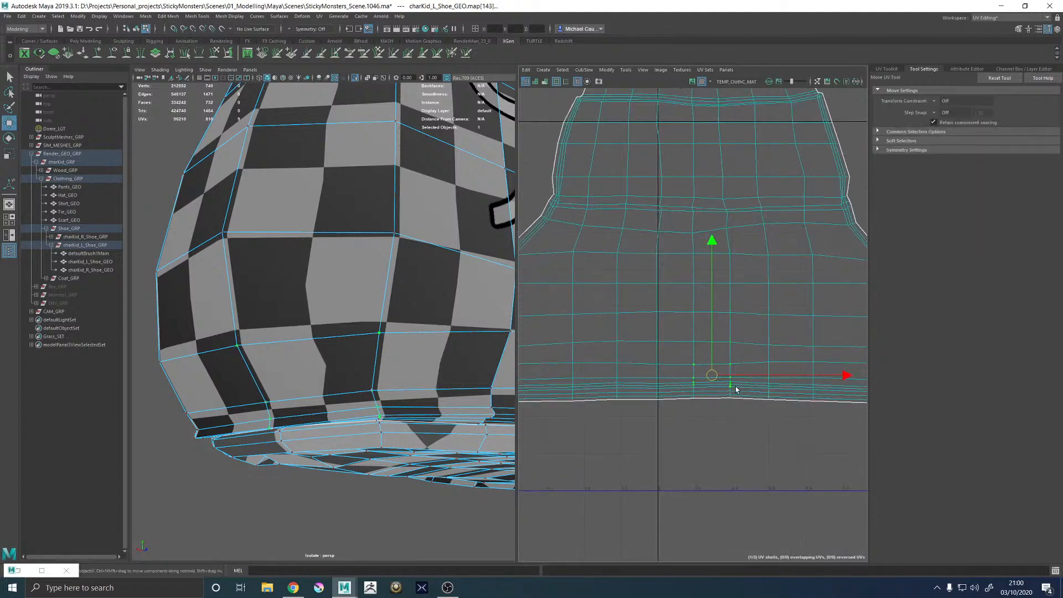
pyautogui.hotkey('shift', '.')
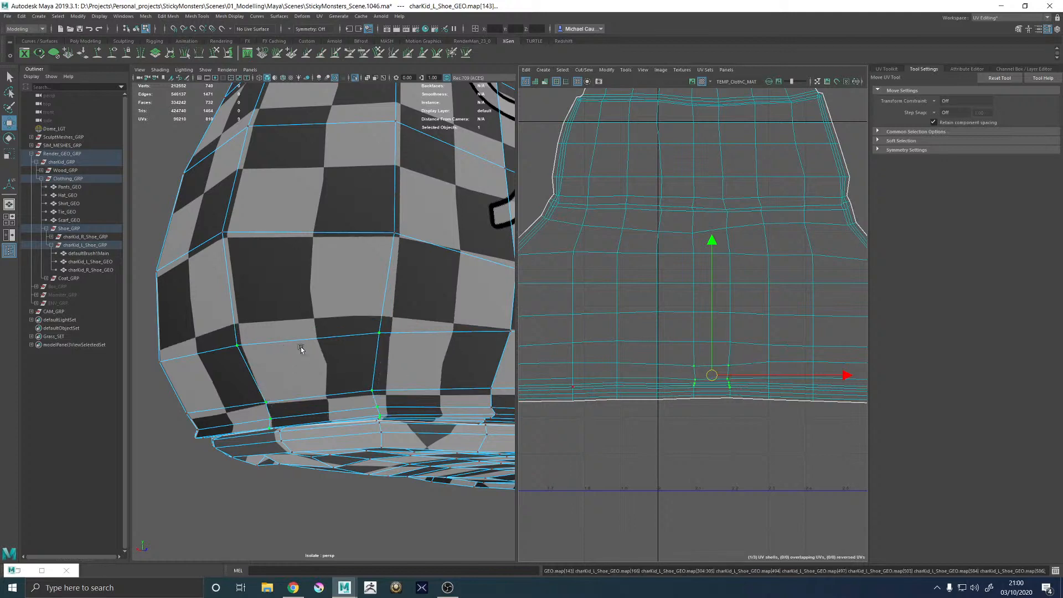
pyautogui.press('g')
pyautogui.keyDown('alt'); pyautogui.moveTo(295, 338); pyautogui.dragTo(381, 337); pyautogui.keyUp('alt')
pyautogui.keyDown('alt'); pyautogui.moveTo(381, 337); pyautogui.dragTo(331, 376, button='right'); pyautogui.keyUp('alt')
pyautogui.keyDown('alt'); pyautogui.moveTo(331, 376); pyautogui.dragTo(353, 392); pyautogui.keyUp('alt')
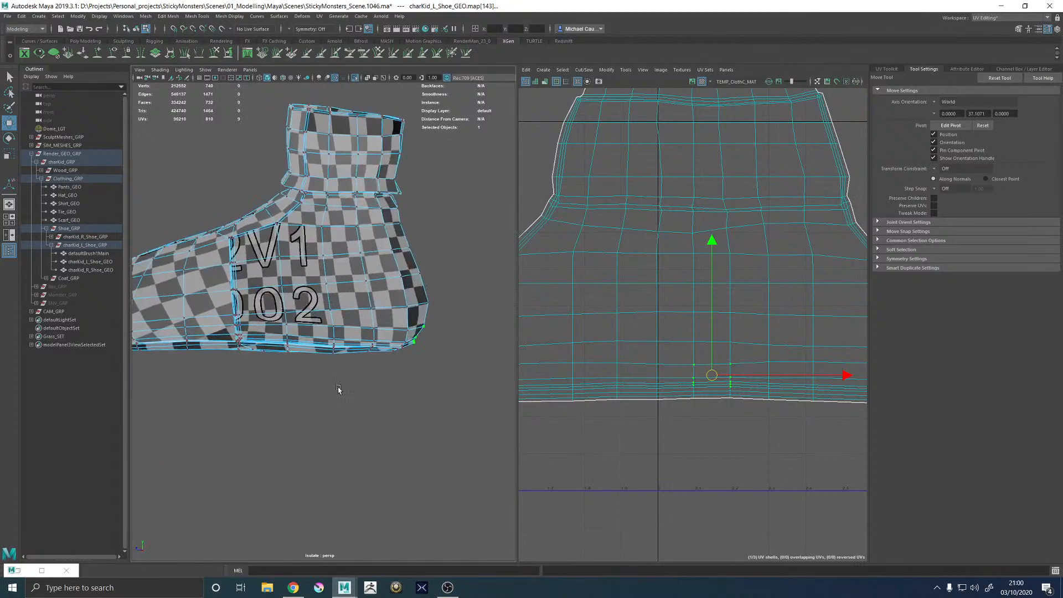
# Change the shell pre-rotation setting and lay out all of the shoe's UV shells while preserving 3D ratios
pyautogui.keyDown('alt'); pyautogui.moveTo(758, 279); pyautogui.dragTo(527, 294, button='right'); pyautogui.keyUp('alt')
pyautogui.keyDown('alt'); pyautogui.moveTo(582, 288); pyautogui.dragTo(608, 294, button='middle'); pyautogui.keyUp('alt')
pyautogui.keyDown('alt'); pyautogui.moveTo(709, 296); pyautogui.dragTo(581, 242, button='right'); pyautogui.keyUp('alt')
pyautogui.moveTo(580, 242); pyautogui.dragTo(802, 385)
pyautogui.keyDown('shift'); pyautogui.moveTo(772, 306); pyautogui.dragTo(699, 328, button='right'); pyautogui.keyUp('shift')
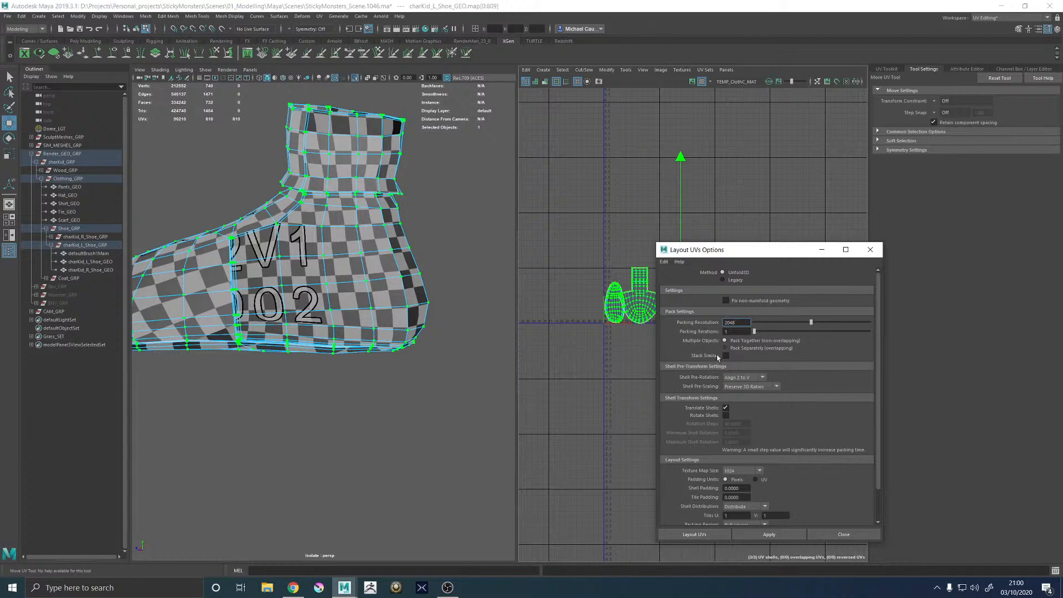
pyautogui.click(738, 379)
pyautogui.click(739, 383)
pyautogui.click(740, 387)
pyautogui.click(851, 387)
pyautogui.click(696, 535)
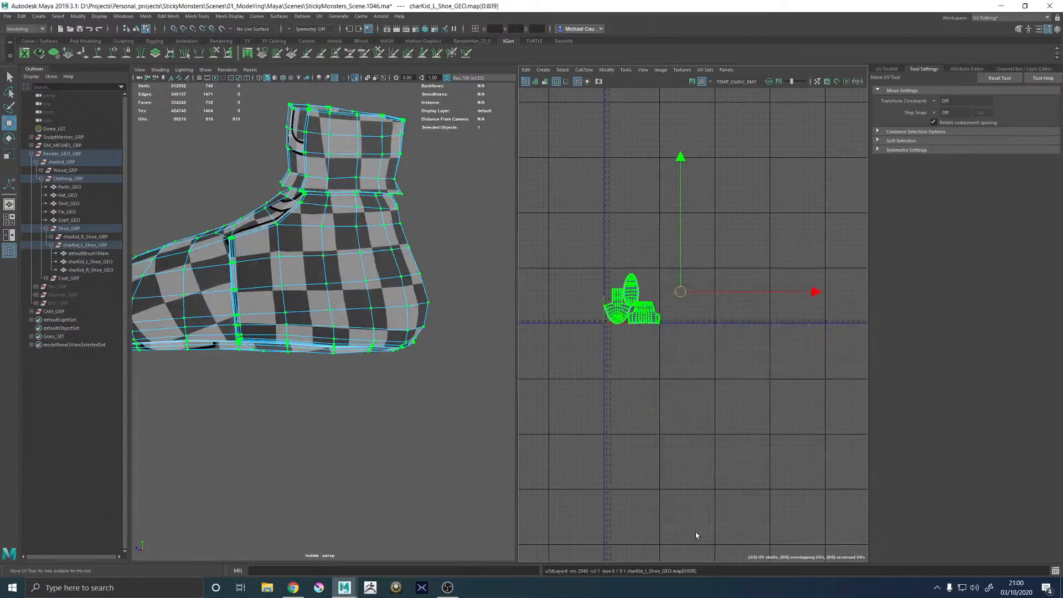
# Examine the packed UV shells and compare the checker pattern on the shoe's upper and heel
pyautogui.keyDown('alt'); pyautogui.moveTo(629, 298); pyautogui.dragTo(781, 403, button='right'); pyautogui.keyUp('alt')
pyautogui.keyDown('alt'); pyautogui.moveTo(782, 403); pyautogui.dragTo(764, 394, button='middle'); pyautogui.keyUp('alt')
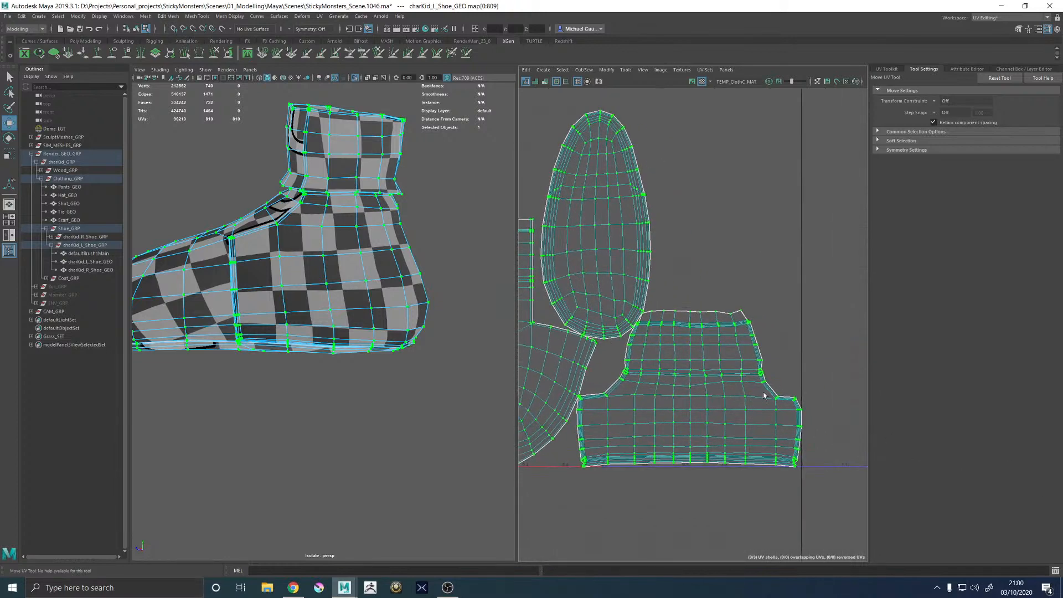
pyautogui.keyDown('alt'); pyautogui.moveTo(764, 394); pyautogui.dragTo(659, 386, button='right'); pyautogui.keyUp('alt')
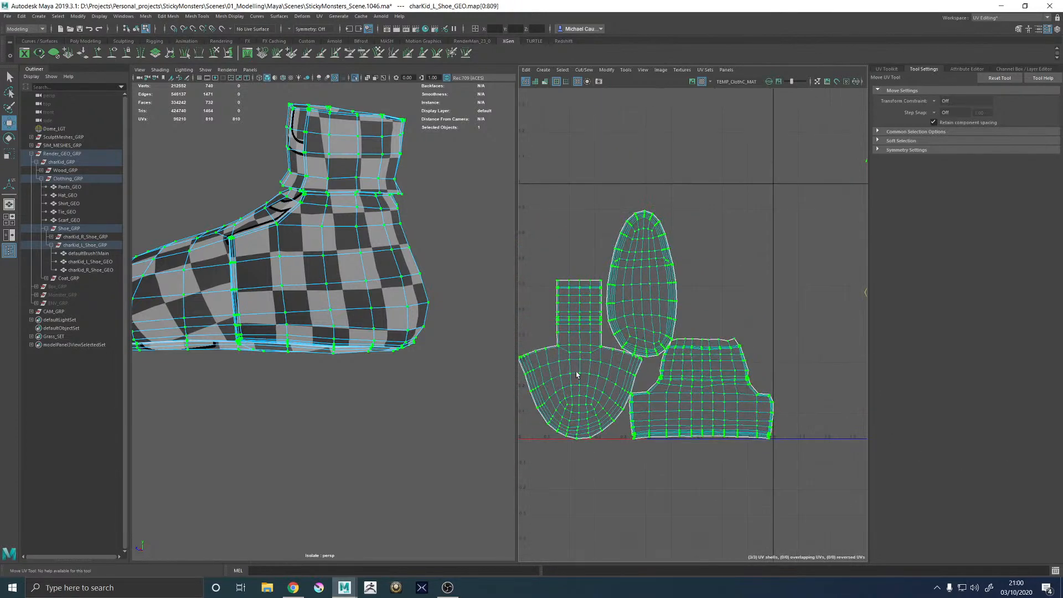
pyautogui.click(663, 370)
pyautogui.keyDown('alt'); pyautogui.moveTo(321, 220); pyautogui.dragTo(243, 250); pyautogui.keyUp('alt')
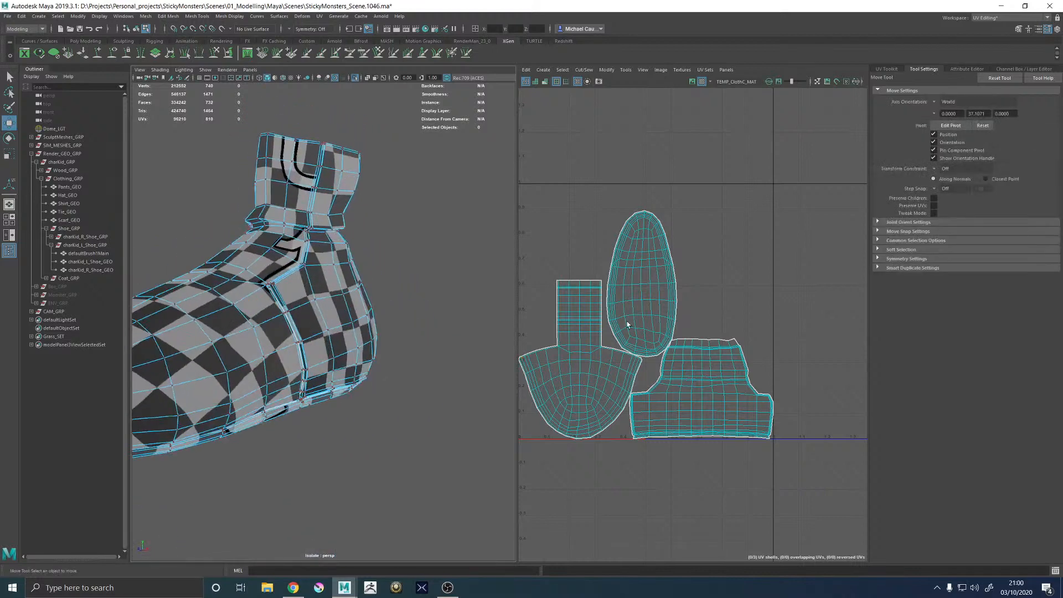
pyautogui.moveTo(572, 319); pyautogui.dragTo(614, 319, button='right')
pyautogui.keyDown('alt'); pyautogui.moveTo(403, 339); pyautogui.dragTo(354, 333); pyautogui.keyUp('alt')
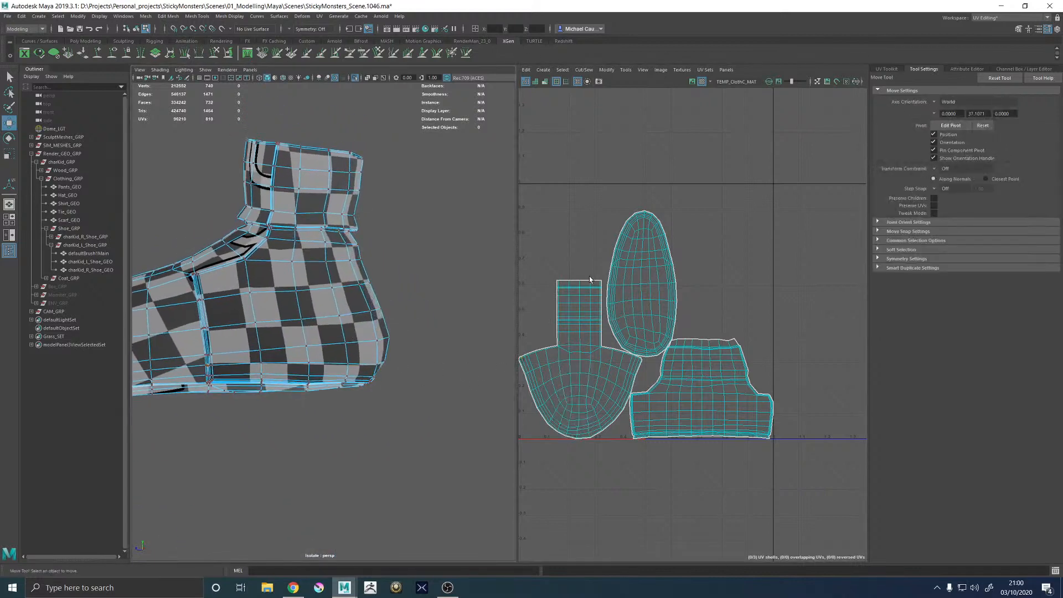
# Move the upper shell above the heel shell and rotate the sole shell 90 degrees so it lies horizontally
pyautogui.keyDown('alt'); pyautogui.moveTo(648, 265); pyautogui.dragTo(679, 286, button='middle'); pyautogui.keyUp('alt')
pyautogui.doubleClick(679, 286)
pyautogui.moveTo(673, 305); pyautogui.dragTo(737, 480)
pyautogui.doubleClick(601, 342)
pyautogui.press('e')
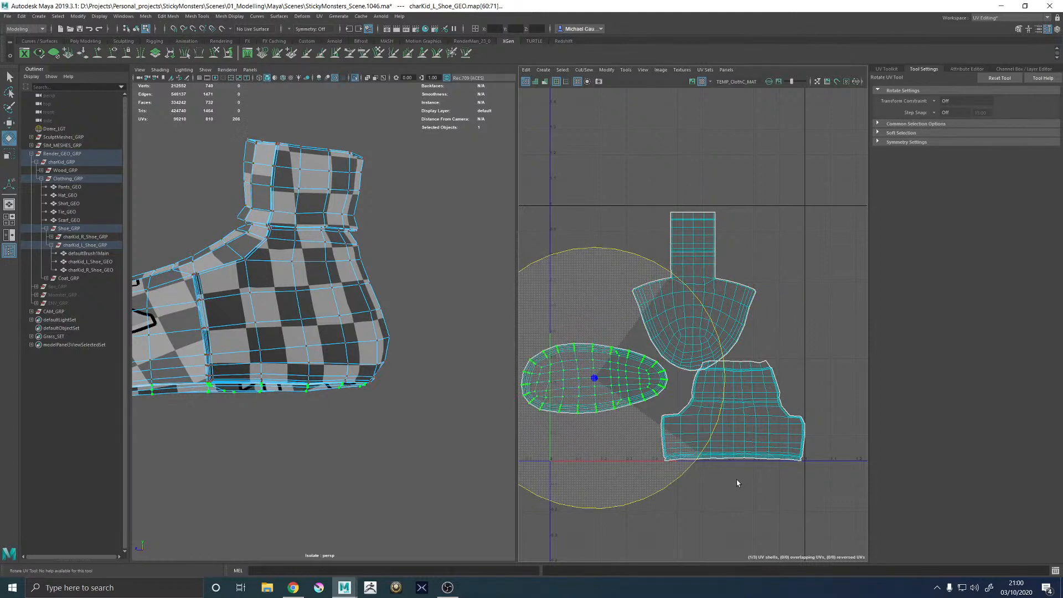
# Place the sole shell near the bottom of the UV tile and move the heel shell directly above it
pyautogui.press('w')
pyautogui.moveTo(609, 383); pyautogui.dragTo(630, 331)
pyautogui.doubleClick(747, 379)
# Rotate the upper shell 180 degrees so its rounded toe end points up
pyautogui.doubleClick(690, 301)
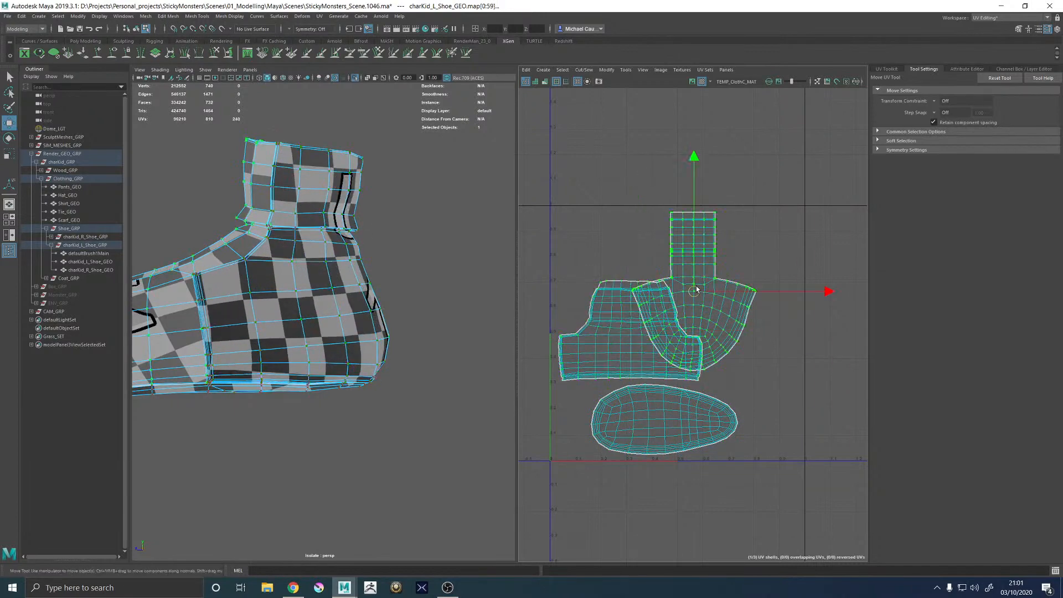
pyautogui.press('e')
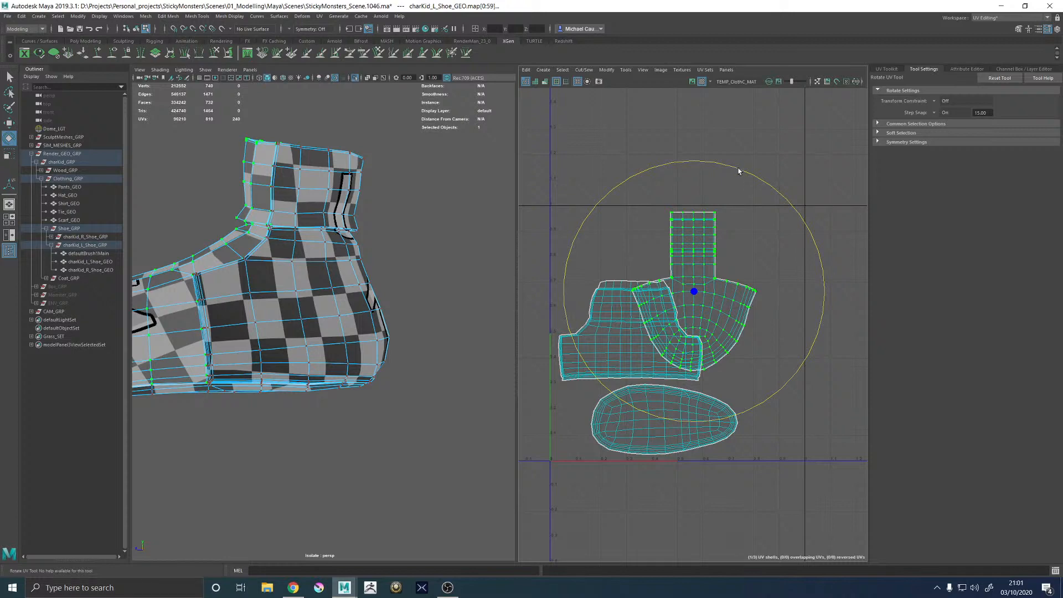
pyautogui.moveTo(740, 172); pyautogui.dragTo(637, 511)
pyautogui.press('w')
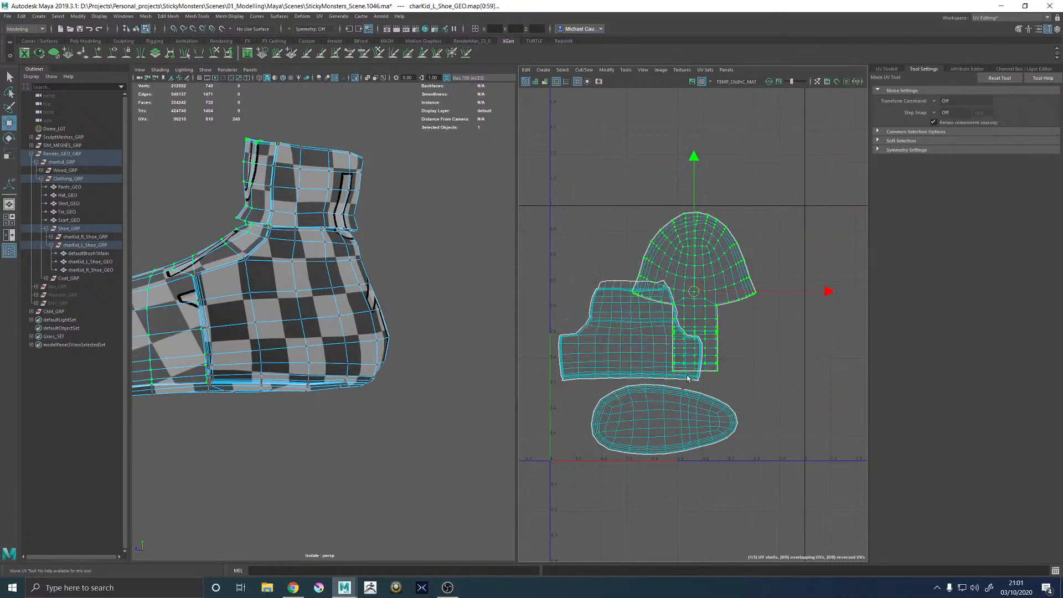
# Move the mushroom-shaped toe-and-tongue UV shell sideways so it clears the heel shell
pyautogui.moveTo(691, 290); pyautogui.dragTo(749, 294)
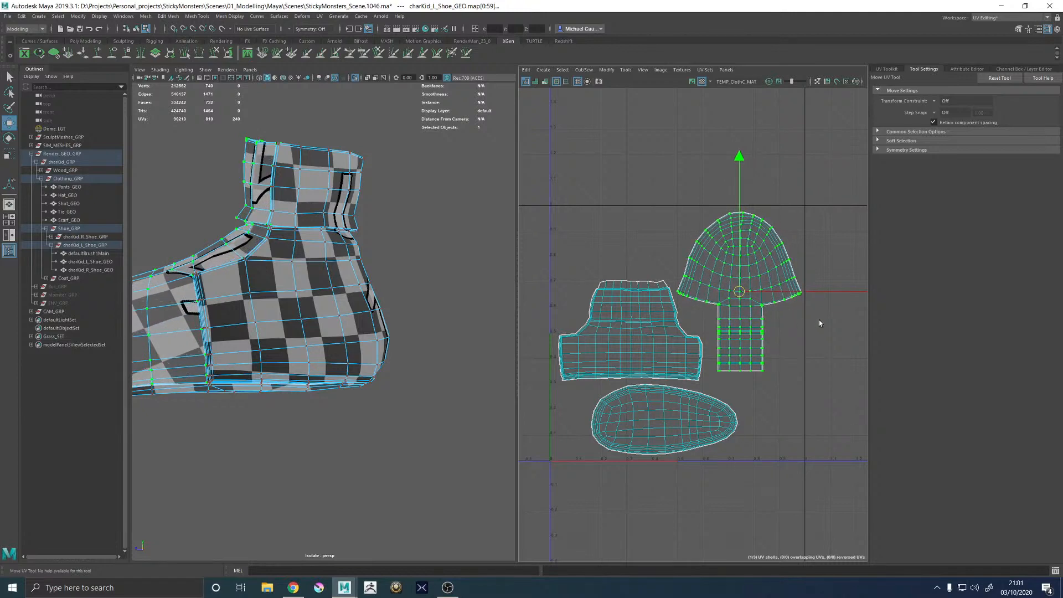
pyautogui.keyDown('alt'); pyautogui.moveTo(819, 320); pyautogui.dragTo(598, 354, button='right'); pyautogui.keyUp('alt')
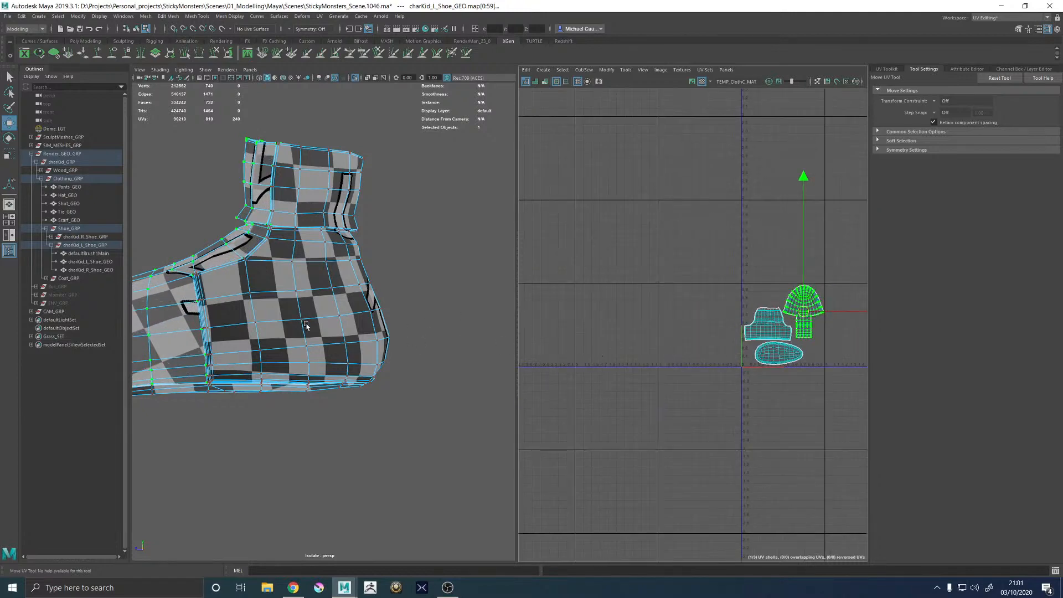
# Examine the checker pattern on the left shoe's side, toe and ankle opening, and compare it with the UV shells
pyautogui.keyDown('alt'); pyautogui.moveTo(306, 326); pyautogui.dragTo(257, 322, button='right'); pyautogui.keyUp('alt')
pyautogui.keyDown('alt'); pyautogui.moveTo(257, 322); pyautogui.dragTo(332, 322, button='middle'); pyautogui.keyUp('alt')
pyautogui.keyDown('alt'); pyautogui.moveTo(331, 323); pyautogui.dragTo(407, 388, button='right'); pyautogui.keyUp('alt')
pyautogui.keyDown('alt'); pyautogui.moveTo(359, 340); pyautogui.dragTo(388, 333); pyautogui.keyUp('alt')
pyautogui.keyDown('alt'); pyautogui.moveTo(387, 332); pyautogui.dragTo(361, 320, button='right'); pyautogui.keyUp('alt')
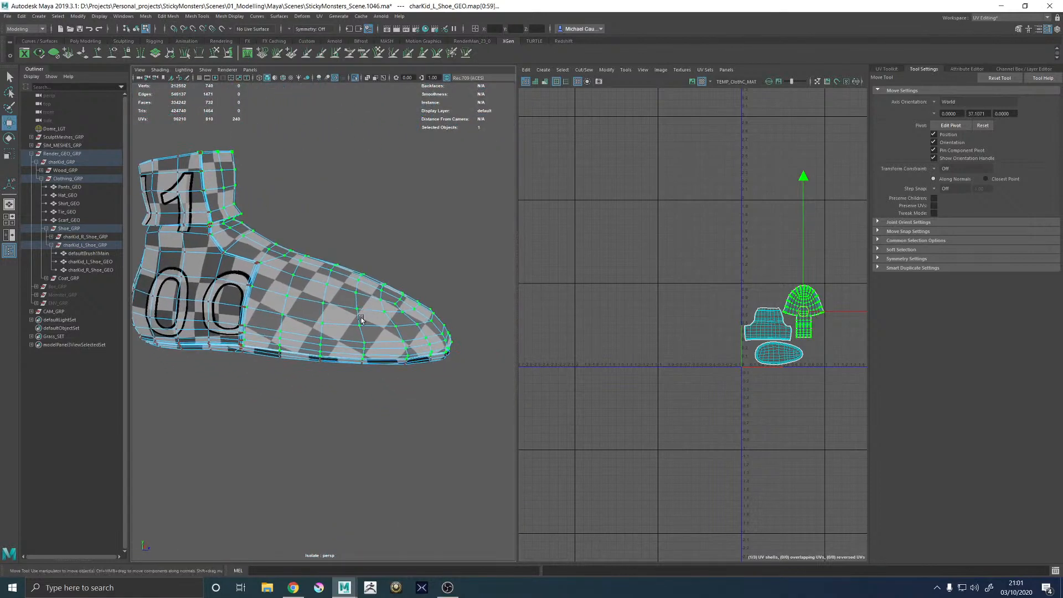
pyautogui.keyDown('alt'); pyautogui.moveTo(360, 319); pyautogui.dragTo(373, 342); pyautogui.keyUp('alt')
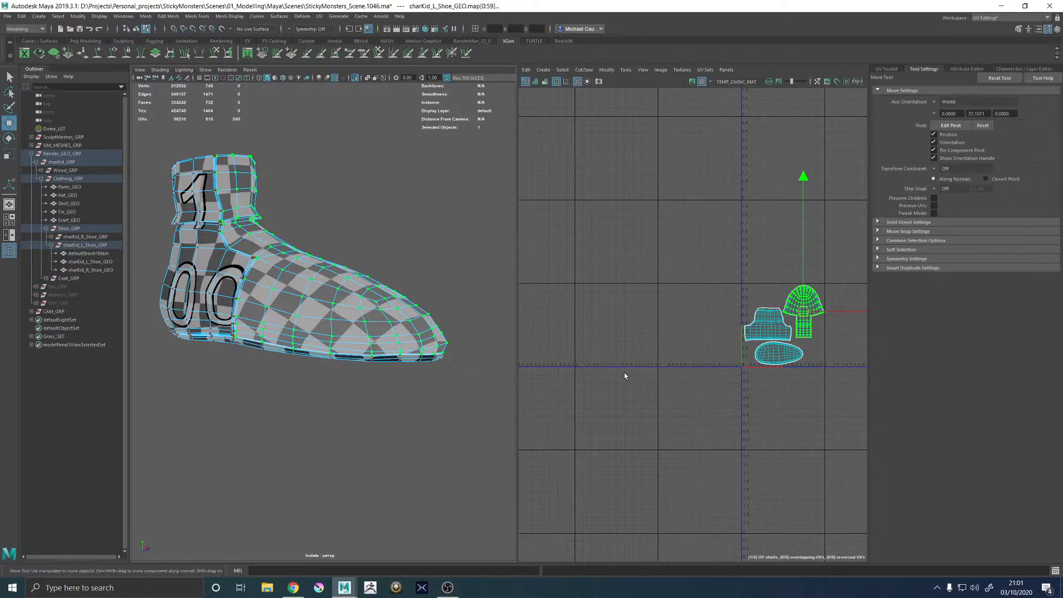
pyautogui.keyDown('alt'); pyautogui.moveTo(317, 318); pyautogui.dragTo(327, 316, button='right'); pyautogui.keyUp('alt')
pyautogui.moveTo(326, 315)
pyautogui.keyDown('alt'); pyautogui.mouseDown()
pyautogui.moveTo(288, 349)
pyautogui.moveTo(337, 352)
pyautogui.moveTo(314, 306)
pyautogui.mouseUp(); pyautogui.keyUp('alt')
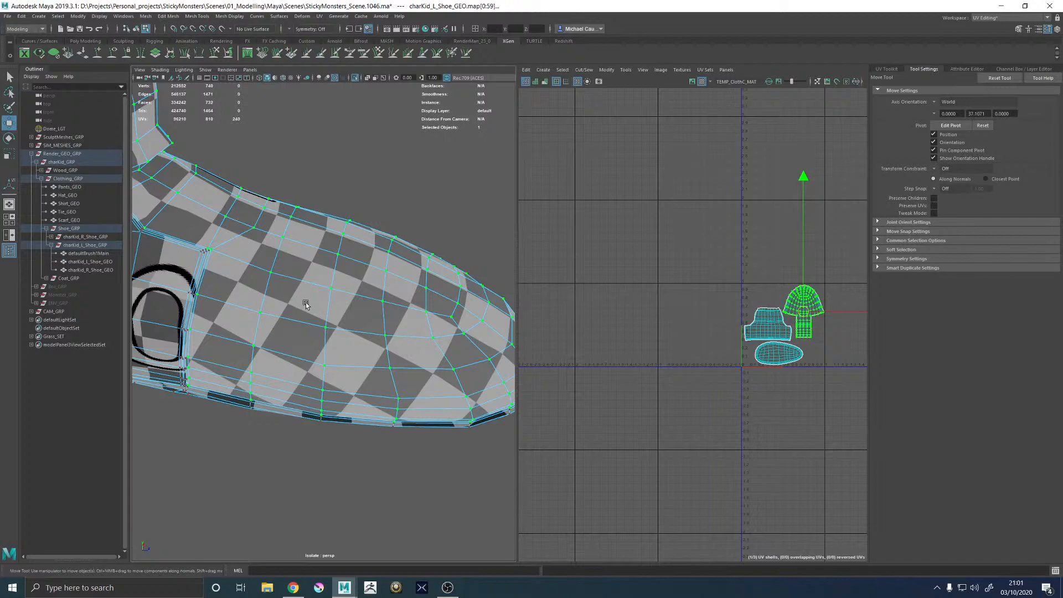
pyautogui.keyDown('alt'); pyautogui.moveTo(500, 414); pyautogui.dragTo(454, 387, button='right'); pyautogui.keyUp('alt')
pyautogui.keyDown('alt'); pyautogui.moveTo(454, 387); pyautogui.dragTo(332, 303); pyautogui.keyUp('alt')
pyautogui.keyDown('alt'); pyautogui.moveTo(712, 351); pyautogui.dragTo(698, 315, button='middle'); pyautogui.keyUp('alt')
pyautogui.scroll(10, 699, 315)
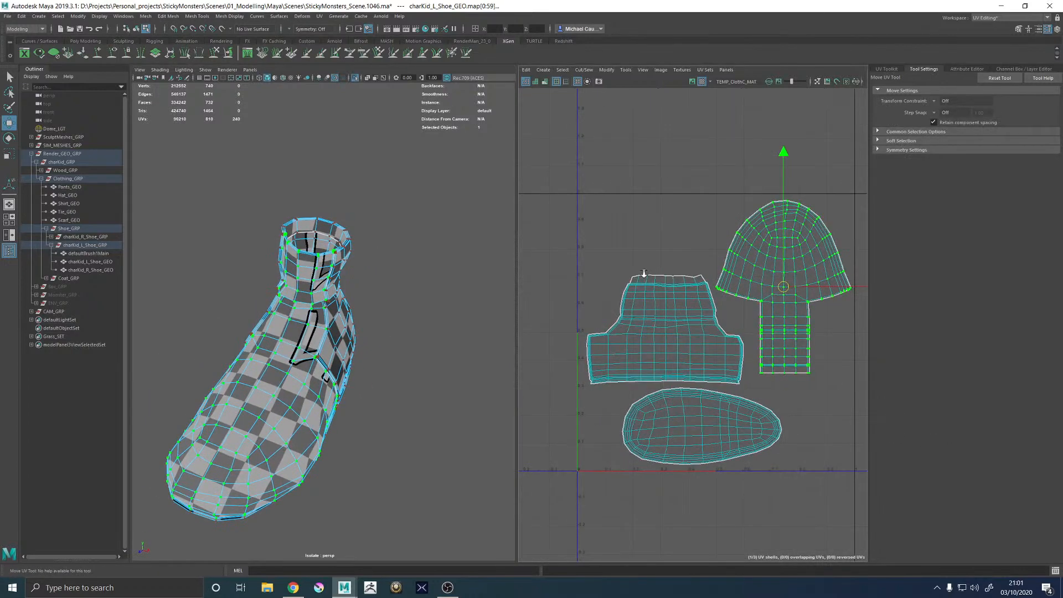
# Unfold the row of UVs running across the heel shell at the ankle crease
pyautogui.scroll(5, 621, 304)
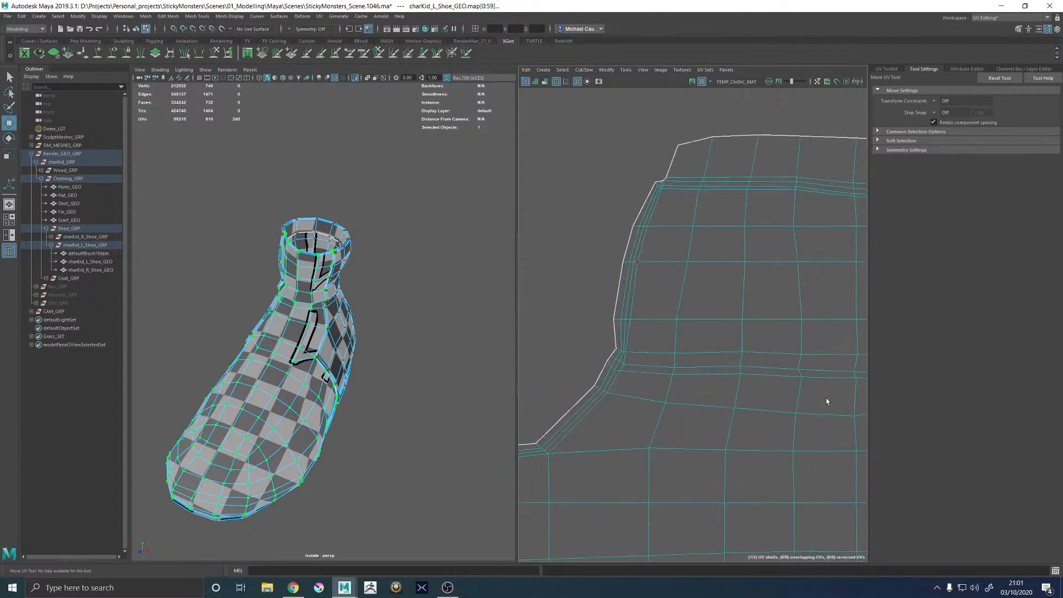
pyautogui.click(636, 353)
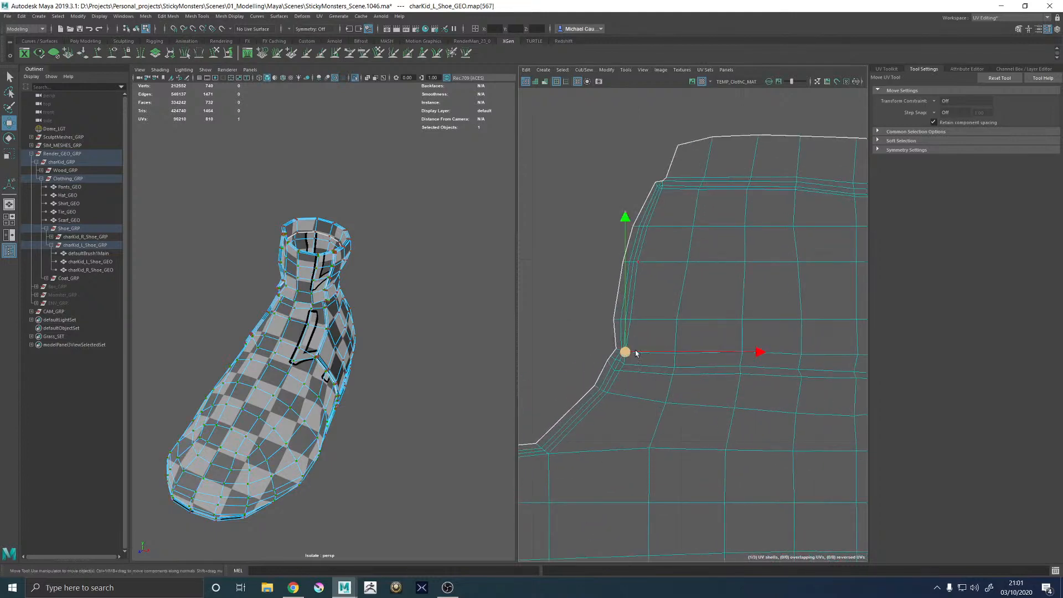
pyautogui.doubleClick(677, 360)
pyautogui.keyDown('shift'); pyautogui.rightClick(678, 361); pyautogui.keyUp('shift')
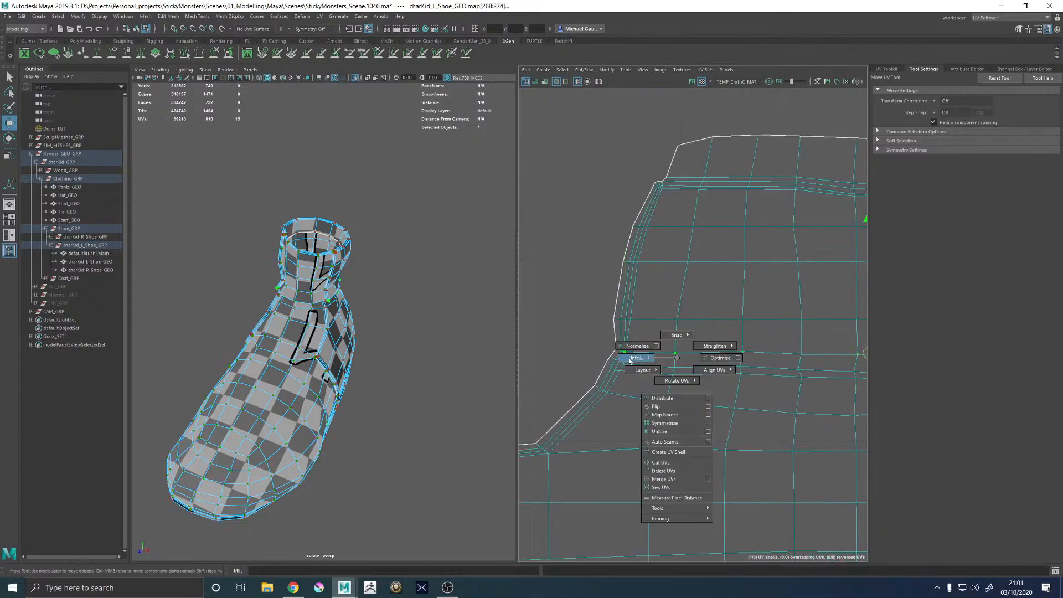
pyautogui.moveTo(630, 360)
pyautogui.click(573, 357)
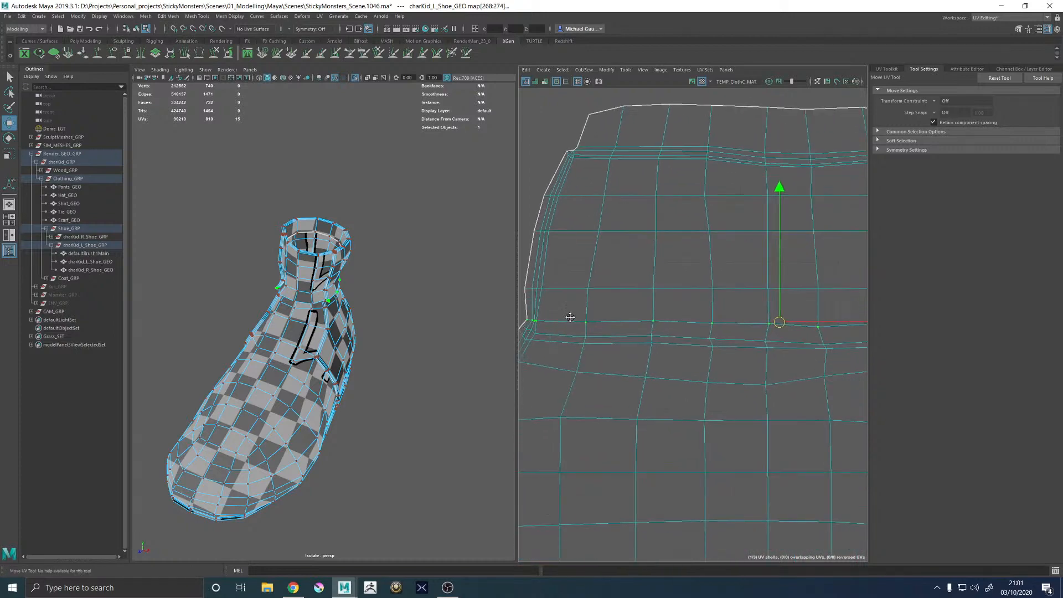
# Unfold the successive UV rows just below the heel shell's ankle crease
pyautogui.press('f')
pyautogui.click(614, 345)
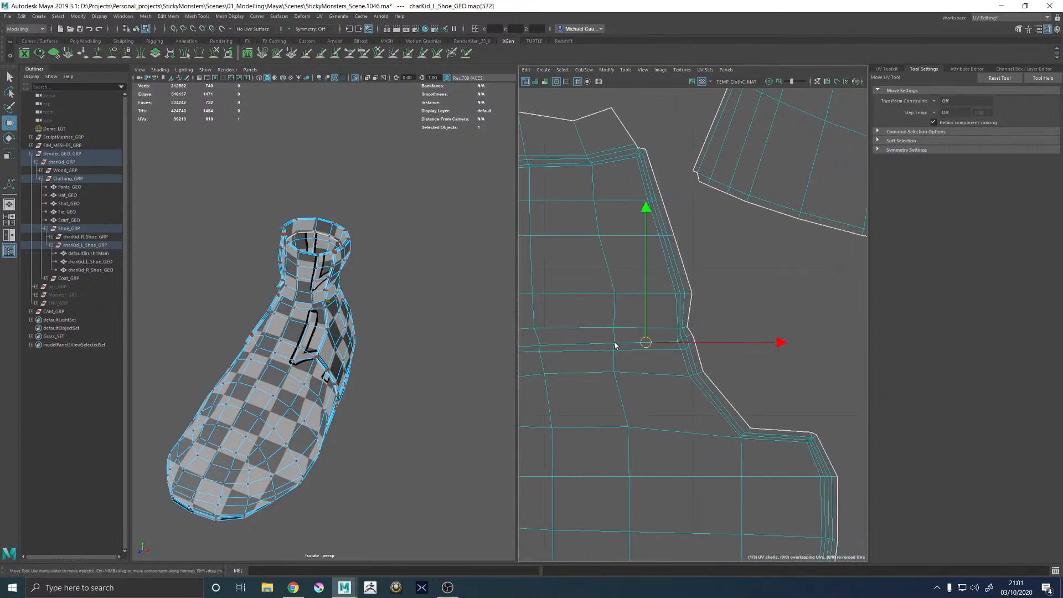
pyautogui.moveTo(686, 343); pyautogui.dragTo(619, 355)
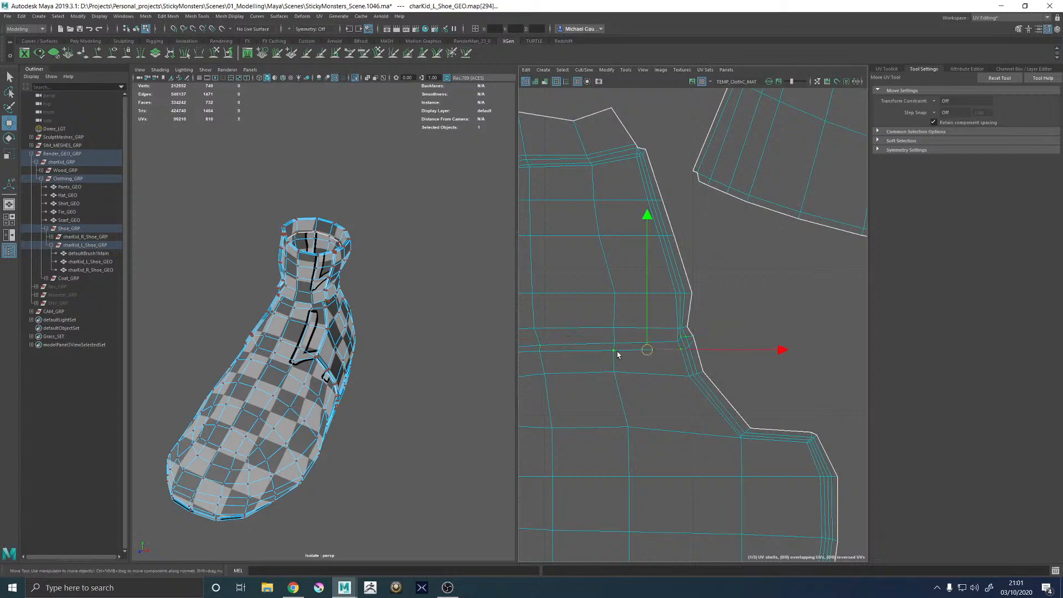
pyautogui.press('f')
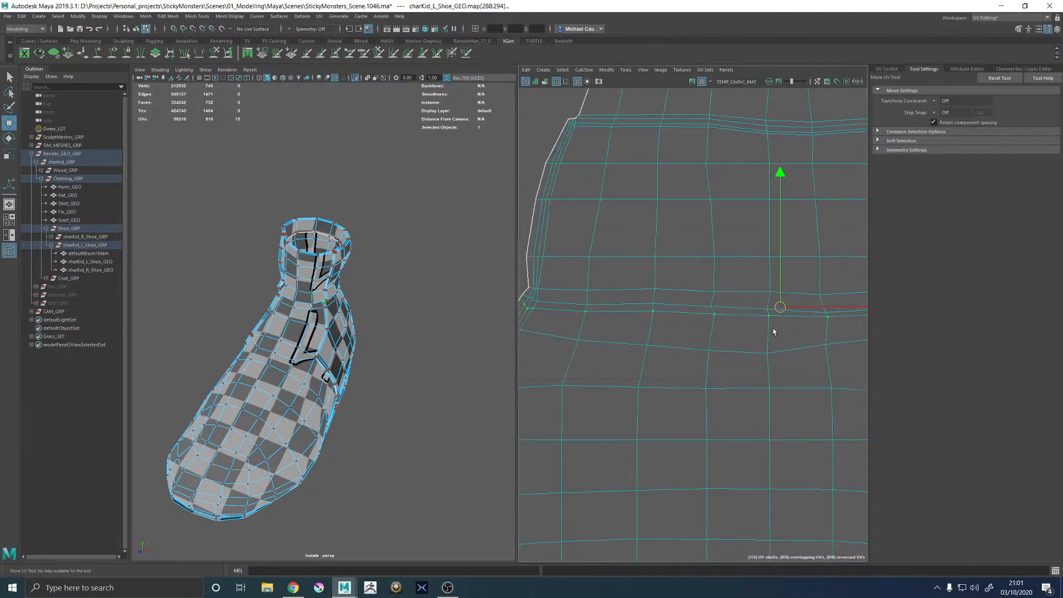
pyautogui.click(652, 337)
pyautogui.doubleClick(683, 340)
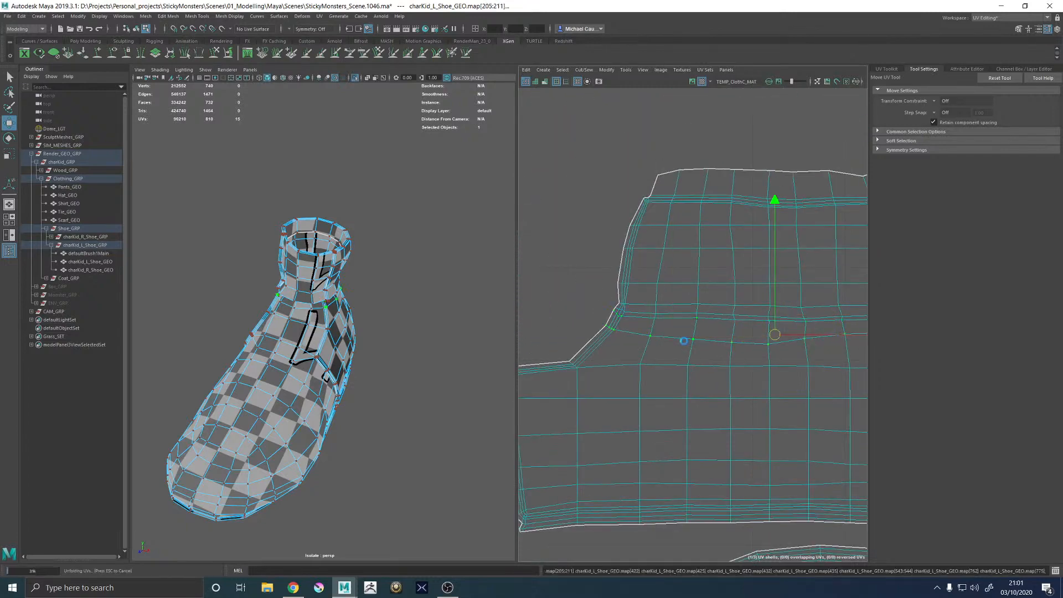
# Examine the checker pattern around the shoe's ankle and heel, and return to object selection
pyautogui.keyDown('alt'); pyautogui.moveTo(328, 353); pyautogui.dragTo(451, 341); pyautogui.keyUp('alt')
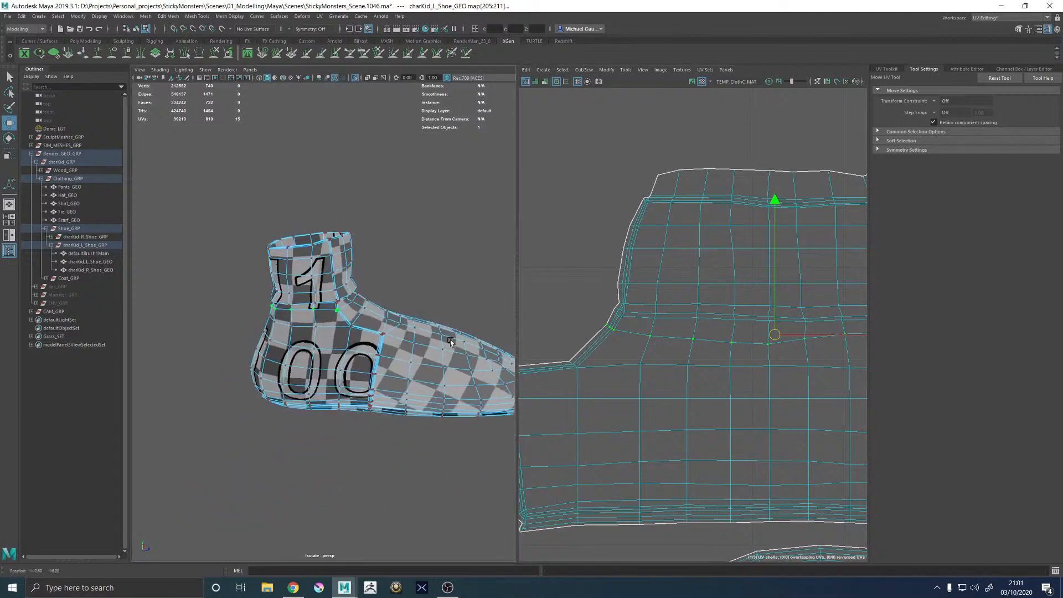
pyautogui.scroll(6, 407, 350)
pyautogui.scroll(-8, 463, 347)
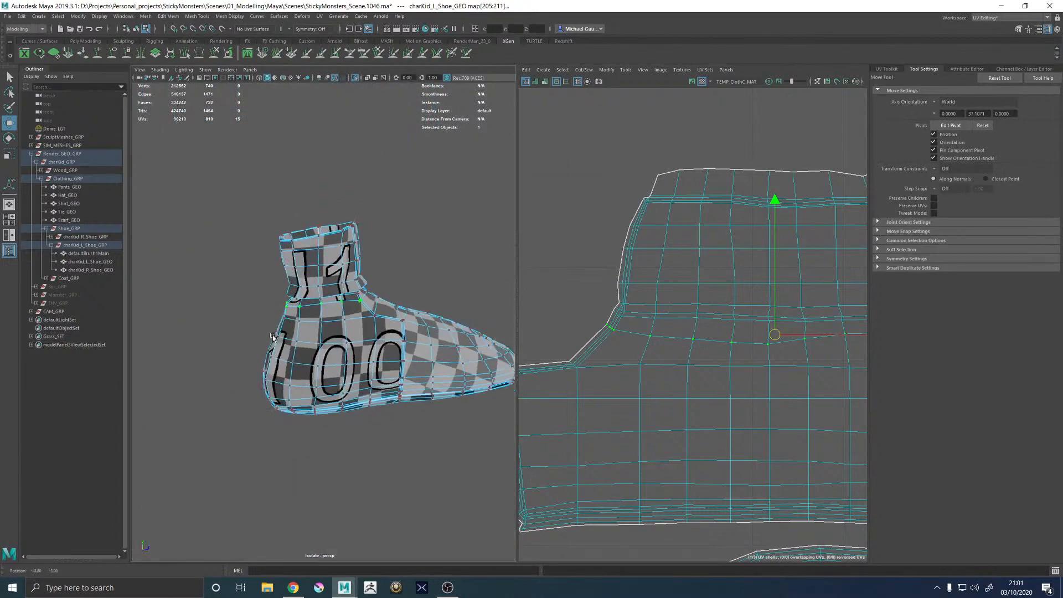
pyautogui.keyDown('alt'); pyautogui.moveTo(273, 334); pyautogui.dragTo(315, 340); pyautogui.keyUp('alt')
pyautogui.moveTo(315, 340); pyautogui.dragTo(416, 283, button='right')
pyautogui.scroll(-4, 416, 282)
pyautogui.scroll(-10, 642, 329)
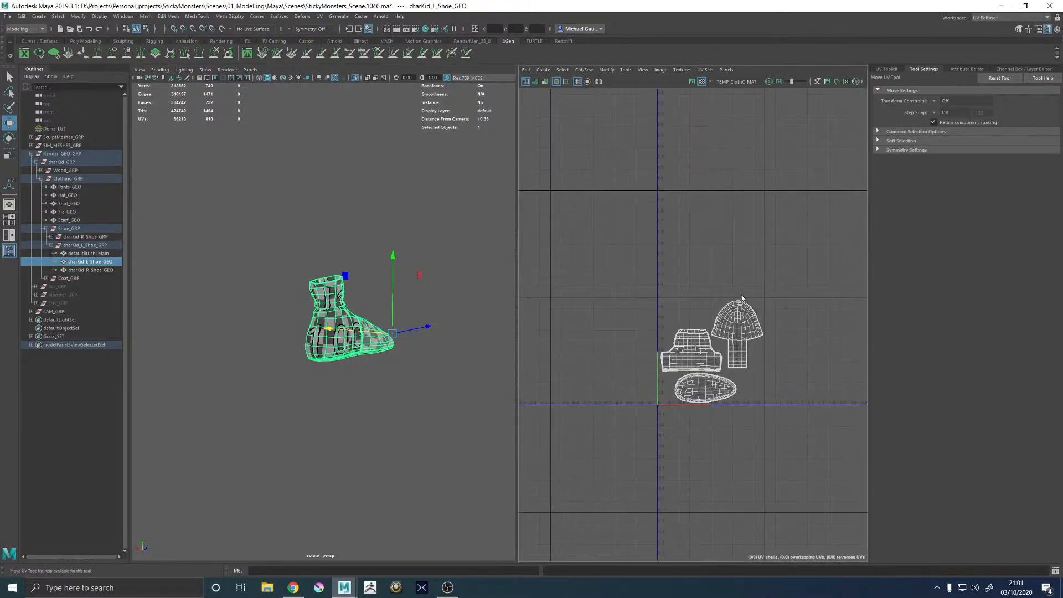
# Nudge the UV points beside the centre line at the toe shell's rounded tip to even out the column
pyautogui.scroll(10, 742, 299)
pyautogui.click(720, 285)
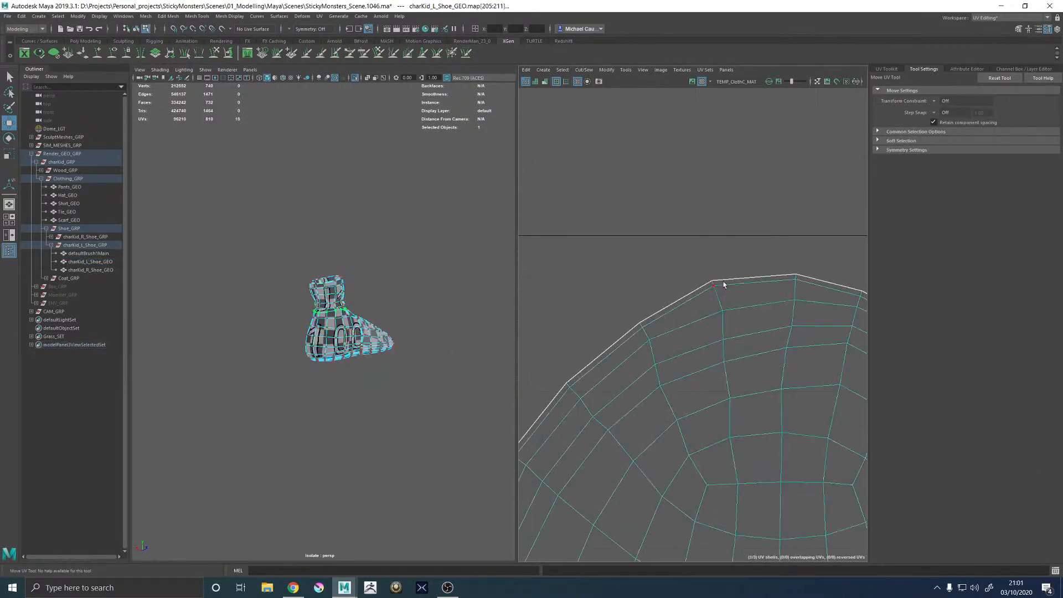
pyautogui.moveTo(726, 296); pyautogui.dragTo(716, 284)
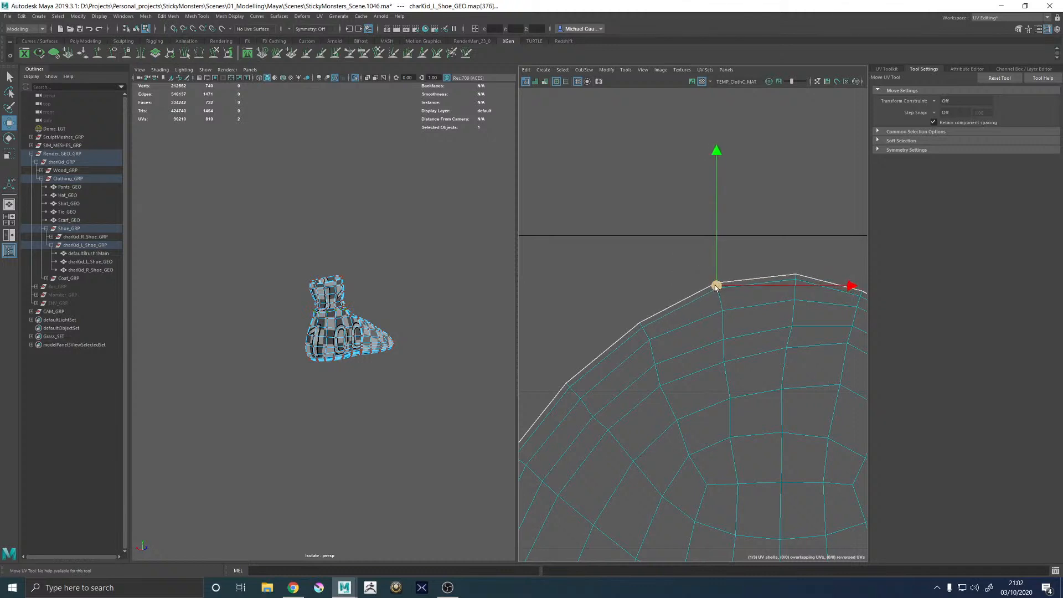
pyautogui.click(724, 319)
pyautogui.click(720, 308)
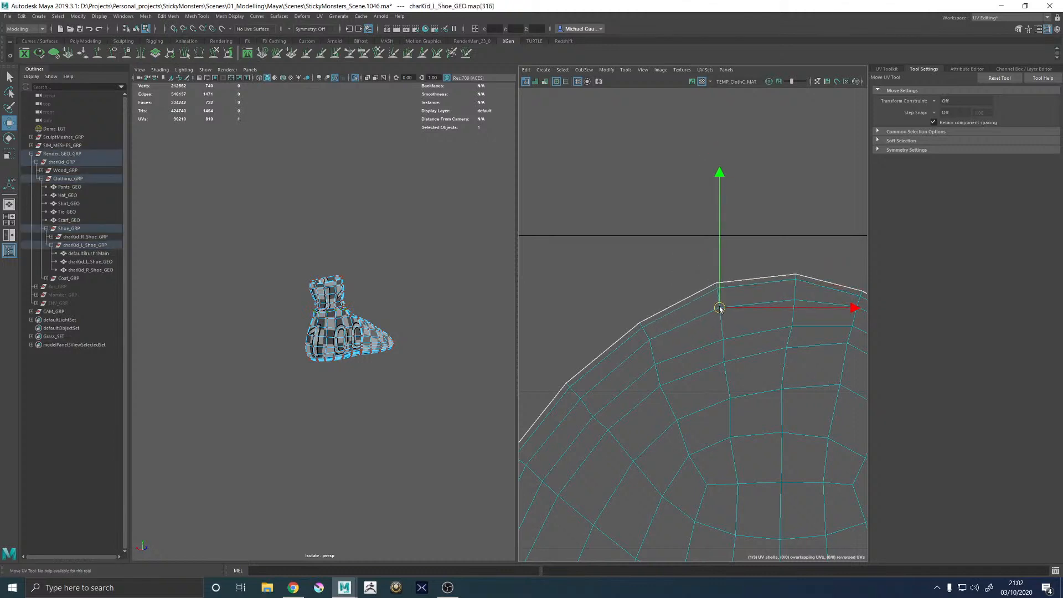
pyautogui.click(721, 337)
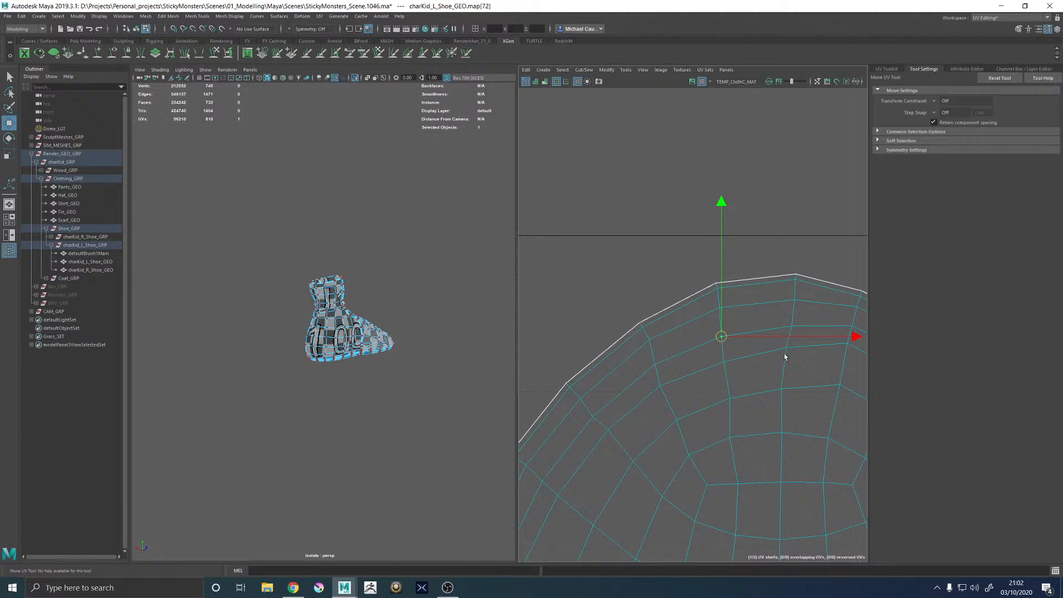
# Try to straighten the toe-and-tongue shell from its vertical centre edge loop with Straighten Shell
pyautogui.scroll(-5, 785, 358)
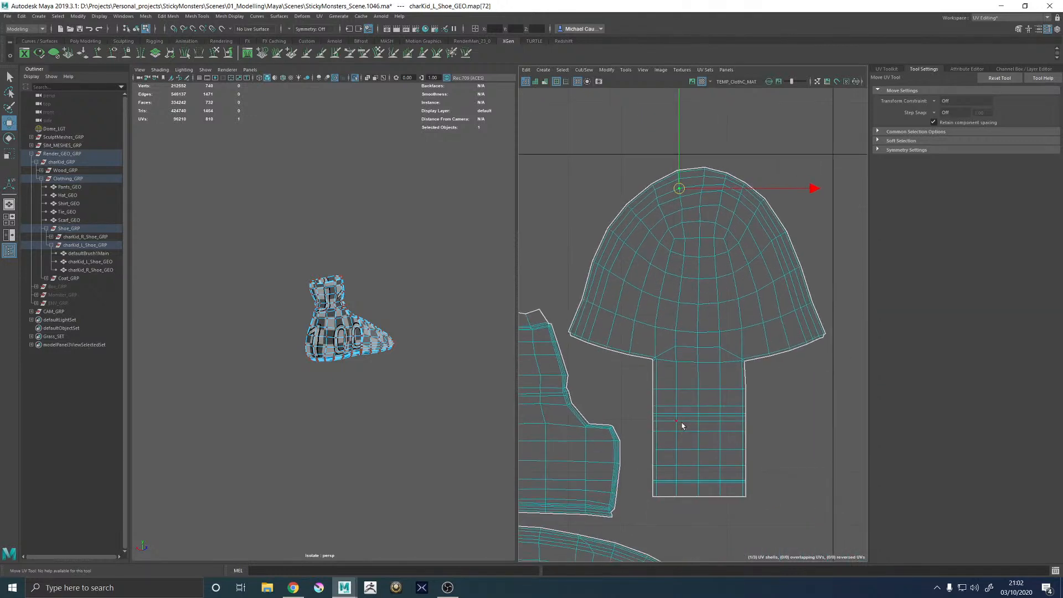
pyautogui.click(701, 305)
pyautogui.doubleClick(693, 298)
pyautogui.keyDown('shift'); pyautogui.rightClick(692, 297); pyautogui.keyUp('shift')
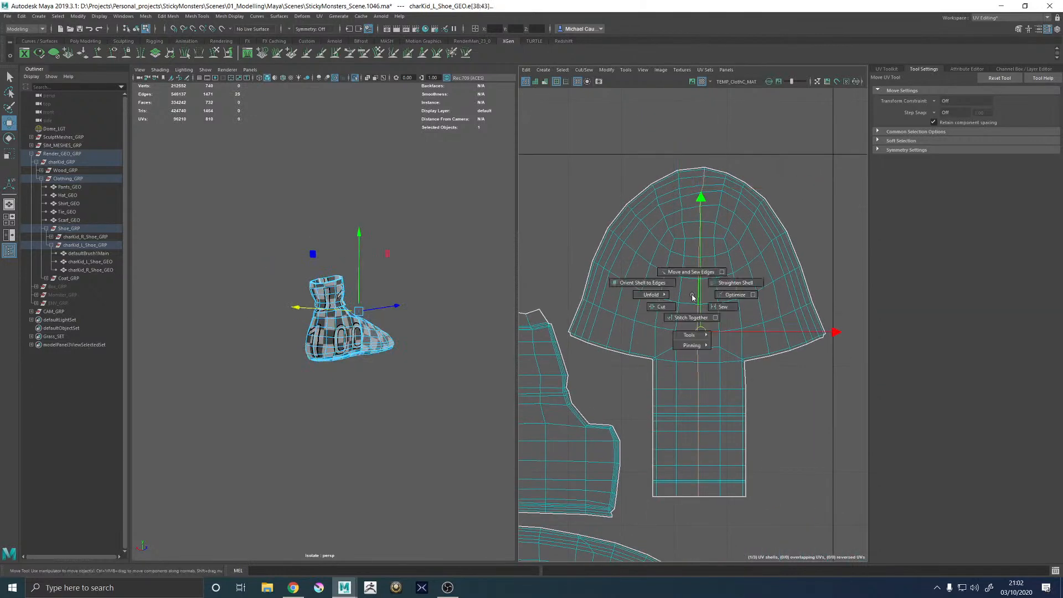
pyautogui.click(745, 284)
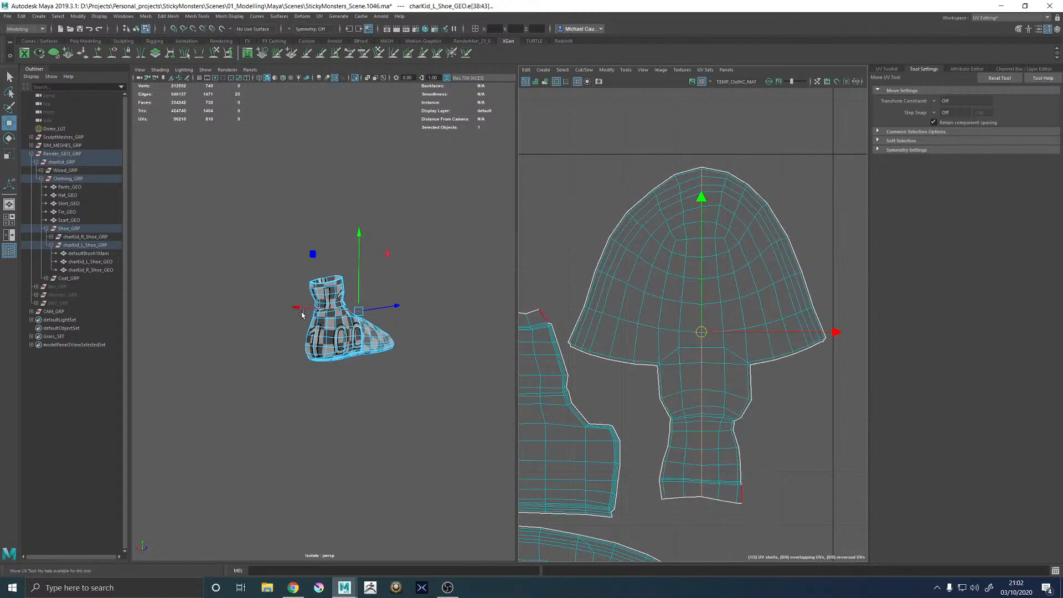
# Check the straightened shell's checker pattern on the shoe, and undo the shell straightening
pyautogui.keyDown('alt'); pyautogui.moveTo(301, 314); pyautogui.dragTo(175, 335); pyautogui.keyUp('alt')
pyautogui.keyDown('alt'); pyautogui.moveTo(176, 334); pyautogui.dragTo(373, 440, button='right'); pyautogui.keyUp('alt')
pyautogui.keyDown('alt'); pyautogui.moveTo(373, 439); pyautogui.dragTo(316, 441); pyautogui.keyUp('alt')
pyautogui.keyDown('alt'); pyautogui.moveTo(328, 446); pyautogui.dragTo(352, 305, button='middle'); pyautogui.keyUp('alt')
pyautogui.keyDown('alt'); pyautogui.moveTo(386, 402); pyautogui.dragTo(324, 290); pyautogui.keyUp('alt')
pyautogui.keyDown('alt'); pyautogui.moveTo(316, 320); pyautogui.dragTo(244, 331, button='right'); pyautogui.keyUp('alt')
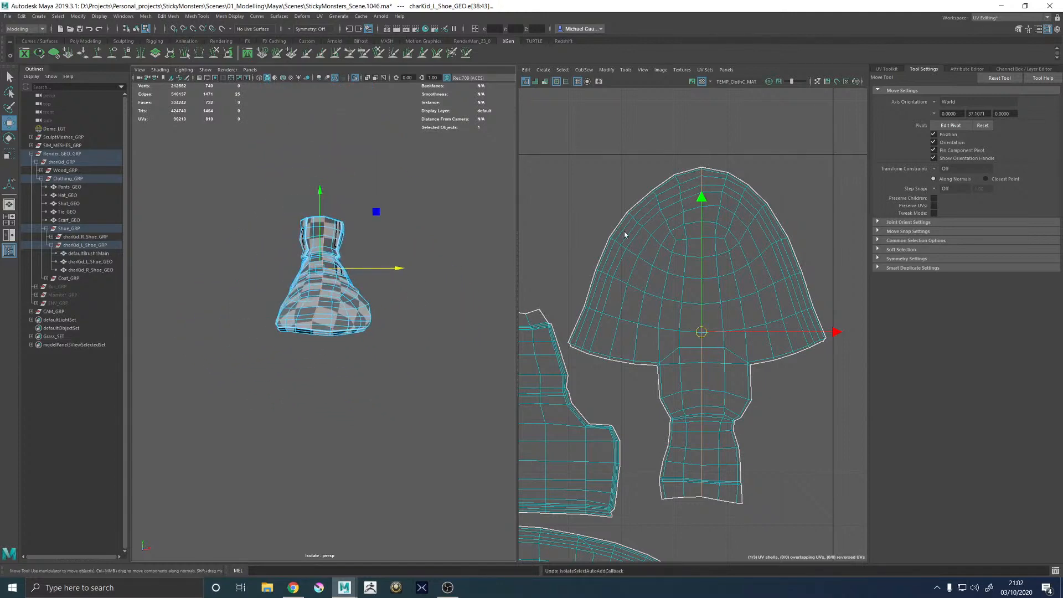
pyautogui.hotkey('ctrl', 'z')
pyautogui.press('f')
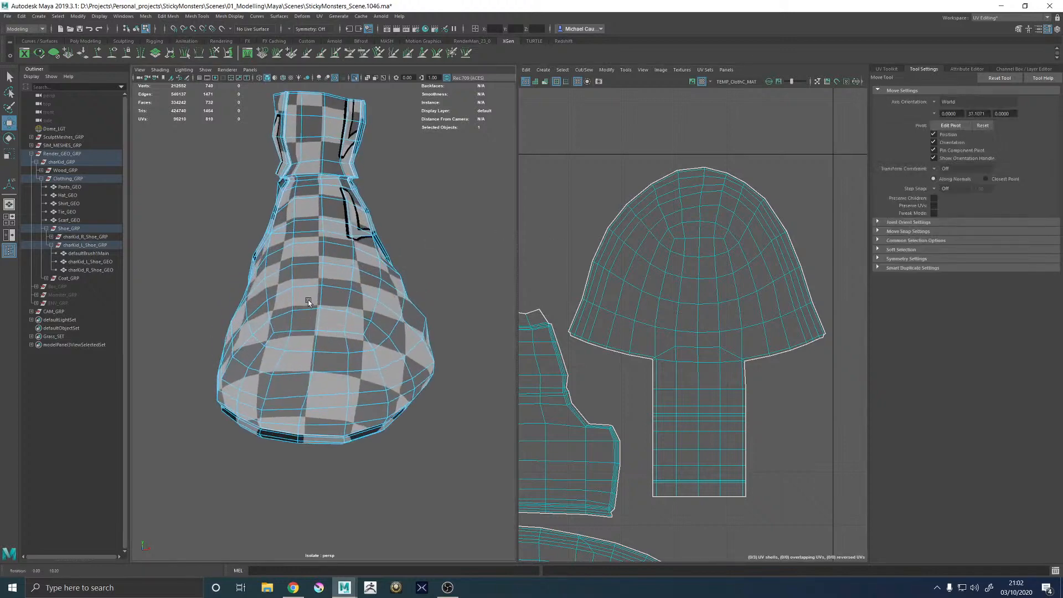
# Select the left shoe mesh and examine its toe-and-tongue shell and the checker pattern from several angles
pyautogui.click(407, 254)
pyautogui.click(349, 286)
pyautogui.scroll(-2, 701, 268)
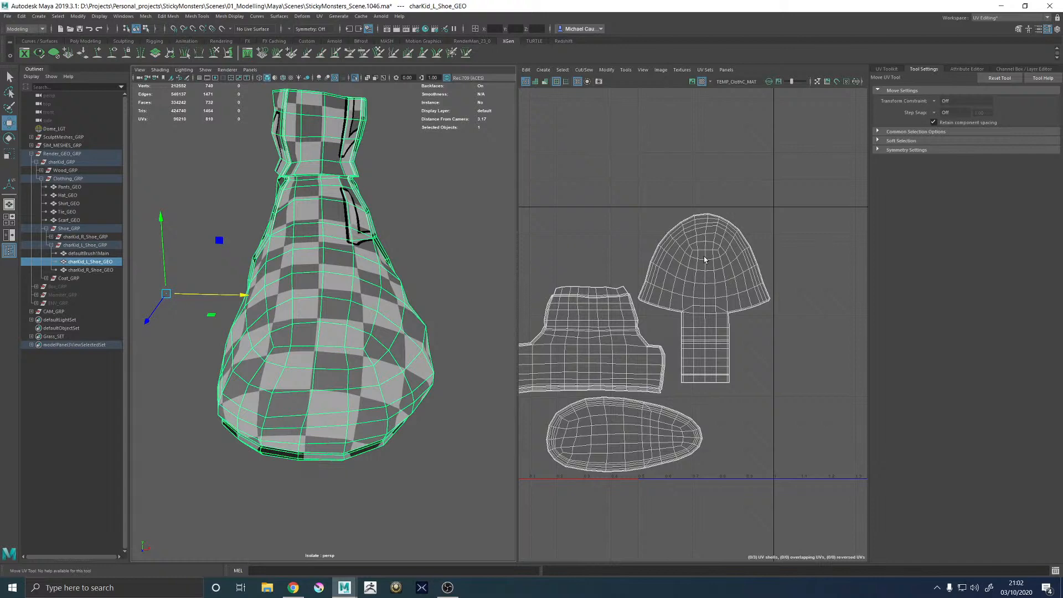
pyautogui.scroll(4, 696, 317)
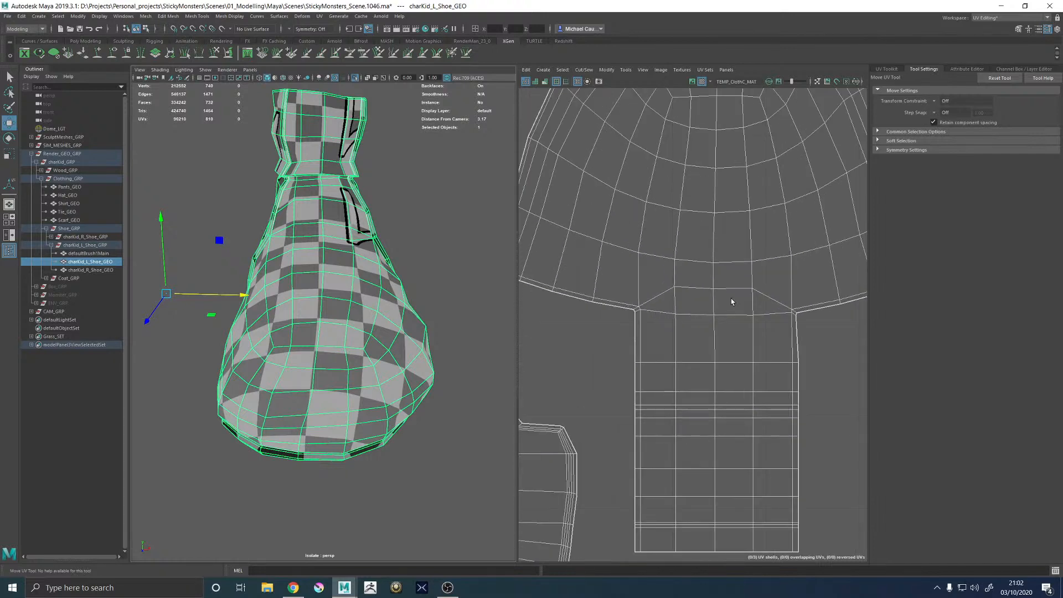
pyautogui.keyDown('alt'); pyautogui.moveTo(731, 302); pyautogui.dragTo(688, 334, button='middle'); pyautogui.keyUp('alt')
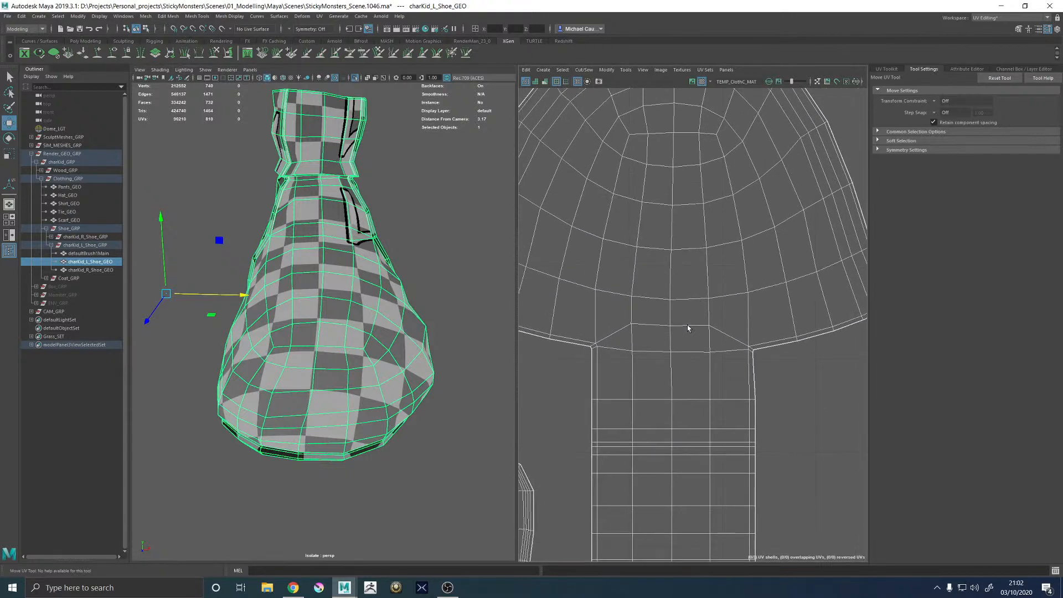
pyautogui.keyDown('alt'); pyautogui.moveTo(742, 306); pyautogui.dragTo(688, 334, button='right'); pyautogui.keyUp('alt')
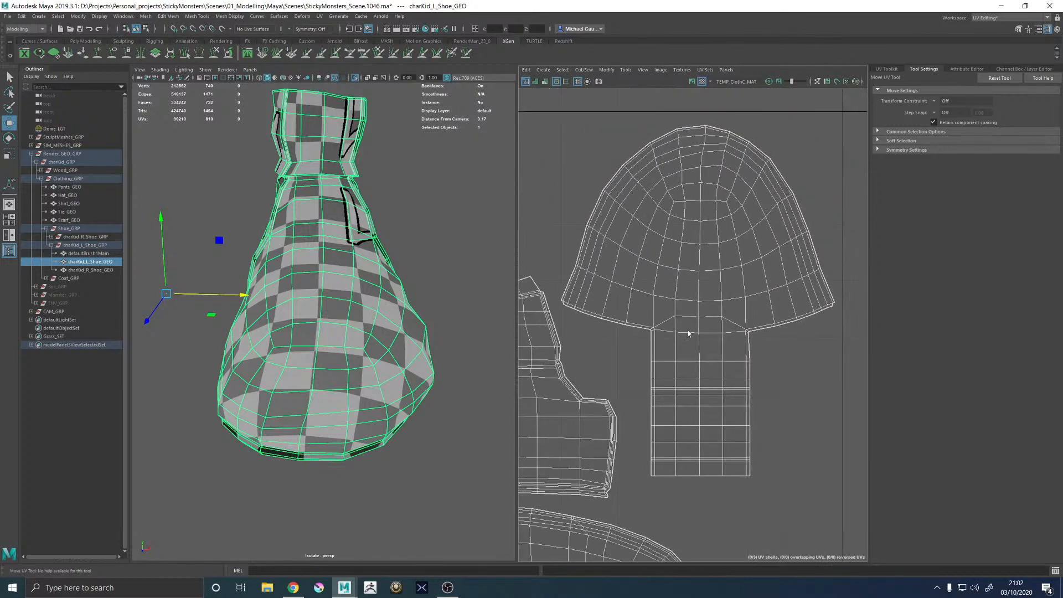
pyautogui.keyDown('alt'); pyautogui.moveTo(368, 249); pyautogui.dragTo(114, 265, button='right'); pyautogui.keyUp('alt')
pyautogui.keyDown('alt'); pyautogui.moveTo(114, 266); pyautogui.dragTo(310, 297); pyautogui.keyUp('alt')
pyautogui.keyDown('alt'); pyautogui.moveTo(310, 296); pyautogui.dragTo(470, 363, button='right'); pyautogui.keyUp('alt')
pyautogui.keyDown('alt'); pyautogui.moveTo(322, 319); pyautogui.dragTo(388, 297); pyautogui.keyUp('alt')
pyautogui.keyDown('alt'); pyautogui.moveTo(387, 297); pyautogui.dragTo(266, 298, button='right'); pyautogui.keyUp('alt')
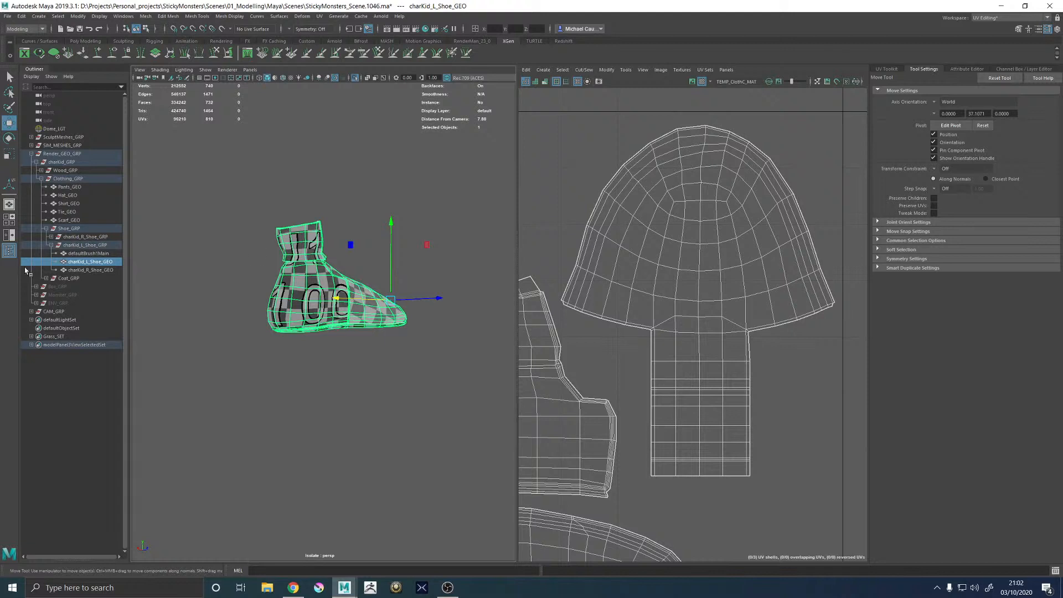
# Leave the isolated view with both the left and right shoe meshes selected, and save the scene
pyautogui.keyDown('ctrl'); pyautogui.click(88, 269); pyautogui.keyUp('ctrl')
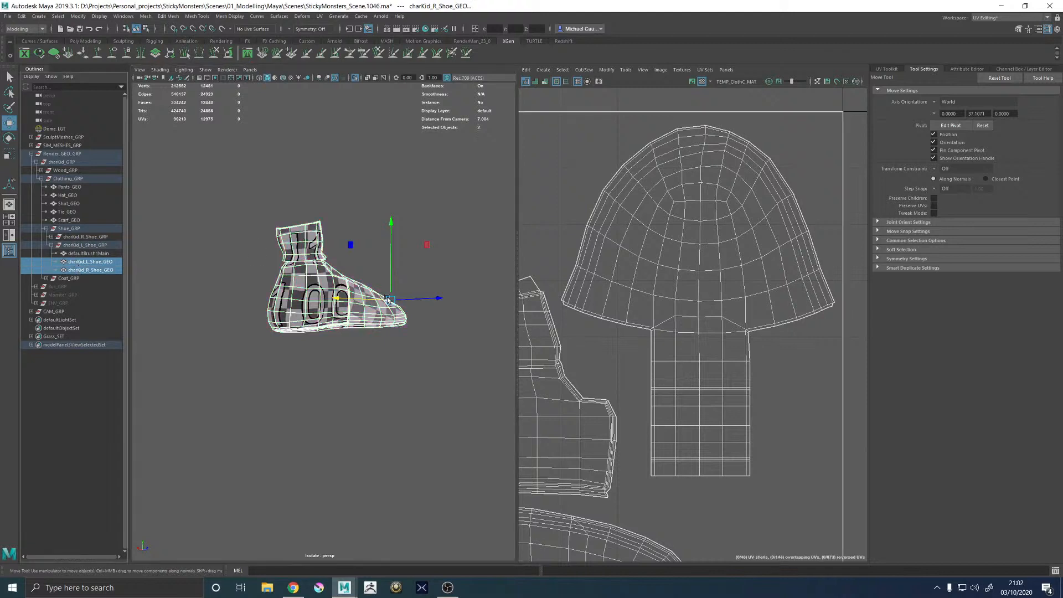
pyautogui.keyDown('ctrl'); pyautogui.click(90, 270); pyautogui.keyUp('ctrl')
pyautogui.keyDown('ctrl'); pyautogui.click(89, 270); pyautogui.keyUp('ctrl')
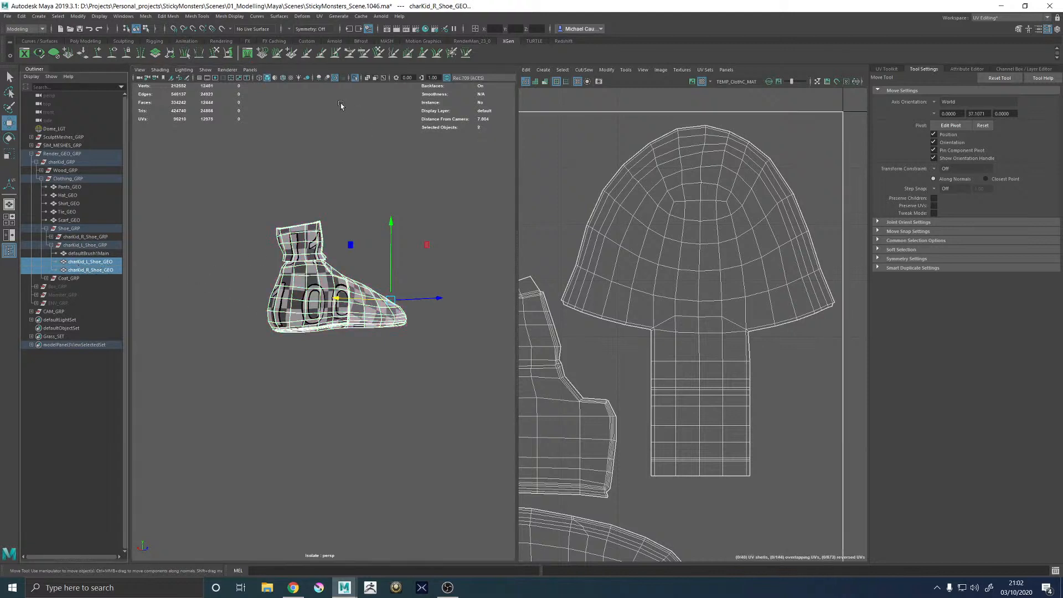
pyautogui.click(356, 79)
pyautogui.keyDown('alt'); pyautogui.moveTo(354, 235); pyautogui.dragTo(515, 257); pyautogui.keyUp('alt')
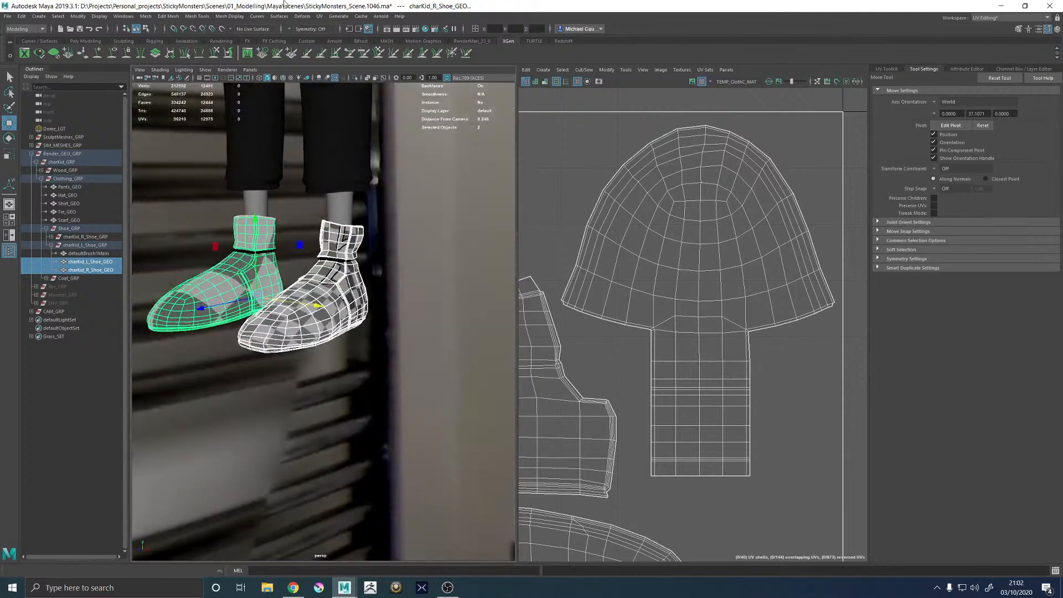
pyautogui.hotkey('ctrl', 's')
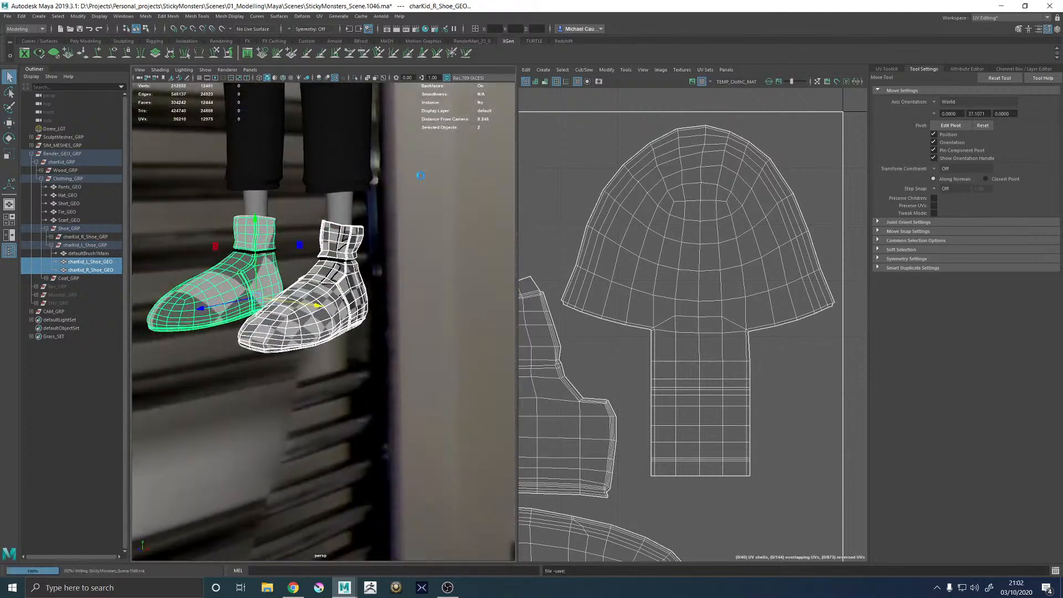
# Transfer all UV sets from the left shoe to the right shoe with Transfer Attributes, using topology as the sample space
pyautogui.click(319, 17)
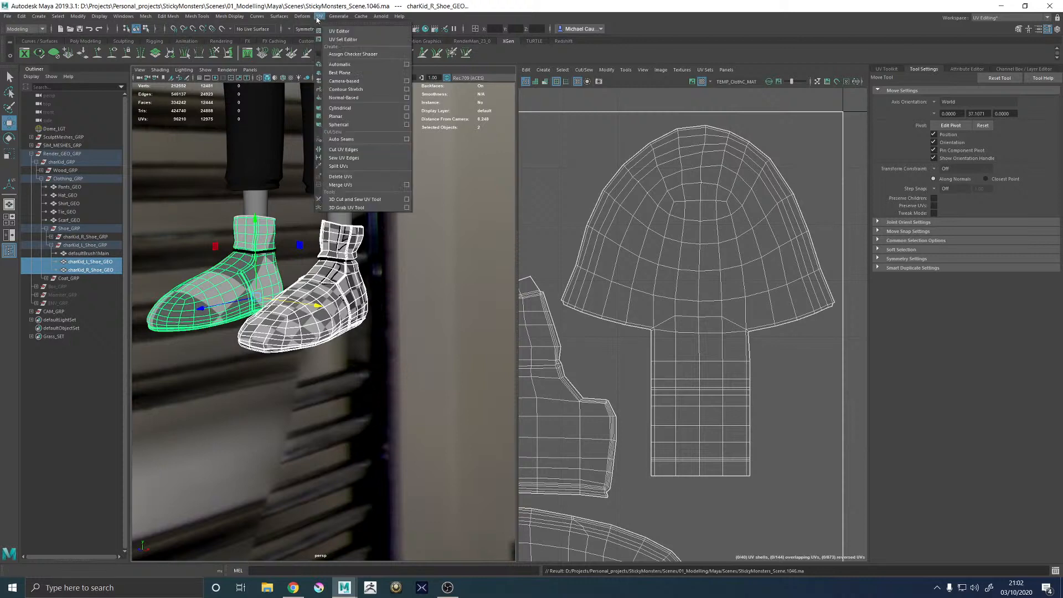
pyautogui.click(145, 16)
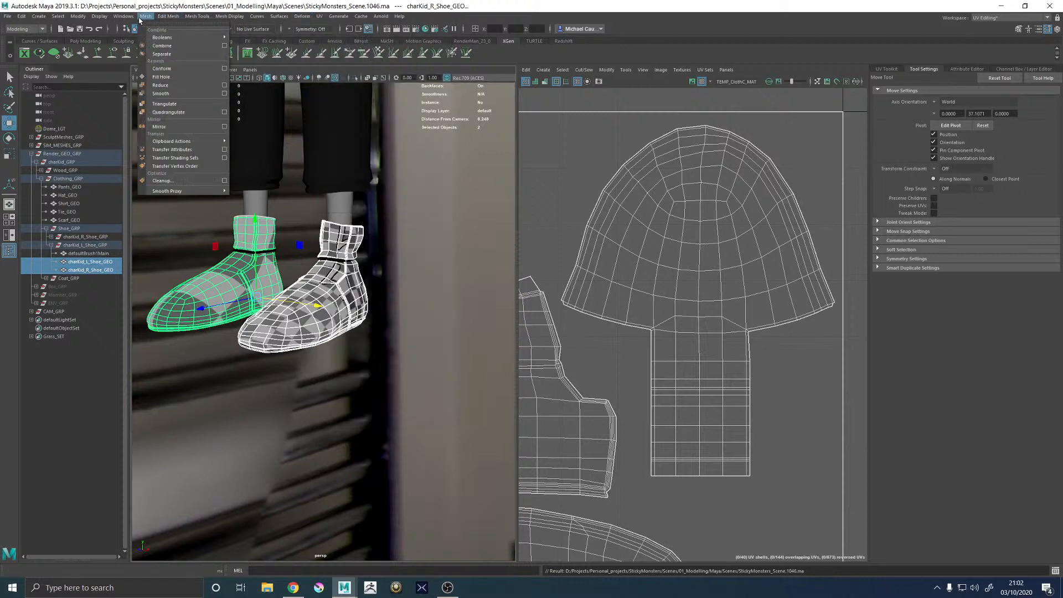
pyautogui.moveTo(168, 17)
pyautogui.click(226, 150)
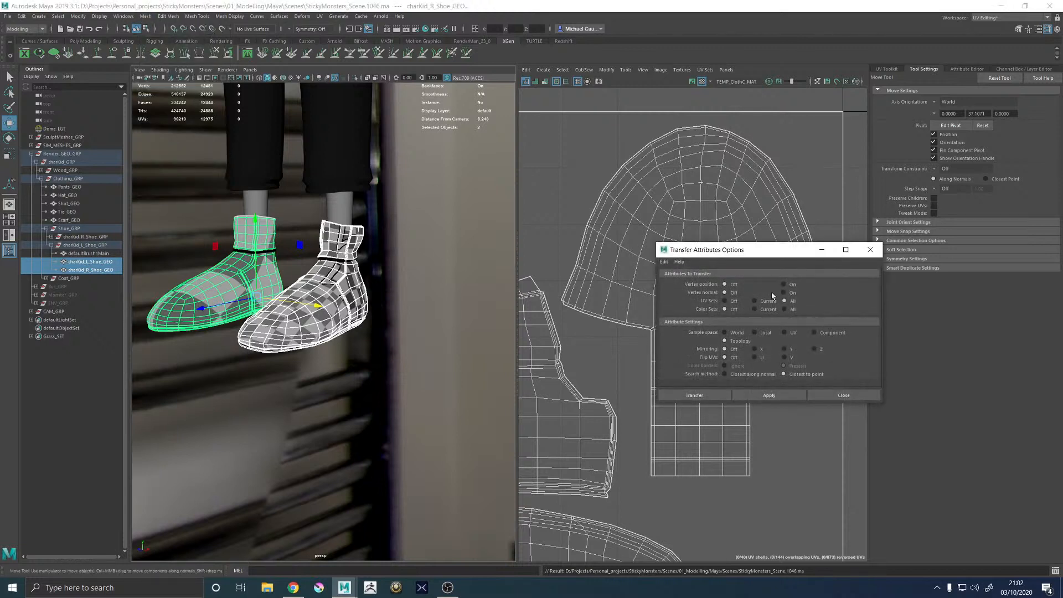
pyautogui.click(716, 397)
pyautogui.moveTo(722, 299); pyautogui.dragTo(741, 281, button='right')
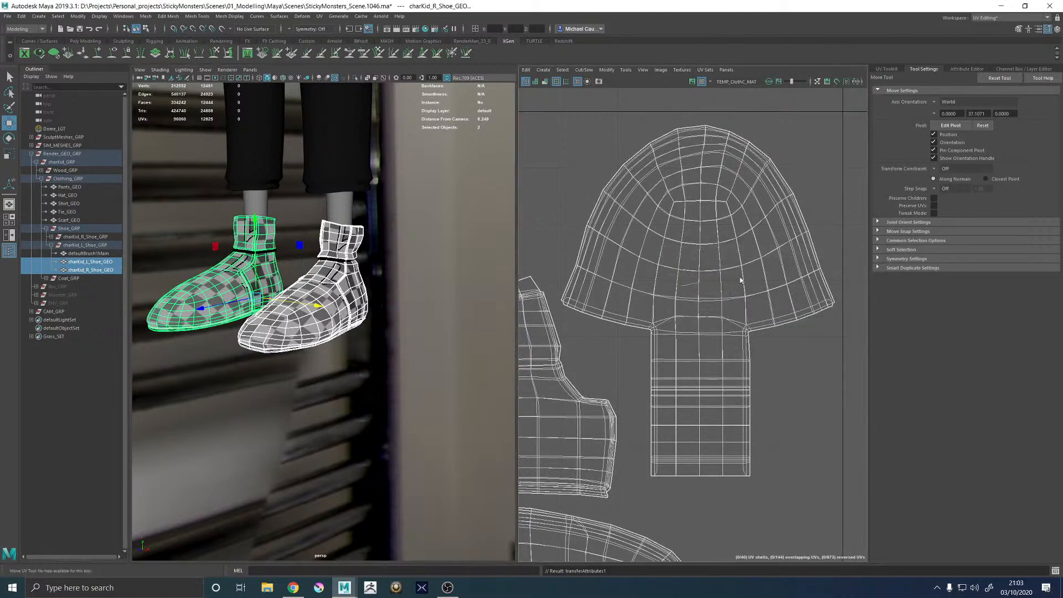
# Turn off the smooth mesh preview on both the left and right shoe meshes
pyautogui.moveTo(321, 305); pyautogui.dragTo(336, 291, button='right')
pyautogui.press('1')
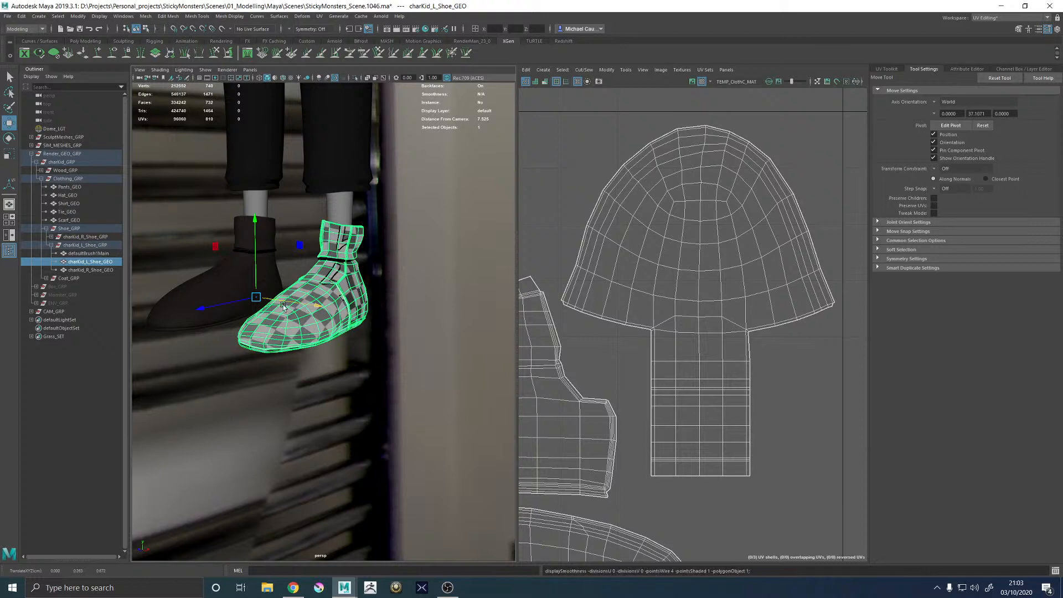
pyautogui.click(225, 284)
pyautogui.press('1')
pyautogui.click(303, 309)
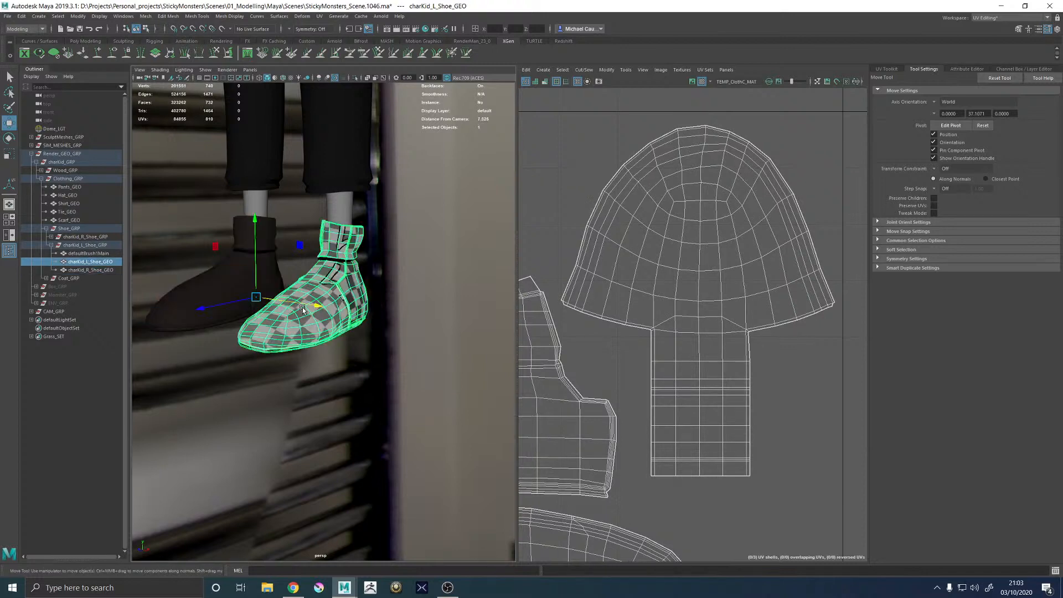
# Select both shoe meshes together with the pants mesh and switch to selecting their UV components
pyautogui.scroll(-10, 303, 309)
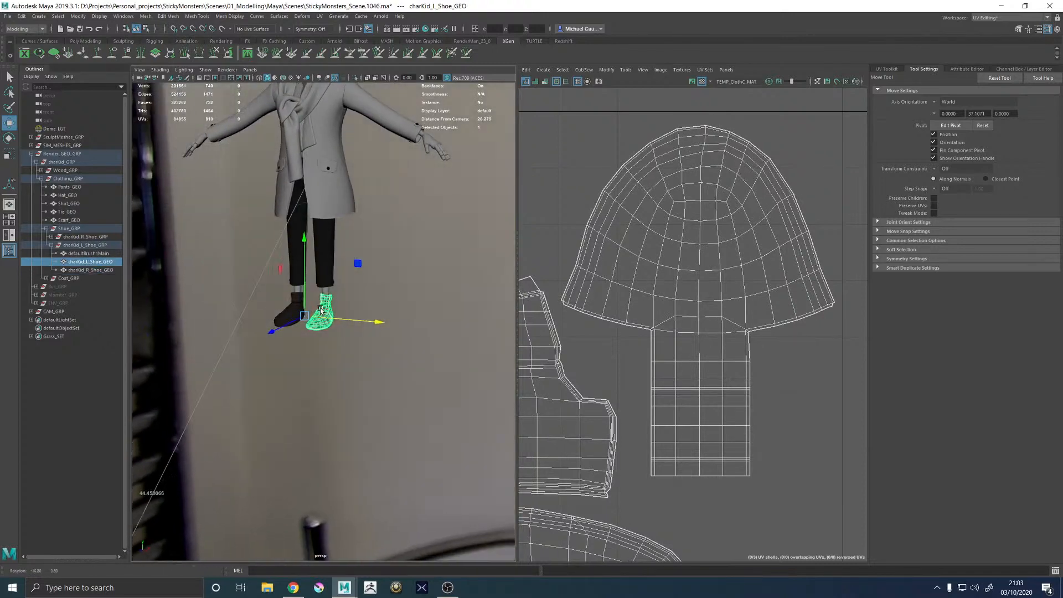
pyautogui.scroll(-3, 611, 318)
pyautogui.scroll(-4, 612, 318)
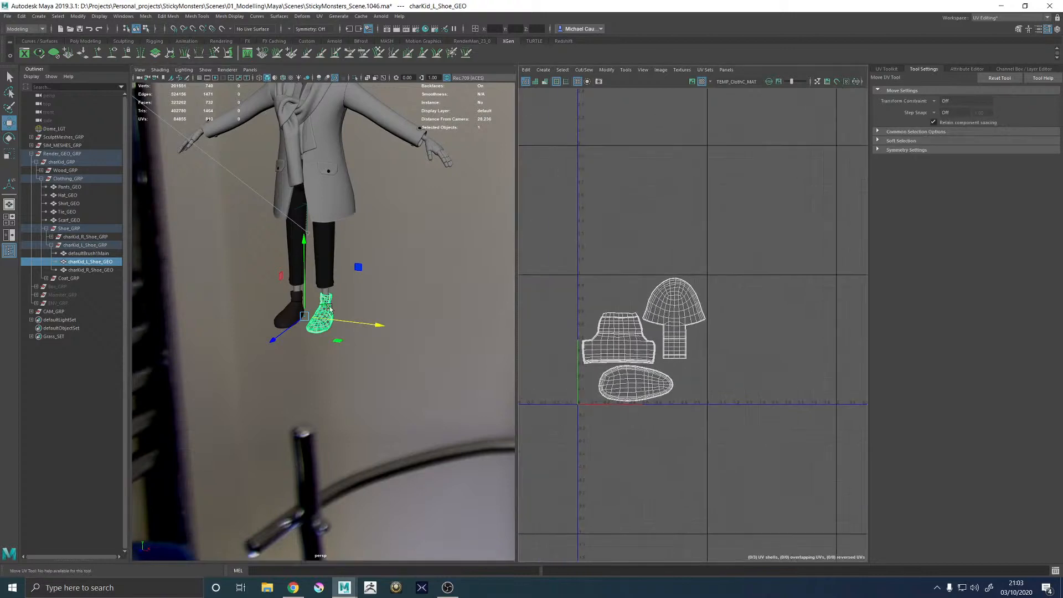
pyautogui.keyDown('shift'); pyautogui.click(293, 314); pyautogui.keyUp('shift')
pyautogui.keyDown('shift'); pyautogui.click(318, 258); pyautogui.keyUp('shift')
pyautogui.scroll(-3, 580, 336)
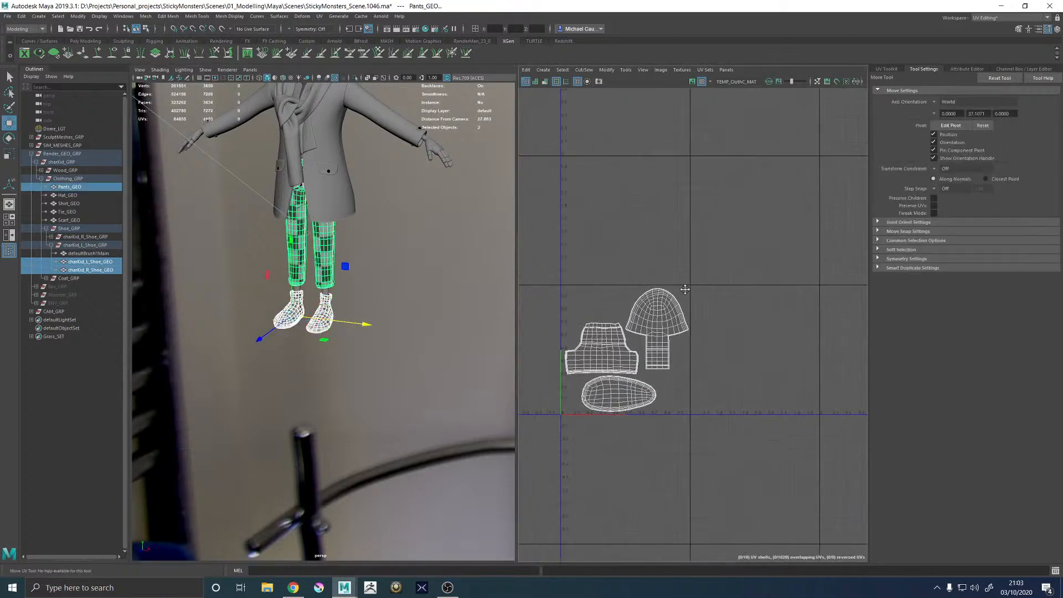
pyautogui.keyDown('alt'); pyautogui.moveTo(656, 335); pyautogui.dragTo(698, 275, button='middle'); pyautogui.keyUp('alt')
pyautogui.moveTo(612, 320); pyautogui.dragTo(635, 320, button='right')
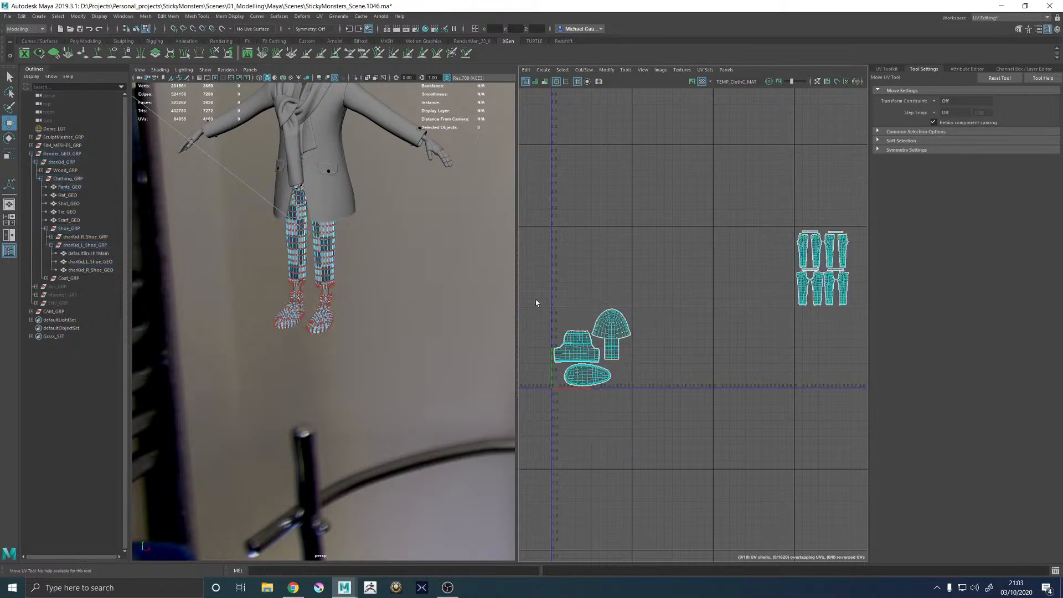
# Select the overlapping UV shells of both shoes and move them beside the pants shells
pyautogui.moveTo(535, 298); pyautogui.dragTo(697, 441)
pyautogui.keyDown('alt'); pyautogui.moveTo(658, 351); pyautogui.dragTo(602, 355, button='middle'); pyautogui.keyUp('alt')
pyautogui.moveTo(536, 354); pyautogui.dragTo(809, 270)
pyautogui.scroll(5, 809, 270)
pyautogui.keyDown('alt'); pyautogui.moveTo(784, 276); pyautogui.dragTo(695, 278, button='middle'); pyautogui.keyUp('alt')
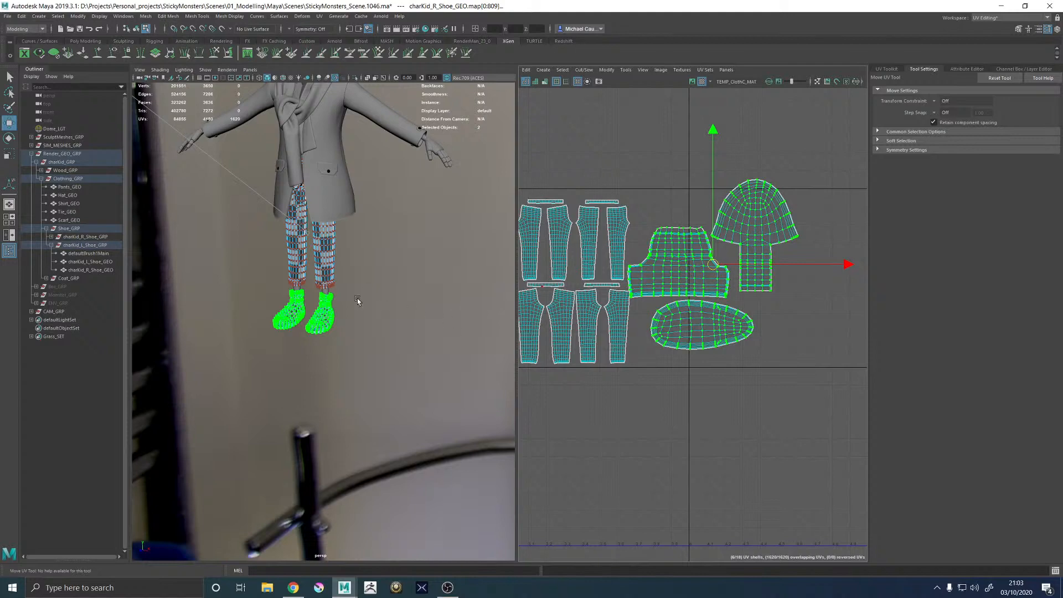
# Select all three UV shells of the left shoe and move them above the right shoe's shells so they no longer overlap
pyautogui.click(320, 316)
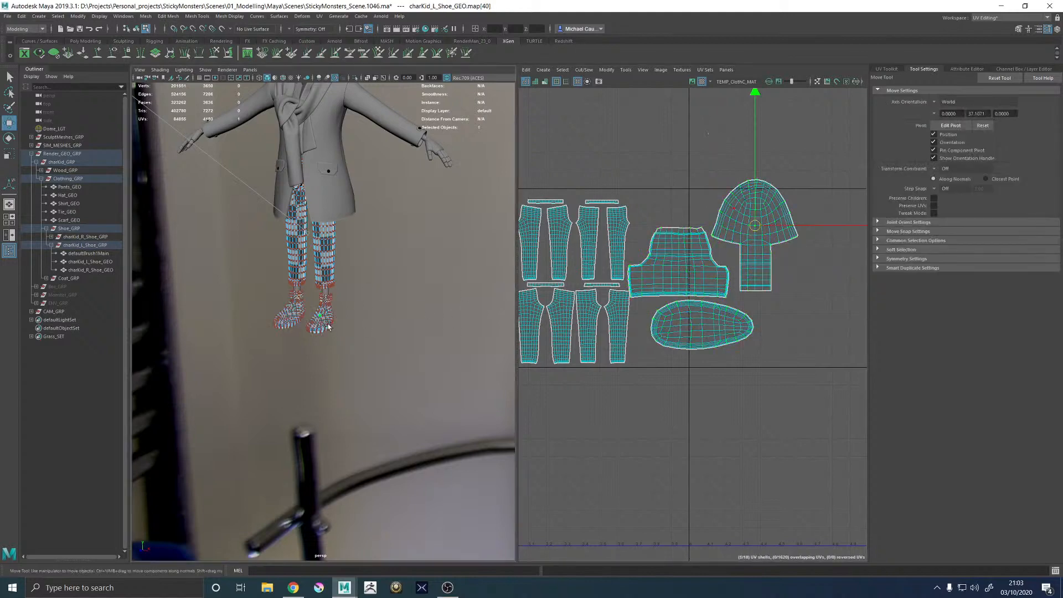
pyautogui.doubleClick(327, 326)
pyautogui.press('f')
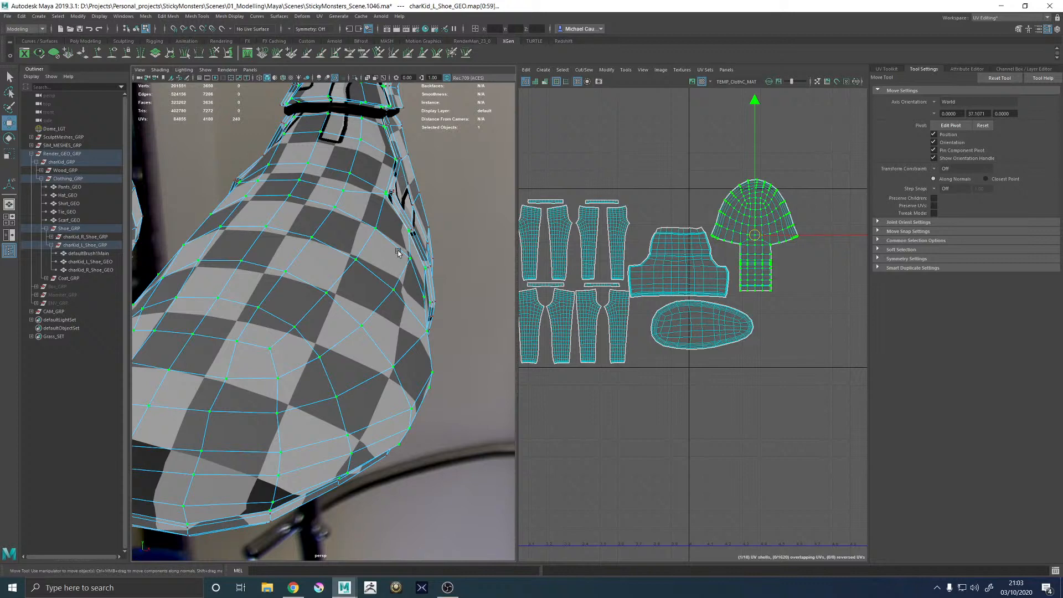
pyautogui.keyDown('alt'); pyautogui.moveTo(399, 253); pyautogui.dragTo(420, 207); pyautogui.keyUp('alt')
pyautogui.keyDown('shift'); pyautogui.doubleClick(419, 206); pyautogui.keyUp('shift')
pyautogui.keyDown('alt'); pyautogui.moveTo(378, 306); pyautogui.dragTo(351, 294); pyautogui.keyUp('alt')
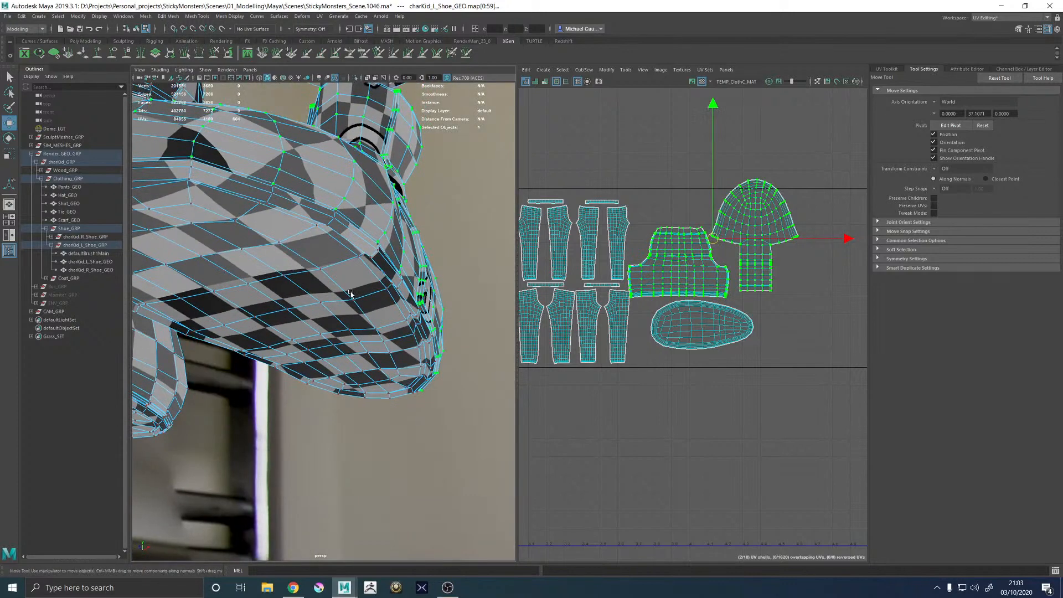
pyautogui.press('w')
pyautogui.scroll(-3, 752, 283)
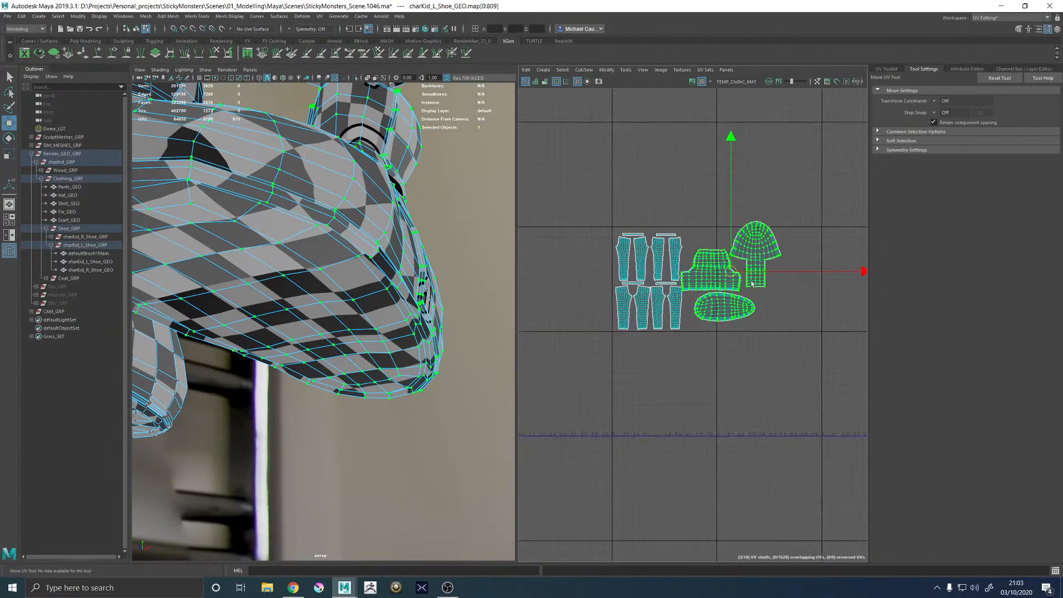
pyautogui.moveTo(730, 271); pyautogui.dragTo(722, 174)
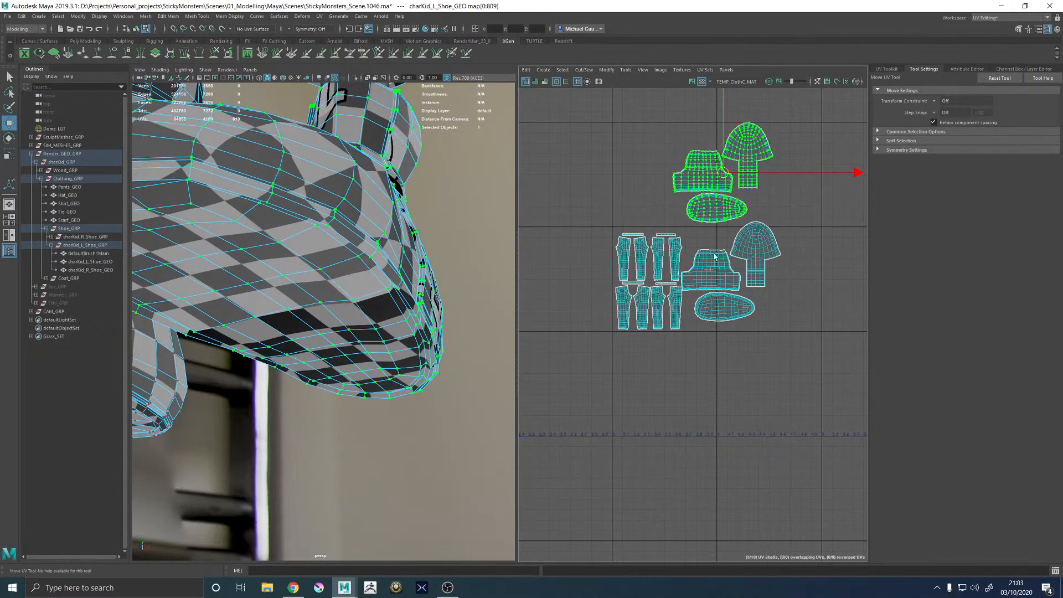
# Add the right shoe's three shells to the selection, scale all six shoe shells down uniformly, and fit them beside the pants shells
pyautogui.keyDown('shift'); pyautogui.click(720, 270); pyautogui.keyUp('shift')
pyautogui.keyDown('shift'); pyautogui.click(753, 268); pyautogui.keyUp('shift')
pyautogui.keyDown('shift'); pyautogui.click(737, 310); pyautogui.keyUp('shift')
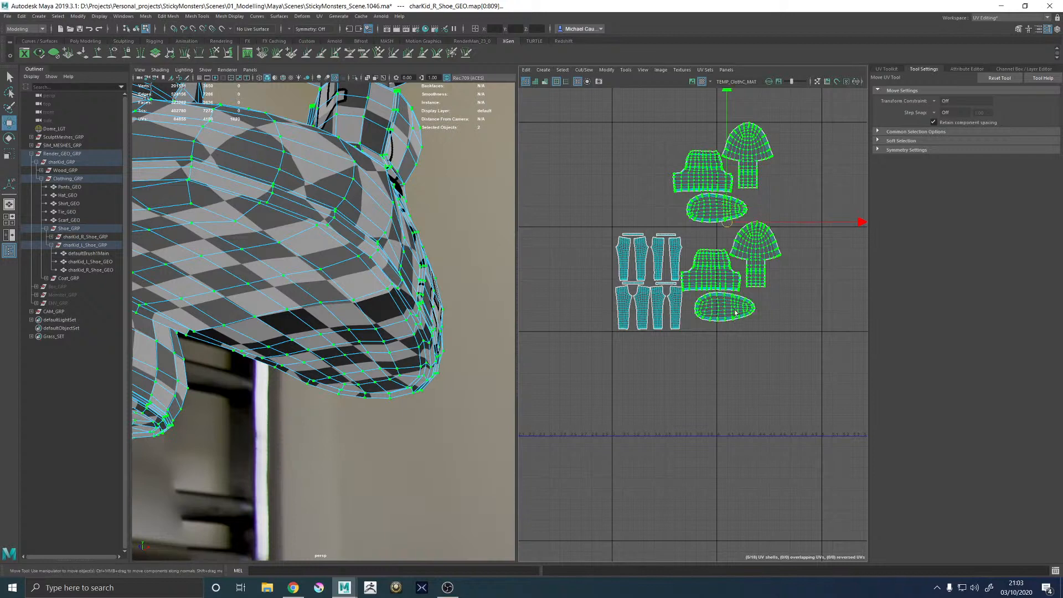
pyautogui.press('r')
pyautogui.moveTo(728, 222); pyautogui.dragTo(667, 296)
pyautogui.press('w')
pyautogui.press('r')
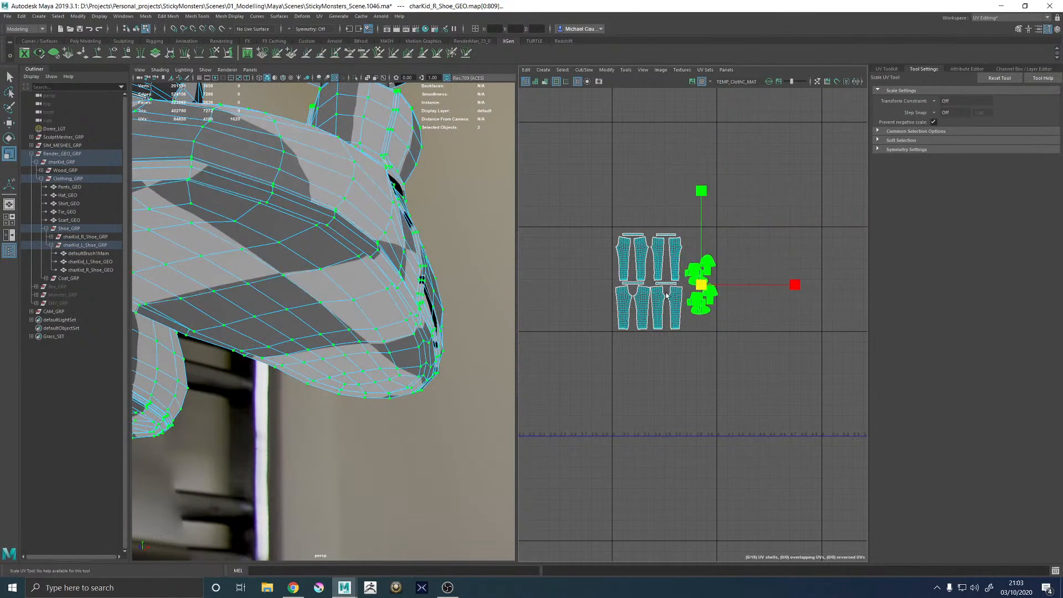
# Compare the checker size on the shoes with the pants, and undo the last scaling of the shoe shells
pyautogui.keyDown('alt'); pyautogui.moveTo(338, 198); pyautogui.dragTo(427, 260); pyautogui.keyUp('alt')
pyautogui.keyDown('alt'); pyautogui.moveTo(427, 261); pyautogui.dragTo(334, 268, button='right'); pyautogui.keyUp('alt')
pyautogui.keyDown('alt'); pyautogui.moveTo(673, 236); pyautogui.dragTo(933, 367, button='right'); pyautogui.keyUp('alt')
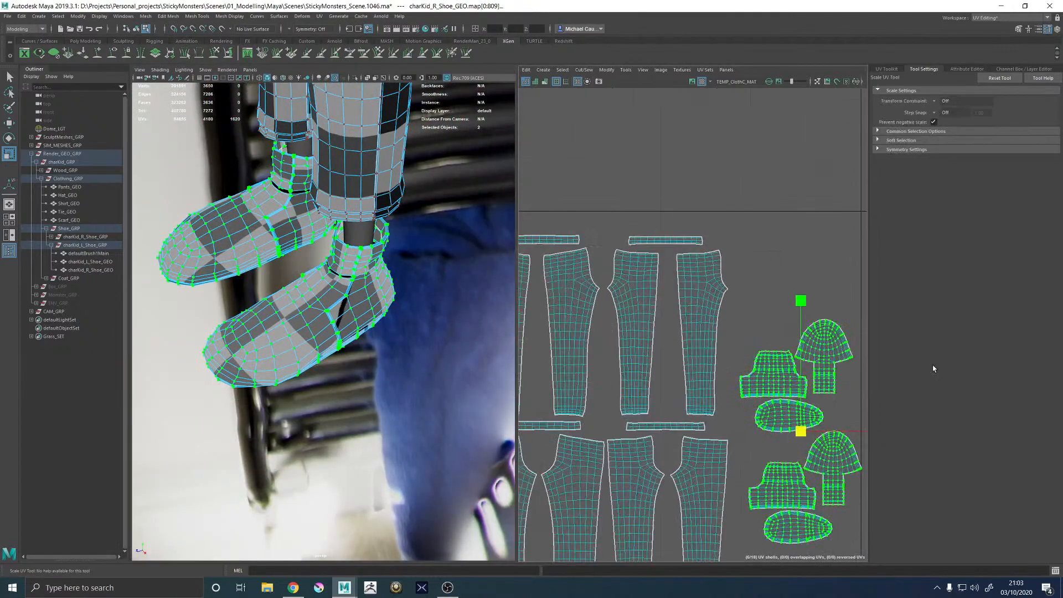
pyautogui.keyDown('alt'); pyautogui.moveTo(677, 321); pyautogui.dragTo(605, 214, button='middle'); pyautogui.keyUp('alt')
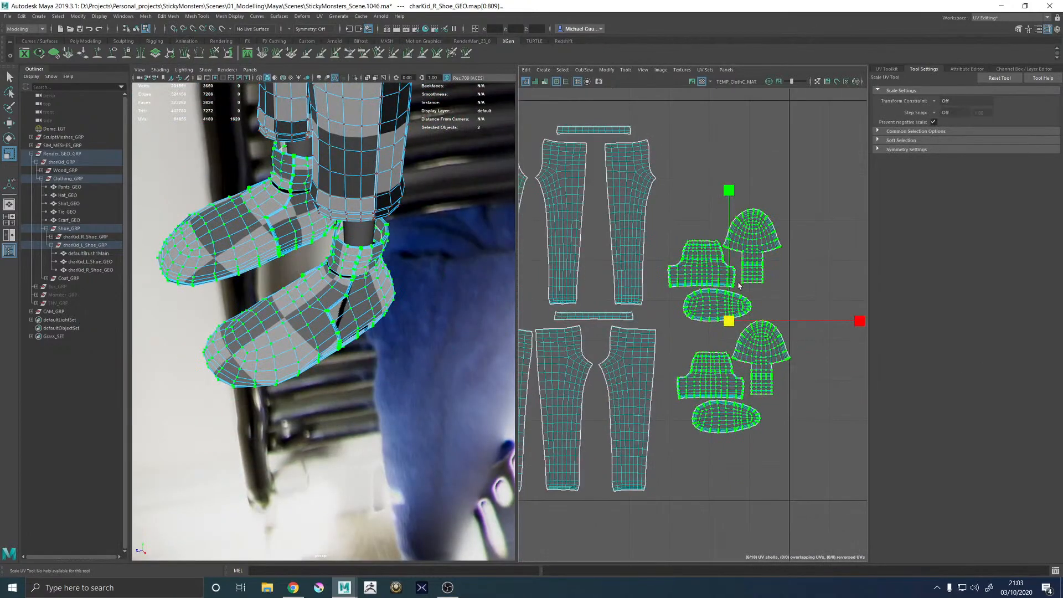
pyautogui.hotkey('ctrl', 'z')
pyautogui.keyDown('alt'); pyautogui.moveTo(766, 291); pyautogui.dragTo(744, 272, button='right'); pyautogui.keyUp('alt')
pyautogui.keyDown('alt'); pyautogui.moveTo(790, 265); pyautogui.dragTo(726, 262, button='middle'); pyautogui.keyUp('alt')
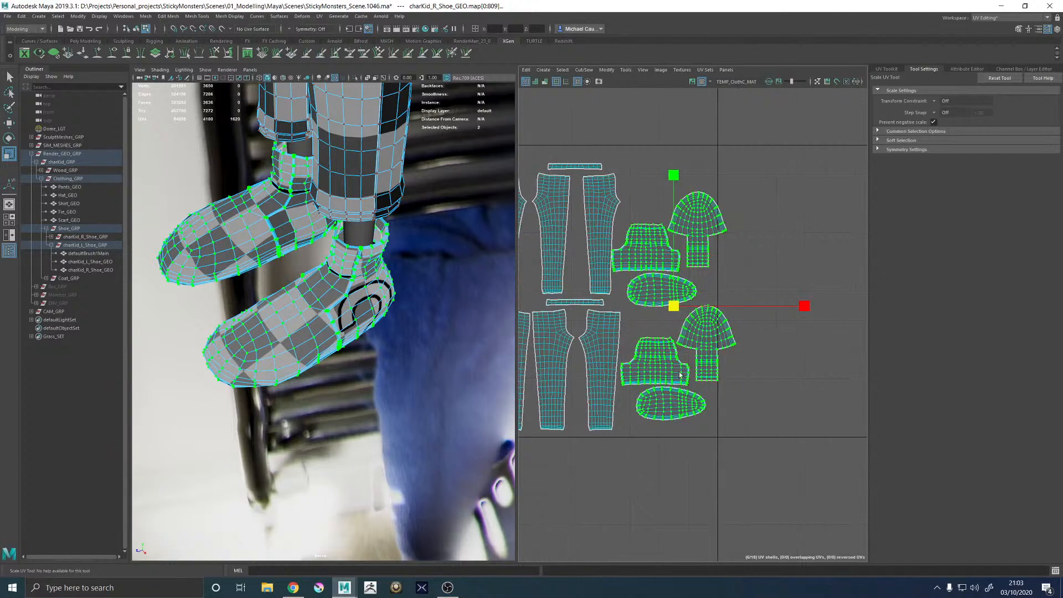
# Shift the right shoe's sole shell slightly down and left, and raise the left shoe's heel and toe-and-tongue shells towards the tile's upper edge
pyautogui.click(672, 408)
pyautogui.press('w')
pyautogui.moveTo(671, 408); pyautogui.dragTo(663, 410)
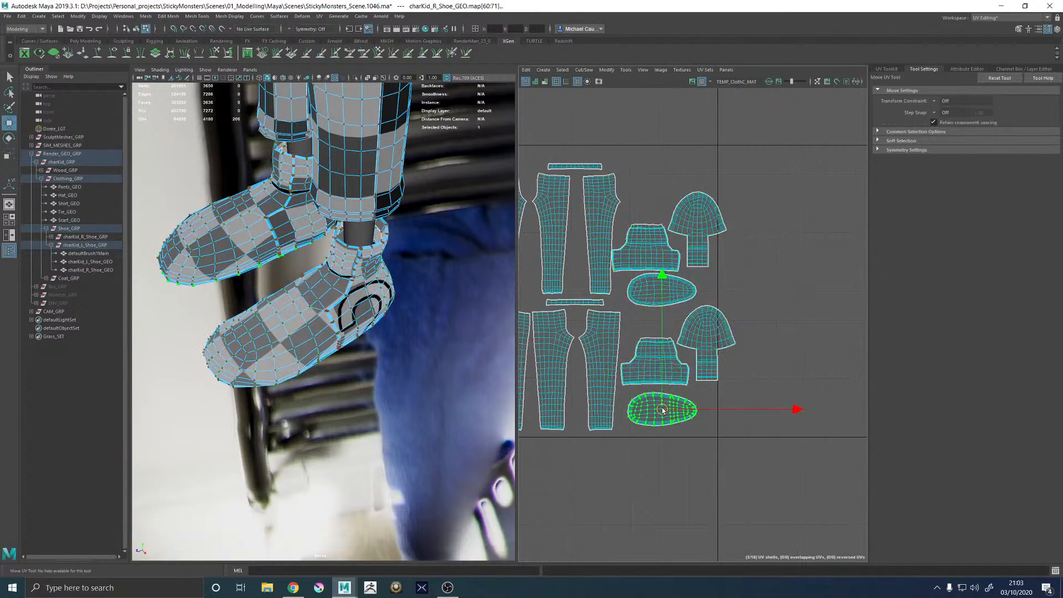
pyautogui.click(647, 247)
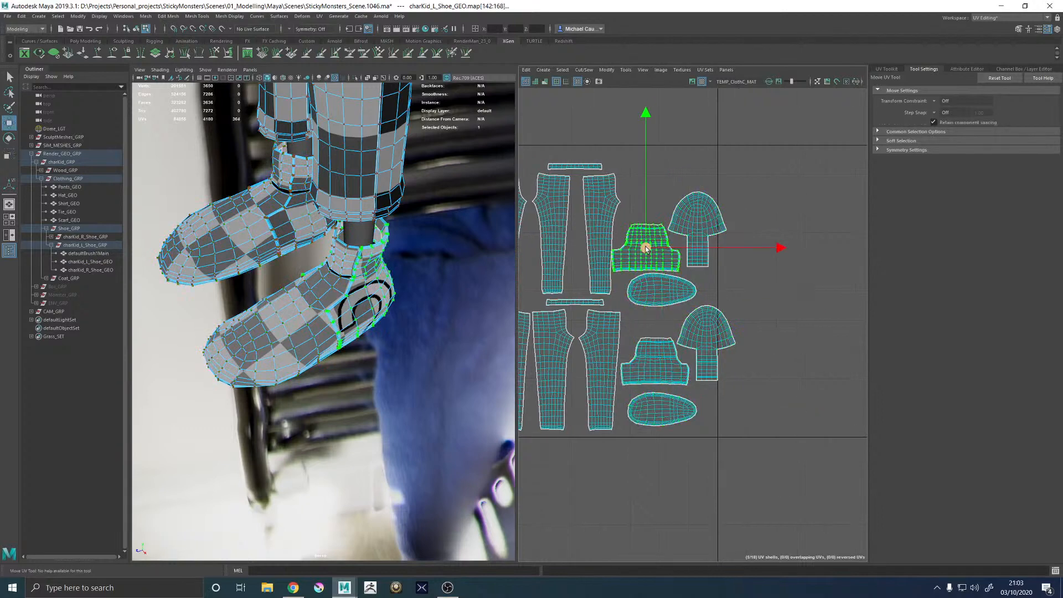
pyautogui.keyDown('shift'); pyautogui.click(678, 216); pyautogui.keyUp('shift')
pyautogui.moveTo(669, 189); pyautogui.dragTo(670, 145)
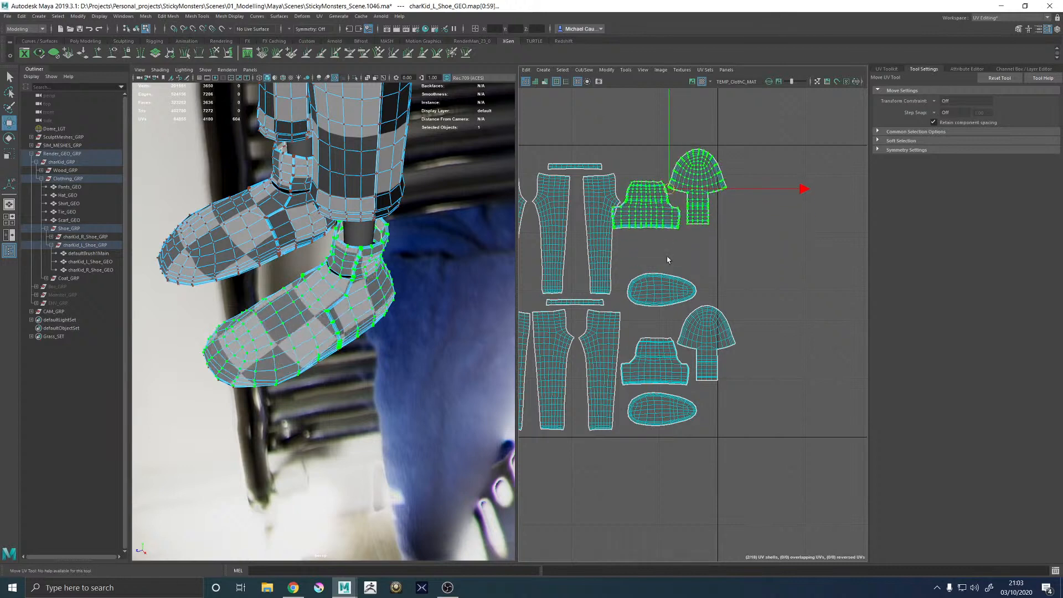
# Move the right shoe's heel and toe-and-tongue shells directly below the left shoe's, and place the left sole shell just above the right one
pyautogui.click(663, 283)
pyautogui.moveTo(664, 283); pyautogui.dragTo(665, 463)
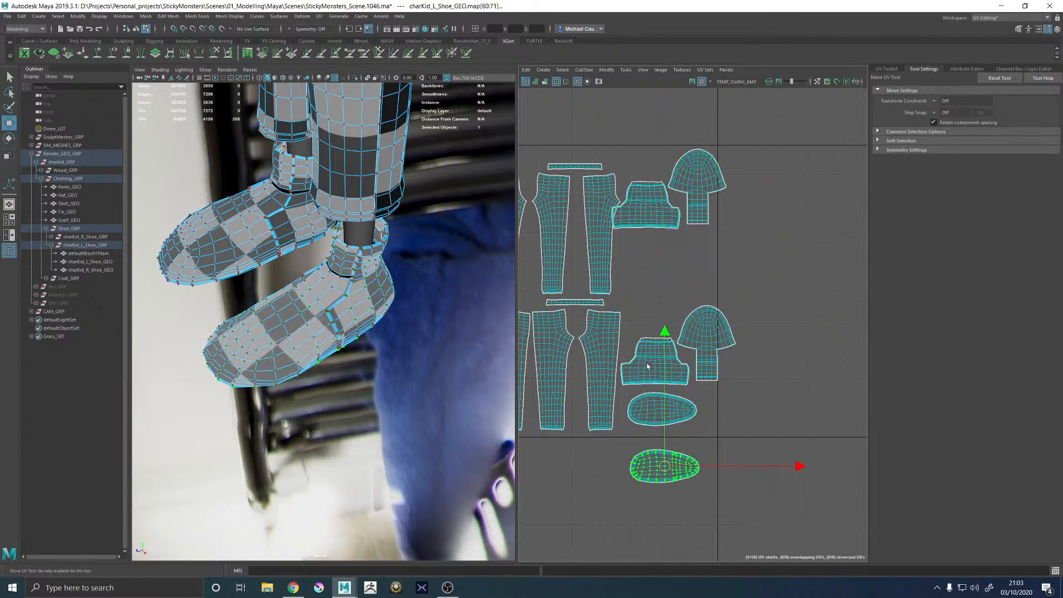
pyautogui.click(647, 367)
pyautogui.keyDown('shift'); pyautogui.click(704, 339); pyautogui.keyUp('shift')
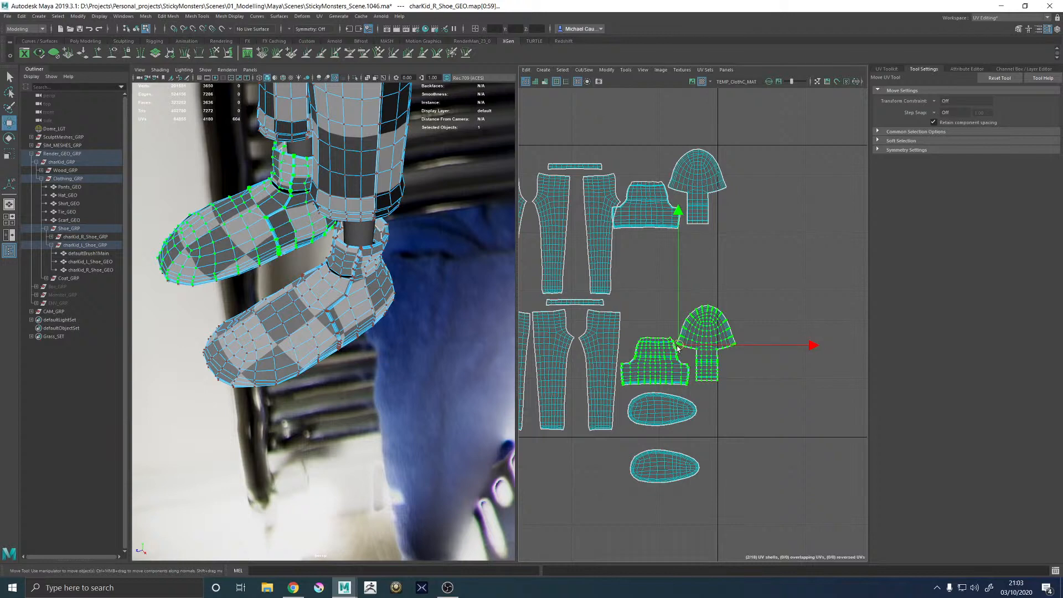
pyautogui.moveTo(678, 348); pyautogui.dragTo(677, 277)
pyautogui.click(669, 462)
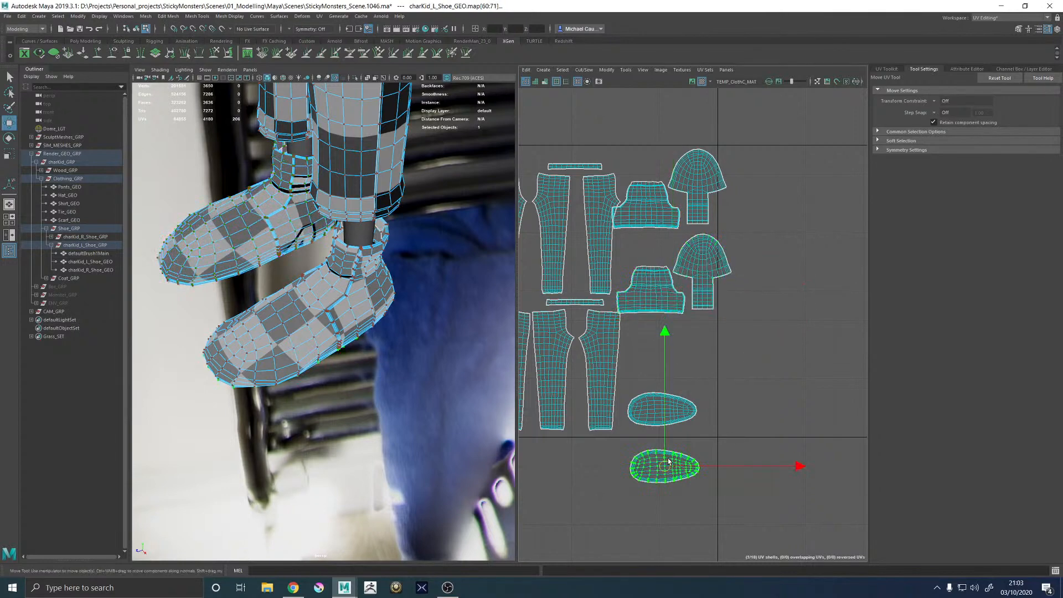
pyautogui.moveTo(668, 467); pyautogui.dragTo(662, 364)
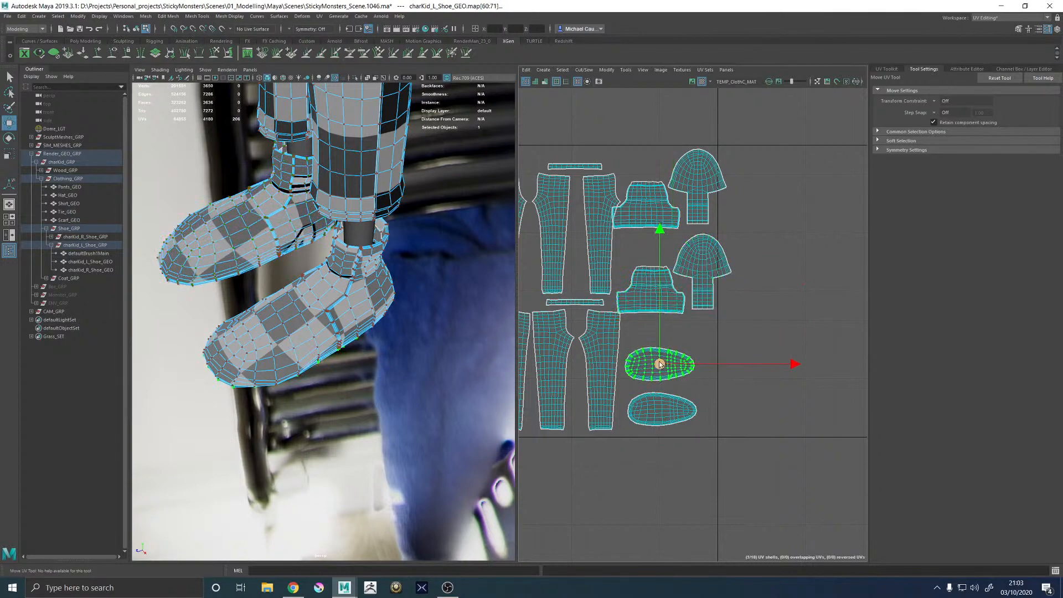
# Nudge both sole shells slightly to the right beneath the heel and toe-and-tongue shells
pyautogui.keyDown('alt'); pyautogui.moveTo(770, 308); pyautogui.dragTo(709, 322, button='right'); pyautogui.keyUp('alt')
pyautogui.keyDown('alt'); pyautogui.moveTo(708, 323); pyautogui.dragTo(694, 326, button='middle'); pyautogui.keyUp('alt')
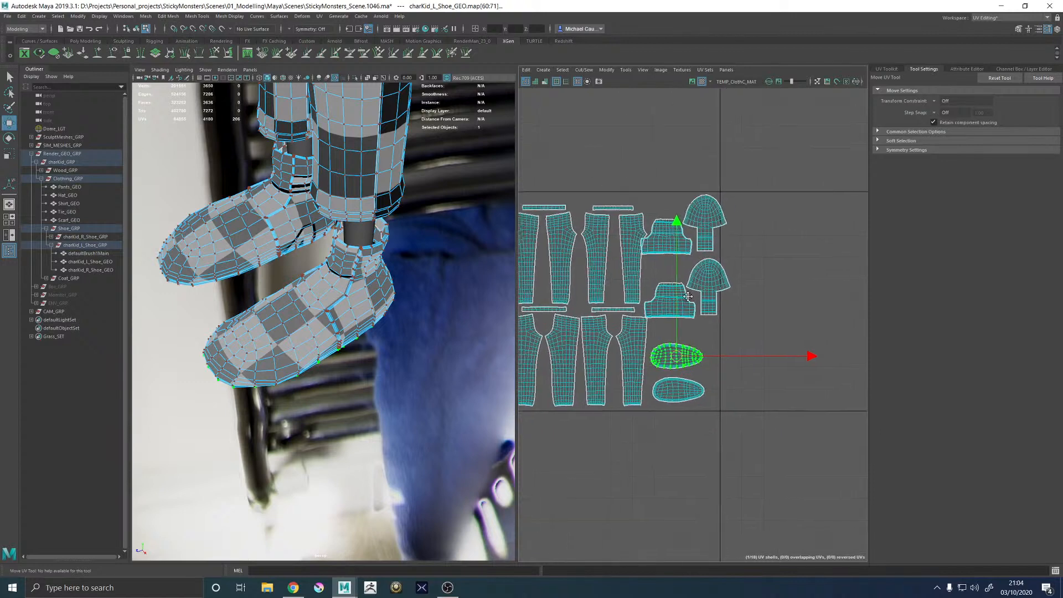
pyautogui.keyDown('shift'); pyautogui.click(678, 388); pyautogui.keyUp('shift')
pyautogui.moveTo(678, 382); pyautogui.dragTo(684, 382)
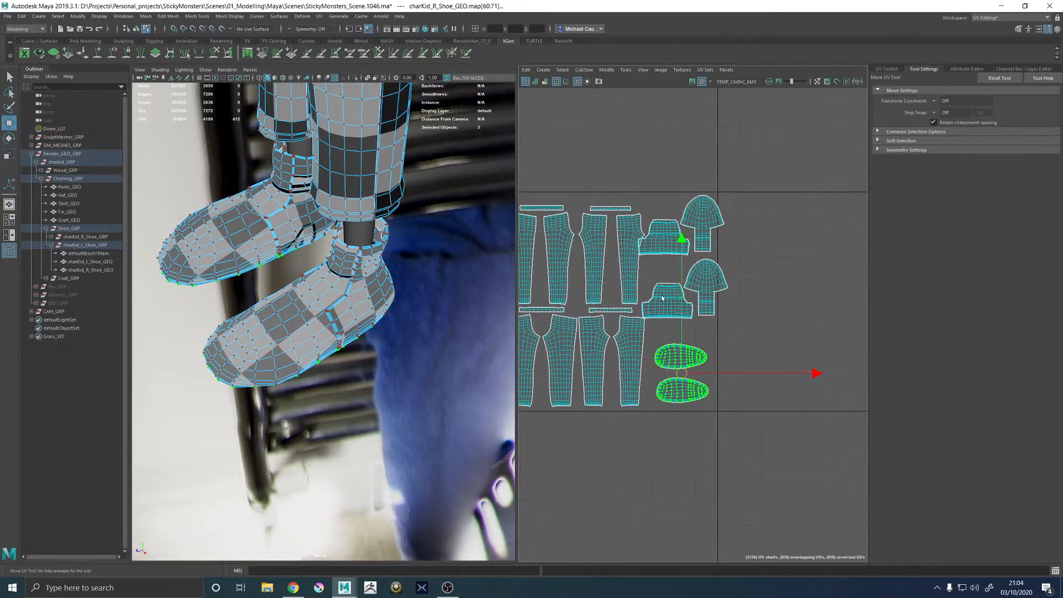
# Select all six shoe shells and scale them down uniformly to fit beside the pants shells inside the UV tile
pyautogui.click(660, 292)
pyautogui.keyDown('shift'); pyautogui.click(671, 235); pyautogui.keyUp('shift')
pyautogui.keyDown('shift'); pyautogui.click(710, 215); pyautogui.keyUp('shift')
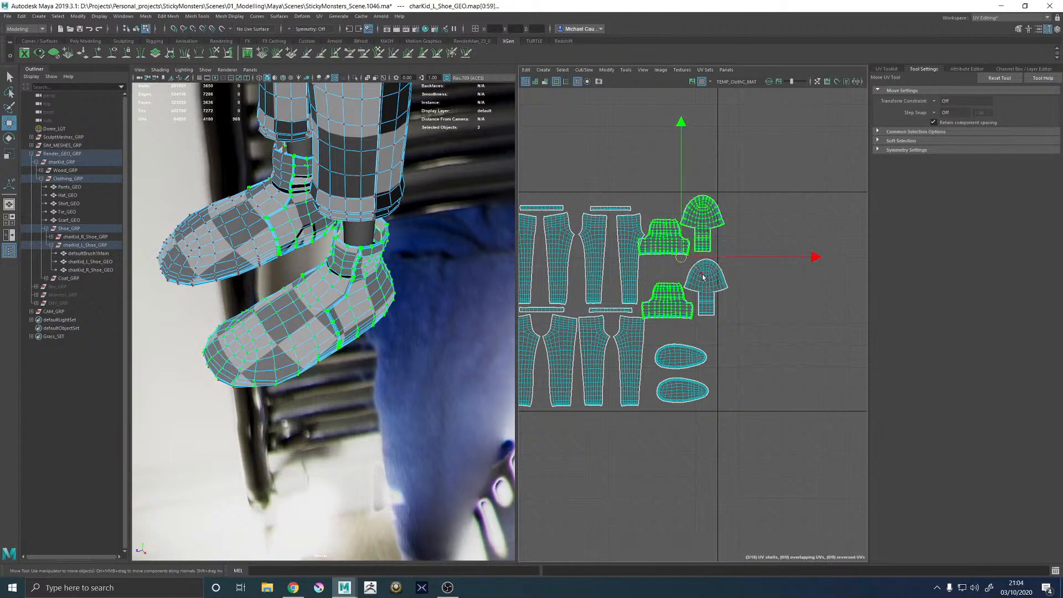
pyautogui.keyDown('shift'); pyautogui.click(707, 282); pyautogui.keyUp('shift')
pyautogui.keyDown('shift'); pyautogui.click(681, 357); pyautogui.keyUp('shift')
pyautogui.keyDown('shift'); pyautogui.click(693, 402); pyautogui.keyUp('shift')
pyautogui.press('r')
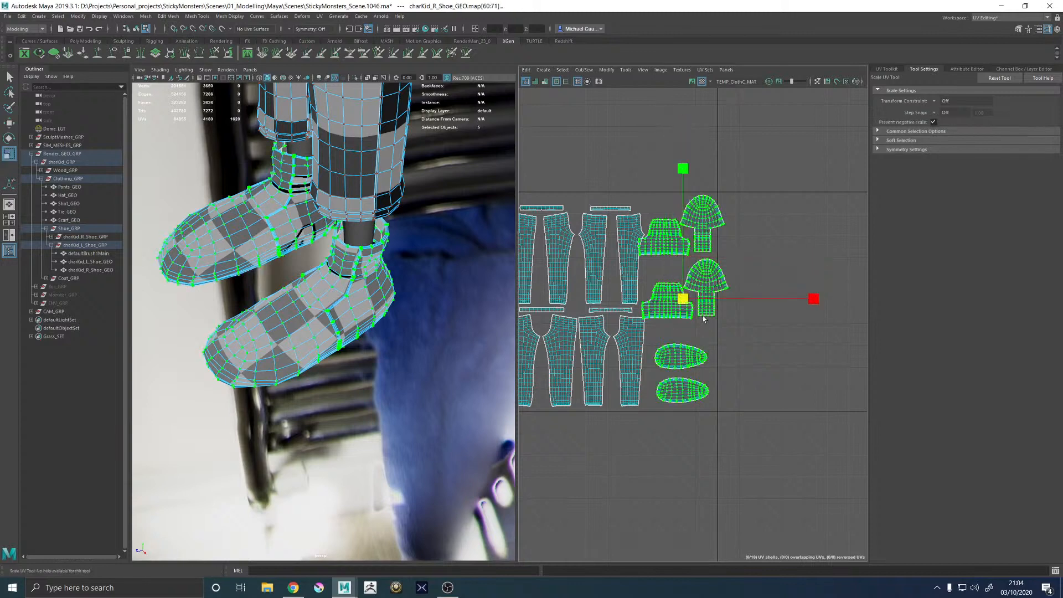
pyautogui.moveTo(680, 300); pyautogui.dragTo(659, 306)
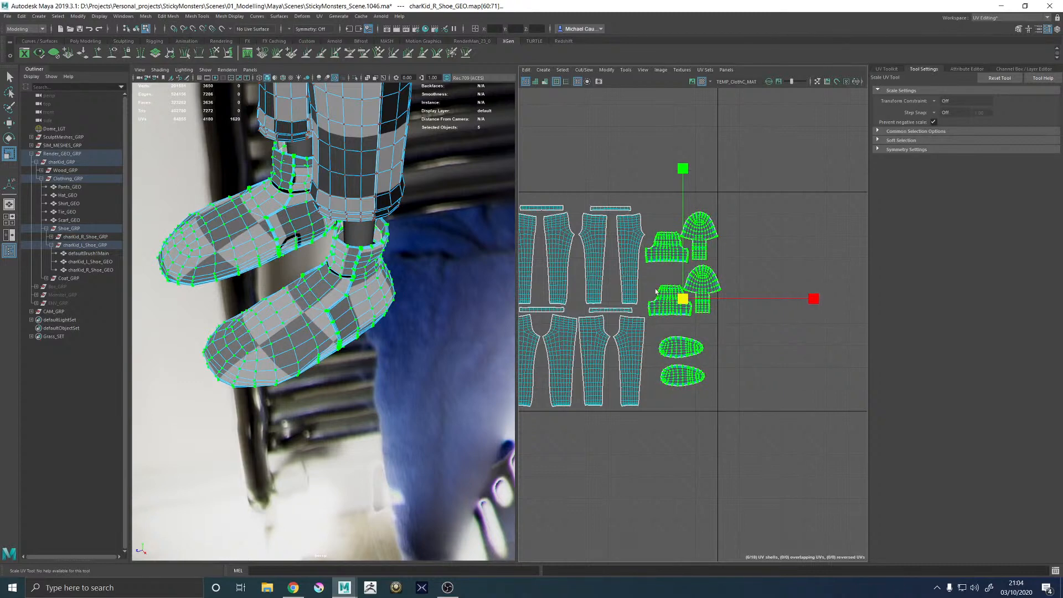
pyautogui.scroll(5, 664, 303)
pyautogui.keyDown('alt'); pyautogui.moveTo(711, 188); pyautogui.dragTo(711, 165, button='middle'); pyautogui.keyUp('alt')
pyautogui.keyDown('alt'); pyautogui.moveTo(663, 343); pyautogui.dragTo(772, 301, button='right'); pyautogui.keyUp('alt')
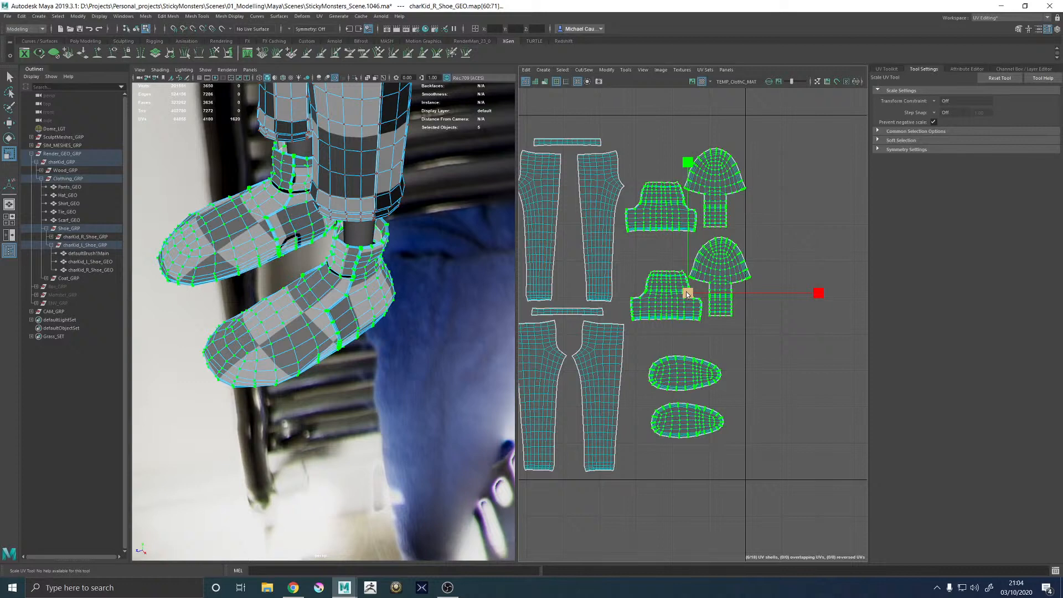
# Select both sole shells and rotate them together by 90 degrees so they stand upright side by side
pyautogui.click(688, 374)
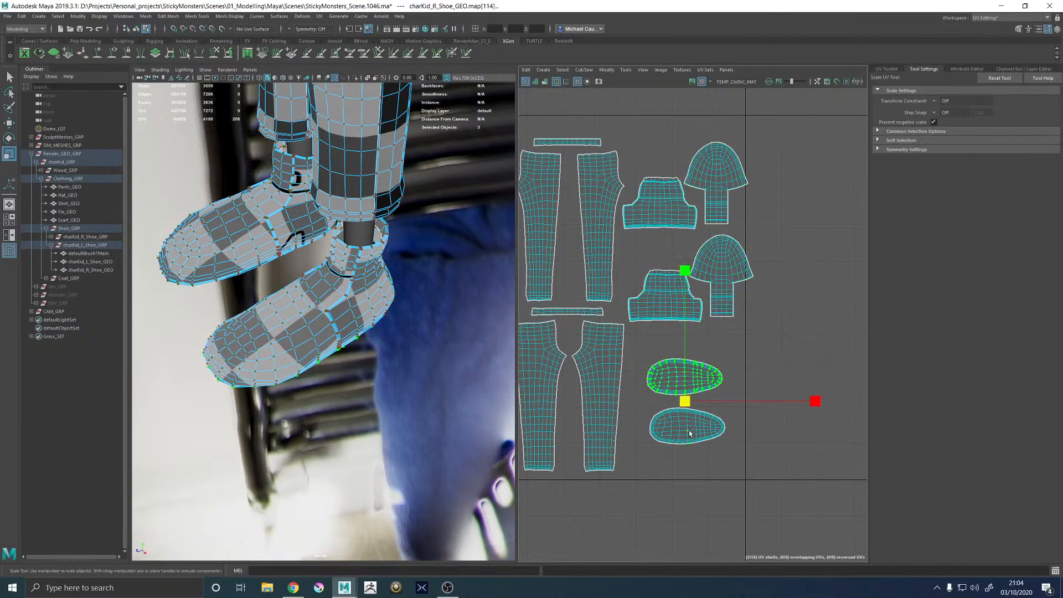
pyautogui.click(689, 433)
pyautogui.keyDown('shift'); pyautogui.click(680, 373); pyautogui.keyUp('shift')
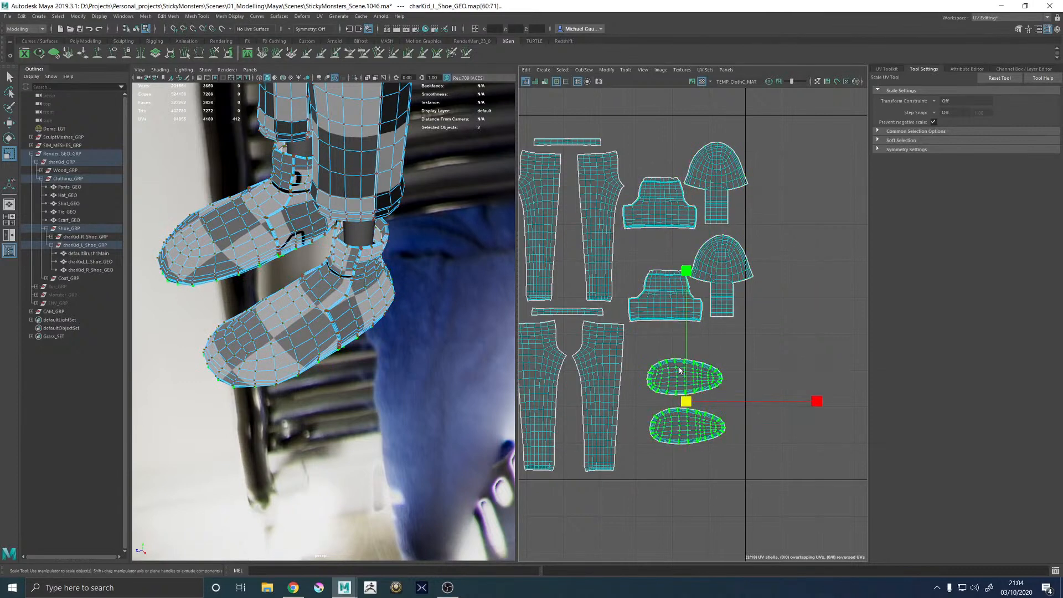
pyautogui.press('e')
pyautogui.moveTo(743, 283); pyautogui.dragTo(811, 479)
pyautogui.click(823, 327)
# Check the shells with distortion shading, then switch to semi-transparent shell shading and review the shoe layout
pyautogui.scroll(4, 743, 411)
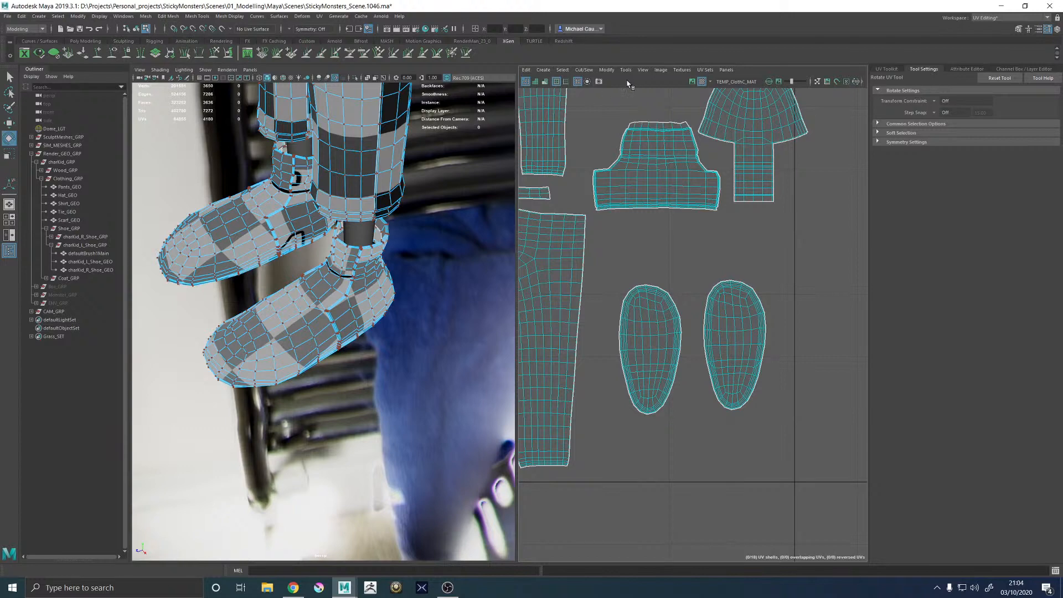
pyautogui.click(545, 81)
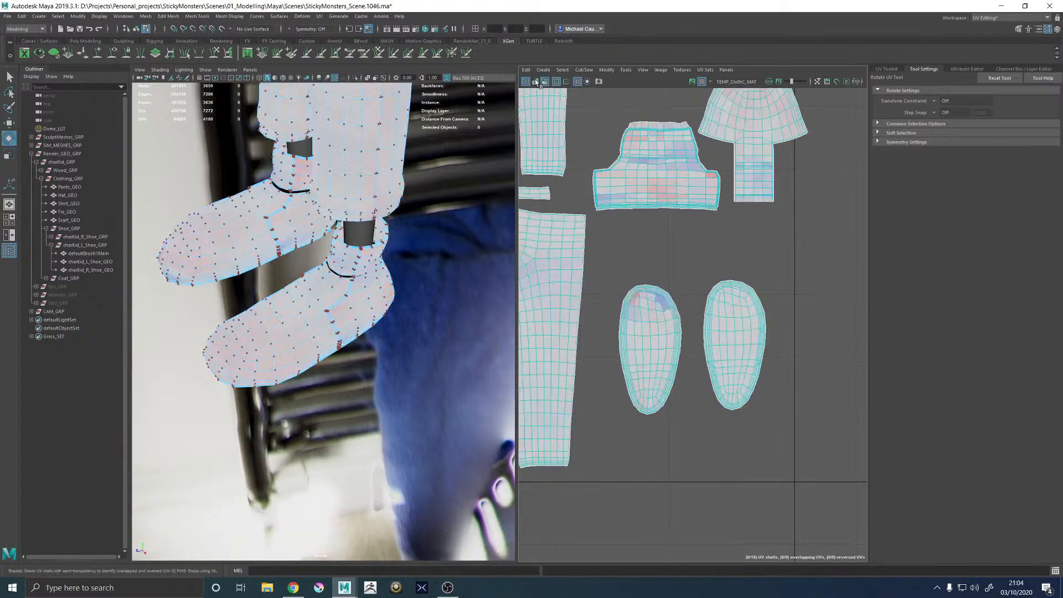
pyautogui.click(537, 82)
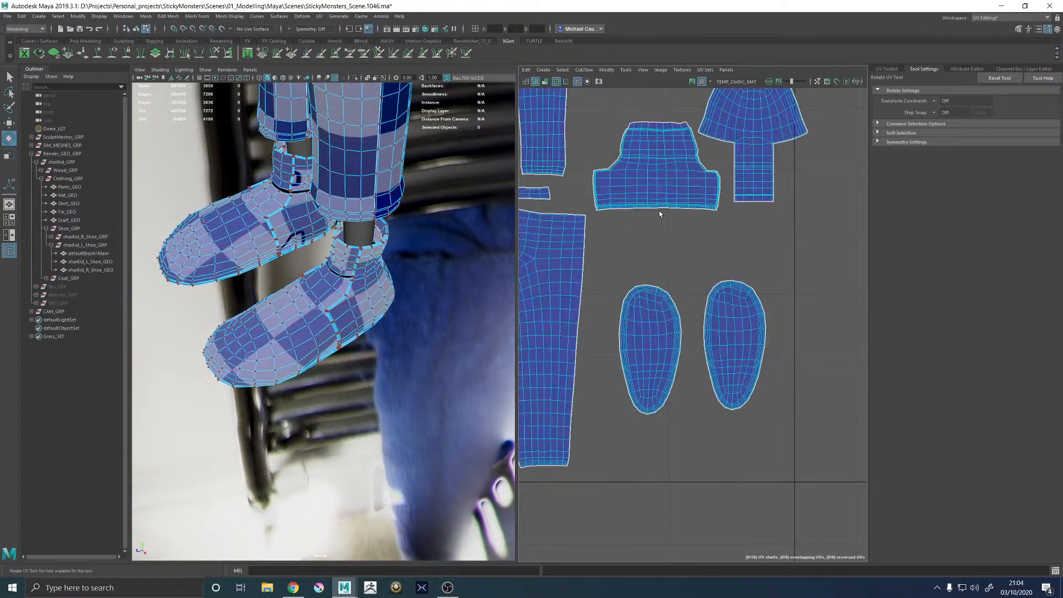
pyautogui.scroll(-4, 775, 309)
pyautogui.scroll(4, 731, 293)
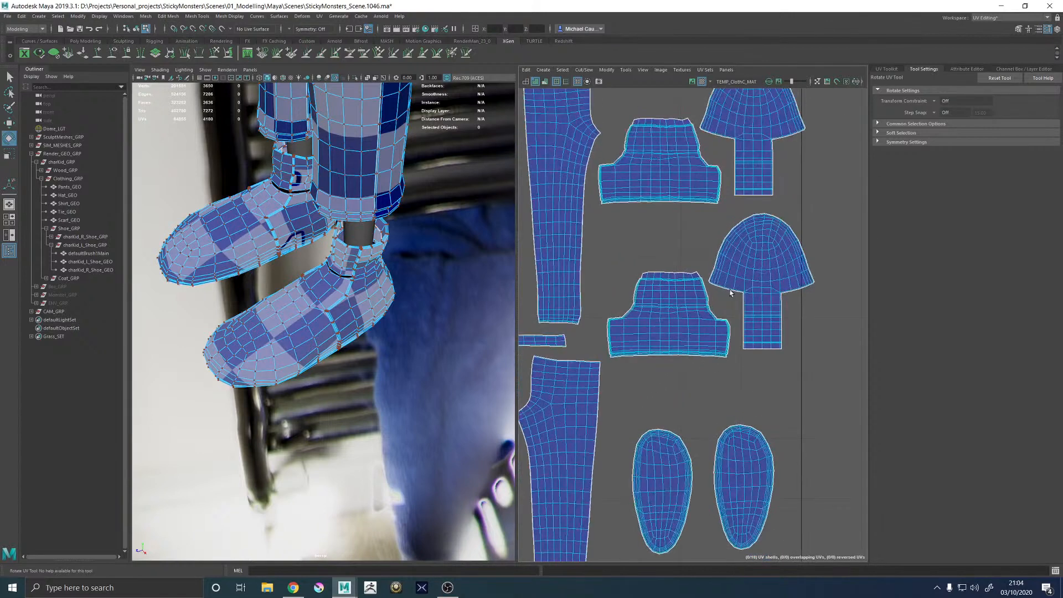
pyautogui.scroll(-1, 731, 294)
pyautogui.scroll(2, 750, 353)
pyautogui.scroll(-3, 746, 327)
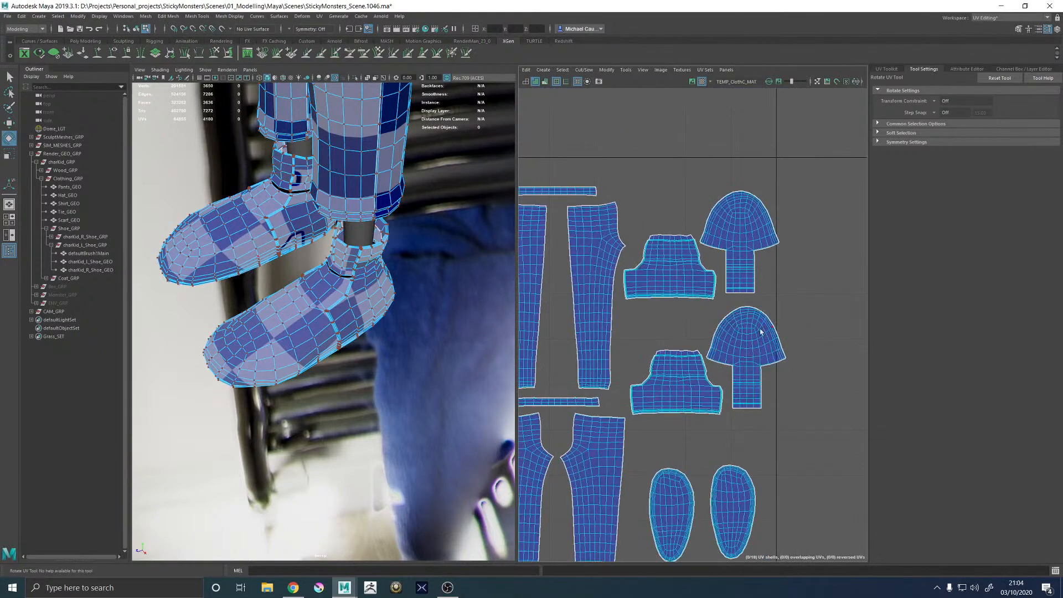
# Select both toe-and-tongue shells and move them slightly up and left, inside the tile's edge
pyautogui.click(745, 340)
pyautogui.keyDown('shift'); pyautogui.click(742, 222); pyautogui.keyUp('shift')
pyautogui.press('w')
pyautogui.moveTo(743, 221); pyautogui.dragTo(742, 209, button='middle')
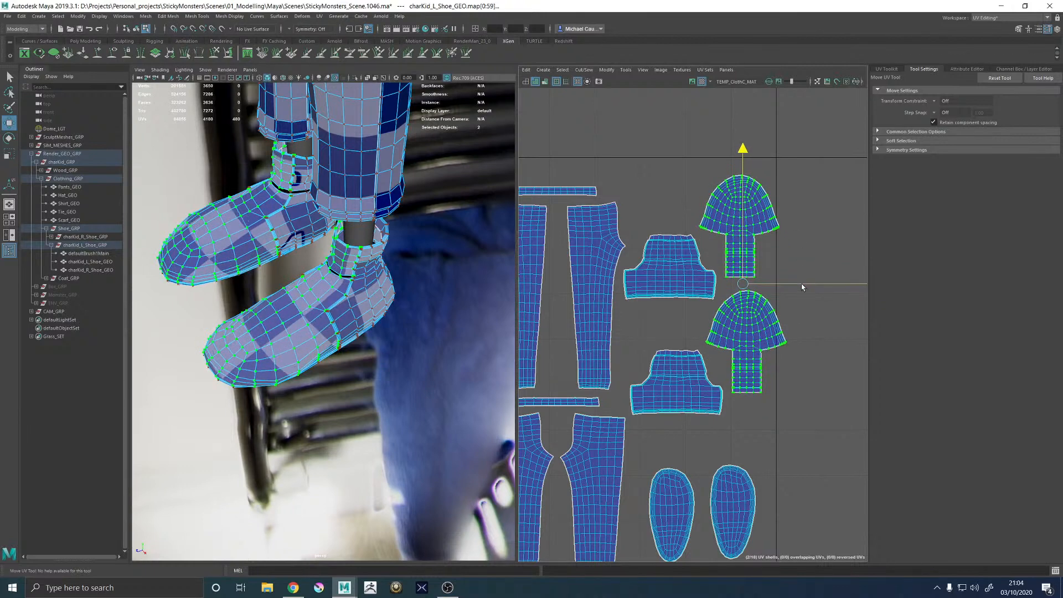
pyautogui.moveTo(801, 289); pyautogui.dragTo(799, 286, button='middle')
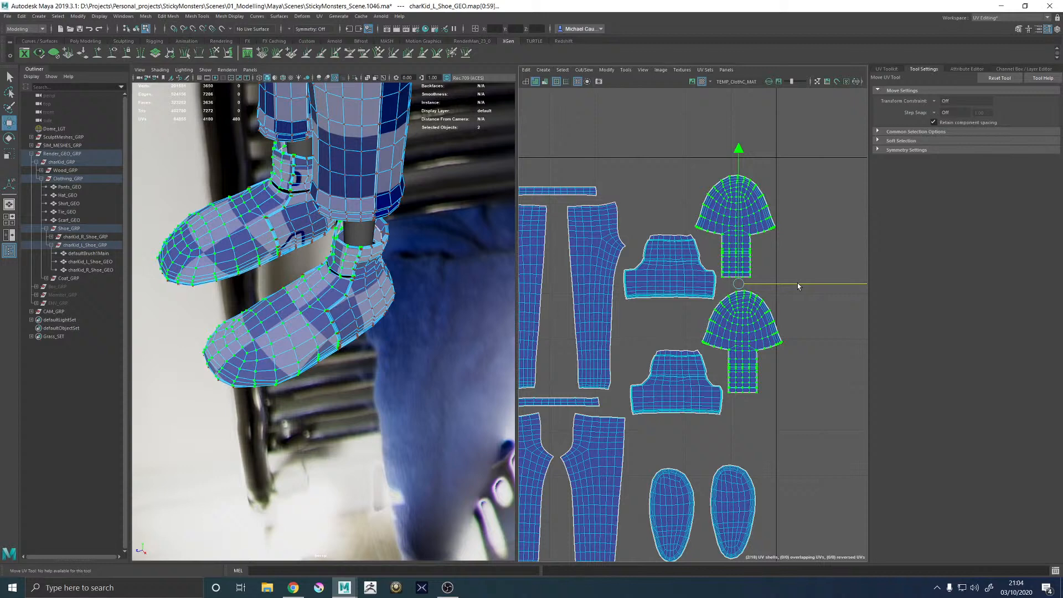
# Lower both heel shells so they stack closely one above the other, directly above the soles
pyautogui.click(695, 387)
pyautogui.moveTo(681, 388); pyautogui.dragTo(690, 429)
pyautogui.click(663, 273)
pyautogui.moveTo(662, 273); pyautogui.dragTo(669, 251)
# Move the right shoe's toe-and-tongue shell beside the left shoe's, rotate it 180 degrees and nudge it into place
pyautogui.click(741, 332)
pyautogui.press('e')
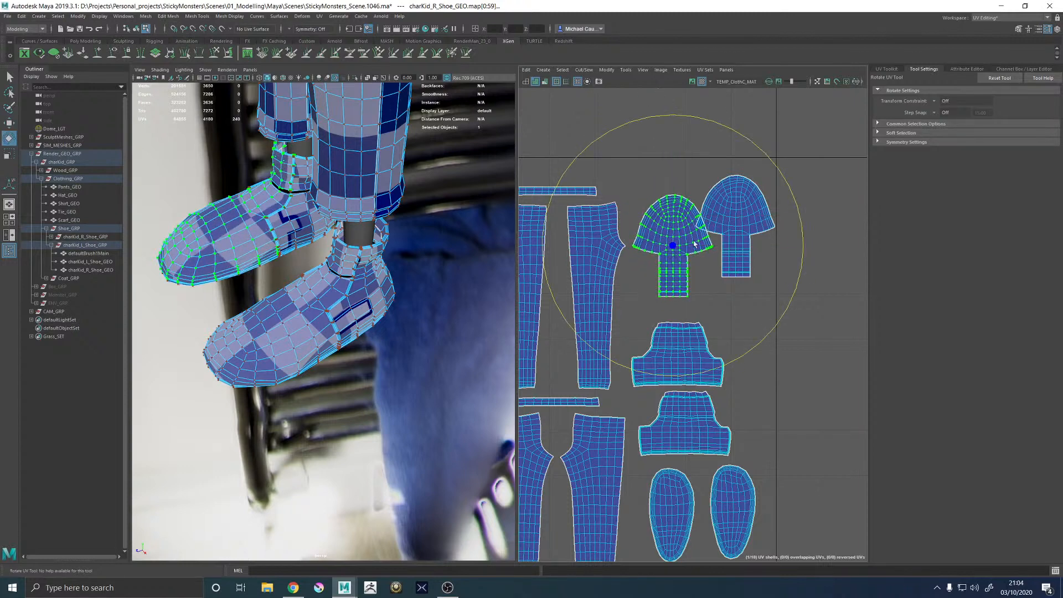
pyautogui.press('j')
pyautogui.moveTo(737, 131); pyautogui.dragTo(607, 381)
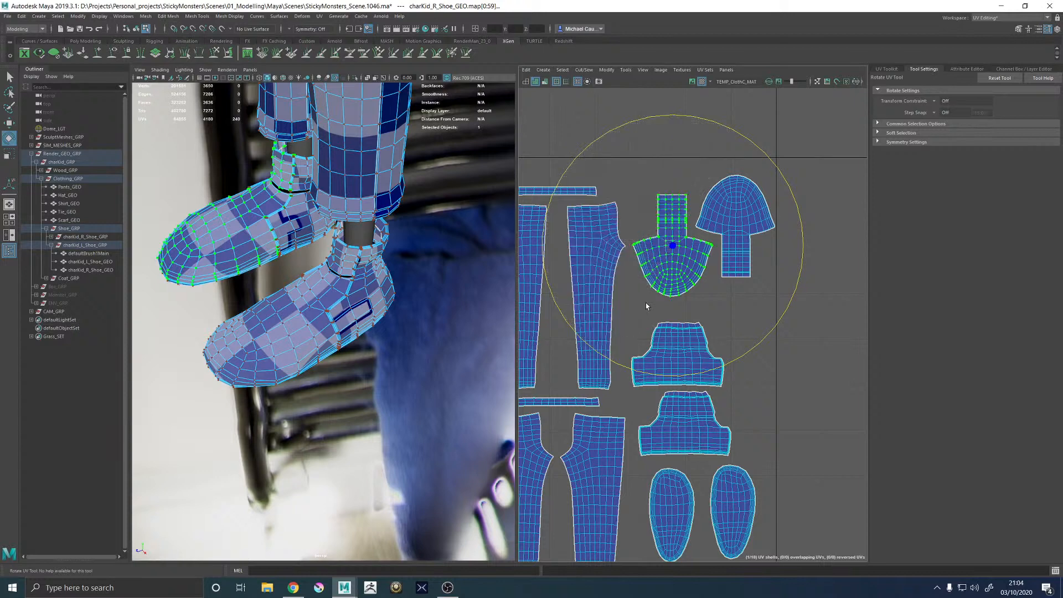
pyautogui.press('w')
pyautogui.moveTo(673, 246); pyautogui.dragTo(675, 251)
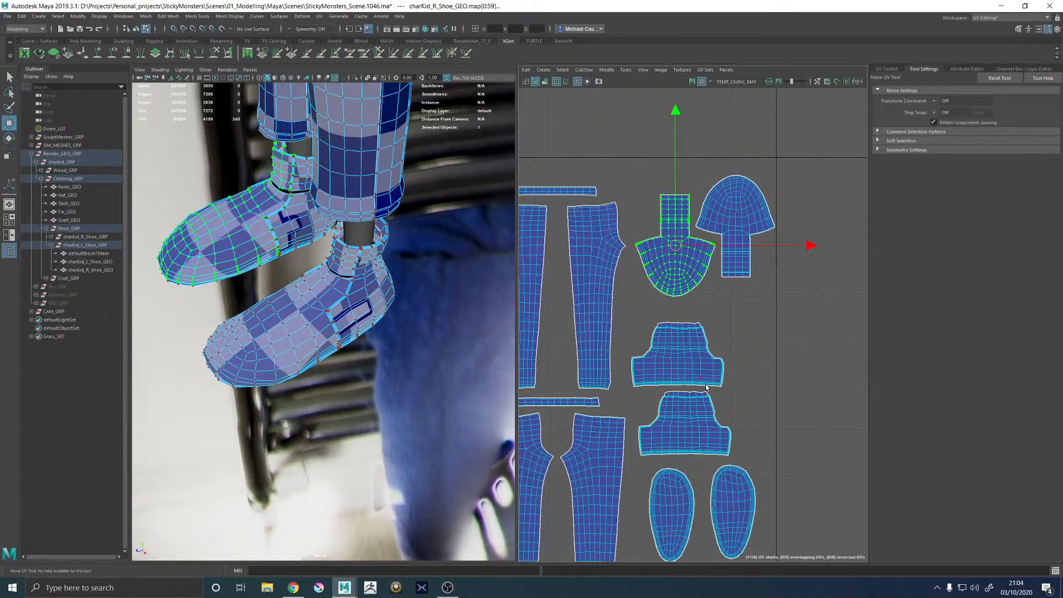
# Select both stacked heel shells and nudge them slightly to the right
pyautogui.doubleClick(699, 406)
pyautogui.keyDown('shift'); pyautogui.doubleClick(673, 361); pyautogui.keyUp('shift')
pyautogui.moveTo(685, 389); pyautogui.dragTo(688, 388)
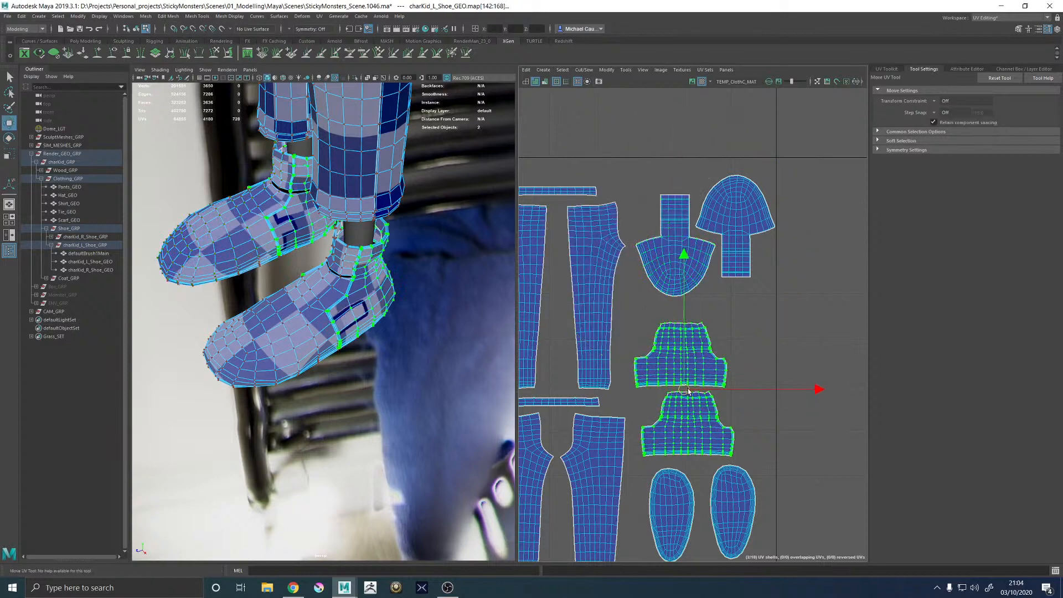
# Select all six shoe shells and move them down so the soles line up with the lower ends of the pants shells
pyautogui.scroll(-5, 642, 309)
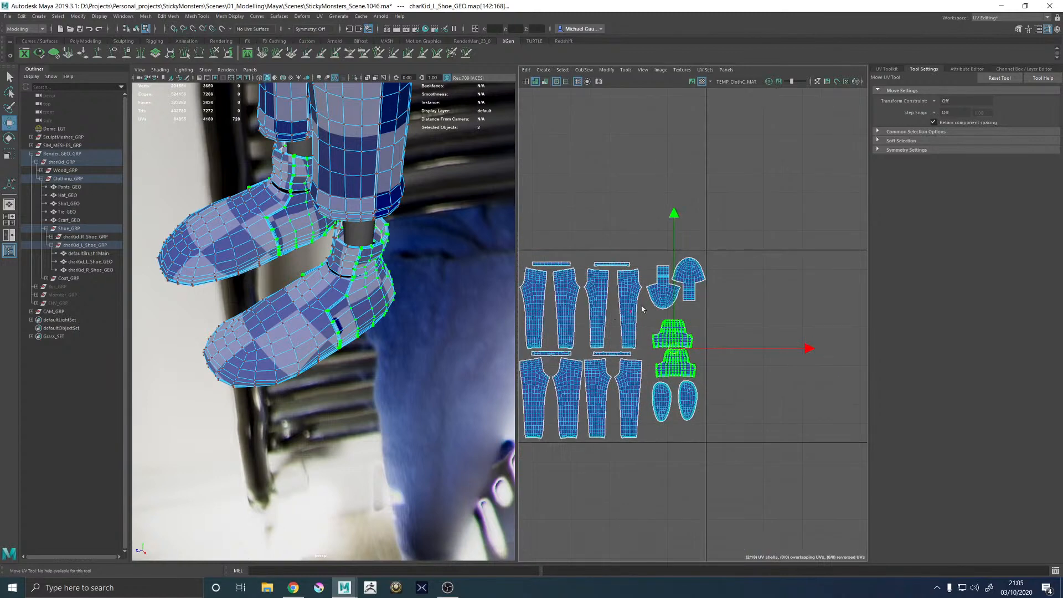
pyautogui.scroll(4, 667, 279)
pyautogui.keyDown('shift'); pyautogui.doubleClick(645, 412); pyautogui.keyUp('shift')
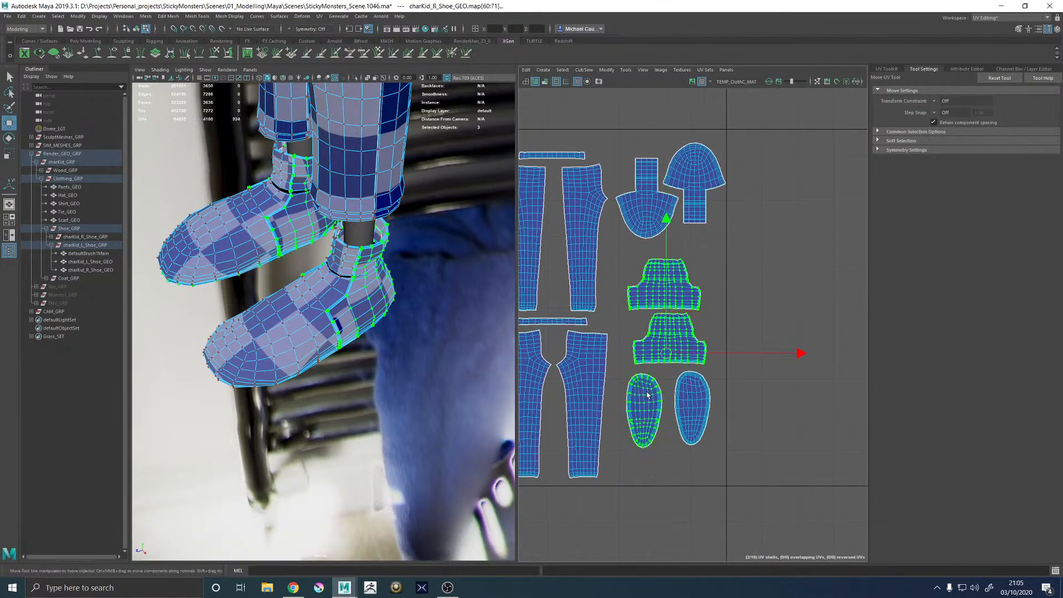
pyautogui.keyDown('shift'); pyautogui.doubleClick(690, 398); pyautogui.keyUp('shift')
pyautogui.keyDown('shift'); pyautogui.doubleClick(657, 183); pyautogui.keyUp('shift')
pyautogui.keyDown('shift'); pyautogui.doubleClick(671, 163); pyautogui.keyUp('shift')
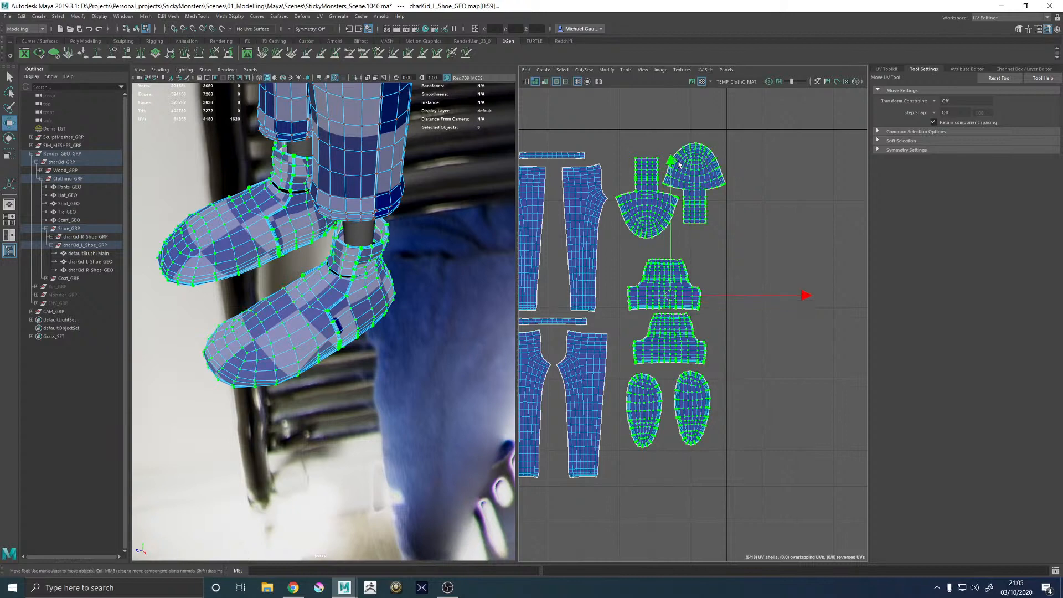
pyautogui.moveTo(670, 163); pyautogui.dragTo(669, 194)
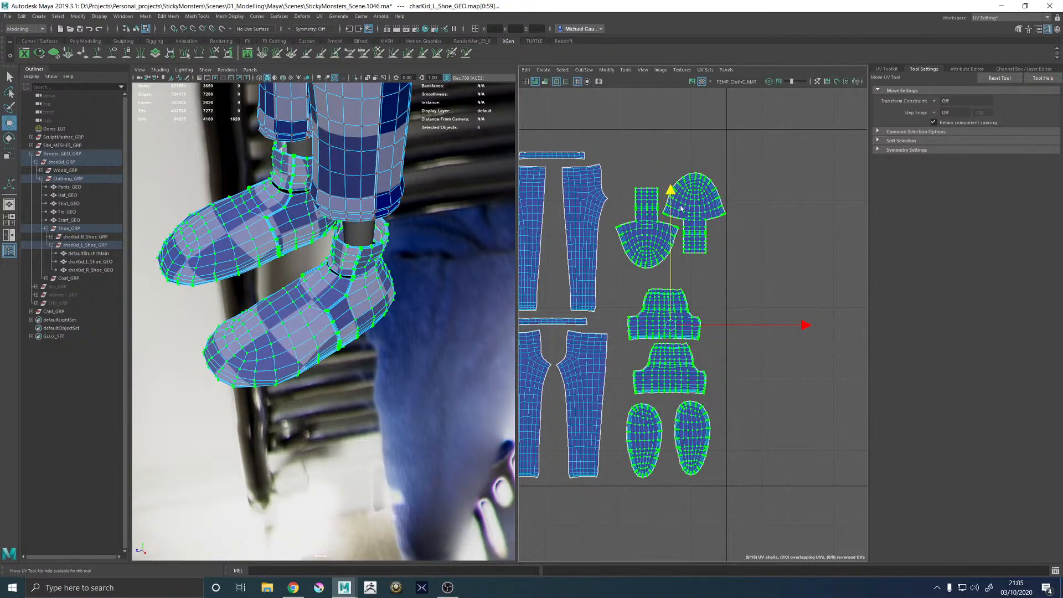
pyautogui.click(766, 242)
# Raise the two interlocked toe-and-tongue shells and shift them slightly left, clear of the tile's edge
pyautogui.scroll(4, 715, 238)
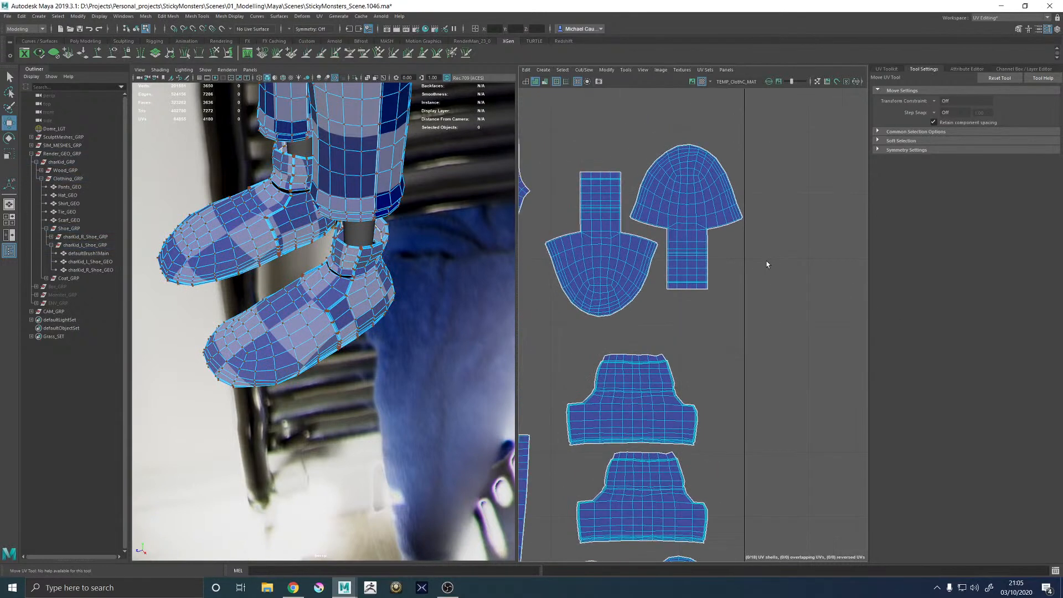
pyautogui.scroll(-5, 767, 264)
pyautogui.doubleClick(652, 252)
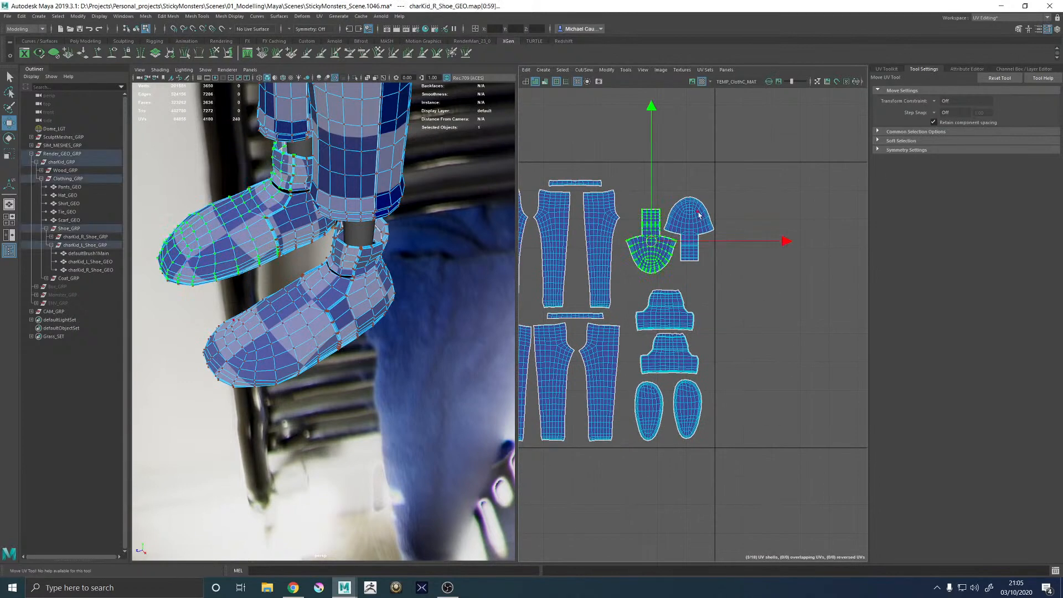
pyautogui.keyDown('shift'); pyautogui.doubleClick(699, 215); pyautogui.keyUp('shift')
pyautogui.moveTo(670, 214); pyautogui.dragTo(672, 197)
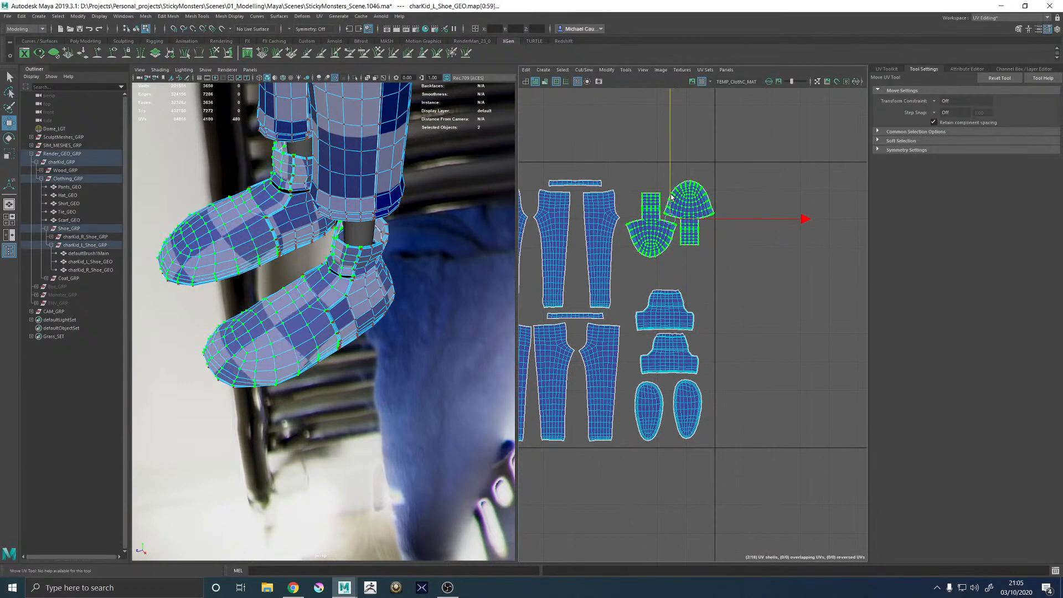
pyautogui.moveTo(757, 220); pyautogui.dragTo(755, 219)
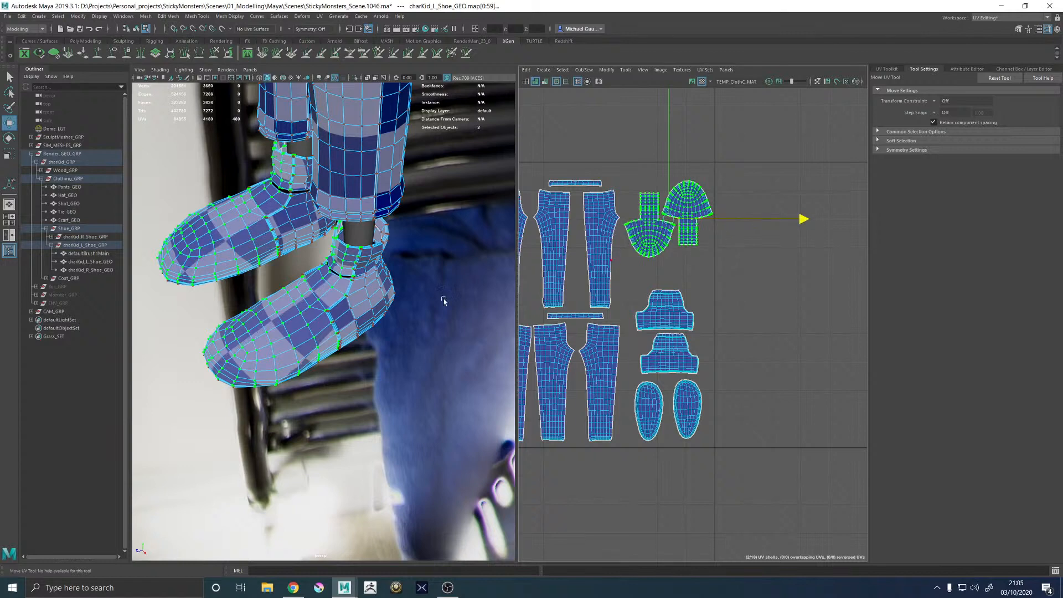
# Return to object selection, review the shoes on the whole character, and save the scene
pyautogui.keyDown('alt'); pyautogui.moveTo(215, 348); pyautogui.dragTo(281, 390); pyautogui.keyUp('alt')
pyautogui.click(324, 375)
pyautogui.keyDown('shift'); pyautogui.click(287, 387); pyautogui.keyUp('shift')
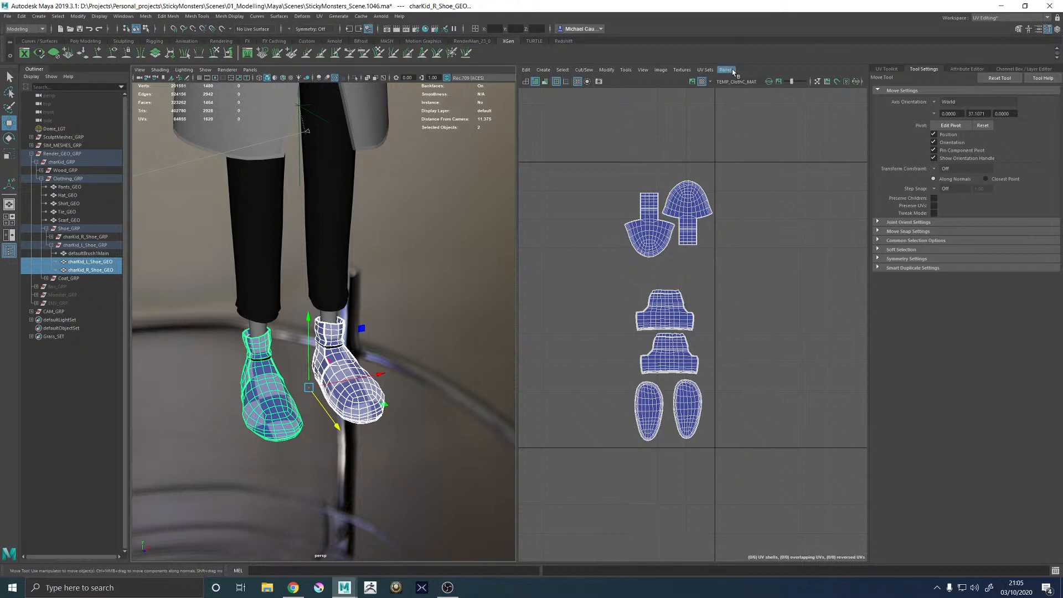
pyautogui.click(320, 322)
pyautogui.keyDown('alt'); pyautogui.moveTo(270, 340); pyautogui.dragTo(305, 312); pyautogui.keyUp('alt')
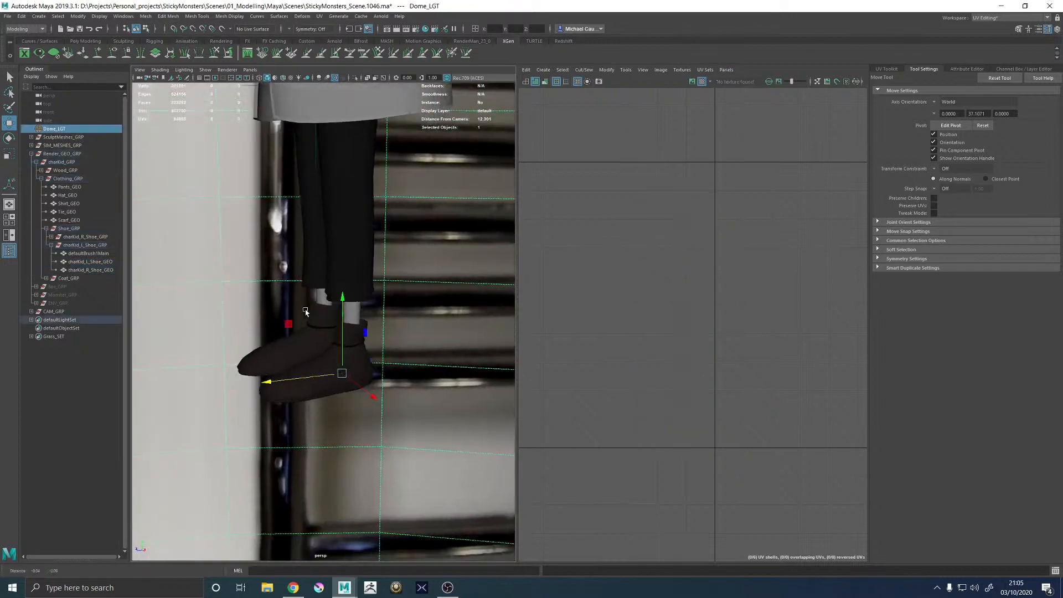
pyautogui.keyDown('alt'); pyautogui.moveTo(305, 312); pyautogui.dragTo(415, 384, button='right'); pyautogui.keyUp('alt')
pyautogui.keyDown('alt'); pyautogui.moveTo(415, 384); pyautogui.dragTo(419, 353); pyautogui.keyUp('alt')
pyautogui.keyDown('alt'); pyautogui.moveTo(419, 352); pyautogui.dragTo(341, 348, button='right'); pyautogui.keyUp('alt')
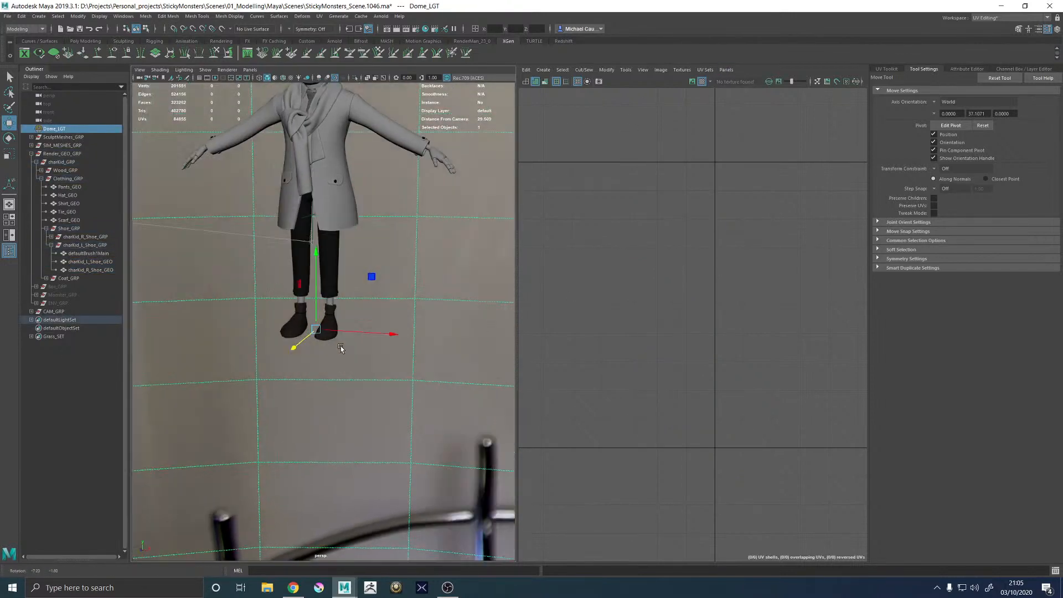
pyautogui.keyDown('alt'); pyautogui.moveTo(342, 349); pyautogui.dragTo(388, 345); pyautogui.keyUp('alt')
pyautogui.hotkey('ctrl', 's')
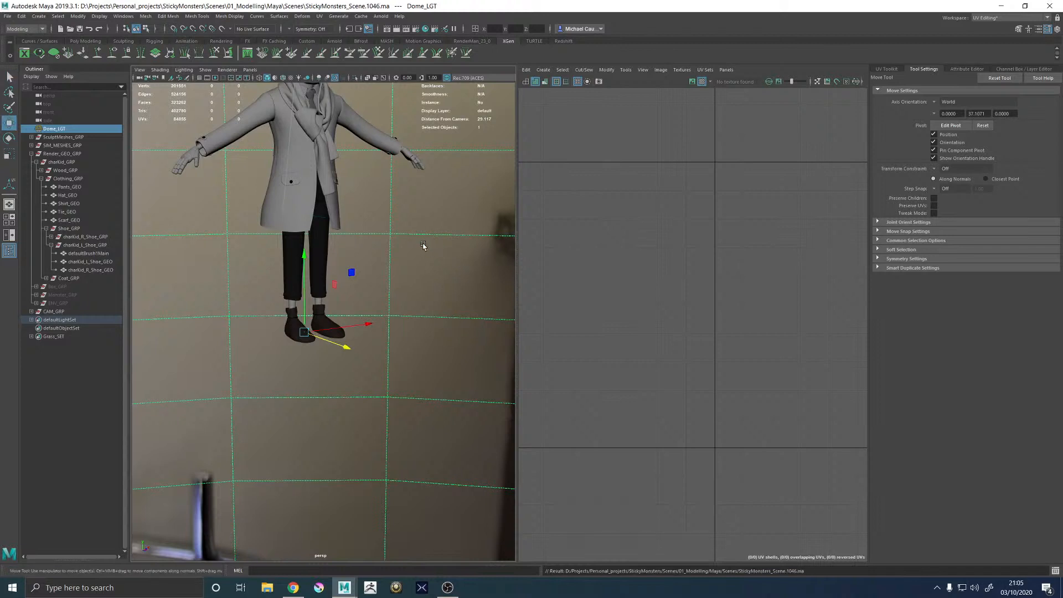
pyautogui.hotkey('alt', 'Tab')
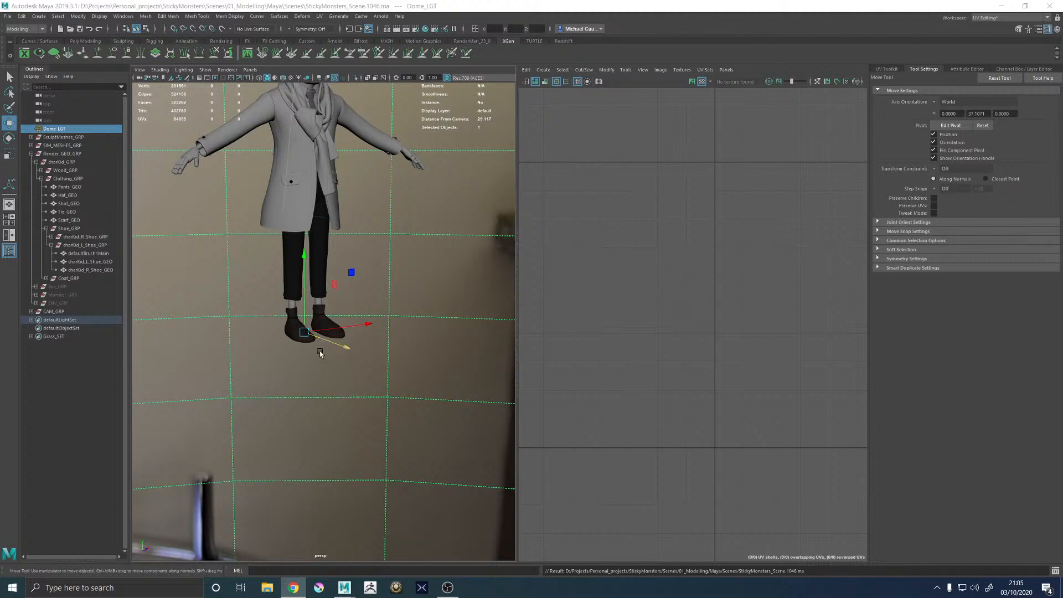
# Inspect the thin bands around both shoe ankles, selecting both together and then only the left one
pyautogui.keyDown('alt'); pyautogui.moveTo(321, 354); pyautogui.dragTo(521, 396, button='right'); pyautogui.keyUp('alt')
pyautogui.keyDown('alt'); pyautogui.moveTo(249, 261); pyautogui.dragTo(322, 255, button='right'); pyautogui.keyUp('alt')
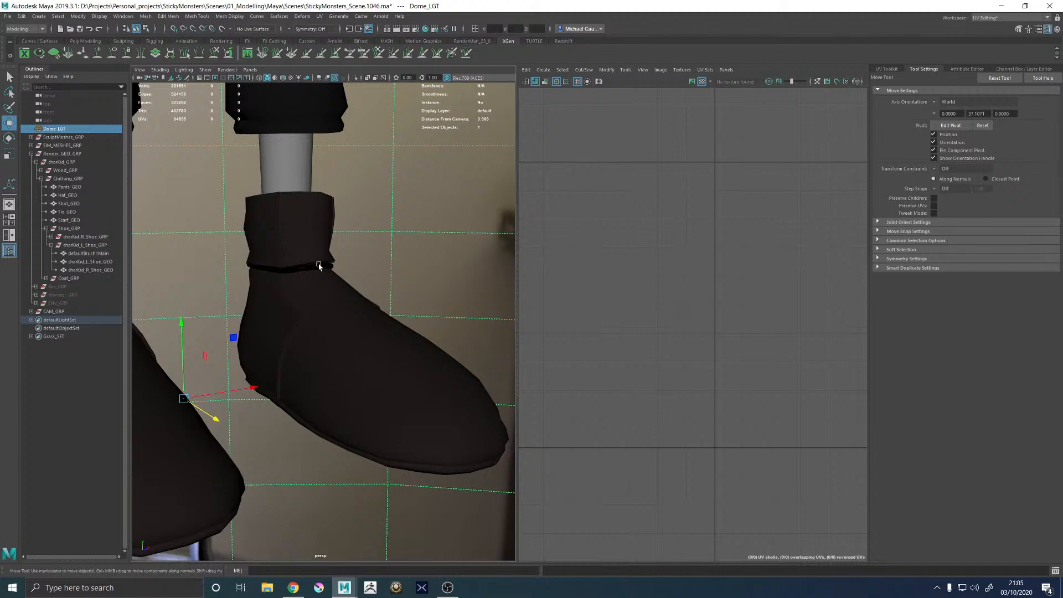
pyautogui.click(319, 265)
pyautogui.keyDown('alt'); pyautogui.moveTo(319, 266); pyautogui.dragTo(460, 266, button='middle'); pyautogui.keyUp('alt')
pyautogui.keyDown('alt'); pyautogui.moveTo(460, 267); pyautogui.dragTo(440, 271); pyautogui.keyUp('alt')
pyautogui.keyDown('shift'); pyautogui.click(247, 297); pyautogui.keyUp('shift')
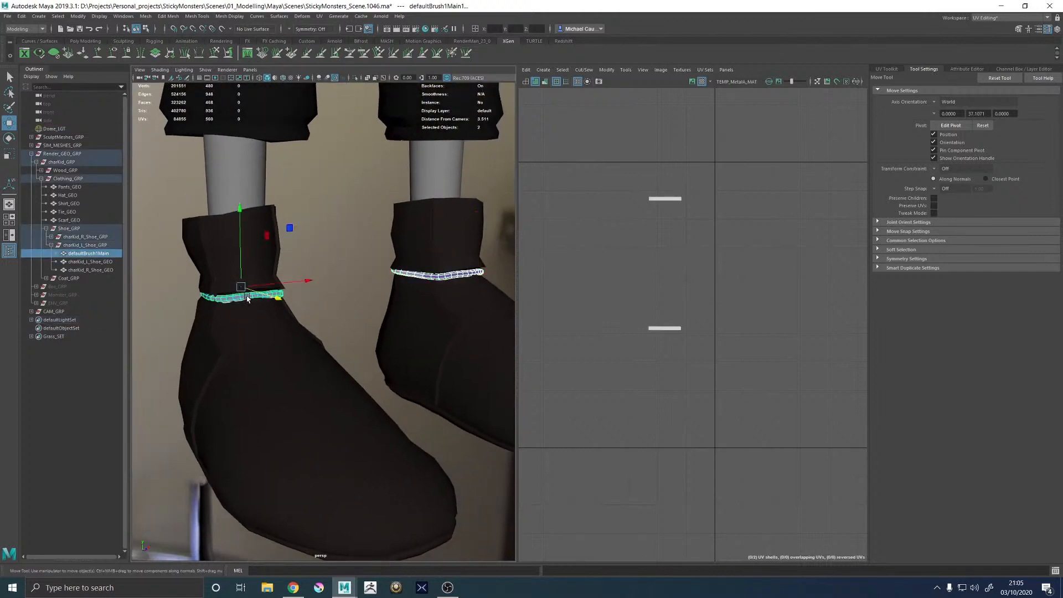
pyautogui.click(479, 272)
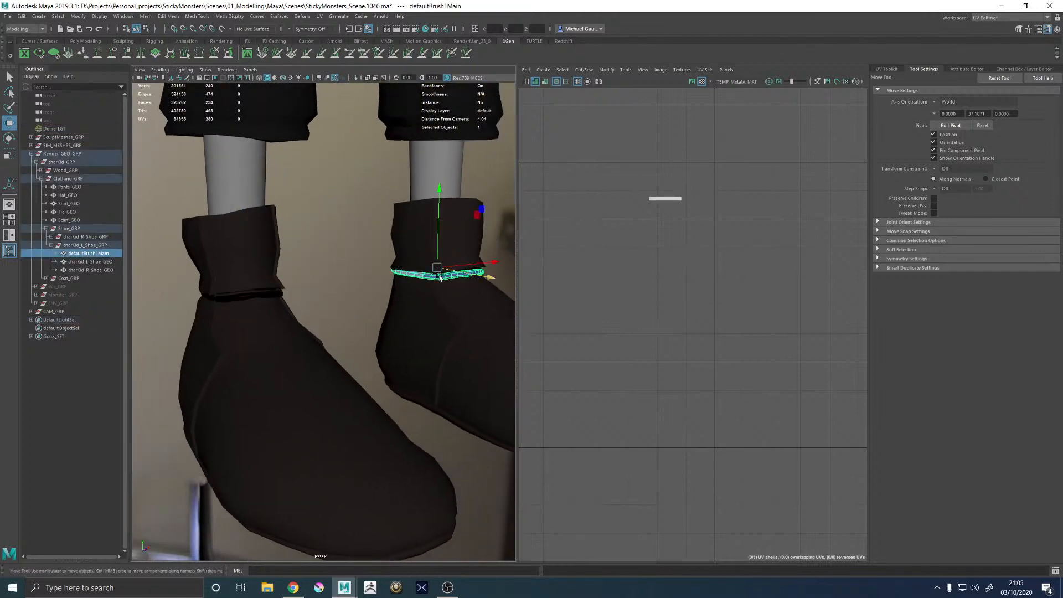
# Move charKid_R_Shoe_GEO out of the left shoe group and into charKid_R_Shoe_GRP
pyautogui.click(51, 237)
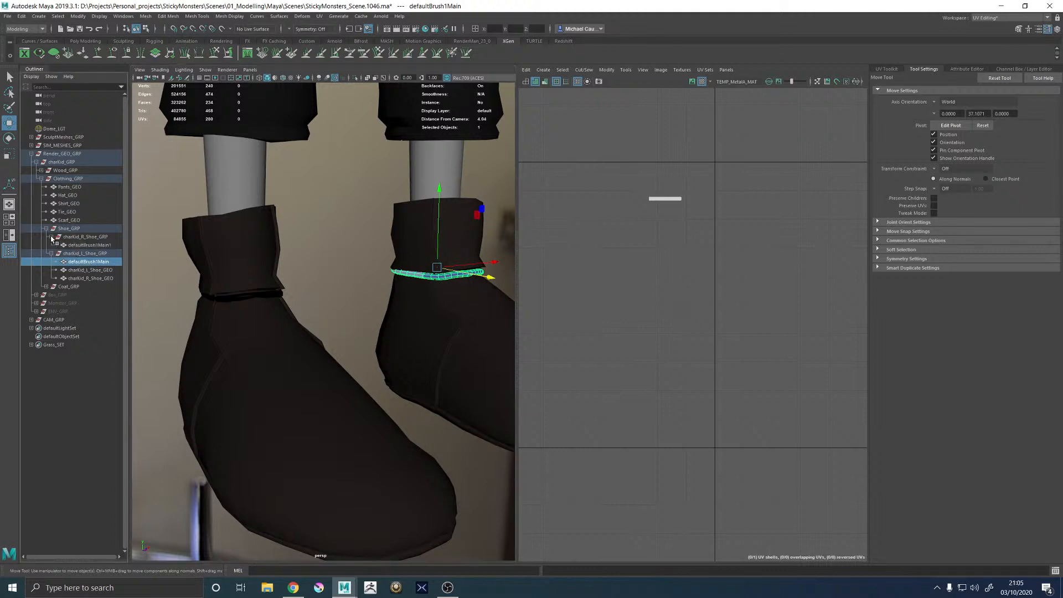
pyautogui.click(91, 278)
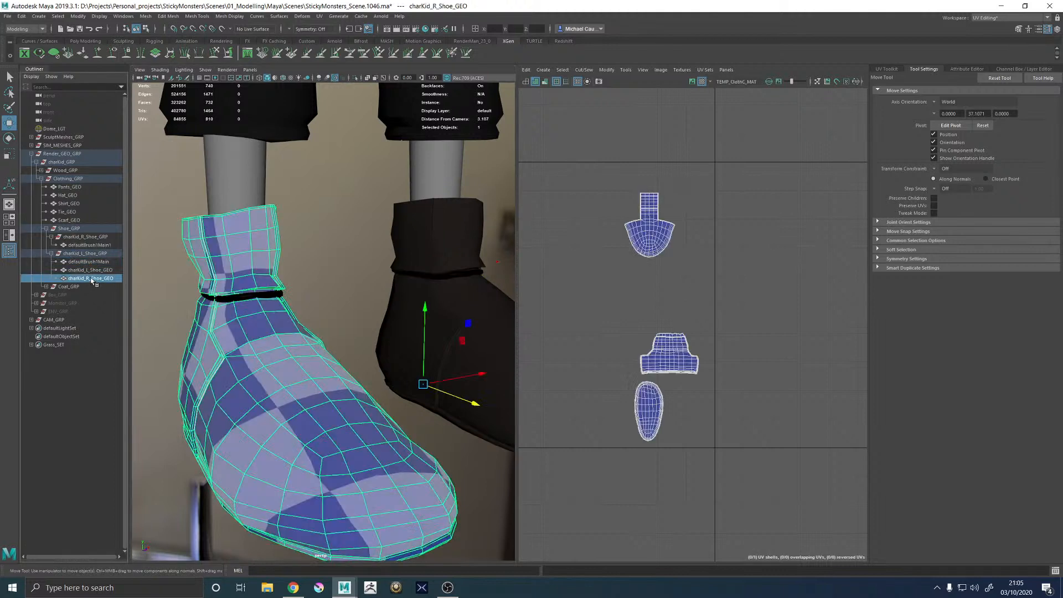
pyautogui.moveTo(92, 280); pyautogui.dragTo(96, 240, button='middle')
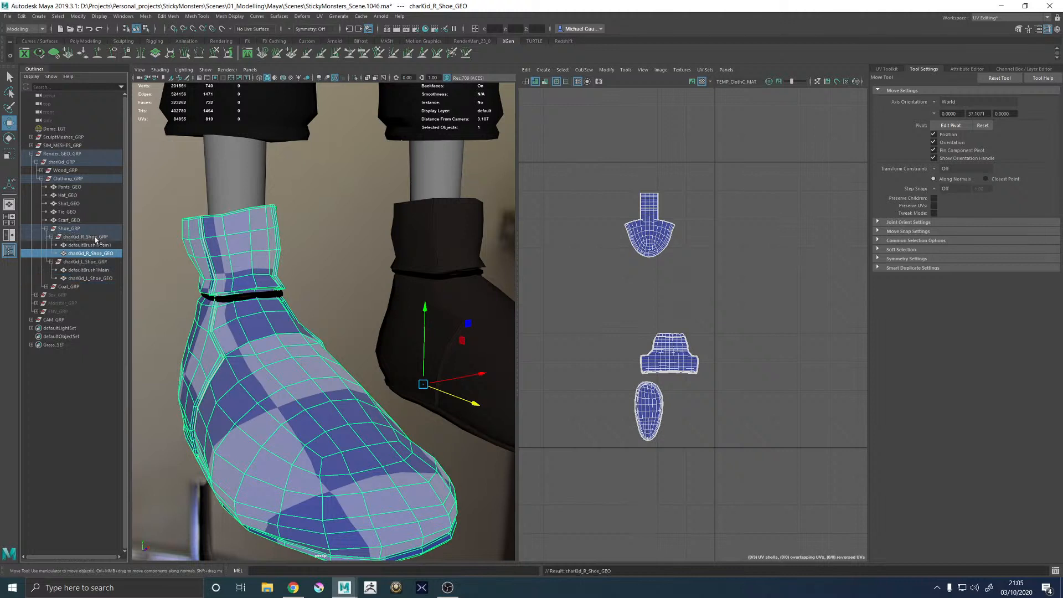
# Rename the right shoe's band, defaultBrush1Main1, as R_Shoe_Band_GEO
pyautogui.click(90, 245)
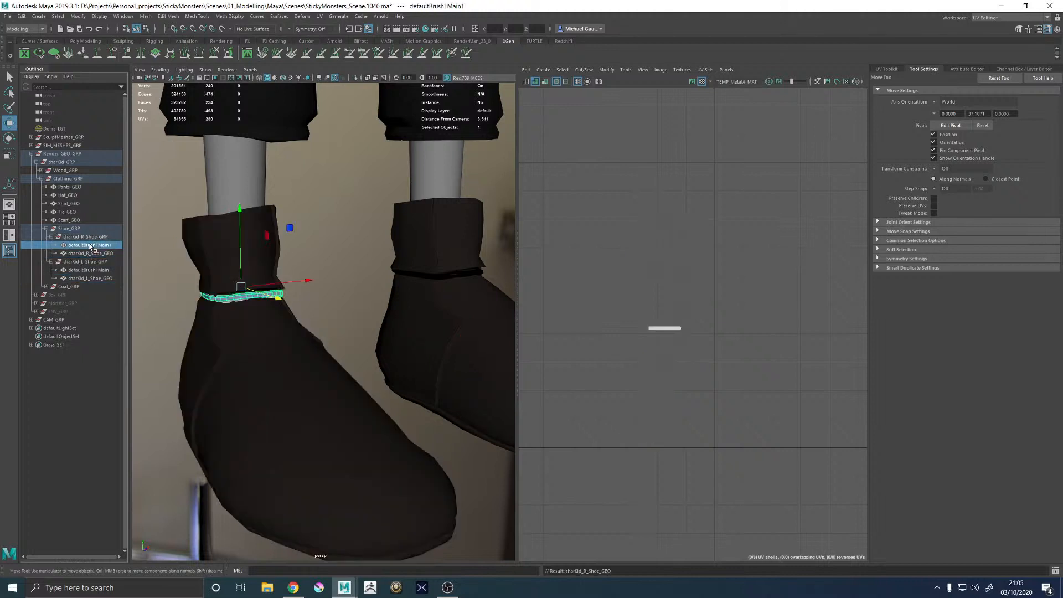
pyautogui.doubleClick(90, 246)
pyautogui.write('R_Shoe_Band_GEO')
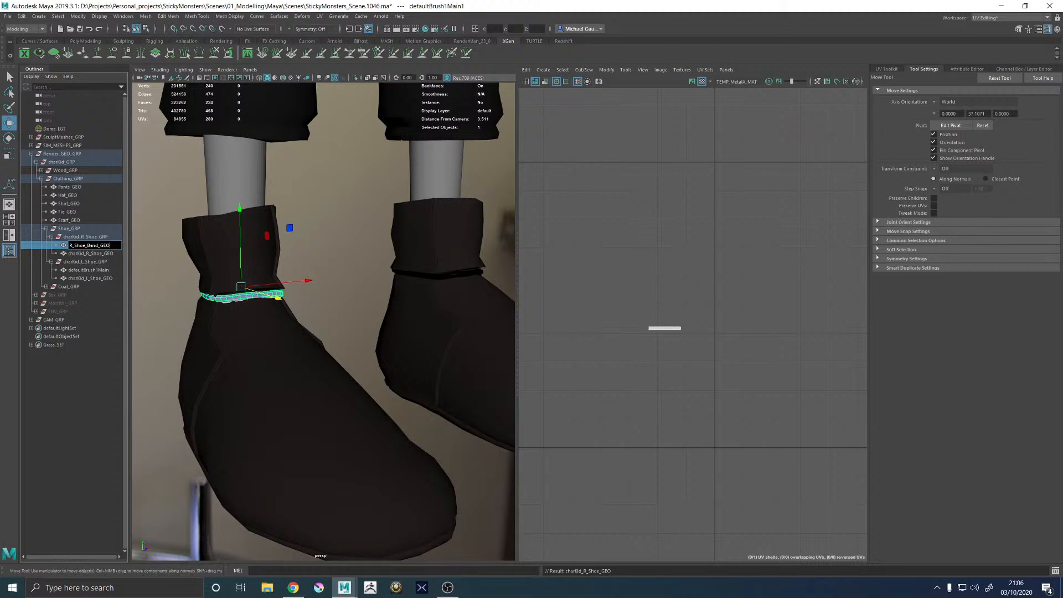
# Rename the left shoe's ankle band as L_Shoe_Band_GEO, reusing the right band's name
pyautogui.hotkey('ctrl', 'a')
pyautogui.hotkey('ctrl', 'c')
pyautogui.doubleClick(101, 270)
pyautogui.hotkey('ctrl', 'v')
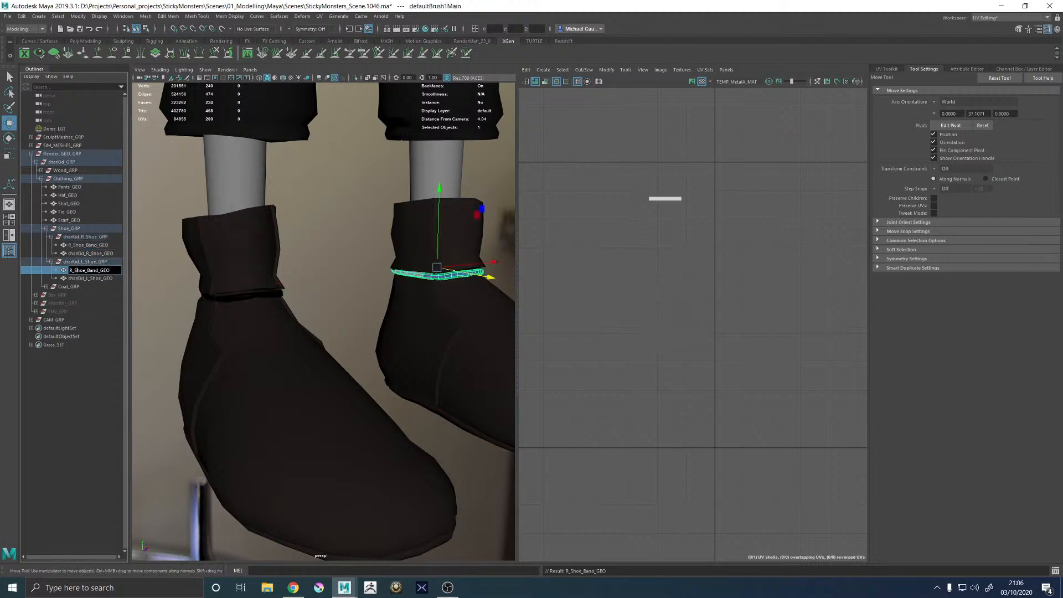
pyautogui.press('BackSpace')
pyautogui.write('L')
pyautogui.press('Return')
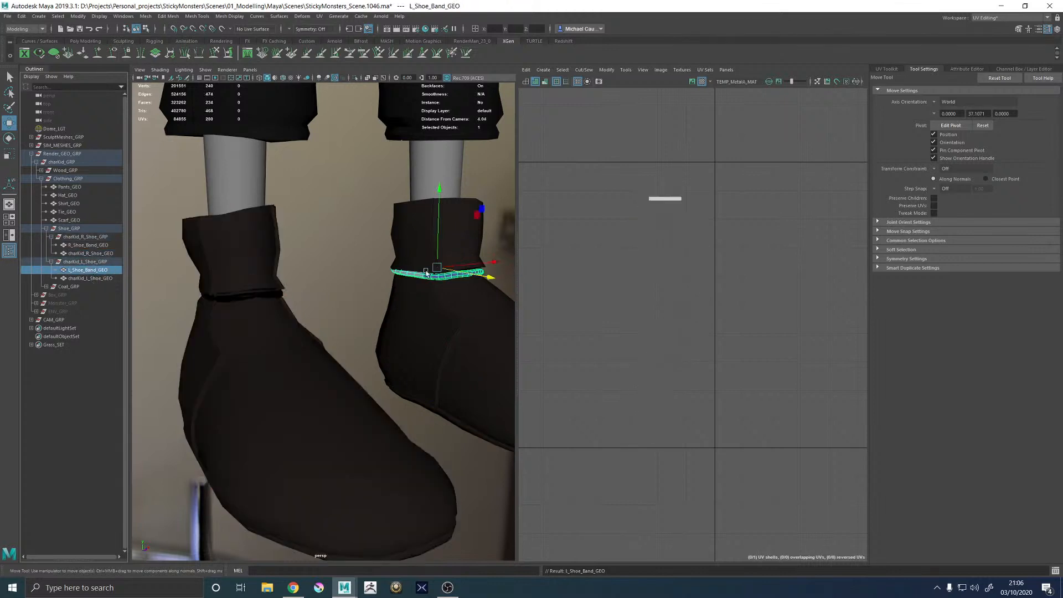
# Check the right ankle band from the side and turn on smooth mesh preview for both shoes
pyautogui.scroll(-8, 417, 266)
pyautogui.click(151, 271)
pyautogui.scroll(9, 297, 327)
pyautogui.keyDown('alt'); pyautogui.moveTo(268, 304); pyautogui.dragTo(314, 294); pyautogui.keyUp('alt')
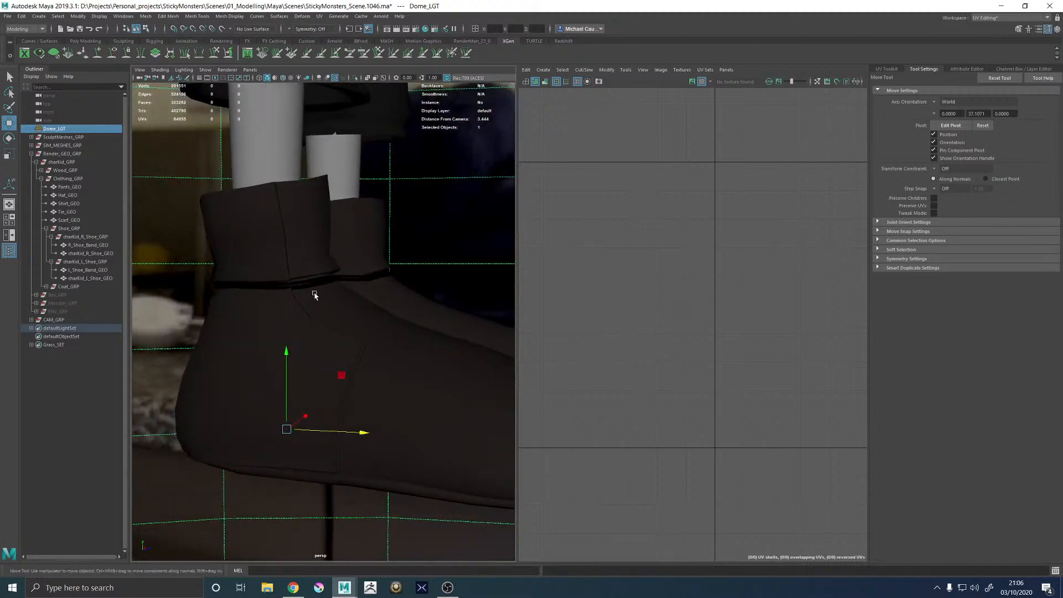
pyautogui.click(313, 284)
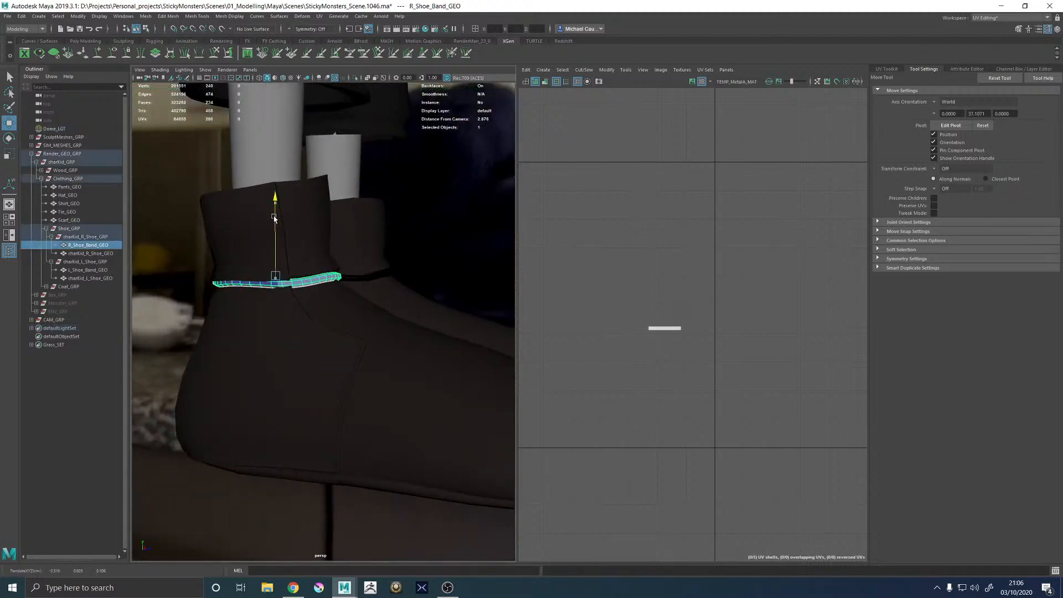
pyautogui.click(293, 306)
pyautogui.press('3')
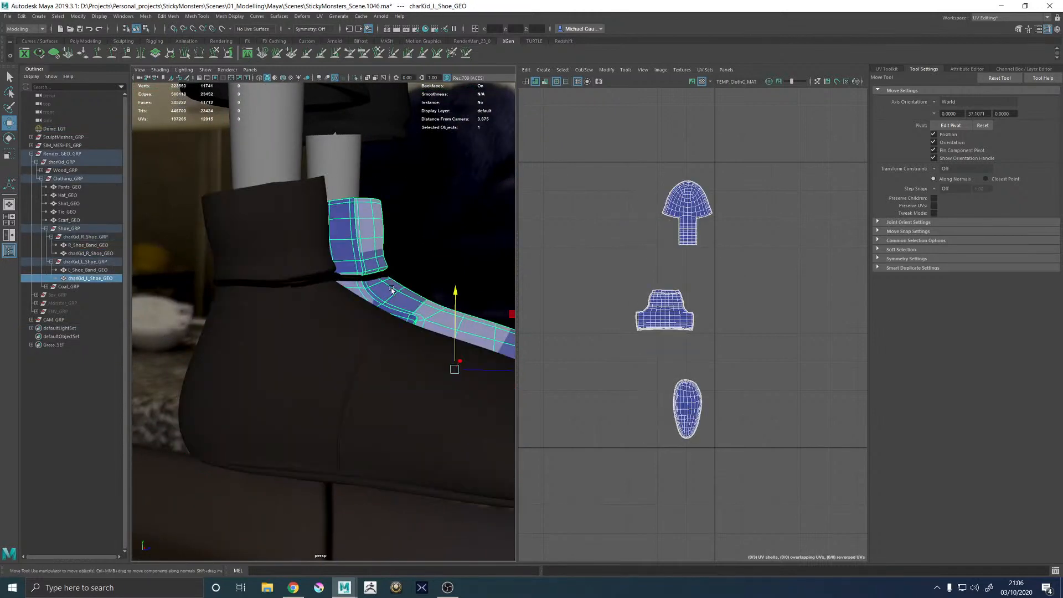
# Review both smoothed shoes and nudge R_Shoe_Band_GEO slightly in the negative X direction so it sits centred around the ankle
pyautogui.click(431, 250)
pyautogui.scroll(-5, 425, 261)
pyautogui.keyDown('alt'); pyautogui.moveTo(425, 261); pyautogui.dragTo(316, 377); pyautogui.keyUp('alt')
pyautogui.scroll(3, 311, 332)
pyautogui.click(407, 412)
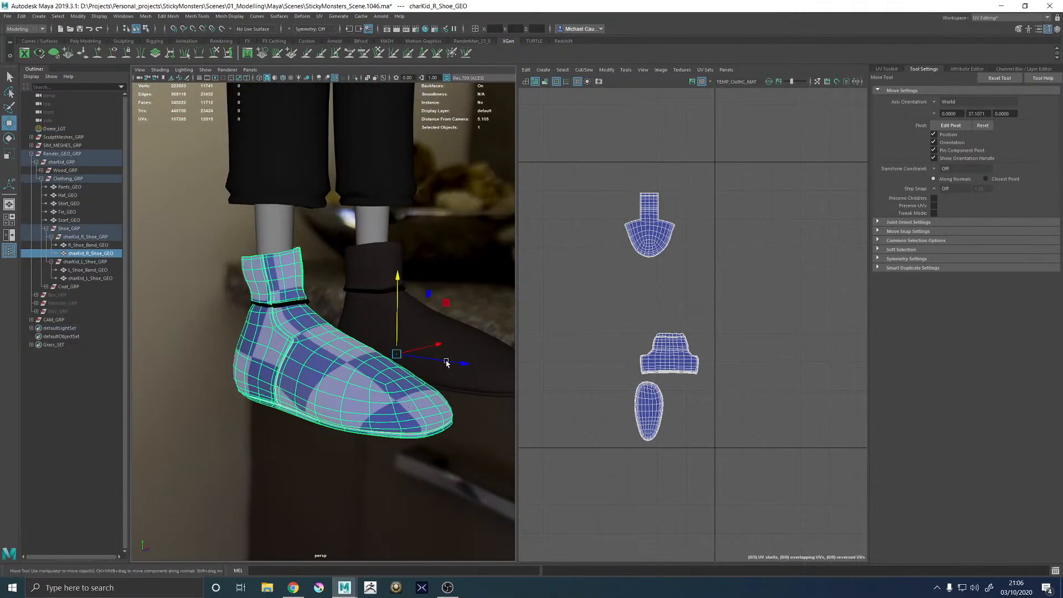
pyautogui.click(352, 316)
pyautogui.click(370, 293)
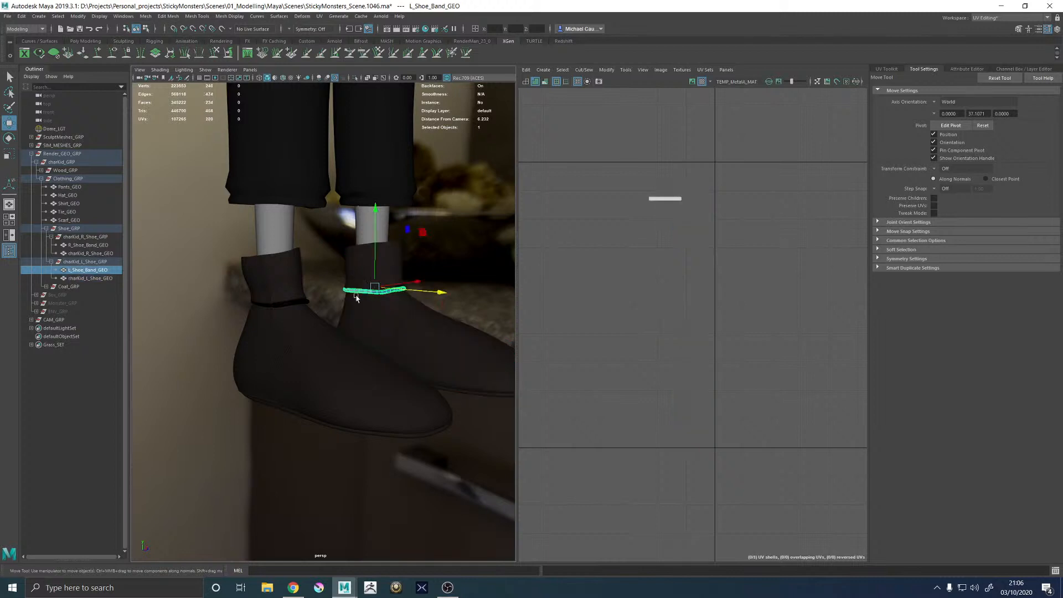
pyautogui.click(280, 305)
pyautogui.keyDown('alt'); pyautogui.moveTo(330, 274); pyautogui.dragTo(308, 262); pyautogui.keyUp('alt')
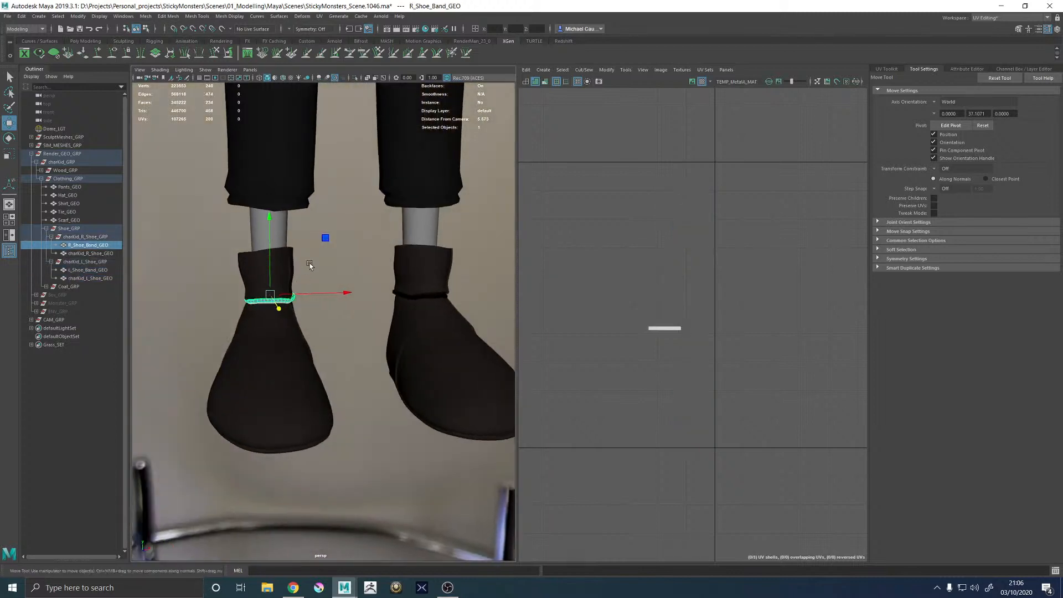
pyautogui.keyDown('alt'); pyautogui.moveTo(277, 256); pyautogui.dragTo(351, 319, button='right'); pyautogui.keyUp('alt')
pyautogui.keyDown('alt'); pyautogui.moveTo(260, 271); pyautogui.dragTo(426, 314, button='middle'); pyautogui.keyUp('alt')
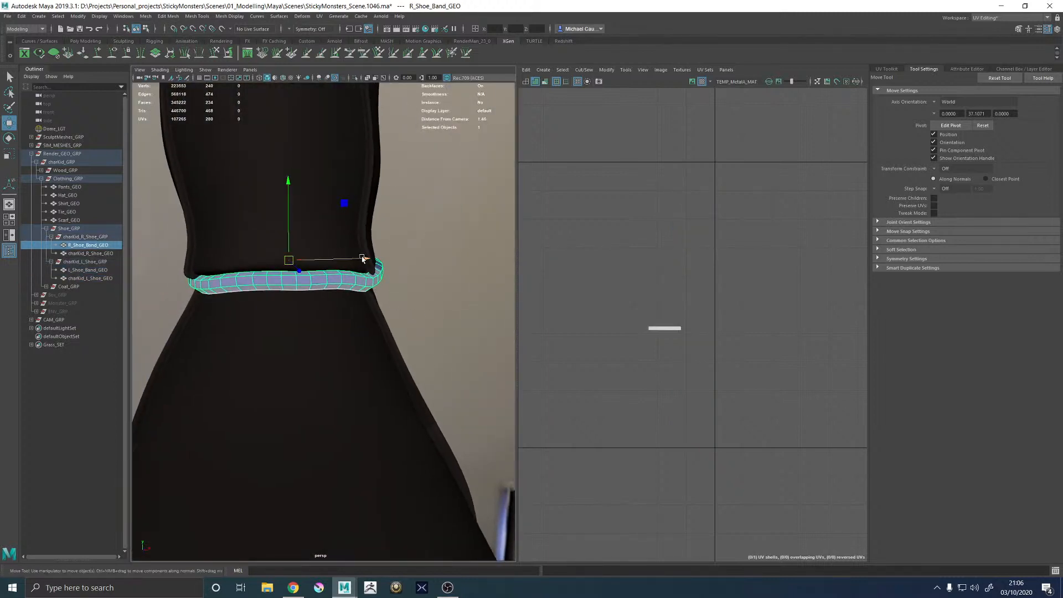
pyautogui.moveTo(363, 258); pyautogui.dragTo(358, 258)
# Nudge L_Shoe_Band_GEO slightly in the positive X direction so it sits centred around the left ankle
pyautogui.scroll(-5, 359, 259)
pyautogui.click(418, 338)
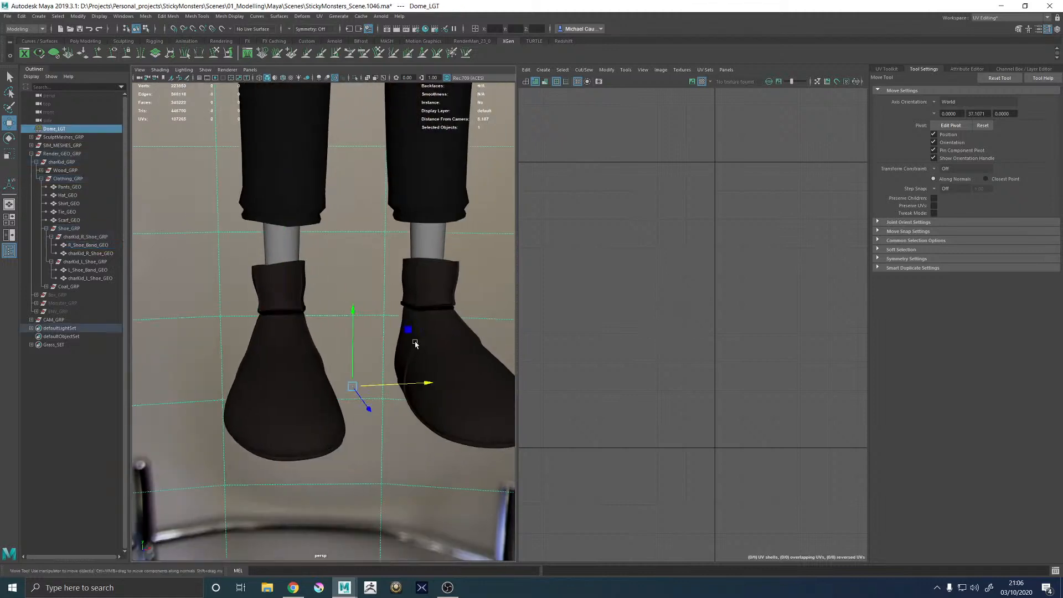
pyautogui.scroll(6, 370, 379)
pyautogui.click(291, 334)
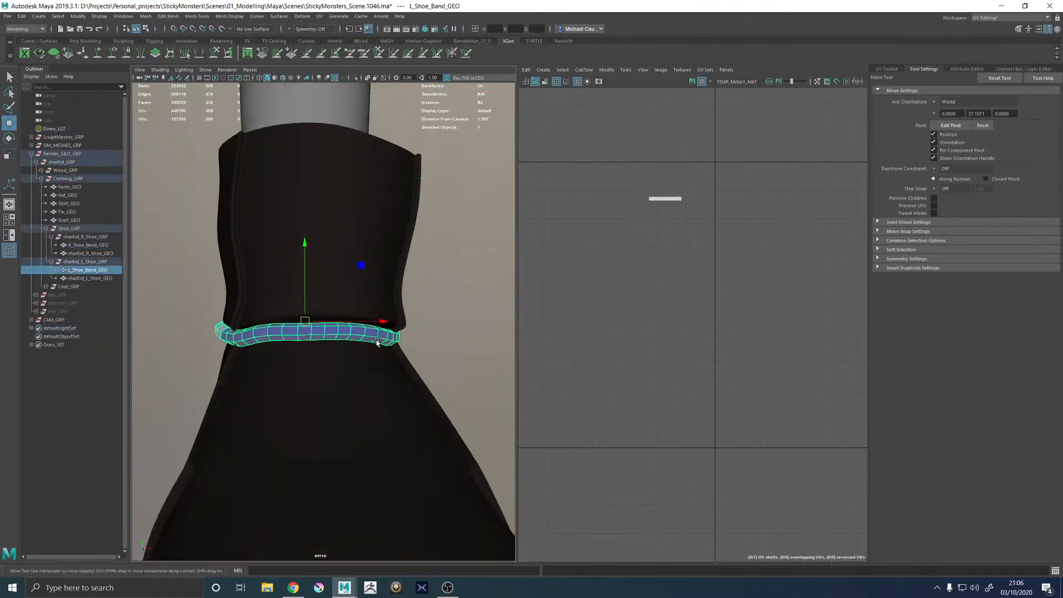
pyautogui.moveTo(380, 321); pyautogui.dragTo(383, 321)
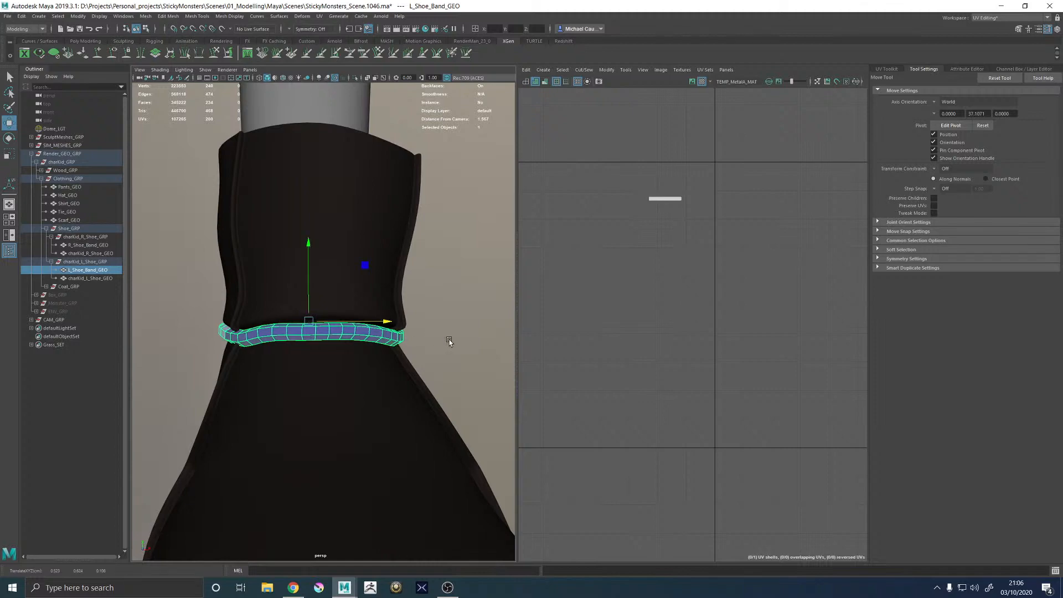
# Review both shoes and their bands together with the pants, and save the scene
pyautogui.click(450, 341)
pyautogui.scroll(-5, 454, 341)
pyautogui.scroll(-5, 254, 330)
pyautogui.keyDown('alt'); pyautogui.moveTo(254, 330); pyautogui.dragTo(314, 367); pyautogui.keyUp('alt')
pyautogui.keyDown('alt'); pyautogui.moveTo(338, 403); pyautogui.dragTo(336, 380); pyautogui.keyUp('alt')
pyautogui.hotkey('ctrl', 's')
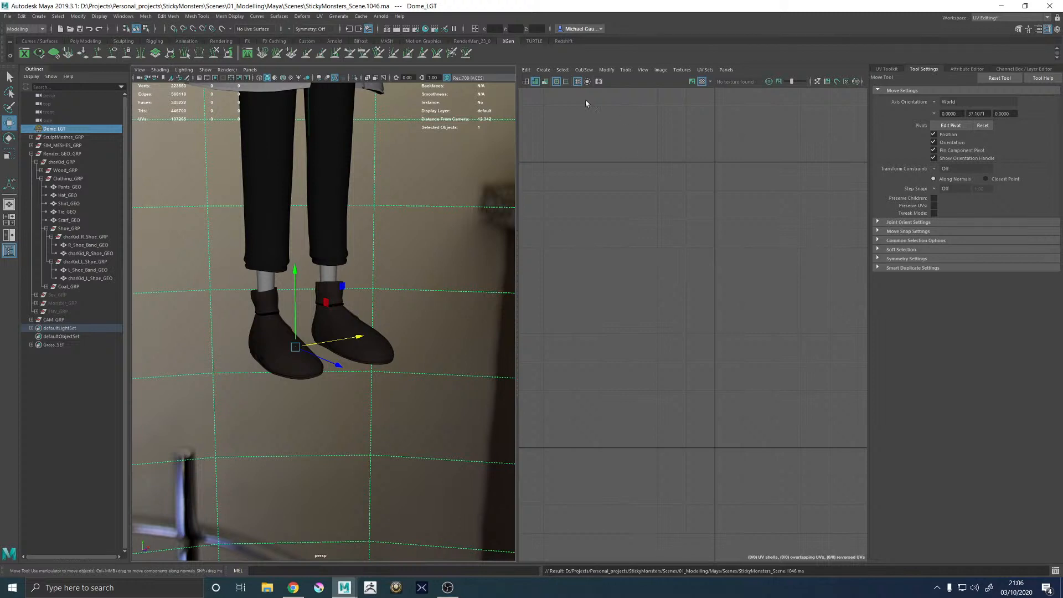
pyautogui.click(726, 70)
pyautogui.moveTo(749, 79)
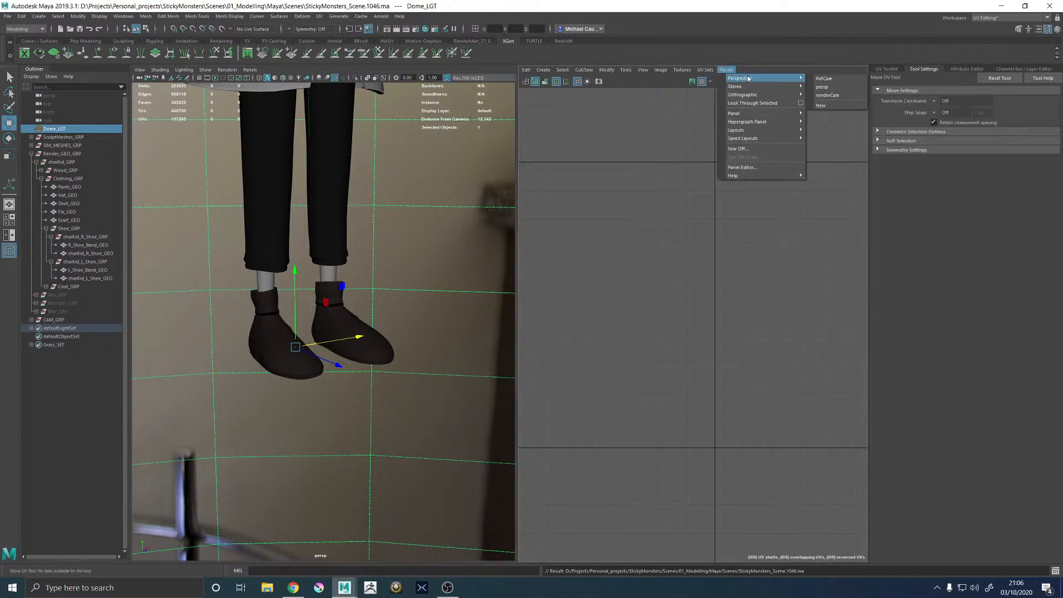
pyautogui.click(823, 86)
pyautogui.scroll(-5, 674, 215)
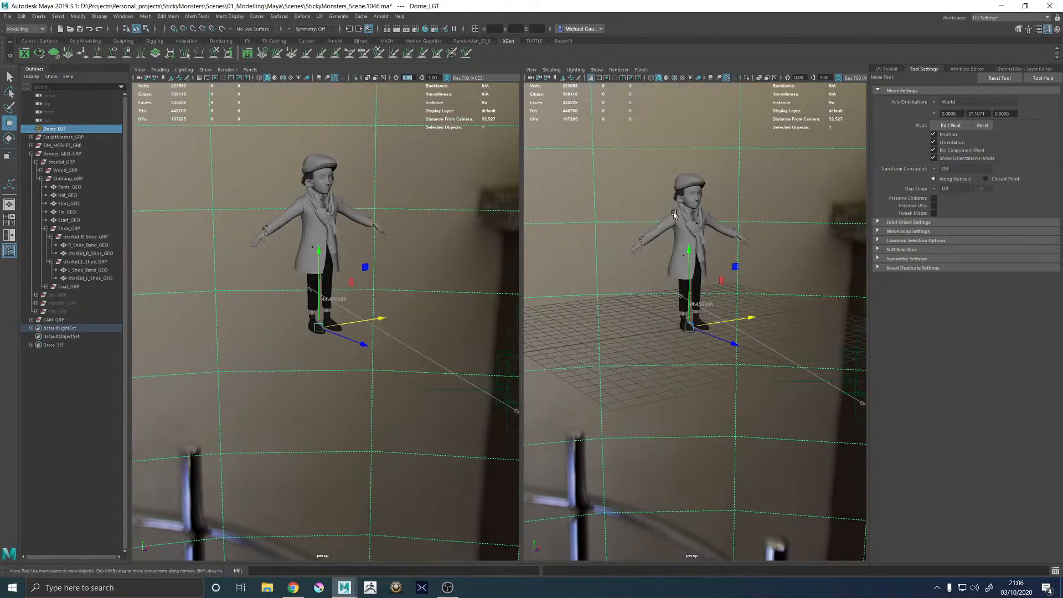
pyautogui.scroll(5, 674, 215)
pyautogui.click(642, 70)
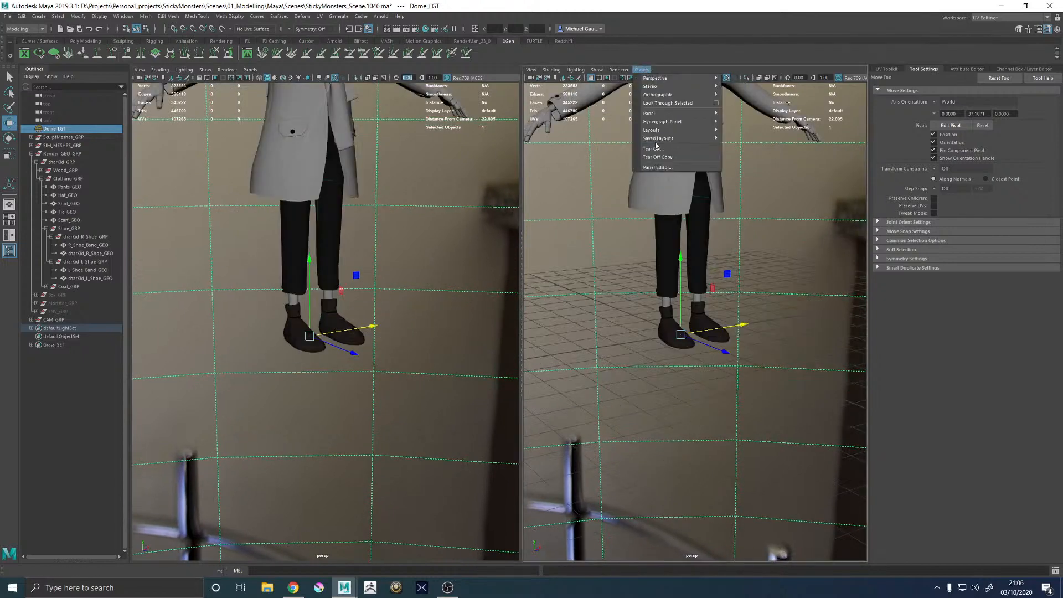
pyautogui.moveTo(675, 113)
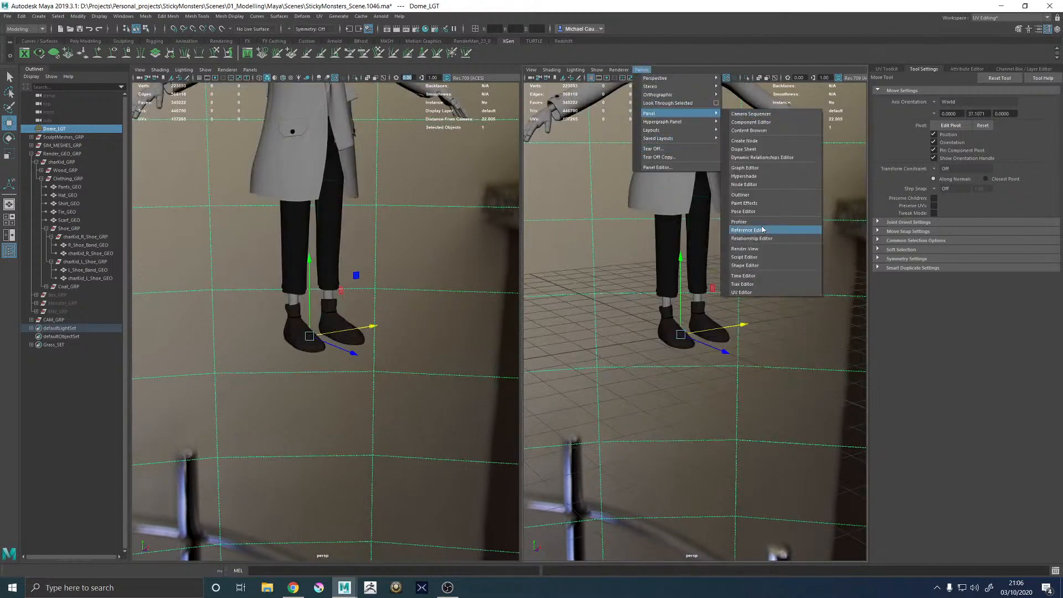
pyautogui.click(745, 292)
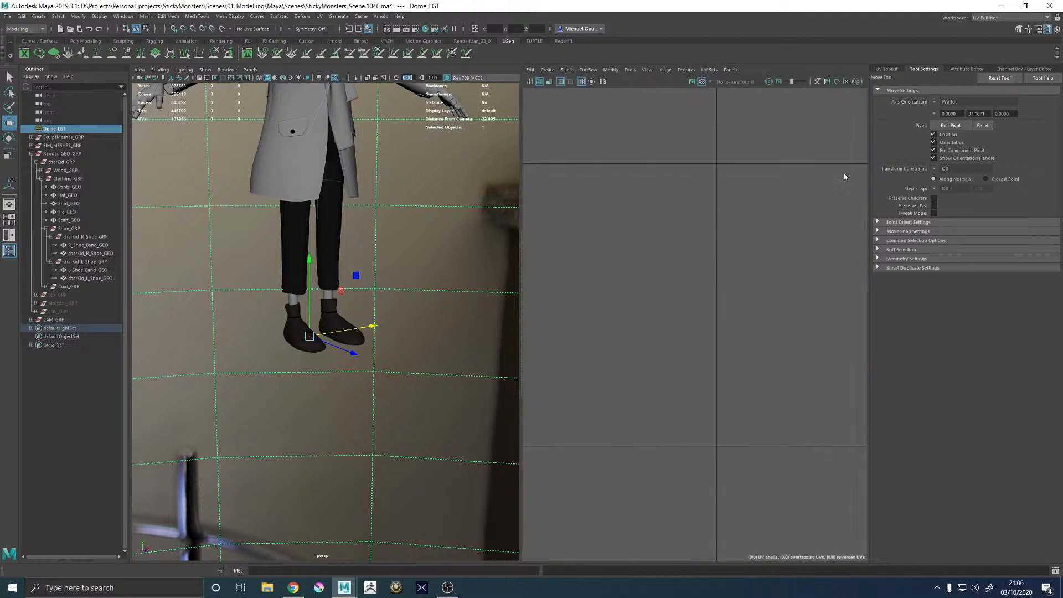
# Switch the workspace to Maya Classic, bring the whole character into view, and save the scene
pyautogui.click(993, 18)
pyautogui.click(991, 28)
pyautogui.scroll(-3, 510, 238)
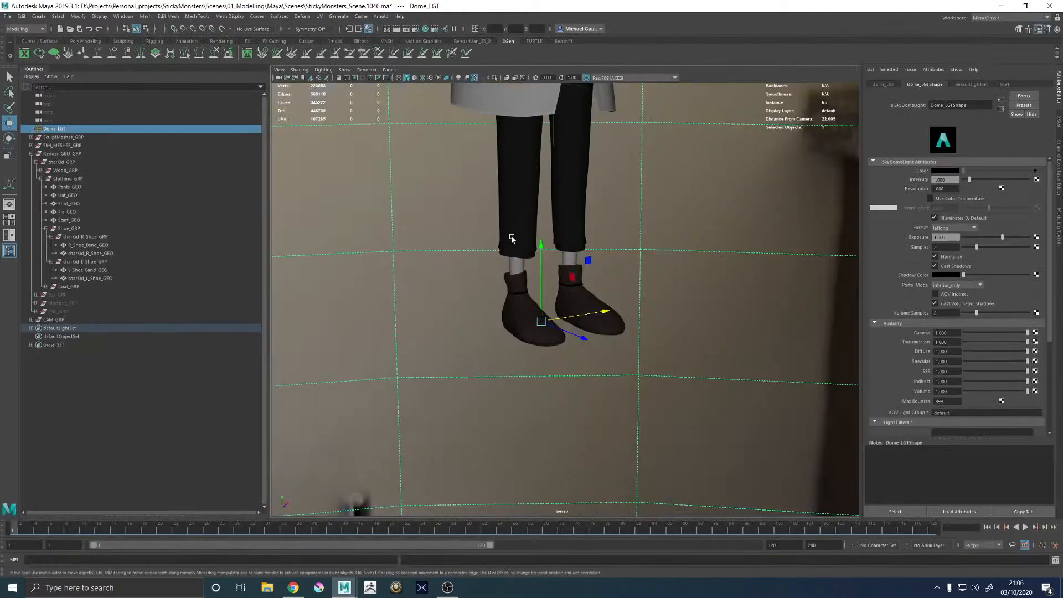
pyautogui.scroll(-2, 594, 306)
pyautogui.hotkey('ctrl', 's')
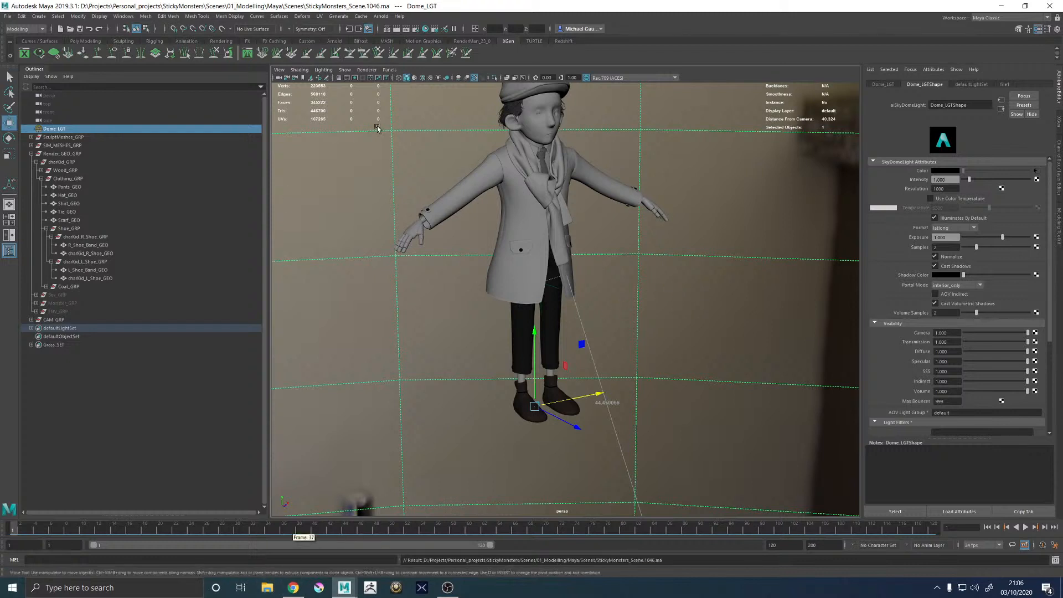
# Split the workspace into two side-by-side views and show renderCam beside the perspective view
pyautogui.click(9, 235)
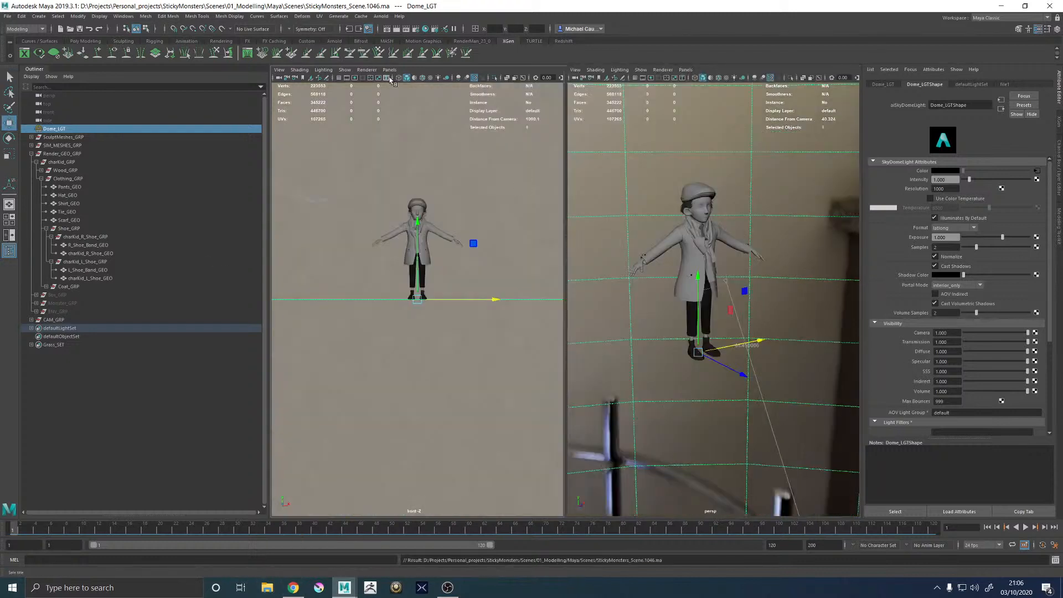
pyautogui.click(390, 70)
pyautogui.moveTo(421, 78)
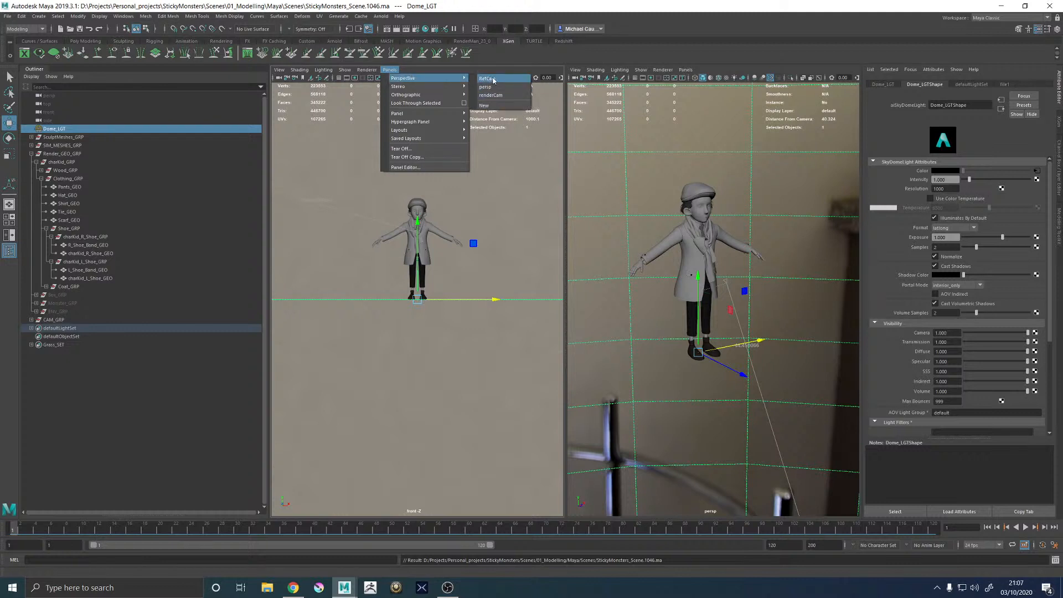
pyautogui.click(491, 95)
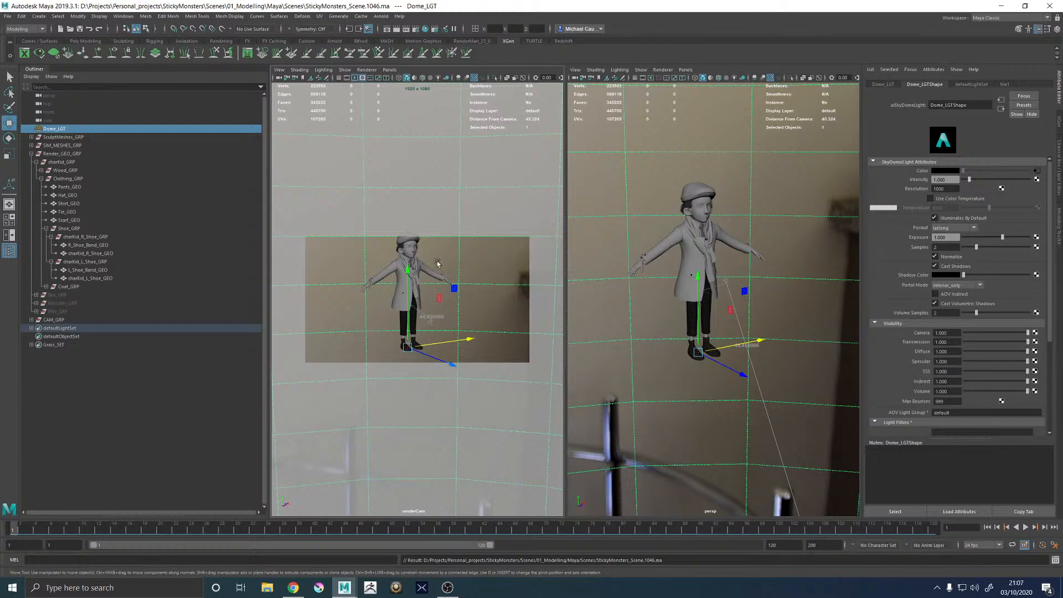
# Select locator1 on the character in the renderCam view and move it down to the feet
pyautogui.click(418, 305)
pyautogui.click(414, 318)
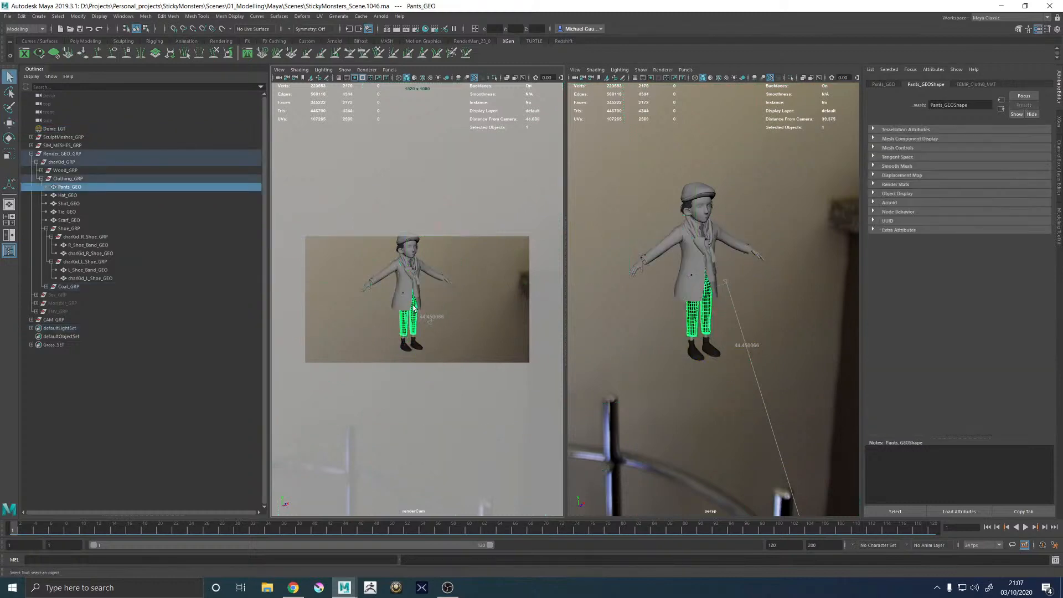
pyautogui.click(408, 271)
pyautogui.moveTo(411, 242); pyautogui.dragTo(411, 283)
# Unhide ENV_GRP, hide Grass_GEO around the character's feet, and save the scene
pyautogui.click(62, 311)
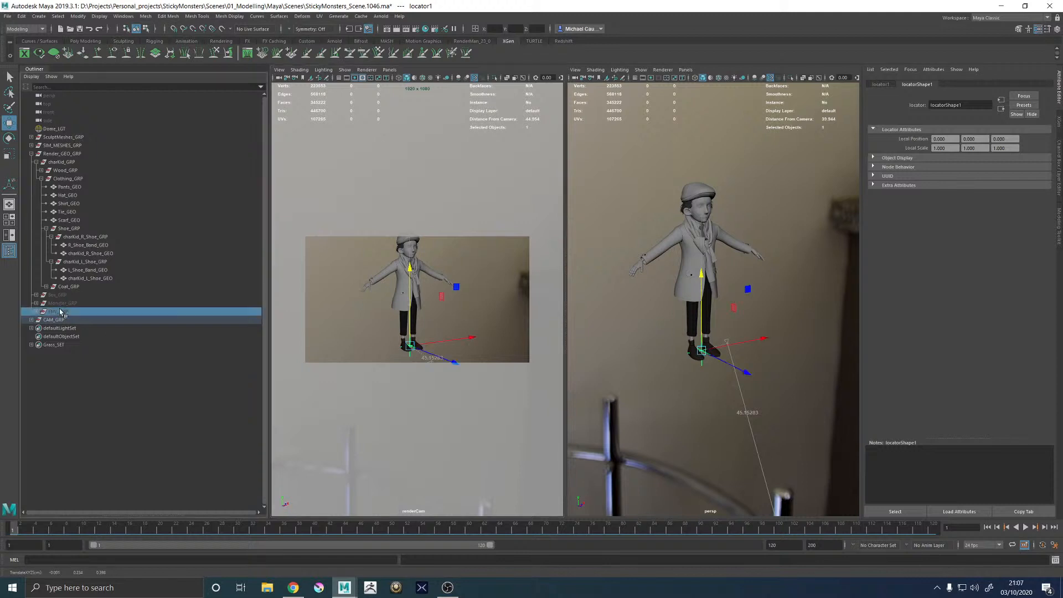
pyautogui.press('h')
pyautogui.click(379, 348)
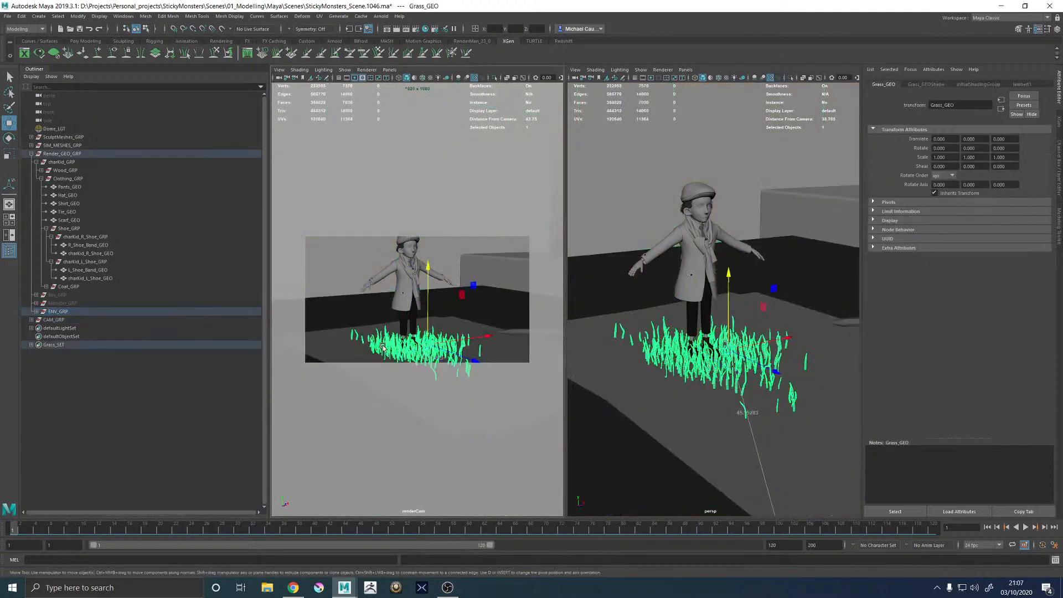
pyautogui.press('h')
pyautogui.hotkey('ctrl', 's')
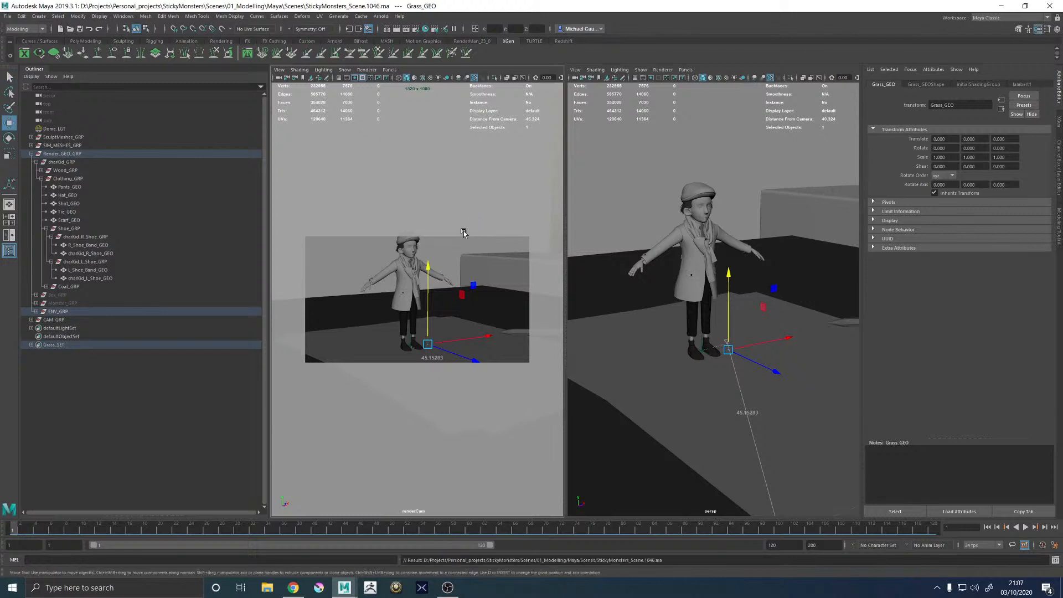
# Enlarge the renderCam view to a single pane and render it in the Arnold RenderView
pyautogui.press('space')
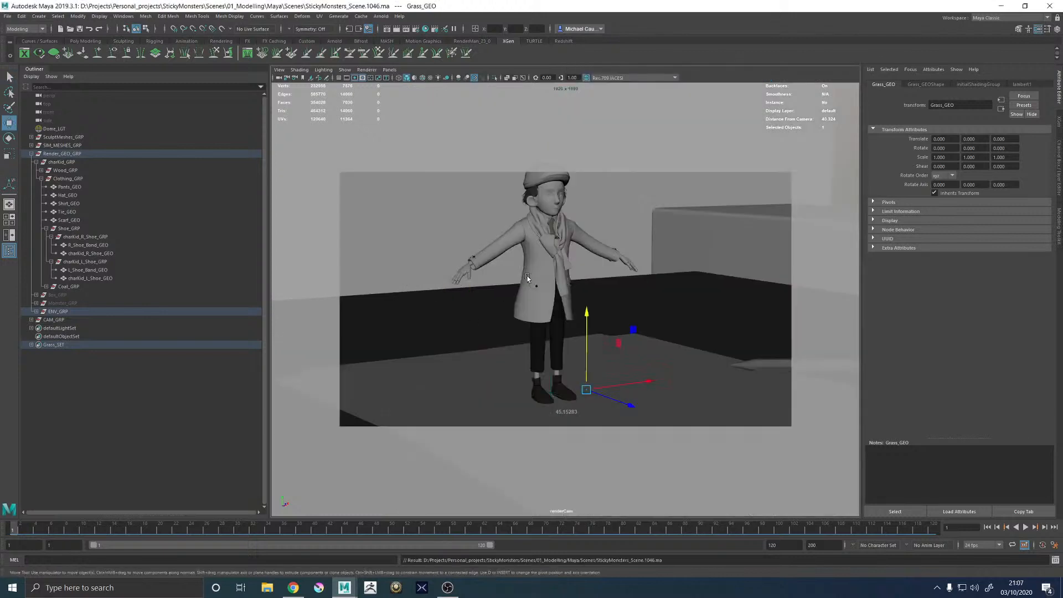
pyautogui.click(514, 265)
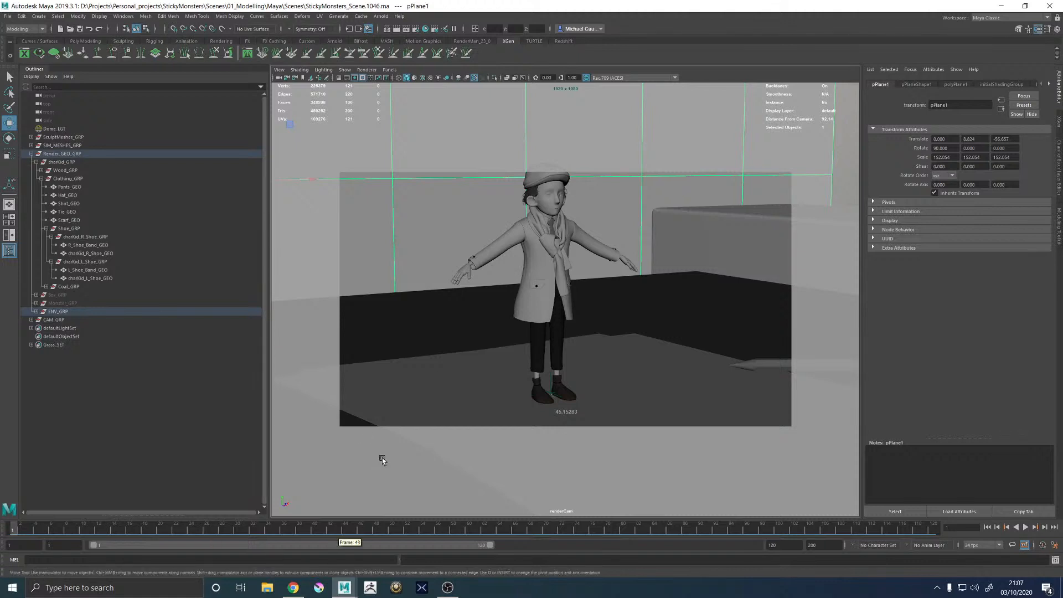
pyautogui.click(277, 588)
pyautogui.click(381, 16)
pyautogui.click(402, 37)
# Examine the shoes and ankle bands in the Arnold render, both close up and in the whole frame
pyautogui.scroll(-3, 510, 134)
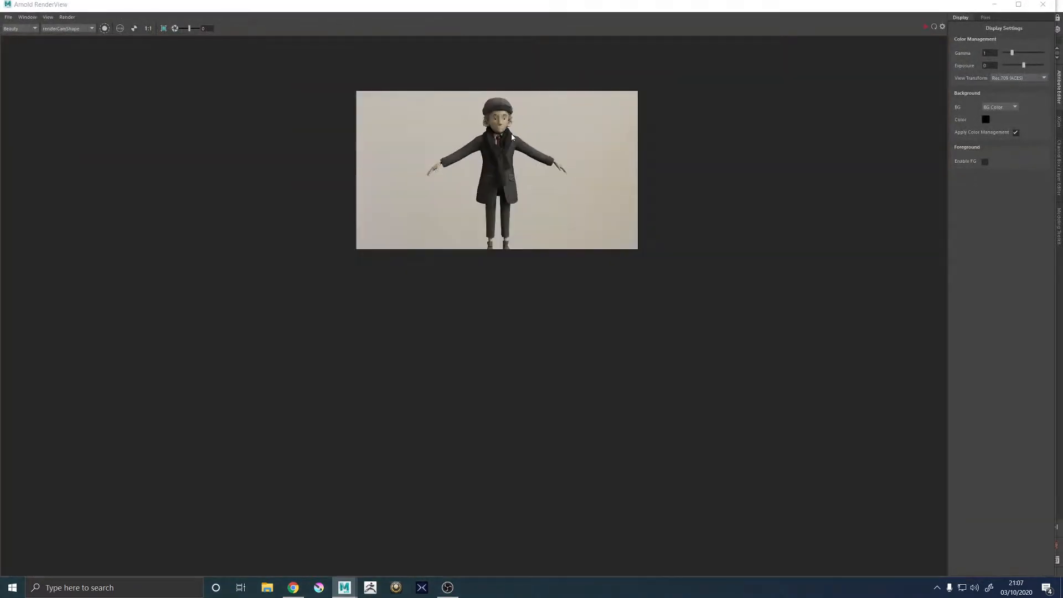
pyautogui.scroll(2, 536, 136)
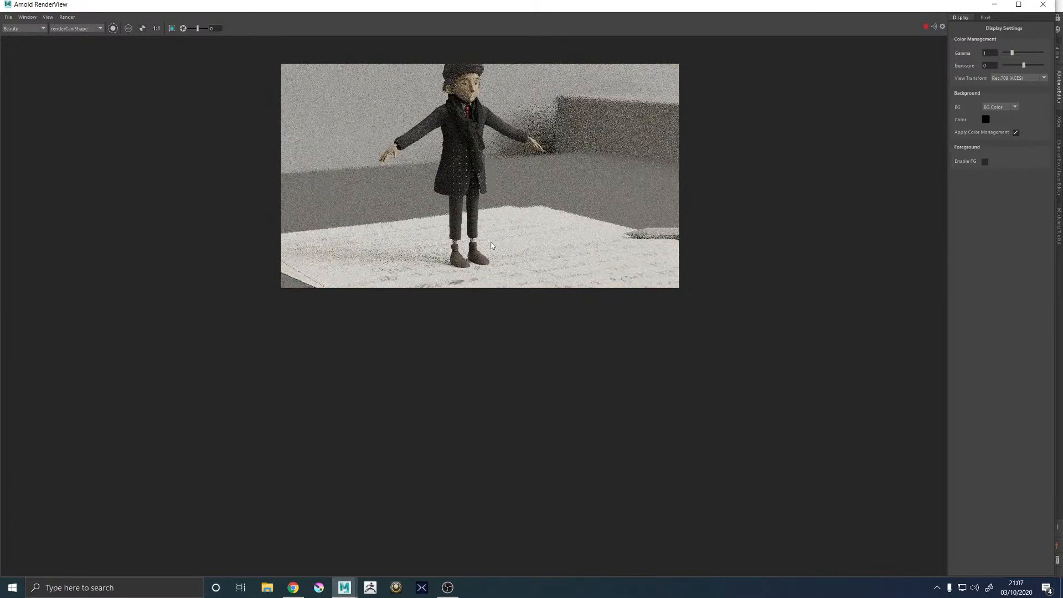
pyautogui.scroll(5, 492, 246)
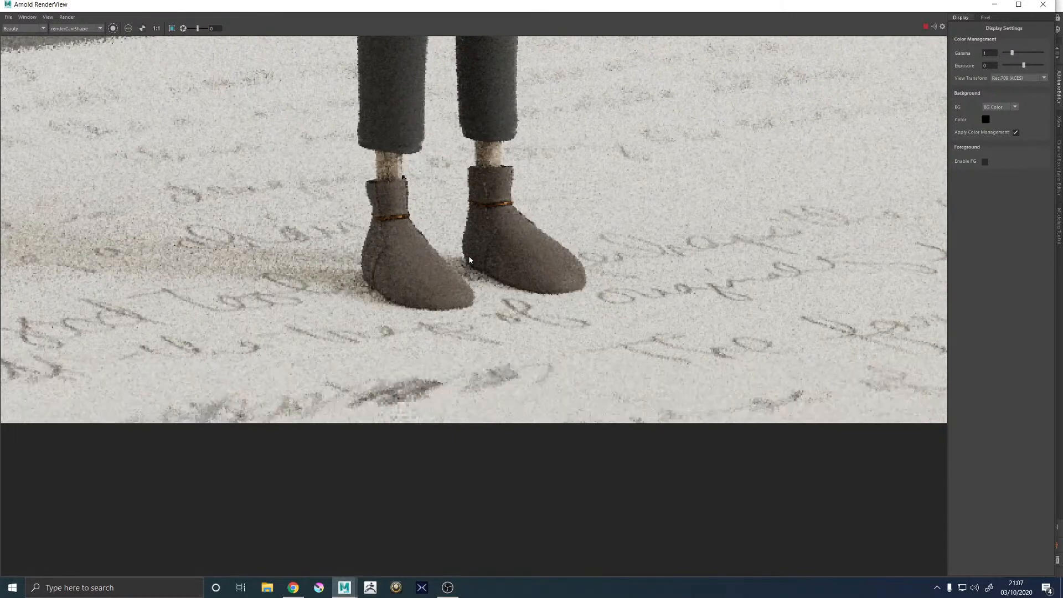
pyautogui.scroll(-2, 469, 256)
pyautogui.scroll(-3, 470, 260)
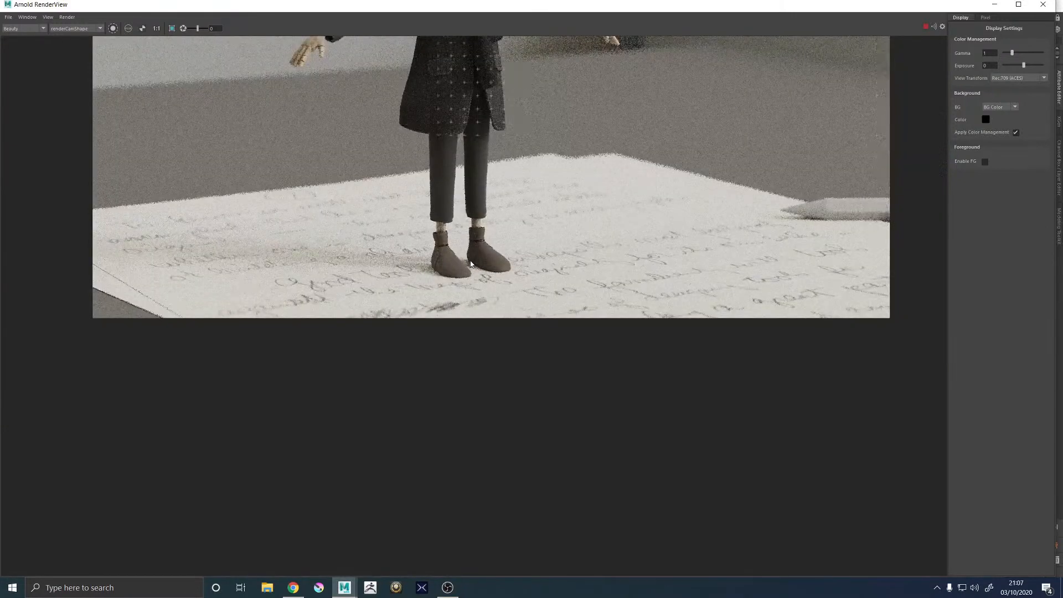
pyautogui.scroll(3, 472, 256)
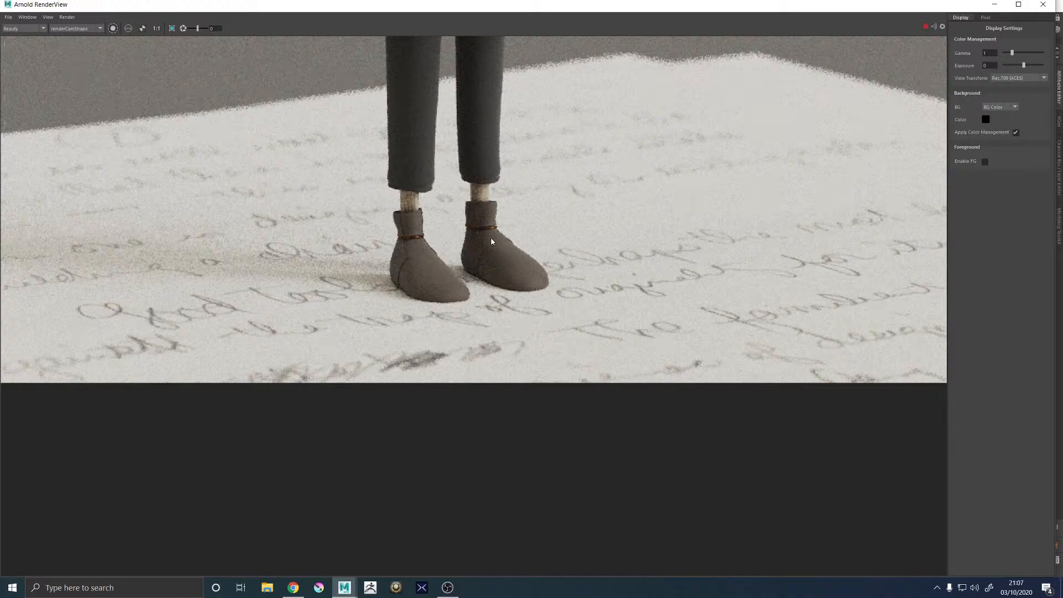
pyautogui.scroll(3, 410, 252)
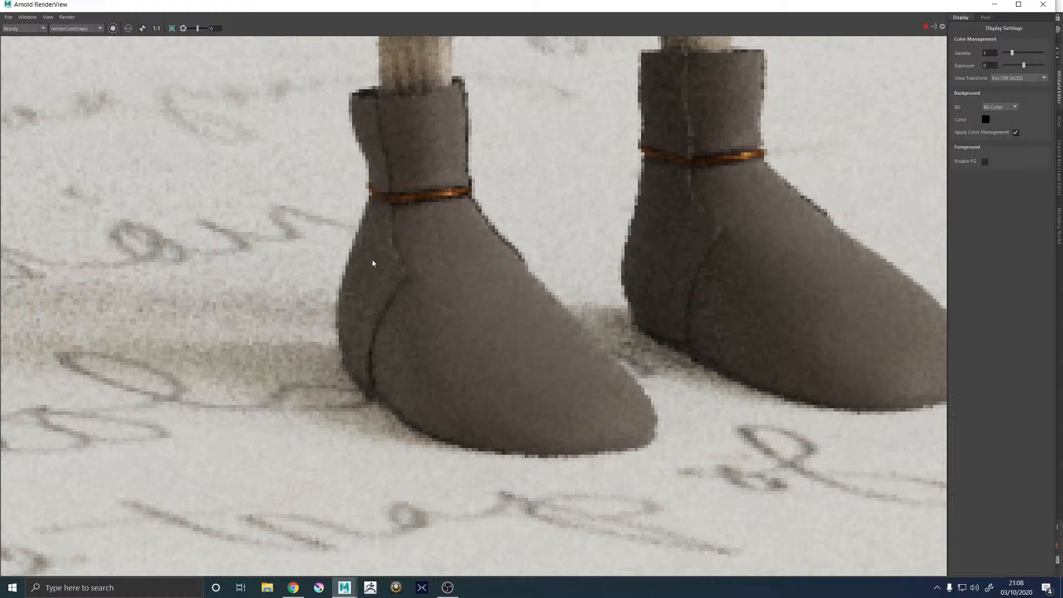
# Stop the Arnold render, leave the RenderView, and enlarge the persp view to a single pane
pyautogui.scroll(-3, 432, 273)
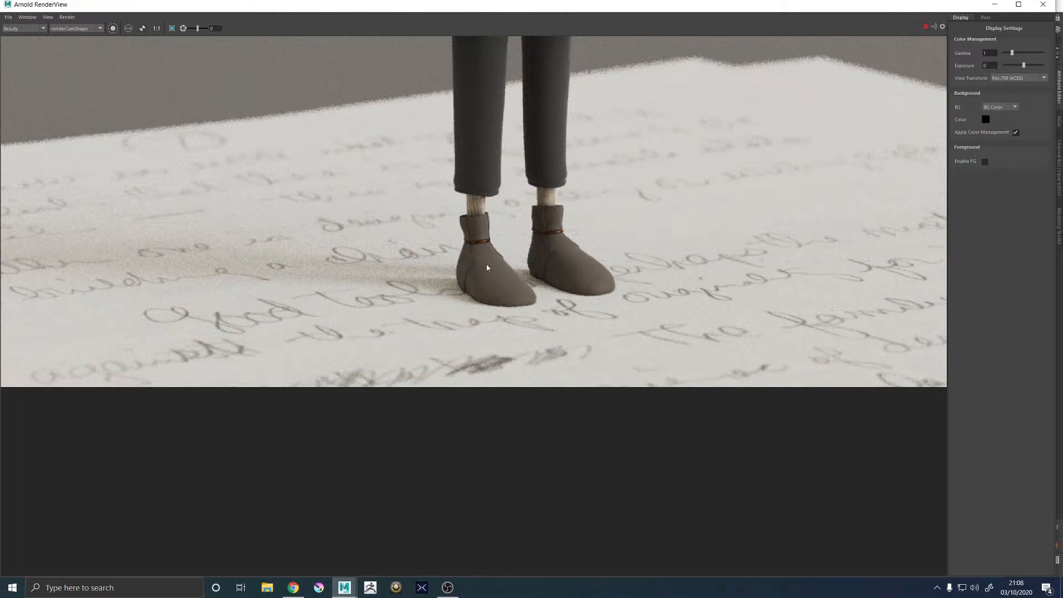
pyautogui.click(923, 27)
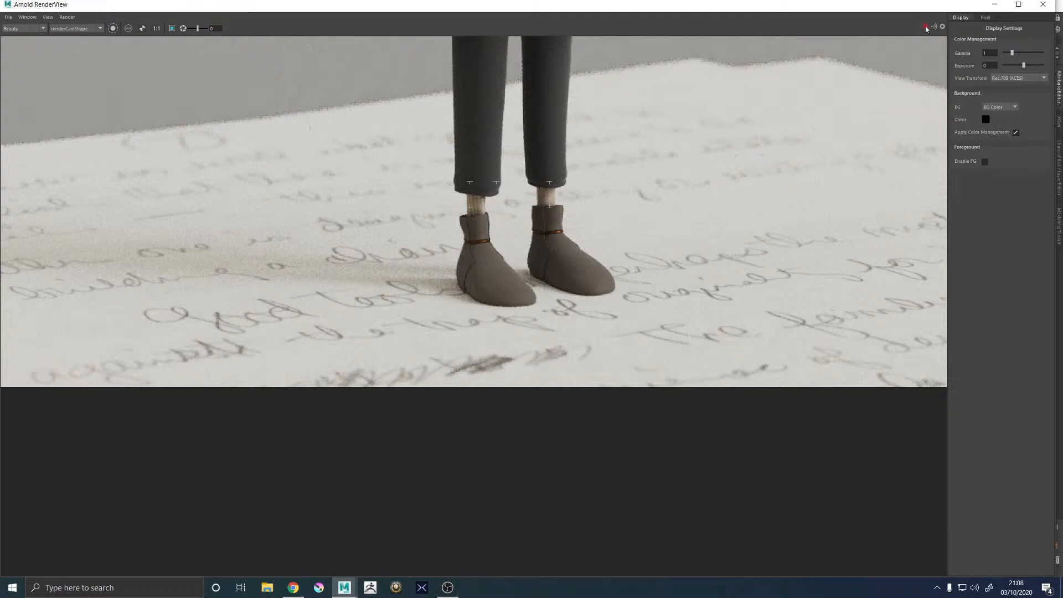
pyautogui.click(1000, 5)
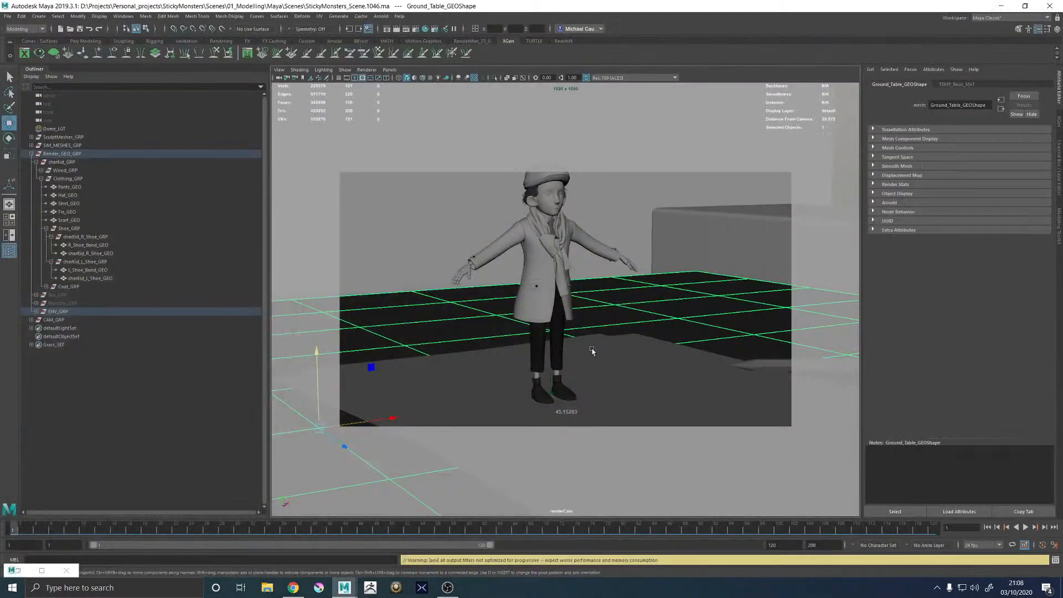
pyautogui.press('space')
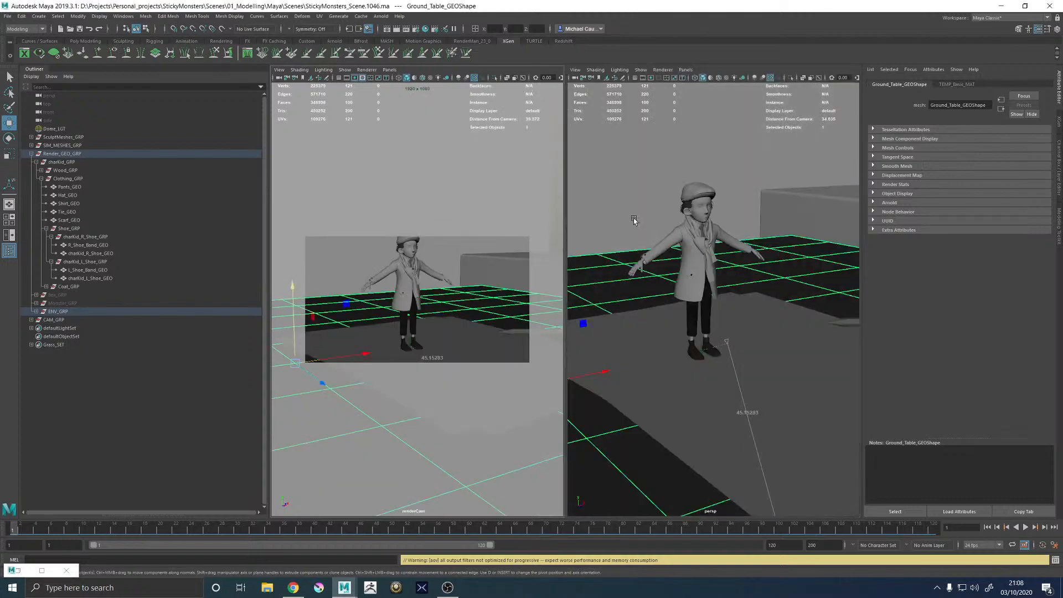
pyautogui.press('space')
# Select charKid_L_Shoe_GEO and turn off its smooth preview for editing the mesh around the instep
pyautogui.keyDown('alt'); pyautogui.moveTo(635, 220); pyautogui.dragTo(655, 260); pyautogui.keyUp('alt')
pyautogui.keyDown('alt'); pyautogui.moveTo(655, 259); pyautogui.dragTo(709, 433, button='right'); pyautogui.keyUp('alt')
pyautogui.click(441, 386)
pyautogui.keyDown('alt'); pyautogui.moveTo(441, 386); pyautogui.dragTo(554, 308, button='middle'); pyautogui.keyUp('alt')
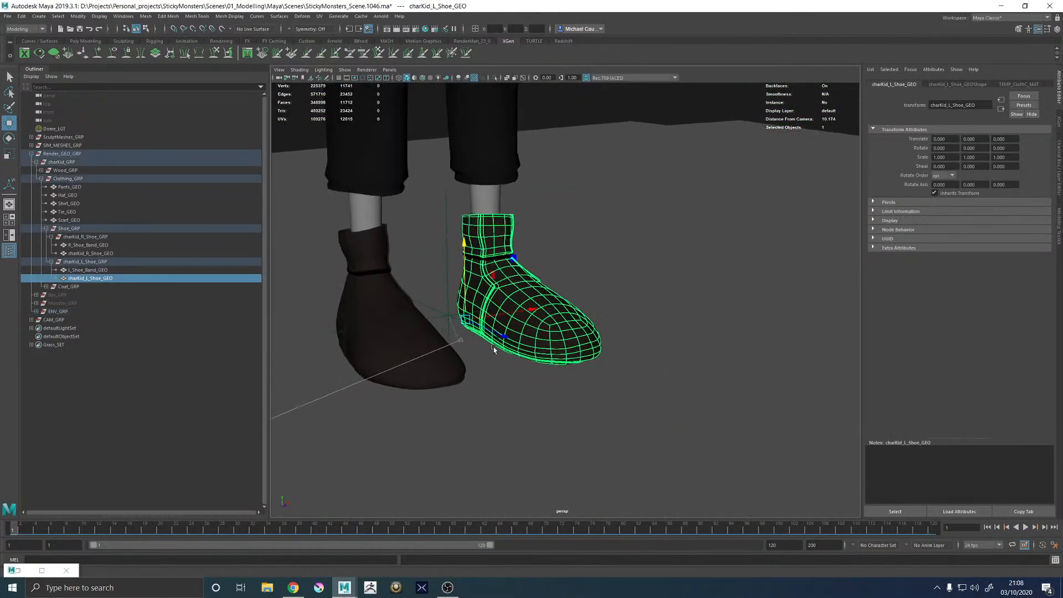
pyautogui.keyDown('alt'); pyautogui.moveTo(480, 282); pyautogui.dragTo(520, 334, button='right'); pyautogui.keyUp('alt')
pyautogui.press('1')
pyautogui.keyDown('alt'); pyautogui.moveTo(424, 315); pyautogui.dragTo(498, 318); pyautogui.keyUp('alt')
pyautogui.keyDown('alt'); pyautogui.moveTo(499, 318); pyautogui.dragTo(603, 332, button='right'); pyautogui.keyUp('alt')
pyautogui.scroll(-3, 603, 332)
# Slide the edges across the left shoe's instep close to the neighbouring ankle-side edges, and lower those neighbouring edges to form a crease
pyautogui.keyDown('alt'); pyautogui.moveTo(605, 332); pyautogui.dragTo(503, 311); pyautogui.keyUp('alt')
pyautogui.moveTo(497, 318); pyautogui.dragTo(496, 306, button='right')
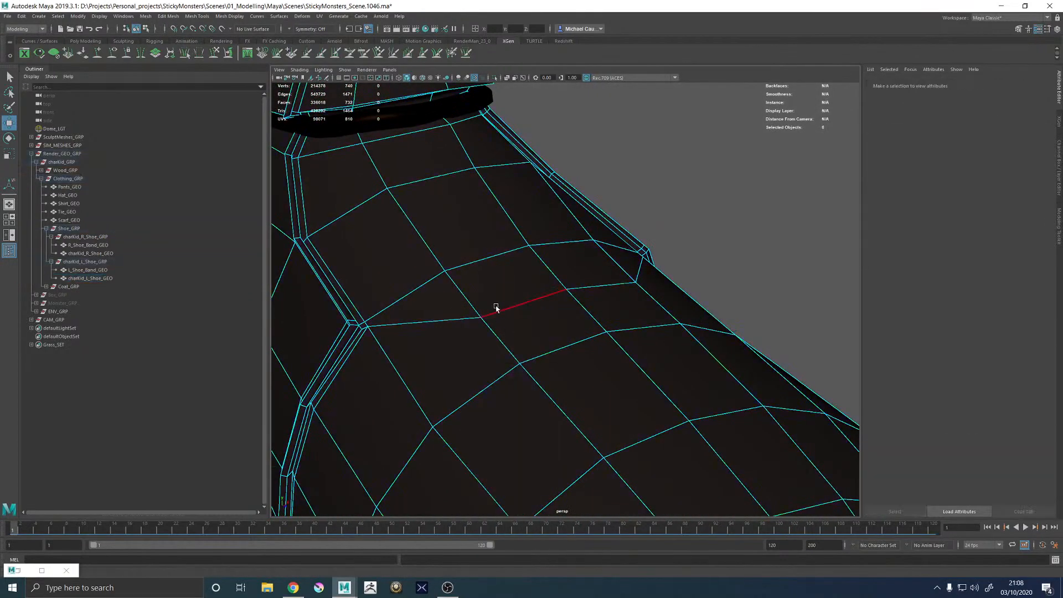
pyautogui.click(605, 331)
pyautogui.press('q')
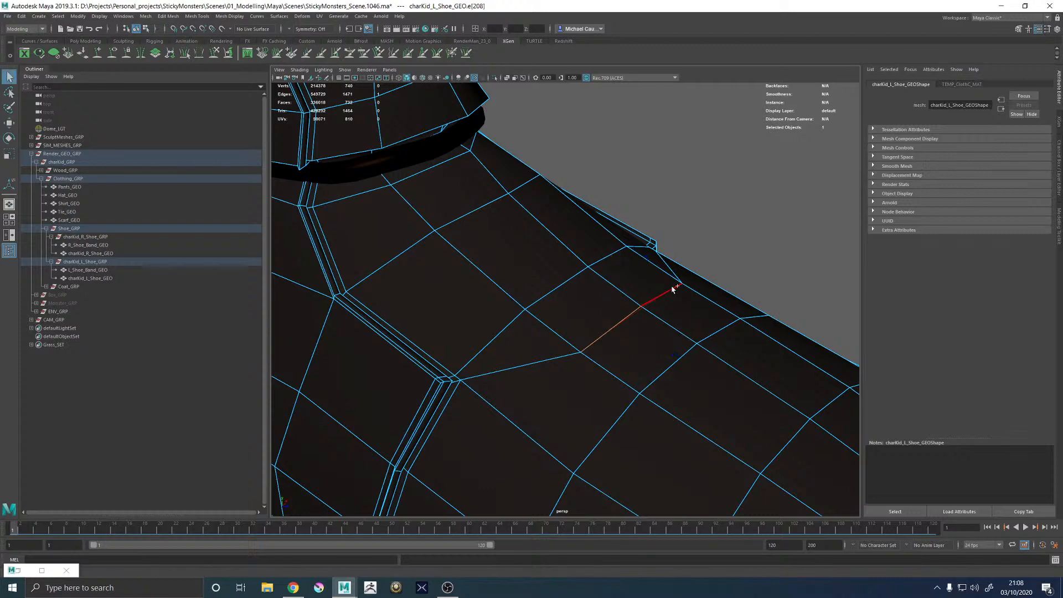
pyautogui.scroll(-3, 636, 304)
pyautogui.keyDown('alt'); pyautogui.moveTo(643, 311); pyautogui.dragTo(659, 304); pyautogui.keyUp('alt')
pyautogui.press('w')
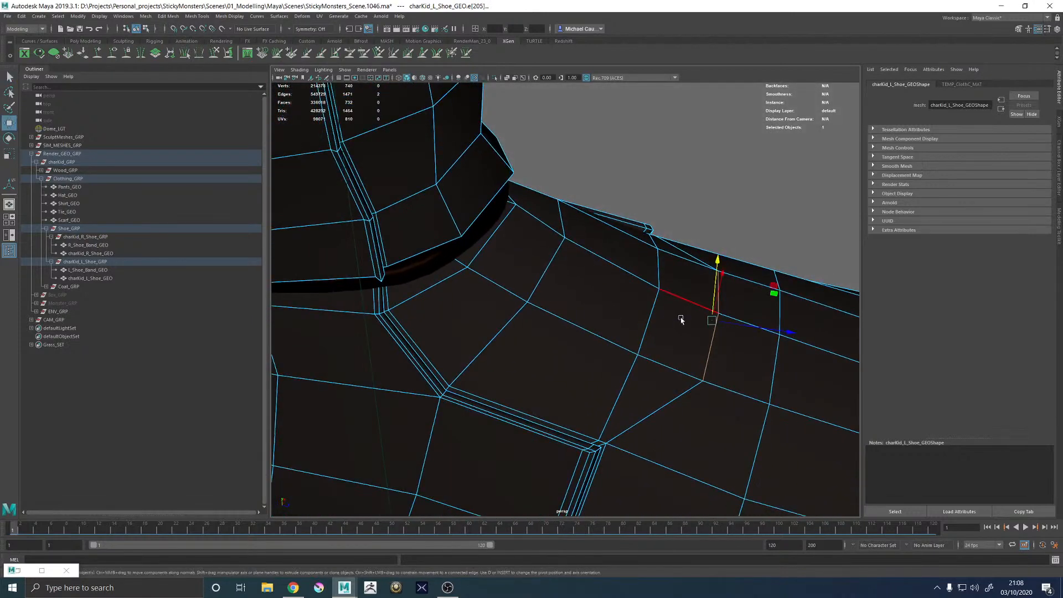
pyautogui.scroll(3, 692, 299)
pyautogui.keyDown('ctrl'); pyautogui.keyDown('shift'); pyautogui.moveTo(715, 270); pyautogui.dragTo(616, 247); pyautogui.keyUp('shift'); pyautogui.keyUp('ctrl')
pyautogui.click(653, 254)
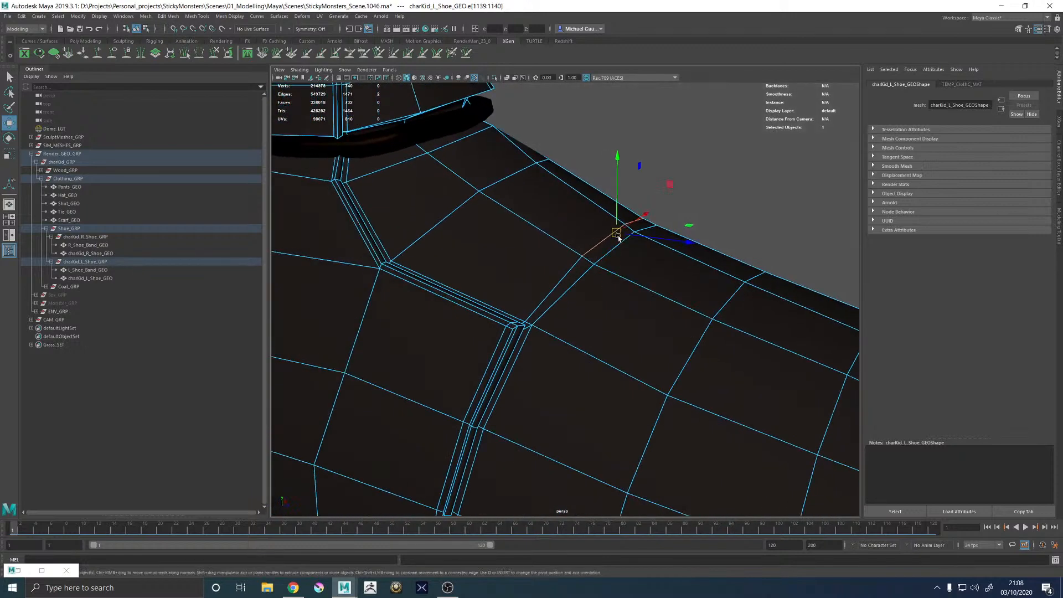
pyautogui.keyDown('ctrl'); pyautogui.moveTo(696, 201); pyautogui.dragTo(680, 205, button='middle'); pyautogui.keyUp('ctrl')
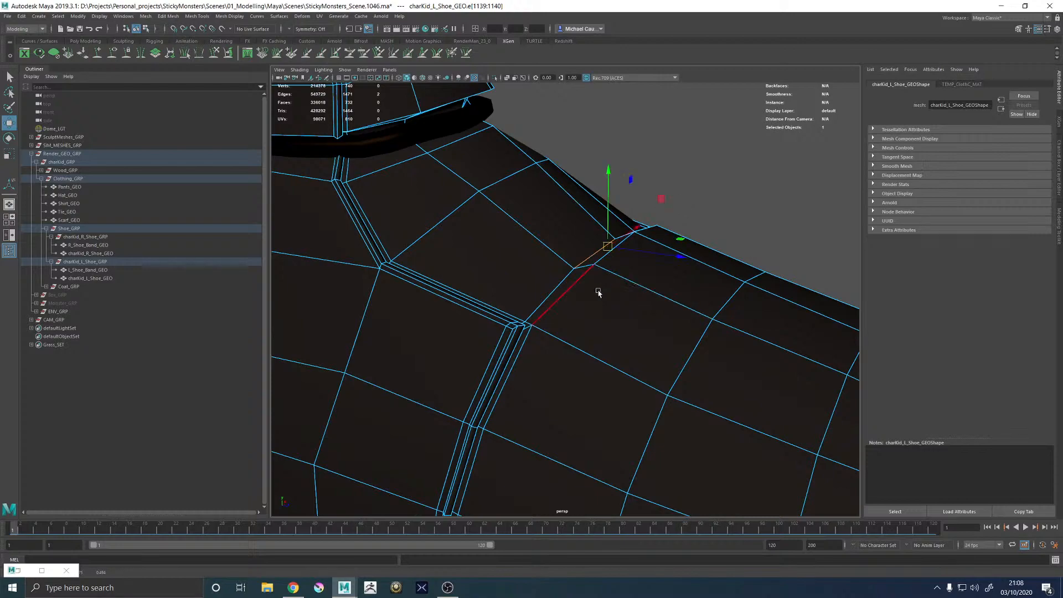
# Examine the left shoe's instep crease in smooth preview from several angles
pyautogui.moveTo(599, 292); pyautogui.dragTo(632, 285, button='right')
pyautogui.press('3')
pyautogui.click(688, 205)
pyautogui.scroll(-5, 688, 204)
pyautogui.keyDown('alt'); pyautogui.moveTo(688, 205); pyautogui.dragTo(558, 303); pyautogui.keyUp('alt')
pyautogui.scroll(5, 586, 328)
pyautogui.click(586, 327)
pyautogui.keyDown('alt'); pyautogui.moveTo(487, 339); pyautogui.dragTo(551, 342); pyautogui.keyUp('alt')
pyautogui.press('3')
pyautogui.click(659, 288)
pyautogui.scroll(-5, 659, 287)
pyautogui.scroll(5, 532, 329)
pyautogui.click(486, 349)
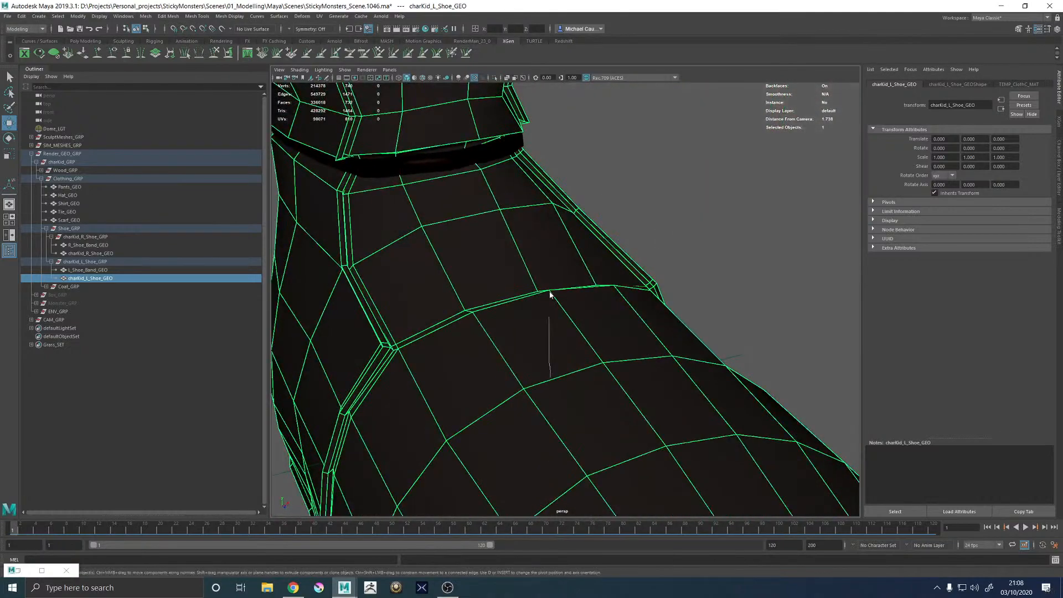
# Refine the instep crease on the left shoe by adjusting its edges and a vertex on the fold
pyautogui.moveTo(550, 294); pyautogui.dragTo(549, 290, button='right')
pyautogui.moveTo(503, 330)
pyautogui.keyDown('alt'); pyautogui.mouseDown()
pyautogui.moveTo(549, 337)
pyautogui.moveTo(580, 326)
pyautogui.mouseUp(); pyautogui.keyUp('alt')
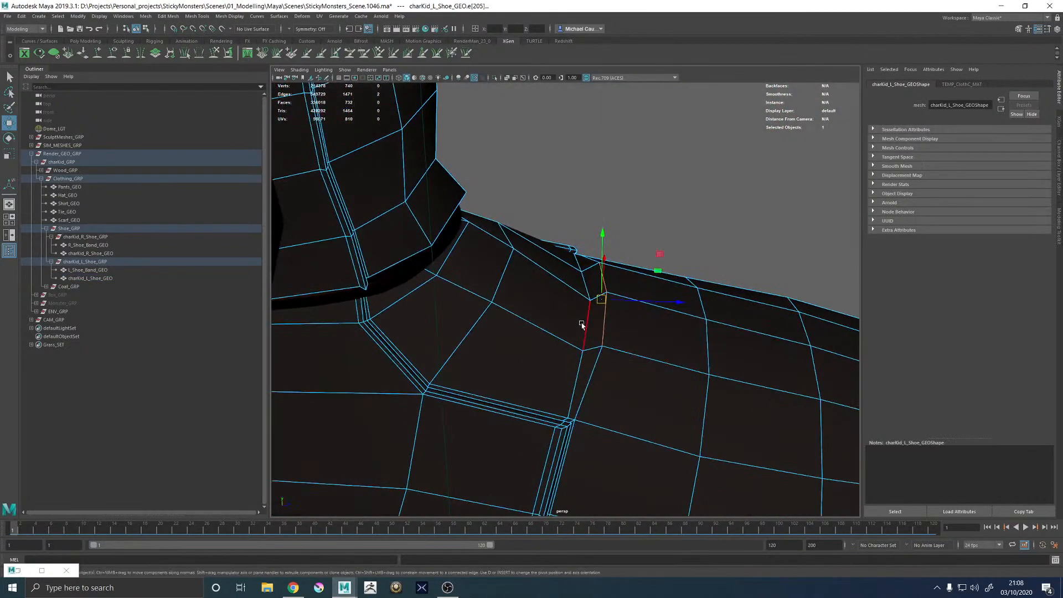
pyautogui.press('q')
pyautogui.keyDown('shift'); pyautogui.click(583, 281); pyautogui.keyUp('shift')
pyautogui.keyDown('alt'); pyautogui.moveTo(584, 281); pyautogui.dragTo(621, 324); pyautogui.keyUp('alt')
pyautogui.press('w')
pyautogui.press('q')
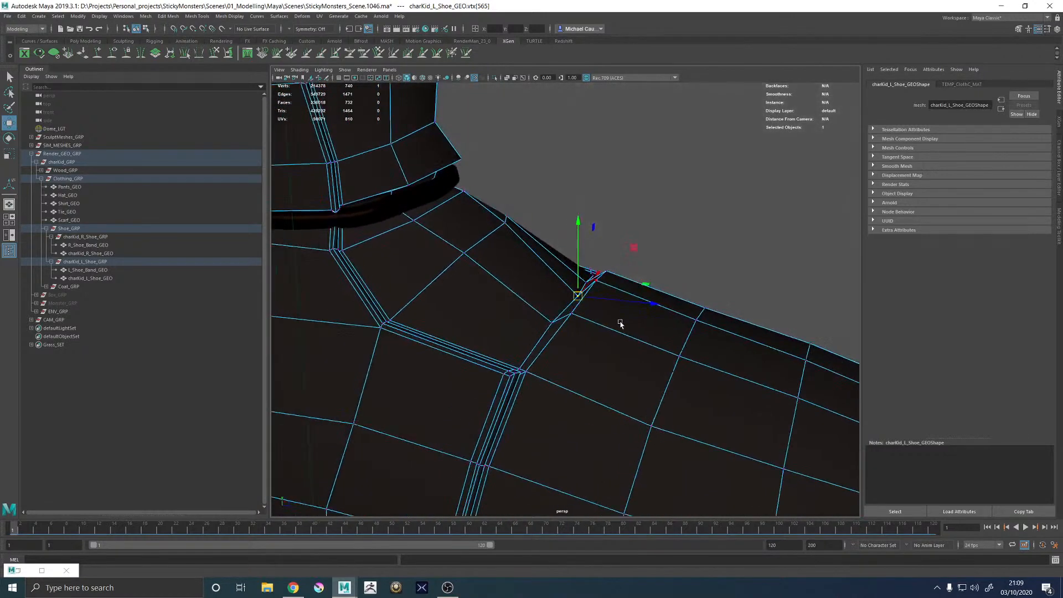
# Examine the refined instep crease on the smoothed left shoe, both close up and alongside the right shoe
pyautogui.moveTo(620, 324); pyautogui.dragTo(645, 258, button='right')
pyautogui.press('3')
pyautogui.click(655, 251)
pyautogui.scroll(-5, 655, 251)
pyautogui.keyDown('alt'); pyautogui.moveTo(655, 251); pyautogui.dragTo(441, 292); pyautogui.keyUp('alt')
pyautogui.scroll(10, 607, 351)
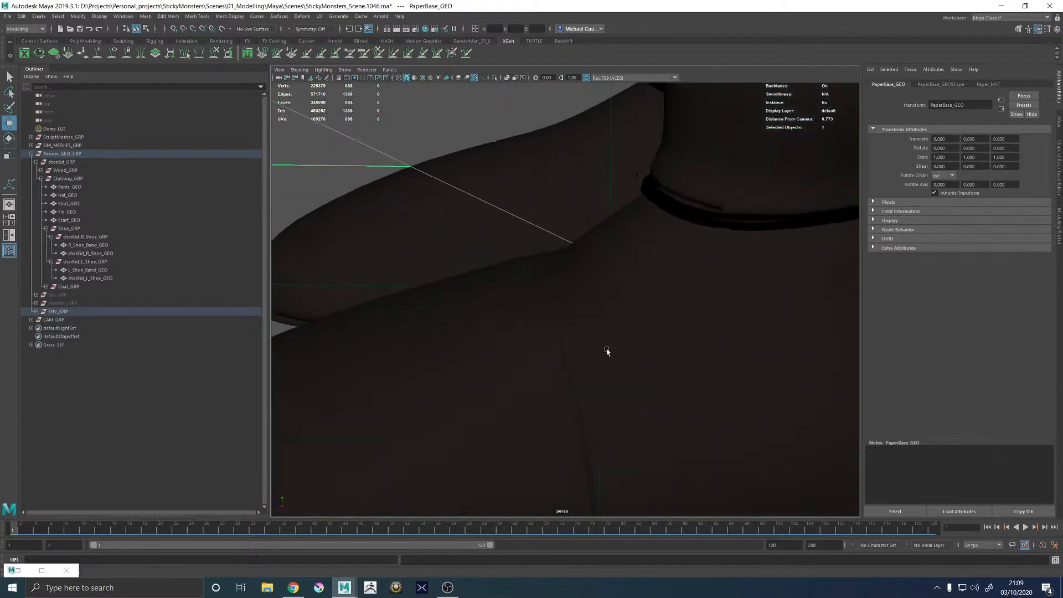
pyautogui.scroll(-10, 607, 351)
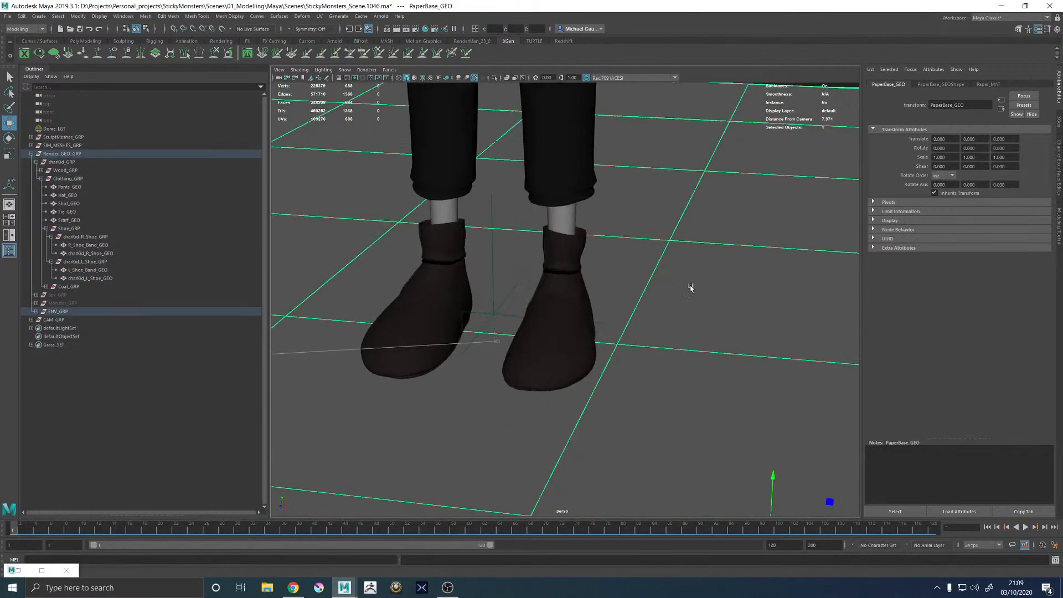
pyautogui.keyDown('alt'); pyautogui.moveTo(691, 287); pyautogui.dragTo(689, 320); pyautogui.keyUp('alt')
pyautogui.scroll(5, 534, 301)
pyautogui.click(521, 326)
pyautogui.scroll(-5, 688, 320)
pyautogui.click(593, 235)
# Convert the row of edges along the left shoe's unsmoothed instep crease into a curve with Polygon Edges to Curve
pyautogui.moveTo(364, 382)
pyautogui.keyDown('alt'); pyautogui.mouseDown()
pyautogui.moveTo(392, 383)
pyautogui.moveTo(402, 400)
pyautogui.moveTo(364, 380)
pyautogui.mouseUp(); pyautogui.keyUp('alt')
pyautogui.click(580, 367)
pyautogui.scroll(6, 579, 368)
pyautogui.keyDown('alt'); pyautogui.moveTo(580, 368); pyautogui.dragTo(515, 345); pyautogui.keyUp('alt')
pyautogui.press('1')
pyautogui.keyDown('alt'); pyautogui.moveTo(515, 345); pyautogui.dragTo(631, 281, button='right'); pyautogui.keyUp('alt')
pyautogui.click(645, 300)
pyautogui.keyDown('shift'); pyautogui.doubleClick(376, 317); pyautogui.keyUp('shift')
pyautogui.keyDown('alt'); pyautogui.moveTo(377, 317); pyautogui.dragTo(414, 288); pyautogui.keyUp('alt')
pyautogui.click(78, 16)
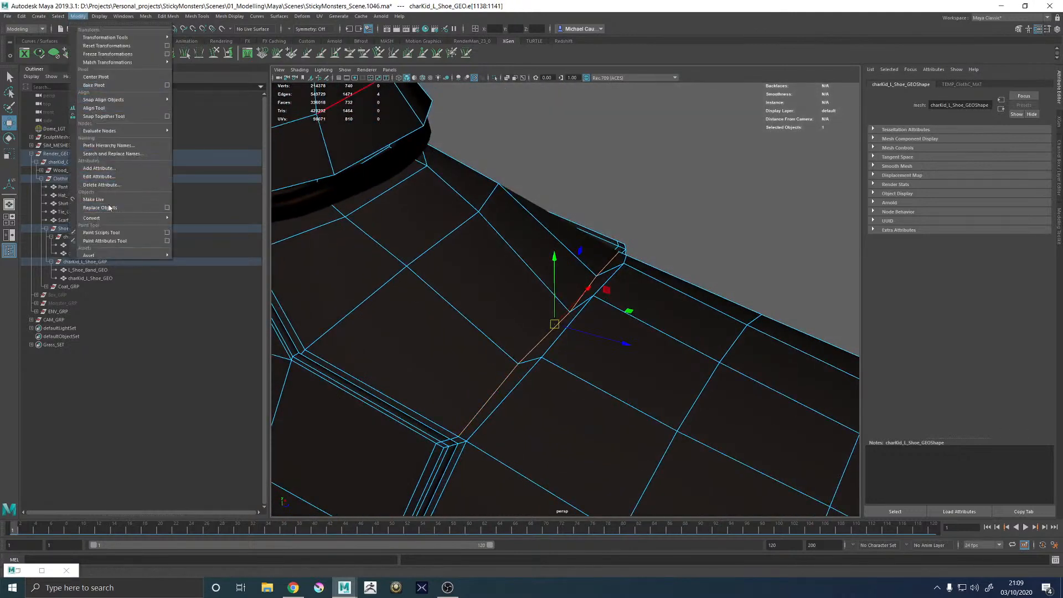
pyautogui.moveTo(103, 219)
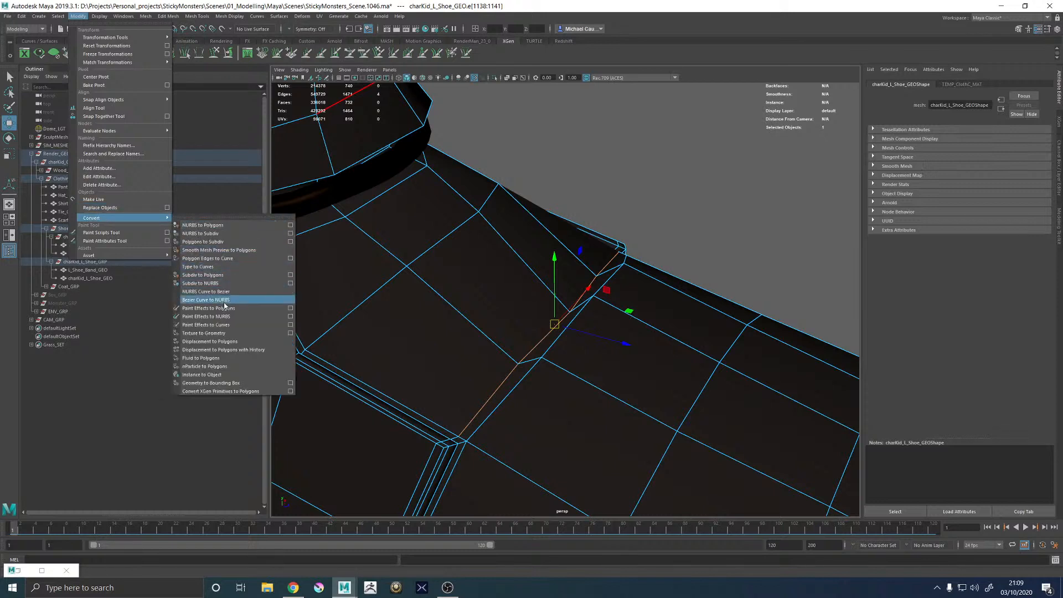
pyautogui.click(217, 258)
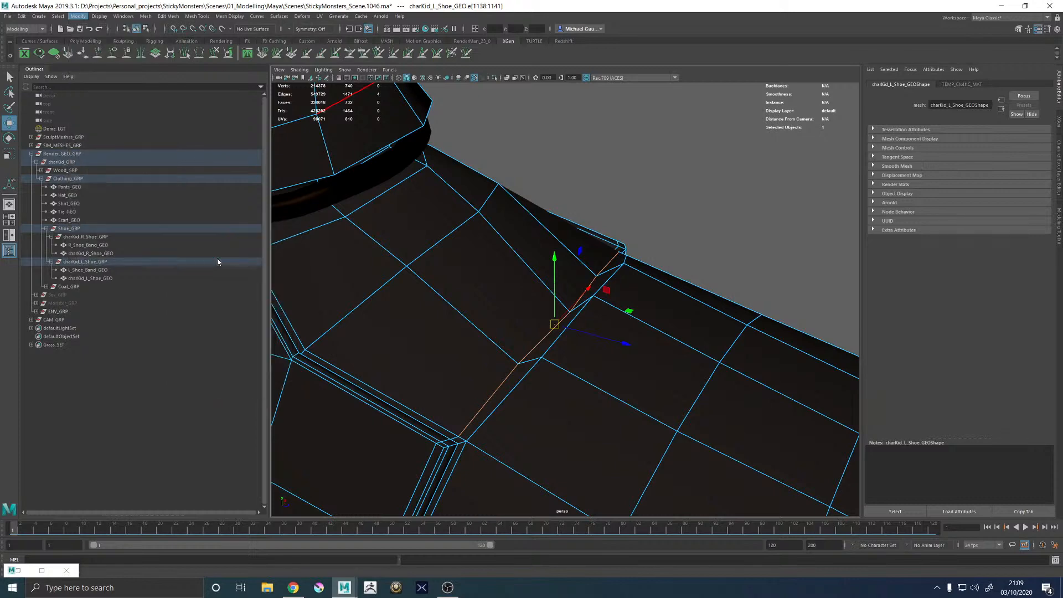
# Leave edge selection on the left shoe and turn its smooth preview back on
pyautogui.keyDown('alt'); pyautogui.moveTo(490, 336); pyautogui.dragTo(560, 340); pyautogui.keyUp('alt')
pyautogui.click(607, 351)
pyautogui.press('3')
pyautogui.click(659, 248)
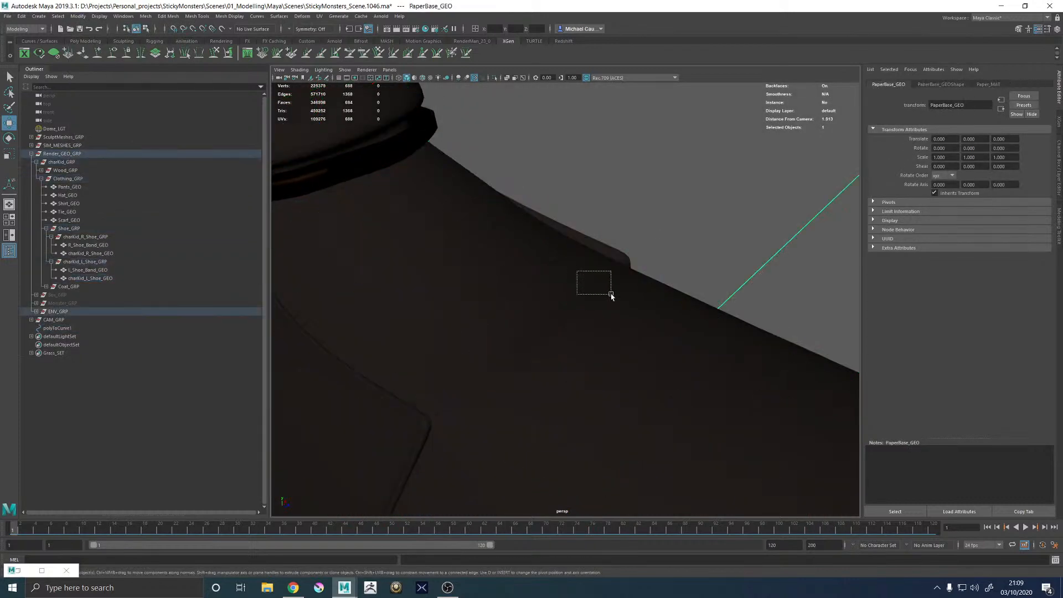
# Select polyToCurve1 in wireframe display, raise it to about 0.021 in Translate Y, and restore shaded display
pyautogui.moveTo(611, 294); pyautogui.dragTo(617, 293)
pyautogui.keyDown('ctrl'); pyautogui.click(627, 303); pyautogui.keyUp('ctrl')
pyautogui.keyDown('ctrl'); pyautogui.moveTo(714, 260); pyautogui.dragTo(642, 306); pyautogui.keyUp('ctrl')
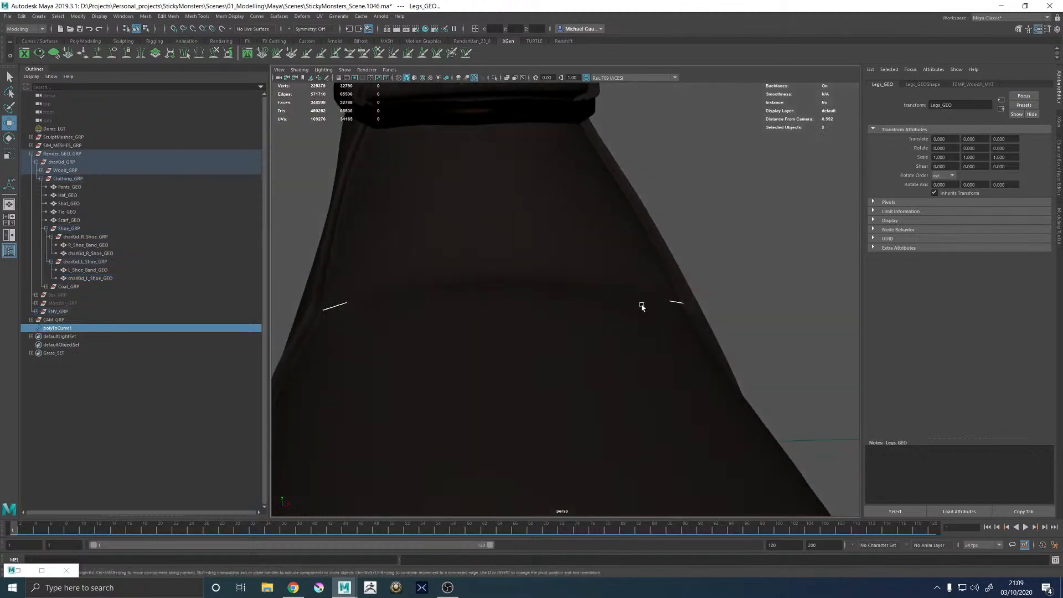
pyautogui.scroll(-1, 621, 300)
pyautogui.press('4')
pyautogui.scroll(-5, 621, 301)
pyautogui.moveTo(469, 349)
pyautogui.keyDown('ctrl'); pyautogui.mouseDown()
pyautogui.moveTo(729, 406)
pyautogui.moveTo(541, 356)
pyautogui.mouseUp(); pyautogui.keyUp('ctrl')
pyautogui.scroll(6, 539, 289)
pyautogui.moveTo(497, 325)
pyautogui.mouseDown()
pyautogui.moveTo(500, 285)
pyautogui.moveTo(618, 263)
pyautogui.mouseUp()
pyautogui.press('5')
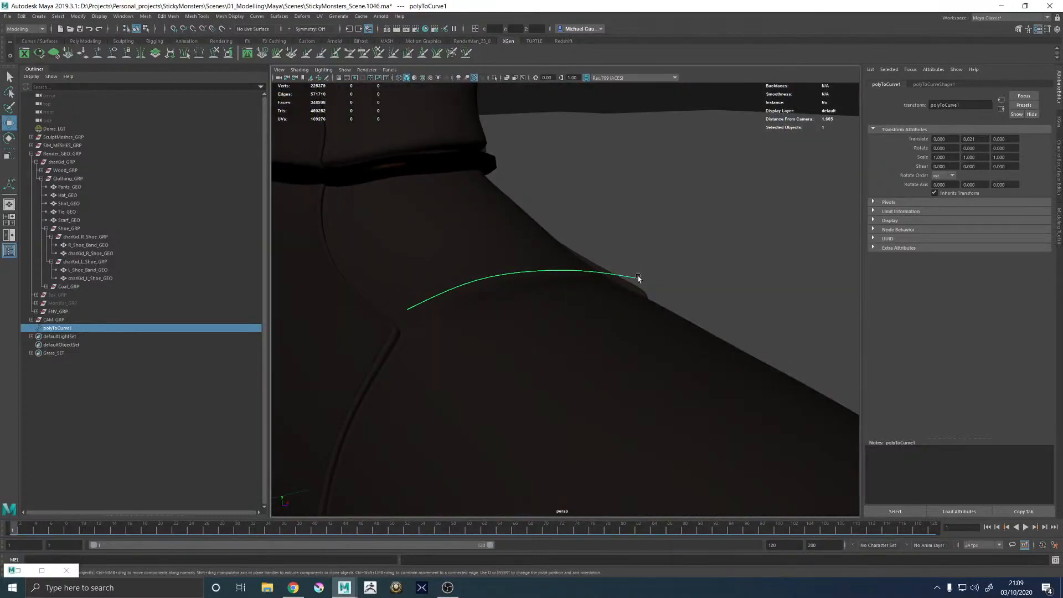
# Reposition the control vertices of polyToCurve1 so it follows the instep crease from side to side, and return to object selection
pyautogui.moveTo(638, 276); pyautogui.dragTo(590, 278, button='right')
pyautogui.keyDown('alt'); pyautogui.moveTo(378, 307); pyautogui.dragTo(615, 326); pyautogui.keyUp('alt')
pyautogui.keyDown('alt'); pyautogui.moveTo(623, 328); pyautogui.dragTo(531, 333); pyautogui.keyUp('alt')
pyautogui.moveTo(442, 312); pyautogui.dragTo(553, 331)
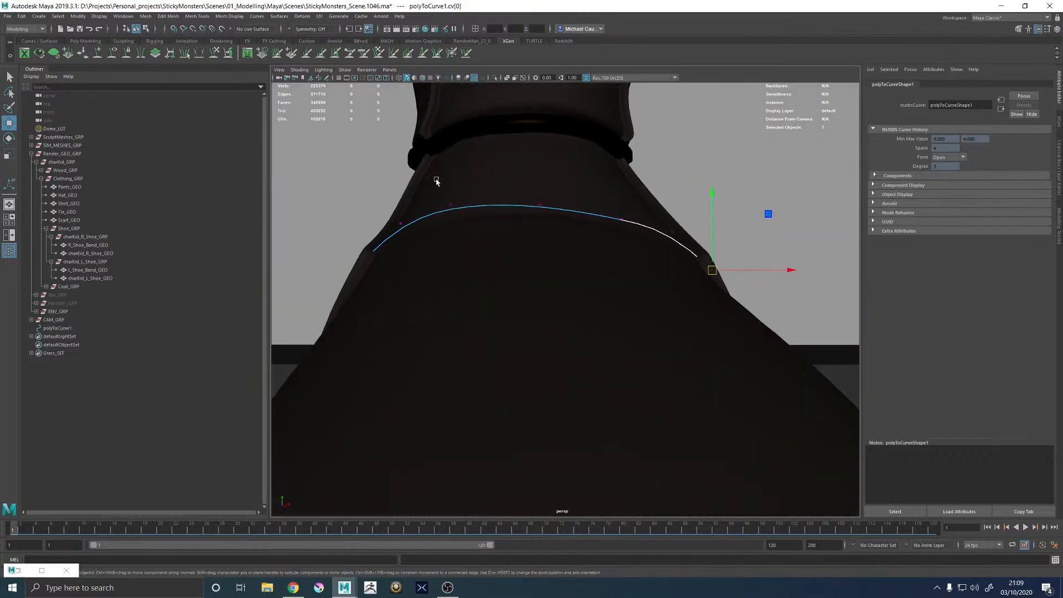
pyautogui.moveTo(436, 179); pyautogui.dragTo(403, 232)
pyautogui.keyDown('alt'); pyautogui.moveTo(587, 248); pyautogui.dragTo(544, 250); pyautogui.keyUp('alt')
pyautogui.moveTo(539, 205); pyautogui.dragTo(572, 238)
pyautogui.moveTo(561, 228); pyautogui.dragTo(724, 346)
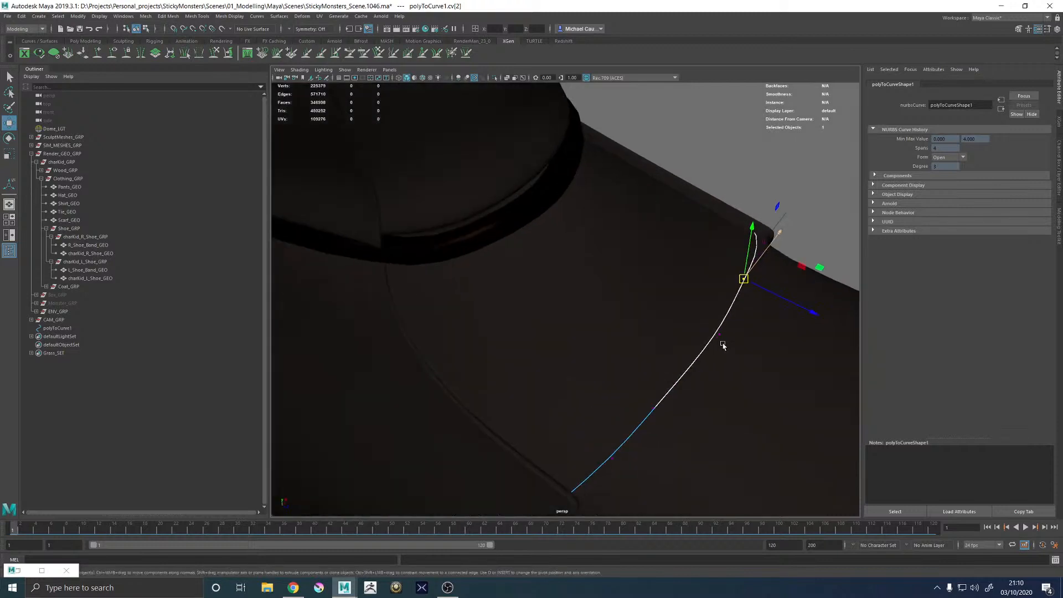
pyautogui.keyDown('alt'); pyautogui.moveTo(723, 346); pyautogui.dragTo(645, 314, button='middle'); pyautogui.keyUp('alt')
pyautogui.moveTo(637, 301); pyautogui.dragTo(663, 295, button='right')
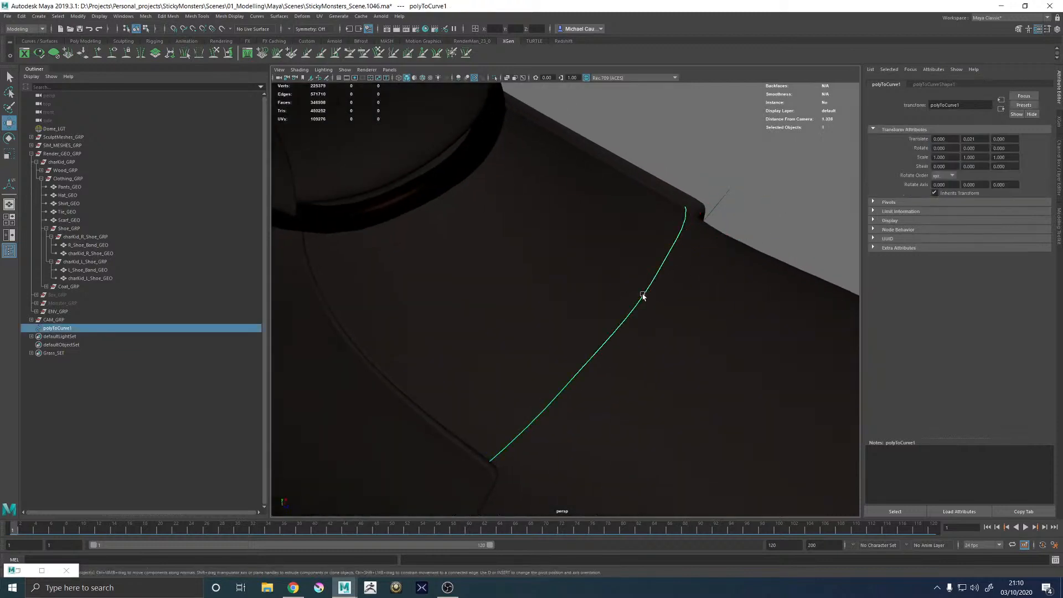
# Attach a Paint Effects brush to the instep curve
pyautogui.click(338, 15)
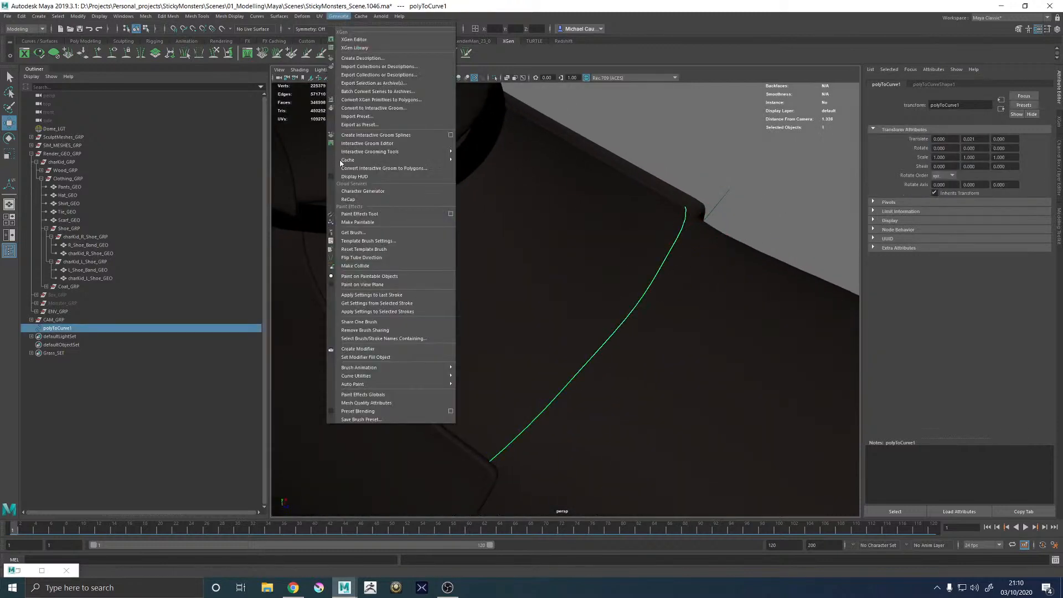
pyautogui.moveTo(373, 369)
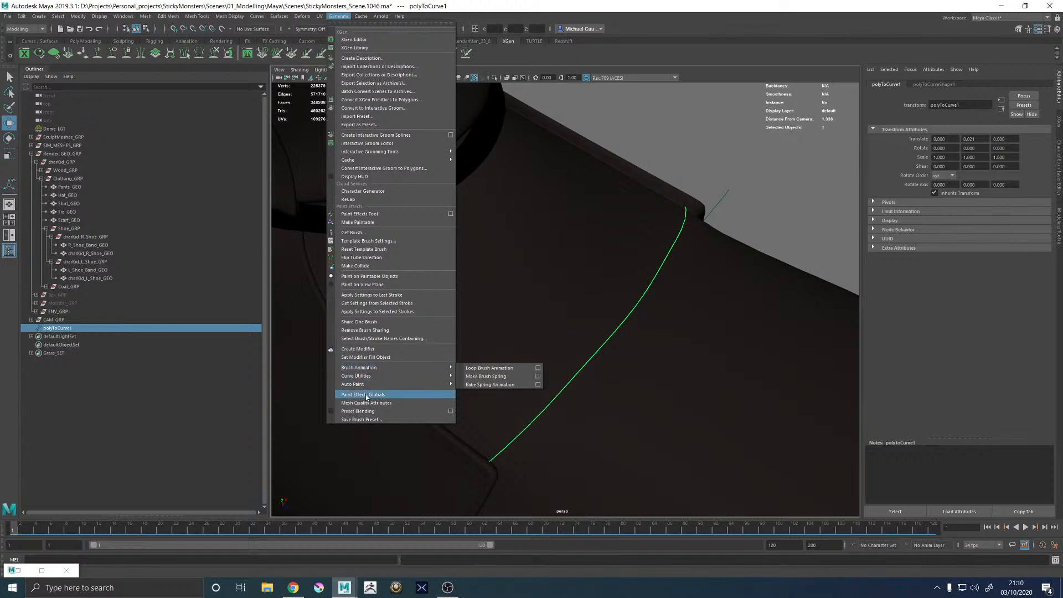
pyautogui.click(483, 392)
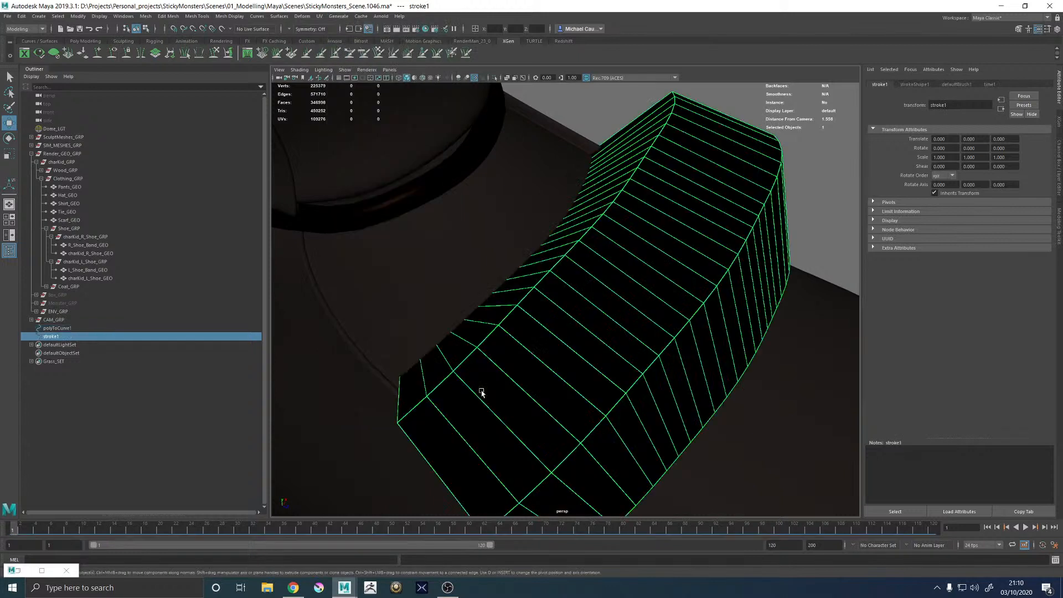
# Set the Global Scale of defaultBrush1 to 0.5 to thin the stroke along the instep
pyautogui.click(917, 85)
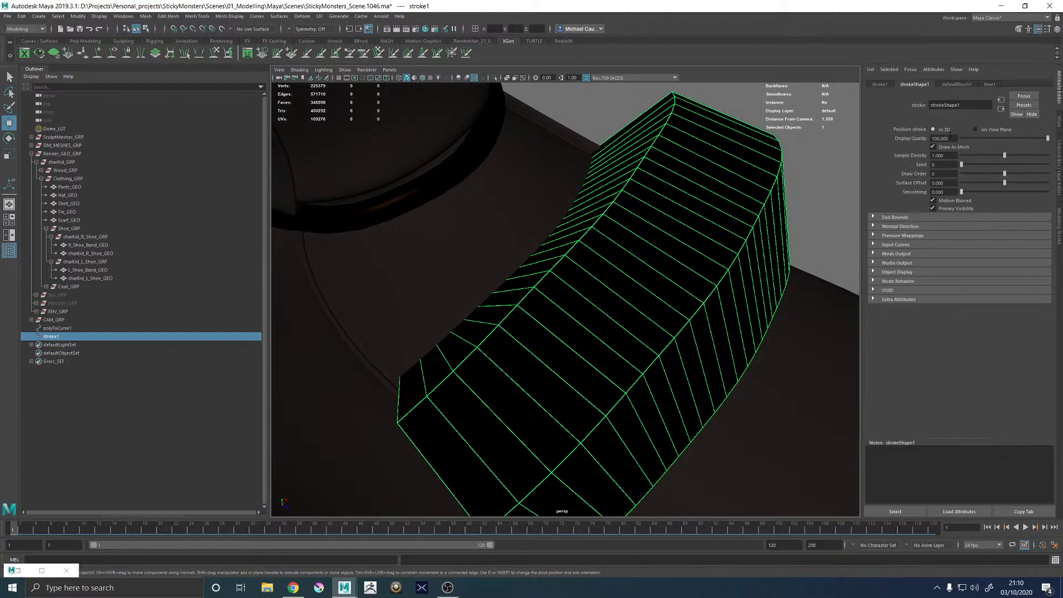
pyautogui.click(881, 84)
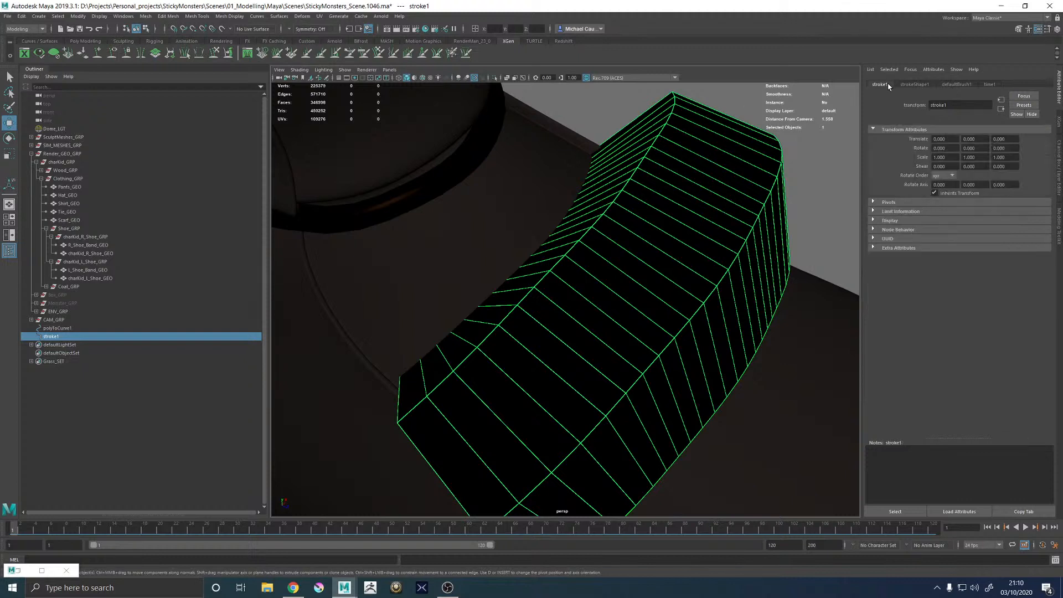
pyautogui.click(929, 86)
pyautogui.click(956, 84)
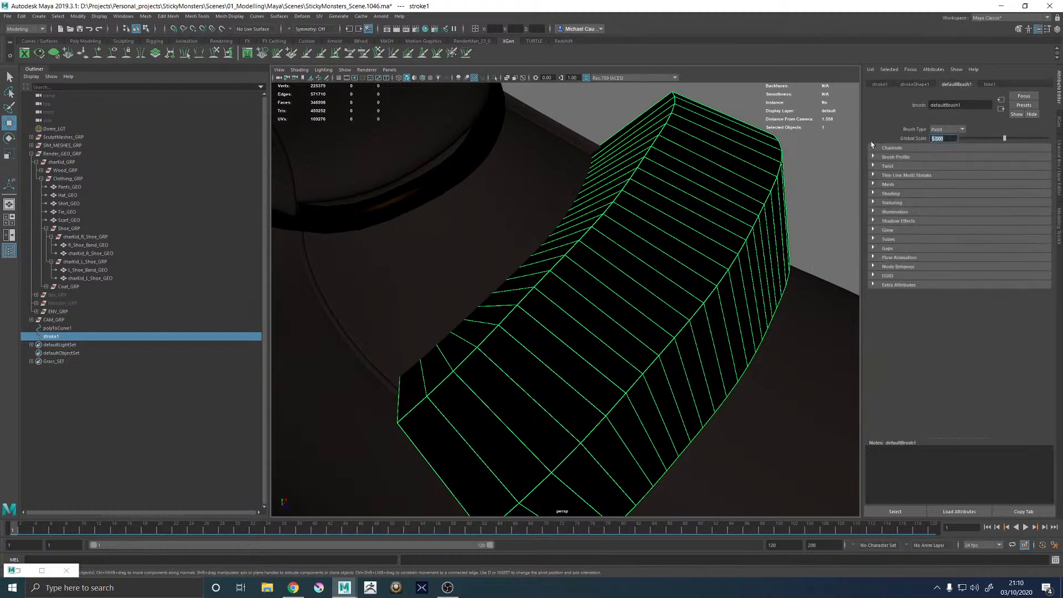
pyautogui.write('0.5')
pyautogui.press('Return')
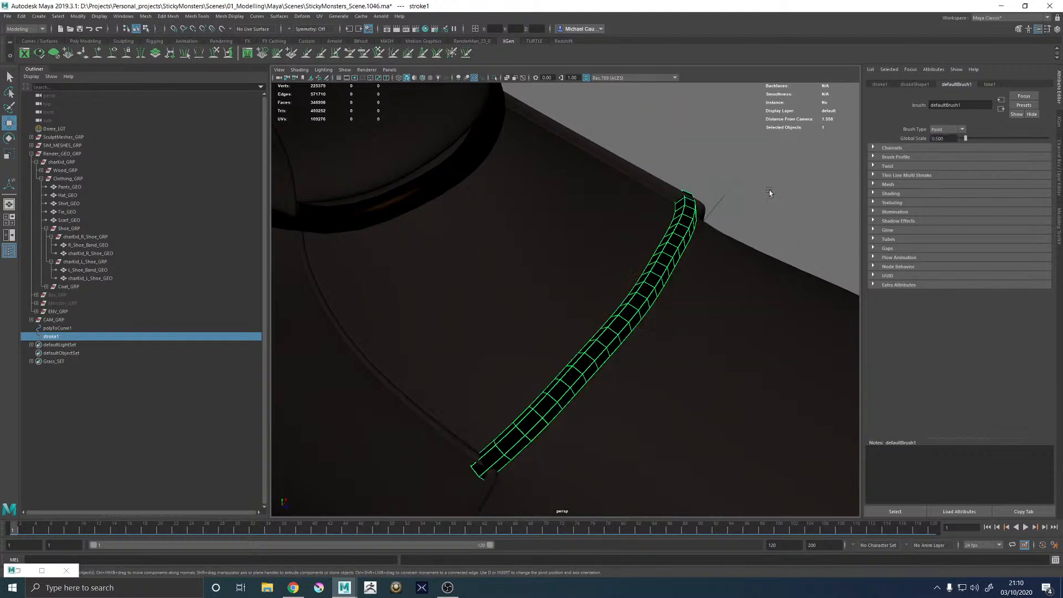
# Convert stroke1 to a mesh with Paint Effects to Polygons, and select the resulting tube on the instep
pyautogui.moveTo(769, 192)
pyautogui.keyDown('alt'); pyautogui.mouseDown()
pyautogui.moveTo(747, 176)
pyautogui.moveTo(565, 231)
pyautogui.moveTo(622, 301)
pyautogui.moveTo(639, 286)
pyautogui.moveTo(734, 288)
pyautogui.mouseUp(); pyautogui.keyUp('alt')
pyautogui.click(76, 18)
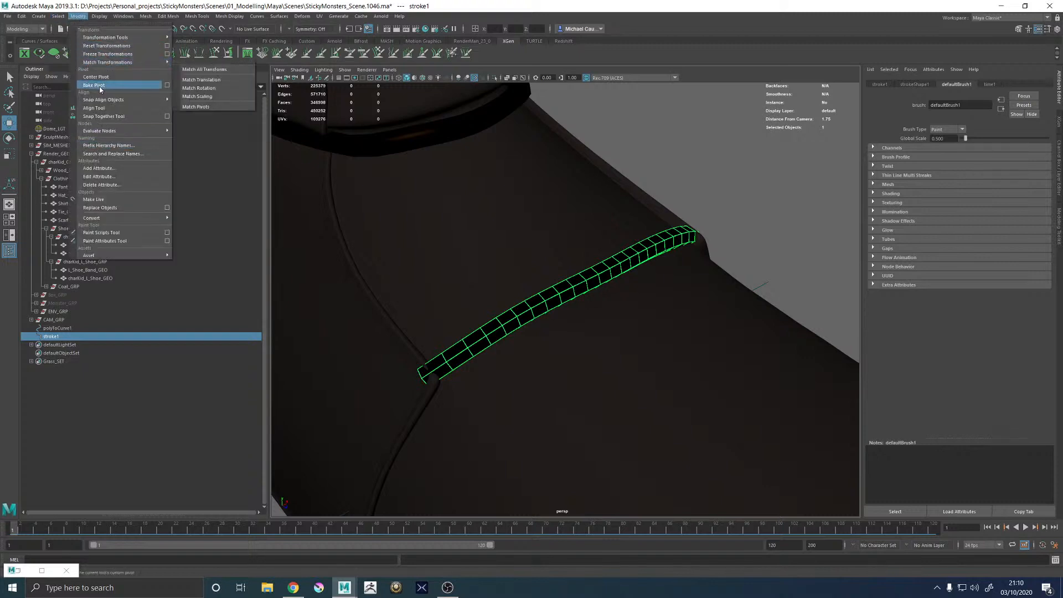
pyautogui.moveTo(107, 221)
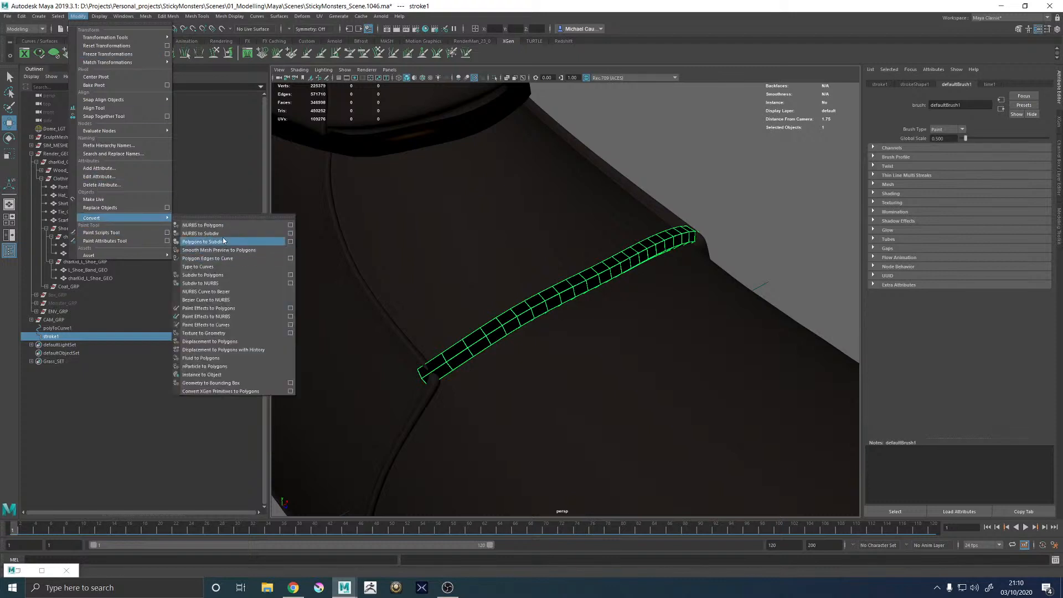
pyautogui.click(218, 308)
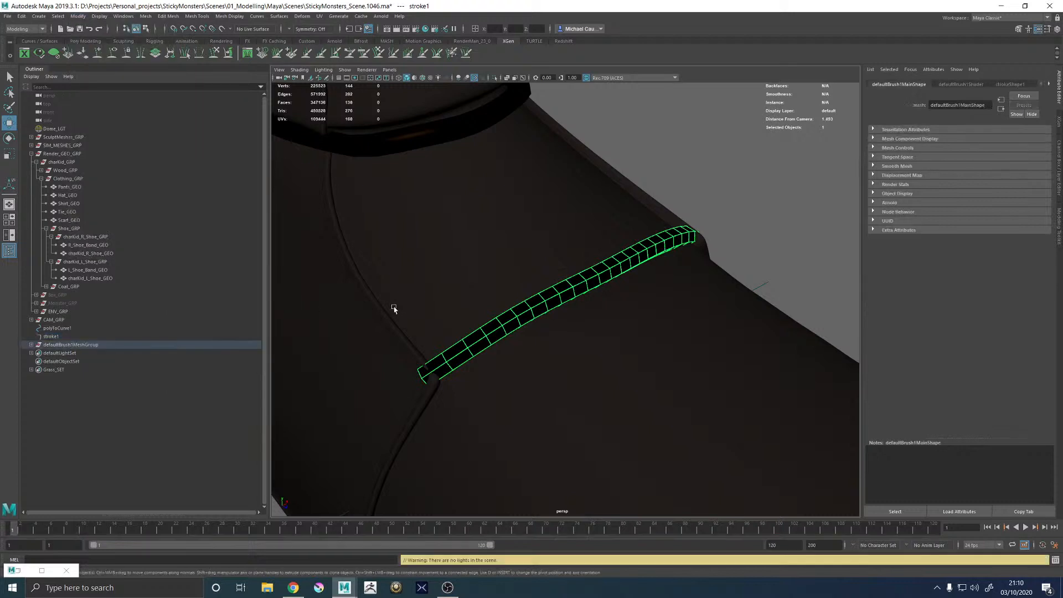
pyautogui.keyDown('alt'); pyautogui.moveTo(557, 308); pyautogui.dragTo(606, 293); pyautogui.keyUp('alt')
pyautogui.click(600, 261)
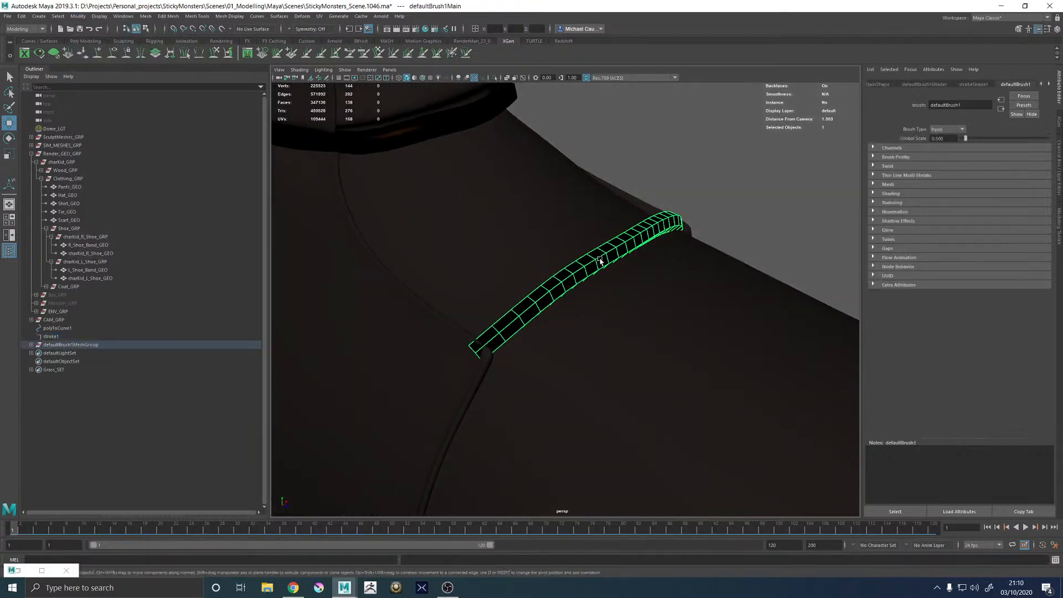
# Expand defaultBrush1MeshGroup and select the instep tube mesh defaultBrush1Main inside it, then clear that selection
pyautogui.click(886, 84)
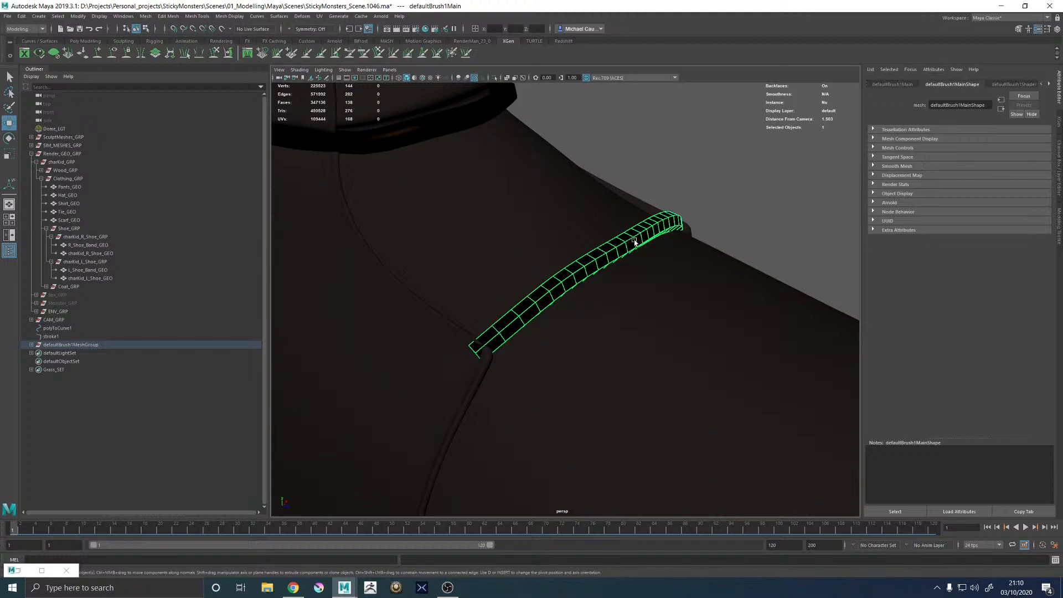
pyautogui.click(78, 16)
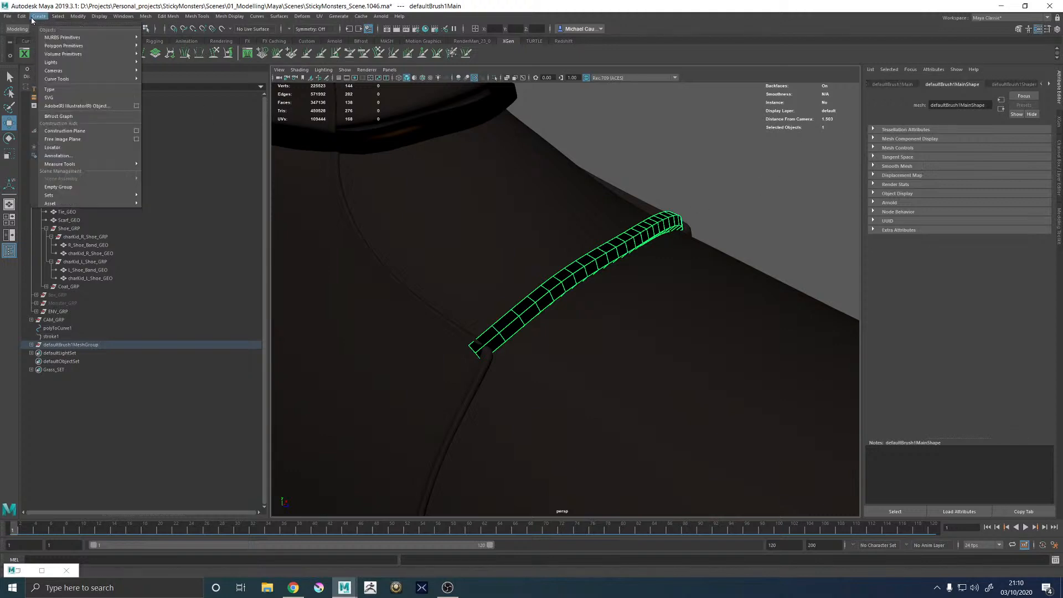
pyautogui.click(32, 345)
pyautogui.click(31, 345)
pyautogui.scroll(-5, 351, 230)
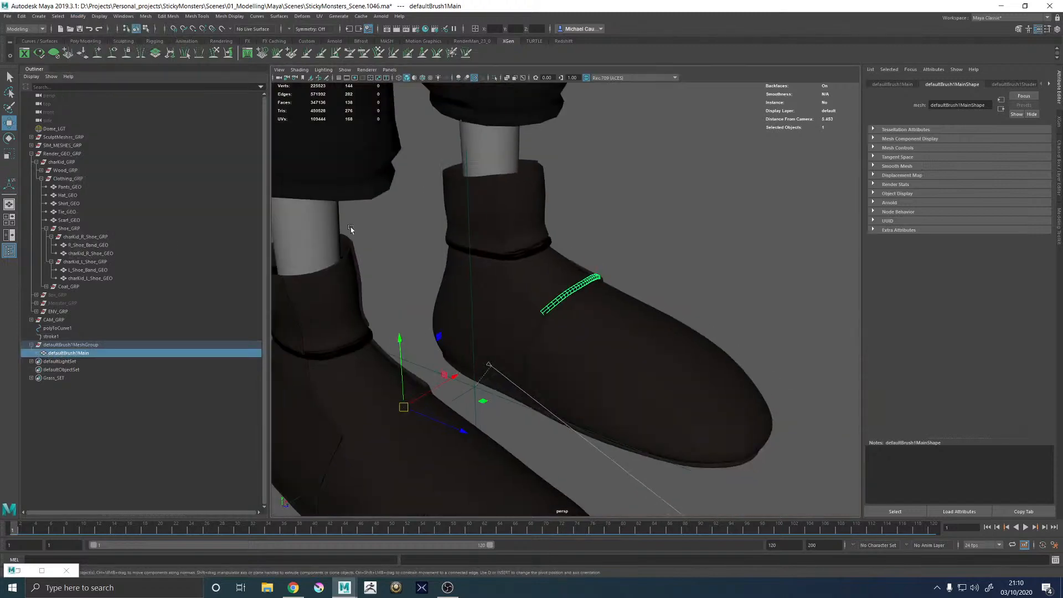
pyautogui.click(355, 232)
# Assign a new aiStandardSurface material to the tube mesh on the left shoe's instep
pyautogui.keyDown('alt'); pyautogui.moveTo(579, 238); pyautogui.dragTo(582, 252); pyautogui.keyUp('alt')
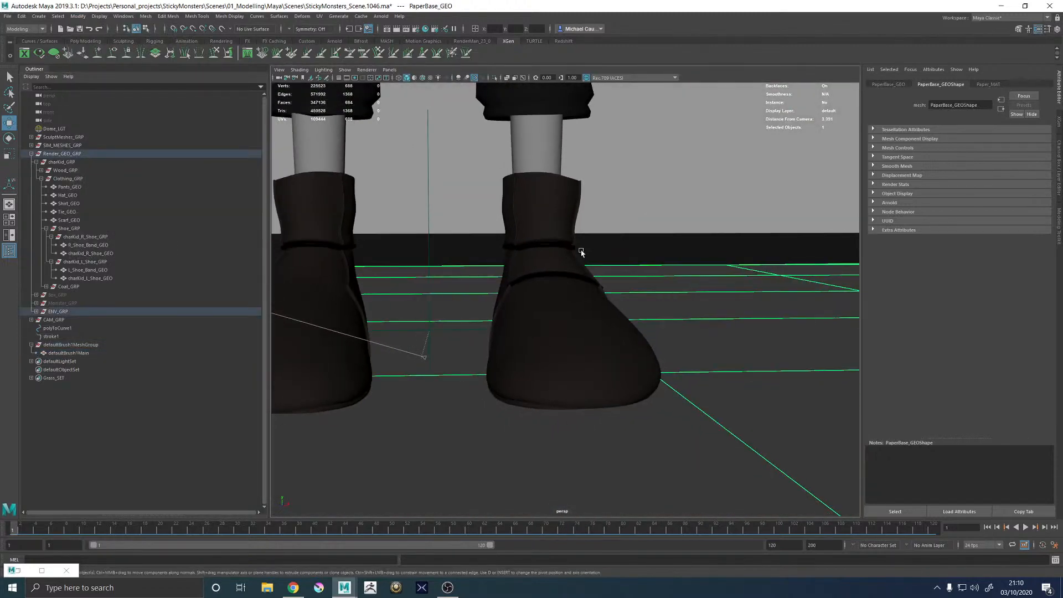
pyautogui.click(564, 275)
pyautogui.rightClick(564, 276)
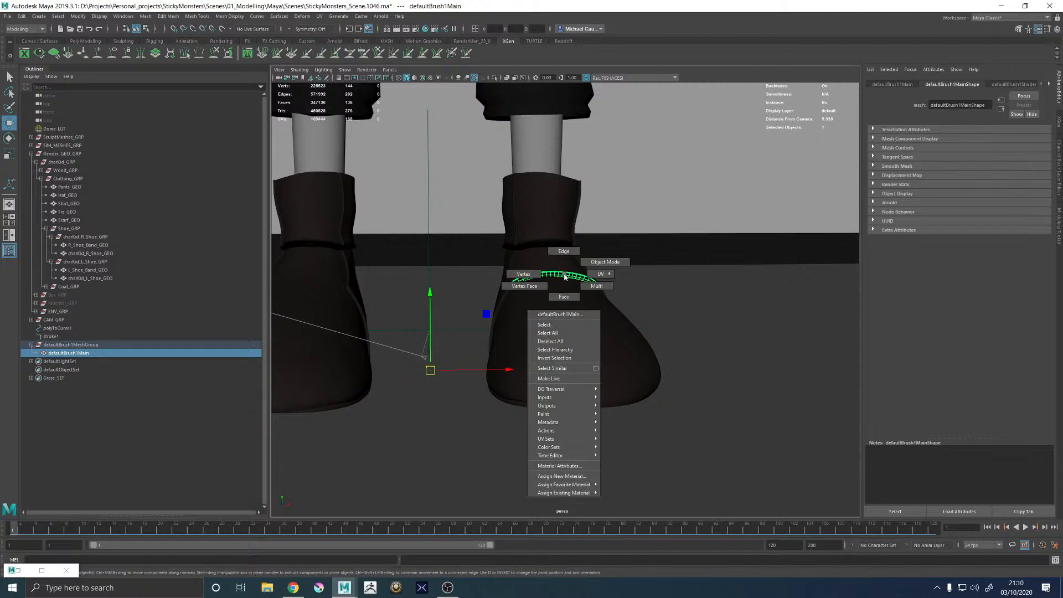
pyautogui.click(575, 477)
pyautogui.click(379, 269)
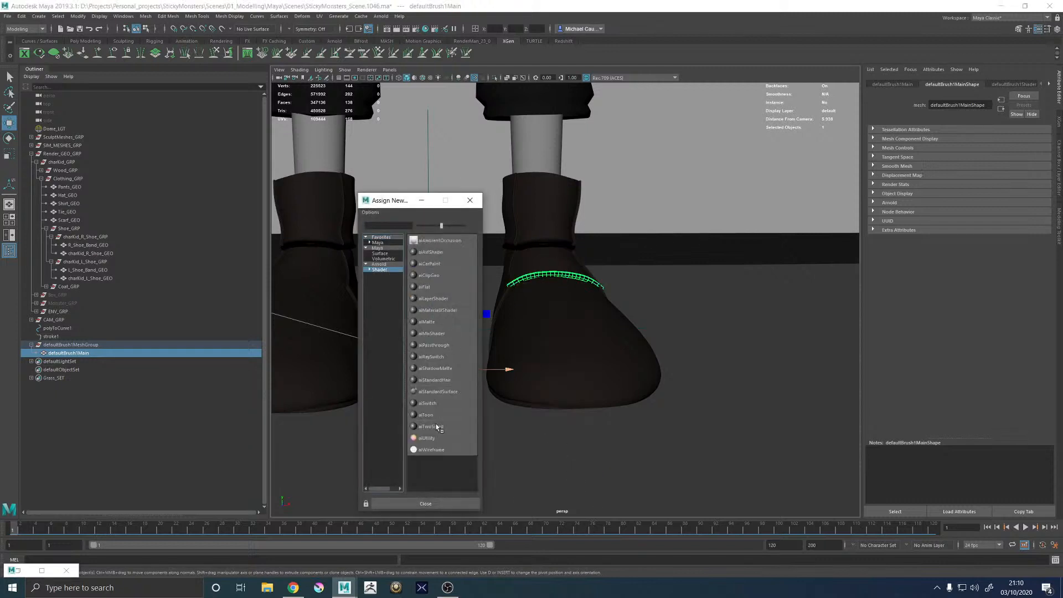
pyautogui.click(439, 391)
# Render the renderCam view in Arnold RenderView, limiting the render region to each shoe in turn to check the tube
pyautogui.press('space')
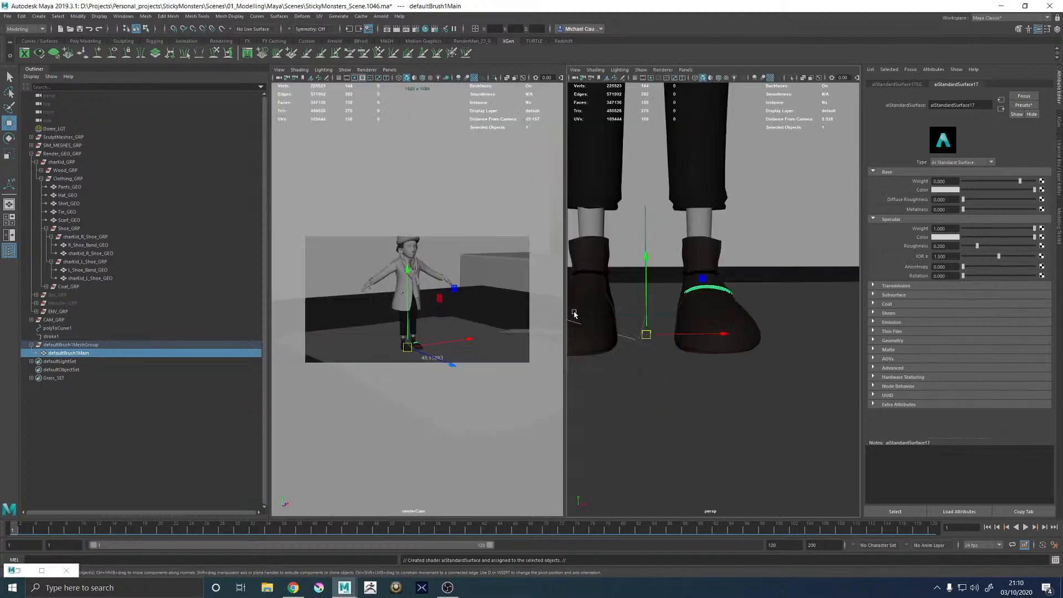
pyautogui.press('space')
pyautogui.click(39, 570)
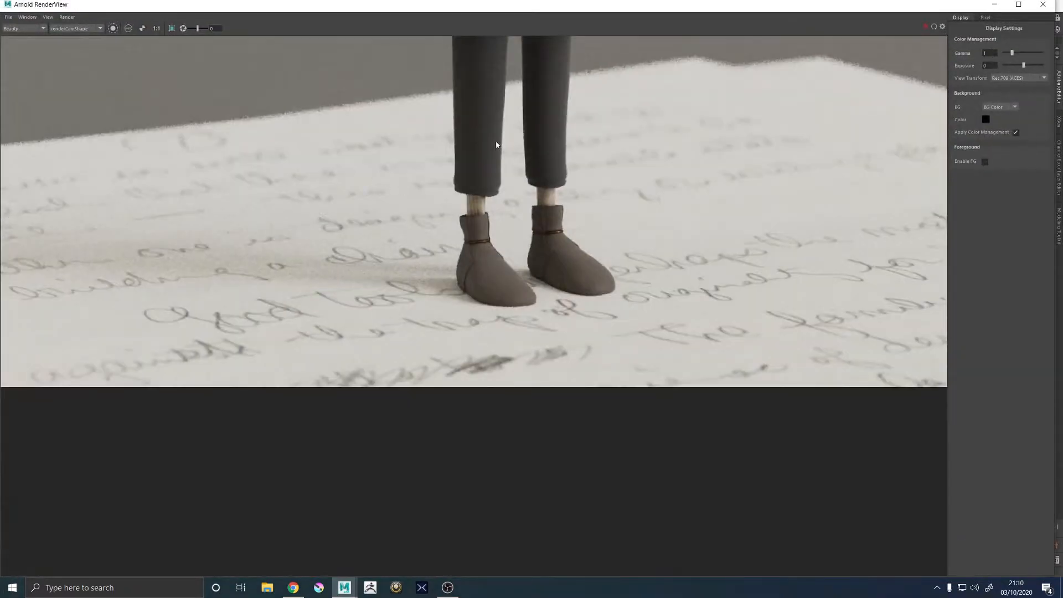
pyautogui.click(925, 27)
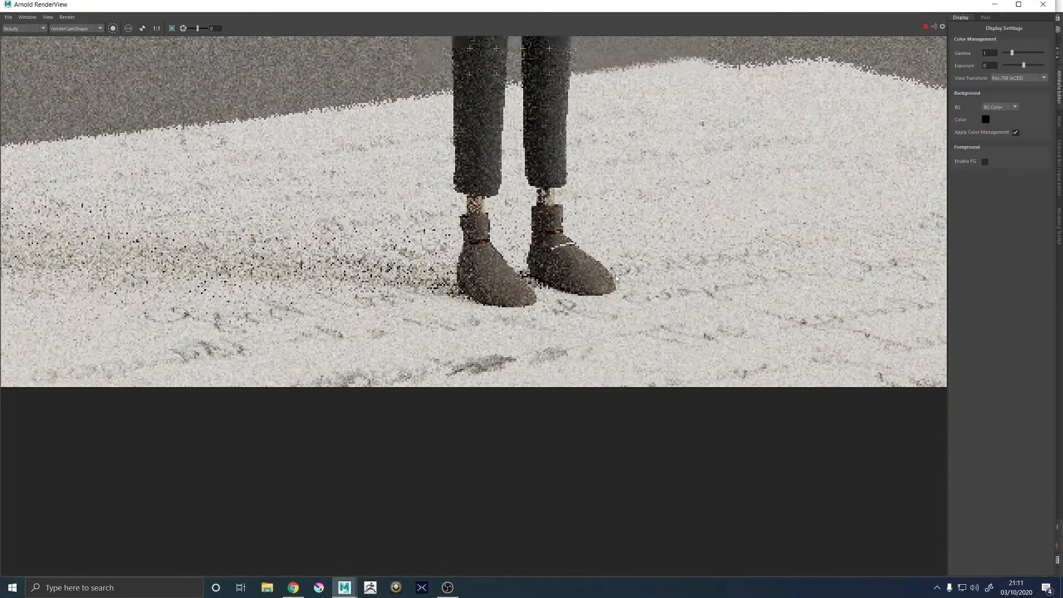
pyautogui.moveTo(524, 206); pyautogui.dragTo(653, 302)
pyautogui.moveTo(419, 191)
pyautogui.mouseDown()
pyautogui.moveTo(484, 248)
pyautogui.moveTo(531, 319)
pyautogui.mouseUp()
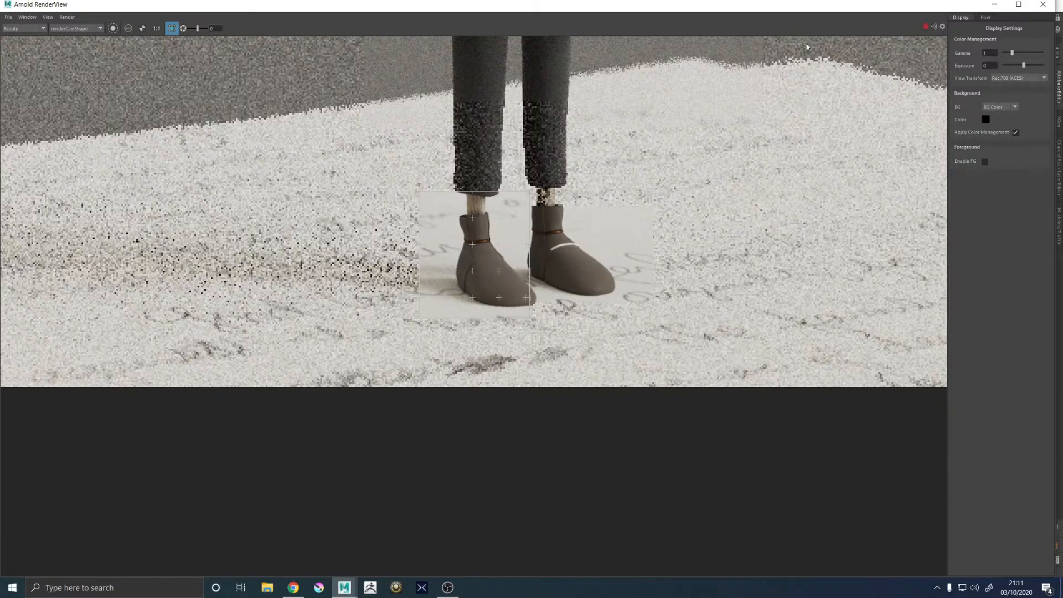
pyautogui.click(995, 4)
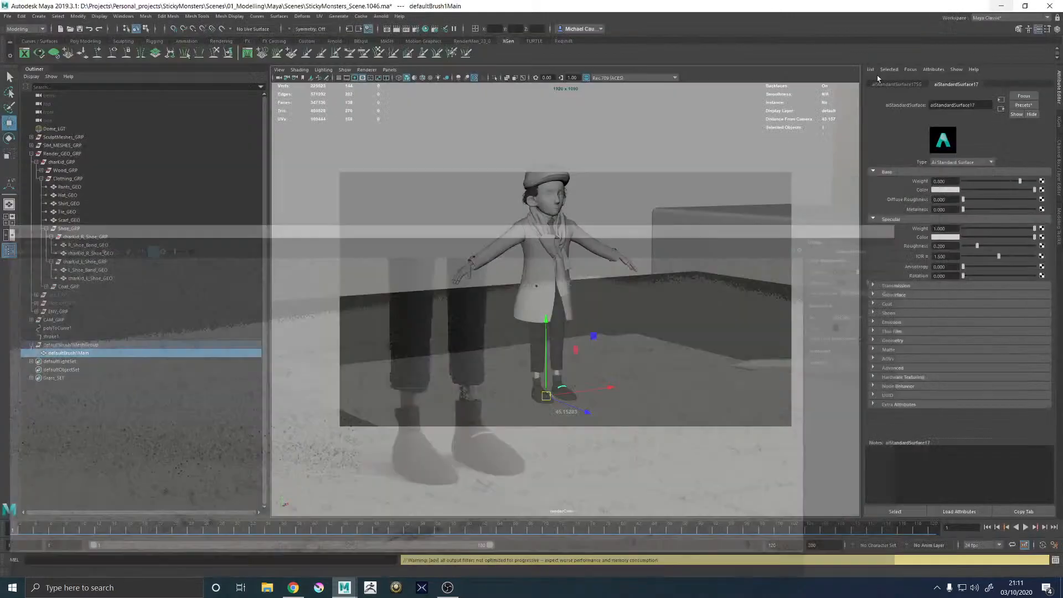
# Thin the instep tube by moving all its faces slightly inward along their normals, and return to object selection
pyautogui.press('space')
pyautogui.press('space')
pyautogui.keyDown('alt'); pyautogui.moveTo(637, 259); pyautogui.dragTo(759, 417, button='right'); pyautogui.keyUp('alt')
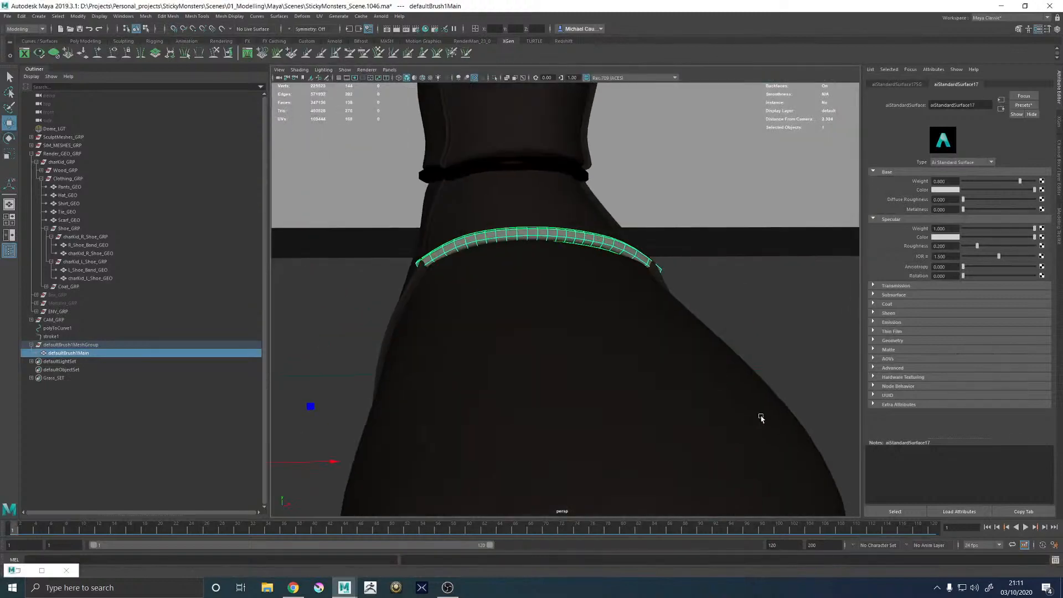
pyautogui.keyDown('alt'); pyautogui.moveTo(483, 254); pyautogui.dragTo(543, 297); pyautogui.keyUp('alt')
pyautogui.keyDown('alt'); pyautogui.moveTo(501, 252); pyautogui.dragTo(550, 289, button='right'); pyautogui.keyUp('alt')
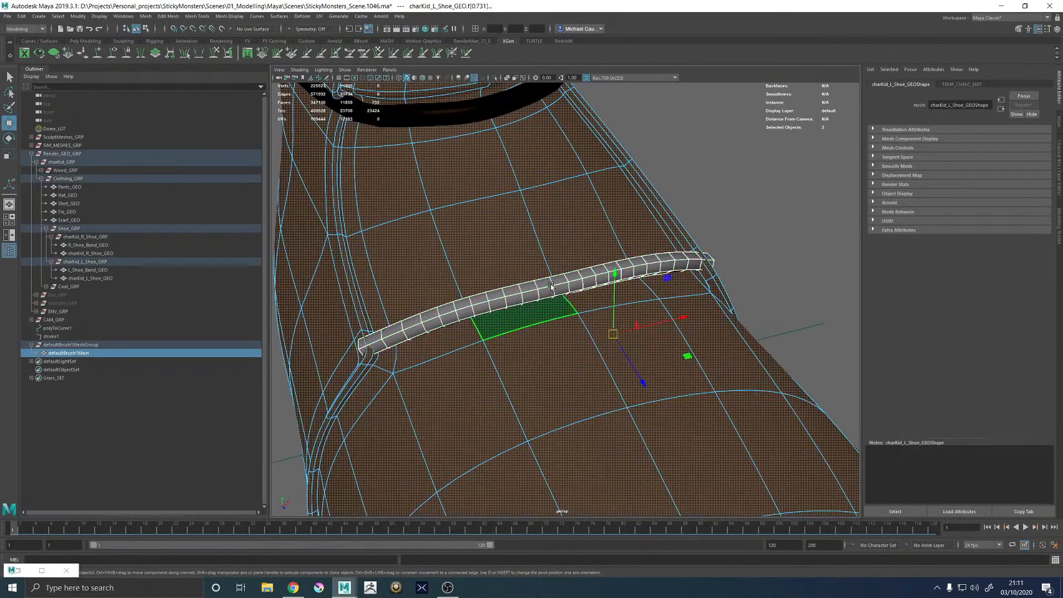
pyautogui.moveTo(546, 240); pyautogui.dragTo(596, 202, button='right')
pyautogui.click(581, 277)
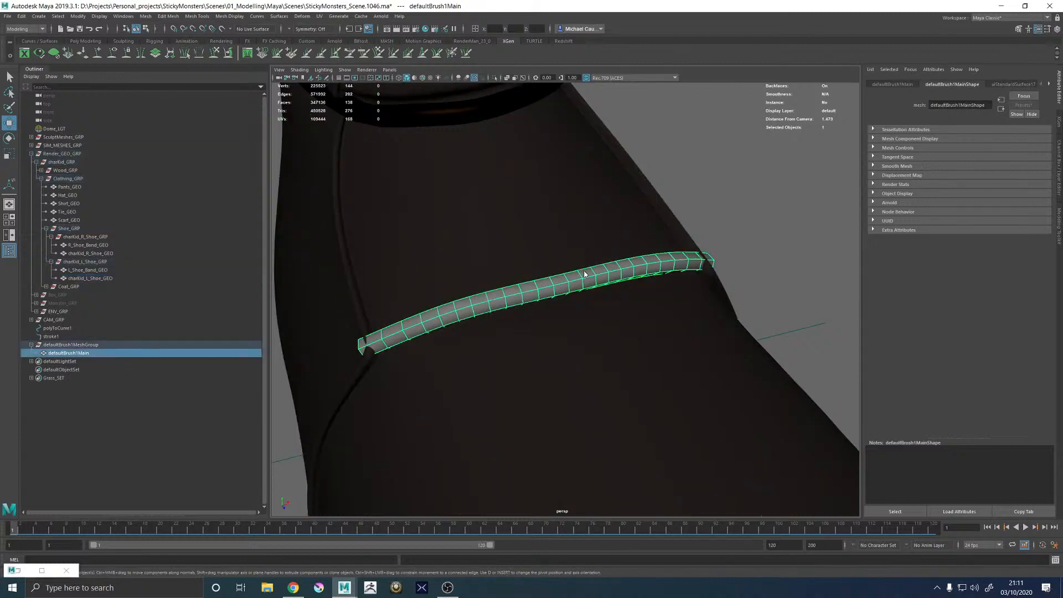
pyautogui.moveTo(582, 277); pyautogui.dragTo(582, 308, button='right')
pyautogui.doubleClick(585, 277)
pyautogui.keyDown('ctrl'); pyautogui.moveTo(613, 277); pyautogui.dragTo(608, 276, button='middle'); pyautogui.keyUp('ctrl')
pyautogui.moveTo(612, 277); pyautogui.dragTo(642, 249, button='right')
pyautogui.click(626, 311)
pyautogui.keyDown('alt'); pyautogui.moveTo(627, 311); pyautogui.dragTo(664, 284); pyautogui.keyUp('alt')
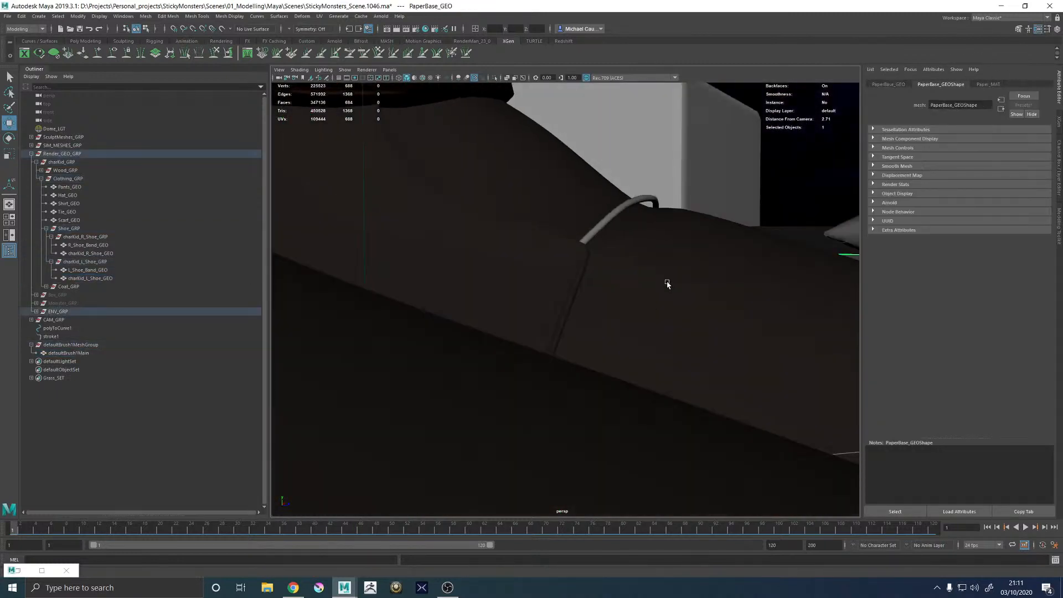
# Center the instep tube's pivot and lower the tube slightly into the shoe surface
pyautogui.click(638, 203)
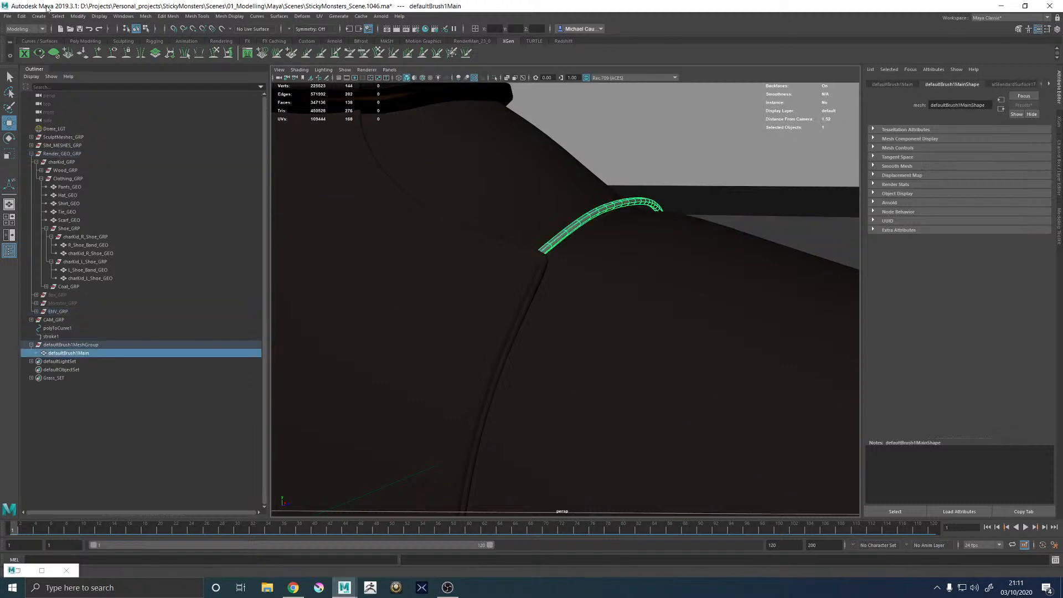
pyautogui.click(78, 16)
pyautogui.click(93, 85)
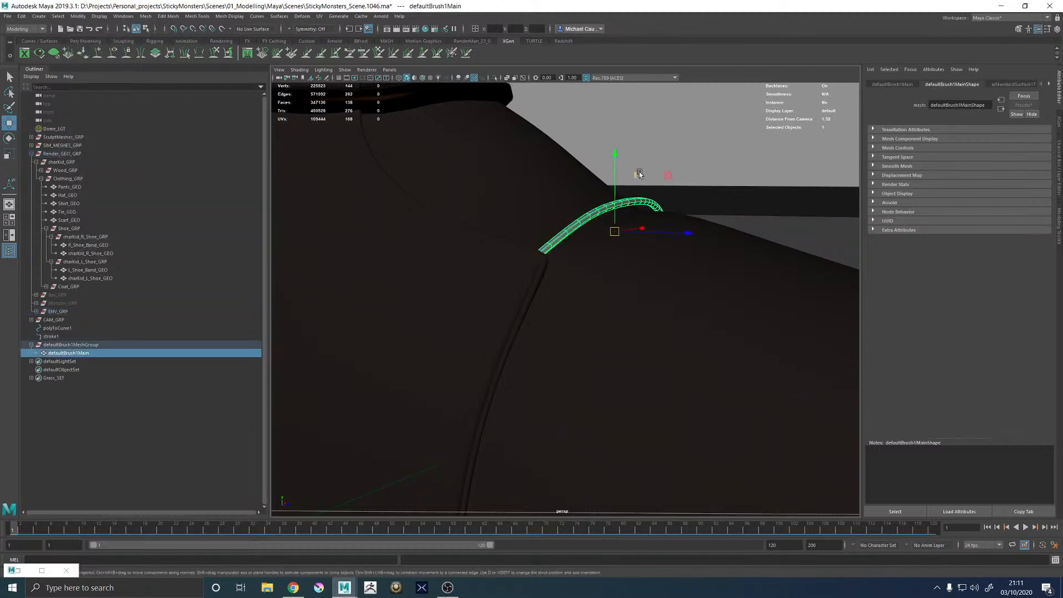
pyautogui.moveTo(614, 151)
pyautogui.mouseDown()
pyautogui.moveTo(614, 165)
pyautogui.moveTo(614, 153)
pyautogui.mouseUp()
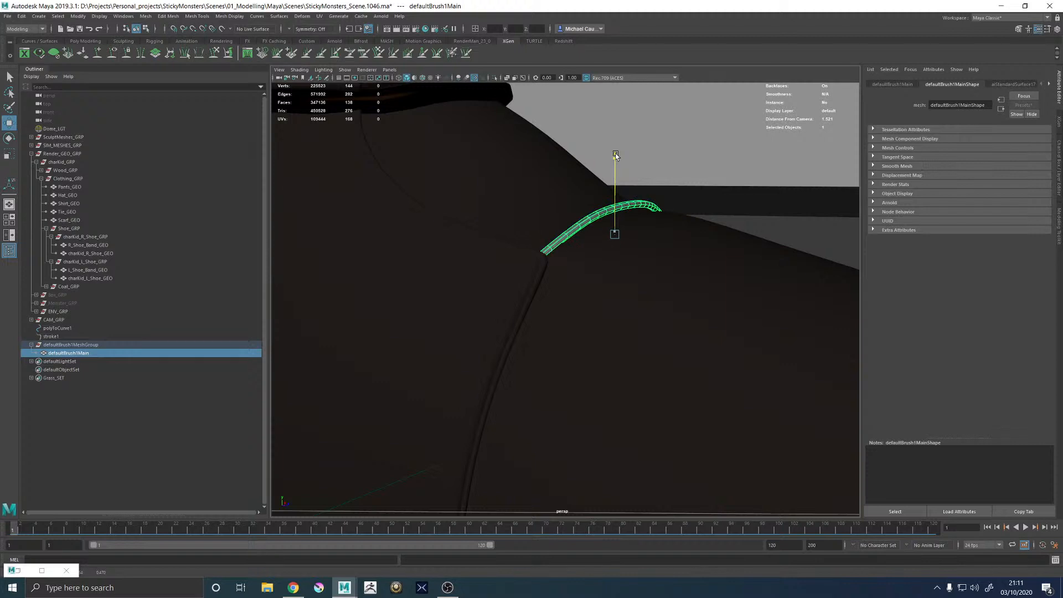
pyautogui.keyDown('alt'); pyautogui.moveTo(705, 153); pyautogui.dragTo(520, 236); pyautogui.keyUp('alt')
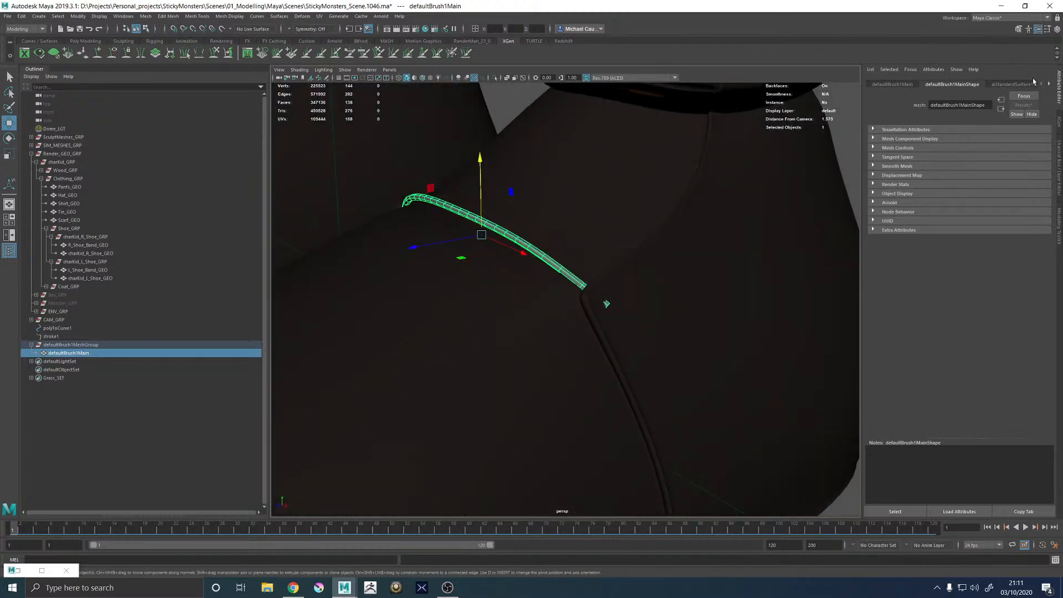
# Set aiStandardSurface17 to a base weight of 1, a greyish-brown base color and a specular weight of 0
pyautogui.click(1050, 84)
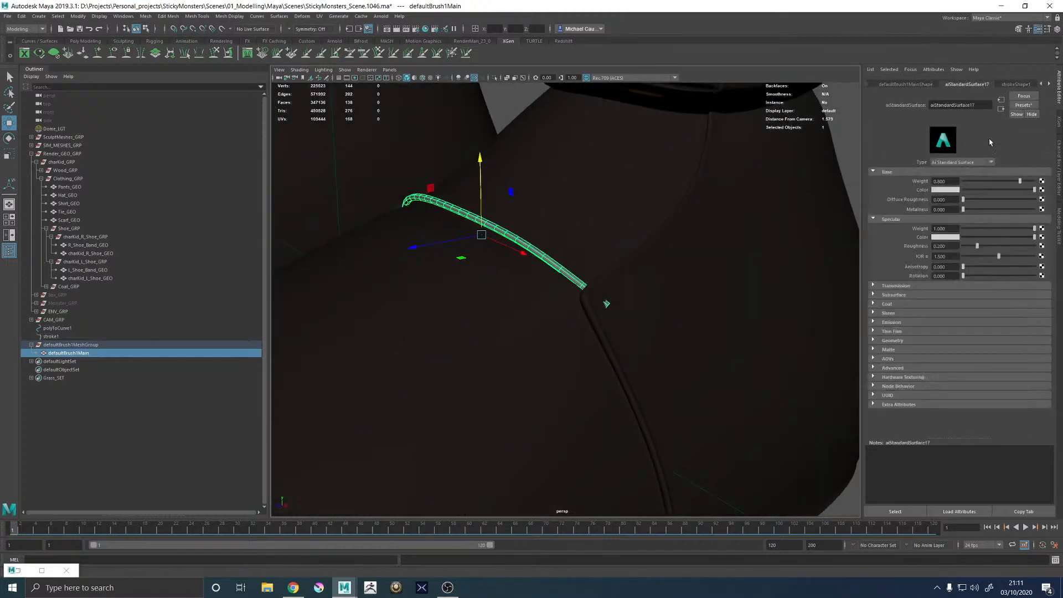
pyautogui.click(957, 190)
pyautogui.click(906, 173)
pyautogui.click(733, 239)
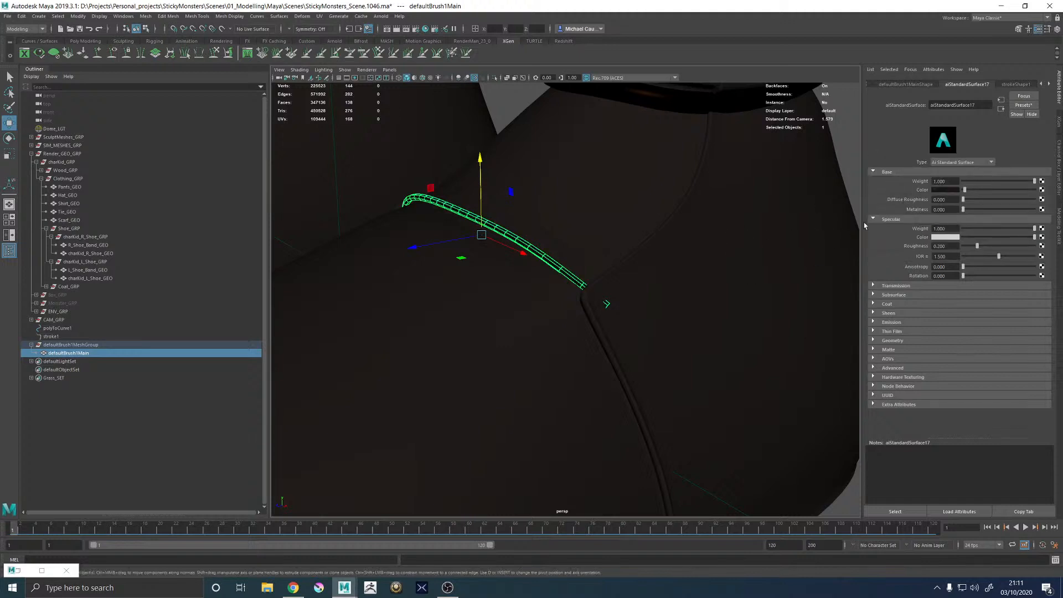
pyautogui.click(946, 191)
pyautogui.click(947, 191)
pyautogui.moveTo(921, 232); pyautogui.dragTo(934, 230)
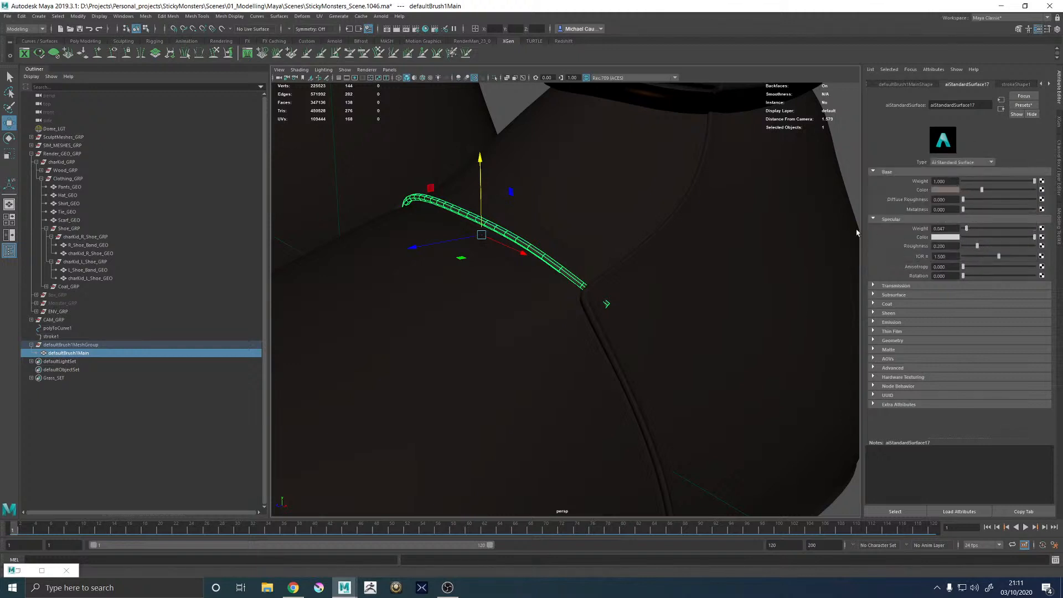
# Re-render one region around both shoes in Arnold RenderView and examine how the recolored tube blends into the left shoe
pyautogui.keyDown('alt'); pyautogui.moveTo(587, 208); pyautogui.dragTo(388, 205, button='right'); pyautogui.keyUp('alt')
pyautogui.click(18, 571)
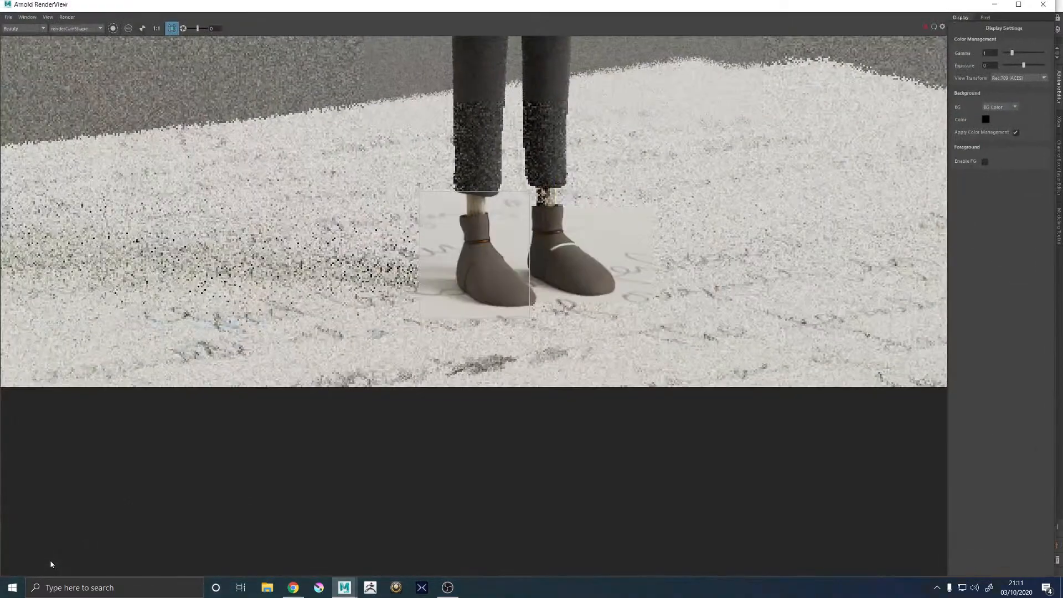
pyautogui.click(934, 27)
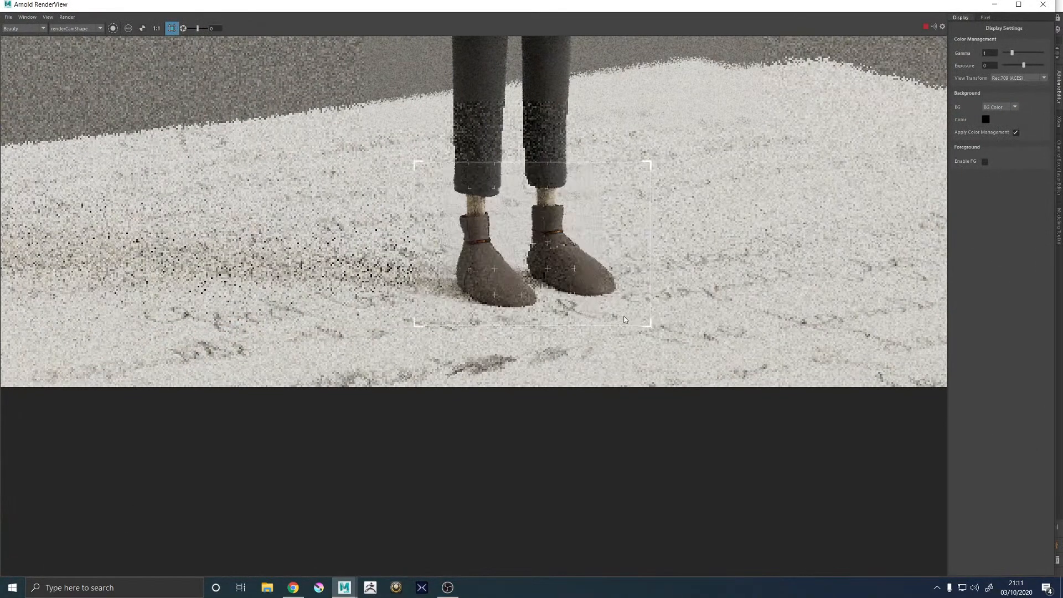
pyautogui.scroll(2, 572, 239)
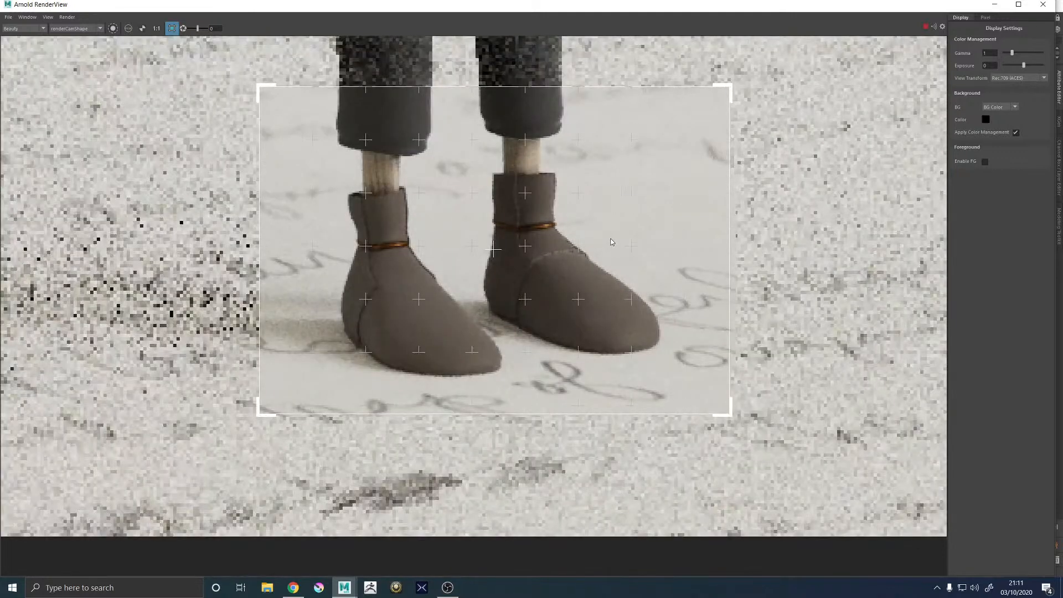
pyautogui.scroll(-2, 611, 242)
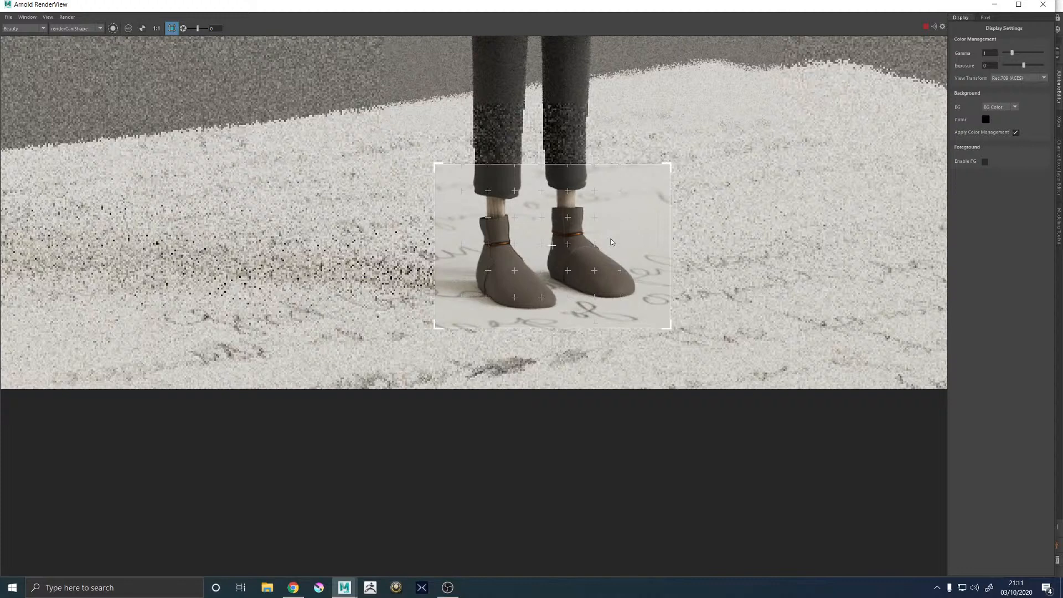
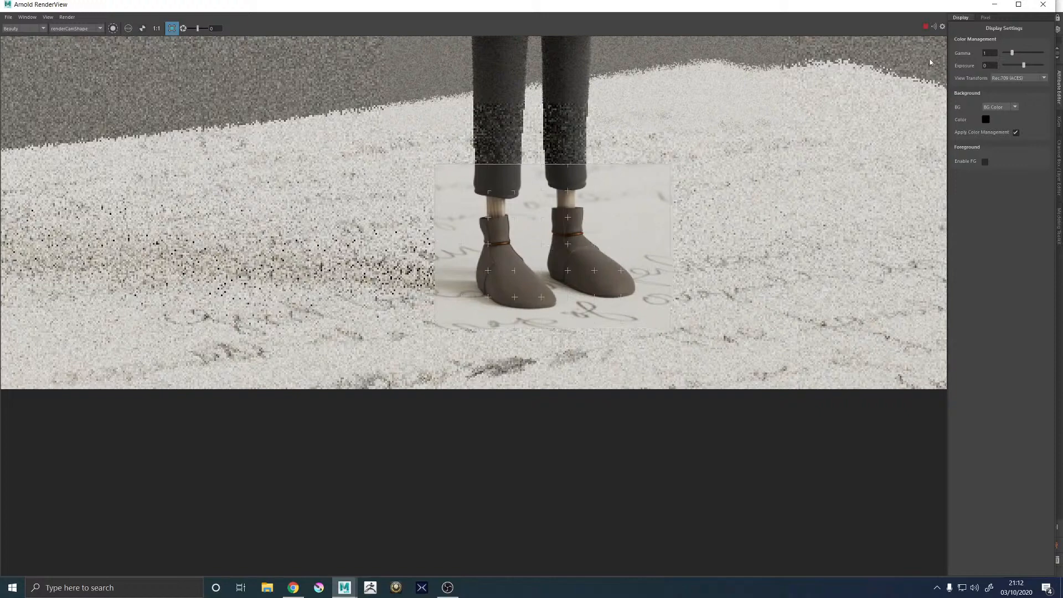
pyautogui.click(995, 5)
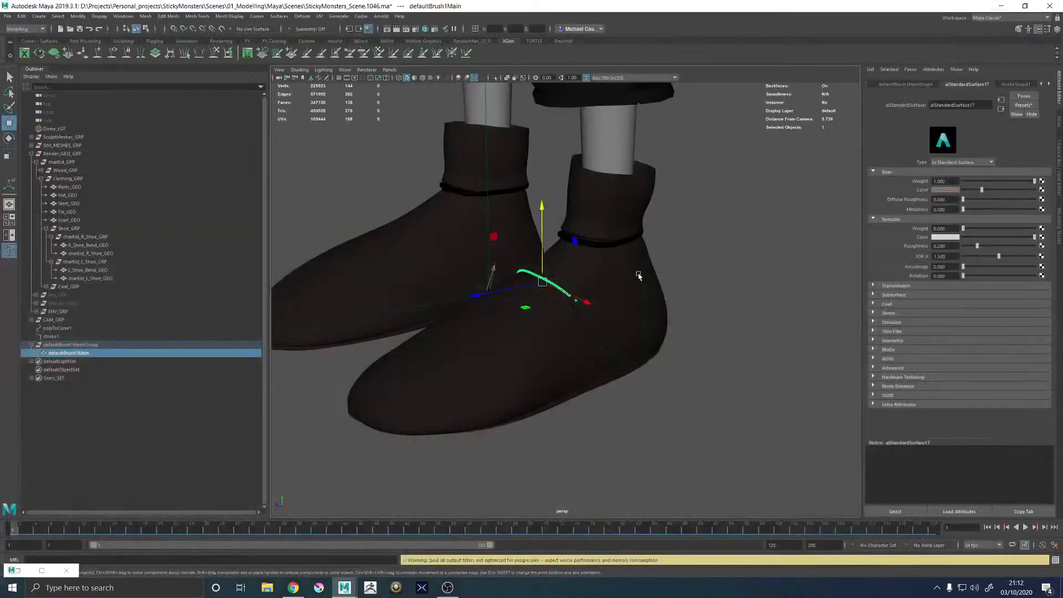
# Duplicate the instep tube three times and space the copies up the left shoe's instep toward the ankle band
pyautogui.scroll(5, 637, 288)
pyautogui.scroll(4, 637, 296)
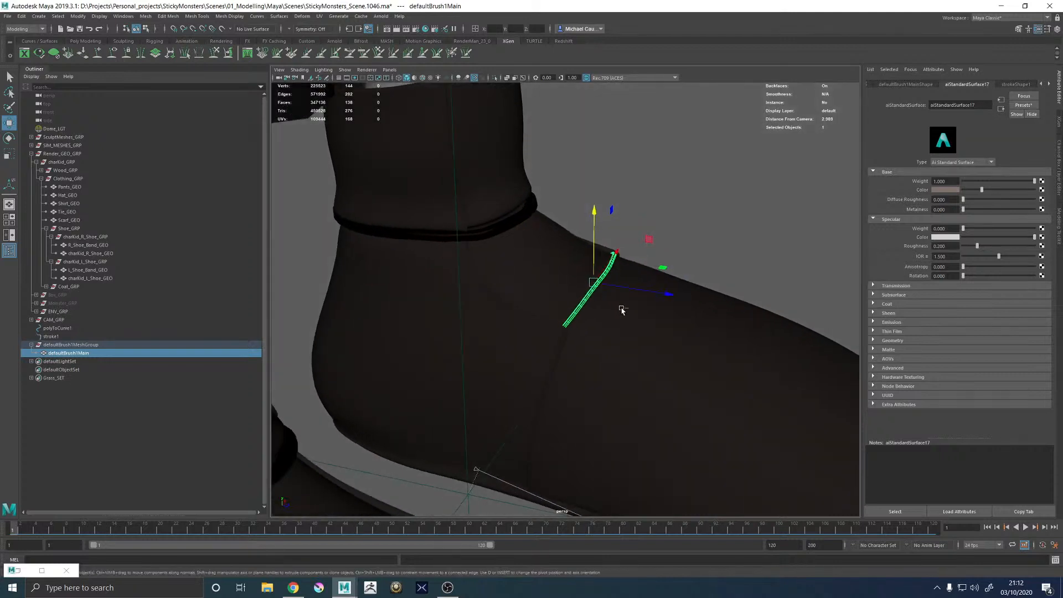
pyautogui.hotkey('ctrl', 'd')
pyautogui.scroll(3, 609, 285)
pyautogui.moveTo(602, 272); pyautogui.dragTo(580, 254)
pyautogui.keyDown('alt'); pyautogui.moveTo(594, 258); pyautogui.dragTo(486, 239); pyautogui.keyUp('alt')
pyautogui.hotkey('ctrl', 'd')
pyautogui.hotkey('ctrl', 'd')
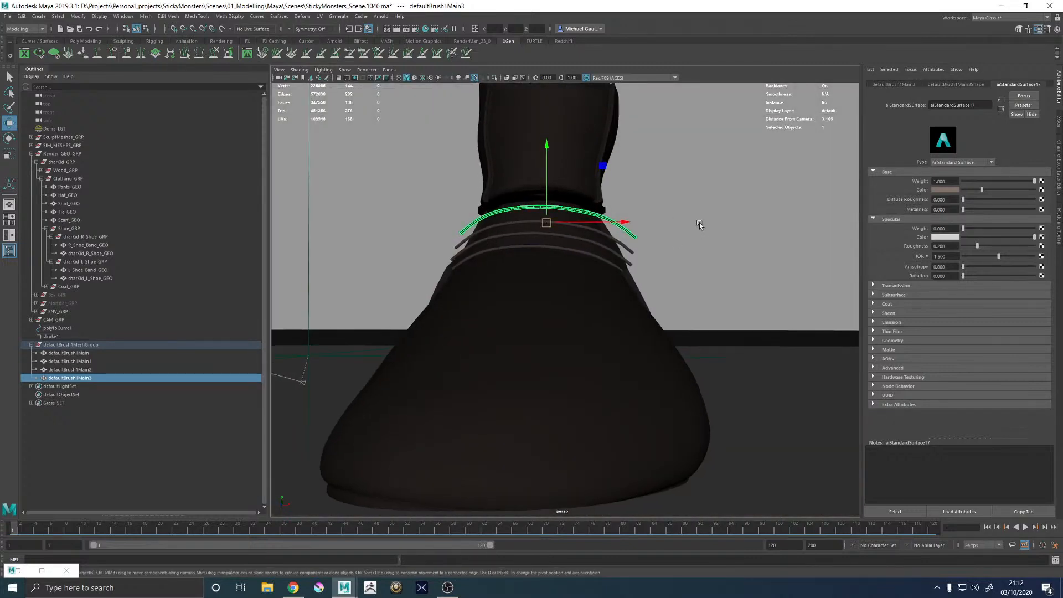
# Render the shoes through renderCam in Arnold RenderView and examine the row of stacked tubes, close up and from afar
pyautogui.click(700, 223)
pyautogui.keyDown('alt'); pyautogui.moveTo(710, 284); pyautogui.dragTo(642, 302, button='right'); pyautogui.keyUp('alt')
pyautogui.keyDown('alt'); pyautogui.moveTo(642, 301); pyautogui.dragTo(628, 351); pyautogui.keyUp('alt')
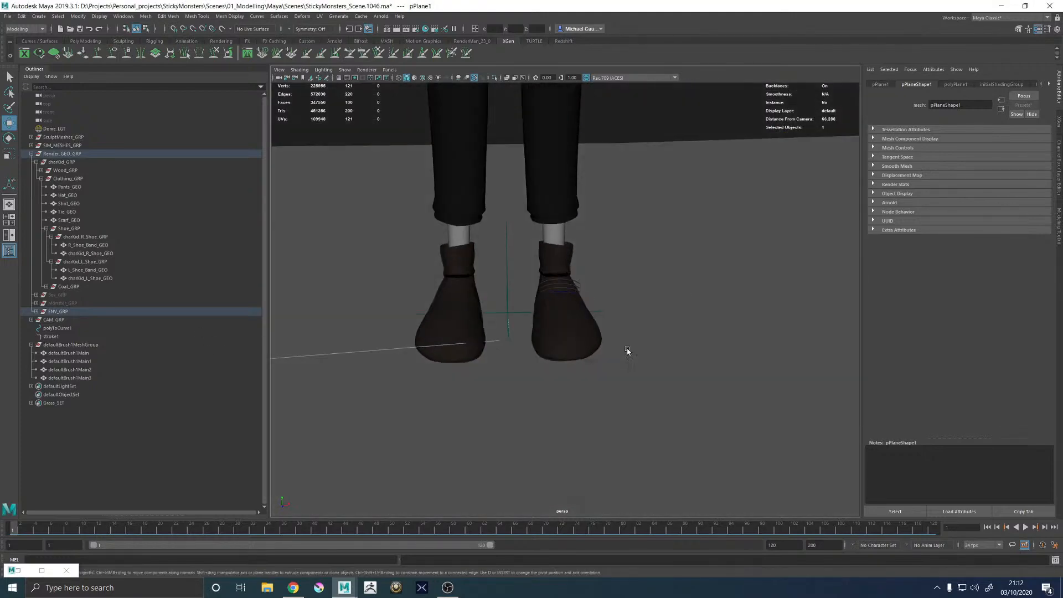
pyautogui.press('space')
pyautogui.press('space')
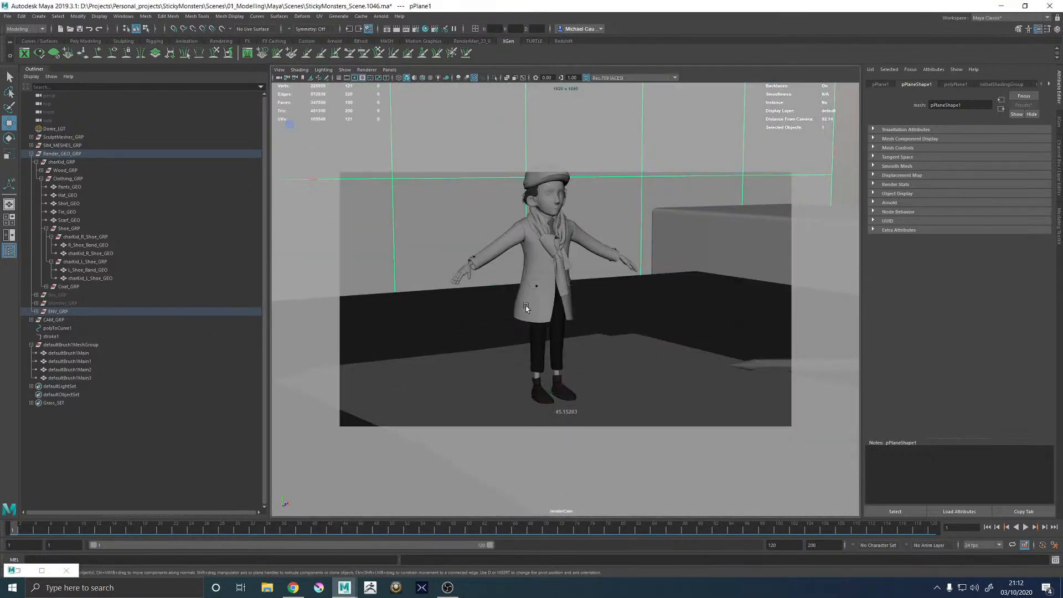
pyautogui.click(18, 570)
pyautogui.click(927, 29)
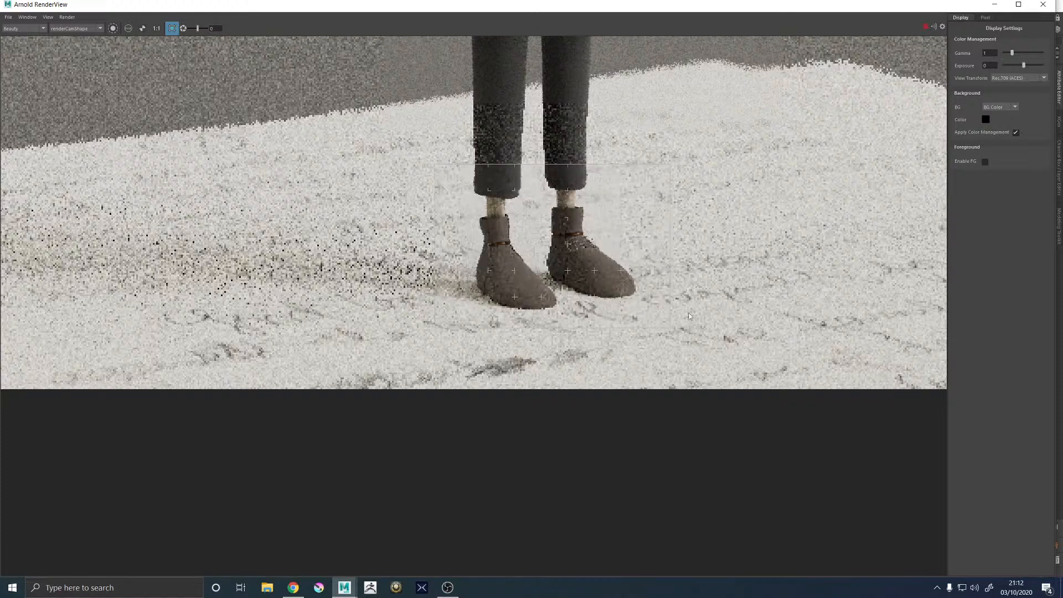
pyautogui.scroll(-4, 613, 268)
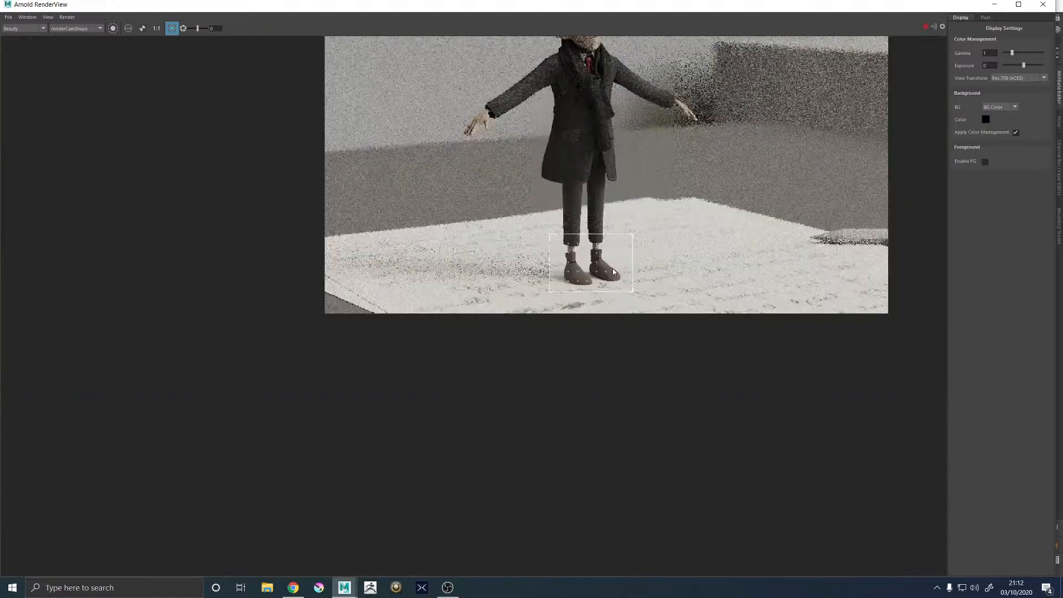
pyautogui.scroll(4, 603, 262)
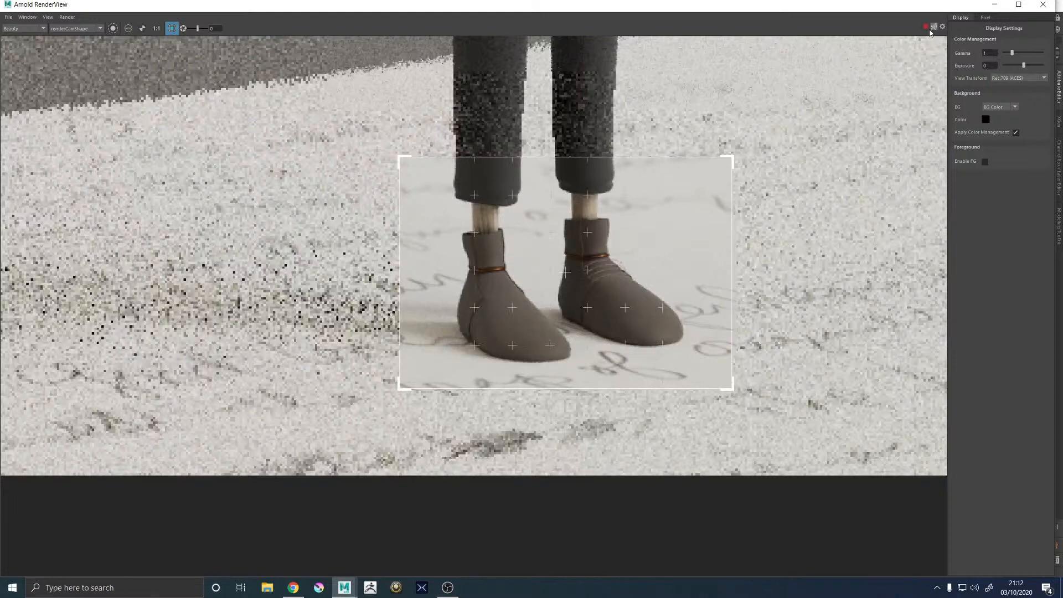
pyautogui.click(994, 5)
pyautogui.keyDown('alt'); pyautogui.moveTo(533, 377); pyautogui.dragTo(678, 353); pyautogui.keyUp('alt')
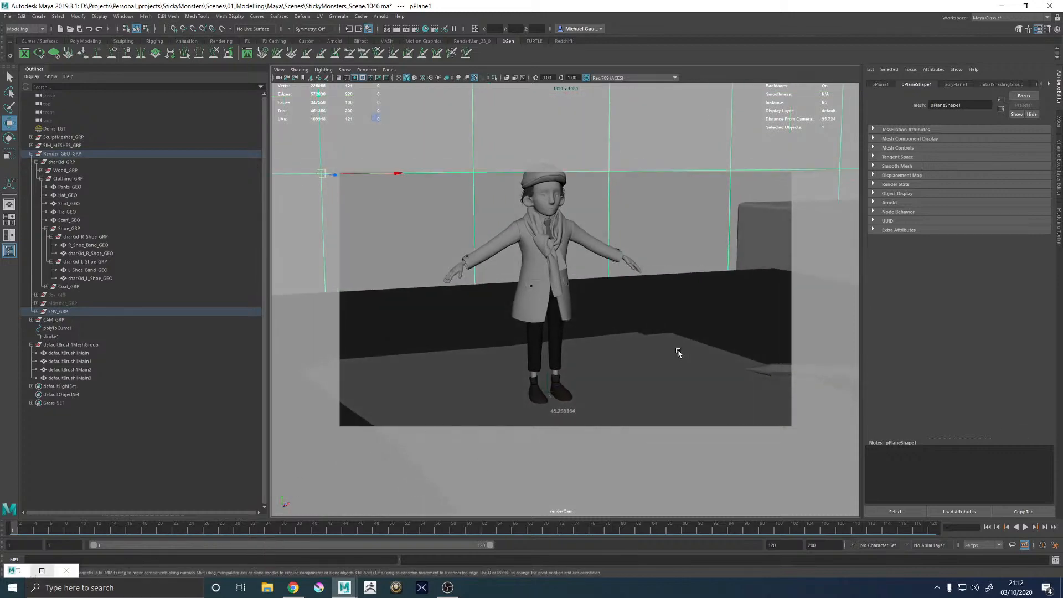
pyautogui.hotkey('alt', 'z')
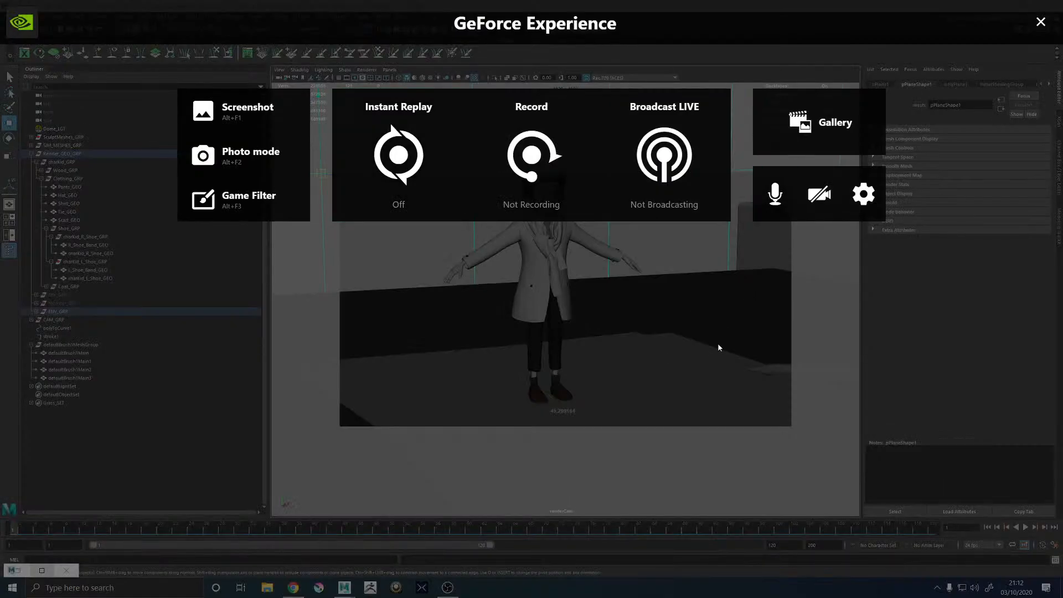
pyautogui.hotkey('alt', 'z')
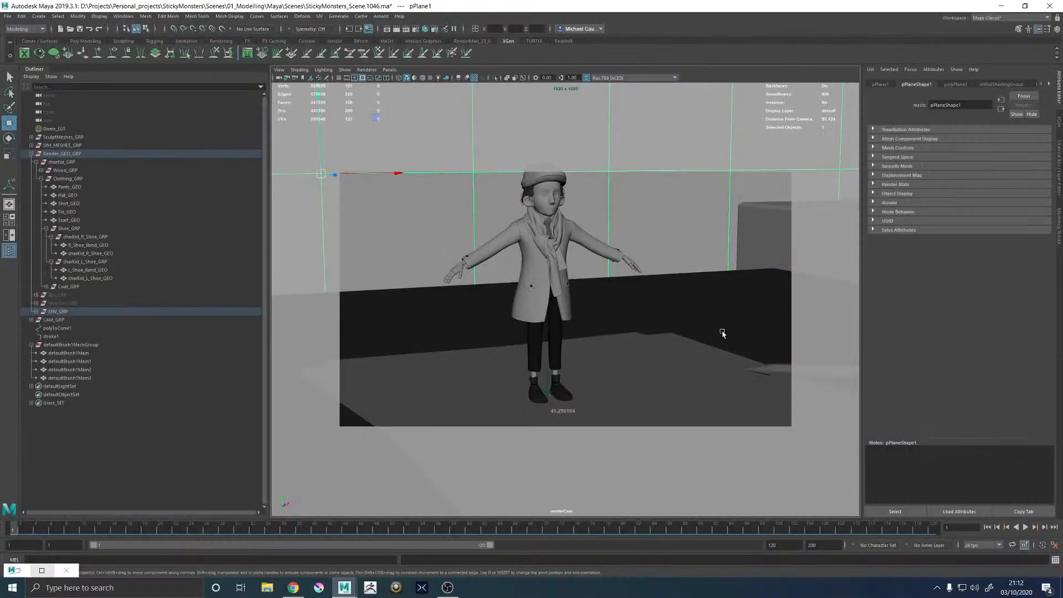
pyautogui.hotkey('ctrl', 'z')
pyautogui.hotkey('ctrl', 'z')
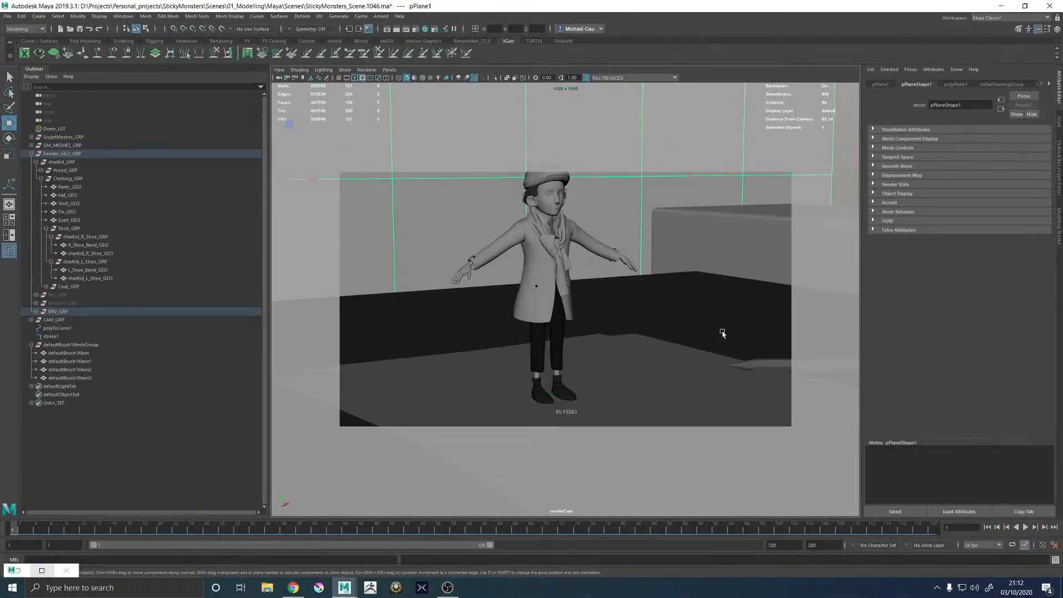
# Combine the four tubes across the left shoe's instep into a single mesh in the perspective view
pyautogui.press('space')
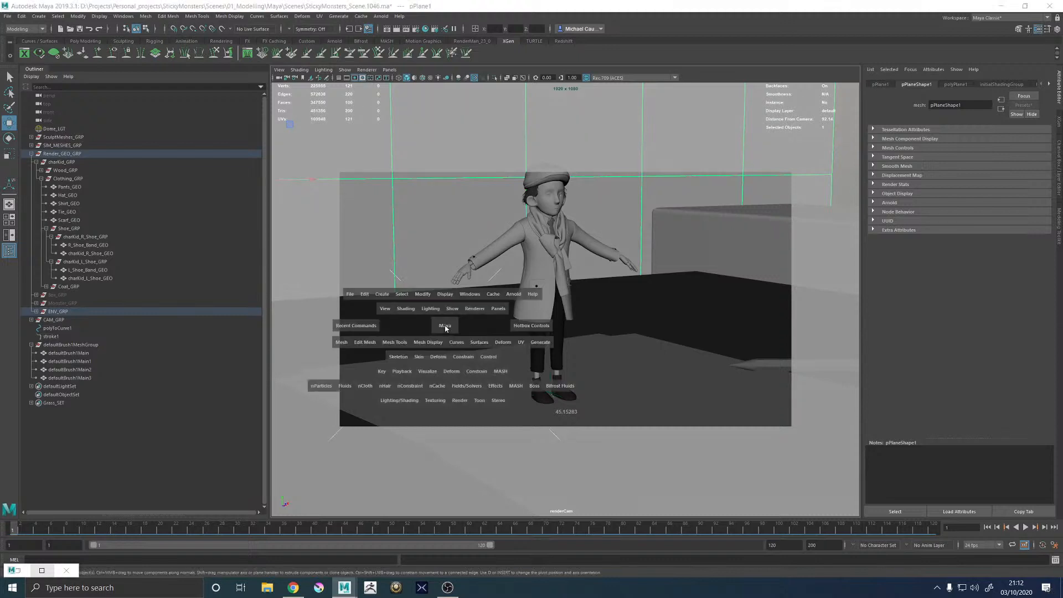
pyautogui.press('space')
pyautogui.keyDown('alt'); pyautogui.moveTo(761, 451); pyautogui.dragTo(809, 357, button='right'); pyautogui.keyUp('alt')
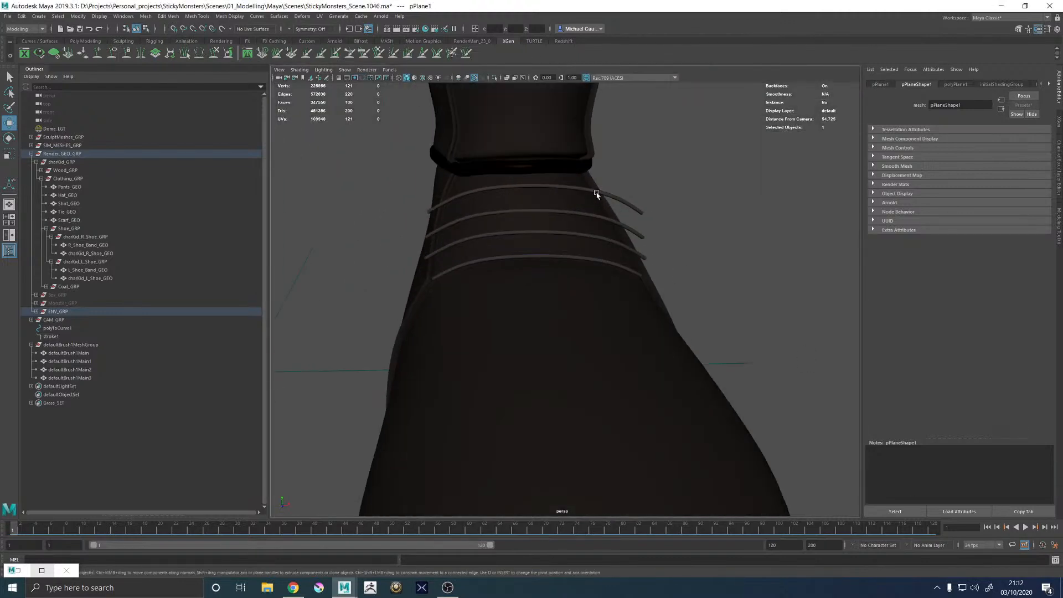
pyautogui.click(597, 193)
pyautogui.press('q')
pyautogui.keyDown('shift'); pyautogui.click(604, 221); pyautogui.keyUp('shift')
pyautogui.keyDown('shift'); pyautogui.click(605, 244); pyautogui.keyUp('shift')
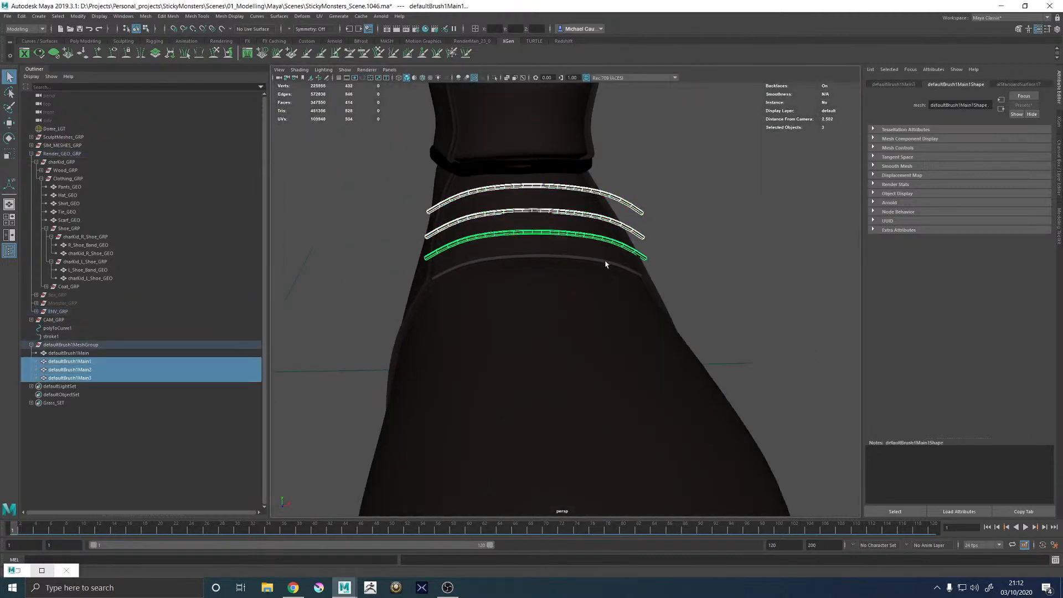
pyautogui.keyDown('shift'); pyautogui.click(605, 260); pyautogui.keyUp('shift')
pyautogui.keyDown('shift'); pyautogui.moveTo(606, 265); pyautogui.dragTo(578, 412, button='right'); pyautogui.keyUp('shift')
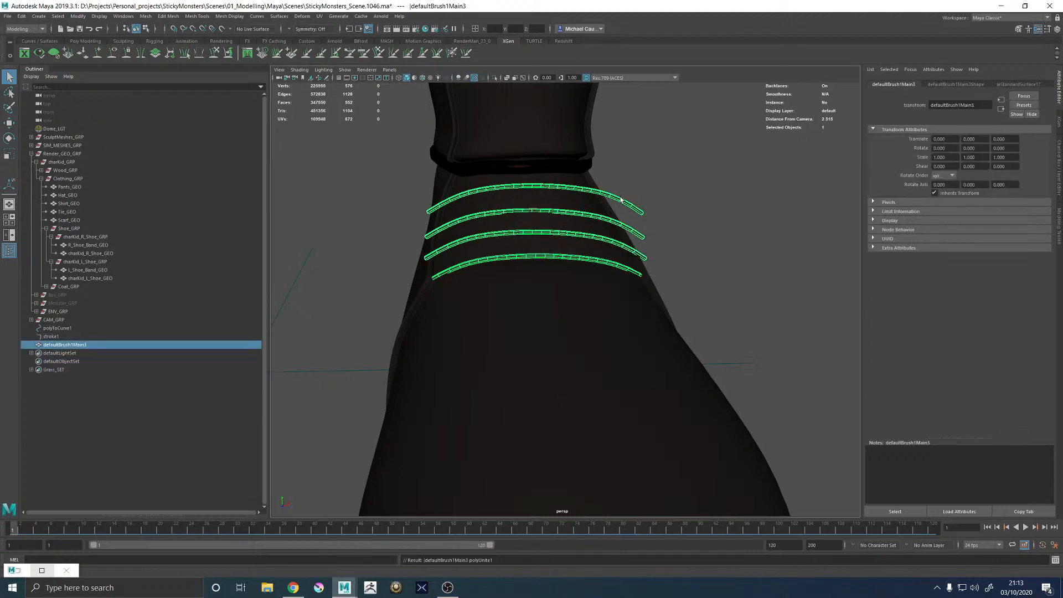
# Push all faces of the combined tube mesh slightly outwards to thicken the tubes, and return to object selection
pyautogui.moveTo(620, 200); pyautogui.dragTo(622, 222, button='right')
pyautogui.scroll(-5, 522, 188)
pyautogui.moveTo(466, 176); pyautogui.dragTo(738, 389)
pyautogui.scroll(6, 721, 296)
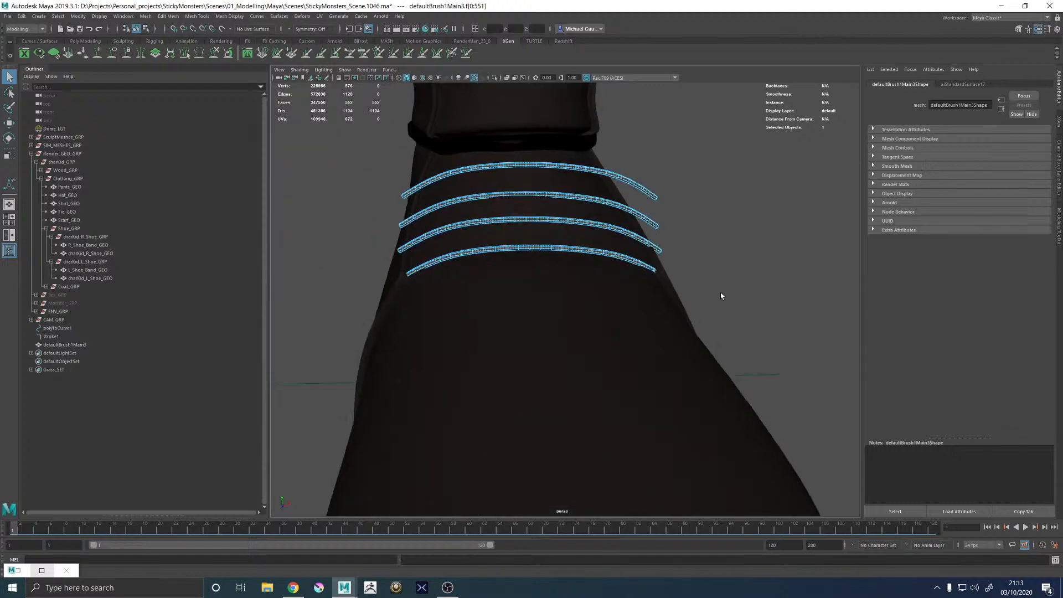
pyautogui.press('w')
pyautogui.moveTo(720, 232); pyautogui.dragTo(722, 232, button='middle')
pyautogui.moveTo(626, 177); pyautogui.dragTo(654, 149, button='right')
pyautogui.click(662, 153)
# Re-render the shoe region in Arnold RenderView and examine the thickened tubes on the left shoe, close up and from afar
pyautogui.keyDown('alt'); pyautogui.moveTo(523, 184); pyautogui.dragTo(568, 172); pyautogui.keyUp('alt')
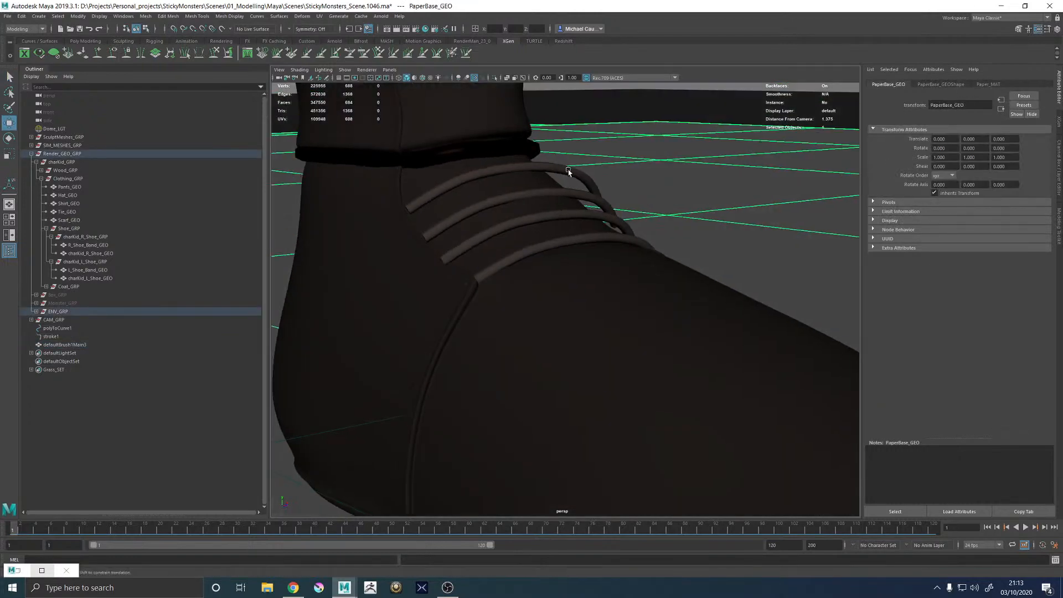
pyautogui.keyDown('alt'); pyautogui.moveTo(568, 172); pyautogui.dragTo(610, 251, button='middle'); pyautogui.keyUp('alt')
pyautogui.moveTo(610, 251)
pyautogui.keyDown('alt'); pyautogui.mouseDown()
pyautogui.moveTo(655, 233)
pyautogui.moveTo(592, 241)
pyautogui.mouseUp(); pyautogui.keyUp('alt')
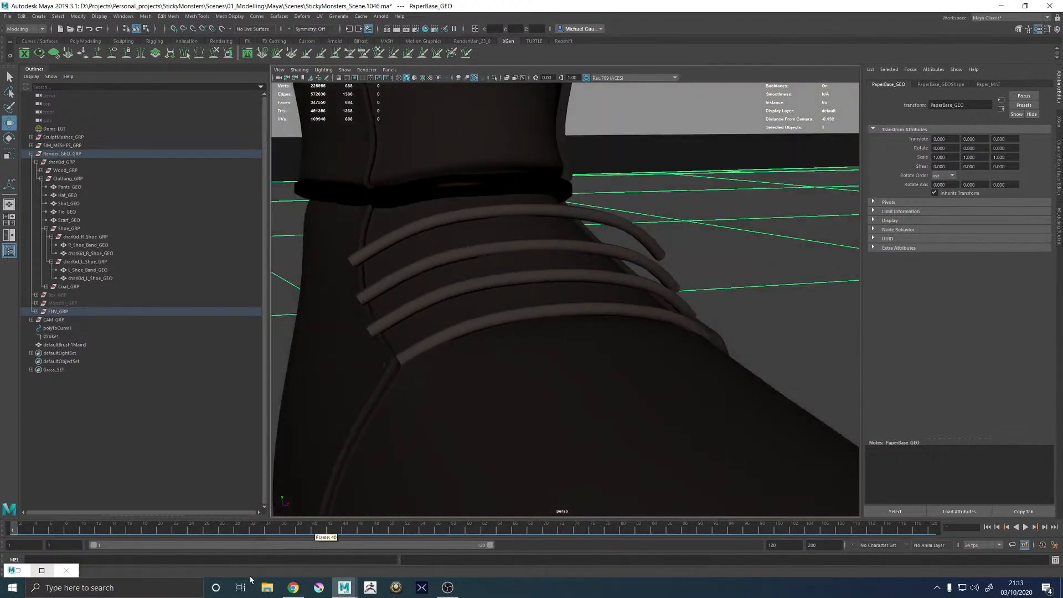
pyautogui.click(41, 570)
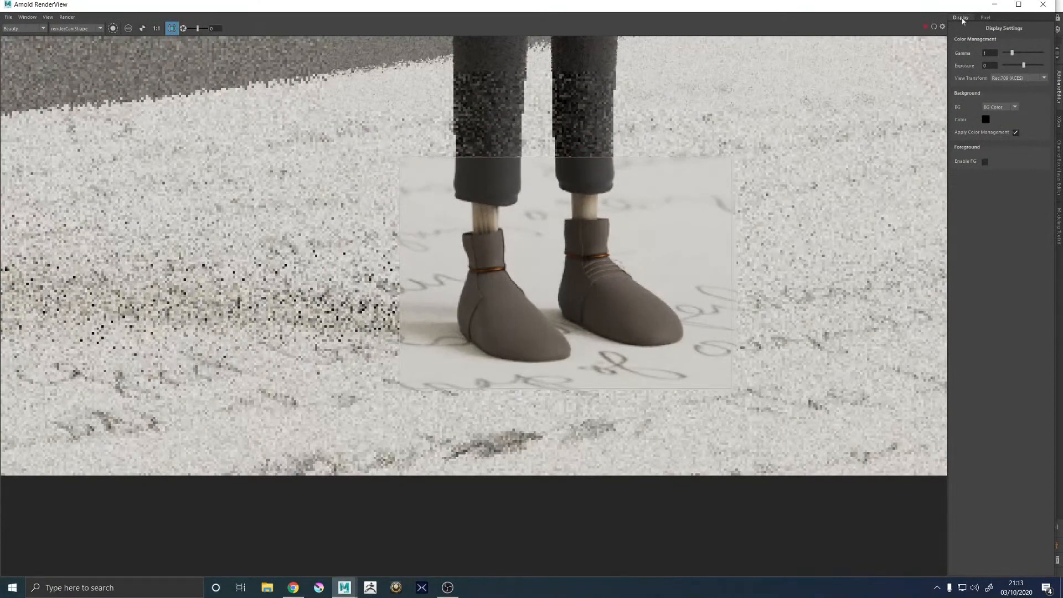
pyautogui.click(929, 28)
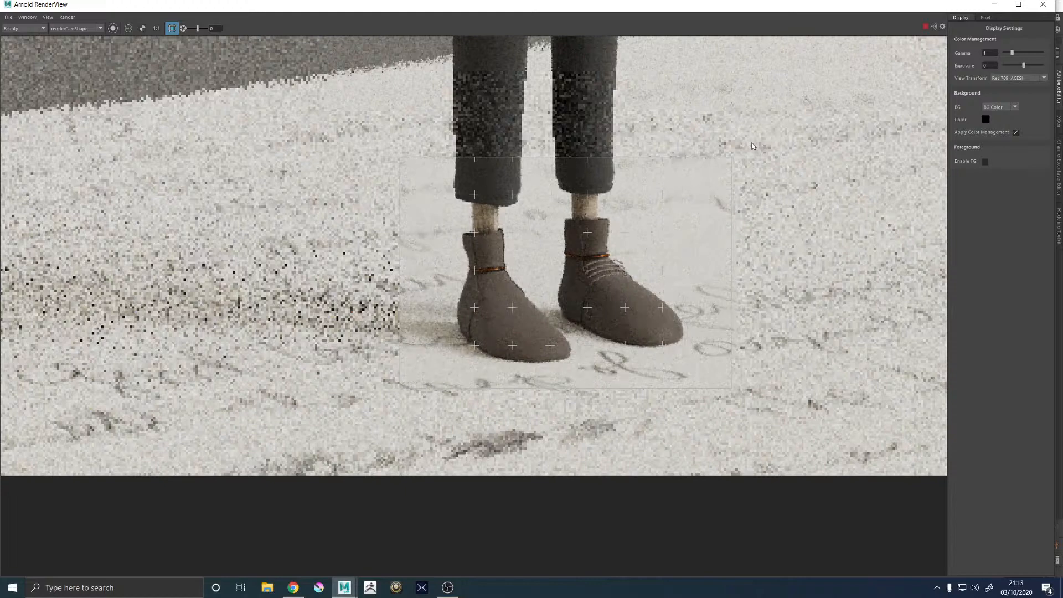
pyautogui.scroll(-3, 496, 290)
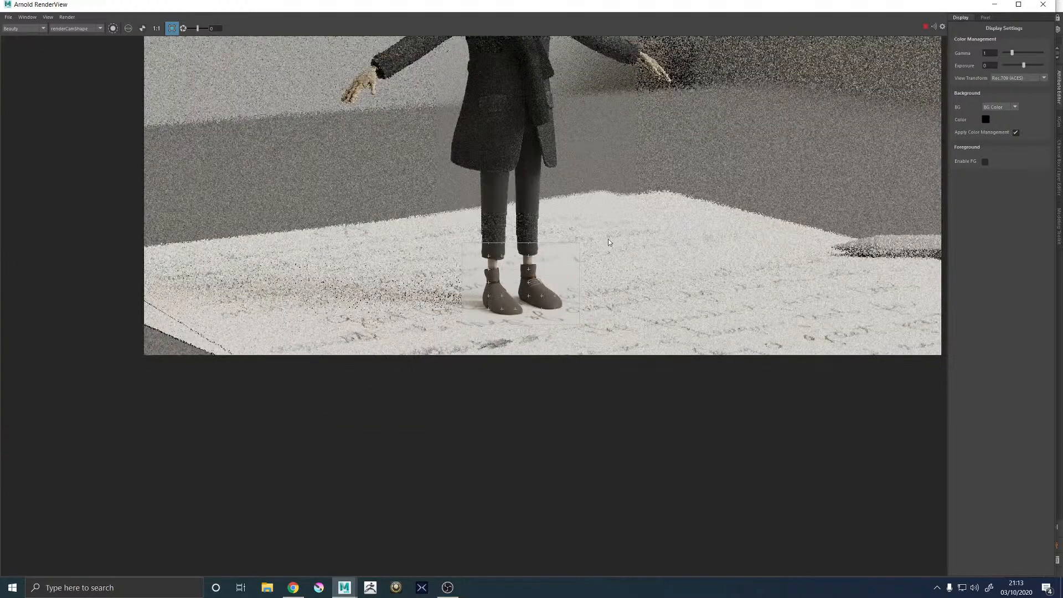
pyautogui.scroll(5, 548, 289)
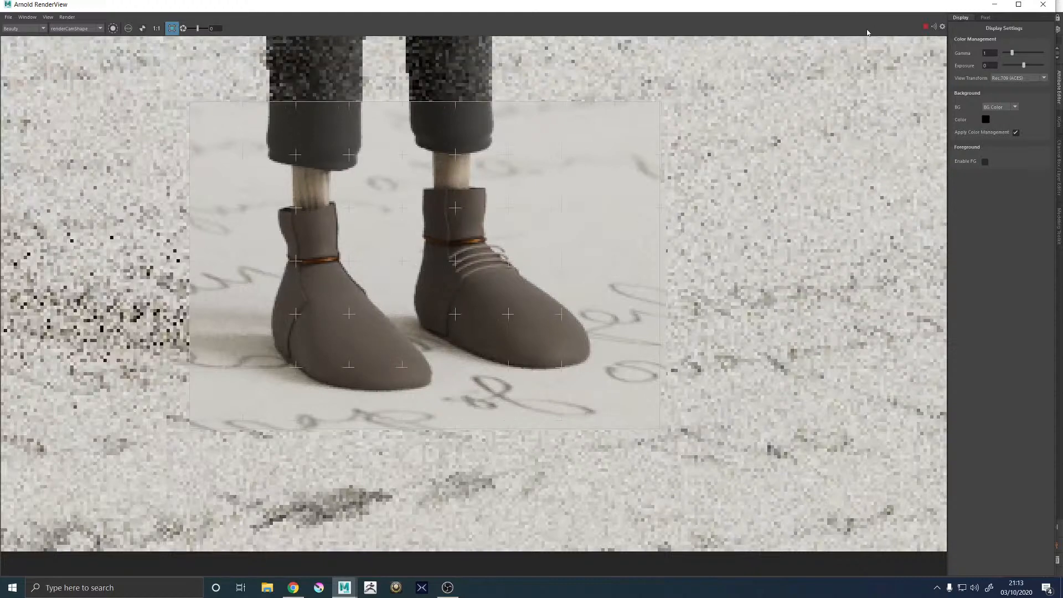
pyautogui.click(991, 8)
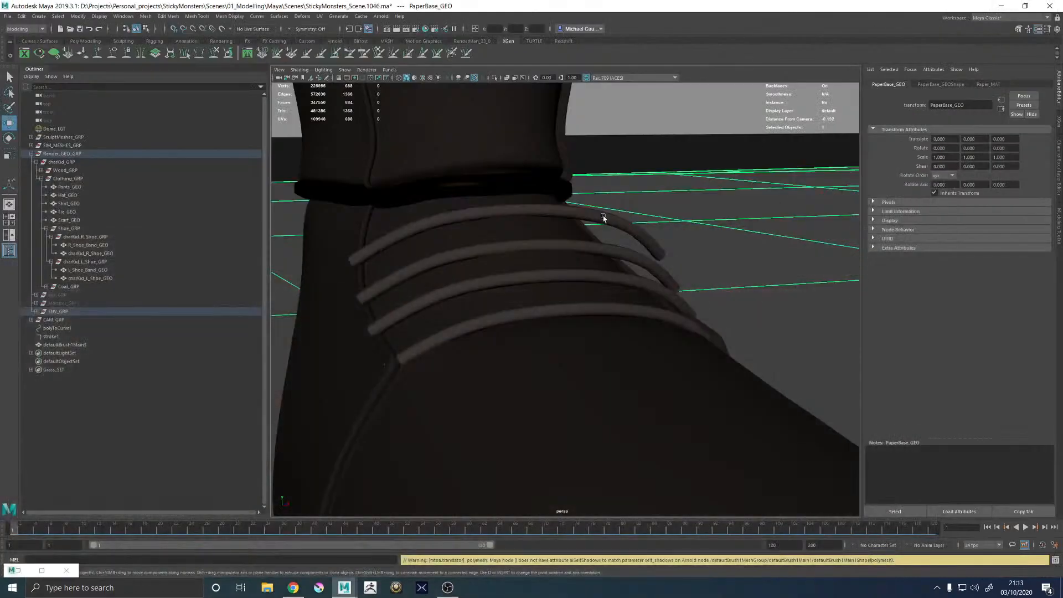
# Switch the combined tube mesh to face editing and select the whole topmost tube with the Rotate tool active
pyautogui.scroll(-2, 540, 258)
pyautogui.click(517, 230)
pyautogui.keyDown('alt'); pyautogui.moveTo(507, 248); pyautogui.dragTo(536, 240); pyautogui.keyUp('alt')
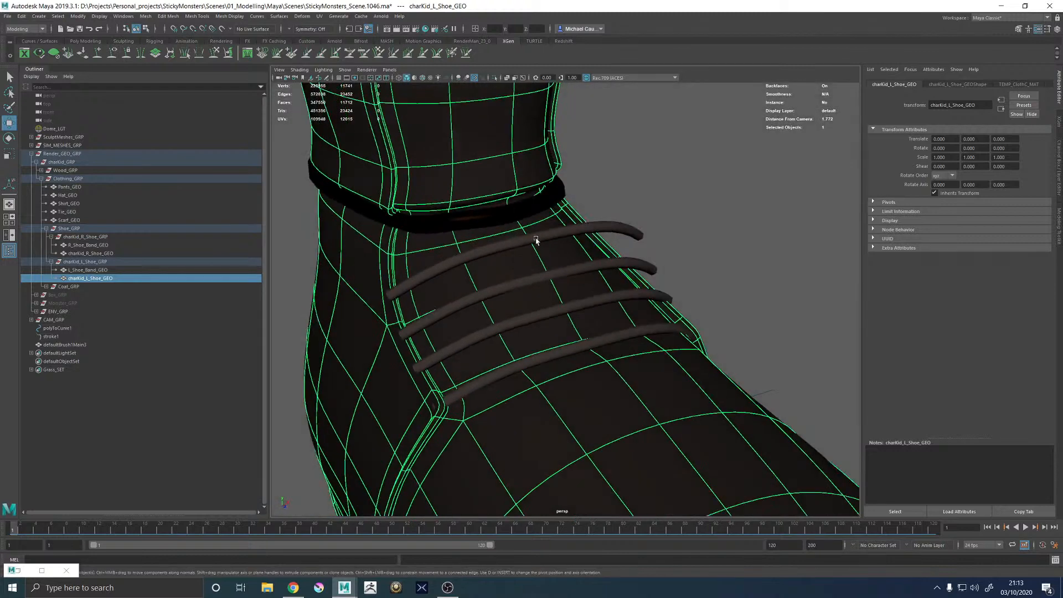
pyautogui.click(515, 294)
pyautogui.moveTo(528, 266)
pyautogui.mouseDown(button='right')
pyautogui.moveTo(523, 289)
pyautogui.moveTo(565, 219)
pyautogui.moveTo(542, 274)
pyautogui.mouseUp(button='right')
pyautogui.click(520, 293)
pyautogui.click(541, 251)
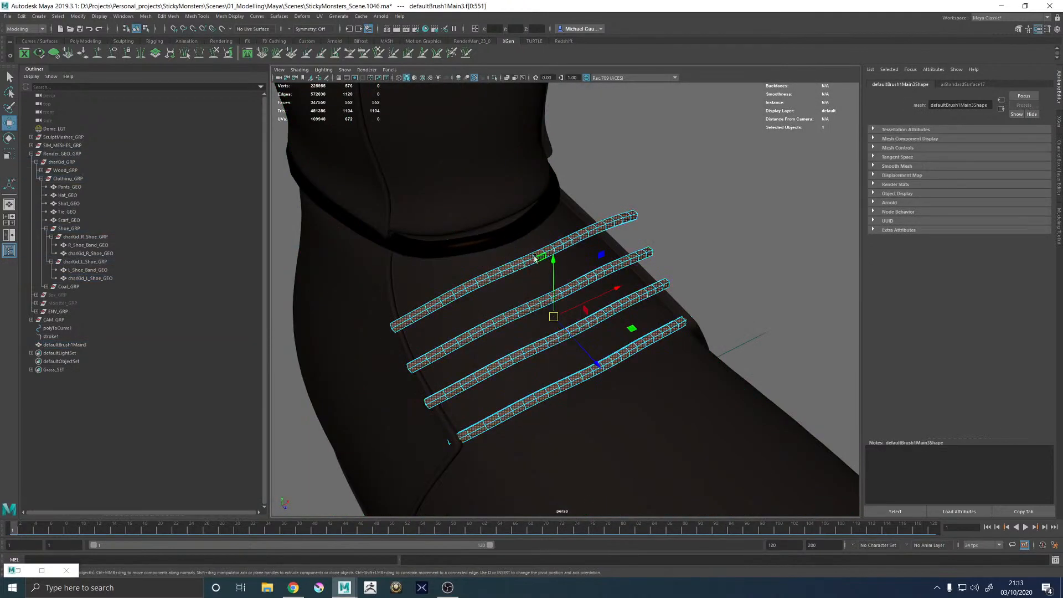
pyautogui.doubleClick(534, 258)
pyautogui.press('e')
pyautogui.moveTo(585, 194); pyautogui.dragTo(507, 174)
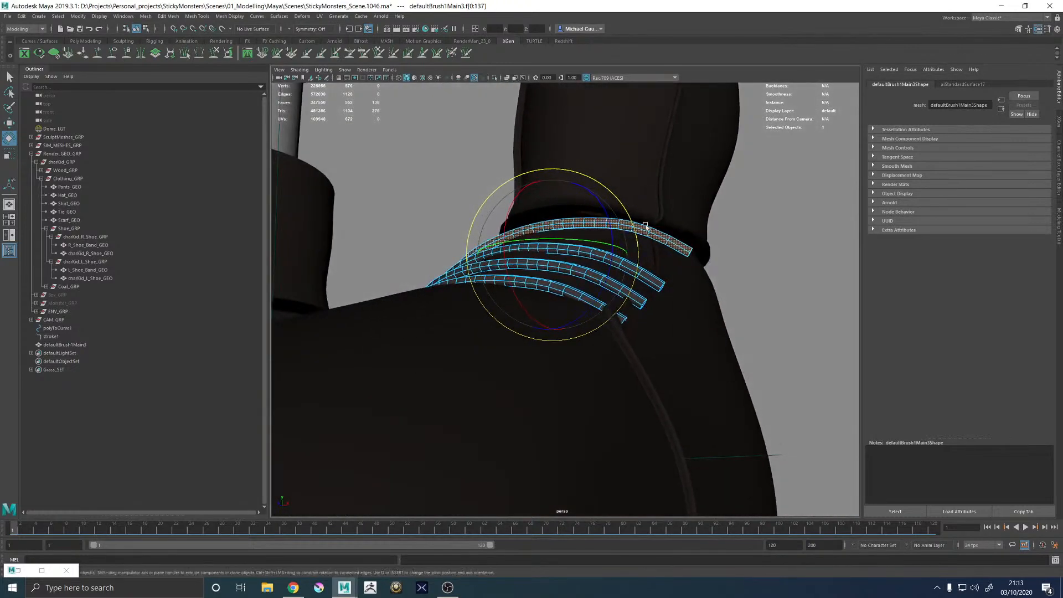
# Soft-select the end vertices on the outer side of the topmost tube, then rotate and move that end towards the shoe
pyautogui.moveTo(677, 245); pyautogui.dragTo(661, 252, button='right')
pyautogui.moveTo(709, 281); pyautogui.dragTo(676, 235)
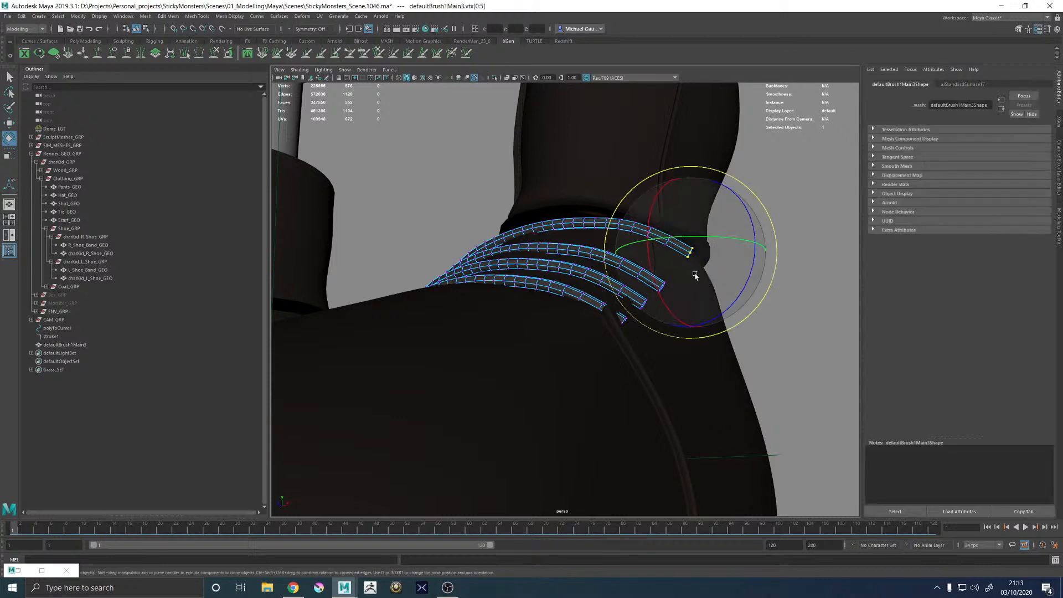
pyautogui.press('b')
pyautogui.moveTo(643, 271); pyautogui.dragTo(678, 280)
pyautogui.moveTo(708, 173); pyautogui.dragTo(730, 181)
pyautogui.press('w')
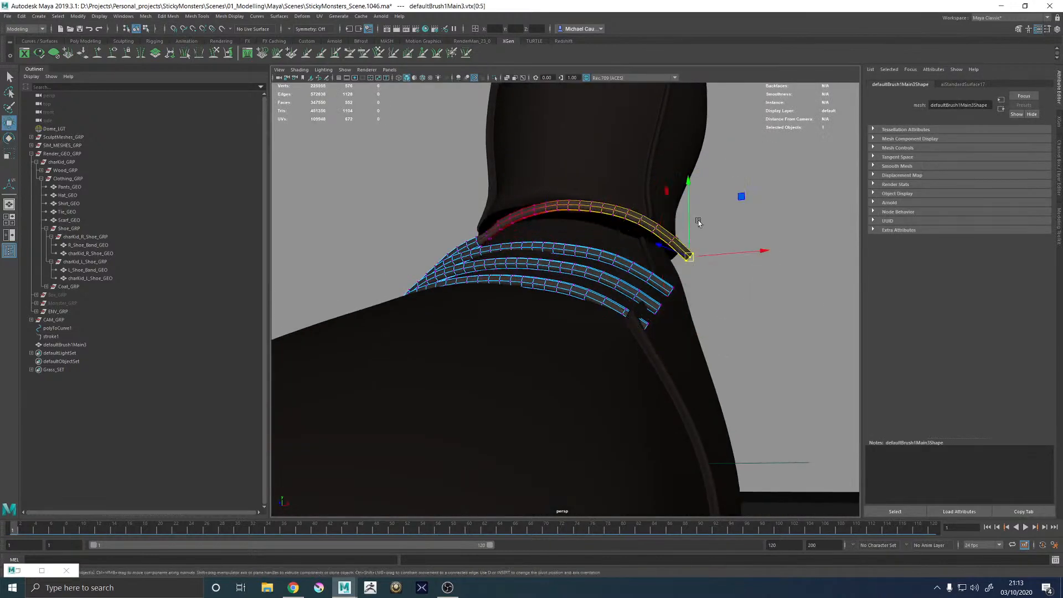
pyautogui.moveTo(689, 261); pyautogui.dragTo(666, 283)
# Rotate the topmost tube's outer end further and reposition it against the side of the shoe
pyautogui.keyDown('alt'); pyautogui.moveTo(666, 283); pyautogui.dragTo(527, 244); pyautogui.keyUp('alt')
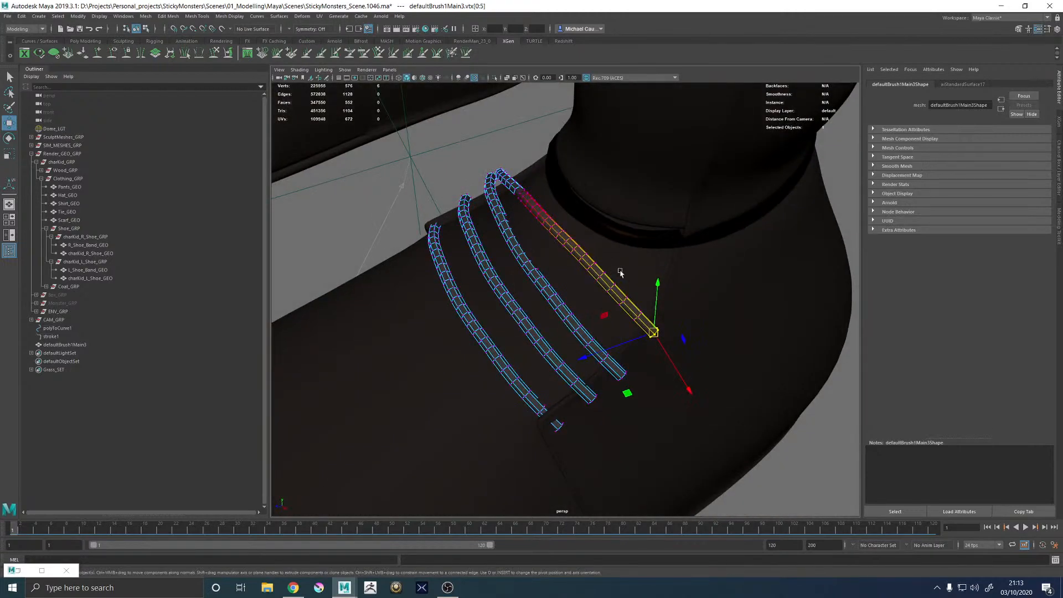
pyautogui.press('e')
pyautogui.keyDown('alt'); pyautogui.moveTo(692, 357); pyautogui.dragTo(632, 338); pyautogui.keyUp('alt')
pyautogui.moveTo(637, 417); pyautogui.dragTo(624, 422)
pyautogui.press('w')
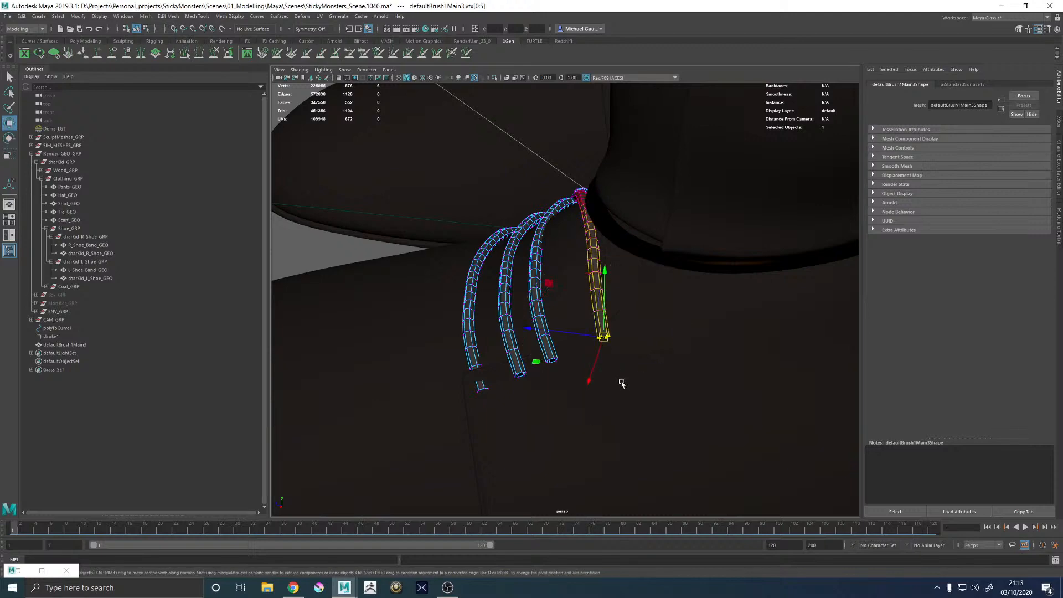
pyautogui.moveTo(605, 335); pyautogui.dragTo(659, 303)
pyautogui.keyDown('alt'); pyautogui.moveTo(604, 272); pyautogui.dragTo(611, 368); pyautogui.keyUp('alt')
# Undo the last move of the second tube's outer end and set the soft selection falloff curve to the smooth S-shaped preset
pyautogui.doubleClick(650, 311)
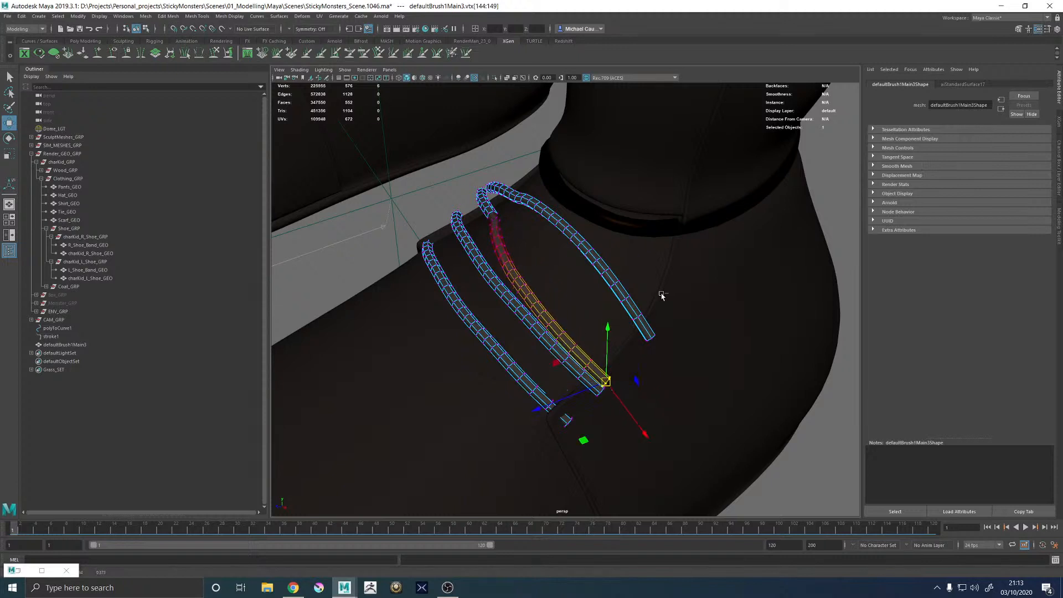
pyautogui.hotkey('ctrl', 'z')
pyautogui.click(1039, 29)
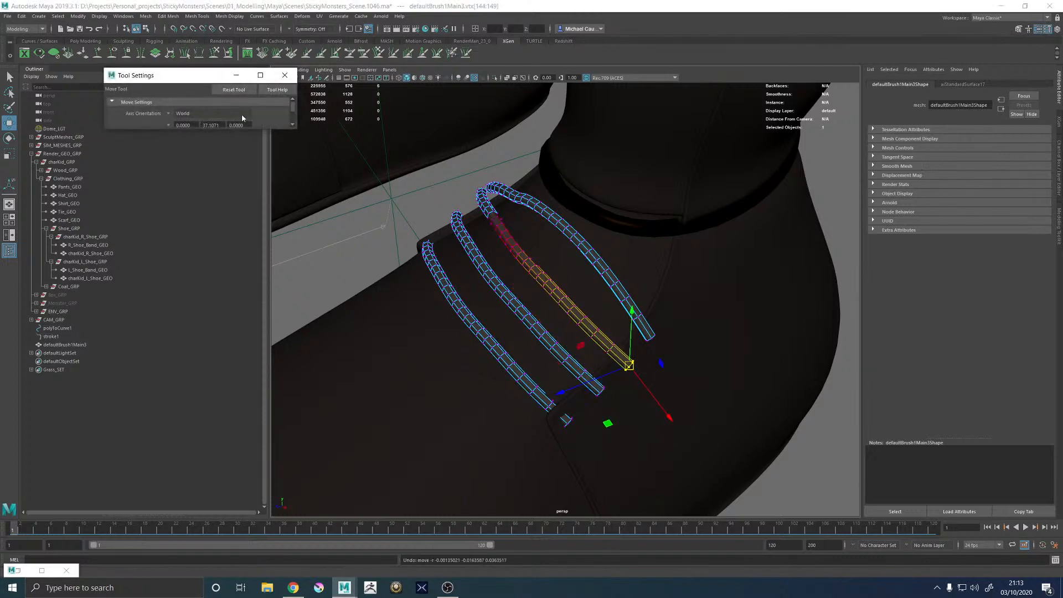
pyautogui.moveTo(234, 131); pyautogui.dragTo(222, 272)
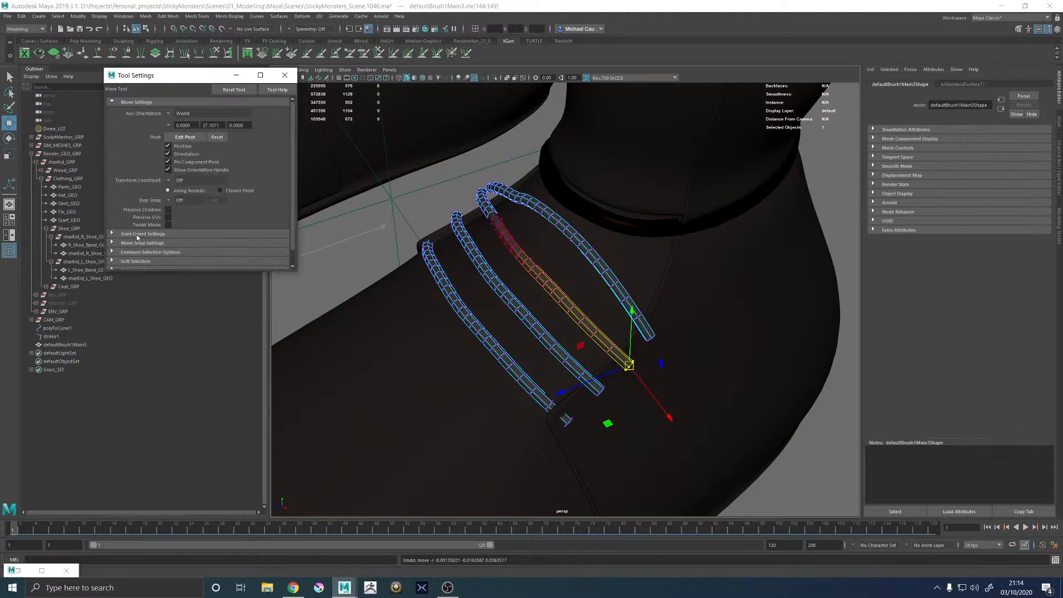
pyautogui.scroll(-1, 143, 242)
pyautogui.click(148, 245)
pyautogui.scroll(-4, 152, 240)
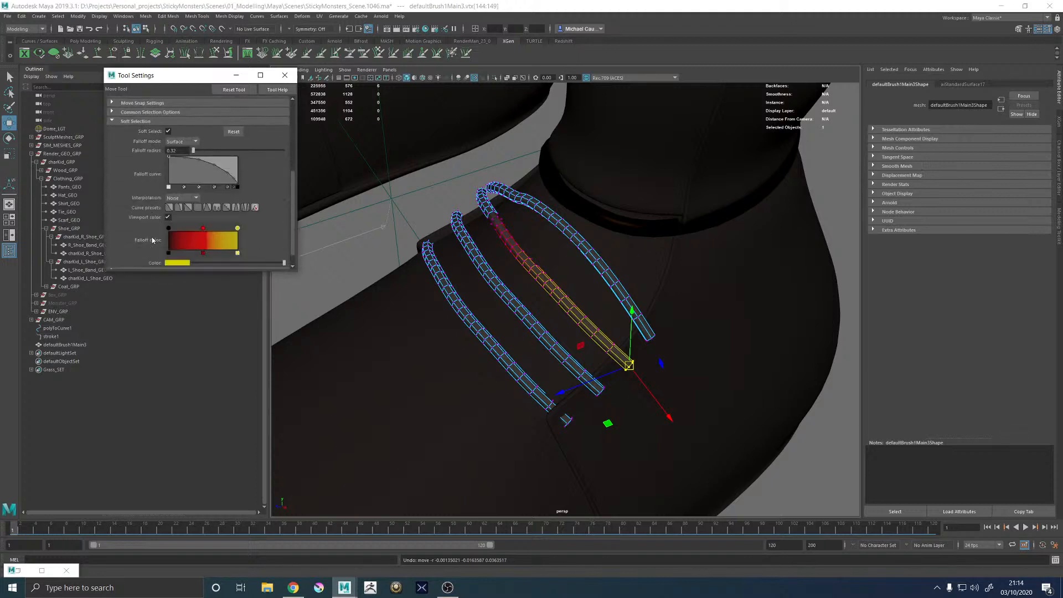
pyautogui.click(170, 208)
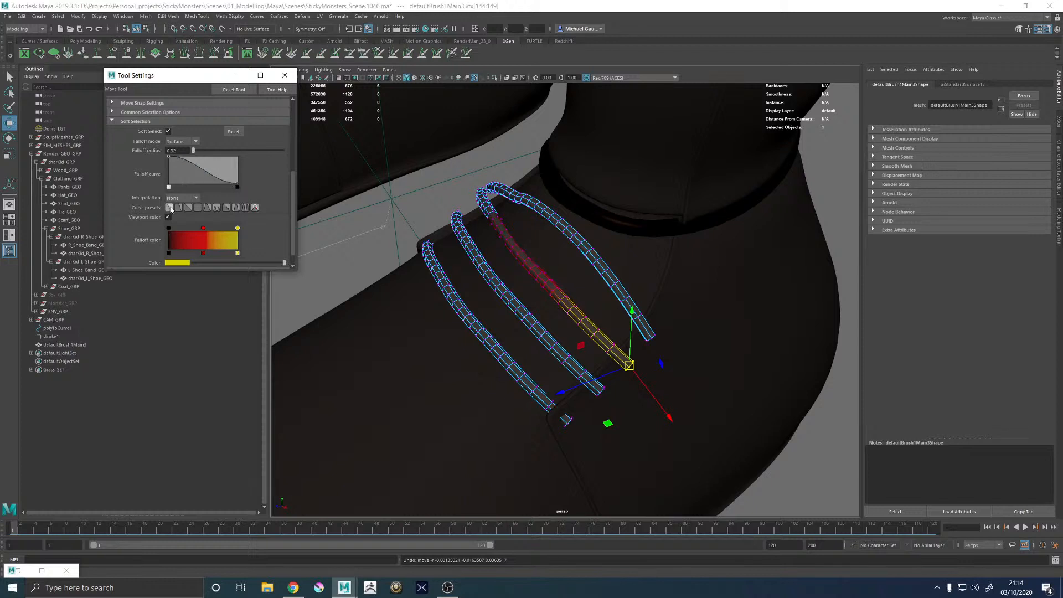
# Move and rotate the second tube's soft-selected outer end so it bends down against the side of the shoe
pyautogui.moveTo(636, 370); pyautogui.dragTo(619, 377)
pyautogui.press('e')
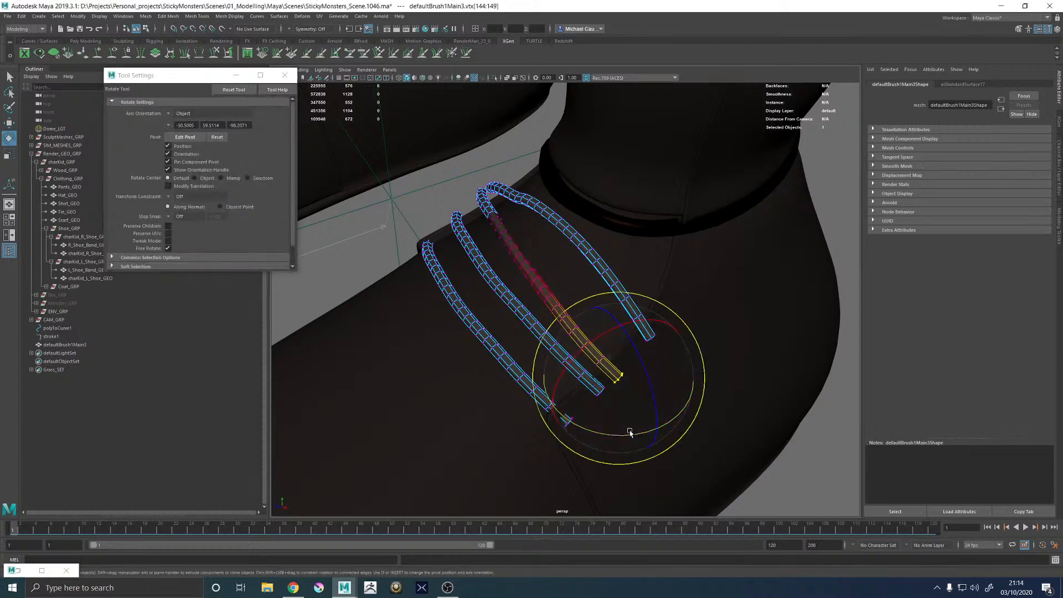
pyautogui.moveTo(631, 464); pyautogui.dragTo(595, 466)
pyautogui.press('w')
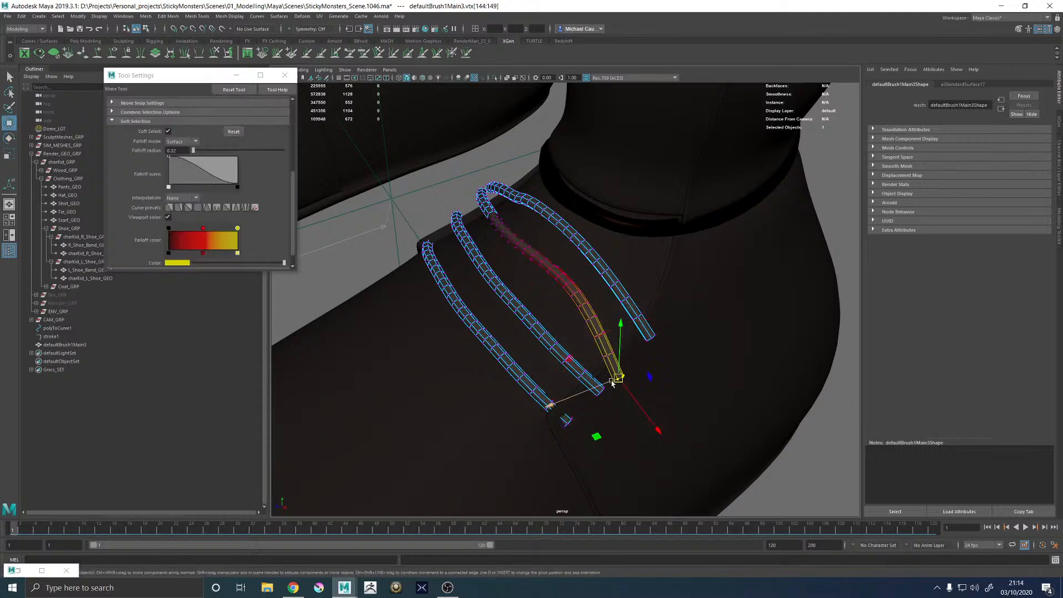
pyautogui.moveTo(563, 422); pyautogui.dragTo(614, 363)
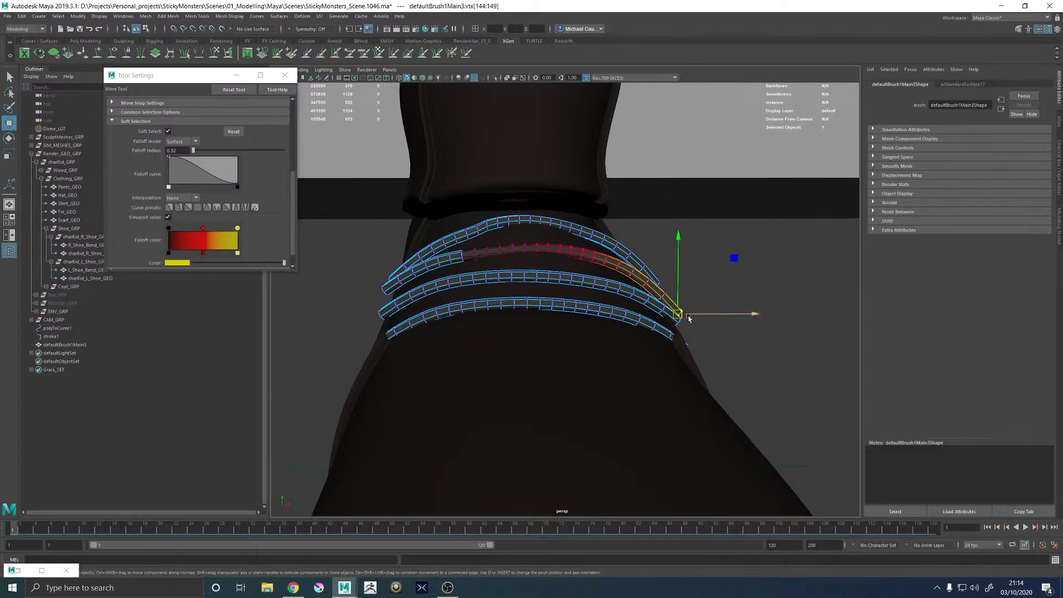
pyautogui.moveTo(682, 311); pyautogui.dragTo(674, 321)
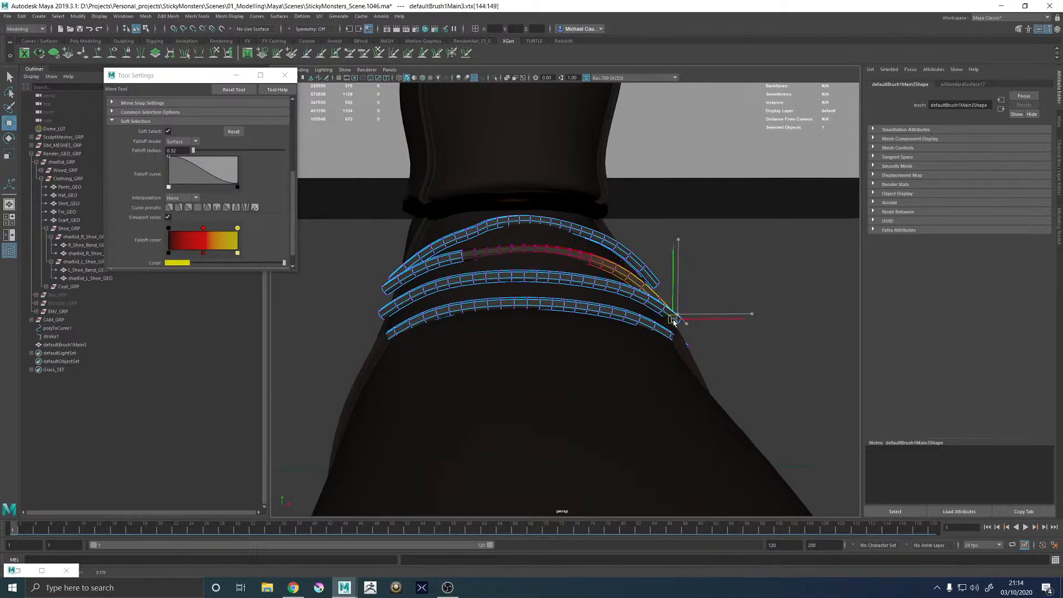
# Soft-select the opposite ends of the top two tubes, move them in against the shoe and return to object selection
pyautogui.click(536, 251)
pyautogui.moveTo(535, 182); pyautogui.dragTo(493, 350)
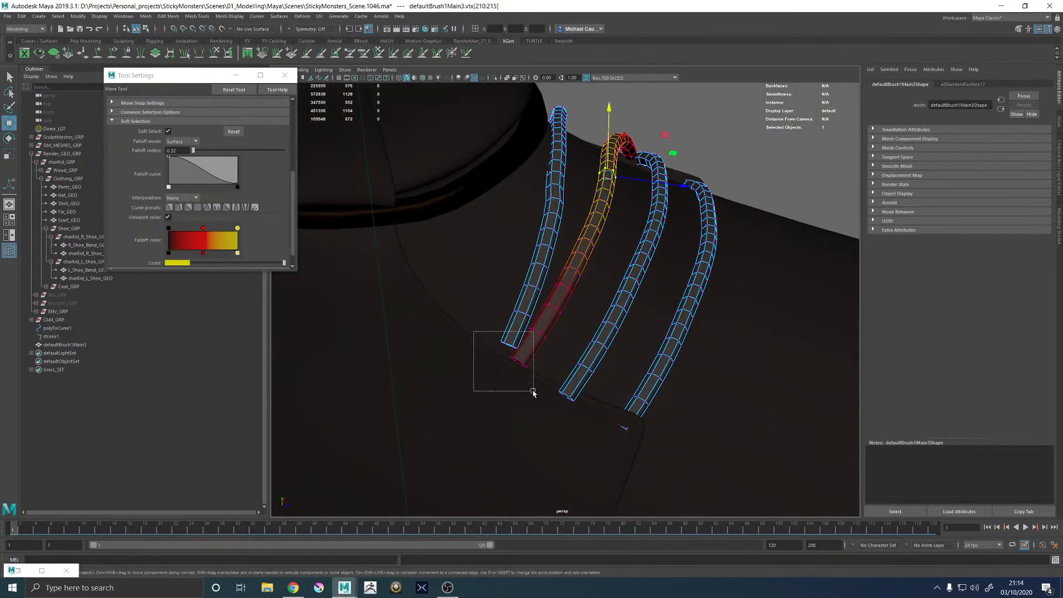
pyautogui.moveTo(533, 392); pyautogui.dragTo(514, 339)
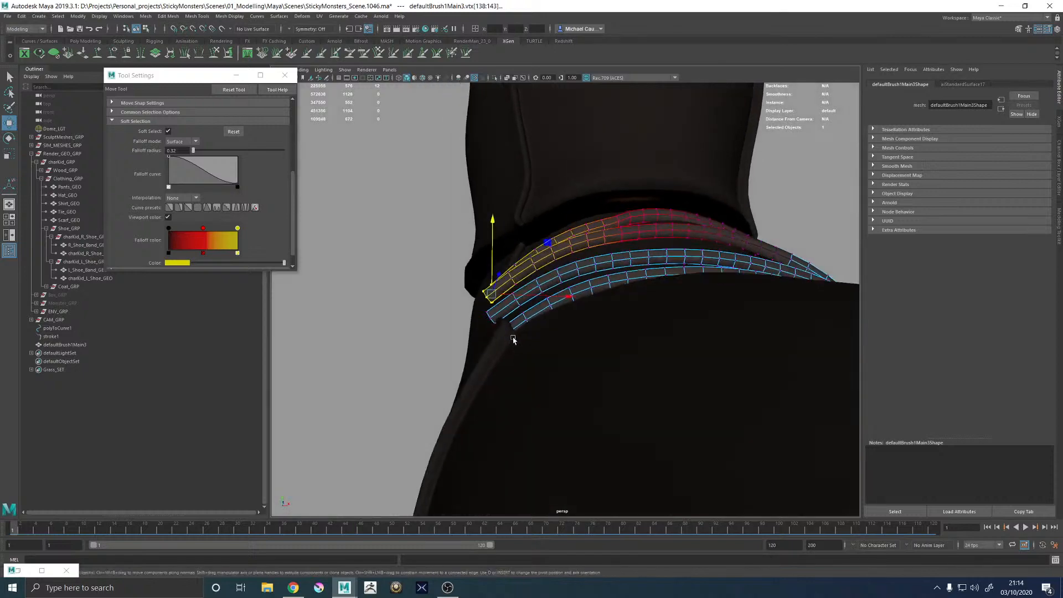
pyautogui.moveTo(494, 292); pyautogui.dragTo(567, 324)
pyautogui.press('e')
pyautogui.moveTo(603, 283); pyautogui.dragTo(701, 201, button='right')
pyautogui.click(700, 202)
pyautogui.scroll(-5, 694, 222)
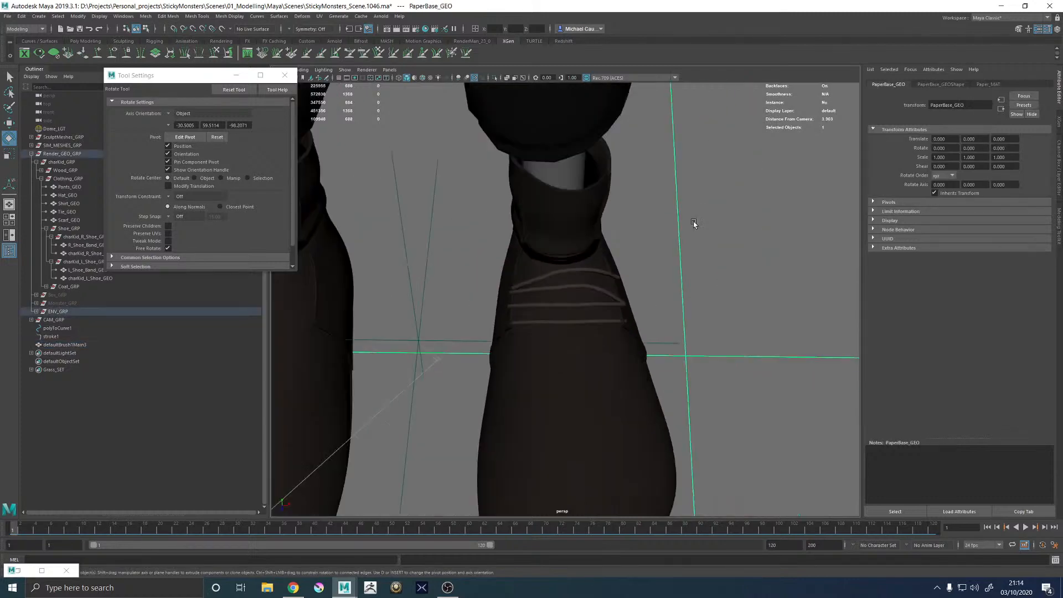
# Check the shaped tubes on the left shoe's instep in the Arnold render
pyautogui.keyDown('alt'); pyautogui.moveTo(617, 302); pyautogui.dragTo(674, 263); pyautogui.keyUp('alt')
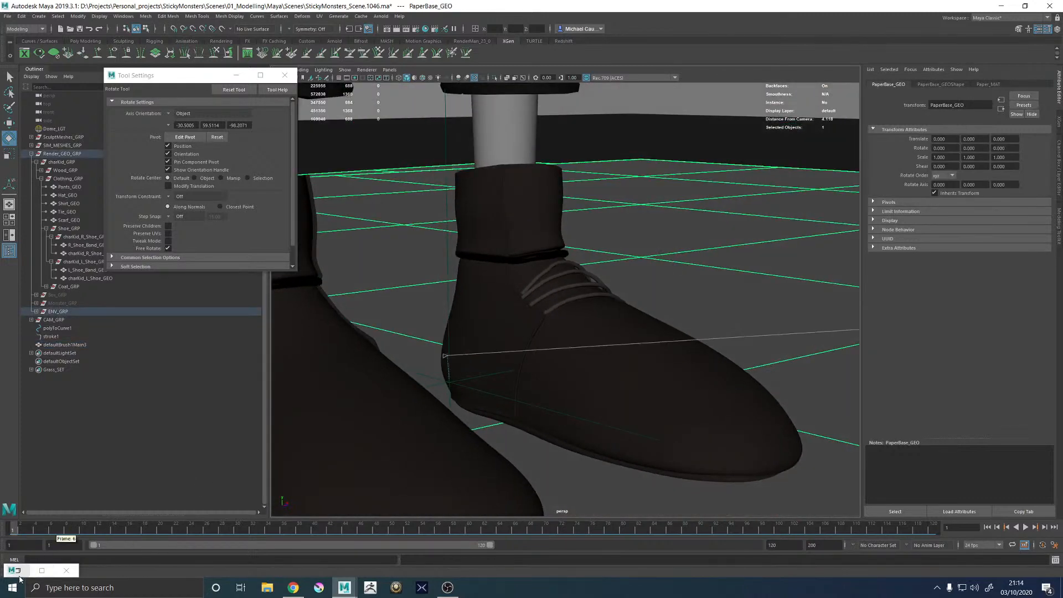
pyautogui.click(42, 570)
pyautogui.click(934, 27)
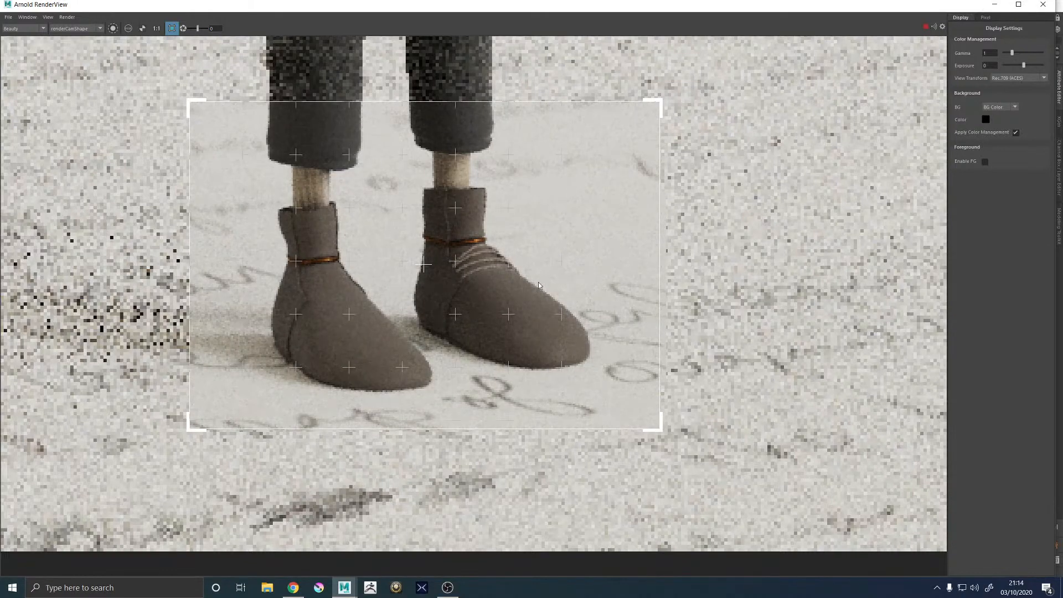
pyautogui.scroll(-2, 507, 278)
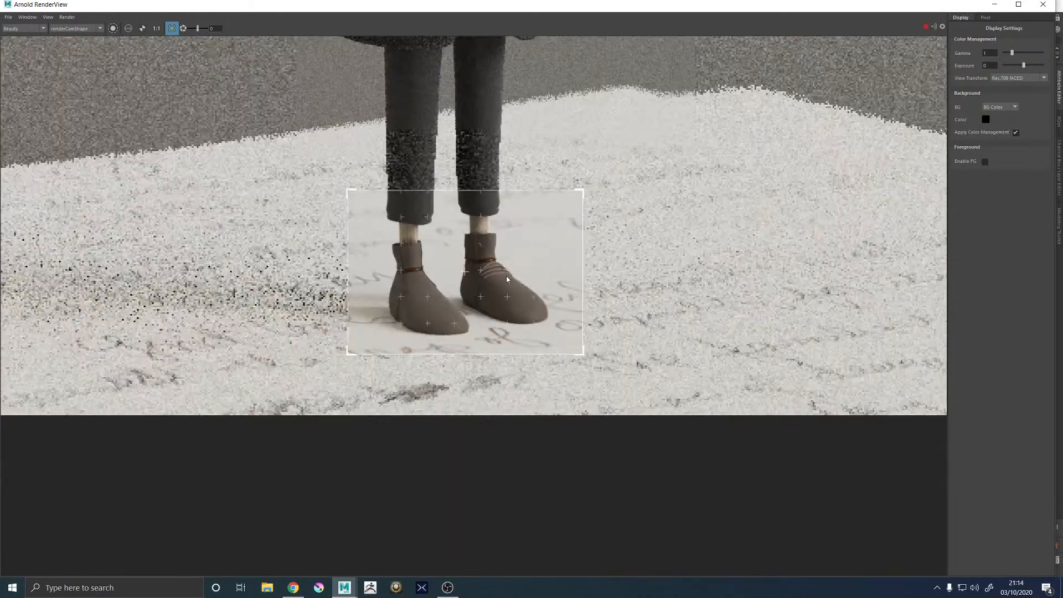
pyautogui.scroll(1, 512, 273)
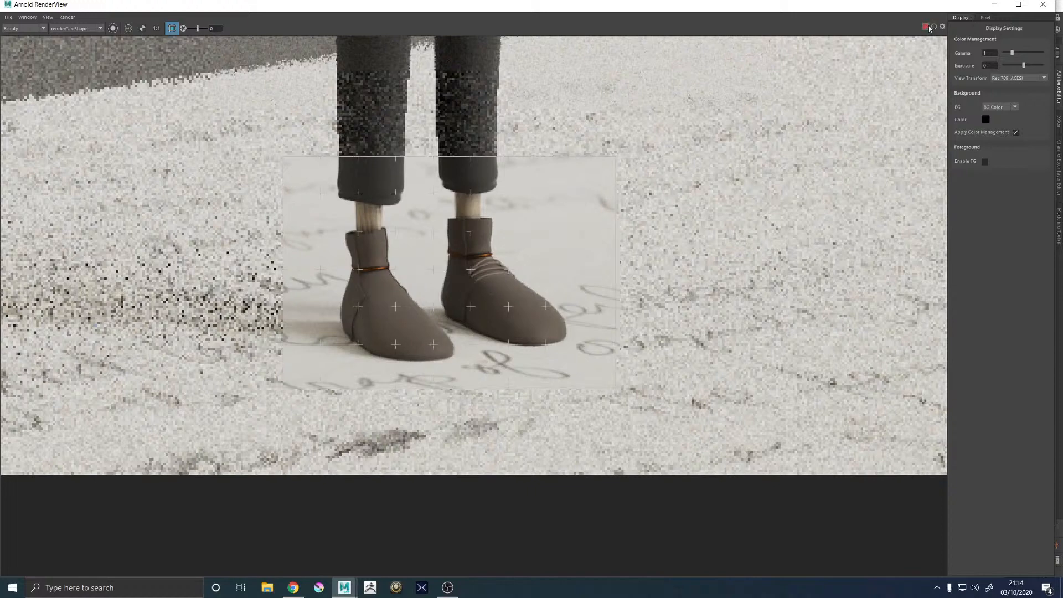
pyautogui.click(995, 4)
# Hide L_Shoe_Band_GEO, then duplicate the instep tube set and move the copy up to the shoe's ankle
pyautogui.click(537, 256)
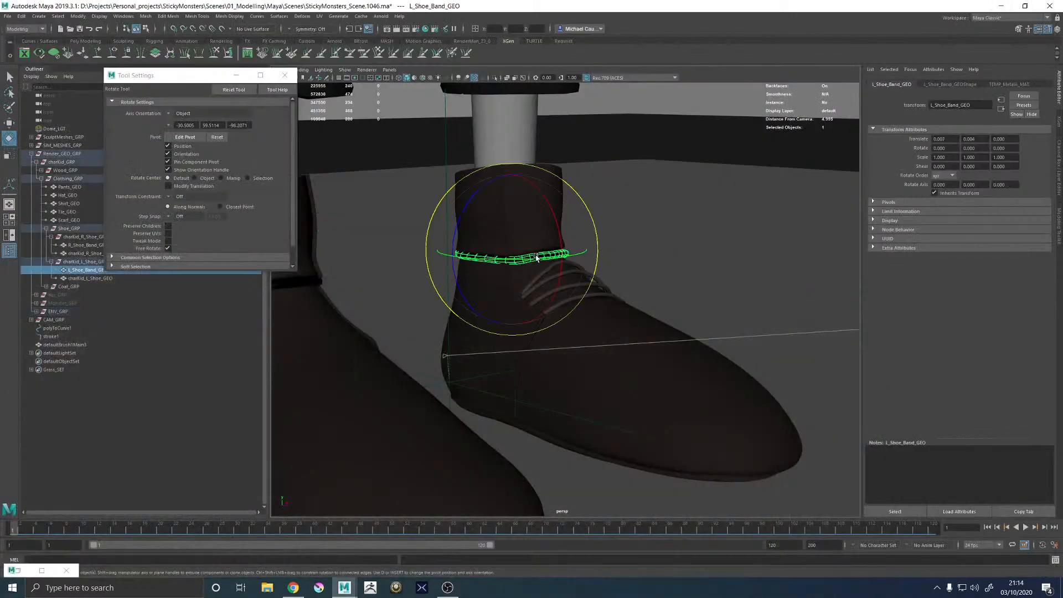
pyautogui.click(581, 265)
pyautogui.hotkey('ctrl', 'd')
pyautogui.press('w')
pyautogui.keyDown('alt'); pyautogui.moveTo(581, 266); pyautogui.dragTo(570, 160); pyautogui.keyUp('alt')
pyautogui.moveTo(615, 218); pyautogui.dragTo(646, 219)
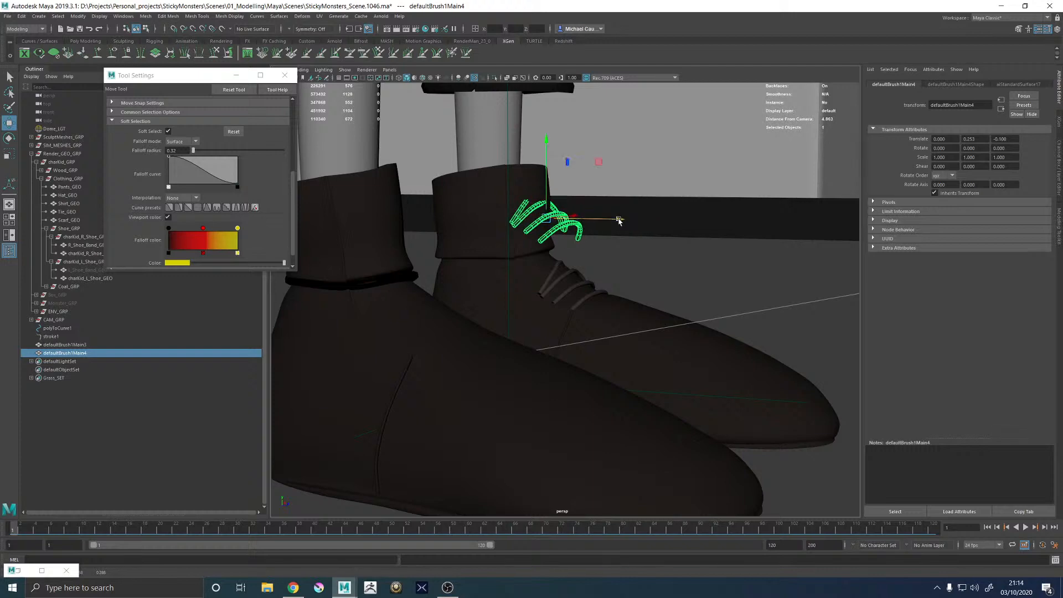
# Rotate the copied tube set about 53 degrees in X and move it against the front of the left ankle
pyautogui.press('e')
pyautogui.moveTo(606, 187); pyautogui.dragTo(410, 253)
pyautogui.press('w')
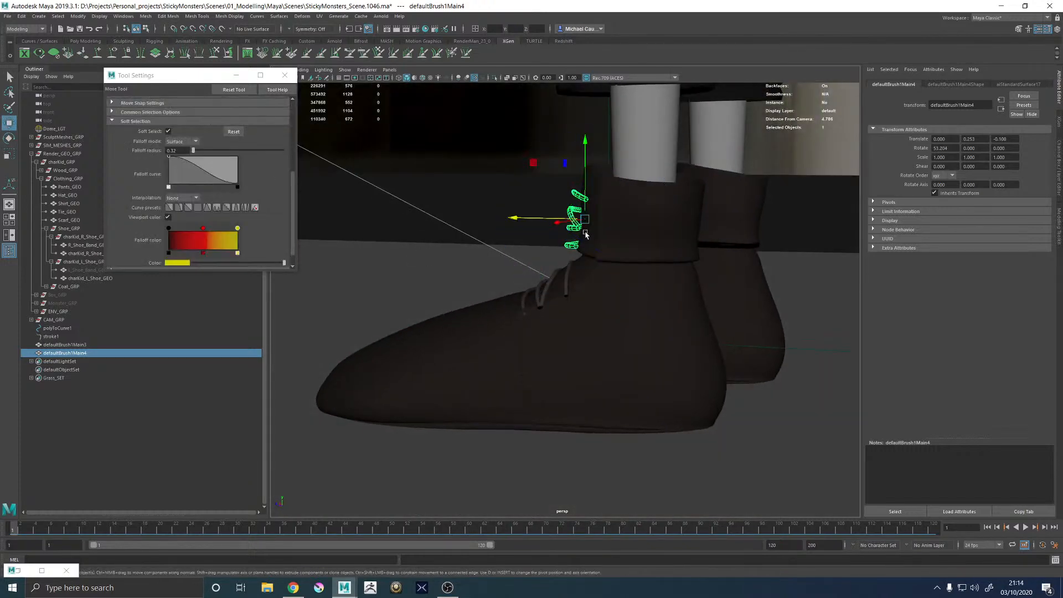
pyautogui.keyDown('alt'); pyautogui.moveTo(588, 233); pyautogui.dragTo(602, 263); pyautogui.keyUp('alt')
pyautogui.moveTo(571, 159); pyautogui.dragTo(652, 179)
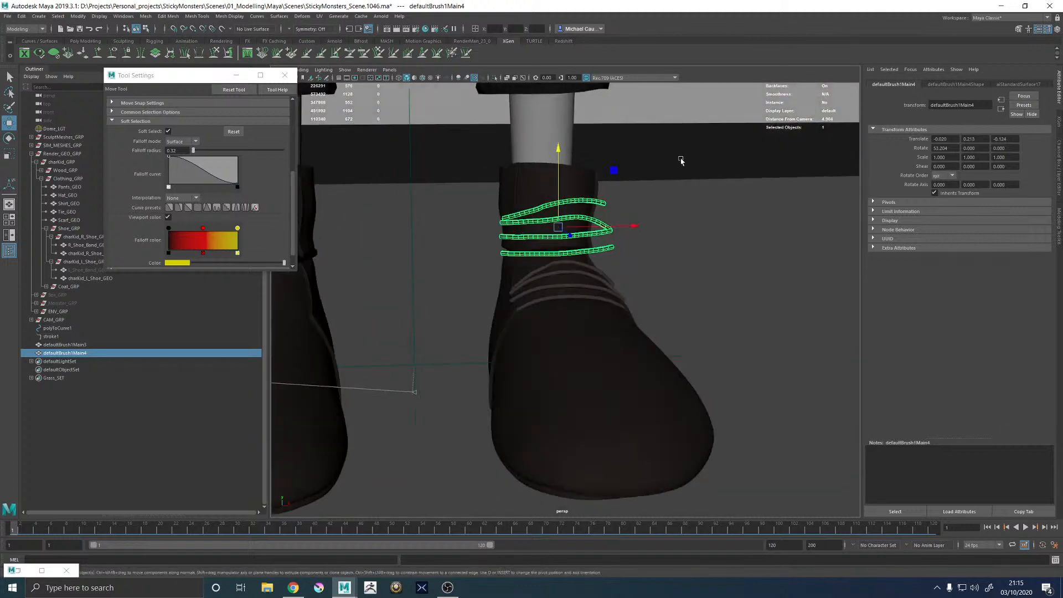
pyautogui.click(680, 158)
pyautogui.keyDown('alt'); pyautogui.moveTo(679, 159); pyautogui.dragTo(598, 203, button='right'); pyautogui.keyUp('alt')
pyautogui.keyDown('alt'); pyautogui.moveTo(598, 203); pyautogui.dragTo(625, 204); pyautogui.keyUp('alt')
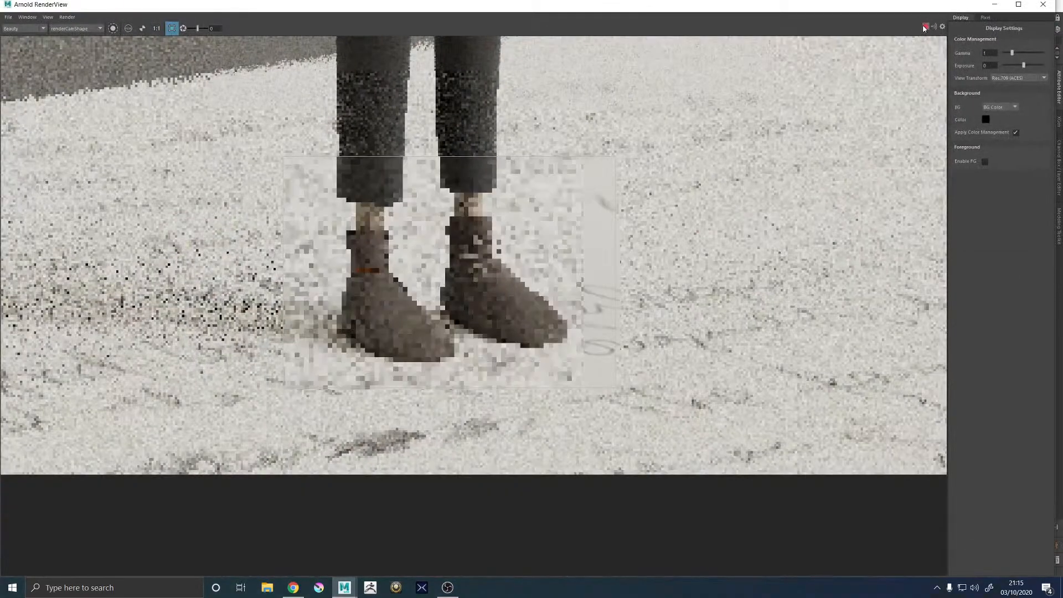
# Examine the left shoe with both tube sets in the Arnold render, close up and from afar
pyautogui.scroll(-2, 519, 271)
pyautogui.scroll(-3, 520, 271)
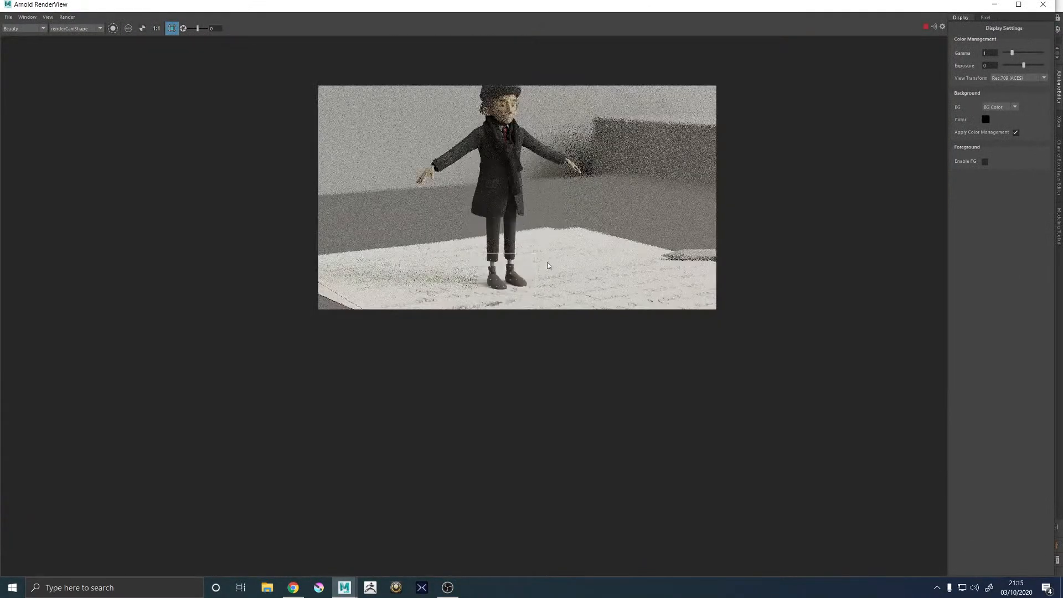
pyautogui.scroll(2, 535, 265)
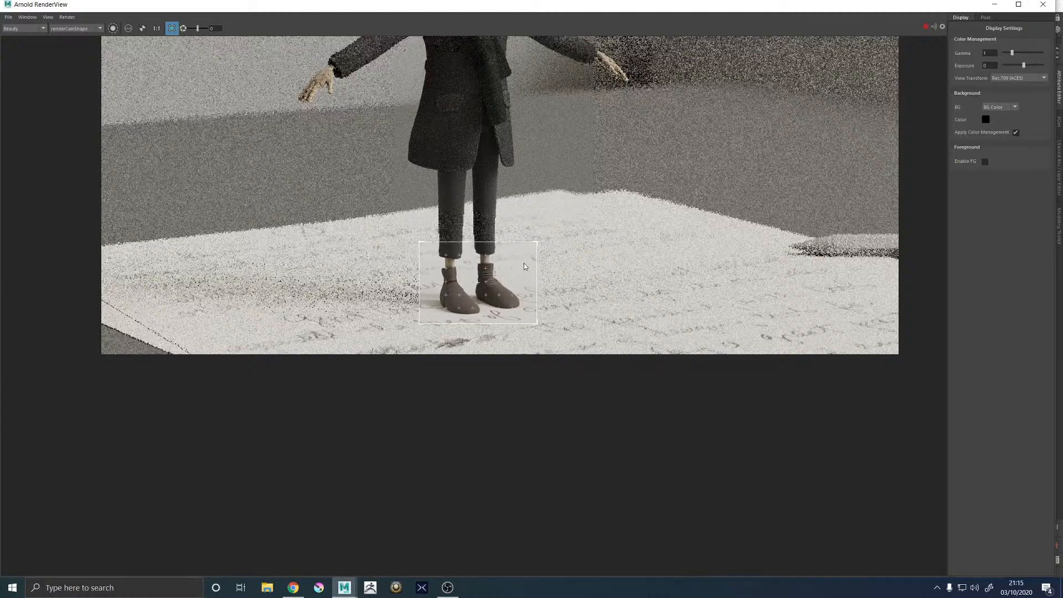
pyautogui.scroll(3, 524, 264)
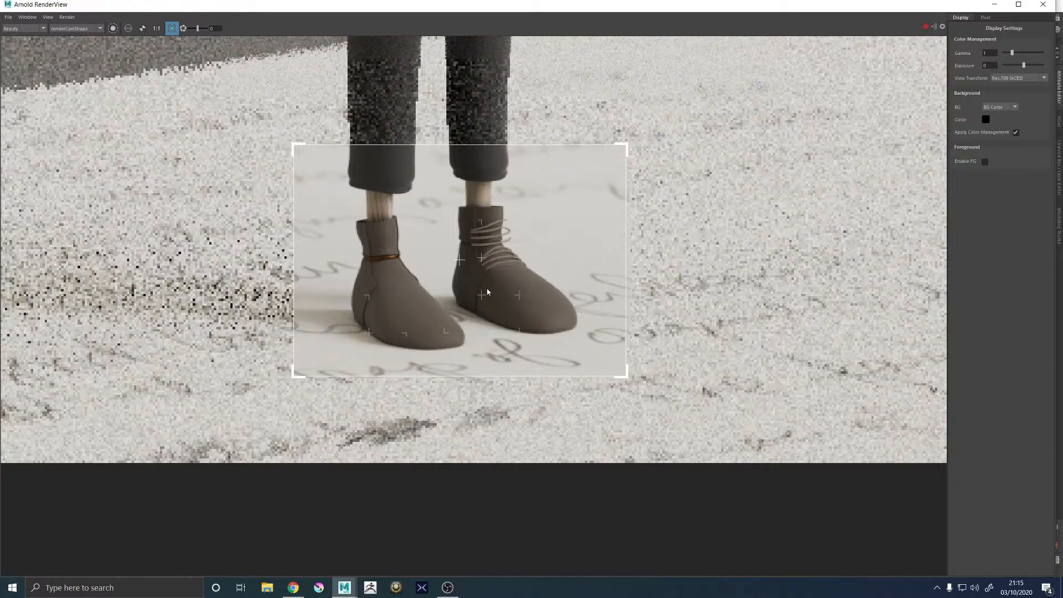
pyautogui.scroll(-2, 488, 291)
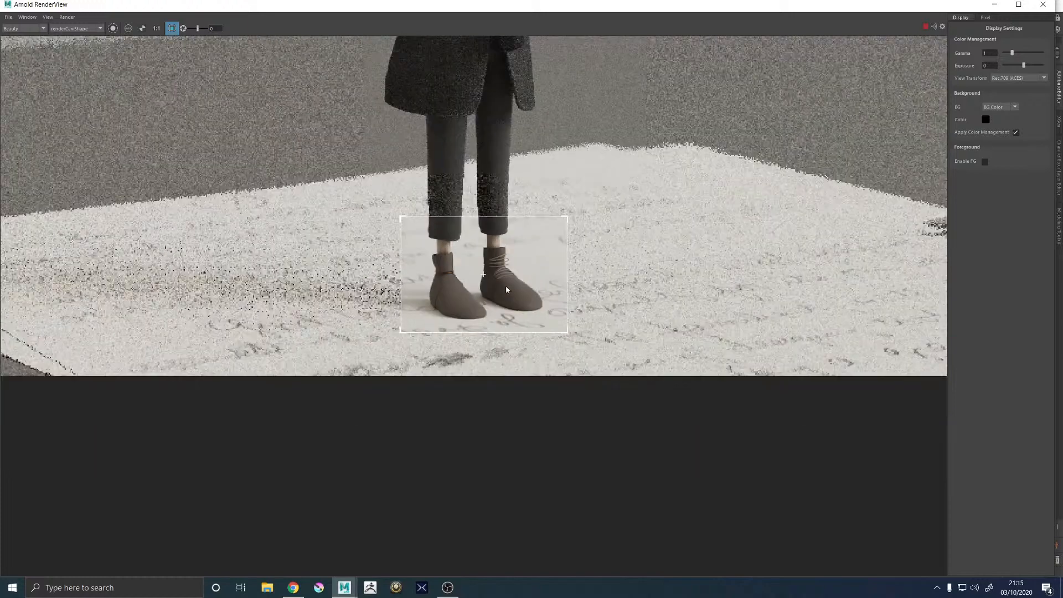
pyautogui.click(995, 6)
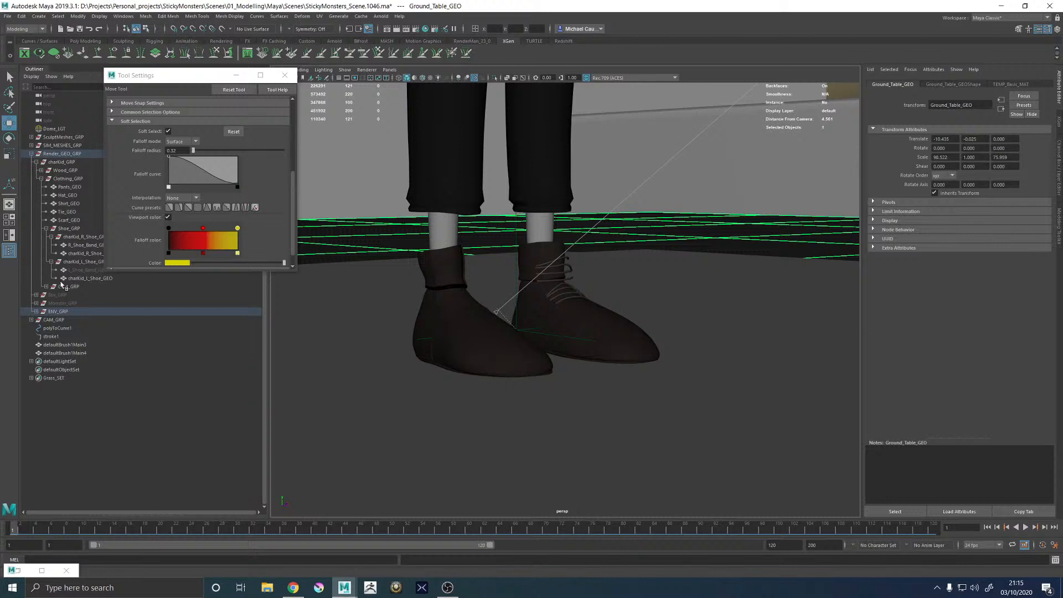
# Show Grass_GEO from ENV_GRP and check the shoes among the grass in the Arnold render
pyautogui.click(36, 312)
pyautogui.click(62, 328)
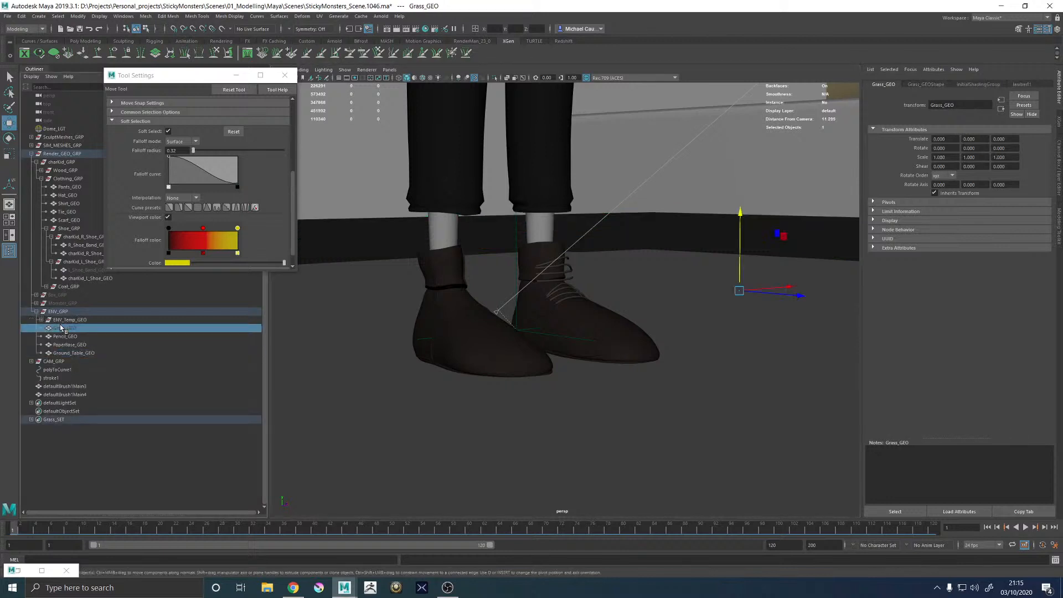
pyautogui.press('h')
pyautogui.click(21, 571)
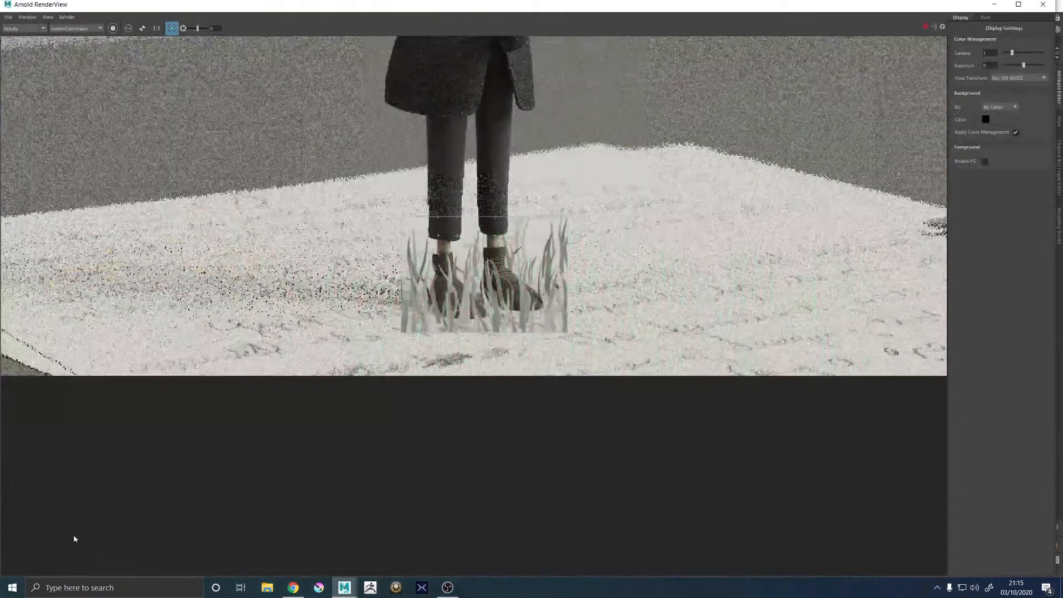
pyautogui.scroll(3, 505, 249)
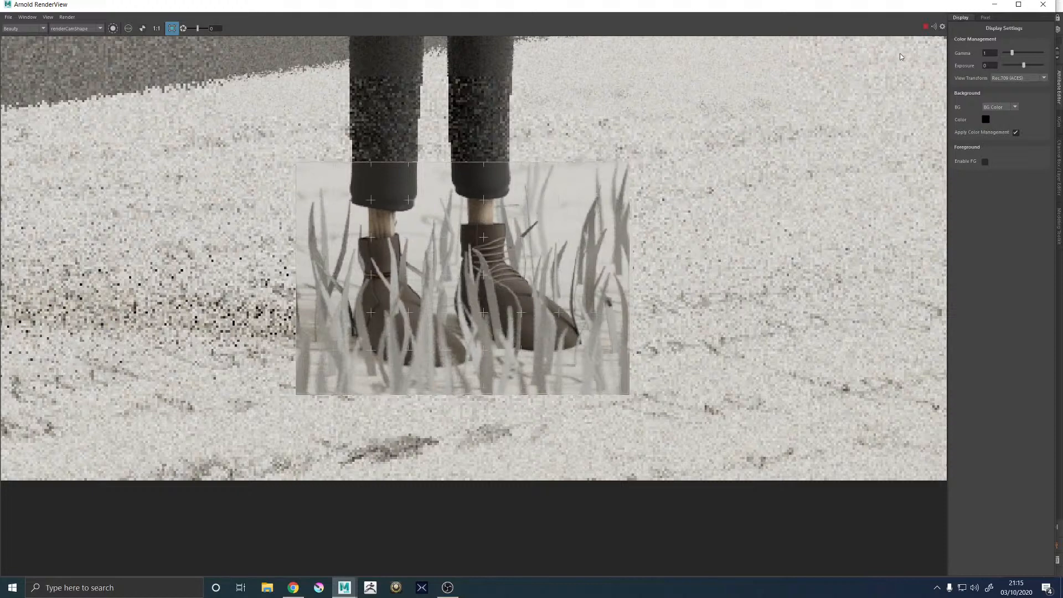
pyautogui.click(993, 7)
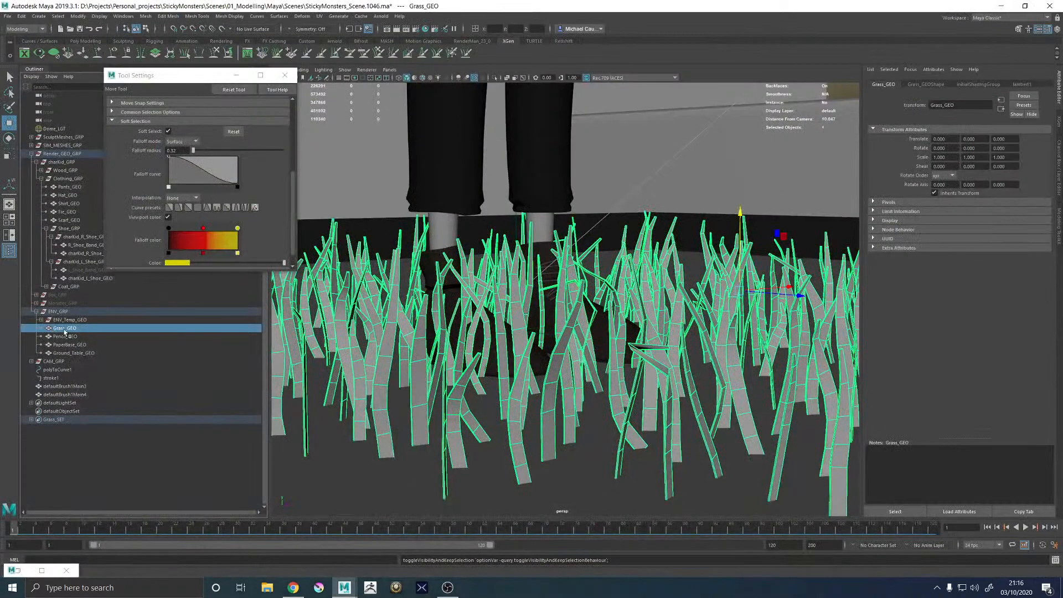
# Hide Grass_GEO again and close the Tool Settings window
pyautogui.press('h')
pyautogui.keyDown('alt'); pyautogui.moveTo(634, 316); pyautogui.dragTo(546, 308); pyautogui.keyUp('alt')
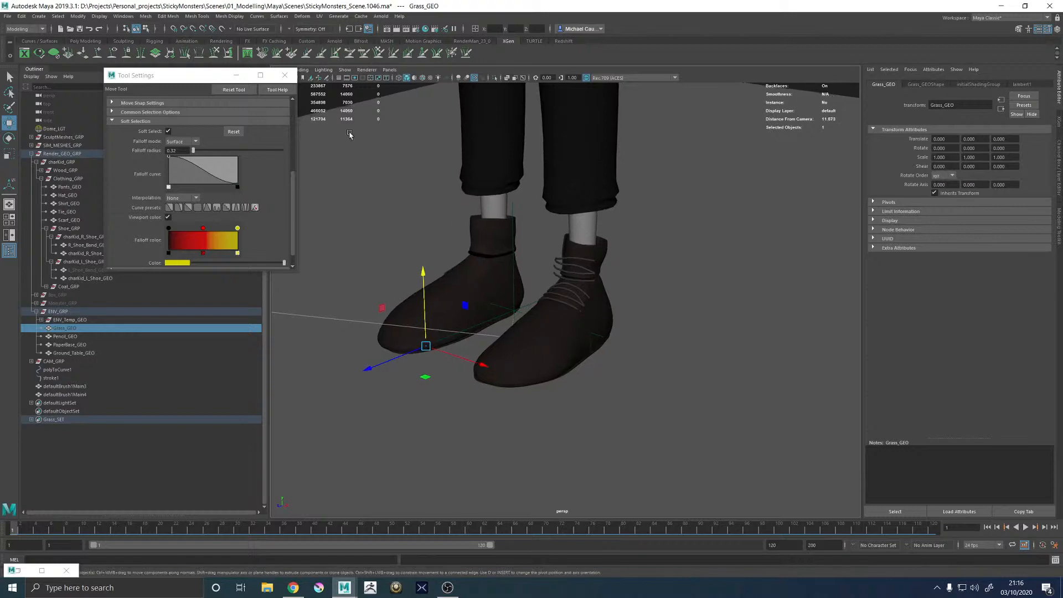
pyautogui.click(284, 76)
pyautogui.keyDown('alt'); pyautogui.moveTo(512, 213); pyautogui.dragTo(480, 263, button='middle'); pyautogui.keyUp('alt')
pyautogui.keyDown('alt'); pyautogui.moveTo(479, 262); pyautogui.dragTo(807, 442, button='right'); pyautogui.keyUp('alt')
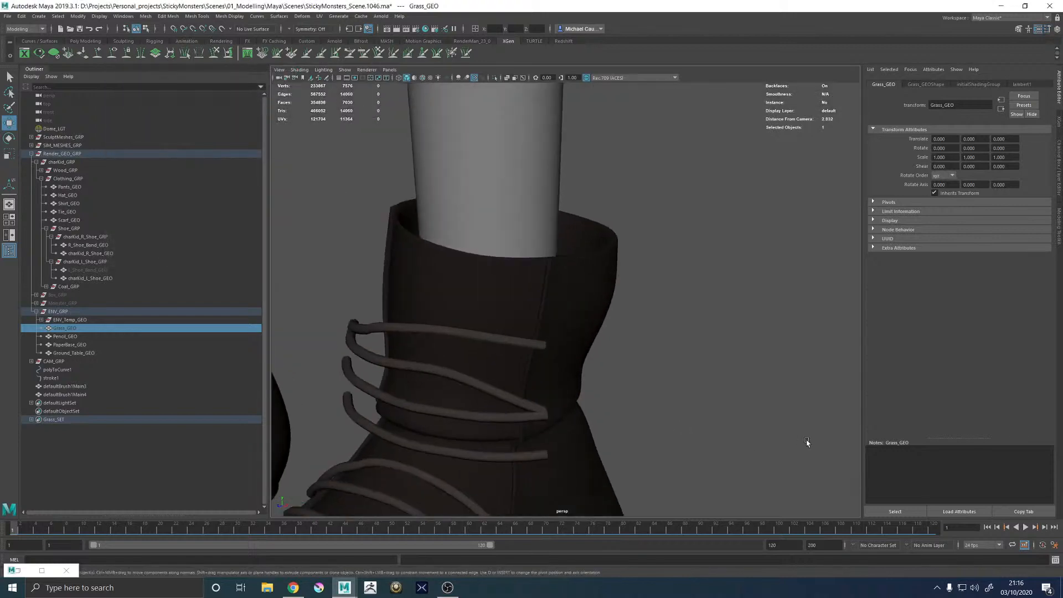
# Soft-select the outer end of the copied set's lowest tube and move and rotate it down onto the shoe
pyautogui.click(528, 344)
pyautogui.keyDown('alt'); pyautogui.moveTo(528, 344); pyautogui.dragTo(628, 300); pyautogui.keyUp('alt')
pyautogui.moveTo(564, 273); pyautogui.dragTo(498, 275, button='right')
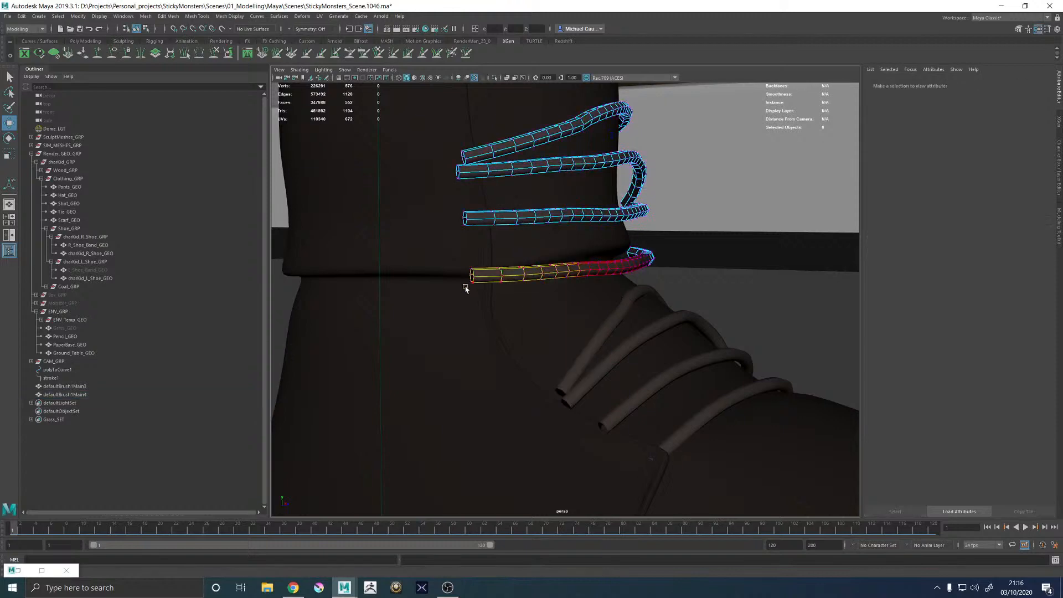
pyautogui.keyDown('alt'); pyautogui.moveTo(463, 285); pyautogui.dragTo(421, 259); pyautogui.keyUp('alt')
pyautogui.moveTo(458, 299); pyautogui.dragTo(655, 309)
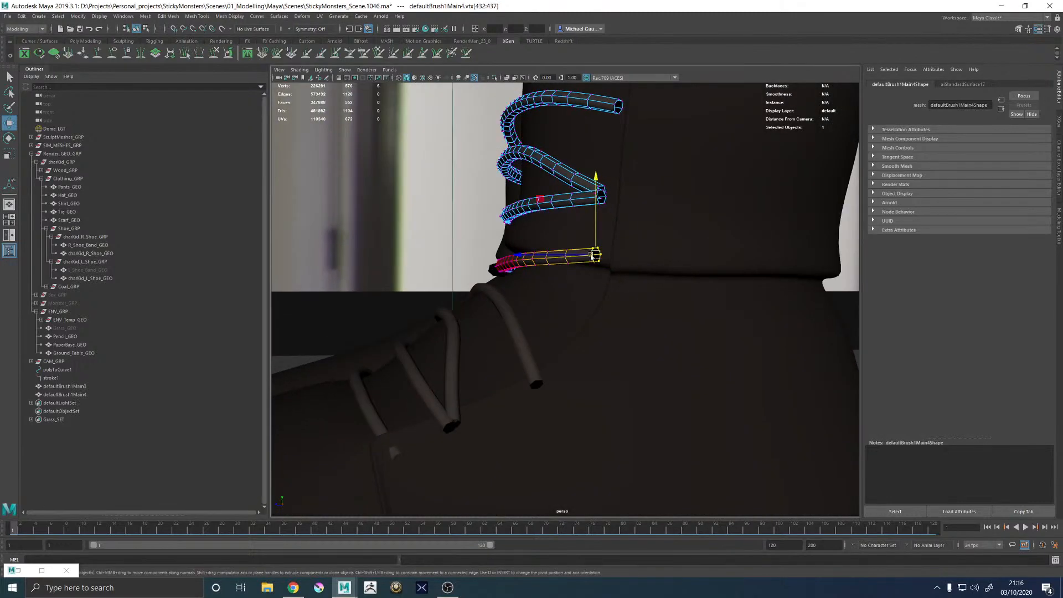
pyautogui.moveTo(591, 255); pyautogui.dragTo(595, 324)
pyautogui.press('e')
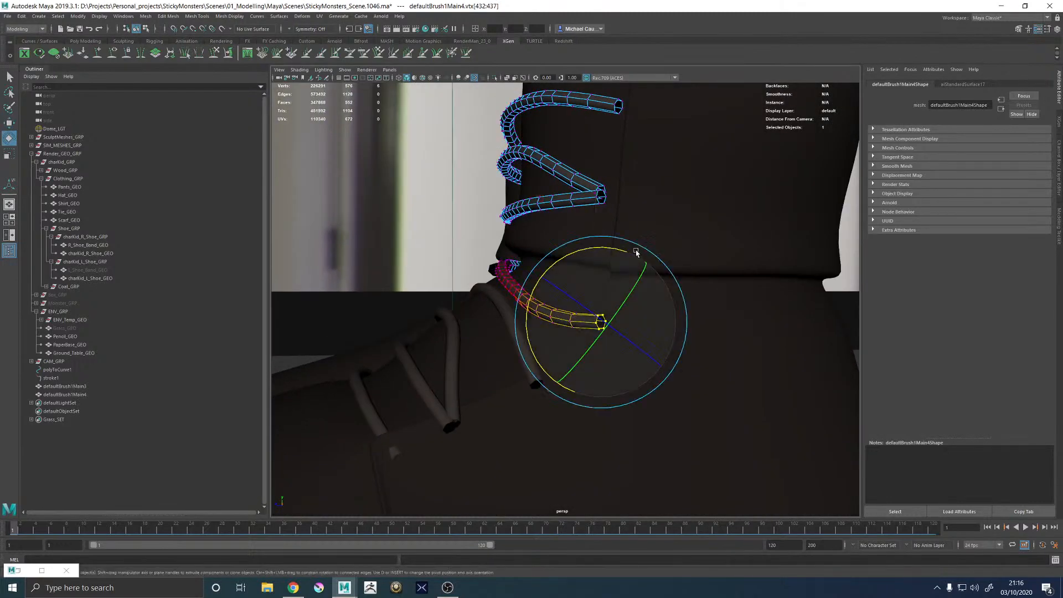
pyautogui.moveTo(636, 253); pyautogui.dragTo(734, 308)
pyautogui.press('w')
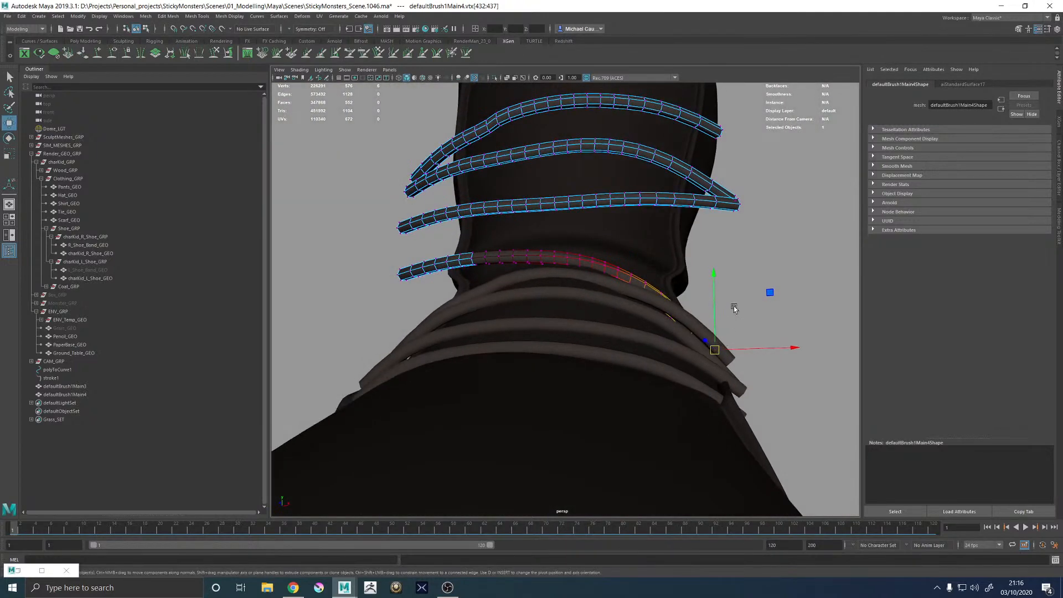
# Move the lowest copied tube's outer end in against the side of the shoe
pyautogui.press('e')
pyautogui.keyDown('alt'); pyautogui.moveTo(753, 266); pyautogui.dragTo(514, 315); pyautogui.keyUp('alt')
pyautogui.keyDown('alt'); pyautogui.moveTo(514, 314); pyautogui.dragTo(592, 332, button='right'); pyautogui.keyUp('alt')
pyautogui.press('w')
pyautogui.moveTo(726, 344); pyautogui.dragTo(652, 357)
# Bend the lowest copied tube's opposite end to follow the side of the shoe
pyautogui.press('e')
pyautogui.moveTo(696, 436); pyautogui.dragTo(476, 406)
pyautogui.keyDown('alt'); pyautogui.moveTo(342, 363); pyautogui.dragTo(474, 403, button='middle'); pyautogui.keyUp('alt')
pyautogui.keyDown('alt'); pyautogui.moveTo(474, 404); pyautogui.dragTo(496, 399, button='right'); pyautogui.keyUp('alt')
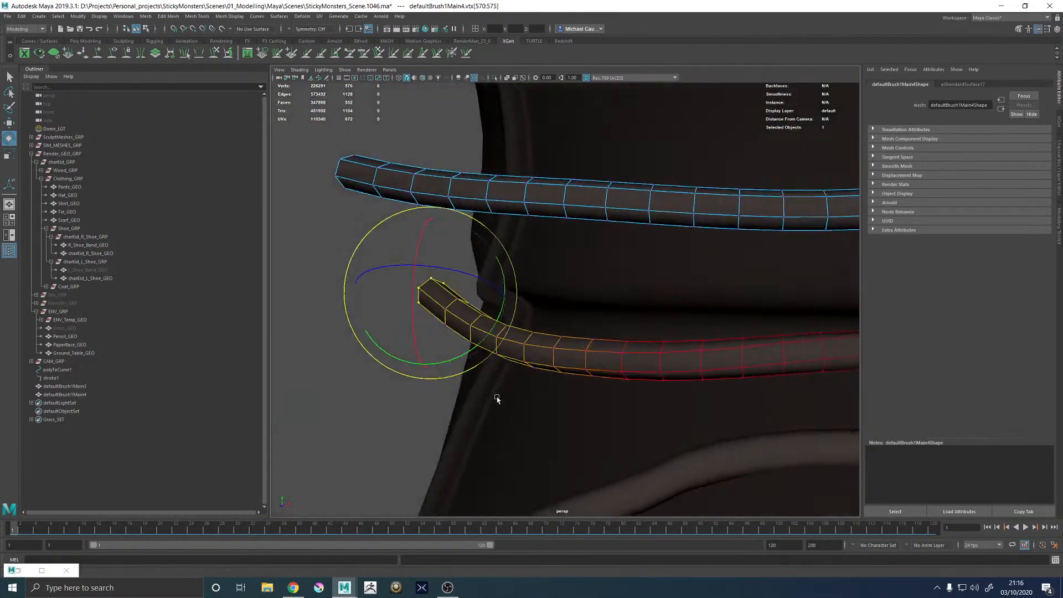
pyautogui.keyDown('alt'); pyautogui.moveTo(496, 399); pyautogui.dragTo(512, 337); pyautogui.keyUp('alt')
pyautogui.keyDown('alt'); pyautogui.moveTo(513, 336); pyautogui.dragTo(621, 292, button='middle'); pyautogui.keyUp('alt')
# Adjust the soft selection radius, move the lowest copied tube's opposite end against the shoe and return to object selection
pyautogui.press('b')
pyautogui.moveTo(692, 338); pyautogui.dragTo(655, 330)
pyautogui.keyDown('alt'); pyautogui.moveTo(600, 294); pyautogui.dragTo(555, 273); pyautogui.keyUp('alt')
pyautogui.press('w')
pyautogui.moveTo(556, 185); pyautogui.dragTo(610, 206)
pyautogui.keyDown('alt'); pyautogui.moveTo(601, 227); pyautogui.dragTo(443, 301, button='right'); pyautogui.keyUp('alt')
pyautogui.keyDown('alt'); pyautogui.moveTo(444, 301); pyautogui.dragTo(609, 285); pyautogui.keyUp('alt')
pyautogui.moveTo(688, 277); pyautogui.dragTo(775, 233, button='right')
pyautogui.keyDown('alt'); pyautogui.moveTo(847, 266); pyautogui.dragTo(791, 288, button='right'); pyautogui.keyUp('alt')
pyautogui.click(791, 288)
# Soft-select an end of the copied set's second-lowest tube and move it down towards the lowest tube's end
pyautogui.keyDown('alt'); pyautogui.moveTo(689, 327); pyautogui.dragTo(620, 307); pyautogui.keyUp('alt')
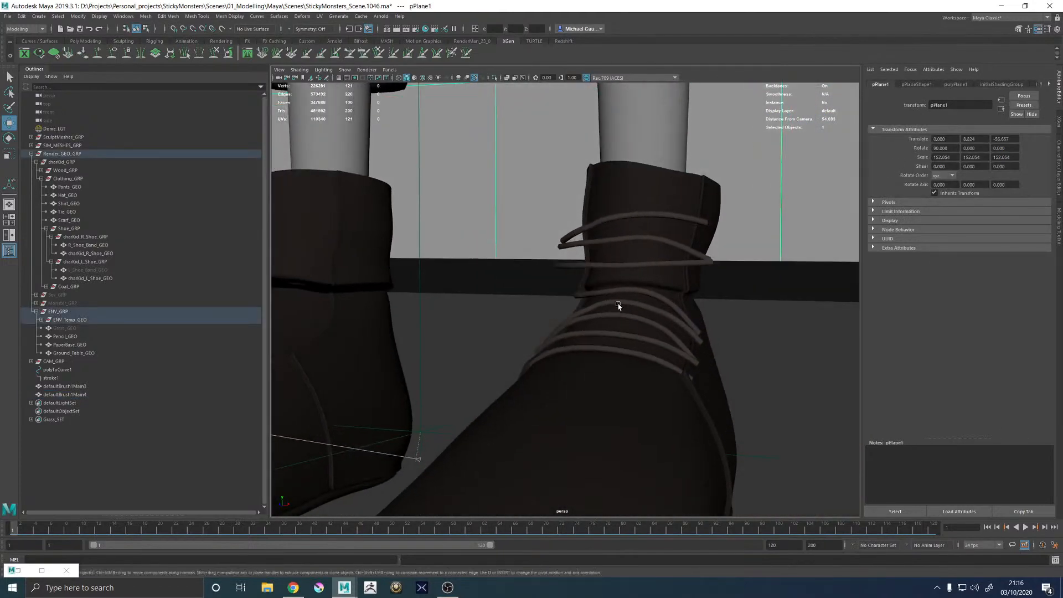
pyautogui.keyDown('alt'); pyautogui.moveTo(619, 307); pyautogui.dragTo(646, 390, button='right'); pyautogui.keyUp('alt')
pyautogui.keyDown('alt'); pyautogui.moveTo(646, 390); pyautogui.dragTo(561, 268); pyautogui.keyUp('alt')
pyautogui.click(591, 277)
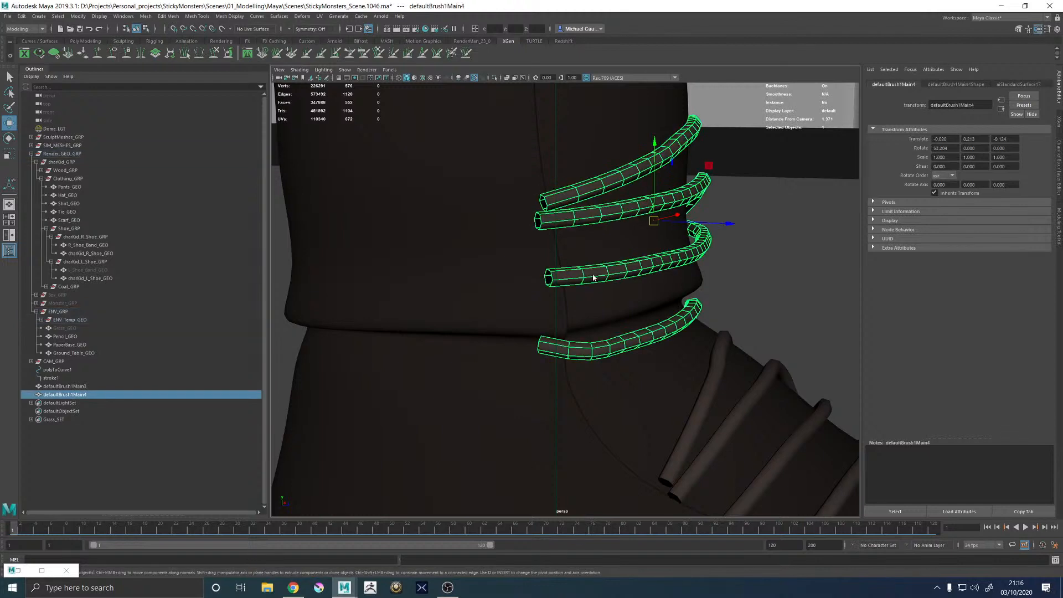
pyautogui.moveTo(593, 277); pyautogui.dragTo(556, 279, button='right')
pyautogui.keyDown('alt'); pyautogui.moveTo(554, 280); pyautogui.dragTo(766, 286); pyautogui.keyUp('alt')
pyautogui.press('b')
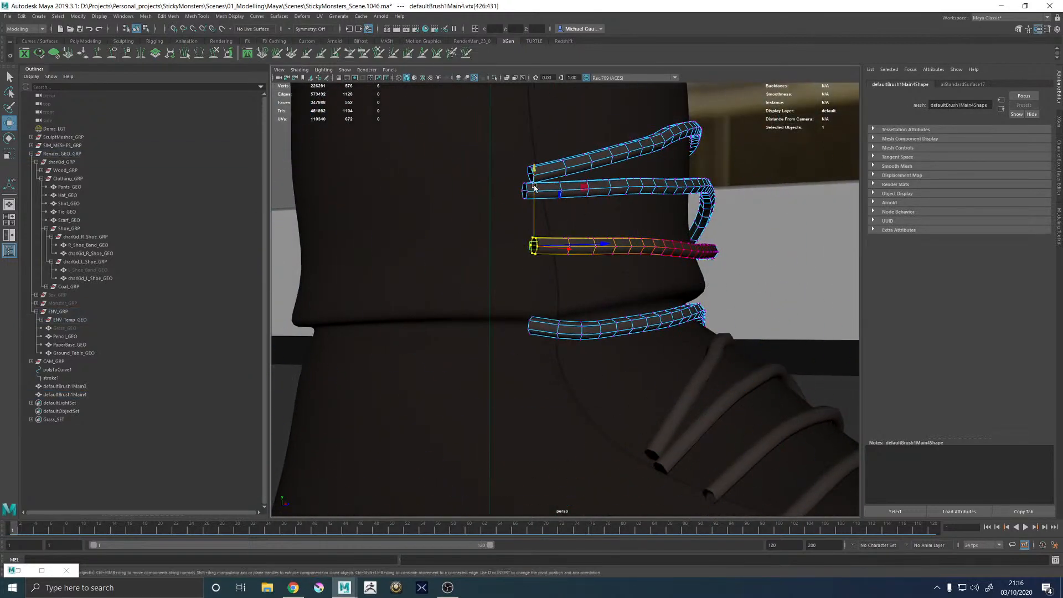
pyautogui.moveTo(534, 187); pyautogui.dragTo(535, 250)
pyautogui.press('e')
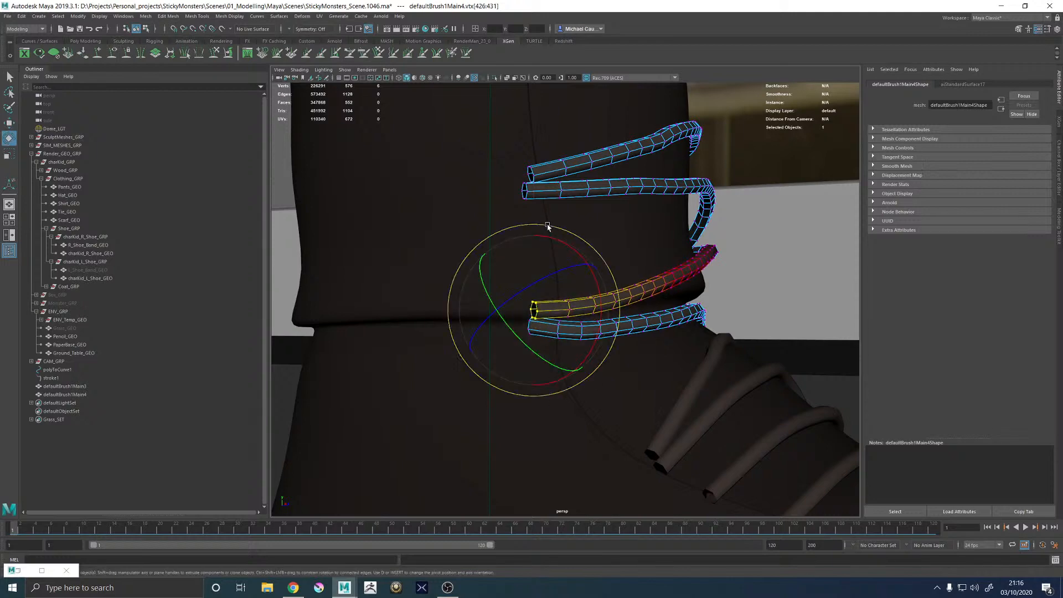
pyautogui.scroll(5, 541, 275)
pyautogui.press('w')
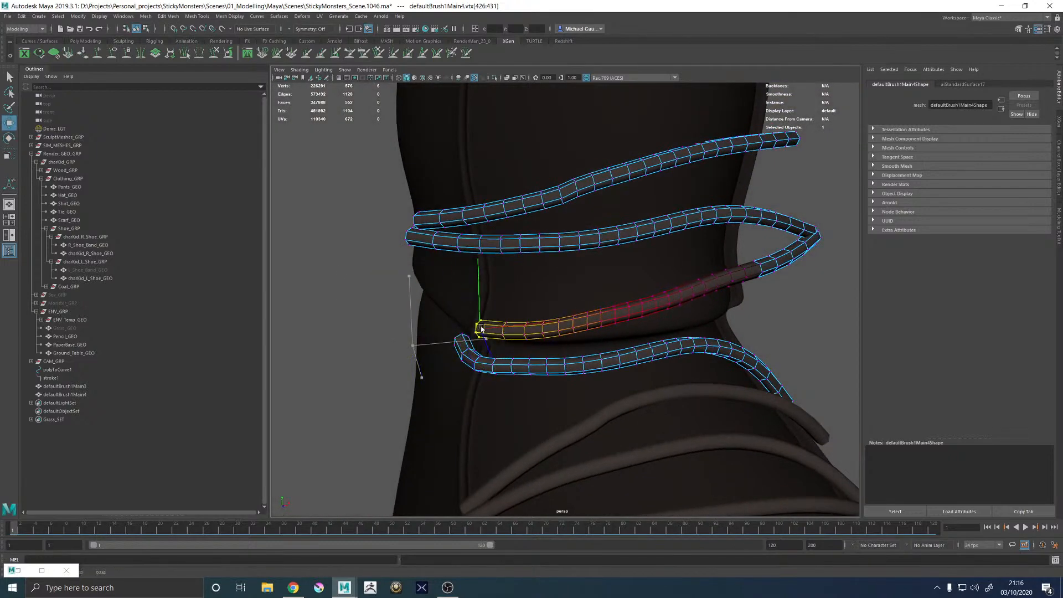
# Fit the second-lowest copied tube's lowered end against the shoe and return to object selection
pyautogui.moveTo(482, 329); pyautogui.dragTo(483, 329)
pyautogui.keyDown('alt'); pyautogui.moveTo(485, 336); pyautogui.dragTo(797, 370); pyautogui.keyUp('alt')
pyautogui.press('e')
pyautogui.keyDown('alt'); pyautogui.moveTo(782, 370); pyautogui.dragTo(489, 357); pyautogui.keyUp('alt')
pyautogui.press('w')
pyautogui.moveTo(398, 309); pyautogui.dragTo(405, 323)
pyautogui.keyDown('alt'); pyautogui.moveTo(405, 323); pyautogui.dragTo(377, 324); pyautogui.keyUp('alt')
pyautogui.keyDown('alt'); pyautogui.moveTo(377, 323); pyautogui.dragTo(460, 312); pyautogui.keyUp('alt')
pyautogui.moveTo(654, 288); pyautogui.dragTo(677, 299, button='right')
pyautogui.click(693, 344)
# Examine how both tube sets sit on the left shoe from the front and side
pyautogui.keyDown('alt'); pyautogui.moveTo(693, 344); pyautogui.dragTo(659, 310); pyautogui.keyUp('alt')
pyautogui.keyDown('alt'); pyautogui.moveTo(659, 310); pyautogui.dragTo(626, 371, button='right'); pyautogui.keyUp('alt')
pyautogui.keyDown('alt'); pyautogui.moveTo(626, 371); pyautogui.dragTo(655, 415); pyautogui.keyUp('alt')
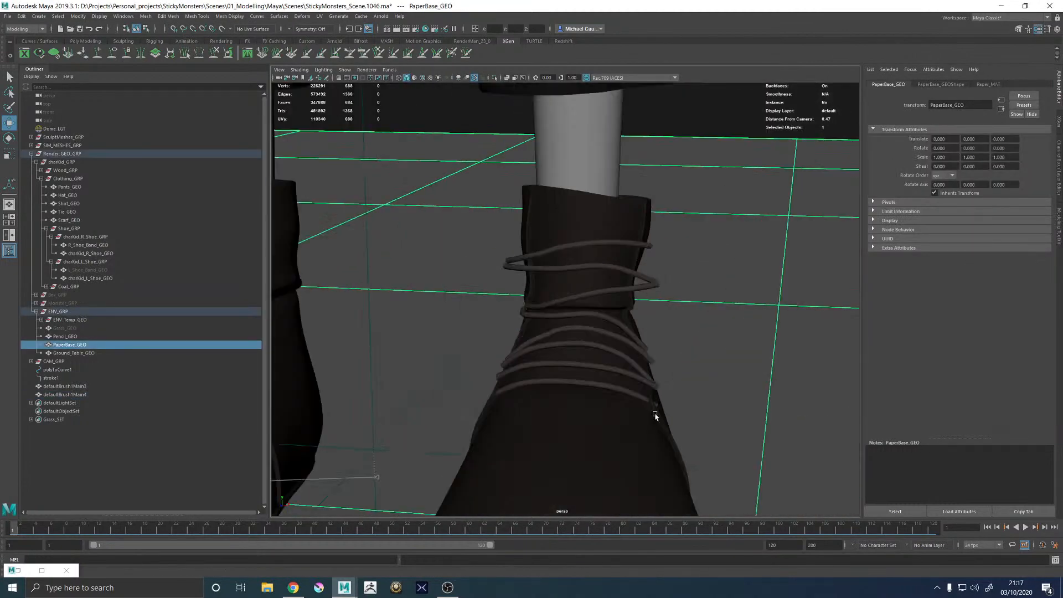
pyautogui.keyDown('alt'); pyautogui.moveTo(656, 415); pyautogui.dragTo(803, 376, button='right'); pyautogui.keyUp('alt')
pyautogui.keyDown('alt'); pyautogui.moveTo(741, 367); pyautogui.dragTo(643, 376, button='right'); pyautogui.keyUp('alt')
pyautogui.keyDown('alt'); pyautogui.moveTo(643, 376); pyautogui.dragTo(568, 393); pyautogui.keyUp('alt')
pyautogui.keyDown('alt'); pyautogui.moveTo(567, 392); pyautogui.dragTo(697, 226, button='middle'); pyautogui.keyUp('alt')
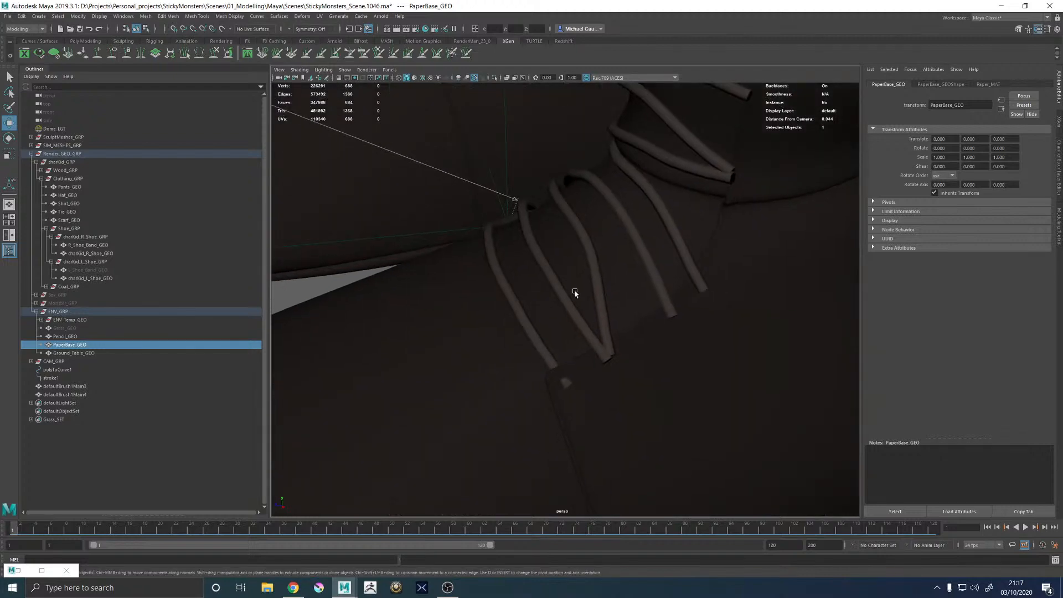
pyautogui.keyDown('alt'); pyautogui.moveTo(575, 293); pyautogui.dragTo(572, 306); pyautogui.keyUp('alt')
pyautogui.keyDown('alt'); pyautogui.moveTo(572, 306); pyautogui.dragTo(478, 332, button='right'); pyautogui.keyUp('alt')
# Soft-select the outer end of the instep set's third tube and move and rotate it nearer the fourth tube's end
pyautogui.click(515, 331)
pyautogui.moveTo(350, 351); pyautogui.dragTo(392, 398)
pyautogui.keyDown('alt'); pyautogui.moveTo(446, 384); pyautogui.dragTo(555, 300, button='middle'); pyautogui.keyUp('alt')
pyautogui.press('q')
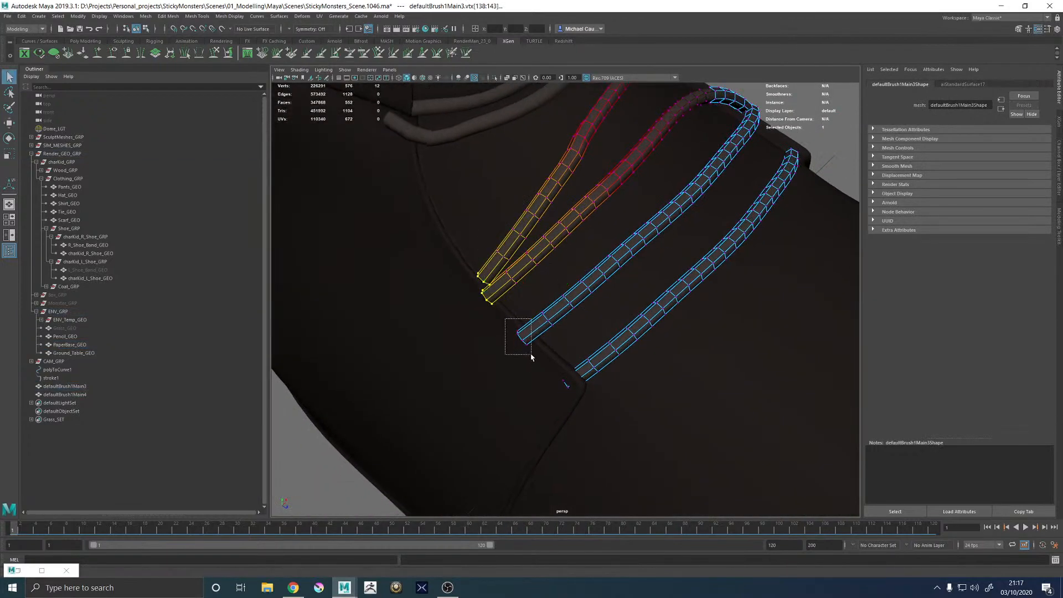
pyautogui.press('w')
pyautogui.moveTo(531, 358); pyautogui.dragTo(426, 226)
pyautogui.press('e')
pyautogui.moveTo(354, 185); pyautogui.dragTo(345, 199)
pyautogui.press('w')
pyautogui.moveTo(425, 233); pyautogui.dragTo(591, 256)
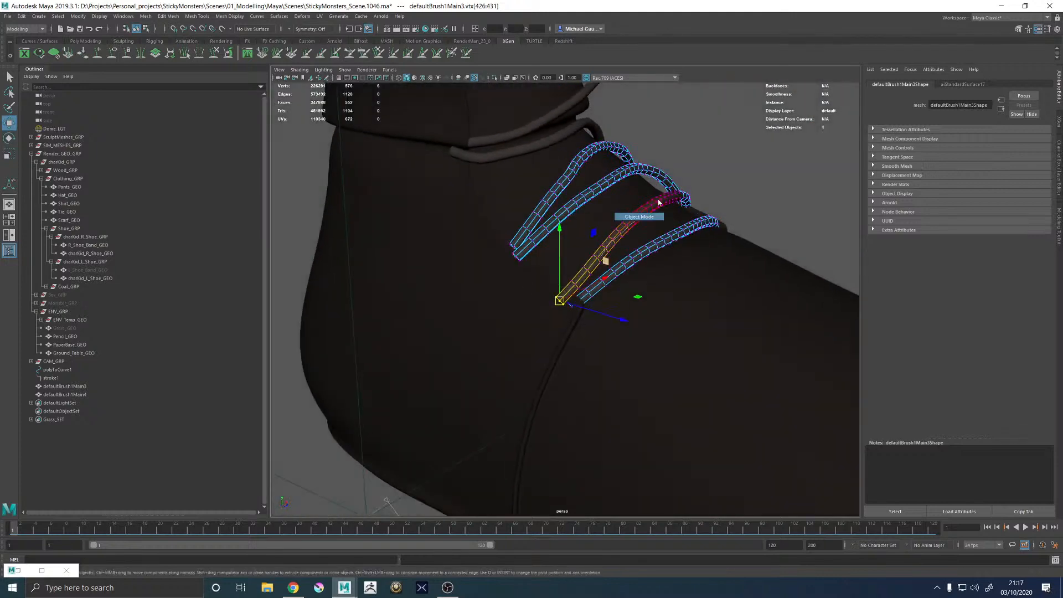
# Return to object selection and check the tubes against the whole pair of shoes from the front
pyautogui.keyDown('alt'); pyautogui.moveTo(660, 201); pyautogui.dragTo(599, 193, button='right'); pyautogui.keyUp('alt')
pyautogui.click(683, 187)
pyautogui.keyDown('alt'); pyautogui.moveTo(753, 233); pyautogui.dragTo(632, 244); pyautogui.keyUp('alt')
pyautogui.keyDown('alt'); pyautogui.moveTo(631, 244); pyautogui.dragTo(522, 228, button='right'); pyautogui.keyUp('alt')
pyautogui.keyDown('alt'); pyautogui.moveTo(473, 228); pyautogui.dragTo(464, 284, button='middle'); pyautogui.keyUp('alt')
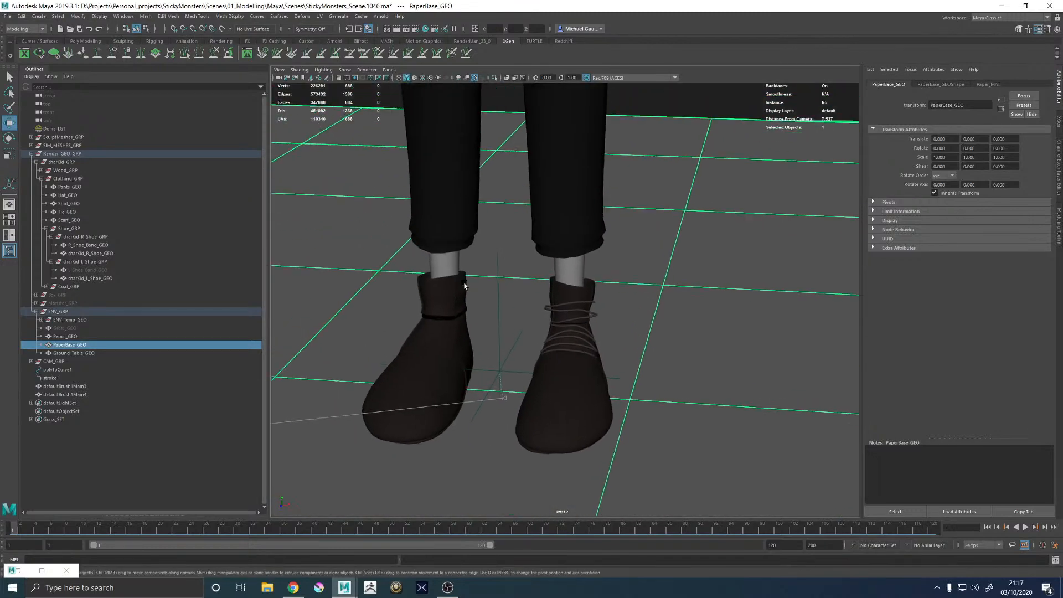
# Soft-select the meeting outer ends of the ankle set's two middle tubes and rotate and move them closer to the shoe
pyautogui.keyDown('alt'); pyautogui.moveTo(464, 284); pyautogui.dragTo(659, 319, button='right'); pyautogui.keyUp('alt')
pyautogui.keyDown('alt'); pyautogui.moveTo(646, 335); pyautogui.dragTo(588, 304); pyautogui.keyUp('alt')
pyautogui.keyDown('alt'); pyautogui.moveTo(588, 304); pyautogui.dragTo(784, 399, button='right'); pyautogui.keyUp('alt')
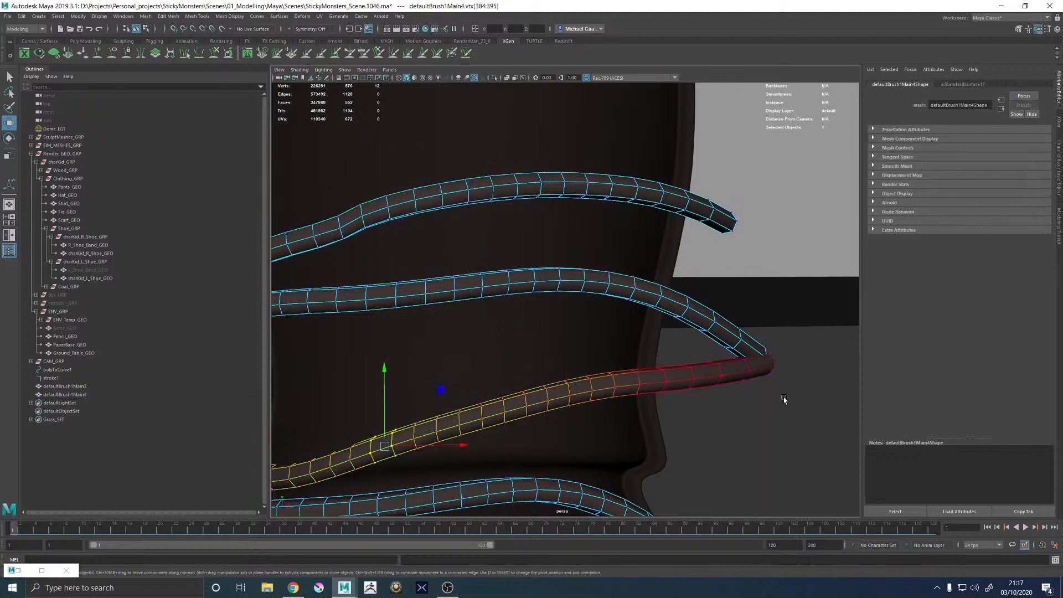
pyautogui.moveTo(723, 311); pyautogui.dragTo(725, 312)
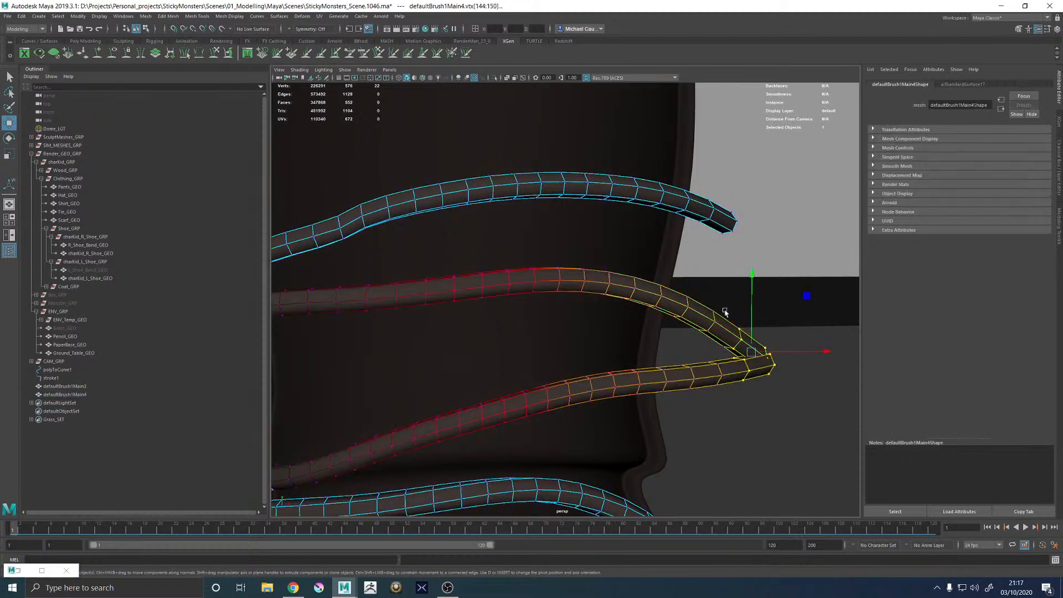
pyautogui.keyDown('alt'); pyautogui.moveTo(740, 383); pyautogui.dragTo(665, 375); pyautogui.keyUp('alt')
pyautogui.press('e')
pyautogui.moveTo(678, 334); pyautogui.dragTo(501, 268)
pyautogui.press('w')
pyautogui.press('e')
pyautogui.moveTo(531, 314); pyautogui.dragTo(532, 315)
# Fit the inner ends of the ankle set's upper two tubes against the shoe and return to object selection
pyautogui.keyDown('alt'); pyautogui.moveTo(532, 315); pyautogui.dragTo(502, 328); pyautogui.keyUp('alt')
pyautogui.press('w')
pyautogui.press('e')
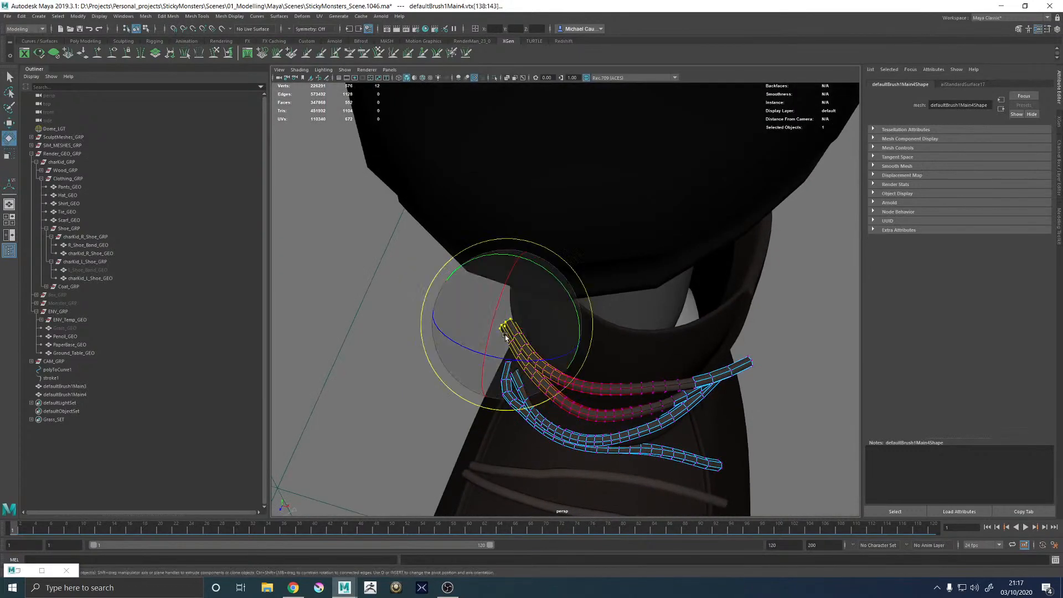
pyautogui.keyDown('alt'); pyautogui.moveTo(523, 407); pyautogui.dragTo(591, 290); pyautogui.keyUp('alt')
pyautogui.press('w')
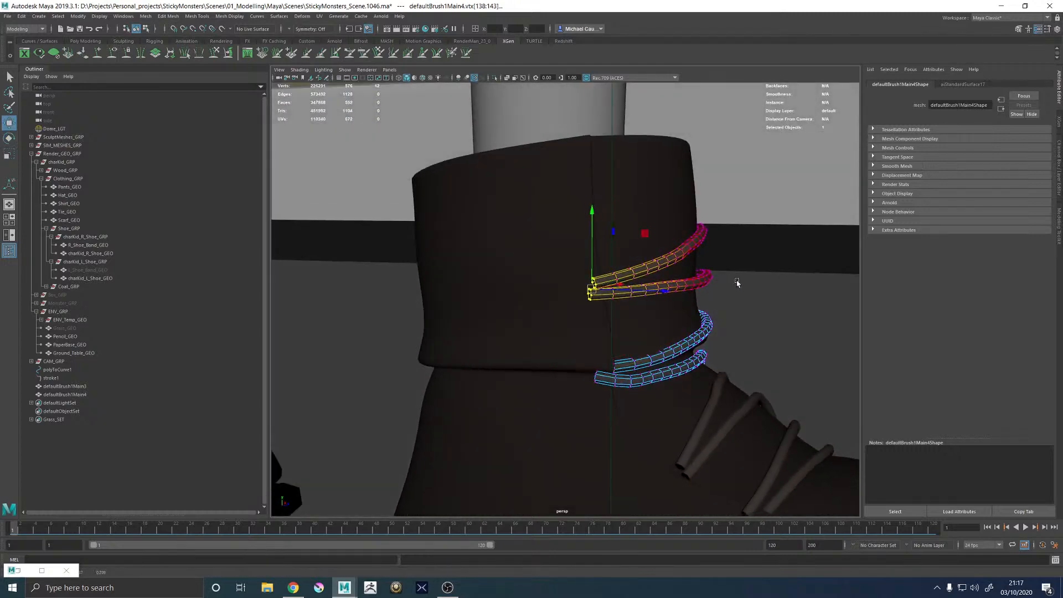
pyautogui.scroll(-8, 737, 283)
pyautogui.keyDown('alt'); pyautogui.moveTo(737, 299); pyautogui.dragTo(659, 325); pyautogui.keyUp('alt')
pyautogui.click(723, 234)
pyautogui.scroll(-6, 720, 238)
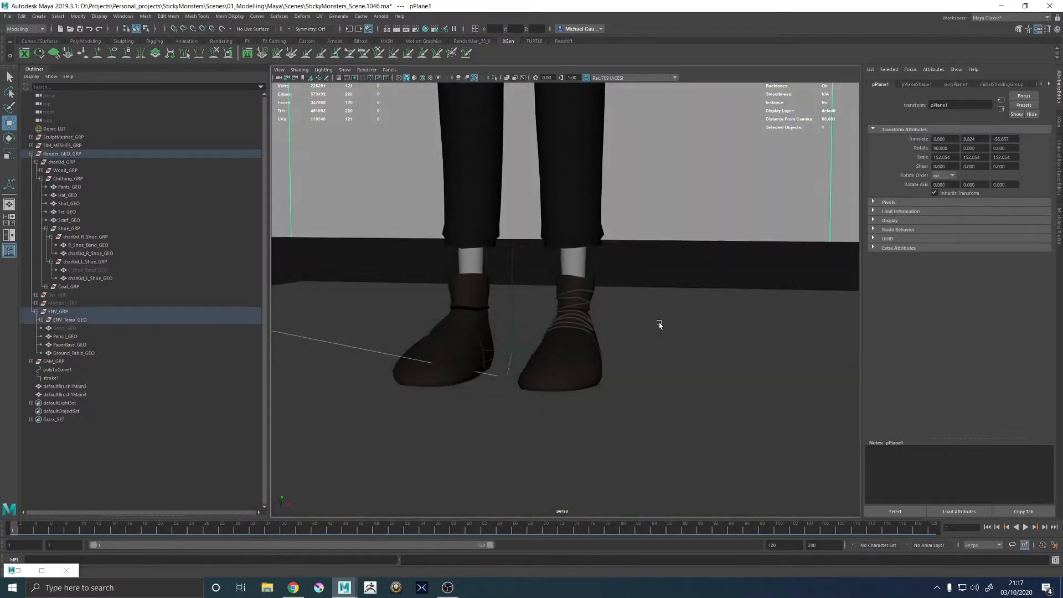
pyautogui.scroll(8, 659, 325)
# Try rotating and moving the ankle set's whole top tube so it runs diagonally down across the tubes below
pyautogui.click(667, 268)
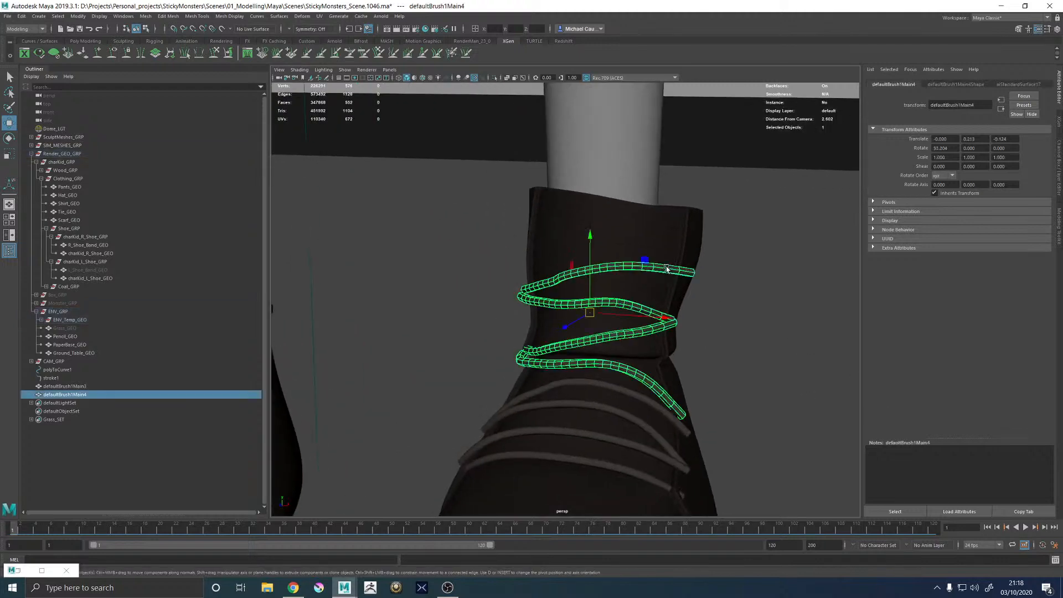
pyautogui.keyDown('alt'); pyautogui.moveTo(667, 271); pyautogui.dragTo(676, 269); pyautogui.keyUp('alt')
pyautogui.moveTo(676, 269); pyautogui.dragTo(676, 283, button='right')
pyautogui.doubleClick(676, 269)
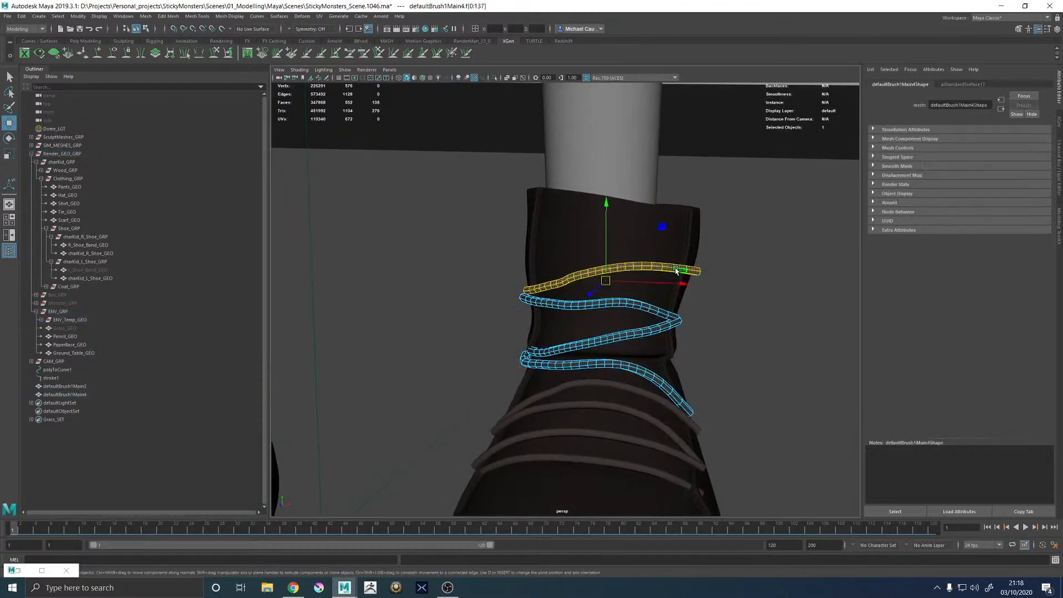
pyautogui.press('e')
pyautogui.moveTo(692, 266); pyautogui.dragTo(711, 316)
pyautogui.press('w')
pyautogui.moveTo(627, 274); pyautogui.dragTo(670, 331)
pyautogui.press('e')
# Try soft-selecting the lowered outer end of the diagonal tube and shaping it beside the lowest ankle tube's end
pyautogui.keyDown('alt'); pyautogui.moveTo(674, 244); pyautogui.dragTo(636, 369); pyautogui.keyUp('alt')
pyautogui.keyDown('alt'); pyautogui.moveTo(492, 361); pyautogui.dragTo(661, 244); pyautogui.keyUp('alt')
pyautogui.press('q')
pyautogui.moveTo(662, 244); pyautogui.dragTo(637, 243, button='right')
pyautogui.keyDown('alt'); pyautogui.moveTo(637, 243); pyautogui.dragTo(675, 290); pyautogui.keyUp('alt')
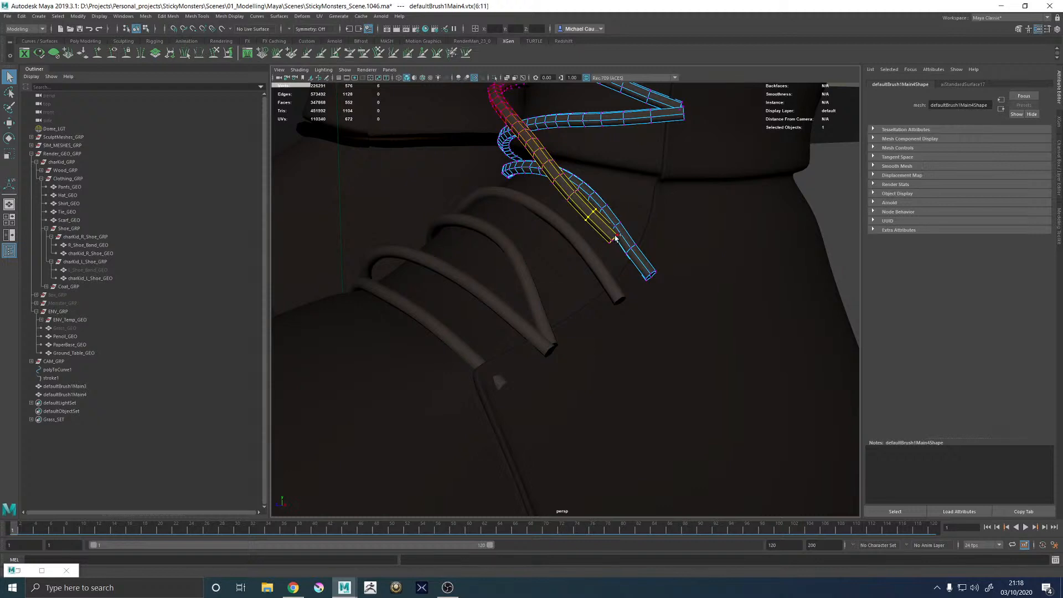
pyautogui.keyDown('alt'); pyautogui.moveTo(650, 238); pyautogui.dragTo(520, 322); pyautogui.keyUp('alt')
pyautogui.press('w')
pyautogui.press('e')
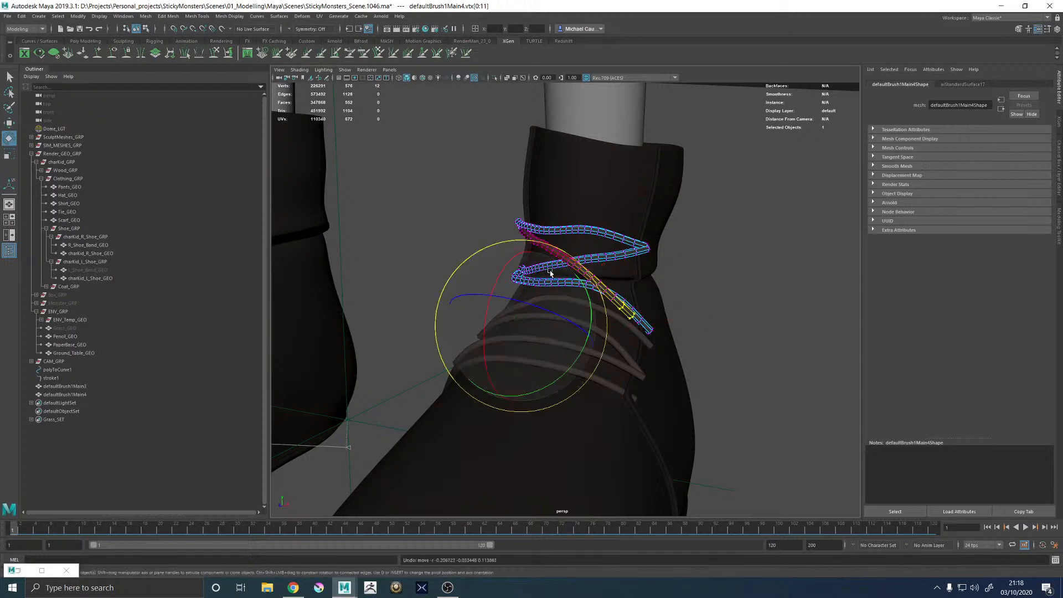
# Try rotating and moving the diagonal tube's soft-selected lower end closer to the shoe's side
pyautogui.moveTo(550, 272)
pyautogui.keyDown('alt'); pyautogui.mouseDown()
pyautogui.moveTo(553, 309)
pyautogui.moveTo(551, 290)
pyautogui.mouseUp(); pyautogui.keyUp('alt')
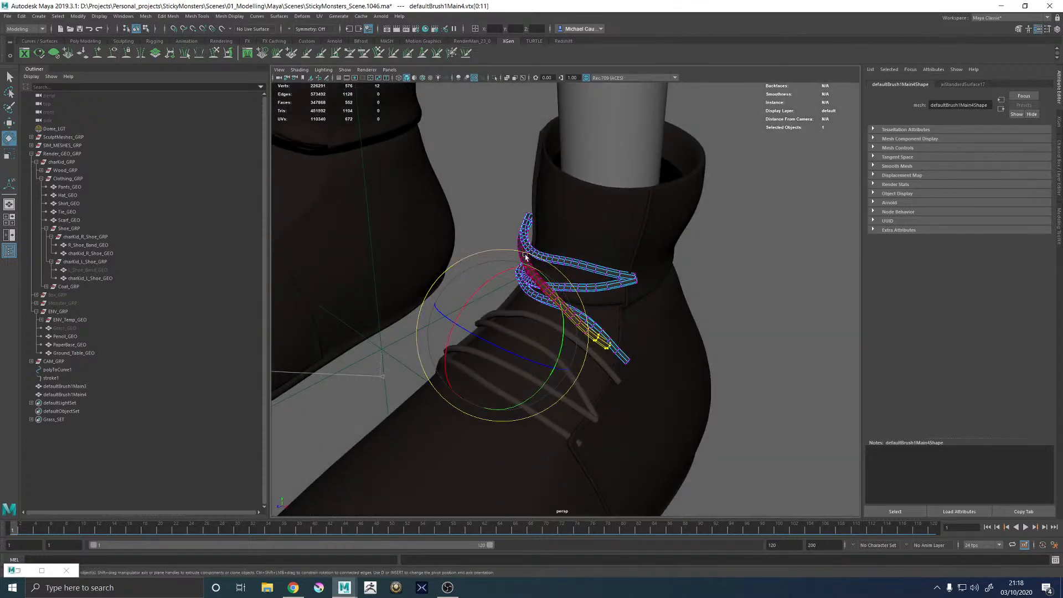
pyautogui.moveTo(526, 257); pyautogui.dragTo(559, 314)
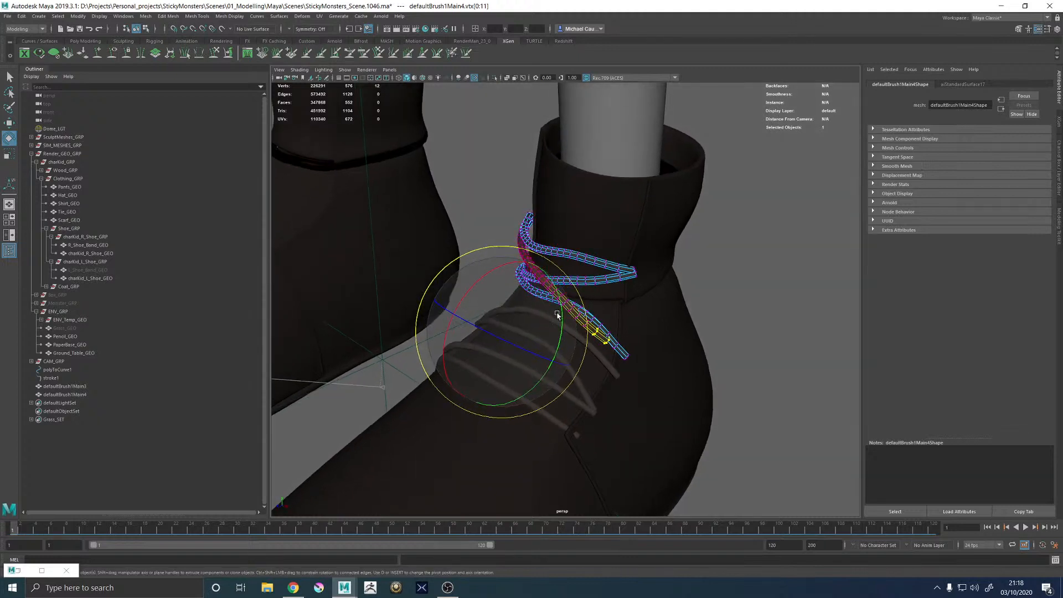
pyautogui.press('w')
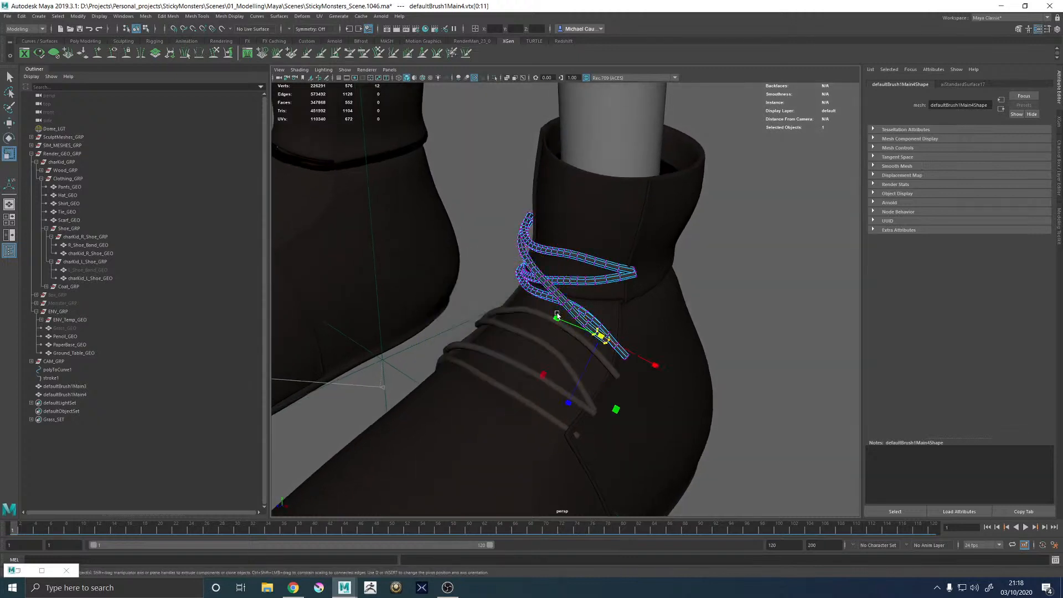
pyautogui.press('e')
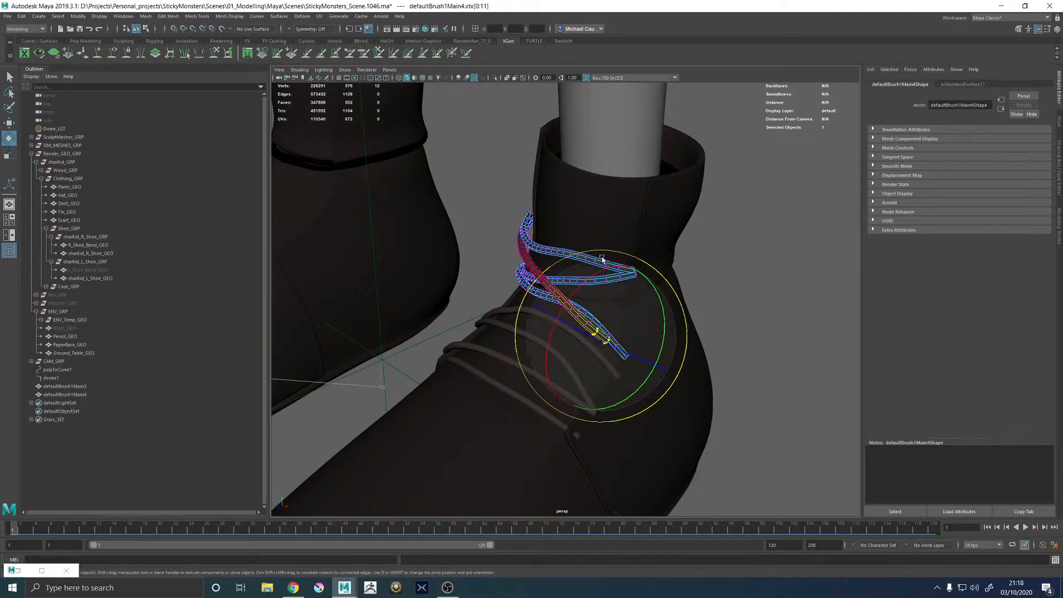
pyautogui.moveTo(558, 311); pyautogui.dragTo(629, 248)
pyautogui.press('w')
pyautogui.moveTo(602, 340)
pyautogui.mouseDown()
pyautogui.moveTo(582, 343)
pyautogui.moveTo(632, 335)
pyautogui.moveTo(563, 355)
pyautogui.moveTo(589, 333)
pyautogui.mouseUp()
# Undo the vertex edits and the repositioning of the ankle set's top tube
pyautogui.hotkey('ctrl', 'z')
pyautogui.hotkey('ctrl', 'z')
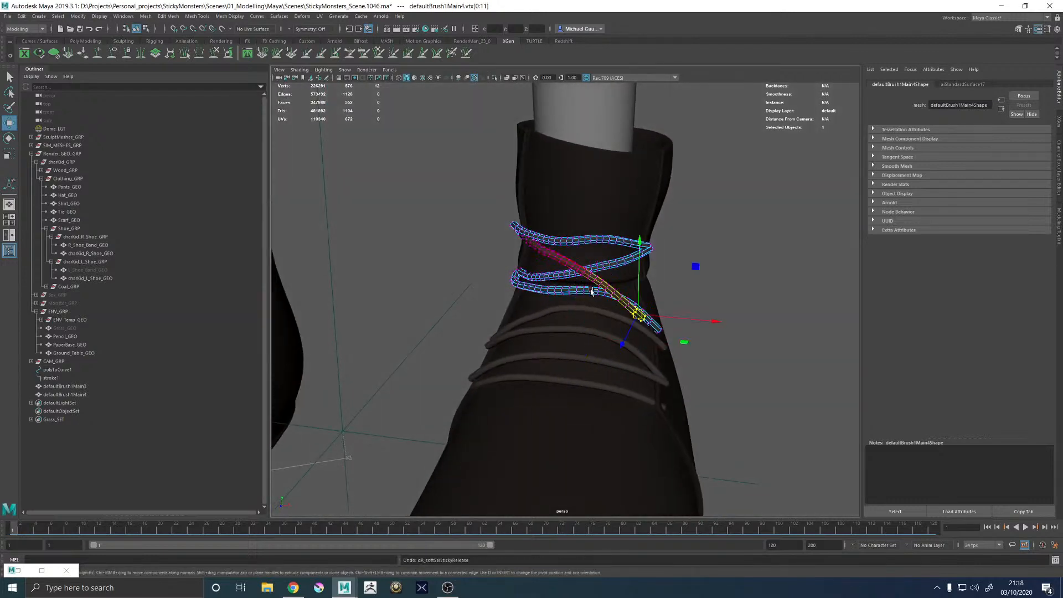
pyautogui.hotkey('ctrl', 'z')
pyautogui.hotkey('ctrl', 'z')
pyautogui.hotkey('ctrl', 'z')
pyautogui.hotkey('ctrl', 'z')
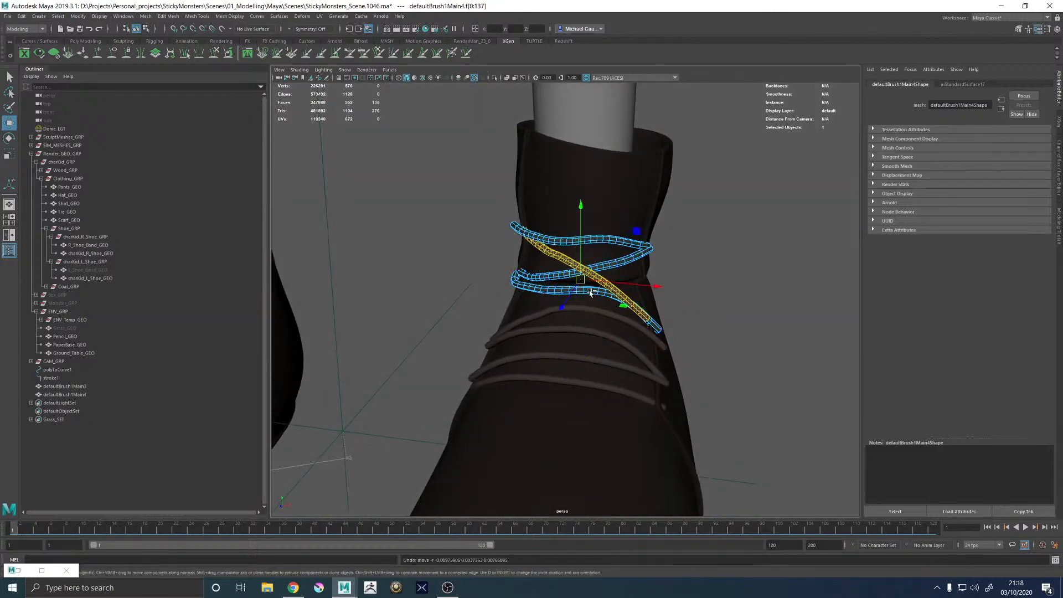
# Check the lace tubes on the left shoe in the Arnold RenderView, stop the render and return to the scene
pyautogui.keyDown('alt'); pyautogui.moveTo(590, 293); pyautogui.dragTo(553, 249); pyautogui.keyUp('alt')
pyautogui.scroll(-5, 552, 250)
pyautogui.click(427, 209)
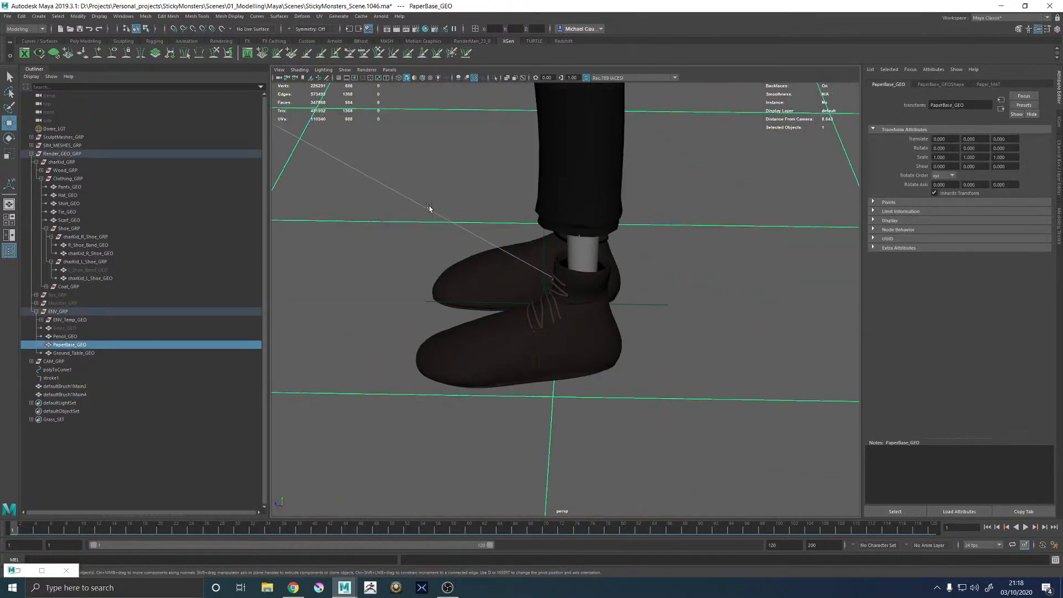
pyautogui.keyDown('alt'); pyautogui.moveTo(427, 209); pyautogui.dragTo(535, 201); pyautogui.keyUp('alt')
pyautogui.keyDown('alt'); pyautogui.moveTo(535, 201); pyautogui.dragTo(238, 238, button='right'); pyautogui.keyUp('alt')
pyautogui.keyDown('alt'); pyautogui.moveTo(238, 239); pyautogui.dragTo(357, 319); pyautogui.keyUp('alt')
pyautogui.doubleClick(19, 571)
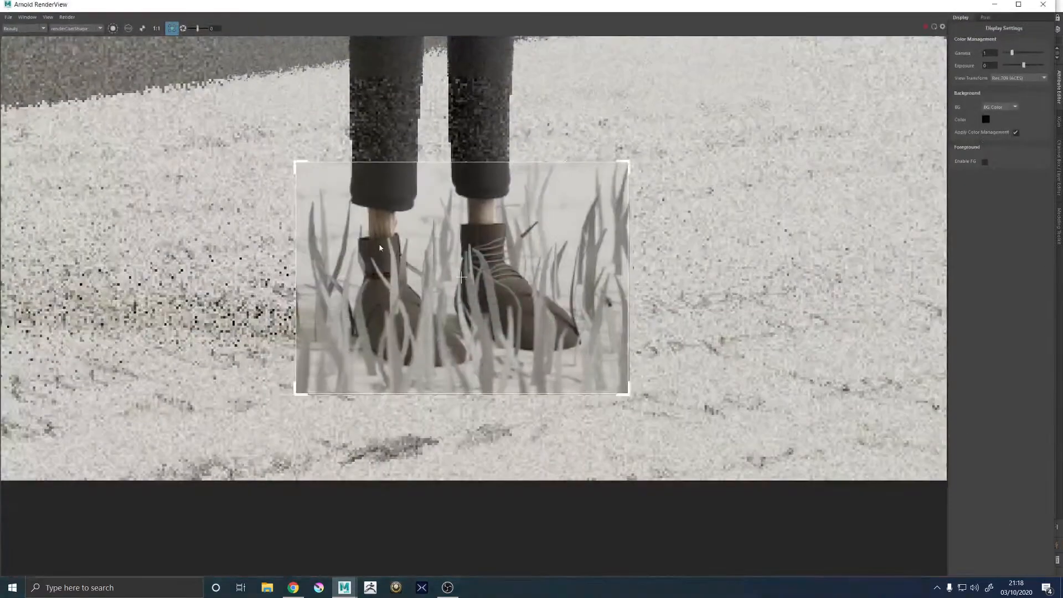
pyautogui.click(919, 27)
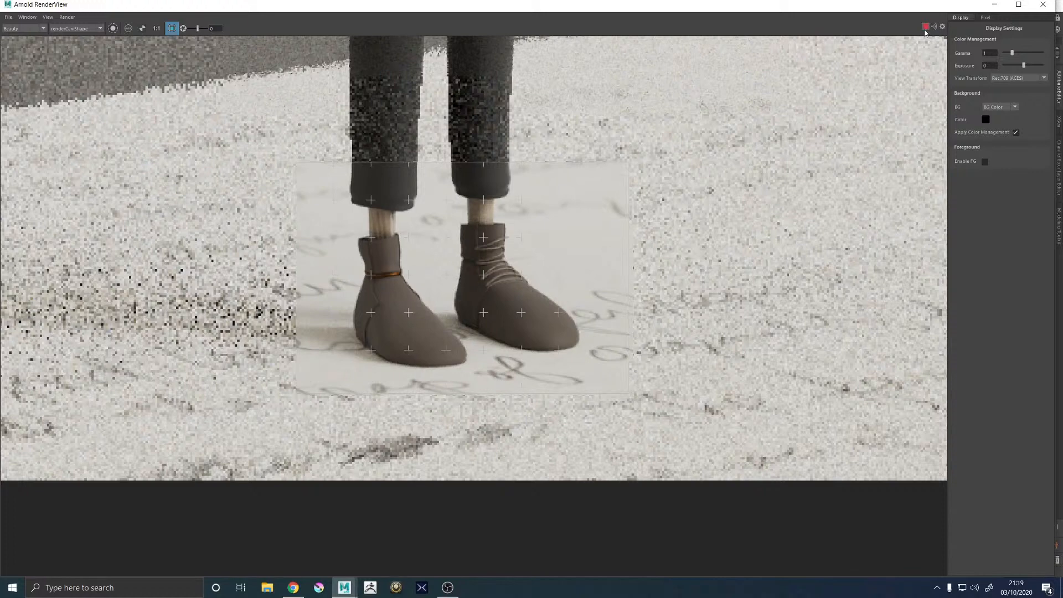
pyautogui.click(991, 4)
# Combine the instep and ankle tube sets on the left shoe into one mesh
pyautogui.scroll(6, 563, 303)
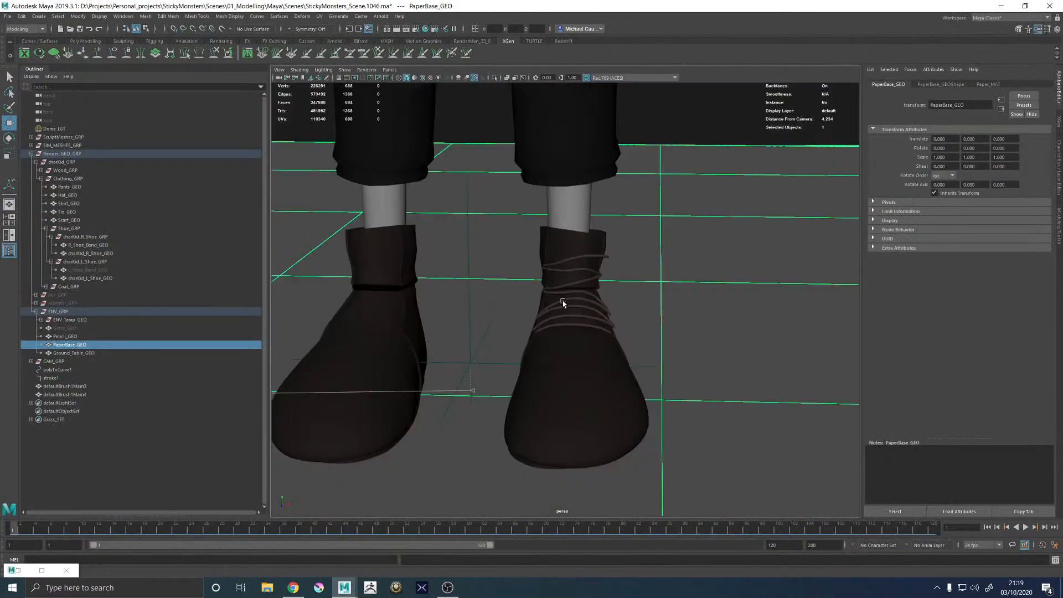
pyautogui.scroll(5, 563, 302)
pyautogui.moveTo(563, 303)
pyautogui.keyDown('alt'); pyautogui.mouseDown()
pyautogui.moveTo(692, 364)
pyautogui.moveTo(620, 314)
pyautogui.moveTo(615, 344)
pyautogui.moveTo(569, 340)
pyautogui.moveTo(548, 302)
pyautogui.moveTo(612, 287)
pyautogui.moveTo(601, 280)
pyautogui.moveTo(542, 290)
pyautogui.moveTo(554, 299)
pyautogui.mouseUp(); pyautogui.keyUp('alt')
pyautogui.click(603, 357)
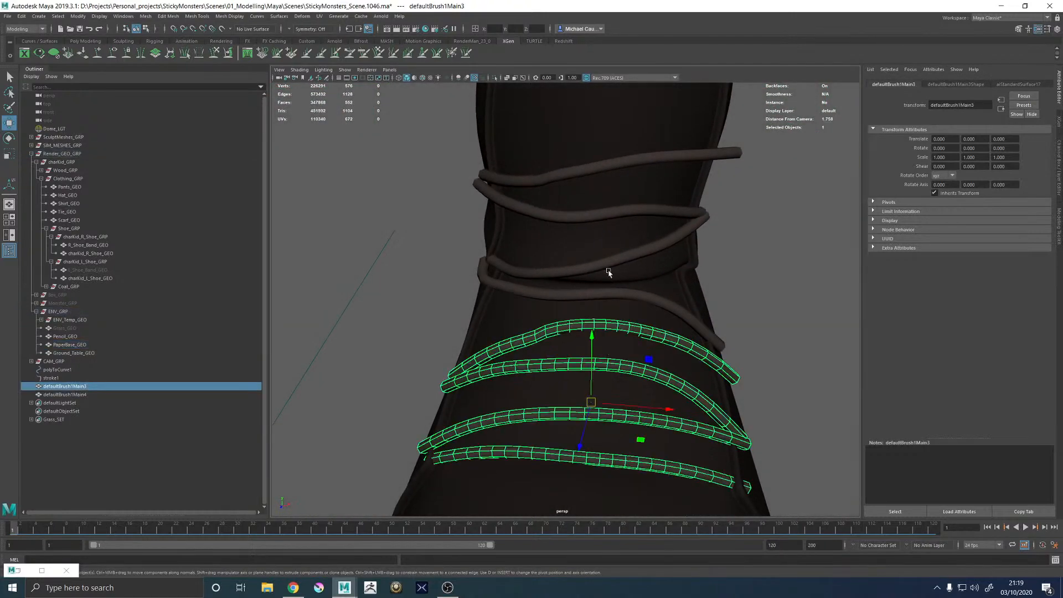
pyautogui.keyDown('shift'); pyautogui.click(607, 264); pyautogui.keyUp('shift')
pyautogui.keyDown('shift'); pyautogui.rightClick(607, 263); pyautogui.keyUp('shift')
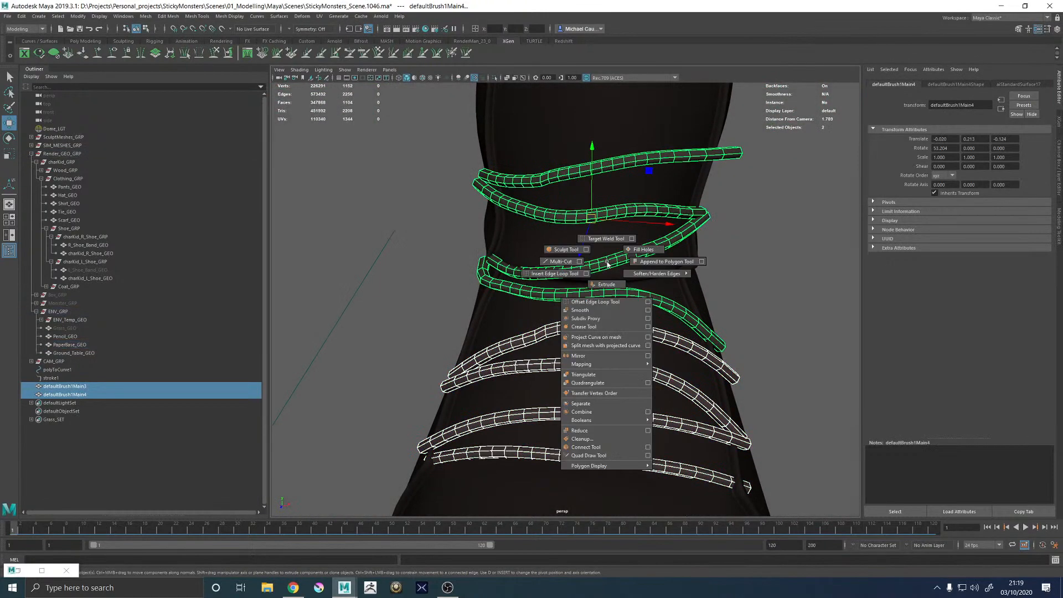
pyautogui.click(583, 412)
pyautogui.press('f')
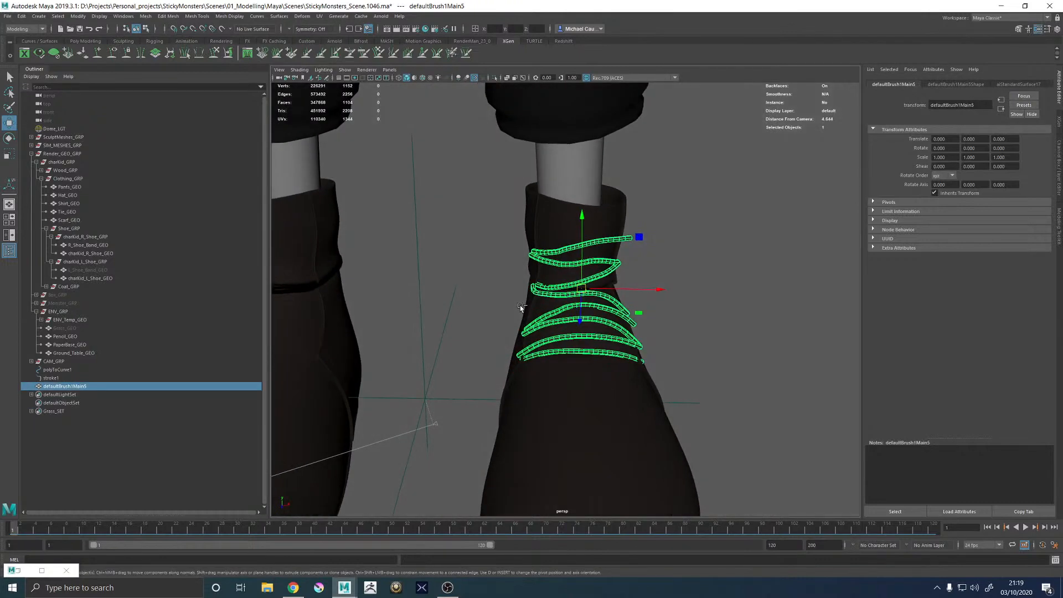
# Duplicate the combined laces, set the copy's X scale to -1 and shift it about -0.034 in X
pyautogui.hotkey('ctrl', 'd')
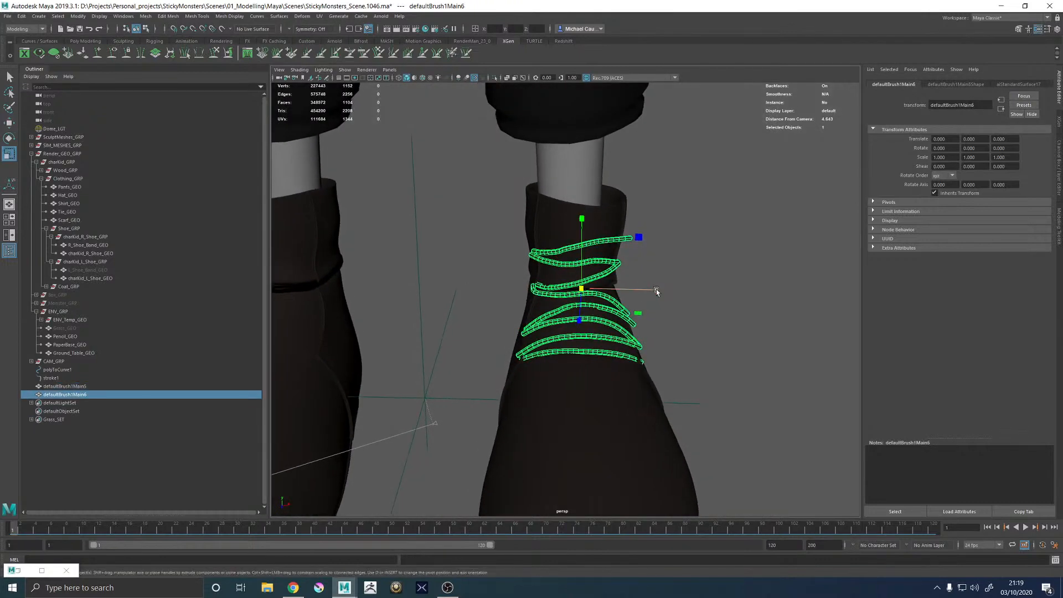
pyautogui.write('-1')
pyautogui.press('Return')
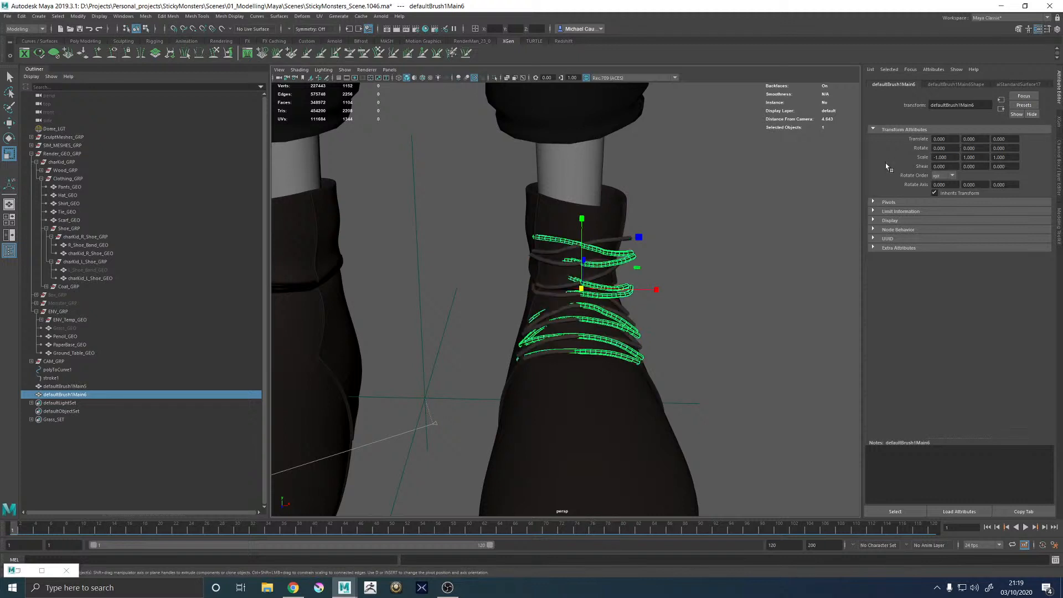
pyautogui.moveTo(662, 289); pyautogui.dragTo(655, 290)
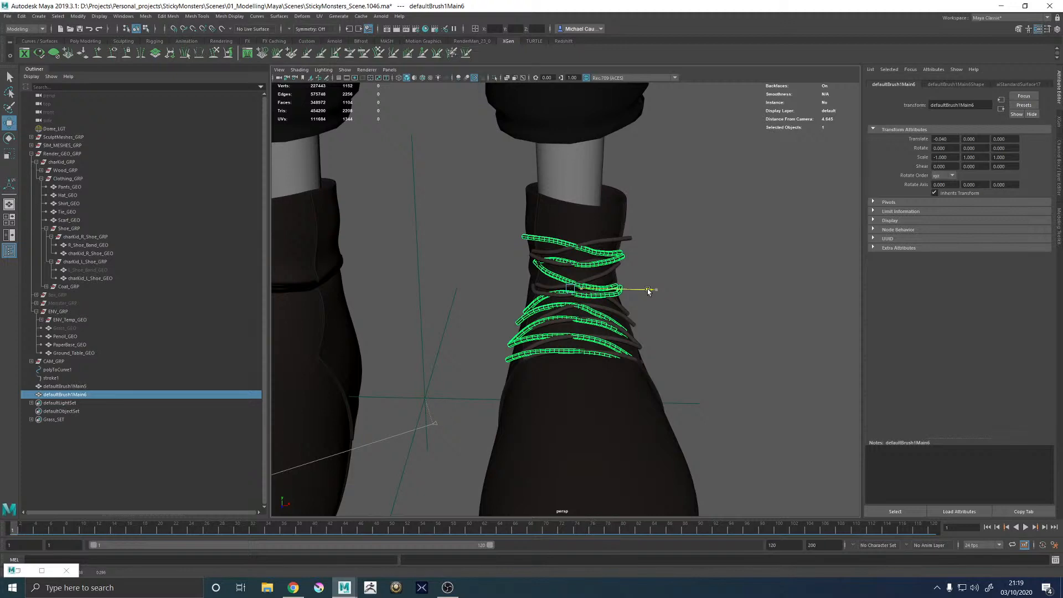
# Delete the lowest tube of the mirrored lace copy
pyautogui.keyDown('alt'); pyautogui.moveTo(640, 303); pyautogui.dragTo(609, 325); pyautogui.keyUp('alt')
pyautogui.keyDown('alt'); pyautogui.moveTo(609, 325); pyautogui.dragTo(608, 285, button='middle'); pyautogui.keyUp('alt')
pyautogui.keyDown('alt'); pyautogui.moveTo(522, 339); pyautogui.dragTo(654, 393, button='right'); pyautogui.keyUp('alt')
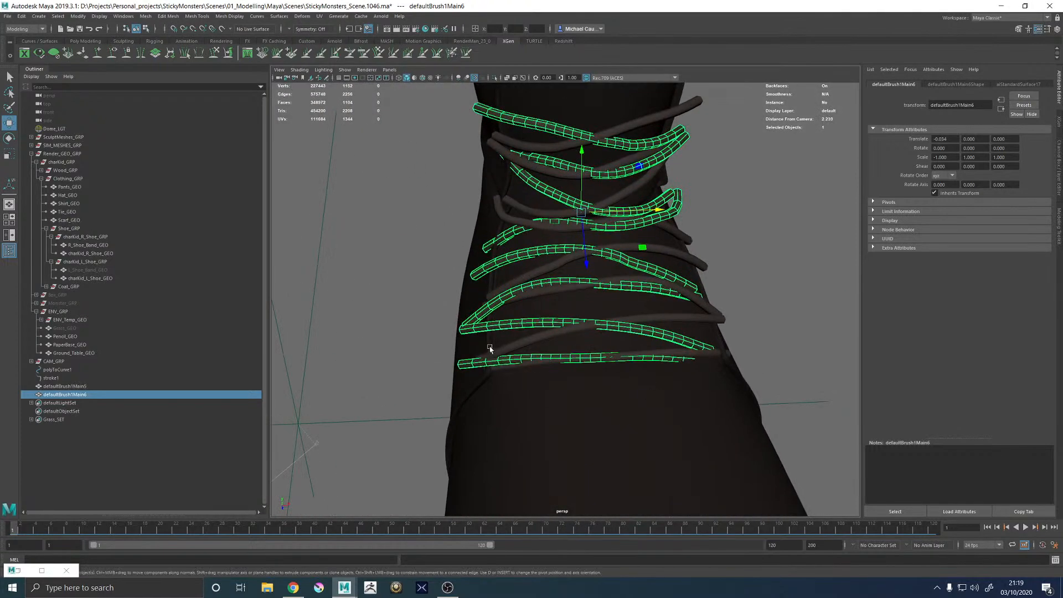
pyautogui.moveTo(462, 366); pyautogui.dragTo(462, 390, button='right')
pyautogui.doubleClick(462, 364)
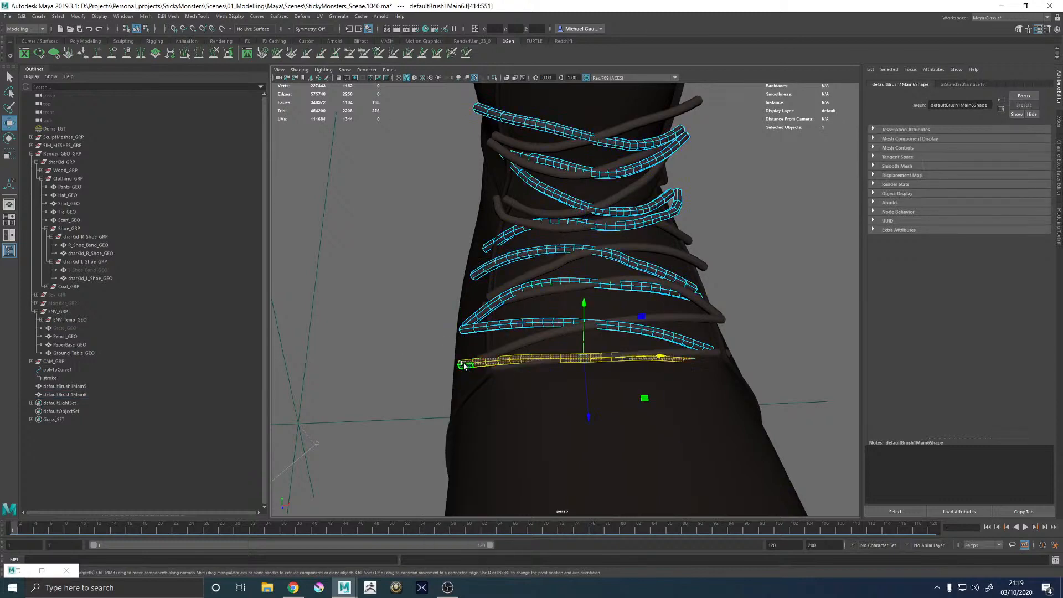
pyautogui.press('Delete')
# Soft-select the outer ends of the mirrored copy's two lowest remaining tubes and move them up to the original laces' ends
pyautogui.keyDown('alt'); pyautogui.moveTo(526, 331); pyautogui.dragTo(545, 301); pyautogui.keyUp('alt')
pyautogui.keyDown('alt'); pyautogui.moveTo(496, 312); pyautogui.dragTo(586, 344, button='right'); pyautogui.keyUp('alt')
pyautogui.moveTo(434, 291); pyautogui.dragTo(396, 293, button='right')
pyautogui.keyDown('alt'); pyautogui.moveTo(399, 301); pyautogui.dragTo(354, 291); pyautogui.keyUp('alt')
pyautogui.moveTo(400, 339); pyautogui.dragTo(549, 373)
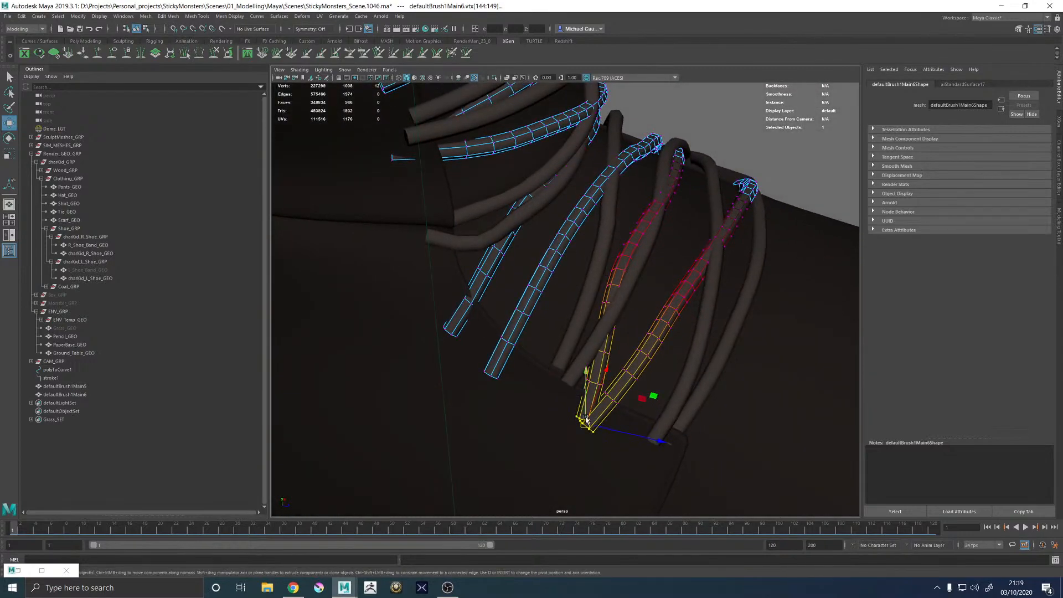
pyautogui.moveTo(587, 421); pyautogui.dragTo(570, 408)
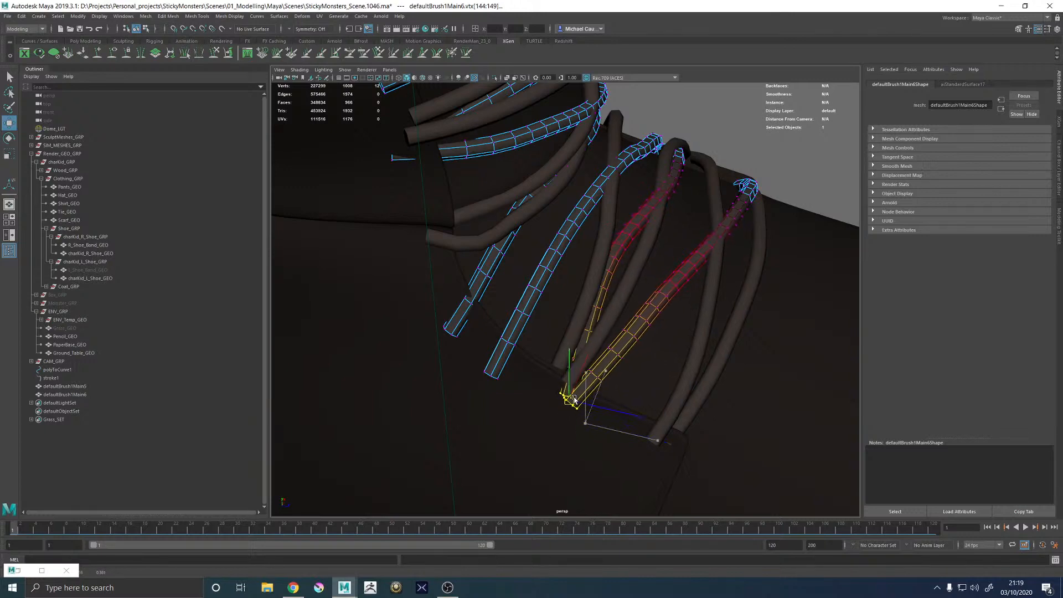
# Lower the soft-selected middle of the mirrored copy's lowest tube towards the shoe and return to object selection
pyautogui.keyDown('alt'); pyautogui.moveTo(655, 397); pyautogui.dragTo(576, 225); pyautogui.keyUp('alt')
pyautogui.moveTo(570, 143); pyautogui.dragTo(571, 159)
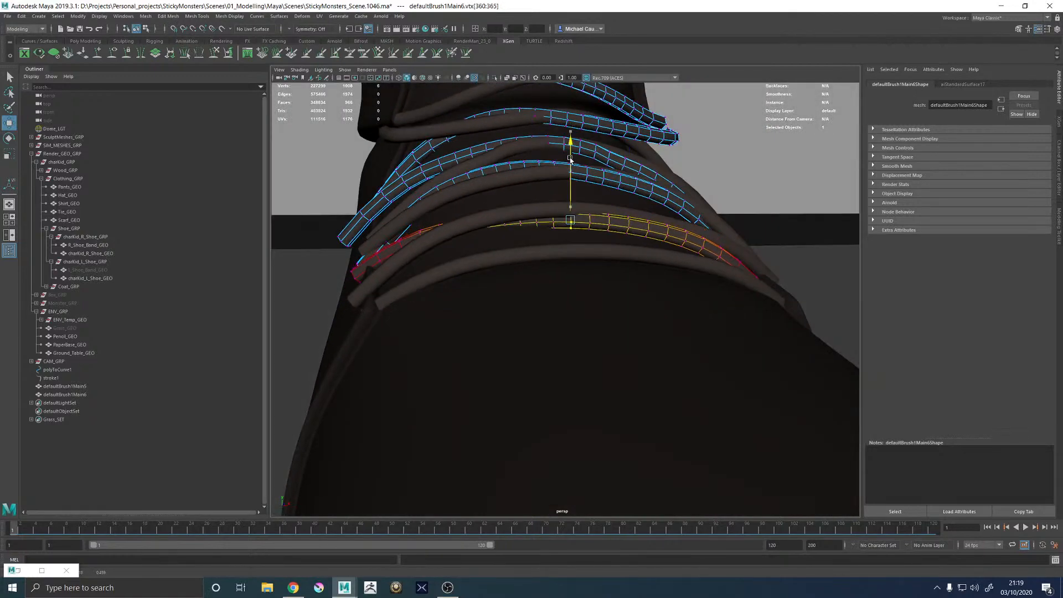
pyautogui.moveTo(566, 221); pyautogui.dragTo(609, 185, button='right')
pyautogui.scroll(-5, 665, 177)
pyautogui.click(723, 172)
# Try to move and rotate the soft-selected outer end of the mirrored copy's second-lowest tube up beside the neighbouring original lace
pyautogui.keyDown('alt'); pyautogui.moveTo(615, 238); pyautogui.dragTo(602, 333); pyautogui.keyUp('alt')
pyautogui.click(623, 313)
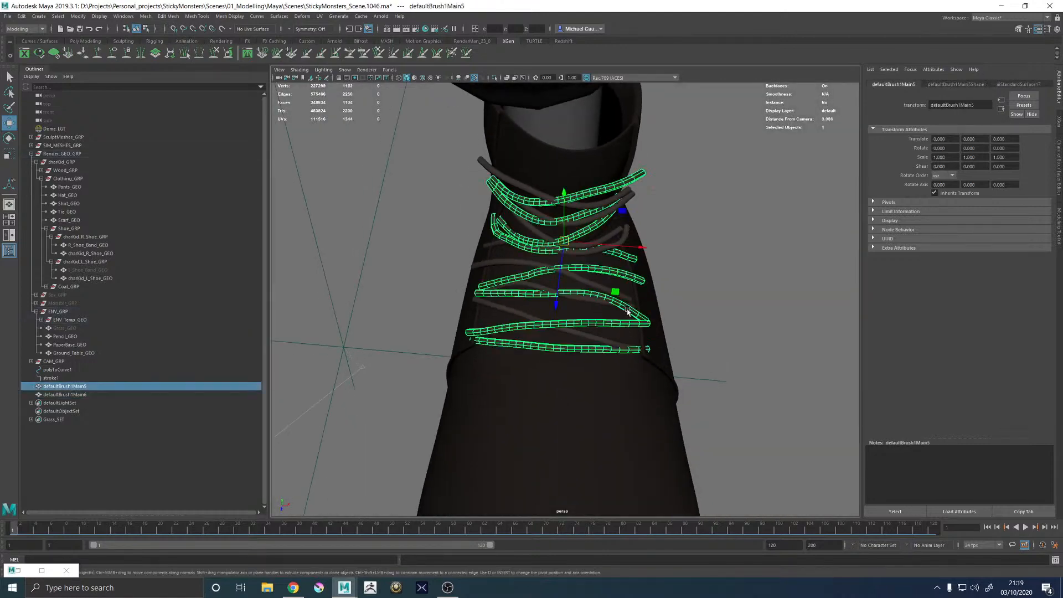
pyautogui.press('f')
pyautogui.keyDown('alt'); pyautogui.moveTo(555, 299); pyautogui.dragTo(676, 330); pyautogui.keyUp('alt')
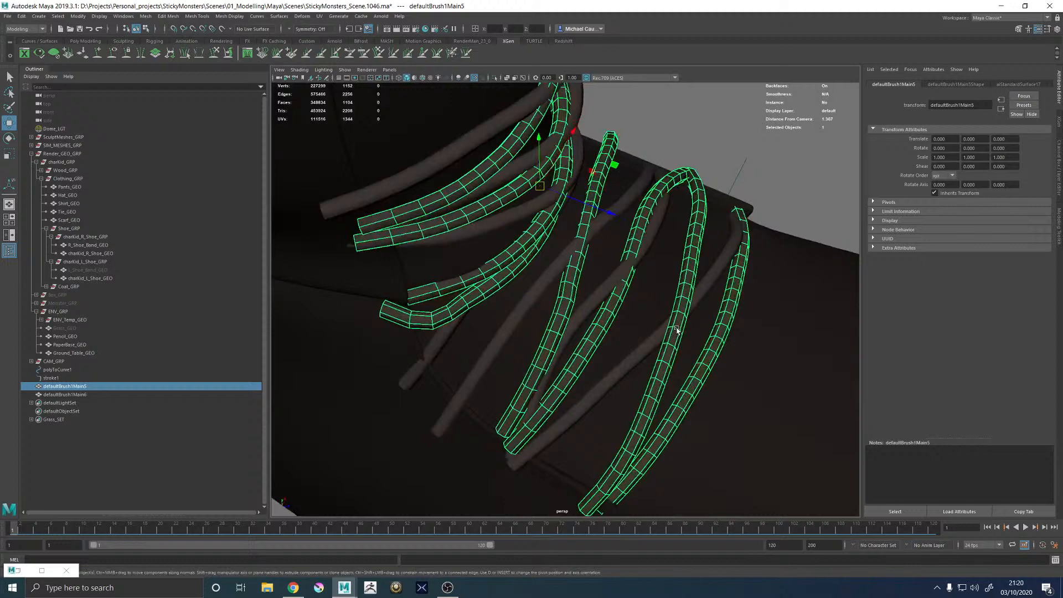
pyautogui.click(598, 288)
pyautogui.moveTo(597, 297); pyautogui.dragTo(570, 296, button='right')
pyautogui.keyDown('alt'); pyautogui.moveTo(516, 401); pyautogui.dragTo(544, 317, button='middle'); pyautogui.keyUp('alt')
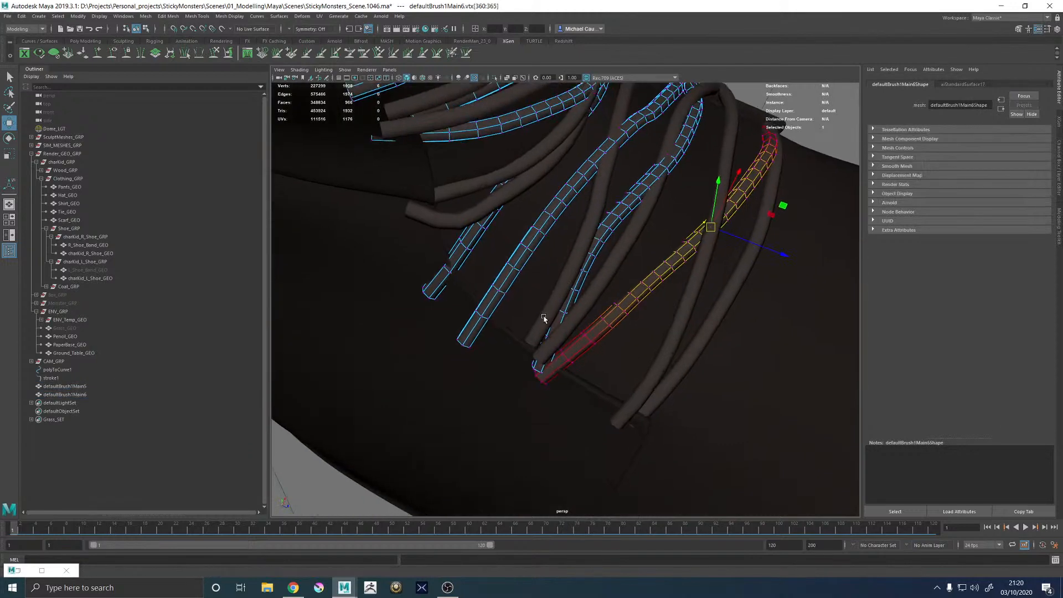
pyautogui.keyDown('alt'); pyautogui.moveTo(544, 316); pyautogui.dragTo(579, 344, button='right'); pyautogui.keyUp('alt')
pyautogui.click(528, 388)
pyautogui.press('q')
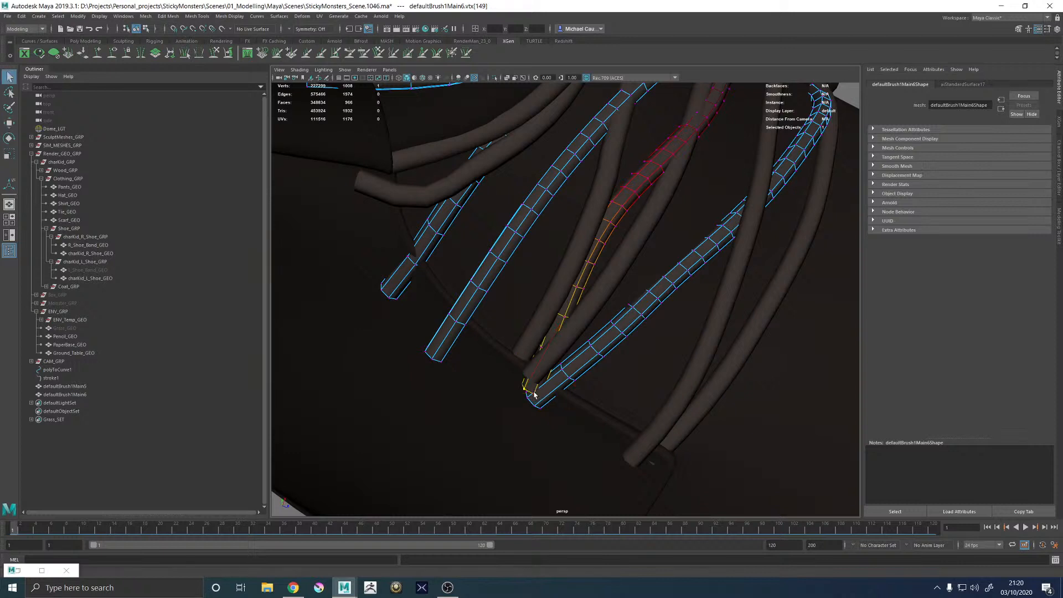
pyautogui.keyDown('alt'); pyautogui.moveTo(523, 392); pyautogui.dragTo(515, 363, button='right'); pyautogui.keyUp('alt')
pyautogui.press('w')
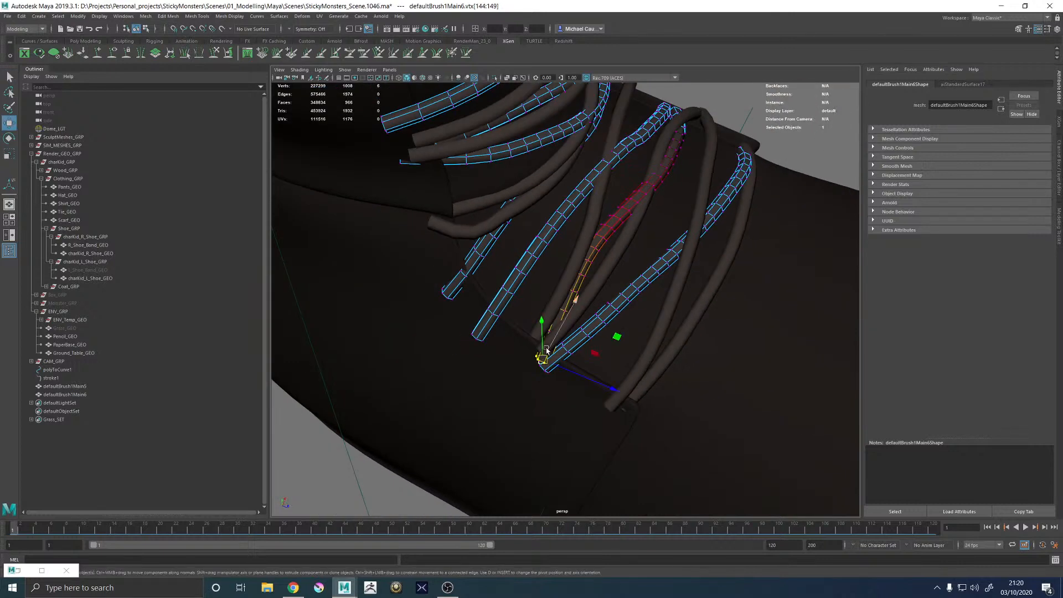
pyautogui.moveTo(542, 359); pyautogui.dragTo(500, 328)
pyautogui.press('e')
pyautogui.moveTo(566, 276); pyautogui.dragTo(462, 233)
pyautogui.press('w')
pyautogui.keyDown('alt'); pyautogui.moveTo(562, 246); pyautogui.dragTo(529, 292); pyautogui.keyUp('alt')
# Undo the face selection on the original laces and the last move and rotation of the mirrored tube's end
pyautogui.press('F8')
pyautogui.click(530, 295)
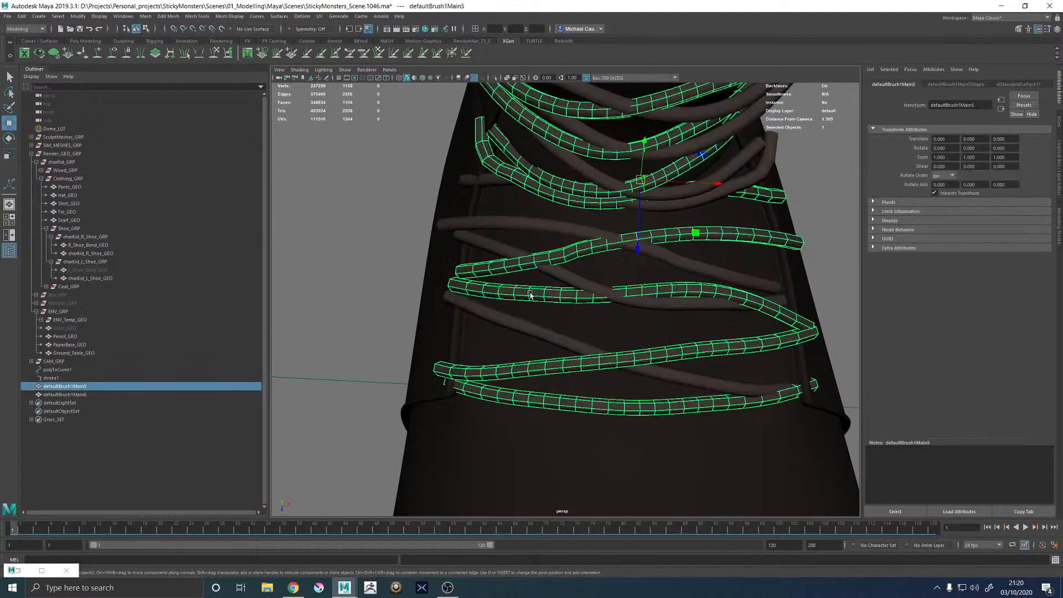
pyautogui.moveTo(530, 295); pyautogui.dragTo(522, 337, button='right')
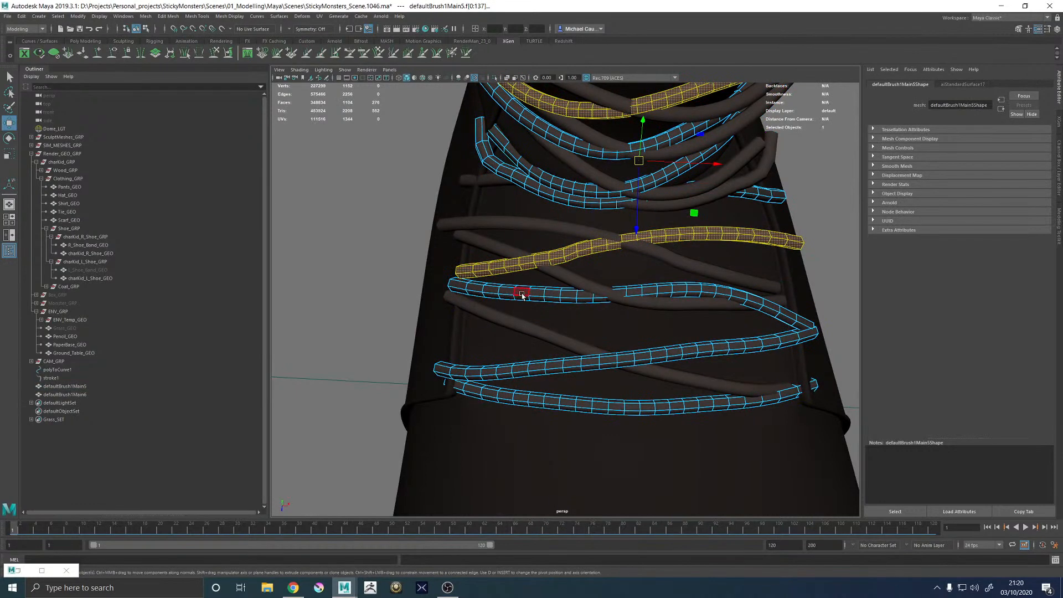
pyautogui.moveTo(543, 294)
pyautogui.keyDown('alt'); pyautogui.mouseDown(button='middle')
pyautogui.moveTo(576, 280)
pyautogui.moveTo(561, 288)
pyautogui.mouseUp(button='middle'); pyautogui.keyUp('alt')
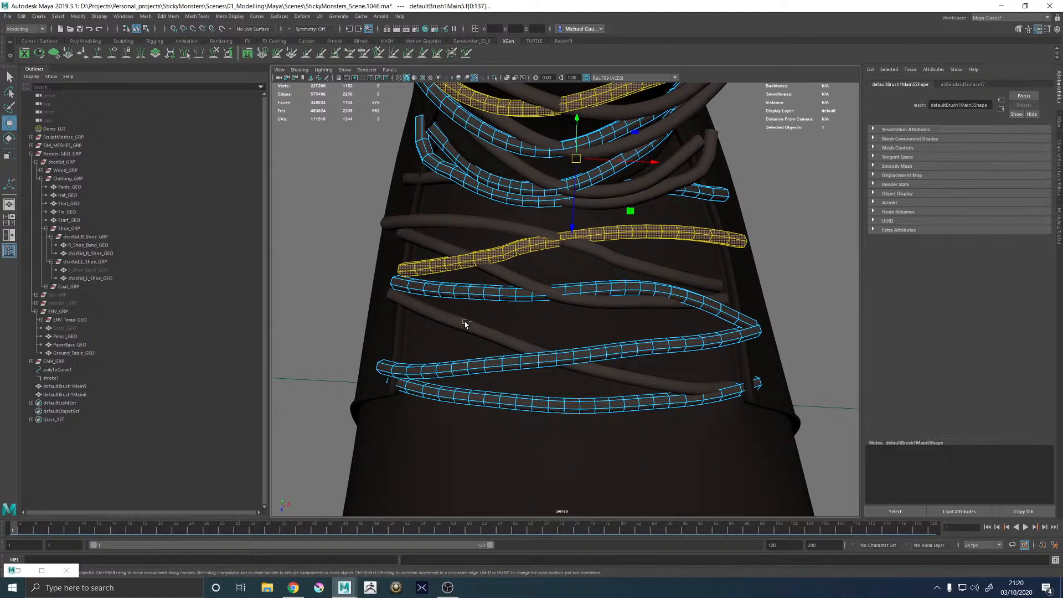
pyautogui.hotkey('ctrl', 'z')
pyautogui.hotkey('ctrl', 'z')
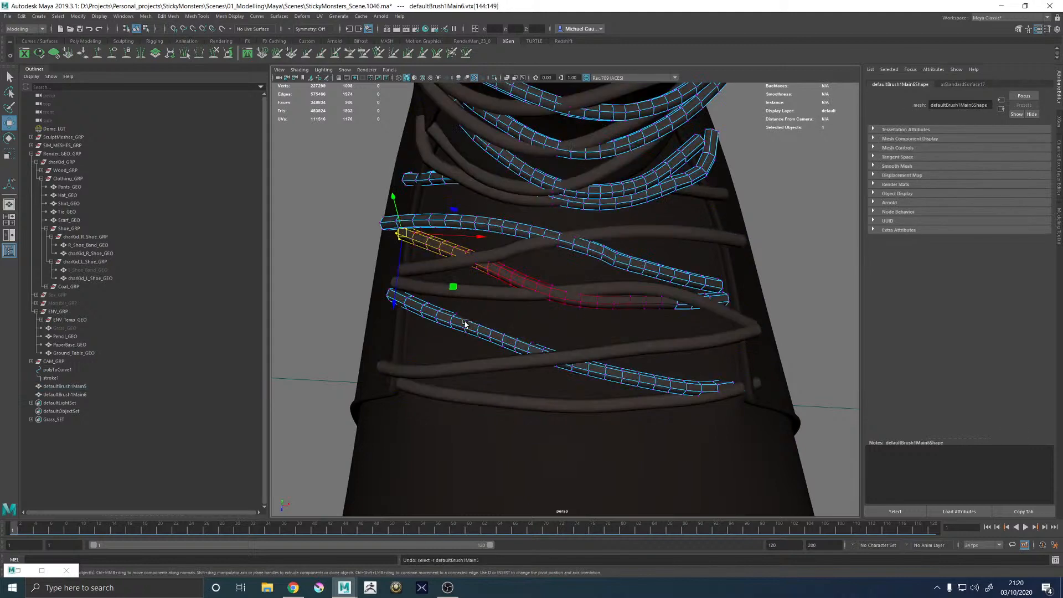
pyautogui.hotkey('ctrl', 'z')
pyautogui.hotkey('ctrl', 'z')
pyautogui.hotkey('ctrl', 'z')
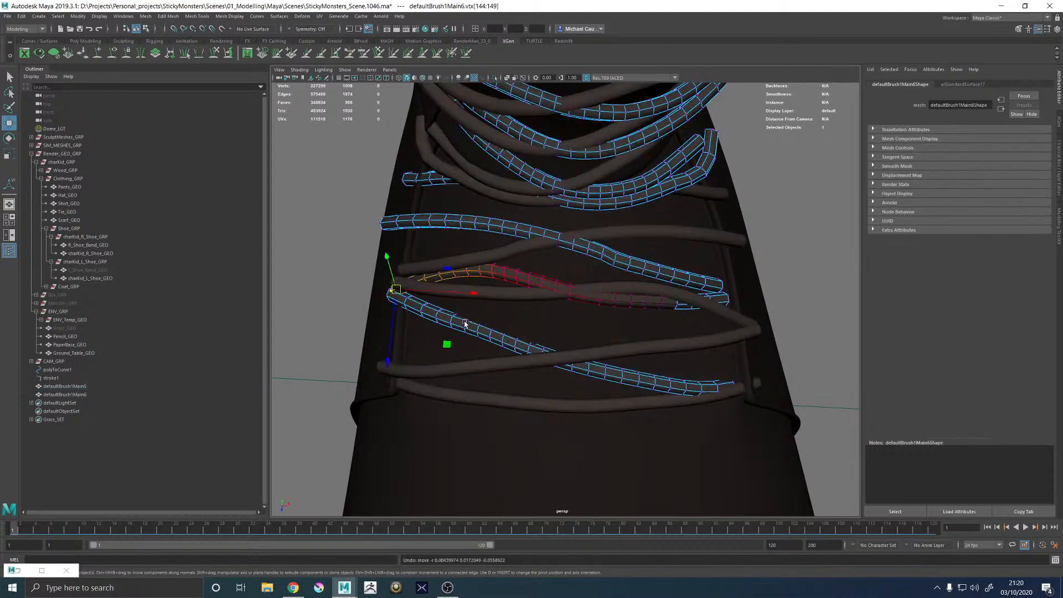
# Soft-select the outer ends of the mirrored copy's two lowest tubes and move them together down between the neighbouring original lace ends
pyautogui.keyDown('alt'); pyautogui.moveTo(419, 311); pyautogui.dragTo(442, 316); pyautogui.keyUp('alt')
pyautogui.keyDown('alt'); pyautogui.moveTo(442, 316); pyautogui.dragTo(532, 292, button='middle'); pyautogui.keyUp('alt')
pyautogui.scroll(2, 533, 297)
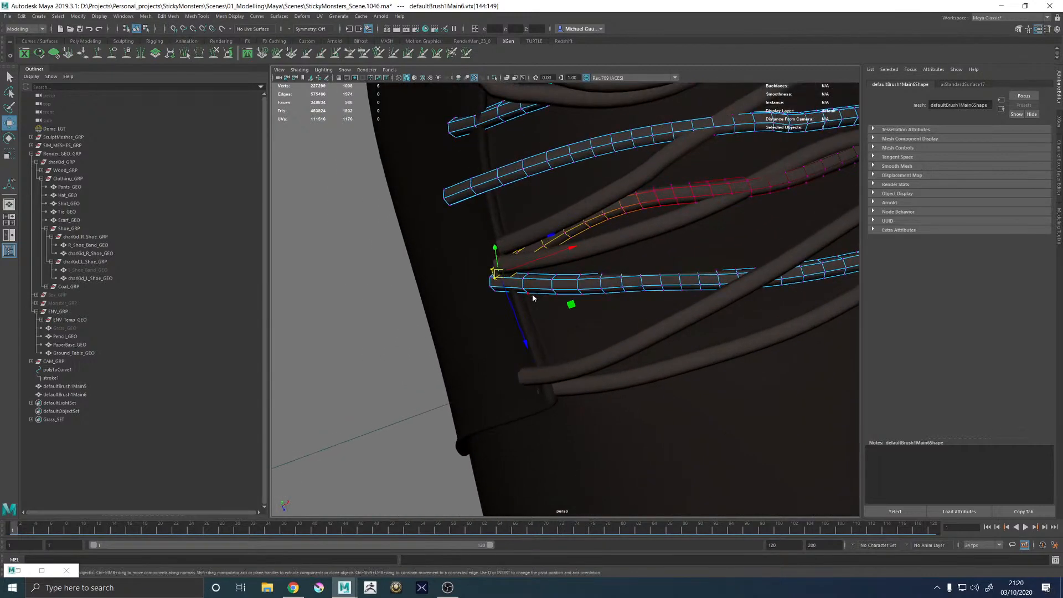
pyautogui.moveTo(533, 296); pyautogui.dragTo(494, 296, button='right')
pyautogui.click(524, 279)
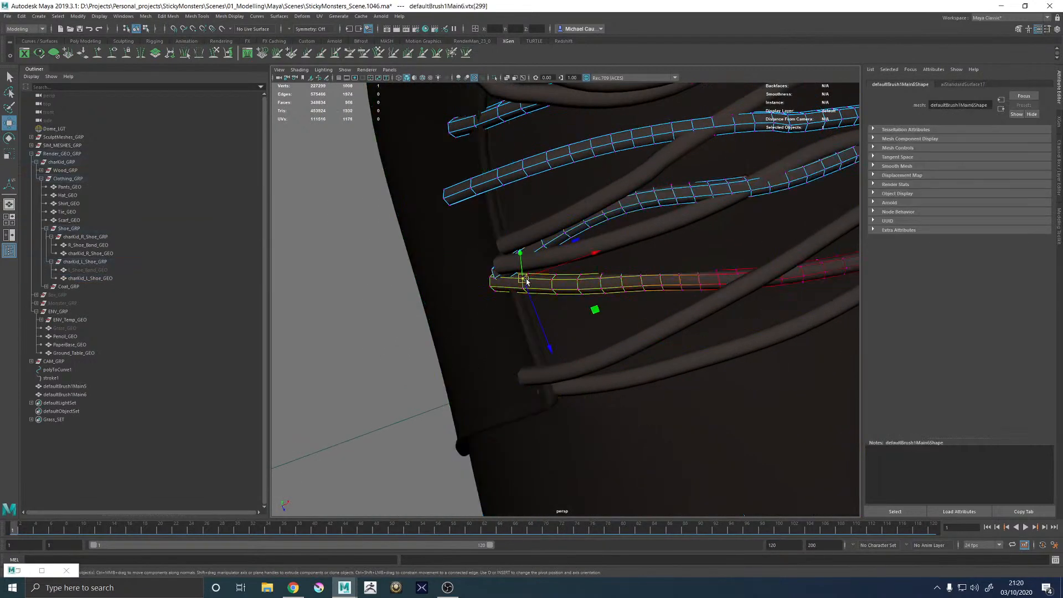
pyautogui.moveTo(527, 318); pyautogui.dragTo(527, 318)
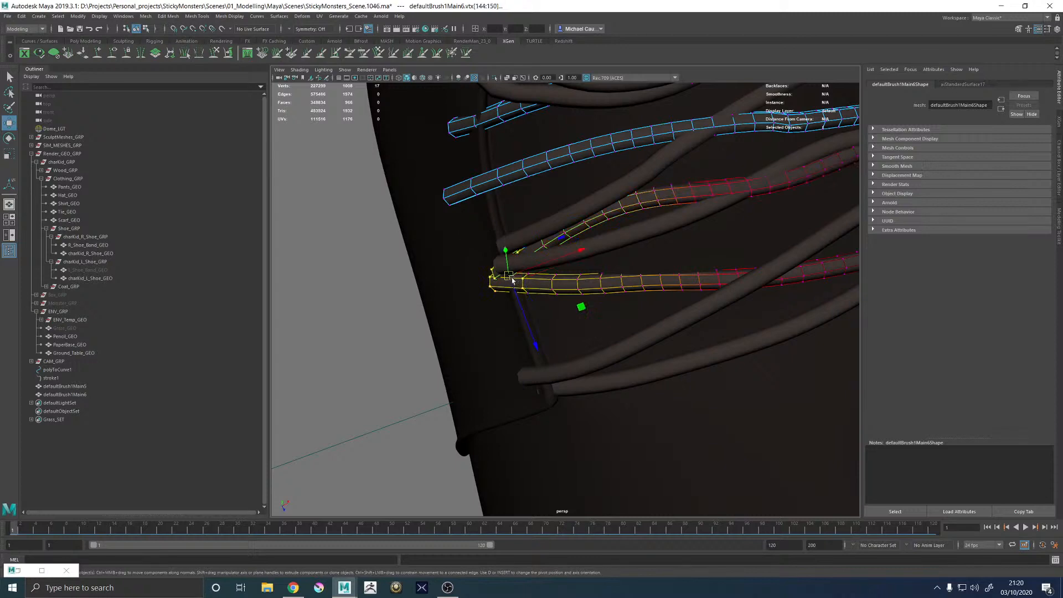
pyautogui.moveTo(509, 277); pyautogui.dragTo(523, 316)
pyautogui.keyDown('alt'); pyautogui.moveTo(695, 315); pyautogui.dragTo(653, 317, button='right'); pyautogui.keyUp('alt')
pyautogui.keyDown('alt'); pyautogui.moveTo(653, 316); pyautogui.dragTo(723, 303); pyautogui.keyUp('alt')
pyautogui.keyDown('alt'); pyautogui.moveTo(723, 302); pyautogui.dragTo(581, 318, button='right'); pyautogui.keyUp('alt')
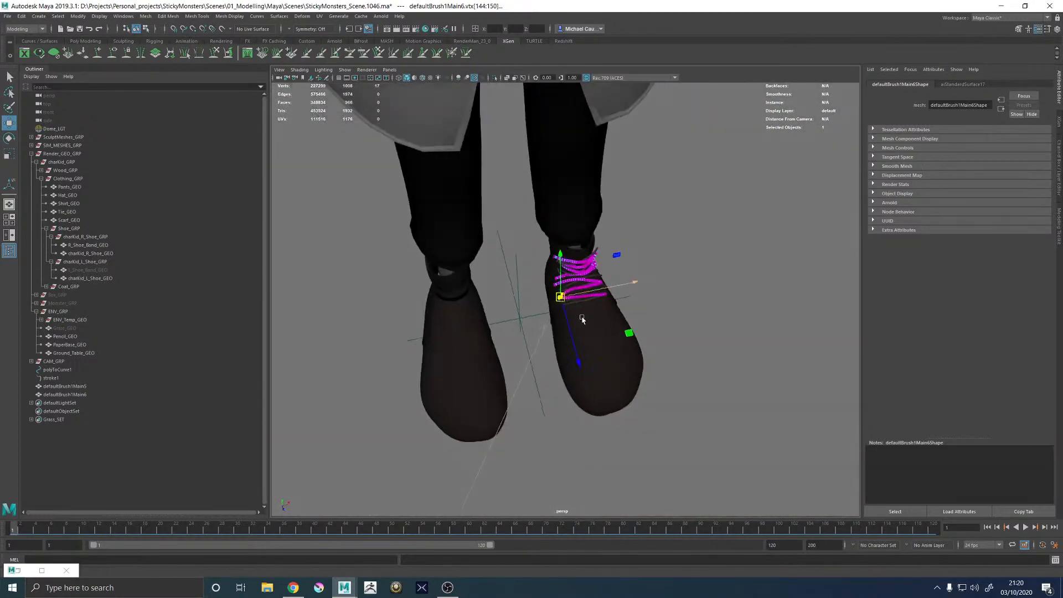
pyautogui.keyDown('alt'); pyautogui.moveTo(581, 318); pyautogui.dragTo(566, 297); pyautogui.keyUp('alt')
pyautogui.keyDown('alt'); pyautogui.moveTo(566, 296); pyautogui.dragTo(965, 368, button='right'); pyautogui.keyUp('alt')
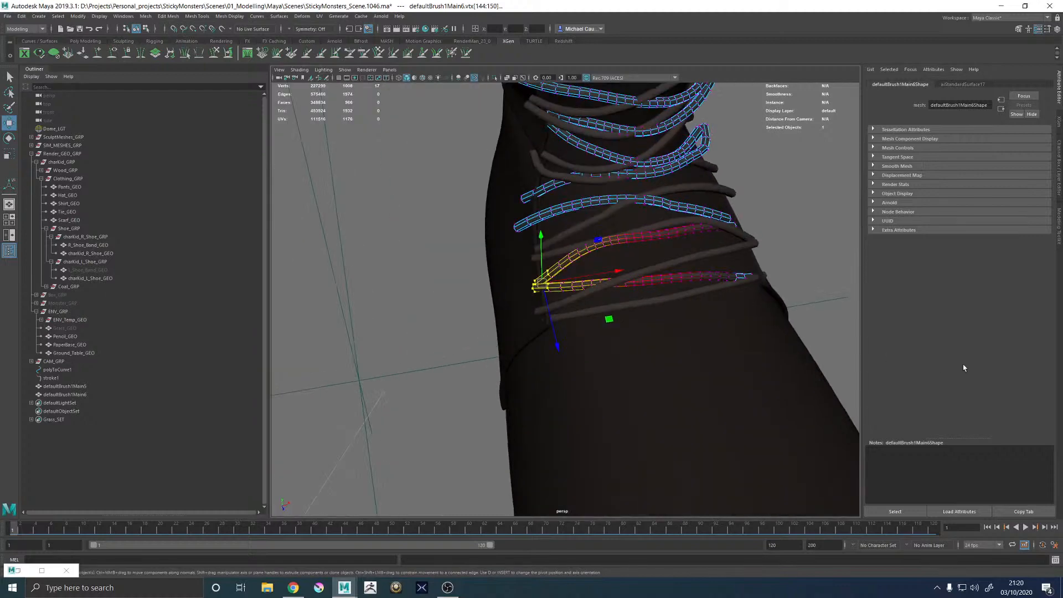
# Examine the crisscrossing laces on the left shoe from the front and both sides
pyautogui.click(814, 174)
pyautogui.keyDown('alt'); pyautogui.moveTo(814, 174); pyautogui.dragTo(672, 261, button='right'); pyautogui.keyUp('alt')
pyautogui.keyDown('alt'); pyautogui.moveTo(672, 261); pyautogui.dragTo(676, 230); pyautogui.keyUp('alt')
pyautogui.keyDown('alt'); pyautogui.moveTo(676, 230); pyautogui.dragTo(610, 299, button='middle'); pyautogui.keyUp('alt')
pyautogui.keyDown('alt'); pyautogui.moveTo(610, 299); pyautogui.dragTo(685, 338, button='right'); pyautogui.keyUp('alt')
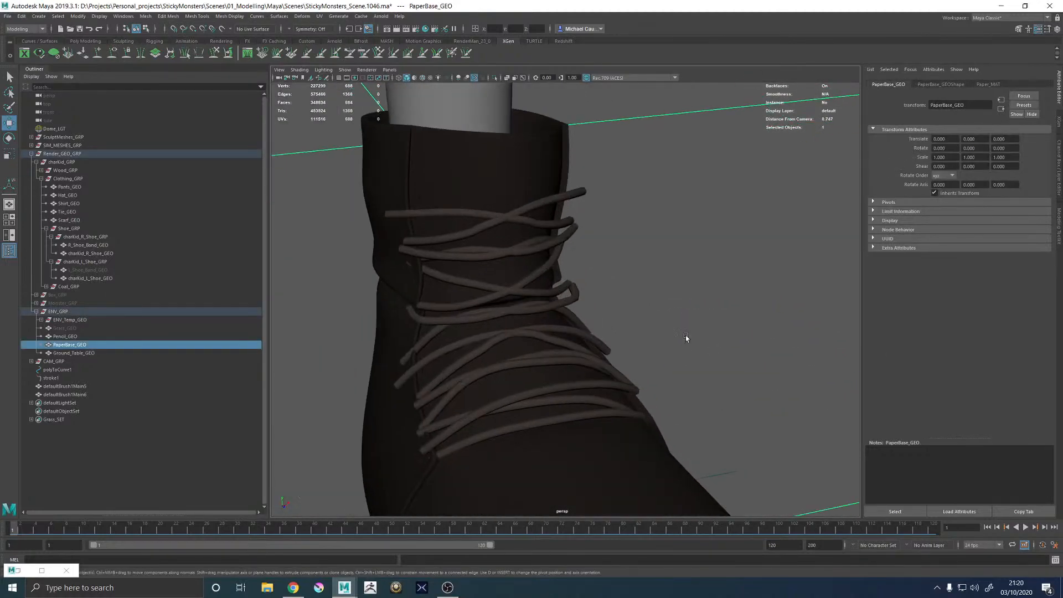
pyautogui.keyDown('alt'); pyautogui.moveTo(686, 336); pyautogui.dragTo(581, 329); pyautogui.keyUp('alt')
pyautogui.keyDown('alt'); pyautogui.moveTo(577, 339); pyautogui.dragTo(662, 354); pyautogui.keyUp('alt')
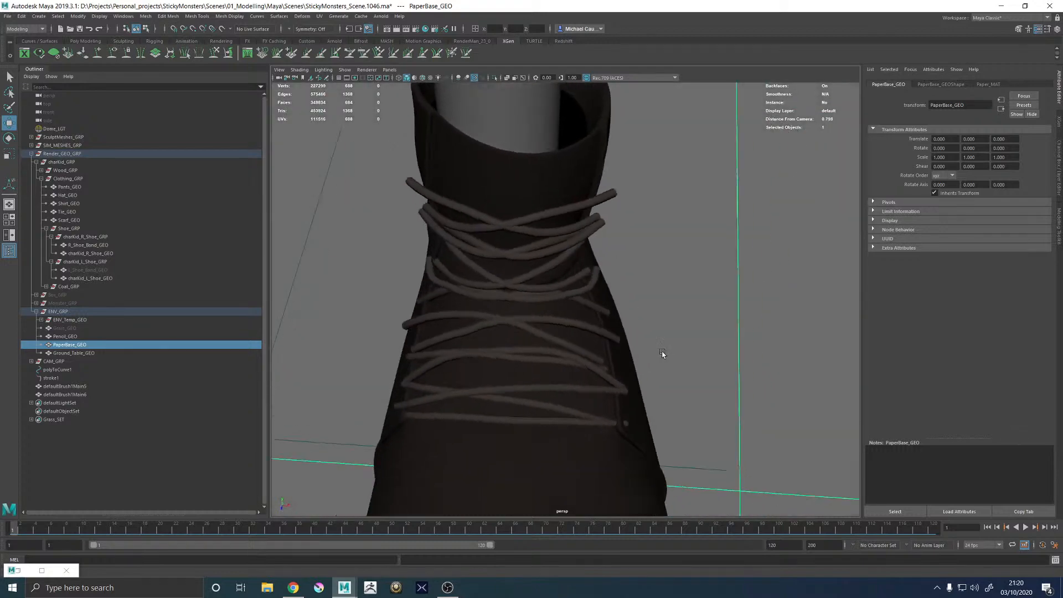
pyautogui.keyDown('alt'); pyautogui.moveTo(662, 354); pyautogui.dragTo(453, 333, button='right'); pyautogui.keyUp('alt')
pyautogui.keyDown('alt'); pyautogui.moveTo(453, 332); pyautogui.dragTo(475, 308); pyautogui.keyUp('alt')
pyautogui.keyDown('alt'); pyautogui.moveTo(475, 309); pyautogui.dragTo(586, 406, button='right'); pyautogui.keyUp('alt')
pyautogui.keyDown('alt'); pyautogui.moveTo(586, 406); pyautogui.dragTo(484, 393); pyautogui.keyUp('alt')
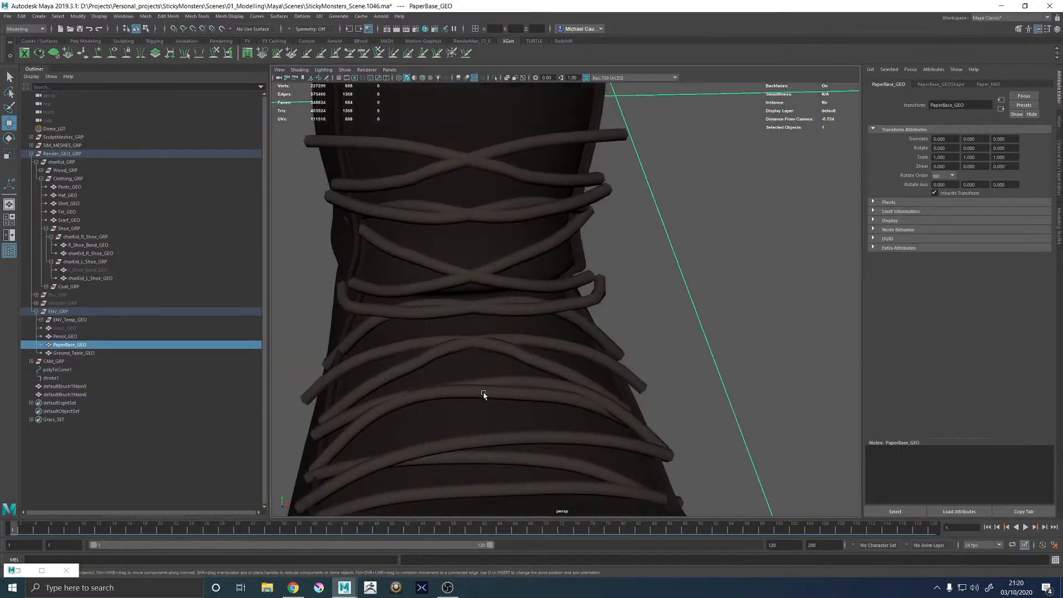
pyautogui.keyDown('alt'); pyautogui.moveTo(484, 394); pyautogui.dragTo(602, 260, button='right'); pyautogui.keyUp('alt')
# Soft-select the outer end of the mirrored copy's third-lowest tube and move and rotate it towards the next higher tube's end
pyautogui.click(631, 255)
pyautogui.keyDown('alt'); pyautogui.moveTo(601, 259); pyautogui.dragTo(610, 266); pyautogui.keyUp('alt')
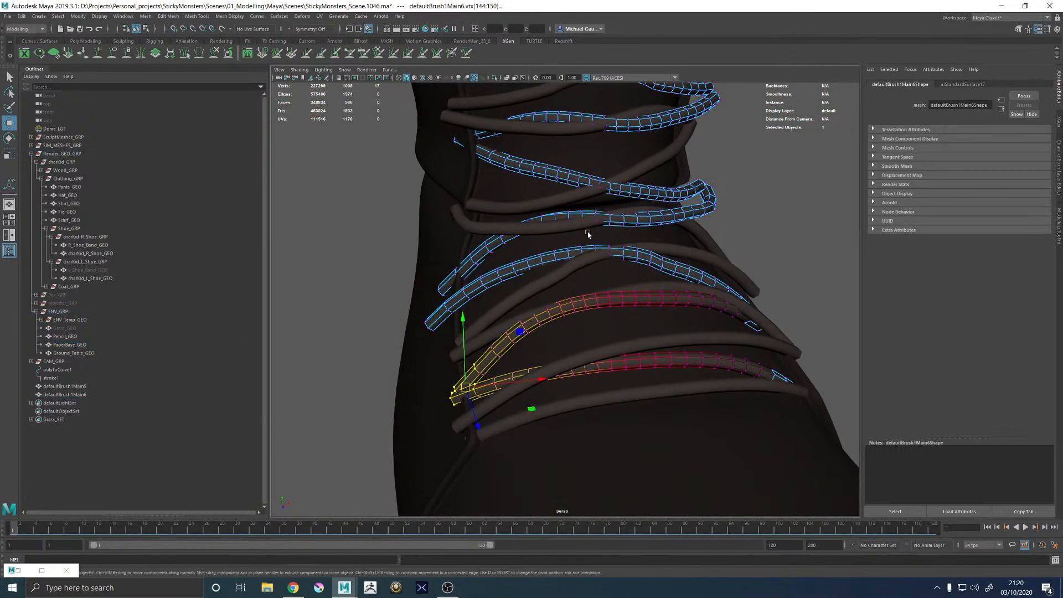
pyautogui.keyDown('alt'); pyautogui.moveTo(609, 266); pyautogui.dragTo(612, 185, button='right'); pyautogui.keyUp('alt')
pyautogui.moveTo(638, 188); pyautogui.dragTo(472, 266)
pyautogui.keyDown('alt'); pyautogui.moveTo(473, 266); pyautogui.dragTo(524, 314, button='right'); pyautogui.keyUp('alt')
pyautogui.keyDown('alt'); pyautogui.moveTo(524, 314); pyautogui.dragTo(546, 382); pyautogui.keyUp('alt')
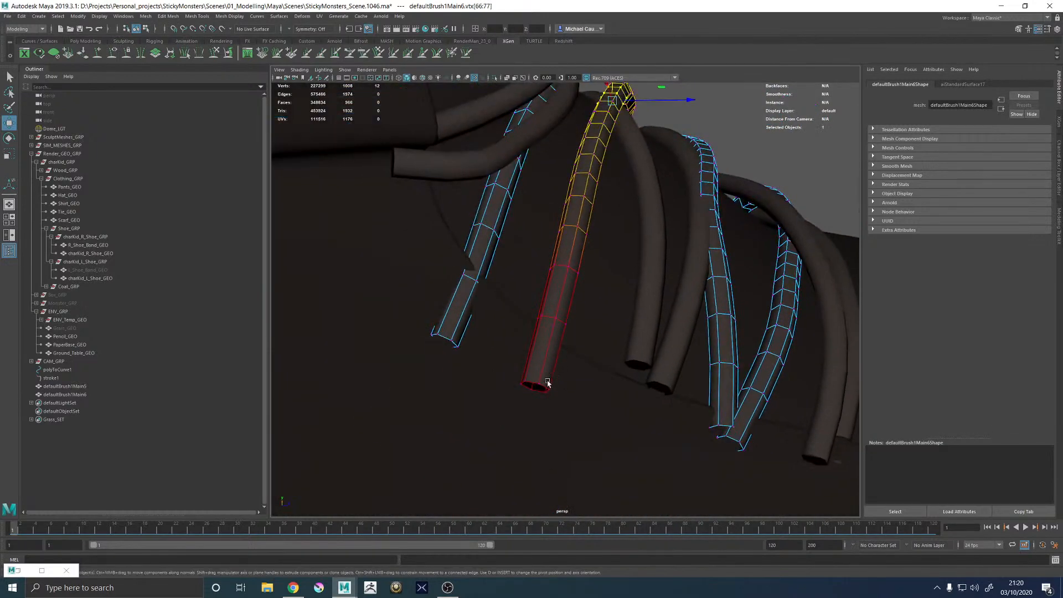
pyautogui.moveTo(499, 353); pyautogui.dragTo(575, 421)
pyautogui.keyDown('alt'); pyautogui.moveTo(575, 421); pyautogui.dragTo(505, 363); pyautogui.keyUp('alt')
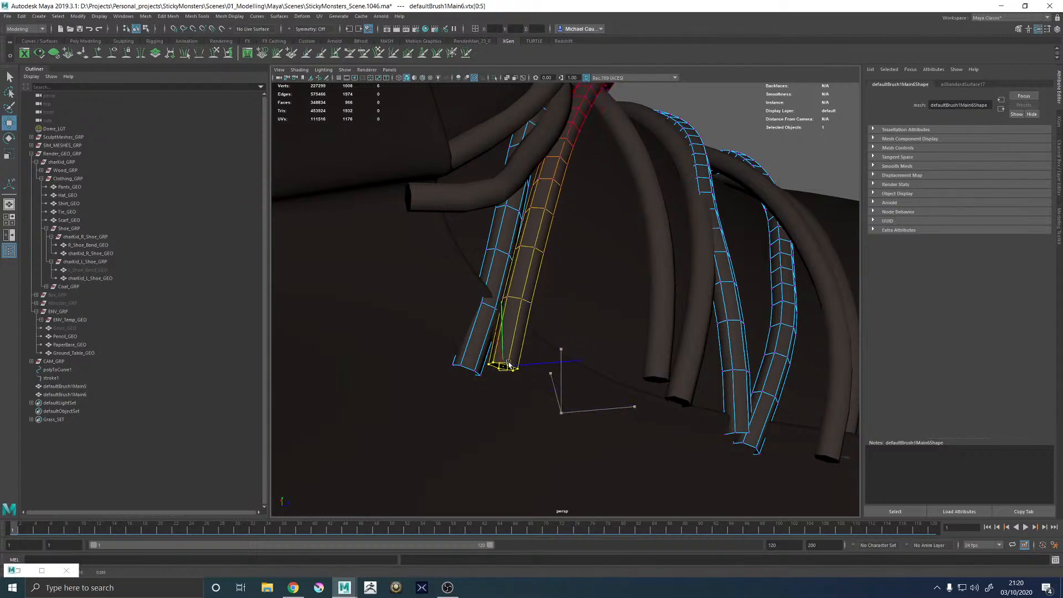
pyautogui.press('e')
pyautogui.moveTo(556, 304); pyautogui.dragTo(585, 326)
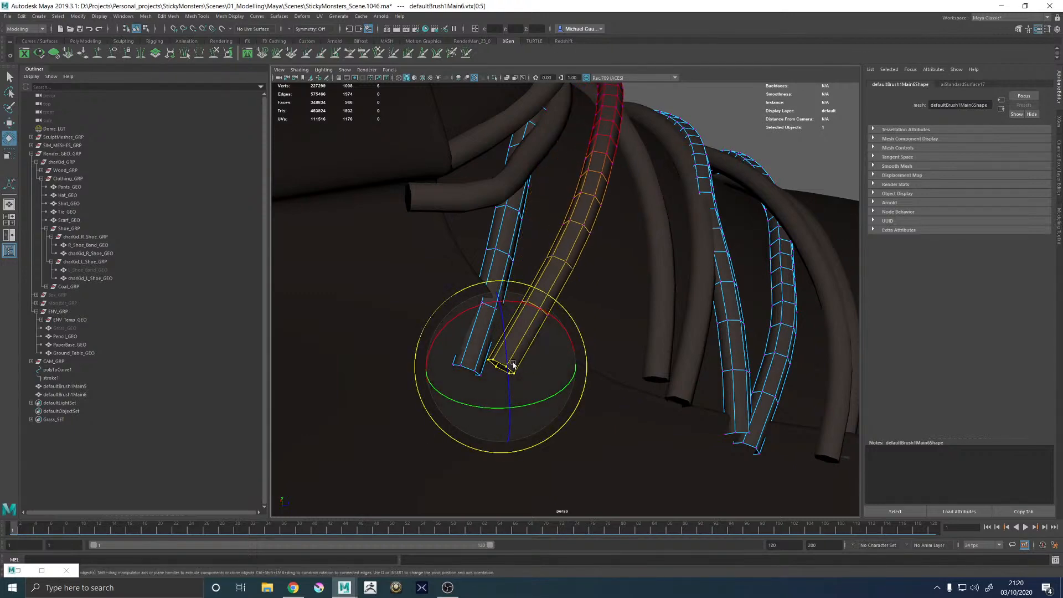
pyautogui.press('w')
pyautogui.moveTo(503, 365); pyautogui.dragTo(491, 352)
# Refine the position of the mirrored copy's third-lowest tube end against the shoe's side and return to object selection
pyautogui.keyDown('alt'); pyautogui.moveTo(490, 352); pyautogui.dragTo(517, 329, button='right'); pyautogui.keyUp('alt')
pyautogui.keyDown('alt'); pyautogui.moveTo(517, 329); pyautogui.dragTo(447, 324); pyautogui.keyUp('alt')
pyautogui.keyDown('alt'); pyautogui.moveTo(410, 294); pyautogui.dragTo(439, 298); pyautogui.keyUp('alt')
pyautogui.keyDown('alt'); pyautogui.moveTo(439, 298); pyautogui.dragTo(488, 321, button='middle'); pyautogui.keyUp('alt')
pyautogui.keyDown('alt'); pyautogui.moveTo(488, 321); pyautogui.dragTo(676, 342, button='right'); pyautogui.keyUp('alt')
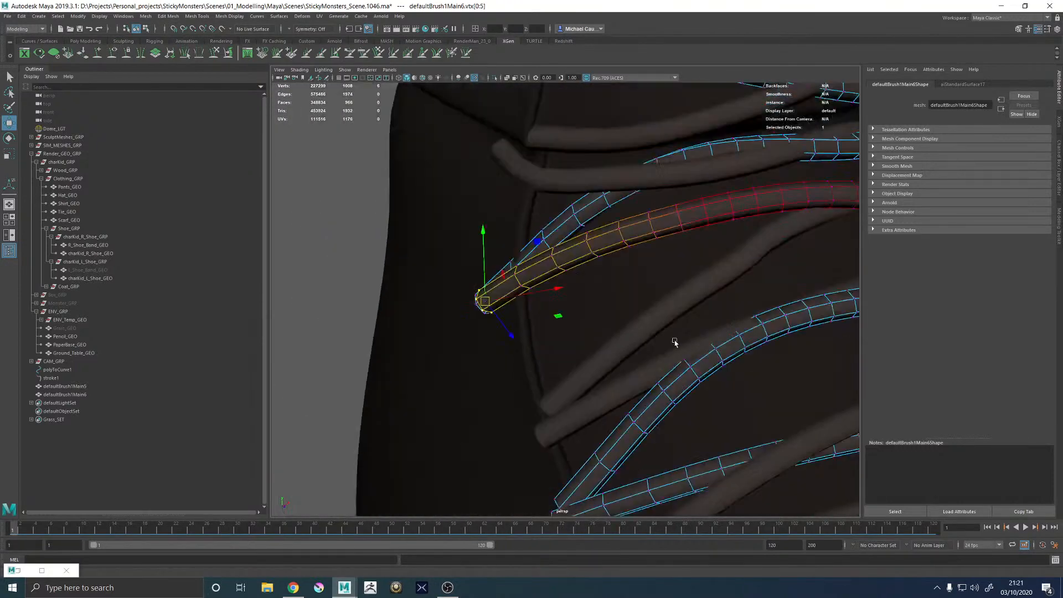
pyautogui.keyDown('alt'); pyautogui.moveTo(514, 223); pyautogui.dragTo(620, 290, button='middle'); pyautogui.keyUp('alt')
pyautogui.keyDown('alt'); pyautogui.moveTo(429, 408); pyautogui.dragTo(523, 409); pyautogui.keyUp('alt')
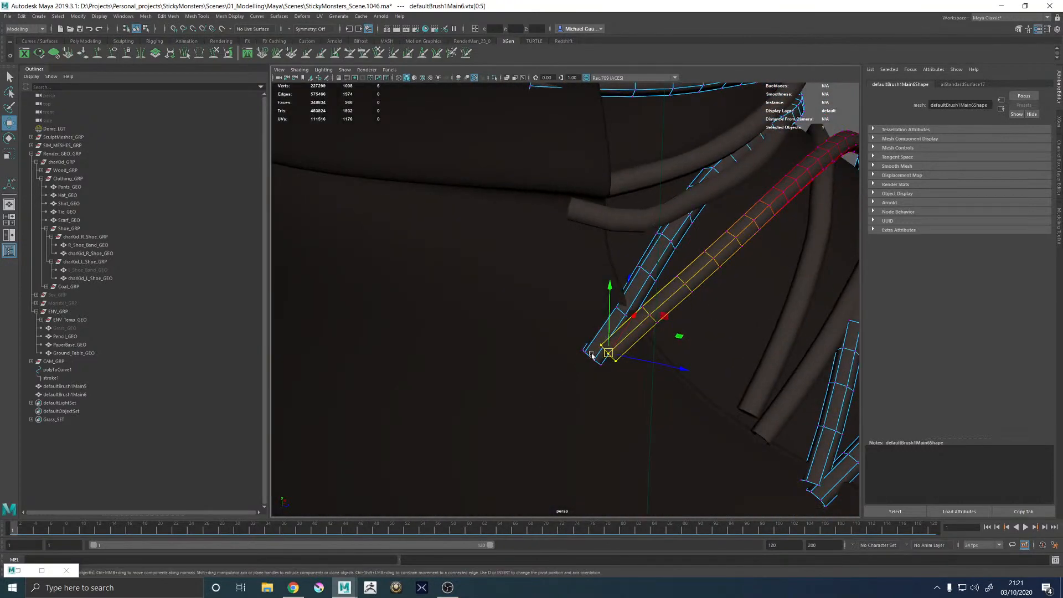
pyautogui.press('q')
pyautogui.moveTo(577, 345)
pyautogui.mouseDown()
pyautogui.moveTo(593, 360)
pyautogui.moveTo(559, 353)
pyautogui.moveTo(577, 372)
pyautogui.moveTo(614, 348)
pyautogui.moveTo(551, 361)
pyautogui.moveTo(593, 332)
pyautogui.mouseUp()
pyautogui.press('w')
pyautogui.moveTo(526, 326); pyautogui.dragTo(547, 373)
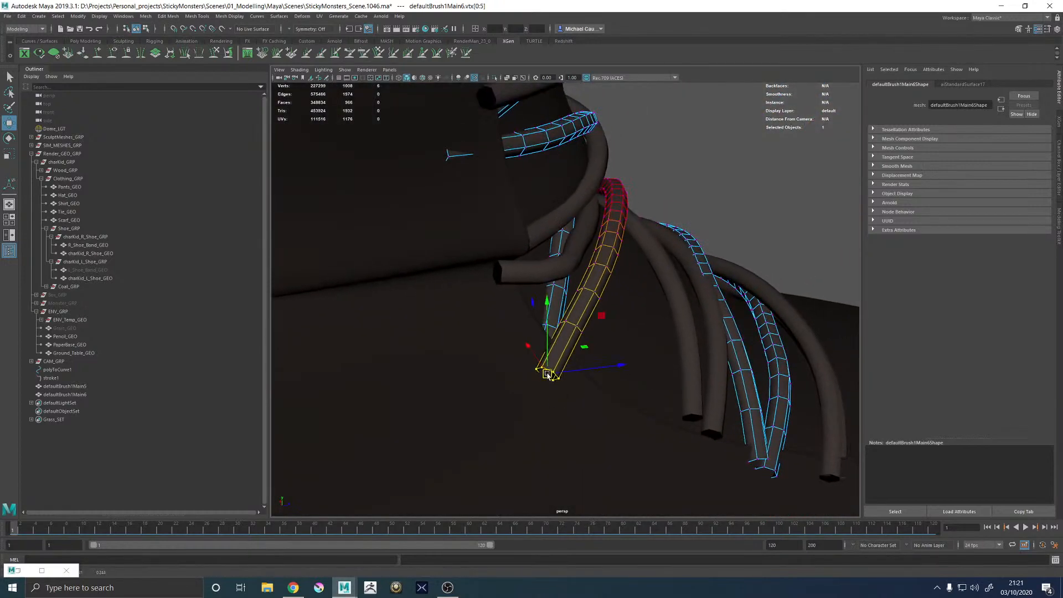
pyautogui.press('e')
pyautogui.moveTo(616, 297); pyautogui.dragTo(661, 188, button='right')
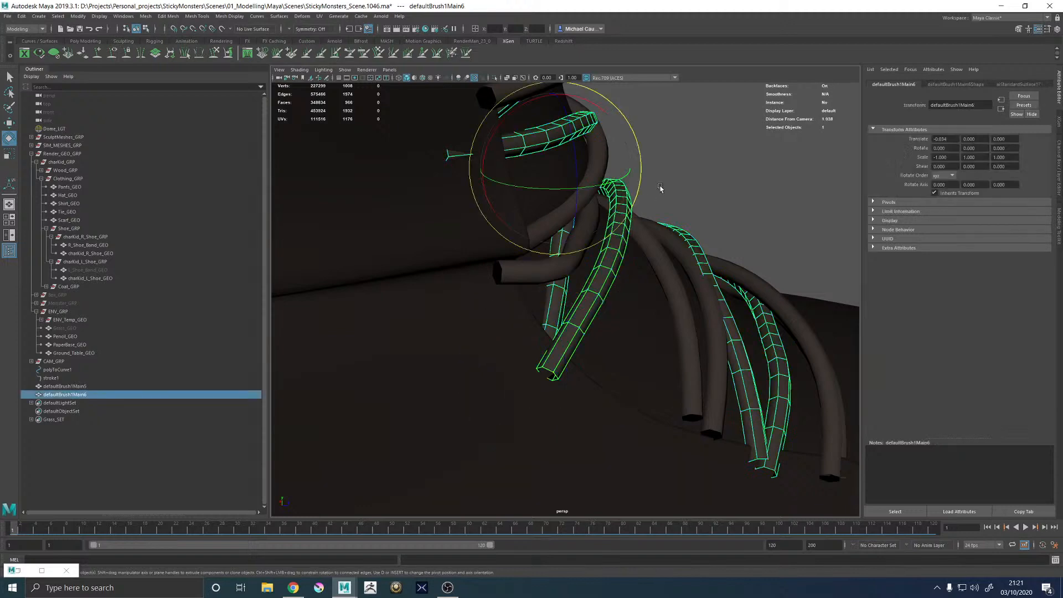
# Examine the left shoe's laces from the front, looking for tube ends that stand off the shoe
pyautogui.scroll(-5, 662, 189)
pyautogui.click(676, 199)
pyautogui.keyDown('alt'); pyautogui.moveTo(676, 199); pyautogui.dragTo(576, 223); pyautogui.keyUp('alt')
pyautogui.scroll(-5, 565, 310)
pyautogui.click(722, 334)
pyautogui.keyDown('alt'); pyautogui.moveTo(721, 333); pyautogui.dragTo(633, 322); pyautogui.keyUp('alt')
pyautogui.scroll(3, 622, 288)
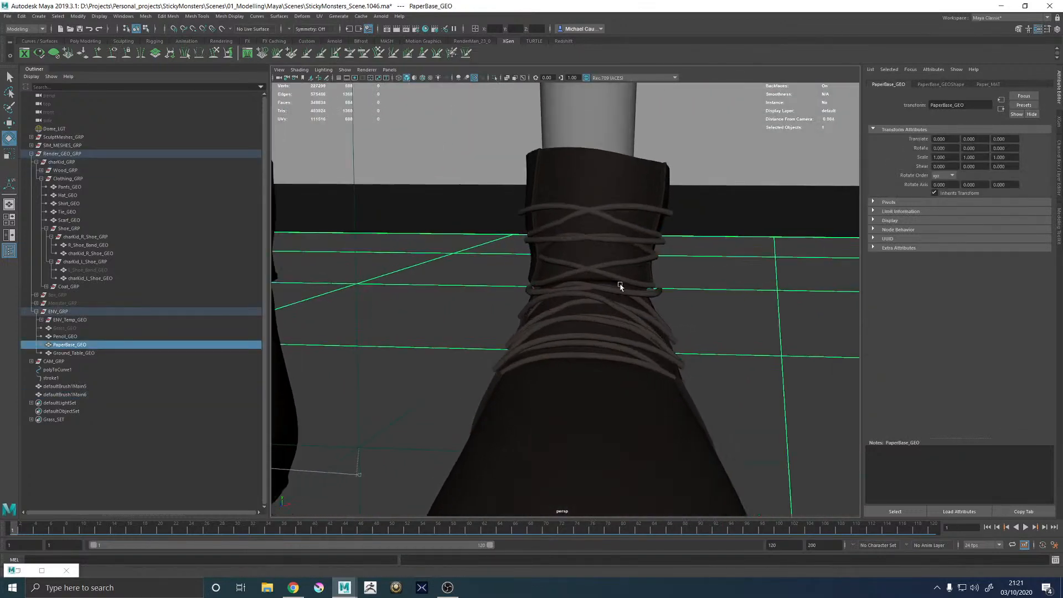
pyautogui.keyDown('alt'); pyautogui.moveTo(622, 288); pyautogui.dragTo(620, 332, button='middle'); pyautogui.keyUp('alt')
pyautogui.scroll(5, 619, 332)
pyautogui.keyDown('alt'); pyautogui.moveTo(619, 332); pyautogui.dragTo(661, 286); pyautogui.keyUp('alt')
# Soft-select the outer end of the original laces' top tube, rotate and move it against the shoe's side, and return to object selection
pyautogui.click(646, 277)
pyautogui.moveTo(641, 277); pyautogui.dragTo(599, 277, button='right')
pyautogui.keyDown('alt'); pyautogui.moveTo(599, 277); pyautogui.dragTo(640, 218); pyautogui.keyUp('alt')
pyautogui.press('w')
pyautogui.press('e')
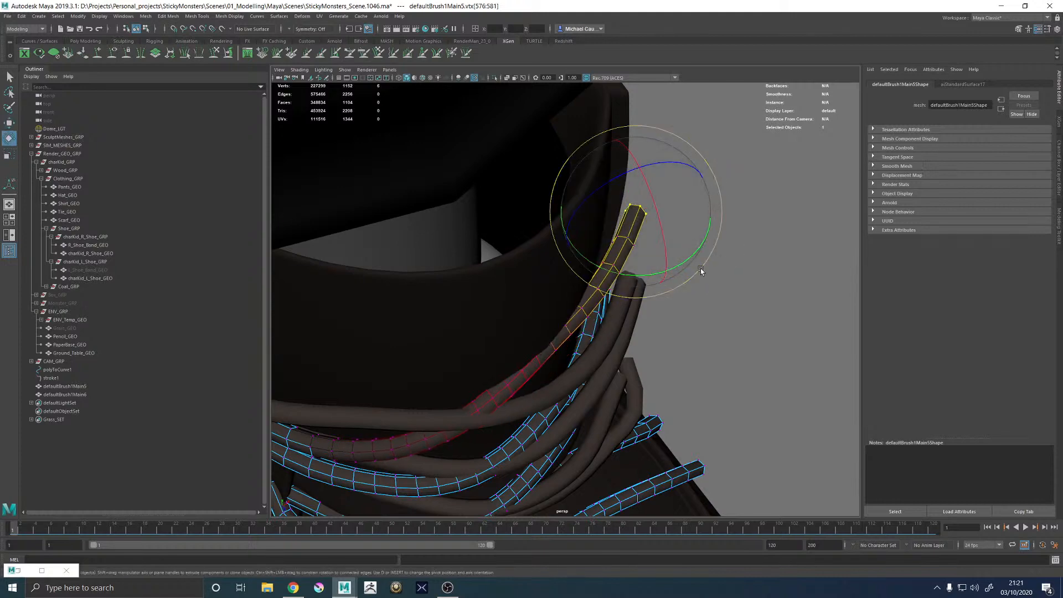
pyautogui.moveTo(702, 268); pyautogui.dragTo(536, 295)
pyautogui.press('w')
pyautogui.press('e')
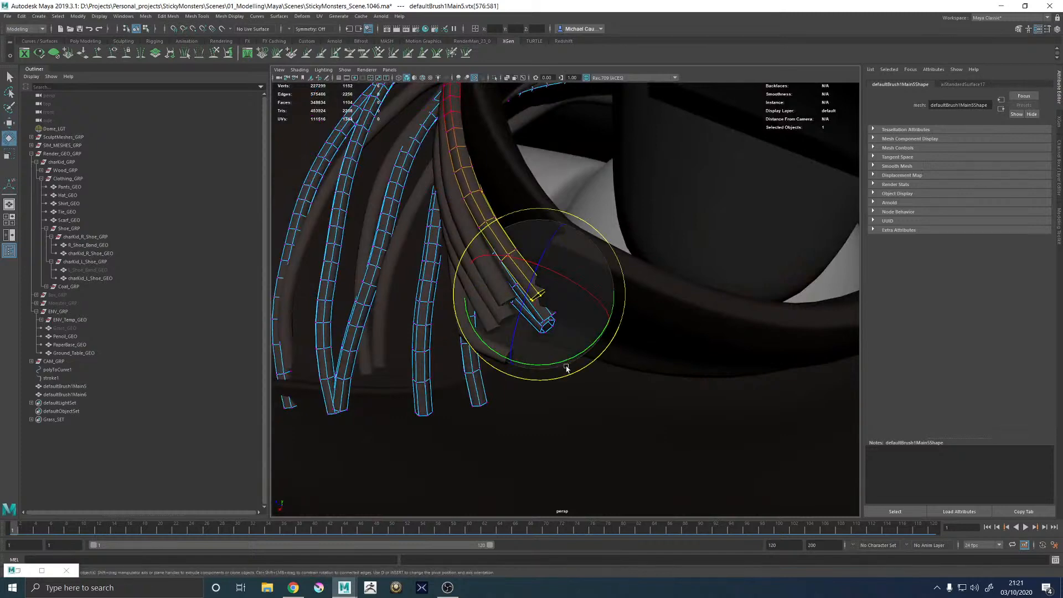
pyautogui.moveTo(567, 367); pyautogui.dragTo(581, 376)
pyautogui.press('w')
pyautogui.moveTo(542, 296); pyautogui.dragTo(596, 282)
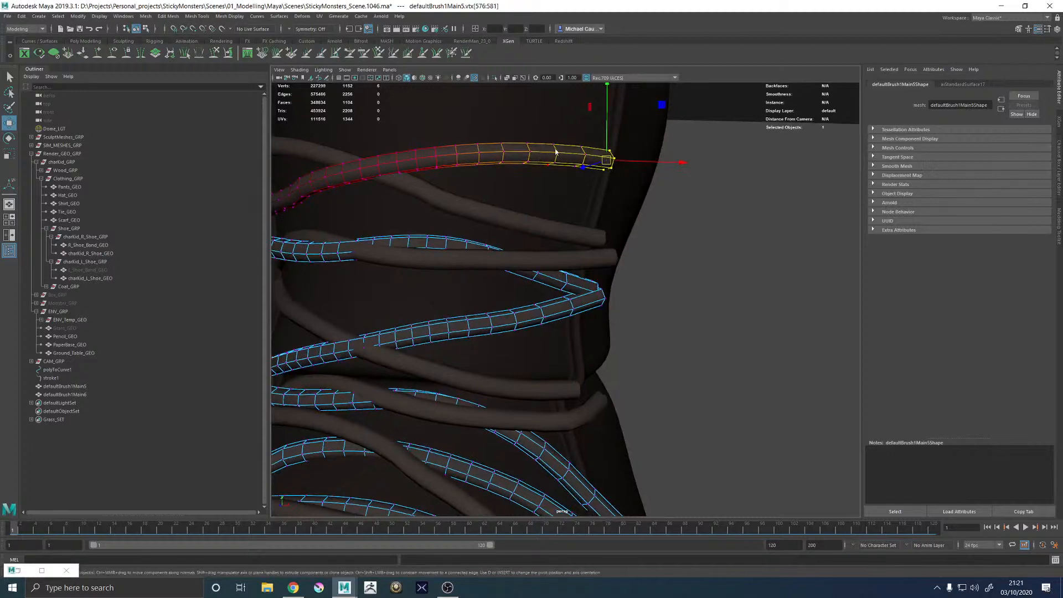
pyautogui.moveTo(556, 151); pyautogui.dragTo(601, 124, button='right')
# Compare both shoes from a distance and switch the viewport to the render camera
pyautogui.scroll(-5, 662, 155)
pyautogui.click(662, 154)
pyautogui.keyDown('alt'); pyautogui.moveTo(531, 311); pyautogui.dragTo(610, 289); pyautogui.keyUp('alt')
pyautogui.keyDown('alt'); pyautogui.moveTo(610, 289); pyautogui.dragTo(527, 365, button='right'); pyautogui.keyUp('alt')
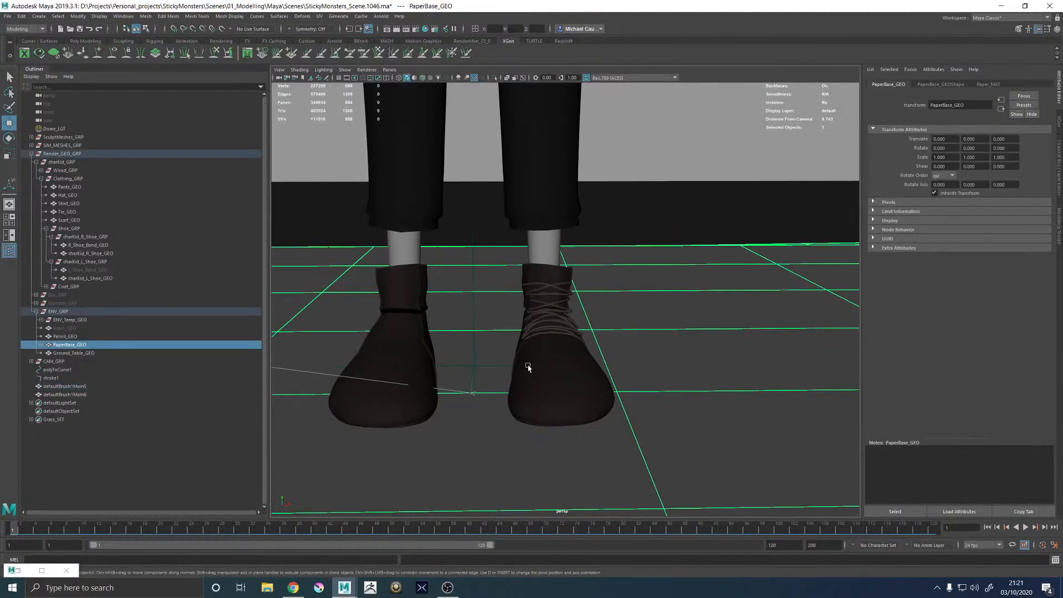
pyautogui.moveTo(526, 366)
pyautogui.keyDown('alt'); pyautogui.mouseDown()
pyautogui.moveTo(458, 377)
pyautogui.moveTo(555, 365)
pyautogui.moveTo(545, 371)
pyautogui.mouseUp(); pyautogui.keyUp('alt')
pyautogui.press('space')
pyautogui.press('space')
pyautogui.press('space')
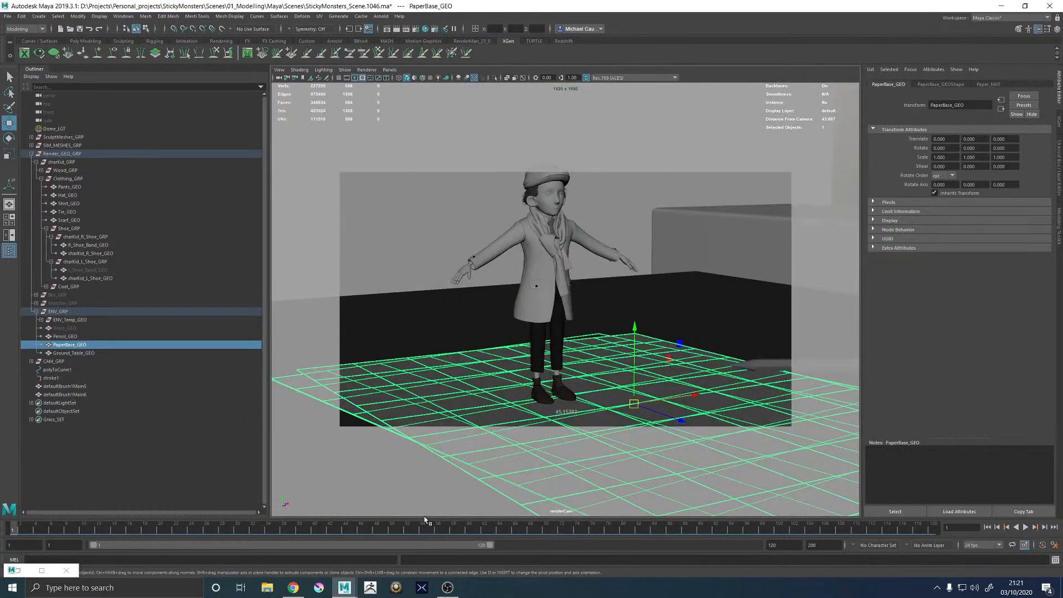
# Check the laced shoe in the Arnold RenderView region render and return to the scene
pyautogui.doubleClick(24, 576)
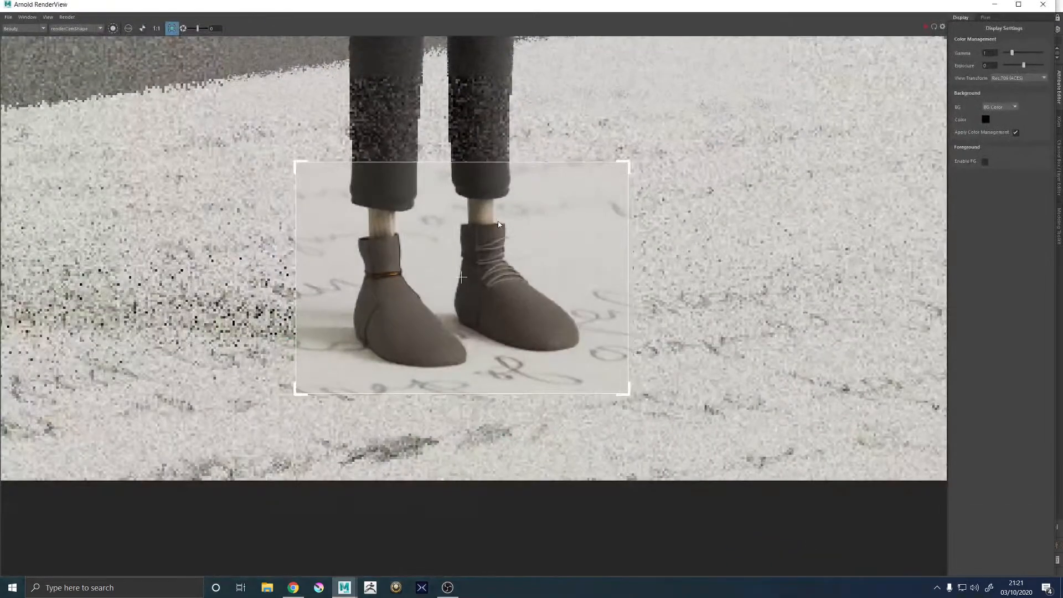
pyautogui.click(928, 28)
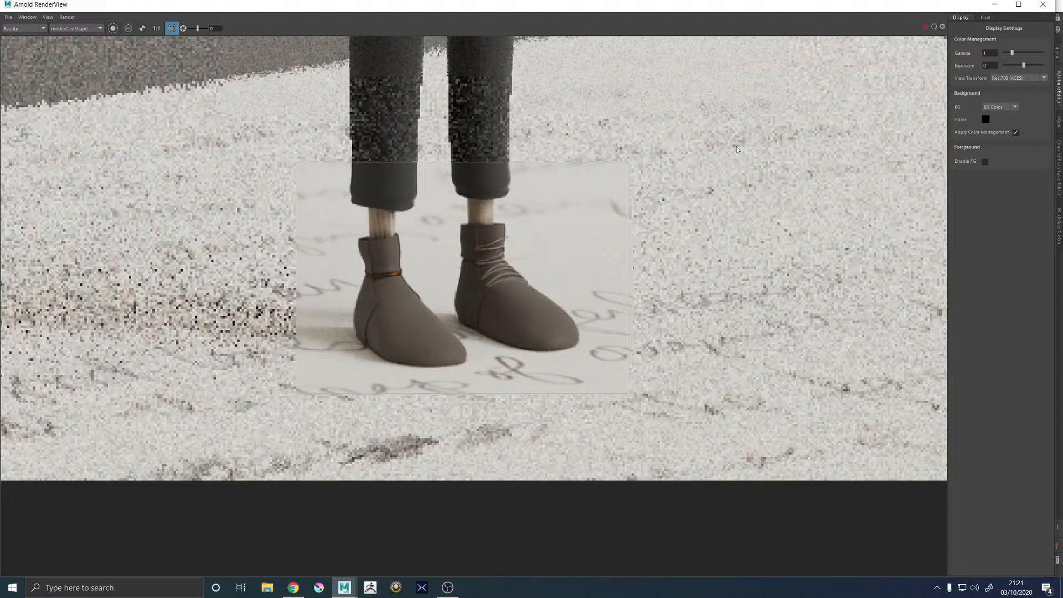
pyautogui.click(1002, 5)
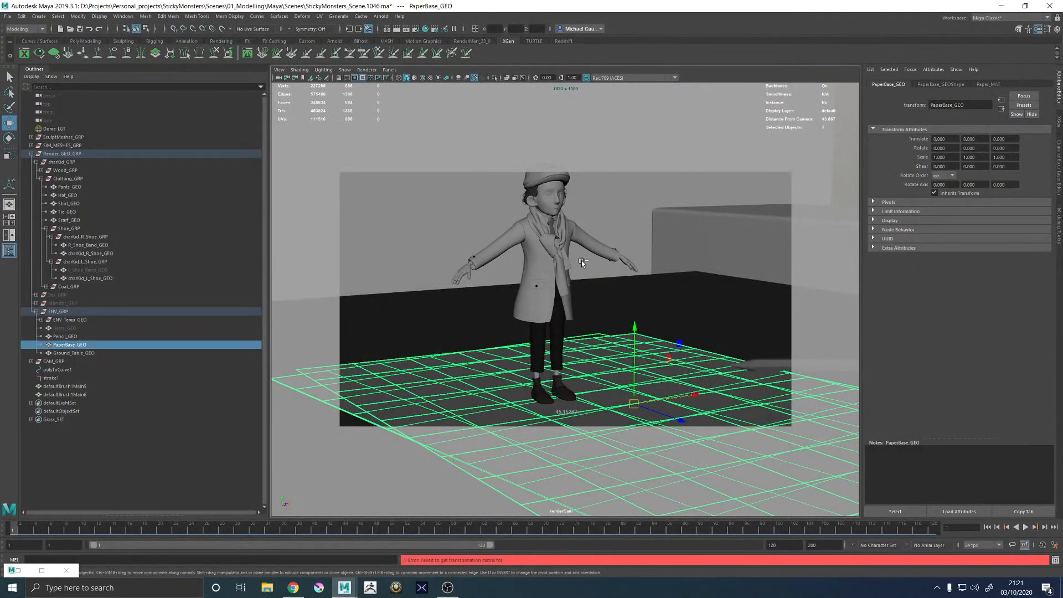
# Save the scene and freeze the transformations of the mirrored laces, defaultBrush1Main6
pyautogui.hotkey('ctrl', 's')
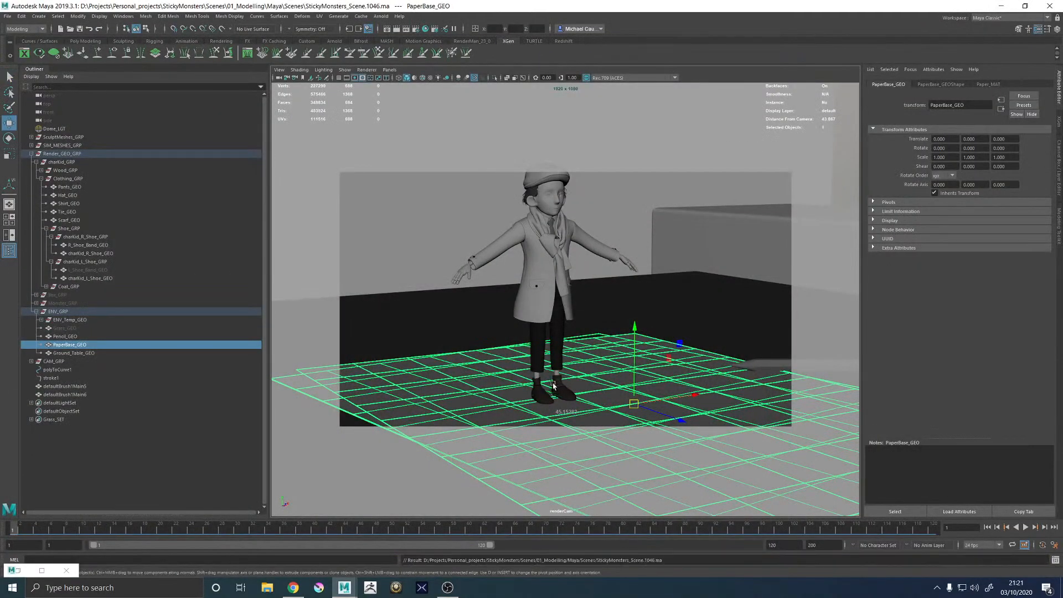
pyautogui.click(78, 353)
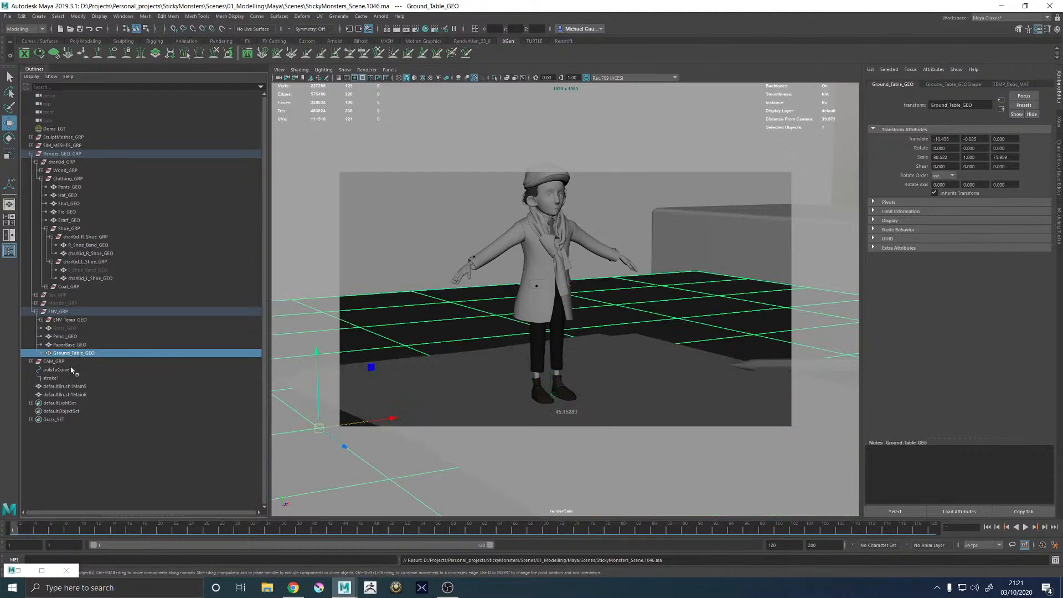
pyautogui.click(64, 395)
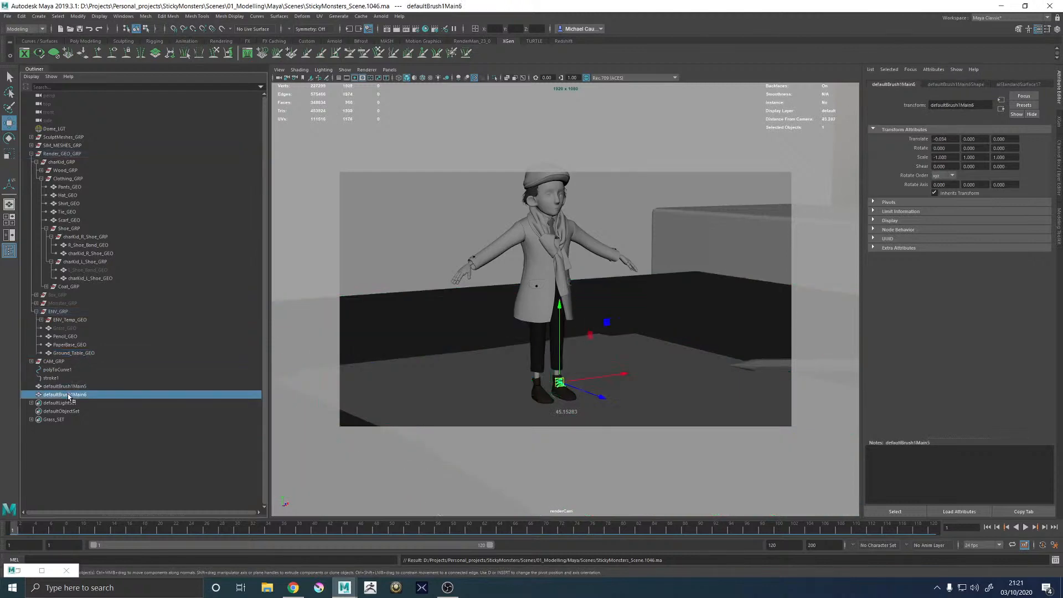
pyautogui.click(80, 16)
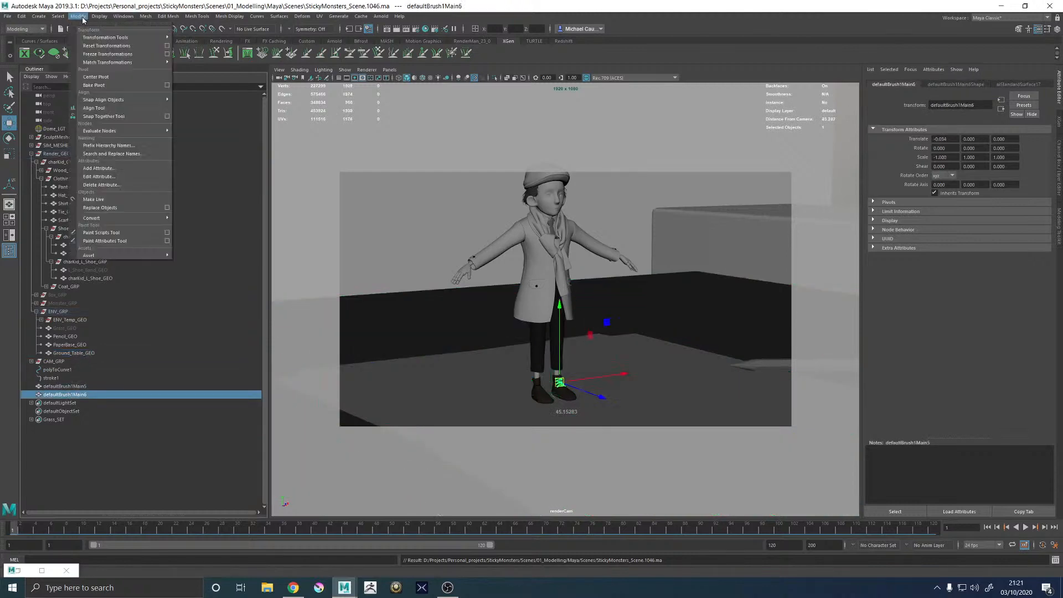
pyautogui.click(108, 54)
# Update the full scene in the Arnold RenderView and restart the region render of the shoes
pyautogui.click(54, 572)
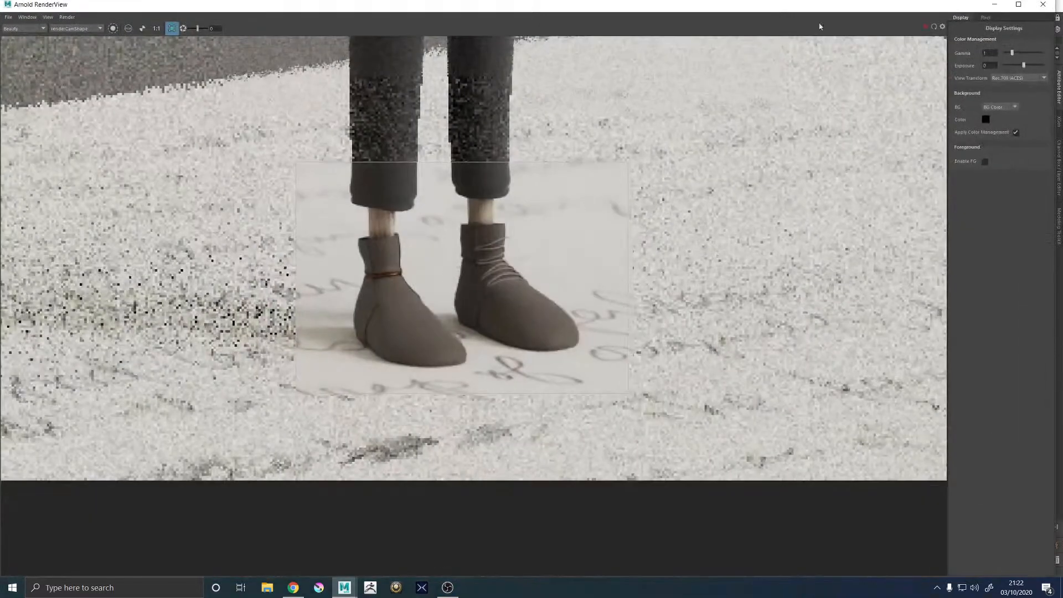
pyautogui.click(925, 26)
pyautogui.click(67, 18)
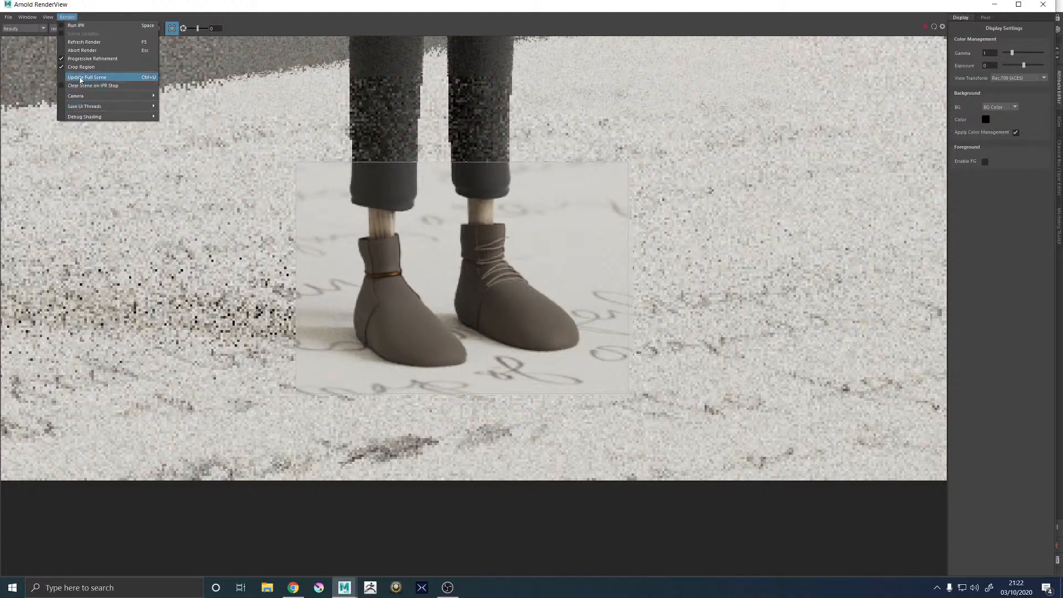
pyautogui.click(82, 80)
pyautogui.click(926, 26)
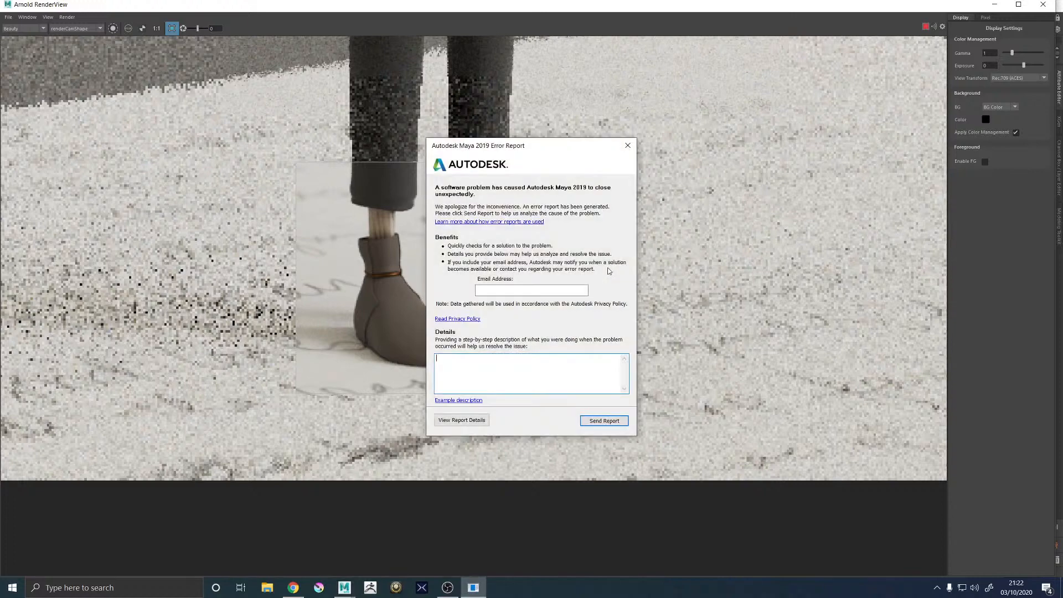
# Discard the crash error report, close all Maya windows, and bring up Task Manager to end the frozen session
pyautogui.click(627, 145)
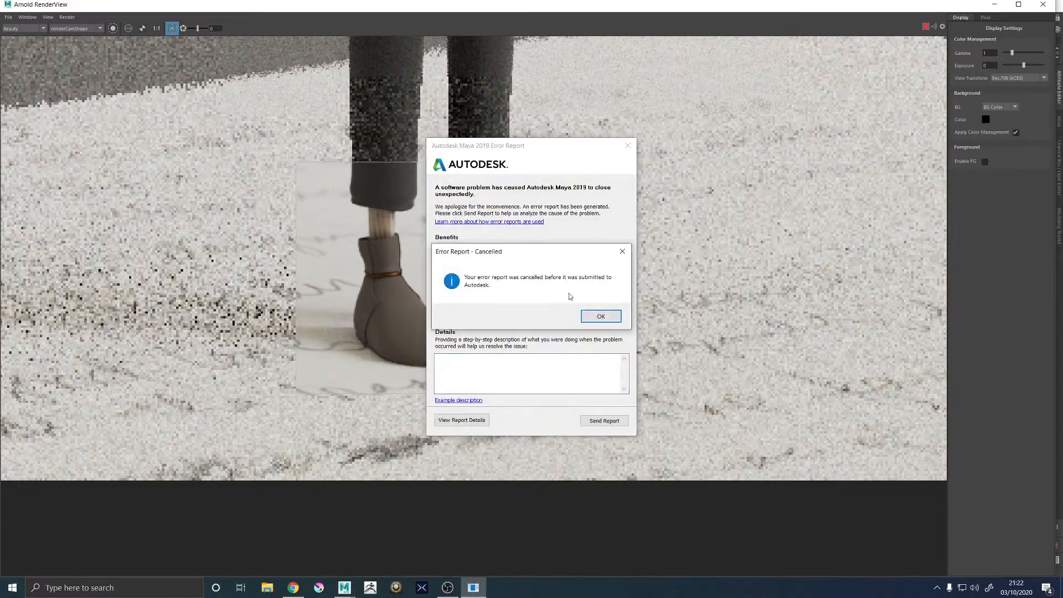
pyautogui.click(601, 316)
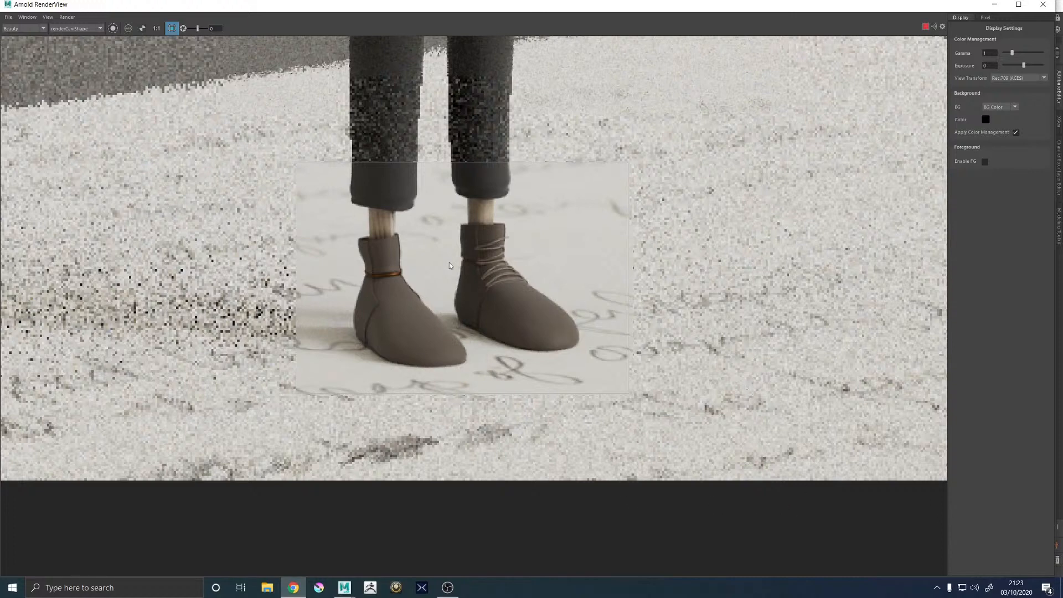
pyautogui.moveTo(343, 587)
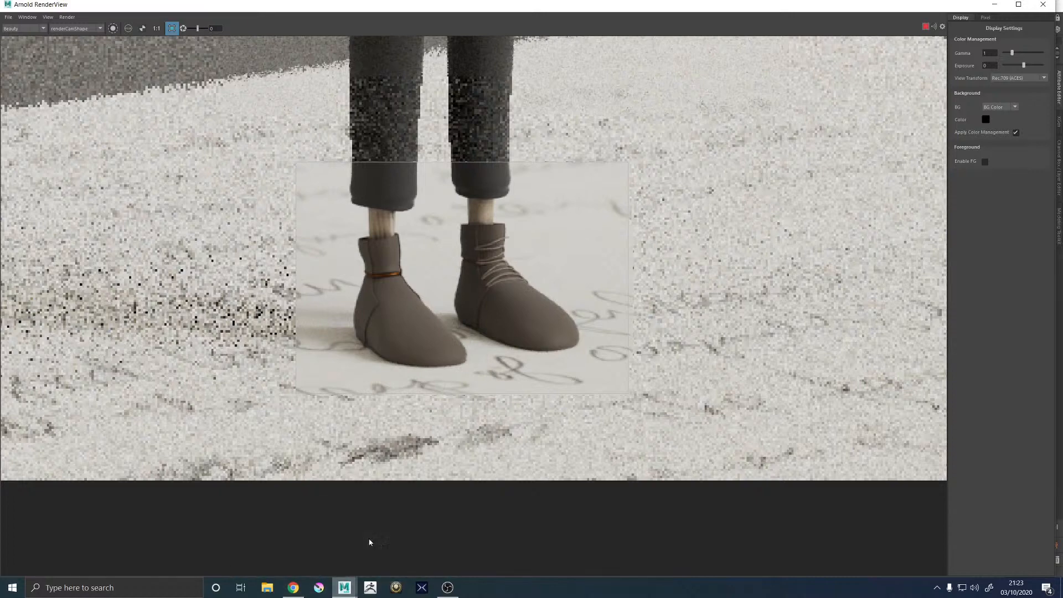
pyautogui.rightClick(354, 589)
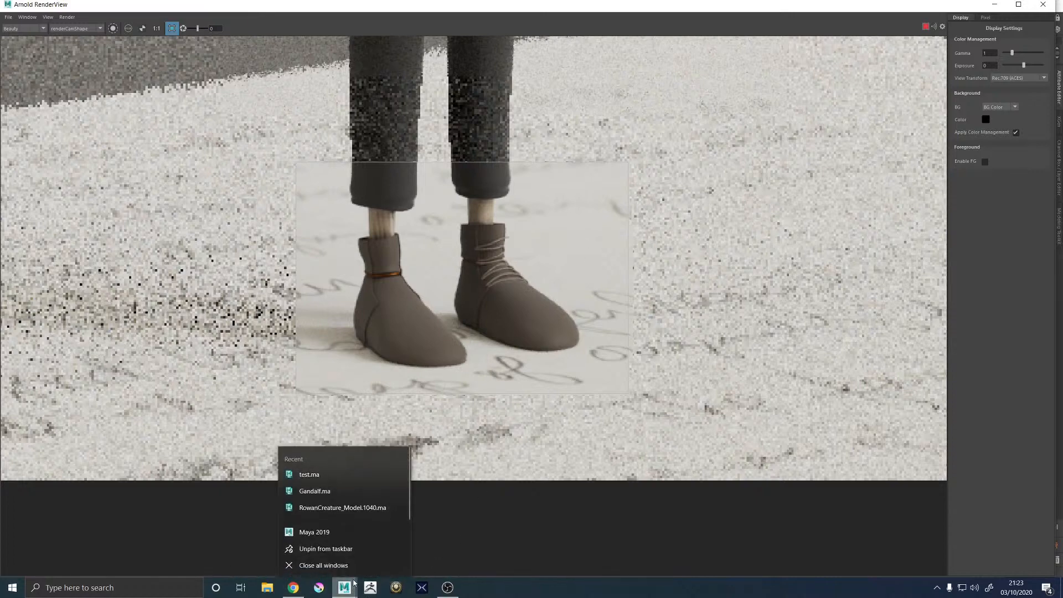
pyautogui.click(319, 566)
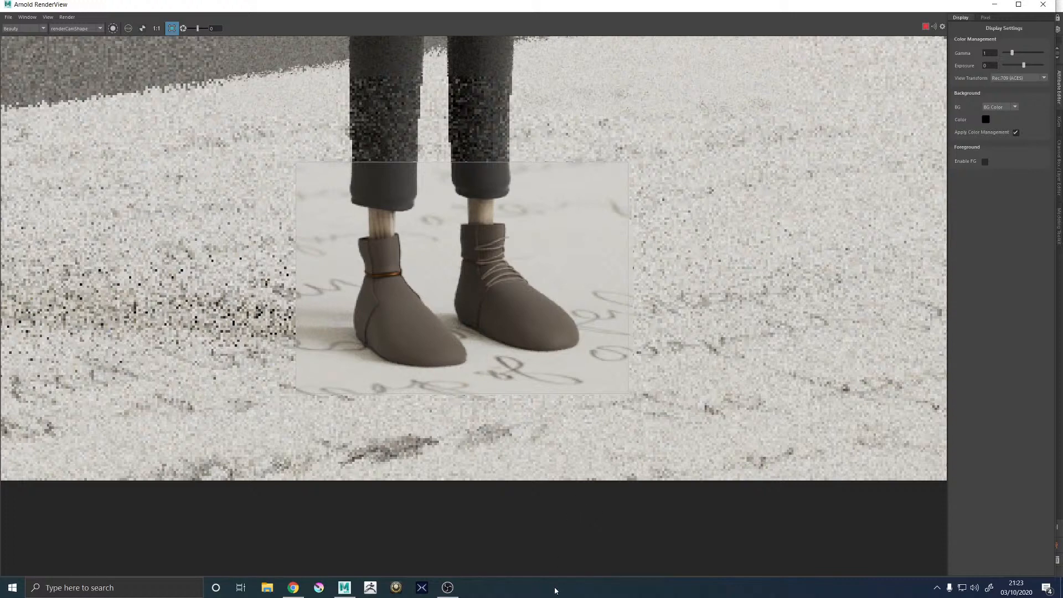
pyautogui.rightClick(556, 591)
pyautogui.click(576, 543)
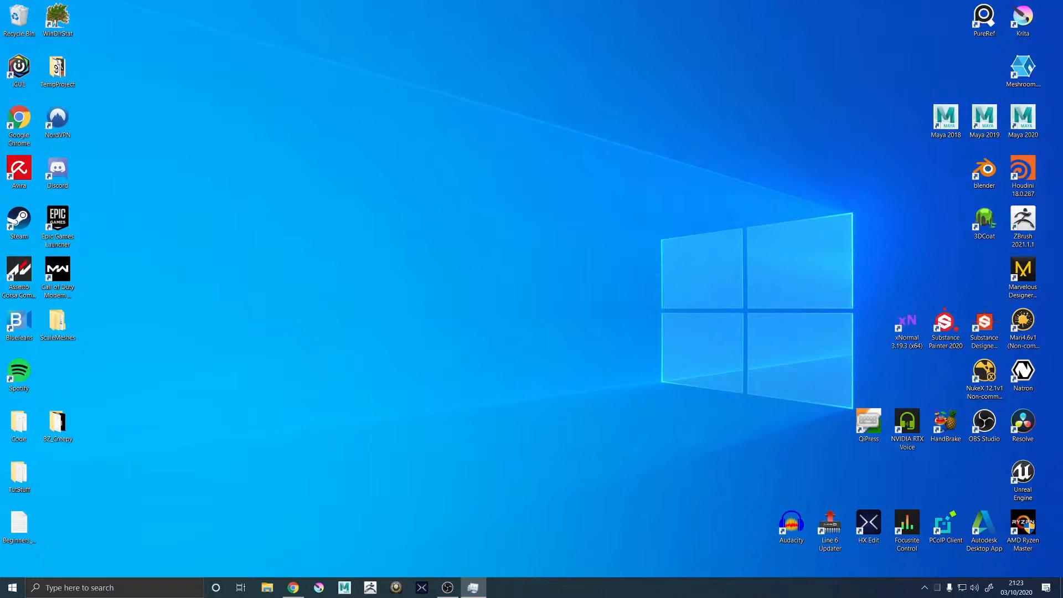
# Relaunch Maya 2019 and open StickyMonsters_Scene.1046.ma from the project's 01_Modelling/Maya/Scenes folder
pyautogui.click(349, 586)
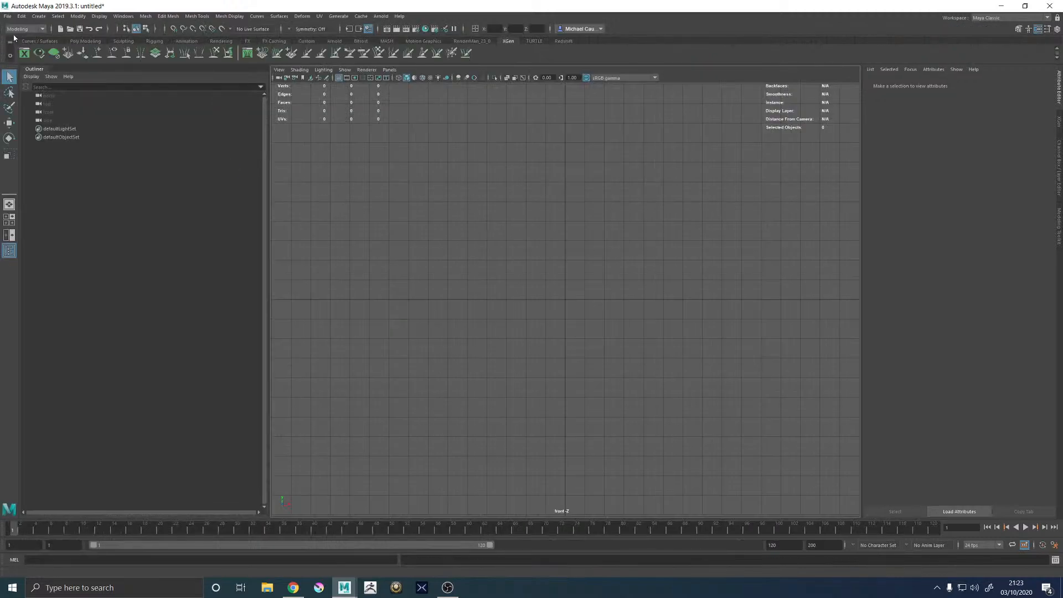
pyautogui.click(8, 16)
pyautogui.click(25, 40)
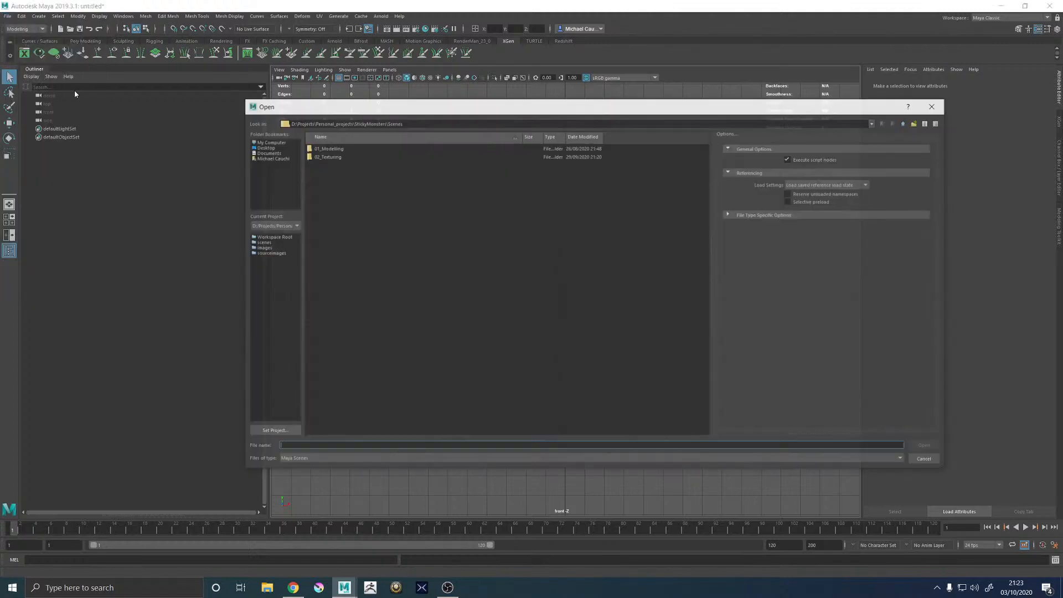
pyautogui.doubleClick(325, 149)
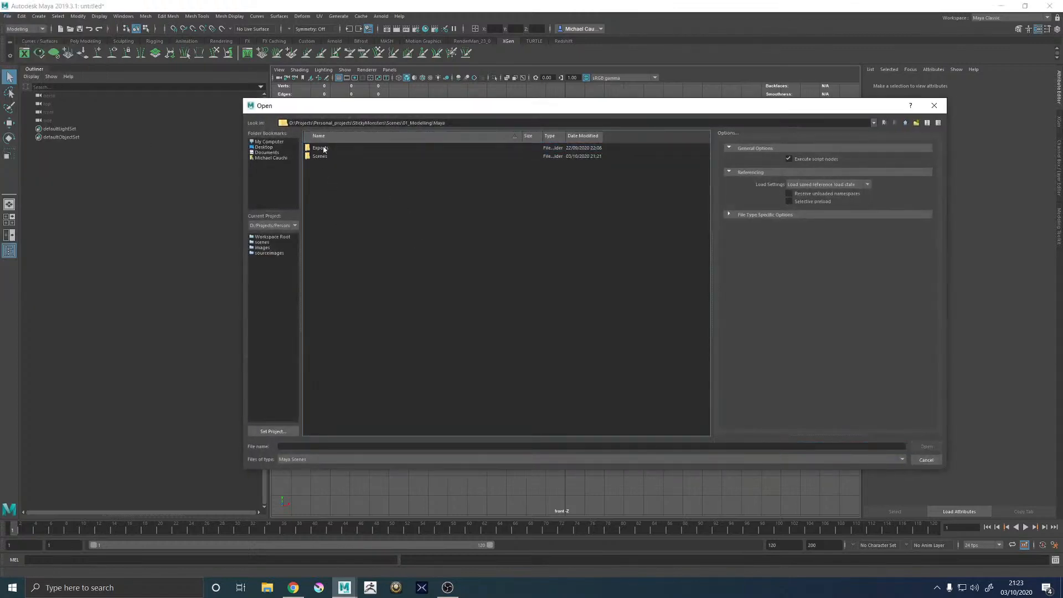
pyautogui.doubleClick(321, 156)
pyautogui.scroll(-15, 377, 374)
pyautogui.doubleClick(366, 431)
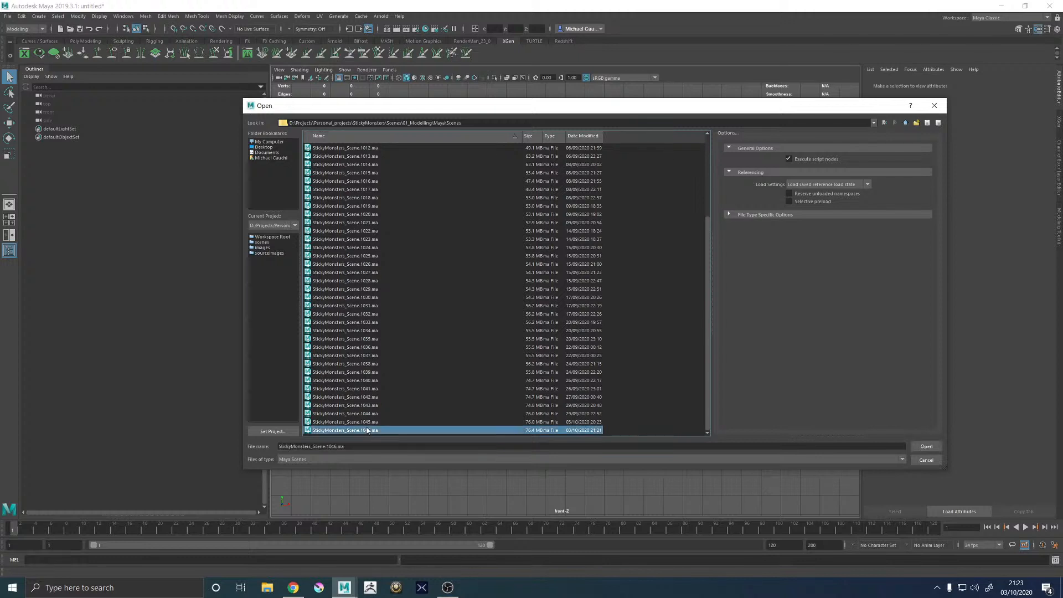
pyautogui.click(532, 295)
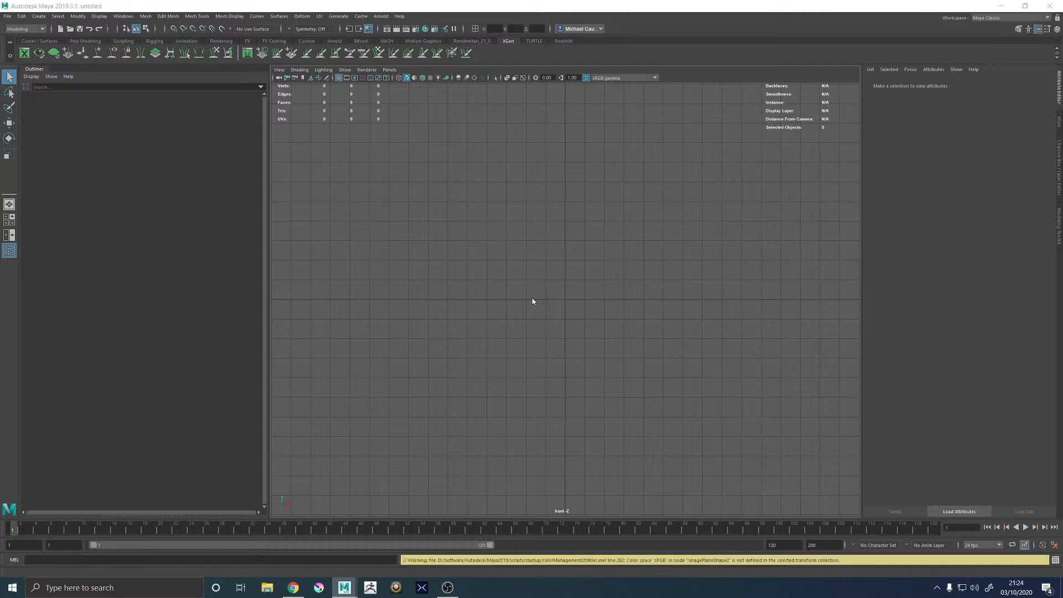
pyautogui.click(532, 303)
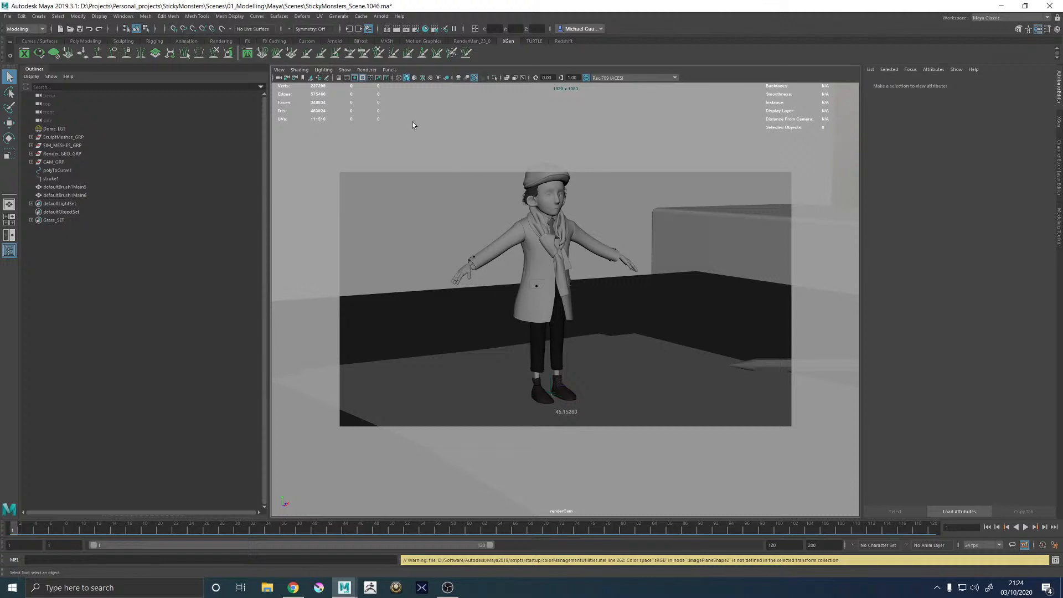
# Split the workspace into two side-by-side viewports, with renderCam in the first and persp in the second
pyautogui.click(9, 234)
pyautogui.click(390, 70)
pyautogui.moveTo(421, 78)
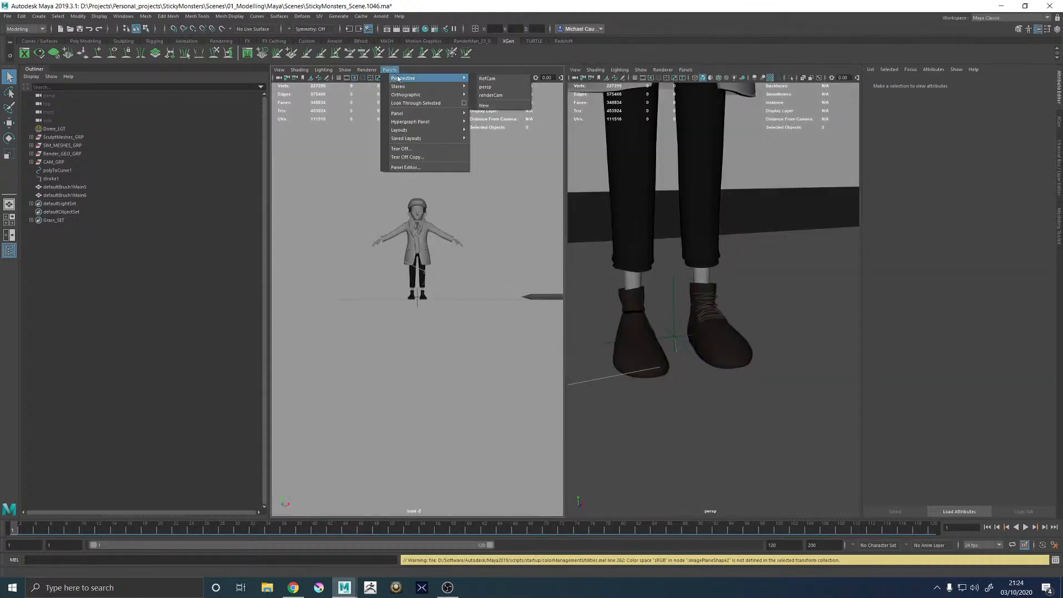
pyautogui.click(486, 87)
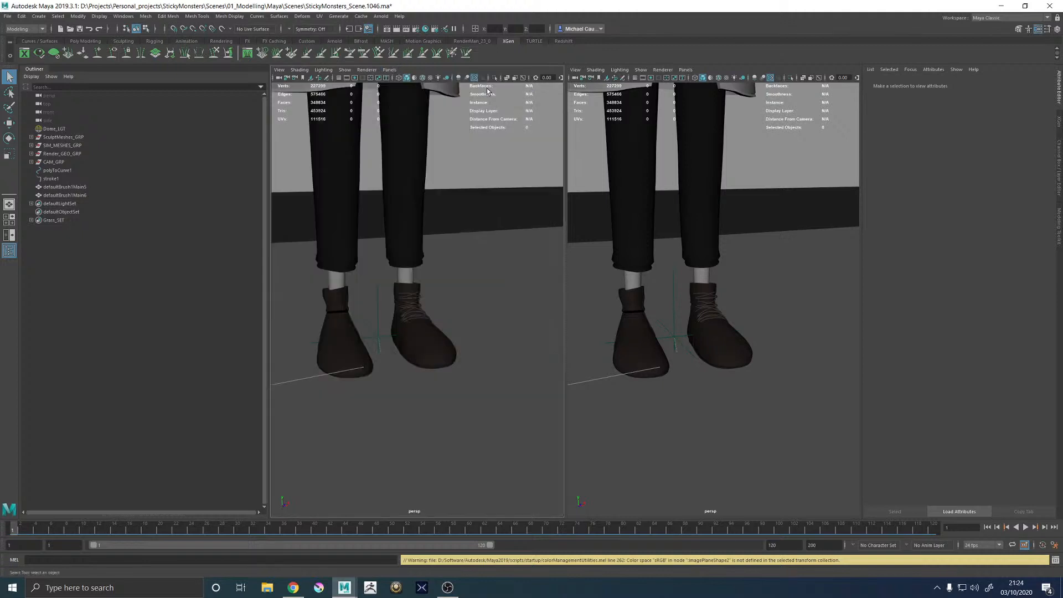
pyautogui.click(389, 70)
pyautogui.moveTo(421, 78)
pyautogui.click(491, 96)
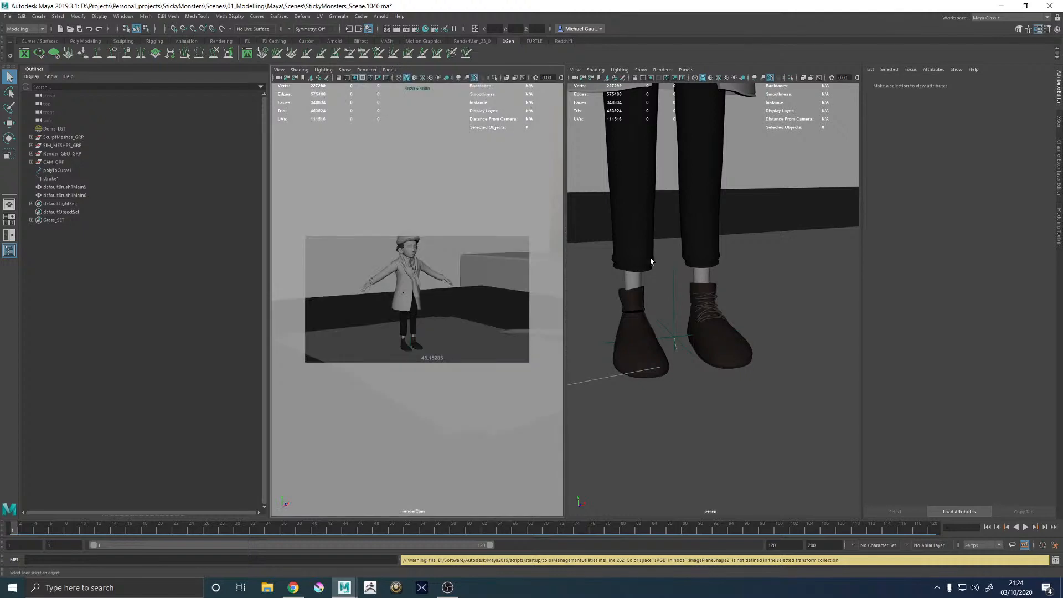
# Freeze the transformations of both lace sets on the left shoe in the enlarged perspective view and save the scene
pyautogui.press('space')
pyautogui.keyDown('alt'); pyautogui.moveTo(565, 356); pyautogui.dragTo(618, 323, button='right'); pyautogui.keyUp('alt')
pyautogui.click(579, 313)
pyautogui.keyDown('alt'); pyautogui.moveTo(579, 313); pyautogui.dragTo(553, 288); pyautogui.keyUp('alt')
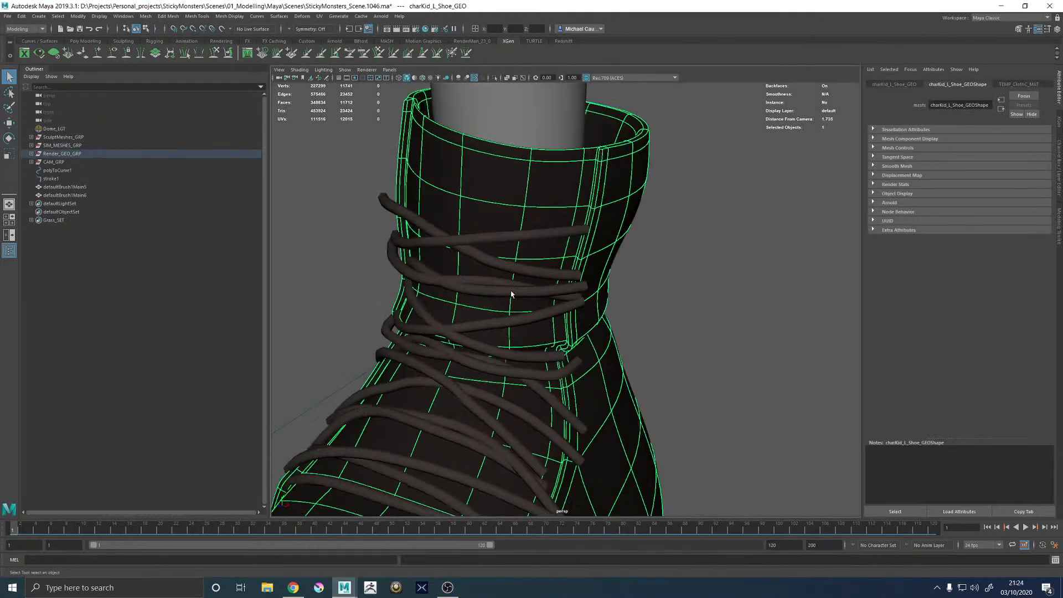
pyautogui.keyDown('alt'); pyautogui.moveTo(554, 288); pyautogui.dragTo(237, 214, button='right'); pyautogui.keyUp('alt')
pyautogui.click(588, 290)
pyautogui.keyDown('shift'); pyautogui.click(574, 296); pyautogui.keyUp('shift')
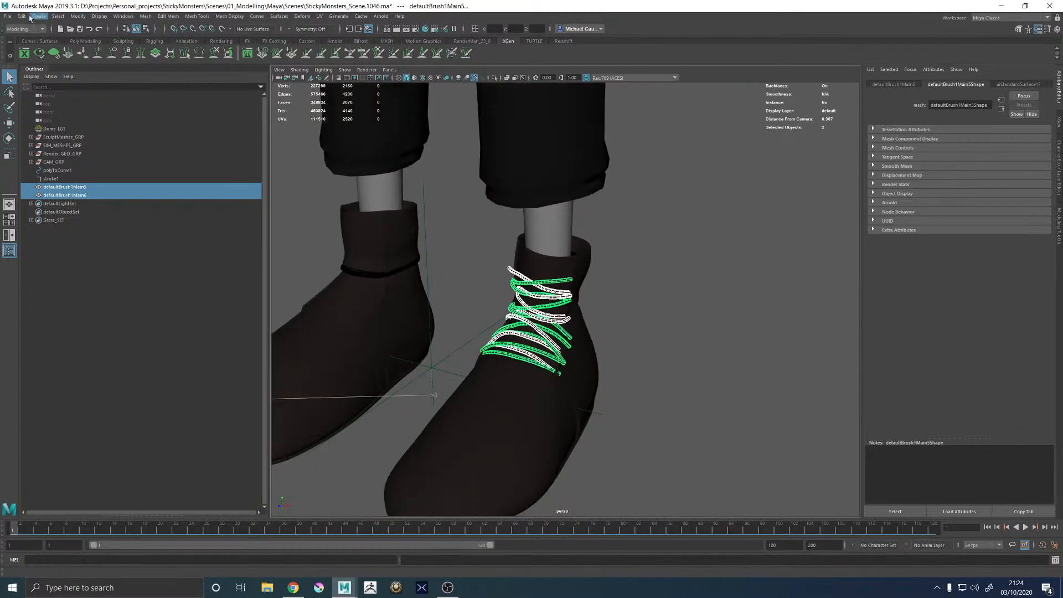
pyautogui.click(72, 17)
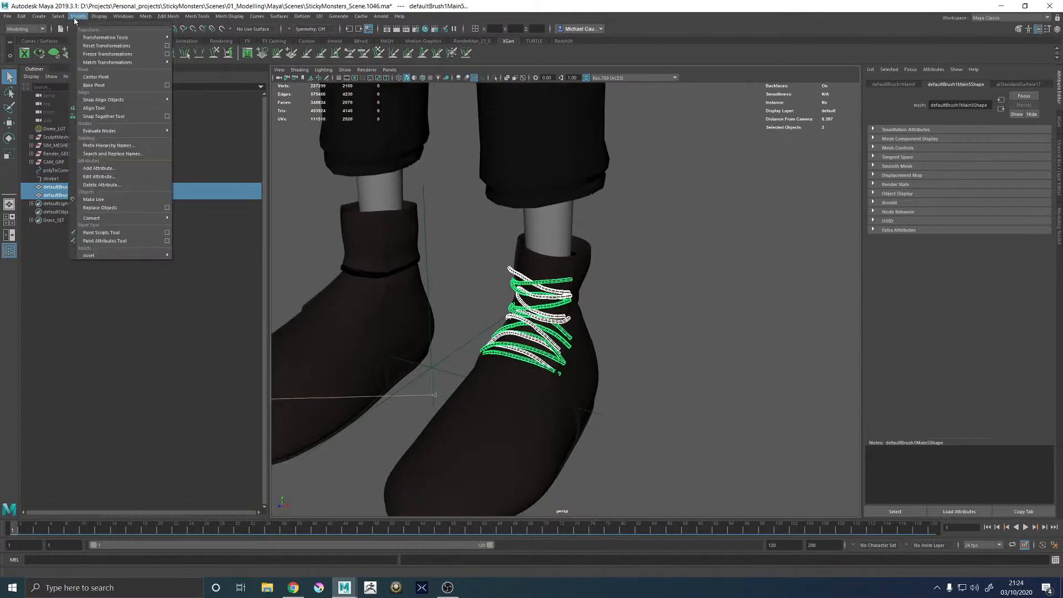
pyautogui.click(98, 57)
pyautogui.keyDown('alt'); pyautogui.moveTo(387, 231); pyautogui.dragTo(681, 294); pyautogui.keyUp('alt')
pyautogui.hotkey('ctrl', 's')
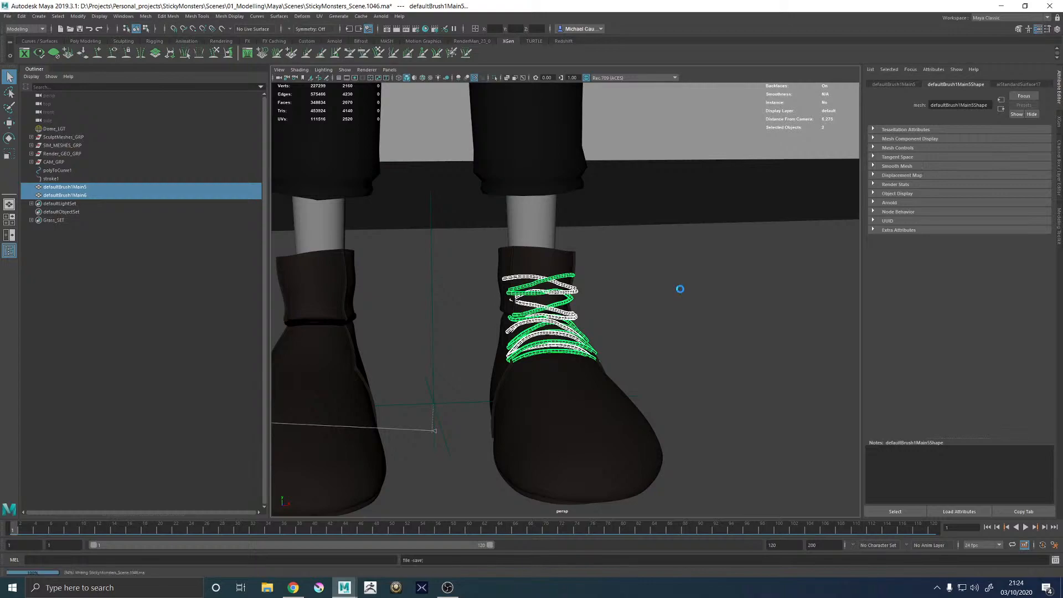
# Examine the side ends of the left shoe's laces up close, then clear their selection and compare both shoes
pyautogui.scroll(6, 582, 280)
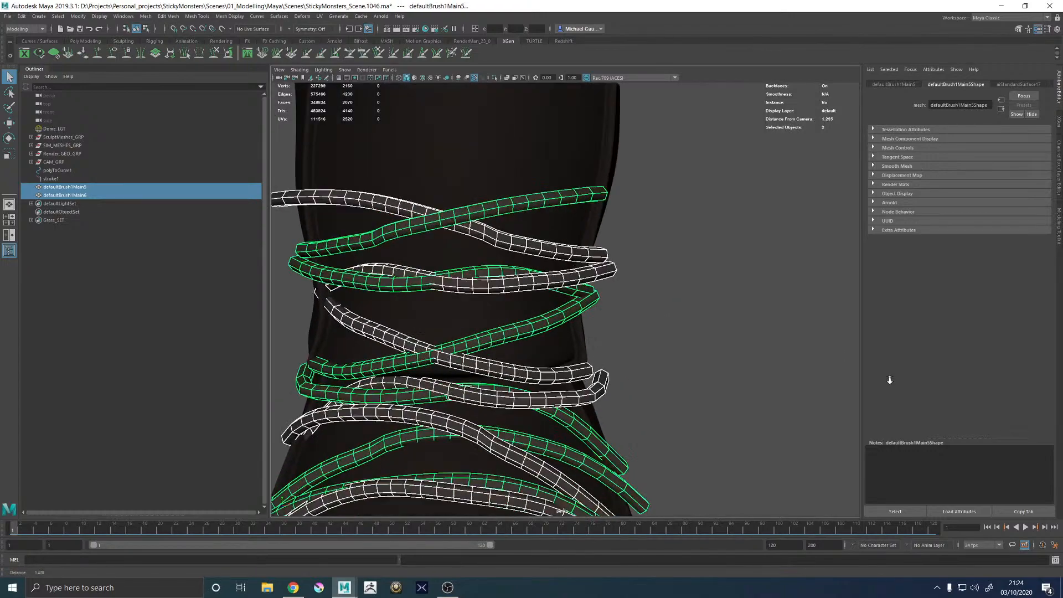
pyautogui.keyDown('alt'); pyautogui.moveTo(590, 276); pyautogui.dragTo(643, 317); pyautogui.keyUp('alt')
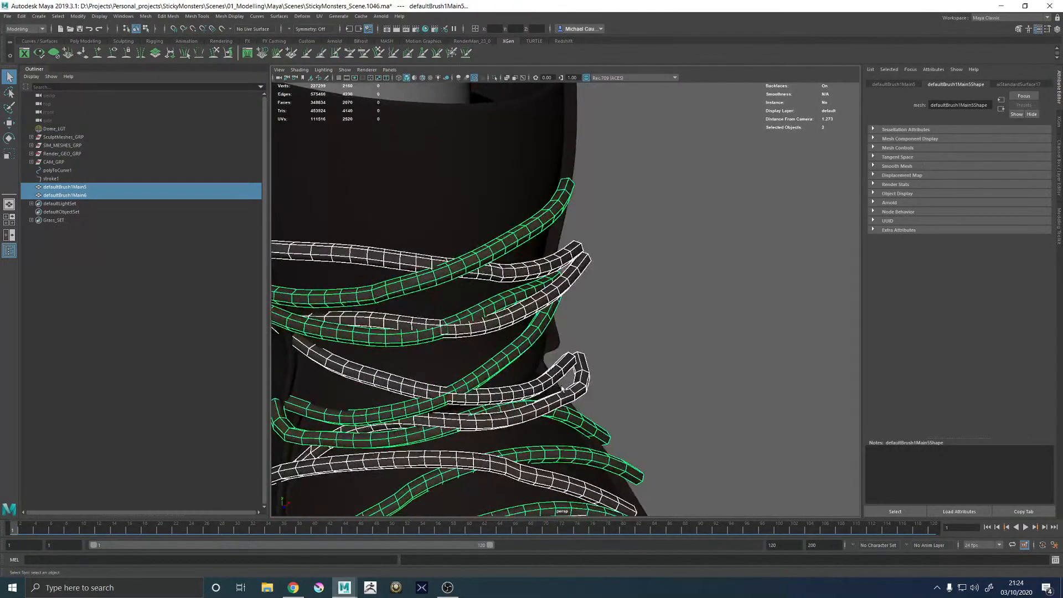
pyautogui.scroll(-4, 643, 316)
pyautogui.click(642, 316)
pyautogui.scroll(-5, 632, 344)
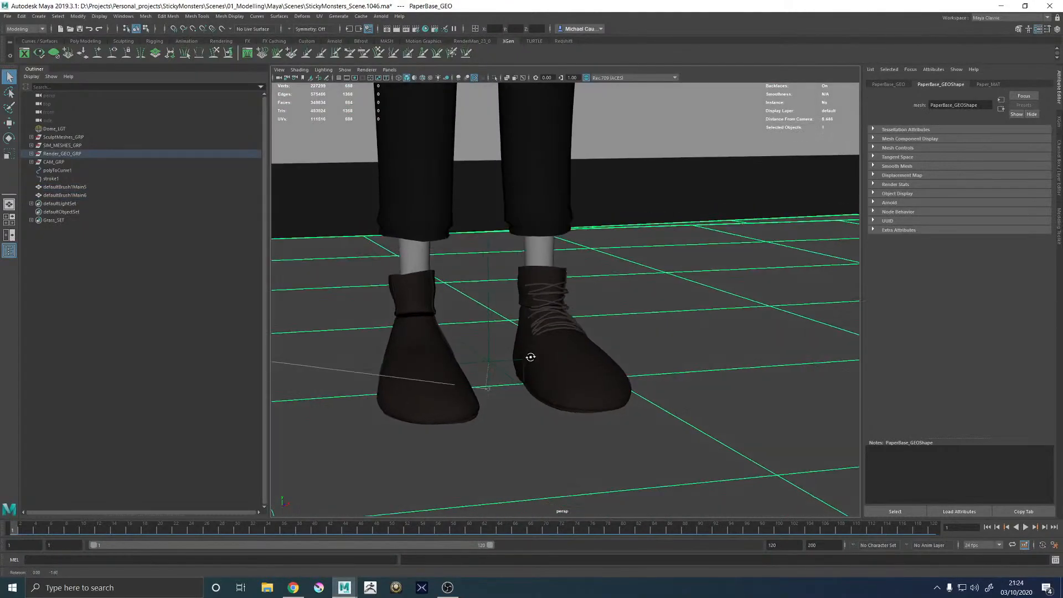
pyautogui.scroll(-2, 368, 434)
# Render the renderCam view in a maximized Arnold RenderView and examine the laced shoe in close-up
pyautogui.press('space')
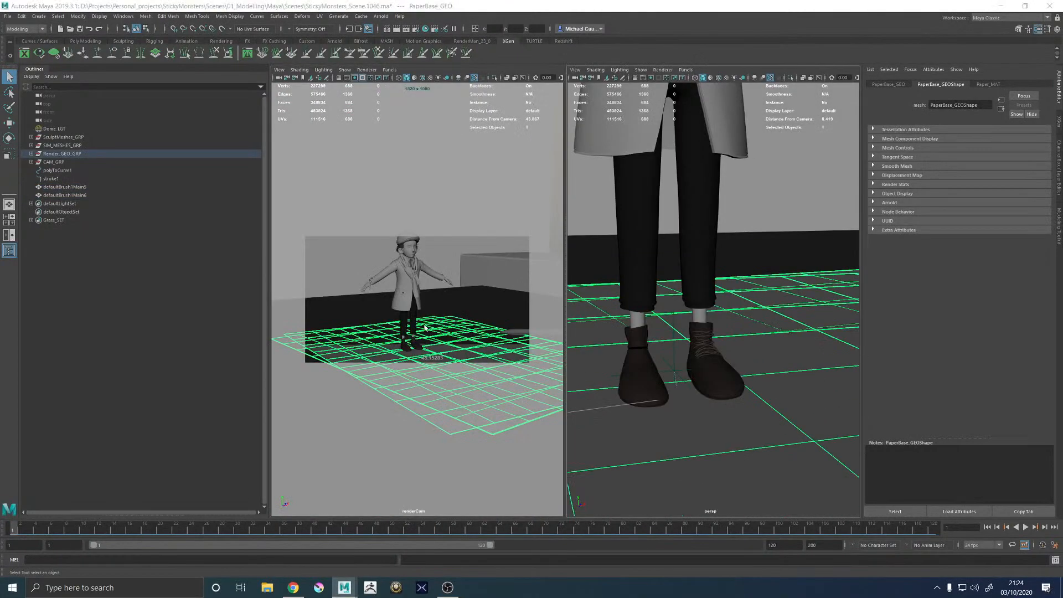
pyautogui.press('space')
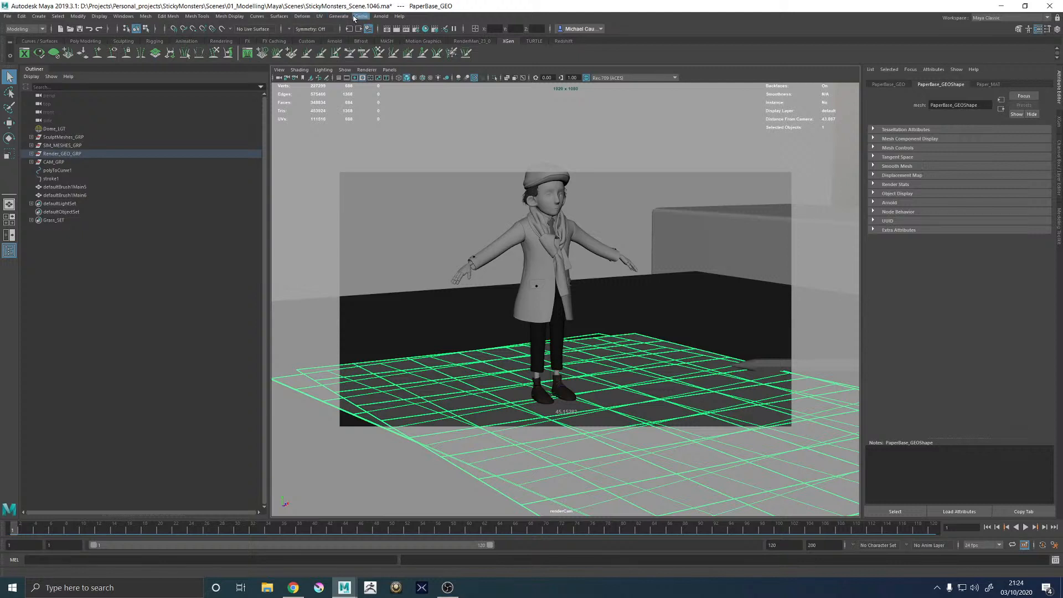
pyautogui.click(380, 17)
pyautogui.click(409, 39)
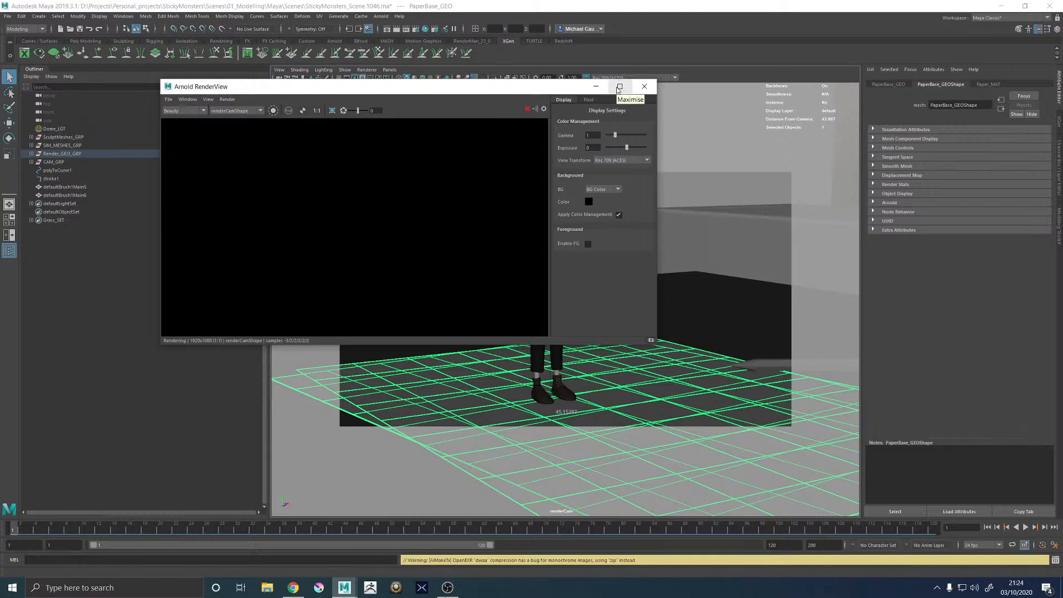
pyautogui.click(619, 88)
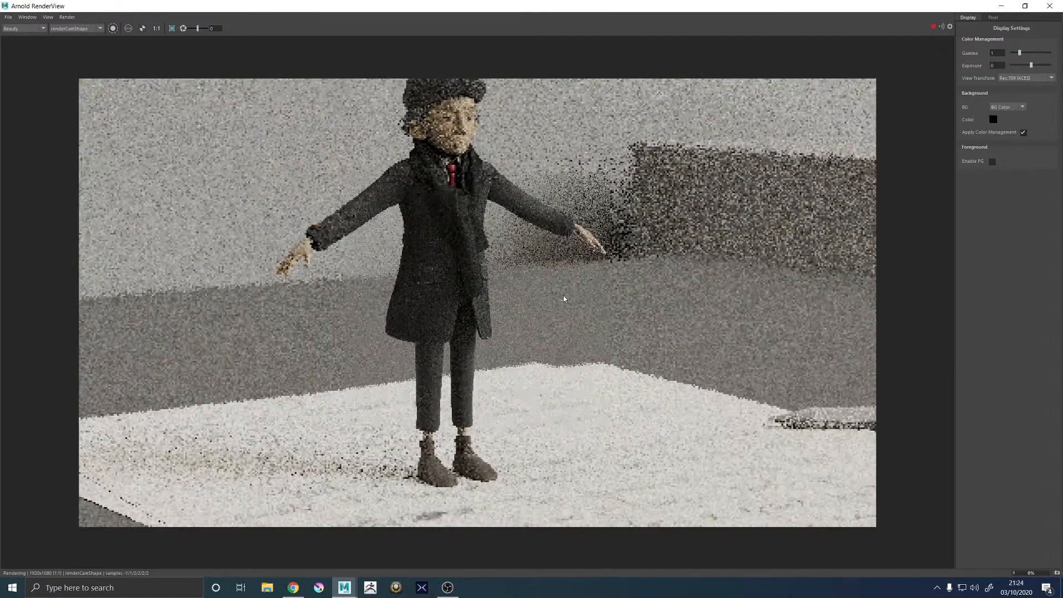
pyautogui.scroll(5, 436, 348)
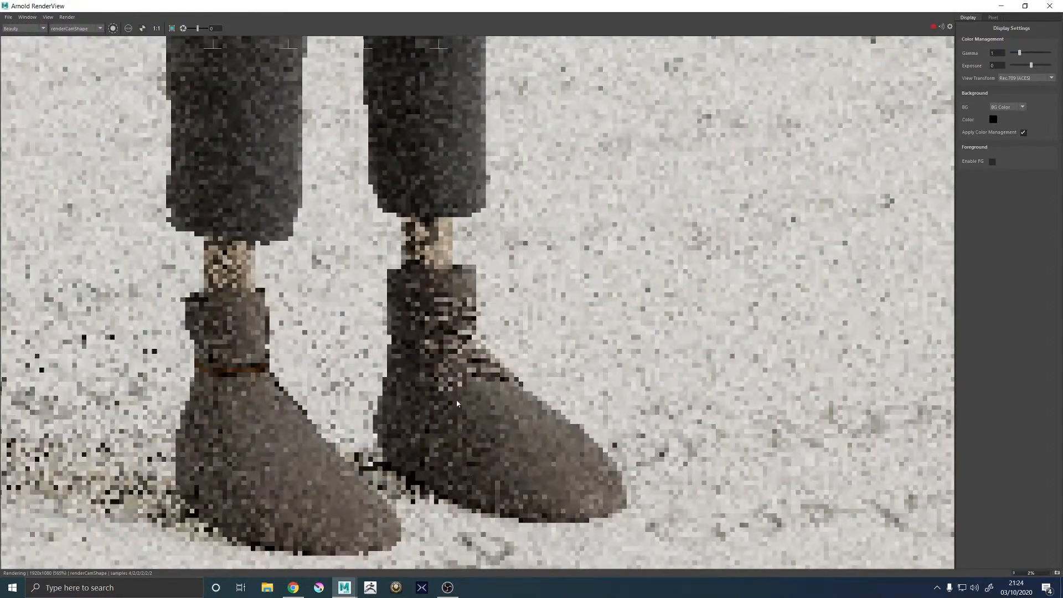
pyautogui.scroll(-2, 436, 348)
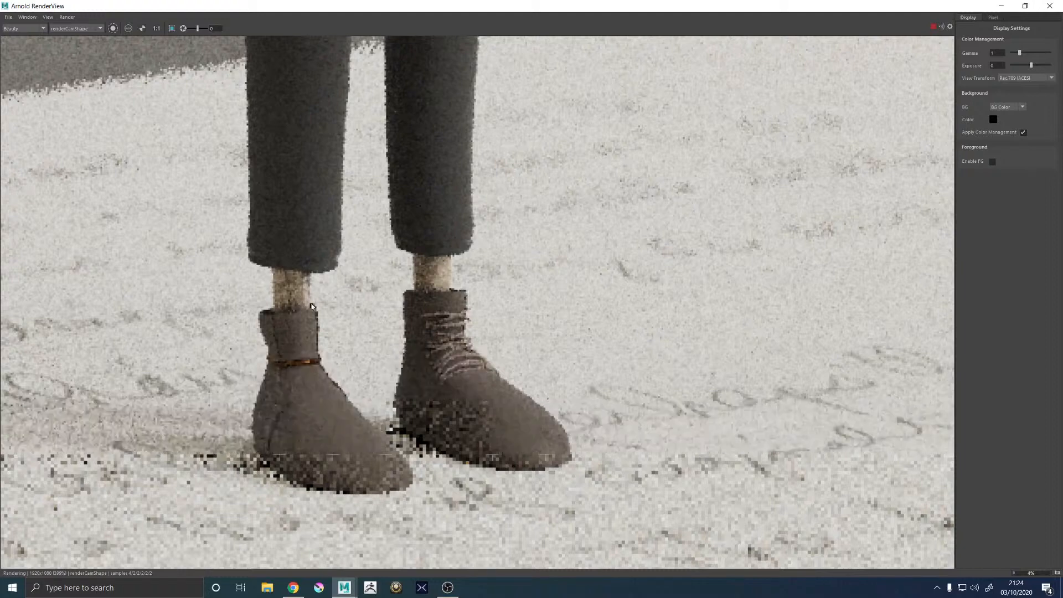
# Restrict the Arnold render to a crop region around both shoes and lower trouser legs, and examine the laces
pyautogui.scroll(-1, 303, 305)
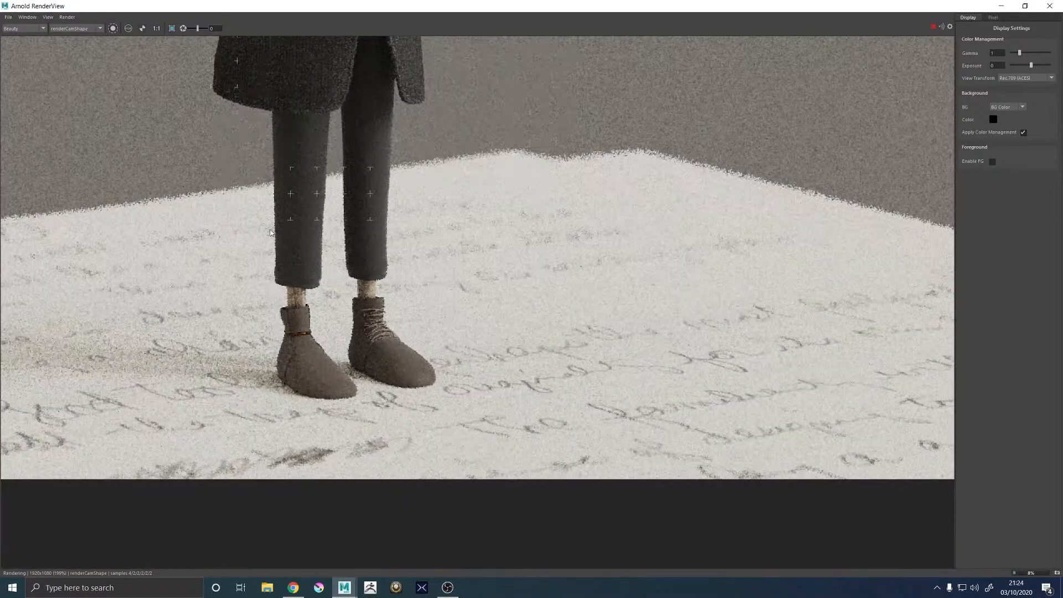
pyautogui.keyDown('shift'); pyautogui.moveTo(269, 228); pyautogui.dragTo(478, 444); pyautogui.keyUp('shift')
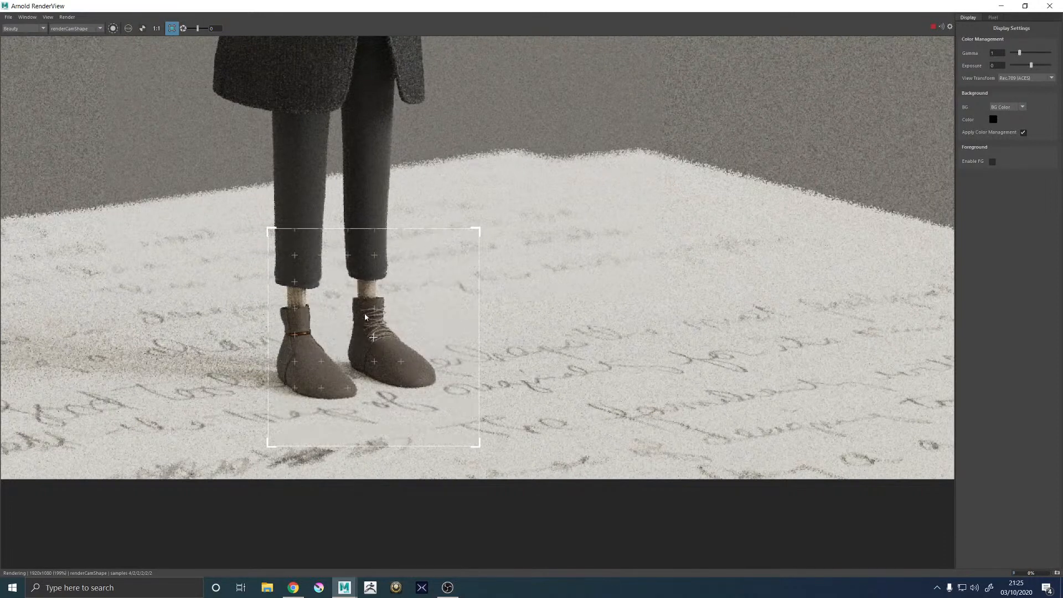
pyautogui.scroll(4, 364, 314)
pyautogui.scroll(-3, 364, 314)
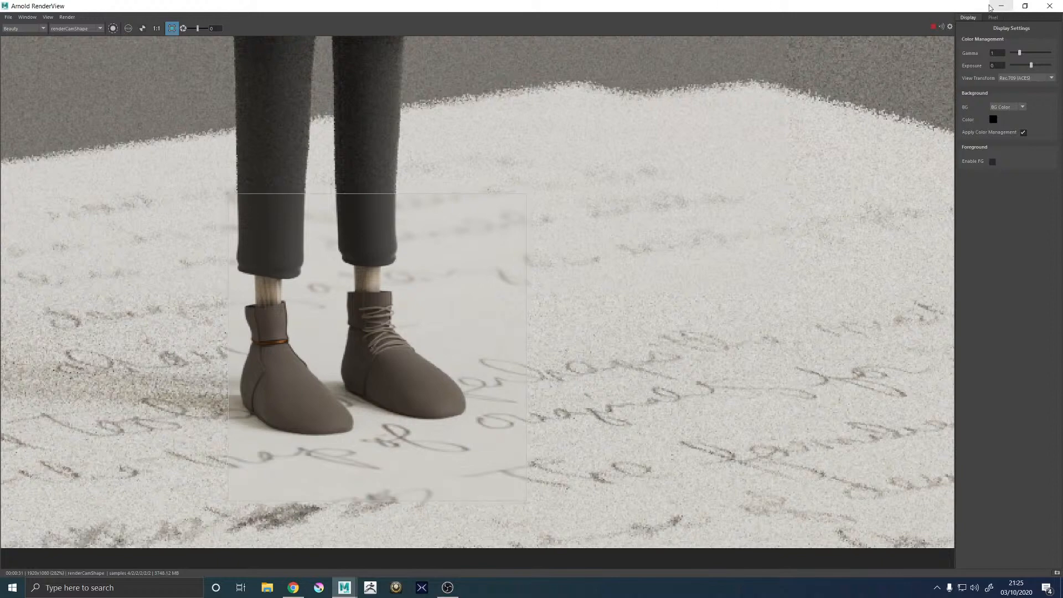
# Unhide Grass_GEO inside the ENV_GRP group and check the grass around the shoes in the Arnold render
pyautogui.click(1001, 5)
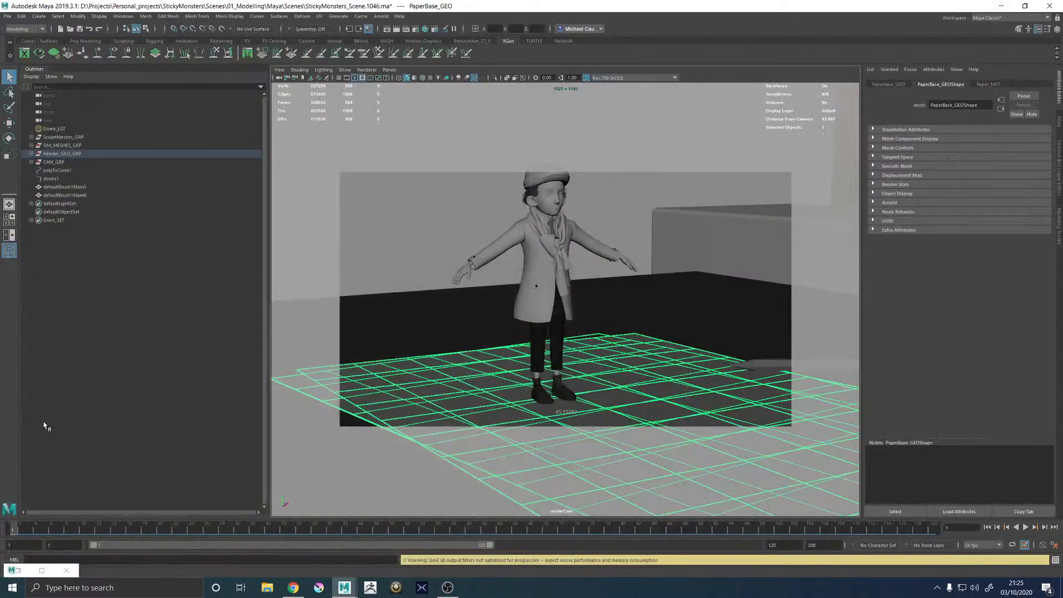
pyautogui.click(31, 154)
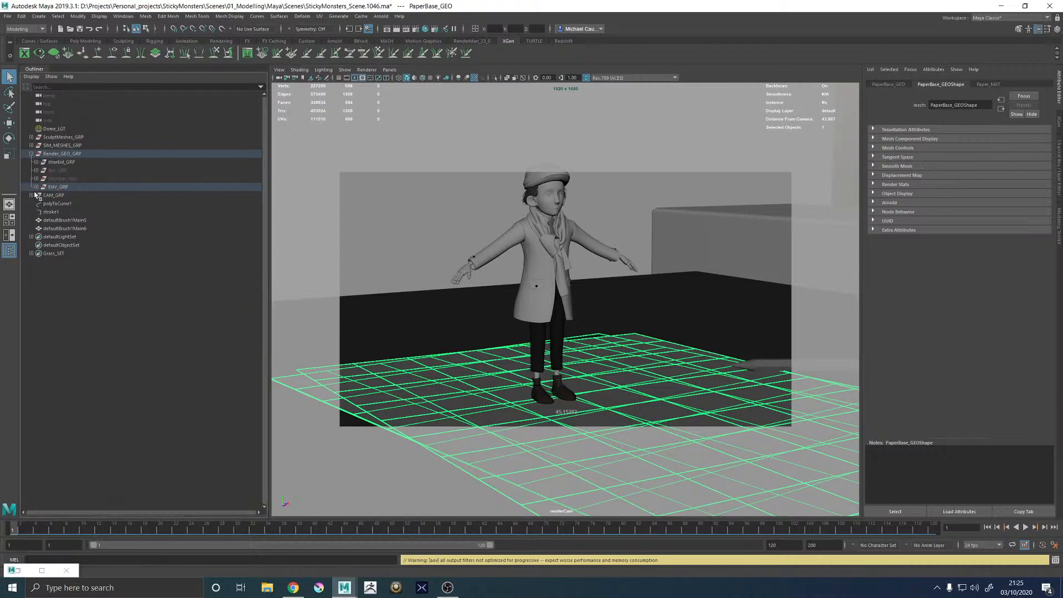
pyautogui.click(36, 187)
pyautogui.click(67, 204)
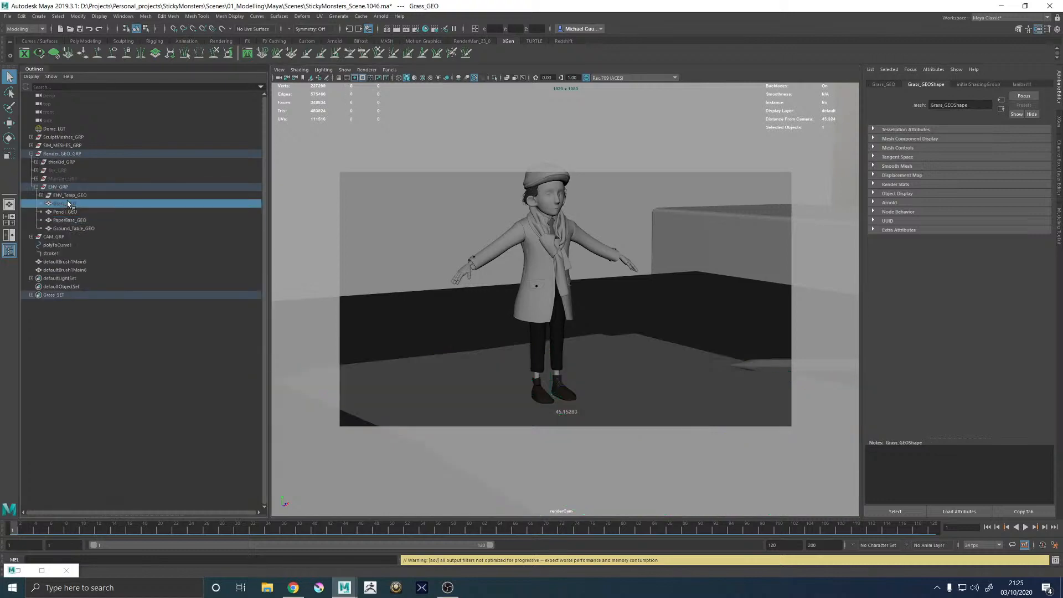
pyautogui.hotkey('shift', 'h')
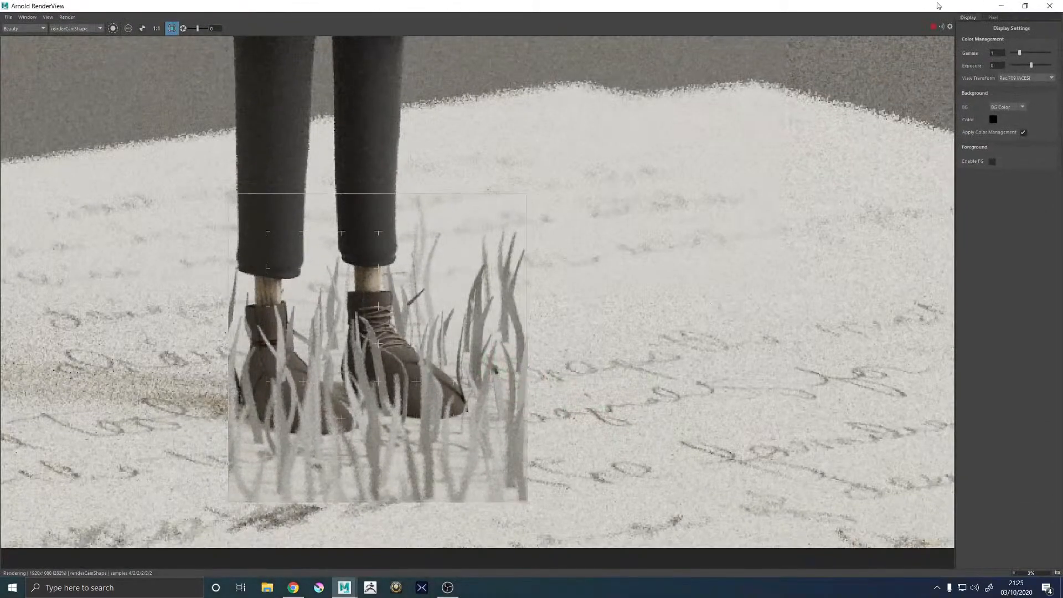
# Return from the render to an enlarged perspective view of the shoes and hide the grass mesh
pyautogui.click(1001, 6)
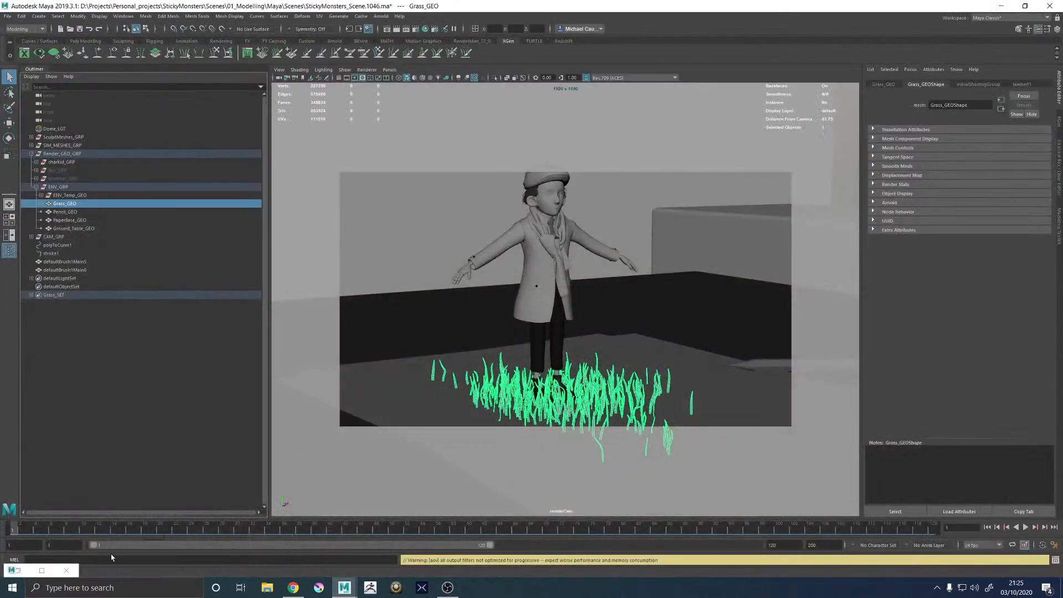
pyautogui.press('space')
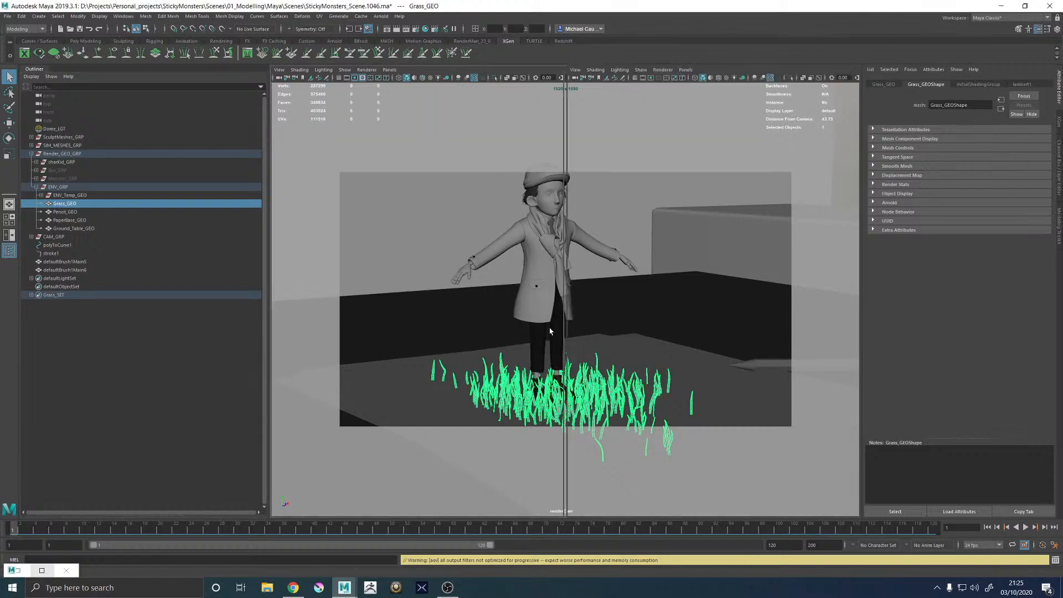
pyautogui.press('space')
pyautogui.keyDown('alt'); pyautogui.moveTo(608, 339); pyautogui.dragTo(604, 273, button='middle'); pyautogui.keyUp('alt')
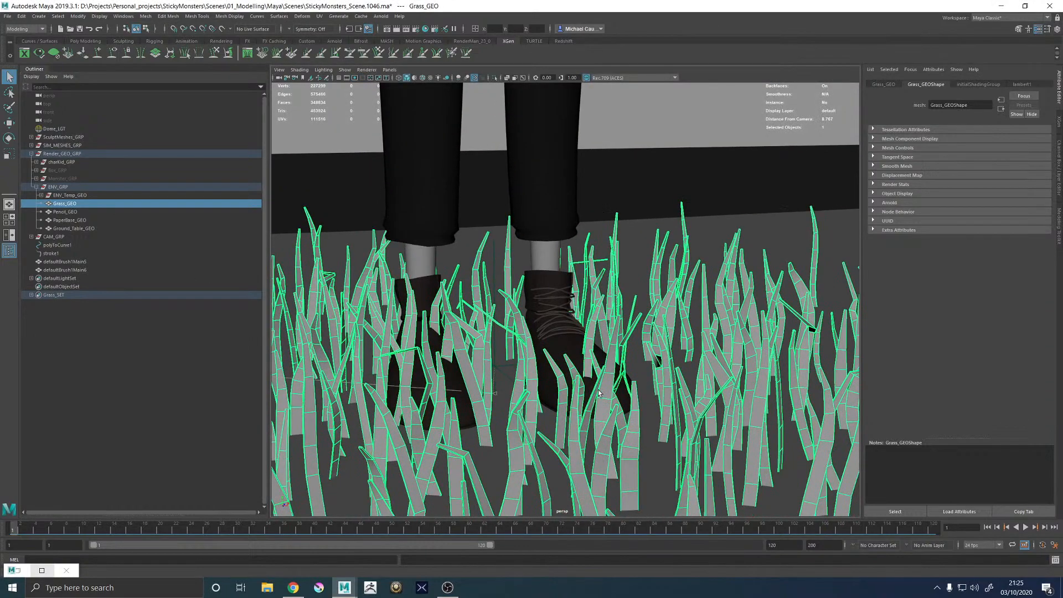
pyautogui.hotkey('ctrl', 'h')
# Select the defaultBrush1Main6 lace set on the left shoe and frame it up close
pyautogui.scroll(5, 598, 393)
pyautogui.click(516, 275)
pyautogui.press('f')
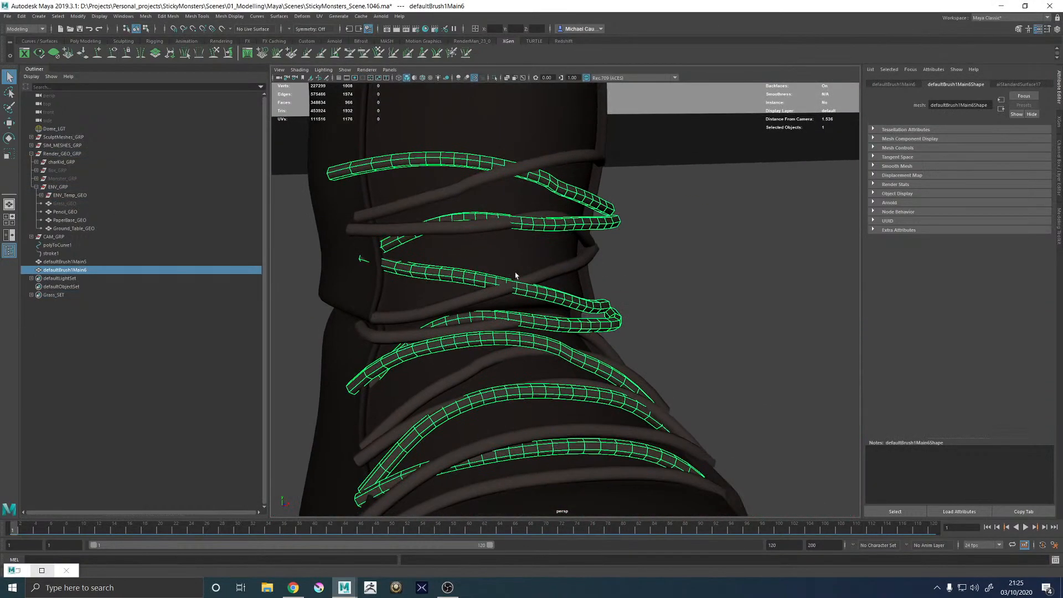
# Select the end vertices of the upper lace pair, widen the soft selection falloff and move the ends toward the boot's side edge
pyautogui.keyDown('alt'); pyautogui.moveTo(516, 276); pyautogui.dragTo(506, 303); pyautogui.keyUp('alt')
pyautogui.scroll(3, 559, 282)
pyautogui.moveTo(627, 255); pyautogui.dragTo(595, 250, button='right')
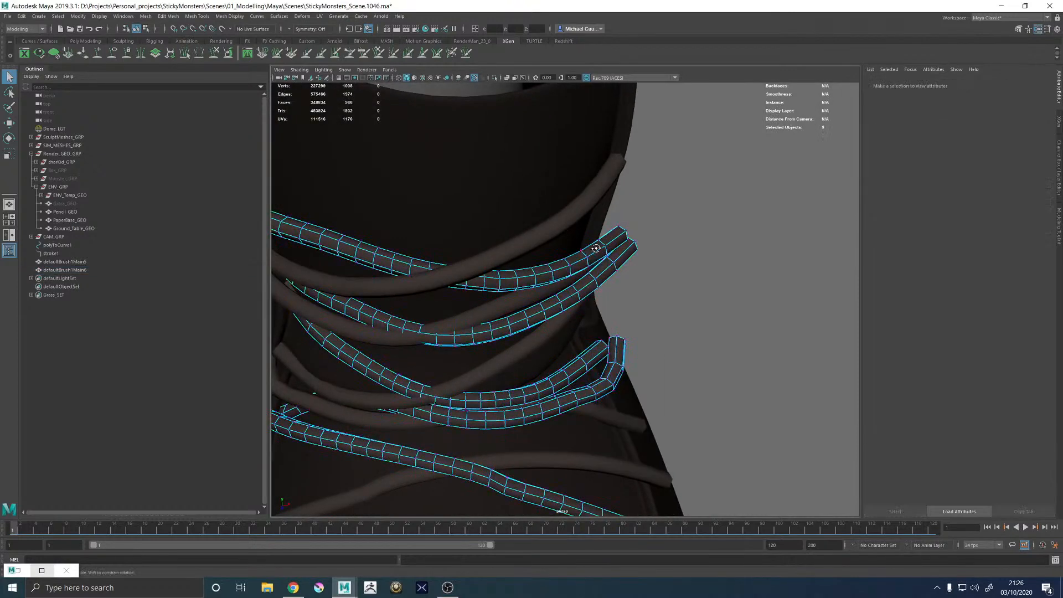
pyautogui.keyDown('alt'); pyautogui.moveTo(596, 249); pyautogui.dragTo(515, 283); pyautogui.keyUp('alt')
pyautogui.press('w')
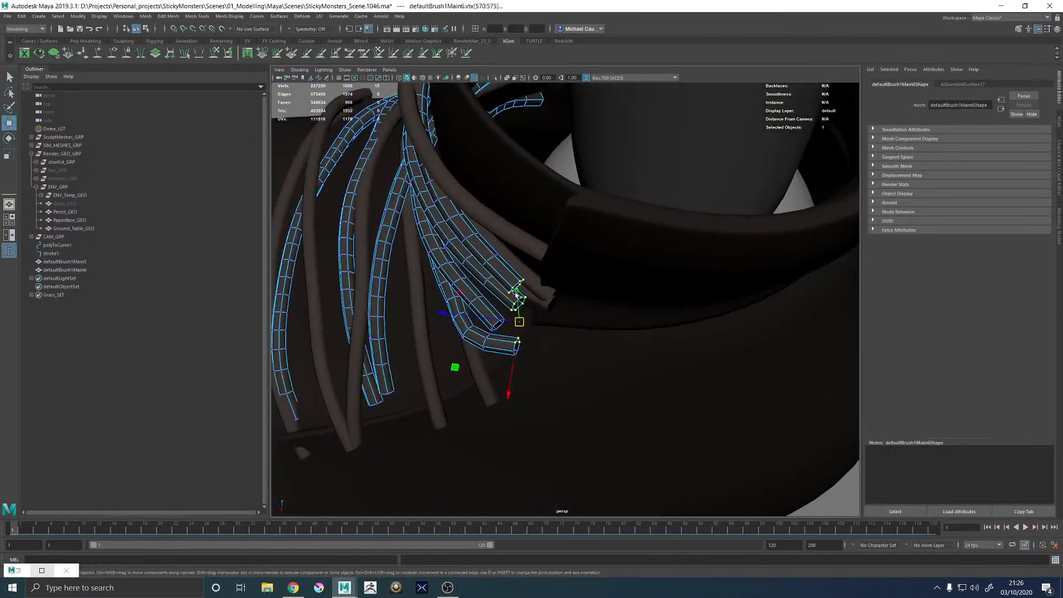
pyautogui.keyDown('ctrl'); pyautogui.moveTo(553, 382); pyautogui.dragTo(495, 334); pyautogui.keyUp('ctrl')
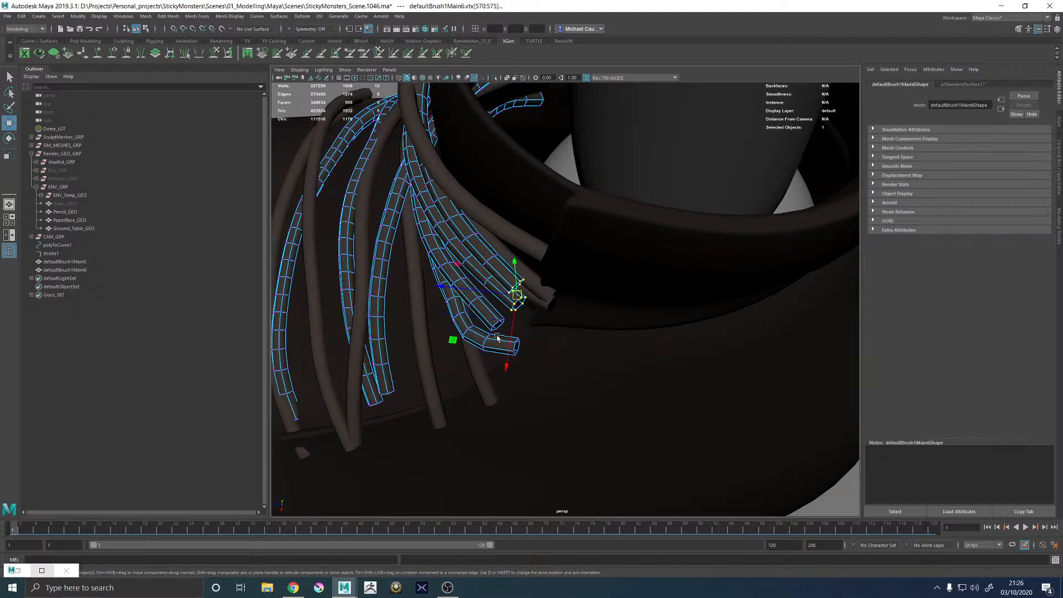
pyautogui.press('b')
pyautogui.moveTo(577, 386); pyautogui.dragTo(851, 356)
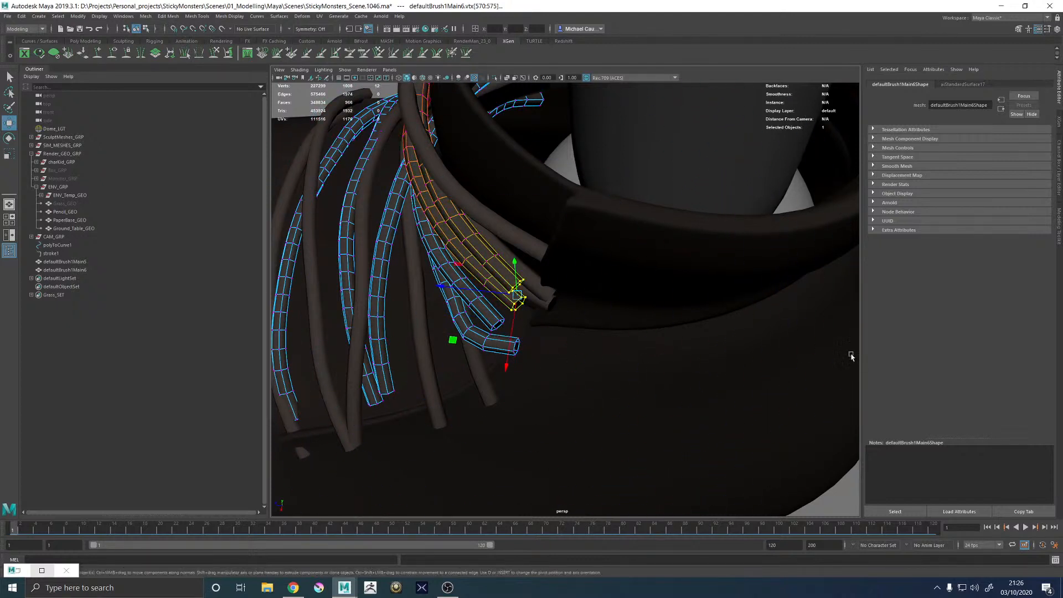
pyautogui.moveTo(513, 299); pyautogui.dragTo(537, 287)
# Fine-tune the position of the upper lace pair's ends so they rest at the boot's side opening
pyautogui.press('e')
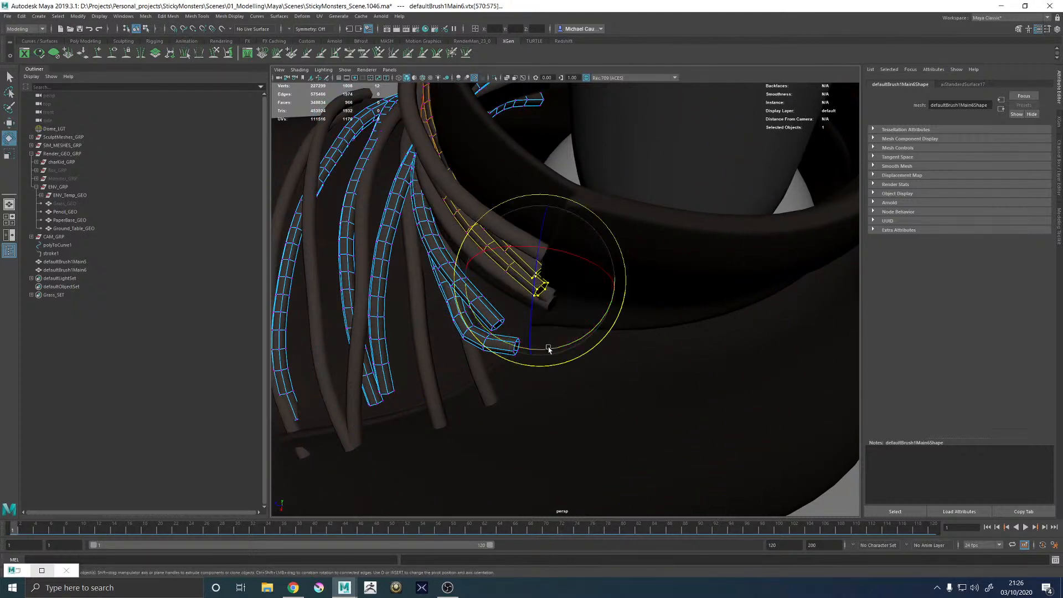
pyautogui.keyDown('alt'); pyautogui.moveTo(572, 356); pyautogui.dragTo(559, 331); pyautogui.keyUp('alt')
pyautogui.press('w')
pyautogui.moveTo(564, 276); pyautogui.dragTo(568, 265)
pyautogui.keyDown('alt'); pyautogui.moveTo(569, 264); pyautogui.dragTo(446, 337); pyautogui.keyUp('alt')
pyautogui.keyDown('alt'); pyautogui.moveTo(447, 336); pyautogui.dragTo(572, 308, button='middle'); pyautogui.keyUp('alt')
pyautogui.keyDown('alt'); pyautogui.moveTo(572, 309); pyautogui.dragTo(496, 346, button='right'); pyautogui.keyUp('alt')
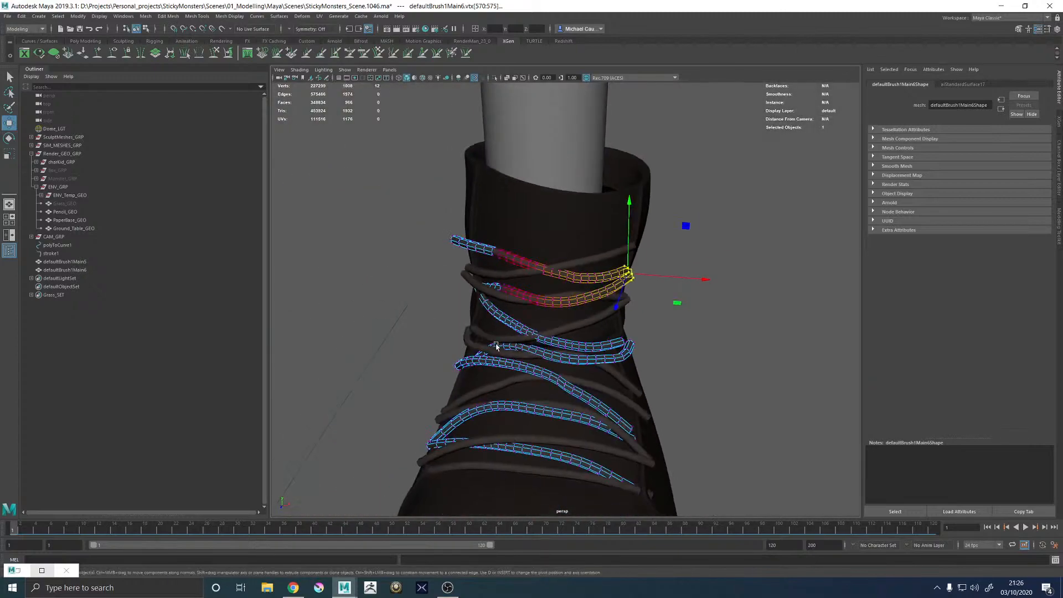
# Select the end vertices of the next lace pair down, then move and rotate them with soft selection toward the boot
pyautogui.keyDown('alt'); pyautogui.moveTo(496, 347); pyautogui.dragTo(481, 303); pyautogui.keyUp('alt')
pyautogui.keyDown('alt'); pyautogui.moveTo(481, 303); pyautogui.dragTo(587, 363, button='right'); pyautogui.keyUp('alt')
pyautogui.keyDown('alt'); pyautogui.moveTo(586, 364); pyautogui.dragTo(461, 387); pyautogui.keyUp('alt')
pyautogui.keyDown('alt'); pyautogui.moveTo(461, 387); pyautogui.dragTo(521, 272, button='middle'); pyautogui.keyUp('alt')
pyautogui.keyDown('alt'); pyautogui.moveTo(521, 272); pyautogui.dragTo(593, 314, button='right'); pyautogui.keyUp('alt')
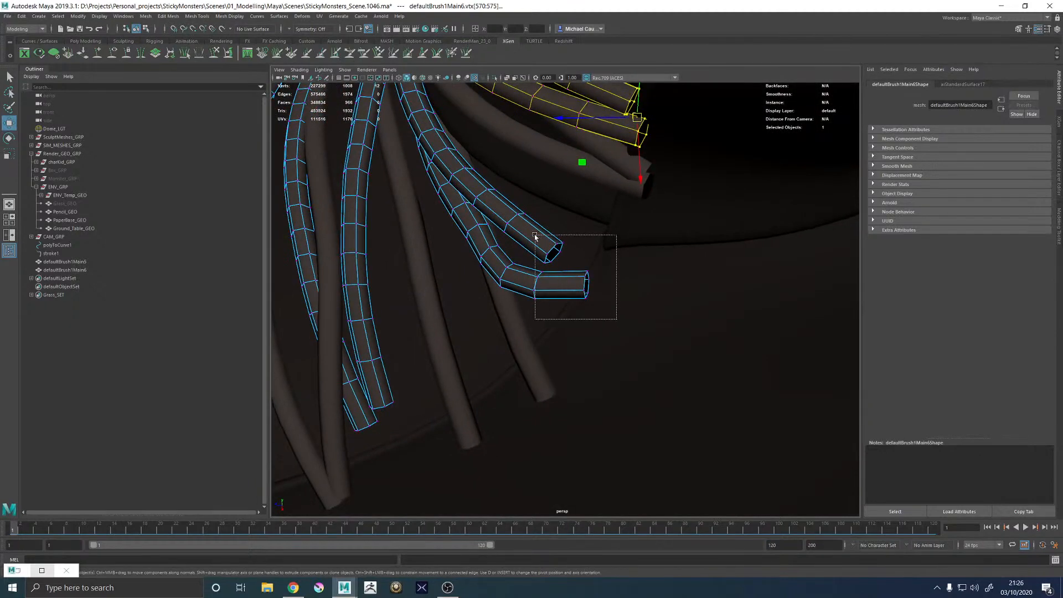
pyautogui.moveTo(535, 235); pyautogui.dragTo(535, 234)
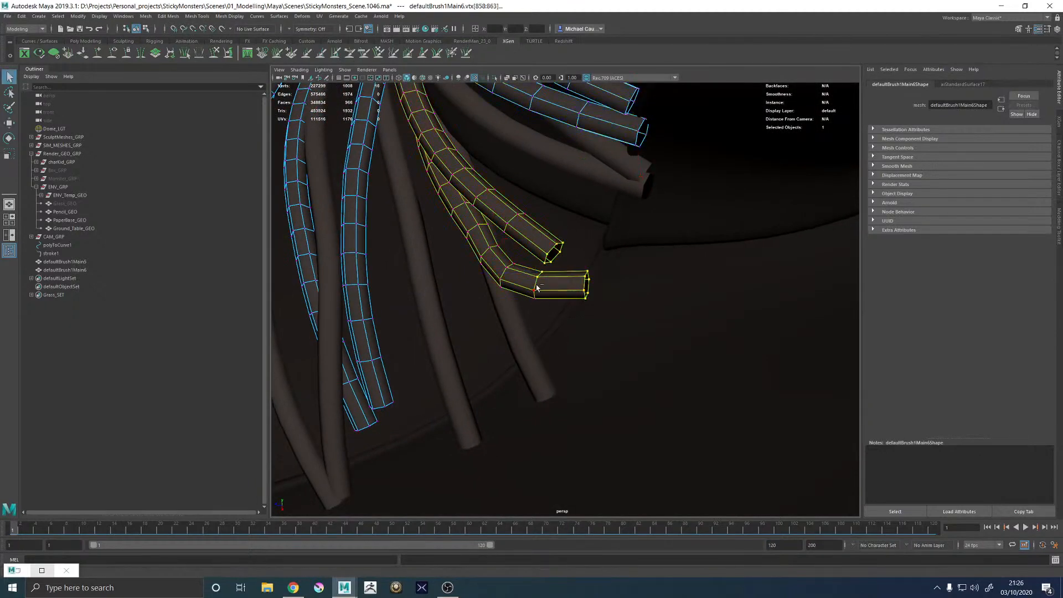
pyautogui.press('w')
pyautogui.moveTo(567, 270); pyautogui.dragTo(604, 242)
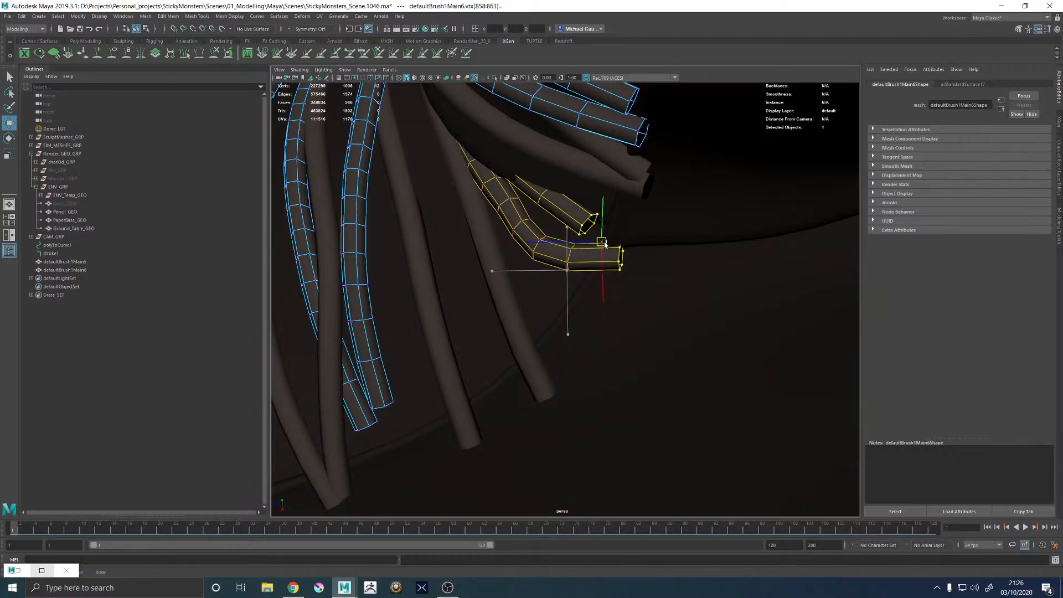
pyautogui.press('e')
pyautogui.moveTo(601, 327); pyautogui.dragTo(642, 314)
# Examine the fit of the repositioned lace ends against the boot from several sides
pyautogui.keyDown('alt'); pyautogui.moveTo(642, 314); pyautogui.dragTo(619, 289); pyautogui.keyUp('alt')
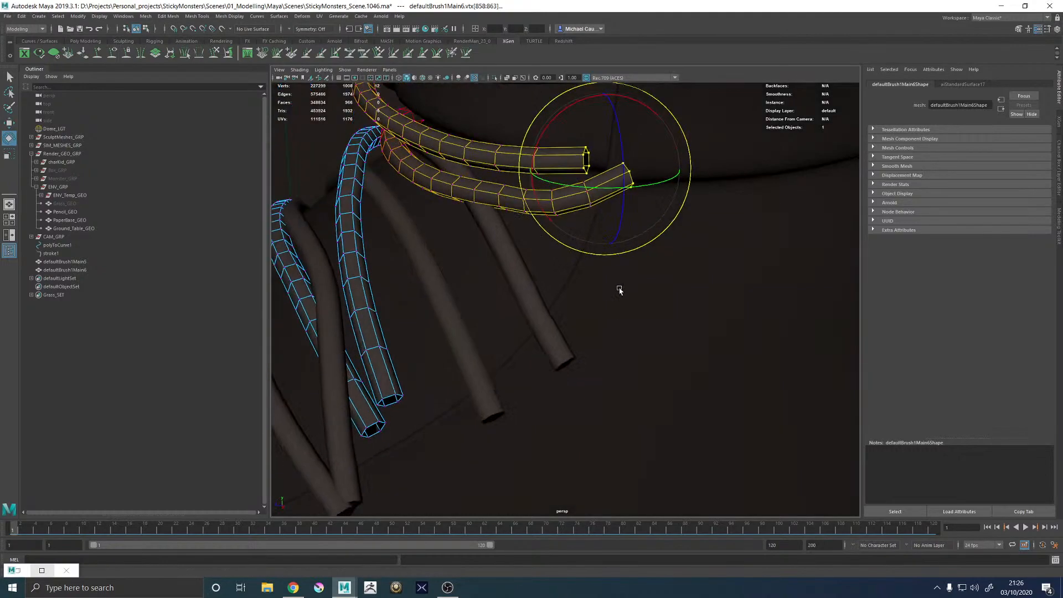
pyautogui.keyDown('alt'); pyautogui.moveTo(620, 289); pyautogui.dragTo(423, 266, button='right'); pyautogui.keyUp('alt')
pyautogui.keyDown('alt'); pyautogui.moveTo(422, 266); pyautogui.dragTo(465, 273); pyautogui.keyUp('alt')
pyautogui.keyDown('alt'); pyautogui.moveTo(465, 273); pyautogui.dragTo(636, 260, button='right'); pyautogui.keyUp('alt')
pyautogui.keyDown('alt'); pyautogui.moveTo(637, 260); pyautogui.dragTo(600, 373, button='middle'); pyautogui.keyUp('alt')
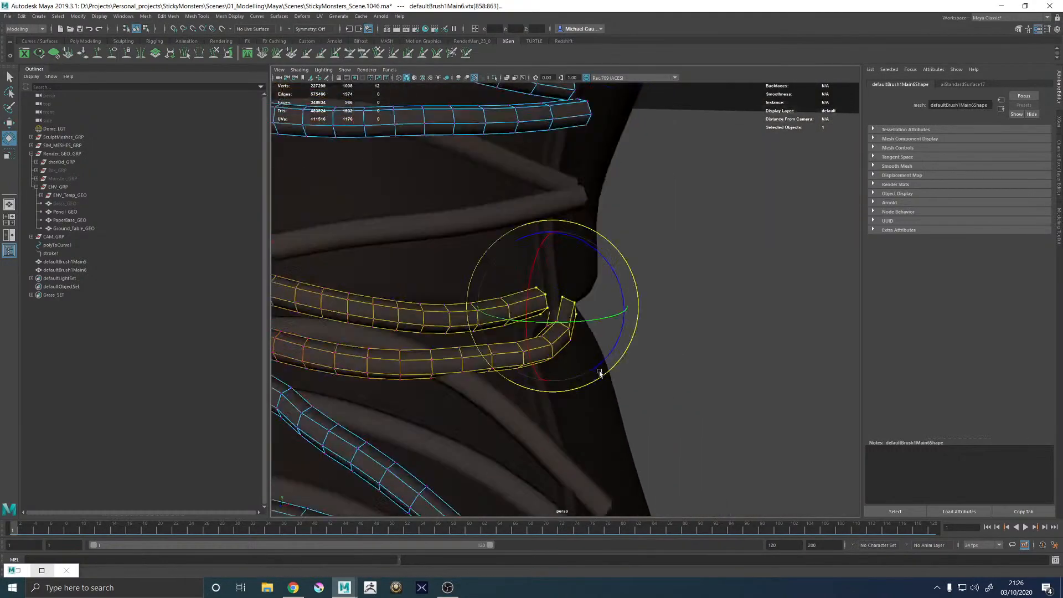
pyautogui.keyDown('alt'); pyautogui.moveTo(600, 373); pyautogui.dragTo(554, 294); pyautogui.keyUp('alt')
pyautogui.press('w')
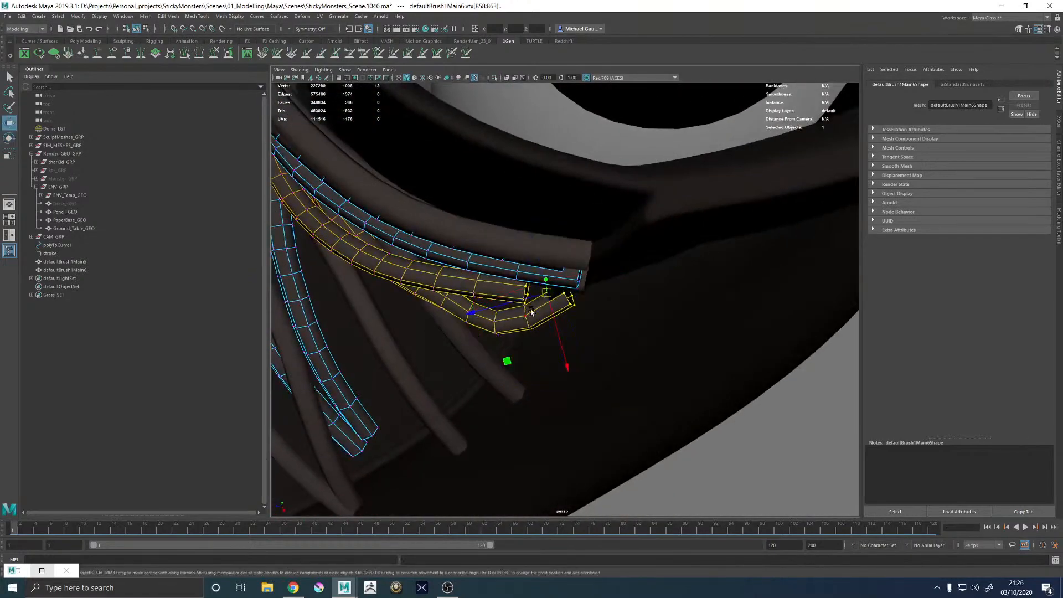
pyautogui.keyDown('alt'); pyautogui.moveTo(532, 343); pyautogui.dragTo(579, 279); pyautogui.keyUp('alt')
pyautogui.keyDown('alt'); pyautogui.moveTo(579, 280); pyautogui.dragTo(323, 313, button='right'); pyautogui.keyUp('alt')
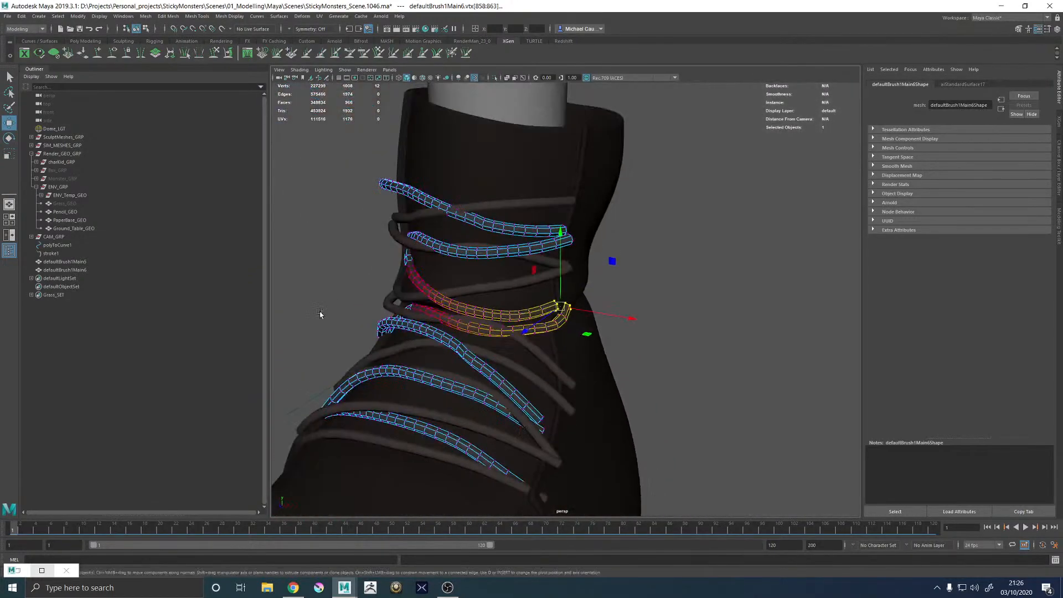
pyautogui.keyDown('alt'); pyautogui.moveTo(323, 313); pyautogui.dragTo(463, 323, button='middle'); pyautogui.keyUp('alt')
pyautogui.keyDown('alt'); pyautogui.moveTo(463, 323); pyautogui.dragTo(509, 304, button='right'); pyautogui.keyUp('alt')
pyautogui.keyDown('alt'); pyautogui.moveTo(509, 304); pyautogui.dragTo(517, 305); pyautogui.keyUp('alt')
pyautogui.keyDown('alt'); pyautogui.moveTo(517, 304); pyautogui.dragTo(574, 337, button='right'); pyautogui.keyUp('alt')
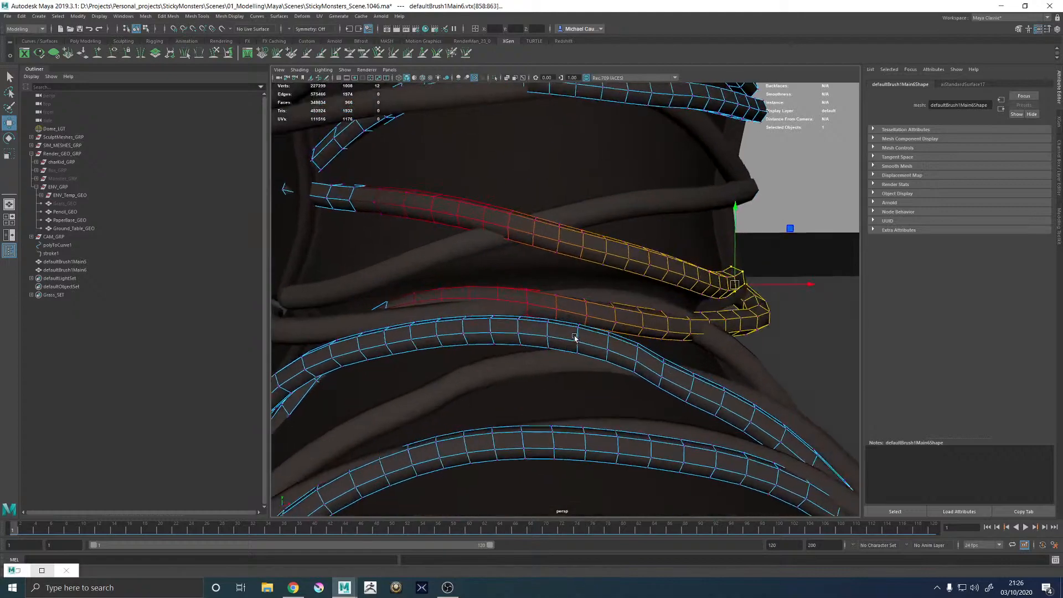
pyautogui.keyDown('alt'); pyautogui.moveTo(574, 337); pyautogui.dragTo(534, 334); pyautogui.keyUp('alt')
pyautogui.keyDown('alt'); pyautogui.moveTo(534, 334); pyautogui.dragTo(593, 305, button='middle'); pyautogui.keyUp('alt')
pyautogui.keyDown('alt'); pyautogui.moveTo(593, 305); pyautogui.dragTo(681, 288, button='right'); pyautogui.keyUp('alt')
pyautogui.keyDown('alt'); pyautogui.moveTo(681, 288); pyautogui.dragTo(603, 304, button='middle'); pyautogui.keyUp('alt')
# Reposition vertex rings on the other lace mesh with soft selection where its strand intersects the crossing laces near the ankle
pyautogui.click(596, 276)
pyautogui.moveTo(595, 277); pyautogui.dragTo(551, 273, button='right')
pyautogui.keyDown('alt'); pyautogui.moveTo(551, 273); pyautogui.dragTo(662, 307); pyautogui.keyUp('alt')
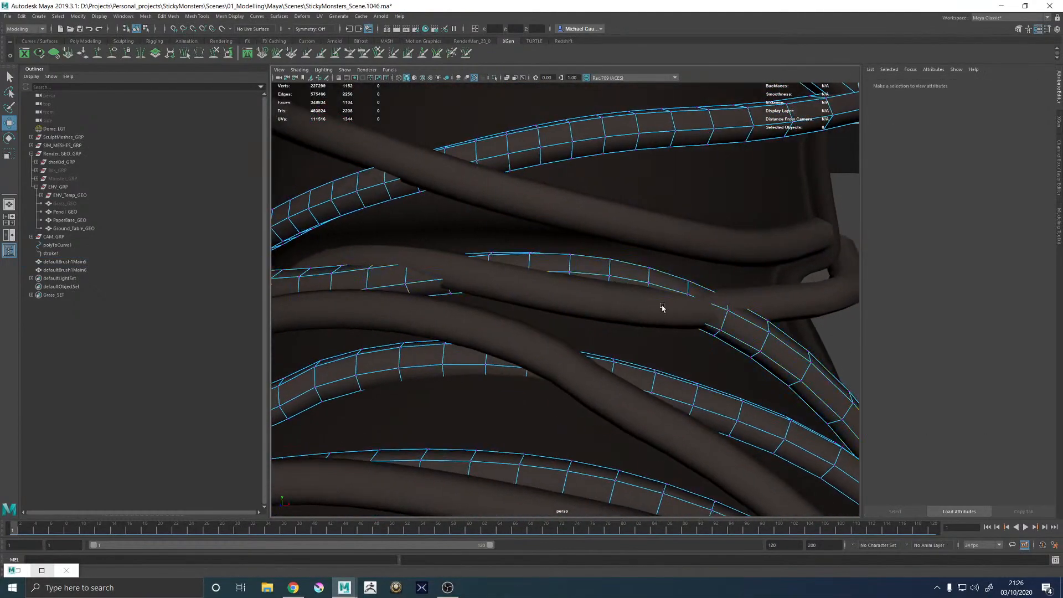
pyautogui.moveTo(673, 264); pyautogui.dragTo(699, 350)
pyautogui.keyDown('alt'); pyautogui.moveTo(699, 350); pyautogui.dragTo(716, 336); pyautogui.keyUp('alt')
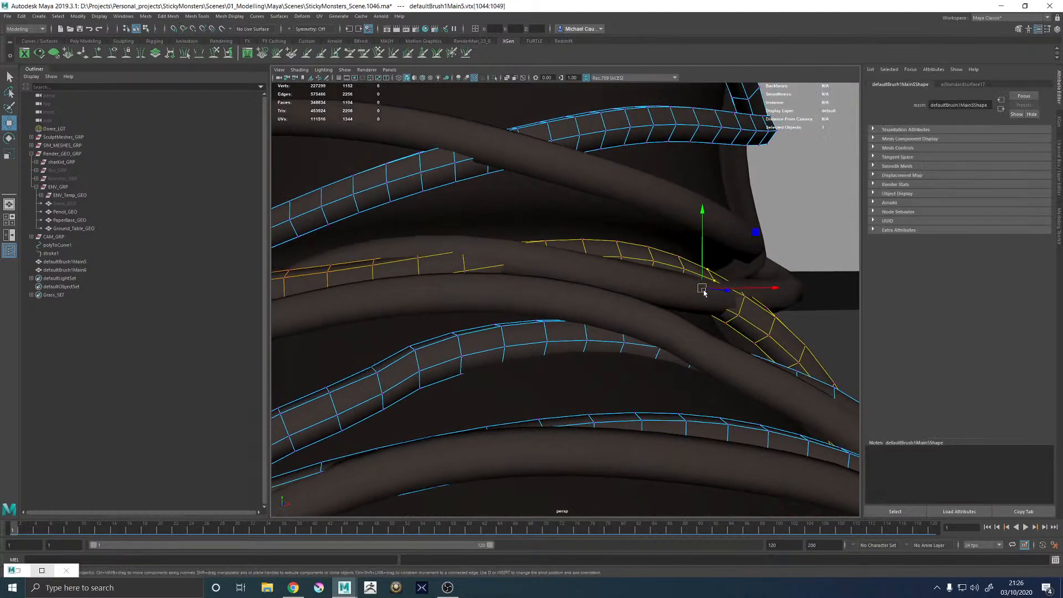
pyautogui.keyDown('alt'); pyautogui.moveTo(719, 266); pyautogui.dragTo(527, 299); pyautogui.keyUp('alt')
pyautogui.keyDown('alt'); pyautogui.moveTo(527, 299); pyautogui.dragTo(641, 334, button='right'); pyautogui.keyUp('alt')
pyautogui.keyDown('alt'); pyautogui.moveTo(570, 327); pyautogui.dragTo(775, 318); pyautogui.keyUp('alt')
pyautogui.press('q')
pyautogui.click(633, 308)
pyautogui.press('b')
pyautogui.moveTo(632, 336)
pyautogui.keyDown('alt'); pyautogui.mouseDown()
pyautogui.moveTo(572, 343)
pyautogui.moveTo(460, 333)
pyautogui.moveTo(524, 291)
pyautogui.moveTo(695, 278)
pyautogui.moveTo(618, 321)
pyautogui.mouseUp(); pyautogui.keyUp('alt')
pyautogui.press('w')
# Select the first lace mesh's vertices and shift its strand where it overlaps the other lace at the ankle's front
pyautogui.click(591, 388)
pyautogui.keyDown('alt'); pyautogui.moveTo(591, 388); pyautogui.dragTo(567, 355); pyautogui.keyUp('alt')
pyautogui.moveTo(567, 355); pyautogui.dragTo(490, 355, button='right')
pyautogui.keyDown('alt'); pyautogui.moveTo(489, 355); pyautogui.dragTo(510, 366); pyautogui.keyUp('alt')
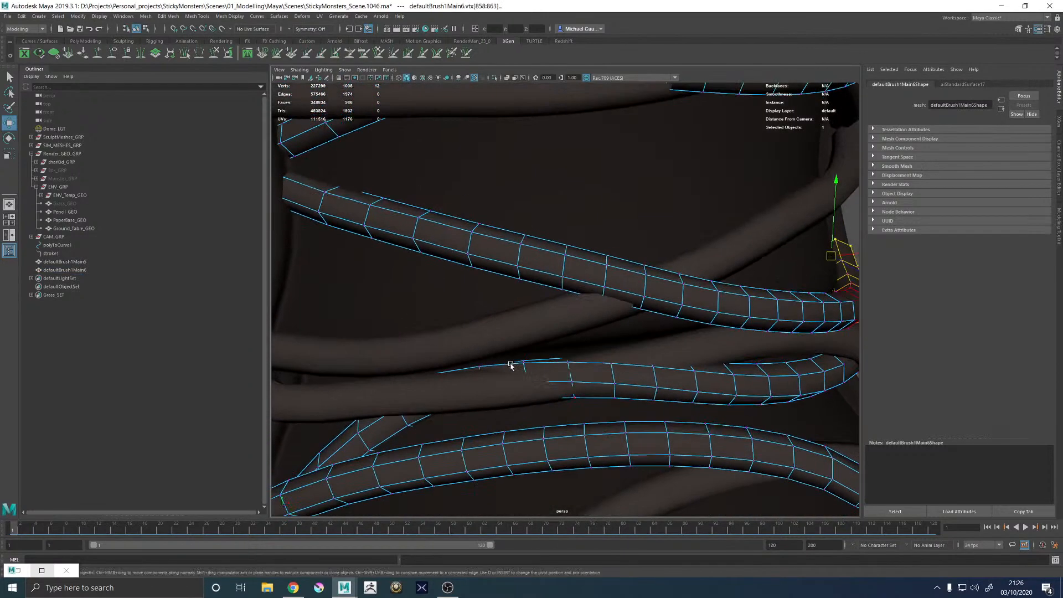
pyautogui.moveTo(544, 418); pyautogui.dragTo(545, 420)
pyautogui.keyDown('alt'); pyautogui.moveTo(545, 420); pyautogui.dragTo(529, 393); pyautogui.keyUp('alt')
pyautogui.moveTo(529, 345); pyautogui.dragTo(521, 325)
pyautogui.keyDown('alt'); pyautogui.moveTo(501, 339); pyautogui.dragTo(539, 319); pyautogui.keyUp('alt')
# Select a vertex ring on the second lace's ankle strand and adjust it around the overlapping strand
pyautogui.click(507, 307)
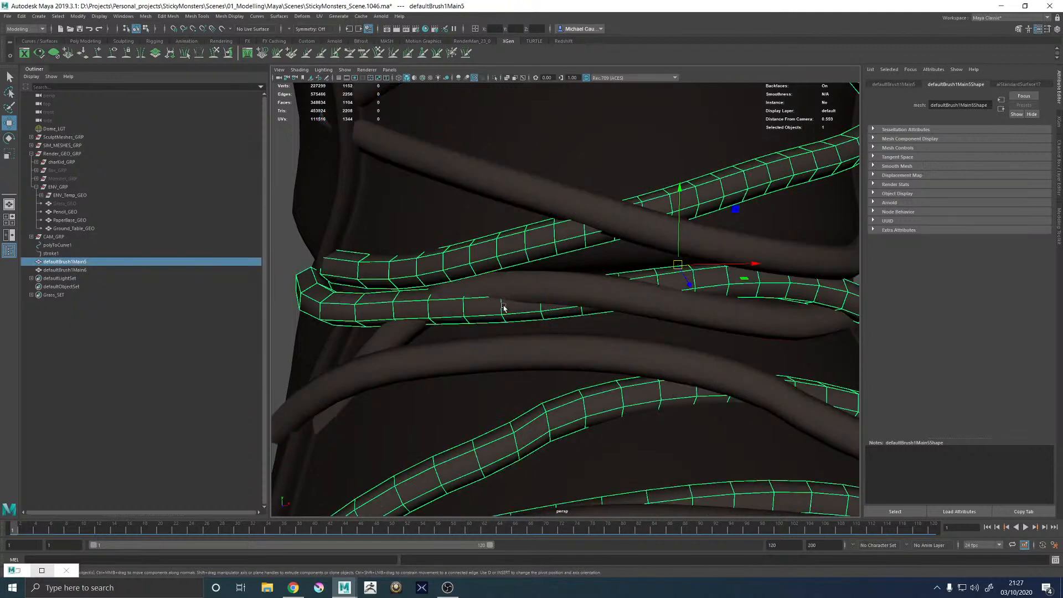
pyautogui.moveTo(504, 306); pyautogui.dragTo(471, 306, button='right')
pyautogui.keyDown('alt'); pyautogui.moveTo(471, 306); pyautogui.dragTo(641, 316); pyautogui.keyUp('alt')
pyautogui.press('q')
pyautogui.click(458, 325)
pyautogui.keyDown('shift'); pyautogui.doubleClick(459, 314); pyautogui.keyUp('shift')
pyautogui.press('w')
pyautogui.press('f')
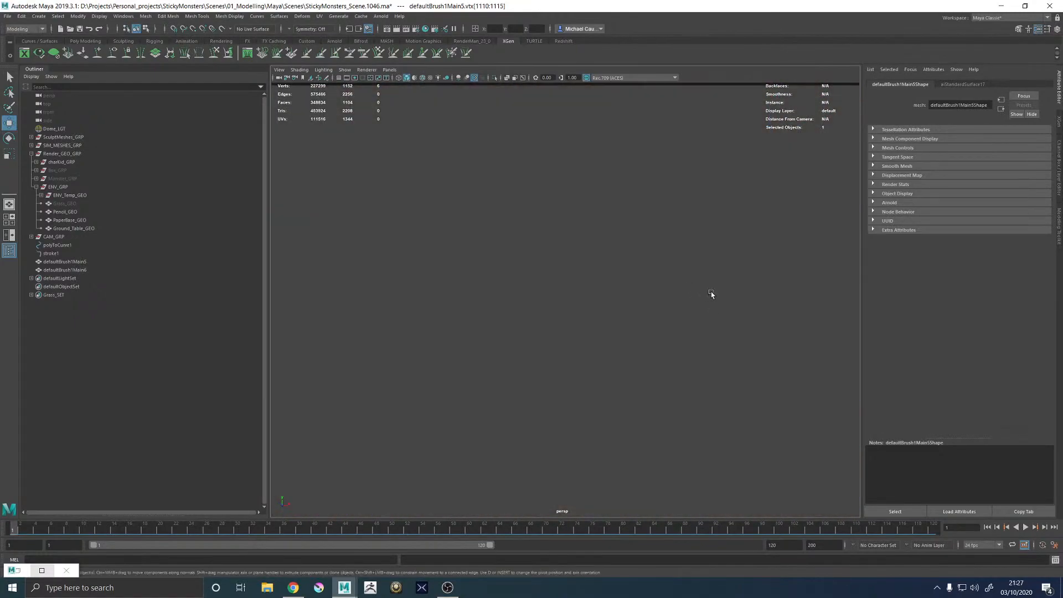
pyautogui.keyDown('alt'); pyautogui.moveTo(710, 294); pyautogui.dragTo(643, 320, button='right'); pyautogui.keyUp('alt')
pyautogui.keyDown('alt'); pyautogui.moveTo(643, 320); pyautogui.dragTo(549, 335, button='middle'); pyautogui.keyUp('alt')
pyautogui.moveTo(566, 360); pyautogui.dragTo(670, 341)
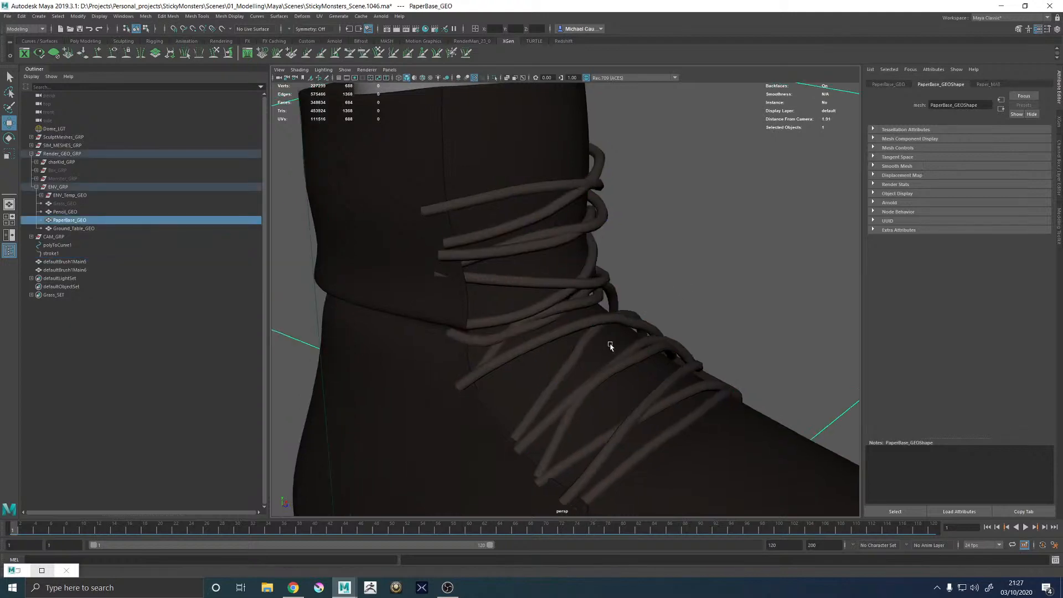
# Select the end ring of the second lace's lower side strand, widen the soft selection and move it toward the neighbouring strand's end
pyautogui.keyDown('alt'); pyautogui.moveTo(610, 346); pyautogui.dragTo(558, 333); pyautogui.keyUp('alt')
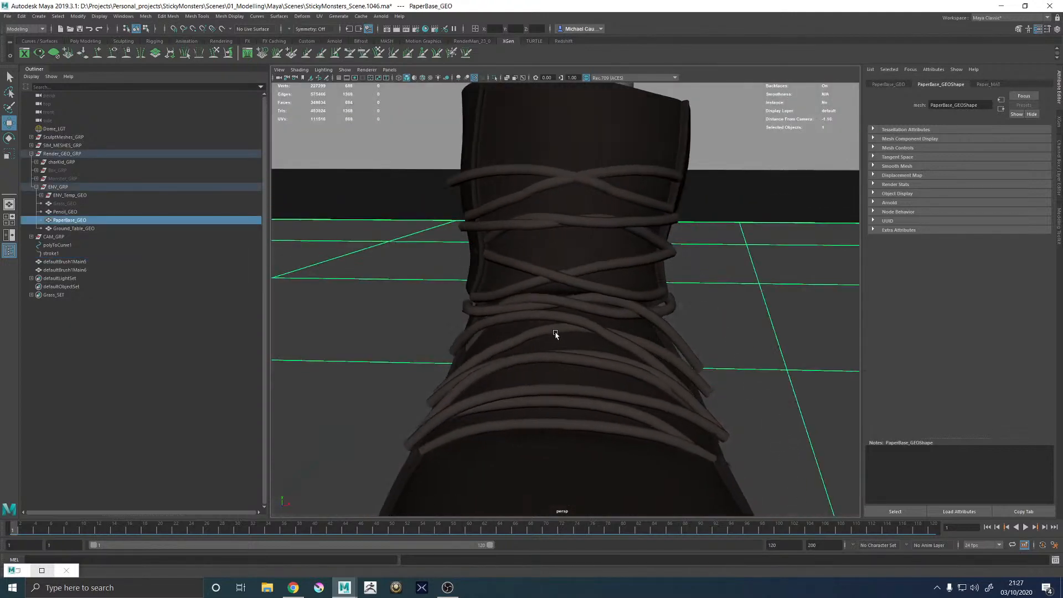
pyautogui.keyDown('alt'); pyautogui.moveTo(637, 316); pyautogui.dragTo(544, 328); pyautogui.keyUp('alt')
pyautogui.keyDown('alt'); pyautogui.moveTo(543, 328); pyautogui.dragTo(525, 252, button='middle'); pyautogui.keyUp('alt')
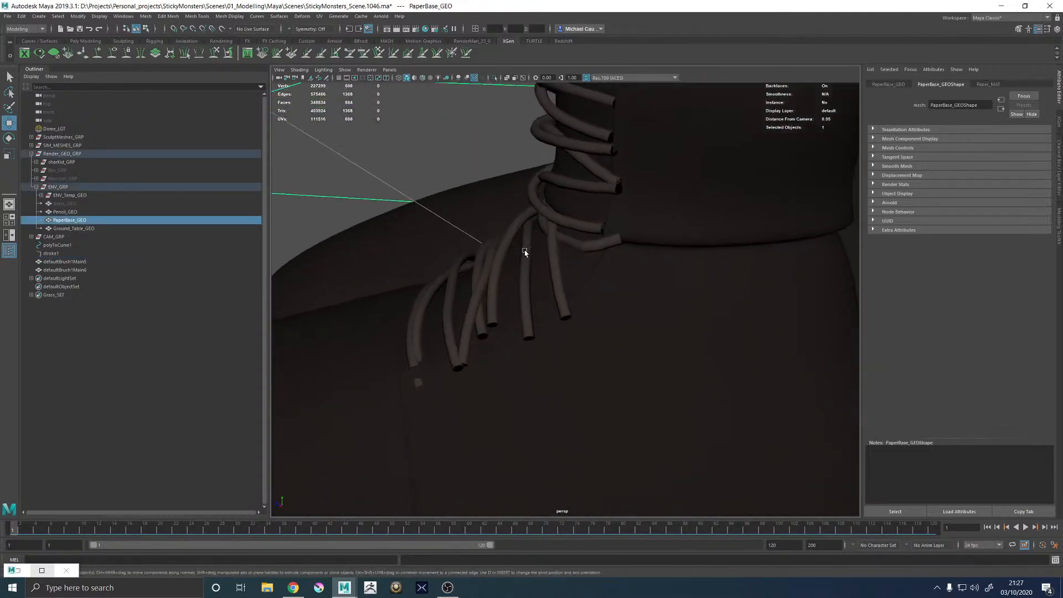
pyautogui.keyDown('alt'); pyautogui.moveTo(525, 251); pyautogui.dragTo(577, 304, button='right'); pyautogui.keyUp('alt')
pyautogui.keyDown('alt'); pyautogui.moveTo(576, 304); pyautogui.dragTo(656, 320); pyautogui.keyUp('alt')
pyautogui.keyDown('alt'); pyautogui.moveTo(682, 337); pyautogui.dragTo(593, 356); pyautogui.keyUp('alt')
pyautogui.click(588, 369)
pyautogui.click(583, 376)
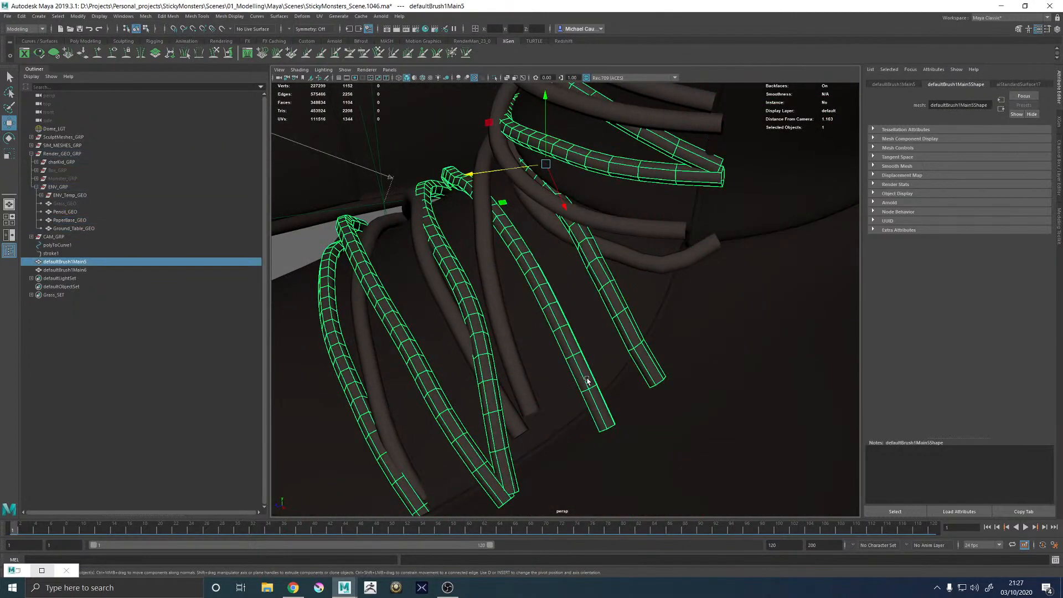
pyautogui.moveTo(587, 380); pyautogui.dragTo(557, 384, button='right')
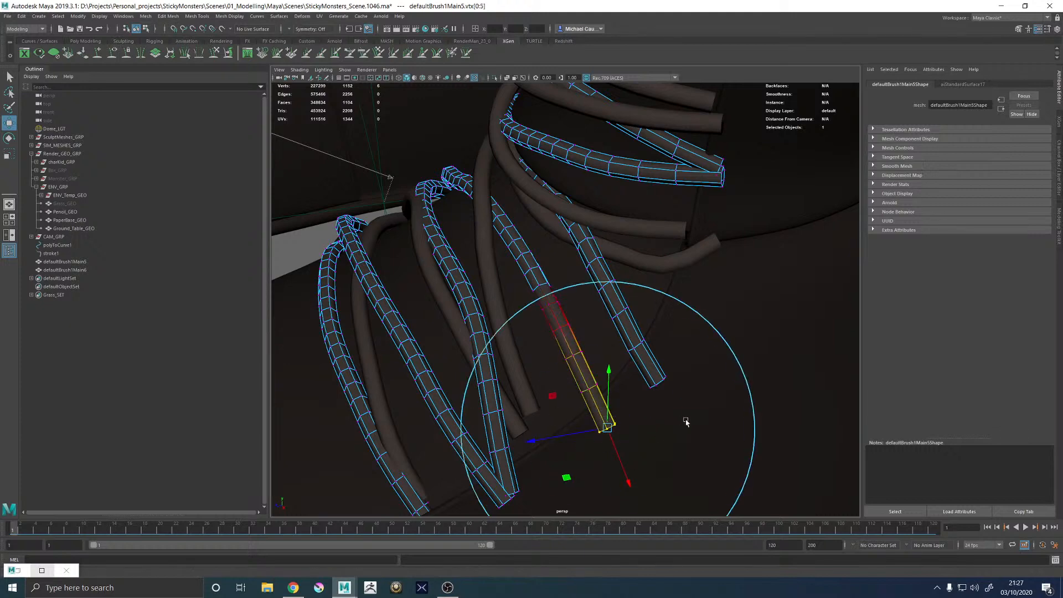
pyautogui.moveTo(687, 422); pyautogui.dragTo(949, 406)
pyautogui.keyDown('alt'); pyautogui.moveTo(665, 402); pyautogui.dragTo(645, 406); pyautogui.keyUp('alt')
pyautogui.moveTo(569, 435); pyautogui.dragTo(603, 414)
# Rotate the side strand's end and reposition it against the boot's surface
pyautogui.press('e')
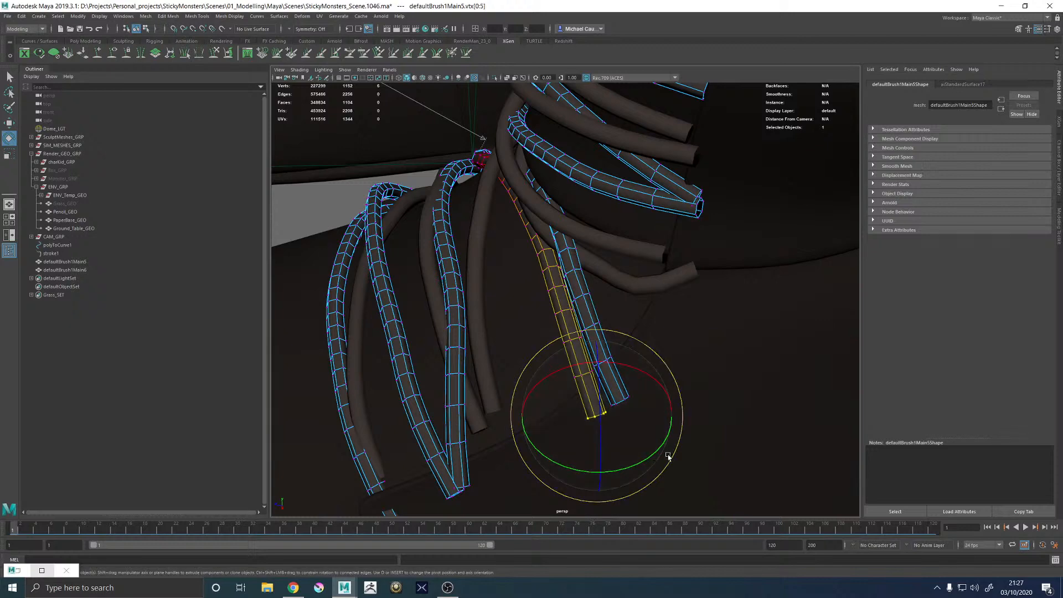
pyautogui.moveTo(671, 453); pyautogui.dragTo(690, 429)
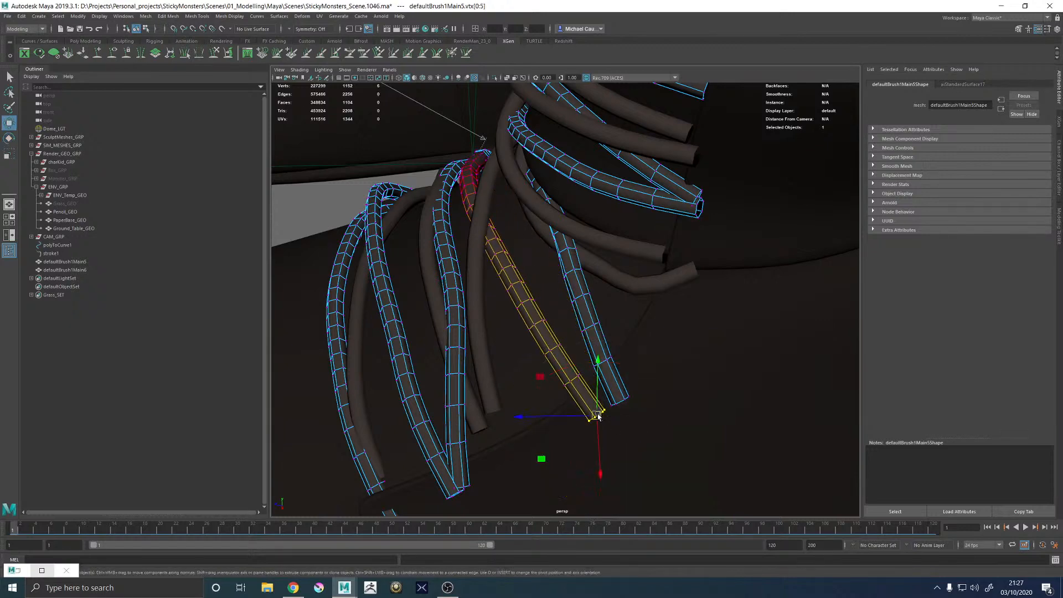
pyautogui.moveTo(599, 416); pyautogui.dragTo(683, 301)
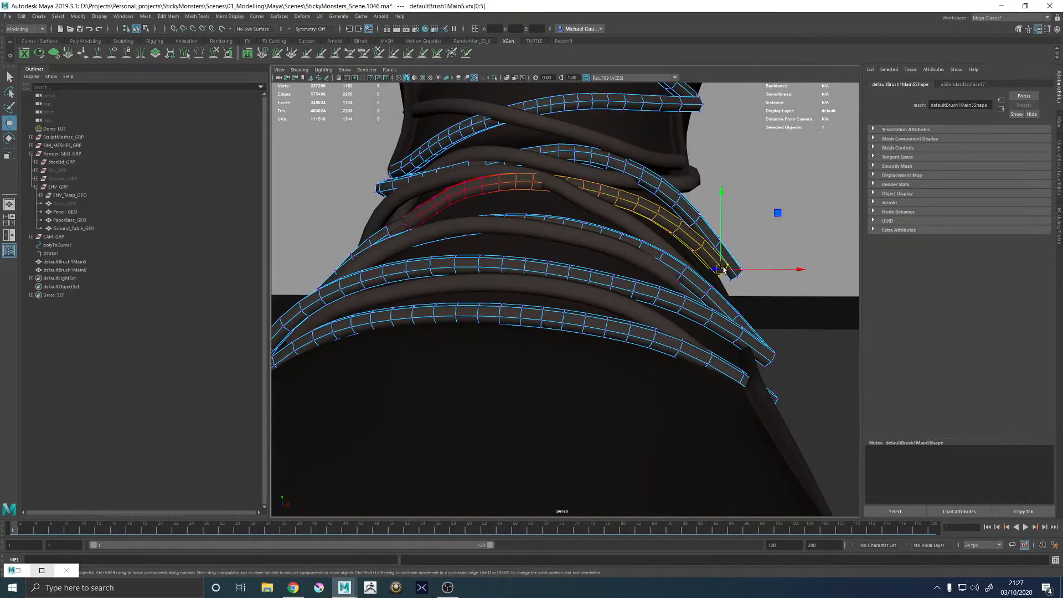
pyautogui.moveTo(723, 270); pyautogui.dragTo(711, 276)
# Select a vertex ring in the middle of the second lace's front strand and move it vertically with soft selection
pyautogui.keyDown('alt'); pyautogui.moveTo(584, 254); pyautogui.dragTo(560, 301); pyautogui.keyUp('alt')
pyautogui.keyDown('alt'); pyautogui.moveTo(560, 302); pyautogui.dragTo(779, 283); pyautogui.keyUp('alt')
pyautogui.moveTo(556, 138); pyautogui.dragTo(496, 293)
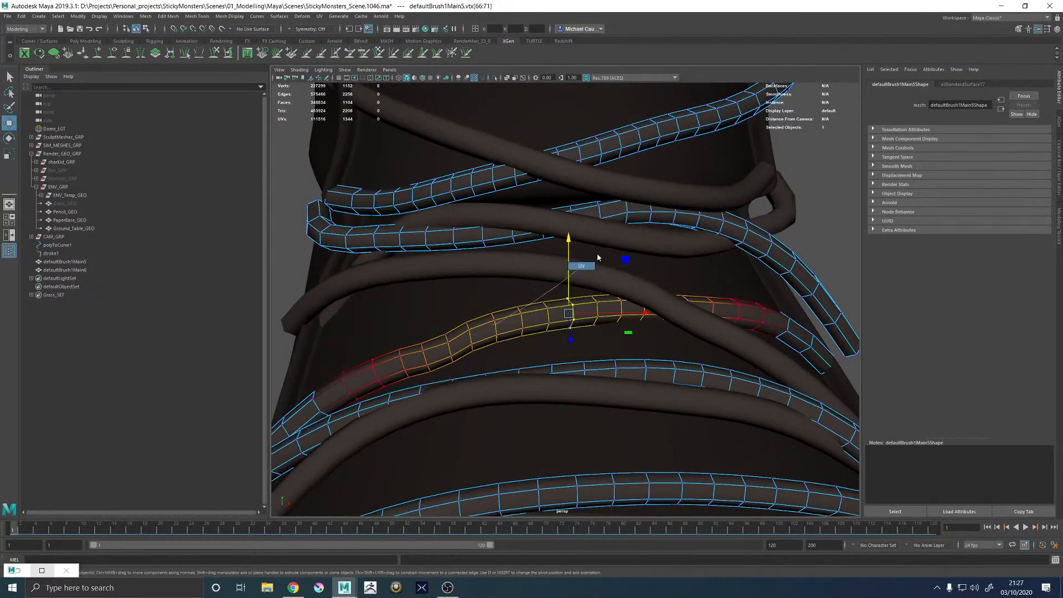
pyautogui.keyDown('alt'); pyautogui.moveTo(831, 222); pyautogui.dragTo(792, 205, button='right'); pyautogui.keyUp('alt')
# Select the end ring of the protruding side strand, reduce the soft selection falloff and move the end inward onto the boot
pyautogui.keyDown('alt'); pyautogui.moveTo(637, 354); pyautogui.dragTo(660, 292); pyautogui.keyUp('alt')
pyautogui.keyDown('alt'); pyautogui.moveTo(660, 291); pyautogui.dragTo(776, 332, button='right'); pyautogui.keyUp('alt')
pyautogui.keyDown('alt'); pyautogui.moveTo(775, 332); pyautogui.dragTo(623, 386, button='middle'); pyautogui.keyUp('alt')
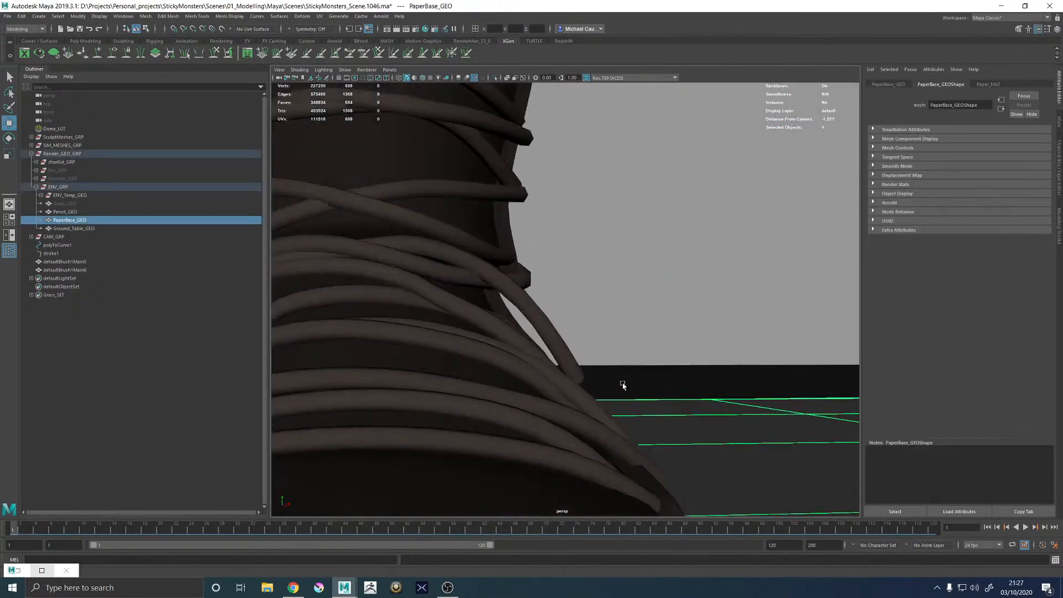
pyautogui.keyDown('alt'); pyautogui.moveTo(623, 386); pyautogui.dragTo(595, 359); pyautogui.keyUp('alt')
pyautogui.click(554, 350)
pyautogui.moveTo(554, 350); pyautogui.dragTo(509, 349, button='right')
pyautogui.keyDown('alt'); pyautogui.moveTo(559, 388); pyautogui.dragTo(614, 377); pyautogui.keyUp('alt')
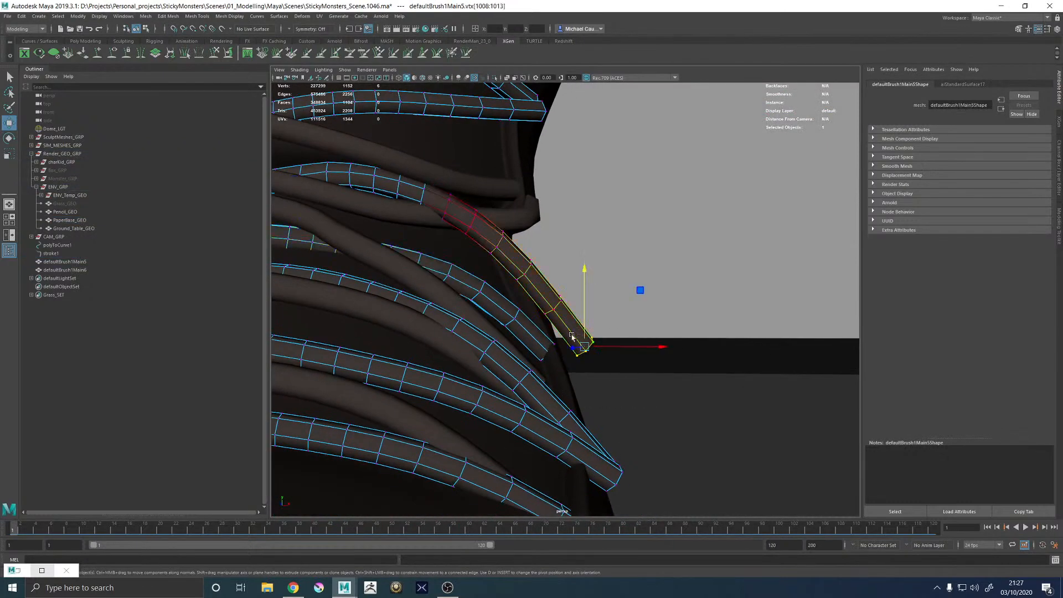
pyautogui.moveTo(572, 336); pyautogui.dragTo(715, 349)
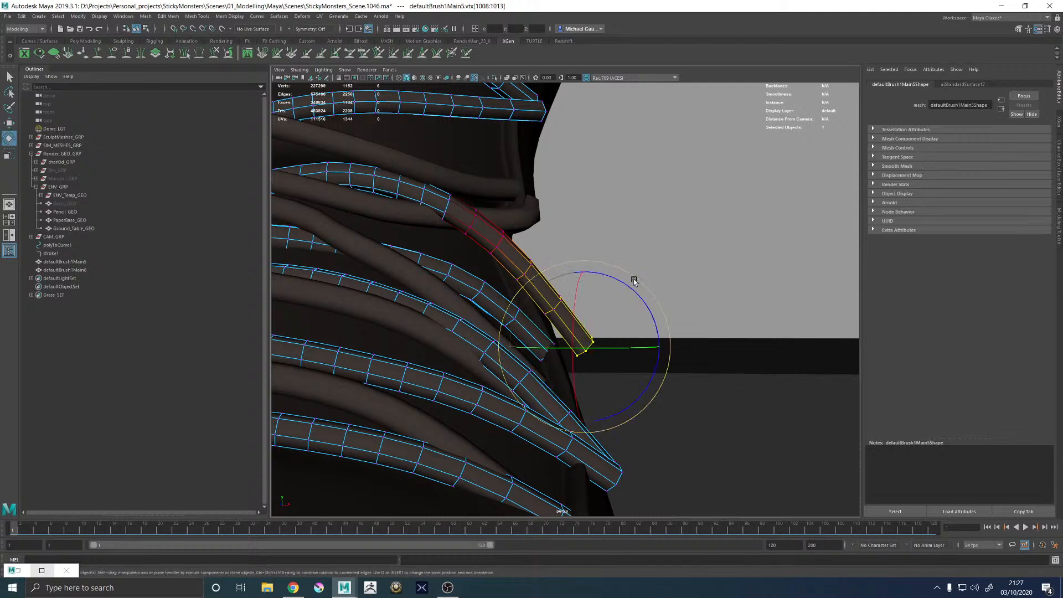
pyautogui.moveTo(635, 281)
pyautogui.mouseDown()
pyautogui.moveTo(662, 289)
pyautogui.moveTo(650, 295)
pyautogui.mouseUp()
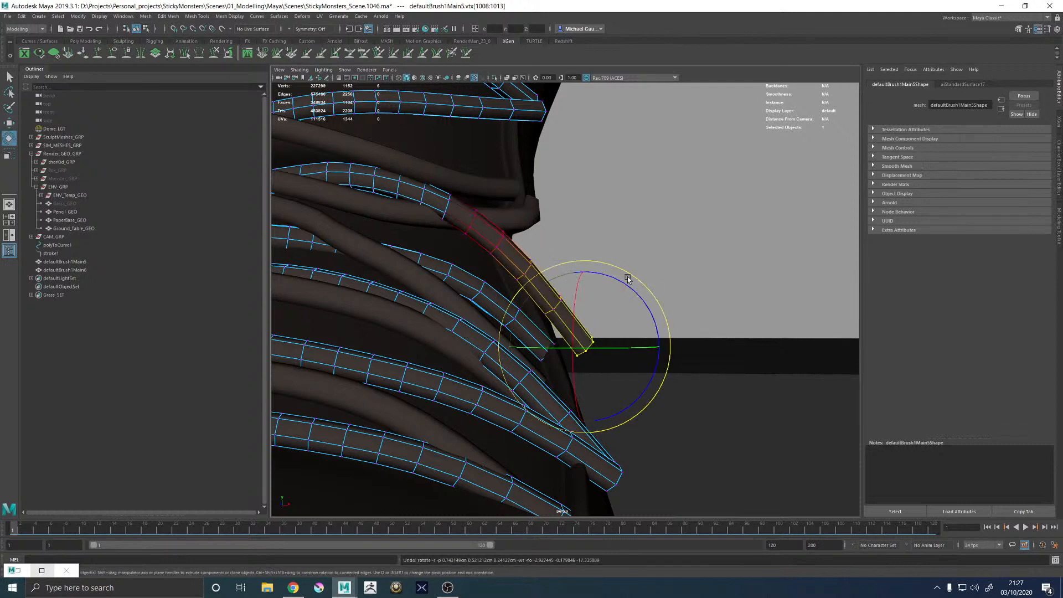
pyautogui.hotkey('ctrl', 'z')
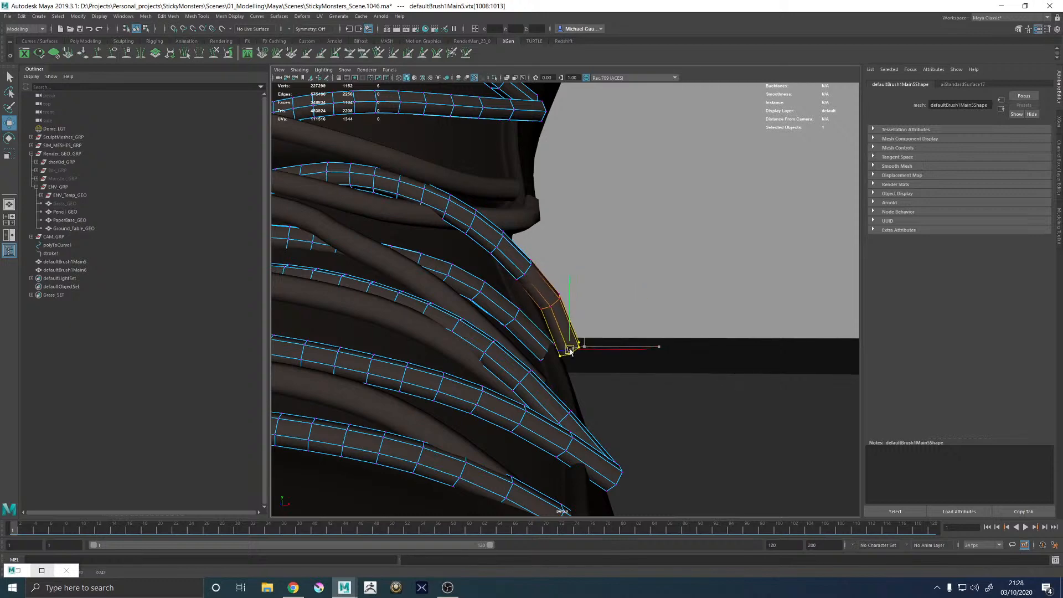
pyautogui.moveTo(550, 308); pyautogui.dragTo(622, 247, button='right')
# Smooth the kink in the defaultBrush1Main5 lace's wavy front strand by applying Edit Edge Flow to its edge loops there
pyautogui.scroll(-6, 621, 247)
pyautogui.click(616, 250)
pyautogui.scroll(-5, 616, 250)
pyautogui.keyDown('alt'); pyautogui.moveTo(616, 250); pyautogui.dragTo(601, 318); pyautogui.keyUp('alt')
pyautogui.keyDown('alt'); pyautogui.moveTo(602, 318); pyautogui.dragTo(667, 407, button='right'); pyautogui.keyUp('alt')
pyautogui.keyDown('alt'); pyautogui.moveTo(667, 407); pyautogui.dragTo(524, 287); pyautogui.keyUp('alt')
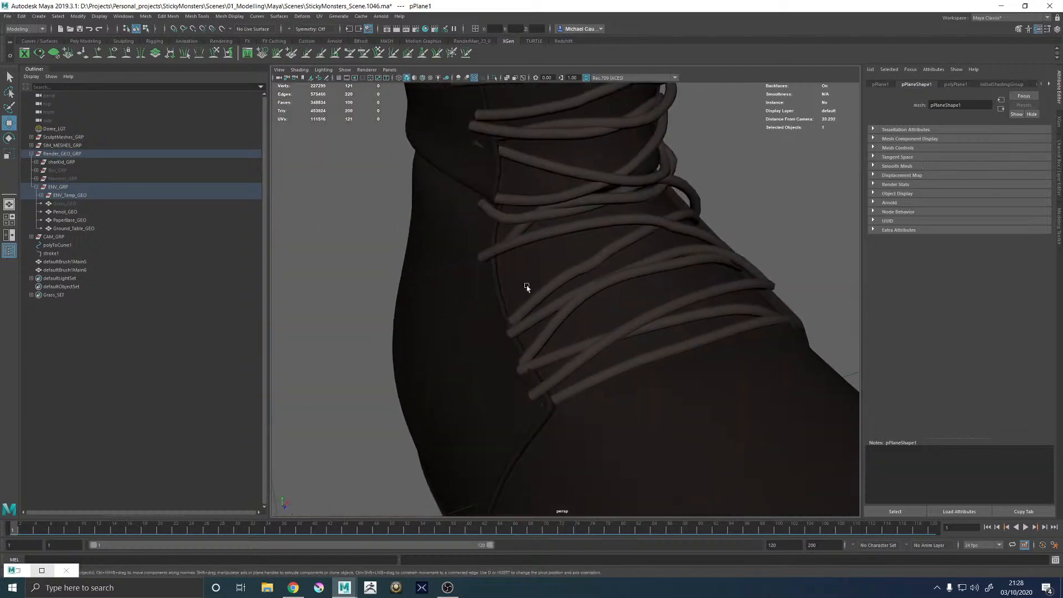
pyautogui.keyDown('alt'); pyautogui.moveTo(525, 287); pyautogui.dragTo(593, 231, button='right'); pyautogui.keyUp('alt')
pyautogui.click(592, 229)
pyautogui.scroll(6, 574, 247)
pyautogui.moveTo(577, 289); pyautogui.dragTo(560, 218, button='right')
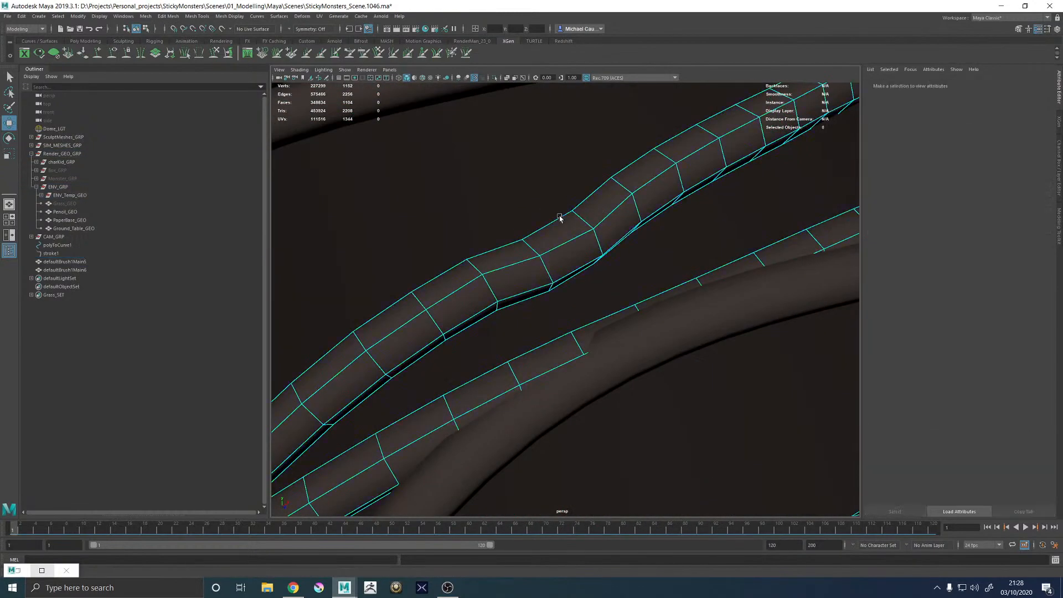
pyautogui.doubleClick(569, 266)
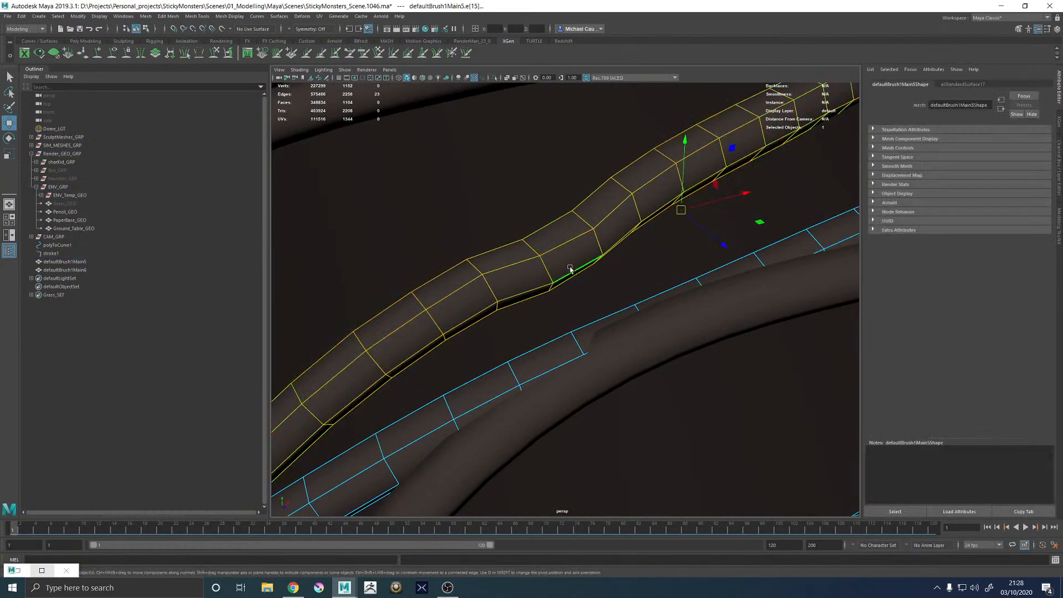
pyautogui.keyDown('shift'); pyautogui.rightClick(598, 242); pyautogui.keyUp('shift')
pyautogui.click(583, 320)
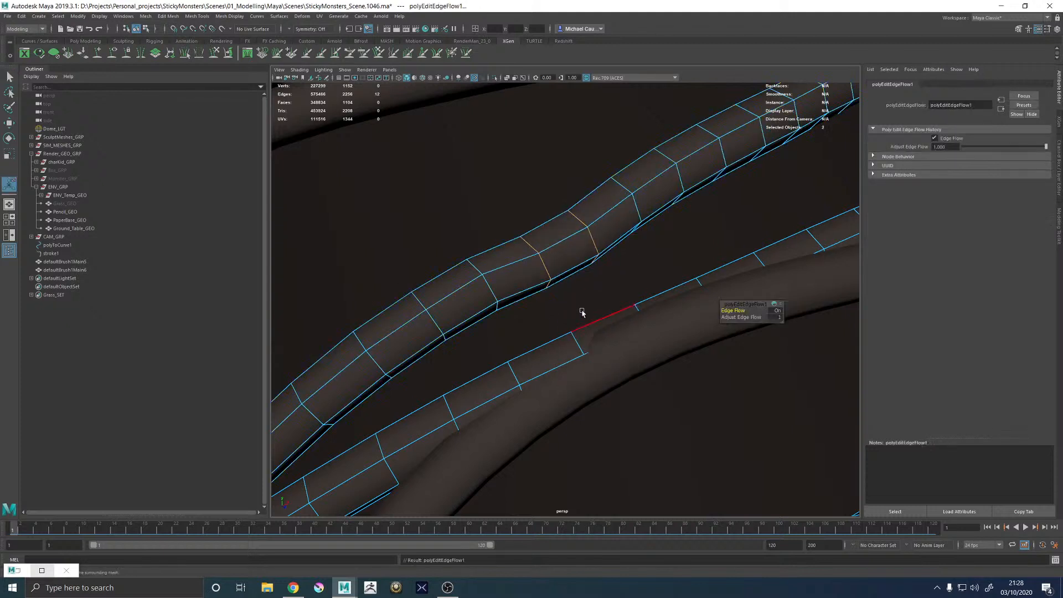
# Apply the edge flow to further loops toward the same strand's end and return the lace to object mode
pyautogui.keyDown('alt'); pyautogui.moveTo(573, 270); pyautogui.dragTo(593, 299); pyautogui.keyUp('alt')
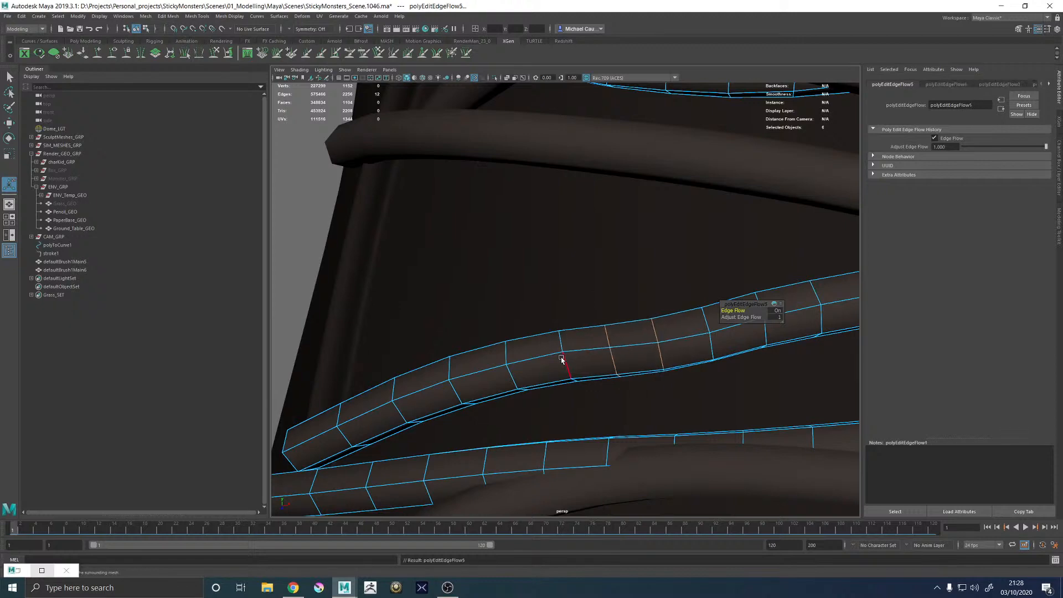
pyautogui.moveTo(541, 368); pyautogui.dragTo(591, 330, button='right')
pyautogui.press('q')
pyautogui.scroll(-9, 591, 330)
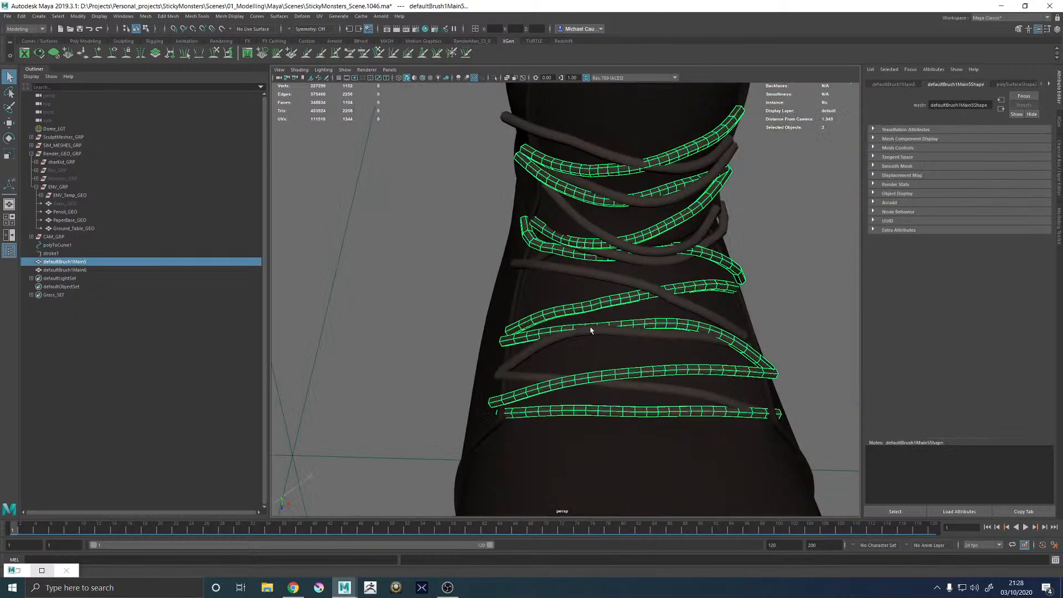
# Adjust the vertices of the defaultBrush1Main6 strand with soft selection where it intersects the neighbouring strand, then return to object mode
pyautogui.click(776, 254)
pyautogui.keyDown('alt'); pyautogui.moveTo(523, 328); pyautogui.dragTo(546, 349); pyautogui.keyUp('alt')
pyautogui.keyDown('alt'); pyautogui.moveTo(546, 349); pyautogui.dragTo(738, 373, button='right'); pyautogui.keyUp('alt')
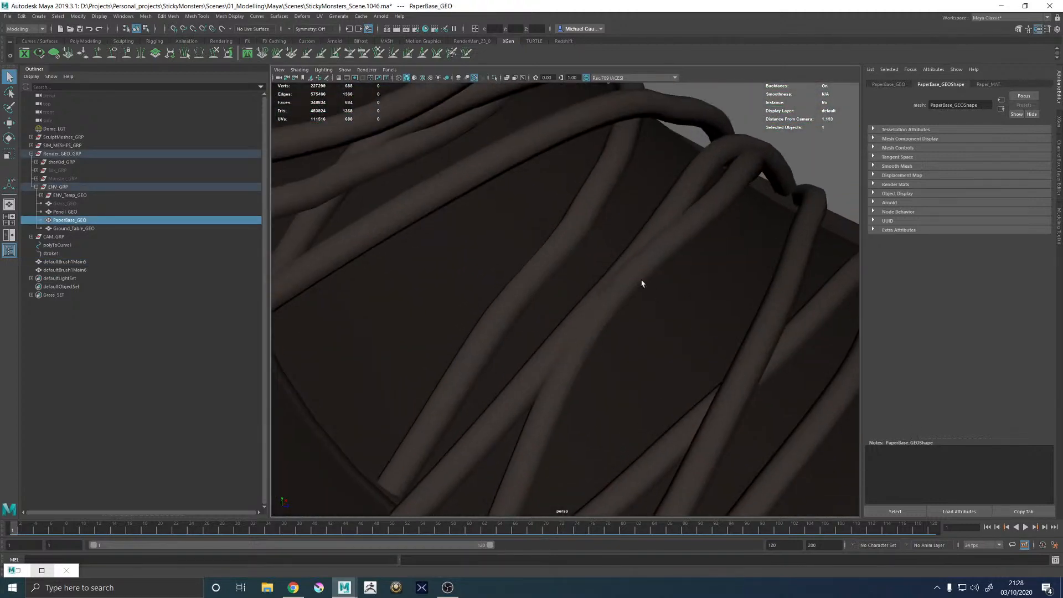
pyautogui.click(641, 279)
pyautogui.moveTo(641, 279); pyautogui.dragTo(567, 263, button='right')
pyautogui.keyDown('alt'); pyautogui.moveTo(567, 269); pyautogui.dragTo(490, 266); pyautogui.keyUp('alt')
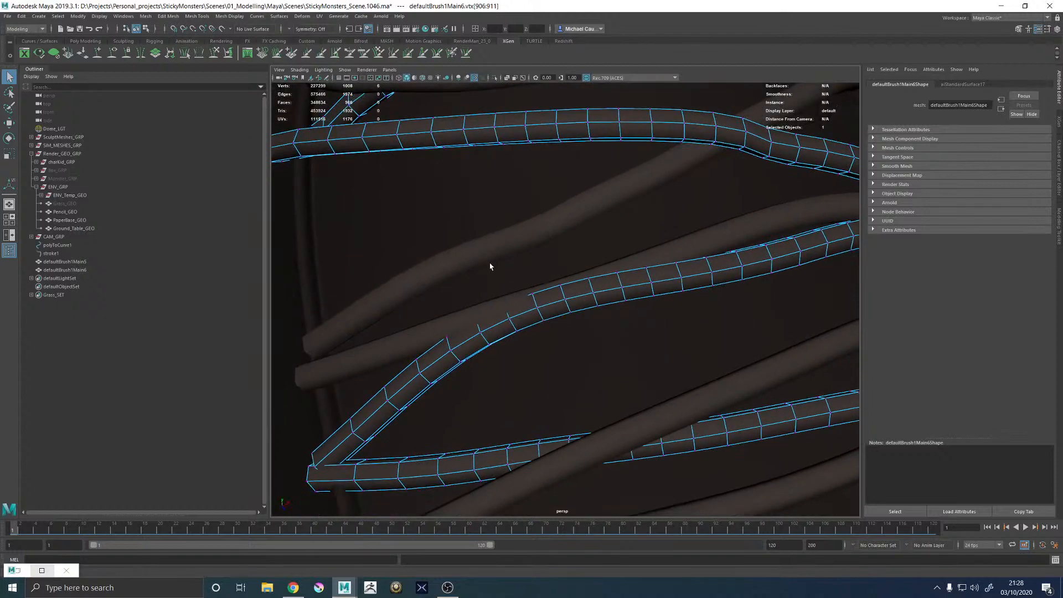
pyautogui.press('b')
pyautogui.moveTo(510, 354); pyautogui.dragTo(640, 308)
pyautogui.press('w')
pyautogui.moveTo(630, 239); pyautogui.dragTo(687, 213, button='right')
pyautogui.scroll(-5, 731, 201)
# Select the end ring of the defaultBrush1Main5 lace's second-lowest side strand and widen the soft selection along the strand
pyautogui.click(731, 202)
pyautogui.keyDown('alt'); pyautogui.moveTo(692, 222); pyautogui.dragTo(504, 307); pyautogui.keyUp('alt')
pyautogui.scroll(3, 560, 326)
pyautogui.keyDown('alt'); pyautogui.moveTo(561, 327); pyautogui.dragTo(679, 344); pyautogui.keyUp('alt')
pyautogui.click(682, 346)
pyautogui.moveTo(688, 348); pyautogui.dragTo(584, 330, button='right')
pyautogui.keyDown('alt'); pyautogui.moveTo(584, 330); pyautogui.dragTo(643, 329); pyautogui.keyUp('alt')
pyautogui.scroll(3, 490, 379)
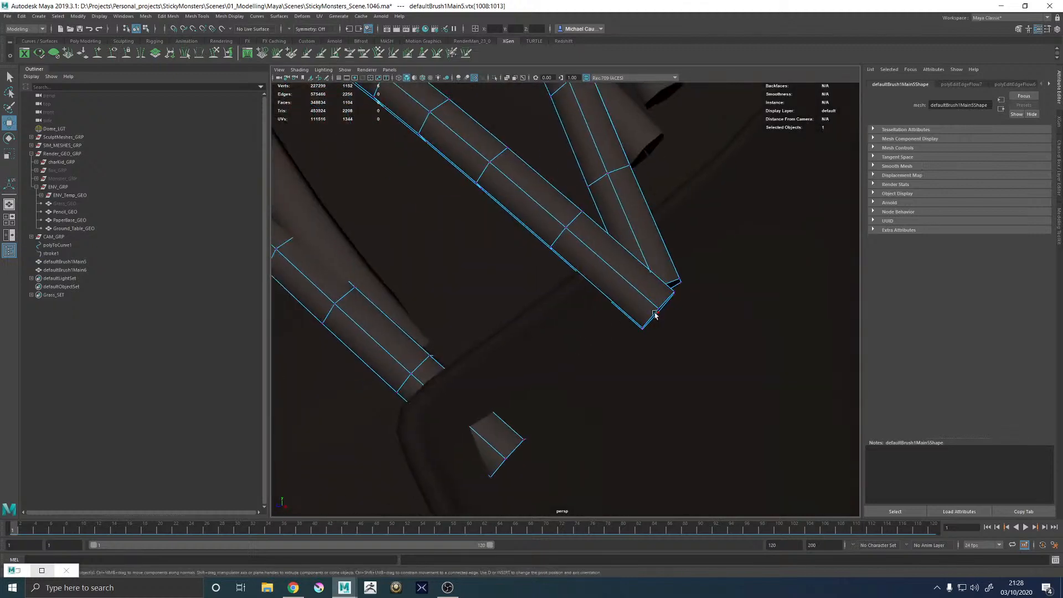
pyautogui.keyDown('shift'); pyautogui.doubleClick(643, 329); pyautogui.keyUp('shift')
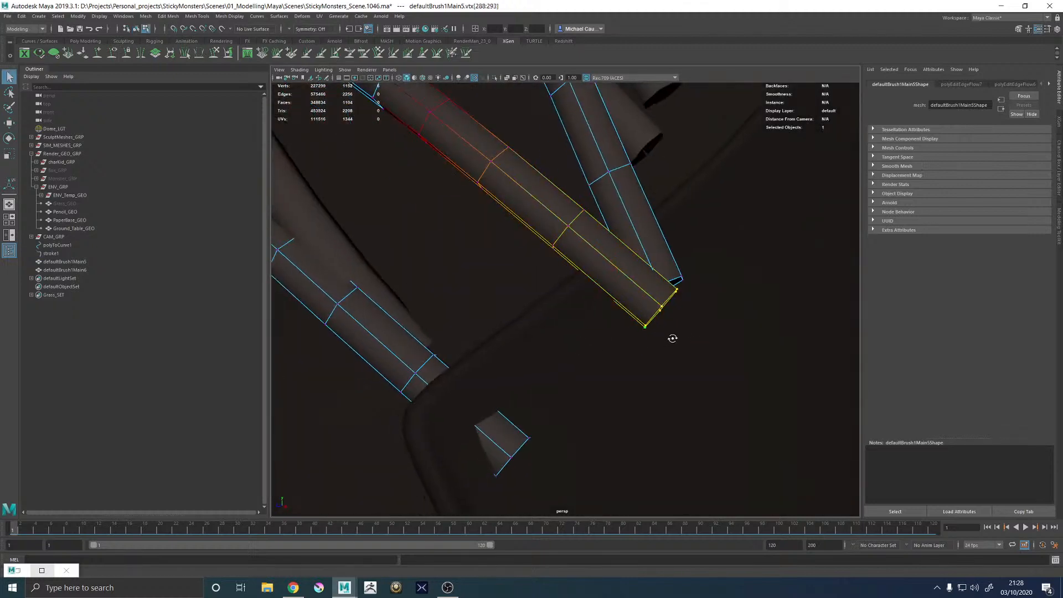
pyautogui.keyDown('alt'); pyautogui.moveTo(672, 337); pyautogui.dragTo(707, 330); pyautogui.keyUp('alt')
pyautogui.keyDown('alt'); pyautogui.moveTo(708, 331); pyautogui.dragTo(658, 382, button='right'); pyautogui.keyUp('alt')
pyautogui.press('w')
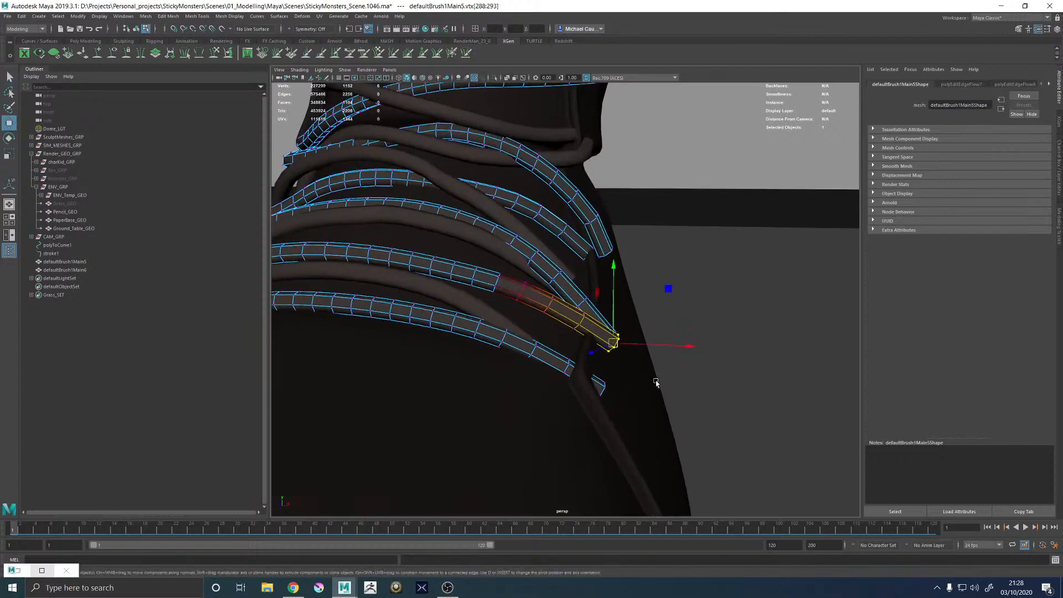
pyautogui.keyDown('alt'); pyautogui.moveTo(657, 382); pyautogui.dragTo(788, 365); pyautogui.keyUp('alt')
# Rotate the selected strand end and move it onto the boot's side seam, then return to object mode
pyautogui.press('e')
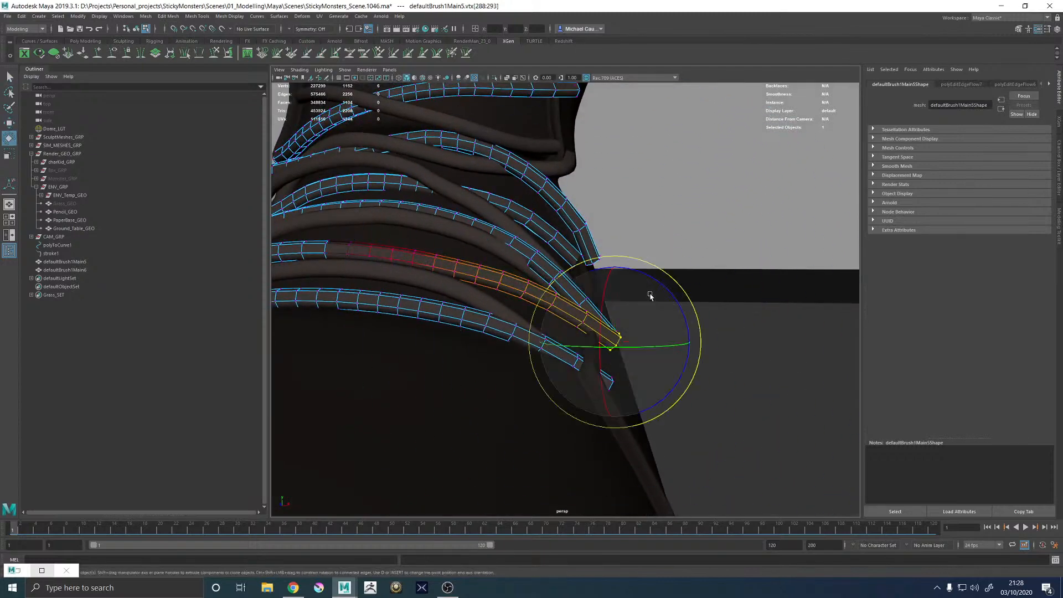
pyautogui.keyDown('alt'); pyautogui.moveTo(618, 302); pyautogui.dragTo(629, 250); pyautogui.keyUp('alt')
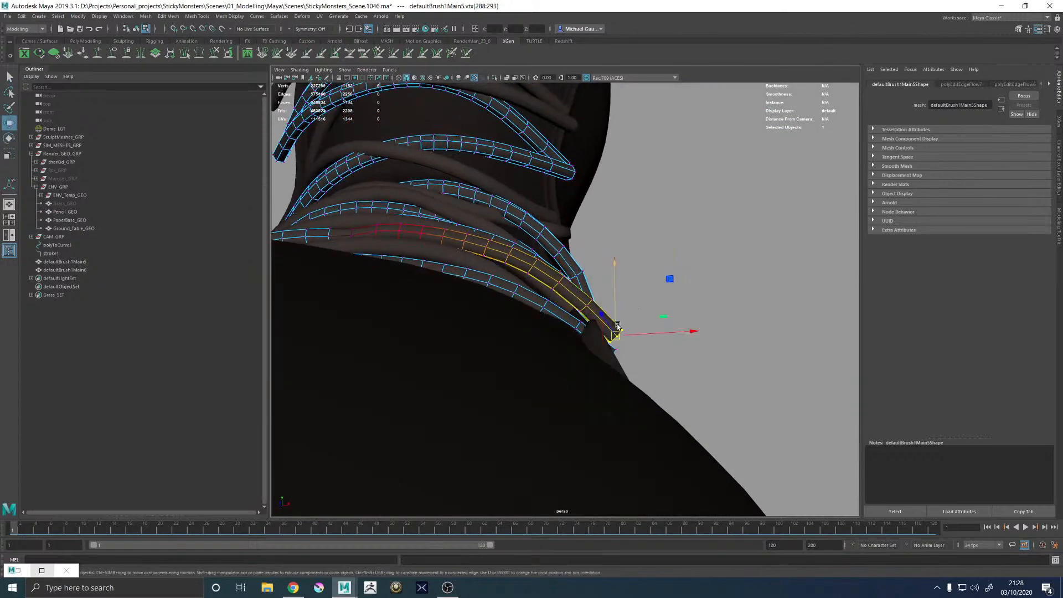
pyautogui.keyDown('alt'); pyautogui.moveTo(588, 333); pyautogui.dragTo(623, 378); pyautogui.keyUp('alt')
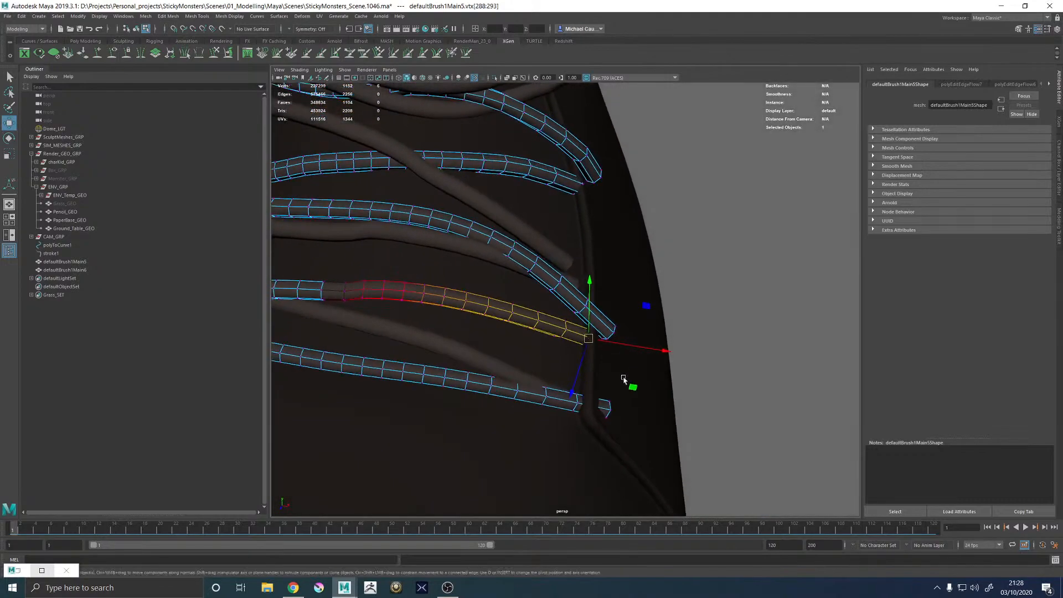
pyautogui.keyDown('alt'); pyautogui.moveTo(494, 355); pyautogui.dragTo(381, 324); pyautogui.keyUp('alt')
pyautogui.keyDown('alt'); pyautogui.moveTo(381, 325); pyautogui.dragTo(524, 277, button='middle'); pyautogui.keyUp('alt')
pyautogui.keyDown('alt'); pyautogui.moveTo(523, 277); pyautogui.dragTo(575, 332, button='right'); pyautogui.keyUp('alt')
pyautogui.keyDown('alt'); pyautogui.moveTo(575, 332); pyautogui.dragTo(505, 299); pyautogui.keyUp('alt')
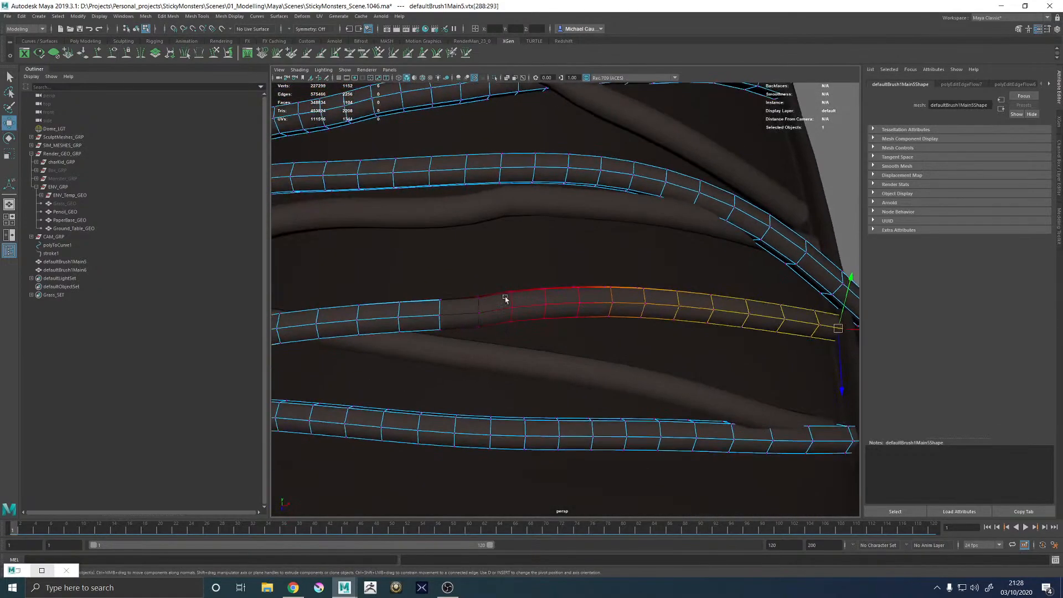
pyautogui.moveTo(500, 300); pyautogui.dragTo(609, 249, button='right')
# Apply Edit Edge Flow to the edge loops at the kink in the middle of the defaultBrush1Main5 lace's second-lowest front strand
pyautogui.keyDown('alt'); pyautogui.moveTo(620, 249); pyautogui.dragTo(545, 288, button='right'); pyautogui.keyUp('alt')
pyautogui.click(567, 359)
pyautogui.keyDown('alt'); pyautogui.moveTo(567, 358); pyautogui.dragTo(519, 325); pyautogui.keyUp('alt')
pyautogui.keyDown('alt'); pyautogui.moveTo(488, 249); pyautogui.dragTo(534, 268, button='right'); pyautogui.keyUp('alt')
pyautogui.keyDown('alt'); pyautogui.moveTo(533, 268); pyautogui.dragTo(565, 328); pyautogui.keyUp('alt')
pyautogui.keyDown('alt'); pyautogui.moveTo(482, 233); pyautogui.dragTo(520, 254, button='right'); pyautogui.keyUp('alt')
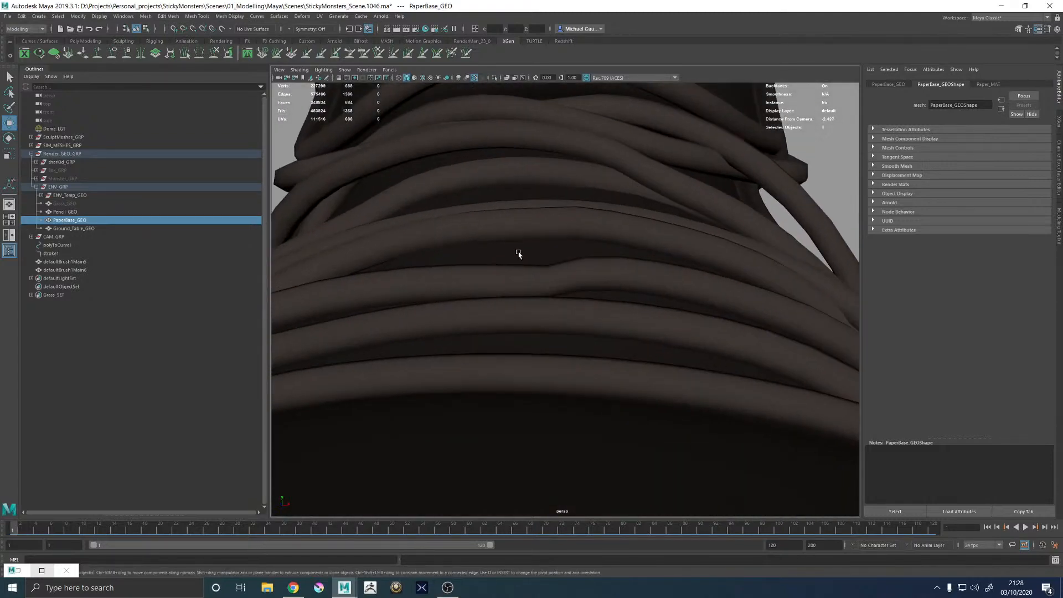
pyautogui.click(529, 286)
pyautogui.press('F10')
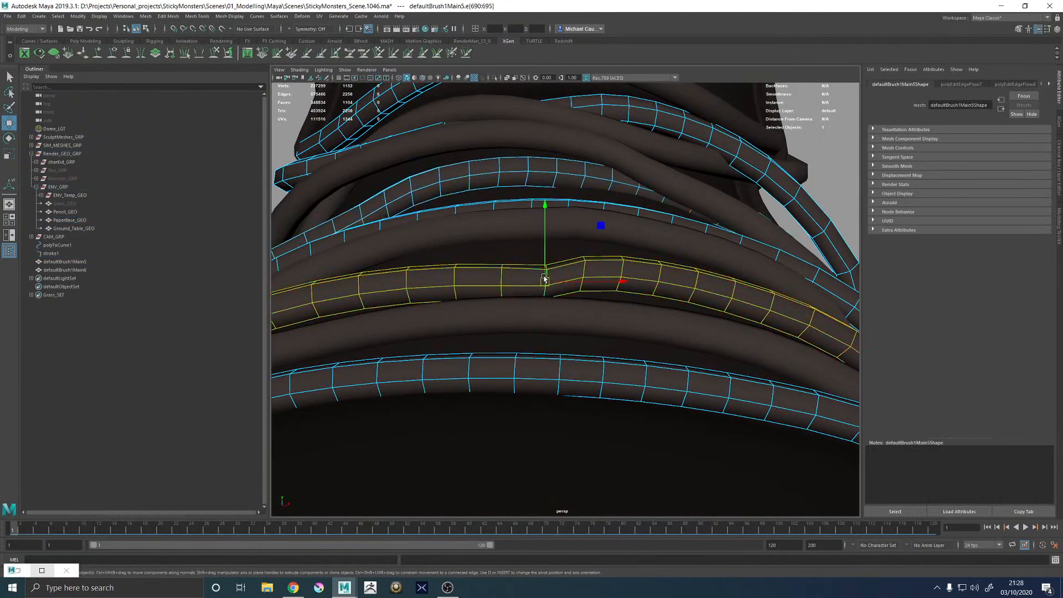
pyautogui.keyDown('shift'); pyautogui.doubleClick(585, 272); pyautogui.keyUp('shift')
pyautogui.keyDown('shift'); pyautogui.rightClick(585, 272); pyautogui.keyUp('shift')
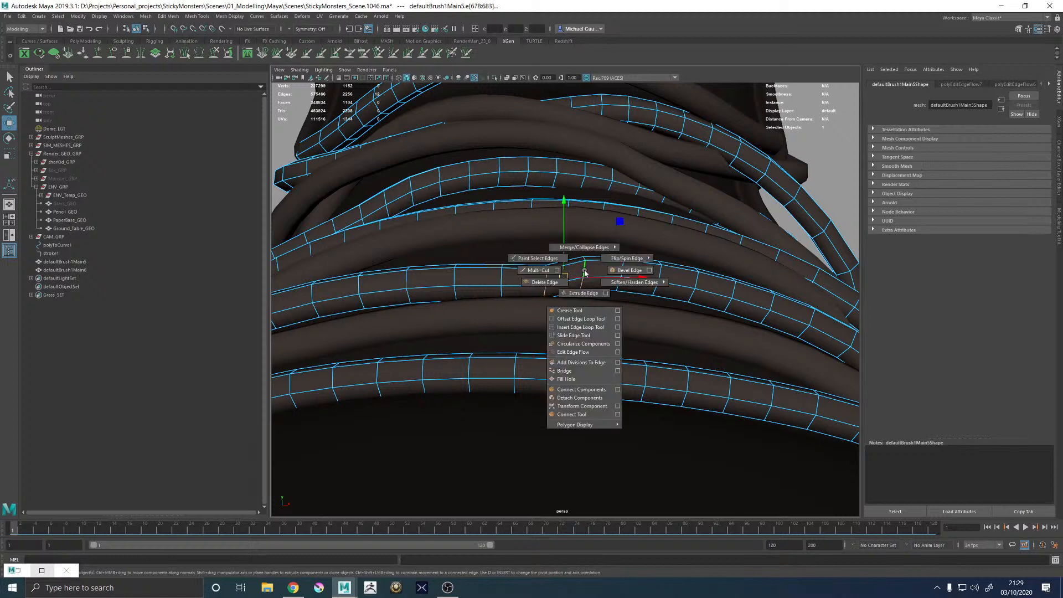
pyautogui.click(565, 352)
# Repeat the edge flow on the loops neighbouring the kink and return the lace to object mode
pyautogui.press('y')
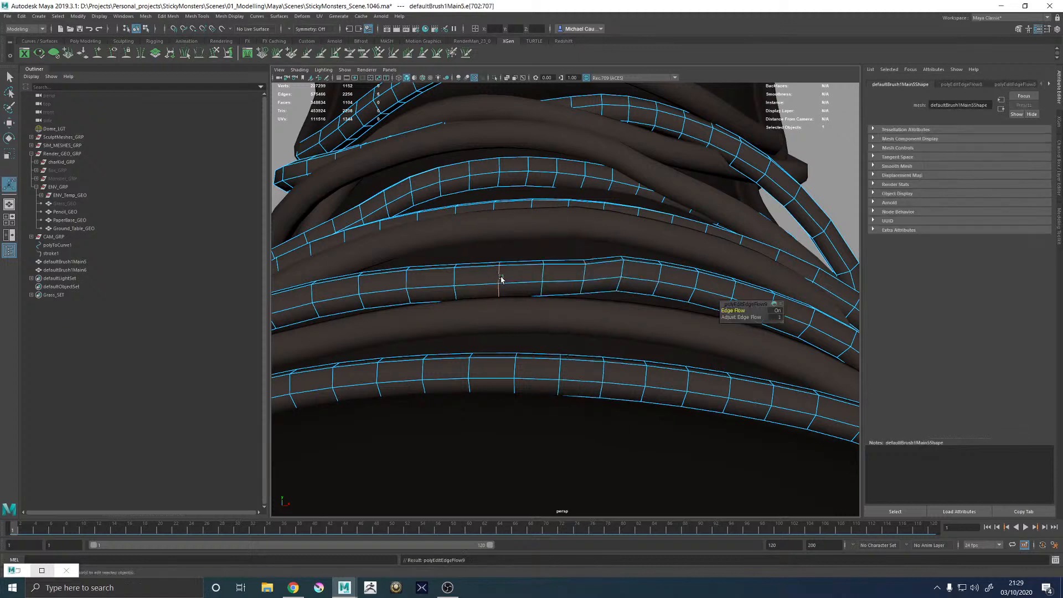
pyautogui.press('g')
pyautogui.moveTo(601, 275); pyautogui.dragTo(634, 264, button='right')
pyautogui.scroll(-7, 798, 222)
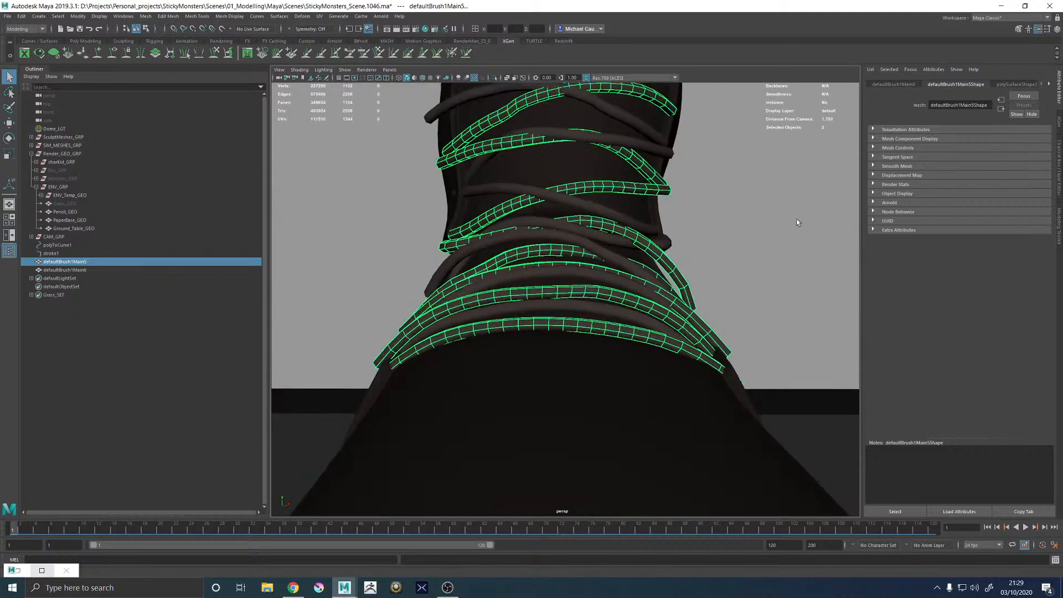
# Apply Edit Edge Flow to the edge loops at the bend in the middle strand of the defaultBrush1Main6 lace
pyautogui.click(799, 222)
pyautogui.keyDown('alt'); pyautogui.moveTo(537, 294); pyautogui.dragTo(560, 335); pyautogui.keyUp('alt')
pyautogui.keyDown('alt'); pyautogui.moveTo(560, 334); pyautogui.dragTo(686, 373, button='right'); pyautogui.keyUp('alt')
pyautogui.click(605, 290)
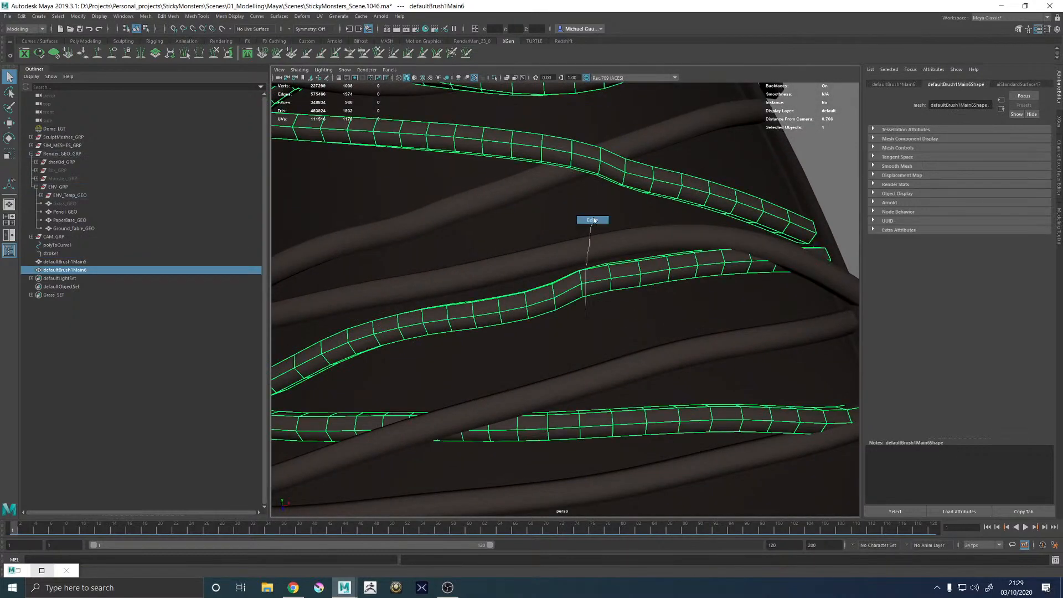
pyautogui.moveTo(594, 220); pyautogui.dragTo(592, 220, button='right')
pyautogui.click(579, 268)
pyautogui.click(594, 275)
pyautogui.moveTo(594, 275); pyautogui.dragTo(560, 363, button='right')
pyautogui.doubleClick(579, 280)
pyautogui.doubleClick(551, 292)
pyautogui.press('g')
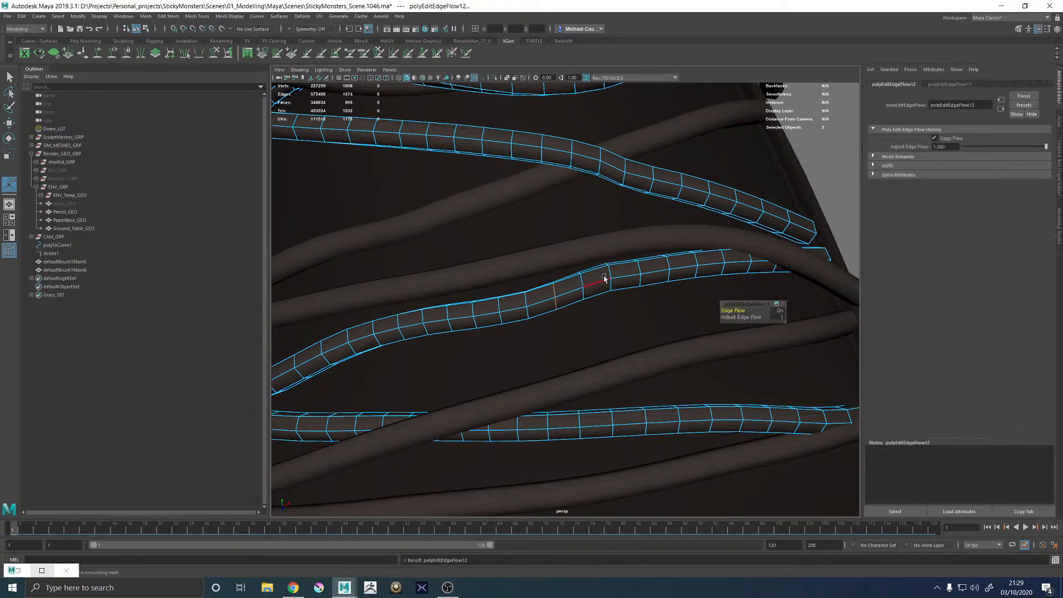
# Smooth one more edge loop beside the middle strand's bend with edge flow and return to object mode
pyautogui.doubleClick(610, 271)
pyautogui.press('g')
pyautogui.press('q')
pyautogui.press('F8')
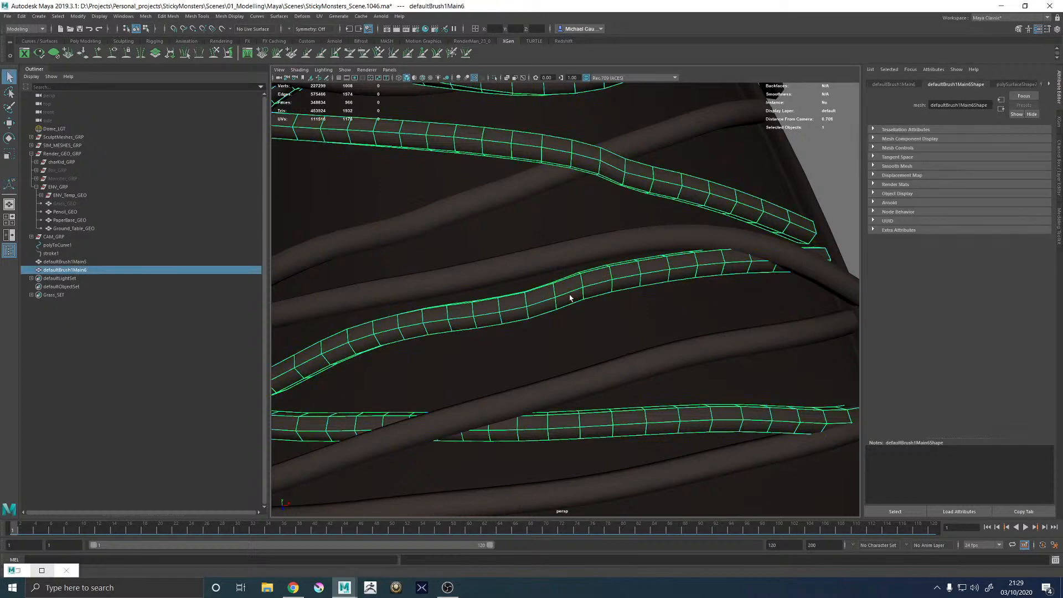
# Select the end ring of the defaultBrush1Main6 side strand running beneath the other lace and move it to the boot's seam with soft selection
pyautogui.scroll(-6, 570, 298)
pyautogui.keyDown('alt'); pyautogui.moveTo(621, 293); pyautogui.dragTo(540, 249); pyautogui.keyUp('alt')
pyautogui.scroll(4, 646, 337)
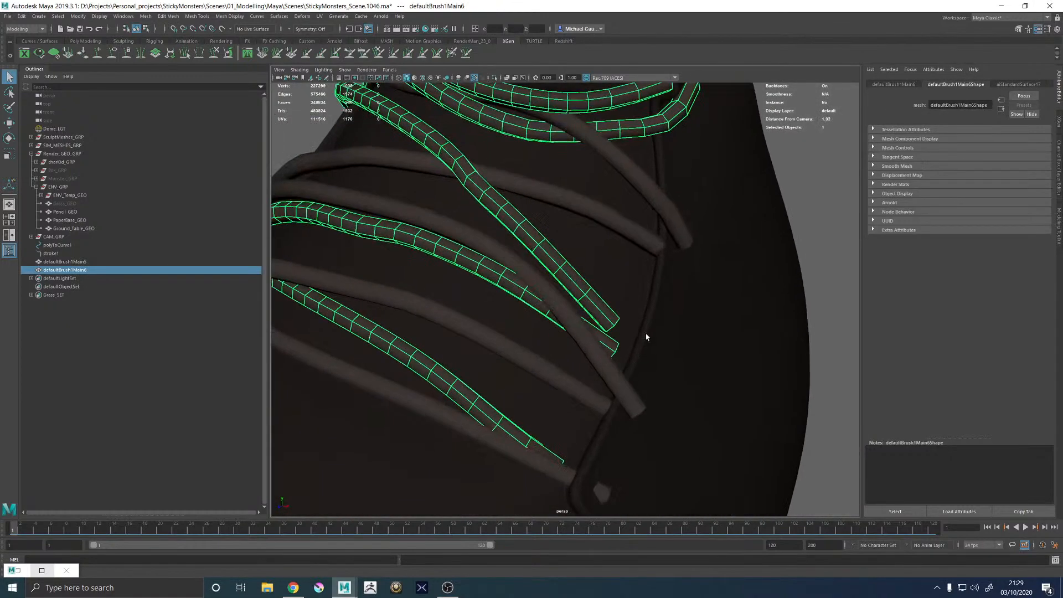
pyautogui.scroll(-4, 647, 337)
pyautogui.keyDown('alt'); pyautogui.moveTo(647, 337); pyautogui.dragTo(591, 317); pyautogui.keyUp('alt')
pyautogui.scroll(4, 591, 318)
pyautogui.scroll(4, 605, 365)
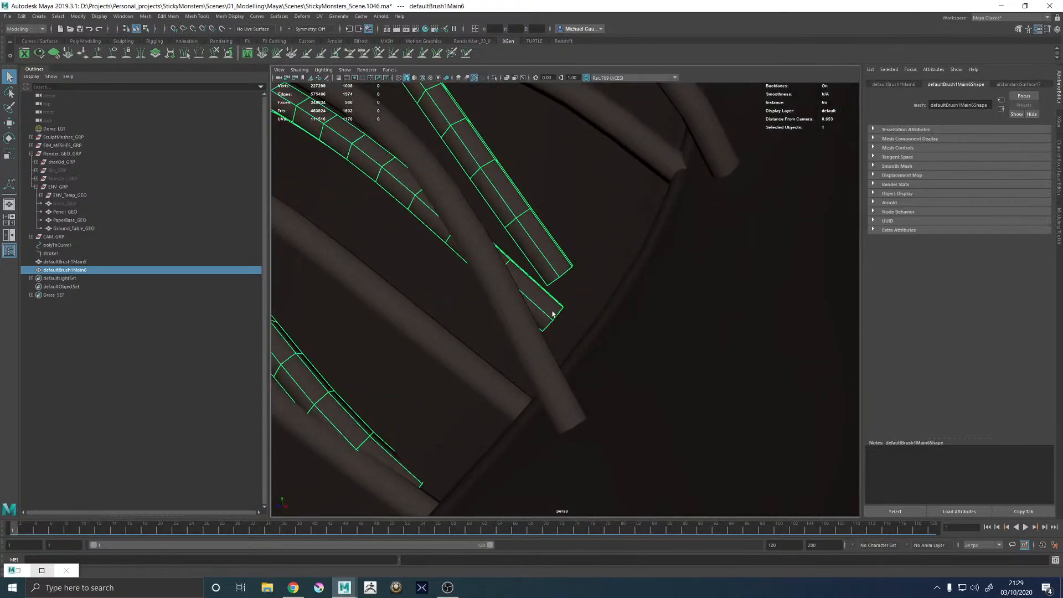
pyautogui.moveTo(552, 314); pyautogui.dragTo(507, 311, button='right')
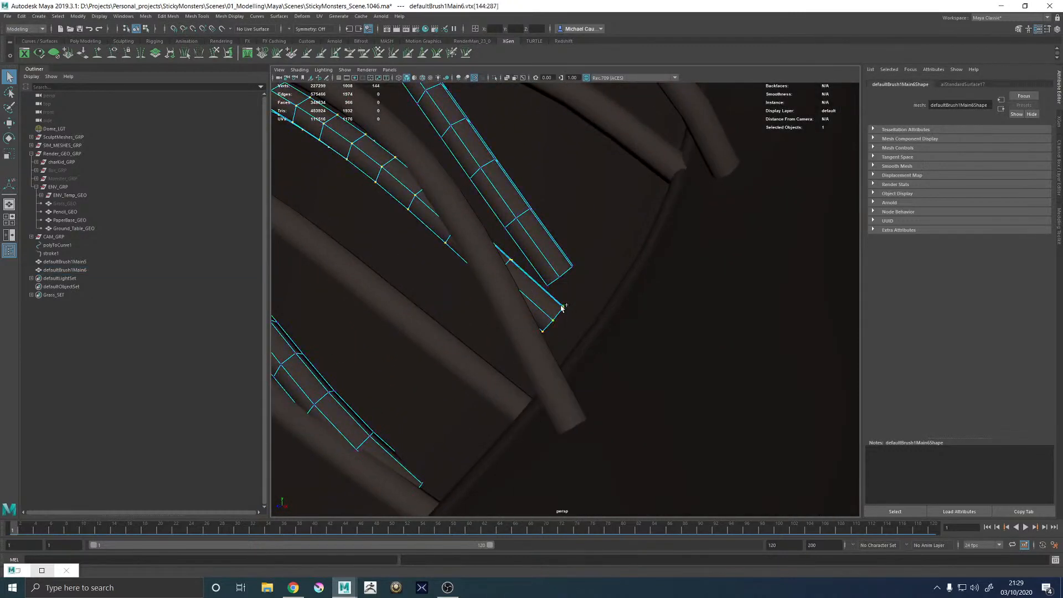
pyautogui.keyDown('alt'); pyautogui.moveTo(542, 320); pyautogui.dragTo(552, 326); pyautogui.keyUp('alt')
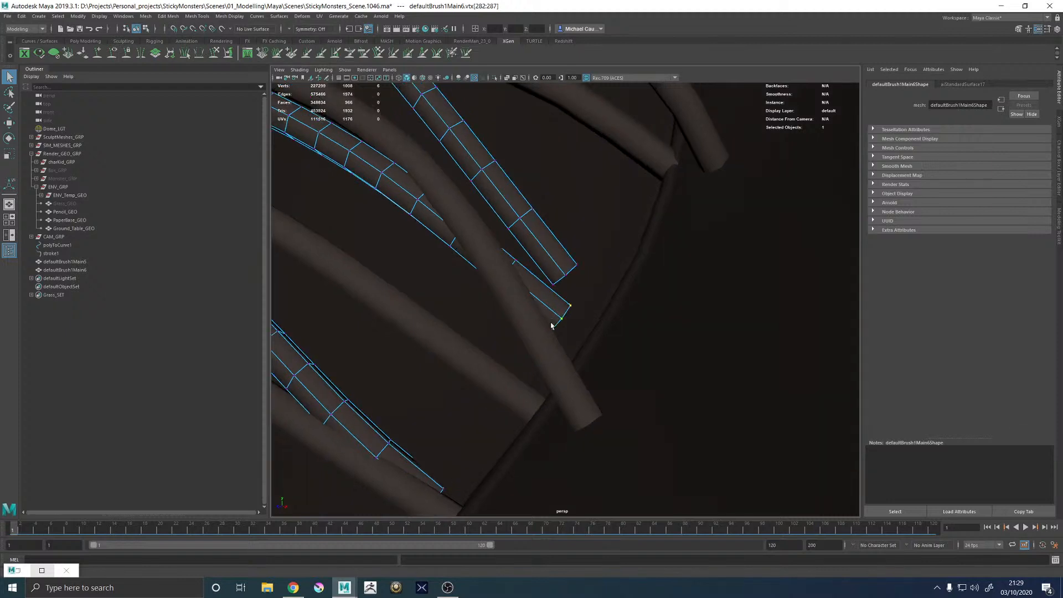
pyautogui.moveTo(632, 304); pyautogui.dragTo(815, 311)
pyautogui.keyDown('alt'); pyautogui.moveTo(533, 335); pyautogui.dragTo(434, 244); pyautogui.keyUp('alt')
pyautogui.scroll(-8, 598, 330)
pyautogui.keyDown('alt'); pyautogui.moveTo(435, 244); pyautogui.dragTo(427, 258, button='middle'); pyautogui.keyUp('alt')
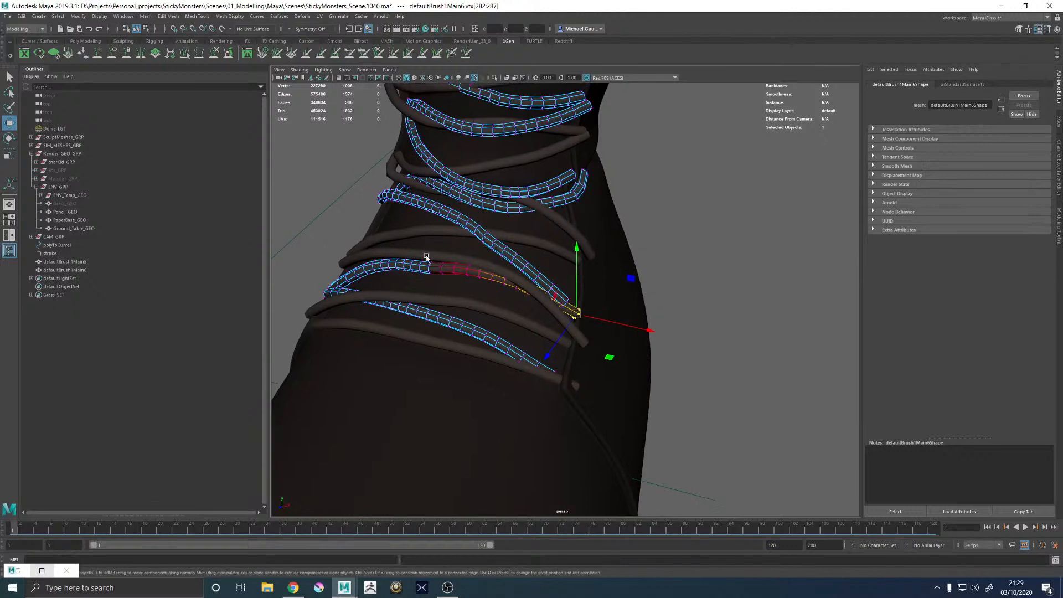
# Select the end ring of the adjacent defaultBrush1Main6 strand, adjust it with soft selection, and return to object mode
pyautogui.scroll(10, 426, 258)
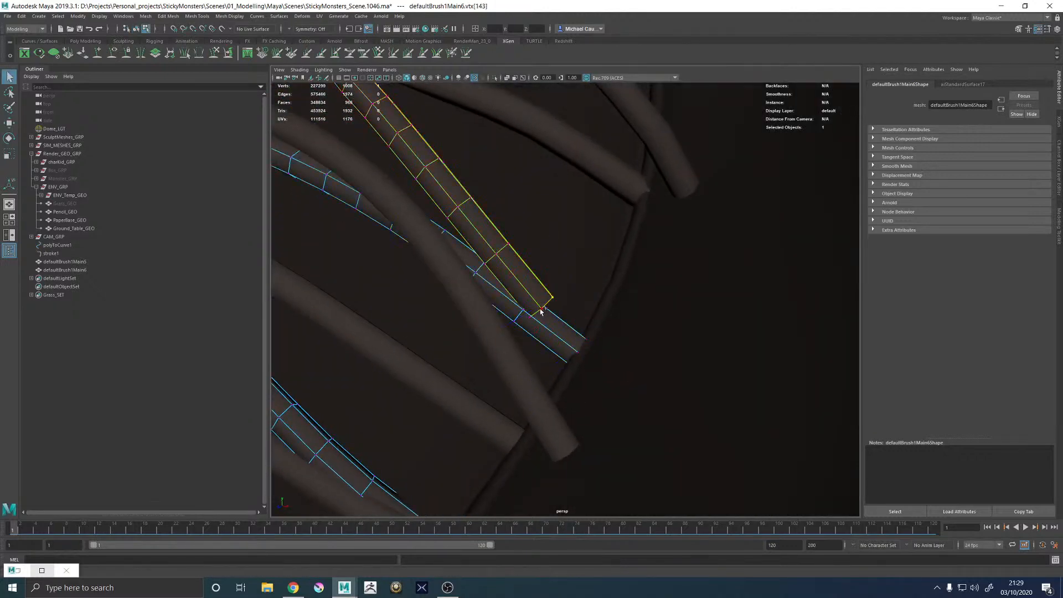
pyautogui.moveTo(536, 310); pyautogui.dragTo(600, 307)
pyautogui.keyDown('alt'); pyautogui.moveTo(601, 307); pyautogui.dragTo(554, 299, button='right'); pyautogui.keyUp('alt')
pyautogui.moveTo(560, 215); pyautogui.dragTo(561, 214, button='right')
pyautogui.keyDown('alt'); pyautogui.moveTo(604, 222); pyautogui.dragTo(516, 188, button='right'); pyautogui.keyUp('alt')
pyautogui.click(681, 123)
# Select the end rings of the defaultBrush1Main5 lace's two adjacent upper side strands and reposition them against the boot with soft selection
pyautogui.keyDown('alt'); pyautogui.moveTo(483, 225); pyautogui.dragTo(546, 302); pyautogui.keyUp('alt')
pyautogui.keyDown('alt'); pyautogui.moveTo(546, 301); pyautogui.dragTo(601, 308, button='right'); pyautogui.keyUp('alt')
pyautogui.keyDown('alt'); pyautogui.moveTo(602, 308); pyautogui.dragTo(505, 241); pyautogui.keyUp('alt')
pyautogui.click(484, 246)
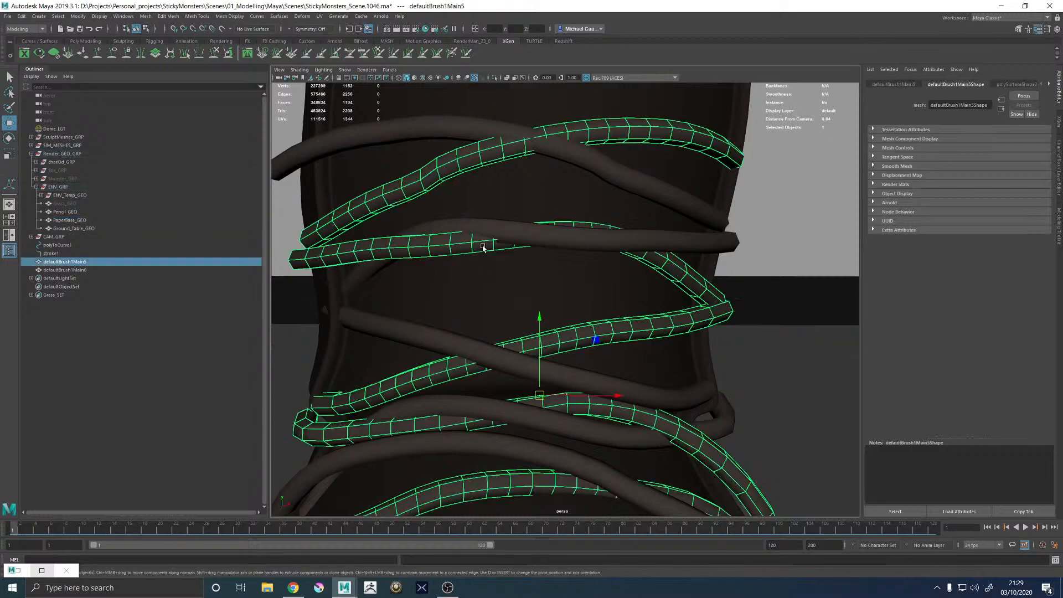
pyautogui.moveTo(483, 245); pyautogui.dragTo(408, 247, button='right')
pyautogui.keyDown('alt'); pyautogui.moveTo(408, 247); pyautogui.dragTo(431, 292); pyautogui.keyUp('alt')
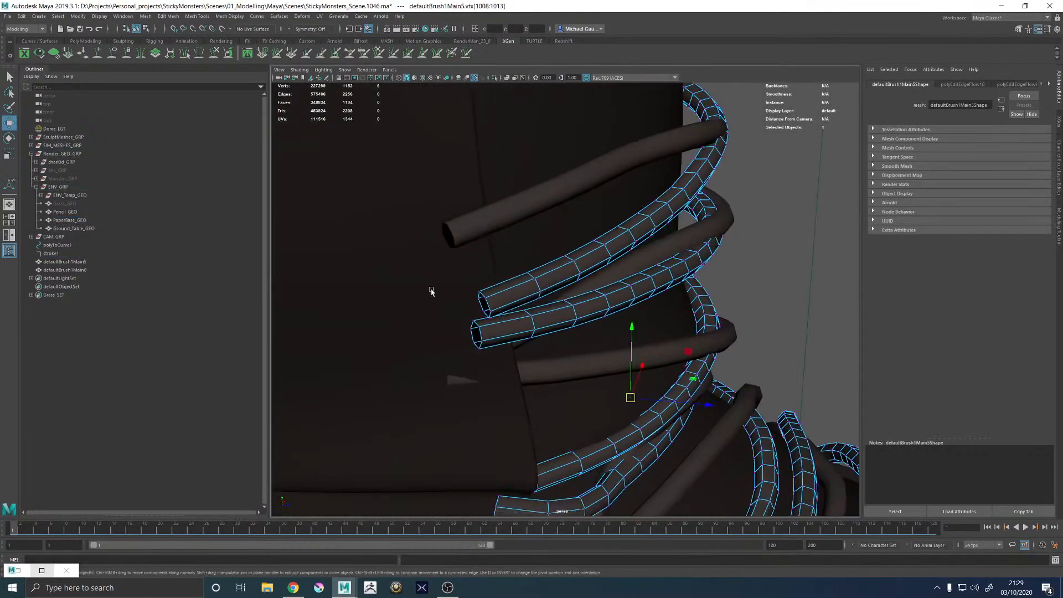
pyautogui.keyDown('alt'); pyautogui.moveTo(496, 382); pyautogui.dragTo(460, 430); pyautogui.keyUp('alt')
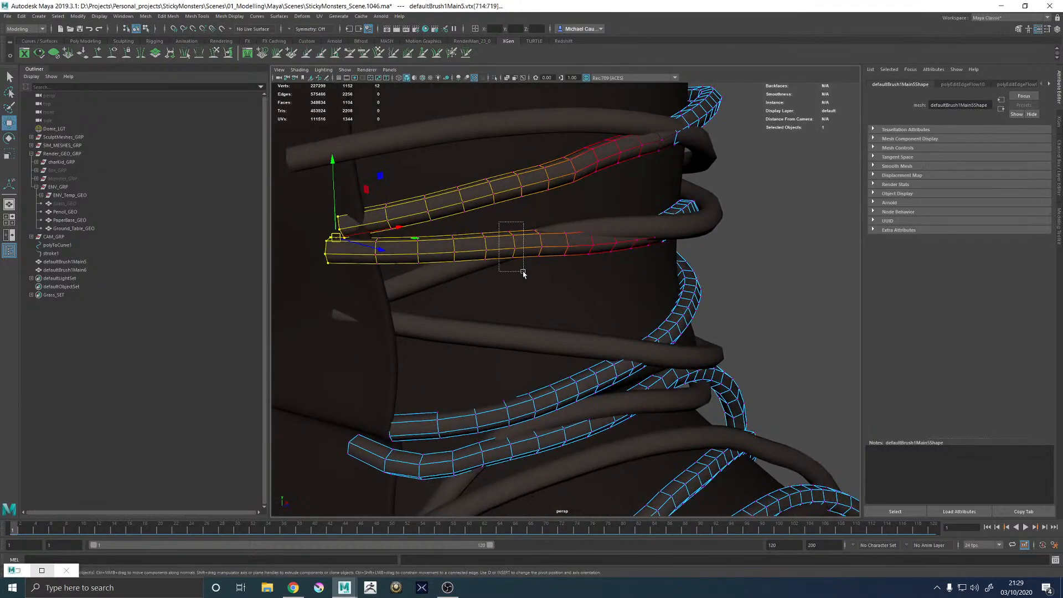
pyautogui.moveTo(524, 272); pyautogui.dragTo(525, 274)
# Adjust the lower of the two strand ends against the boot with a reduced soft selection falloff, then deselect the lace
pyautogui.keyDown('alt'); pyautogui.moveTo(521, 273); pyautogui.dragTo(449, 271); pyautogui.keyUp('alt')
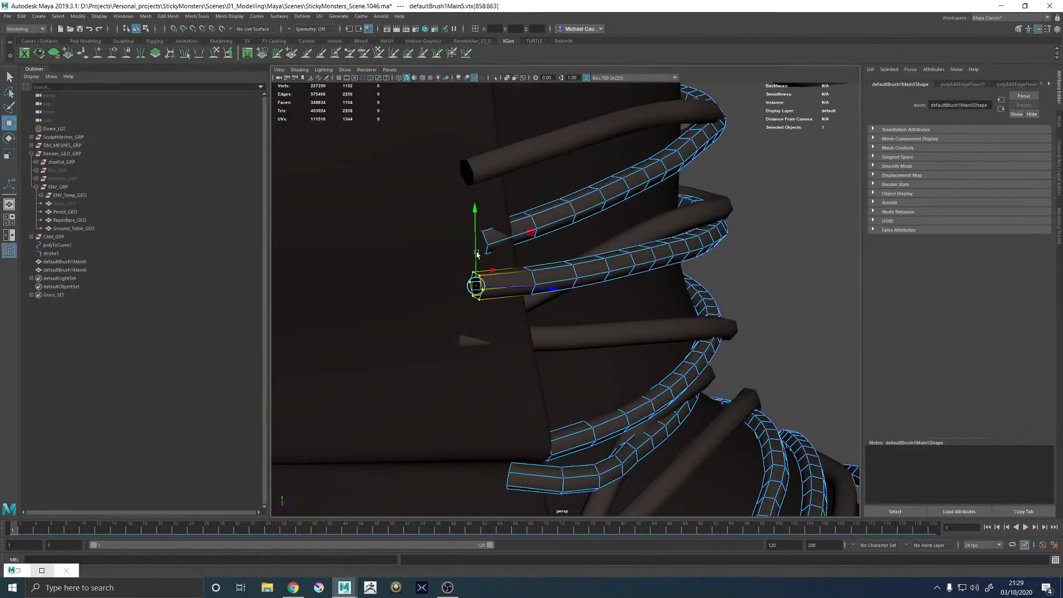
pyautogui.keyDown('alt'); pyautogui.moveTo(545, 270); pyautogui.dragTo(542, 369); pyautogui.keyUp('alt')
pyautogui.moveTo(544, 449); pyautogui.dragTo(539, 427)
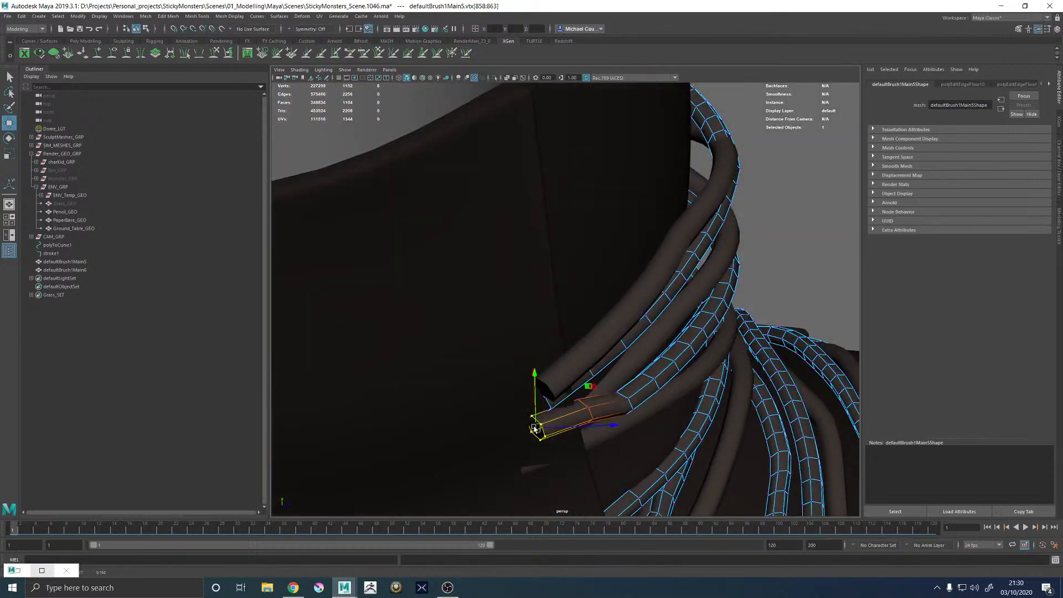
pyautogui.press('e')
pyautogui.keyDown('alt'); pyautogui.moveTo(532, 499); pyautogui.dragTo(664, 290); pyautogui.keyUp('alt')
pyautogui.click(627, 285)
pyautogui.keyDown('alt'); pyautogui.moveTo(664, 289); pyautogui.dragTo(458, 301, button='right'); pyautogui.keyUp('alt')
pyautogui.keyDown('alt'); pyautogui.moveTo(458, 301); pyautogui.dragTo(402, 323); pyautogui.keyUp('alt')
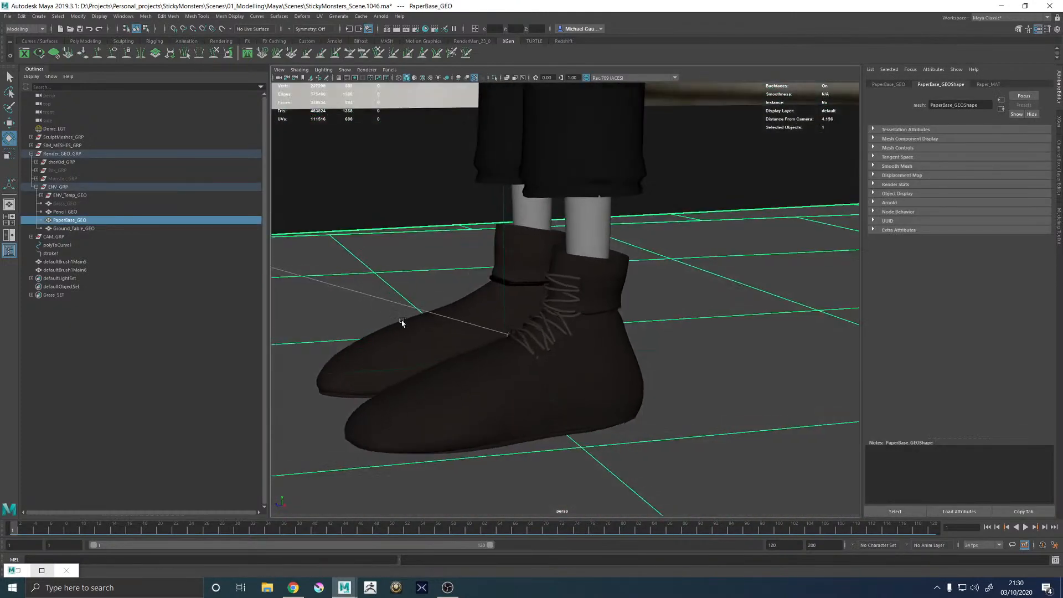
# Examine the lace ends and strand crossings along both sides and the front of the boot
pyautogui.keyDown('alt'); pyautogui.moveTo(403, 323); pyautogui.dragTo(593, 235, button='right'); pyautogui.keyUp('alt')
pyautogui.keyDown('alt'); pyautogui.moveTo(593, 235); pyautogui.dragTo(534, 273); pyautogui.keyUp('alt')
pyautogui.keyDown('alt'); pyautogui.moveTo(533, 273); pyautogui.dragTo(686, 326, button='right'); pyautogui.keyUp('alt')
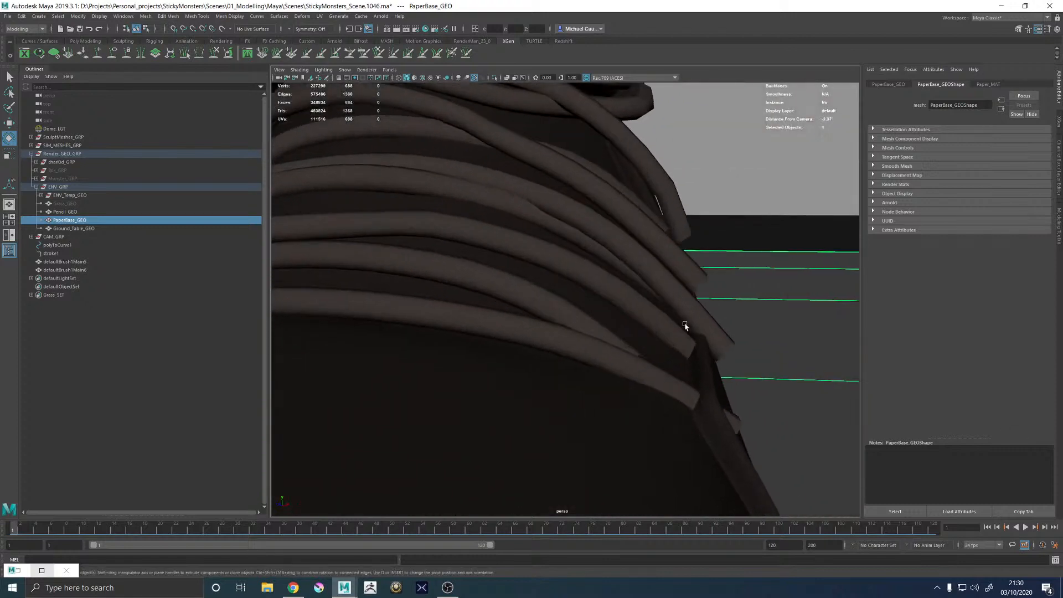
pyautogui.keyDown('alt'); pyautogui.moveTo(686, 325); pyautogui.dragTo(643, 387, button='middle'); pyautogui.keyUp('alt')
pyautogui.keyDown('alt'); pyautogui.moveTo(643, 387); pyautogui.dragTo(486, 341); pyautogui.keyUp('alt')
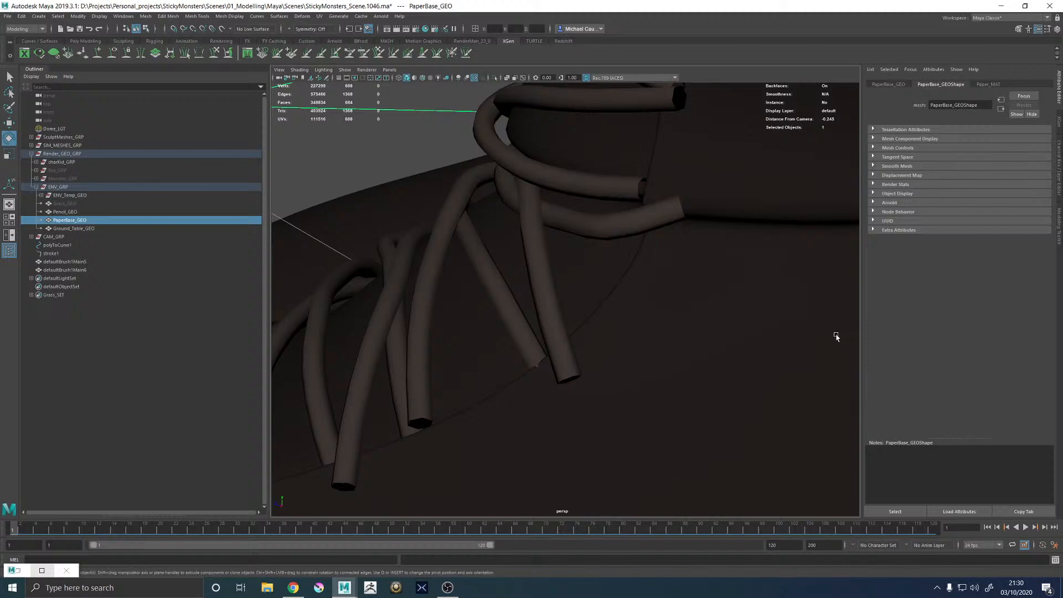
pyautogui.keyDown('alt'); pyautogui.moveTo(835, 338); pyautogui.dragTo(503, 290, button='right'); pyautogui.keyUp('alt')
pyautogui.keyDown('alt'); pyautogui.moveTo(503, 289); pyautogui.dragTo(636, 244); pyautogui.keyUp('alt')
pyautogui.click(622, 216)
pyautogui.keyDown('alt'); pyautogui.moveTo(622, 215); pyautogui.dragTo(586, 229, button='right'); pyautogui.keyUp('alt')
pyautogui.keyDown('alt'); pyautogui.moveTo(586, 230); pyautogui.dragTo(484, 264); pyautogui.keyUp('alt')
pyautogui.keyDown('alt'); pyautogui.moveTo(484, 264); pyautogui.dragTo(641, 242, button='right'); pyautogui.keyUp('alt')
pyautogui.keyDown('alt'); pyautogui.moveTo(640, 242); pyautogui.dragTo(613, 254); pyautogui.keyUp('alt')
pyautogui.keyDown('alt'); pyautogui.moveTo(612, 254); pyautogui.dragTo(515, 229, button='right'); pyautogui.keyUp('alt')
pyautogui.click(542, 235)
pyautogui.keyDown('alt'); pyautogui.moveTo(515, 229); pyautogui.dragTo(533, 228); pyautogui.keyUp('alt')
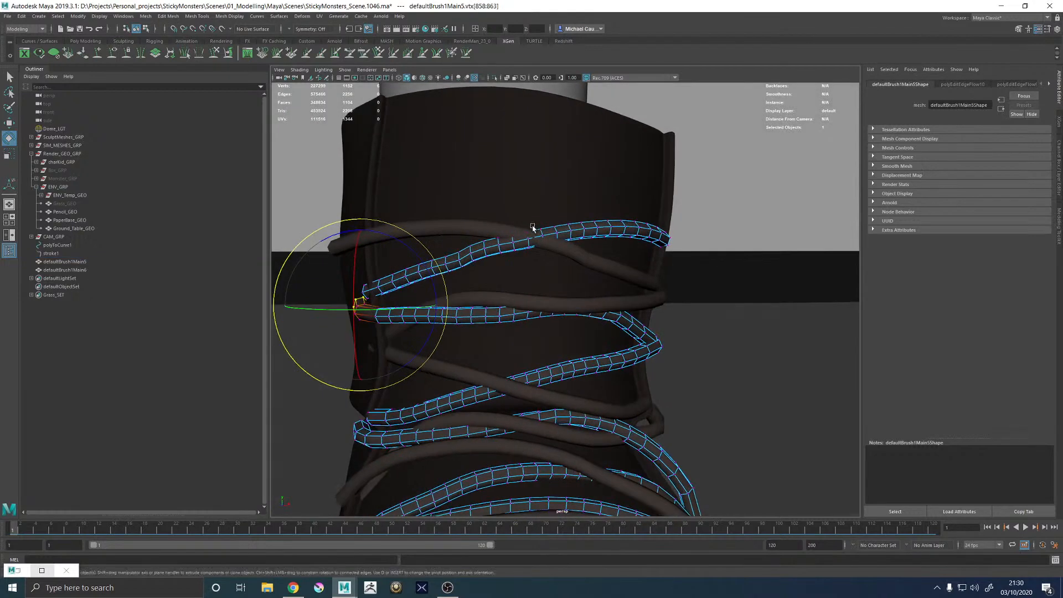
# Select the middle vertices of the top defaultBrush1Main6 strand at its crossing and adjust them clear of the other lace with soft selection
pyautogui.moveTo(505, 243)
pyautogui.mouseDown(button='right')
pyautogui.moveTo(543, 216)
pyautogui.moveTo(513, 246)
pyautogui.mouseUp(button='right')
pyautogui.click(556, 249)
pyautogui.moveTo(542, 271); pyautogui.dragTo(543, 272)
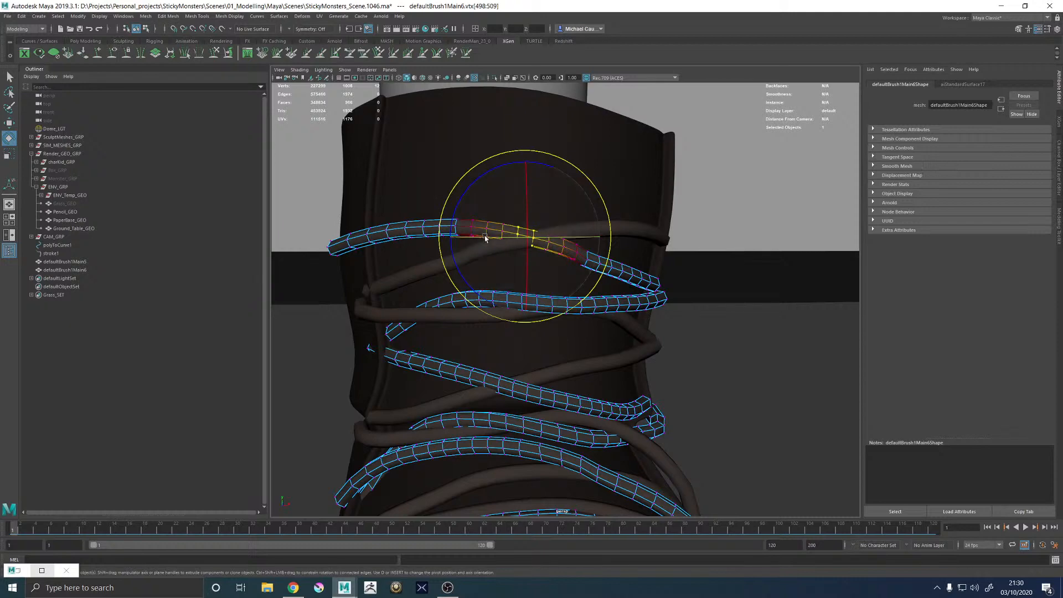
pyautogui.keyDown('alt'); pyautogui.moveTo(612, 247); pyautogui.dragTo(451, 238); pyautogui.keyUp('alt')
pyautogui.press('w')
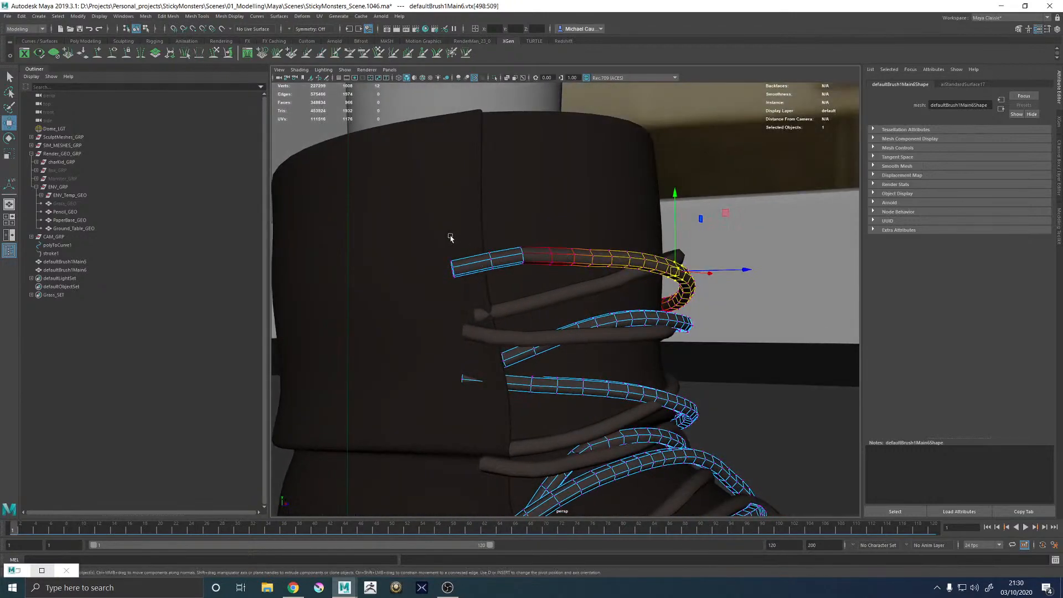
pyautogui.keyDown('alt'); pyautogui.moveTo(461, 287); pyautogui.dragTo(488, 299); pyautogui.keyUp('alt')
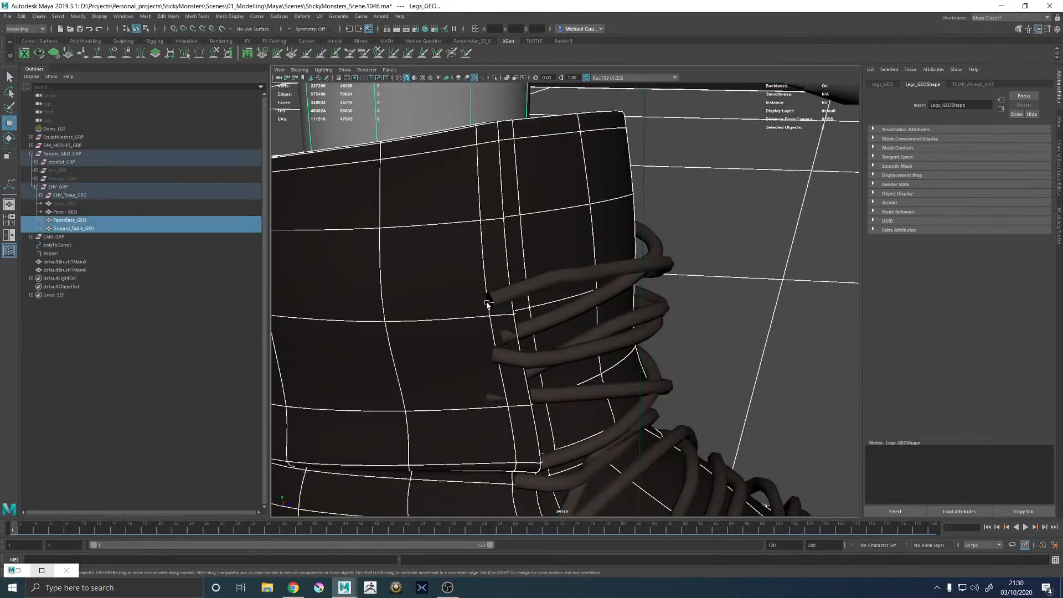
pyautogui.hotkey('ctrl', 'z')
# Rotate and reposition the end ring of the top defaultBrush1Main6 strand with soft selection so it follows the boot's surface
pyautogui.press('e')
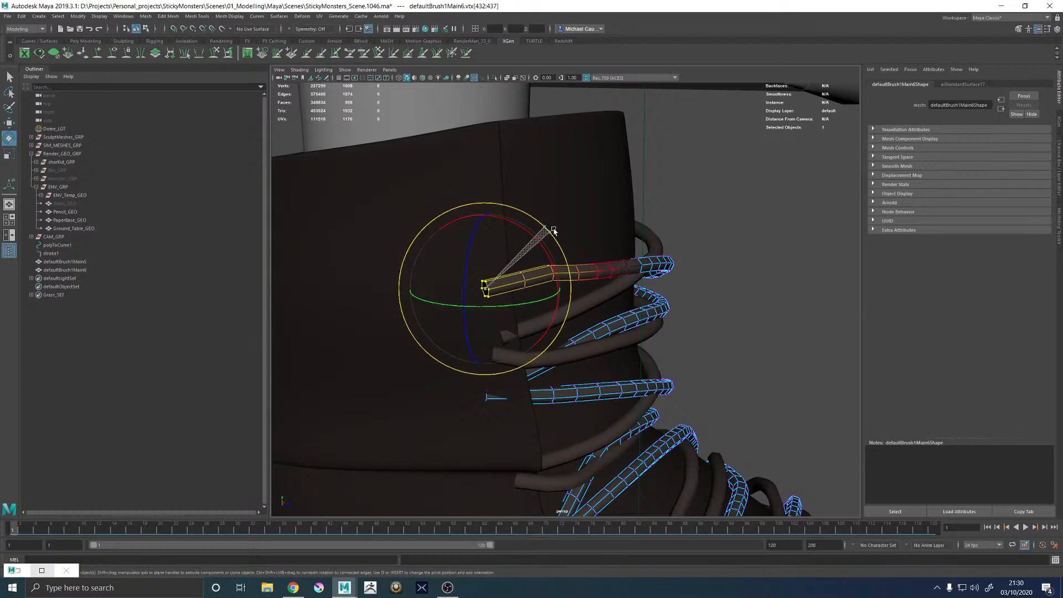
pyautogui.keyDown('alt'); pyautogui.moveTo(532, 255); pyautogui.dragTo(612, 280); pyautogui.keyUp('alt')
pyautogui.press('w')
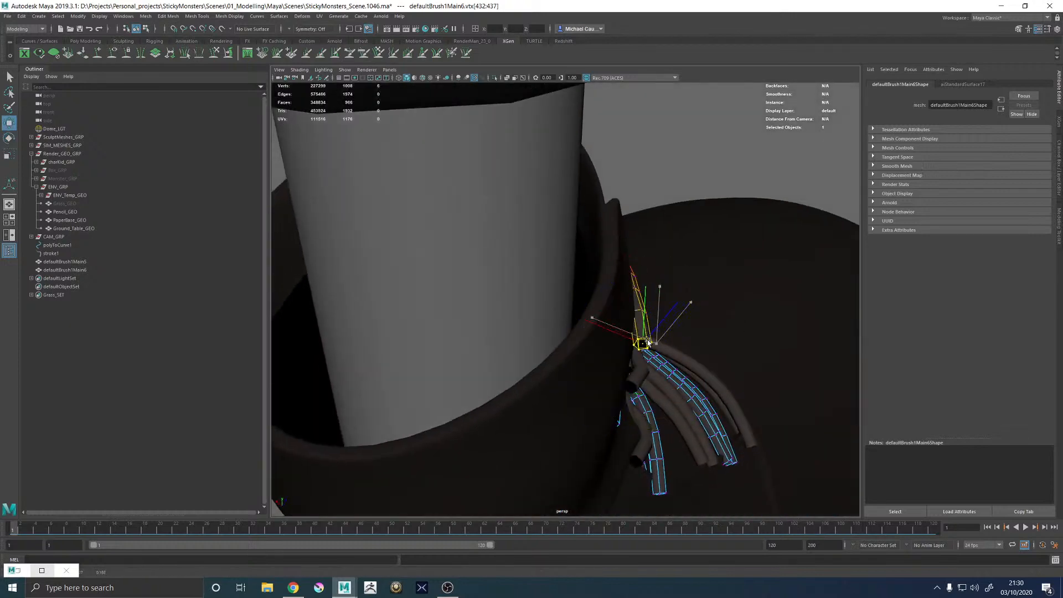
pyautogui.press('e')
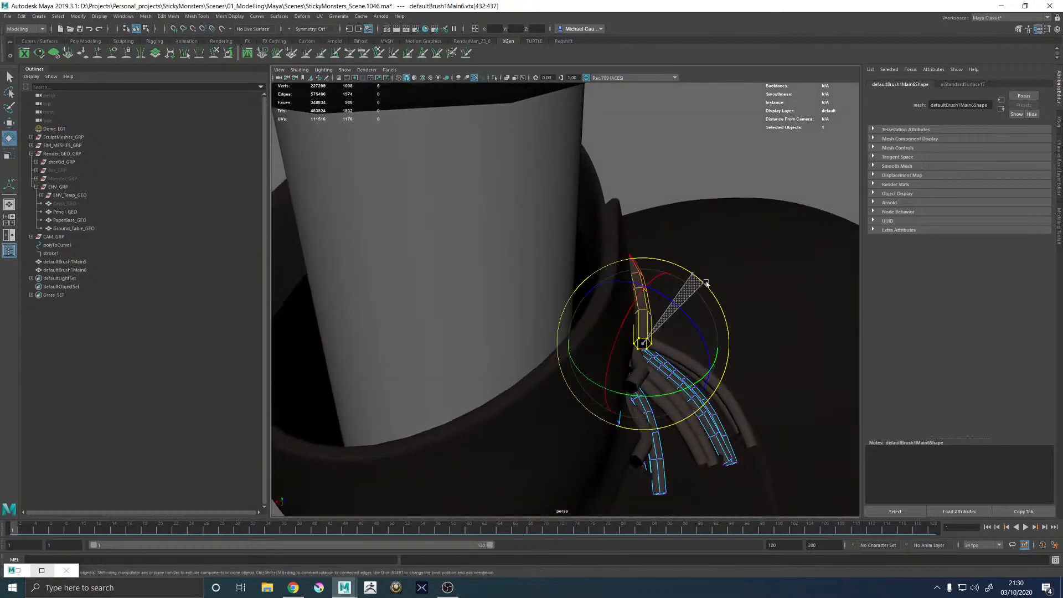
pyautogui.moveTo(706, 282); pyautogui.dragTo(707, 285)
pyautogui.keyDown('alt'); pyautogui.moveTo(707, 285); pyautogui.dragTo(560, 273); pyautogui.keyUp('alt')
pyautogui.keyDown('alt'); pyautogui.moveTo(560, 273); pyautogui.dragTo(578, 280, button='right'); pyautogui.keyUp('alt')
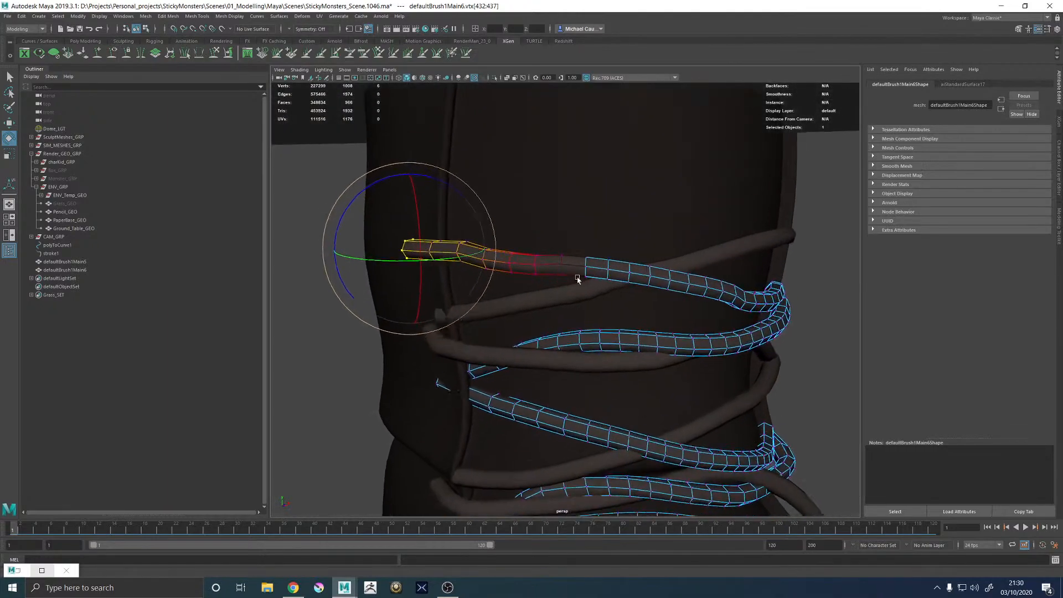
pyautogui.keyDown('alt'); pyautogui.moveTo(578, 279); pyautogui.dragTo(602, 271); pyautogui.keyUp('alt')
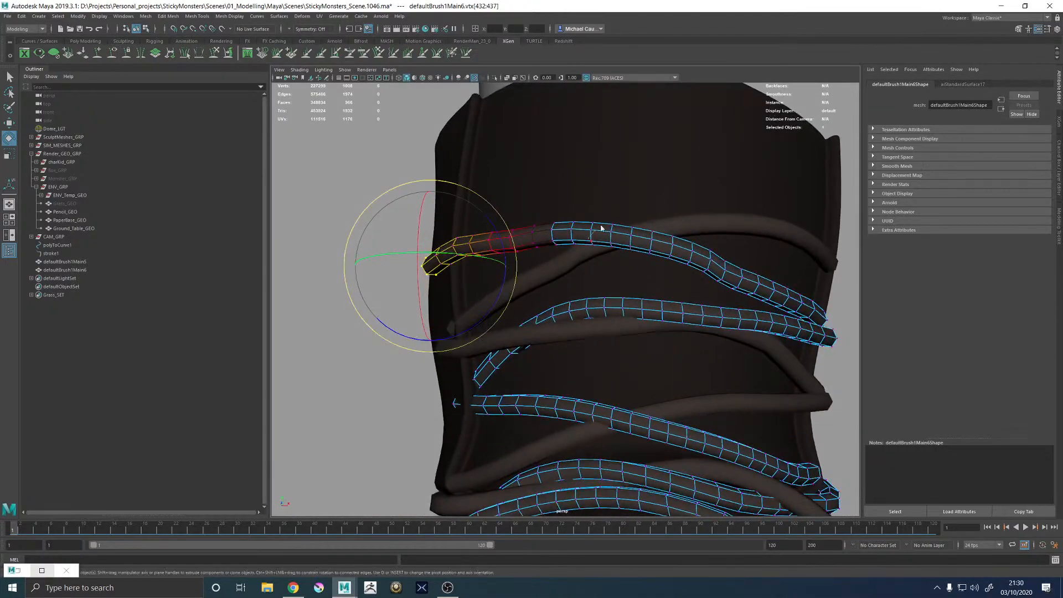
# Duplicate the defaultBrush1Main6 lace and delete all the copy's faces except its topmost strand
pyautogui.press('F8')
pyautogui.scroll(-5, 614, 224)
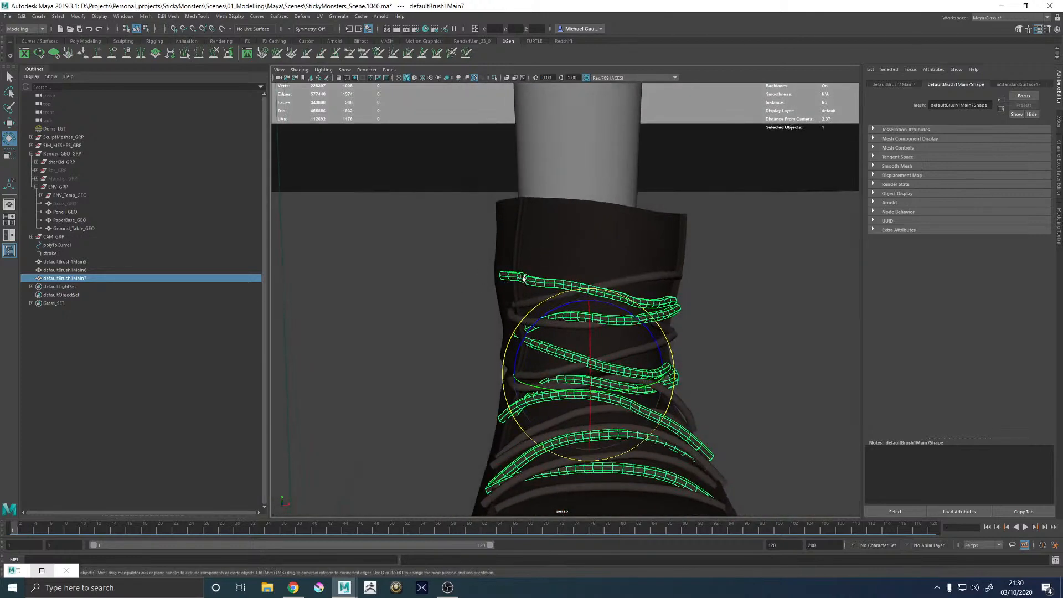
pyautogui.moveTo(523, 278); pyautogui.dragTo(510, 299, button='right')
pyautogui.scroll(-5, 501, 299)
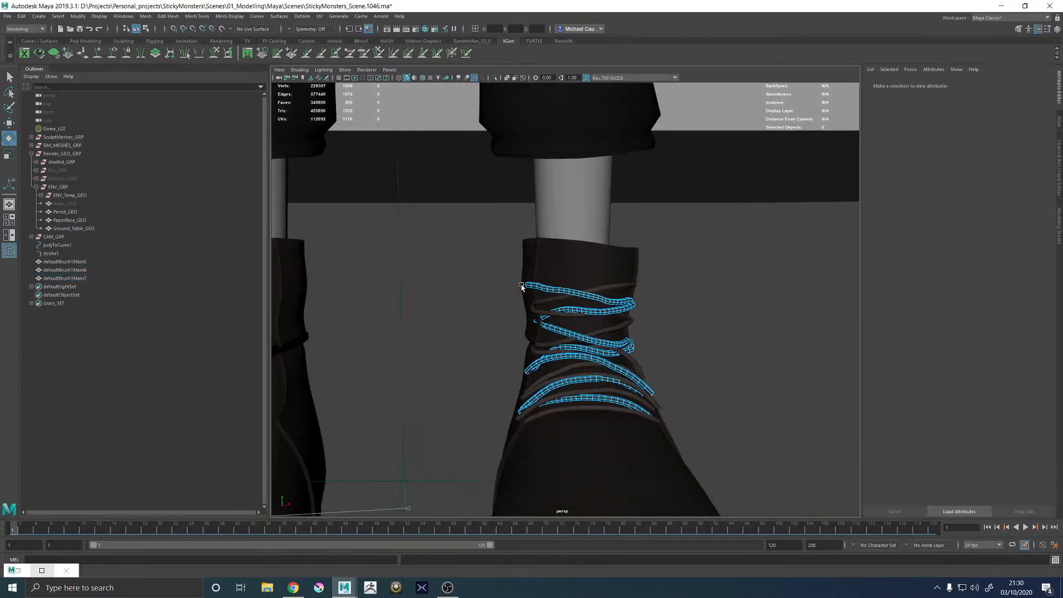
pyautogui.click(570, 311)
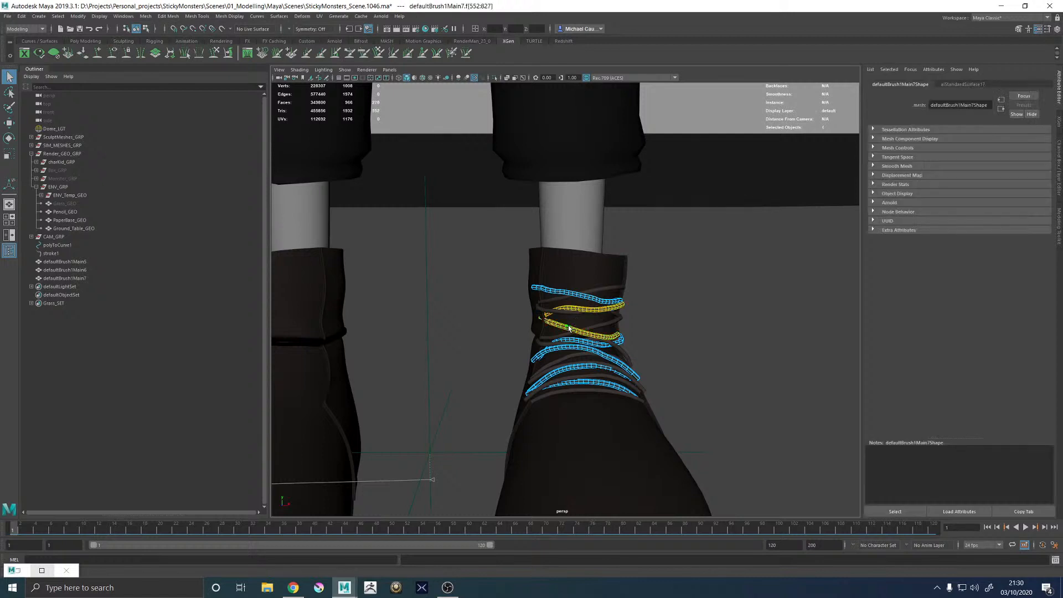
pyautogui.press('Delete')
pyautogui.moveTo(513, 317); pyautogui.dragTo(696, 460)
pyautogui.press('Delete')
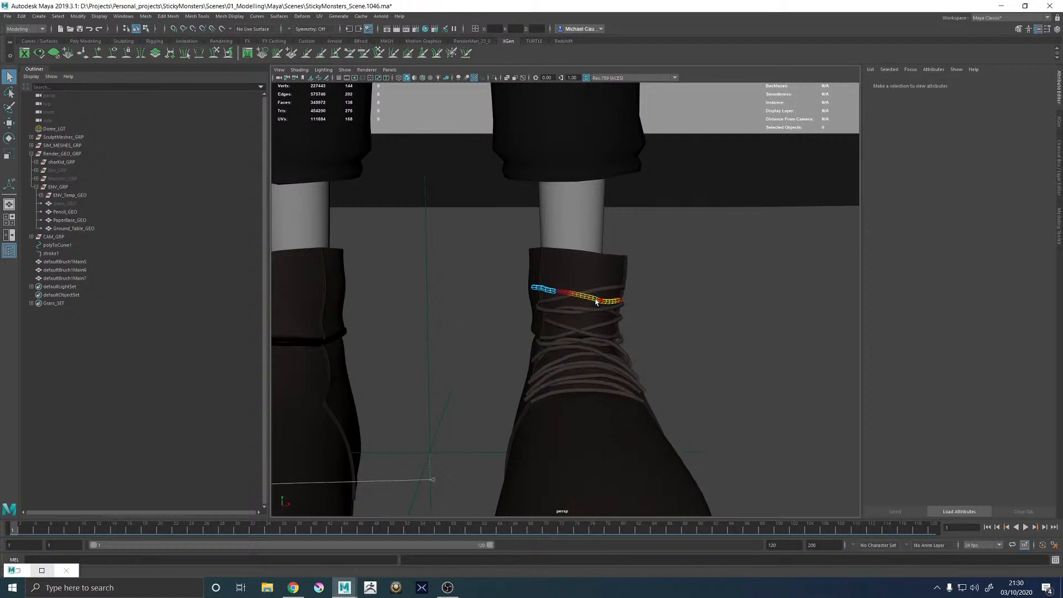
# Return the copied strand to object mode and raise it above the existing laces on the boot cuff
pyautogui.scroll(4, 596, 301)
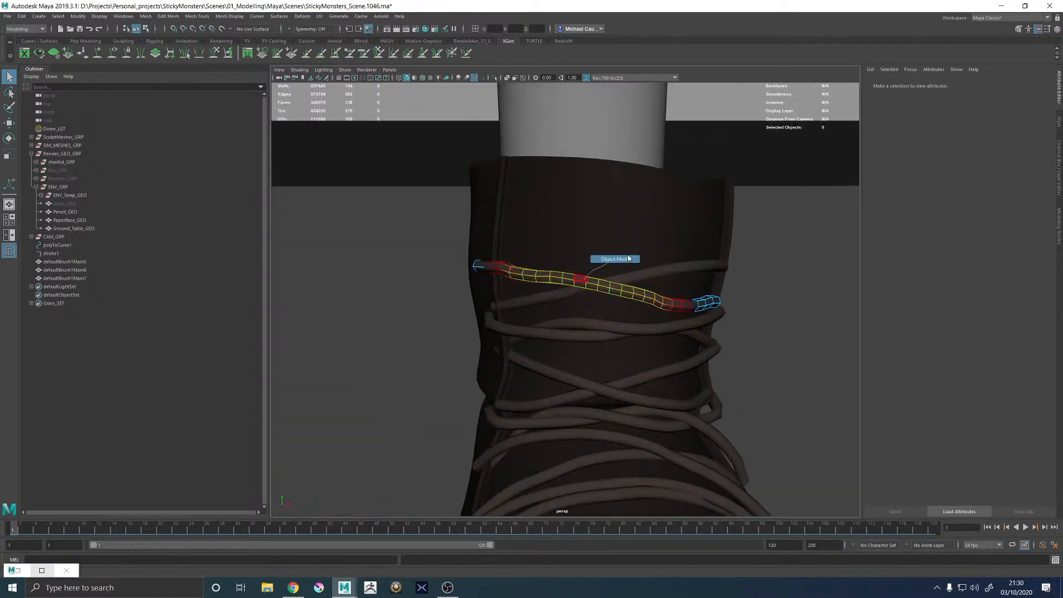
pyautogui.moveTo(629, 258); pyautogui.dragTo(616, 258, button='right')
pyautogui.press('w')
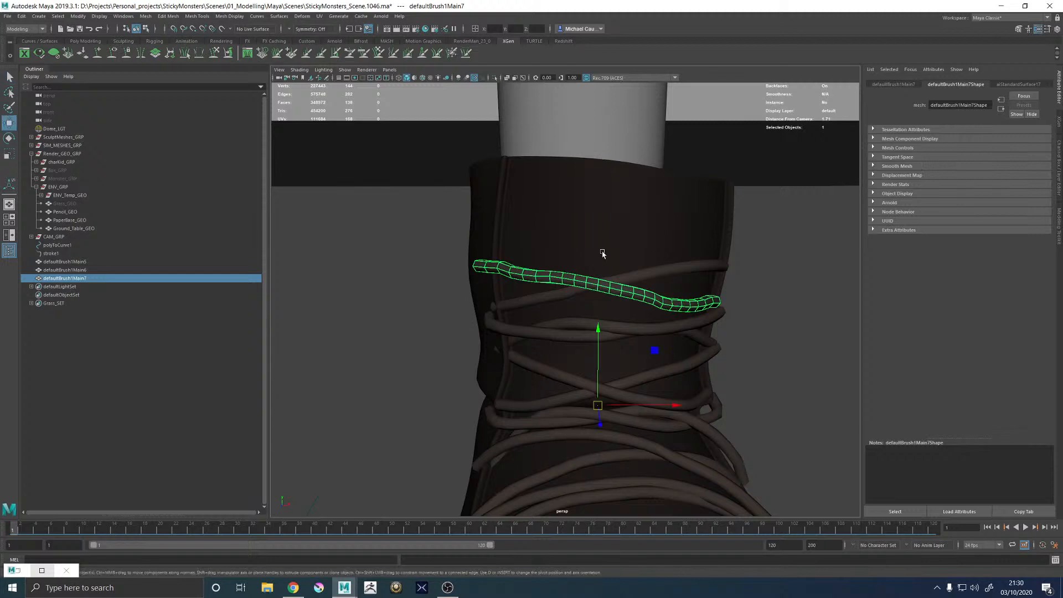
pyautogui.moveTo(599, 338); pyautogui.dragTo(600, 293)
pyautogui.press('e')
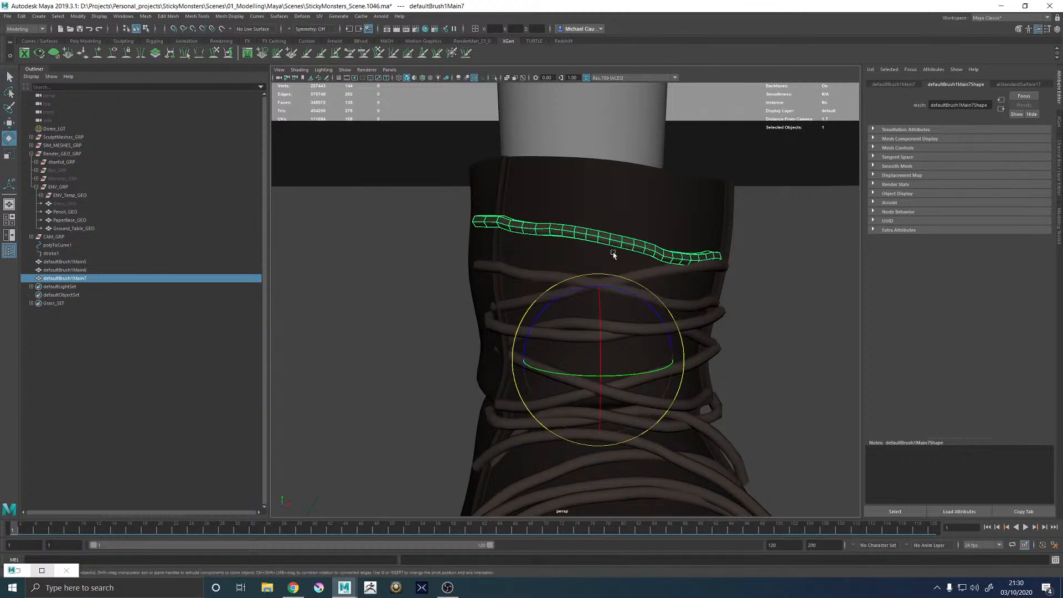
# Center the copied strand's pivot, rotate the strand to run nearly level across the cuff, and fit it above the laces
pyautogui.click(81, 16)
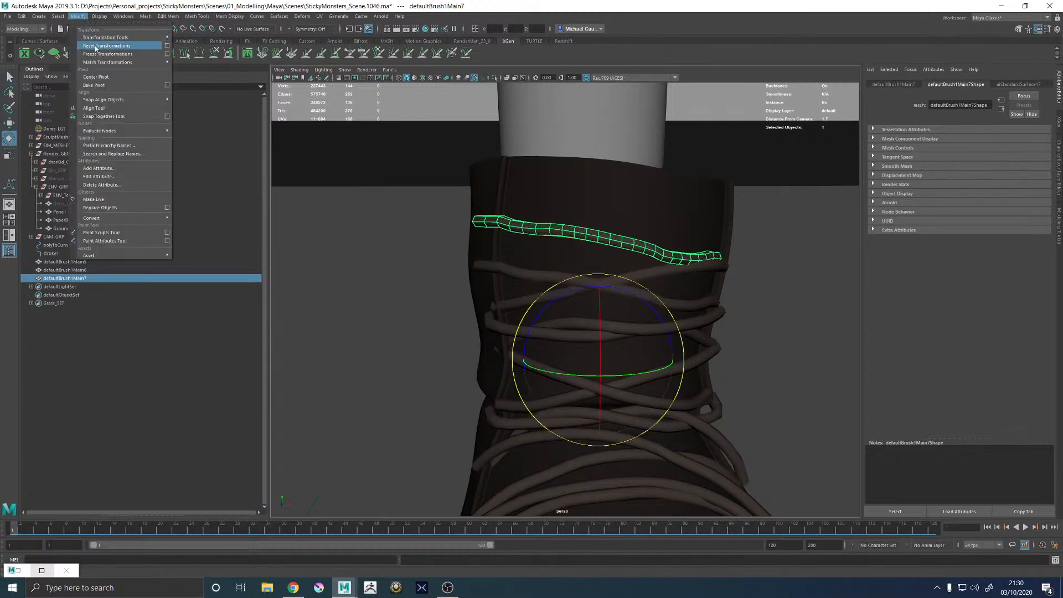
pyautogui.click(102, 78)
pyautogui.moveTo(608, 158); pyautogui.dragTo(605, 378)
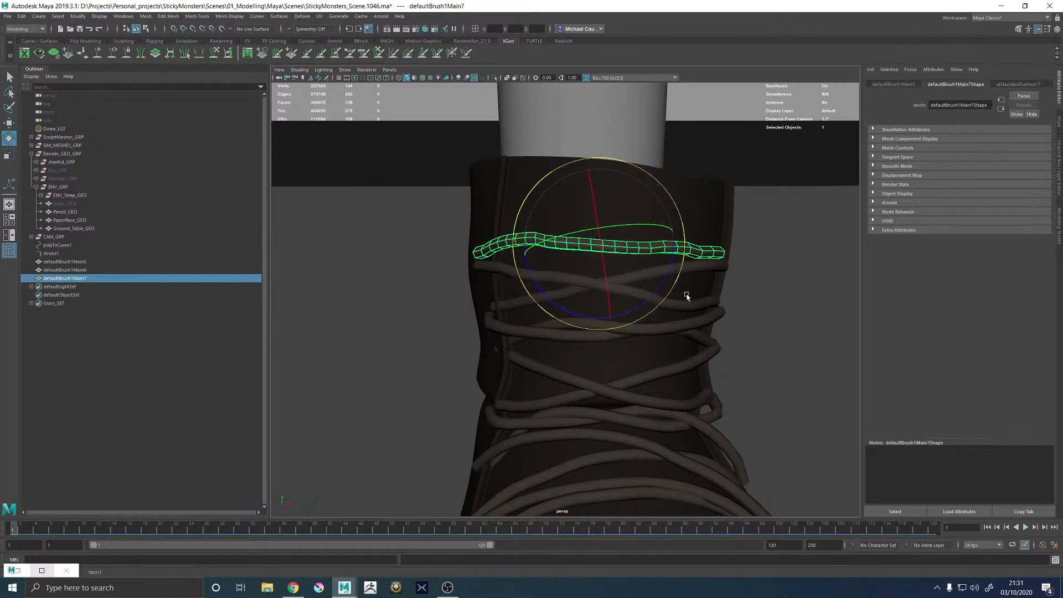
pyautogui.press('w')
pyautogui.moveTo(605, 268)
pyautogui.keyDown('alt'); pyautogui.mouseDown()
pyautogui.moveTo(684, 247)
pyautogui.moveTo(724, 277)
pyautogui.moveTo(689, 301)
pyautogui.moveTo(587, 294)
pyautogui.moveTo(486, 312)
pyautogui.moveTo(576, 247)
pyautogui.moveTo(609, 276)
pyautogui.mouseUp(); pyautogui.keyUp('alt')
pyautogui.keyDown('alt'); pyautogui.moveTo(658, 285); pyautogui.dragTo(443, 285, button='right'); pyautogui.keyUp('alt')
pyautogui.keyDown('alt'); pyautogui.moveTo(443, 285); pyautogui.dragTo(600, 215); pyautogui.keyUp('alt')
pyautogui.click(702, 175)
# Select the middle vertices of the copied top strand, adjust them against the front of the cuff, and return to object mode
pyautogui.scroll(-5, 700, 178)
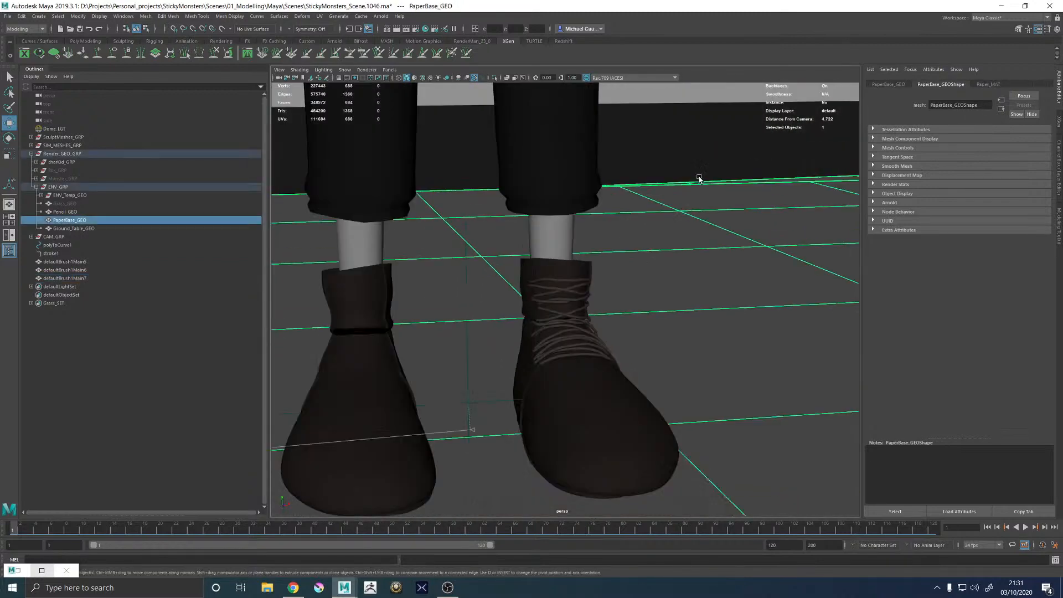
pyautogui.keyDown('alt'); pyautogui.moveTo(659, 250); pyautogui.dragTo(522, 256); pyautogui.keyUp('alt')
pyautogui.scroll(3, 571, 302)
pyautogui.scroll(5, 571, 303)
pyautogui.keyDown('alt'); pyautogui.moveTo(622, 261); pyautogui.dragTo(560, 257); pyautogui.keyUp('alt')
pyautogui.click(541, 238)
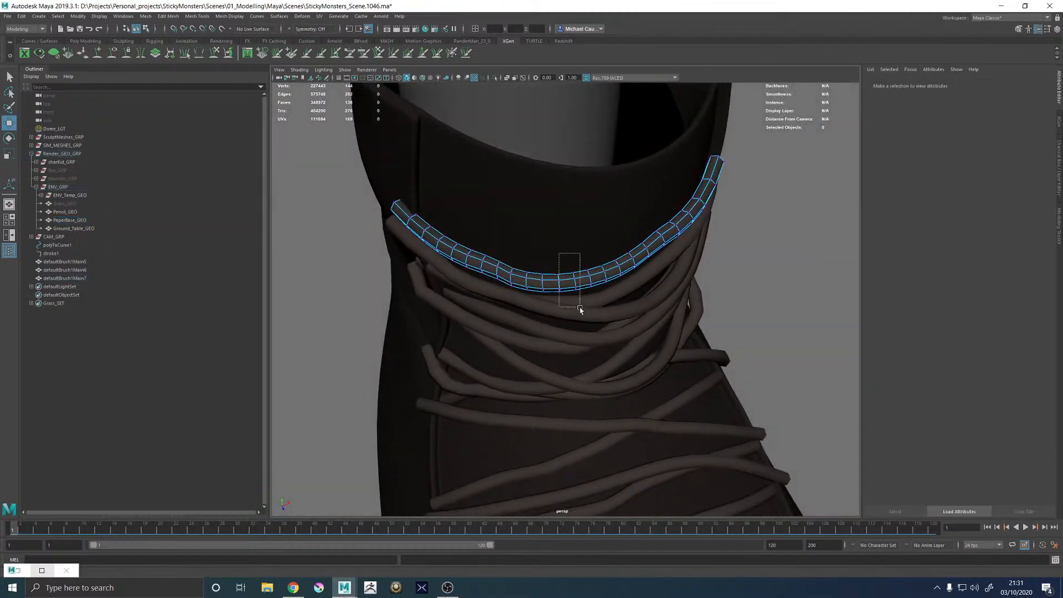
pyautogui.moveTo(580, 309); pyautogui.dragTo(581, 309)
pyautogui.moveTo(580, 309)
pyautogui.keyDown('alt'); pyautogui.mouseDown()
pyautogui.moveTo(646, 296)
pyautogui.moveTo(655, 273)
pyautogui.mouseUp(); pyautogui.keyUp('alt')
pyautogui.press('F8')
# Save the scene and render the boots region in Arnold RenderView to check the laces
pyautogui.click(679, 352)
pyautogui.keyDown('alt'); pyautogui.moveTo(679, 351); pyautogui.dragTo(466, 335); pyautogui.keyUp('alt')
pyautogui.click(510, 288)
pyautogui.keyDown('alt'); pyautogui.moveTo(511, 288); pyautogui.dragTo(749, 214); pyautogui.keyUp('alt')
pyautogui.hotkey('ctrl', 's')
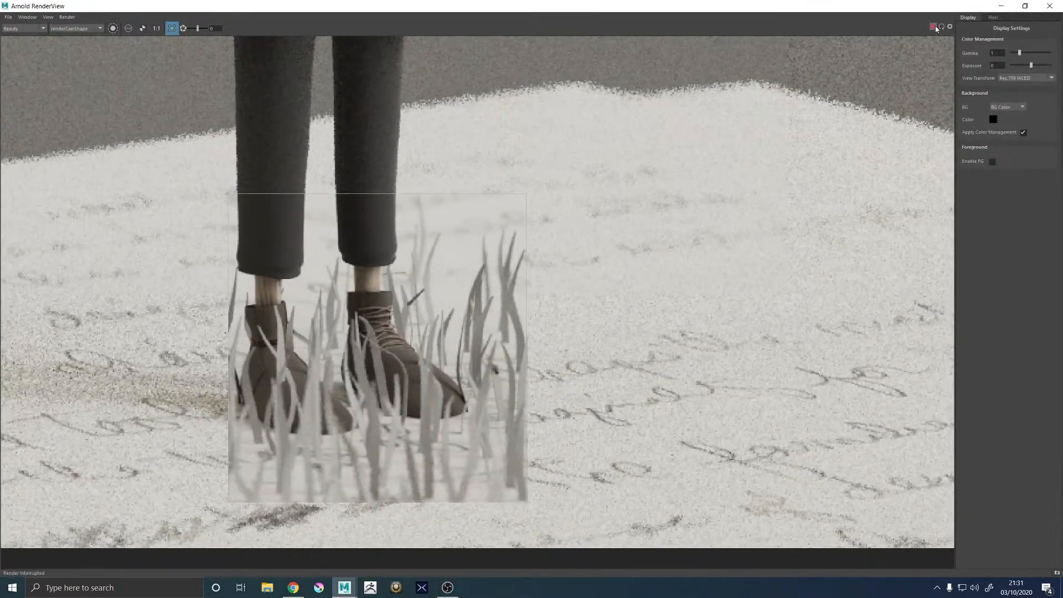
pyautogui.click(936, 27)
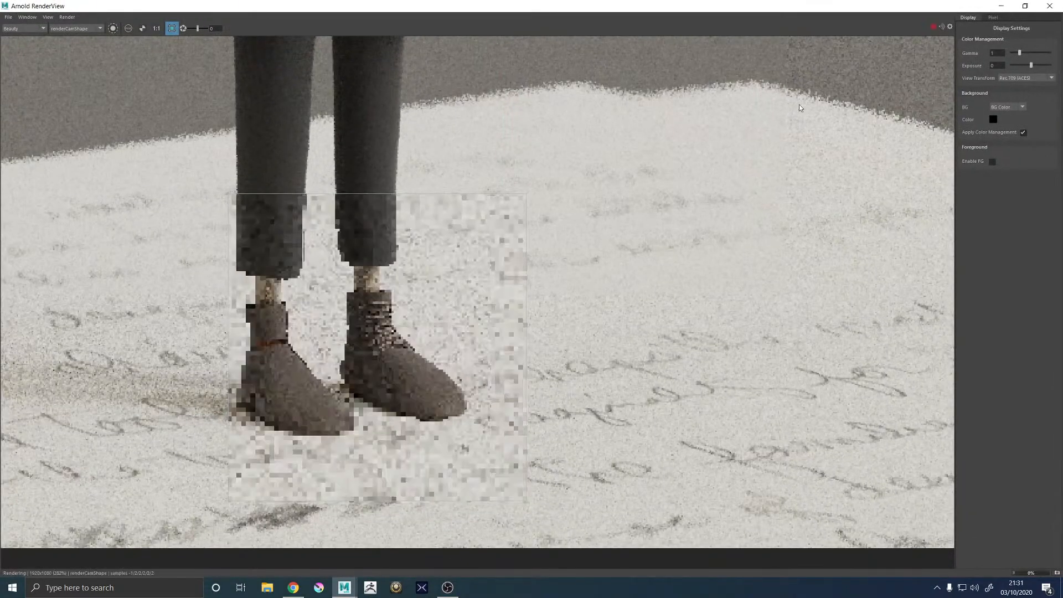
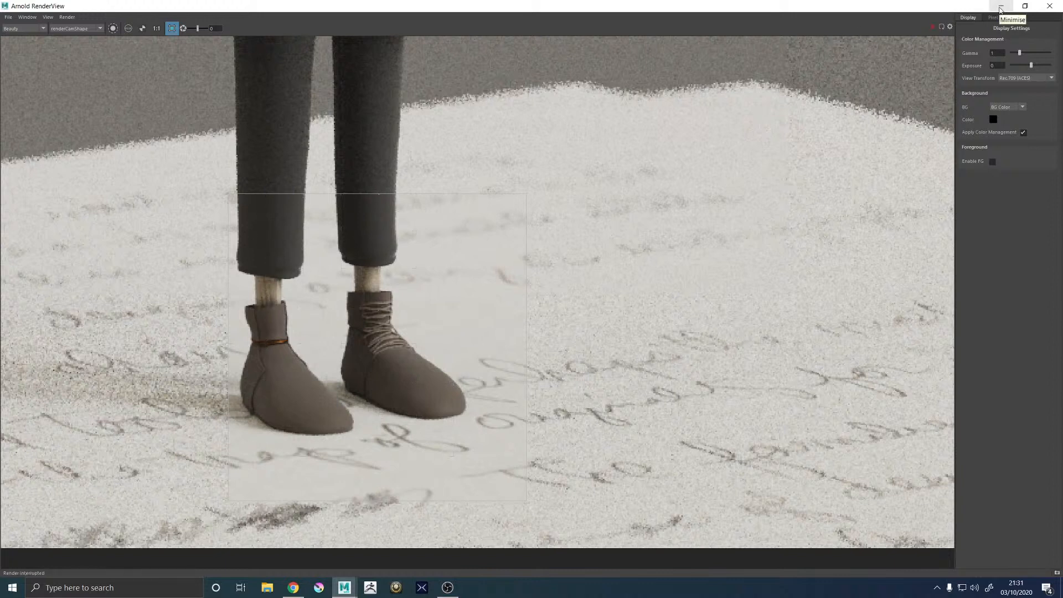
pyautogui.click(1001, 8)
# Select the three lace meshes and inspect how their strands and ends sit along the boot's side
pyautogui.scroll(6, 533, 255)
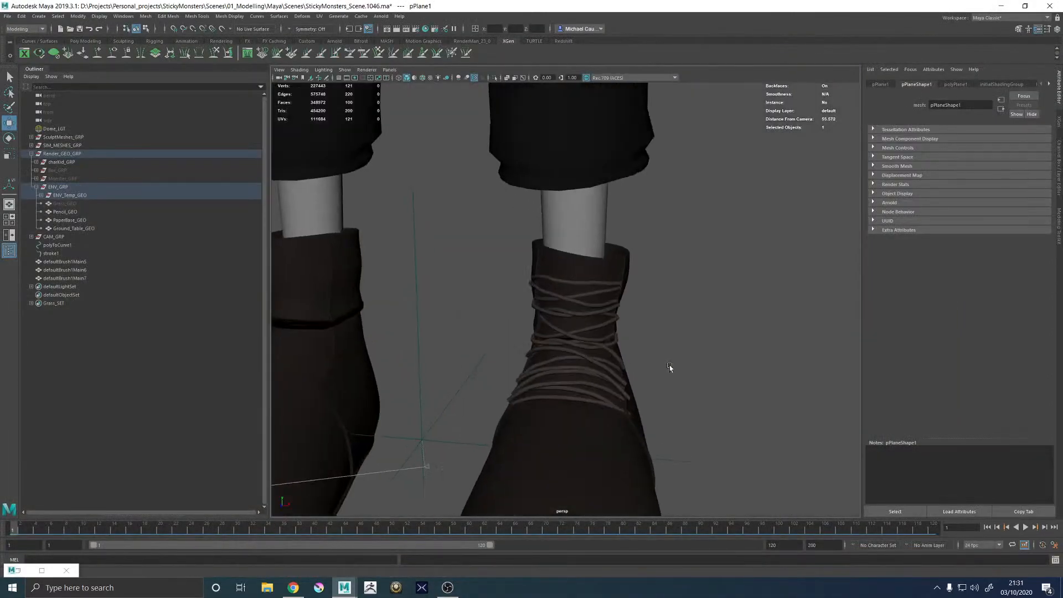
pyautogui.click(562, 292)
pyautogui.click(564, 297)
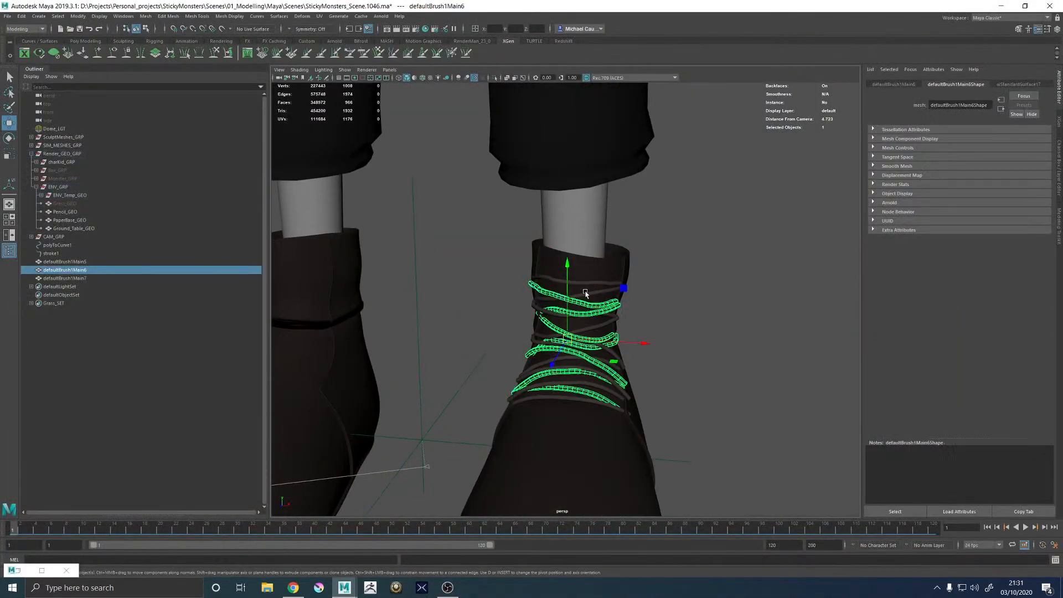
pyautogui.press('q')
pyautogui.keyDown('shift'); pyautogui.click(585, 291); pyautogui.keyUp('shift')
pyautogui.keyDown('shift'); pyautogui.click(591, 285); pyautogui.keyUp('shift')
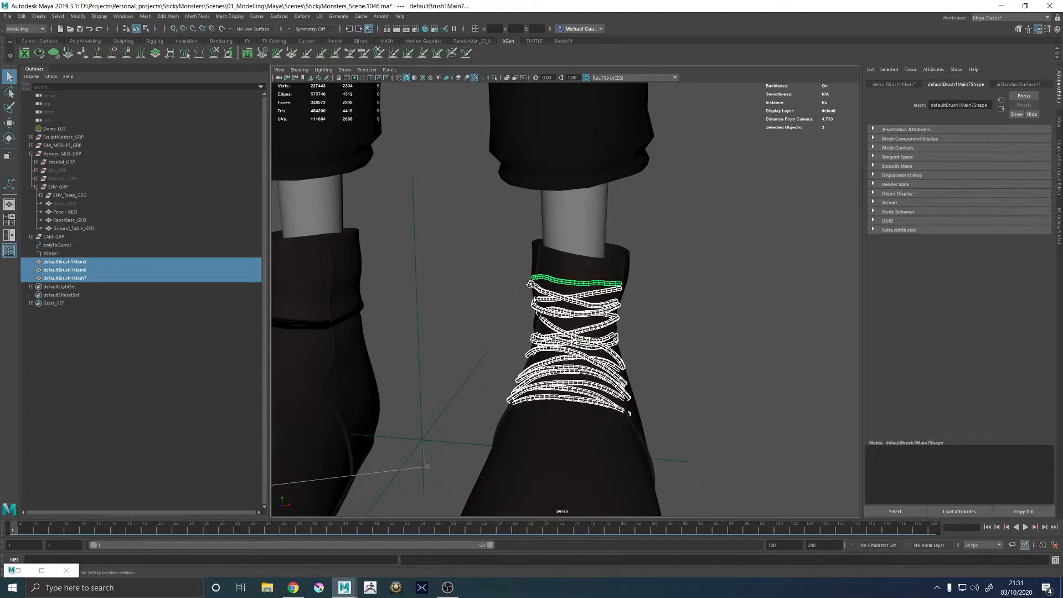
pyautogui.keyDown('alt'); pyautogui.moveTo(530, 284); pyautogui.dragTo(593, 304); pyautogui.keyUp('alt')
pyautogui.click(701, 403)
pyautogui.keyDown('alt'); pyautogui.moveTo(702, 403); pyautogui.dragTo(677, 350); pyautogui.keyUp('alt')
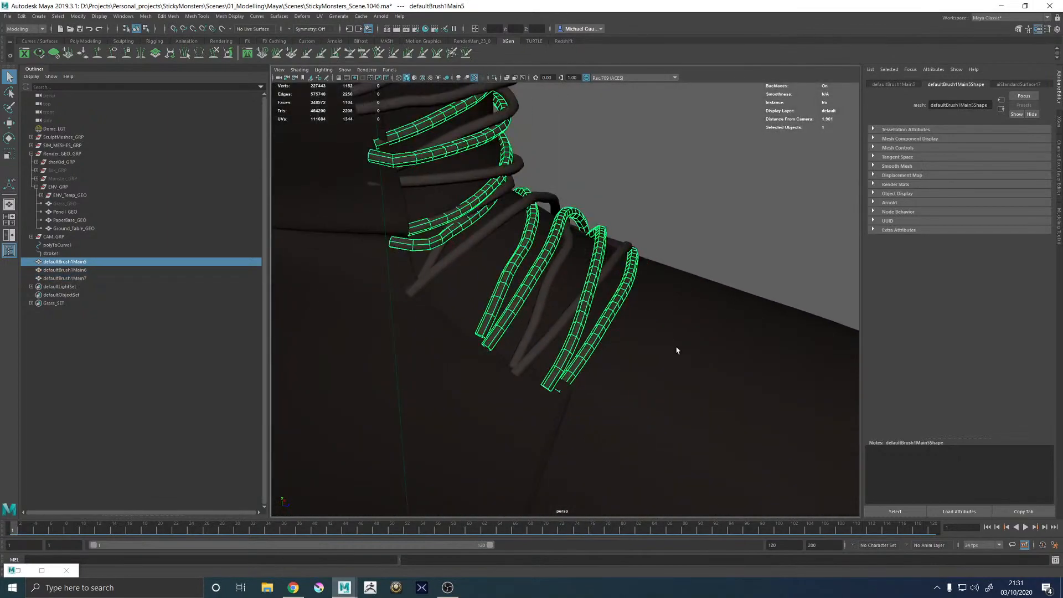
# Open the charKid_L_Shoe_GEO mesh in the UV Editor with UV selection active and its smooth preview turned off
pyautogui.click(639, 321)
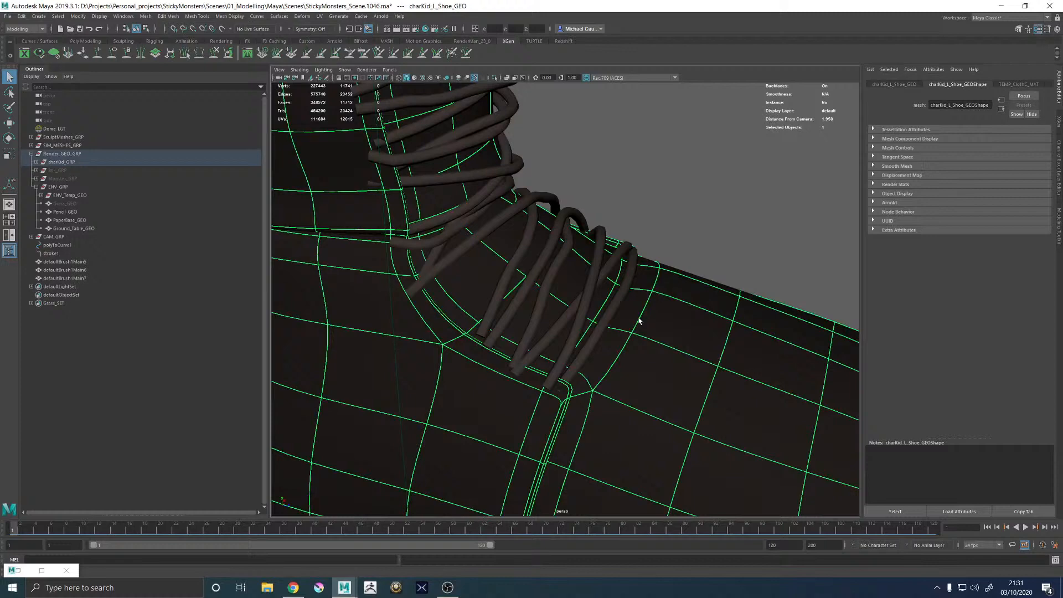
pyautogui.click(319, 17)
pyautogui.click(337, 31)
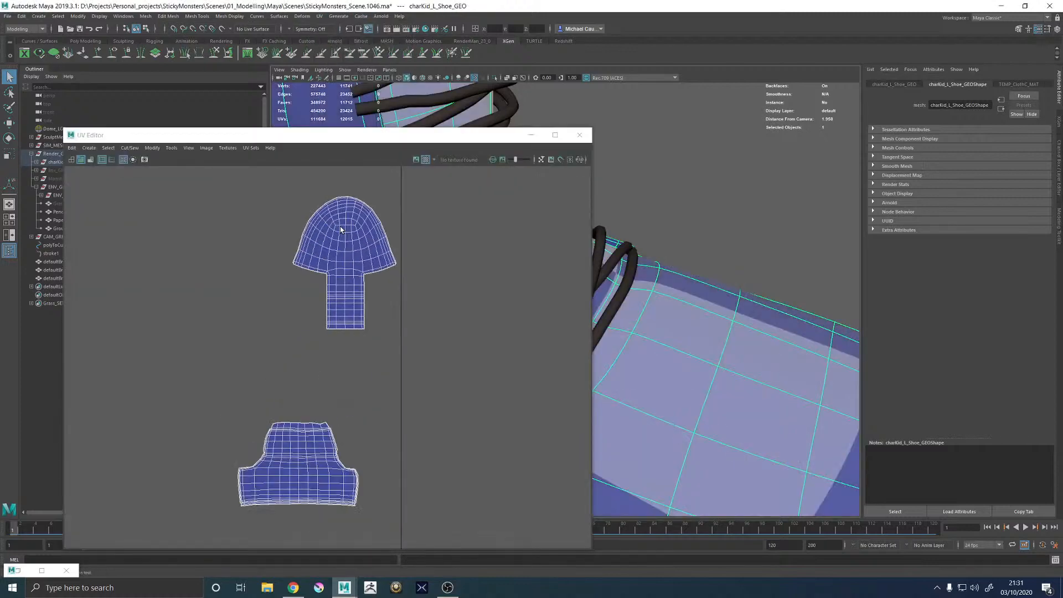
pyautogui.scroll(6, 342, 232)
pyautogui.press('F12')
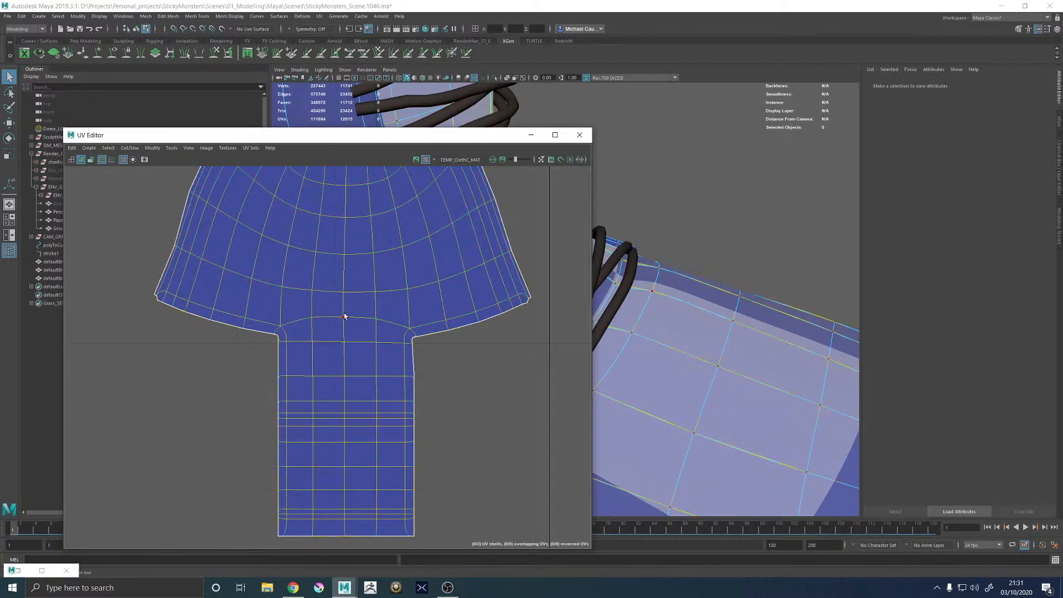
pyautogui.press('1')
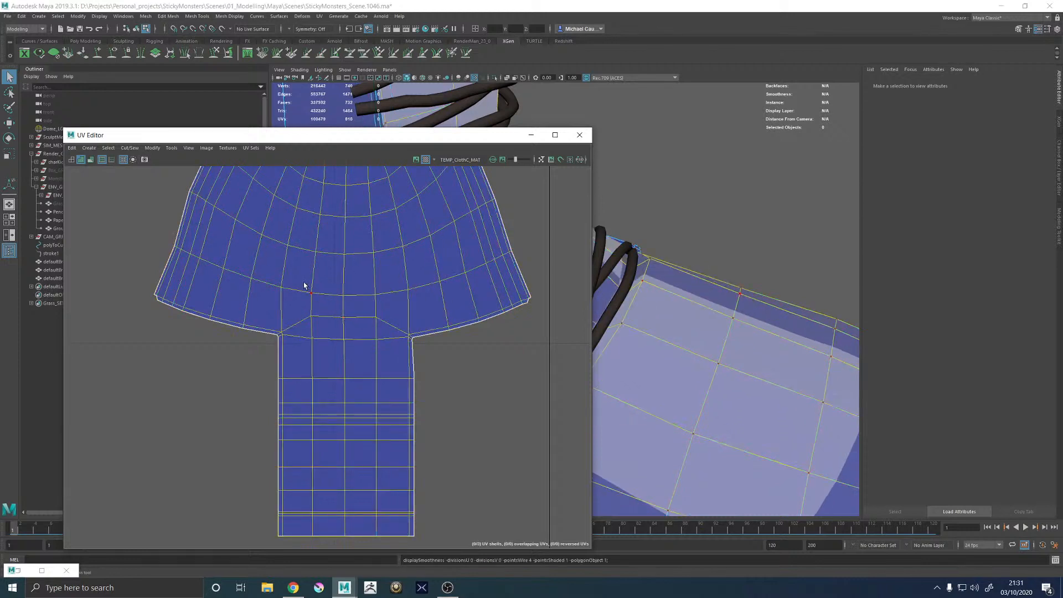
# Select the UVs around the kinked edge where the shoe's wide shell meets its narrow strip, unfold them, and return to object mode
pyautogui.click(387, 355)
pyautogui.moveTo(387, 327); pyautogui.dragTo(387, 325, button='right')
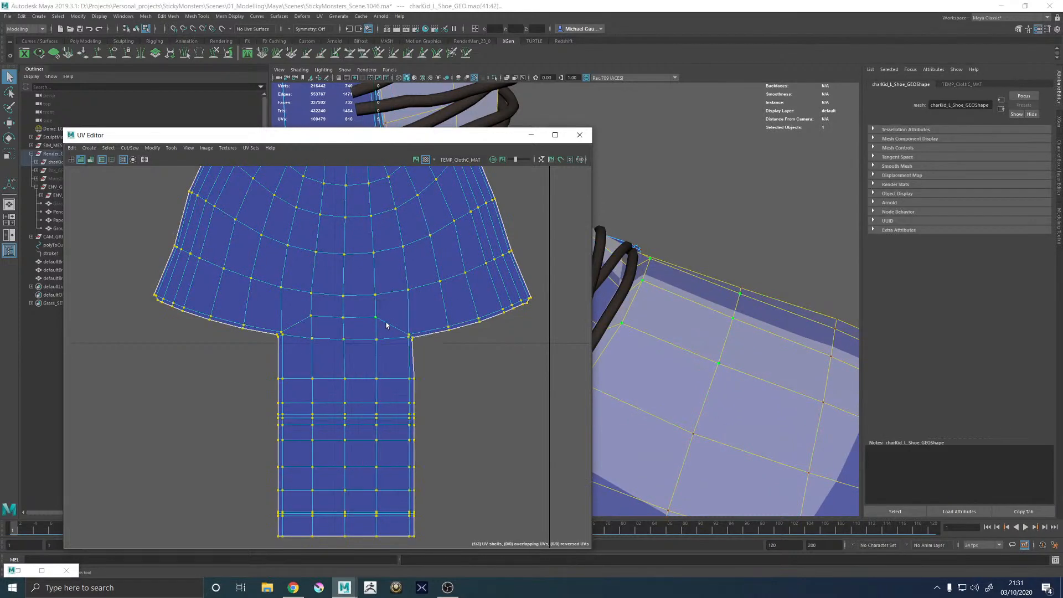
pyautogui.click(342, 320)
pyautogui.click(306, 290)
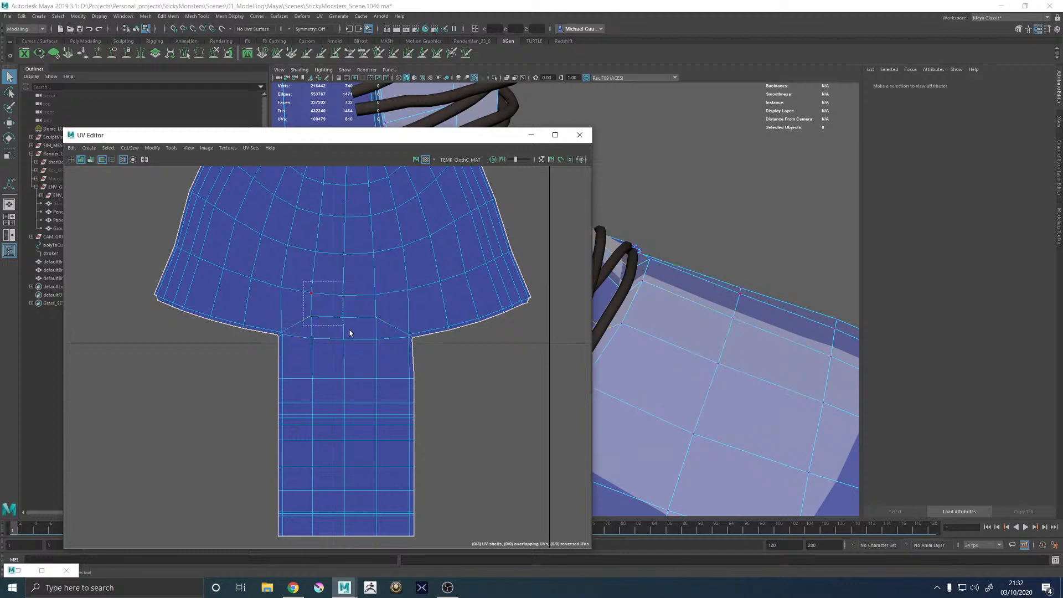
pyautogui.moveTo(389, 354); pyautogui.dragTo(389, 352)
pyautogui.keyDown('shift'); pyautogui.rightClick(402, 328); pyautogui.keyUp('shift')
pyautogui.click(358, 327)
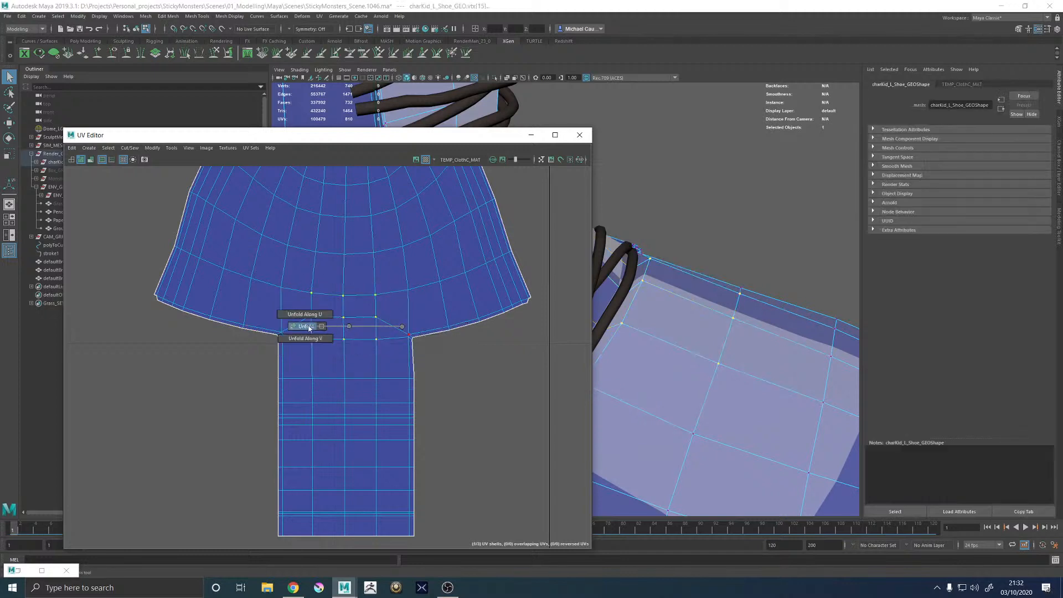
pyautogui.keyDown('alt'); pyautogui.moveTo(647, 334); pyautogui.dragTo(690, 339, button='middle'); pyautogui.keyUp('alt')
pyautogui.moveTo(724, 294); pyautogui.dragTo(777, 261, button='right')
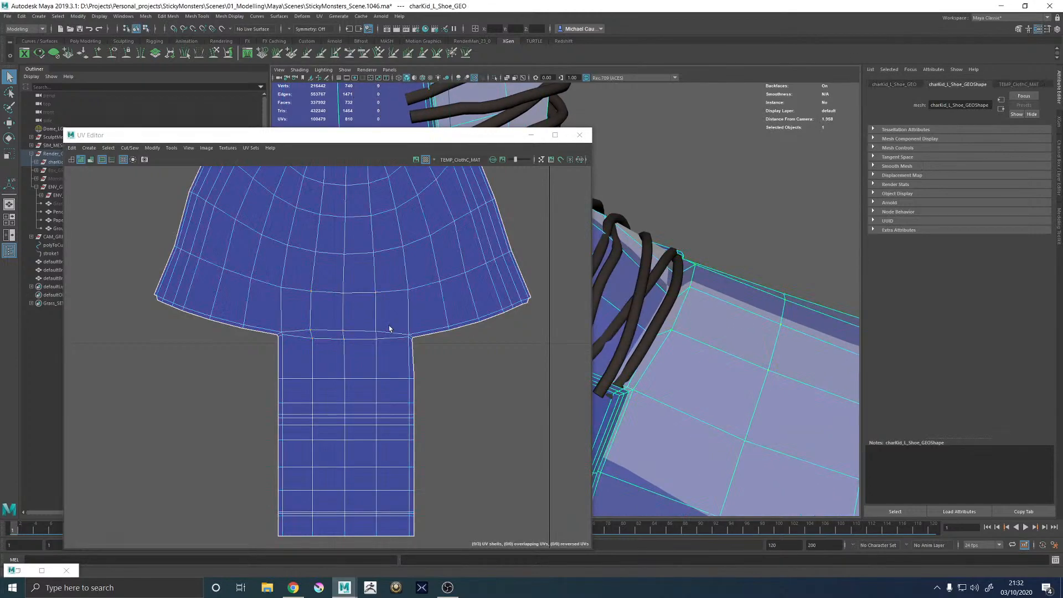
# Select the three lace meshes, defaultBrush1Main5 to defaultBrush1Main7, and combine them into one mesh
pyautogui.click(535, 137)
pyautogui.scroll(-8, 683, 341)
pyautogui.keyDown('alt'); pyautogui.moveTo(739, 346); pyautogui.dragTo(562, 356); pyautogui.keyUp('alt')
pyautogui.keyDown('alt'); pyautogui.moveTo(562, 356); pyautogui.dragTo(701, 303, button='middle'); pyautogui.keyUp('alt')
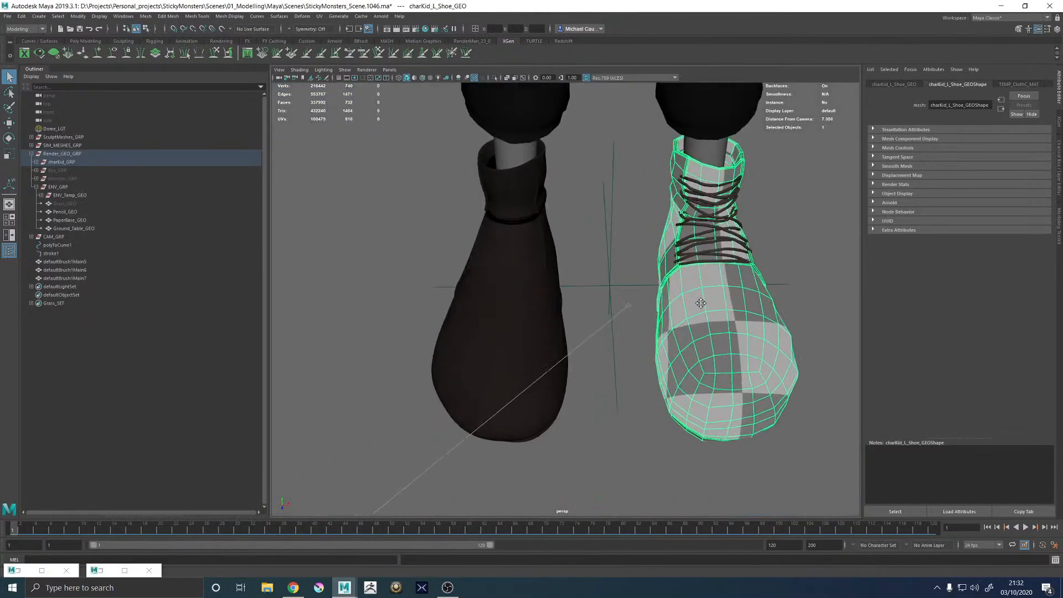
pyautogui.click(526, 311)
pyautogui.click(719, 232)
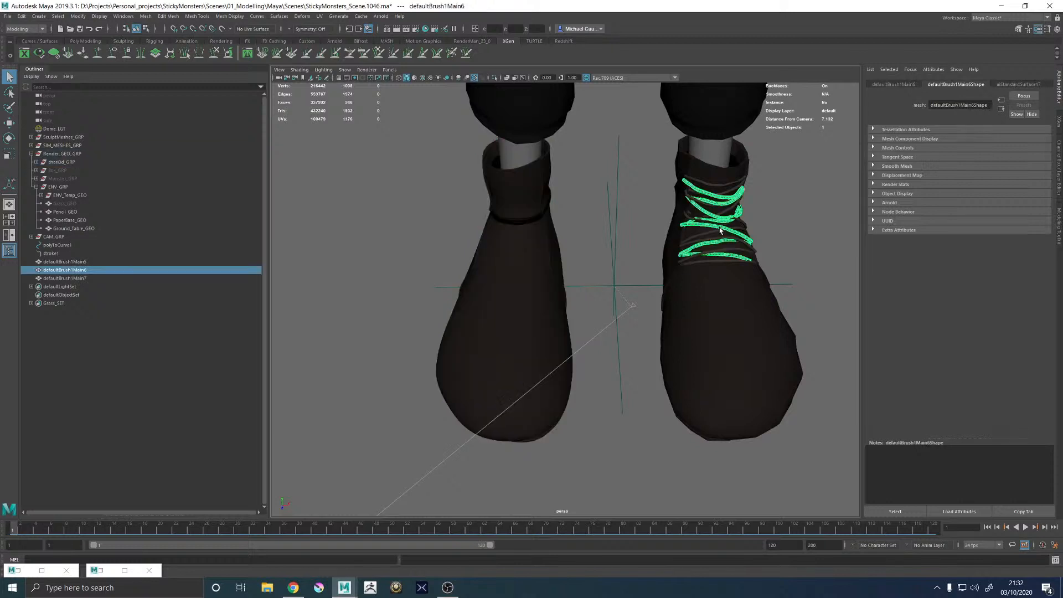
pyautogui.click(69, 262)
pyautogui.keyDown('shift'); pyautogui.click(80, 279); pyautogui.keyUp('shift')
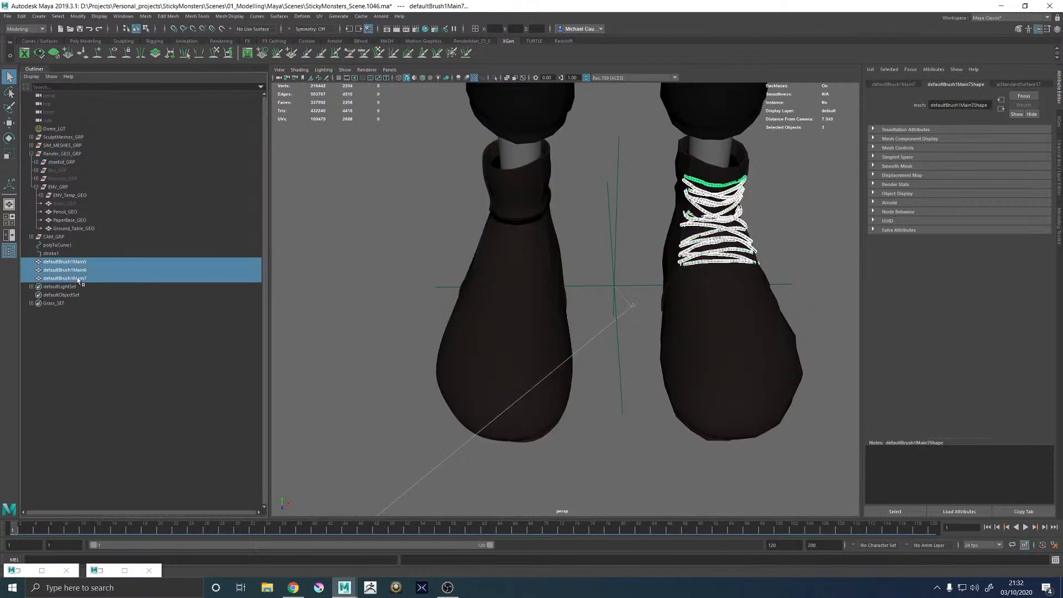
pyautogui.click(81, 18)
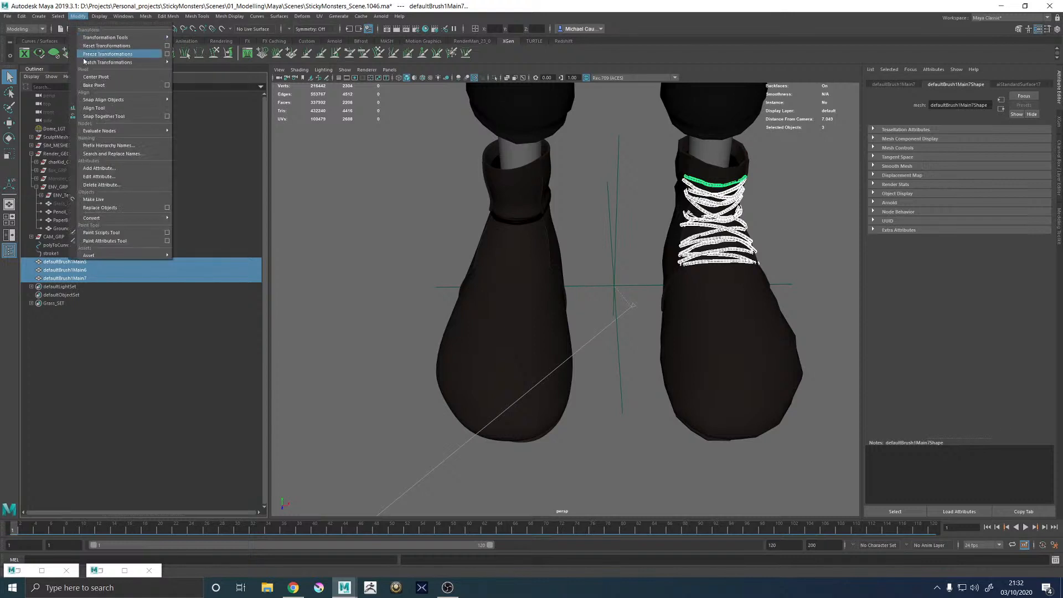
pyautogui.moveTo(111, 100)
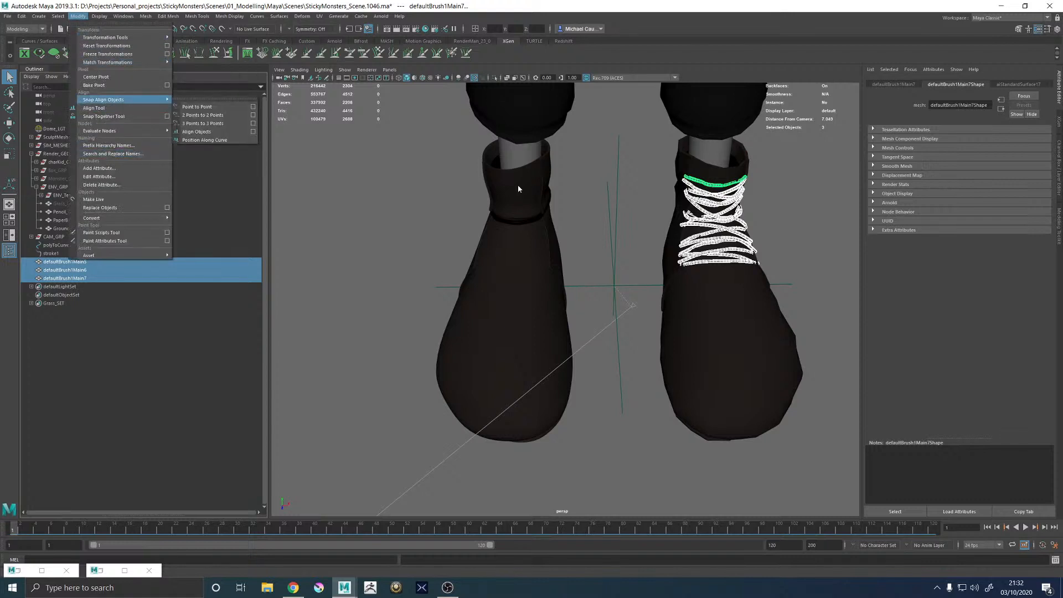
pyautogui.click(724, 220)
pyautogui.hotkey('ctrl', 'z')
pyautogui.keyDown('shift'); pyautogui.rightClick(725, 221); pyautogui.keyUp('shift')
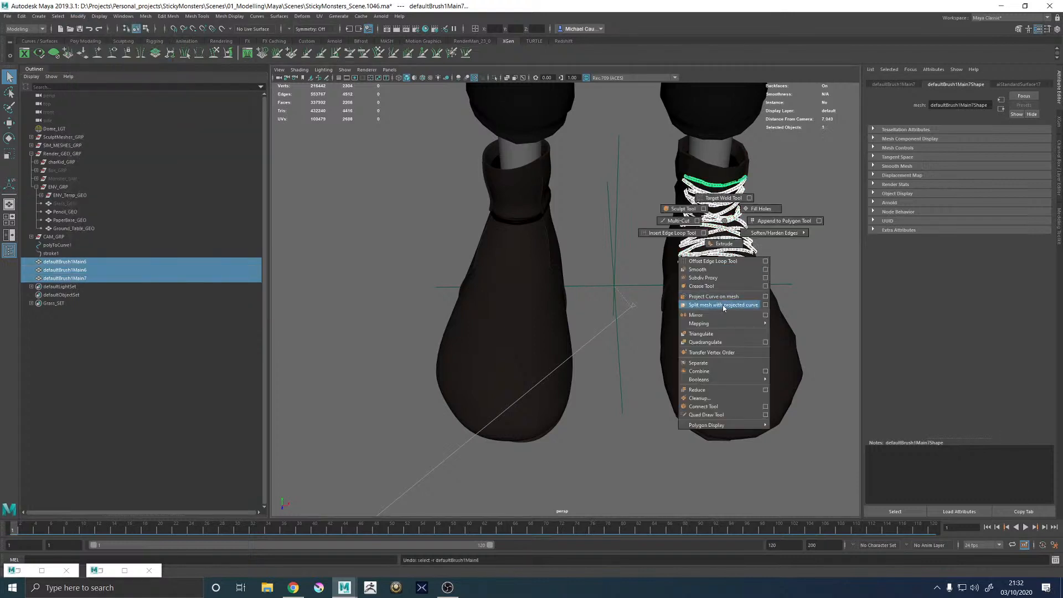
pyautogui.keyDown('shift'); pyautogui.moveTo(724, 308); pyautogui.dragTo(709, 372, button='right'); pyautogui.keyUp('shift')
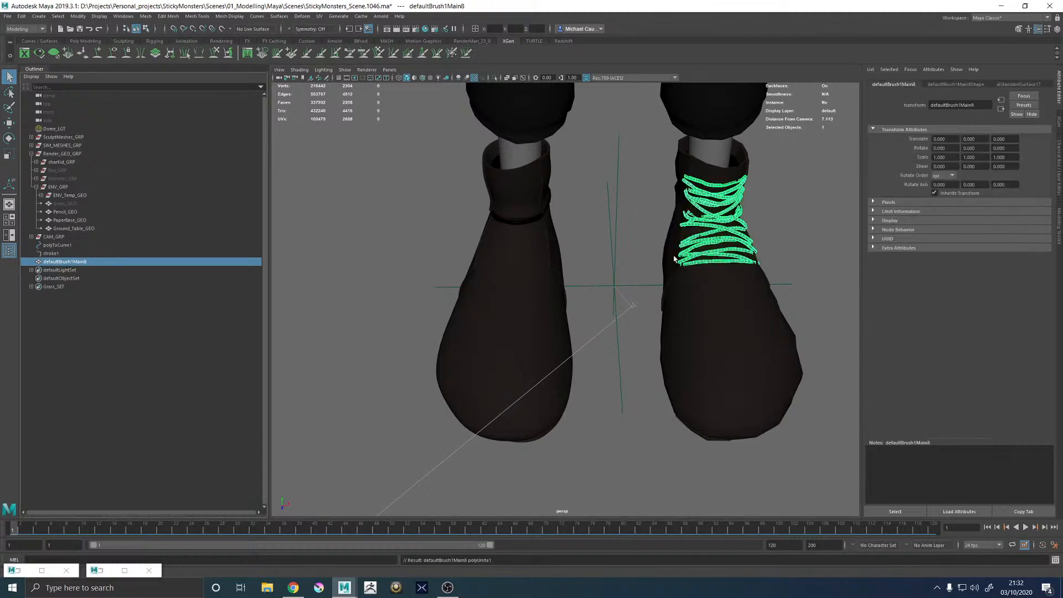
# Open the combined lace mesh in the UV Editor with shaded UVs and frame its stacked shell
pyautogui.press('f')
pyautogui.scroll(8, 696, 265)
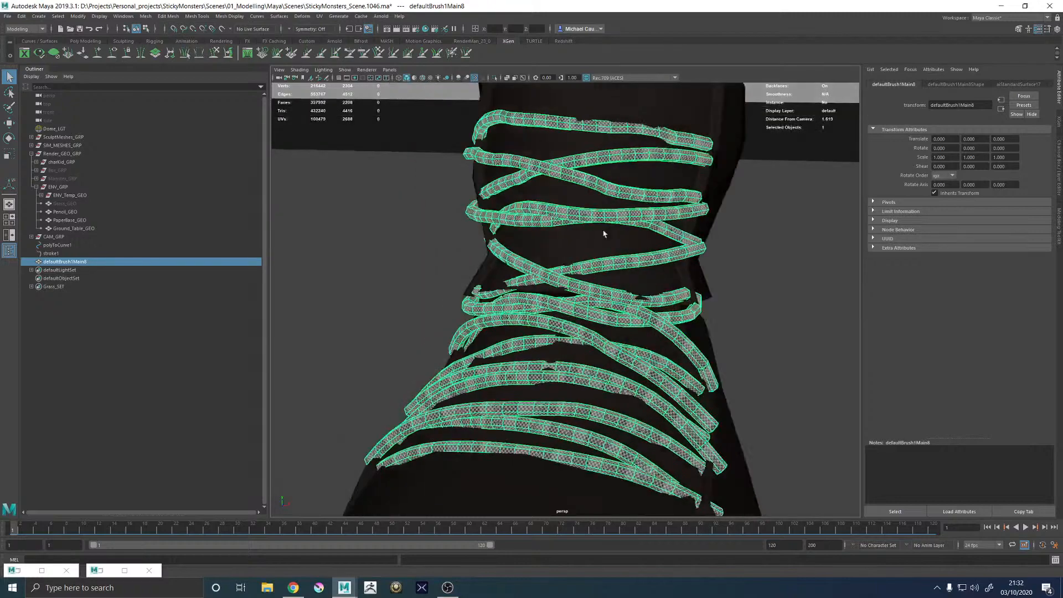
pyautogui.click(319, 15)
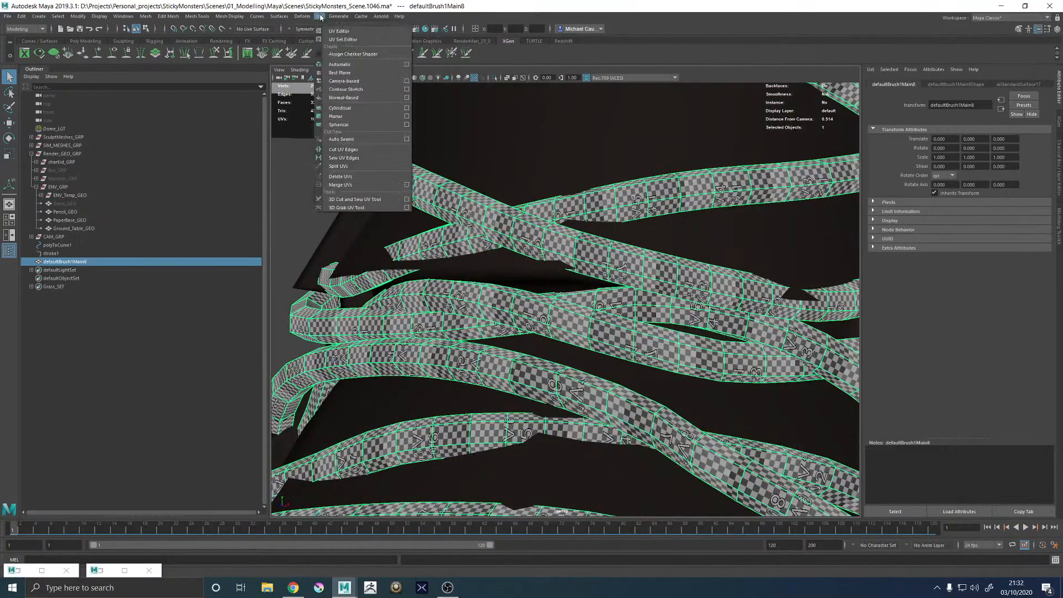
pyautogui.click(335, 26)
pyautogui.scroll(-4, 407, 270)
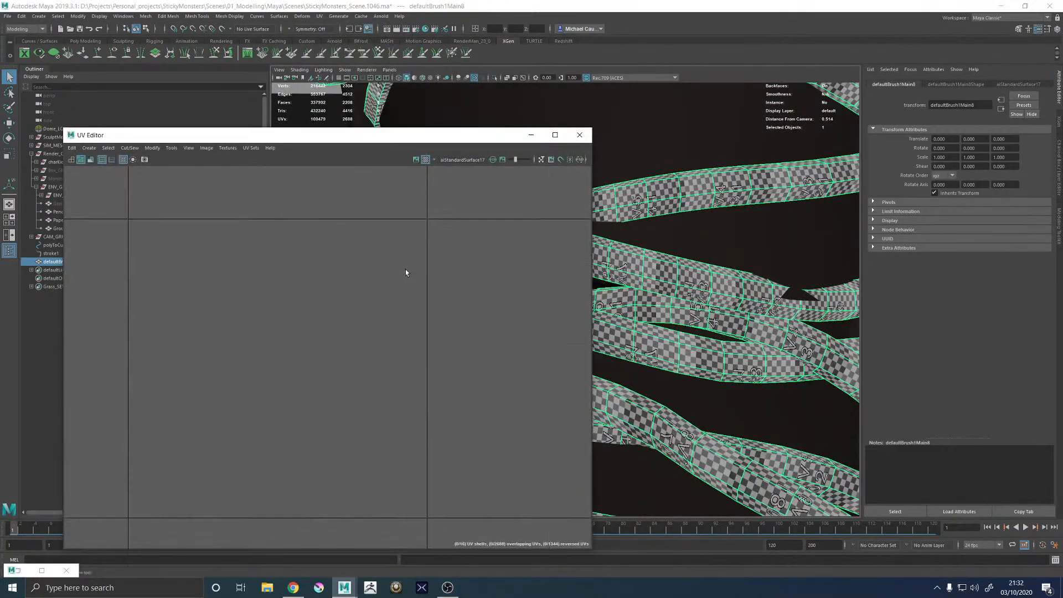
pyautogui.scroll(-8, 368, 275)
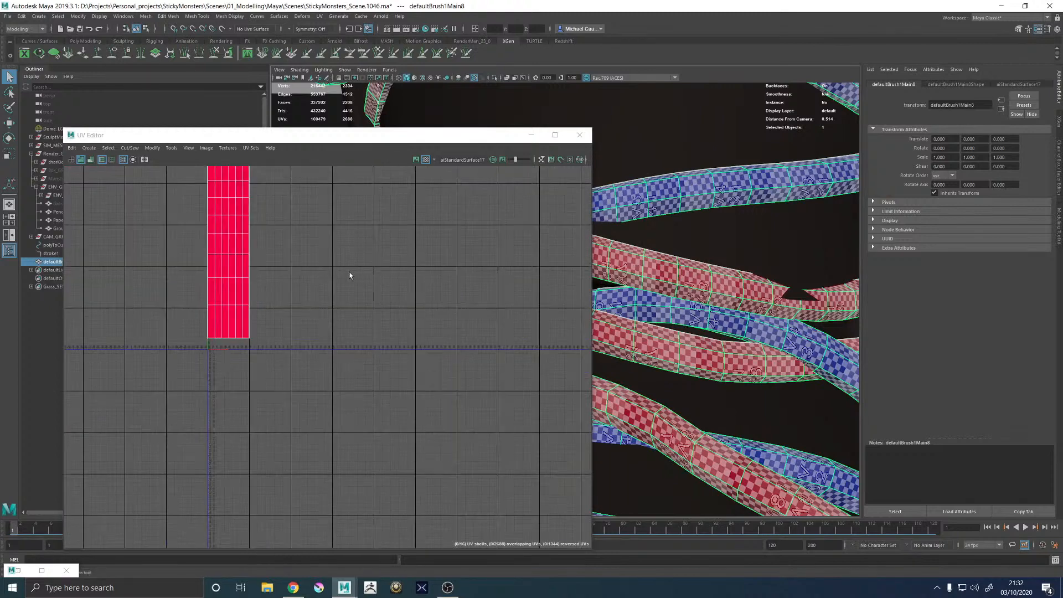
pyautogui.keyDown('alt'); pyautogui.moveTo(264, 230); pyautogui.dragTo(351, 493, button='middle'); pyautogui.keyUp('alt')
pyautogui.scroll(-3, 383, 354)
pyautogui.scroll(-2, 383, 356)
pyautogui.scroll(3, 373, 332)
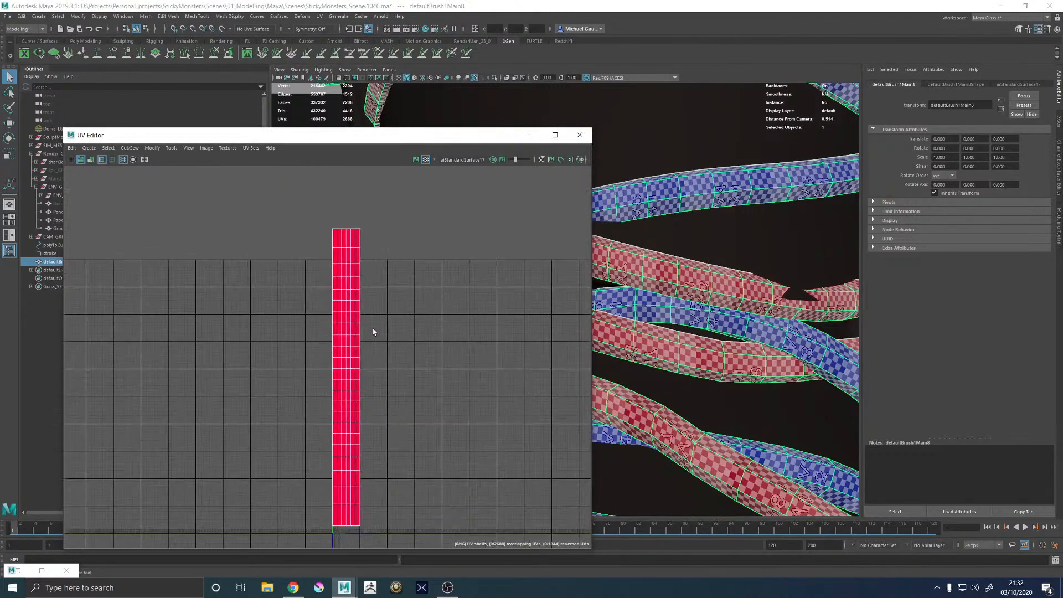
# Select all the lace UVs and lay the overlapping shells out side by side within the UV tile
pyautogui.moveTo(380, 297); pyautogui.dragTo(400, 295, button='right')
pyautogui.scroll(-3, 398, 294)
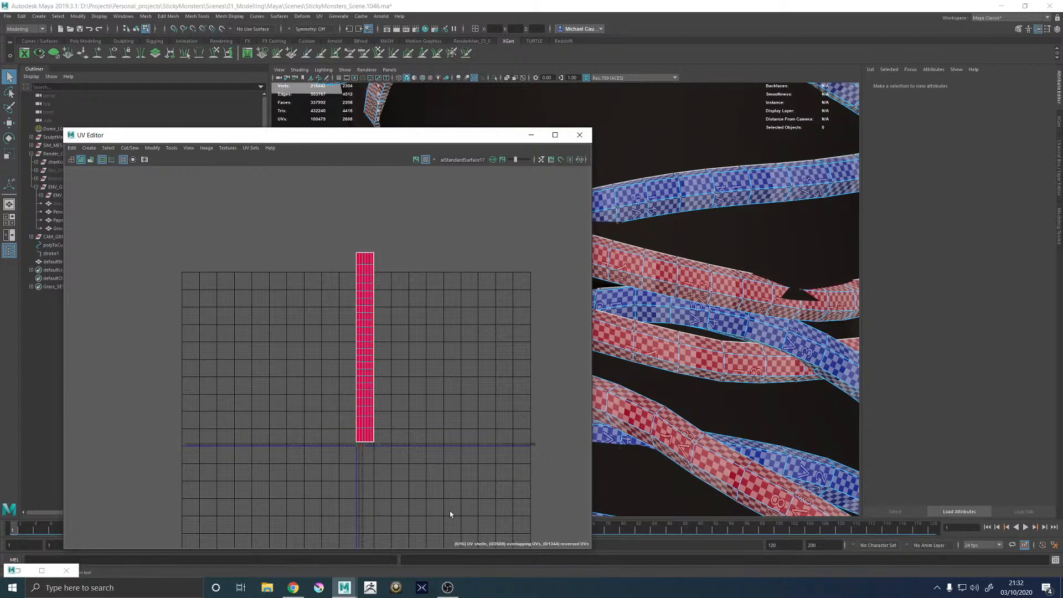
pyautogui.moveTo(322, 225); pyautogui.dragTo(450, 511)
pyautogui.keyDown('shift'); pyautogui.rightClick(455, 352); pyautogui.keyUp('shift')
pyautogui.click(368, 381)
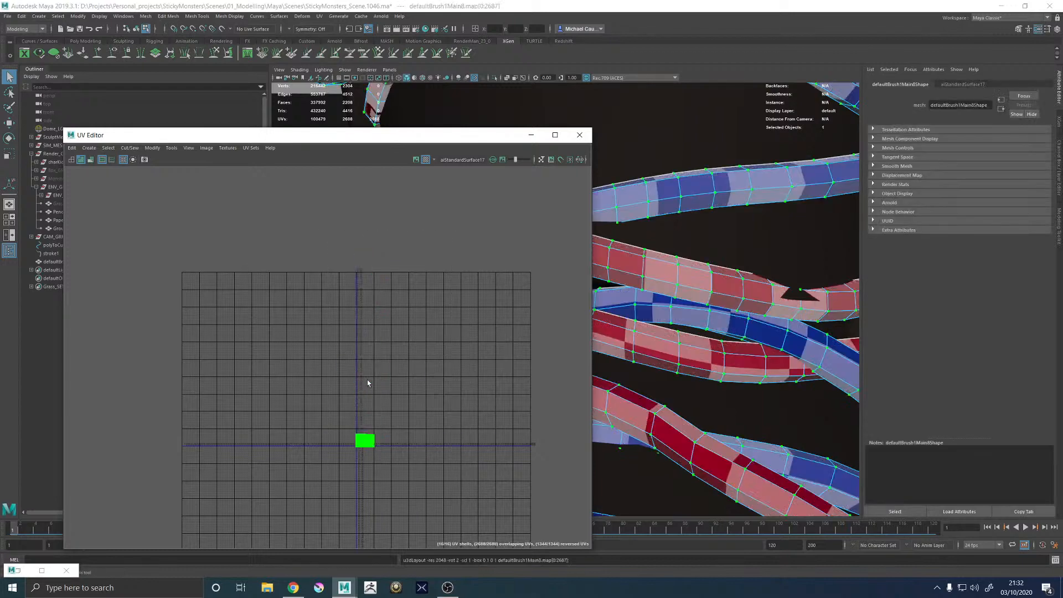
pyautogui.press('f')
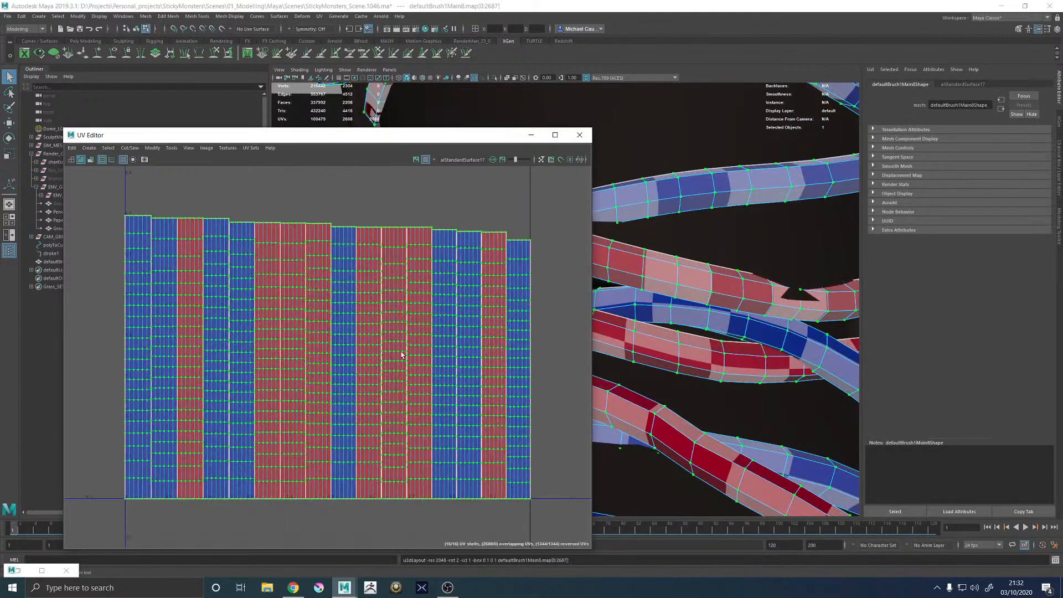
# Select all the reversed red UV shells of the laces and flip them
pyautogui.click(506, 233)
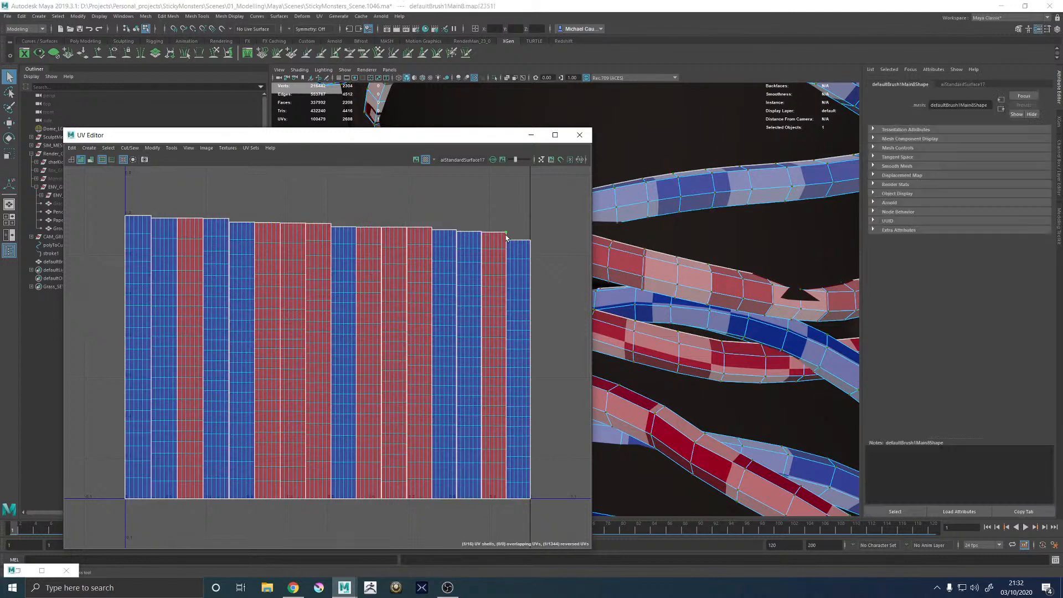
pyautogui.keyDown('shift'); pyautogui.doubleClick(400, 237); pyautogui.keyUp('shift')
pyautogui.keyDown('shift'); pyautogui.doubleClick(366, 239); pyautogui.keyUp('shift')
pyautogui.keyDown('shift'); pyautogui.rightClick(190, 239); pyautogui.keyUp('shift')
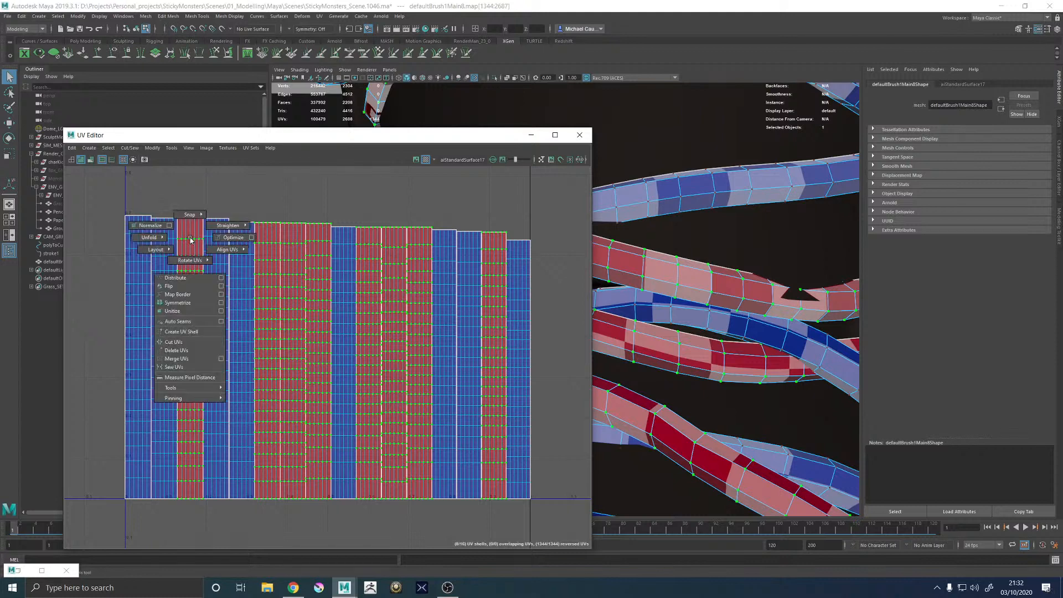
pyautogui.keyDown('shift'); pyautogui.moveTo(191, 240); pyautogui.dragTo(131, 251, button='right'); pyautogui.keyUp('shift')
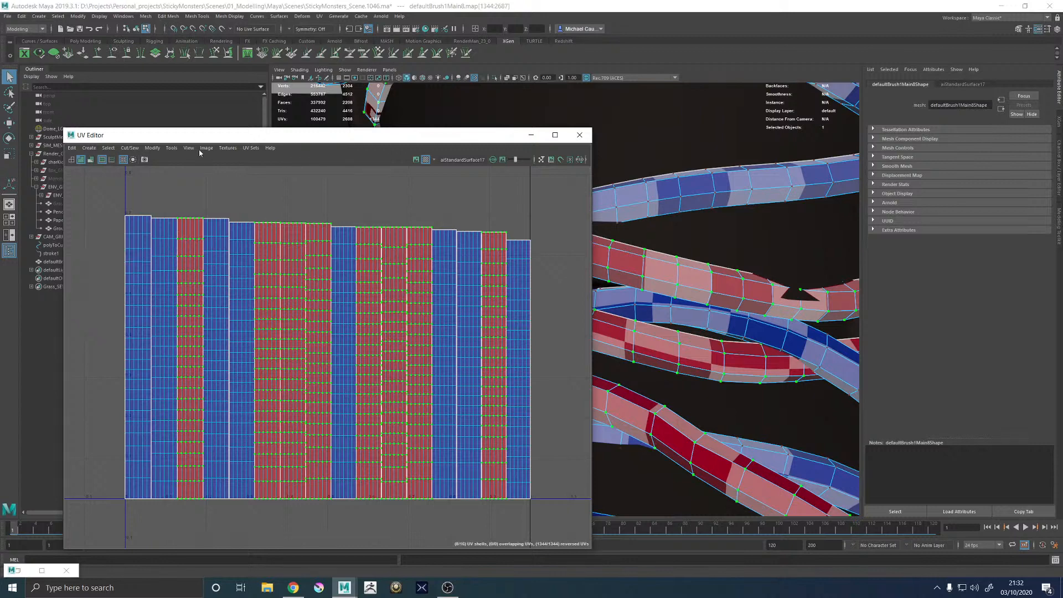
pyautogui.click(108, 148)
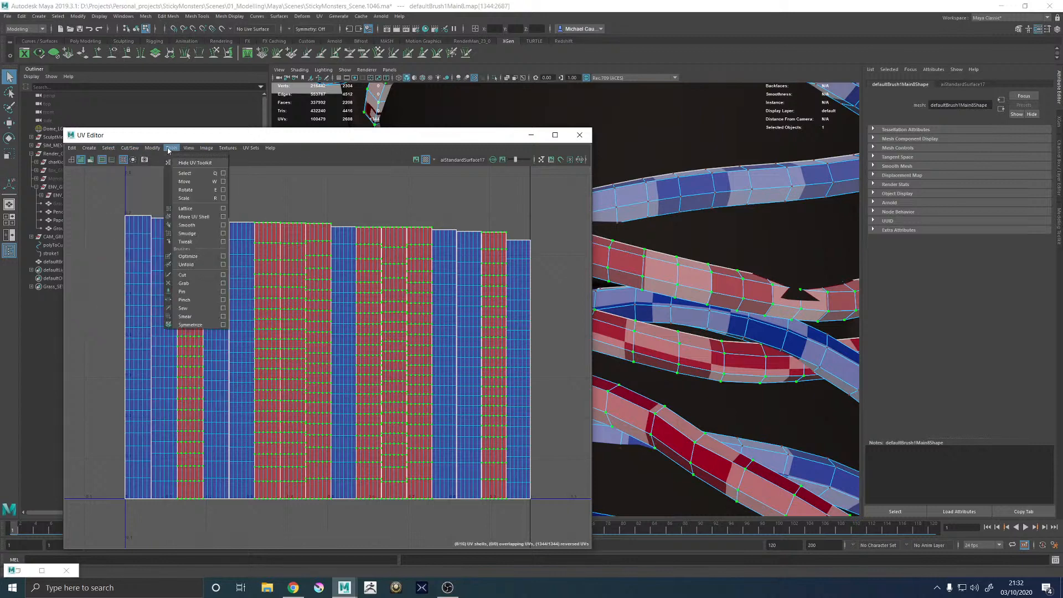
pyautogui.moveTo(160, 150)
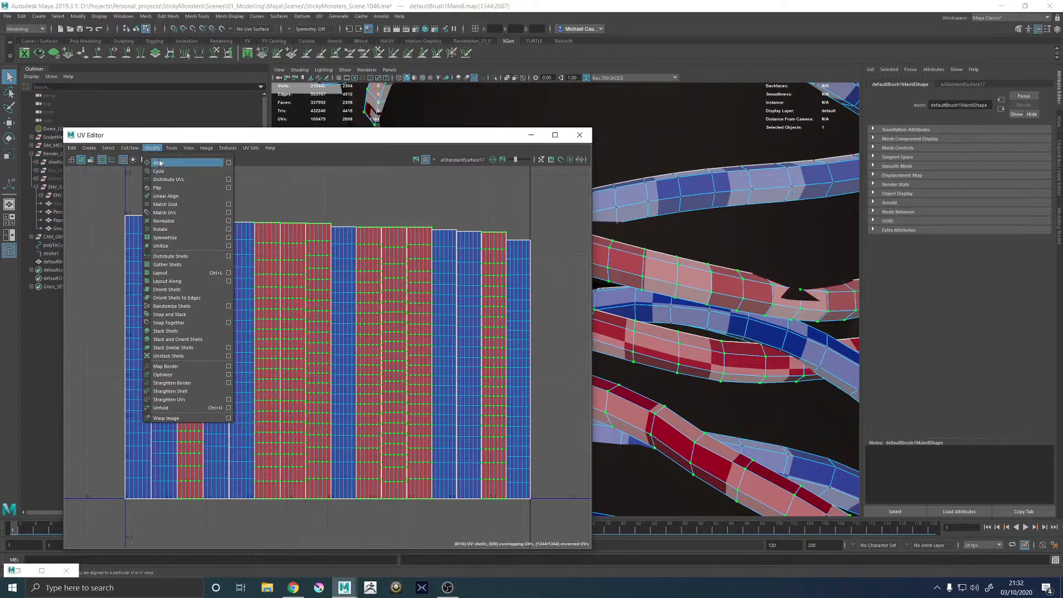
pyautogui.moveTo(102, 149)
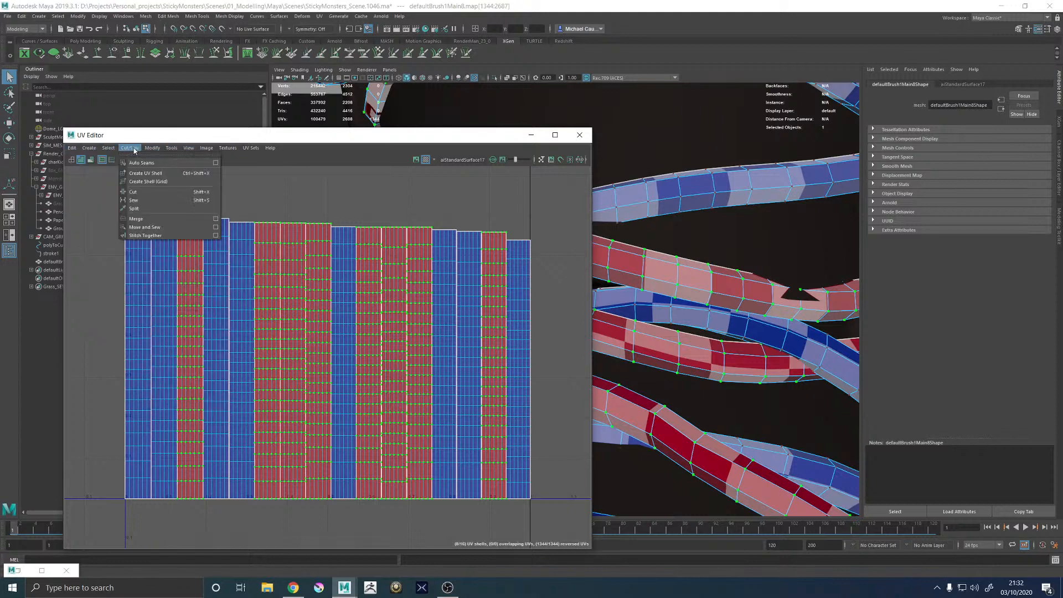
pyautogui.click(159, 188)
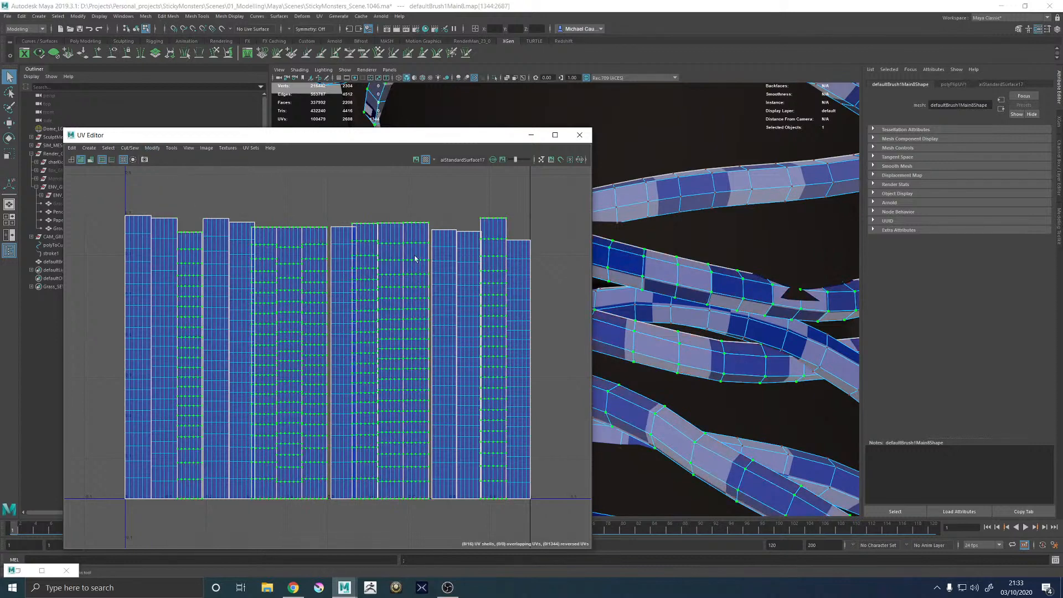
# Return the combined lace mesh to object mode and close the UV Editor
pyautogui.moveTo(684, 289); pyautogui.dragTo(702, 279, button='right')
pyautogui.scroll(-5, 702, 278)
pyautogui.scroll(-5, 417, 327)
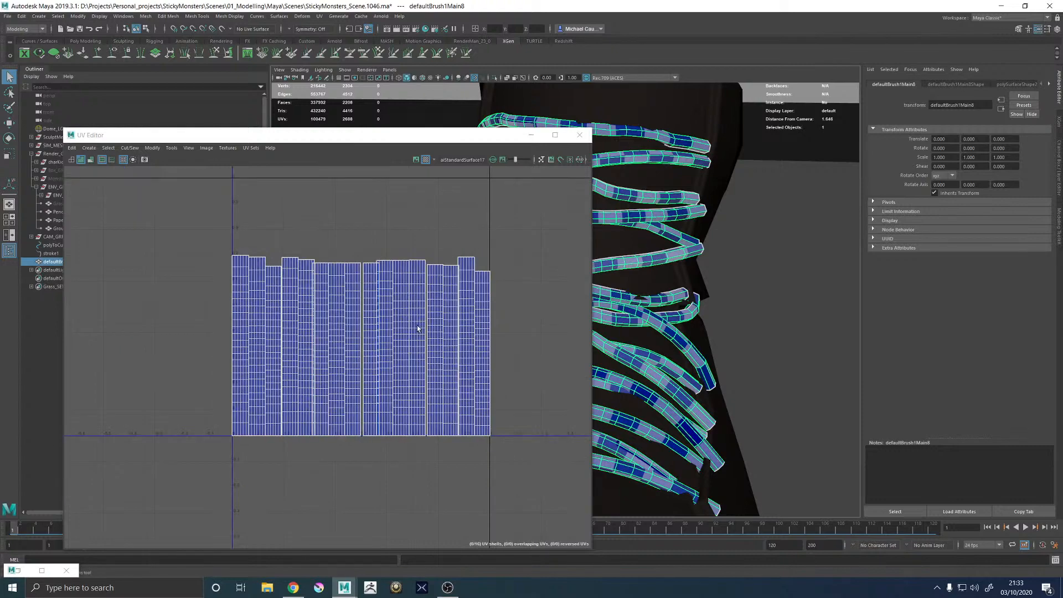
pyautogui.click(580, 135)
# Turn the laced shoe's smooth preview back on and deselect the shoe
pyautogui.scroll(5, 518, 254)
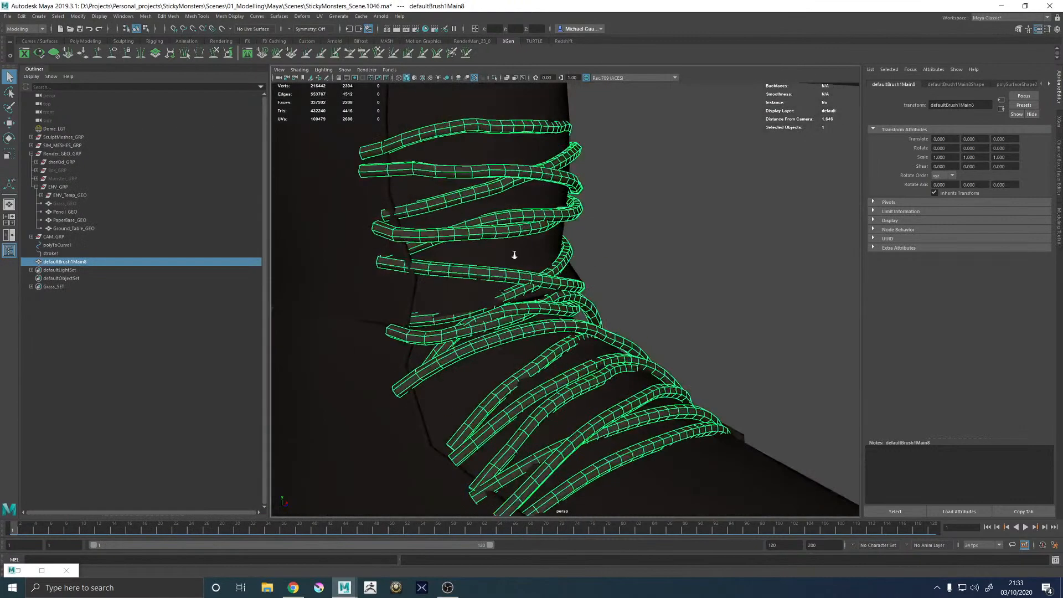
pyautogui.scroll(-6, 559, 272)
pyautogui.click(619, 278)
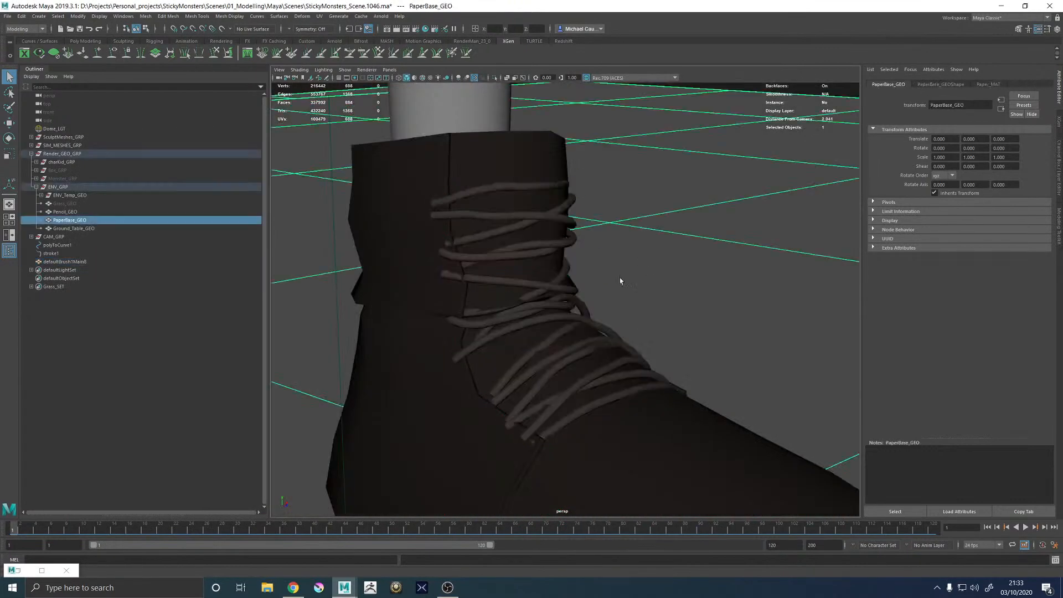
pyautogui.keyDown('alt'); pyautogui.moveTo(620, 279); pyautogui.dragTo(535, 347); pyautogui.keyUp('alt')
pyautogui.click(517, 290)
pyautogui.click(665, 249)
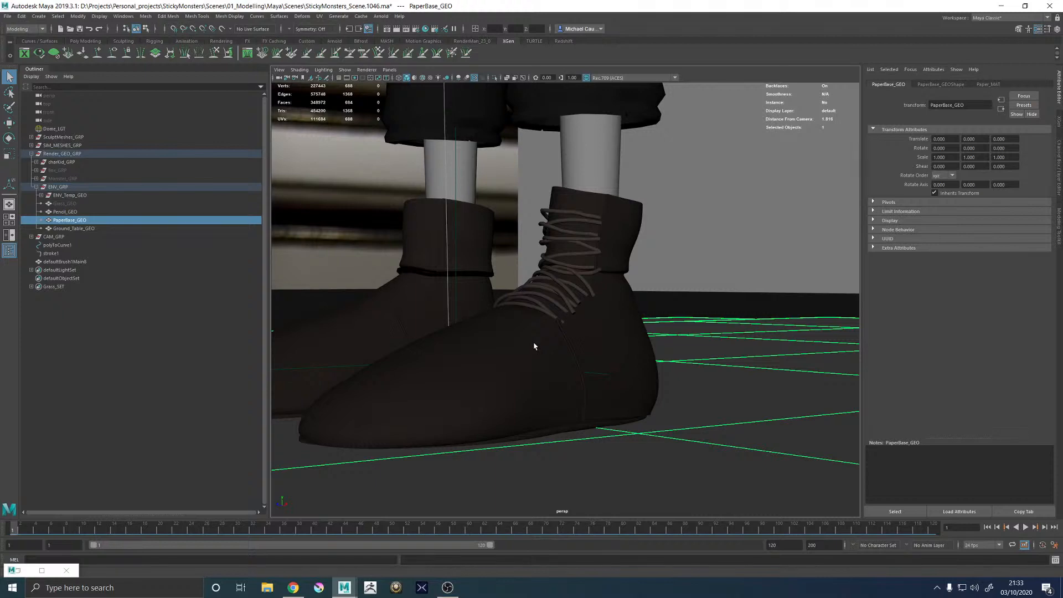
# Inspect the lace strands and their ends along the boot's side and cuff
pyautogui.keyDown('alt'); pyautogui.moveTo(606, 258); pyautogui.dragTo(543, 229, button='right'); pyautogui.keyUp('alt')
pyautogui.keyDown('alt'); pyautogui.moveTo(543, 229); pyautogui.dragTo(781, 272); pyautogui.keyUp('alt')
pyautogui.keyDown('alt'); pyautogui.moveTo(781, 271); pyautogui.dragTo(846, 368, button='right'); pyautogui.keyUp('alt')
pyautogui.keyDown('alt'); pyautogui.moveTo(593, 271); pyautogui.dragTo(700, 282); pyautogui.keyUp('alt')
pyautogui.scroll(6, 598, 193)
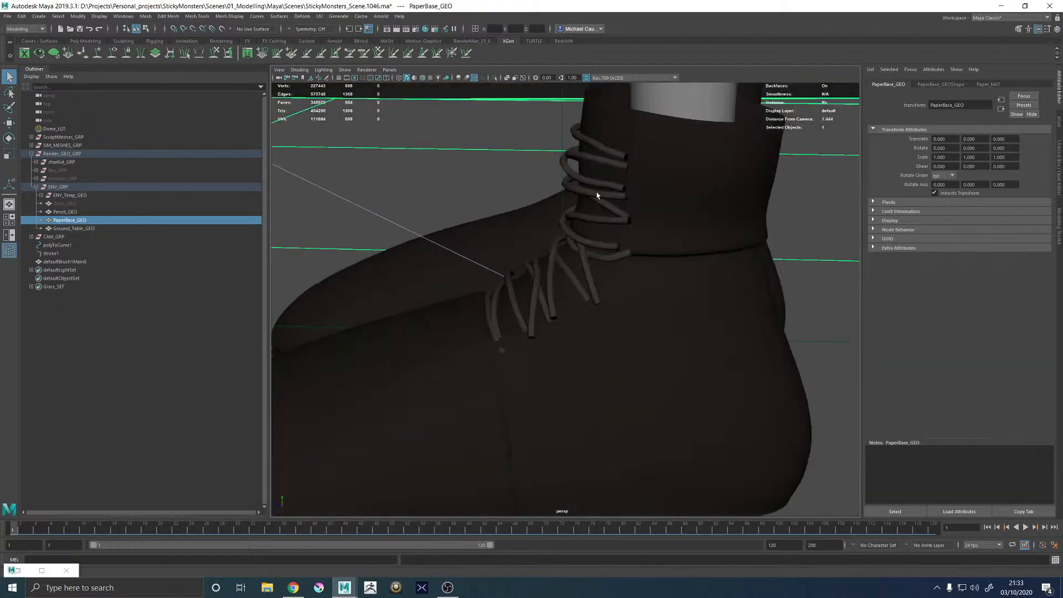
pyautogui.keyDown('alt'); pyautogui.moveTo(590, 177); pyautogui.dragTo(586, 310, button='middle'); pyautogui.keyUp('alt')
pyautogui.keyDown('alt'); pyautogui.moveTo(586, 311); pyautogui.dragTo(776, 304, button='right'); pyautogui.keyUp('alt')
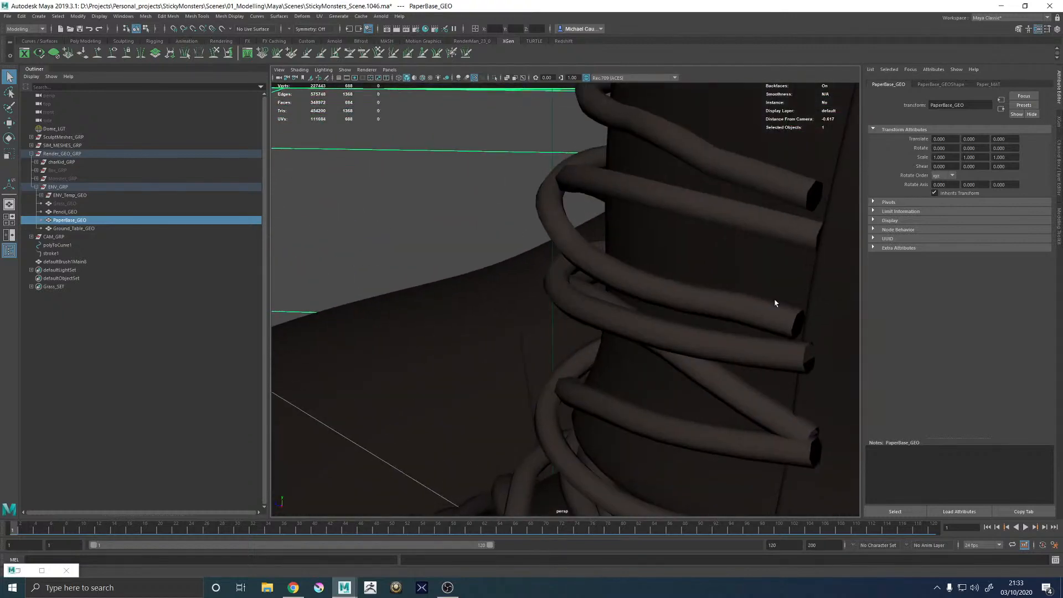
# Select vertices on an upper lace strand at the boot's front and move them with soft selection to adjust its crossing
pyautogui.click(553, 209)
pyautogui.keyDown('alt'); pyautogui.moveTo(553, 209); pyautogui.dragTo(576, 212); pyautogui.keyUp('alt')
pyautogui.moveTo(577, 212); pyautogui.dragTo(541, 212, button='right')
pyautogui.keyDown('alt'); pyautogui.moveTo(541, 212); pyautogui.dragTo(636, 213); pyautogui.keyUp('alt')
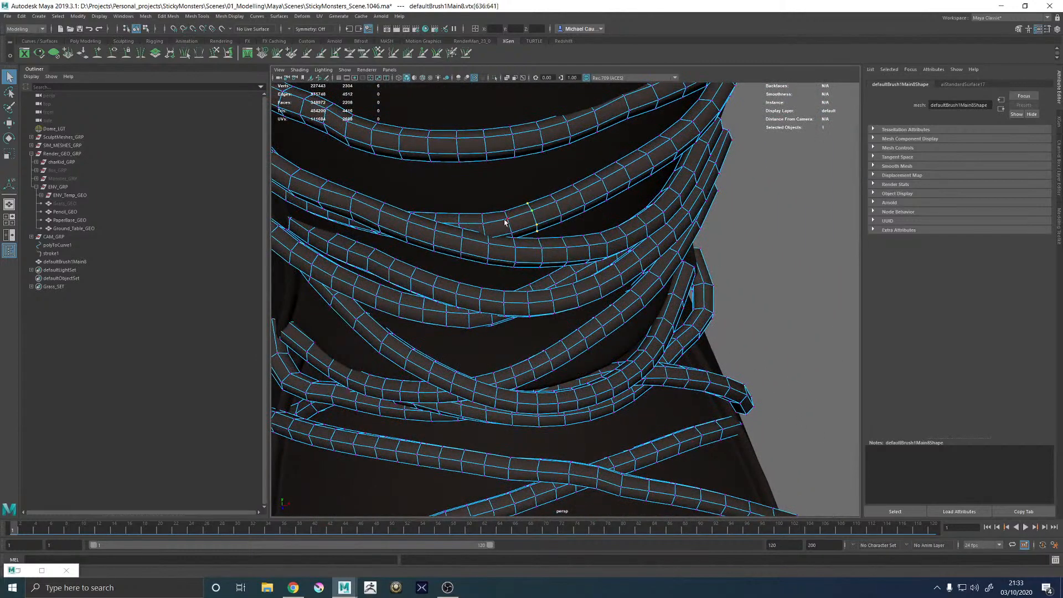
pyautogui.press('b')
pyautogui.moveTo(501, 209); pyautogui.dragTo(662, 210)
pyautogui.press('w')
pyautogui.moveTo(566, 208); pyautogui.dragTo(507, 285)
# Move the vertices of the neighbouring lace strand with soft selection to clear its crossing, return to object mode, and deselect the laces
pyautogui.press('q')
pyautogui.click(510, 249)
pyautogui.press('w')
pyautogui.keyDown('shift'); pyautogui.moveTo(548, 337); pyautogui.dragTo(525, 265); pyautogui.keyUp('shift')
pyautogui.keyDown('alt'); pyautogui.moveTo(461, 326); pyautogui.dragTo(588, 281); pyautogui.keyUp('alt')
pyautogui.keyDown('alt'); pyautogui.moveTo(588, 281); pyautogui.dragTo(456, 290, button='right'); pyautogui.keyUp('alt')
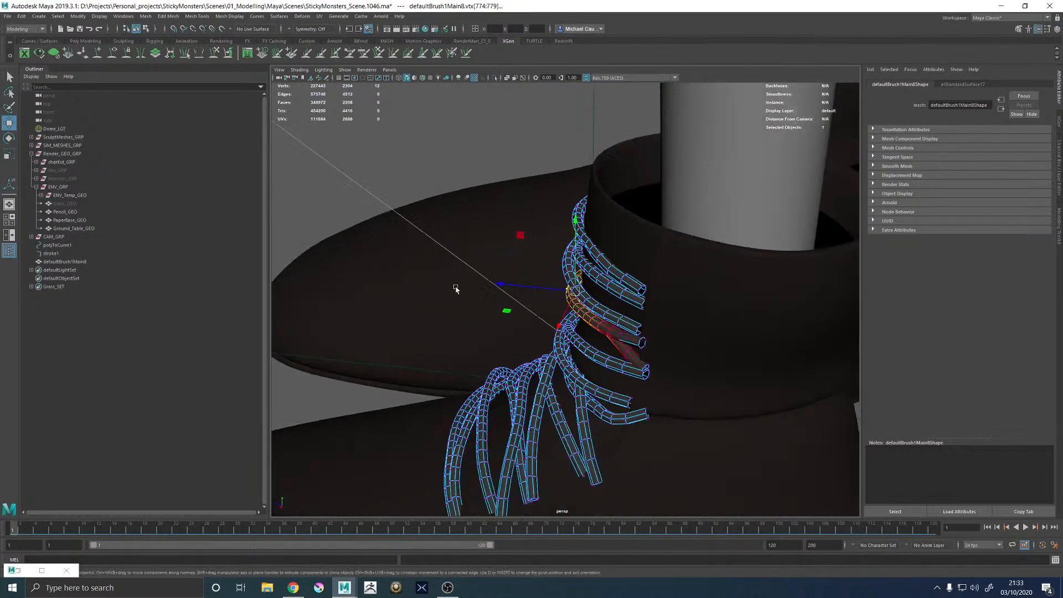
pyautogui.keyDown('alt'); pyautogui.moveTo(456, 290); pyautogui.dragTo(629, 288); pyautogui.keyUp('alt')
pyautogui.moveTo(591, 294); pyautogui.dragTo(642, 259, button='right')
pyautogui.click(755, 190)
pyautogui.keyDown('alt'); pyautogui.moveTo(755, 191); pyautogui.dragTo(560, 227); pyautogui.keyUp('alt')
pyautogui.keyDown('alt'); pyautogui.moveTo(560, 227); pyautogui.dragTo(551, 334, button='right'); pyautogui.keyUp('alt')
pyautogui.keyDown('alt'); pyautogui.moveTo(550, 334); pyautogui.dragTo(576, 337); pyautogui.keyUp('alt')
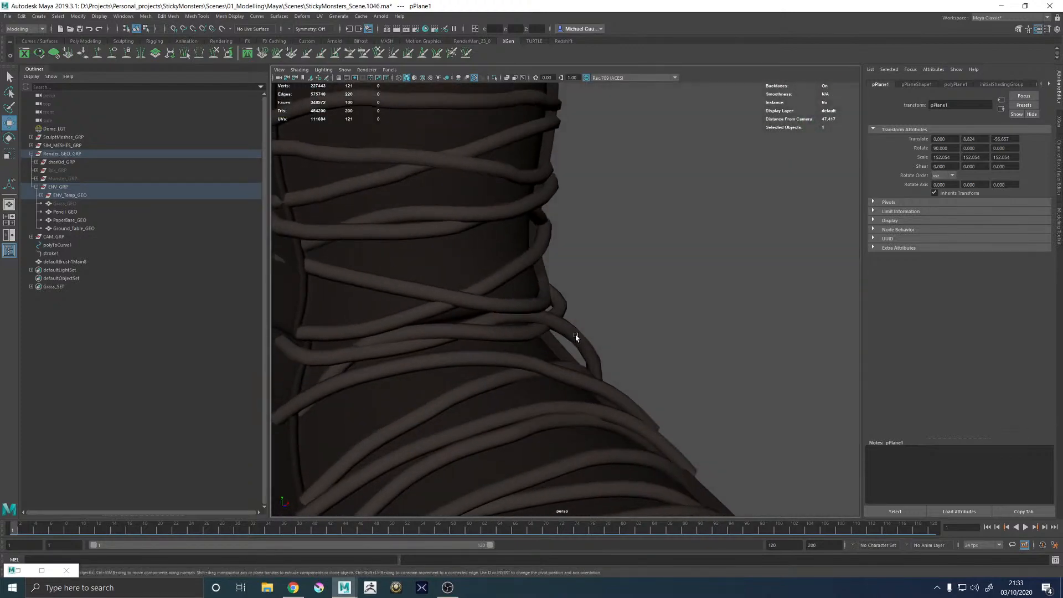
# Select vertices on the lace strand bulging from the boot's front ankle, adjust them with soft selection, and return to object mode
pyautogui.moveTo(577, 337); pyautogui.dragTo(558, 333, button='right')
pyautogui.press('q')
pyautogui.click(592, 354)
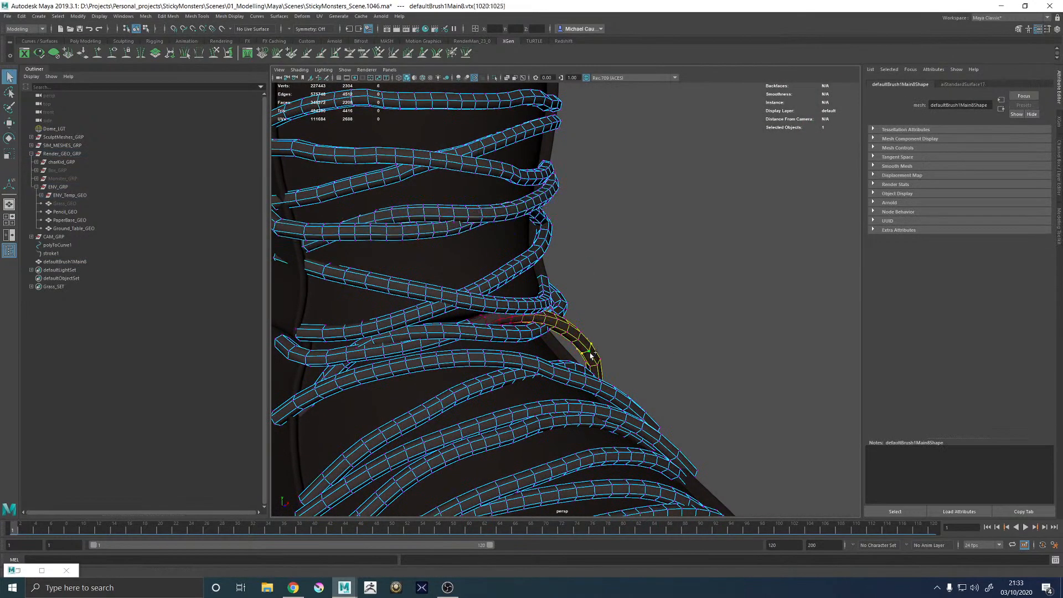
pyautogui.keyDown('alt'); pyautogui.moveTo(592, 354); pyautogui.dragTo(584, 365); pyautogui.keyUp('alt')
pyautogui.press('w')
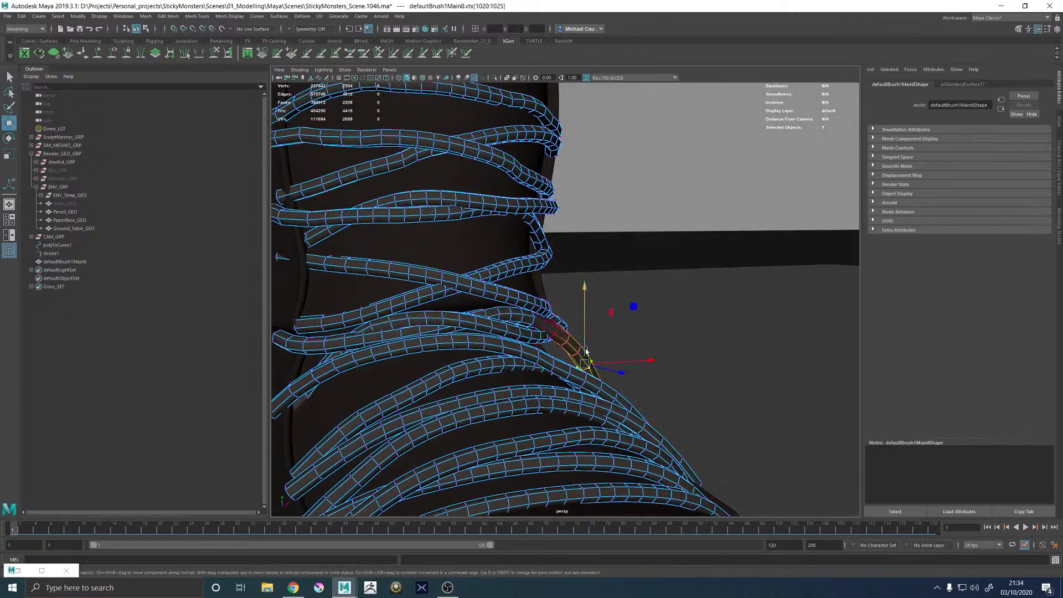
pyautogui.press('r')
pyautogui.click(647, 221)
pyautogui.scroll(-5, 647, 222)
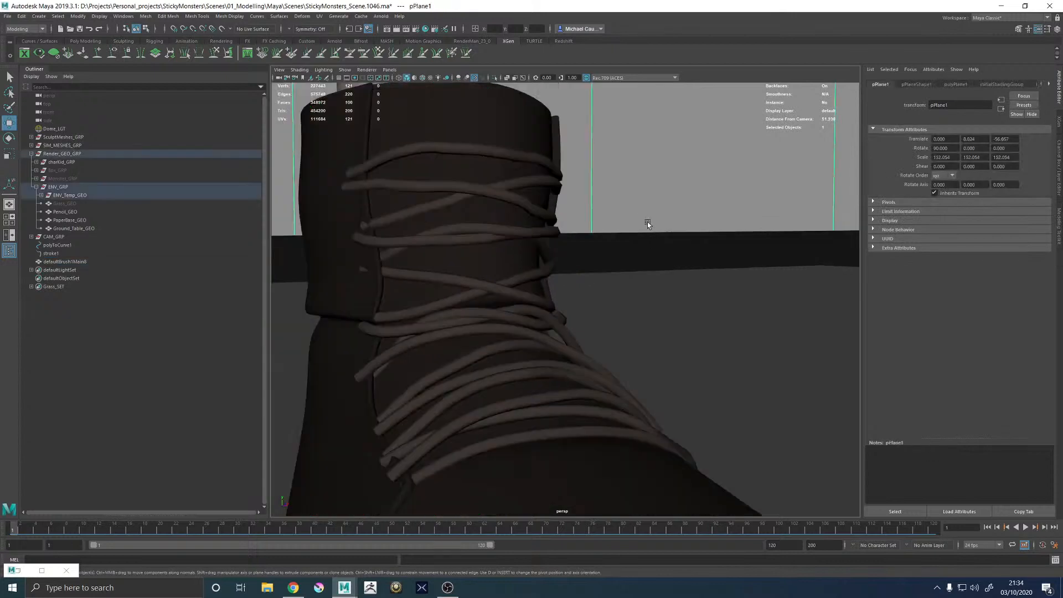
pyautogui.keyDown('alt'); pyautogui.moveTo(659, 230); pyautogui.dragTo(509, 237); pyautogui.keyUp('alt')
pyautogui.scroll(10, 510, 239)
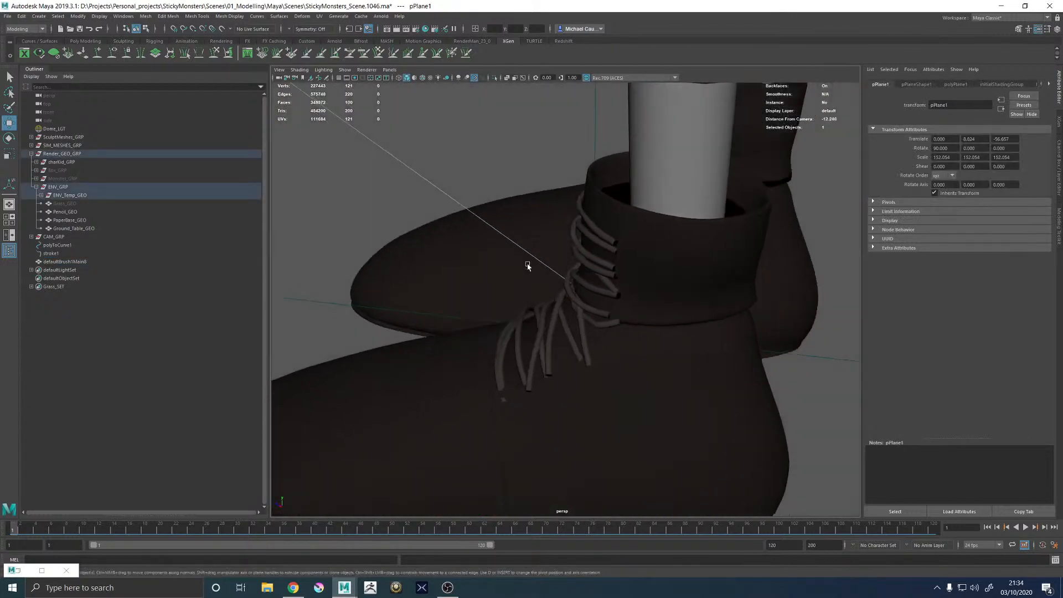
# Move and rotate the end vertices of the lace strand below the cuff with soft selection, then return to object mode
pyautogui.click(519, 273)
pyautogui.press('F9')
pyautogui.click(564, 360)
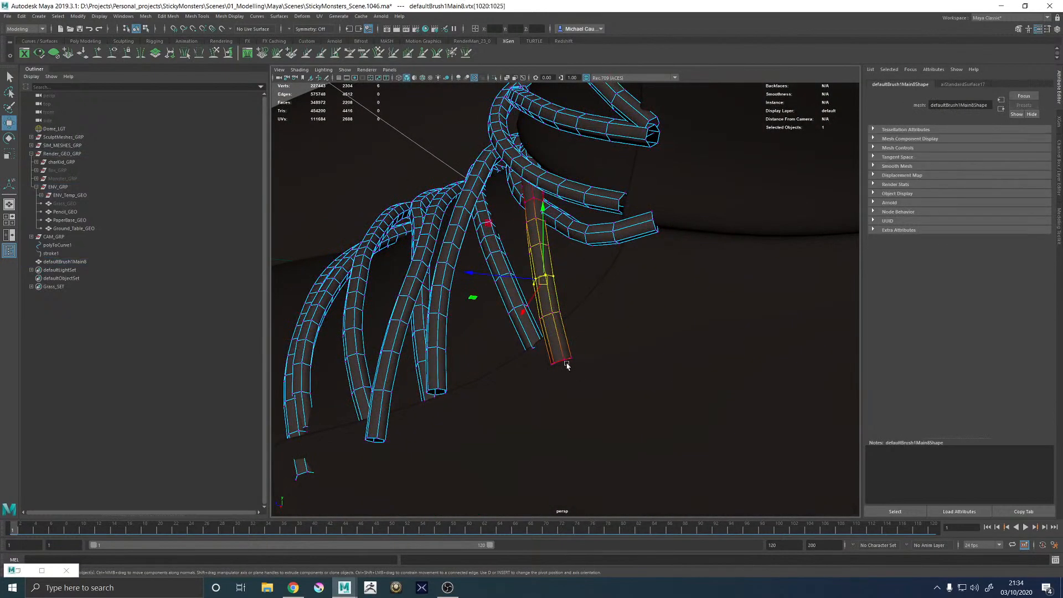
pyautogui.press('w')
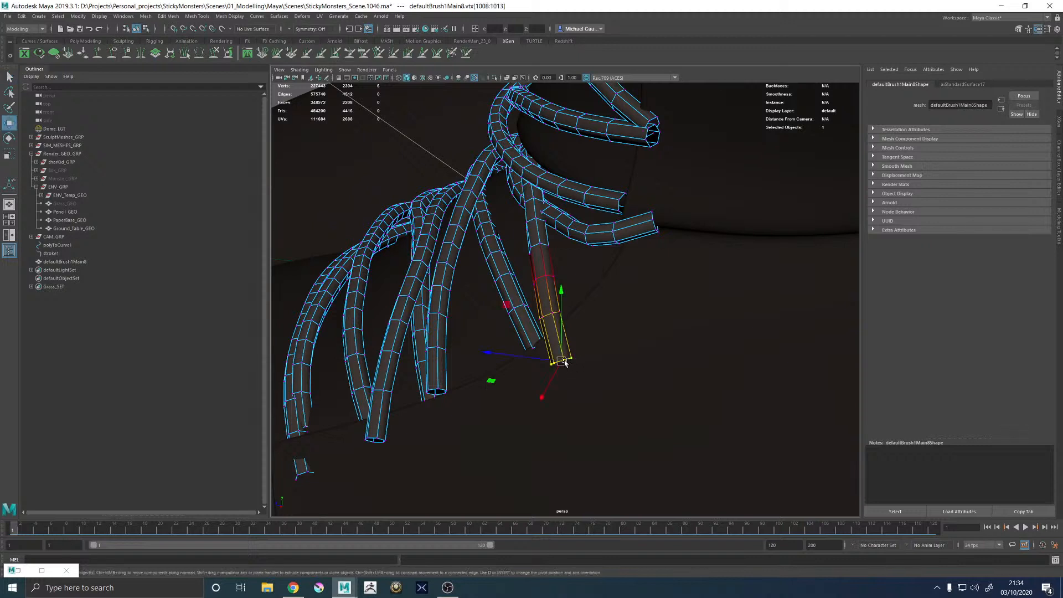
pyautogui.moveTo(564, 360); pyautogui.dragTo(549, 361)
pyautogui.press('e')
pyautogui.moveTo(576, 298); pyautogui.dragTo(539, 245)
pyautogui.press('F8')
pyautogui.press('f')
pyautogui.click(372, 231)
pyautogui.press('f')
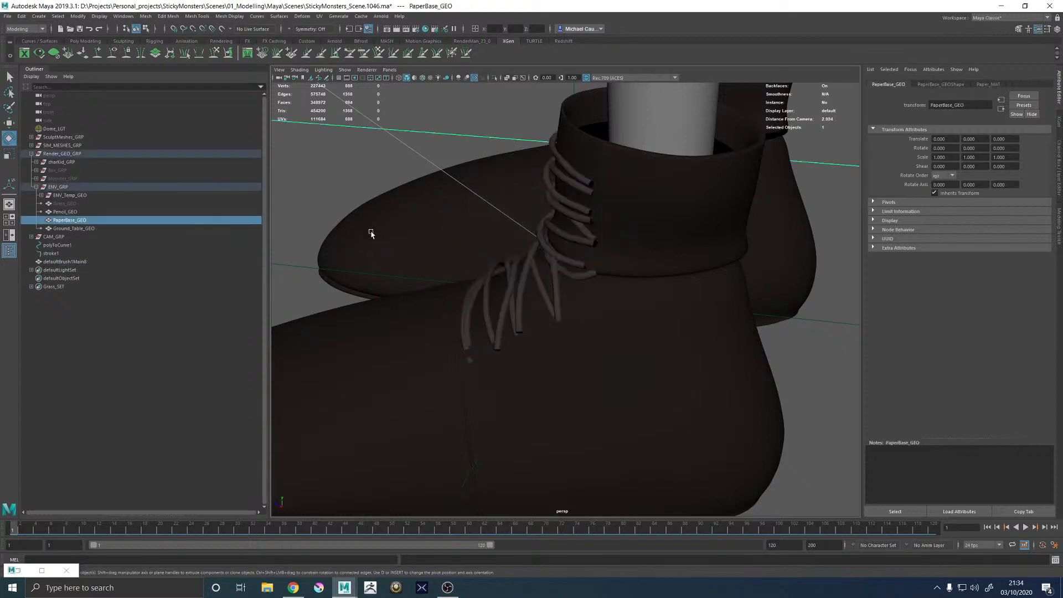
pyautogui.press('[')
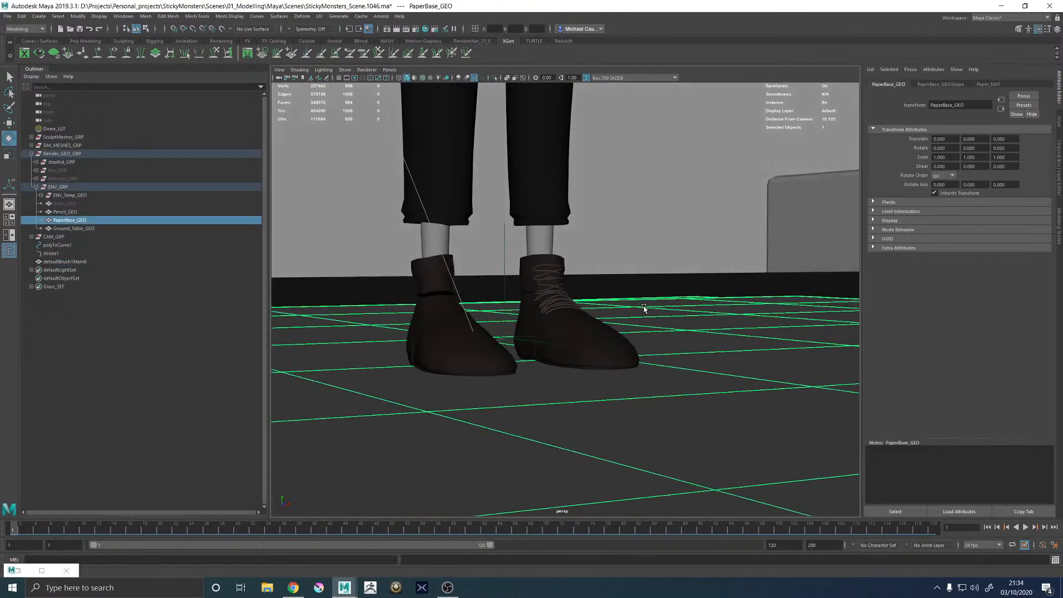
# Parent the combined lace mesh under the charKid_L_Shoe_GRP group
pyautogui.click(556, 296)
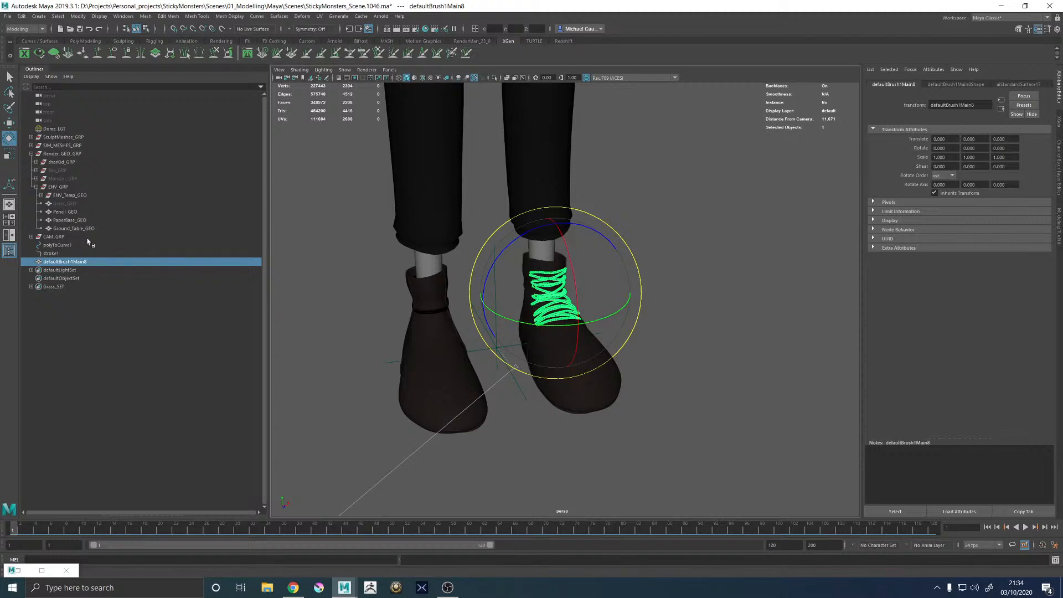
pyautogui.click(593, 386)
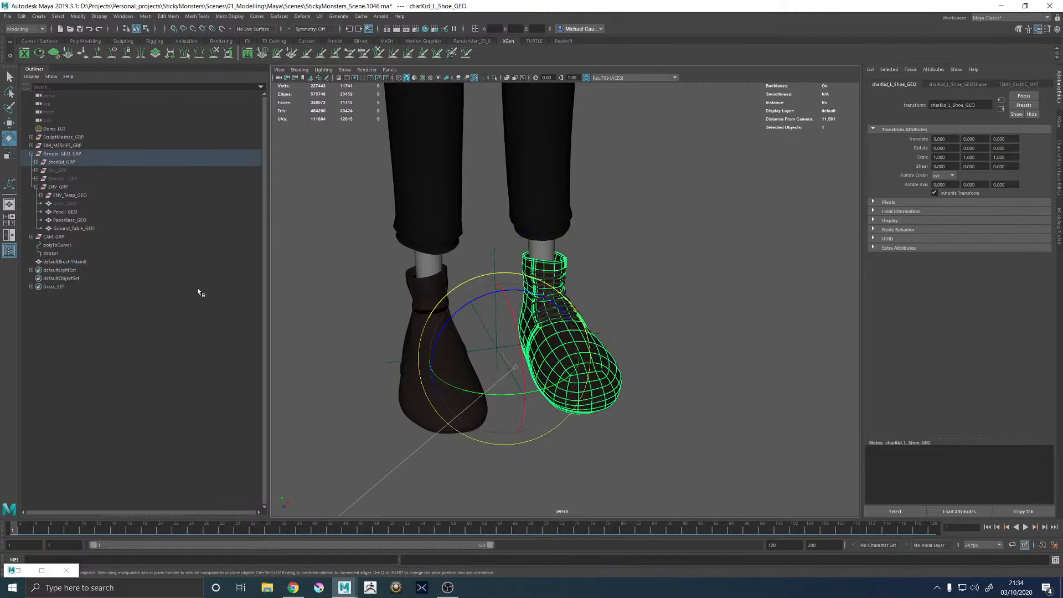
pyautogui.press('f')
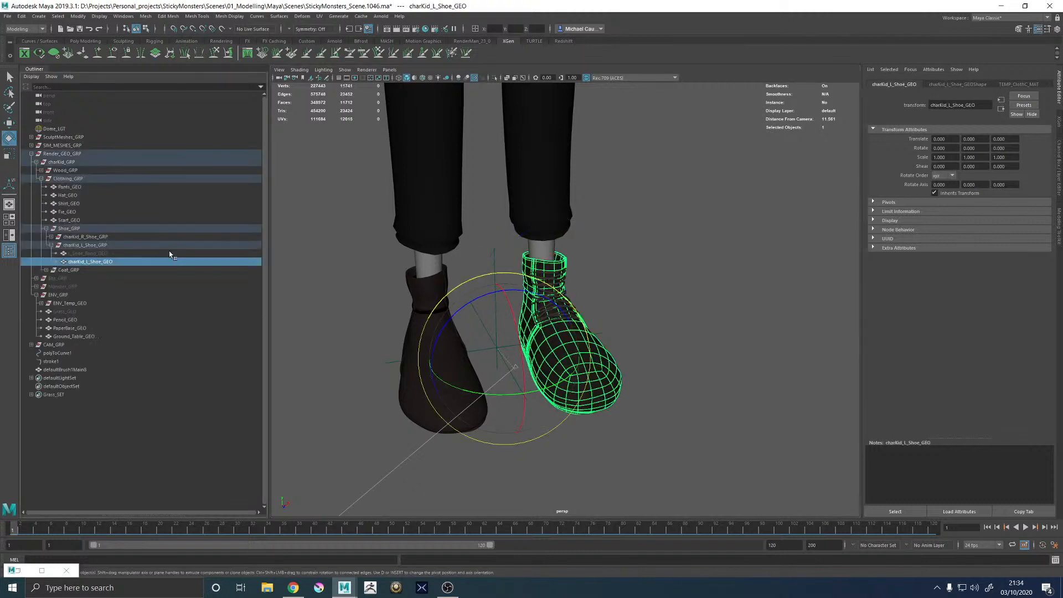
pyautogui.click(58, 370)
pyautogui.moveTo(57, 370); pyautogui.dragTo(88, 245, button='middle')
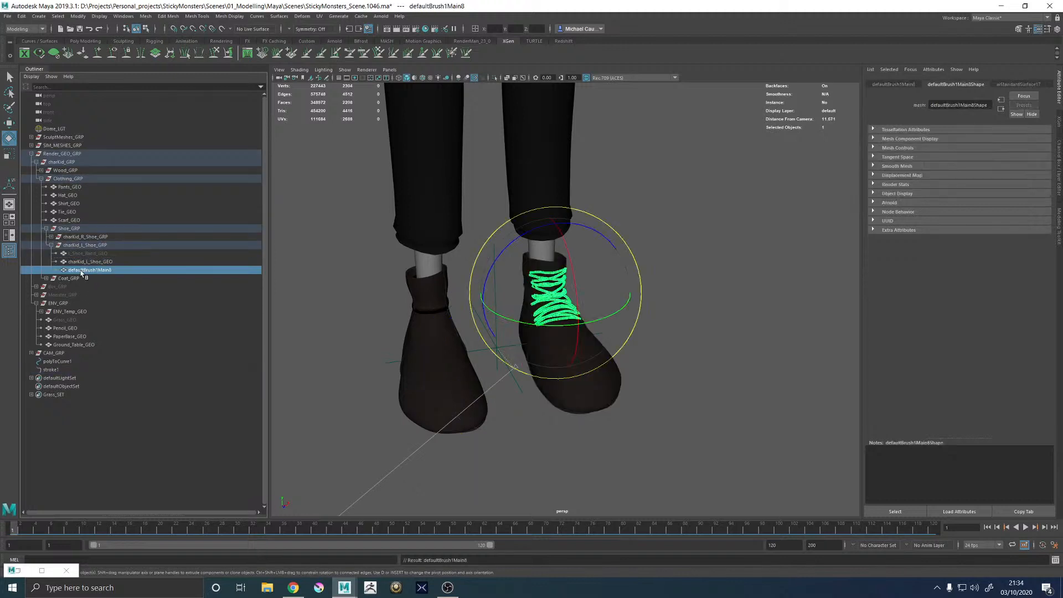
# Rename the lace mesh as L_Laces_GEO
pyautogui.doubleClick(82, 270)
pyautogui.write('L_Laces_')
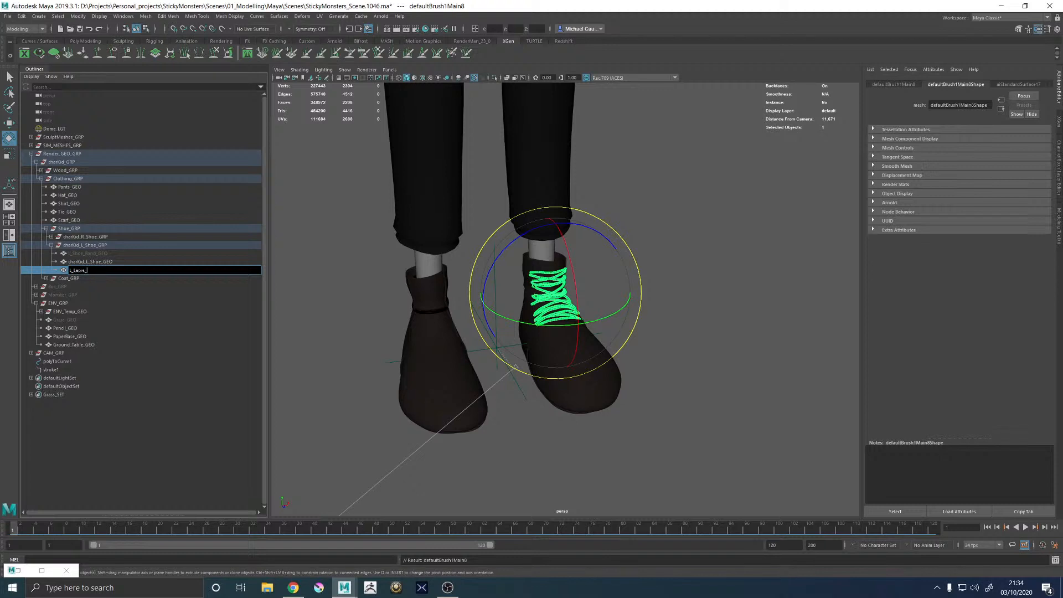
pyautogui.write('GEO')
pyautogui.press('Return')
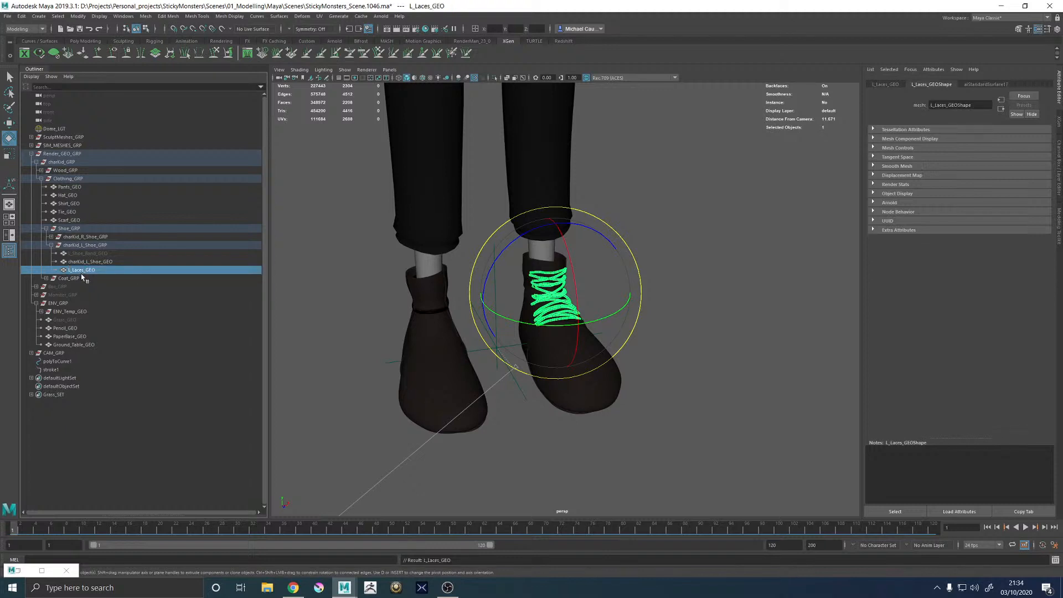
# Remove the charKid_ prefix from both shoe meshes, naming them L_Shoe_GEO and R_Shoe_GEO
pyautogui.doubleClick(87, 263)
pyautogui.moveTo(88, 263); pyautogui.dragTo(56, 263)
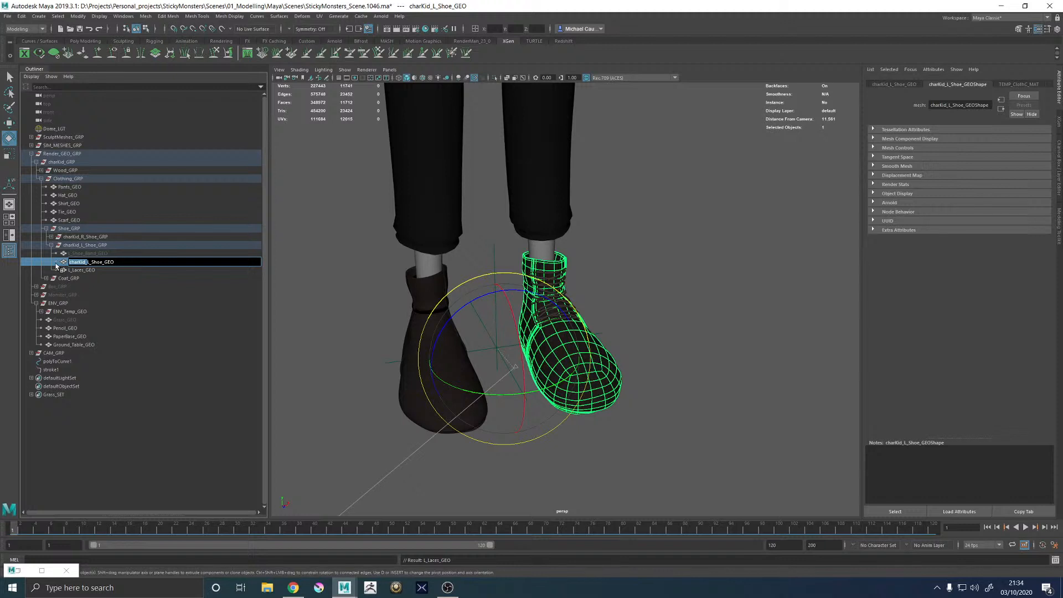
pyautogui.press('BackSpace')
pyautogui.press('Return')
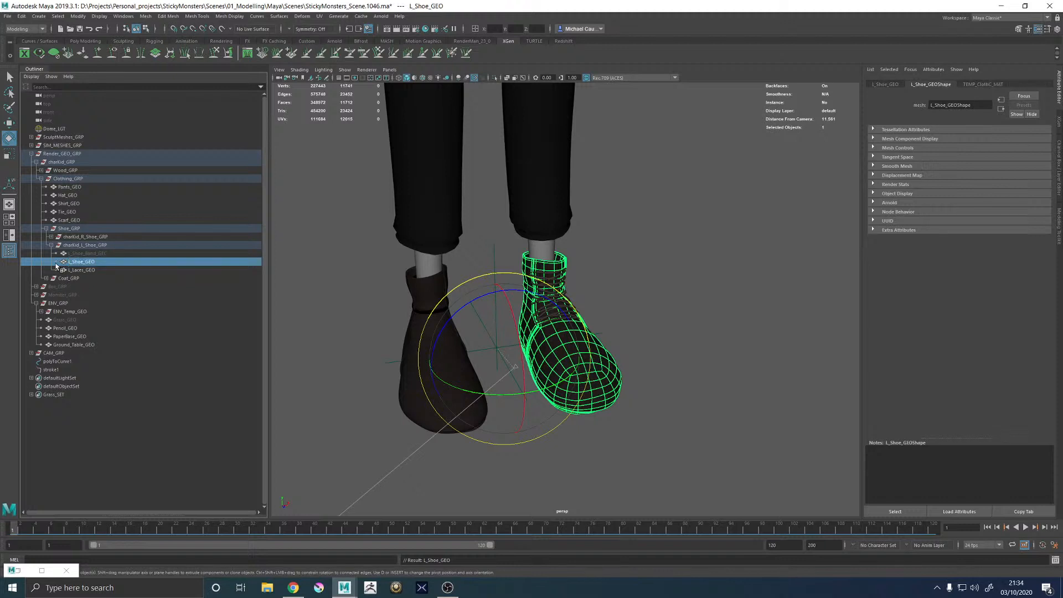
pyautogui.click(52, 237)
pyautogui.doubleClick(87, 253)
pyautogui.moveTo(88, 253); pyautogui.dragTo(44, 253)
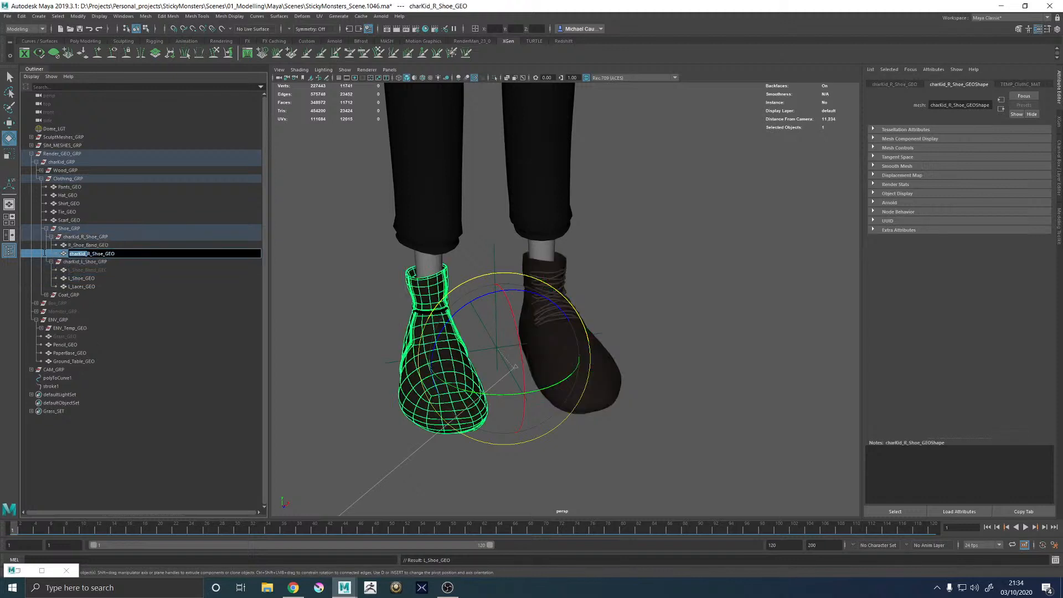
pyautogui.press('BackSpace')
pyautogui.press('Return')
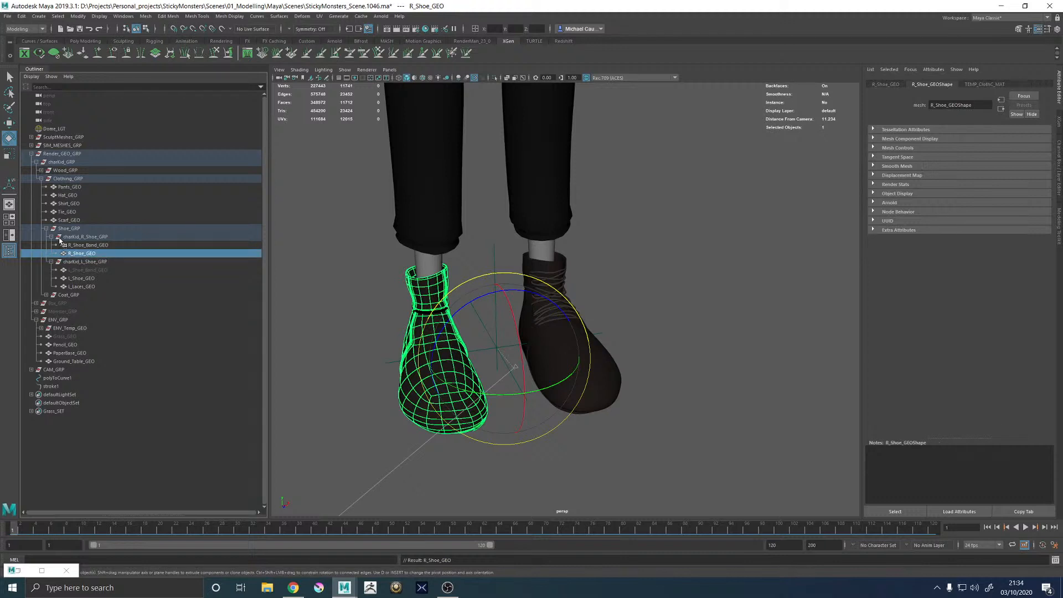
# Remove the charKid_ prefix from both shoe groups, naming them R_Shoe_GRP and L_Shoe_GRP
pyautogui.doubleClick(70, 237)
pyautogui.moveTo(85, 237); pyautogui.dragTo(54, 237)
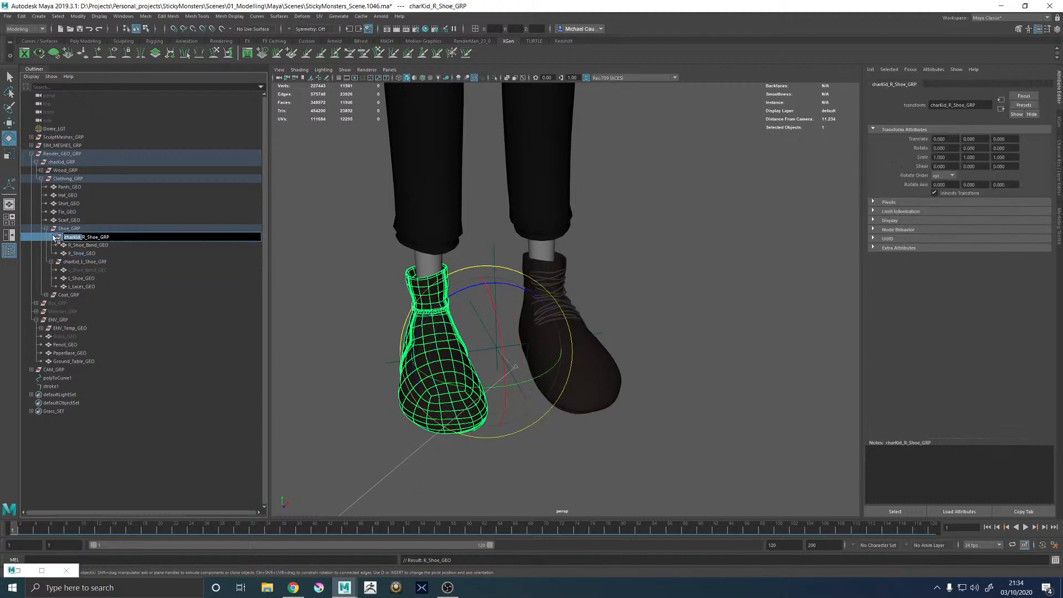
pyautogui.press('BackSpace')
pyautogui.press('Return')
pyautogui.doubleClick(80, 262)
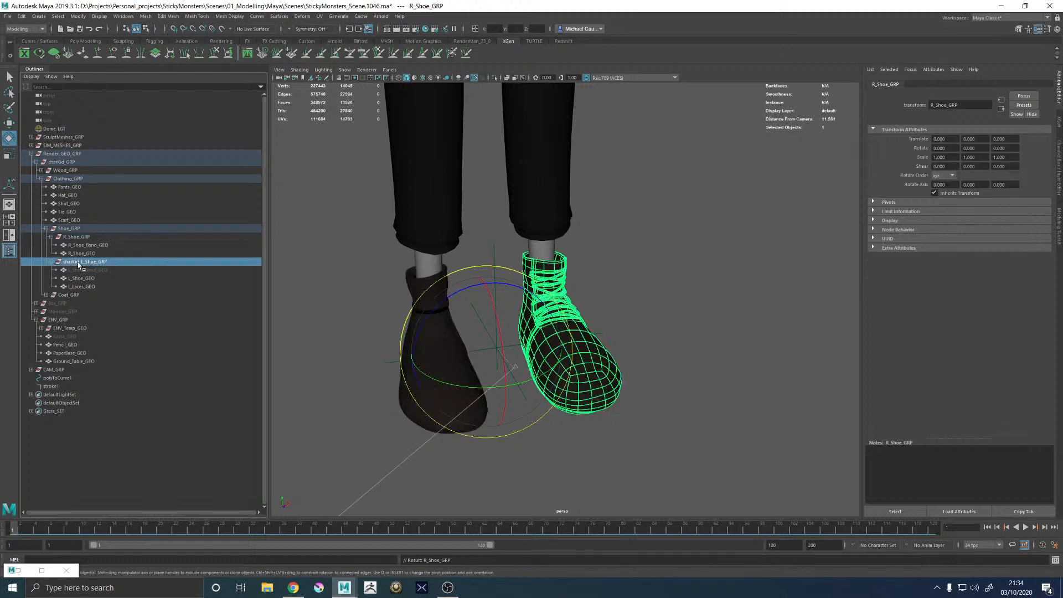
pyautogui.moveTo(83, 262); pyautogui.dragTo(0, 266)
pyautogui.press('BackSpace')
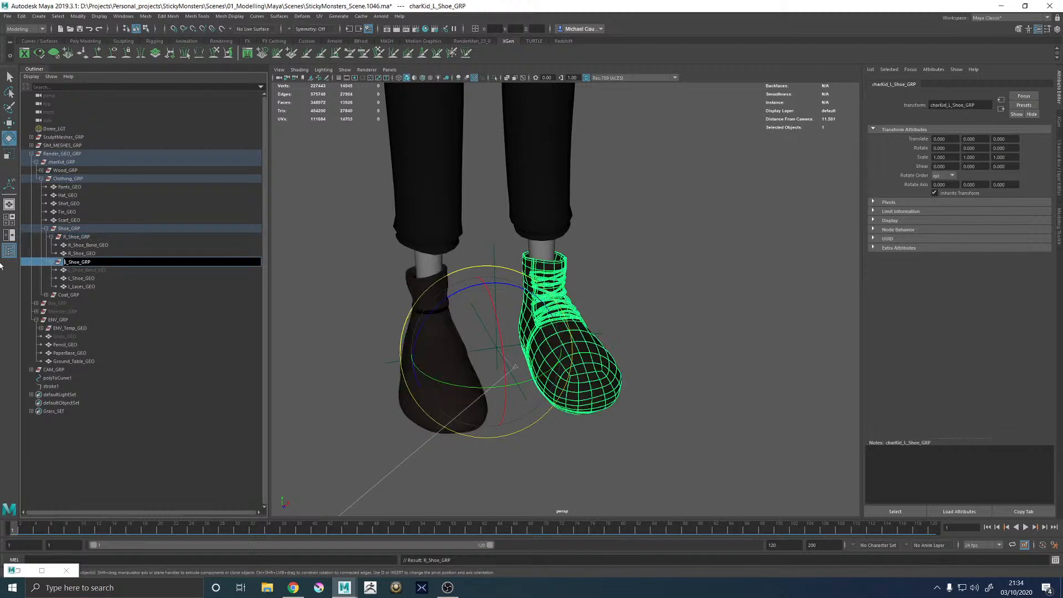
pyautogui.press('Return')
# Duplicate L_Laces_GEO, group the copy, and set the group's X scale to -1 to mirror it onto the right boot
pyautogui.click(584, 357)
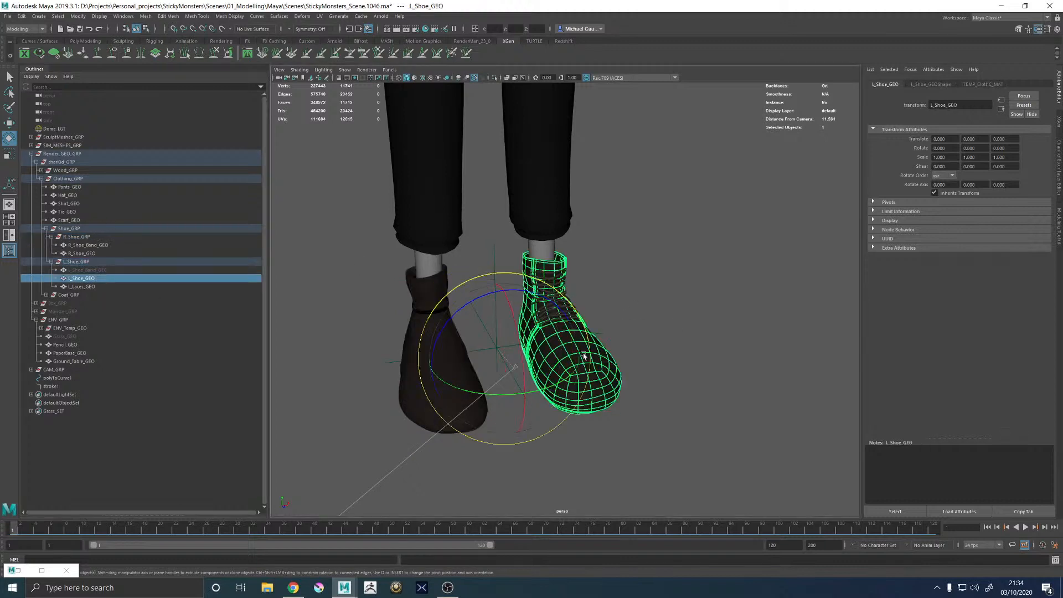
pyautogui.click(81, 287)
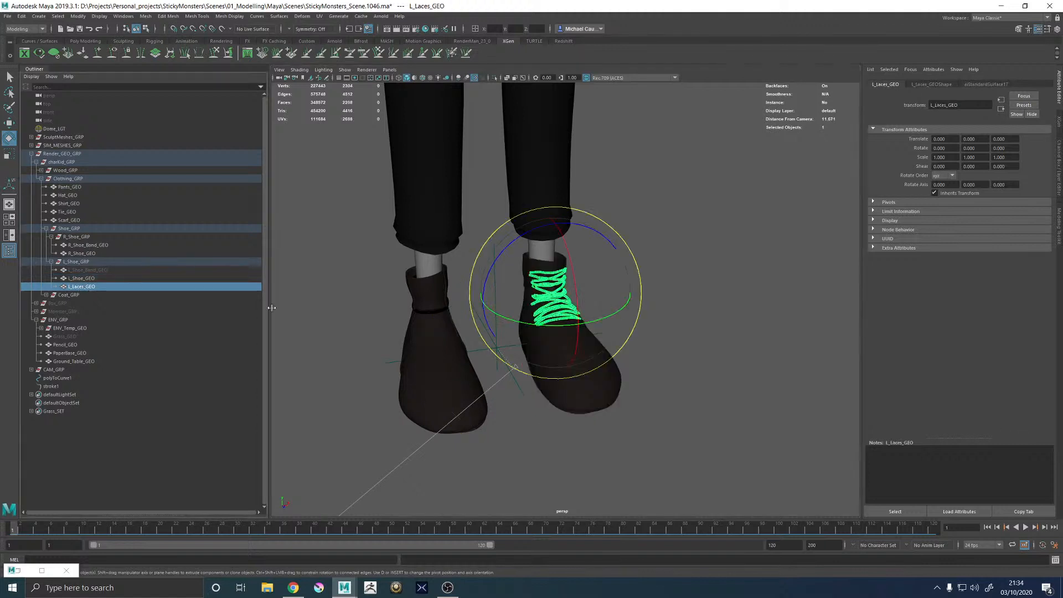
pyautogui.keyDown('alt'); pyautogui.moveTo(499, 332); pyautogui.dragTo(564, 296); pyautogui.keyUp('alt')
pyautogui.hotkey('ctrl', 'd')
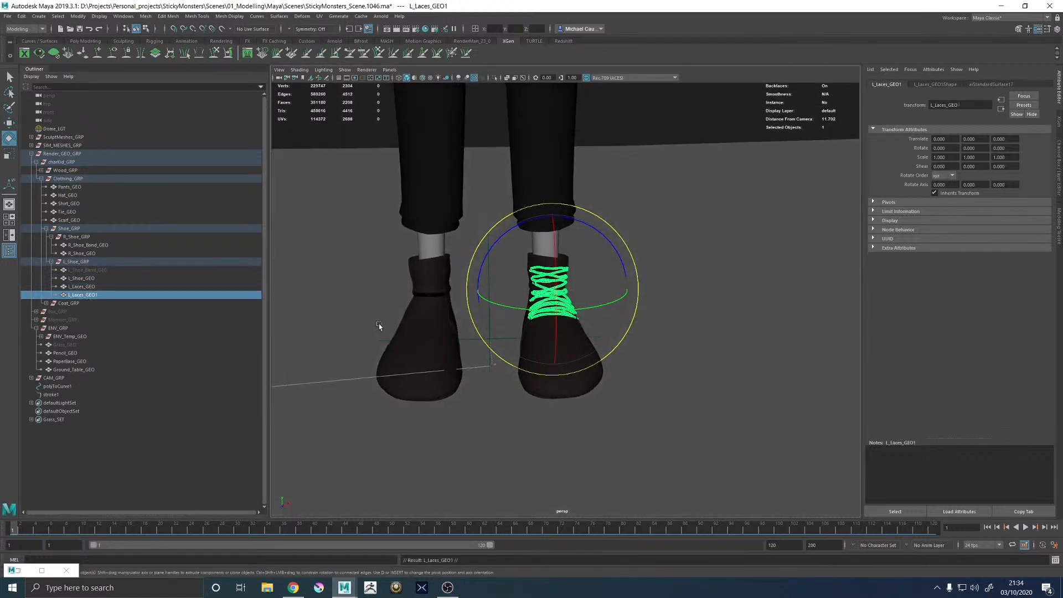
pyautogui.press('r')
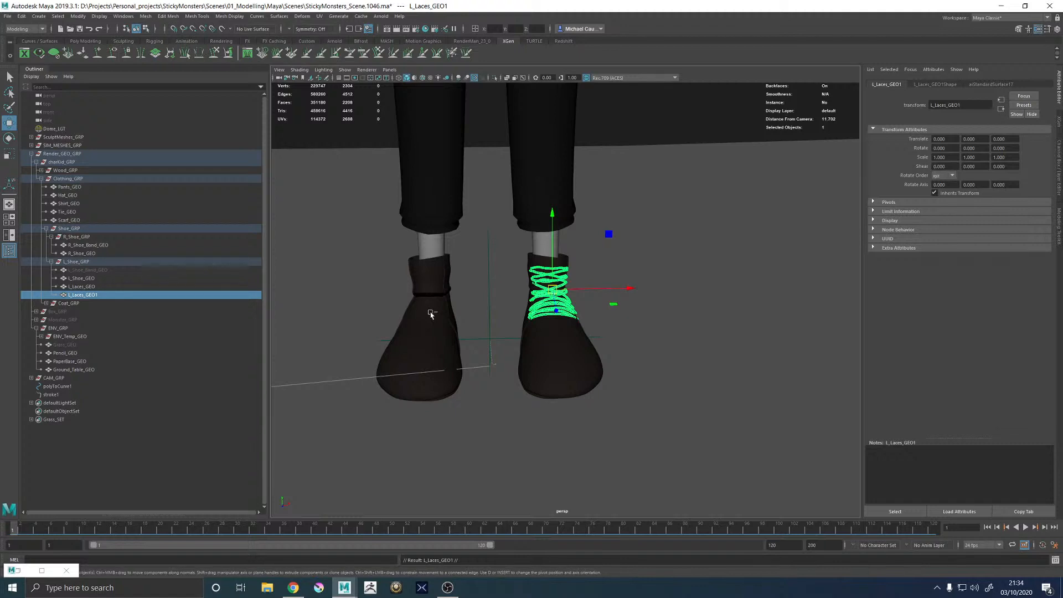
pyautogui.hotkey('ctrl', 'g')
pyautogui.click(940, 158)
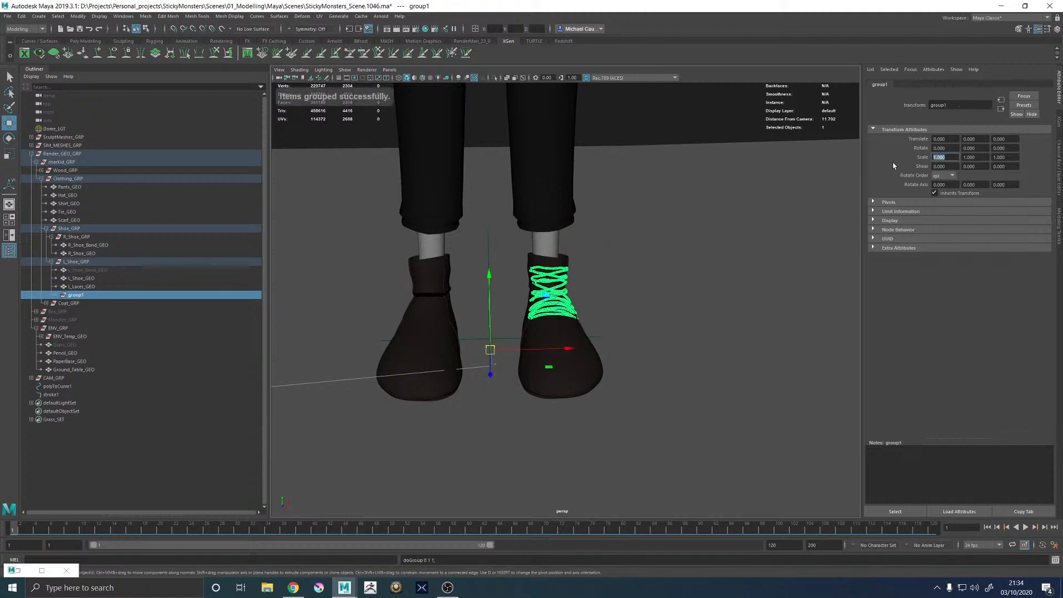
pyautogui.write('-1')
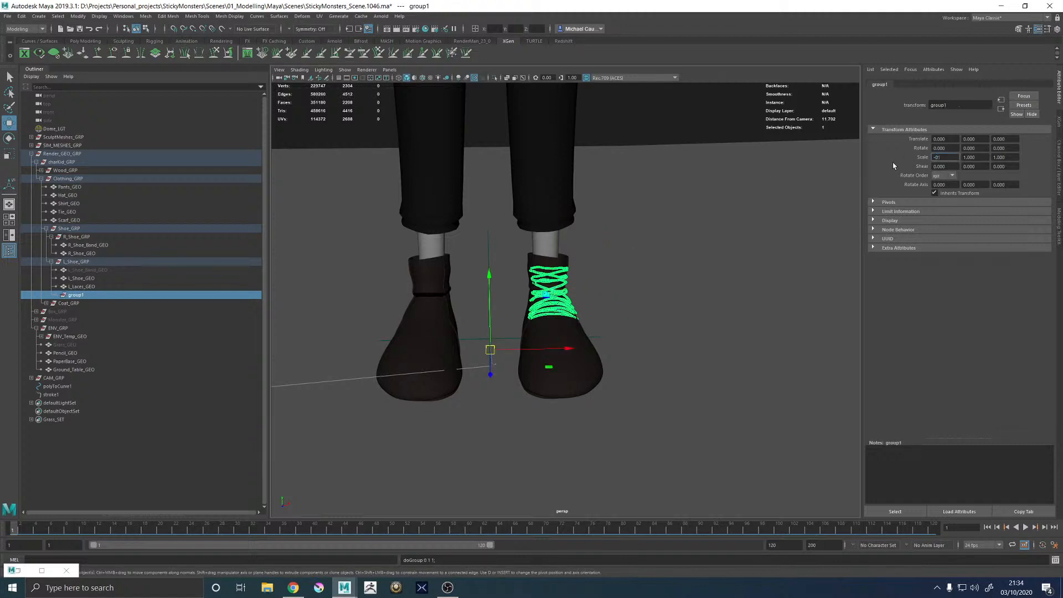
pyautogui.press('Return')
# Delete the R_Shoe_Band_GEO band around the right boot's ankle
pyautogui.press('f')
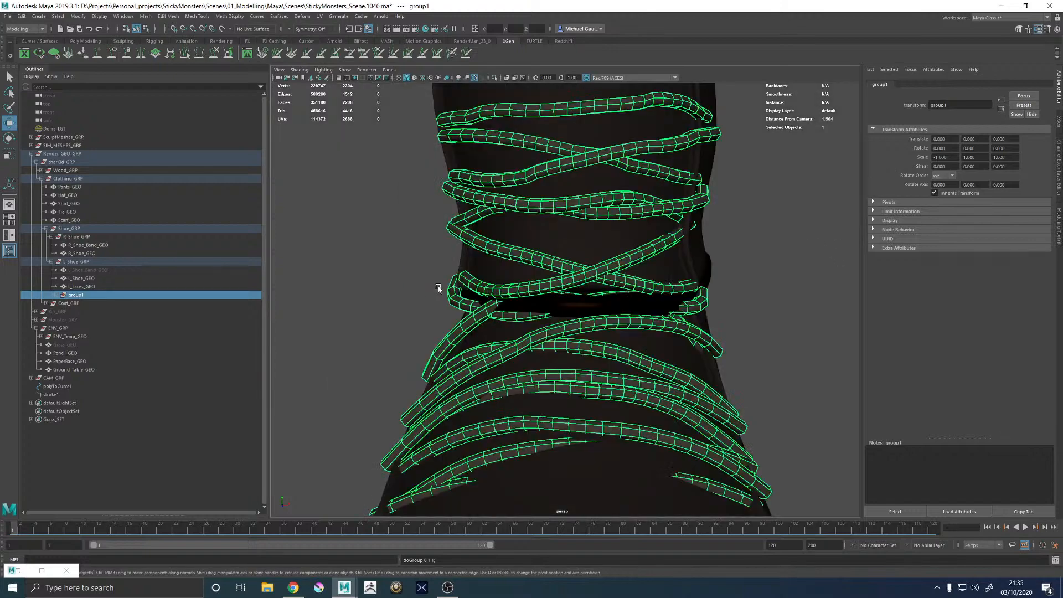
pyautogui.scroll(-5, 504, 281)
pyautogui.click(470, 312)
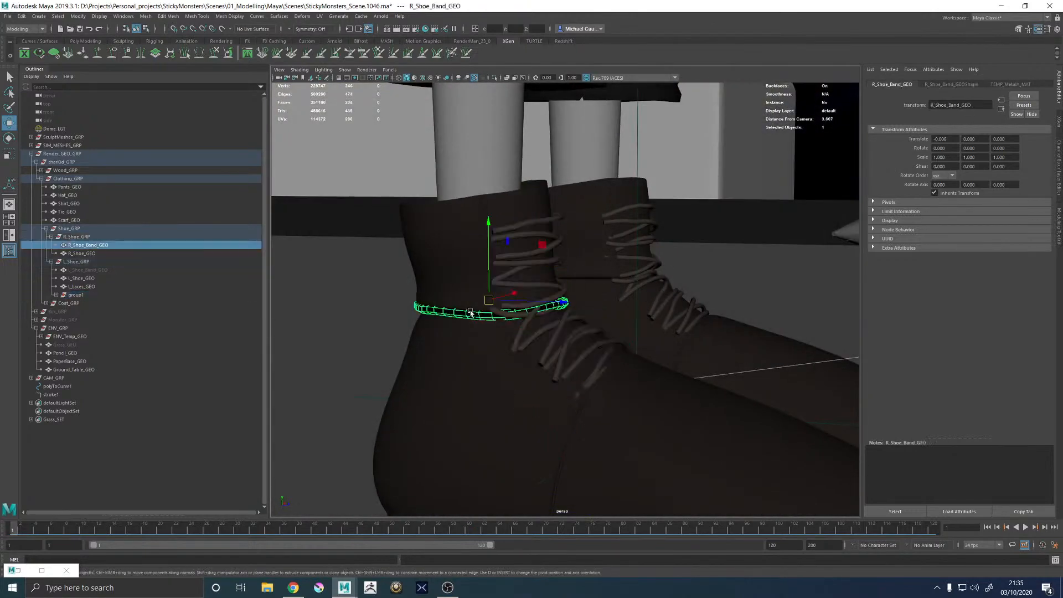
pyautogui.press('Delete')
# Examine how the mirrored laces sit on the right boot compared with the left boot
pyautogui.keyDown('alt'); pyautogui.moveTo(536, 309); pyautogui.dragTo(583, 305); pyautogui.keyUp('alt')
pyautogui.scroll(4, 550, 329)
pyautogui.click(541, 325)
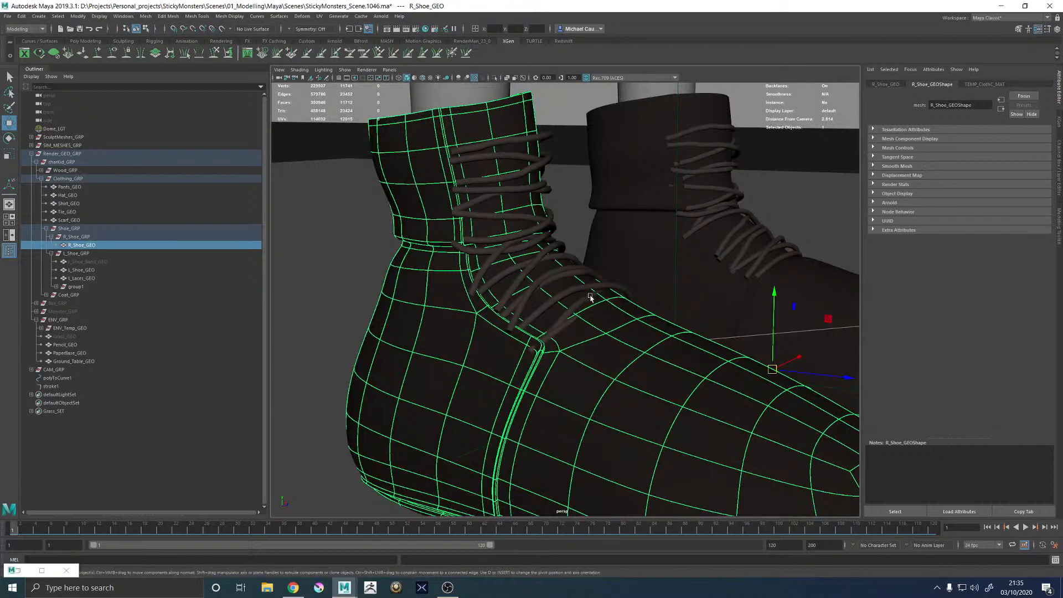
pyautogui.click(812, 271)
pyautogui.keyDown('alt'); pyautogui.moveTo(812, 271); pyautogui.dragTo(765, 313); pyautogui.keyUp('alt')
pyautogui.scroll(-5, 612, 327)
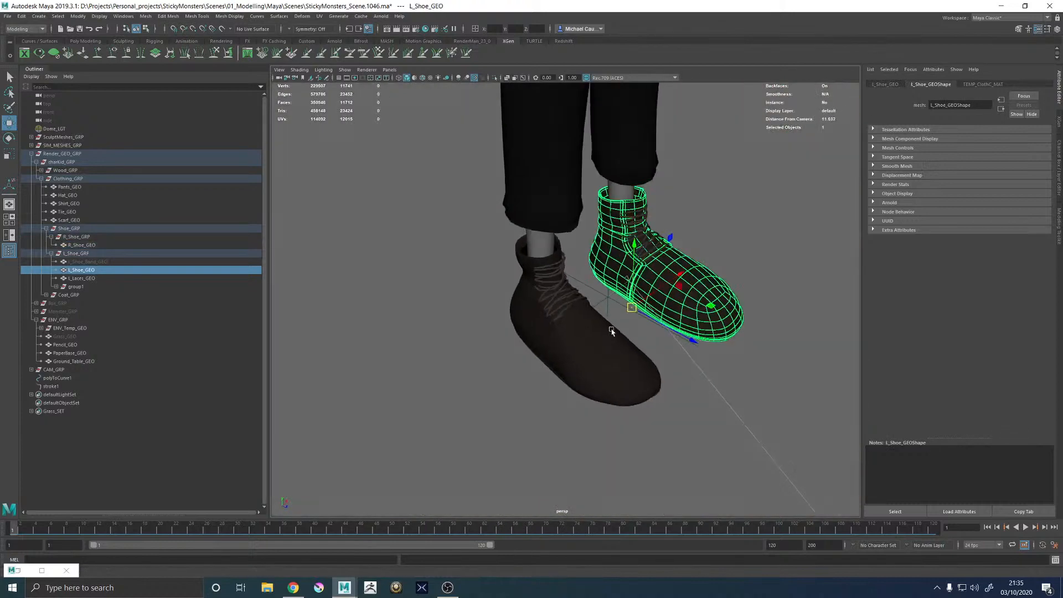
pyautogui.keyDown('alt'); pyautogui.moveTo(612, 328); pyautogui.dragTo(665, 344); pyautogui.keyUp('alt')
pyautogui.scroll(5, 757, 402)
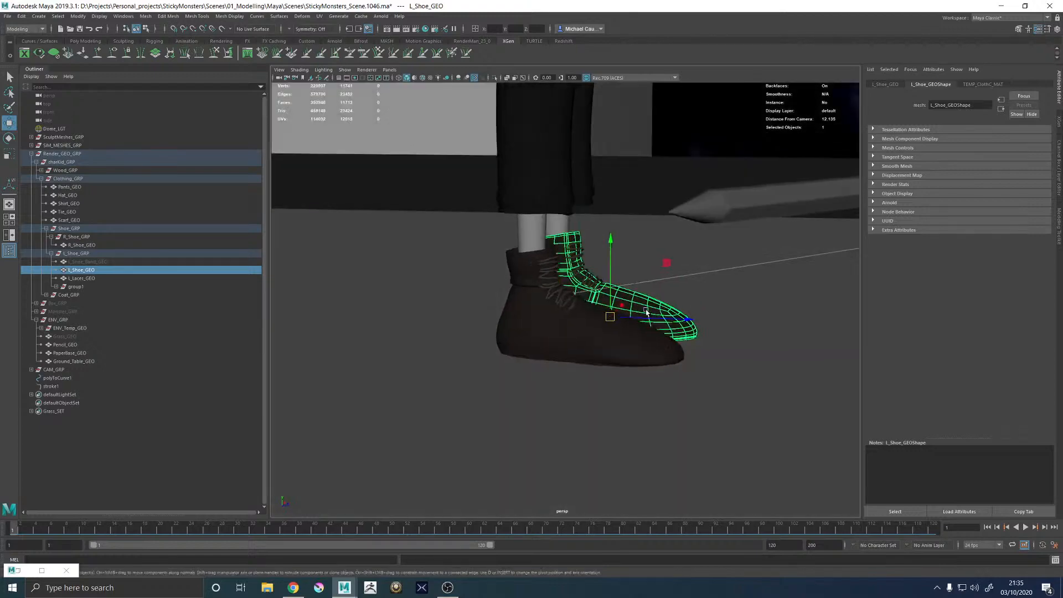
pyautogui.keyDown('alt'); pyautogui.moveTo(758, 402); pyautogui.dragTo(646, 349); pyautogui.keyUp('alt')
# Turn off the right boot's smooth preview and move the edge just ahead of its lowest laces back toward them
pyautogui.click(595, 315)
pyautogui.click(649, 331)
pyautogui.keyDown('alt'); pyautogui.moveTo(646, 349); pyautogui.dragTo(574, 311, button='middle'); pyautogui.keyUp('alt')
pyautogui.keyDown('alt'); pyautogui.moveTo(574, 310); pyautogui.dragTo(648, 352, button='right'); pyautogui.keyUp('alt')
pyautogui.moveTo(648, 351); pyautogui.dragTo(655, 299, button='right')
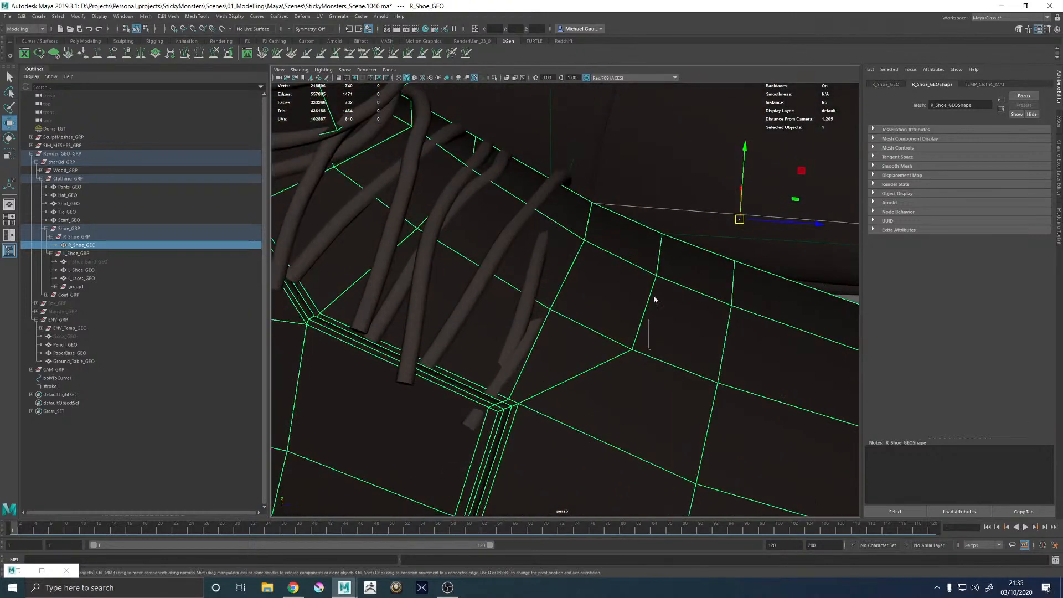
pyautogui.click(657, 299)
pyautogui.keyDown('alt'); pyautogui.moveTo(658, 299); pyautogui.dragTo(652, 267); pyautogui.keyUp('alt')
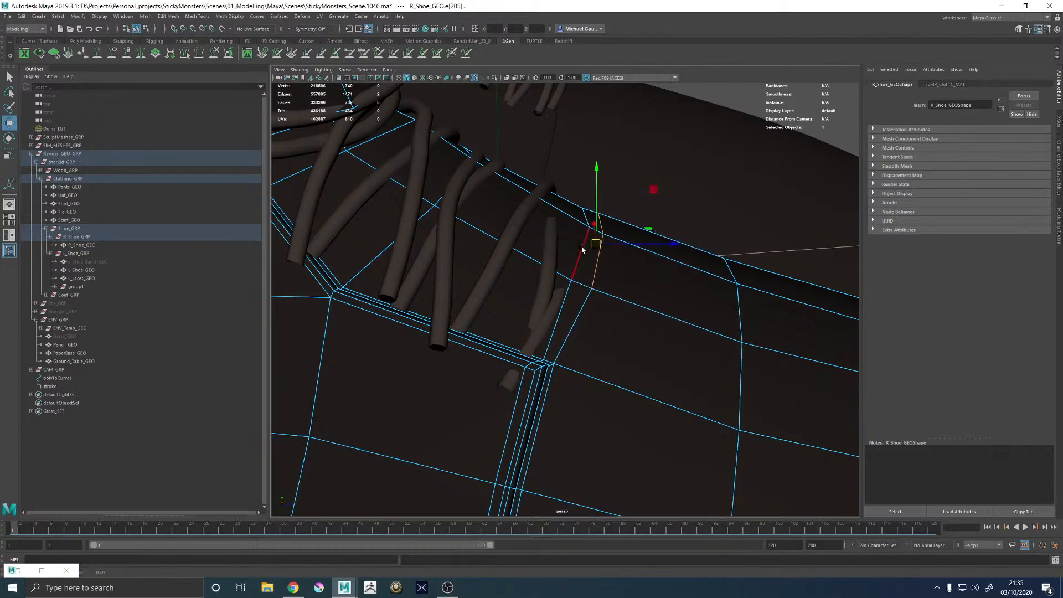
# Move the right boot's edges beside its lowest laces slightly closer to them, leave component editing and restore the smooth preview
pyautogui.click(582, 248)
pyautogui.moveTo(582, 249)
pyautogui.keyDown('alt'); pyautogui.mouseDown()
pyautogui.moveTo(483, 276)
pyautogui.moveTo(563, 283)
pyautogui.moveTo(607, 259)
pyautogui.moveTo(576, 235)
pyautogui.moveTo(579, 254)
pyautogui.moveTo(560, 244)
pyautogui.moveTo(592, 256)
pyautogui.moveTo(596, 243)
pyautogui.mouseUp(); pyautogui.keyUp('alt')
pyautogui.keyDown('shift'); pyautogui.click(575, 272); pyautogui.keyUp('shift')
pyautogui.press('3')
pyautogui.press('1')
pyautogui.click(590, 255)
pyautogui.keyDown('shift'); pyautogui.click(602, 244); pyautogui.keyUp('shift')
pyautogui.moveTo(596, 242); pyautogui.dragTo(592, 239)
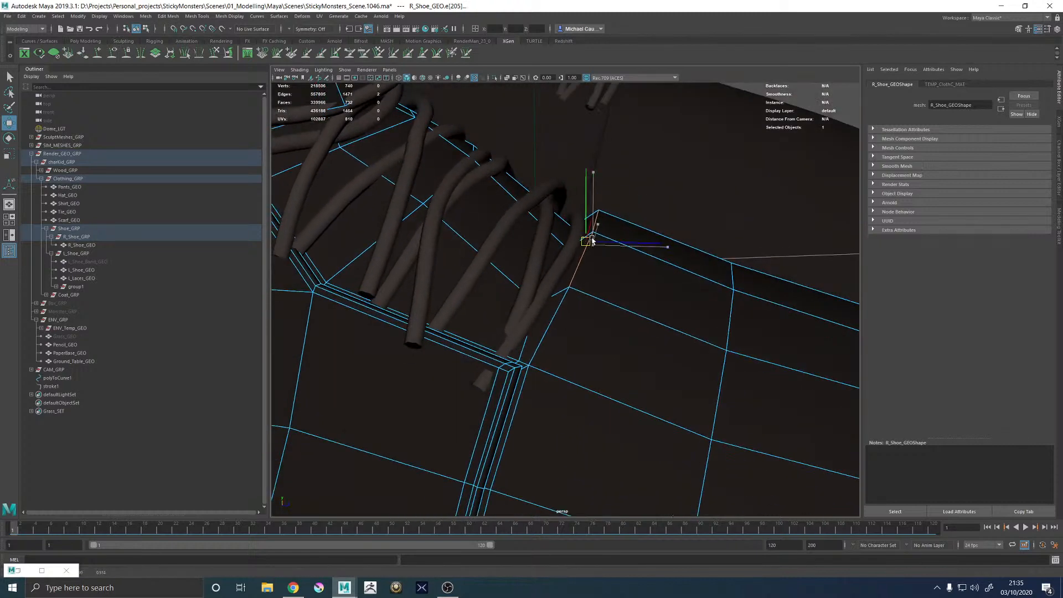
pyautogui.press('F8')
pyautogui.keyDown('alt'); pyautogui.moveTo(606, 304); pyautogui.dragTo(641, 208); pyautogui.keyUp('alt')
pyautogui.click(688, 120)
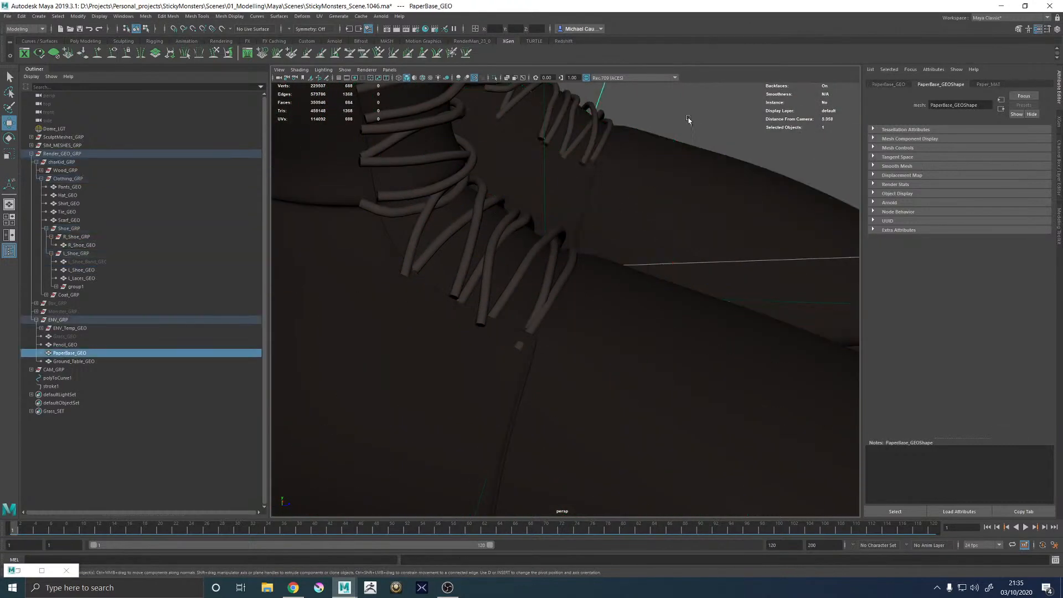
# Move the mirrored laces out of group1 into R_Shoe_GRP and rename them R_Laces_GEO
pyautogui.keyDown('alt'); pyautogui.moveTo(663, 281); pyautogui.dragTo(626, 302, button='right'); pyautogui.keyUp('alt')
pyautogui.keyDown('alt'); pyautogui.moveTo(626, 302); pyautogui.dragTo(573, 296); pyautogui.keyUp('alt')
pyautogui.click(576, 271)
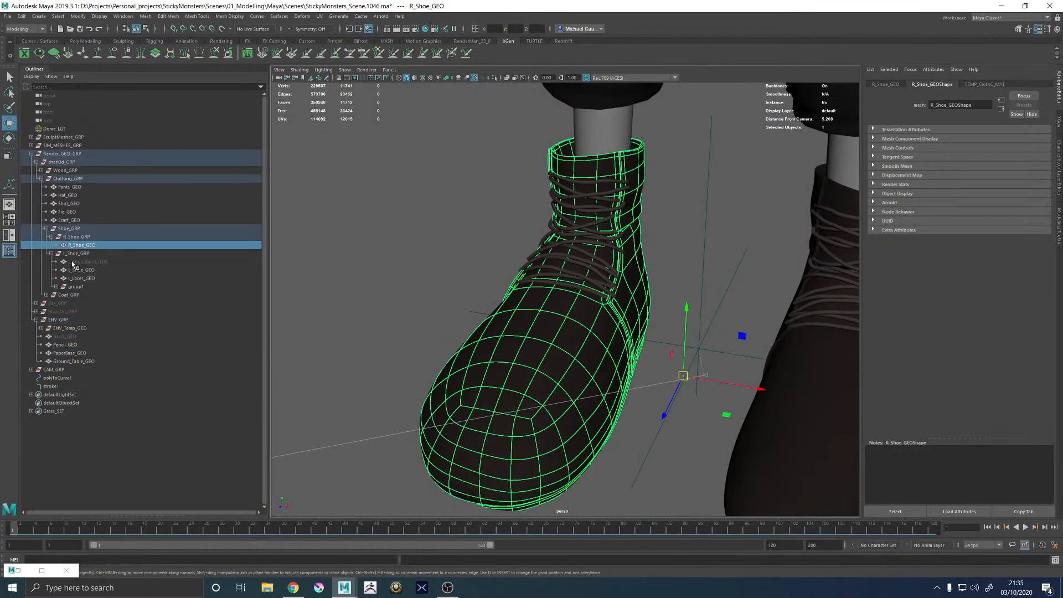
pyautogui.click(572, 256)
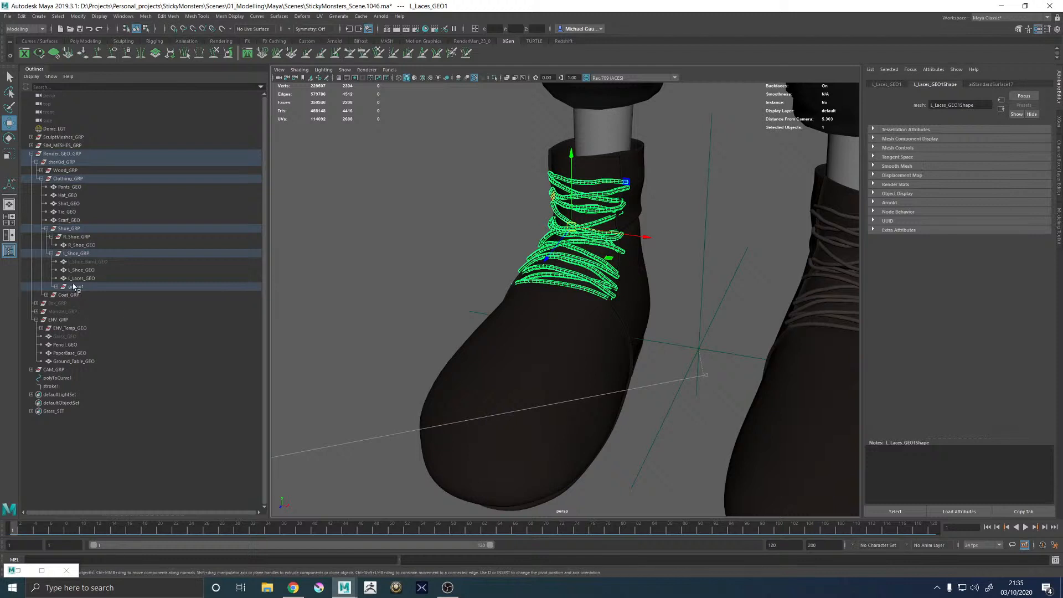
pyautogui.click(55, 287)
pyautogui.moveTo(78, 297); pyautogui.dragTo(87, 238, button='middle')
pyautogui.doubleClick(83, 253)
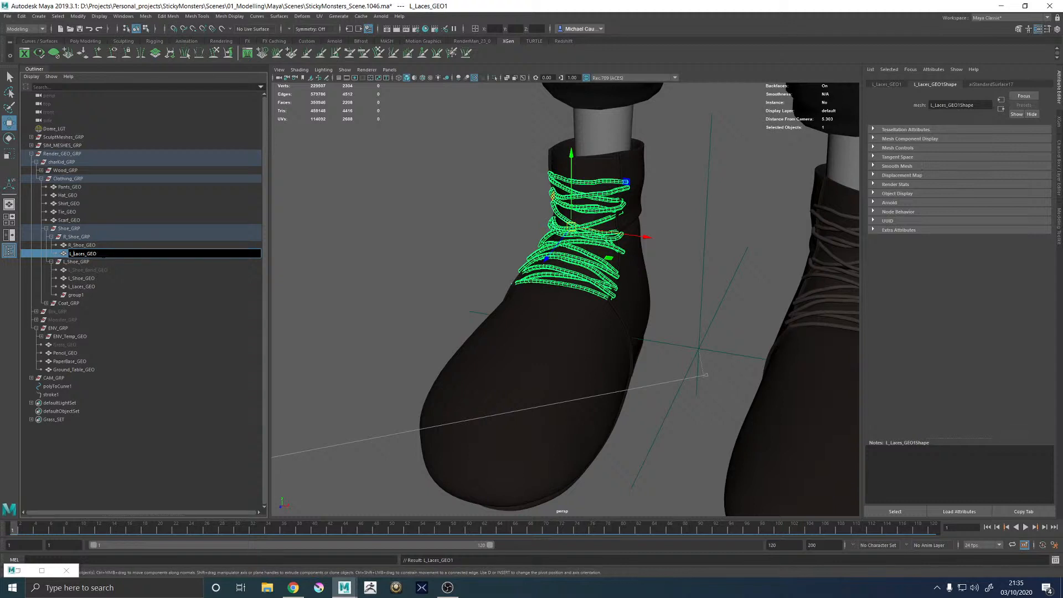
pyautogui.press('BackSpace')
pyautogui.write('R')
pyautogui.press('Return')
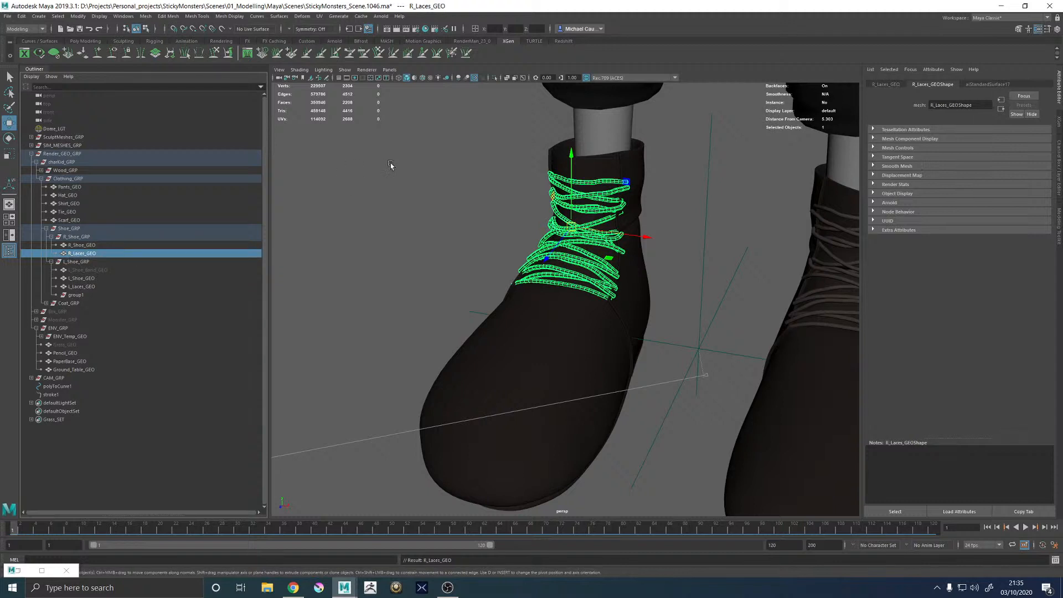
# Examine the boots on the full character in the viewport and in the Arnold RenderView
pyautogui.scroll(-10, 611, 290)
pyautogui.click(741, 188)
pyautogui.keyDown('alt'); pyautogui.moveTo(498, 302); pyautogui.dragTo(581, 268); pyautogui.keyUp('alt')
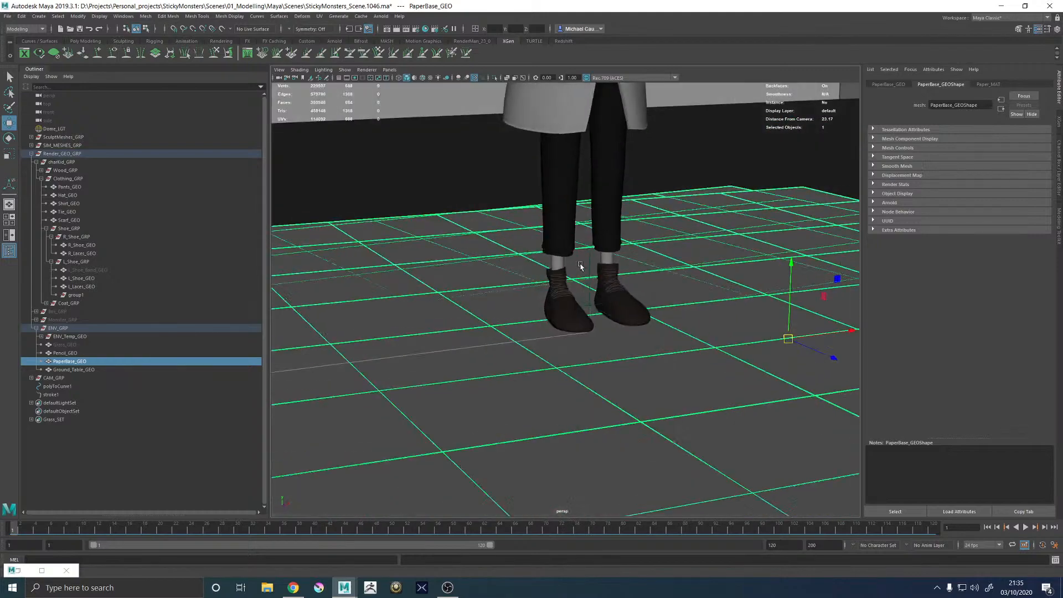
pyautogui.scroll(-6, 433, 306)
pyautogui.keyDown('alt'); pyautogui.moveTo(601, 329); pyautogui.dragTo(489, 323); pyautogui.keyUp('alt')
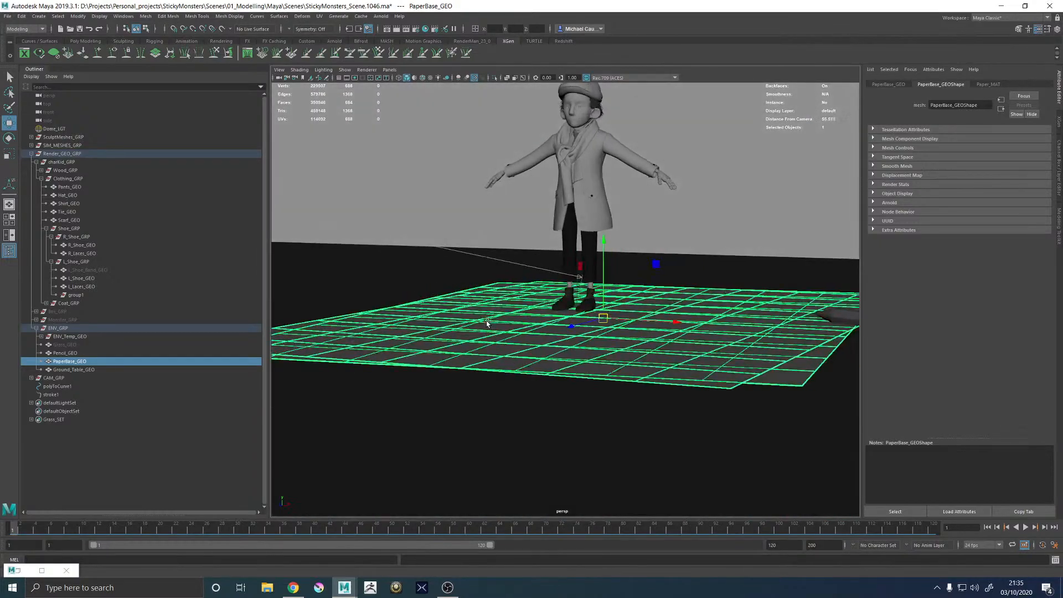
pyautogui.keyDown('alt'); pyautogui.moveTo(489, 323); pyautogui.dragTo(678, 298, button='right'); pyautogui.keyUp('alt')
pyautogui.keyDown('alt'); pyautogui.moveTo(678, 297); pyautogui.dragTo(623, 319, button='middle'); pyautogui.keyUp('alt')
pyautogui.keyDown('alt'); pyautogui.moveTo(698, 330); pyautogui.dragTo(425, 338, button='right'); pyautogui.keyUp('alt')
pyautogui.keyDown('alt'); pyautogui.moveTo(425, 337); pyautogui.dragTo(559, 326); pyautogui.keyUp('alt')
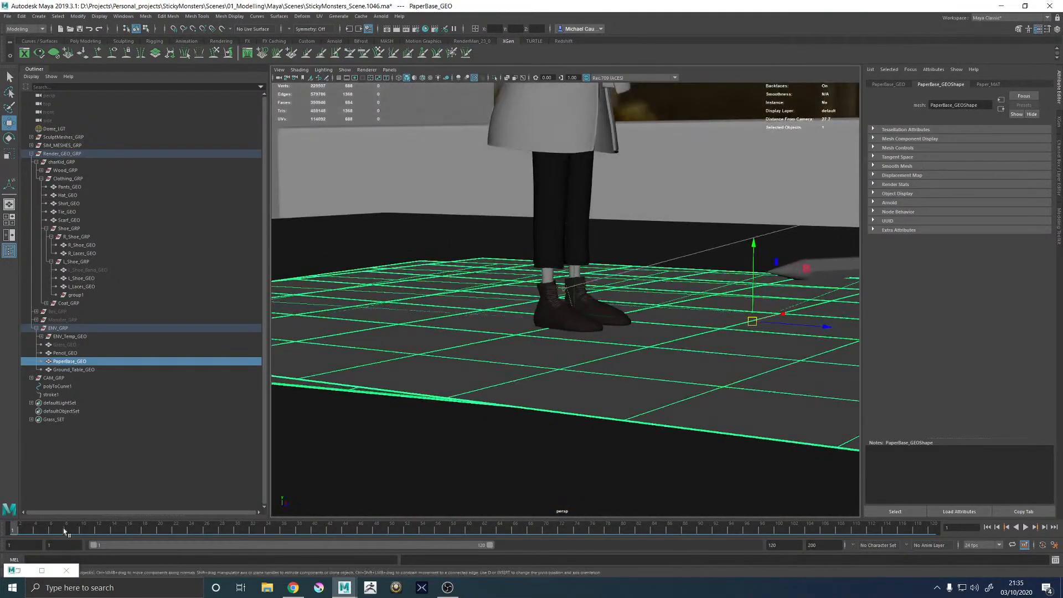
pyautogui.click(16, 569)
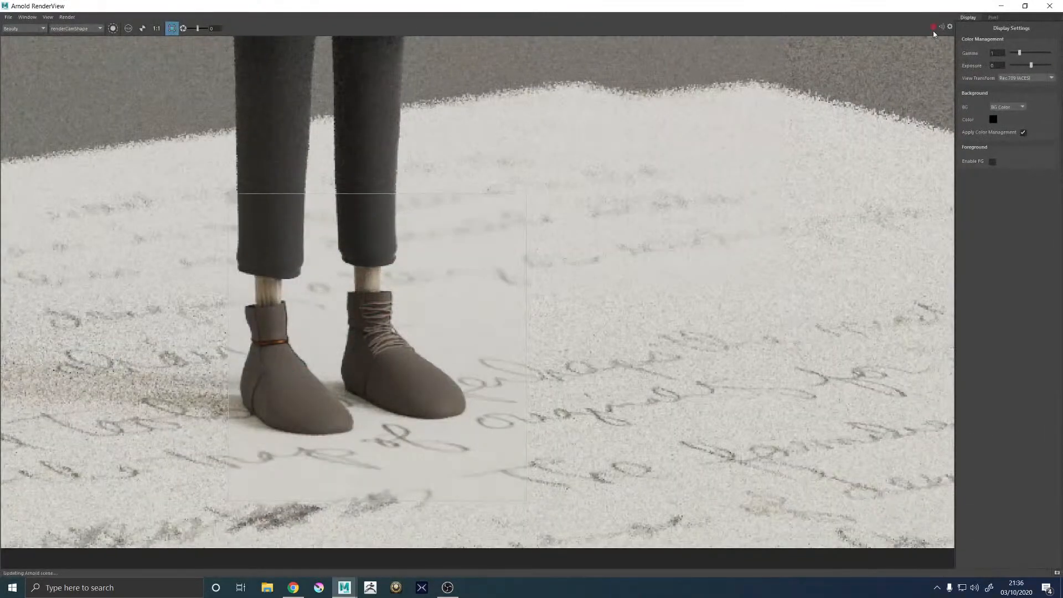
pyautogui.click(1002, 6)
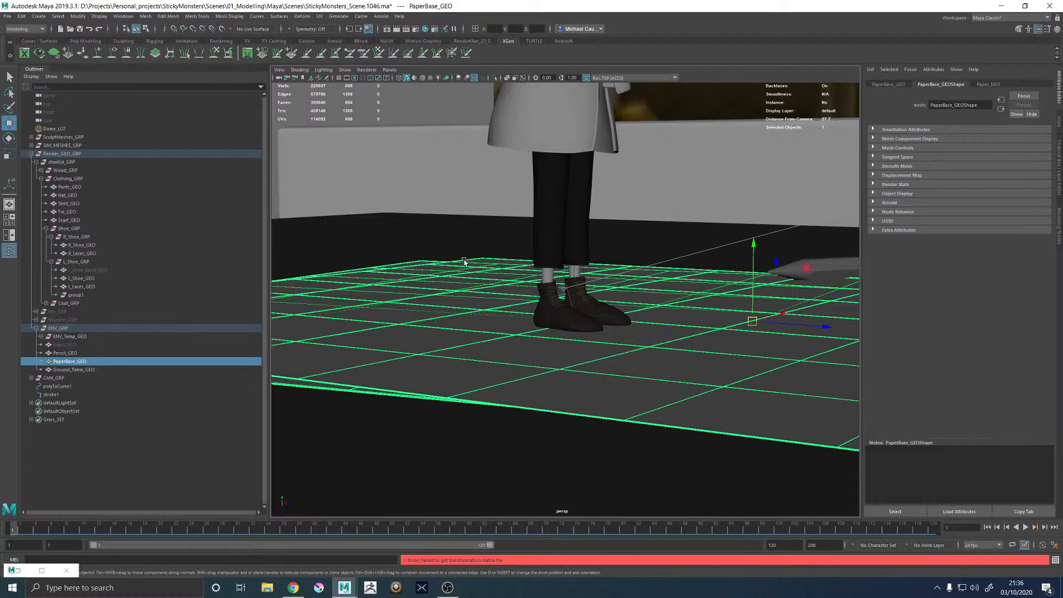
# Save the scene and create an incremented version of the file
pyautogui.hotkey('ctrl', 's')
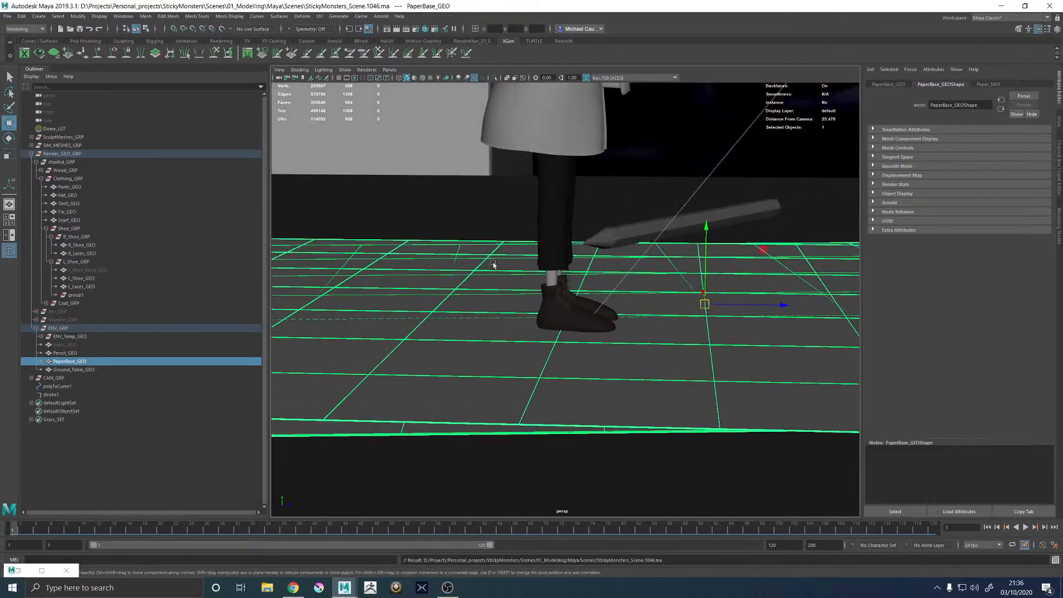
pyautogui.keyDown('alt'); pyautogui.moveTo(587, 282); pyautogui.dragTo(512, 290); pyautogui.keyUp('alt')
pyautogui.hotkey('ctrl', 'alt', 's')
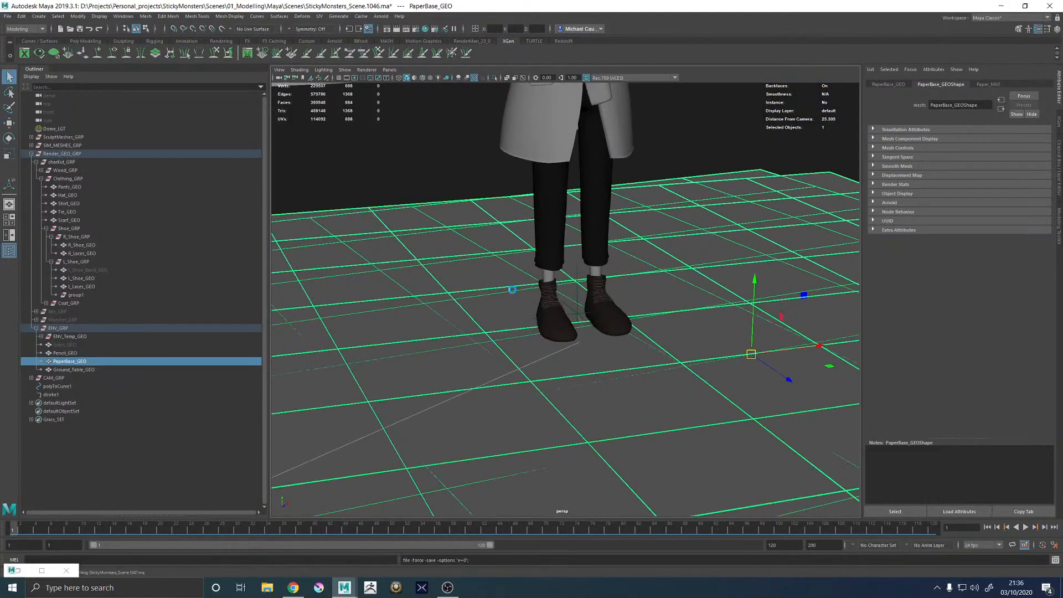
# Delete the empty group1 under L_Shoe_GRP and freeze the transformations of R_Laces_GEO
pyautogui.click(77, 295)
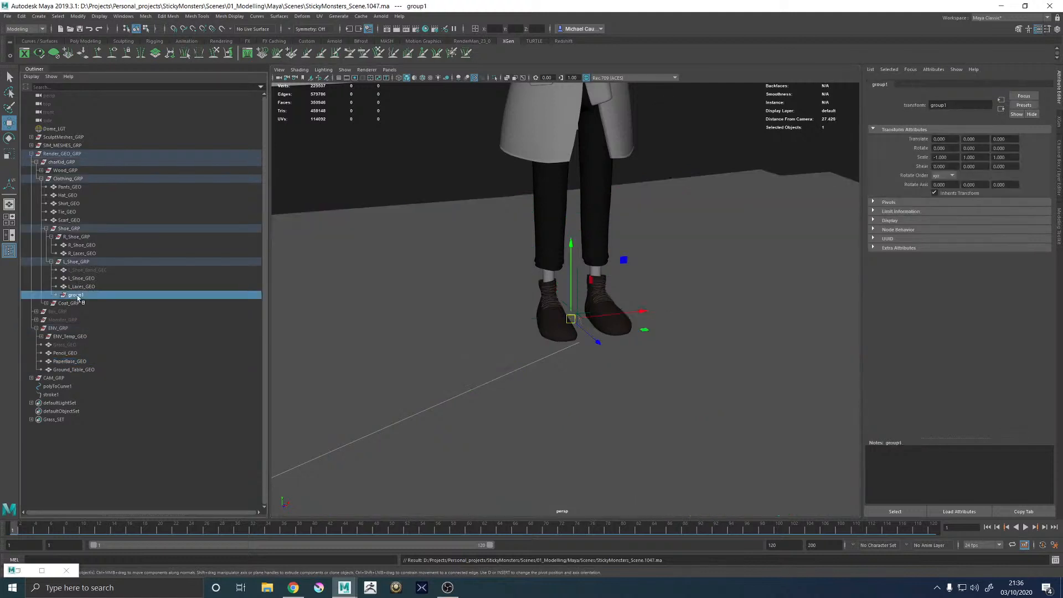
pyautogui.press('Delete')
pyautogui.click(83, 253)
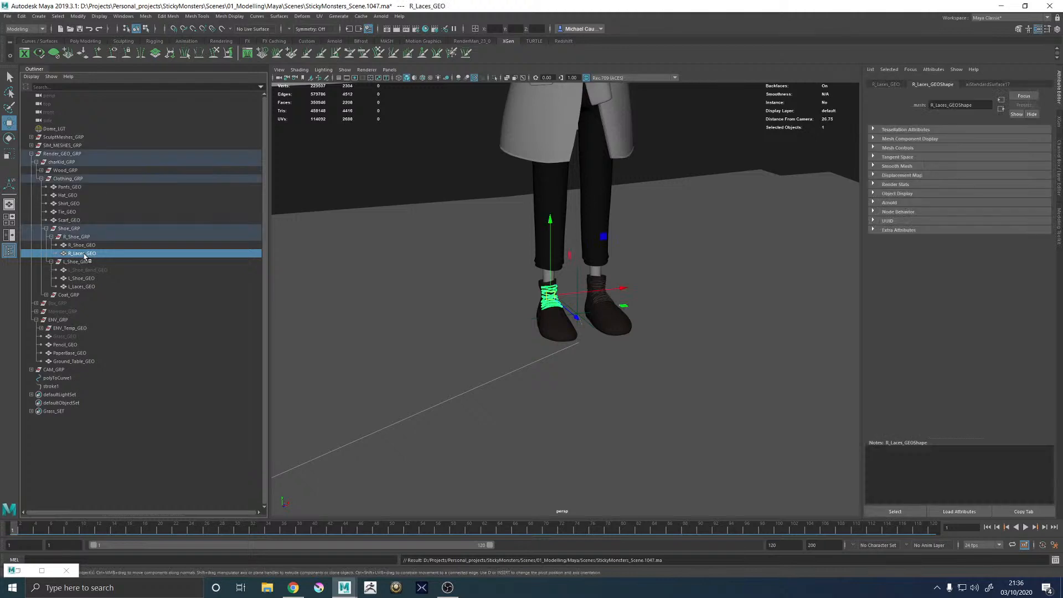
pyautogui.click(884, 84)
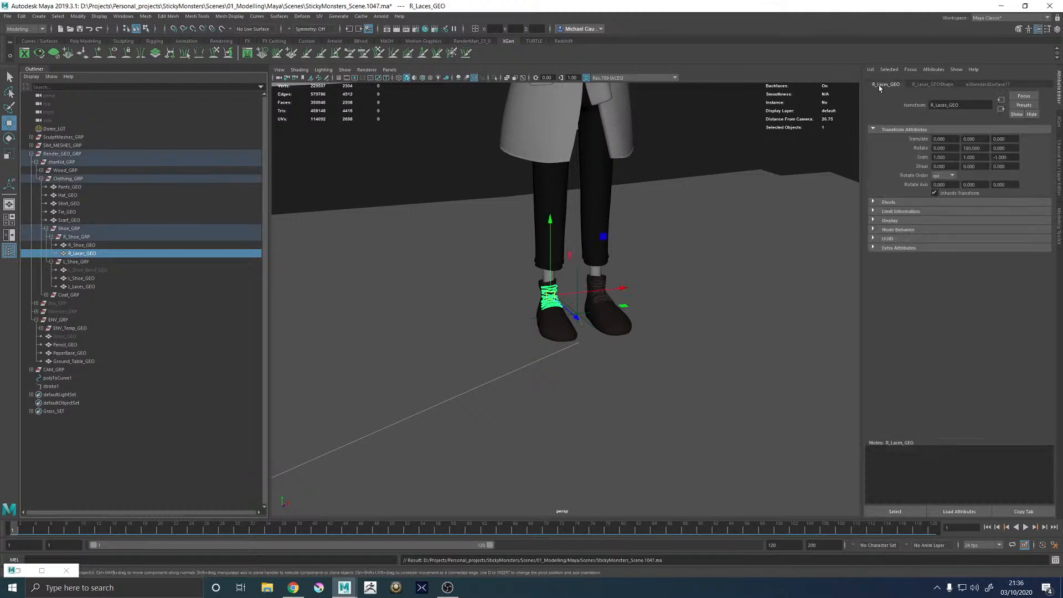
pyautogui.click(78, 16)
pyautogui.click(99, 55)
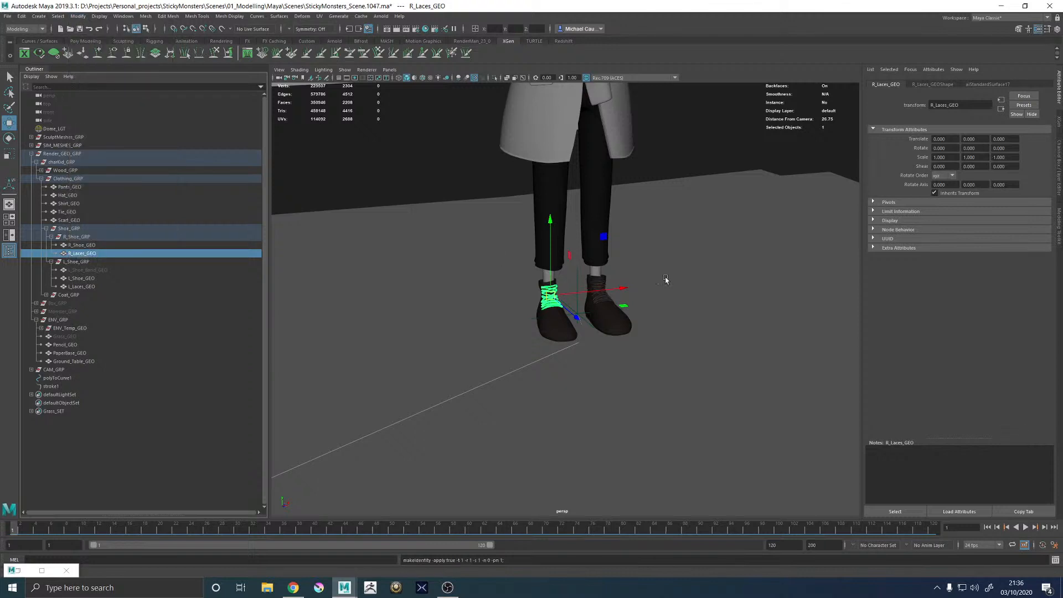
# Repeat the freeze transformations command on L_Laces_GEO
pyautogui.press('f')
pyautogui.click(696, 253)
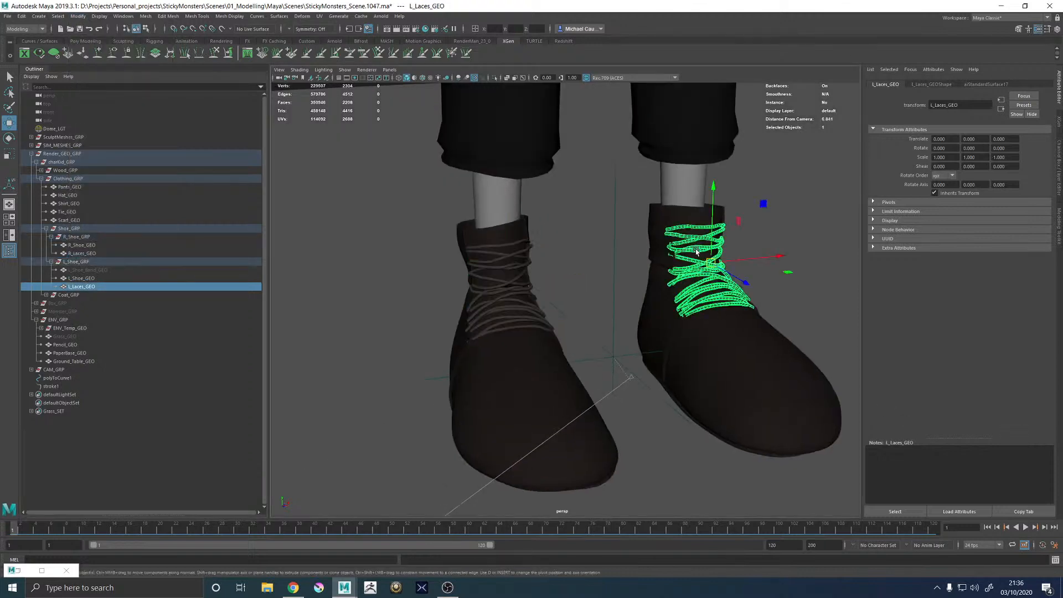
pyautogui.press('g')
# Select the pants, boots and laces without the ground objects, clear that selection and save the scene
pyautogui.keyDown('alt'); pyautogui.moveTo(696, 251); pyautogui.dragTo(583, 264, button='right'); pyautogui.keyUp('alt')
pyautogui.moveTo(442, 172); pyautogui.dragTo(810, 474)
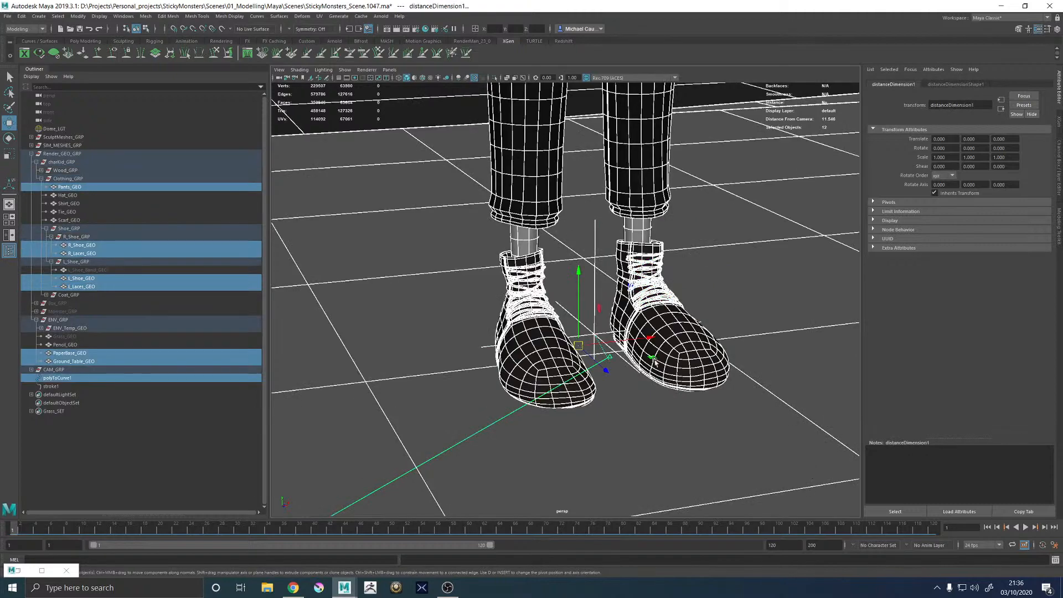
pyautogui.keyDown('ctrl'); pyautogui.moveTo(468, 419); pyautogui.dragTo(439, 455); pyautogui.keyUp('ctrl')
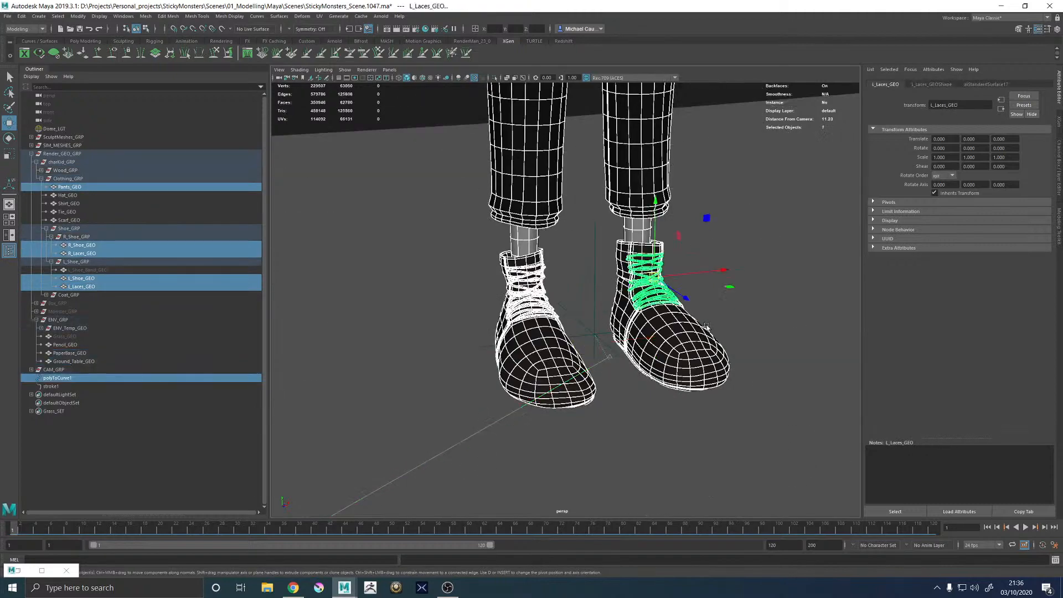
pyautogui.scroll(-10, 702, 328)
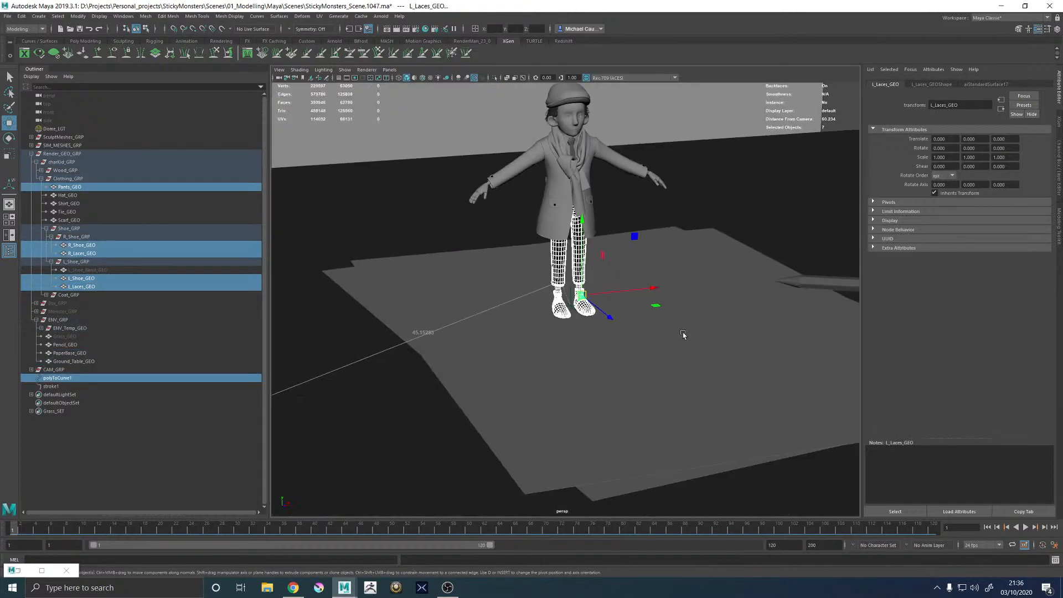
pyautogui.keyDown('alt'); pyautogui.moveTo(683, 332); pyautogui.dragTo(658, 235); pyautogui.keyUp('alt')
pyautogui.click(670, 184)
pyautogui.hotkey('ctrl', 's')
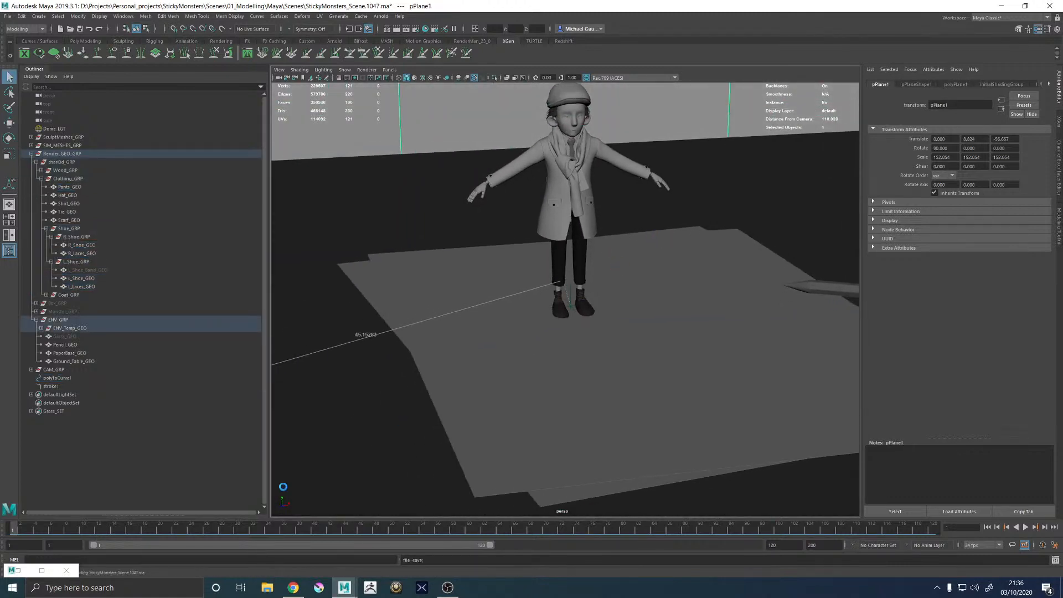
# Update the render in the Arnold RenderView, check the laces on both boots and close the render window
pyautogui.click(18, 570)
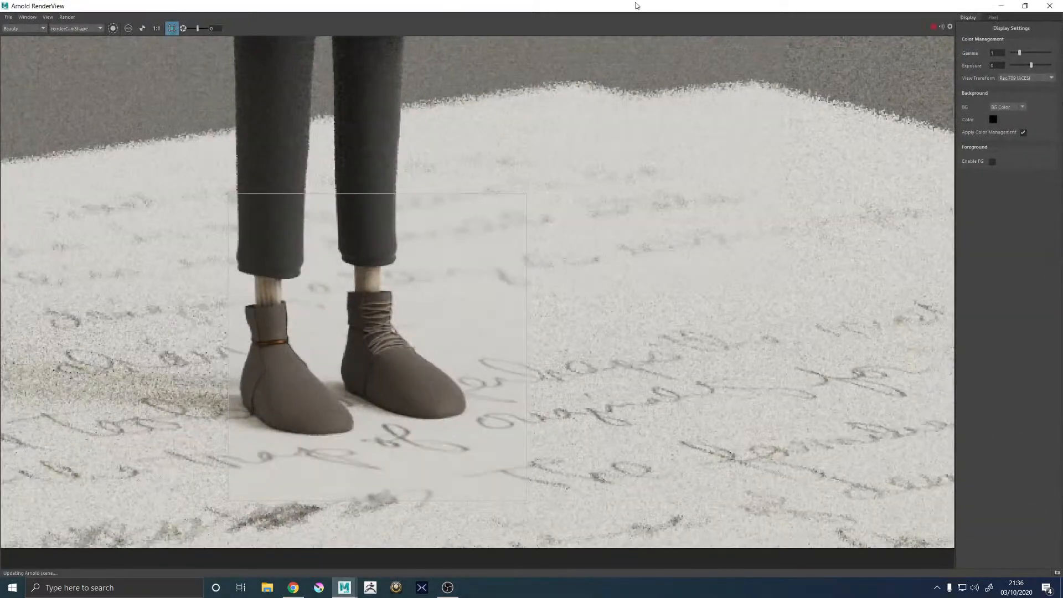
pyautogui.moveTo(638, 7); pyautogui.dragTo(542, 139)
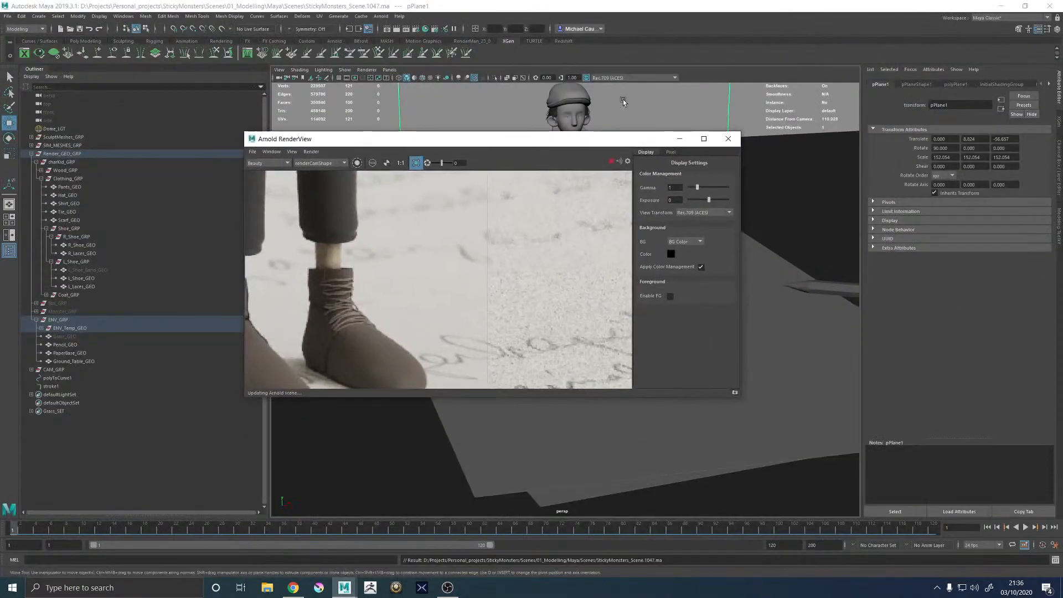
pyautogui.click(312, 151)
pyautogui.click(335, 212)
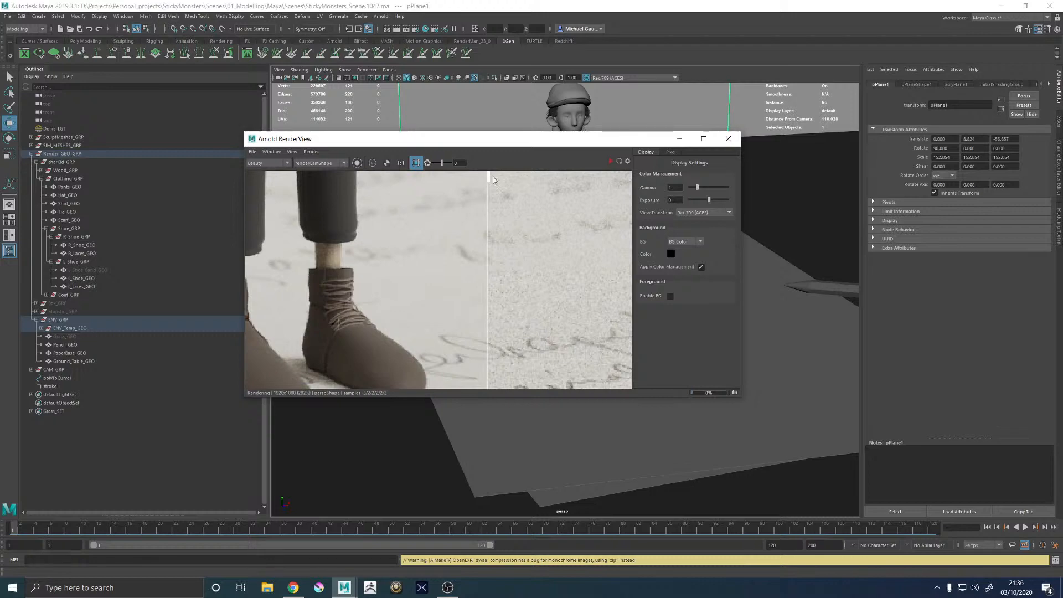
pyautogui.scroll(-6, 403, 267)
pyautogui.scroll(6, 354, 280)
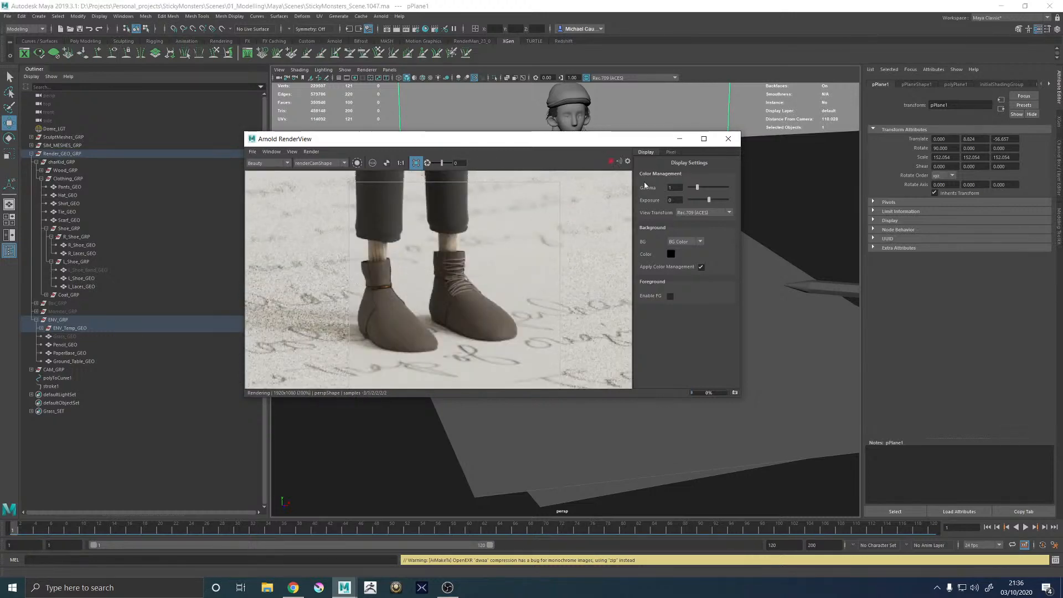
pyautogui.click(728, 139)
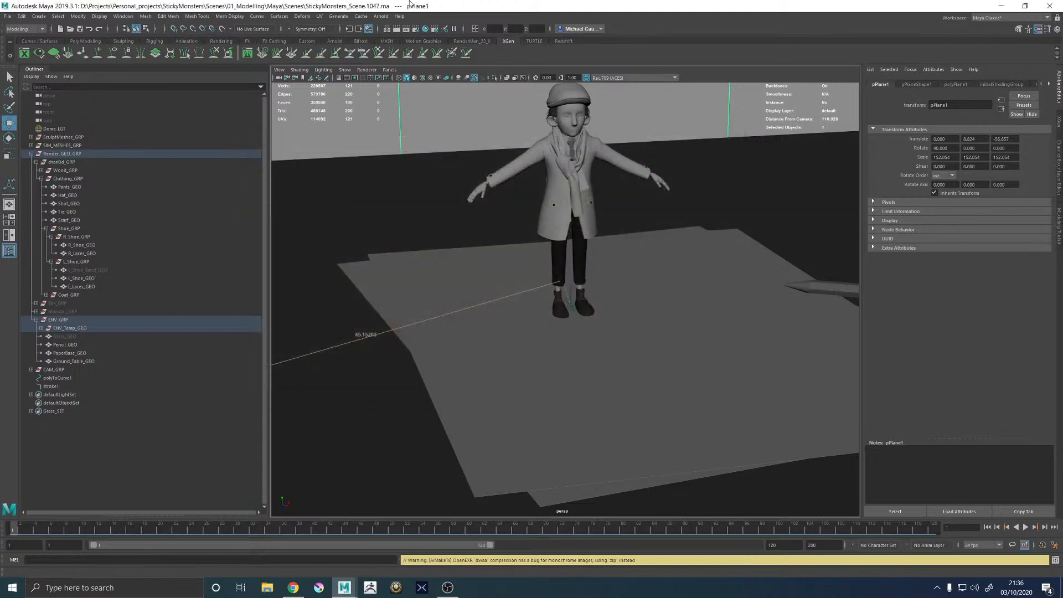
# Flush all Arnold caches
pyautogui.click(381, 17)
pyautogui.moveTo(396, 93)
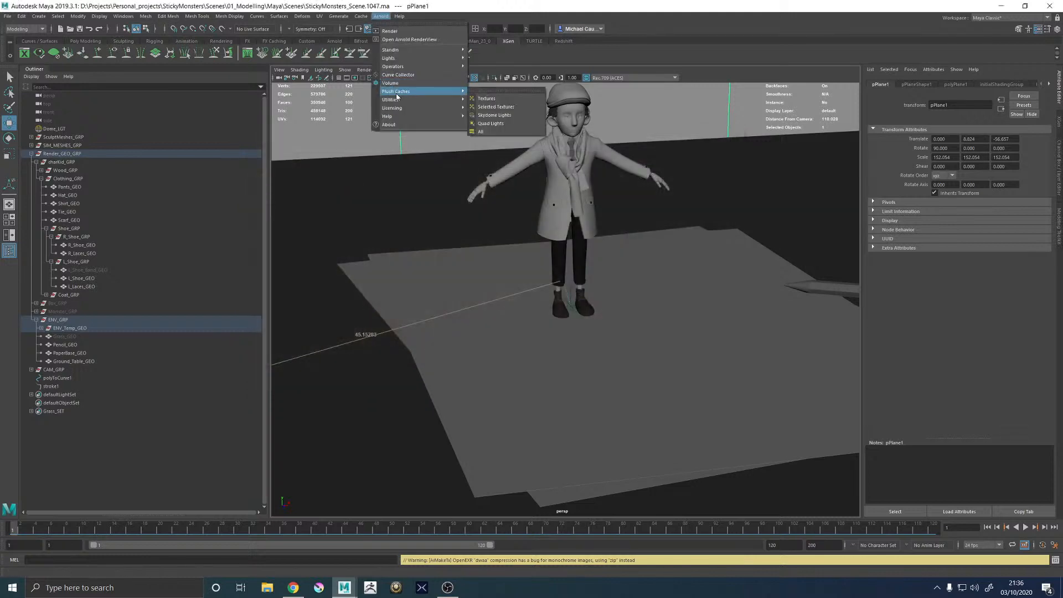
pyautogui.click(489, 132)
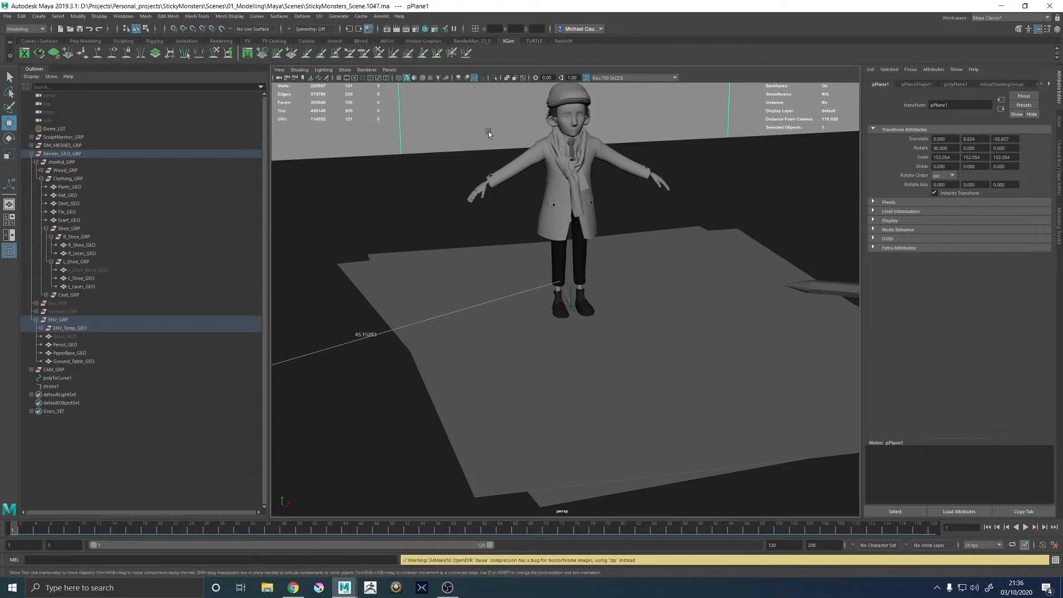
# Open the Arnold RenderView and update the full scene to render the character from the current perspective view
pyautogui.keyDown('alt'); pyautogui.moveTo(438, 175); pyautogui.dragTo(453, 165); pyautogui.keyUp('alt')
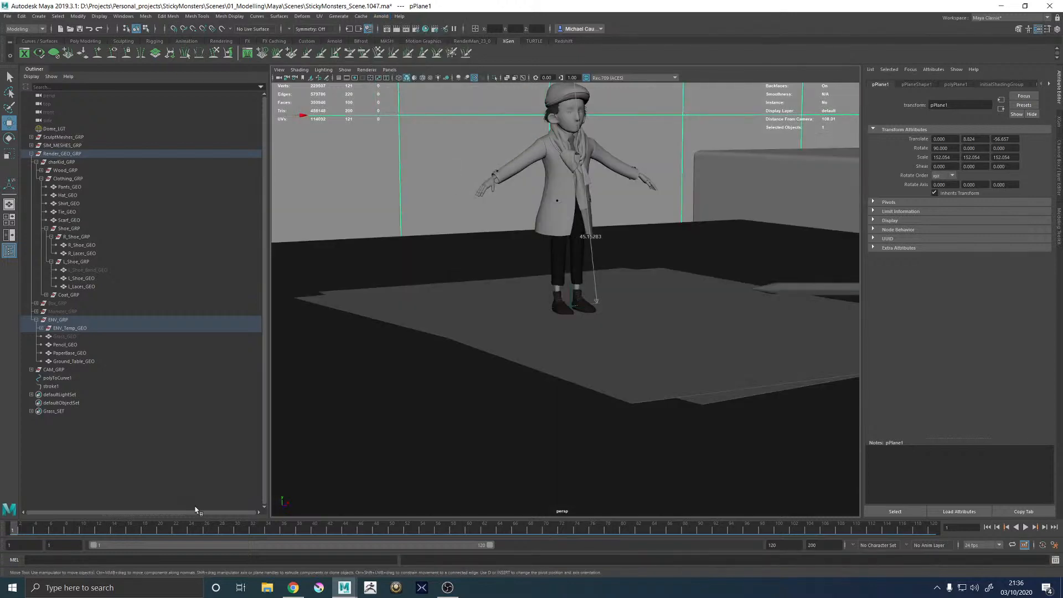
pyautogui.click(381, 16)
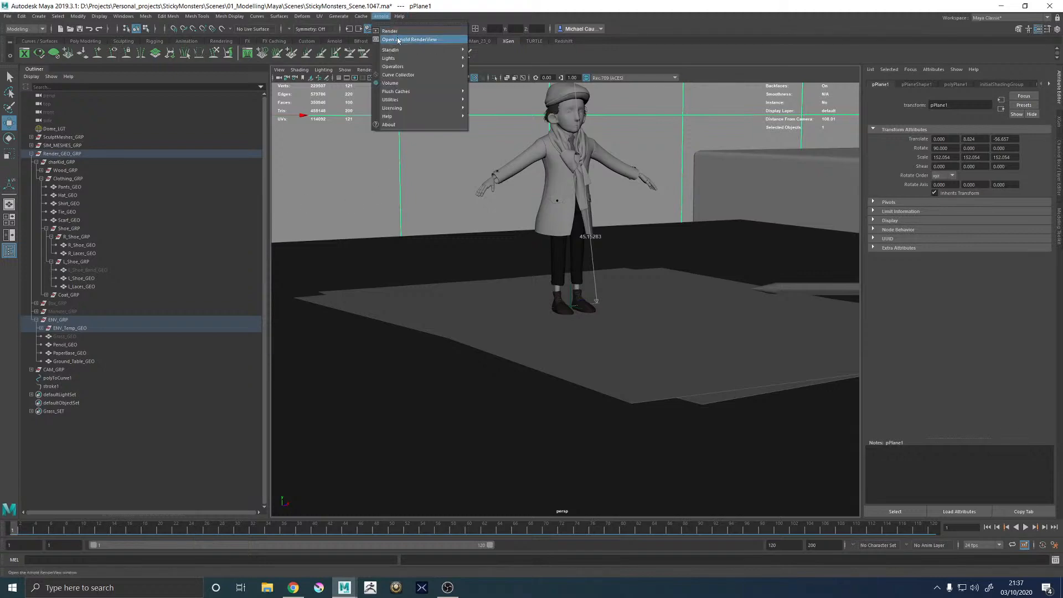
pyautogui.click(398, 40)
pyautogui.click(501, 8)
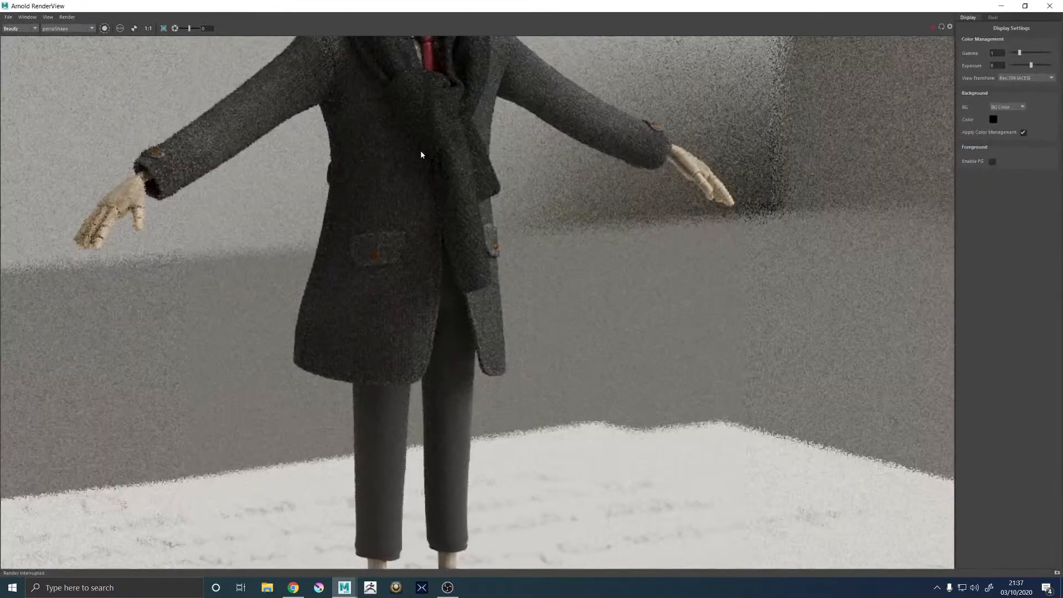
pyautogui.scroll(-5, 421, 154)
pyautogui.scroll(3, 417, 175)
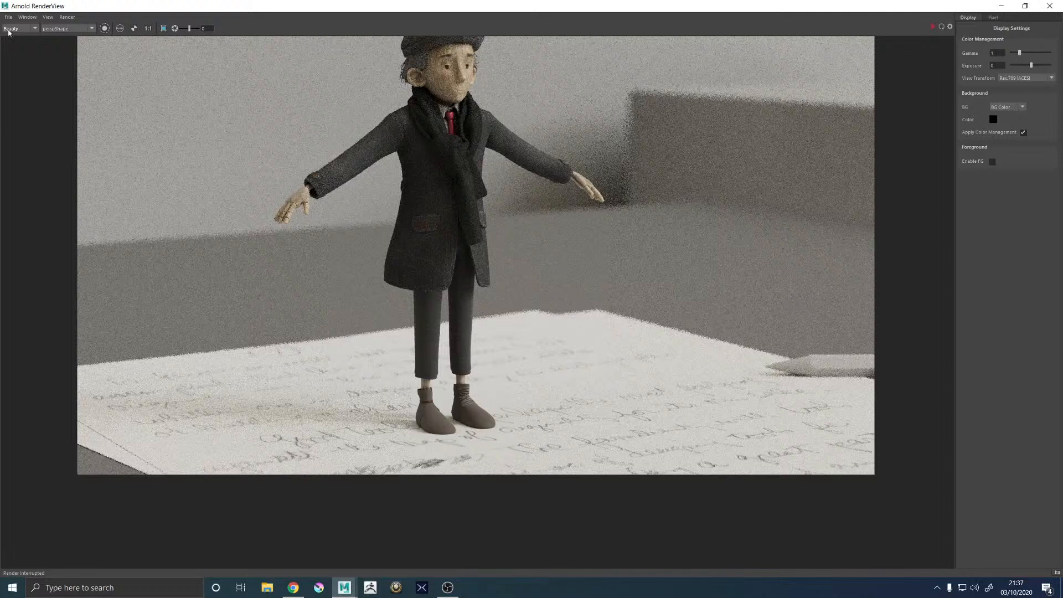
pyautogui.click(67, 18)
pyautogui.click(87, 78)
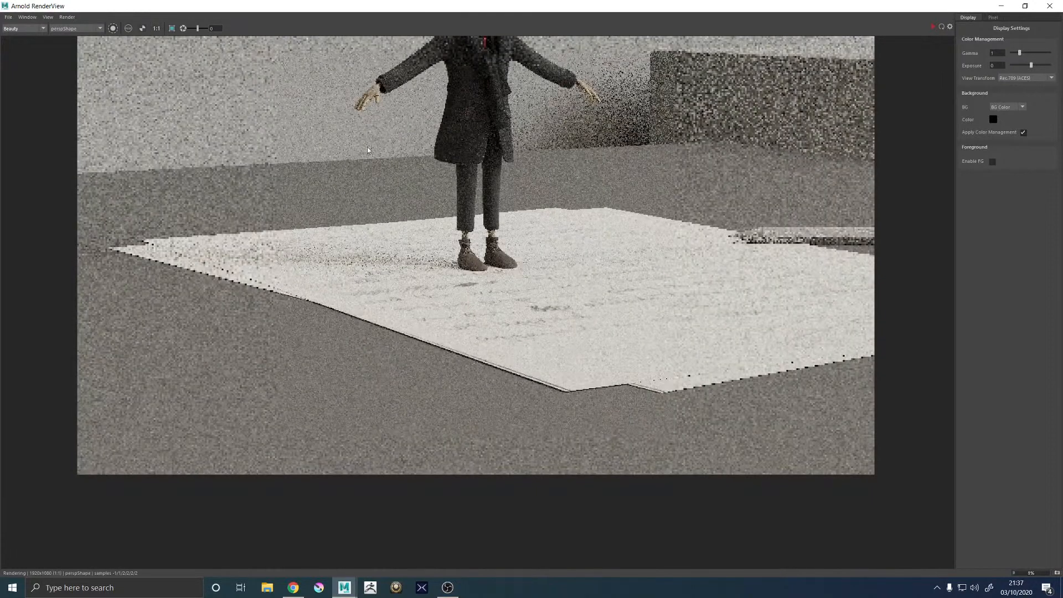
# Set the render camera to renderCamShape and start the live render
pyautogui.click(54, 30)
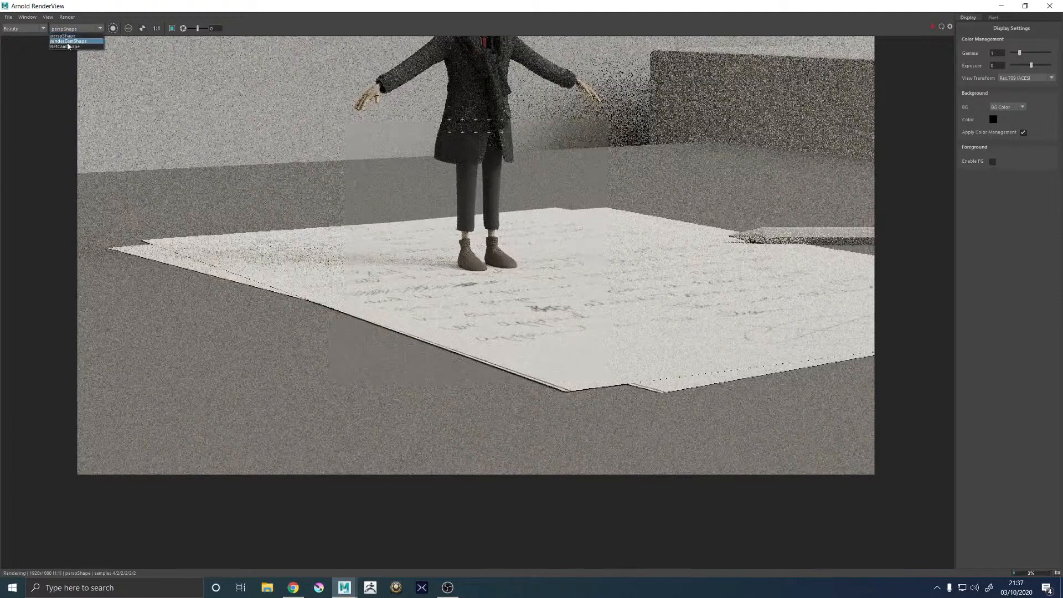
pyautogui.click(69, 46)
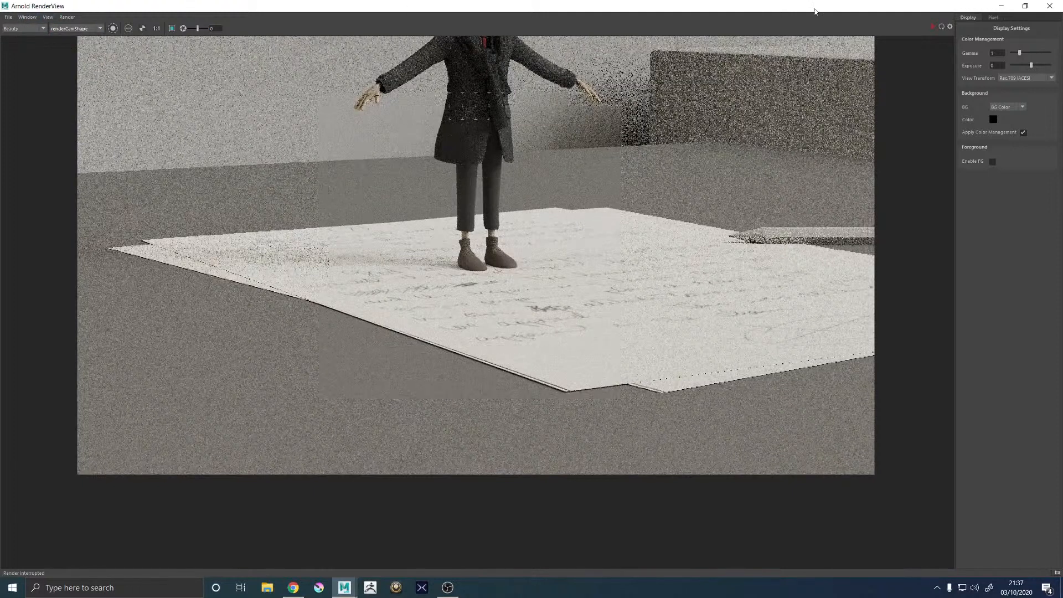
pyautogui.click(932, 27)
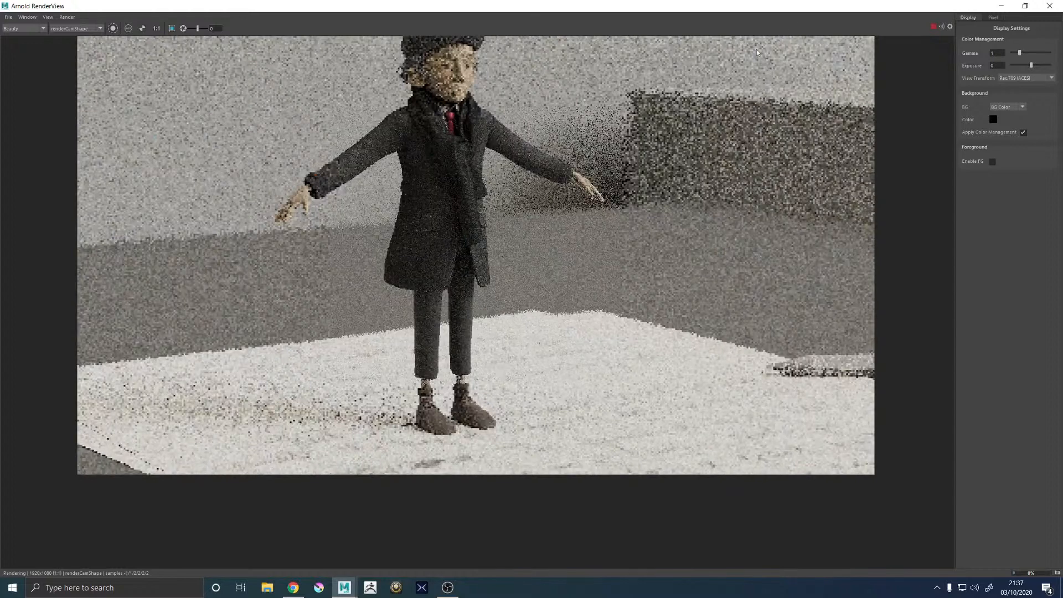
# Examine the laces on both boots and the whole character in the render, and minimize the render window
pyautogui.scroll(2, 434, 422)
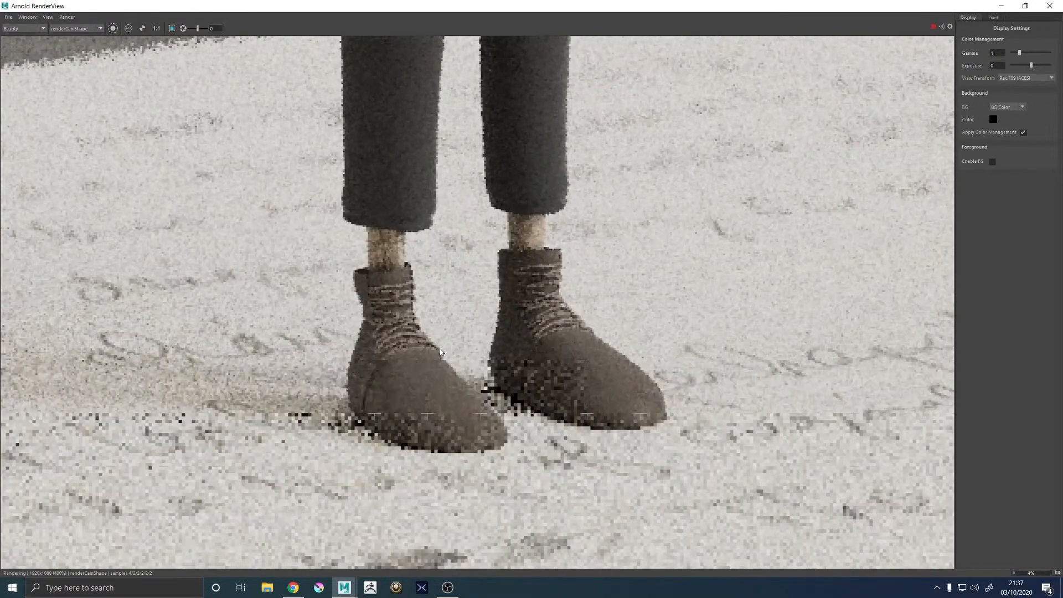
pyautogui.scroll(-3, 440, 348)
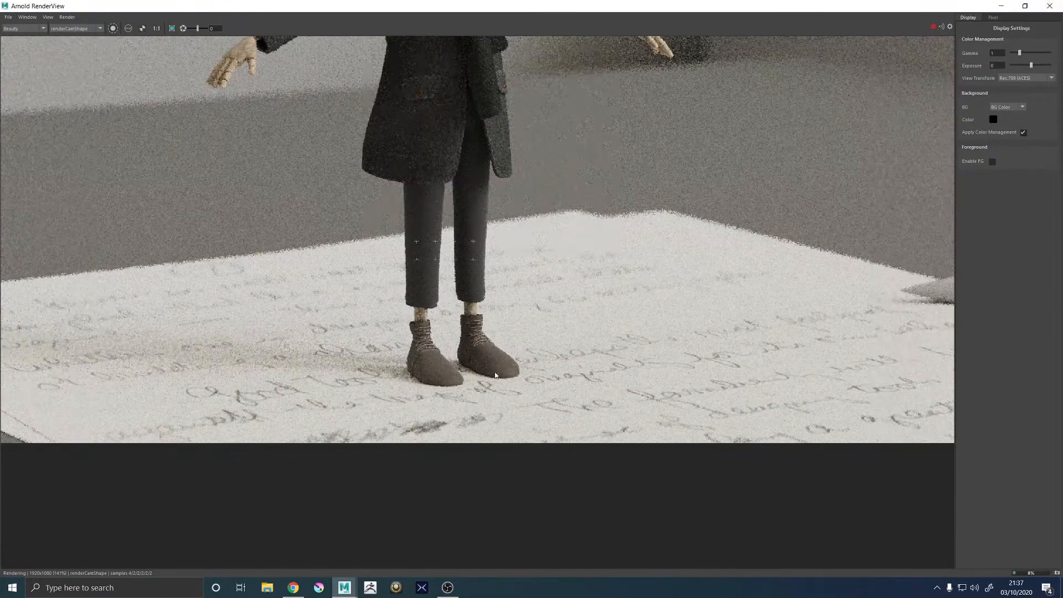
pyautogui.scroll(3, 412, 348)
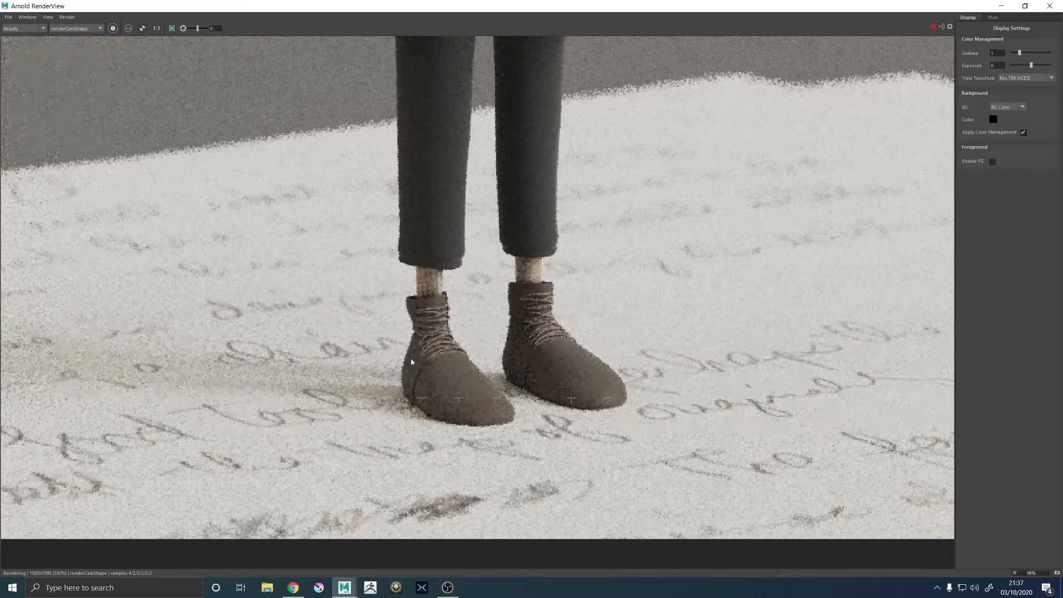
pyautogui.scroll(-3, 419, 351)
pyautogui.scroll(-3, 460, 243)
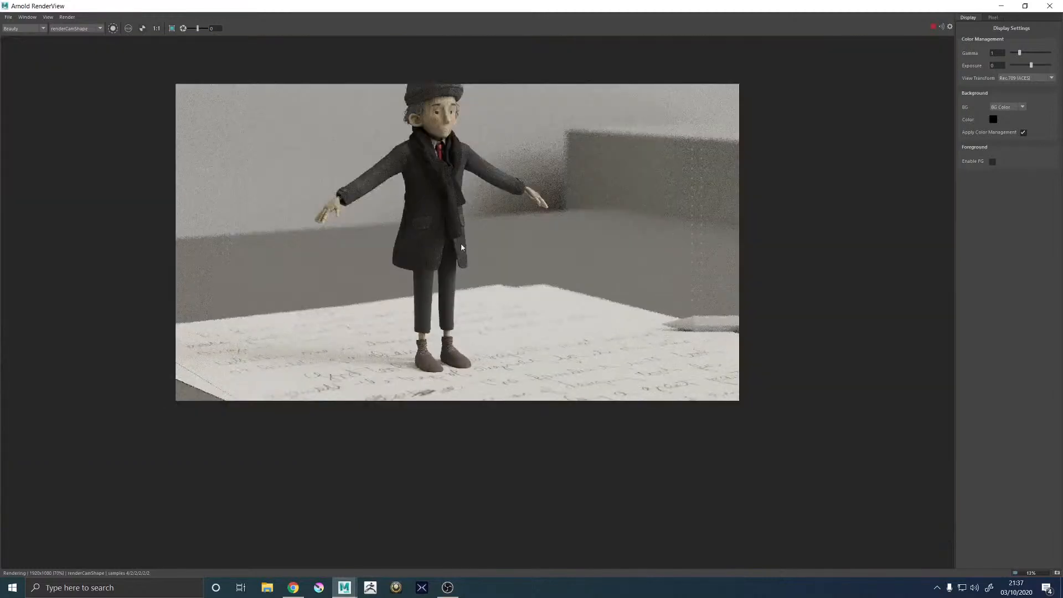
pyautogui.scroll(2, 421, 258)
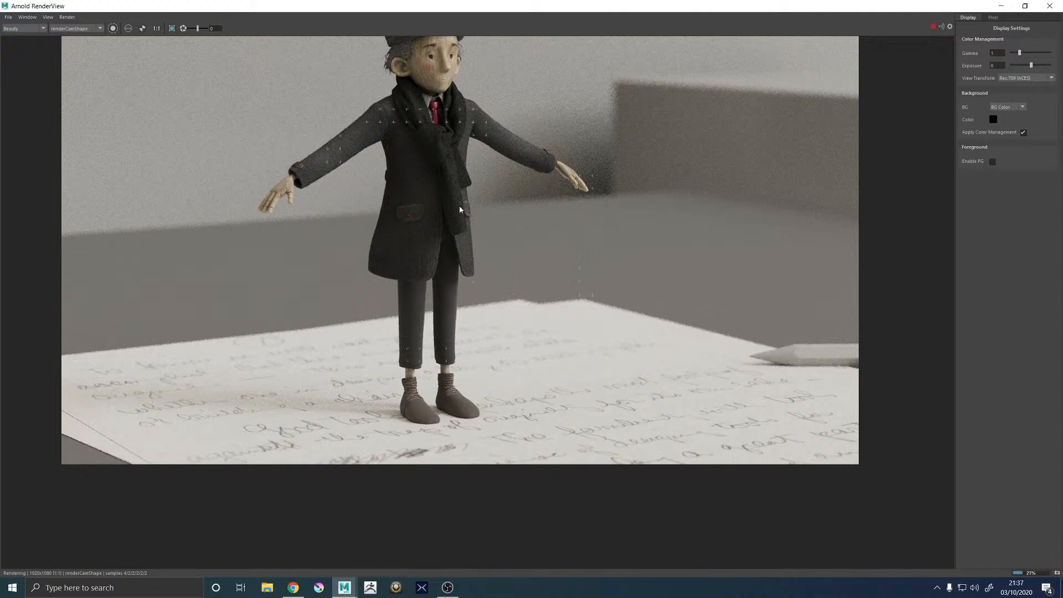
pyautogui.scroll(8, 440, 414)
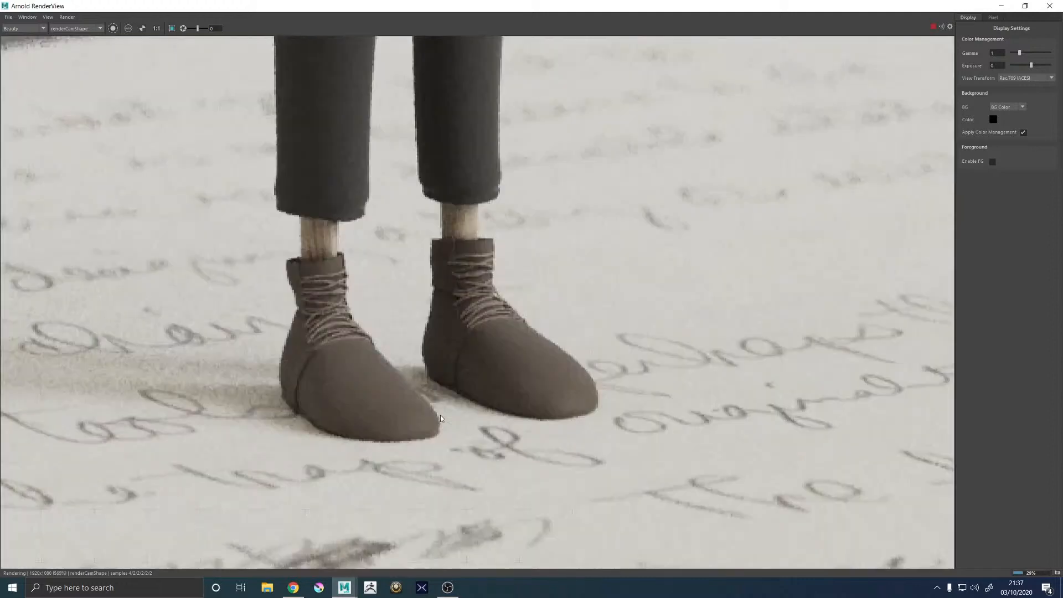
pyautogui.scroll(-8, 439, 408)
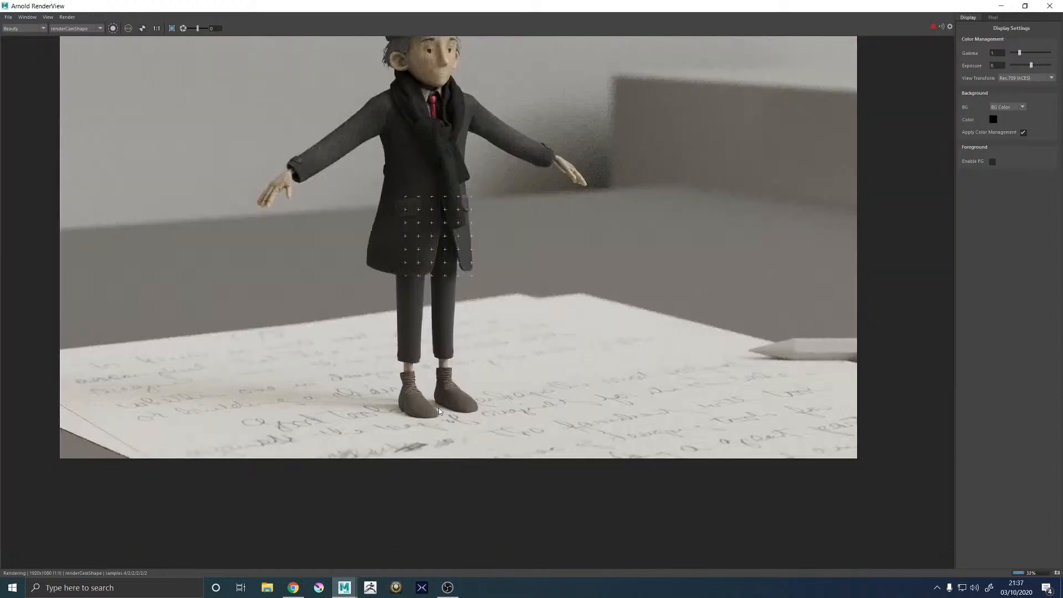
pyautogui.scroll(3, 441, 270)
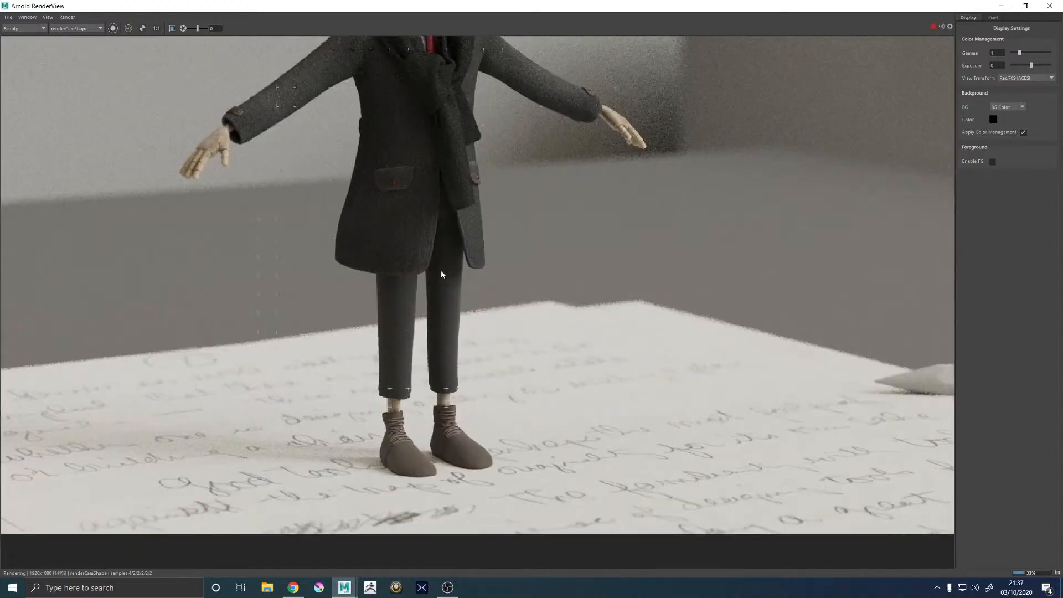
pyautogui.scroll(-4, 441, 273)
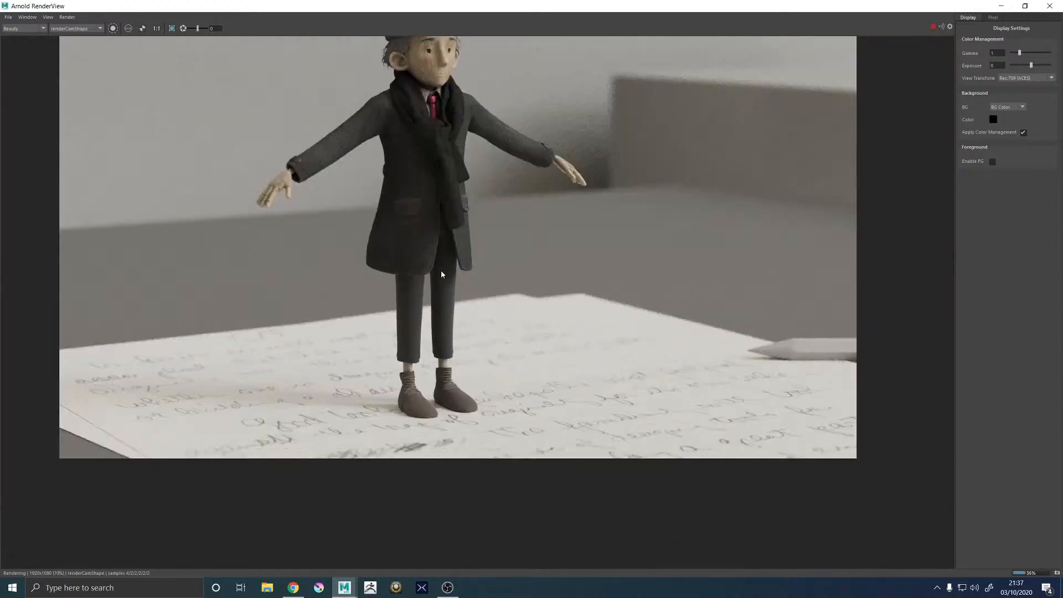
pyautogui.scroll(4, 440, 147)
pyautogui.scroll(-1, 440, 153)
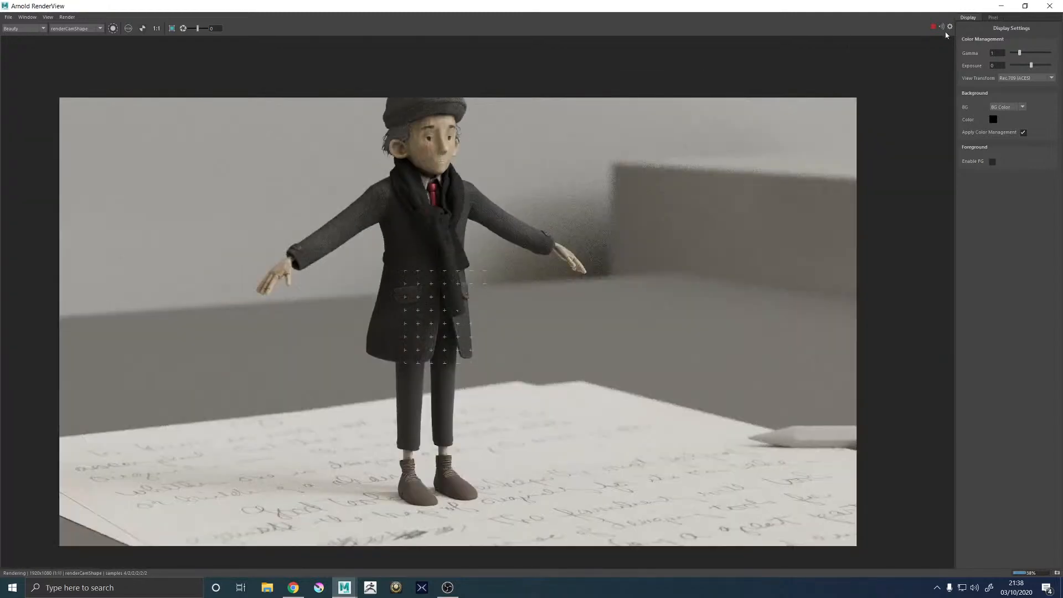
pyautogui.click(1000, 7)
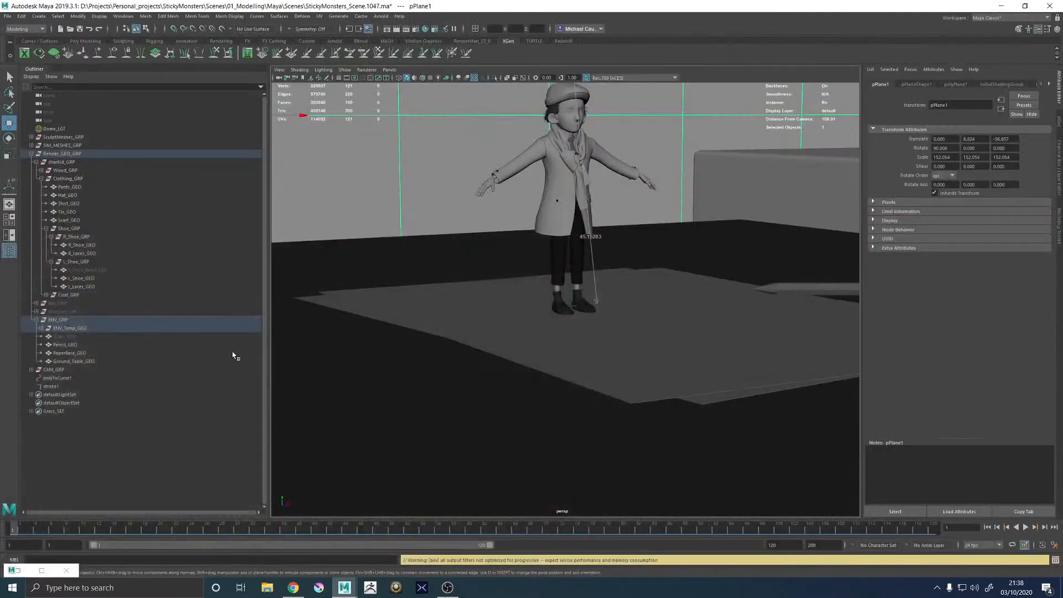
# Unhide Grass_GEO and delete the hidden L_Shoe_Band_GEO from the L_Shoe_GRP group
pyautogui.click(62, 336)
pyautogui.press('h')
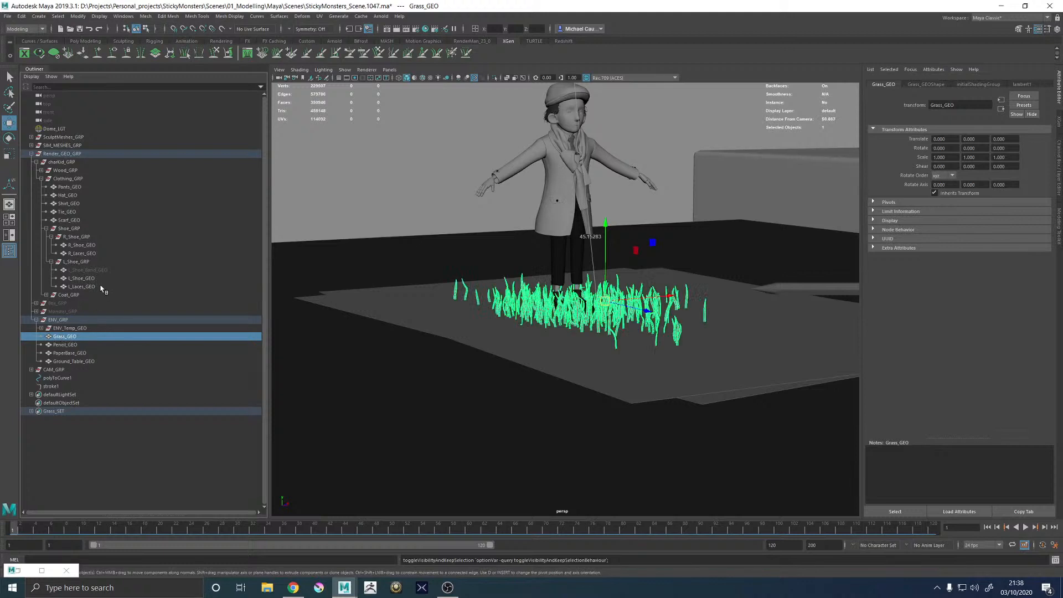
pyautogui.click(82, 270)
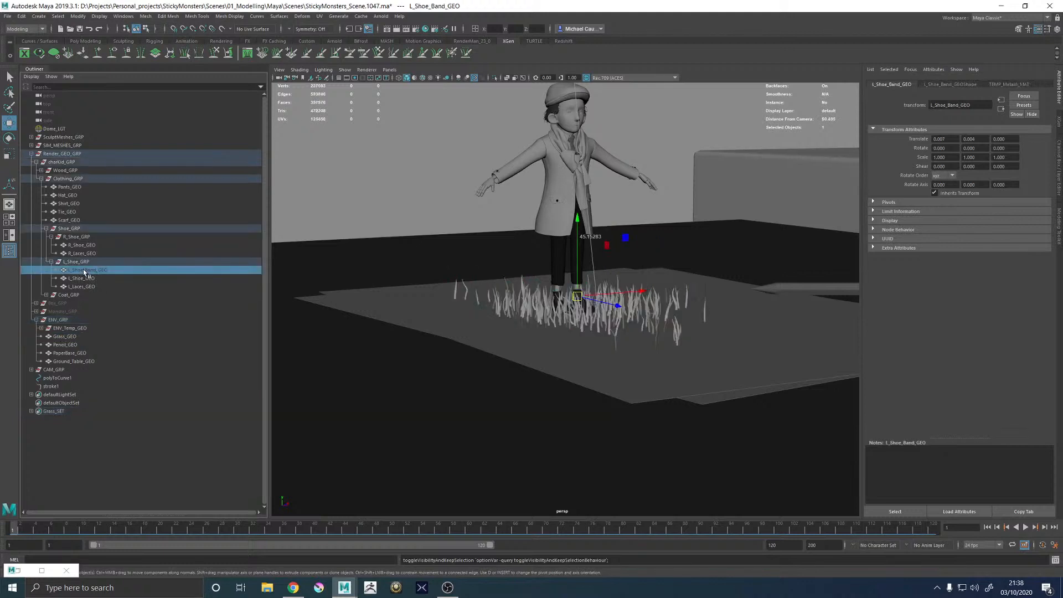
pyautogui.press('Delete')
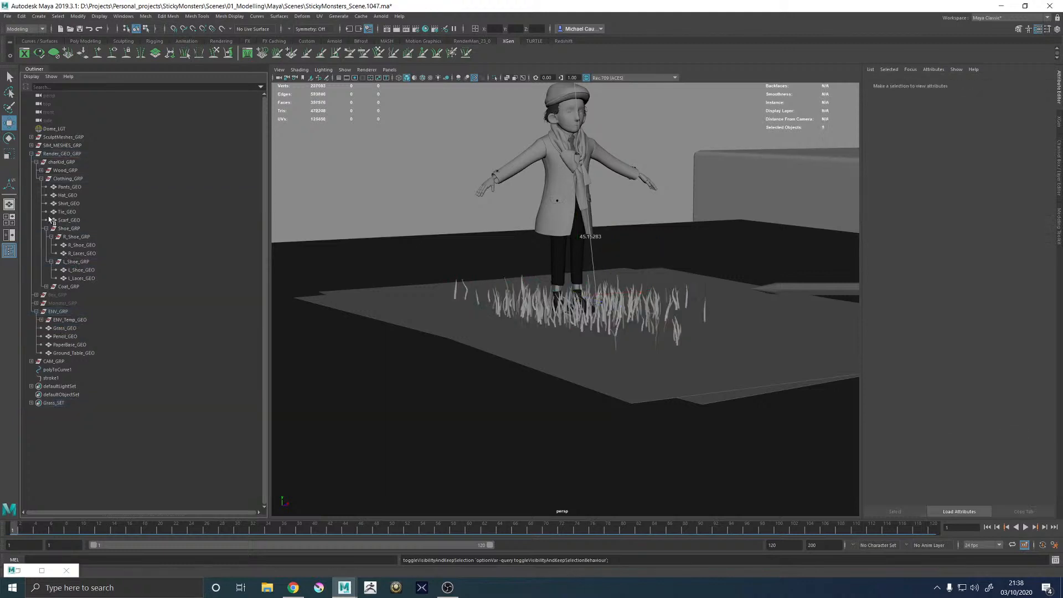
# Unhide Box_GRP and Monster_GRP, and save the scene
pyautogui.click(69, 294)
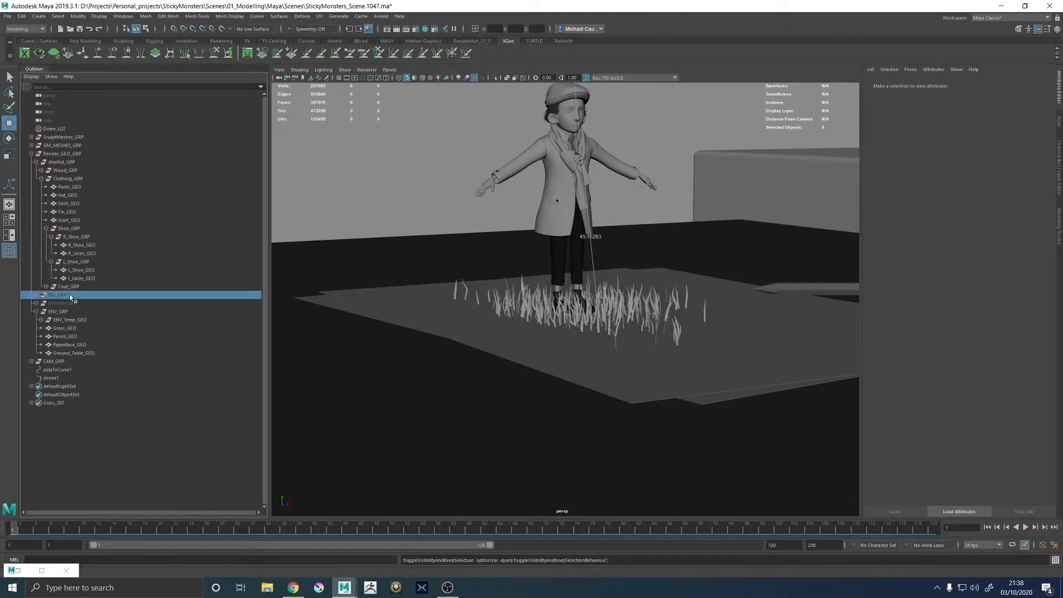
pyautogui.press('h')
pyautogui.click(64, 304)
pyautogui.press('h')
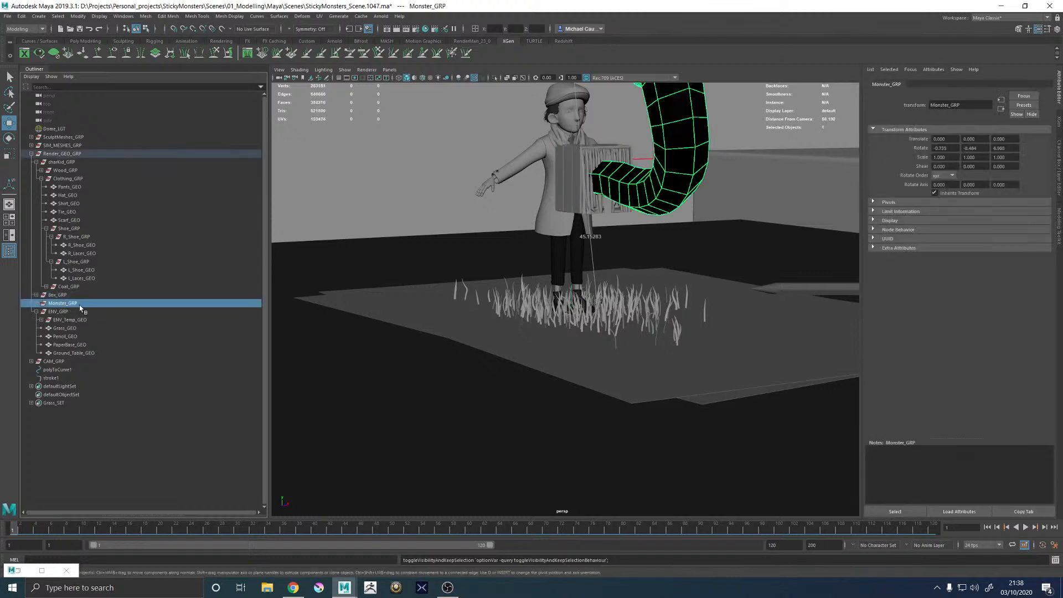
pyautogui.click(367, 149)
pyautogui.hotkey('ctrl', 's')
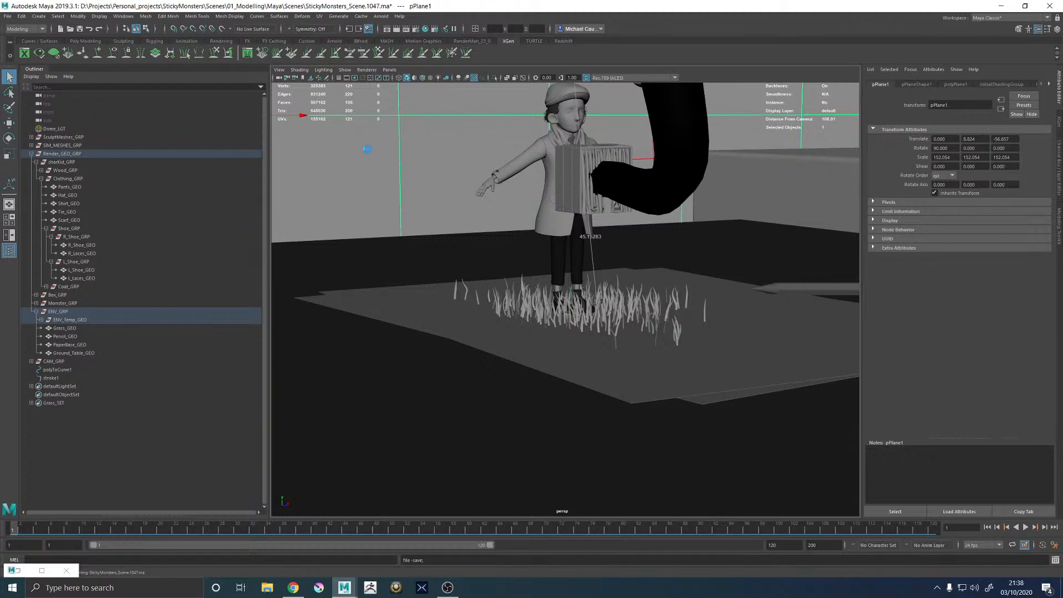
# Restore the render window and examine the laced boots among the grass using a render region around them
pyautogui.hotkey('alt', 'space')
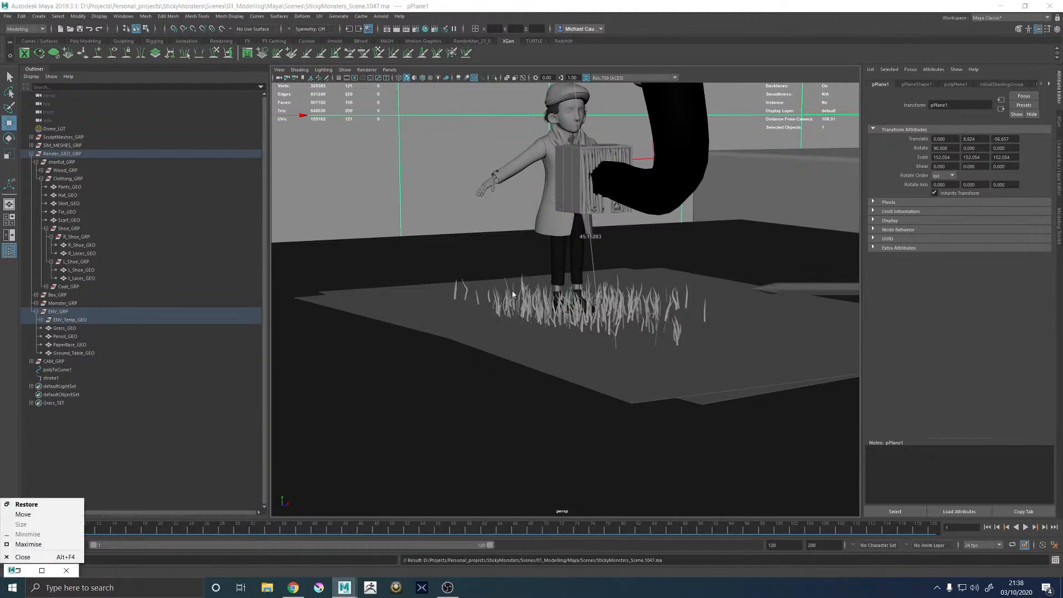
pyautogui.click(41, 503)
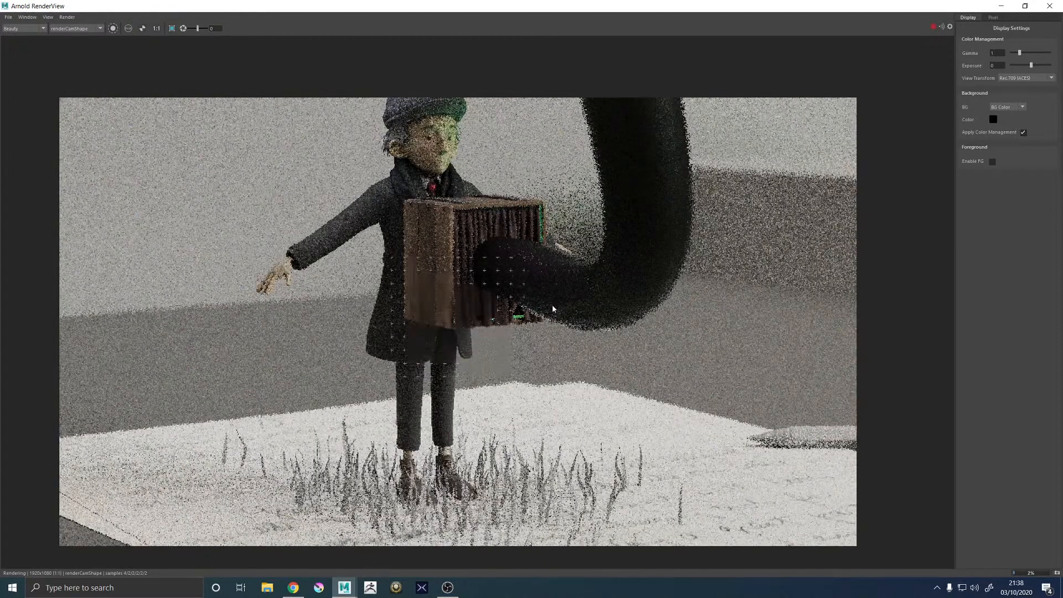
pyautogui.scroll(3, 454, 476)
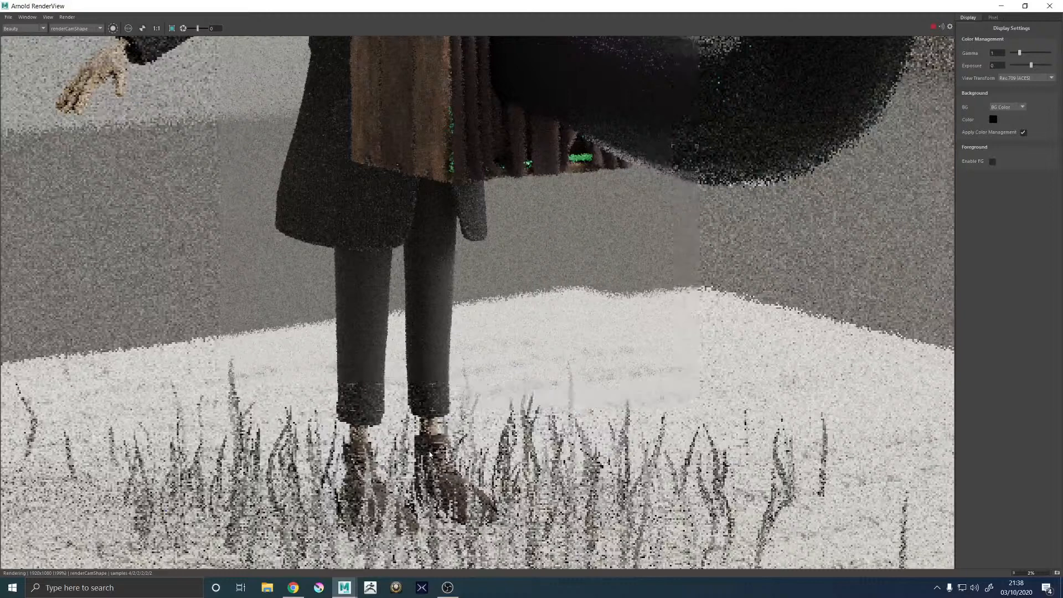
pyautogui.scroll(-3, 471, 410)
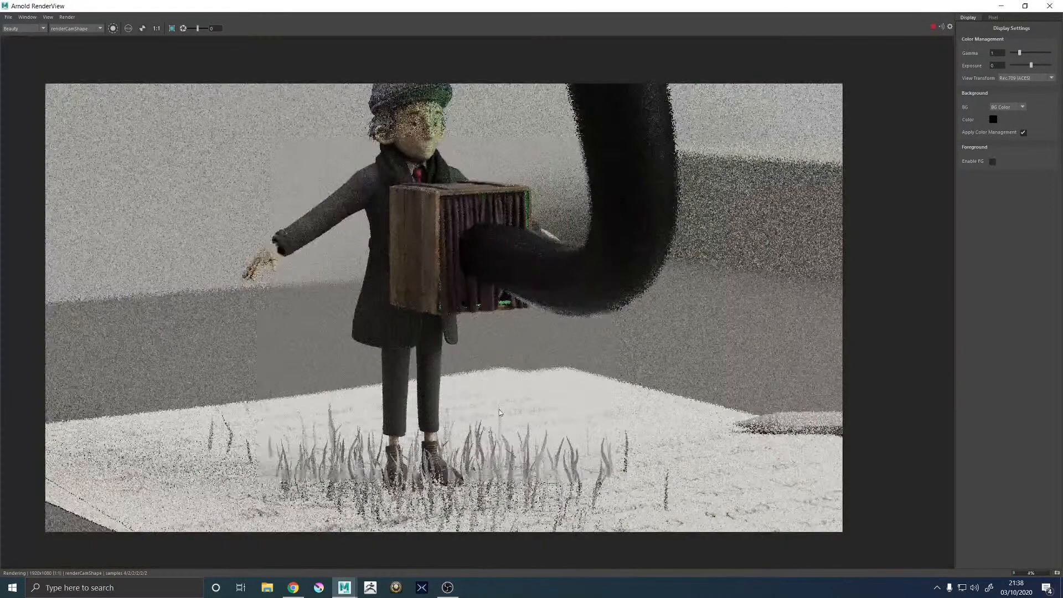
pyautogui.moveTo(505, 349); pyautogui.dragTo(525, 305, button='middle')
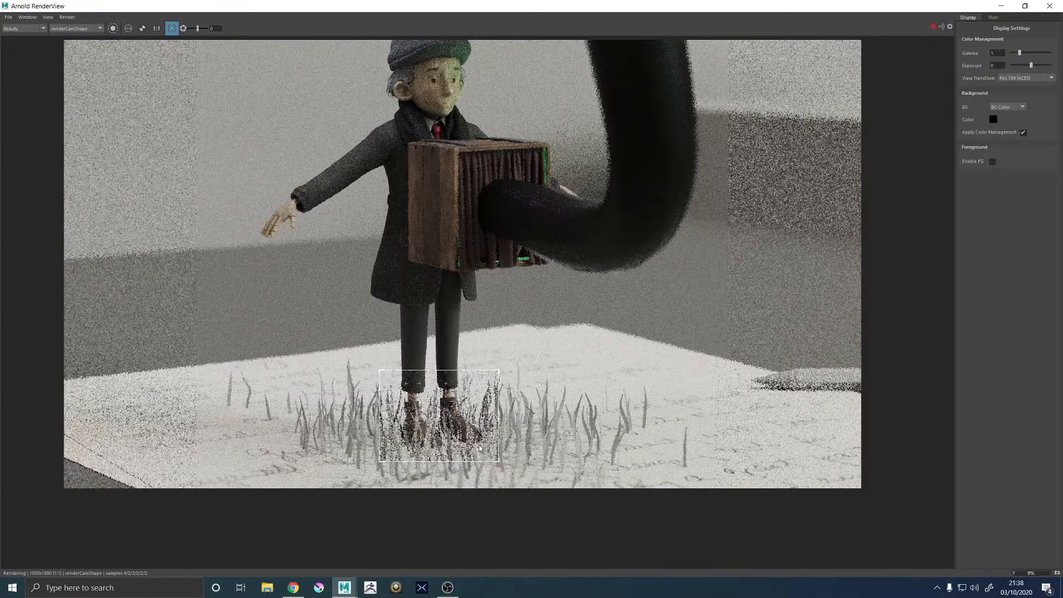
pyautogui.scroll(5, 455, 435)
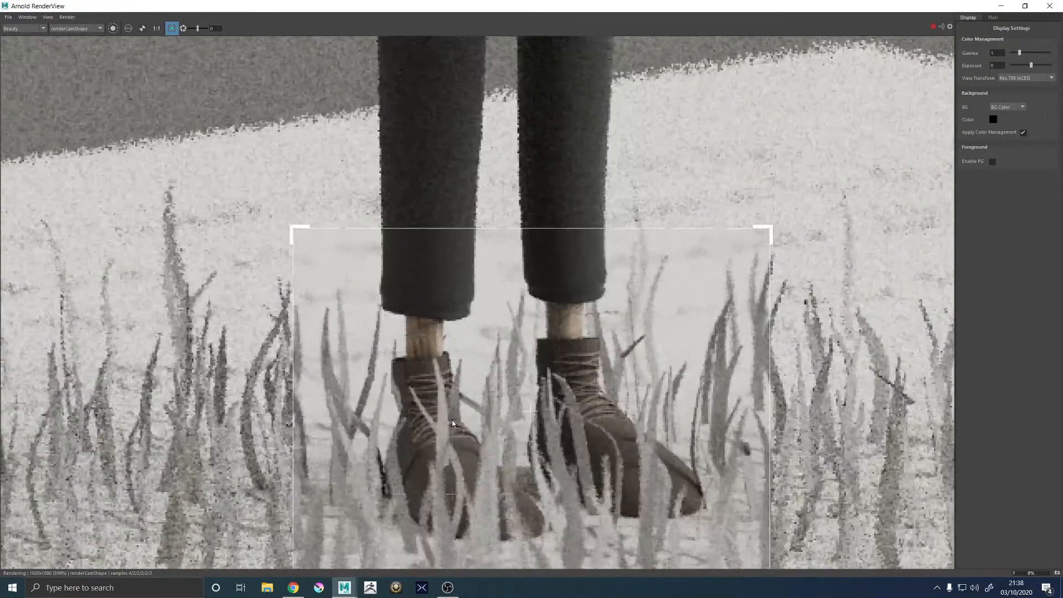
pyautogui.scroll(-4, 453, 424)
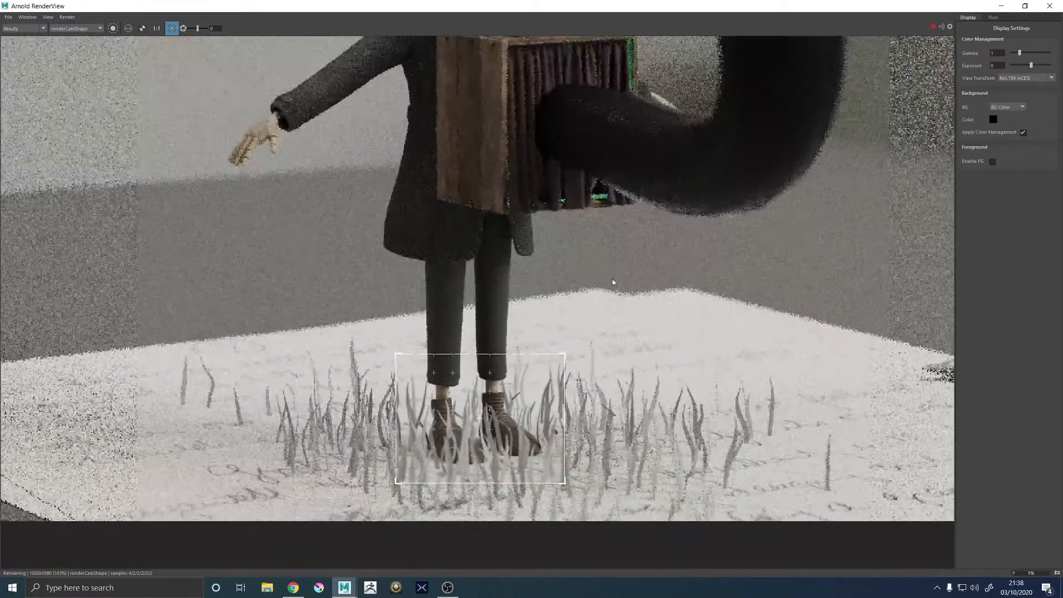
pyautogui.click(1002, 6)
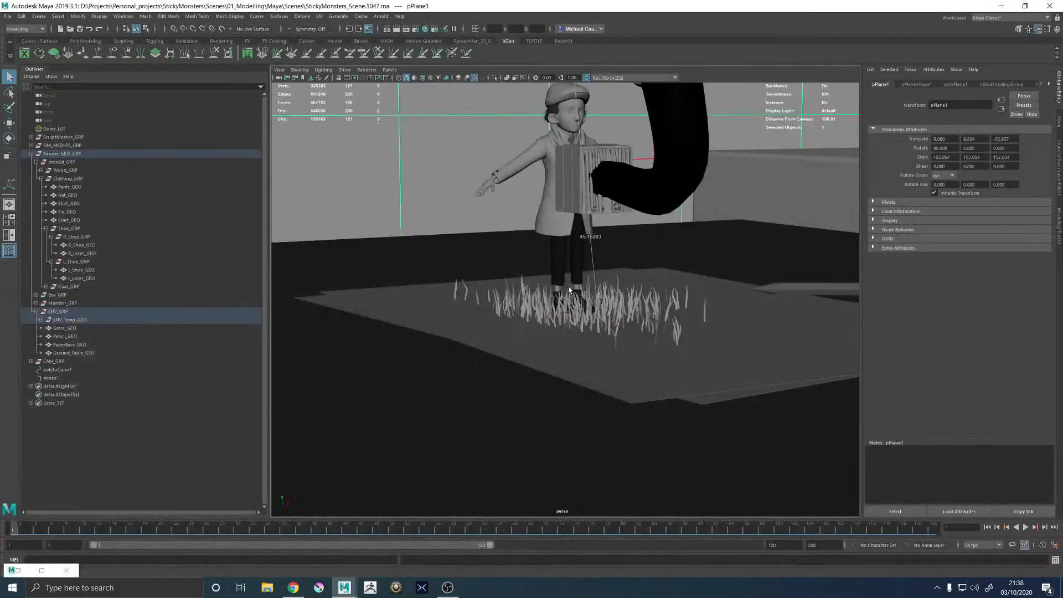
# Raise locator1 of CAM_GRP from the character's feet up to the height of the face
pyautogui.press('q')
pyautogui.click(572, 293)
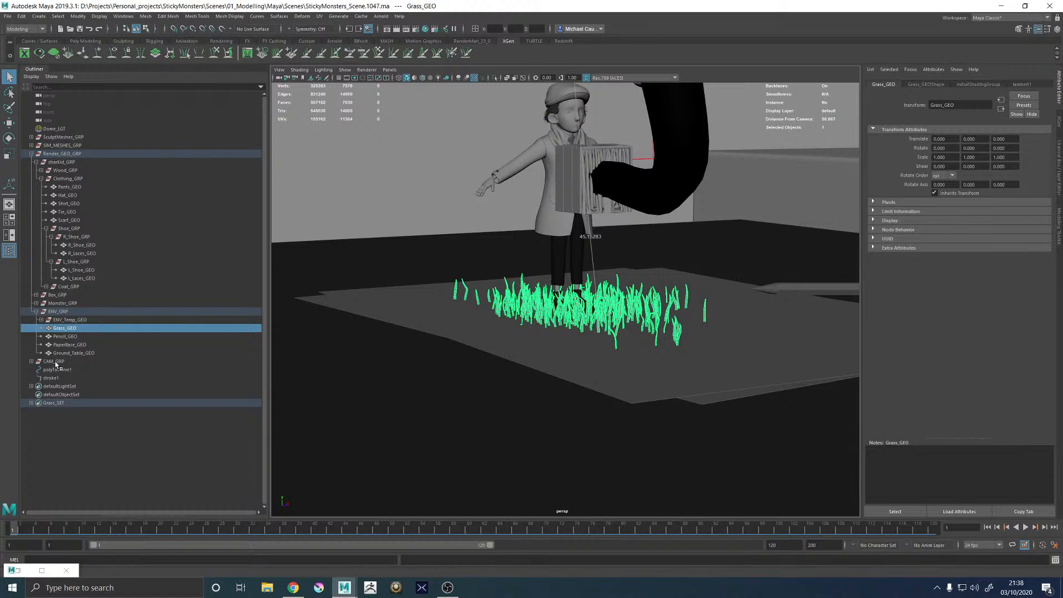
pyautogui.click(31, 361)
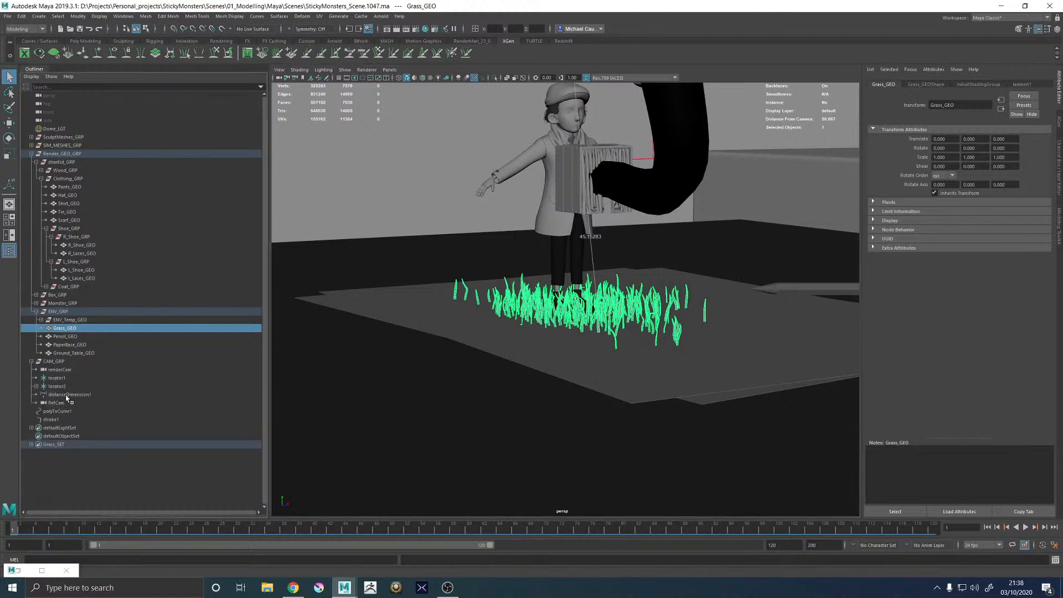
pyautogui.click(65, 394)
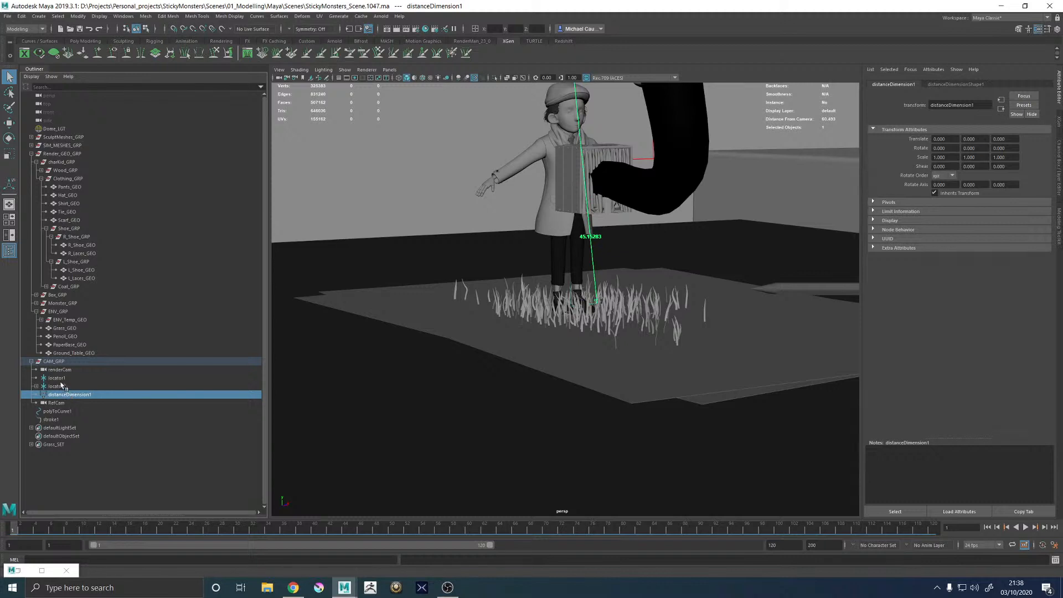
pyautogui.click(61, 379)
pyautogui.press('w')
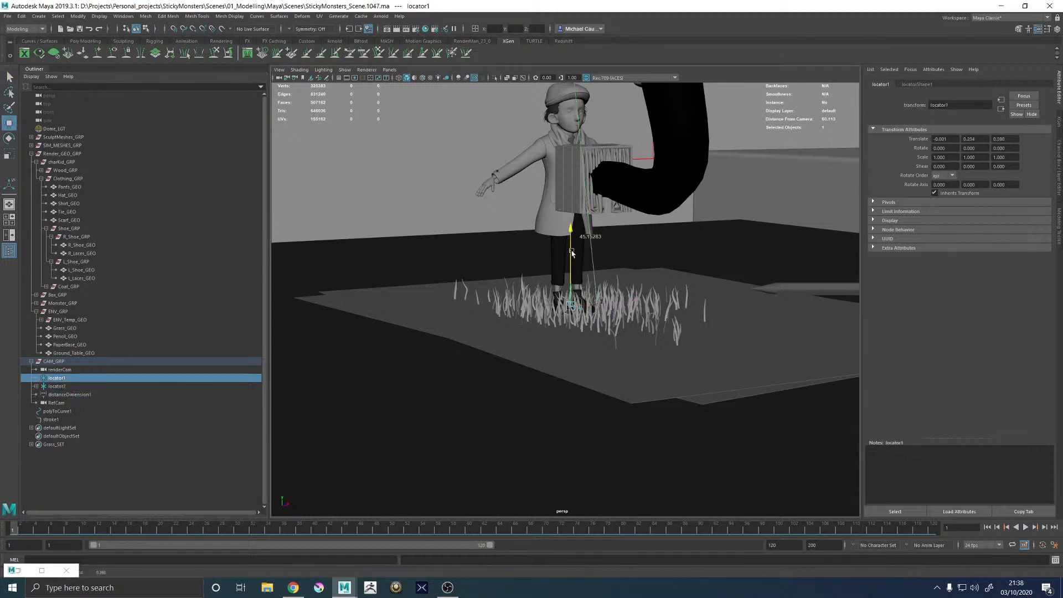
pyautogui.moveTo(576, 256); pyautogui.dragTo(573, 50)
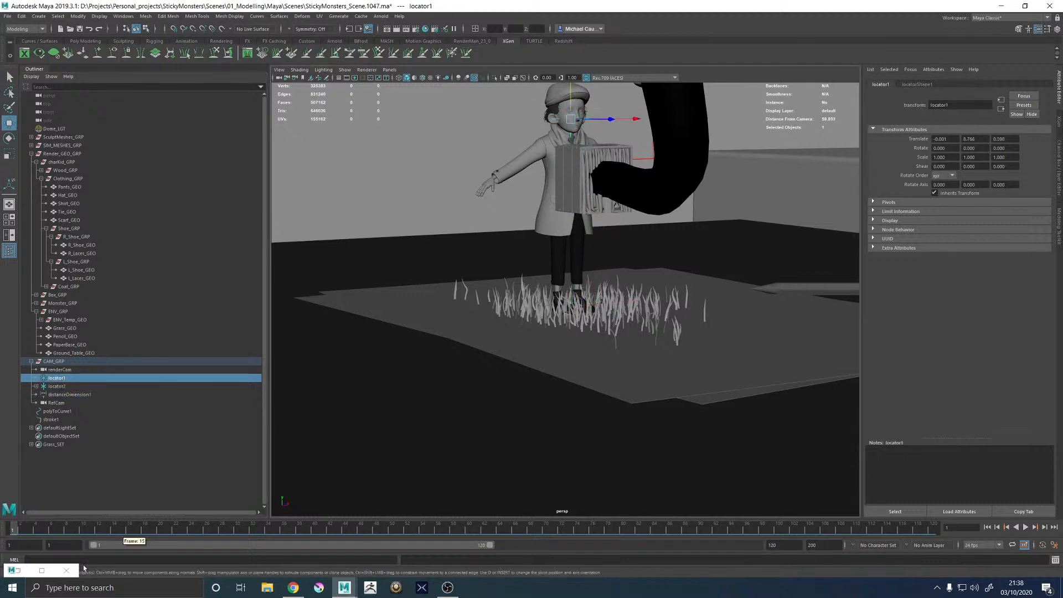
# Restore the render window, restart the render, and examine the boots in the grass and the whole character before minimizing it
pyautogui.click(42, 570)
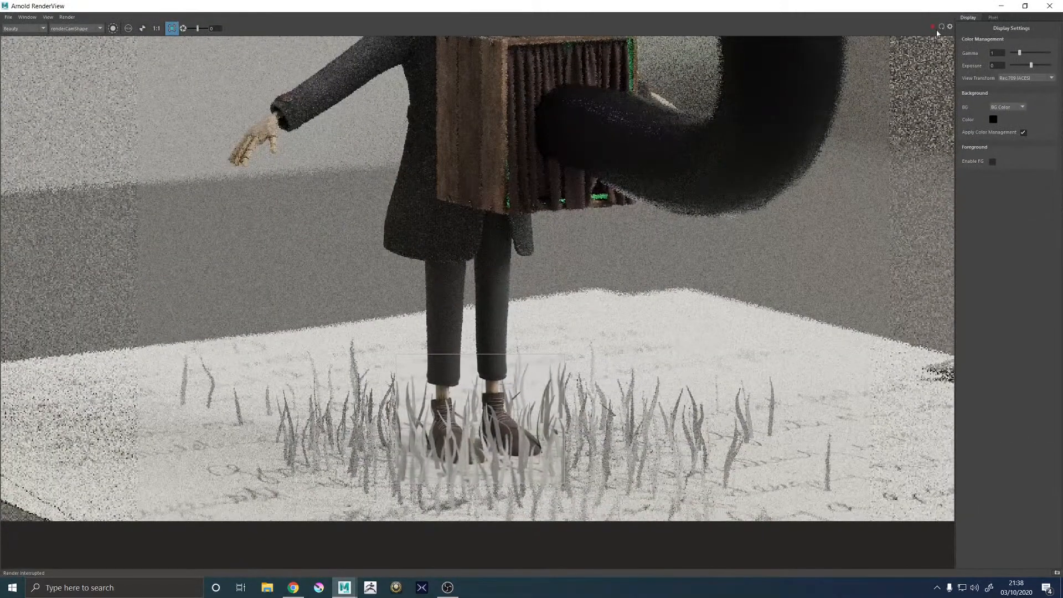
pyautogui.click(940, 27)
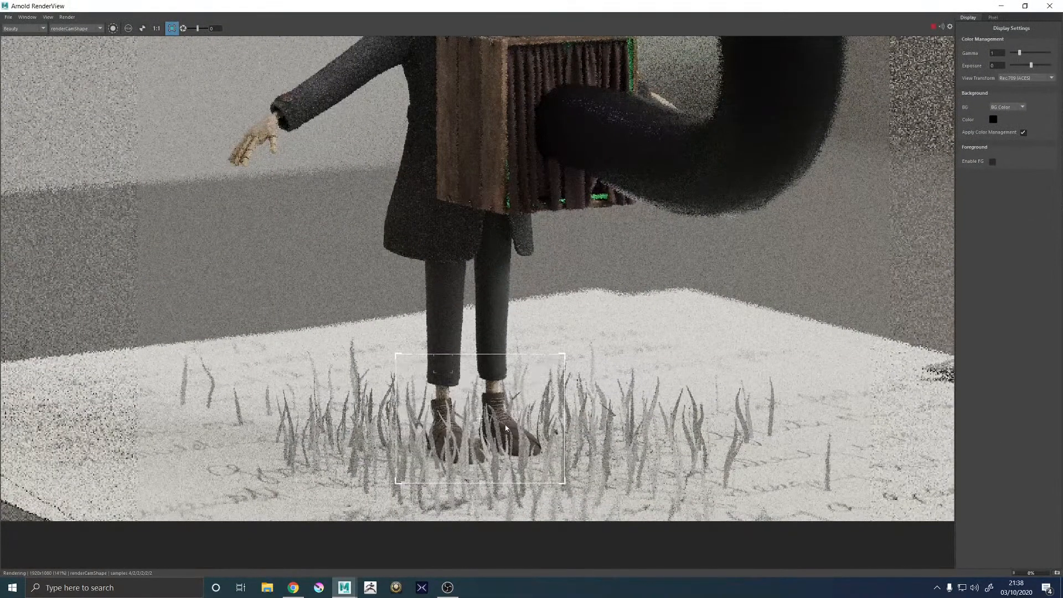
pyautogui.scroll(4, 506, 428)
pyautogui.scroll(-4, 505, 428)
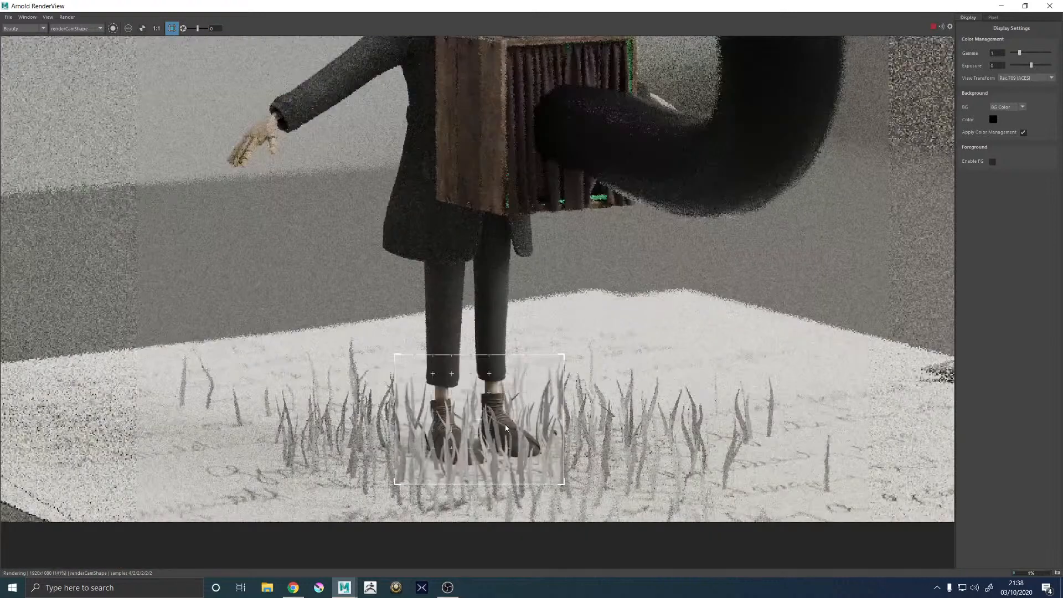
pyautogui.scroll(-2, 506, 428)
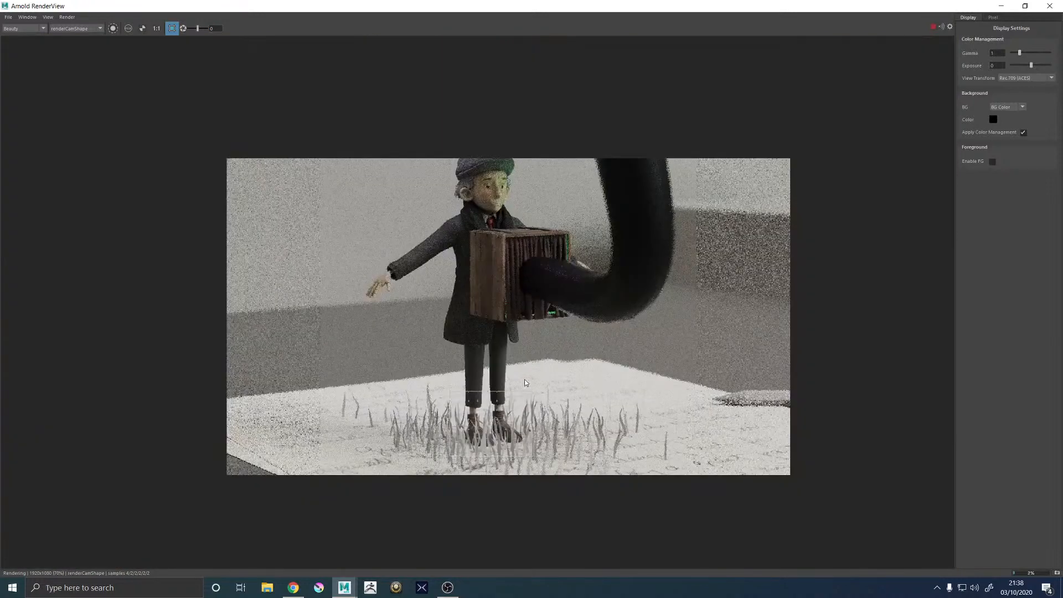
pyautogui.scroll(4, 527, 394)
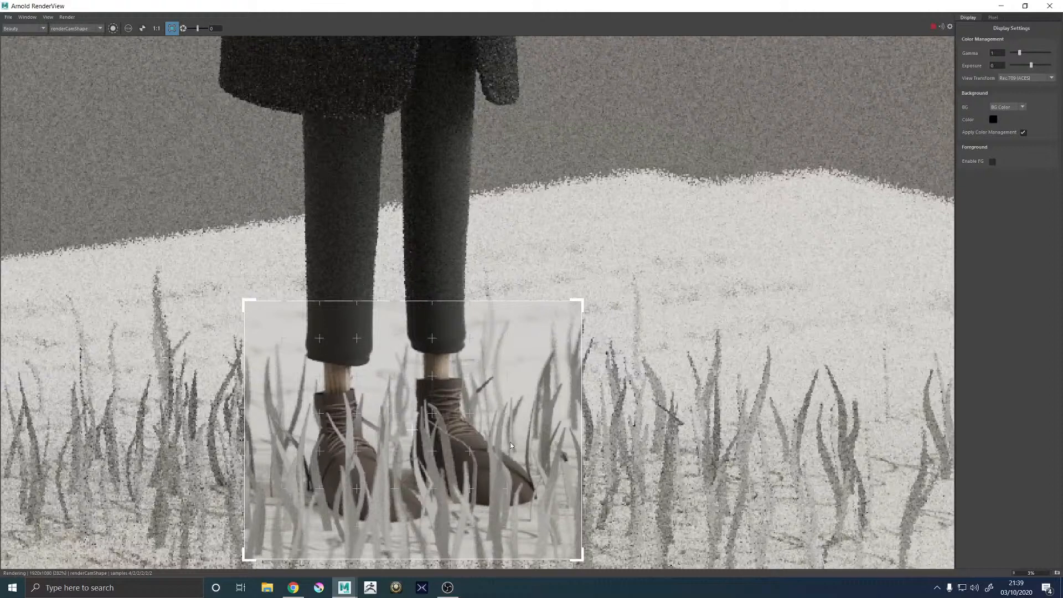
pyautogui.scroll(-4, 457, 329)
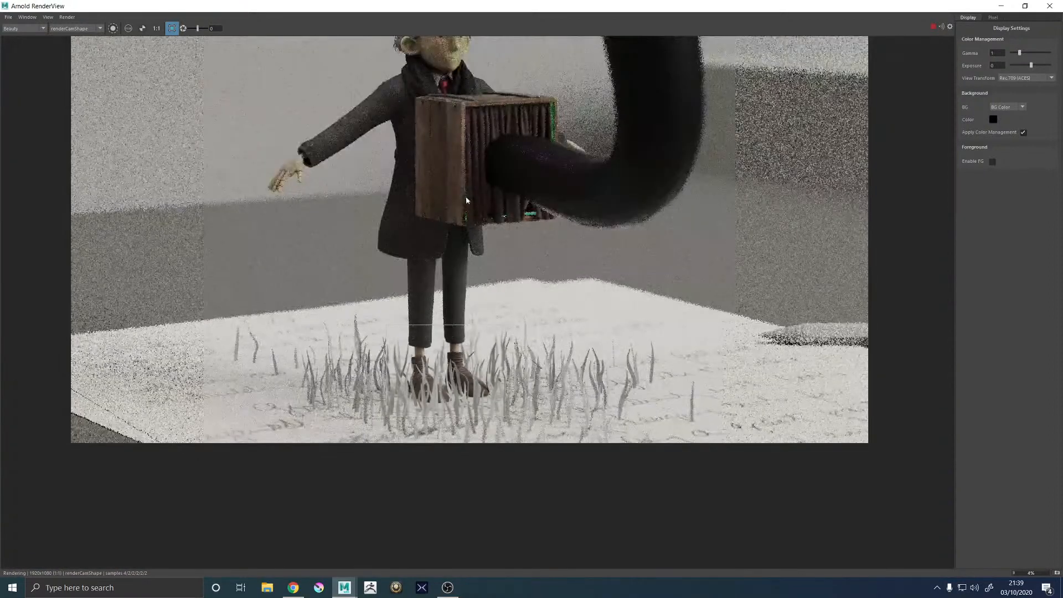
pyautogui.scroll(-1, 464, 131)
pyautogui.scroll(2, 461, 122)
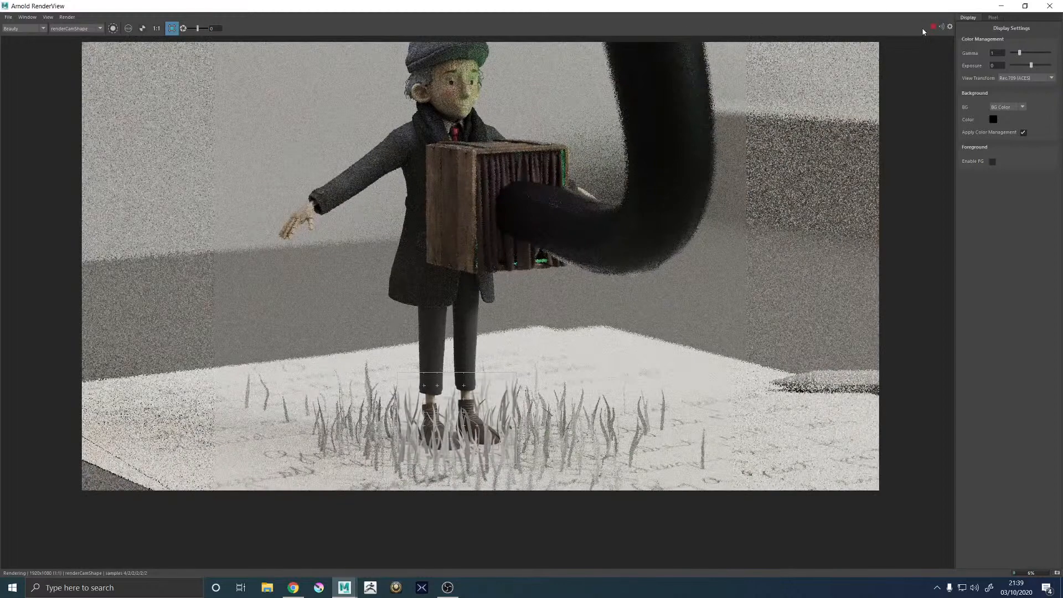
pyautogui.click(1001, 5)
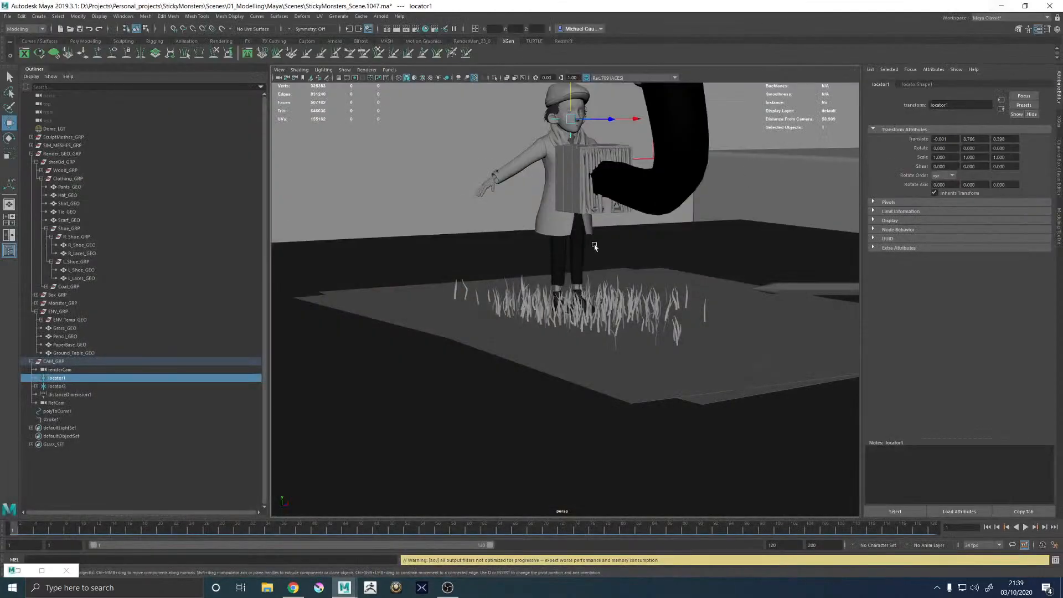
# Frame Pants_GEO and examine the trousers, coat hem and boots from the front and the side
pyautogui.click(580, 259)
pyautogui.press('f')
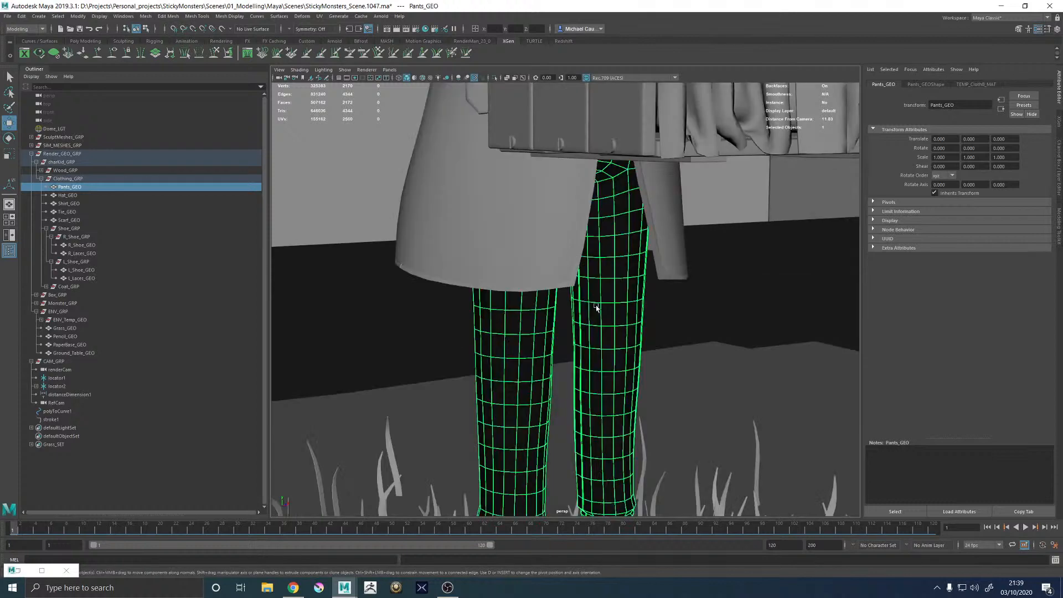
pyautogui.scroll(-3, 617, 335)
pyautogui.keyDown('alt'); pyautogui.moveTo(617, 336); pyautogui.dragTo(598, 335); pyautogui.keyUp('alt')
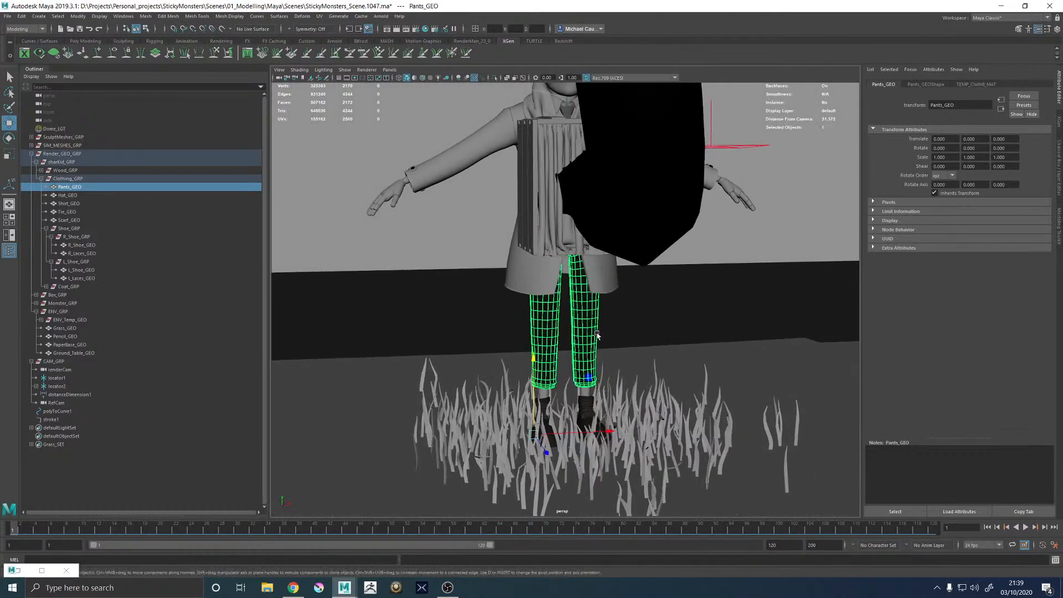
pyautogui.keyDown('alt'); pyautogui.moveTo(463, 397); pyautogui.dragTo(608, 340); pyautogui.keyUp('alt')
pyautogui.scroll(5, 675, 390)
pyautogui.scroll(-3, 623, 272)
# Open the Hypershade for Coat_GEO and graph the full input network of kid_Coat_MATSG
pyautogui.click(533, 260)
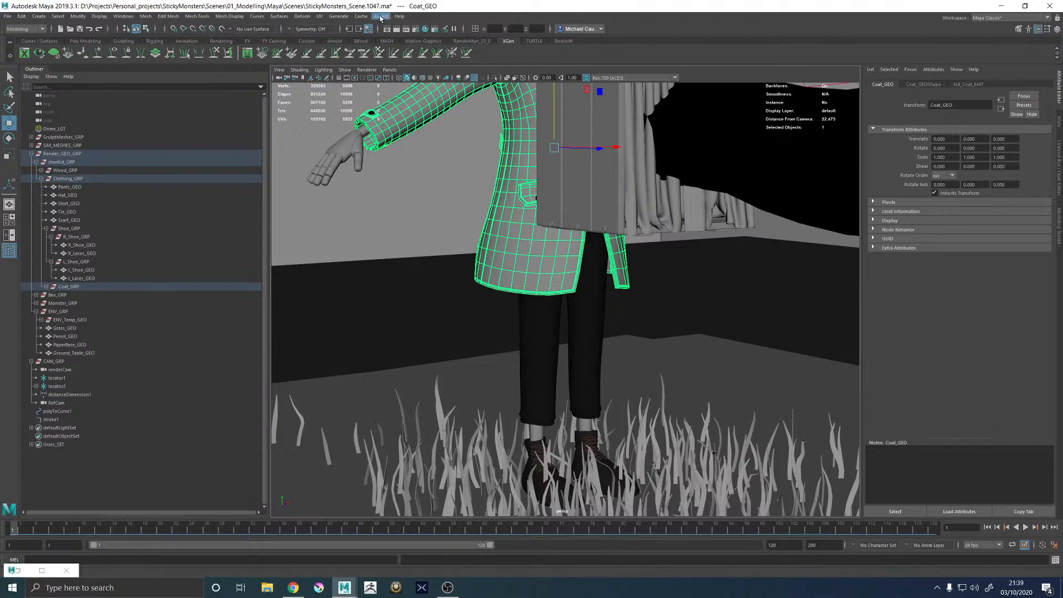
pyautogui.click(321, 17)
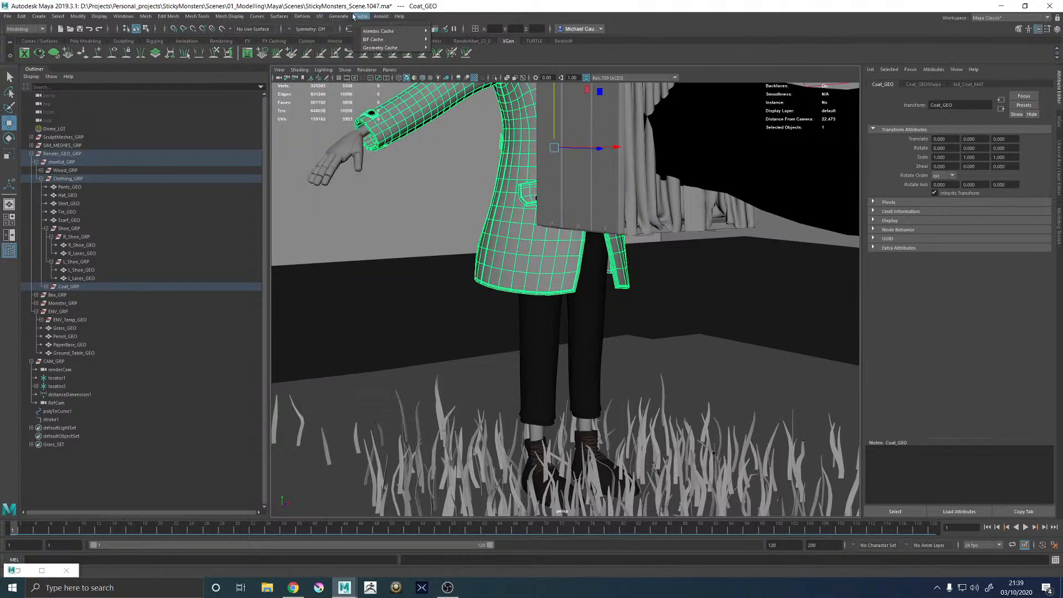
pyautogui.click(492, 4)
pyautogui.click(425, 27)
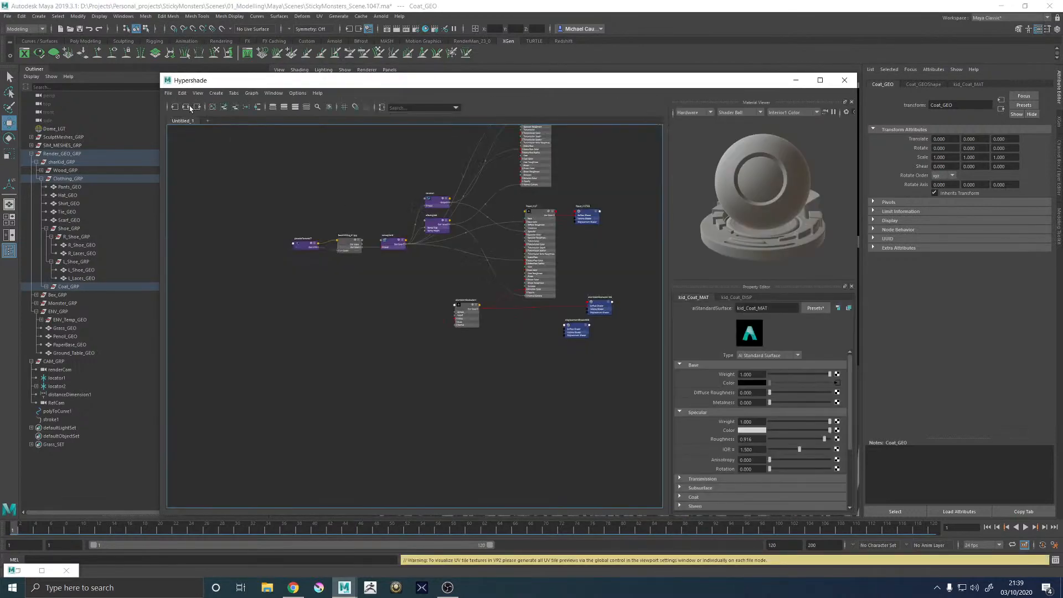
pyautogui.click(189, 108)
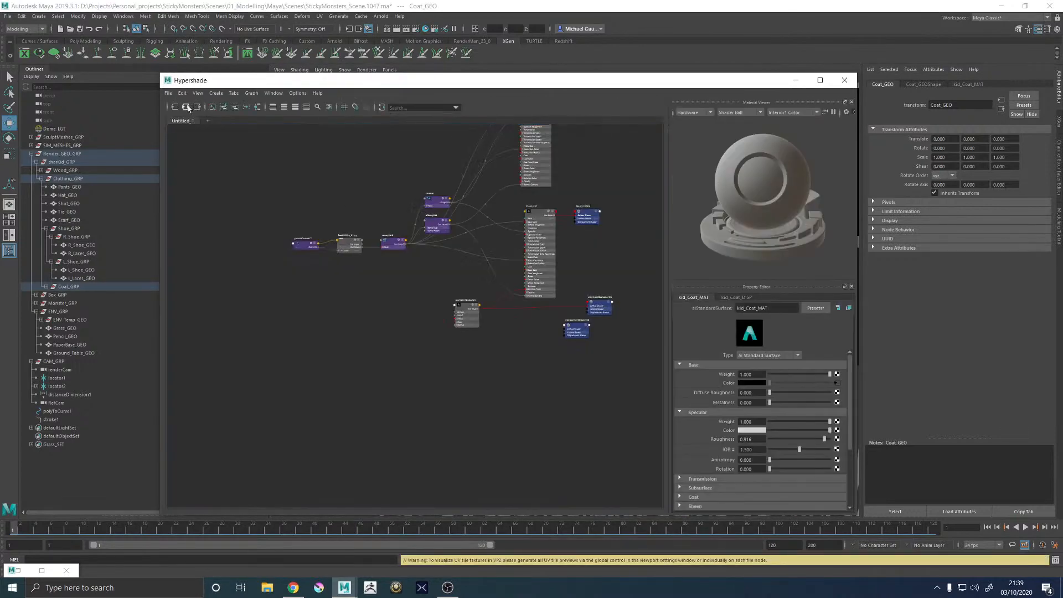
pyautogui.click(417, 301)
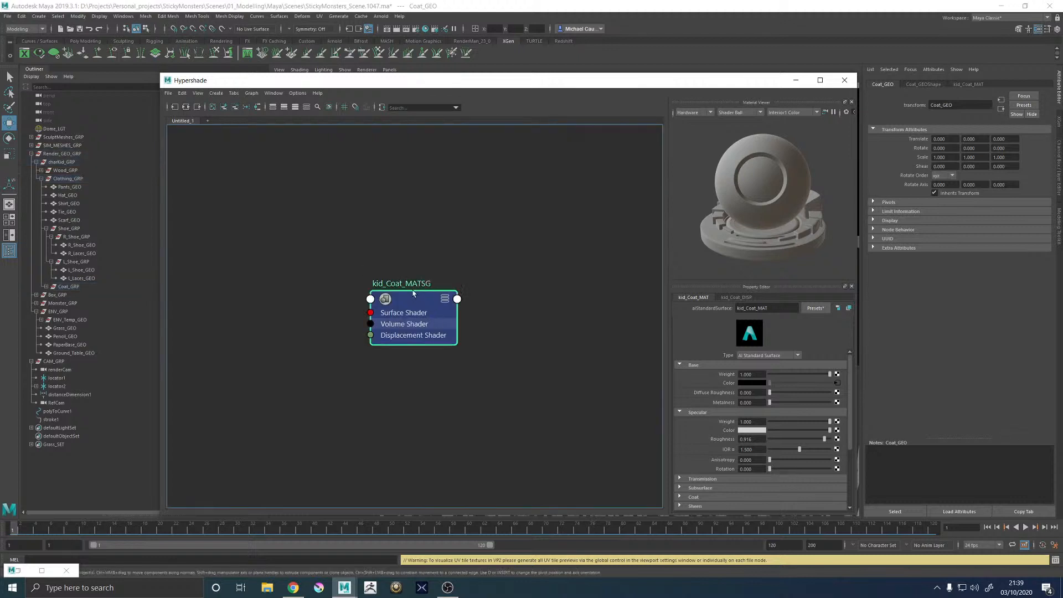
pyautogui.click(186, 107)
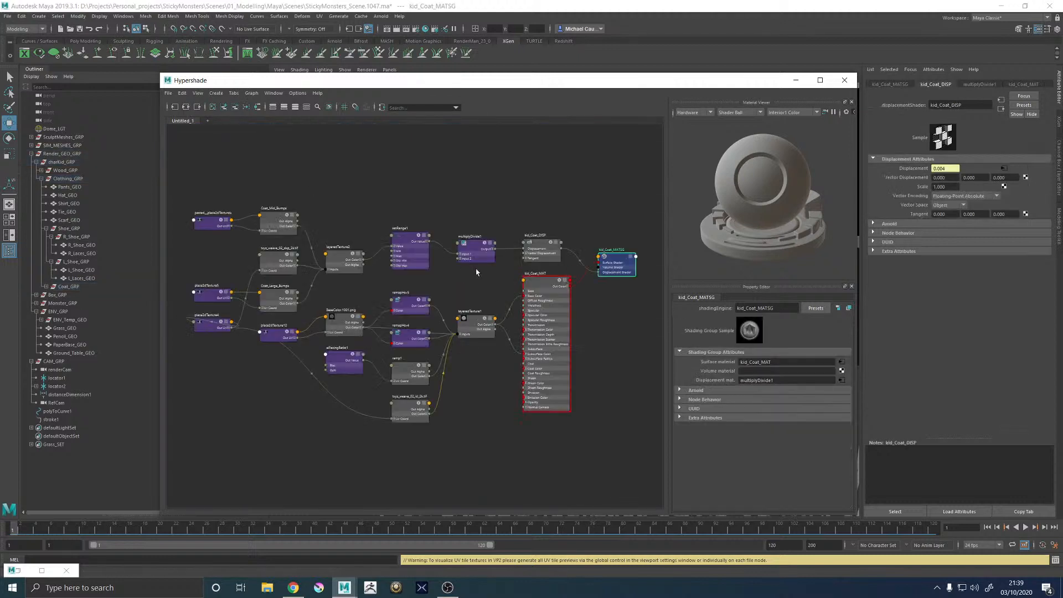
# Duplicate the entire coat shading network and place the copied nodes below the original network
pyautogui.scroll(-2, 478, 270)
pyautogui.moveTo(227, 166); pyautogui.dragTo(620, 404)
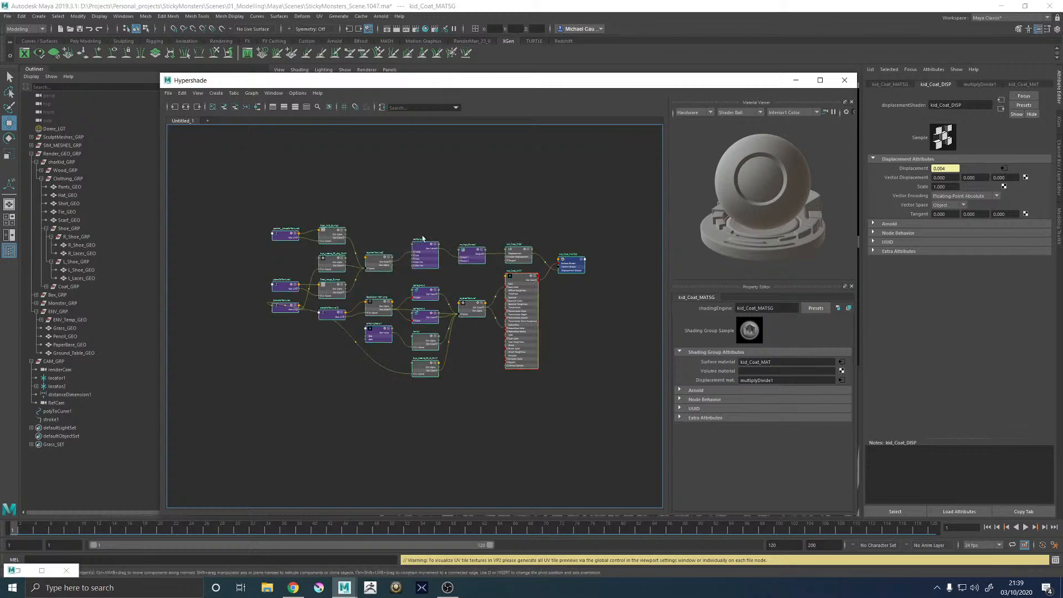
pyautogui.click(182, 93)
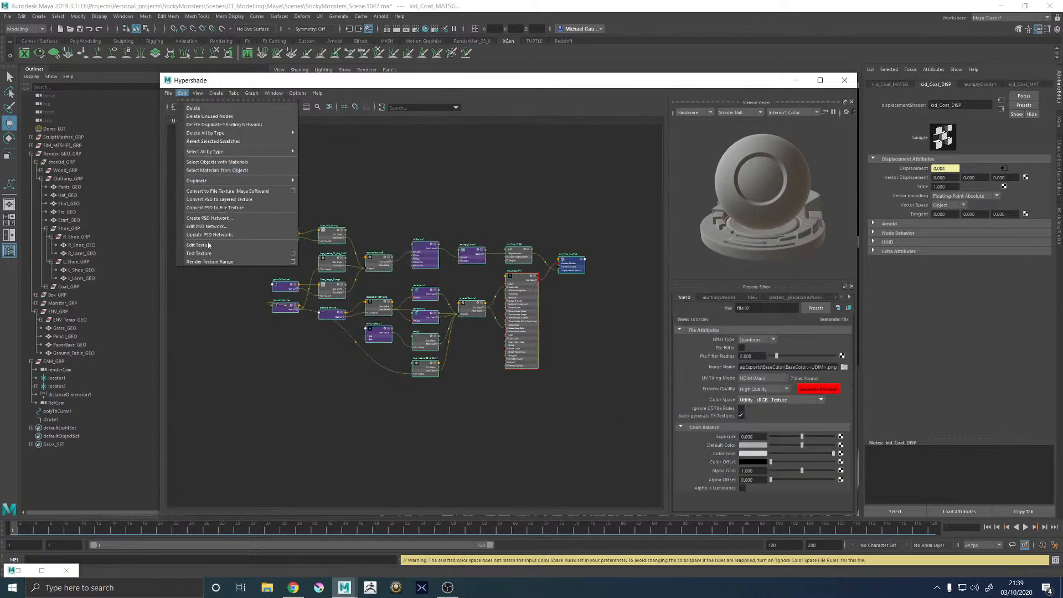
pyautogui.moveTo(222, 181)
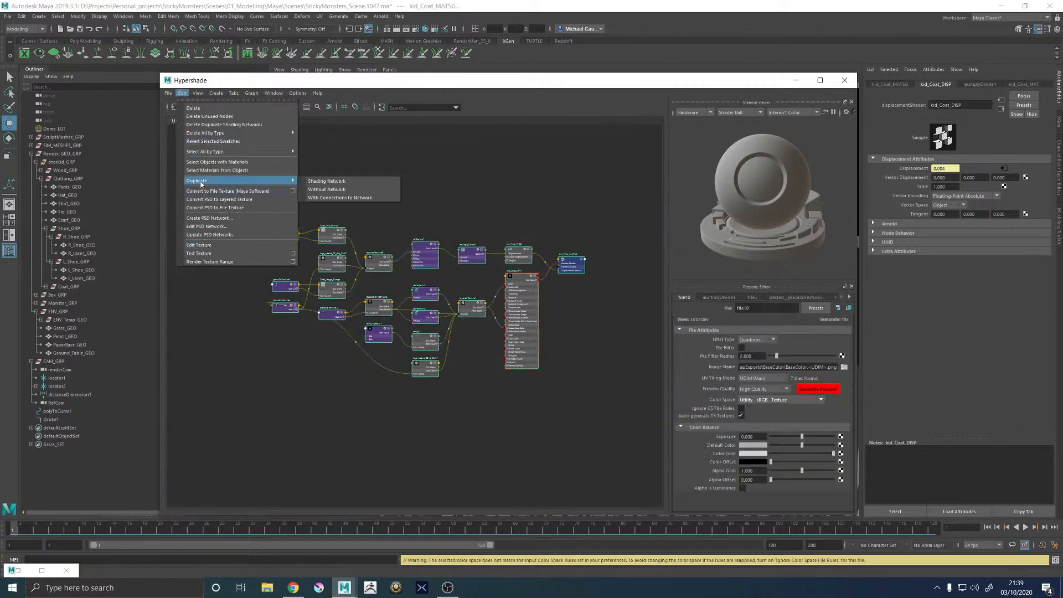
pyautogui.click(344, 184)
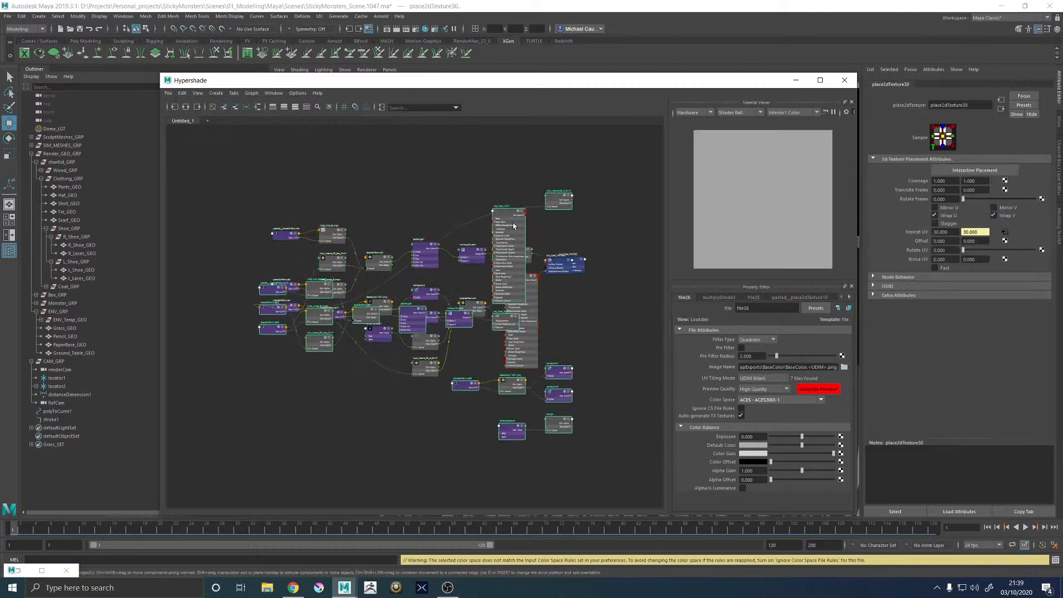
pyautogui.moveTo(503, 331); pyautogui.dragTo(485, 501)
pyautogui.moveTo(479, 432); pyautogui.dragTo(456, 521)
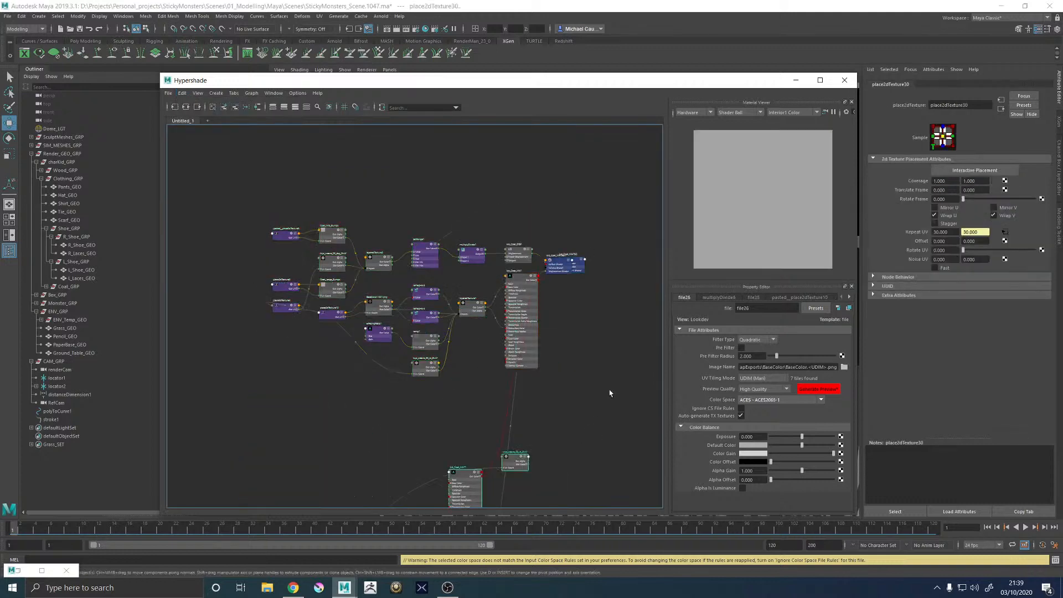
# Rename the duplicated coat material as Trousers_MAT
pyautogui.keyDown('alt'); pyautogui.moveTo(568, 436); pyautogui.dragTo(592, 337, button='middle'); pyautogui.keyUp('alt')
pyautogui.scroll(2, 512, 365)
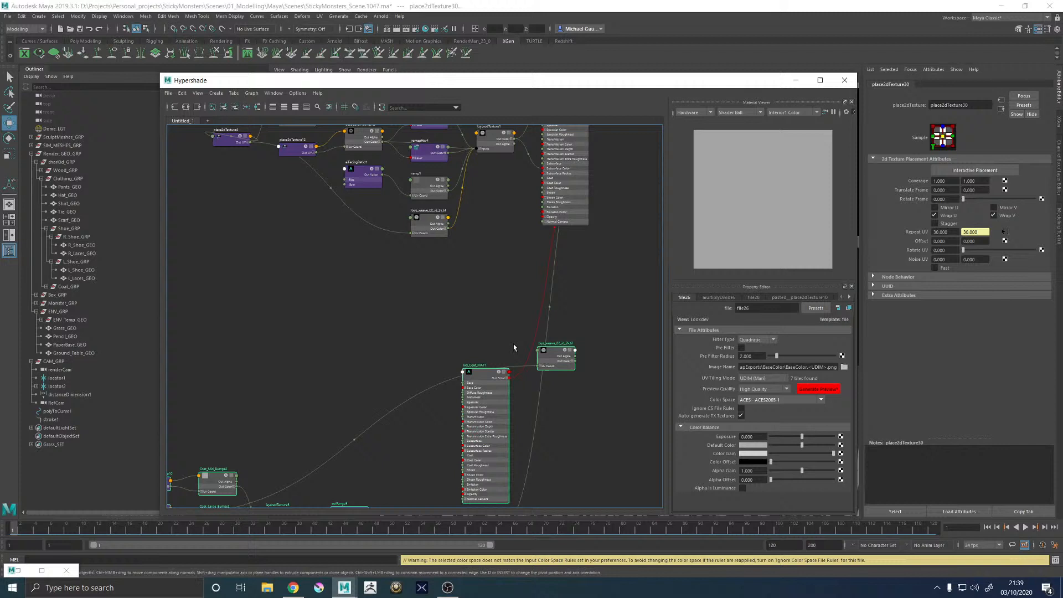
pyautogui.scroll(4, 485, 360)
pyautogui.doubleClick(488, 366)
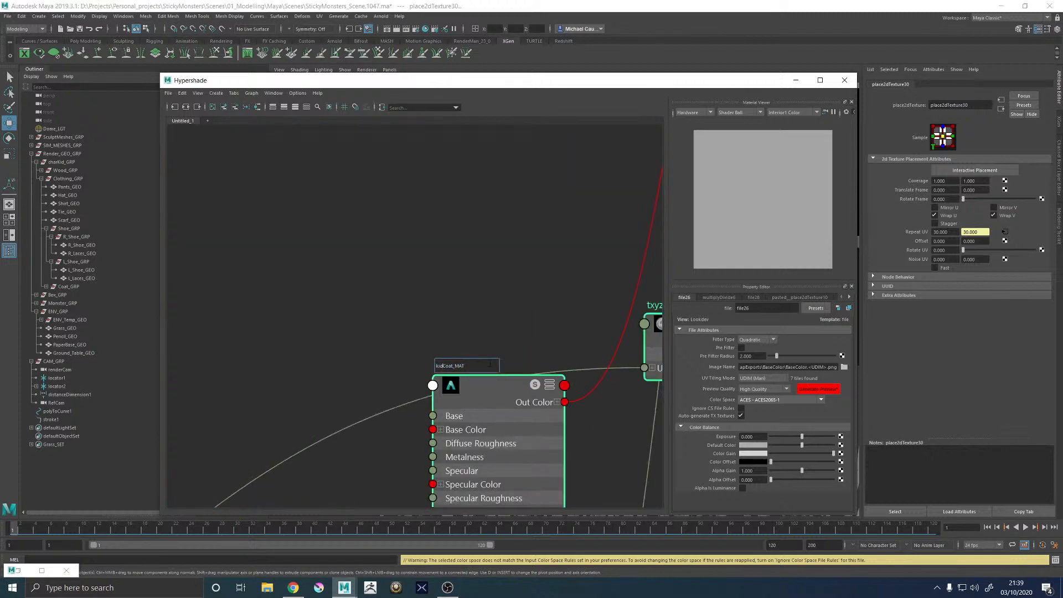
pyautogui.press('BackSpace')
pyautogui.press('BackSpace')
pyautogui.press('BackSpace')
pyautogui.write('Trousers')
pyautogui.press('BackSpace')
pyautogui.press('Return')
# Examine the copied network's bump textures, weave displacement texture, upper remapHsv node and Trousers_MAT
pyautogui.scroll(-5, 489, 366)
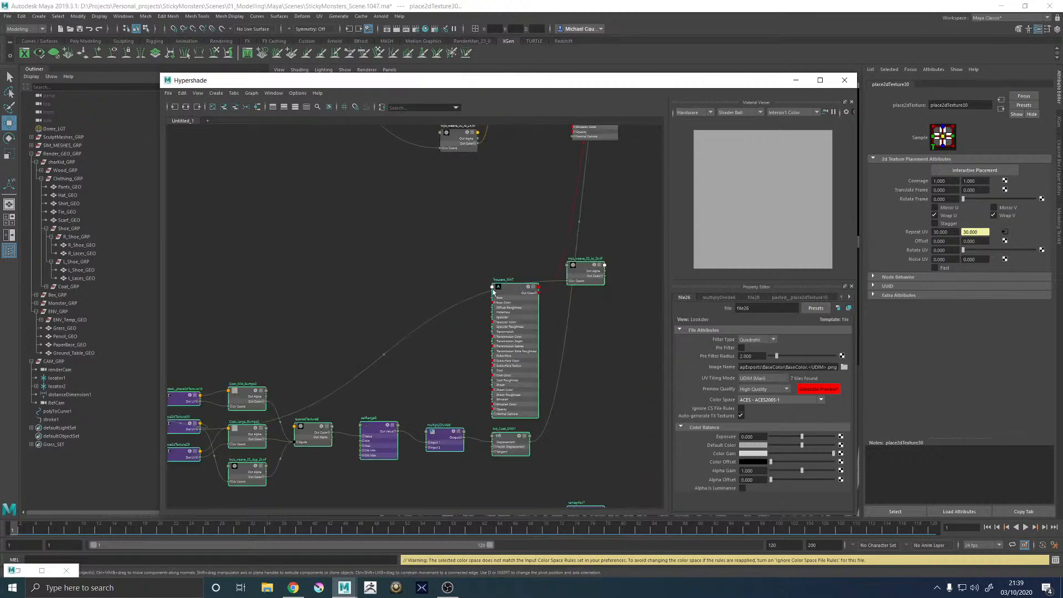
pyautogui.scroll(2, 317, 398)
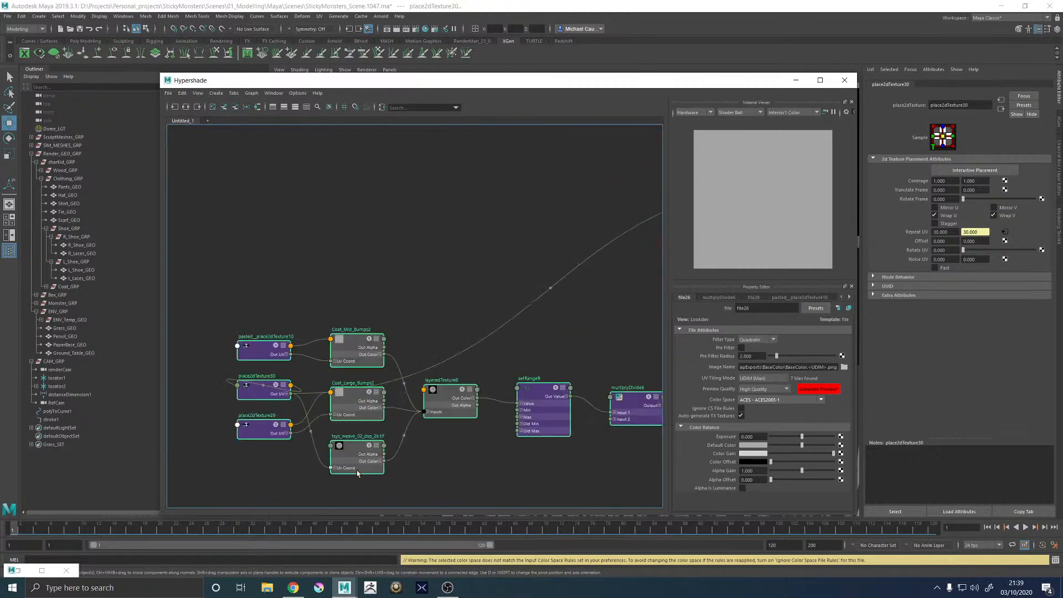
pyautogui.moveTo(351, 451); pyautogui.dragTo(351, 446)
pyautogui.click(391, 457)
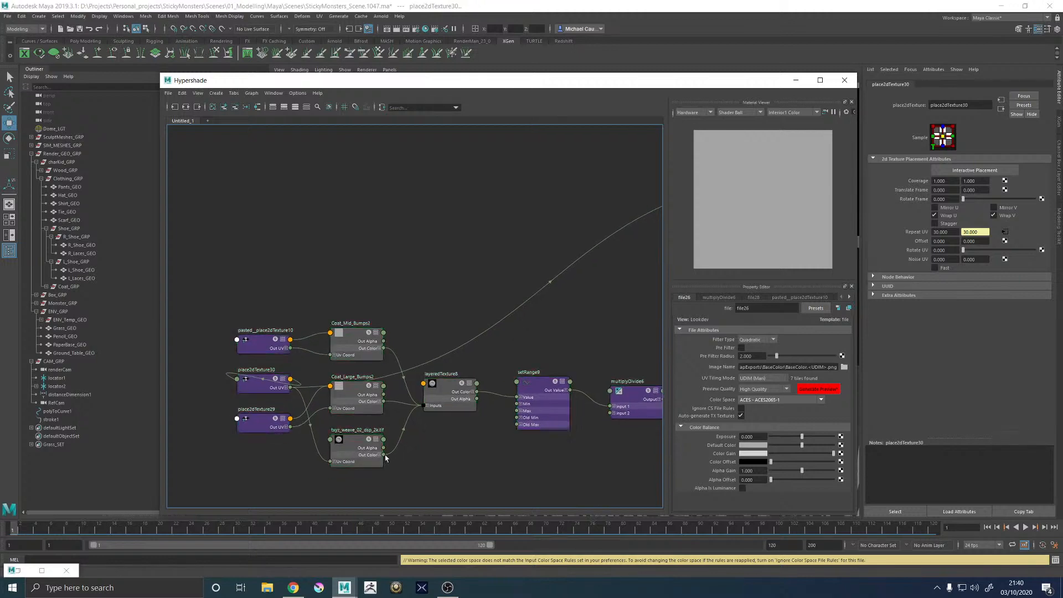
pyautogui.click(339, 444)
pyautogui.keyDown('alt'); pyautogui.moveTo(480, 496); pyautogui.dragTo(404, 361, button='middle'); pyautogui.keyUp('alt')
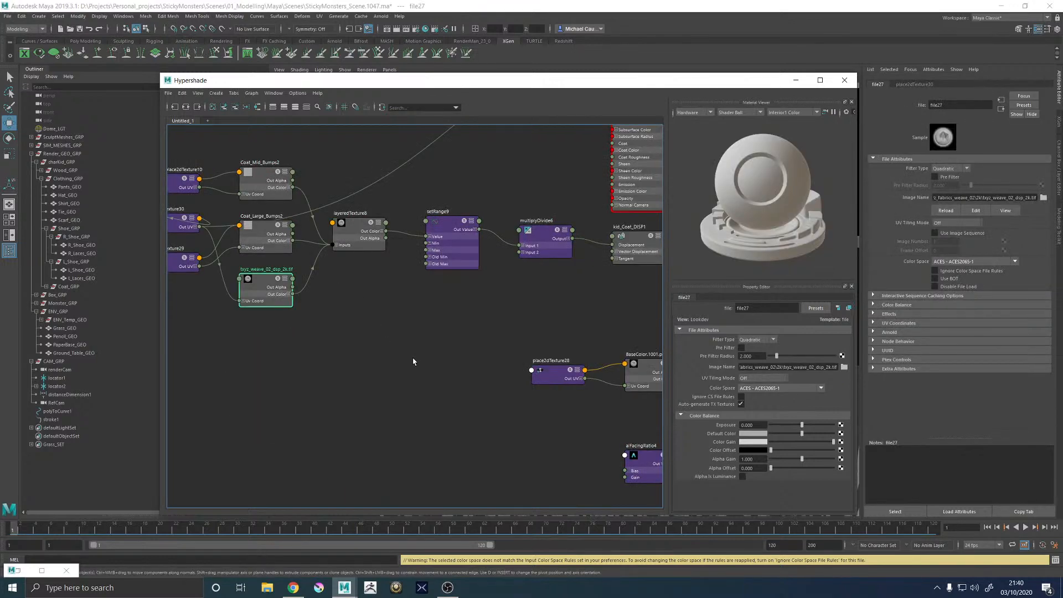
pyautogui.keyDown('alt'); pyautogui.moveTo(514, 357); pyautogui.dragTo(321, 369, button='middle'); pyautogui.keyUp('alt')
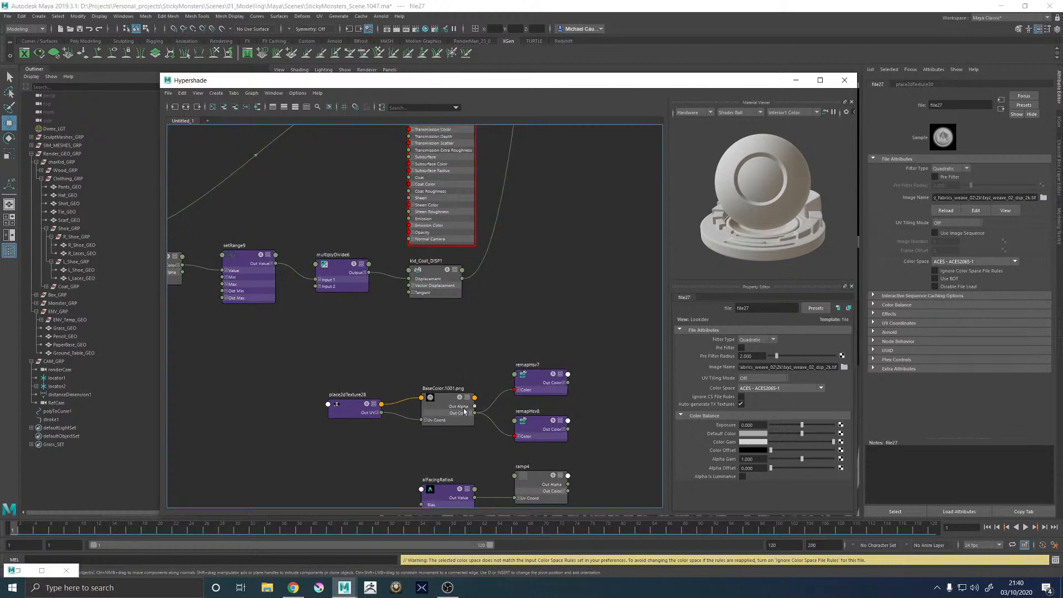
pyautogui.scroll(-3, 512, 405)
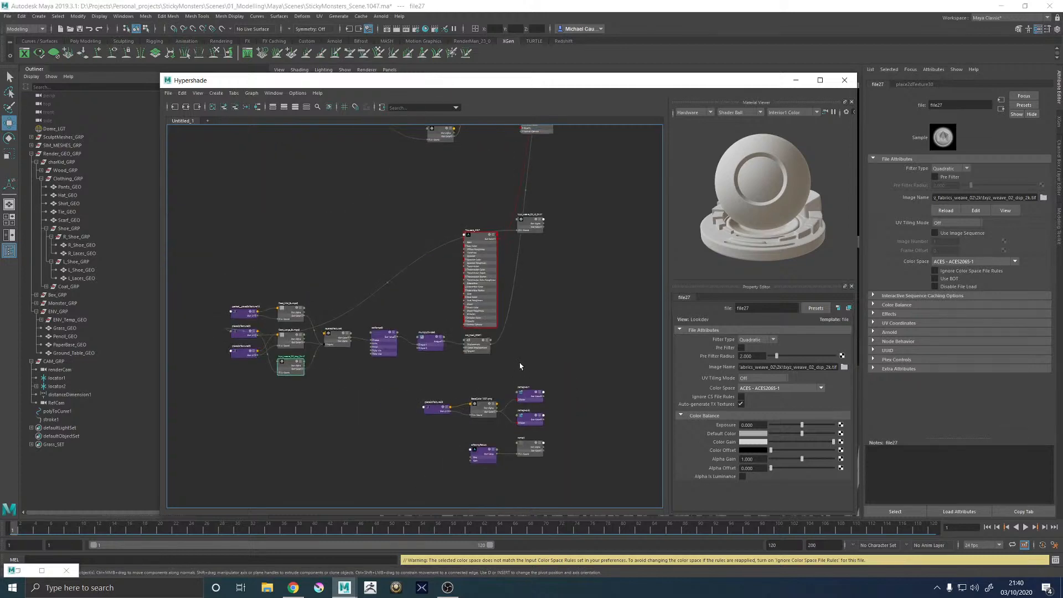
pyautogui.click(525, 402)
pyautogui.click(446, 167)
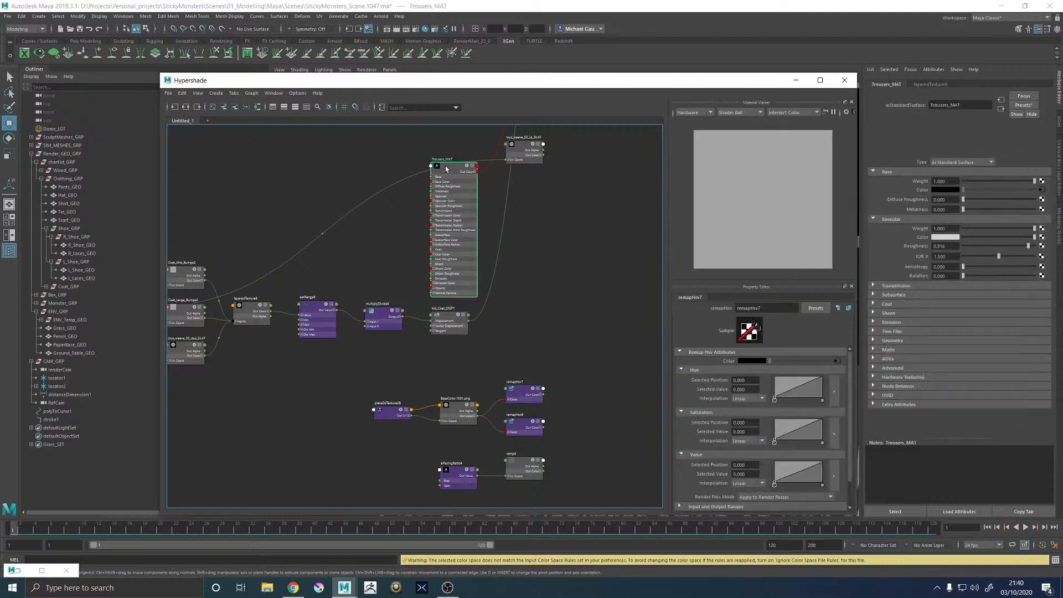
# Regraph the input and output connections of Trousers_MAT and inspect the layered texture feeding its base color
pyautogui.click(186, 107)
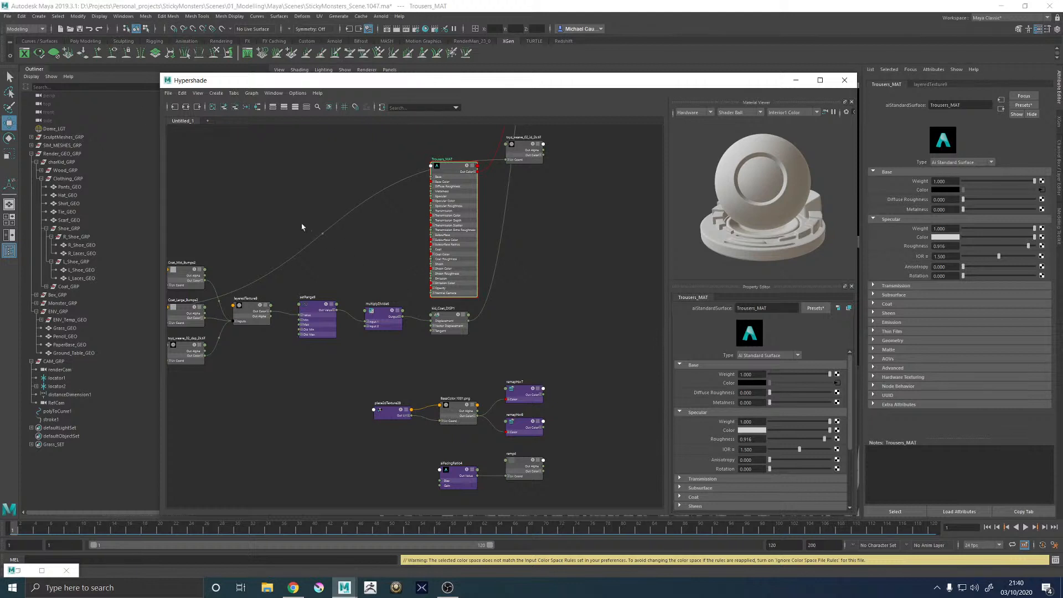
pyautogui.click(185, 107)
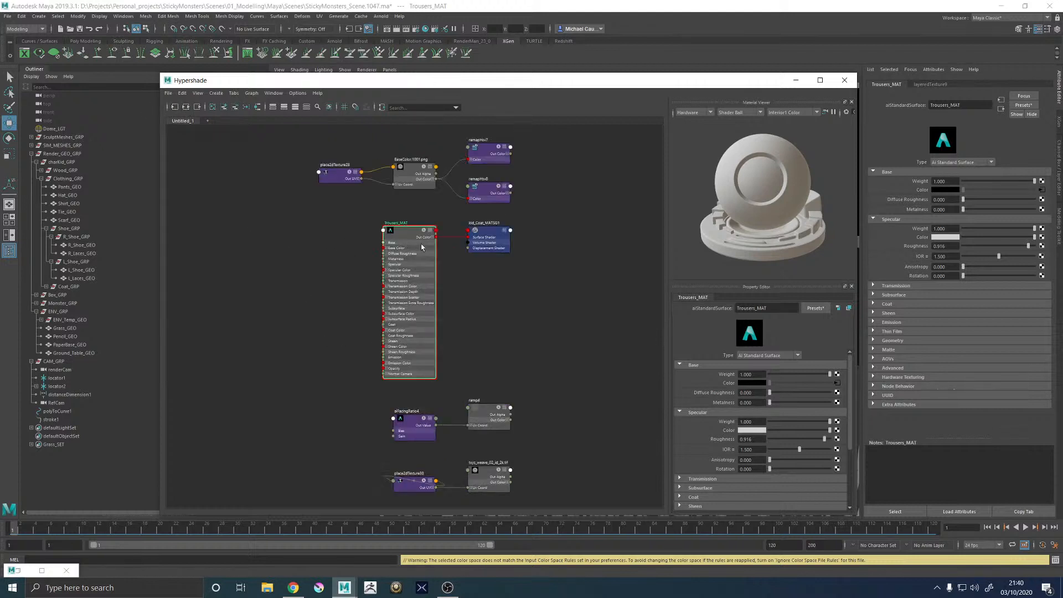
pyautogui.click(837, 383)
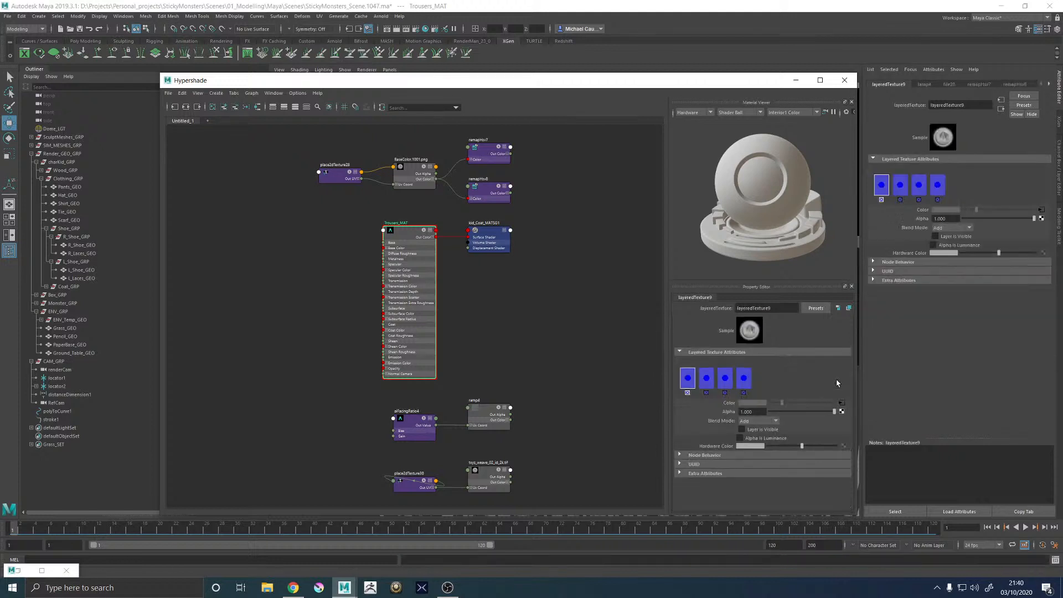
pyautogui.click(390, 227)
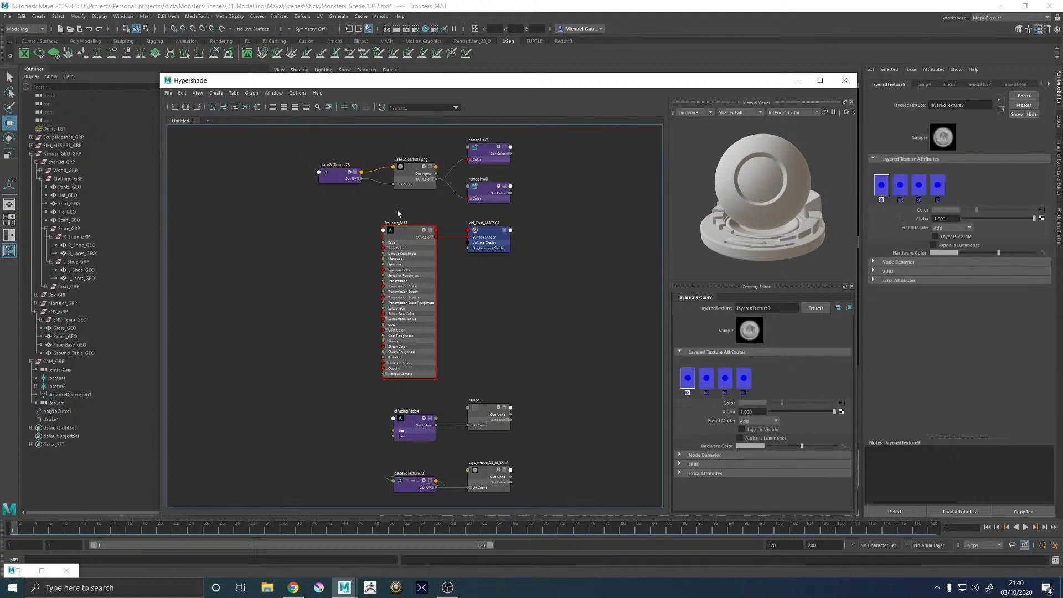
pyautogui.moveTo(406, 236)
pyautogui.mouseDown()
pyautogui.moveTo(428, 241)
pyautogui.moveTo(411, 241)
pyautogui.mouseUp()
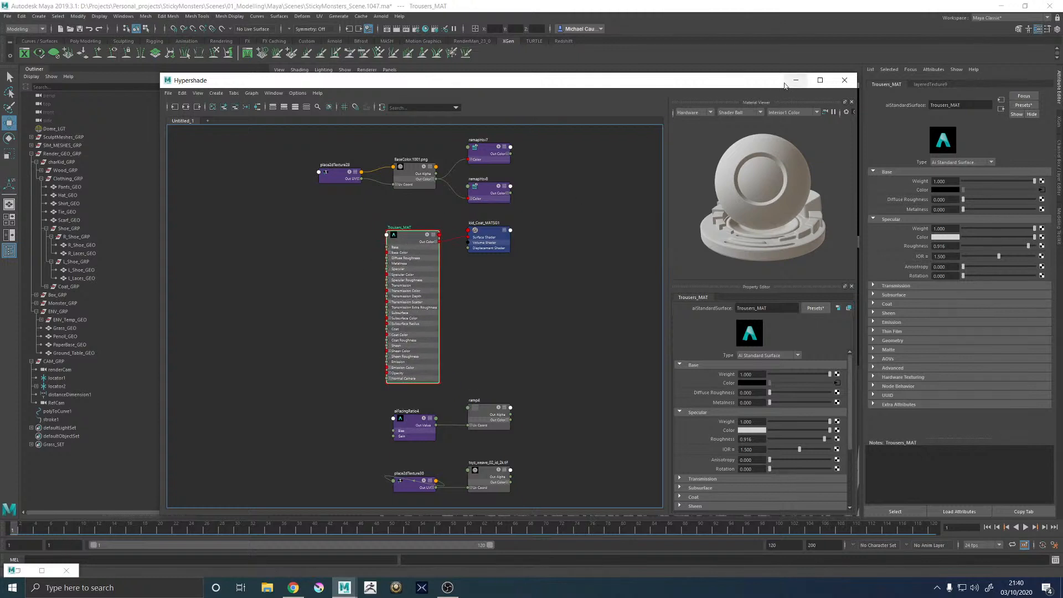
pyautogui.keyDown('alt'); pyautogui.moveTo(315, 249); pyautogui.dragTo(378, 384, button='middle'); pyautogui.keyUp('alt')
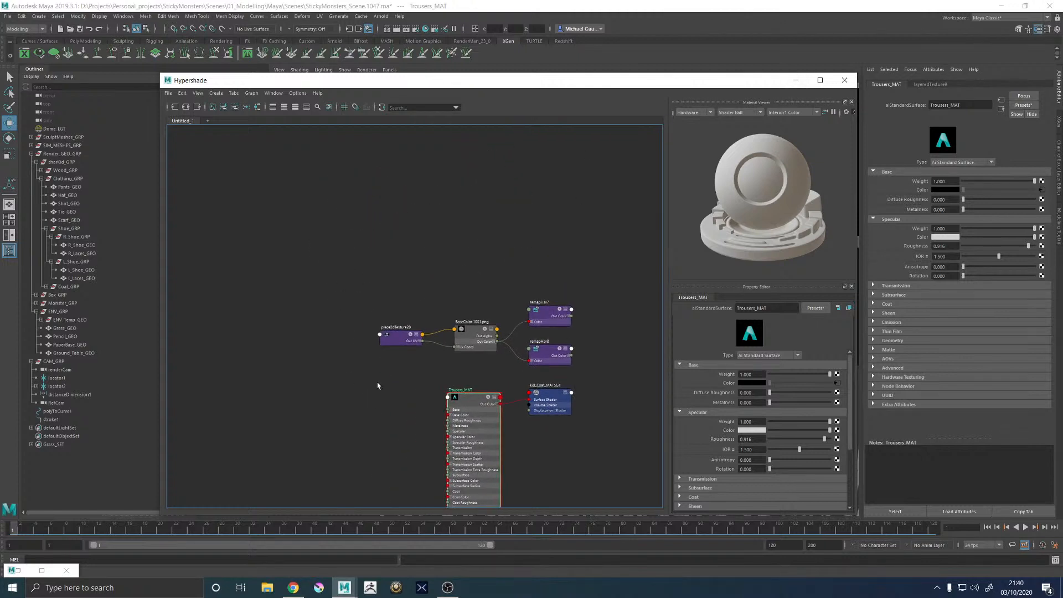
pyautogui.scroll(-3, 377, 383)
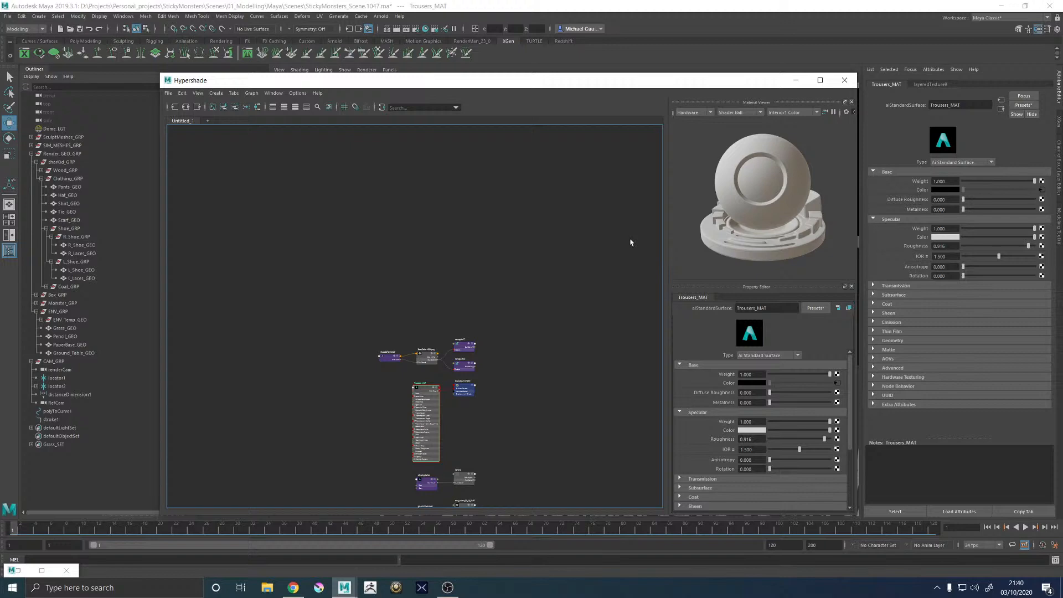
# Minimize the Hypershade and reopen StickyMonsters_Scene.1047.ma, discarding the scene changes
pyautogui.click(796, 79)
pyautogui.click(12, 16)
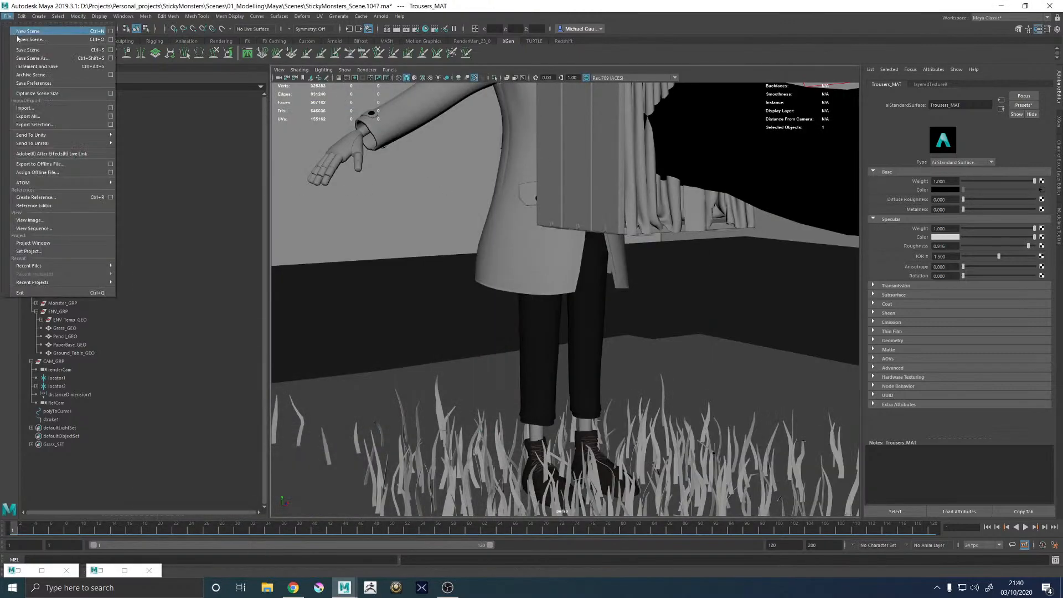
pyautogui.click(25, 34)
pyautogui.scroll(-10, 365, 366)
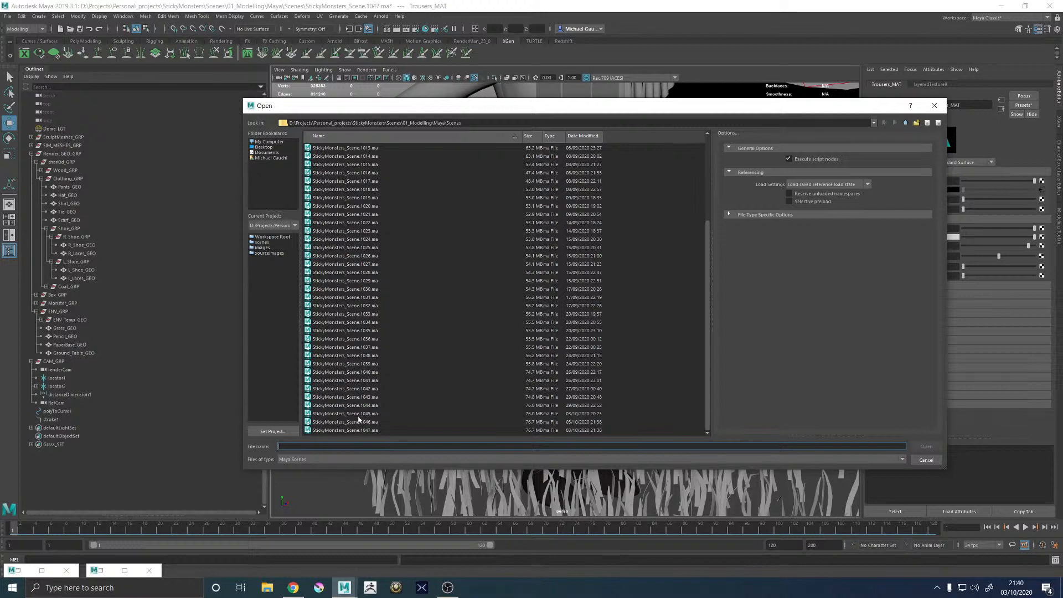
pyautogui.doubleClick(359, 431)
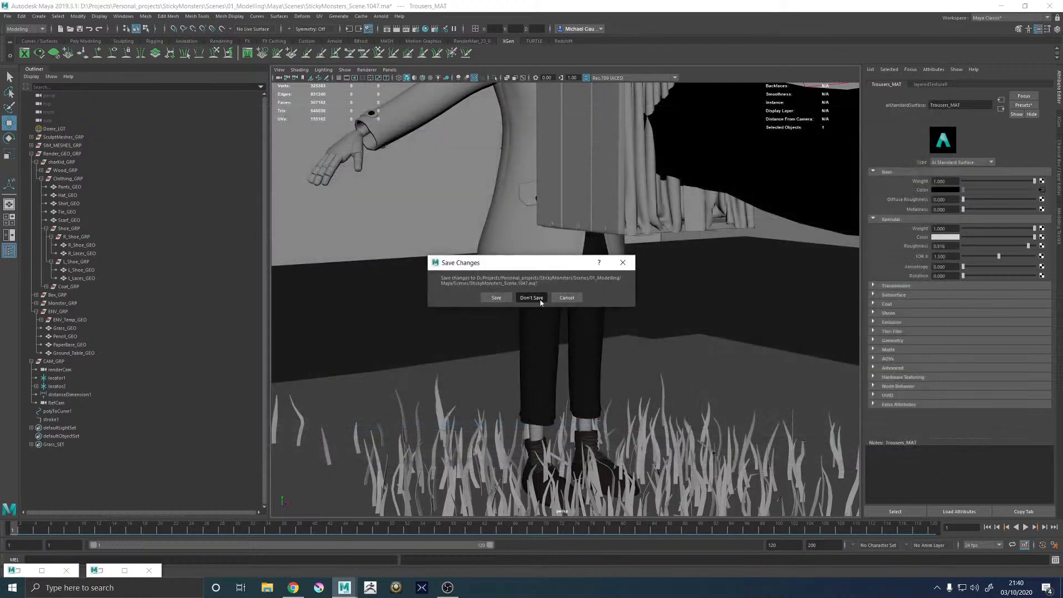
pyautogui.click(540, 300)
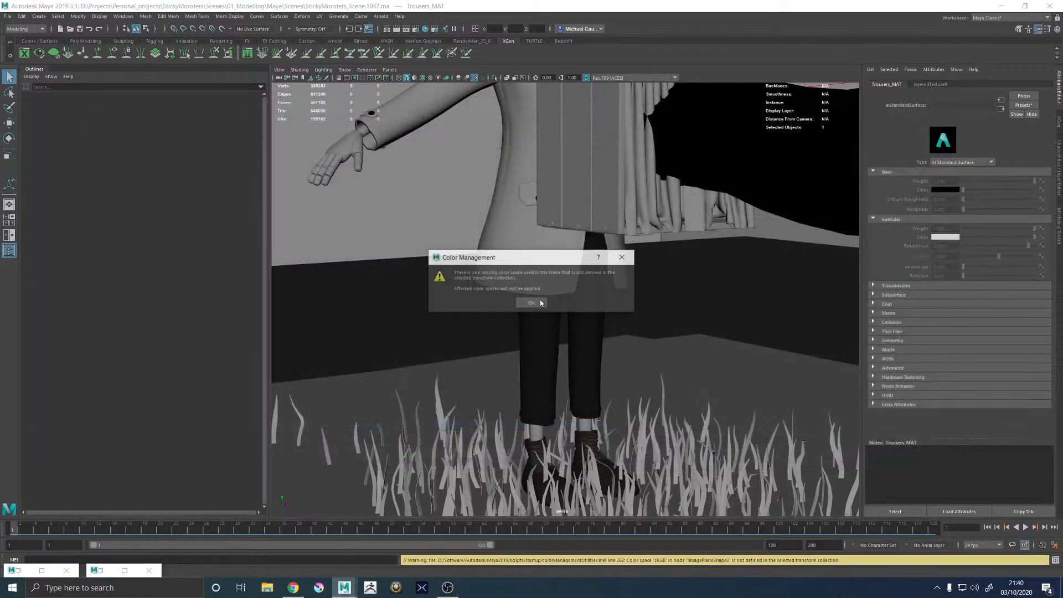
pyautogui.click(520, 303)
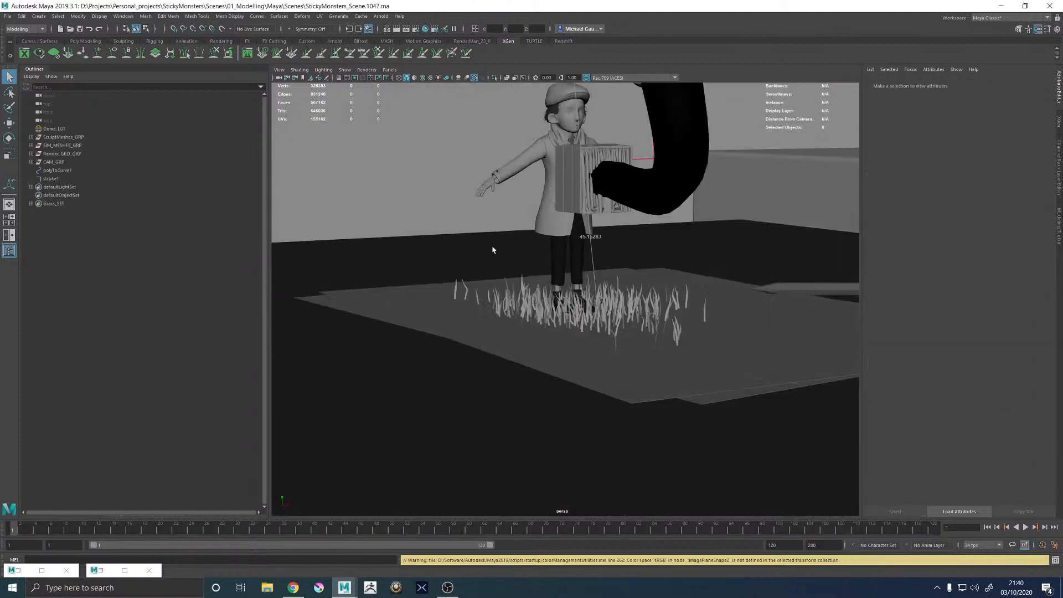
# Select Coat_GEO with the Hypershade open and graph the full network of kid_Coat_MATSG
pyautogui.keyDown('alt'); pyautogui.moveTo(564, 263); pyautogui.dragTo(545, 302, button='middle'); pyautogui.keyUp('alt')
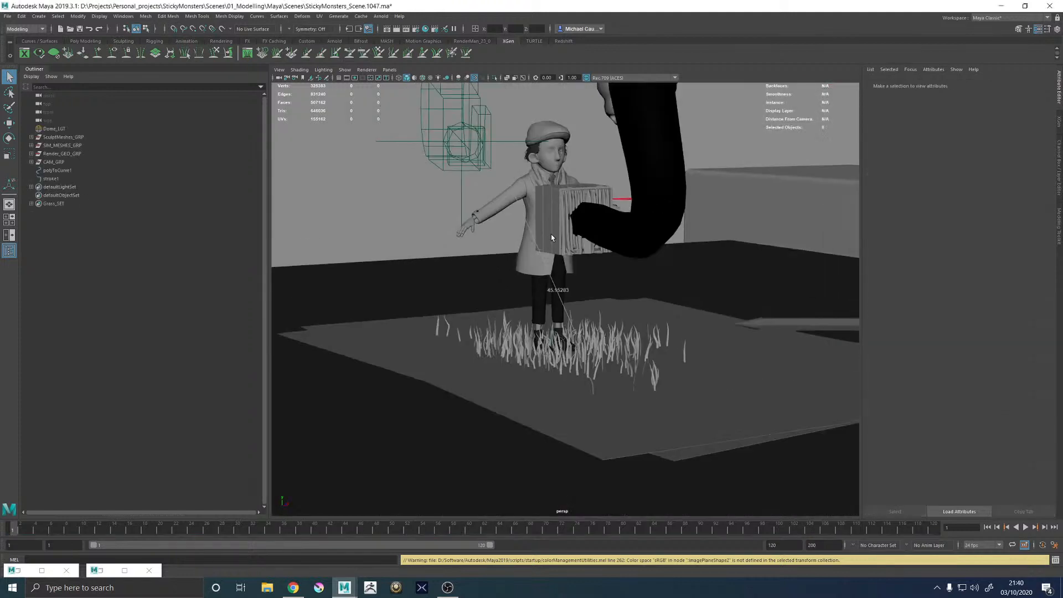
pyautogui.click(426, 29)
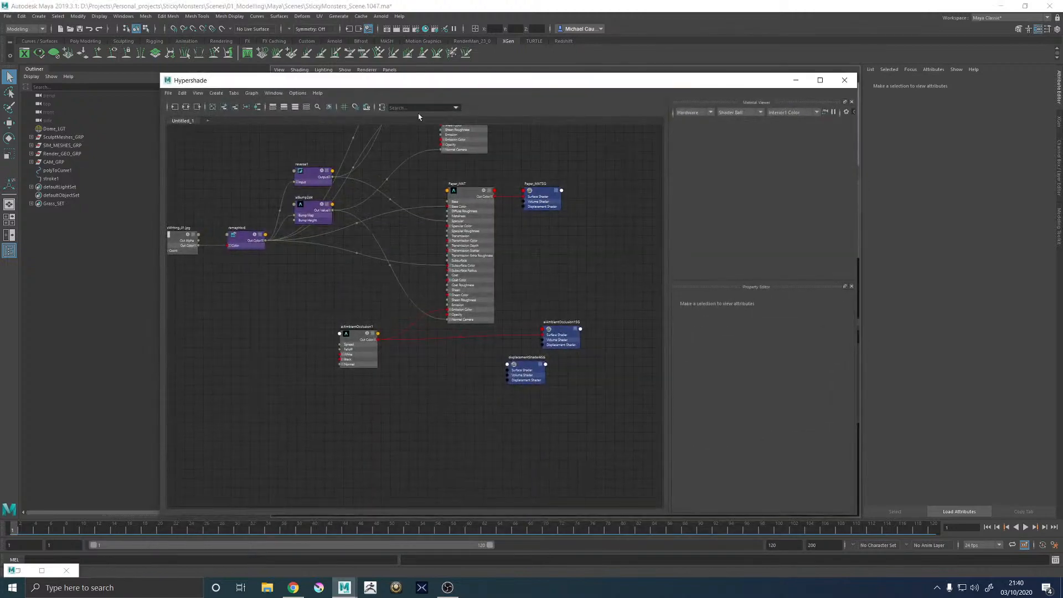
pyautogui.moveTo(628, 77); pyautogui.dragTo(498, 315)
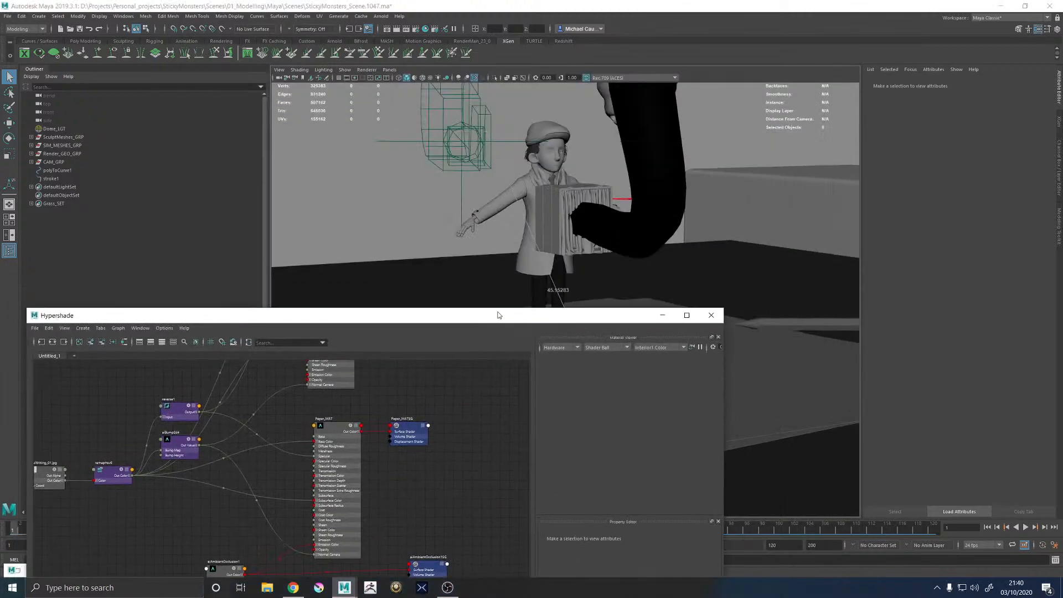
pyautogui.click(519, 192)
pyautogui.moveTo(369, 317); pyautogui.dragTo(505, 183)
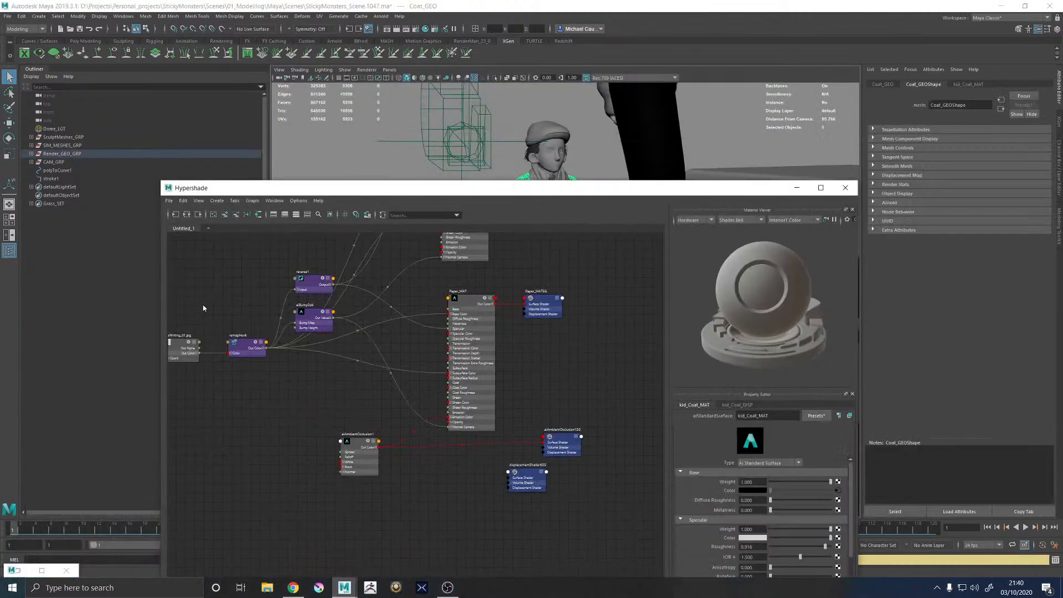
pyautogui.click(188, 209)
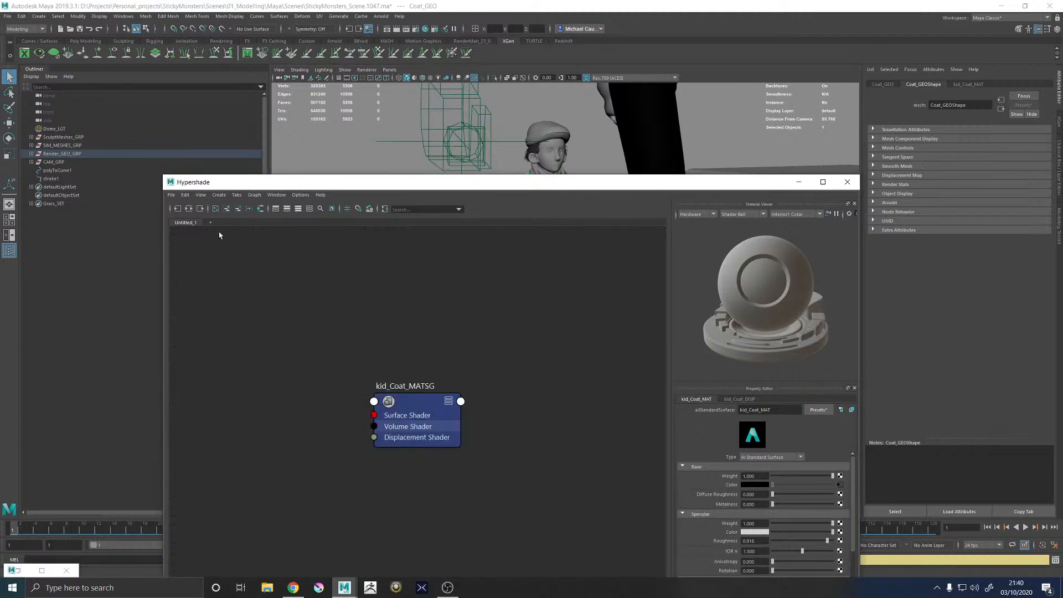
pyautogui.click(420, 409)
pyautogui.click(188, 209)
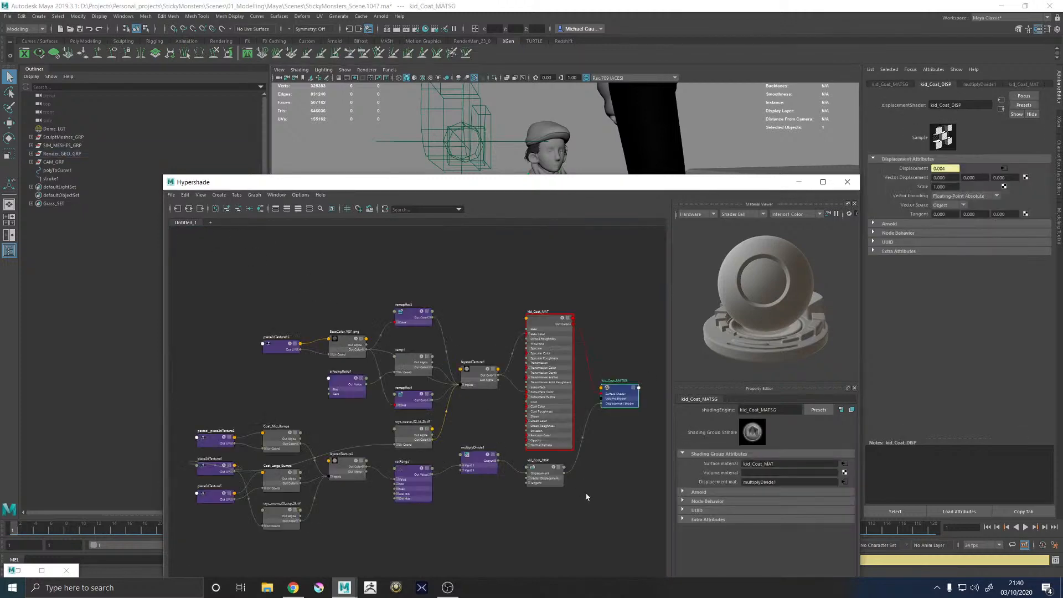
# Duplicate the entire coat shading network and move the copied nodes clear of the original network
pyautogui.scroll(2, 467, 467)
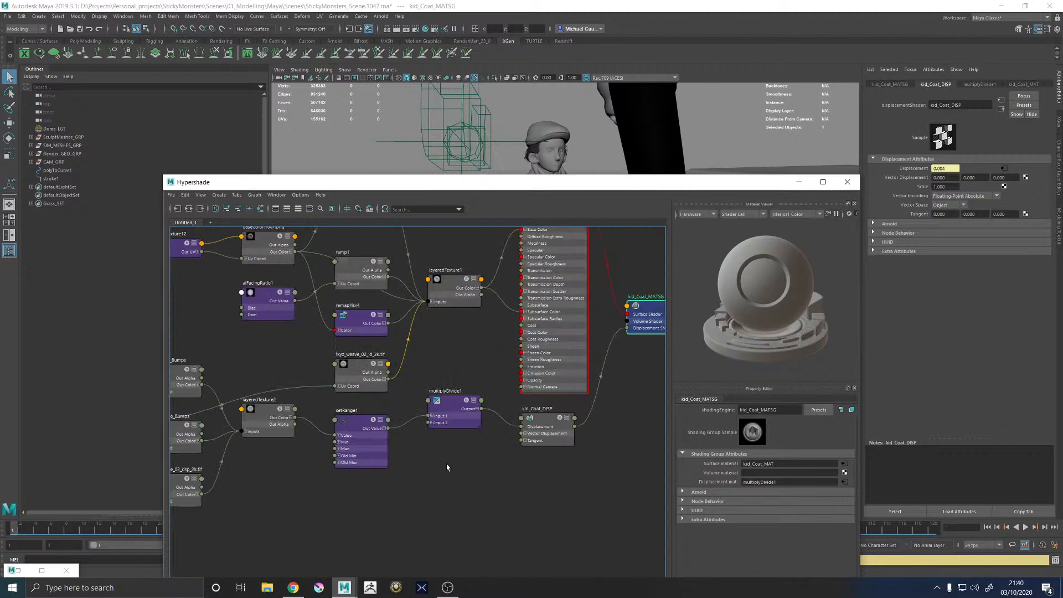
pyautogui.keyDown('alt'); pyautogui.moveTo(447, 467); pyautogui.dragTo(517, 466, button='middle'); pyautogui.keyUp('alt')
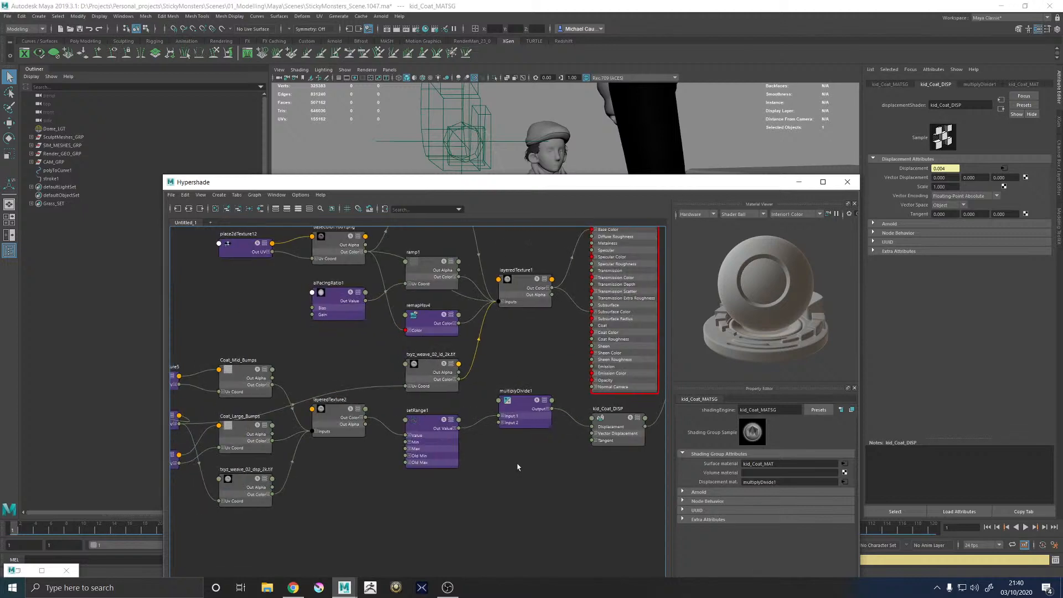
pyautogui.keyDown('alt'); pyautogui.moveTo(557, 351); pyautogui.dragTo(423, 431, button='middle'); pyautogui.keyUp('alt')
pyautogui.scroll(-3, 423, 430)
pyautogui.click(319, 370)
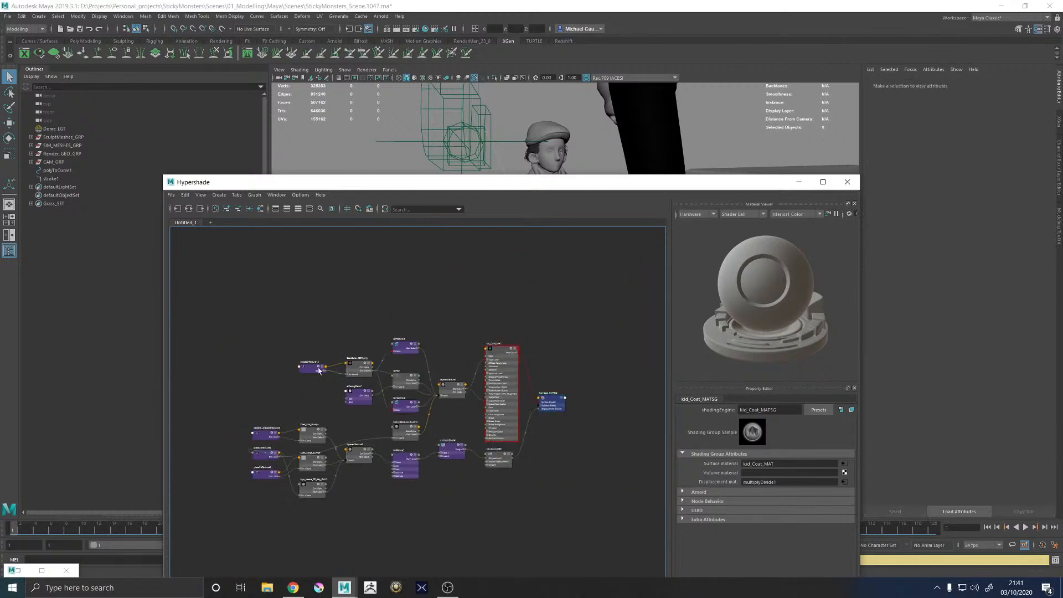
pyautogui.moveTo(193, 293); pyautogui.dragTo(605, 525)
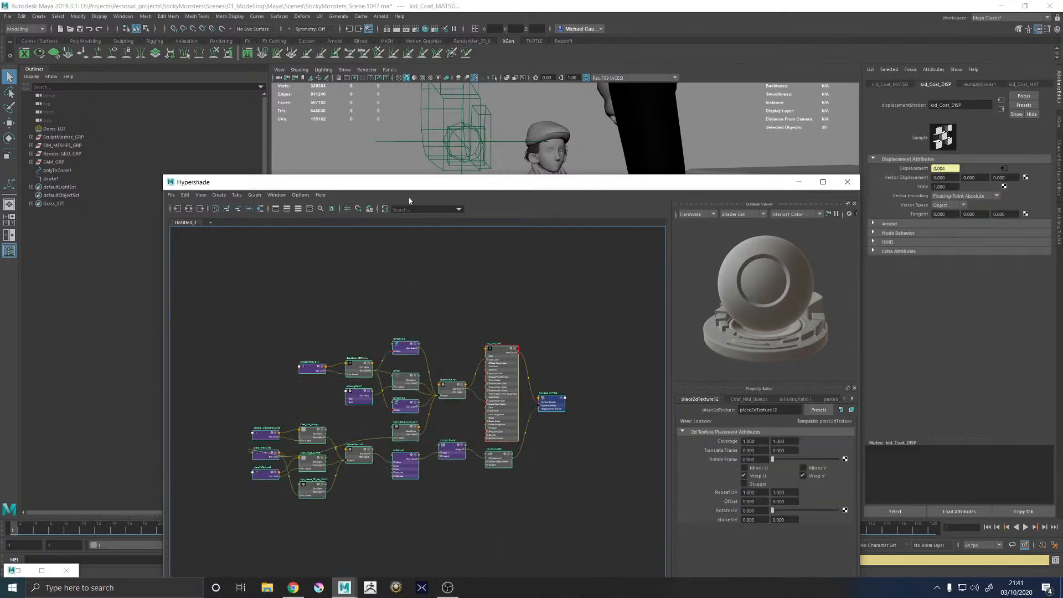
pyautogui.click(185, 195)
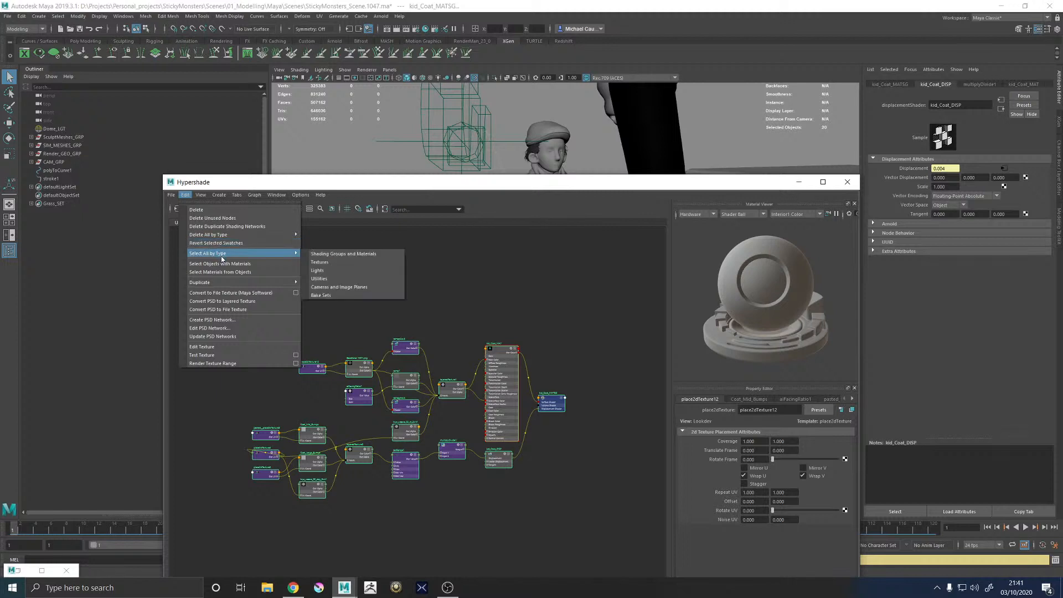
pyautogui.moveTo(266, 282)
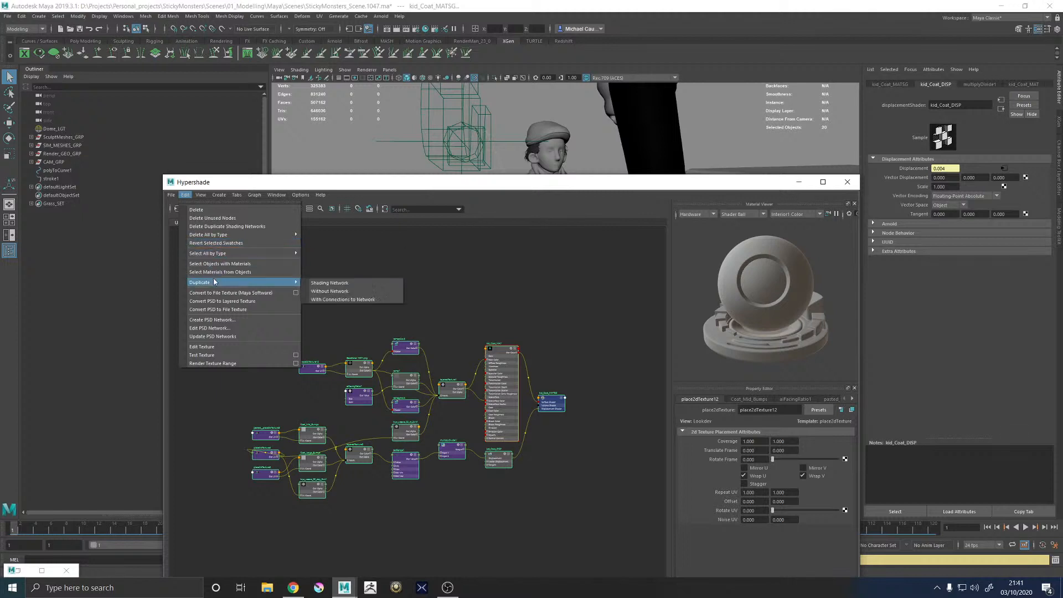
pyautogui.click(334, 284)
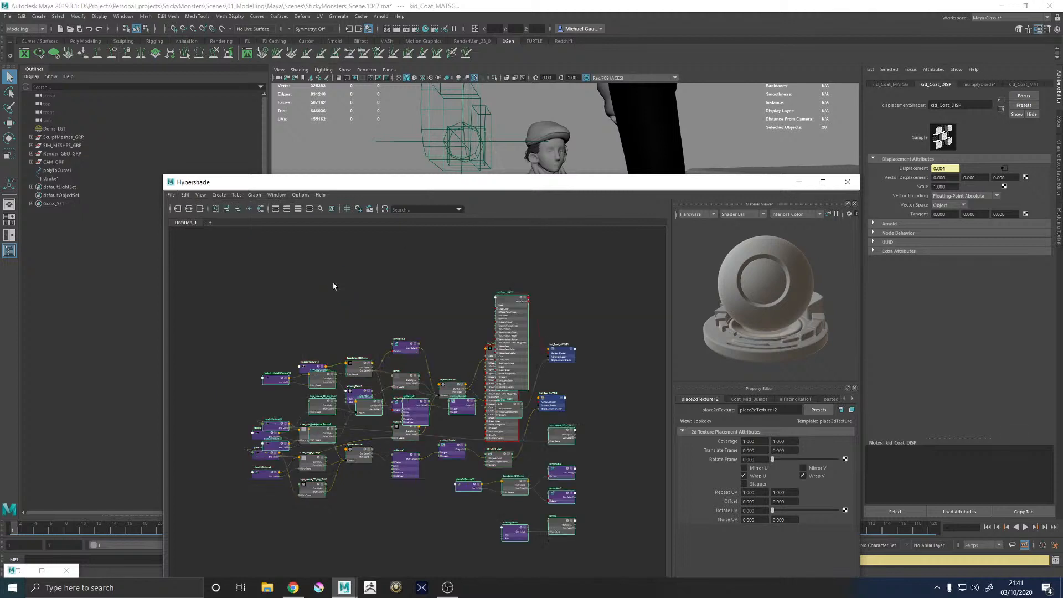
pyautogui.moveTo(495, 272)
pyautogui.mouseDown()
pyautogui.moveTo(532, 330)
pyautogui.moveTo(594, 394)
pyautogui.mouseUp()
pyautogui.moveTo(533, 297); pyautogui.dragTo(656, 354)
# Examine layeredTexture1 and its ramp, remapHsv and weave texture inputs in the original coat network
pyautogui.scroll(4, 416, 324)
pyautogui.click(446, 344)
pyautogui.scroll(-5, 484, 354)
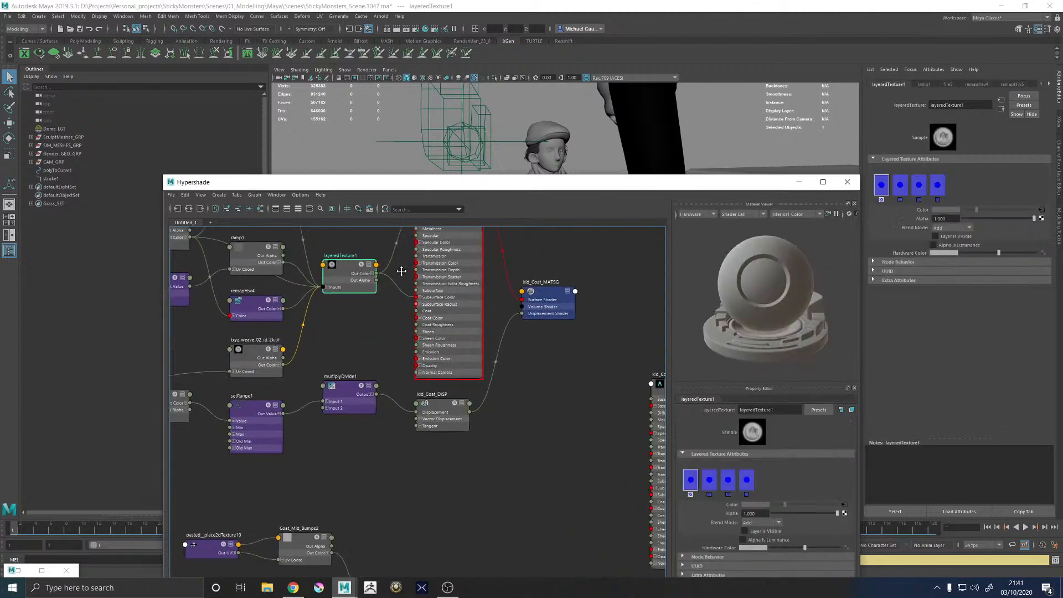
pyautogui.keyDown('alt'); pyautogui.moveTo(472, 382); pyautogui.dragTo(623, 444, button='middle'); pyautogui.keyUp('alt')
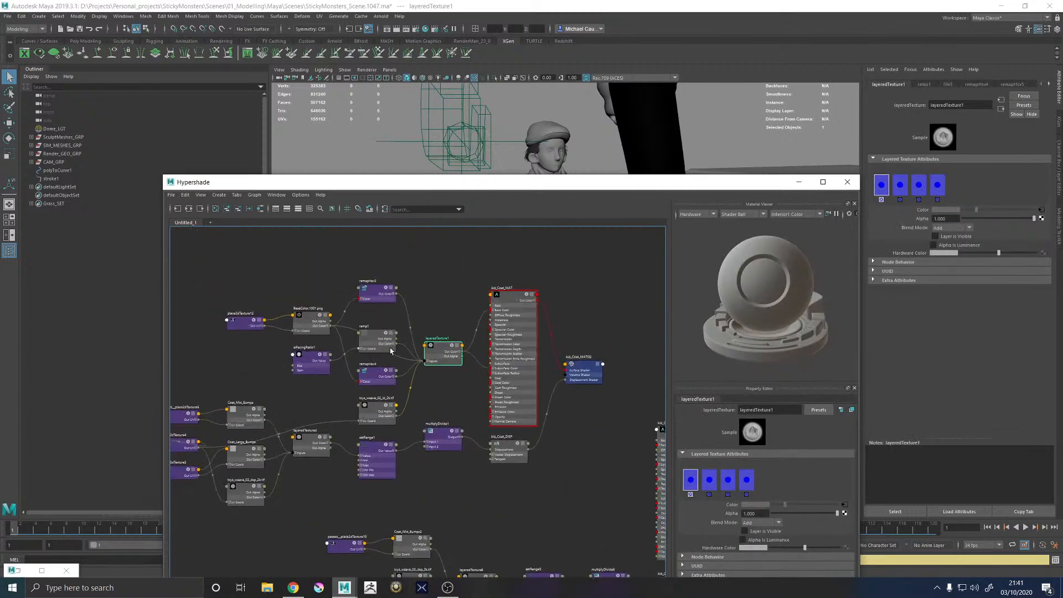
pyautogui.scroll(2, 391, 350)
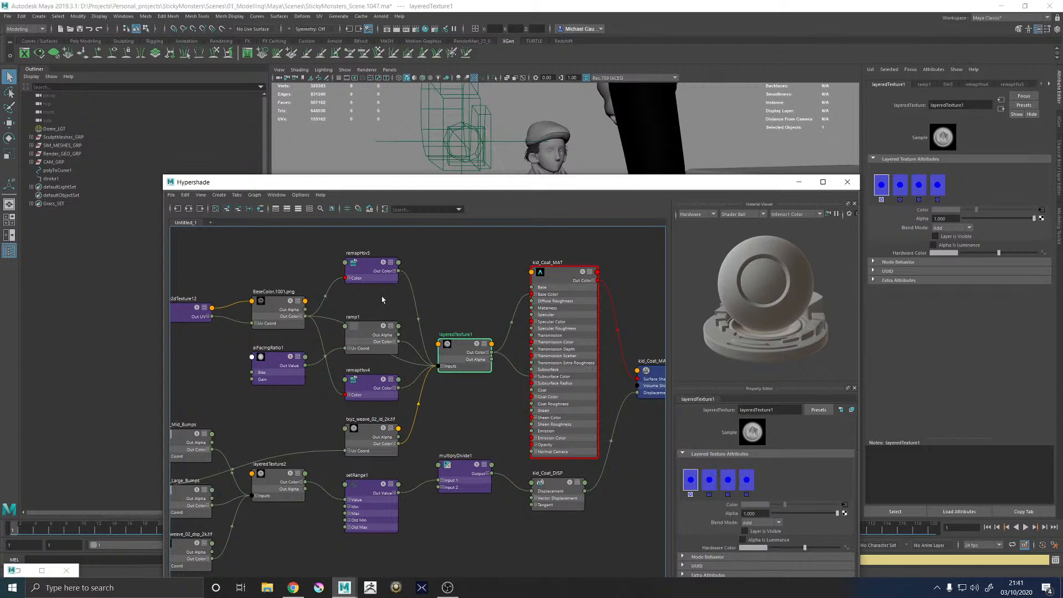
pyautogui.hotkey('ctrl', 'z')
pyautogui.scroll(-5, 419, 310)
# Close the Hypershade and reload StickyMonsters_Scene.1047.ma without saving the duplicated coat network
pyautogui.click(847, 182)
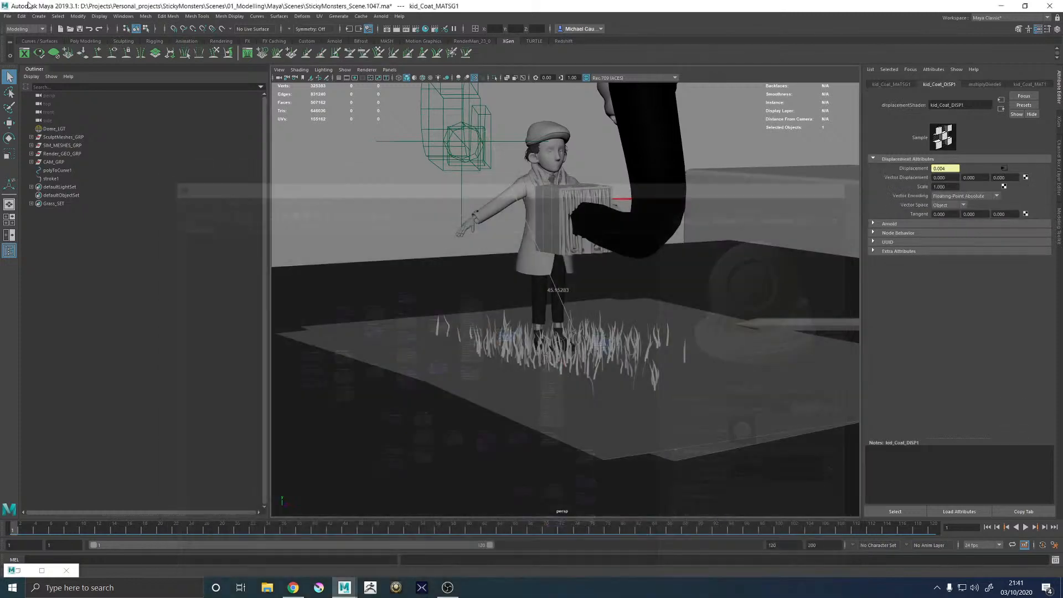
pyautogui.click(8, 16)
pyautogui.click(33, 36)
pyautogui.scroll(-5, 381, 363)
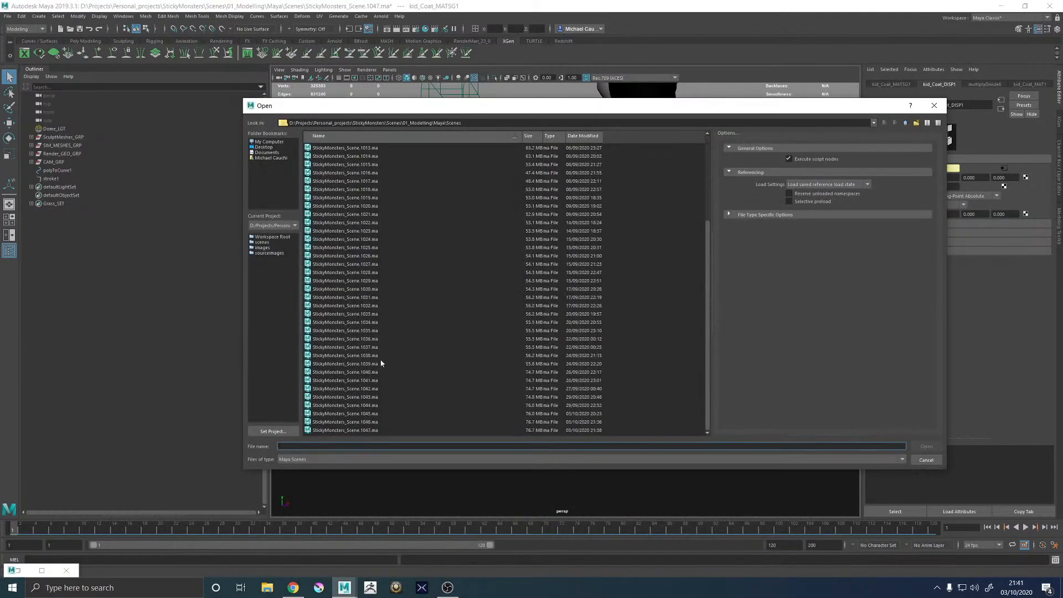
pyautogui.doubleClick(354, 430)
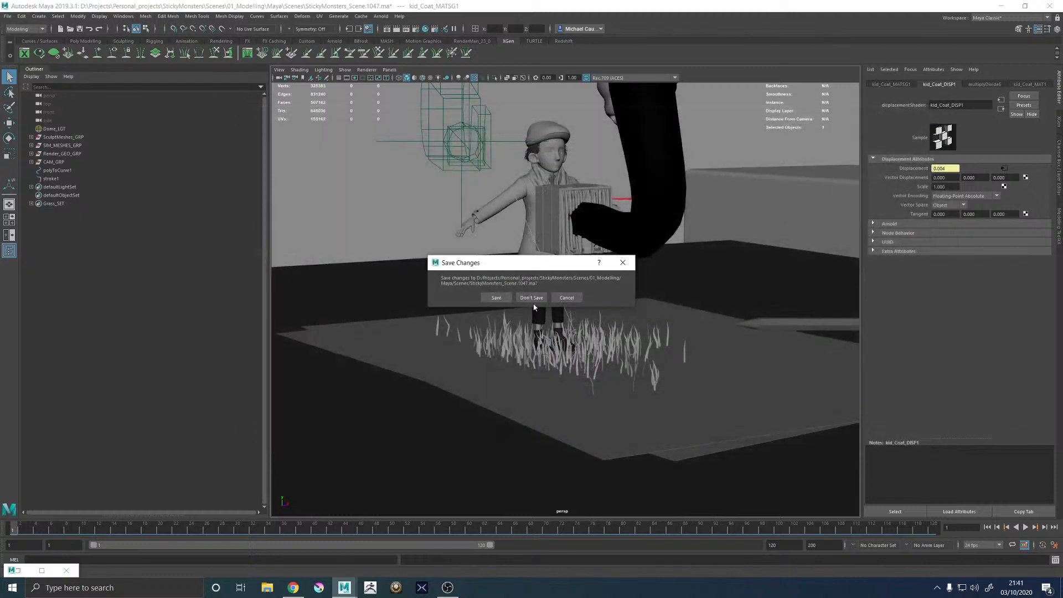
pyautogui.click(533, 299)
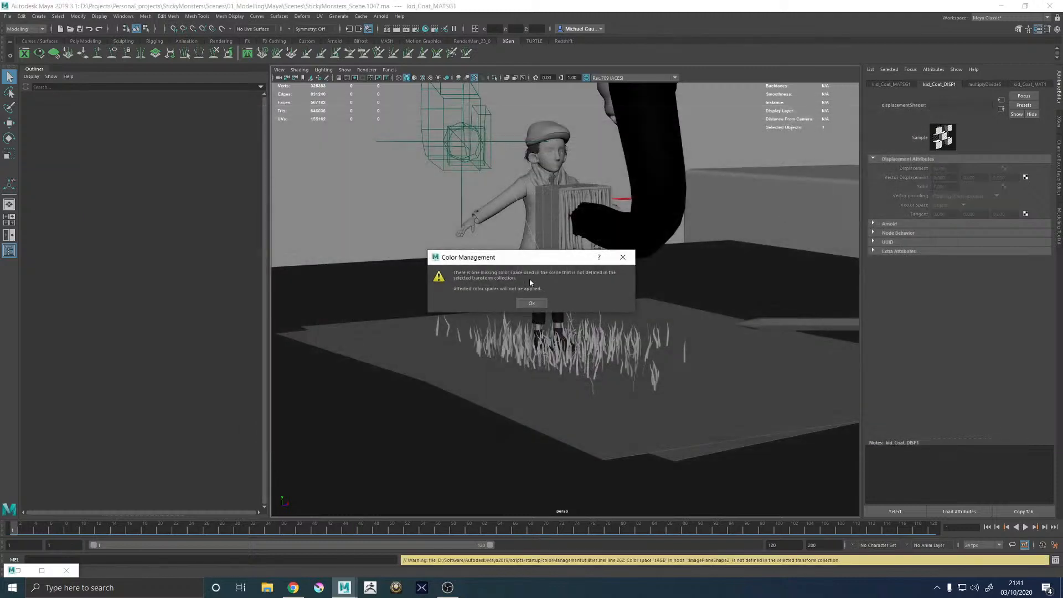
pyautogui.click(531, 303)
# Select Coat_GEO, open the Hypershade, and graph the complete input and output network of kid_Coat_MATSG
pyautogui.click(554, 230)
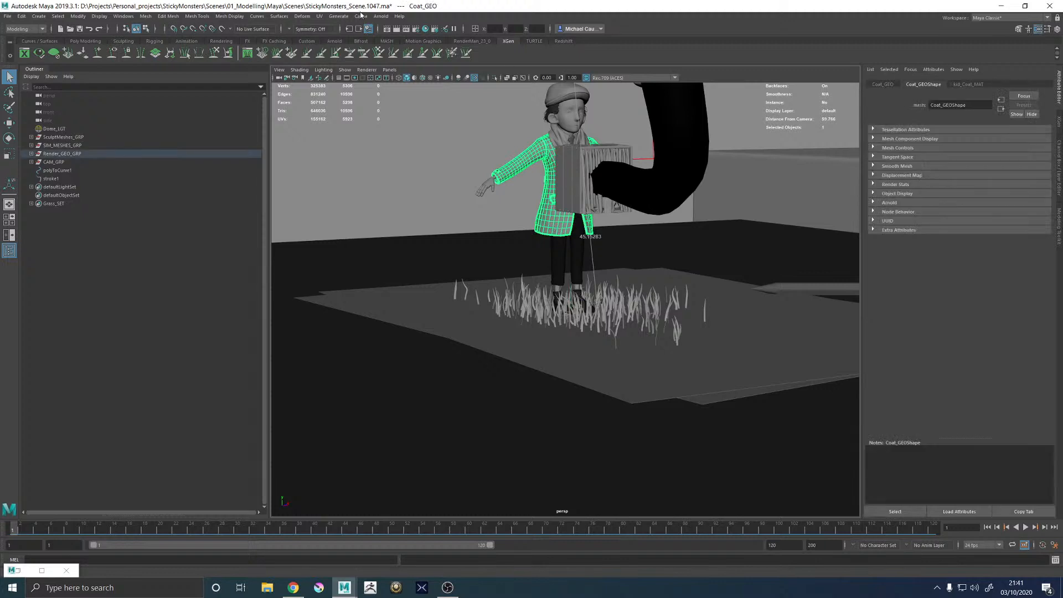
pyautogui.click(425, 28)
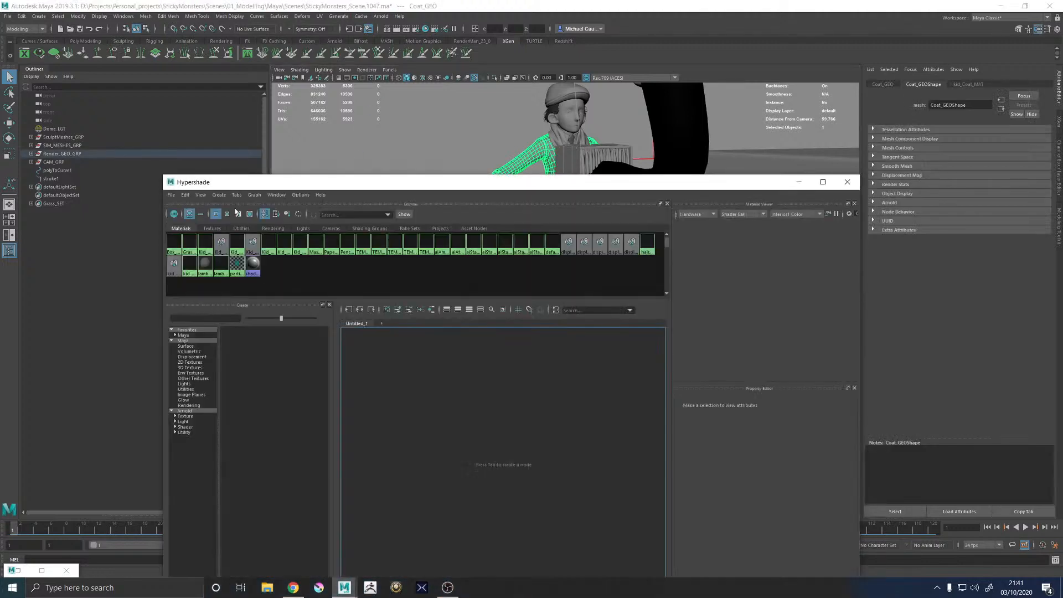
pyautogui.click(237, 213)
pyautogui.press('space')
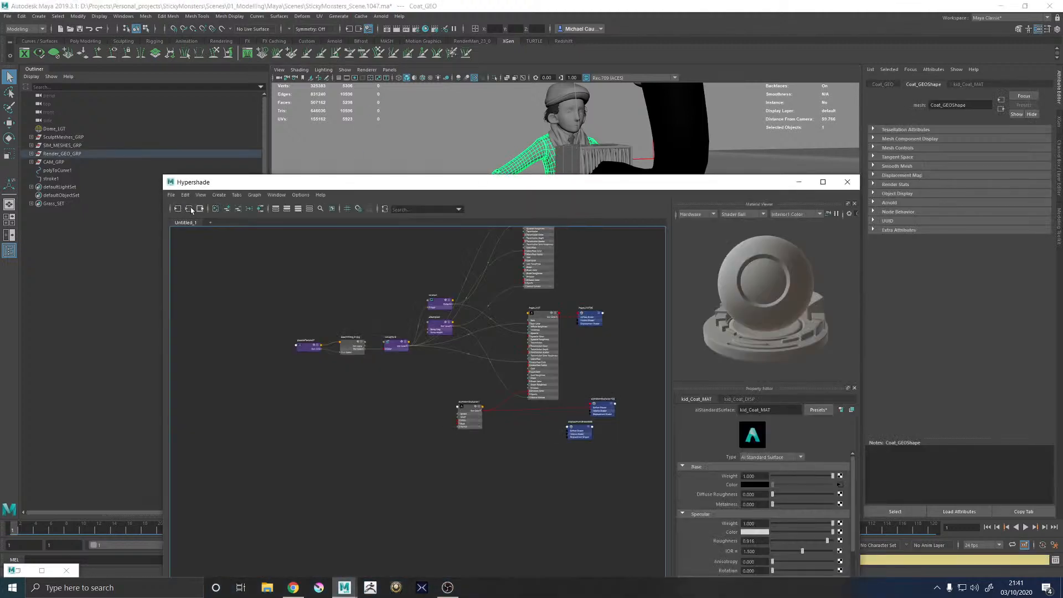
pyautogui.click(189, 209)
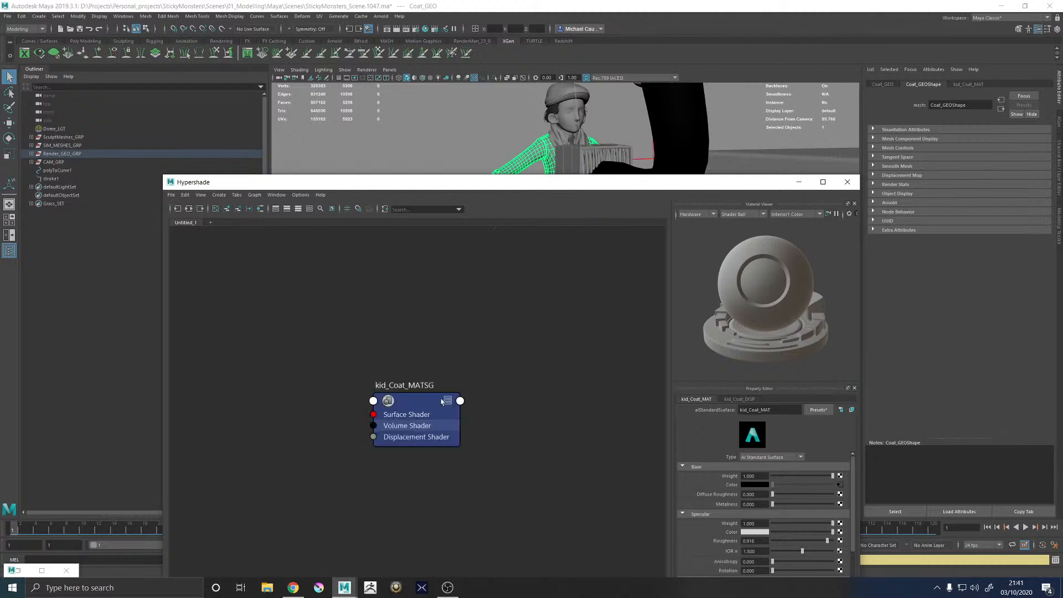
pyautogui.click(442, 401)
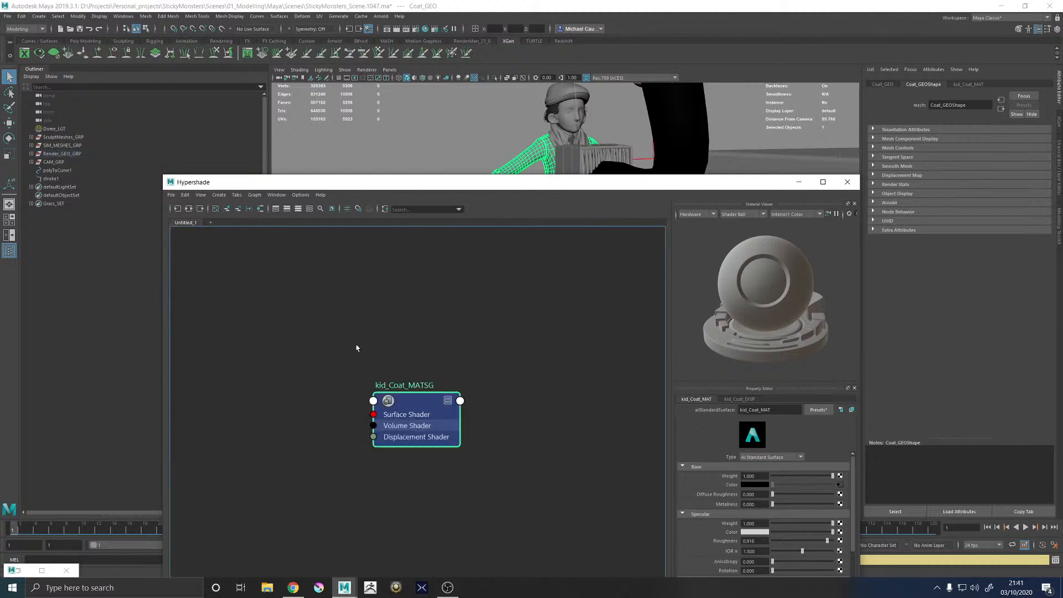
pyautogui.click(189, 209)
pyautogui.click(189, 209)
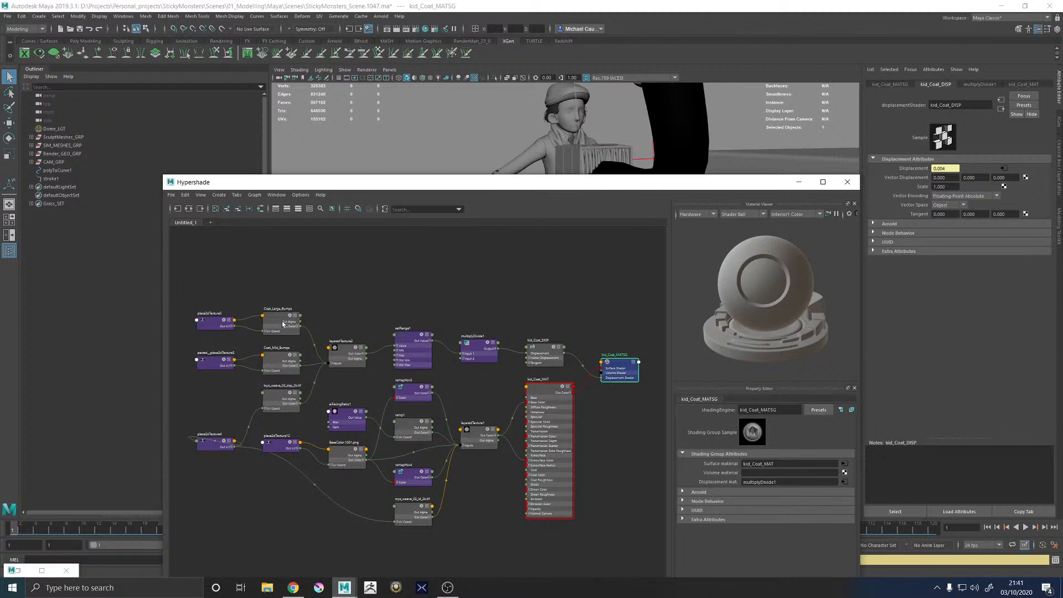
# Separate the coat's displacement branch from its colour branch, moving the weave displacement texture and place2dTexture4 clear of the colour nodes
pyautogui.scroll(2, 283, 324)
pyautogui.keyDown('alt'); pyautogui.moveTo(349, 277); pyautogui.dragTo(423, 273, button='middle'); pyautogui.keyUp('alt')
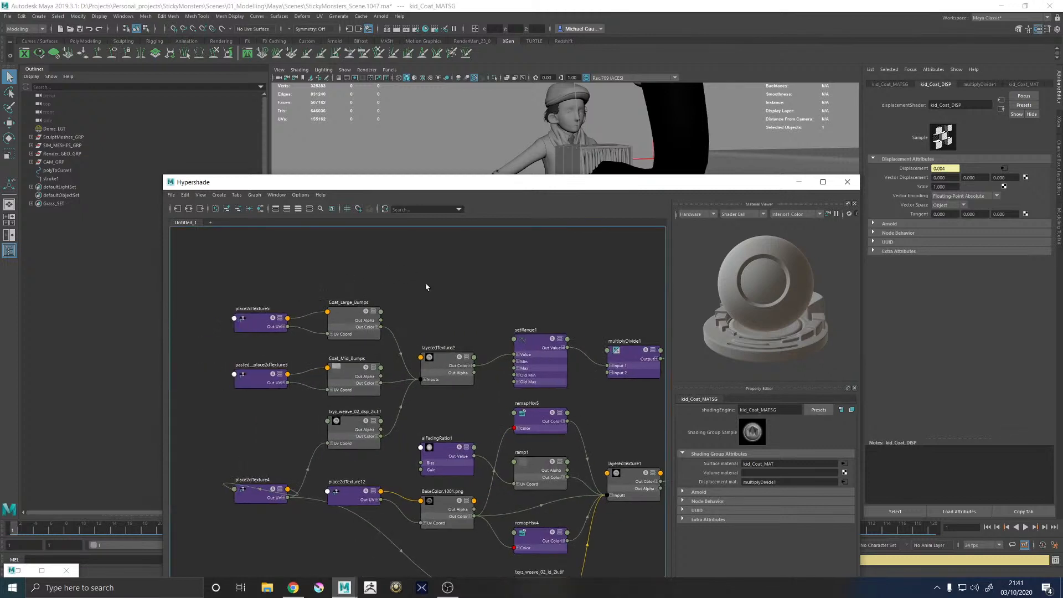
pyautogui.scroll(-2, 431, 293)
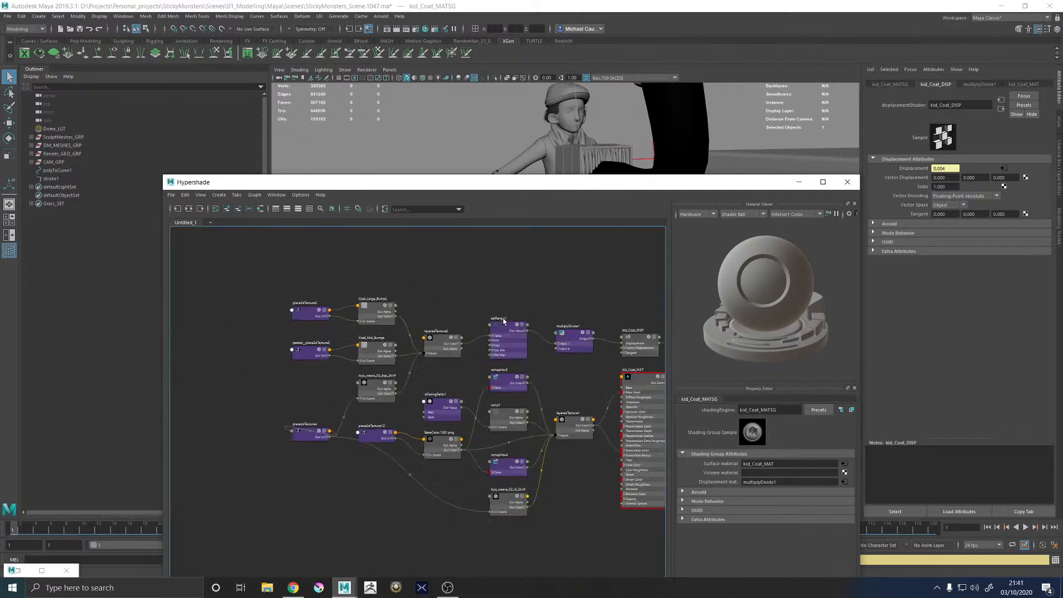
pyautogui.keyDown('alt'); pyautogui.moveTo(497, 308); pyautogui.dragTo(439, 324, button='middle'); pyautogui.keyUp('alt')
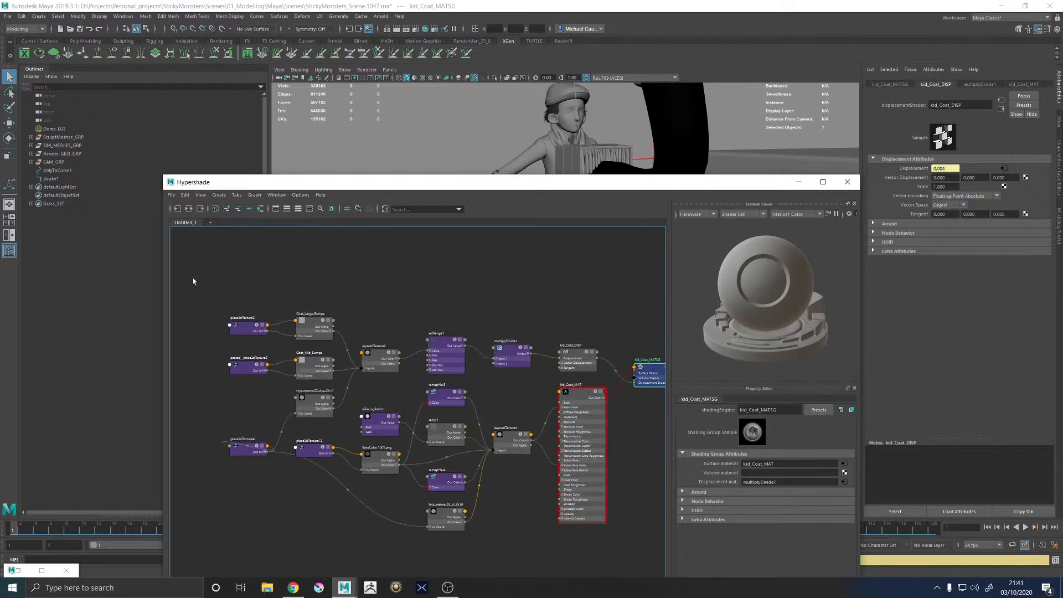
pyautogui.moveTo(334, 343); pyautogui.dragTo(608, 359)
pyautogui.moveTo(427, 362); pyautogui.dragTo(430, 282)
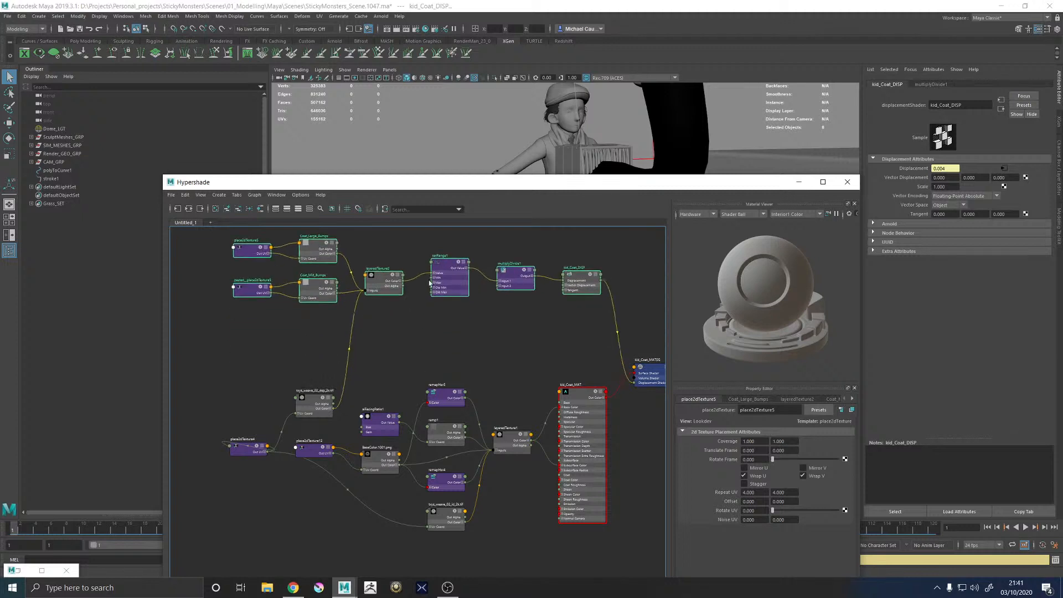
pyautogui.moveTo(308, 403); pyautogui.dragTo(304, 344)
pyautogui.moveTo(237, 453); pyautogui.dragTo(203, 409)
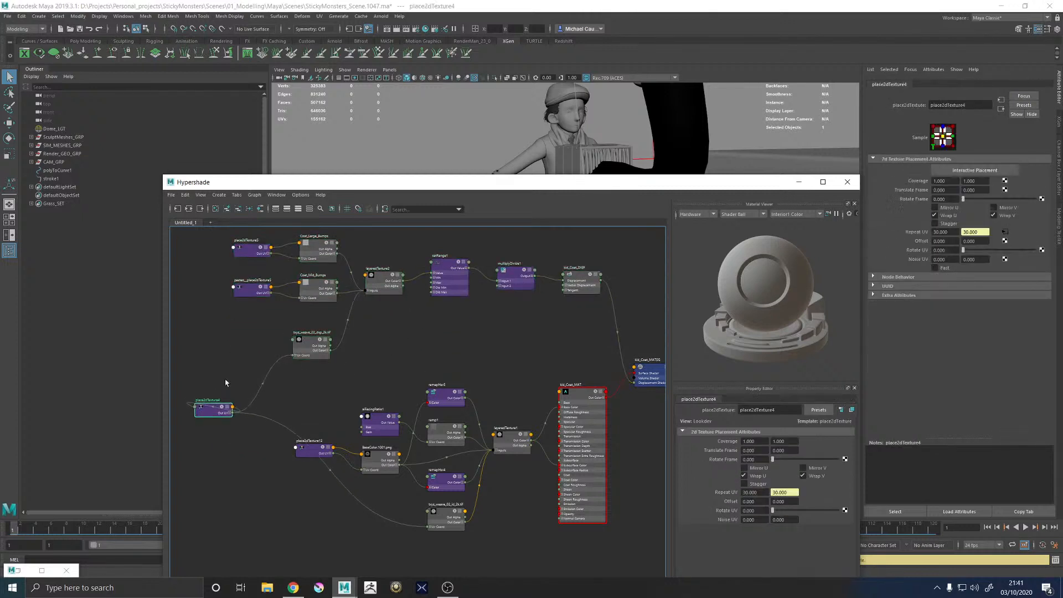
pyautogui.keyDown('alt'); pyautogui.moveTo(237, 334); pyautogui.dragTo(241, 378, button='middle'); pyautogui.keyUp('alt')
# Duplicate the coat's whole displacement branch as a shading network, including place2dTexture4, and place the copies below the original colour network
pyautogui.moveTo(209, 242); pyautogui.dragTo(619, 421)
pyautogui.click(220, 460)
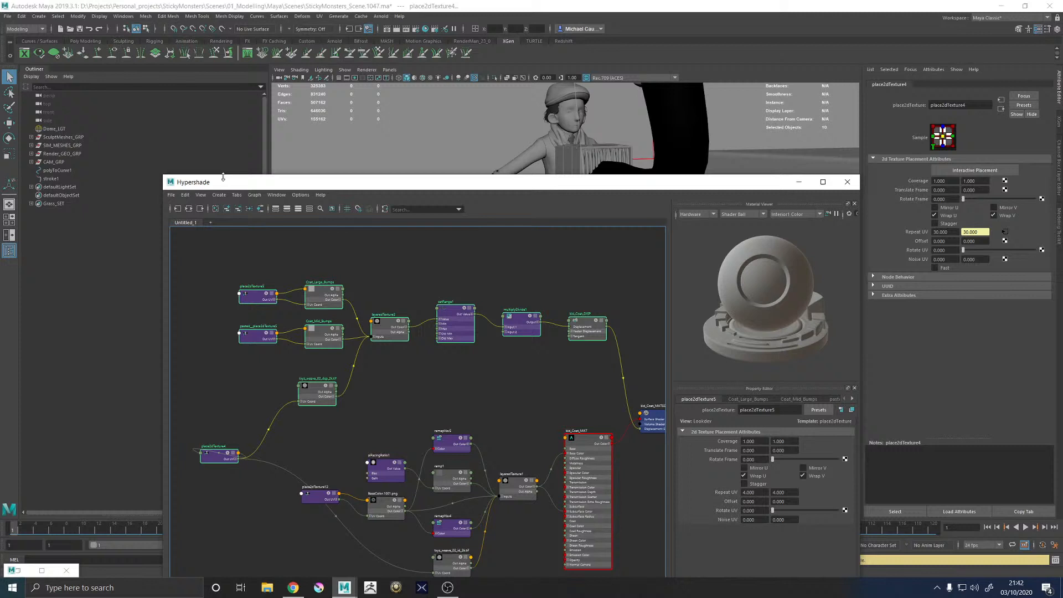
pyautogui.click(186, 195)
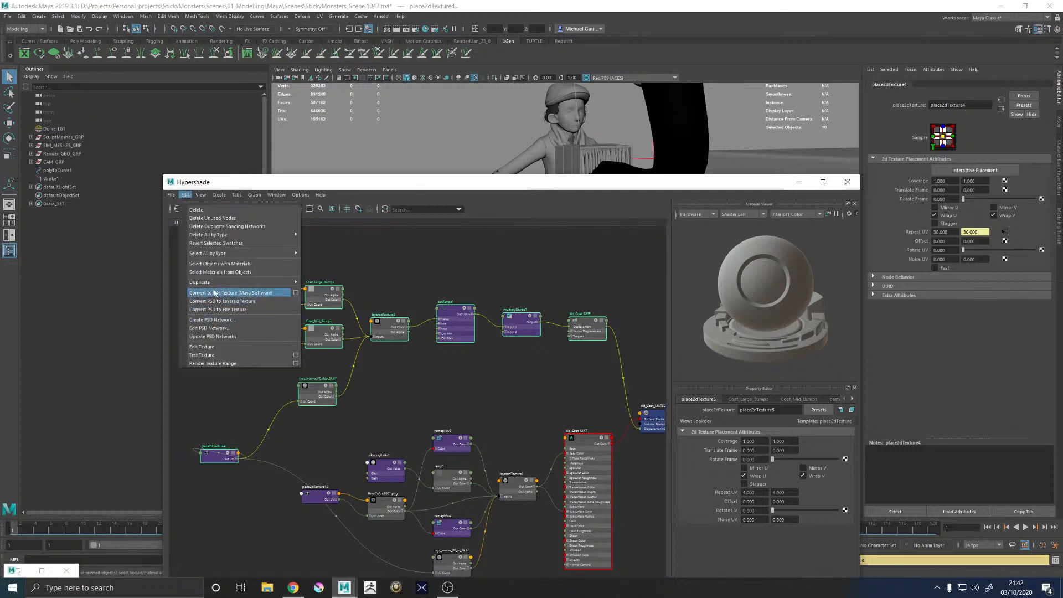
pyautogui.moveTo(211, 281)
pyautogui.click(339, 285)
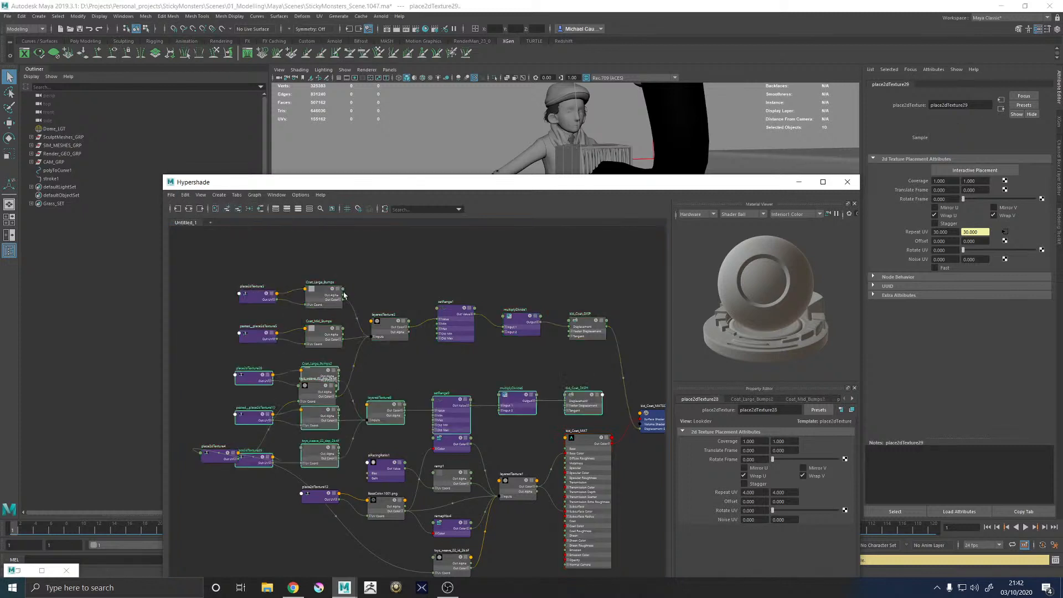
pyautogui.moveTo(456, 403); pyautogui.dragTo(448, 508)
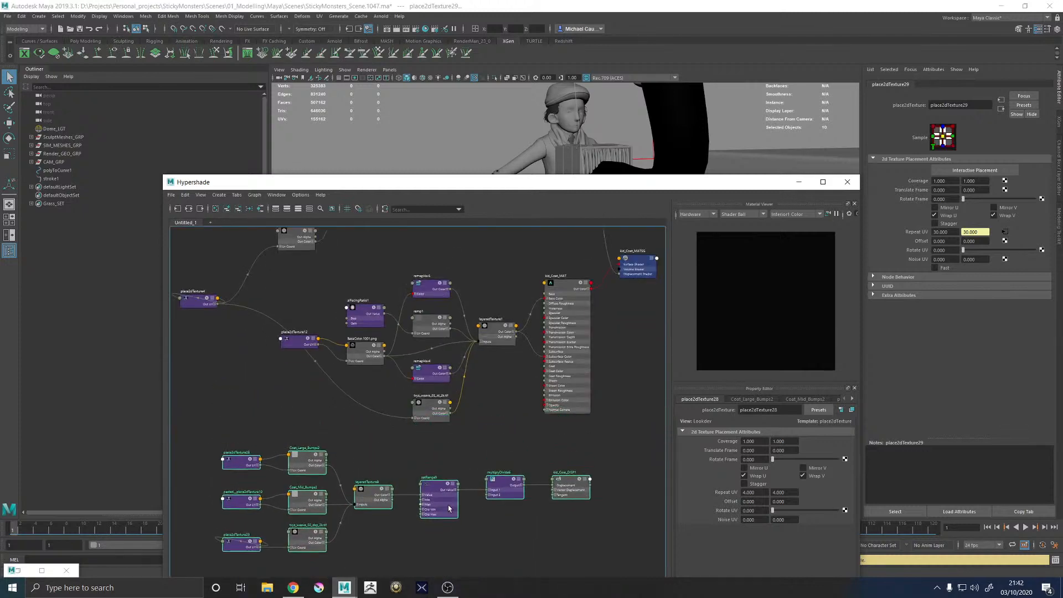
# Duplicate kid_Coat_MAT with its shading network and delete the copied texture nodes, keeping only the copied material
pyautogui.keyDown('alt'); pyautogui.moveTo(522, 439); pyautogui.dragTo(416, 417, button='middle'); pyautogui.keyUp('alt')
pyautogui.click(510, 443)
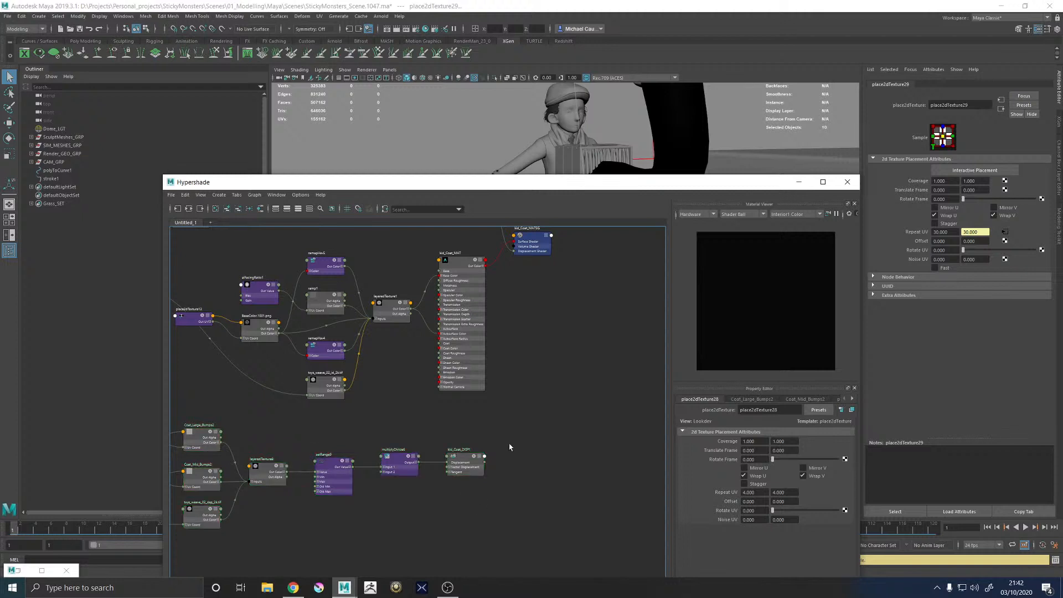
pyautogui.click(457, 267)
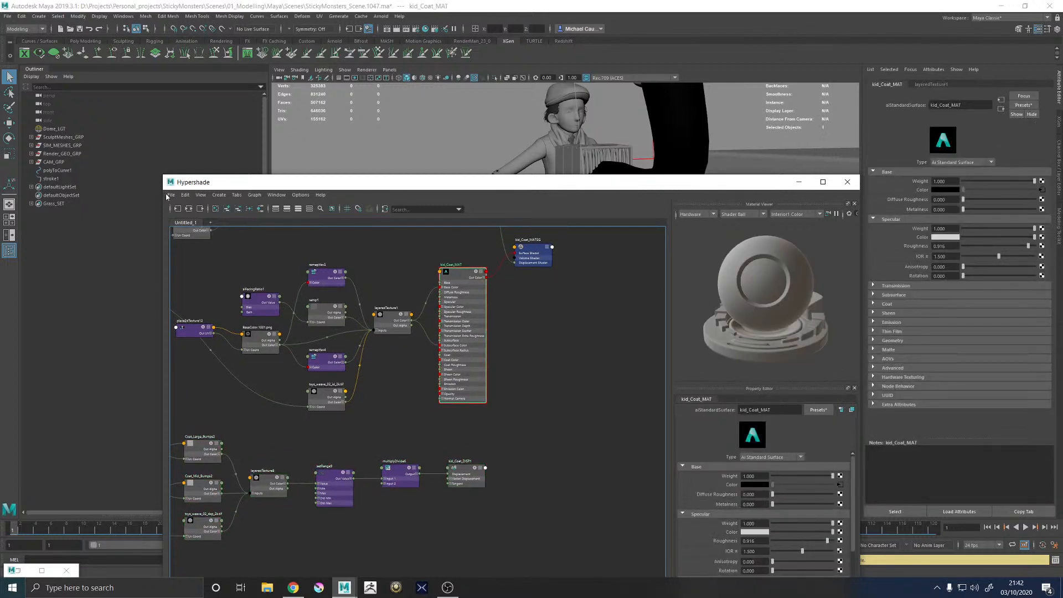
pyautogui.click(185, 195)
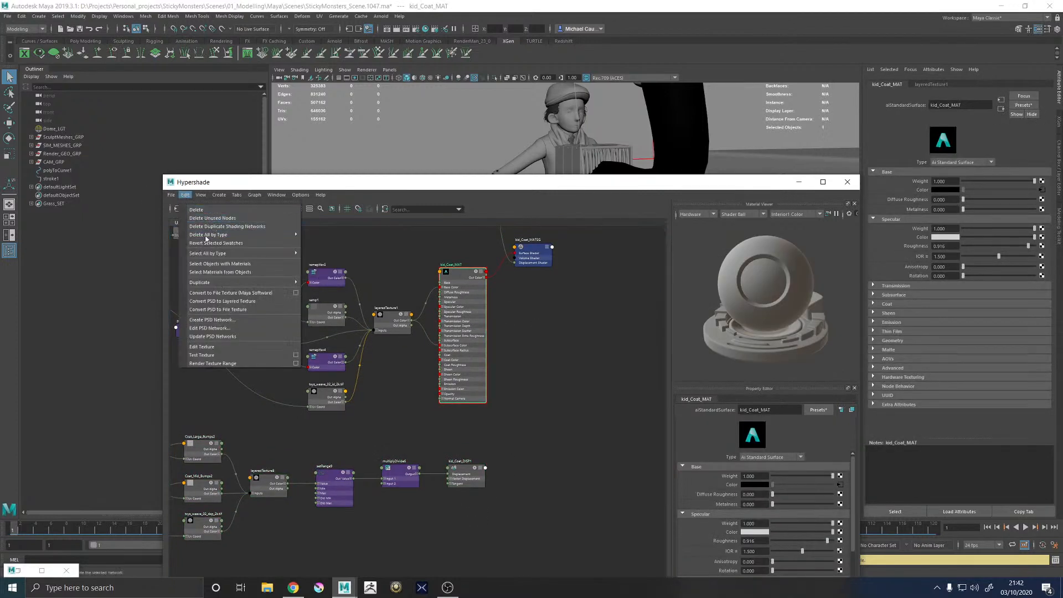
pyautogui.moveTo(209, 284)
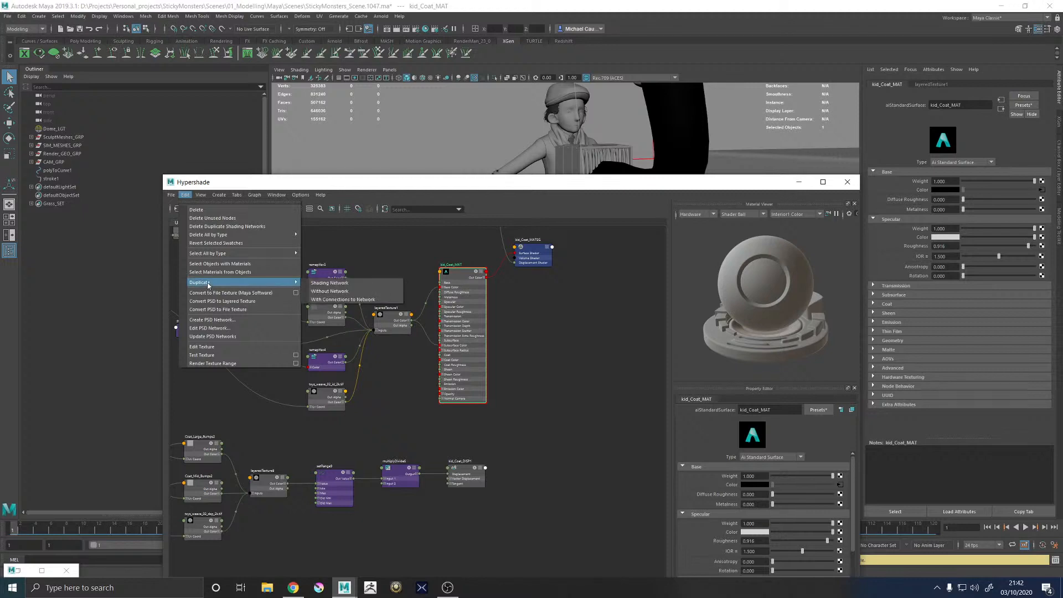
pyautogui.click(345, 284)
pyautogui.moveTo(440, 391)
pyautogui.keyDown('alt'); pyautogui.mouseDown(button='middle')
pyautogui.moveTo(349, 372)
pyautogui.moveTo(270, 380)
pyautogui.mouseUp(button='middle'); pyautogui.keyUp('alt')
pyautogui.moveTo(513, 429); pyautogui.dragTo(325, 275)
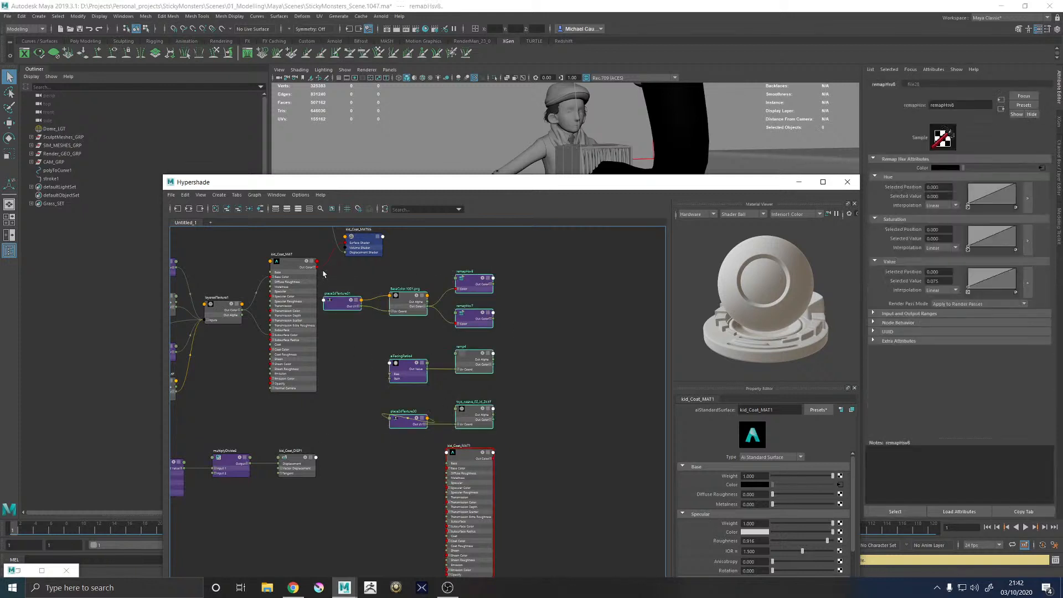
pyautogui.press('Delete')
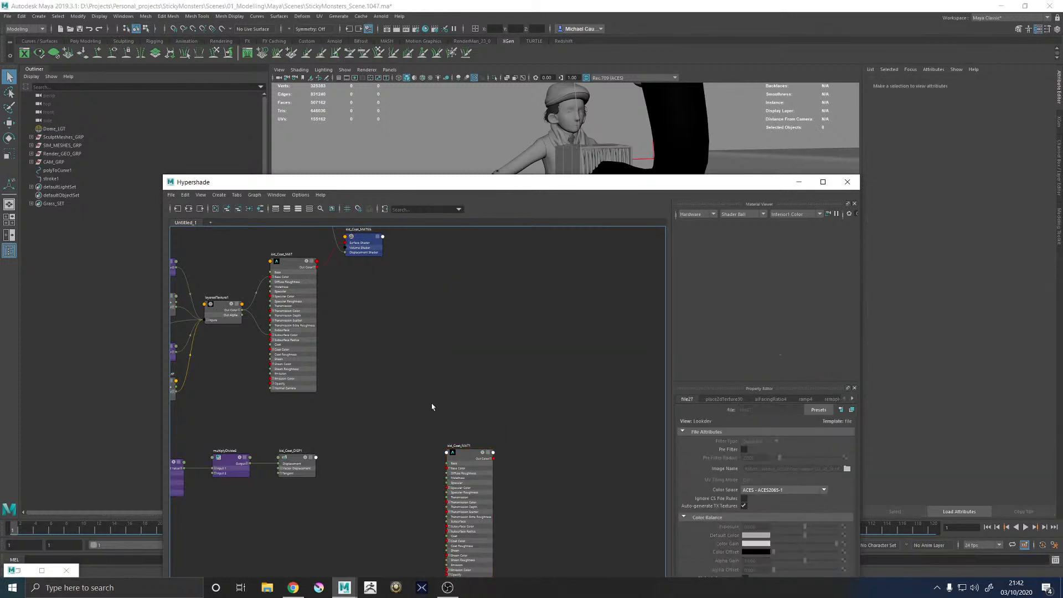
# Rename the copied coat material to Trouser_MAT
pyautogui.keyDown('alt'); pyautogui.moveTo(432, 408); pyautogui.dragTo(489, 315, button='middle'); pyautogui.keyUp('alt')
pyautogui.doubleClick(536, 365)
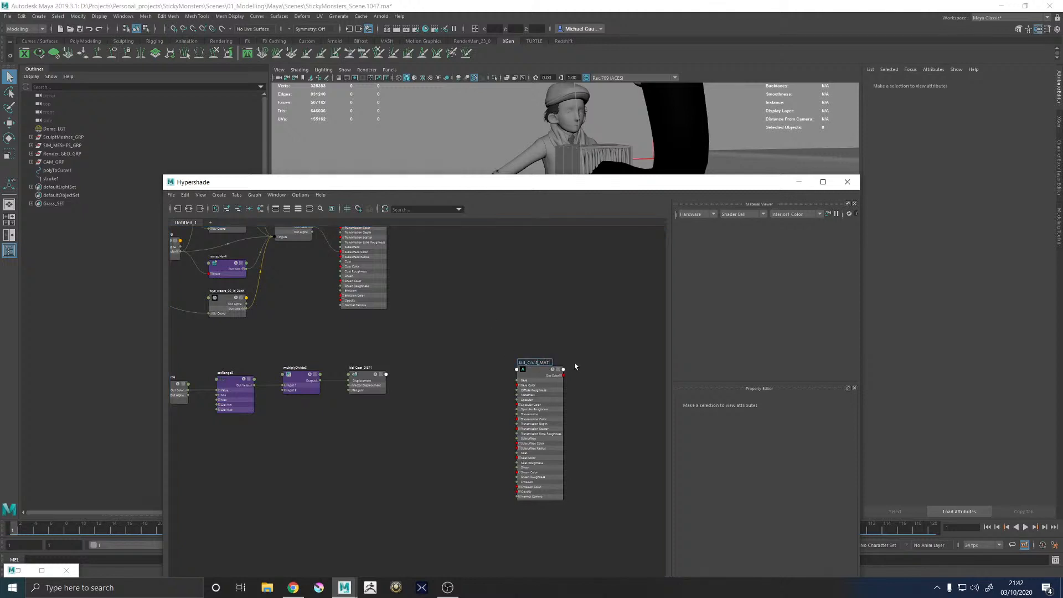
pyautogui.press('BackSpace')
pyautogui.press('BackSpace')
pyautogui.press('BackSpace')
pyautogui.press('BackSpace')
pyautogui.press('BackSpace')
pyautogui.press('BackSpace')
pyautogui.write('Trous')
pyautogui.press('Return')
# Select Pants_GEO in the viewport and assign Trouser_MAT to it
pyautogui.moveTo(532, 183); pyautogui.dragTo(498, 252)
pyautogui.click(561, 279)
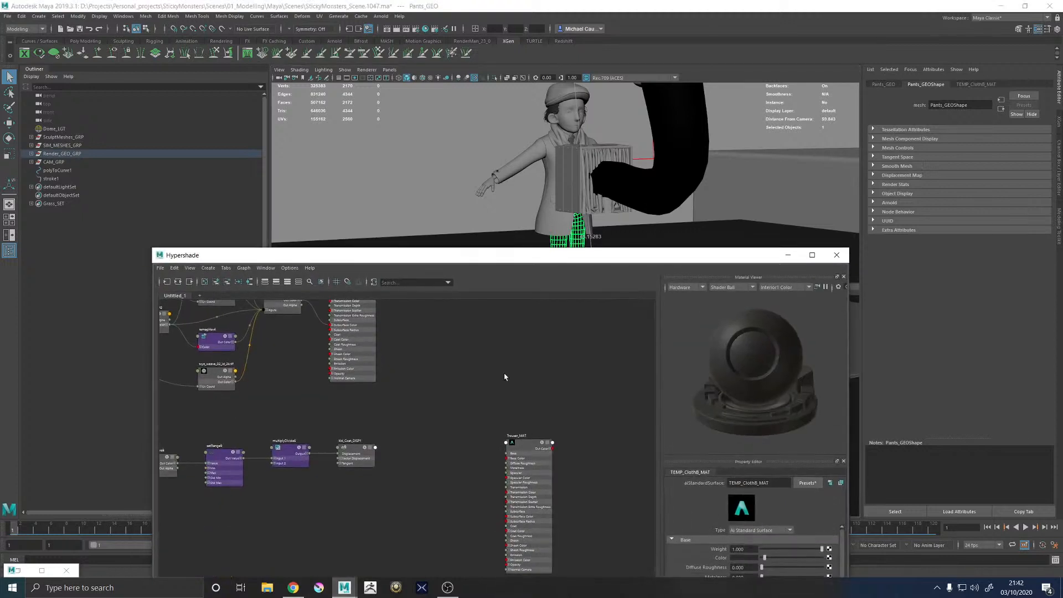
pyautogui.rightClick(519, 447)
pyautogui.click(534, 352)
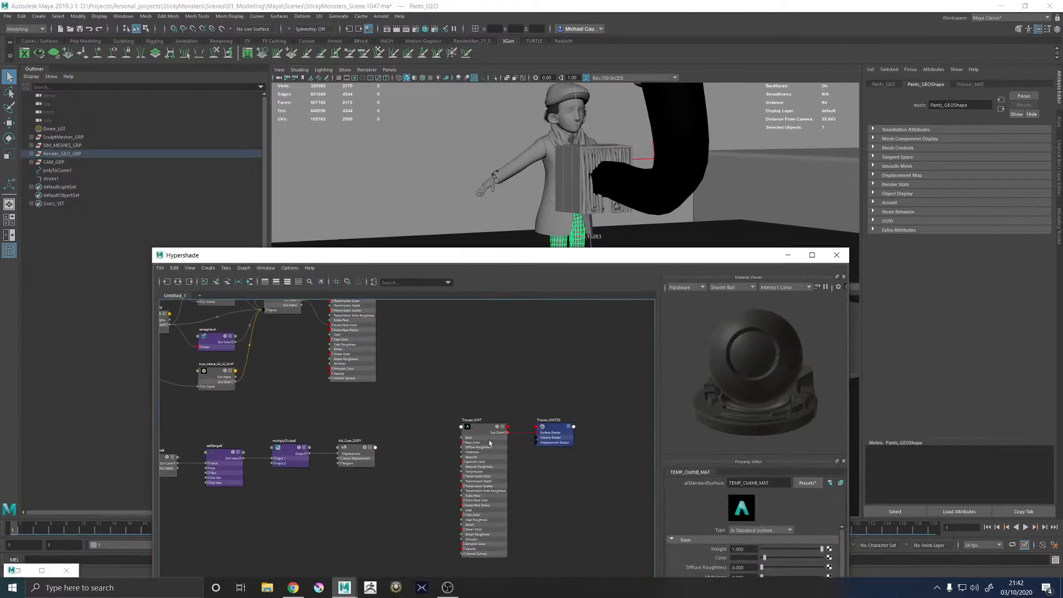
# Connect the displacement output of kid_Coat_DISP1 to the displacement shader input of Trouser_MATSG
pyautogui.click(371, 451)
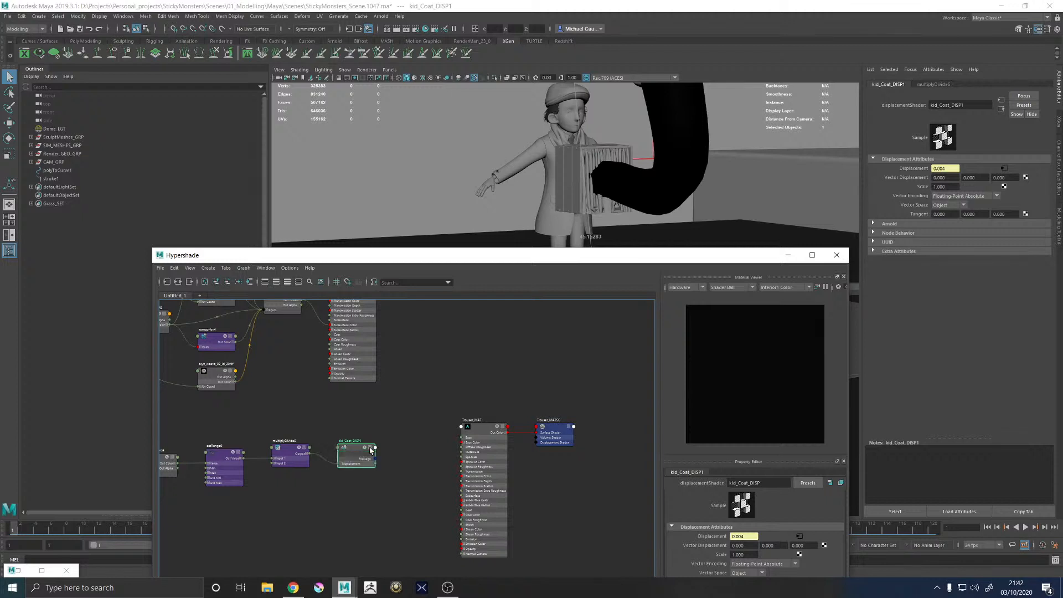
pyautogui.moveTo(376, 467); pyautogui.dragTo(540, 443)
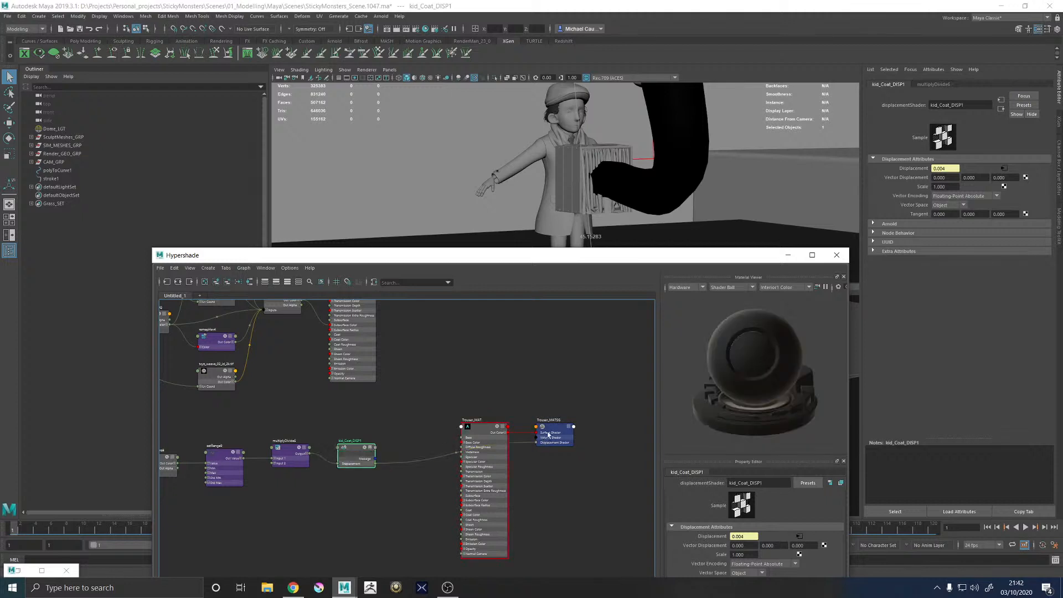
pyautogui.click(551, 433)
# Examine layeredTexture1 and the nodes feeding it in the original coat colour network
pyautogui.keyDown('alt'); pyautogui.moveTo(386, 371); pyautogui.dragTo(503, 337, button='middle'); pyautogui.keyUp('alt')
pyautogui.scroll(-2, 475, 366)
pyautogui.moveTo(428, 356)
pyautogui.keyDown('alt'); pyautogui.mouseDown(button='middle')
pyautogui.moveTo(413, 434)
pyautogui.moveTo(477, 517)
pyautogui.mouseUp(button='middle'); pyautogui.keyUp('alt')
pyautogui.scroll(2, 357, 384)
pyautogui.moveTo(341, 344)
pyautogui.keyDown('alt'); pyautogui.mouseDown(button='middle')
pyautogui.moveTo(372, 395)
pyautogui.moveTo(407, 418)
pyautogui.mouseUp(button='middle'); pyautogui.keyUp('alt')
pyautogui.keyDown('alt'); pyautogui.moveTo(430, 459); pyautogui.dragTo(373, 381, button='middle'); pyautogui.keyUp('alt')
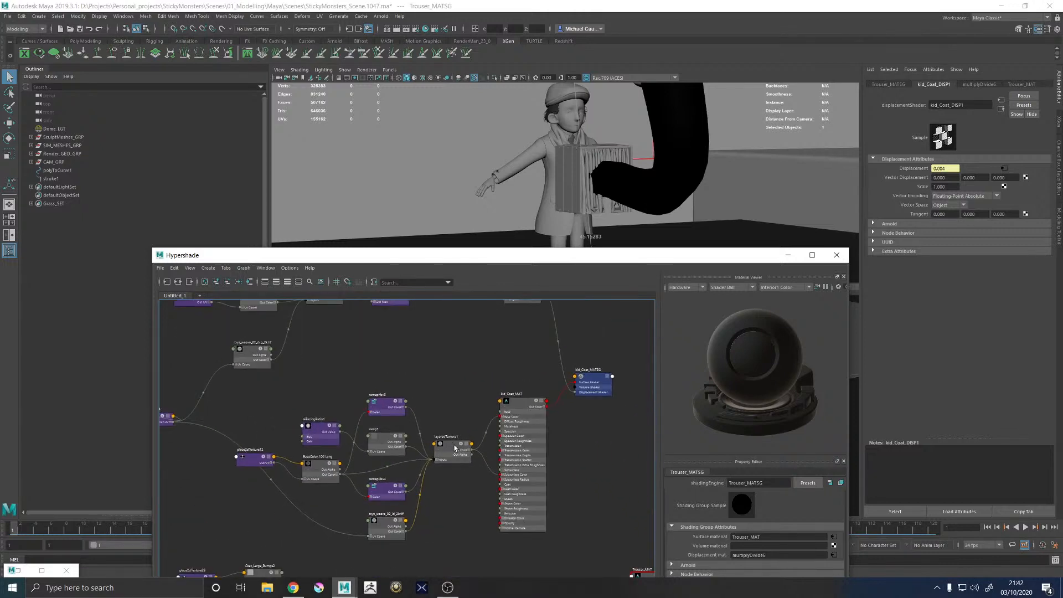
pyautogui.click(455, 449)
pyautogui.keyDown('alt'); pyautogui.moveTo(443, 408); pyautogui.dragTo(425, 344, button='middle'); pyautogui.keyUp('alt')
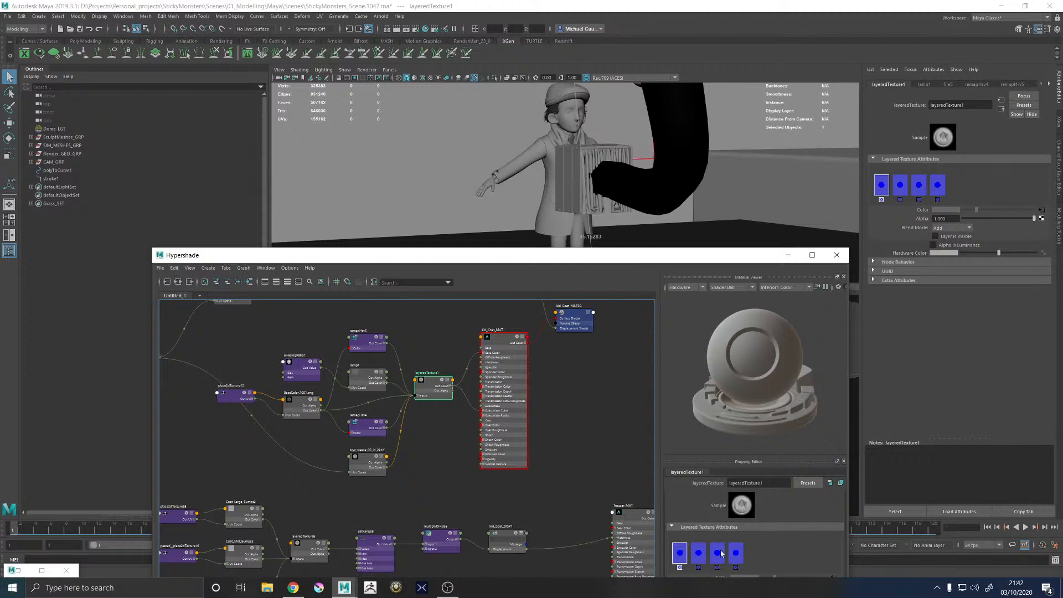
pyautogui.moveTo(684, 256); pyautogui.dragTo(689, 109)
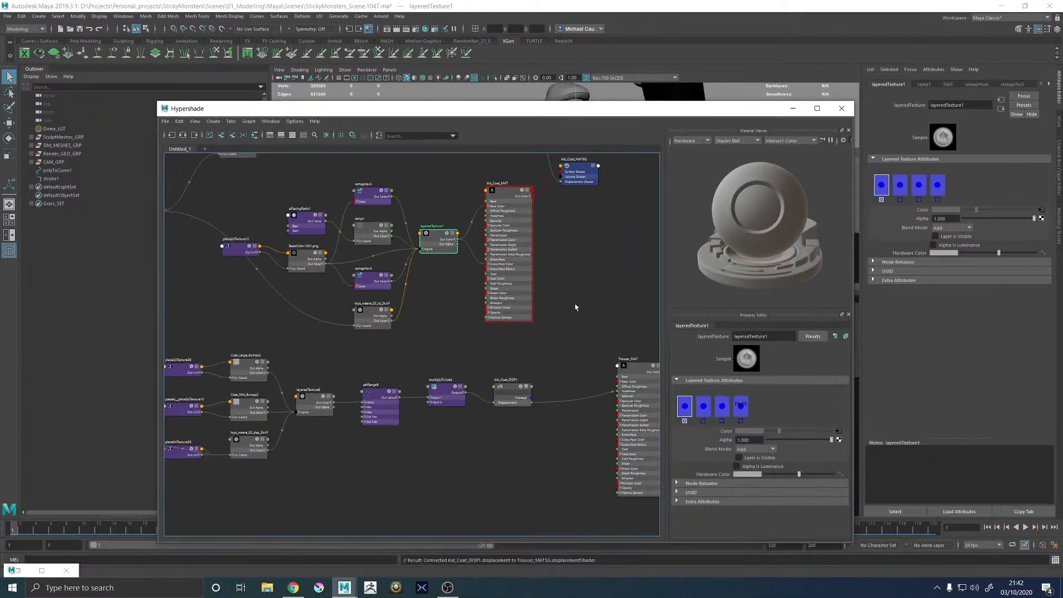
pyautogui.keyDown('alt'); pyautogui.moveTo(581, 308); pyautogui.dragTo(545, 353, button='middle'); pyautogui.keyUp('alt')
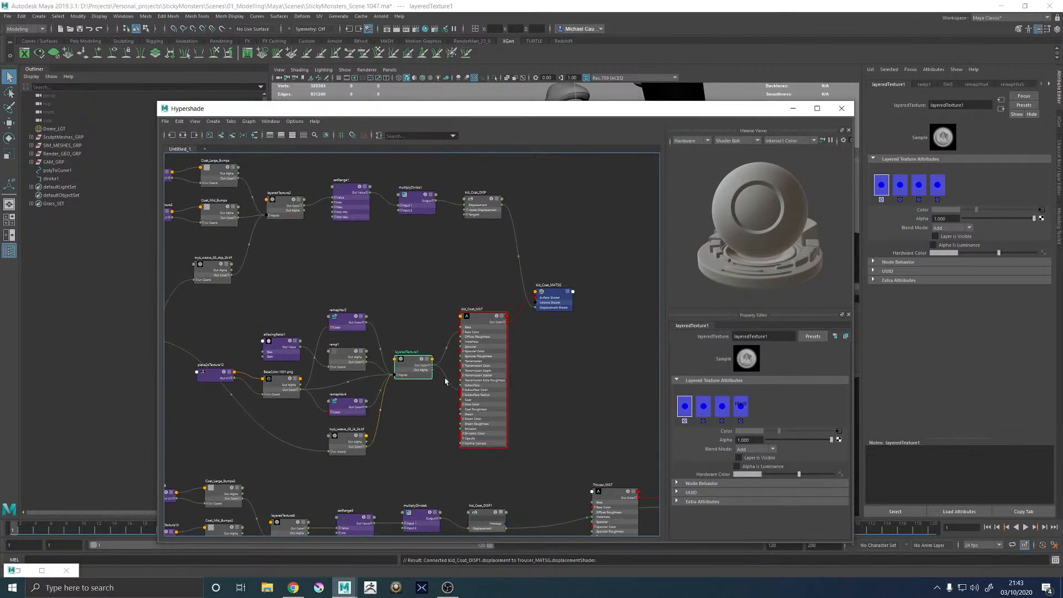
pyautogui.scroll(3, 446, 382)
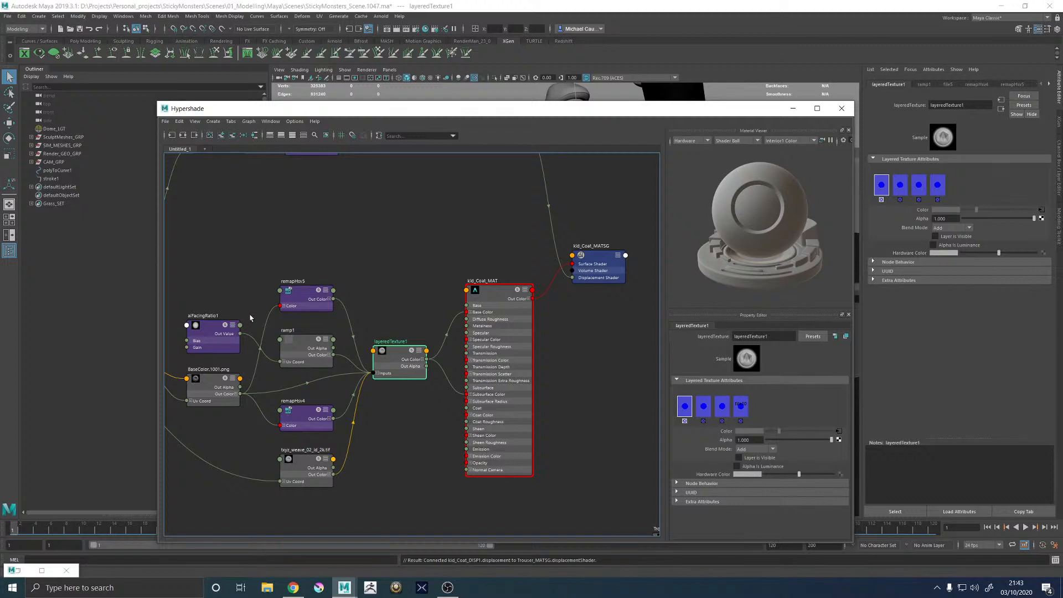
# Move ramp1 above the remapHsv nodes in the coat colour network and save the scene
pyautogui.moveTo(291, 346); pyautogui.dragTo(294, 231)
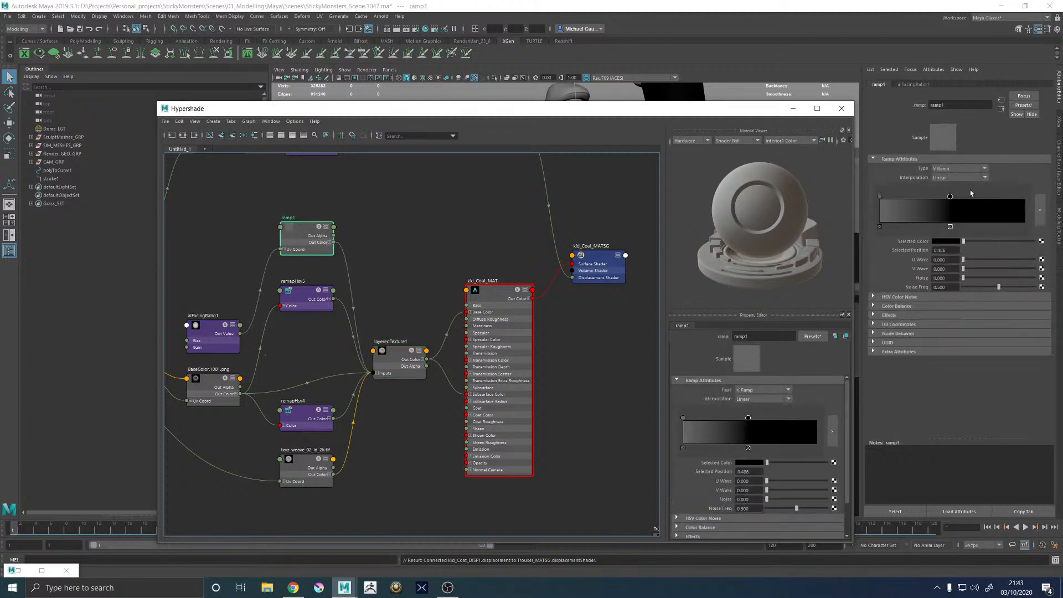
pyautogui.scroll(-2, 527, 269)
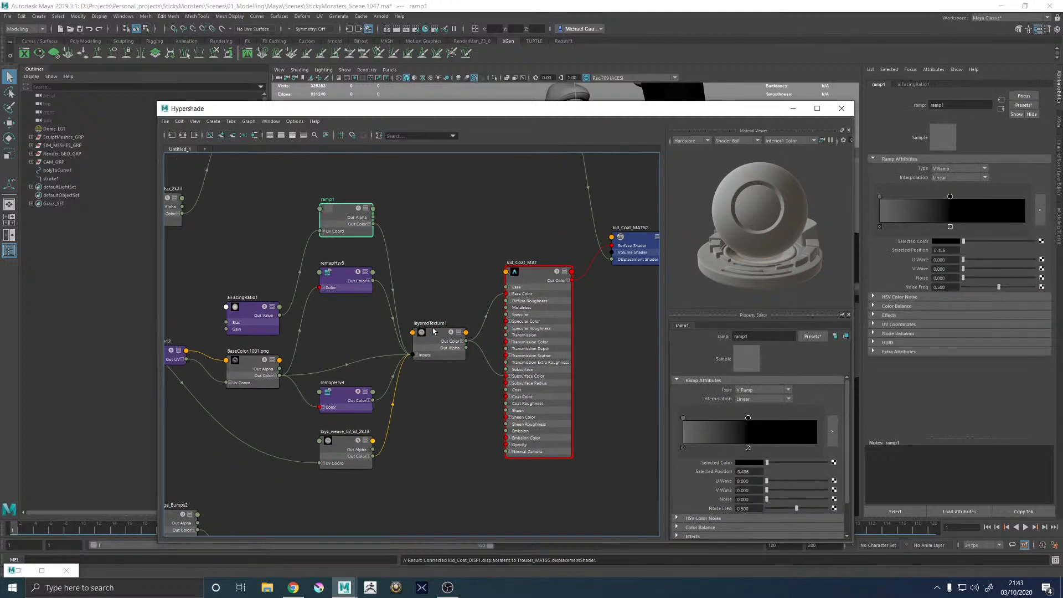
pyautogui.scroll(-2, 527, 270)
pyautogui.hotkey('ctrl', 's')
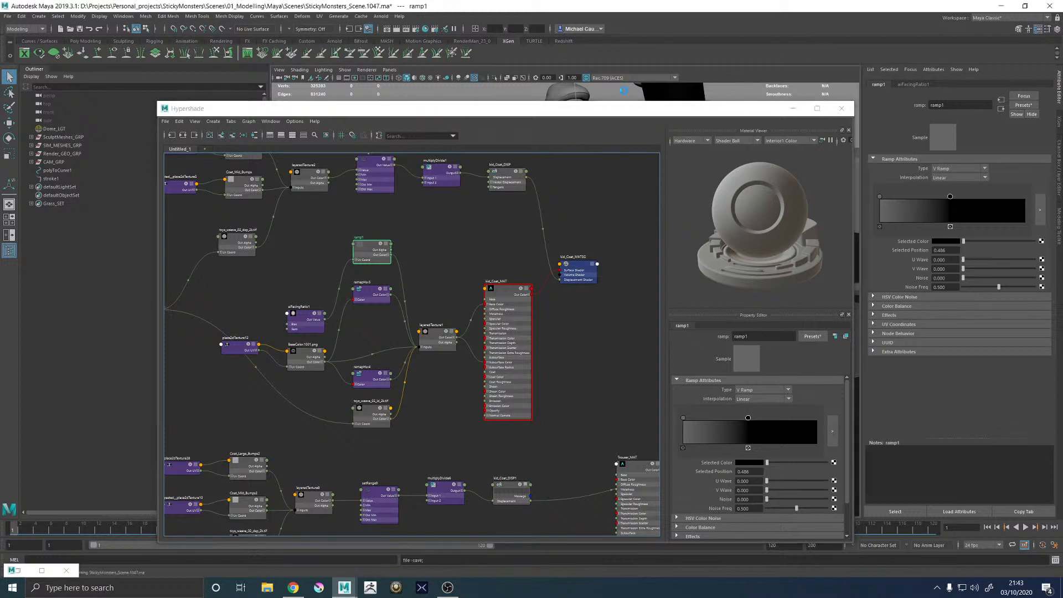
# Duplicate layeredTexture1, ramp1, both remapHsv nodes, the weave texture and aiFacingRatio1 from the coat colour network as a shading network
pyautogui.click(434, 336)
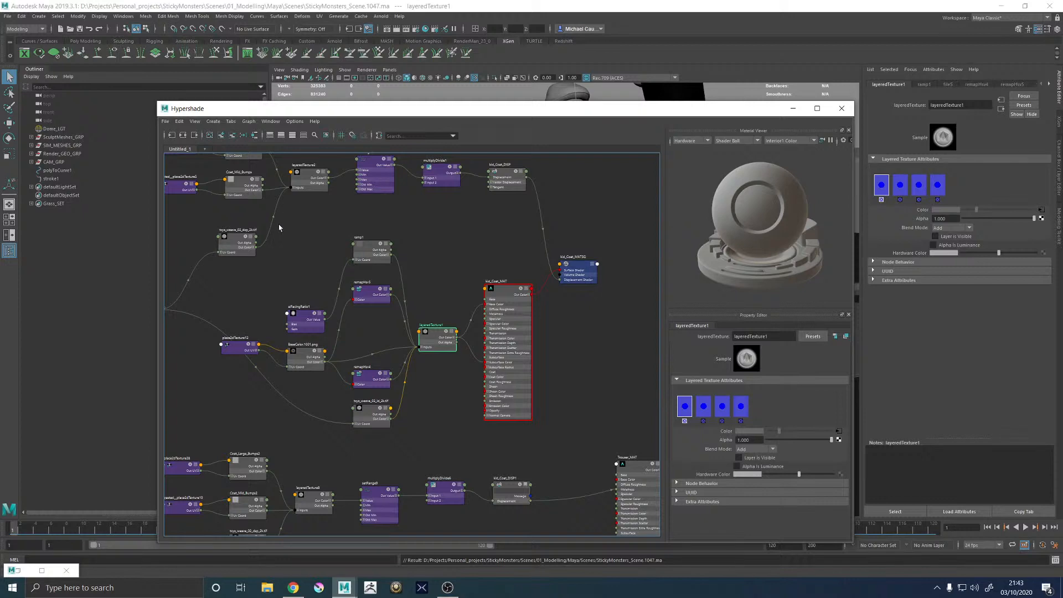
pyautogui.keyDown('alt'); pyautogui.moveTo(436, 397); pyautogui.dragTo(429, 389, button='middle'); pyautogui.keyUp('alt')
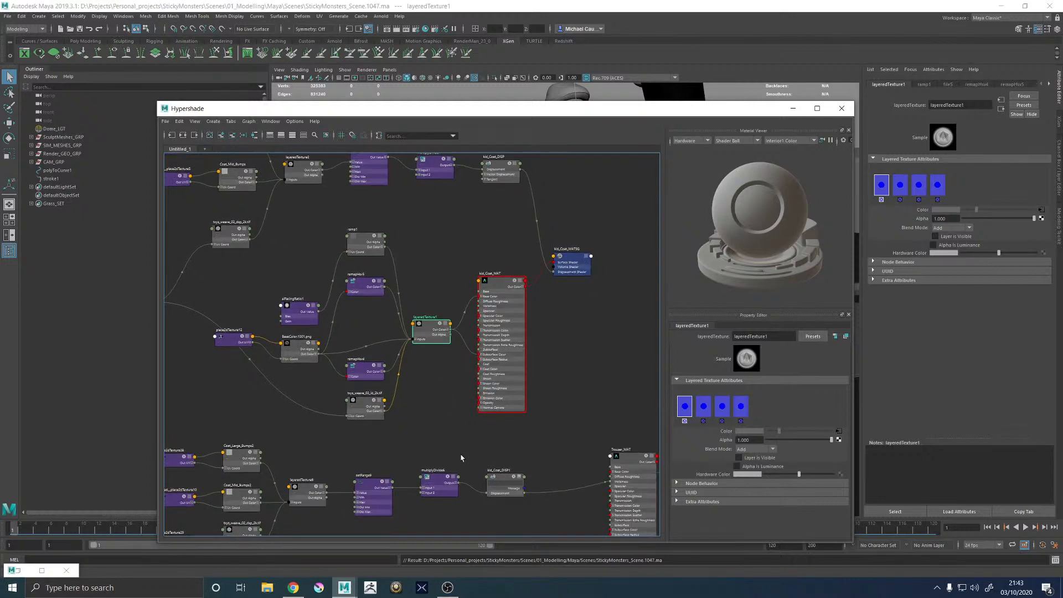
pyautogui.moveTo(460, 422); pyautogui.dragTo(332, 210)
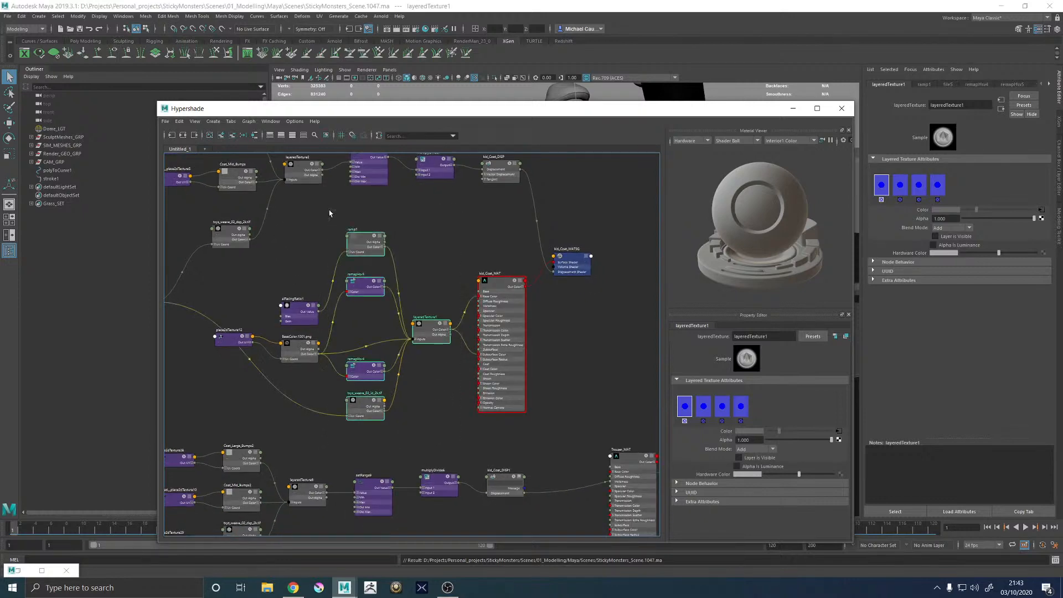
pyautogui.keyDown('shift'); pyautogui.click(294, 307); pyautogui.keyUp('shift')
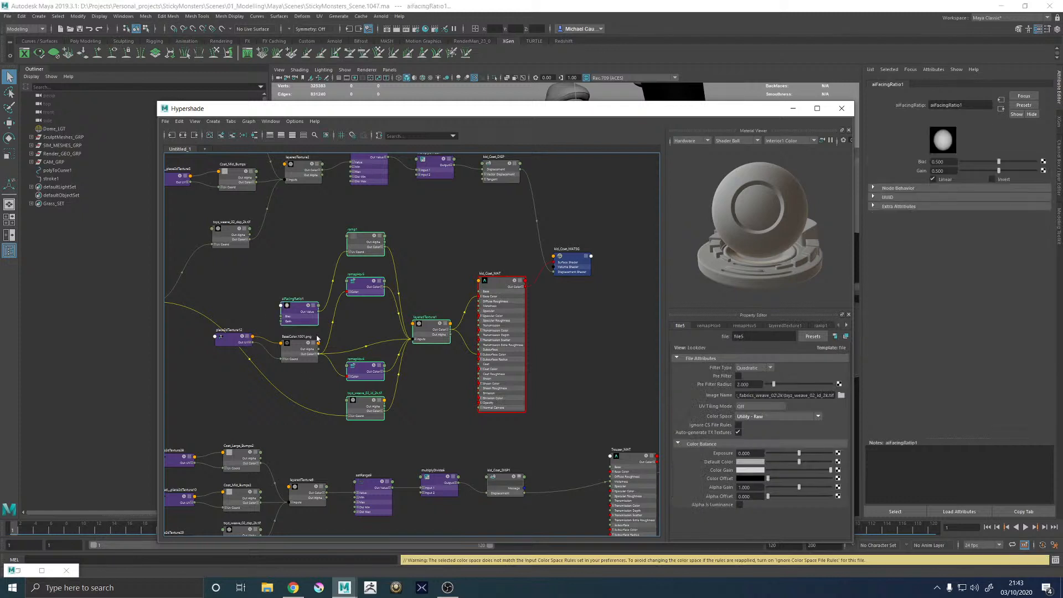
pyautogui.click(180, 121)
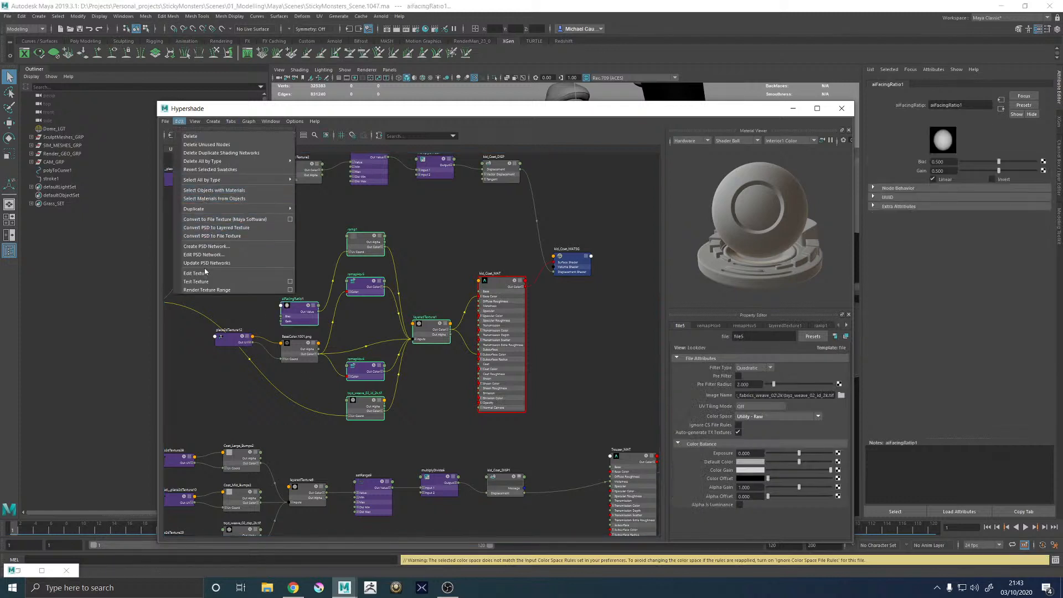
pyautogui.moveTo(221, 209)
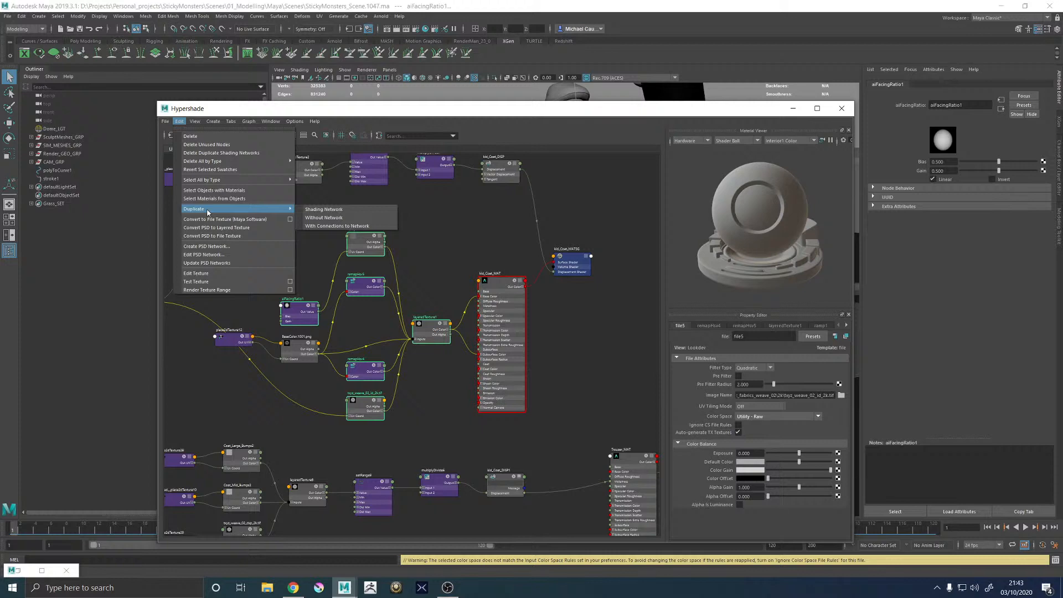
pyautogui.click(327, 209)
# Move the duplicated colour nodes into free space below the trousers displacement chain, left of Trouser_MAT
pyautogui.keyDown('alt'); pyautogui.moveTo(588, 387); pyautogui.dragTo(454, 329, button='middle'); pyautogui.keyUp('alt')
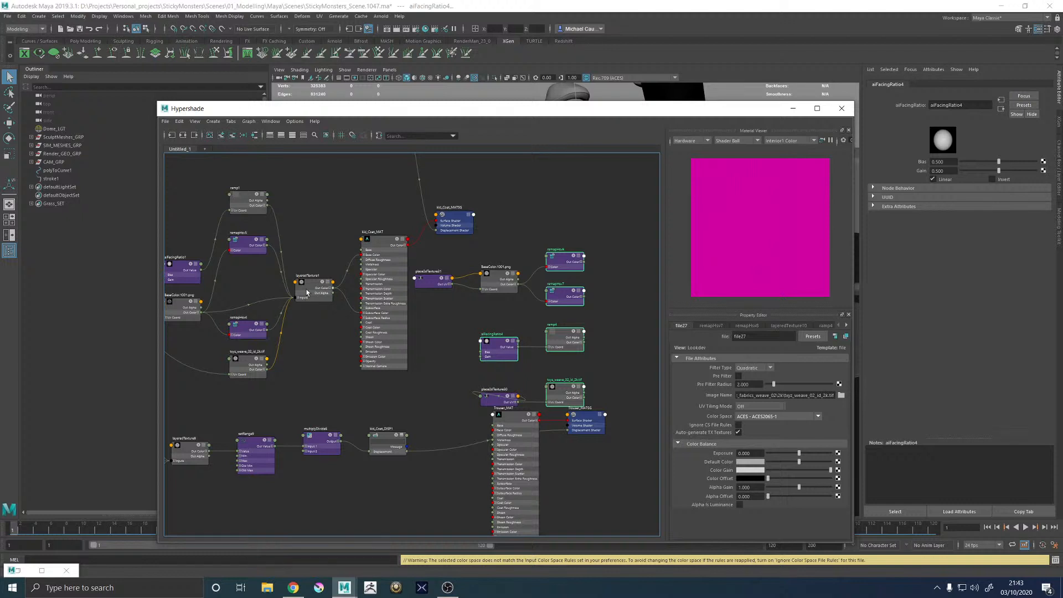
pyautogui.click(417, 304)
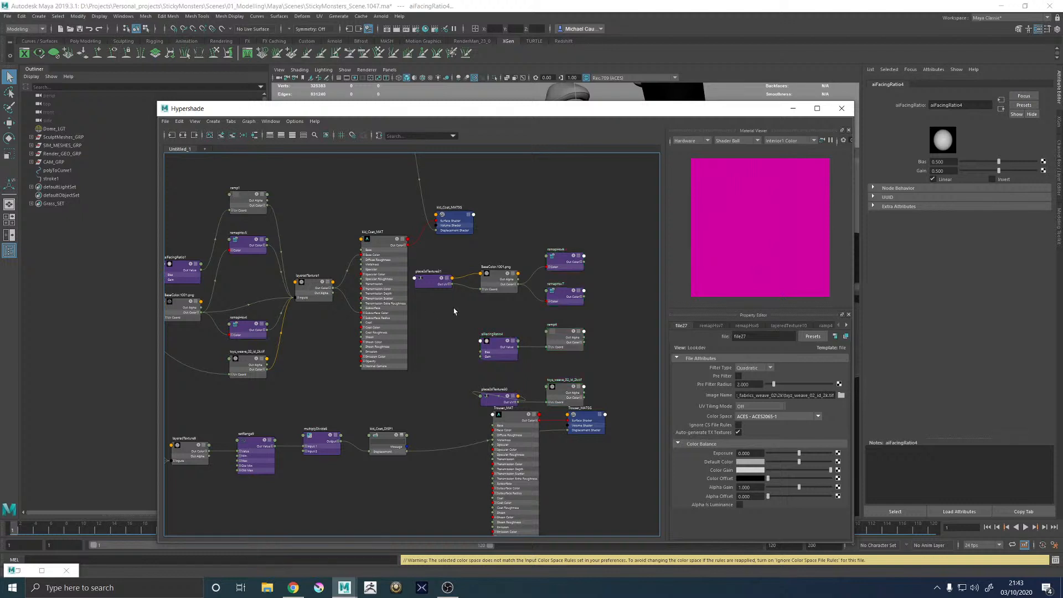
pyautogui.moveTo(414, 252); pyautogui.dragTo(619, 403)
pyautogui.moveTo(546, 392); pyautogui.dragTo(349, 562)
pyautogui.keyDown('alt'); pyautogui.moveTo(440, 405); pyautogui.dragTo(473, 280, button='middle'); pyautogui.keyUp('alt')
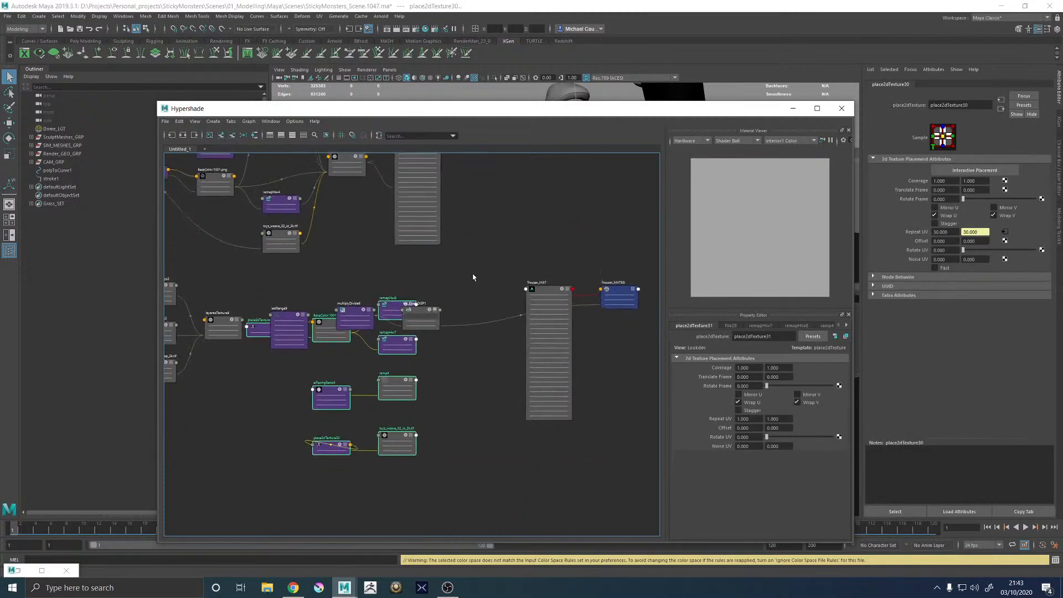
pyautogui.moveTo(404, 387); pyautogui.dragTo(399, 448)
# Follow the output of the upper duplicated remapHsv node to the layered texture it feeds
pyautogui.click(396, 366)
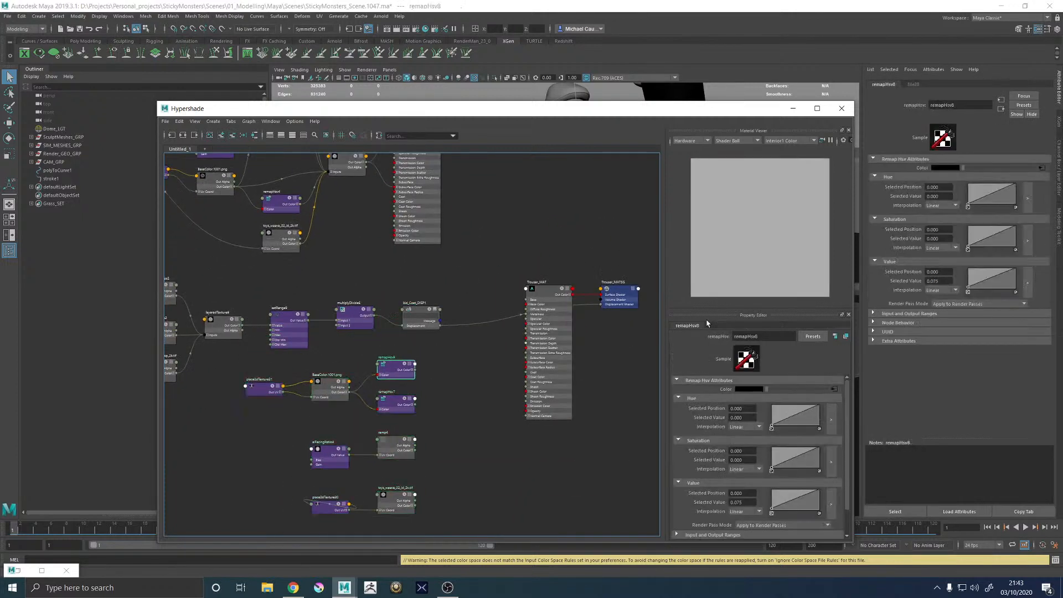
pyautogui.click(1001, 109)
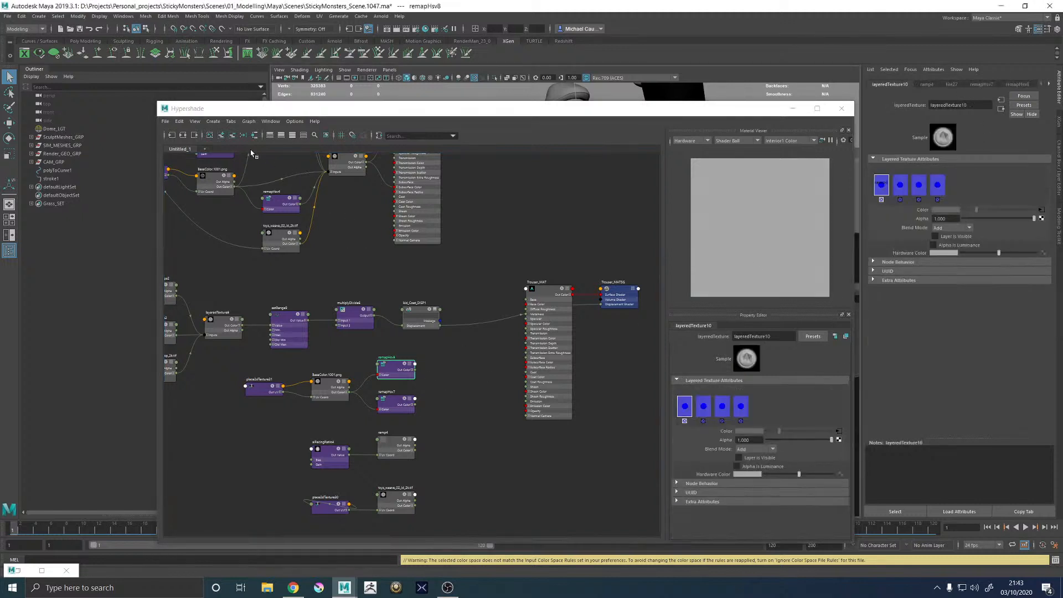
pyautogui.click(181, 135)
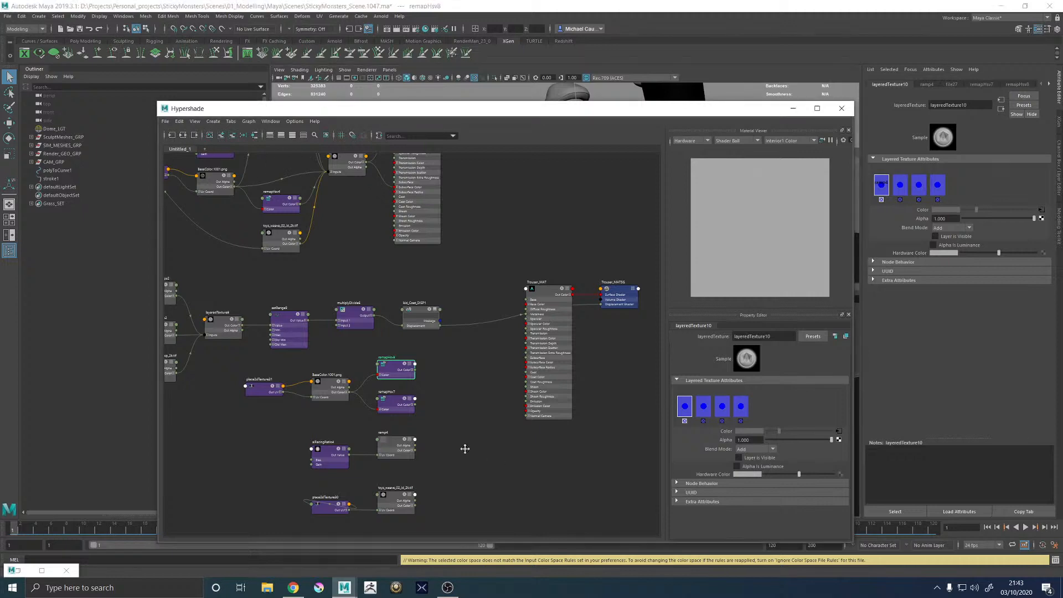
# Try to duplicate the coat's layeredTexture1 without its network
pyautogui.keyDown('alt'); pyautogui.moveTo(465, 449); pyautogui.dragTo(463, 482, button='middle'); pyautogui.keyUp('alt')
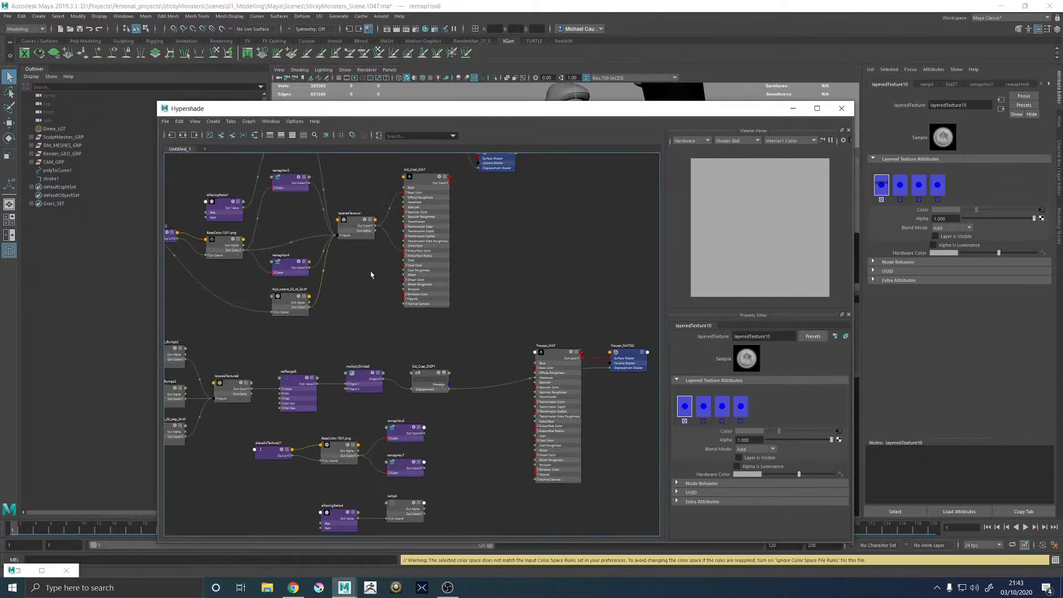
pyautogui.click(356, 226)
pyautogui.click(179, 121)
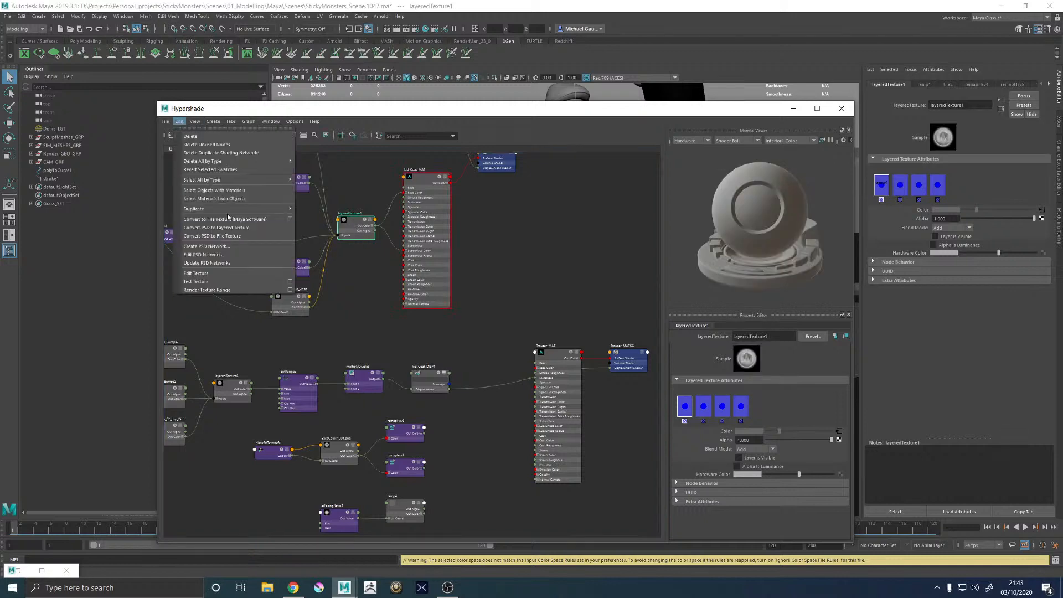
pyautogui.moveTo(272, 208)
pyautogui.click(315, 218)
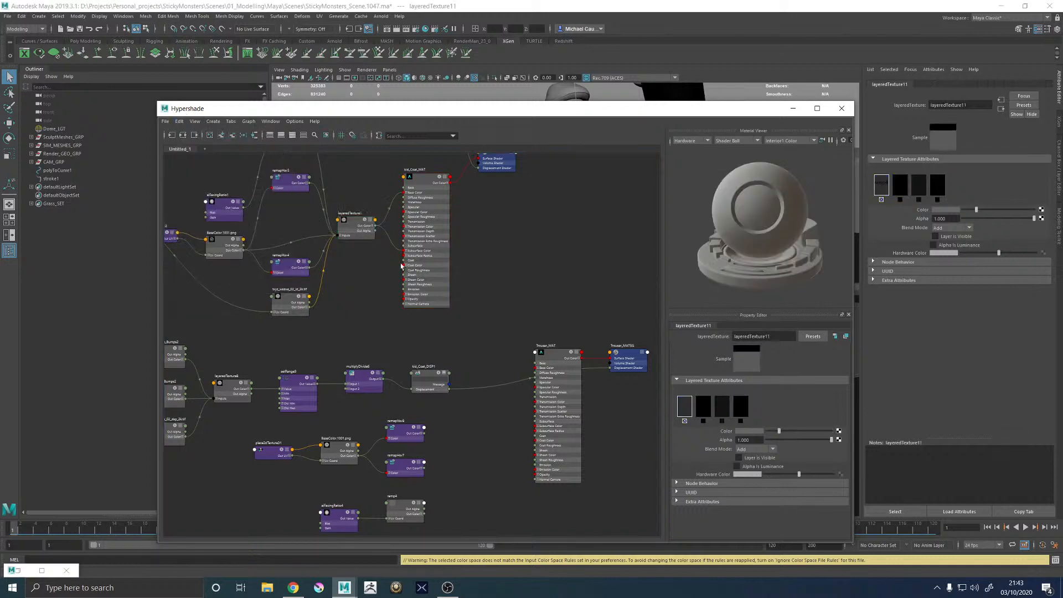
pyautogui.scroll(-4, 474, 273)
pyautogui.scroll(2, 482, 277)
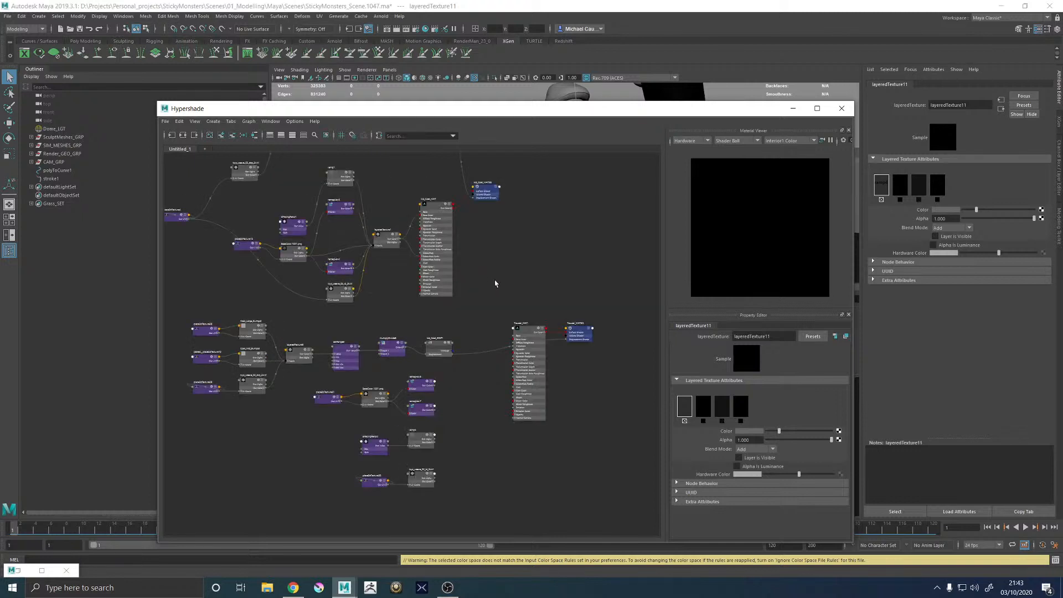
pyautogui.click(461, 370)
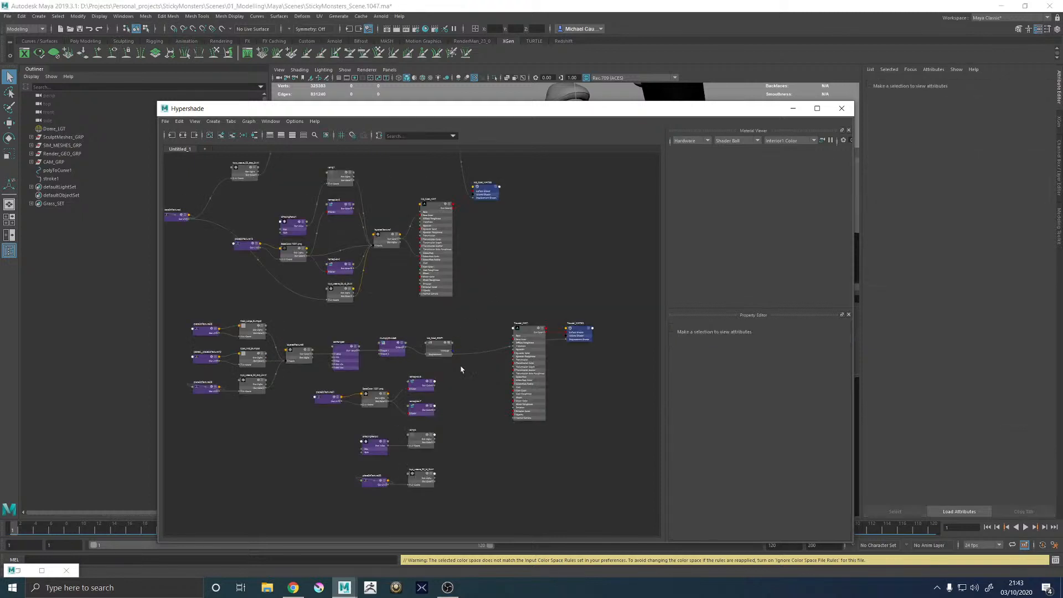
# Examine the base colour connection of Trouser_MAT and the input and output connections of the upper duplicated remapHsv node
pyautogui.click(419, 386)
pyautogui.moveTo(529, 330); pyautogui.dragTo(518, 313, button='middle')
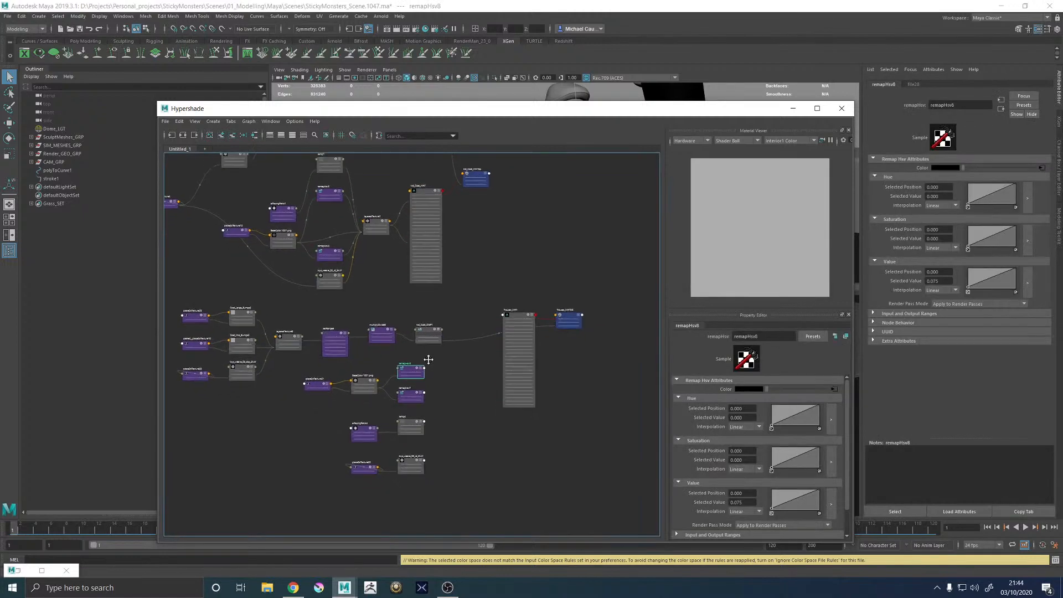
pyautogui.click(517, 314)
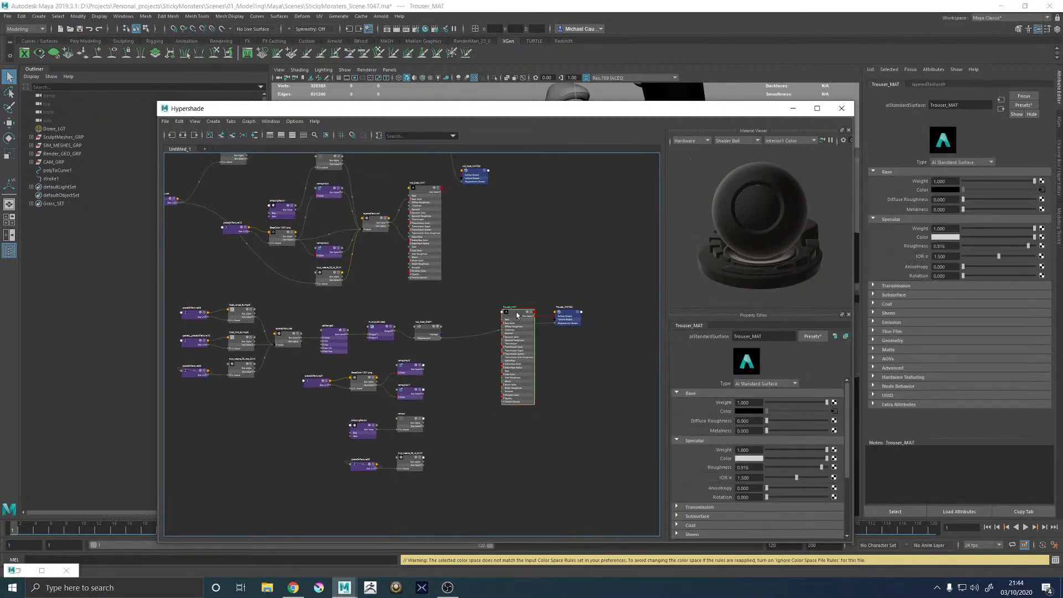
pyautogui.click(1042, 190)
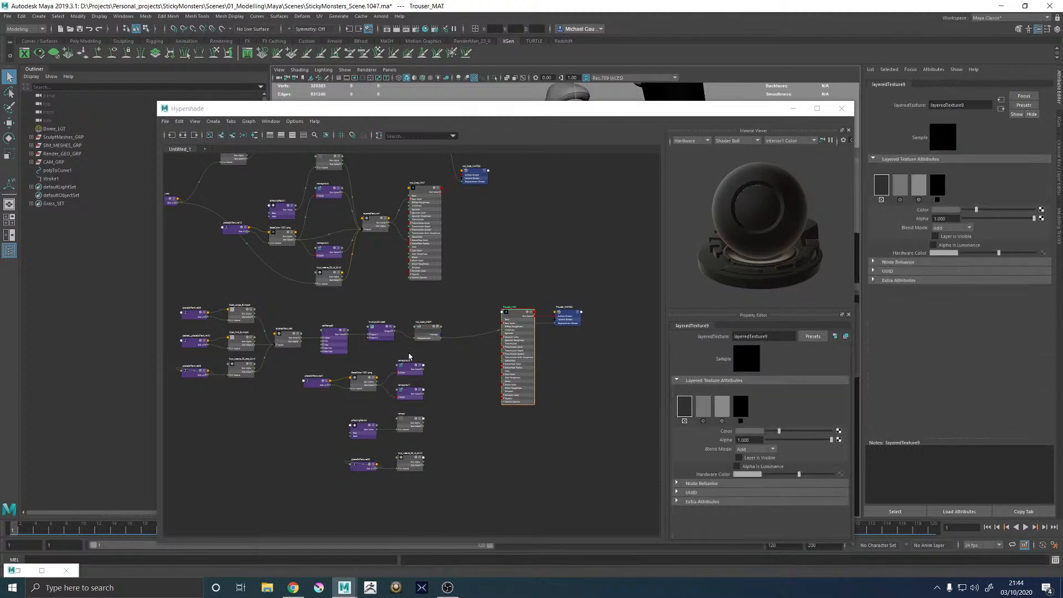
pyautogui.click(408, 367)
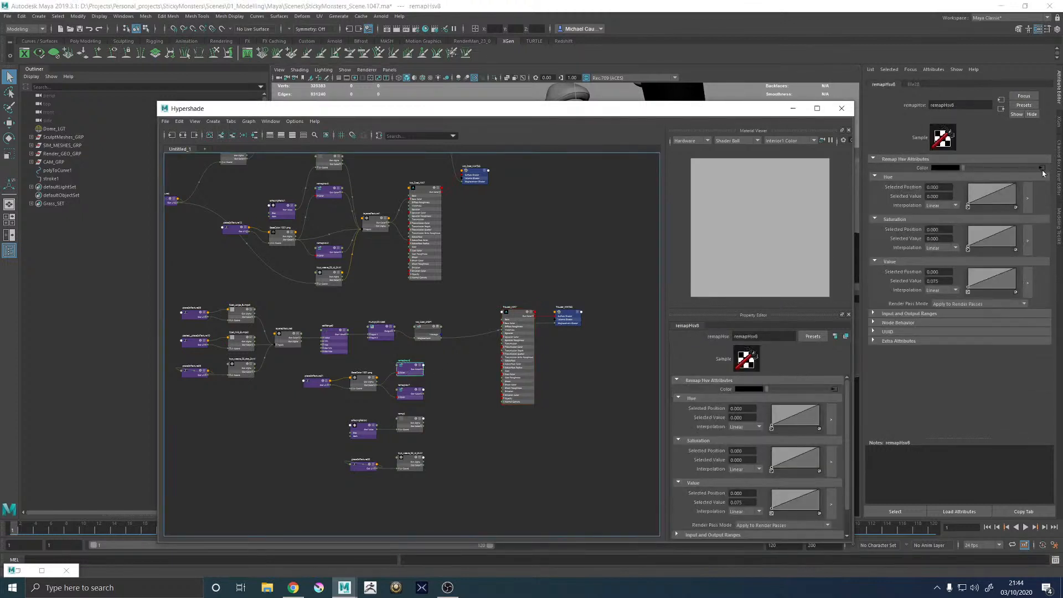
pyautogui.click(419, 371)
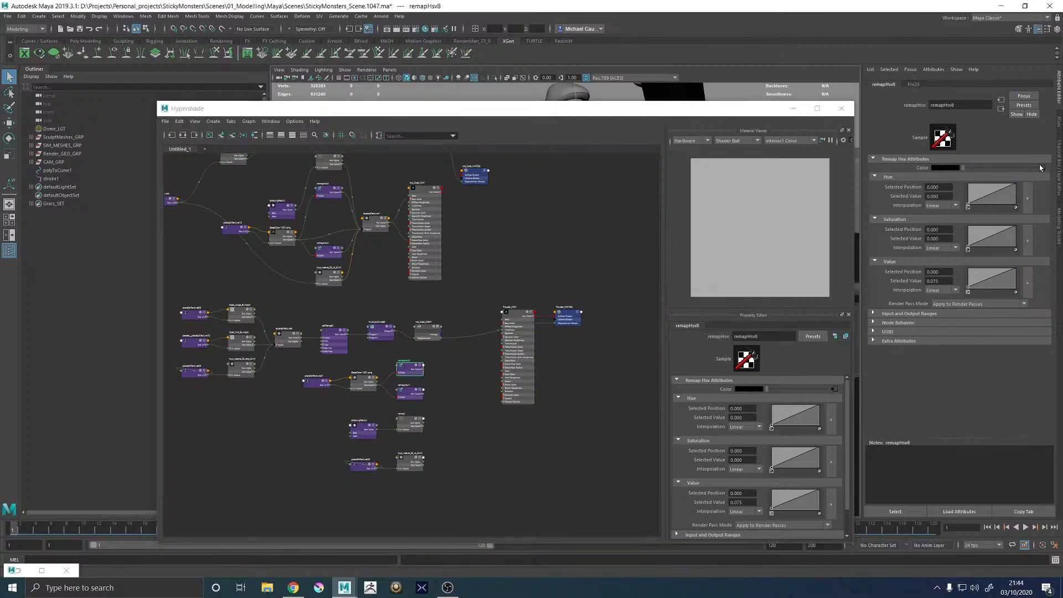
pyautogui.click(408, 363)
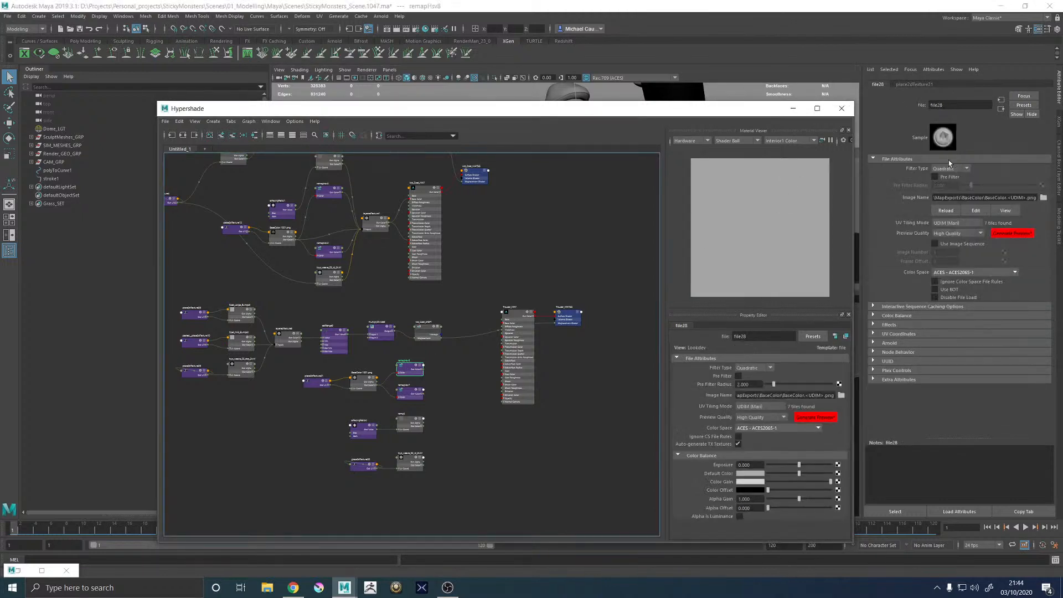
pyautogui.click(1001, 109)
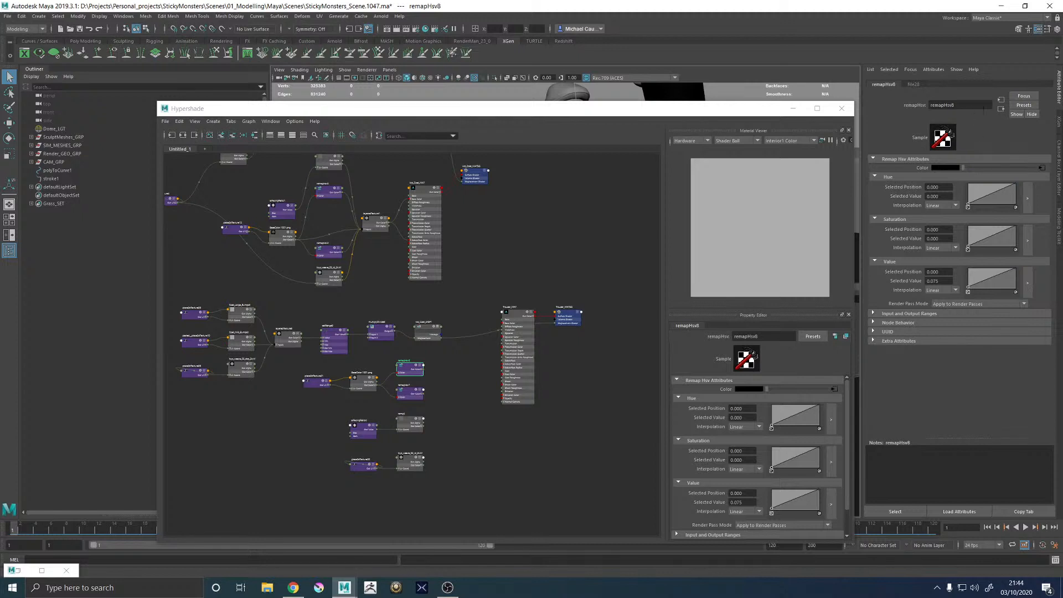
pyautogui.click(1000, 109)
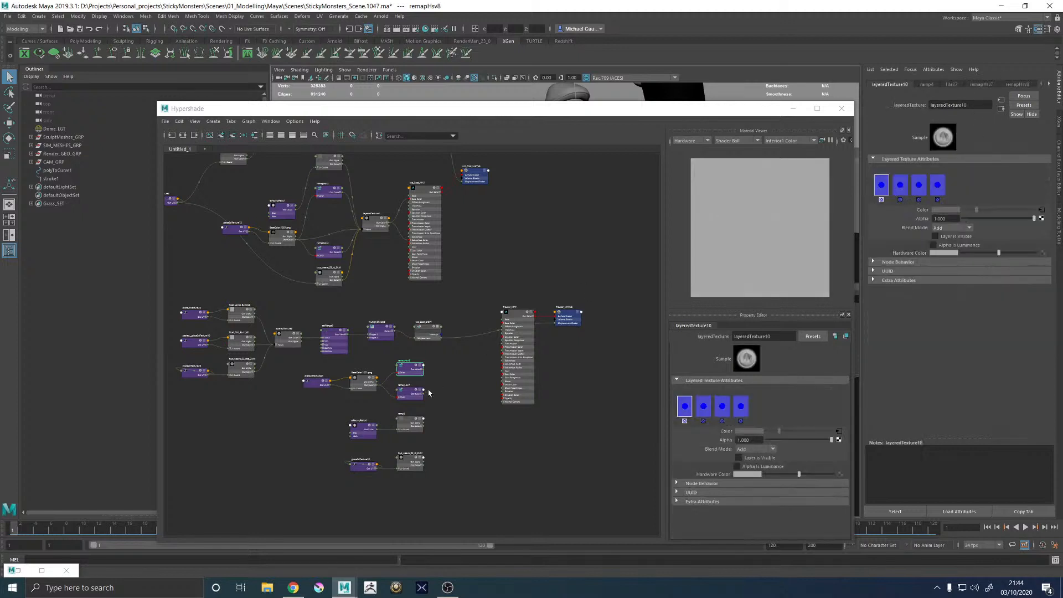
# Move Trouser_MAT lower in the graph and break the connections on its base colour and subsurface colour
pyautogui.moveTo(516, 320); pyautogui.dragTo(524, 370)
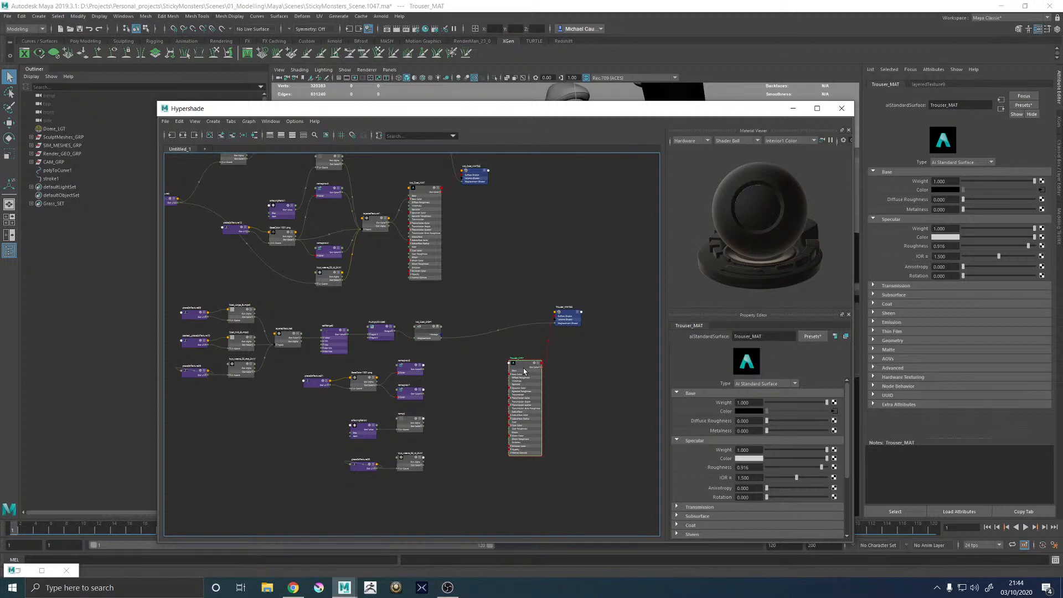
pyautogui.click(1041, 187)
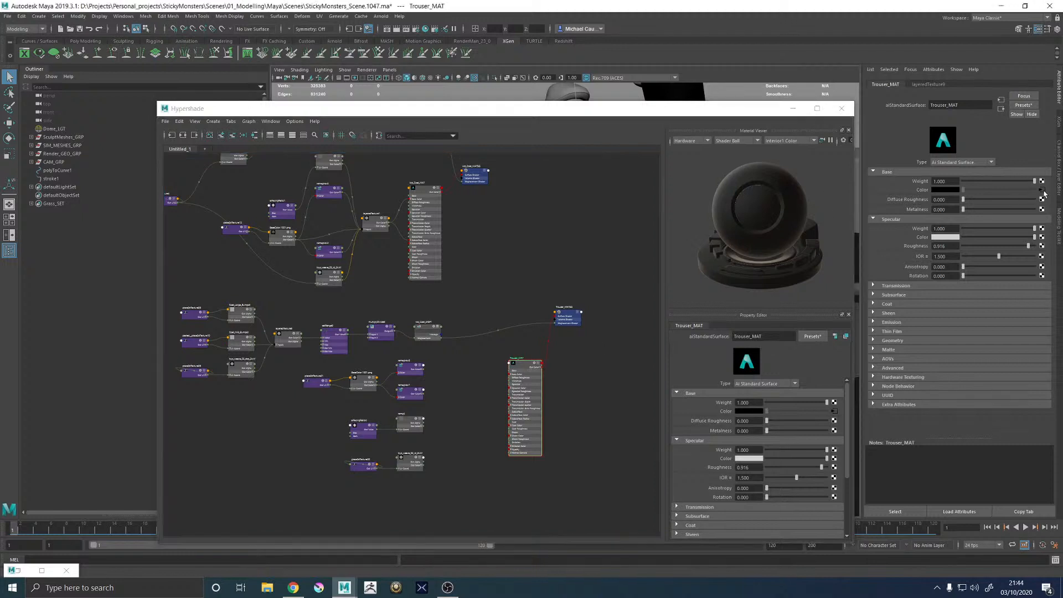
pyautogui.rightClick(947, 194)
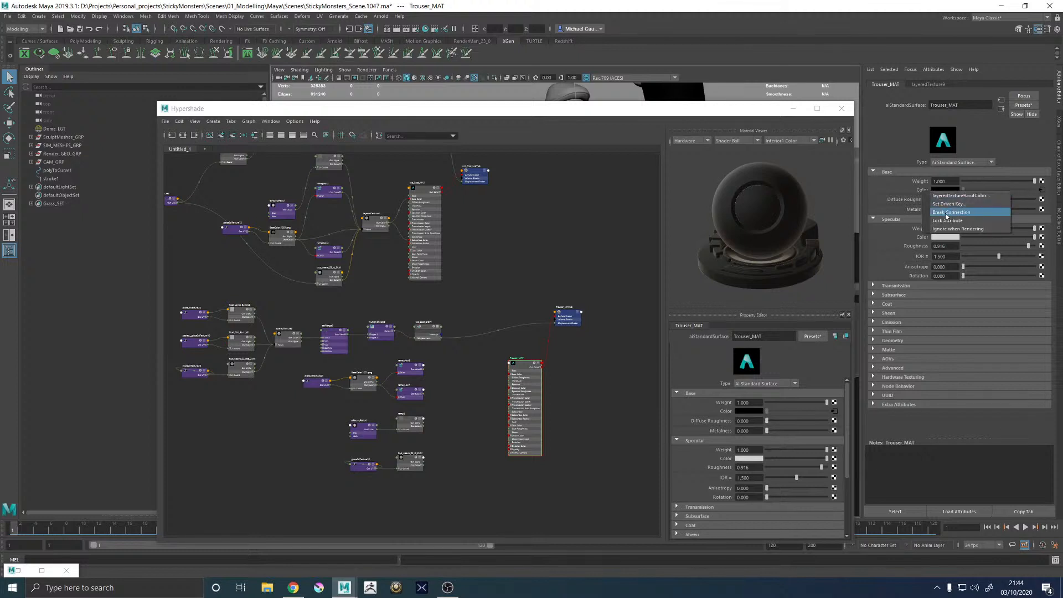
pyautogui.click(948, 212)
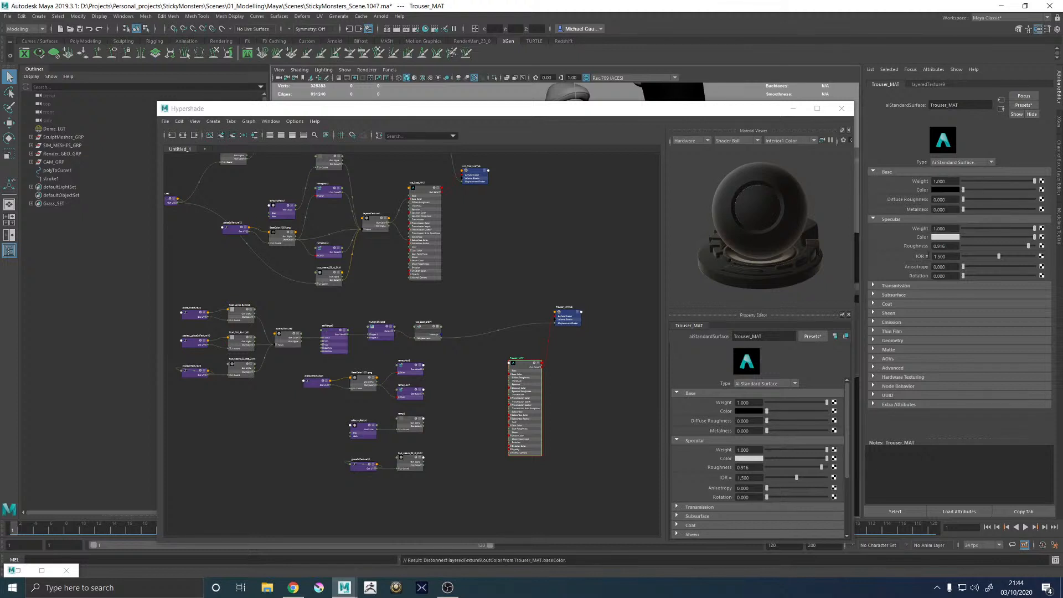
pyautogui.click(892, 295)
pyautogui.rightClick(938, 315)
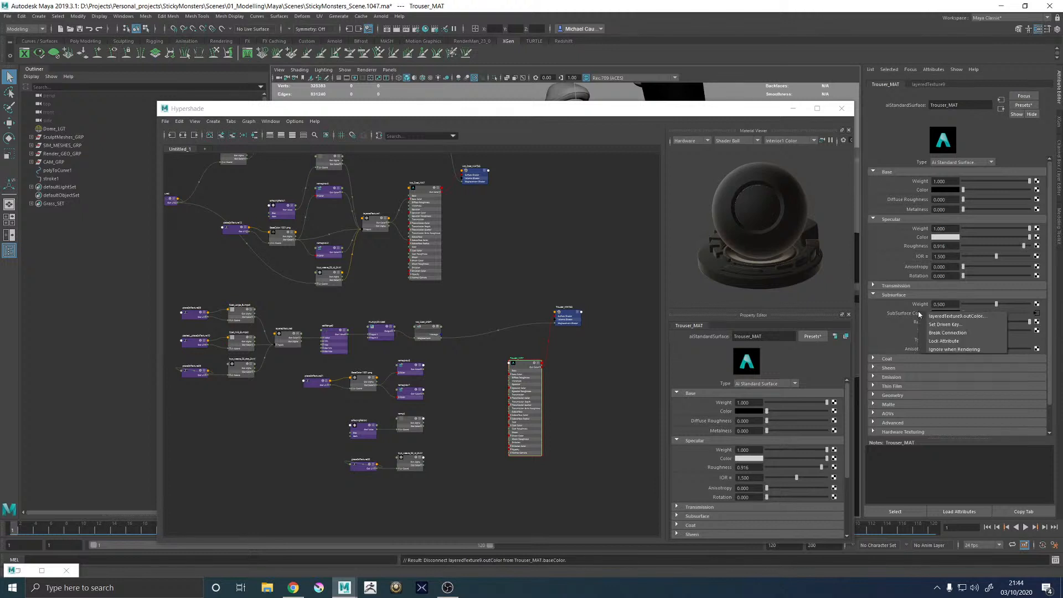
pyautogui.click(939, 333)
# Create a new layeredTexture node in the empty area below Trouser_MAT
pyautogui.click(505, 483)
pyautogui.press('Tab')
pyautogui.write('layer')
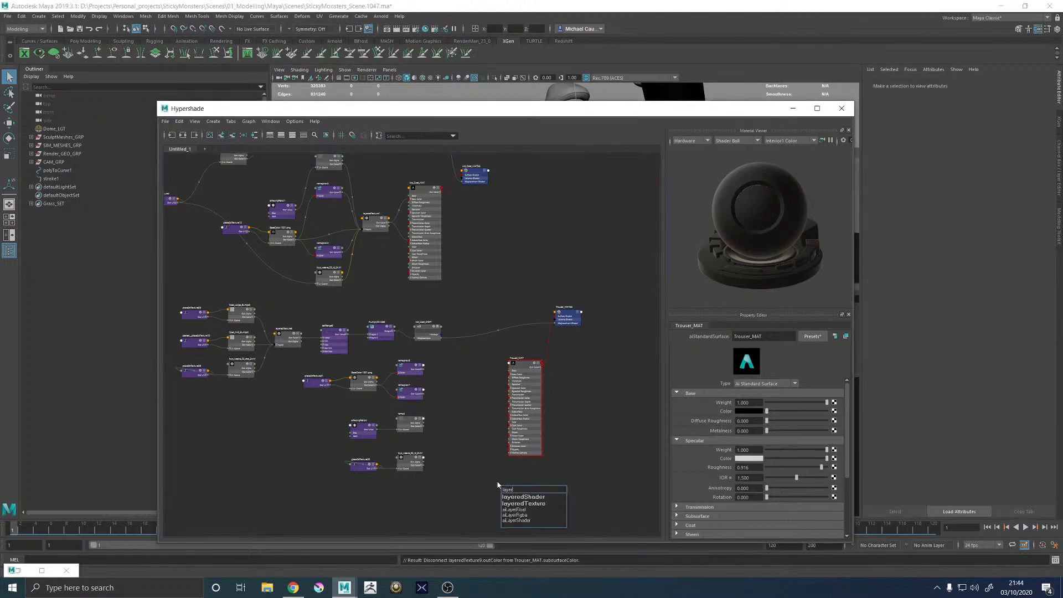
pyautogui.press('Down')
pyautogui.press('Return')
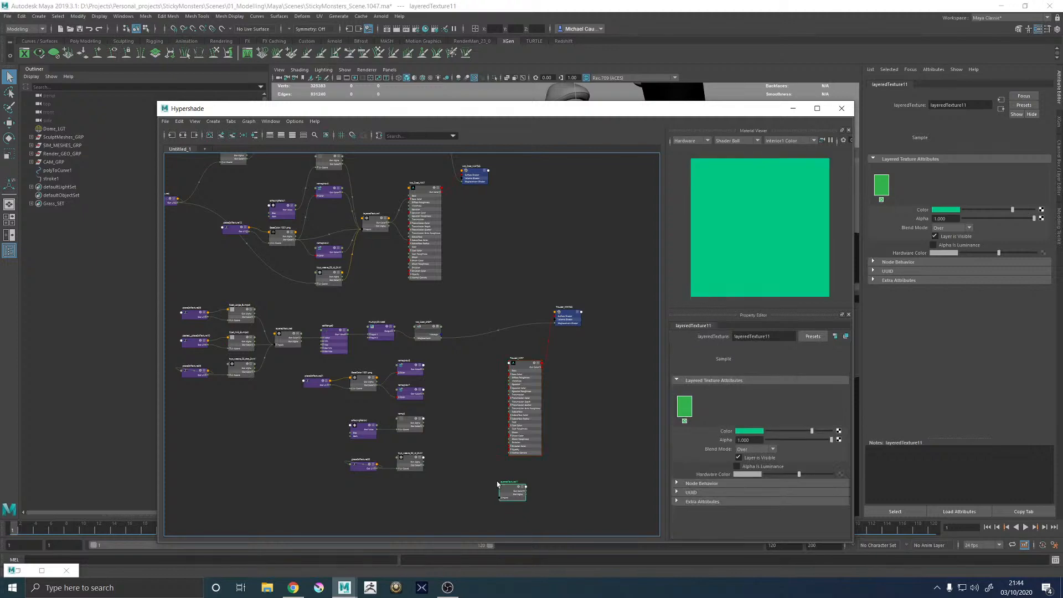
# Connect the original BaseColor file's out colour to the colour inputs of both duplicated remapHsv nodes and delete the duplicated BaseColor file
pyautogui.scroll(2, 499, 484)
pyautogui.scroll(-1, 471, 429)
pyautogui.keyDown('alt'); pyautogui.moveTo(442, 370); pyautogui.dragTo(449, 459, button='middle'); pyautogui.keyUp('alt')
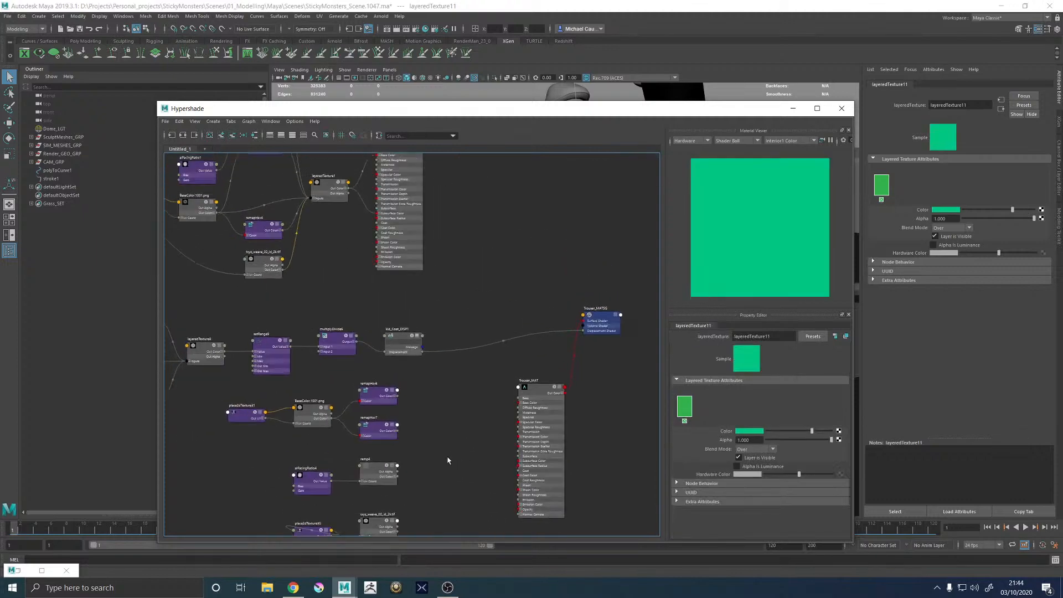
pyautogui.keyDown('alt'); pyautogui.moveTo(305, 397); pyautogui.dragTo(425, 436, button='middle'); pyautogui.keyUp('alt')
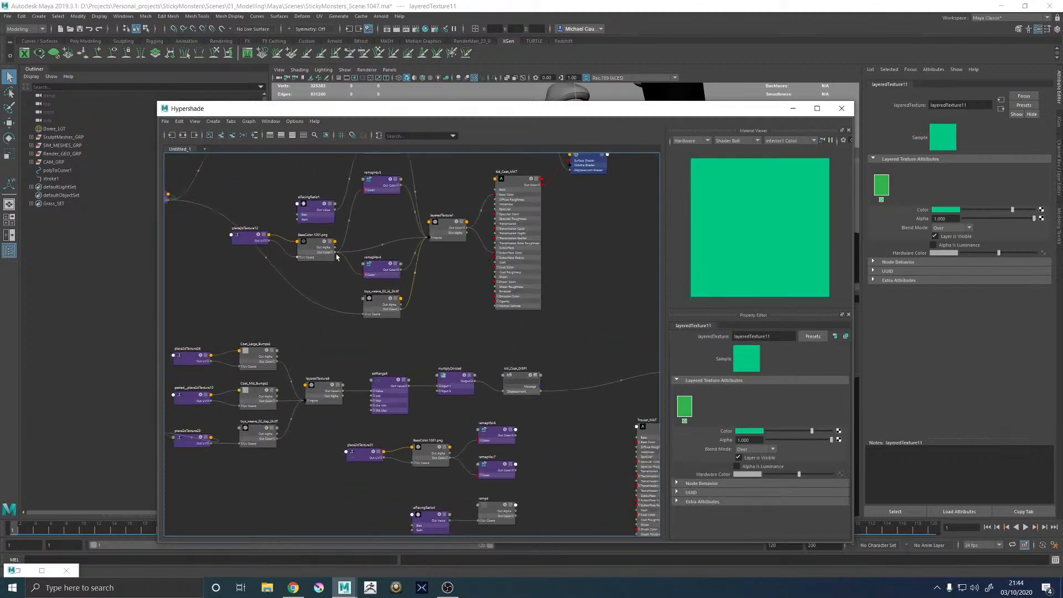
pyautogui.moveTo(334, 253); pyautogui.dragTo(479, 440)
pyautogui.moveTo(334, 252); pyautogui.dragTo(480, 475)
pyautogui.click(425, 450)
pyautogui.press('Delete')
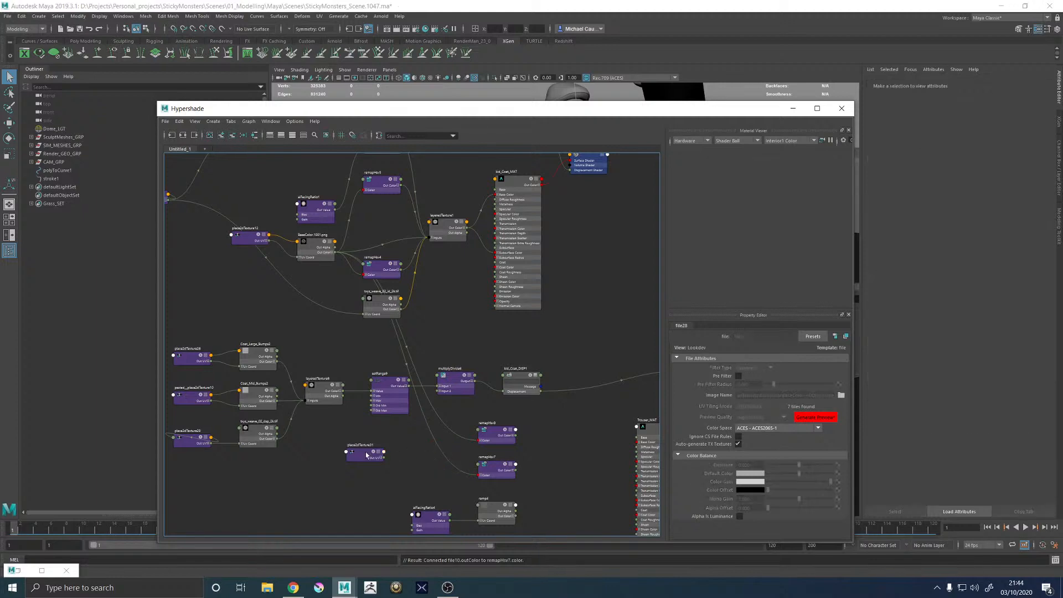
# Create a new layeredTexture node between the duplicated remapHsv and ramp nodes and Trouser_MAT, using the coat's layeredTexture1 as reference
pyautogui.keyDown('alt'); pyautogui.moveTo(572, 440); pyautogui.dragTo(506, 381, button='middle'); pyautogui.keyUp('alt')
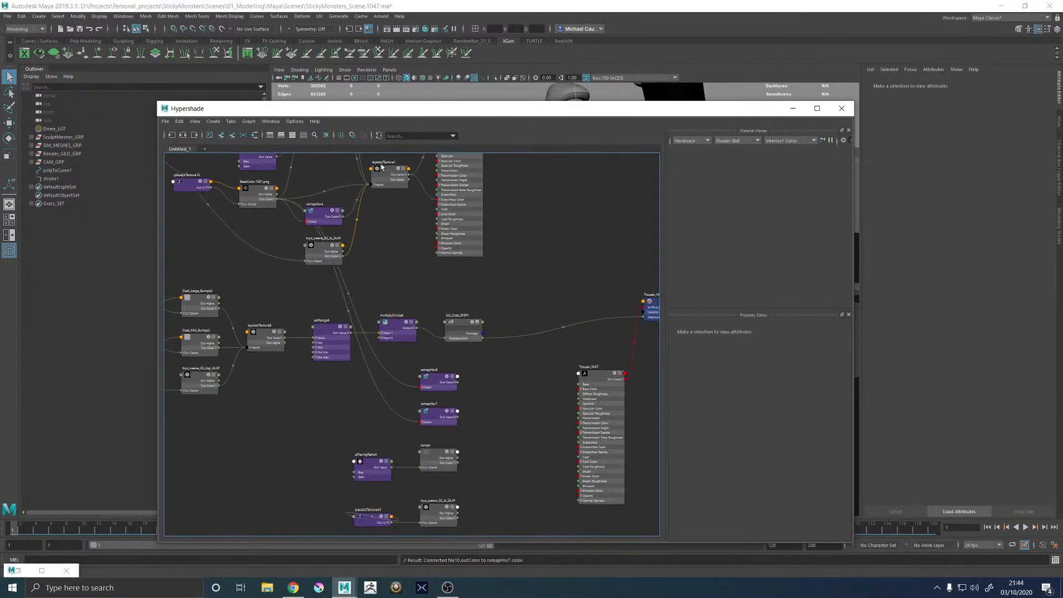
pyautogui.click(378, 187)
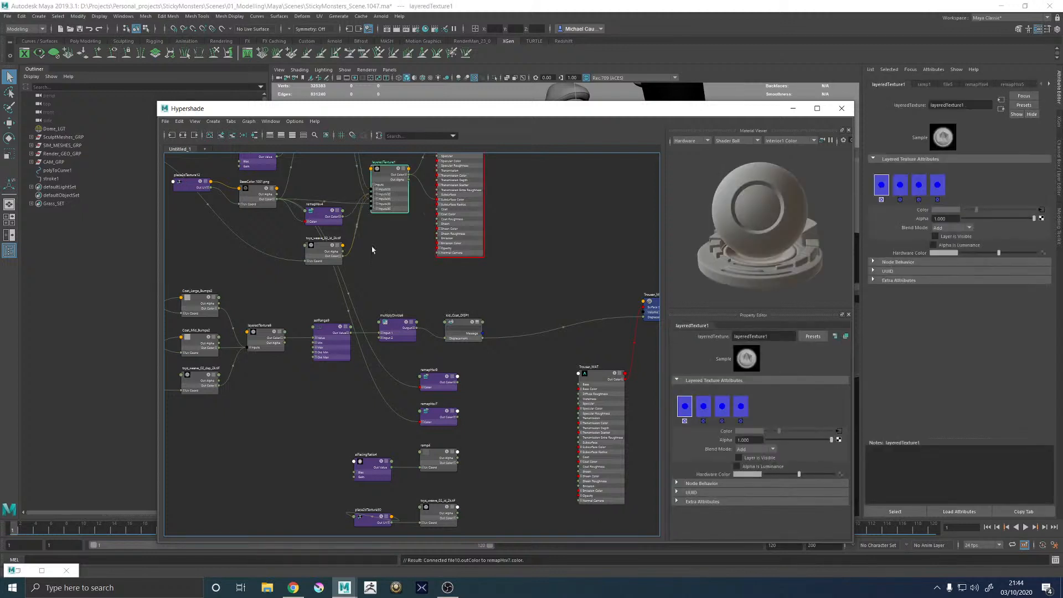
pyautogui.keyDown('alt'); pyautogui.moveTo(382, 246); pyautogui.dragTo(387, 342, button='middle'); pyautogui.keyUp('alt')
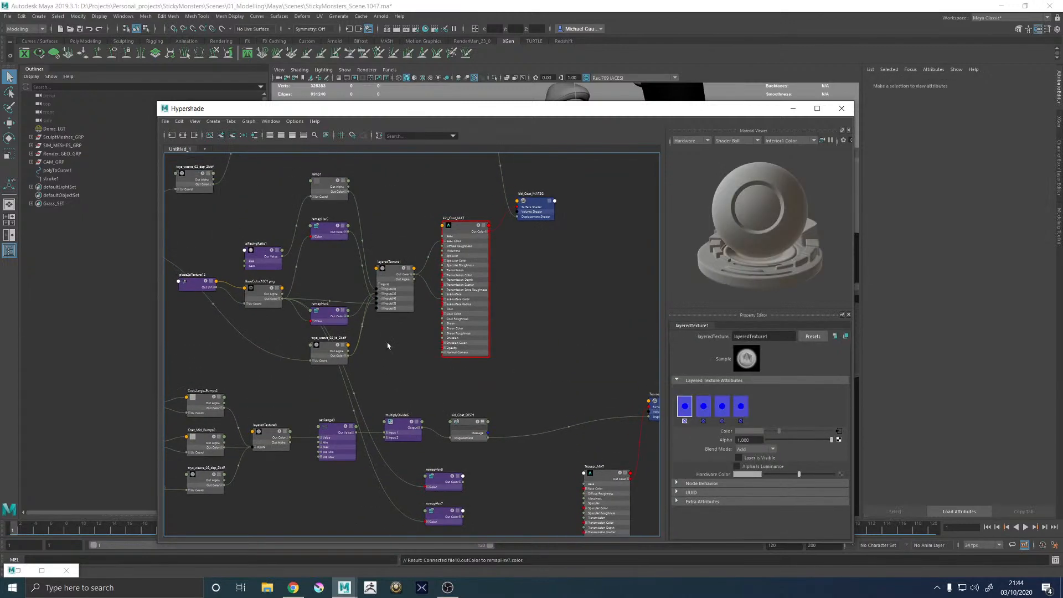
pyautogui.click(330, 189)
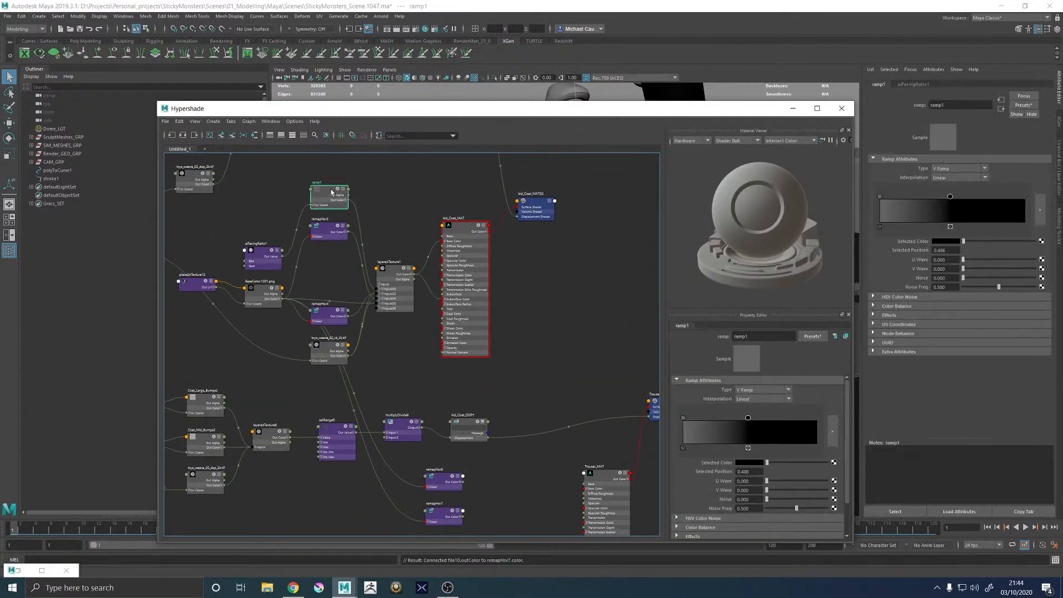
pyautogui.click(389, 271)
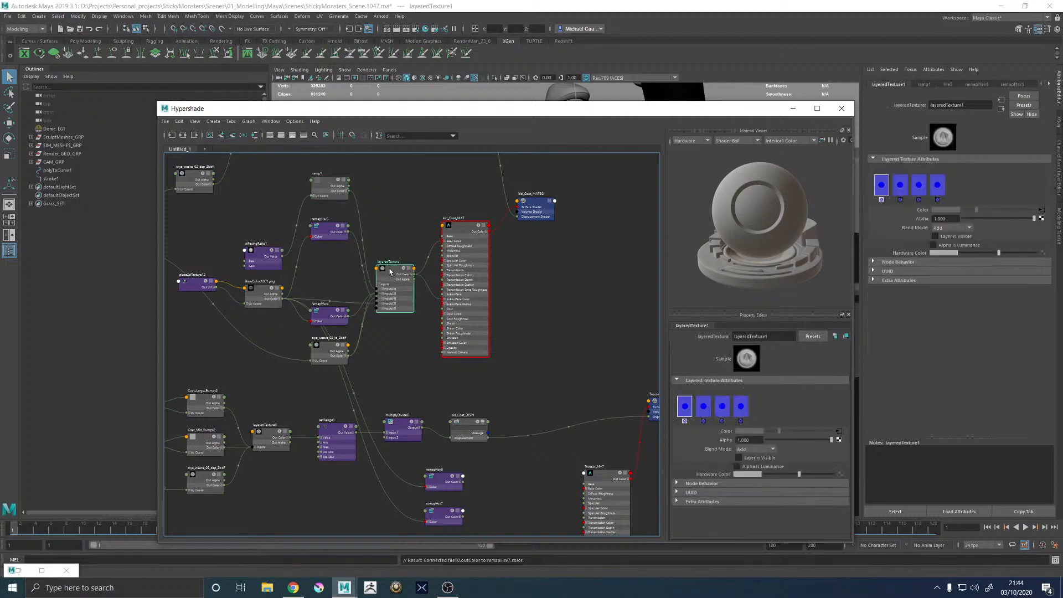
pyautogui.keyDown('alt'); pyautogui.moveTo(491, 434); pyautogui.dragTo(480, 335, button='middle'); pyautogui.keyUp('alt')
pyautogui.click(496, 444)
pyautogui.press('Tab')
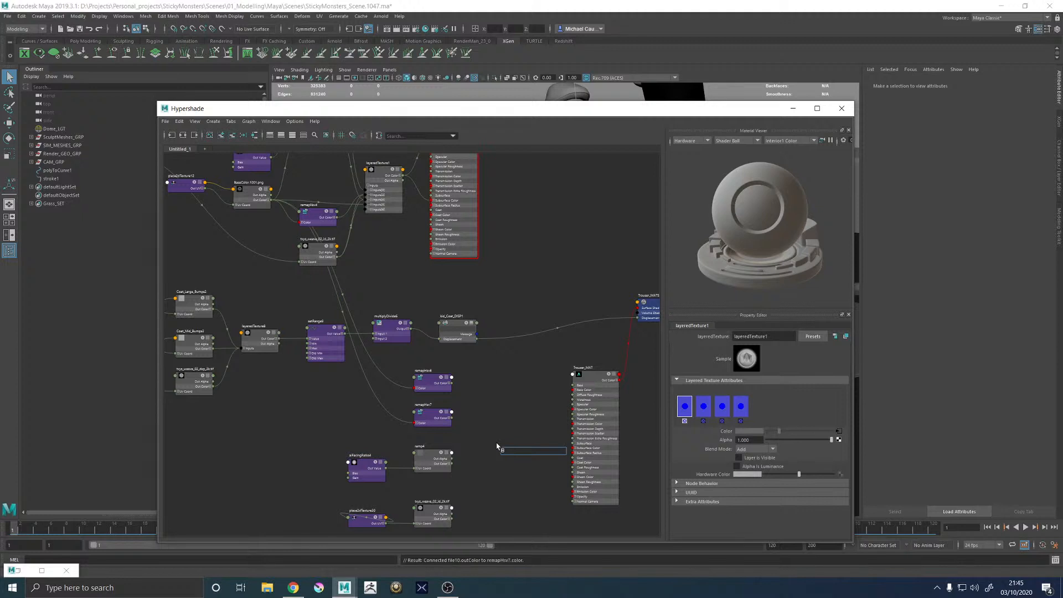
pyautogui.write('layered')
pyautogui.press('Down')
pyautogui.press('Return')
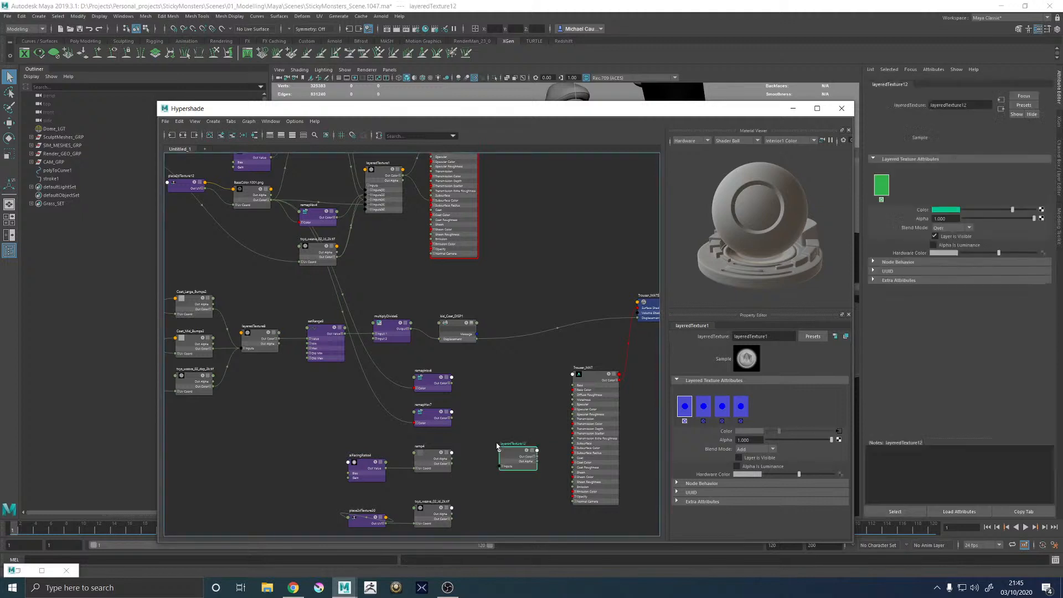
# Examine the last layer of the coat's layeredTexture1 and the weave file that feeds into that node
pyautogui.click(391, 177)
pyautogui.click(741, 407)
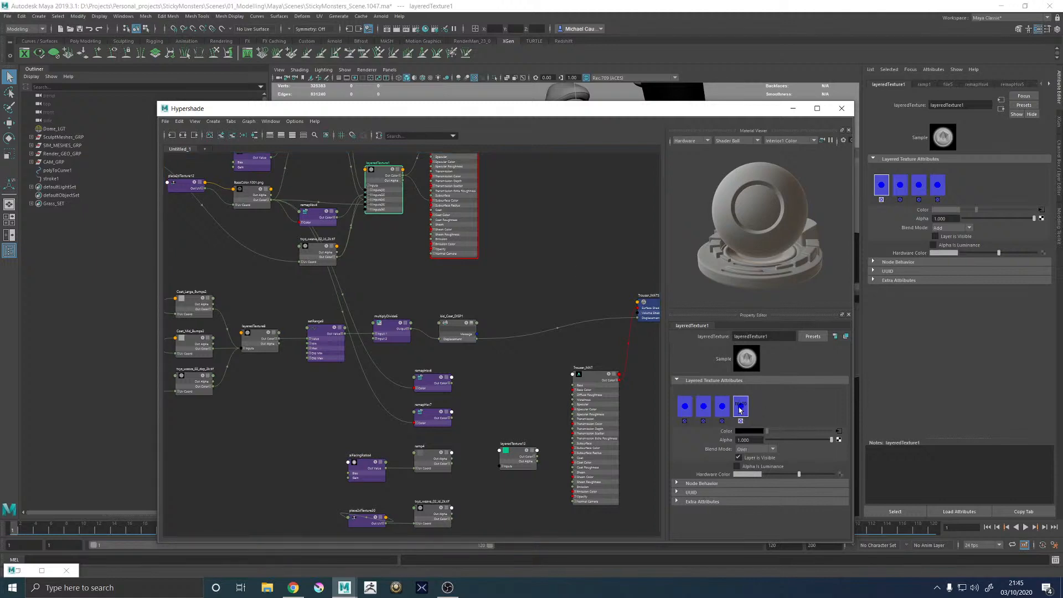
pyautogui.scroll(4, 380, 256)
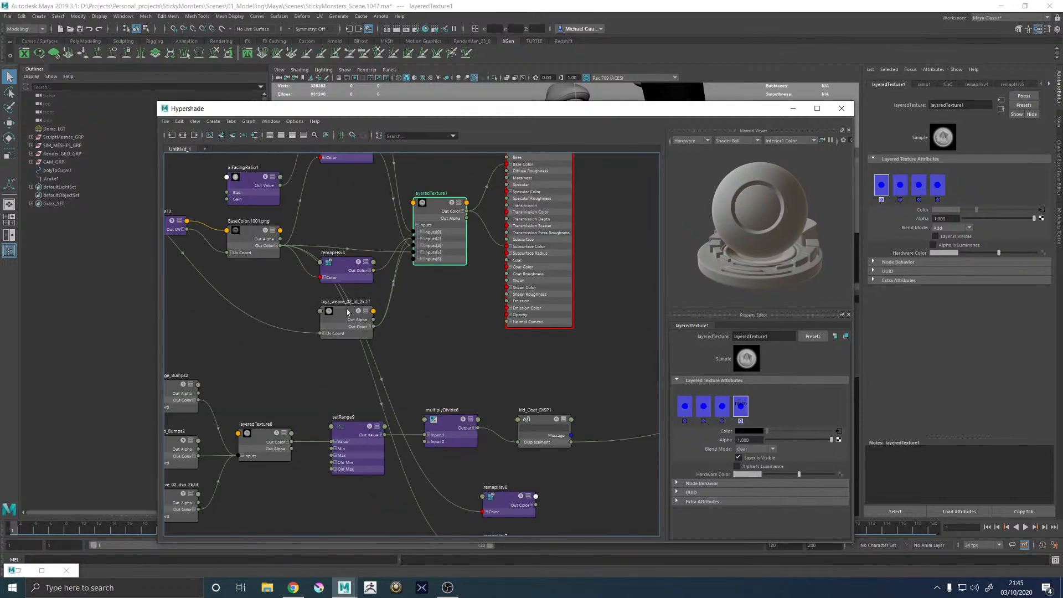
pyautogui.click(347, 314)
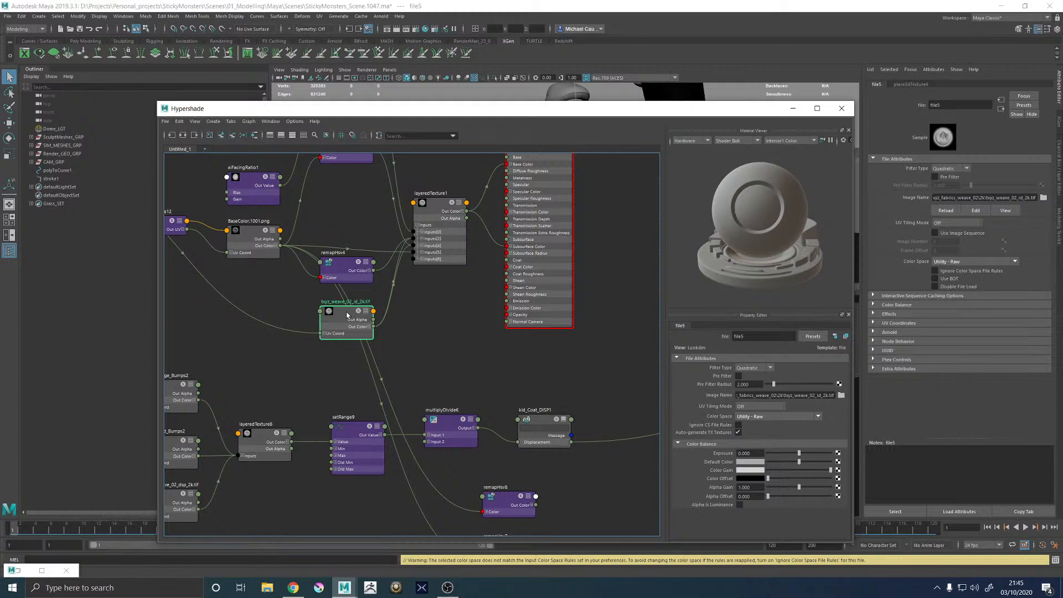
pyautogui.click(438, 206)
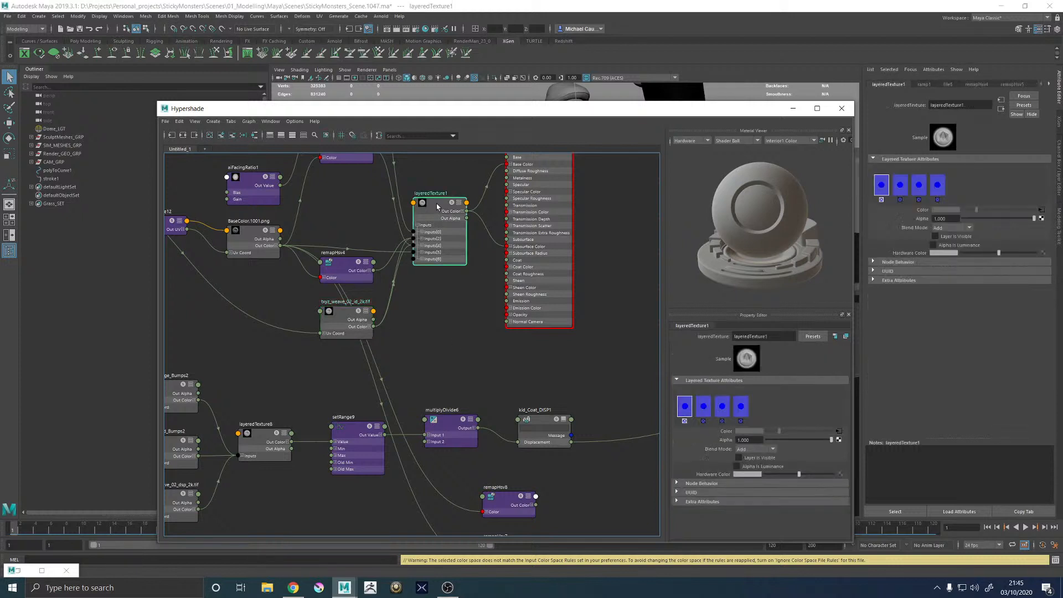
pyautogui.click(741, 407)
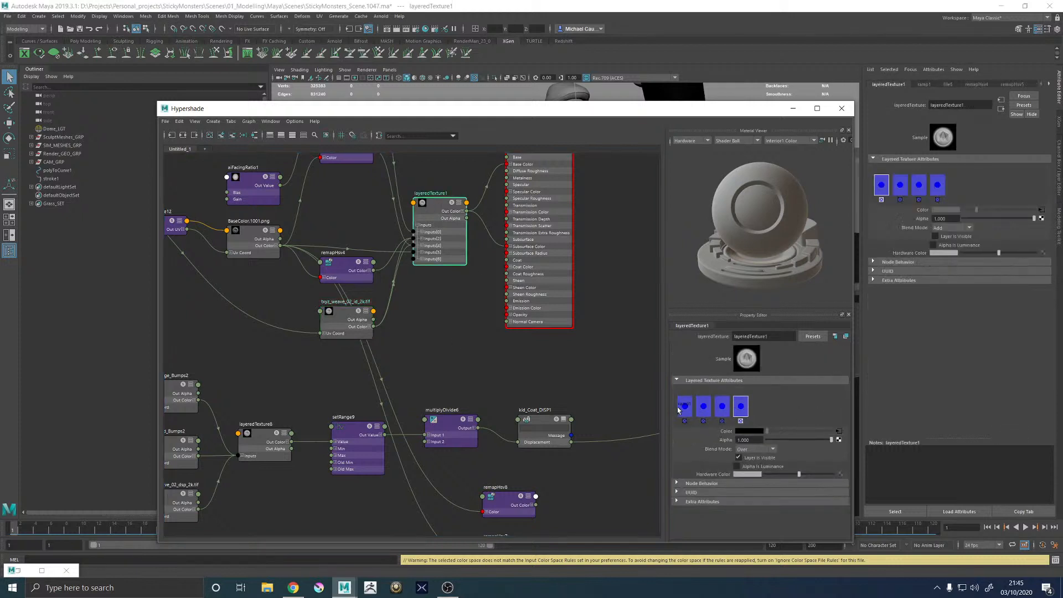
pyautogui.keyDown('alt'); pyautogui.moveTo(451, 297); pyautogui.dragTo(501, 413, button='middle'); pyautogui.keyUp('alt')
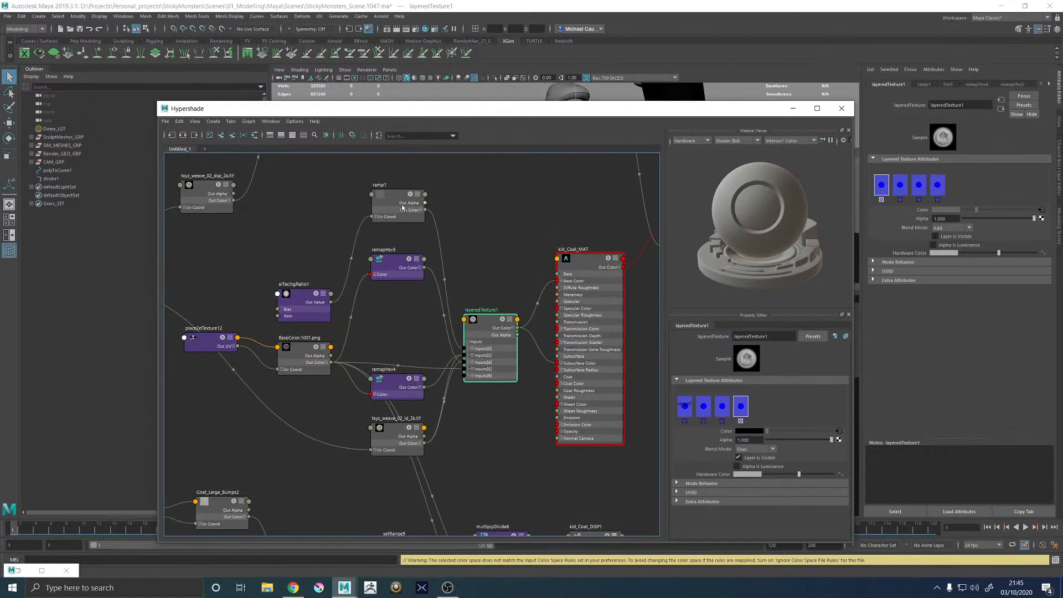
# Move the new layeredTexture node slightly up beside the lower duplicated remapHsv node and add three more layers to it
pyautogui.keyDown('alt'); pyautogui.moveTo(478, 292); pyautogui.dragTo(452, 214, button='middle'); pyautogui.keyUp('alt')
pyautogui.keyDown('alt'); pyautogui.moveTo(498, 394); pyautogui.dragTo(387, 242, button='middle'); pyautogui.keyUp('alt')
pyautogui.moveTo(533, 492); pyautogui.dragTo(526, 445)
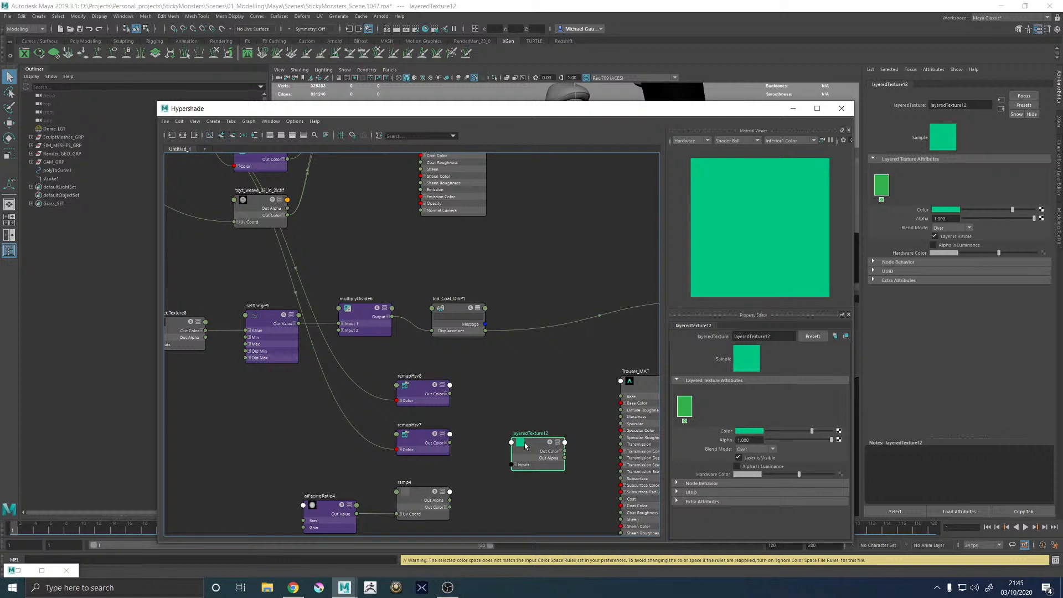
pyautogui.click(722, 412)
pyautogui.click(724, 411)
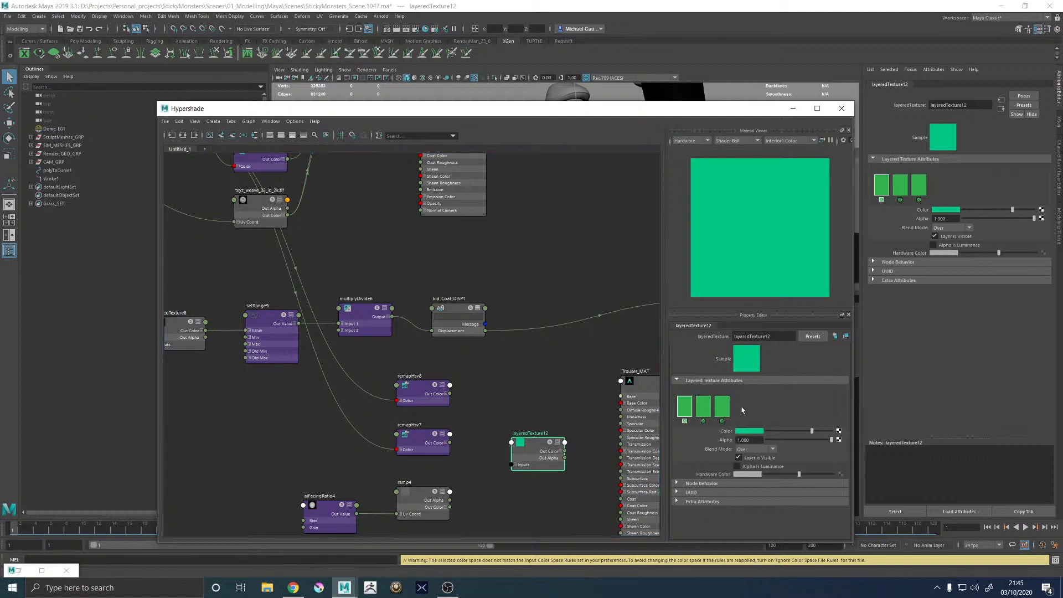
pyautogui.click(742, 410)
# Connect the duplicated ramp's out colour to the colour of the first layer in the new layeredTexture node
pyautogui.keyDown('alt'); pyautogui.moveTo(407, 303); pyautogui.dragTo(489, 435, button='middle'); pyautogui.keyUp('alt')
pyautogui.click(431, 224)
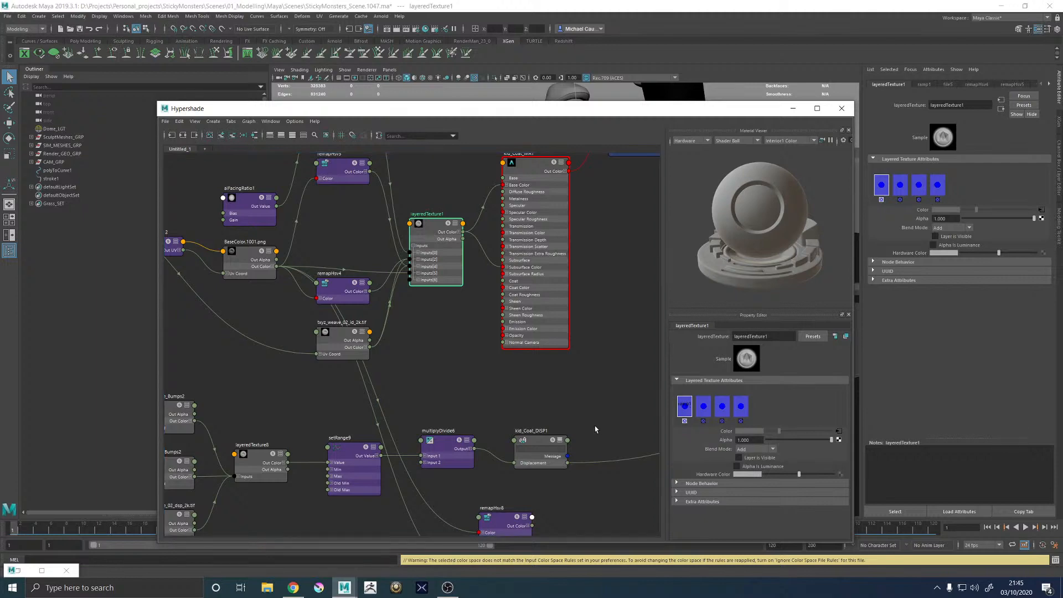
pyautogui.keyDown('alt'); pyautogui.moveTo(585, 412); pyautogui.dragTo(520, 171, button='middle'); pyautogui.keyUp('alt')
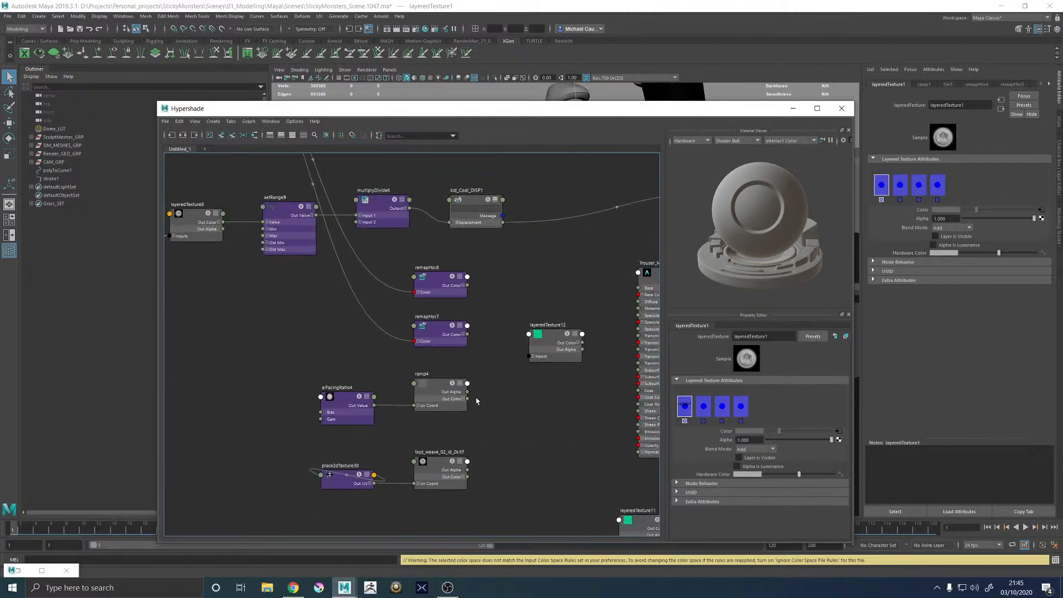
pyautogui.click(573, 359)
pyautogui.moveTo(668, 392); pyautogui.dragTo(685, 406, button='middle')
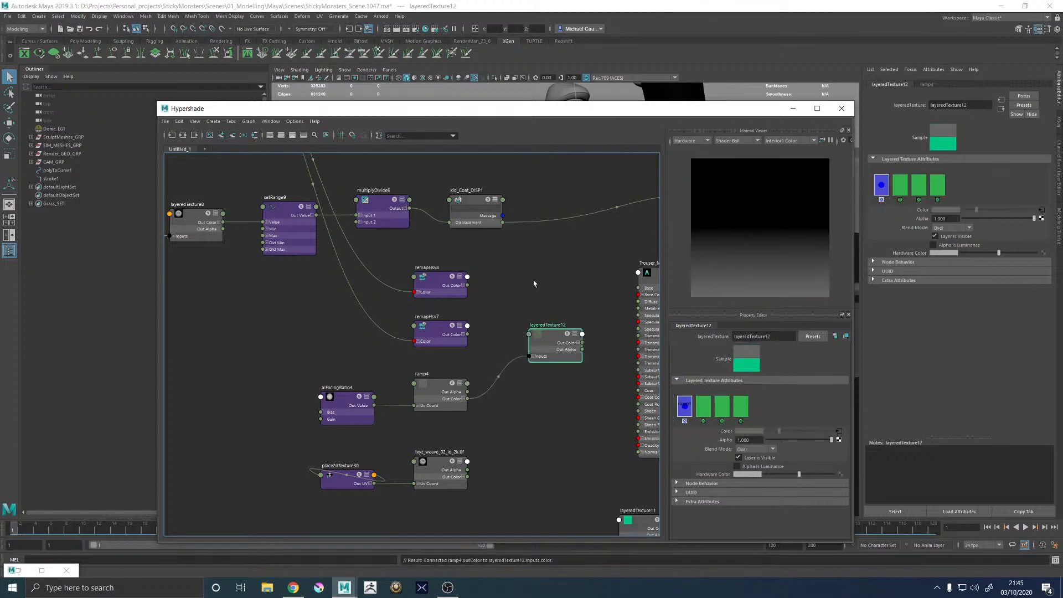
# Expand the third layer input of the coat's layeredTexture1 to inspect its incoming connections
pyautogui.keyDown('alt'); pyautogui.moveTo(535, 281); pyautogui.dragTo(538, 414, button='middle'); pyautogui.keyUp('alt')
pyautogui.keyDown('alt'); pyautogui.moveTo(449, 271); pyautogui.dragTo(446, 349, button='middle'); pyautogui.keyUp('alt')
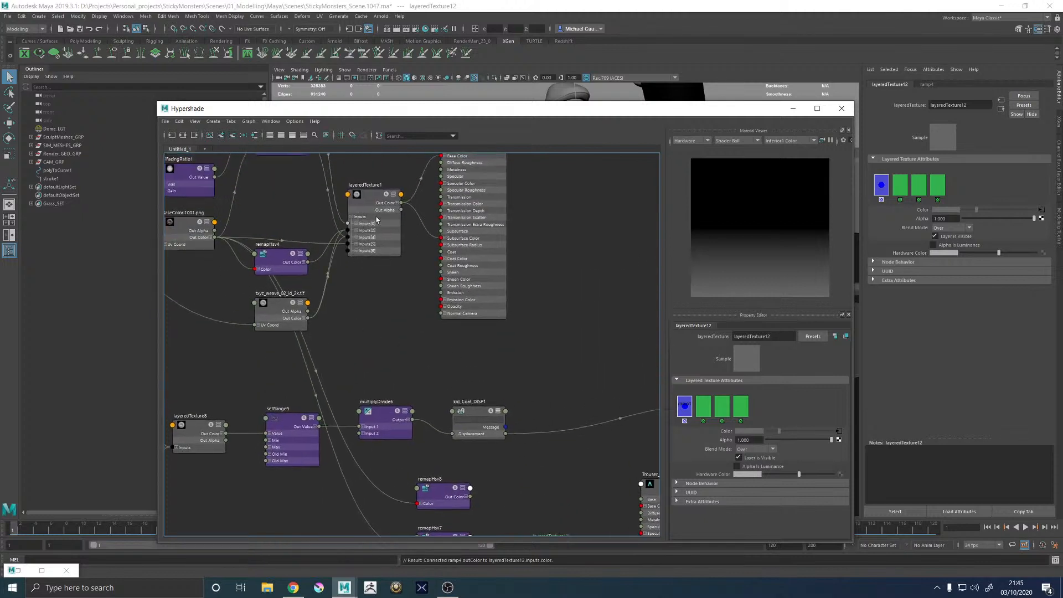
pyautogui.click(357, 238)
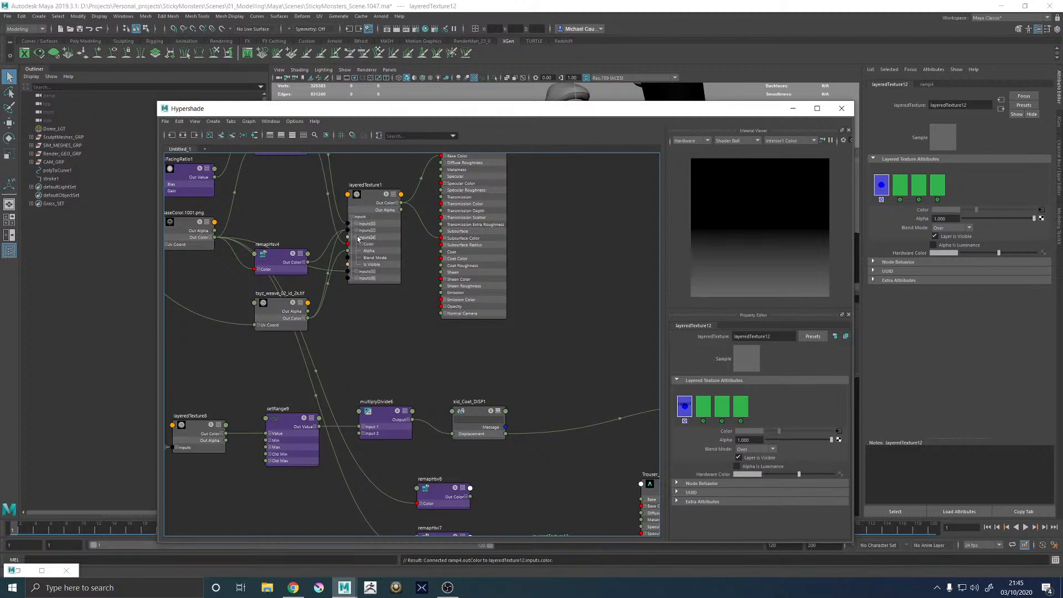
# Connect the BaseColor.1001.png texture to the color of layeredTexture12's fourth layer, Inputs[3], using layeredTexture1's expanded inputs as reference
pyautogui.click(356, 231)
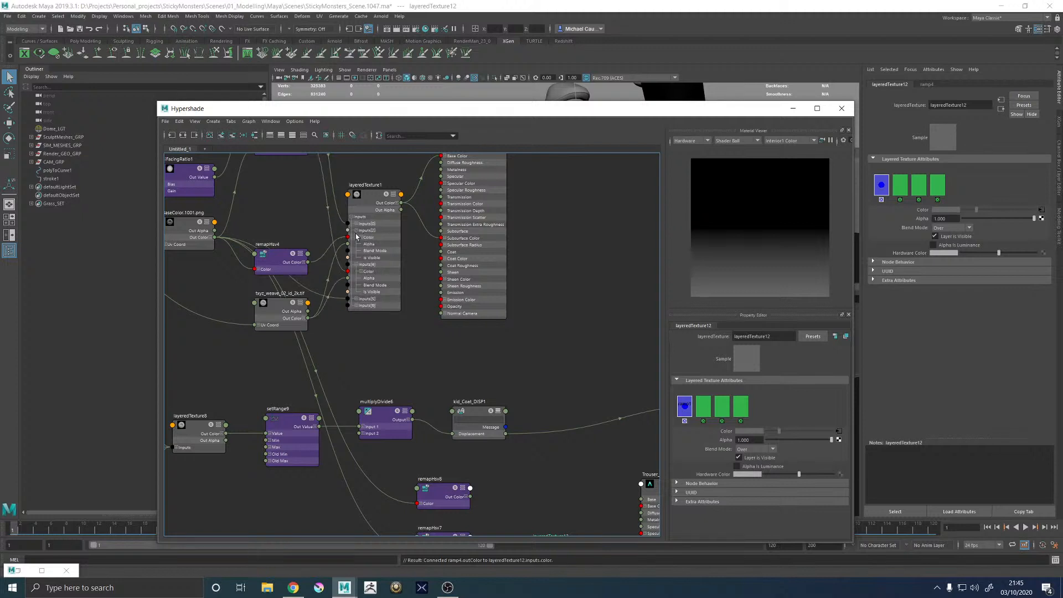
pyautogui.click(357, 299)
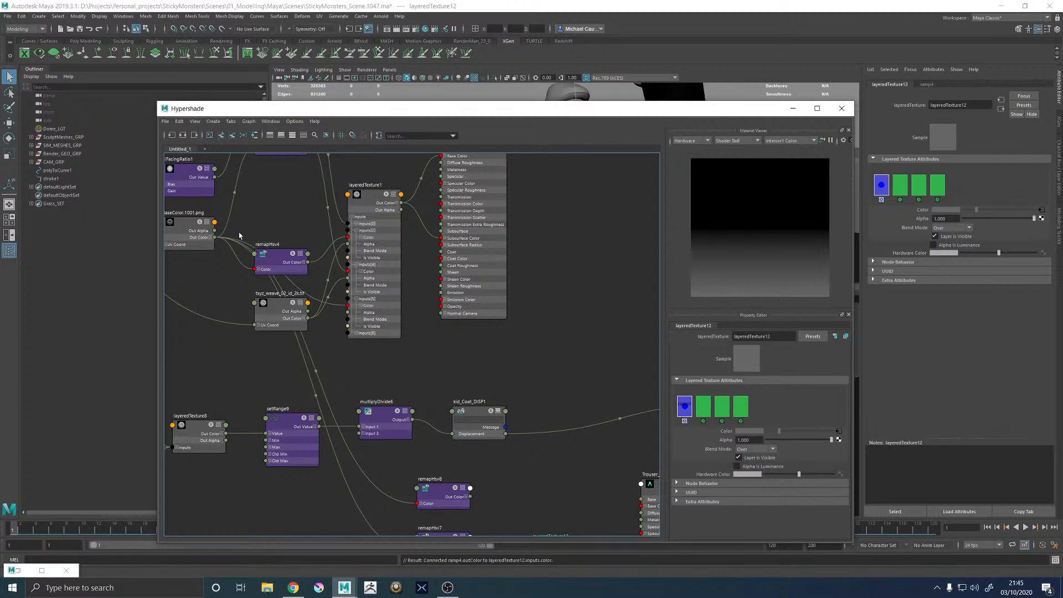
pyautogui.keyDown('alt'); pyautogui.moveTo(240, 236); pyautogui.dragTo(261, 239, button='middle'); pyautogui.keyUp('alt')
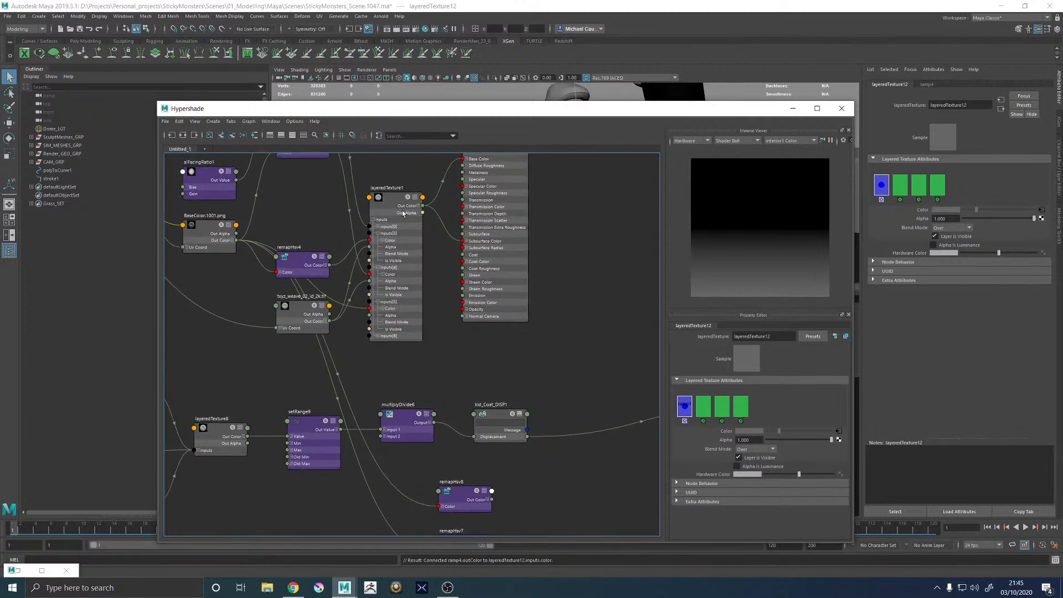
pyautogui.keyDown('alt'); pyautogui.moveTo(553, 398); pyautogui.dragTo(529, 205, button='middle'); pyautogui.keyUp('alt')
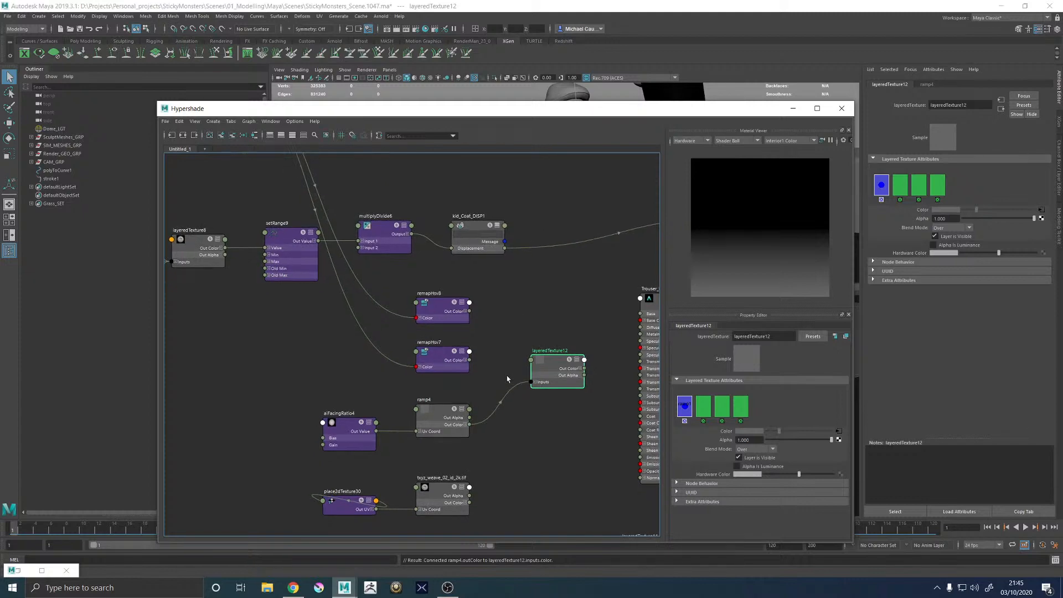
pyautogui.keyDown('alt'); pyautogui.moveTo(495, 367); pyautogui.dragTo(523, 451, button='middle'); pyautogui.keyUp('alt')
pyautogui.keyDown('alt'); pyautogui.moveTo(451, 293); pyautogui.dragTo(434, 278, button='middle'); pyautogui.keyUp('alt')
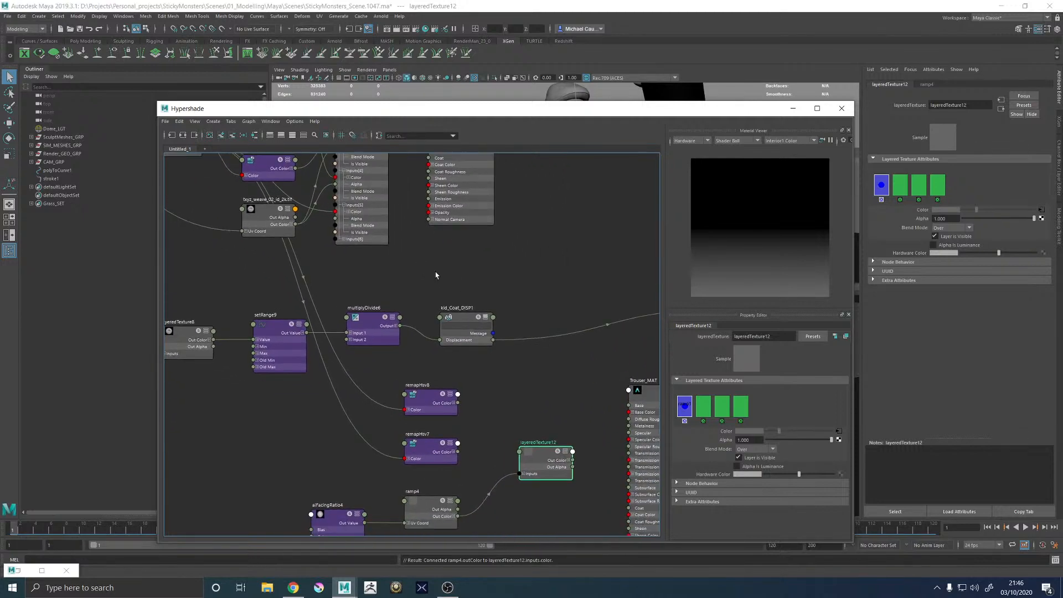
pyautogui.click(740, 409)
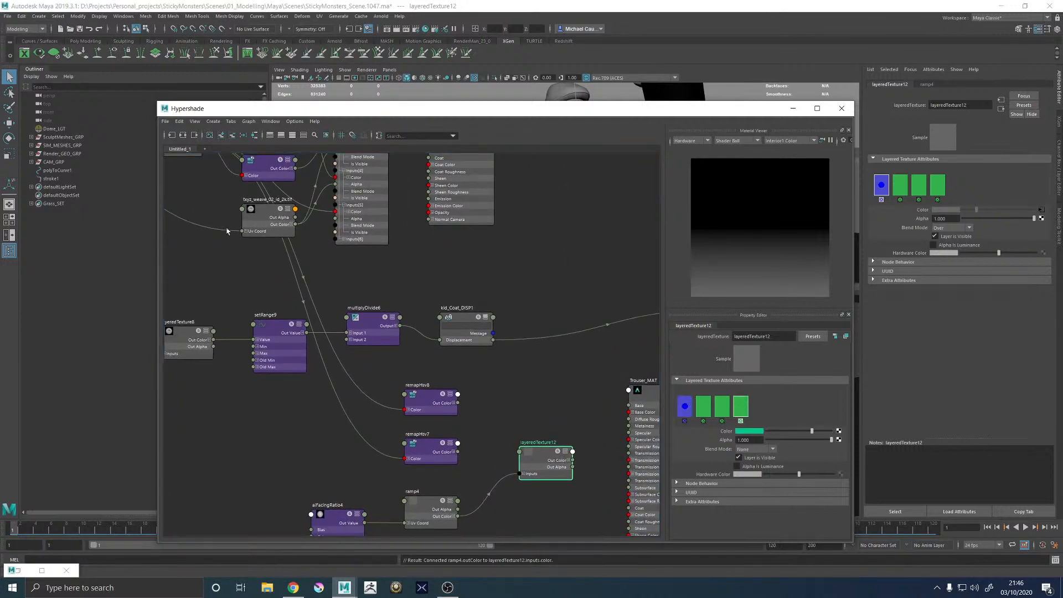
pyautogui.keyDown('alt'); pyautogui.moveTo(228, 230); pyautogui.dragTo(237, 251, button='middle'); pyautogui.keyUp('alt')
pyautogui.moveTo(180, 157); pyautogui.dragTo(741, 426, button='middle')
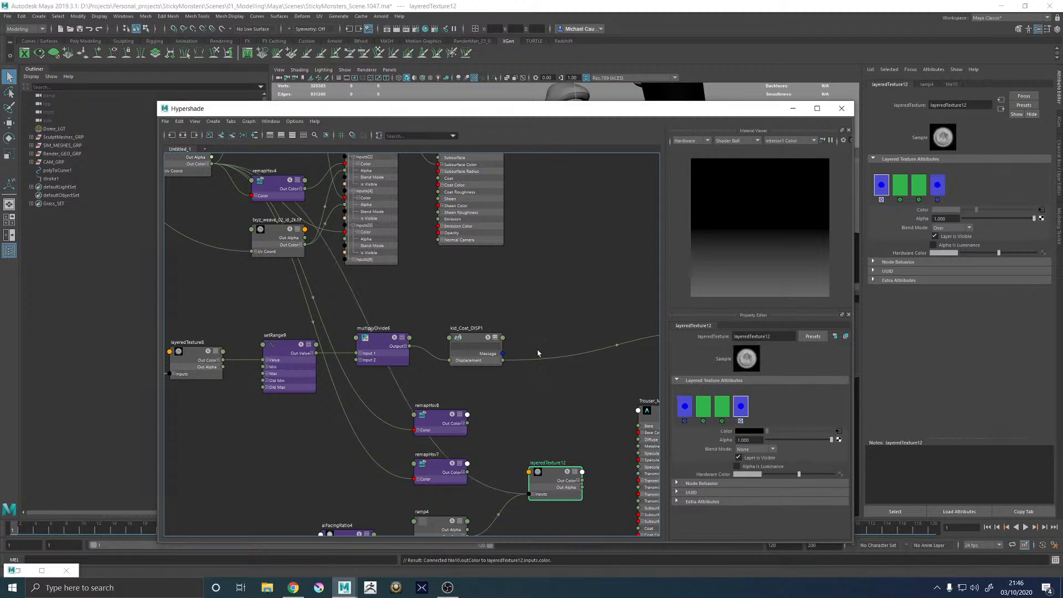
# Connect remapHsv8's Out Color to the Inputs[2] color of layeredTexture12 and remapHsv7's Out Color to its Inputs[1] color
pyautogui.keyDown('alt'); pyautogui.moveTo(410, 272); pyautogui.dragTo(443, 354, button='middle'); pyautogui.keyUp('alt')
pyautogui.keyDown('alt'); pyautogui.moveTo(309, 235); pyautogui.dragTo(318, 297, button='middle'); pyautogui.keyUp('alt')
pyautogui.click(314, 210)
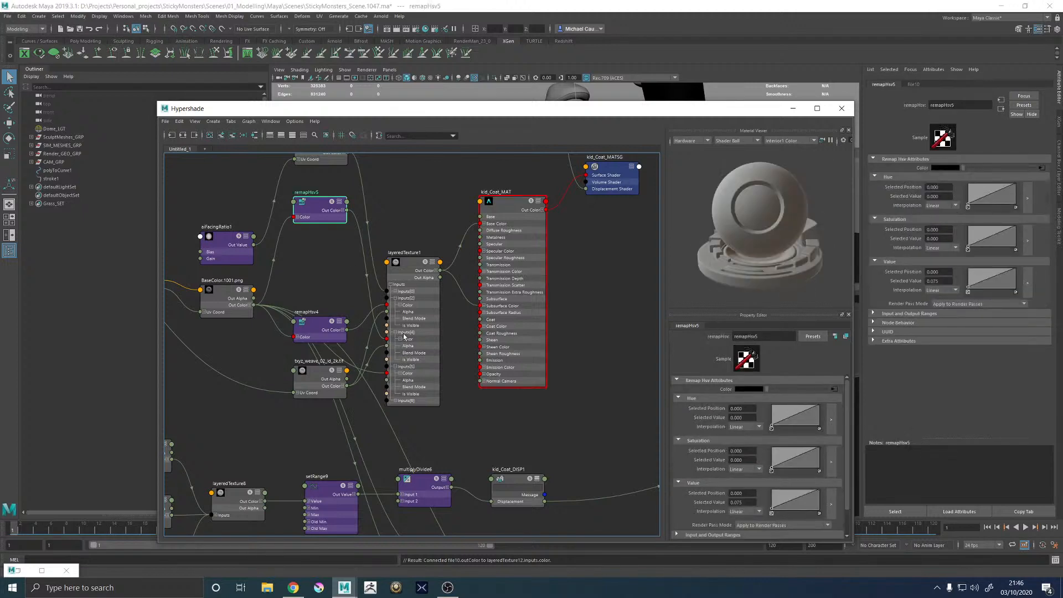
pyautogui.keyDown('alt'); pyautogui.moveTo(509, 420); pyautogui.dragTo(438, 243, button='middle'); pyautogui.keyUp('alt')
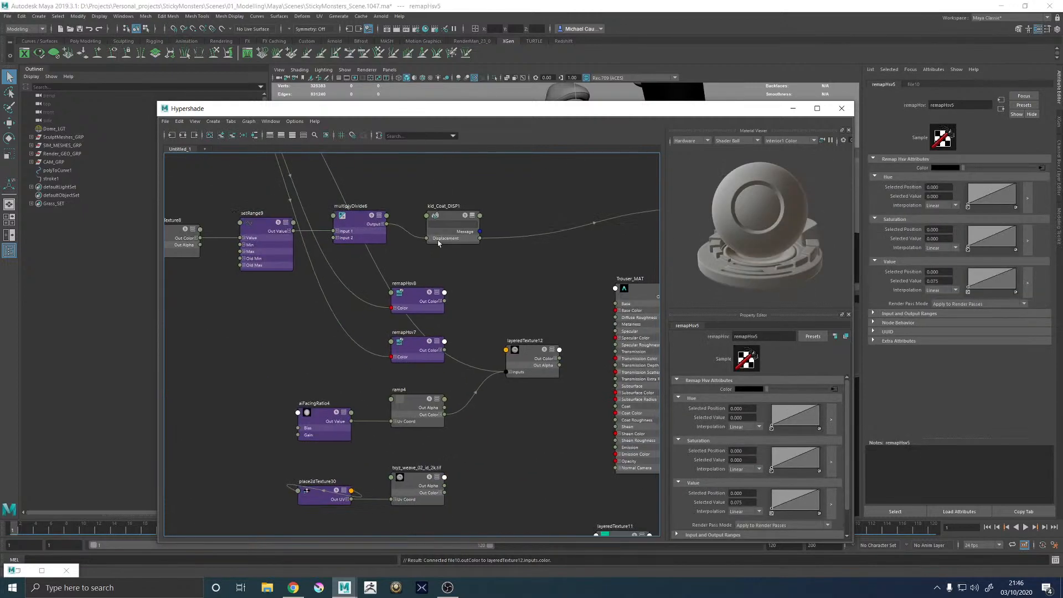
pyautogui.click(513, 373)
pyautogui.click(510, 372)
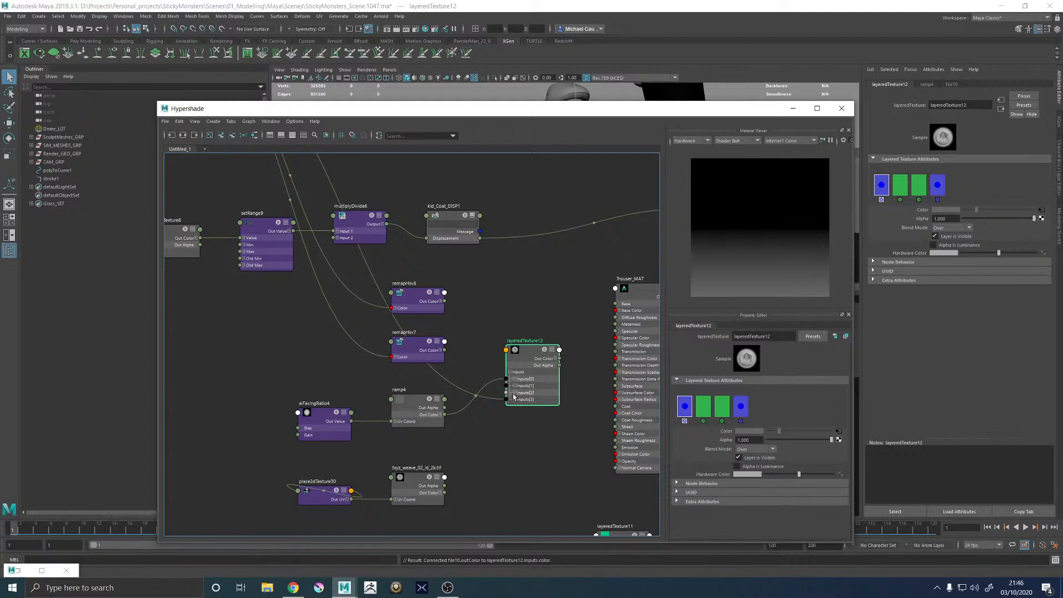
pyautogui.click(514, 393)
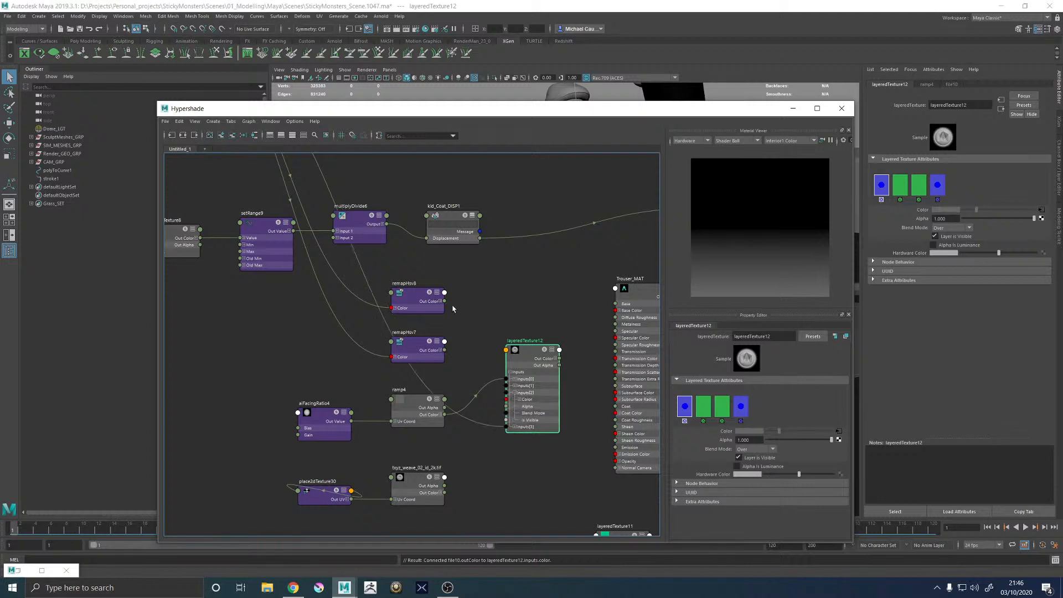
pyautogui.moveTo(444, 302); pyautogui.dragTo(503, 397)
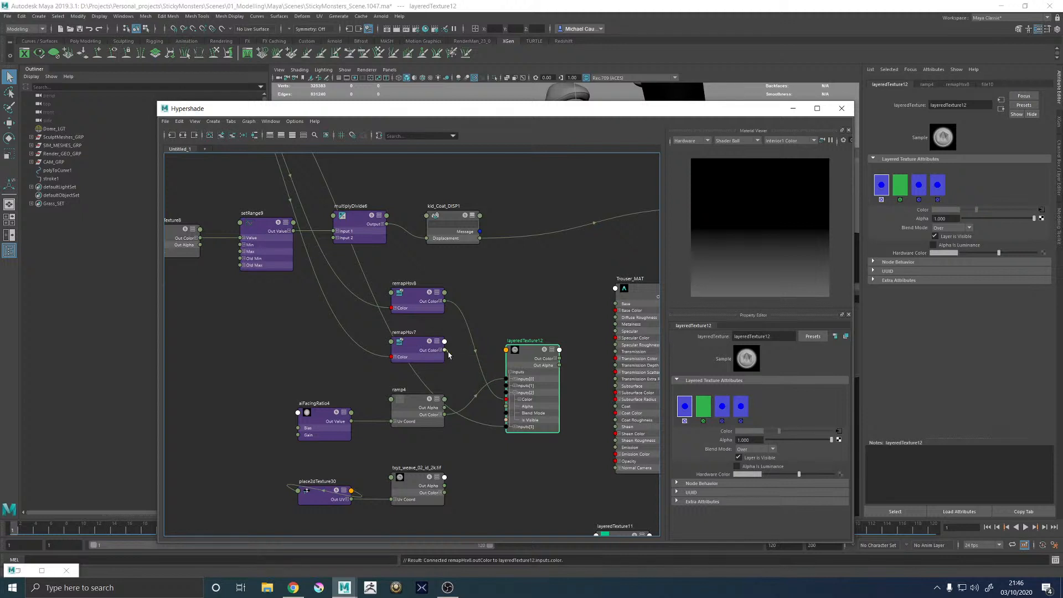
pyautogui.moveTo(450, 356); pyautogui.dragTo(516, 391)
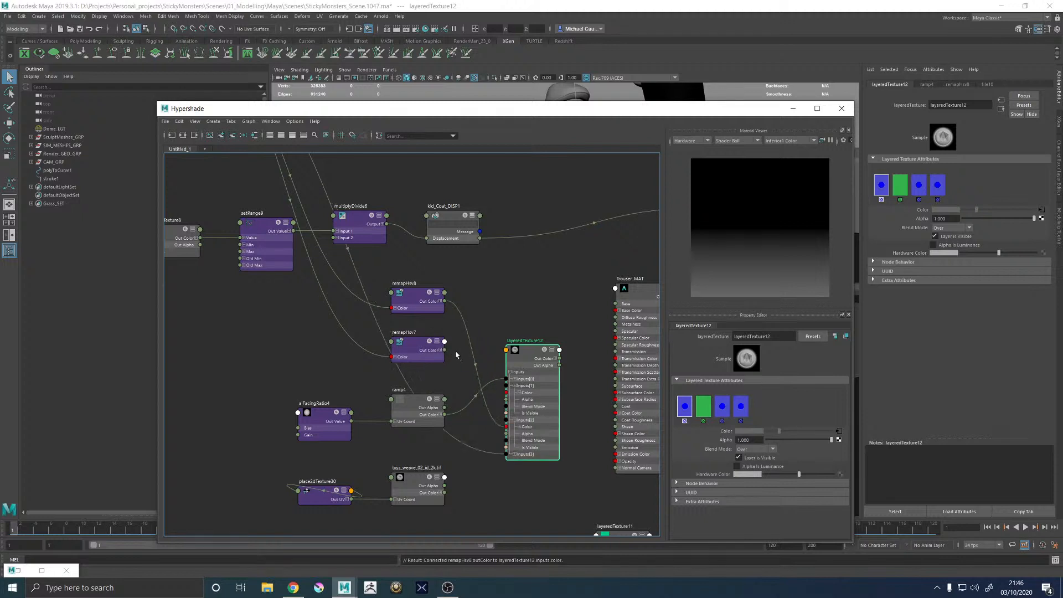
pyautogui.moveTo(444, 351); pyautogui.dragTo(511, 354)
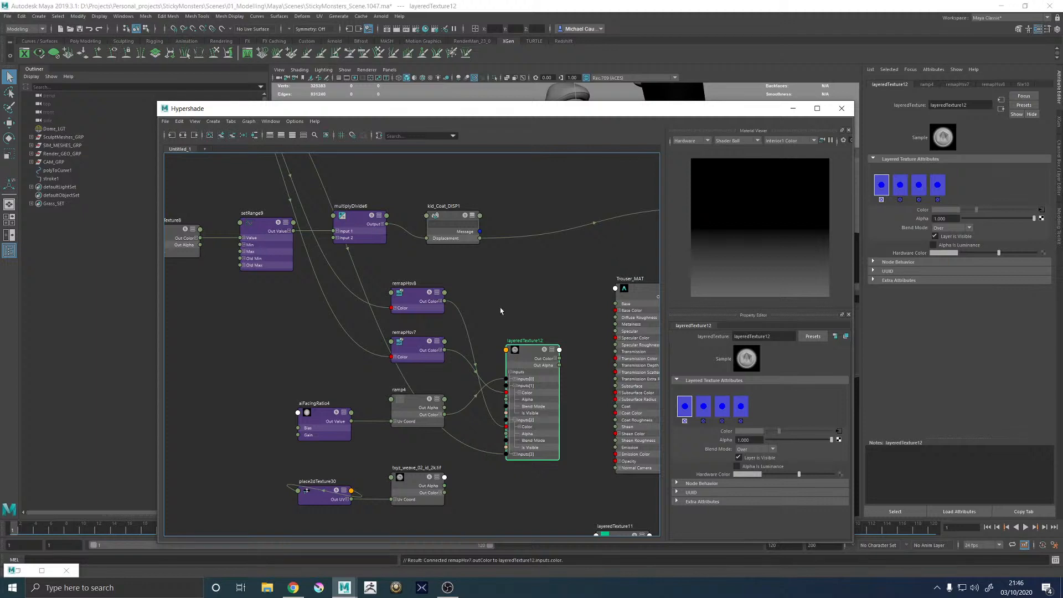
# Move the coat's txyz_weave_02_id_2k.tif node aside and expand the R, G and B color outputs of the unconnected weave copy
pyautogui.keyDown('alt'); pyautogui.moveTo(361, 184); pyautogui.dragTo(435, 320, button='middle'); pyautogui.keyUp('alt')
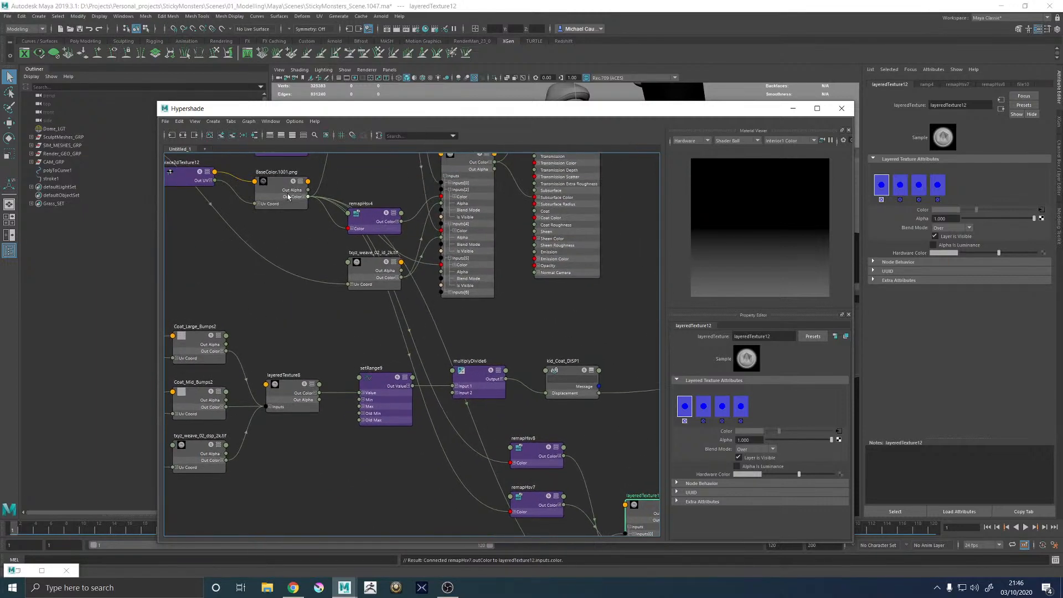
pyautogui.keyDown('alt'); pyautogui.moveTo(309, 225); pyautogui.dragTo(235, 201, button='middle'); pyautogui.keyUp('alt')
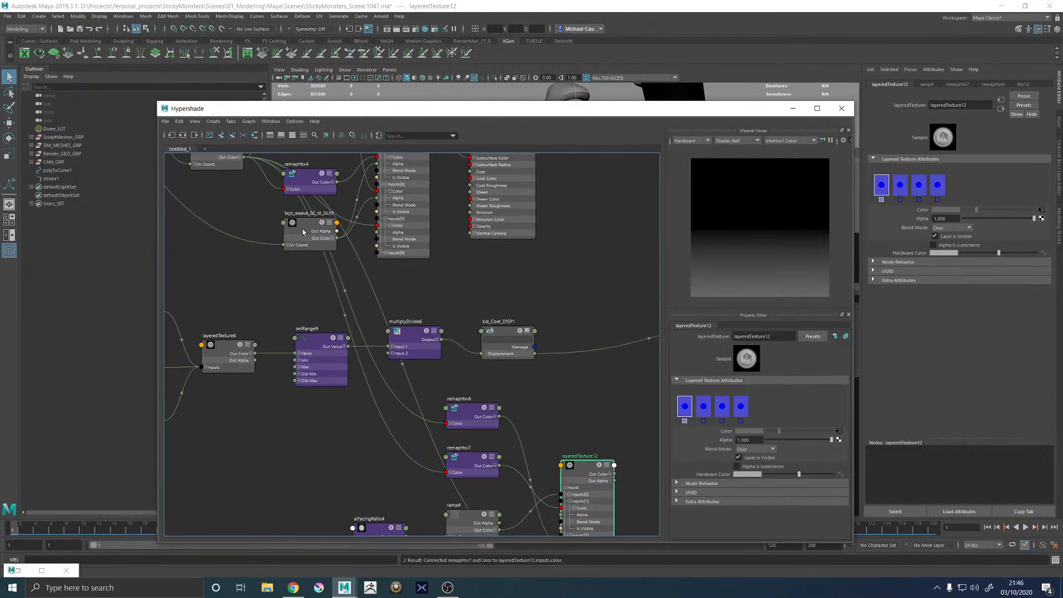
pyautogui.moveTo(303, 232); pyautogui.dragTo(257, 247)
pyautogui.keyDown('alt'); pyautogui.moveTo(288, 270); pyautogui.dragTo(263, 118, button='middle'); pyautogui.keyUp('alt')
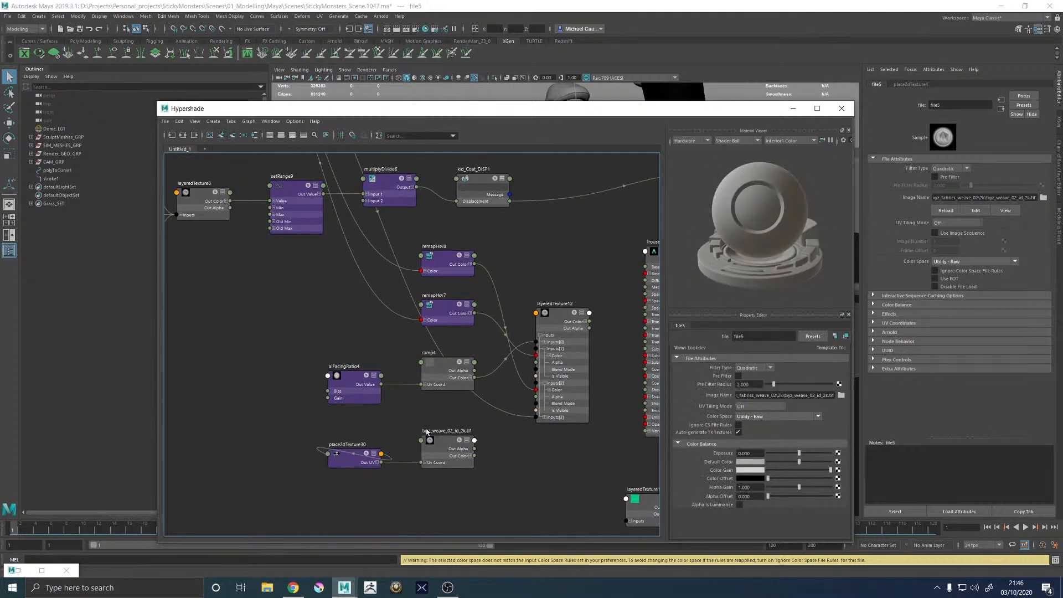
pyautogui.click(470, 456)
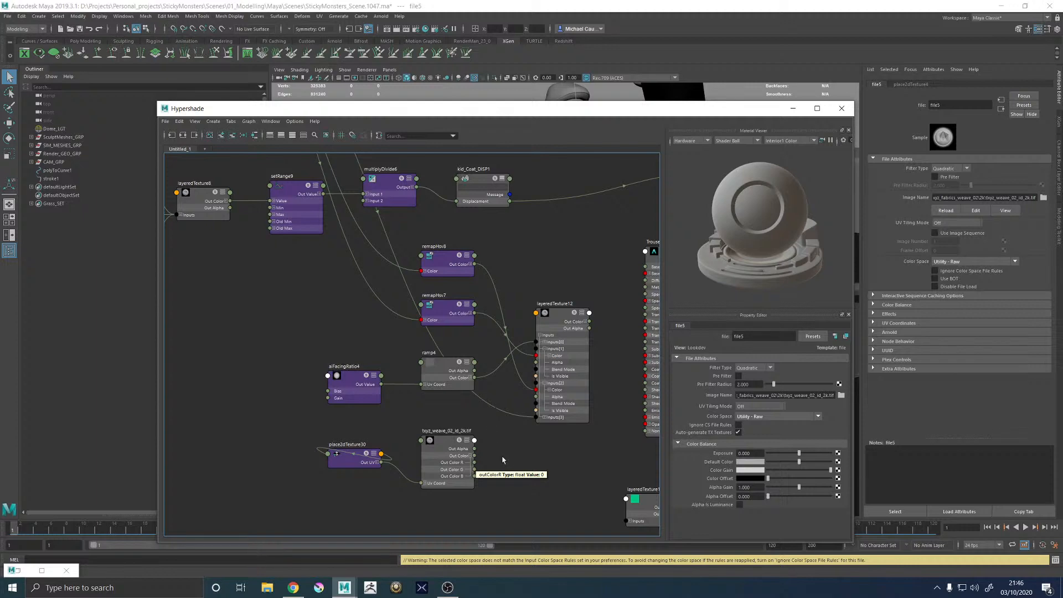
# Examine layeredTexture1's layer settings and the BaseColor file texture feeding it
pyautogui.keyDown('alt'); pyautogui.moveTo(491, 338); pyautogui.dragTo(516, 483, button='middle'); pyautogui.keyUp('alt')
pyautogui.keyDown('alt'); pyautogui.moveTo(444, 278); pyautogui.dragTo(459, 353, button='middle'); pyautogui.keyUp('alt')
pyautogui.click(411, 183)
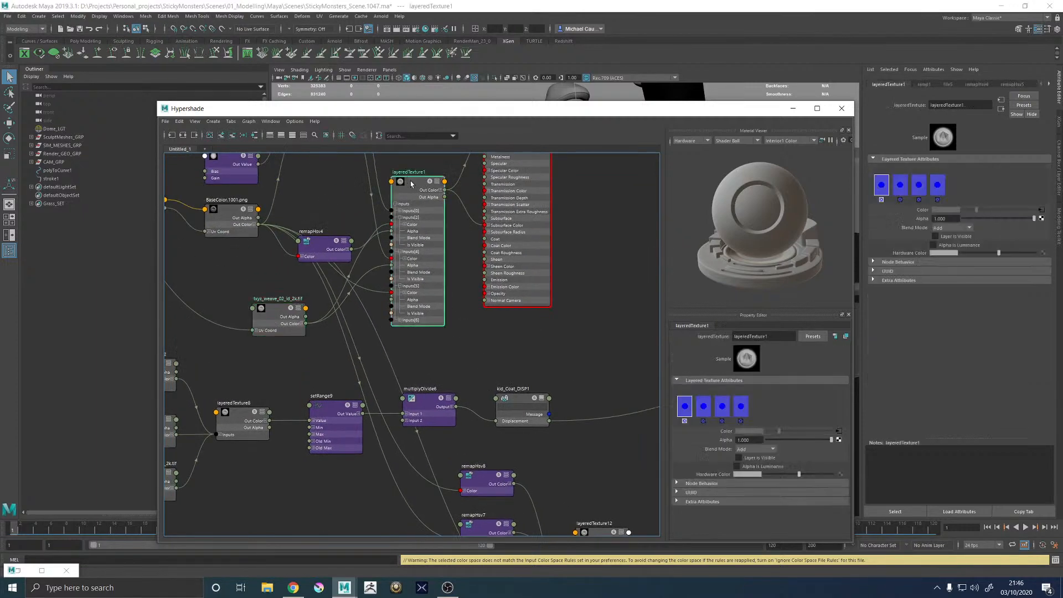
pyautogui.click(704, 406)
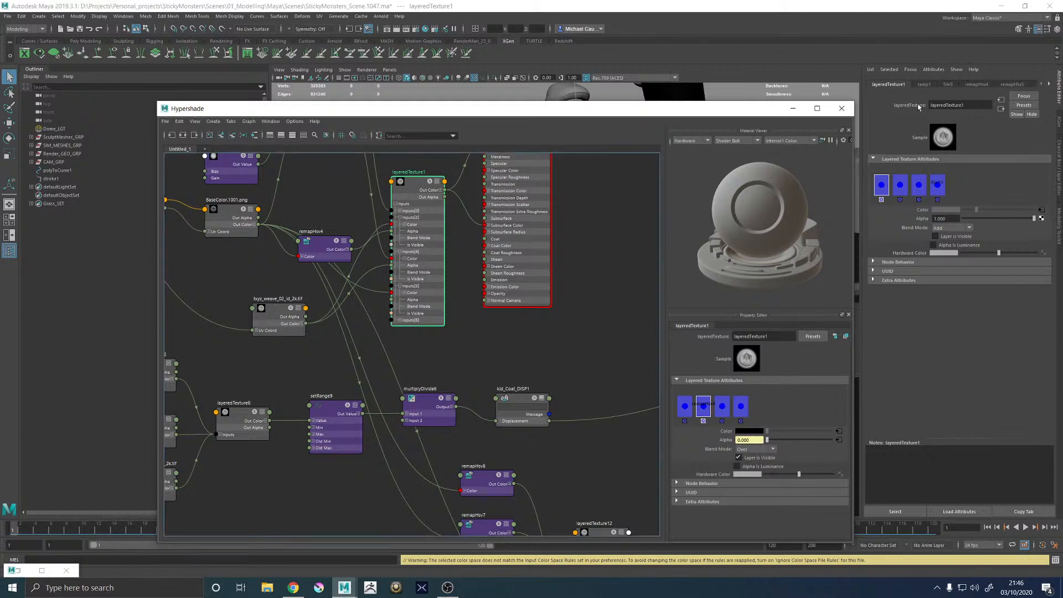
pyautogui.click(1048, 84)
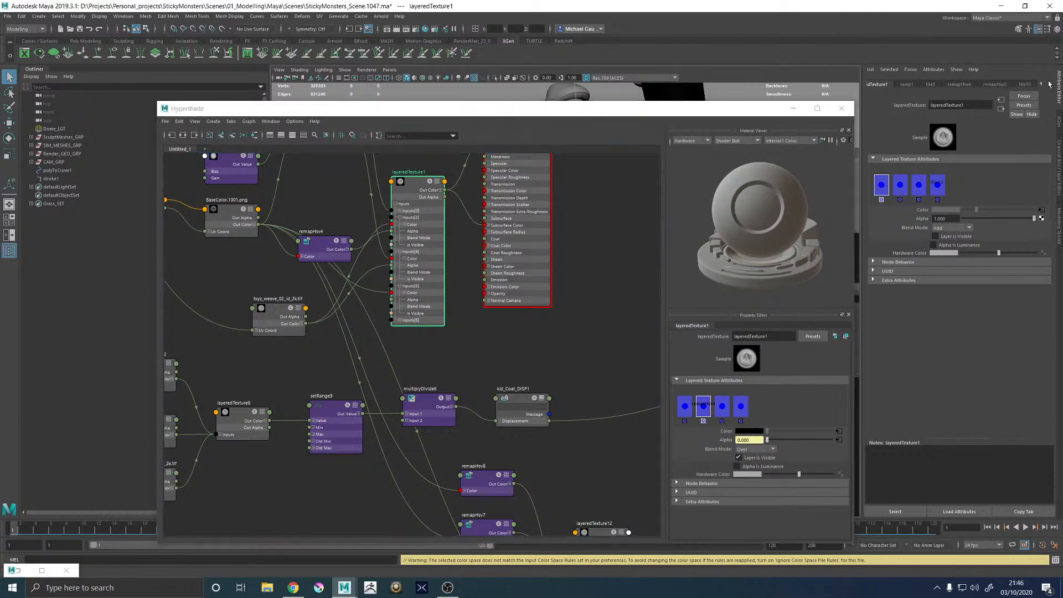
pyautogui.click(1024, 84)
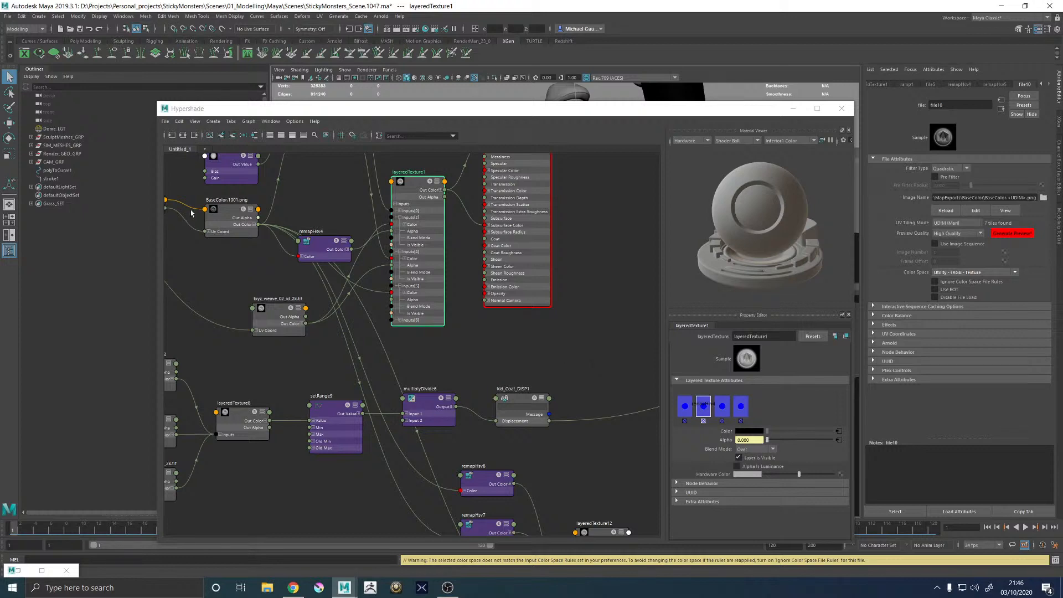
pyautogui.click(225, 207)
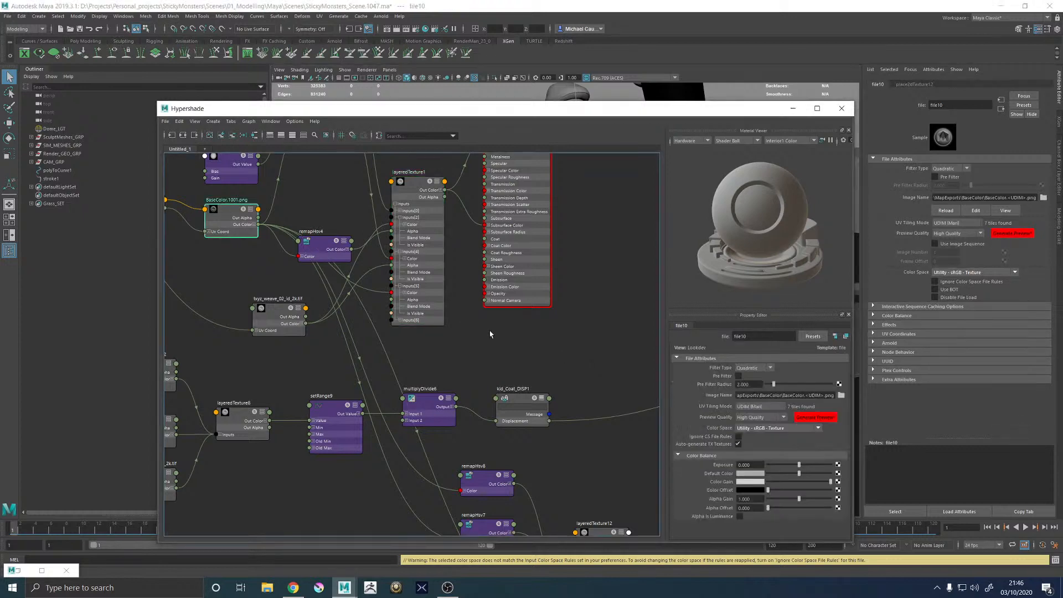
pyautogui.keyDown('alt'); pyautogui.moveTo(523, 352); pyautogui.dragTo(498, 213, button='middle'); pyautogui.keyUp('alt')
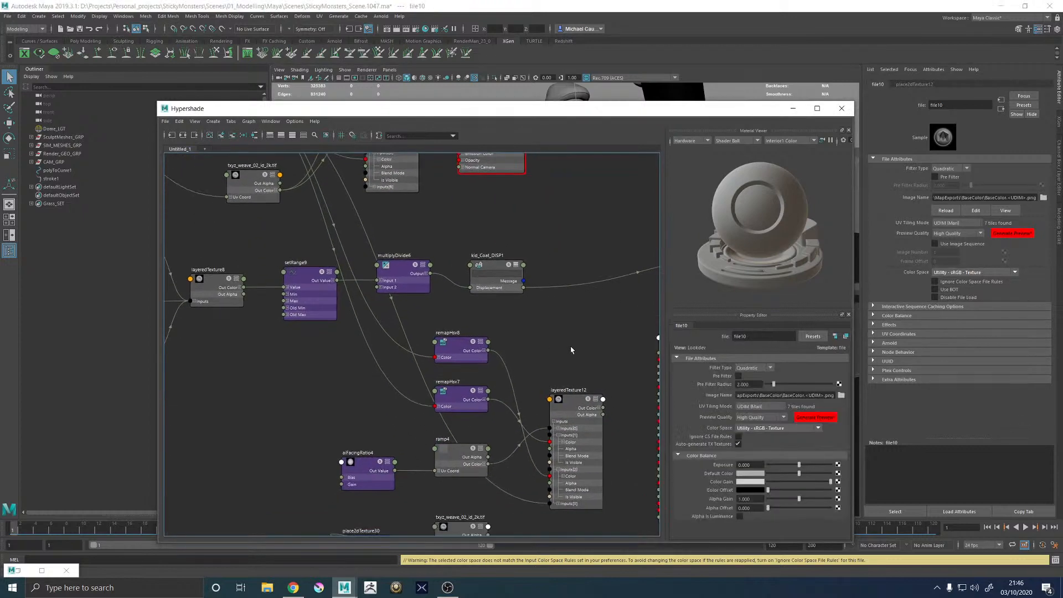
# Collapse Inputs[2], Inputs[4] and Inputs[5] on layeredTexture1 and examine how its inputs are connected
pyautogui.click(572, 351)
pyautogui.keyDown('alt'); pyautogui.moveTo(561, 363); pyautogui.dragTo(535, 524, button='middle'); pyautogui.keyUp('alt')
pyautogui.scroll(2, 396, 317)
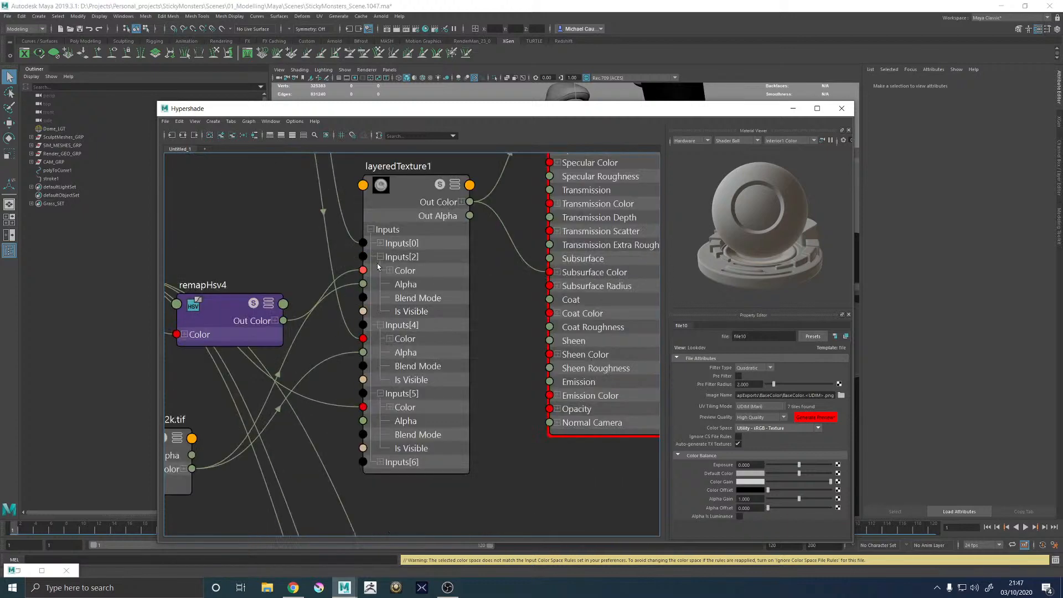
pyautogui.click(381, 257)
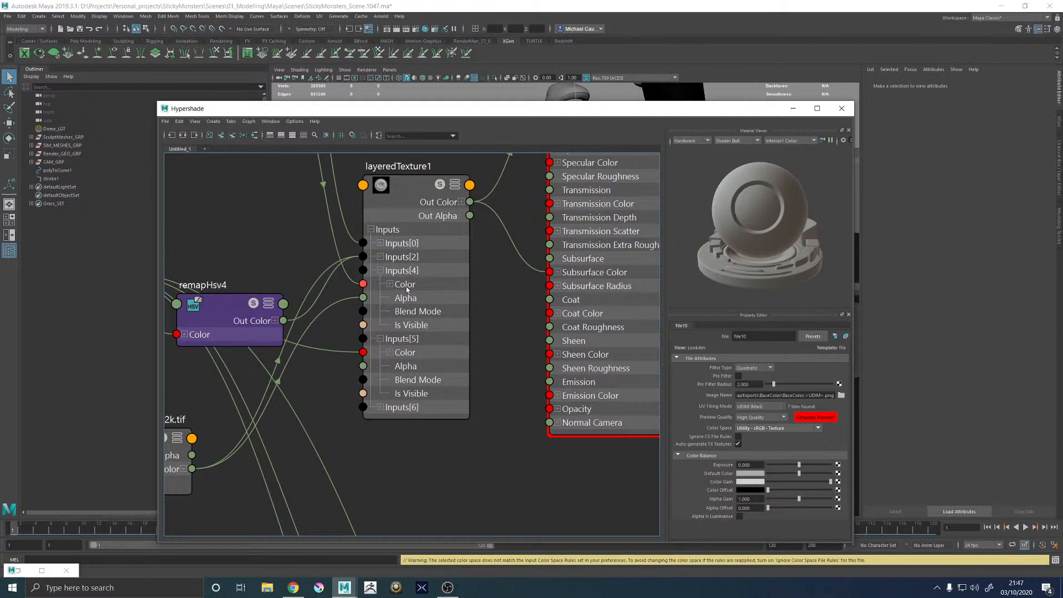
pyautogui.click(381, 271)
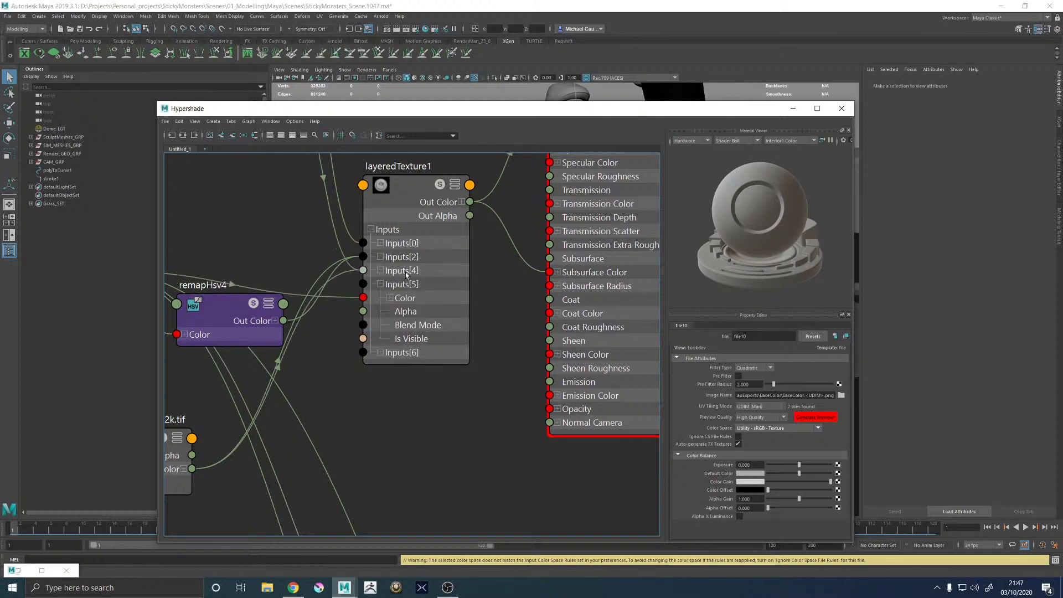
pyautogui.click(381, 283)
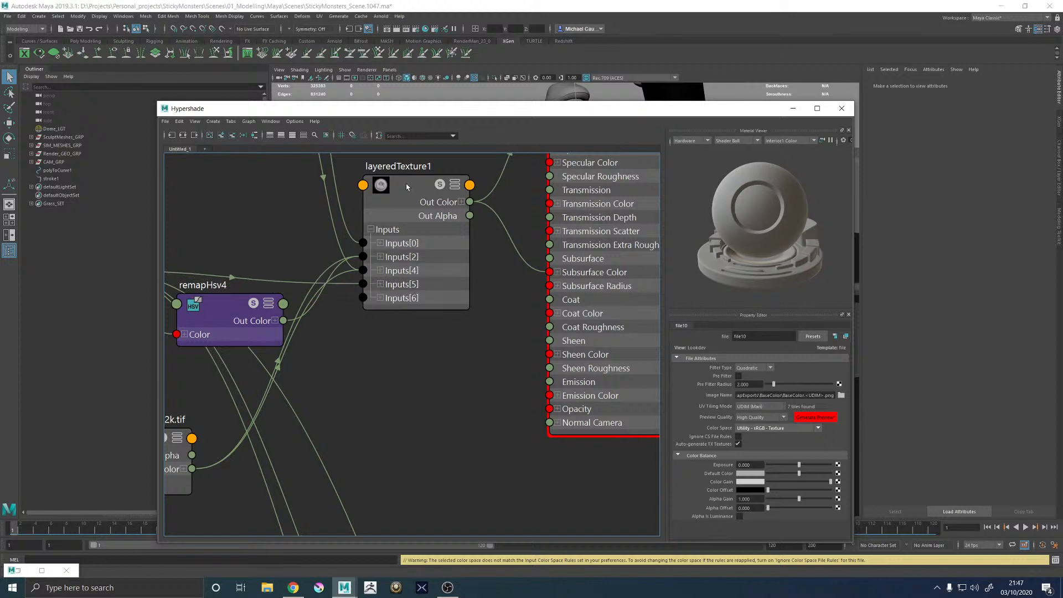
pyautogui.click(424, 272)
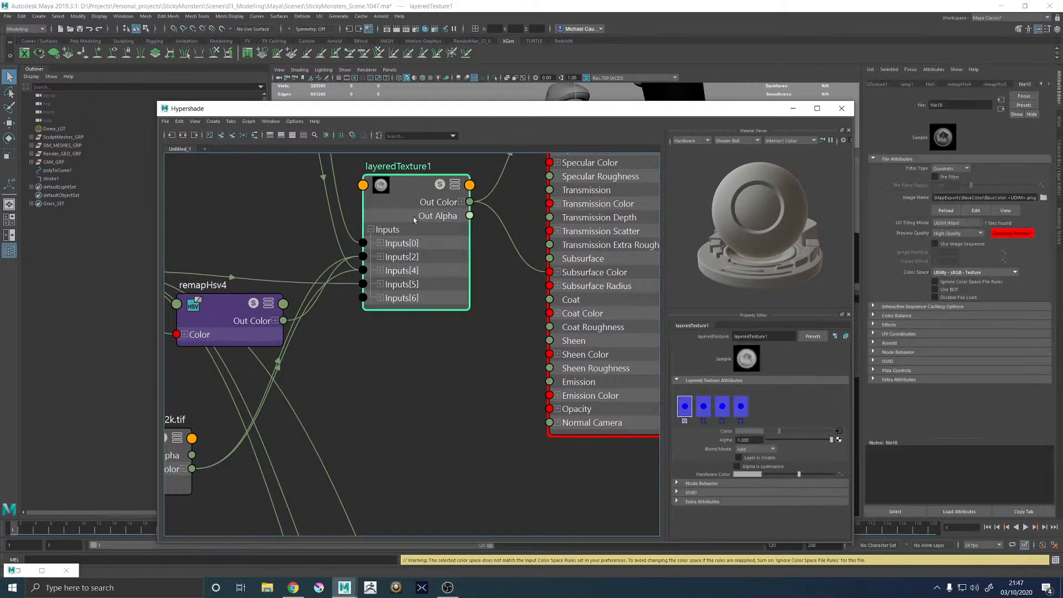
pyautogui.rightClick(405, 188)
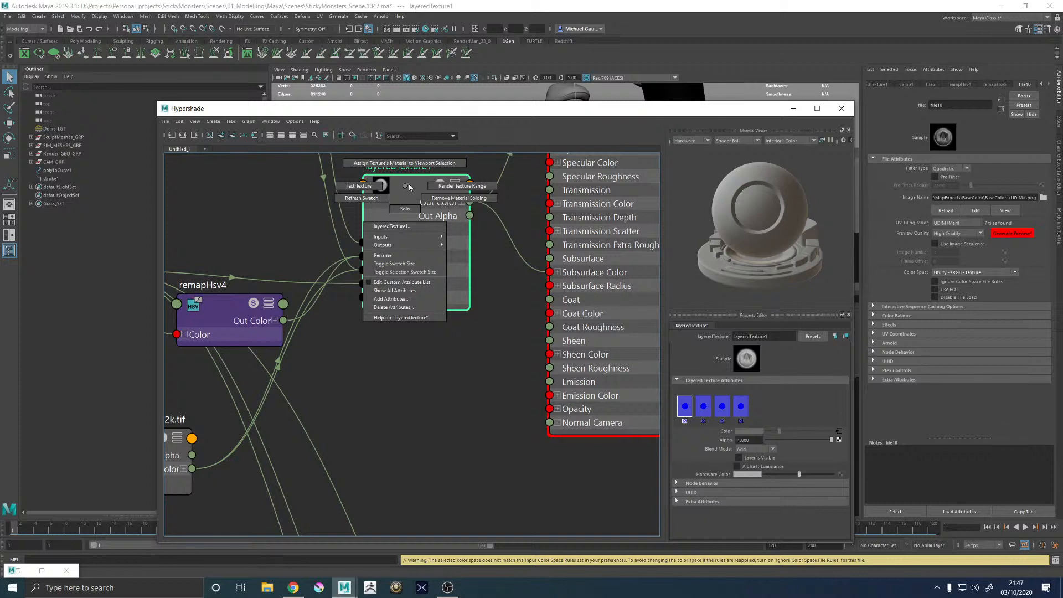
pyautogui.click(438, 237)
pyautogui.scroll(-2, 426, 384)
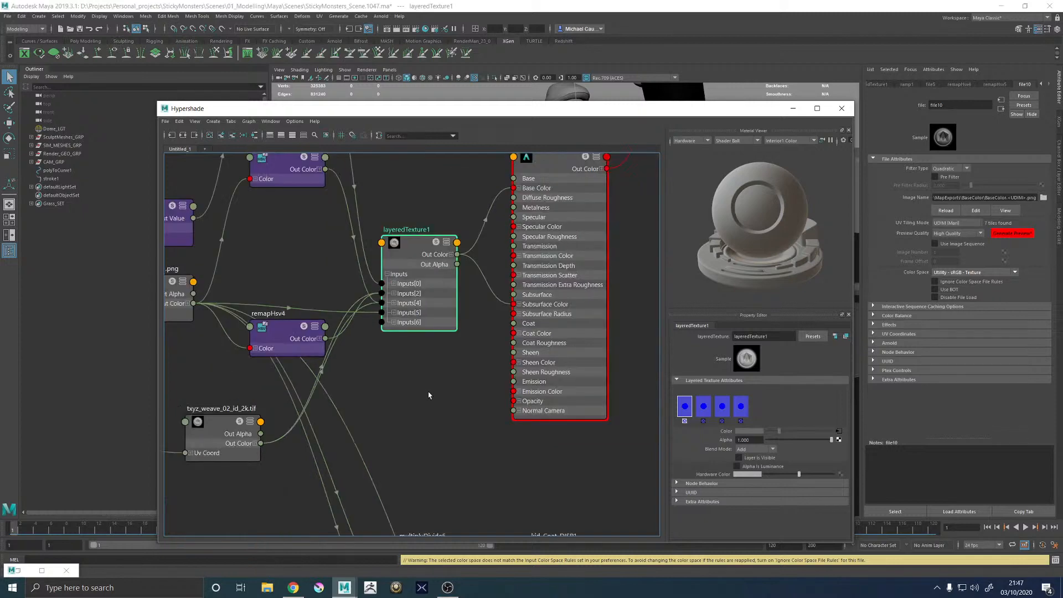
# Connect the weave copy's Out Color R to the Inputs[1] alpha of layeredTexture12 and its Out Color B to the Inputs[2] alpha
pyautogui.keyDown('alt'); pyautogui.moveTo(459, 466); pyautogui.dragTo(425, 191, button='middle'); pyautogui.keyUp('alt')
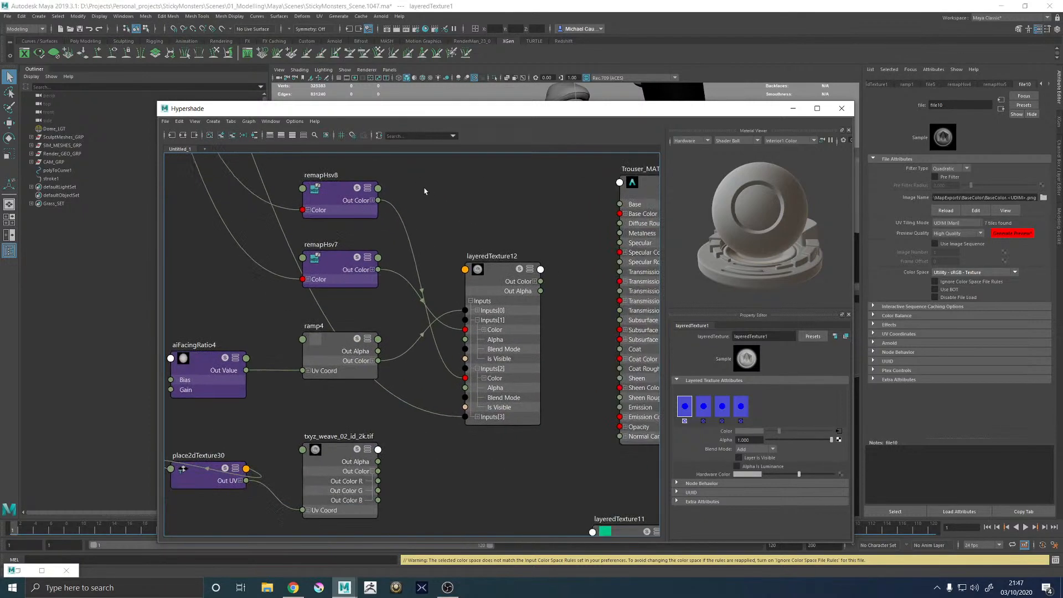
pyautogui.keyDown('alt'); pyautogui.moveTo(372, 327); pyautogui.dragTo(421, 300, button='middle'); pyautogui.keyUp('alt')
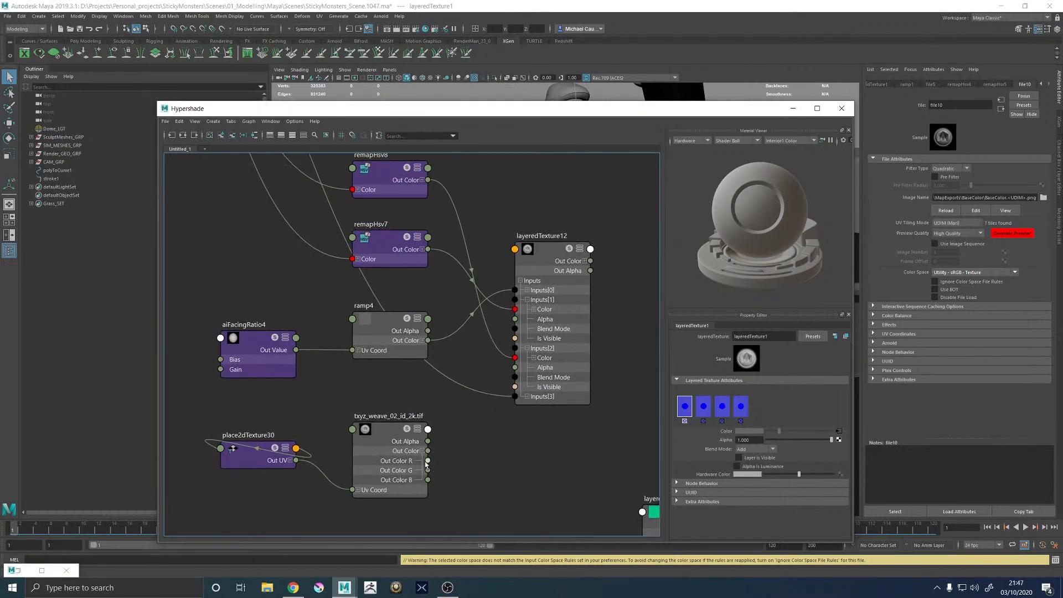
pyautogui.moveTo(429, 460); pyautogui.dragTo(491, 358)
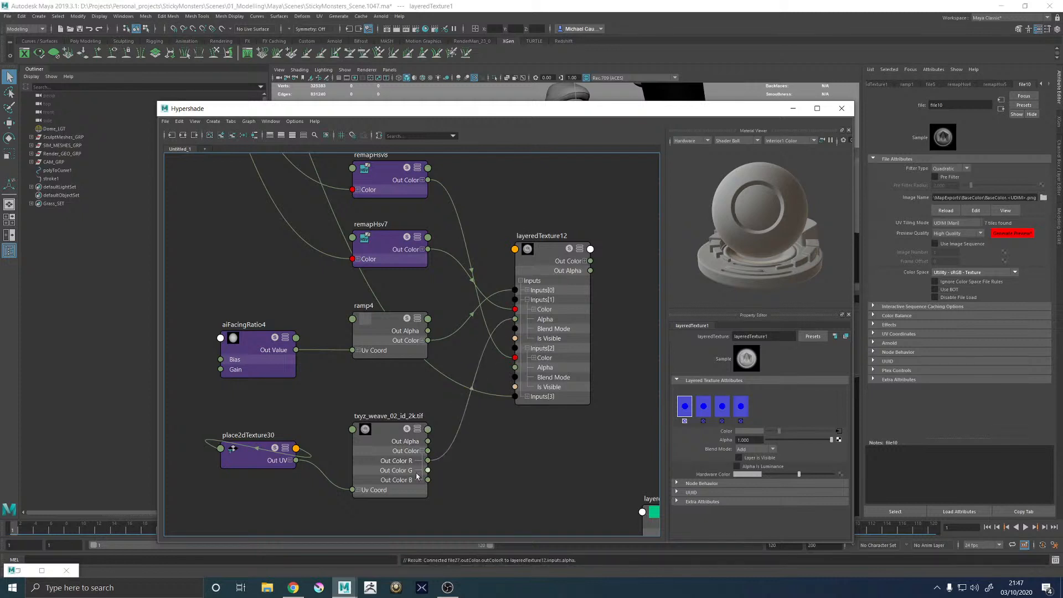
pyautogui.moveTo(428, 480); pyautogui.dragTo(516, 367)
pyautogui.scroll(-2, 487, 382)
pyautogui.click(529, 299)
pyautogui.keyDown('alt'); pyautogui.moveTo(480, 286); pyautogui.dragTo(372, 314, button='middle'); pyautogui.keyUp('alt')
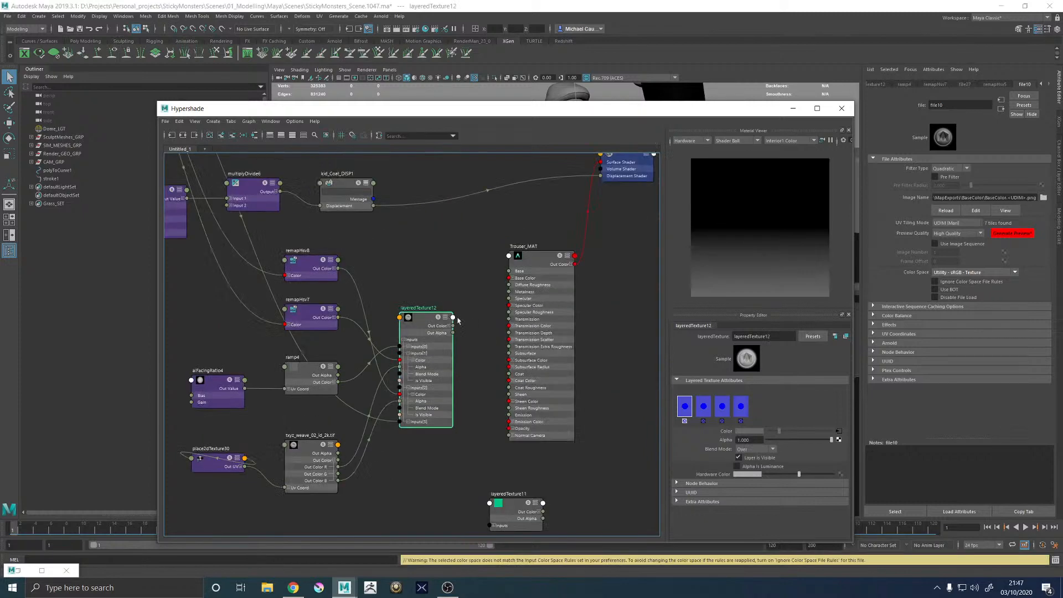
# Connect layeredTexture12's Out Color to the Base Color and Subsurface Color of Trouser_MAT
pyautogui.moveTo(452, 325); pyautogui.dragTo(509, 278)
pyautogui.moveTo(453, 325); pyautogui.dragTo(510, 361)
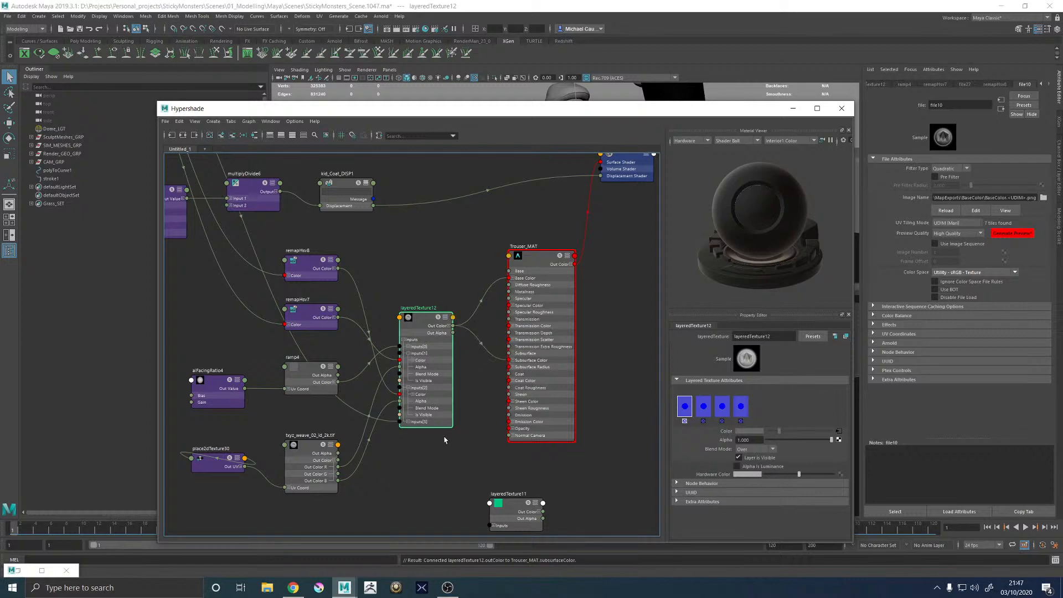
# Delete place2dTexture30 and connect place2dTexture29's Out UV to the Uv Coord of the txyz_weave_02_id_2k.tif node instead
pyautogui.keyDown('alt'); pyautogui.moveTo(341, 299); pyautogui.dragTo(484, 285, button='middle'); pyautogui.keyUp('alt')
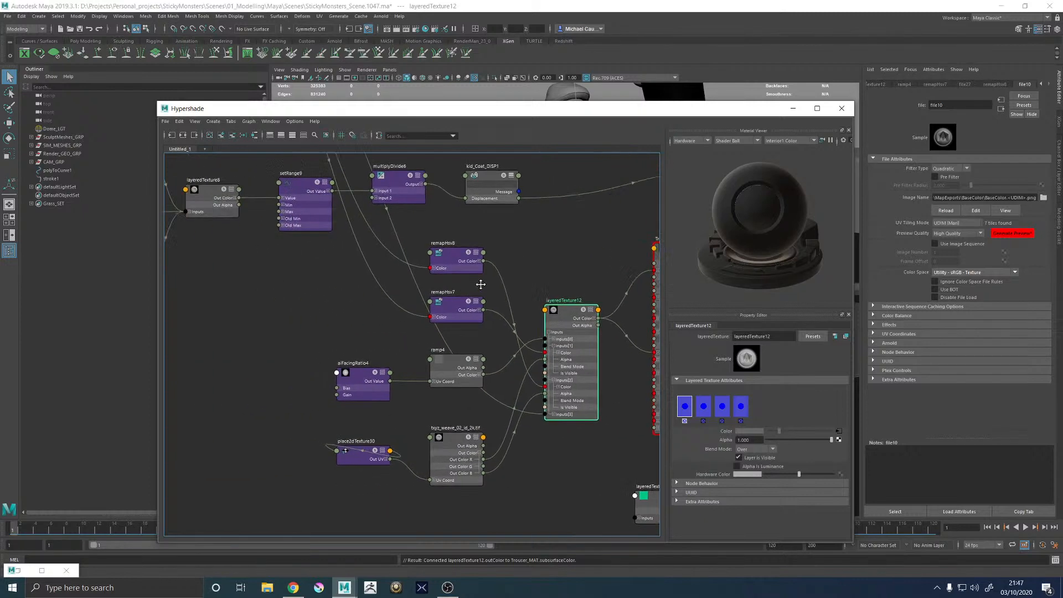
pyautogui.scroll(-3, 294, 325)
pyautogui.keyDown('alt'); pyautogui.moveTo(295, 325); pyautogui.dragTo(432, 341, button='middle'); pyautogui.keyUp('alt')
pyautogui.scroll(2, 320, 281)
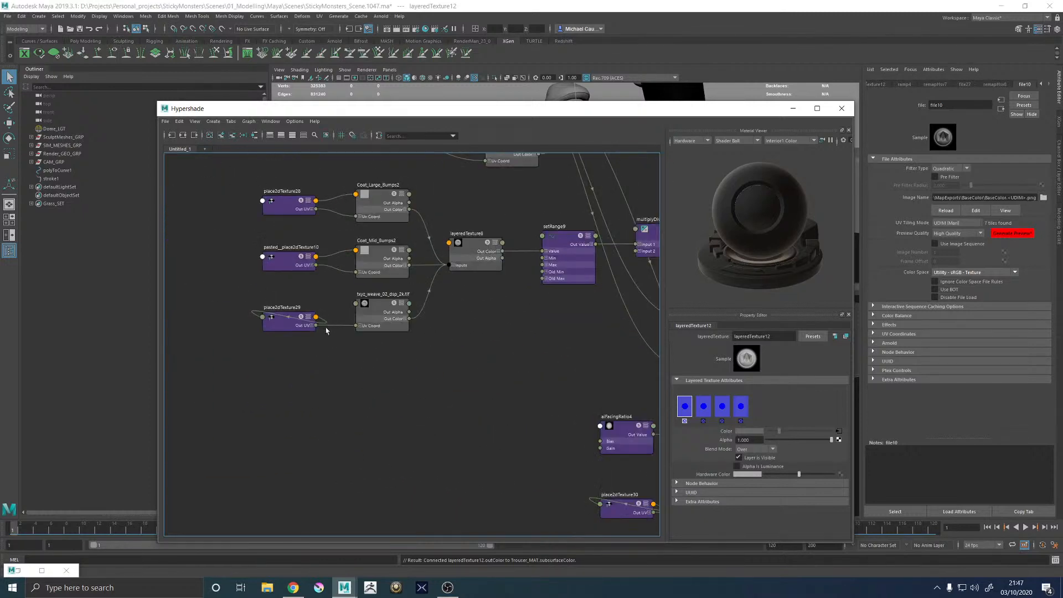
pyautogui.moveTo(288, 333); pyautogui.dragTo(321, 437)
pyautogui.keyDown('alt'); pyautogui.moveTo(417, 420); pyautogui.dragTo(335, 326, button='middle'); pyautogui.keyUp('alt')
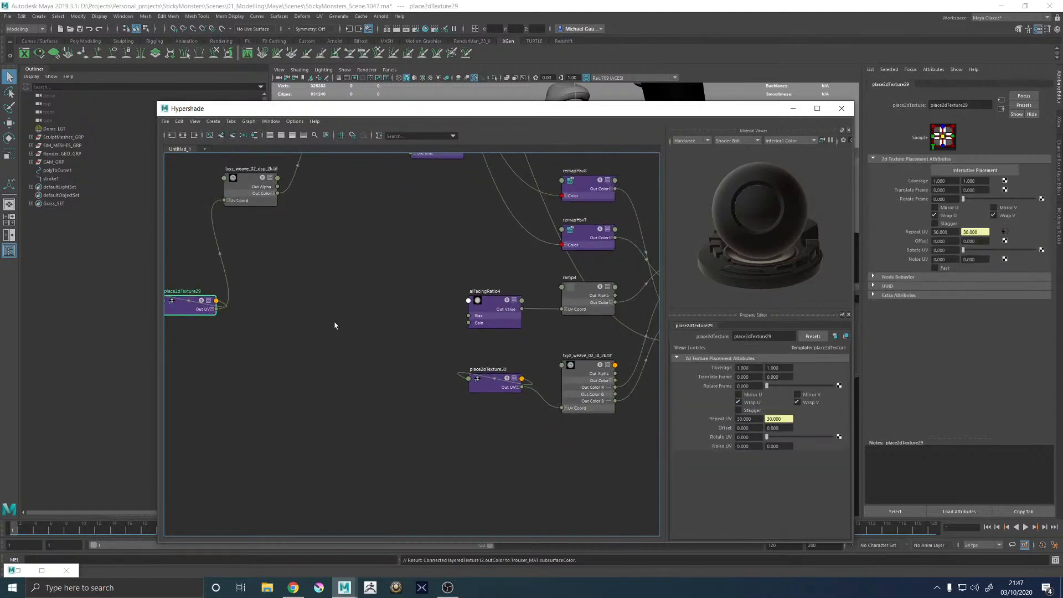
pyautogui.click(478, 390)
pyautogui.press('Delete')
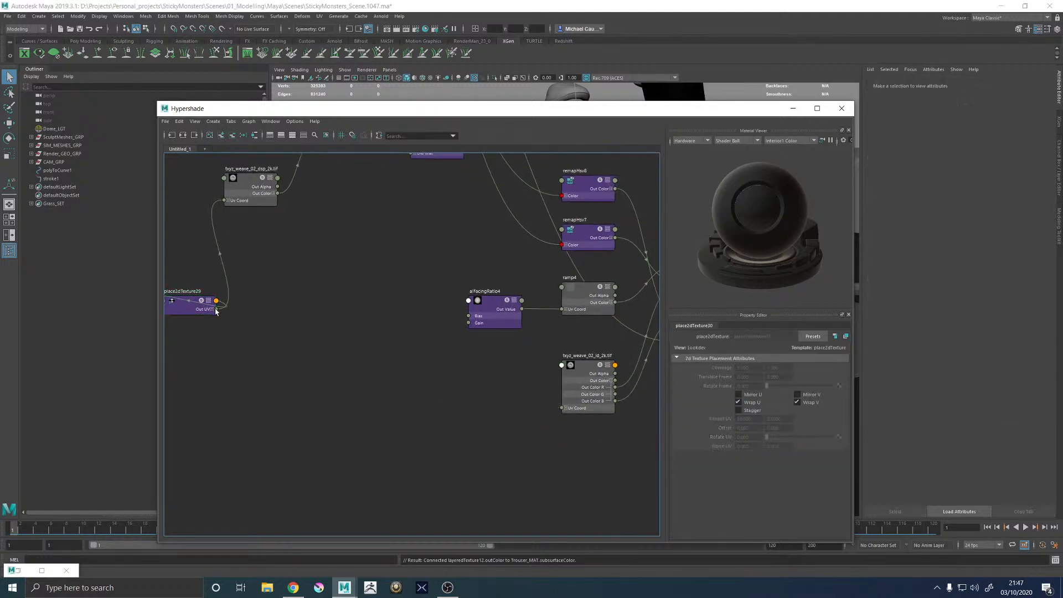
pyautogui.moveTo(216, 309); pyautogui.dragTo(562, 408)
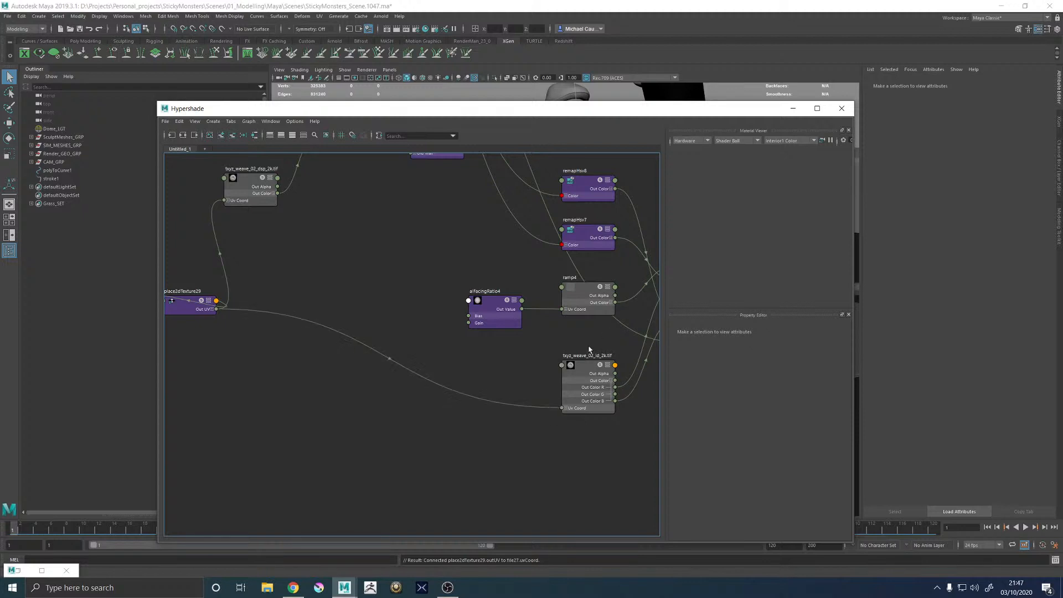
# Minimize Hypershade and save the scene
pyautogui.click(793, 108)
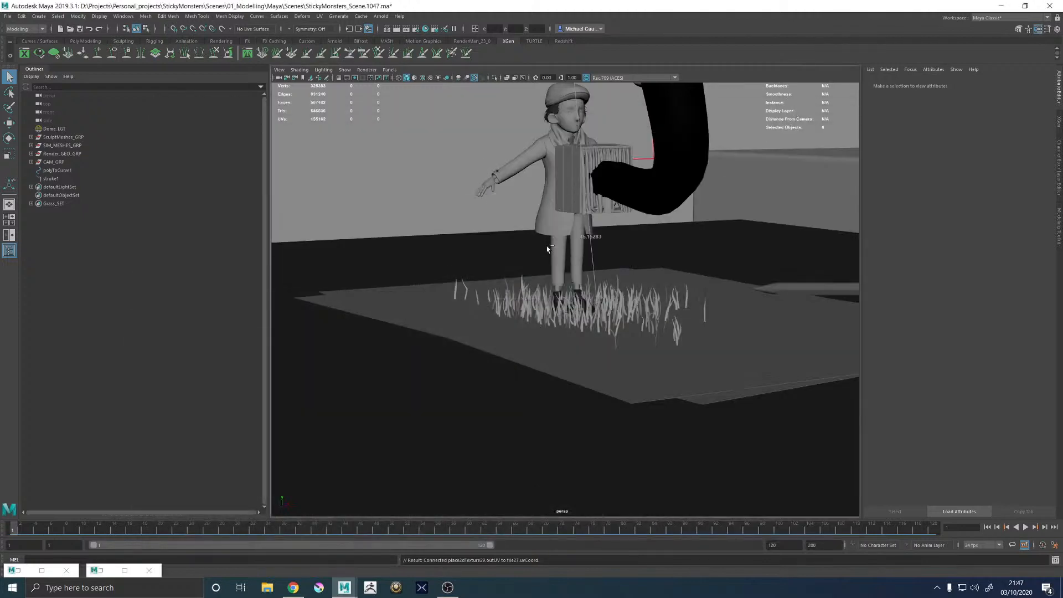
pyautogui.hotkey('ctrl', 's')
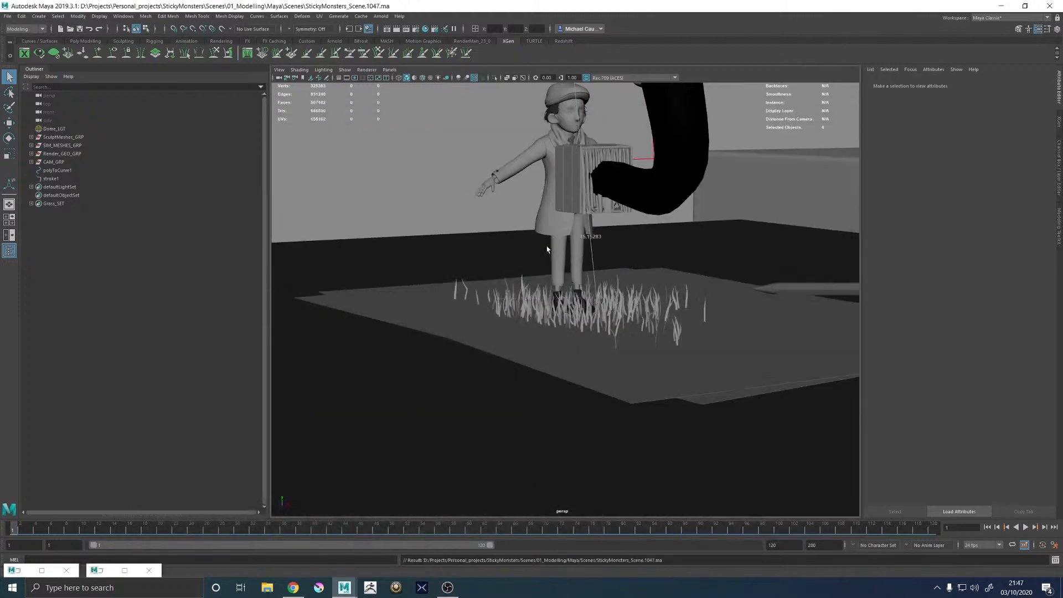
# Select the trouser mesh Pants_GEO and examine its Arnold export and subdivision settings
pyautogui.keyDown('alt'); pyautogui.moveTo(589, 228); pyautogui.dragTo(519, 320, button='middle'); pyautogui.keyUp('alt')
pyautogui.keyDown('alt'); pyautogui.moveTo(506, 283); pyautogui.dragTo(523, 271, button='middle'); pyautogui.keyUp('alt')
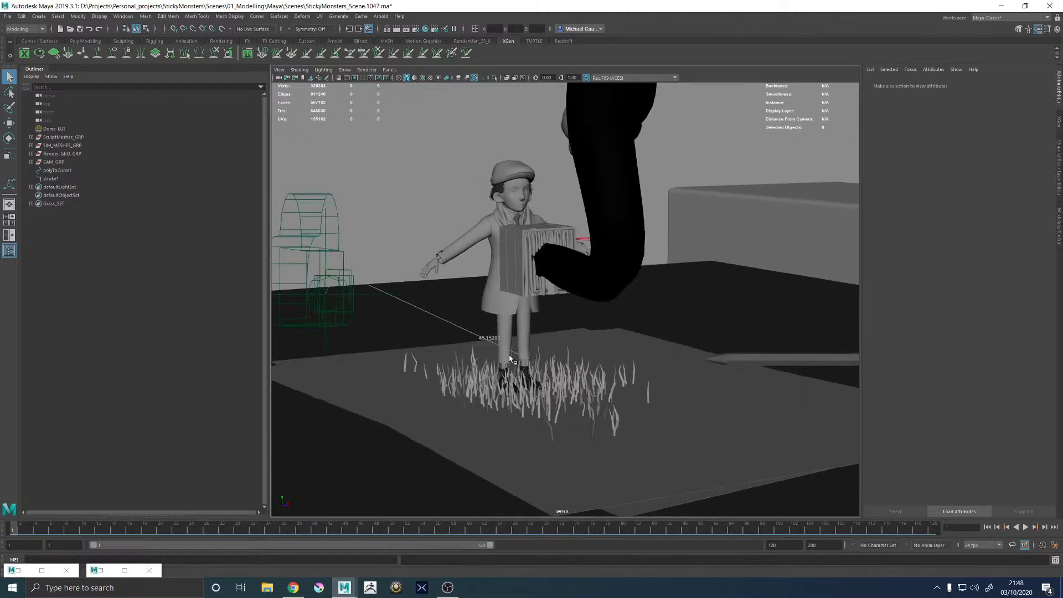
pyautogui.click(510, 322)
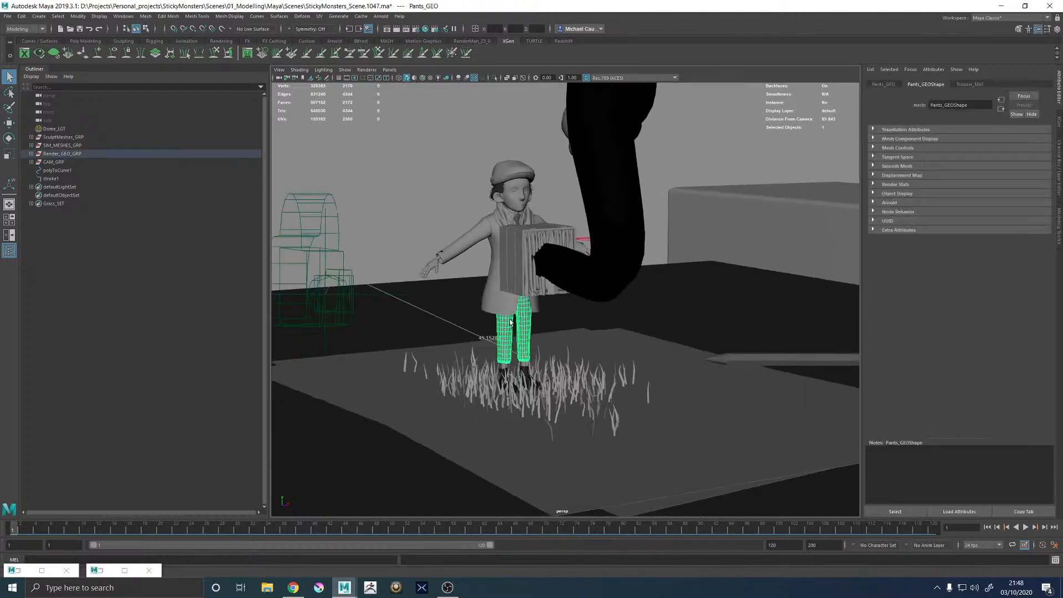
pyautogui.click(886, 203)
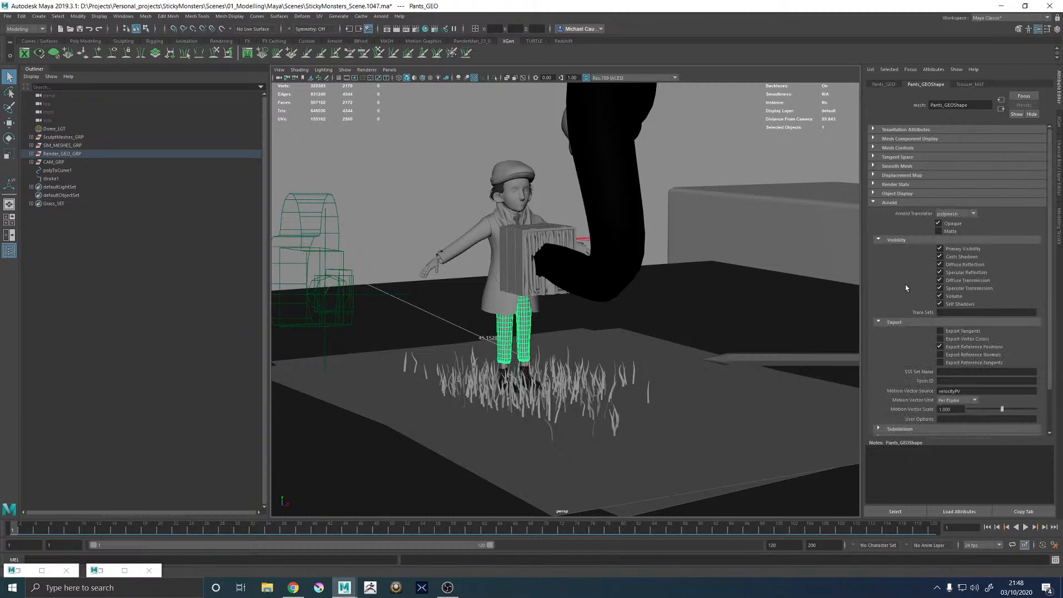
pyautogui.scroll(-3, 906, 288)
pyautogui.click(901, 381)
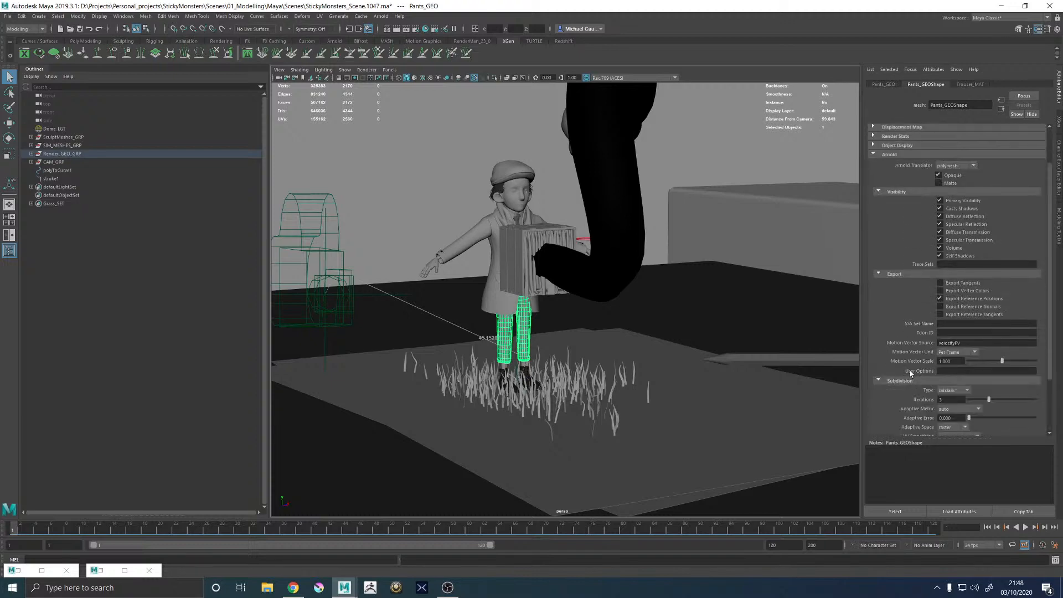
pyautogui.scroll(-1, 909, 370)
# Inspect the boots and the laces R_Laces_GEO up close and check their Arnold subdivision settings
pyautogui.keyDown('alt'); pyautogui.moveTo(472, 374); pyautogui.dragTo(711, 313, button='right'); pyautogui.keyUp('alt')
pyautogui.click(561, 271)
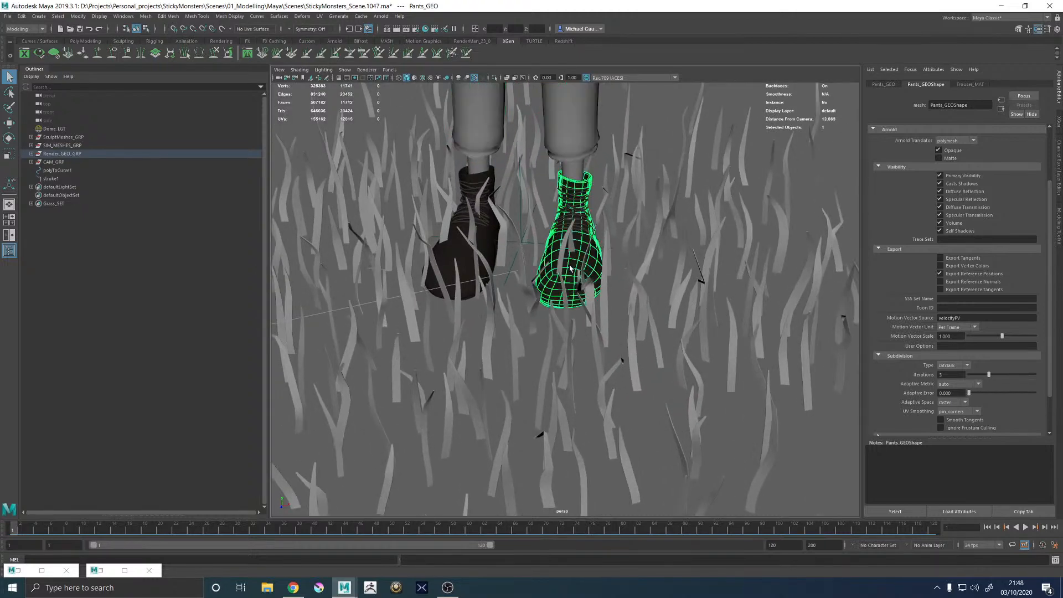
pyautogui.click(483, 246)
pyautogui.click(466, 191)
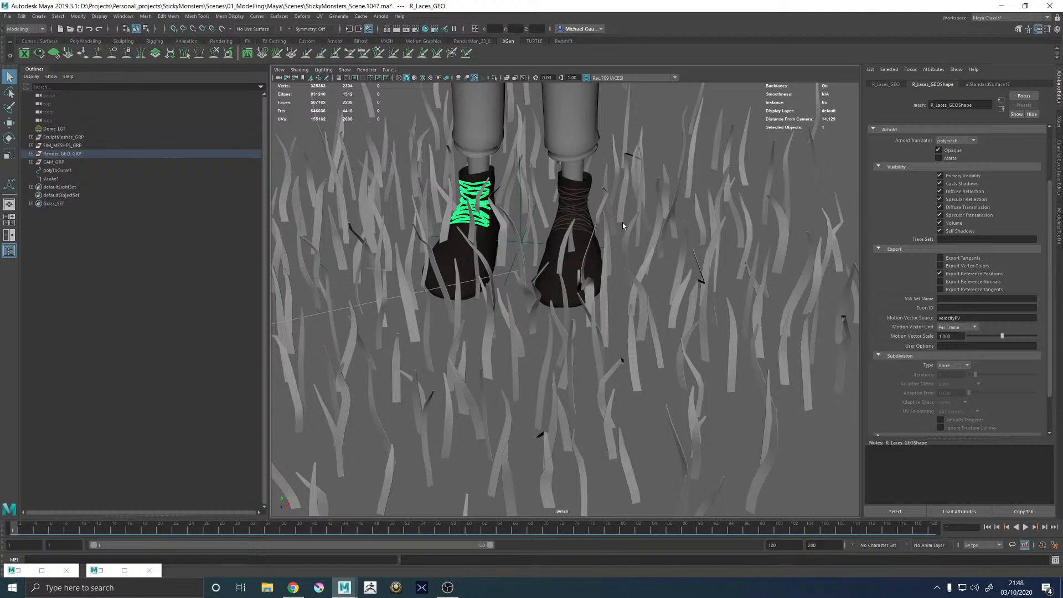
pyautogui.keyDown('alt'); pyautogui.moveTo(467, 191); pyautogui.dragTo(417, 159); pyautogui.keyUp('alt')
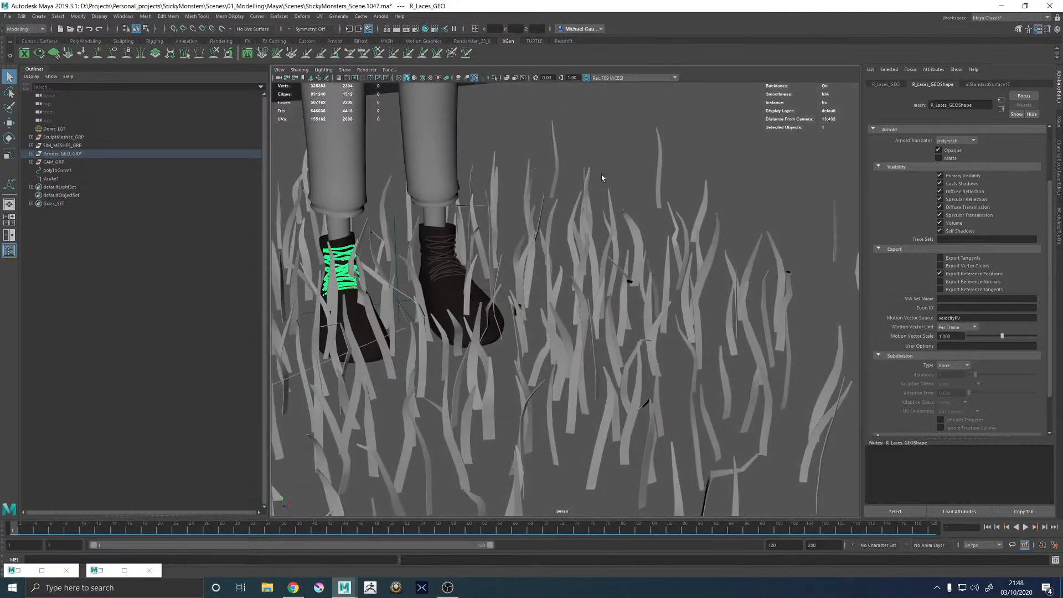
# Switch to a two-view layout, make the front view look through renderCam and enlarge it to fill the viewport area
pyautogui.scroll(-6, 601, 175)
pyautogui.press('space')
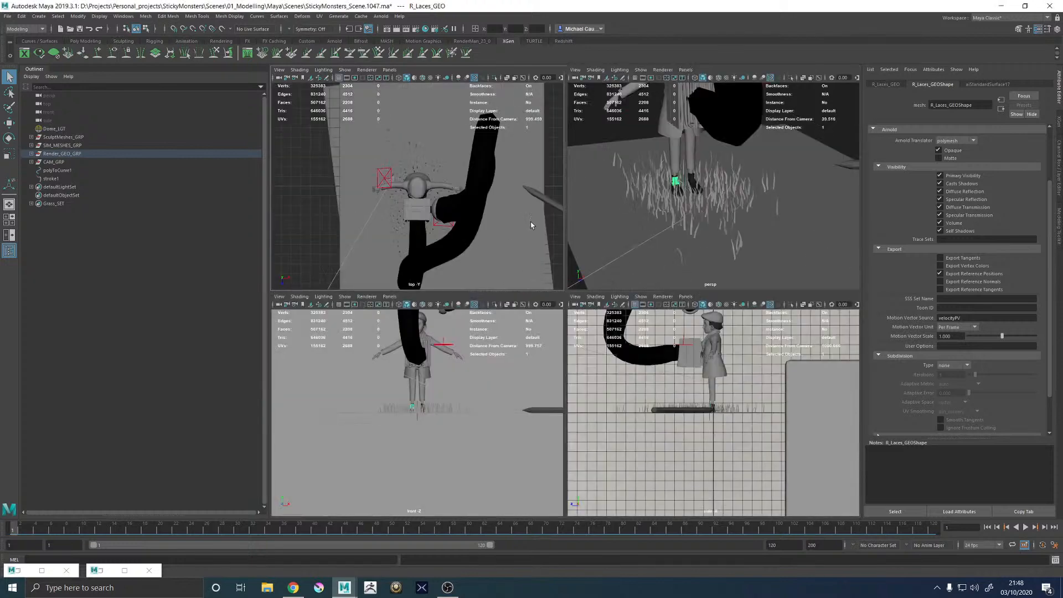
pyautogui.click(9, 235)
pyautogui.click(390, 70)
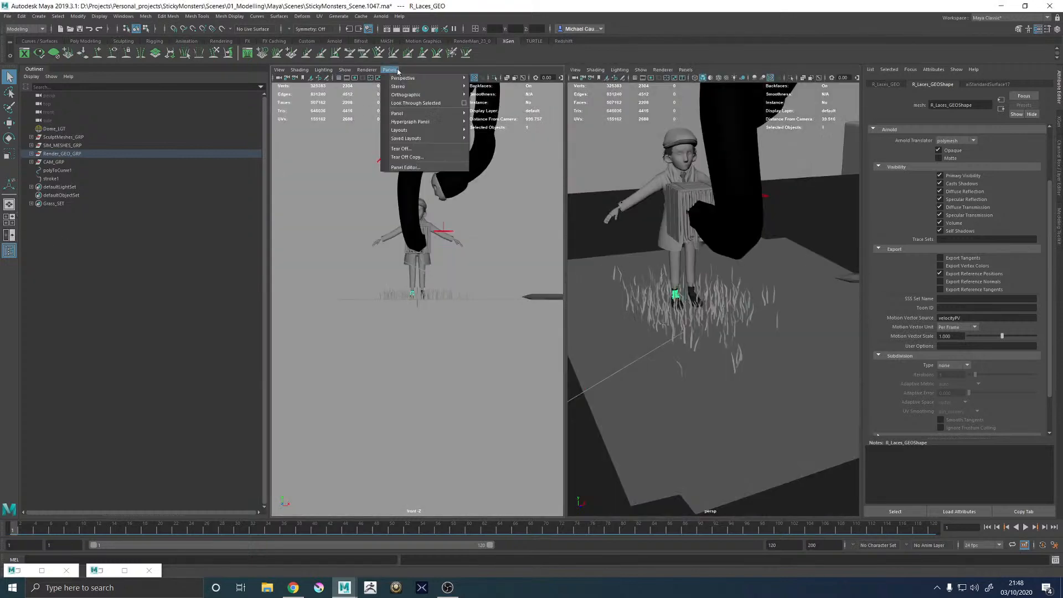
pyautogui.moveTo(410, 78)
pyautogui.click(490, 95)
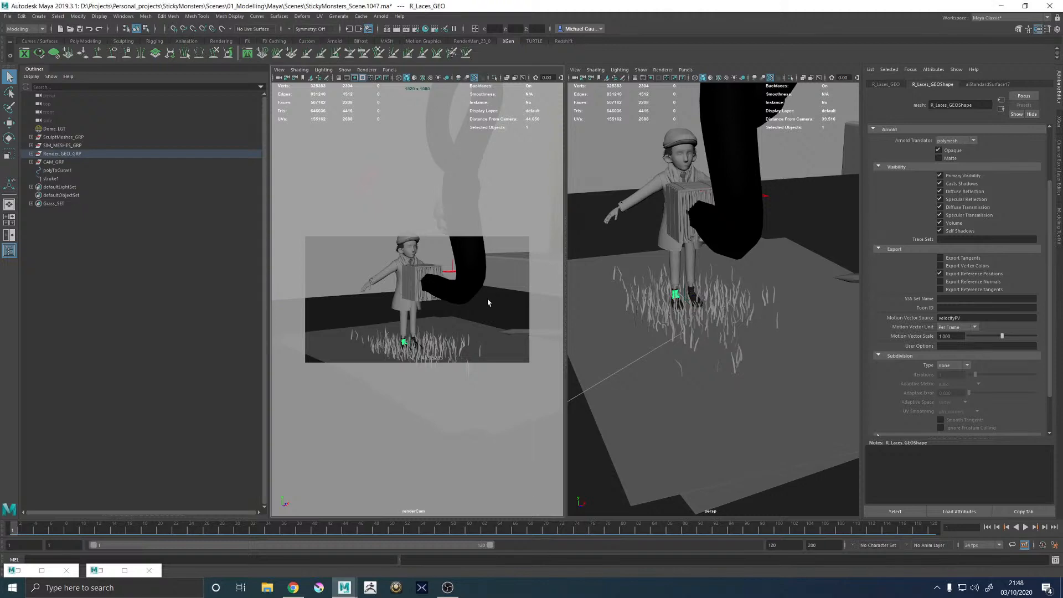
pyautogui.press('space')
# Restore Arnold RenderView, start rendering through renderCam and turn off the crop region
pyautogui.click(14, 571)
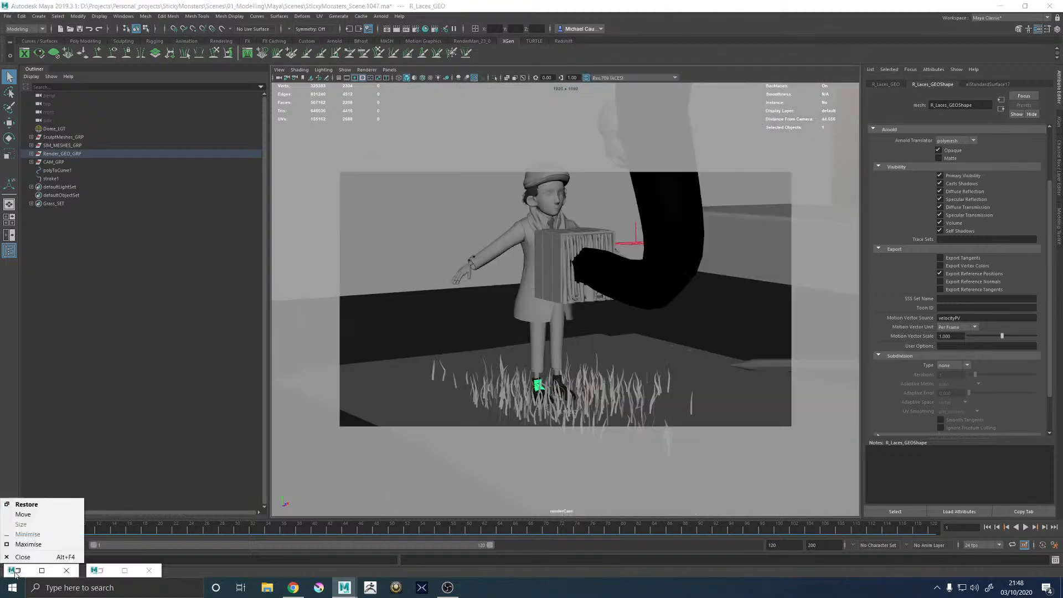
pyautogui.click(26, 504)
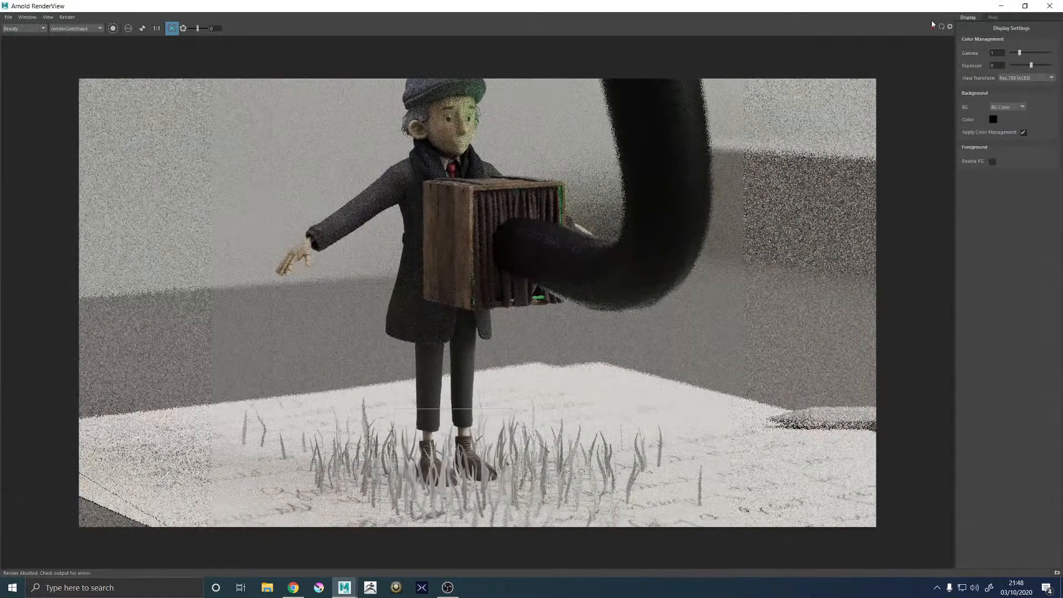
pyautogui.click(933, 27)
pyautogui.click(172, 29)
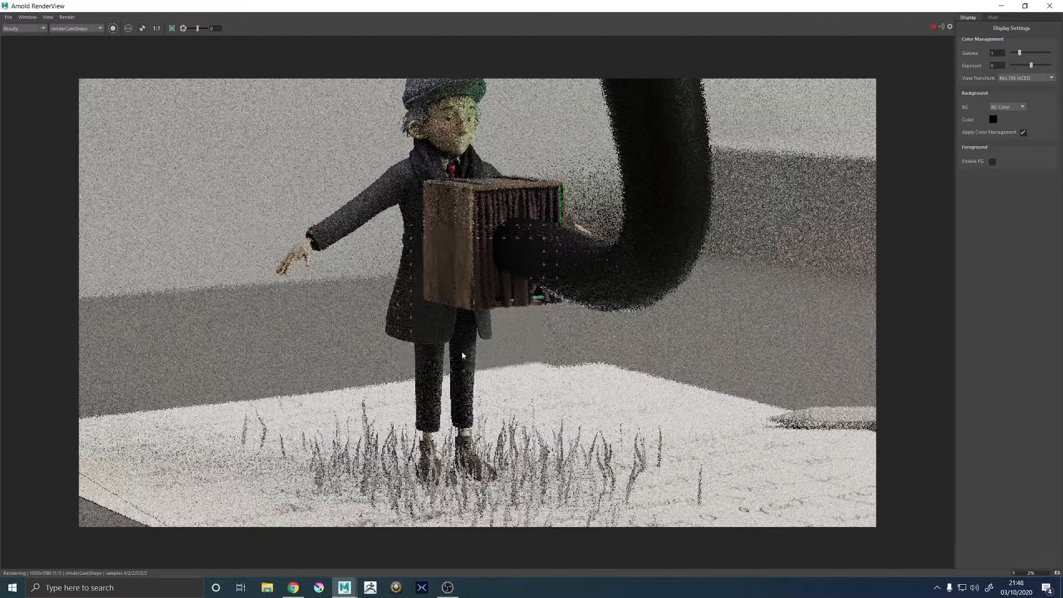
# Render a crop region over the right-hand trouser leg, inspect its fabric, and stop the render and minimize RenderView
pyautogui.scroll(4, 463, 355)
pyautogui.scroll(-1, 463, 350)
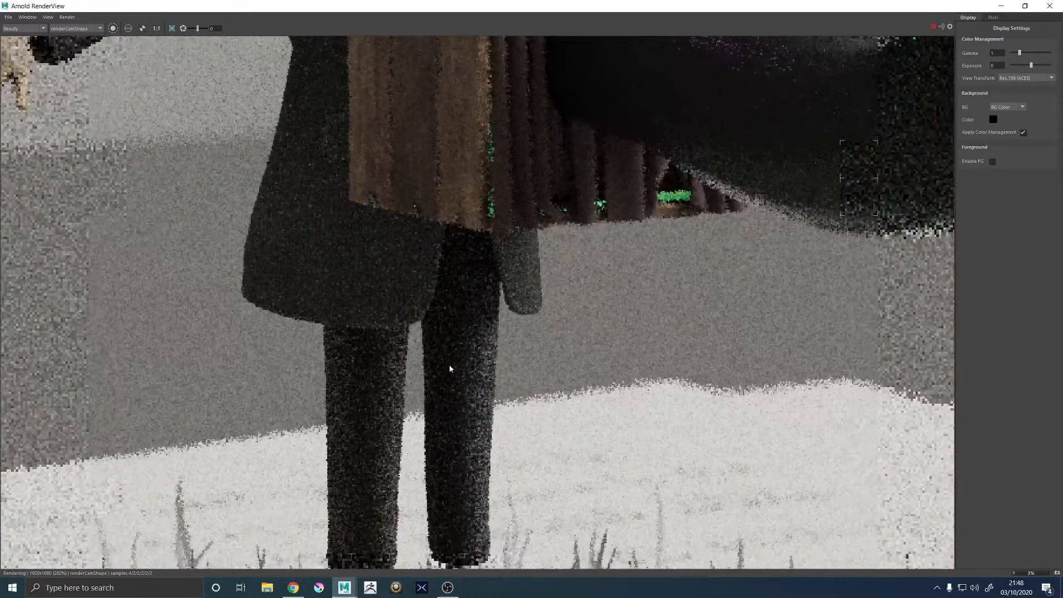
pyautogui.moveTo(450, 368); pyautogui.dragTo(471, 239, button='middle')
pyautogui.moveTo(432, 255); pyautogui.dragTo(558, 422)
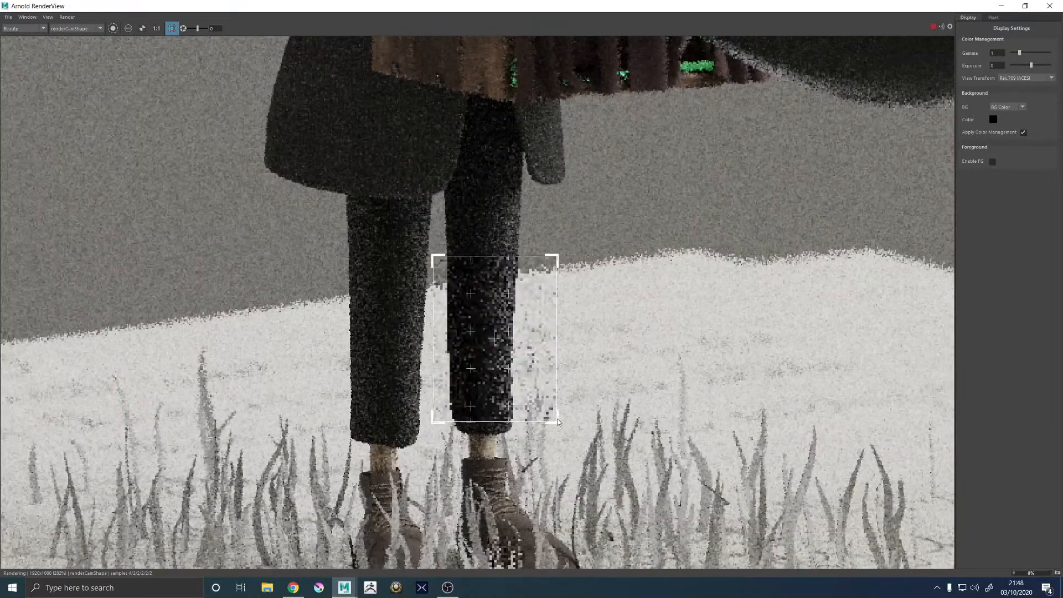
pyautogui.scroll(3, 489, 315)
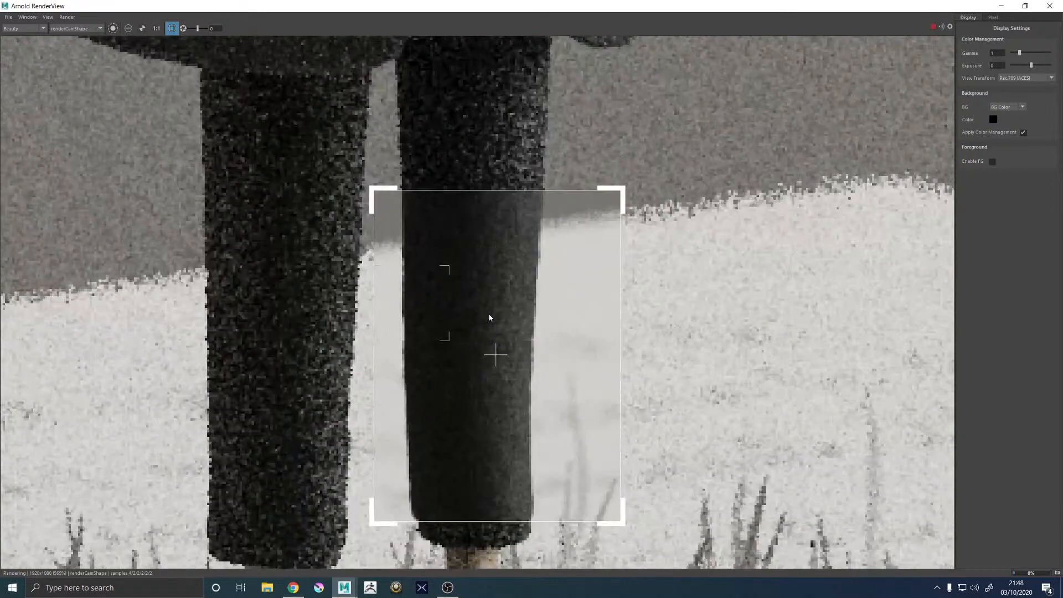
pyautogui.scroll(-3, 489, 317)
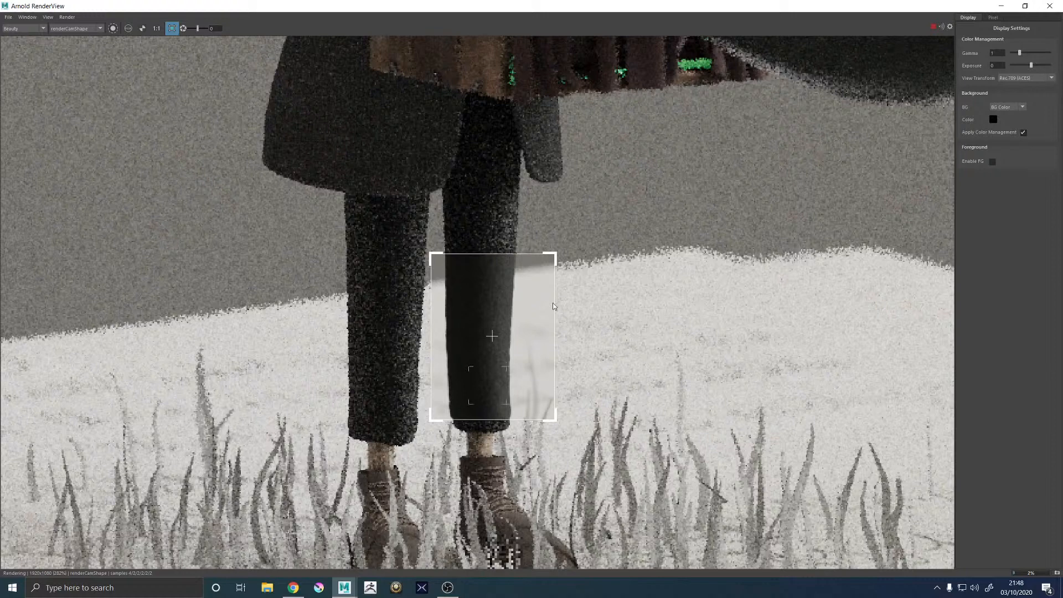
pyautogui.scroll(-3, 553, 303)
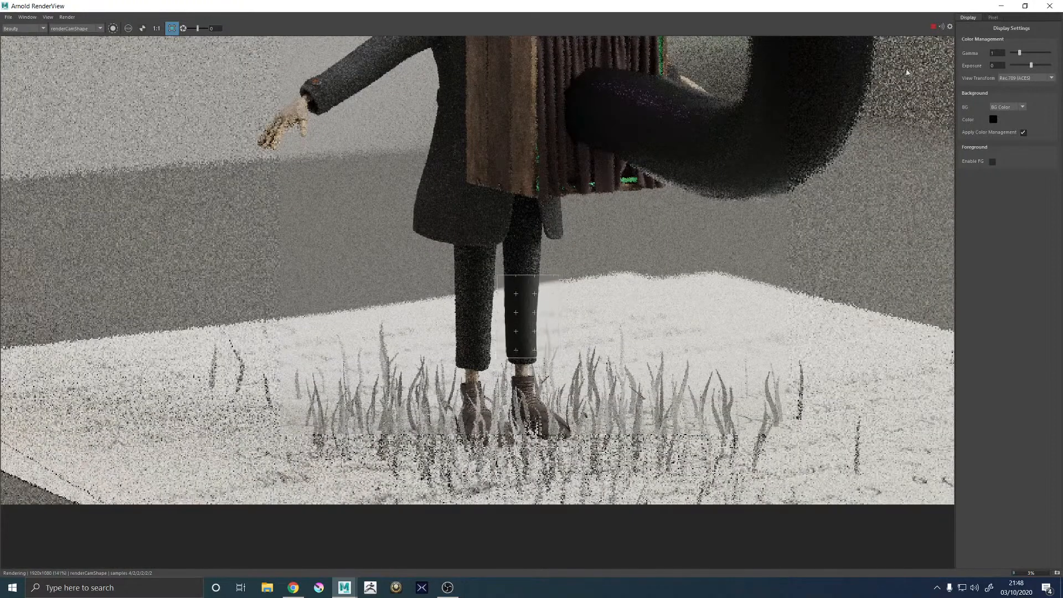
pyautogui.click(933, 27)
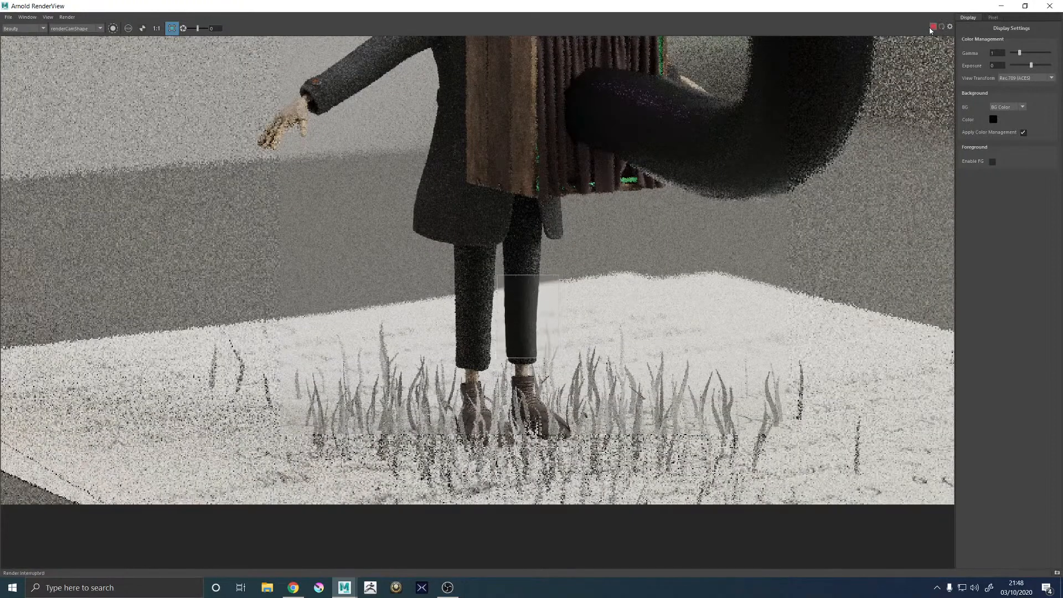
pyautogui.click(1000, 7)
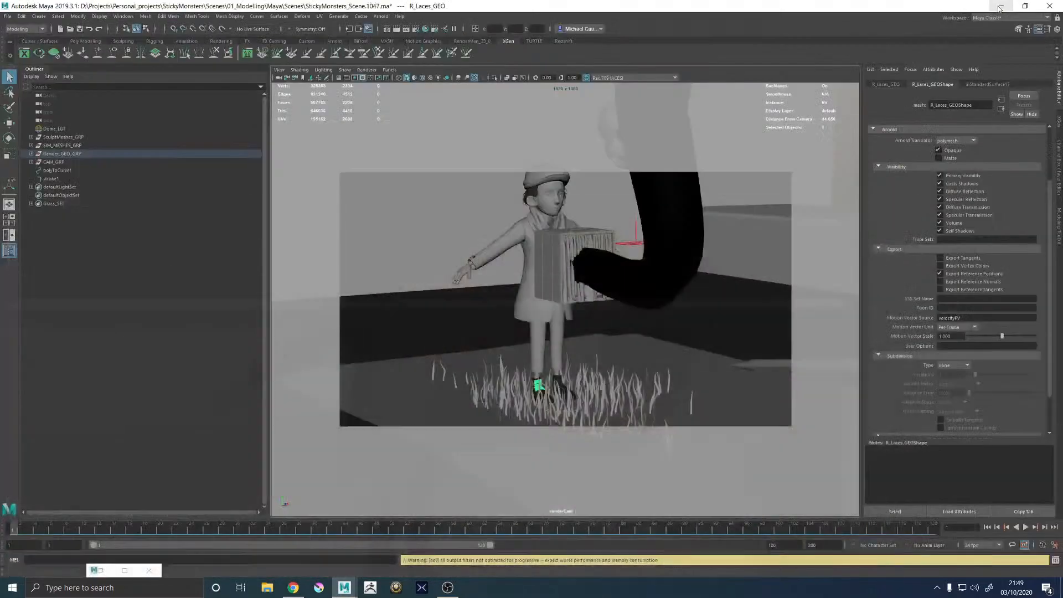
# Switch the viewport to the persp camera and frame the trouser legs up close
pyautogui.click(389, 70)
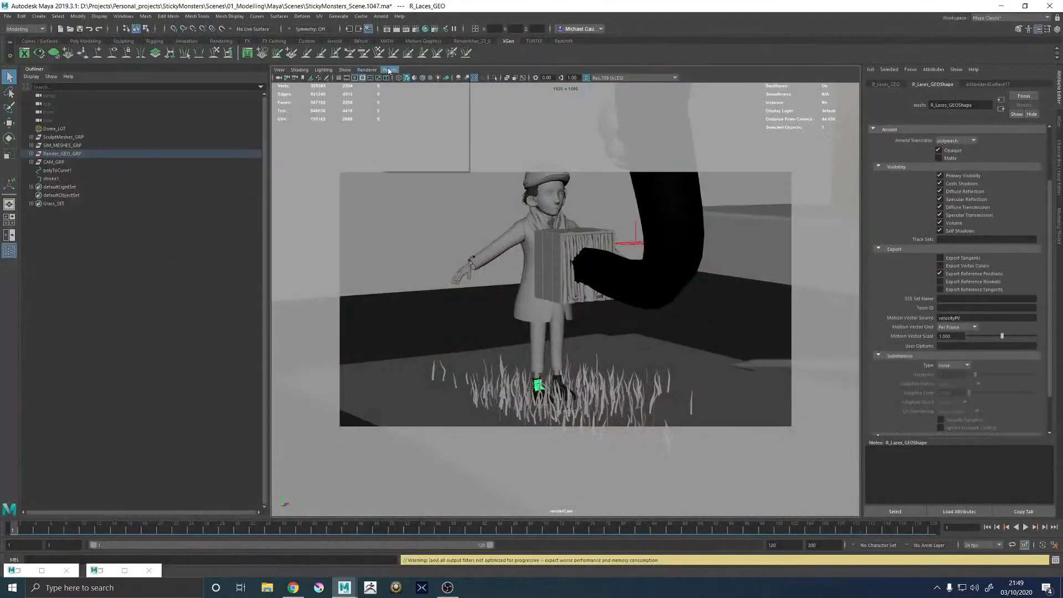
pyautogui.moveTo(443, 78)
pyautogui.click(502, 85)
pyautogui.keyDown('alt'); pyautogui.moveTo(462, 240); pyautogui.dragTo(579, 281); pyautogui.keyUp('alt')
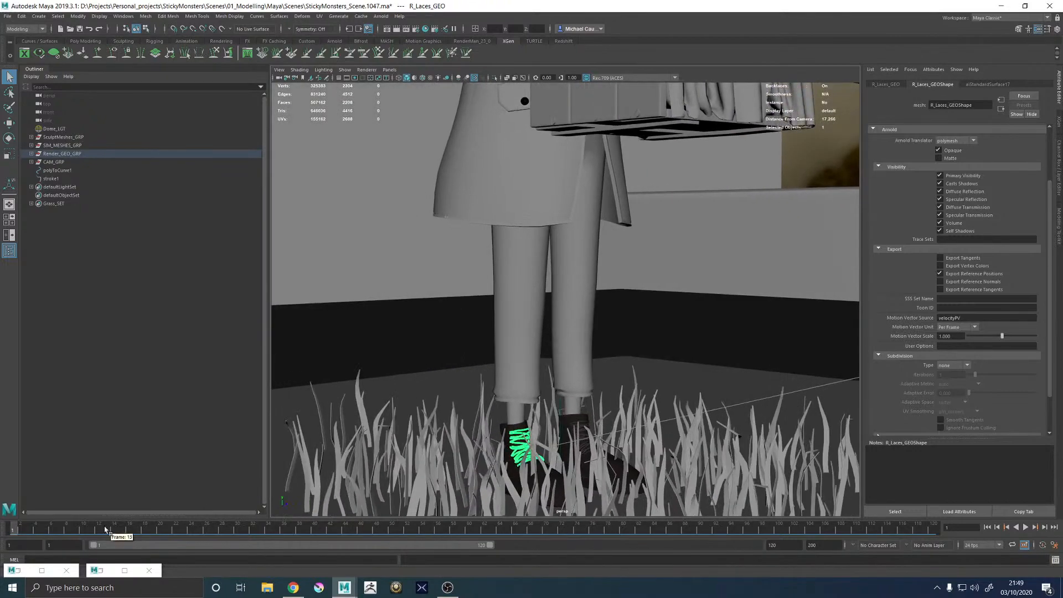
# Restore Arnold RenderView, set its camera to perspShape, turn off the crop region and restart the render
pyautogui.click(21, 573)
pyautogui.click(98, 29)
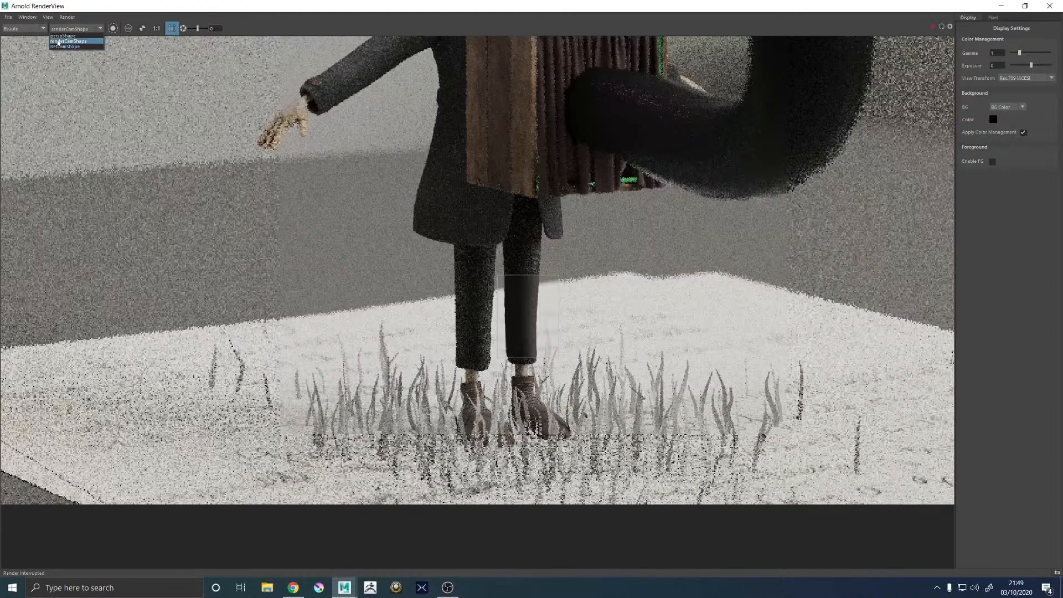
pyautogui.click(63, 35)
pyautogui.click(172, 29)
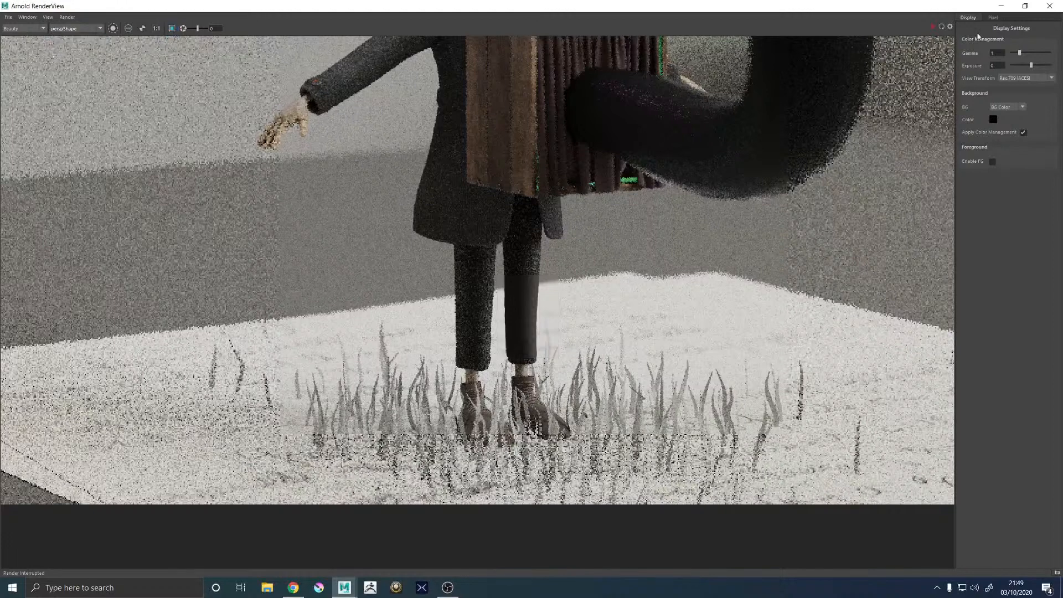
# Render a crop region across the middle of both trouser legs and inspect the fabric up close
pyautogui.scroll(4, 554, 233)
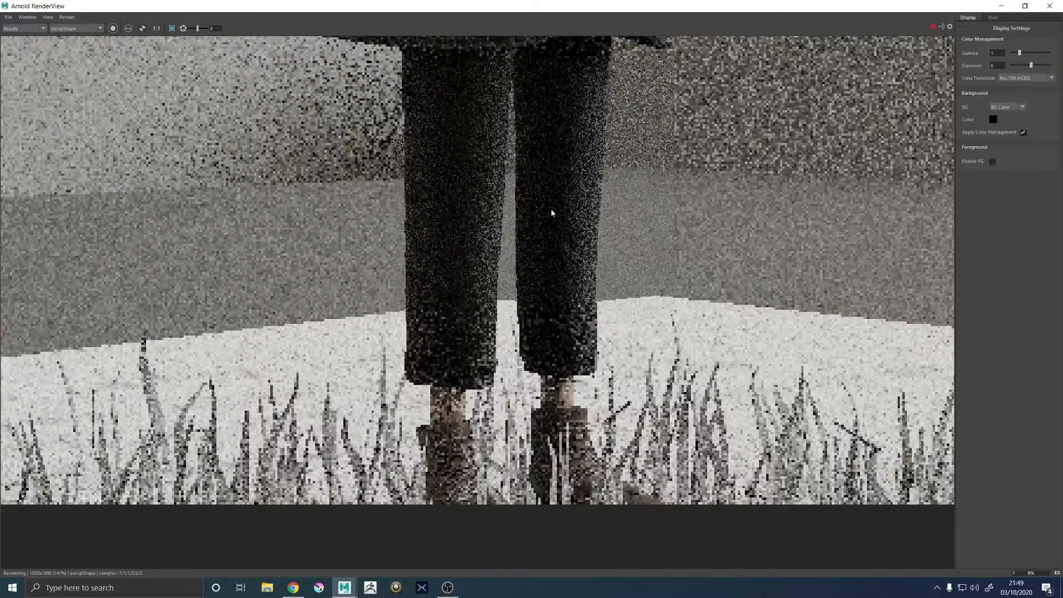
pyautogui.moveTo(474, 137); pyautogui.dragTo(658, 262)
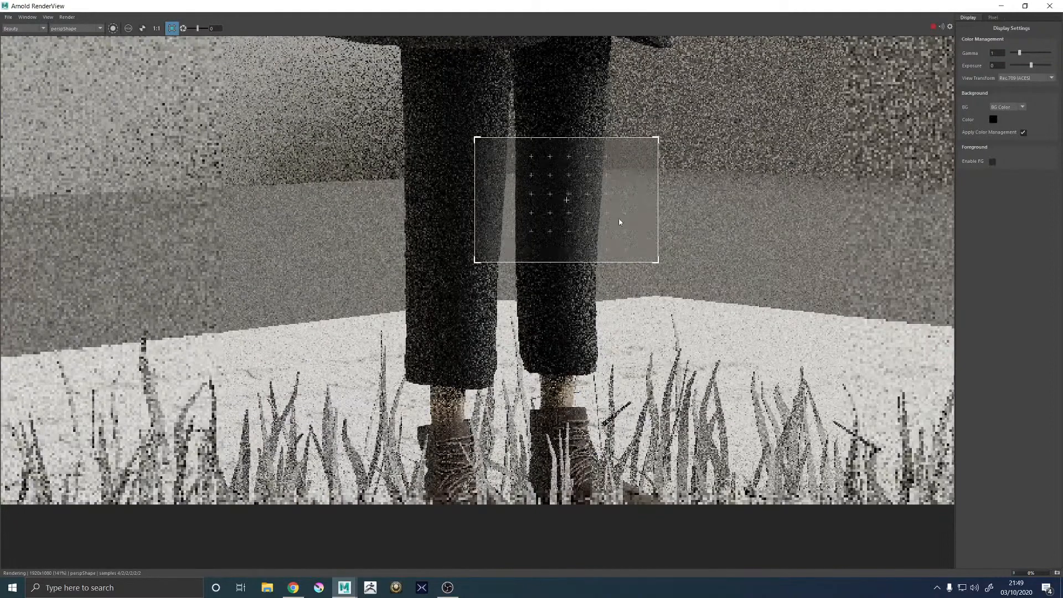
pyautogui.scroll(3, 609, 181)
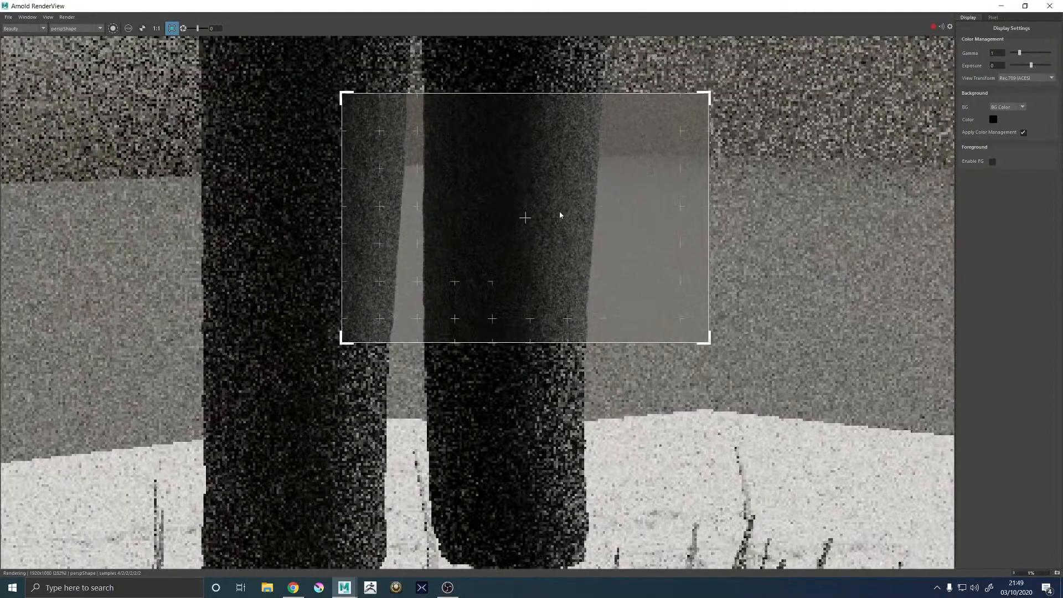
# Examine the trouser fabric inside the crop region at several magnifications as the render refines
pyautogui.scroll(3, 560, 215)
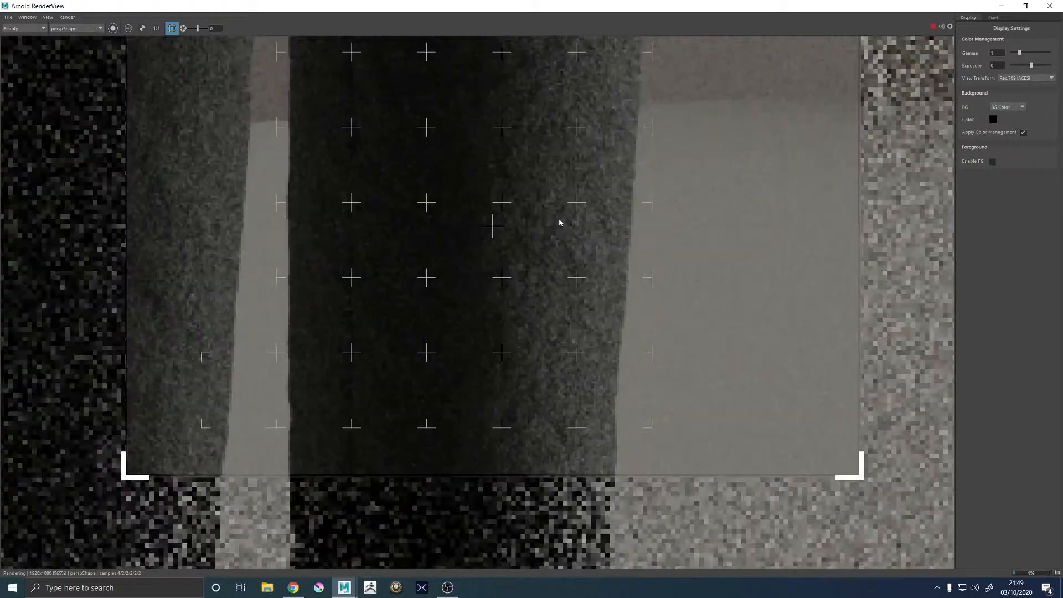
pyautogui.scroll(-2, 559, 222)
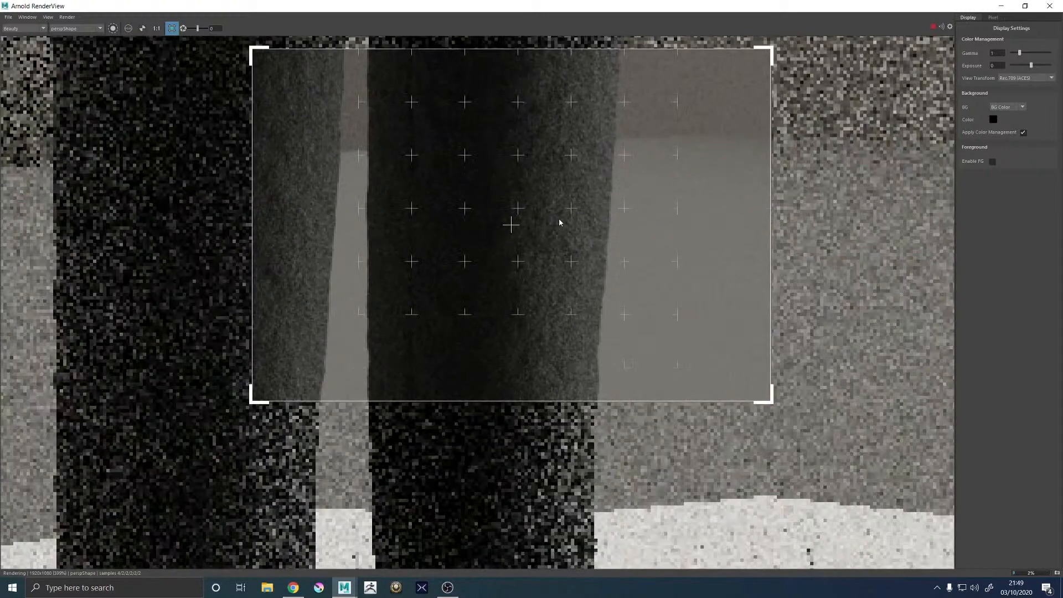
pyautogui.scroll(-1, 560, 222)
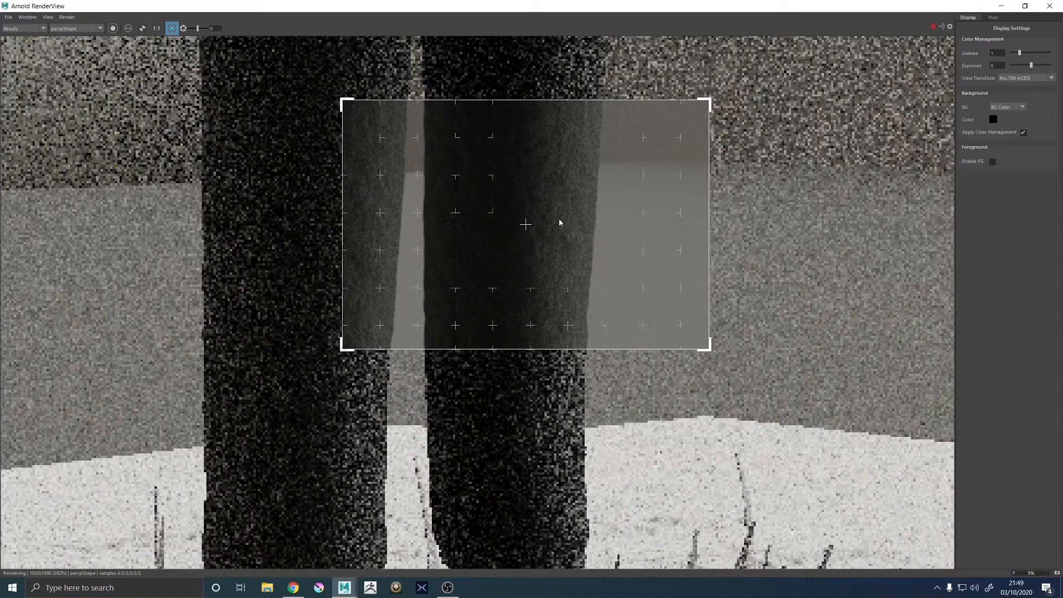
pyautogui.scroll(-1, 568, 210)
pyautogui.scroll(1, 553, 218)
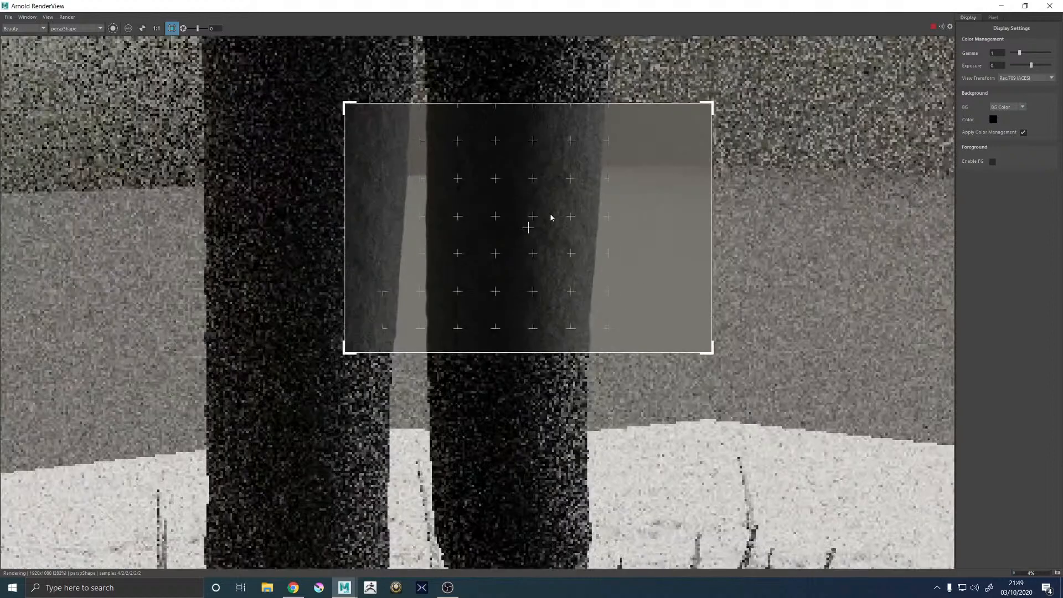
pyautogui.scroll(-1, 551, 217)
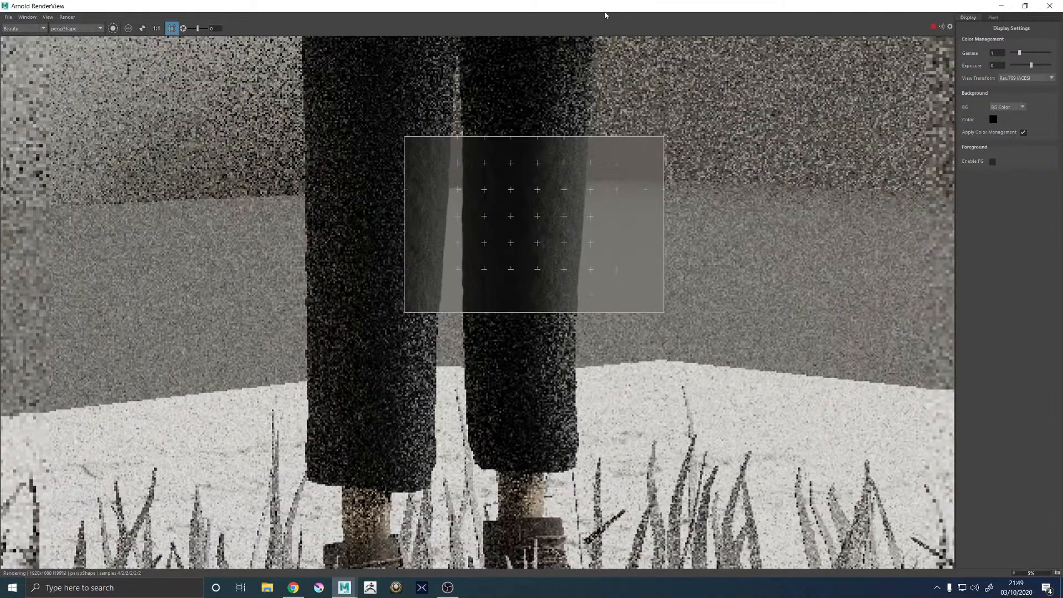
# Move Hypershade onto the other monitor and maximize Arnold RenderView over the main Maya window
pyautogui.moveTo(606, 15); pyautogui.dragTo(530, 191)
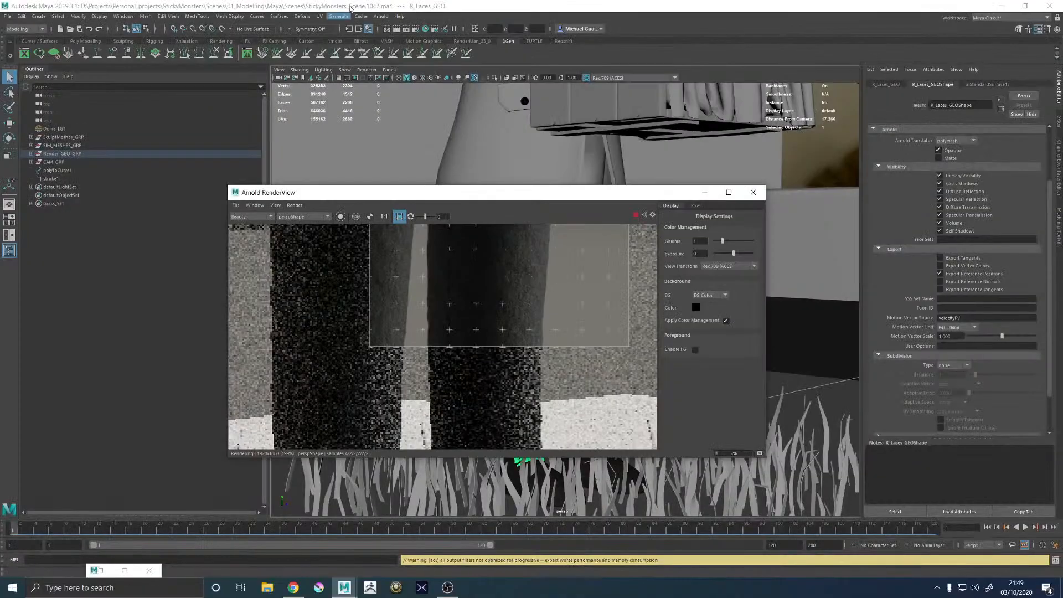
pyautogui.moveTo(377, 6); pyautogui.dragTo(1062, 205)
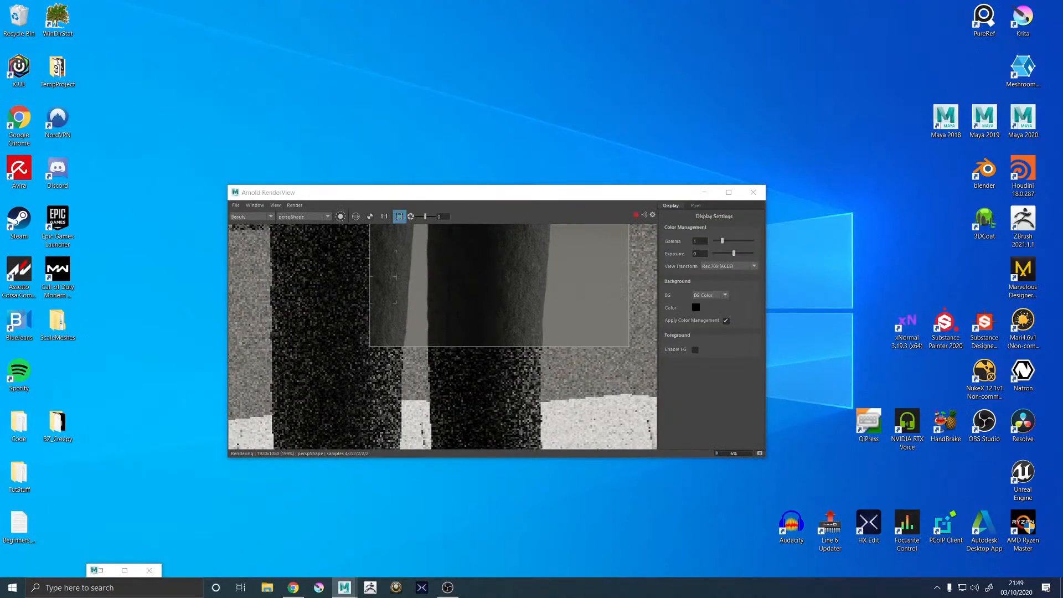
pyautogui.click(729, 192)
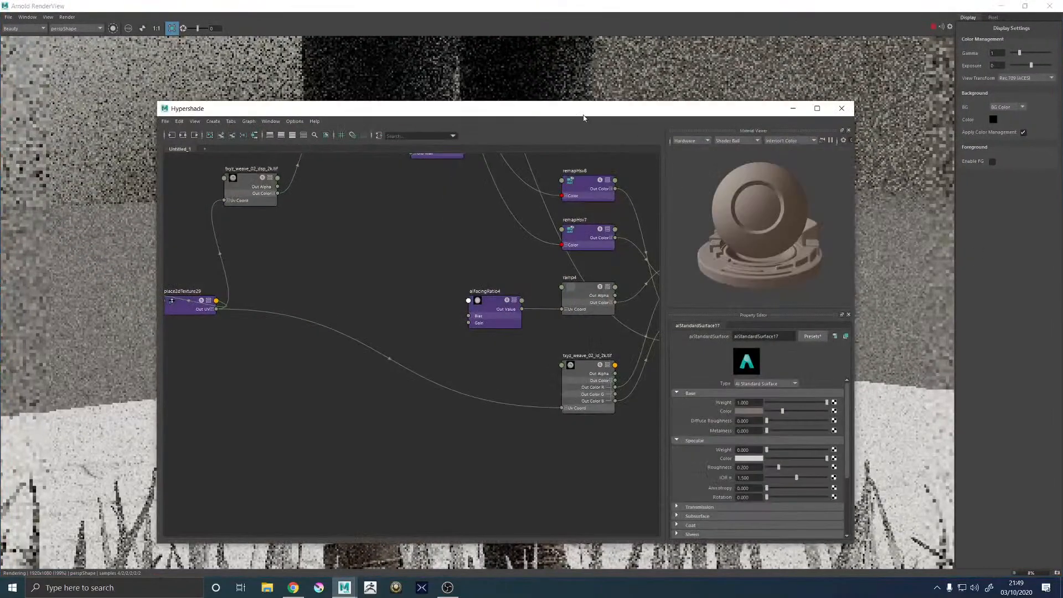
pyautogui.moveTo(584, 117); pyautogui.dragTo(1062, 114)
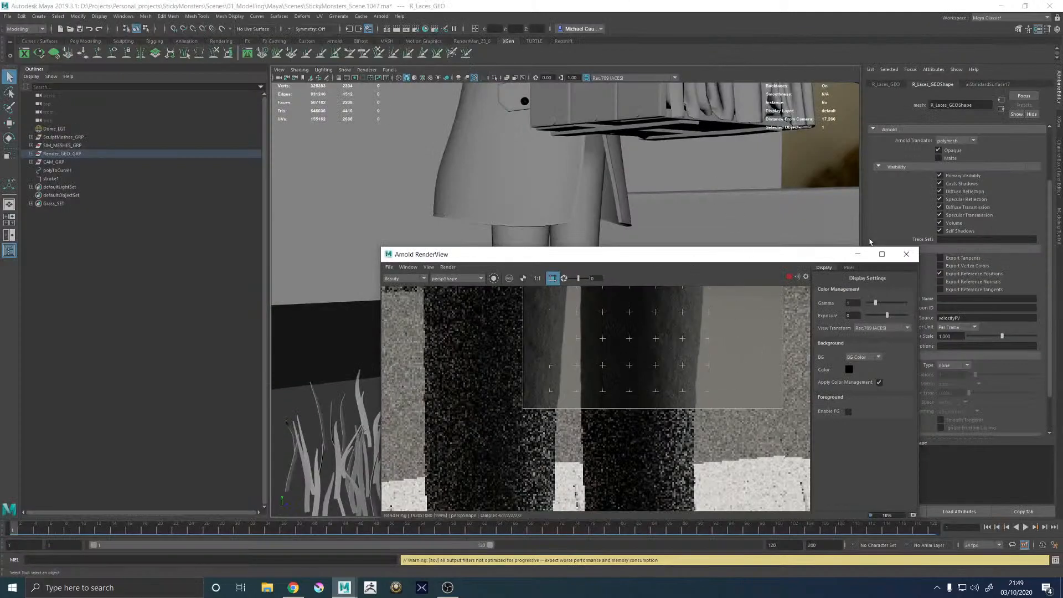
pyautogui.click(882, 254)
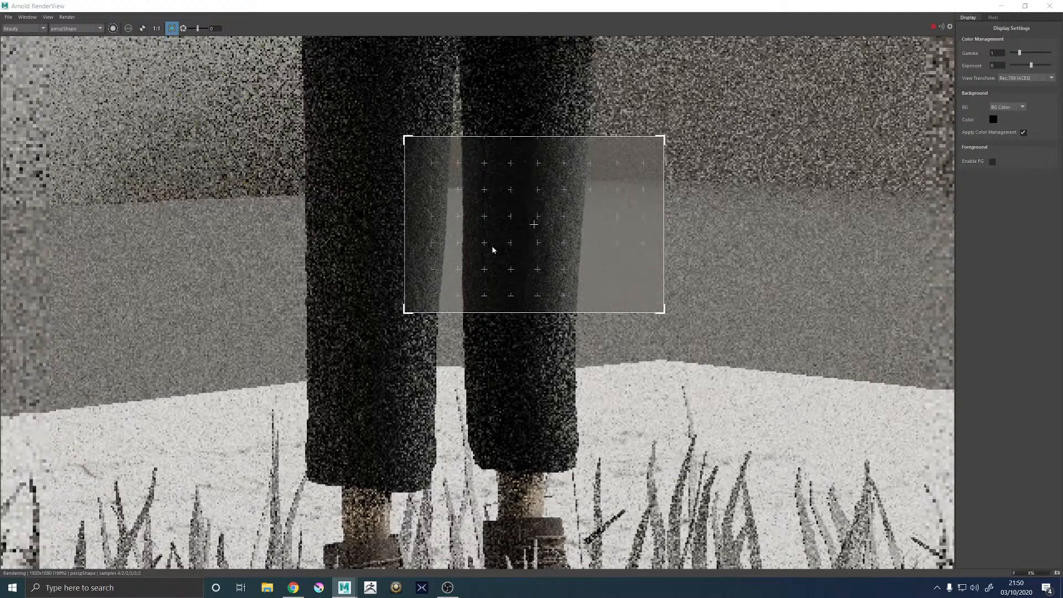
# Compare the updated weave on both trouser legs in the cropped render, from close up and at full-frame distance
pyautogui.scroll(-2, 493, 250)
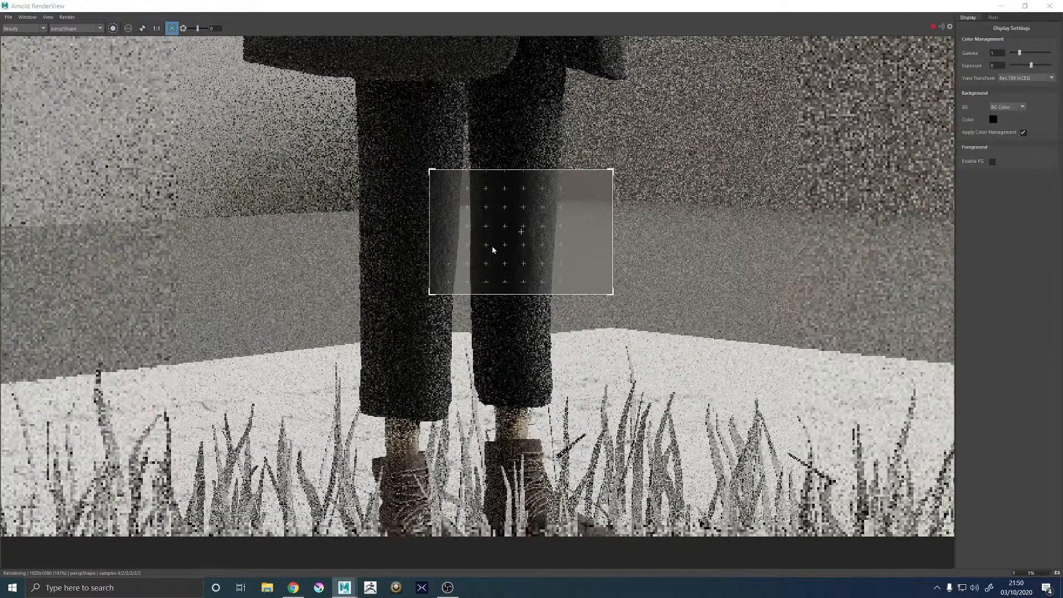
pyautogui.scroll(-2, 493, 250)
pyautogui.scroll(3, 504, 235)
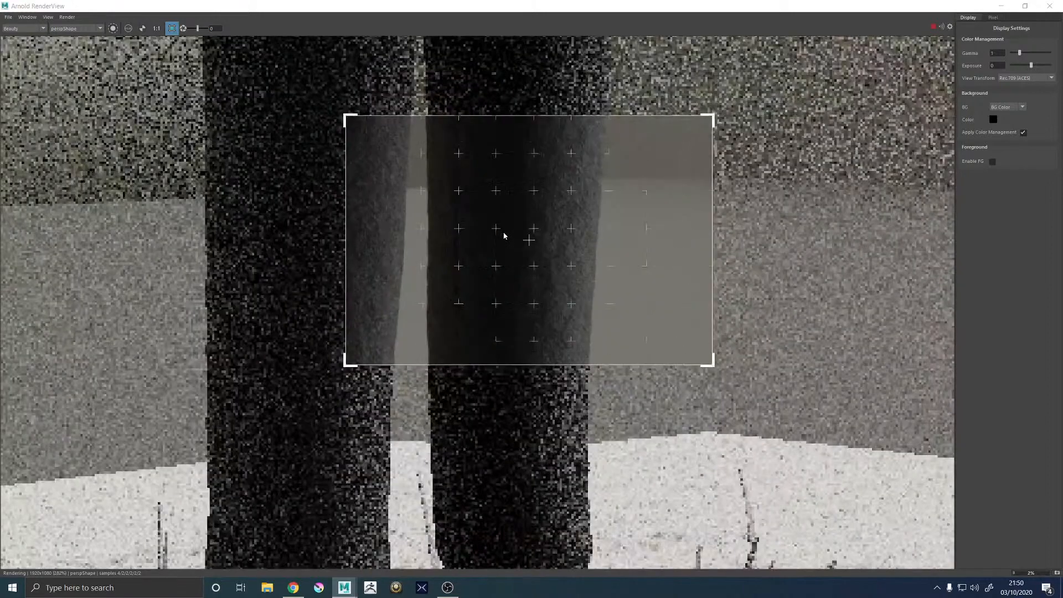
pyautogui.scroll(-3, 504, 235)
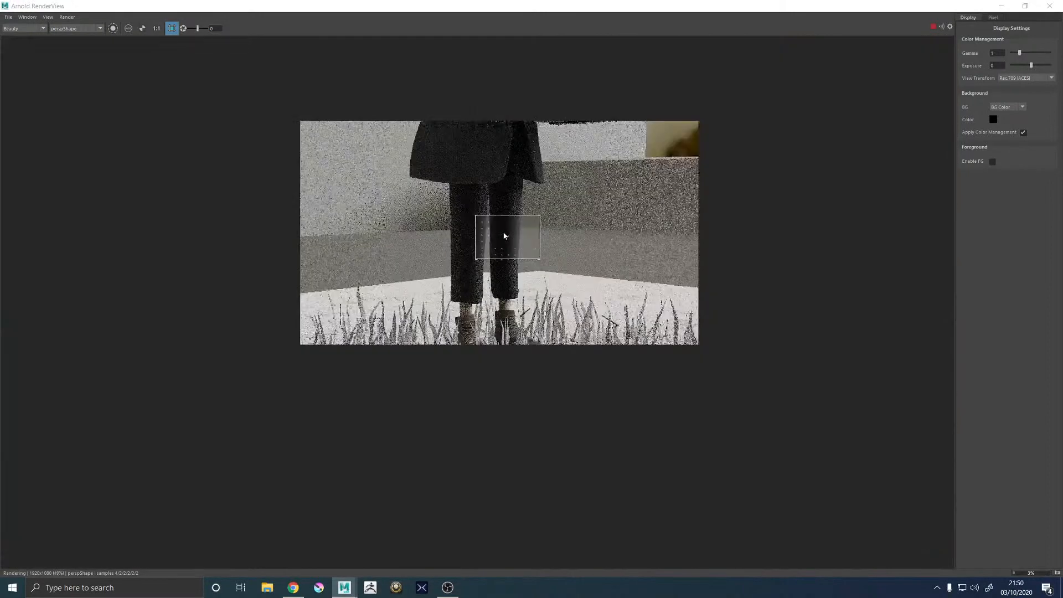
pyautogui.scroll(-2, 506, 237)
# Turn off the crop region, pull the persp camera back to frame the coat, trousers and boots, and return to Arnold RenderView
pyautogui.click(172, 28)
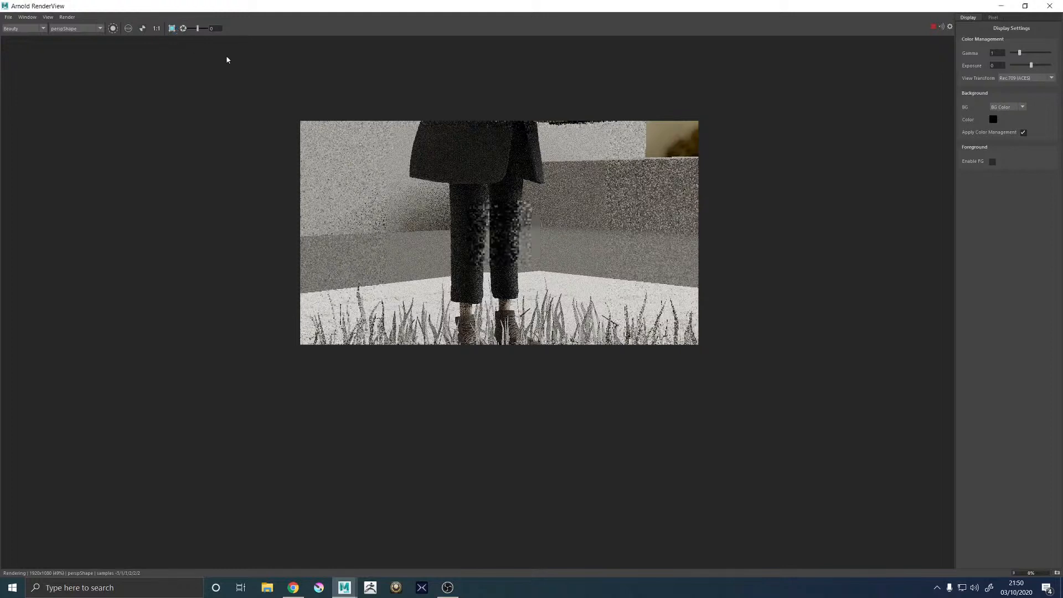
pyautogui.click(1002, 6)
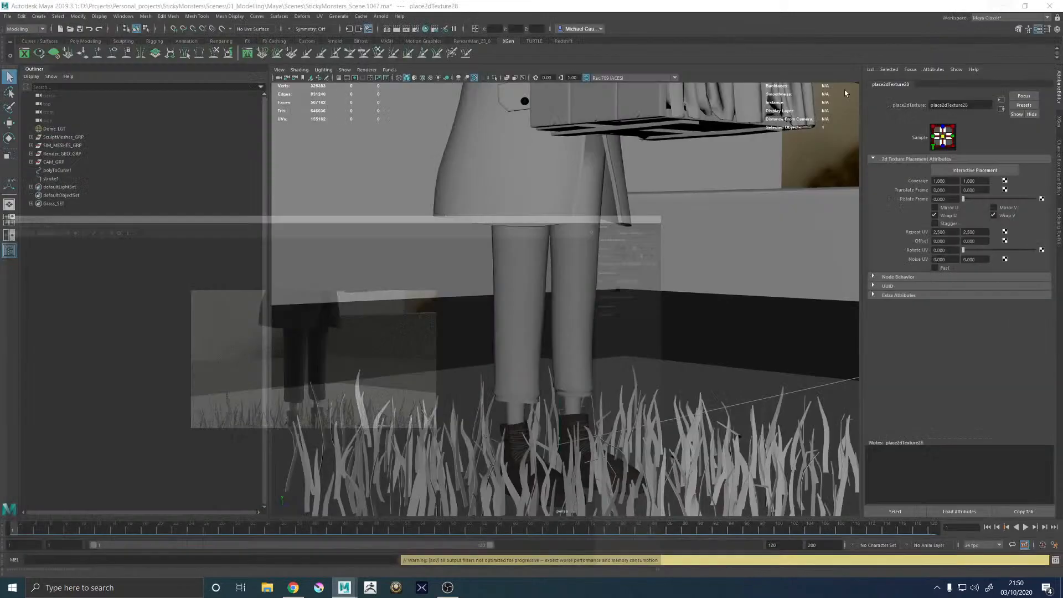
pyautogui.keyDown('alt'); pyautogui.moveTo(649, 241); pyautogui.dragTo(490, 114); pyautogui.keyUp('alt')
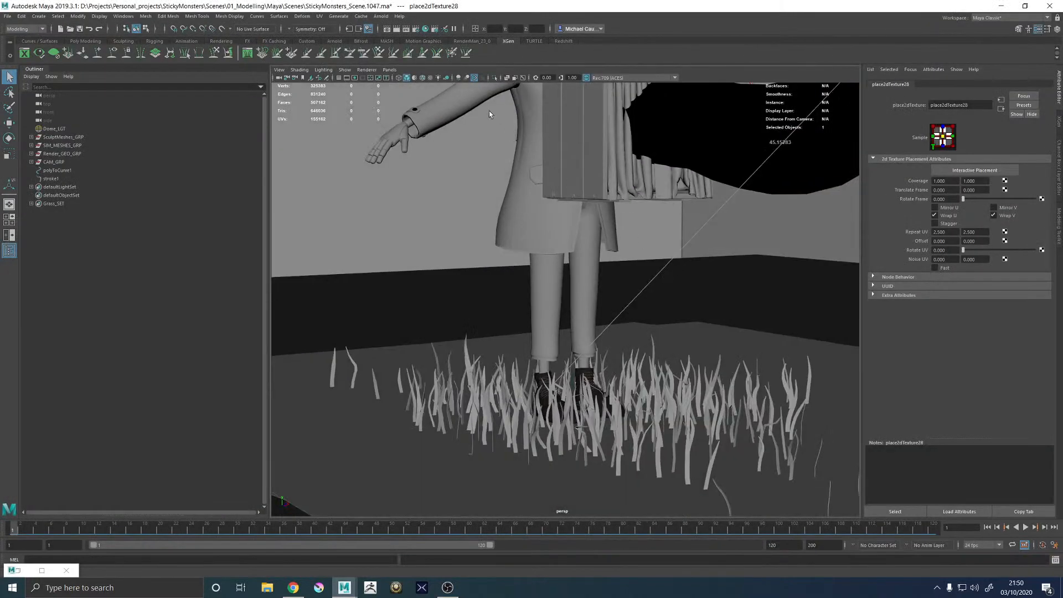
pyautogui.click(42, 571)
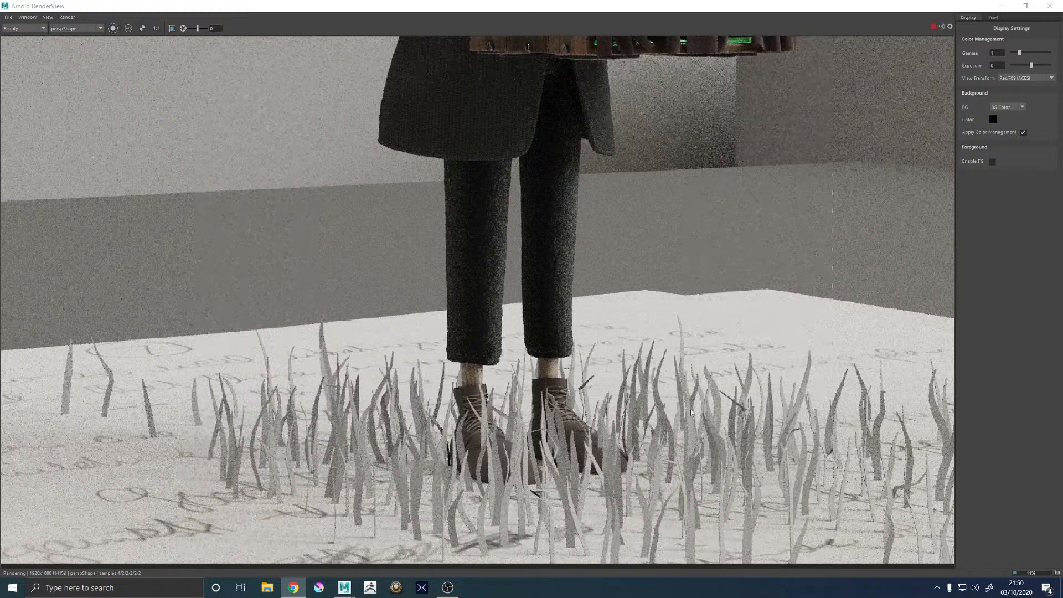
# Inspect the full-frame render, comparing the trouser fabric with the coat from a distance and up close
pyautogui.scroll(-3, 519, 191)
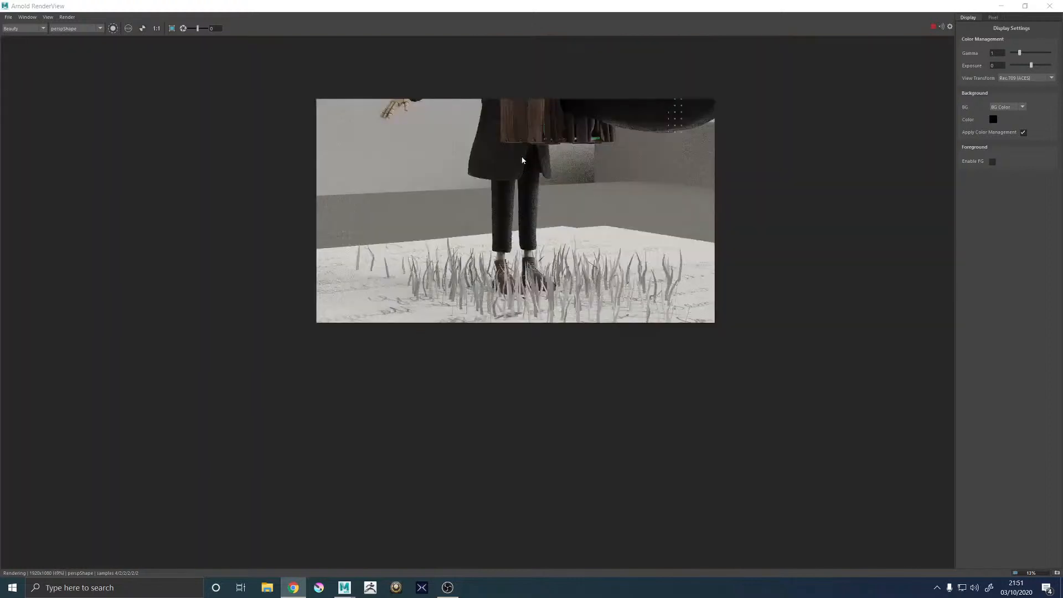
pyautogui.scroll(1, 521, 159)
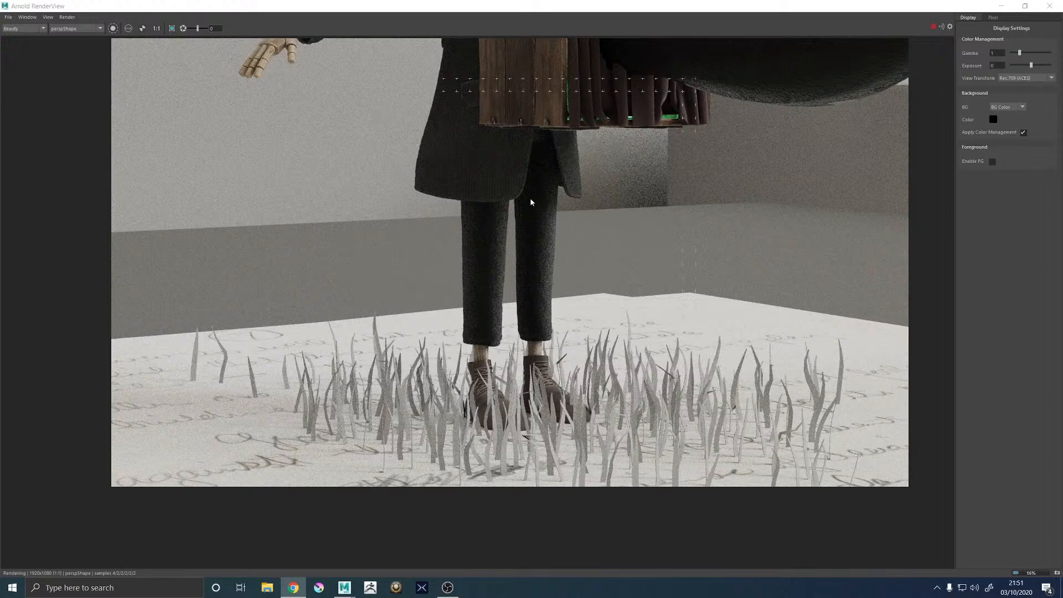
pyautogui.scroll(-1, 539, 194)
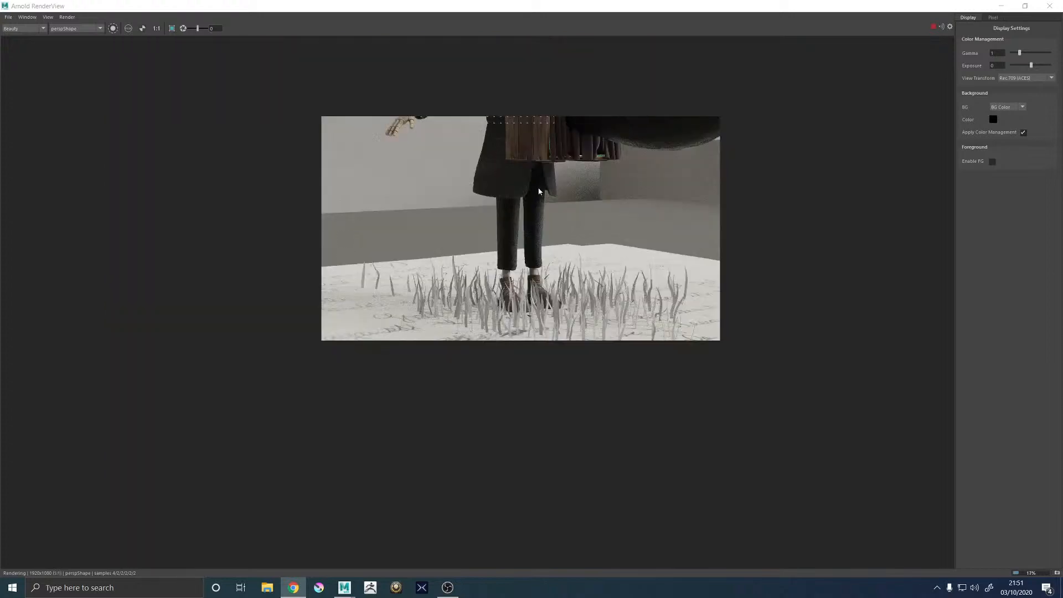
pyautogui.scroll(1, 537, 194)
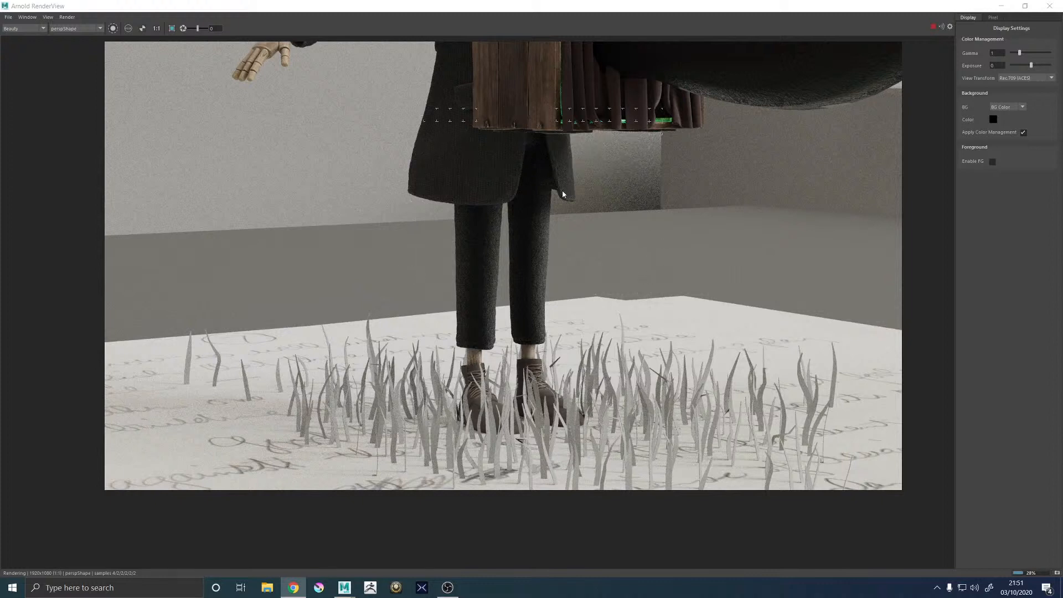
pyautogui.scroll(4, 515, 233)
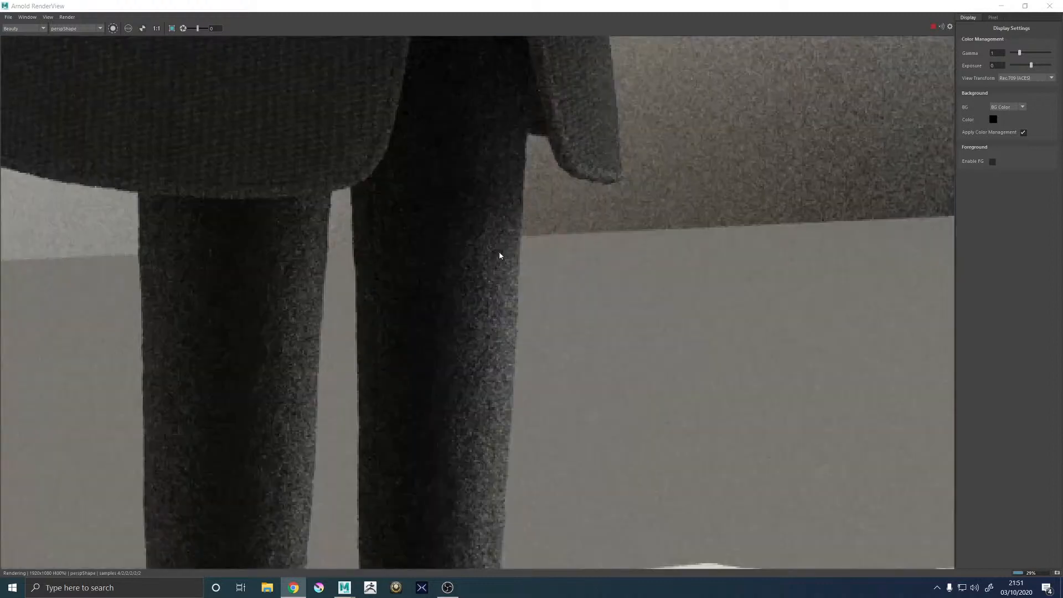
pyautogui.scroll(-2, 498, 255)
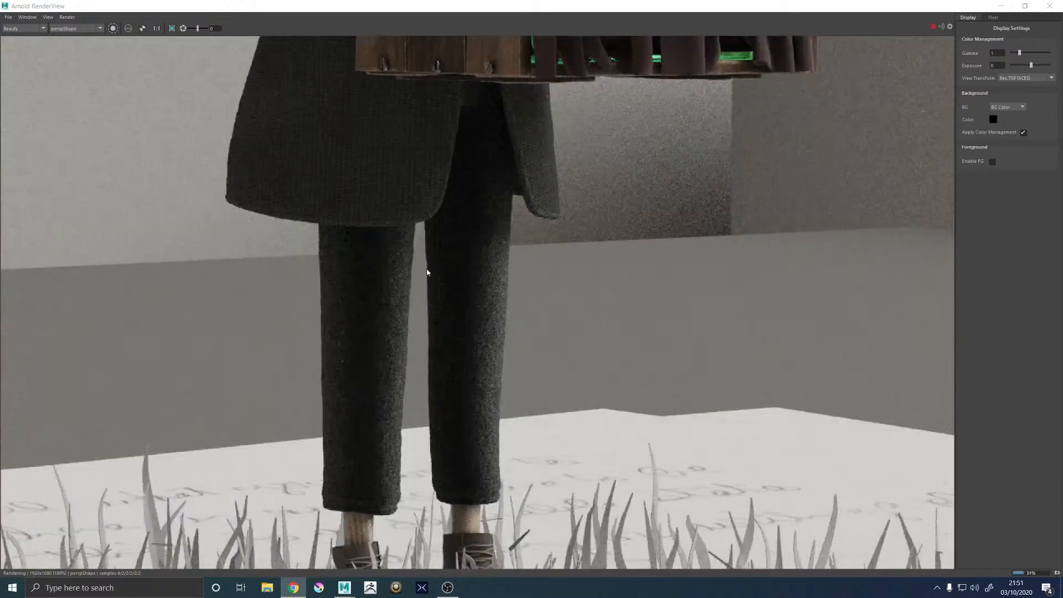
# Render a crop region over the middle of the right-hand trouser leg and inspect its weave at different magnifications
pyautogui.keyDown('ctrl'); pyautogui.moveTo(418, 248); pyautogui.dragTo(560, 408); pyautogui.keyUp('ctrl')
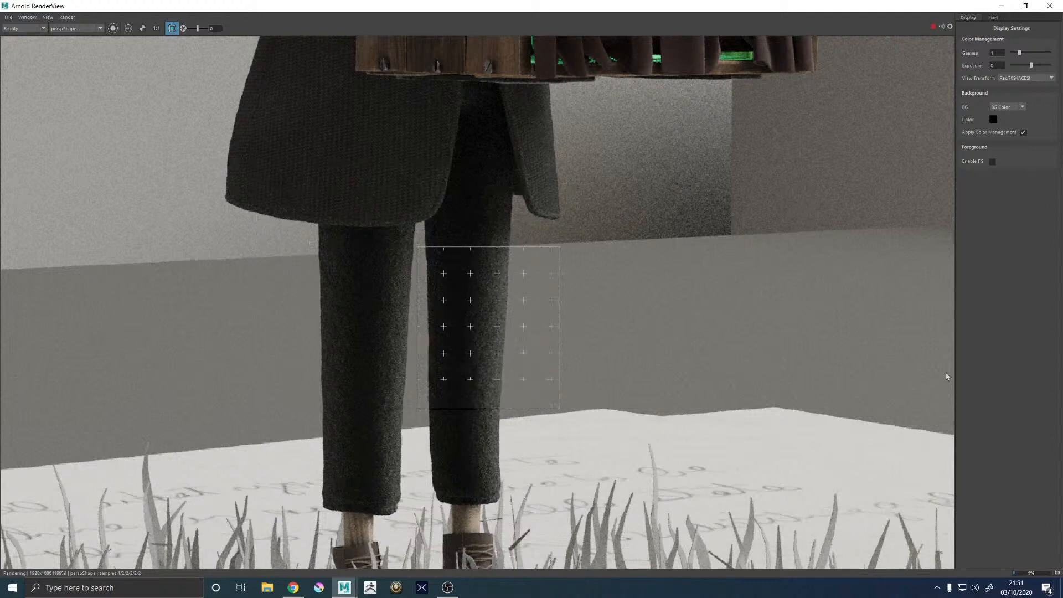
pyautogui.scroll(2, 483, 298)
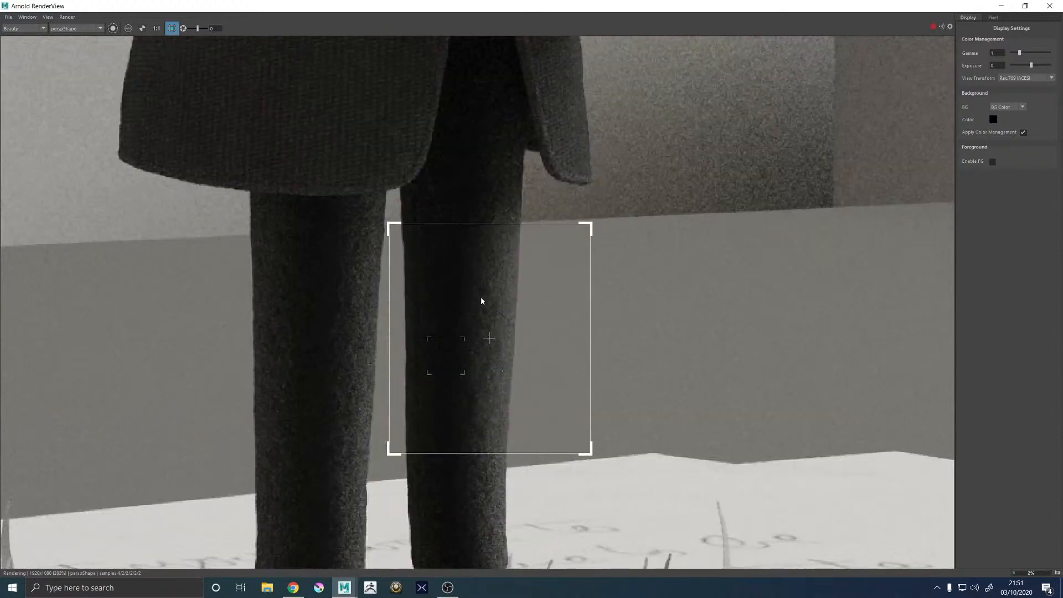
pyautogui.scroll(-2, 482, 298)
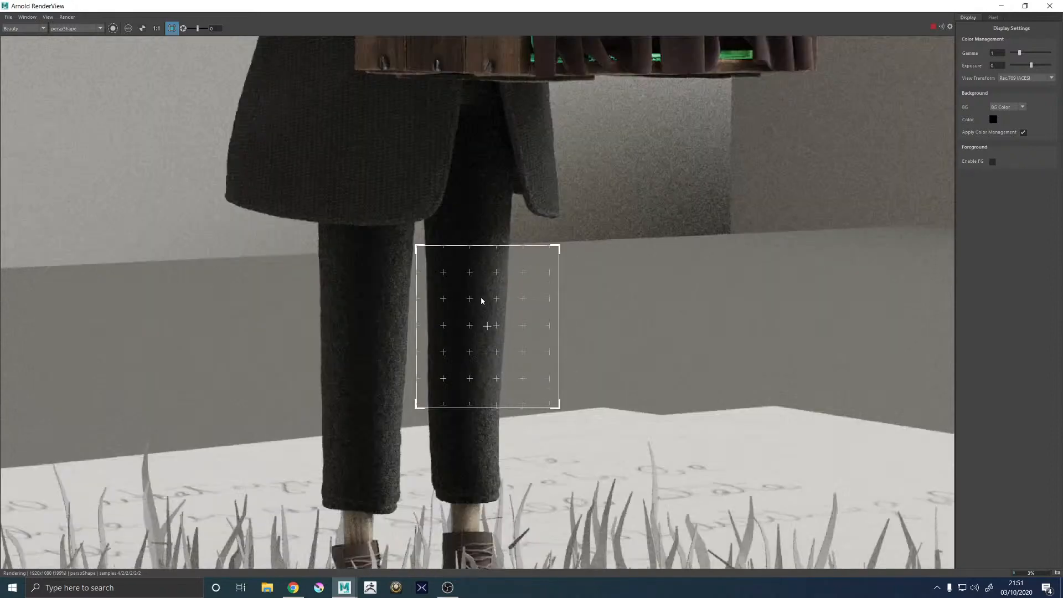
pyautogui.scroll(4, 481, 298)
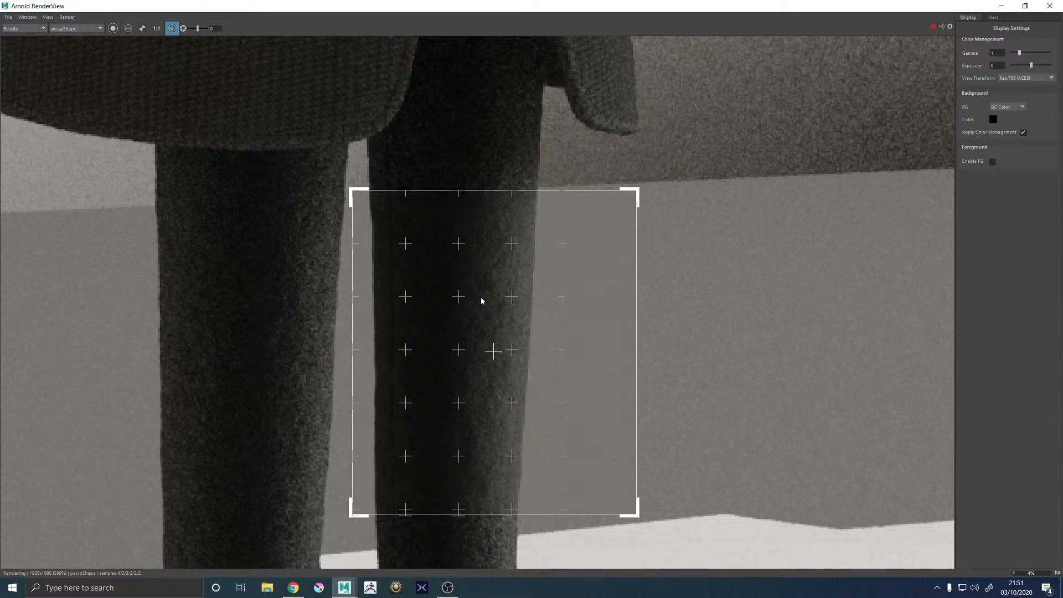
pyautogui.scroll(-6, 481, 300)
pyautogui.scroll(10, 481, 300)
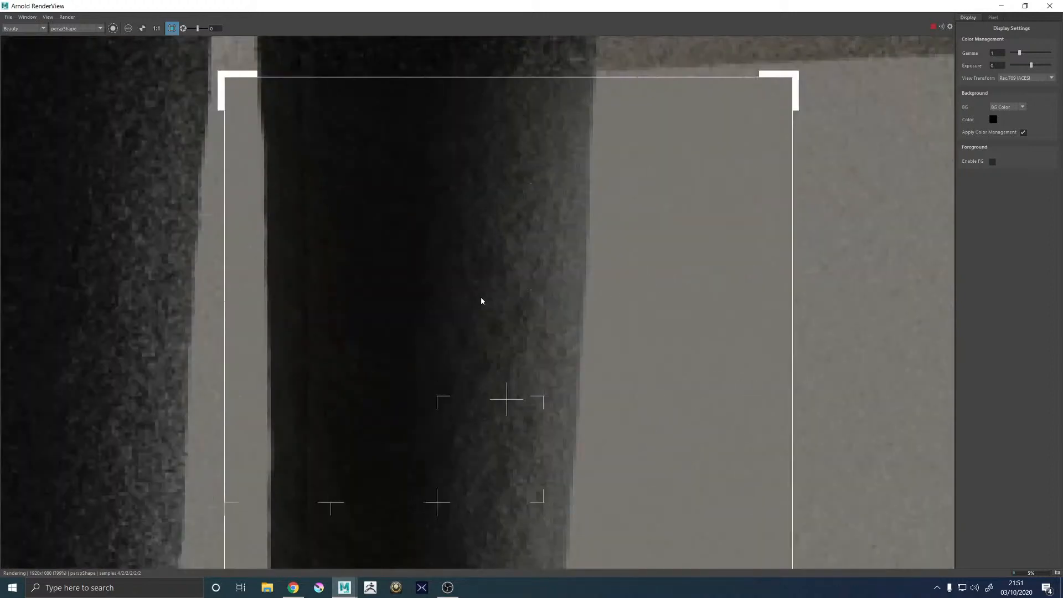
pyautogui.scroll(-2, 481, 300)
pyautogui.scroll(-3, 481, 300)
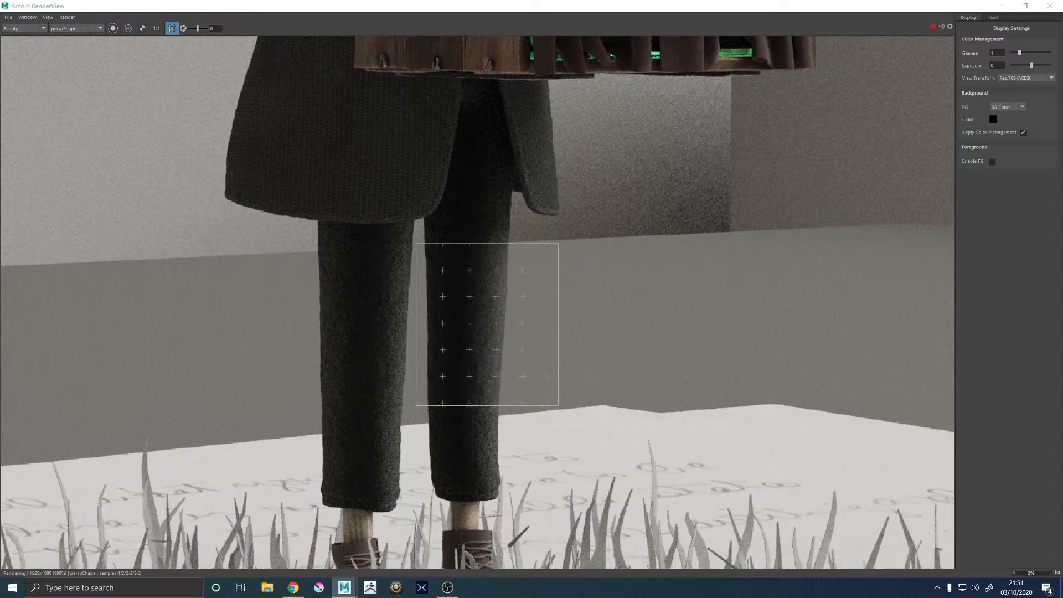
# Bring up Hypershade and replace the weave ID texture's image with txyz_corduroy_02_id_2k.tif from the corduroy_02 2k folder
pyautogui.moveTo(1062, 150); pyautogui.dragTo(502, 84)
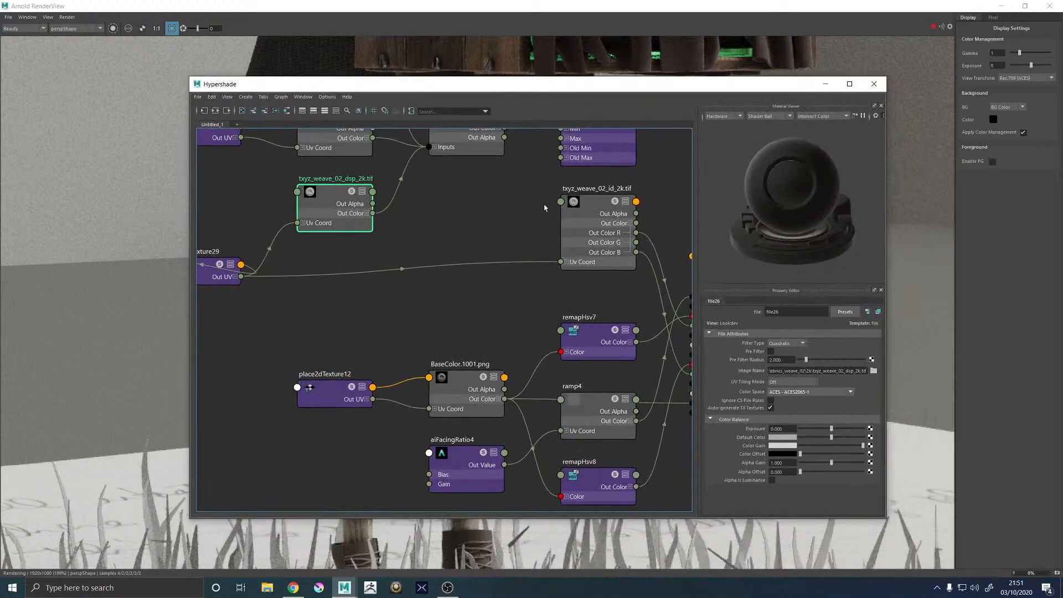
pyautogui.click(598, 205)
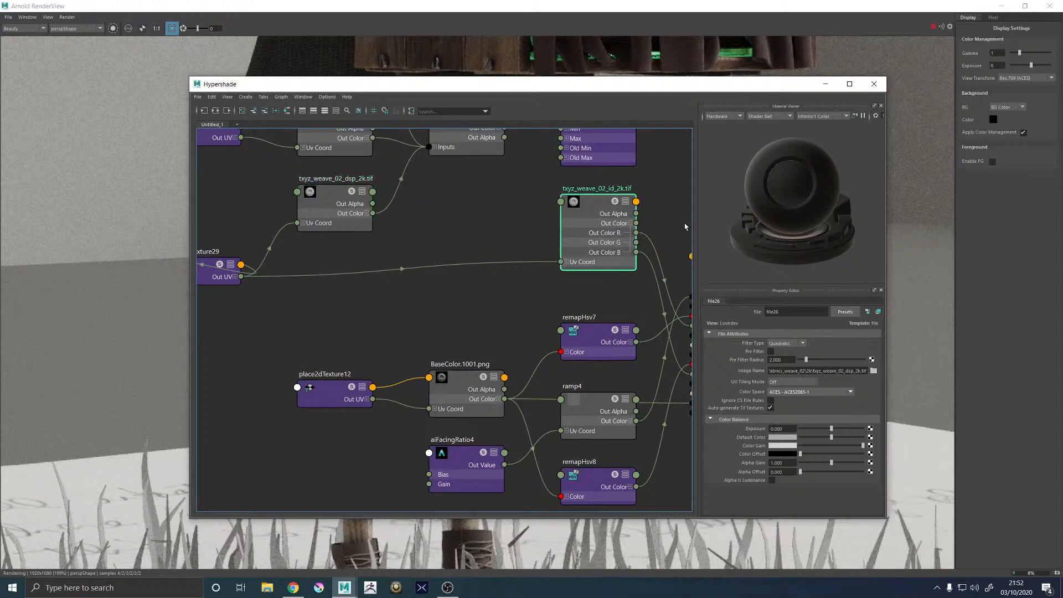
pyautogui.click(874, 370)
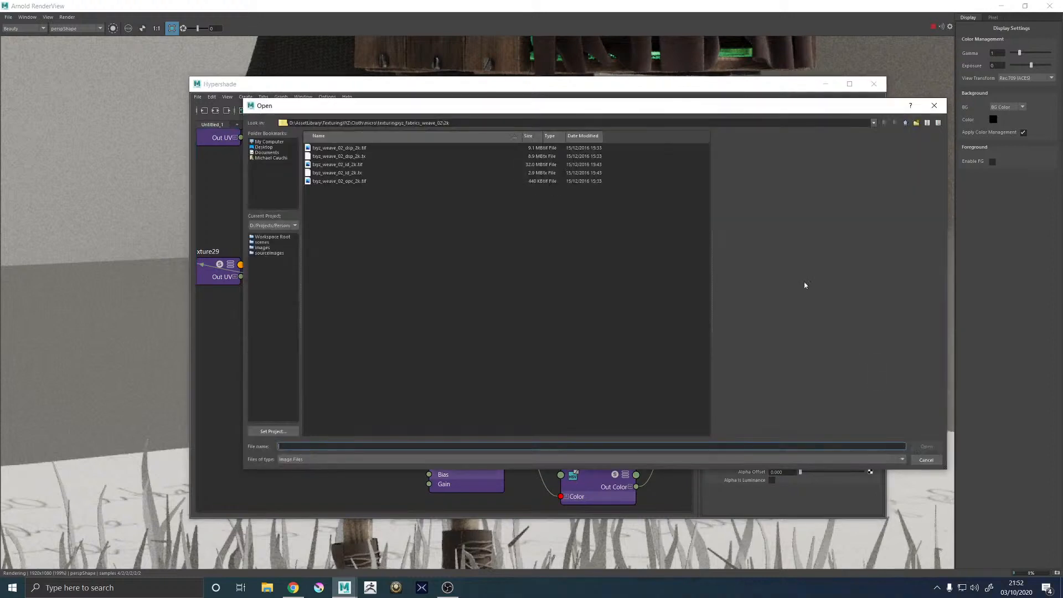
pyautogui.click(905, 123)
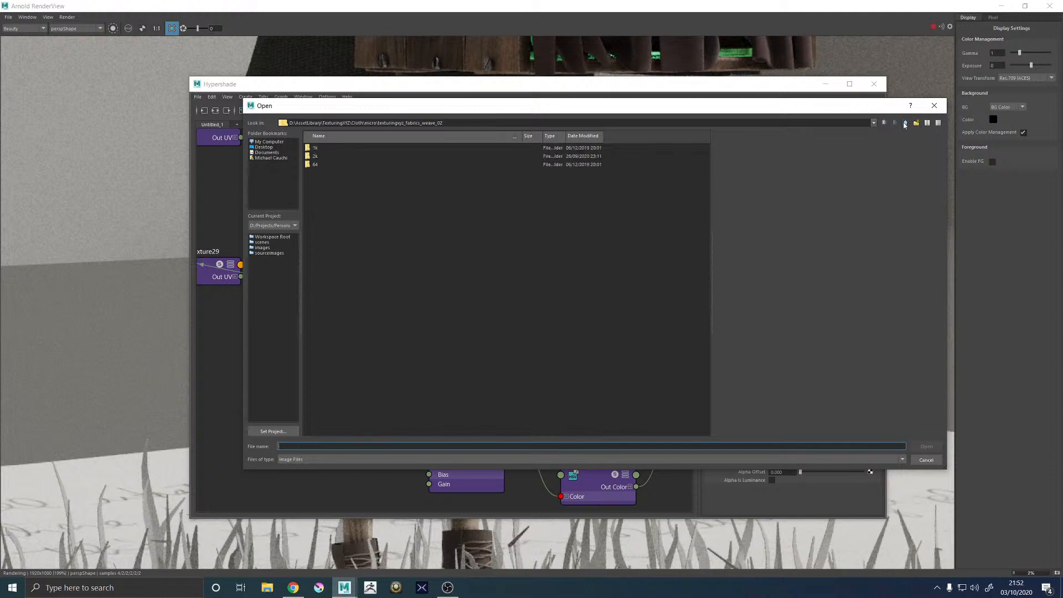
pyautogui.click(904, 124)
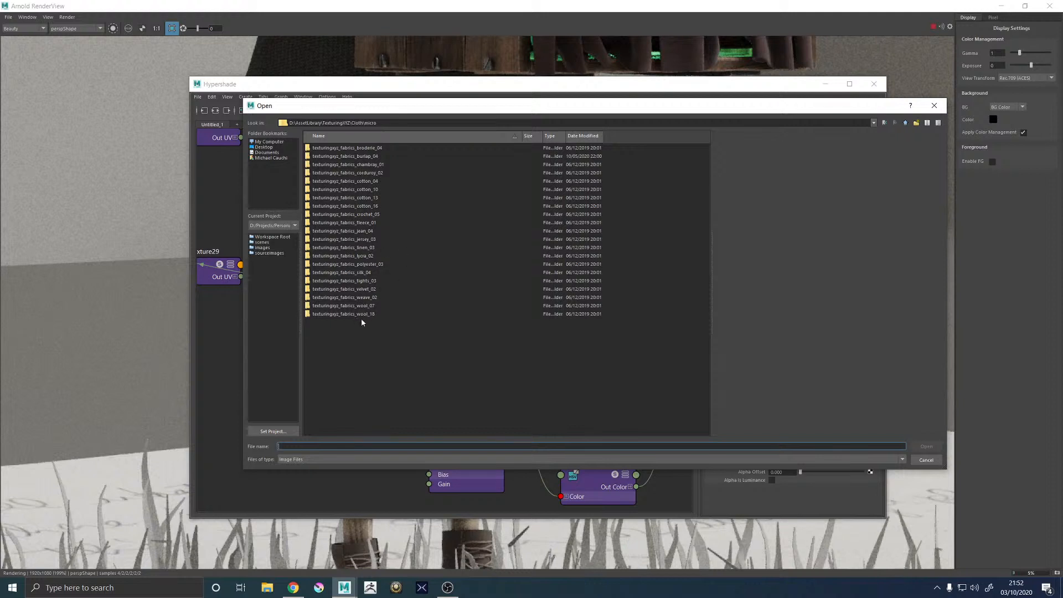
pyautogui.doubleClick(372, 174)
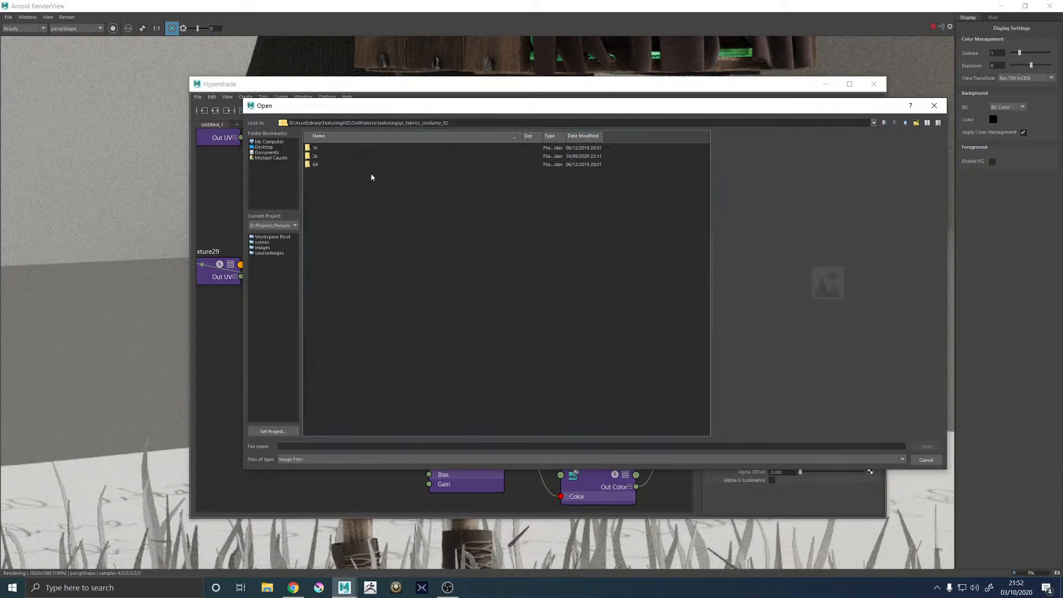
pyautogui.doubleClick(315, 157)
pyautogui.click(325, 148)
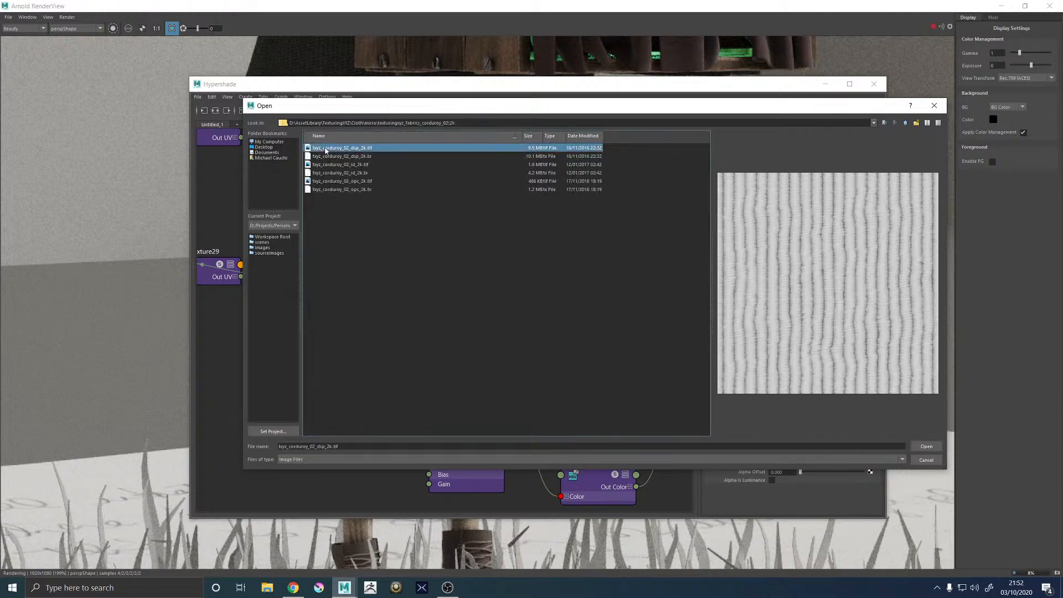
pyautogui.click(338, 157)
pyautogui.click(339, 165)
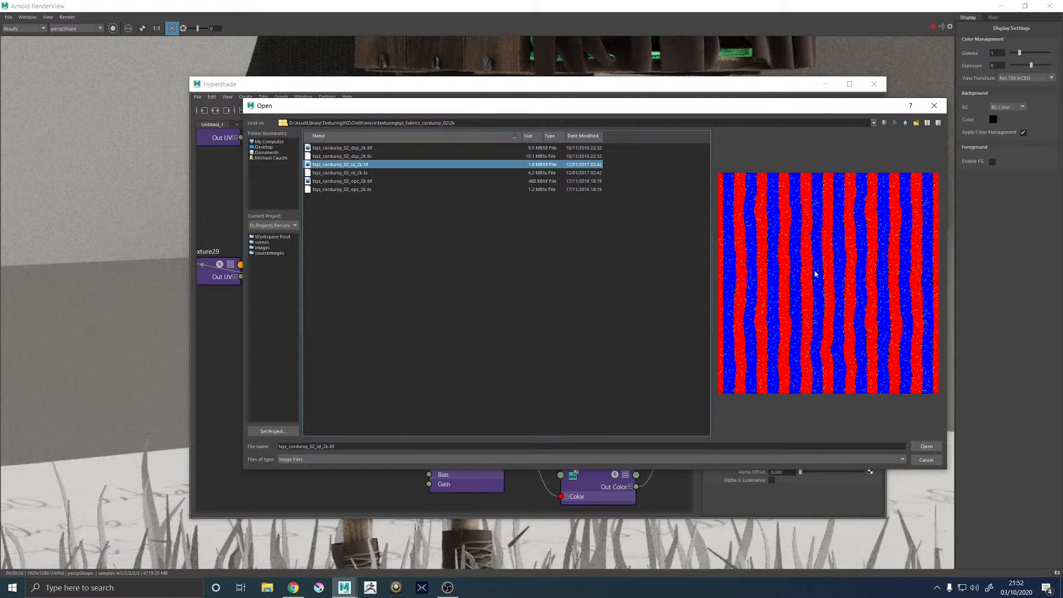
pyautogui.click(926, 446)
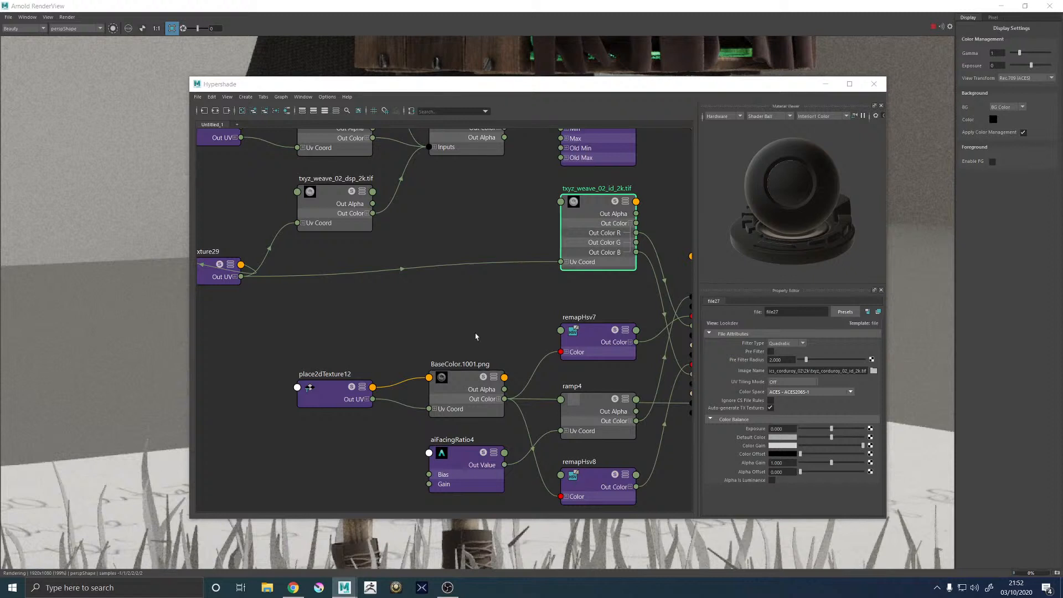
# Replace the weave displacement texture's image with txyz_corduroy_02_dsp_2k.tif from the corduroy_02 2k folder
pyautogui.click(464, 235)
pyautogui.keyDown('alt'); pyautogui.moveTo(483, 299); pyautogui.dragTo(516, 416, button='middle'); pyautogui.keyUp('alt')
pyautogui.click(332, 319)
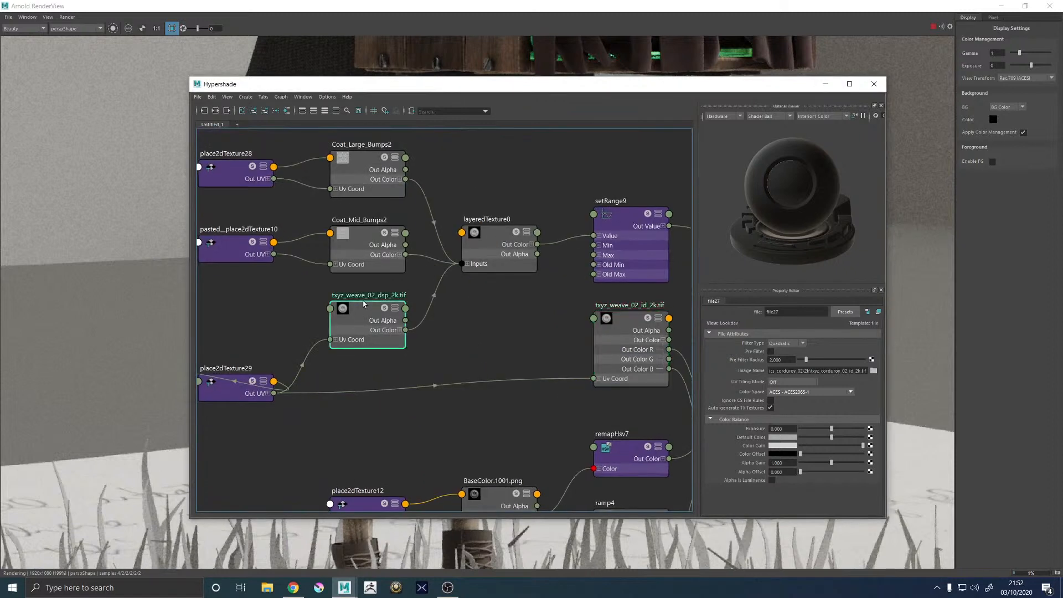
pyautogui.click(874, 371)
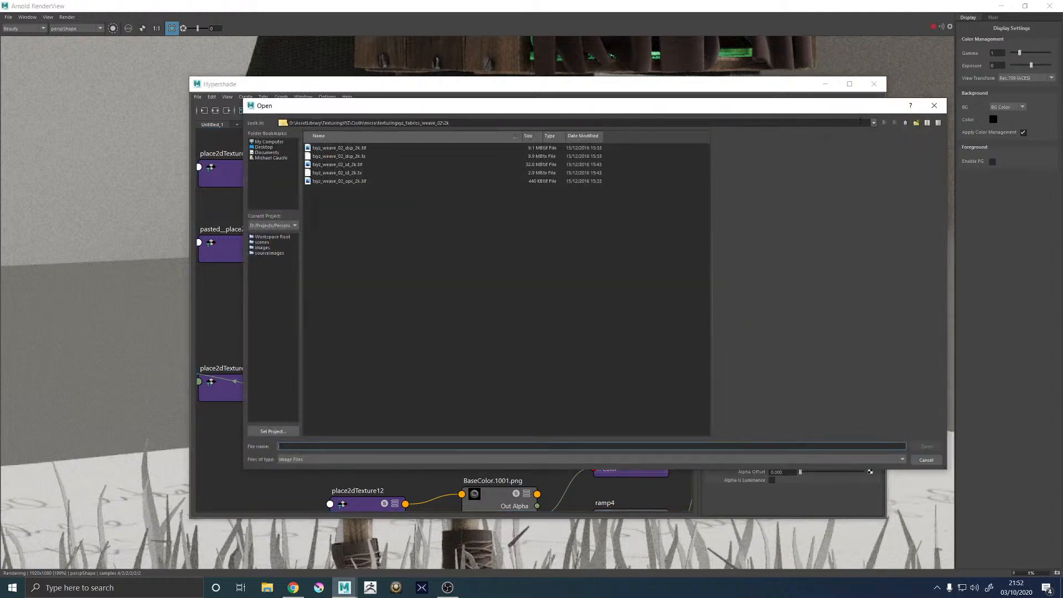
pyautogui.click(906, 123)
pyautogui.click(906, 123)
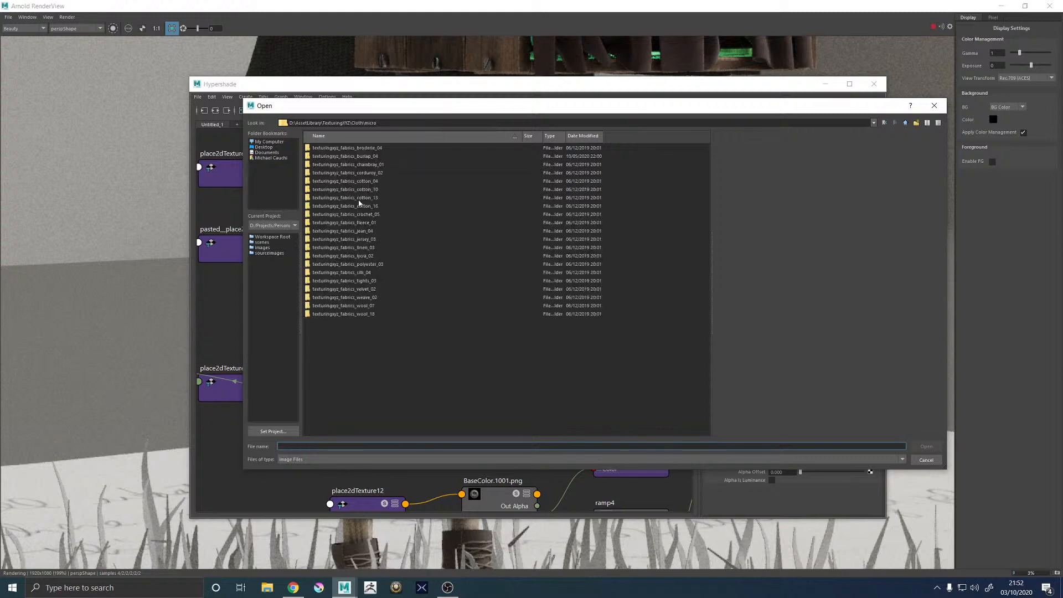
pyautogui.doubleClick(373, 173)
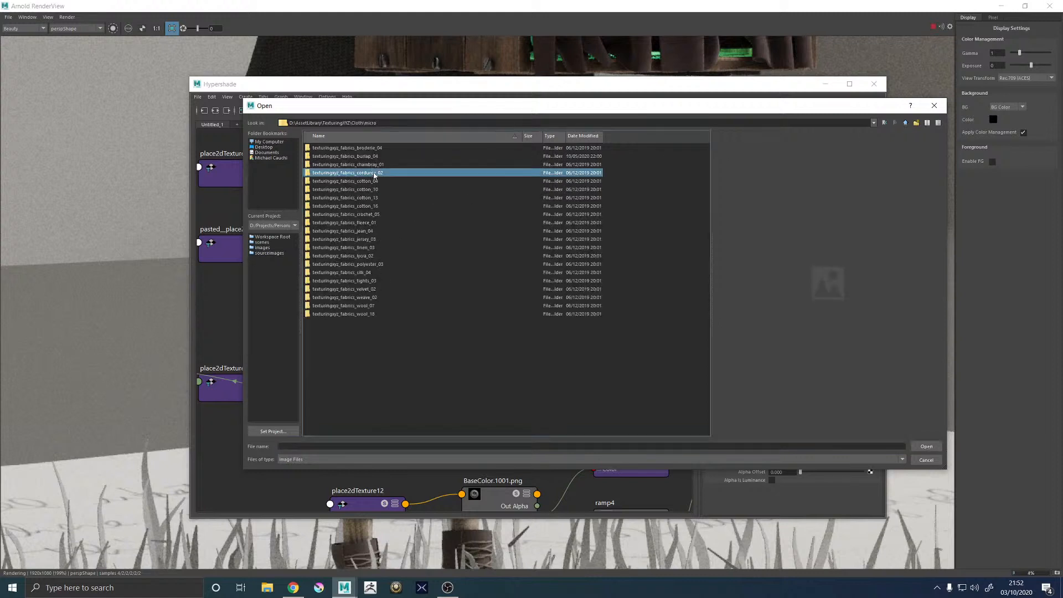
pyautogui.doubleClick(321, 157)
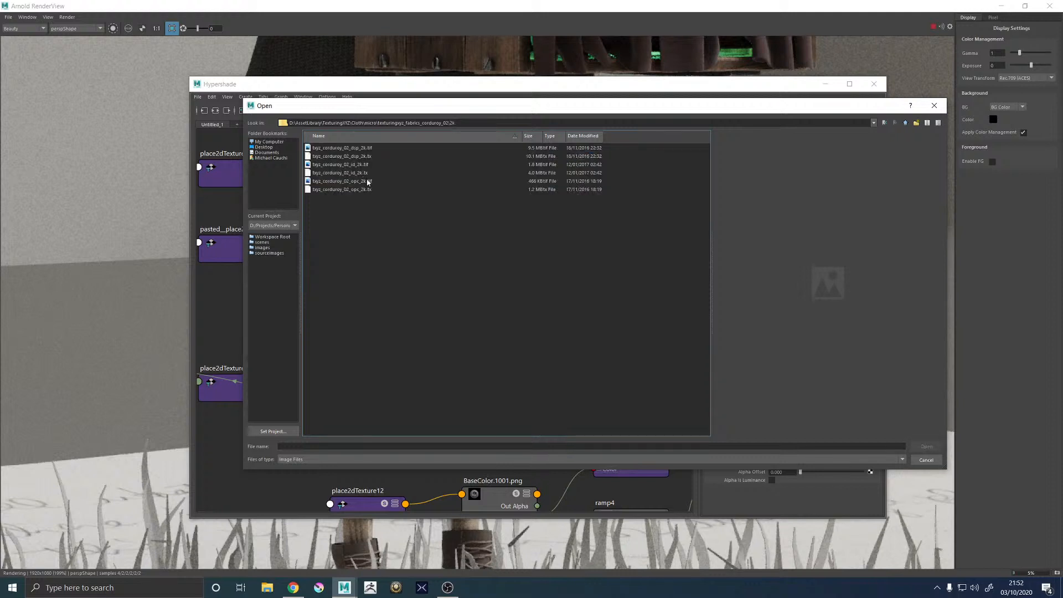
pyautogui.click(362, 148)
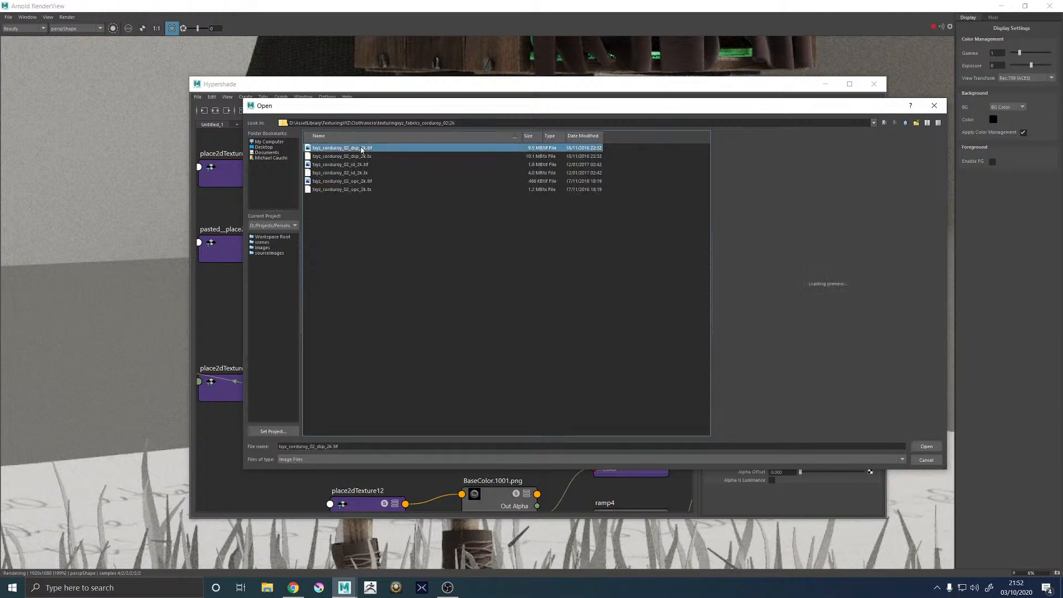
pyautogui.click(928, 446)
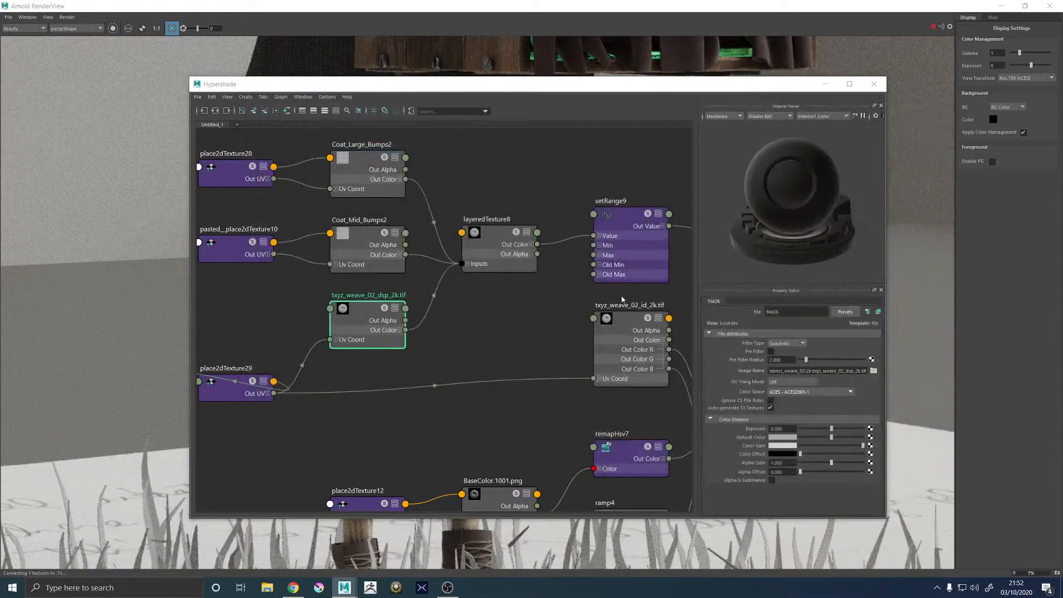
# Minimise Hypershade and inspect the corduroy pattern in the cropped render of the trouser leg, from close up and farther back
pyautogui.click(825, 84)
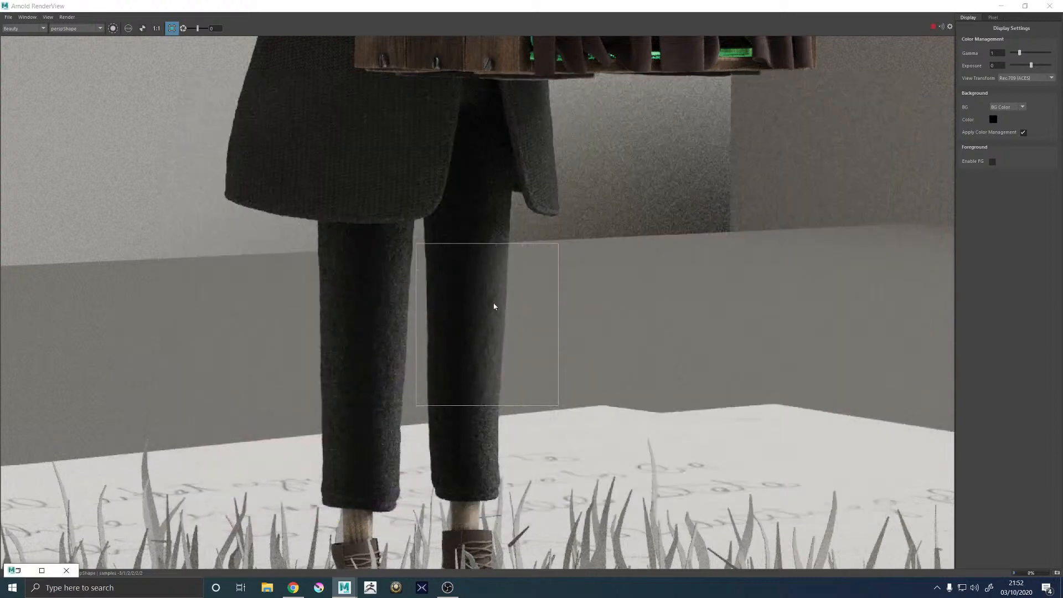
pyautogui.scroll(2, 489, 306)
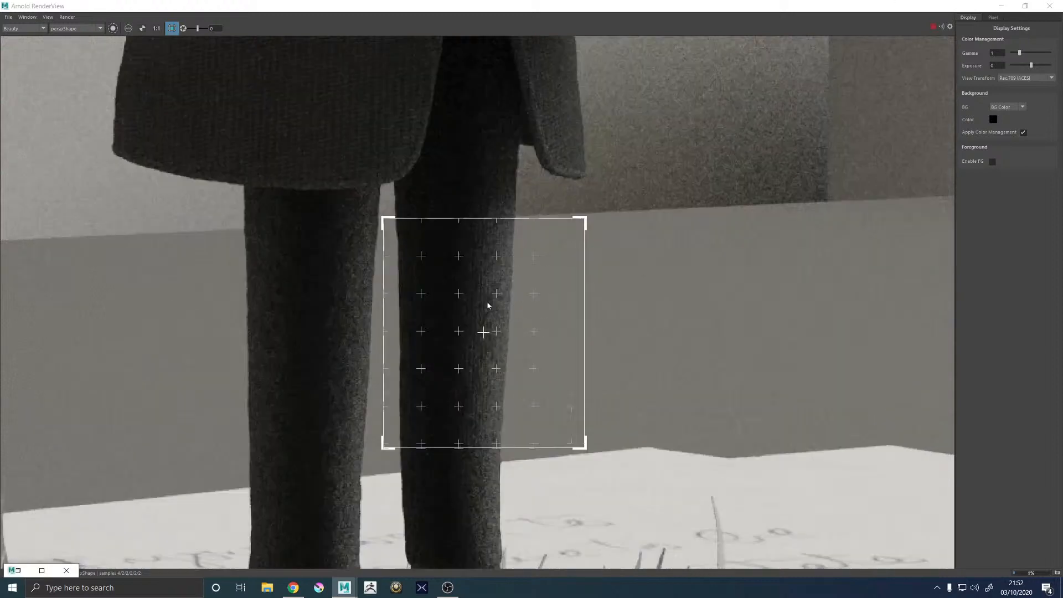
pyautogui.scroll(-2, 477, 304)
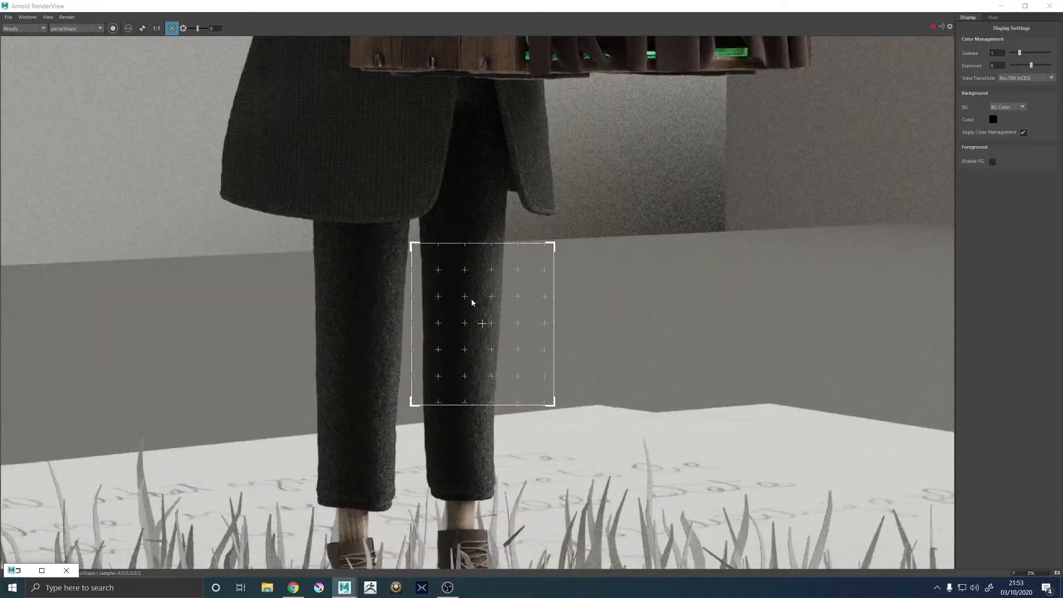
pyautogui.scroll(3, 468, 296)
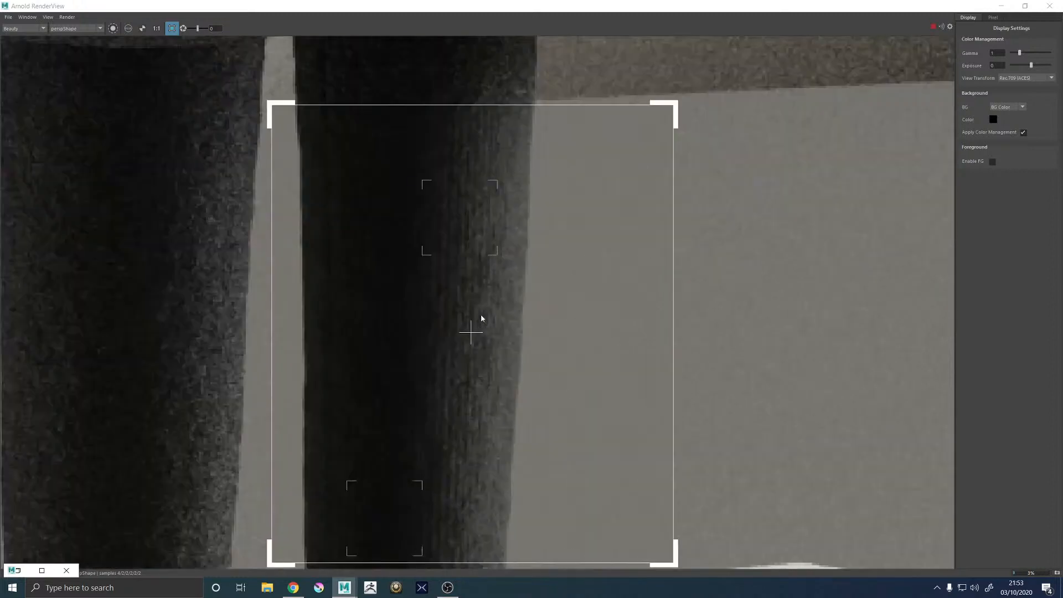
pyautogui.scroll(-2, 476, 302)
pyautogui.scroll(-2, 475, 299)
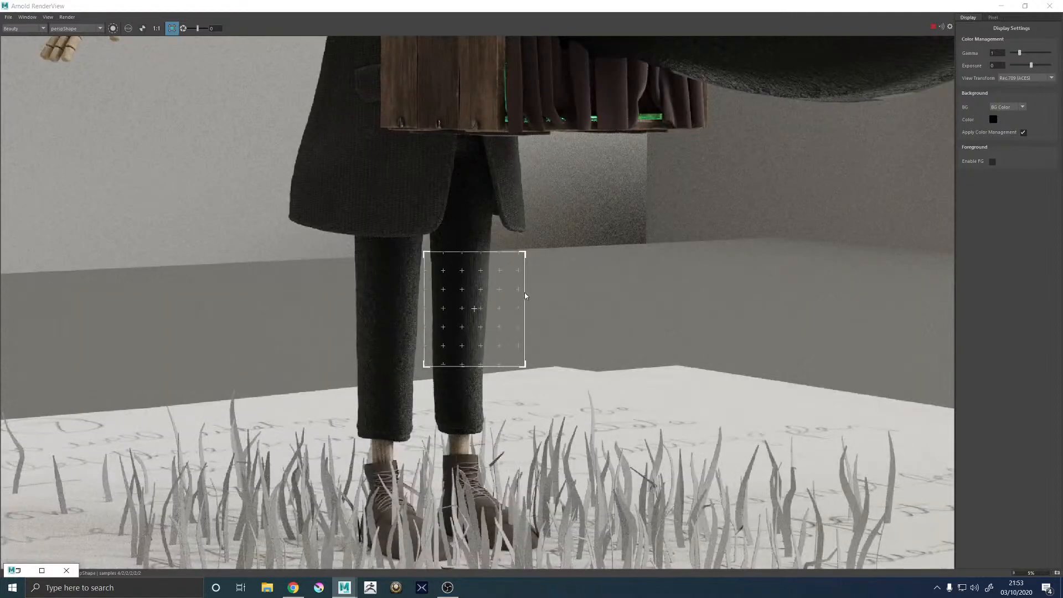
# Turn off the crop region, stop the render, and restart it full-frame through renderCam, framing the coat and trousers
pyautogui.click(172, 29)
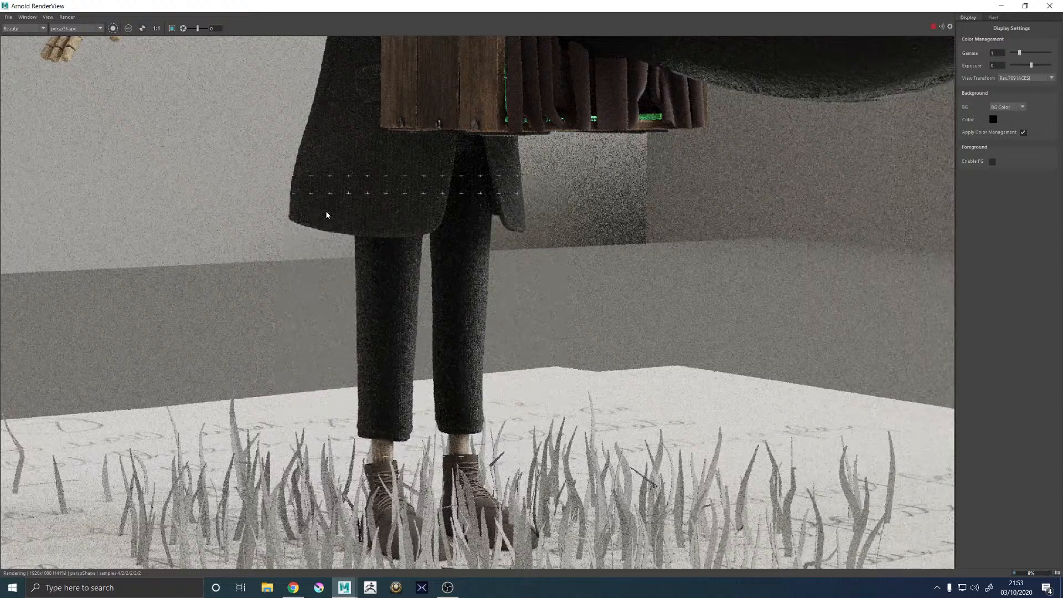
pyautogui.click(933, 26)
pyautogui.click(1001, 7)
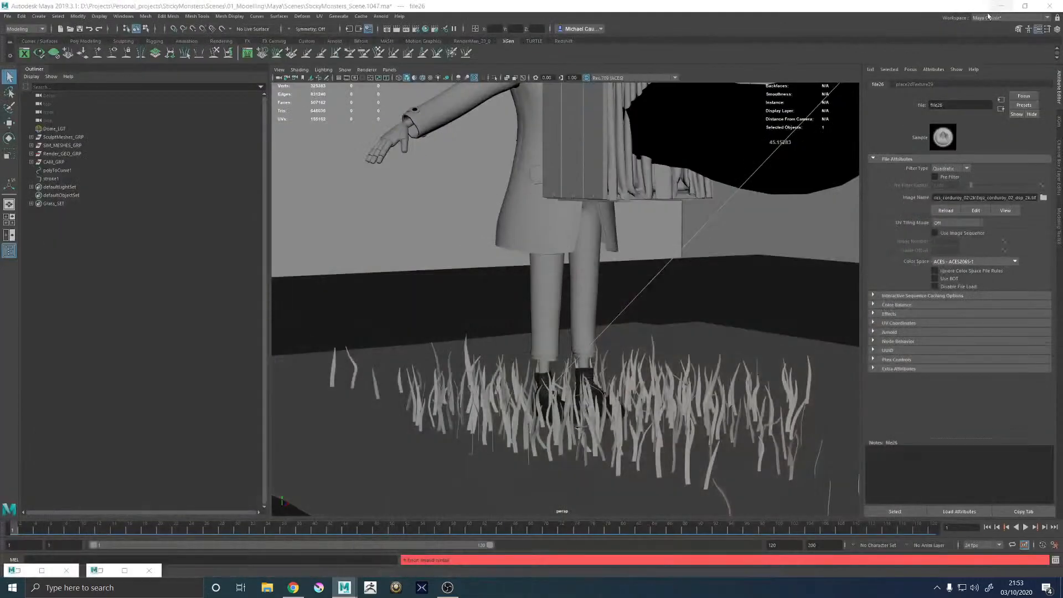
pyautogui.click(99, 571)
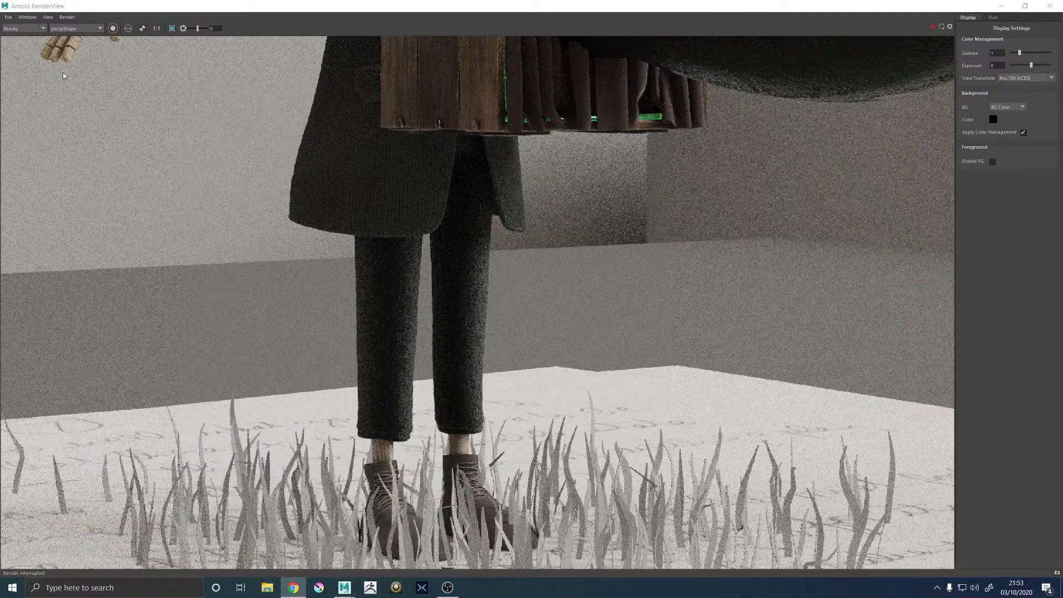
pyautogui.click(74, 29)
pyautogui.click(65, 43)
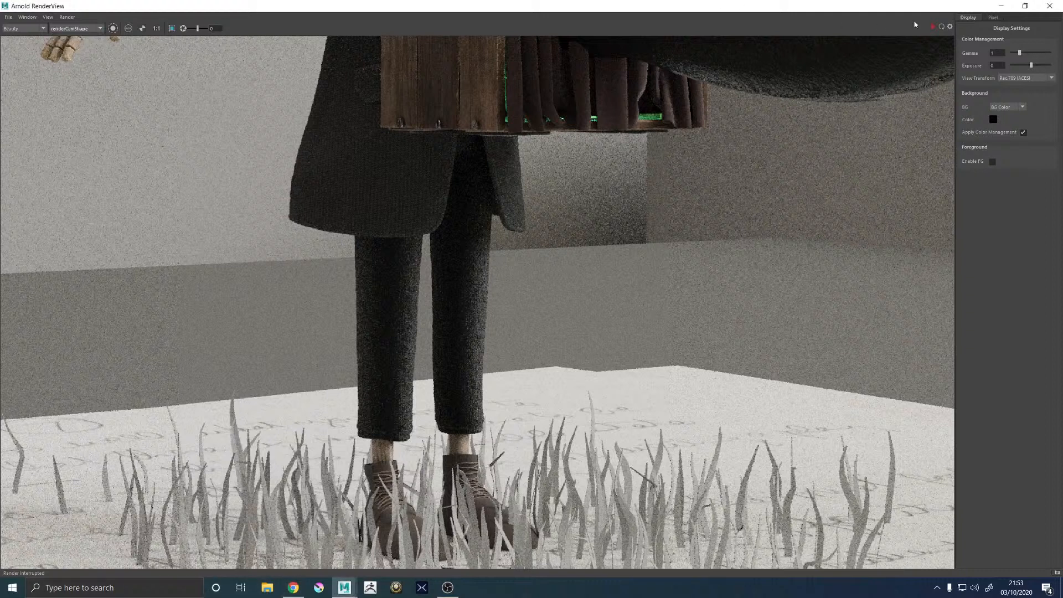
pyautogui.click(933, 26)
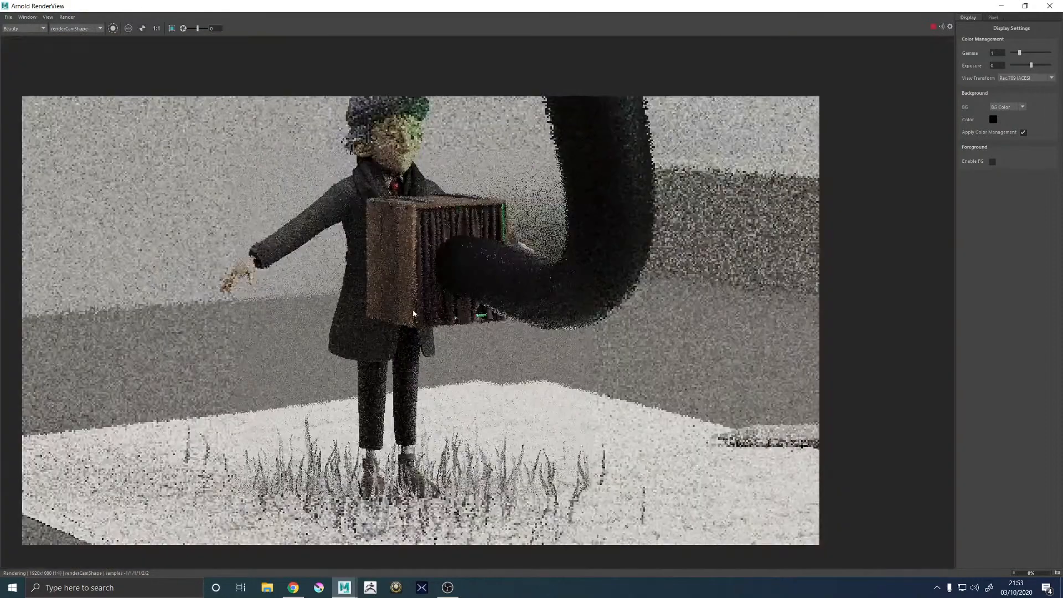
pyautogui.scroll(2, 371, 411)
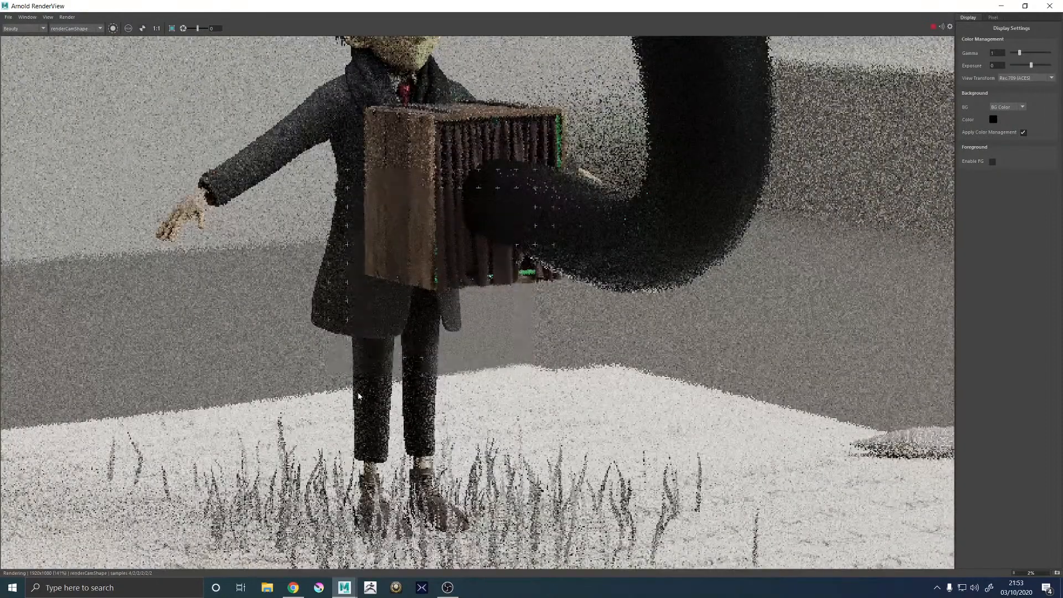
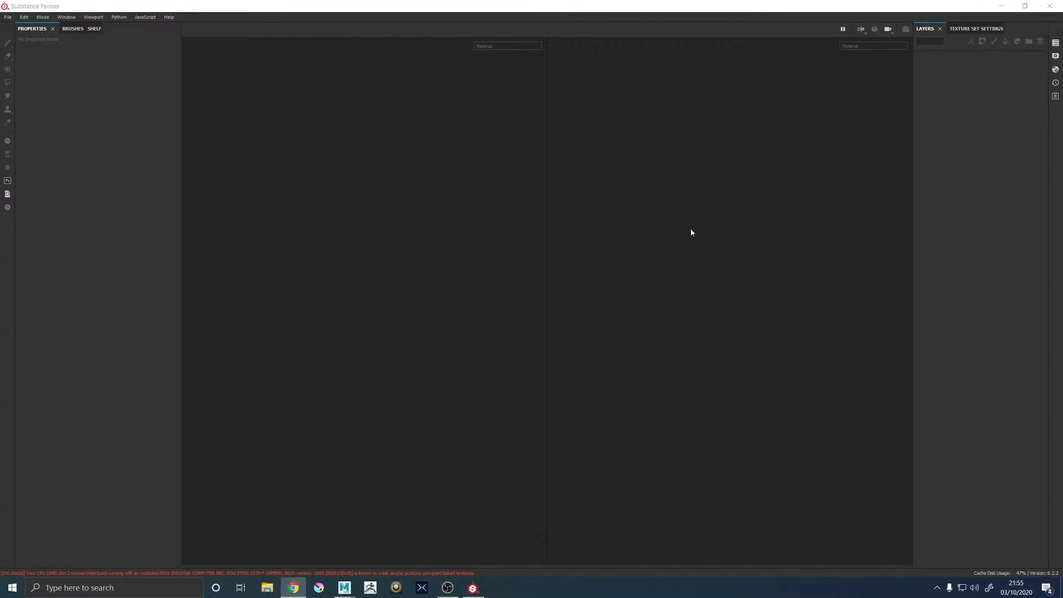
# Try to open the recent project sharkid_Texturing_02.spp in Substance Painter
pyautogui.click(8, 17)
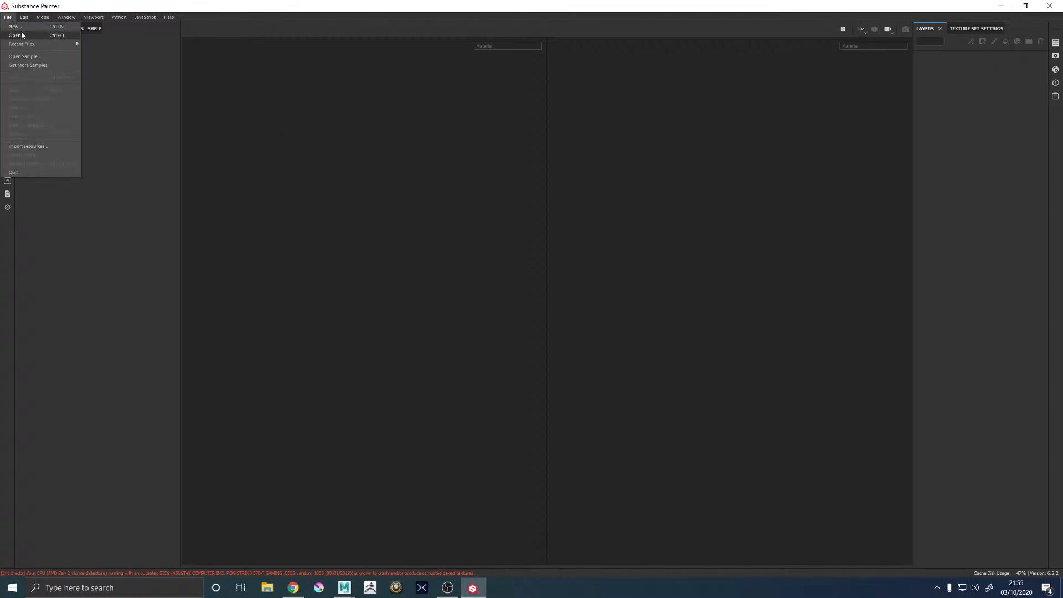
pyautogui.moveTo(23, 44)
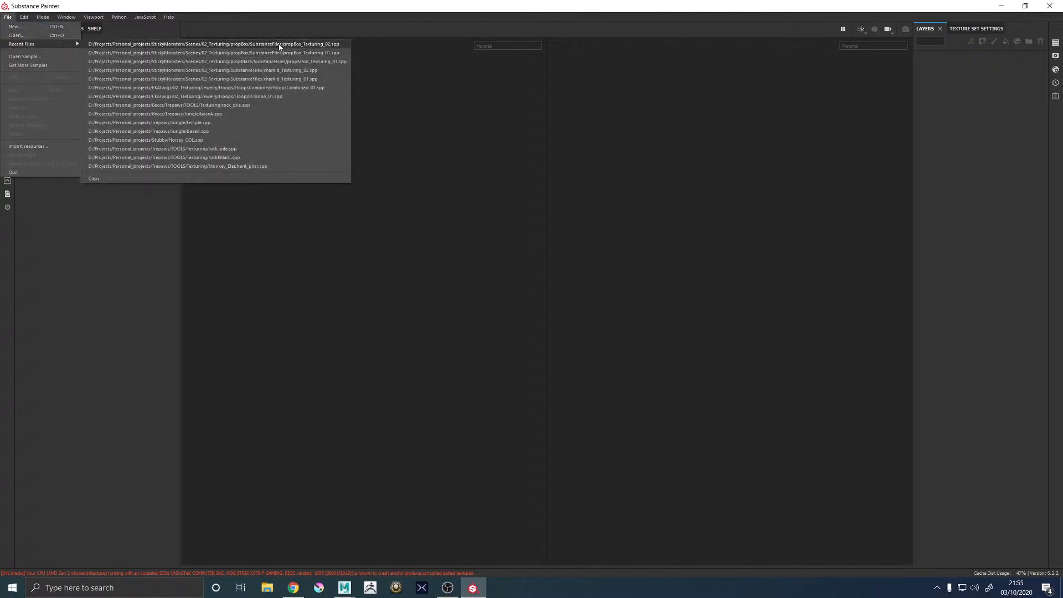
pyautogui.click(289, 72)
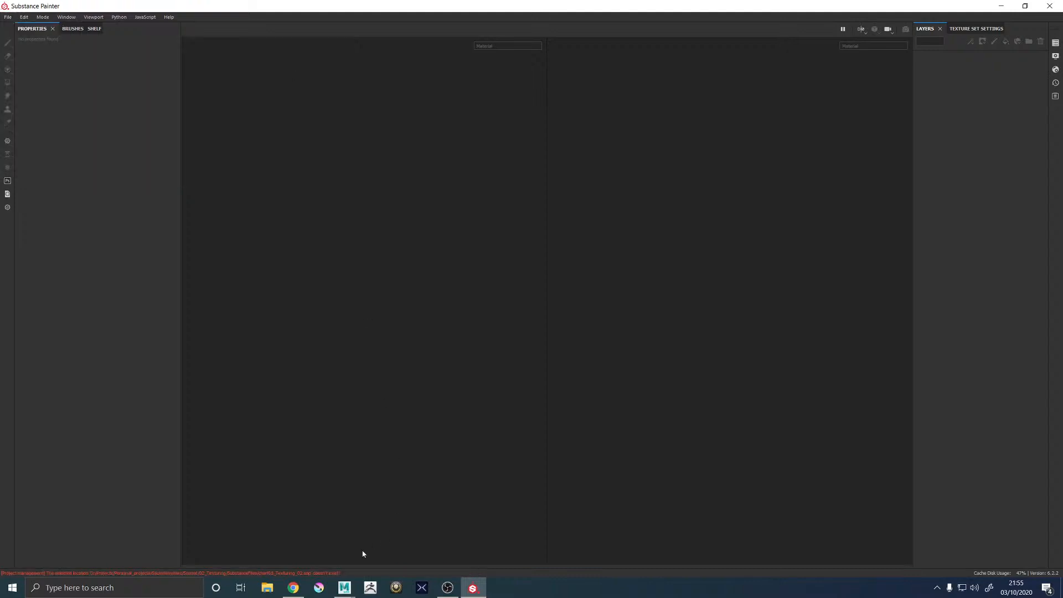
# Switch back to Arnold RenderView and render a crop region over the coat hem and both trouser legs through renderCam
pyautogui.moveTo(344, 588)
pyautogui.click(407, 517)
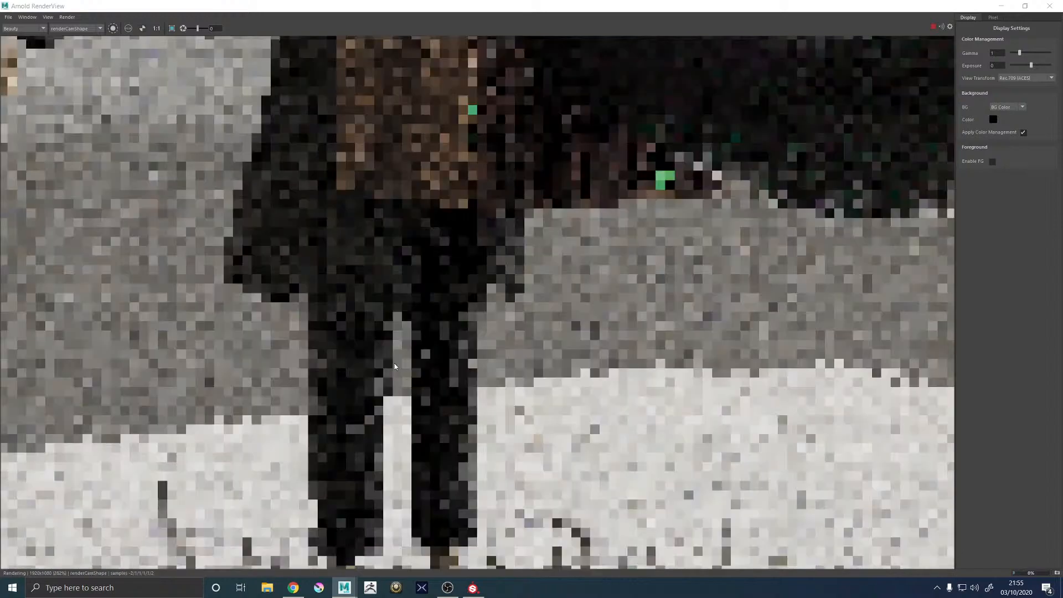
pyautogui.scroll(-1, 394, 363)
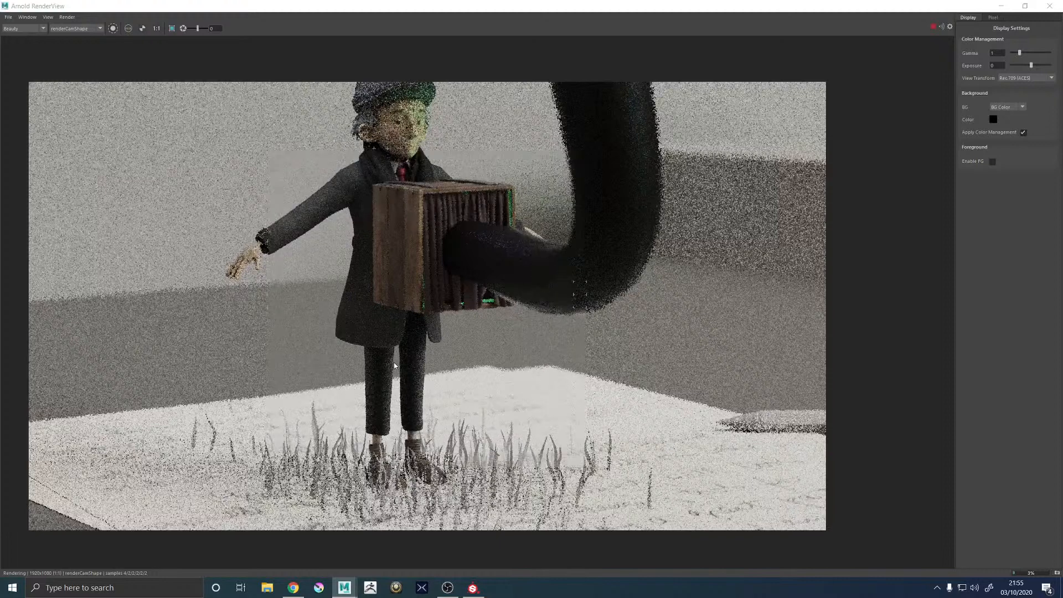
pyautogui.scroll(1, 414, 349)
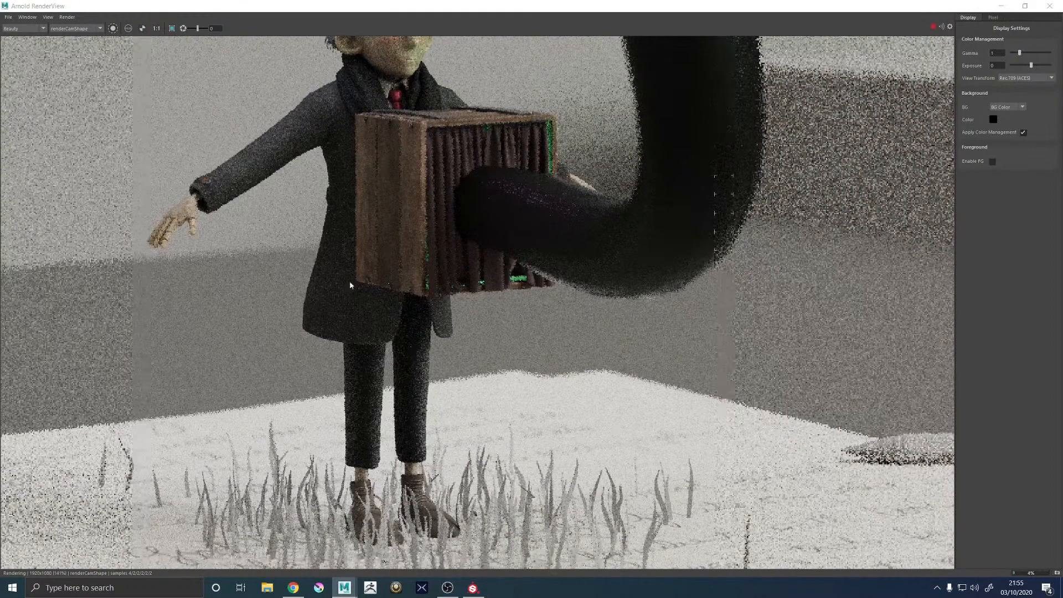
pyautogui.moveTo(290, 252); pyautogui.dragTo(451, 442)
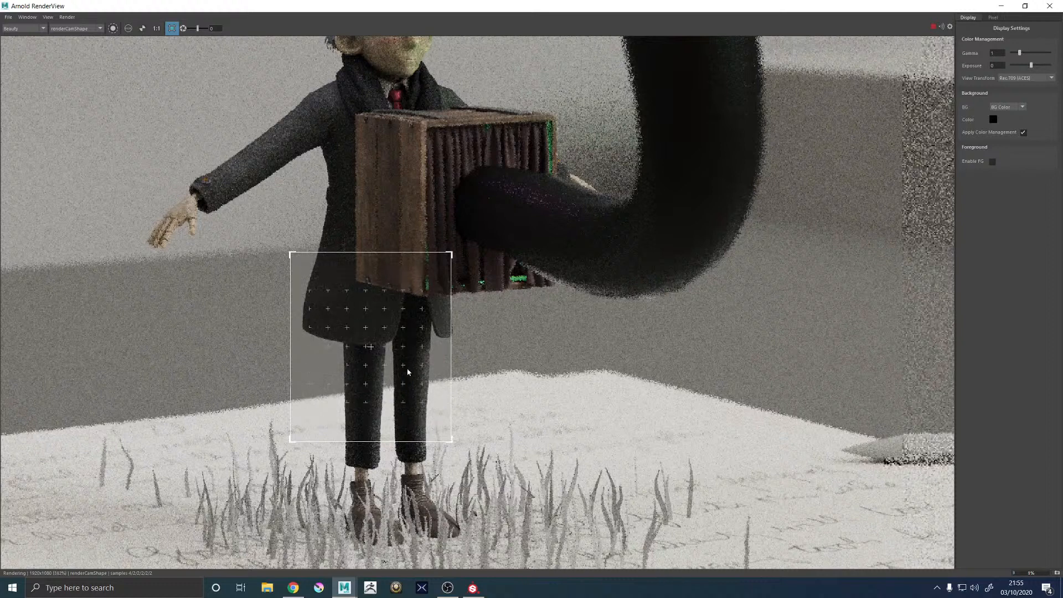
# Inspect the trouser fabric in the cropped render from close up and farther back, stop the render, and return to Hypershade
pyautogui.scroll(5, 412, 374)
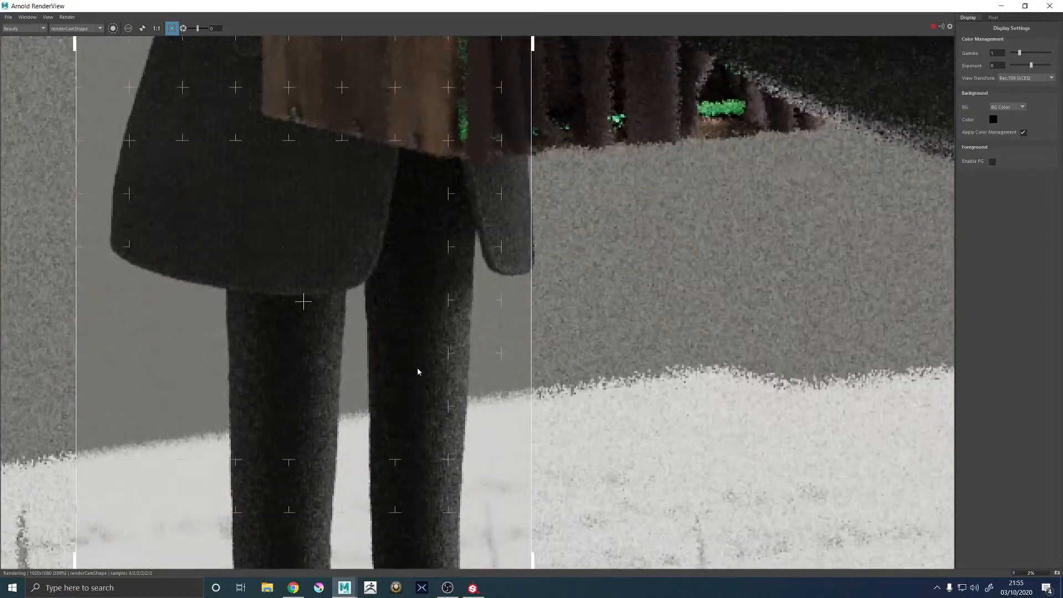
pyautogui.scroll(-3, 418, 372)
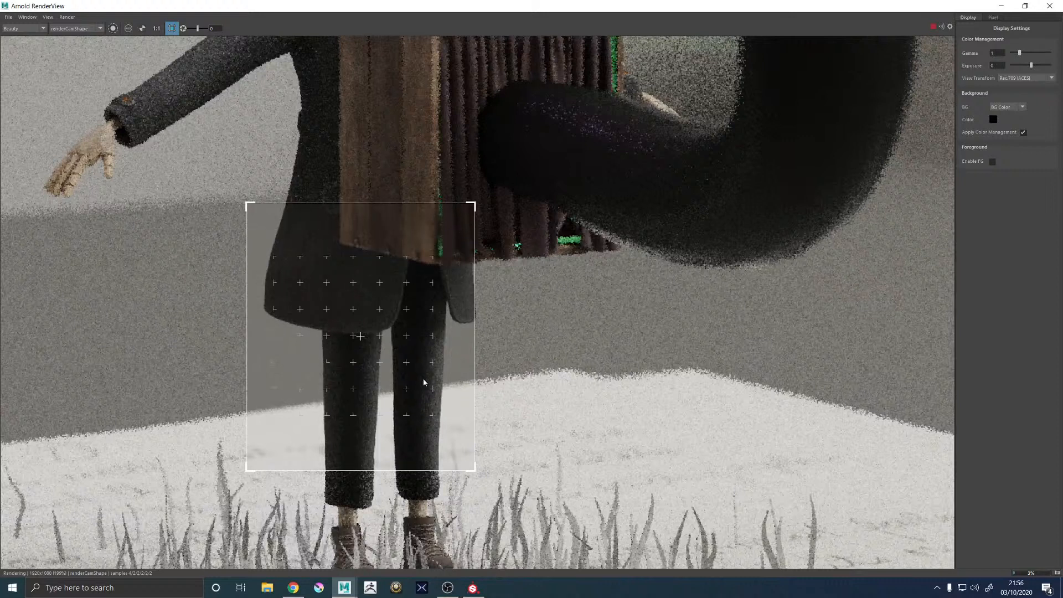
pyautogui.scroll(2, 429, 357)
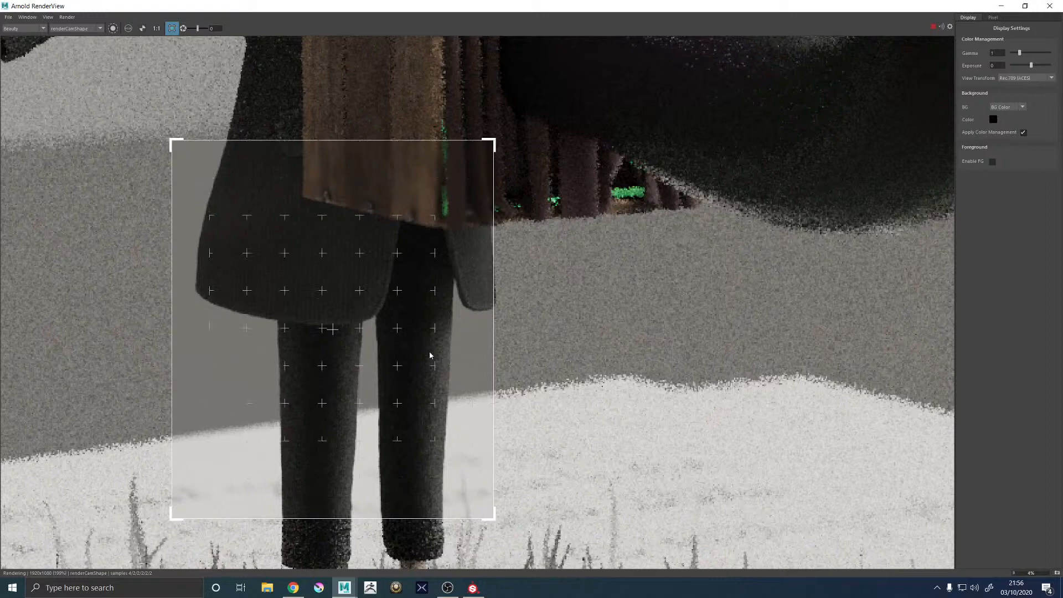
pyautogui.scroll(-2, 430, 355)
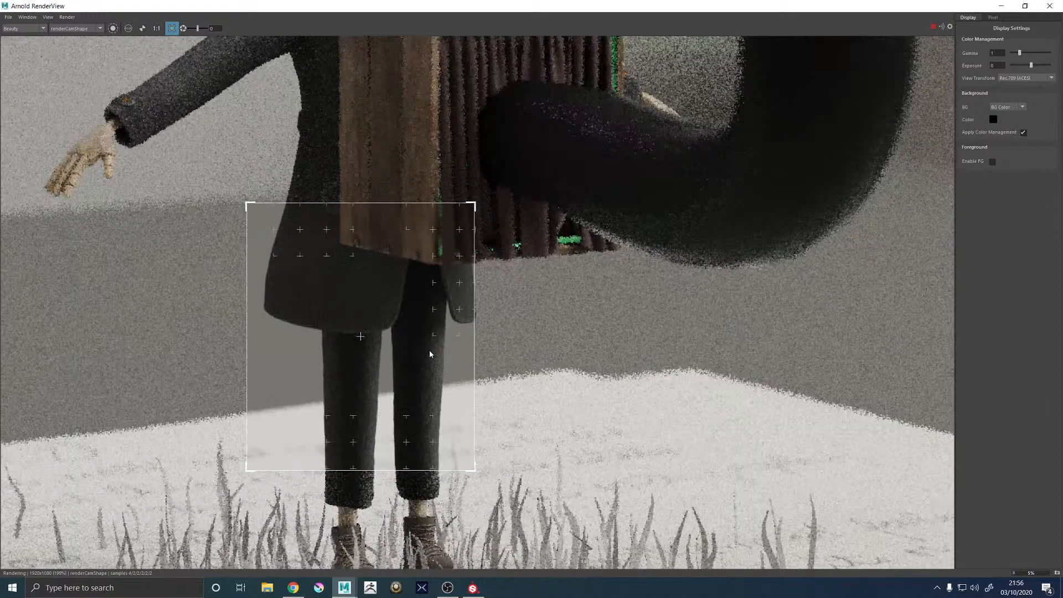
pyautogui.scroll(4, 430, 358)
pyautogui.scroll(-4, 447, 363)
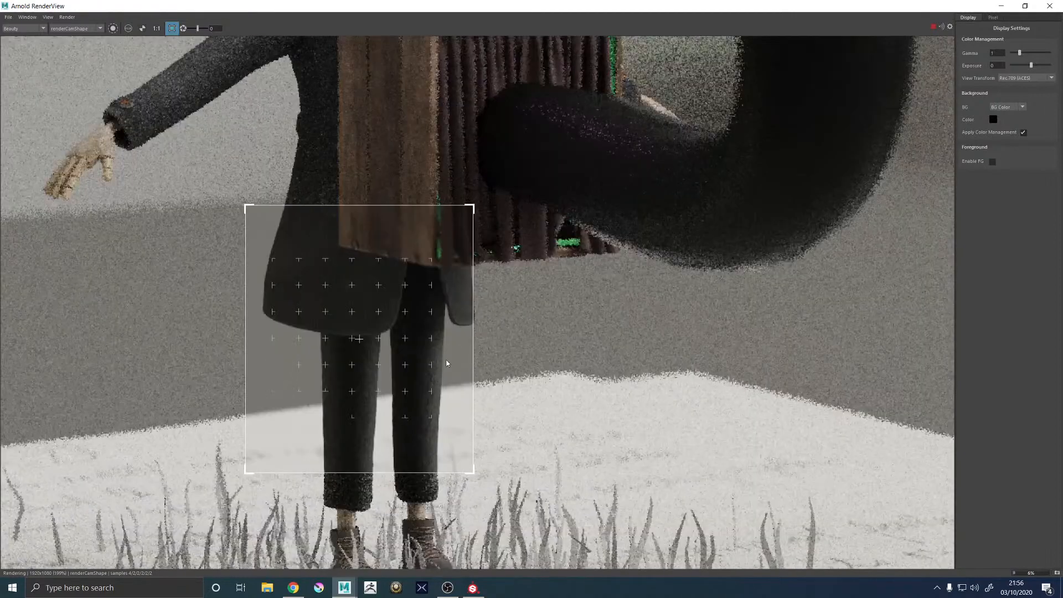
pyautogui.scroll(2, 401, 369)
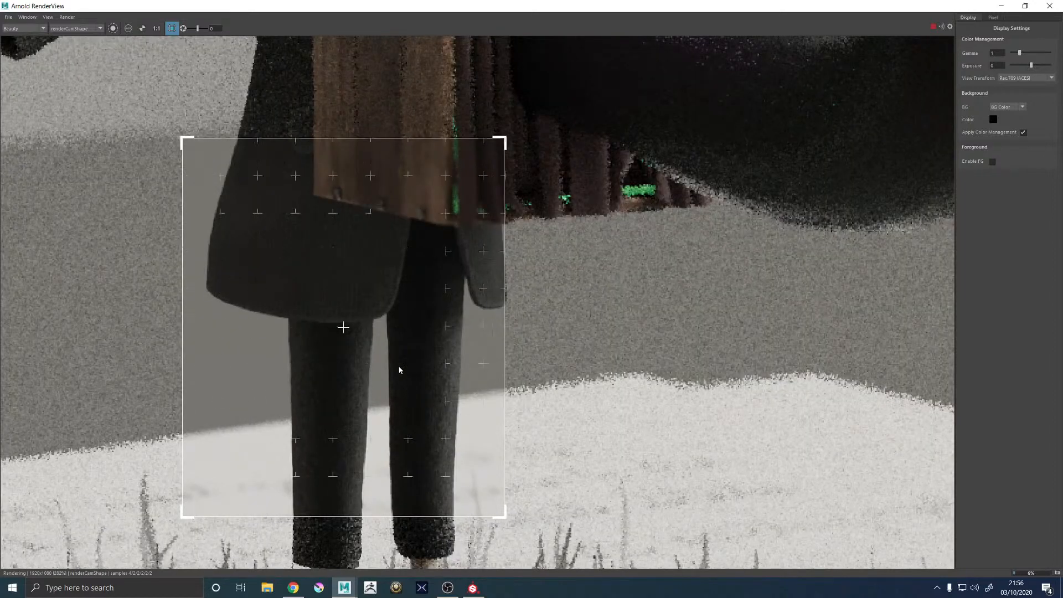
pyautogui.scroll(-2, 400, 367)
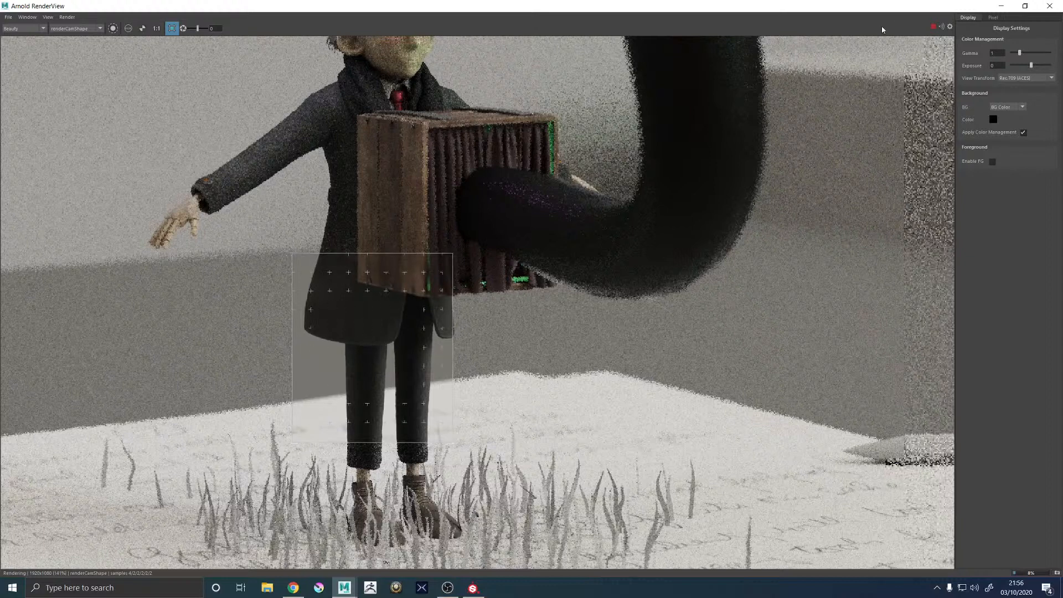
pyautogui.click(934, 27)
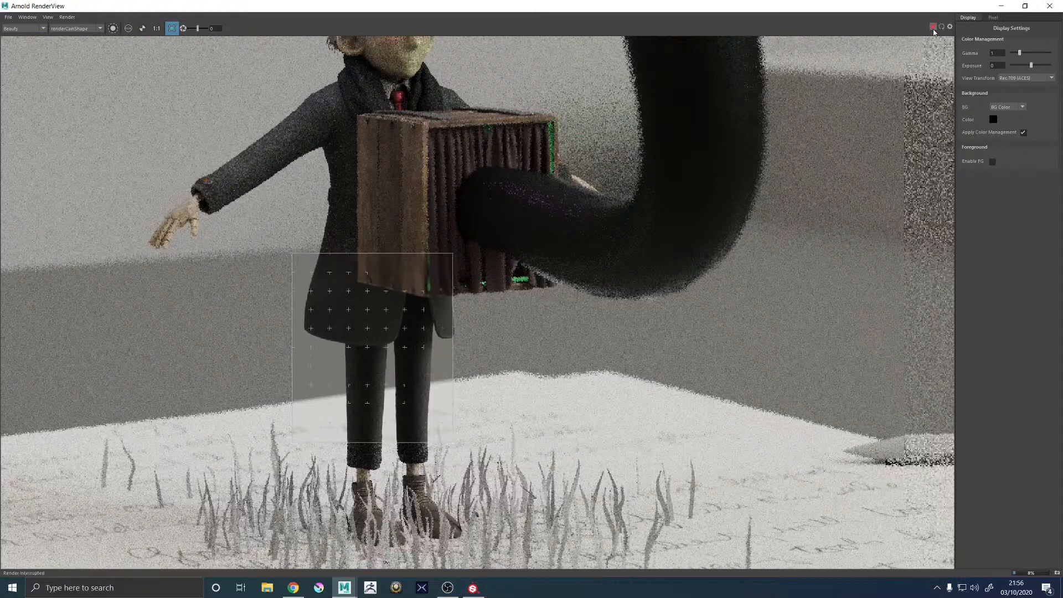
pyautogui.click(1001, 6)
# Set Repeat UV to 6 on pasted__place2dTexture10, the placement node feeding Coat_Mid_Bumps2
pyautogui.click(230, 250)
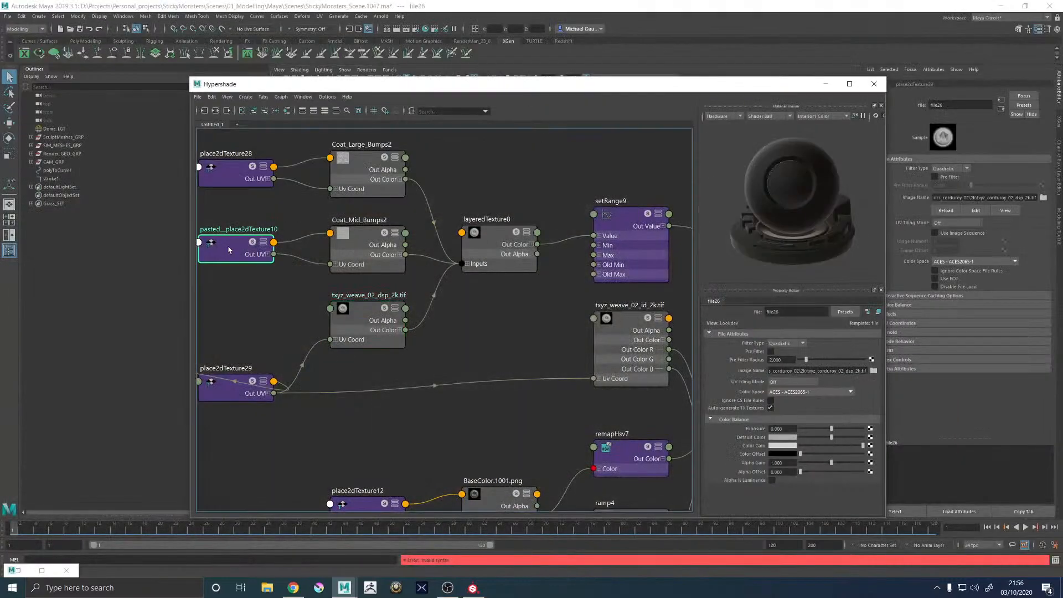
pyautogui.click(781, 395)
pyautogui.moveTo(794, 394); pyautogui.dragTo(733, 393)
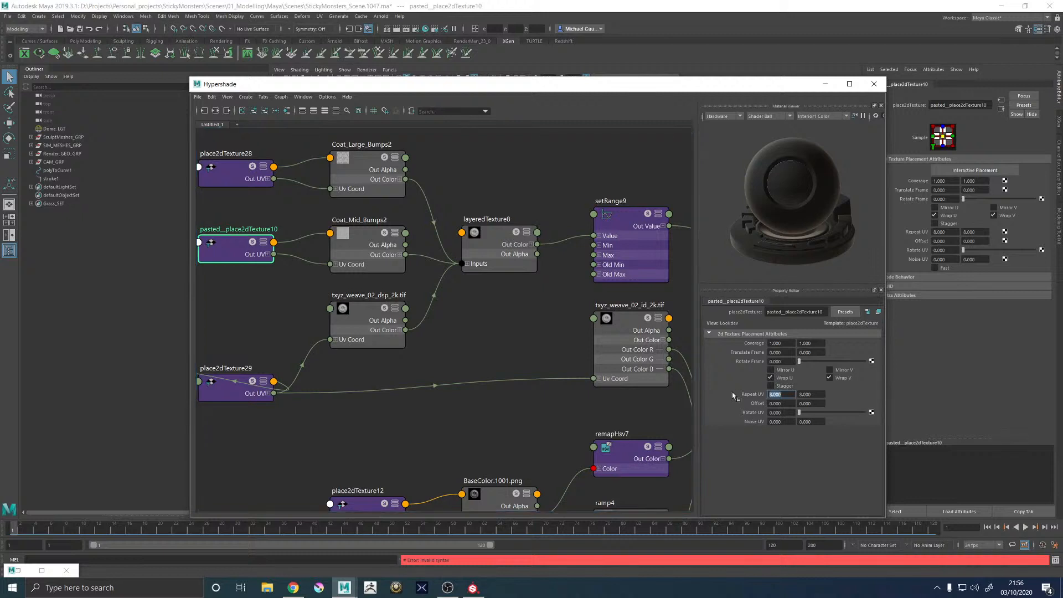
pyautogui.press('Tab')
pyautogui.write('6')
pyautogui.press('Return')
# Set both Repeat UV values to 2 on place2dTexture28, the placement node feeding Coat_Large_Bumps2
pyautogui.click(232, 173)
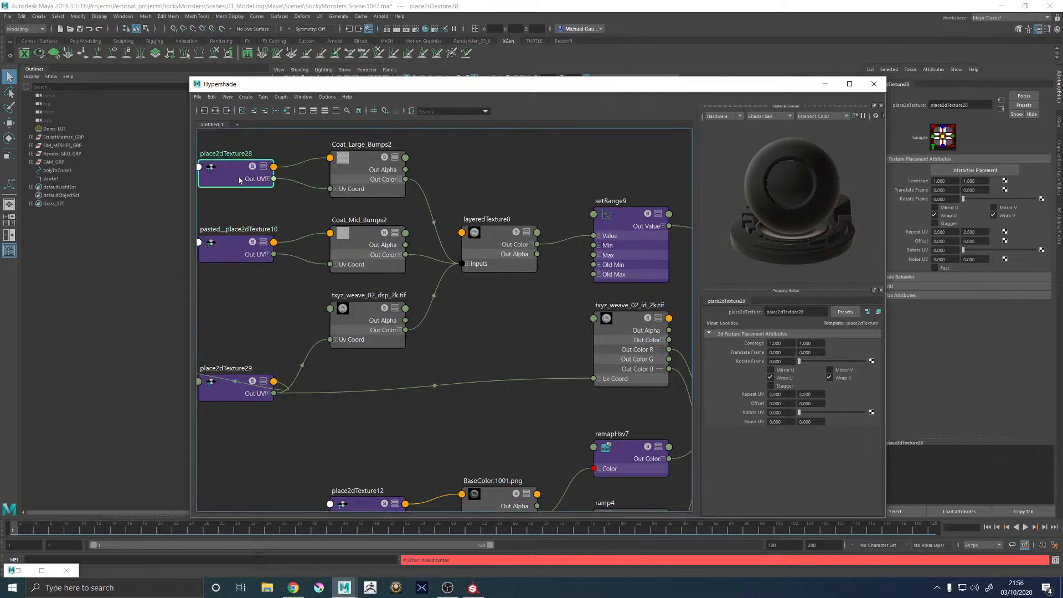
pyautogui.moveTo(782, 394); pyautogui.dragTo(745, 397)
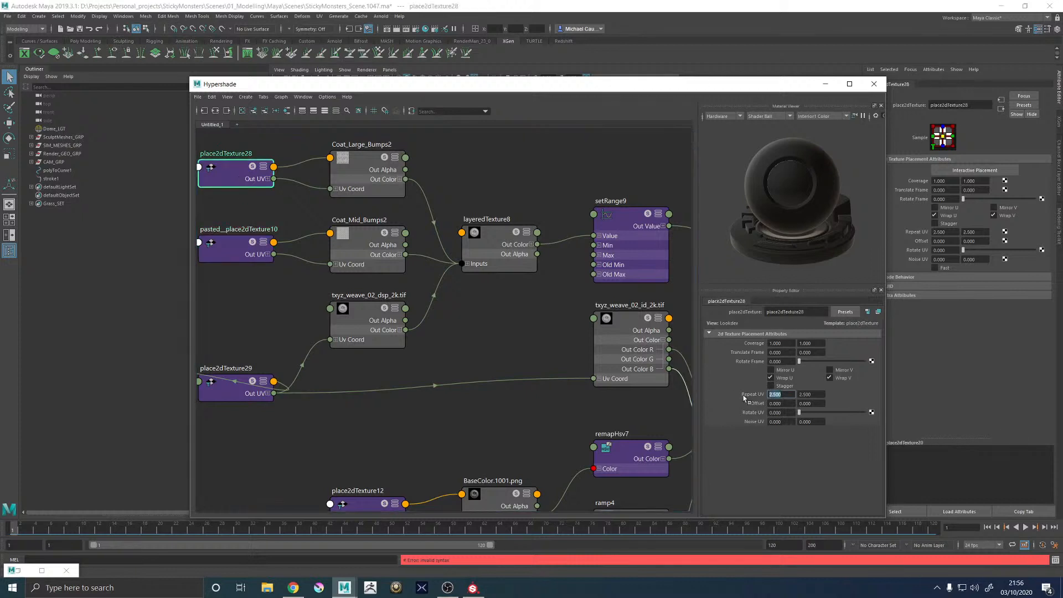
pyautogui.write('2')
pyautogui.press('Tab')
pyautogui.write('2')
pyautogui.press('Tab')
# Set both Repeat UV values to 4 on pasted__place2dTexture10, which drives the Coat_Mid_Bumps2 texture
pyautogui.click(234, 247)
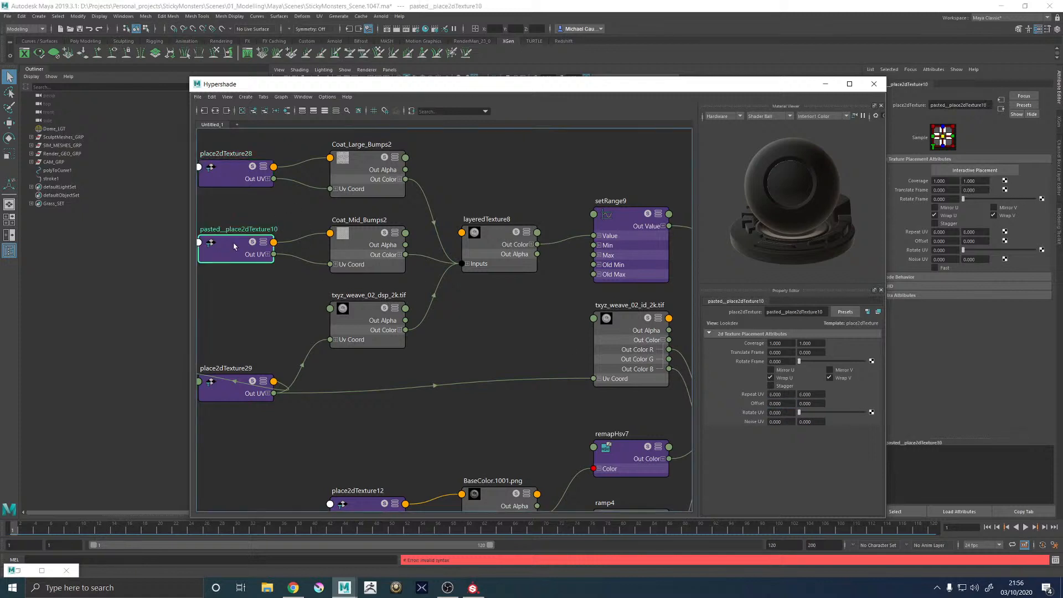
pyautogui.moveTo(781, 395); pyautogui.dragTo(749, 397)
pyautogui.write('4')
pyautogui.press('Tab')
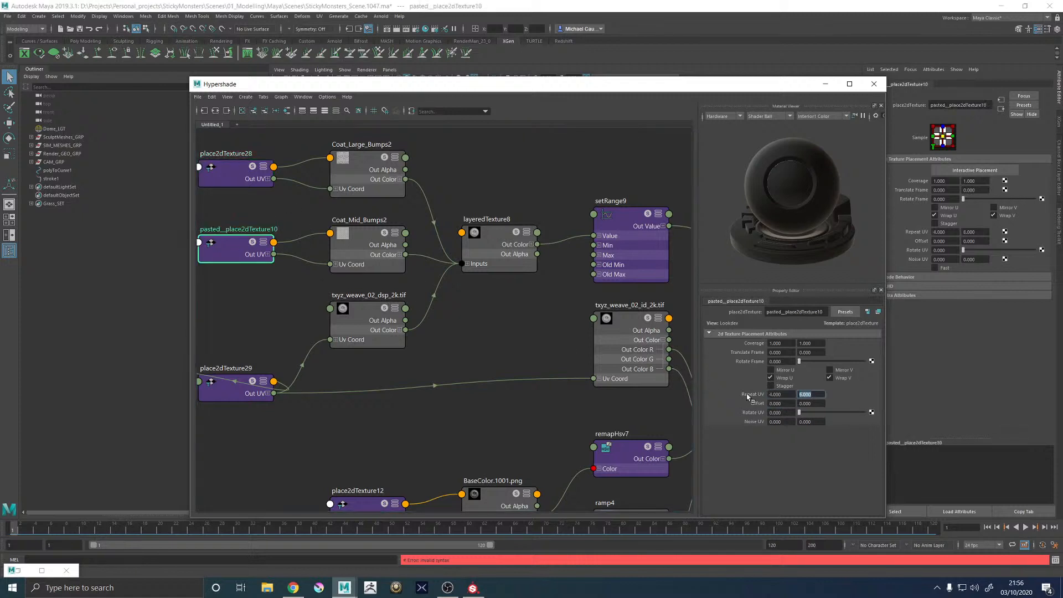
pyautogui.write('4')
pyautogui.press('Return')
# Set the U repeat of place2dTexture28, which drives Coat_Large_Bumps2, to 1.3 and reduce its V repeat as well
pyautogui.click(232, 182)
pyautogui.doubleClick(775, 395)
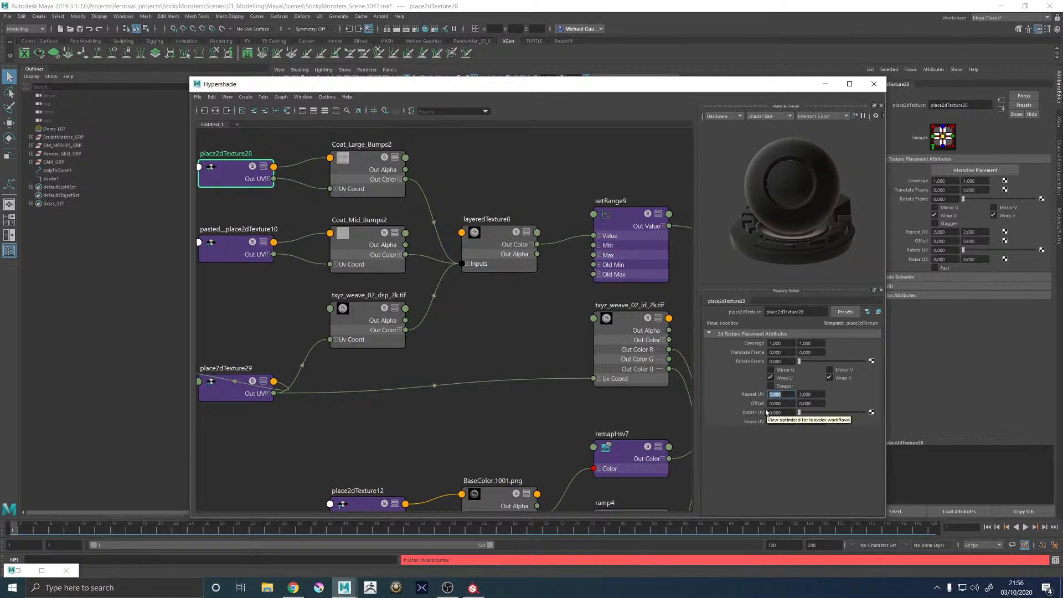
pyautogui.write('1.3')
pyautogui.press('Tab')
pyautogui.write('1')
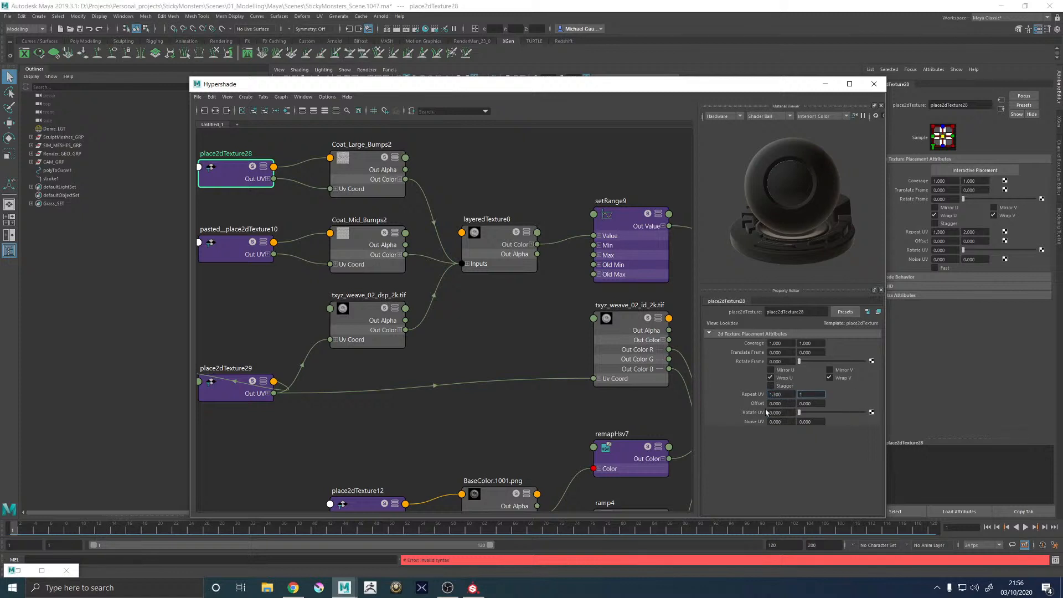
pyautogui.press('Return')
# Set the U repeat to 10 on place2dTexture29, the placement node shared by the displacement and ID weave textures
pyautogui.click(240, 398)
pyautogui.click(782, 394)
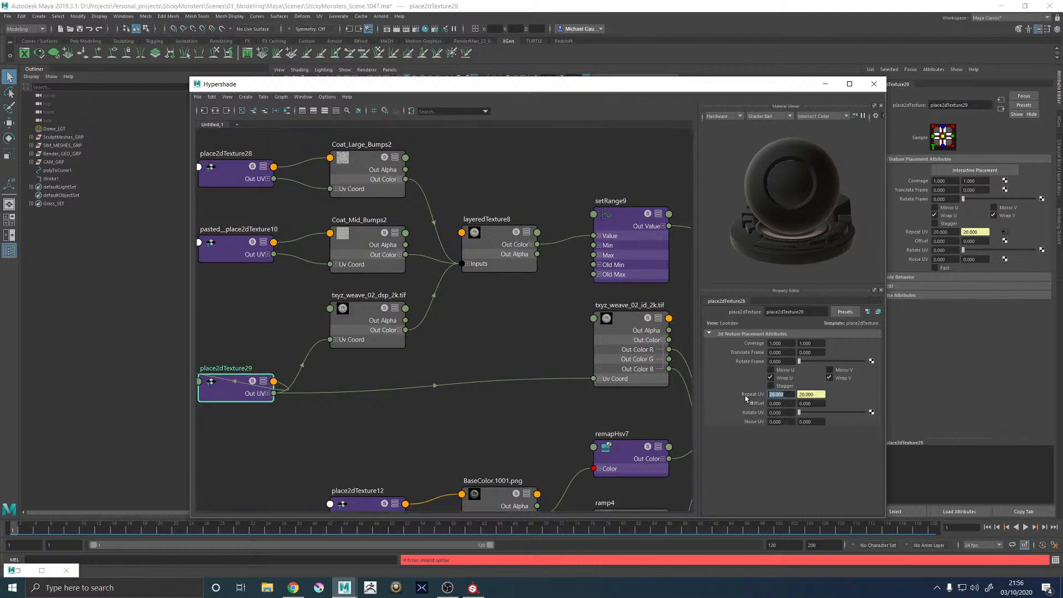
pyautogui.write('10')
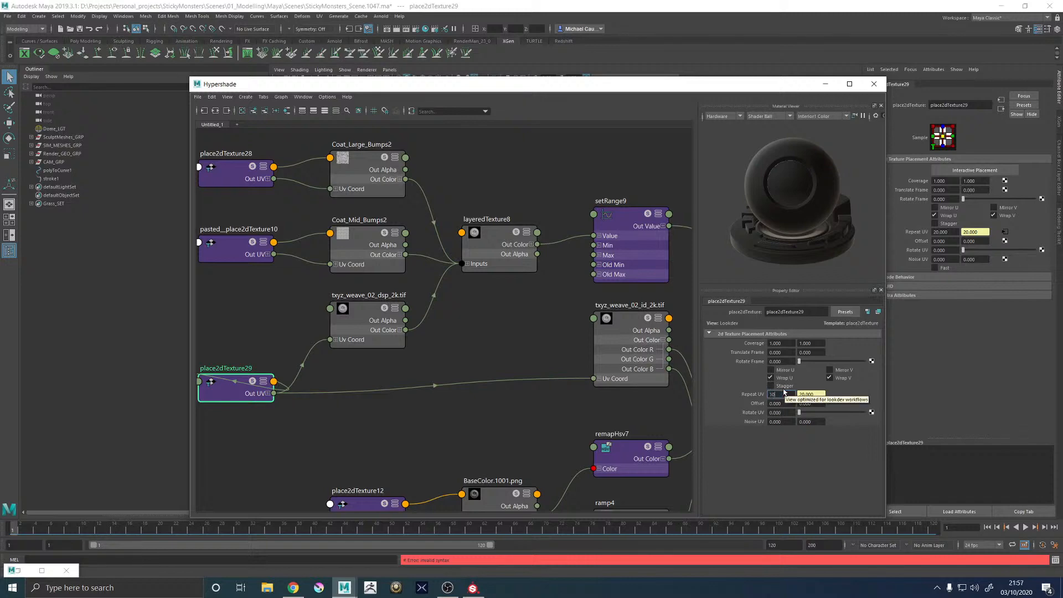
pyautogui.press('Return')
# Minimise Hypershade, save the scene, bring back Arnold RenderView, and restart the cropped render
pyautogui.click(825, 84)
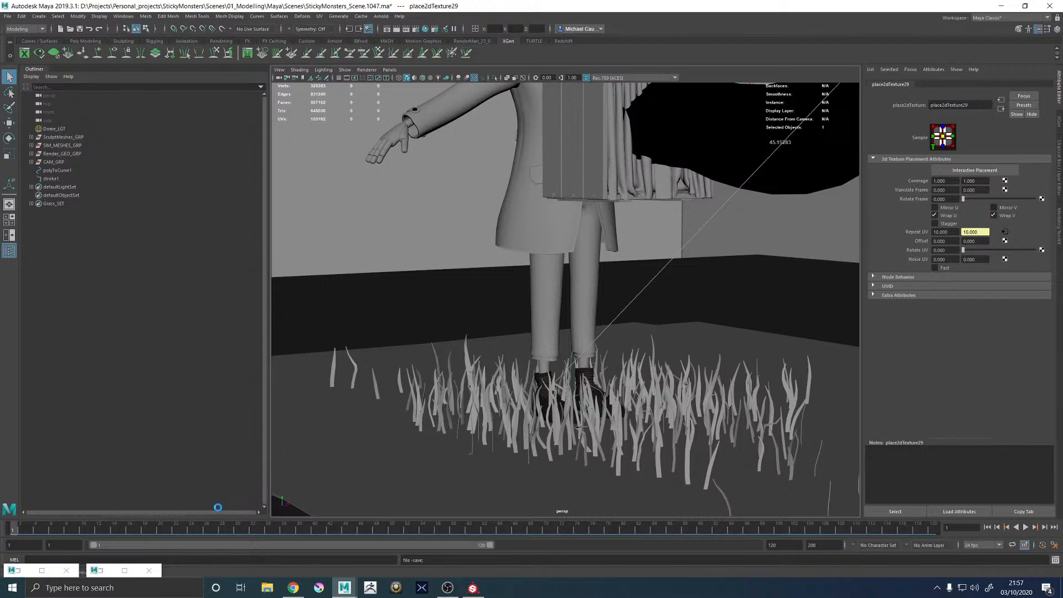
pyautogui.click(16, 571)
pyautogui.click(27, 504)
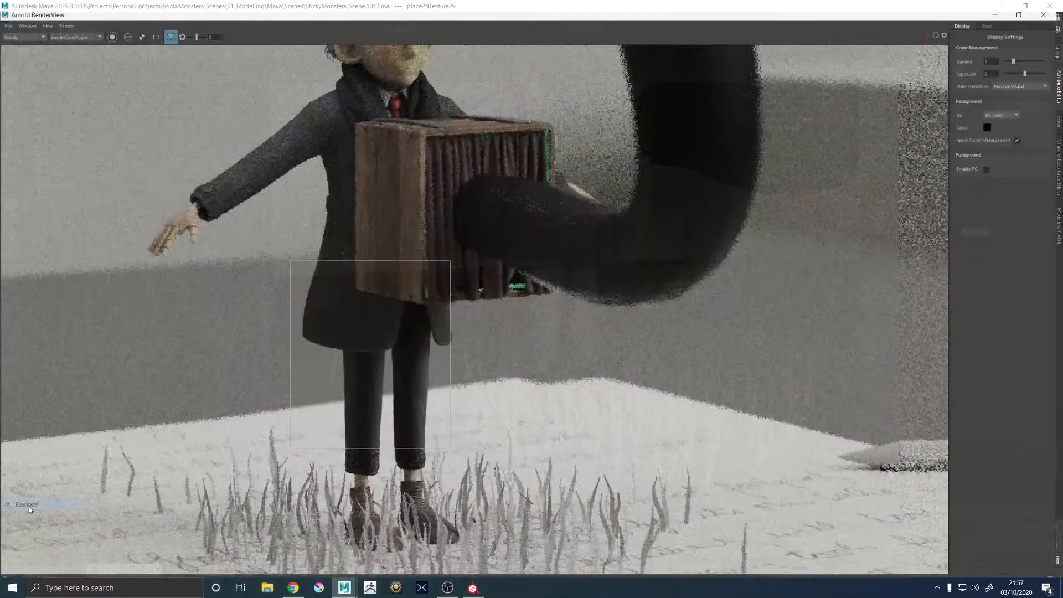
pyautogui.click(941, 27)
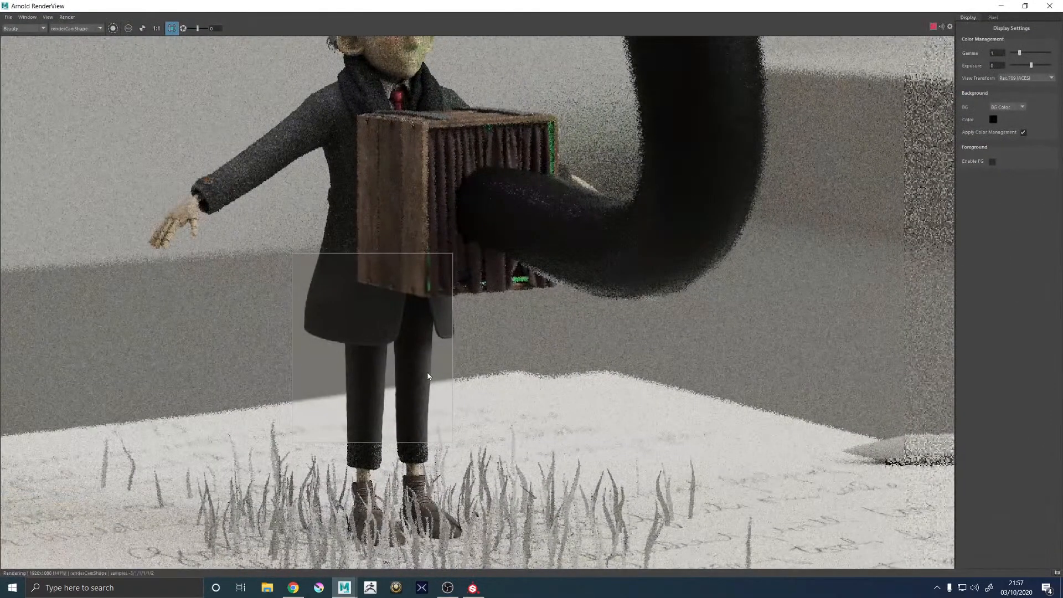
# Examine the scale and visibility of the corduroy ribs on both trouser legs in the cropped render, at close and wide zoom levels
pyautogui.scroll(2, 417, 379)
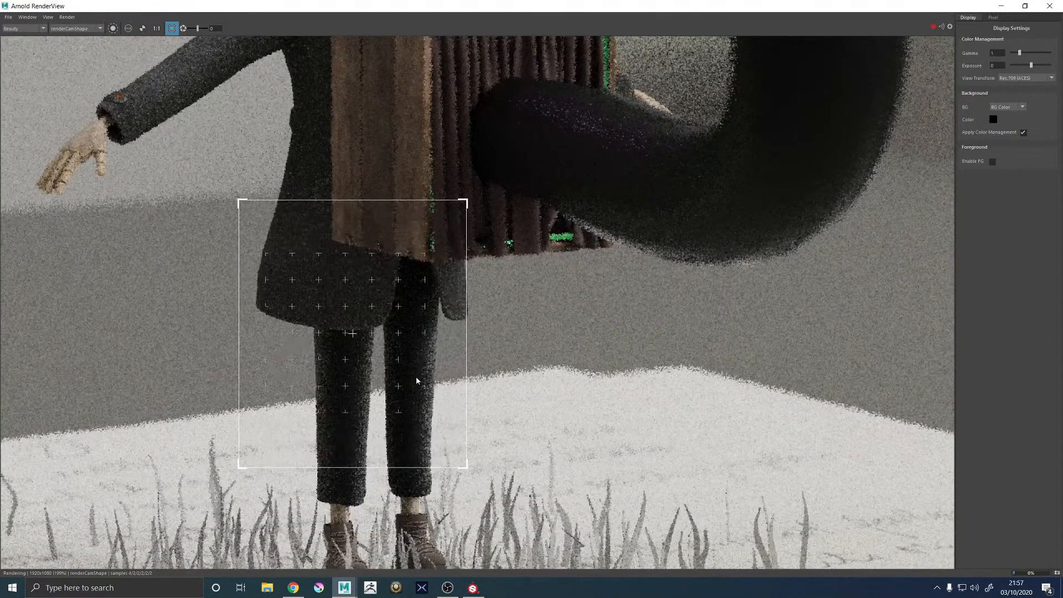
pyautogui.scroll(2, 417, 379)
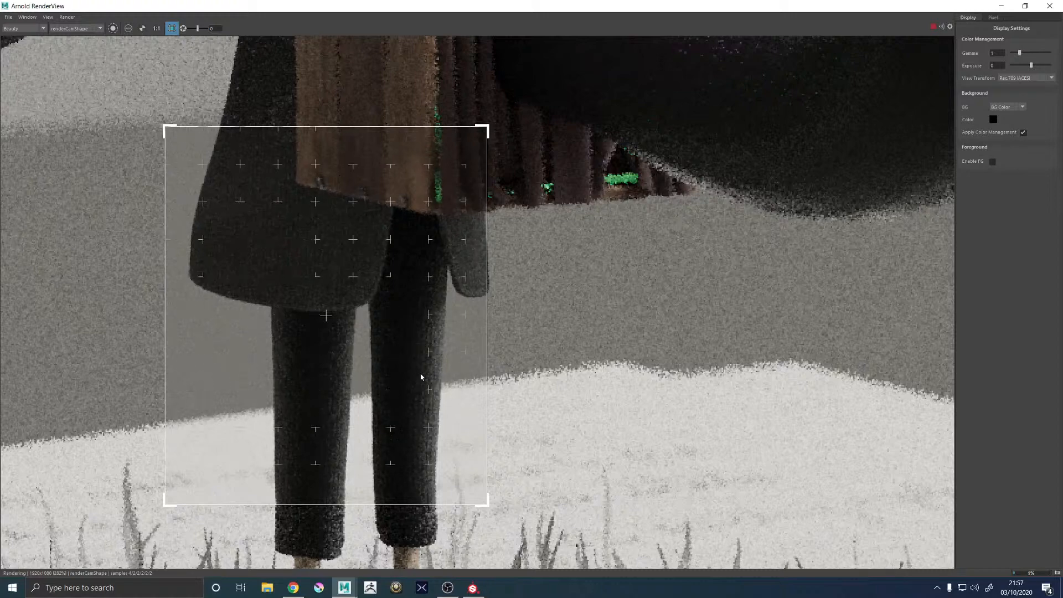
pyautogui.scroll(-4, 421, 377)
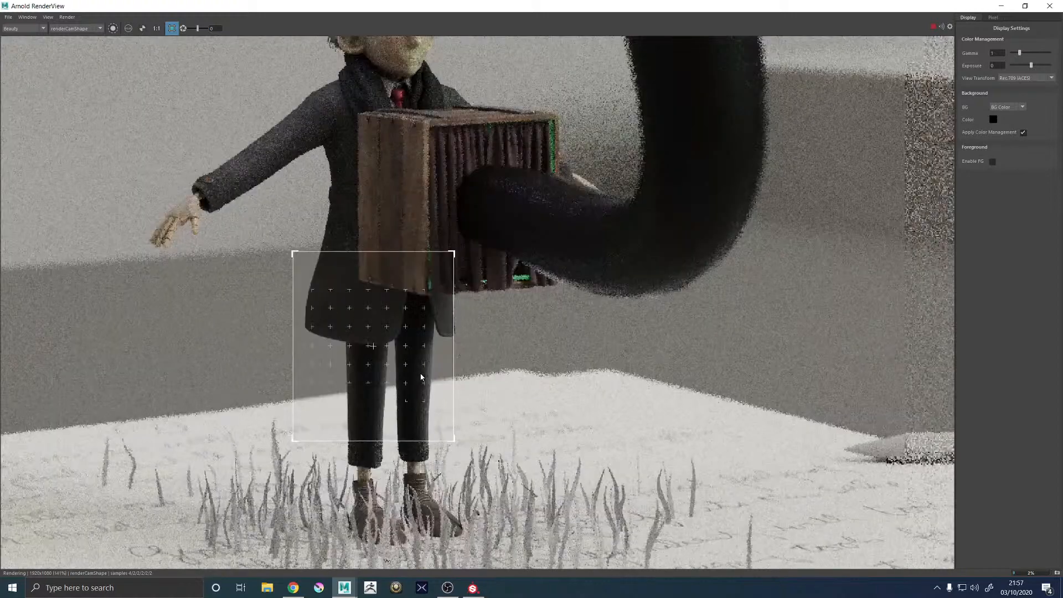
pyautogui.scroll(2, 421, 378)
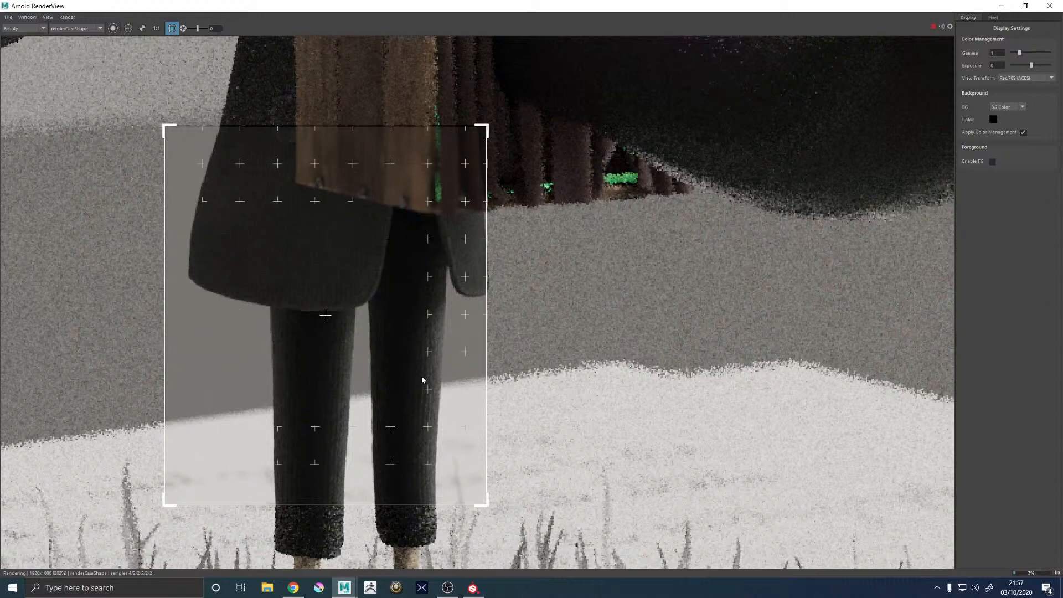
pyautogui.scroll(-2, 425, 379)
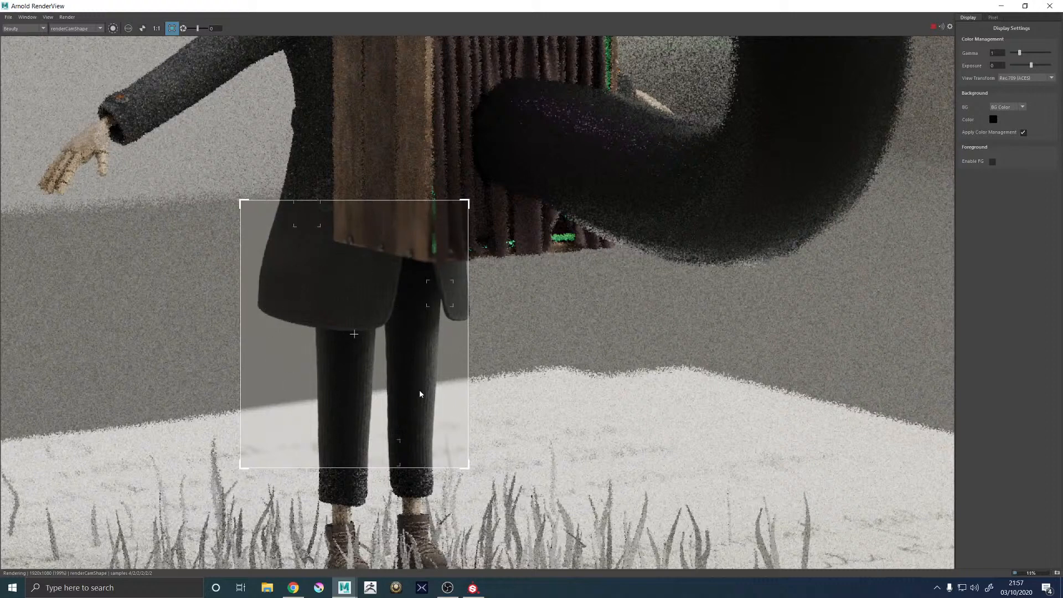
pyautogui.scroll(2, 408, 393)
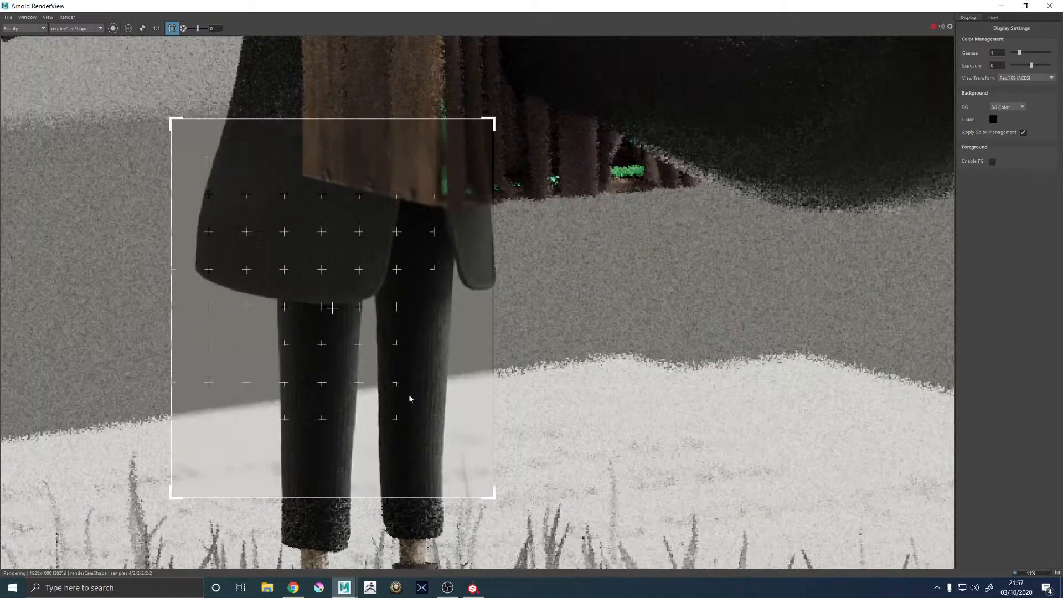
pyautogui.scroll(-2, 410, 399)
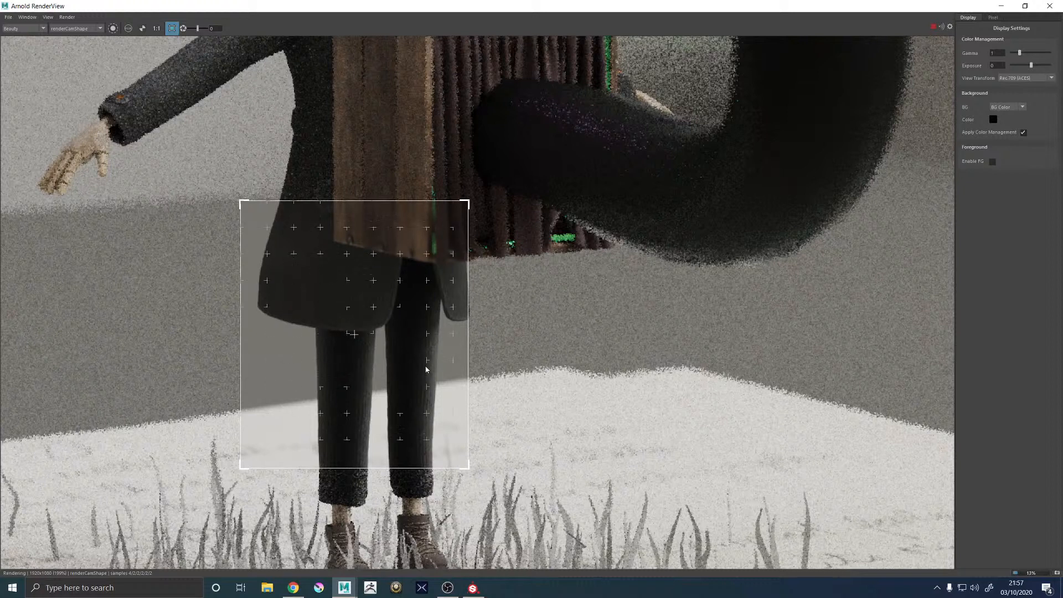
pyautogui.scroll(2, 413, 382)
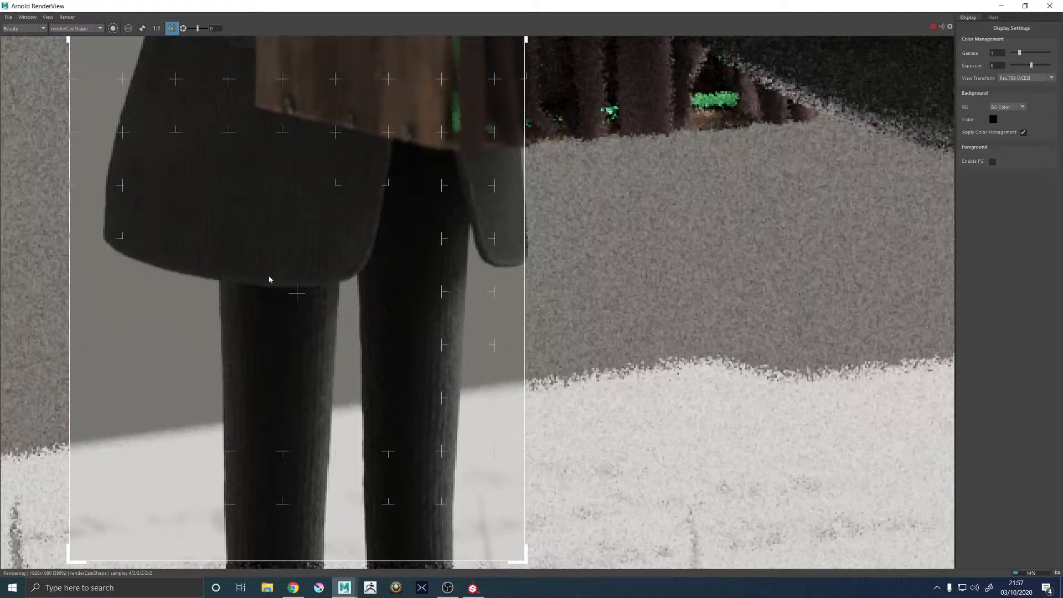
pyautogui.scroll(-2, 270, 279)
pyautogui.scroll(2, 372, 373)
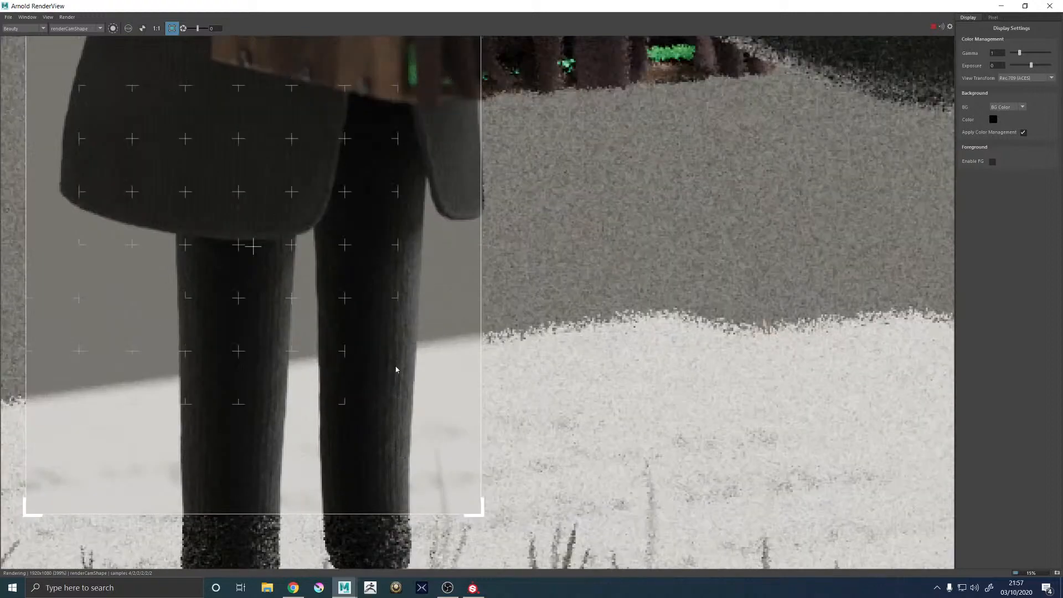
pyautogui.scroll(-1, 361, 248)
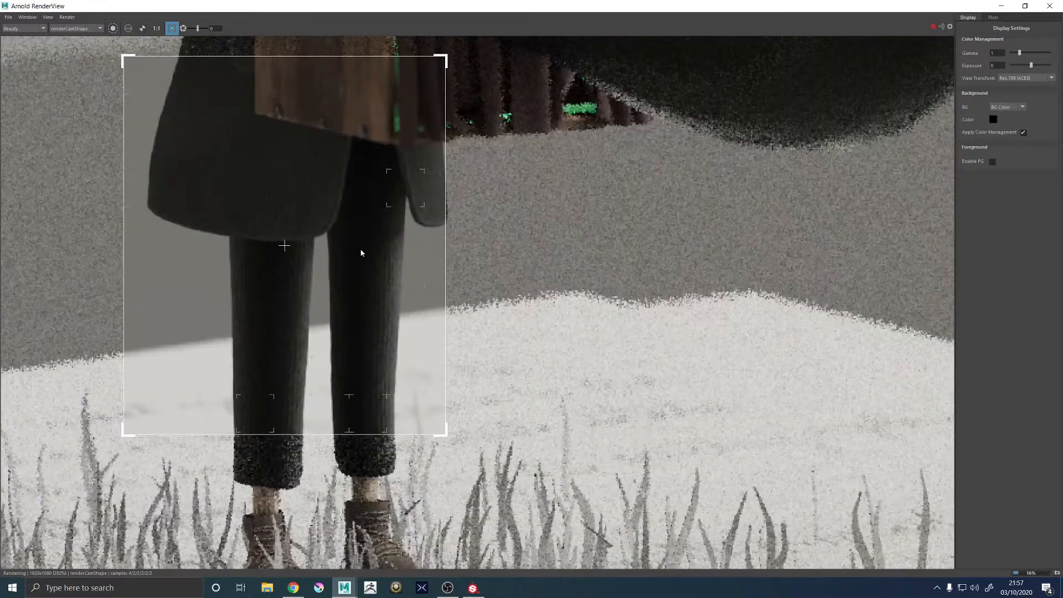
pyautogui.scroll(-1, 362, 250)
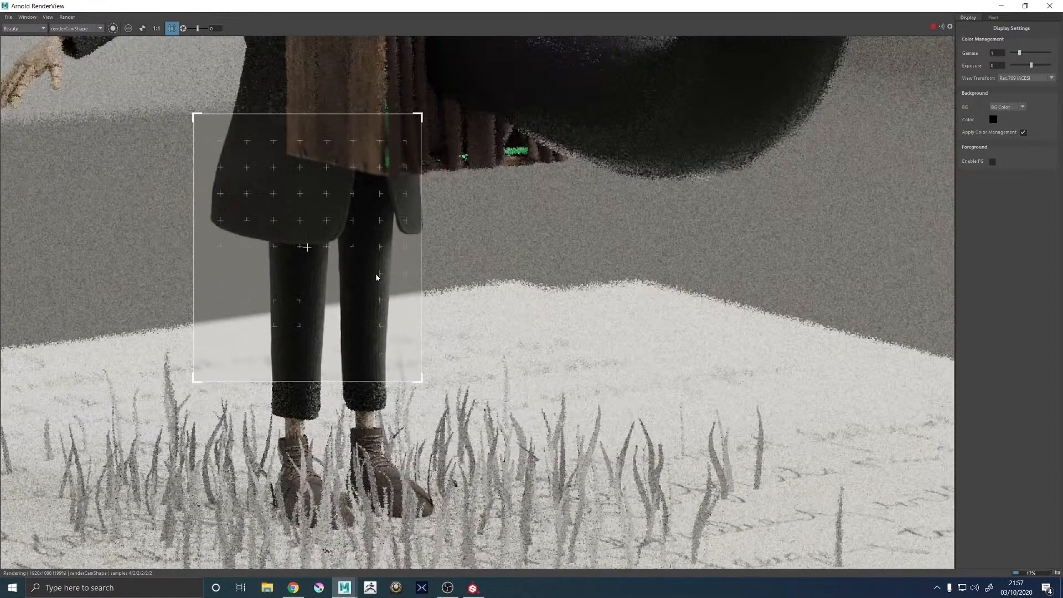
pyautogui.scroll(2, 376, 277)
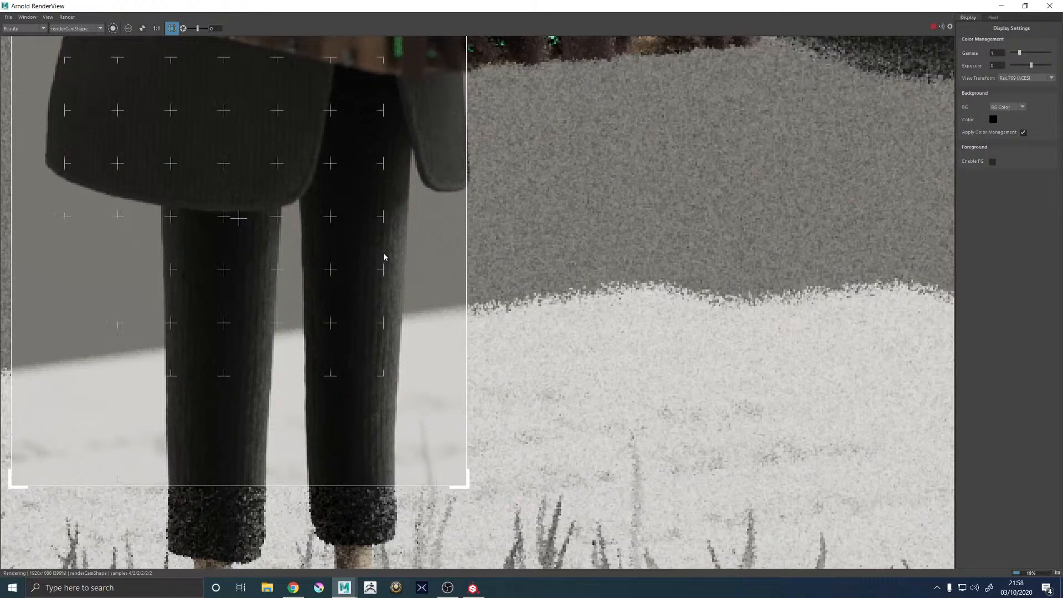
pyautogui.scroll(-1, 381, 257)
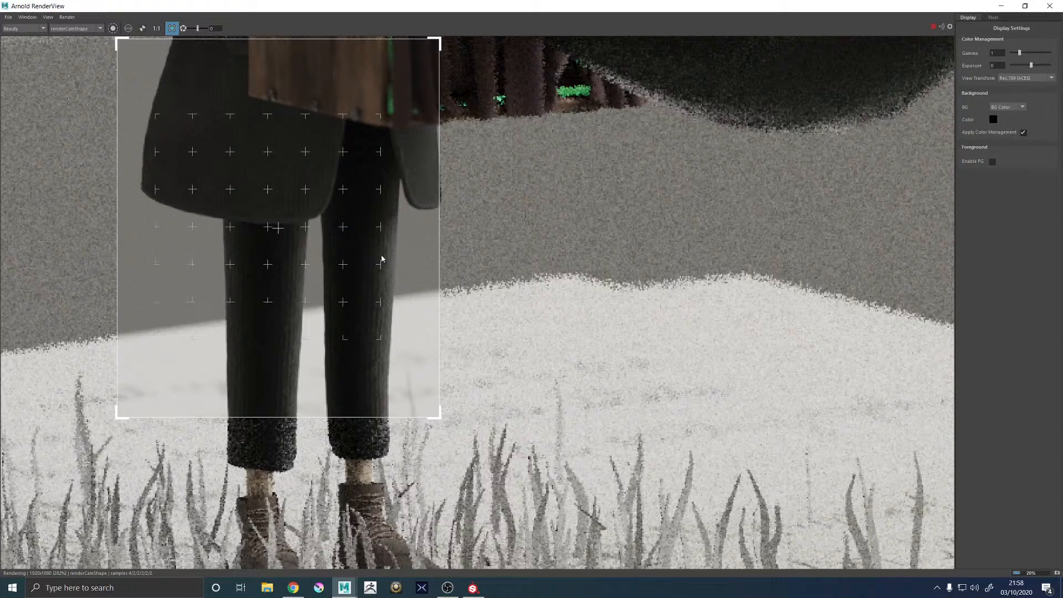
pyautogui.scroll(-2, 382, 258)
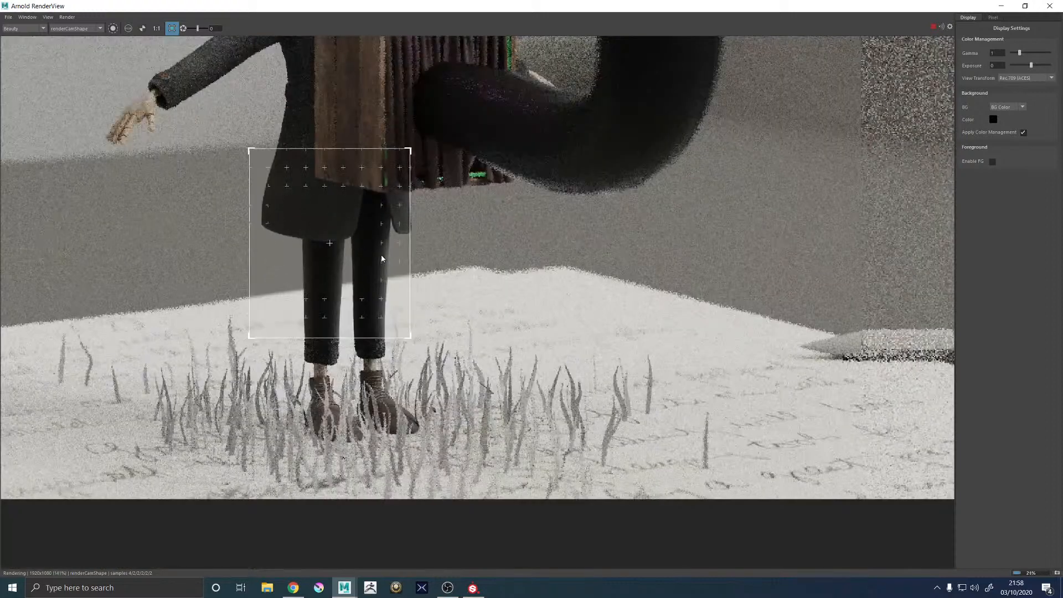
# Turn off the crop region in Arnold RenderView, minimise it, and switch the Maya viewport to look through renderCam
pyautogui.scroll(-2, 382, 256)
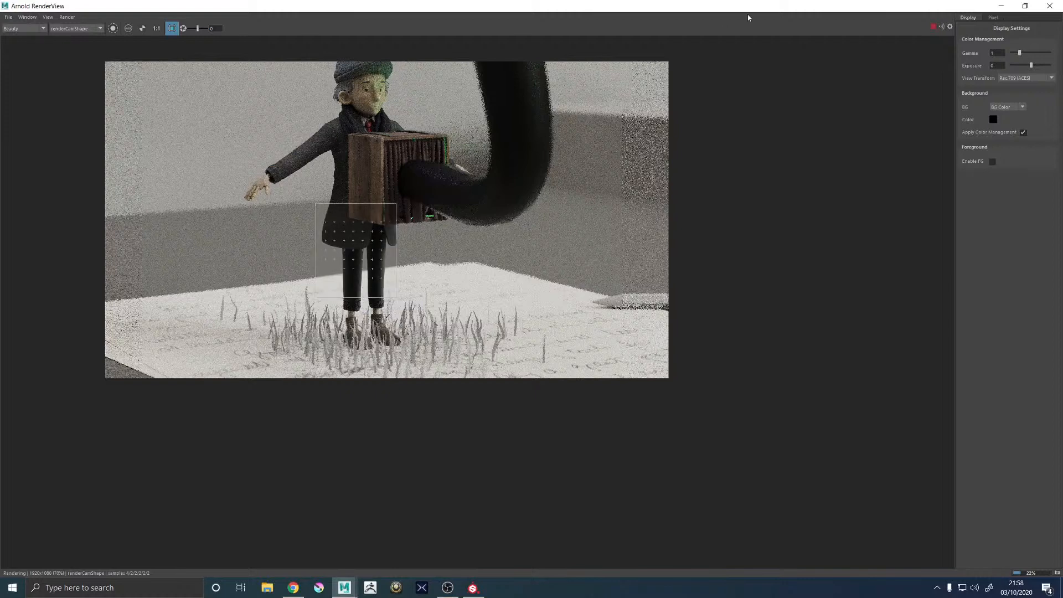
pyautogui.click(171, 28)
pyautogui.click(1002, 6)
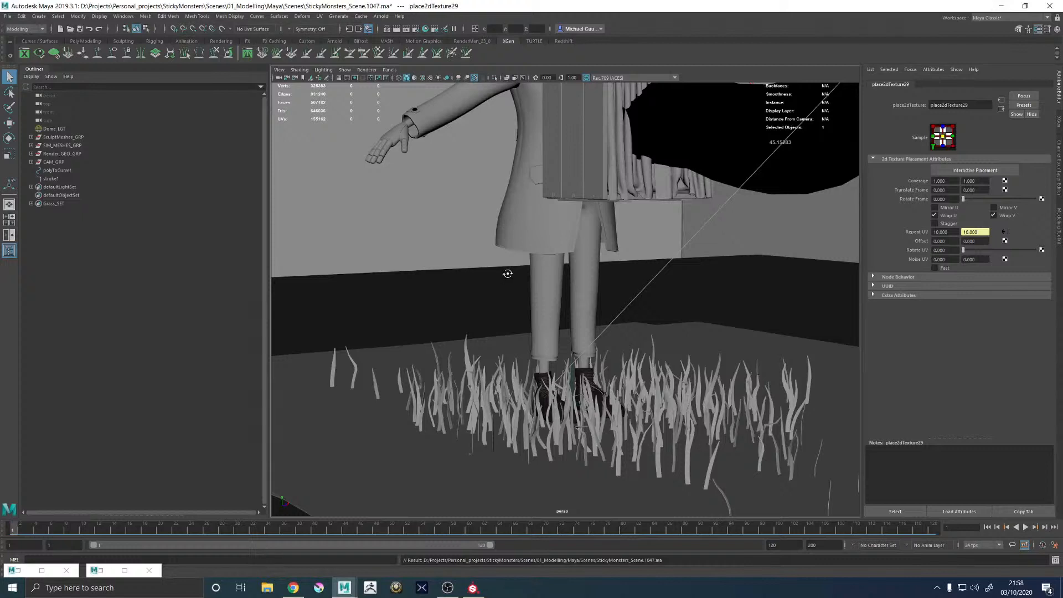
pyautogui.click(389, 70)
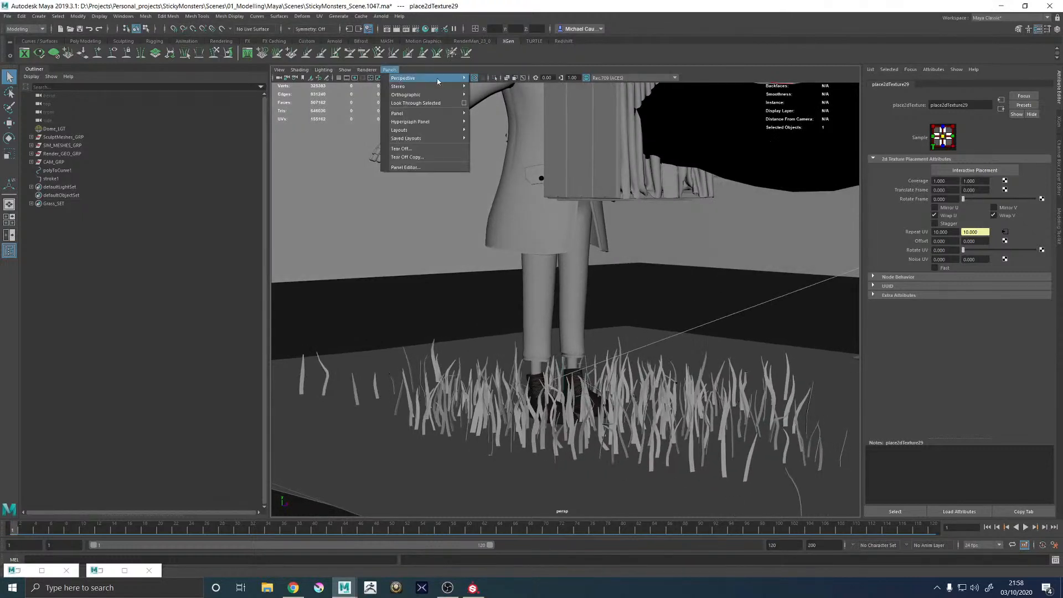
pyautogui.moveTo(437, 78)
pyautogui.click(489, 95)
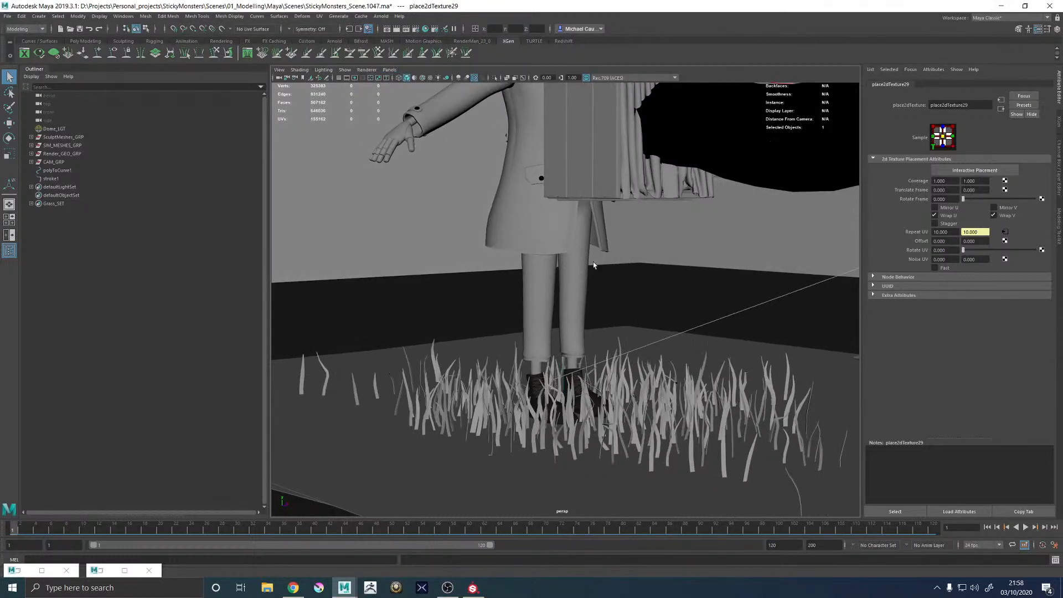
# Reframe renderCam closer to the boy, keeping his whole figure, the box and the tentacle in shot
pyautogui.scroll(-5, 477, 261)
pyautogui.keyDown('alt'); pyautogui.moveTo(494, 233); pyautogui.dragTo(510, 249); pyautogui.keyUp('alt')
pyautogui.scroll(1, 511, 250)
pyautogui.scroll(2, 515, 254)
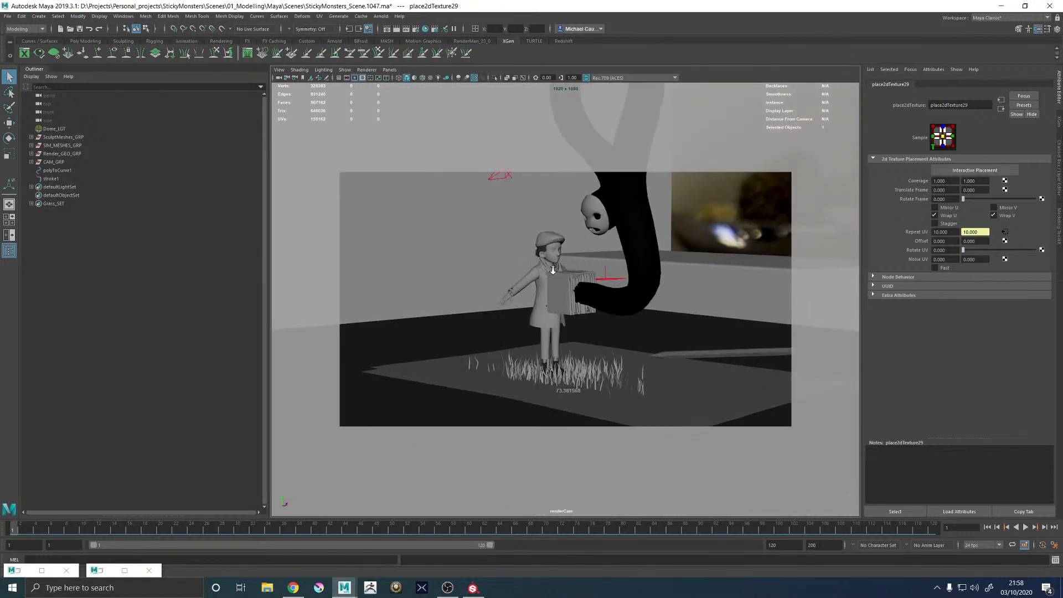
pyautogui.scroll(3, 553, 271)
pyautogui.scroll(2, 562, 272)
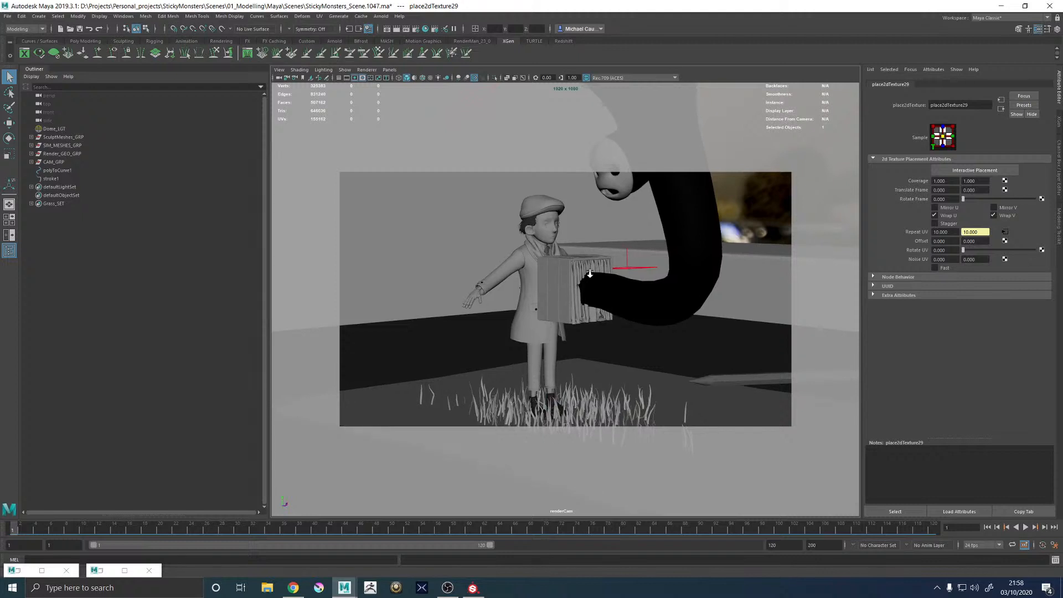
pyautogui.scroll(3, 560, 282)
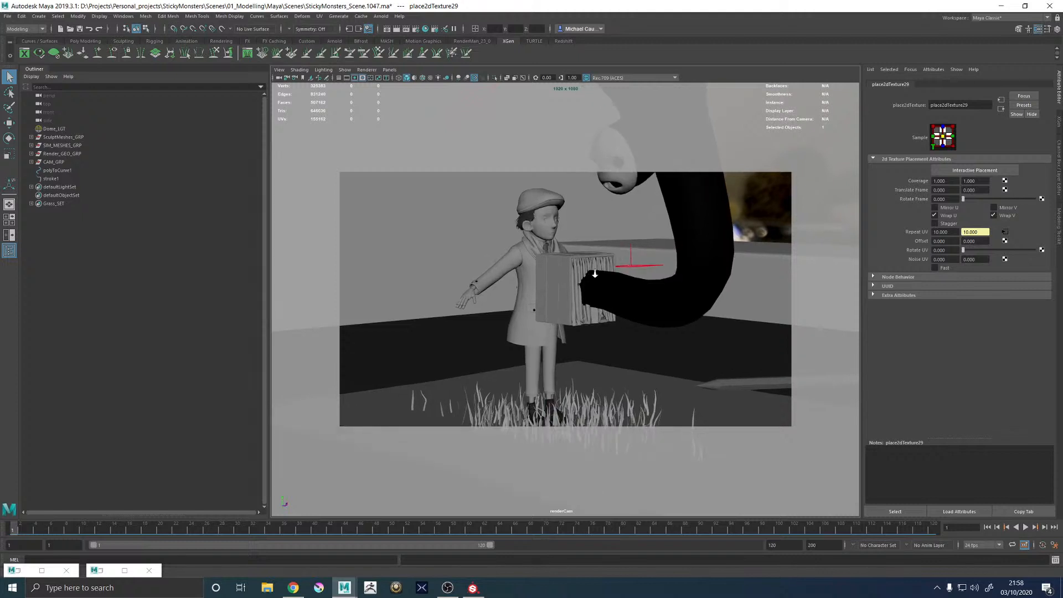
# Raise locator1 from CAM_GRP vertically from the boy's feet to his trouser legs, and bring back Arnold RenderView
pyautogui.click(553, 425)
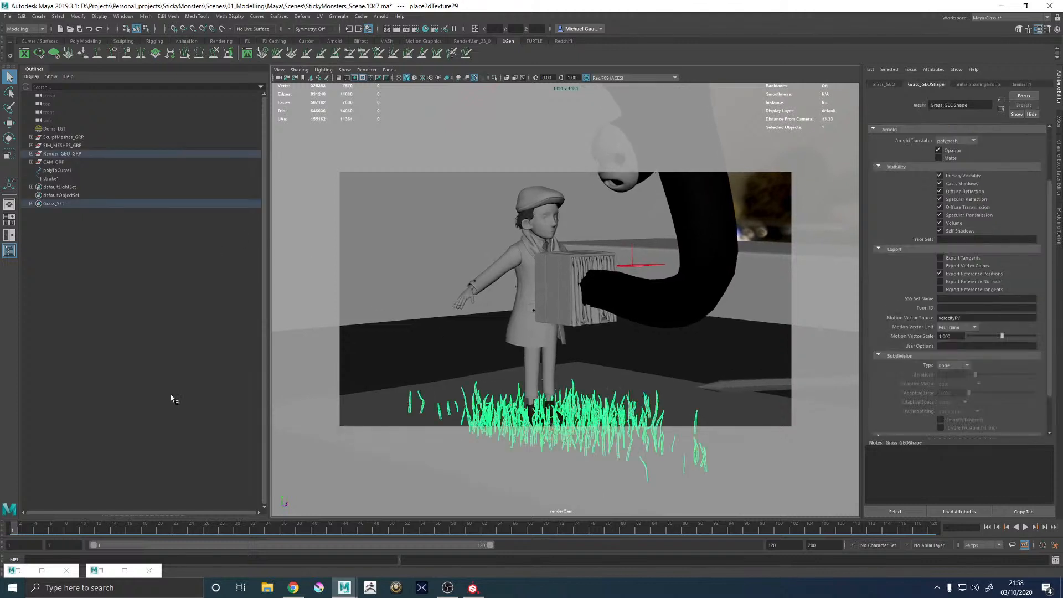
pyautogui.click(32, 162)
pyautogui.click(57, 187)
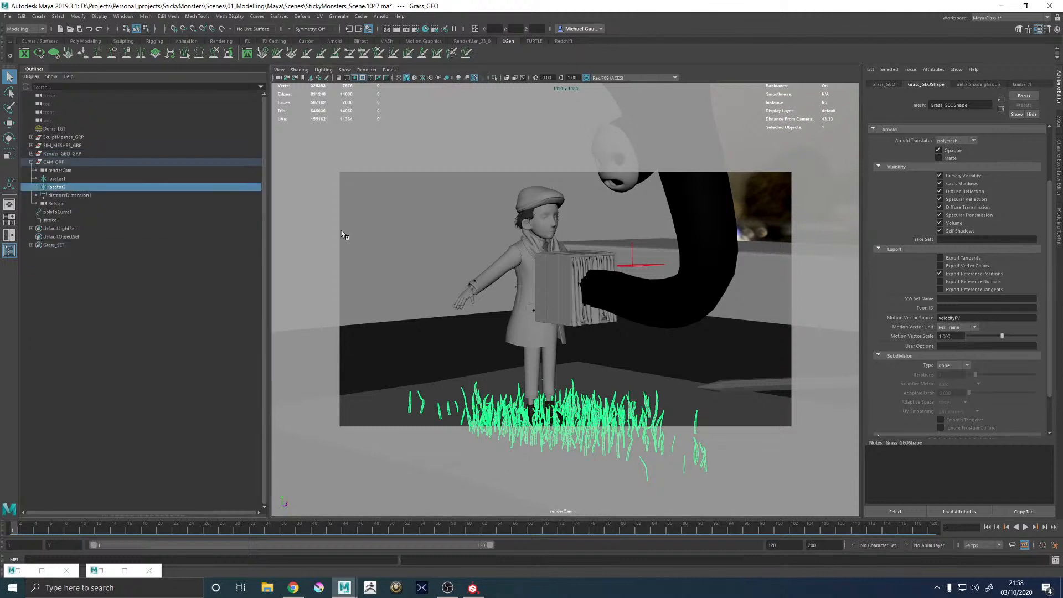
pyautogui.click(60, 179)
pyautogui.press('w')
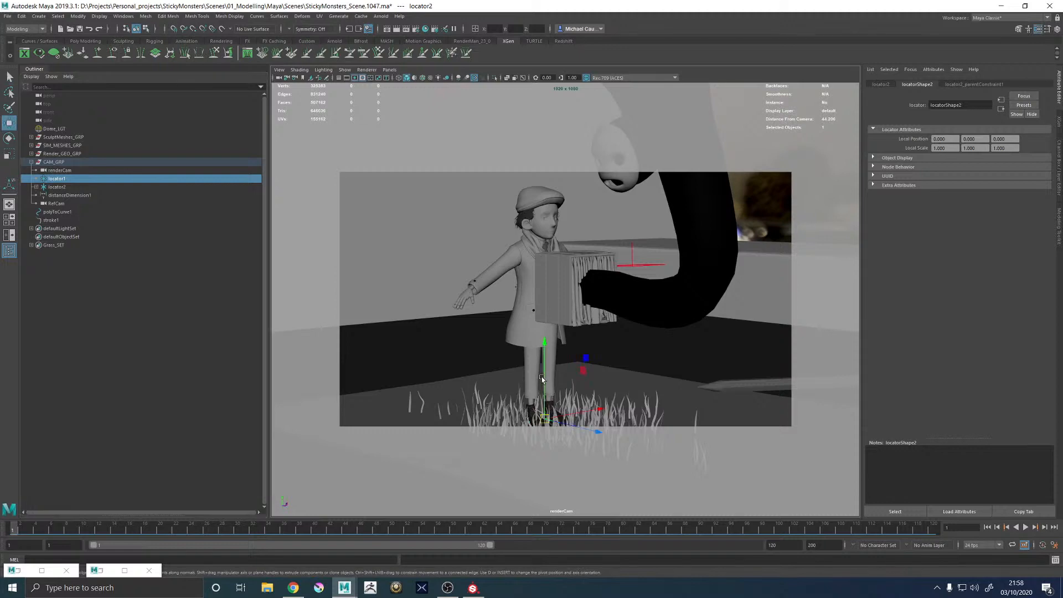
pyautogui.moveTo(545, 344); pyautogui.dragTo(529, 281)
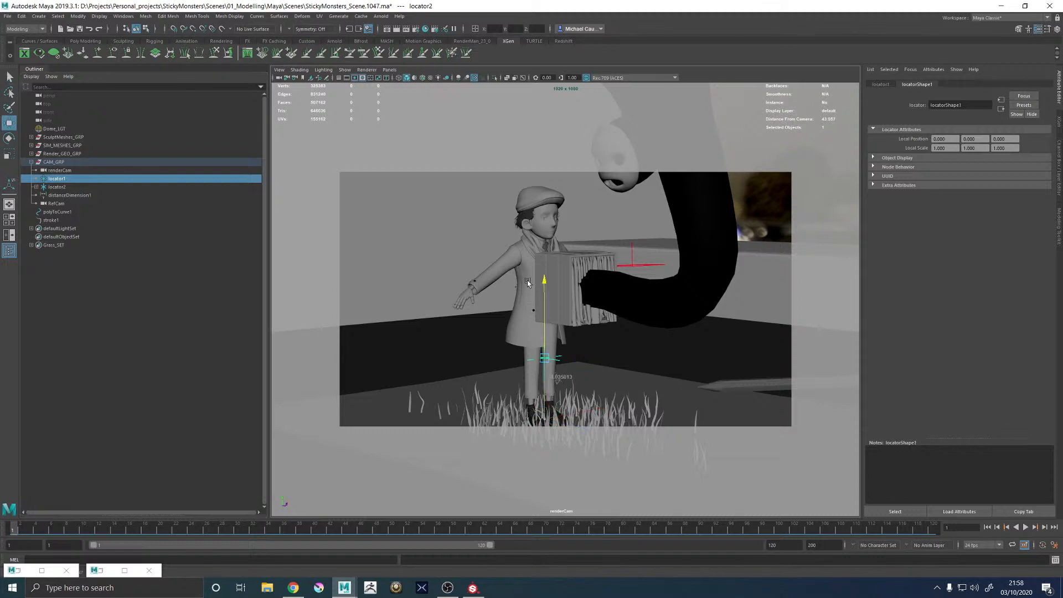
pyautogui.click(18, 571)
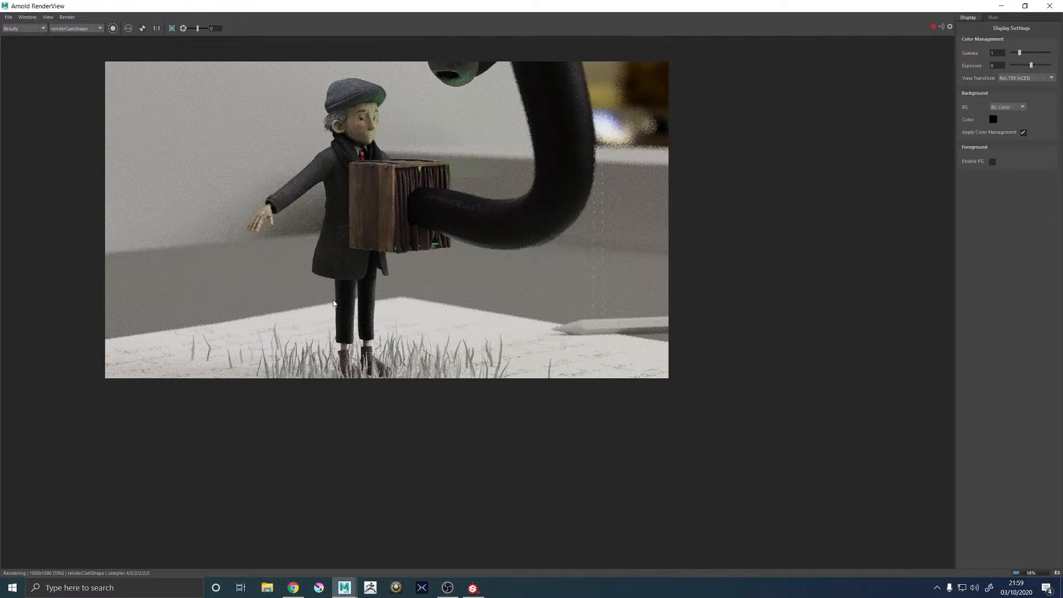
# Examine the corduroy ribs and fabric detail of the trousers in the full-frame render, at close and wide zoom levels
pyautogui.scroll(2, 339, 288)
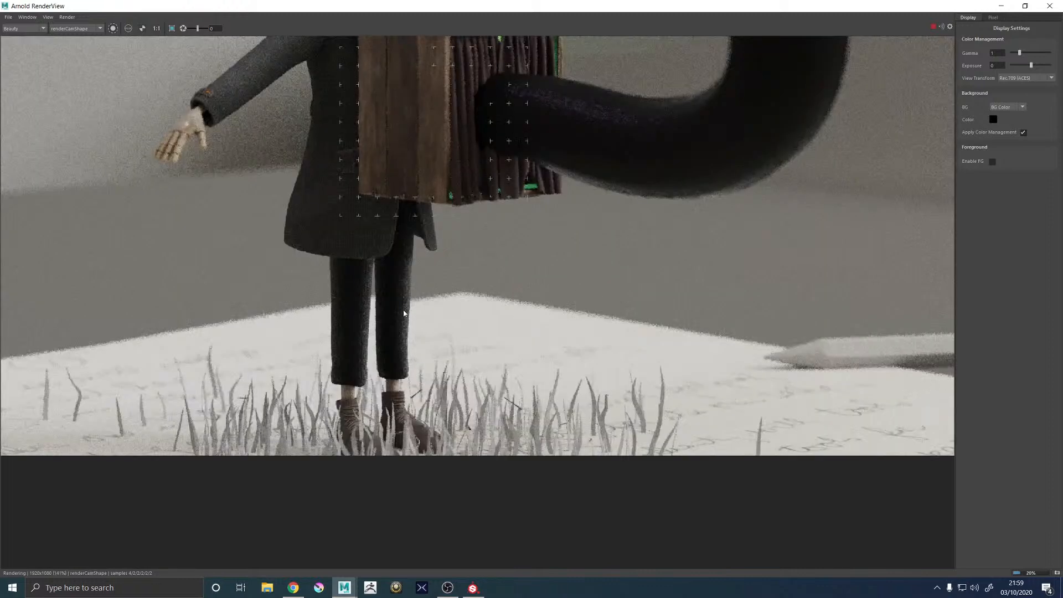
pyautogui.scroll(1, 394, 324)
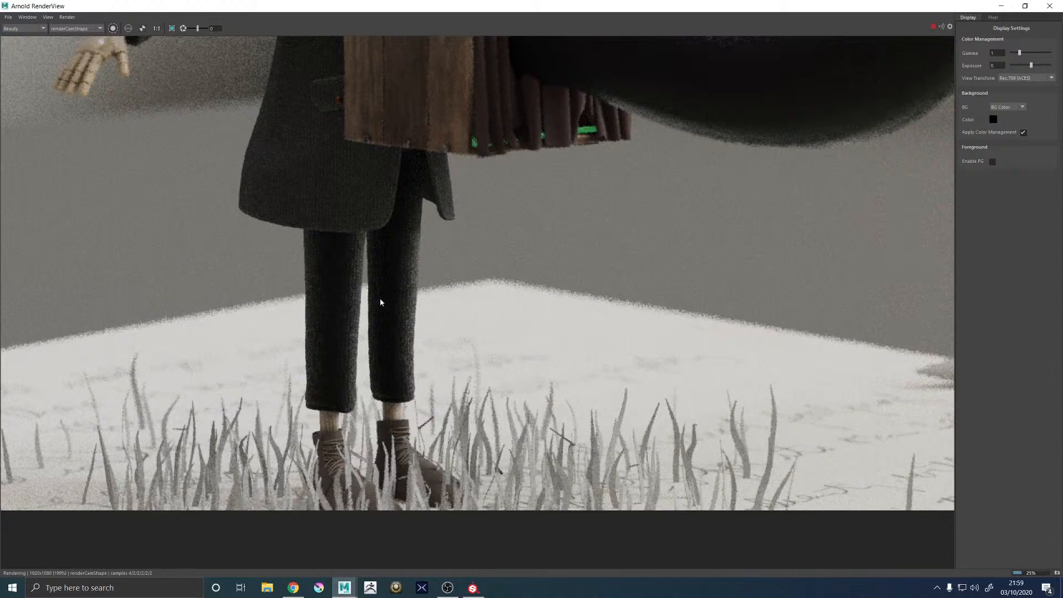
pyautogui.scroll(-2, 381, 256)
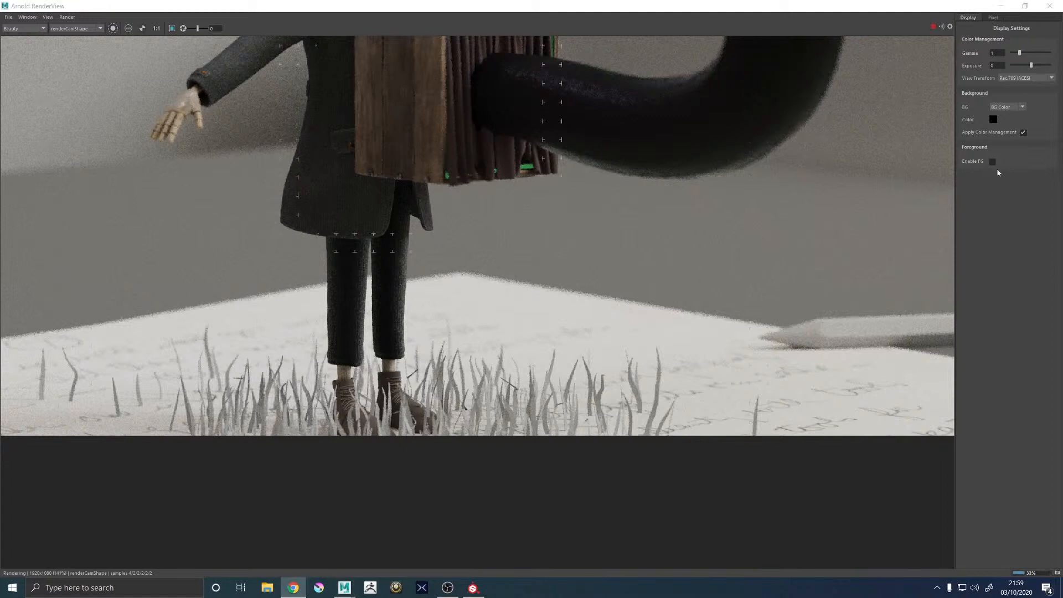
pyautogui.scroll(2, 363, 410)
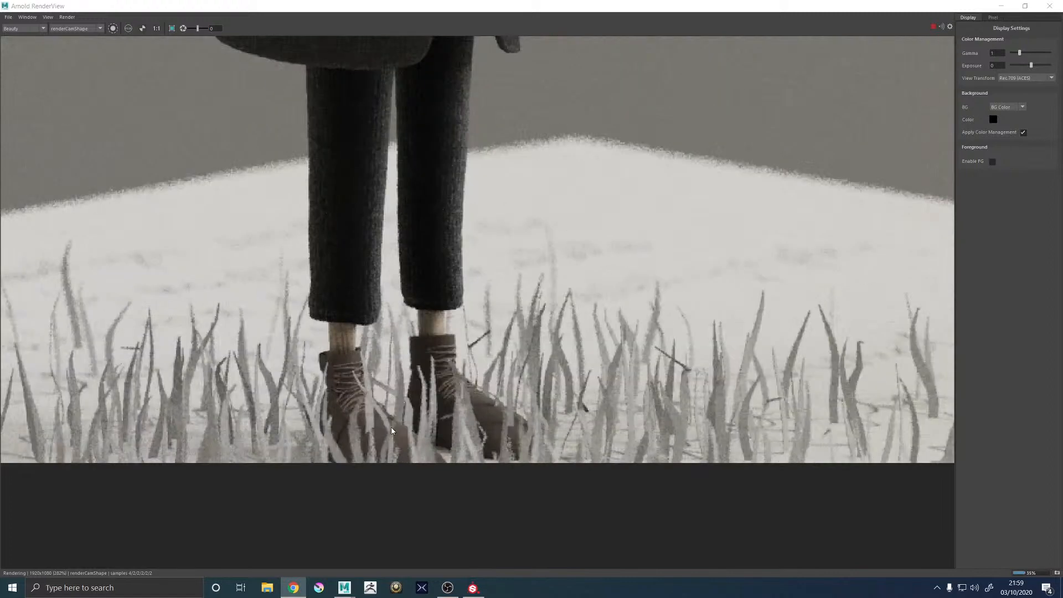
pyautogui.scroll(-4, 474, 362)
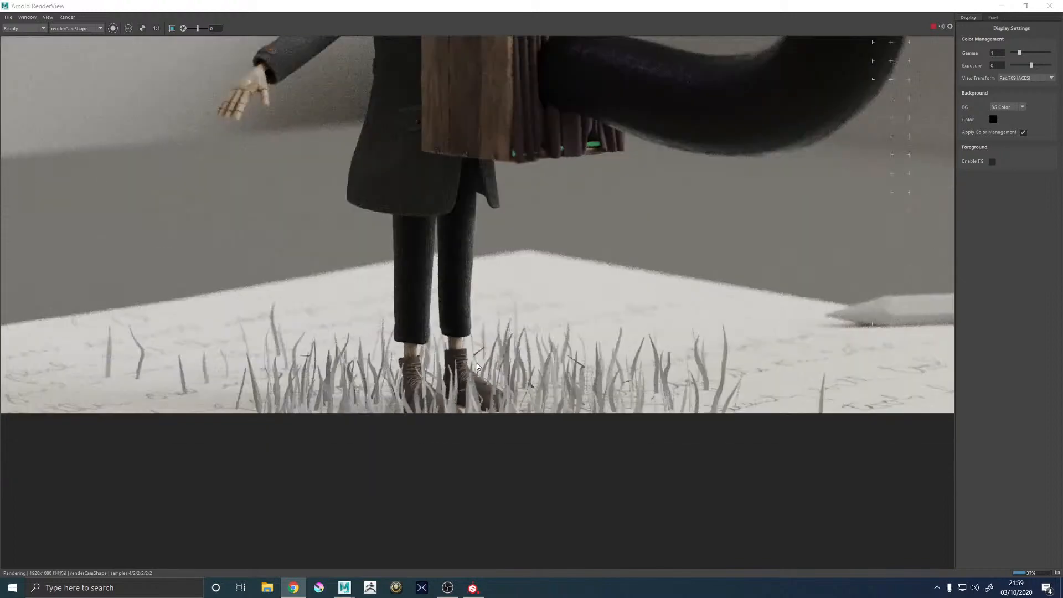
pyautogui.scroll(2, 478, 213)
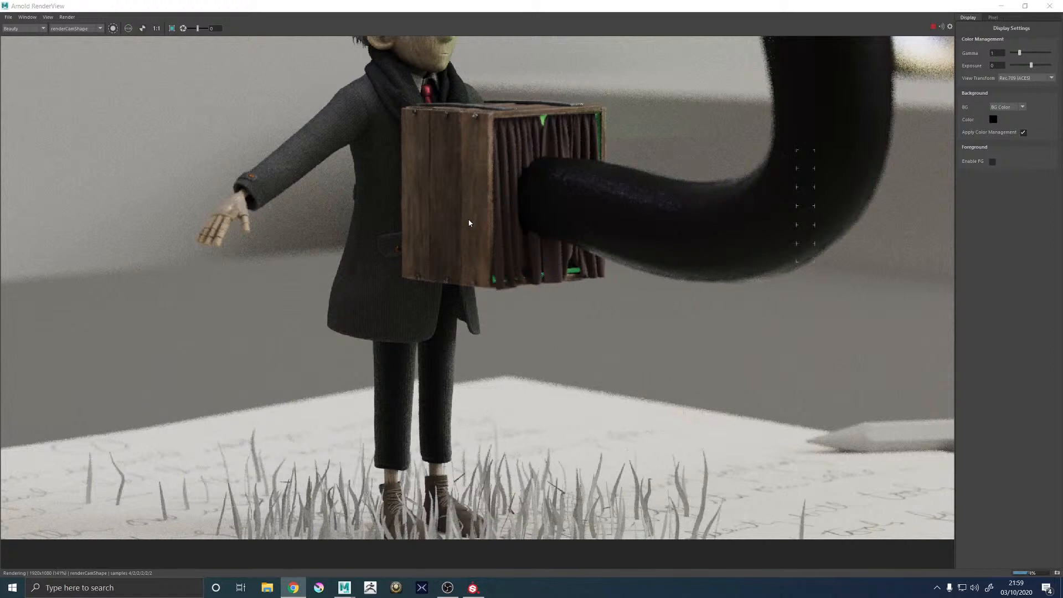
pyautogui.scroll(-3, 433, 329)
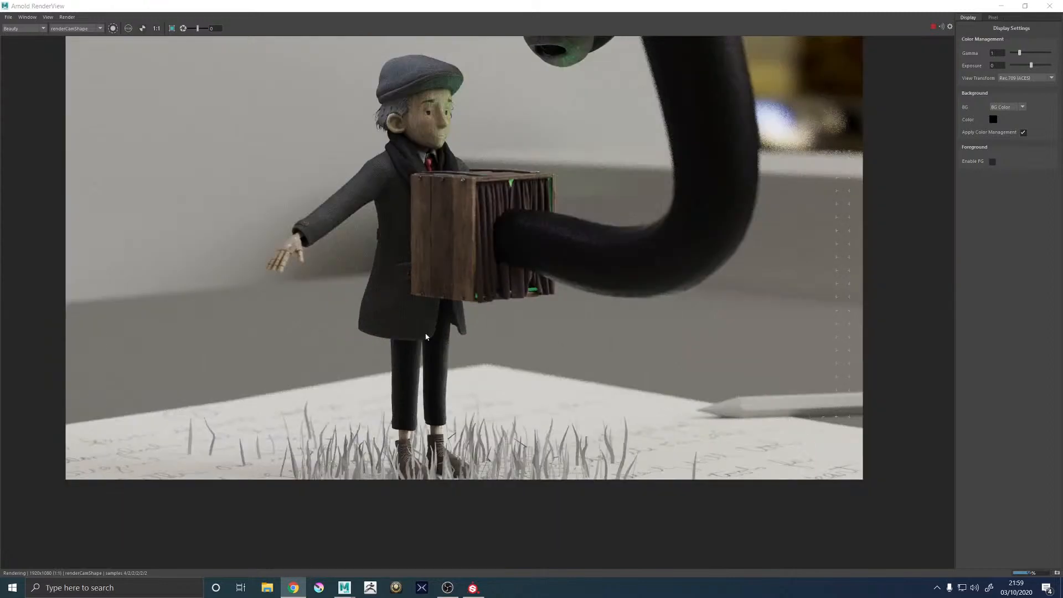
pyautogui.scroll(5, 416, 382)
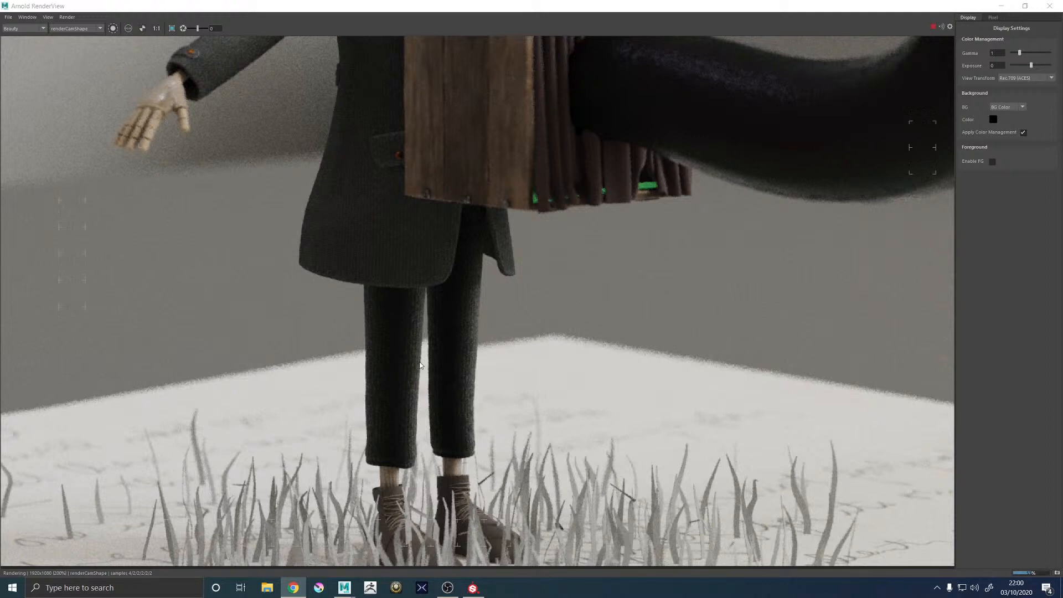
pyautogui.scroll(-1, 421, 354)
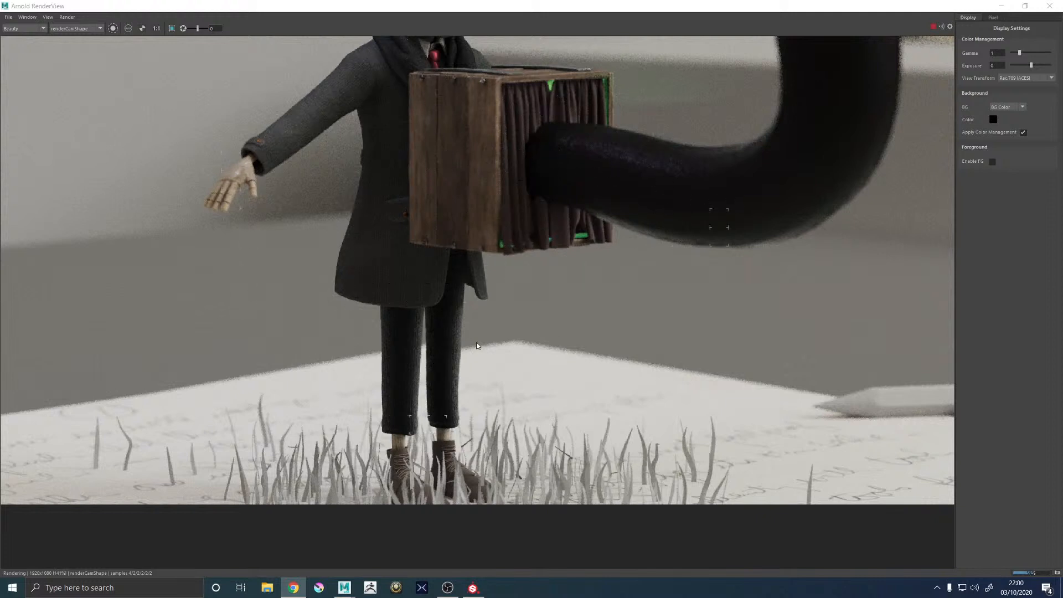
# Examine the coat, wooden box and curtain up close, and compare them with the trousers across the whole figure
pyautogui.scroll(-1, 418, 314)
pyautogui.scroll(1, 433, 216)
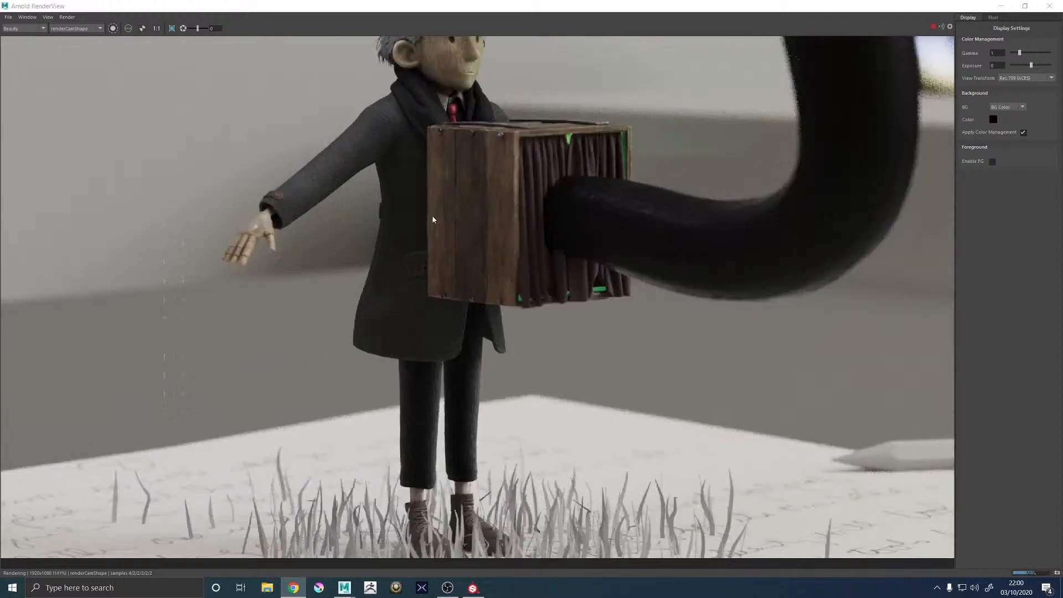
pyautogui.scroll(2, 516, 110)
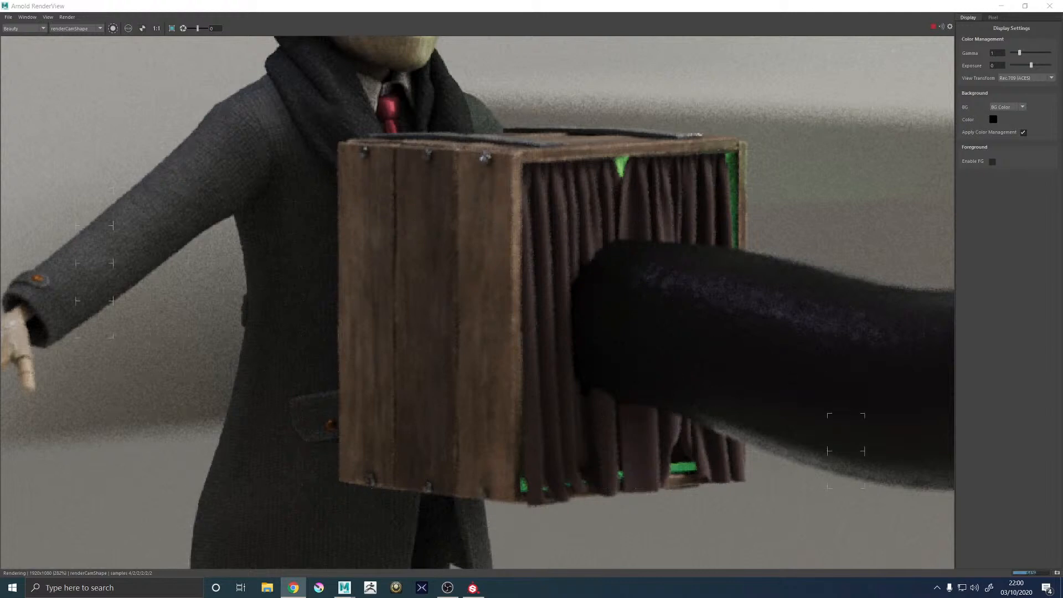
pyautogui.scroll(-1, 370, 216)
pyautogui.scroll(-1, 371, 219)
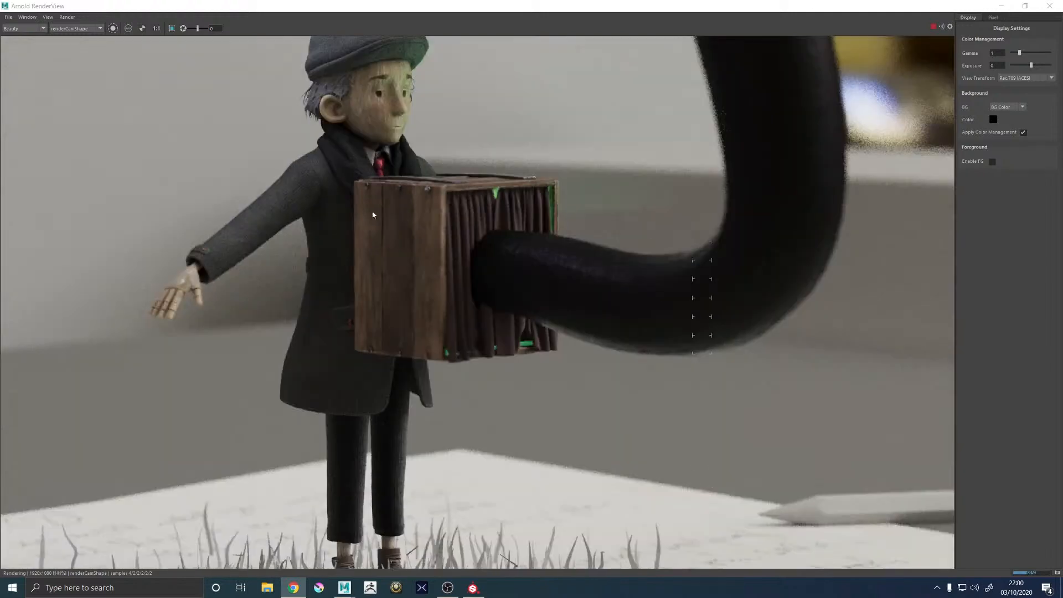
pyautogui.scroll(1, 366, 125)
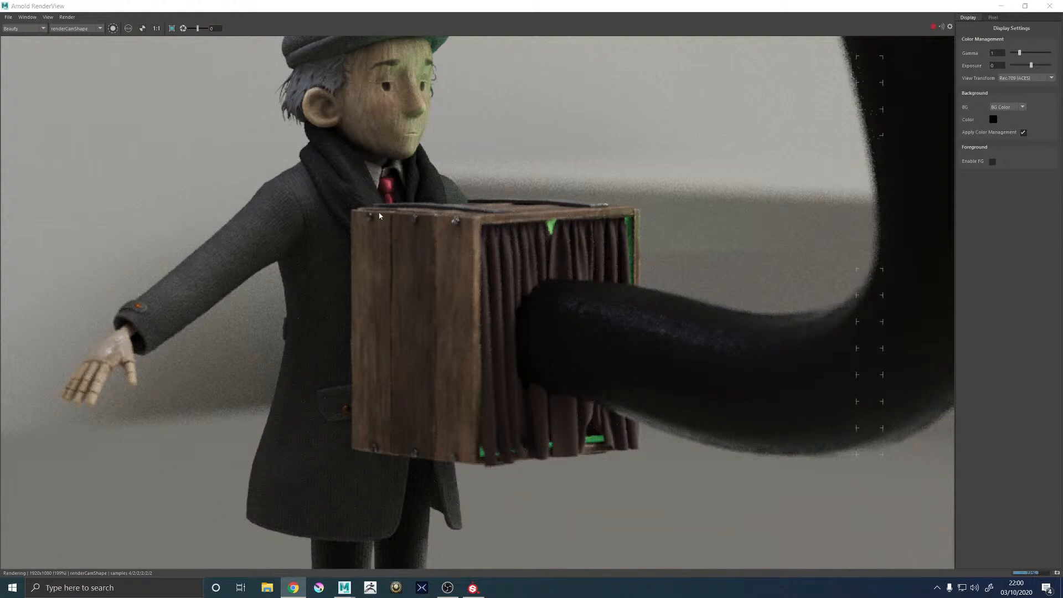
pyautogui.scroll(-4, 389, 234)
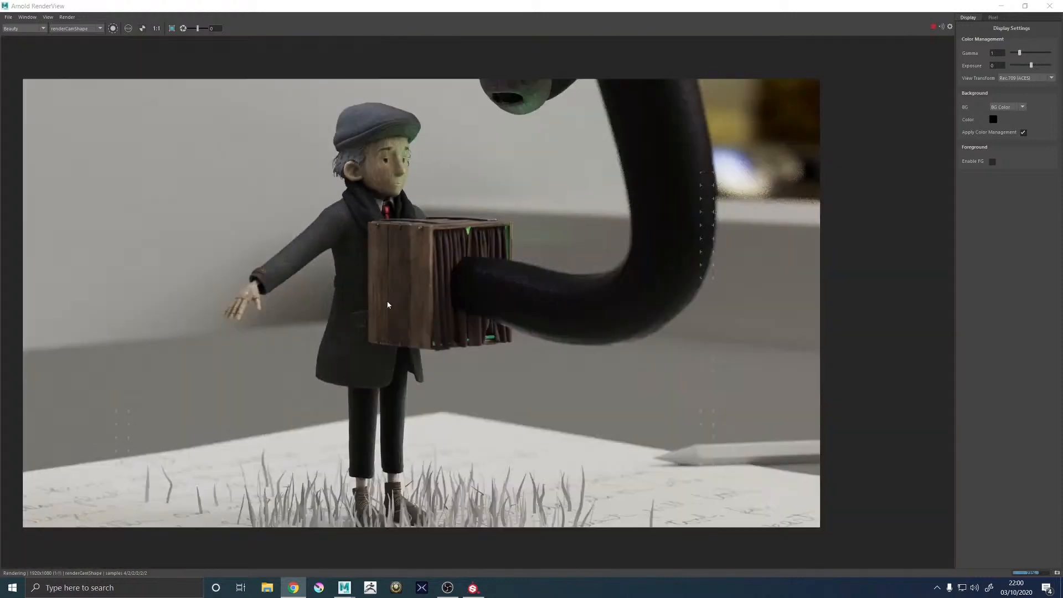
pyautogui.scroll(2, 374, 478)
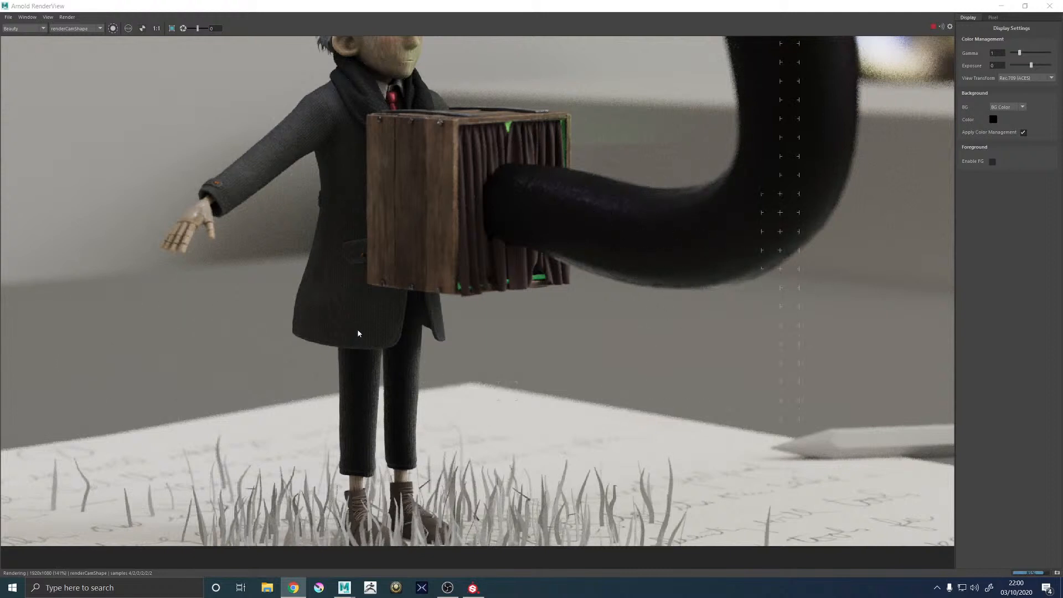
pyautogui.scroll(-1, 363, 331)
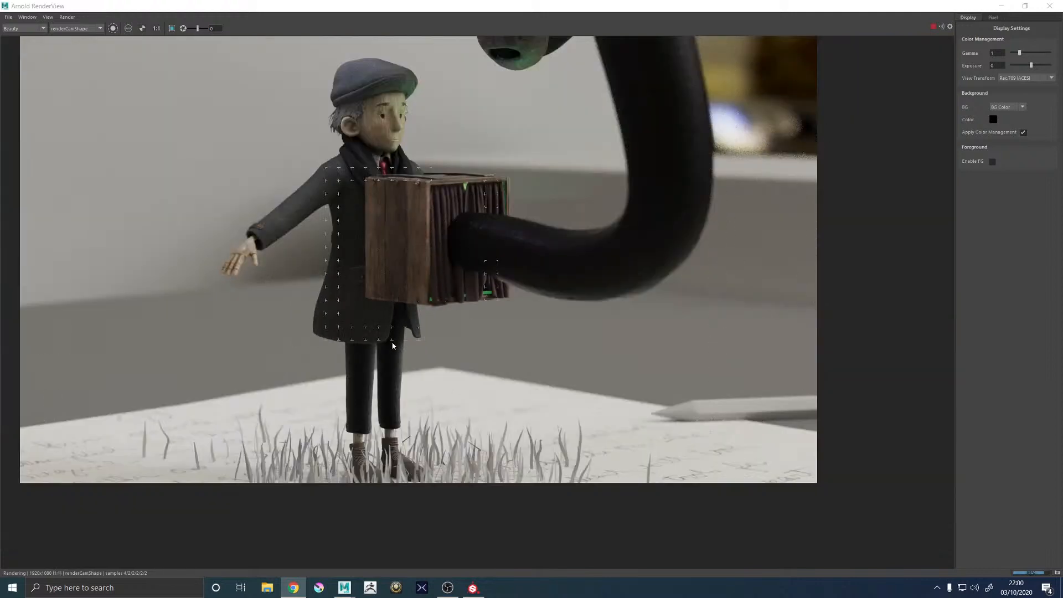
# Compare the trouser rib scale with the coat hem's weave up close, and check the legs in the restarted render
pyautogui.scroll(2, 367, 404)
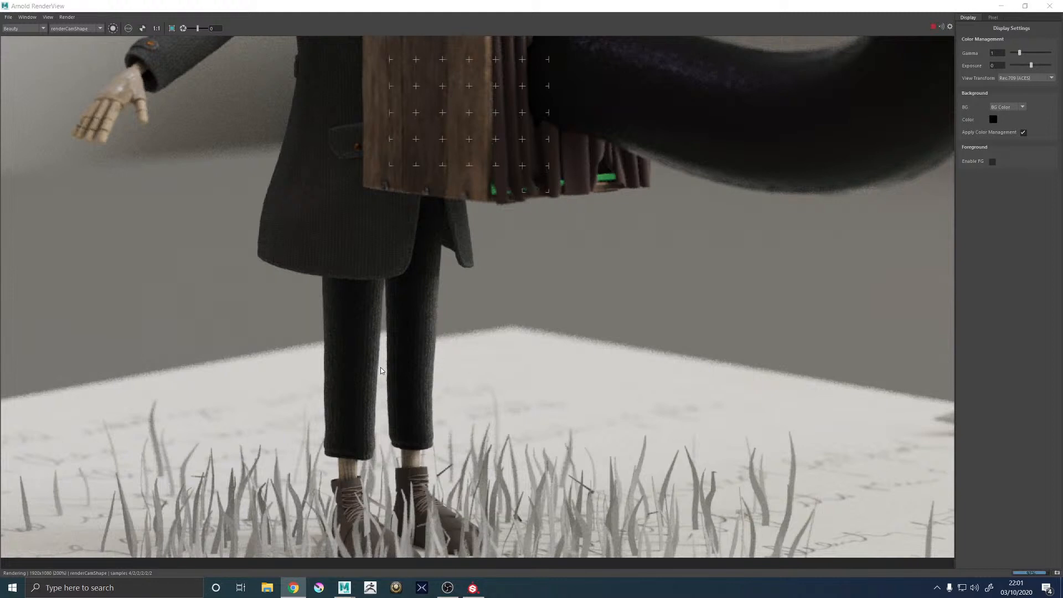
pyautogui.scroll(-1, 401, 302)
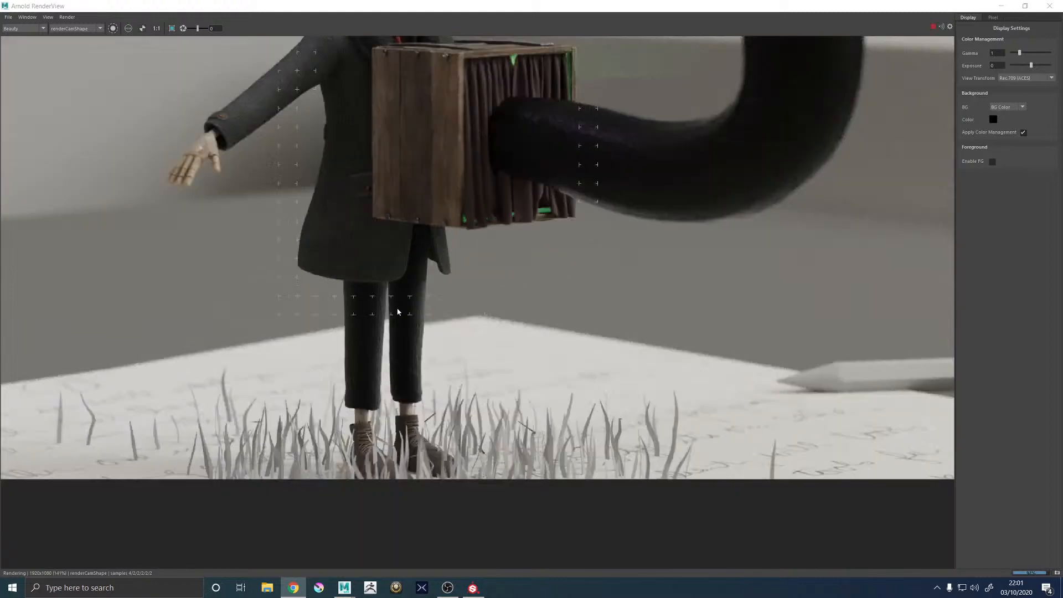
pyautogui.scroll(3, 398, 312)
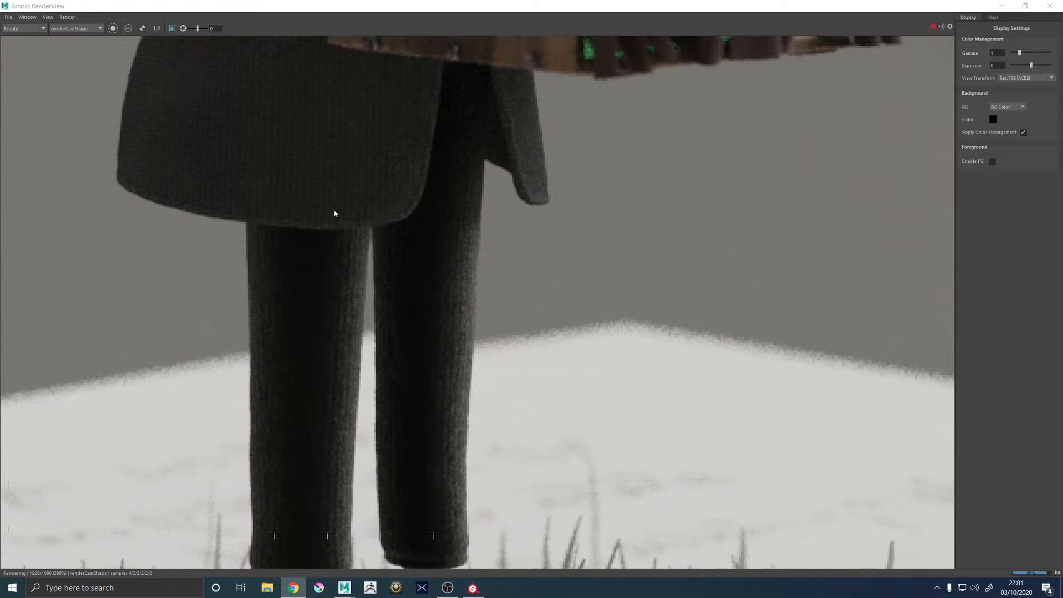
pyautogui.scroll(-1, 335, 219)
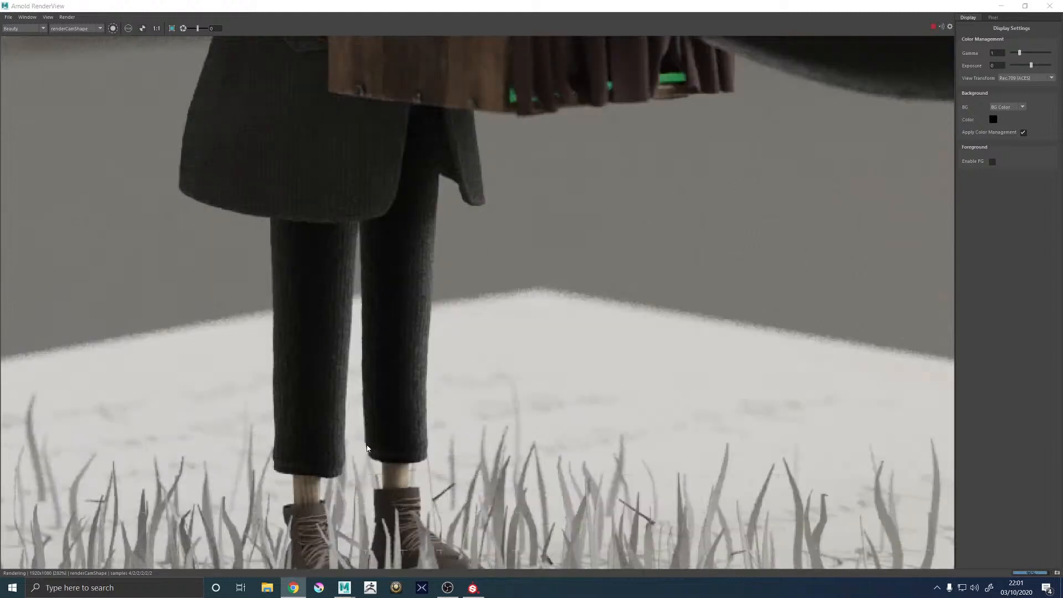
pyautogui.scroll(1, 359, 443)
pyautogui.moveTo(395, 218); pyautogui.dragTo(390, 331, button='middle')
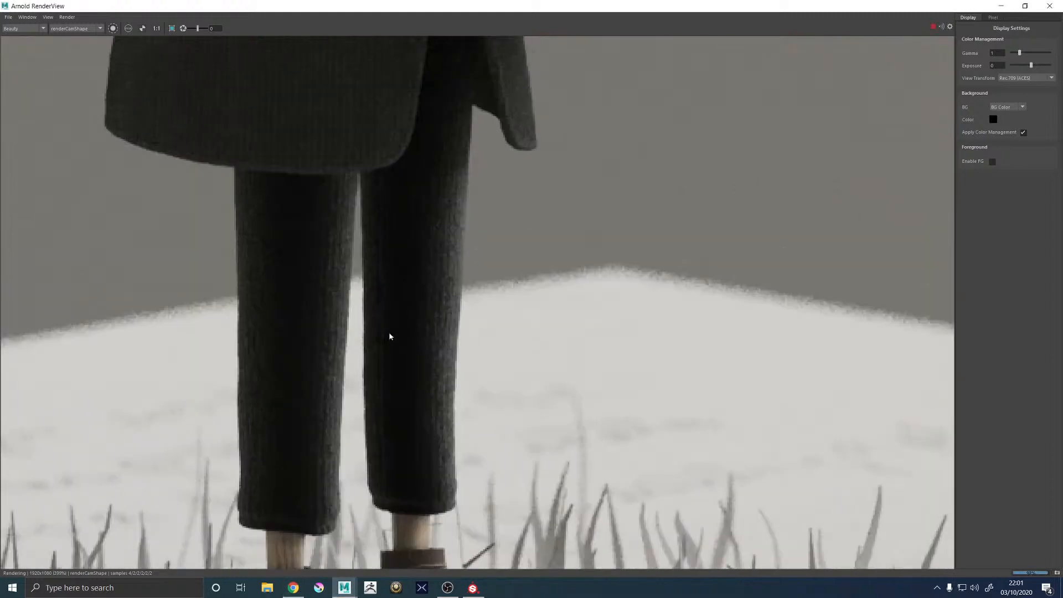
pyautogui.scroll(-1, 383, 323)
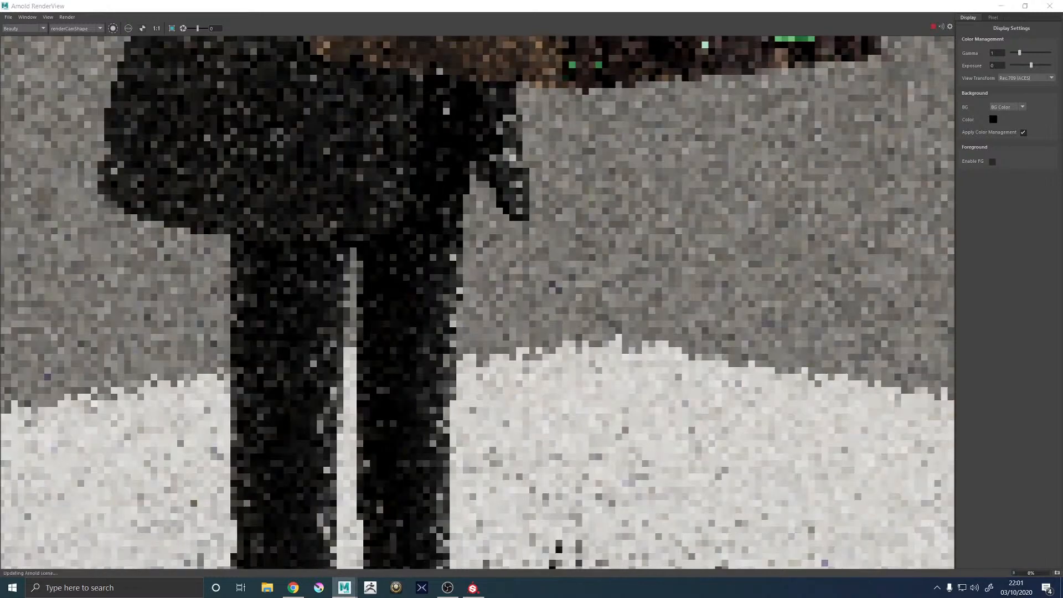
pyautogui.scroll(-1, 384, 323)
pyautogui.scroll(-1, 383, 323)
pyautogui.scroll(2, 379, 322)
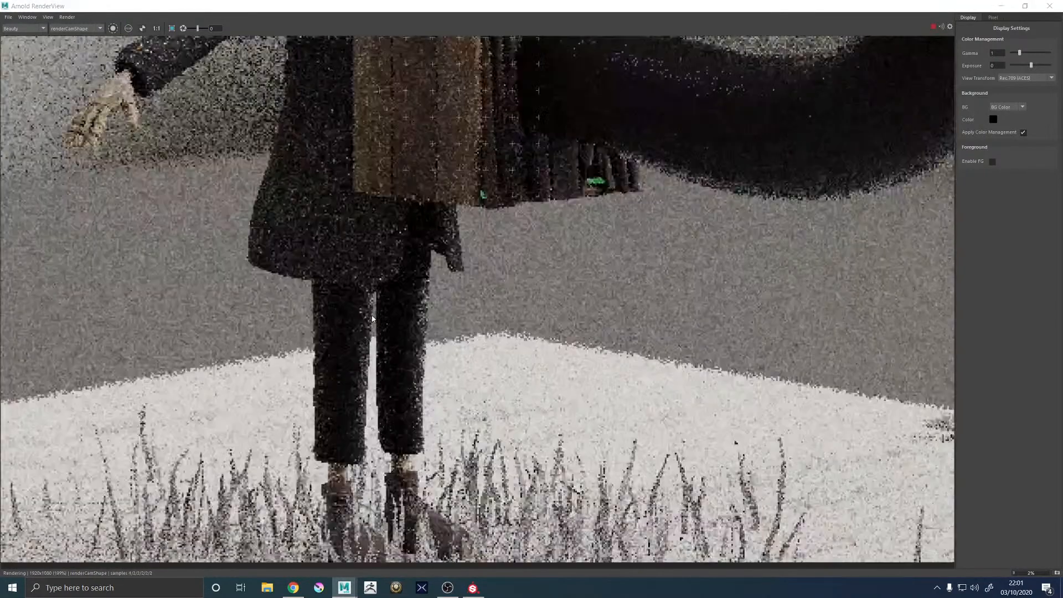
# Check the trouser legs in the render, reopen Hypershade, and open the image browser for the txyz_weave_02_dsp_2k.tif file node
pyautogui.scroll(-3, 373, 320)
pyautogui.scroll(-1, 376, 293)
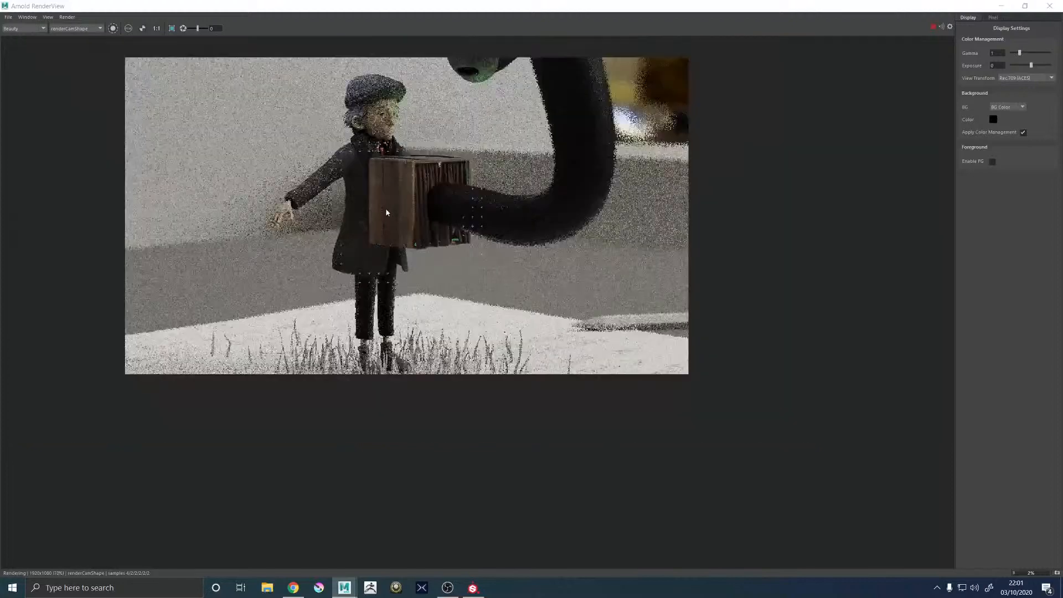
pyautogui.scroll(3, 375, 273)
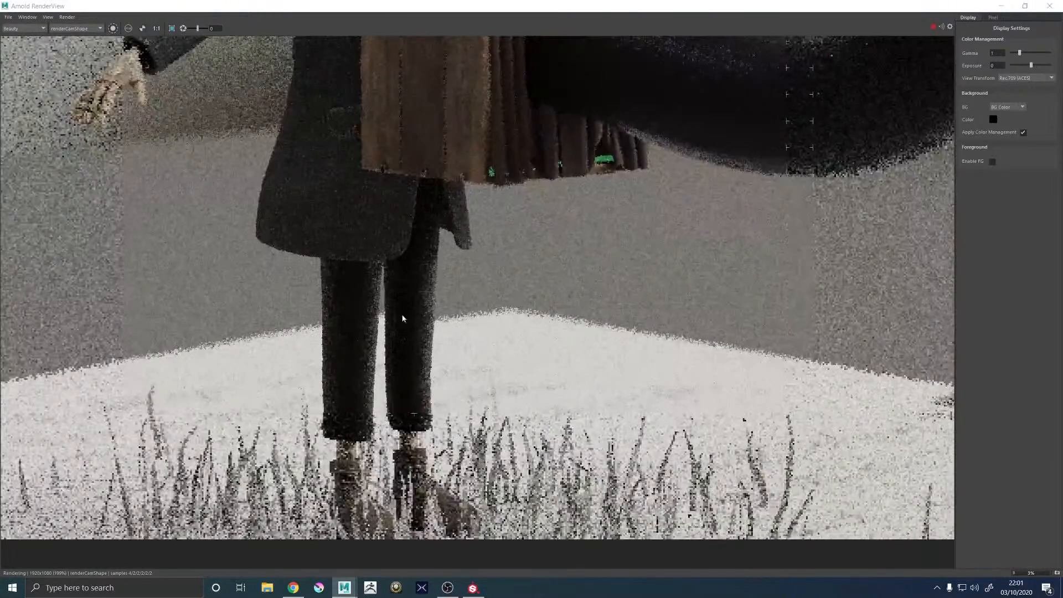
pyautogui.click(1001, 6)
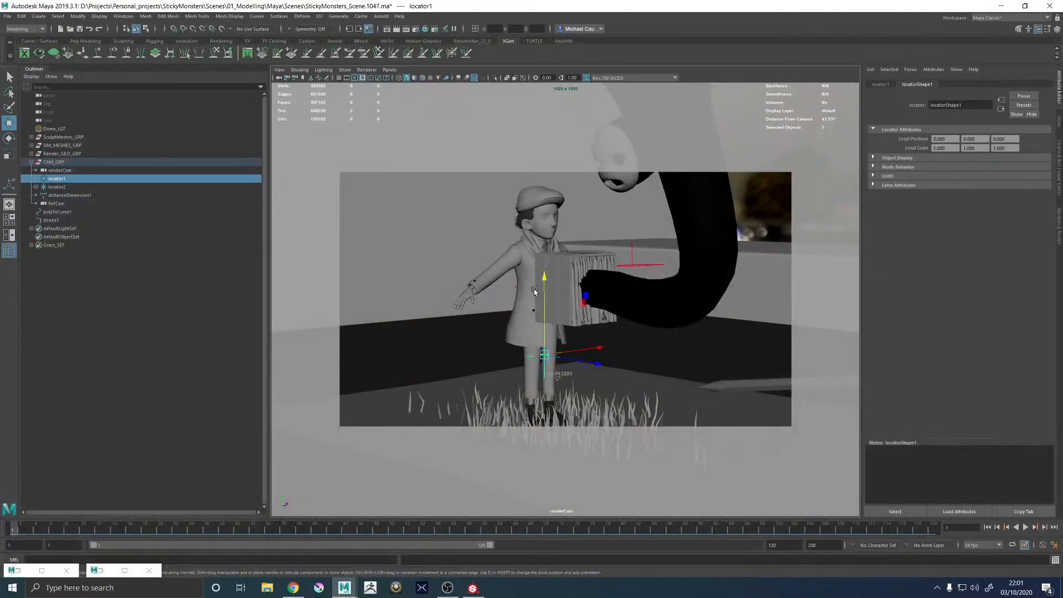
pyautogui.click(425, 29)
pyautogui.click(344, 308)
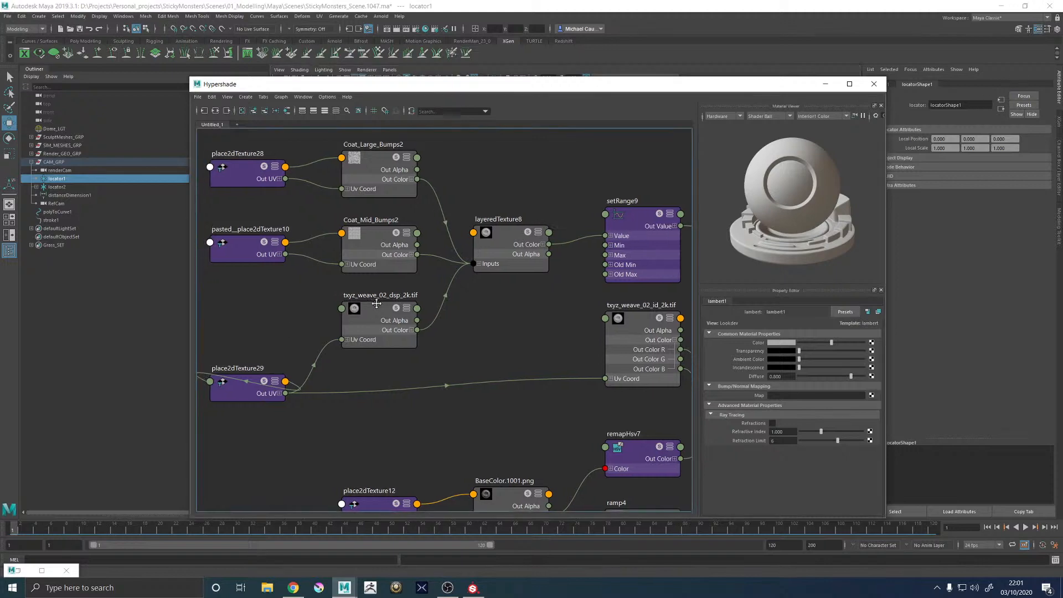
pyautogui.keyDown('alt'); pyautogui.moveTo(347, 309); pyautogui.dragTo(385, 309, button='middle'); pyautogui.keyUp('alt')
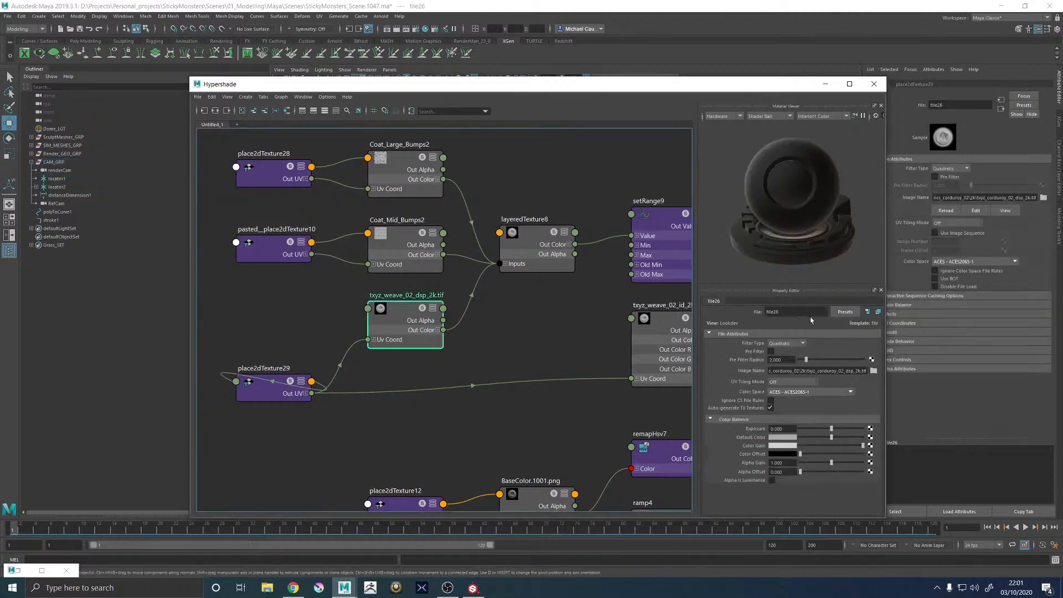
pyautogui.click(874, 371)
# Preview the 2k displacement maps of the cotton_04 and cotton_10 fabrics in the micro cloth library
pyautogui.click(906, 123)
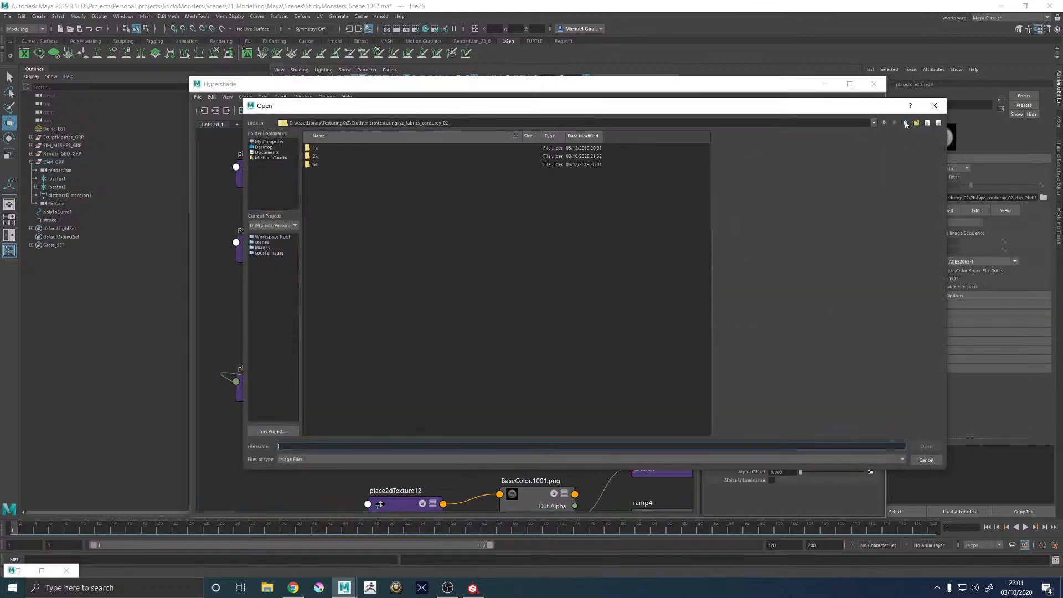
pyautogui.click(906, 123)
pyautogui.doubleClick(363, 181)
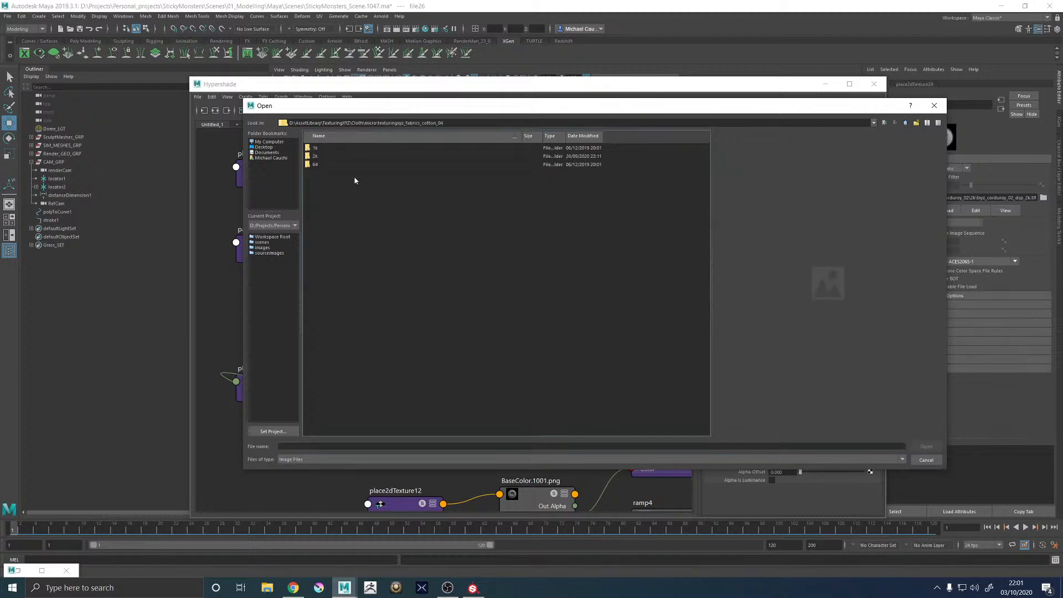
pyautogui.doubleClick(327, 157)
pyautogui.click(350, 165)
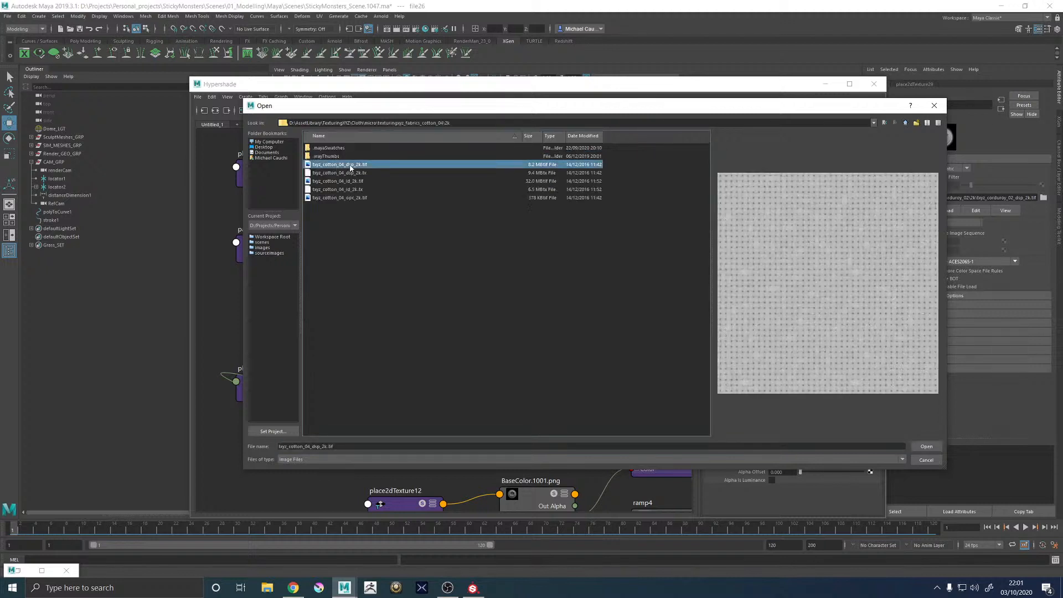
pyautogui.click(906, 124)
pyautogui.click(906, 124)
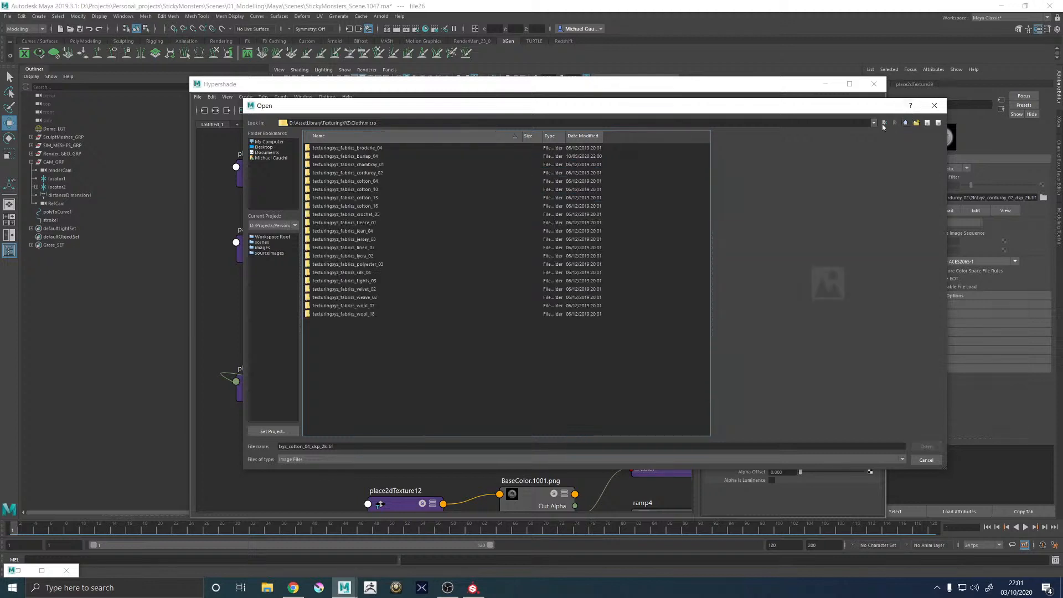
pyautogui.doubleClick(374, 189)
pyautogui.doubleClick(320, 156)
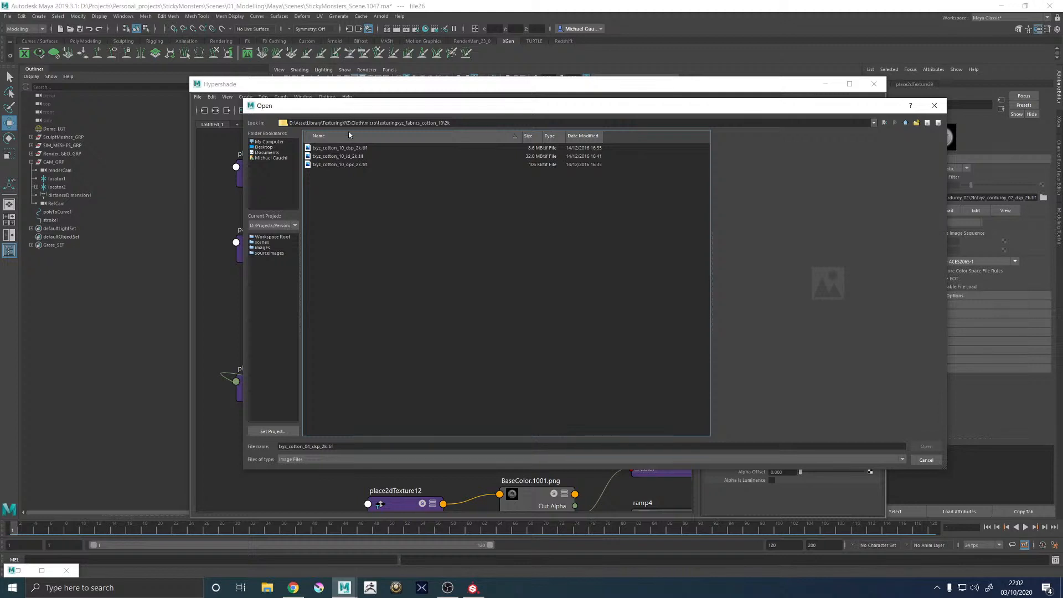
pyautogui.click(352, 148)
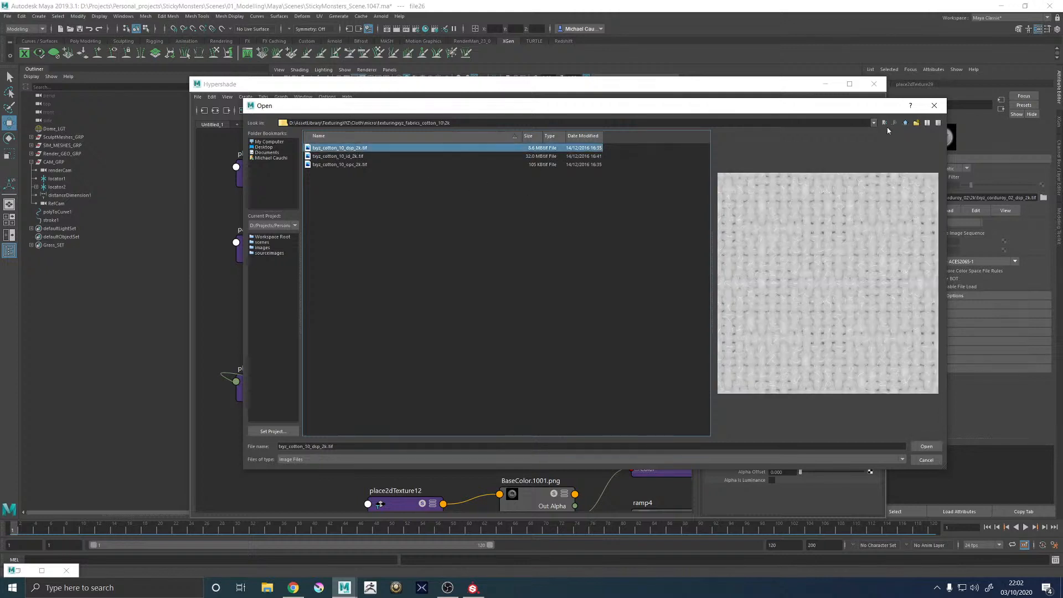
# Preview the 2k displacement maps of the burlap_04 and velvet_02 fabrics in the micro cloth library
pyautogui.click(905, 123)
pyautogui.click(905, 123)
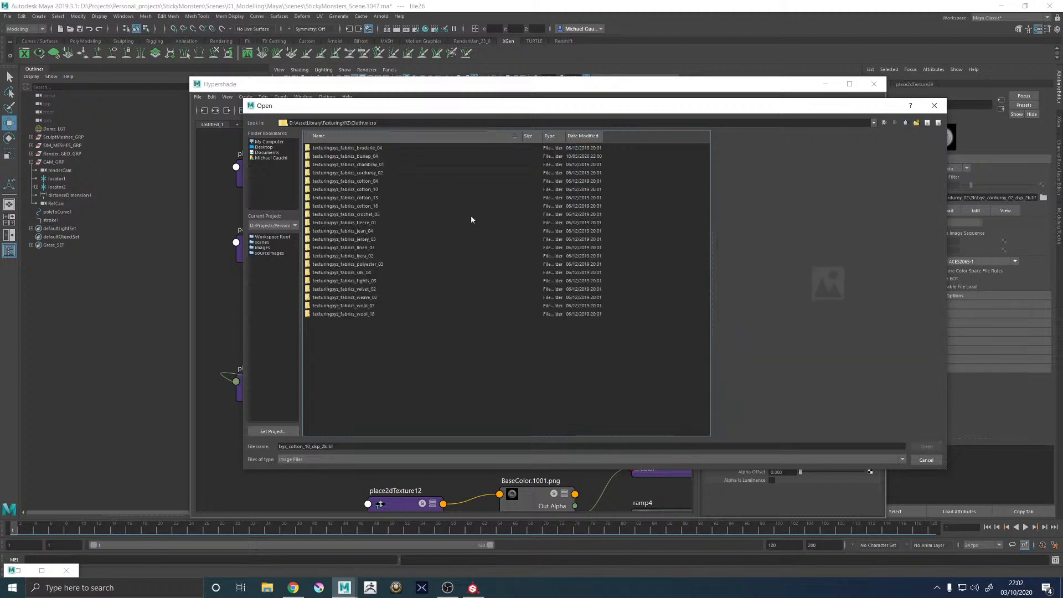
pyautogui.doubleClick(374, 156)
pyautogui.doubleClick(323, 155)
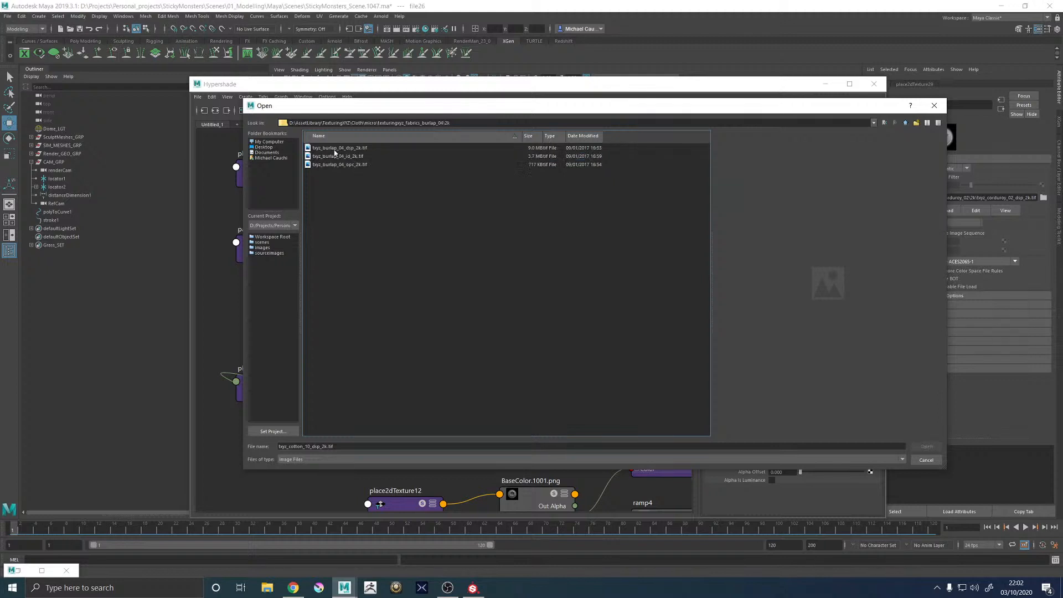
pyautogui.click(352, 149)
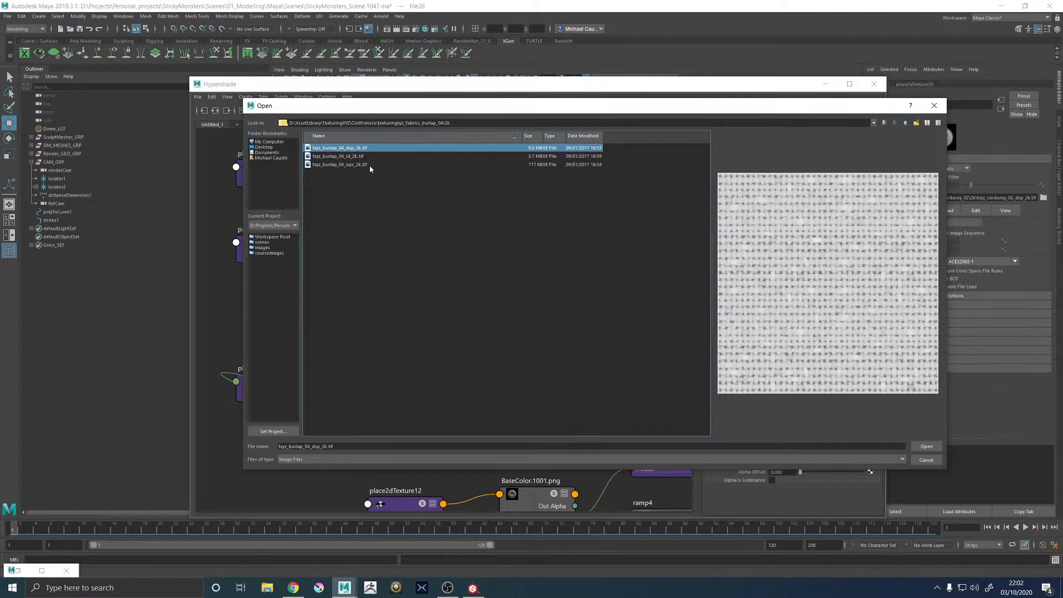
pyautogui.click(905, 123)
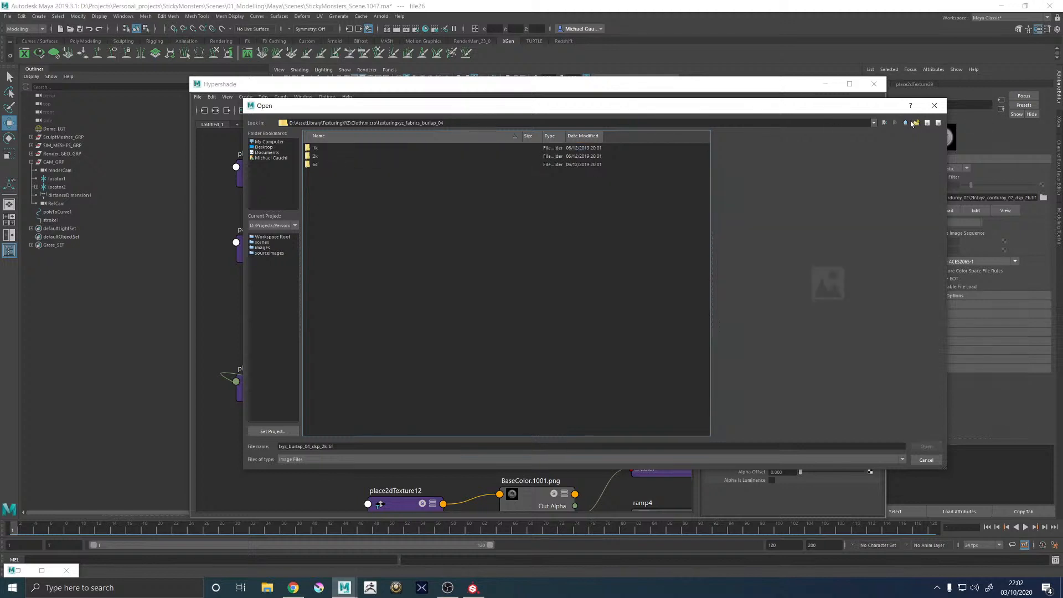
pyautogui.click(905, 123)
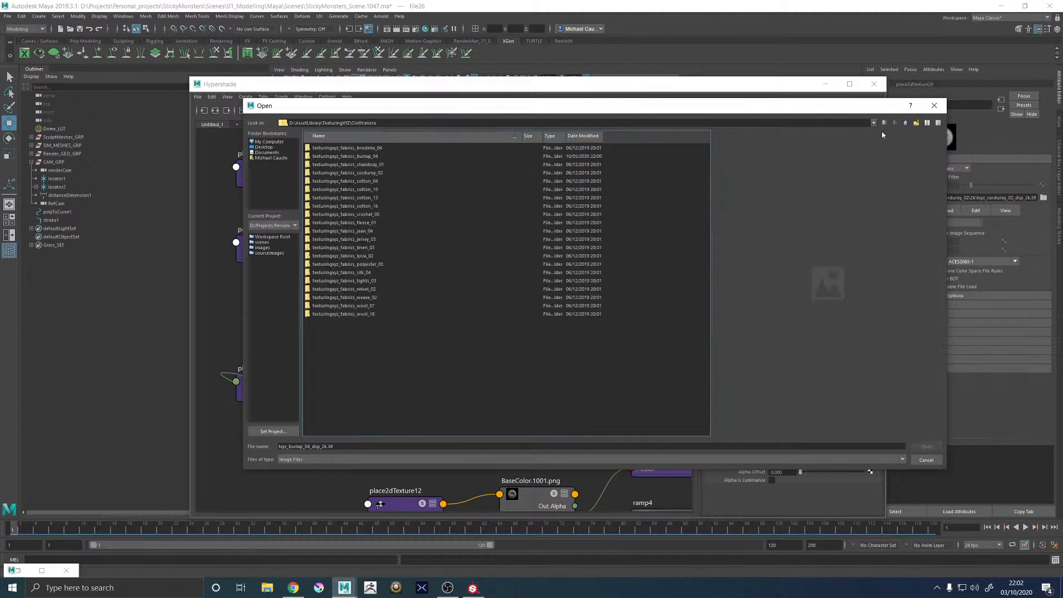
pyautogui.doubleClick(366, 290)
pyautogui.doubleClick(334, 156)
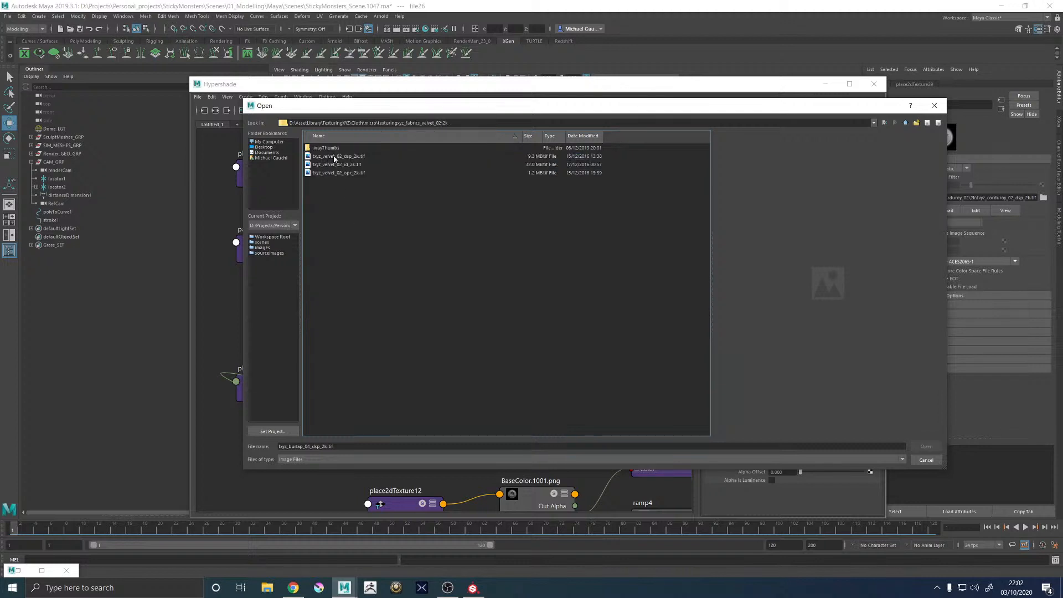
pyautogui.click(335, 157)
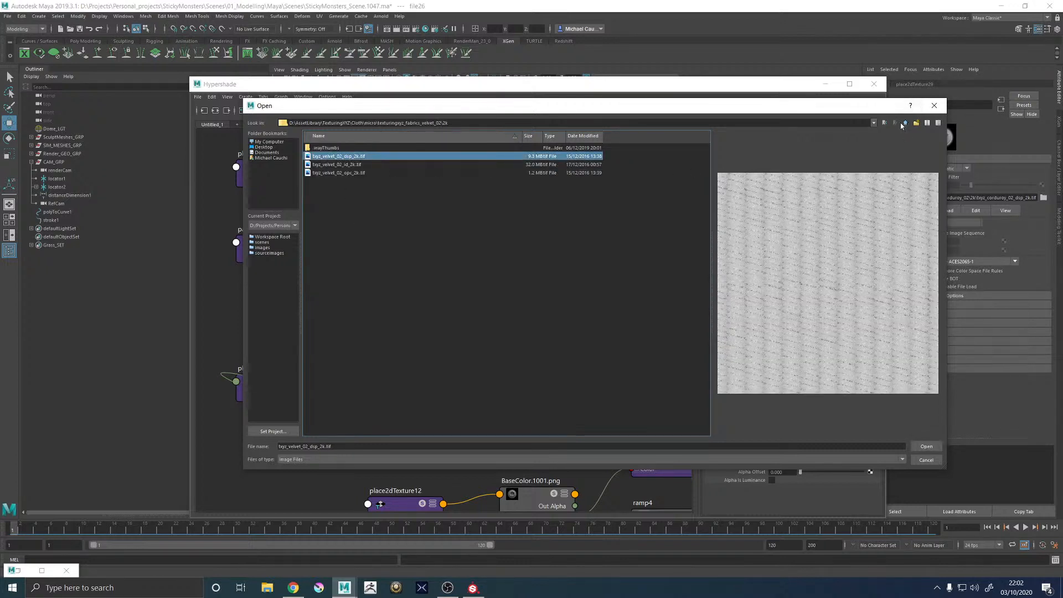
# Preview the weave_02 fabric's 2k displacement map, txyz_weave_02_dsp_2k.tif
pyautogui.click(905, 123)
pyautogui.click(904, 123)
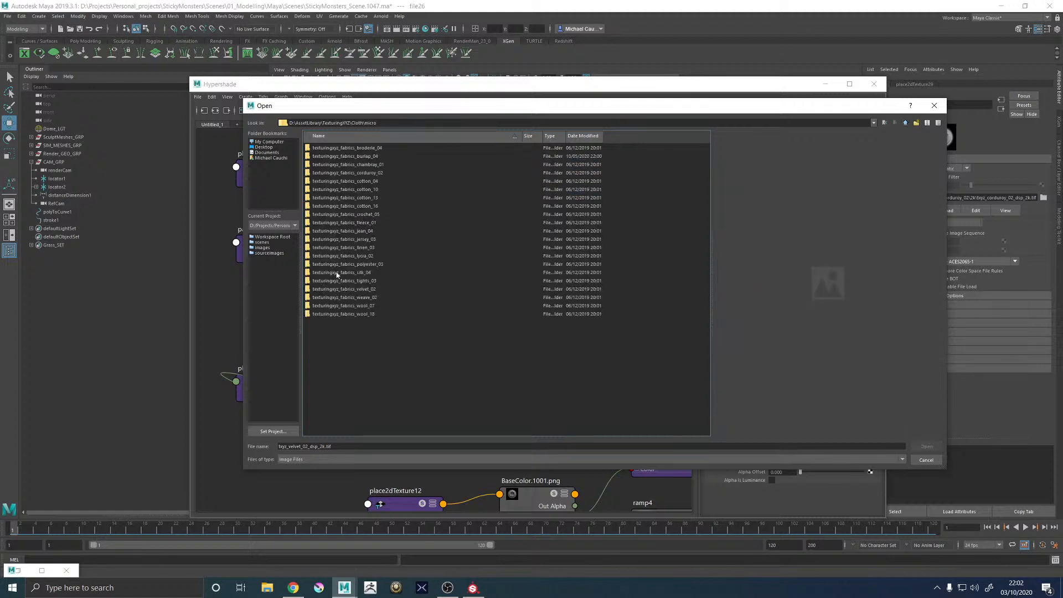
pyautogui.doubleClick(358, 298)
pyautogui.doubleClick(331, 156)
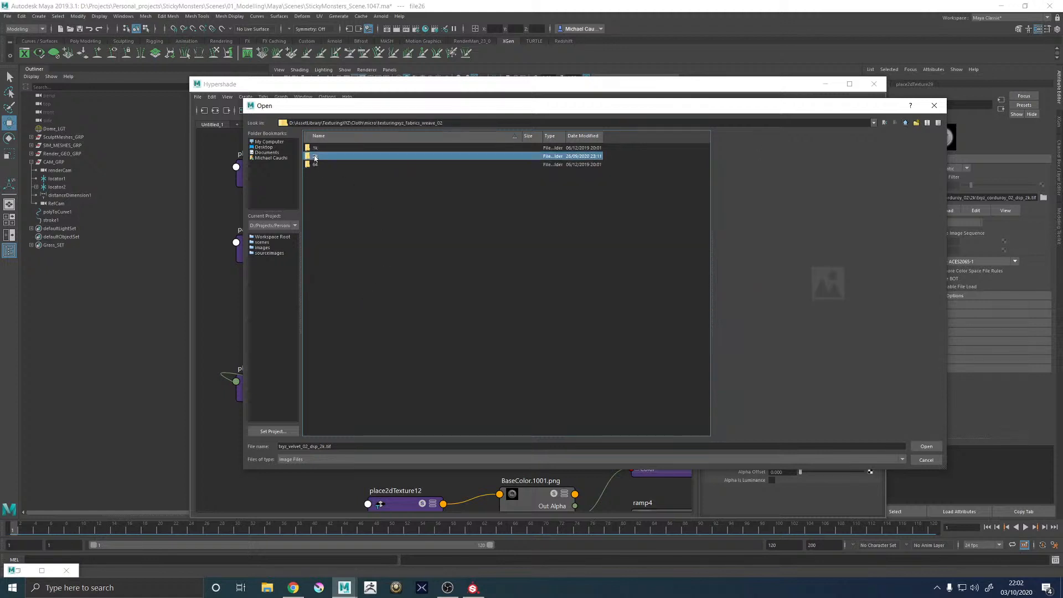
pyautogui.click(907, 123)
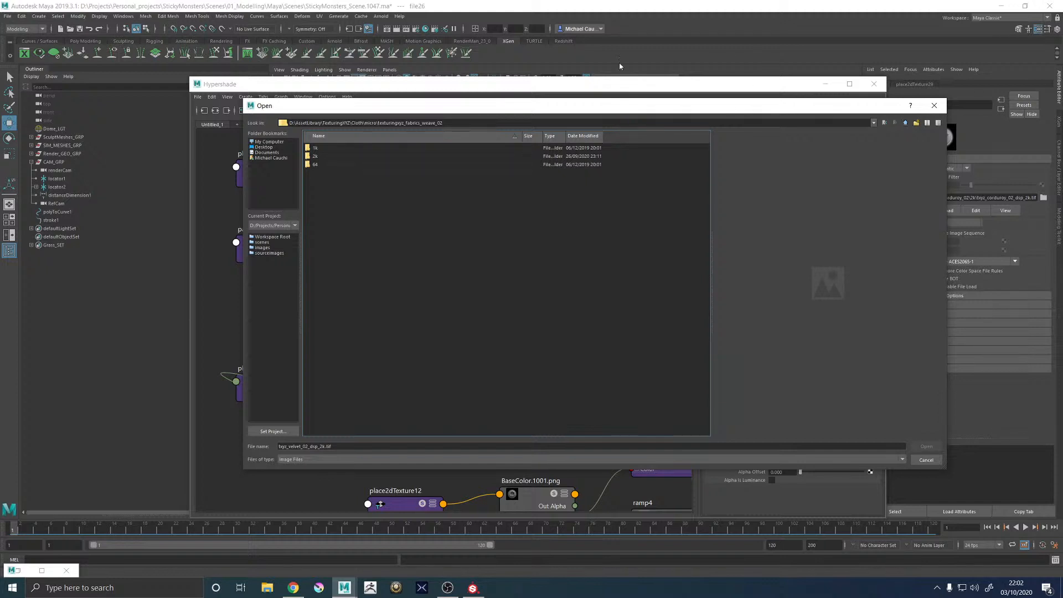
pyautogui.doubleClick(316, 157)
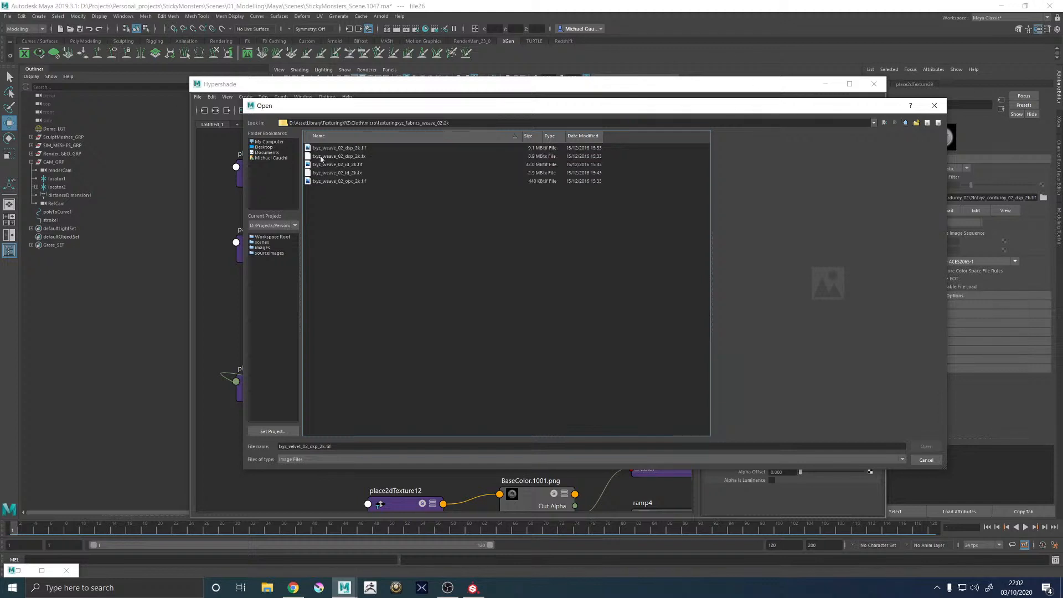
pyautogui.click(351, 156)
pyautogui.click(352, 149)
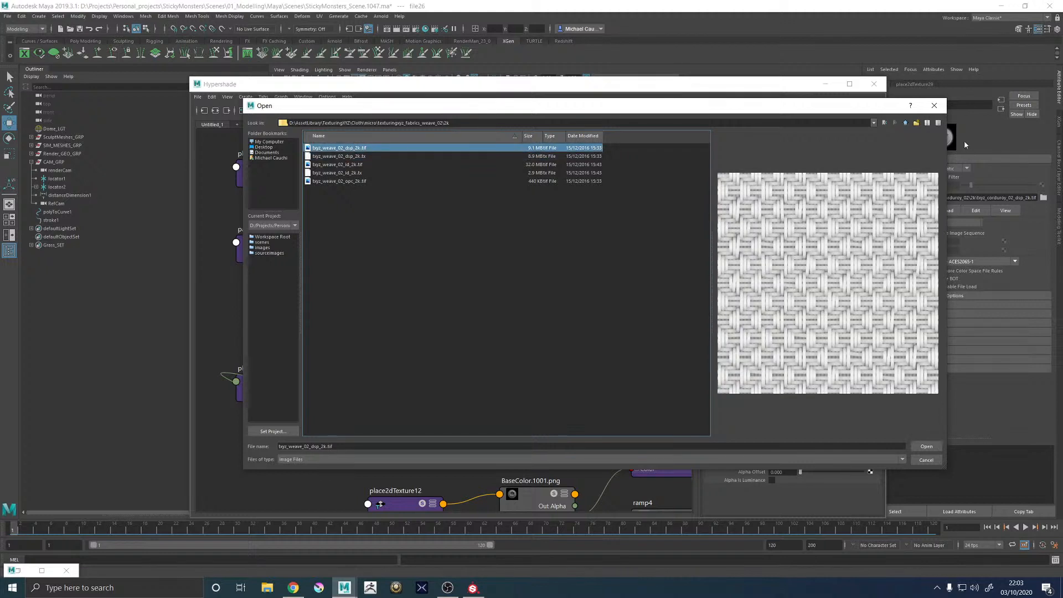
# Preview the broderie_04 fabric's 2k displacement map, txyz_broderie_04_dsp_2k.tif
pyautogui.click(905, 123)
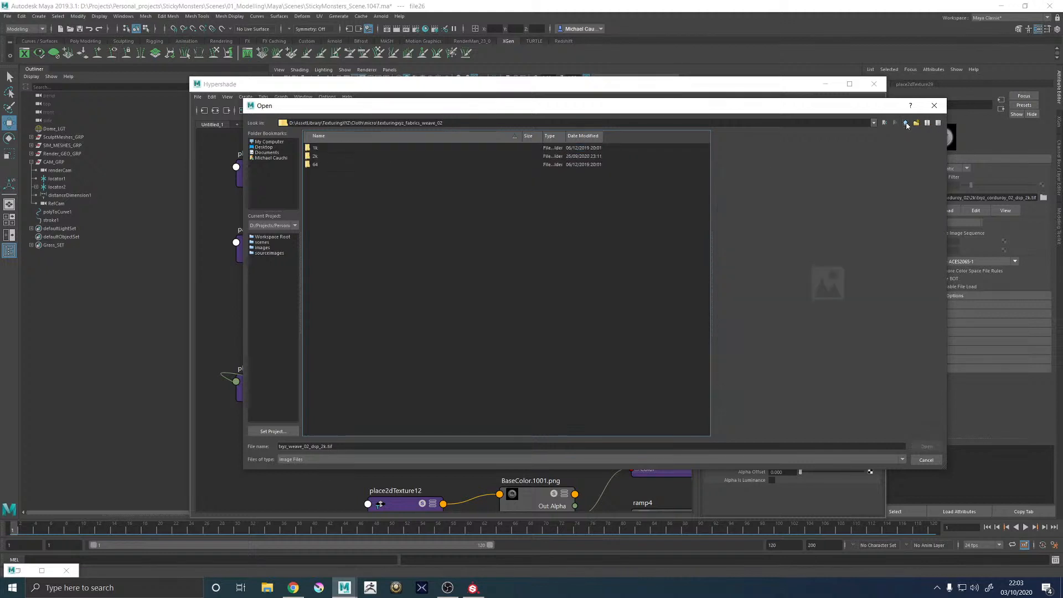
pyautogui.click(906, 123)
pyautogui.doubleClick(359, 149)
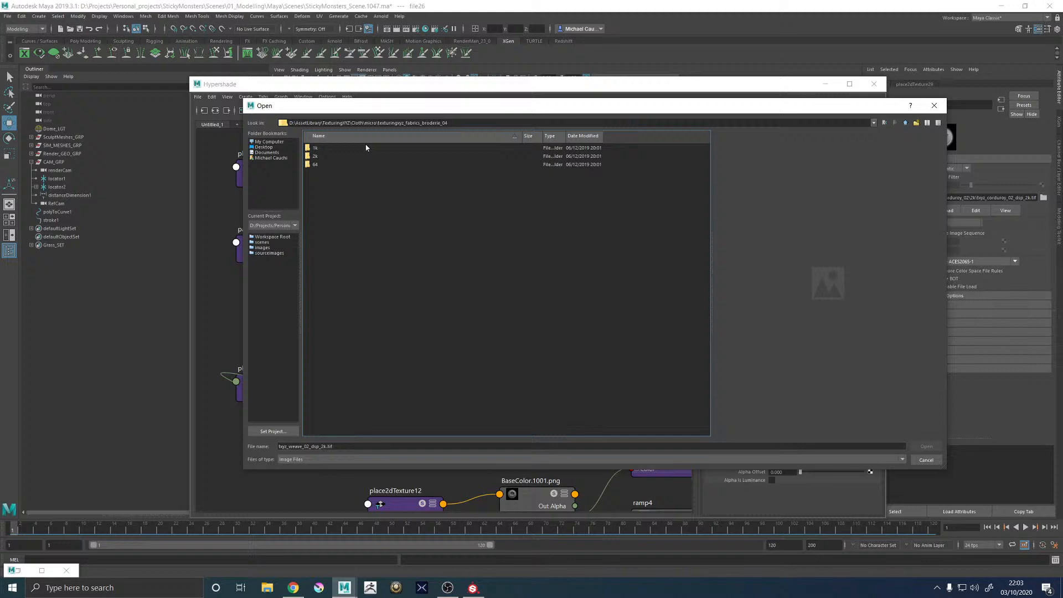
pyautogui.doubleClick(318, 156)
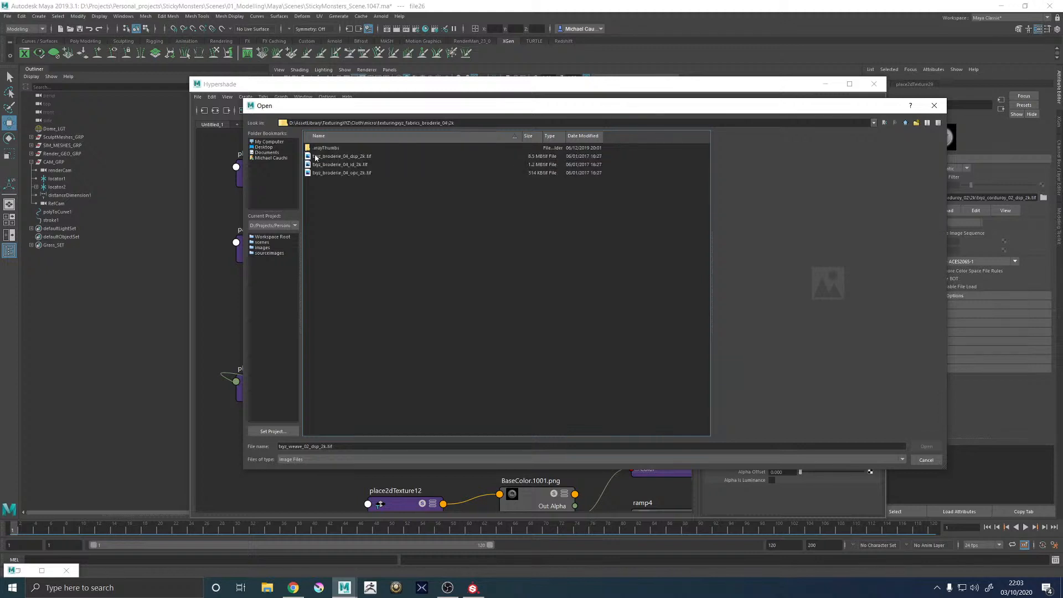
pyautogui.click(353, 157)
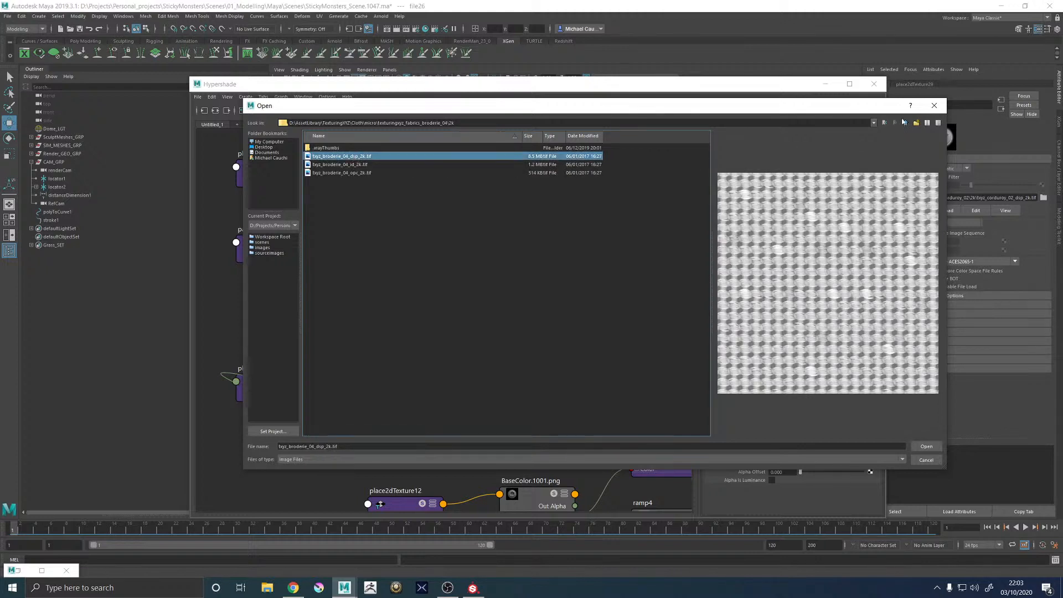
# Compare the chambray_01 fabric's 2k maps and load txyz_chambray_01_dsp_2k.tif as the selected file node's image
pyautogui.click(905, 122)
pyautogui.click(905, 122)
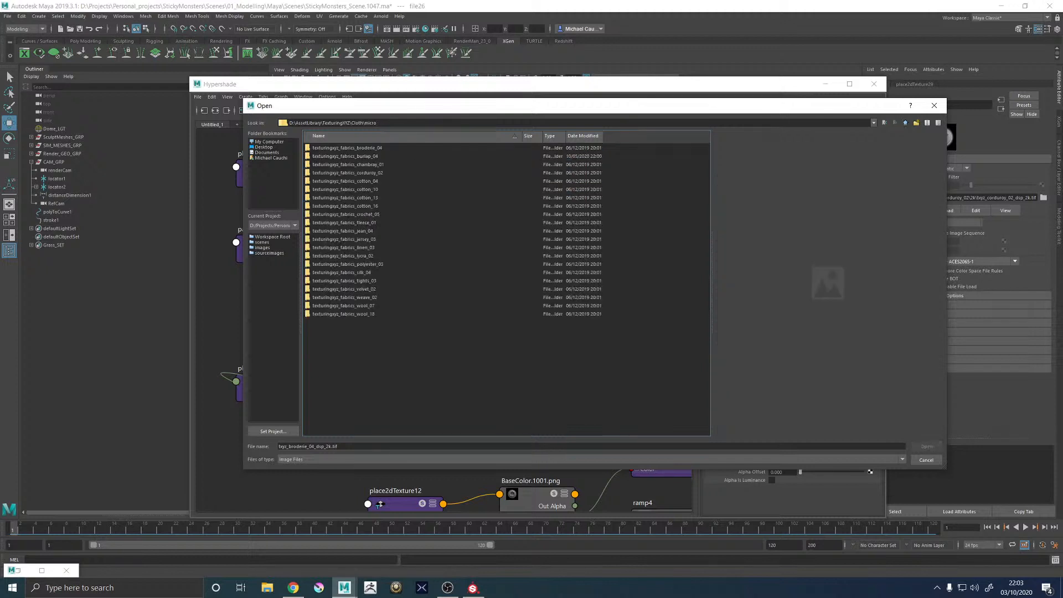
pyautogui.doubleClick(369, 165)
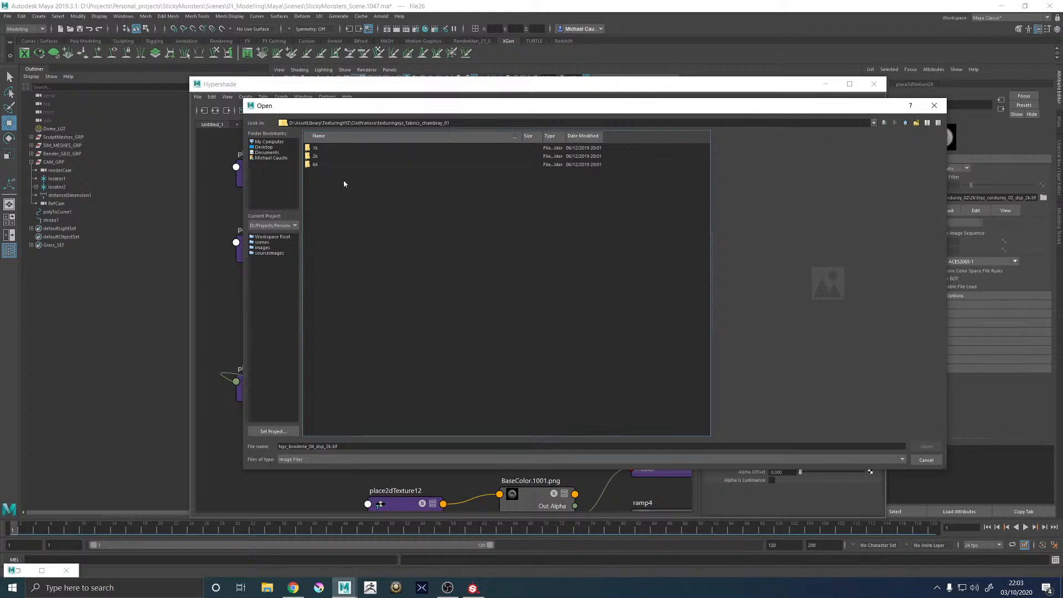
pyautogui.doubleClick(309, 156)
pyautogui.click(349, 149)
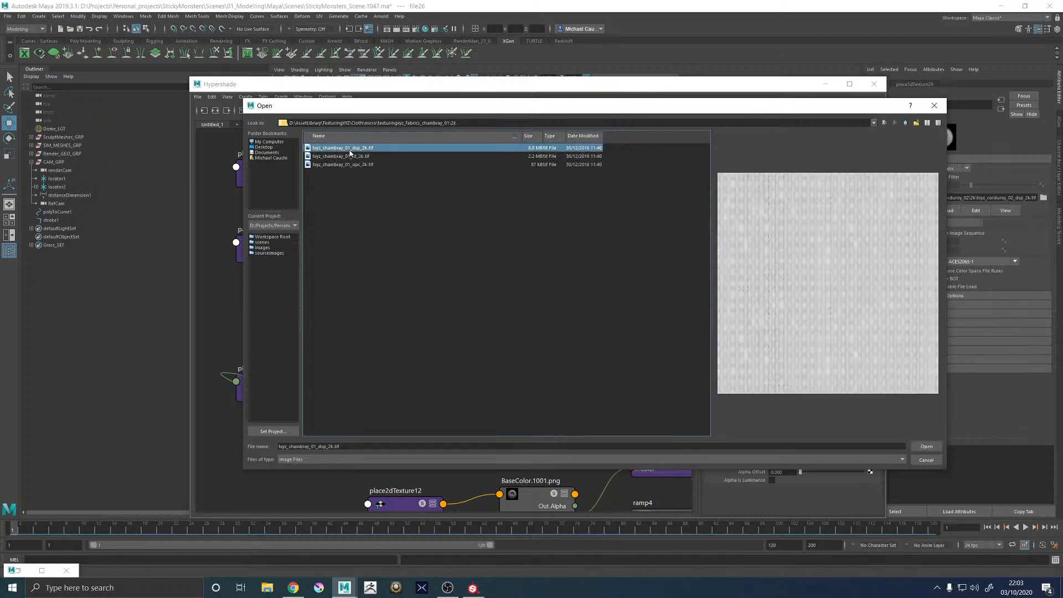
pyautogui.click(348, 157)
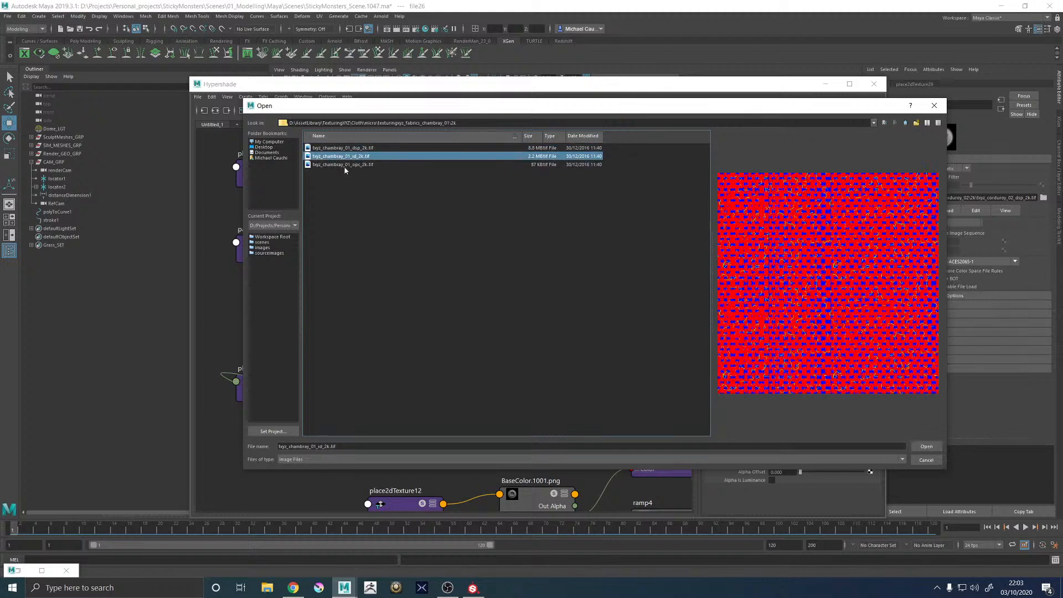
pyautogui.click(345, 165)
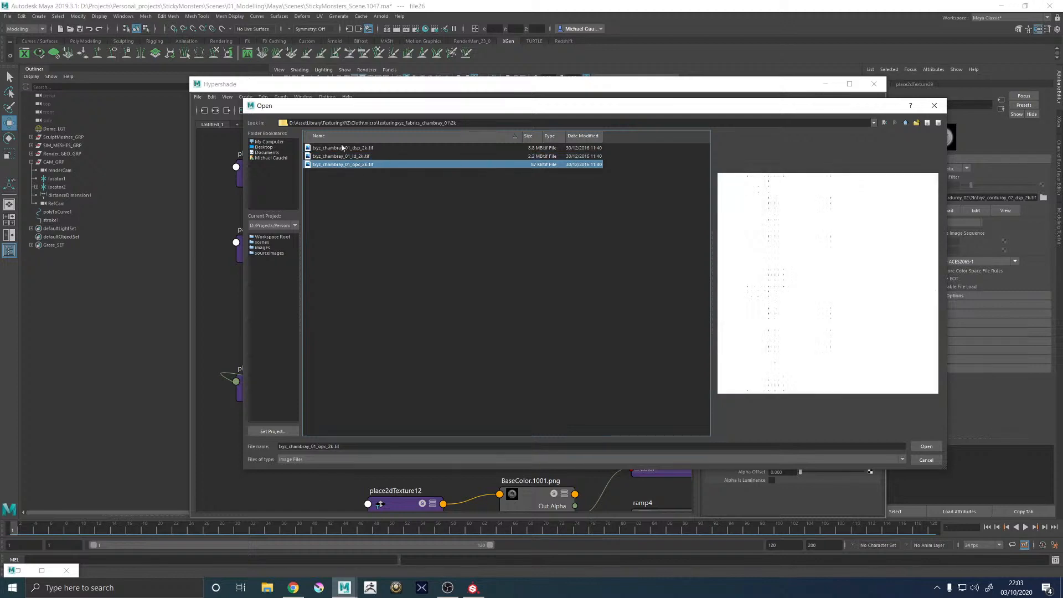
pyautogui.click(342, 148)
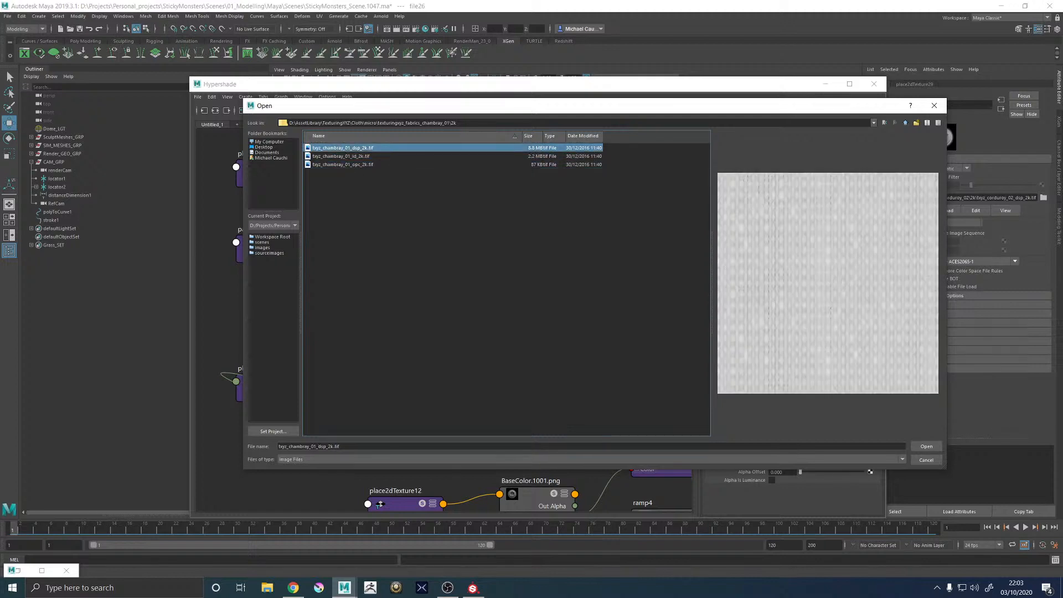
pyautogui.hotkey('alt', 'Tab')
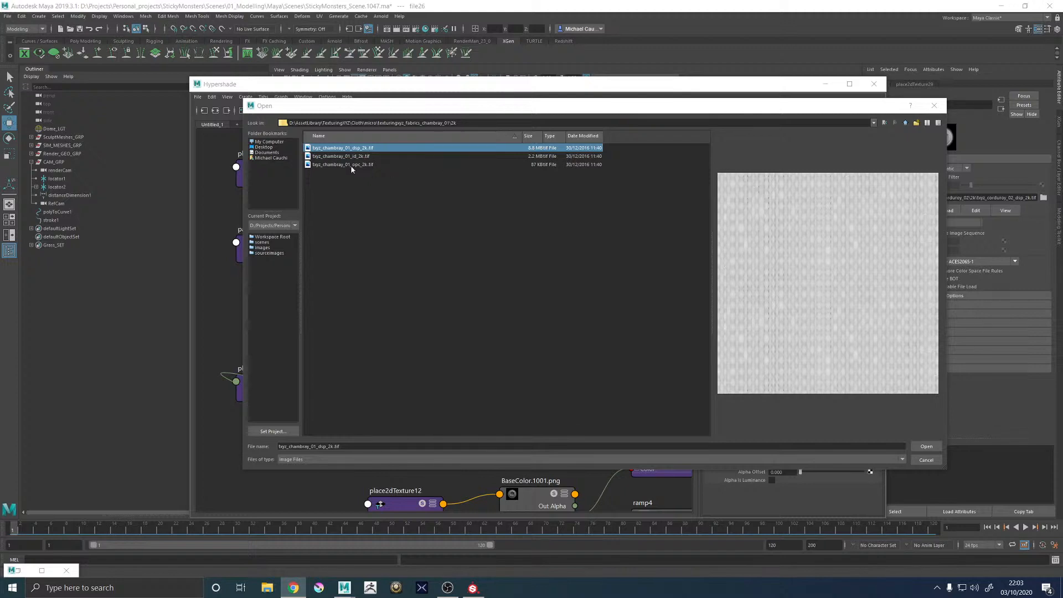
pyautogui.click(926, 446)
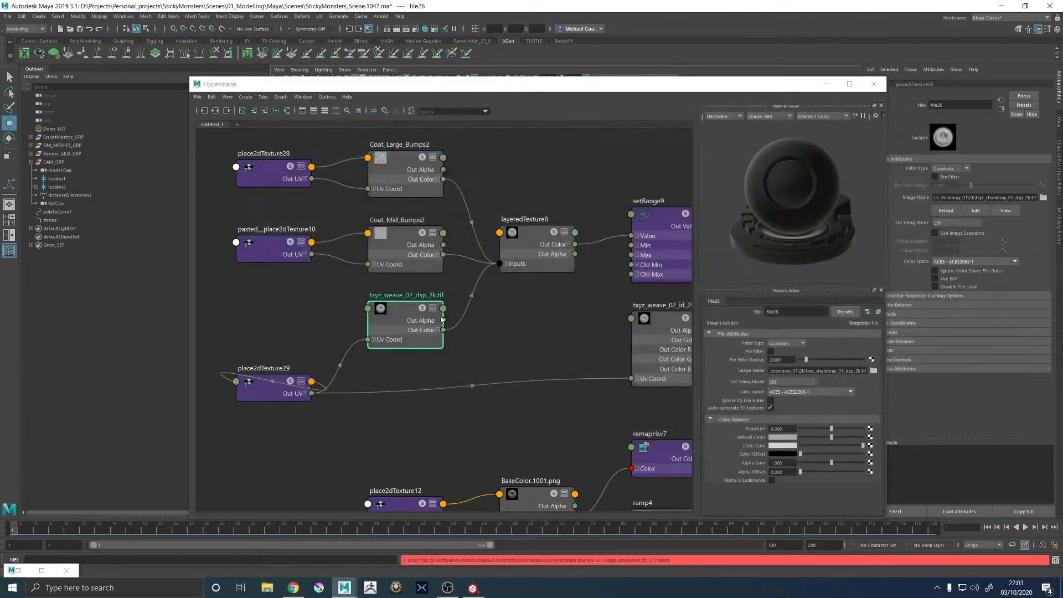
# Load the chambray_01 fabric's txyz_chambray_01_id_2k.tif as the image of the fabric ID file node and save the scene
pyautogui.click(649, 330)
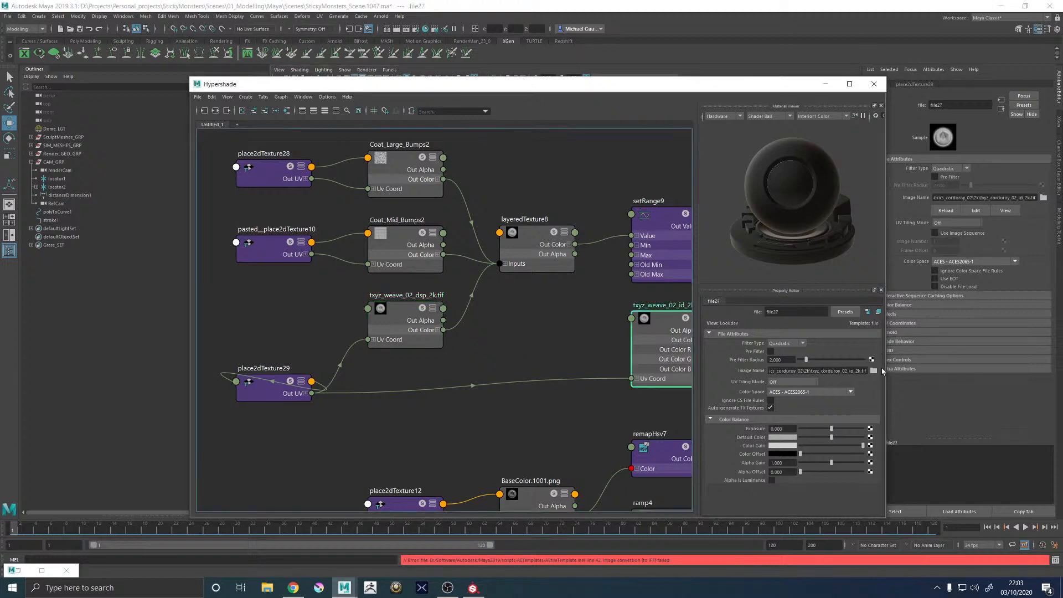
pyautogui.click(874, 371)
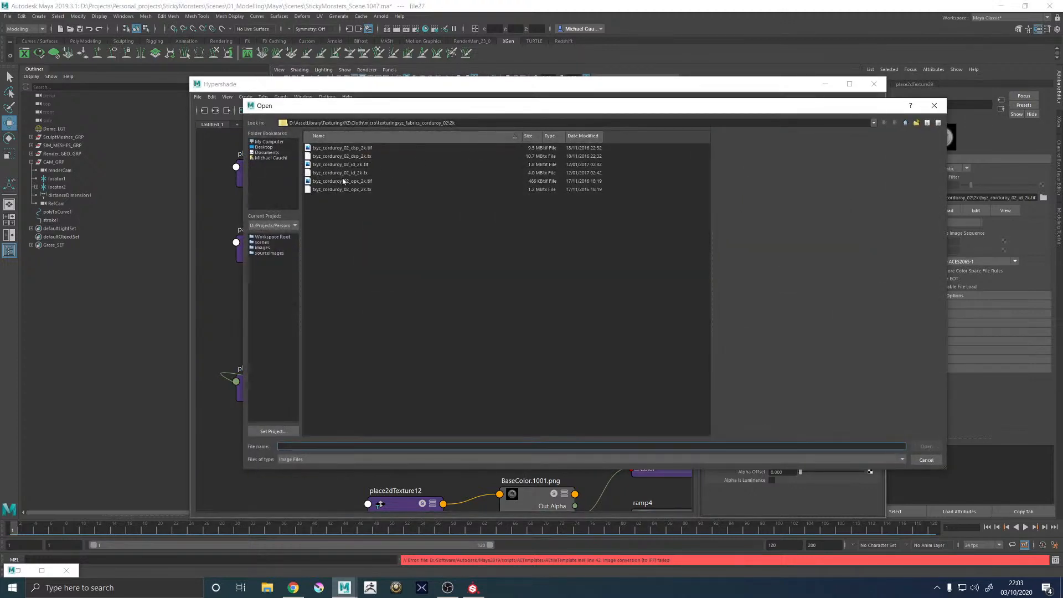
pyautogui.click(906, 123)
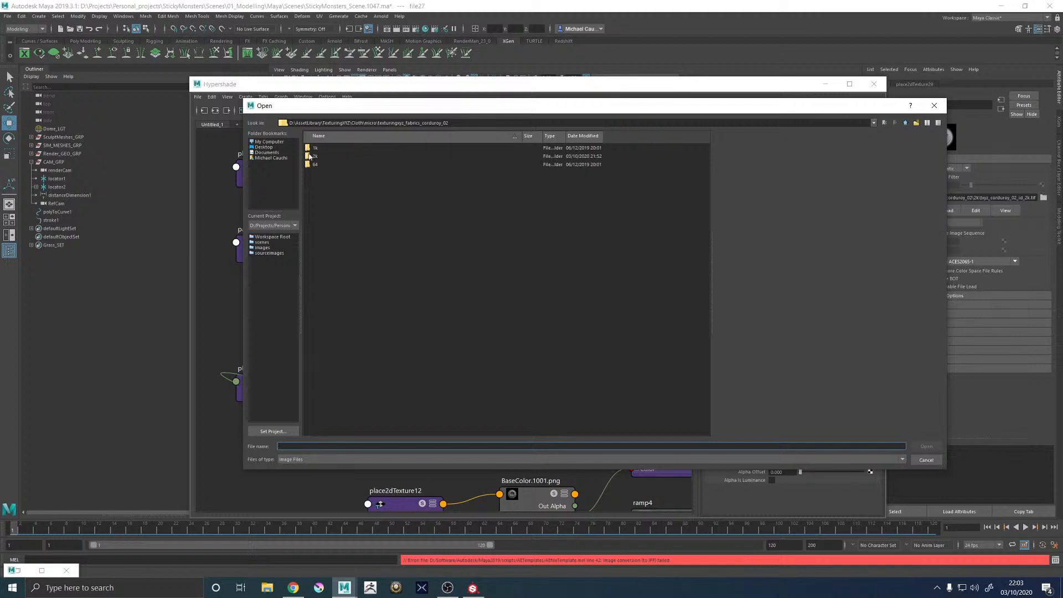
pyautogui.click(906, 122)
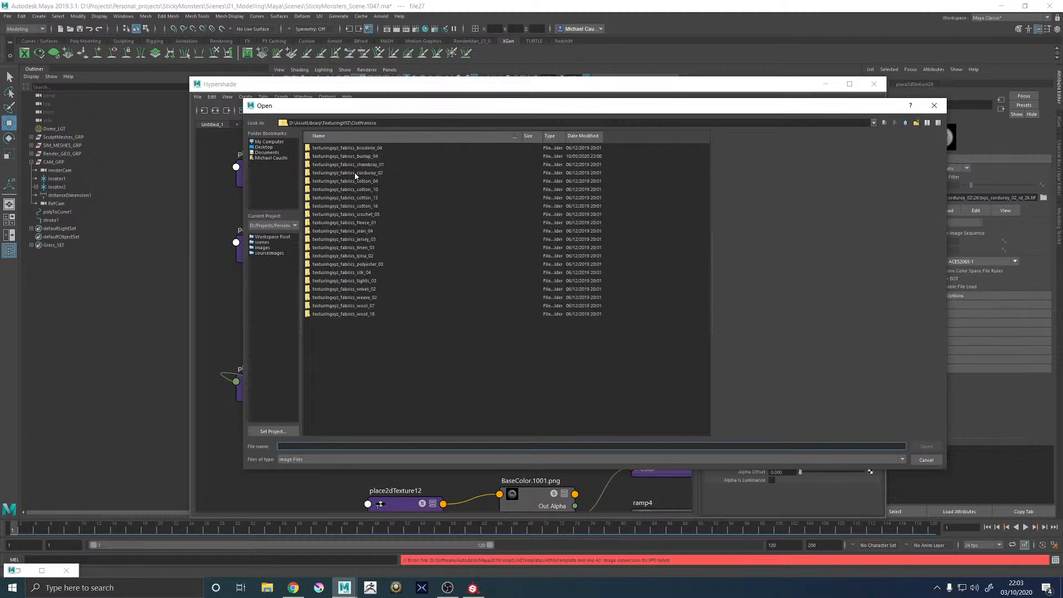
pyautogui.doubleClick(362, 170)
pyautogui.doubleClick(332, 157)
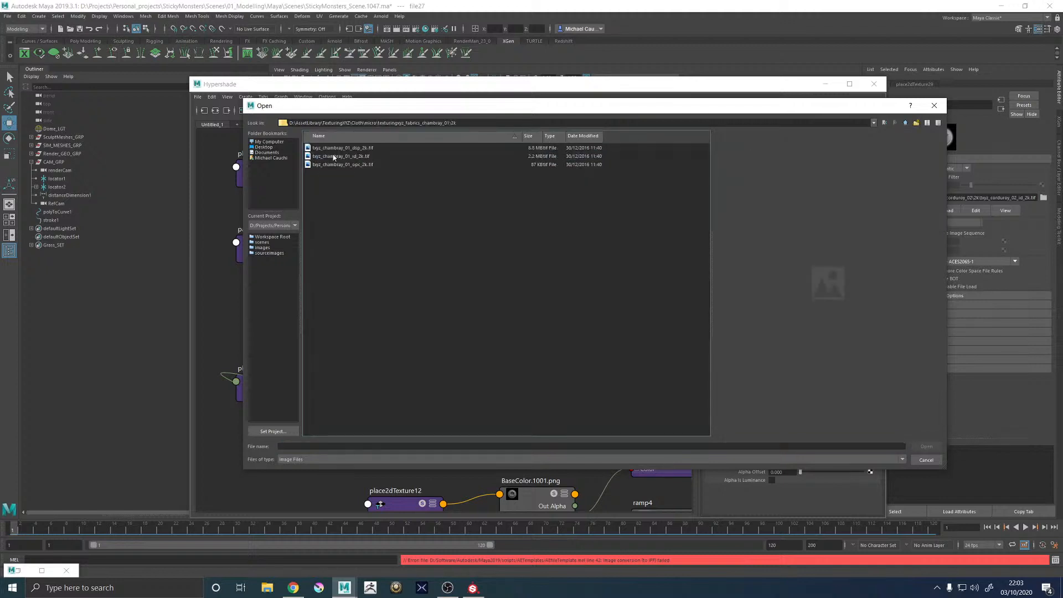
pyautogui.click(335, 157)
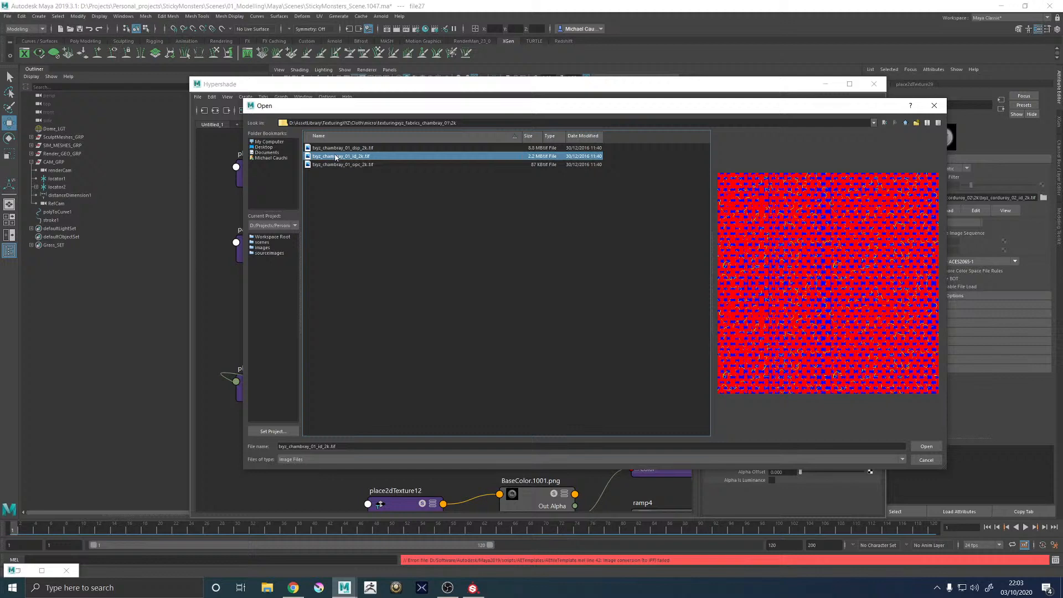
pyautogui.click(925, 446)
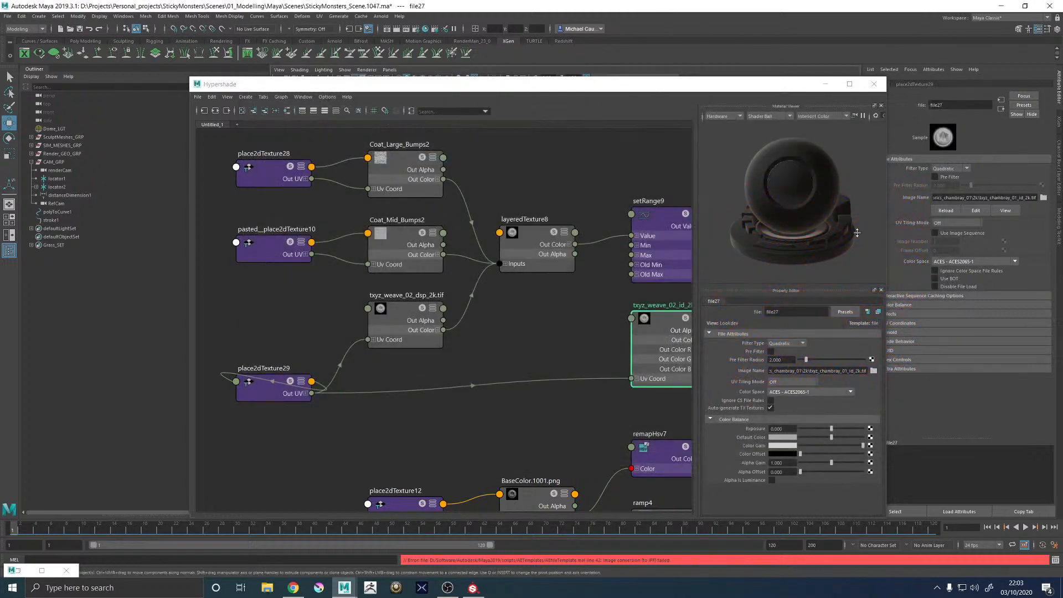
pyautogui.click(825, 83)
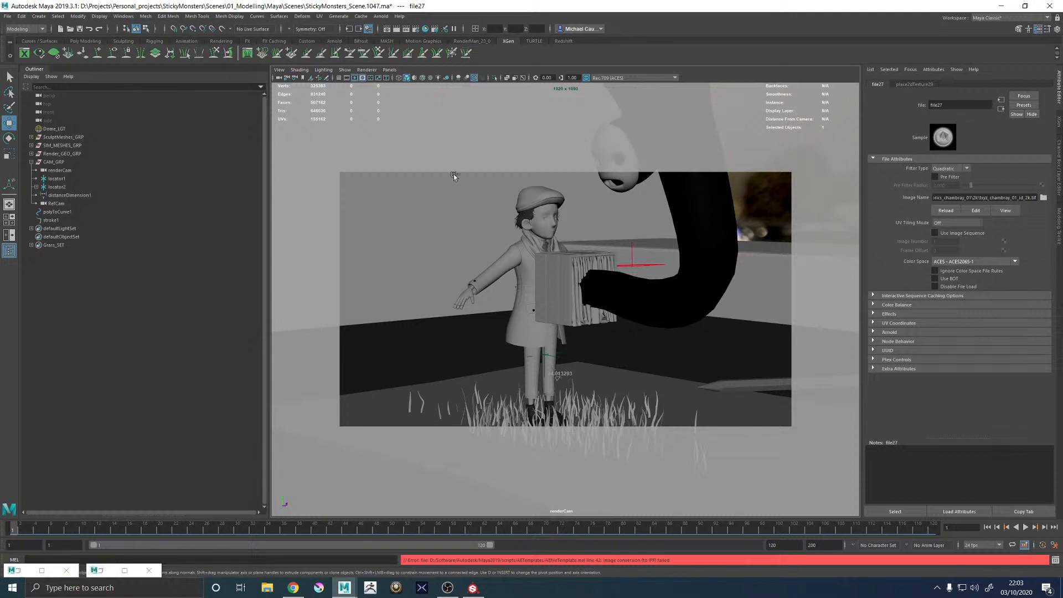
pyautogui.hotkey('ctrl', 's')
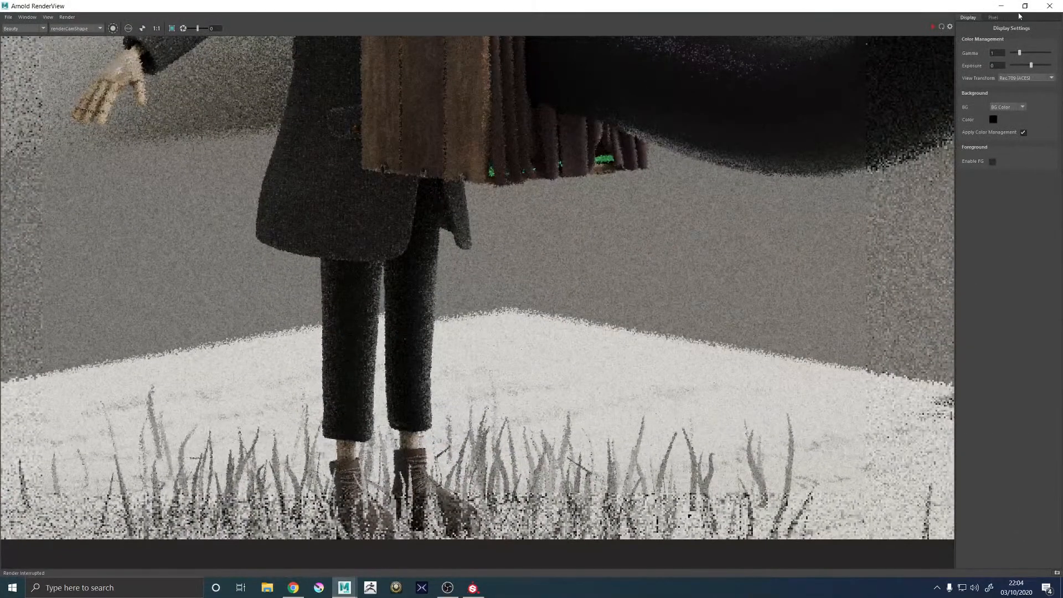
# Render the renderCam view in Arnold and inspect the trouser fabric in a crop region on the leg's edge
pyautogui.click(933, 26)
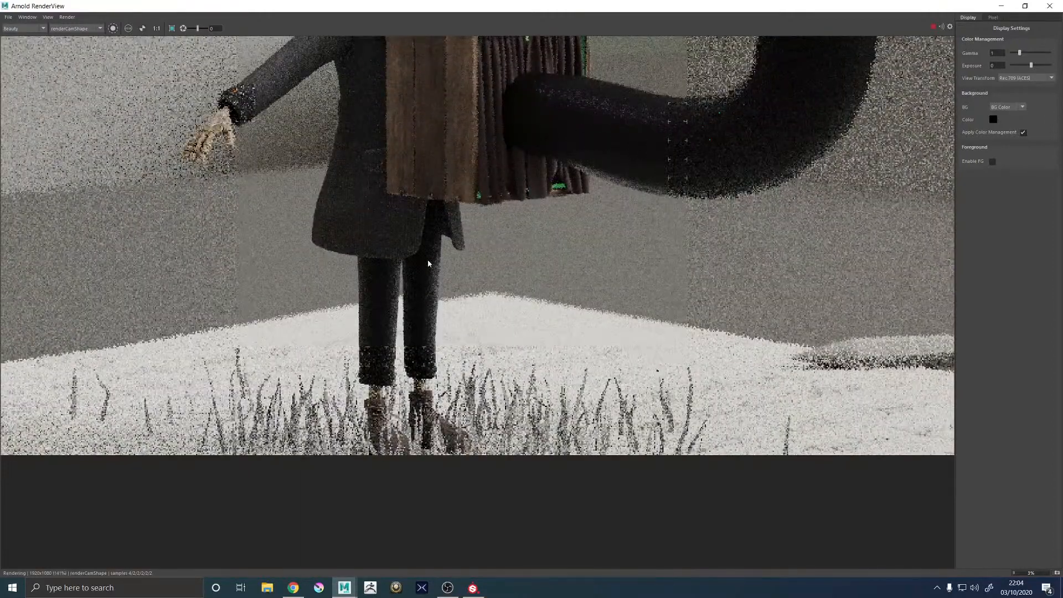
pyautogui.scroll(8, 442, 263)
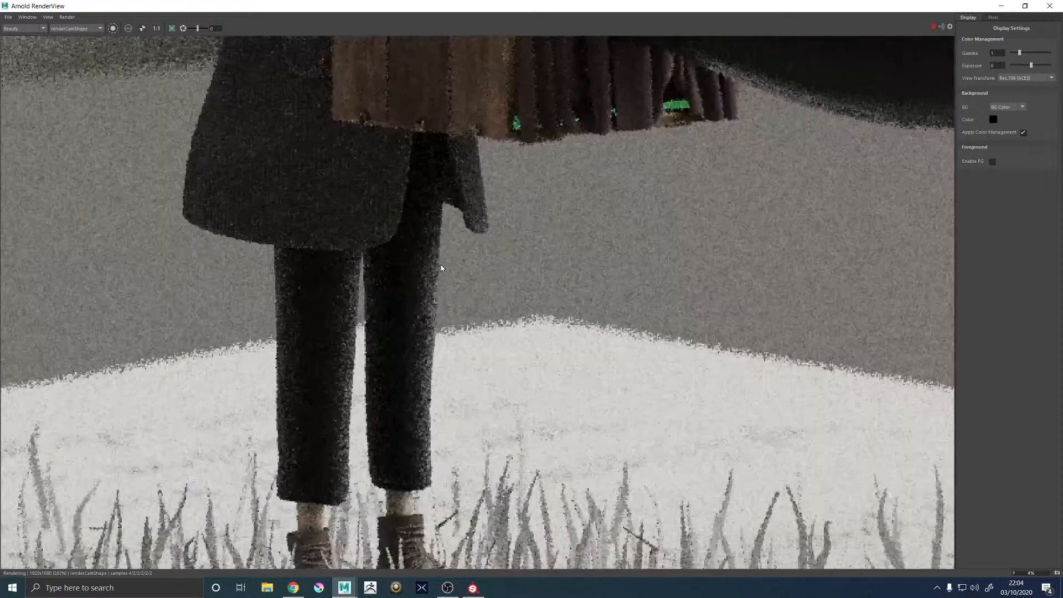
pyautogui.keyDown('shift'); pyautogui.moveTo(364, 187); pyautogui.dragTo(483, 342); pyautogui.keyUp('shift')
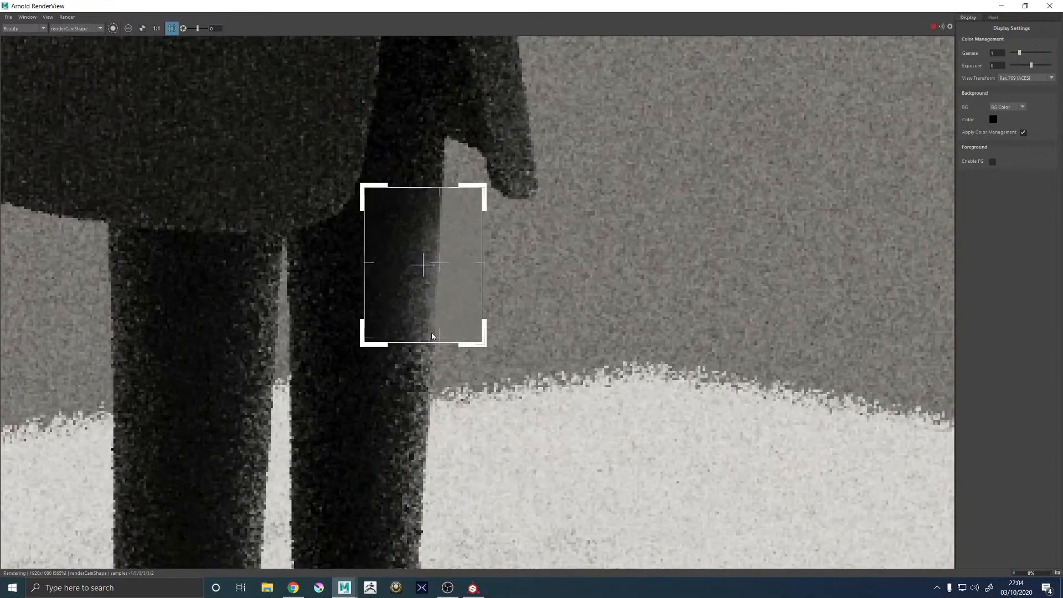
pyautogui.scroll(1, 423, 267)
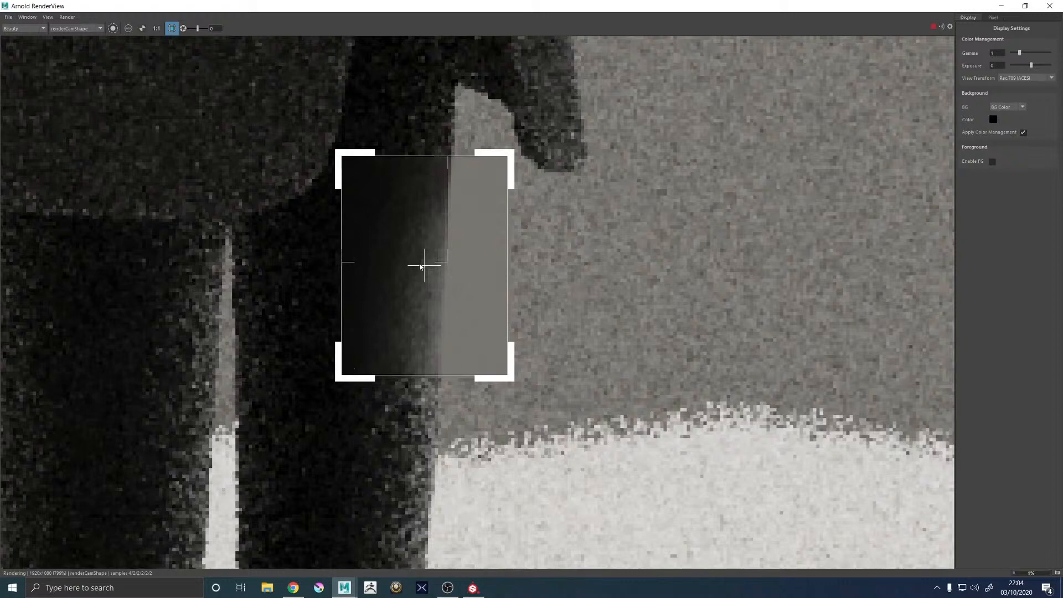
pyautogui.scroll(-2, 419, 267)
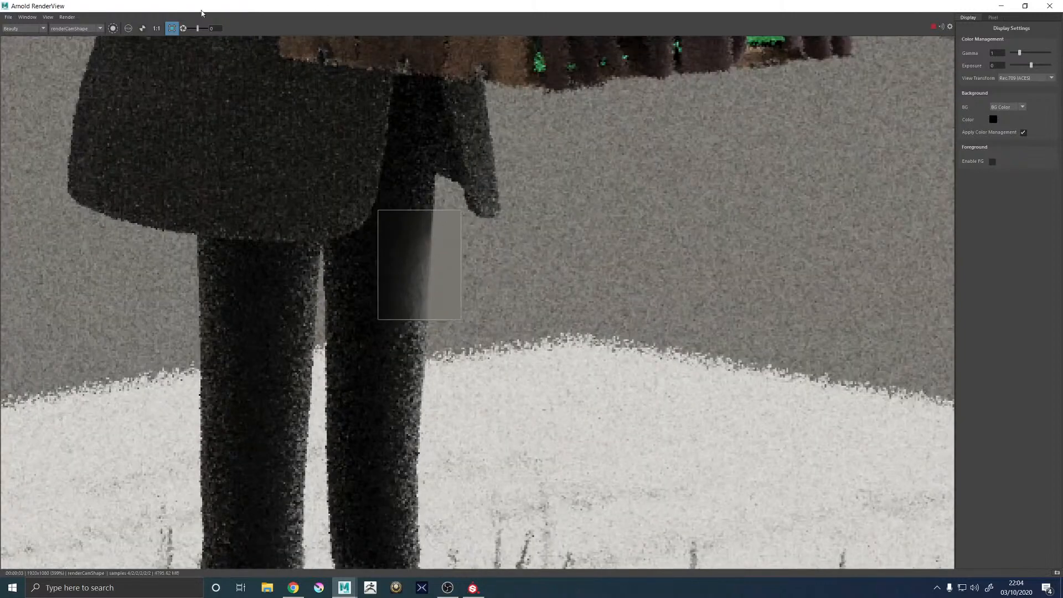
pyautogui.click(171, 29)
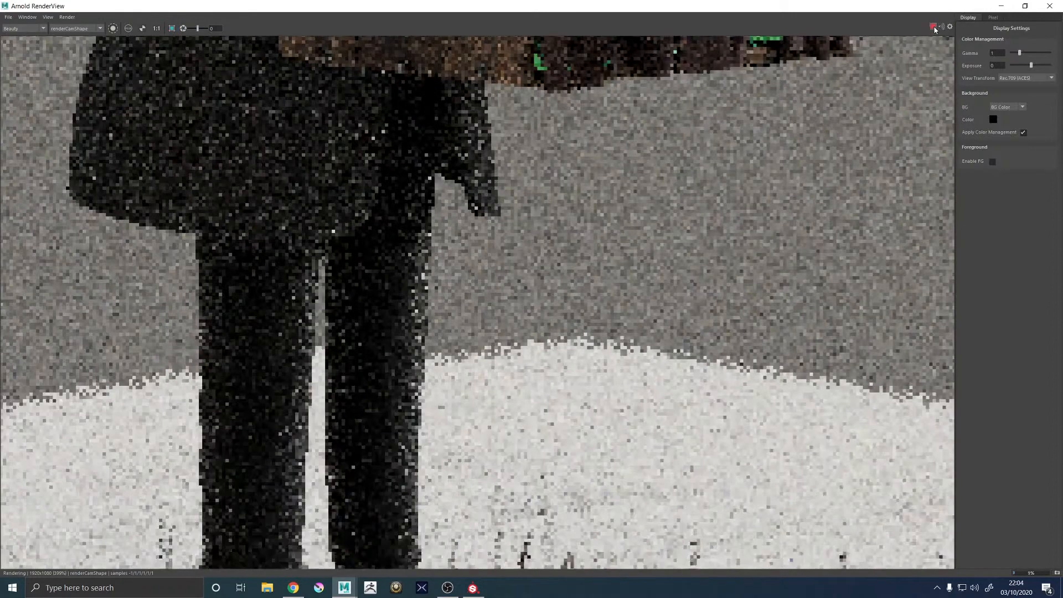
pyautogui.click(1001, 6)
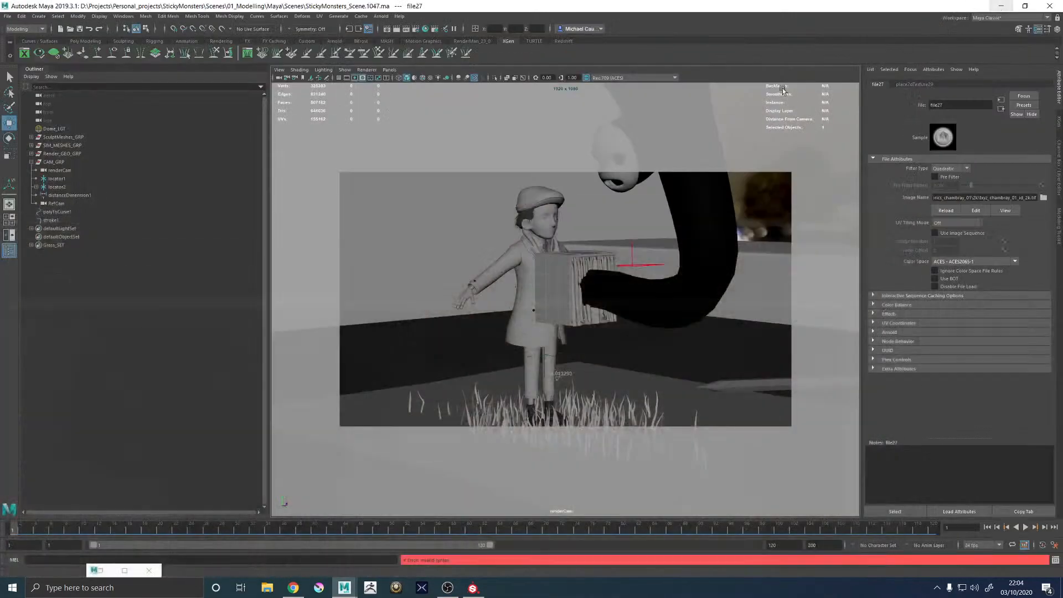
# Switch the viewport to the persp camera with the resolution gate shown and frame the trouser legs up close
pyautogui.click(389, 70)
pyautogui.moveTo(426, 79)
pyautogui.click(489, 82)
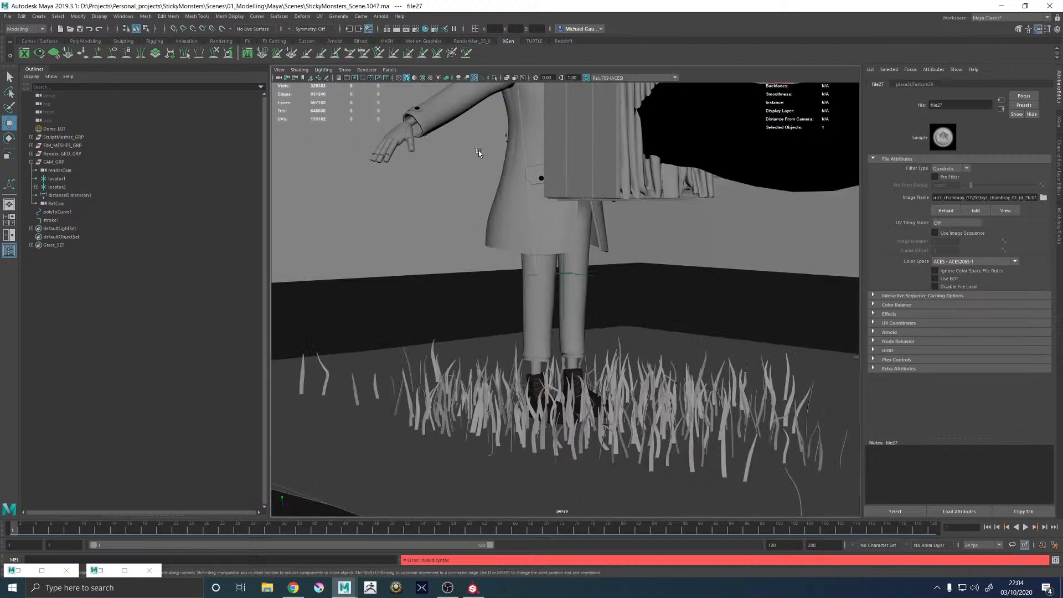
pyautogui.scroll(3, 479, 154)
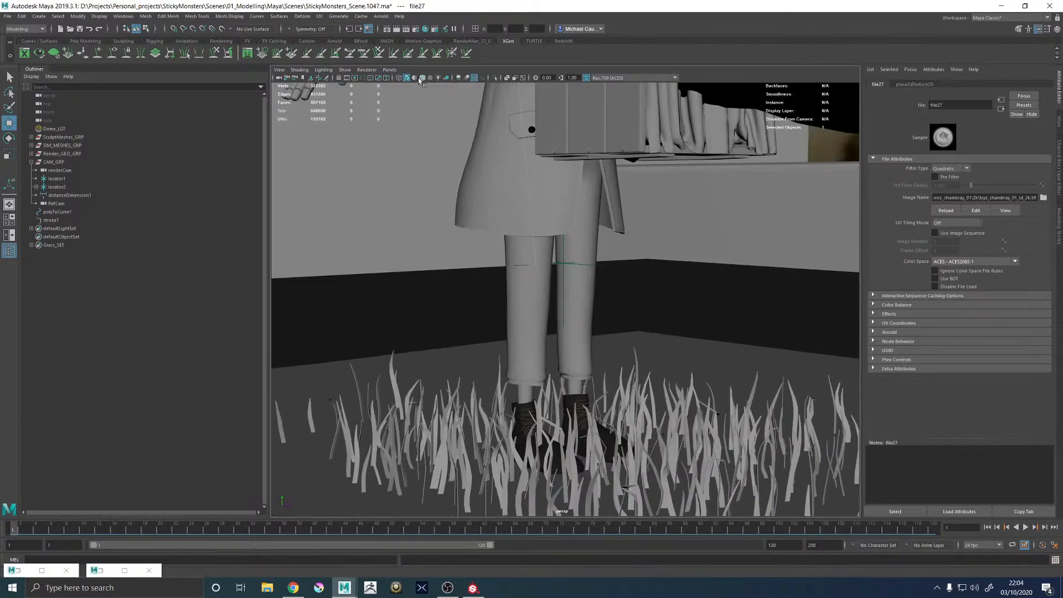
pyautogui.click(347, 78)
pyautogui.scroll(5, 484, 185)
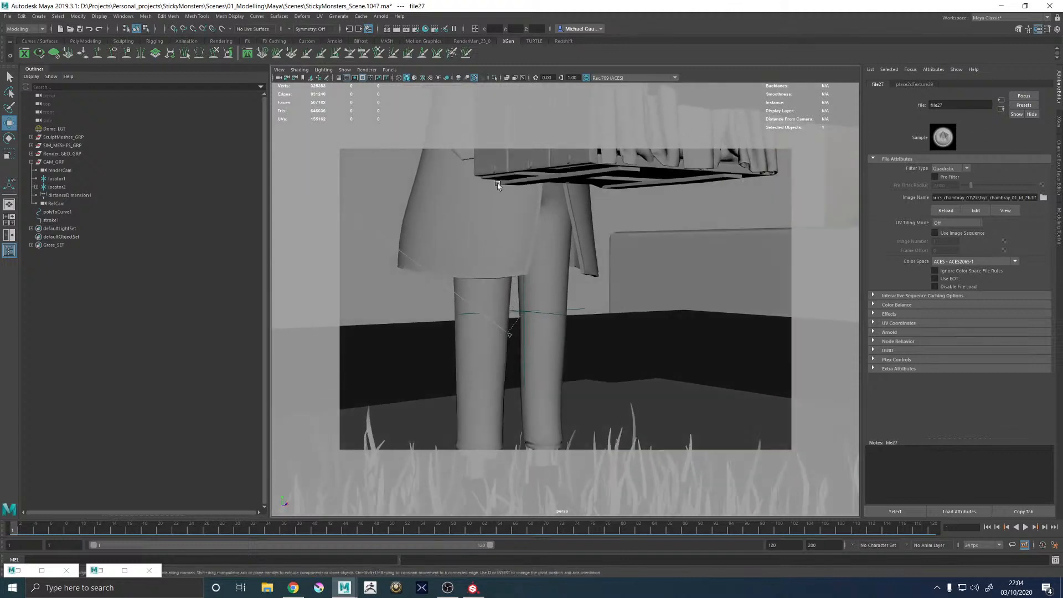
pyautogui.keyDown('alt'); pyautogui.moveTo(498, 185); pyautogui.dragTo(506, 181, button='middle'); pyautogui.keyUp('alt')
pyautogui.click(355, 78)
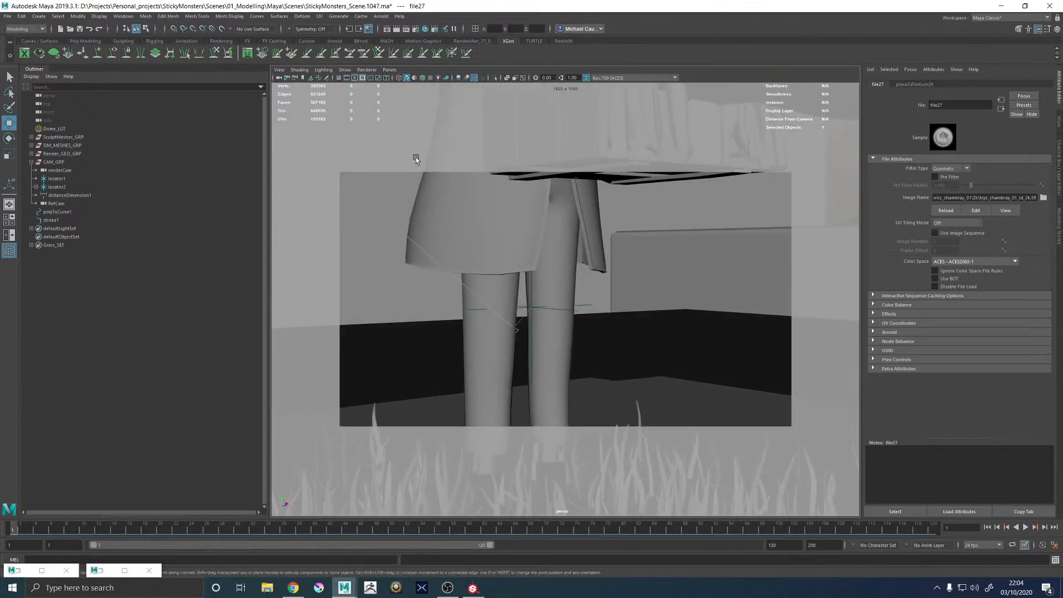
pyautogui.scroll(2, 426, 161)
pyautogui.keyDown('alt'); pyautogui.moveTo(427, 161); pyautogui.dragTo(436, 159, button='middle'); pyautogui.keyUp('alt')
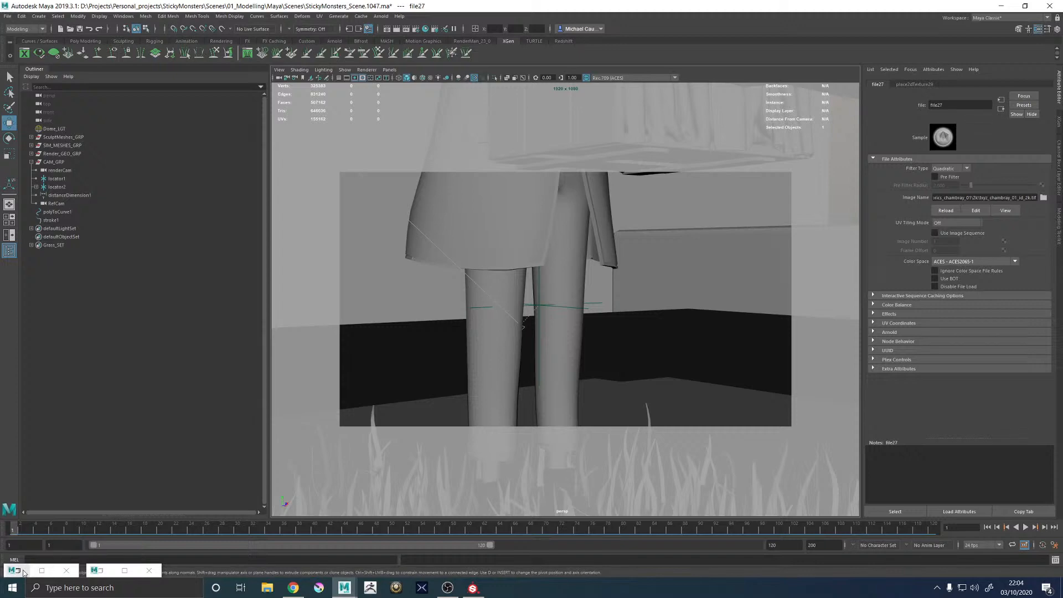
# Render from perspShape in Arnold with a crop region over the trouser leg and examine its fabric texture
pyautogui.click(24, 572)
pyautogui.click(95, 29)
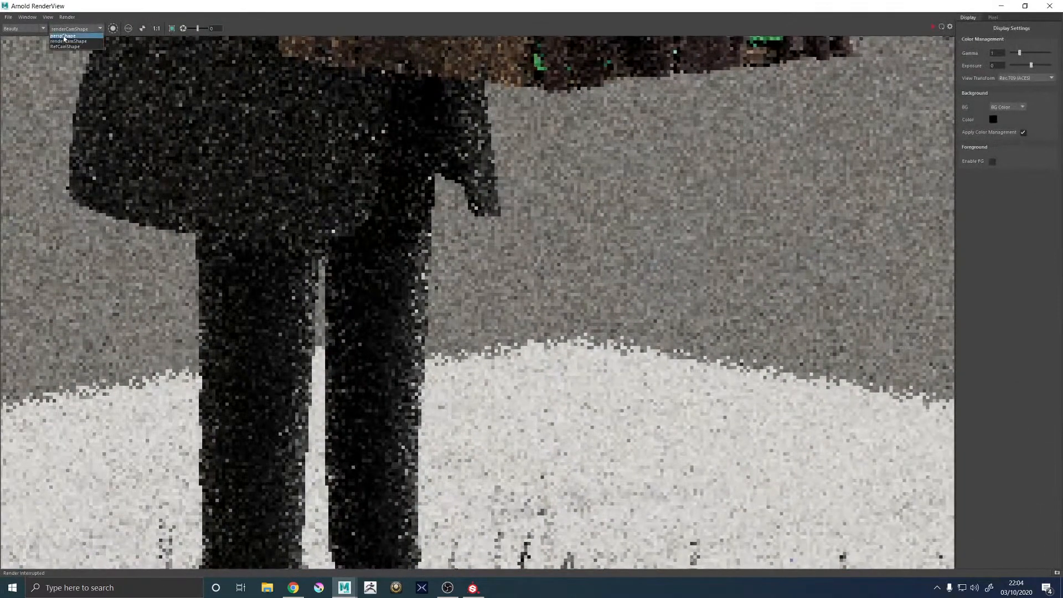
pyautogui.click(63, 36)
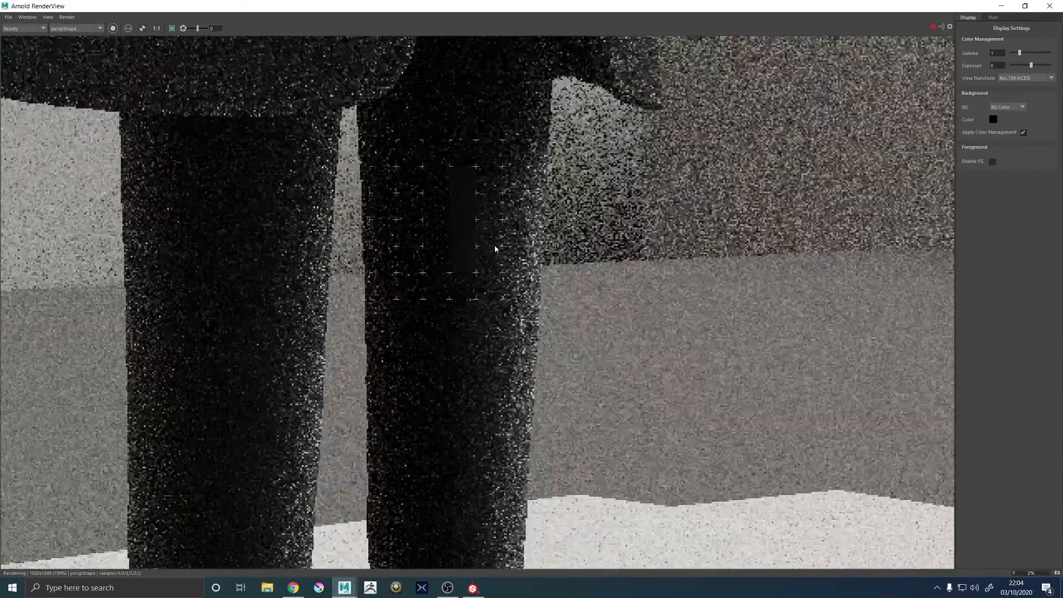
pyautogui.moveTo(419, 174); pyautogui.dragTo(611, 352)
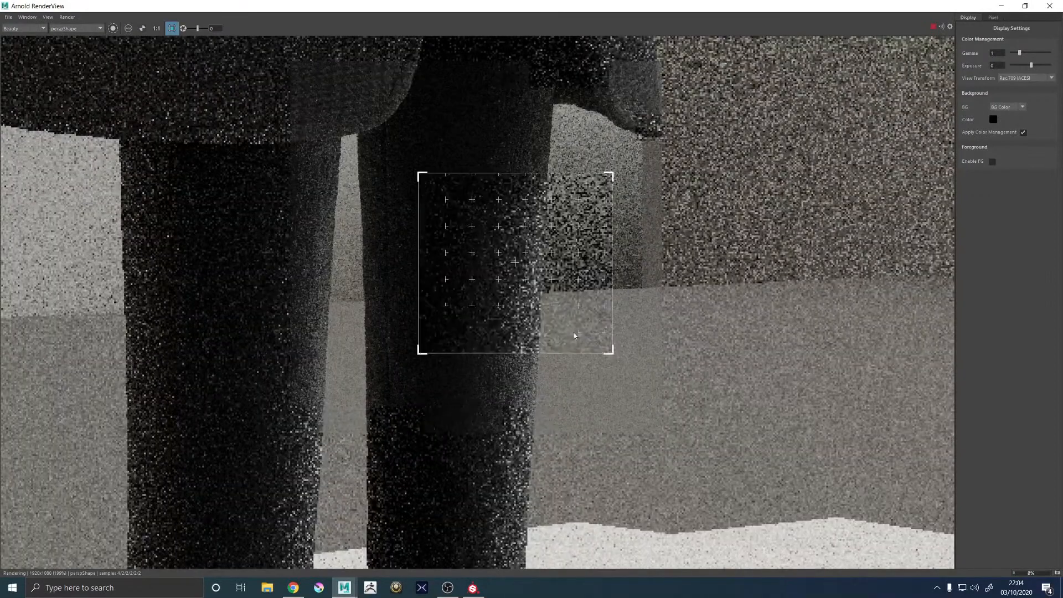
pyautogui.scroll(1, 526, 267)
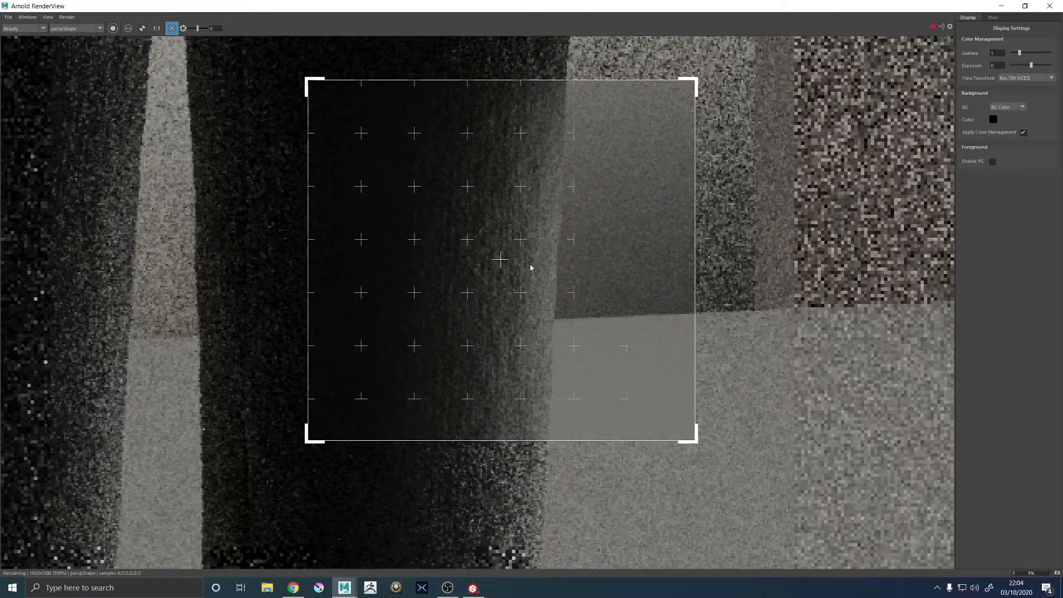
pyautogui.scroll(-1, 530, 267)
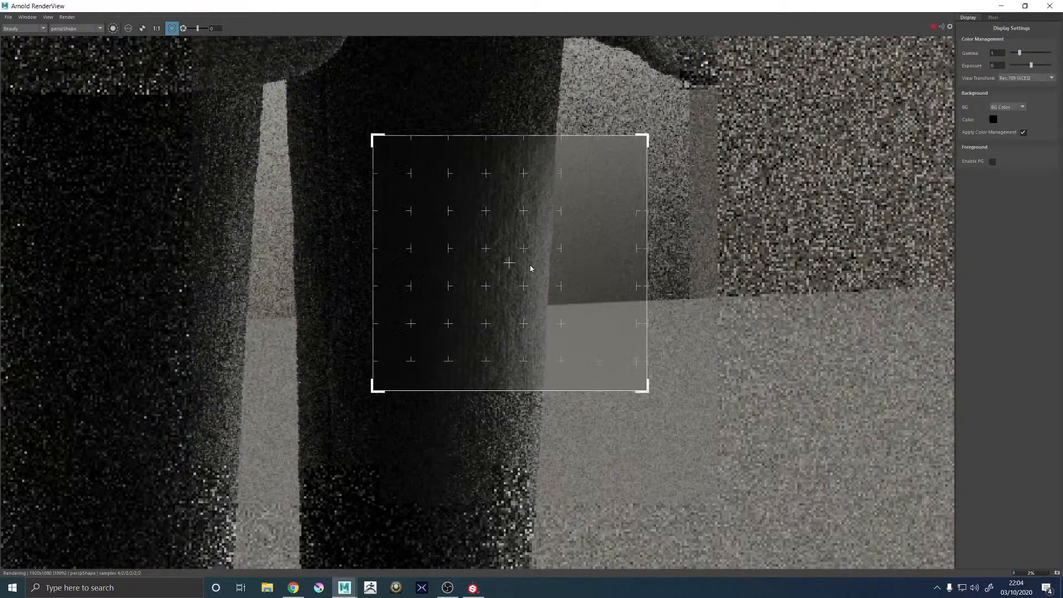
pyautogui.scroll(-1, 530, 268)
pyautogui.scroll(1, 531, 268)
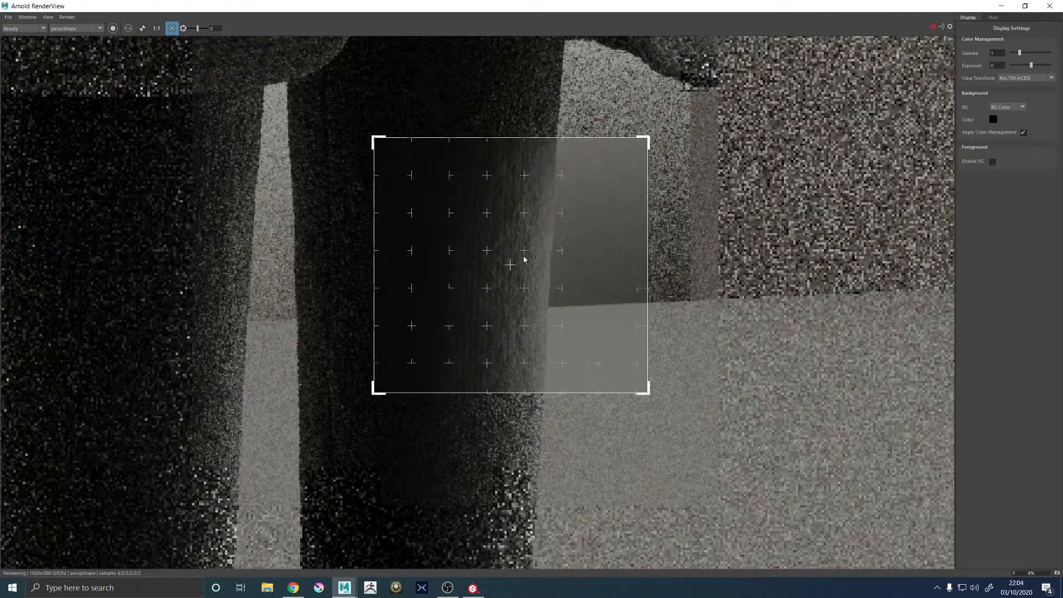
pyautogui.scroll(-1, 524, 258)
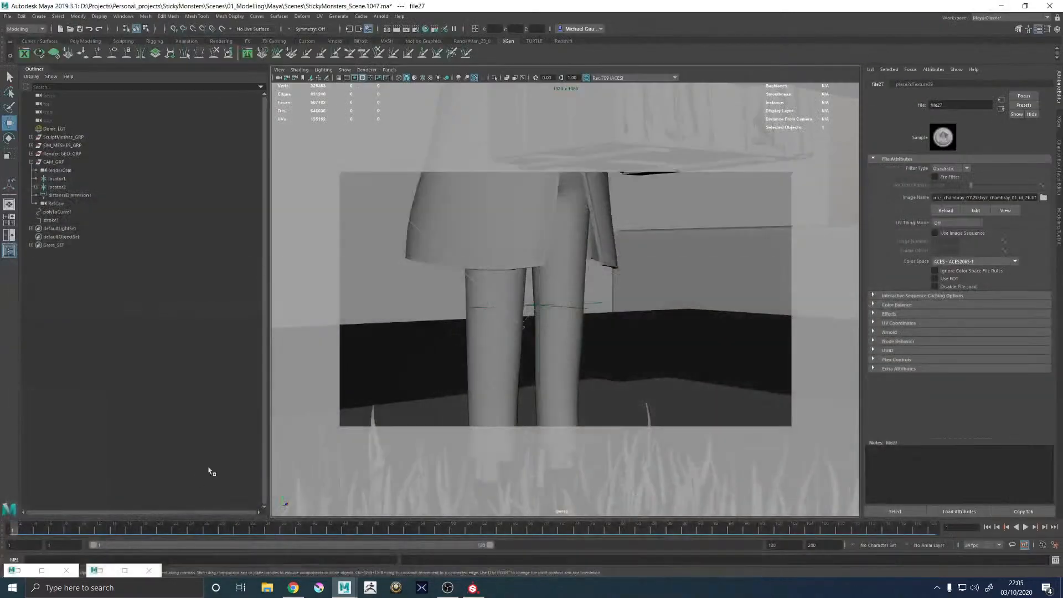
# Set the Repeat UV of place2dTexture29 to 15 in both directions and re-render the cropped trouser region
pyautogui.click(1001, 6)
pyautogui.click(32, 571)
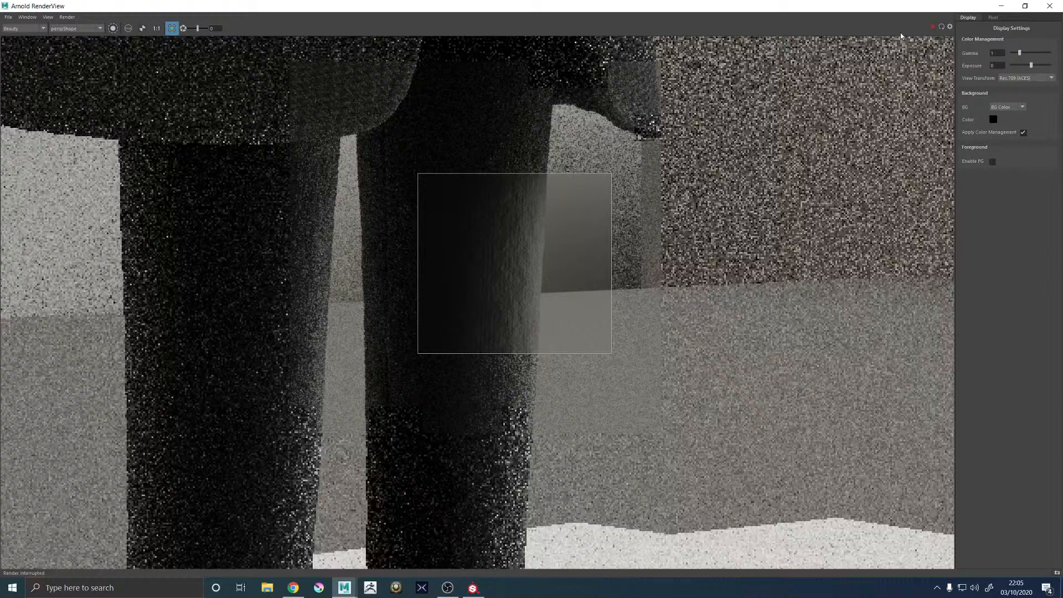
pyautogui.click(1001, 5)
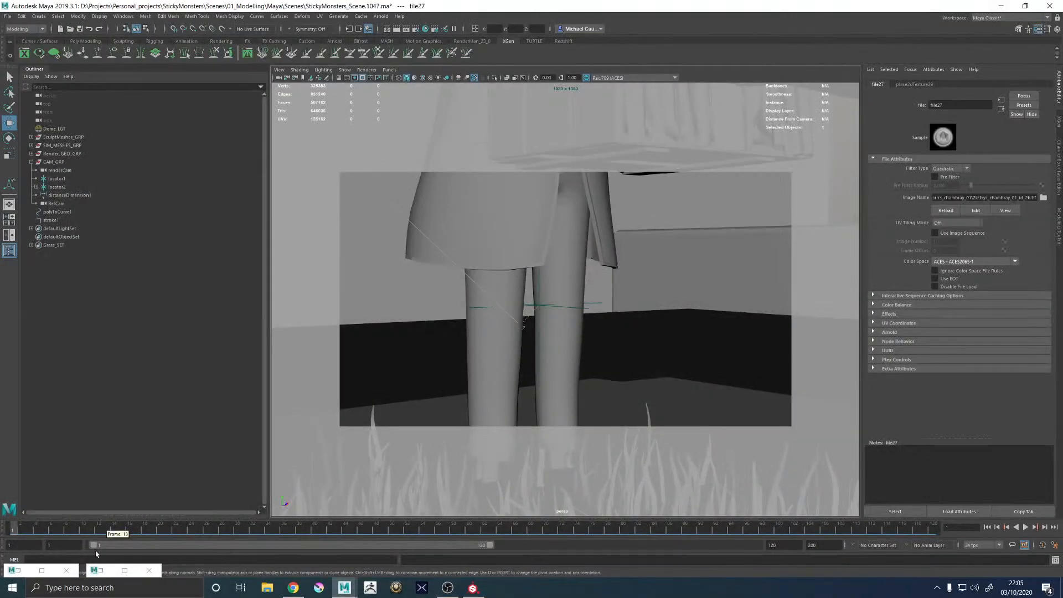
pyautogui.click(100, 571)
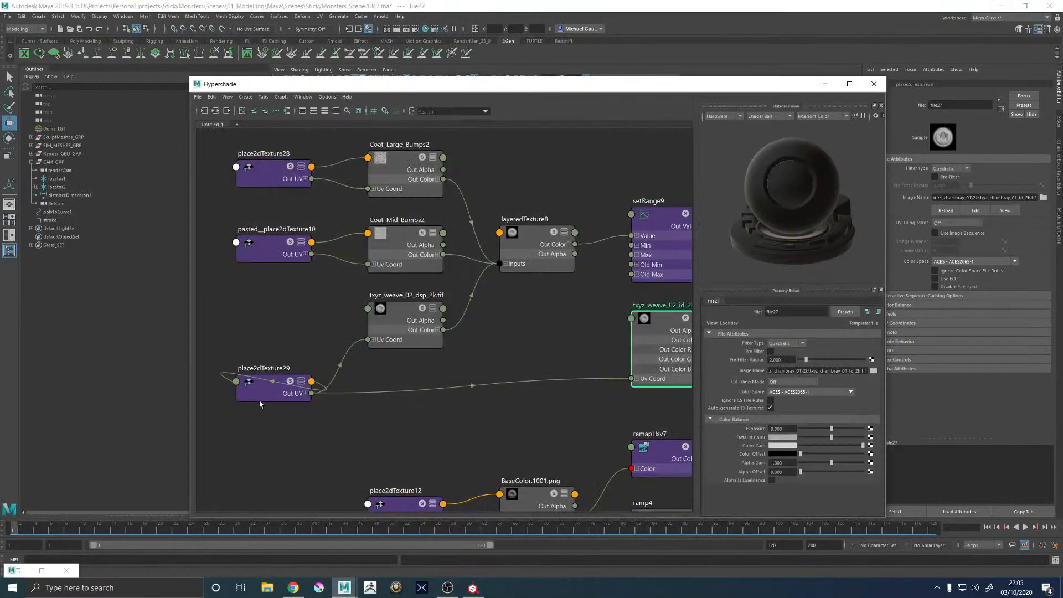
pyautogui.click(776, 395)
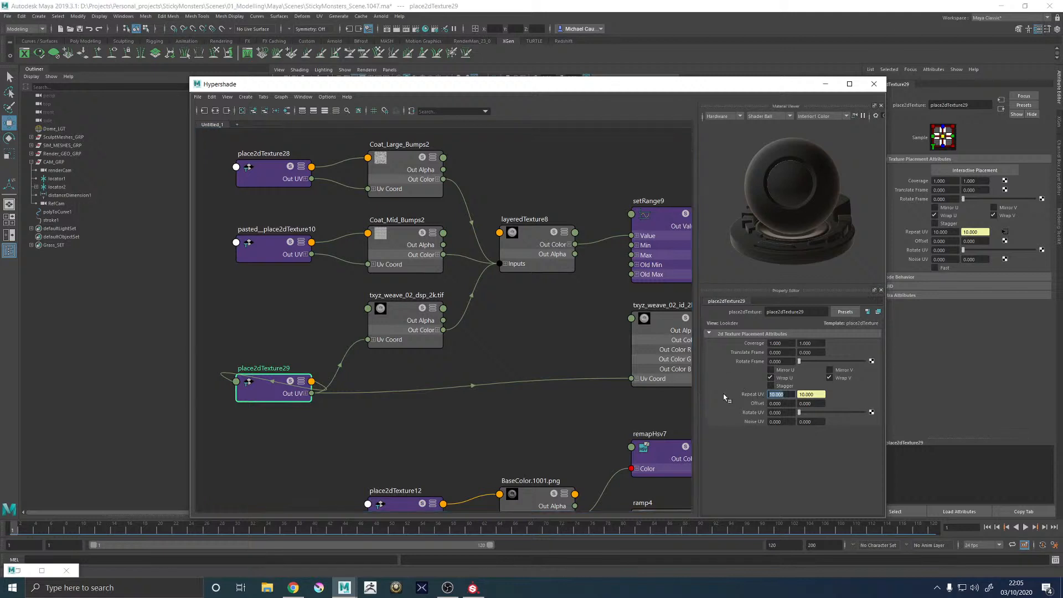
pyautogui.write('1')
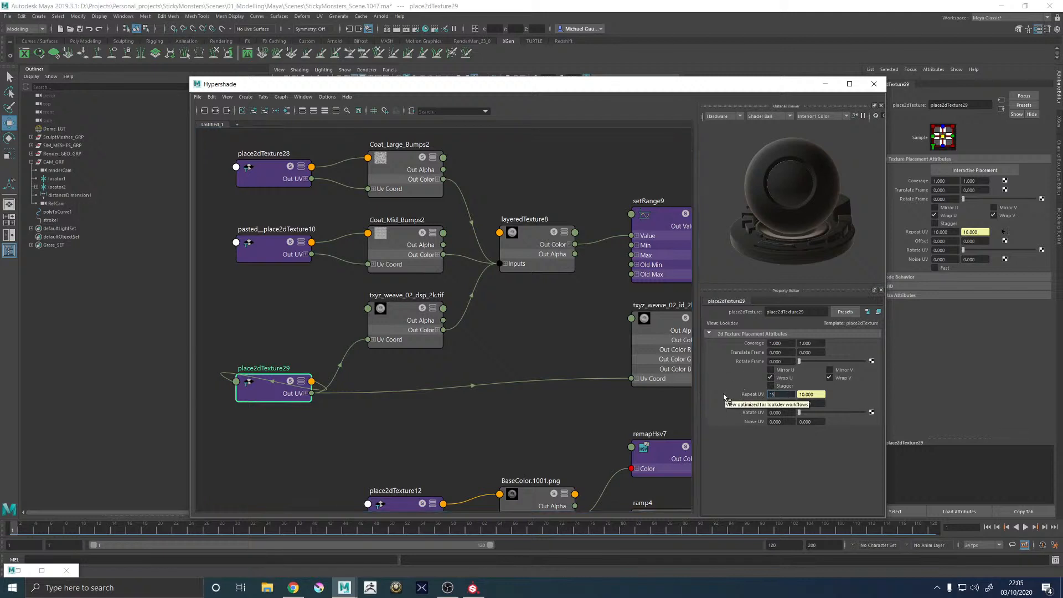
pyautogui.write('5')
pyautogui.press('Return')
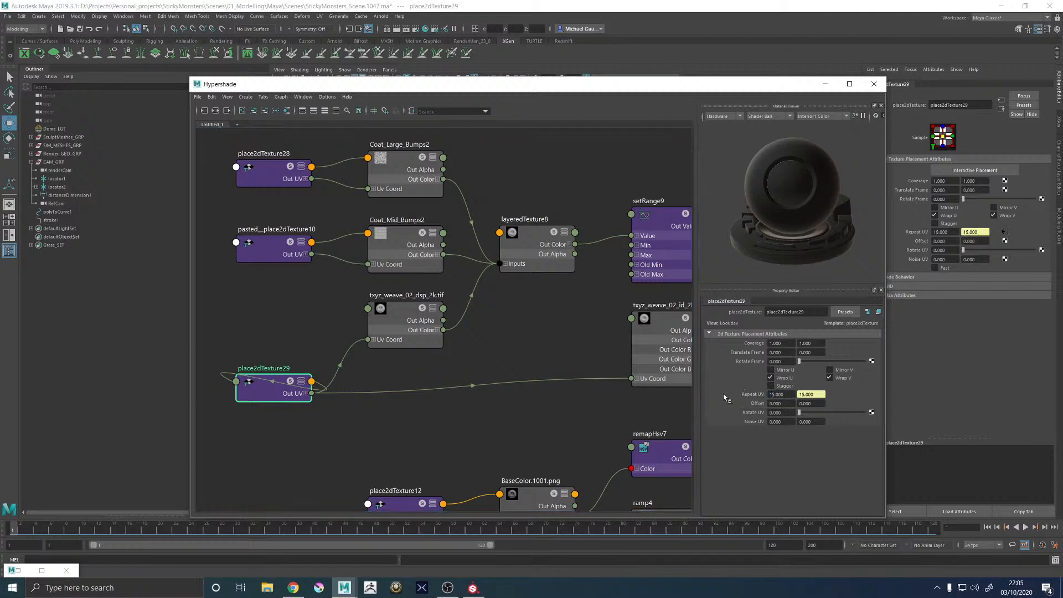
pyautogui.click(20, 572)
pyautogui.click(933, 27)
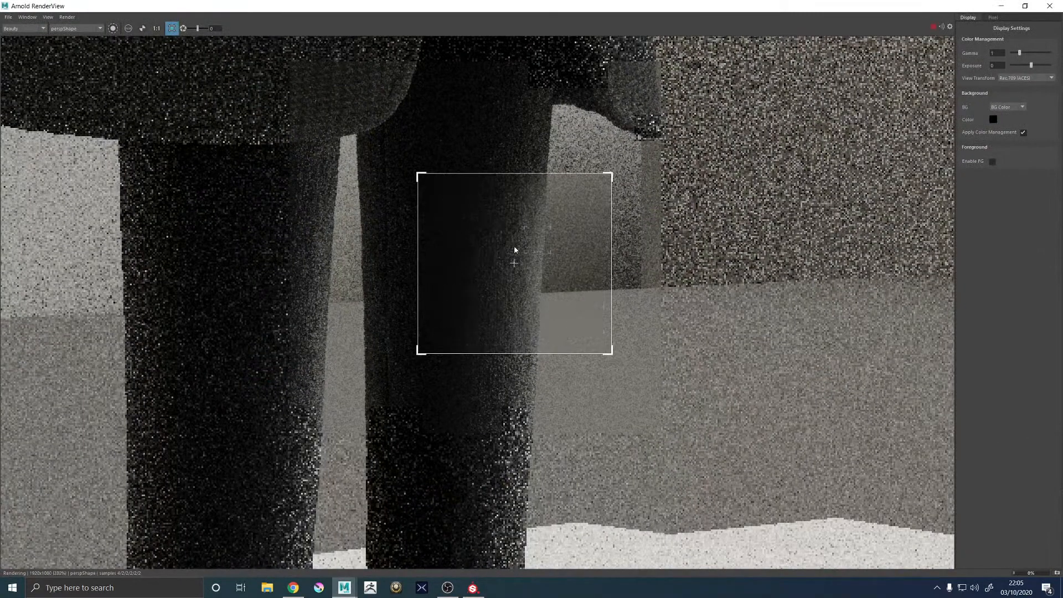
# Examine the trouser fabric texture in the cropped perspShape render, both close up and from further away
pyautogui.scroll(2, 515, 252)
pyautogui.scroll(-2, 554, 271)
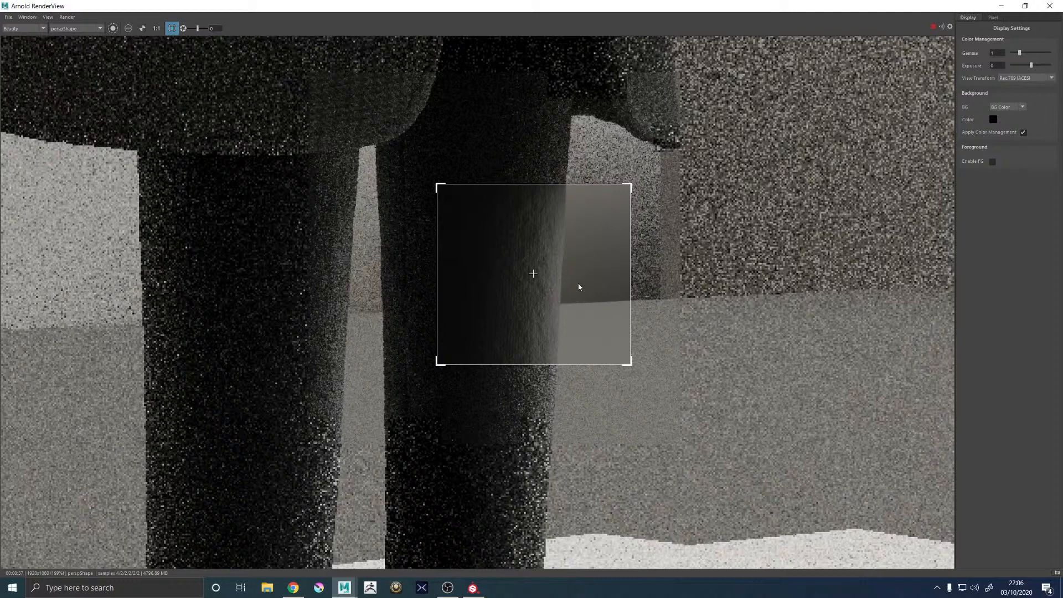
pyautogui.scroll(-3, 520, 258)
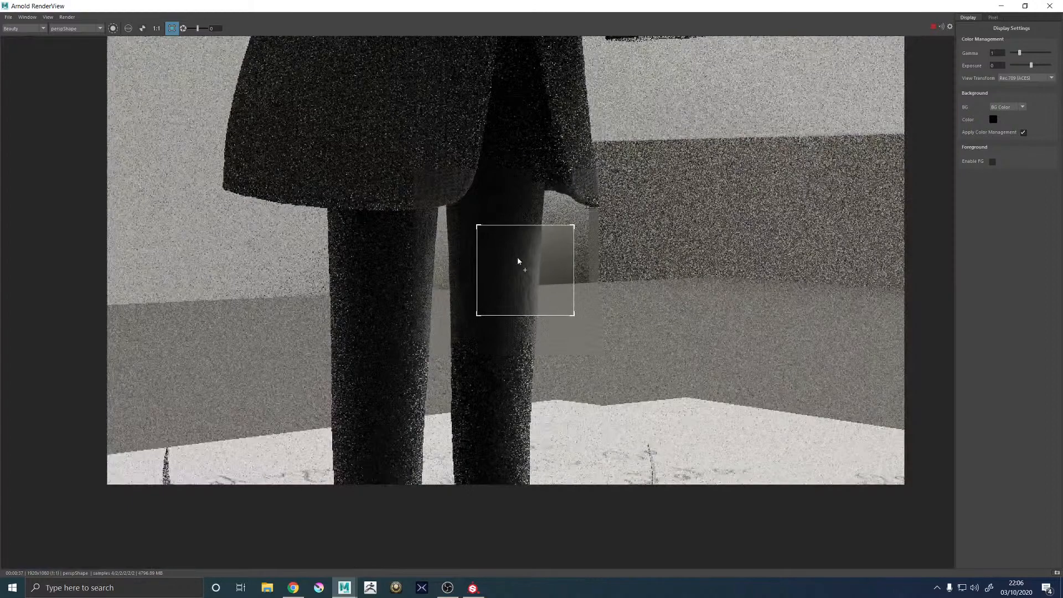
pyautogui.scroll(8, 519, 256)
pyautogui.scroll(-5, 520, 256)
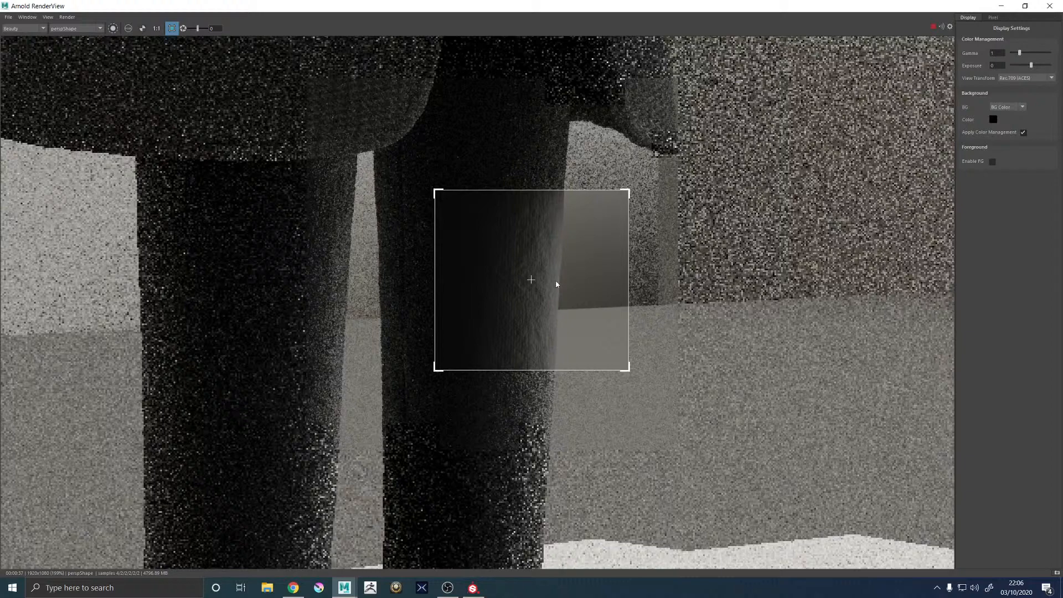
pyautogui.scroll(4, 545, 285)
pyautogui.scroll(-4, 557, 288)
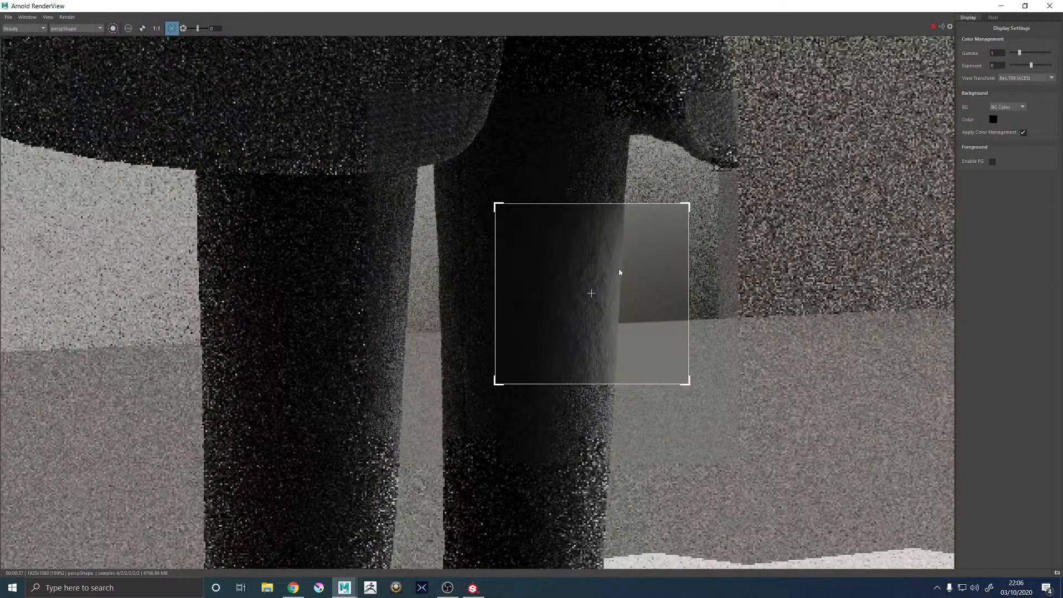
pyautogui.scroll(2, 620, 271)
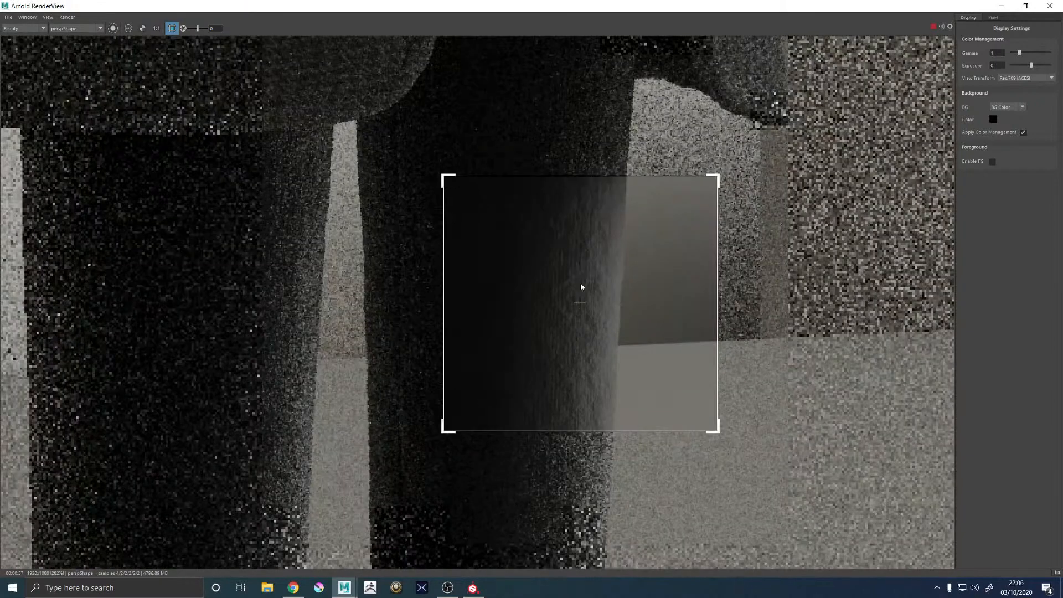
# Return to the Hypershade network and review the three layers of layeredTexture8 and the weave displacement texture feeding it
pyautogui.click(1002, 5)
pyautogui.click(529, 238)
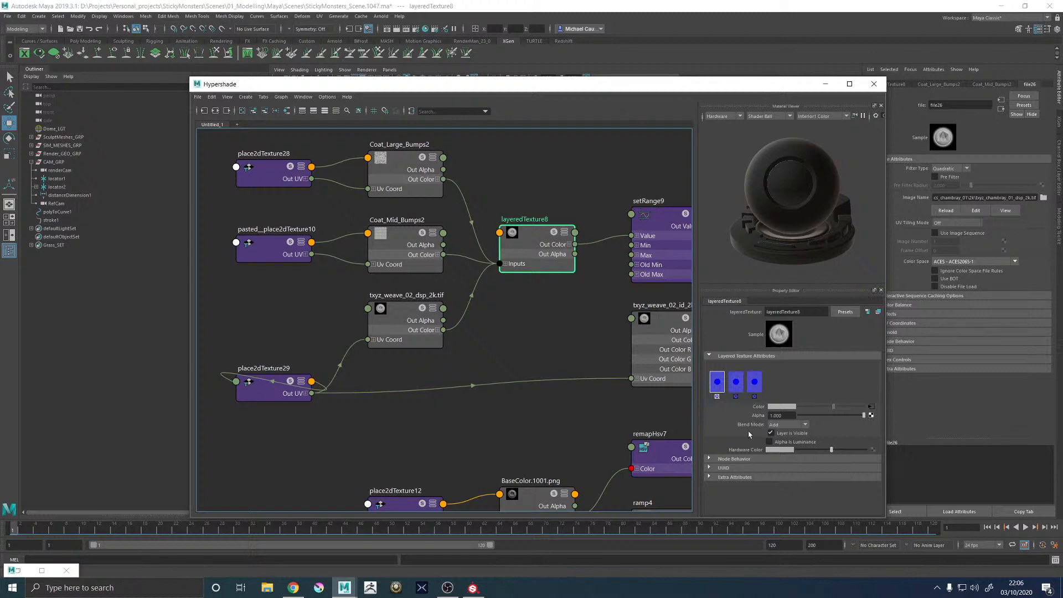
pyautogui.click(753, 383)
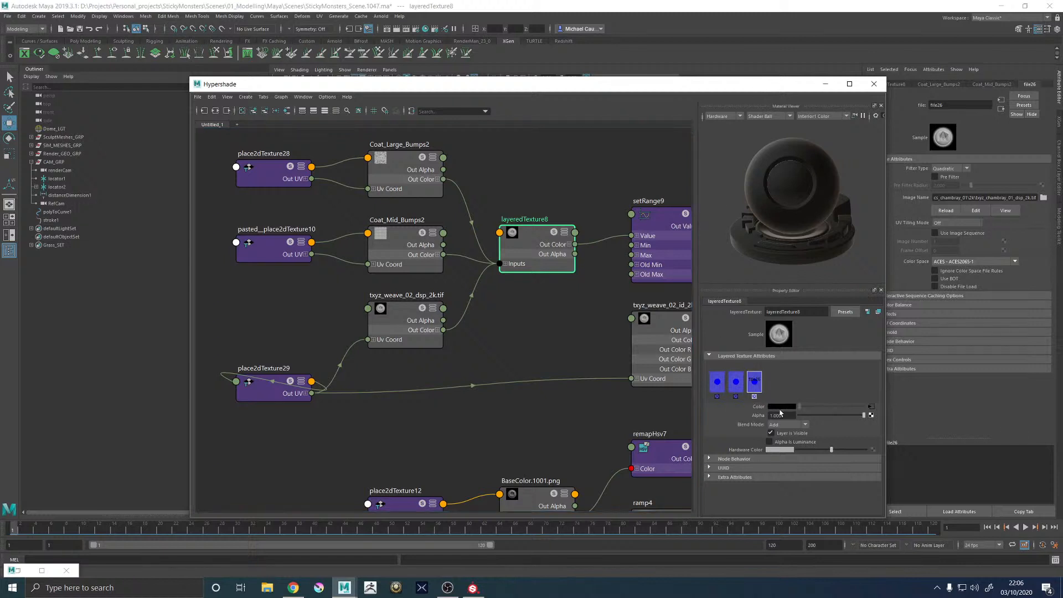
pyautogui.click(735, 383)
pyautogui.click(714, 382)
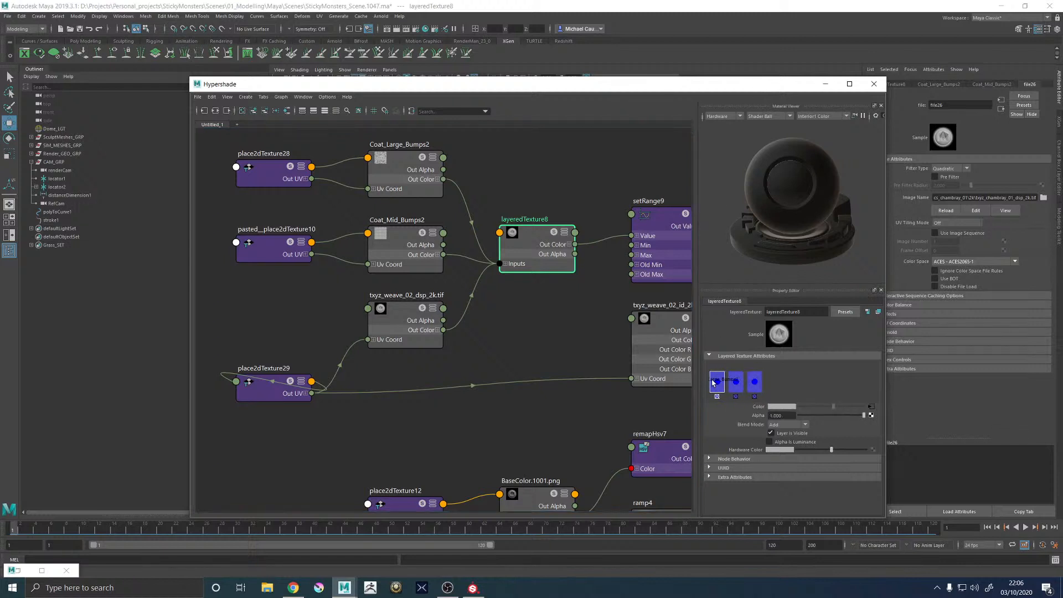
pyautogui.click(755, 382)
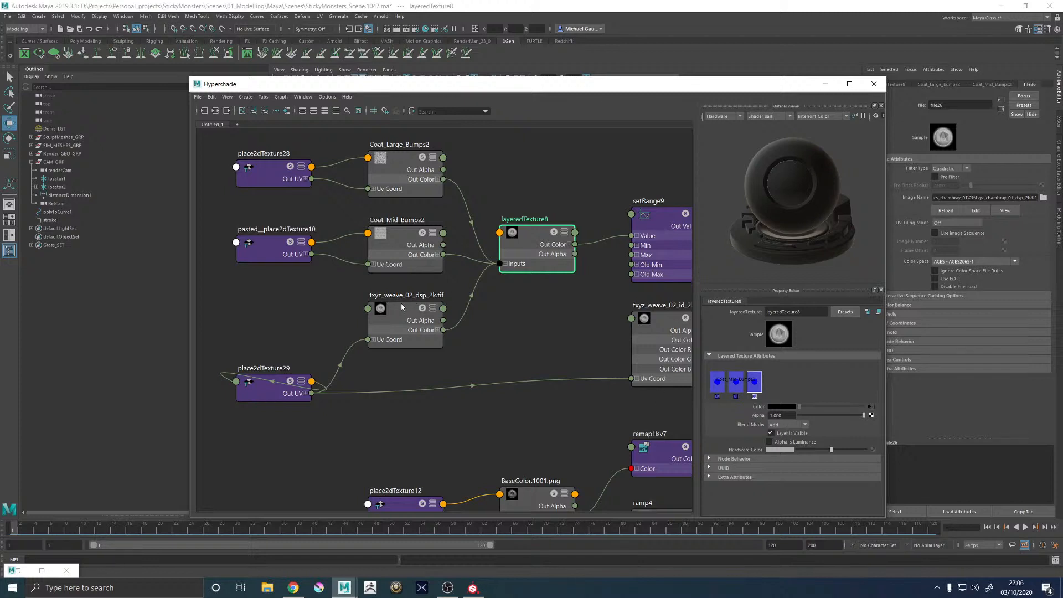
pyautogui.moveTo(400, 307); pyautogui.dragTo(401, 315)
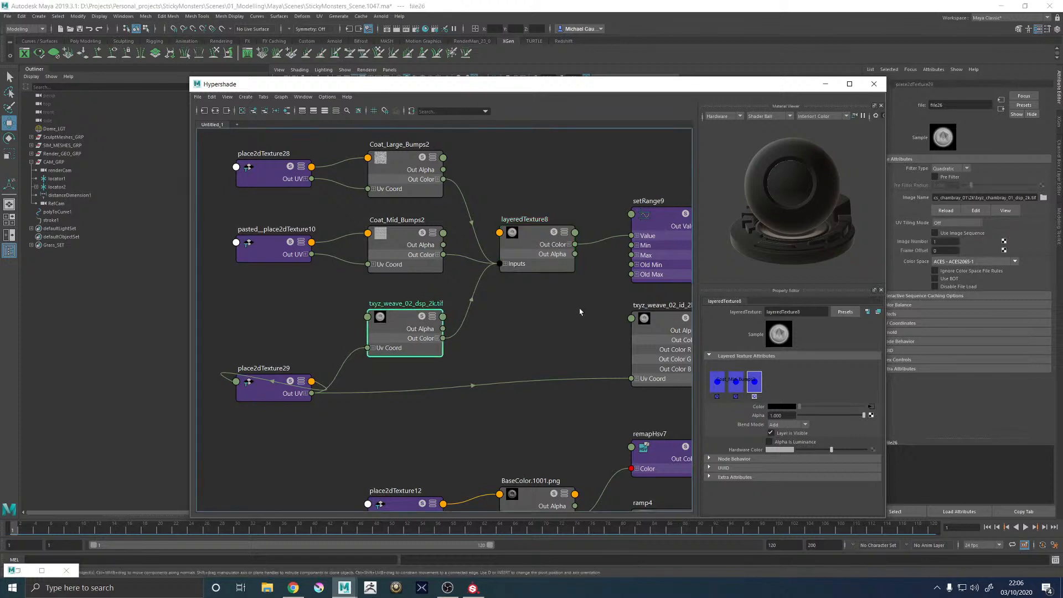
# Set the middle value of Input 2 on multiplyDivide6, which follows setRange9, to 0.02
pyautogui.click(653, 220)
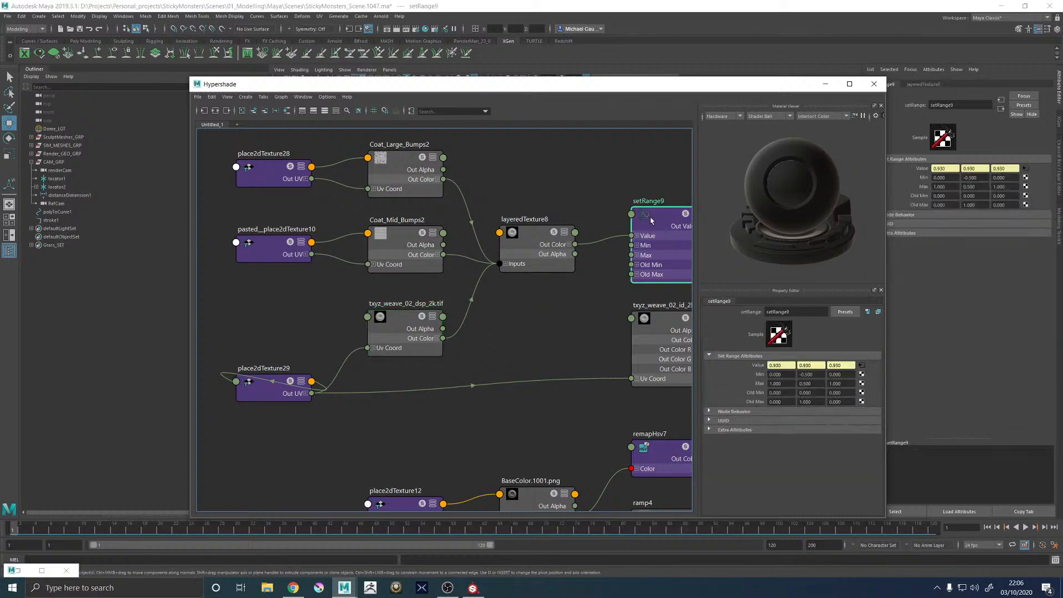
pyautogui.keyDown('alt'); pyautogui.moveTo(623, 188); pyautogui.dragTo(394, 203, button='middle'); pyautogui.keyUp('alt')
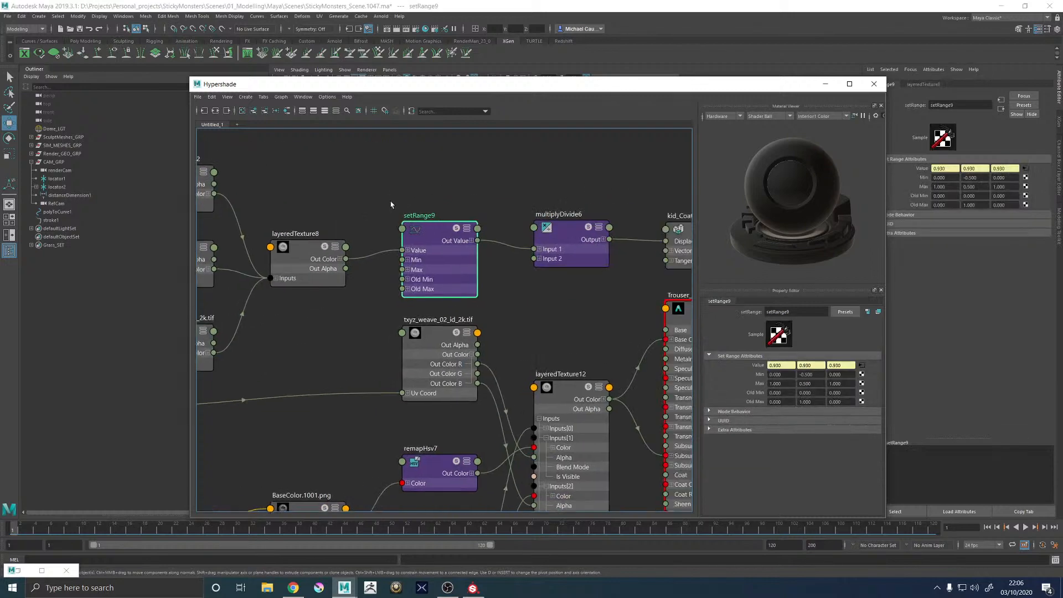
pyautogui.click(582, 236)
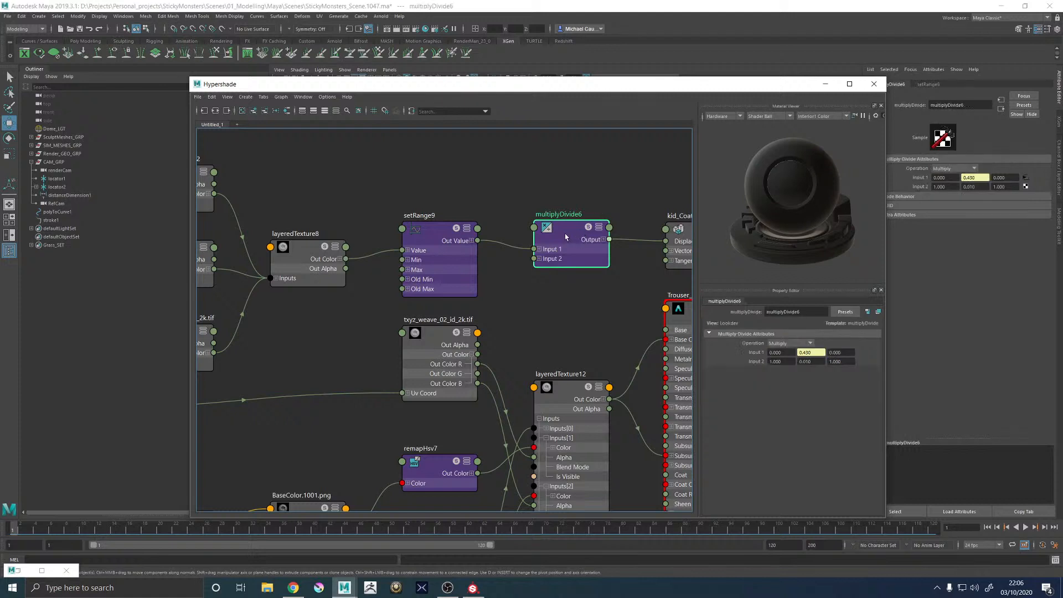
pyautogui.click(807, 362)
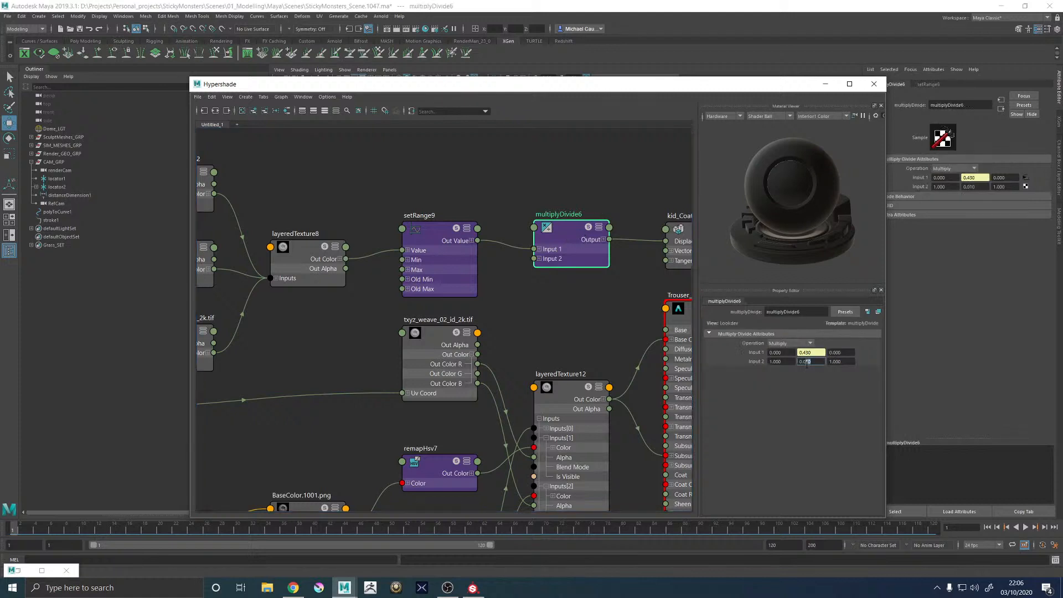
pyautogui.write('2')
pyautogui.press('Return')
# Lower the alpha of layeredTexture8's second layer and set its first layer's alpha to 0.5
pyautogui.keyDown('alt'); pyautogui.moveTo(282, 286); pyautogui.dragTo(401, 288, button='middle'); pyautogui.keyUp('alt')
pyautogui.click(419, 250)
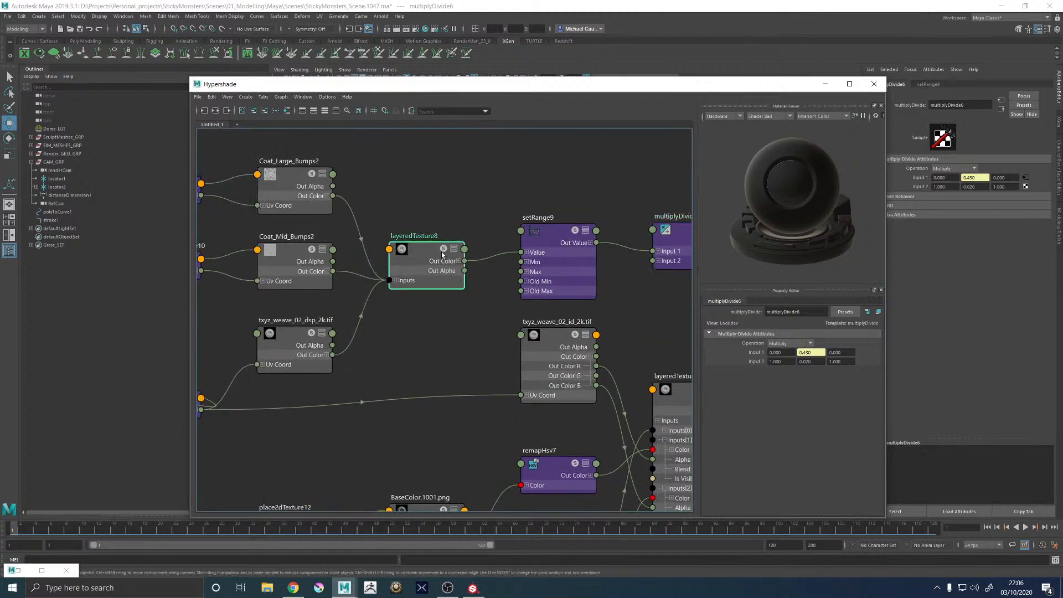
pyautogui.click(741, 380)
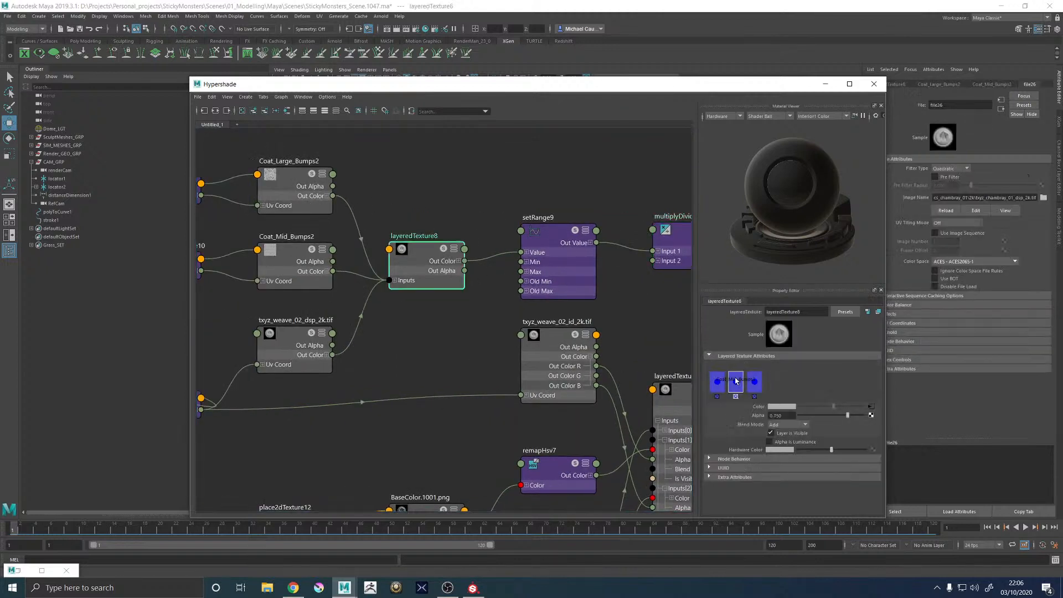
pyautogui.click(775, 416)
pyautogui.write('0.4')
pyautogui.press('Return')
pyautogui.write('3')
pyautogui.press('Return')
pyautogui.click(717, 382)
pyautogui.moveTo(794, 416); pyautogui.dragTo(735, 419)
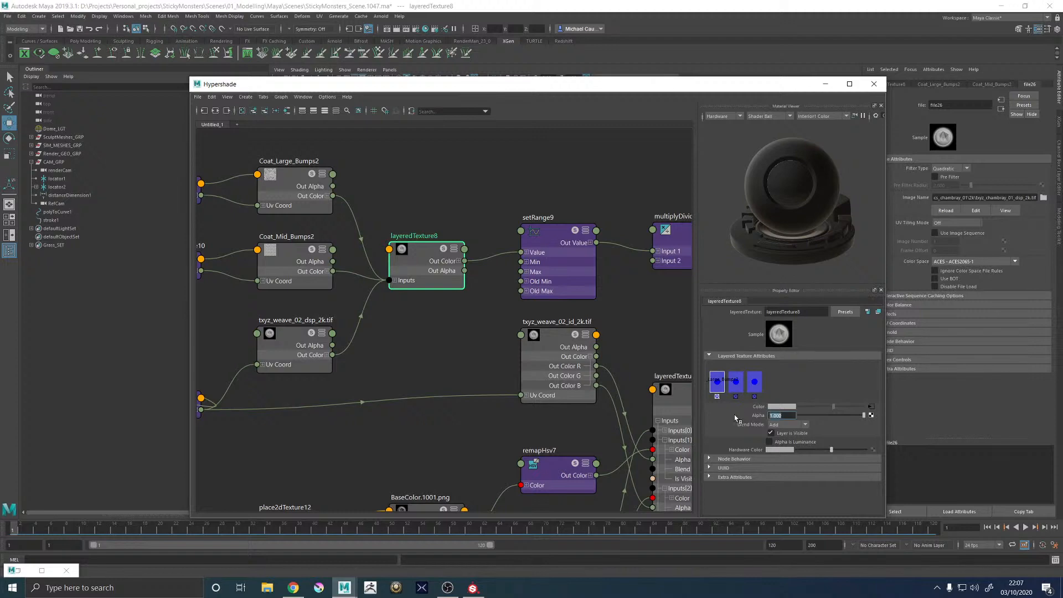
pyautogui.write('.5')
pyautogui.press('Return')
# Bring back the Arnold RenderView and inspect the updated weave on the cropped trouser leg
pyautogui.click(24, 571)
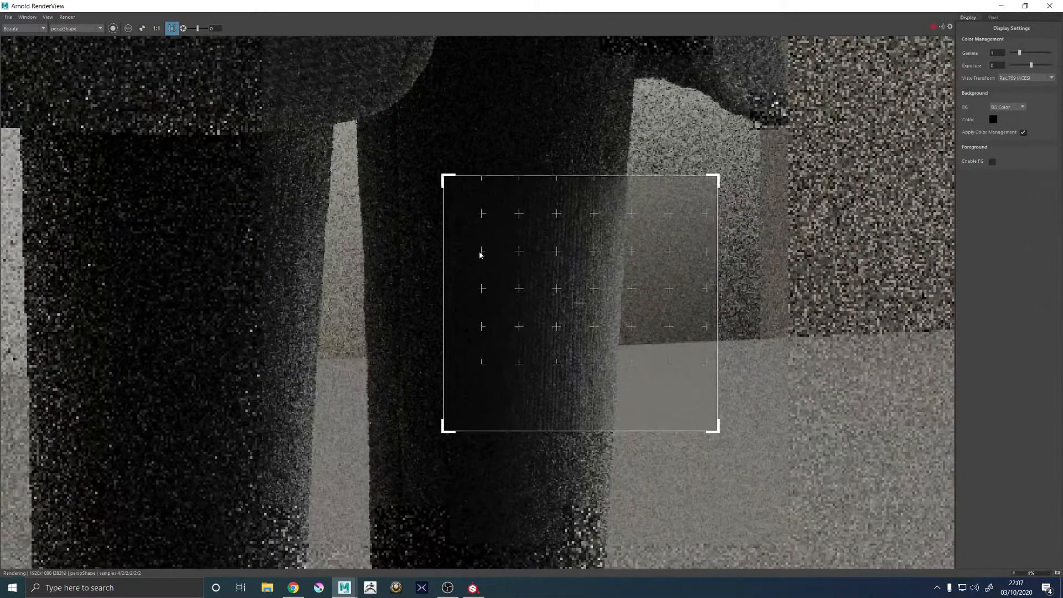
pyautogui.scroll(-5, 571, 244)
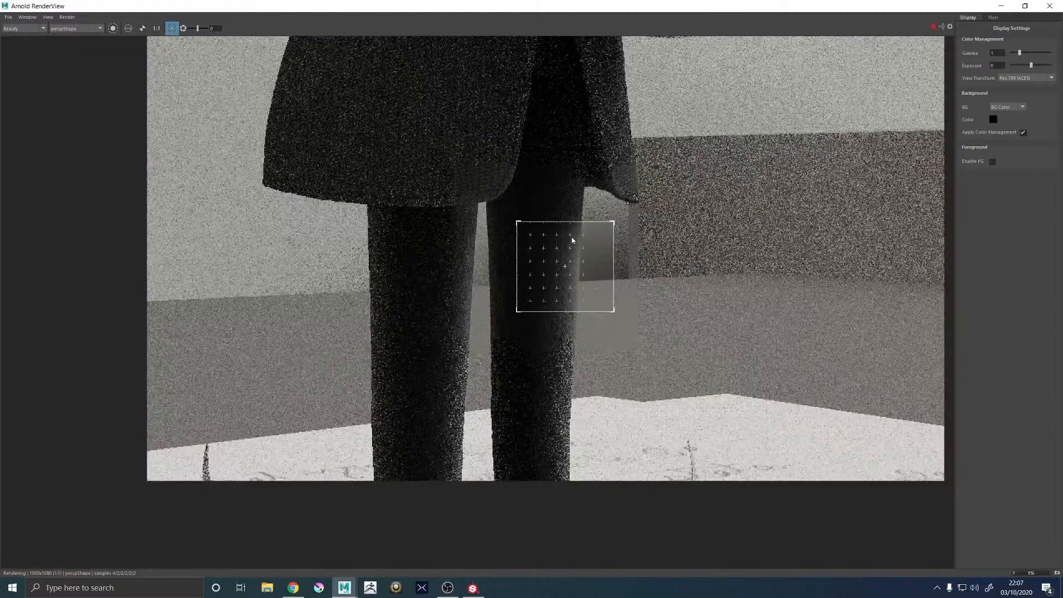
pyautogui.scroll(7, 573, 252)
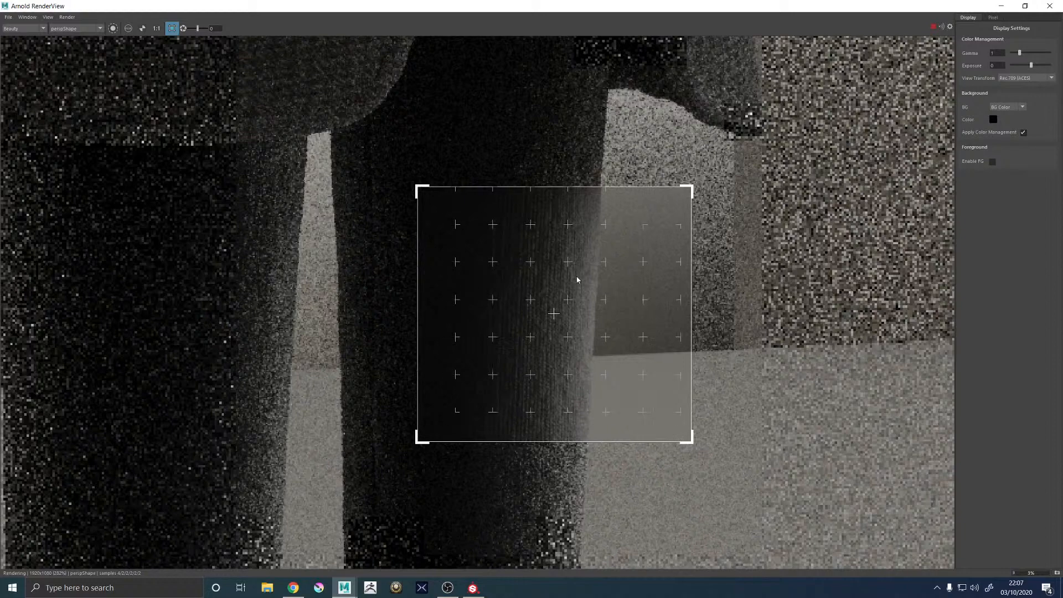
pyautogui.scroll(-4, 633, 228)
pyautogui.scroll(4, 687, 230)
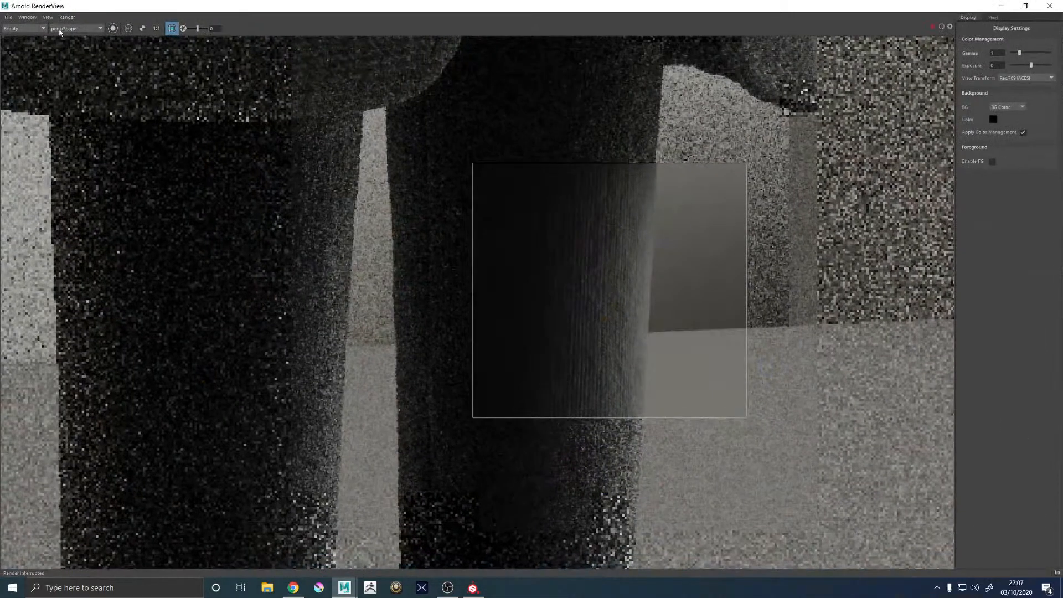
# Render the full frame from renderCamShape, then limit rendering to a crop region around one trouser leg below the coat
pyautogui.click(60, 31)
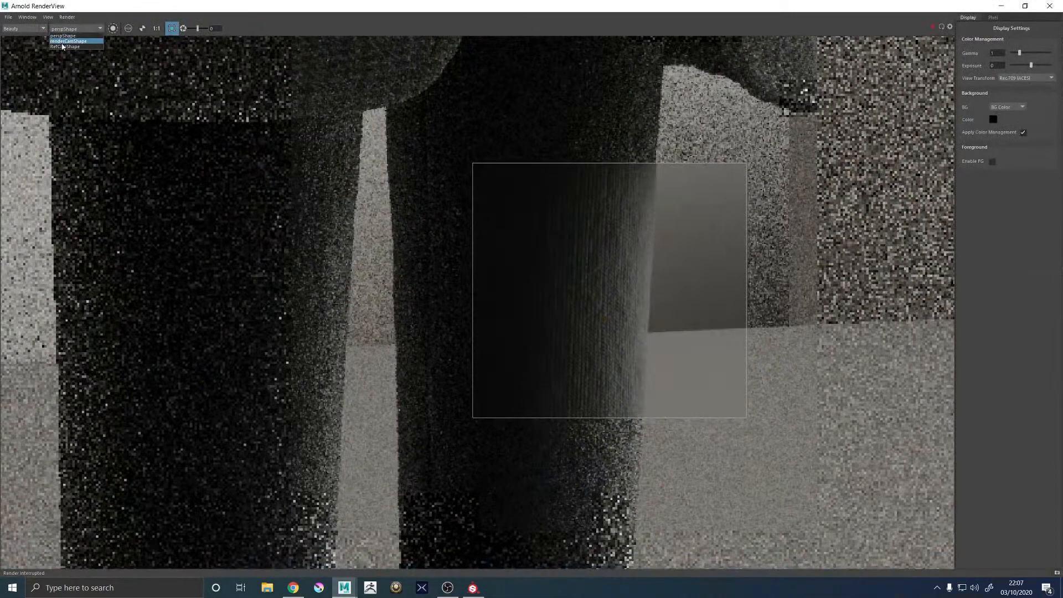
pyautogui.click(64, 44)
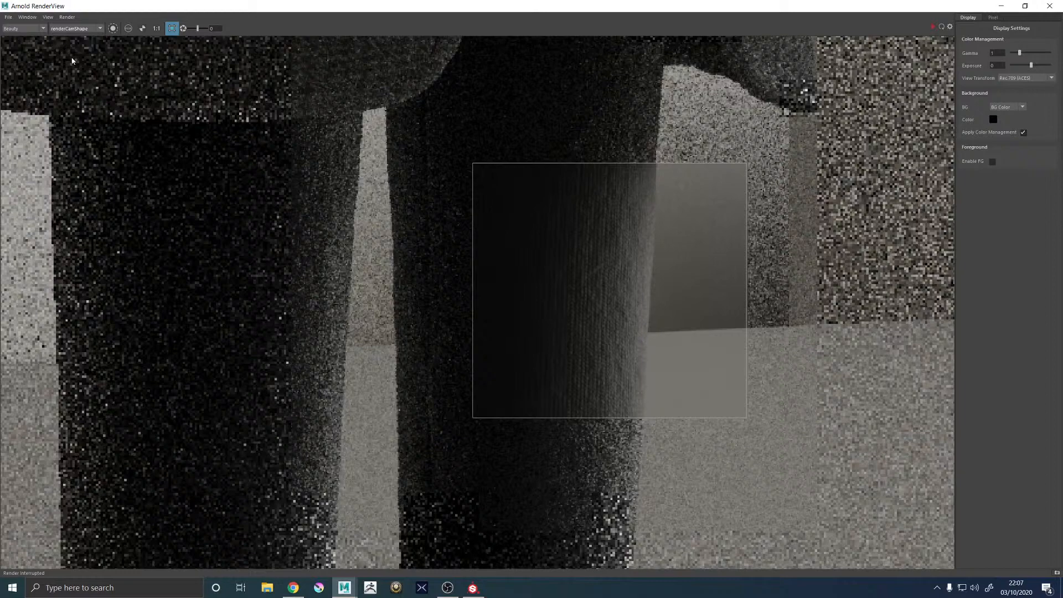
pyautogui.click(171, 29)
pyautogui.click(941, 27)
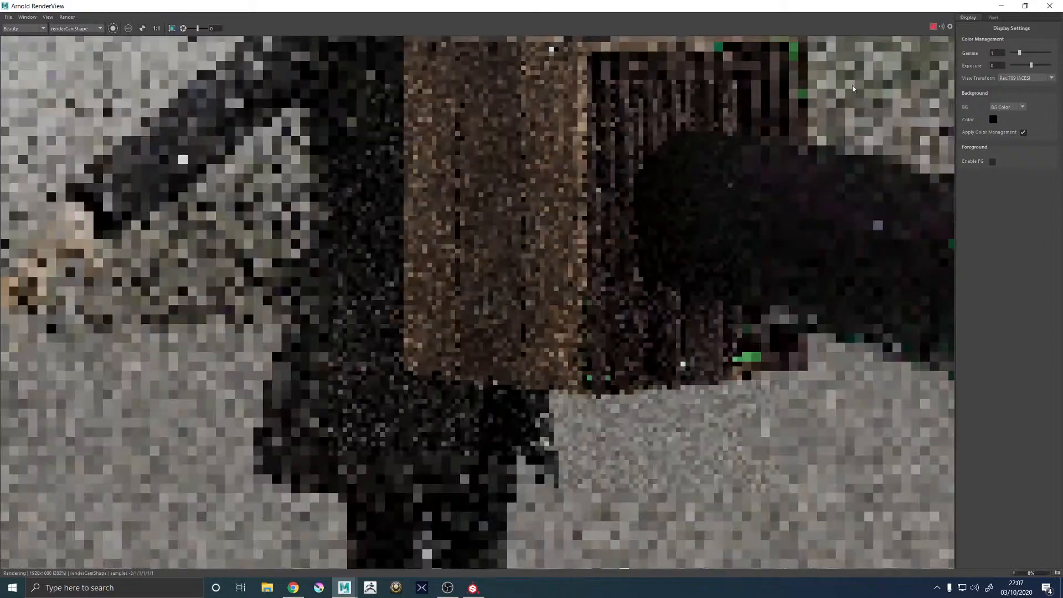
pyautogui.scroll(-2, 502, 388)
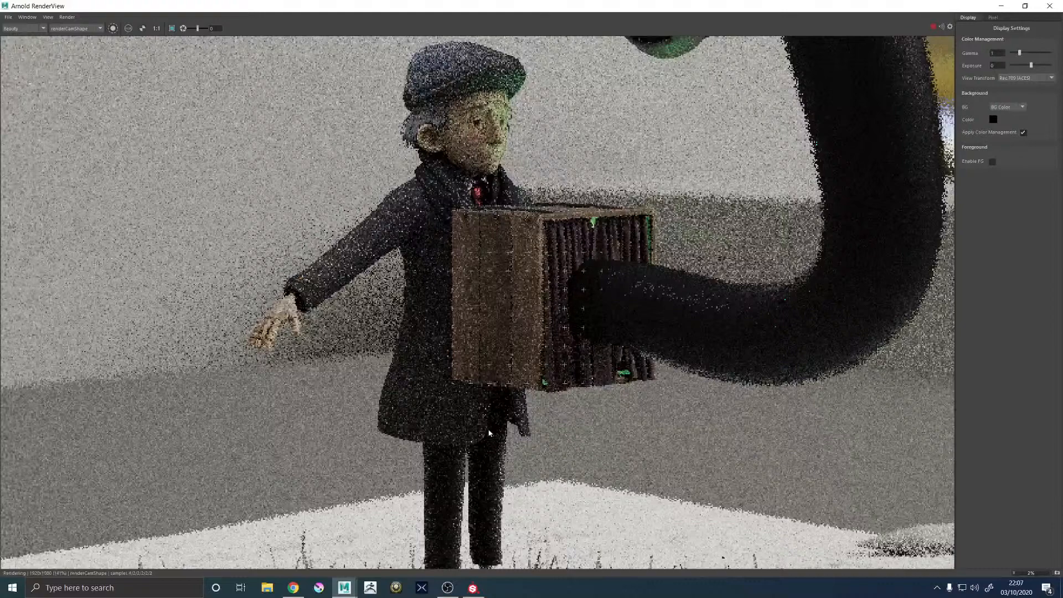
pyautogui.scroll(1, 500, 462)
pyautogui.moveTo(500, 462); pyautogui.dragTo(485, 301, button='middle')
pyautogui.scroll(3, 486, 301)
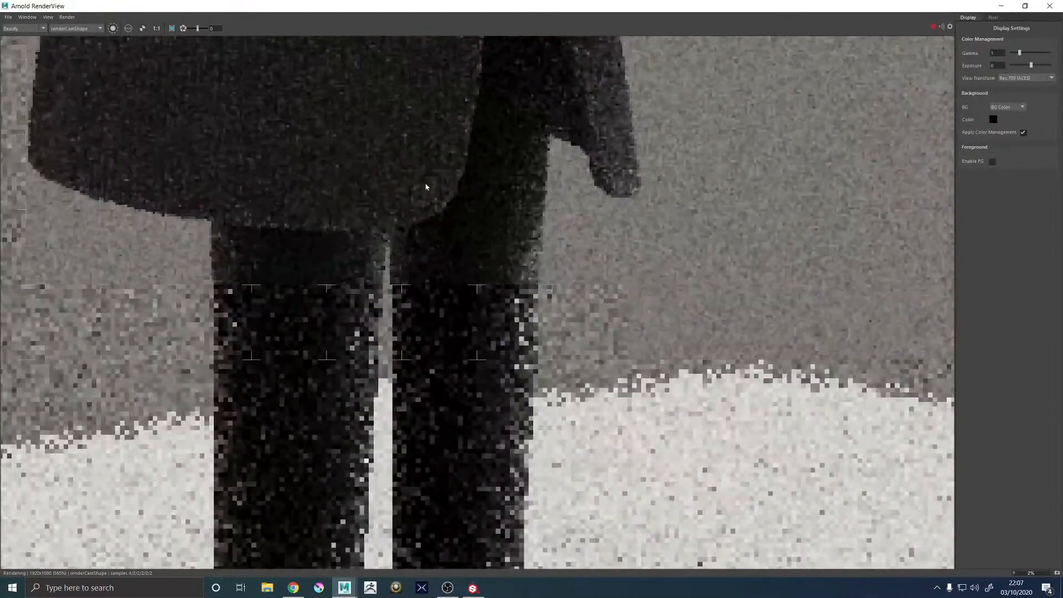
pyautogui.moveTo(415, 172); pyautogui.dragTo(597, 485)
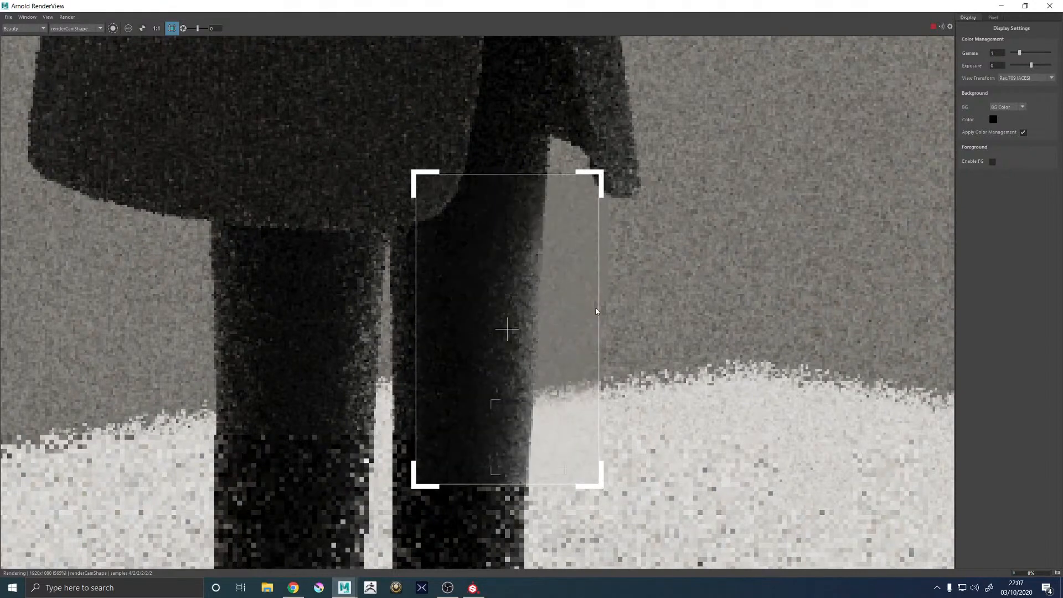
# Examine the trouser fabric inside the renderCam crop region and compare it with the coat and the whole figure
pyautogui.scroll(-2, 580, 305)
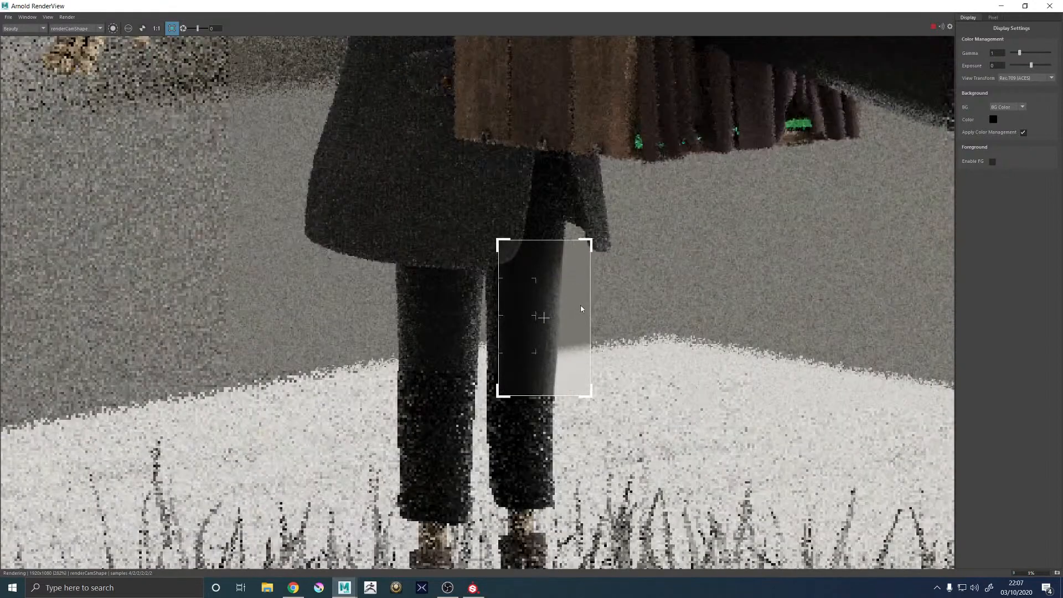
pyautogui.scroll(3, 576, 278)
pyautogui.scroll(-2, 506, 273)
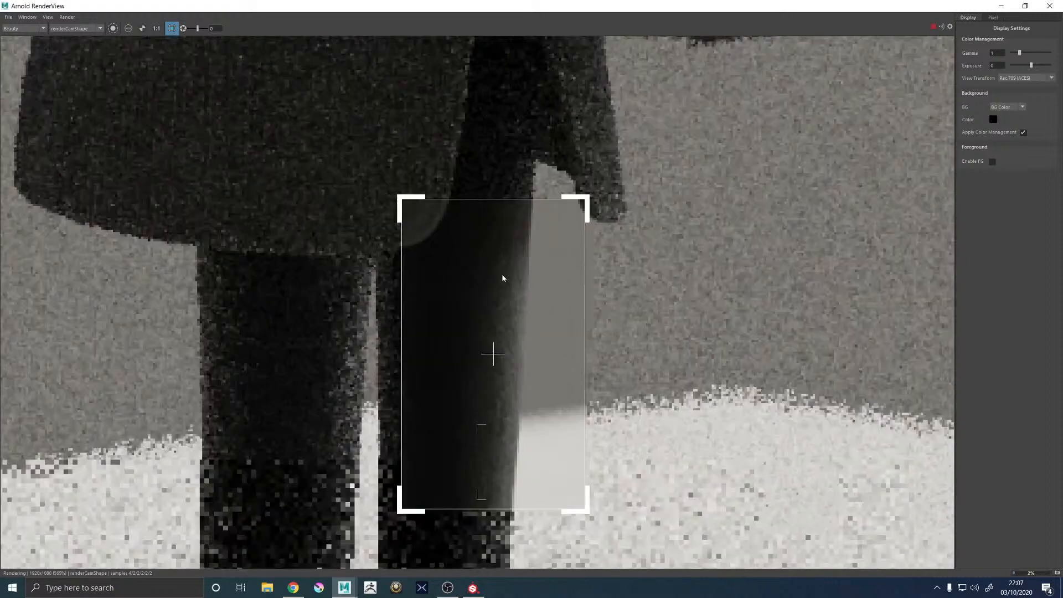
pyautogui.scroll(-1, 446, 370)
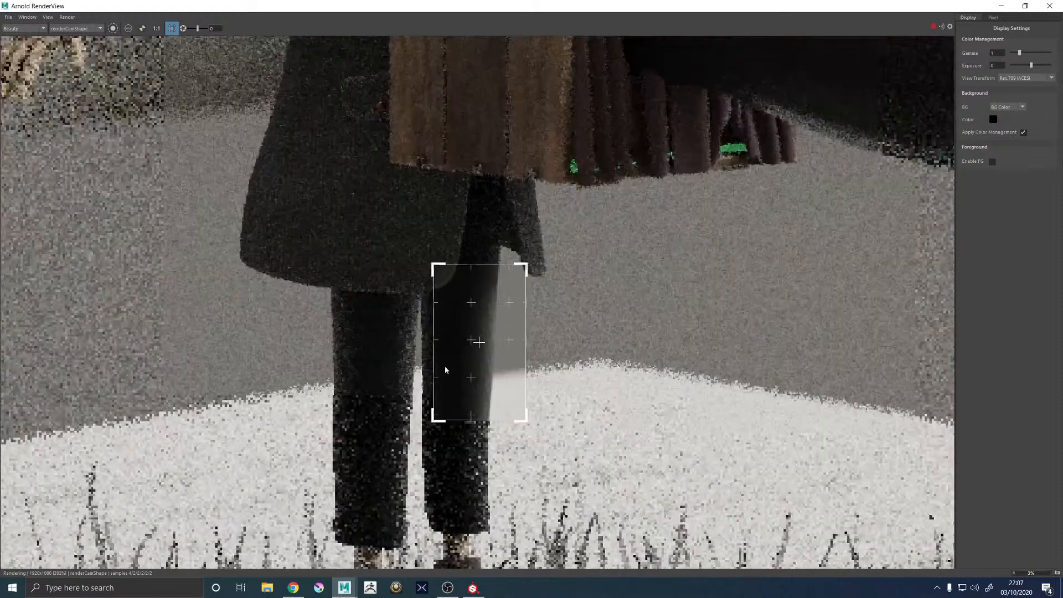
pyautogui.scroll(2, 482, 319)
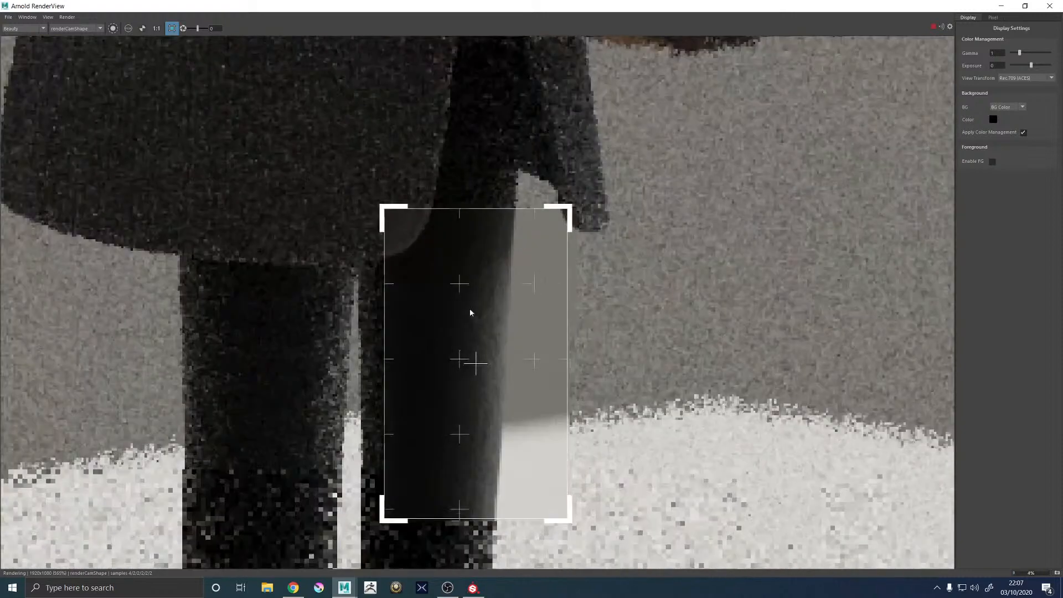
pyautogui.scroll(-2, 472, 310)
pyautogui.scroll(-2, 472, 314)
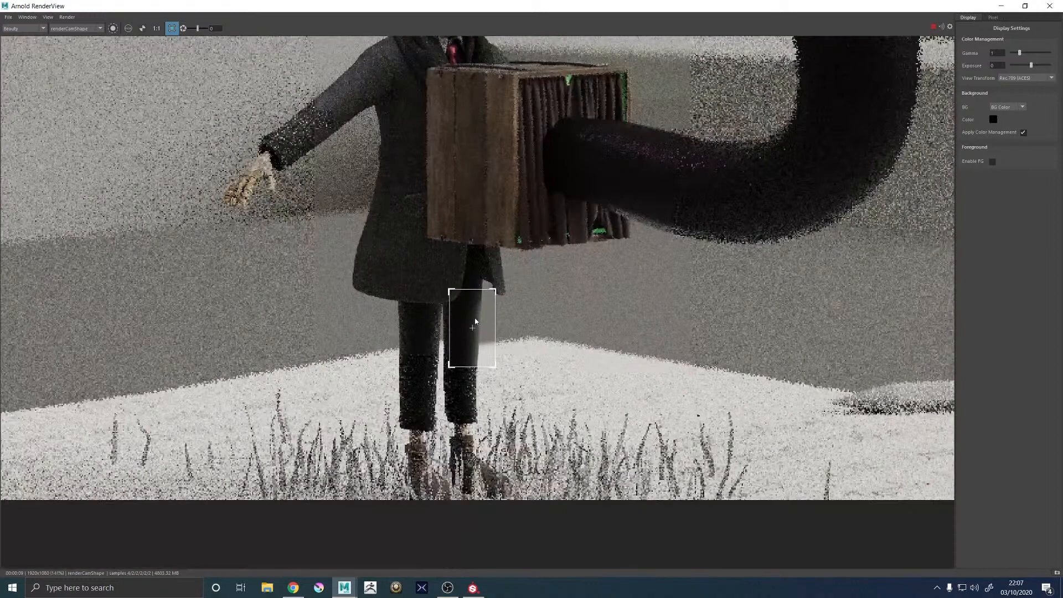
pyautogui.scroll(2, 485, 307)
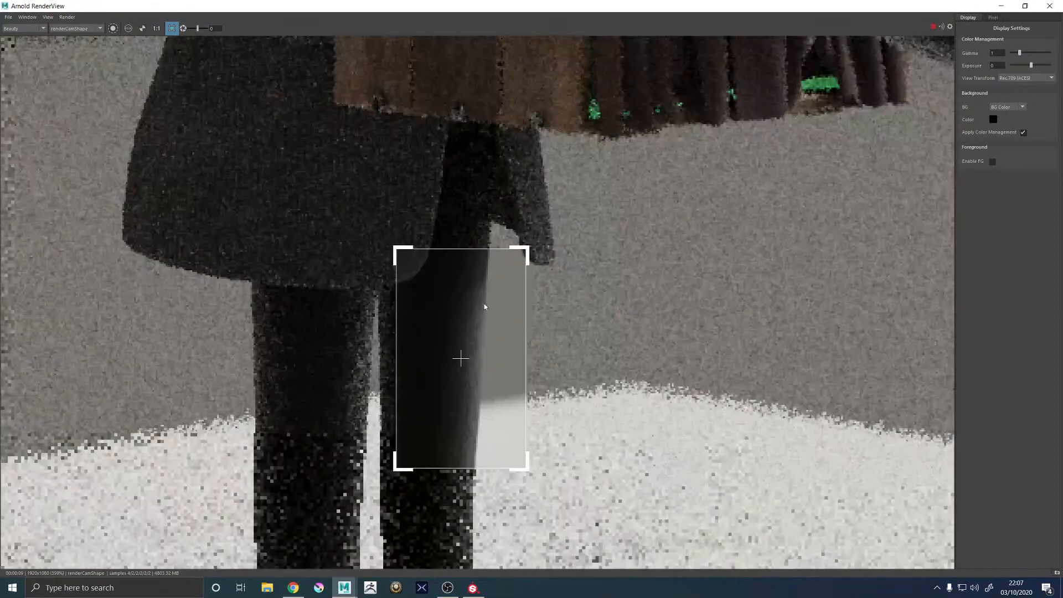
pyautogui.scroll(-2, 484, 304)
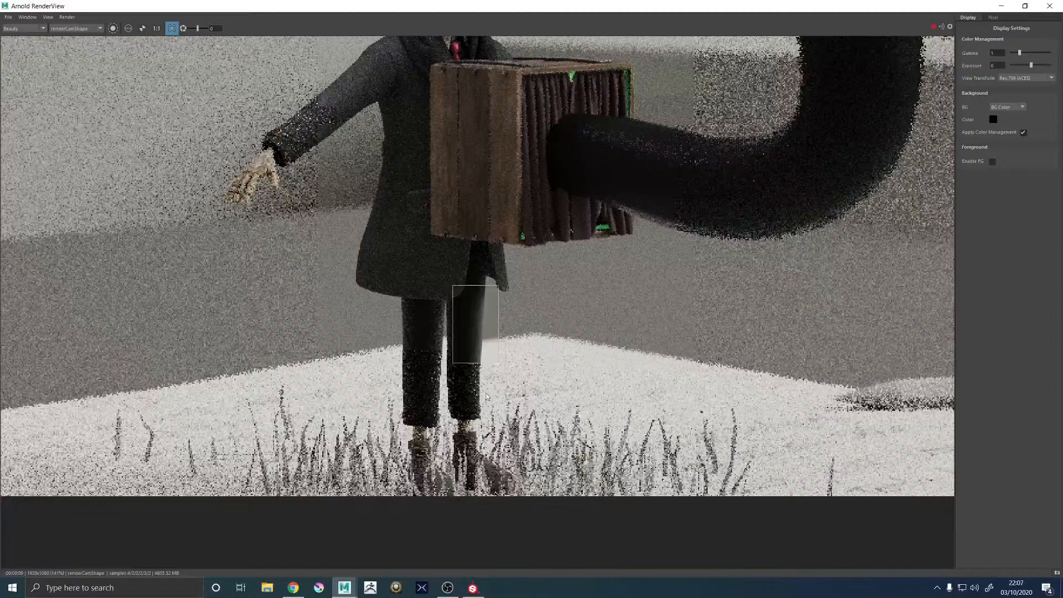
pyautogui.scroll(5, 484, 304)
pyautogui.scroll(1, 489, 358)
pyautogui.scroll(-4, 467, 200)
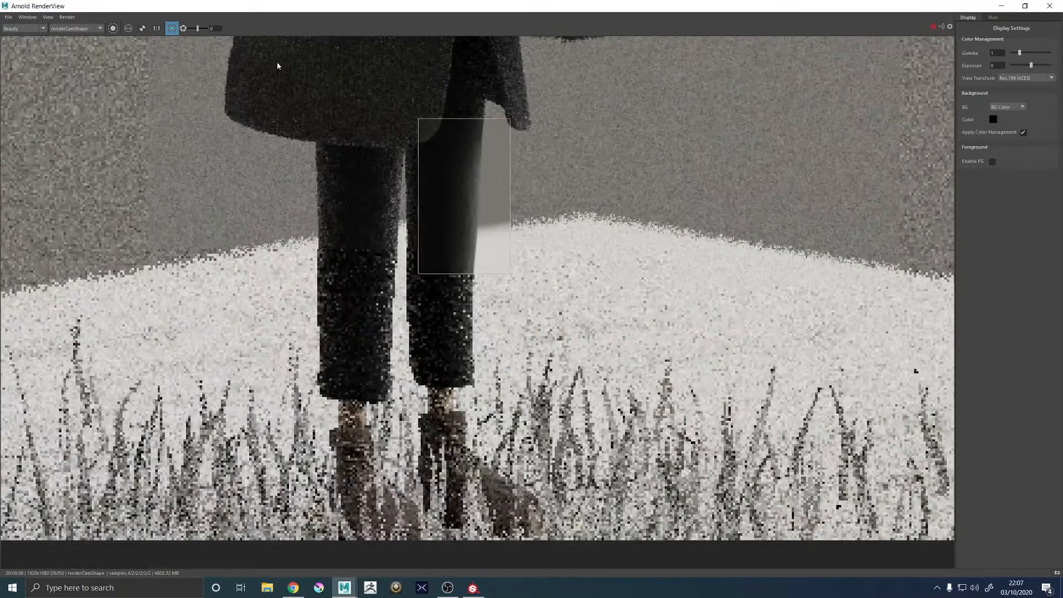
# Turn off the render crop region and minimise the Arnold RenderView and Hypershade windows
pyautogui.click(172, 28)
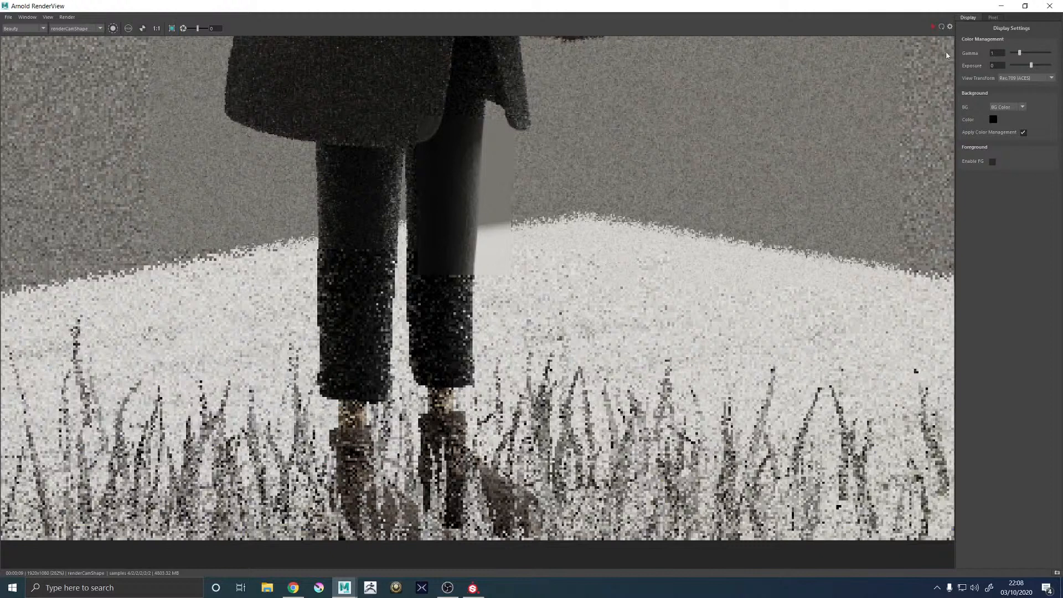
pyautogui.click(1001, 6)
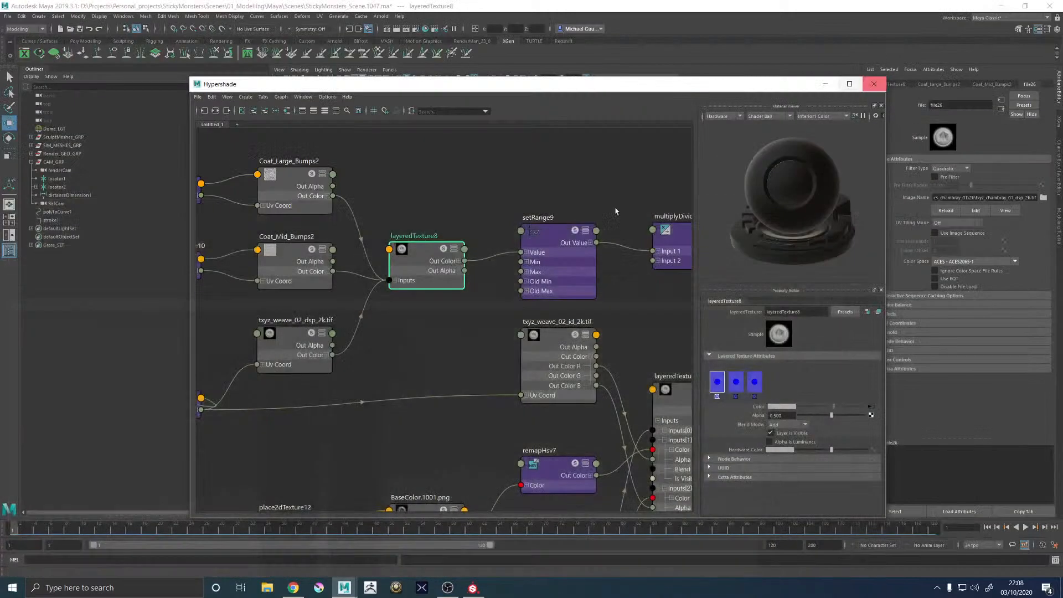
pyautogui.click(825, 84)
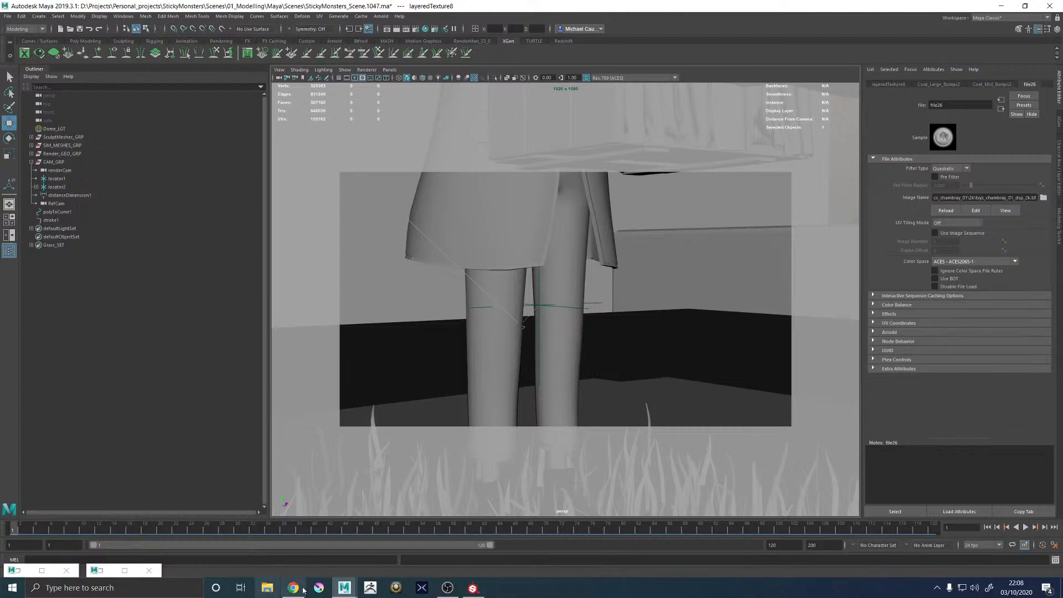
# Switch to Substance Painter and open charKid_Texturing_02.spp from the charKid project's SubstanceFiles folder
pyautogui.click(473, 587)
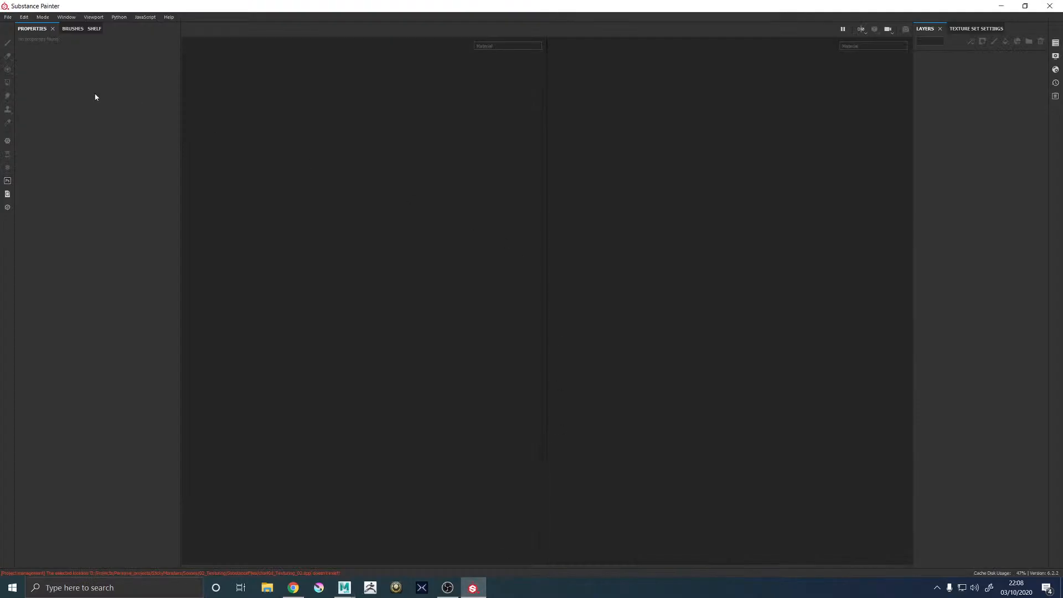
pyautogui.click(80, 32)
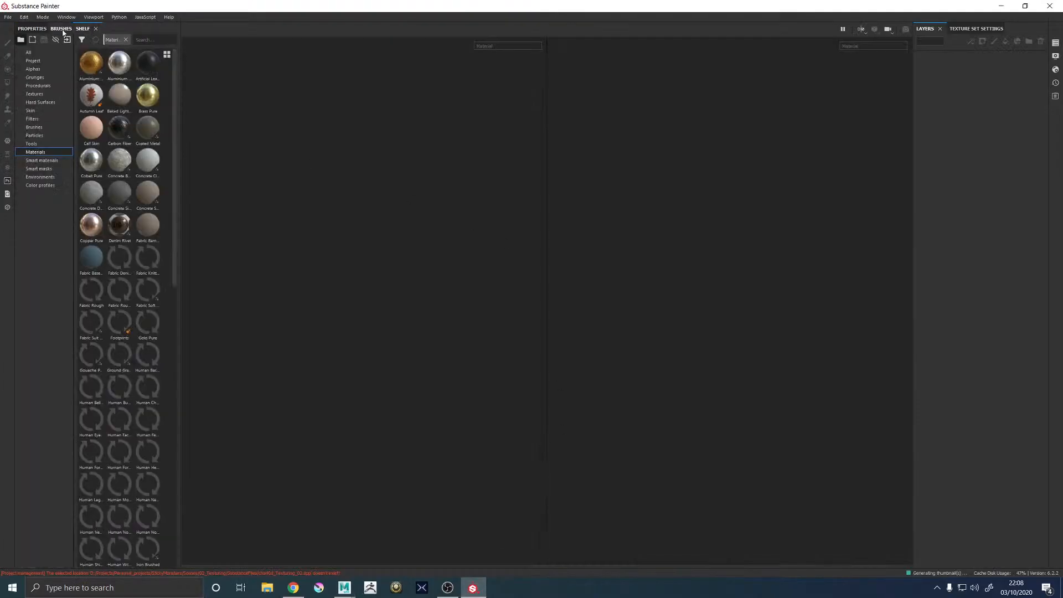
pyautogui.click(33, 30)
pyautogui.click(7, 17)
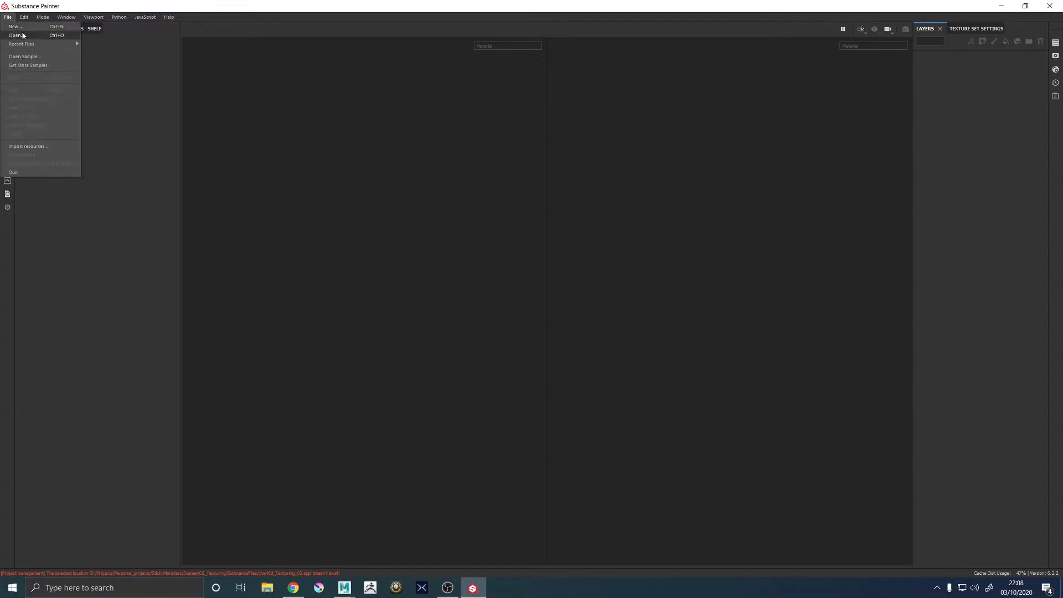
pyautogui.moveTo(40, 44)
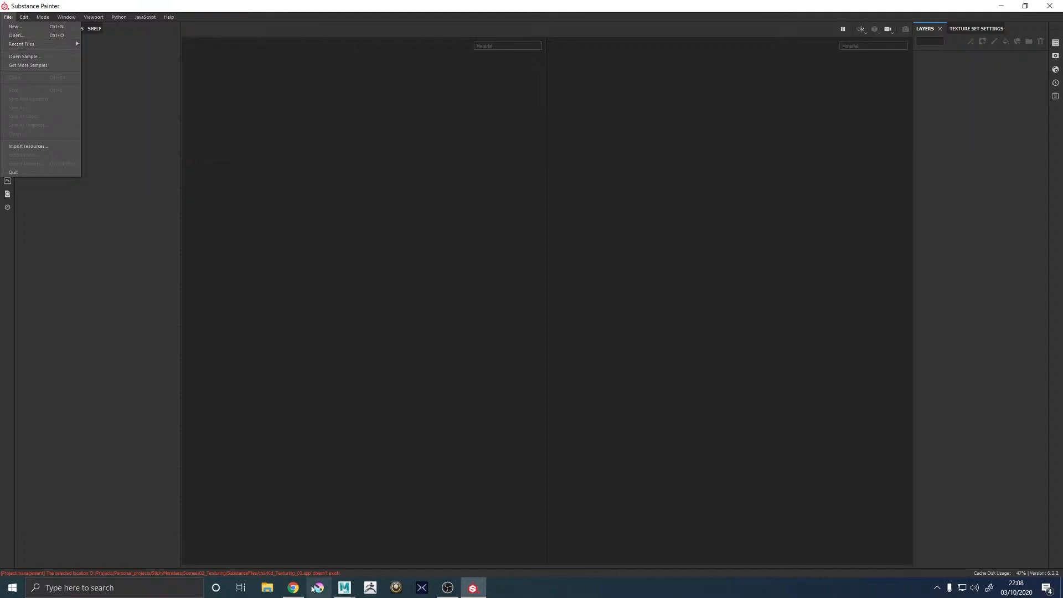
pyautogui.click(17, 35)
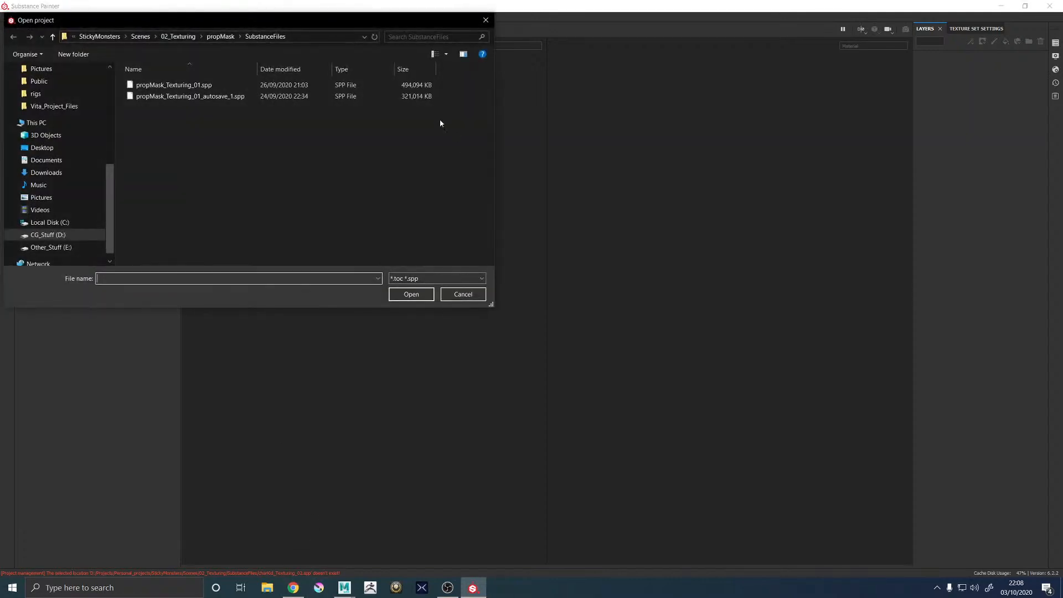
pyautogui.click(178, 36)
pyautogui.doubleClick(150, 86)
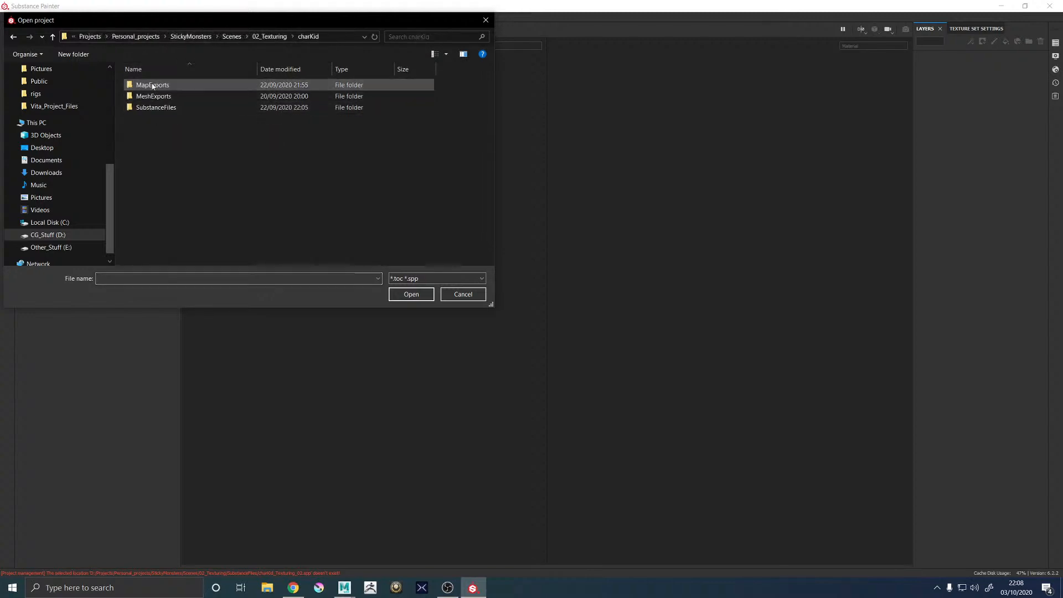
pyautogui.doubleClick(152, 108)
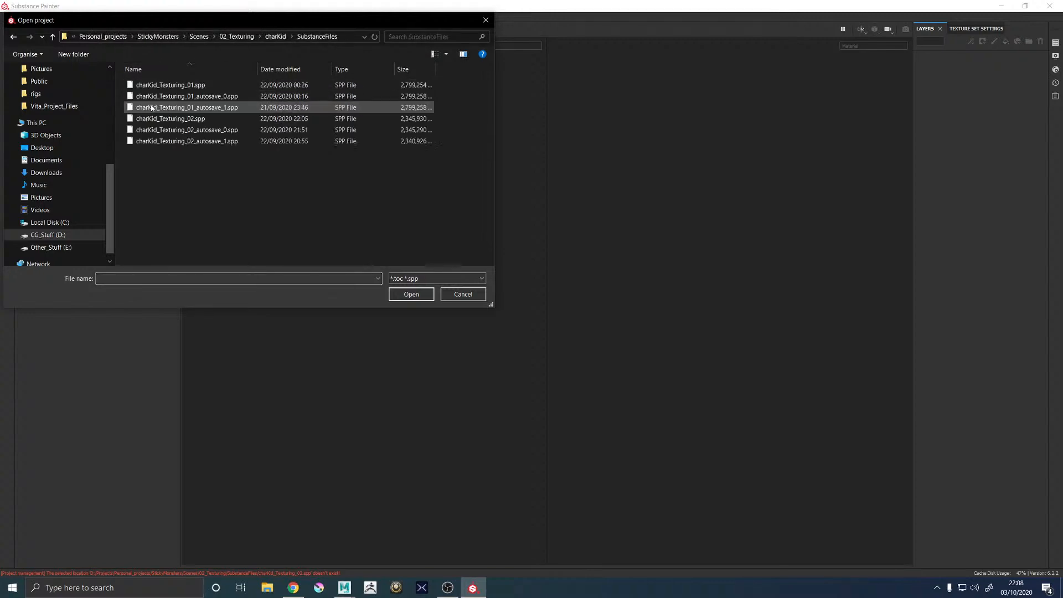
pyautogui.doubleClick(206, 119)
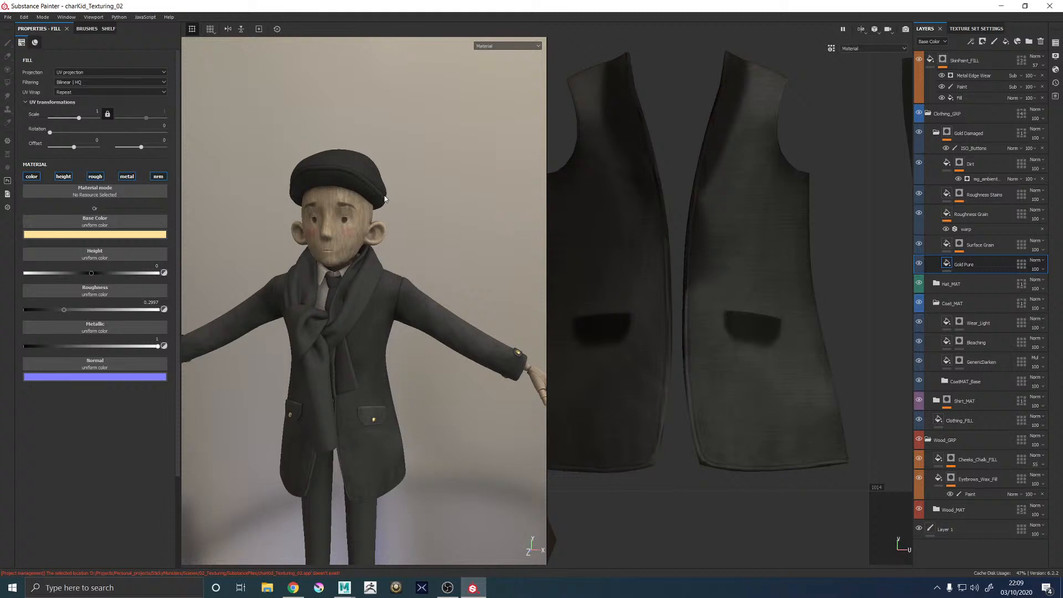
# Examine the textured character's trousers, shoes and the lower part of the coat
pyautogui.keyDown('alt'); pyautogui.moveTo(407, 226); pyautogui.dragTo(437, 152, button='middle'); pyautogui.keyUp('alt')
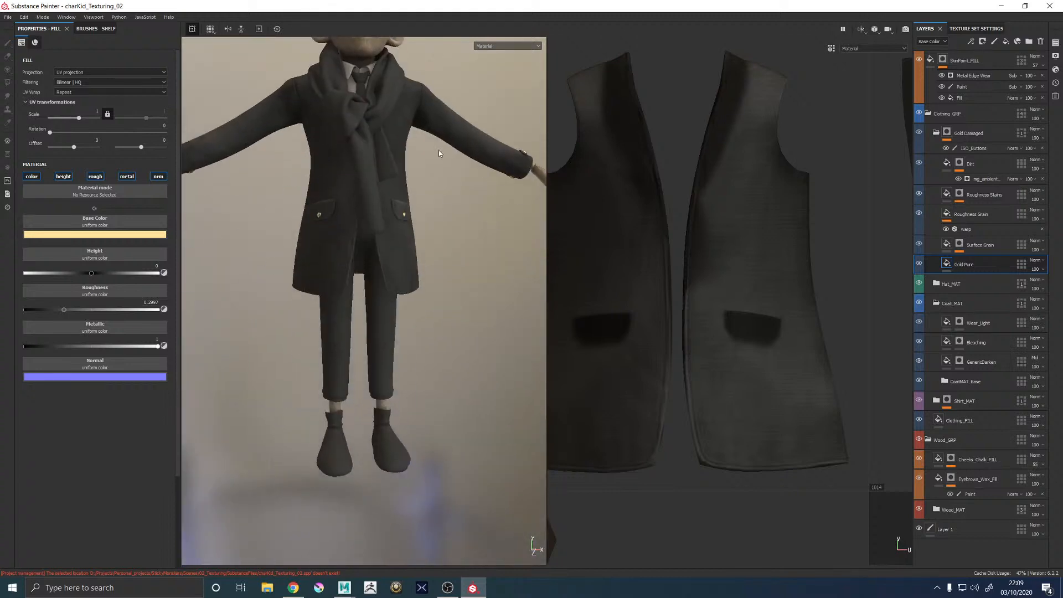
pyautogui.keyDown('alt'); pyautogui.moveTo(436, 152); pyautogui.dragTo(409, 249, button='right'); pyautogui.keyUp('alt')
pyautogui.keyDown('alt'); pyautogui.moveTo(409, 250); pyautogui.dragTo(343, 97); pyautogui.keyUp('alt')
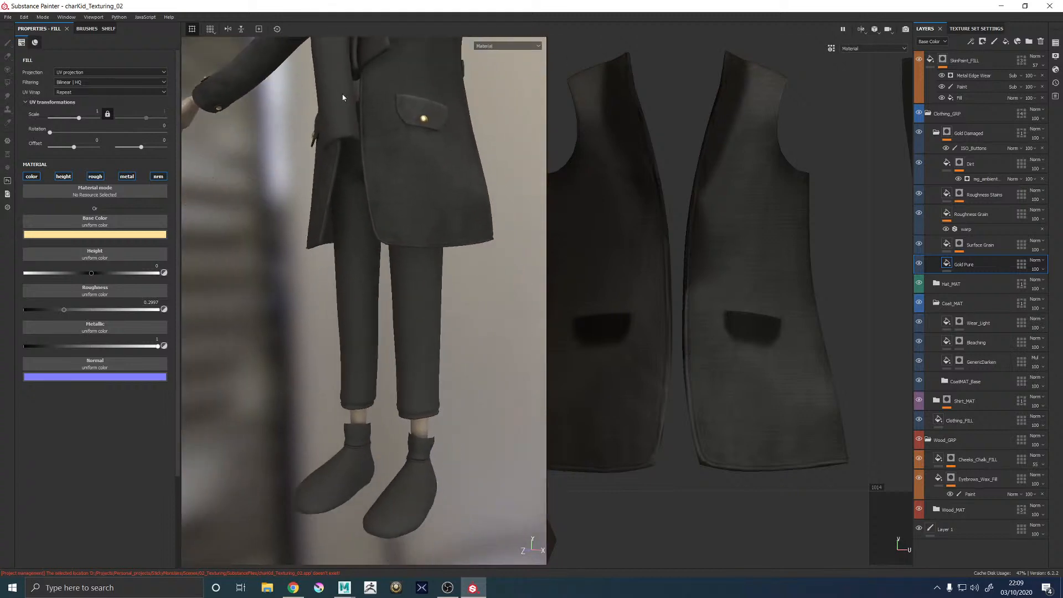
pyautogui.keyDown('alt'); pyautogui.moveTo(358, 207); pyautogui.dragTo(446, 205); pyautogui.keyUp('alt')
pyautogui.keyDown('alt'); pyautogui.moveTo(372, 199); pyautogui.dragTo(370, 310, button='middle'); pyautogui.keyUp('alt')
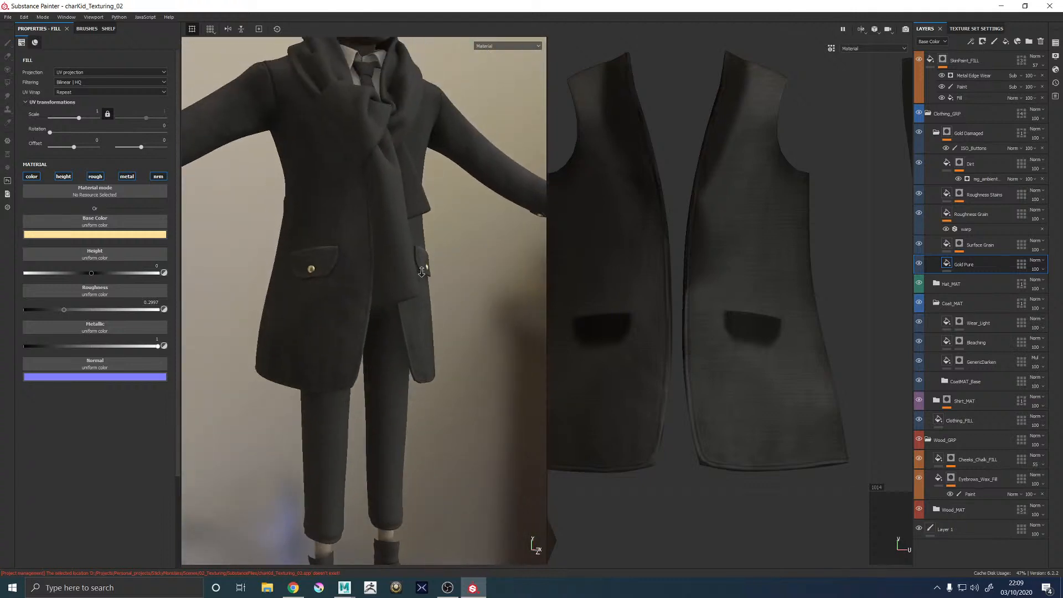
pyautogui.keyDown('alt'); pyautogui.moveTo(419, 270); pyautogui.dragTo(307, 272, button='right'); pyautogui.keyUp('alt')
# Examine the textures on the character's hat, face, scarf and the shoulders and back of the coat
pyautogui.keyDown('alt'); pyautogui.moveTo(307, 273); pyautogui.dragTo(454, 266); pyautogui.keyUp('alt')
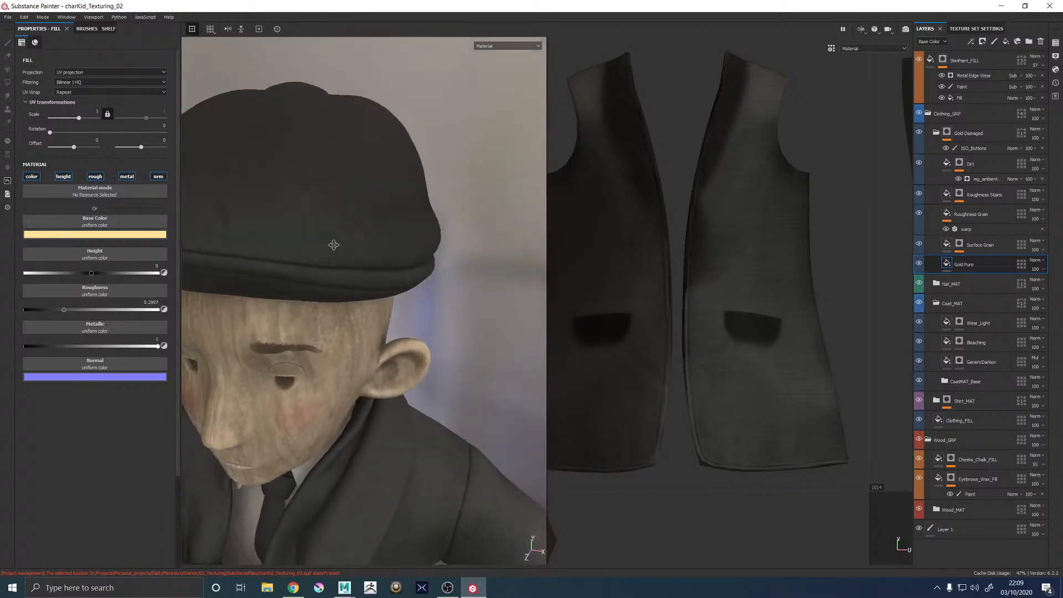
pyautogui.keyDown('alt'); pyautogui.moveTo(454, 266); pyautogui.dragTo(399, 281, button='right'); pyautogui.keyUp('alt')
pyautogui.keyDown('alt'); pyautogui.moveTo(399, 278); pyautogui.dragTo(338, 271); pyautogui.keyUp('alt')
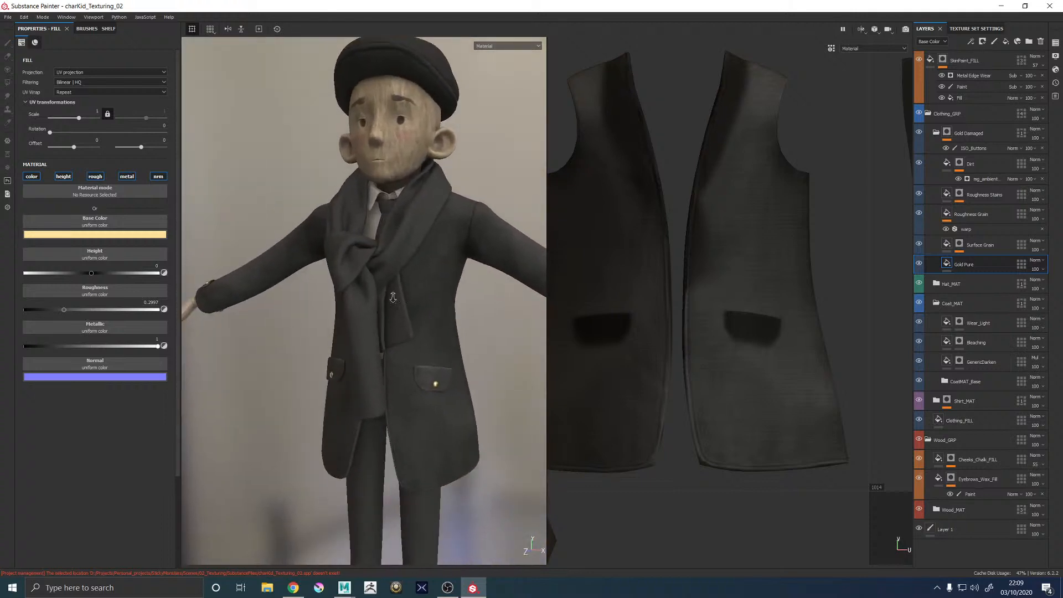
pyautogui.keyDown('alt'); pyautogui.moveTo(338, 272); pyautogui.dragTo(303, 261, button='right'); pyautogui.keyUp('alt')
pyautogui.keyDown('alt'); pyautogui.moveTo(304, 262); pyautogui.dragTo(361, 338); pyautogui.keyUp('alt')
pyautogui.keyDown('alt'); pyautogui.moveTo(361, 338); pyautogui.dragTo(455, 357, button='right'); pyautogui.keyUp('alt')
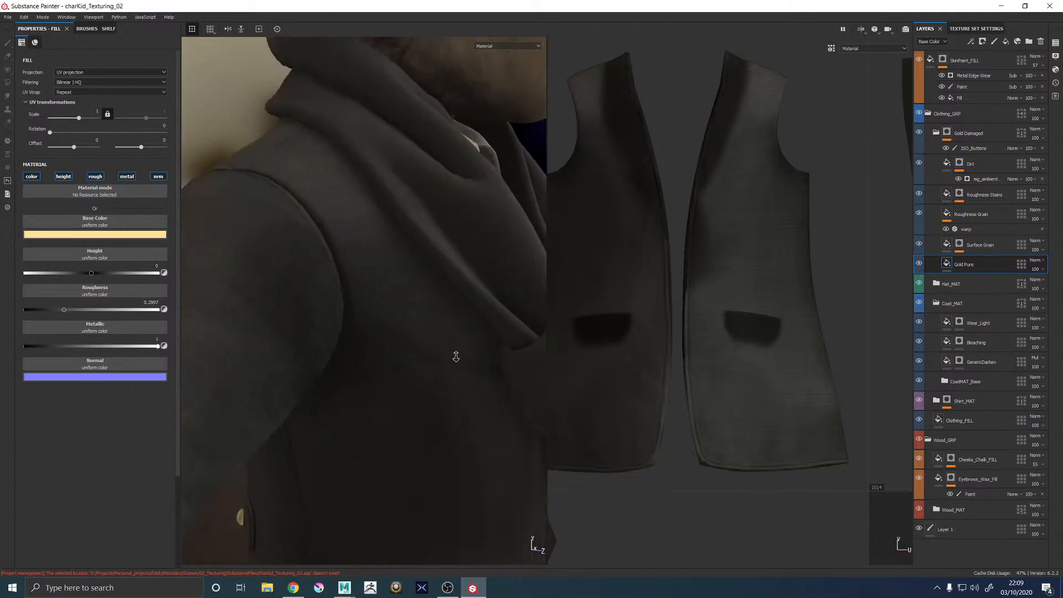
pyautogui.keyDown('alt'); pyautogui.moveTo(456, 356); pyautogui.dragTo(349, 294); pyautogui.keyUp('alt')
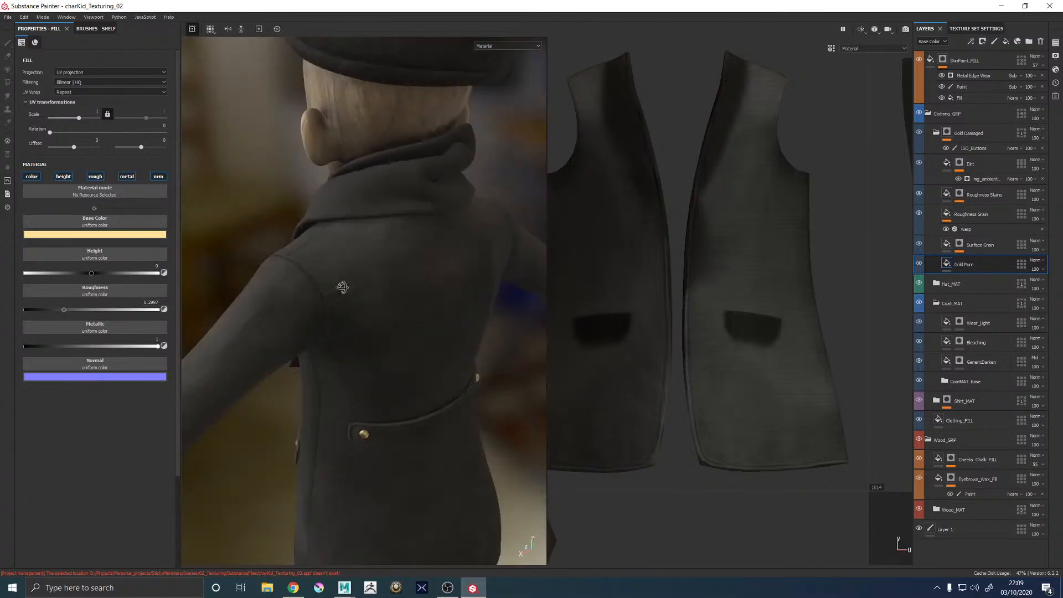
pyautogui.keyDown('alt'); pyautogui.moveTo(349, 294); pyautogui.dragTo(385, 338, button='right'); pyautogui.keyUp('alt')
pyautogui.keyDown('alt'); pyautogui.moveTo(385, 338); pyautogui.dragTo(277, 371); pyautogui.keyUp('alt')
# Show the trousers and shoes up close and collapse the Gold Damaged and Coat_MAT layer folders
pyautogui.keyDown('alt'); pyautogui.moveTo(277, 371); pyautogui.dragTo(404, 139, button='middle'); pyautogui.keyUp('alt')
pyautogui.keyDown('alt'); pyautogui.moveTo(404, 139); pyautogui.dragTo(263, 185); pyautogui.keyUp('alt')
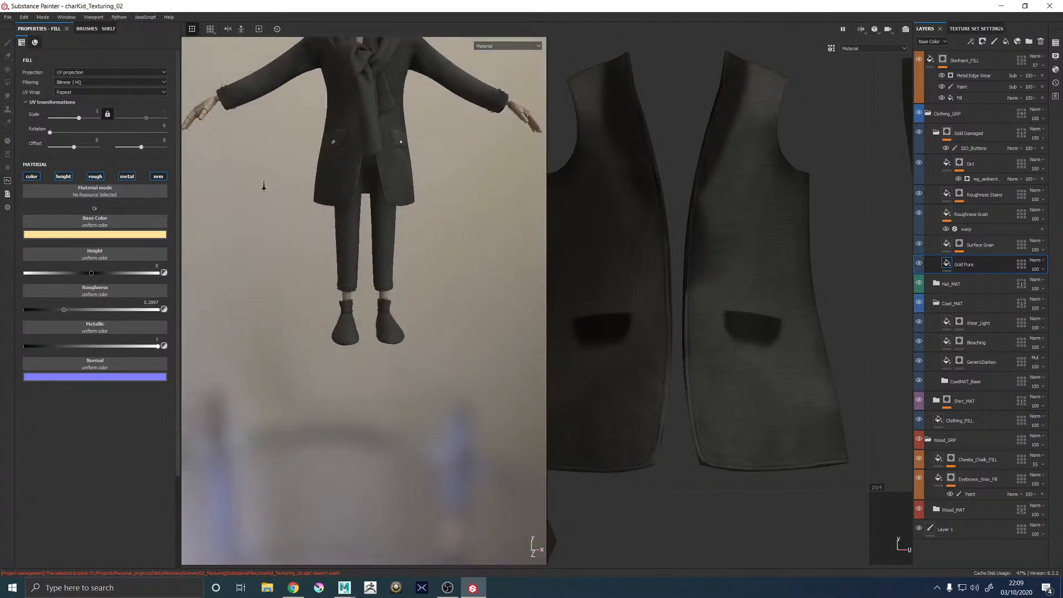
pyautogui.keyDown('alt'); pyautogui.moveTo(264, 185); pyautogui.dragTo(343, 195, button='right'); pyautogui.keyUp('alt')
pyautogui.keyDown('alt'); pyautogui.moveTo(342, 194); pyautogui.dragTo(324, 194, button='middle'); pyautogui.keyUp('alt')
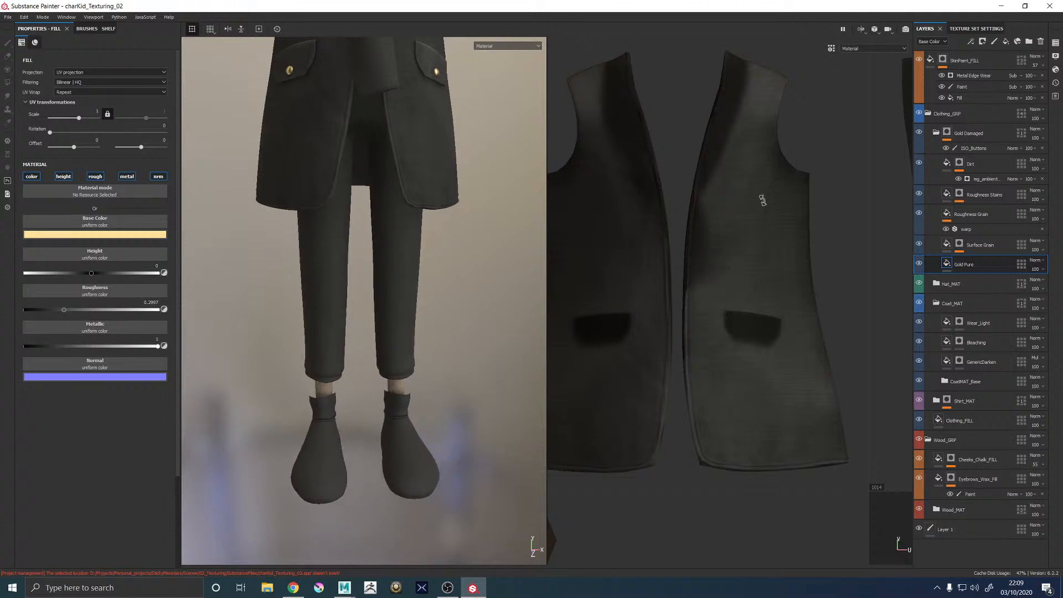
pyautogui.click(939, 134)
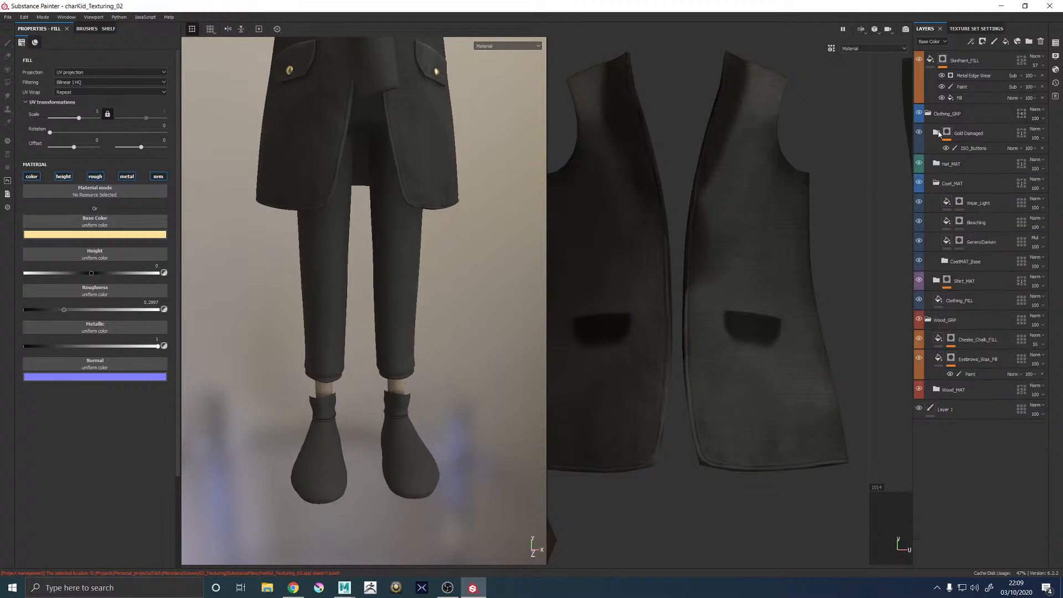
pyautogui.click(937, 183)
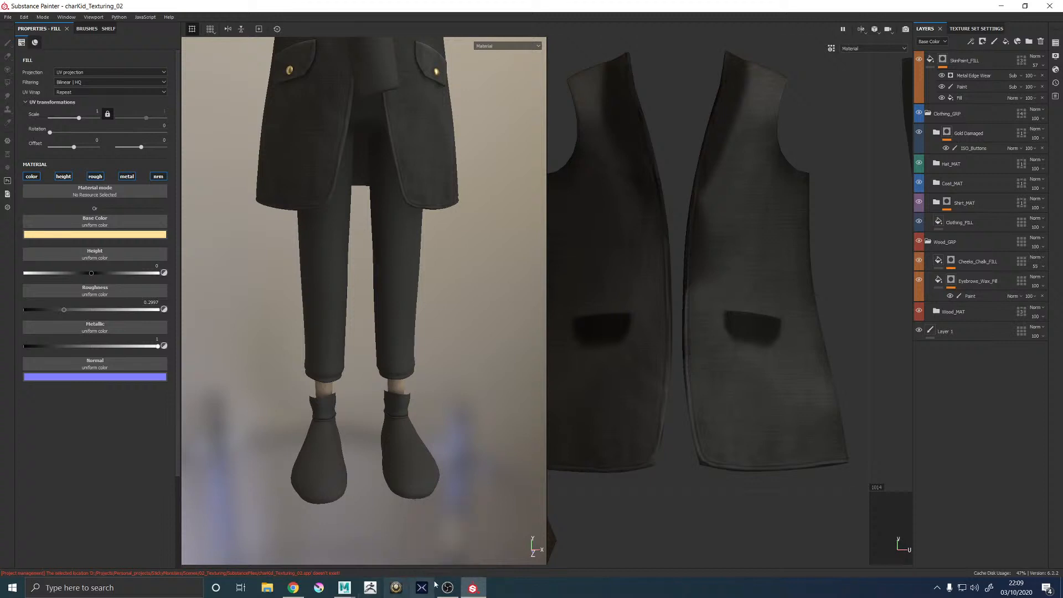
# Switch back to Maya, select the R_Shoe_GEO mesh and save the scene
pyautogui.moveTo(451, 591)
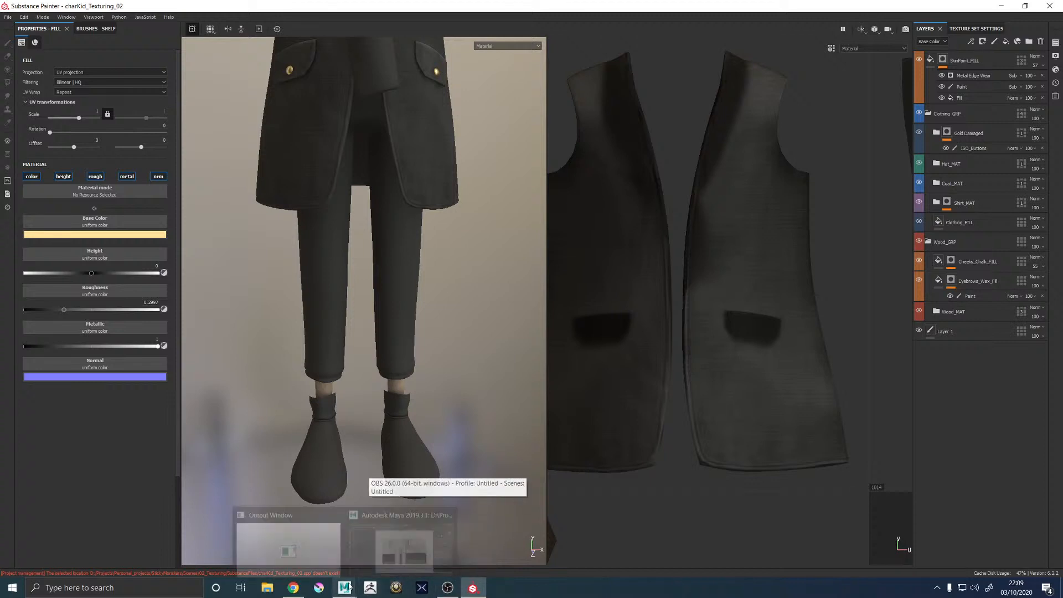
pyautogui.click(390, 551)
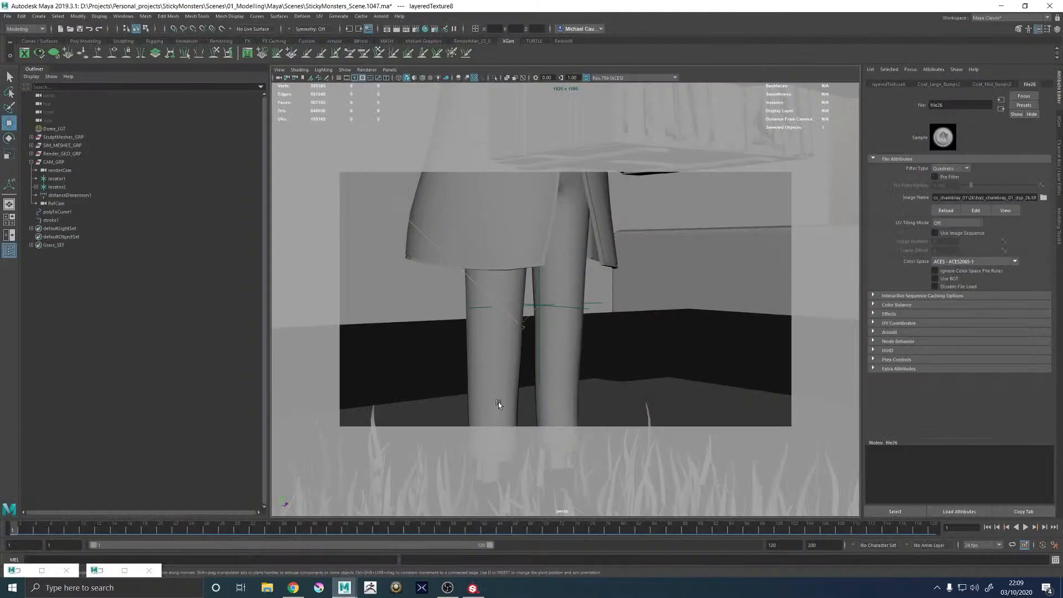
pyautogui.scroll(-6, 499, 402)
pyautogui.keyDown('alt'); pyautogui.moveTo(500, 401); pyautogui.dragTo(509, 320, button='middle'); pyautogui.keyUp('alt')
pyautogui.scroll(5, 509, 320)
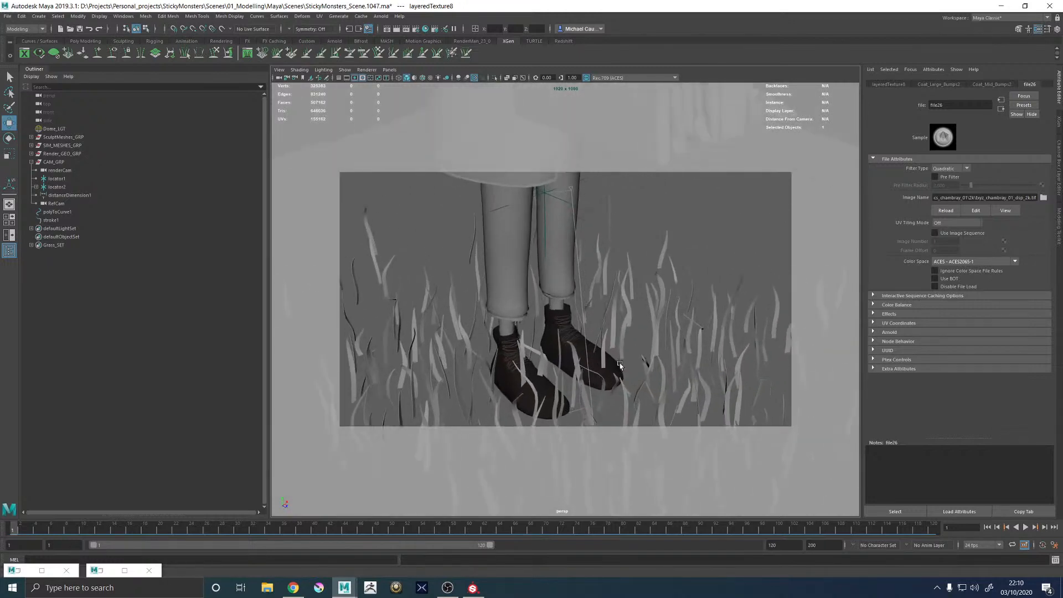
pyautogui.click(503, 341)
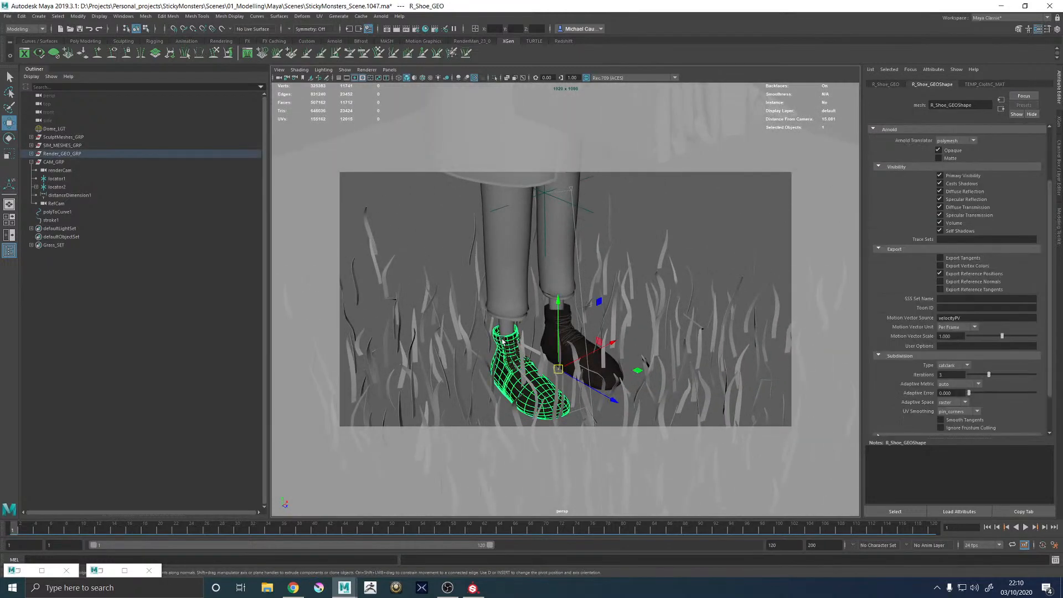
pyautogui.press('q')
pyautogui.hotkey('ctrl', 's')
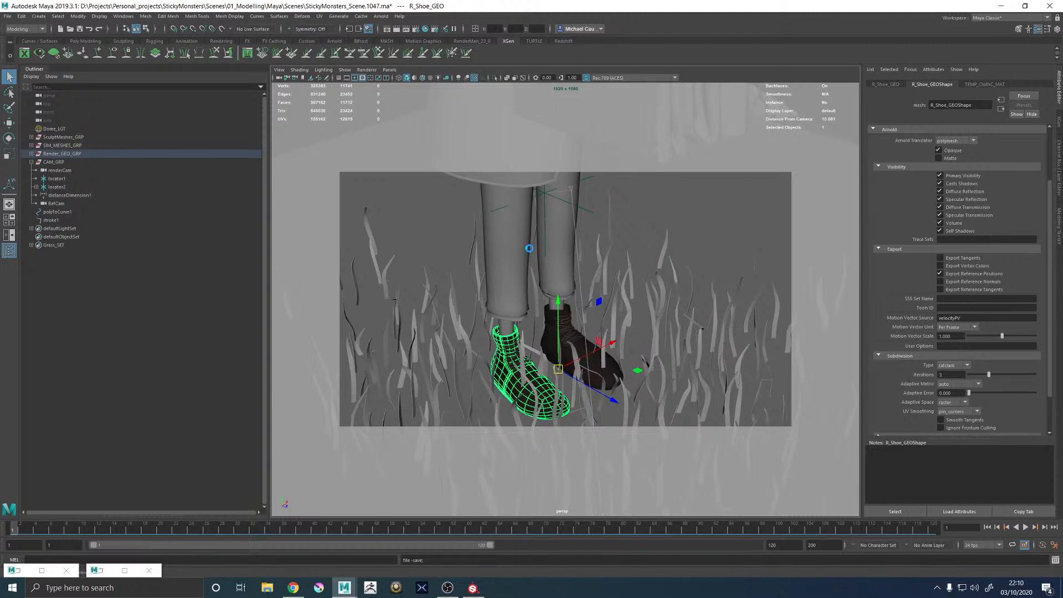
pyautogui.press('w')
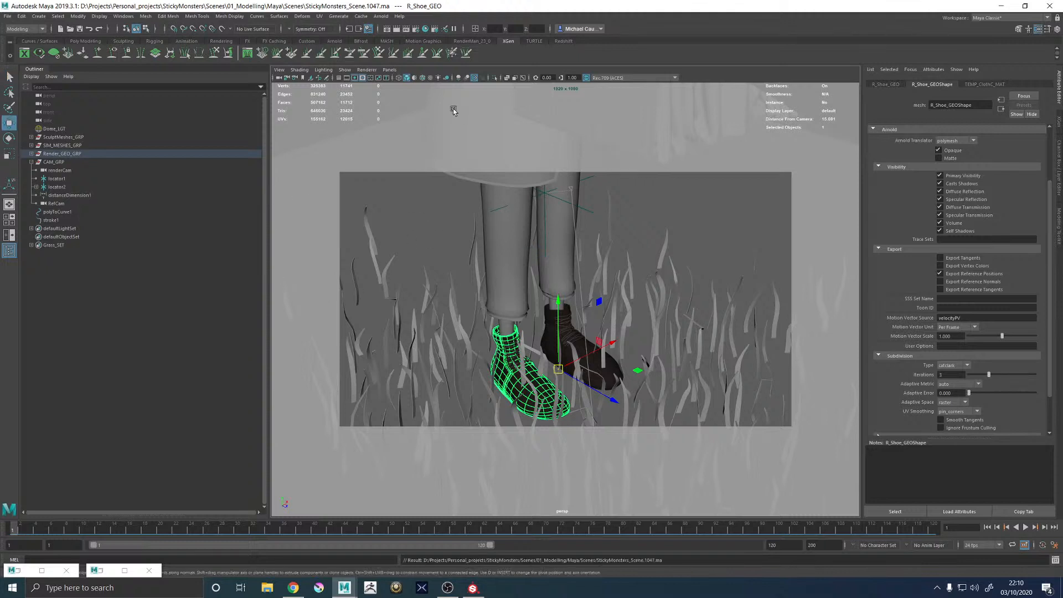
# Open the UV Editor for the right shoe and examine its upper UV shell up close
pyautogui.click(319, 16)
pyautogui.click(336, 31)
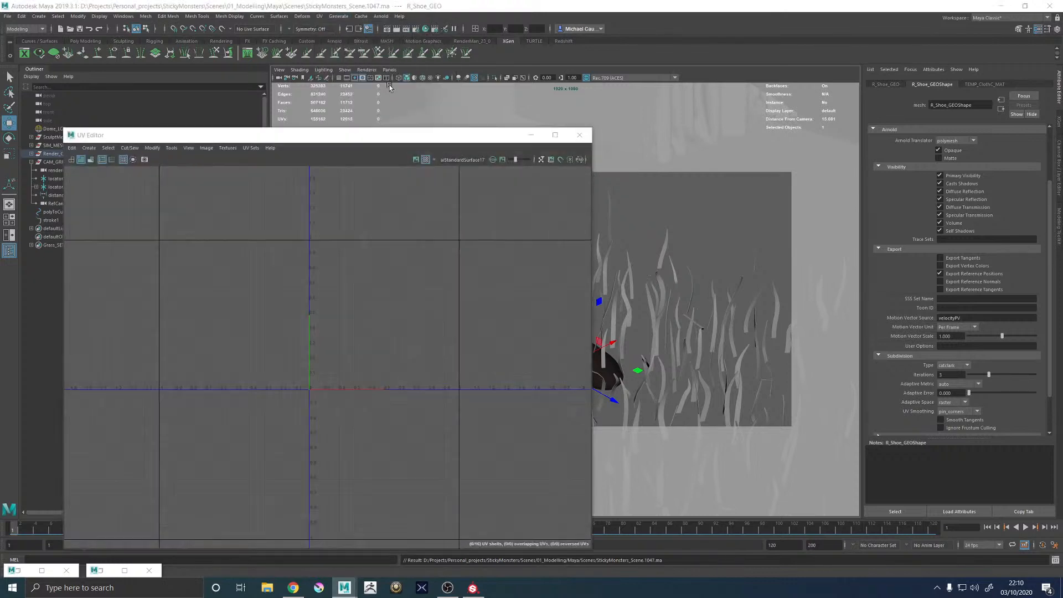
pyautogui.scroll(-4, 421, 255)
pyautogui.scroll(10, 408, 290)
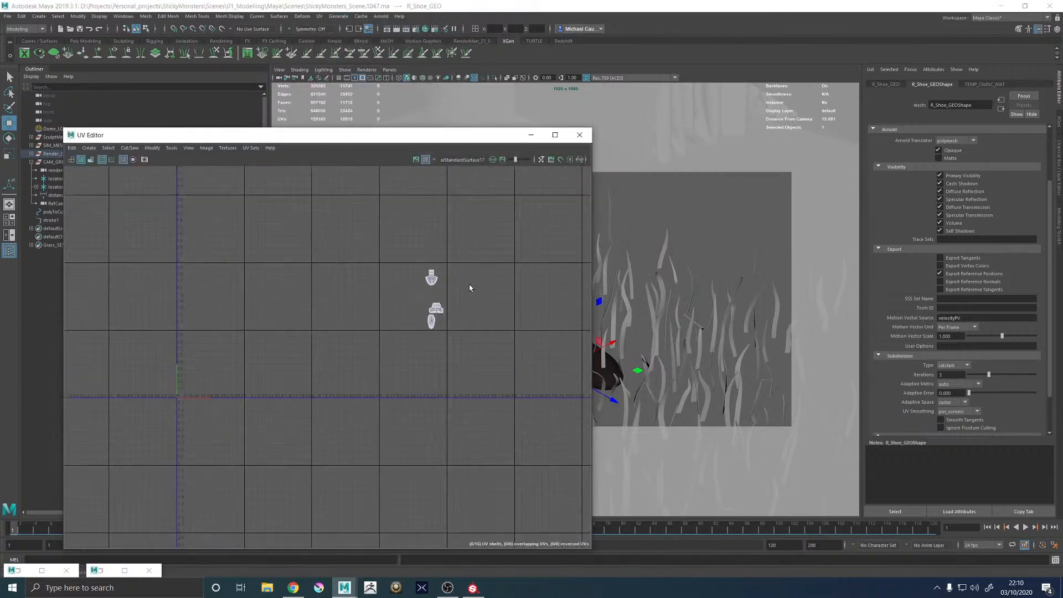
pyautogui.scroll(4, 427, 263)
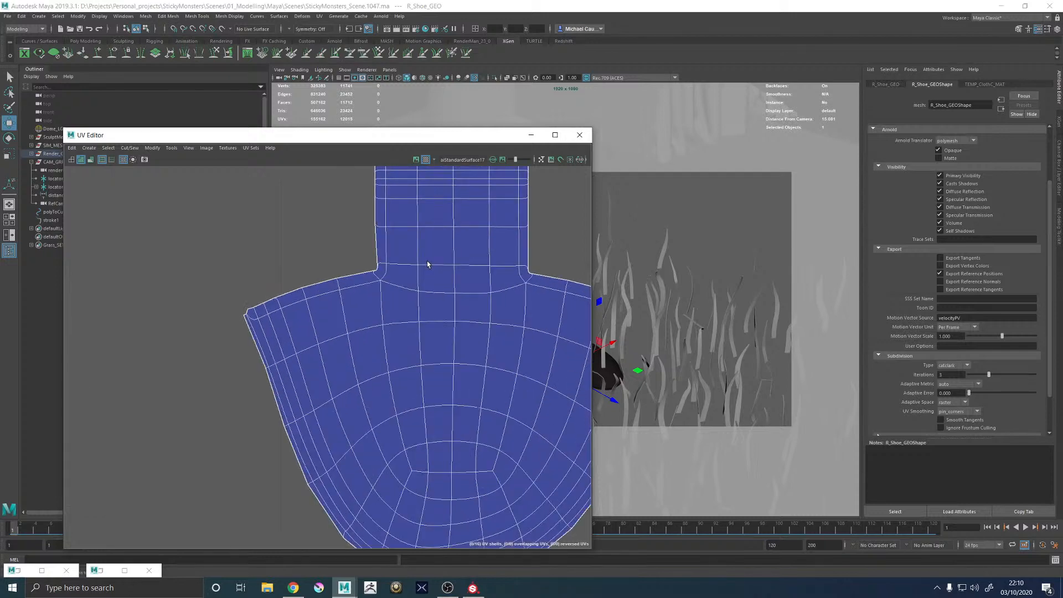
# Turn off smooth preview on the right shoe and select UVs across the base of its ankle before closing the UV Editor
pyautogui.press('1')
pyautogui.moveTo(427, 263); pyautogui.dragTo(475, 268, button='right')
pyautogui.moveTo(408, 253); pyautogui.dragTo(495, 308)
pyautogui.keyDown('shift'); pyautogui.moveTo(483, 277); pyautogui.dragTo(436, 247, button='right'); pyautogui.keyUp('shift')
pyautogui.moveTo(396, 248); pyautogui.dragTo(511, 269)
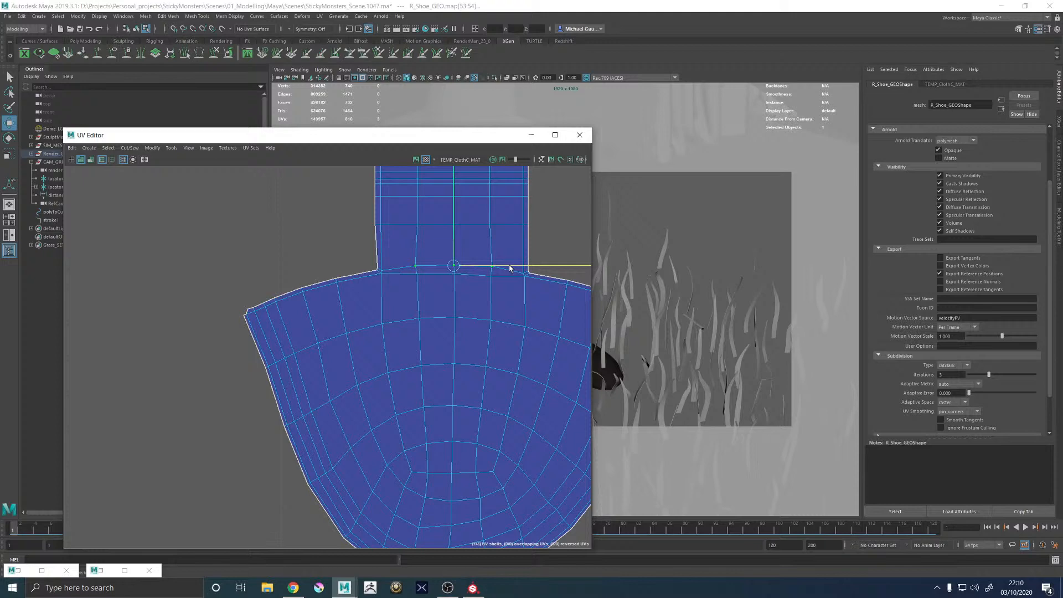
pyautogui.click(443, 310)
pyautogui.scroll(-3, 427, 334)
pyautogui.click(579, 136)
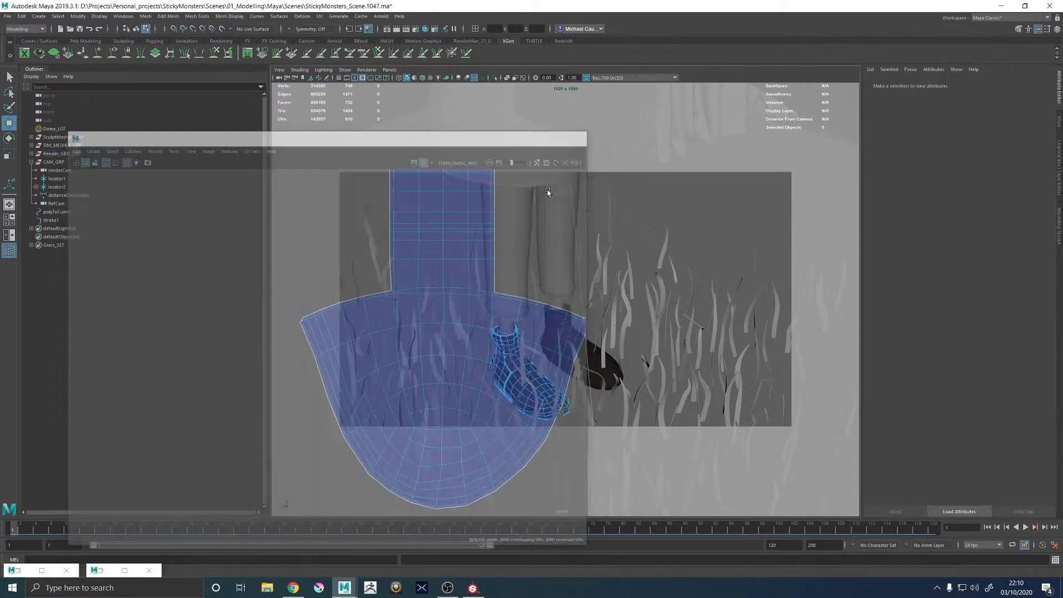
# Select the right shoe mesh, save the scene and turn off the viewport's resolution gate
pyautogui.click(505, 336)
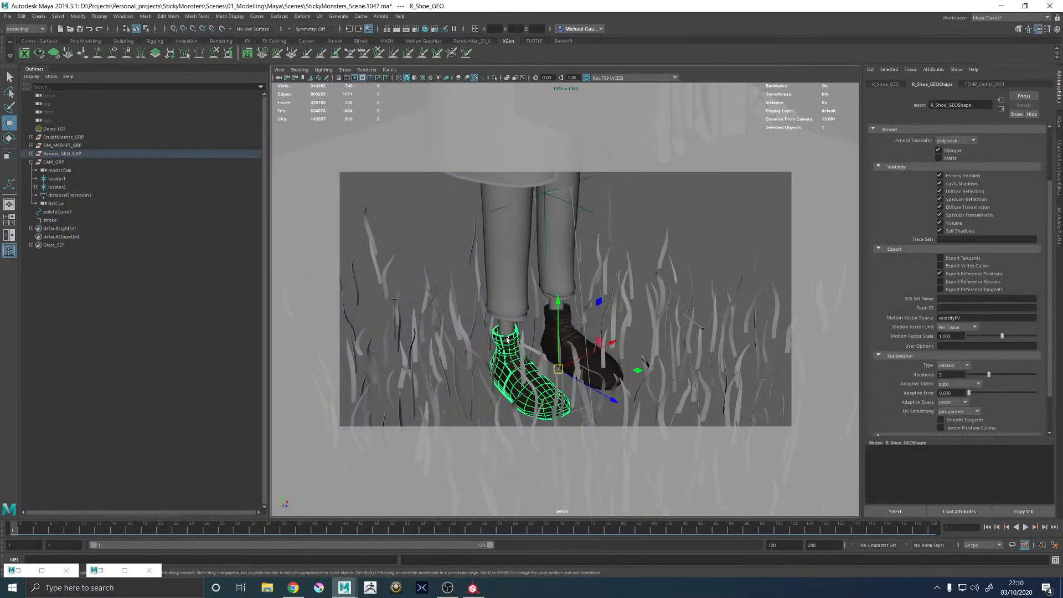
pyautogui.keyDown('alt'); pyautogui.moveTo(507, 340); pyautogui.dragTo(494, 337); pyautogui.keyUp('alt')
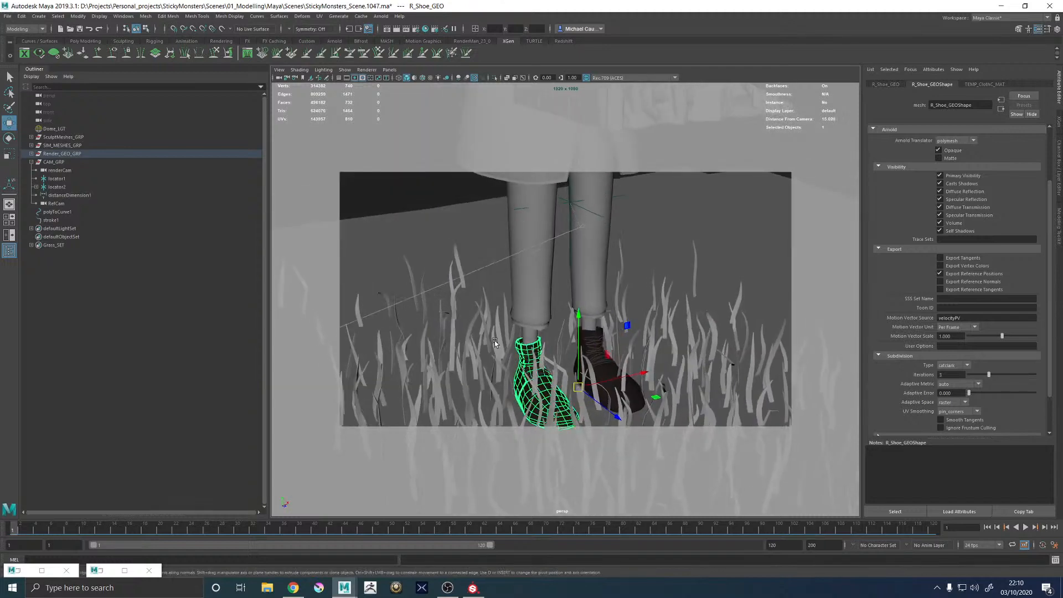
pyautogui.hotkey('ctrl', 's')
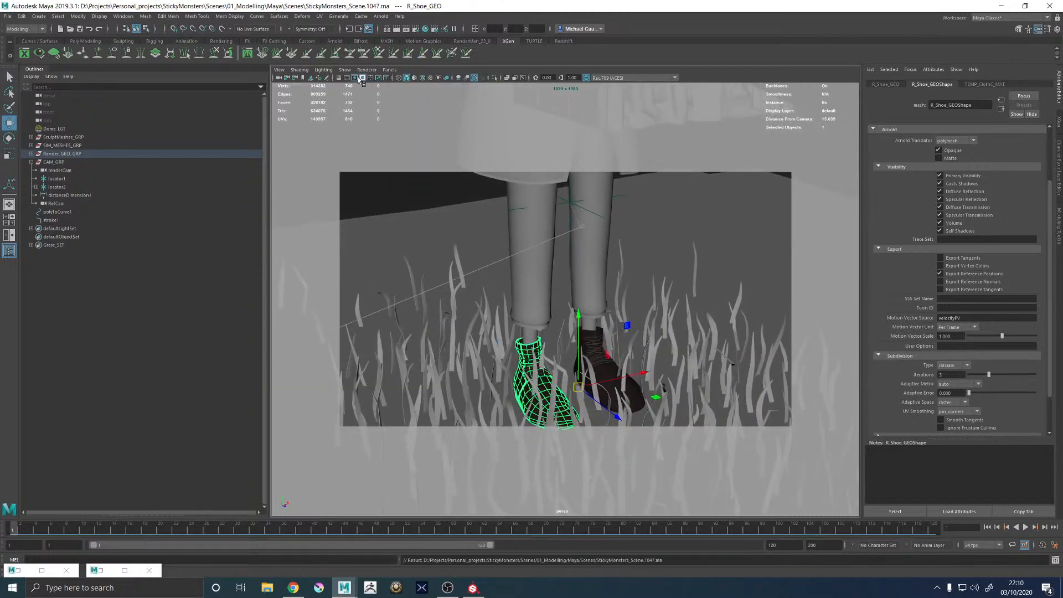
pyautogui.click(355, 79)
pyautogui.keyDown('alt'); pyautogui.moveTo(449, 299); pyautogui.dragTo(504, 271); pyautogui.keyUp('alt')
pyautogui.press('q')
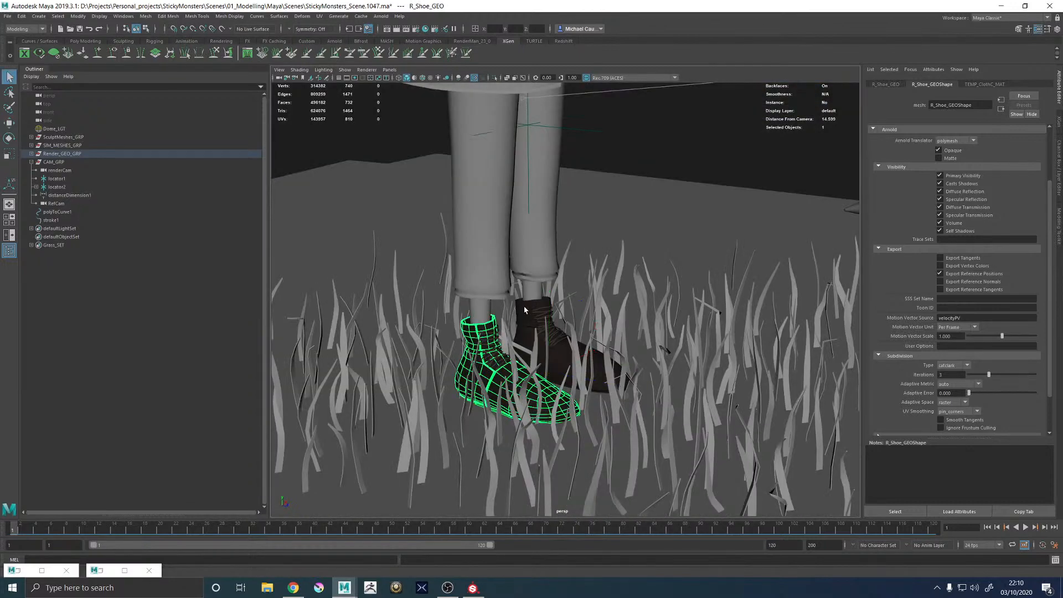
pyautogui.keyDown('shift'); pyautogui.click(524, 308); pyautogui.keyUp('shift')
pyautogui.keyDown('shift'); pyautogui.click(530, 289); pyautogui.keyUp('shift')
pyautogui.scroll(-5, 495, 270)
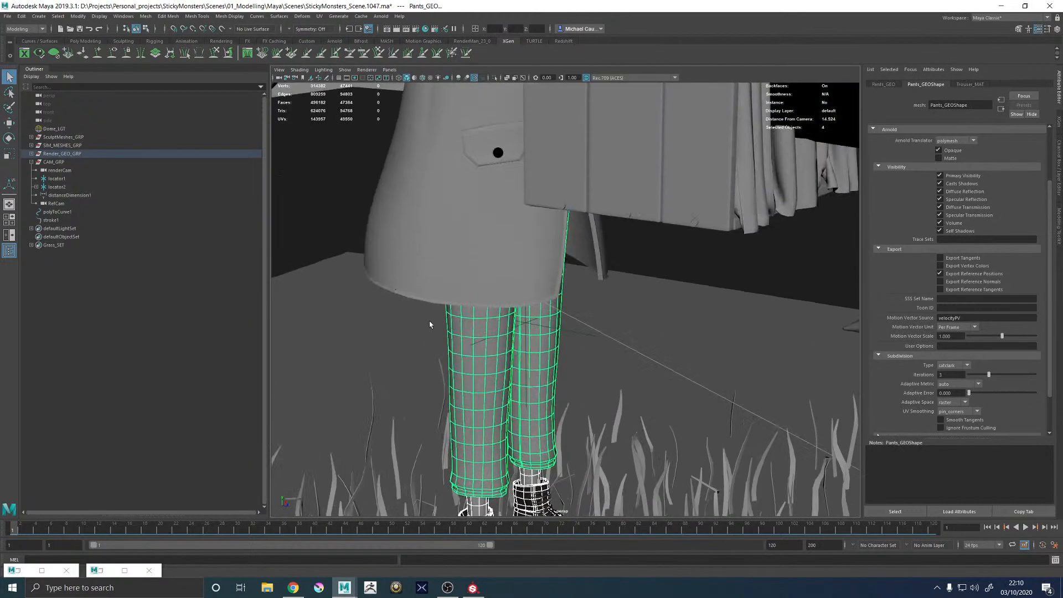
# Select the charKid_GRP group inside Render_GEO_GRP and assign the existing lambert1 material to it
pyautogui.click(26, 155)
pyautogui.click(31, 154)
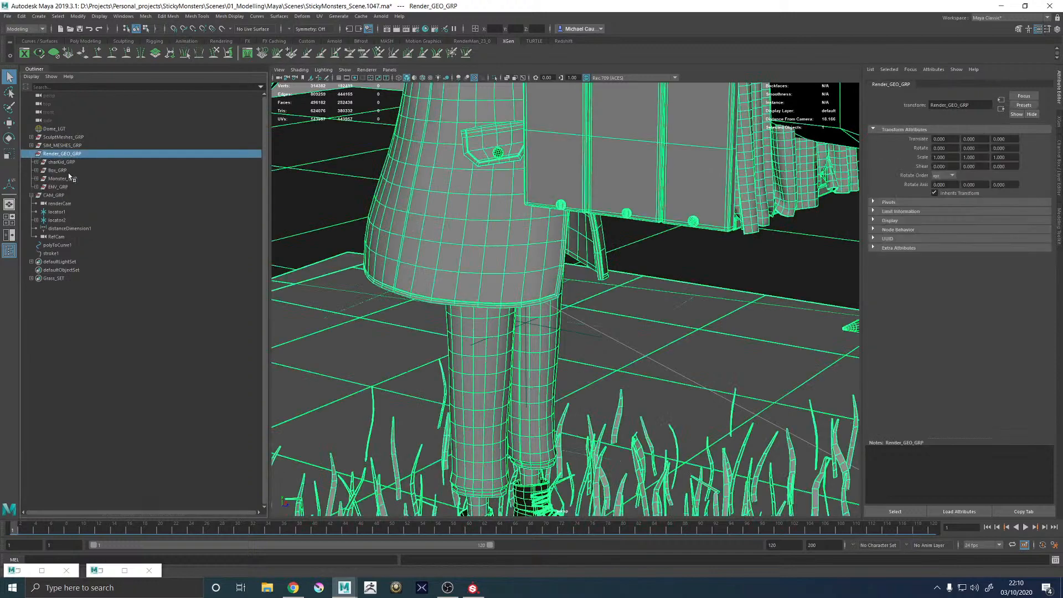
pyautogui.click(61, 162)
pyautogui.press('f')
pyautogui.keyDown('alt'); pyautogui.moveTo(228, 233); pyautogui.dragTo(160, 230, button='right'); pyautogui.keyUp('alt')
pyautogui.keyDown('alt'); pyautogui.moveTo(554, 183); pyautogui.dragTo(556, 304, button='middle'); pyautogui.keyUp('alt')
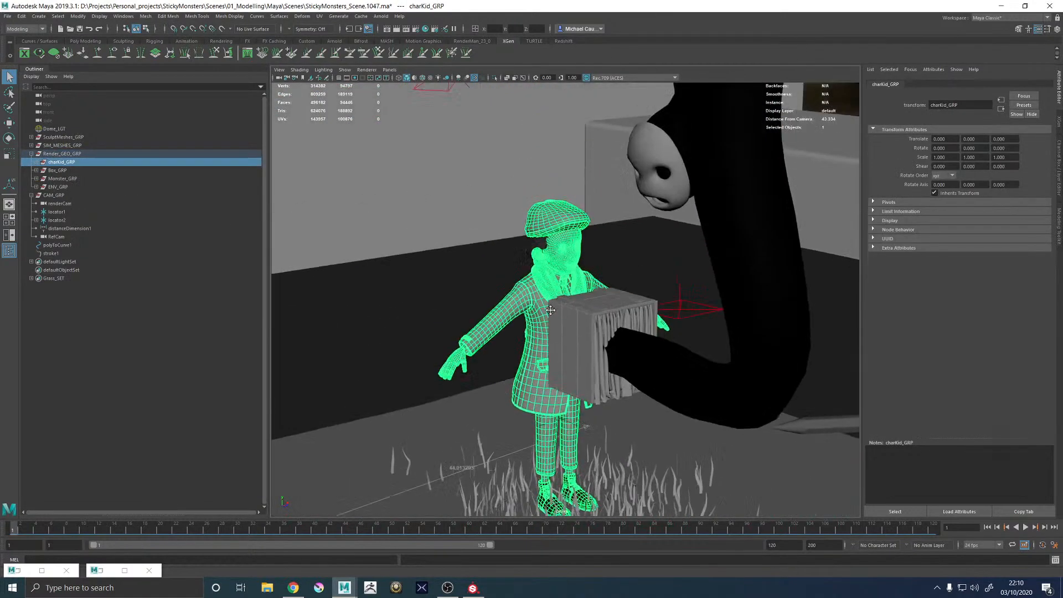
pyautogui.keyDown('alt'); pyautogui.moveTo(532, 244); pyautogui.dragTo(652, 247, button='right'); pyautogui.keyUp('alt')
pyautogui.rightClick(561, 177)
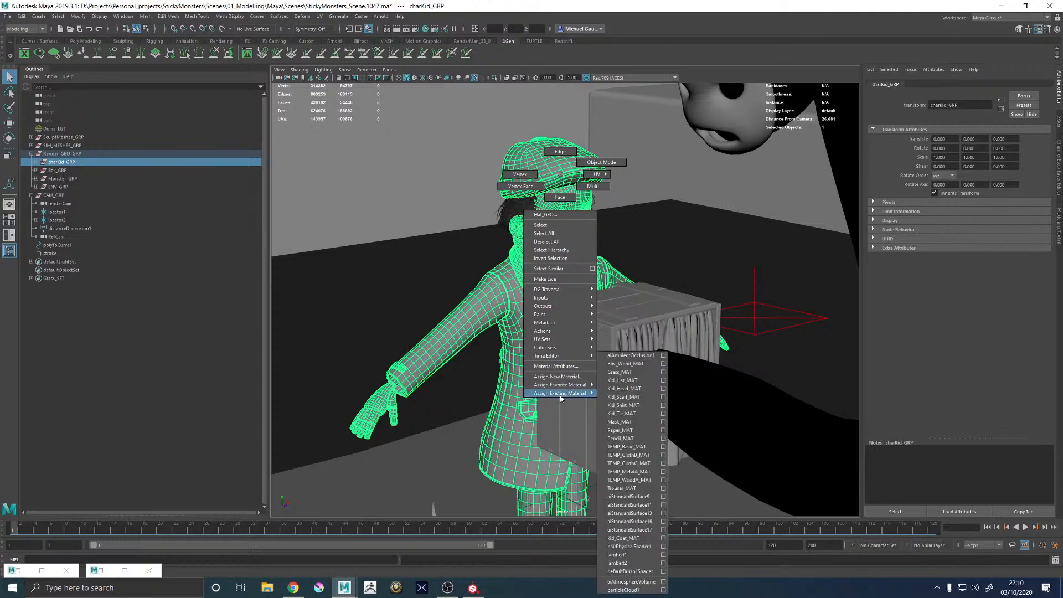
pyautogui.moveTo(552, 393)
pyautogui.click(621, 557)
pyautogui.keyDown('alt'); pyautogui.moveTo(490, 247); pyautogui.dragTo(503, 225); pyautogui.keyUp('alt')
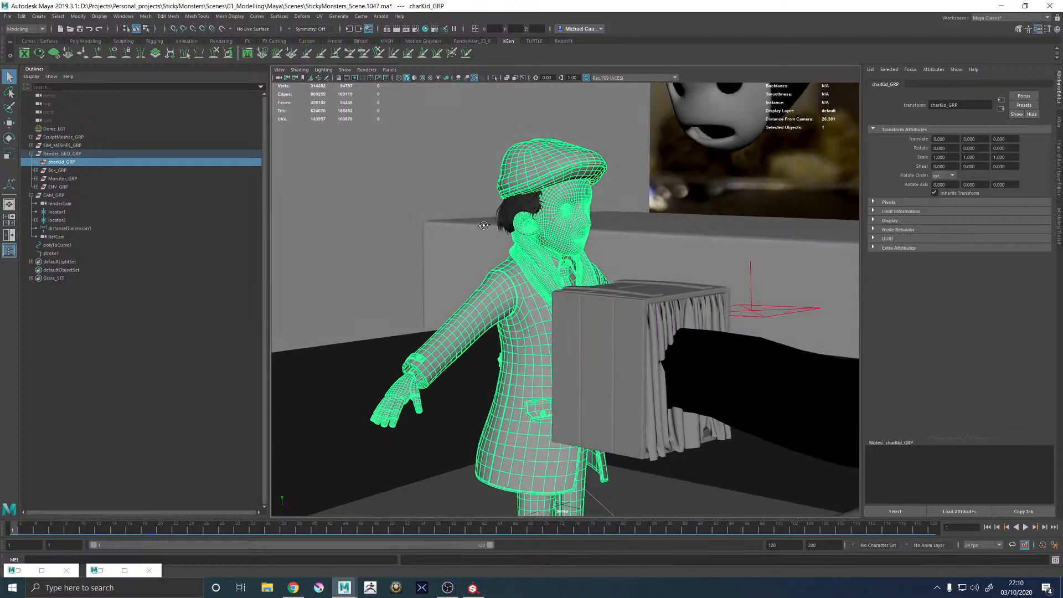
# Export the selected character group as OBJ, overwriting charKid_01.obj in the 01_Modelling/Maya/Exports/Published folder
pyautogui.click(7, 17)
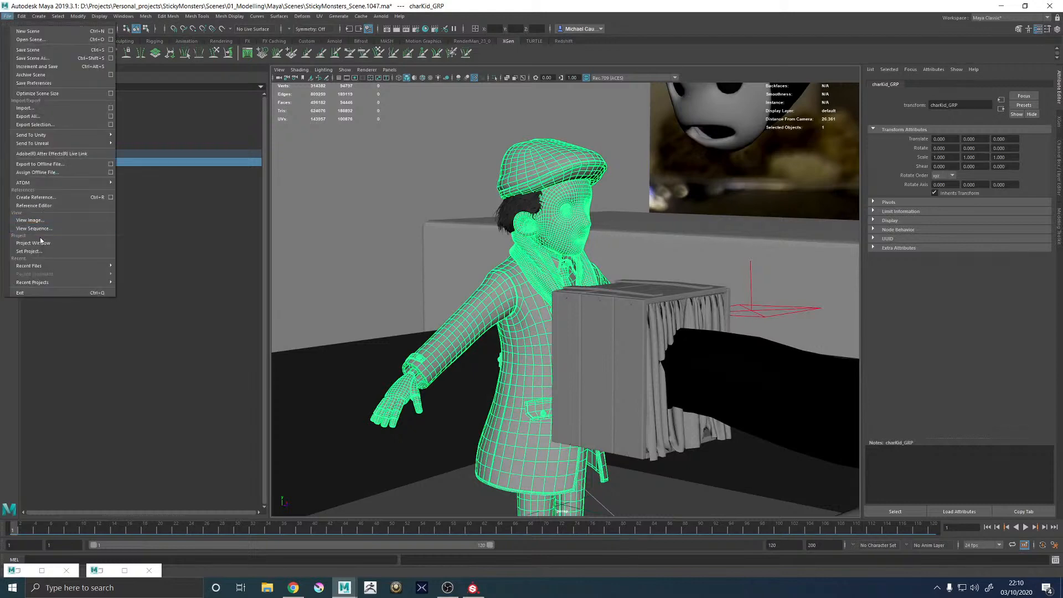
pyautogui.moveTo(31, 180)
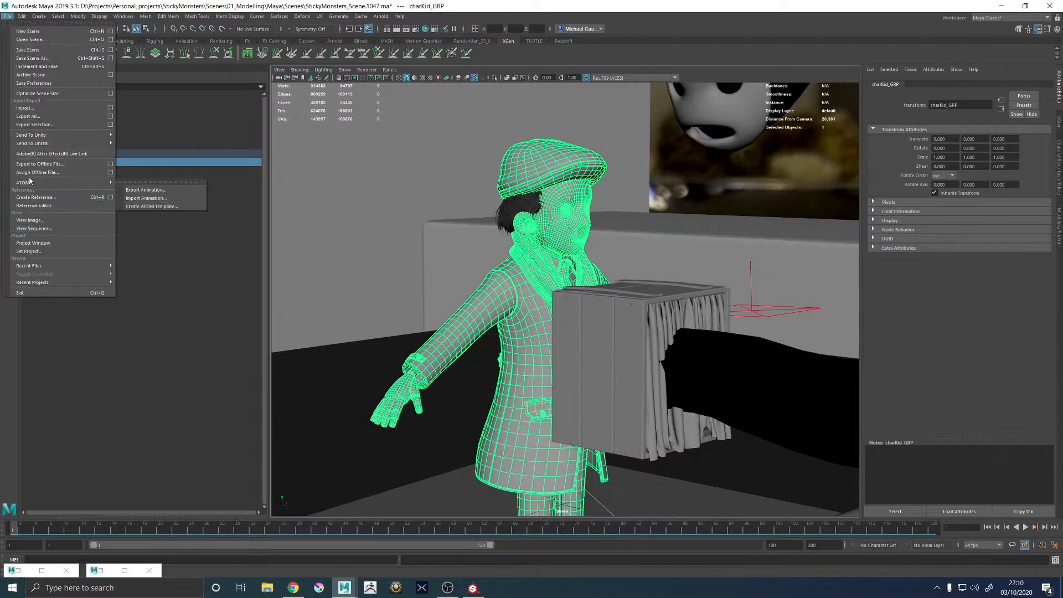
pyautogui.click(36, 125)
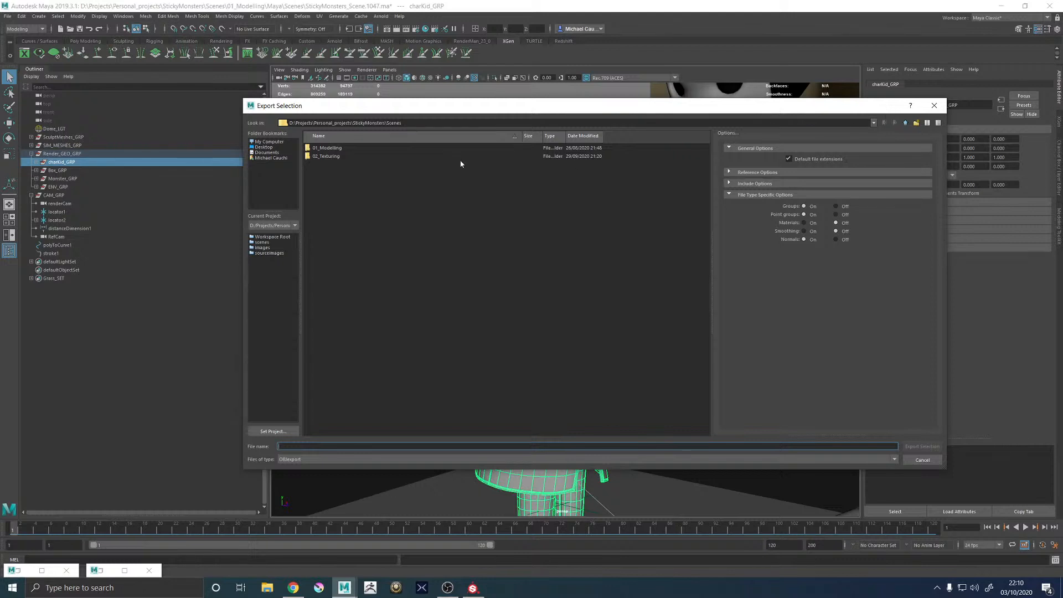
pyautogui.doubleClick(316, 147)
pyautogui.doubleClick(319, 147)
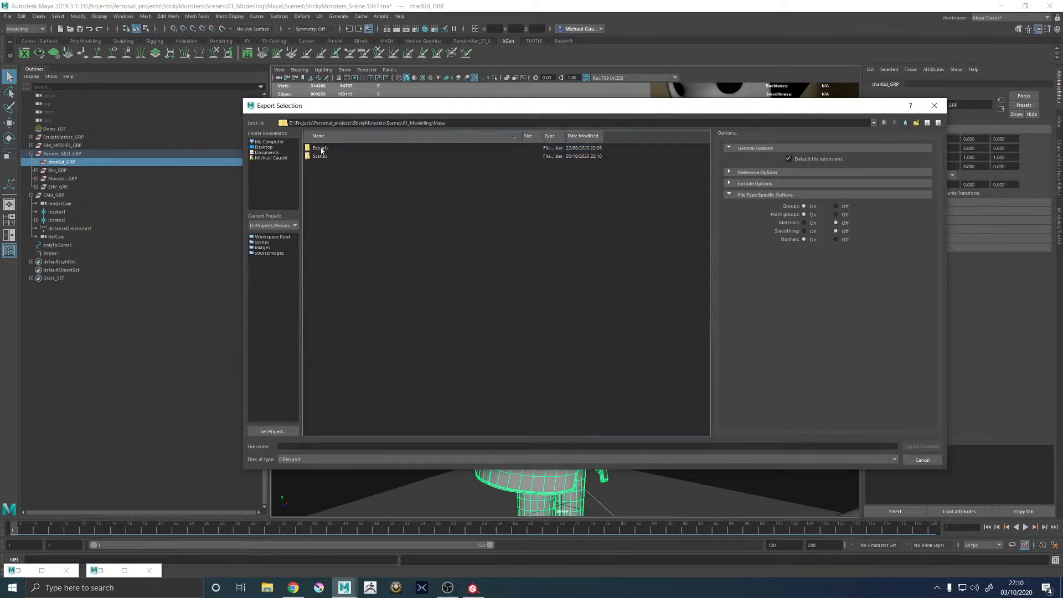
pyautogui.click(321, 148)
pyautogui.doubleClick(321, 149)
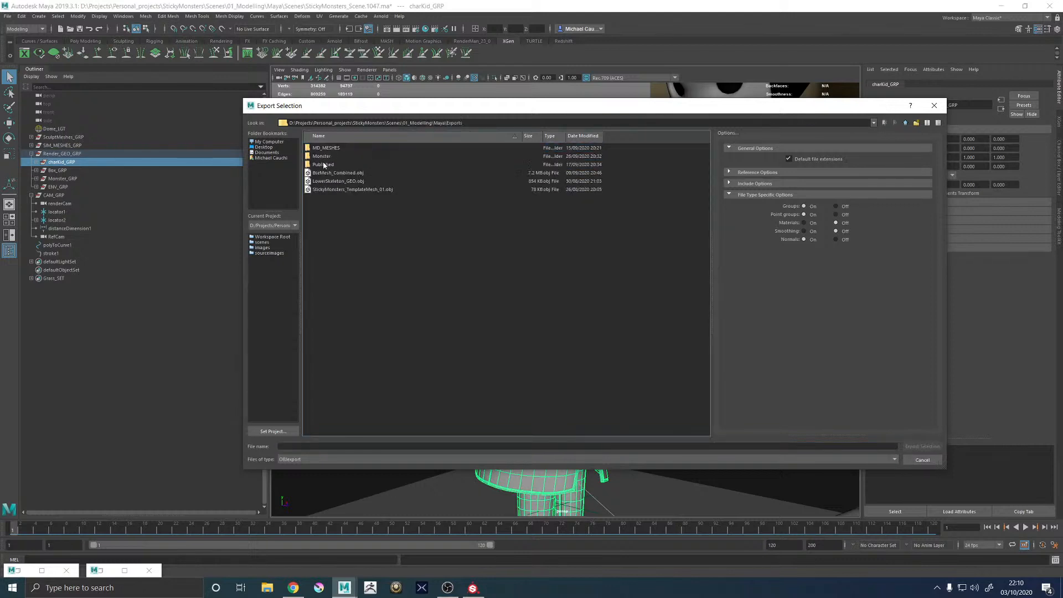
pyautogui.doubleClick(326, 164)
pyautogui.click(328, 149)
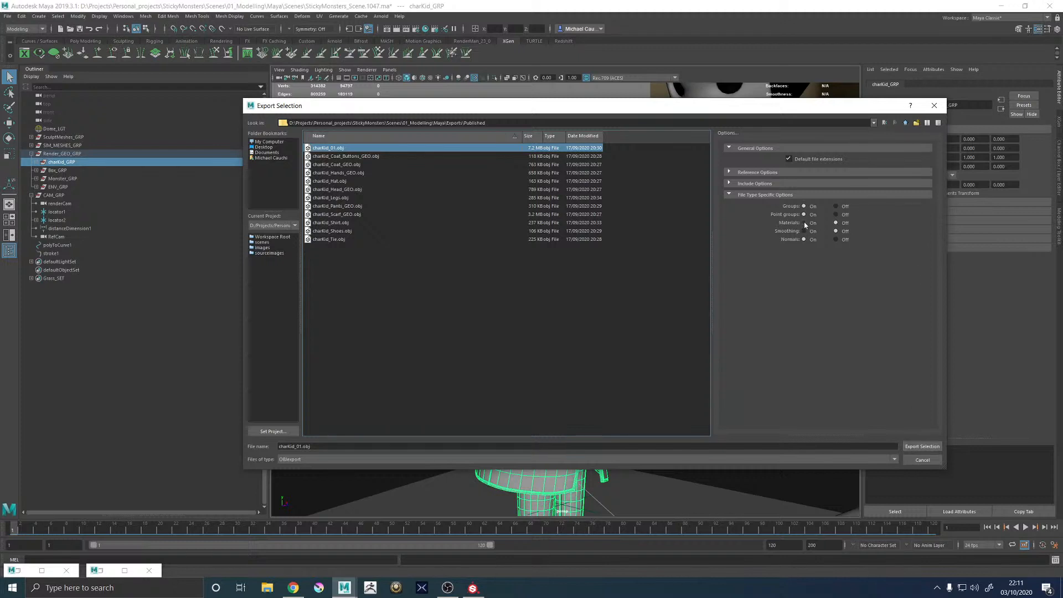
pyautogui.click(923, 447)
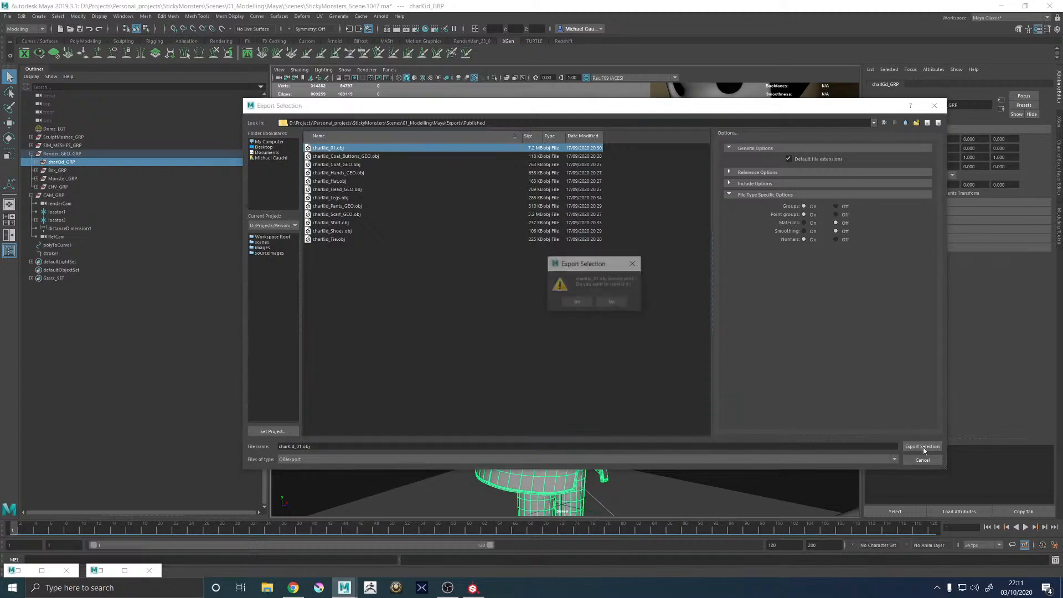
pyautogui.click(577, 302)
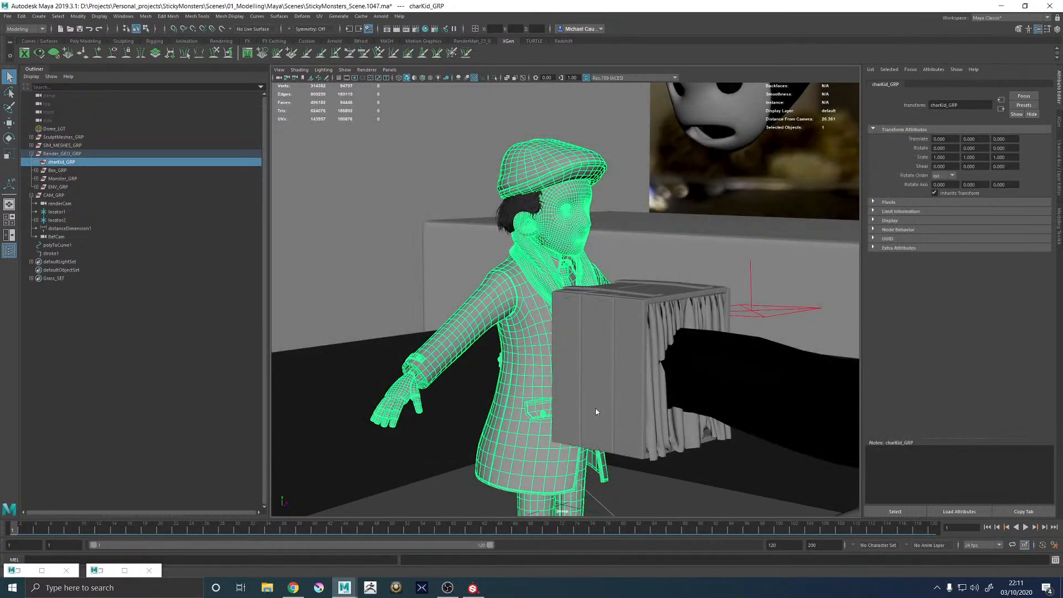
# Switch to Substance Painter and open the mesh file selection in the project configuration
pyautogui.click(472, 589)
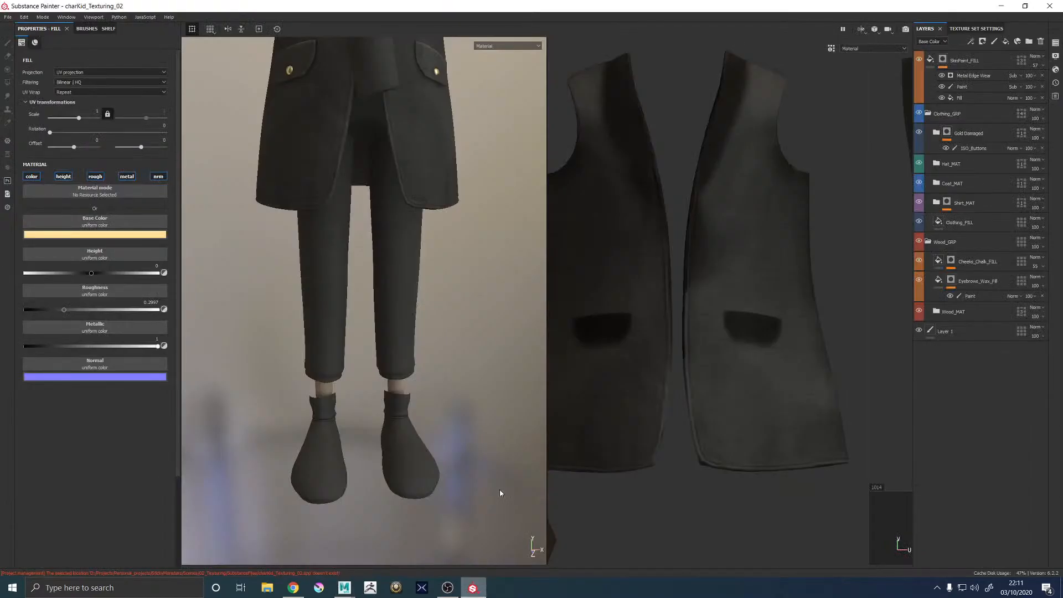
pyautogui.scroll(2, 442, 344)
pyautogui.scroll(-4, 436, 346)
pyautogui.scroll(-4, 423, 351)
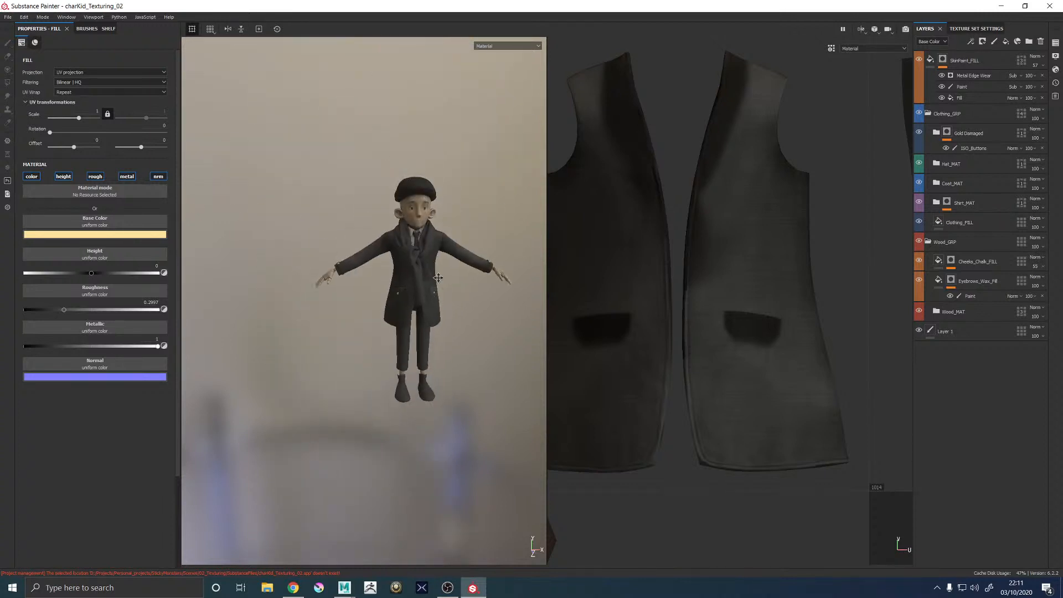
pyautogui.keyDown('alt'); pyautogui.moveTo(449, 293); pyautogui.dragTo(435, 356, button='middle'); pyautogui.keyUp('alt')
pyautogui.scroll(4, 435, 356)
pyautogui.click(24, 16)
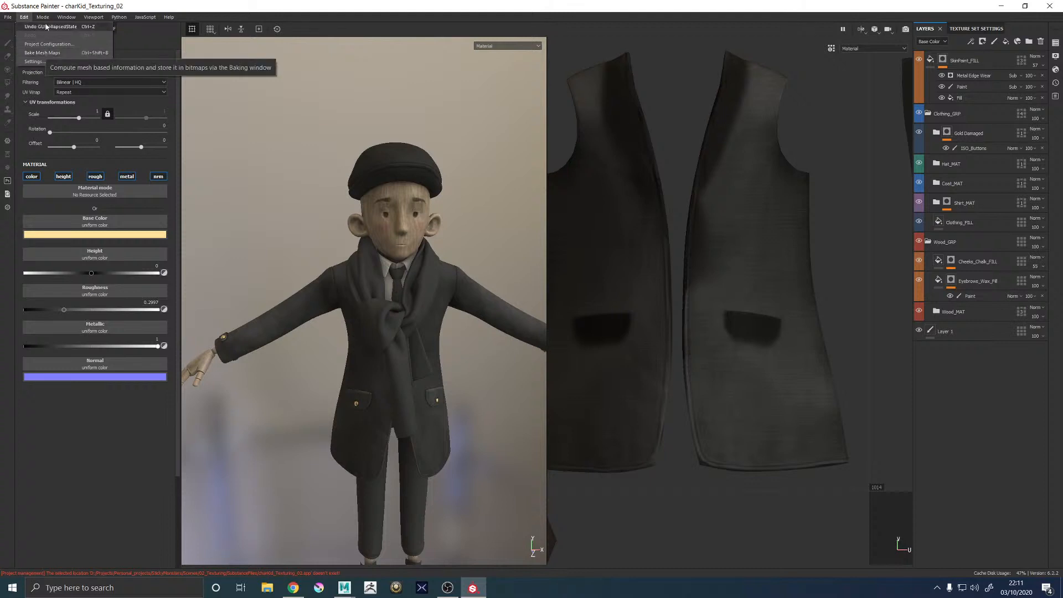
pyautogui.click(47, 44)
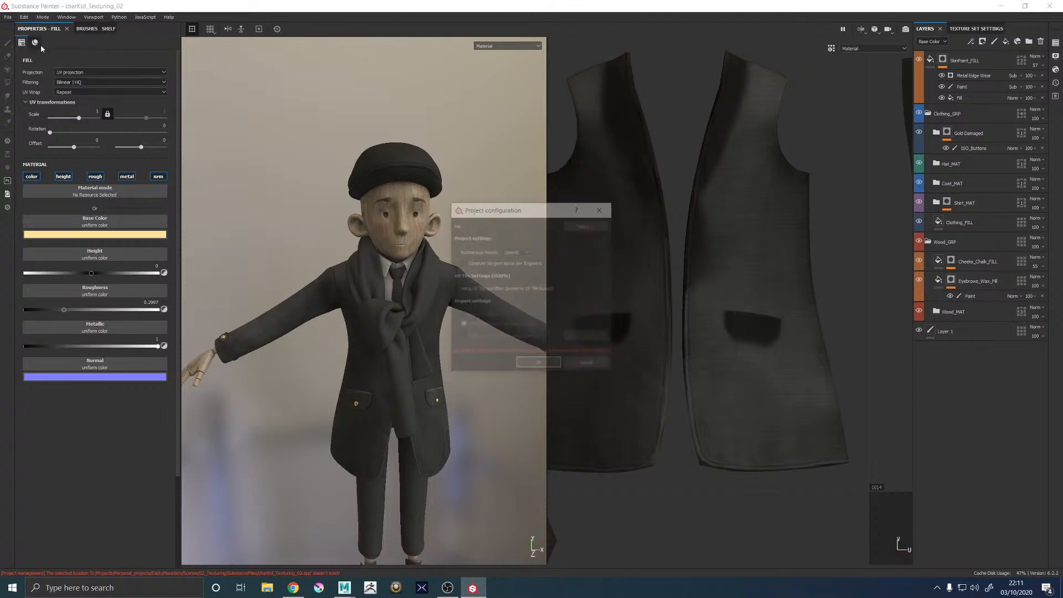
pyautogui.click(586, 225)
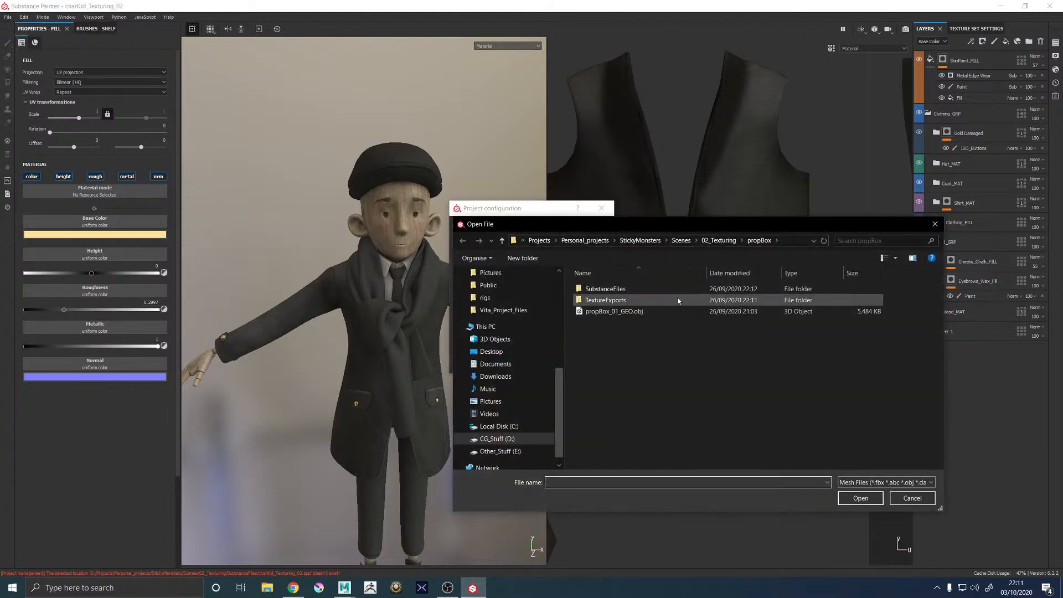
# Choose charKid_01.obj from the 01_Modelling/Maya/Exports/Published folder as the project mesh and apply the configuration
pyautogui.click(676, 242)
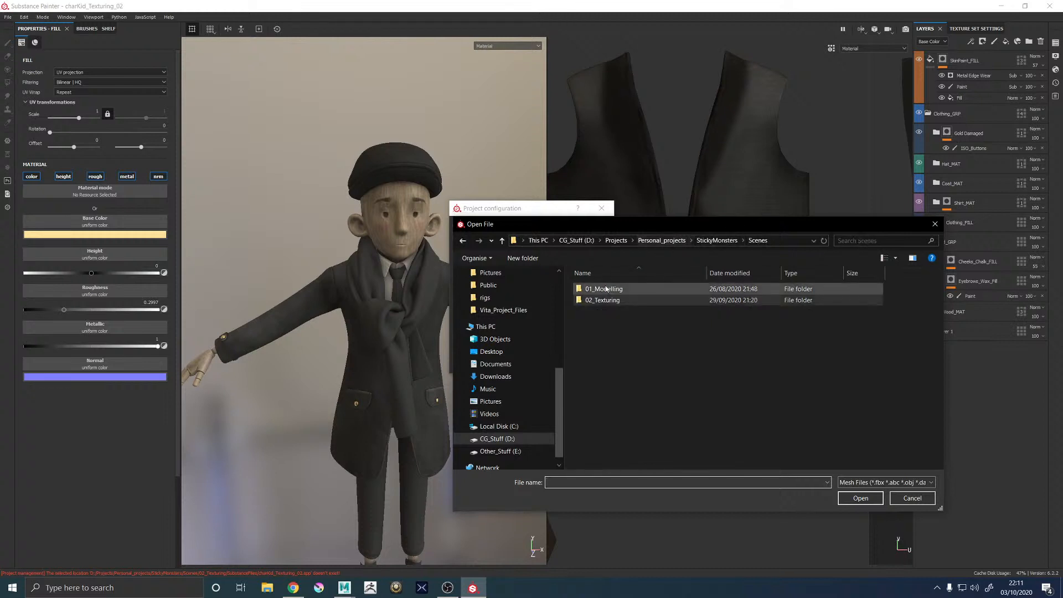
pyautogui.doubleClick(590, 289)
pyautogui.doubleClick(590, 289)
pyautogui.doubleClick(589, 289)
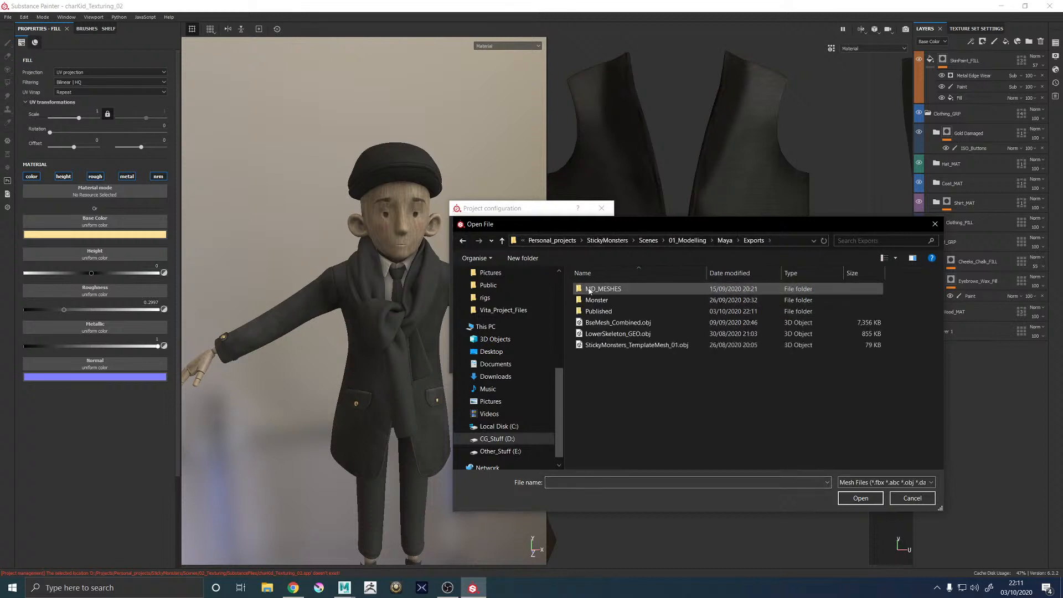
pyautogui.doubleClick(595, 311)
pyautogui.doubleClick(601, 290)
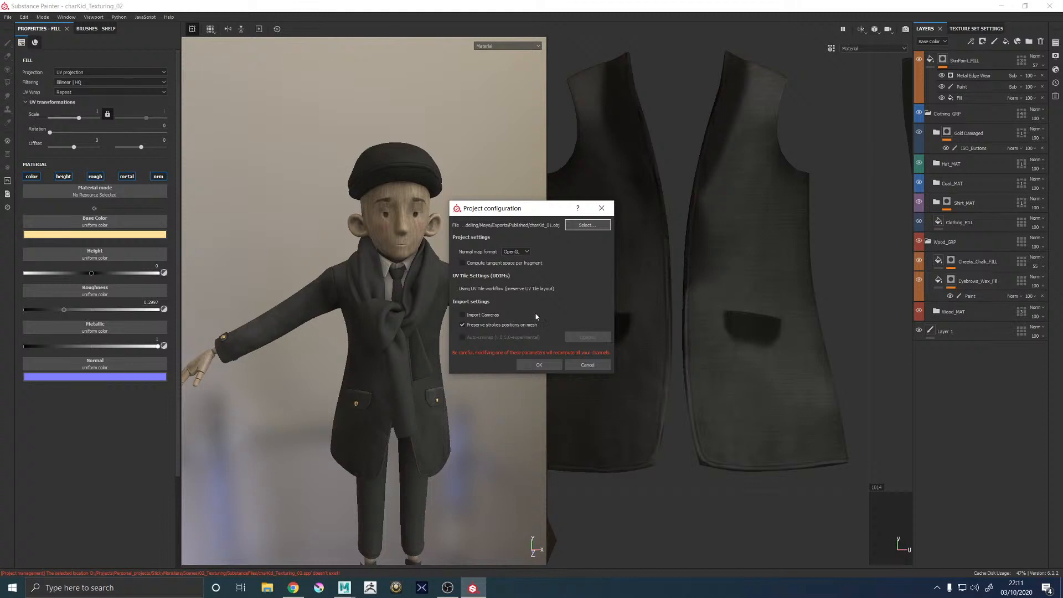
pyautogui.click(545, 361)
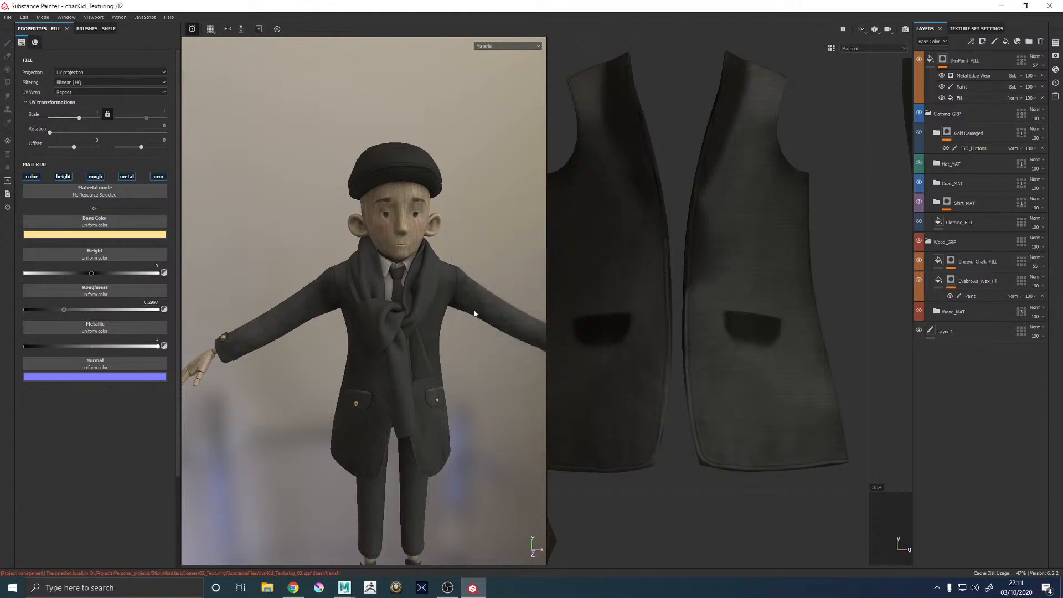
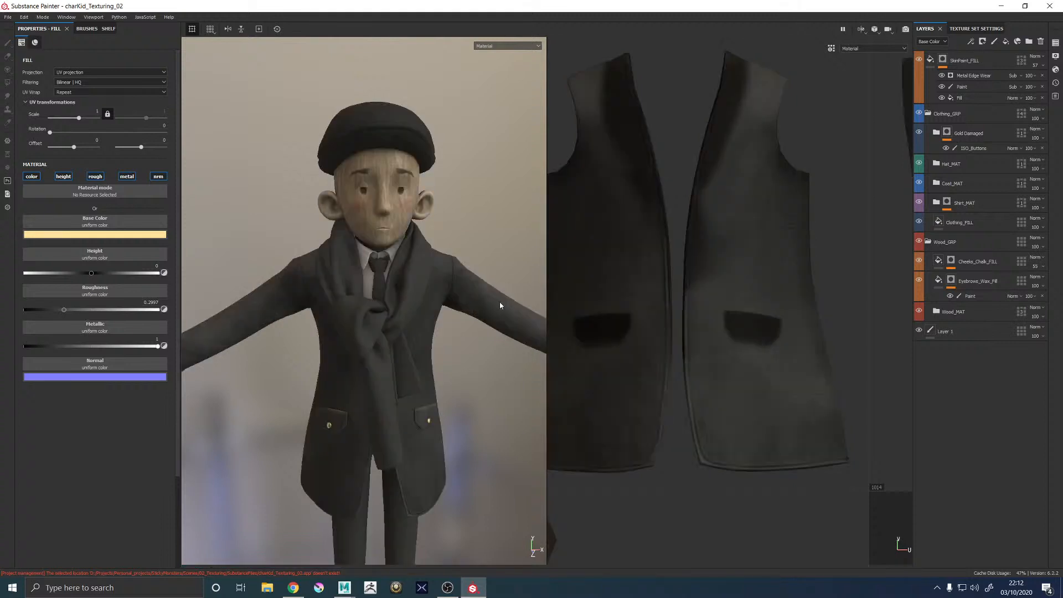
# Examine the reloaded shoes and their laces up close from several sides
pyautogui.keyDown('alt'); pyautogui.moveTo(500, 305); pyautogui.dragTo(434, 563); pyautogui.keyUp('alt')
pyautogui.scroll(3, 447, 337)
pyautogui.keyDown('alt'); pyautogui.moveTo(434, 563); pyautogui.dragTo(427, 209, button='middle'); pyautogui.keyUp('alt')
pyautogui.scroll(2, 384, 234)
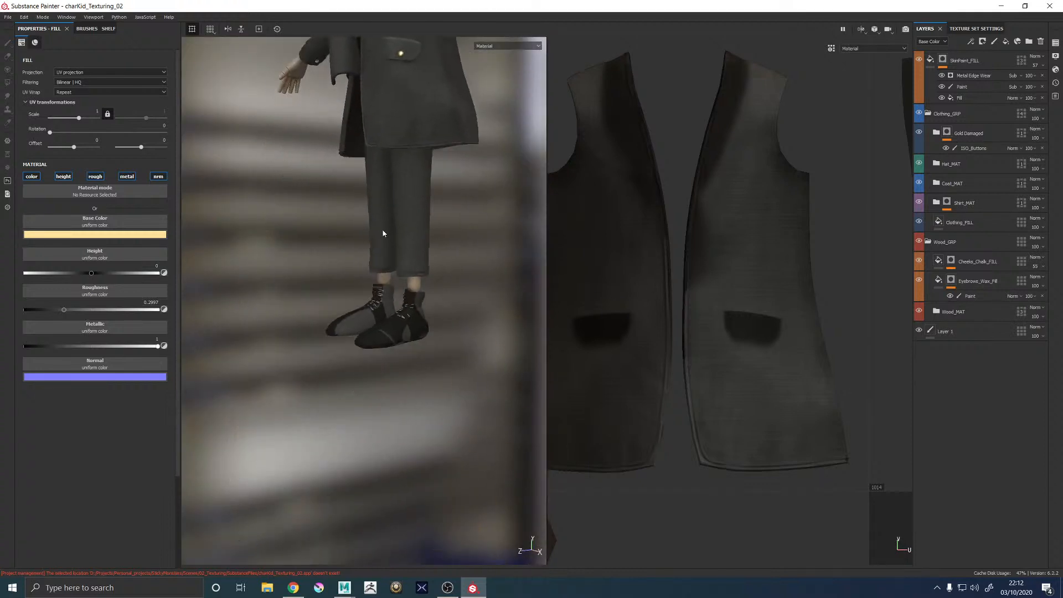
pyautogui.keyDown('alt'); pyautogui.moveTo(383, 233); pyautogui.dragTo(498, 310, button='right'); pyautogui.keyUp('alt')
pyautogui.keyDown('alt'); pyautogui.moveTo(388, 354); pyautogui.dragTo(465, 370); pyautogui.keyUp('alt')
pyautogui.keyDown('alt'); pyautogui.moveTo(465, 370); pyautogui.dragTo(392, 285, button='middle'); pyautogui.keyUp('alt')
pyautogui.keyDown('alt'); pyautogui.moveTo(392, 285); pyautogui.dragTo(750, 413, button='right'); pyautogui.keyUp('alt')
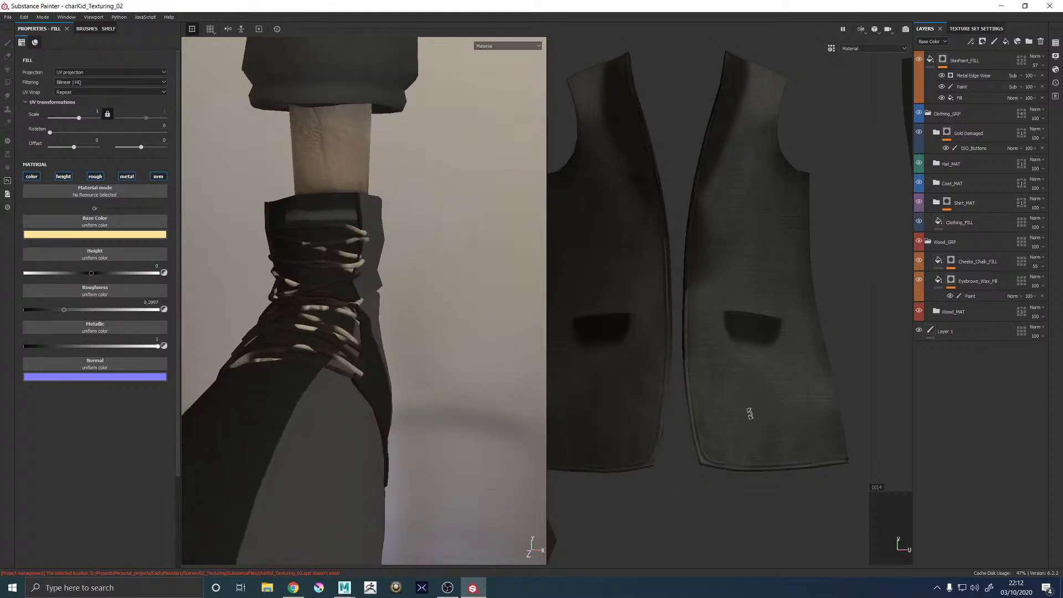
pyautogui.keyDown('alt'); pyautogui.moveTo(421, 310); pyautogui.dragTo(391, 319); pyautogui.keyUp('alt')
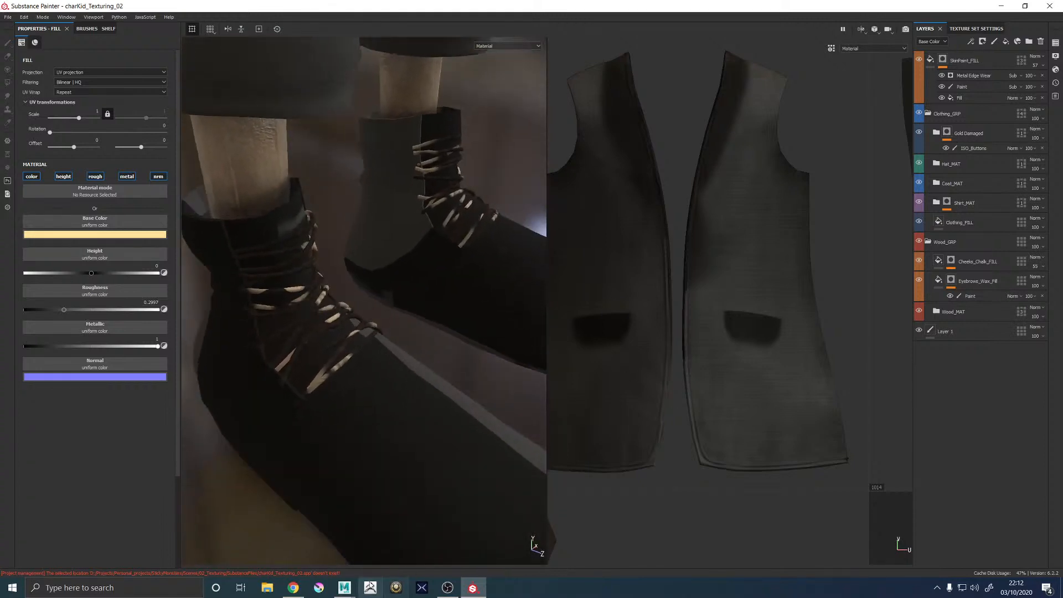
# Switch back to Maya, select the lace meshes of both shoes and open the UV Editor
pyautogui.click(344, 588)
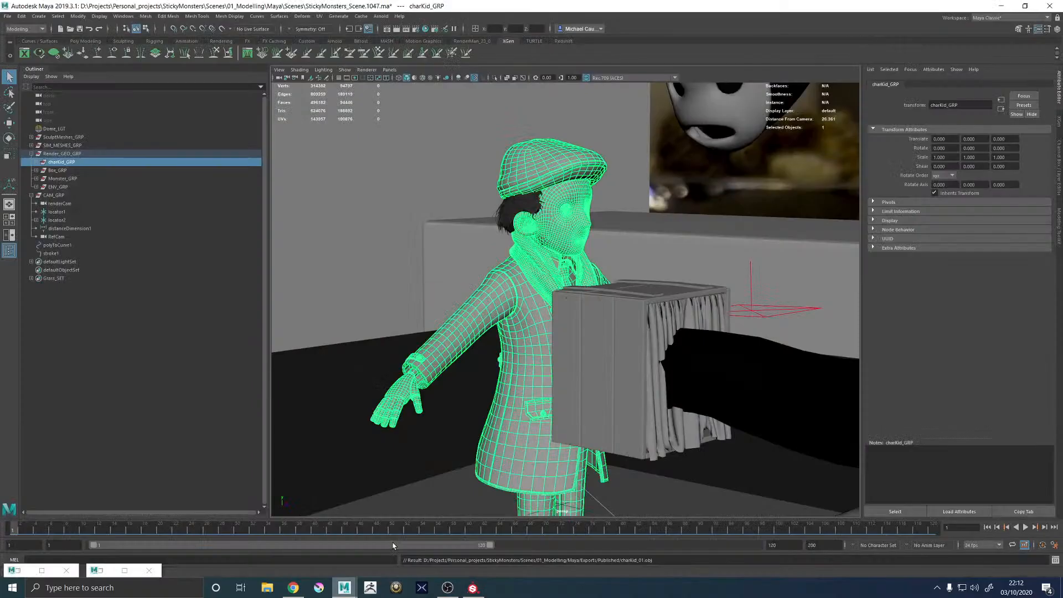
pyautogui.keyDown('alt'); pyautogui.moveTo(472, 385); pyautogui.dragTo(423, 211, button='middle'); pyautogui.keyUp('alt')
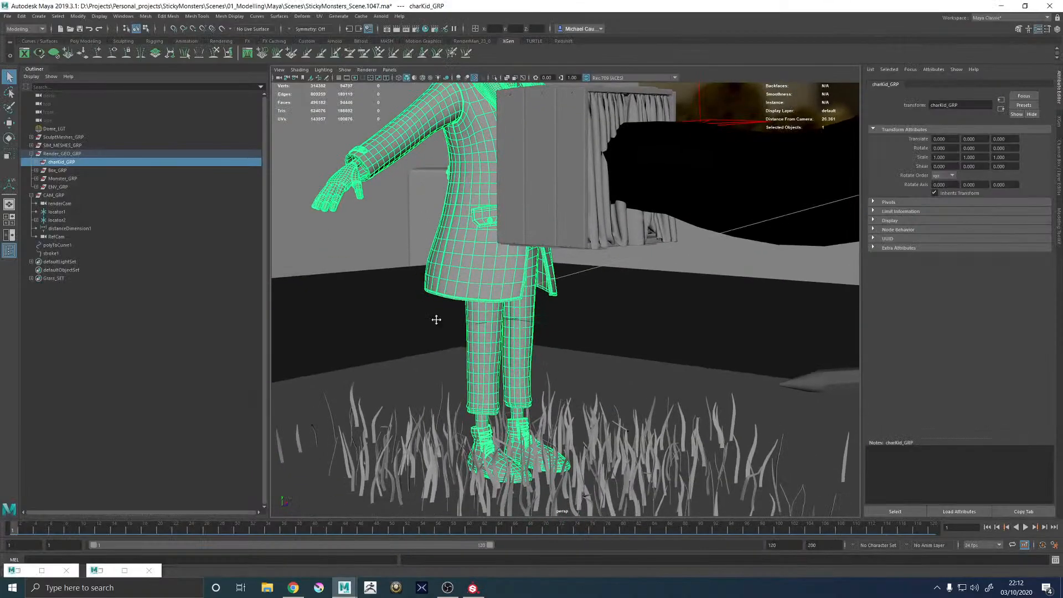
pyautogui.scroll(10, 635, 360)
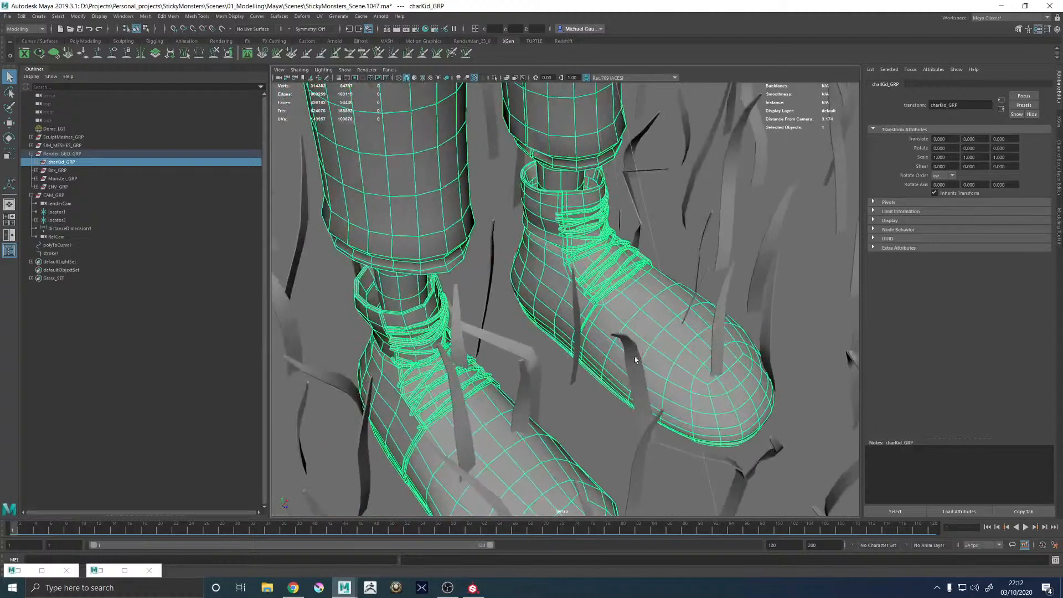
pyautogui.click(598, 210)
pyautogui.keyDown('shift'); pyautogui.click(443, 317); pyautogui.keyUp('shift')
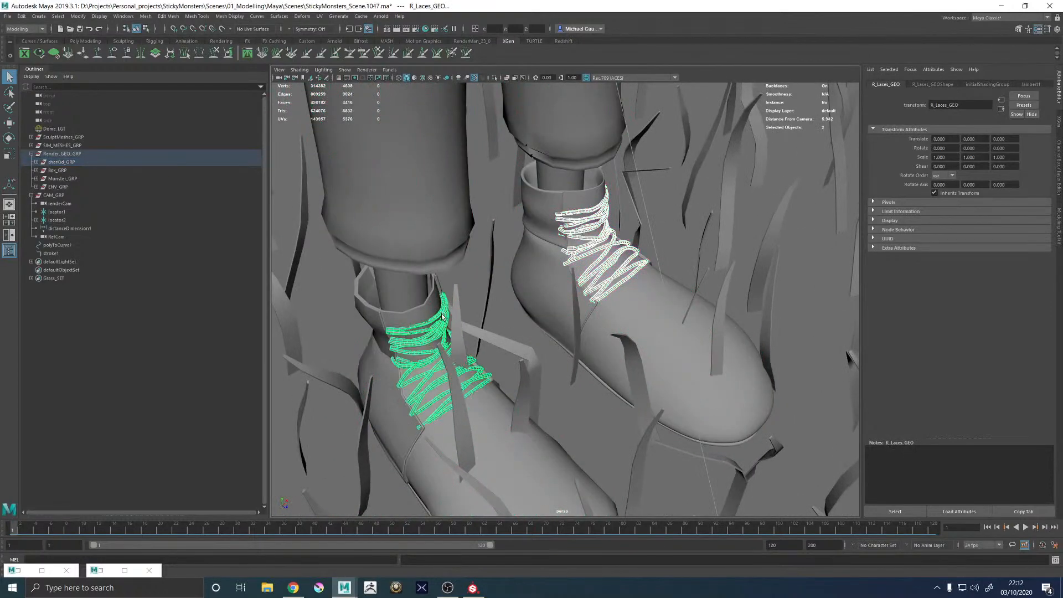
pyautogui.click(320, 16)
pyautogui.click(332, 30)
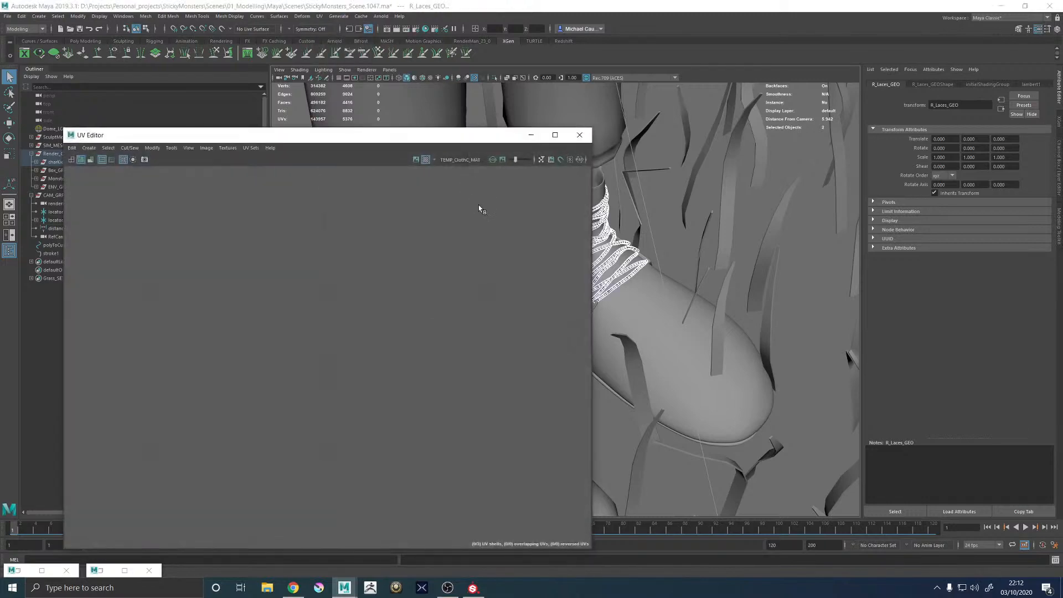
# Switch to UV shell selection and lay out all the overlapping lace shells within the UV tile
pyautogui.keyDown('alt'); pyautogui.moveTo(334, 309); pyautogui.dragTo(304, 335, button='right'); pyautogui.keyUp('alt')
pyautogui.keyDown('alt'); pyautogui.moveTo(303, 334); pyautogui.dragTo(422, 292, button='middle'); pyautogui.keyUp('alt')
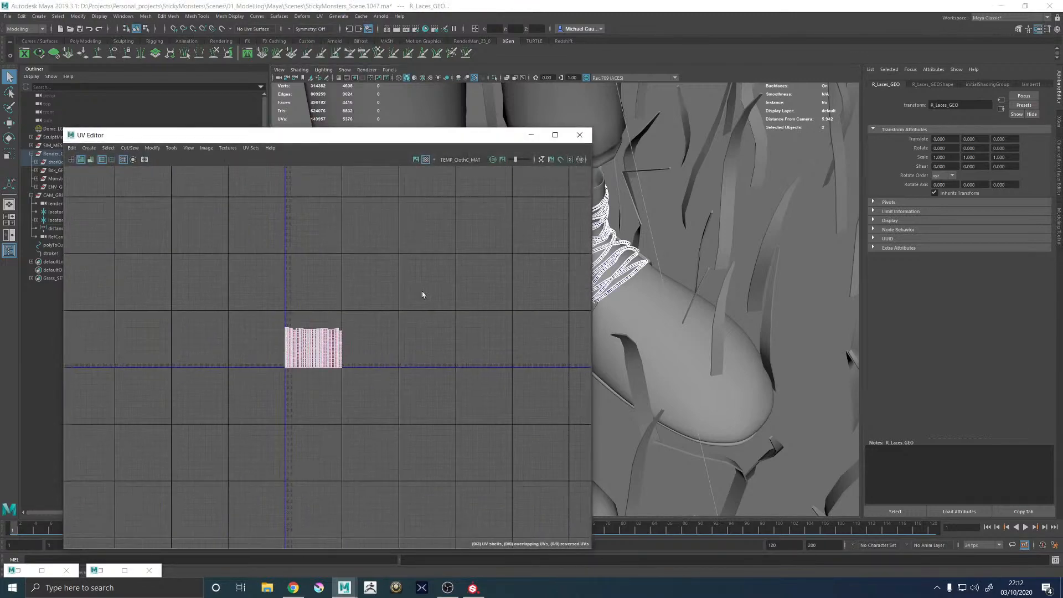
pyautogui.keyDown('alt'); pyautogui.moveTo(422, 292); pyautogui.dragTo(732, 490, button='right'); pyautogui.keyUp('alt')
pyautogui.keyDown('alt'); pyautogui.moveTo(433, 360); pyautogui.dragTo(266, 280, button='middle'); pyautogui.keyUp('alt')
pyautogui.moveTo(313, 278); pyautogui.dragTo(409, 282, button='right')
pyautogui.keyDown('alt'); pyautogui.moveTo(298, 279); pyautogui.dragTo(184, 240, button='right'); pyautogui.keyUp('alt')
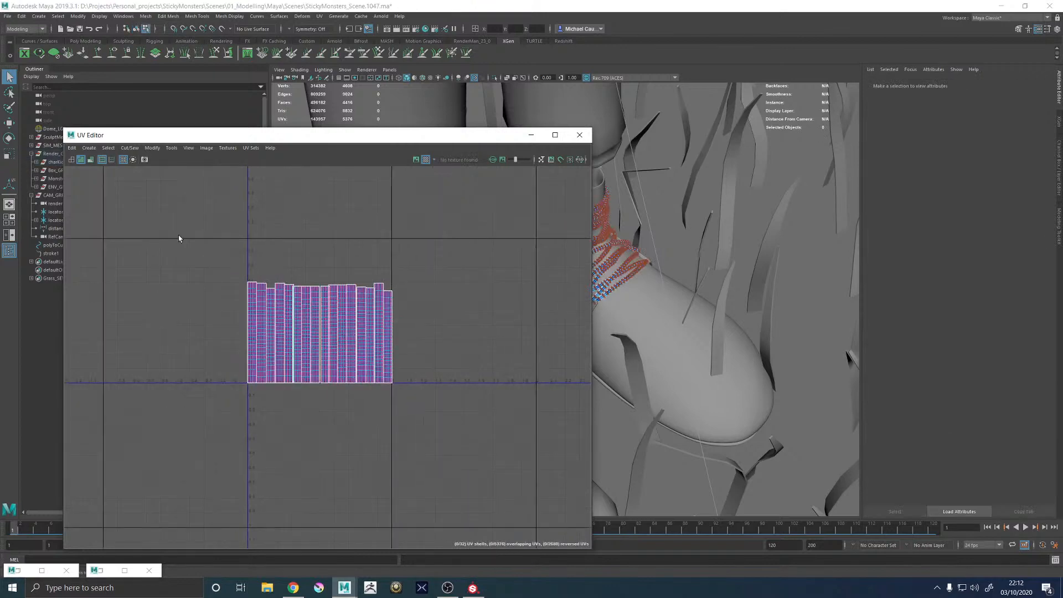
pyautogui.moveTo(179, 236); pyautogui.dragTo(532, 480)
pyautogui.keyDown('shift'); pyautogui.moveTo(439, 282); pyautogui.dragTo(319, 299, button='right'); pyautogui.keyUp('shift')
pyautogui.click(423, 304)
# Select every red, reversed lace shell in both rows of the layout and flip their UVs
pyautogui.scroll(3, 335, 284)
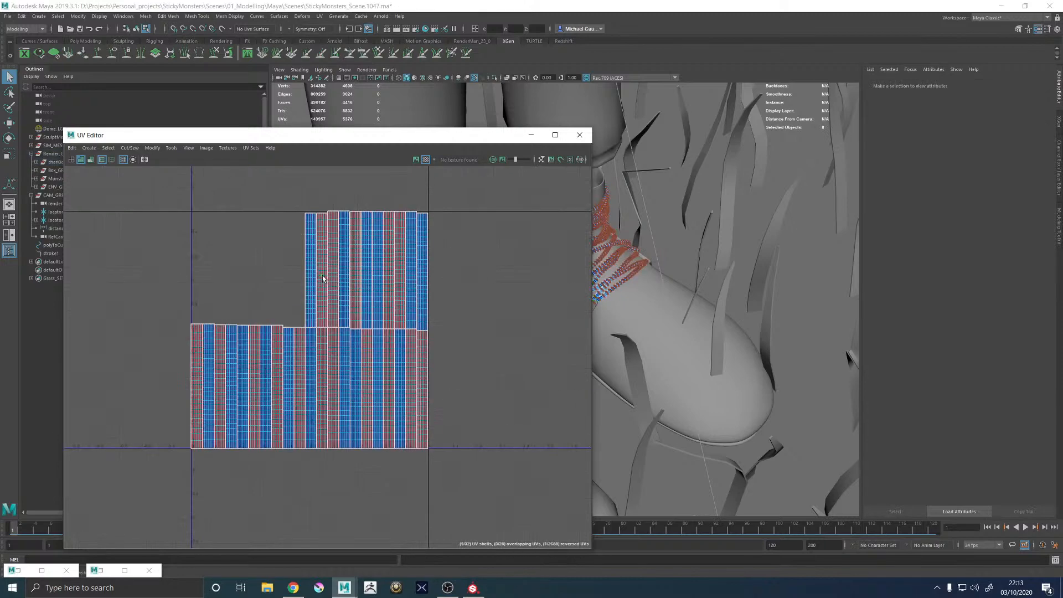
pyautogui.click(324, 278)
pyautogui.keyDown('shift'); pyautogui.click(354, 285); pyautogui.keyUp('shift')
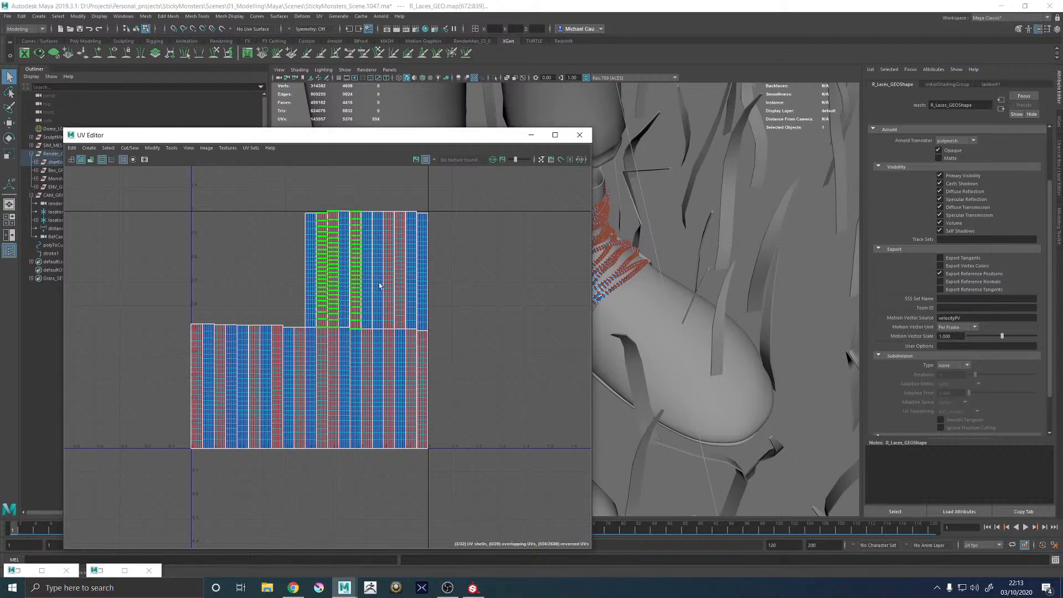
pyautogui.keyDown('shift'); pyautogui.click(400, 287); pyautogui.keyUp('shift')
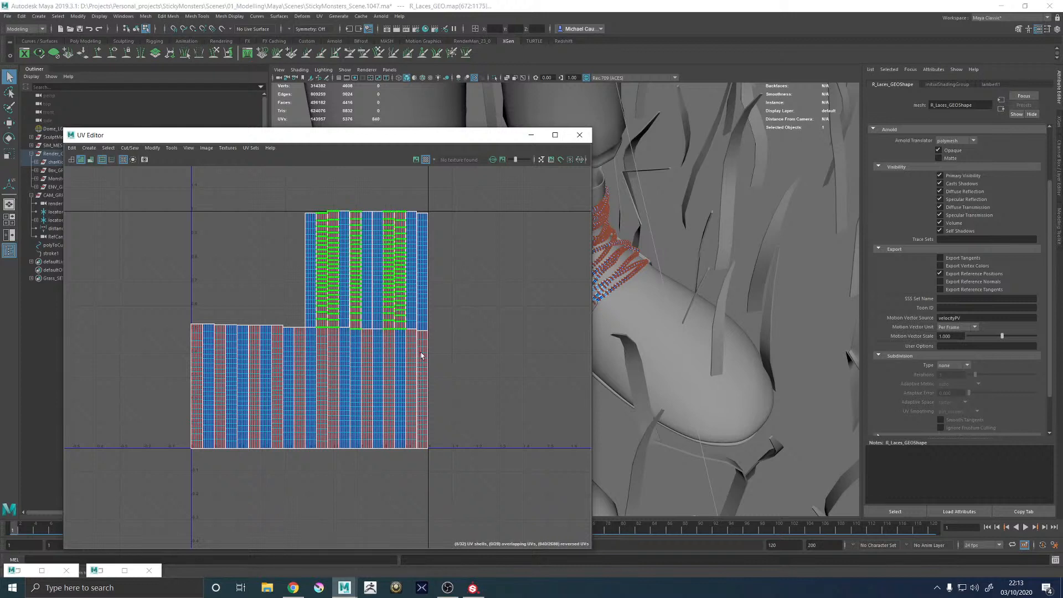
pyautogui.keyDown('shift'); pyautogui.click(421, 356); pyautogui.keyUp('shift')
pyautogui.keyDown('shift'); pyautogui.click(411, 355); pyautogui.keyUp('shift')
pyautogui.keyDown('shift'); pyautogui.click(388, 357); pyautogui.keyUp('shift')
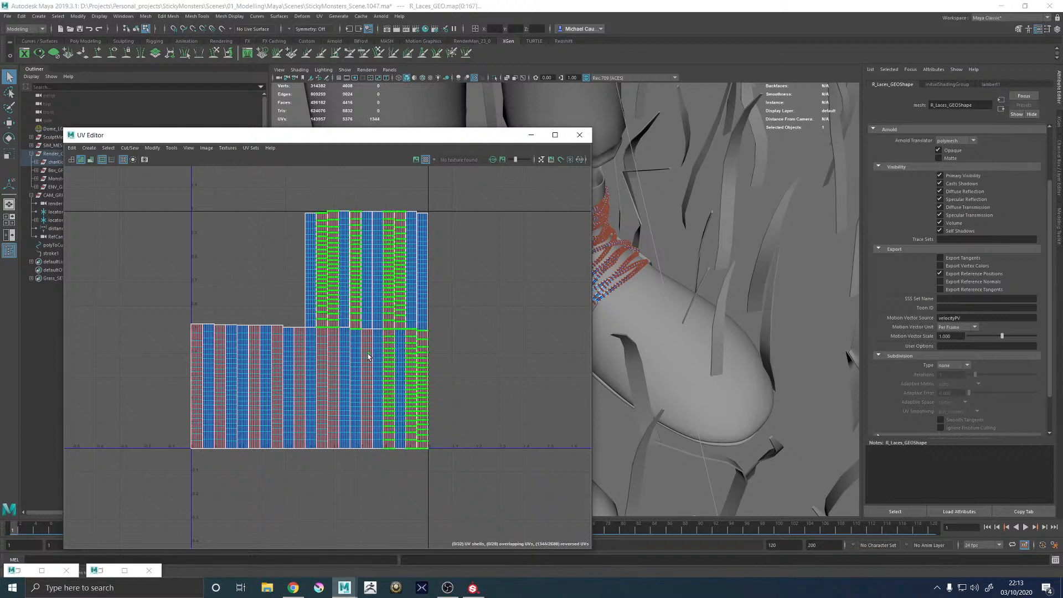
pyautogui.keyDown('shift'); pyautogui.click(367, 357); pyautogui.keyUp('shift')
pyautogui.keyDown('shift'); pyautogui.click(332, 357); pyautogui.keyUp('shift')
pyautogui.keyDown('shift'); pyautogui.click(320, 359); pyautogui.keyUp('shift')
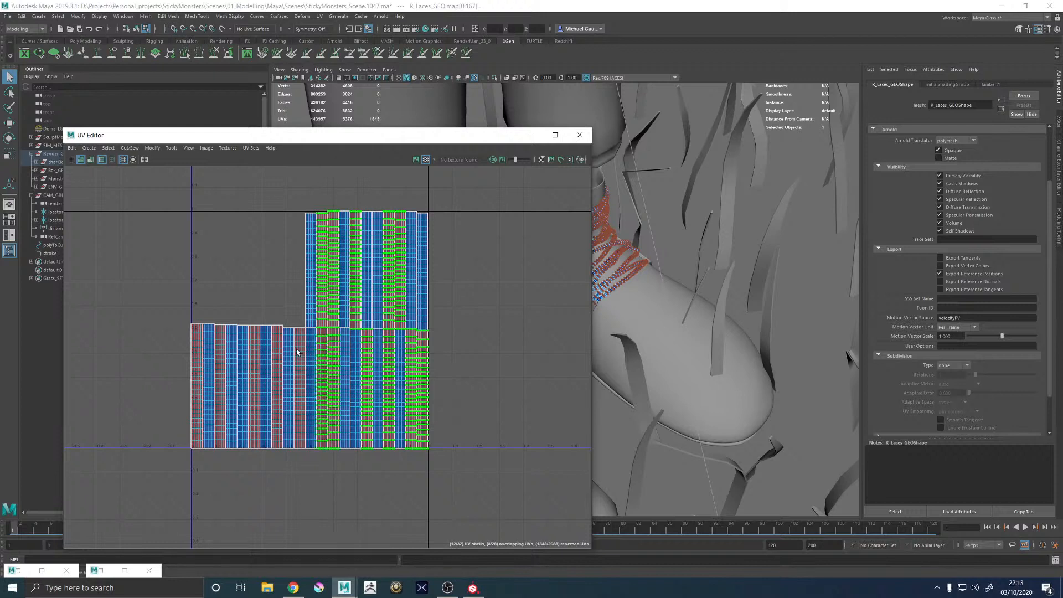
pyautogui.keyDown('shift'); pyautogui.click(298, 352); pyautogui.keyUp('shift')
pyautogui.keyDown('shift'); pyautogui.click(277, 351); pyautogui.keyUp('shift')
pyautogui.keyDown('shift'); pyautogui.click(255, 352); pyautogui.keyUp('shift')
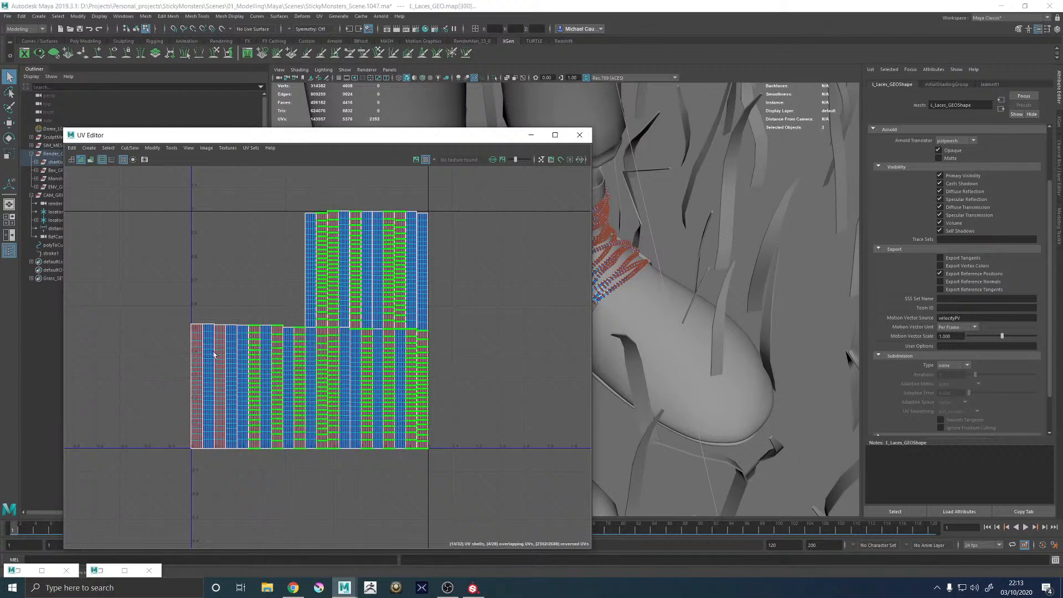
pyautogui.keyDown('shift'); pyautogui.click(220, 354); pyautogui.keyUp('shift')
pyautogui.keyDown('shift'); pyautogui.click(199, 355); pyautogui.keyUp('shift')
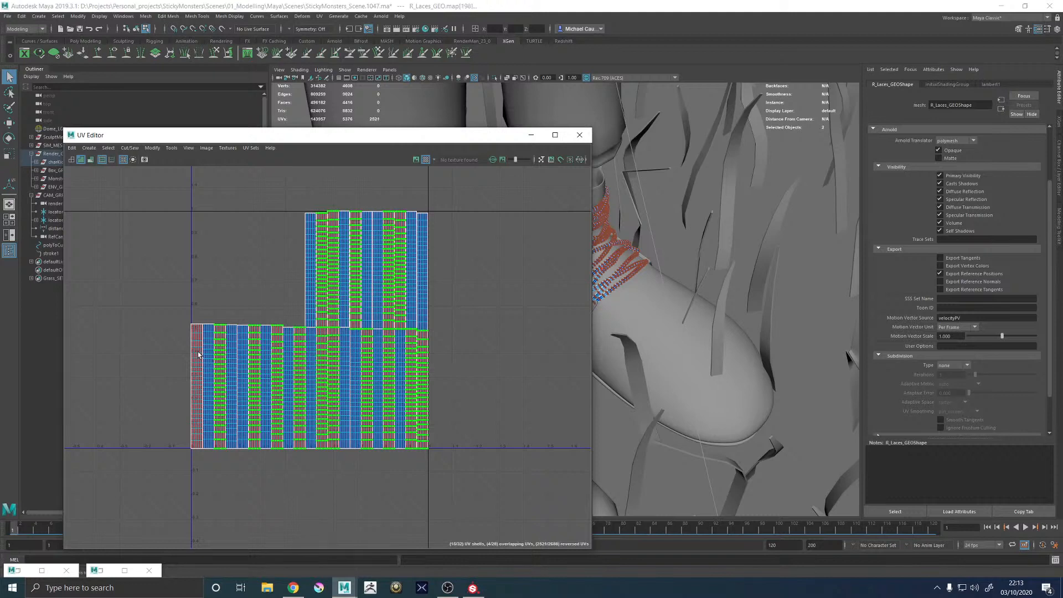
pyautogui.keyDown('shift'); pyautogui.rightClick(336, 222); pyautogui.keyUp('shift')
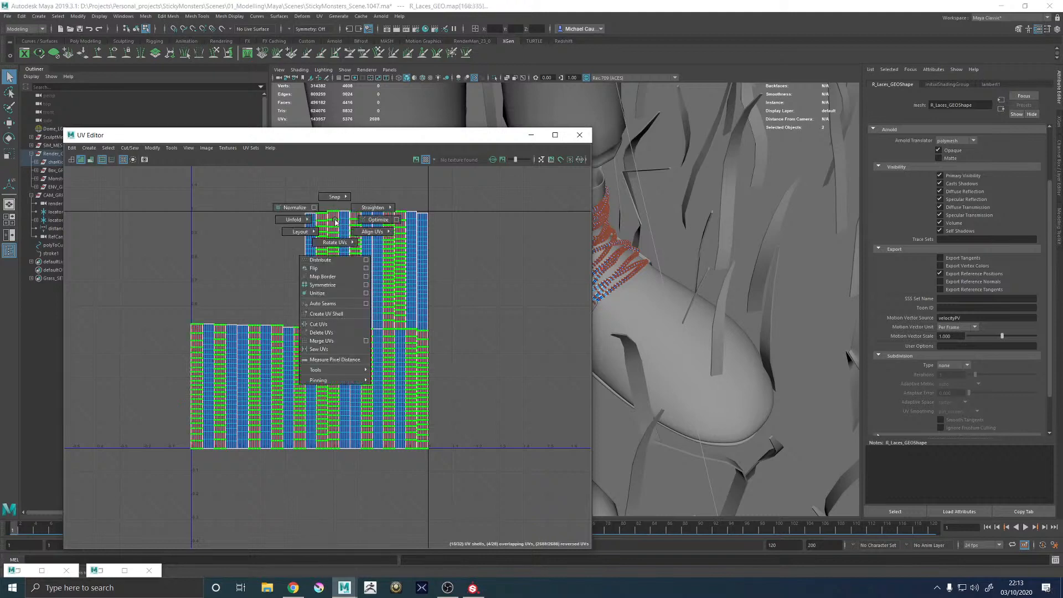
pyautogui.click(313, 268)
# Select all lace UV shells of both shoes and lay them out again
pyautogui.scroll(-3, 310, 268)
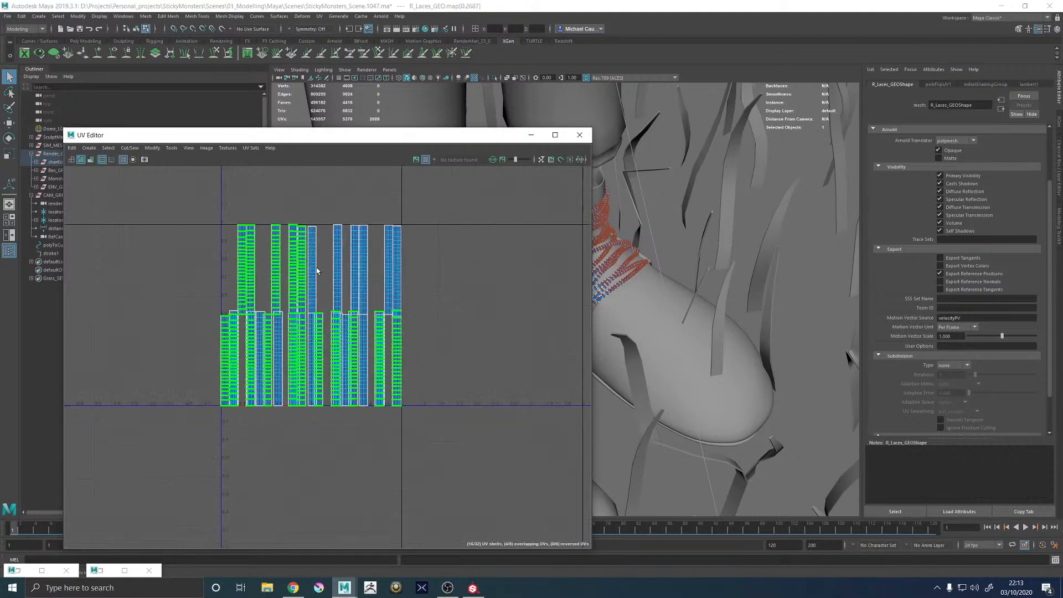
pyautogui.moveTo(184, 231); pyautogui.dragTo(222, 229, button='right')
pyautogui.moveTo(189, 166); pyautogui.dragTo(486, 435)
pyautogui.keyDown('shift'); pyautogui.rightClick(432, 277); pyautogui.keyUp('shift')
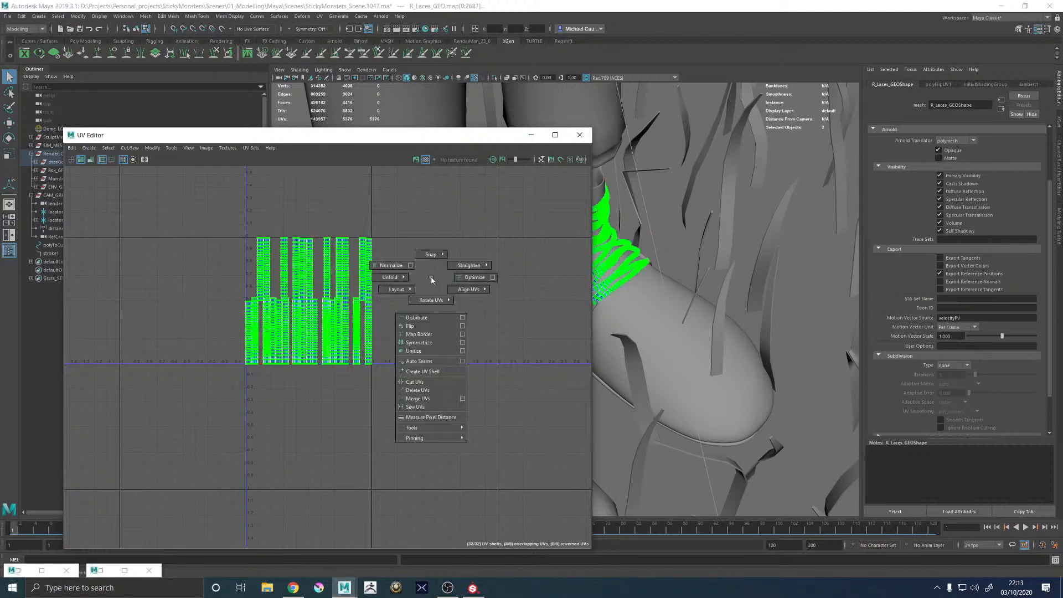
# Lay out the UV shells of both shoelace meshes within the UV tile and scale them down to a tiny size
pyautogui.click(387, 302)
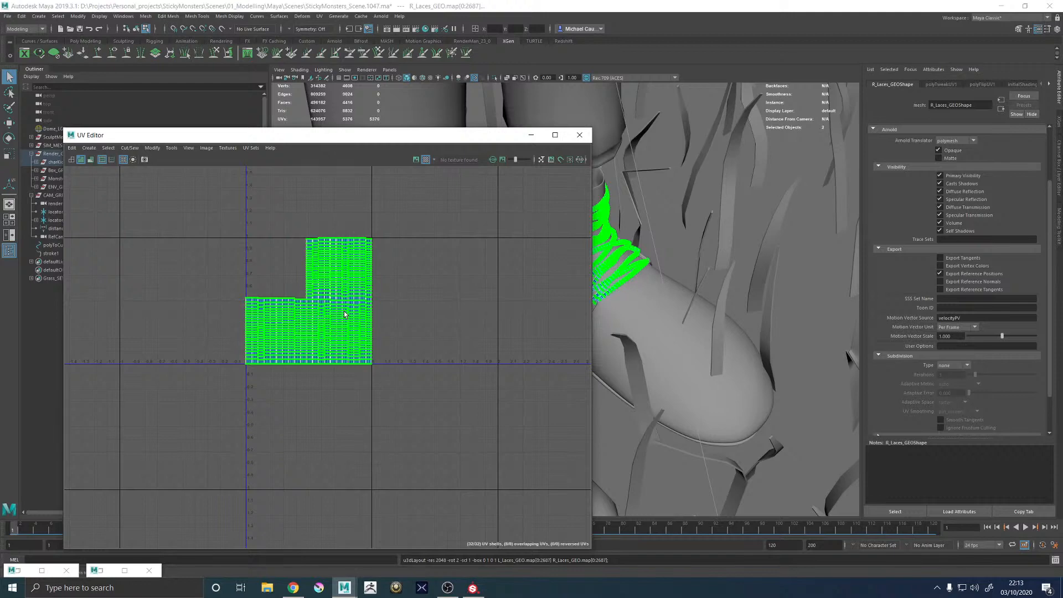
pyautogui.press('r')
pyautogui.moveTo(308, 301); pyautogui.dragTo(166, 316)
pyautogui.scroll(-3, 393, 289)
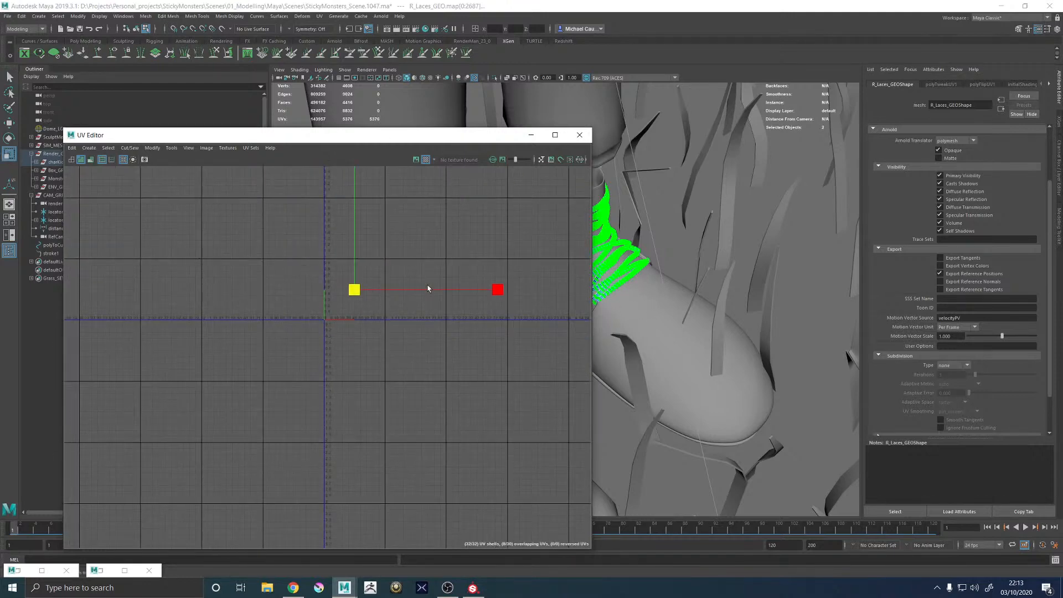
# Select the shoes, trousers and both shoelace meshes together so their UVs share the UV Editor
pyautogui.moveTo(605, 300); pyautogui.dragTo(646, 239, button='right')
pyautogui.click(610, 283)
pyautogui.keyDown('alt'); pyautogui.moveTo(622, 280); pyautogui.dragTo(797, 236, button='middle'); pyautogui.keyUp('alt')
pyautogui.keyDown('shift'); pyautogui.click(671, 400); pyautogui.keyUp('shift')
pyautogui.keyDown('shift'); pyautogui.click(630, 191); pyautogui.keyUp('shift')
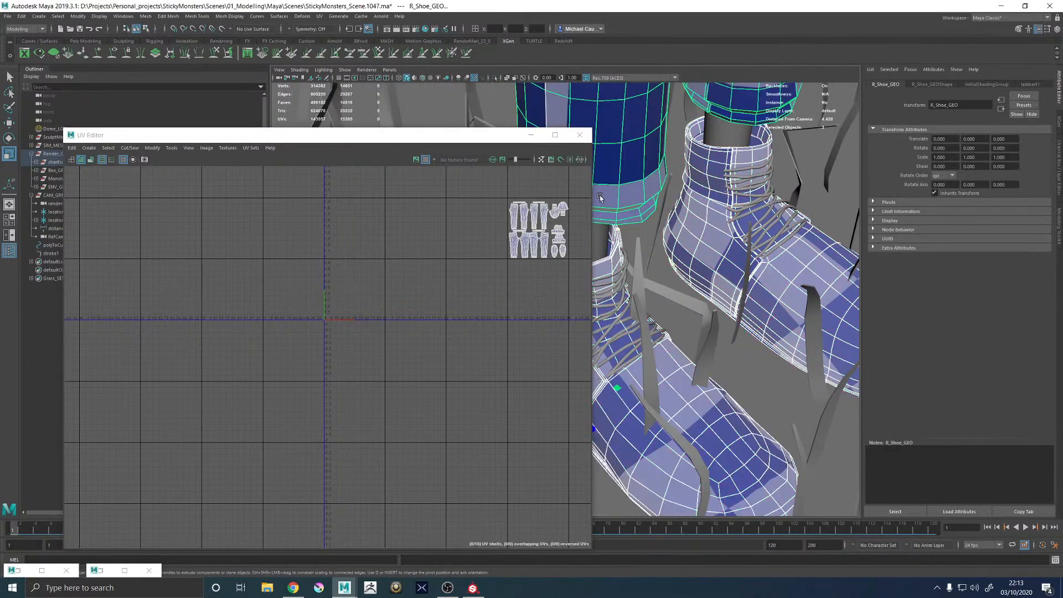
pyautogui.keyDown('shift'); pyautogui.click(606, 296); pyautogui.keyUp('shift')
pyautogui.keyDown('shift'); pyautogui.click(756, 194); pyautogui.keyUp('shift')
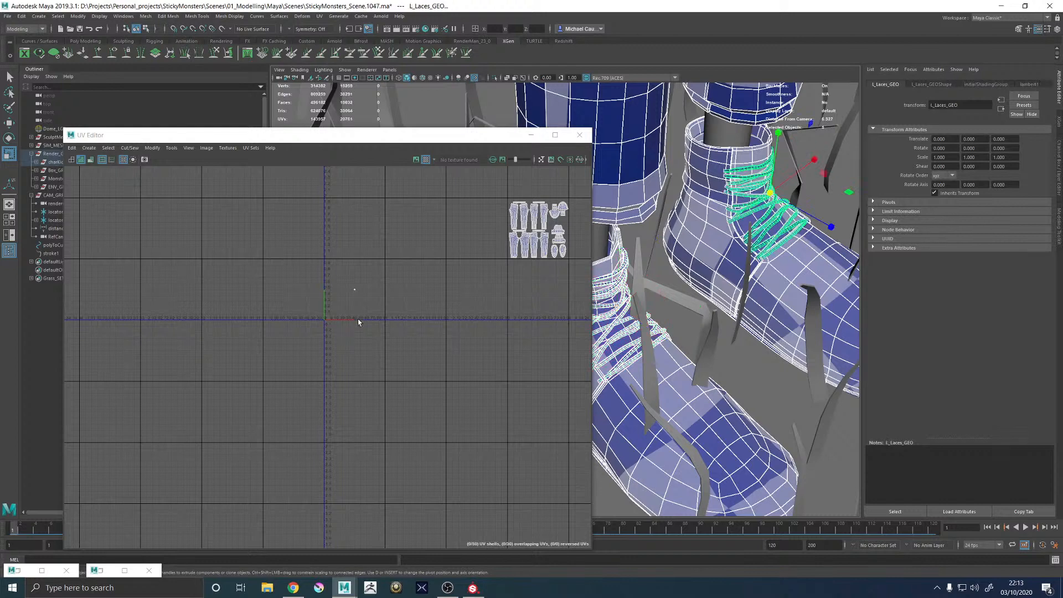
# Try to move the tiny lace UV shells into the tile holding the trouser and shoe shells, between the existing pieces
pyautogui.scroll(5, 256, 328)
pyautogui.moveTo(363, 307); pyautogui.dragTo(413, 308, button='right')
pyautogui.moveTo(335, 273); pyautogui.dragTo(422, 355)
pyautogui.scroll(-3, 422, 355)
pyautogui.keyDown('alt'); pyautogui.moveTo(488, 251); pyautogui.dragTo(205, 348, button='middle'); pyautogui.keyUp('alt')
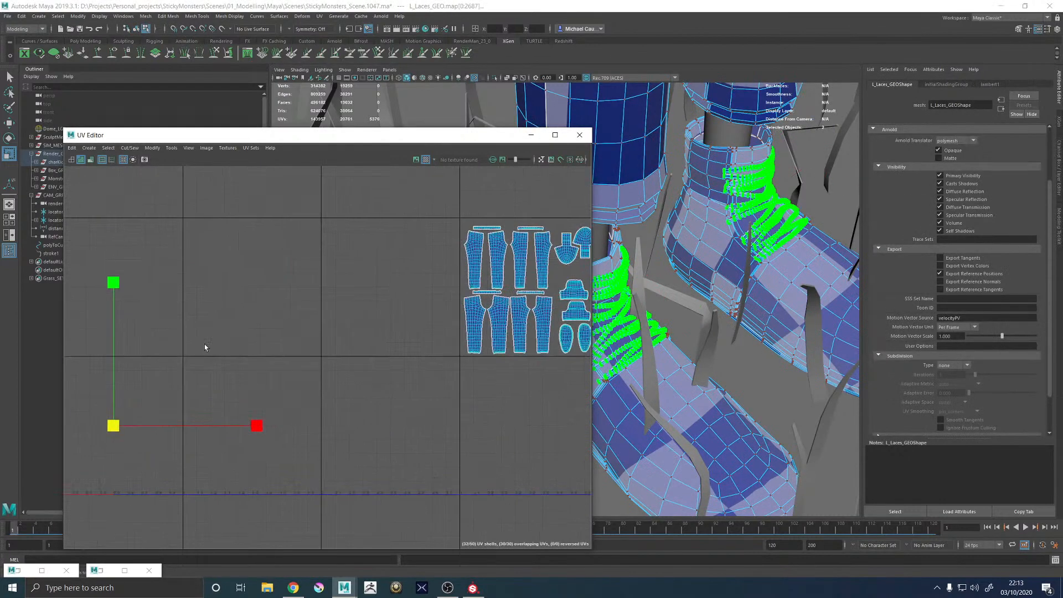
pyautogui.press('w')
pyautogui.moveTo(115, 427); pyautogui.dragTo(591, 273)
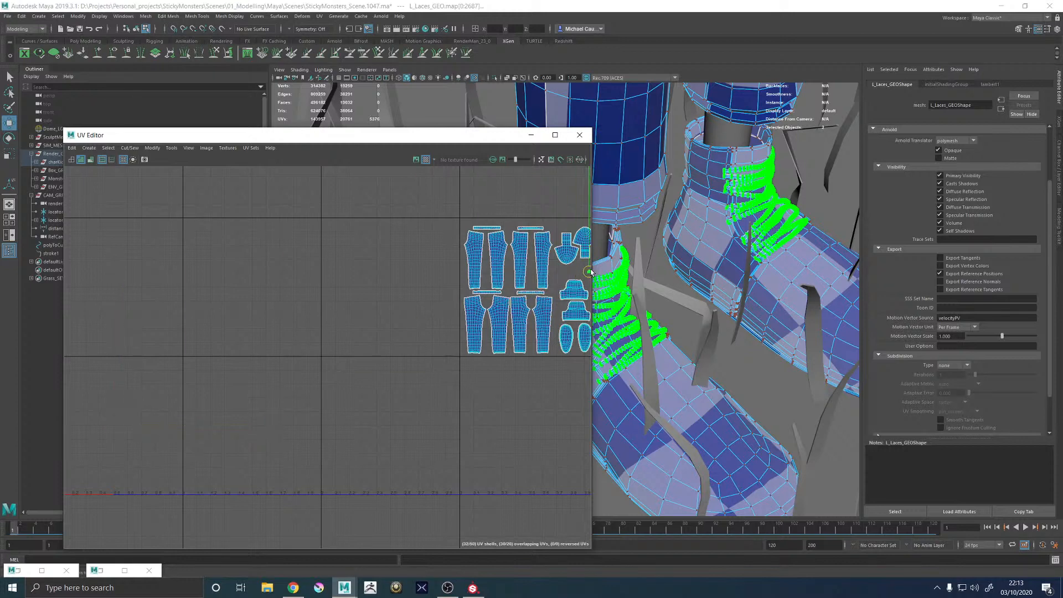
pyautogui.press('f')
pyautogui.scroll(-6, 511, 285)
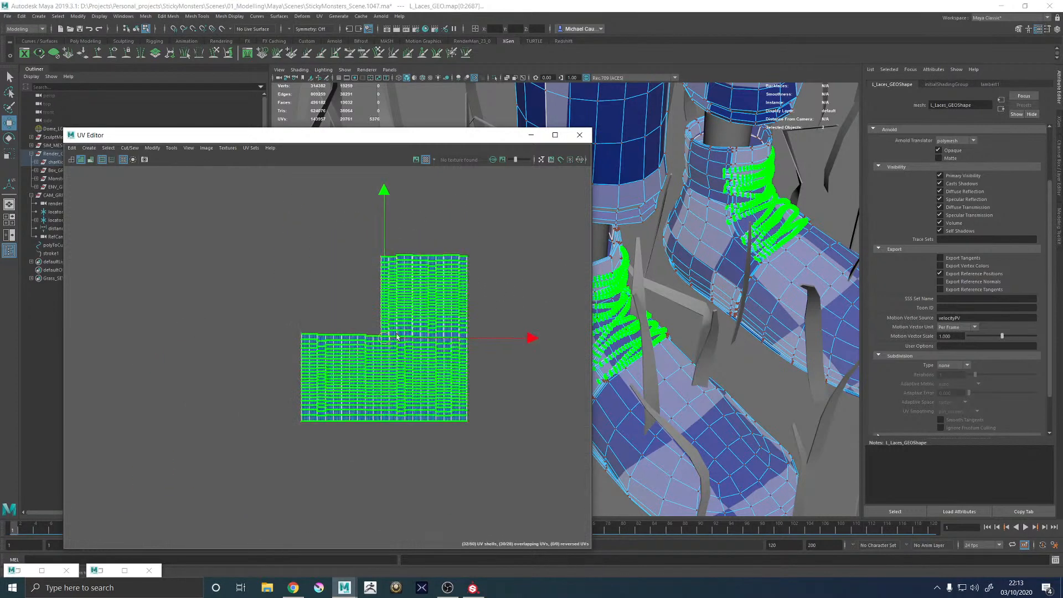
pyautogui.keyDown('alt'); pyautogui.moveTo(484, 332); pyautogui.dragTo(61, 331, button='right'); pyautogui.keyUp('alt')
pyautogui.keyDown('alt'); pyautogui.moveTo(450, 294); pyautogui.dragTo(391, 326, button='middle'); pyautogui.keyUp('alt')
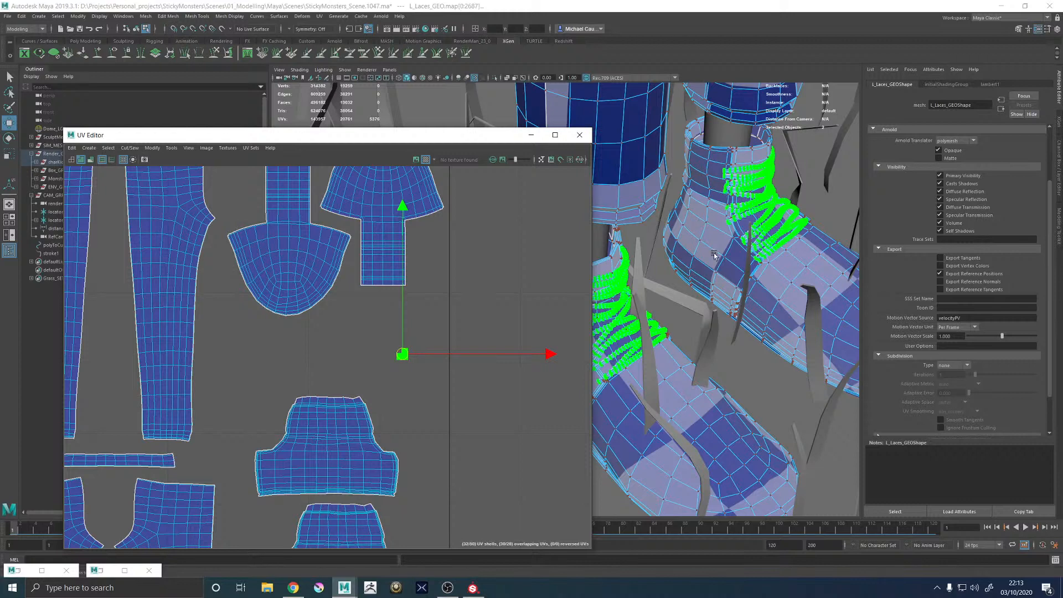
pyautogui.press('r')
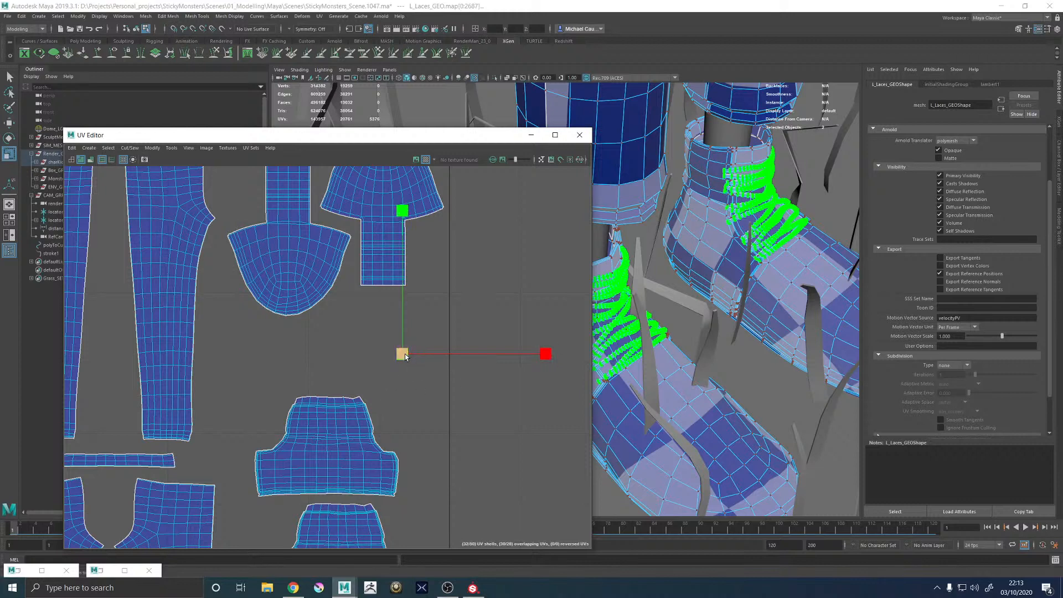
# Undo the recent UV edits and selections on the laces as far back as the history allows
pyautogui.click(709, 258)
pyautogui.hotkey('ctrl', 'z')
pyautogui.hotkey('ctrl', 'z')
pyautogui.hotkey('ctrl', 'z')
pyautogui.hotkey('ctrl', 'z')
pyautogui.hotkey('ctrl', 'z')
pyautogui.hotkey('ctrl', 'z')
pyautogui.hotkey('ctrl', 'z')
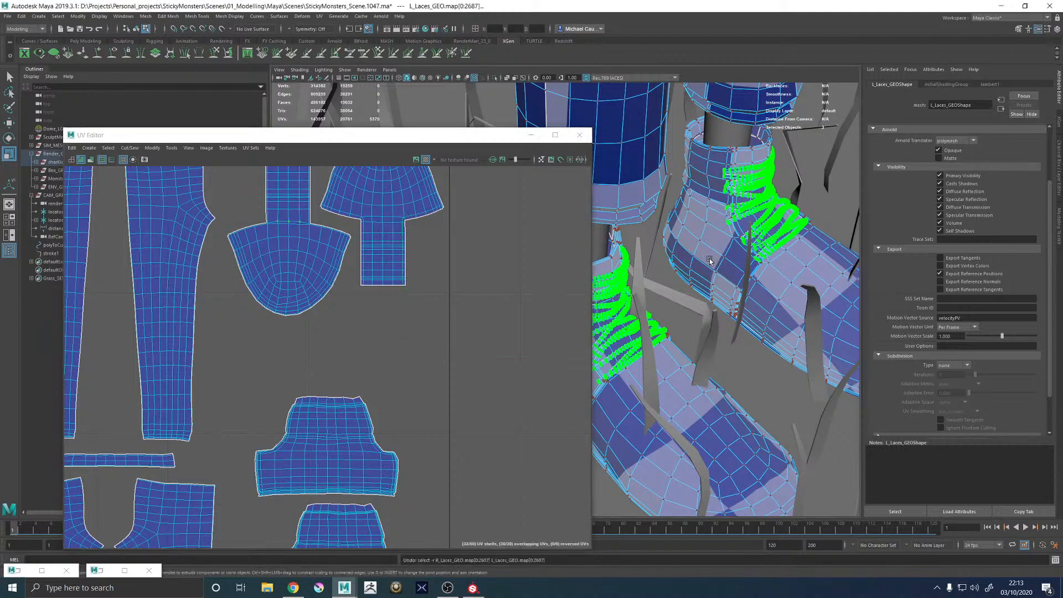
pyautogui.hotkey('ctrl', 'z')
pyautogui.hotkey('ctrl', 'z')
pyautogui.hotkey('ctrl', 'z')
pyautogui.hotkey('ctrl', 'z')
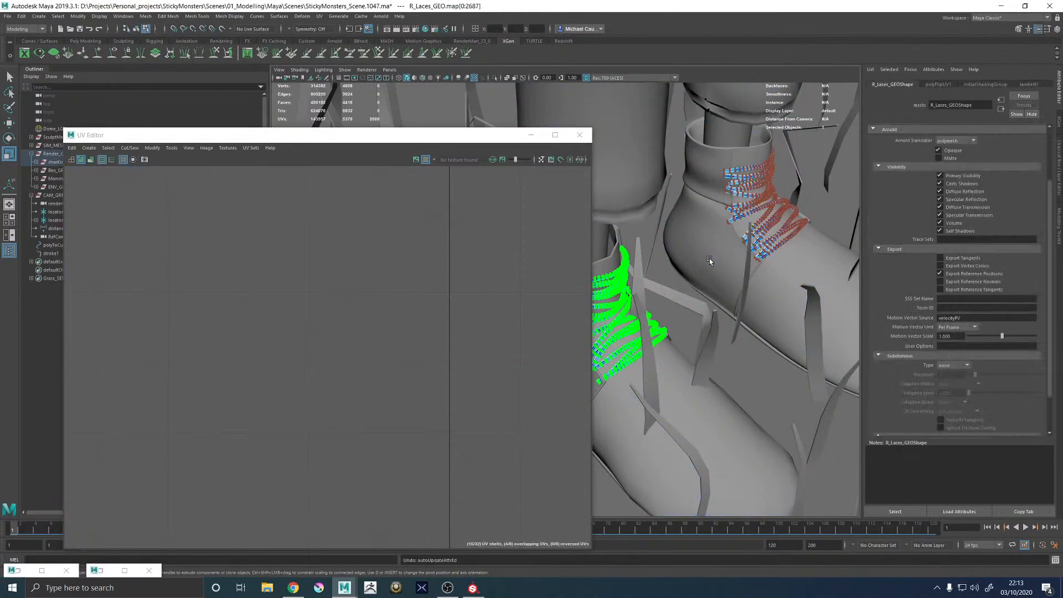
pyautogui.hotkey('ctrl', 'z')
pyautogui.hotkey('ctrl', 'z')
pyautogui.hotkey('ctrl', 'z')
pyautogui.hotkey('ctrl', 'z')
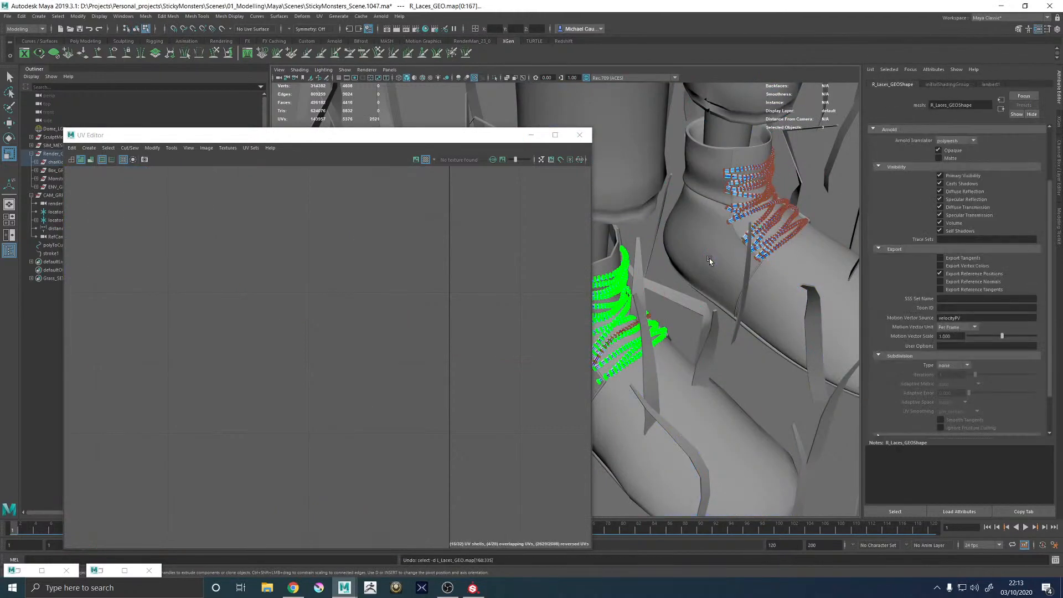
pyautogui.hotkey('ctrl', 'z')
pyautogui.hotkey('ctrl', 'z')
pyautogui.hotkey('ctrl', 'z')
pyautogui.hotkey('ctrl', 'z')
pyautogui.hotkey('ctrl', 'z')
pyautogui.hotkey('ctrl', 'z')
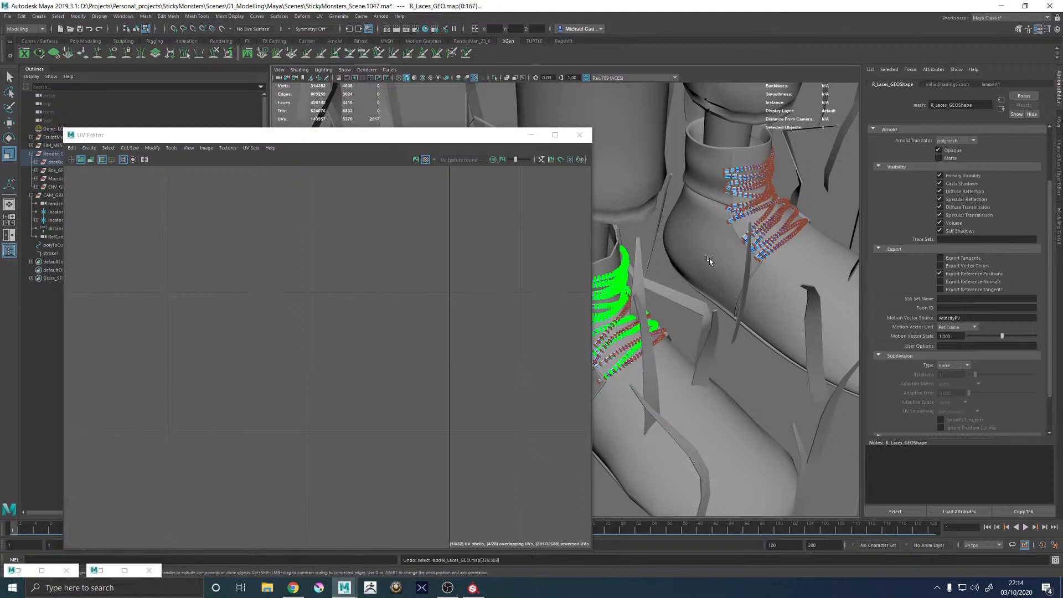
pyautogui.hotkey('ctrl', 'z')
pyautogui.hotkey('ctrl', 'z')
pyautogui.hotkey('ctrl', 'z')
pyautogui.hotkey('ctrl', 'z')
pyautogui.hotkey('ctrl', 'z')
pyautogui.hotkey('ctrl', 'z')
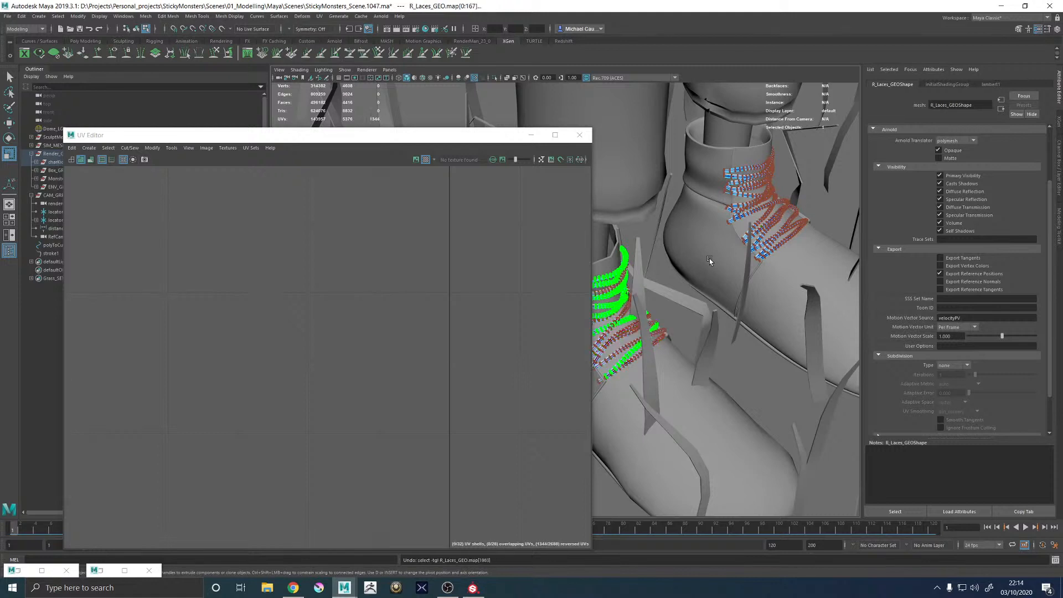
pyautogui.hotkey('ctrl', 'z')
pyautogui.hotkey('ctrl', 'z')
pyautogui.hotkey('ctrl', 'z')
pyautogui.hotkey('ctrl', 'z')
pyautogui.hotkey('ctrl', 'z')
pyautogui.hotkey('ctrl', 'z')
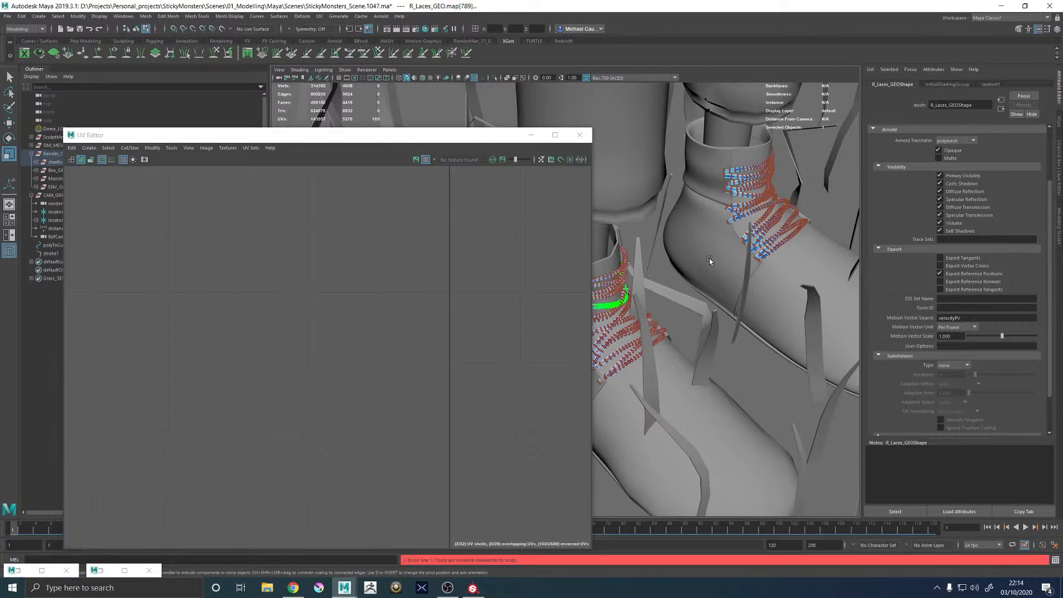
# Start opening a scene and browse up from the fabric texture folder to the root of the D: drive
pyautogui.click(7, 16)
pyautogui.click(25, 40)
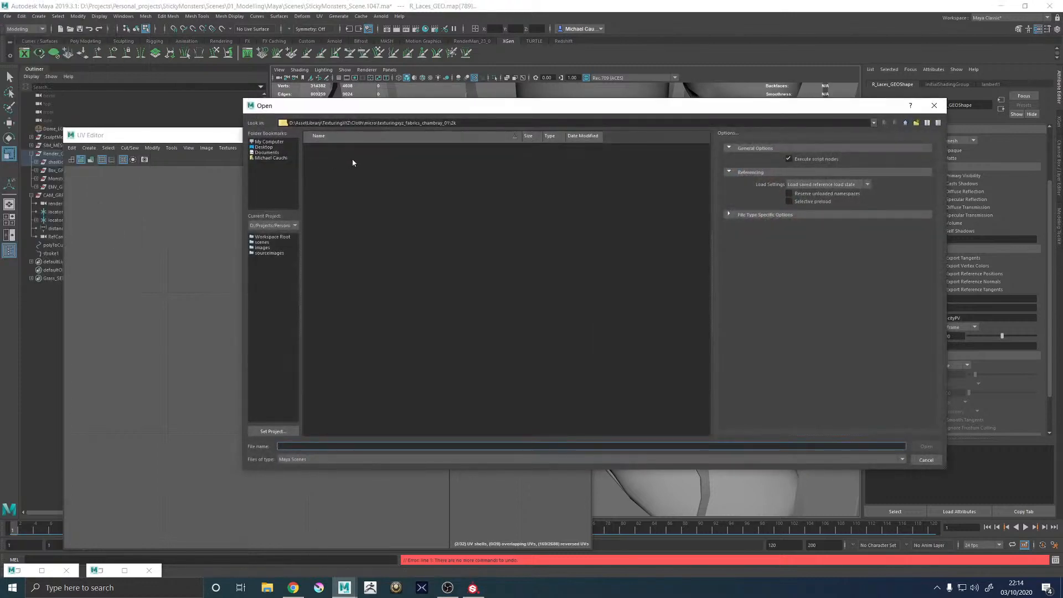
pyautogui.click(905, 123)
pyautogui.click(905, 122)
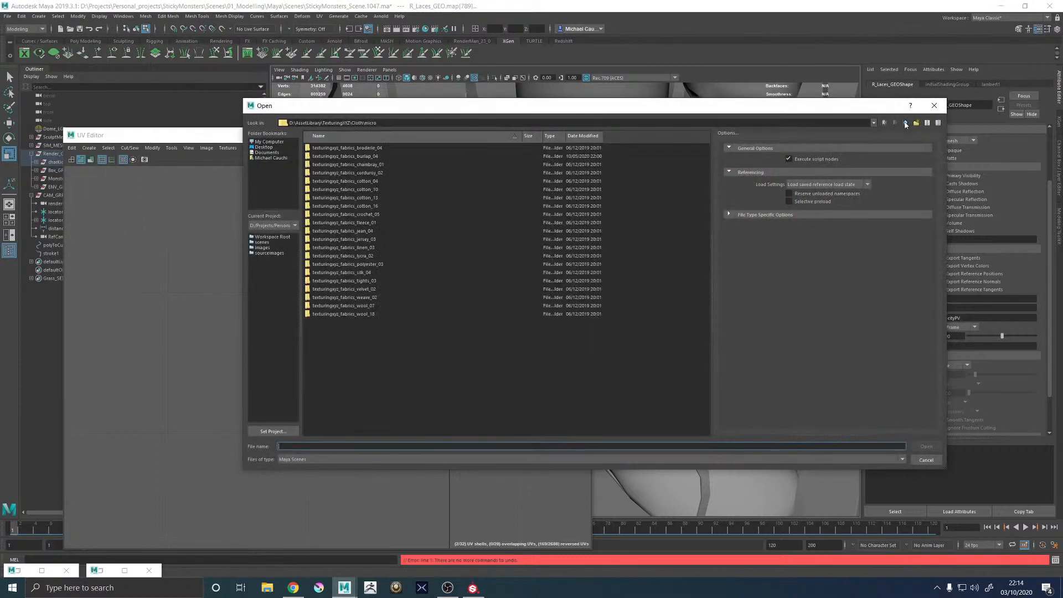
pyautogui.click(906, 122)
pyautogui.click(905, 122)
pyautogui.click(905, 122)
pyautogui.click(905, 122)
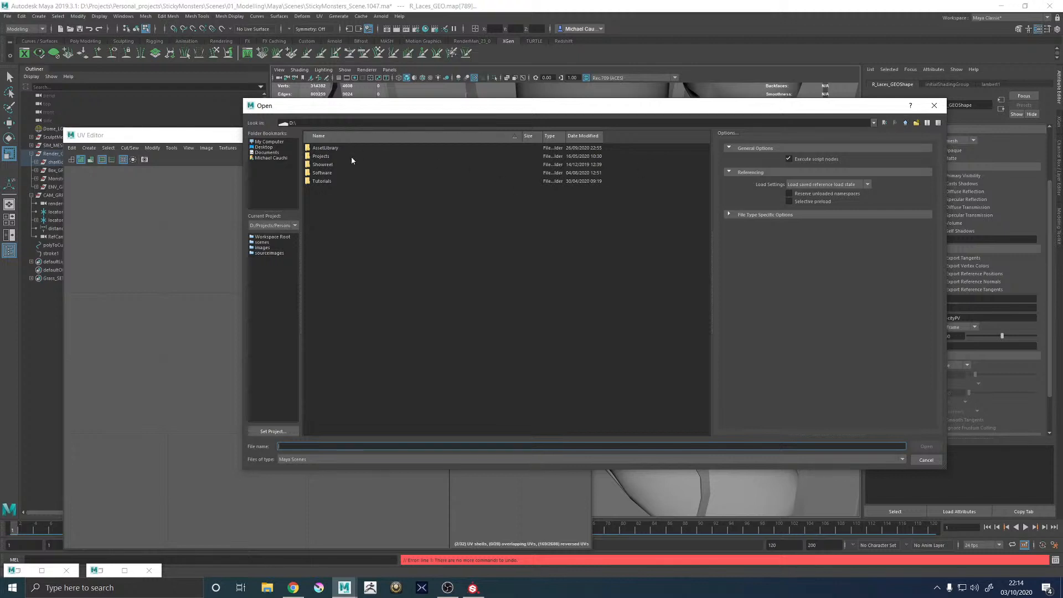
# Reopen StickyMonsters_Scene.1047.ma from the StickyMonsters project's 01_Modelling Maya scenes folder, discarding the current changes and dismissing the colour management warning
pyautogui.doubleClick(321, 156)
pyautogui.doubleClick(332, 165)
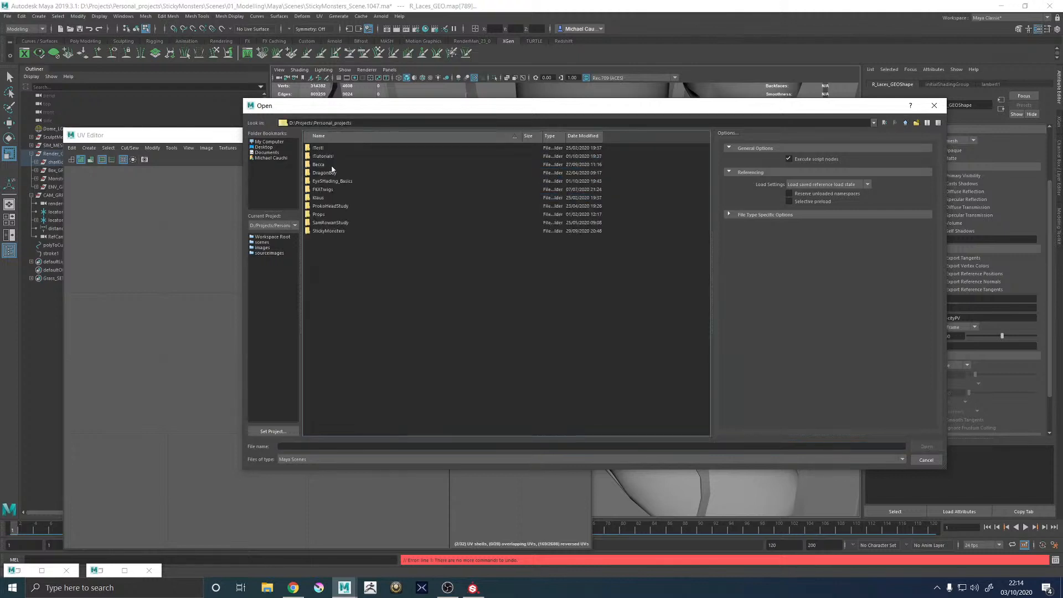
pyautogui.doubleClick(328, 231)
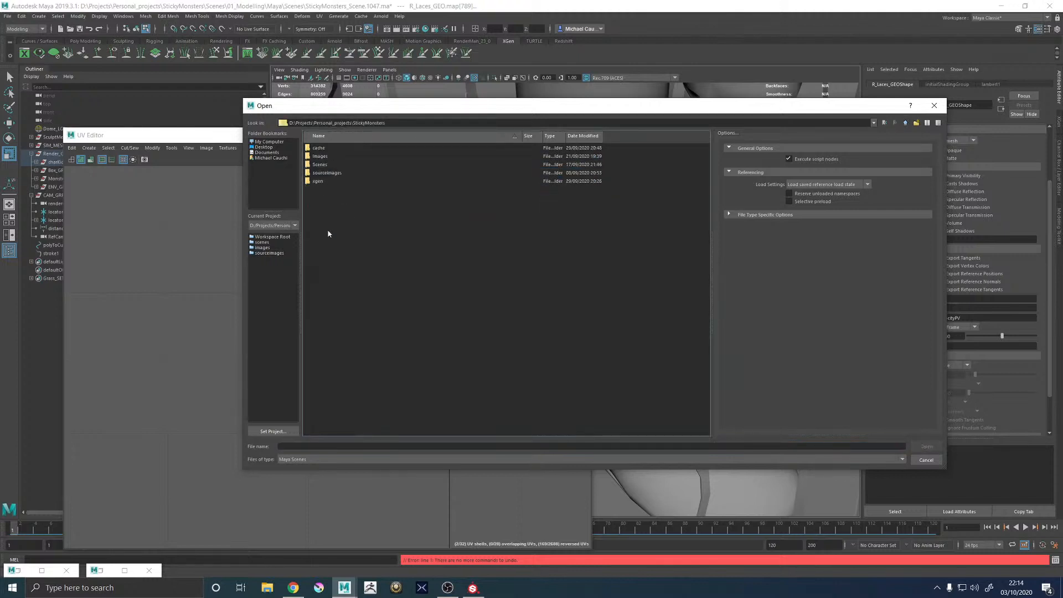
pyautogui.doubleClick(320, 164)
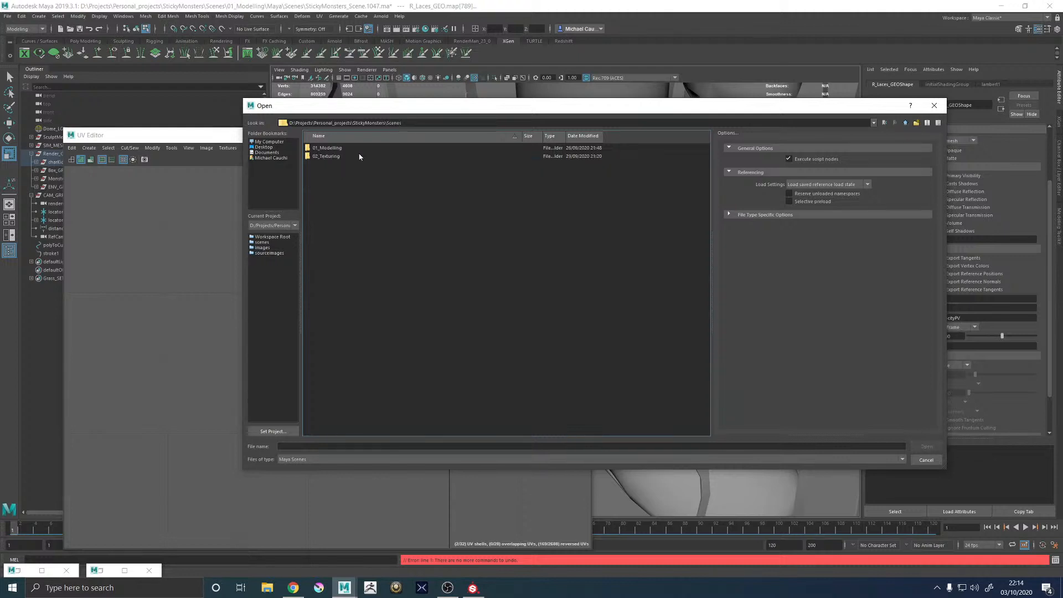
pyautogui.doubleClick(324, 148)
pyautogui.doubleClick(320, 156)
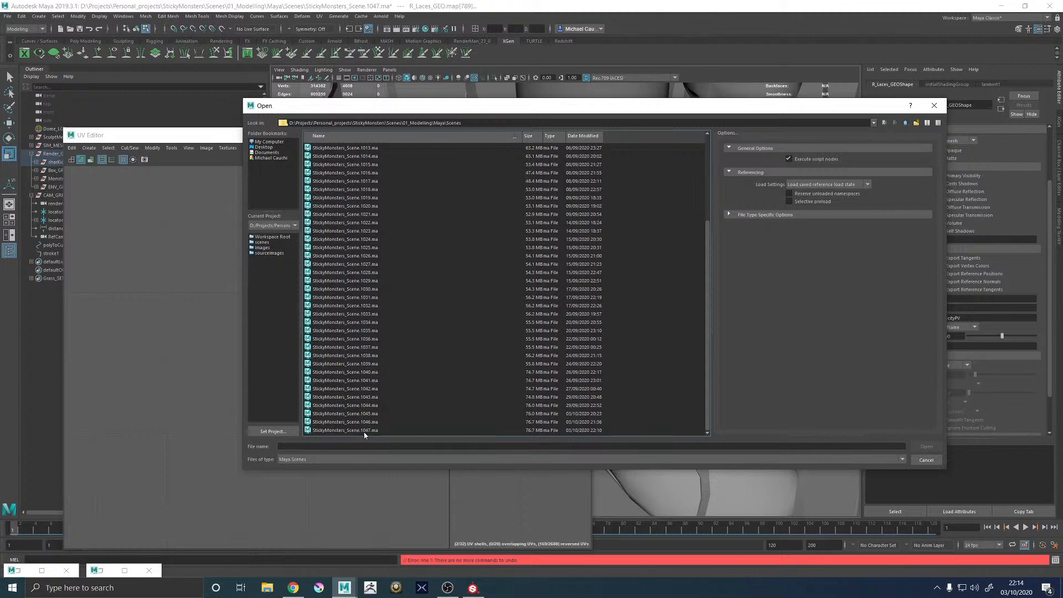
pyautogui.doubleClick(364, 432)
pyautogui.click(530, 296)
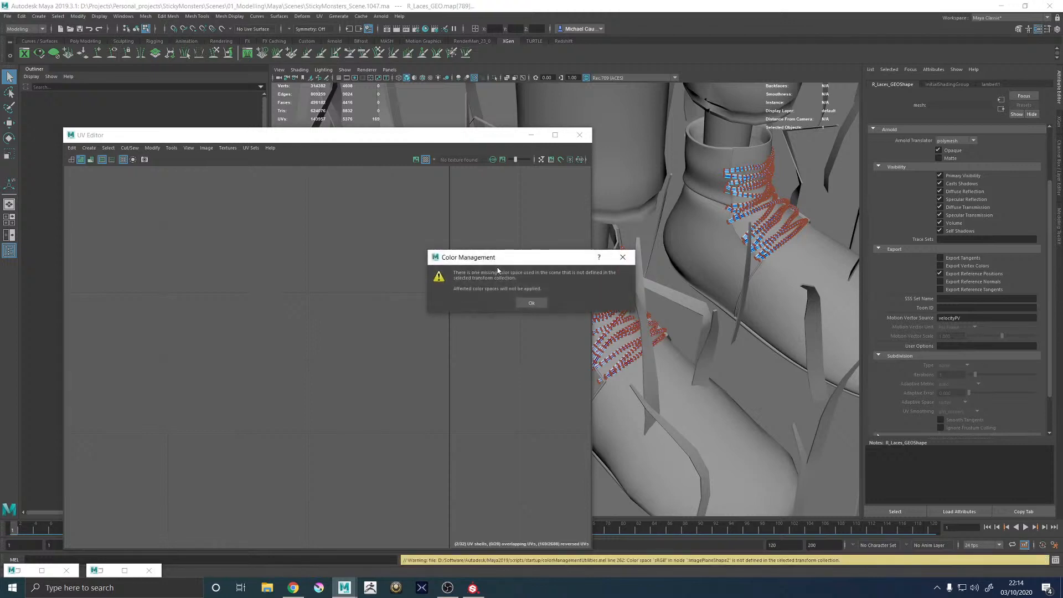
pyautogui.click(531, 303)
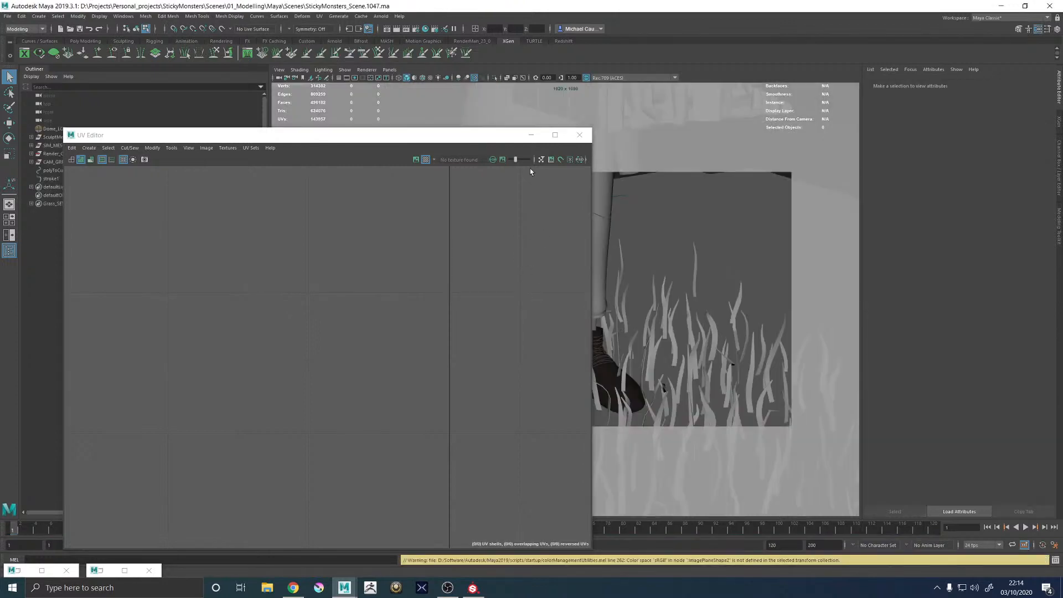
# Reopen the UV Editor for the lace meshes and place its window clear of both shoes in the viewport
pyautogui.click(531, 135)
pyautogui.click(527, 353)
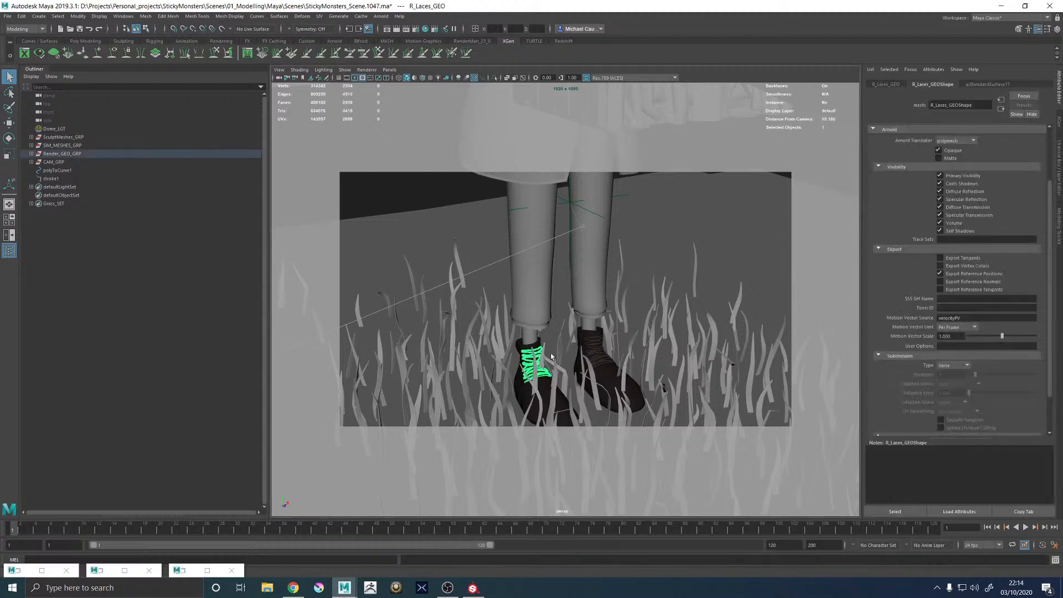
pyautogui.click(319, 16)
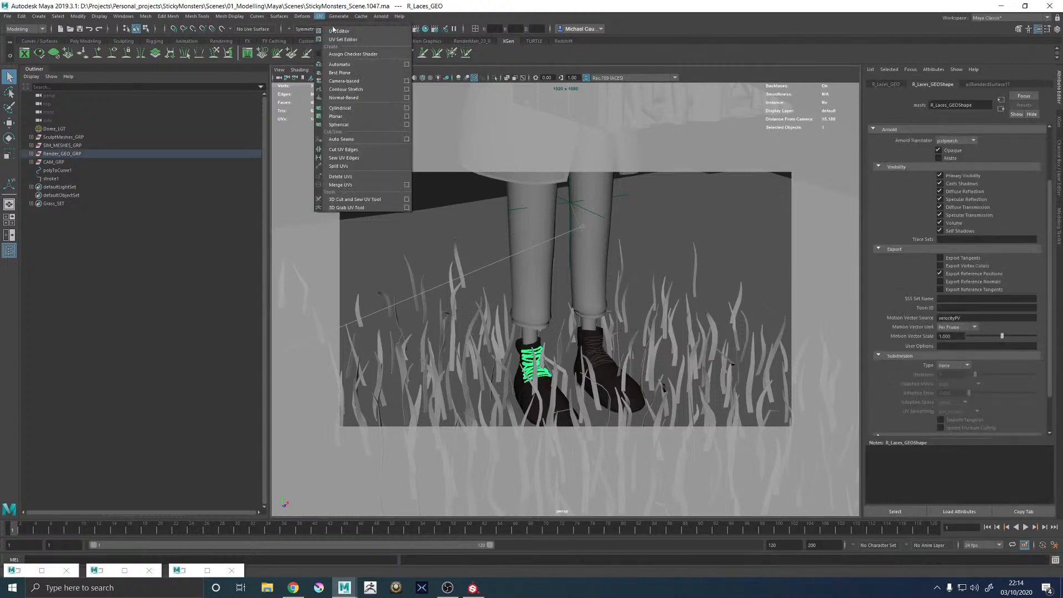
pyautogui.click(339, 31)
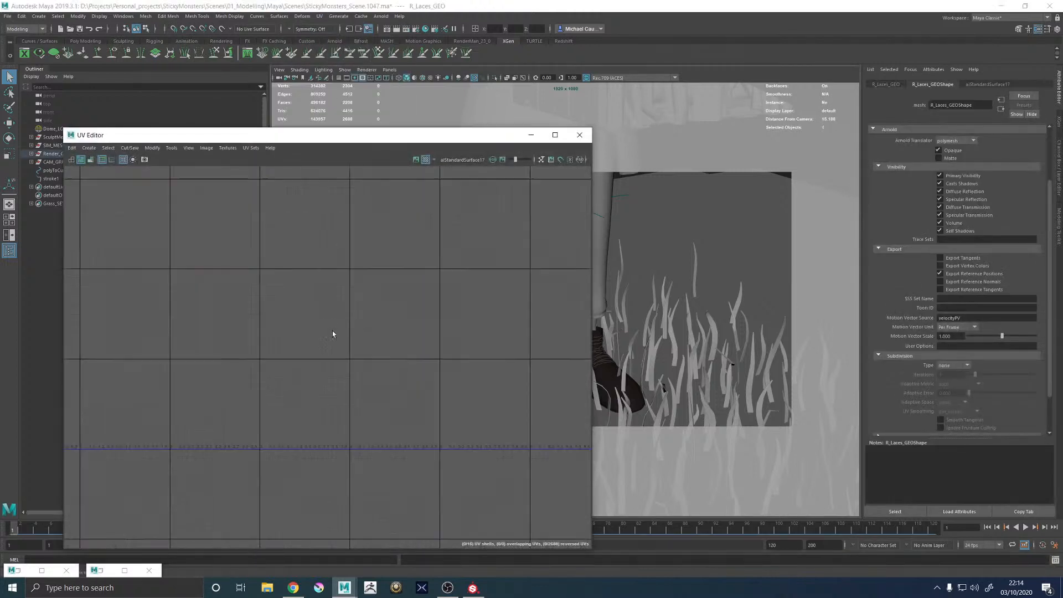
pyautogui.keyDown('alt'); pyautogui.moveTo(254, 358); pyautogui.dragTo(498, 307, button='middle'); pyautogui.keyUp('alt')
pyautogui.click(603, 347)
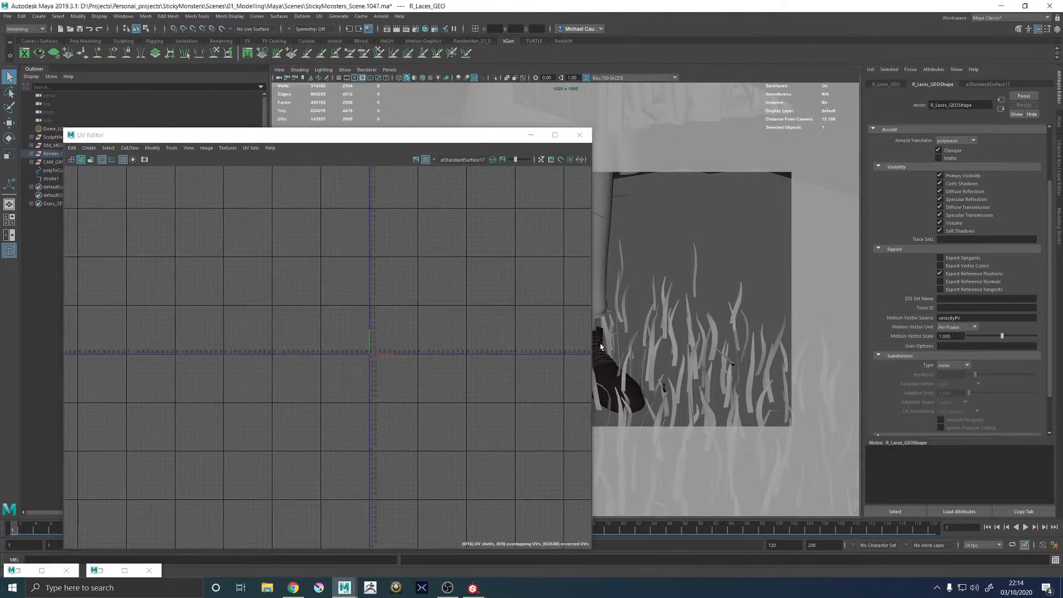
pyautogui.moveTo(448, 138); pyautogui.dragTo(276, 139)
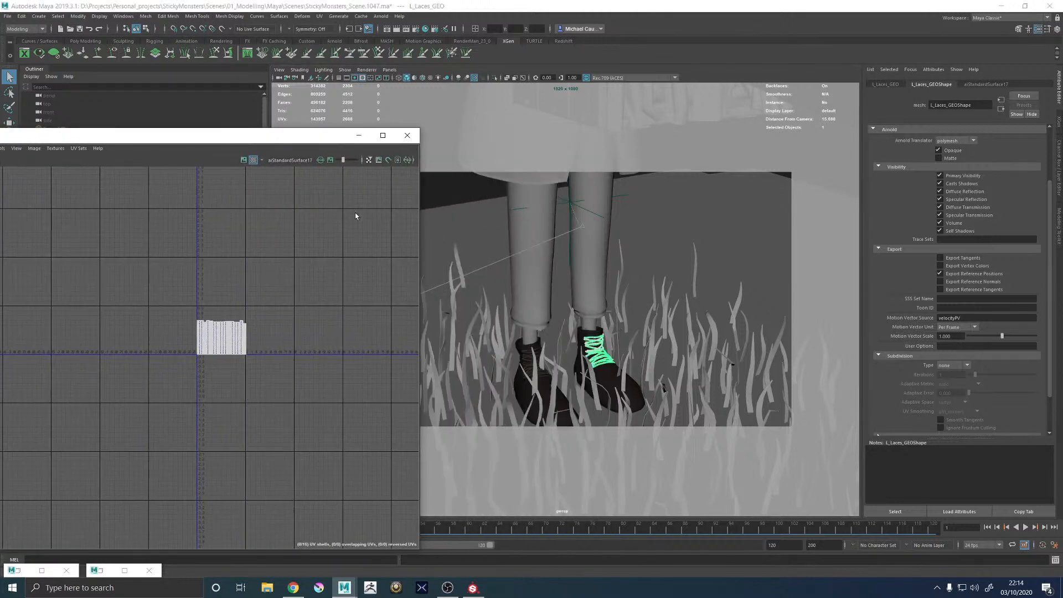
# Select all UVs of the R_Laces_GEO mesh and flip them horizontally
pyautogui.click(528, 355)
pyautogui.scroll(6, 209, 335)
pyautogui.moveTo(198, 317); pyautogui.dragTo(238, 318, button='right')
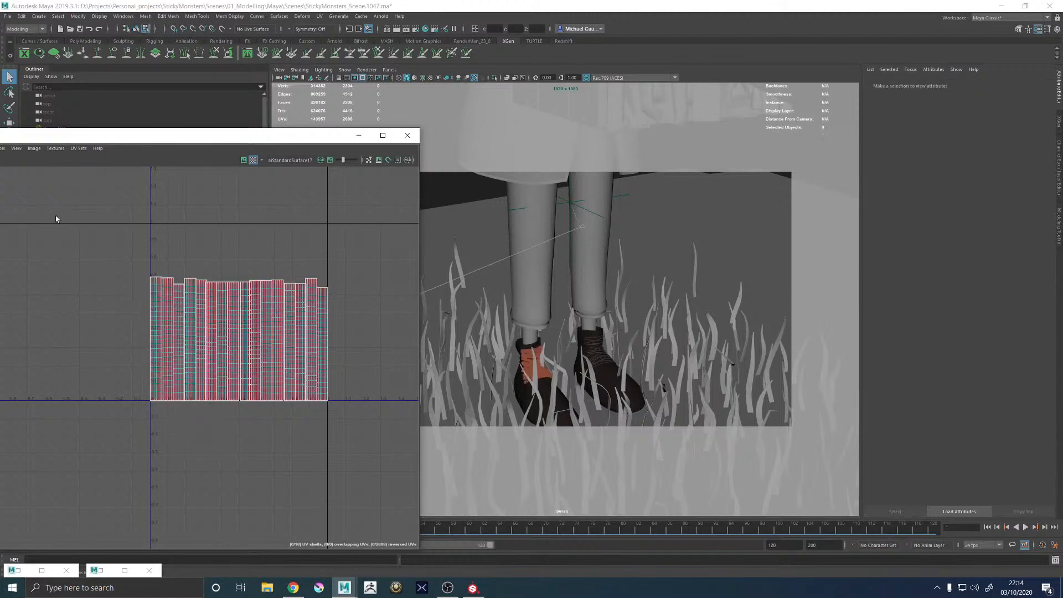
pyautogui.moveTo(56, 219); pyautogui.dragTo(373, 476)
pyautogui.keyDown('shift'); pyautogui.rightClick(306, 233); pyautogui.keyUp('shift')
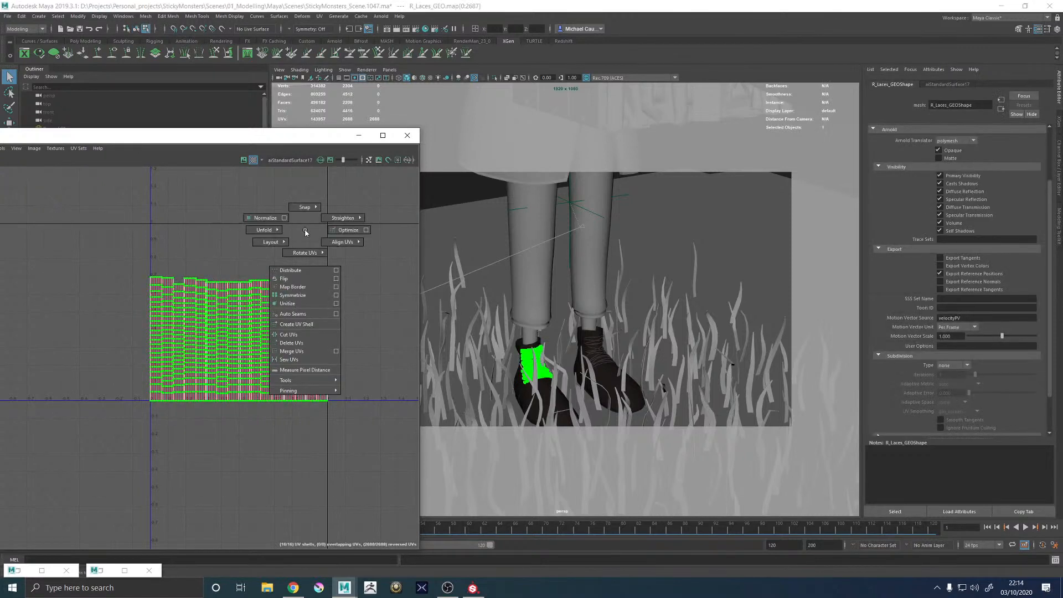
pyautogui.click(284, 279)
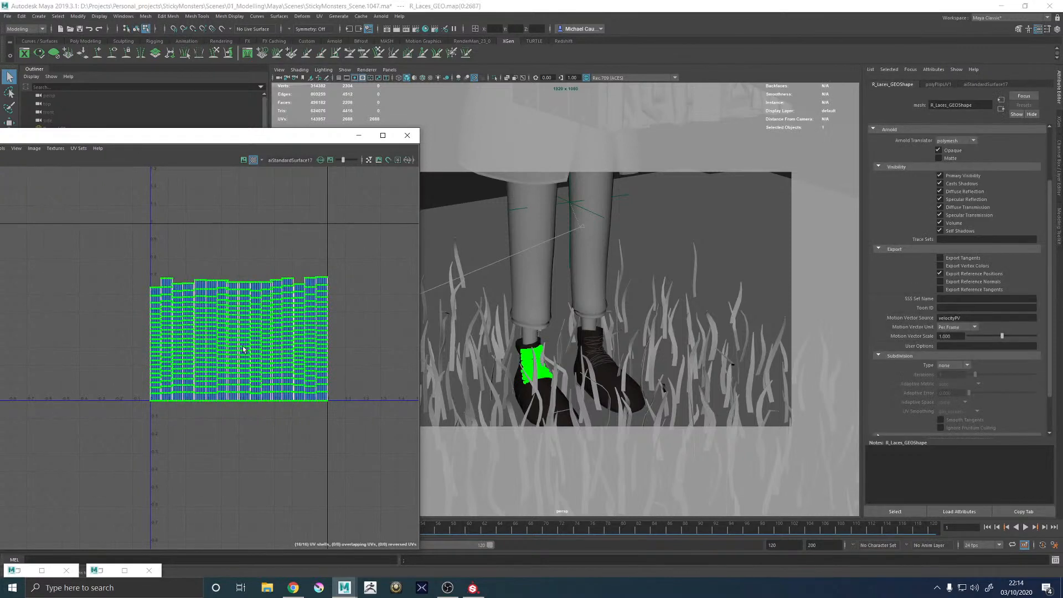
# Lay out all UVs of both lace meshes together in the UV tile and scale the combined shells down slightly
pyautogui.press('F8')
pyautogui.click(597, 357)
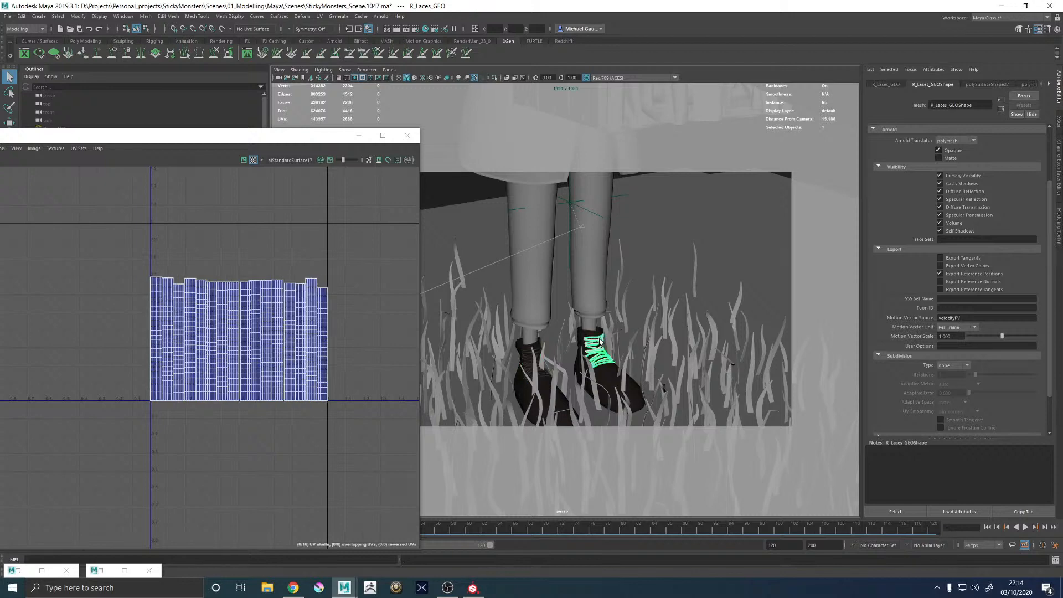
pyautogui.keyDown('shift'); pyautogui.click(528, 357); pyautogui.keyUp('shift')
pyautogui.press('F8')
pyautogui.scroll(-3, 275, 267)
pyautogui.moveTo(149, 204); pyautogui.dragTo(357, 432)
pyautogui.keyDown('shift'); pyautogui.moveTo(331, 258); pyautogui.dragTo(243, 299, button='right'); pyautogui.keyUp('shift')
pyautogui.scroll(3, 247, 266)
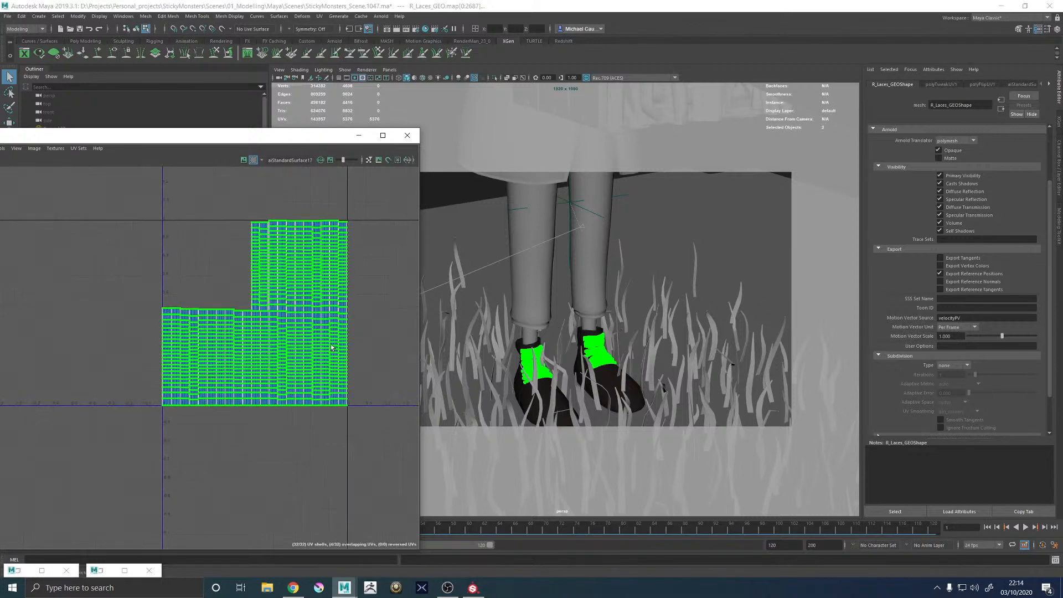
pyautogui.press('r')
pyautogui.moveTo(255, 313); pyautogui.dragTo(237, 329)
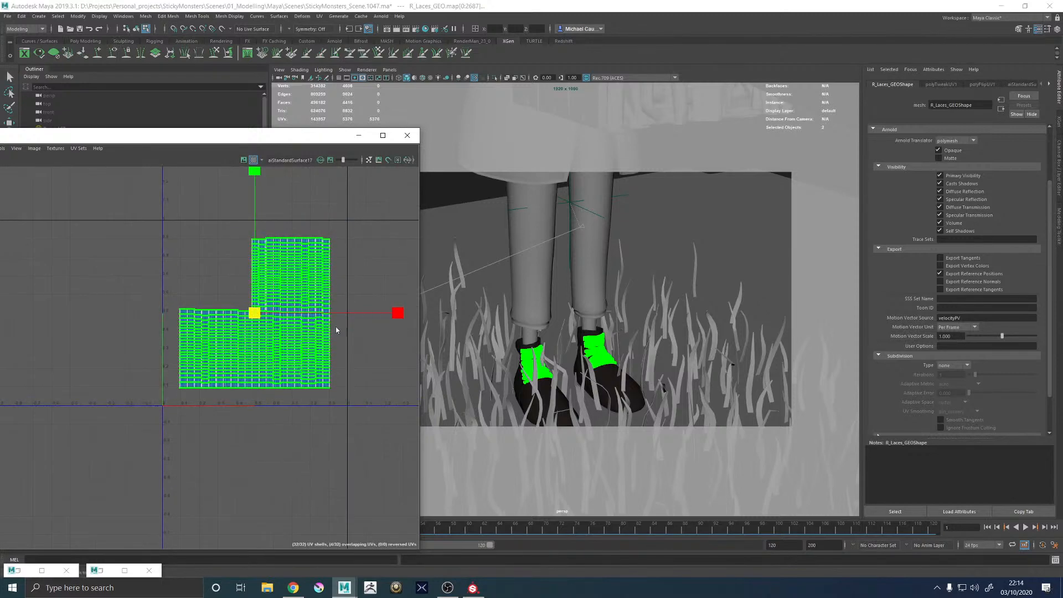
# Select all UVs of both lace meshes and move them below the UV tile, returning to object selection
pyautogui.click(396, 299)
pyautogui.moveTo(146, 216); pyautogui.dragTo(375, 467)
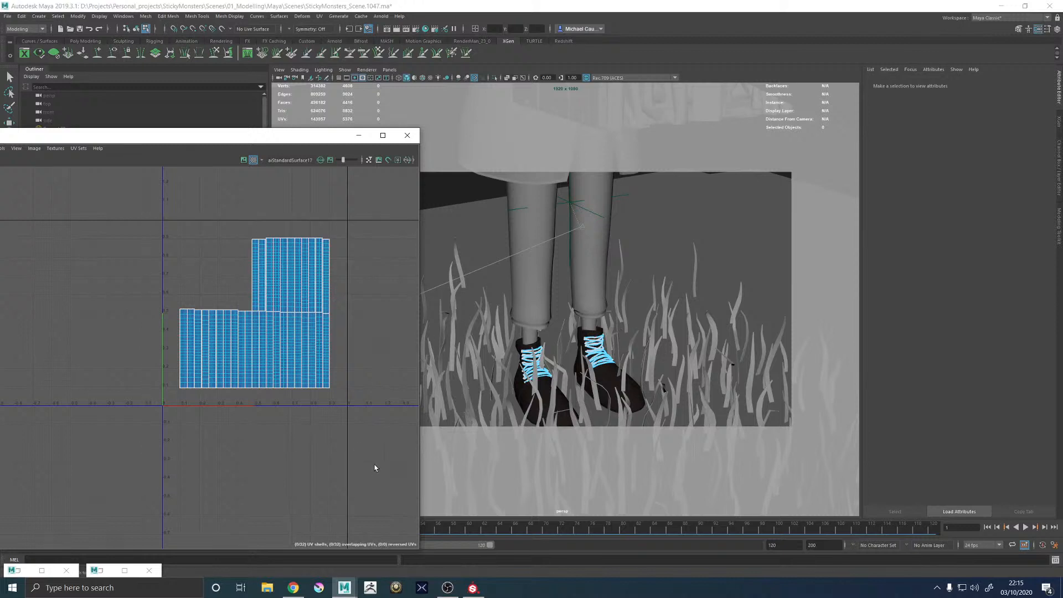
pyautogui.press('w')
pyautogui.moveTo(255, 313); pyautogui.dragTo(247, 499)
pyautogui.moveTo(537, 359); pyautogui.dragTo(561, 336, button='right')
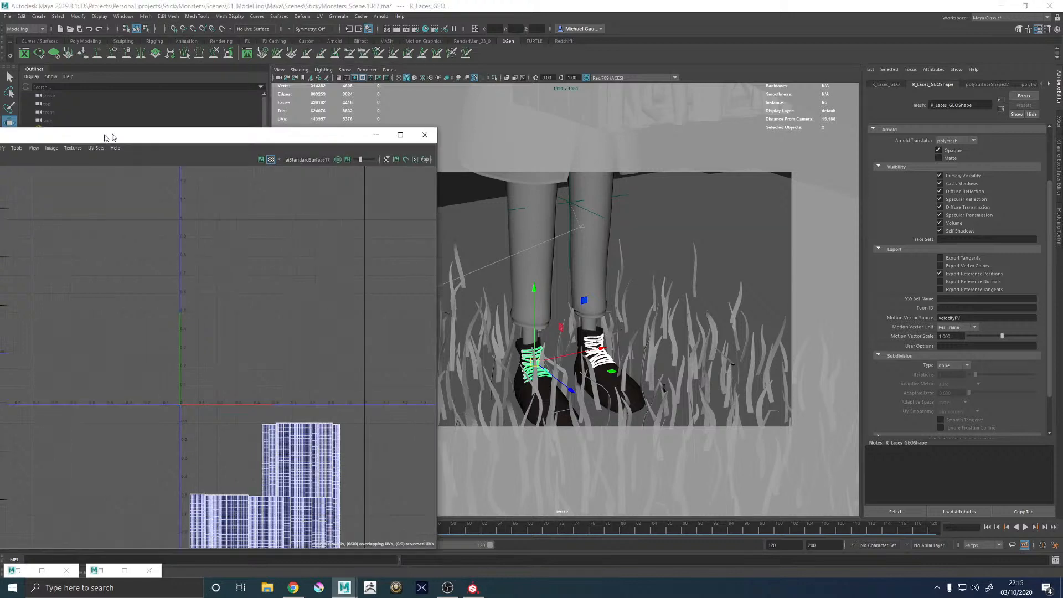
# Reposition the UV Editor window beside the Outliner and compare the UVs of charKid_GRP, R_Laces_GEO and the whole Render_GEO_GRP
pyautogui.moveTo(87, 138); pyautogui.dragTo(372, 104)
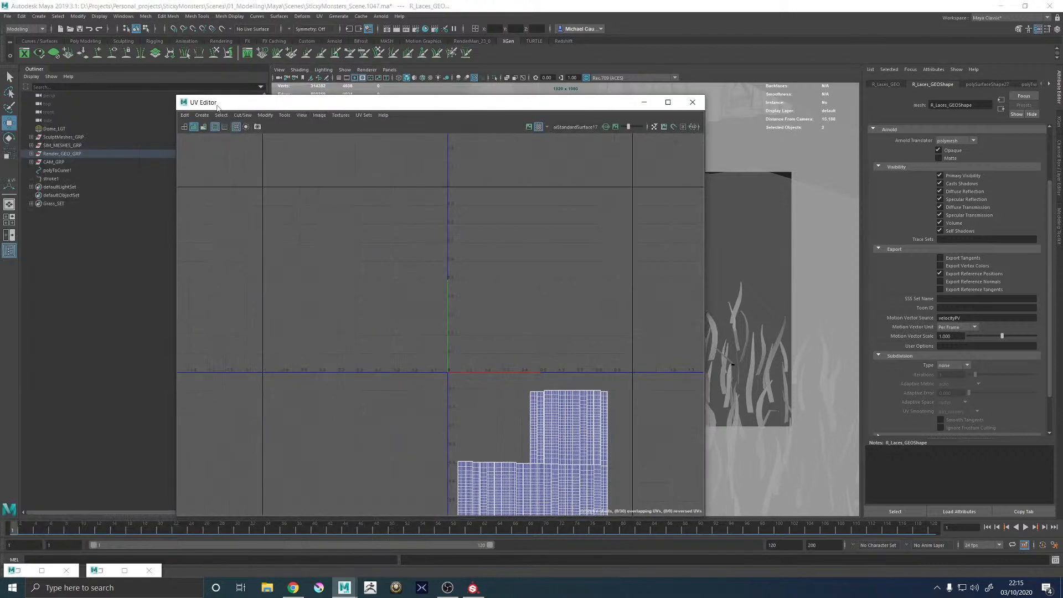
pyautogui.click(31, 153)
pyautogui.click(59, 162)
pyautogui.scroll(-3, 418, 302)
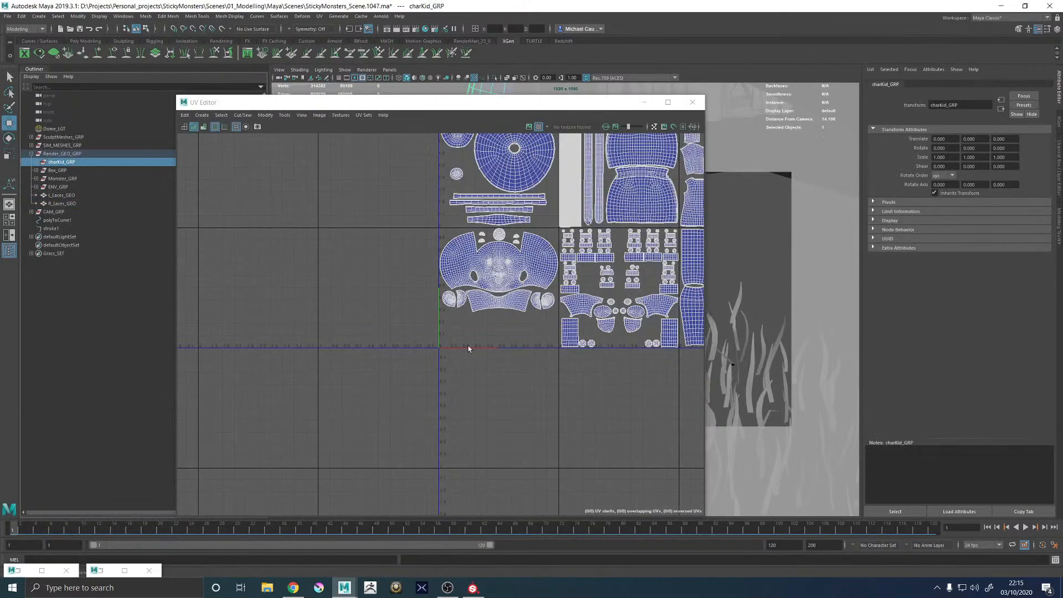
pyautogui.keyDown('alt'); pyautogui.moveTo(470, 349); pyautogui.dragTo(454, 287, button='middle'); pyautogui.keyUp('alt')
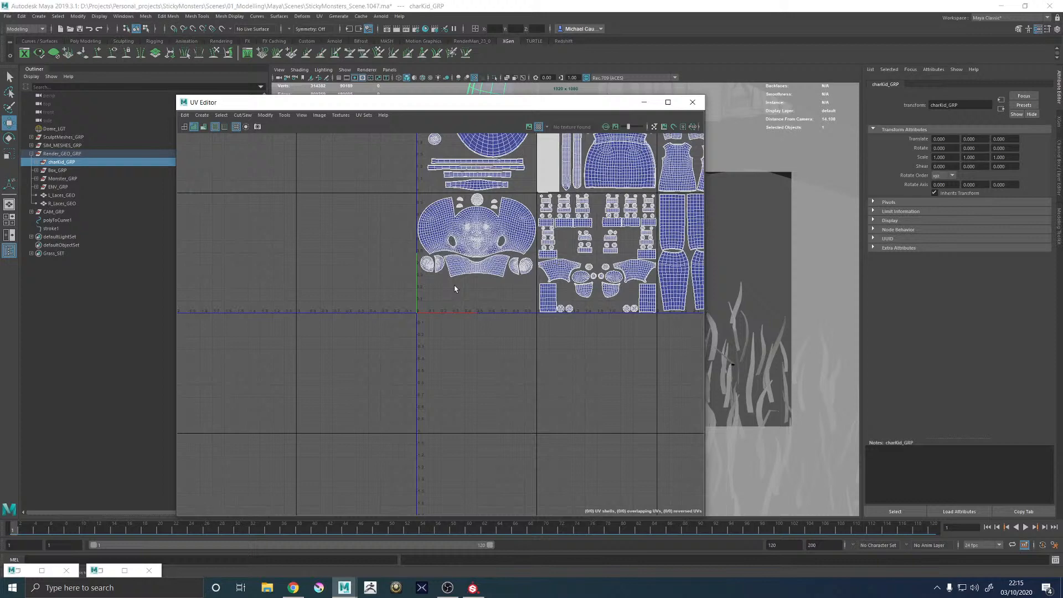
pyautogui.click(62, 204)
pyautogui.click(59, 154)
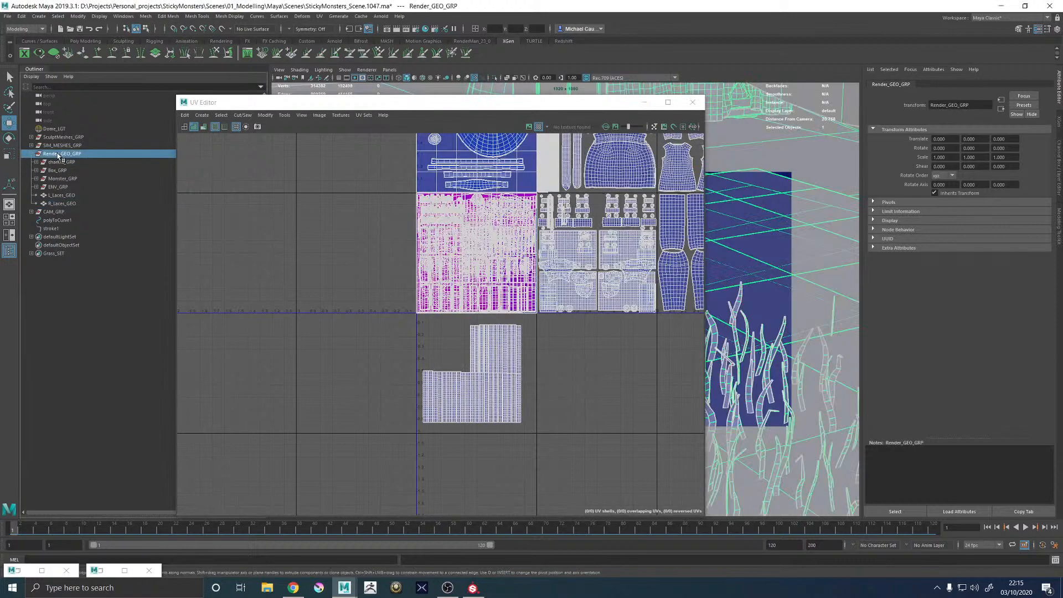
pyautogui.click(60, 162)
# Parent L_Laces_GEO and R_Laces_GEO under charKid_GRP
pyautogui.click(62, 195)
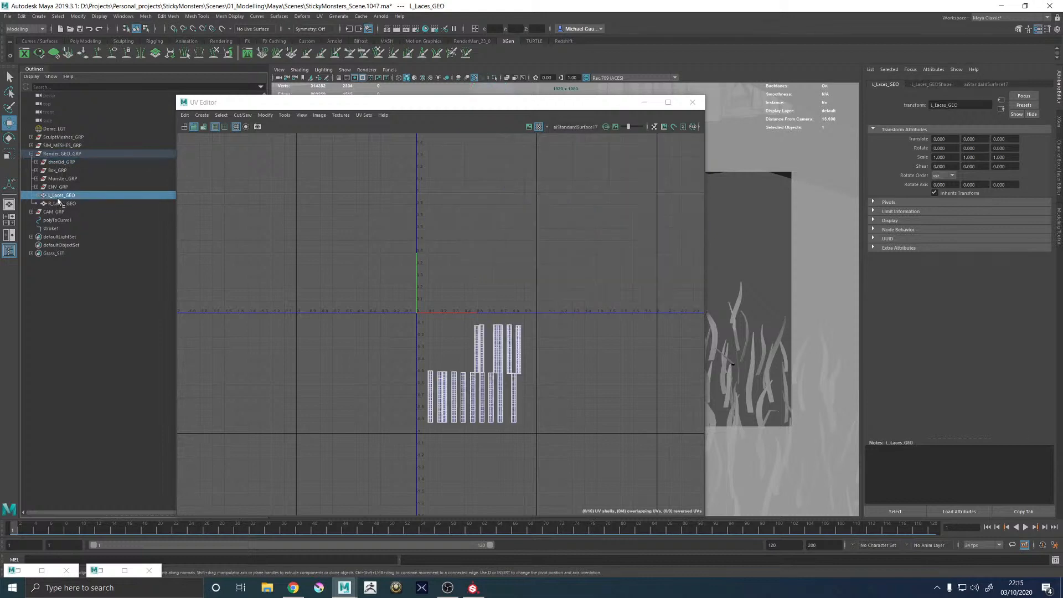
pyautogui.keyDown('shift'); pyautogui.click(62, 204); pyautogui.keyUp('shift')
pyautogui.moveTo(62, 204); pyautogui.dragTo(72, 163, button='middle')
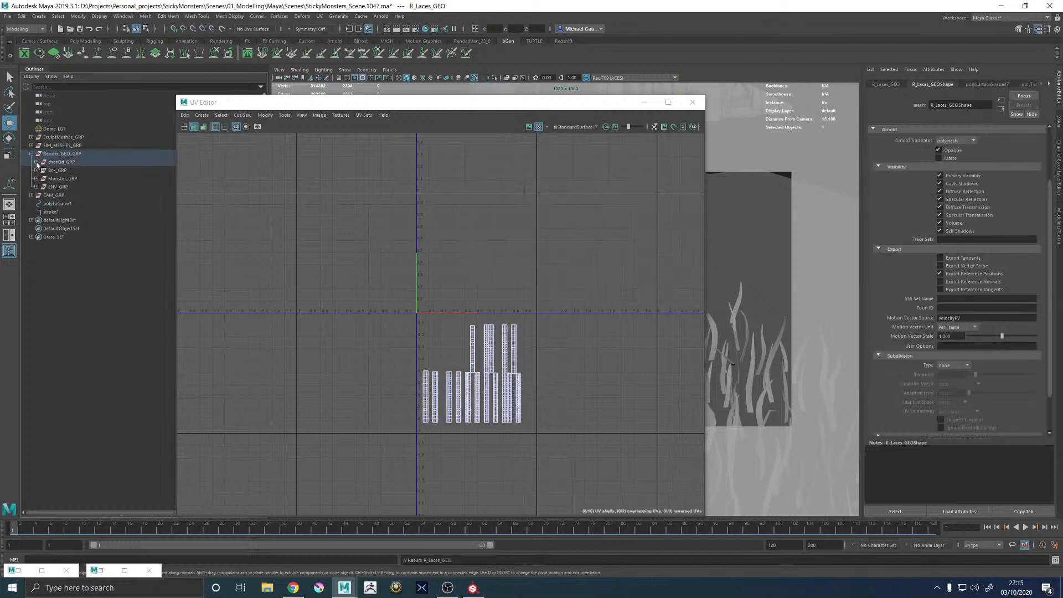
# Reparent R_Laces_GEO into R_Shoe_GRP and L_Laces_GEO into L_Shoe_GRP within the clothing group's Shoe_GRP
pyautogui.click(36, 162)
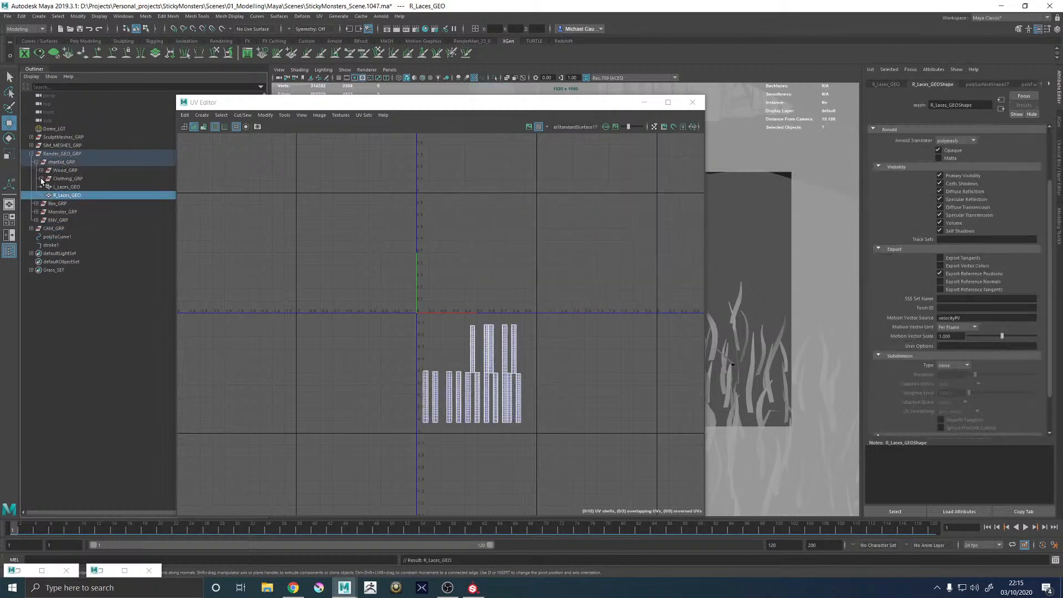
pyautogui.click(41, 179)
pyautogui.click(46, 228)
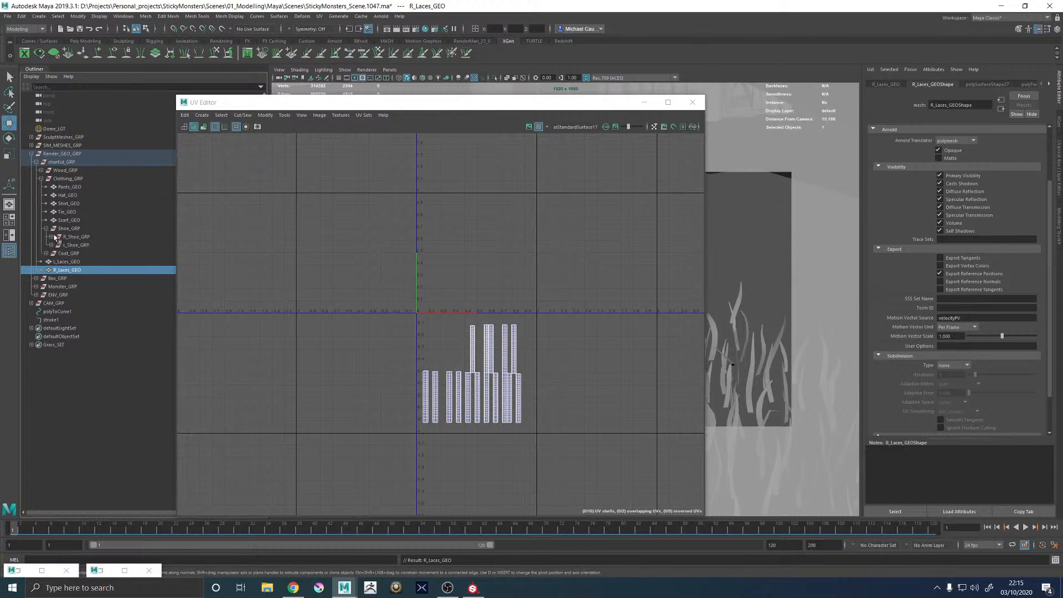
pyautogui.click(52, 237)
pyautogui.moveTo(69, 278); pyautogui.dragTo(89, 244, button='middle')
pyautogui.click(66, 279)
pyautogui.moveTo(72, 276); pyautogui.dragTo(73, 261, button='middle')
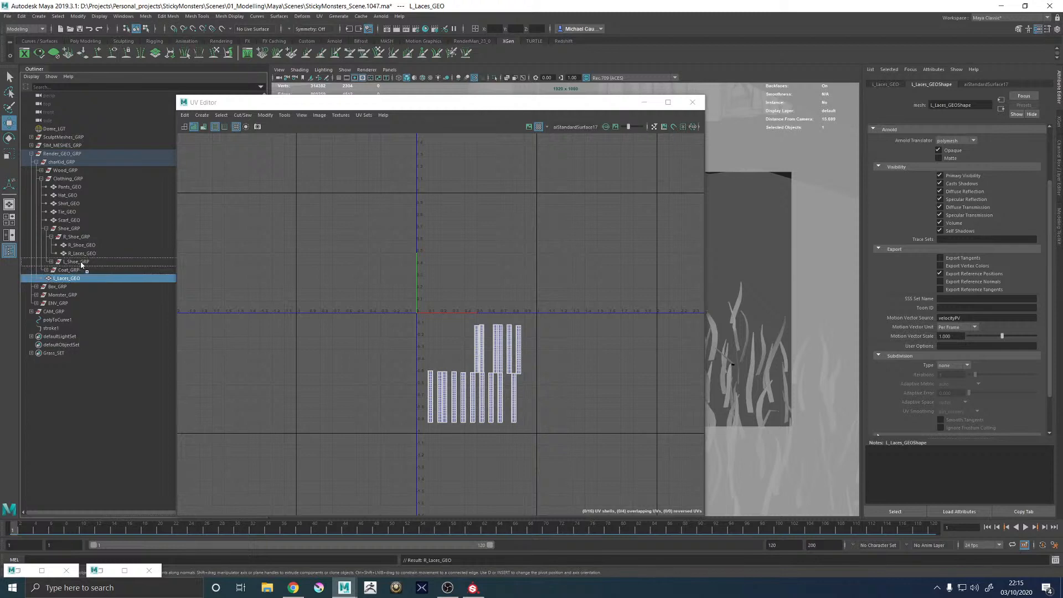
# Display the UVs of charKid_GRP and move all lace shells onto the tile holding the trouser and shoe shells
pyautogui.click(63, 162)
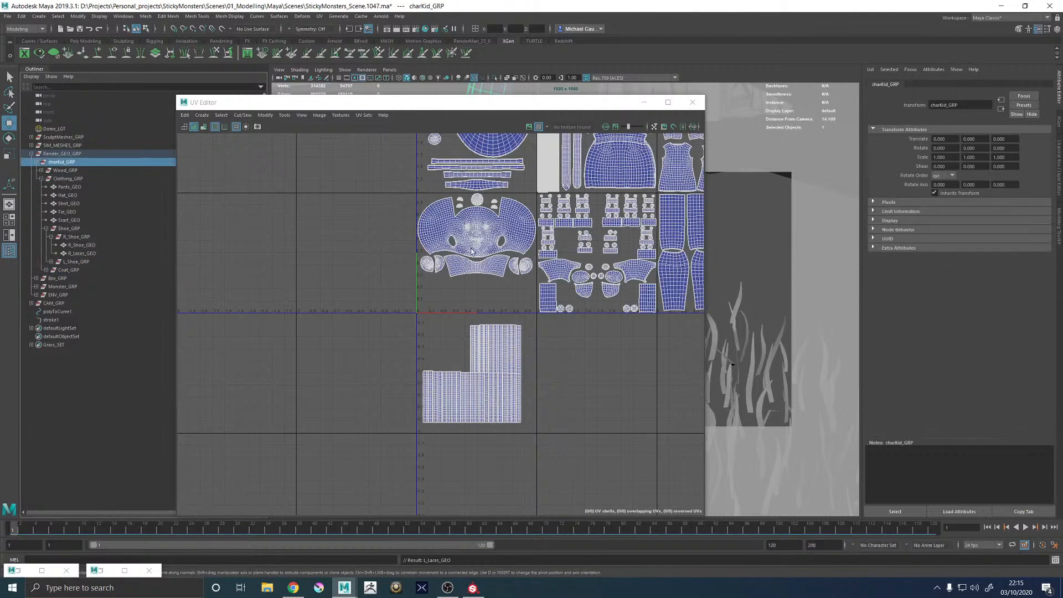
pyautogui.moveTo(487, 322); pyautogui.dragTo(432, 347, button='right')
pyautogui.moveTo(386, 322); pyautogui.dragTo(588, 473)
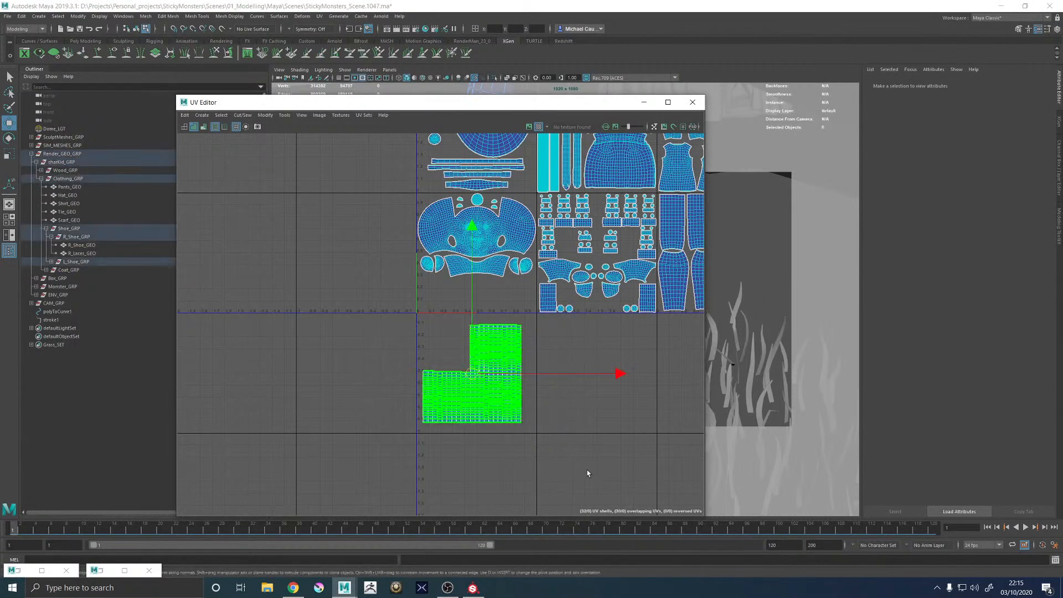
pyautogui.scroll(-5, 421, 392)
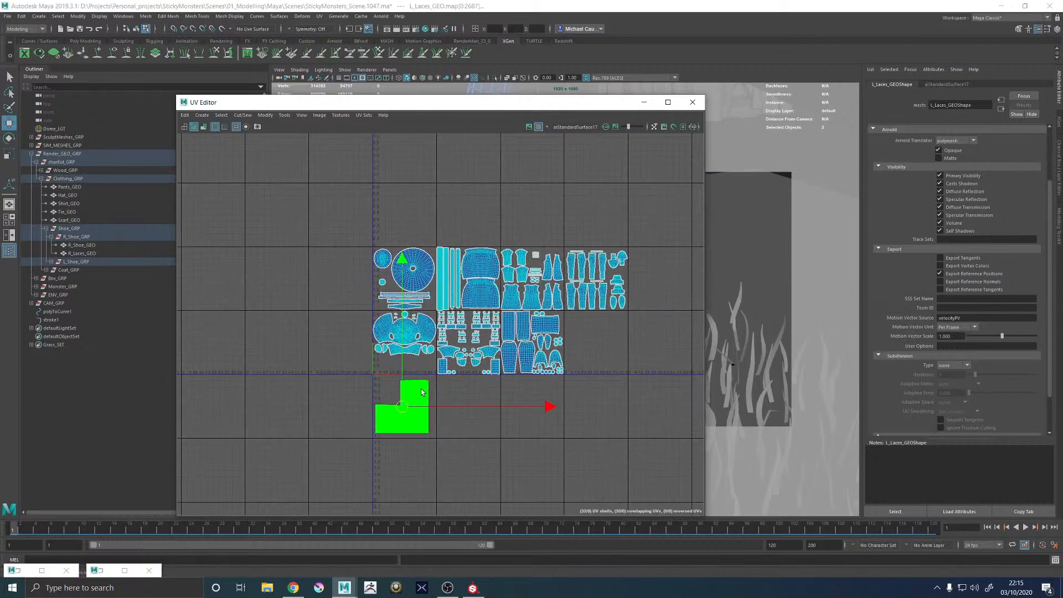
pyautogui.moveTo(403, 407); pyautogui.dragTo(612, 241)
# Scale the lace shells down uniformly and place them in the gap between the shoe's toe and side shells
pyautogui.scroll(5, 674, 337)
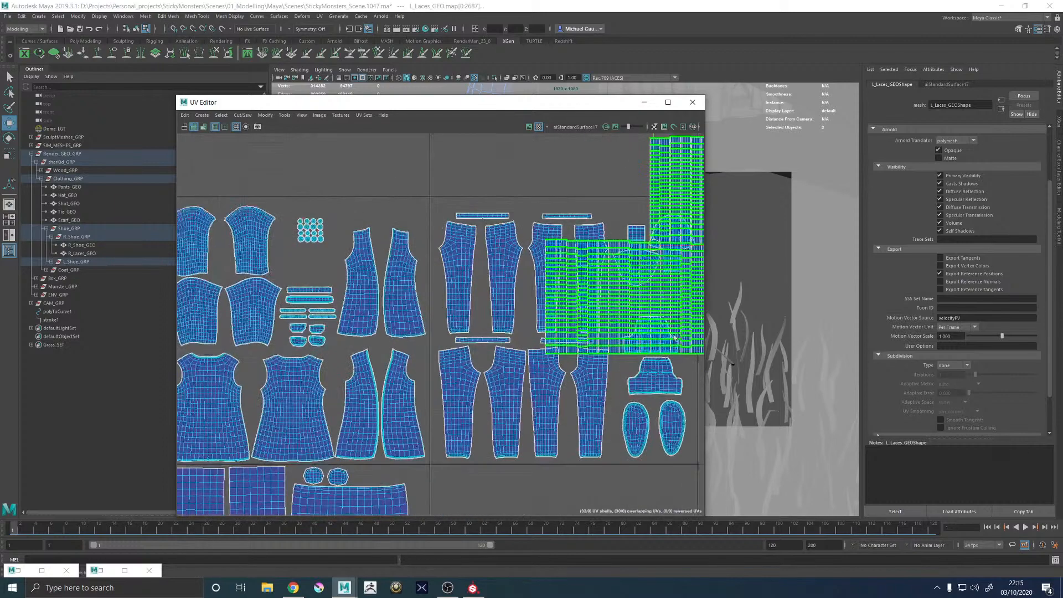
pyautogui.keyDown('alt'); pyautogui.moveTo(675, 337); pyautogui.dragTo(539, 337, button='middle'); pyautogui.keyUp('alt')
pyautogui.press('r')
pyautogui.moveTo(518, 244); pyautogui.dragTo(408, 256)
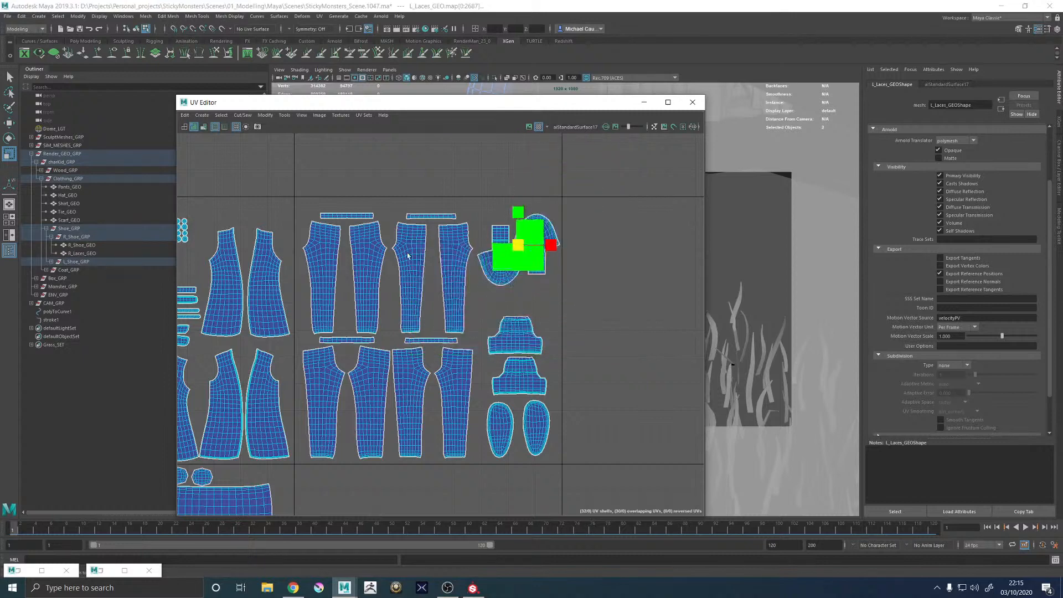
pyautogui.press('w')
pyautogui.moveTo(518, 244); pyautogui.dragTo(395, 281)
# Select every lace shell in the short upper row and move them beside the lower row to form one horizontal strip
pyautogui.scroll(5, 538, 298)
pyautogui.scroll(4, 396, 281)
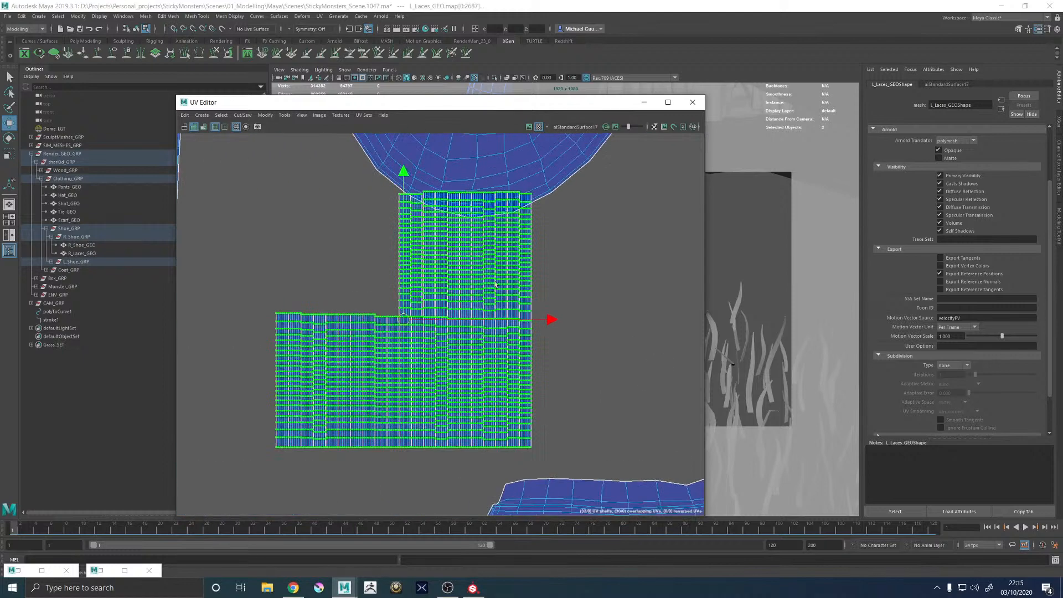
pyautogui.press('q')
pyautogui.click(411, 291)
pyautogui.moveTo(417, 291); pyautogui.dragTo(405, 291, button='right')
pyautogui.click(407, 290)
pyautogui.keyDown('shift'); pyautogui.click(435, 290); pyautogui.keyUp('shift')
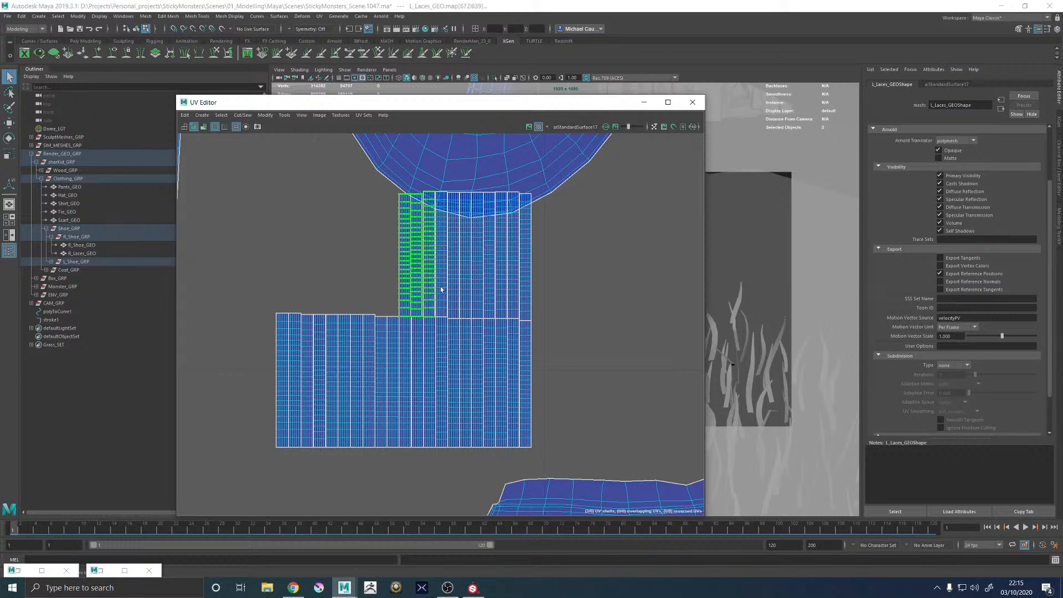
pyautogui.keyDown('shift'); pyautogui.click(458, 288); pyautogui.keyUp('shift')
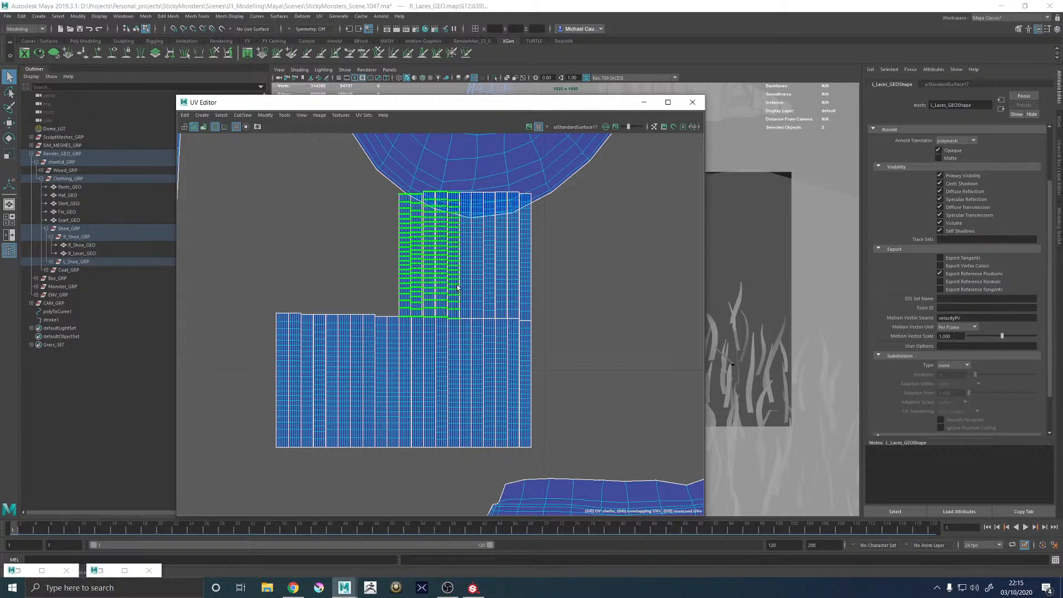
pyautogui.keyDown('shift'); pyautogui.click(464, 288); pyautogui.keyUp('shift')
pyautogui.keyDown('shift'); pyautogui.click(482, 287); pyautogui.keyUp('shift')
pyautogui.keyDown('shift'); pyautogui.click(489, 287); pyautogui.keyUp('shift')
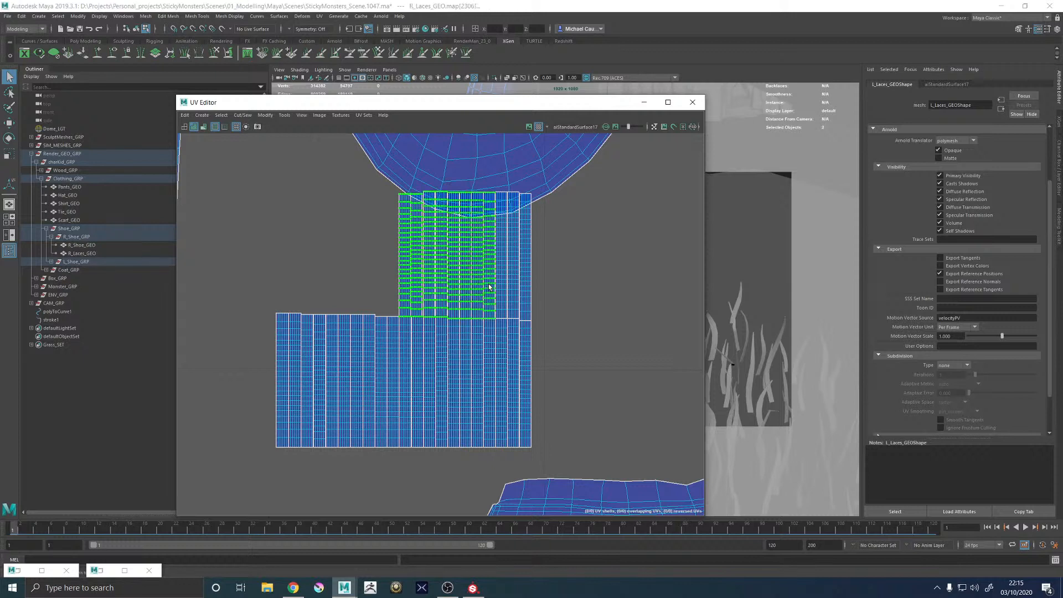
pyautogui.keyDown('shift'); pyautogui.click(505, 288); pyautogui.keyUp('shift')
pyautogui.keyDown('shift'); pyautogui.click(514, 287); pyautogui.keyUp('shift')
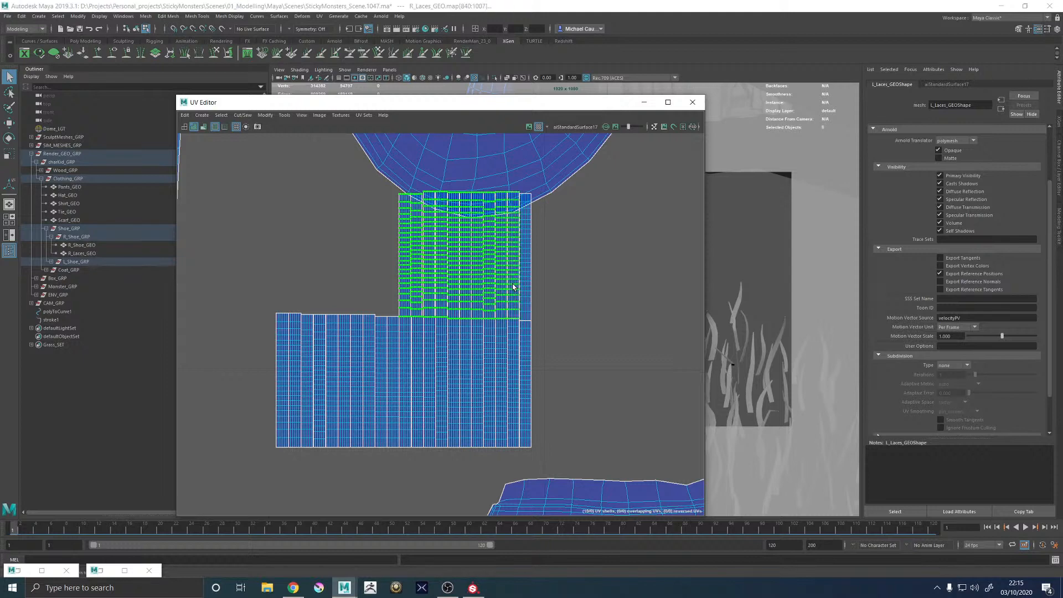
pyautogui.press('w')
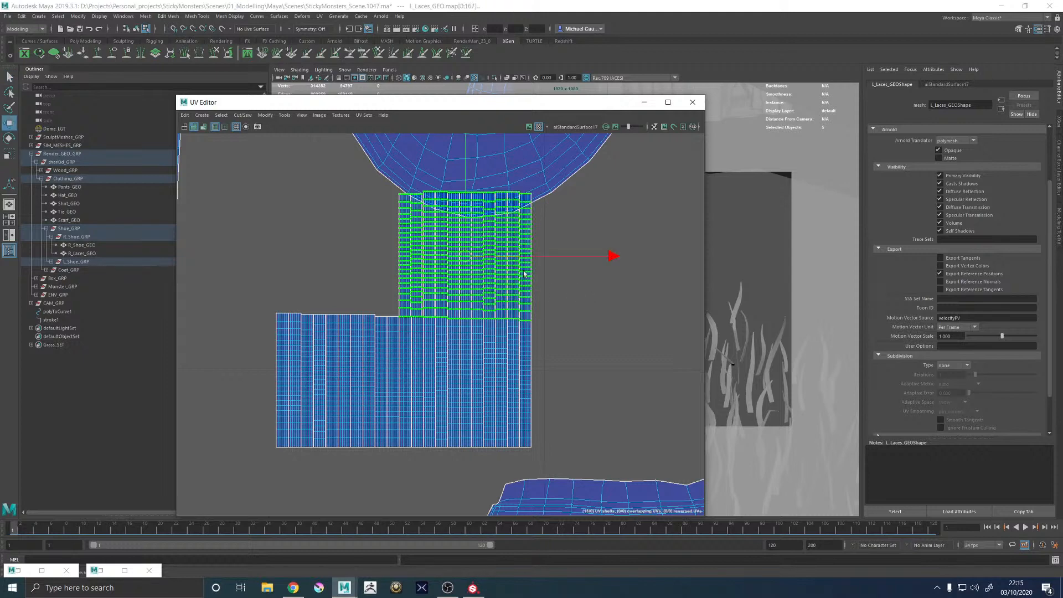
pyautogui.moveTo(465, 254); pyautogui.dragTo(600, 387)
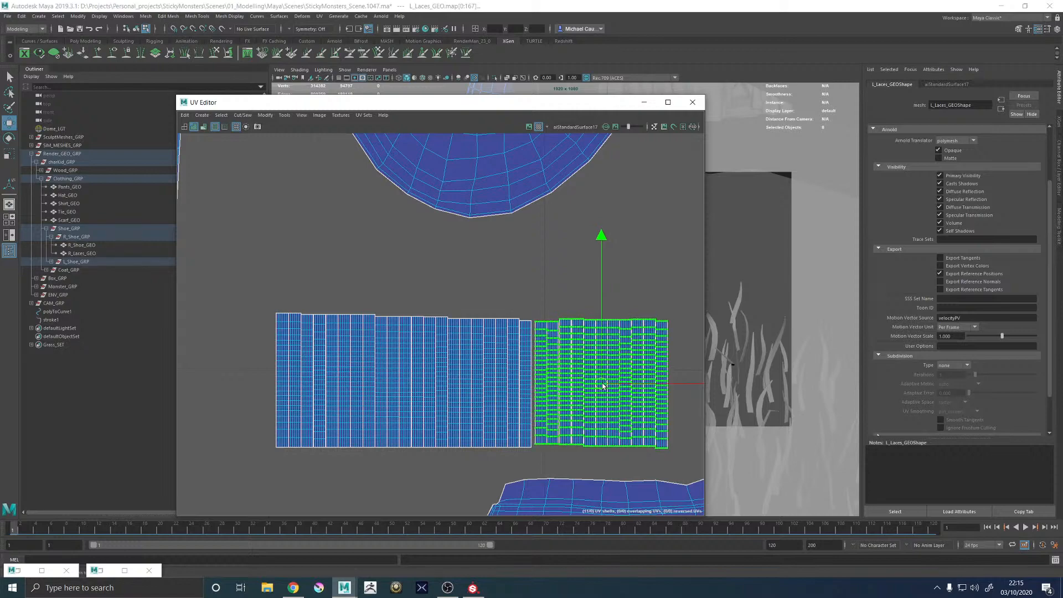
# Select the whole strip of lace shells and park it outside the tile, beside the shoe shells
pyautogui.scroll(-4, 615, 381)
pyautogui.keyDown('alt'); pyautogui.moveTo(573, 381); pyautogui.dragTo(499, 327, button='right'); pyautogui.keyUp('alt')
pyautogui.keyDown('alt'); pyautogui.moveTo(495, 317); pyautogui.dragTo(454, 86, button='middle'); pyautogui.keyUp('alt')
pyautogui.keyDown('alt'); pyautogui.moveTo(456, 220); pyautogui.dragTo(448, 424, button='middle'); pyautogui.keyUp('alt')
pyautogui.rightClick(399, 310)
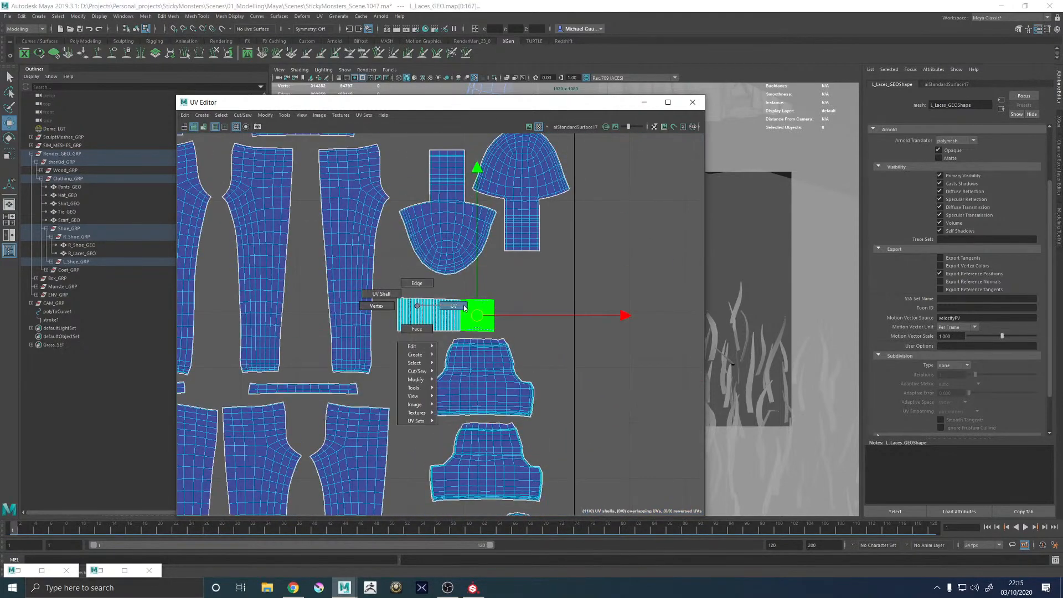
pyautogui.moveTo(389, 282); pyautogui.dragTo(504, 337)
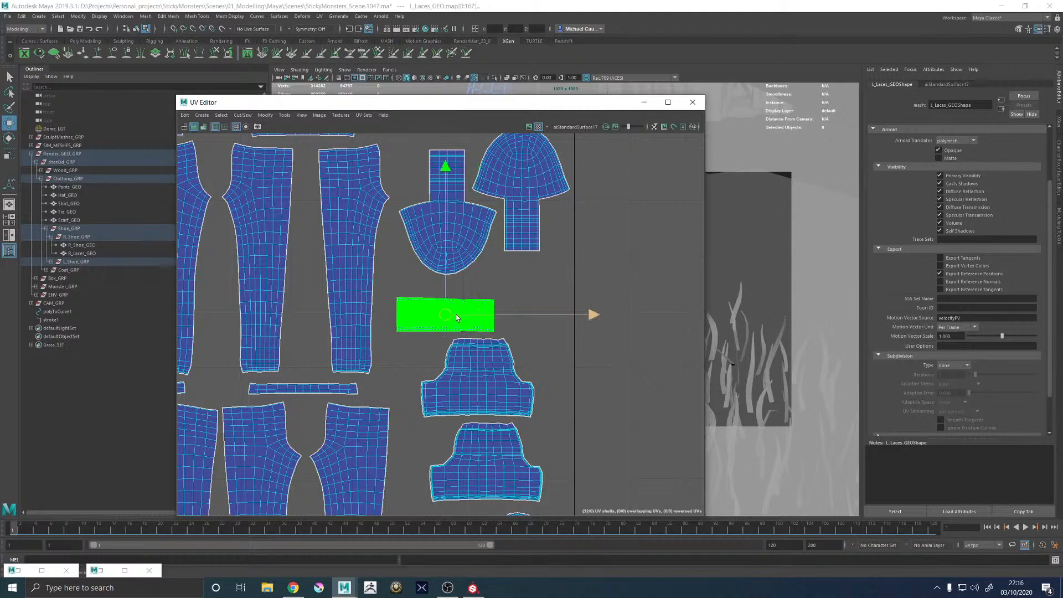
pyautogui.moveTo(446, 315); pyautogui.dragTo(673, 409)
# Move the shoe side and sole shells up toward the toe shells, and raise all shoe shells to the tile's upper edge
pyautogui.keyDown('alt'); pyautogui.moveTo(563, 405); pyautogui.dragTo(574, 275, button='middle'); pyautogui.keyUp('alt')
pyautogui.keyDown('alt'); pyautogui.moveTo(574, 274); pyautogui.dragTo(480, 273, button='right'); pyautogui.keyUp('alt')
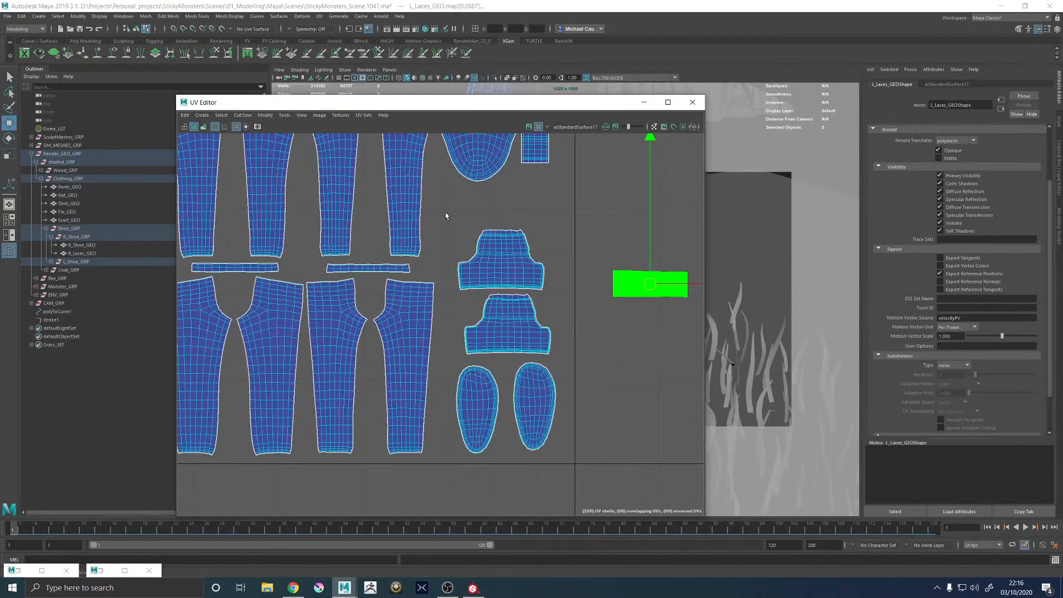
pyautogui.moveTo(443, 206); pyautogui.dragTo(576, 487)
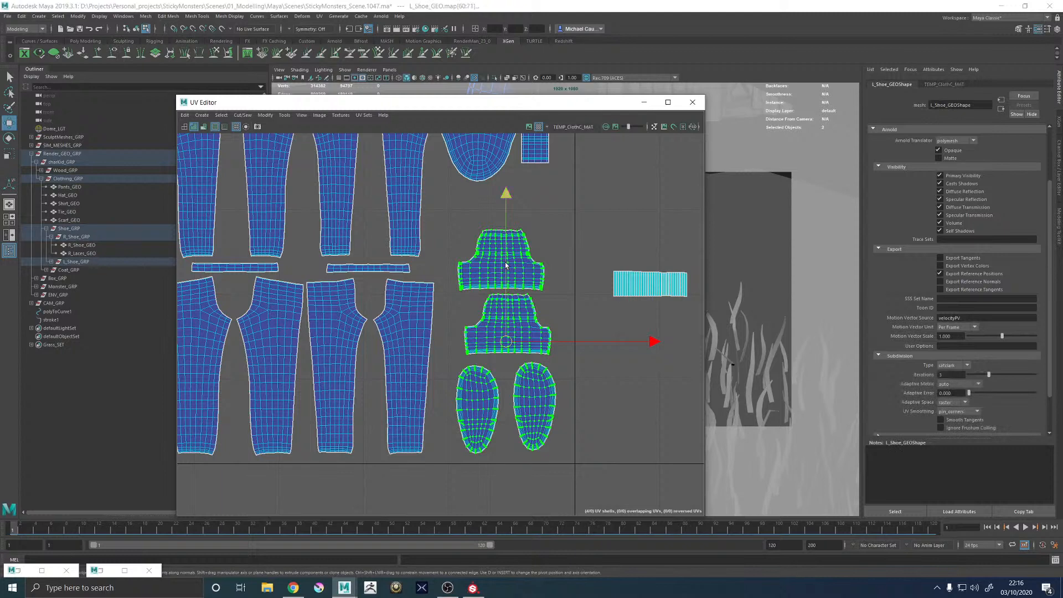
pyautogui.moveTo(506, 265); pyautogui.dragTo(506, 224)
pyautogui.keyDown('alt'); pyautogui.moveTo(505, 223); pyautogui.dragTo(483, 398, button='middle'); pyautogui.keyUp('alt')
pyautogui.keyDown('shift'); pyautogui.click(440, 305); pyautogui.keyUp('shift')
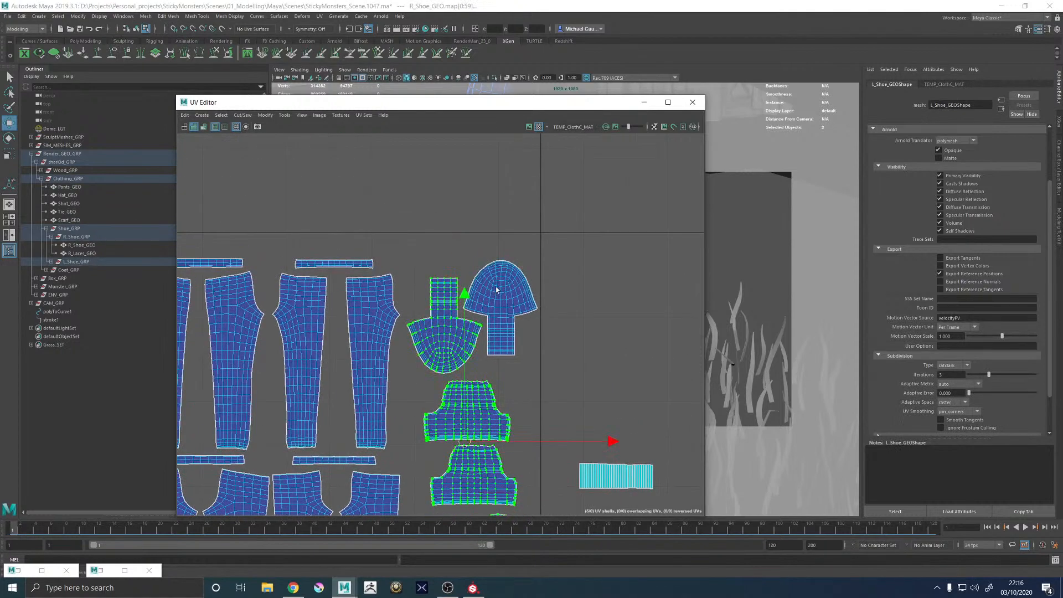
pyautogui.keyDown('shift'); pyautogui.click(497, 286); pyautogui.keyUp('shift')
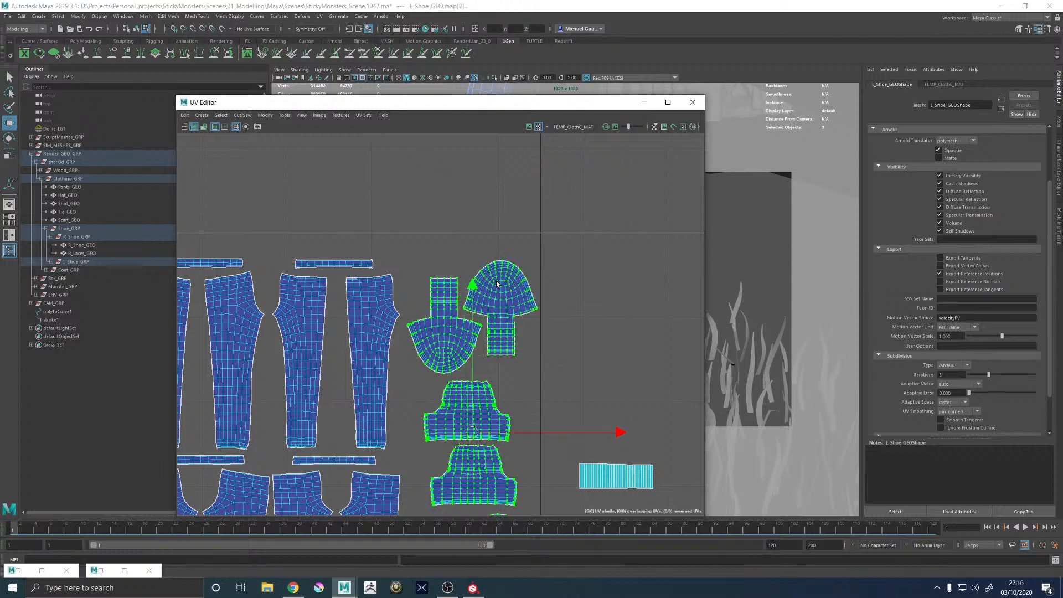
pyautogui.moveTo(472, 295); pyautogui.dragTo(471, 266)
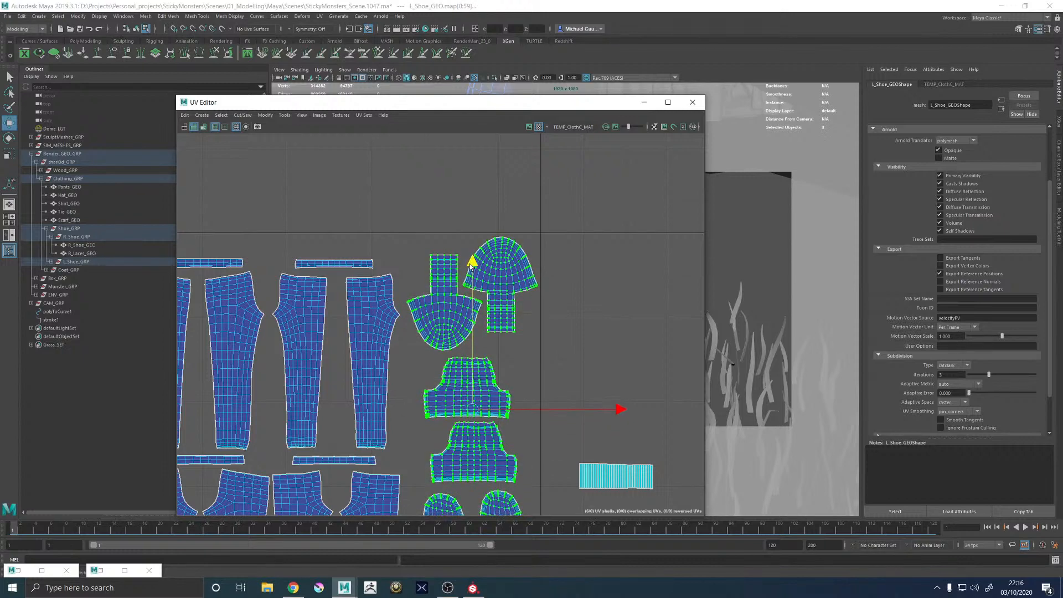
# Move the lace strip into the free space below the shoe soles and scale it up to fill that space
pyautogui.keyDown('alt'); pyautogui.moveTo(579, 466); pyautogui.dragTo(607, 262, button='middle'); pyautogui.keyUp('alt')
pyautogui.click(573, 345)
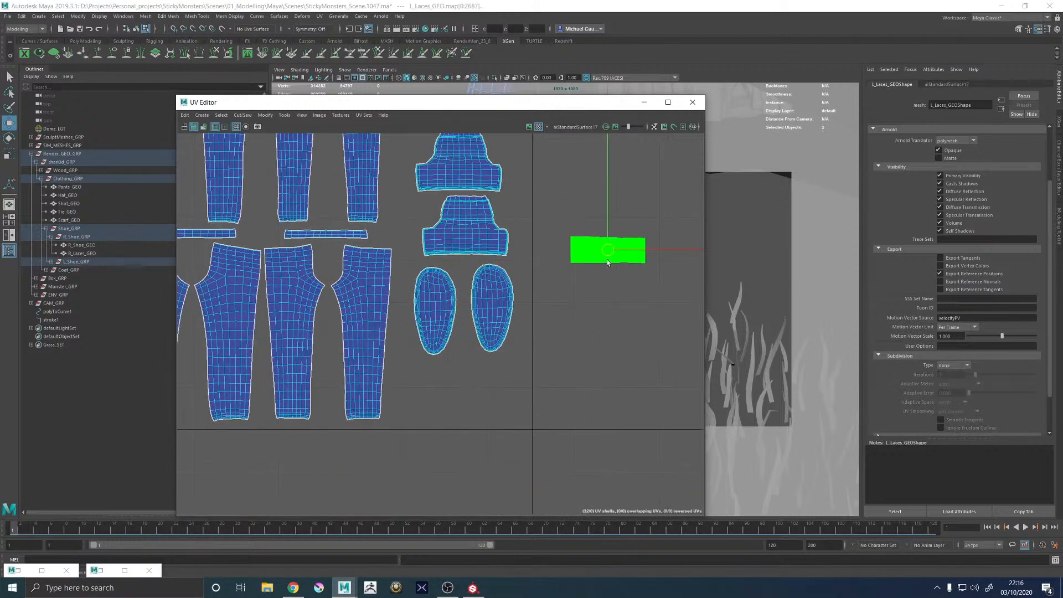
pyautogui.moveTo(607, 251); pyautogui.dragTo(567, 432)
pyautogui.press('r')
pyautogui.press('w')
pyautogui.moveTo(453, 406); pyautogui.dragTo(459, 400)
pyautogui.press('r')
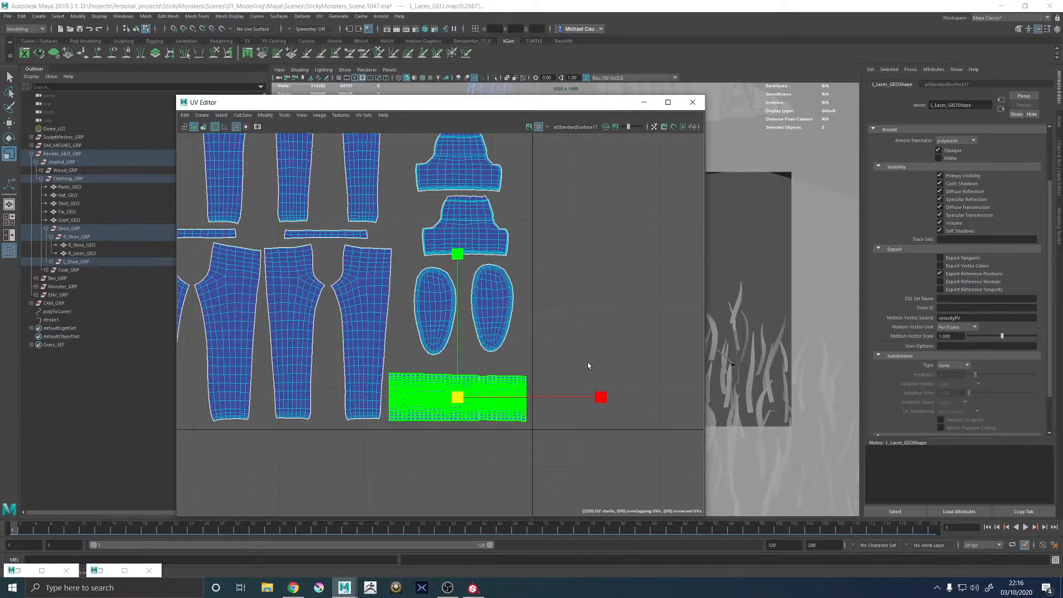
# Deselect the lace strip and examine the spacing between the individual lace shells up close
pyautogui.click(589, 366)
pyautogui.scroll(5, 484, 407)
pyautogui.scroll(2, 483, 407)
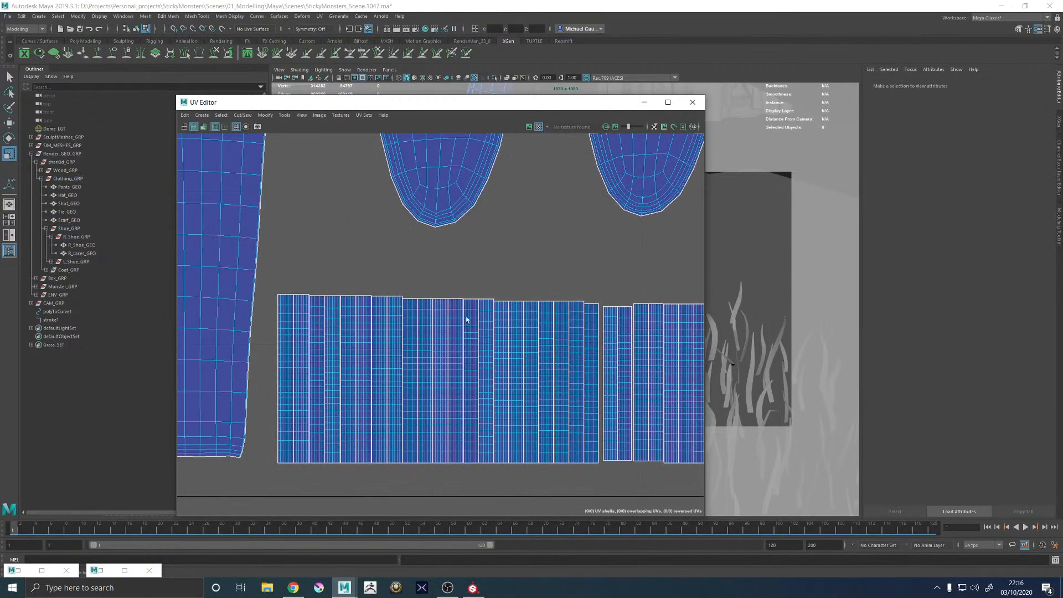
pyautogui.scroll(4, 465, 313)
pyautogui.scroll(4, 650, 351)
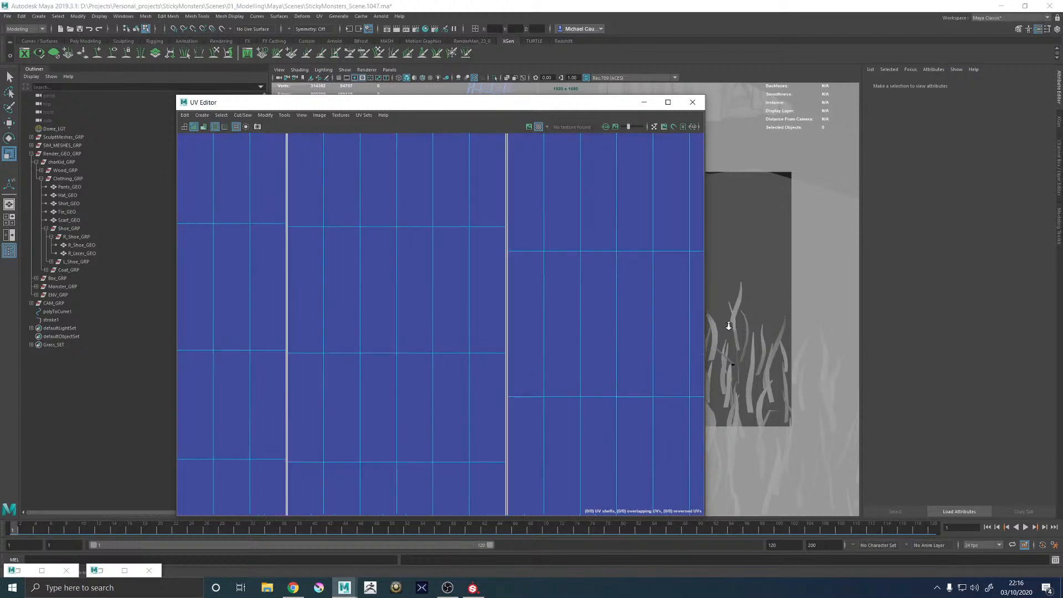
pyautogui.scroll(-2, 584, 327)
pyautogui.scroll(-6, 554, 360)
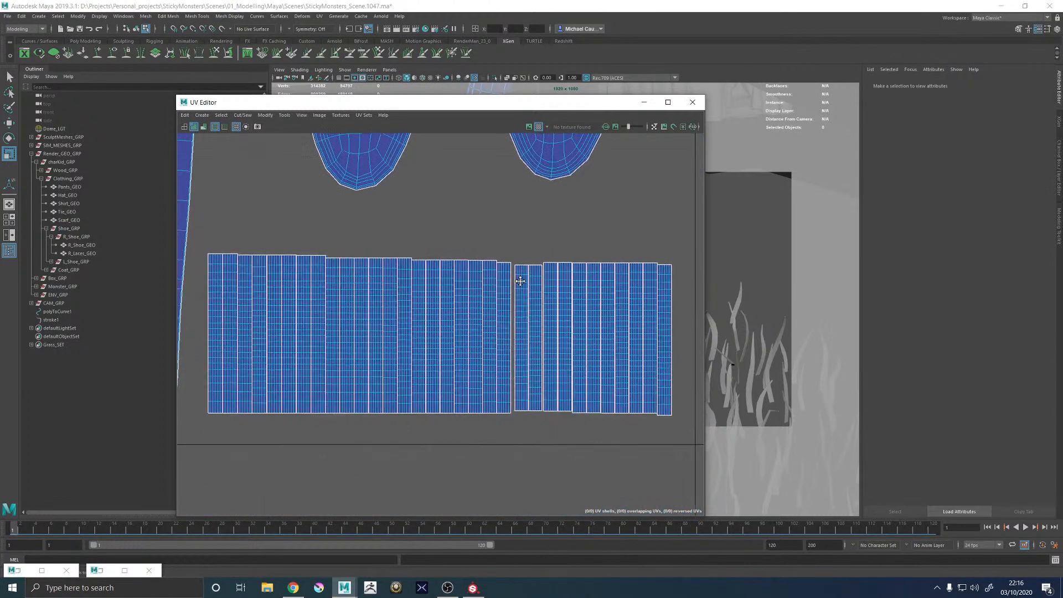
# Select all UVs of the lace strip and save the scene
pyautogui.scroll(1, 518, 293)
pyautogui.scroll(-2, 421, 305)
pyautogui.moveTo(264, 275); pyautogui.dragTo(653, 460)
pyautogui.keyDown('shift'); pyautogui.rightClick(643, 309); pyautogui.keyUp('shift')
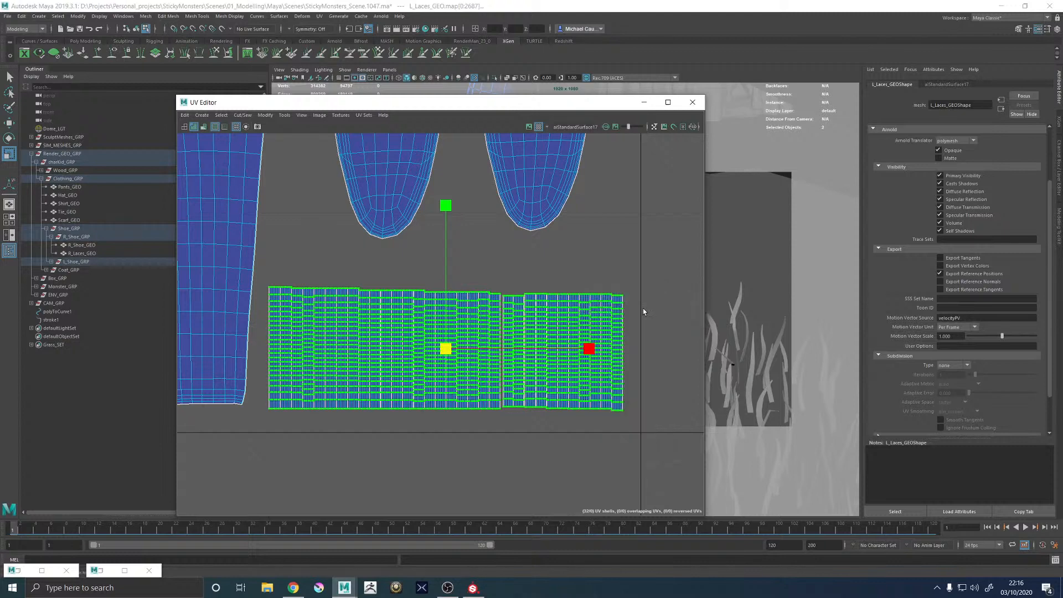
pyautogui.press('q')
pyautogui.hotkey('ctrl', 's')
pyautogui.press('r')
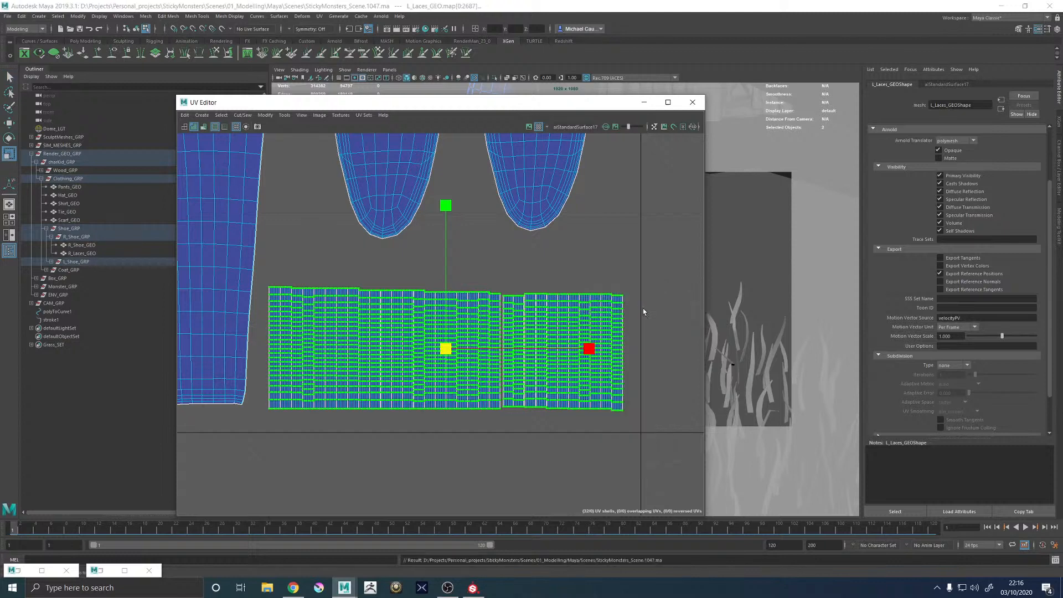
# Try spacing out the selected lace UVs with Distribute, inspect the result up close, and undo it
pyautogui.keyDown('shift'); pyautogui.rightClick(643, 310); pyautogui.keyUp('shift')
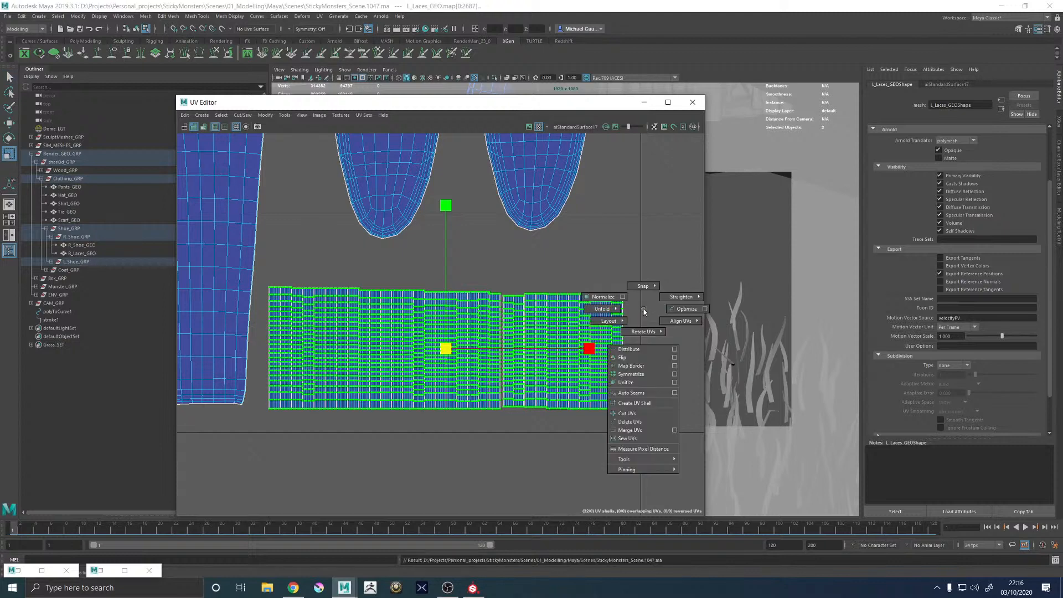
pyautogui.click(641, 351)
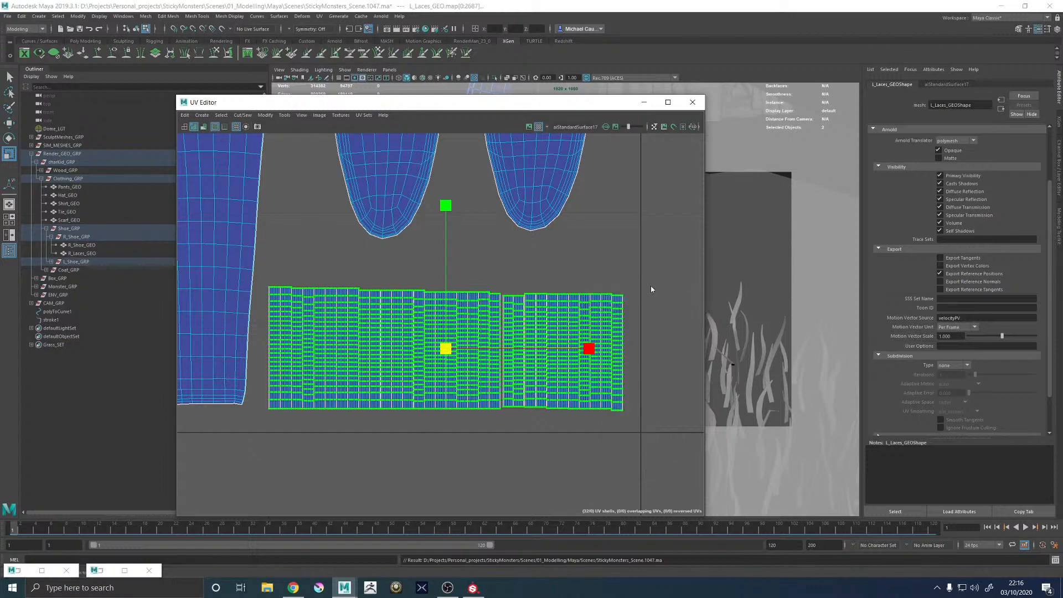
pyautogui.keyDown('alt'); pyautogui.moveTo(651, 288); pyautogui.dragTo(816, 404, button='right'); pyautogui.keyUp('alt')
pyautogui.keyDown('alt'); pyautogui.moveTo(589, 354); pyautogui.dragTo(451, 356, button='middle'); pyautogui.keyUp('alt')
pyautogui.keyDown('alt'); pyautogui.moveTo(534, 364); pyautogui.dragTo(596, 321, button='middle'); pyautogui.keyUp('alt')
pyautogui.scroll(-3, 454, 313)
pyautogui.rightClick(463, 271)
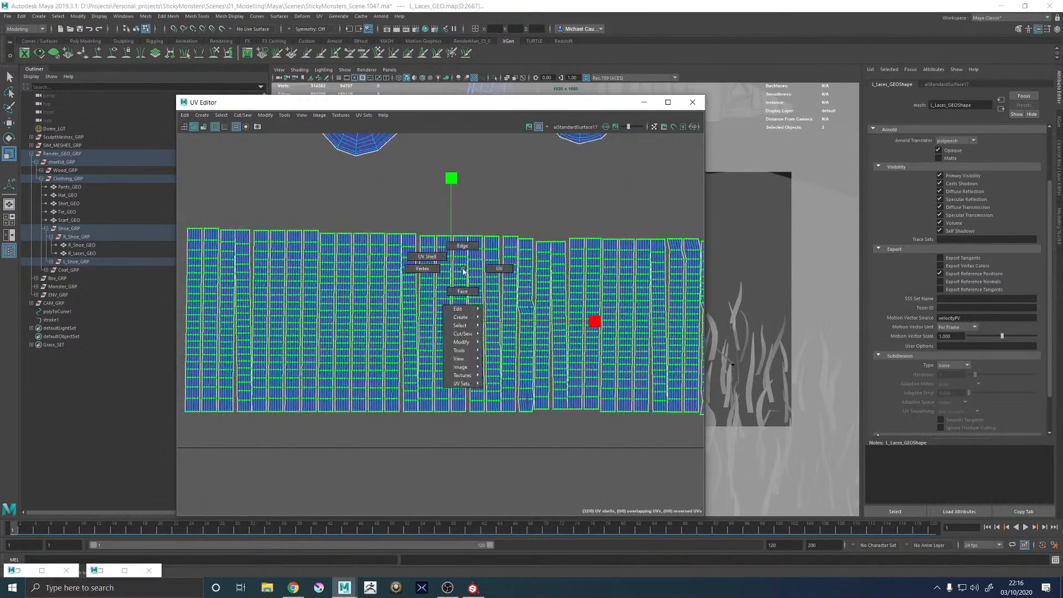
pyautogui.hotkey('ctrl', 'z')
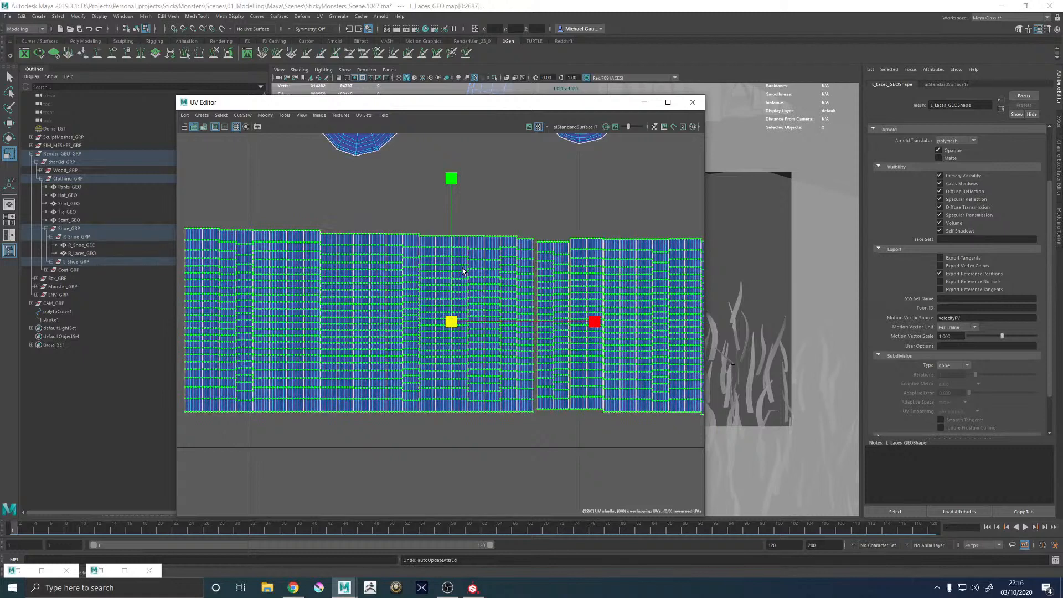
pyautogui.hotkey('ctrl', 'z')
# Select the whole lace strip as UV shells and distribute the shells with the Right option
pyautogui.keyDown('alt'); pyautogui.moveTo(511, 285); pyautogui.dragTo(332, 282, button='right'); pyautogui.keyUp('alt')
pyautogui.rightClick(484, 291)
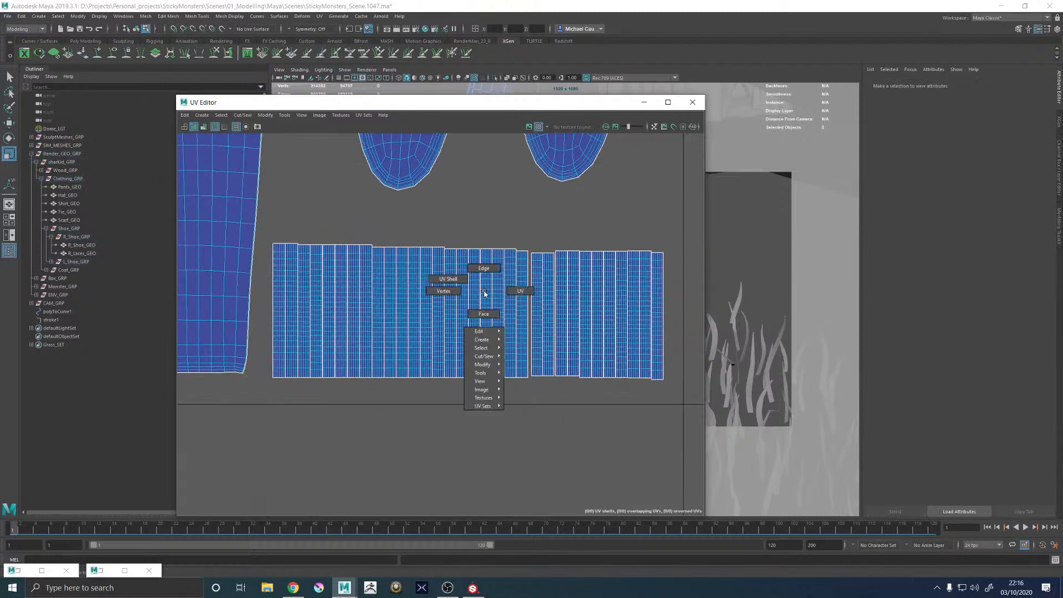
pyautogui.keyDown('alt'); pyautogui.moveTo(454, 280); pyautogui.dragTo(342, 250, button='right'); pyautogui.keyUp('alt')
pyautogui.moveTo(337, 268); pyautogui.dragTo(641, 407)
pyautogui.keyDown('shift'); pyautogui.rightClick(597, 376); pyautogui.keyUp('shift')
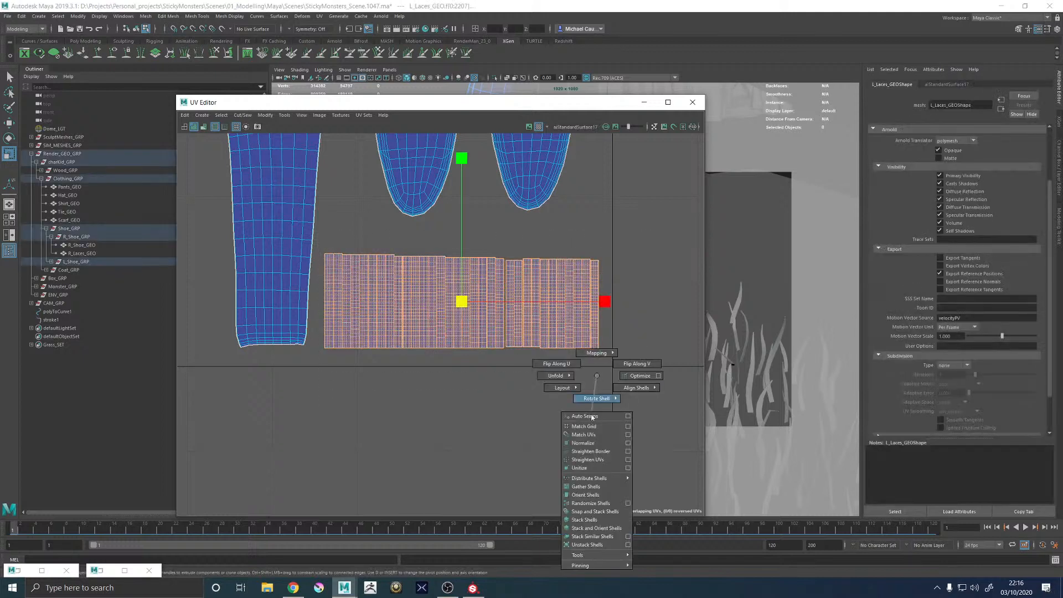
pyautogui.moveTo(596, 484)
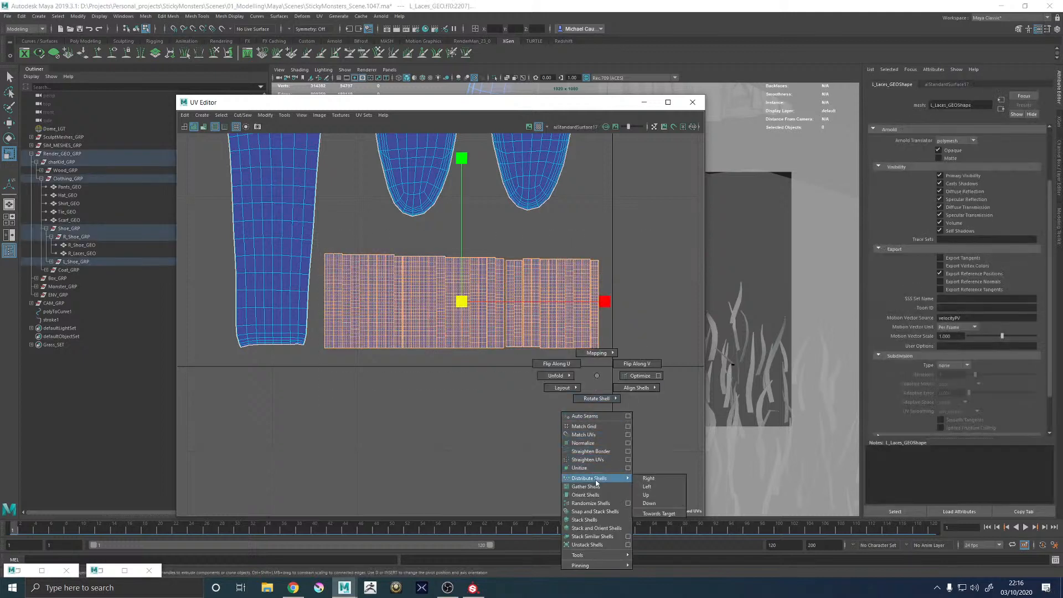
pyautogui.click(658, 480)
# Inspect the gaps between the lace shells and redistribute them with the Left option
pyautogui.keyDown('alt'); pyautogui.moveTo(576, 408); pyautogui.dragTo(408, 408, button='middle'); pyautogui.keyUp('alt')
pyautogui.keyDown('alt'); pyautogui.moveTo(424, 377); pyautogui.dragTo(515, 355, button='right'); pyautogui.keyUp('alt')
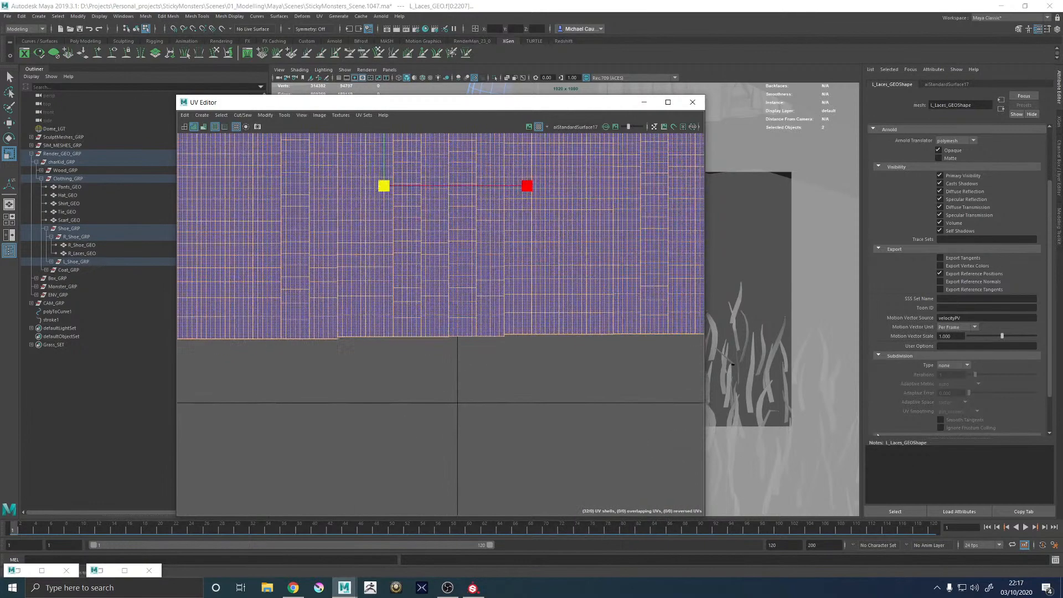
pyautogui.keyDown('alt'); pyautogui.moveTo(480, 275); pyautogui.dragTo(508, 382, button='middle'); pyautogui.keyUp('alt')
pyautogui.keyDown('shift'); pyautogui.moveTo(508, 382); pyautogui.dragTo(559, 487, button='right'); pyautogui.keyUp('shift')
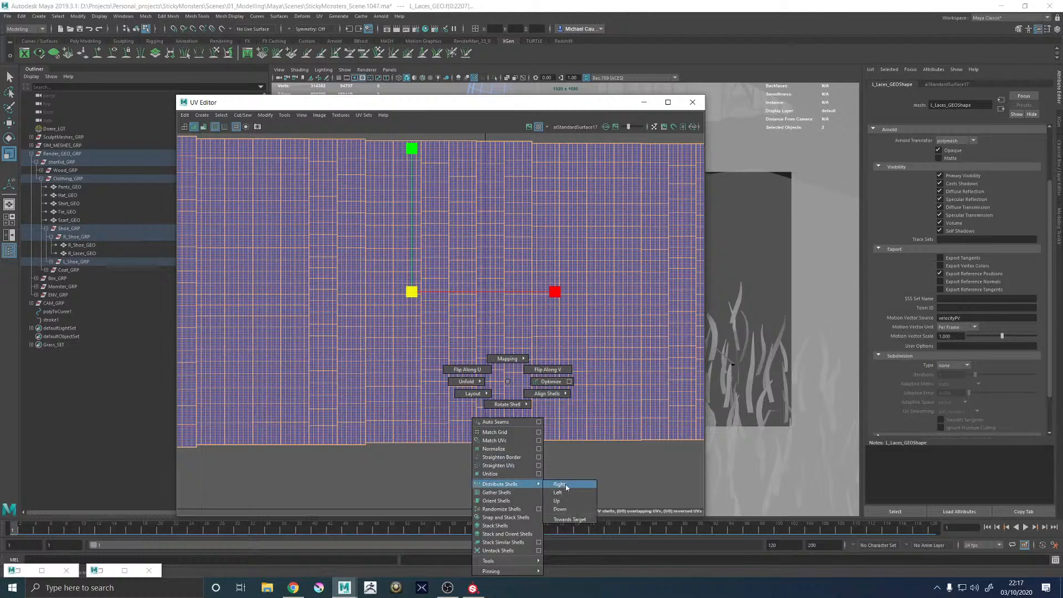
pyautogui.keyDown('shift'); pyautogui.moveTo(561, 488); pyautogui.dragTo(560, 492, button='right'); pyautogui.keyUp('shift')
pyautogui.keyDown('alt'); pyautogui.moveTo(488, 418); pyautogui.dragTo(418, 328, button='right'); pyautogui.keyUp('alt')
pyautogui.keyDown('alt'); pyautogui.moveTo(418, 328); pyautogui.dragTo(580, 306, button='middle'); pyautogui.keyUp('alt')
pyautogui.keyDown('alt'); pyautogui.moveTo(501, 357); pyautogui.dragTo(555, 349, button='right'); pyautogui.keyUp('alt')
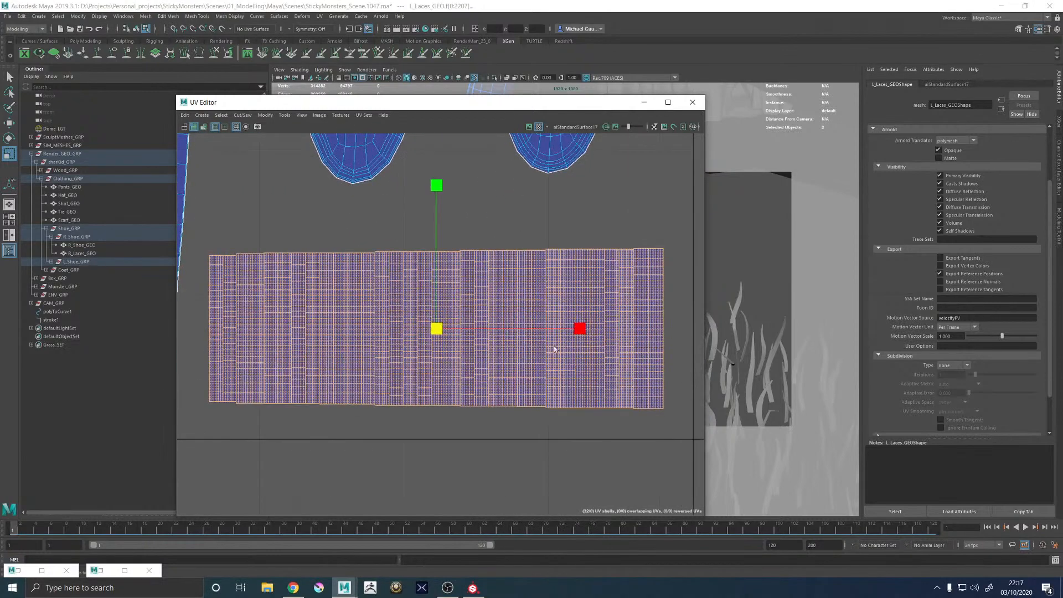
# Select the two lace shells at the strip's right end and shift them slightly toward the tile's edge
pyautogui.click(610, 401)
pyautogui.keyDown('shift'); pyautogui.moveTo(652, 351); pyautogui.dragTo(643, 361, button='right'); pyautogui.keyUp('shift')
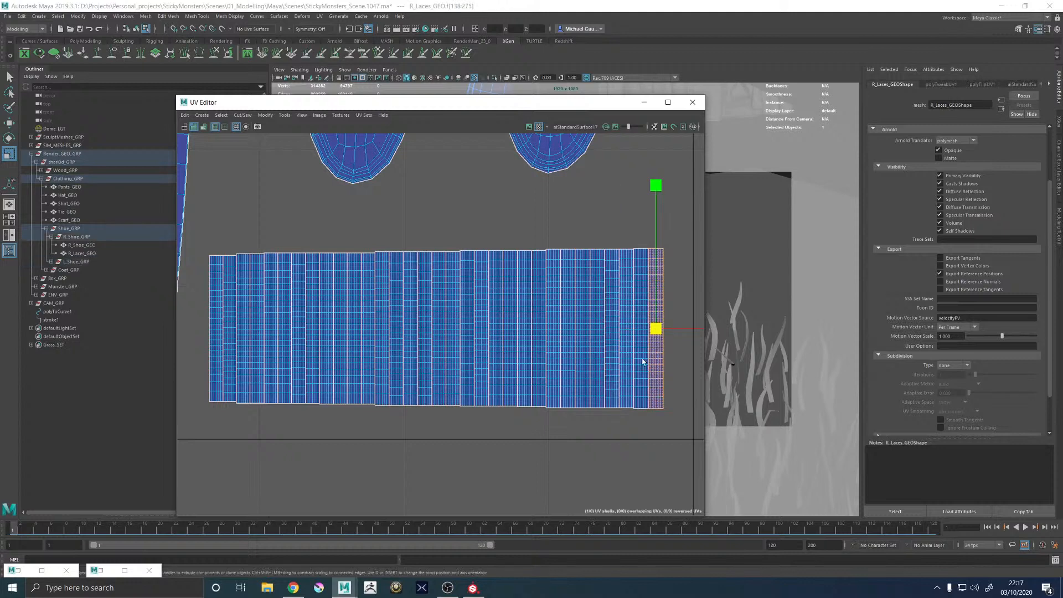
pyautogui.keyDown('alt'); pyautogui.moveTo(643, 360); pyautogui.dragTo(569, 366, button='middle'); pyautogui.keyUp('alt')
pyautogui.press('w')
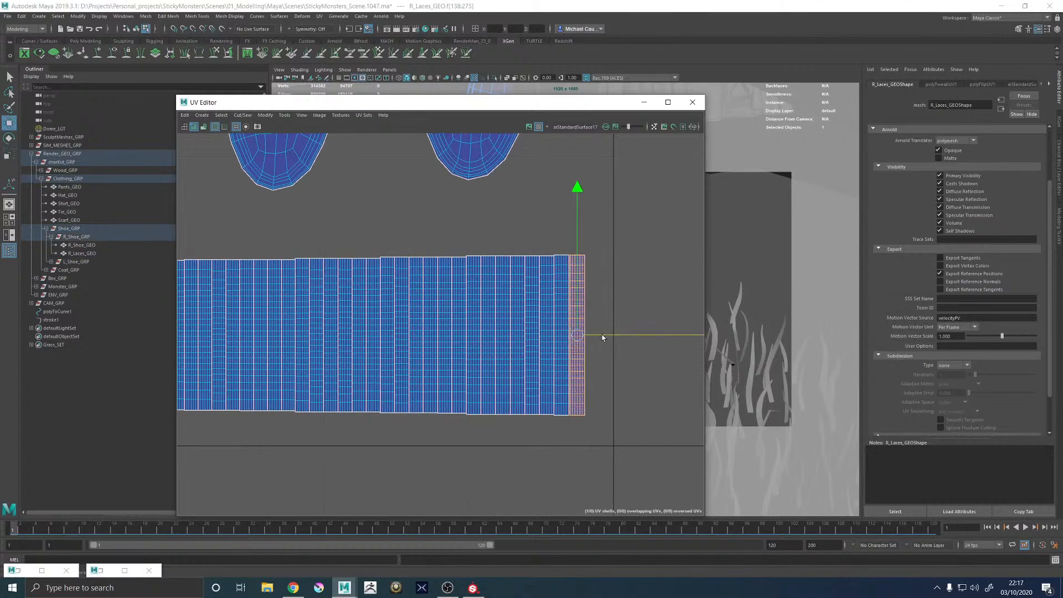
pyautogui.click(569, 327)
pyautogui.moveTo(606, 338); pyautogui.dragTo(609, 338)
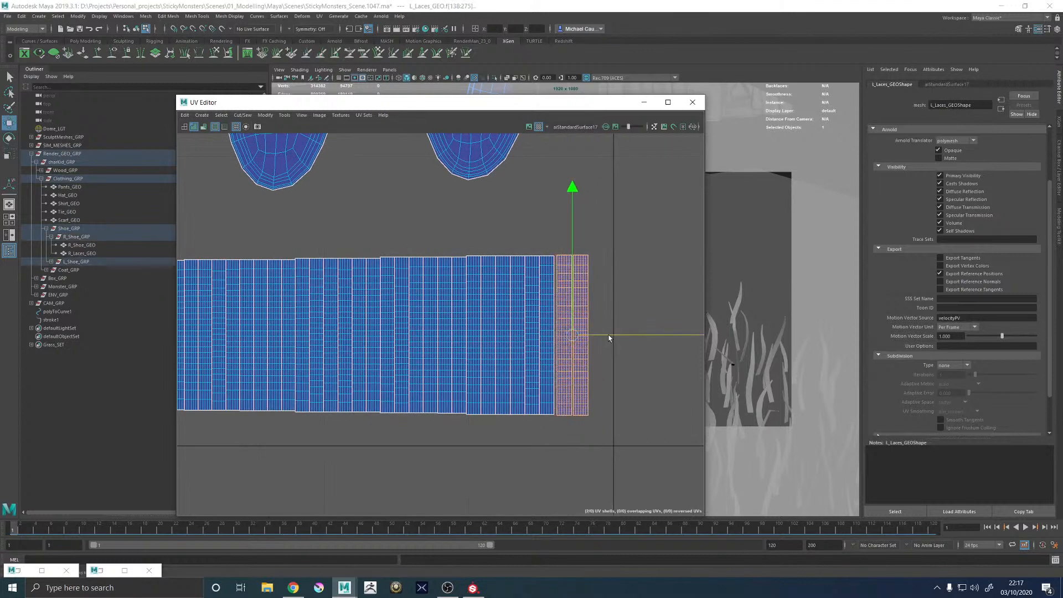
# Undo the move of the end shells and both shell distributions, back to the earlier lace UV selection
pyautogui.hotkey('ctrl', 'z')
pyautogui.hotkey('ctrl', 'z')
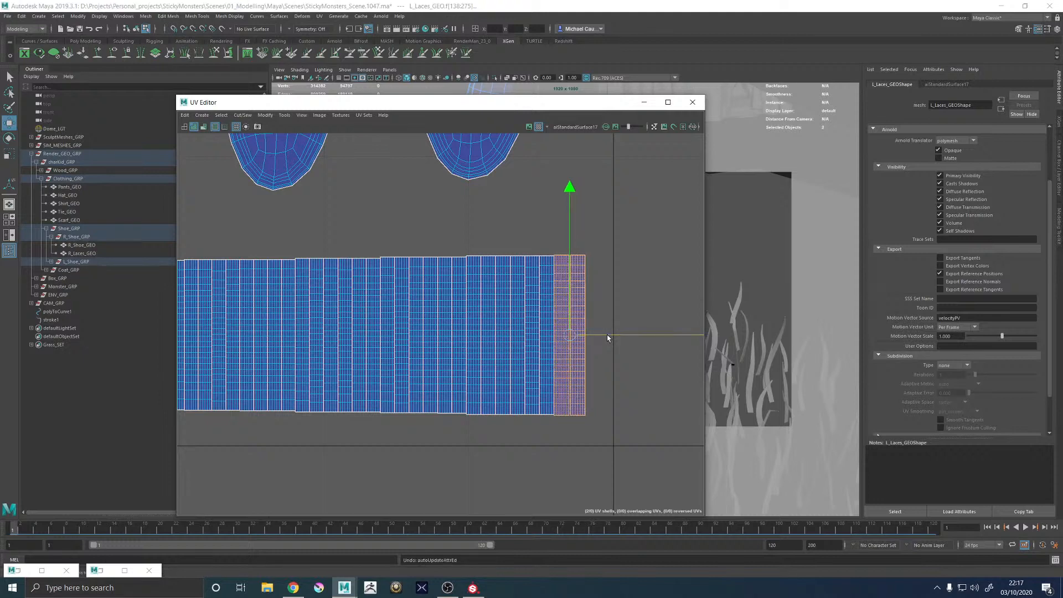
pyautogui.hotkey('ctrl', 'z')
pyautogui.hotkey('ctrl', 'z')
pyautogui.hotkey('ctrl', 'z')
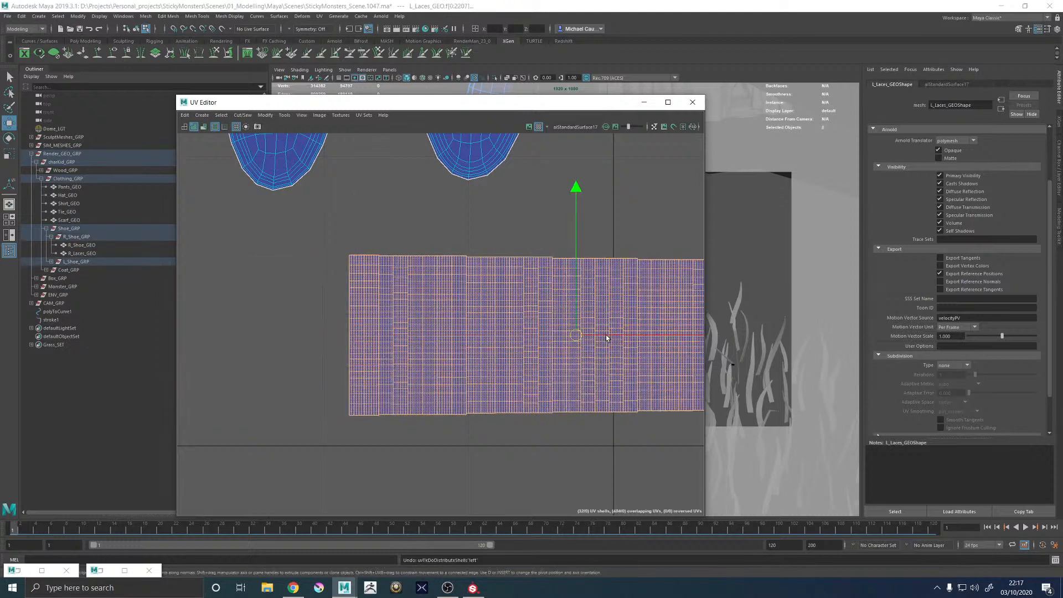
pyautogui.hotkey('ctrl', 'z')
pyautogui.hotkey('ctrl', 'z')
pyautogui.hotkey('ctrl', 'z')
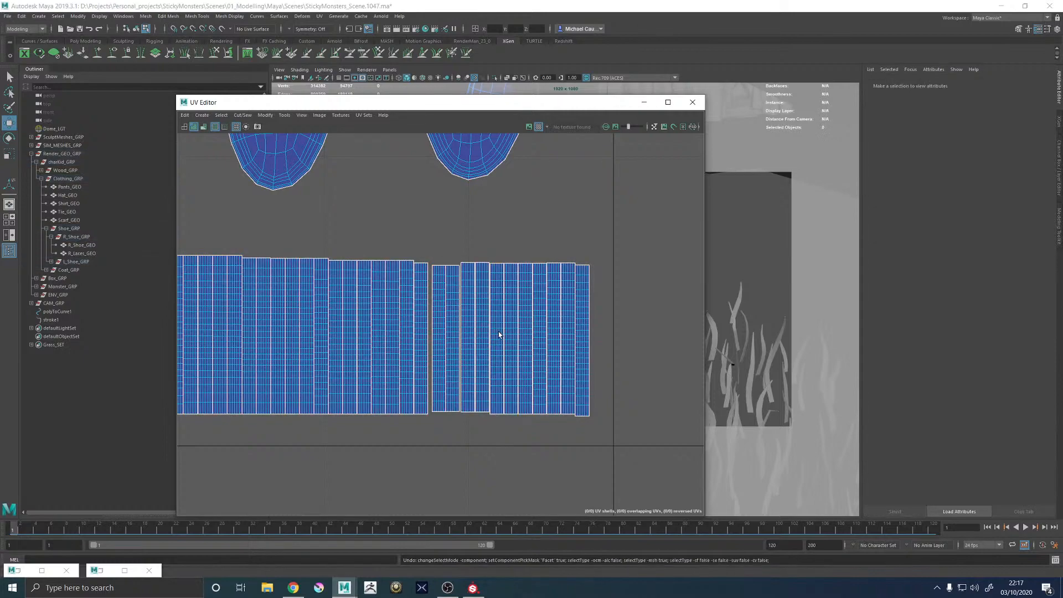
pyautogui.hotkey('ctrl', 'z')
pyautogui.hotkey('ctrl', 'z')
# Scale the lace UV strip up very slightly within the free space below the shoe soles
pyautogui.keyDown('alt'); pyautogui.moveTo(406, 326); pyautogui.dragTo(504, 353, button='middle'); pyautogui.keyUp('alt')
pyautogui.press('r')
pyautogui.moveTo(453, 363)
pyautogui.mouseDown()
pyautogui.moveTo(482, 366)
pyautogui.moveTo(462, 367)
pyautogui.mouseUp()
pyautogui.scroll(-4, 548, 357)
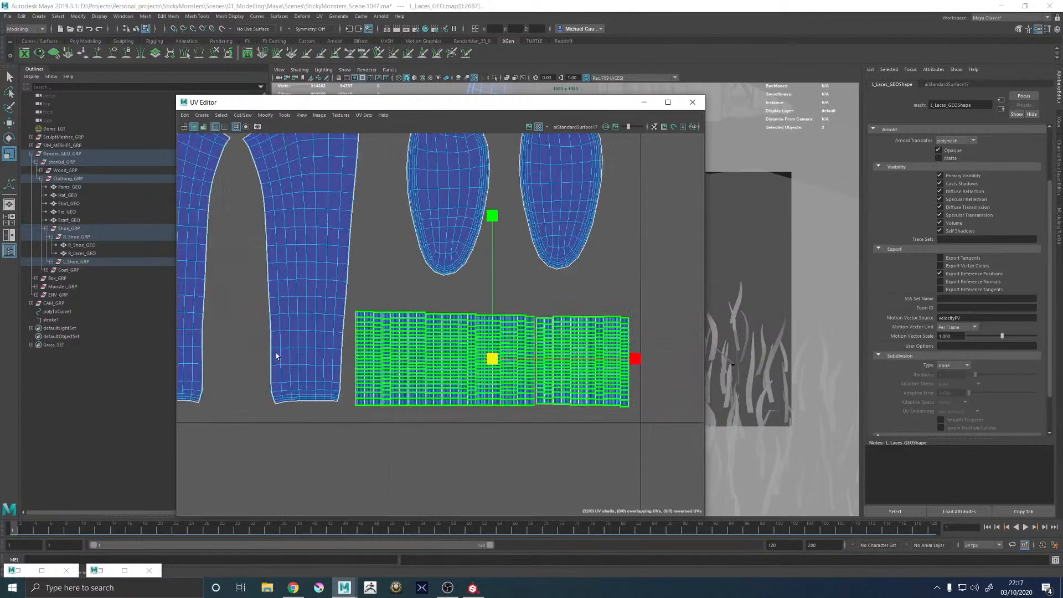
# Close the UV Editor, leave UV component selection in the viewport and save the scene
pyautogui.click(692, 102)
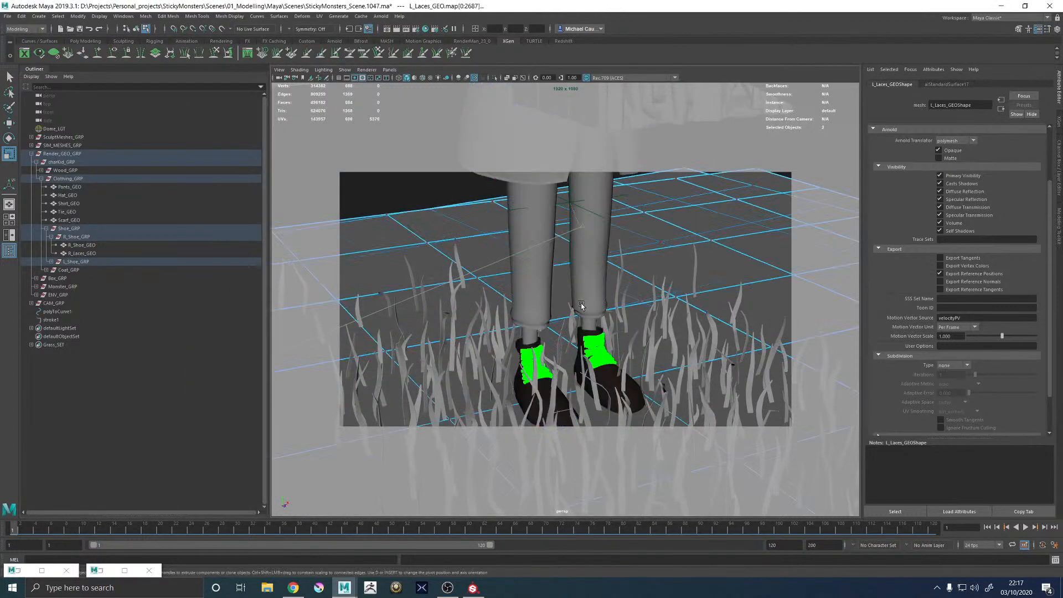
pyautogui.keyDown('alt'); pyautogui.moveTo(582, 305); pyautogui.dragTo(585, 292); pyautogui.keyUp('alt')
pyautogui.click(669, 270)
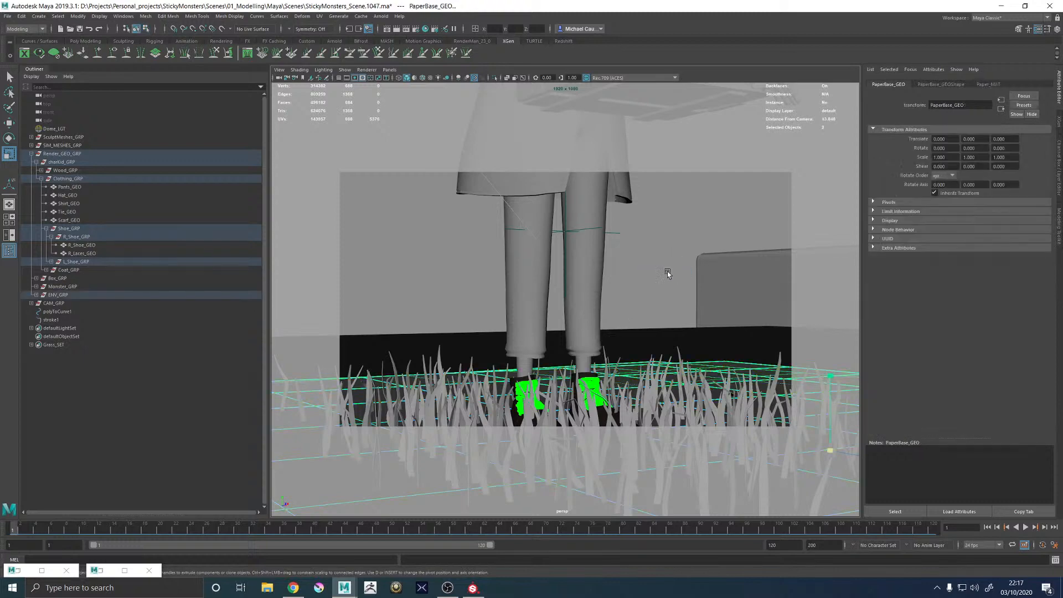
pyautogui.press('q')
pyautogui.hotkey('ctrl', 's')
pyautogui.press('r')
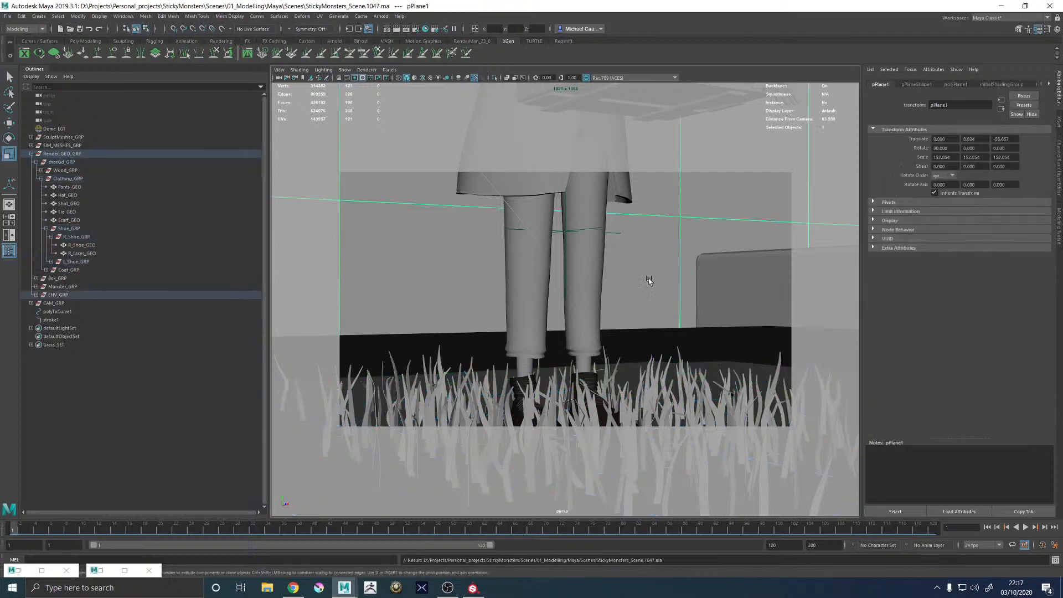
# Export the charKid_GRP group as an OBJ, replacing the existing charKid_01.obj in the Published folder
pyautogui.keyDown('alt'); pyautogui.moveTo(635, 310); pyautogui.dragTo(580, 365); pyautogui.keyUp('alt')
pyautogui.click(535, 348)
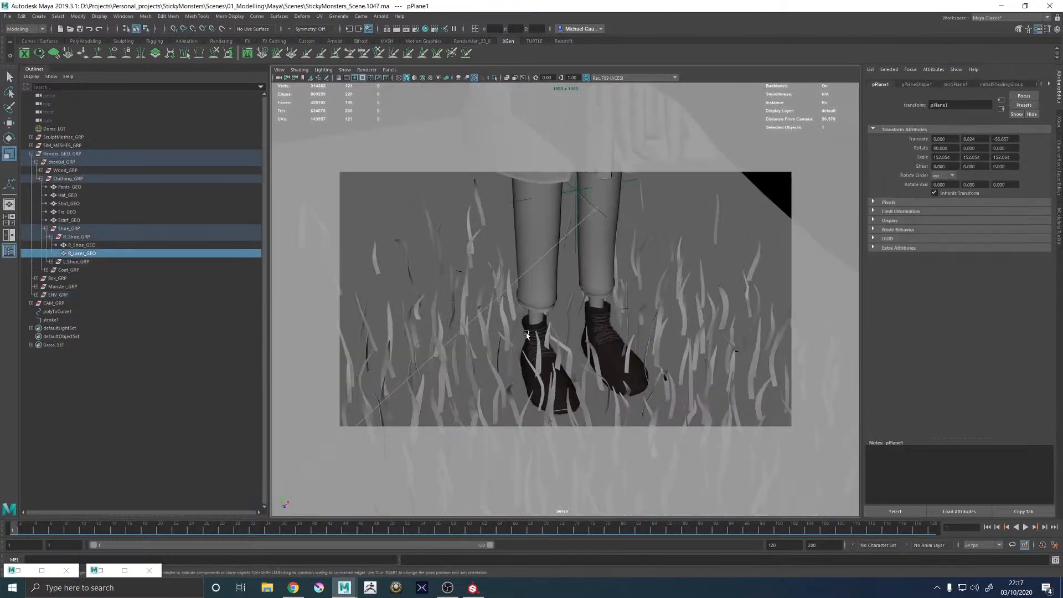
pyautogui.click(606, 314)
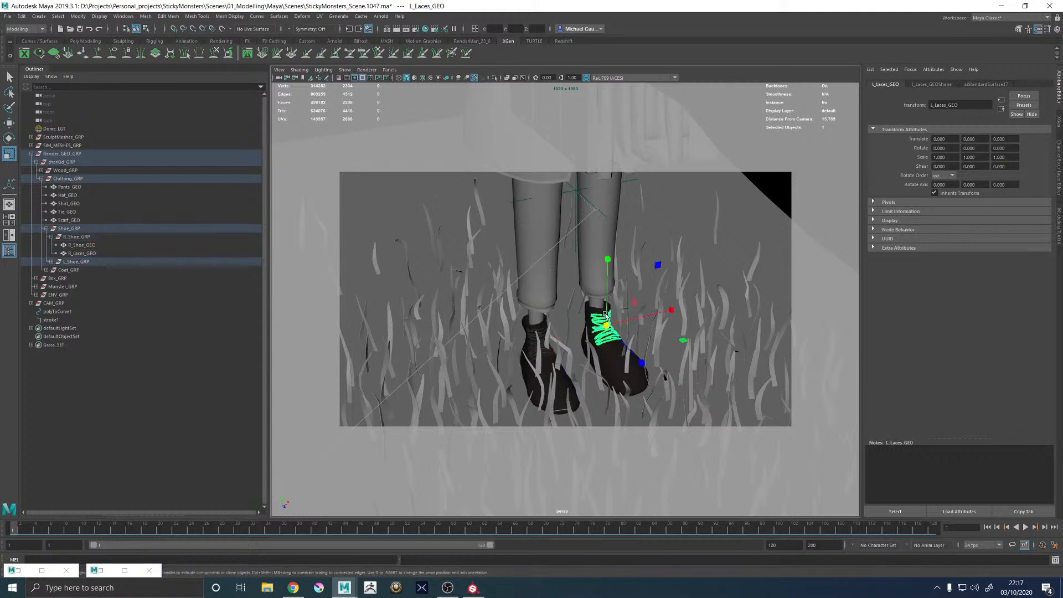
pyautogui.click(69, 162)
pyautogui.click(8, 16)
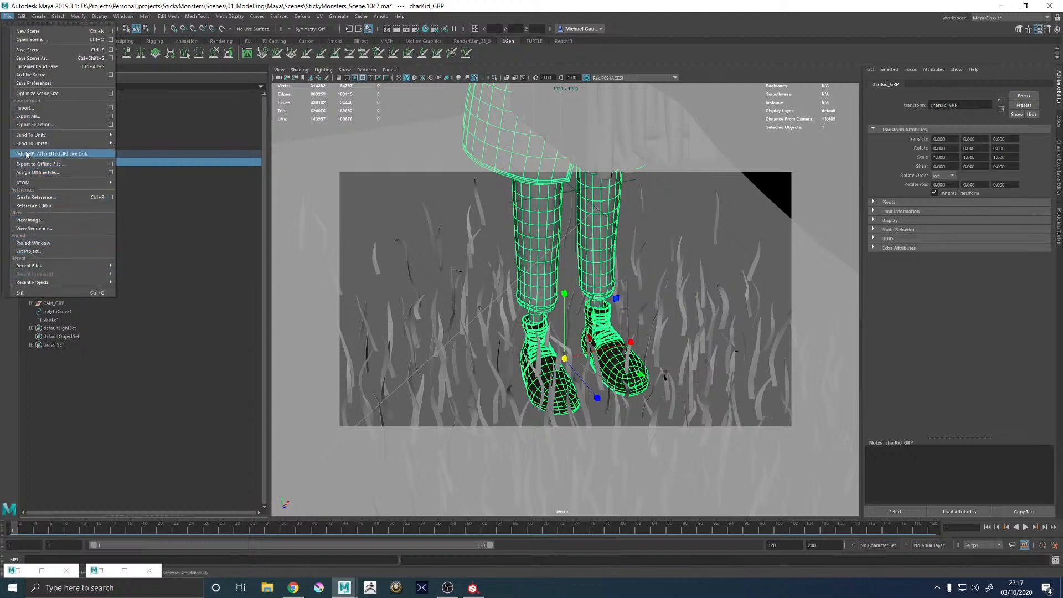
pyautogui.click(41, 125)
pyautogui.click(330, 149)
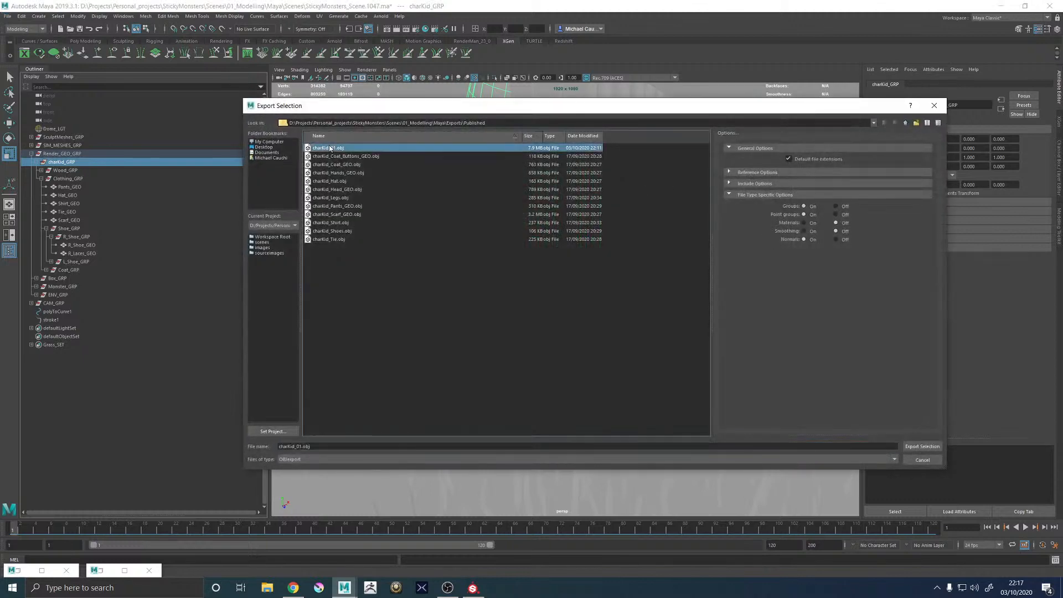
pyautogui.click(922, 447)
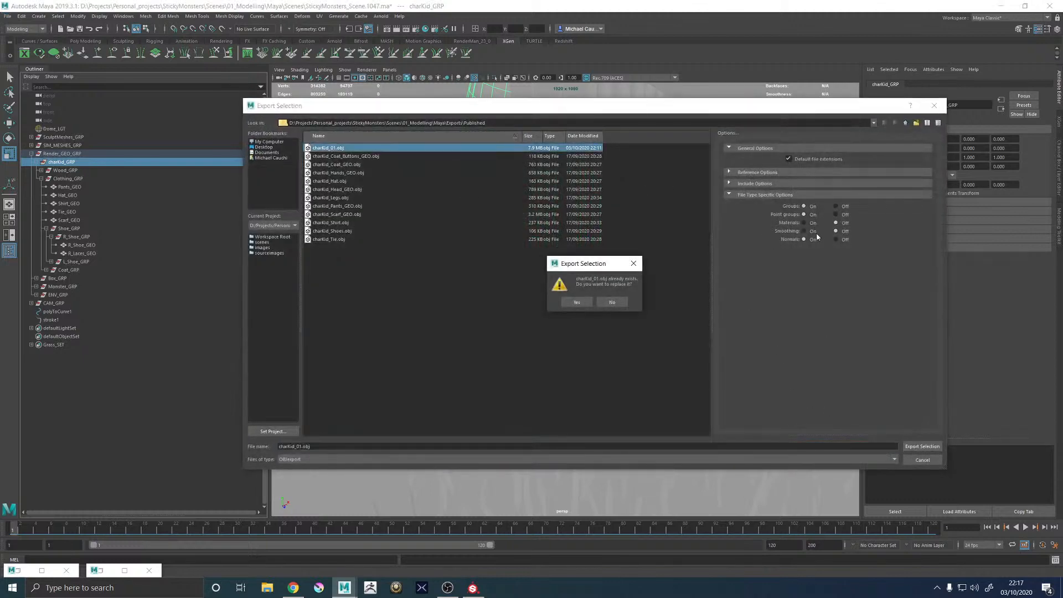
pyautogui.click(576, 302)
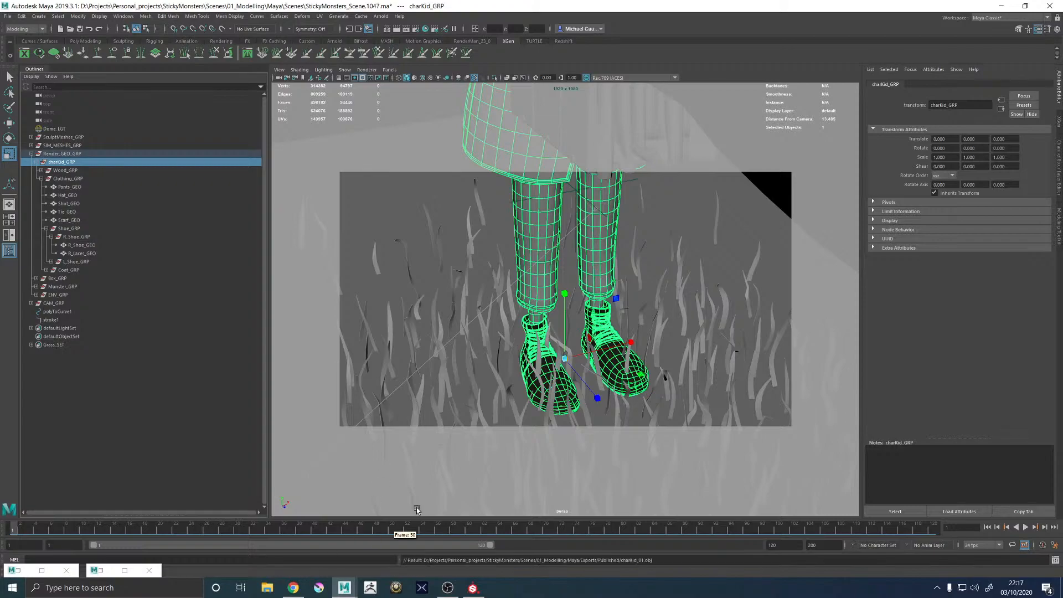
# Switch to Substance Painter and update the project mesh with the re-exported charKid_01.obj from the Published folder, preserving stroke positions
pyautogui.scroll(-5, 416, 507)
pyautogui.click(475, 589)
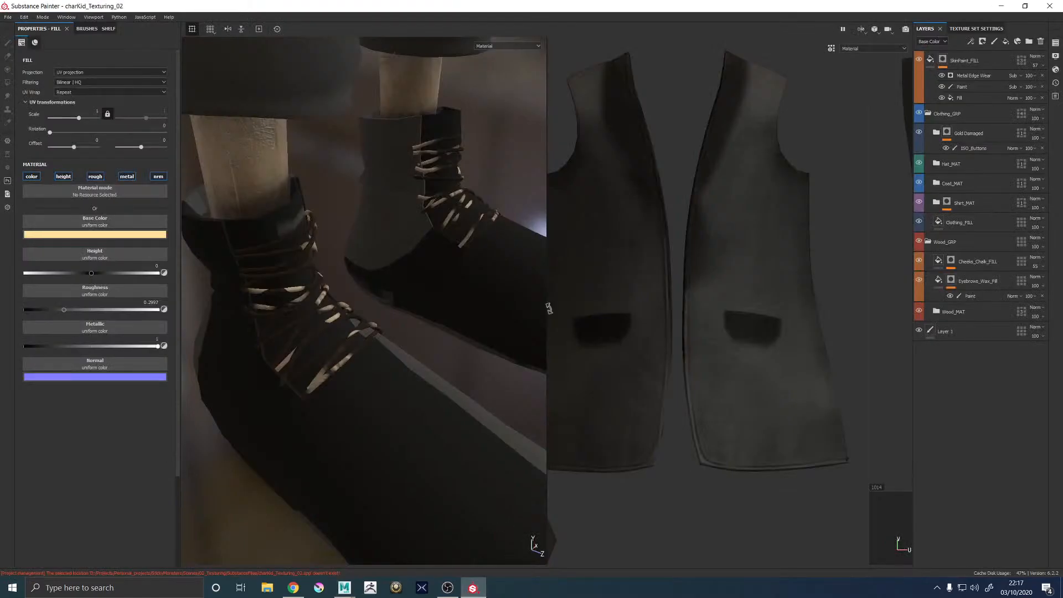
pyautogui.scroll(3, 403, 319)
pyautogui.scroll(-7, 398, 321)
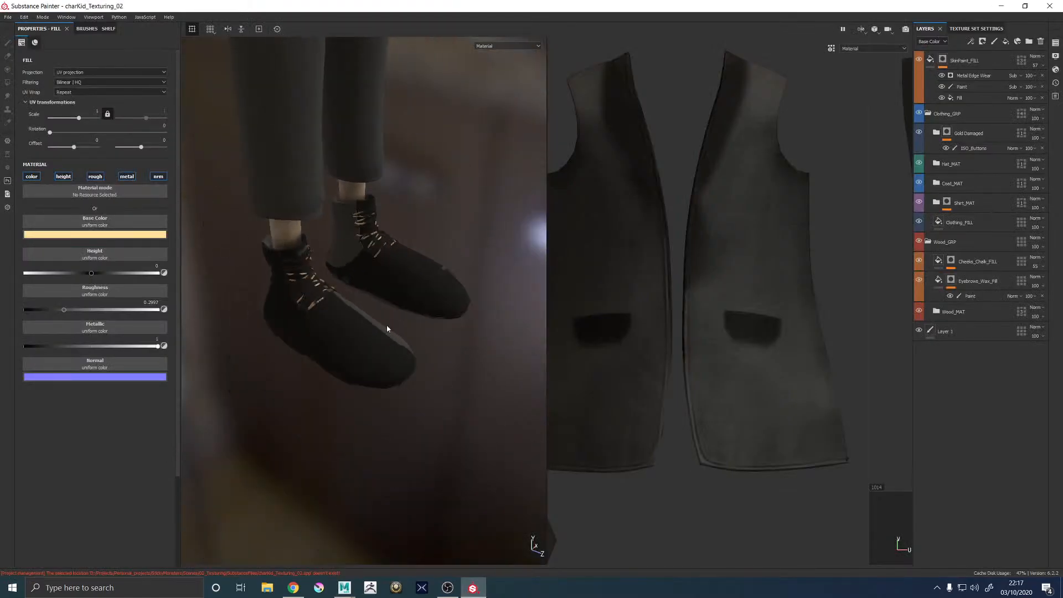
pyautogui.keyDown('alt'); pyautogui.moveTo(386, 325); pyautogui.dragTo(339, 300); pyautogui.keyUp('alt')
pyautogui.click(8, 16)
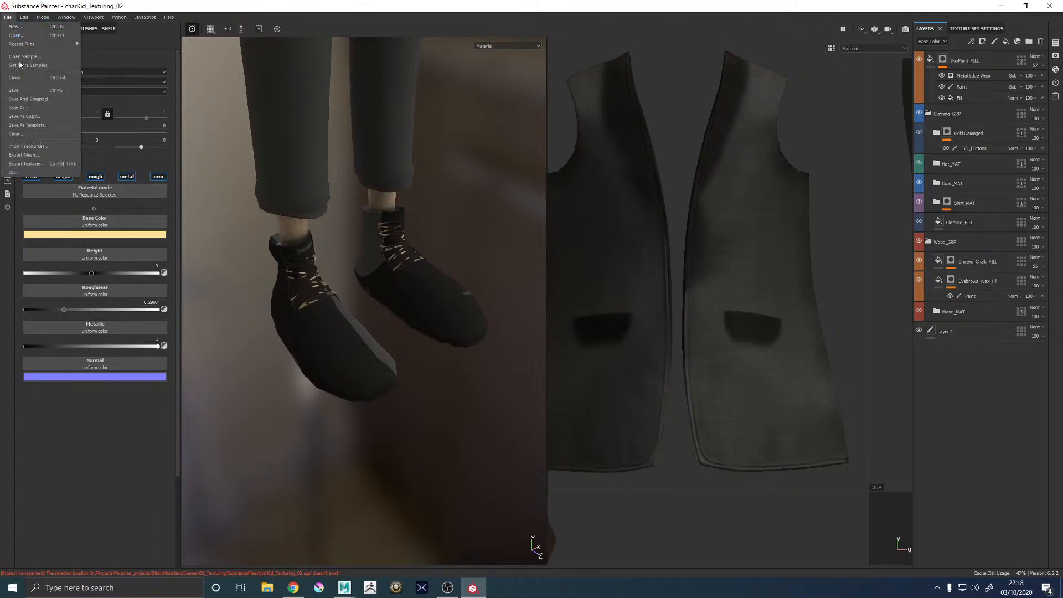
pyautogui.click(24, 17)
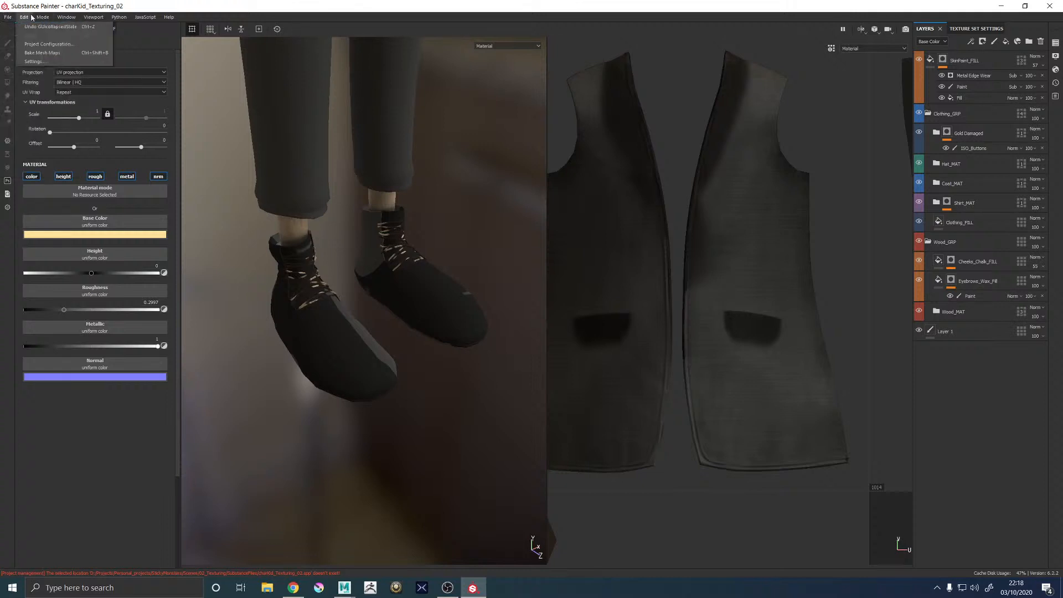
pyautogui.click(43, 44)
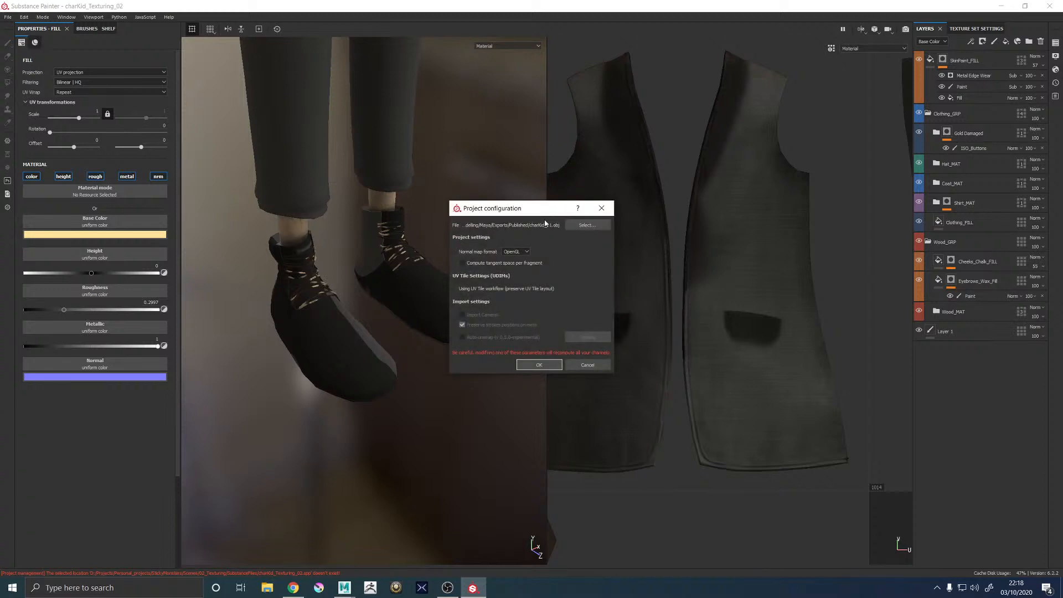
pyautogui.click(587, 226)
pyautogui.click(606, 289)
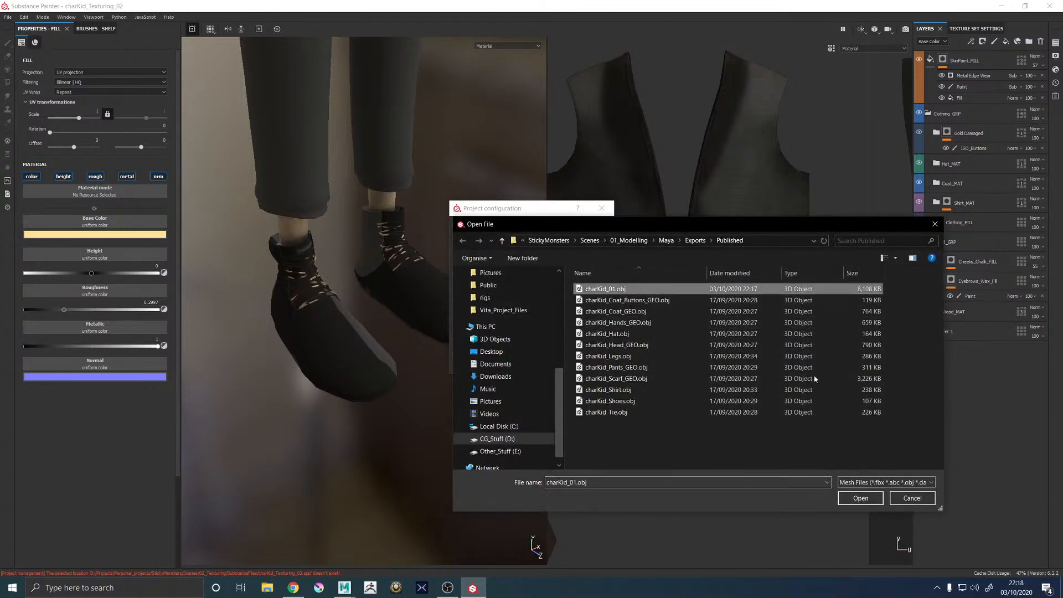
pyautogui.click(856, 498)
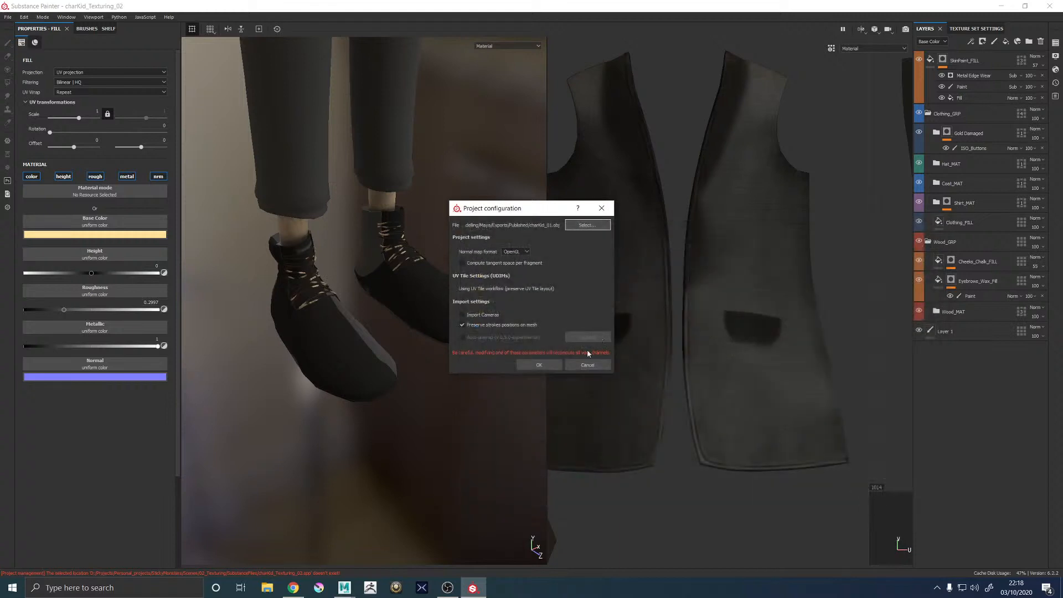
pyautogui.click(537, 365)
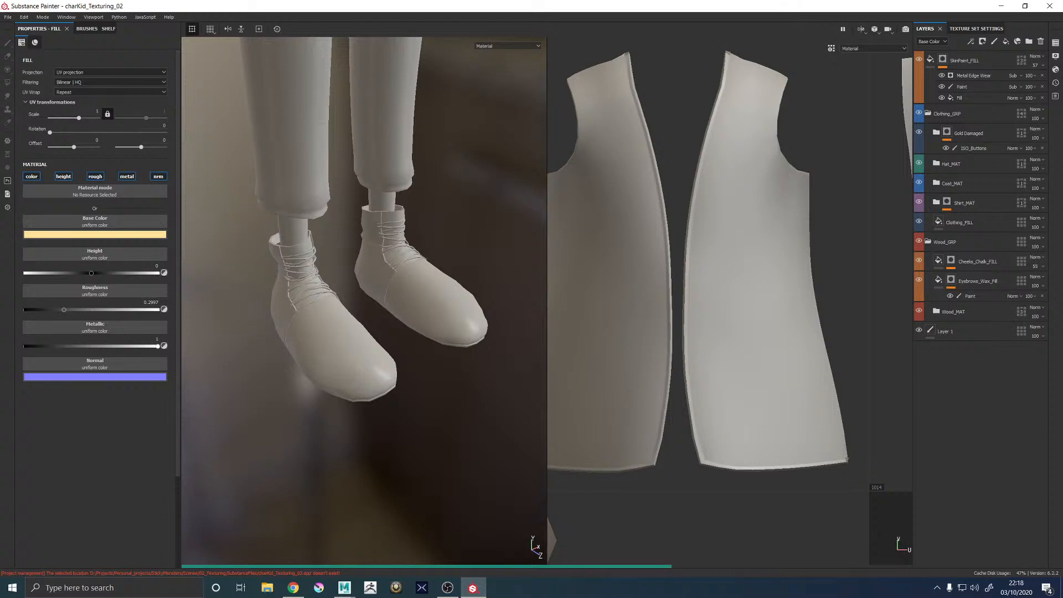
# Examine the reloaded character in the 3D view, from the shoes and laces up to the face and hat
pyautogui.hotkey('alt', 'Tab')
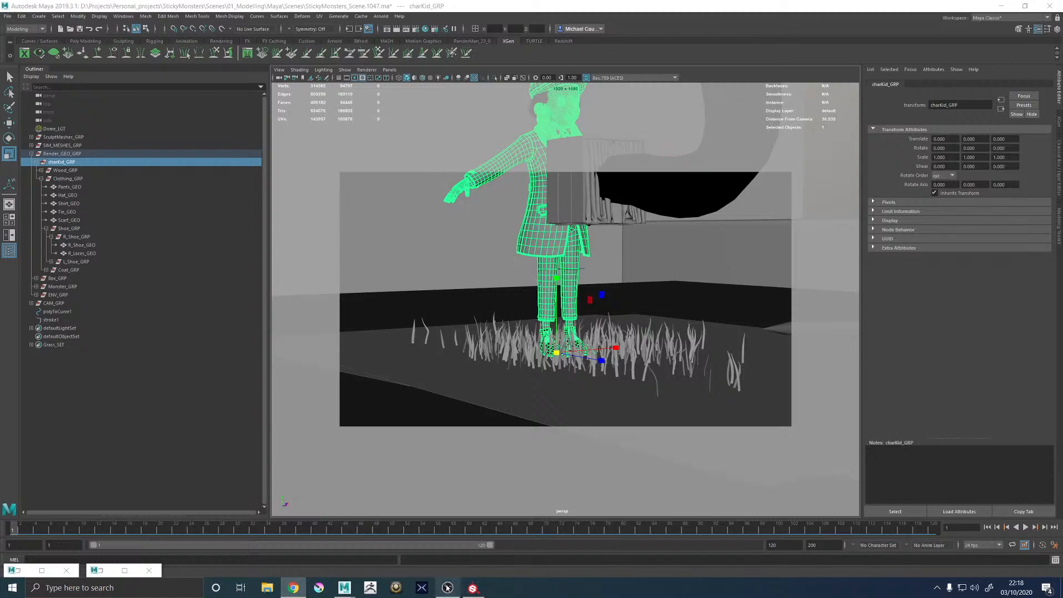
pyautogui.click(473, 588)
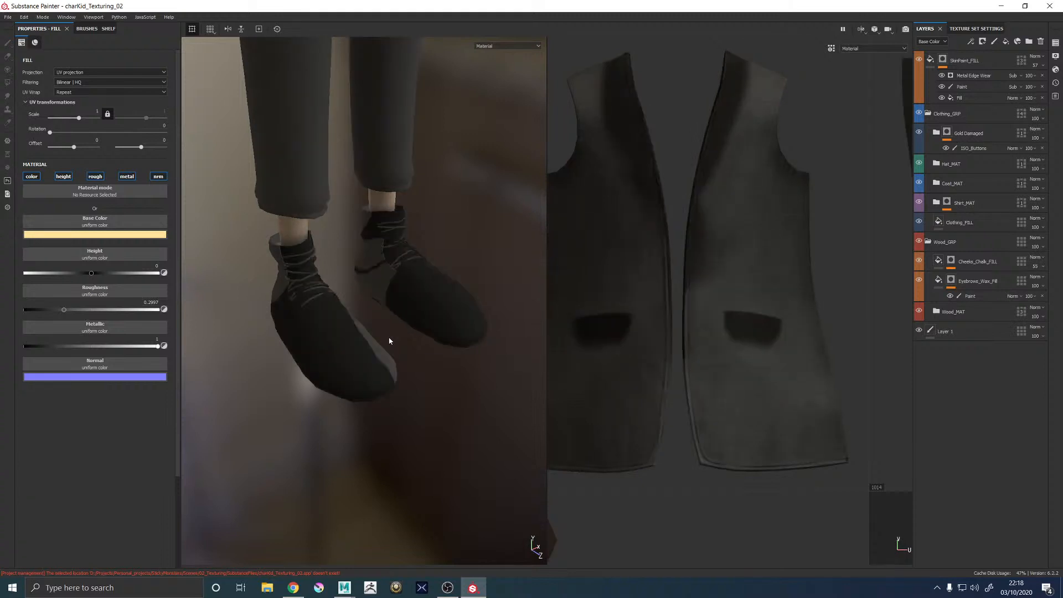
pyautogui.scroll(-5, 373, 229)
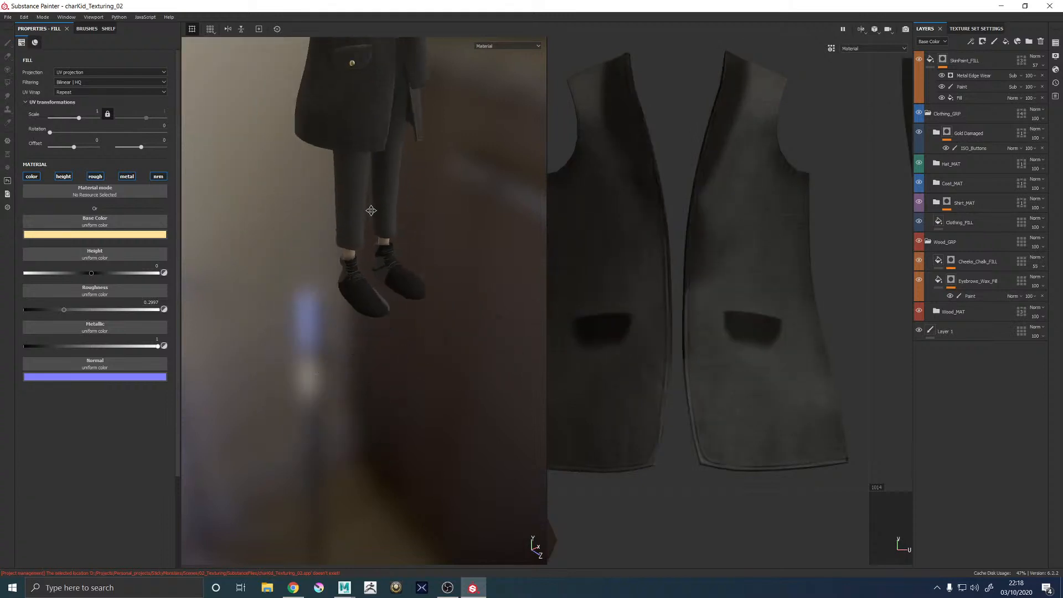
pyautogui.keyDown('alt'); pyautogui.moveTo(371, 210); pyautogui.dragTo(364, 292, button='middle'); pyautogui.keyUp('alt')
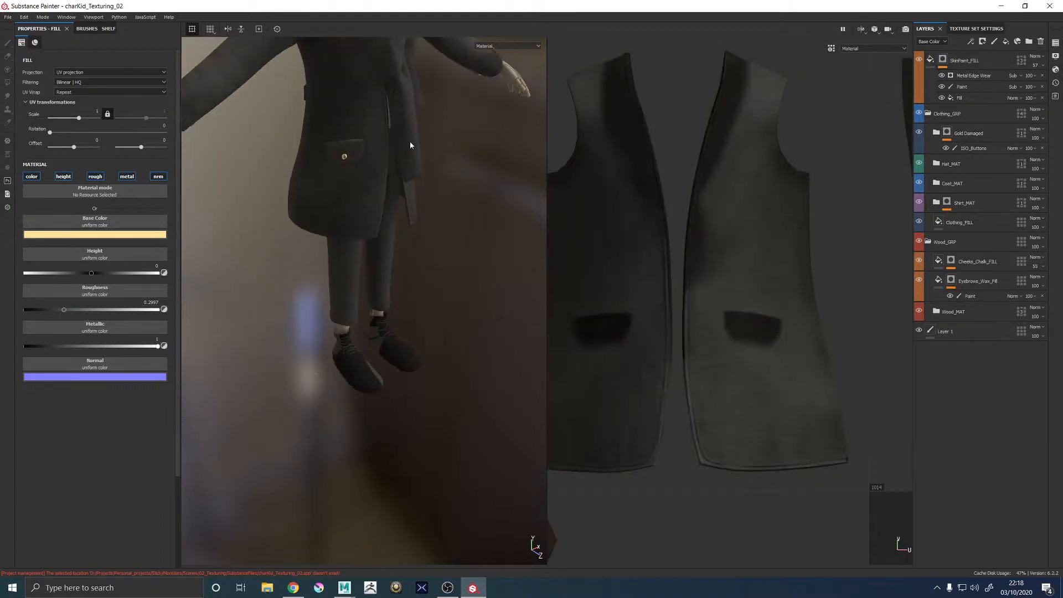
pyautogui.keyDown('alt'); pyautogui.moveTo(410, 145); pyautogui.dragTo(401, 232, button='middle'); pyautogui.keyUp('alt')
pyautogui.keyDown('alt'); pyautogui.moveTo(401, 233); pyautogui.dragTo(276, 199); pyautogui.keyUp('alt')
pyautogui.keyDown('alt'); pyautogui.moveTo(382, 187); pyautogui.dragTo(344, 266, button='middle'); pyautogui.keyUp('alt')
pyautogui.keyDown('alt'); pyautogui.moveTo(388, 265); pyautogui.dragTo(445, 347, button='right'); pyautogui.keyUp('alt')
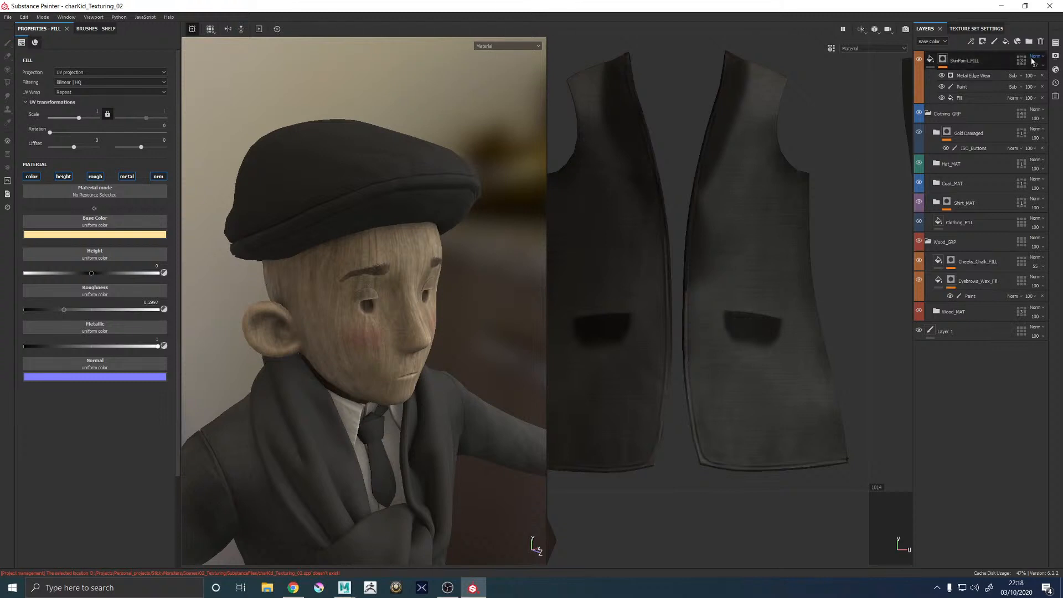
# Open the mesh map baking settings and set the antialiasing to Subsampling 4x4
pyautogui.click(967, 28)
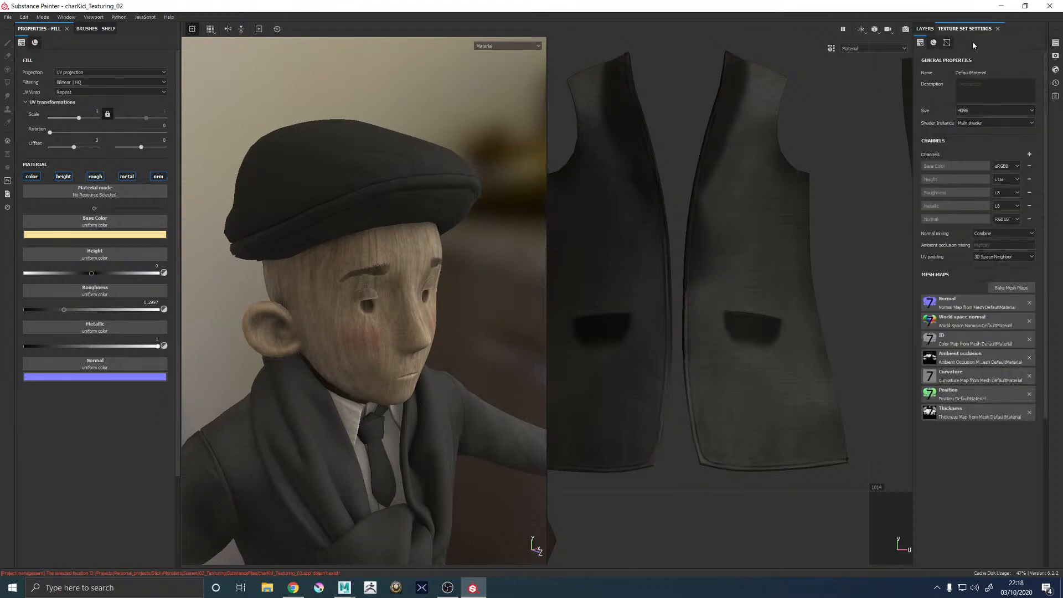
pyautogui.click(925, 29)
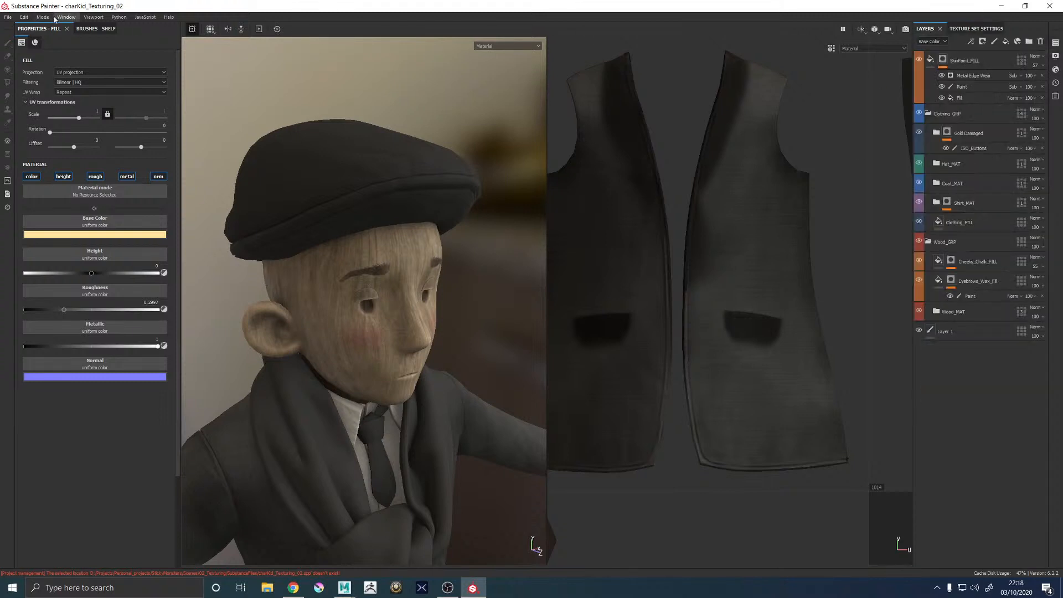
pyautogui.click(25, 17)
pyautogui.click(43, 54)
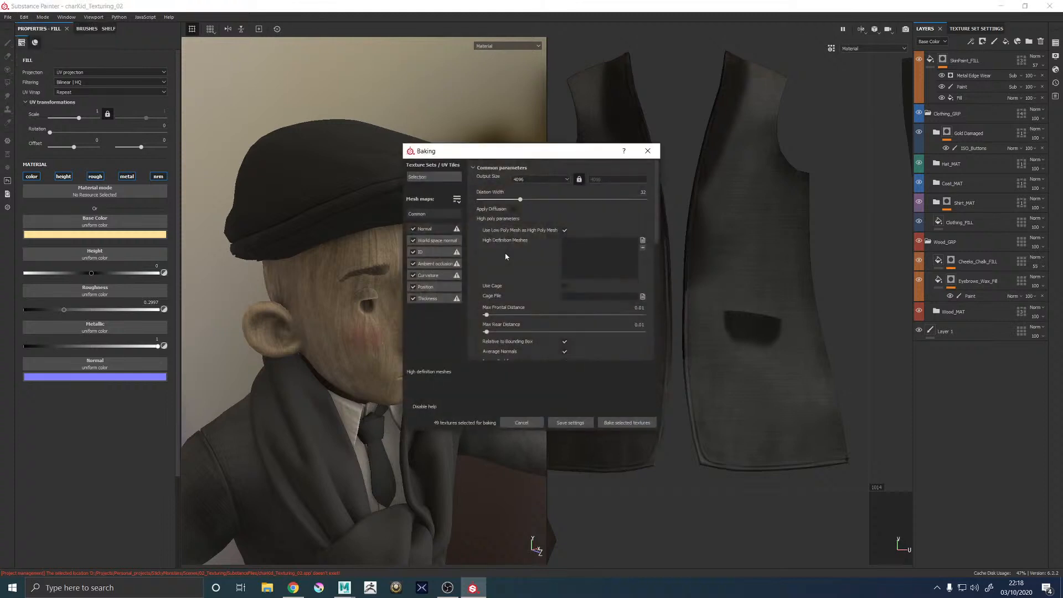
pyautogui.scroll(-5, 499, 360)
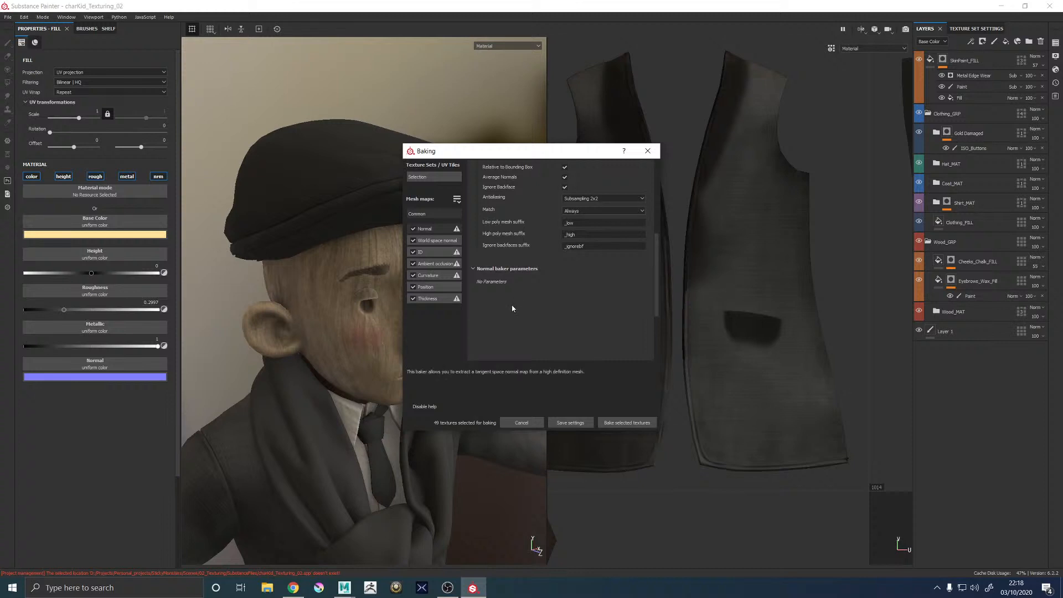
pyautogui.scroll(3, 553, 285)
pyautogui.click(583, 274)
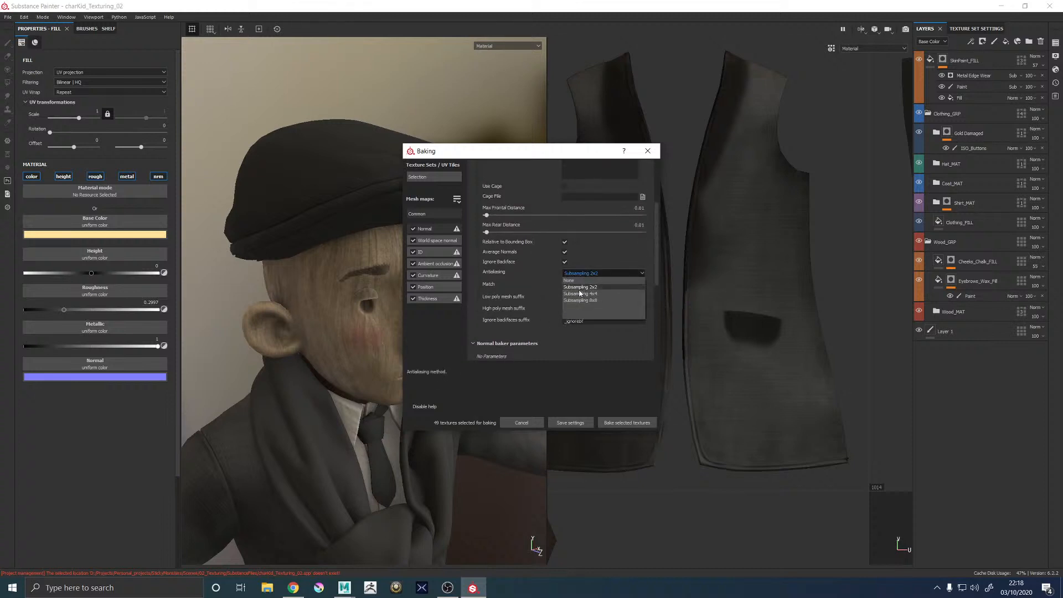
pyautogui.click(580, 295)
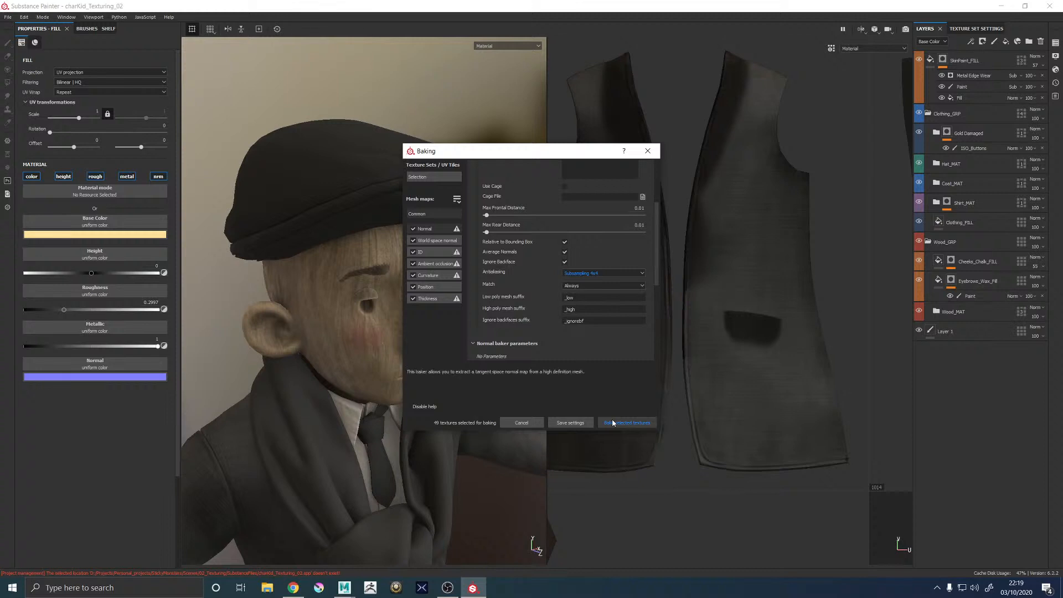
# Bake all the selected mesh maps for the updated character and close the baking report
pyautogui.scroll(4, 477, 327)
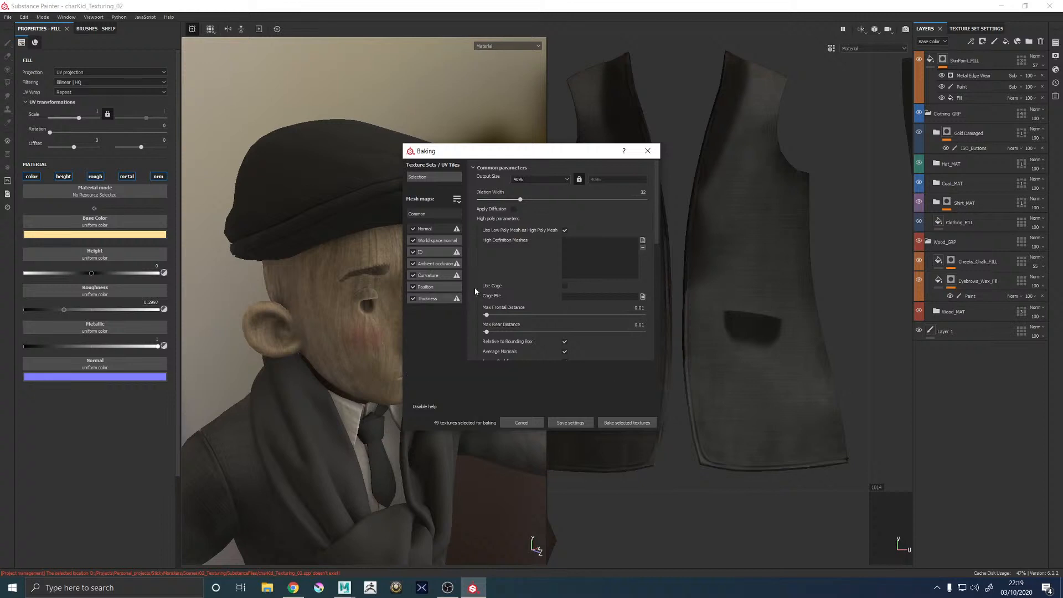
pyautogui.scroll(-3, 476, 299)
pyautogui.click(612, 423)
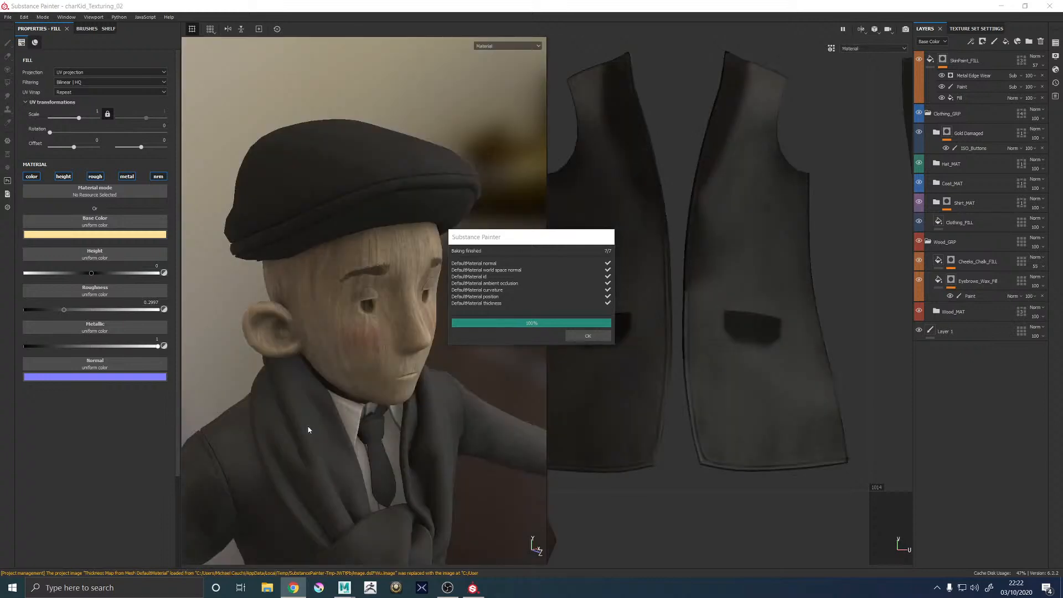
pyautogui.click(588, 335)
# Check the freshly baked character from the face down, examining the coat, trousers, shoes and laces from several sides
pyautogui.scroll(5, 422, 314)
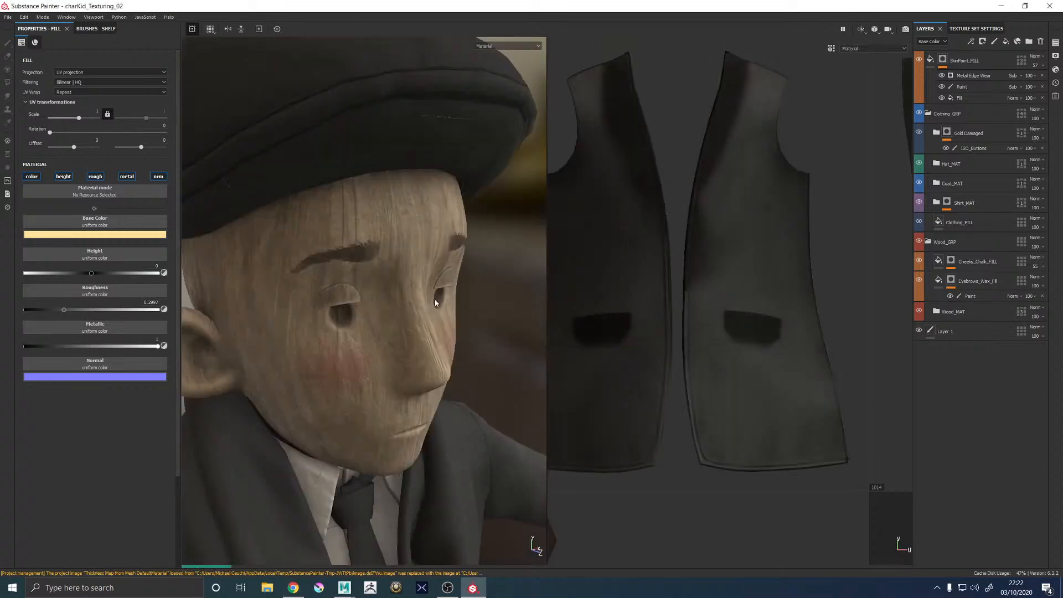
pyautogui.scroll(-5, 414, 333)
pyautogui.scroll(2, 414, 333)
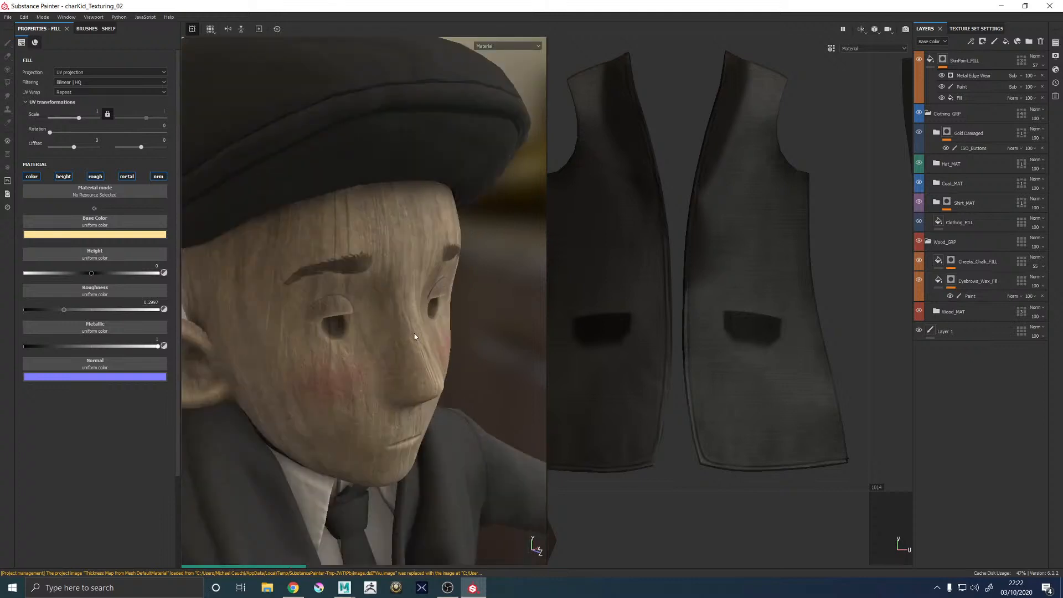
pyautogui.scroll(-4, 414, 334)
pyautogui.moveTo(381, 393); pyautogui.dragTo(360, 165, button='middle')
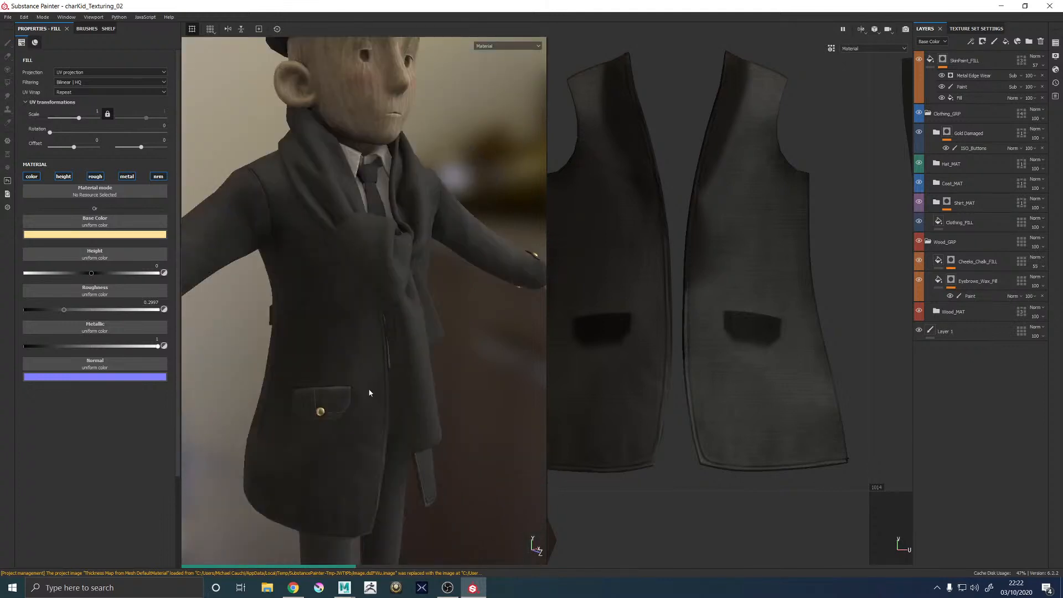
pyautogui.keyDown('alt'); pyautogui.moveTo(337, 398); pyautogui.dragTo(335, 239, button='middle'); pyautogui.keyUp('alt')
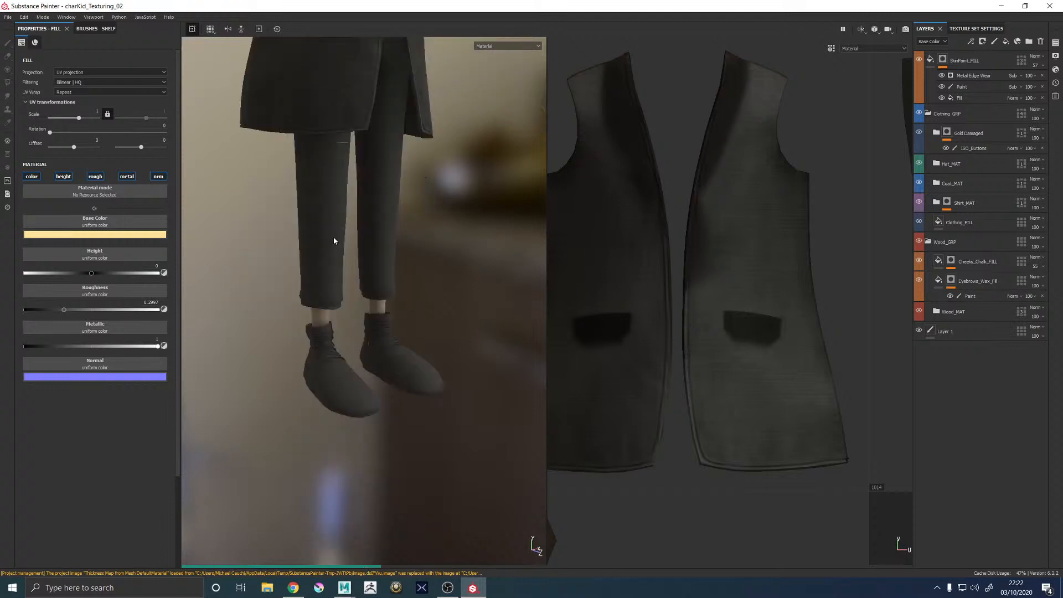
pyautogui.keyDown('alt'); pyautogui.moveTo(287, 322); pyautogui.dragTo(530, 313); pyautogui.keyUp('alt')
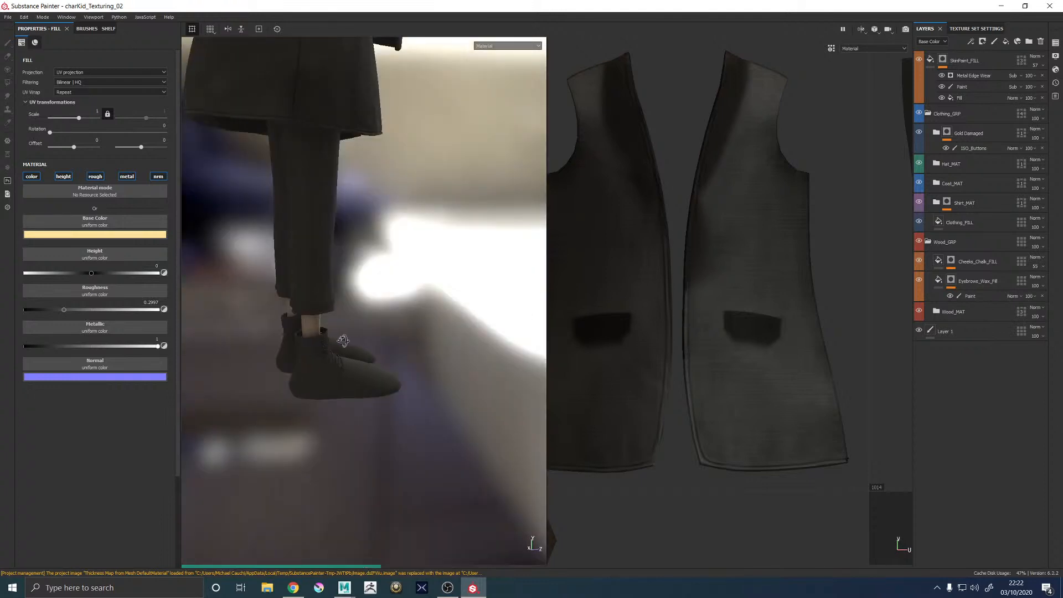
pyautogui.keyDown('alt'); pyautogui.moveTo(295, 348); pyautogui.dragTo(477, 339); pyautogui.keyUp('alt')
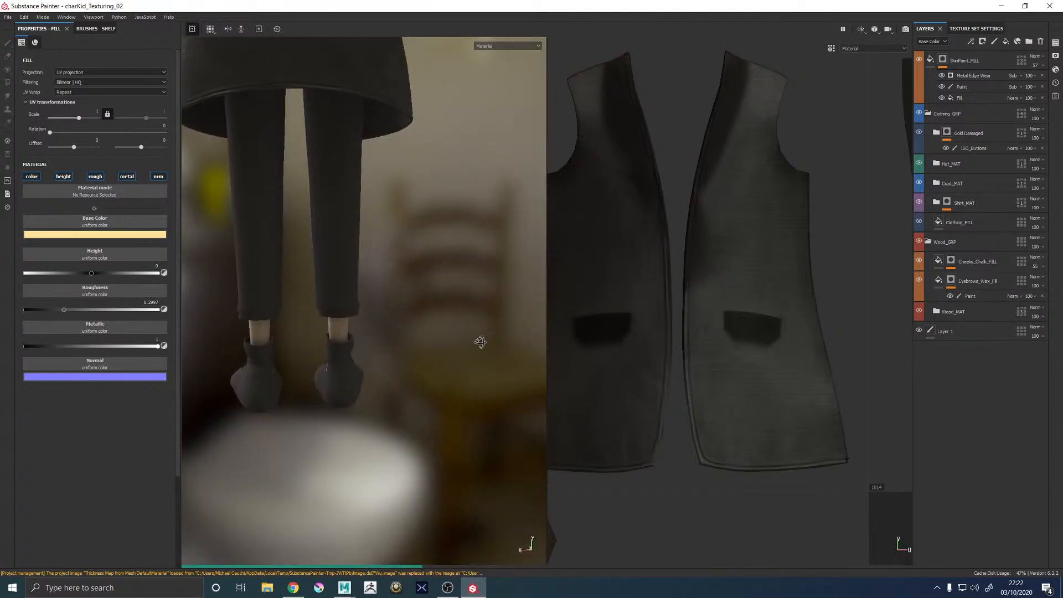
pyautogui.keyDown('alt'); pyautogui.moveTo(357, 361); pyautogui.dragTo(426, 357); pyautogui.keyUp('alt')
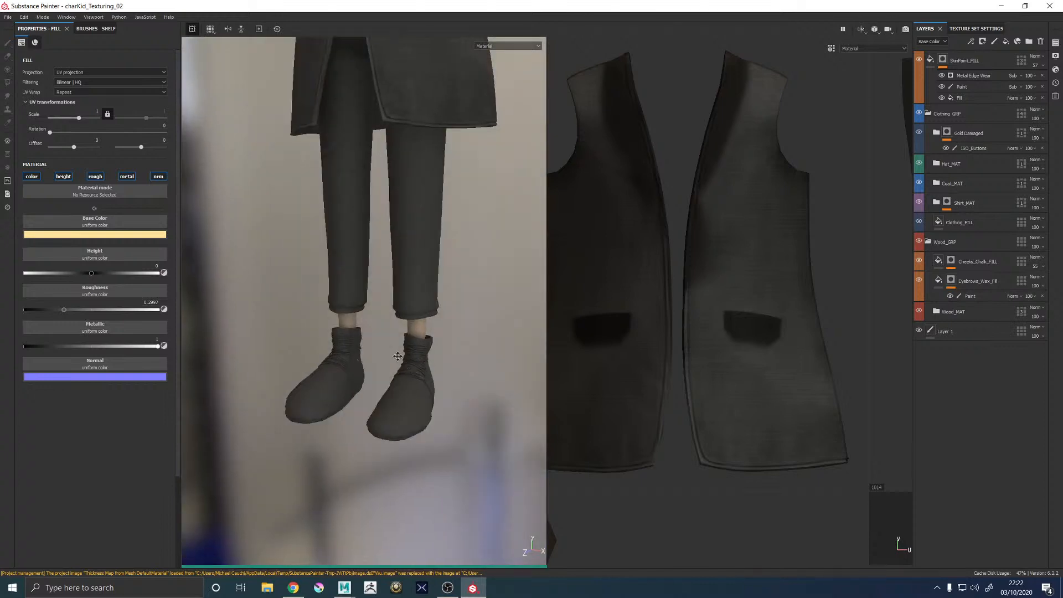
pyautogui.keyDown('alt'); pyautogui.moveTo(398, 357); pyautogui.dragTo(351, 318, button='middle'); pyautogui.keyUp('alt')
pyautogui.keyDown('alt'); pyautogui.moveTo(439, 351); pyautogui.dragTo(479, 361, button='right'); pyautogui.keyUp('alt')
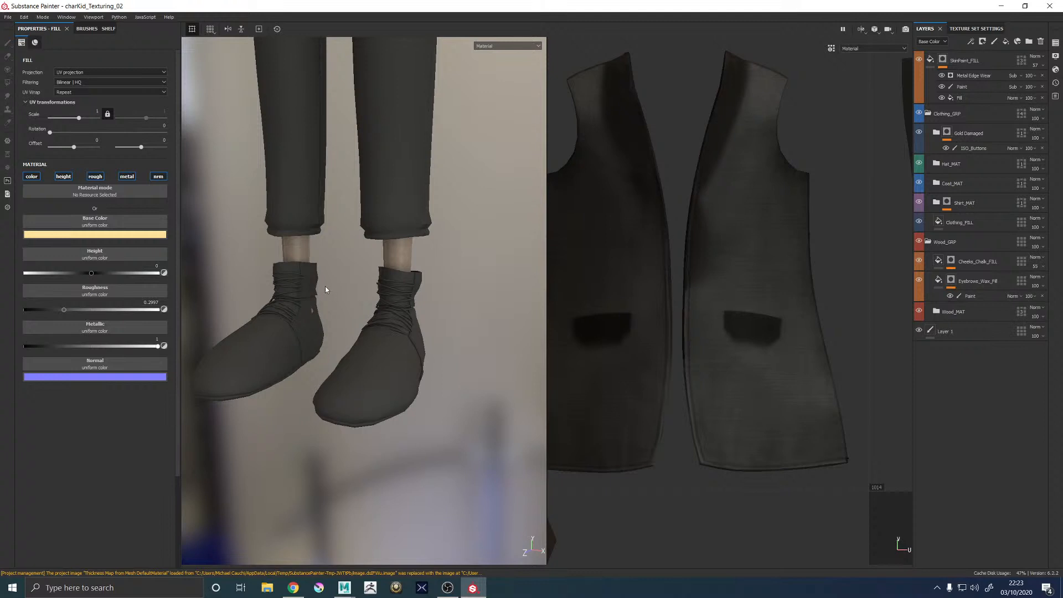
# Examine the coat, scarf, hat and wooden face with the new mesh maps from the front and sides
pyautogui.keyDown('alt'); pyautogui.moveTo(324, 286); pyautogui.dragTo(375, 278); pyautogui.keyUp('alt')
pyautogui.keyDown('alt'); pyautogui.moveTo(357, 216); pyautogui.dragTo(363, 388, button='middle'); pyautogui.keyUp('alt')
pyautogui.keyDown('alt'); pyautogui.moveTo(388, 382); pyautogui.dragTo(314, 275, button='right'); pyautogui.keyUp('alt')
pyautogui.keyDown('alt'); pyautogui.moveTo(465, 152); pyautogui.dragTo(447, 399, button='middle'); pyautogui.keyUp('alt')
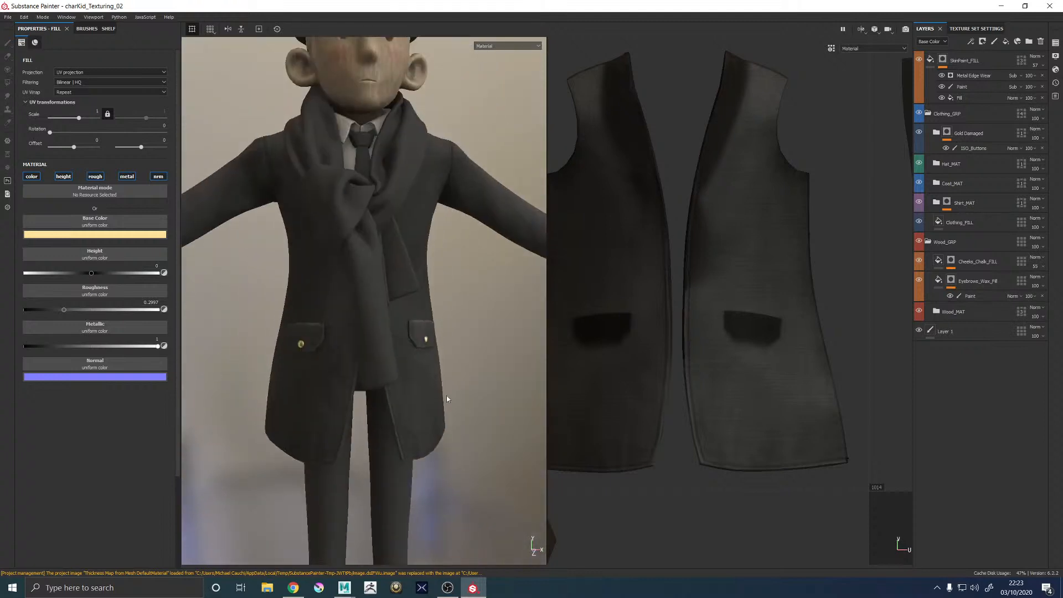
pyautogui.keyDown('alt'); pyautogui.moveTo(446, 399); pyautogui.dragTo(292, 328, button='right'); pyautogui.keyUp('alt')
pyautogui.keyDown('alt'); pyautogui.moveTo(291, 327); pyautogui.dragTo(402, 362); pyautogui.keyUp('alt')
pyautogui.keyDown('alt'); pyautogui.moveTo(343, 180); pyautogui.dragTo(407, 368, button='middle'); pyautogui.keyUp('alt')
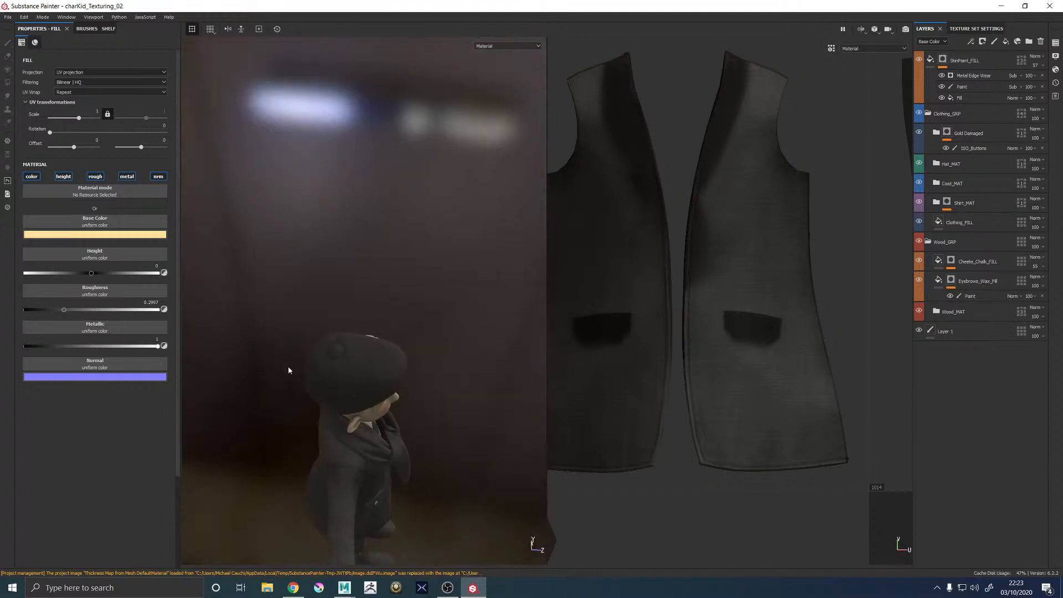
pyautogui.keyDown('alt'); pyautogui.moveTo(288, 367); pyautogui.dragTo(377, 488, button='right'); pyautogui.keyUp('alt')
pyautogui.keyDown('alt'); pyautogui.moveTo(377, 488); pyautogui.dragTo(304, 334, button='middle'); pyautogui.keyUp('alt')
pyautogui.keyDown('alt'); pyautogui.moveTo(304, 333); pyautogui.dragTo(530, 303); pyautogui.keyUp('alt')
pyautogui.keyDown('alt'); pyautogui.moveTo(530, 304); pyautogui.dragTo(223, 364, button='right'); pyautogui.keyUp('alt')
pyautogui.keyDown('alt'); pyautogui.moveTo(222, 364); pyautogui.dragTo(503, 351); pyautogui.keyUp('alt')
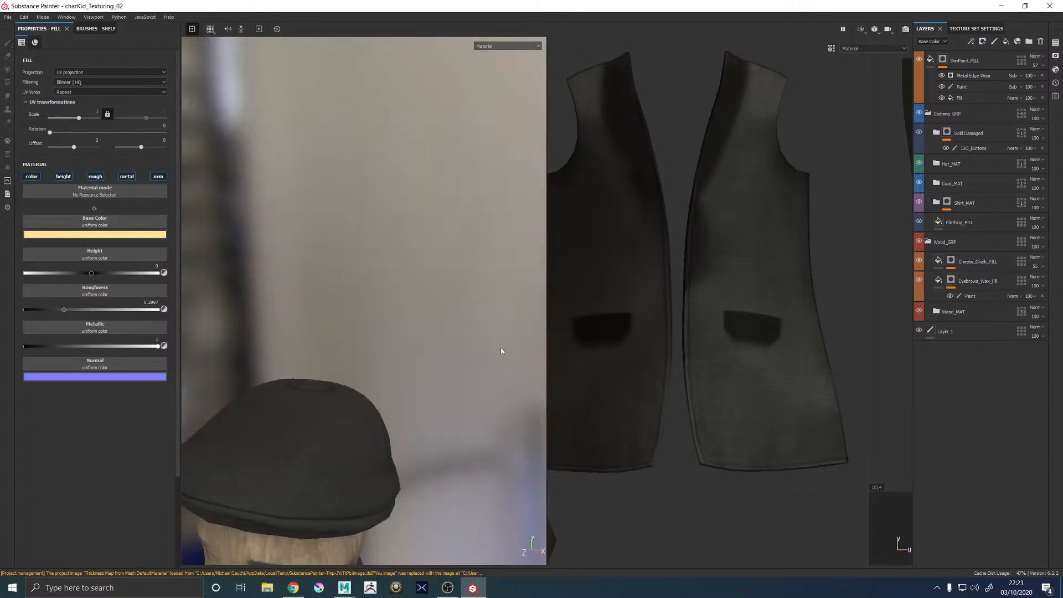
pyautogui.keyDown('alt'); pyautogui.moveTo(371, 388); pyautogui.dragTo(466, 76, button='middle'); pyautogui.keyUp('alt')
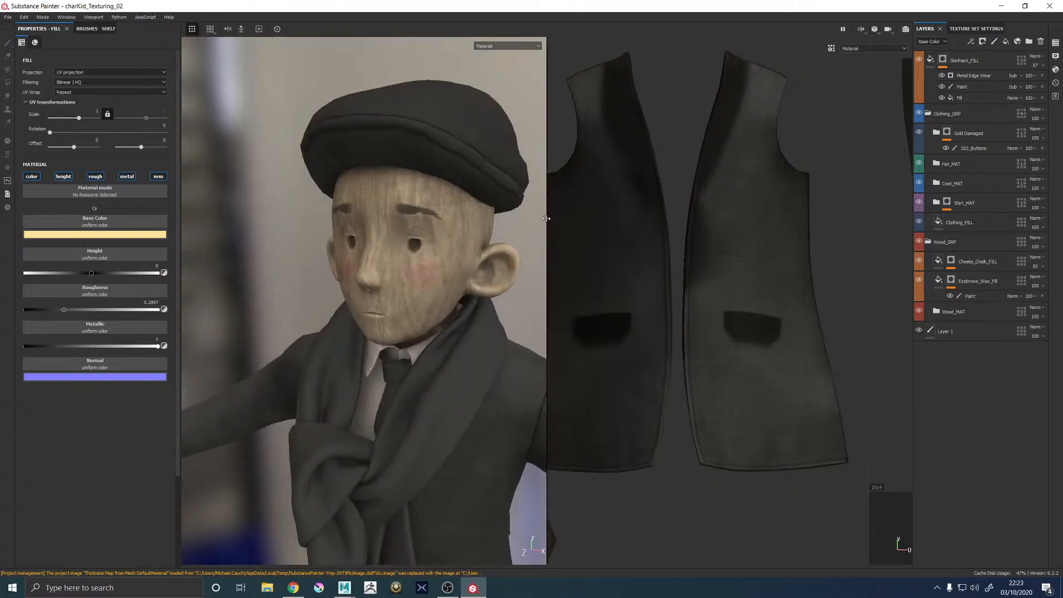
# Widen the 3D view relative to the UV view and frame the trousers and shoes from the front
pyautogui.moveTo(547, 218); pyautogui.dragTo(722, 218)
pyautogui.keyDown('alt'); pyautogui.moveTo(409, 332); pyautogui.dragTo(355, 326, button='right'); pyautogui.keyUp('alt')
pyautogui.keyDown('alt'); pyautogui.moveTo(462, 340); pyautogui.dragTo(474, 407, button='middle'); pyautogui.keyUp('alt')
pyautogui.keyDown('alt'); pyautogui.moveTo(474, 409); pyautogui.dragTo(366, 371, button='right'); pyautogui.keyUp('alt')
pyautogui.keyDown('alt'); pyautogui.moveTo(477, 368); pyautogui.dragTo(451, 47, button='middle'); pyautogui.keyUp('alt')
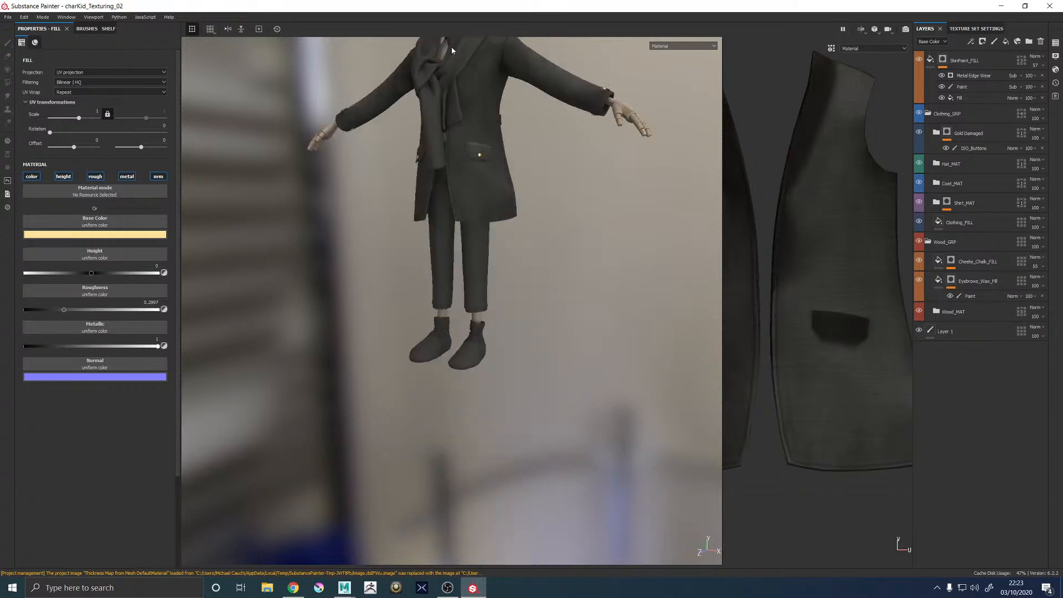
pyautogui.keyDown('alt'); pyautogui.moveTo(377, 288); pyautogui.dragTo(465, 225); pyautogui.keyUp('alt')
pyautogui.keyDown('alt'); pyautogui.moveTo(437, 246); pyautogui.dragTo(432, 273, button='middle'); pyautogui.keyUp('alt')
pyautogui.keyDown('alt'); pyautogui.moveTo(432, 273); pyautogui.dragTo(558, 249, button='right'); pyautogui.keyUp('alt')
pyautogui.keyDown('alt'); pyautogui.moveTo(558, 245); pyautogui.dragTo(442, 181, button='middle'); pyautogui.keyUp('alt')
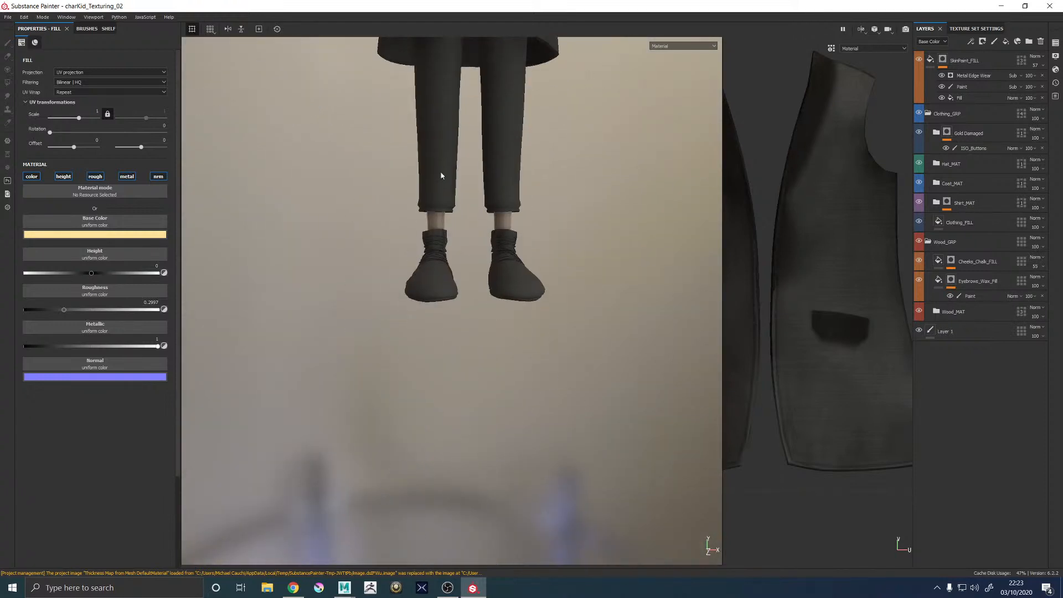
# Examine the coat hem, trousers and shoes from the front and side, near and far
pyautogui.keyDown('alt'); pyautogui.moveTo(441, 180); pyautogui.dragTo(474, 181); pyautogui.keyUp('alt')
pyautogui.keyDown('alt'); pyautogui.moveTo(394, 180); pyautogui.dragTo(393, 213, button='middle'); pyautogui.keyUp('alt')
pyautogui.keyDown('alt'); pyautogui.moveTo(394, 214); pyautogui.dragTo(546, 340, button='right'); pyautogui.keyUp('alt')
pyautogui.keyDown('alt'); pyautogui.moveTo(546, 339); pyautogui.dragTo(439, 245); pyautogui.keyUp('alt')
pyautogui.keyDown('alt'); pyautogui.moveTo(440, 245); pyautogui.dragTo(425, 407, button='middle'); pyautogui.keyUp('alt')
pyautogui.keyDown('alt'); pyautogui.moveTo(529, 411); pyautogui.dragTo(455, 398, button='right'); pyautogui.keyUp('alt')
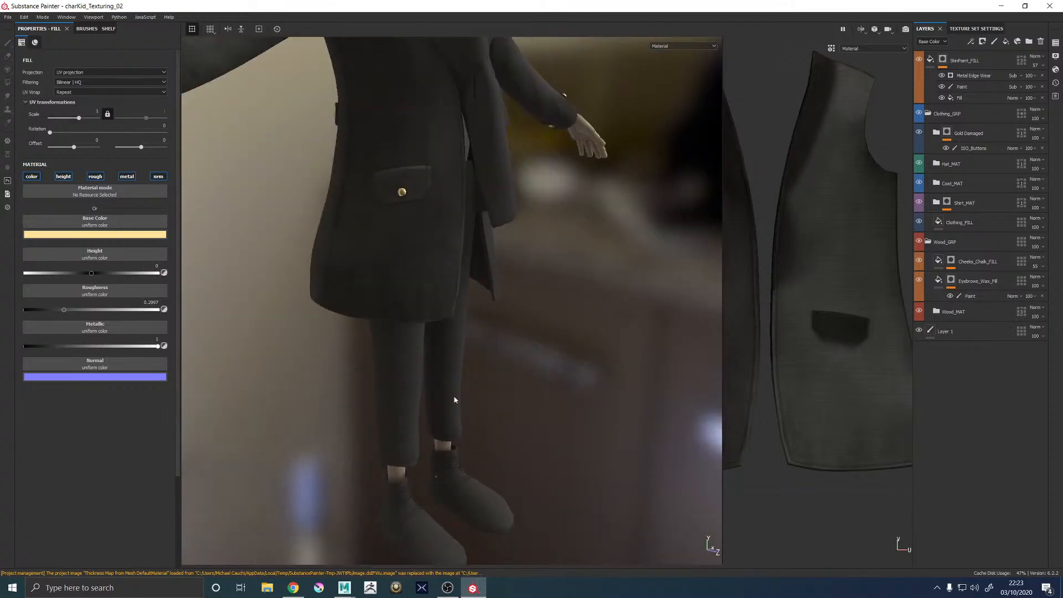
pyautogui.keyDown('alt'); pyautogui.moveTo(554, 394); pyautogui.dragTo(493, 381); pyautogui.keyUp('alt')
pyautogui.keyDown('alt'); pyautogui.moveTo(493, 381); pyautogui.dragTo(449, 380, button='right'); pyautogui.keyUp('alt')
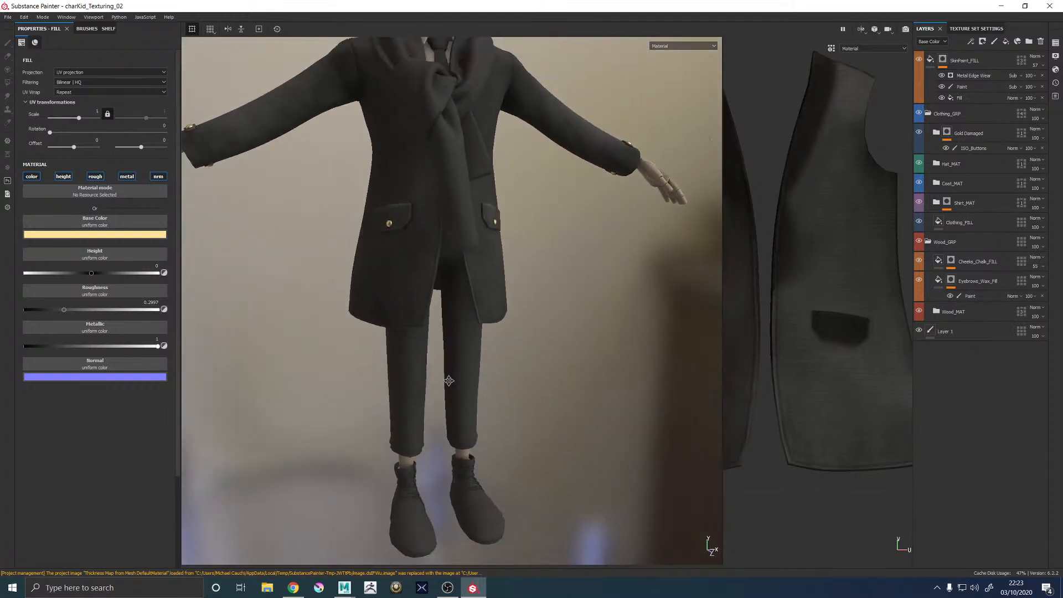
pyautogui.keyDown('alt'); pyautogui.moveTo(448, 380); pyautogui.dragTo(461, 272, button='middle'); pyautogui.keyUp('alt')
pyautogui.keyDown('alt'); pyautogui.moveTo(379, 295); pyautogui.dragTo(591, 297, button='right'); pyautogui.keyUp('alt')
pyautogui.keyDown('alt'); pyautogui.moveTo(591, 297); pyautogui.dragTo(569, 262); pyautogui.keyUp('alt')
pyautogui.keyDown('alt'); pyautogui.moveTo(568, 261); pyautogui.dragTo(629, 301, button='right'); pyautogui.keyUp('alt')
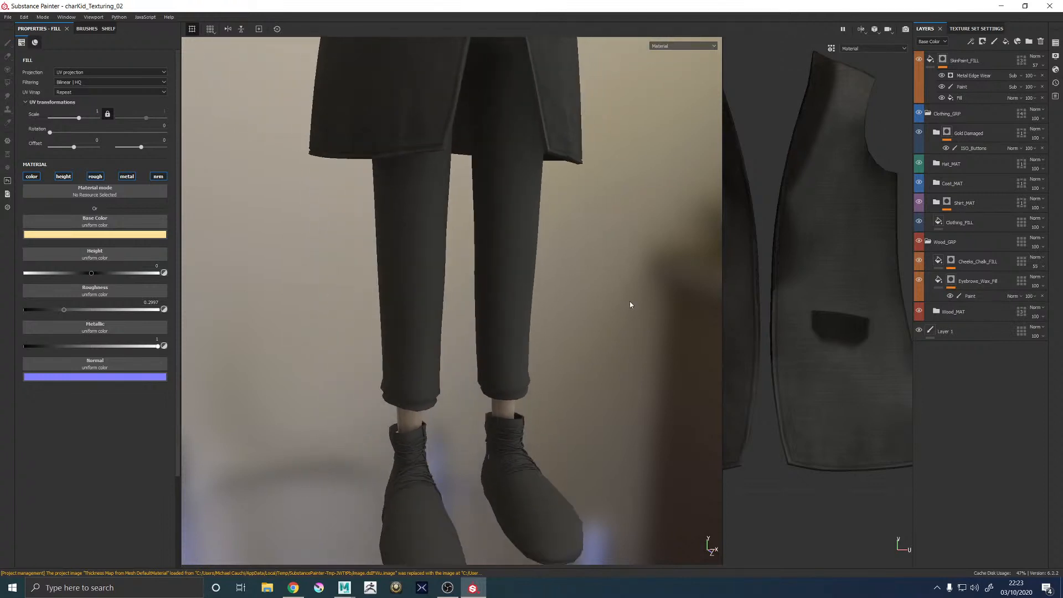
pyautogui.keyDown('alt'); pyautogui.moveTo(630, 301); pyautogui.dragTo(727, 308); pyautogui.keyUp('alt')
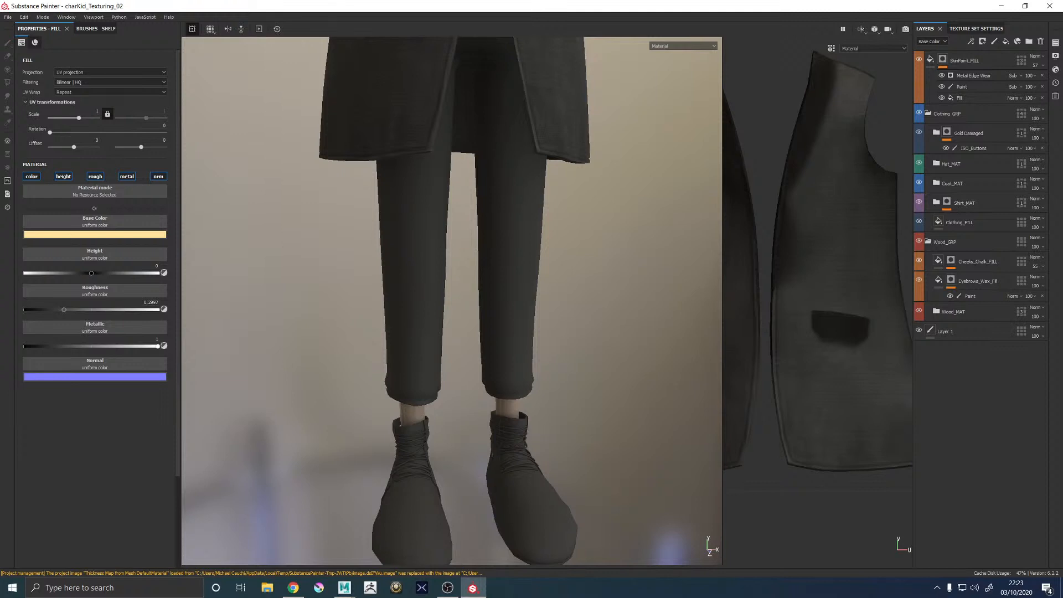
# Switch to Chrome, look over the pinstripe fabric images and search Google Images for "pinstripe fabric trousers"
pyautogui.hotkey('alt', 'Tab')
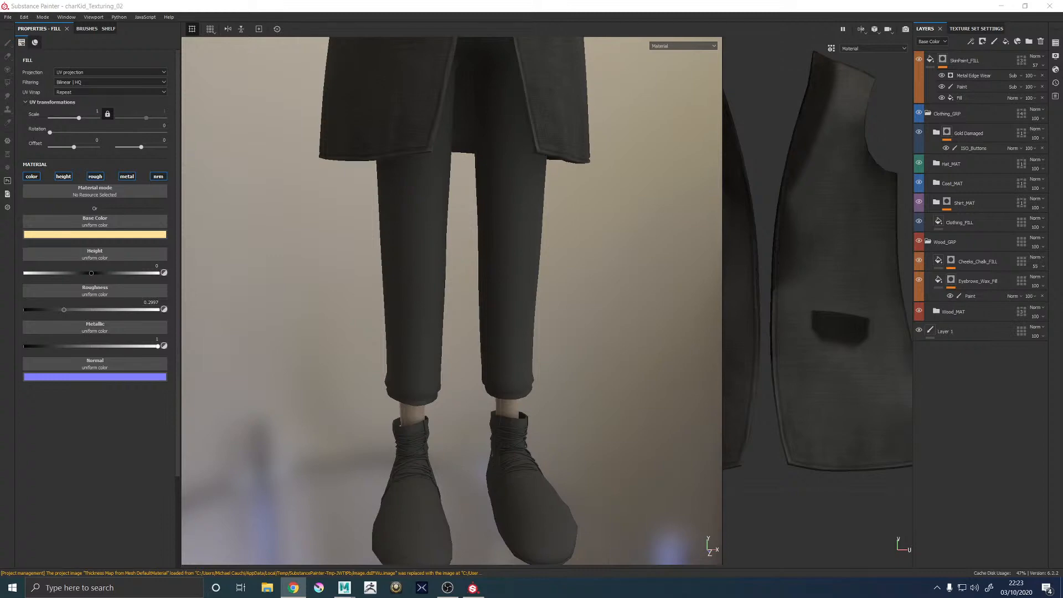
pyautogui.click(294, 588)
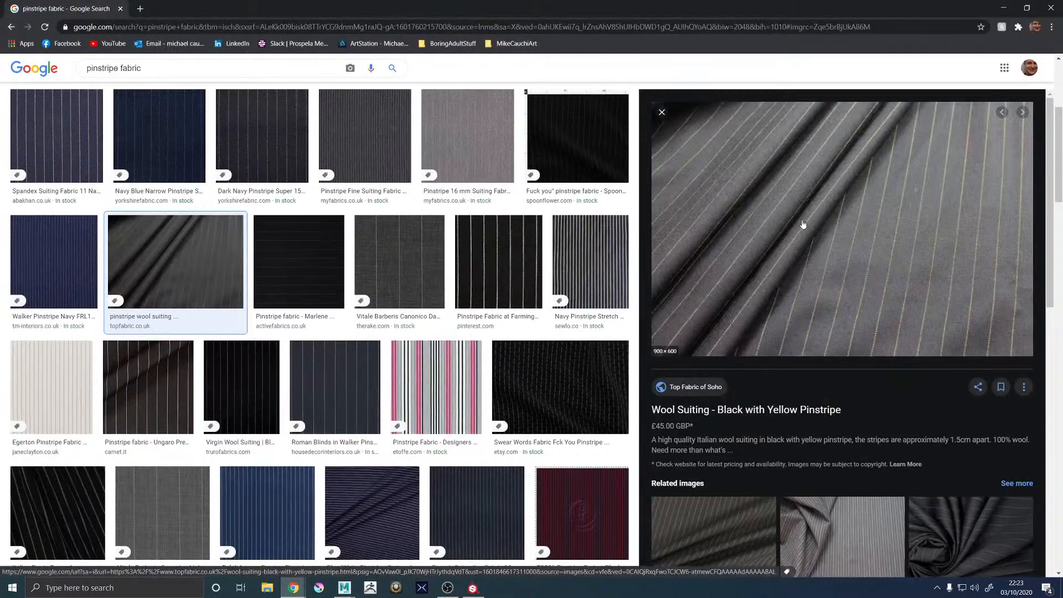
pyautogui.scroll(-10, 620, 304)
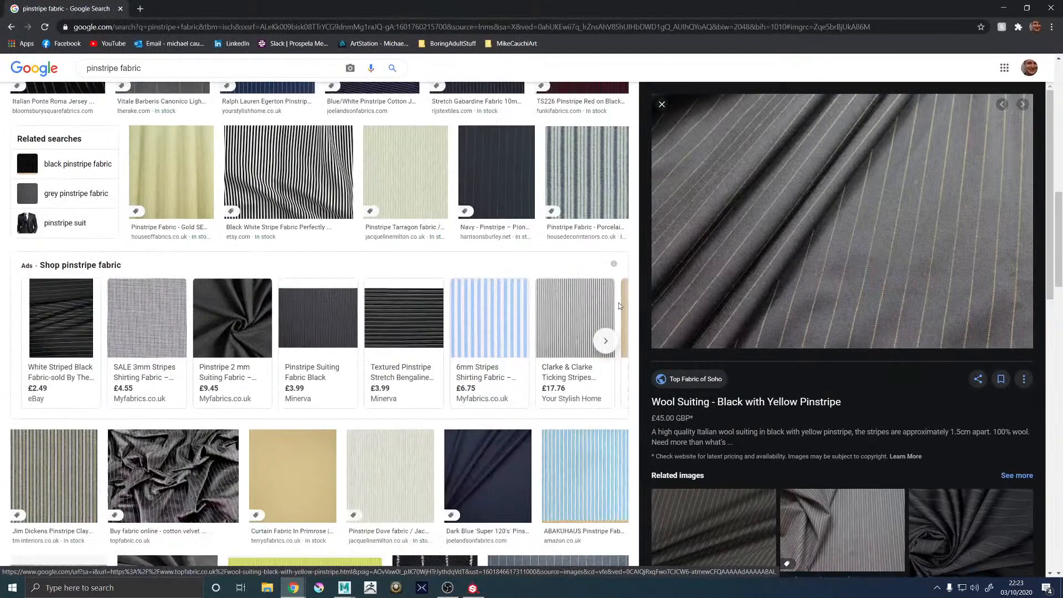
pyautogui.scroll(15, 621, 309)
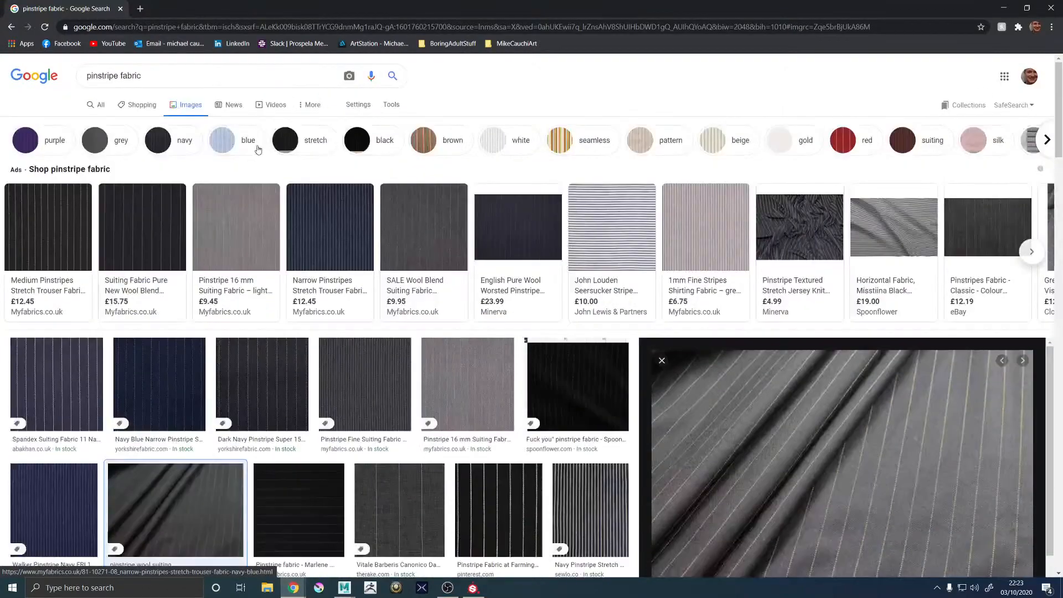
pyautogui.click(184, 79)
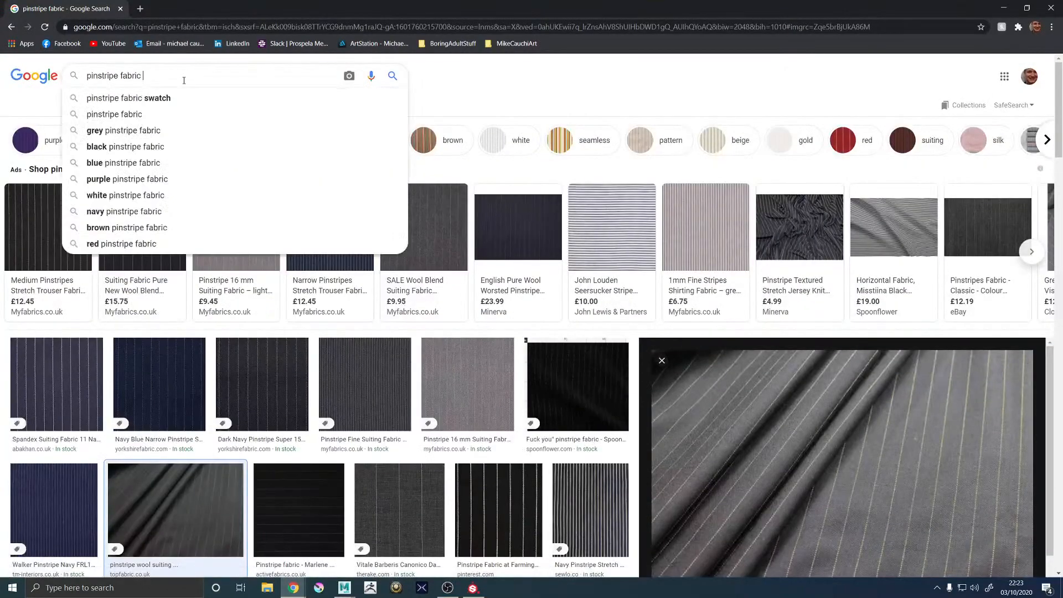
pyautogui.write('trousers')
pyautogui.press('Return')
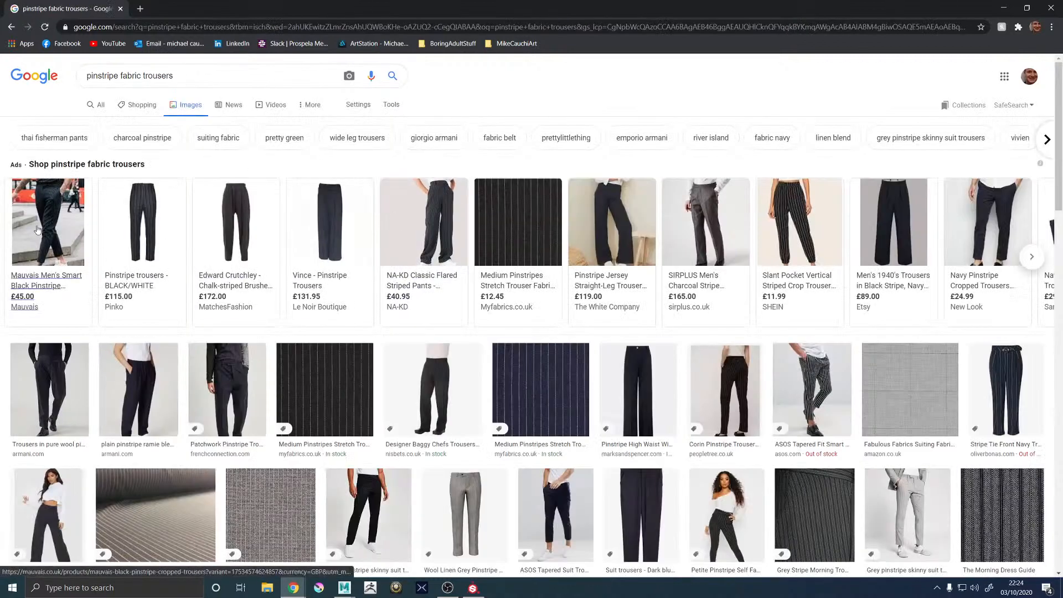
# Study the French Connection, Phaze and Reiss Tijuana pinstripe trousers as references, closing the Reiss product page when done
pyautogui.moveTo(37, 228)
pyautogui.moveTo(183, 250)
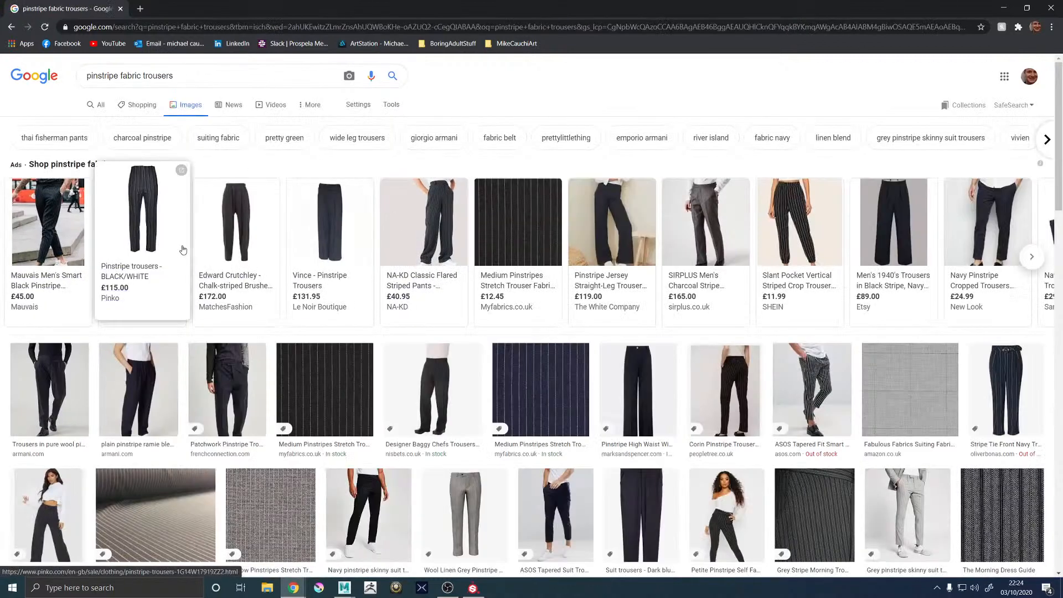
pyautogui.click(231, 372)
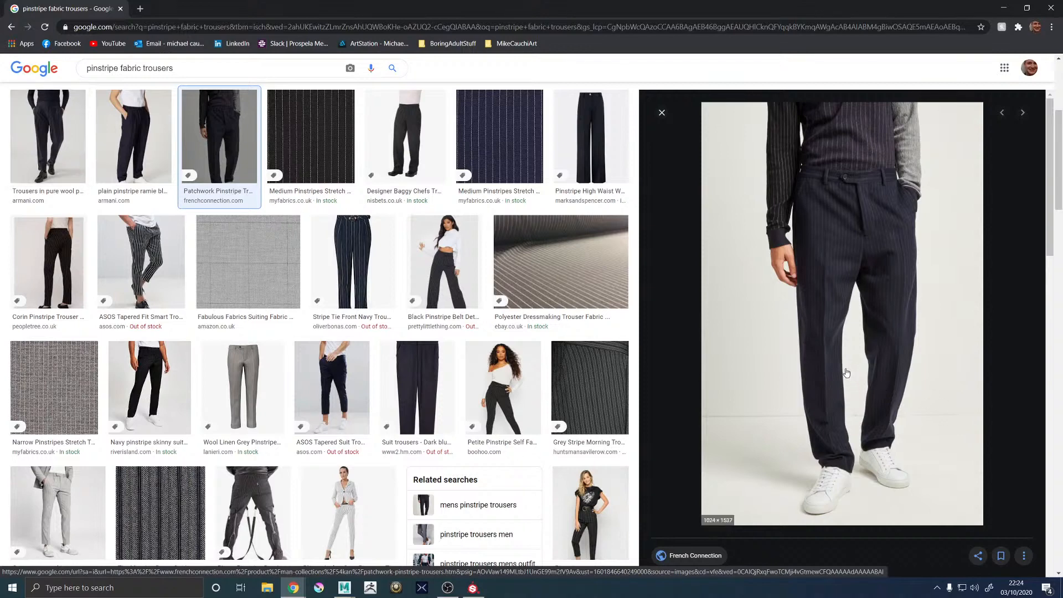
pyautogui.scroll(-5, 357, 344)
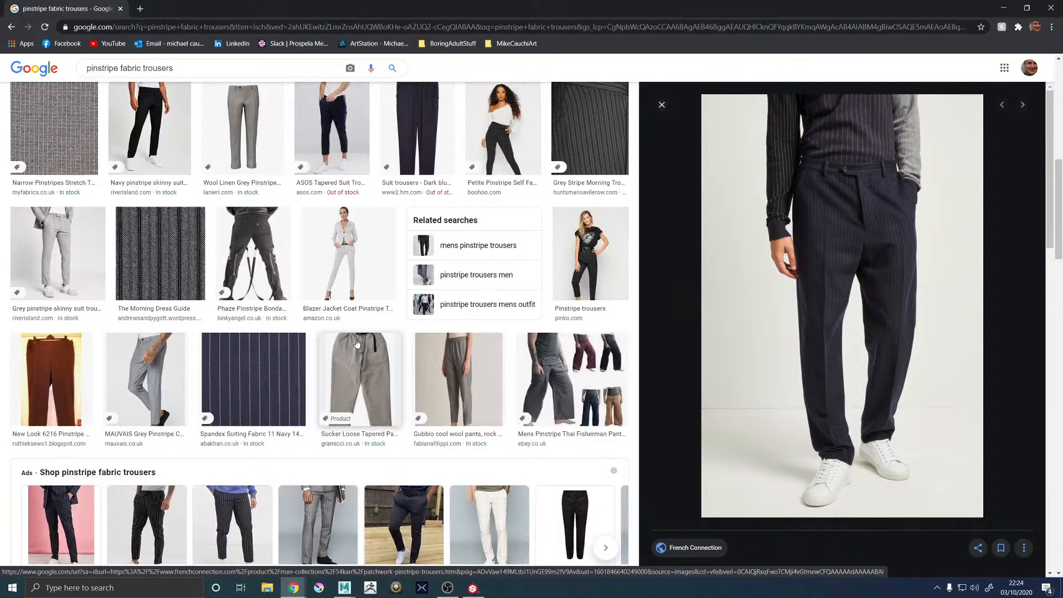
pyautogui.scroll(-1, 357, 344)
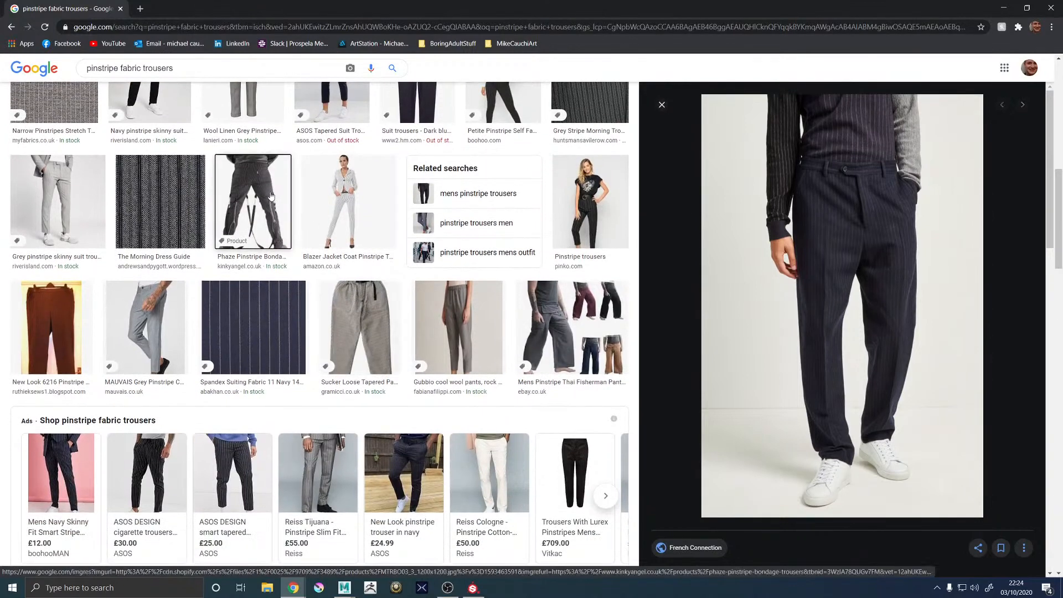
pyautogui.click(253, 205)
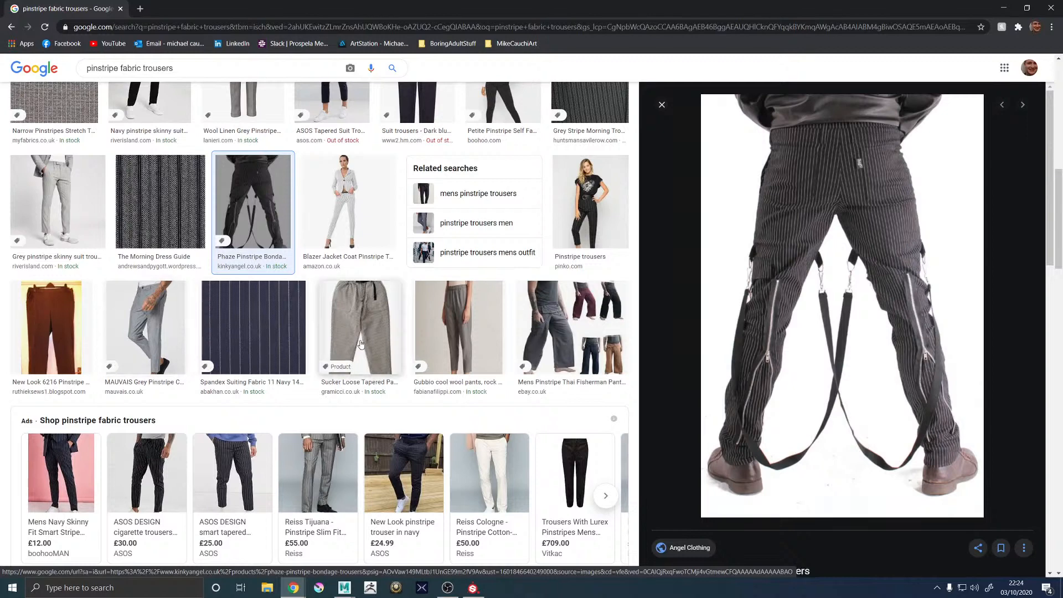
pyautogui.scroll(-2, 360, 344)
pyautogui.click(314, 380)
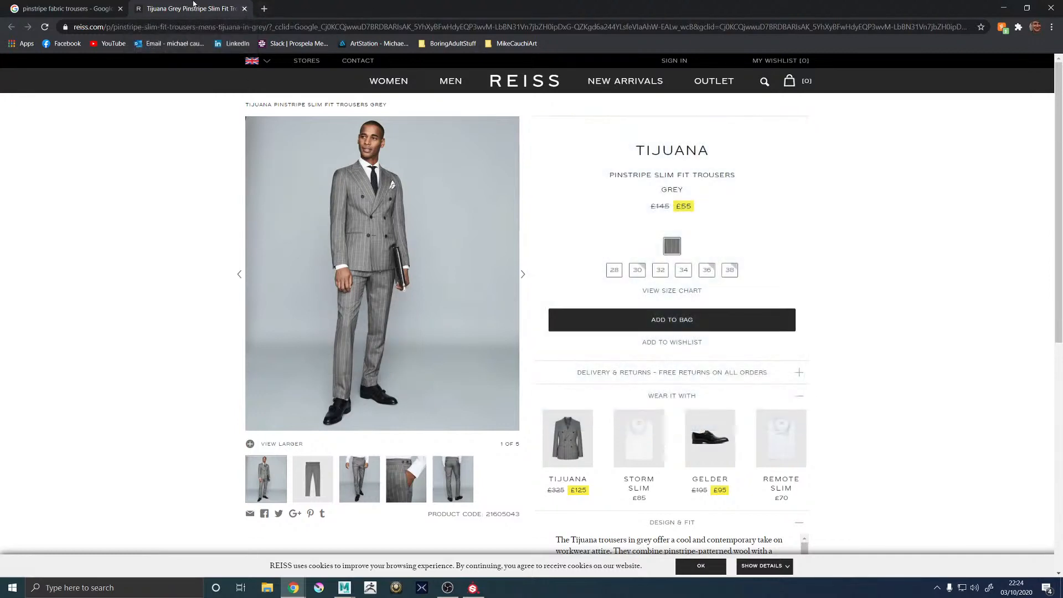
pyautogui.click(245, 9)
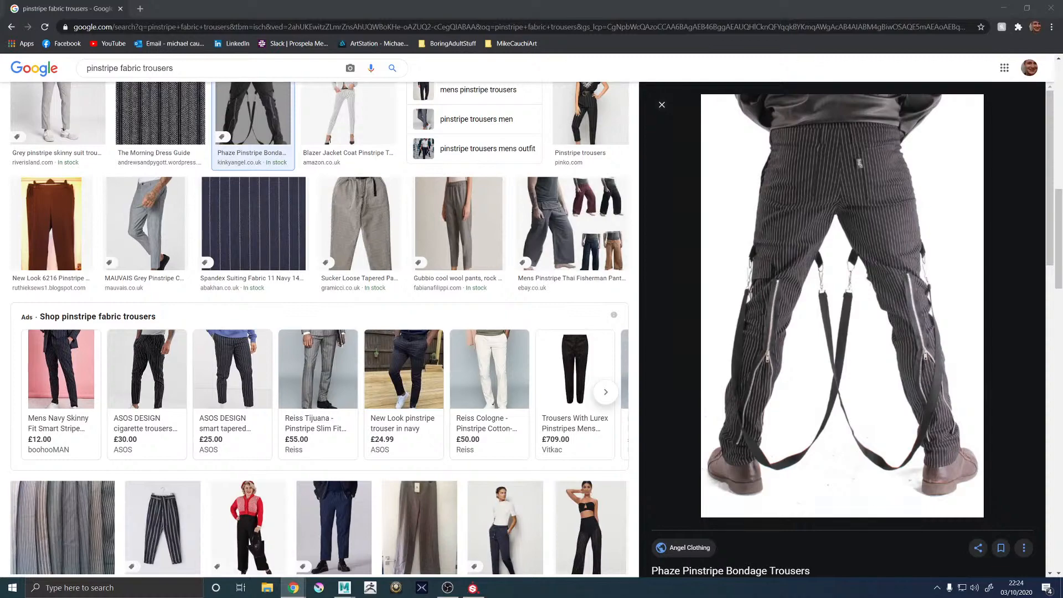
# Switch back to Substance Painter and add a folder named Trousers_MAT directly above the Shirt_MAT folder
pyautogui.hotkey('alt', 'Tab')
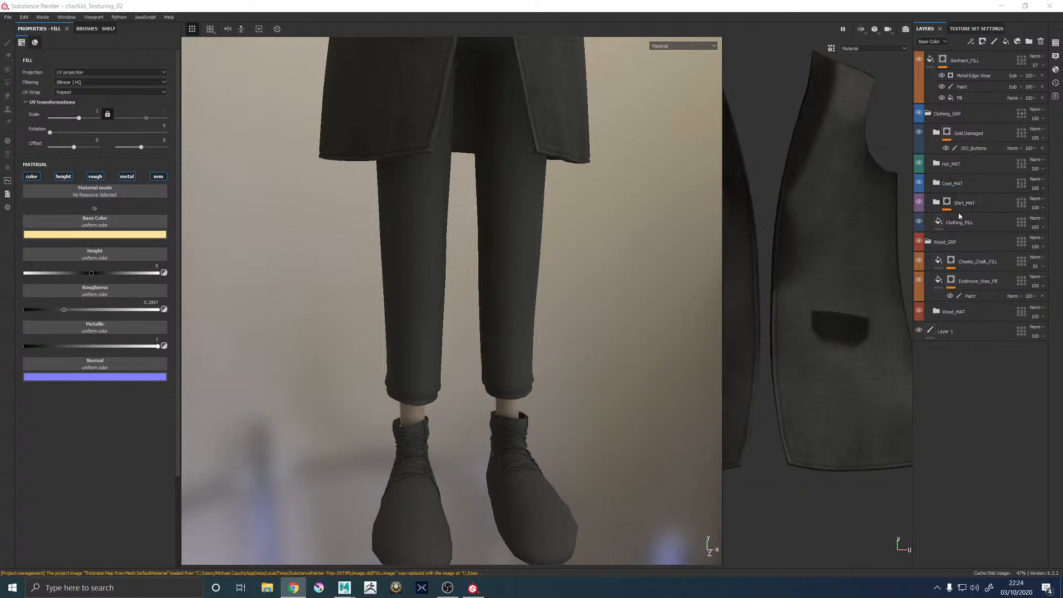
pyautogui.click(980, 203)
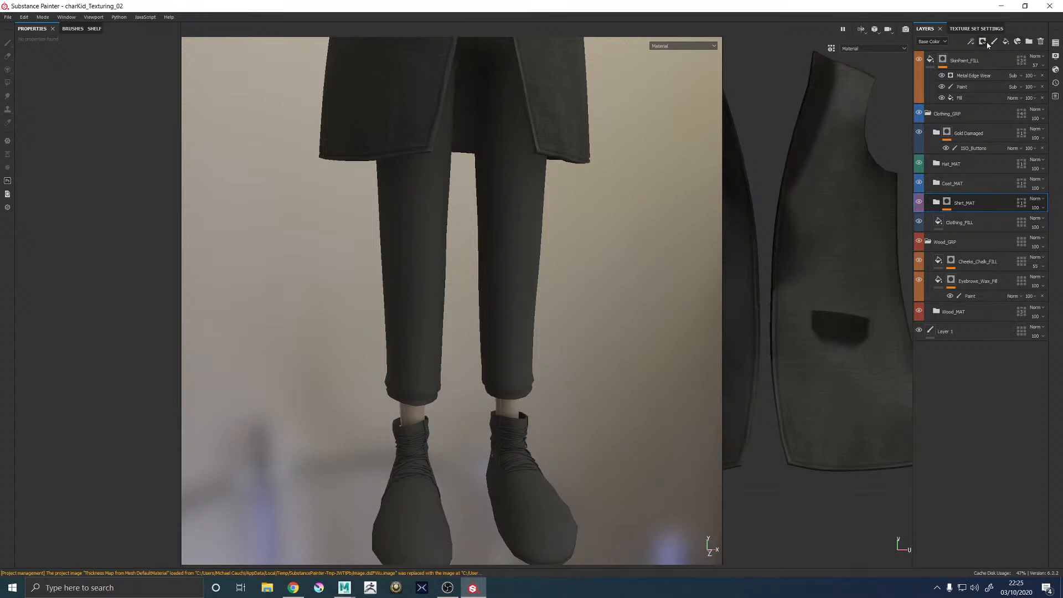
pyautogui.click(1029, 42)
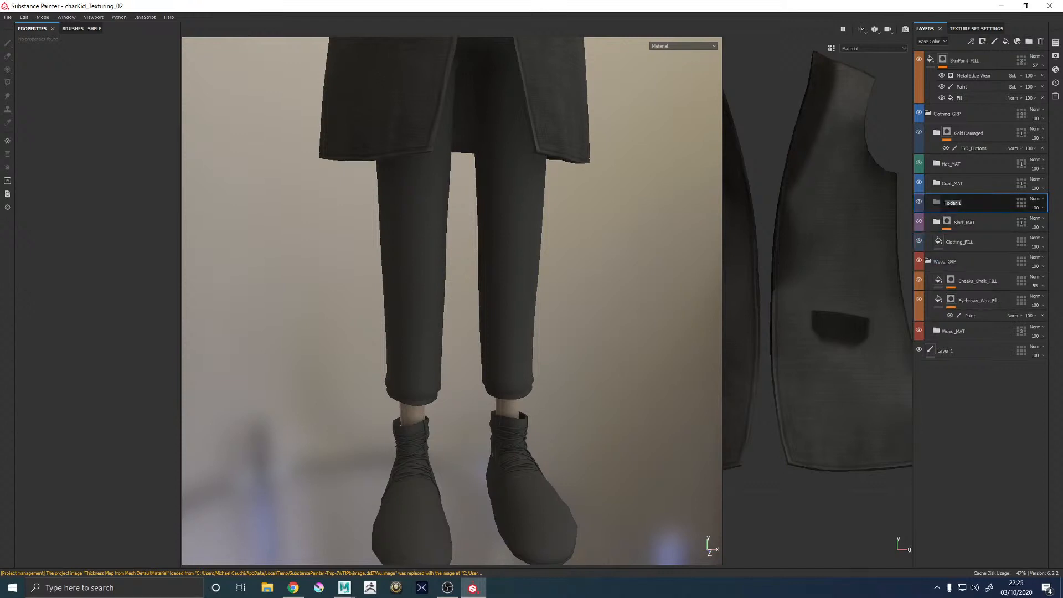
pyautogui.write('Trousers_MAT')
# Restrict the Trousers_MAT folder's UV tile mask to tile 1014, excluding all other tiles
pyautogui.click(1021, 203)
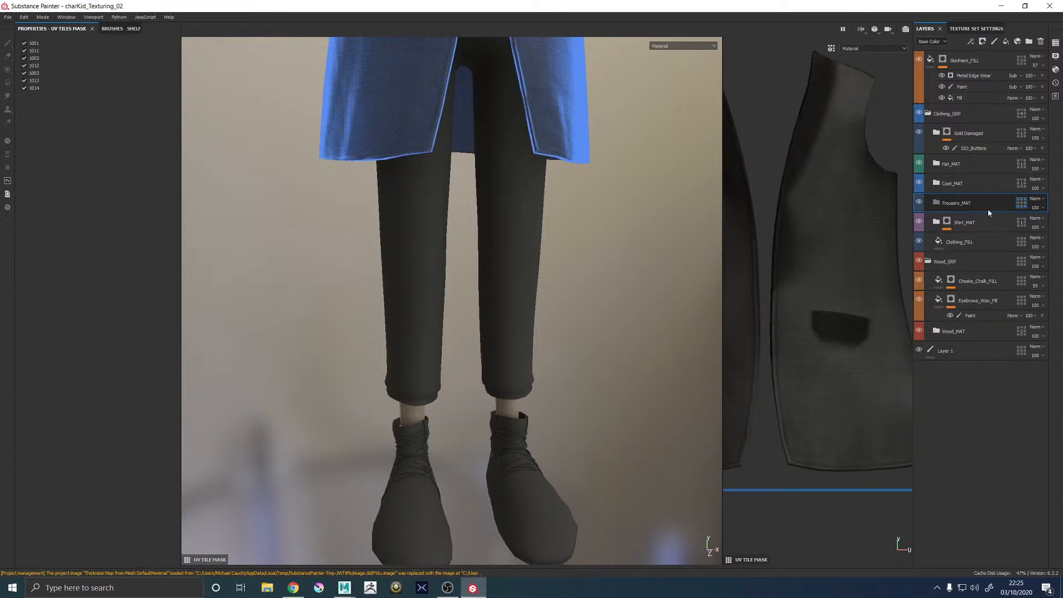
pyautogui.rightClick(1023, 204)
pyautogui.click(1046, 218)
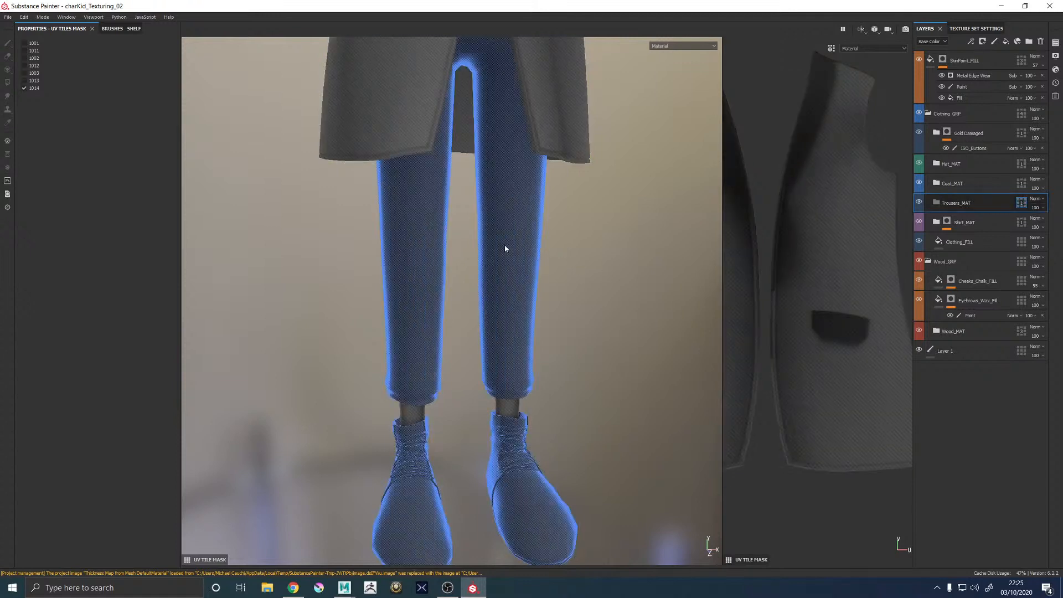
pyautogui.click(504, 245)
pyautogui.scroll(-2, 572, 281)
pyautogui.keyDown('alt'); pyautogui.moveTo(573, 281); pyautogui.dragTo(557, 346, button='middle'); pyautogui.keyUp('alt')
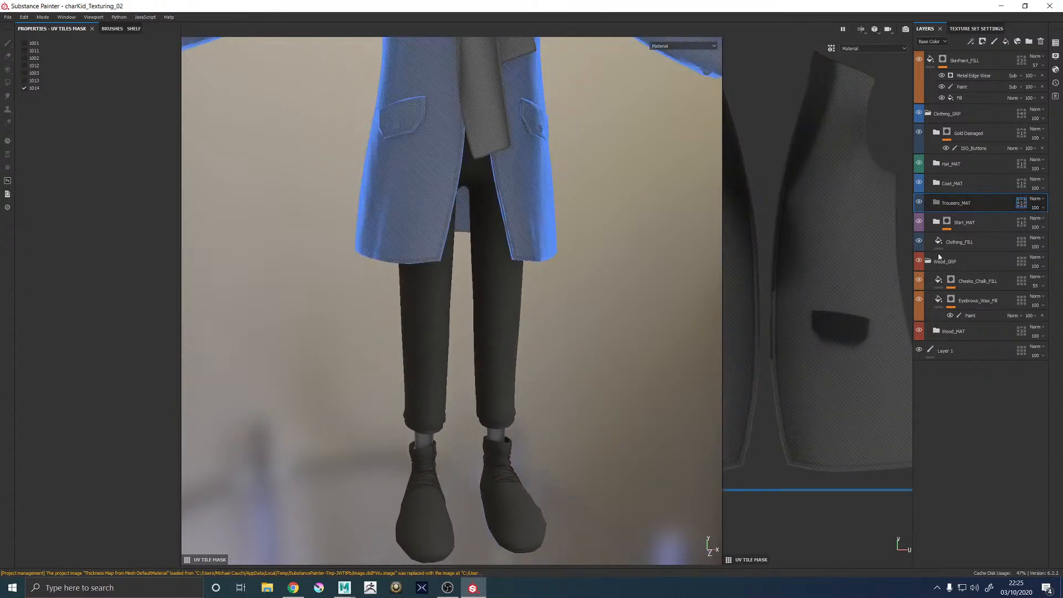
# Add a black mask to the Trousers_MAT folder and reveal only the trousers using Polygon Fill in mesh mode
pyautogui.doubleClick(944, 204)
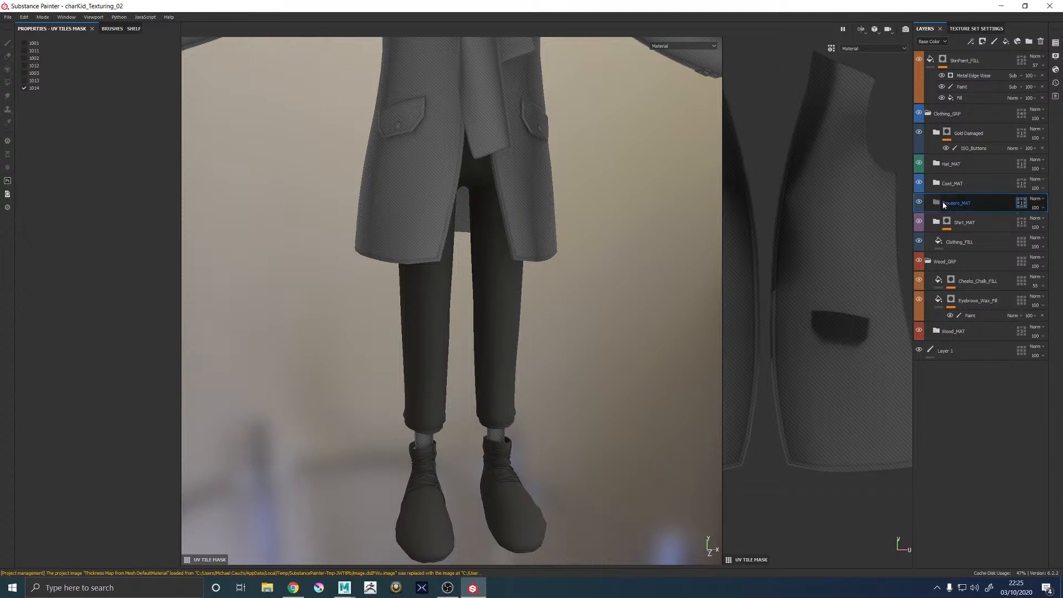
pyautogui.rightClick(962, 204)
pyautogui.click(977, 212)
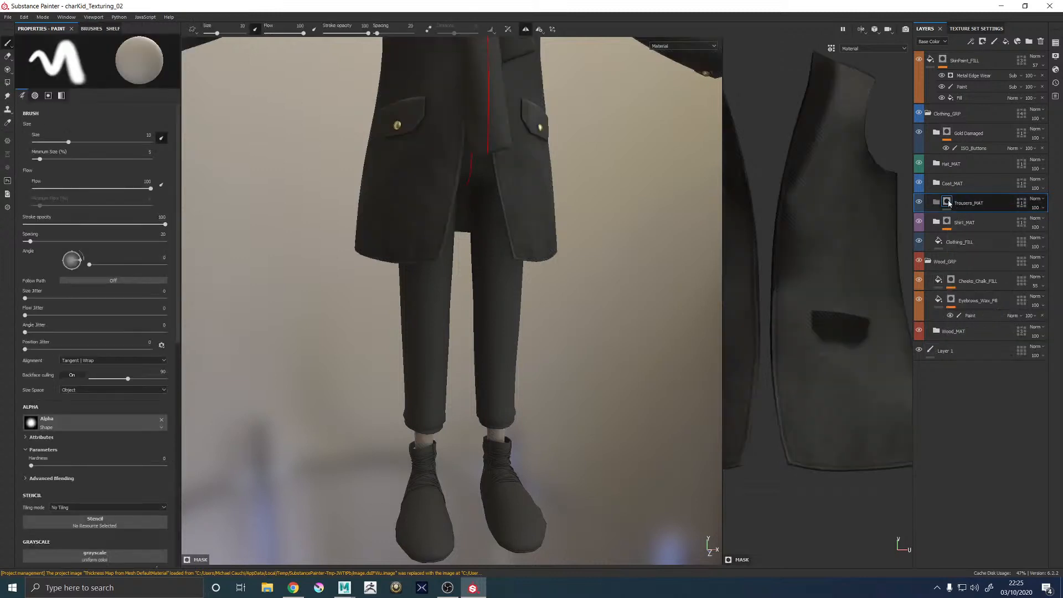
pyautogui.rightClick(949, 203)
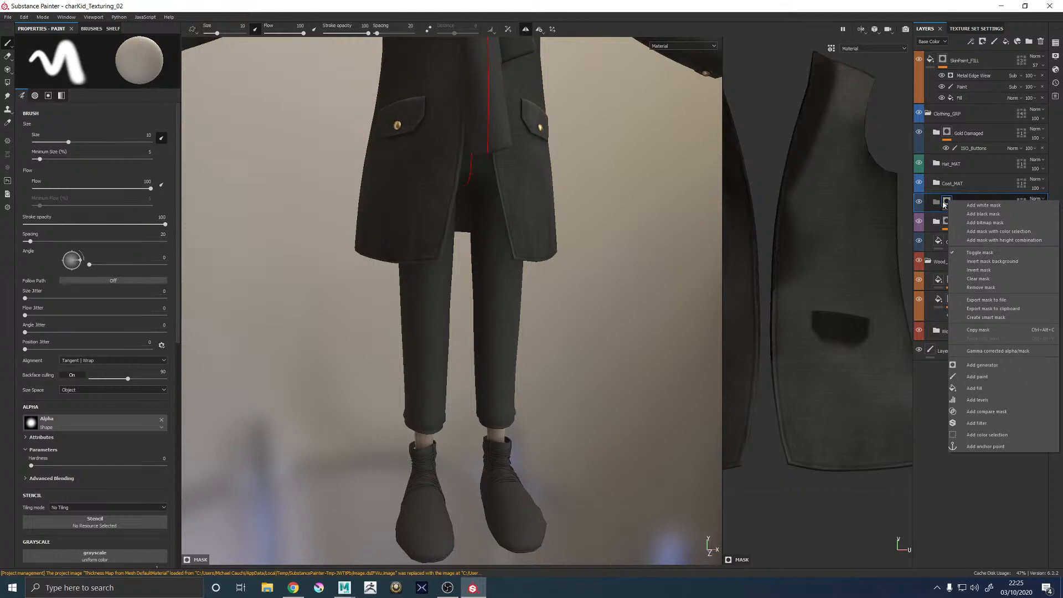
pyautogui.click(944, 205)
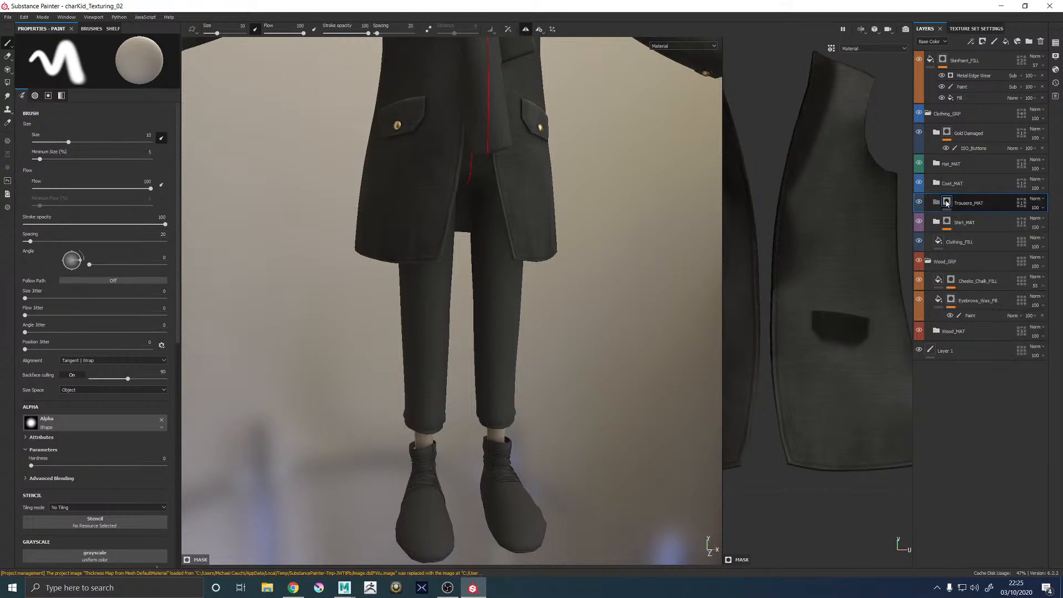
pyautogui.click(7, 83)
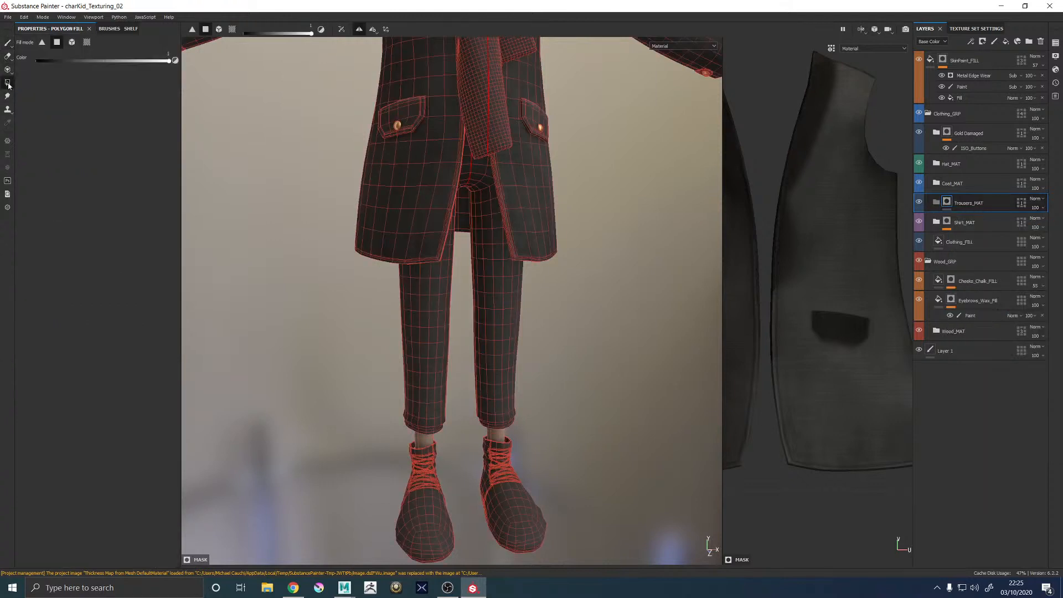
pyautogui.click(72, 42)
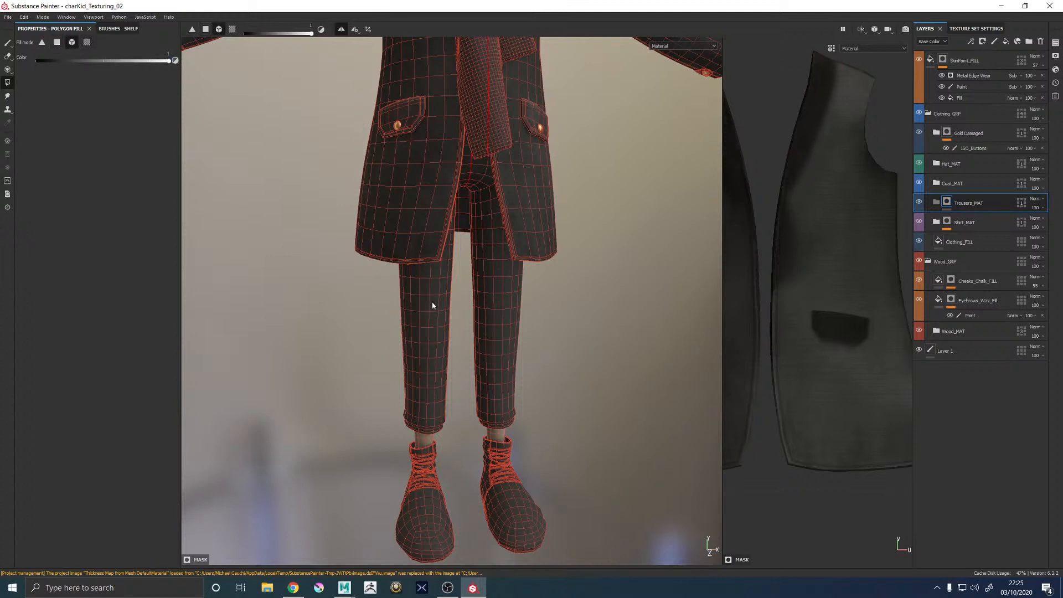
# Add a fill layer and move it inside the Trousers_MAT folder
pyautogui.click(1005, 45)
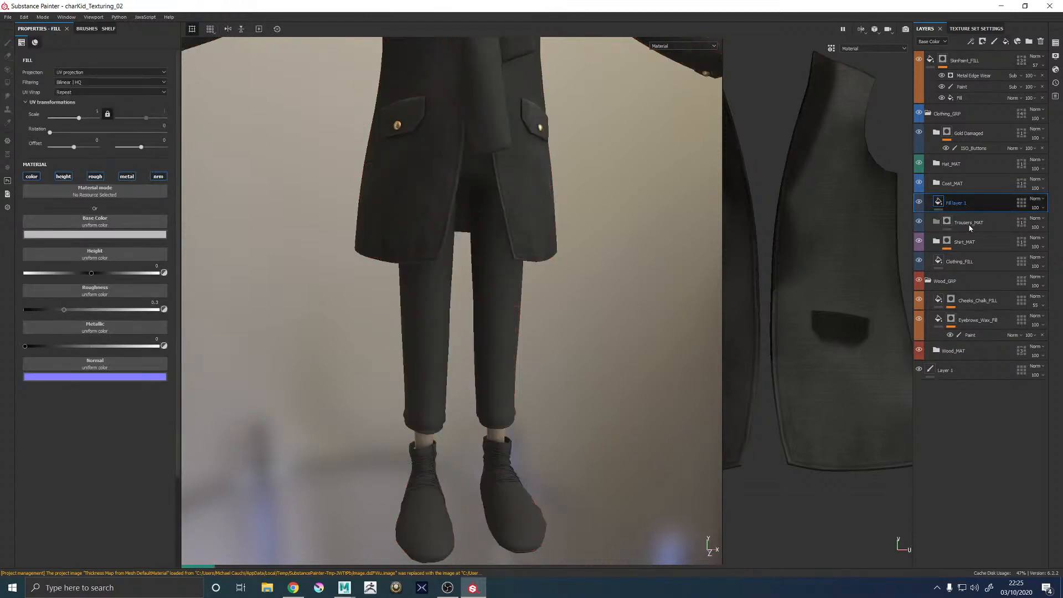
pyautogui.moveTo(966, 203); pyautogui.dragTo(969, 222)
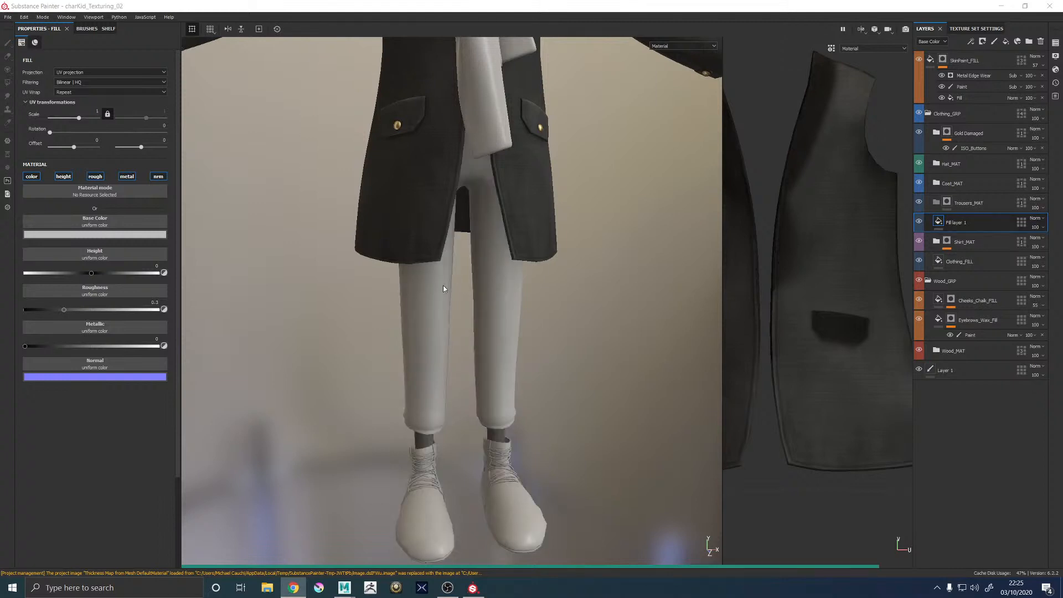
pyautogui.moveTo(964, 223); pyautogui.dragTo(972, 205)
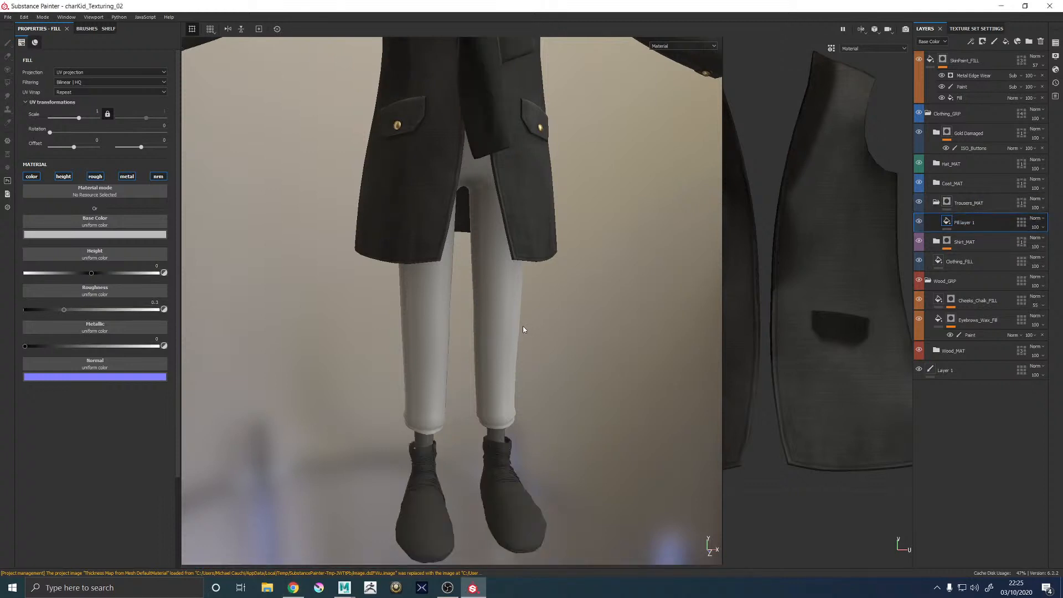
# Check the masked fill on the trousers from around the whole character and close up on the legs
pyautogui.keyDown('alt'); pyautogui.moveTo(350, 355); pyautogui.dragTo(686, 332); pyautogui.keyUp('alt')
pyautogui.keyDown('alt'); pyautogui.moveTo(609, 332); pyautogui.dragTo(214, 330, button='right'); pyautogui.keyUp('alt')
pyautogui.keyDown('alt'); pyautogui.moveTo(213, 330); pyautogui.dragTo(484, 330); pyautogui.keyUp('alt')
pyautogui.keyDown('alt'); pyautogui.moveTo(464, 279); pyautogui.dragTo(453, 382, button='middle'); pyautogui.keyUp('alt')
pyautogui.keyDown('alt'); pyautogui.moveTo(443, 381); pyautogui.dragTo(465, 374); pyautogui.keyUp('alt')
pyautogui.keyDown('alt'); pyautogui.moveTo(466, 374); pyautogui.dragTo(466, 344, button='middle'); pyautogui.keyUp('alt')
pyautogui.keyDown('alt'); pyautogui.moveTo(468, 352); pyautogui.dragTo(538, 377, button='right'); pyautogui.keyUp('alt')
pyautogui.moveTo(496, 357)
pyautogui.keyDown('alt'); pyautogui.mouseDown()
pyautogui.moveTo(515, 361)
pyautogui.moveTo(488, 376)
pyautogui.mouseUp(); pyautogui.keyUp('alt')
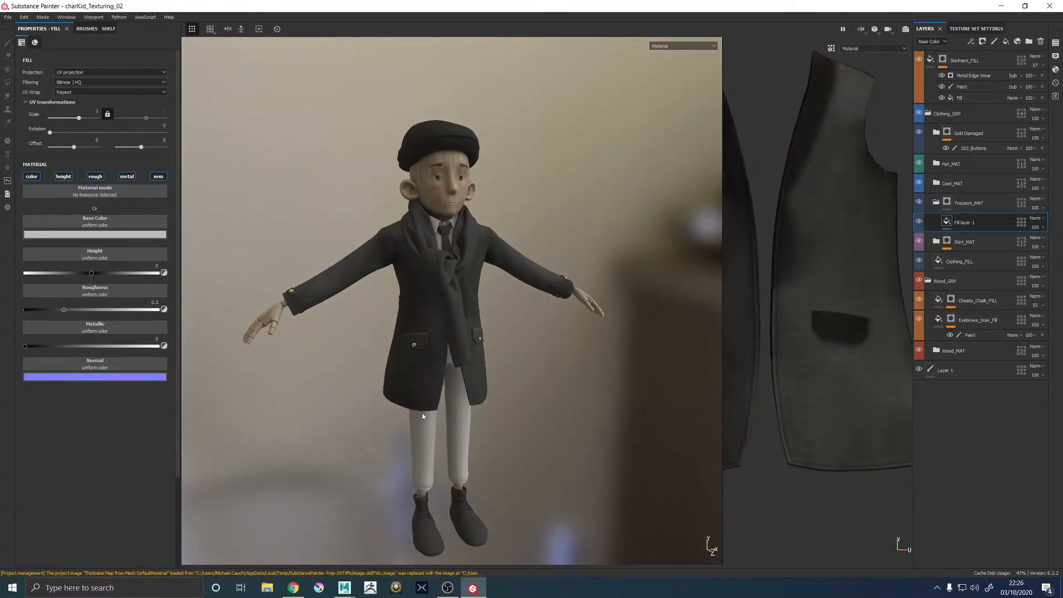
pyautogui.keyDown('alt'); pyautogui.moveTo(422, 413); pyautogui.dragTo(430, 363, button='middle'); pyautogui.keyUp('alt')
pyautogui.keyDown('alt'); pyautogui.moveTo(428, 366); pyautogui.dragTo(97, 363); pyautogui.keyUp('alt')
pyautogui.keyDown('alt'); pyautogui.moveTo(195, 337); pyautogui.dragTo(541, 362, button='right'); pyautogui.keyUp('alt')
pyautogui.moveTo(540, 362)
pyautogui.keyDown('alt'); pyautogui.mouseDown()
pyautogui.moveTo(351, 302)
pyautogui.moveTo(311, 332)
pyautogui.moveTo(622, 332)
pyautogui.moveTo(527, 360)
pyautogui.mouseUp(); pyautogui.keyUp('alt')
pyautogui.keyDown('alt'); pyautogui.moveTo(527, 361); pyautogui.dragTo(472, 268, button='middle'); pyautogui.keyUp('alt')
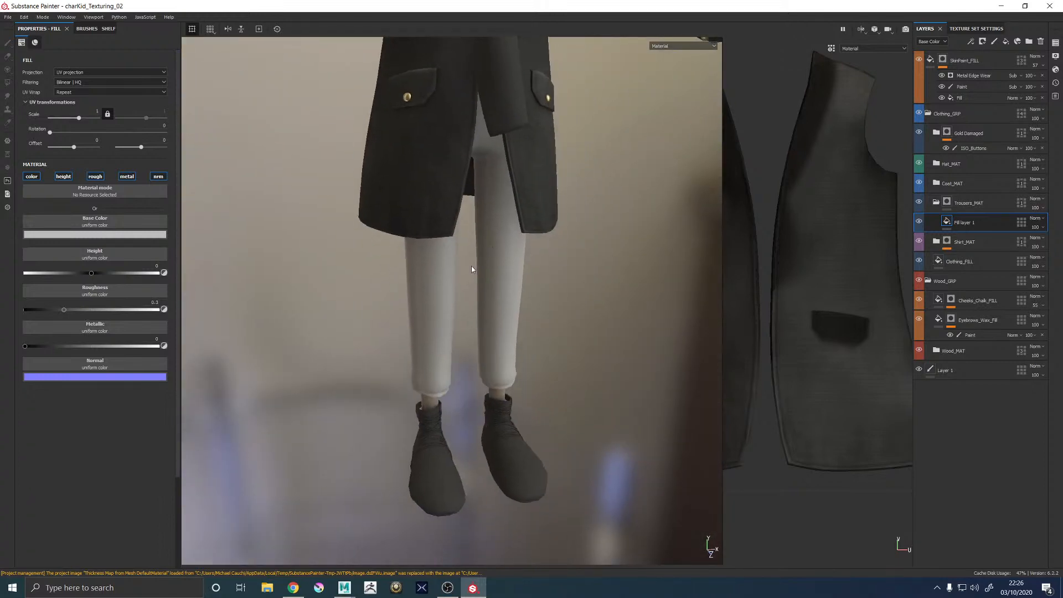
pyautogui.keyDown('alt'); pyautogui.moveTo(472, 268); pyautogui.dragTo(643, 387, button='right'); pyautogui.keyUp('alt')
pyautogui.keyDown('alt'); pyautogui.moveTo(620, 377); pyautogui.dragTo(631, 318, button='middle'); pyautogui.keyUp('alt')
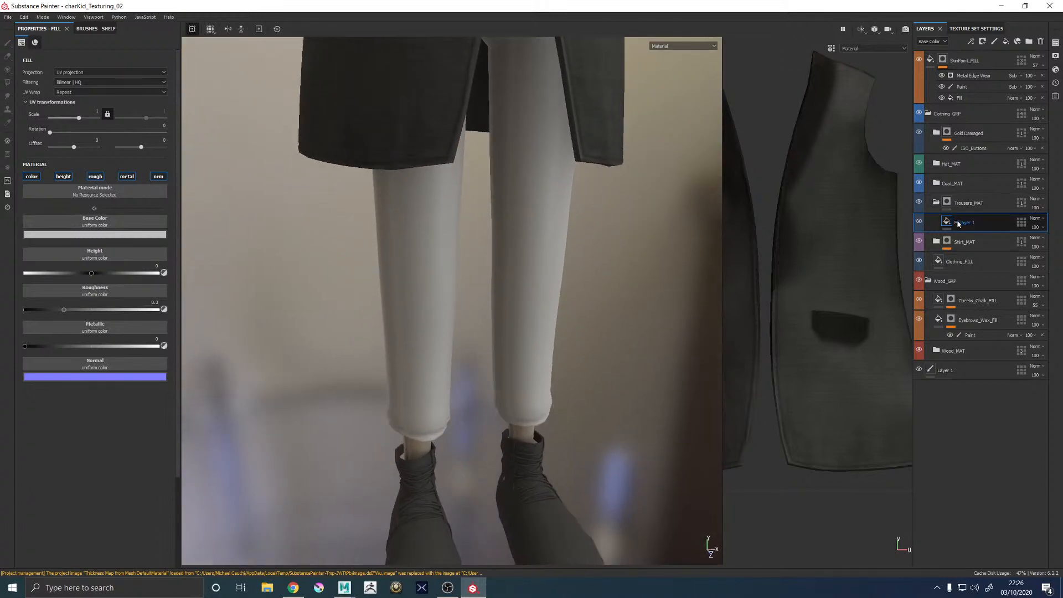
# Find the Fabric Linen Creased smart material by filtering smart materials for "fabric" and add it to the Trousers_MAT folder above the fill layer
pyautogui.click(88, 28)
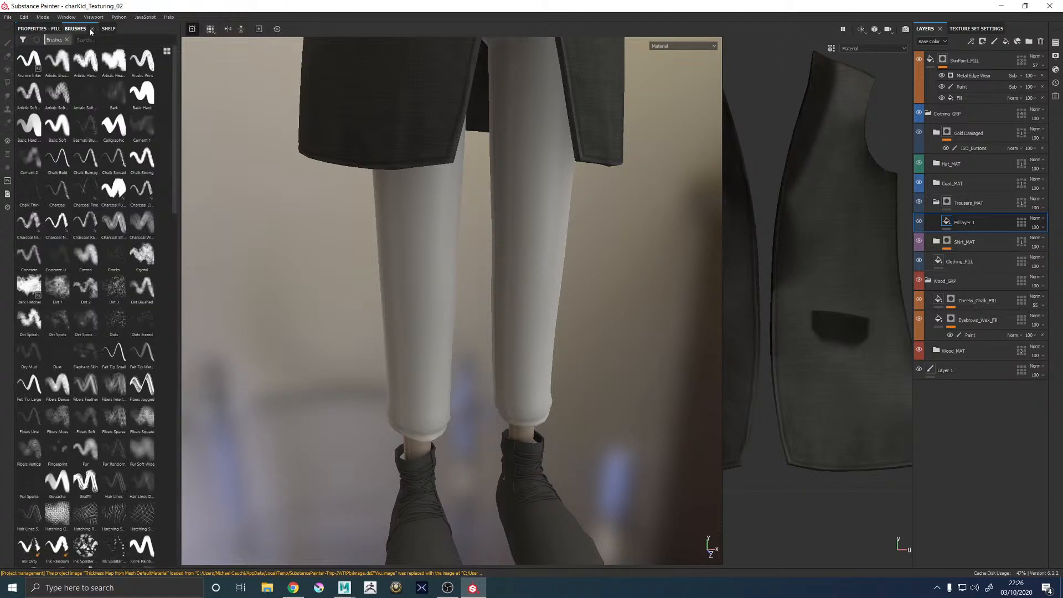
pyautogui.click(109, 29)
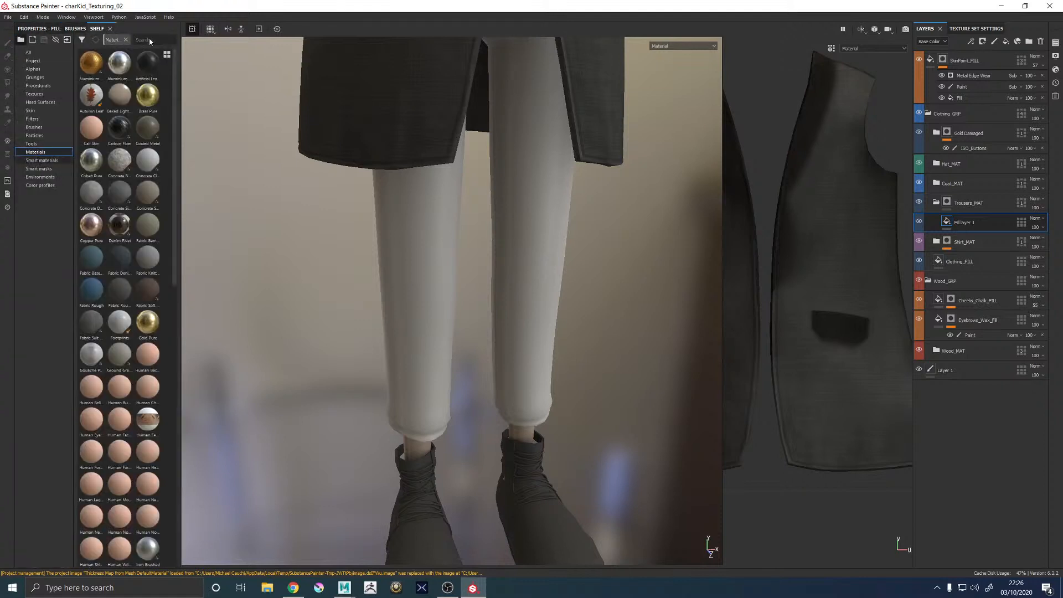
pyautogui.click(42, 160)
pyautogui.click(149, 39)
pyautogui.write('fabric')
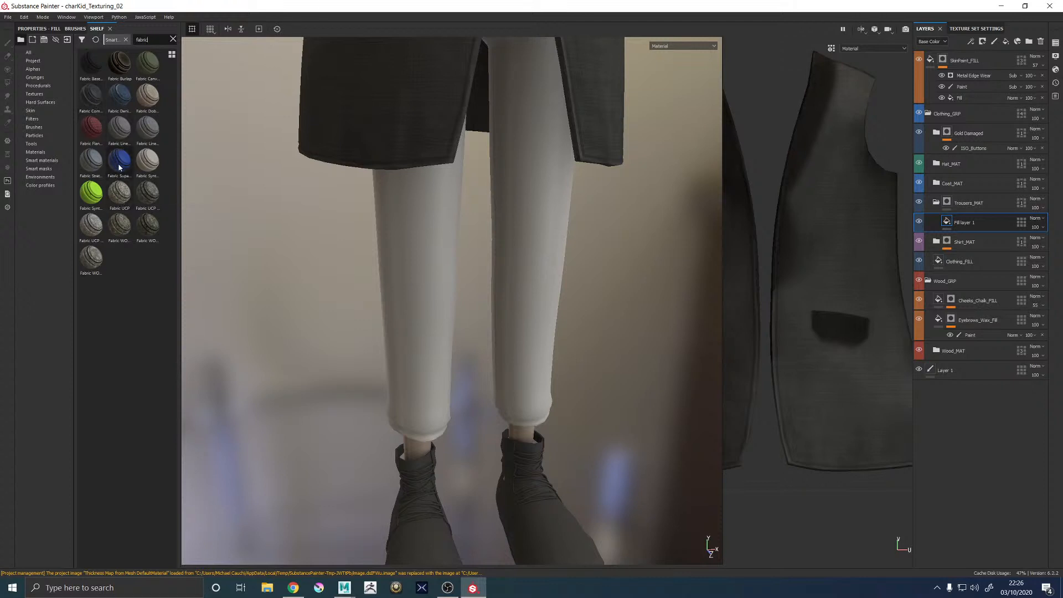
pyautogui.moveTo(147, 128)
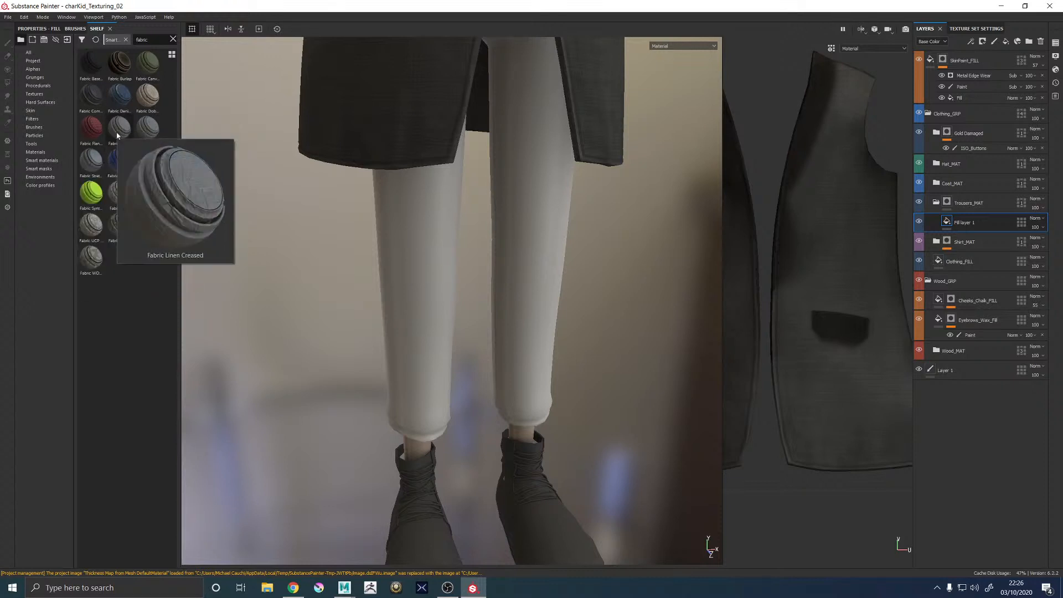
pyautogui.moveTo(129, 103)
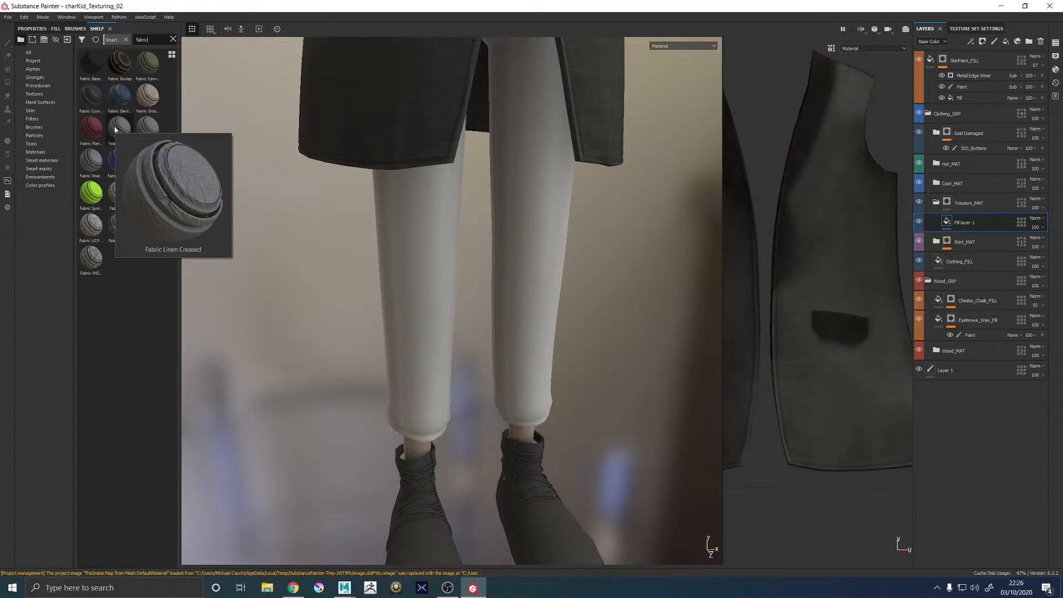
pyautogui.moveTo(115, 129)
pyautogui.mouseDown()
pyautogui.moveTo(757, 177)
pyautogui.moveTo(974, 212)
pyautogui.mouseUp()
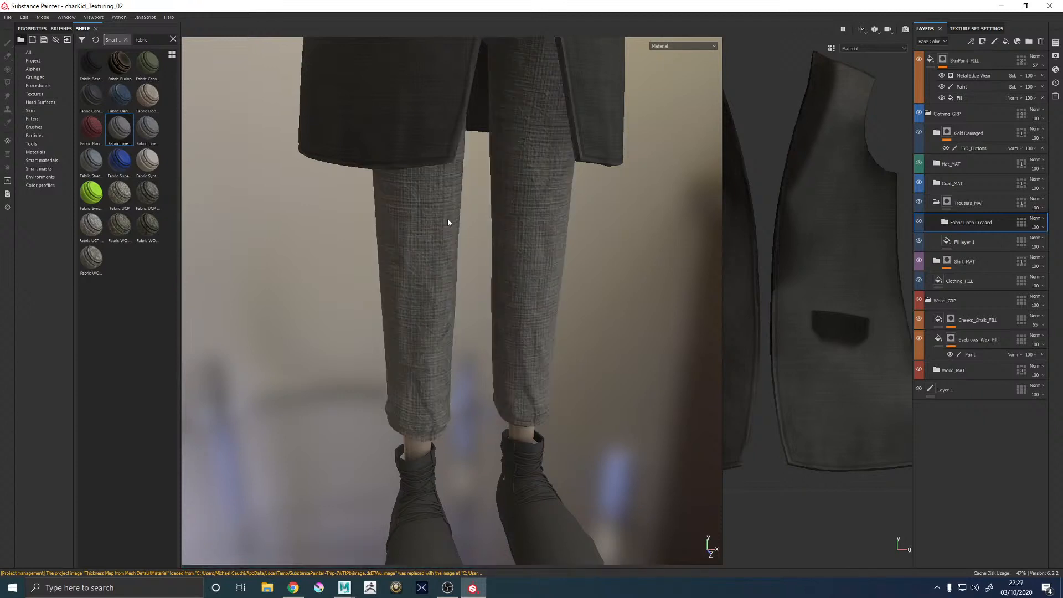
# Examine the linen weave and creases on the trousers from several sides, both on the whole outfit and close up on the legs
pyautogui.scroll(-3, 487, 213)
pyautogui.scroll(-4, 494, 214)
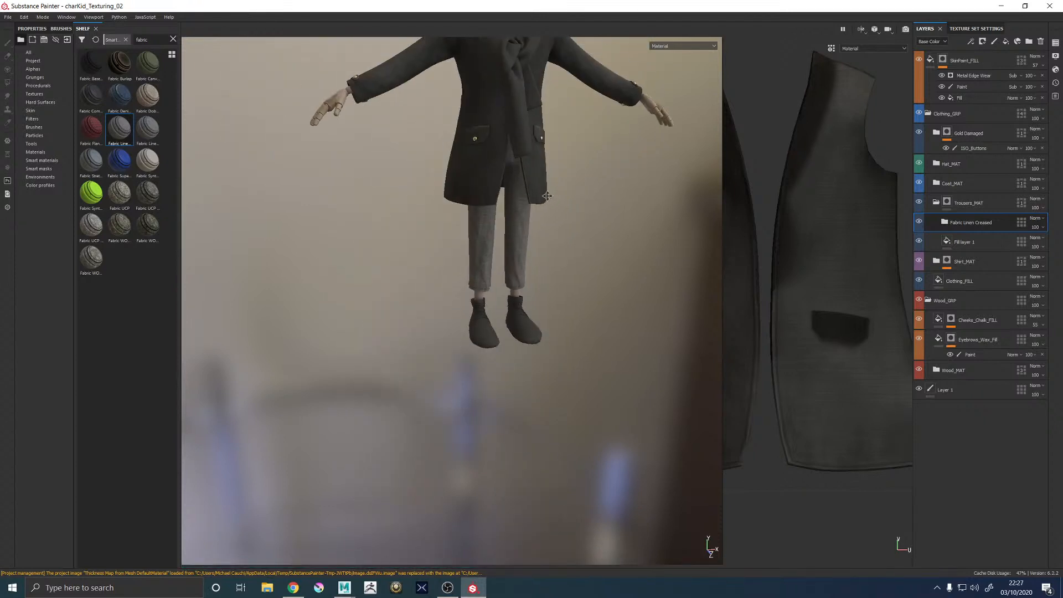
pyautogui.keyDown('alt'); pyautogui.moveTo(547, 198); pyautogui.dragTo(654, 333, button='right'); pyautogui.keyUp('alt')
pyautogui.keyDown('alt'); pyautogui.moveTo(654, 333); pyautogui.dragTo(524, 308); pyautogui.keyUp('alt')
pyautogui.scroll(5, 524, 308)
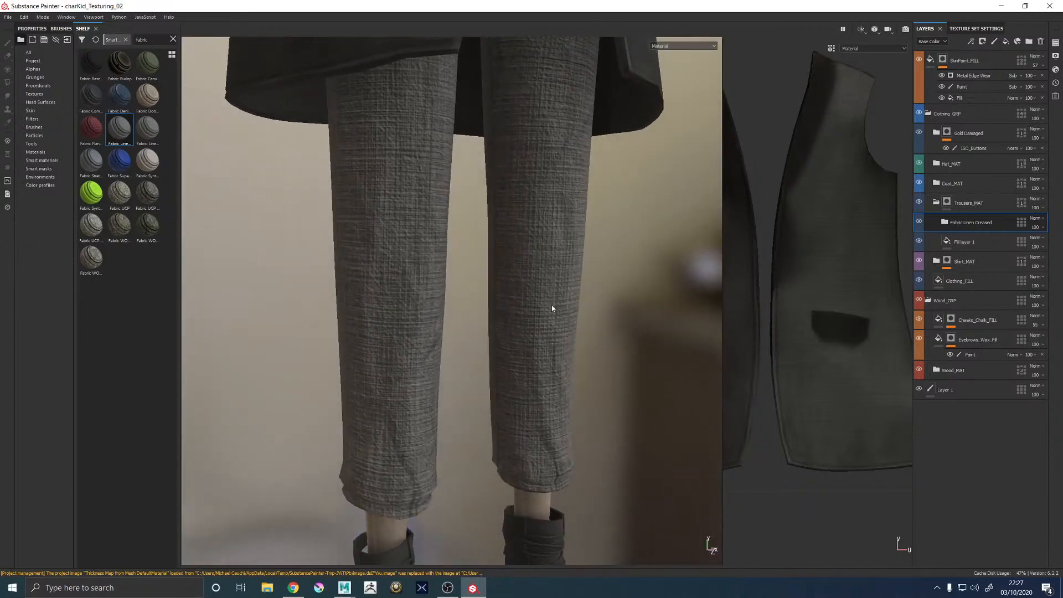
pyautogui.keyDown('alt'); pyautogui.moveTo(613, 339); pyautogui.dragTo(579, 360, button='middle'); pyautogui.keyUp('alt')
pyautogui.keyDown('alt'); pyautogui.moveTo(578, 360); pyautogui.dragTo(271, 371); pyautogui.keyUp('alt')
pyautogui.keyDown('alt'); pyautogui.moveTo(517, 313); pyautogui.dragTo(713, 396, button='right'); pyautogui.keyUp('alt')
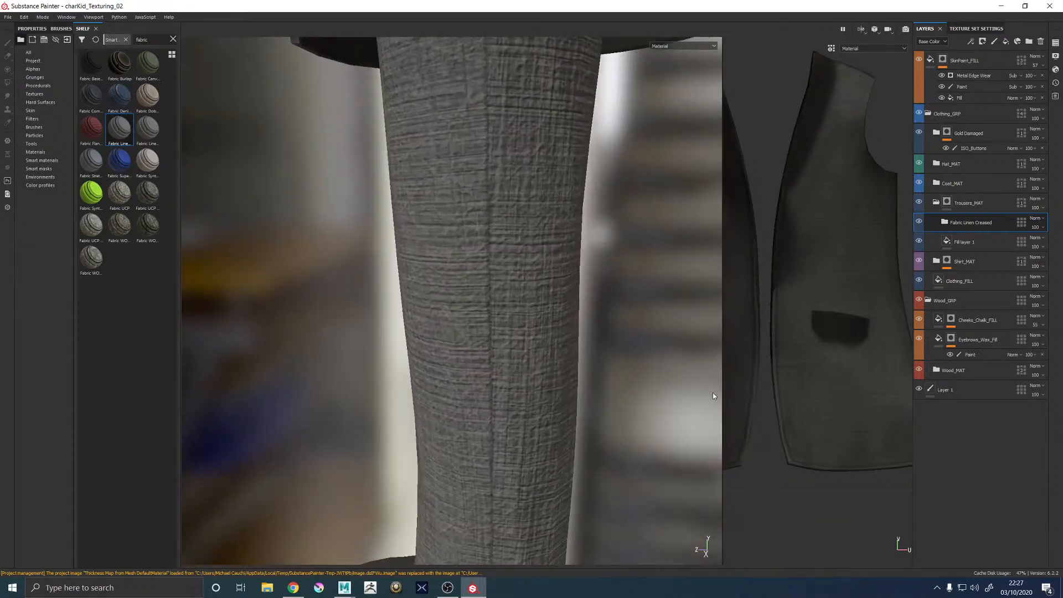
pyautogui.keyDown('alt'); pyautogui.moveTo(571, 344); pyautogui.dragTo(814, 330); pyautogui.keyUp('alt')
pyautogui.keyDown('alt'); pyautogui.moveTo(492, 299); pyautogui.dragTo(416, 332, button='right'); pyautogui.keyUp('alt')
pyautogui.keyDown('alt'); pyautogui.moveTo(415, 332); pyautogui.dragTo(493, 297, button='middle'); pyautogui.keyUp('alt')
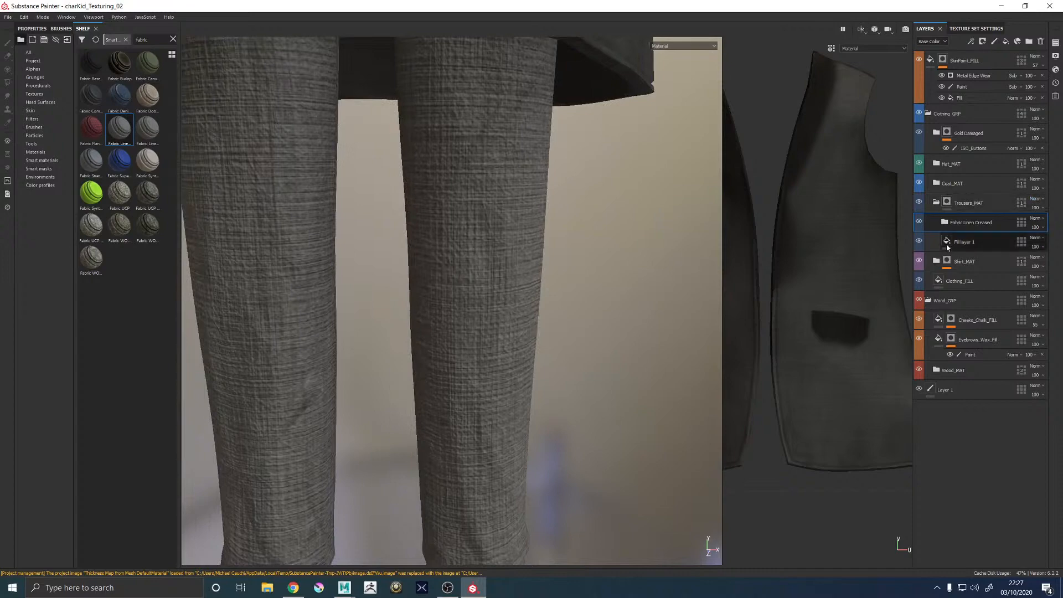
# Expand the Fabric Linen Creased folder and hide its Creases, Lighter Fibers and Fibers Pattern layers
pyautogui.click(946, 223)
pyautogui.click(918, 242)
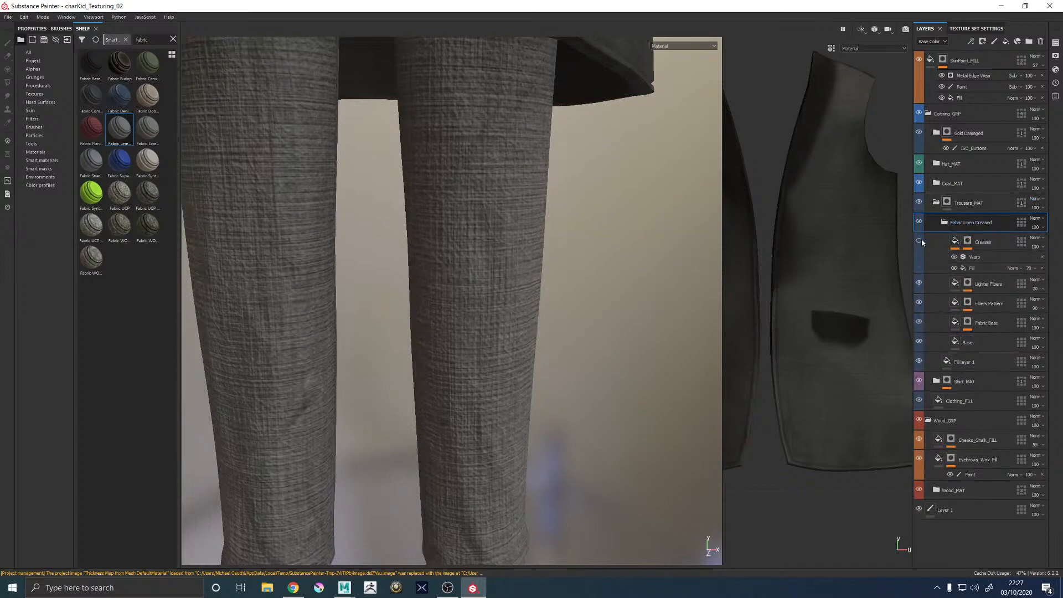
pyautogui.scroll(3, 536, 251)
pyautogui.scroll(-6, 526, 267)
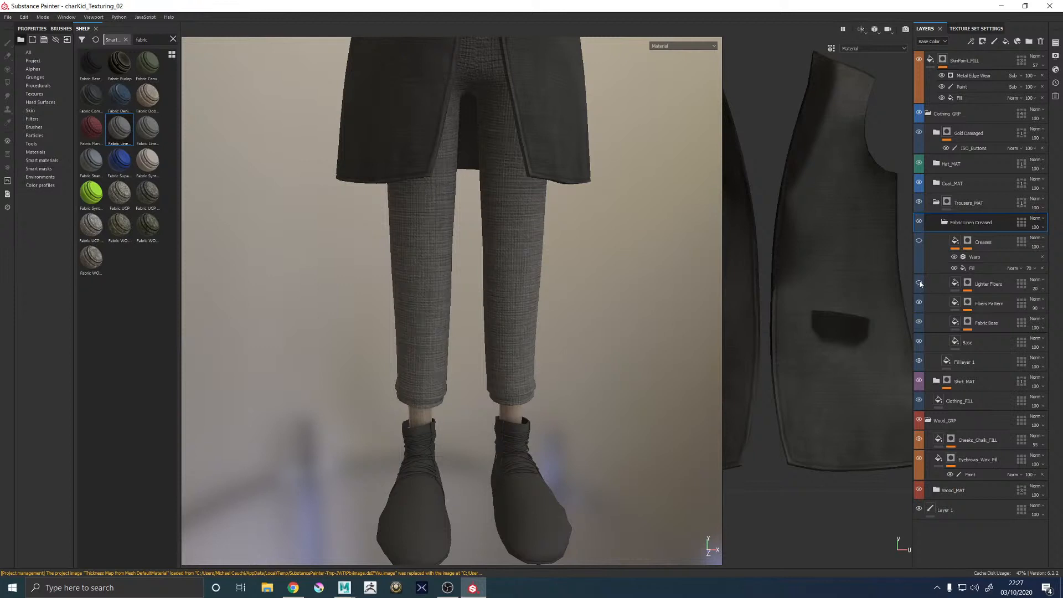
pyautogui.click(918, 303)
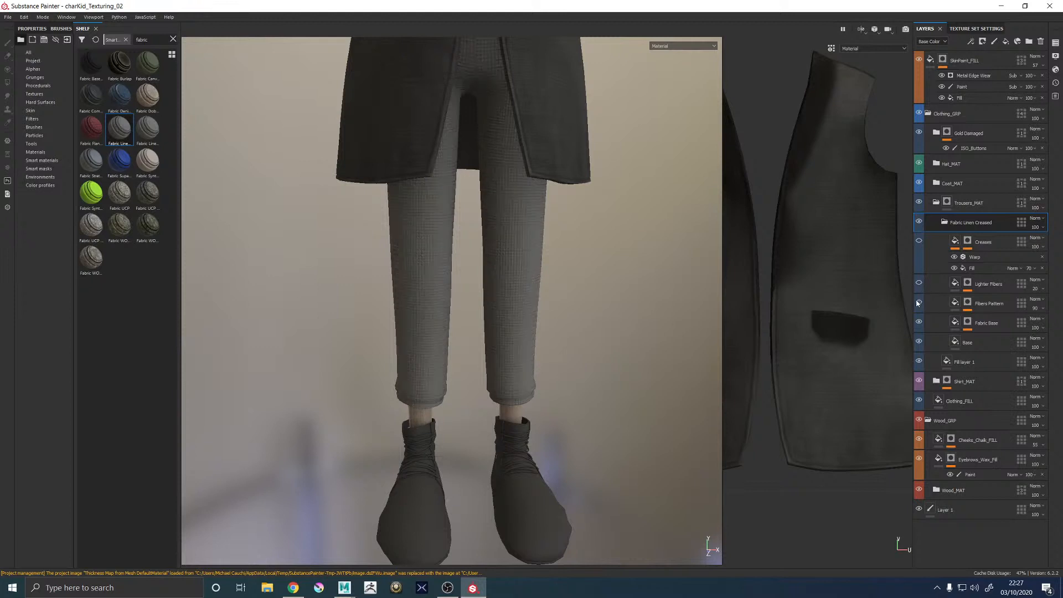
pyautogui.scroll(5, 448, 221)
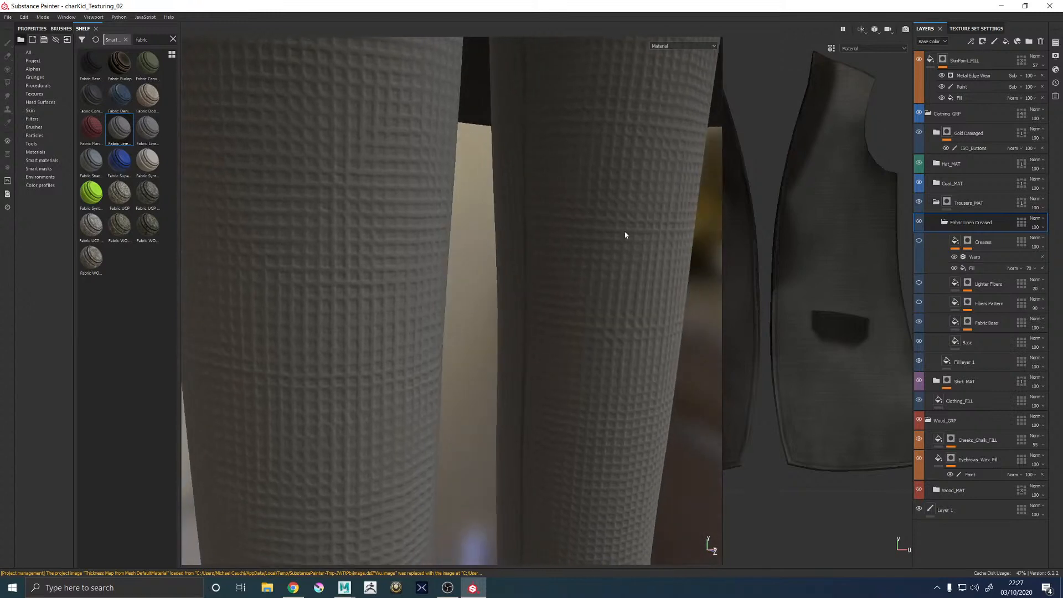
# Compare the trousers with and without the Fabric Base layer, leave it hidden, and show the Fibers Pattern layer again
pyautogui.click(920, 323)
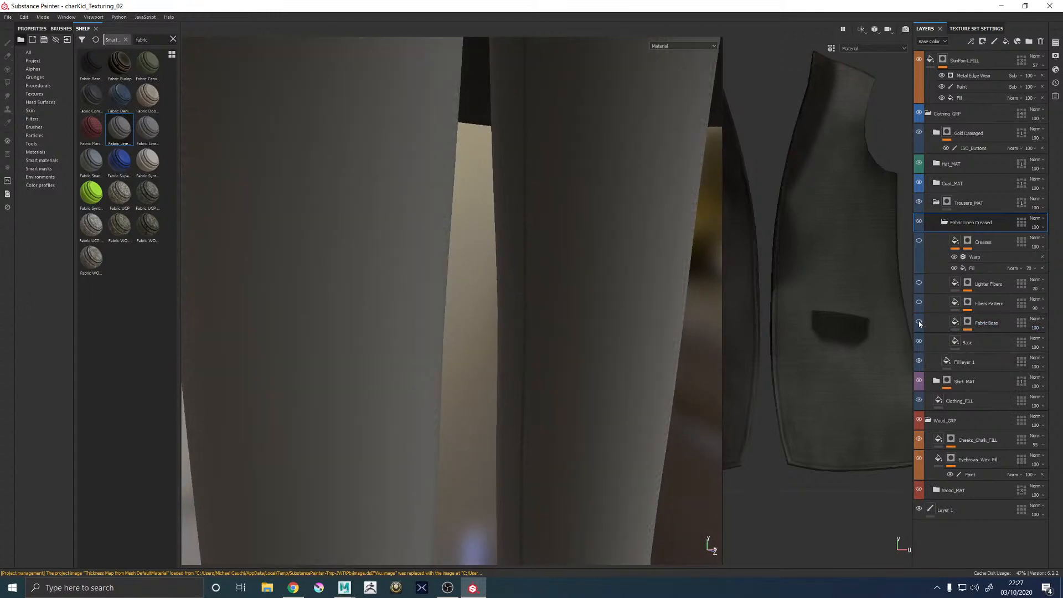
pyautogui.click(920, 323)
pyautogui.scroll(-6, 446, 320)
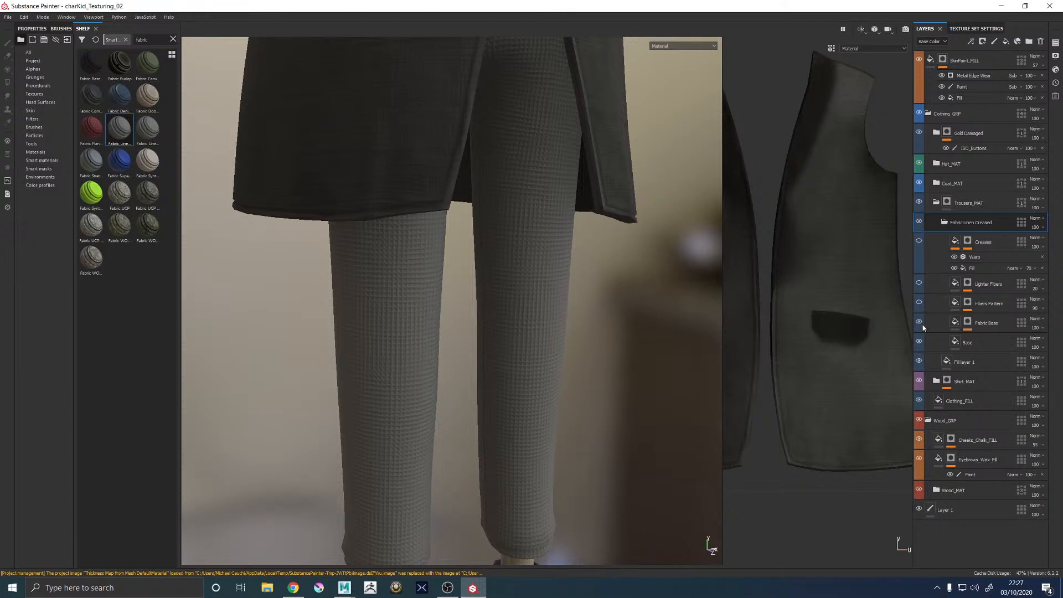
pyautogui.click(919, 302)
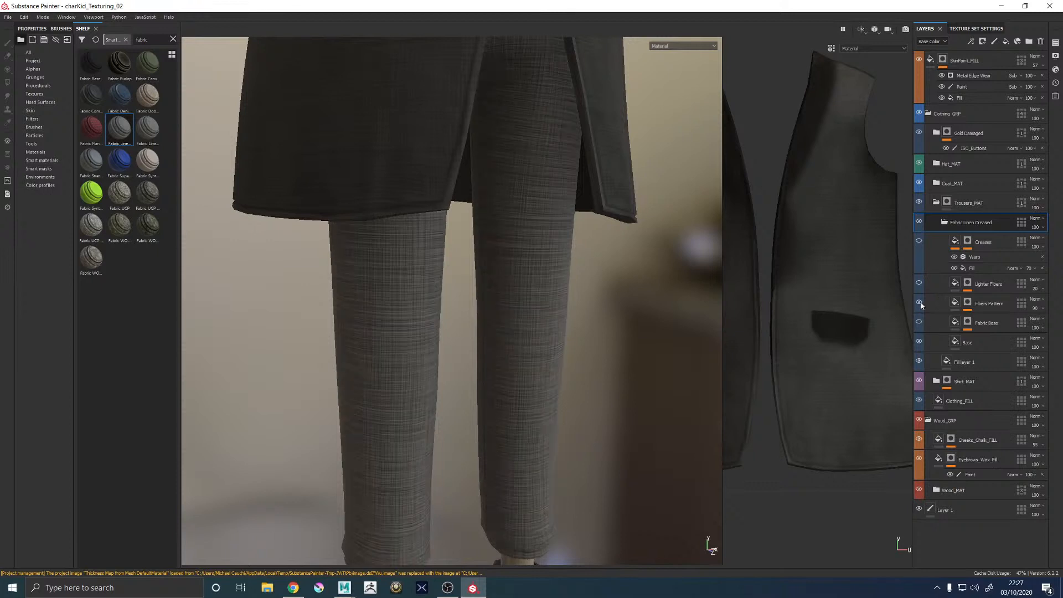
pyautogui.keyDown('alt'); pyautogui.moveTo(532, 288); pyautogui.dragTo(587, 291); pyautogui.keyUp('alt')
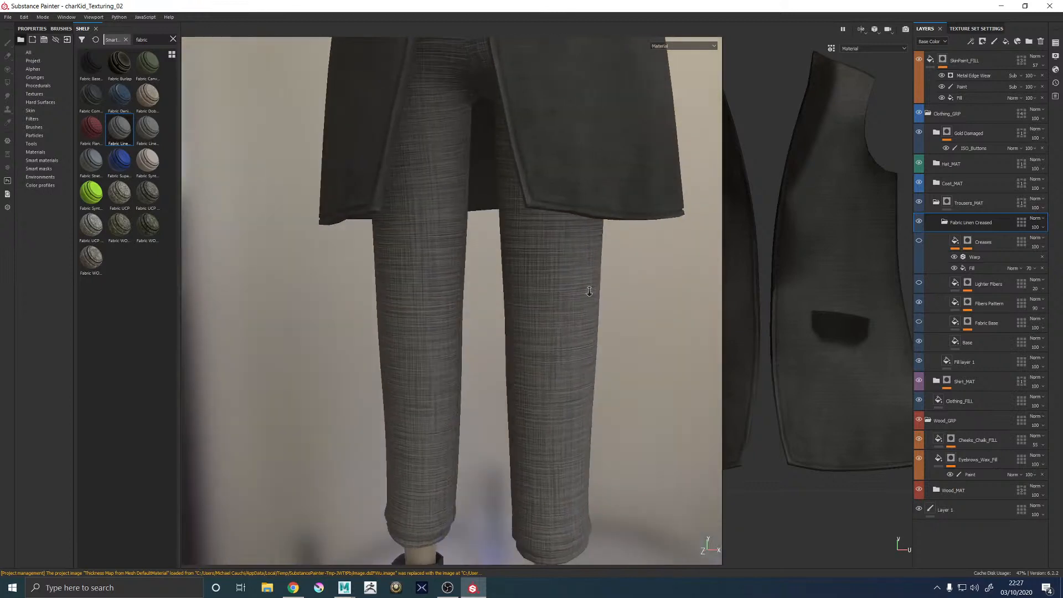
# Inspect the two Messy Fibers fills in the Fibers Pattern mask by switching the lower one off and on
pyautogui.click(968, 303)
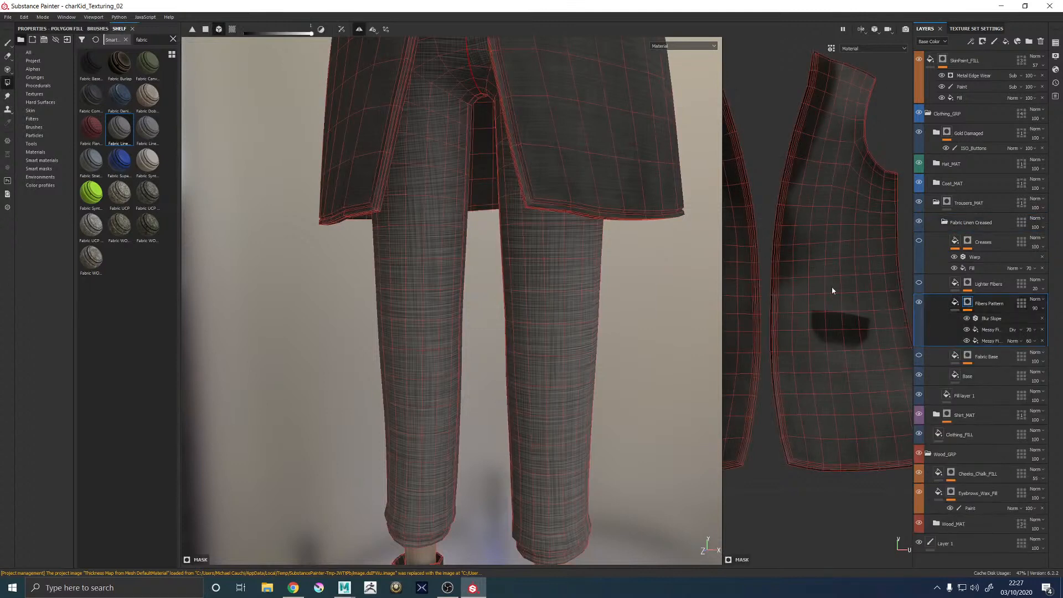
pyautogui.click(52, 29)
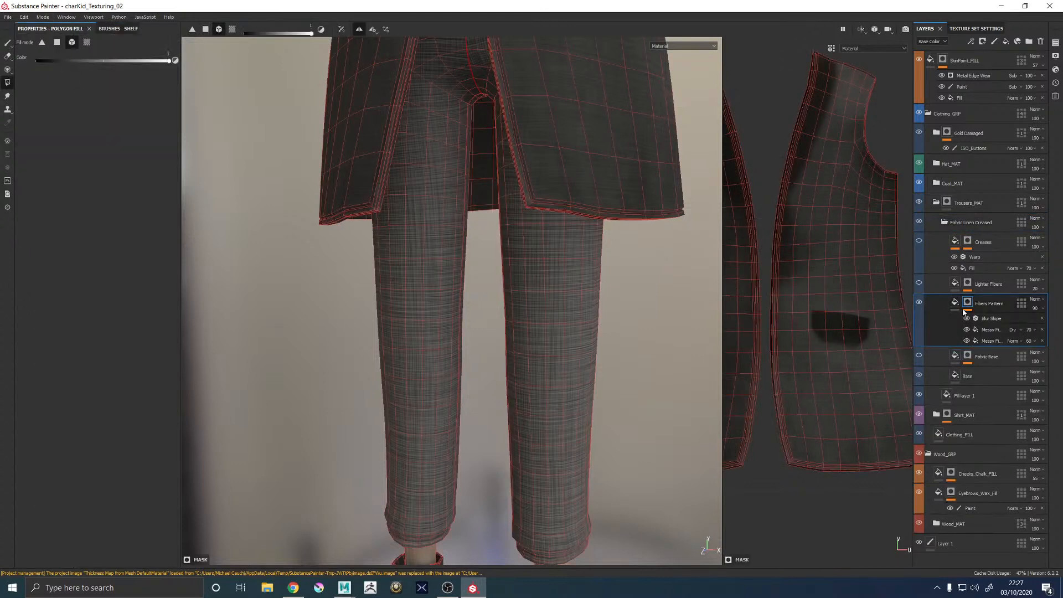
pyautogui.click(983, 330)
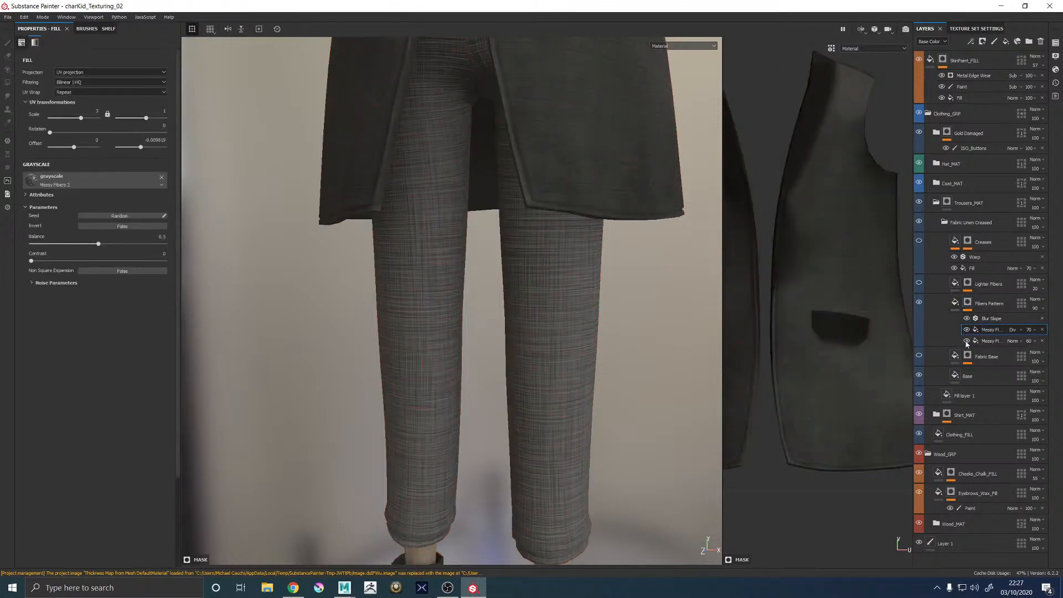
pyautogui.click(967, 341)
pyautogui.scroll(5, 415, 335)
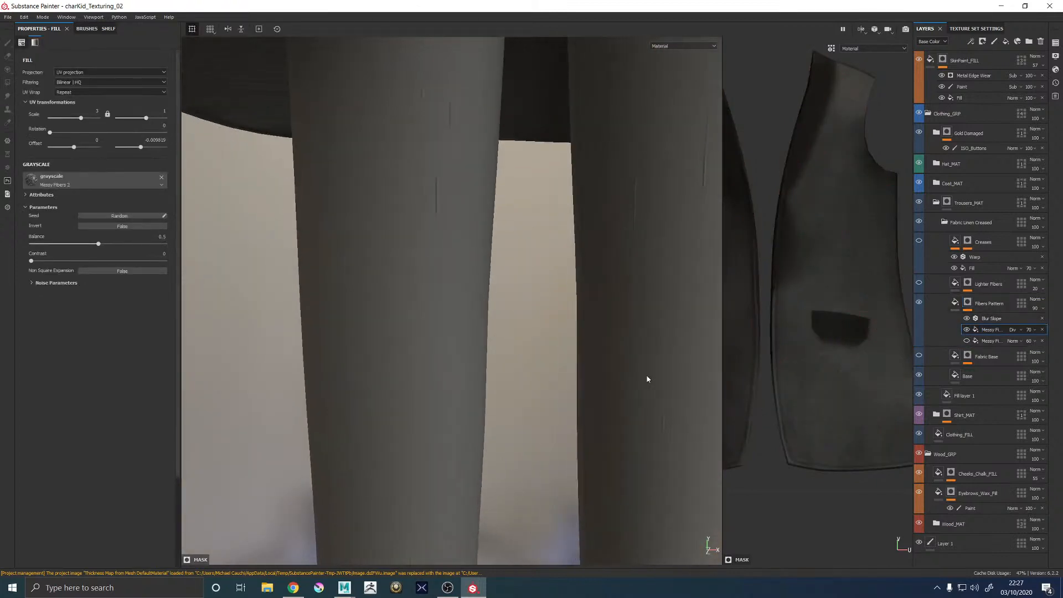
pyautogui.keyDown('alt'); pyautogui.moveTo(648, 375); pyautogui.dragTo(786, 397); pyautogui.keyUp('alt')
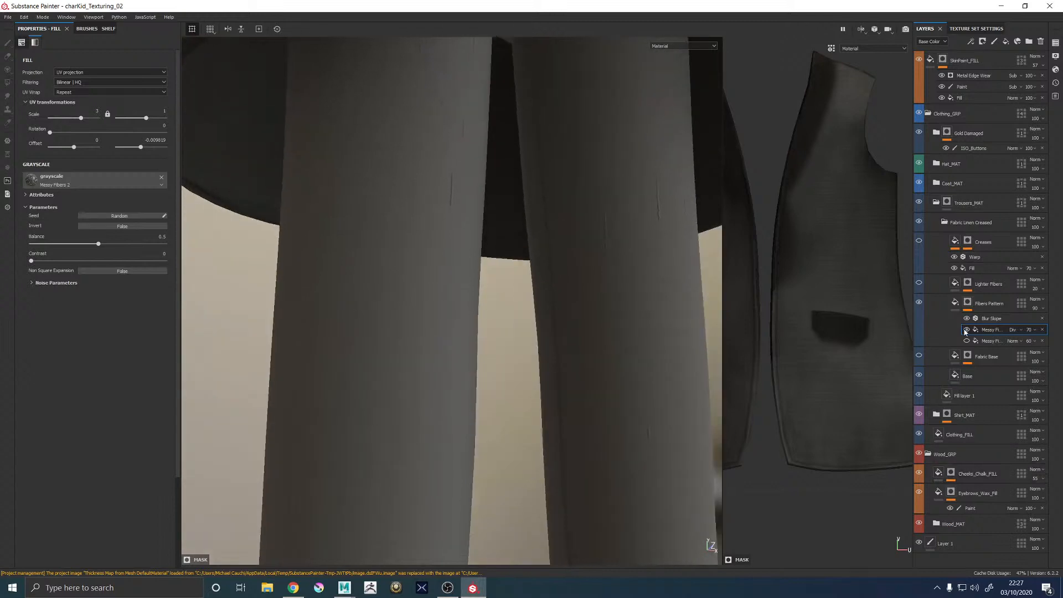
pyautogui.click(967, 341)
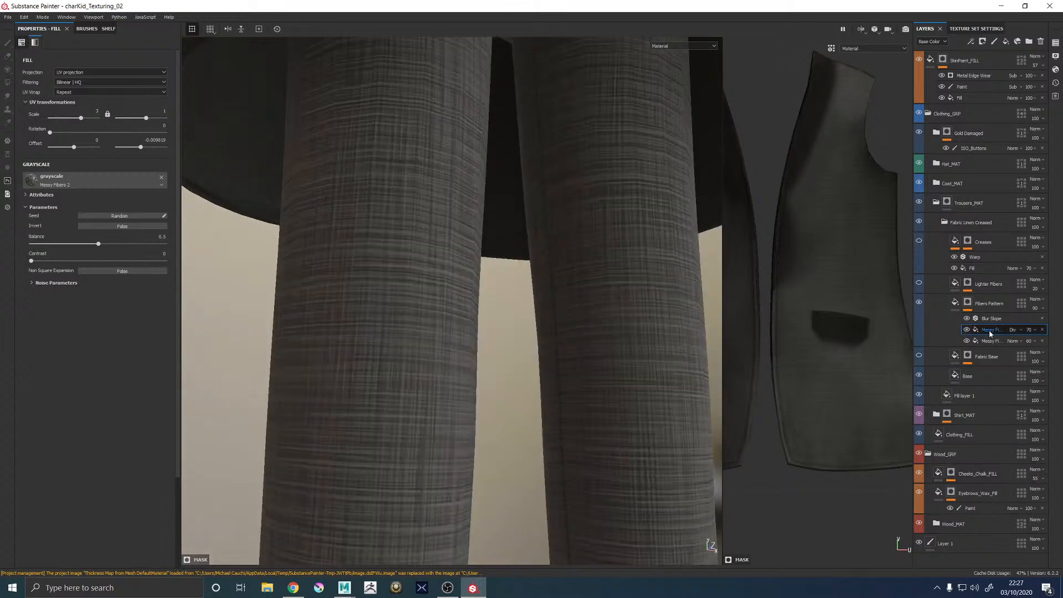
# Hide the upper Messy Fibers fill in the Fibers Pattern mask and set the lower fill's rotation to 90
pyautogui.click(967, 330)
pyautogui.keyDown('alt'); pyautogui.moveTo(693, 334); pyautogui.dragTo(360, 299); pyautogui.keyUp('alt')
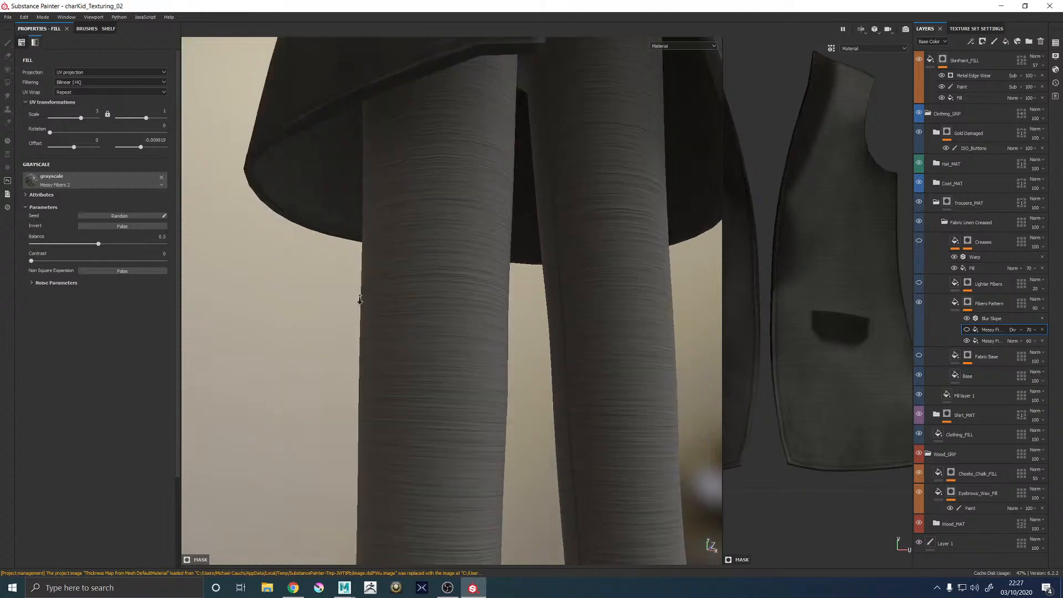
pyautogui.keyDown('alt'); pyautogui.moveTo(360, 299); pyautogui.dragTo(316, 288, button='right'); pyautogui.keyUp('alt')
pyautogui.click(991, 341)
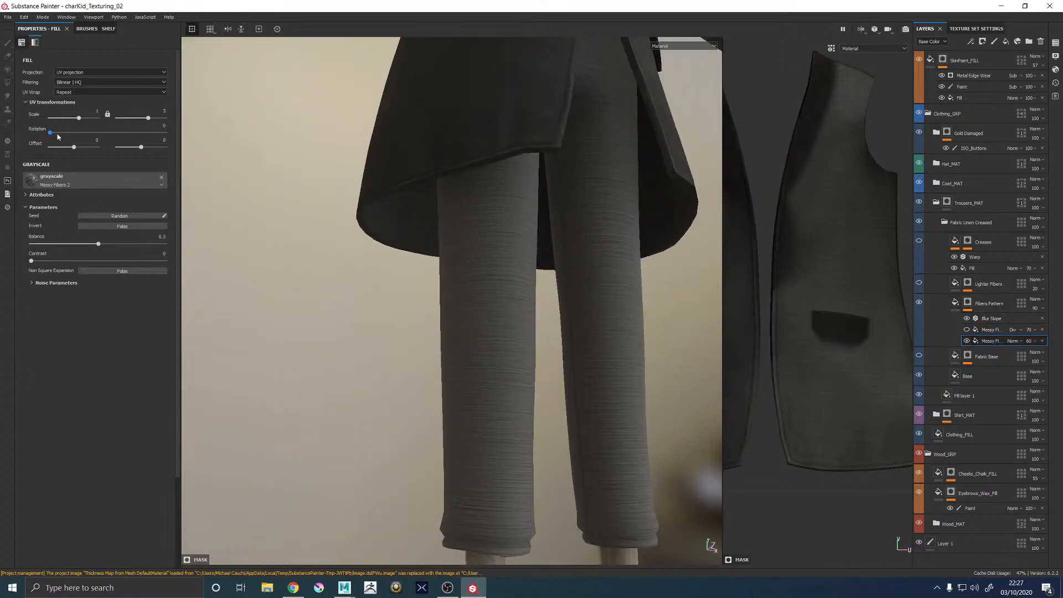
pyautogui.moveTo(49, 135); pyautogui.dragTo(81, 136)
pyautogui.click(157, 125)
pyautogui.write('90')
pyautogui.press('Return')
pyautogui.keyDown('alt'); pyautogui.moveTo(584, 221); pyautogui.dragTo(547, 231); pyautogui.keyUp('alt')
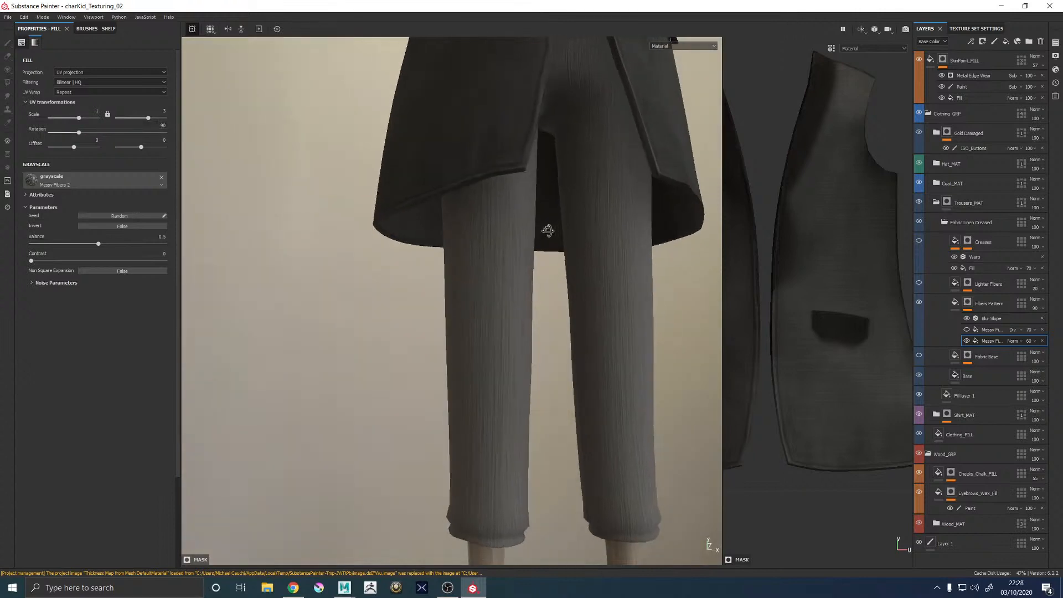
pyautogui.keyDown('alt'); pyautogui.moveTo(547, 231); pyautogui.dragTo(472, 281, button='middle'); pyautogui.keyUp('alt')
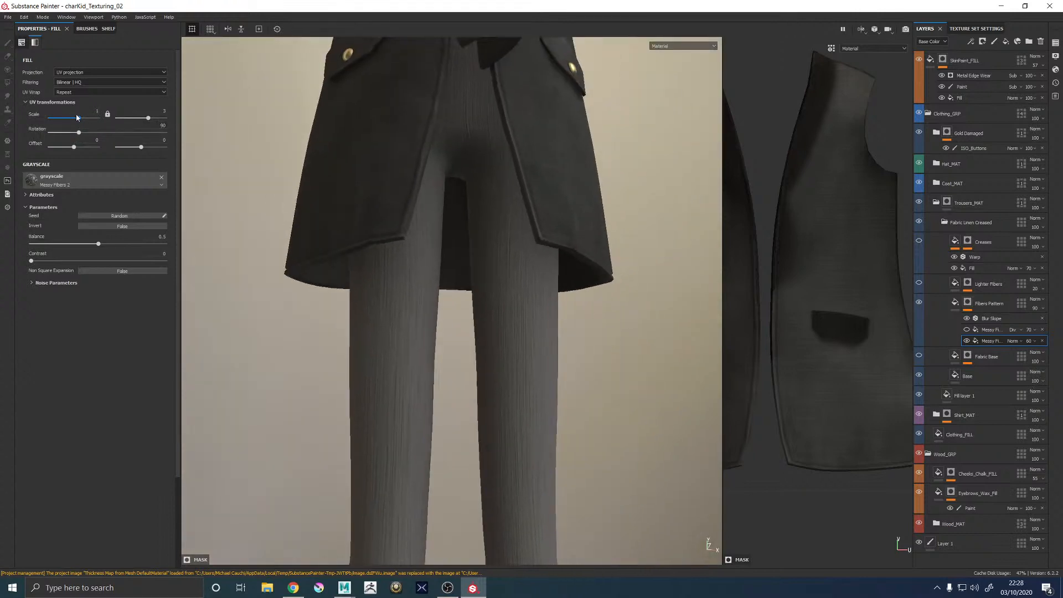
# Try a horizontal scale of about 8.41 on the lower Messy Fibers fill and check the stripes around the legs
pyautogui.moveTo(78, 118)
pyautogui.mouseDown()
pyautogui.moveTo(93, 118)
pyautogui.moveTo(81, 128)
pyautogui.mouseUp()
pyautogui.keyDown('alt'); pyautogui.moveTo(340, 272); pyautogui.dragTo(366, 275); pyautogui.keyUp('alt')
pyautogui.keyDown('alt'); pyautogui.moveTo(365, 275); pyautogui.dragTo(410, 299, button='right'); pyautogui.keyUp('alt')
pyautogui.keyDown('alt'); pyautogui.moveTo(471, 302); pyautogui.dragTo(439, 186, button='middle'); pyautogui.keyUp('alt')
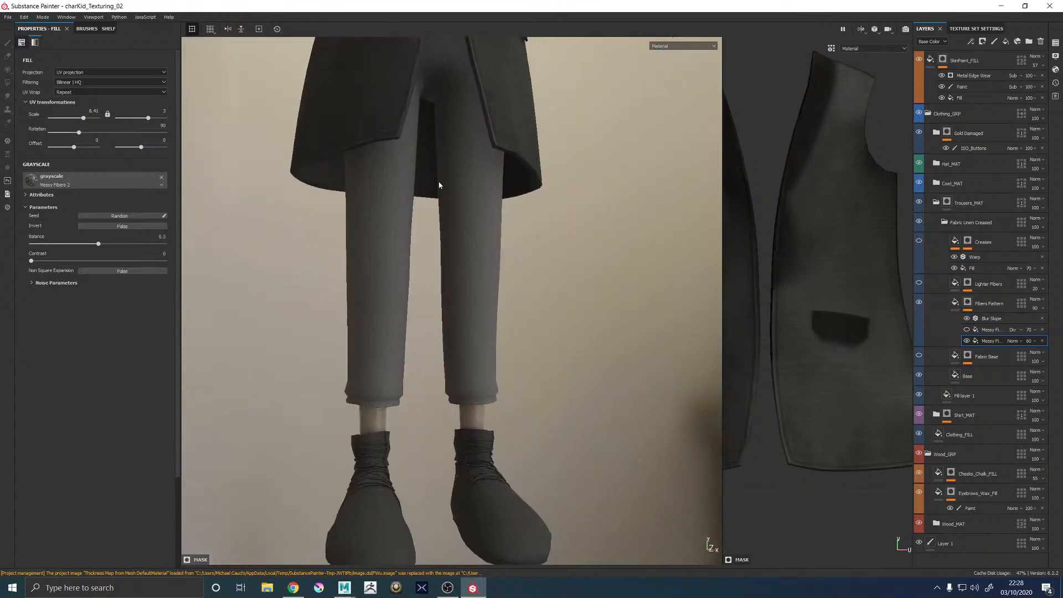
pyautogui.keyDown('alt'); pyautogui.moveTo(439, 185); pyautogui.dragTo(795, 368, button='right'); pyautogui.keyUp('alt')
pyautogui.keyDown('alt'); pyautogui.moveTo(620, 337); pyautogui.dragTo(383, 300); pyautogui.keyUp('alt')
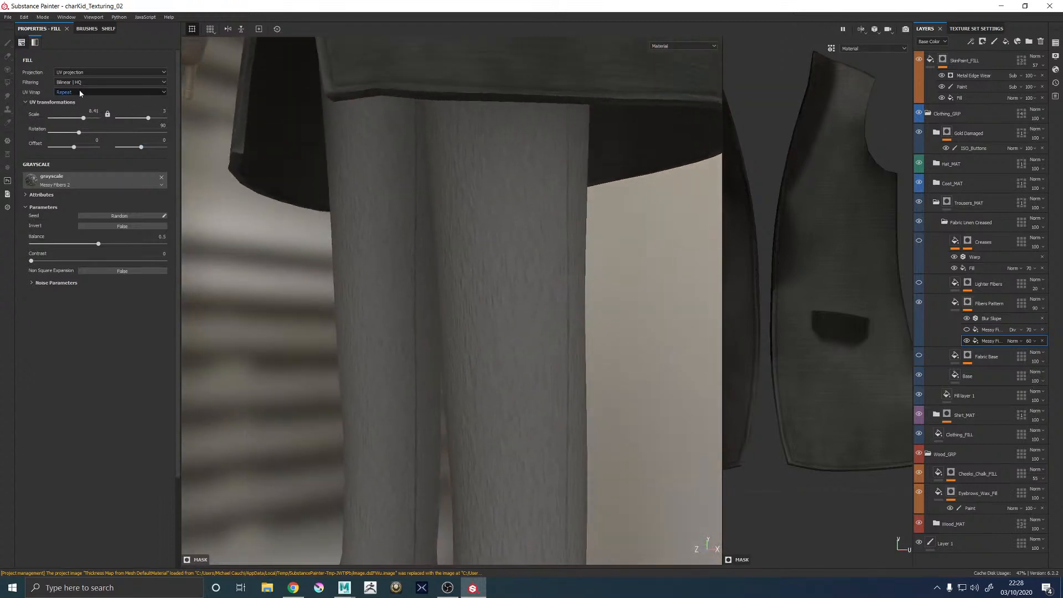
# Try a horizontal scale of about 0.69 on the lower Messy Fibers fill and check the stripes from all around
pyautogui.moveTo(83, 117); pyautogui.dragTo(78, 120)
pyautogui.keyDown('alt'); pyautogui.moveTo(531, 213); pyautogui.dragTo(659, 208); pyautogui.keyUp('alt')
pyautogui.keyDown('alt'); pyautogui.moveTo(659, 208); pyautogui.dragTo(521, 254, button='right'); pyautogui.keyUp('alt')
pyautogui.keyDown('alt'); pyautogui.moveTo(520, 254); pyautogui.dragTo(576, 262); pyautogui.keyUp('alt')
pyautogui.keyDown('alt'); pyautogui.moveTo(576, 262); pyautogui.dragTo(496, 207, button='right'); pyautogui.keyUp('alt')
pyautogui.keyDown('alt'); pyautogui.moveTo(496, 207); pyautogui.dragTo(477, 359, button='middle'); pyautogui.keyUp('alt')
pyautogui.keyDown('alt'); pyautogui.moveTo(477, 359); pyautogui.dragTo(500, 355); pyautogui.keyUp('alt')
pyautogui.keyDown('alt'); pyautogui.moveTo(468, 359); pyautogui.dragTo(473, 258, button='middle'); pyautogui.keyUp('alt')
pyautogui.keyDown('alt'); pyautogui.moveTo(472, 258); pyautogui.dragTo(603, 358, button='right'); pyautogui.keyUp('alt')
pyautogui.keyDown('alt'); pyautogui.moveTo(603, 359); pyautogui.dragTo(585, 92, button='middle'); pyautogui.keyUp('alt')
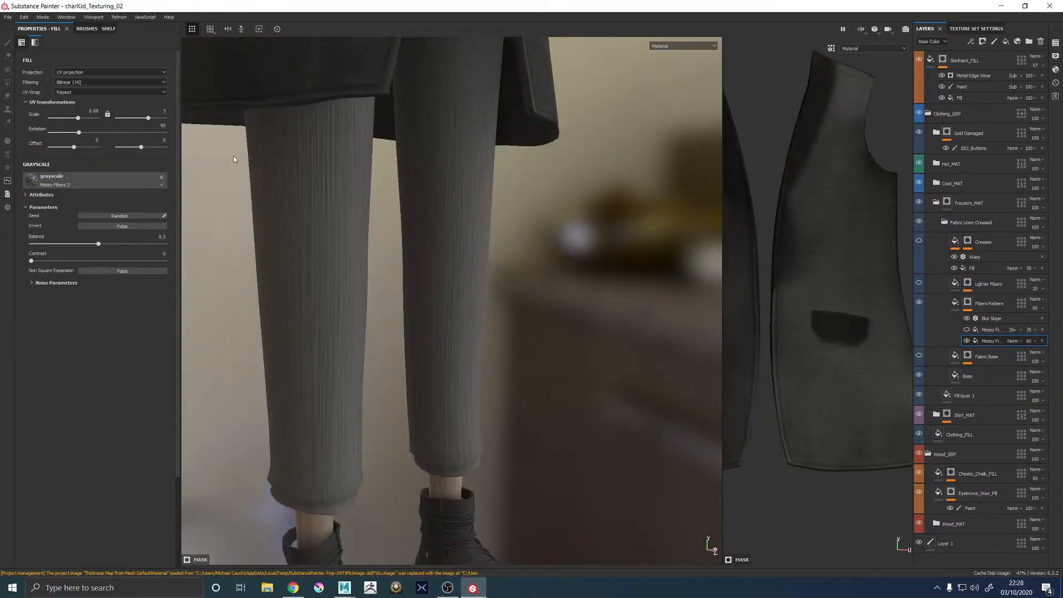
# Set the lower Messy Fibers fill's horizontal scale to about 9.55 and its opacity to 25, comparing with the upper fill shown and hidden
pyautogui.moveTo(78, 118); pyautogui.dragTo(84, 119)
pyautogui.click(1031, 343)
pyautogui.moveTo(1044, 356); pyautogui.dragTo(1031, 358)
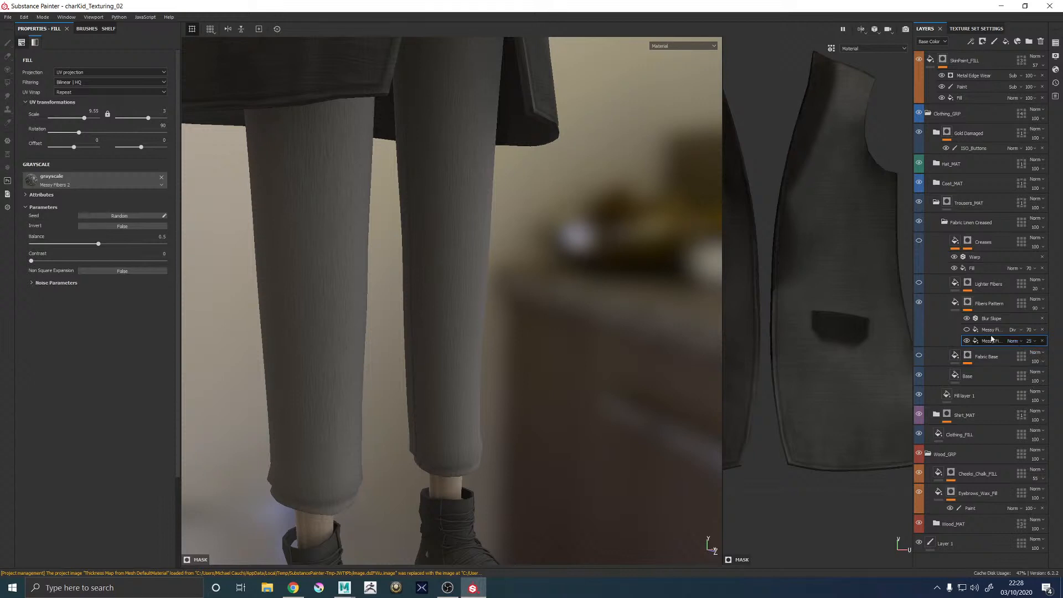
pyautogui.click(966, 330)
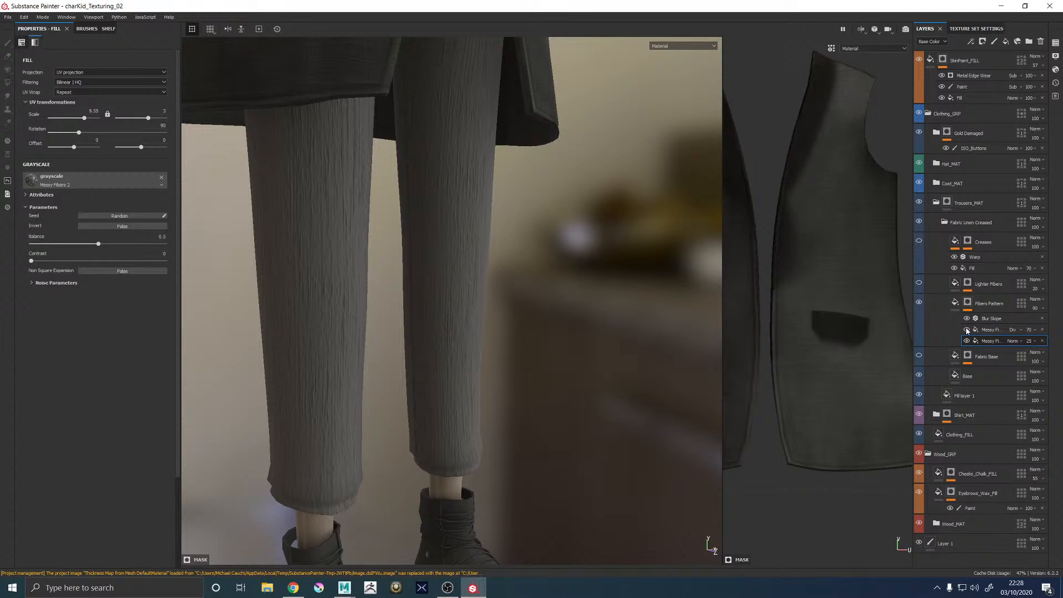
pyautogui.click(967, 330)
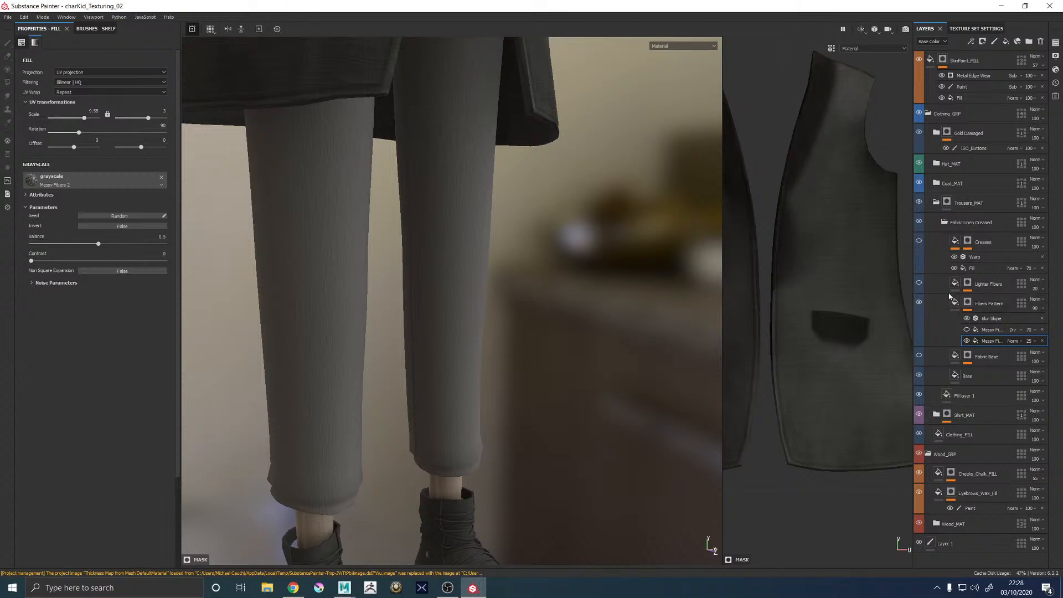
# Show the Lighter Fibers layer, set its Messy Fibers fill's balance to 0.12 and contrast to 0, and hide the layer again
pyautogui.click(919, 284)
pyautogui.click(968, 291)
pyautogui.click(990, 299)
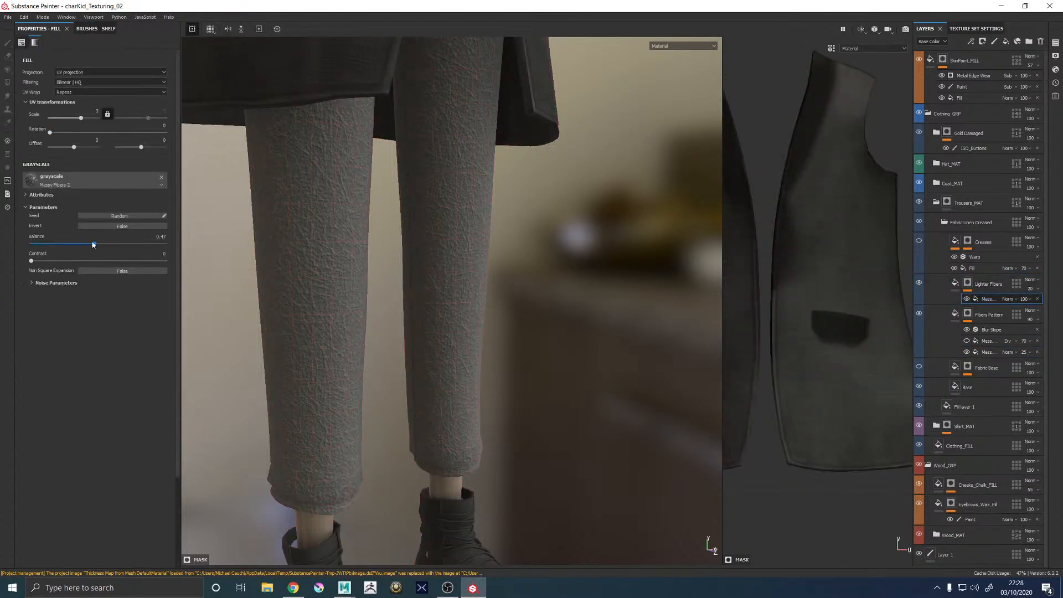
pyautogui.moveTo(33, 261)
pyautogui.mouseDown()
pyautogui.moveTo(168, 262)
pyautogui.moveTo(0, 266)
pyautogui.moveTo(222, 265)
pyautogui.moveTo(22, 263)
pyautogui.mouseUp()
pyautogui.moveTo(95, 244); pyautogui.dragTo(47, 253)
pyautogui.click(920, 284)
# Show the Creases layer and examine the wrinkles on the trousers from several sides
pyautogui.scroll(-5, 622, 237)
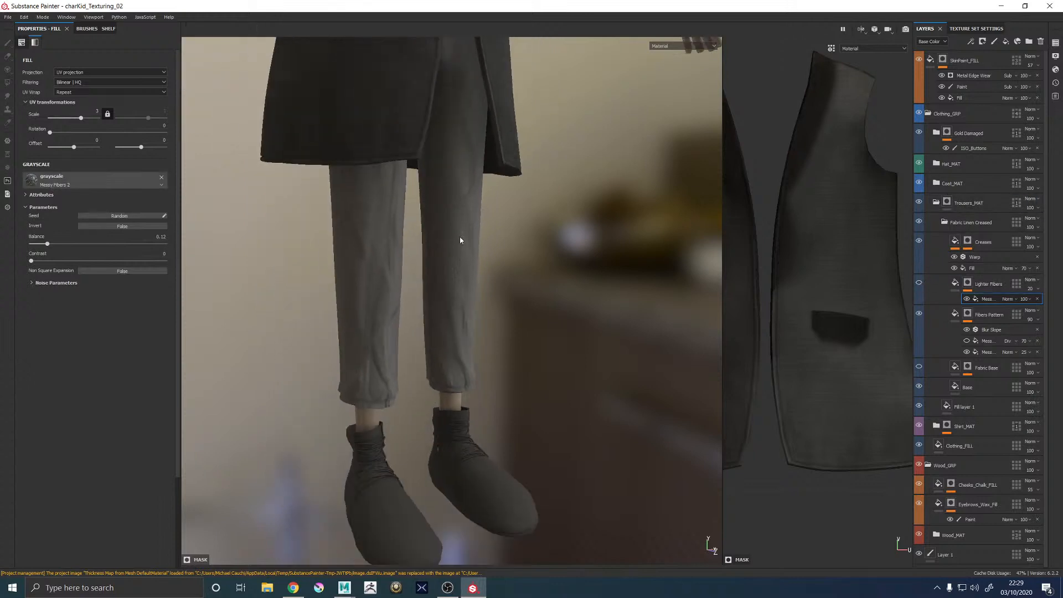
pyautogui.keyDown('alt'); pyautogui.moveTo(525, 224); pyautogui.dragTo(364, 218); pyautogui.keyUp('alt')
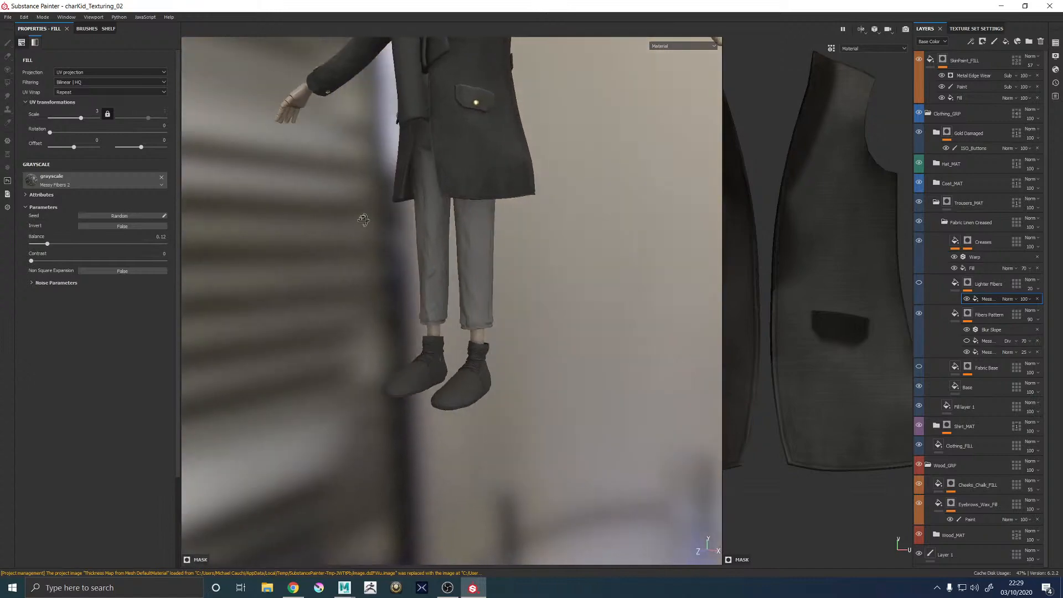
pyautogui.keyDown('alt'); pyautogui.moveTo(363, 218); pyautogui.dragTo(467, 238, button='right'); pyautogui.keyUp('alt')
pyautogui.keyDown('alt'); pyautogui.moveTo(468, 238); pyautogui.dragTo(521, 237); pyautogui.keyUp('alt')
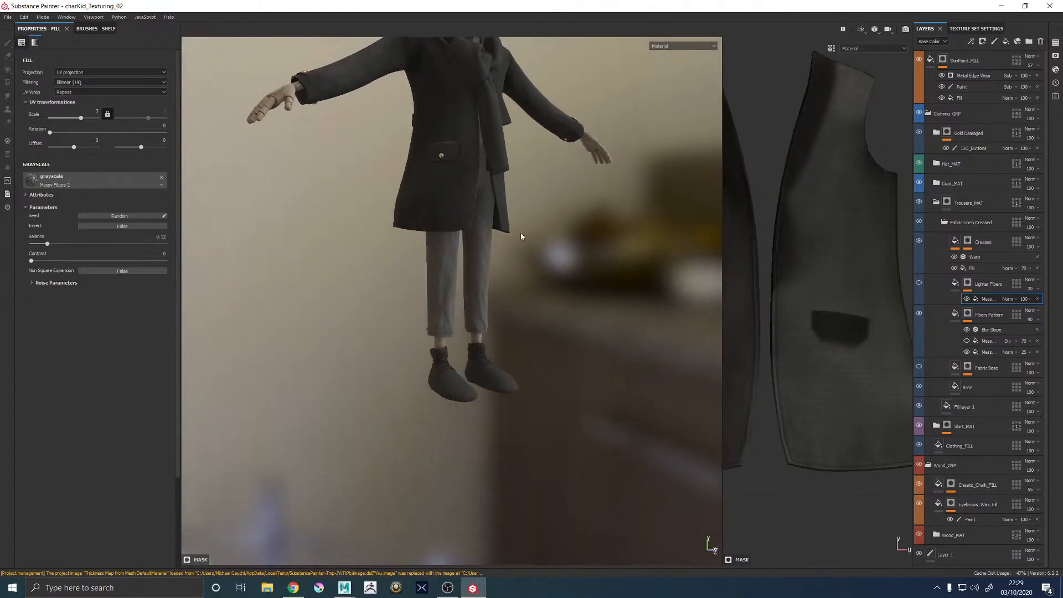
# Switch the Creases layer's Fill effect to UV projection and check the folds on the front of the trousers
pyautogui.click(972, 268)
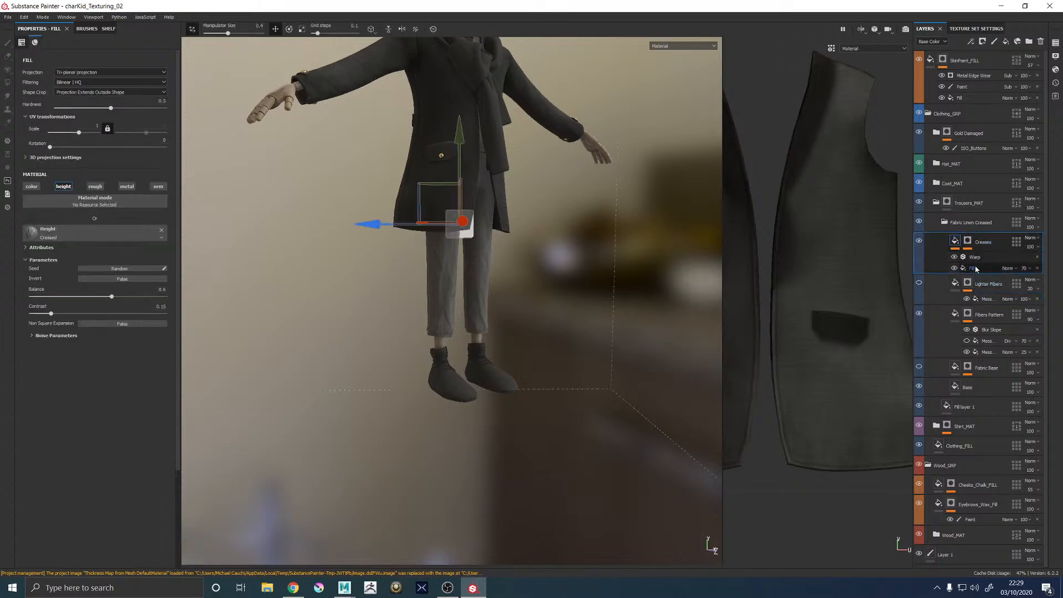
pyautogui.keyDown('alt'); pyautogui.moveTo(636, 337); pyautogui.dragTo(727, 341, button='right'); pyautogui.keyUp('alt')
pyautogui.keyDown('alt'); pyautogui.moveTo(727, 341); pyautogui.dragTo(222, 166); pyautogui.keyUp('alt')
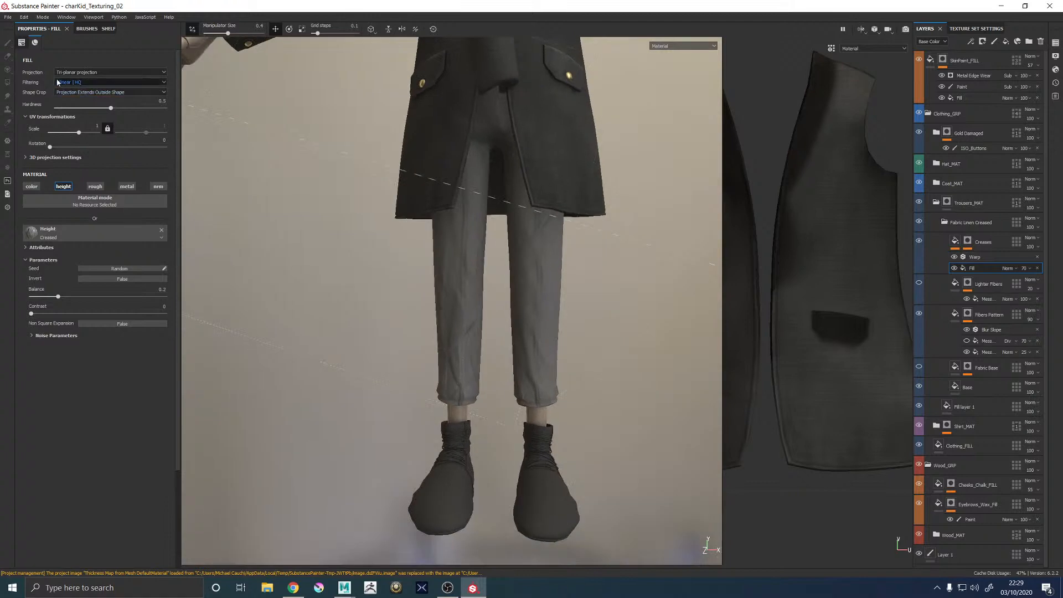
pyautogui.click(69, 73)
pyautogui.click(70, 86)
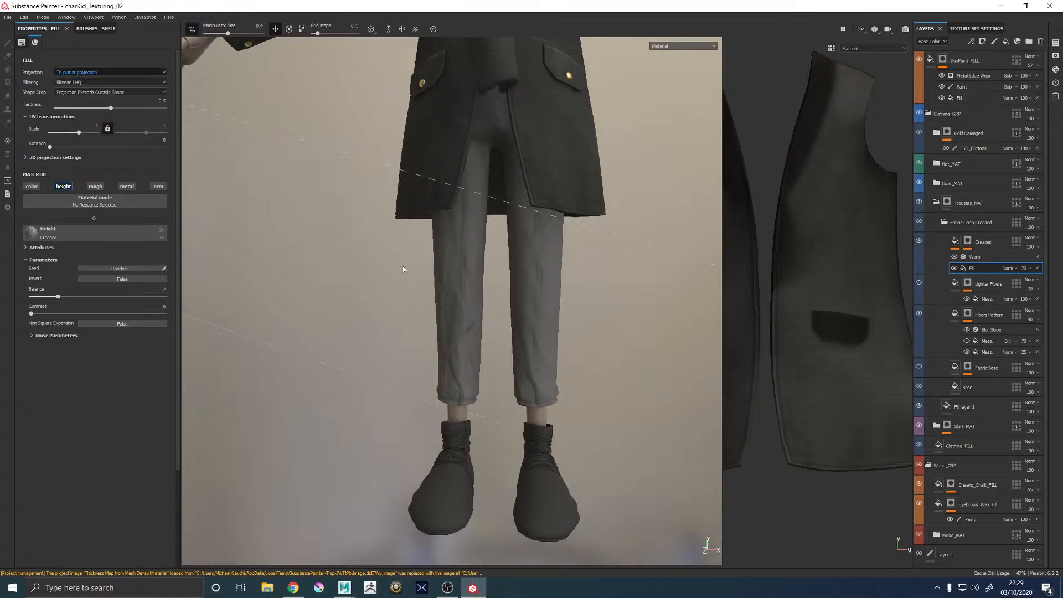
pyautogui.moveTo(349, 266)
pyautogui.keyDown('alt'); pyautogui.mouseDown()
pyautogui.moveTo(373, 266)
pyautogui.moveTo(356, 266)
pyautogui.moveTo(368, 273)
pyautogui.mouseUp(); pyautogui.keyUp('alt')
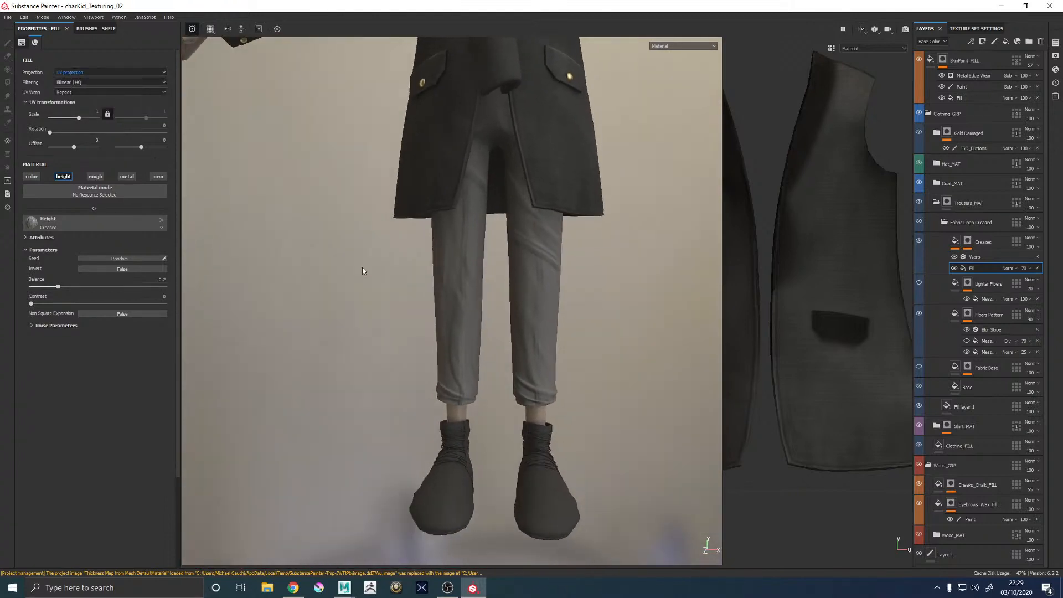
# Set the Creases layer's Fill effect back to Tri-planar projection
pyautogui.click(984, 242)
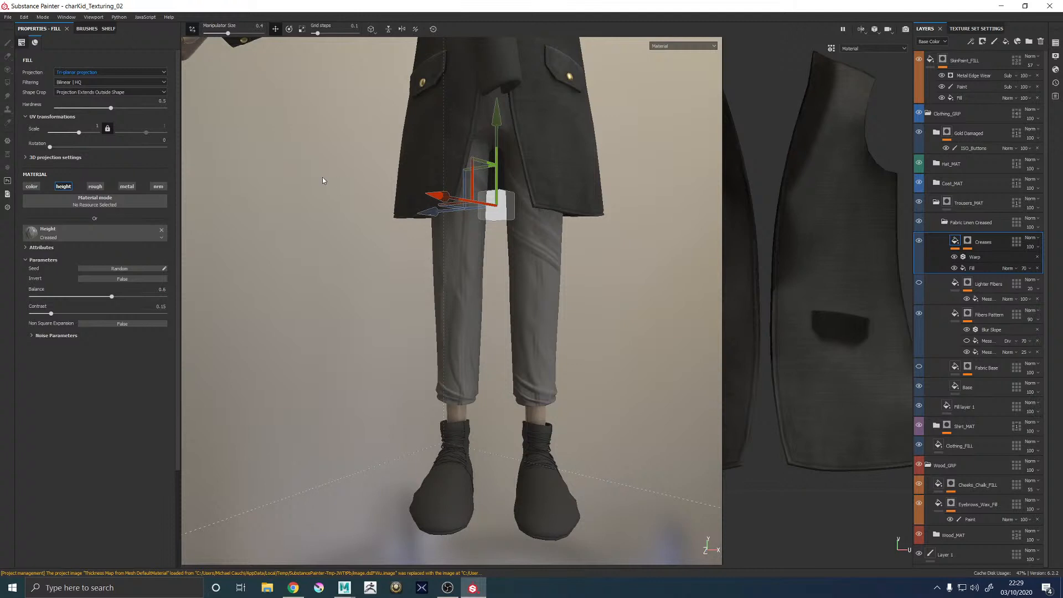
pyautogui.click(964, 269)
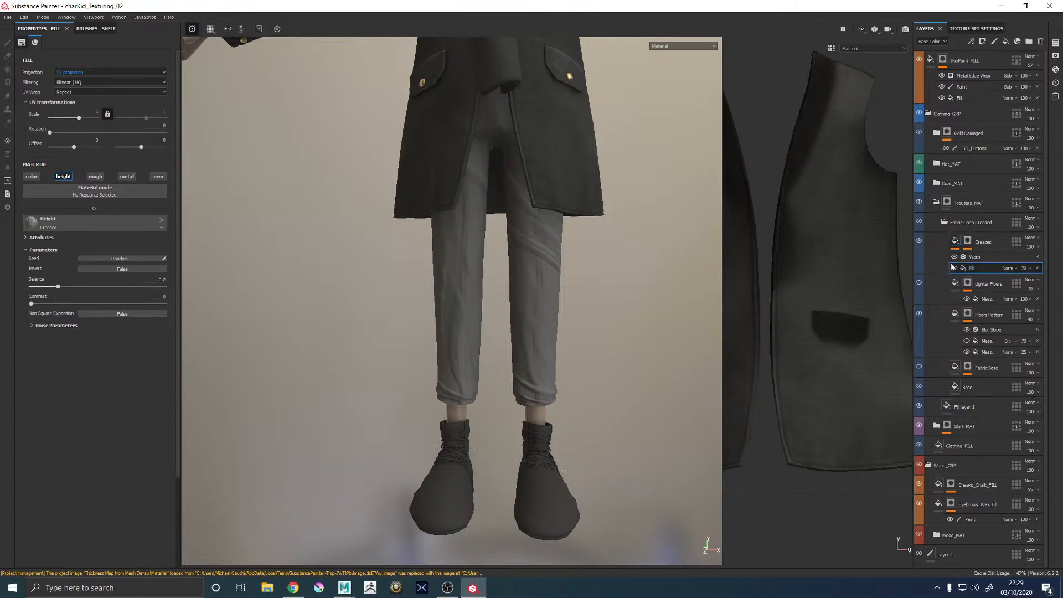
pyautogui.click(61, 73)
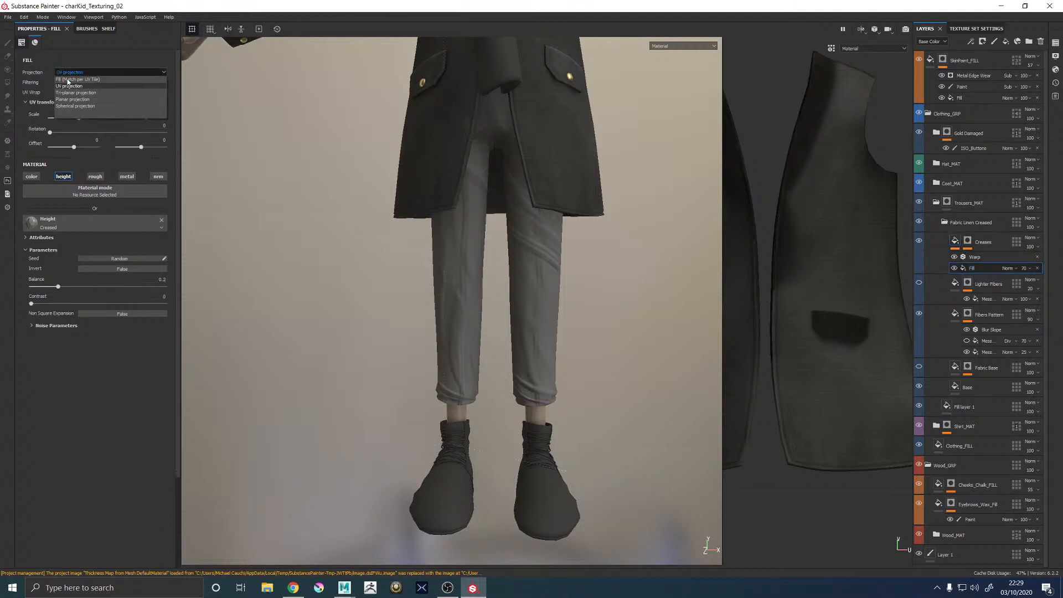
pyautogui.click(66, 96)
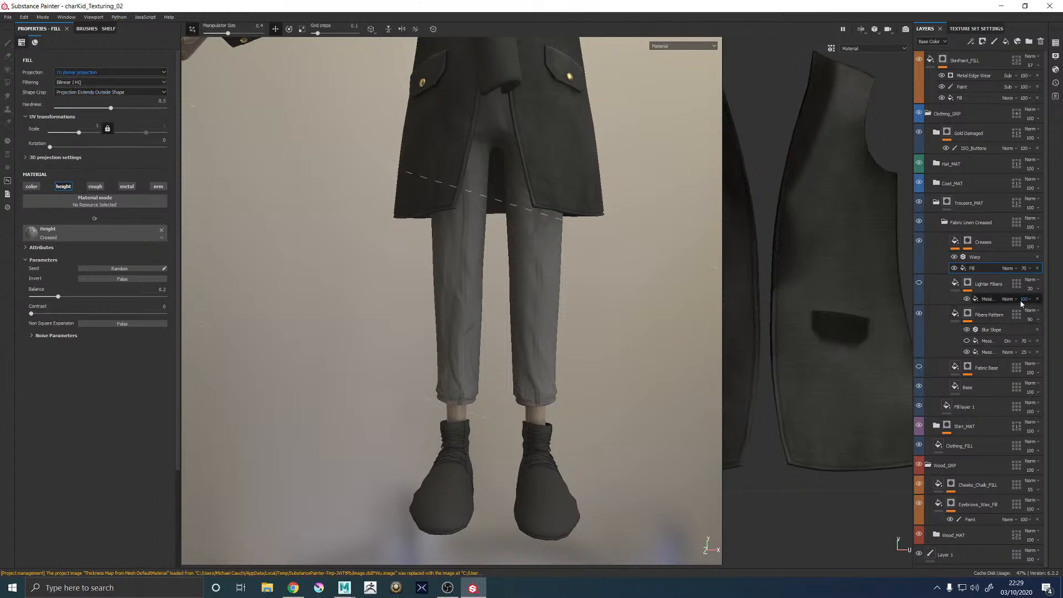
# Hide the Warp and Fill effects of the Creases layer and check the trousers on the whole character
pyautogui.click(954, 268)
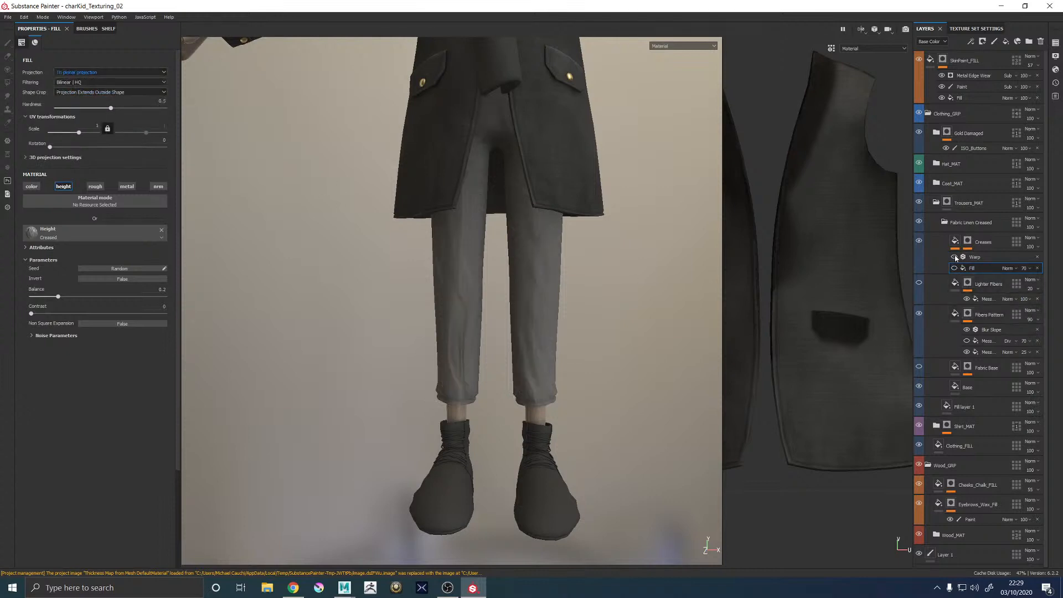
pyautogui.keyDown('alt'); pyautogui.moveTo(382, 344); pyautogui.dragTo(655, 338); pyautogui.keyUp('alt')
pyautogui.keyDown('alt'); pyautogui.moveTo(656, 338); pyautogui.dragTo(278, 346, button='right'); pyautogui.keyUp('alt')
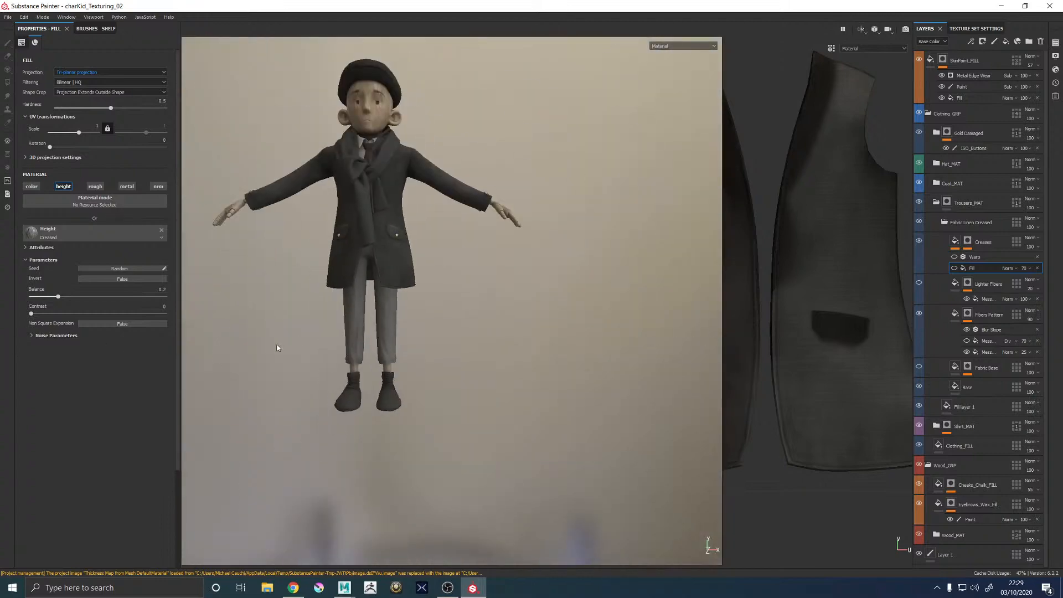
pyautogui.keyDown('alt'); pyautogui.moveTo(277, 347); pyautogui.dragTo(351, 375, button='middle'); pyautogui.keyUp('alt')
pyautogui.keyDown('alt'); pyautogui.moveTo(352, 375); pyautogui.dragTo(688, 451, button='right'); pyautogui.keyUp('alt')
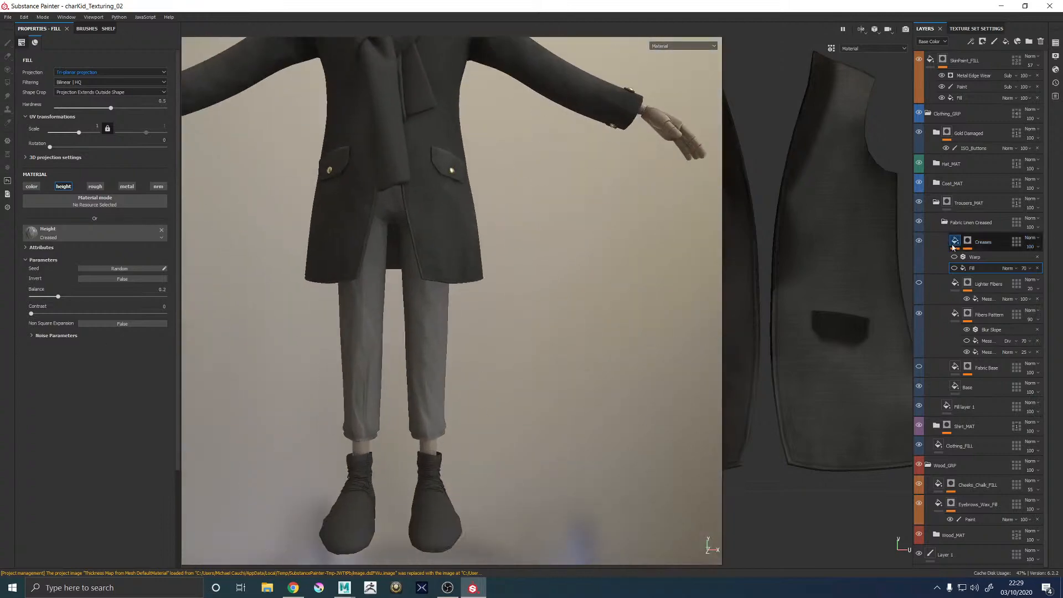
# Collapse the Fabric Linen Creased folder and delete it from Trousers_MAT
pyautogui.click(988, 222)
pyautogui.rightClick(988, 223)
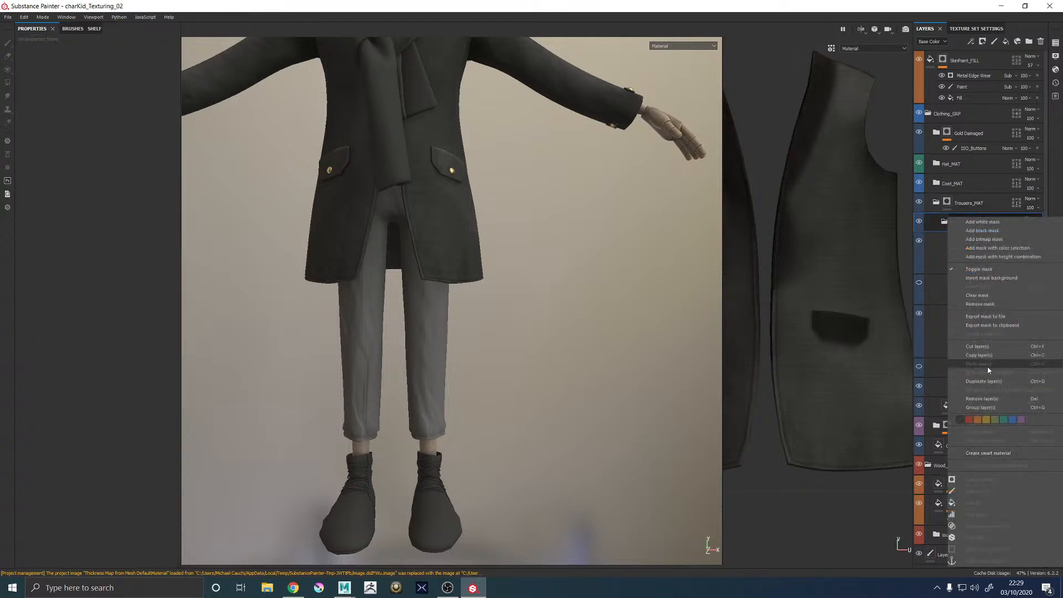
pyautogui.click(984, 305)
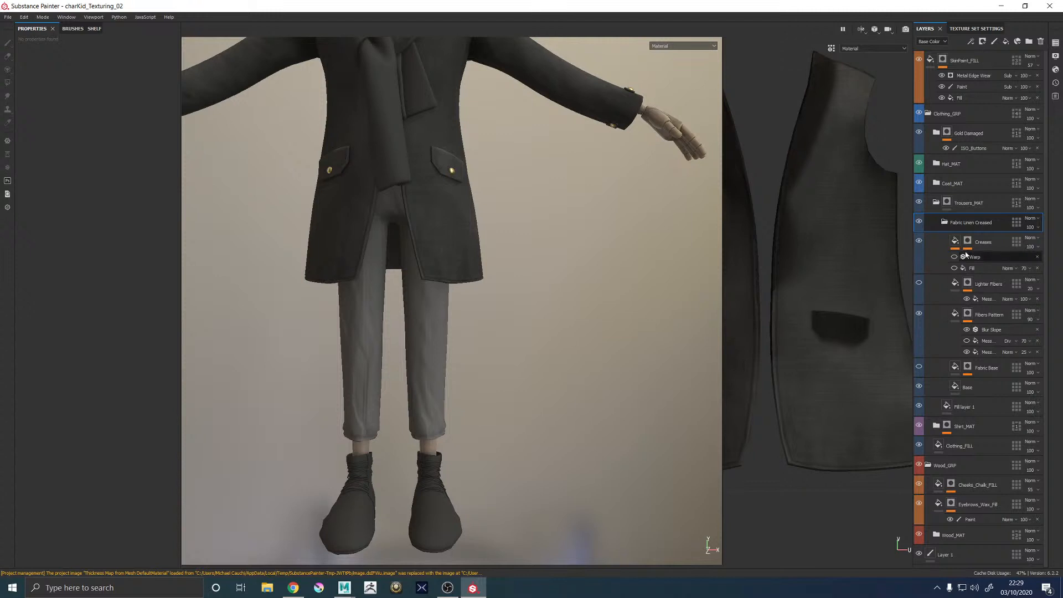
pyautogui.rightClick(948, 223)
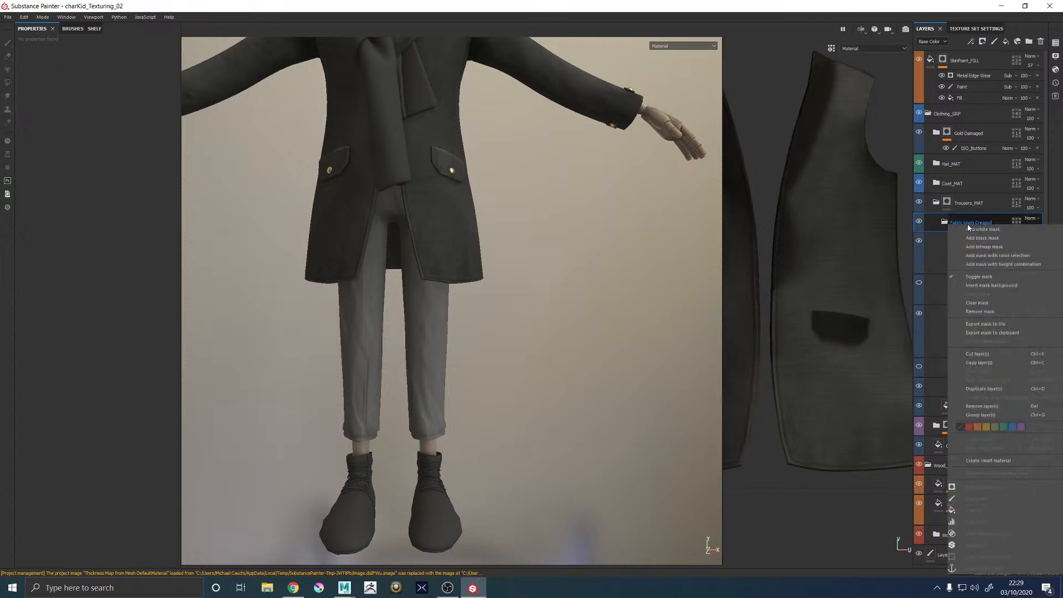
pyautogui.click(989, 312)
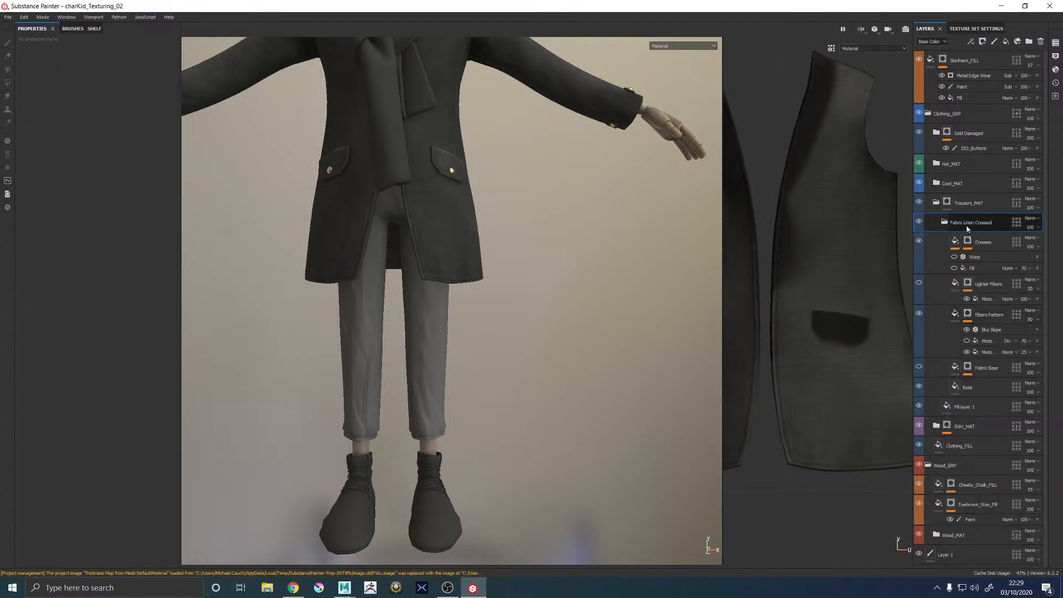
pyautogui.click(945, 222)
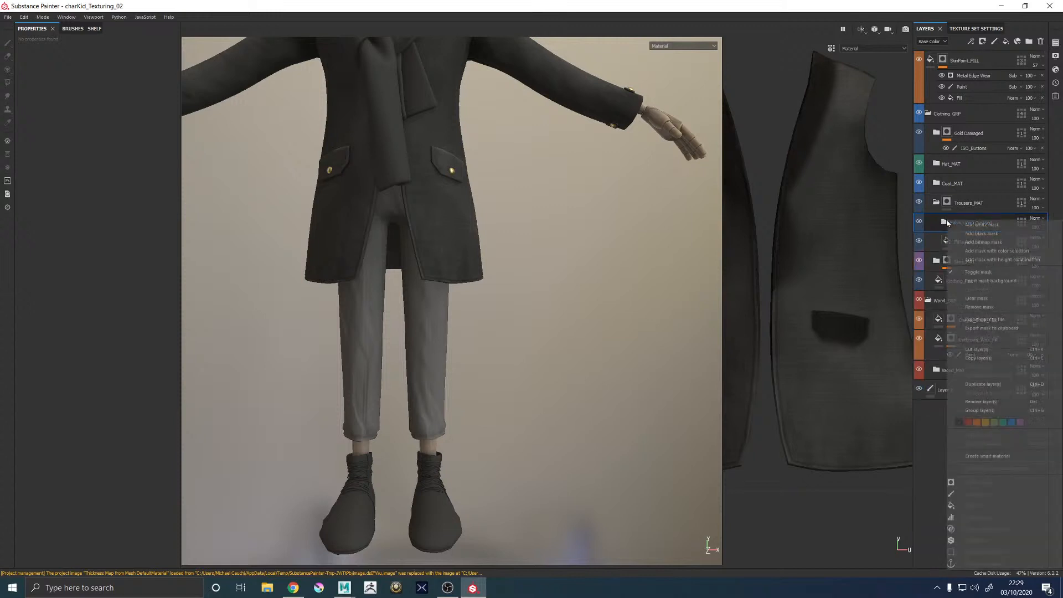
pyautogui.rightClick(949, 223)
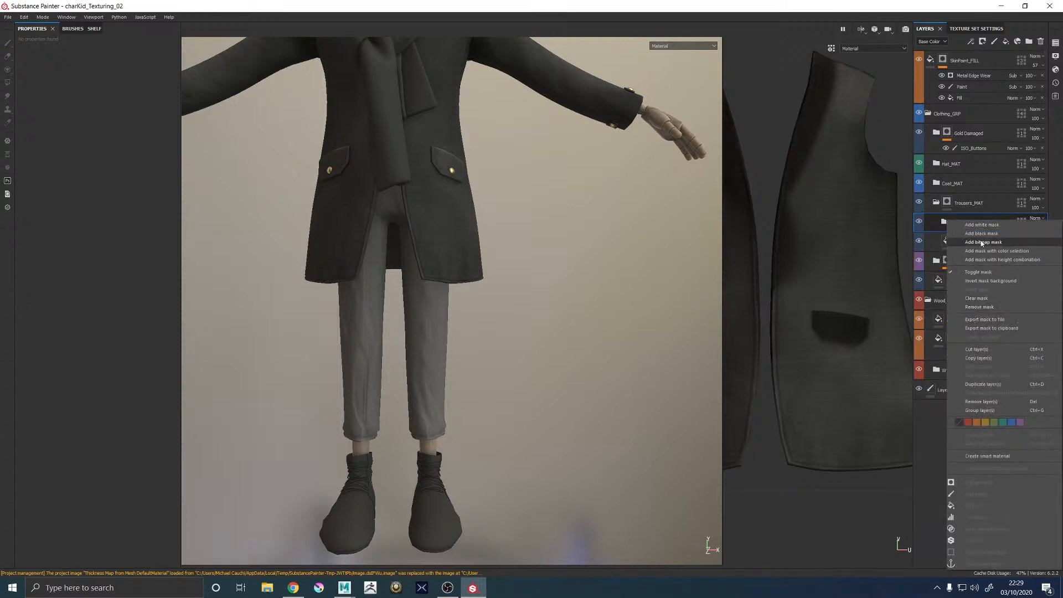
pyautogui.click(991, 401)
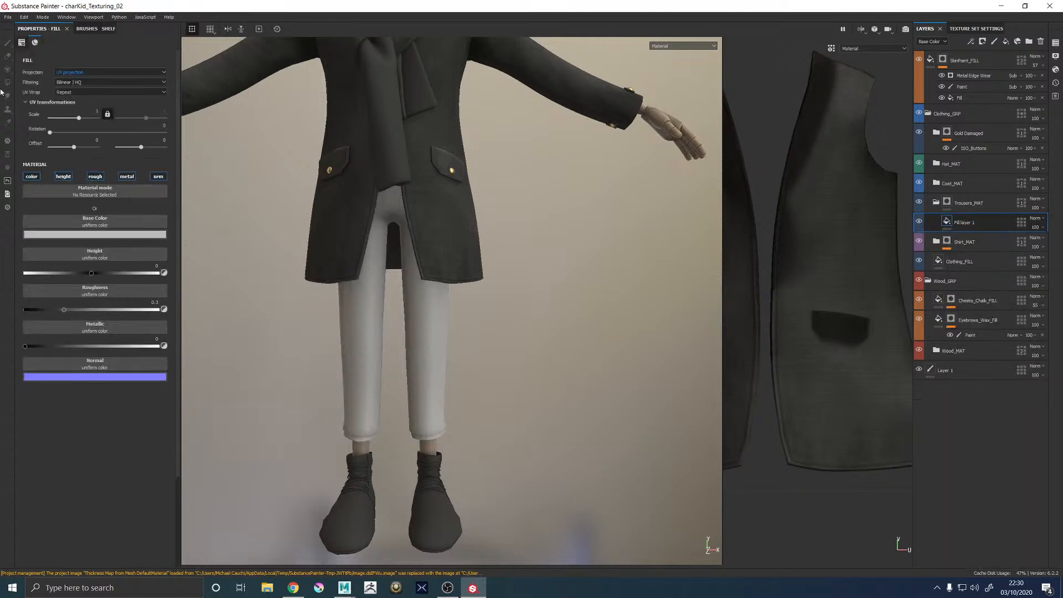
# Search the shelf's standard materials for "fabric"
pyautogui.click(97, 28)
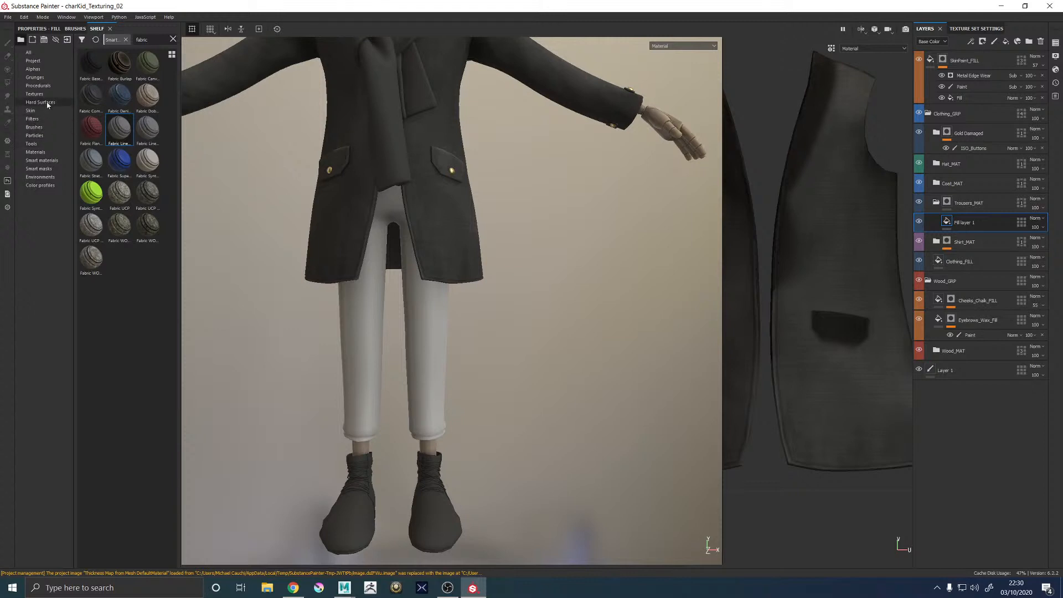
pyautogui.click(41, 153)
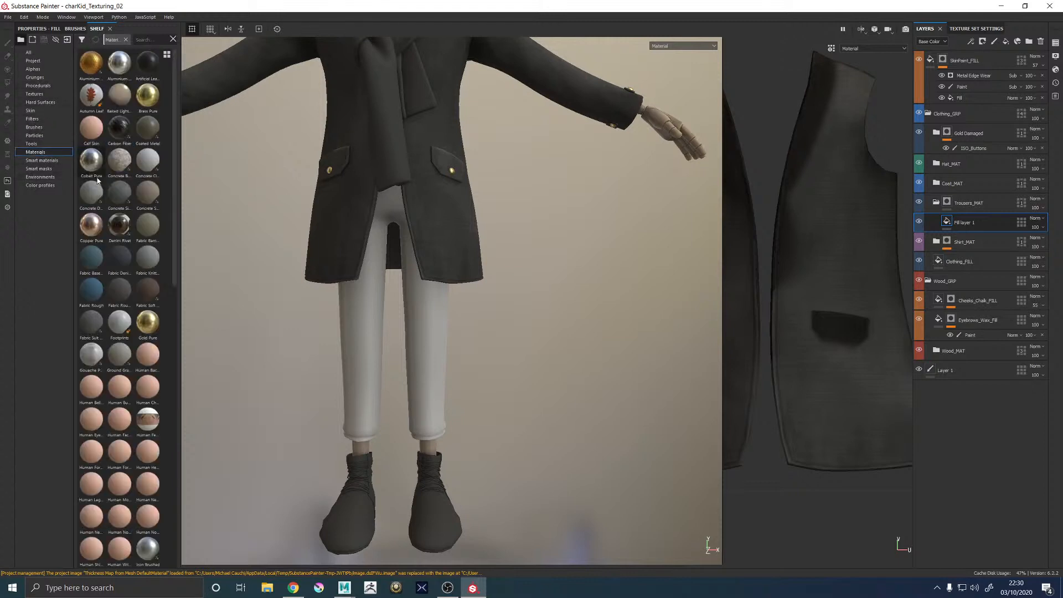
pyautogui.click(147, 39)
pyautogui.write('fabric')
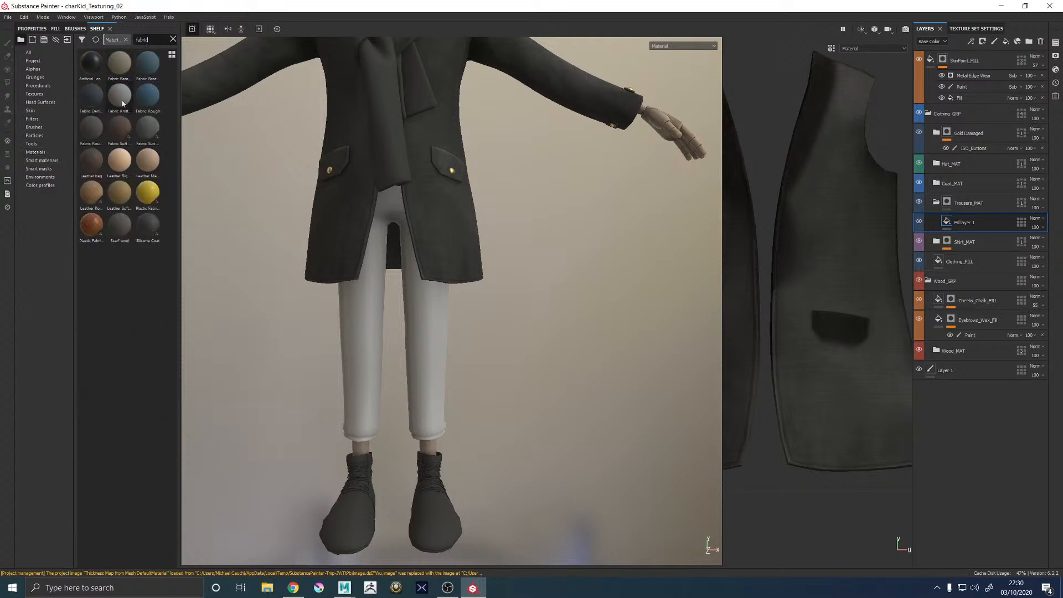
# Apply the Fabric Rough Aligned material to Fill layer 1 in the Trousers_MAT folder
pyautogui.moveTo(127, 100)
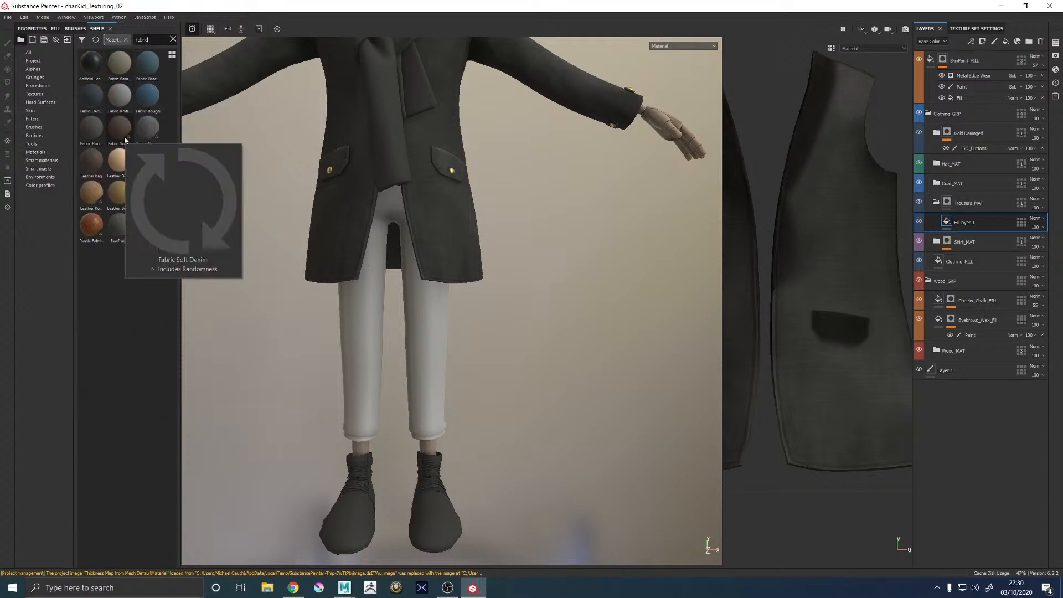
pyautogui.moveTo(122, 126)
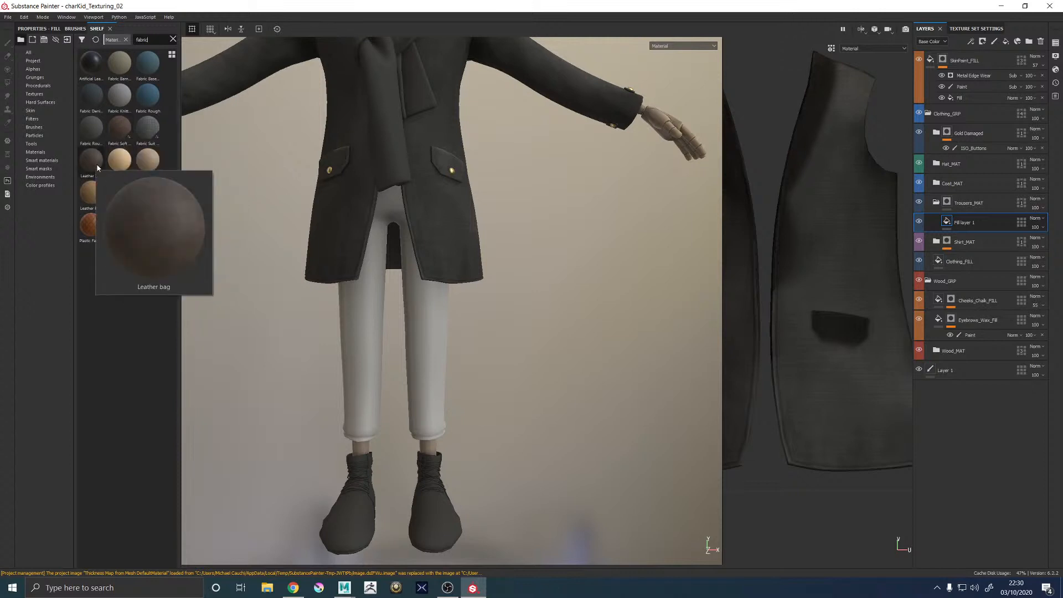
pyautogui.moveTo(113, 168)
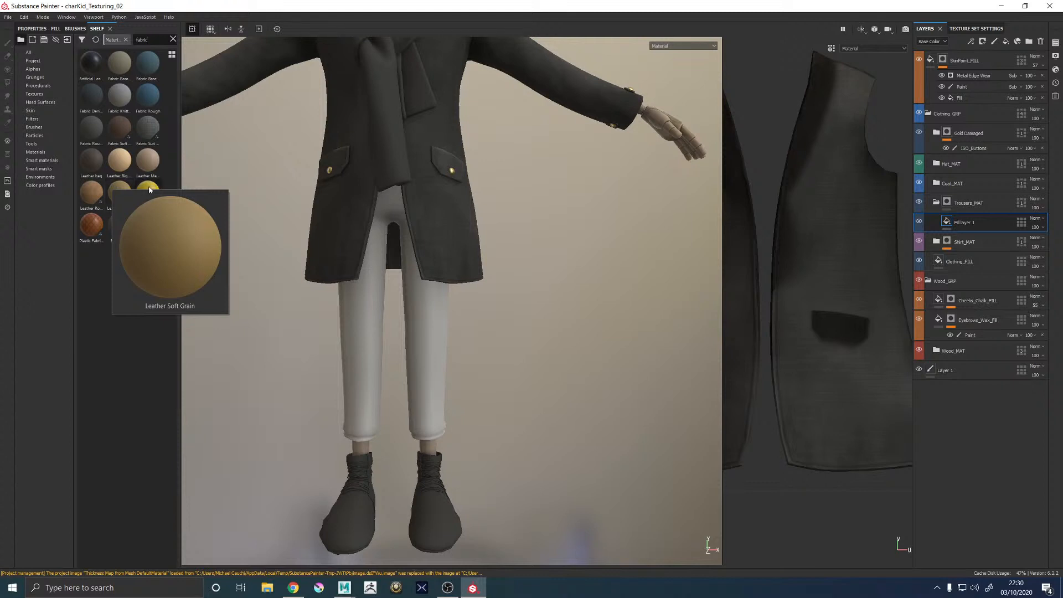
pyautogui.moveTo(152, 190)
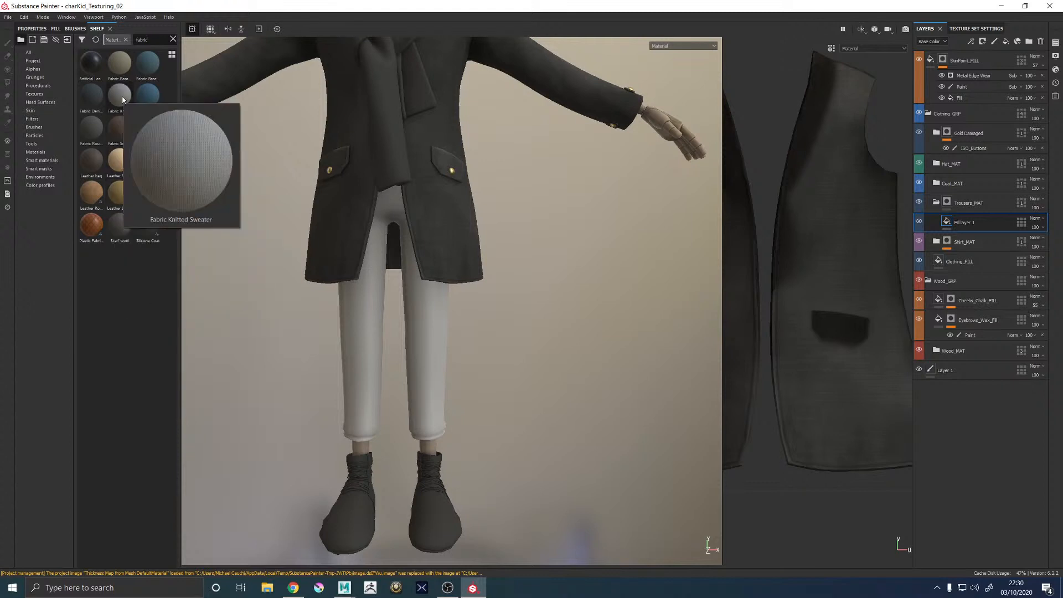
pyautogui.moveTo(108, 60)
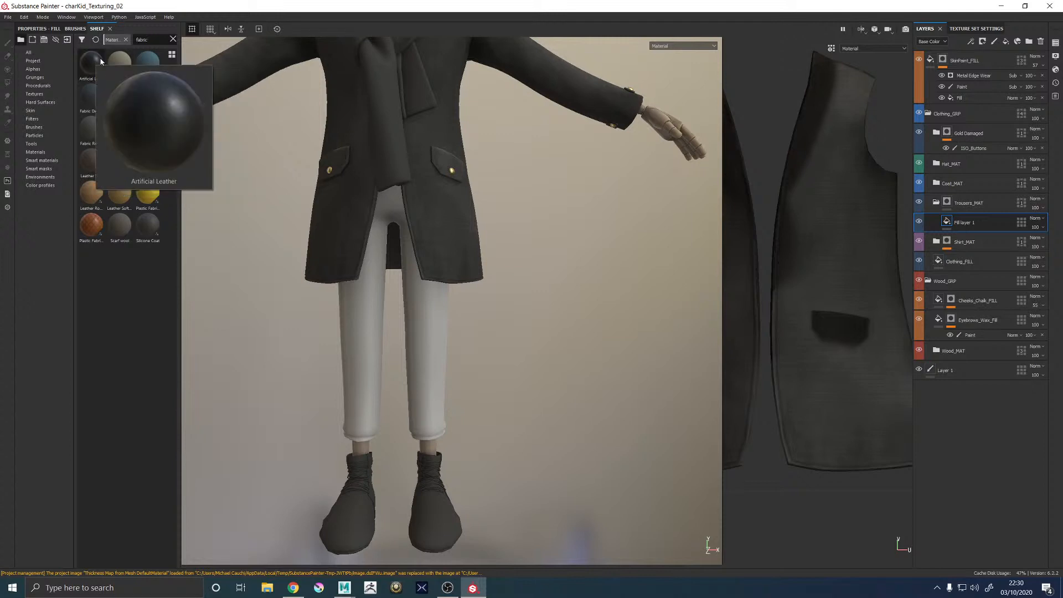
pyautogui.moveTo(154, 59)
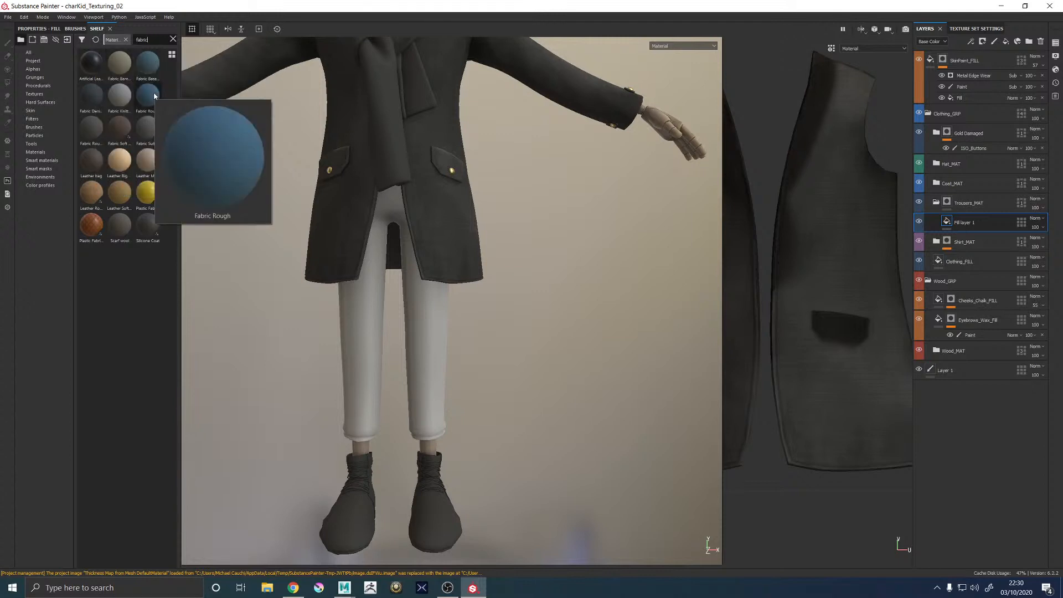
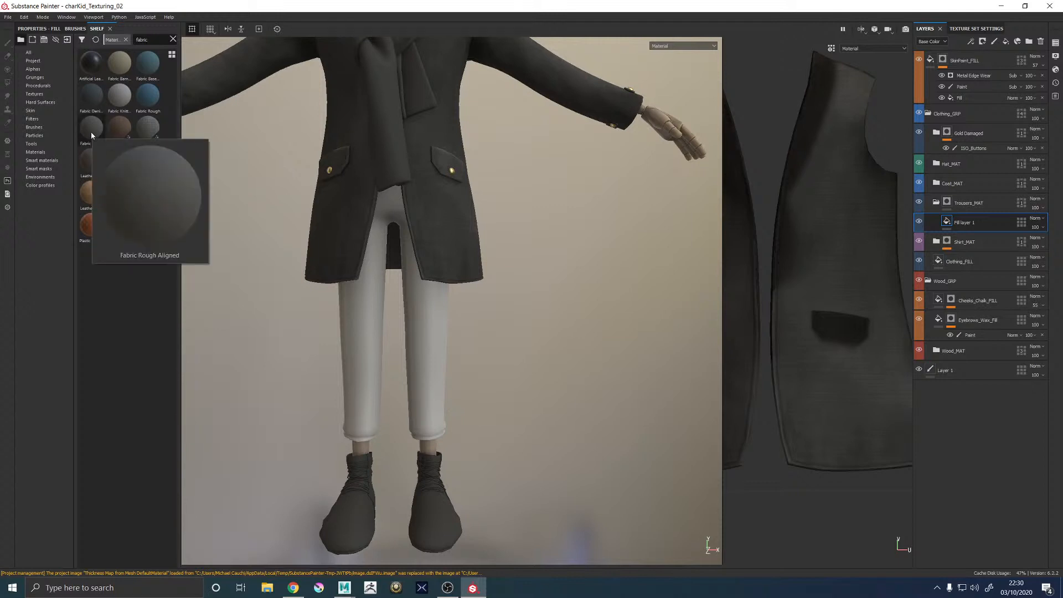
pyautogui.moveTo(90, 131); pyautogui.dragTo(357, 179)
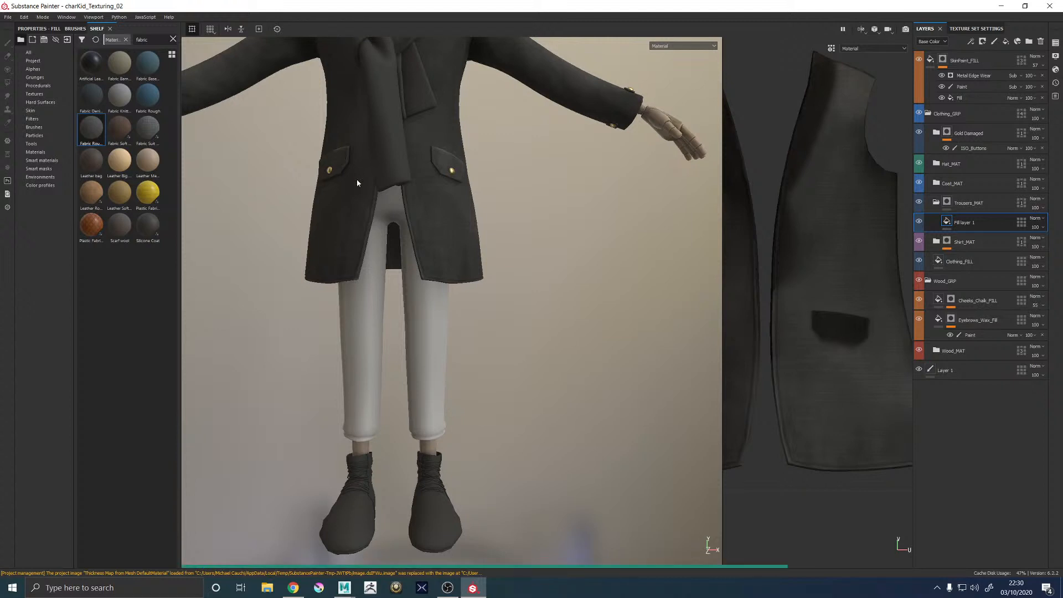
pyautogui.moveTo(155, 153)
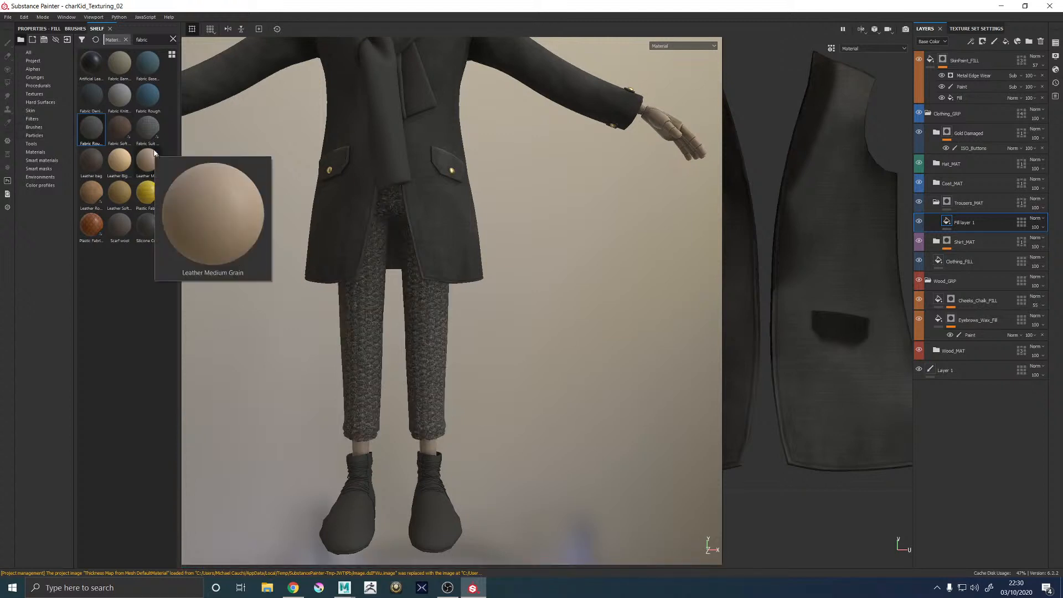
pyautogui.moveTo(86, 129)
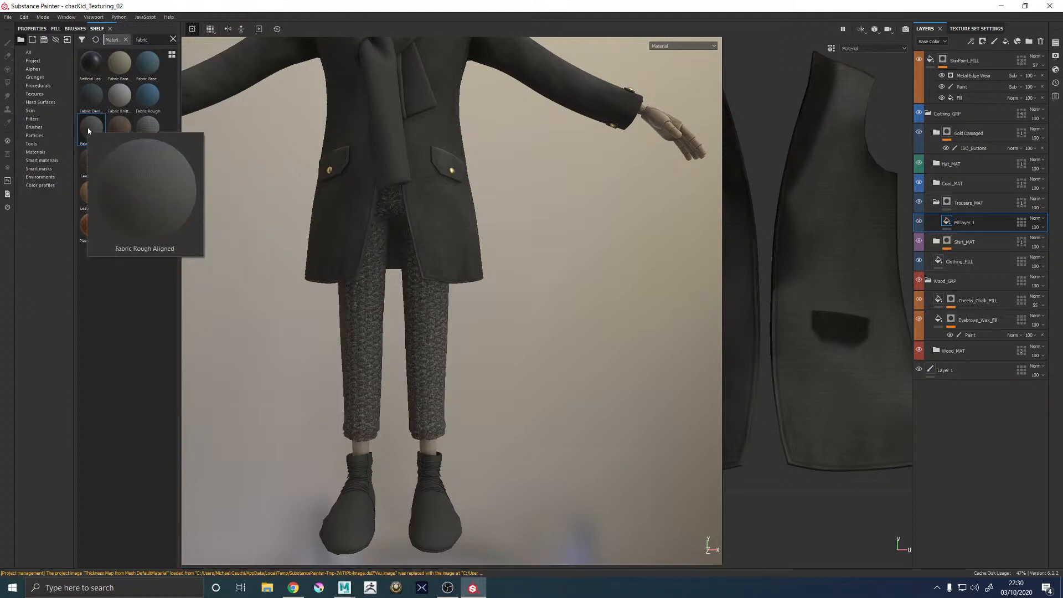
# Add Fabric Rough Aligned as a separate layer above Fill layer 1, toggle Fill layer 1 to compare, and remove the added layer
pyautogui.moveTo(88, 131); pyautogui.dragTo(972, 217)
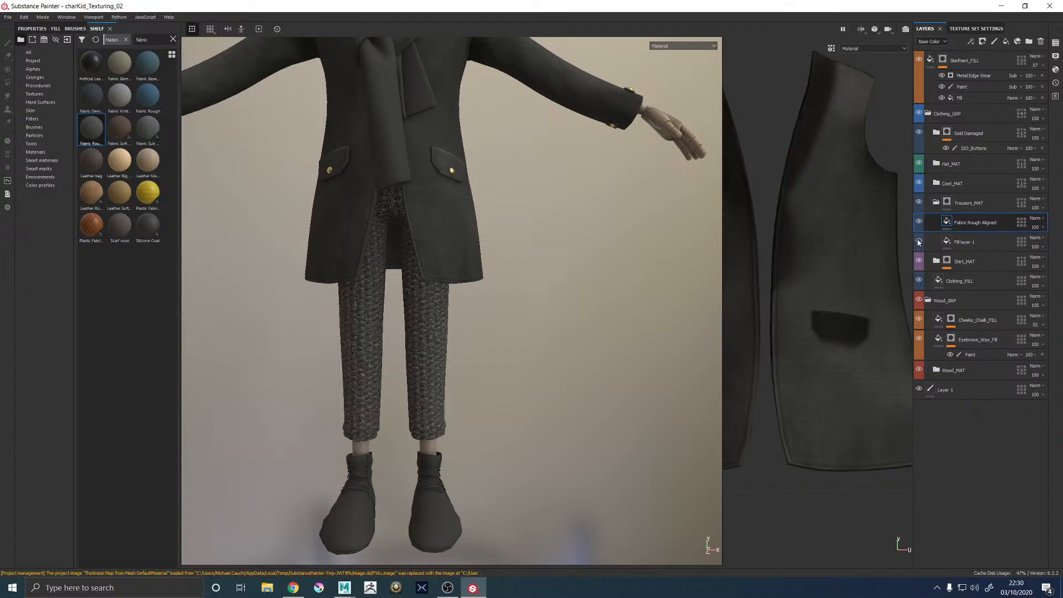
pyautogui.click(919, 241)
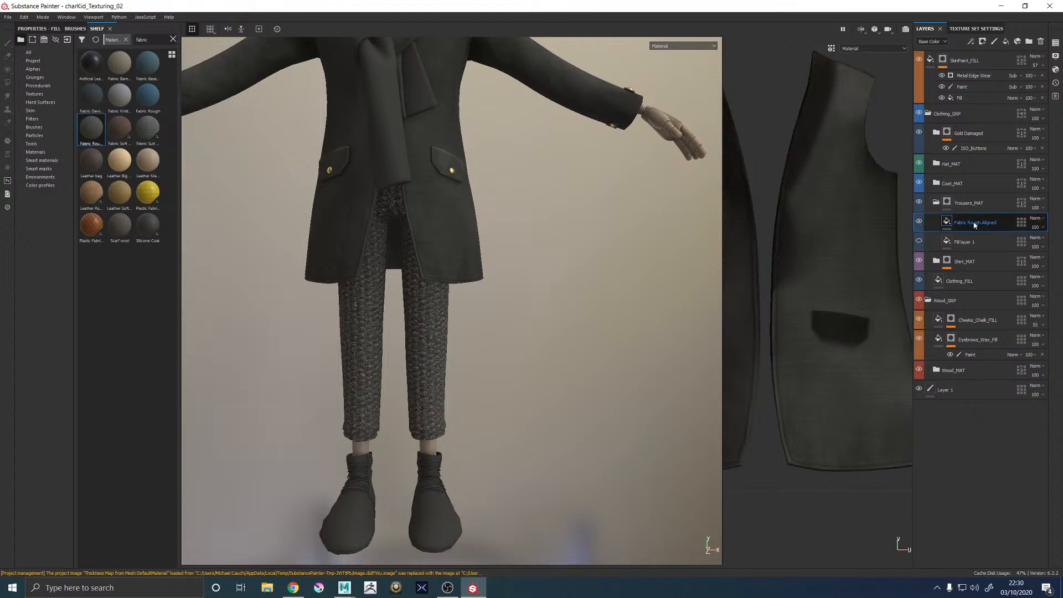
pyautogui.click(919, 241)
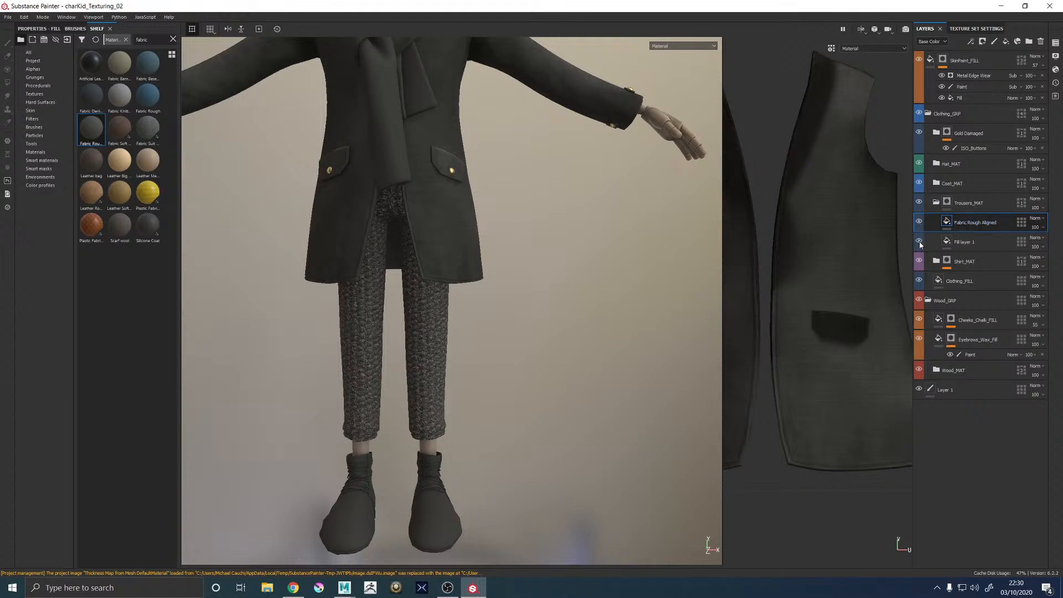
pyautogui.rightClick(981, 222)
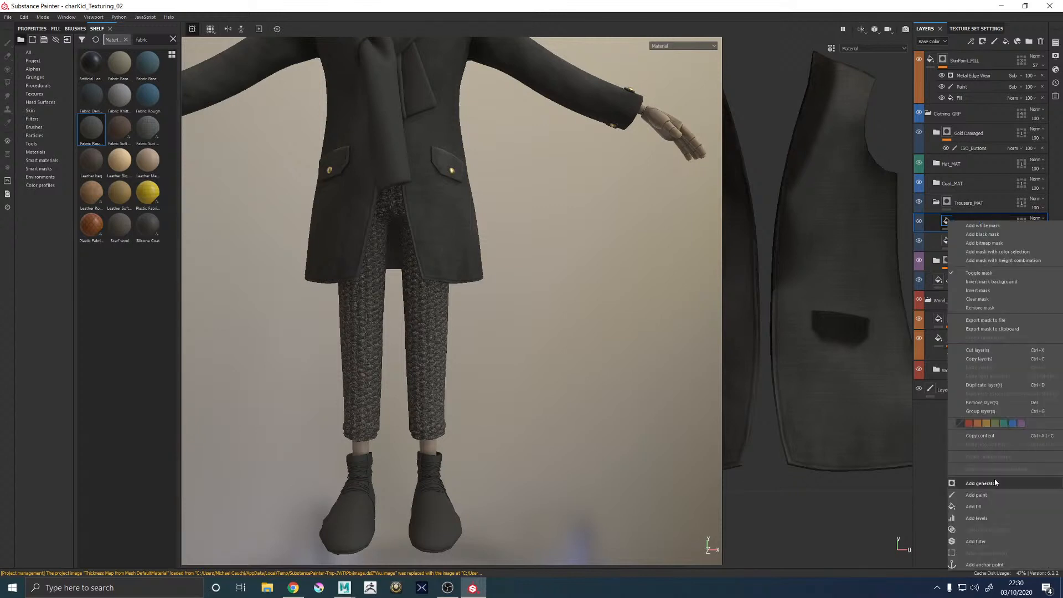
pyautogui.click(982, 403)
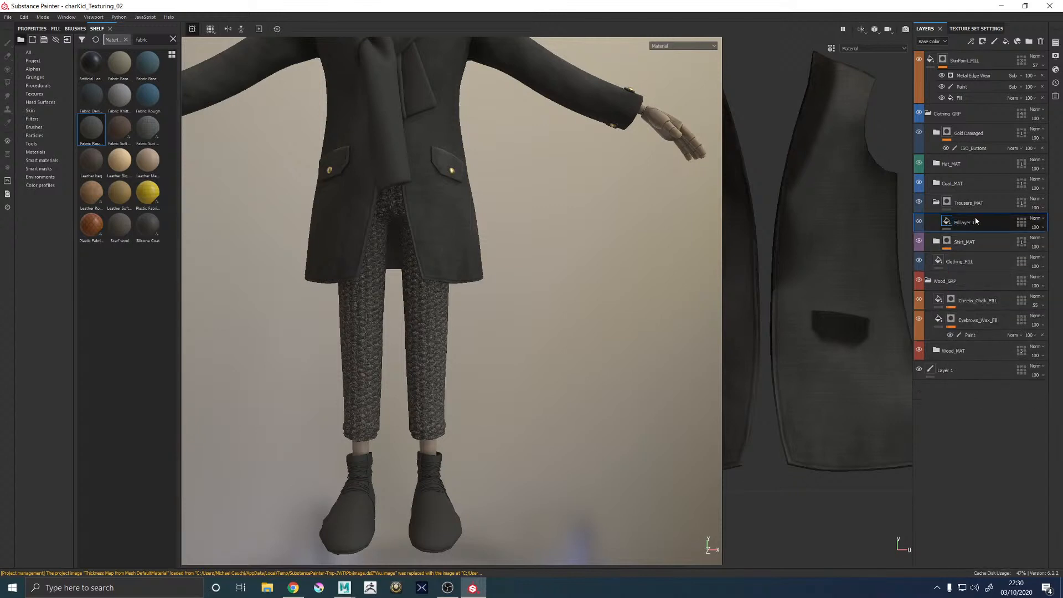
# Try the brown Fabric Soft material on Fill layer 1, then restore Fabric Rough Aligned
pyautogui.click(118, 131)
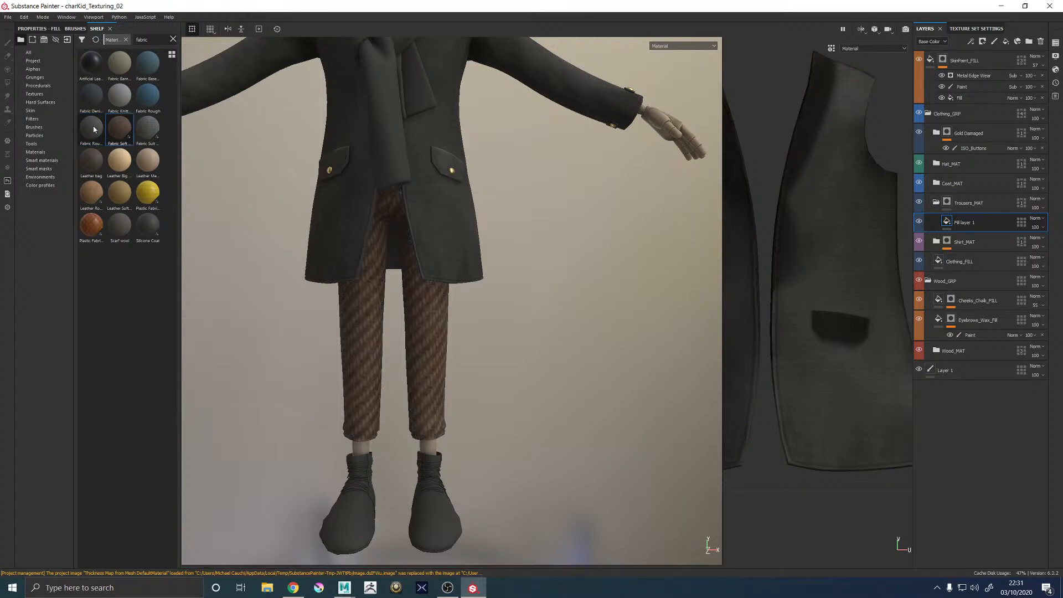
pyautogui.click(92, 128)
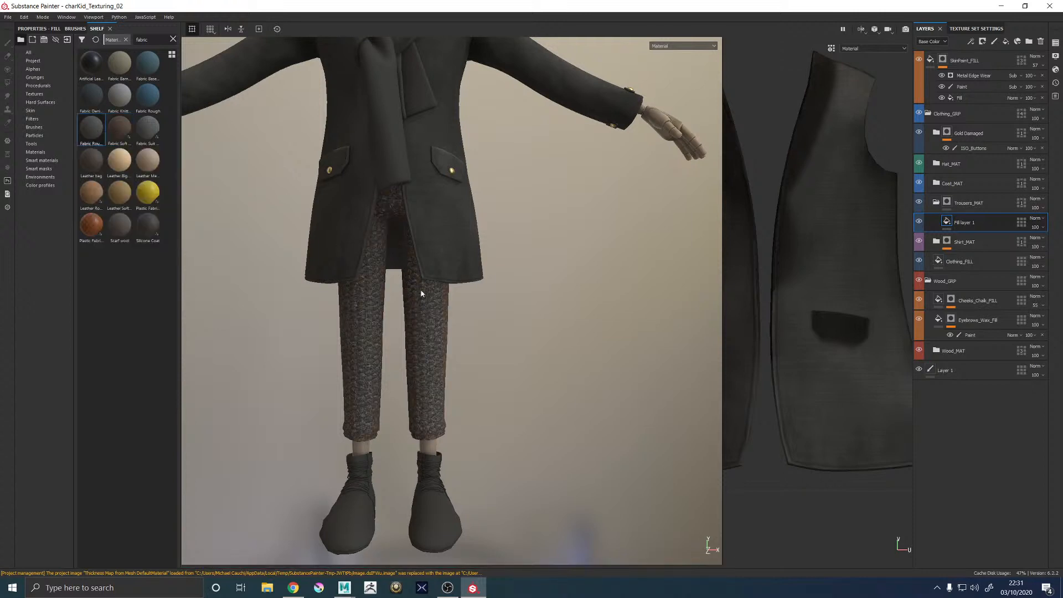
# Increase Fill layer 1's uniform UV scale so the Fabric Rough Aligned weave becomes much finer on the trousers
pyautogui.scroll(-5, 432, 304)
pyautogui.scroll(5, 433, 304)
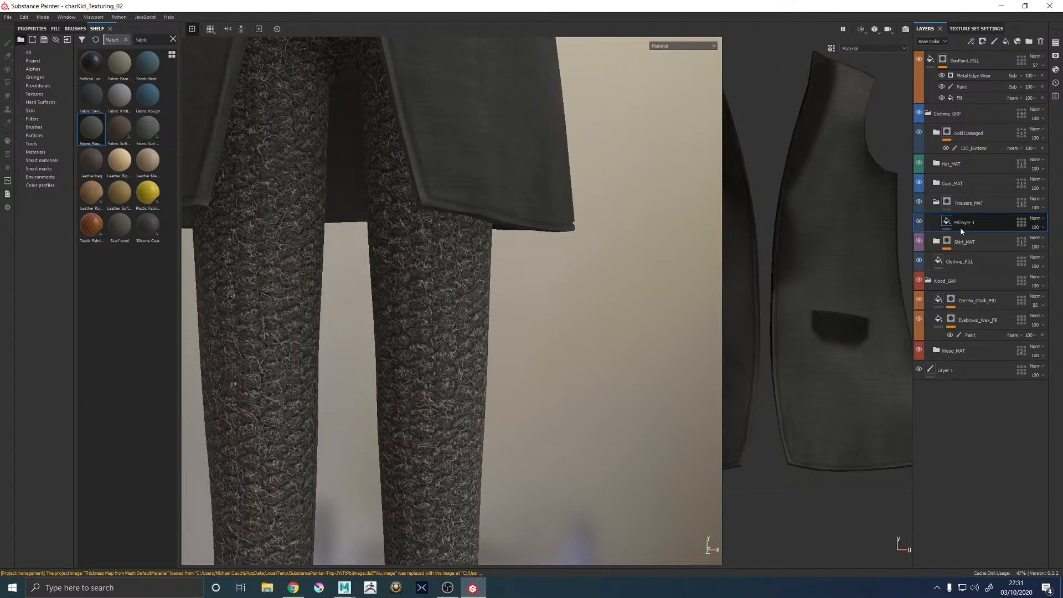
pyautogui.click(44, 28)
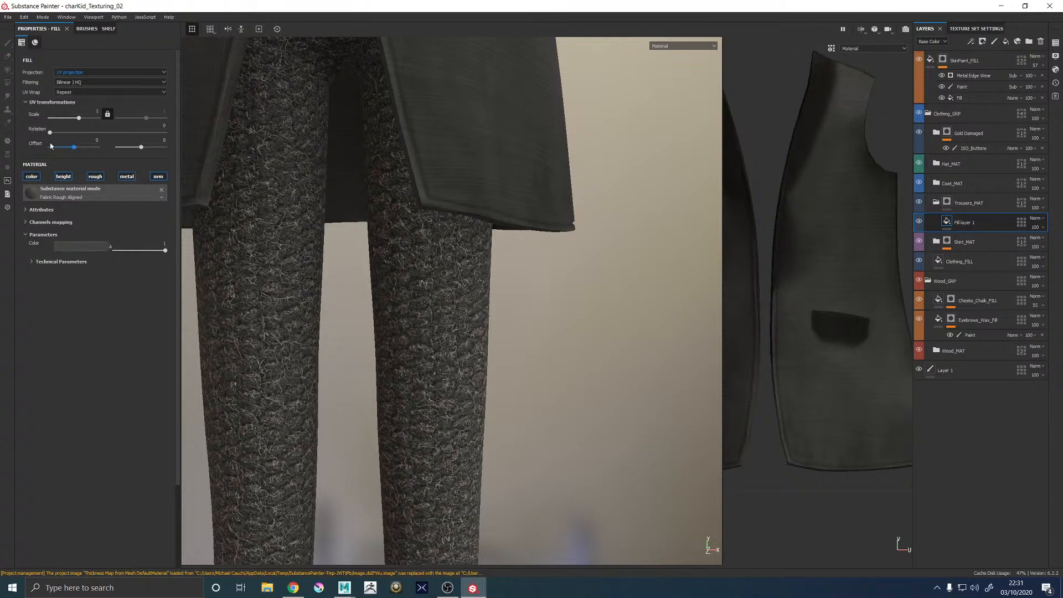
pyautogui.moveTo(79, 120); pyautogui.dragTo(85, 118)
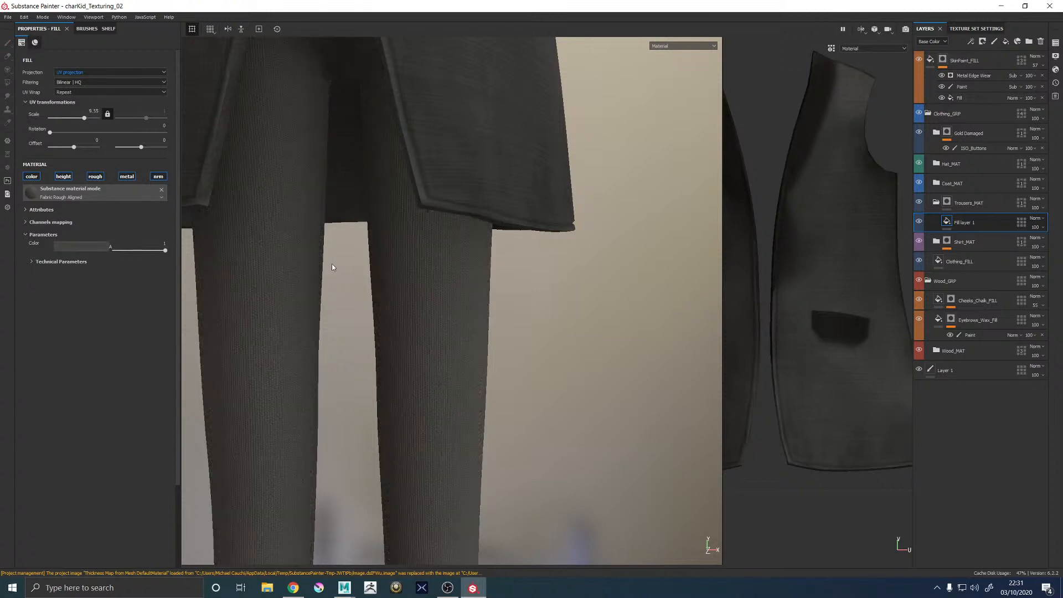
# Examine the finer weave on the front, back, seams and hems of both trouser legs
pyautogui.keyDown('alt'); pyautogui.moveTo(333, 268); pyautogui.dragTo(480, 276); pyautogui.keyUp('alt')
pyautogui.keyDown('alt'); pyautogui.moveTo(480, 275); pyautogui.dragTo(513, 344, button='right'); pyautogui.keyUp('alt')
pyautogui.keyDown('alt'); pyautogui.moveTo(513, 343); pyautogui.dragTo(466, 348); pyautogui.keyUp('alt')
pyautogui.keyDown('alt'); pyautogui.moveTo(465, 348); pyautogui.dragTo(437, 268, button='middle'); pyautogui.keyUp('alt')
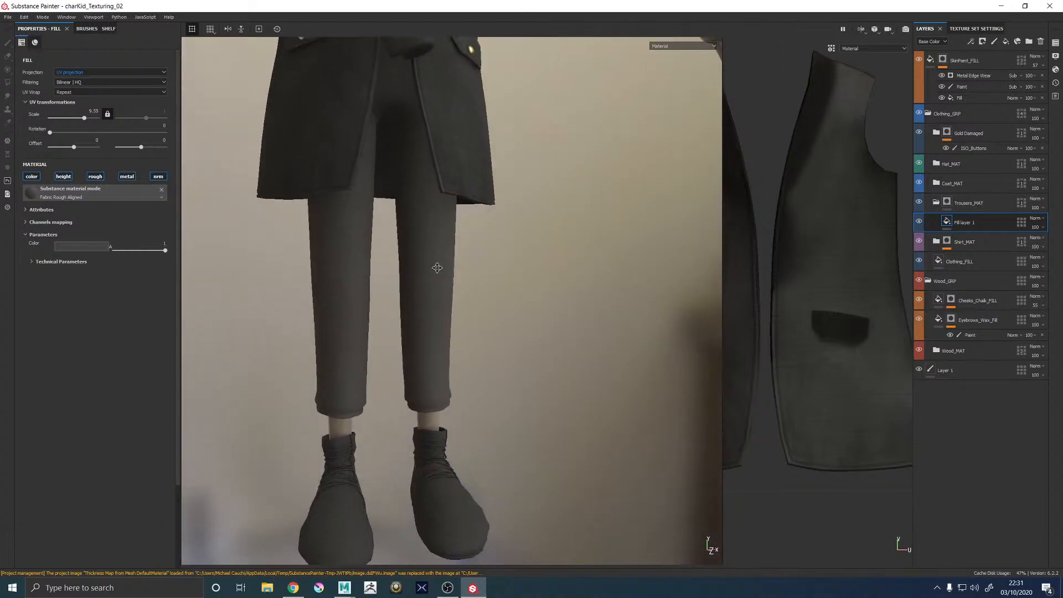
pyautogui.keyDown('alt'); pyautogui.moveTo(437, 268); pyautogui.dragTo(112, 318, button='right'); pyautogui.keyUp('alt')
pyautogui.keyDown('alt'); pyautogui.moveTo(199, 318); pyautogui.dragTo(410, 332); pyautogui.keyUp('alt')
pyautogui.keyDown('alt'); pyautogui.moveTo(410, 332); pyautogui.dragTo(938, 534, button='right'); pyautogui.keyUp('alt')
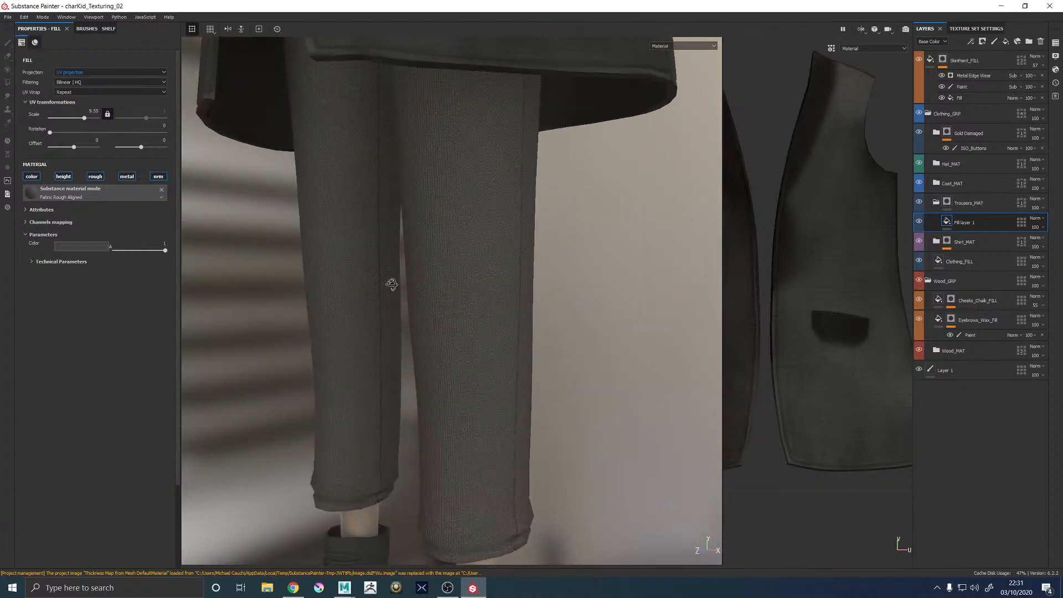
pyautogui.keyDown('alt'); pyautogui.moveTo(392, 280); pyautogui.dragTo(536, 280); pyautogui.keyUp('alt')
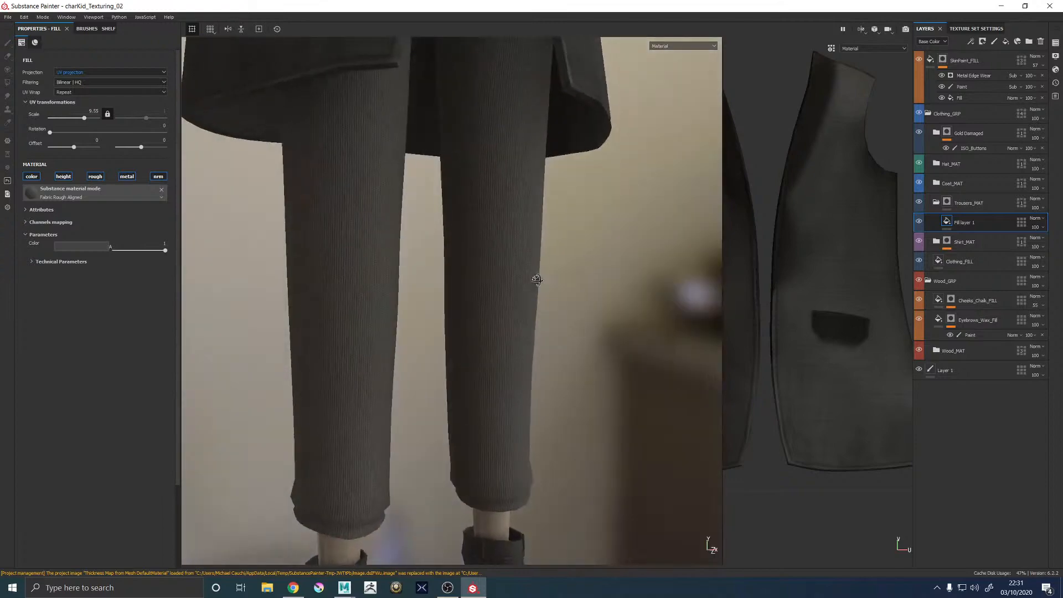
pyautogui.keyDown('alt'); pyautogui.moveTo(537, 280); pyautogui.dragTo(485, 153, button='middle'); pyautogui.keyUp('alt')
pyautogui.keyDown('alt'); pyautogui.moveTo(441, 304); pyautogui.dragTo(562, 311); pyautogui.keyUp('alt')
pyautogui.keyDown('alt'); pyautogui.moveTo(563, 311); pyautogui.dragTo(397, 299, button='right'); pyautogui.keyUp('alt')
pyautogui.keyDown('alt'); pyautogui.moveTo(396, 300); pyautogui.dragTo(387, 424, button='middle'); pyautogui.keyUp('alt')
pyautogui.keyDown('alt'); pyautogui.moveTo(676, 378); pyautogui.dragTo(338, 368, button='right'); pyautogui.keyUp('alt')
pyautogui.keyDown('alt'); pyautogui.moveTo(337, 368); pyautogui.dragTo(392, 362); pyautogui.keyUp('alt')
pyautogui.keyDown('alt'); pyautogui.moveTo(515, 443); pyautogui.dragTo(786, 548, button='right'); pyautogui.keyUp('alt')
pyautogui.keyDown('alt'); pyautogui.moveTo(493, 477); pyautogui.dragTo(465, 233, button='middle'); pyautogui.keyUp('alt')
pyautogui.keyDown('alt'); pyautogui.moveTo(554, 360); pyautogui.dragTo(914, 515, button='right'); pyautogui.keyUp('alt')
pyautogui.keyDown('alt'); pyautogui.moveTo(443, 310); pyautogui.dragTo(487, 354, button='middle'); pyautogui.keyUp('alt')
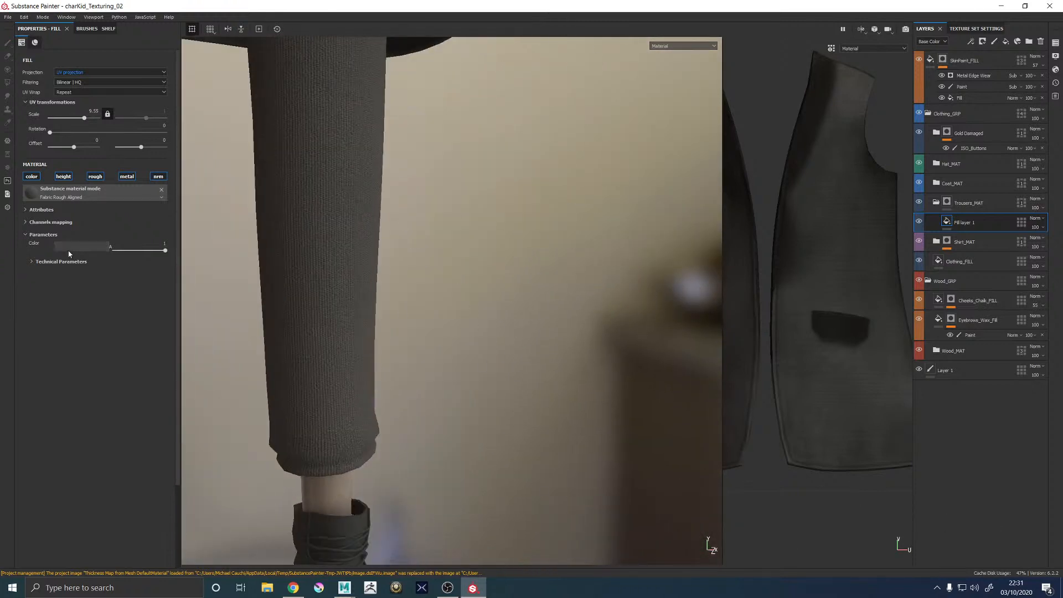
# Expand the technical parameters of Fill layer 1 and darken the fabric colour to a nearly neutral grey of about 0.19
pyautogui.click(56, 262)
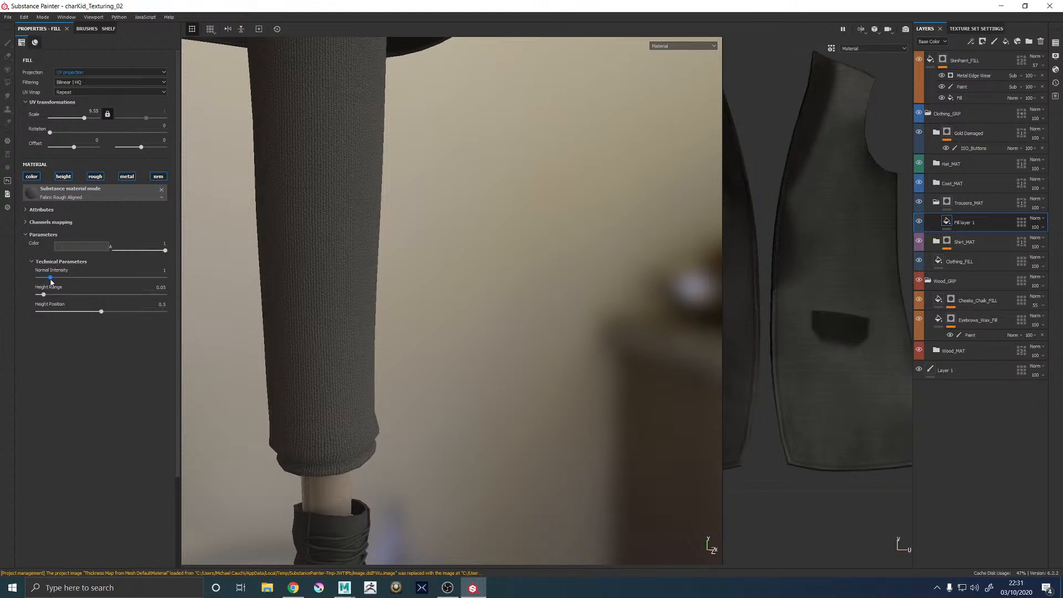
pyautogui.keyDown('alt'); pyautogui.moveTo(372, 259); pyautogui.dragTo(546, 275, button='middle'); pyautogui.keyUp('alt')
pyautogui.click(83, 247)
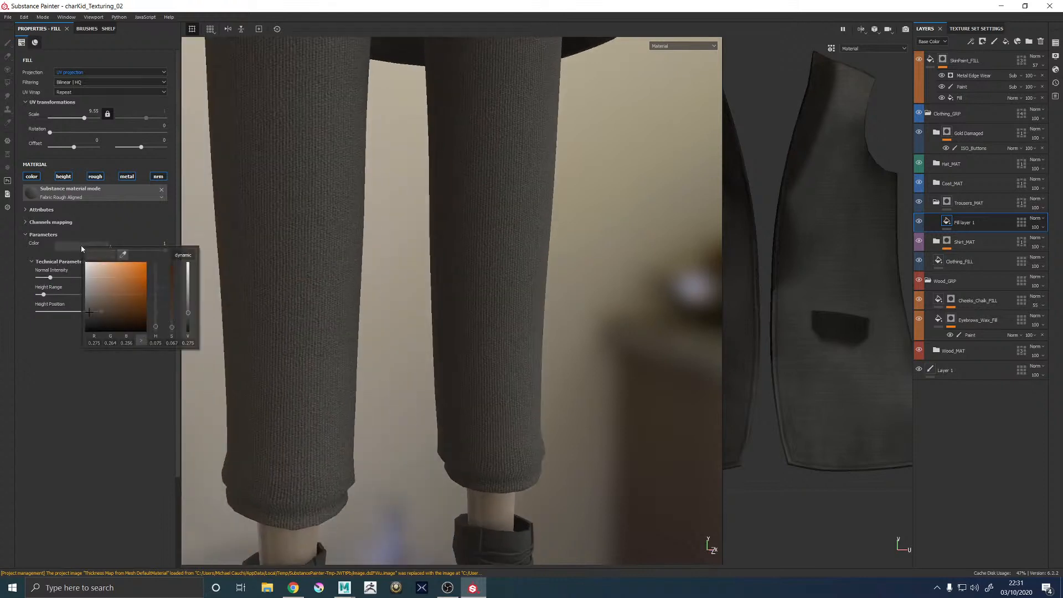
pyautogui.click(87, 318)
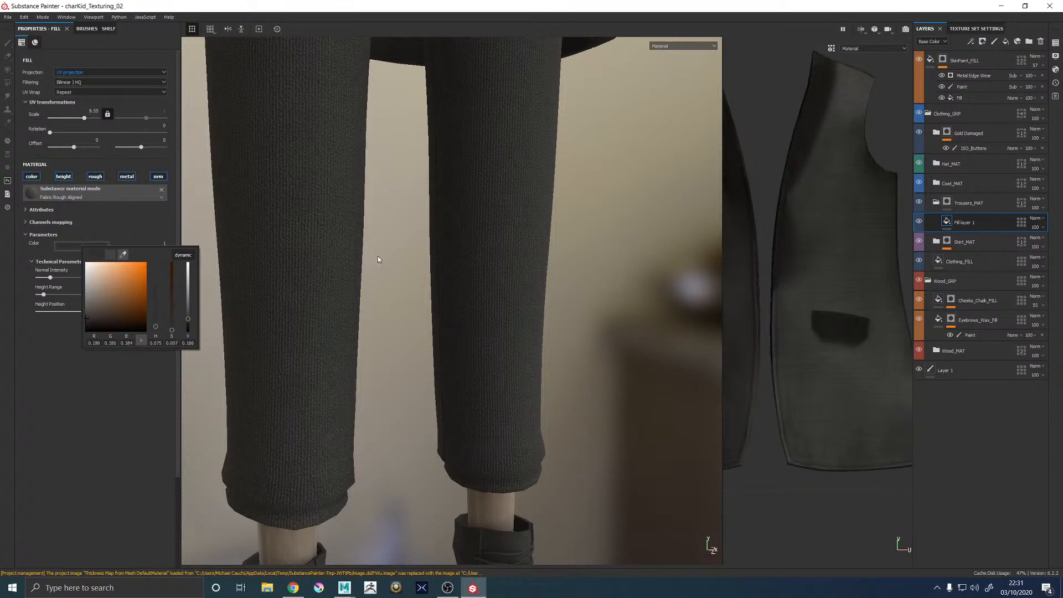
# Compare the darker trousers with the coat on the whole character and in close-up
pyautogui.keyDown('alt'); pyautogui.moveTo(564, 270); pyautogui.dragTo(493, 270); pyautogui.keyUp('alt')
pyautogui.keyDown('alt'); pyautogui.moveTo(493, 269); pyautogui.dragTo(374, 216, button='right'); pyautogui.keyUp('alt')
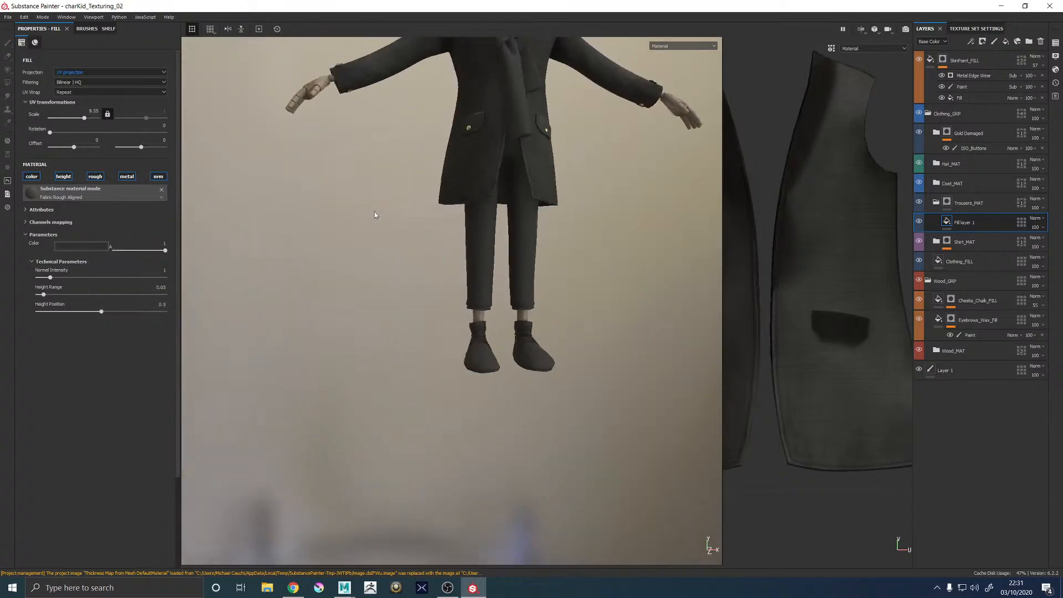
pyautogui.keyDown('alt'); pyautogui.moveTo(547, 164); pyautogui.dragTo(472, 324, button='middle'); pyautogui.keyUp('alt')
pyautogui.moveTo(471, 325)
pyautogui.keyDown('alt'); pyautogui.mouseDown()
pyautogui.moveTo(387, 326)
pyautogui.moveTo(394, 354)
pyautogui.moveTo(463, 313)
pyautogui.mouseUp(); pyautogui.keyUp('alt')
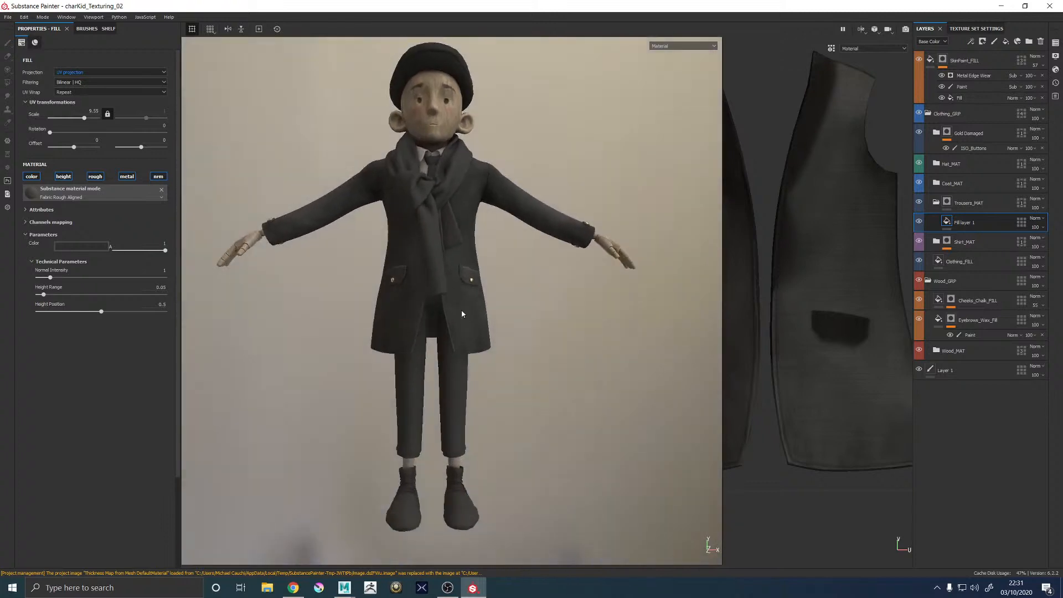
pyautogui.keyDown('alt'); pyautogui.moveTo(463, 314); pyautogui.dragTo(797, 527, button='right'); pyautogui.keyUp('alt')
pyautogui.keyDown('alt'); pyautogui.moveTo(499, 414); pyautogui.dragTo(408, 185, button='middle'); pyautogui.keyUp('alt')
pyautogui.keyDown('alt'); pyautogui.moveTo(408, 185); pyautogui.dragTo(969, 505, button='right'); pyautogui.keyUp('alt')
pyautogui.keyDown('alt'); pyautogui.moveTo(363, 344); pyautogui.dragTo(410, 344); pyautogui.keyUp('alt')
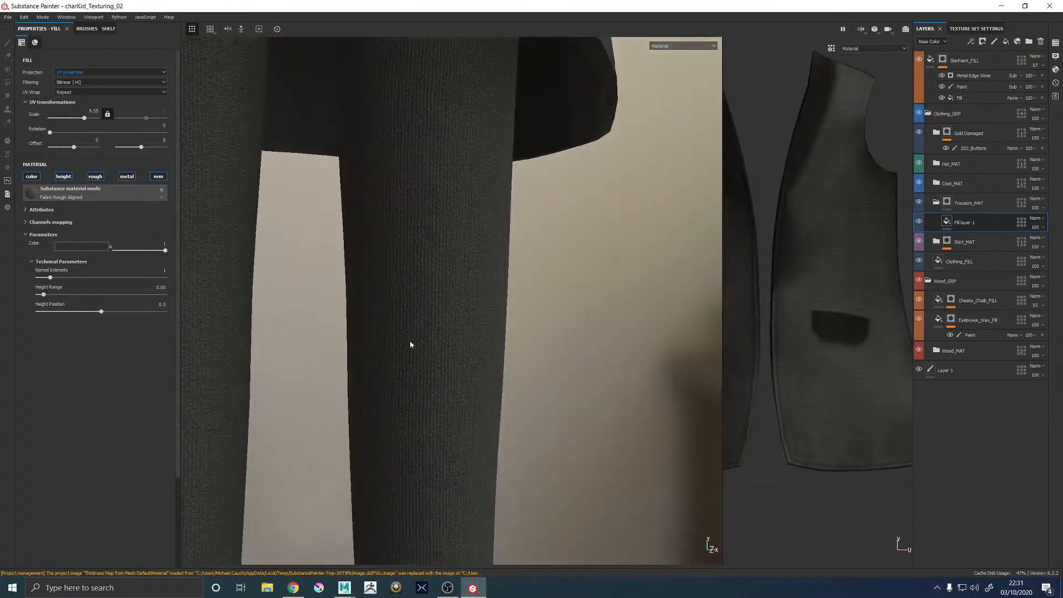
pyautogui.keyDown('alt'); pyautogui.moveTo(410, 344); pyautogui.dragTo(391, 372, button='right'); pyautogui.keyUp('alt')
pyautogui.keyDown('alt'); pyautogui.moveTo(391, 371); pyautogui.dragTo(466, 540, button='middle'); pyautogui.keyUp('alt')
pyautogui.keyDown('alt'); pyautogui.moveTo(391, 316); pyautogui.dragTo(443, 330); pyautogui.keyUp('alt')
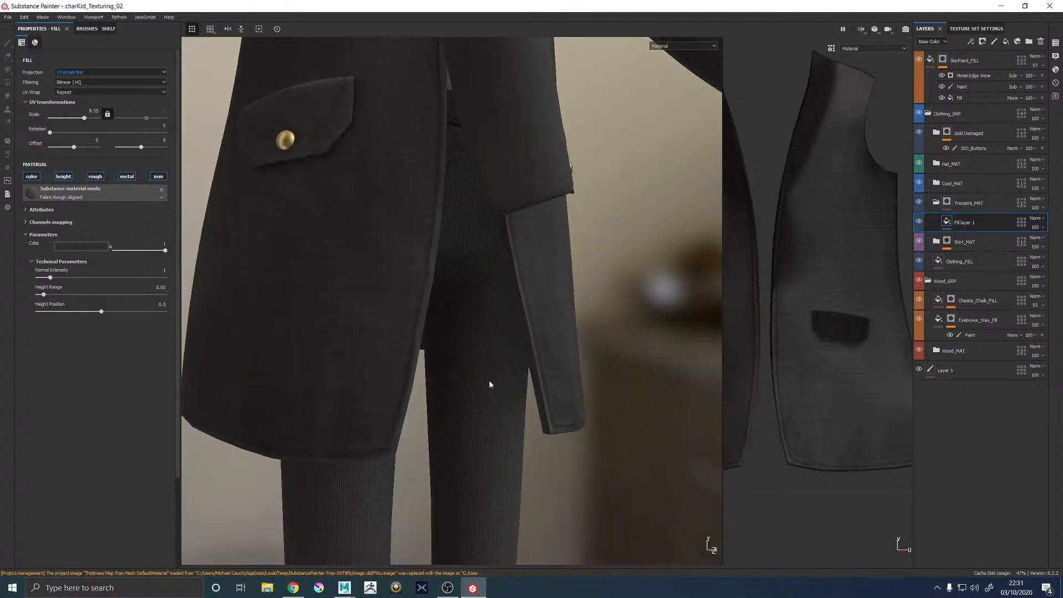
pyautogui.keyDown('alt'); pyautogui.moveTo(491, 384); pyautogui.dragTo(475, 219, button='middle'); pyautogui.keyUp('alt')
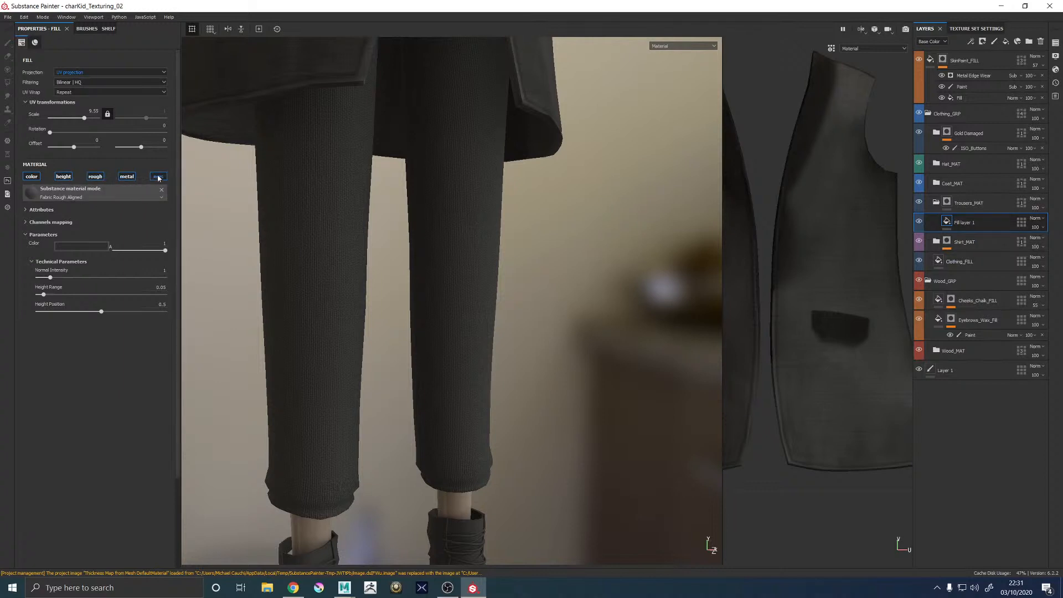
# Disable the normal and metallic channels of Fill layer 1, toggle roughness off and back on, and check the trousers
pyautogui.keyDown('alt'); pyautogui.moveTo(426, 326); pyautogui.dragTo(542, 392, button='right'); pyautogui.keyUp('alt')
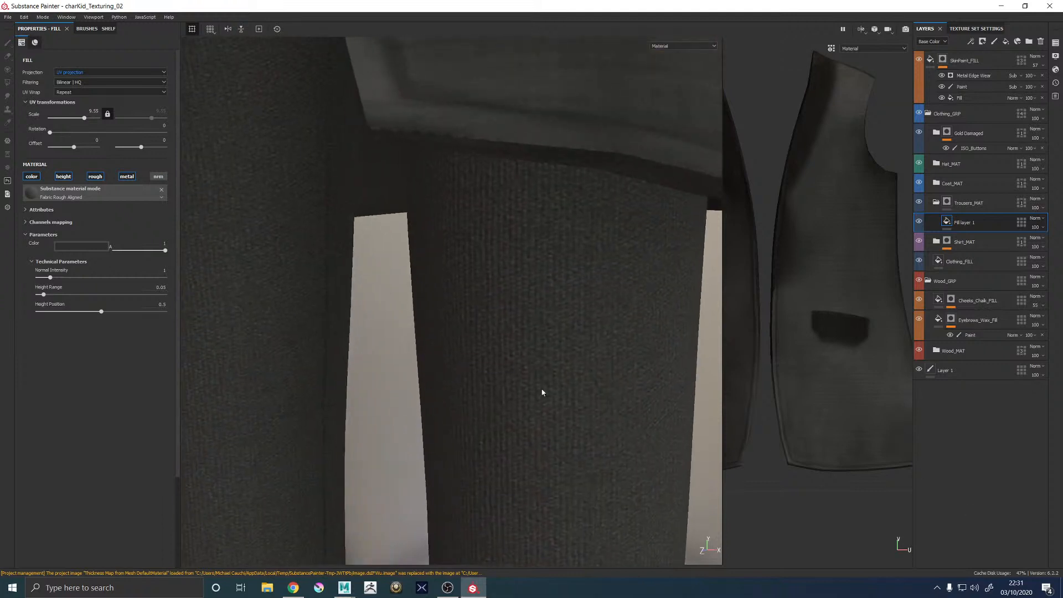
pyautogui.keyDown('alt'); pyautogui.moveTo(542, 392); pyautogui.dragTo(389, 17, button='middle'); pyautogui.keyUp('alt')
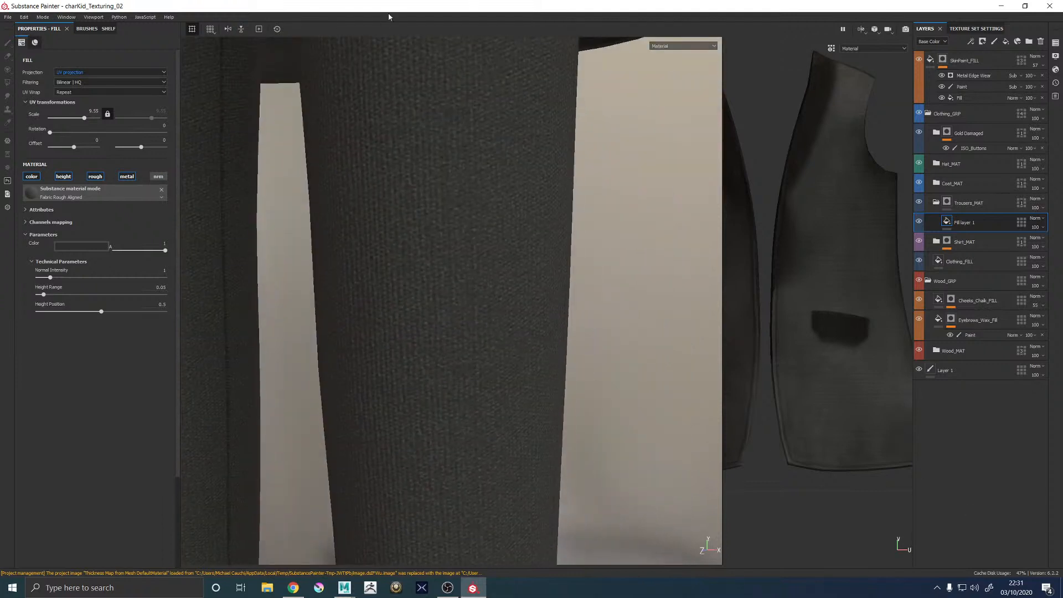
pyautogui.click(126, 177)
pyautogui.keyDown('alt'); pyautogui.moveTo(404, 244); pyautogui.dragTo(536, 259); pyautogui.keyUp('alt')
pyautogui.keyDown('alt'); pyautogui.moveTo(536, 258); pyautogui.dragTo(492, 302, button='right'); pyautogui.keyUp('alt')
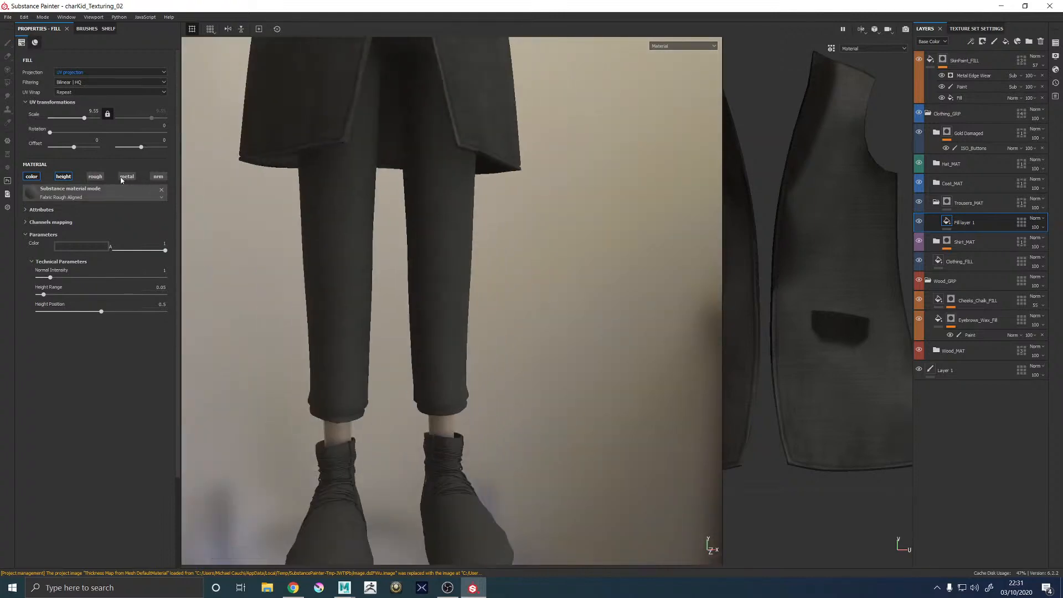
pyautogui.click(101, 178)
pyautogui.keyDown('alt'); pyautogui.moveTo(290, 270); pyautogui.dragTo(169, 304); pyautogui.keyUp('alt')
pyautogui.keyDown('alt'); pyautogui.moveTo(584, 298); pyautogui.dragTo(554, 387, button='right'); pyautogui.keyUp('alt')
pyautogui.keyDown('alt'); pyautogui.moveTo(554, 388); pyautogui.dragTo(498, 387); pyautogui.keyUp('alt')
pyautogui.keyDown('alt'); pyautogui.moveTo(498, 388); pyautogui.dragTo(417, 340, button='right'); pyautogui.keyUp('alt')
pyautogui.keyDown('alt'); pyautogui.moveTo(416, 340); pyautogui.dragTo(498, 354); pyautogui.keyUp('alt')
pyautogui.keyDown('alt'); pyautogui.moveTo(499, 355); pyautogui.dragTo(642, 382, button='right'); pyautogui.keyUp('alt')
# Collapse Trousers_MAT, create a folder named Shoes_MAT above it, and place a new fill layer inside that folder
pyautogui.click(936, 202)
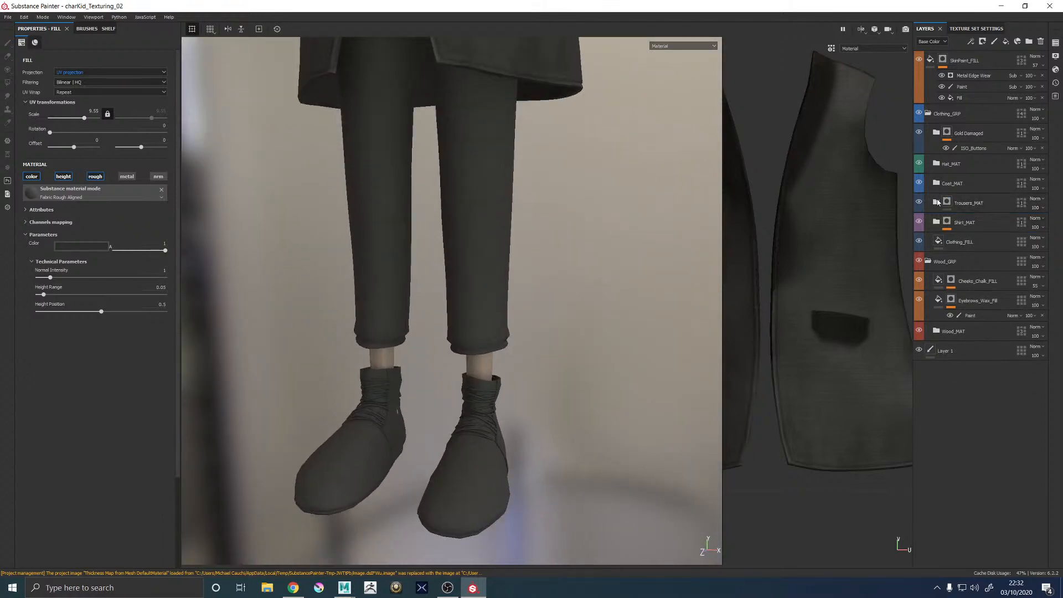
pyautogui.click(969, 203)
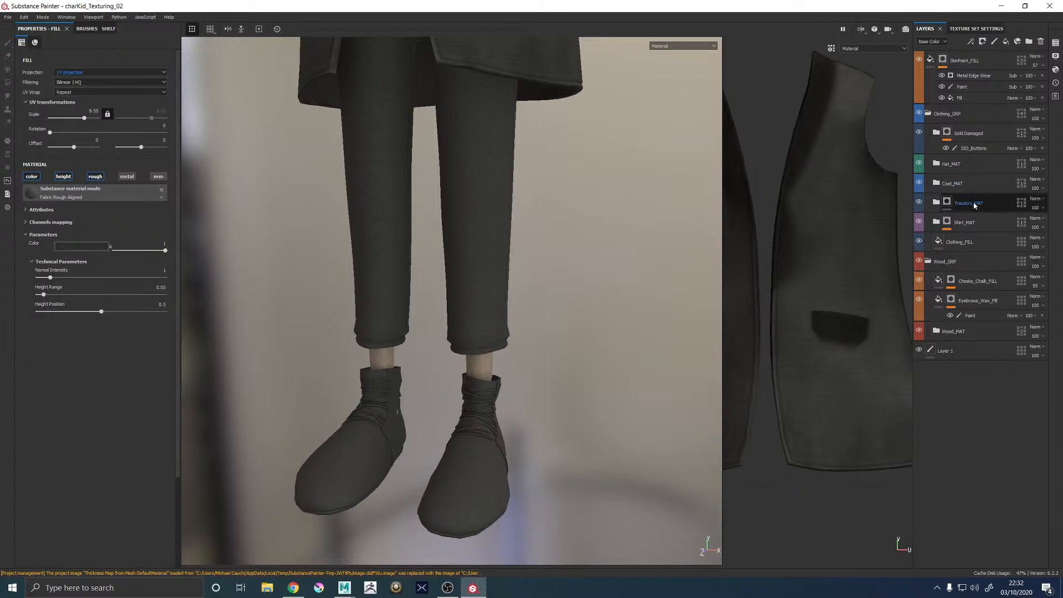
pyautogui.press('4')
pyautogui.click(1029, 42)
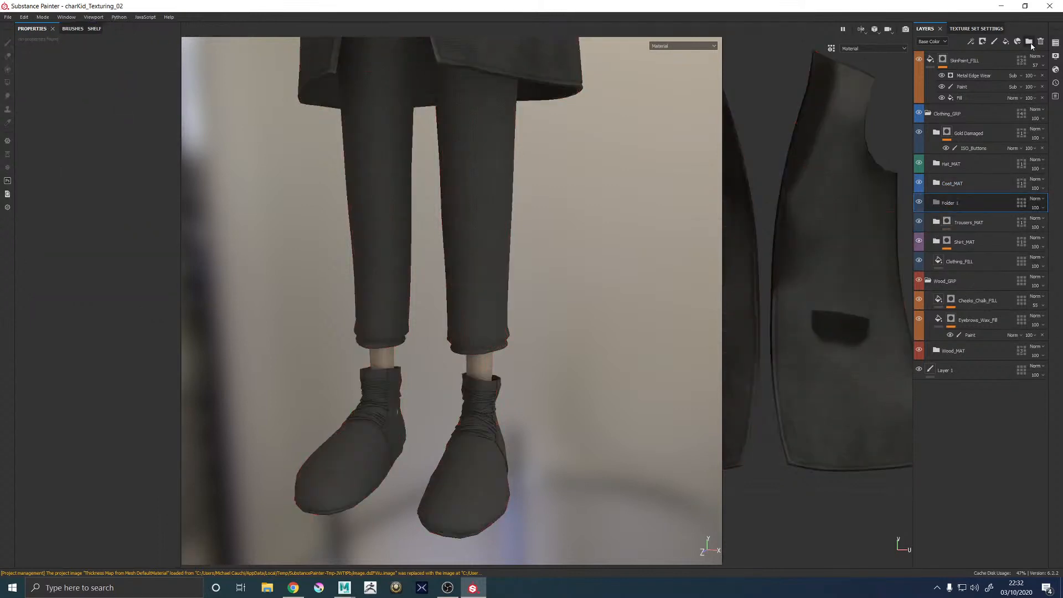
pyautogui.doubleClick(959, 203)
pyautogui.click(1006, 41)
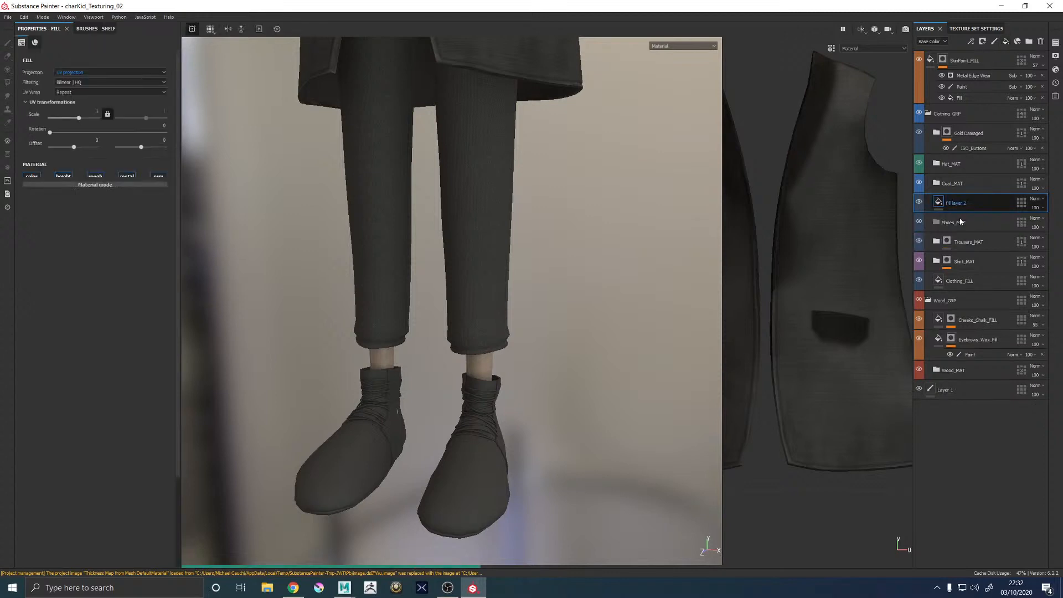
pyautogui.moveTo(958, 203); pyautogui.dragTo(959, 223)
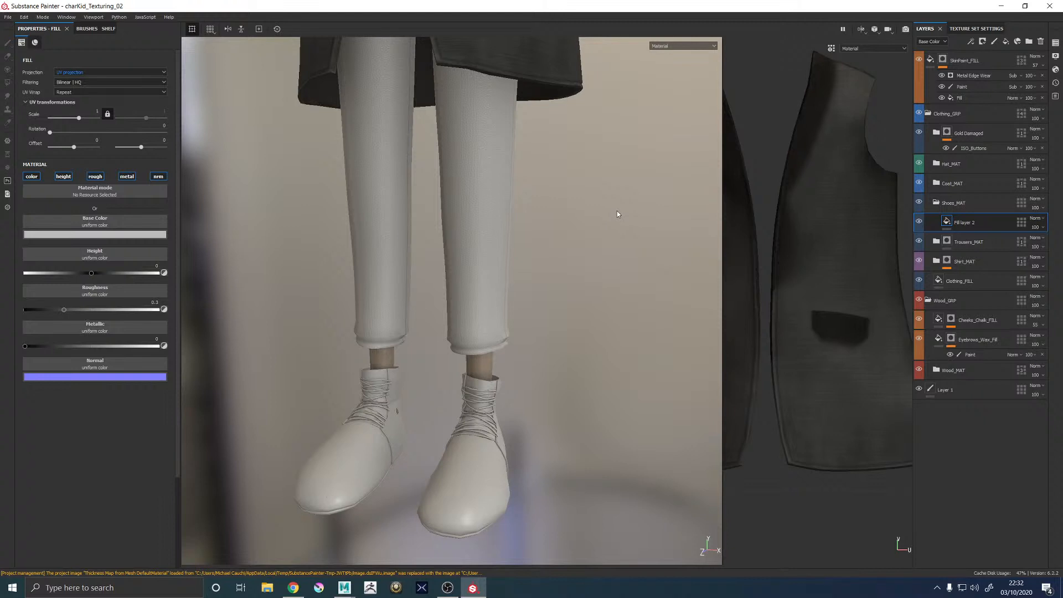
# Restrict the Shoes_MAT folder to UV tile 1014 by excluding all other tiles, and add a black mask to it
pyautogui.keyDown('alt'); pyautogui.moveTo(576, 209); pyautogui.dragTo(654, 209); pyautogui.keyUp('alt')
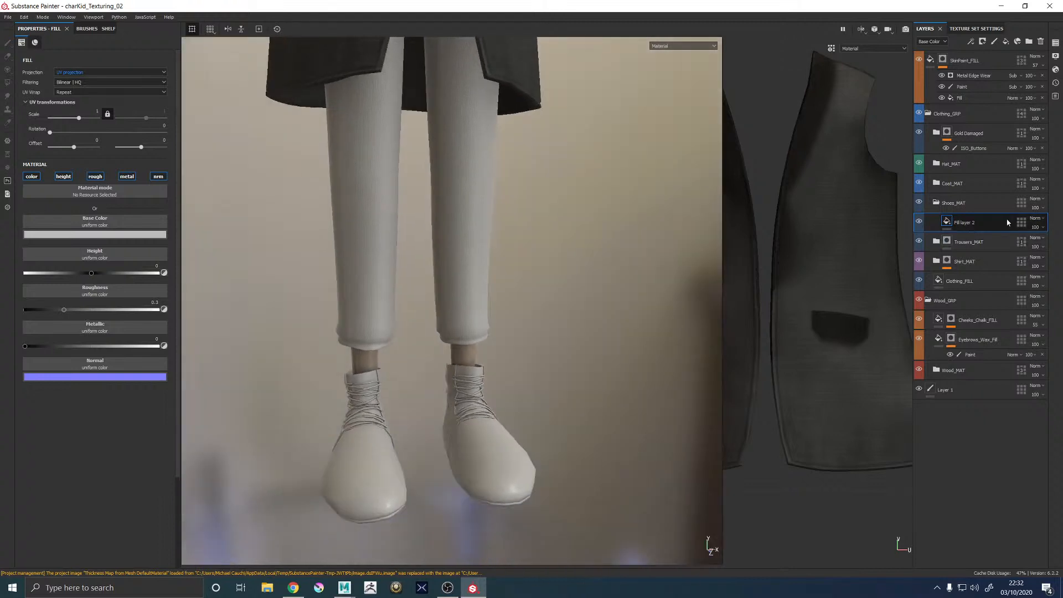
pyautogui.click(1022, 203)
pyautogui.rightClick(1022, 205)
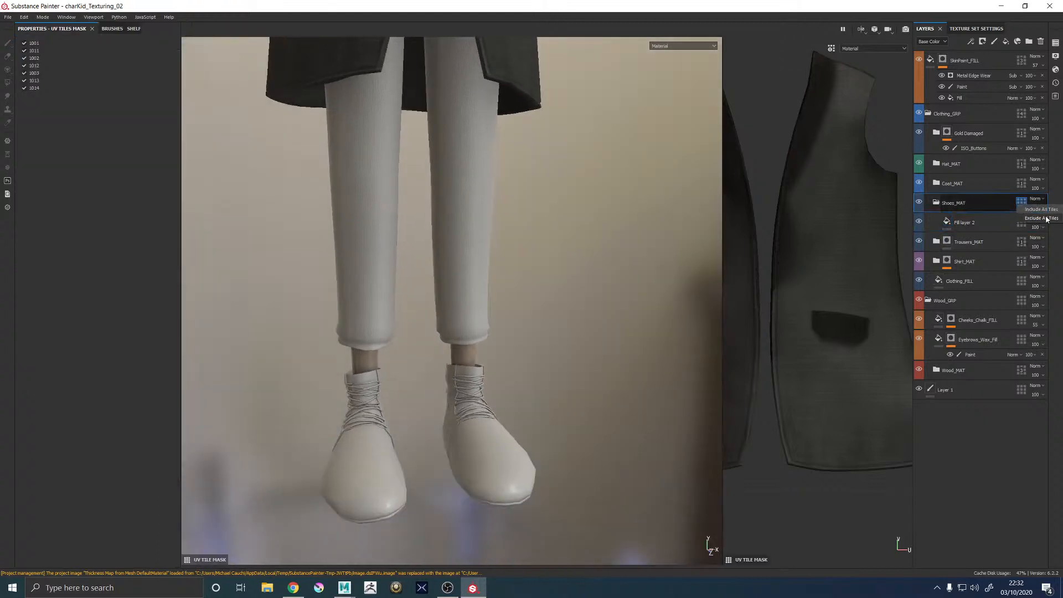
pyautogui.click(1044, 218)
pyautogui.click(496, 447)
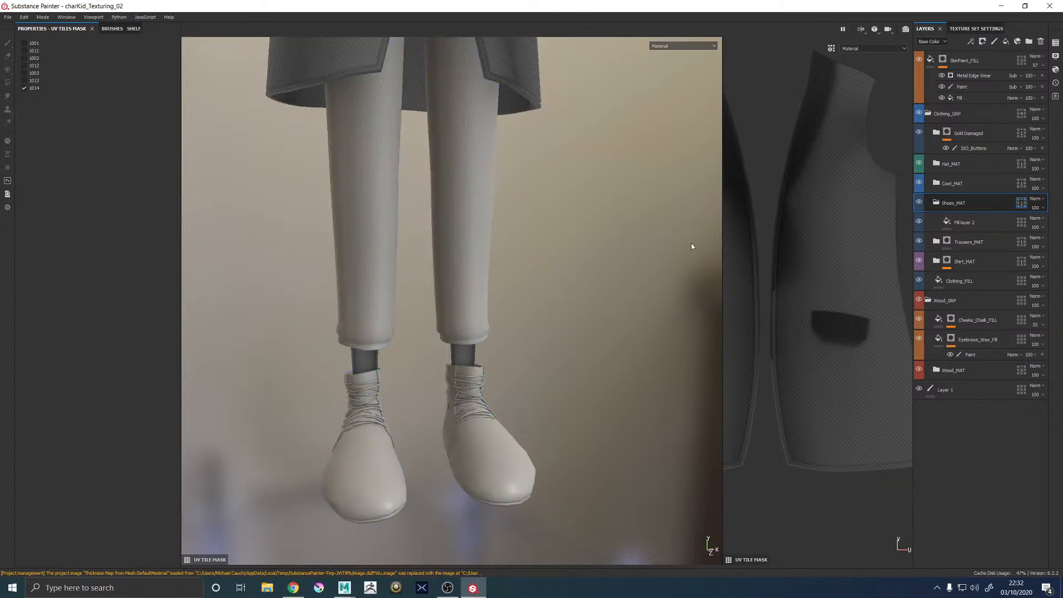
pyautogui.rightClick(959, 204)
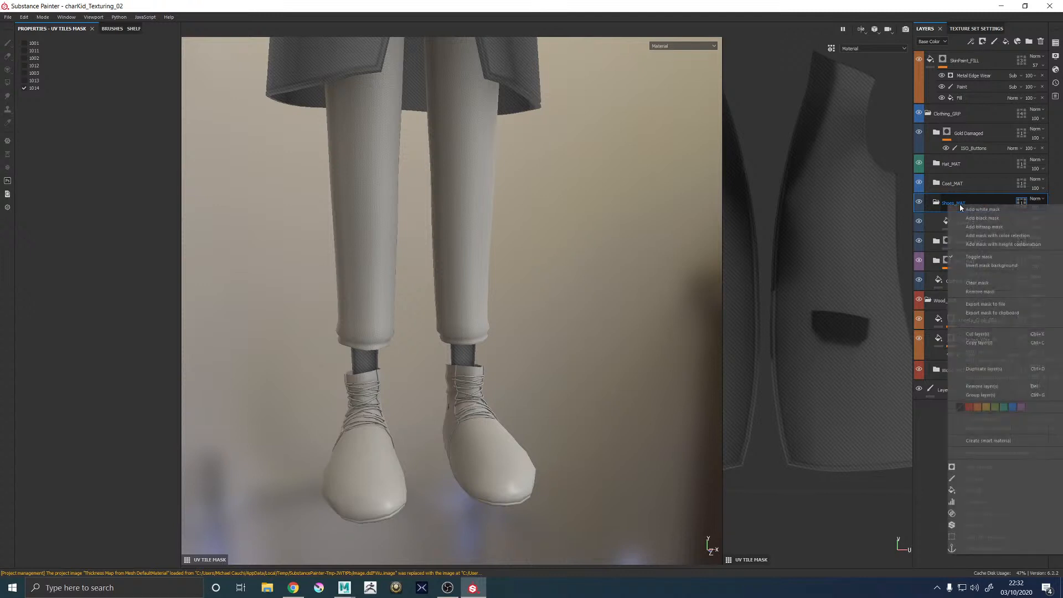
pyautogui.click(962, 209)
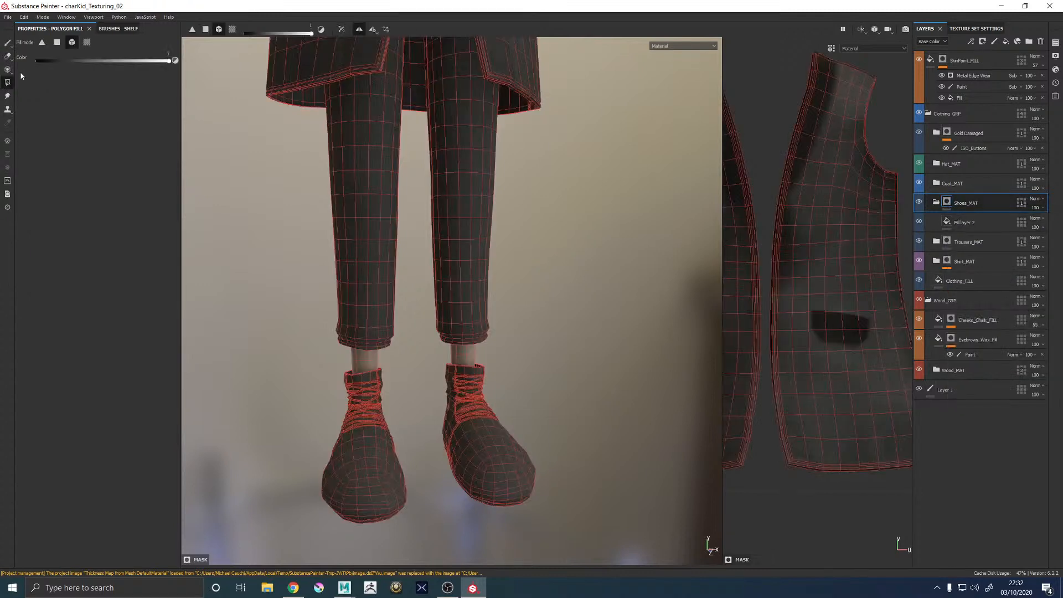
# Fill the whole shoe mesh into the Shoes_MAT mask and check the coverage on both shoes
pyautogui.click(493, 461)
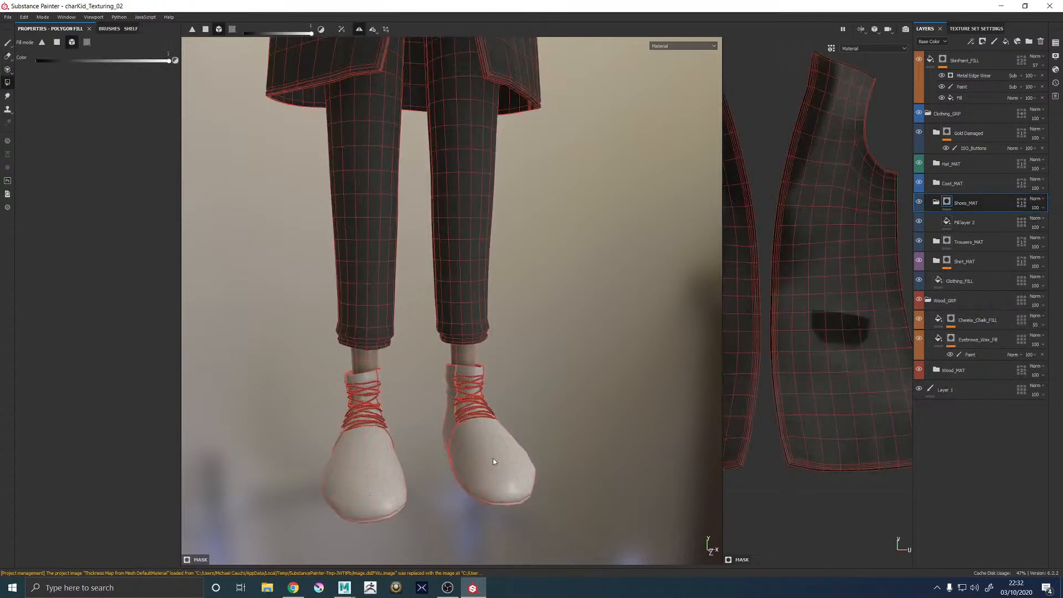
pyautogui.scroll(-2, 534, 327)
pyautogui.scroll(4, 426, 275)
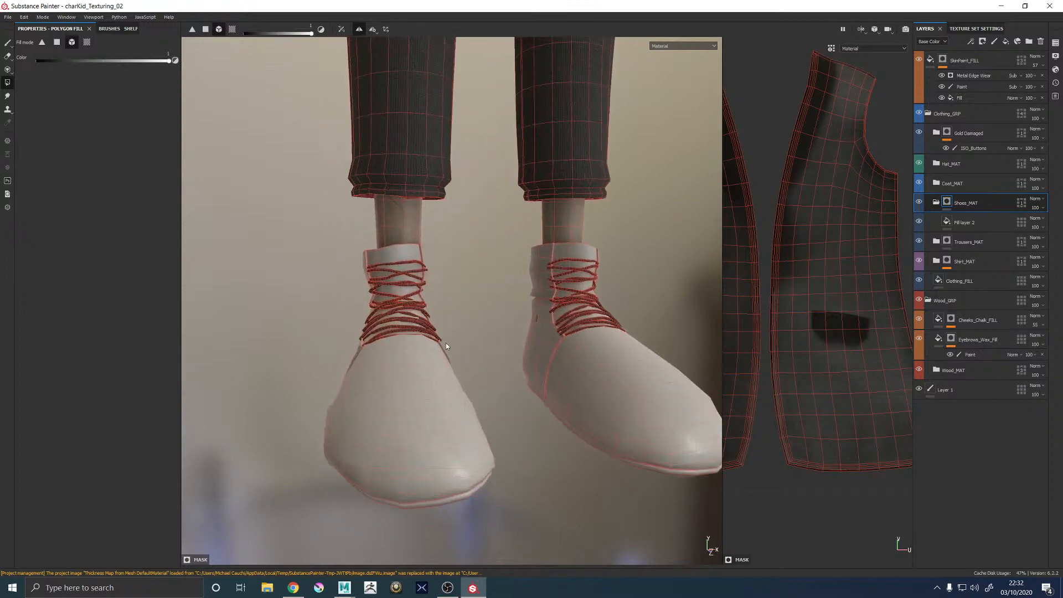
pyautogui.keyDown('alt'); pyautogui.moveTo(446, 344); pyautogui.dragTo(644, 363); pyautogui.keyUp('alt')
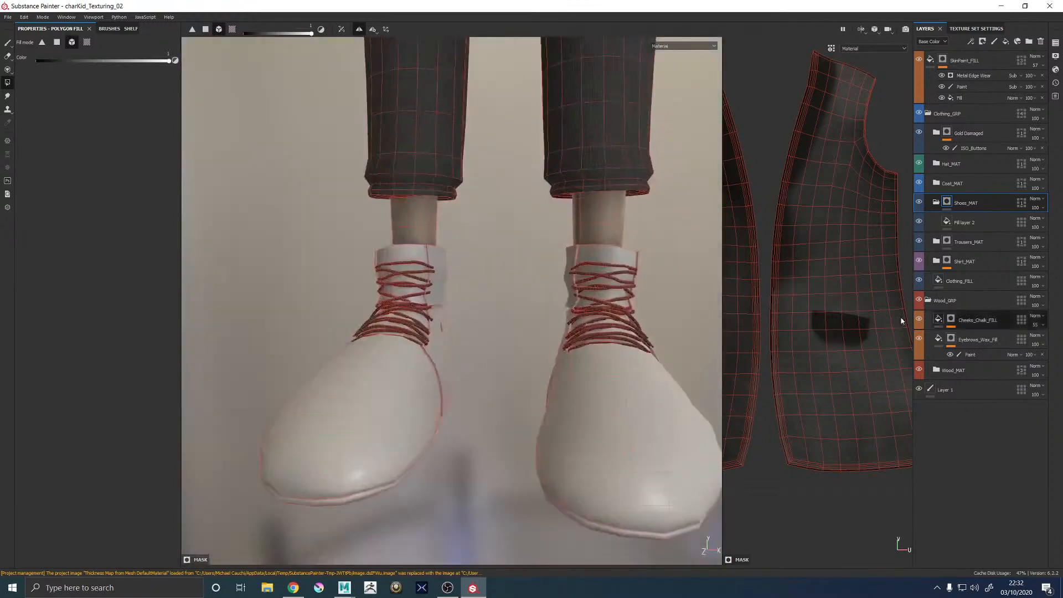
pyautogui.scroll(5, 659, 333)
pyautogui.keyDown('alt'); pyautogui.moveTo(644, 360); pyautogui.dragTo(513, 337, button='right'); pyautogui.keyUp('alt')
pyautogui.keyDown('alt'); pyautogui.moveTo(513, 336); pyautogui.dragTo(343, 298, button='middle'); pyautogui.keyUp('alt')
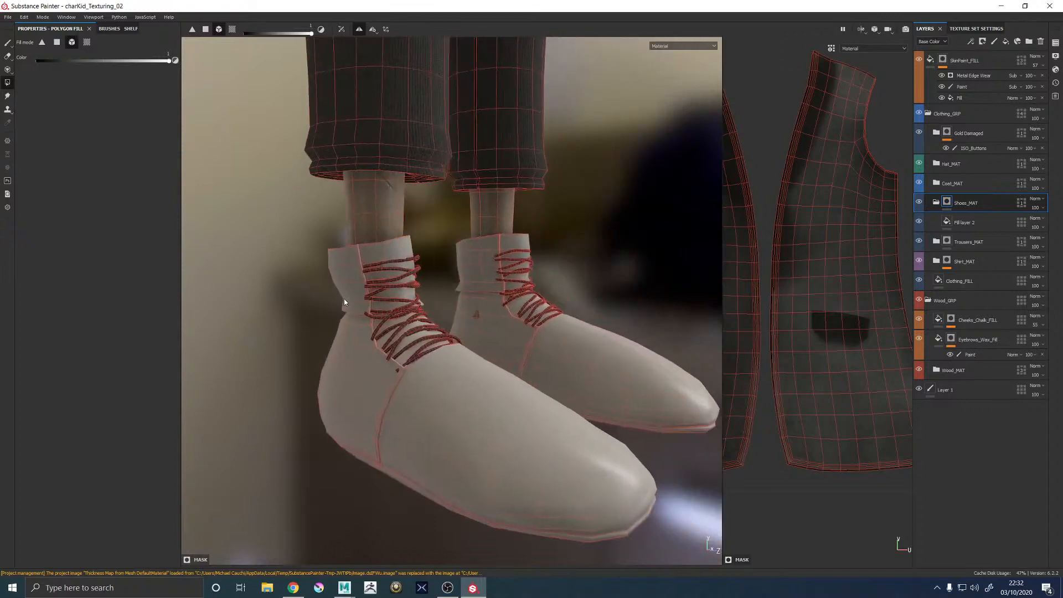
pyautogui.keyDown('alt'); pyautogui.moveTo(563, 333); pyautogui.dragTo(454, 333); pyautogui.keyUp('alt')
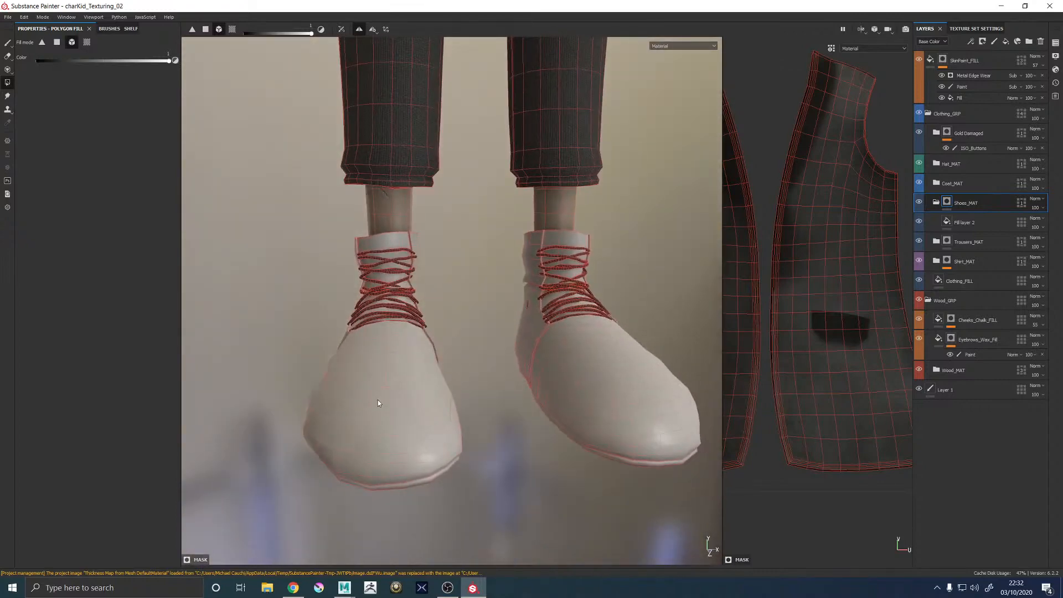
# Rename the fill layer inside Shoes_MAT to LeatherBase
pyautogui.click(964, 222)
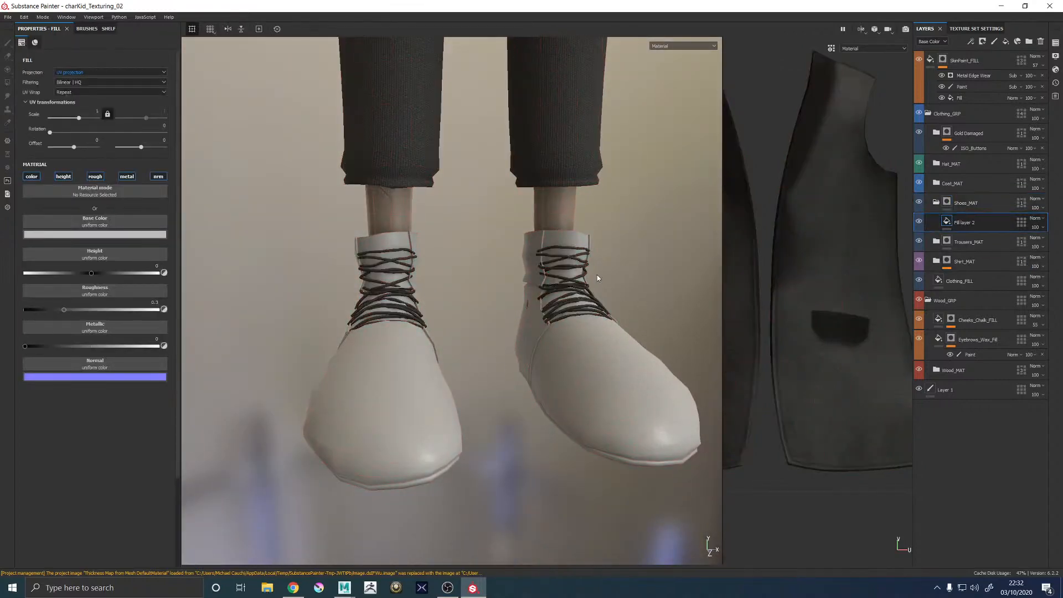
pyautogui.moveTo(321, 260)
pyautogui.keyDown('alt'); pyautogui.mouseDown(button='right')
pyautogui.moveTo(321, 287)
pyautogui.moveTo(321, 266)
pyautogui.mouseUp(button='right'); pyautogui.keyUp('alt')
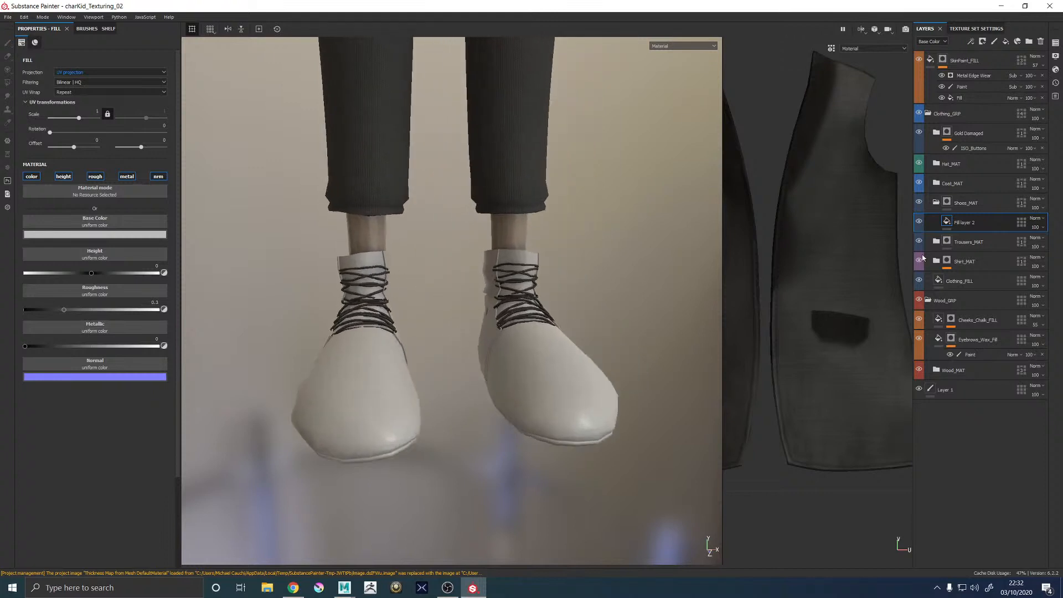
pyautogui.doubleClick(965, 222)
pyautogui.click(986, 224)
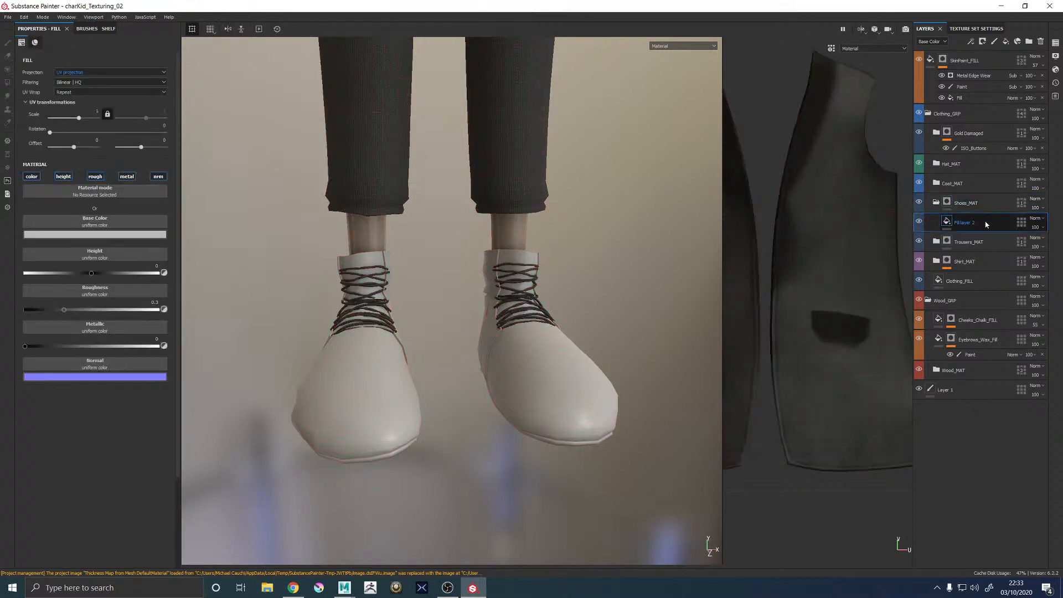
pyautogui.doubleClick(978, 226)
pyautogui.doubleClick(967, 223)
pyautogui.click(974, 223)
# Apply the Leather bag material to the LeatherBase layer and look at the shoe soles
pyautogui.click(108, 29)
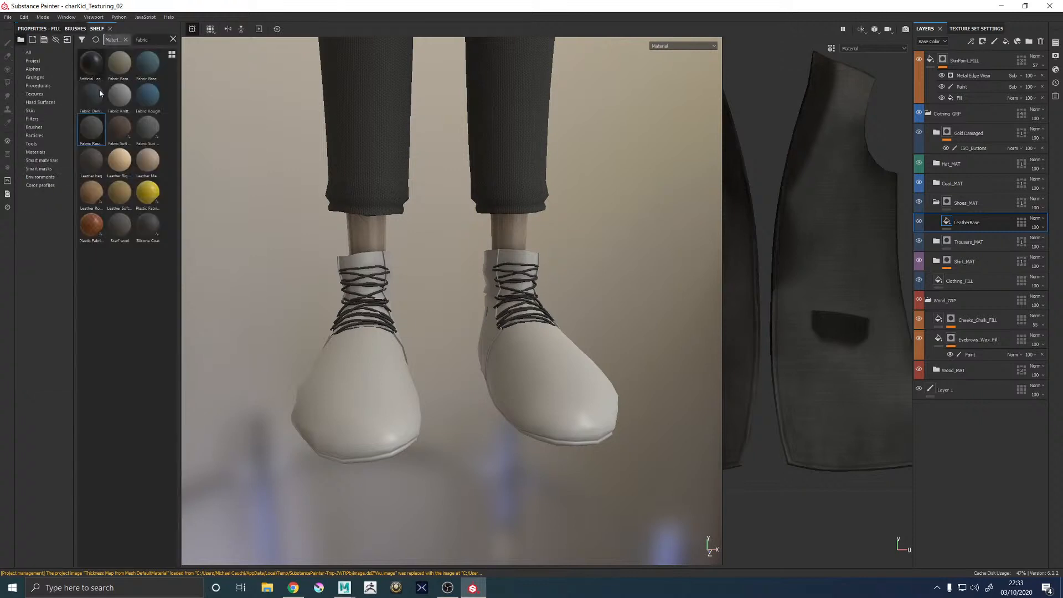
pyautogui.moveTo(92, 164)
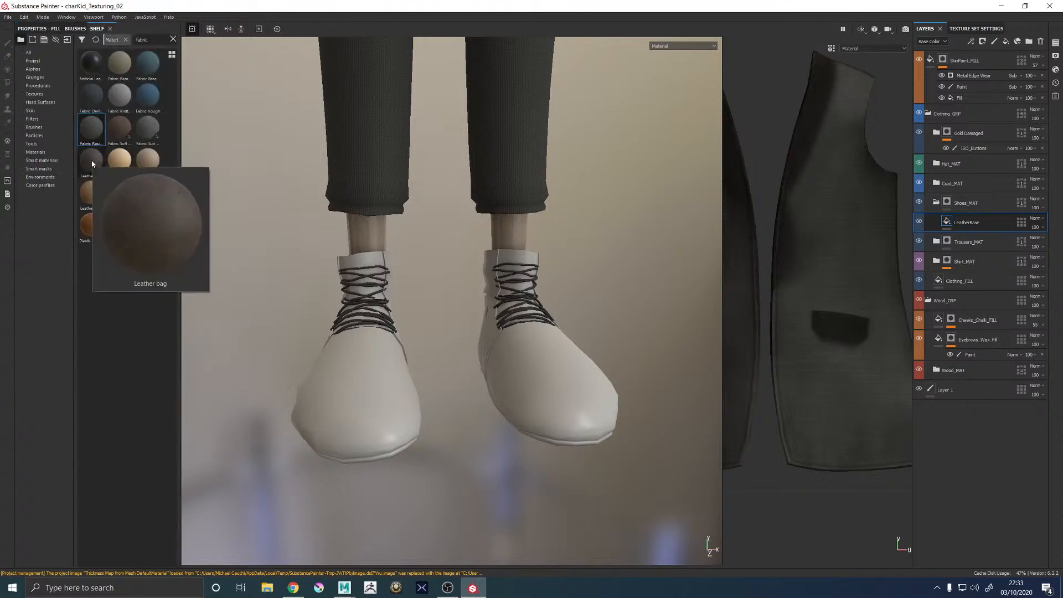
pyautogui.moveTo(92, 163); pyautogui.dragTo(385, 144)
pyautogui.keyDown('alt'); pyautogui.moveTo(385, 144); pyautogui.dragTo(710, 141, button='right'); pyautogui.keyUp('alt')
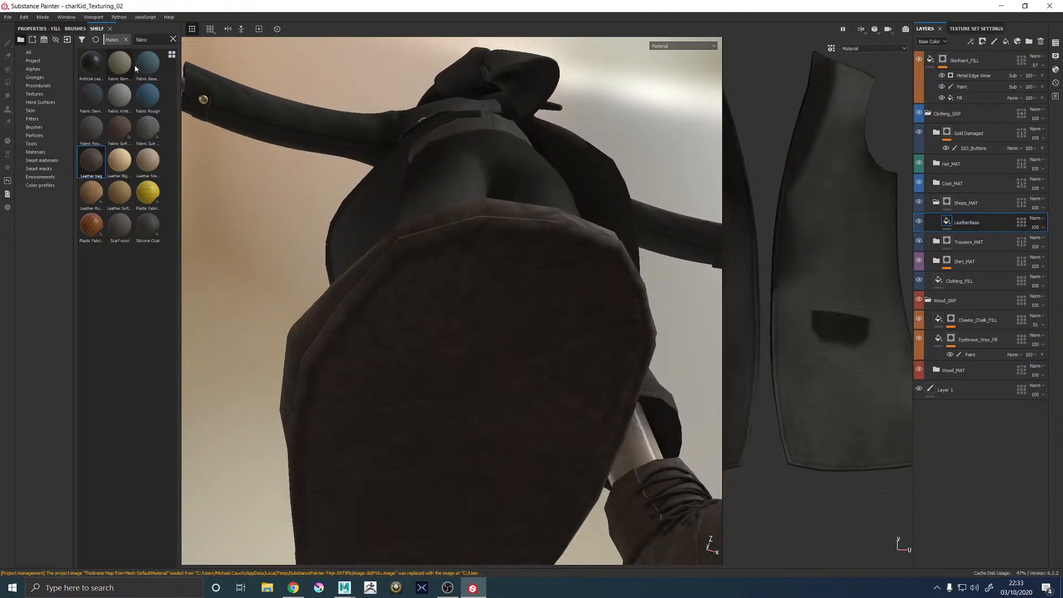
# Search the smart materials for "leat" and add Leather Weathered above LeatherBase inside the Shoes_MAT folder
pyautogui.click(42, 160)
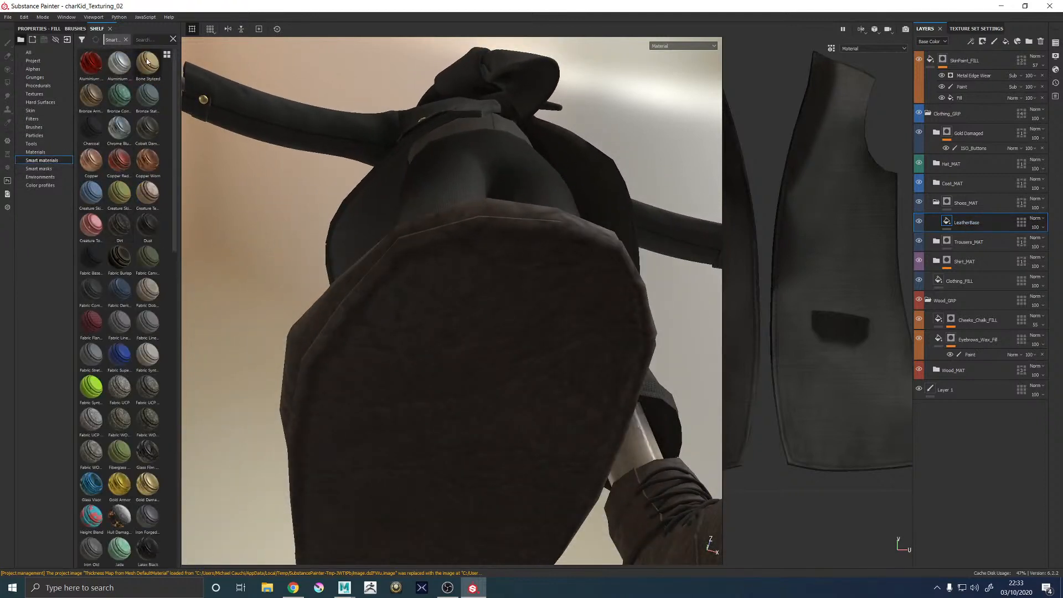
pyautogui.click(145, 39)
pyautogui.write('le')
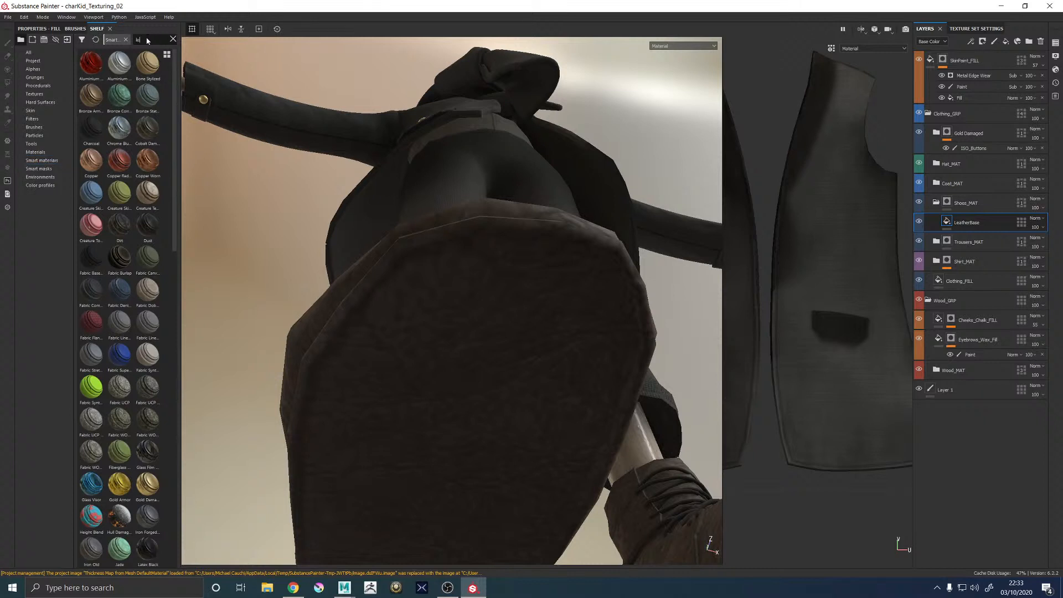
pyautogui.write('at')
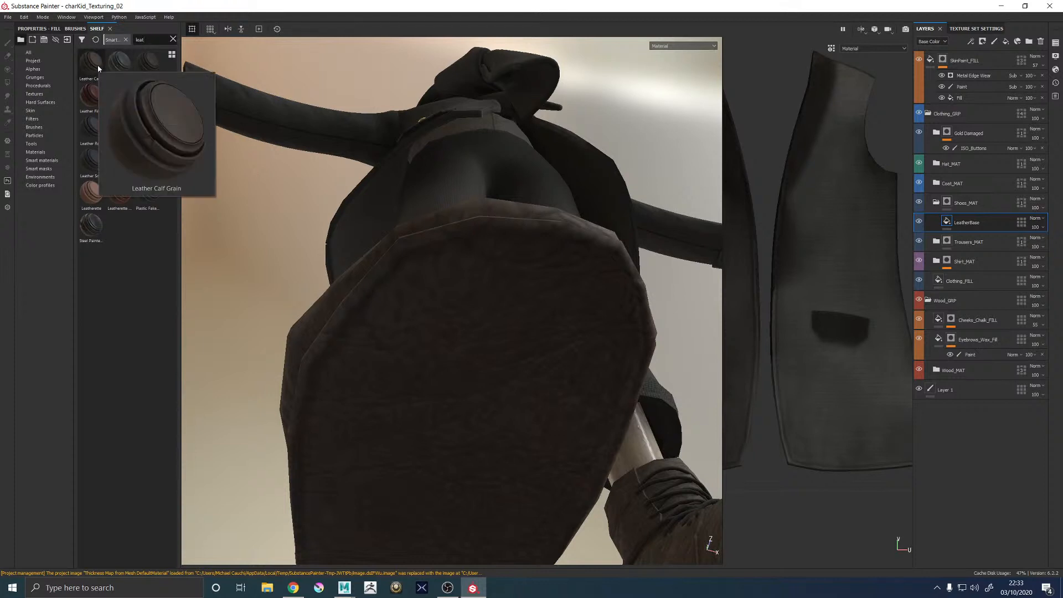
pyautogui.moveTo(128, 64)
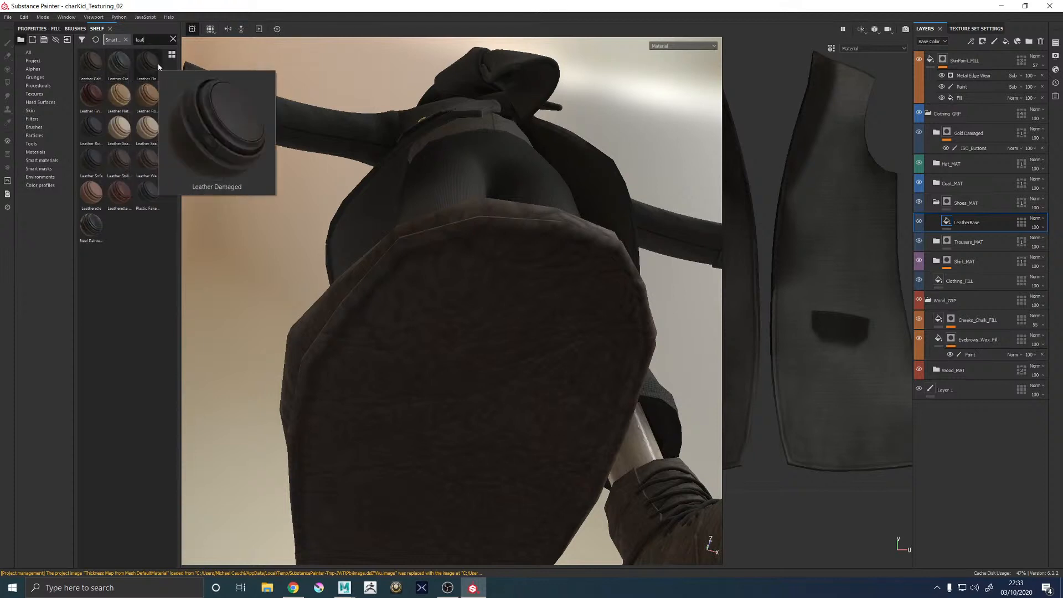
pyautogui.moveTo(84, 104)
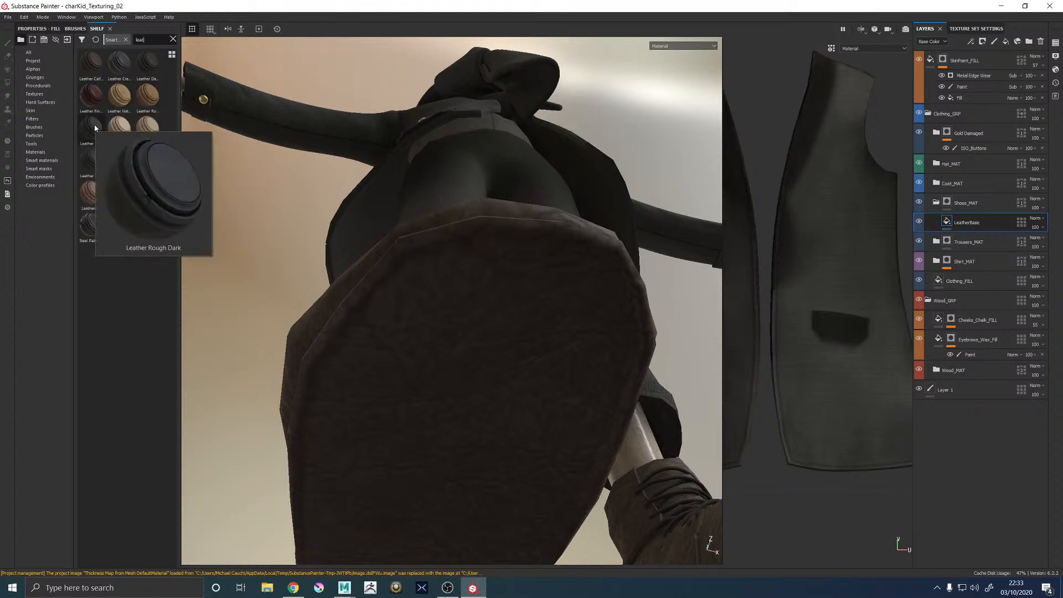
pyautogui.moveTo(128, 128)
pyautogui.moveTo(119, 168)
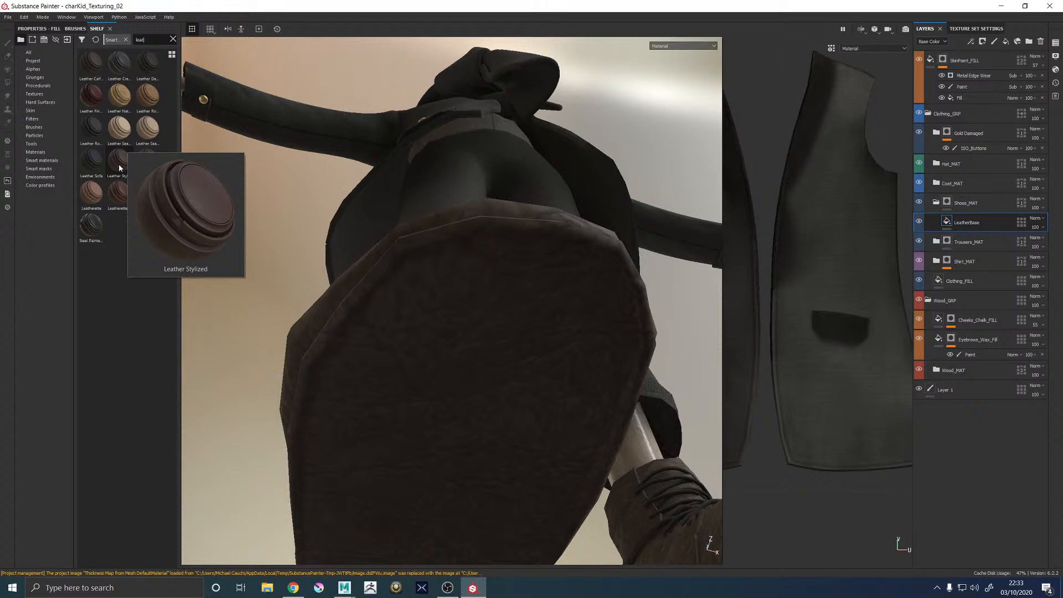
pyautogui.moveTo(158, 160)
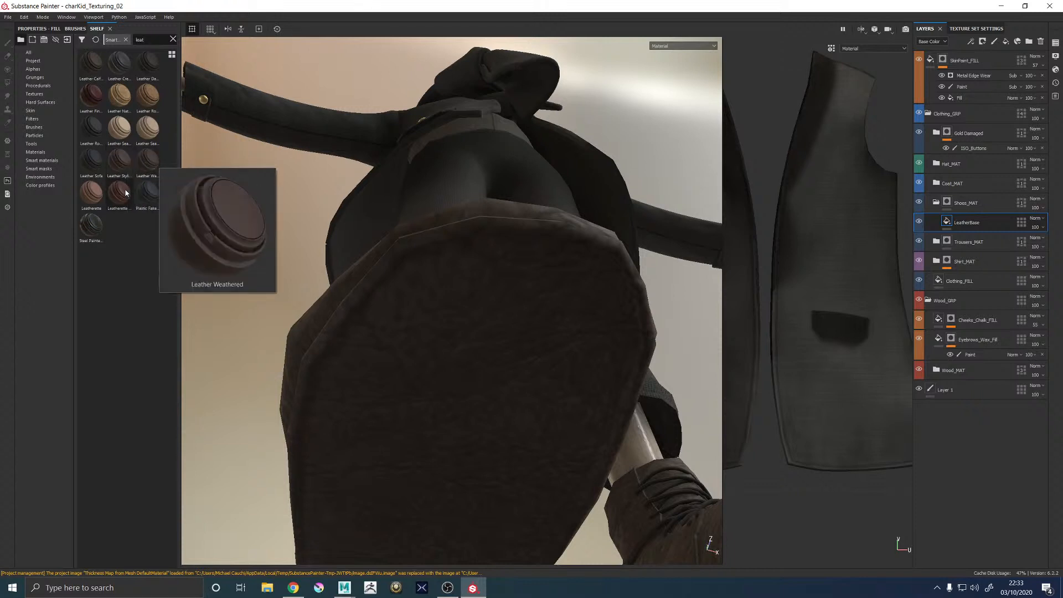
pyautogui.click(142, 169)
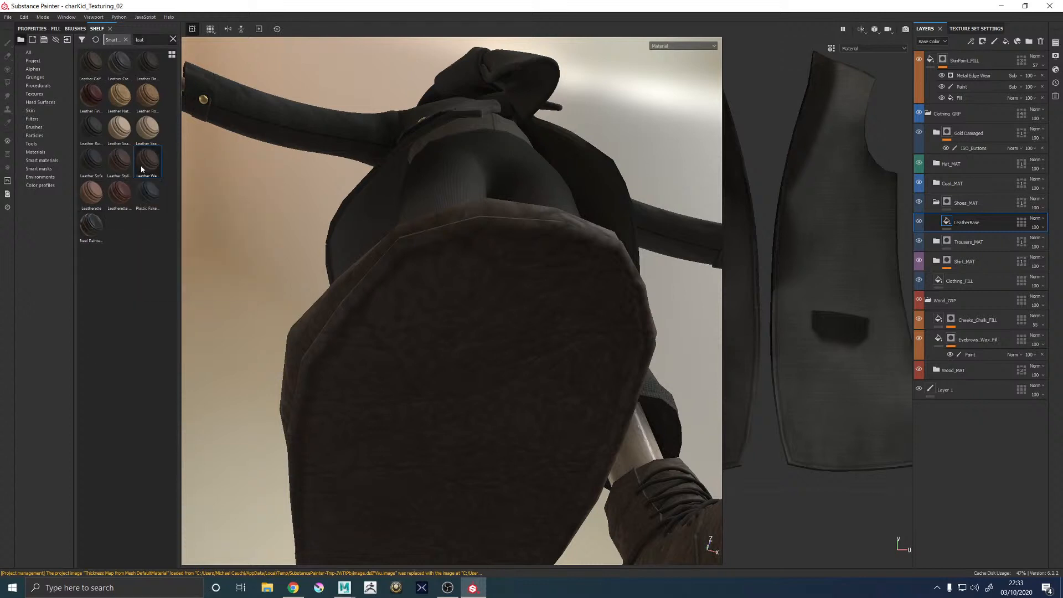
pyautogui.moveTo(149, 162); pyautogui.dragTo(961, 210)
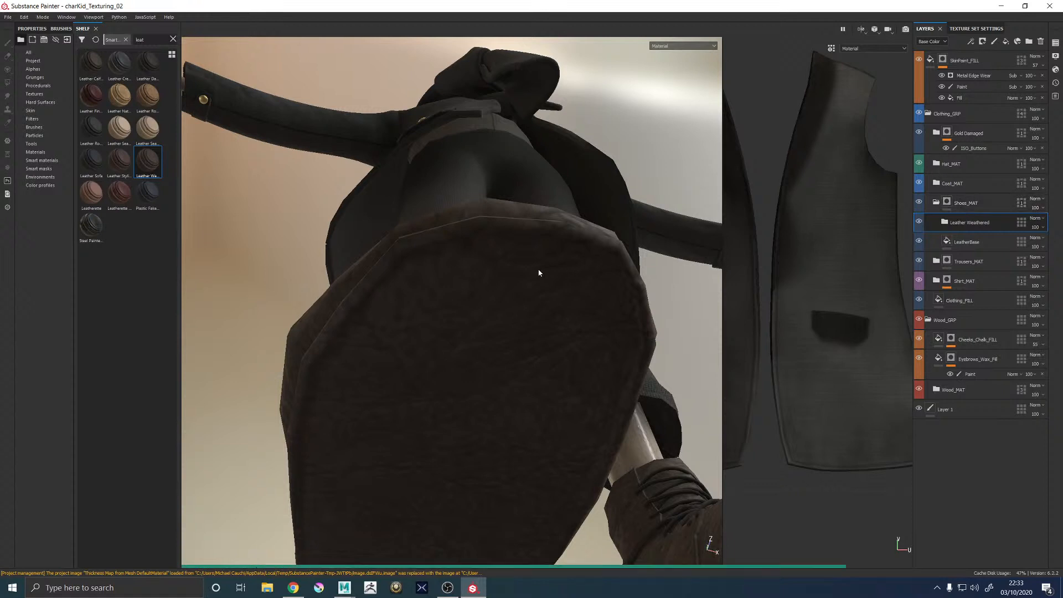
# Check Leather Weathered on the shoes, then hide its folder and look at the soles without it
pyautogui.keyDown('alt'); pyautogui.moveTo(539, 273); pyautogui.dragTo(208, 122); pyautogui.keyUp('alt')
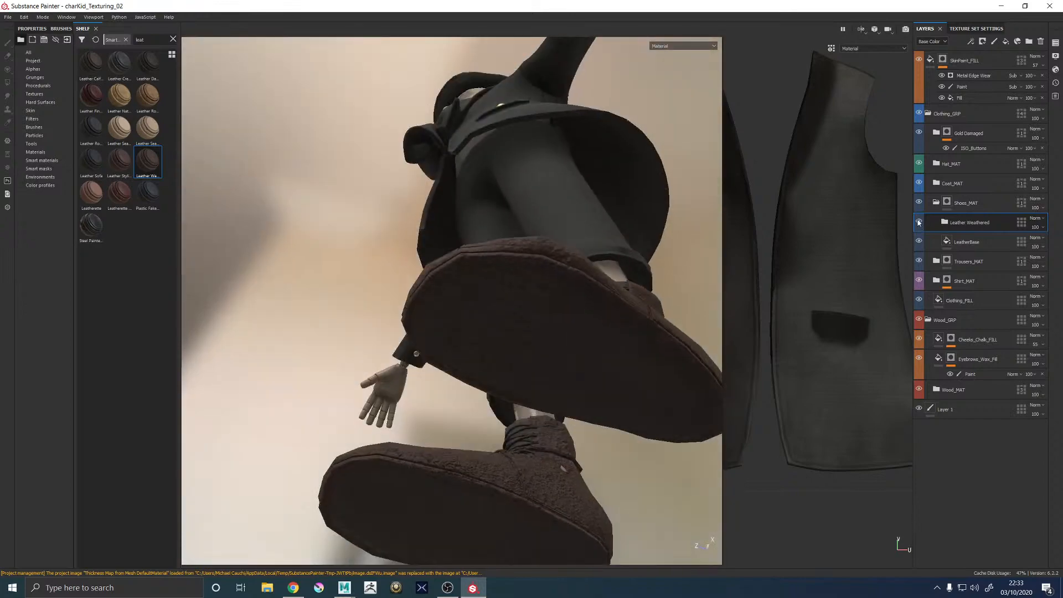
pyautogui.click(919, 222)
pyautogui.keyDown('alt'); pyautogui.moveTo(419, 268); pyautogui.dragTo(501, 77); pyautogui.keyUp('alt')
pyautogui.keyDown('shift'); pyautogui.moveTo(471, 359); pyautogui.dragTo(546, 370, button='right'); pyautogui.keyUp('shift')
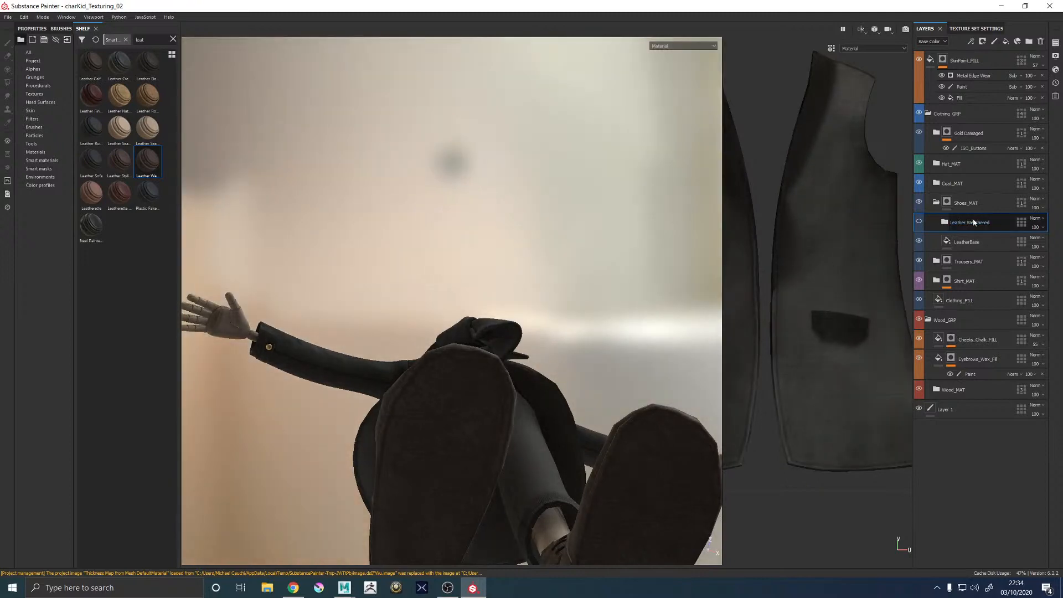
pyautogui.click(944, 222)
pyautogui.click(944, 222)
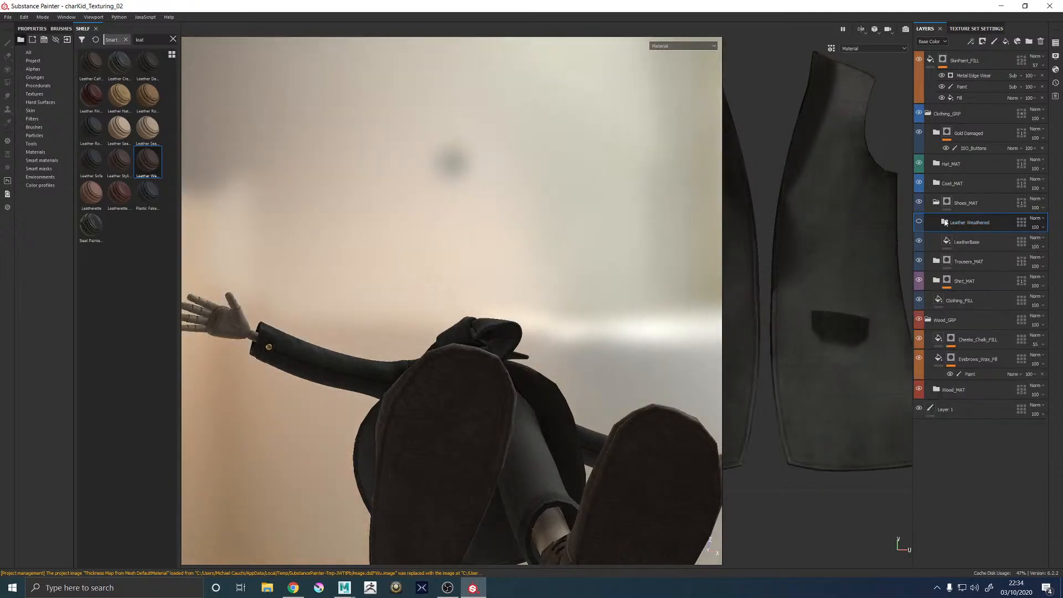
pyautogui.click(945, 222)
pyautogui.click(944, 221)
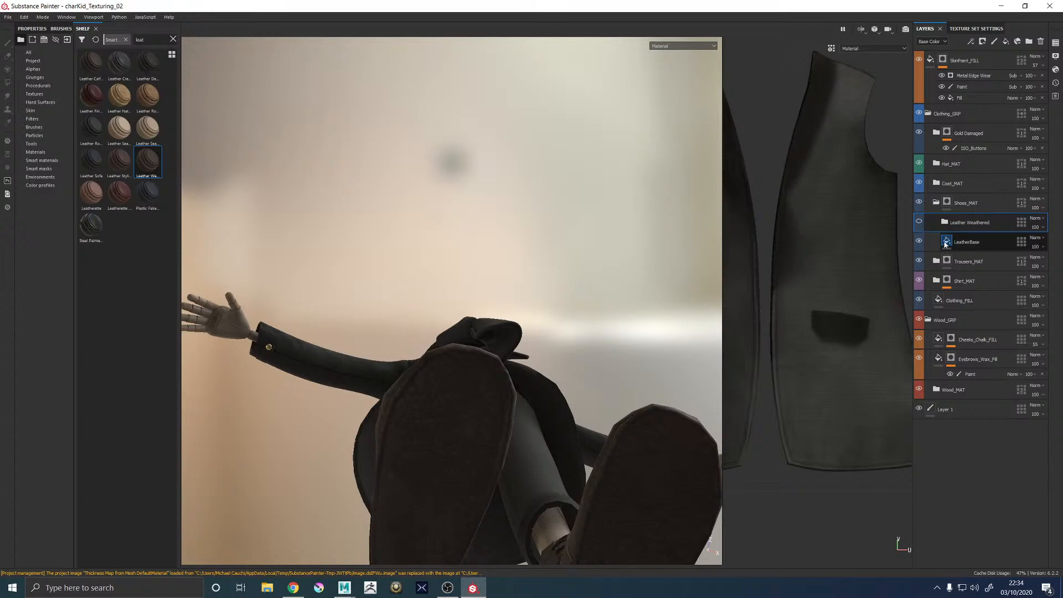
# Create a folder named LeatherSole_GRP above LeatherBase and move the LeatherBase layer into it
pyautogui.click(946, 243)
pyautogui.keyDown('alt'); pyautogui.moveTo(345, 352); pyautogui.dragTo(404, 476); pyautogui.keyUp('alt')
pyautogui.keyDown('alt'); pyautogui.moveTo(405, 477); pyautogui.dragTo(400, 321, button='middle'); pyautogui.keyUp('alt')
pyautogui.keyDown('alt'); pyautogui.moveTo(400, 321); pyautogui.dragTo(397, 371); pyautogui.keyUp('alt')
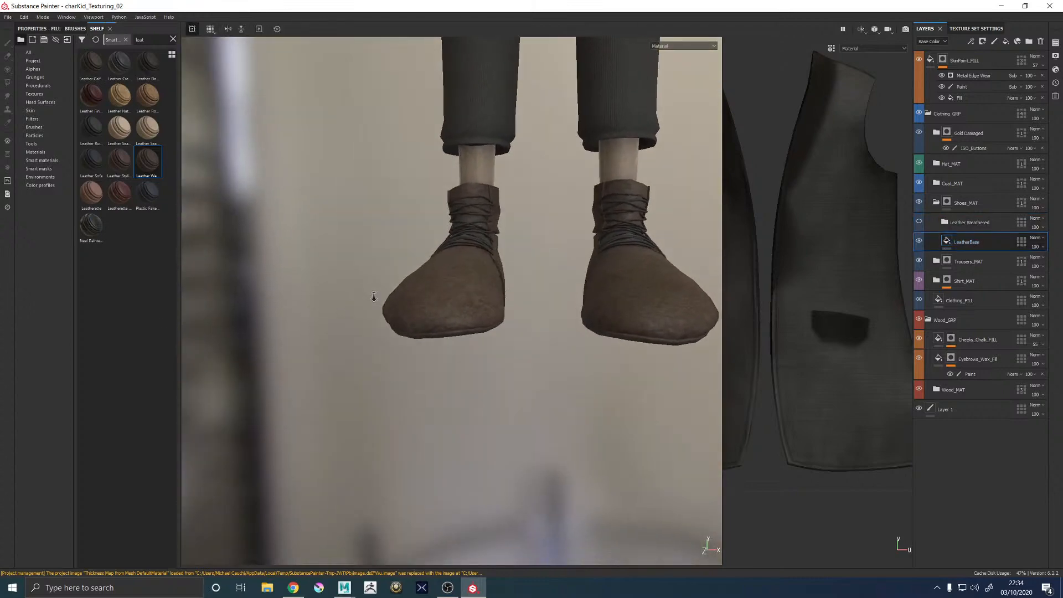
pyautogui.scroll(3, 372, 297)
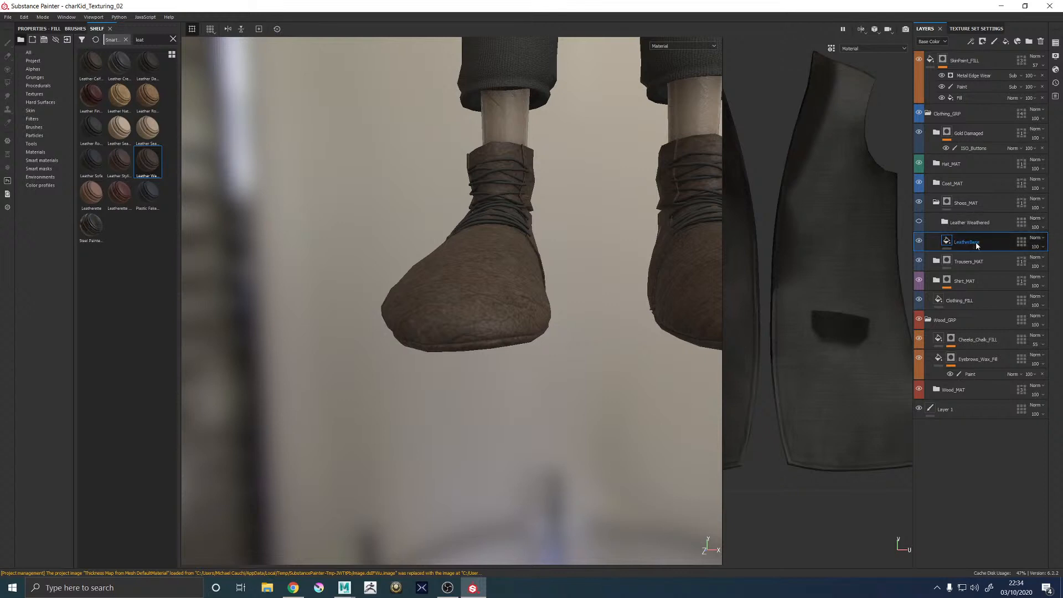
pyautogui.click(1029, 41)
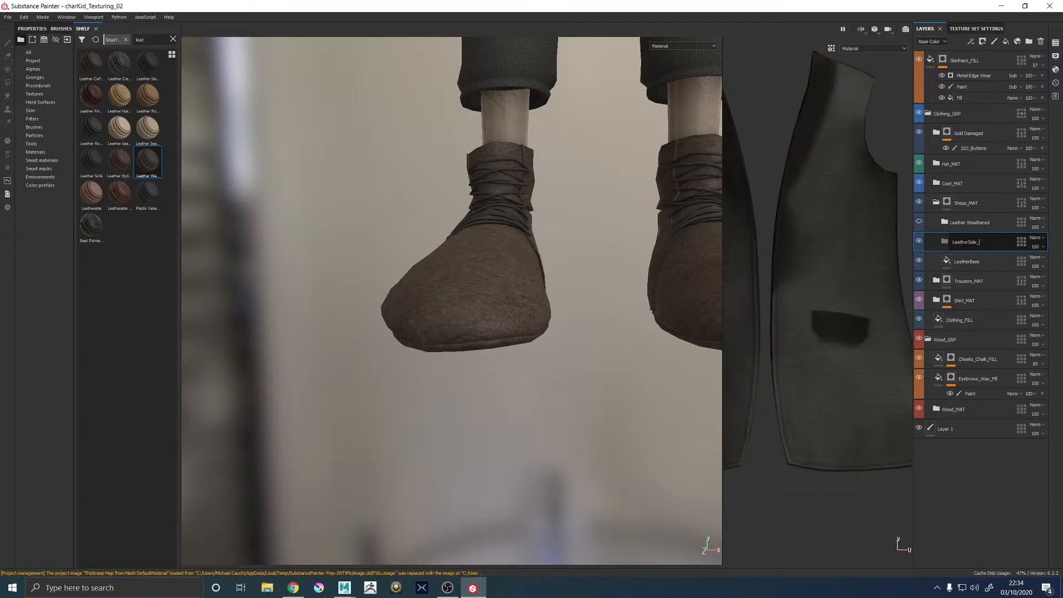
pyautogui.press('Return')
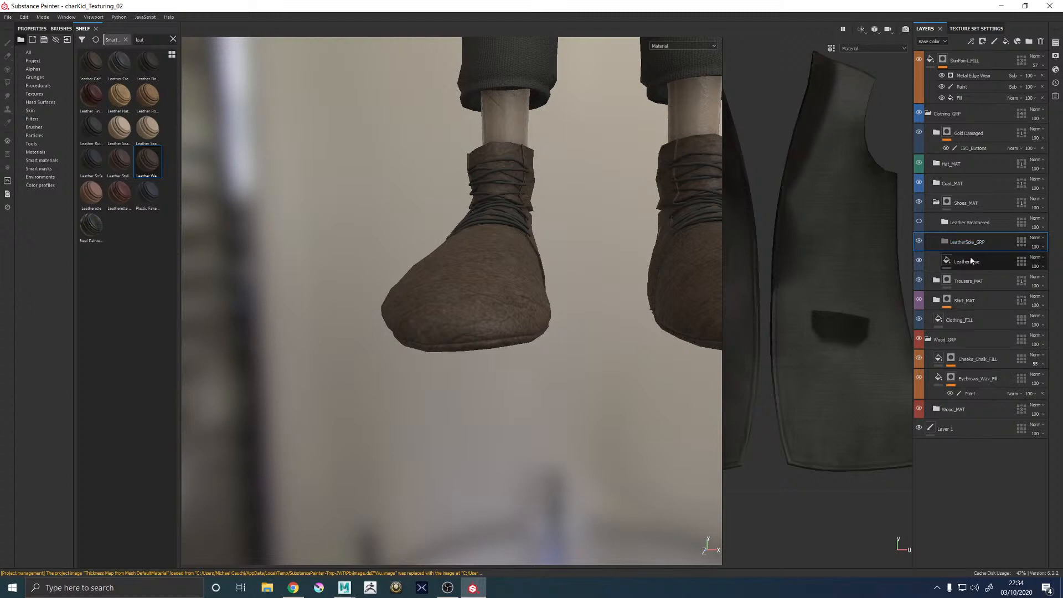
pyautogui.click(973, 270)
pyautogui.moveTo(973, 264); pyautogui.dragTo(973, 242)
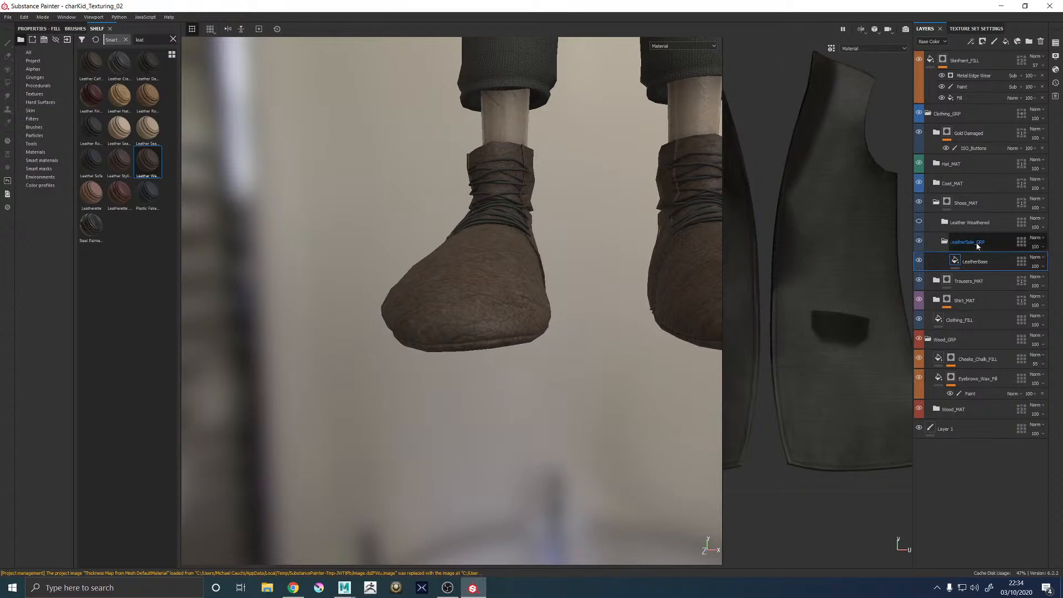
# Add a black mask to the LeatherSole_GRP folder
pyautogui.click(972, 243)
pyautogui.rightClick(972, 243)
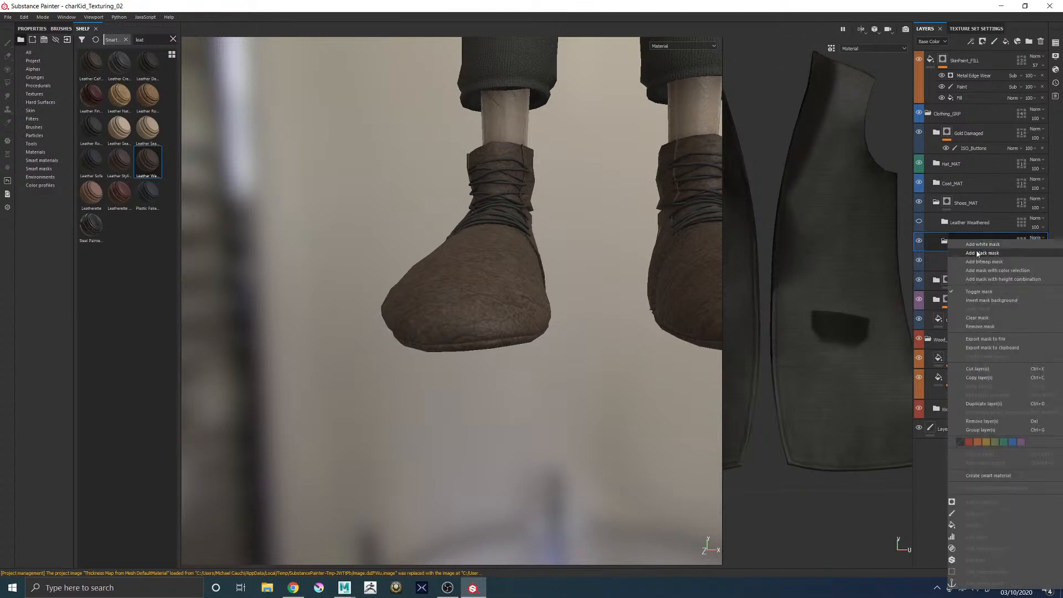
pyautogui.click(978, 255)
# Activate the Paint brush for the LeatherSole_GRP mask and widen the 2D view around the shoe sole UV islands
pyautogui.keyDown('alt'); pyautogui.moveTo(546, 302); pyautogui.dragTo(537, 213); pyautogui.keyUp('alt')
pyautogui.click(7, 43)
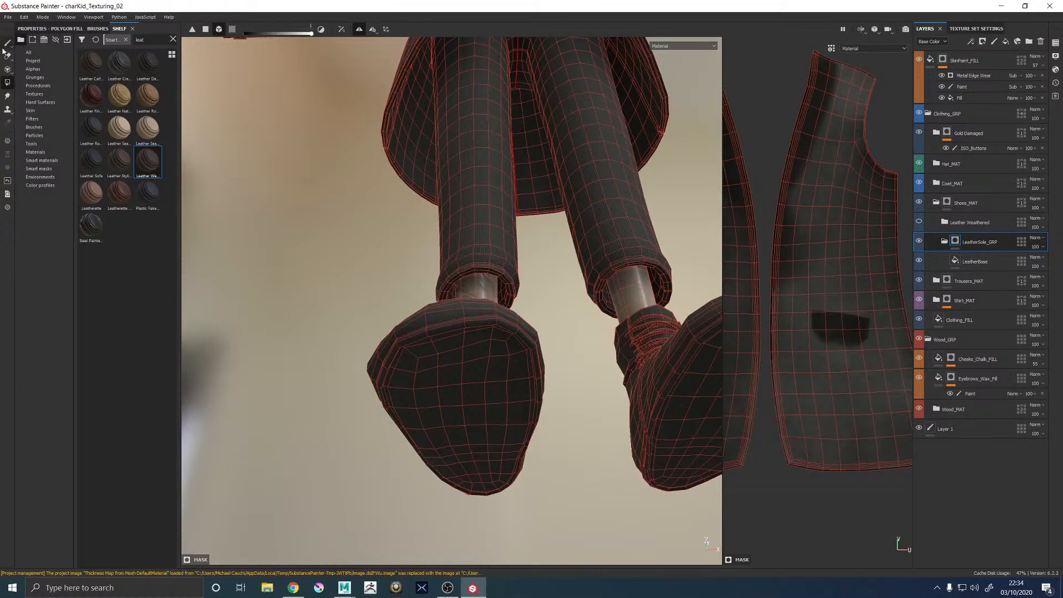
pyautogui.click(34, 29)
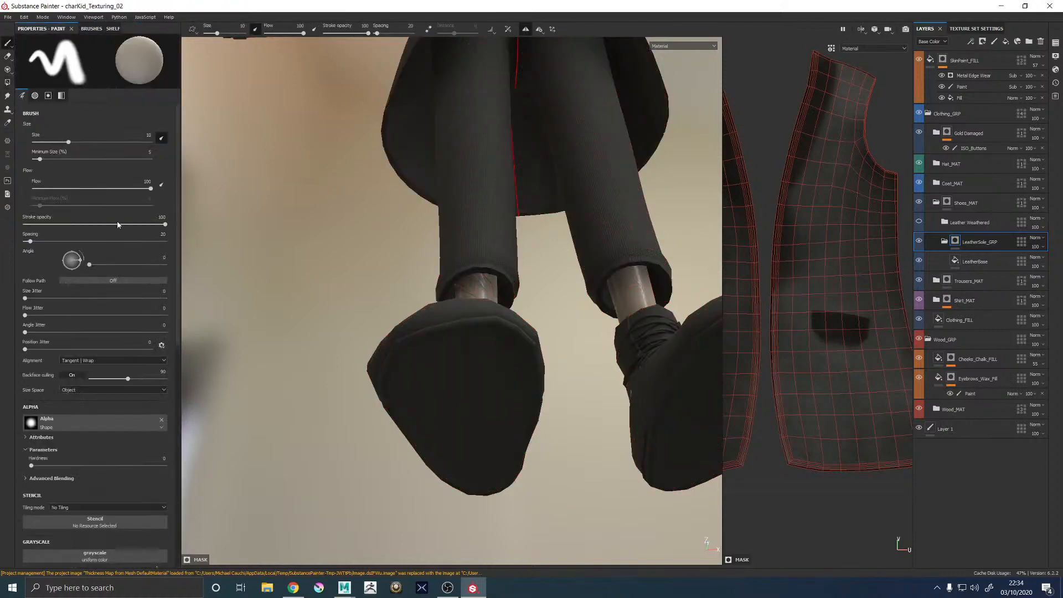
pyautogui.scroll(-4, 820, 269)
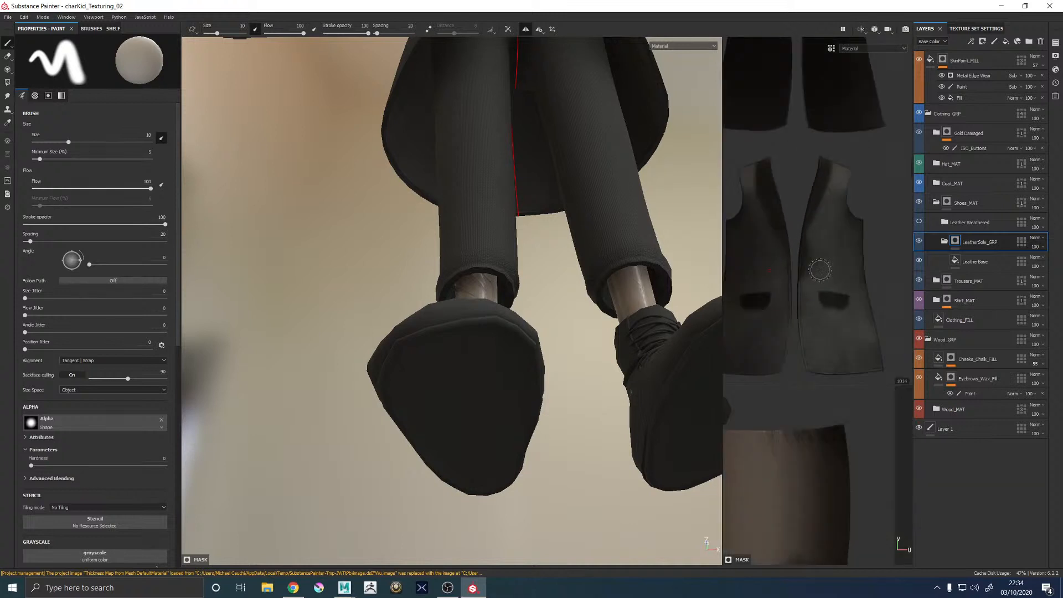
pyautogui.scroll(-5, 820, 270)
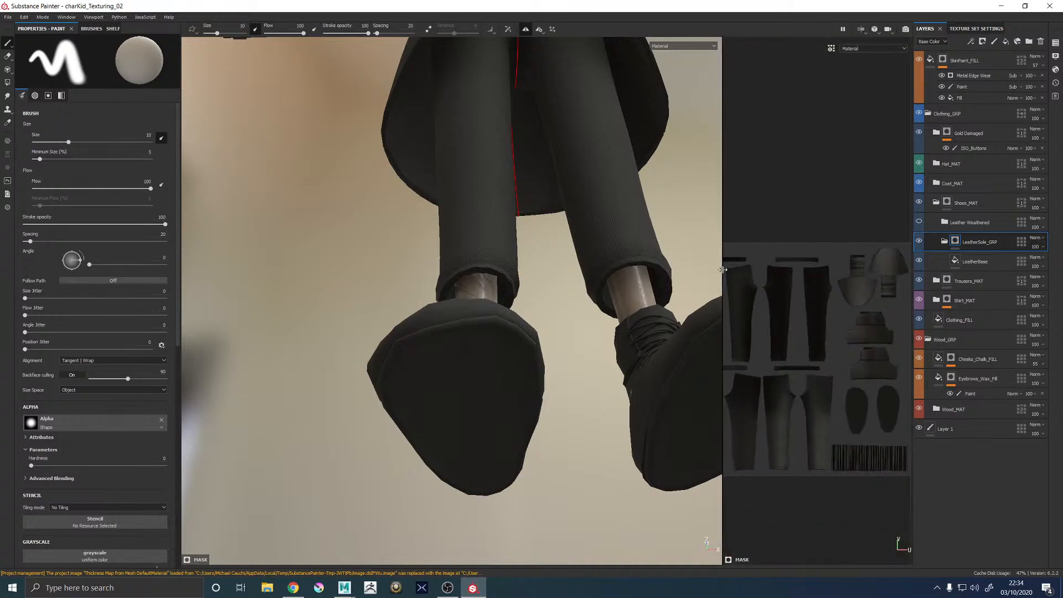
pyautogui.moveTo(723, 270); pyautogui.dragTo(569, 270)
pyautogui.scroll(8, 821, 409)
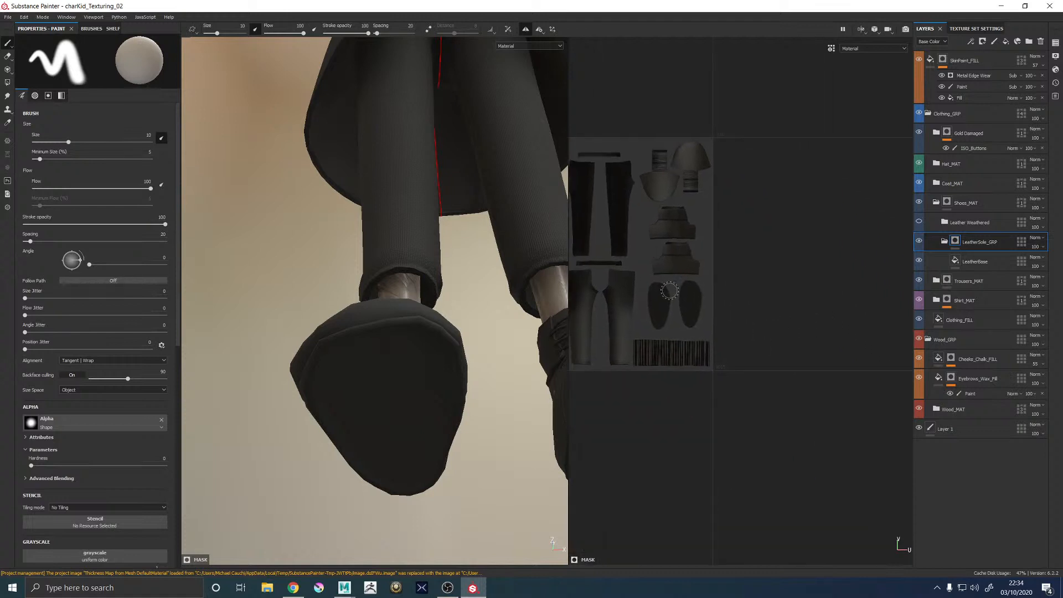
# Set the brush alignment to UV and paint both sole UV islands into the LeatherSole_GRP mask
pyautogui.moveTo(650, 225); pyautogui.dragTo(649, 216)
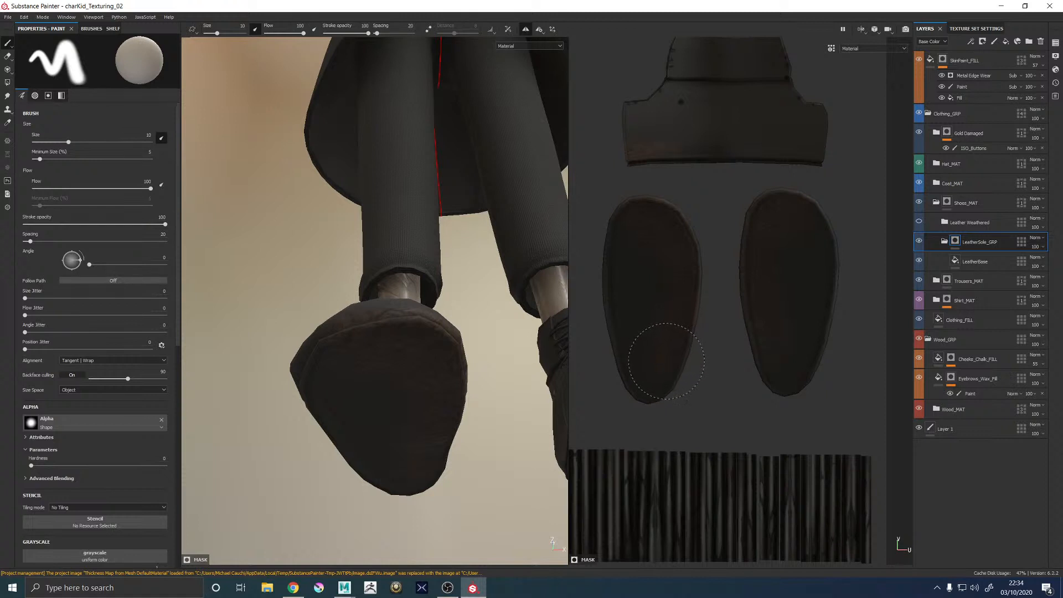
pyautogui.hotkey('ctrl', 'z')
pyautogui.click(86, 361)
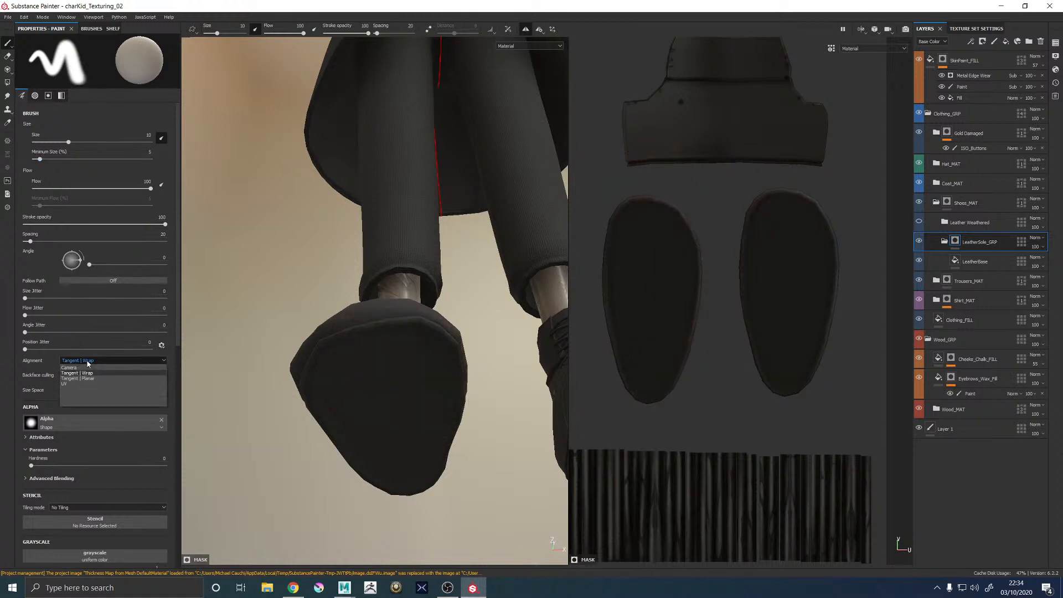
pyautogui.click(70, 383)
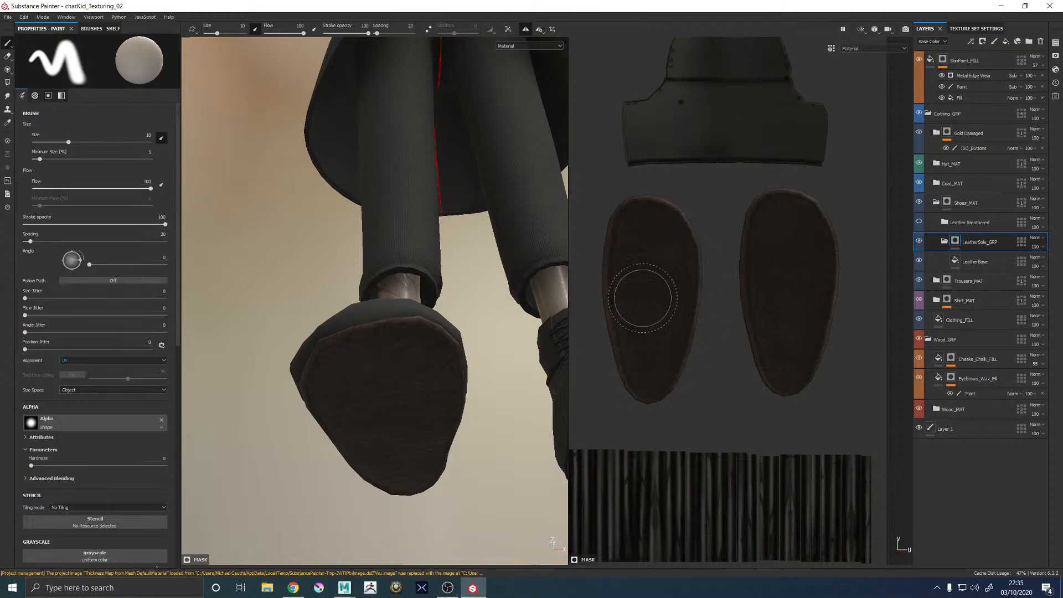
pyautogui.keyDown('alt'); pyautogui.moveTo(406, 281); pyautogui.dragTo(327, 277); pyautogui.keyUp('alt')
pyautogui.scroll(-10, 249, 291)
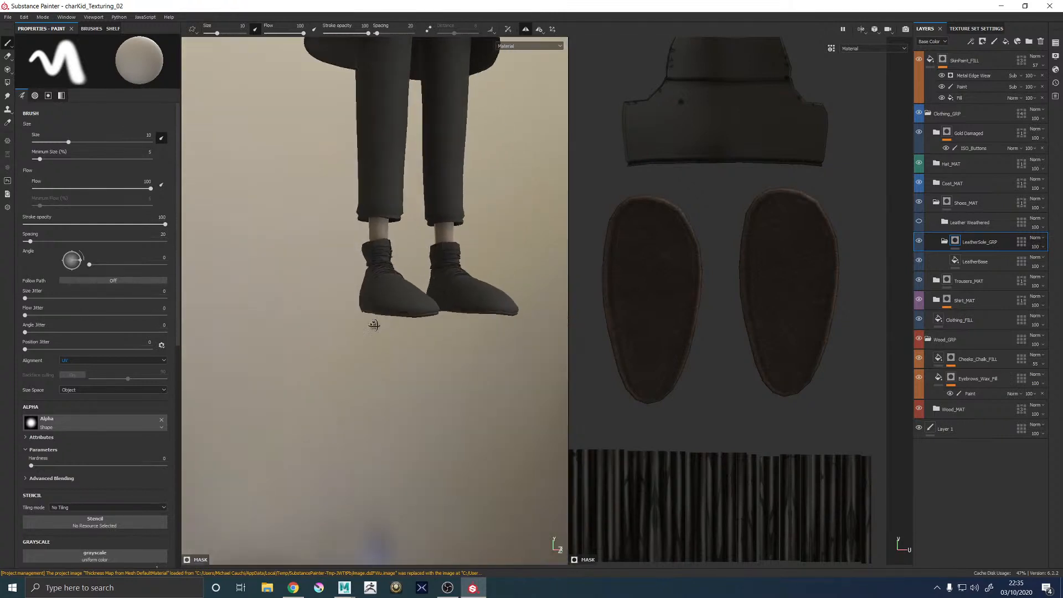
pyautogui.keyDown('alt'); pyautogui.moveTo(373, 320); pyautogui.dragTo(415, 391); pyautogui.keyUp('alt')
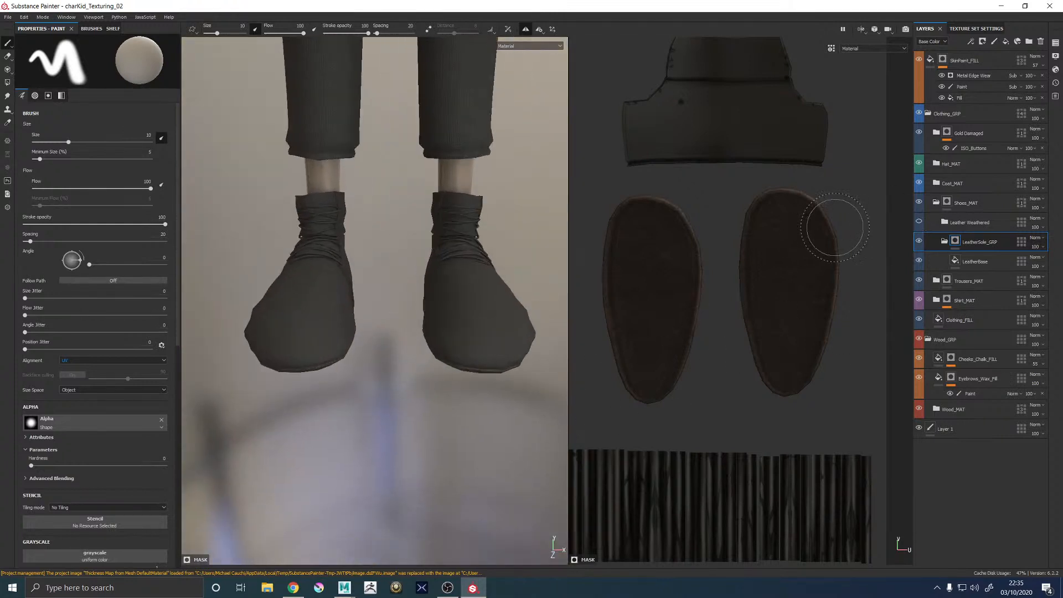
# Collapse the LeatherSole_GRP folder and remove the Leather Weathered folder from Shoes_MAT
pyautogui.click(944, 241)
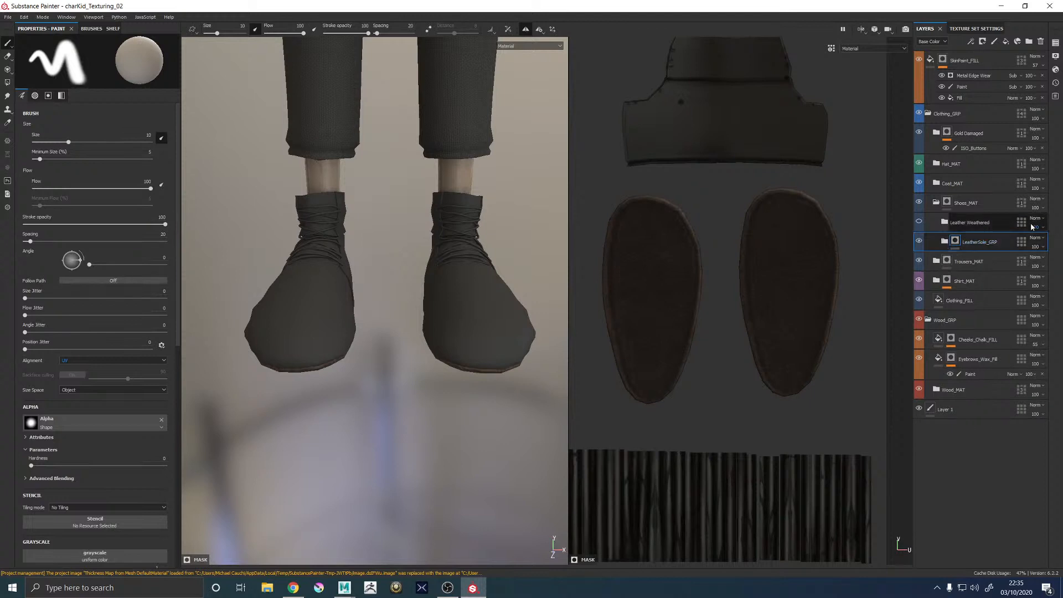
pyautogui.rightClick(976, 223)
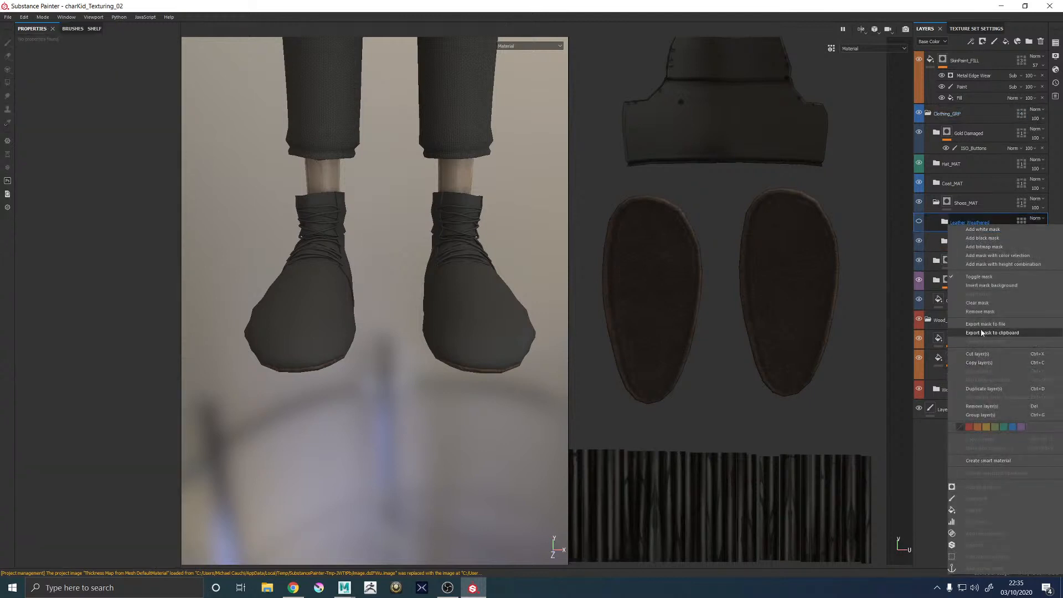
pyautogui.rightClick(974, 225)
pyautogui.rightClick(974, 224)
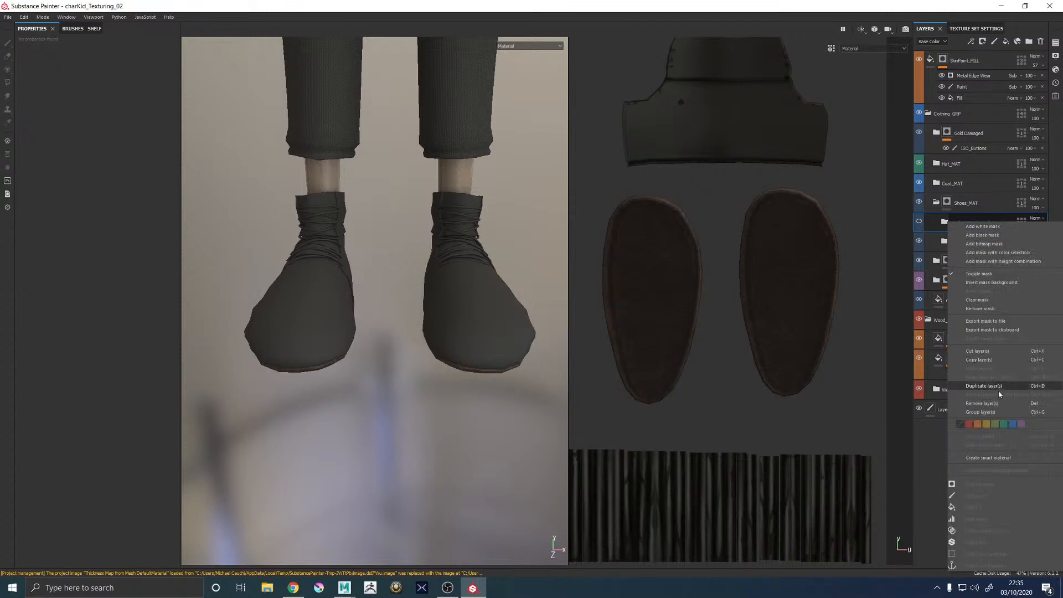
pyautogui.click(982, 404)
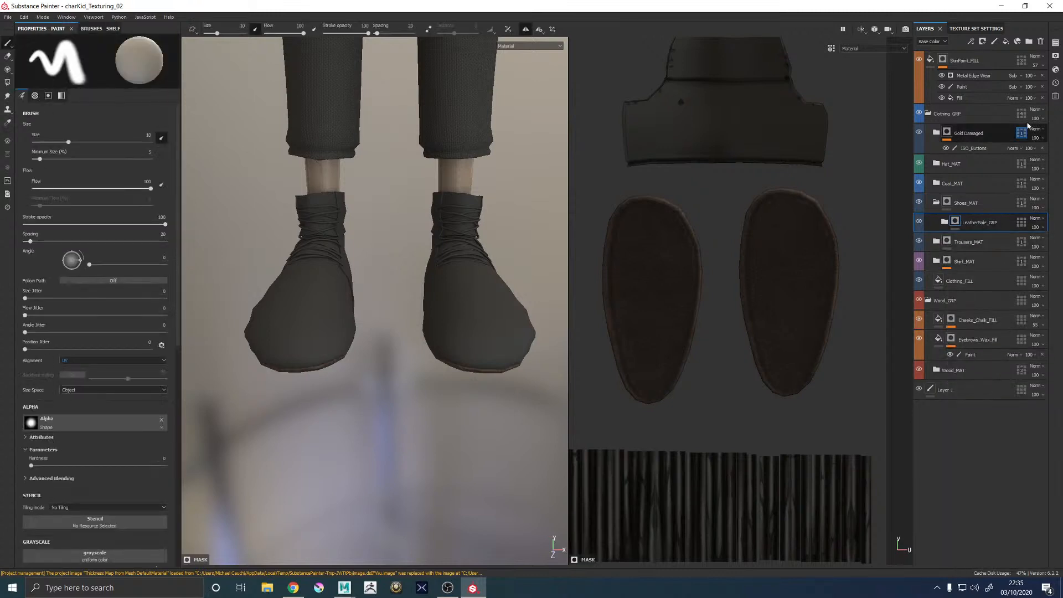
# Create a folder named ShoeCloth_GRP above LeatherSole_GRP and give it a black mask
pyautogui.click(1029, 41)
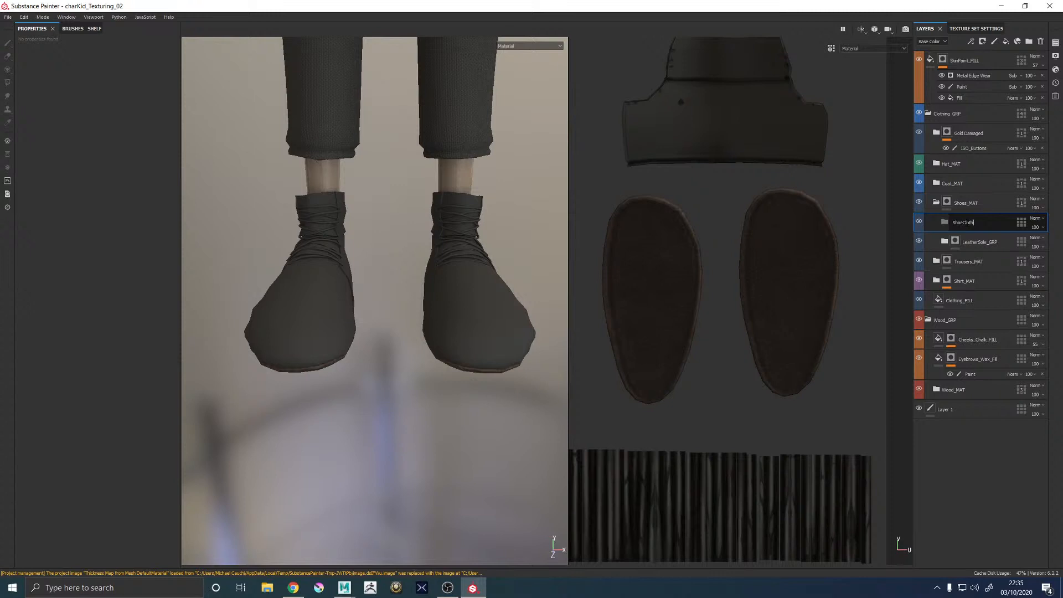
pyautogui.rightClick(968, 226)
pyautogui.click(975, 240)
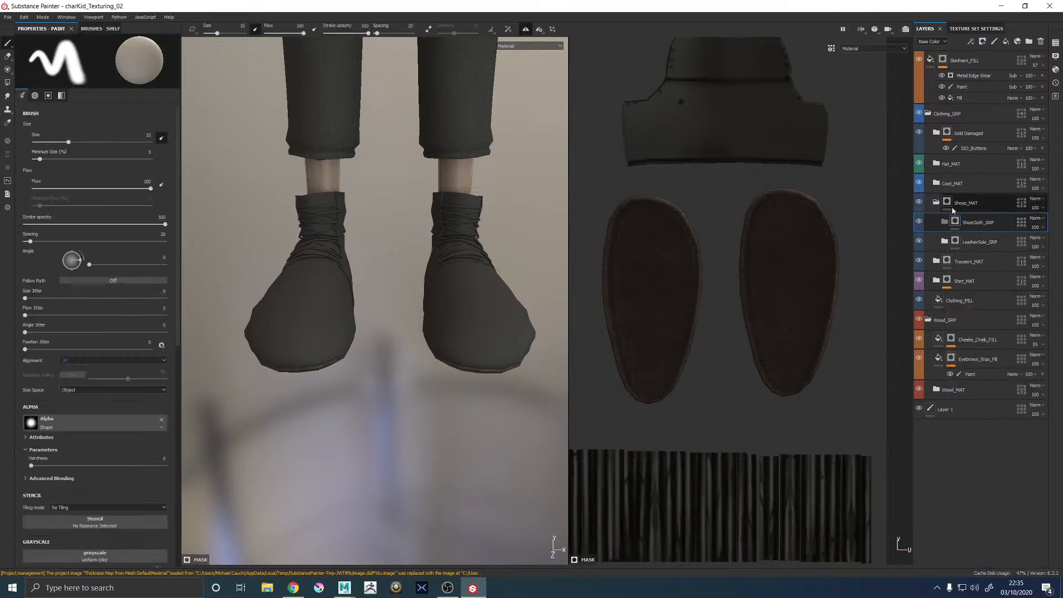
# Add a fill layer and move it into the ShoeCloth_GRP folder to preview the masked area
pyautogui.scroll(-5, 783, 221)
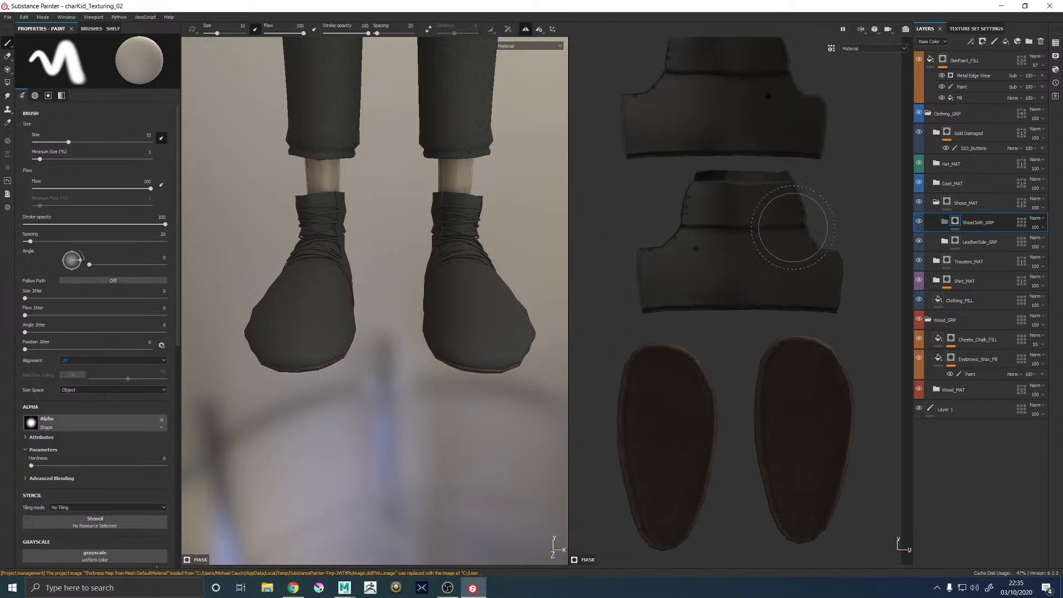
pyautogui.scroll(3, 695, 215)
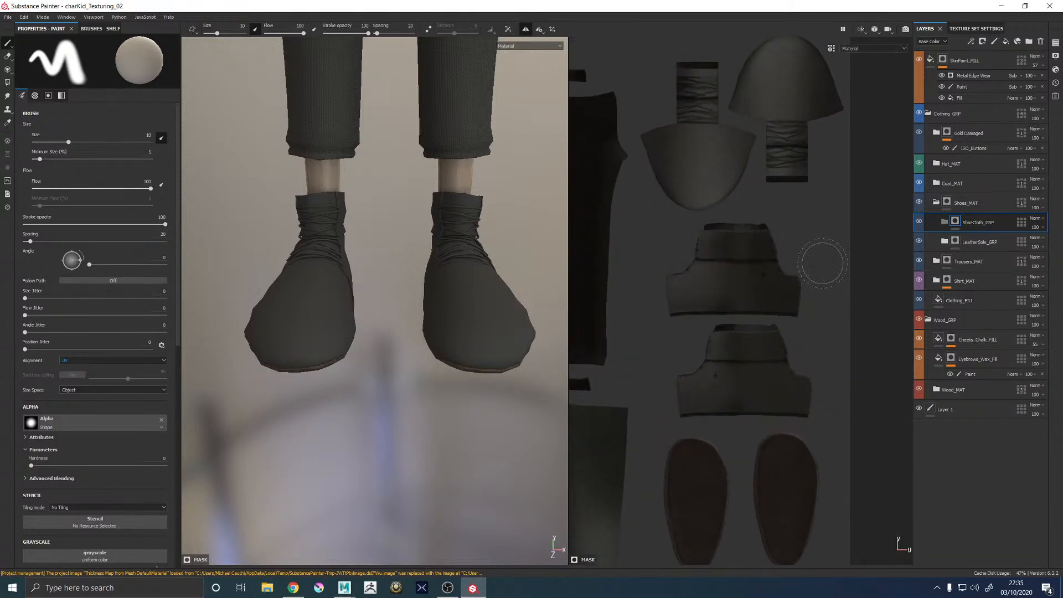
pyautogui.click(1006, 42)
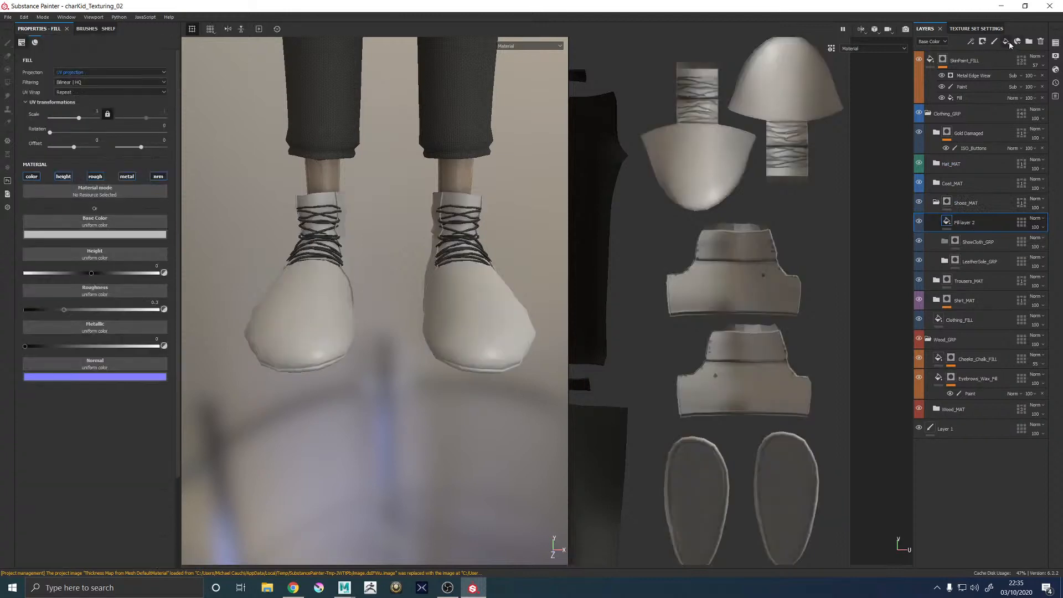
pyautogui.moveTo(967, 222); pyautogui.dragTo(977, 242)
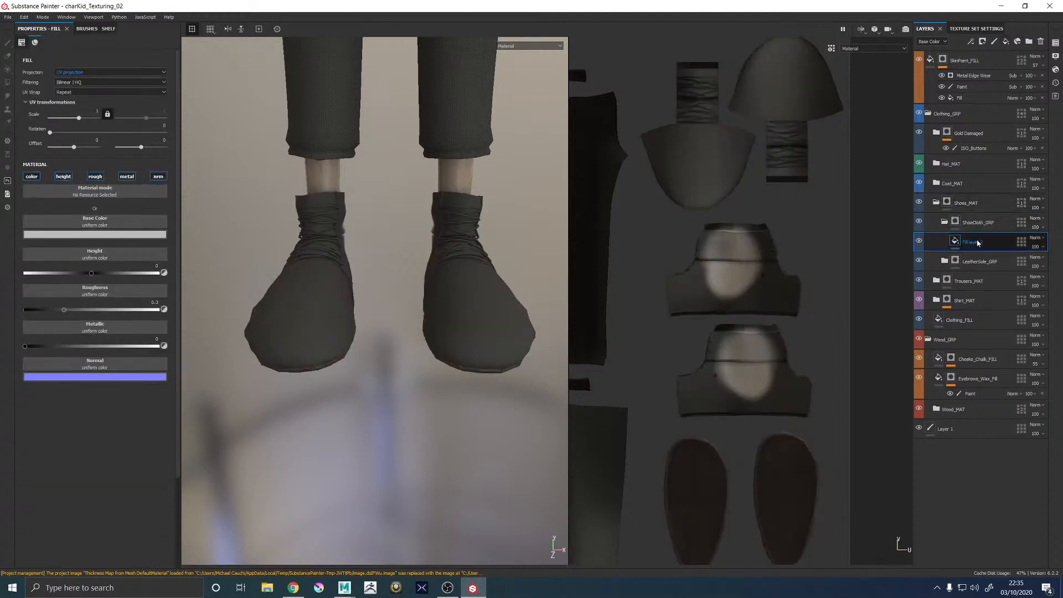
# Paint the ShoeCloth_GRP mask over the UV islands of the shoe heels, toes and tongues, leaving out the soles
pyautogui.click(953, 222)
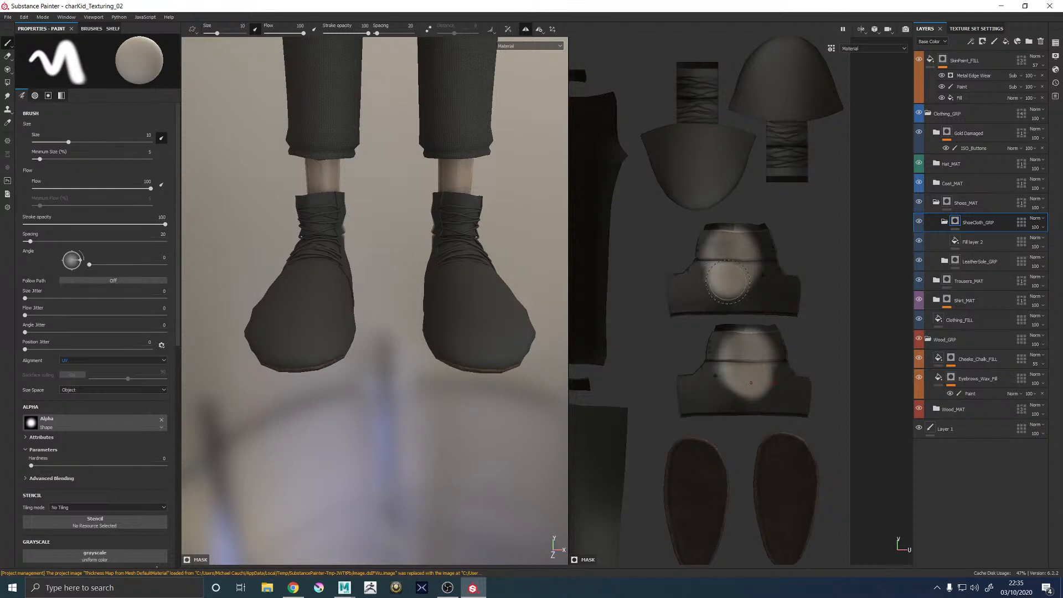
pyautogui.moveTo(709, 279)
pyautogui.mouseDown()
pyautogui.moveTo(681, 291)
pyautogui.moveTo(787, 293)
pyautogui.moveTo(758, 236)
pyautogui.moveTo(706, 232)
pyautogui.moveTo(689, 277)
pyautogui.mouseUp()
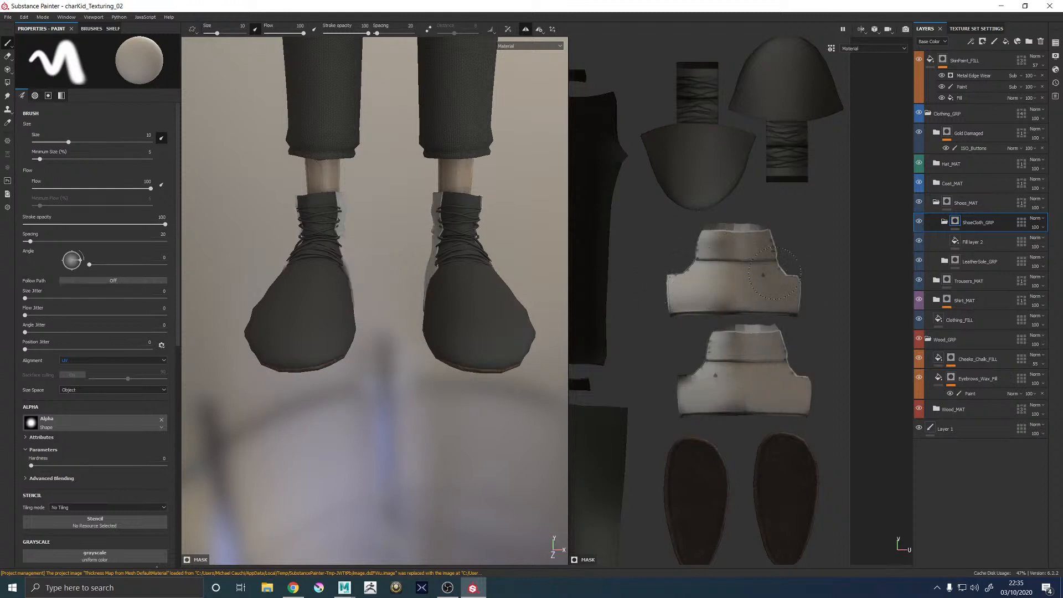
pyautogui.moveTo(775, 273)
pyautogui.mouseDown()
pyautogui.moveTo(742, 413)
pyautogui.moveTo(815, 308)
pyautogui.mouseUp()
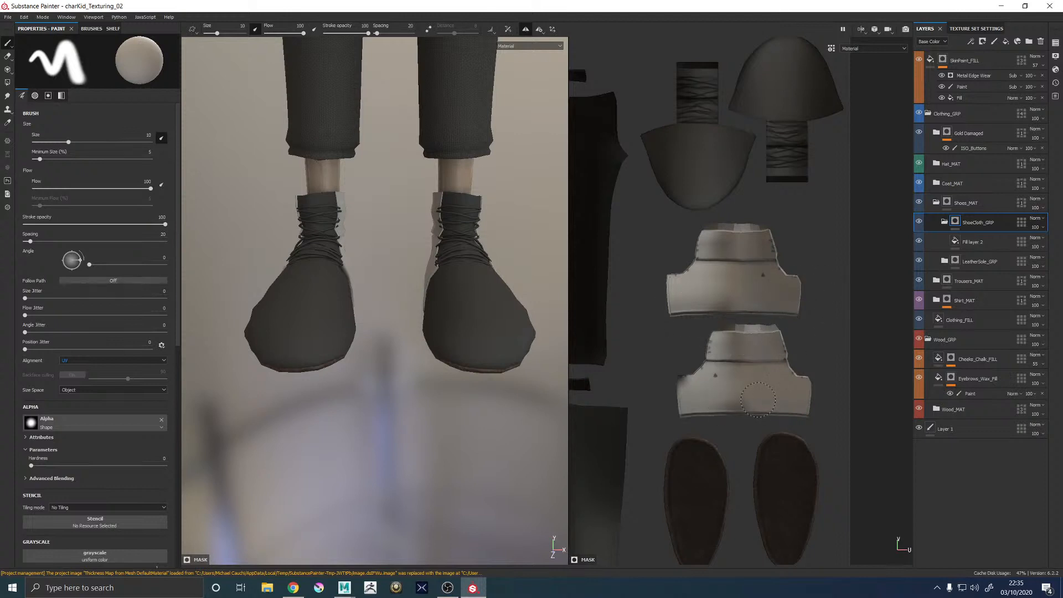
pyautogui.moveTo(758, 399); pyautogui.dragTo(690, 382)
pyautogui.moveTo(782, 340)
pyautogui.mouseDown()
pyautogui.moveTo(709, 145)
pyautogui.moveTo(737, 139)
pyautogui.moveTo(800, 89)
pyautogui.moveTo(745, 113)
pyautogui.moveTo(747, 87)
pyautogui.mouseUp()
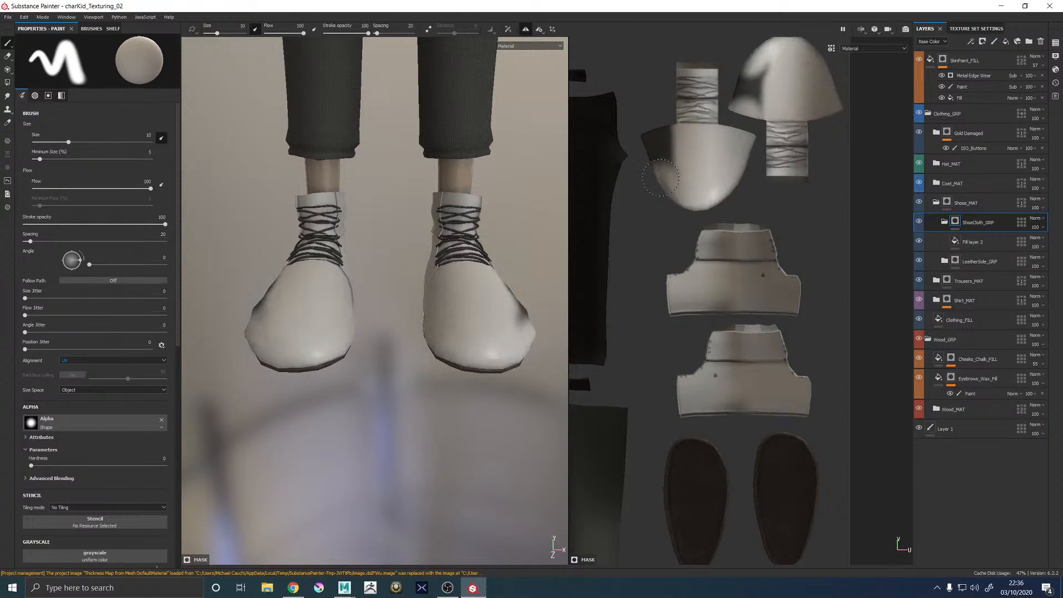
pyautogui.moveTo(654, 150); pyautogui.dragTo(676, 202)
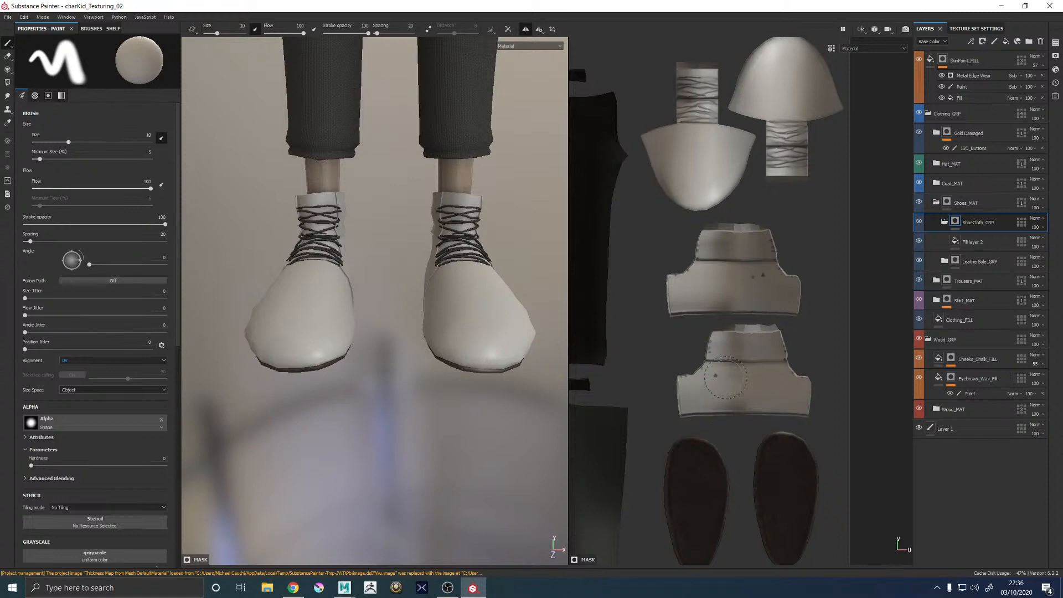
# Examine the mask coverage on the shoes from several angles and against the whole character
pyautogui.keyDown('alt'); pyautogui.moveTo(221, 244); pyautogui.dragTo(323, 247); pyautogui.keyUp('alt')
pyautogui.keyDown('alt'); pyautogui.moveTo(323, 247); pyautogui.dragTo(266, 261, button='right'); pyautogui.keyUp('alt')
pyautogui.keyDown('alt'); pyautogui.moveTo(266, 261); pyautogui.dragTo(439, 364); pyautogui.keyUp('alt')
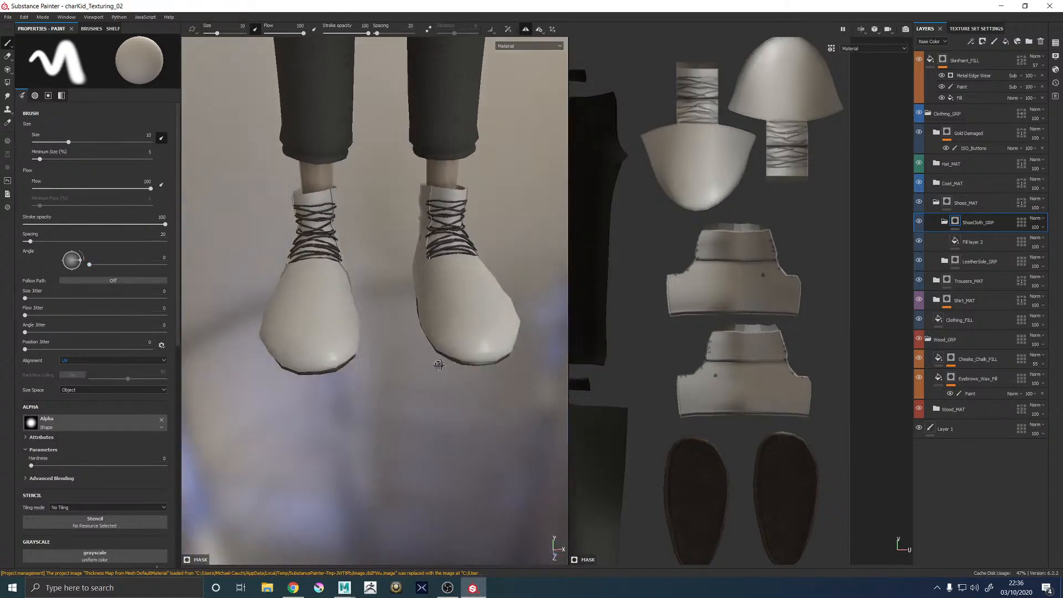
pyautogui.keyDown('alt'); pyautogui.moveTo(439, 365); pyautogui.dragTo(394, 278, button='right'); pyautogui.keyUp('alt')
pyautogui.keyDown('alt'); pyautogui.moveTo(393, 279); pyautogui.dragTo(440, 262); pyautogui.keyUp('alt')
pyautogui.keyDown('alt'); pyautogui.moveTo(439, 261); pyautogui.dragTo(442, 184, button='middle'); pyautogui.keyUp('alt')
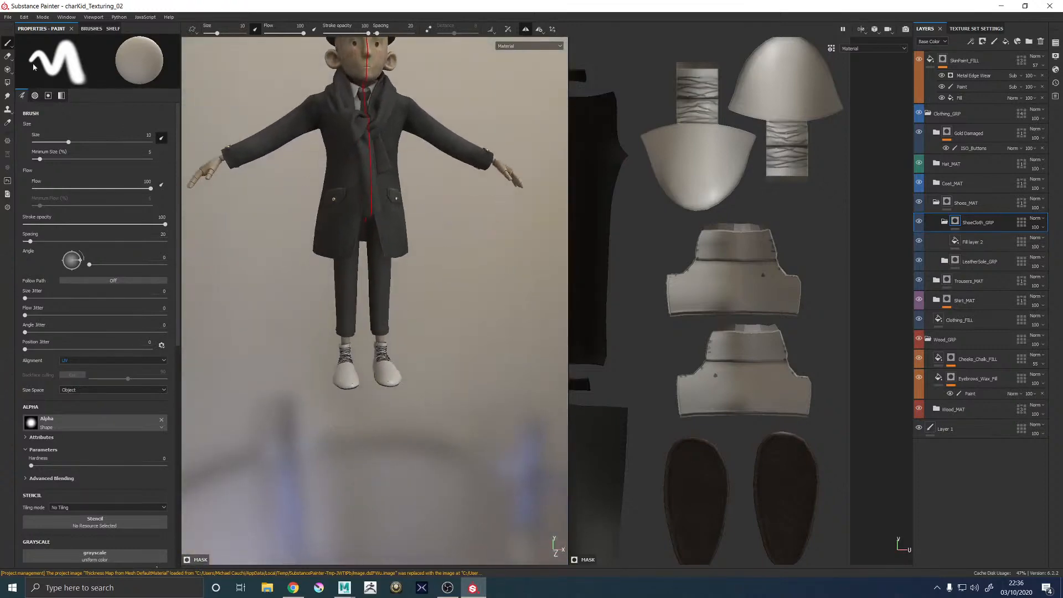
pyautogui.click(7, 69)
pyautogui.keyDown('alt'); pyautogui.moveTo(376, 332); pyautogui.dragTo(387, 342); pyautogui.keyUp('alt')
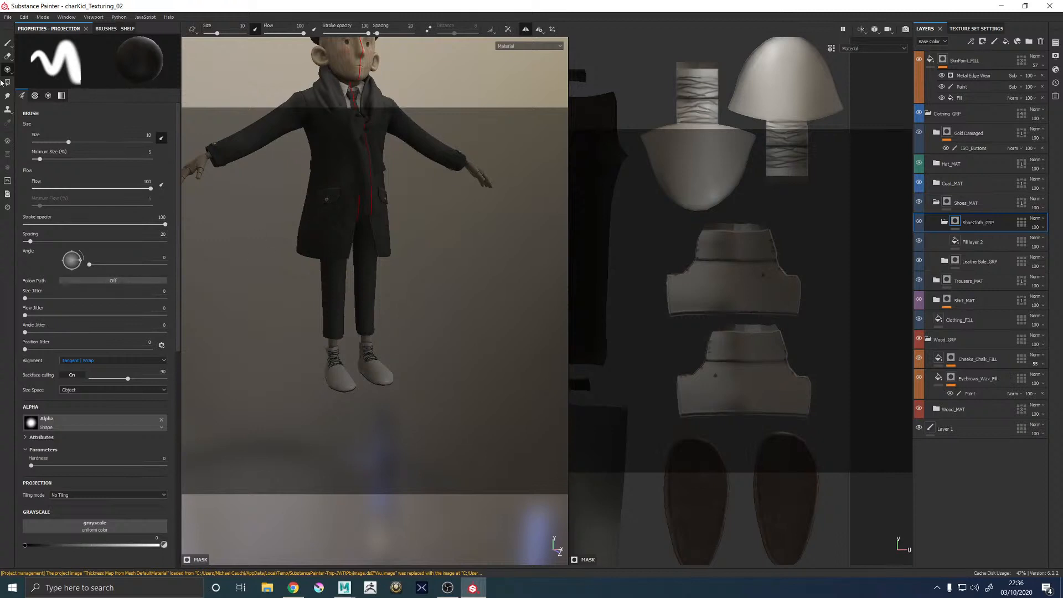
pyautogui.click(7, 44)
pyautogui.scroll(10, 364, 256)
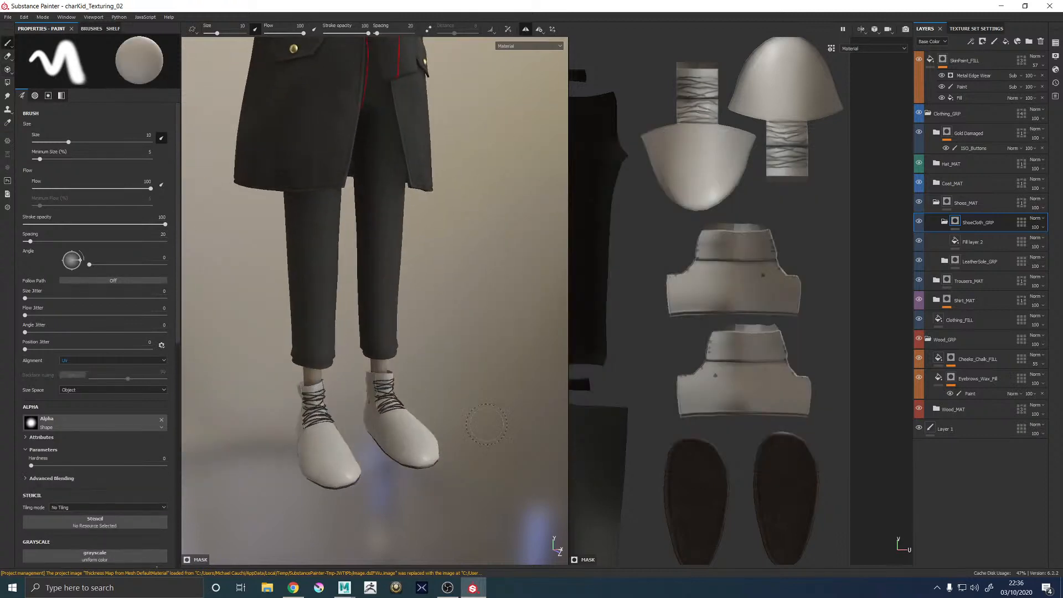
pyautogui.scroll(5, 363, 257)
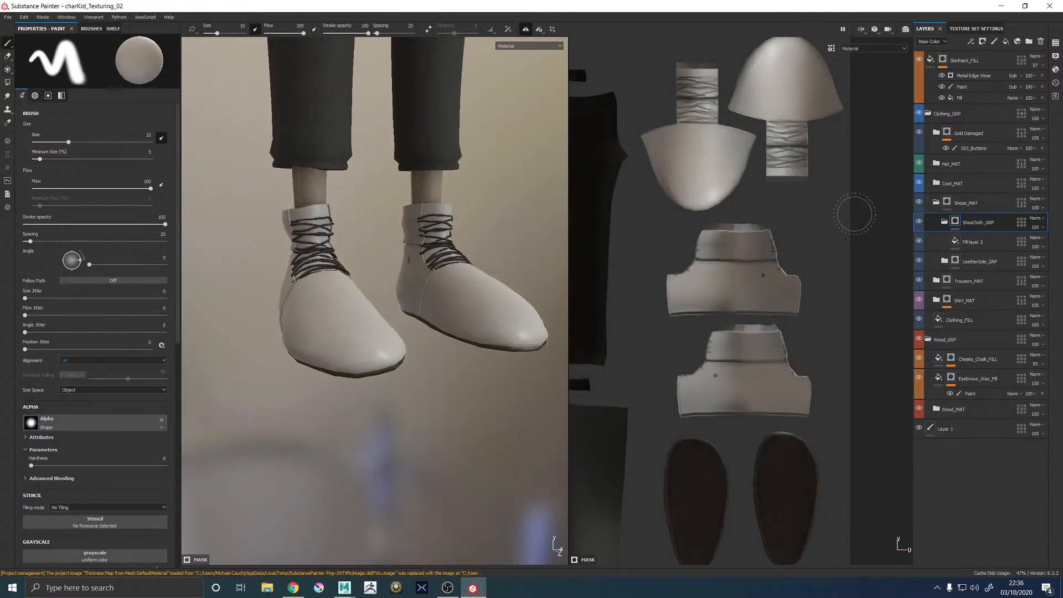
# Search the smart materials for "fabric" and add Fabric Burlap above the fill layer inside ShoeCloth_GRP
pyautogui.click(973, 242)
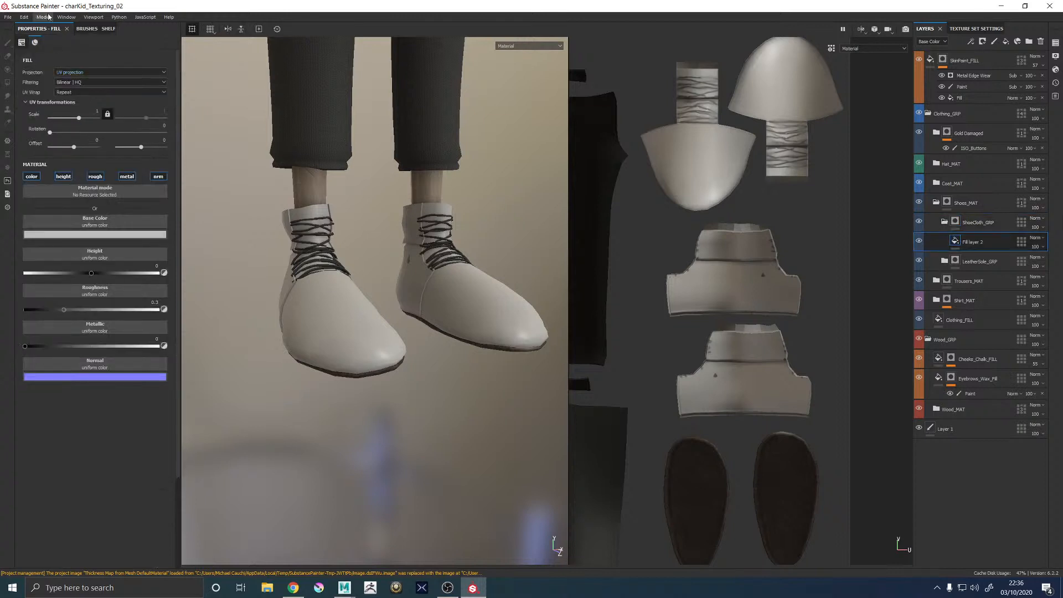
pyautogui.click(108, 29)
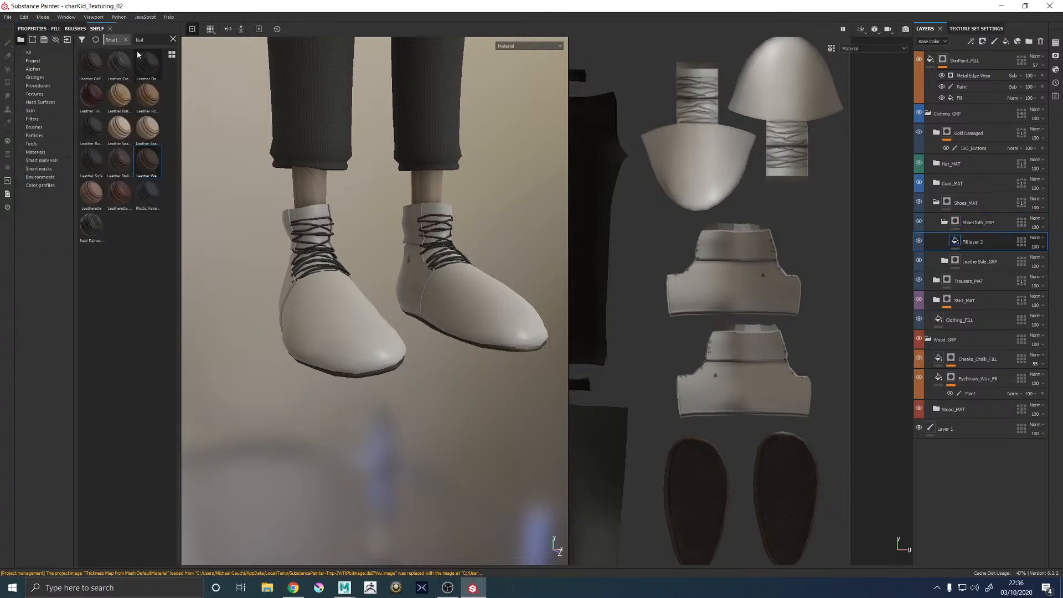
pyautogui.press('BackSpace')
pyautogui.press('BackSpace')
pyautogui.press('BackSpace')
pyautogui.press('BackSpace')
pyautogui.write('fabric')
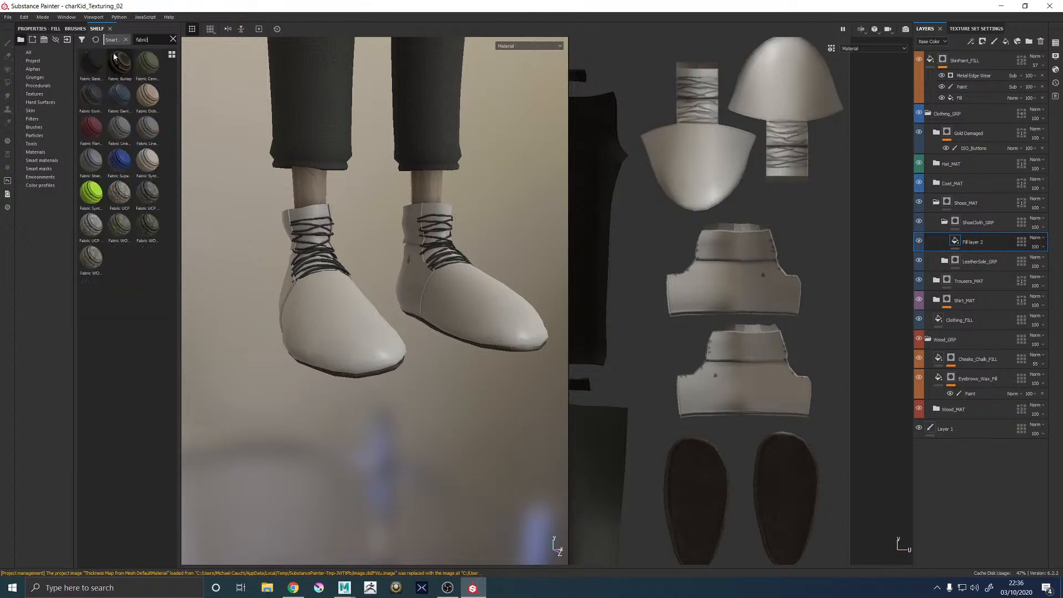
pyautogui.moveTo(118, 64)
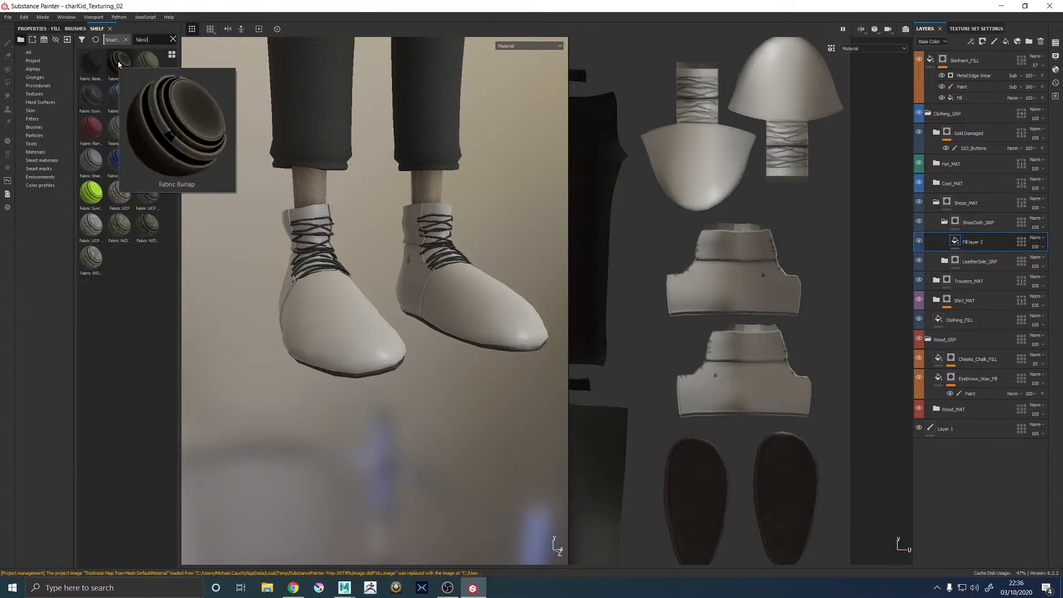
pyautogui.moveTo(119, 65); pyautogui.dragTo(993, 233)
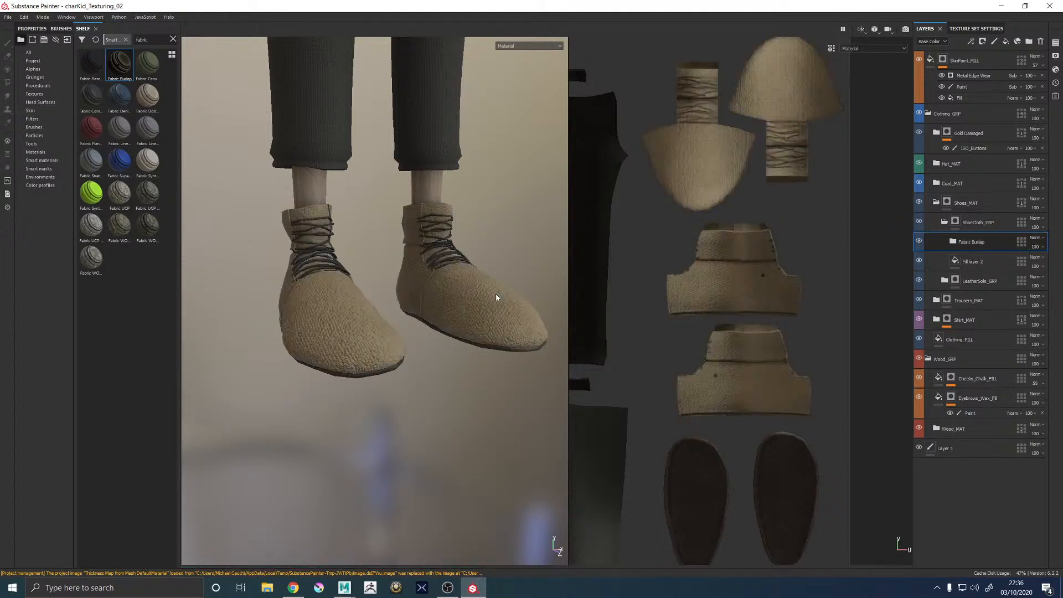
# Try the Fabric Flannel Tartan smart material above Fabric Burlap inside the ShoeCloth_GRP folder
pyautogui.keyDown('alt'); pyautogui.moveTo(300, 312); pyautogui.dragTo(417, 302); pyautogui.keyUp('alt')
pyautogui.keyDown('alt'); pyautogui.moveTo(371, 407); pyautogui.dragTo(462, 391, button='right'); pyautogui.keyUp('alt')
pyautogui.keyDown('alt'); pyautogui.moveTo(277, 365); pyautogui.dragTo(443, 400, button='middle'); pyautogui.keyUp('alt')
pyautogui.keyDown('alt'); pyautogui.moveTo(478, 373); pyautogui.dragTo(365, 367, button='right'); pyautogui.keyUp('alt')
pyautogui.keyDown('alt'); pyautogui.moveTo(460, 360); pyautogui.dragTo(407, 314); pyautogui.keyUp('alt')
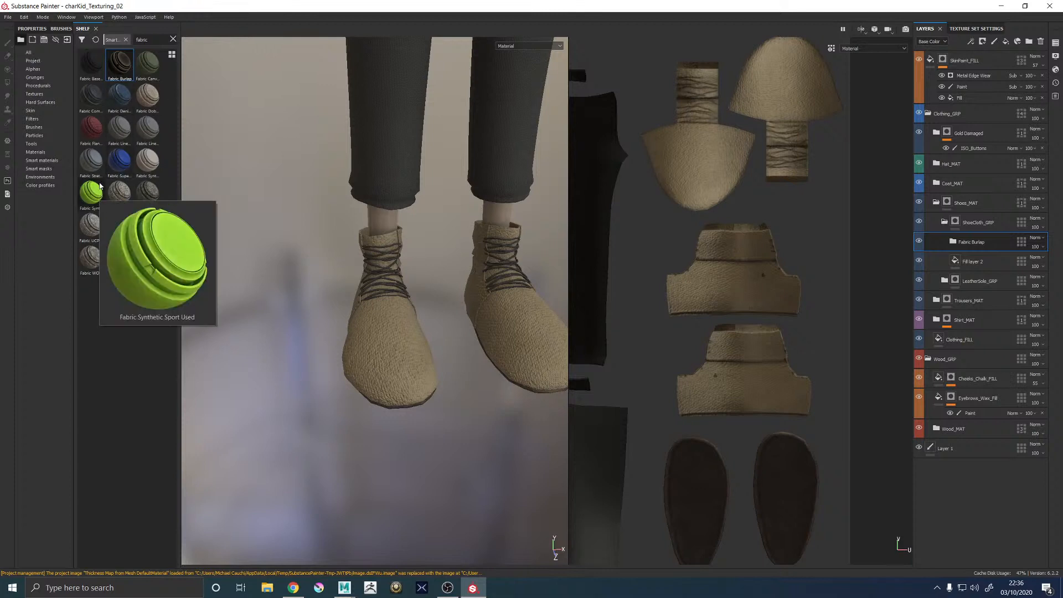
pyautogui.moveTo(99, 134)
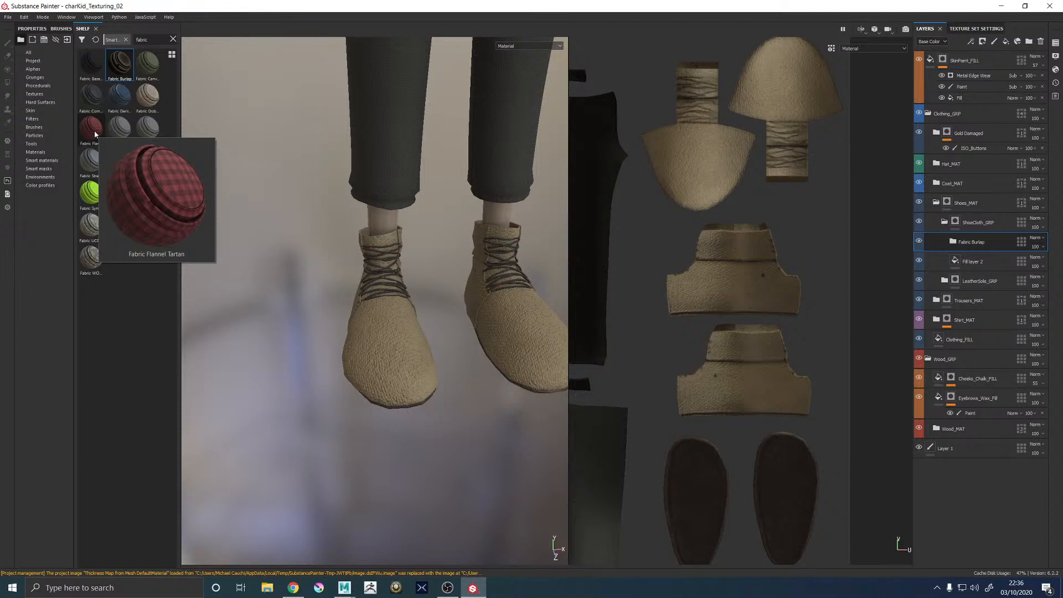
pyautogui.moveTo(95, 133); pyautogui.dragTo(978, 237)
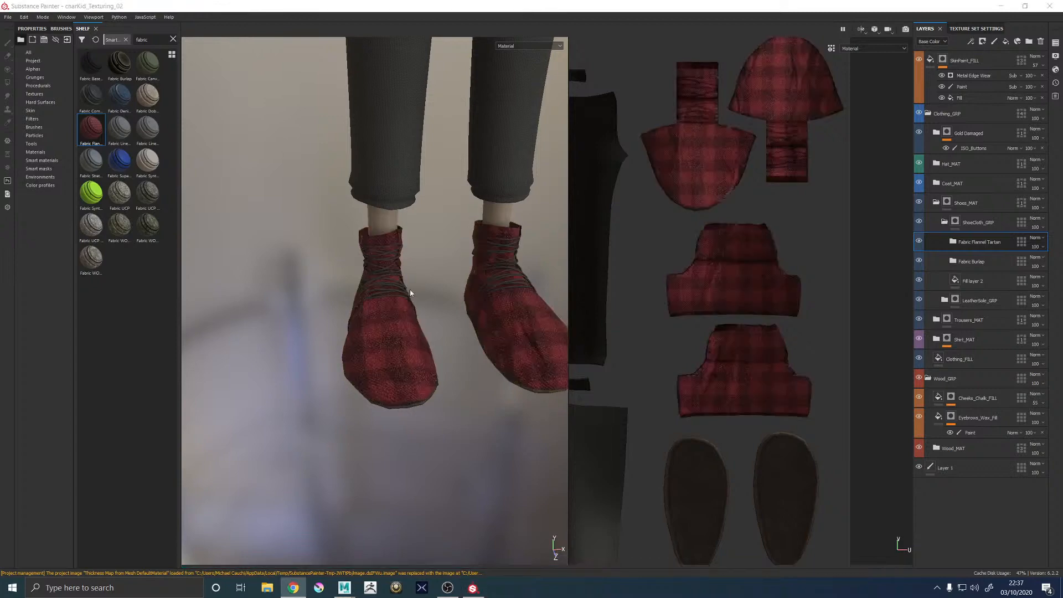
# Examine the tartan fabric on the shoes up close, from several angles and against the rest of the outfit
pyautogui.keyDown('alt'); pyautogui.moveTo(327, 332); pyautogui.dragTo(471, 296); pyautogui.keyUp('alt')
pyautogui.keyDown('alt'); pyautogui.moveTo(471, 296); pyautogui.dragTo(382, 399, button='right'); pyautogui.keyUp('alt')
pyautogui.keyDown('alt'); pyautogui.moveTo(377, 410); pyautogui.dragTo(306, 341, button='middle'); pyautogui.keyUp('alt')
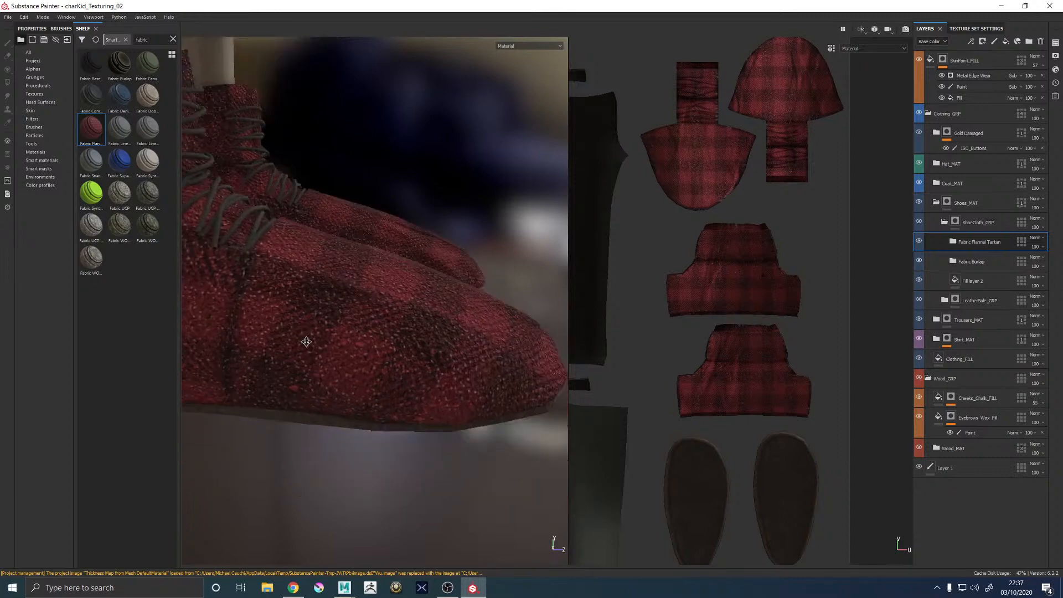
pyautogui.moveTo(306, 342)
pyautogui.keyDown('alt'); pyautogui.mouseDown()
pyautogui.moveTo(429, 369)
pyautogui.moveTo(213, 356)
pyautogui.moveTo(269, 388)
pyautogui.moveTo(22, 381)
pyautogui.moveTo(182, 387)
pyautogui.moveTo(381, 432)
pyautogui.moveTo(418, 382)
pyautogui.moveTo(529, 386)
pyautogui.mouseUp(); pyautogui.keyUp('alt')
pyautogui.keyDown('alt'); pyautogui.moveTo(530, 386); pyautogui.dragTo(404, 354, button='right'); pyautogui.keyUp('alt')
pyautogui.keyDown('alt'); pyautogui.moveTo(404, 337); pyautogui.dragTo(532, 424, button='middle'); pyautogui.keyUp('alt')
pyautogui.keyDown('alt'); pyautogui.moveTo(413, 388); pyautogui.dragTo(322, 354, button='right'); pyautogui.keyUp('alt')
pyautogui.keyDown('alt'); pyautogui.moveTo(493, 238); pyautogui.dragTo(496, 292, button='middle'); pyautogui.keyUp('alt')
pyautogui.keyDown('alt'); pyautogui.moveTo(388, 389); pyautogui.dragTo(446, 466, button='right'); pyautogui.keyUp('alt')
pyautogui.keyDown('alt'); pyautogui.moveTo(447, 466); pyautogui.dragTo(461, 400, button='middle'); pyautogui.keyUp('alt')
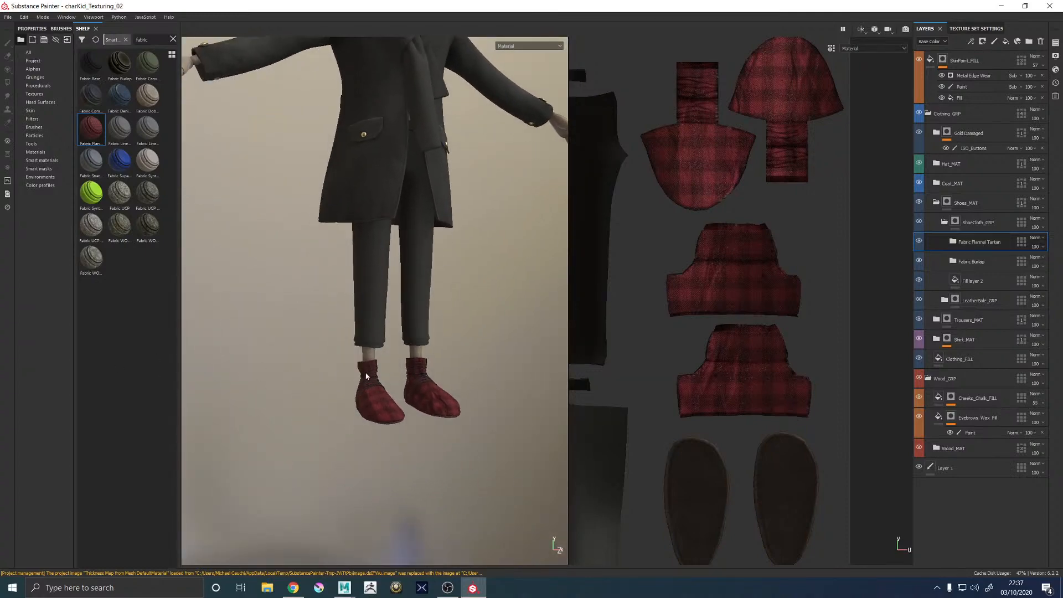
pyautogui.keyDown('alt'); pyautogui.moveTo(461, 399); pyautogui.dragTo(647, 531, button='right'); pyautogui.keyUp('alt')
pyautogui.keyDown('alt'); pyautogui.moveTo(445, 320); pyautogui.dragTo(411, 329, button='middle'); pyautogui.keyUp('alt')
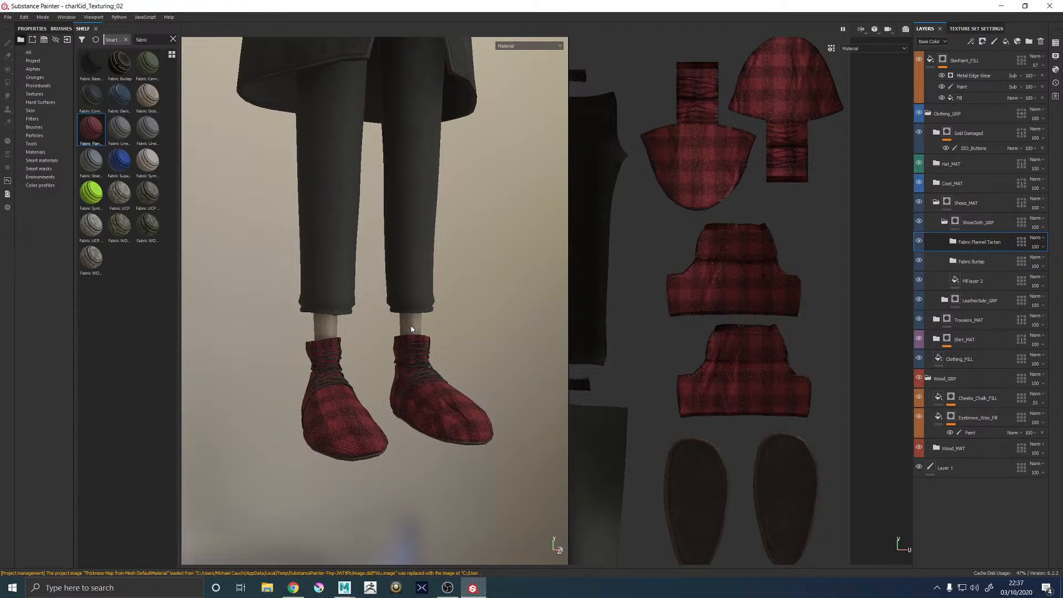
pyautogui.keyDown('alt'); pyautogui.moveTo(411, 329); pyautogui.dragTo(434, 335); pyautogui.keyUp('alt')
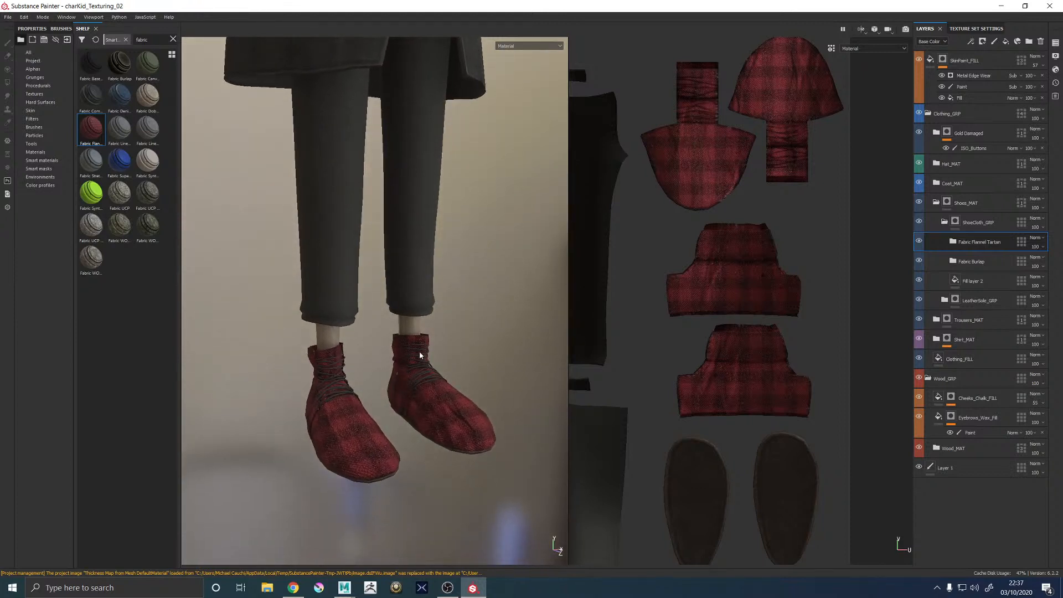
pyautogui.keyDown('alt'); pyautogui.moveTo(419, 351); pyautogui.dragTo(374, 252, button='middle'); pyautogui.keyUp('alt')
pyautogui.keyDown('alt'); pyautogui.moveTo(375, 252); pyautogui.dragTo(460, 302, button='right'); pyautogui.keyUp('alt')
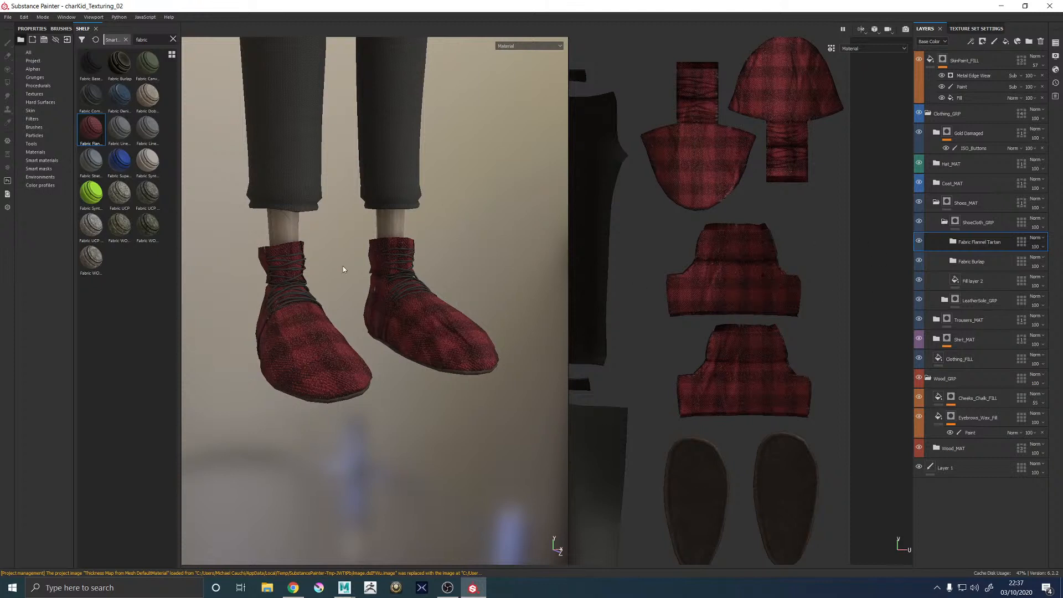
pyautogui.keyDown('alt'); pyautogui.moveTo(386, 306); pyautogui.dragTo(425, 281, button='middle'); pyautogui.keyUp('alt')
pyautogui.keyDown('alt'); pyautogui.moveTo(426, 281); pyautogui.dragTo(586, 416, button='right'); pyautogui.keyUp('alt')
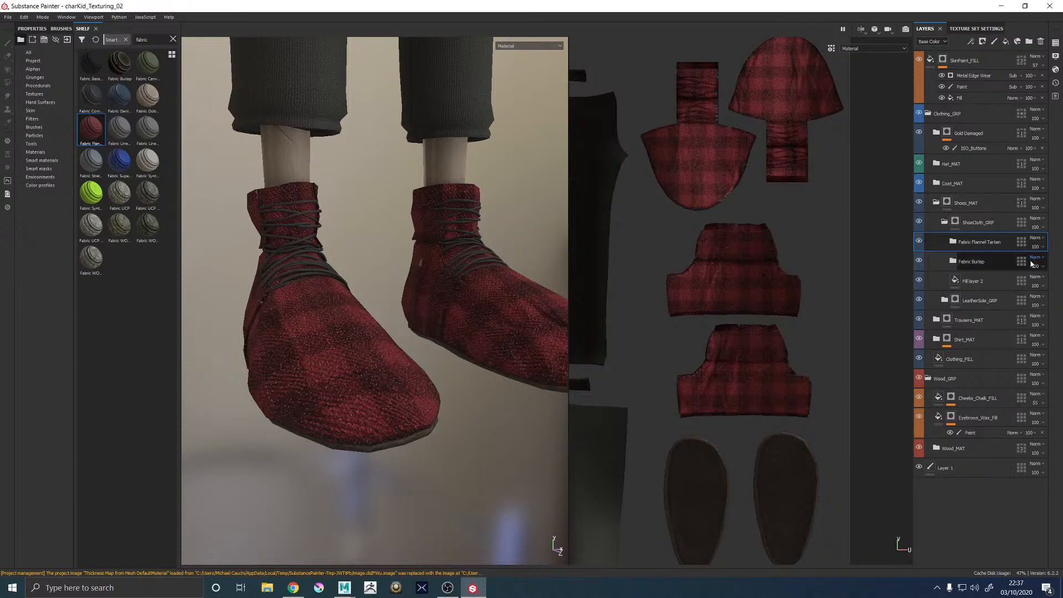
# Toggle Base Flannel's visibility inside Fabric Flannel Tartan and hide its vertical and horizontal pattern layers
pyautogui.click(953, 244)
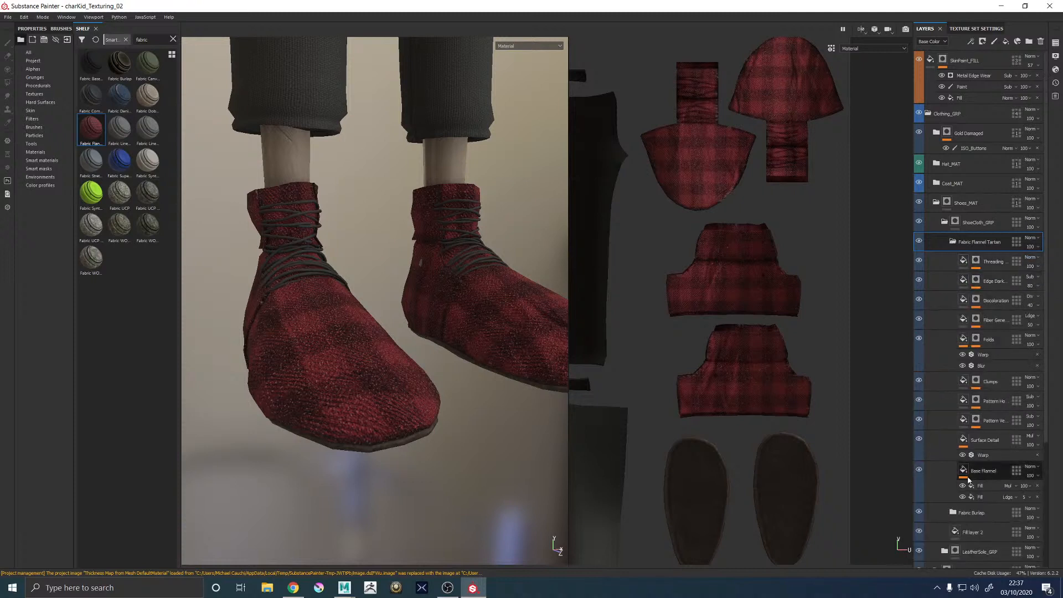
pyautogui.click(919, 470)
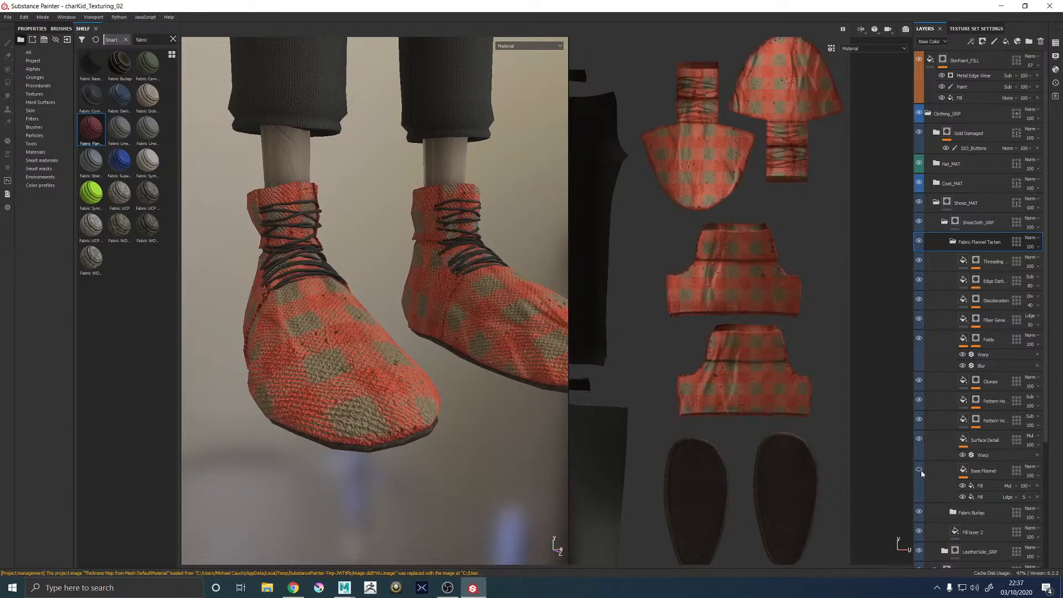
pyautogui.click(920, 469)
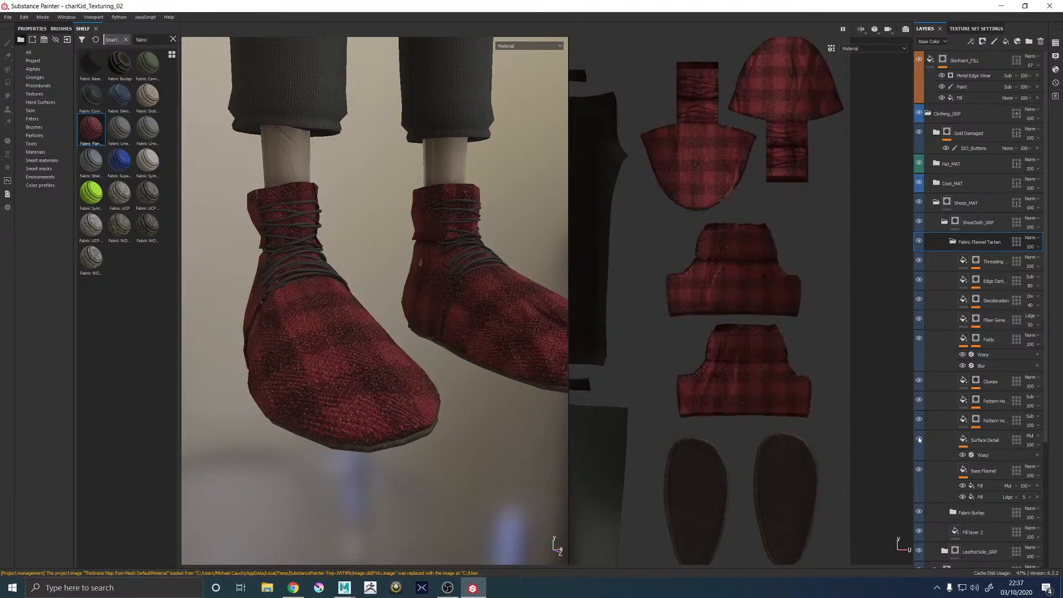
pyautogui.click(919, 419)
pyautogui.click(920, 419)
pyautogui.click(920, 419)
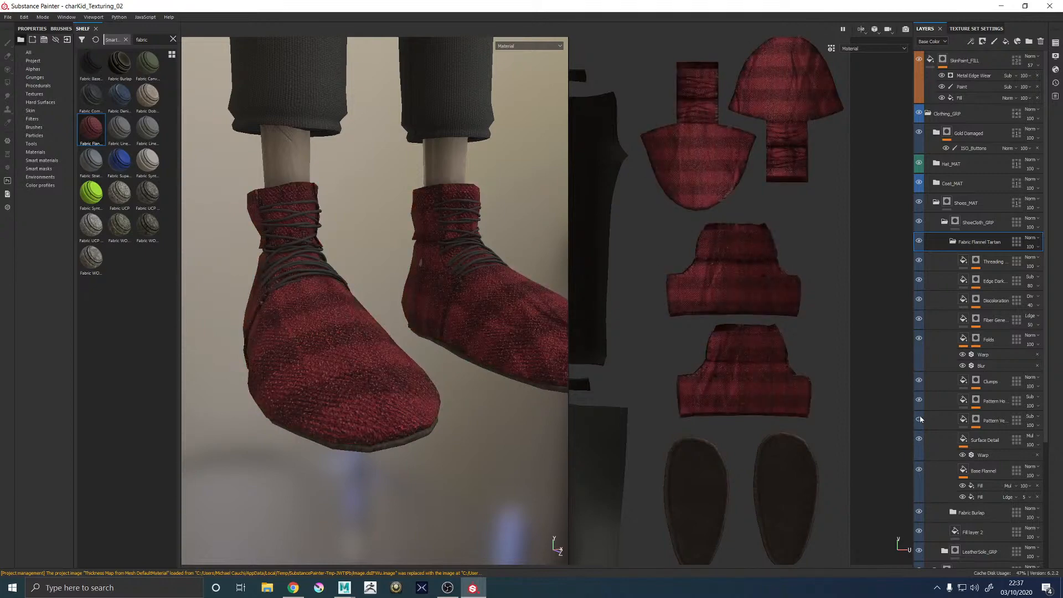
pyautogui.click(920, 400)
# Examine the shoes without the tartan pattern, up close and against the whole character
pyautogui.scroll(-6, 368, 332)
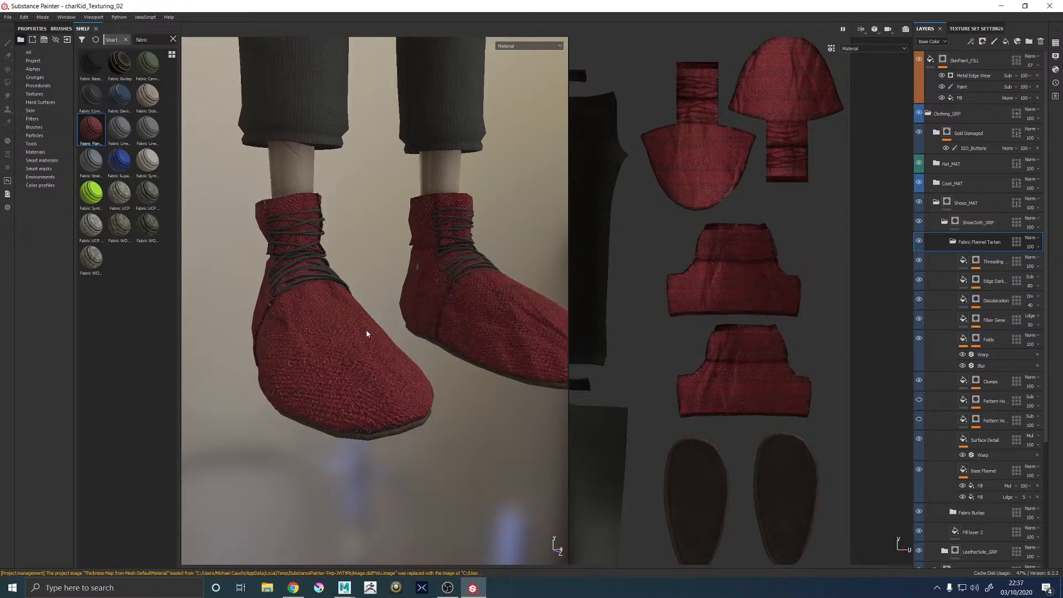
pyautogui.keyDown('alt'); pyautogui.moveTo(430, 321); pyautogui.dragTo(281, 318, button='right'); pyautogui.keyUp('alt')
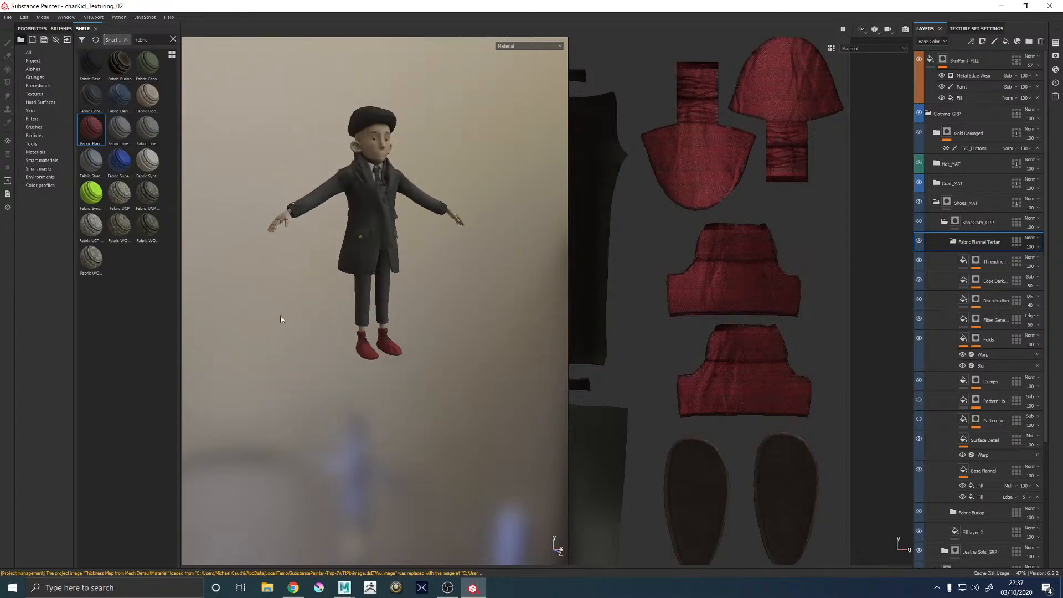
pyautogui.keyDown('alt'); pyautogui.moveTo(281, 318); pyautogui.dragTo(379, 314); pyautogui.keyUp('alt')
pyautogui.keyDown('alt'); pyautogui.moveTo(379, 314); pyautogui.dragTo(750, 549, button='right'); pyautogui.keyUp('alt')
pyautogui.keyDown('alt'); pyautogui.moveTo(394, 413); pyautogui.dragTo(372, 244, button='middle'); pyautogui.keyUp('alt')
pyautogui.keyDown('alt'); pyautogui.moveTo(372, 244); pyautogui.dragTo(820, 554, button='right'); pyautogui.keyUp('alt')
pyautogui.keyDown('alt'); pyautogui.moveTo(427, 276); pyautogui.dragTo(410, 268); pyautogui.keyUp('alt')
pyautogui.keyDown('alt'); pyautogui.moveTo(410, 268); pyautogui.dragTo(348, 326, button='middle'); pyautogui.keyUp('alt')
pyautogui.keyDown('alt'); pyautogui.moveTo(347, 325); pyautogui.dragTo(267, 329, button='right'); pyautogui.keyUp('alt')
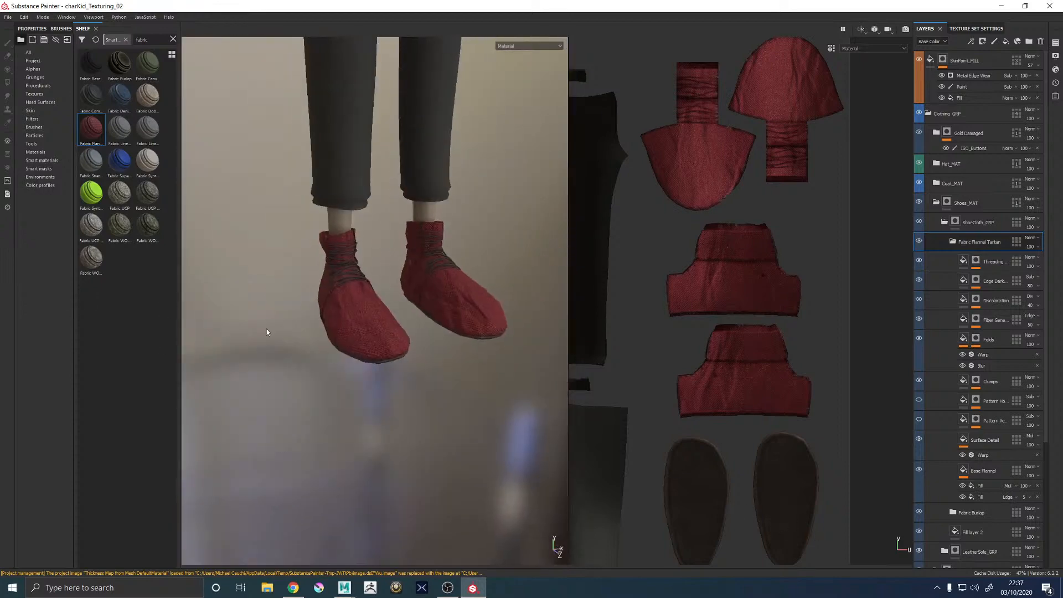
pyautogui.keyDown('alt'); pyautogui.moveTo(397, 334); pyautogui.dragTo(339, 342); pyautogui.keyUp('alt')
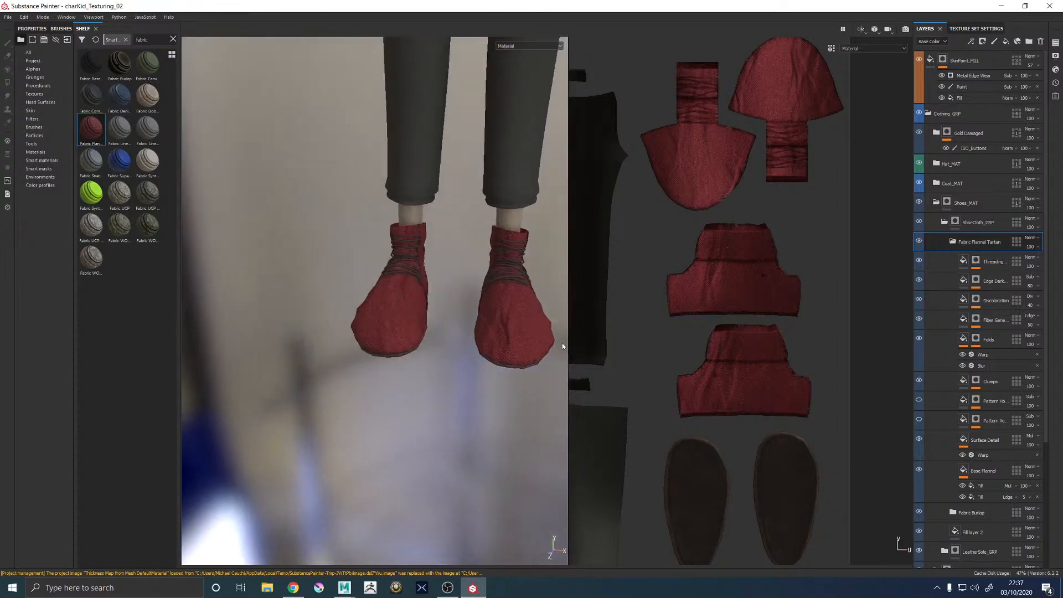
# Remove the Fabric Flannel Tartan and Fabric Burlap smart materials from ShoeCloth_GRP
pyautogui.rightClick(982, 244)
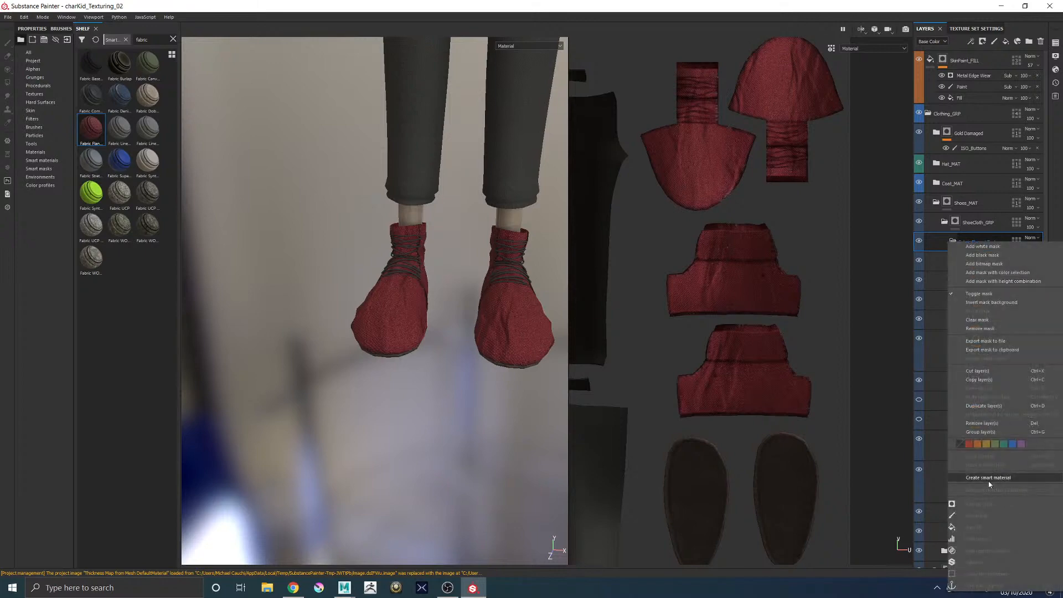
pyautogui.click(987, 424)
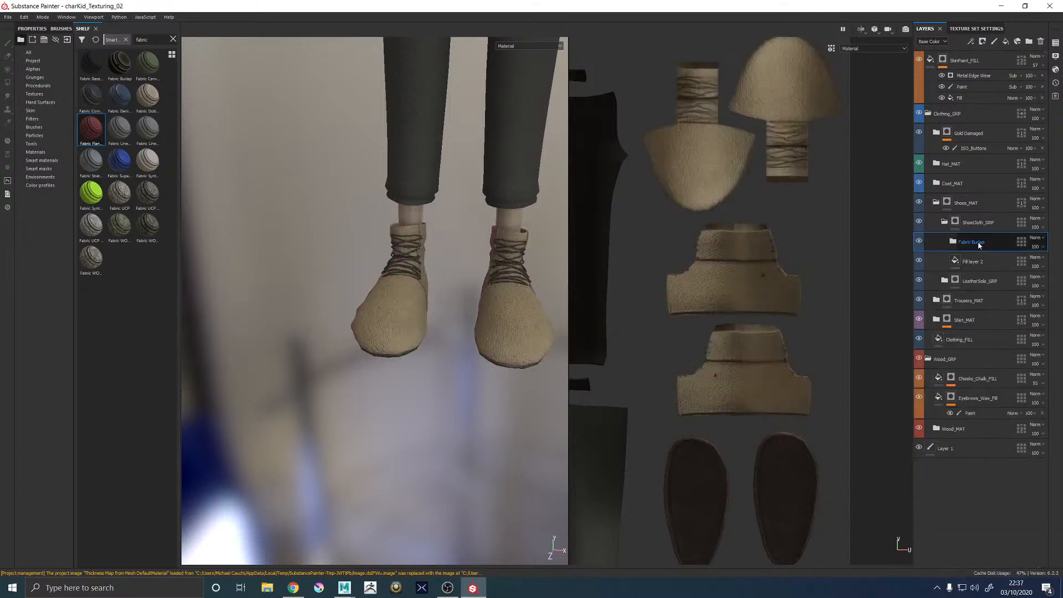
pyautogui.rightClick(979, 245)
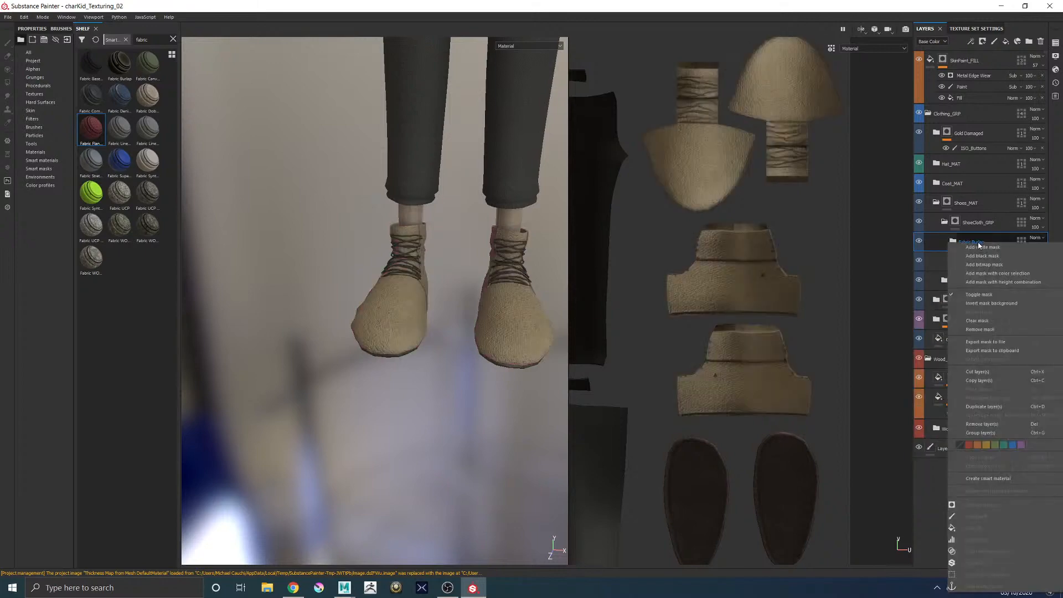
pyautogui.click(991, 425)
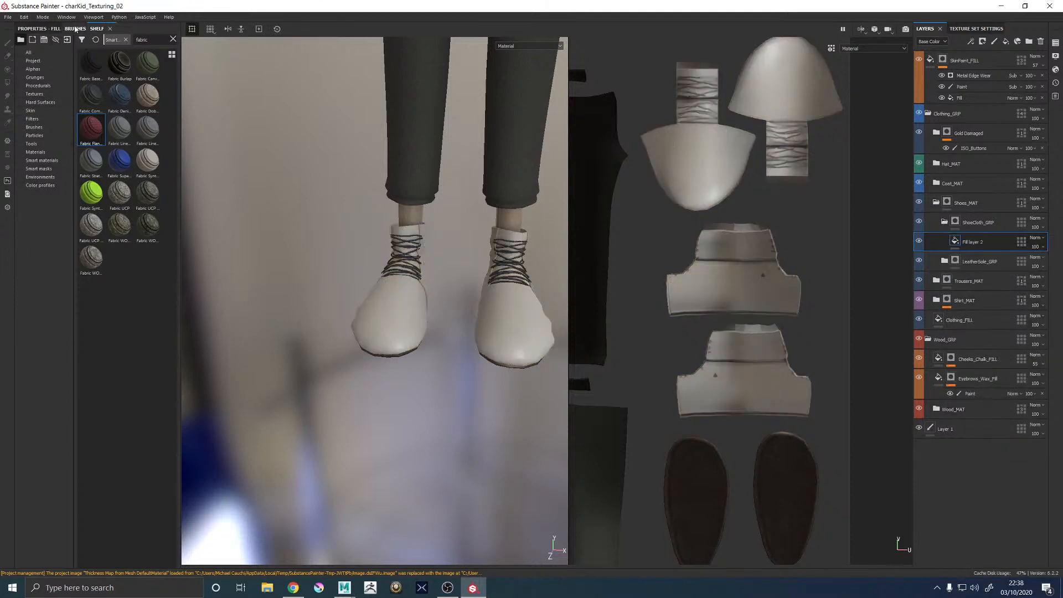
# Search the materials for "fabric" and apply Fabric Rough to Fill layer 2 in ShoeCloth_GRP
pyautogui.click(34, 111)
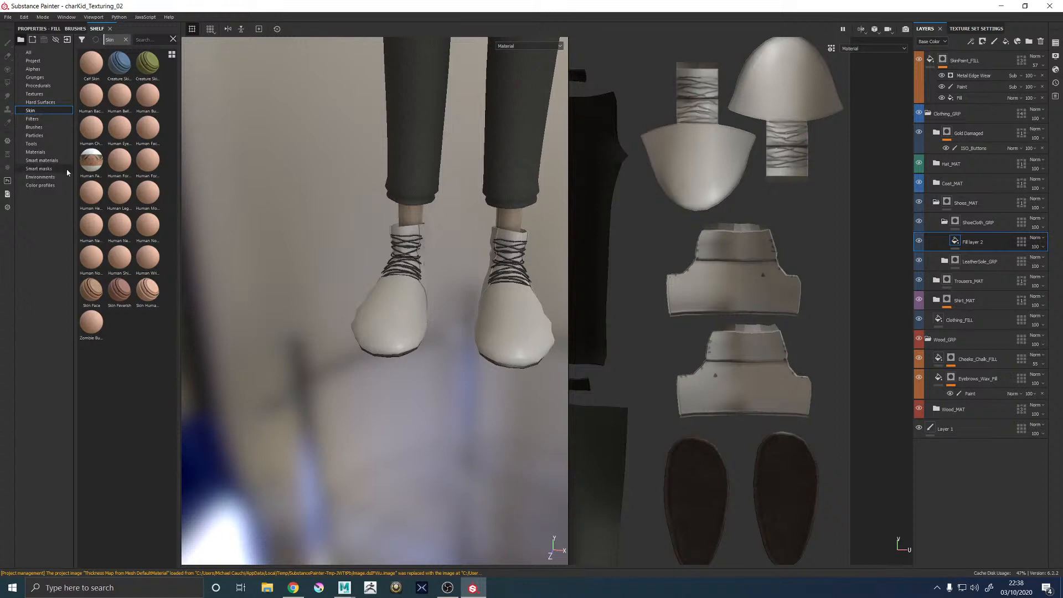
pyautogui.moveTo(129, 165)
pyautogui.click(35, 151)
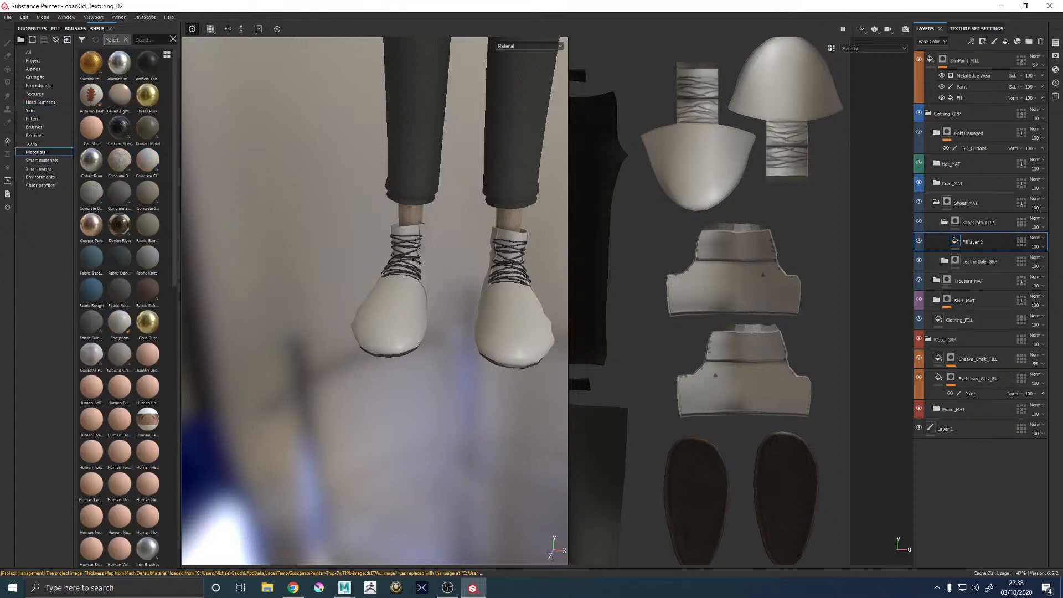
pyautogui.click(148, 39)
pyautogui.write('fabric')
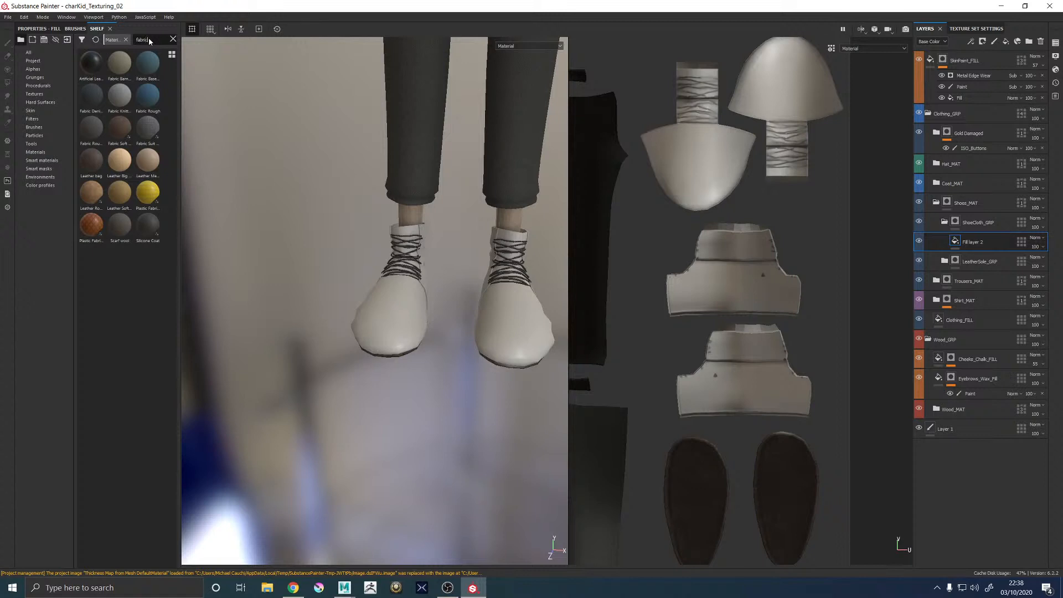
pyautogui.click(155, 95)
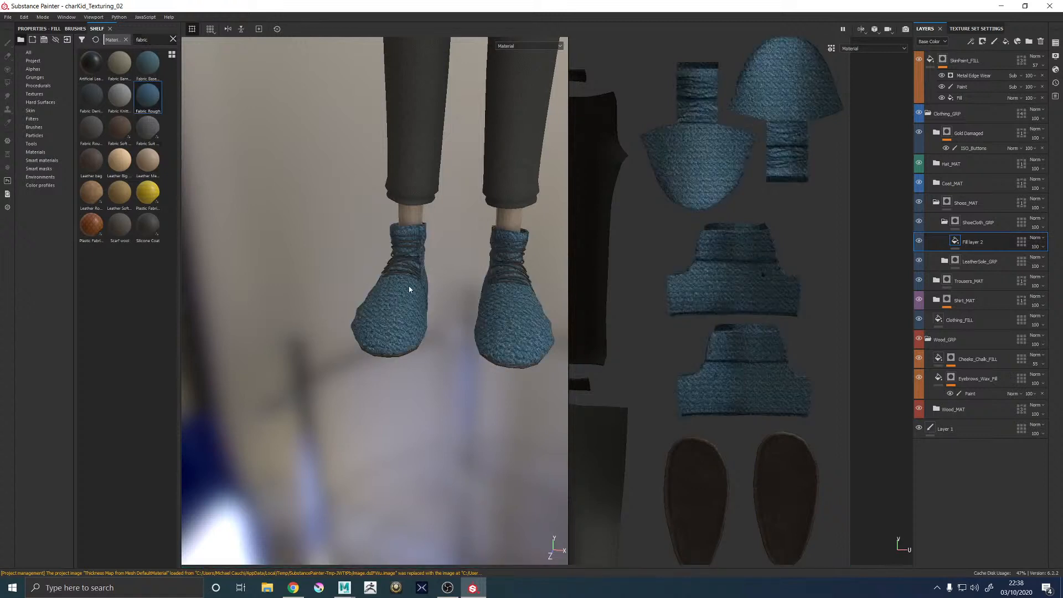
# Examine the Fabric Rough weave on the shoes from several angles and open Fill layer 2's fill properties
pyautogui.keyDown('alt'); pyautogui.moveTo(409, 288); pyautogui.dragTo(433, 273); pyautogui.keyUp('alt')
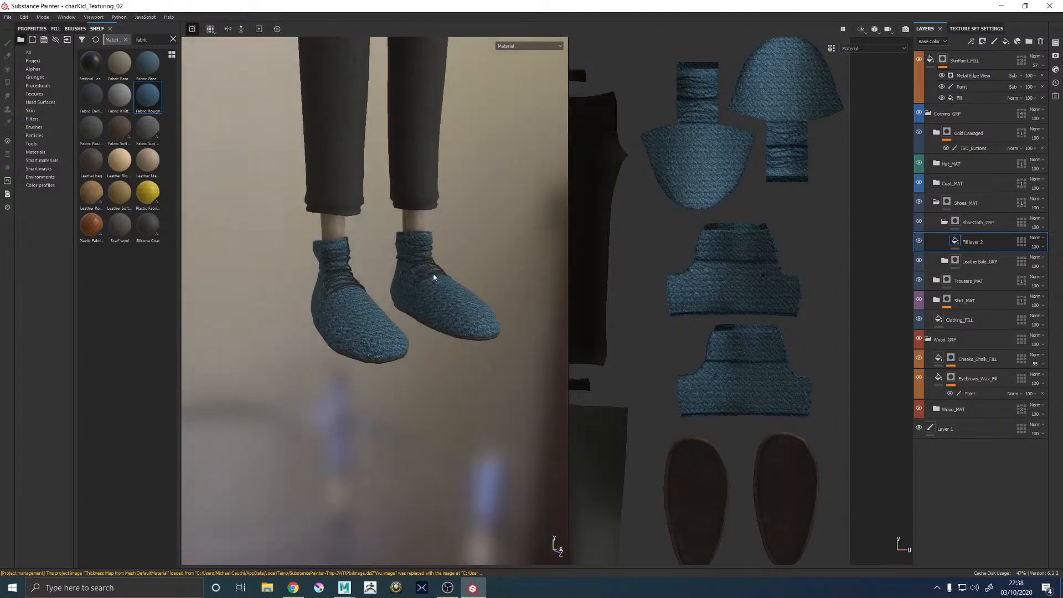
pyautogui.keyDown('alt'); pyautogui.moveTo(433, 279); pyautogui.dragTo(432, 257, button='middle'); pyautogui.keyUp('alt')
pyautogui.keyDown('alt'); pyautogui.moveTo(432, 257); pyautogui.dragTo(664, 437, button='right'); pyautogui.keyUp('alt')
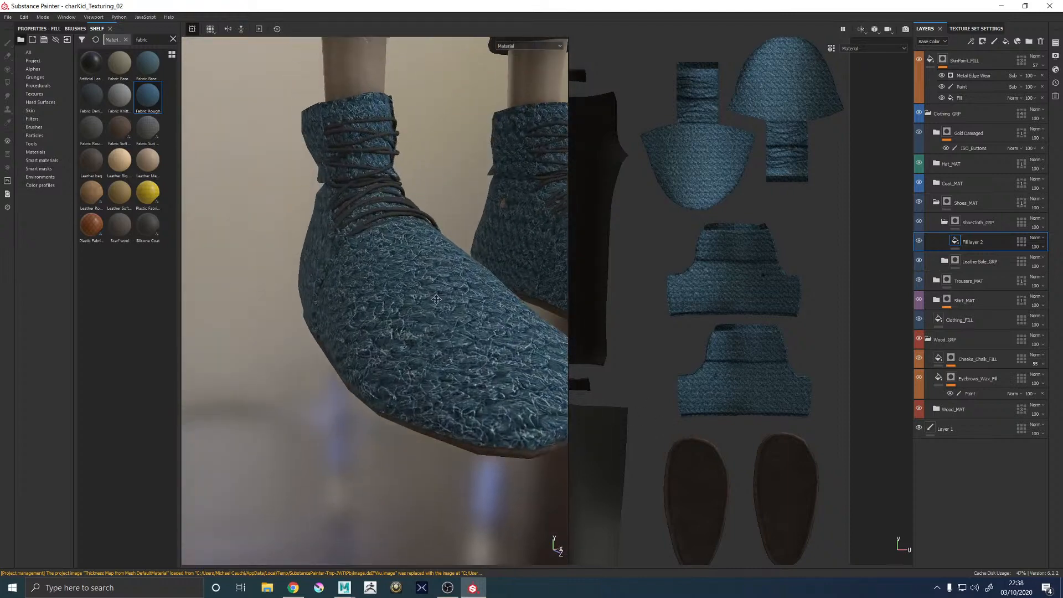
pyautogui.keyDown('alt'); pyautogui.moveTo(435, 298); pyautogui.dragTo(337, 318, button='middle'); pyautogui.keyUp('alt')
pyautogui.keyDown('alt'); pyautogui.moveTo(337, 318); pyautogui.dragTo(394, 315); pyautogui.keyUp('alt')
pyautogui.scroll(-2, 188, 310)
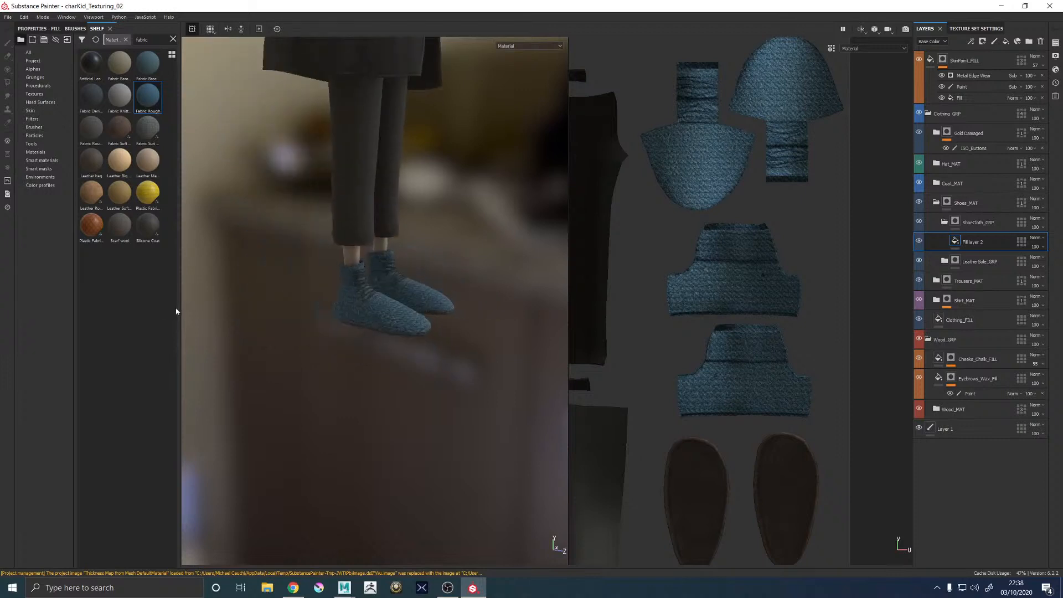
pyautogui.scroll(6, 460, 314)
pyautogui.scroll(-5, 460, 315)
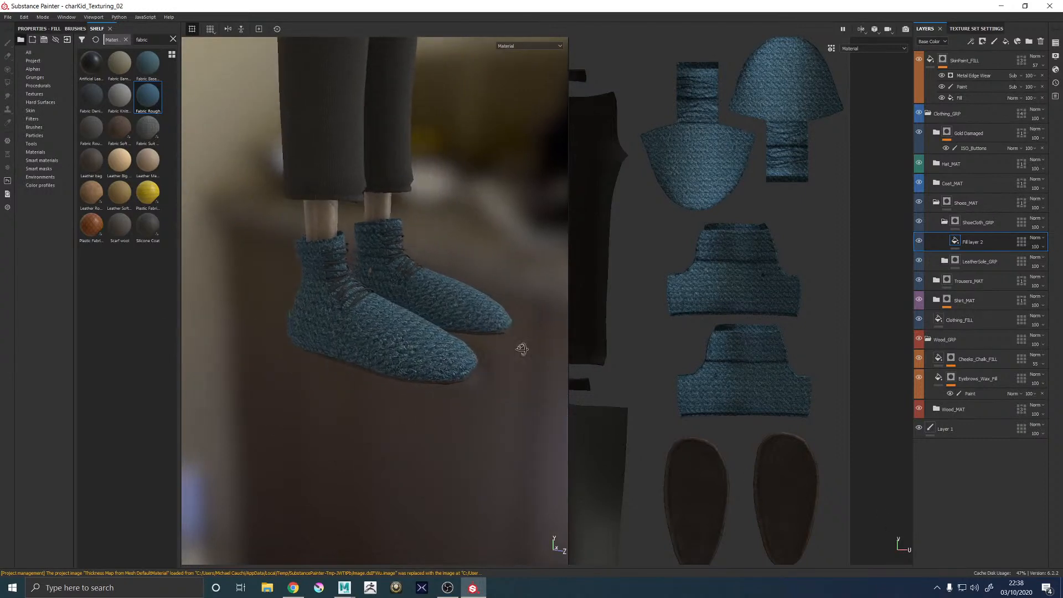
pyautogui.keyDown('alt'); pyautogui.moveTo(522, 349); pyautogui.dragTo(468, 353); pyautogui.keyUp('alt')
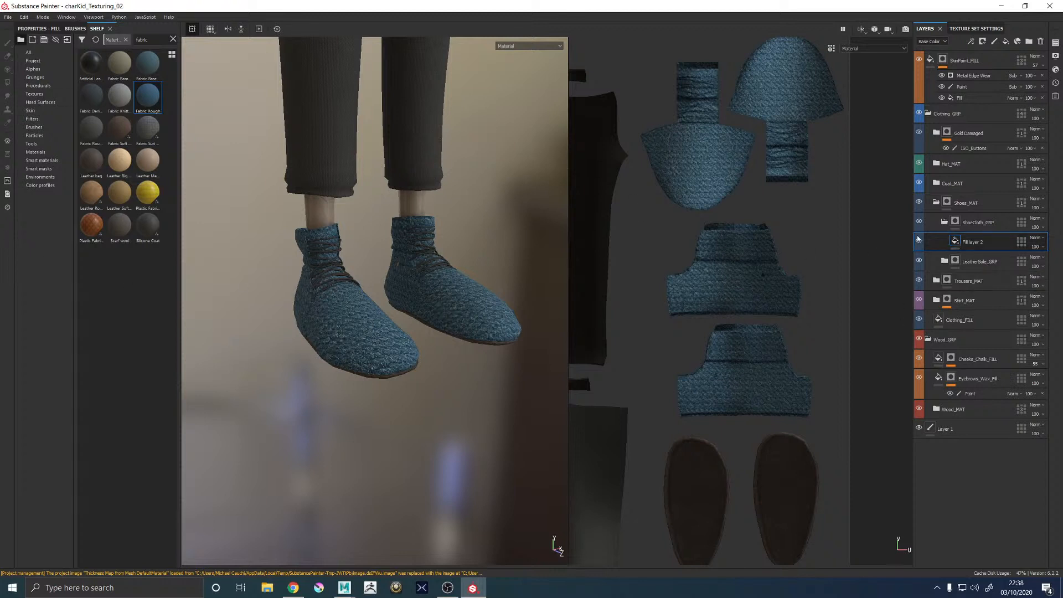
pyautogui.click(943, 244)
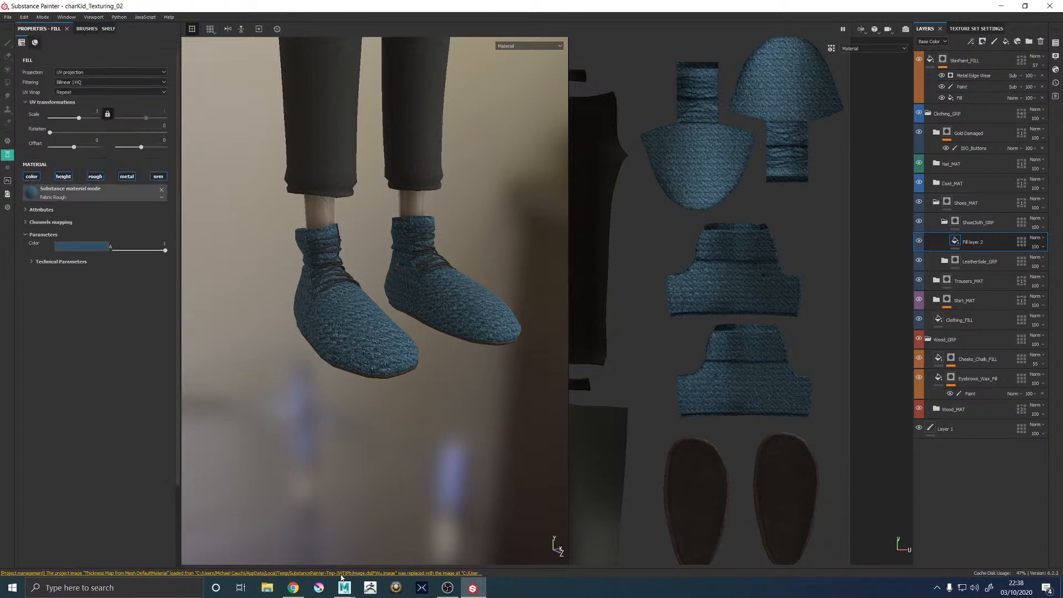
# Switch to Maya and bring up the Arnold RenderView showing the character's legs and shoes
pyautogui.moveTo(345, 587)
pyautogui.click(404, 535)
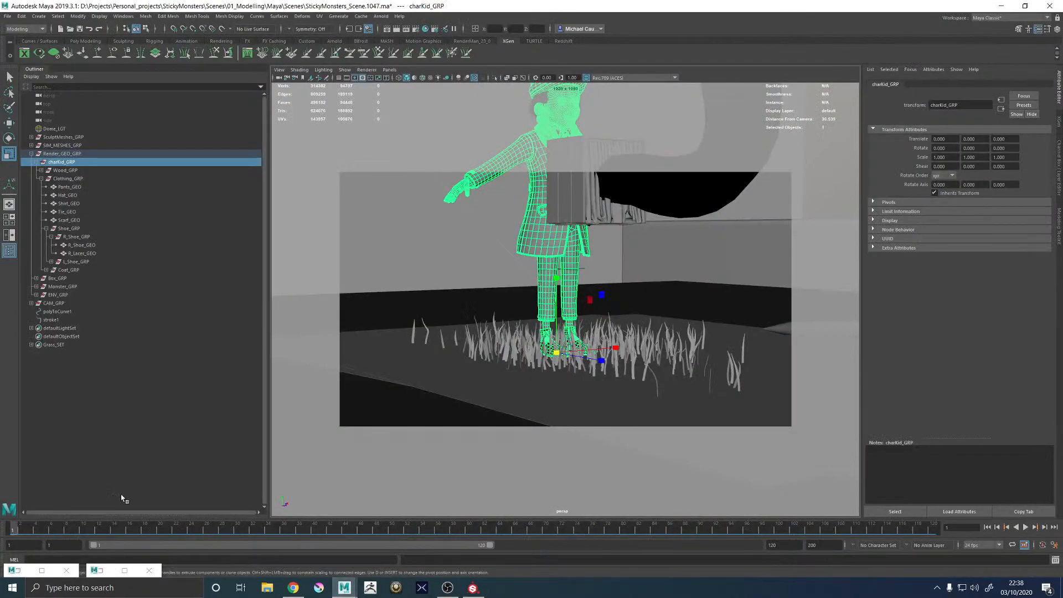
pyautogui.click(25, 570)
pyautogui.scroll(-5, 356, 426)
pyautogui.scroll(5, 357, 428)
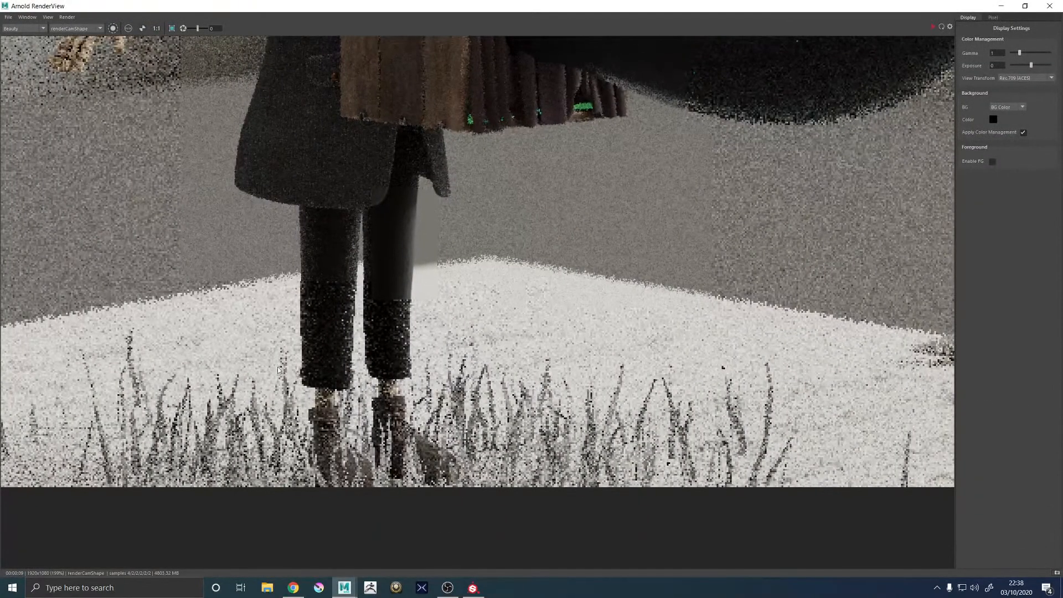
# Render a crop region around the character's shoes in the Arnold RenderView through renderCamShape, and return to Substance Painter
pyautogui.moveTo(278, 370); pyautogui.dragTo(521, 505)
pyautogui.click(933, 27)
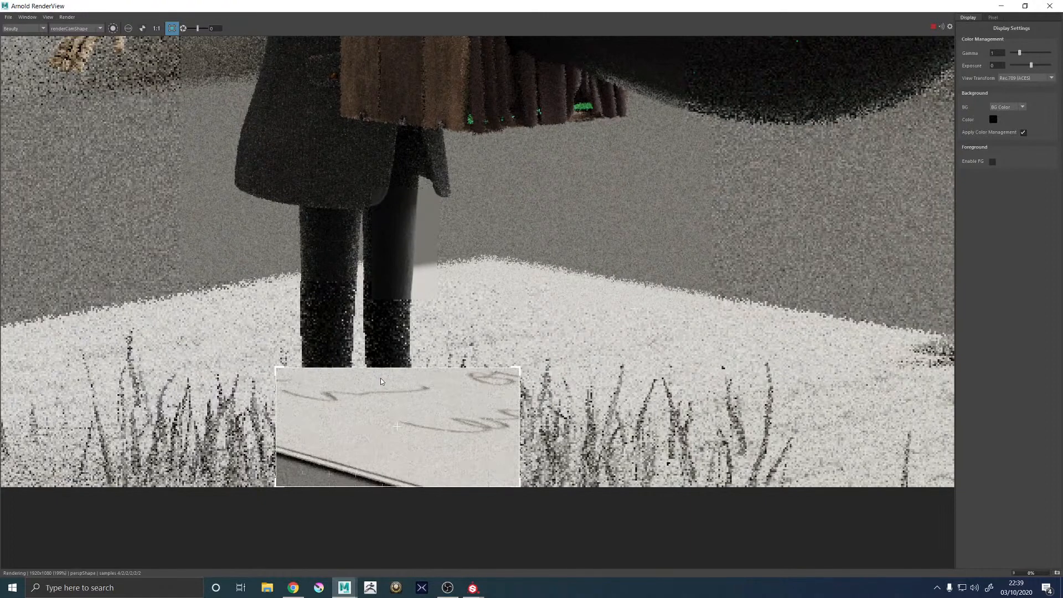
pyautogui.click(65, 29)
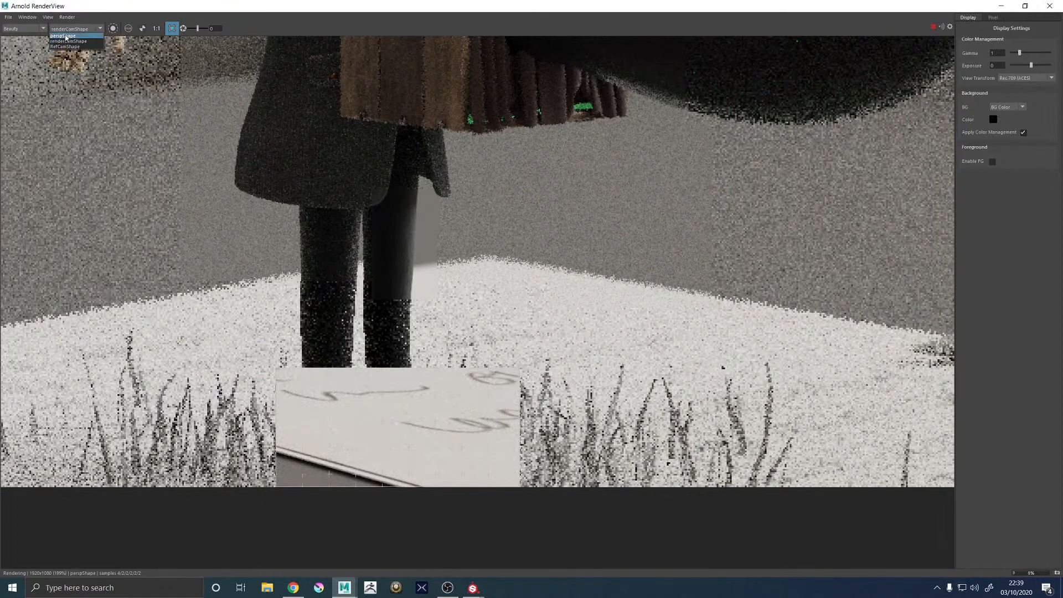
pyautogui.click(65, 35)
pyautogui.click(69, 29)
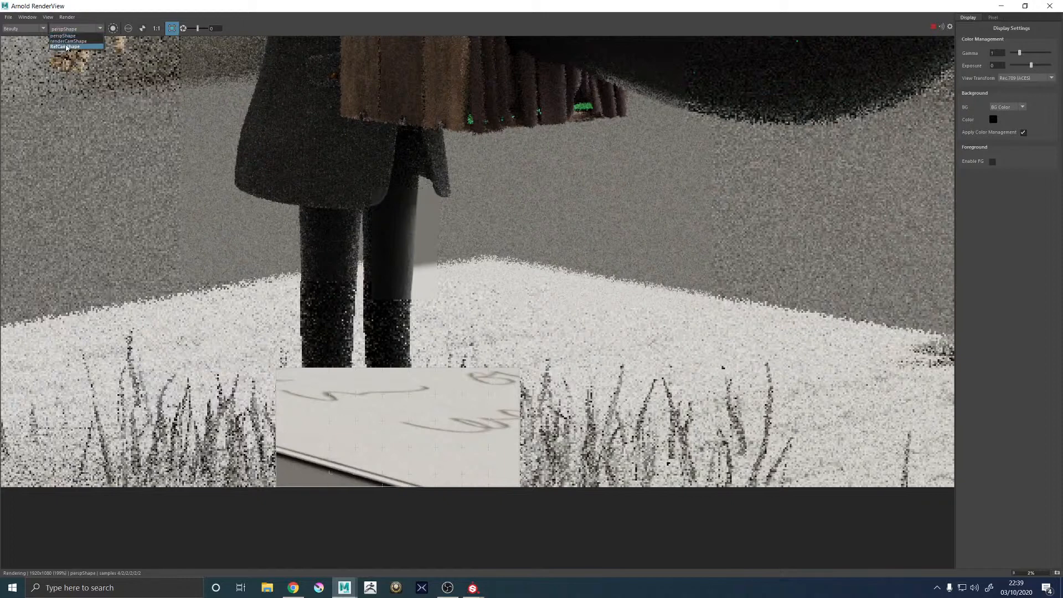
pyautogui.click(68, 41)
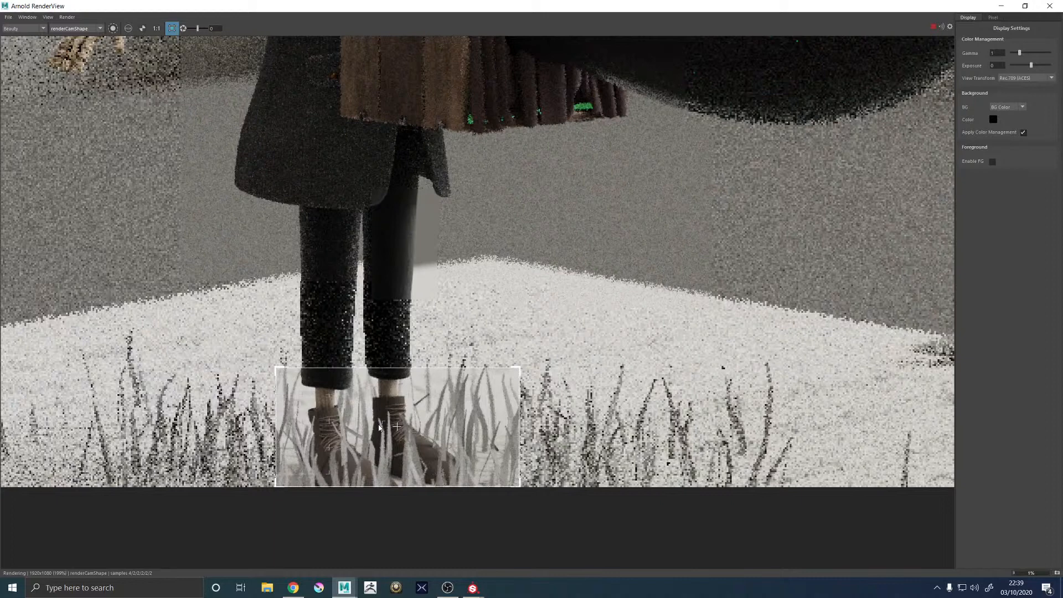
pyautogui.scroll(-2, 380, 427)
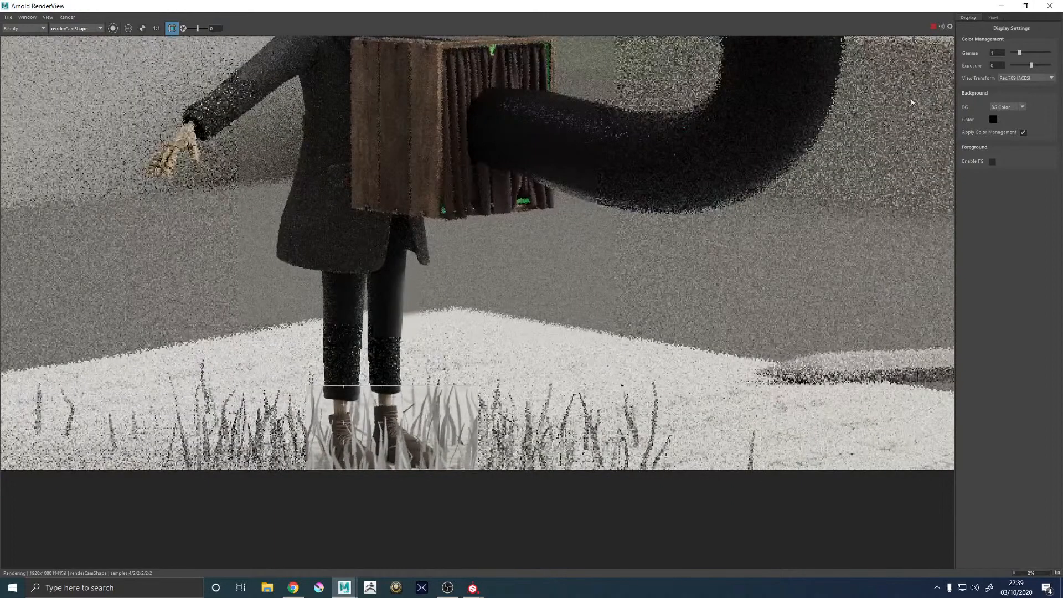
pyautogui.click(1002, 7)
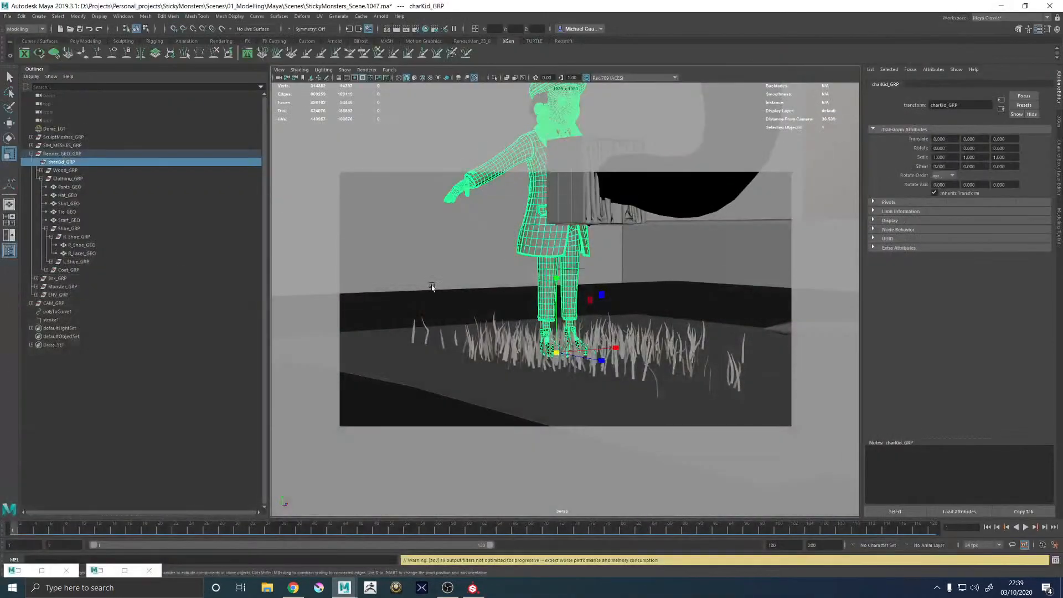
pyautogui.click(472, 588)
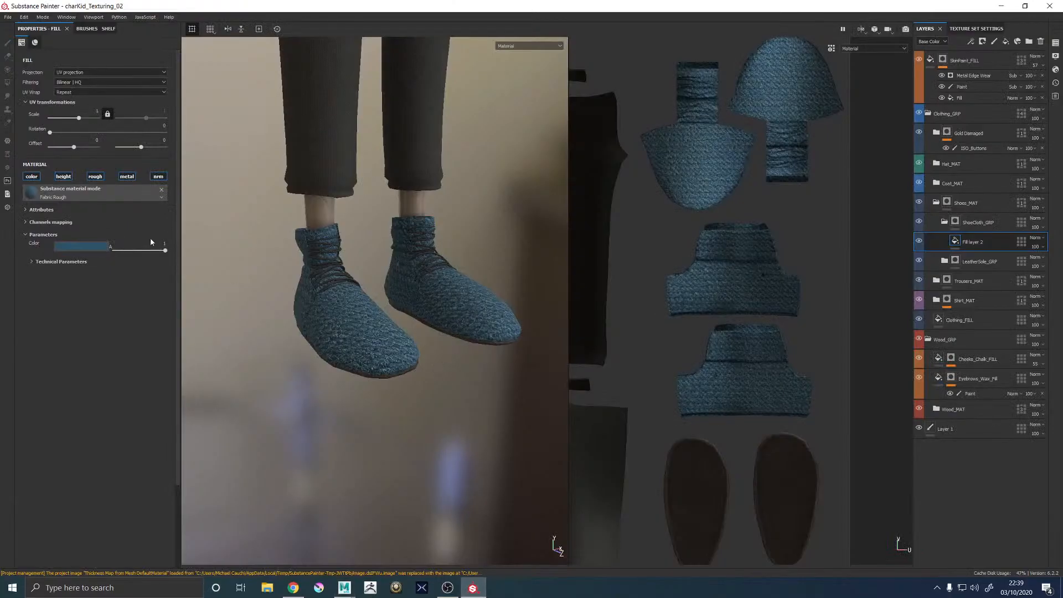
# Recolour Fill layer 2's Fabric Rough material to dark brown, set its UV scale to 3.4, and inspect the weave on the shoes
pyautogui.click(78, 247)
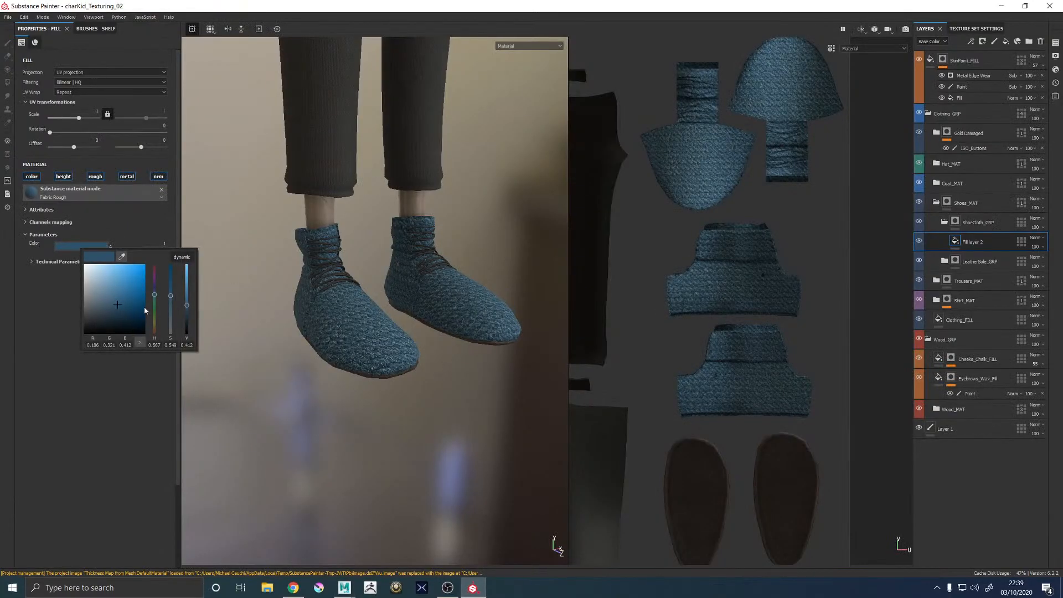
pyautogui.click(155, 324)
pyautogui.moveTo(112, 308)
pyautogui.mouseDown()
pyautogui.moveTo(98, 314)
pyautogui.moveTo(122, 322)
pyautogui.moveTo(108, 317)
pyautogui.mouseUp()
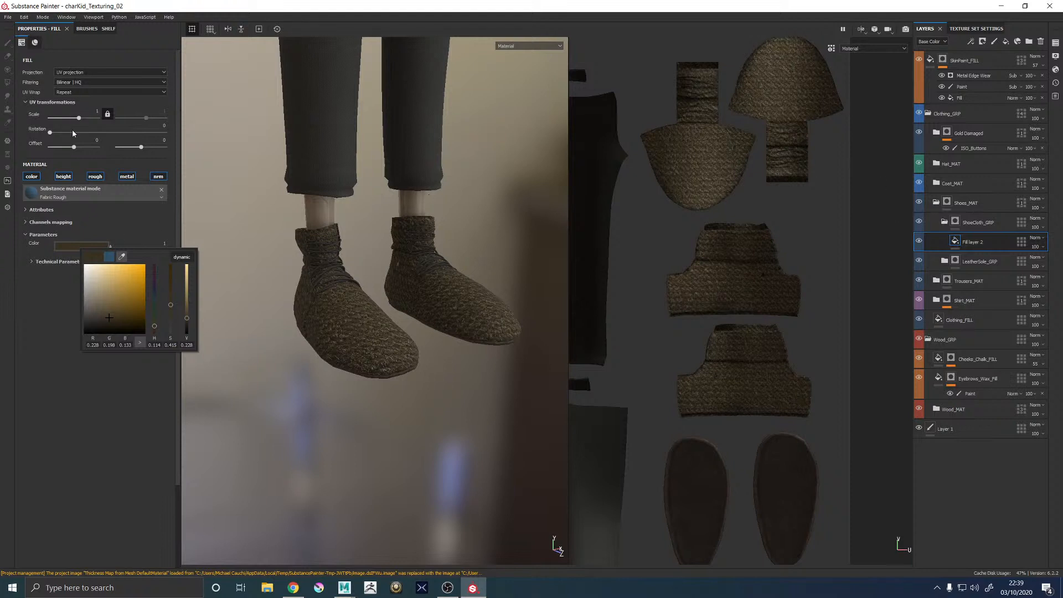
pyautogui.moveTo(79, 120); pyautogui.dragTo(84, 121)
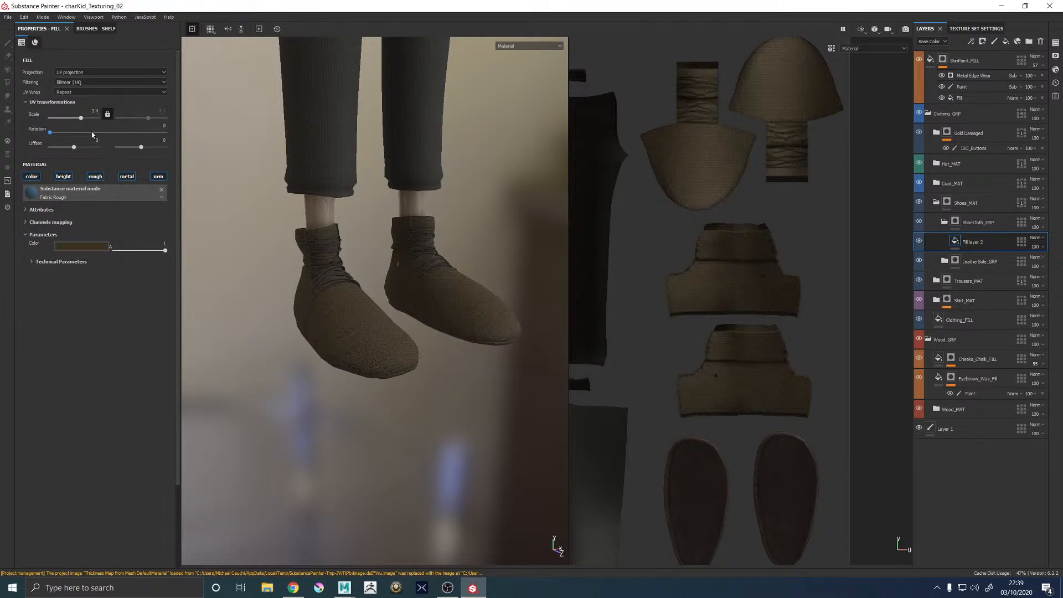
pyautogui.scroll(6, 433, 347)
pyautogui.scroll(-6, 433, 347)
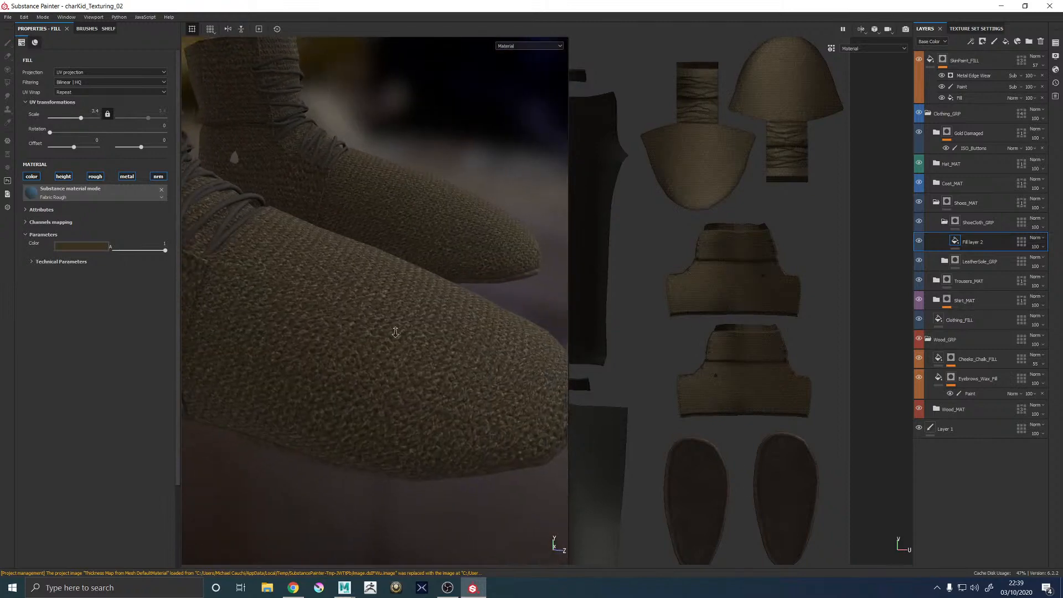
pyautogui.keyDown('alt'); pyautogui.moveTo(429, 300); pyautogui.dragTo(498, 260); pyautogui.keyUp('alt')
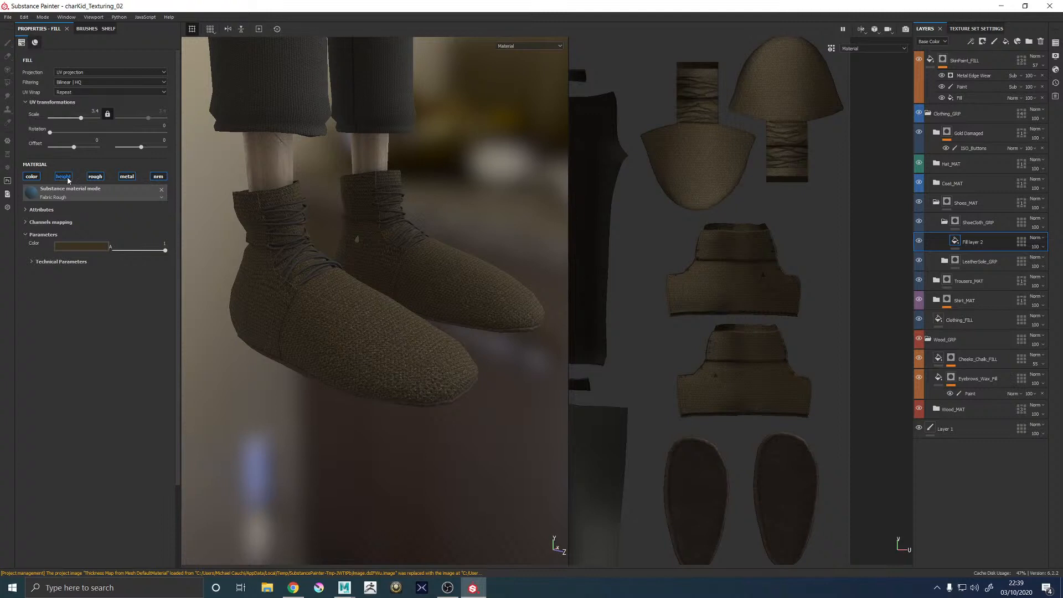
# Turn off the height, rough, metal, nrm and color channels of Fill layer 2
pyautogui.scroll(5, 292, 290)
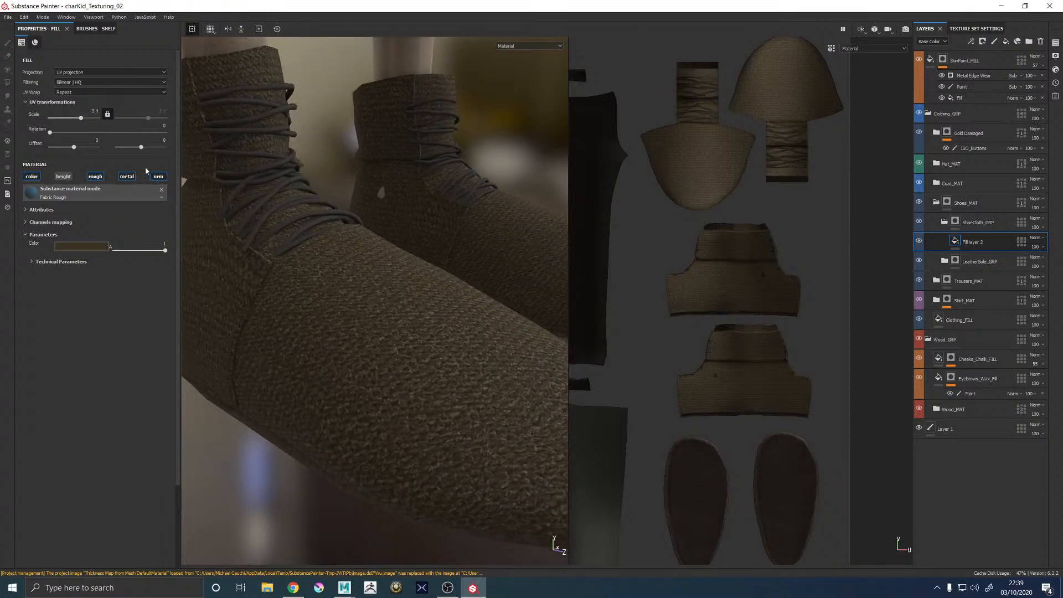
pyautogui.click(97, 176)
pyautogui.click(127, 176)
pyautogui.click(158, 177)
pyautogui.click(30, 176)
pyautogui.scroll(-5, 481, 376)
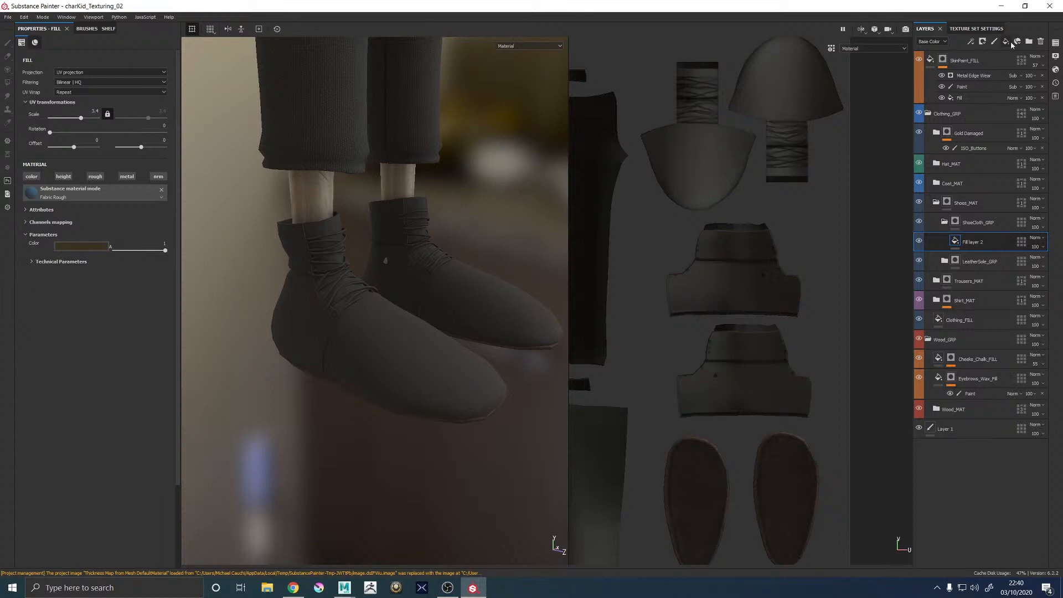
# Replace Fill layer 2 in ShoeCloth_GRP with a new plain fill layer and select the new layer
pyautogui.click(1007, 41)
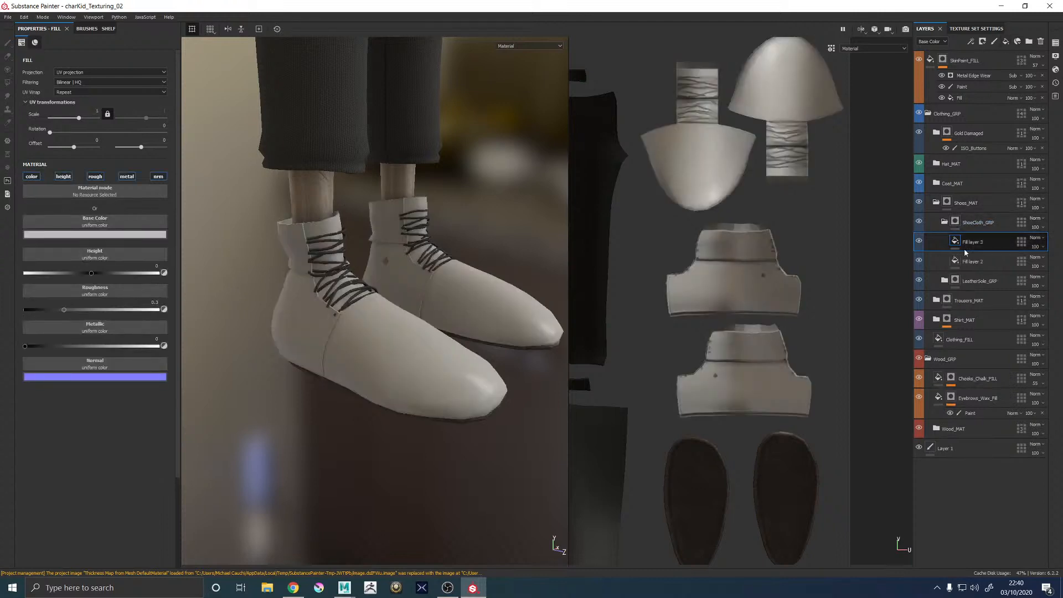
pyautogui.click(975, 260)
pyautogui.rightClick(975, 260)
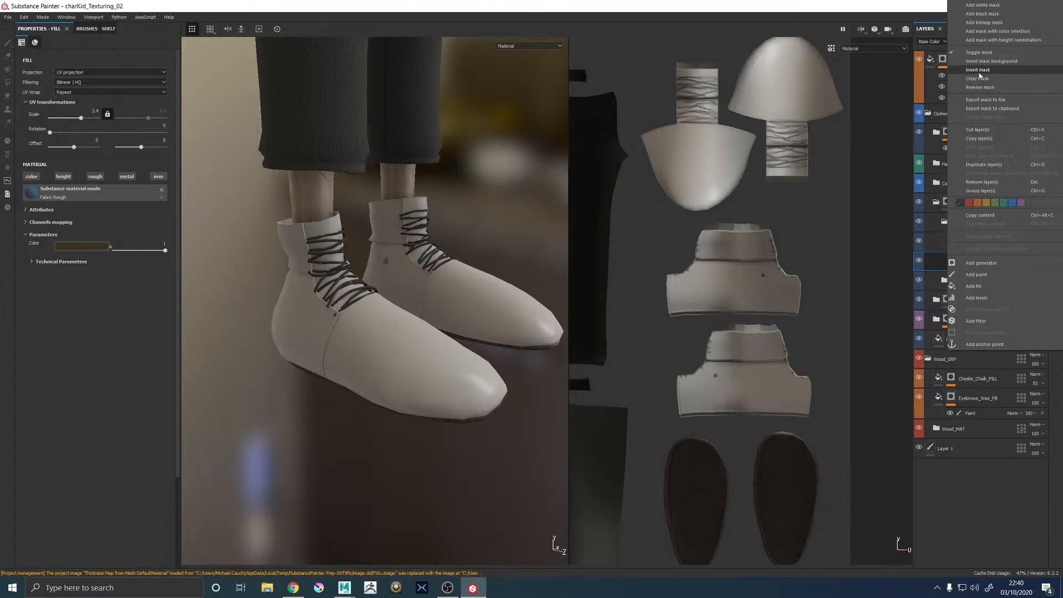
pyautogui.click(980, 182)
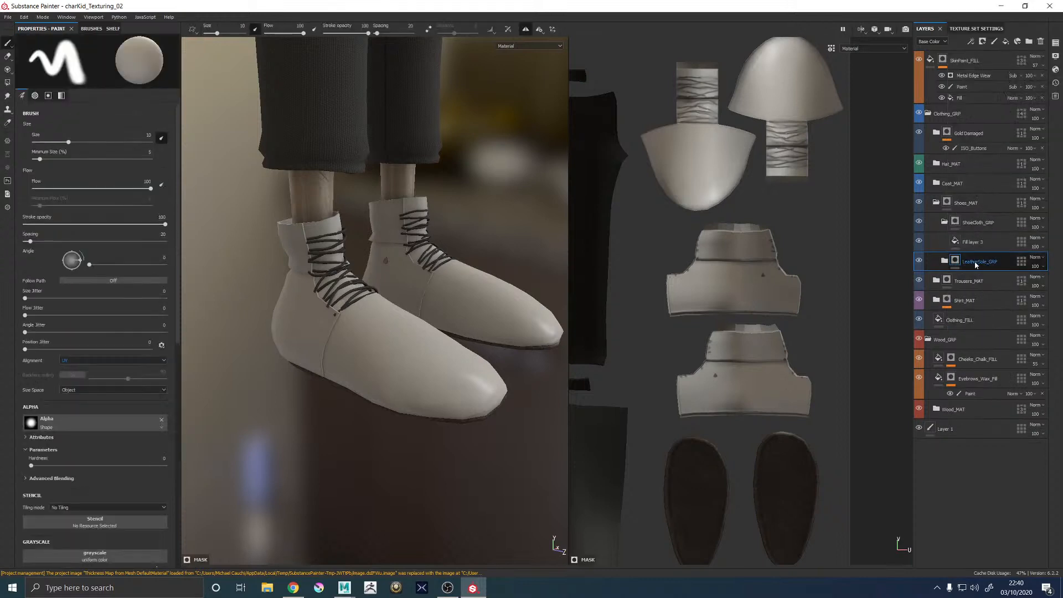
pyautogui.click(974, 244)
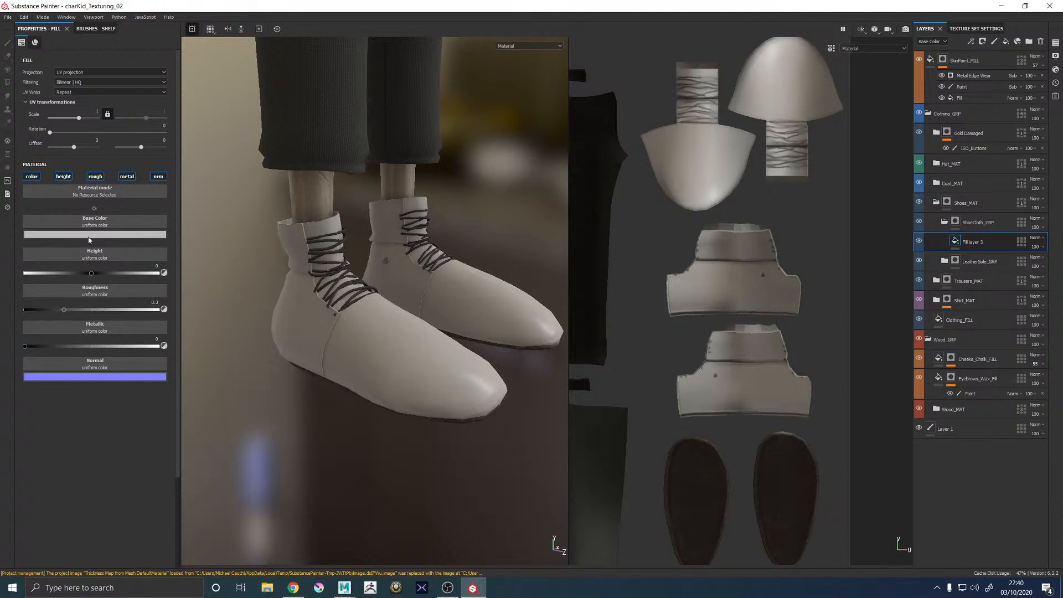
# Limit the shoe cloth group's existing fill layer to the color channel and sample a brown base color from the character's leg
pyautogui.click(63, 176)
pyautogui.click(95, 177)
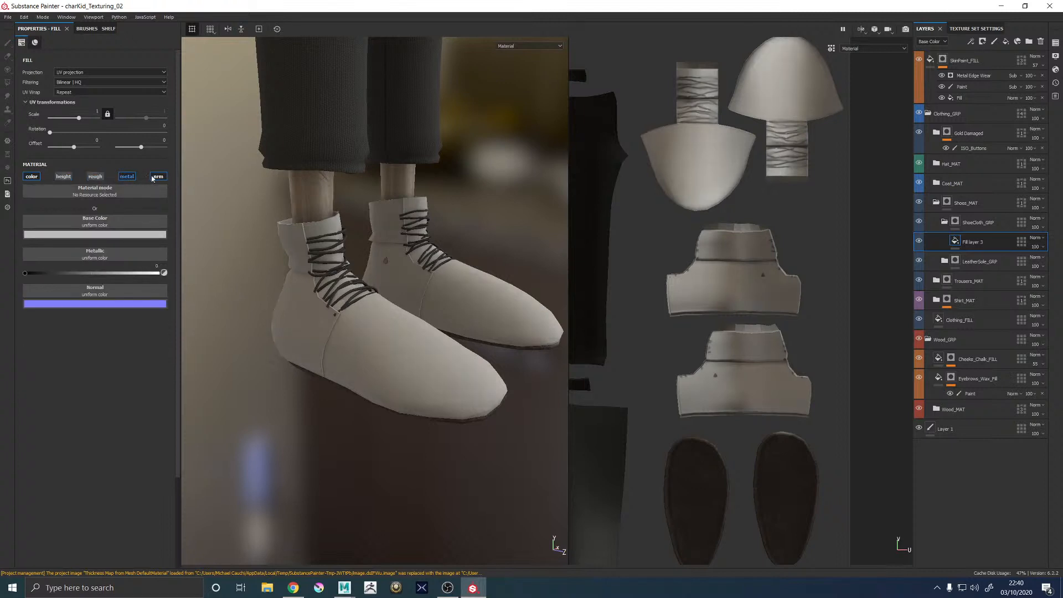
pyautogui.click(157, 176)
pyautogui.click(127, 176)
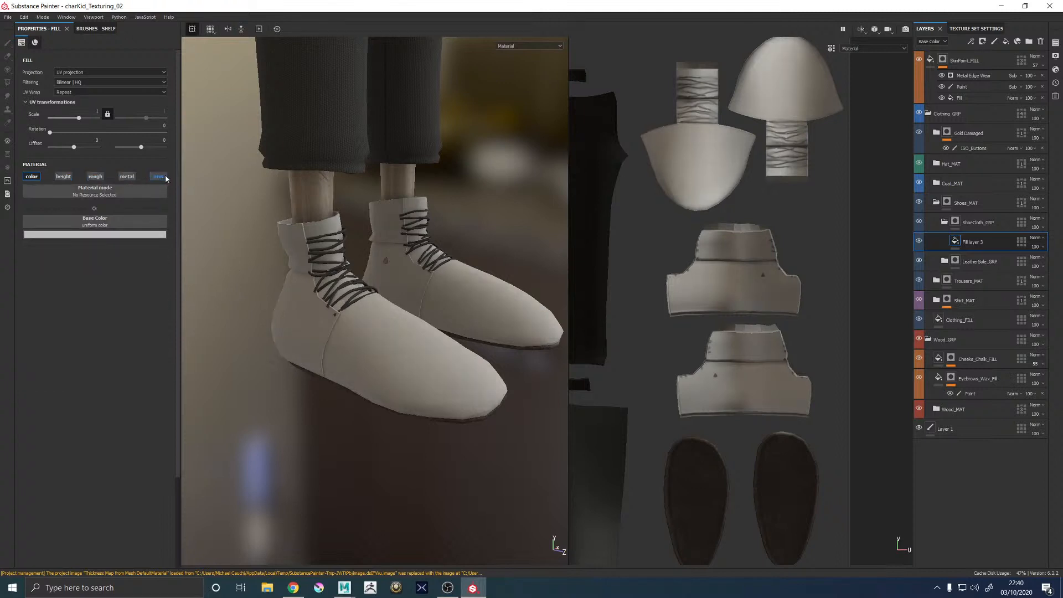
pyautogui.click(102, 235)
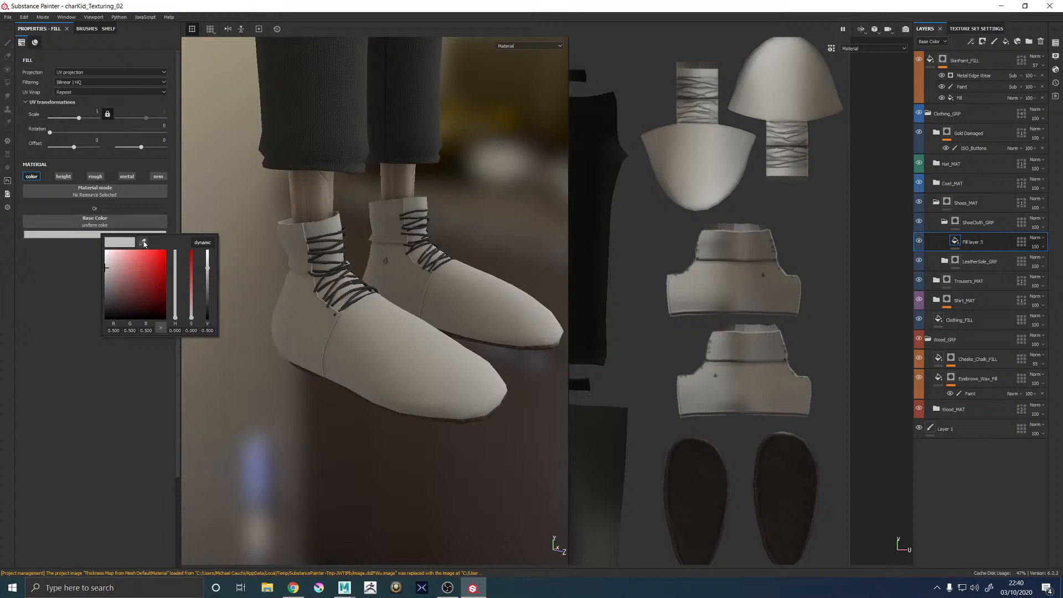
pyautogui.click(144, 244)
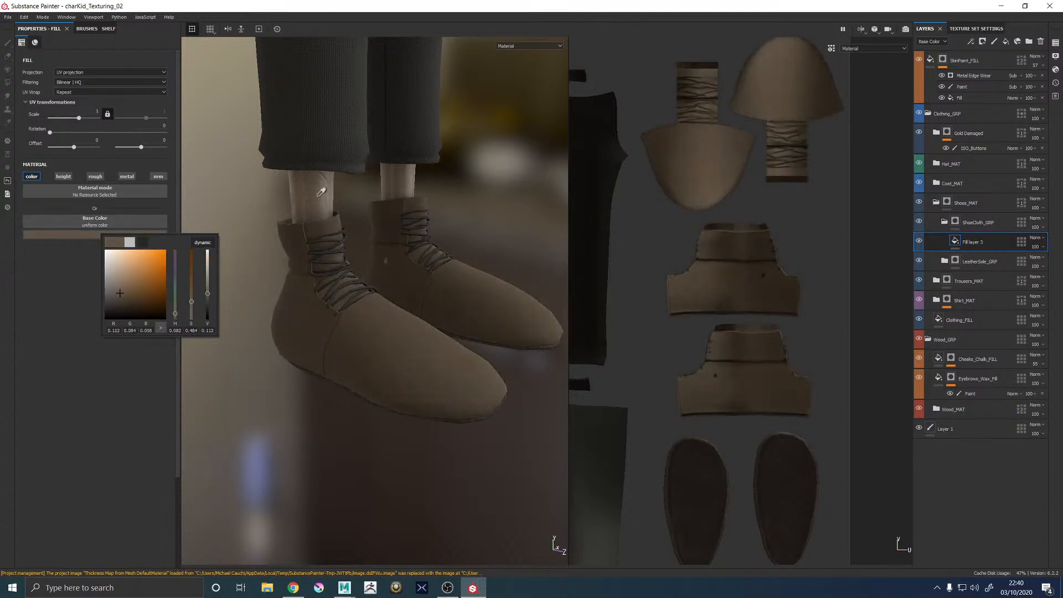
pyautogui.click(317, 196)
# Add a fill layer above the brown one in the shoe cloth group, with only the color channel active and a black base color
pyautogui.keyDown('alt'); pyautogui.moveTo(395, 356); pyautogui.dragTo(294, 328); pyautogui.keyUp('alt')
pyautogui.keyDown('alt'); pyautogui.moveTo(294, 328); pyautogui.dragTo(321, 296, button='right'); pyautogui.keyUp('alt')
pyautogui.keyDown('alt'); pyautogui.moveTo(338, 291); pyautogui.dragTo(223, 298, button='middle'); pyautogui.keyUp('alt')
pyautogui.keyDown('alt'); pyautogui.moveTo(432, 324); pyautogui.dragTo(529, 345); pyautogui.keyUp('alt')
pyautogui.keyDown('alt'); pyautogui.moveTo(515, 348); pyautogui.dragTo(357, 324, button='right'); pyautogui.keyUp('alt')
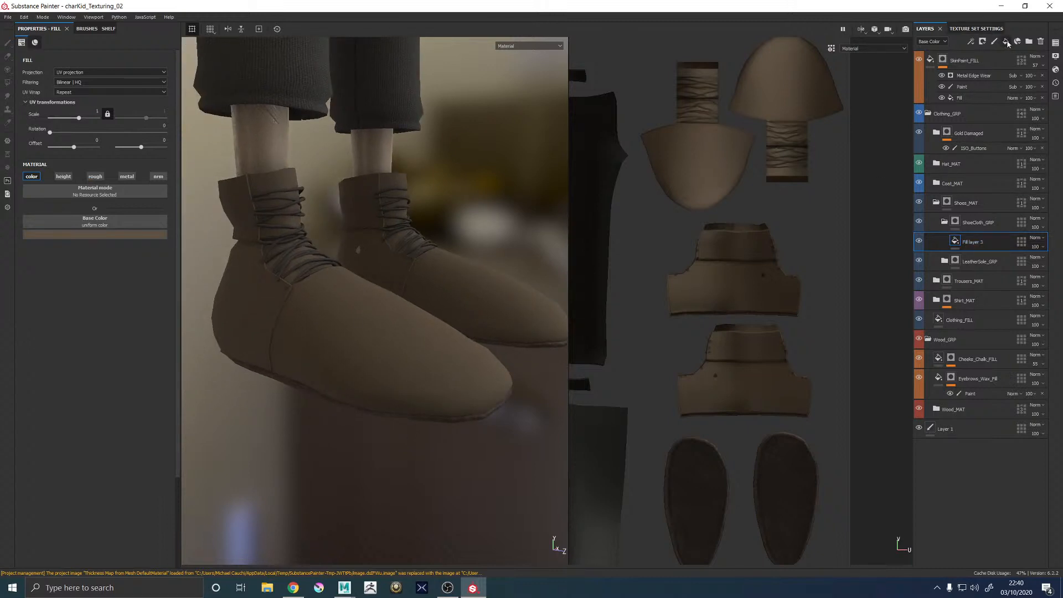
pyautogui.click(1006, 42)
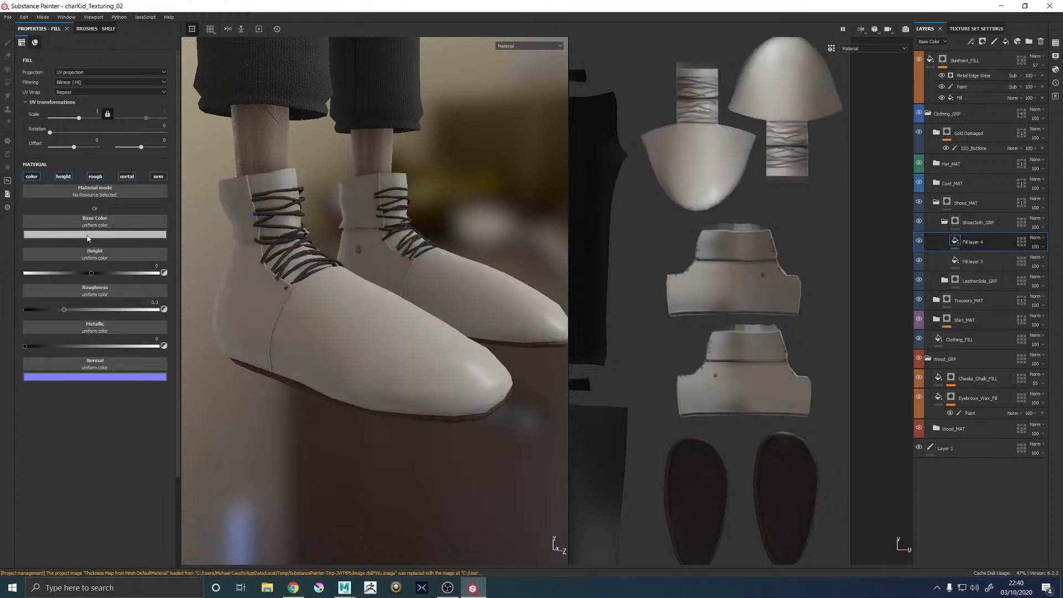
pyautogui.click(63, 176)
pyautogui.click(95, 176)
pyautogui.click(127, 176)
pyautogui.click(158, 177)
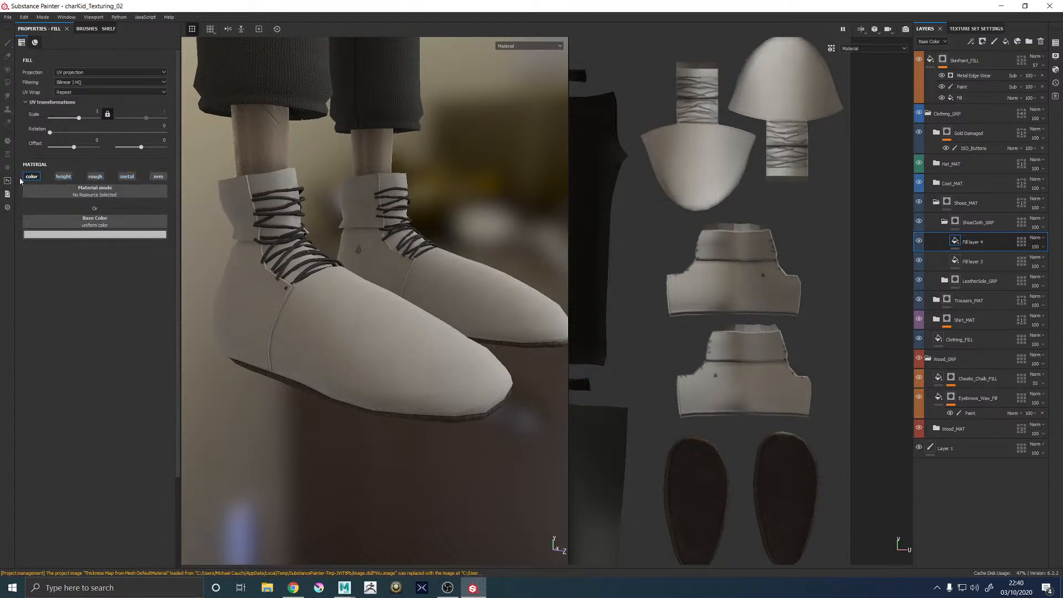
pyautogui.click(92, 235)
pyautogui.moveTo(101, 274); pyautogui.dragTo(74, 341)
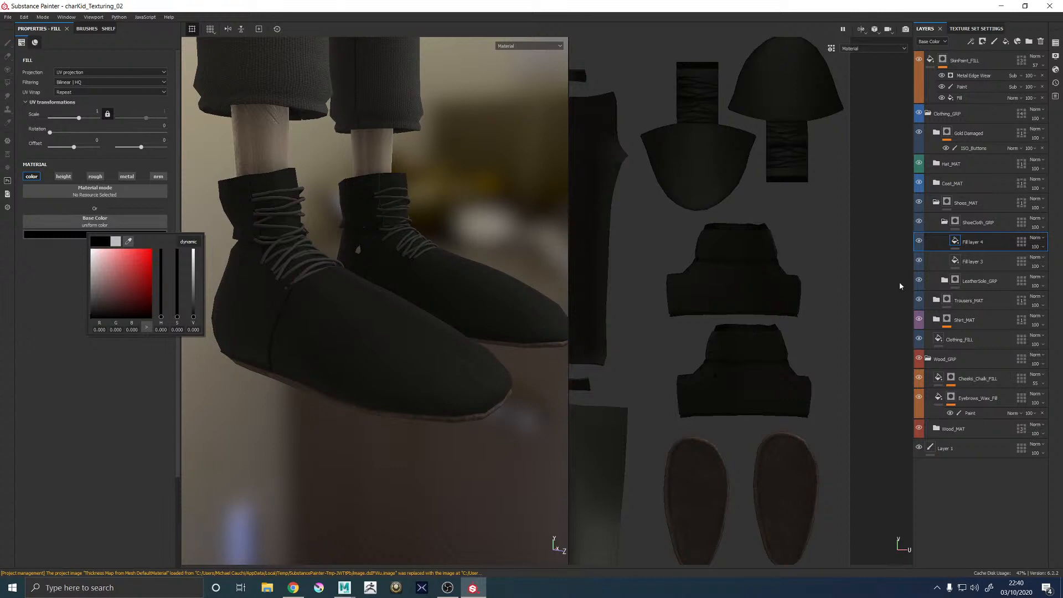
# Give the black fill layer a black mask driven by a Dirt generator
pyautogui.click(975, 242)
pyautogui.rightClick(975, 242)
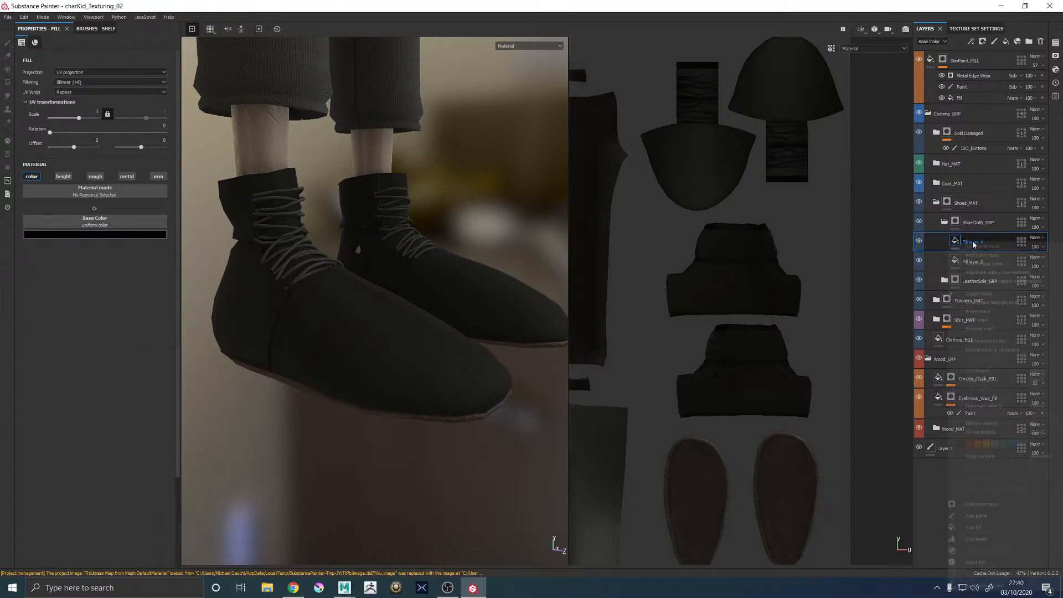
pyautogui.click(993, 255)
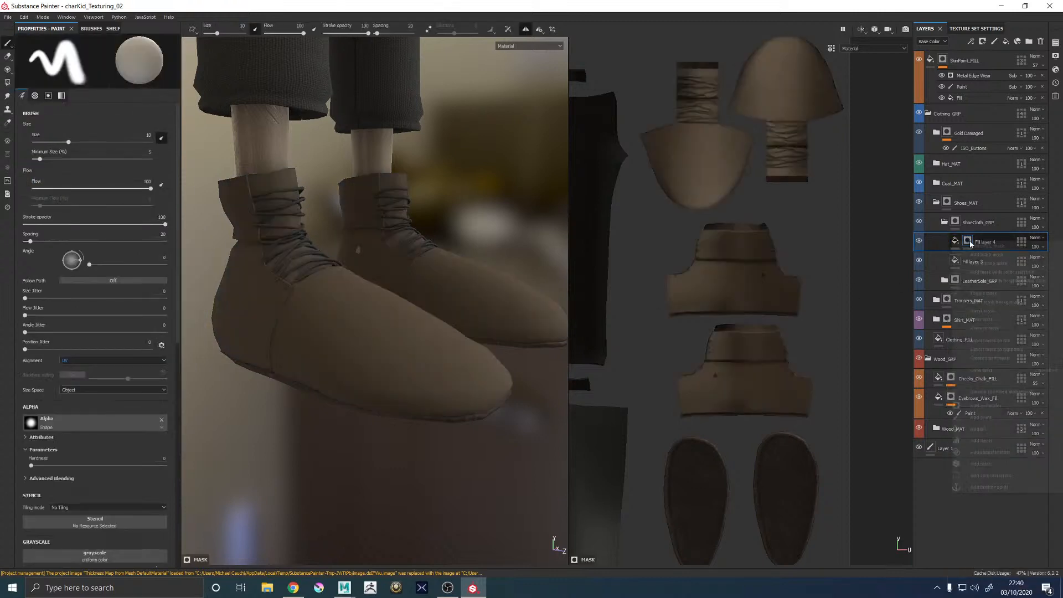
pyautogui.rightClick(967, 240)
pyautogui.click(985, 406)
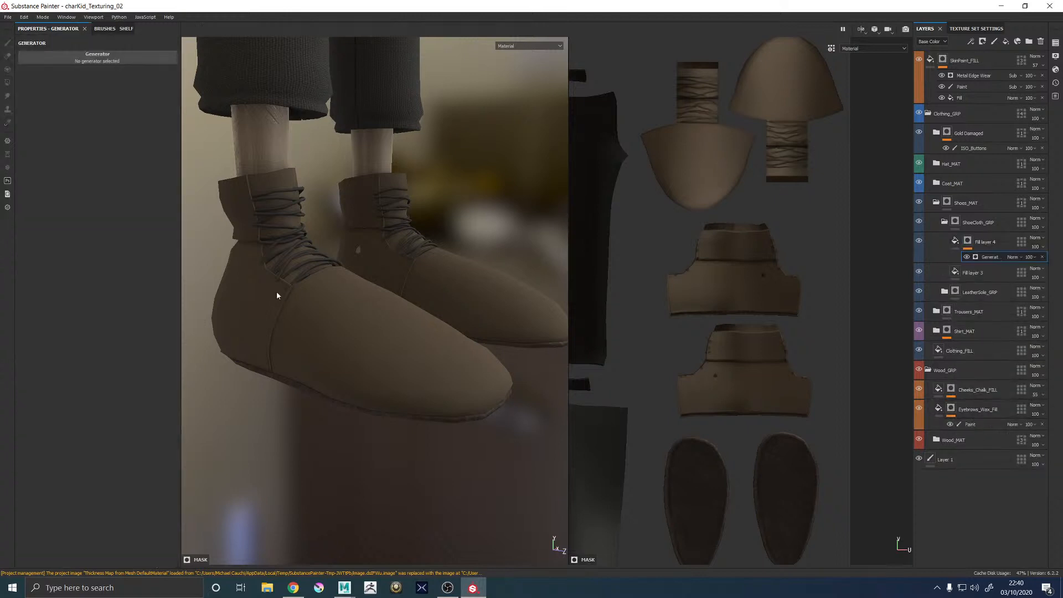
pyautogui.click(80, 58)
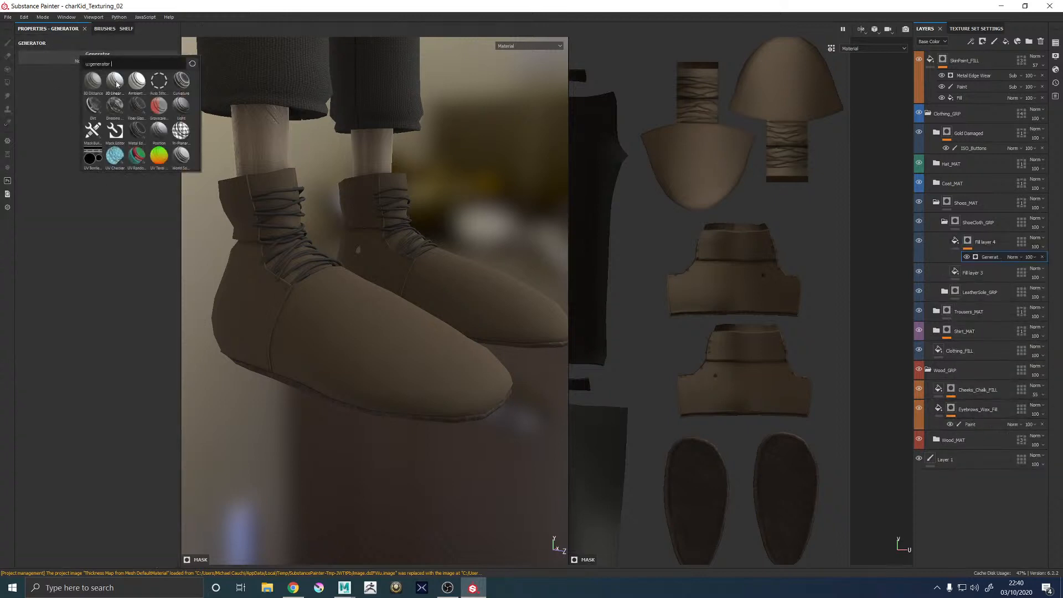
pyautogui.click(93, 105)
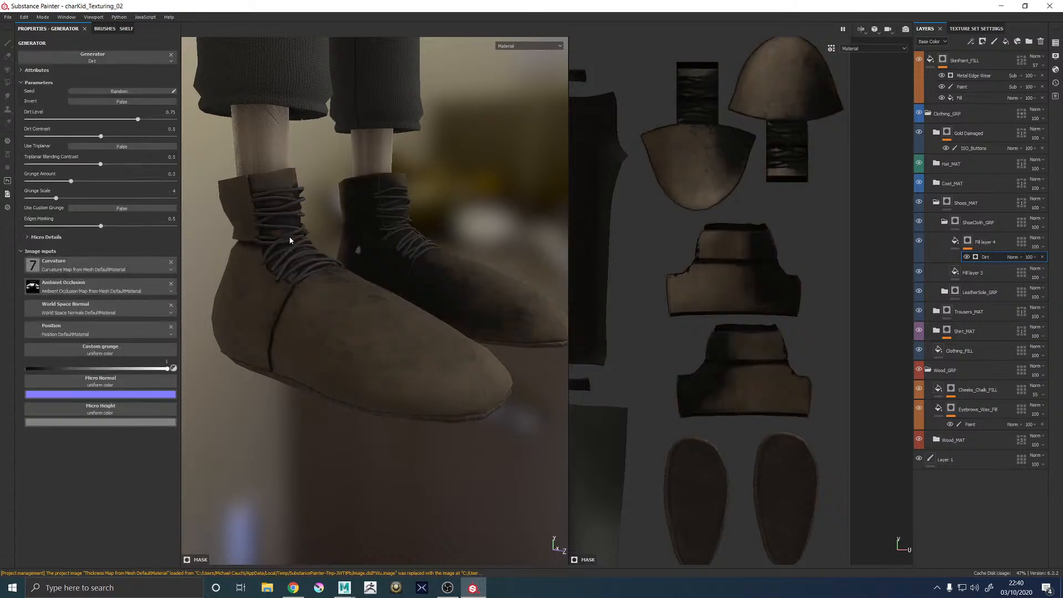
# Set the Dirt generator's Dirt Level to 0.63 and Dirt Contrast to 0.47, and turn on Use Triplanar
pyautogui.keyDown('alt'); pyautogui.moveTo(289, 235); pyautogui.dragTo(404, 288); pyautogui.keyUp('alt')
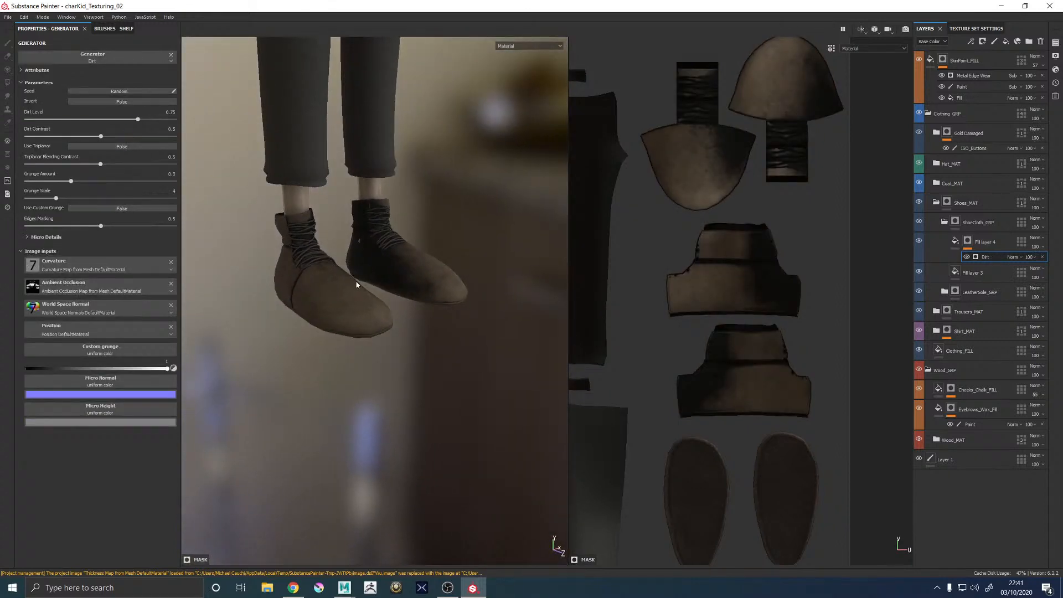
pyautogui.keyDown('alt'); pyautogui.moveTo(359, 282); pyautogui.dragTo(614, 375, button='right'); pyautogui.keyUp('alt')
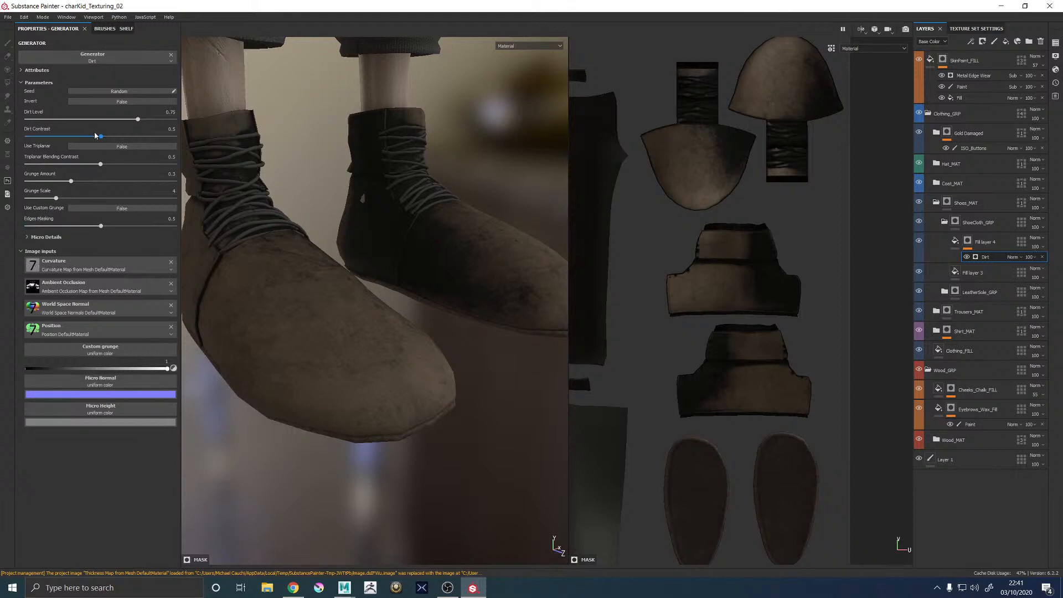
pyautogui.moveTo(127, 119); pyautogui.dragTo(92, 119)
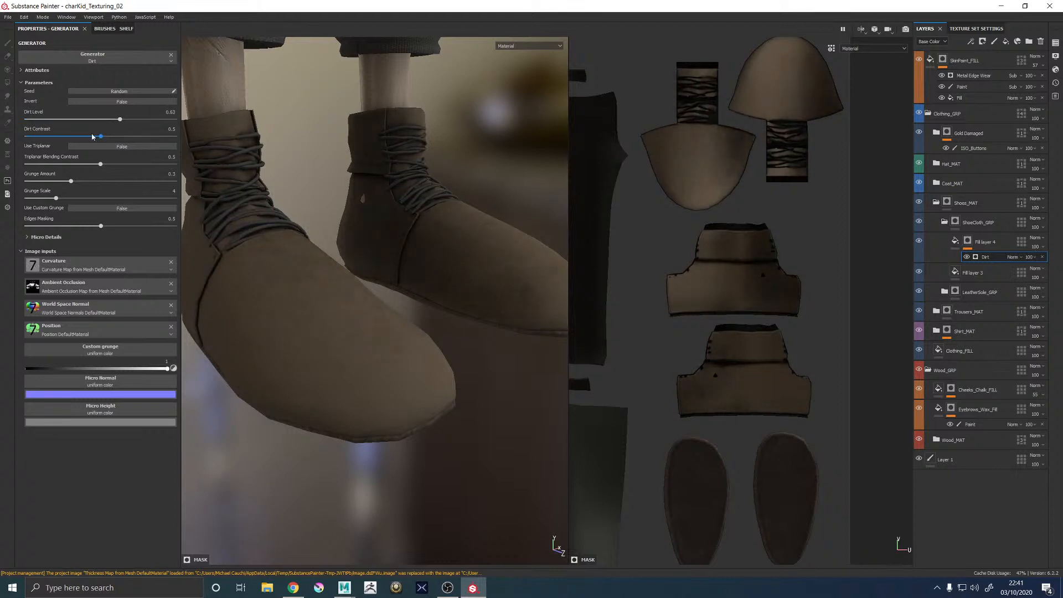
pyautogui.moveTo(101, 136)
pyautogui.mouseDown()
pyautogui.moveTo(152, 137)
pyautogui.moveTo(98, 143)
pyautogui.mouseUp()
pyautogui.click(110, 147)
# Examine the dirt on both shoes from the front, back and sides, including the laces, cuffs and seams
pyautogui.keyDown('alt'); pyautogui.moveTo(544, 278); pyautogui.dragTo(460, 299); pyautogui.keyUp('alt')
pyautogui.keyDown('alt'); pyautogui.moveTo(458, 253); pyautogui.dragTo(396, 313, button='middle'); pyautogui.keyUp('alt')
pyautogui.keyDown('alt'); pyautogui.moveTo(525, 276); pyautogui.dragTo(225, 292, button='right'); pyautogui.keyUp('alt')
pyautogui.keyDown('alt'); pyautogui.moveTo(228, 290); pyautogui.dragTo(565, 250); pyautogui.keyUp('alt')
pyautogui.keyDown('alt'); pyautogui.moveTo(276, 326); pyautogui.dragTo(432, 330, button='right'); pyautogui.keyUp('alt')
pyautogui.keyDown('alt'); pyautogui.moveTo(432, 331); pyautogui.dragTo(310, 358, button='middle'); pyautogui.keyUp('alt')
pyautogui.keyDown('alt'); pyautogui.moveTo(311, 357); pyautogui.dragTo(482, 358); pyautogui.keyUp('alt')
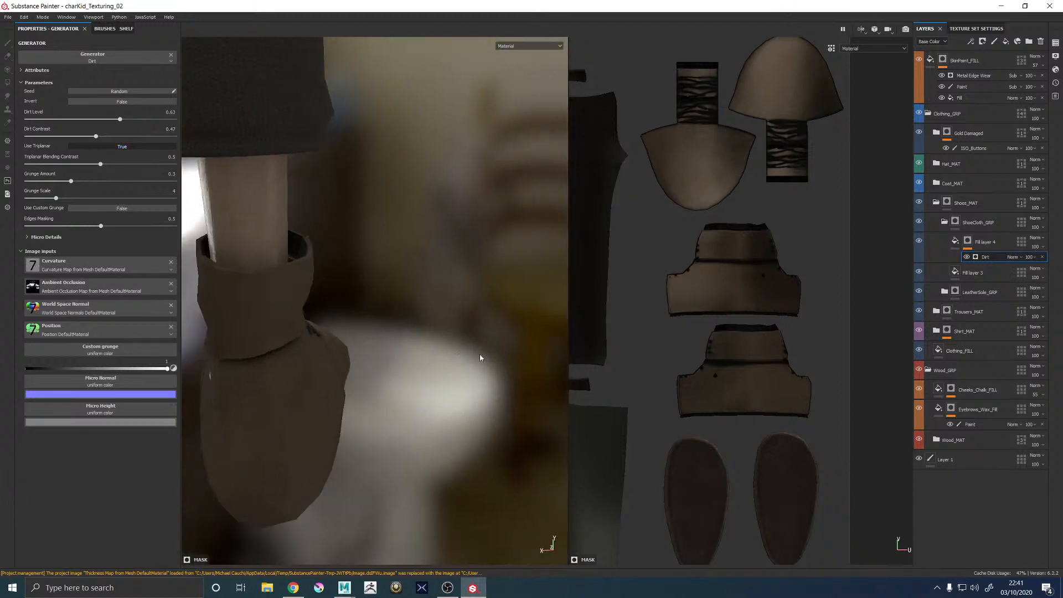
pyautogui.keyDown('alt'); pyautogui.moveTo(219, 379); pyautogui.dragTo(430, 317, button='middle'); pyautogui.keyUp('alt')
pyautogui.keyDown('alt'); pyautogui.moveTo(430, 318); pyautogui.dragTo(481, 338); pyautogui.keyUp('alt')
pyautogui.keyDown('alt'); pyautogui.moveTo(481, 338); pyautogui.dragTo(357, 334, button='middle'); pyautogui.keyUp('alt')
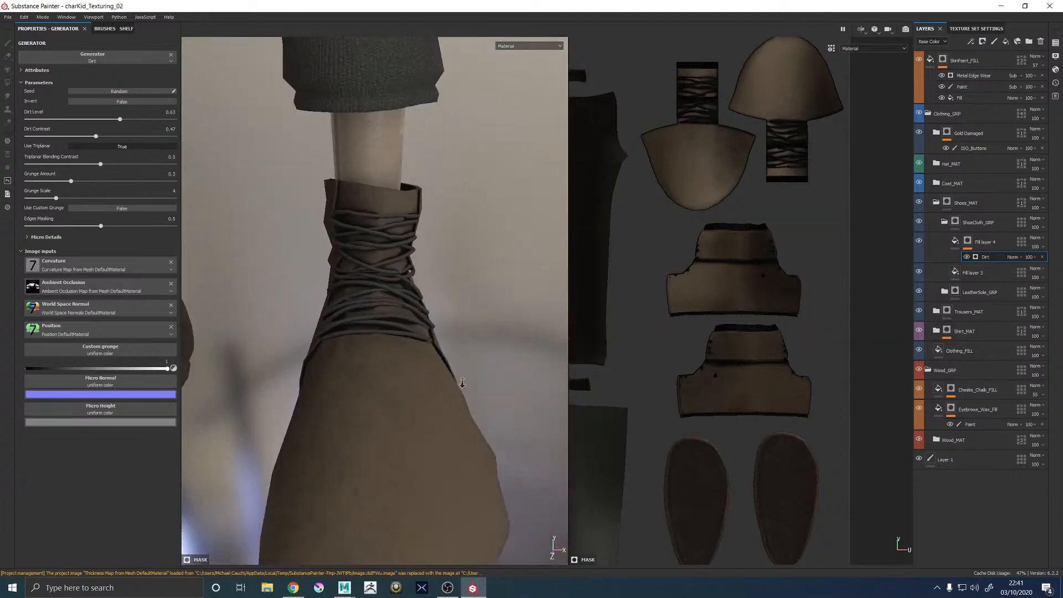
pyautogui.keyDown('alt'); pyautogui.moveTo(357, 335); pyautogui.dragTo(415, 349, button='right'); pyautogui.keyUp('alt')
pyautogui.keyDown('alt'); pyautogui.moveTo(415, 349); pyautogui.dragTo(321, 361); pyautogui.keyUp('alt')
pyautogui.keyDown('alt'); pyautogui.moveTo(321, 360); pyautogui.dragTo(620, 437, button='right'); pyautogui.keyUp('alt')
pyautogui.keyDown('alt'); pyautogui.moveTo(470, 382); pyautogui.dragTo(332, 341); pyautogui.keyUp('alt')
pyautogui.keyDown('alt'); pyautogui.moveTo(332, 340); pyautogui.dragTo(232, 284, button='right'); pyautogui.keyUp('alt')
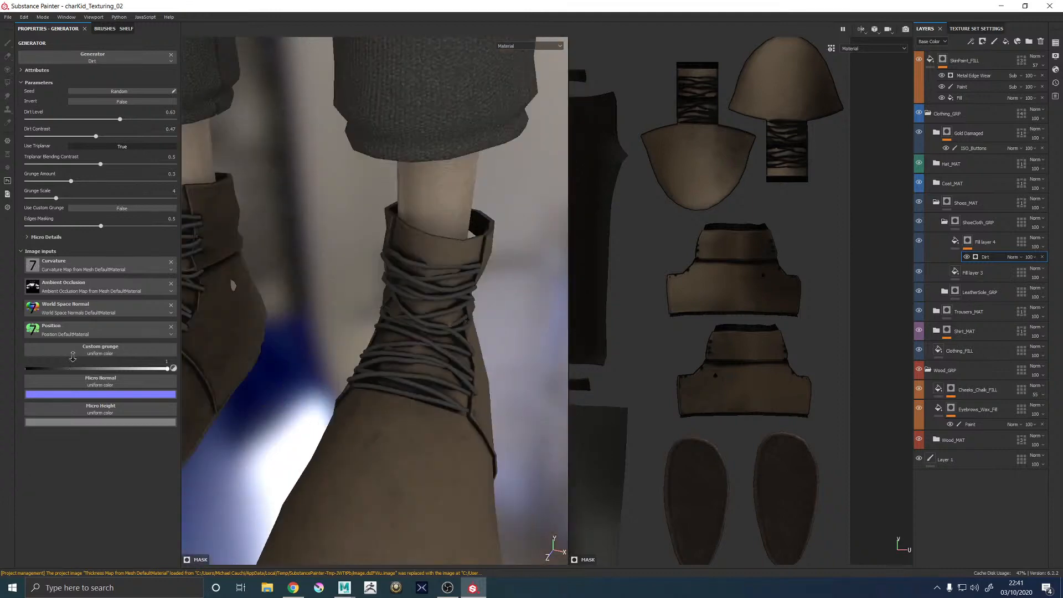
pyautogui.keyDown('alt'); pyautogui.moveTo(233, 284); pyautogui.dragTo(372, 392); pyautogui.keyUp('alt')
pyautogui.keyDown('alt'); pyautogui.moveTo(371, 392); pyautogui.dragTo(208, 364, button='right'); pyautogui.keyUp('alt')
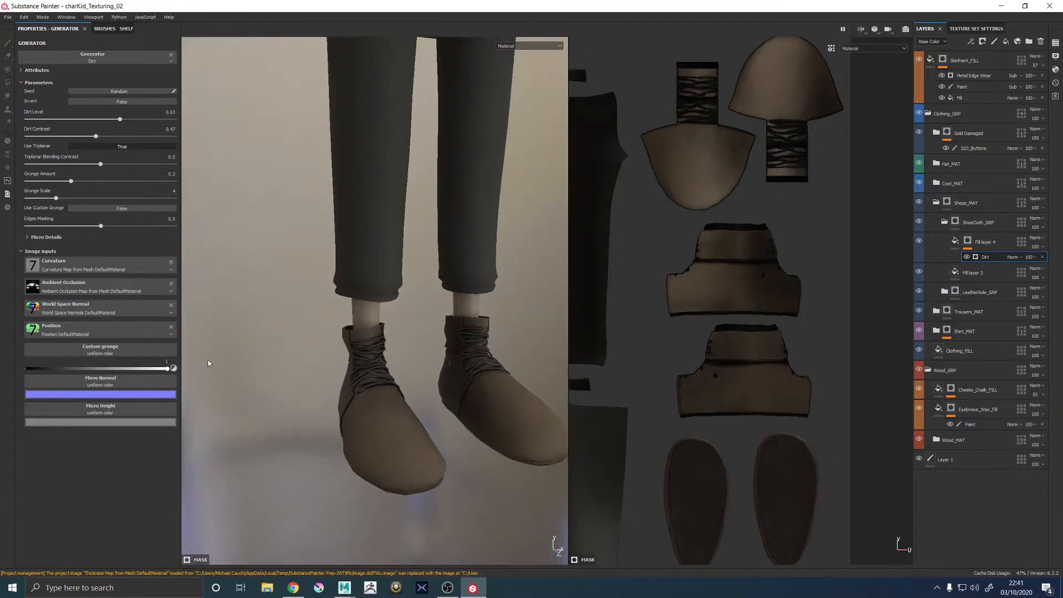
pyautogui.keyDown('alt'); pyautogui.moveTo(332, 377); pyautogui.dragTo(377, 390, button='right'); pyautogui.keyUp('alt')
pyautogui.keyDown('alt'); pyautogui.moveTo(415, 415); pyautogui.dragTo(273, 284, button='middle'); pyautogui.keyUp('alt')
pyautogui.keyDown('alt'); pyautogui.moveTo(273, 285); pyautogui.dragTo(382, 293); pyautogui.keyUp('alt')
pyautogui.keyDown('alt'); pyautogui.moveTo(382, 293); pyautogui.dragTo(407, 365, button='middle'); pyautogui.keyUp('alt')
pyautogui.keyDown('alt'); pyautogui.moveTo(407, 366); pyautogui.dragTo(527, 423, button='right'); pyautogui.keyUp('alt')
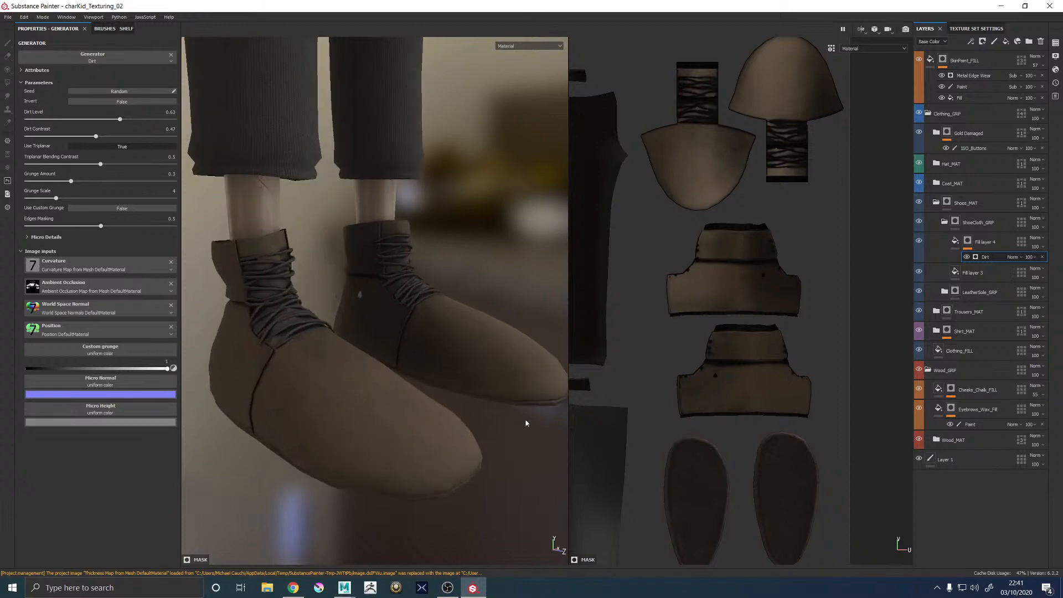
pyautogui.keyDown('alt'); pyautogui.moveTo(357, 267); pyautogui.dragTo(662, 367); pyautogui.keyUp('alt')
pyautogui.keyDown('alt'); pyautogui.moveTo(277, 310); pyautogui.dragTo(330, 330, button='right'); pyautogui.keyUp('alt')
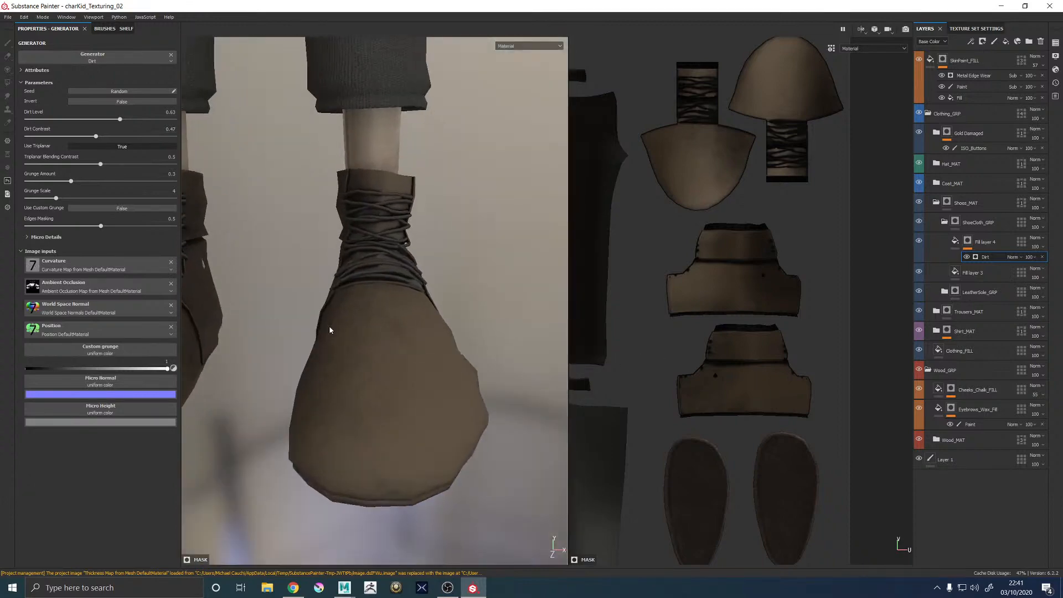
pyautogui.keyDown('alt'); pyautogui.moveTo(330, 330); pyautogui.dragTo(474, 408, button='middle'); pyautogui.keyUp('alt')
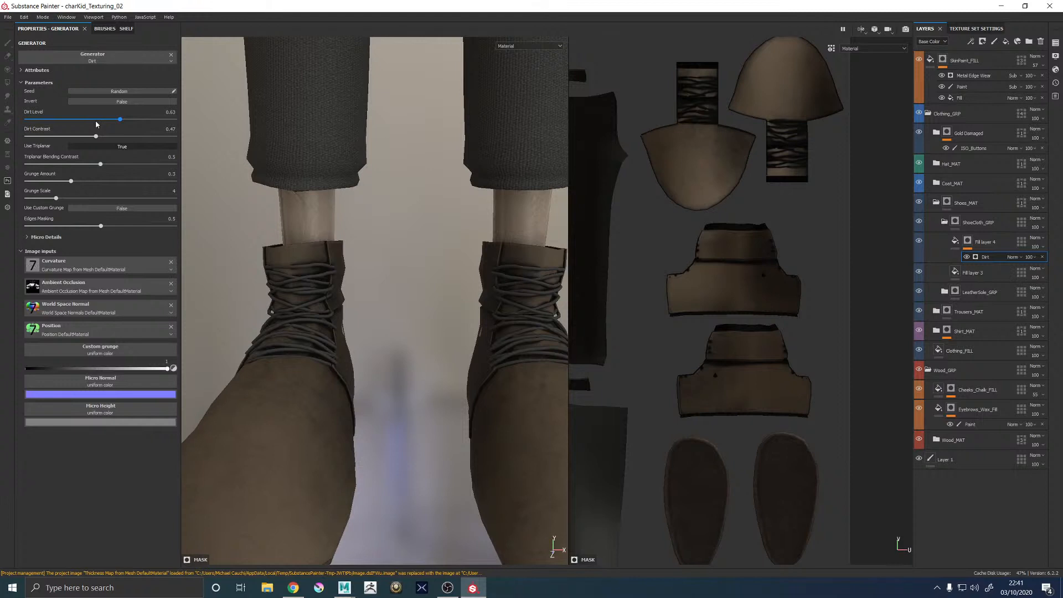
# Set the Dirt generator's Edges Masking to 1
pyautogui.click(23, 71)
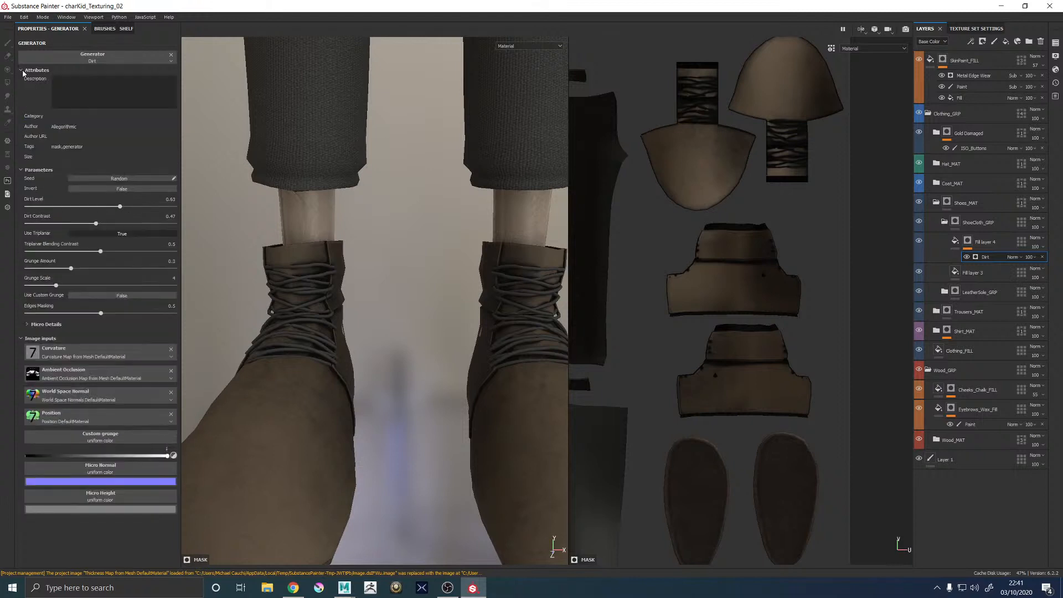
pyautogui.click(22, 70)
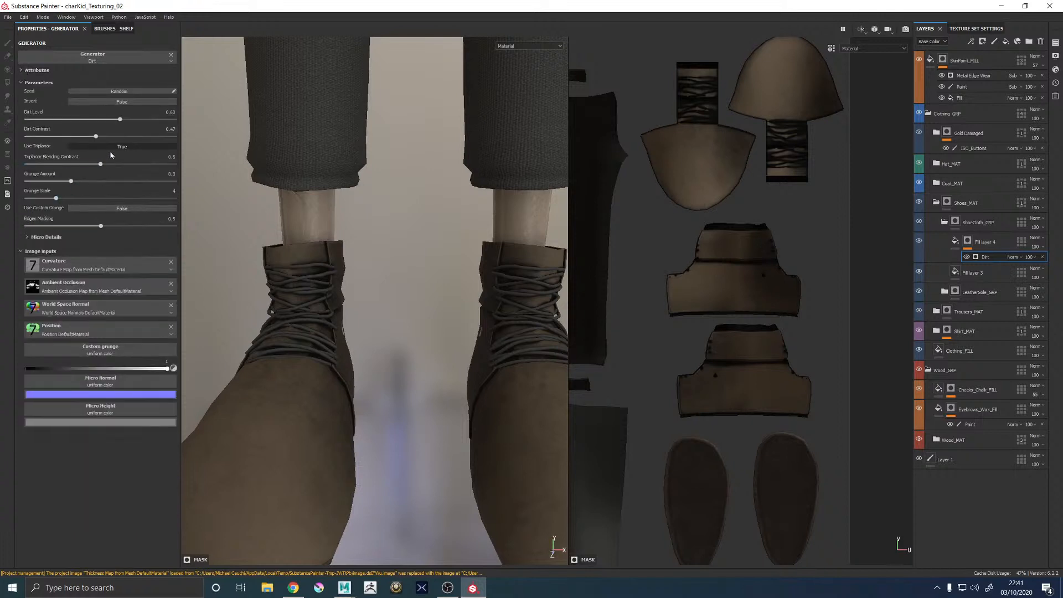
pyautogui.click(72, 290)
pyautogui.click(65, 289)
pyautogui.moveTo(133, 370); pyautogui.dragTo(26, 373)
pyautogui.moveTo(101, 227); pyautogui.dragTo(410, 230)
# Add a paint effect above the Dirt generator in the black fill layer's mask and name it PaintSides
pyautogui.keyDown('alt'); pyautogui.moveTo(341, 258); pyautogui.dragTo(326, 354); pyautogui.keyUp('alt')
pyautogui.rightClick(986, 257)
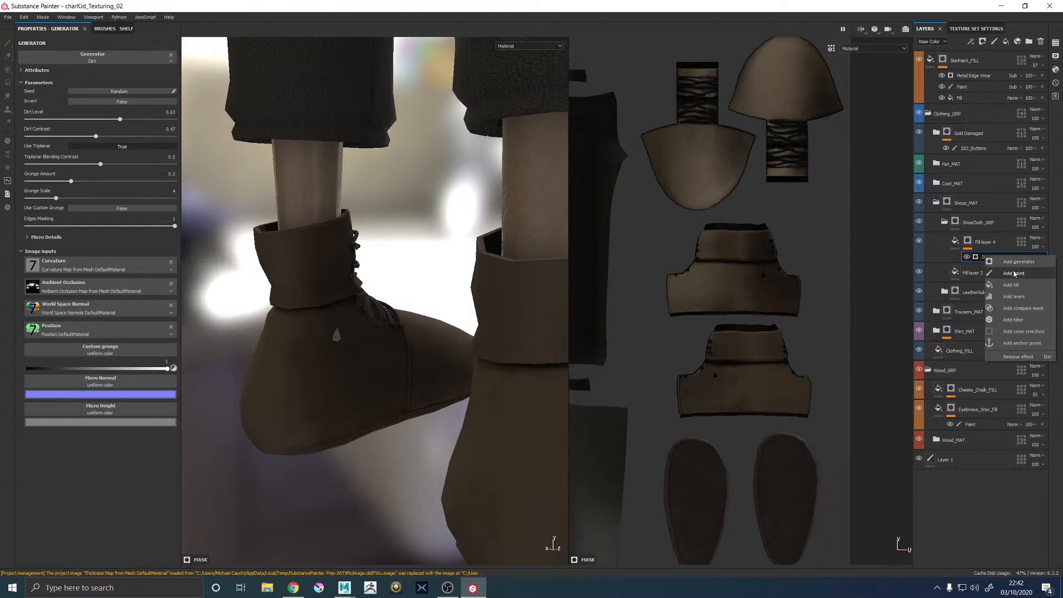
pyautogui.click(1015, 274)
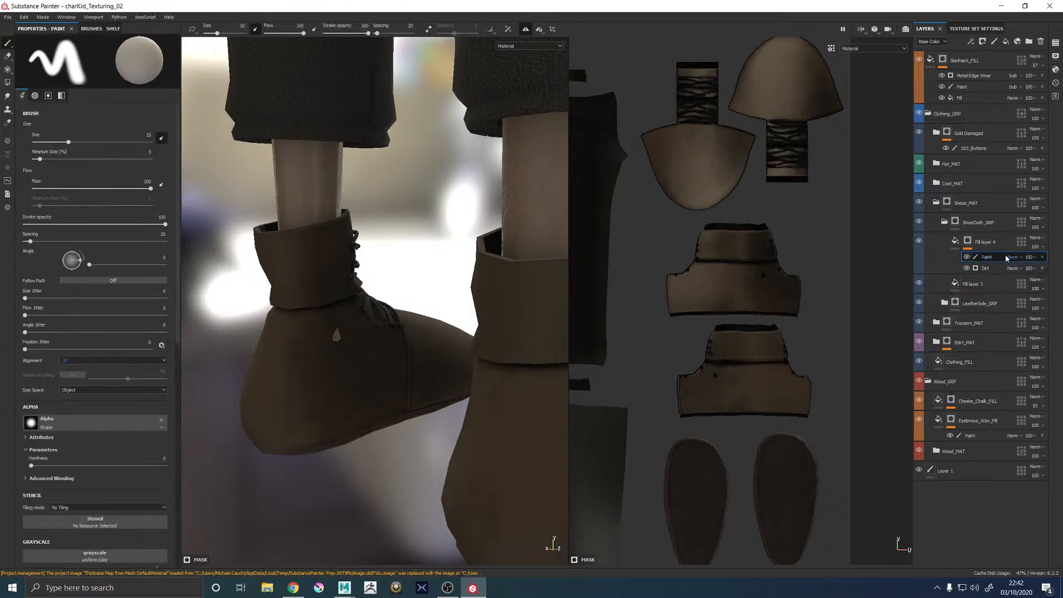
pyautogui.doubleClick(988, 257)
pyautogui.press('End')
pyautogui.write('Sides')
pyautogui.press('Return')
# Browse the shelf's brushes and choose a grainy, textured brush from the Kyle's Paint set
pyautogui.click(113, 28)
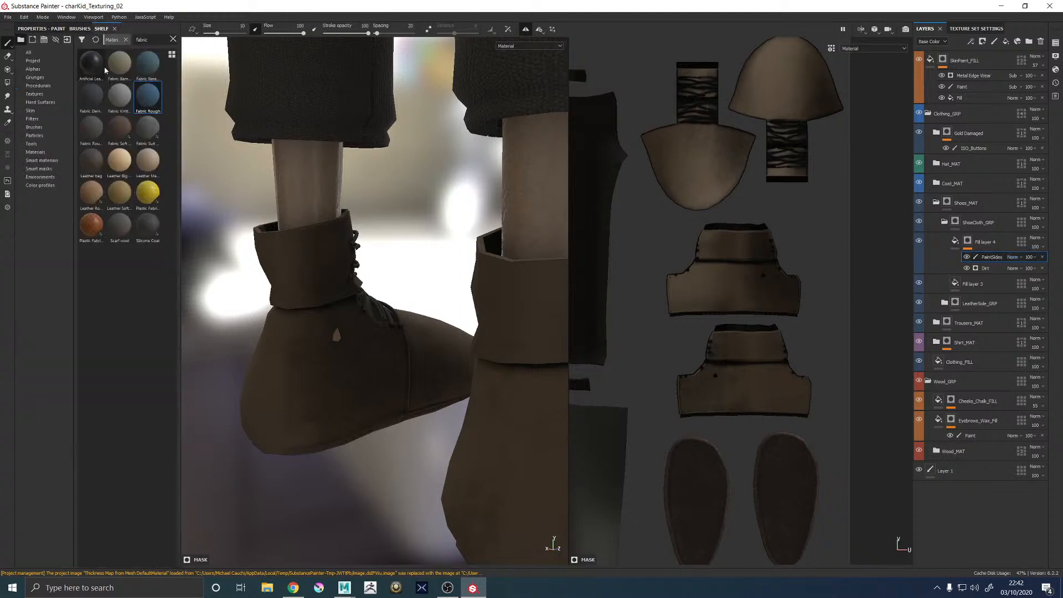
pyautogui.click(34, 126)
pyautogui.hotkey('alt', 'Tab')
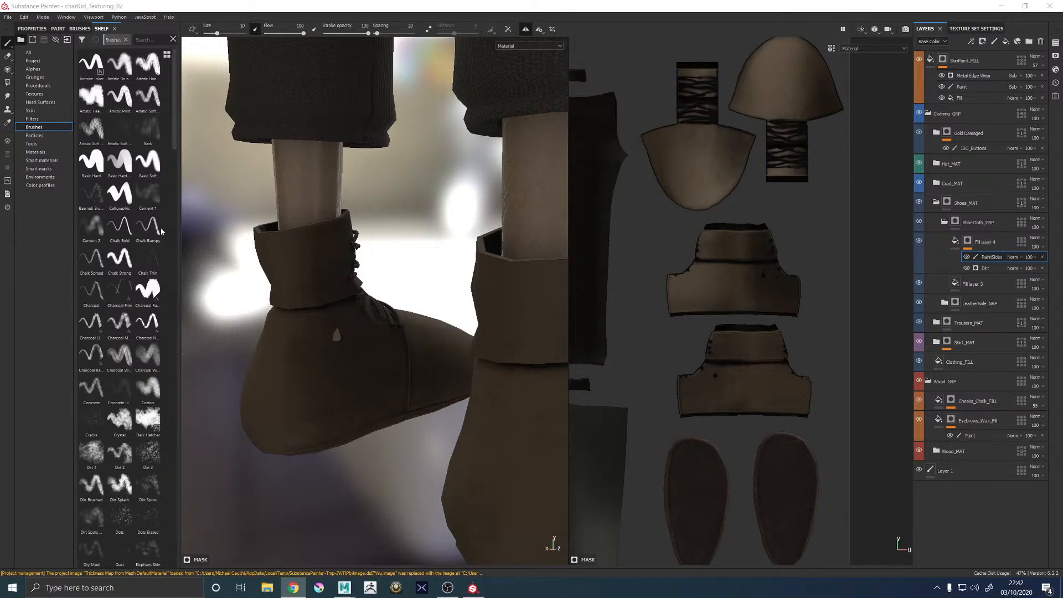
pyautogui.scroll(-15, 147, 185)
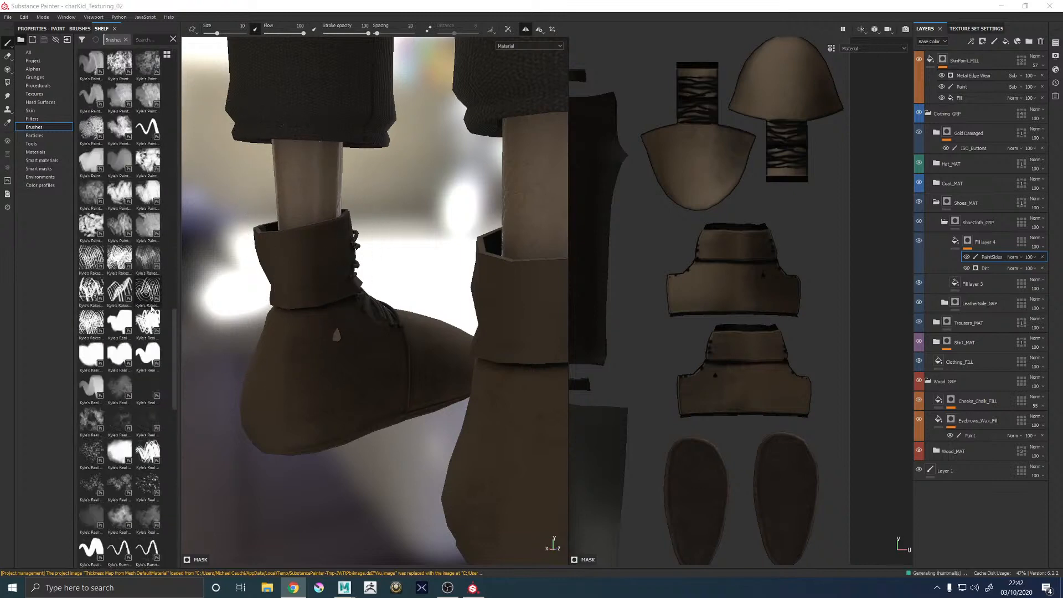
pyautogui.scroll(-5, 157, 384)
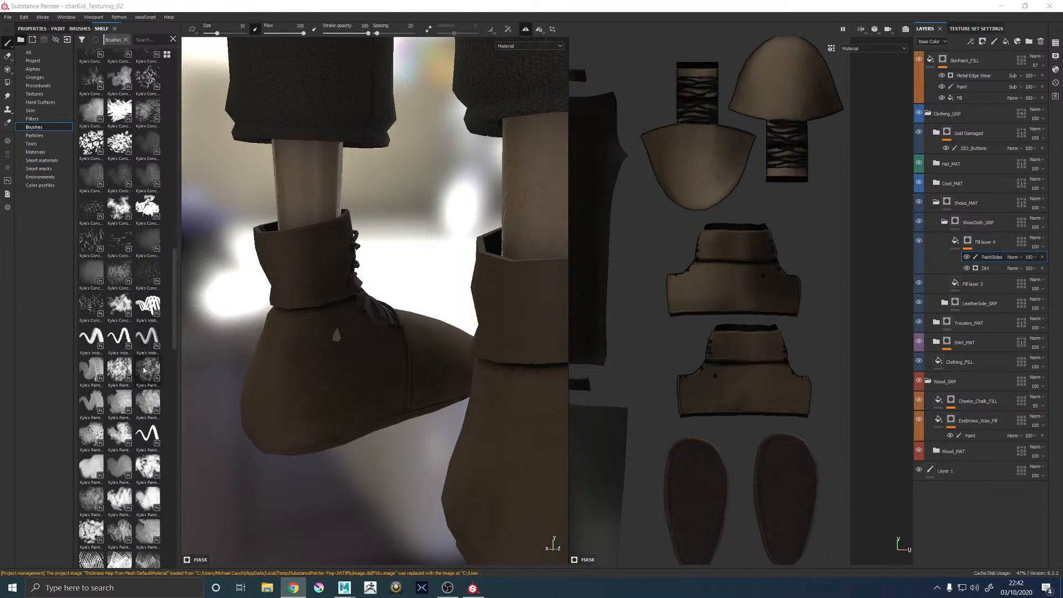
pyautogui.click(144, 370)
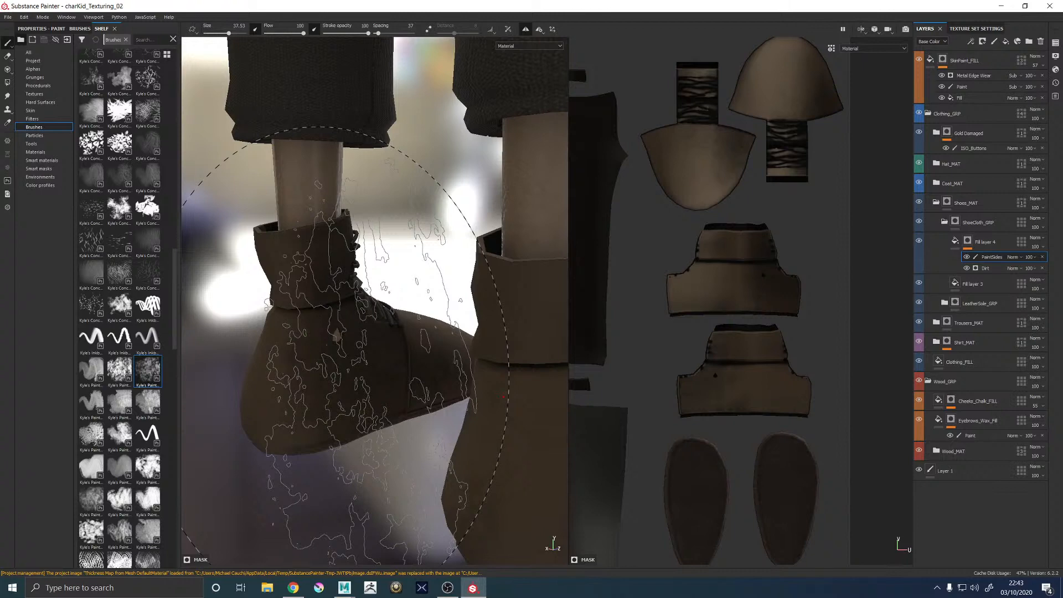
# Reduce the brush size to 7.44 and its flow to 39, undoing the test stroke on the side of the shoe
pyautogui.keyDown('alt'); pyautogui.moveTo(319, 369); pyautogui.dragTo(366, 324, button='middle'); pyautogui.keyUp('alt')
pyautogui.keyDown('ctrl'); pyautogui.moveTo(367, 323); pyautogui.dragTo(340, 331, button='right'); pyautogui.keyUp('ctrl')
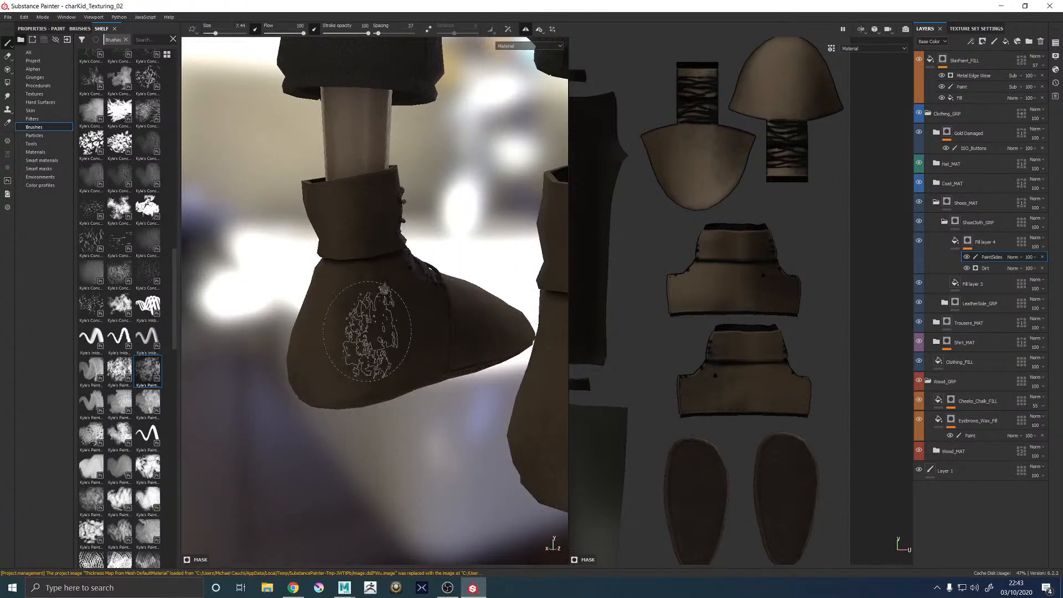
pyautogui.click(42, 28)
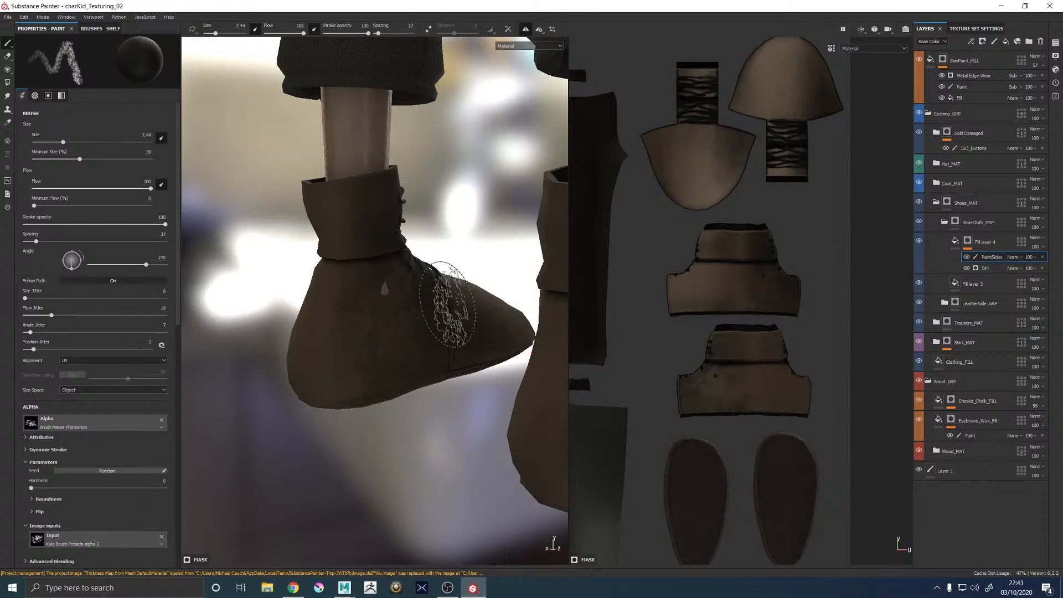
pyautogui.hotkey('ctrl', 'z')
pyautogui.moveTo(304, 33); pyautogui.dragTo(281, 33)
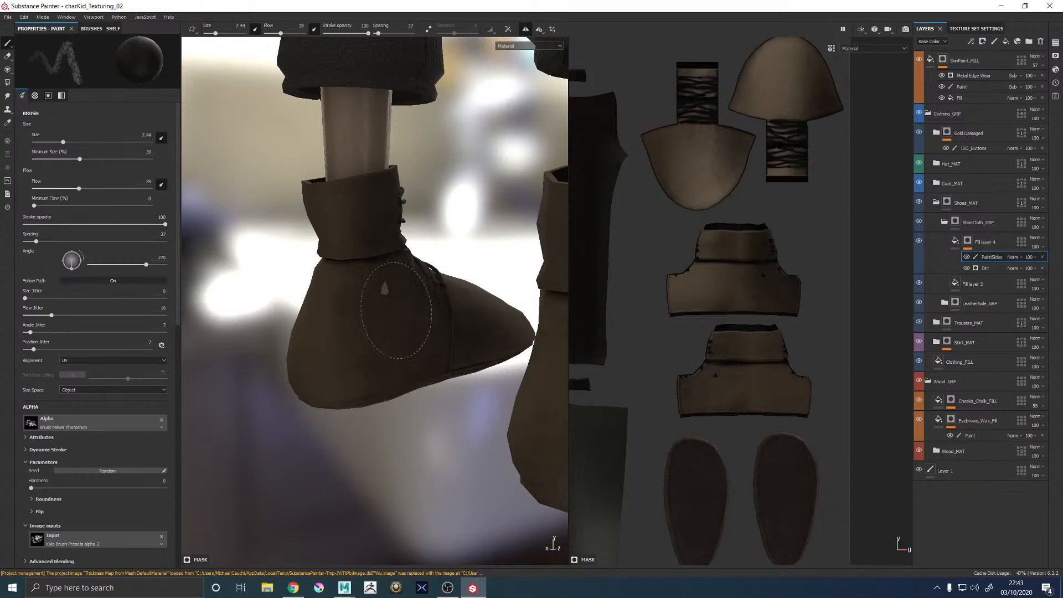
# Examine the brown cloth shoes from the side, the front and close up at the ankle to judge the dirt effect
pyautogui.moveTo(482, 336)
pyautogui.keyDown('alt'); pyautogui.mouseDown()
pyautogui.moveTo(338, 321)
pyautogui.moveTo(370, 326)
pyautogui.moveTo(299, 369)
pyautogui.mouseUp(); pyautogui.keyUp('alt')
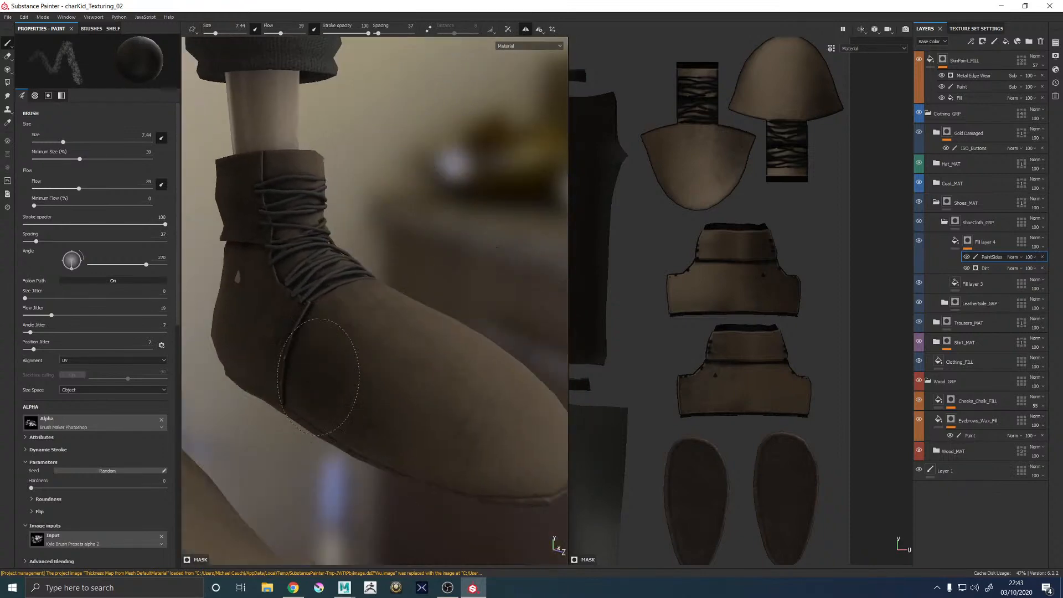
pyautogui.keyDown('alt'); pyautogui.moveTo(391, 451); pyautogui.dragTo(469, 307); pyautogui.keyUp('alt')
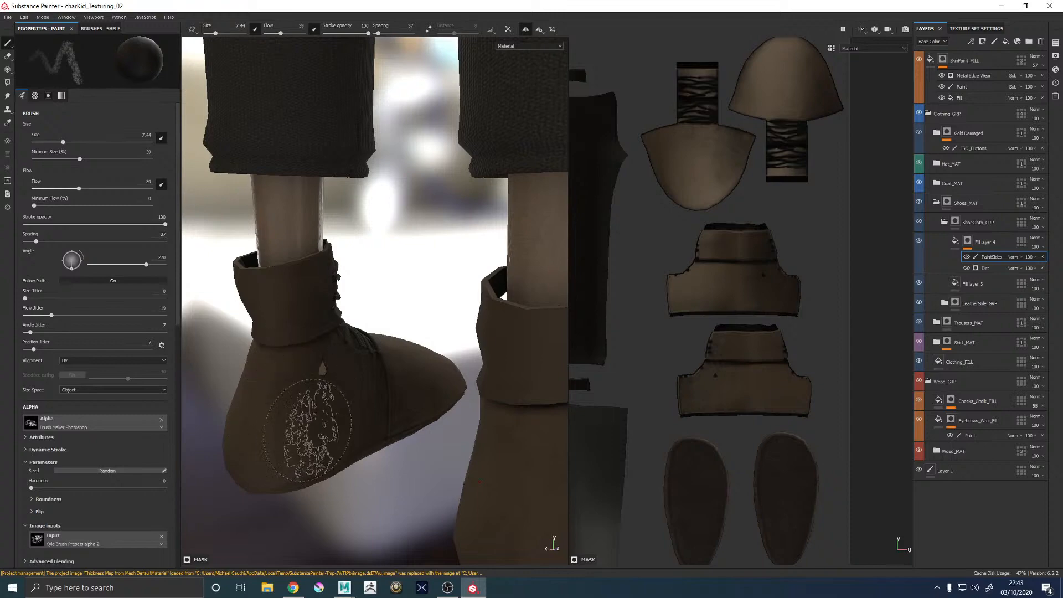
pyautogui.moveTo(354, 394)
pyautogui.keyDown('alt'); pyautogui.mouseDown()
pyautogui.moveTo(267, 381)
pyautogui.moveTo(338, 338)
pyautogui.moveTo(319, 328)
pyautogui.mouseUp(); pyautogui.keyUp('alt')
pyautogui.keyDown('alt'); pyautogui.moveTo(318, 328); pyautogui.dragTo(355, 280, button='right'); pyautogui.keyUp('alt')
pyautogui.keyDown('alt'); pyautogui.moveTo(363, 222); pyautogui.dragTo(382, 402, button='middle'); pyautogui.keyUp('alt')
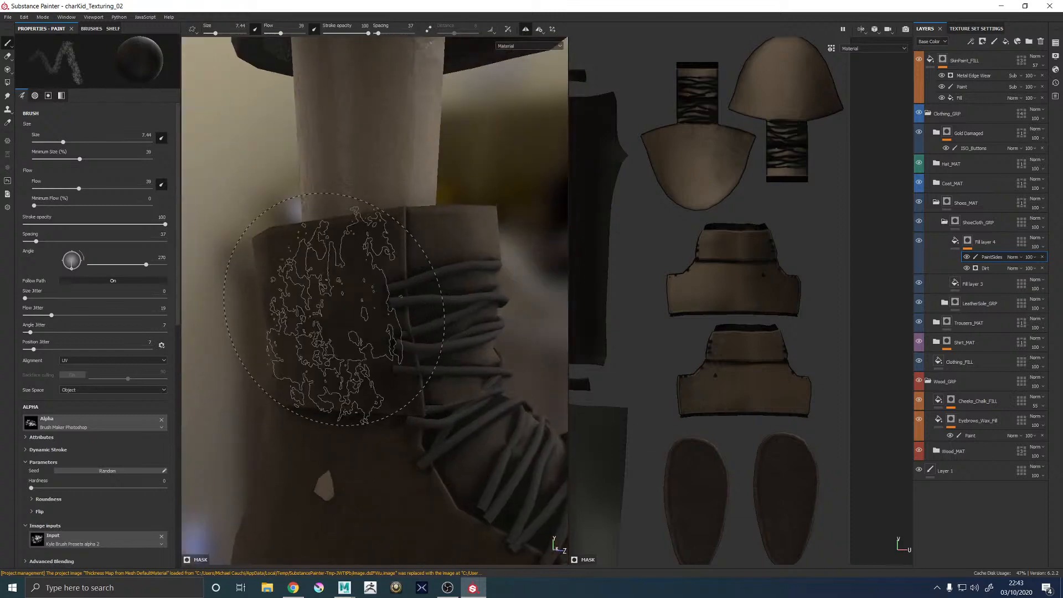
pyautogui.moveTo(283, 325)
pyautogui.keyDown('alt'); pyautogui.mouseDown(button='right')
pyautogui.moveTo(413, 394)
pyautogui.moveTo(444, 360)
pyautogui.mouseUp(button='right'); pyautogui.keyUp('alt')
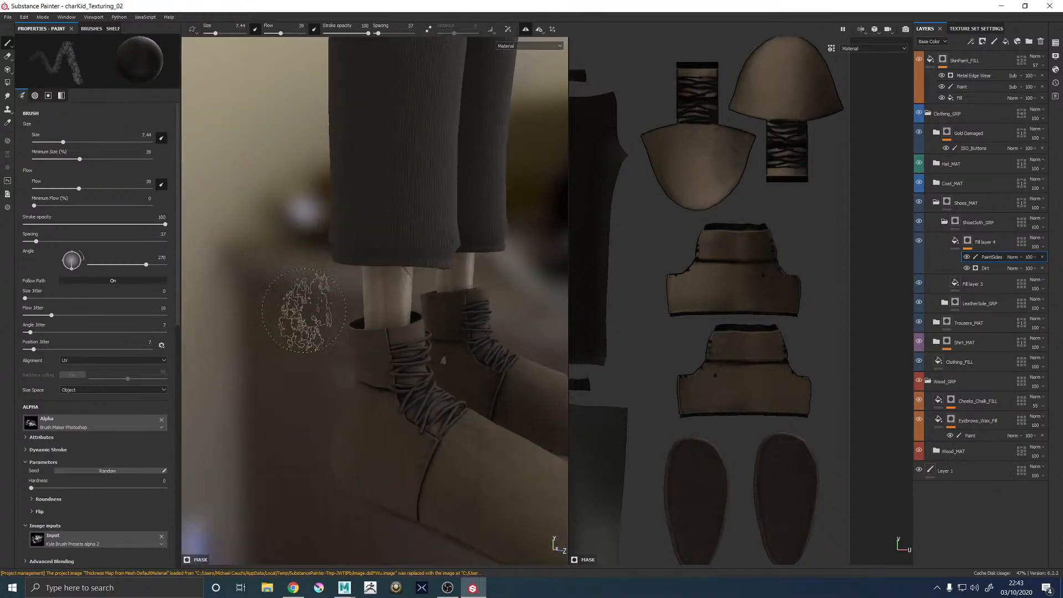
pyautogui.keyDown('alt'); pyautogui.moveTo(444, 361); pyautogui.dragTo(382, 304, button='middle'); pyautogui.keyUp('alt')
pyautogui.keyDown('alt'); pyautogui.moveTo(382, 304); pyautogui.dragTo(268, 236, button='right'); pyautogui.keyUp('alt')
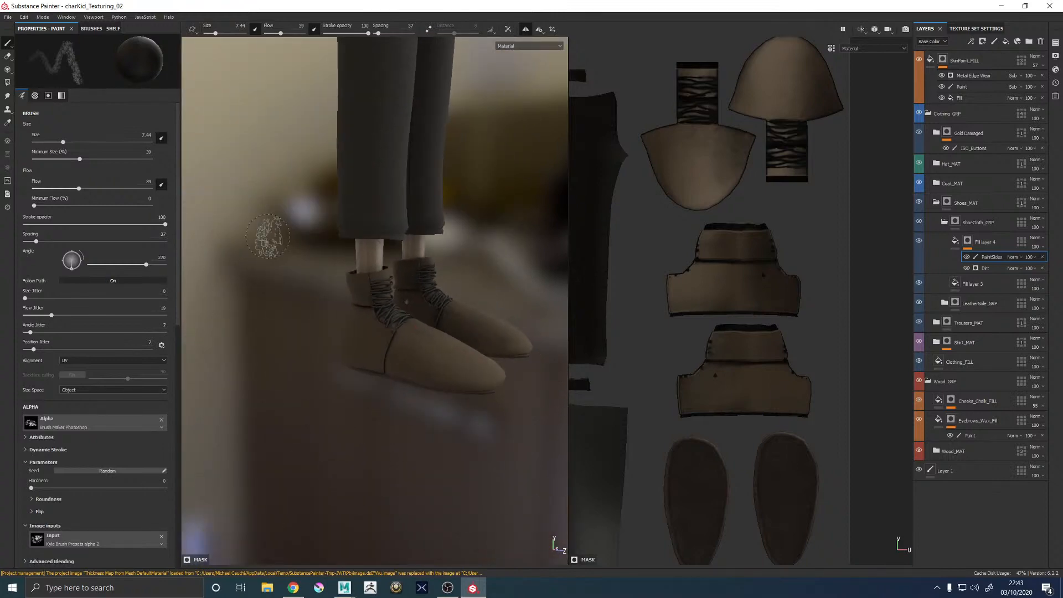
pyautogui.moveTo(448, 248)
pyautogui.keyDown('alt'); pyautogui.mouseDown(button='right')
pyautogui.moveTo(399, 222)
pyautogui.moveTo(452, 284)
pyautogui.mouseUp(button='right'); pyautogui.keyUp('alt')
pyautogui.keyDown('alt'); pyautogui.moveTo(410, 346); pyautogui.dragTo(424, 164, button='middle'); pyautogui.keyUp('alt')
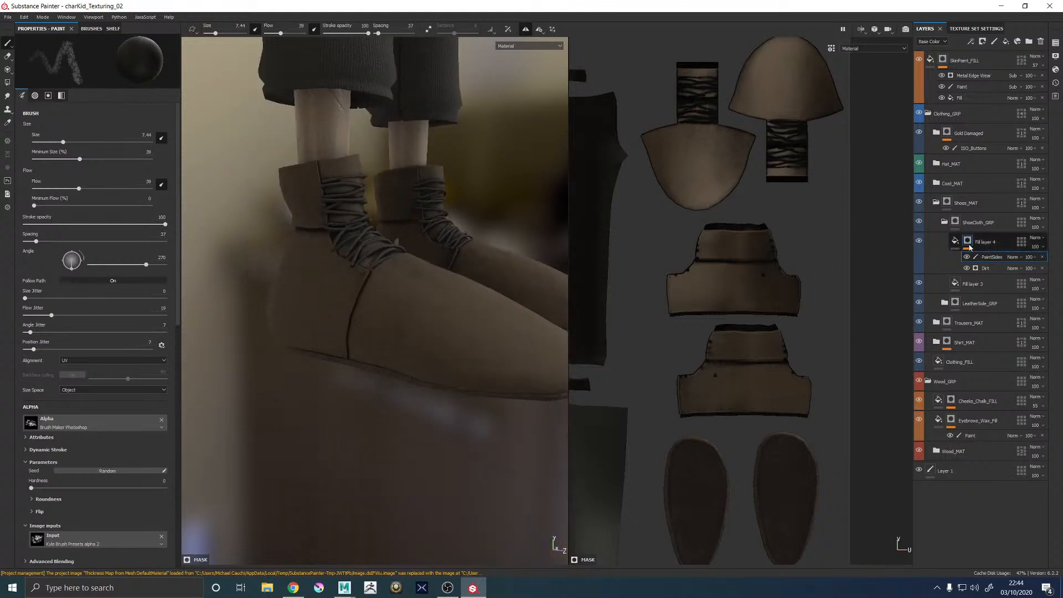
# Rename the brown fill layer as BaseCOL and add a fill layer named BackCOL directly above it
pyautogui.doubleClick(977, 285)
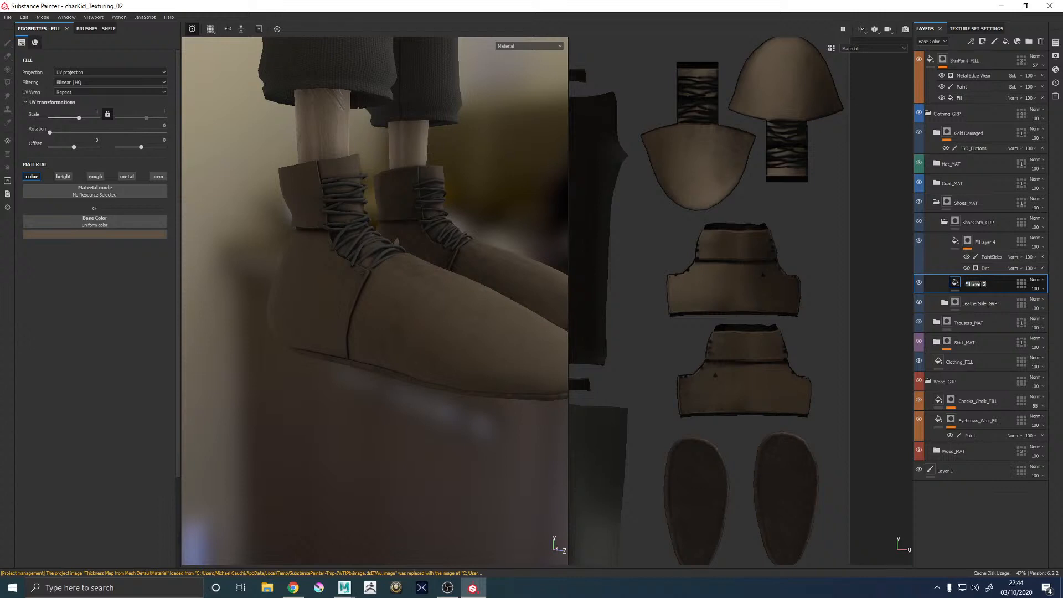
pyautogui.write('BaseCOL')
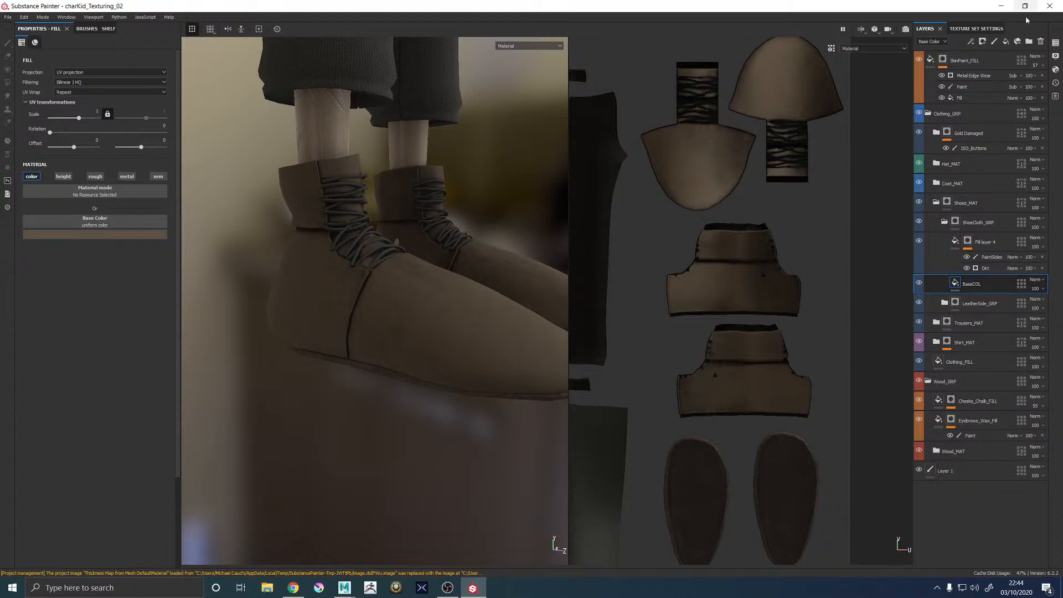
pyautogui.click(1006, 41)
pyautogui.doubleClick(975, 287)
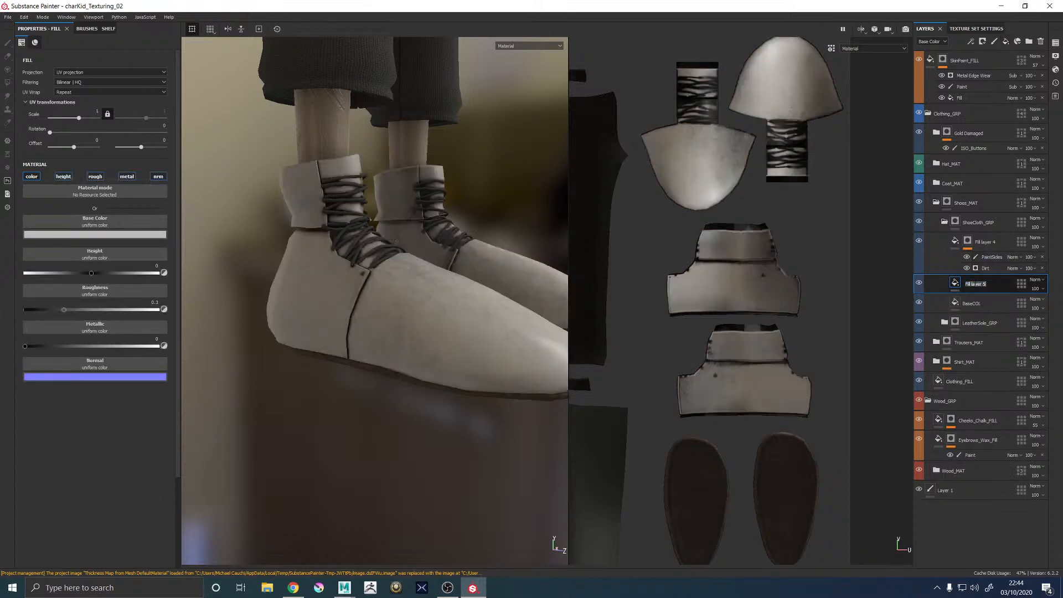
pyautogui.write('BackCOL')
# Rename the black dirt fill layer as DirtCOL and collapse its mask effects
pyautogui.doubleClick(985, 242)
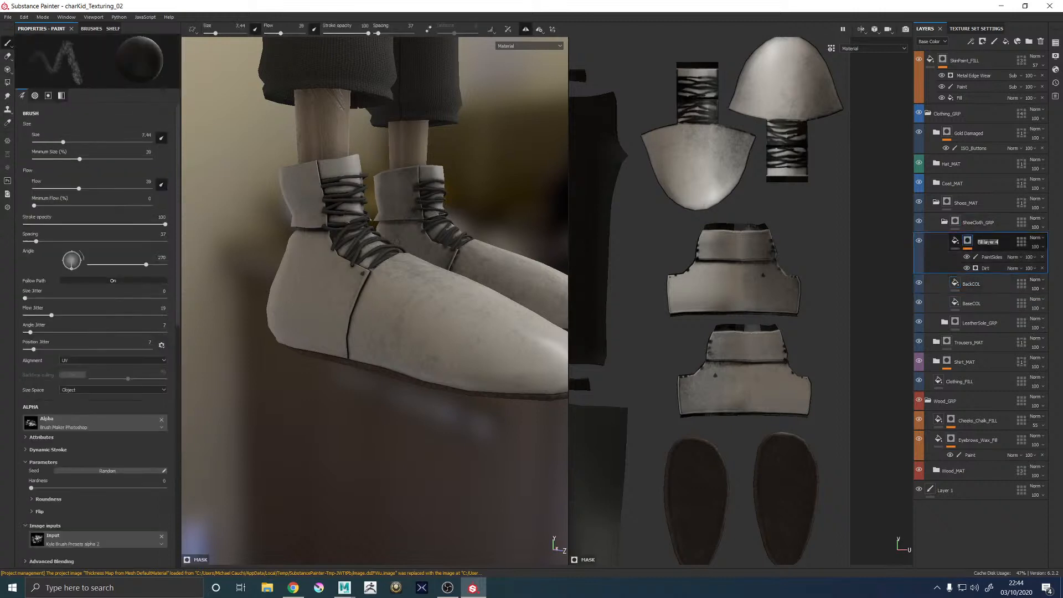
pyautogui.write('DirtCOL')
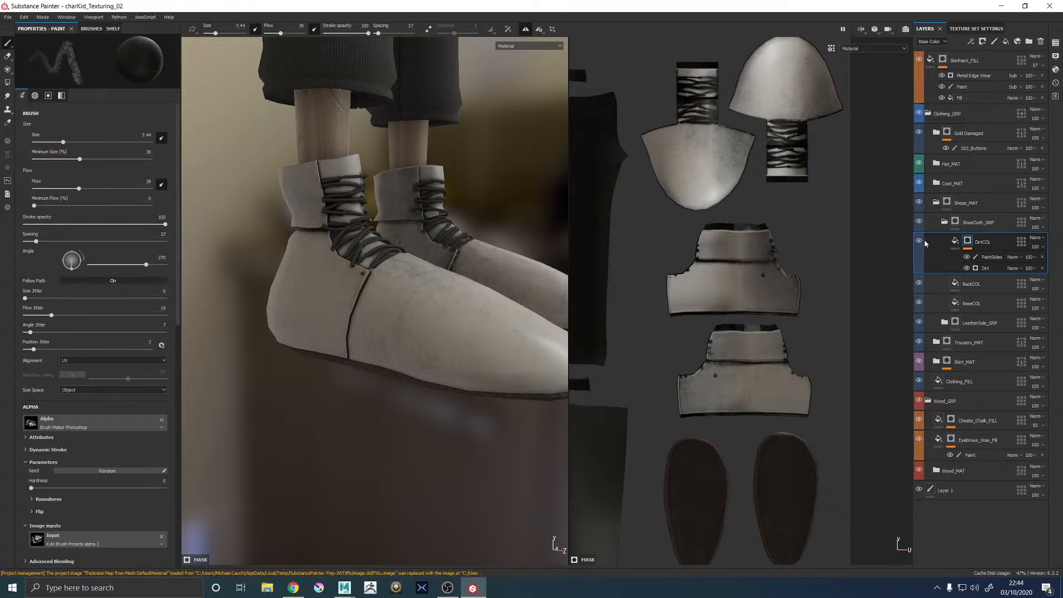
pyautogui.click(955, 242)
# Set the BackCOL fill layer's blending mode to Multiply
pyautogui.click(977, 263)
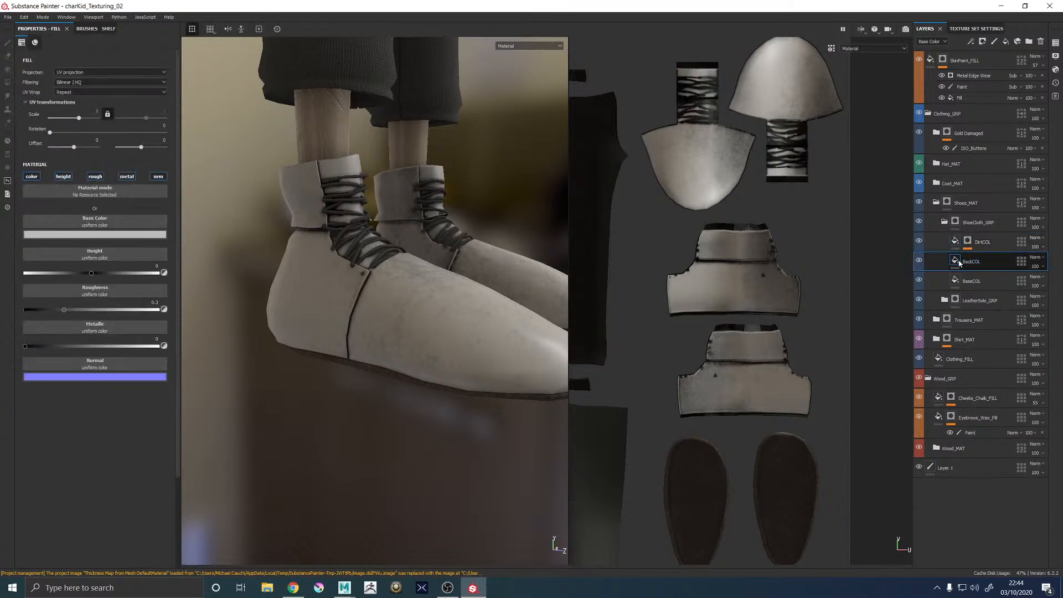
pyautogui.click(1037, 257)
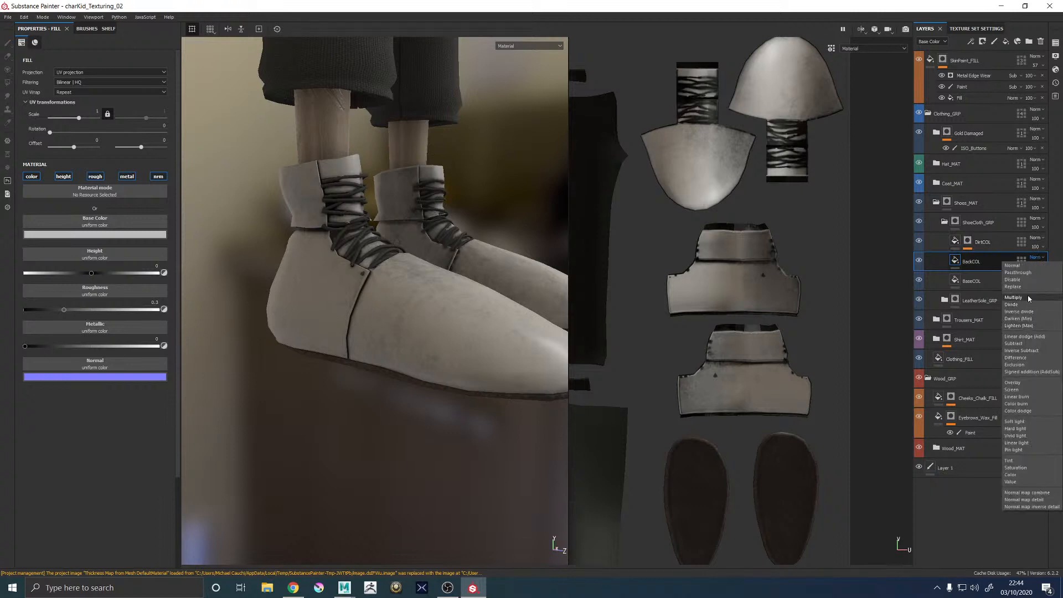
pyautogui.click(1028, 298)
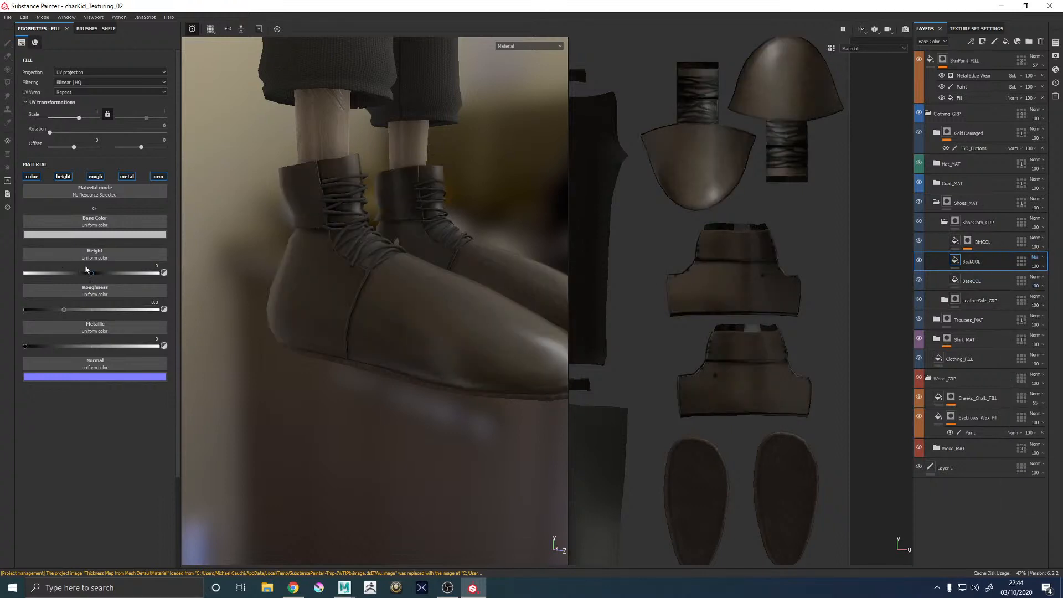
# Disable BackCOL's height, roughness, metallic and normal channels and set its base color to a light grey of about 0.693
pyautogui.click(63, 176)
pyautogui.click(95, 177)
pyautogui.click(122, 177)
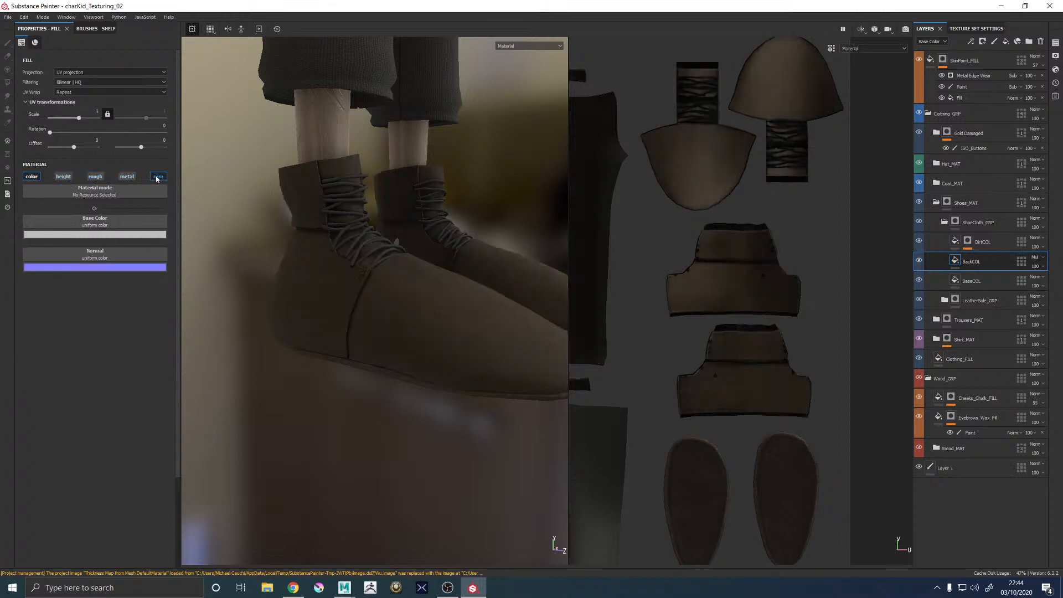
pyautogui.click(157, 176)
pyautogui.click(96, 233)
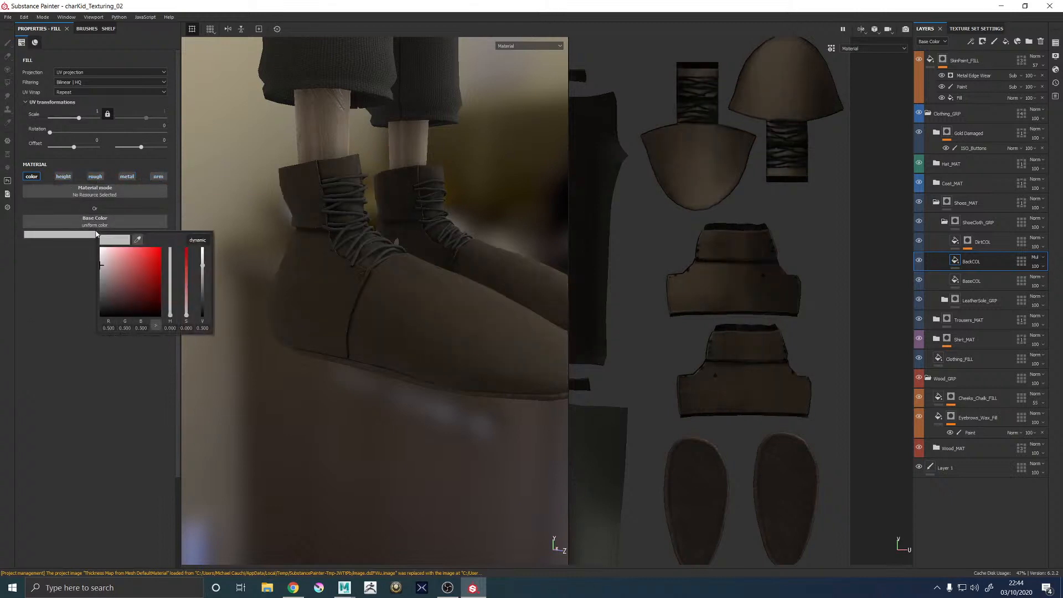
pyautogui.moveTo(107, 261); pyautogui.dragTo(98, 258)
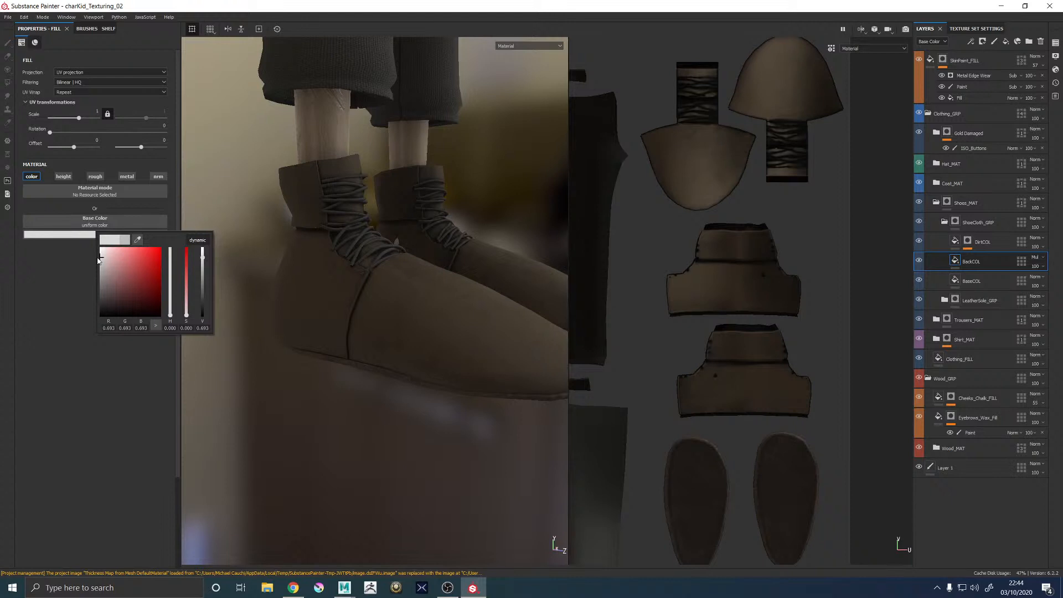
# Add a black mask to BackCOL and fill the UV islands of the shoes' back panels white with Polygon Fill
pyautogui.rightClick(986, 263)
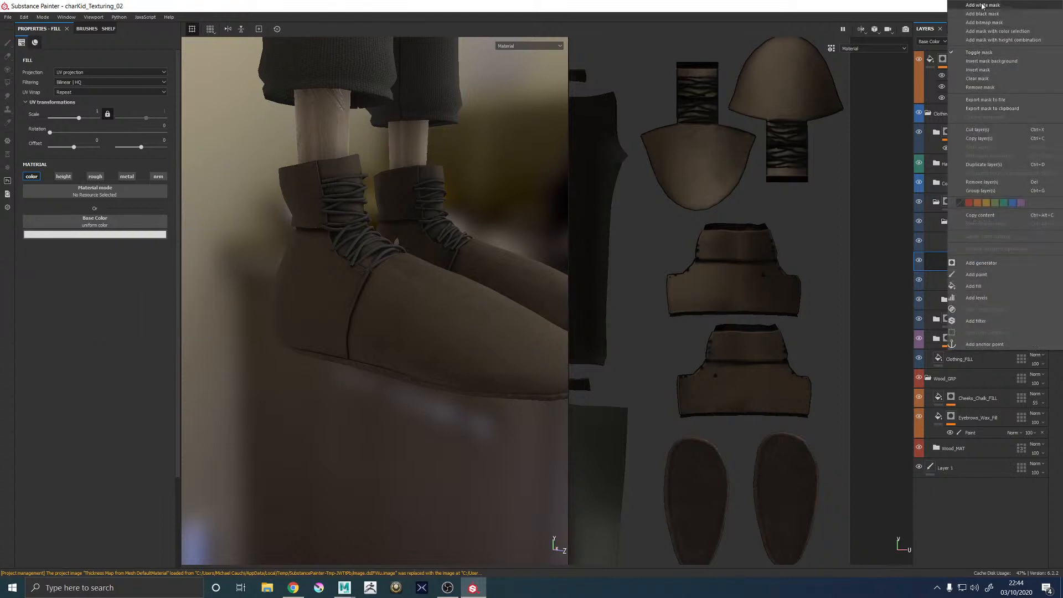
pyautogui.click(975, 14)
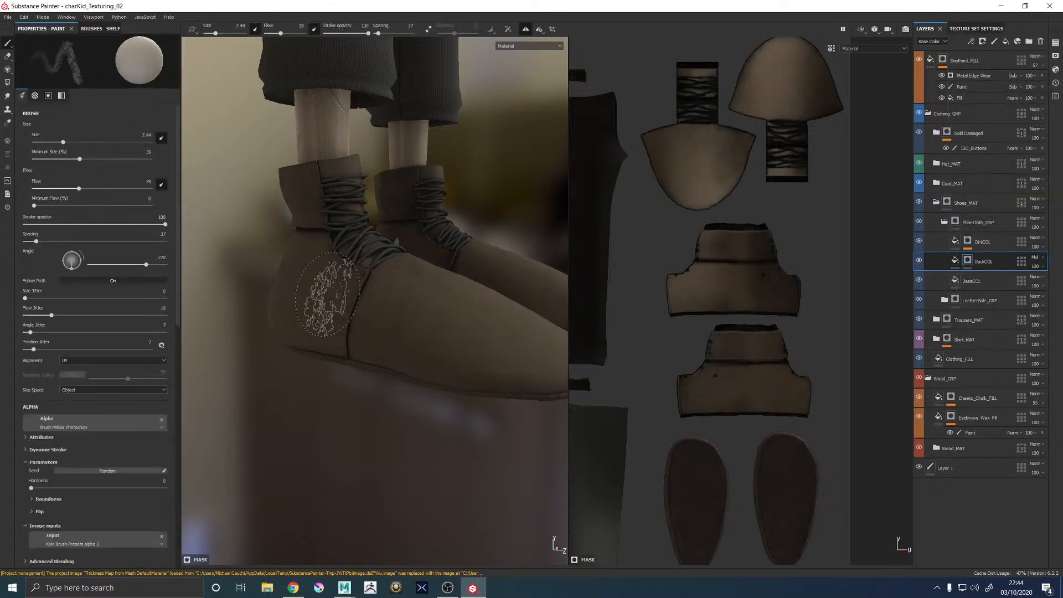
pyautogui.click(7, 82)
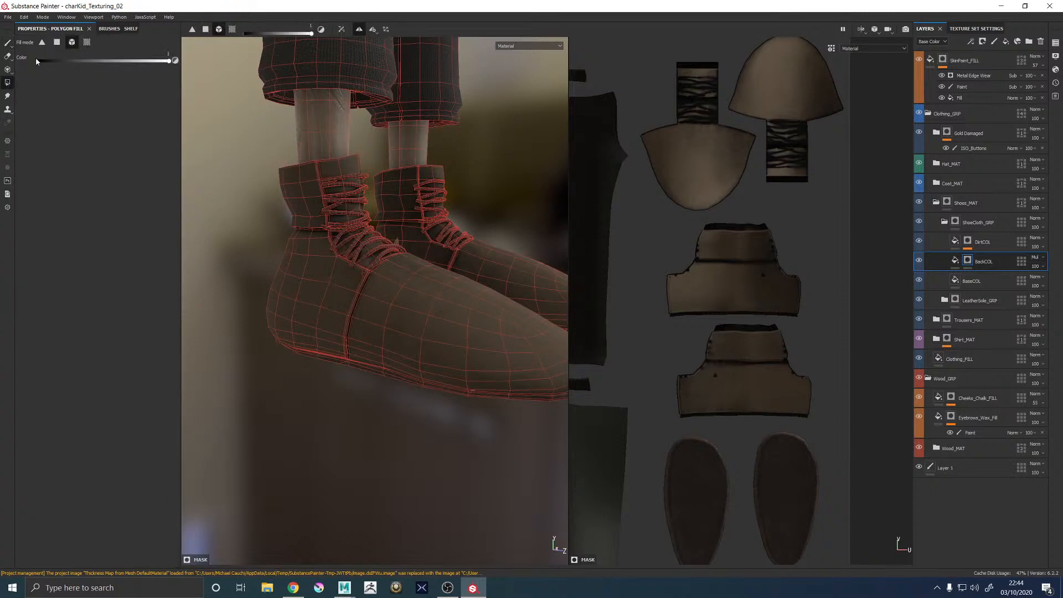
pyautogui.click(88, 43)
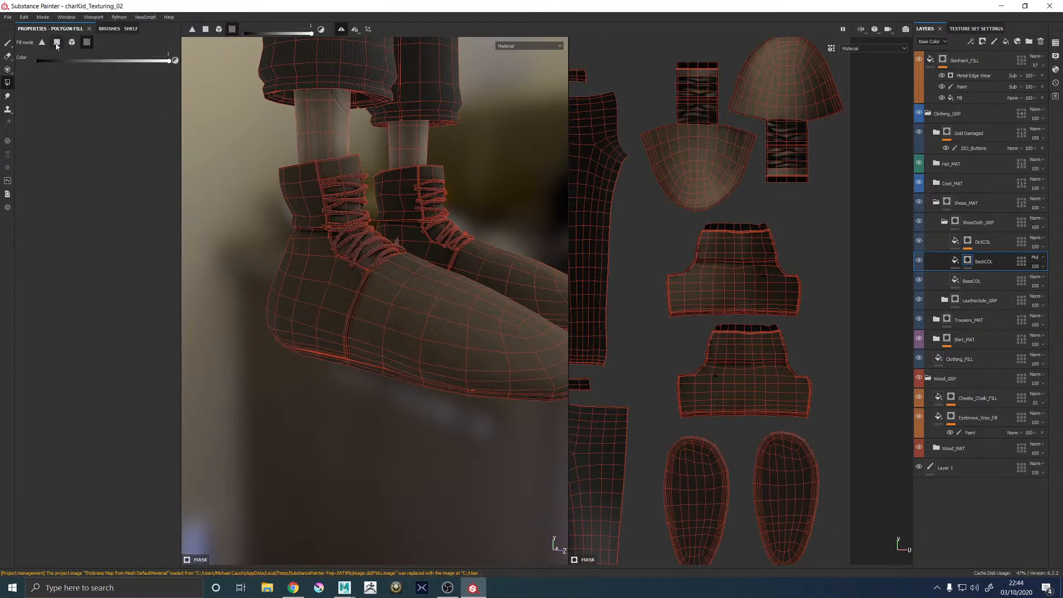
pyautogui.click(966, 261)
pyautogui.click(72, 42)
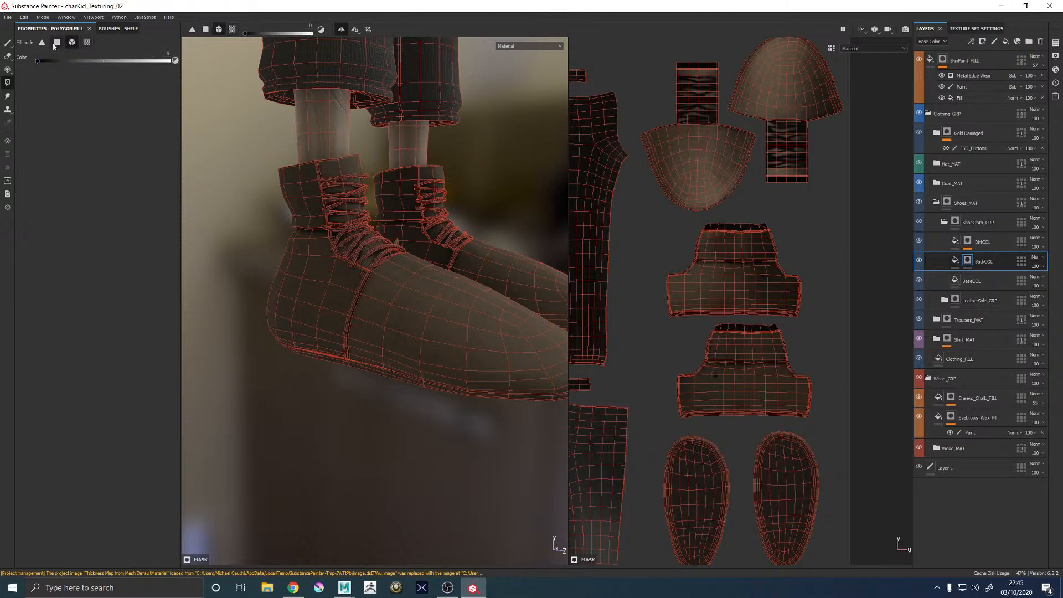
pyautogui.click(56, 42)
pyautogui.click(7, 43)
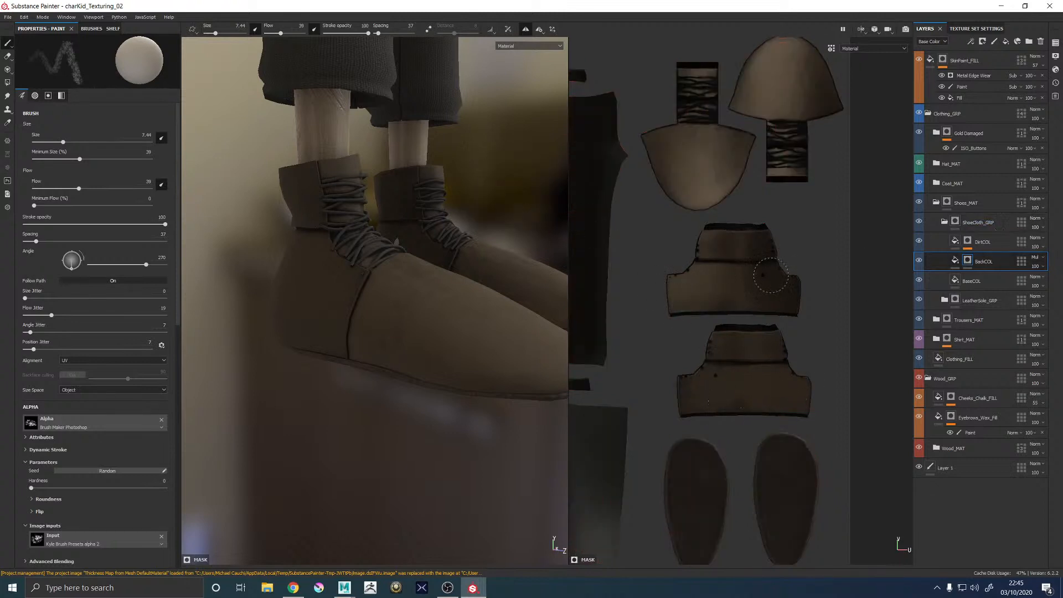
# Toggle BackCOL's visibility to compare the shoes' back panels with and without the layer
pyautogui.click(919, 262)
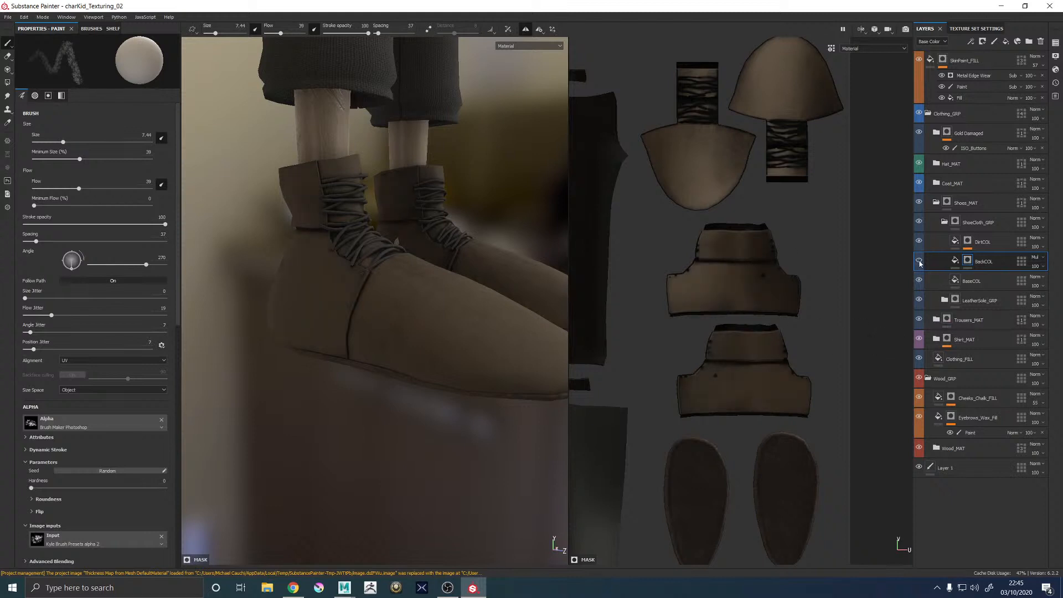
pyautogui.click(919, 261)
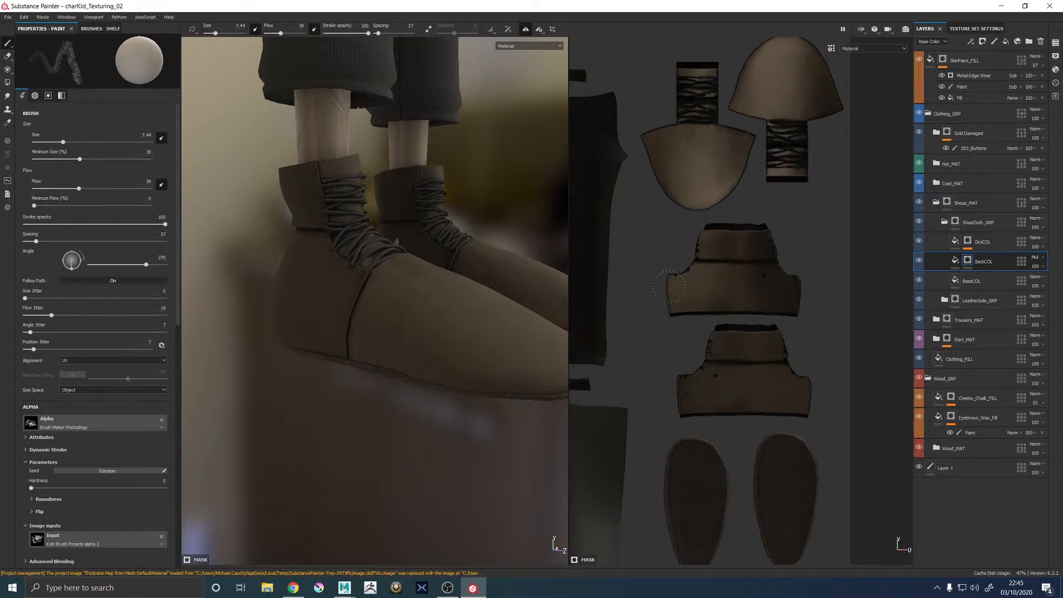
pyautogui.click(919, 262)
pyautogui.click(919, 261)
# Set the BackCOL fill layer's base color to black
pyautogui.click(956, 261)
pyautogui.click(107, 235)
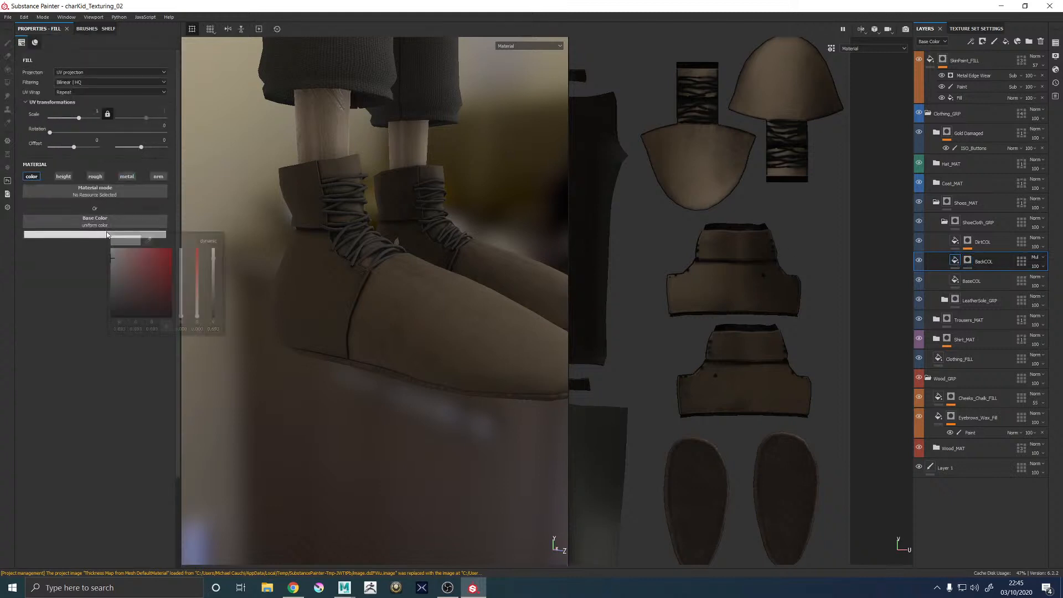
pyautogui.moveTo(119, 287); pyautogui.dragTo(77, 333)
pyautogui.click(212, 167)
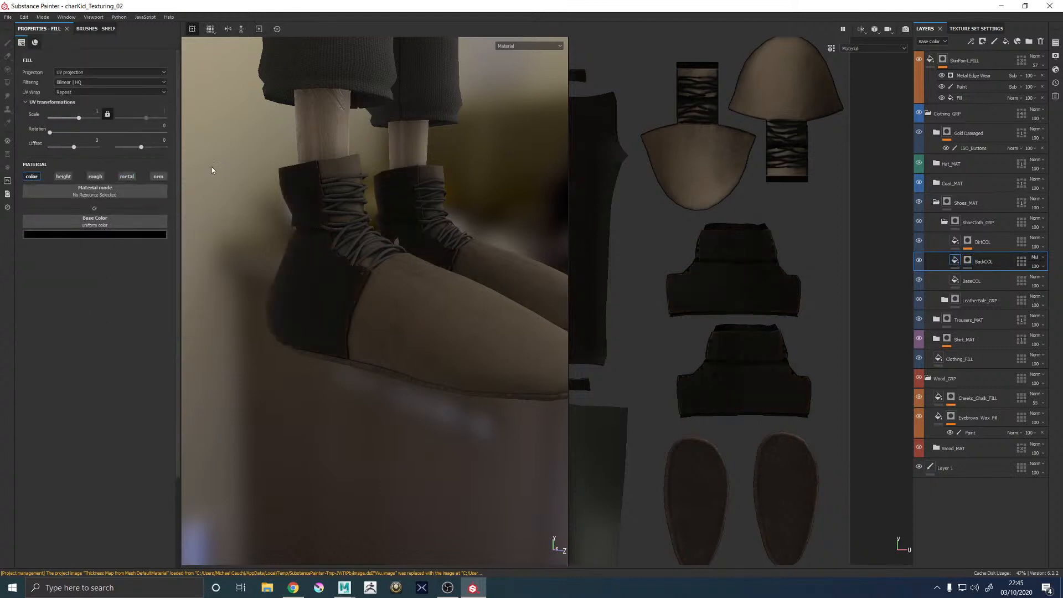
# Reduce the BackCOL layer's opacity to 20
pyautogui.scroll(-5, 310, 211)
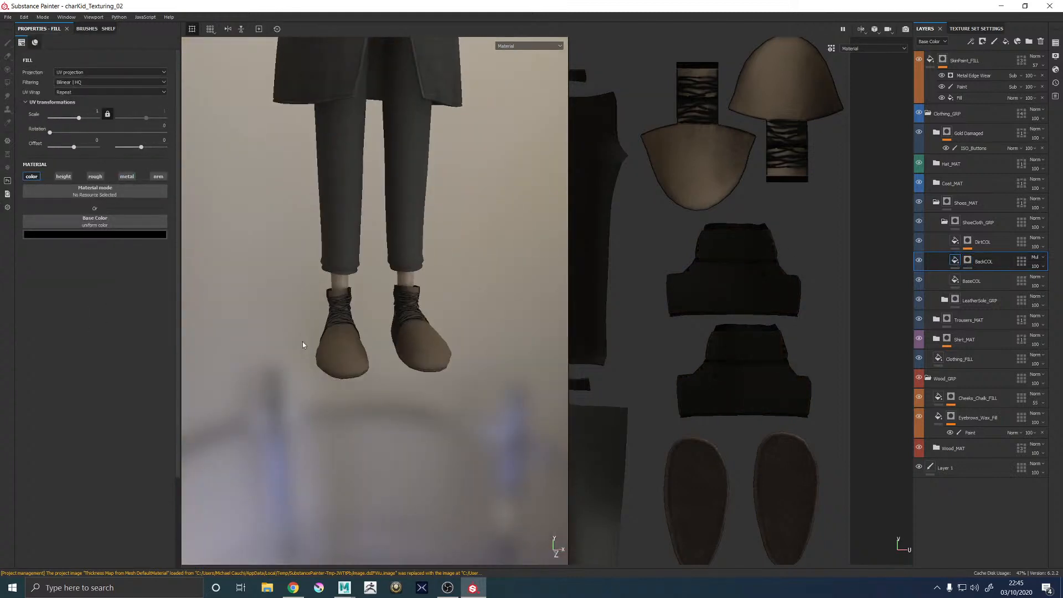
pyautogui.keyDown('alt'); pyautogui.moveTo(303, 345); pyautogui.dragTo(356, 320); pyautogui.keyUp('alt')
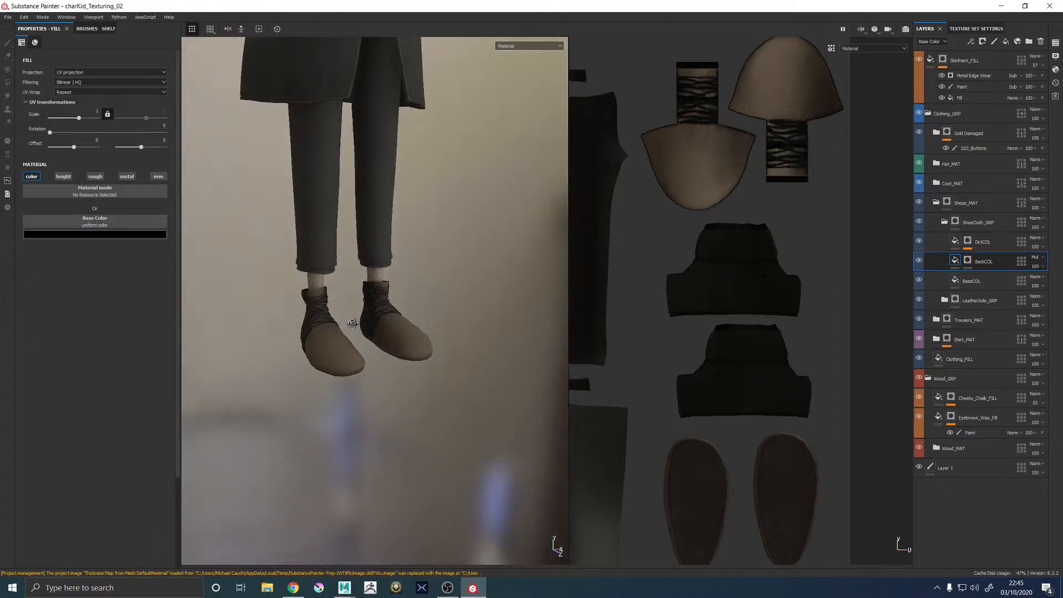
pyautogui.click(1041, 268)
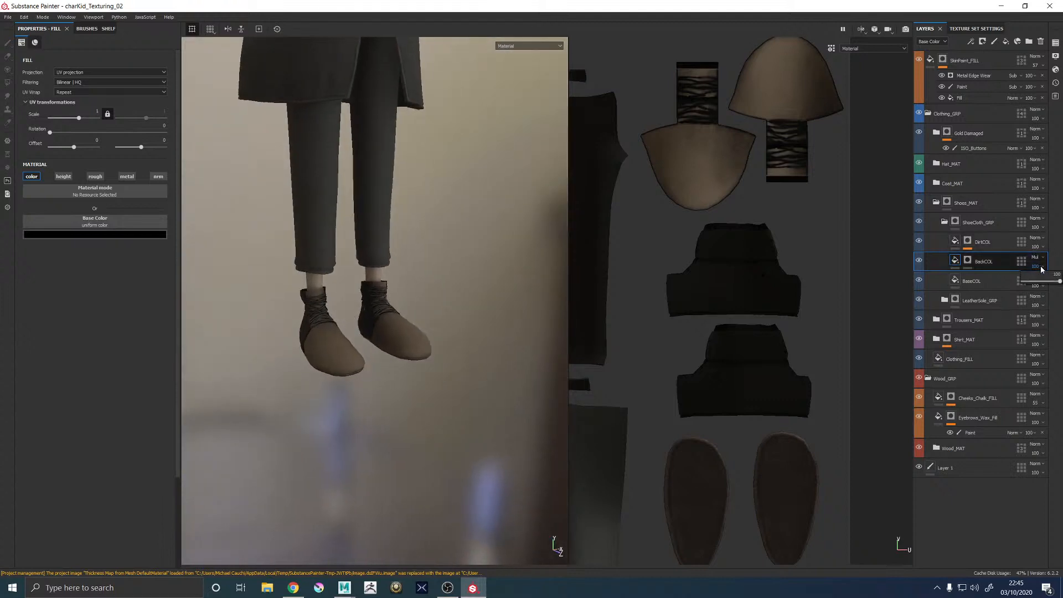
pyautogui.moveTo(1040, 281); pyautogui.dragTo(1031, 283)
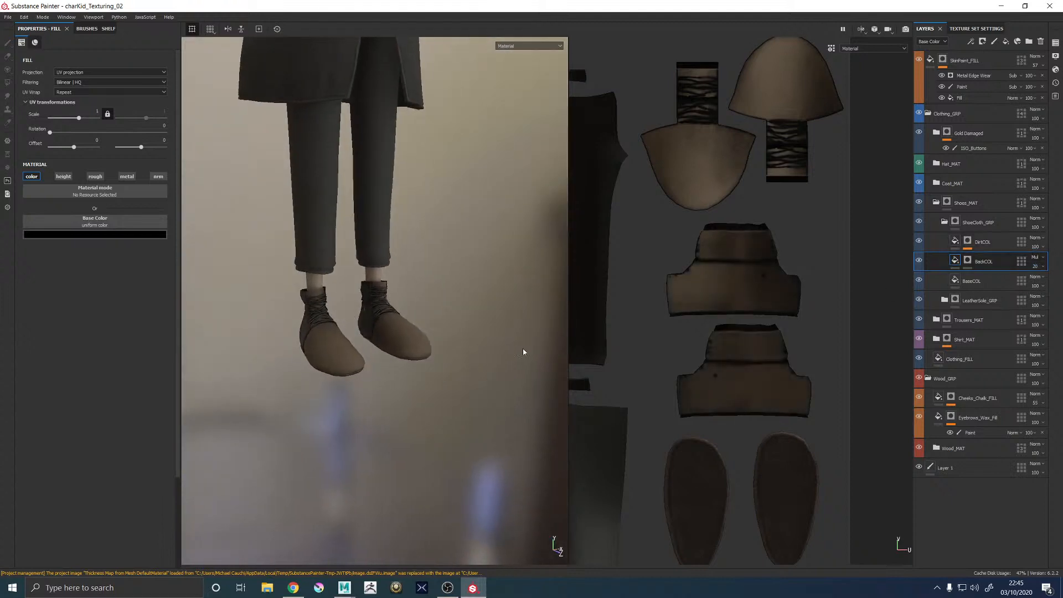
# Examine the darkened back panels against the toe fabric on both shoes from several angles
pyautogui.scroll(5, 237, 330)
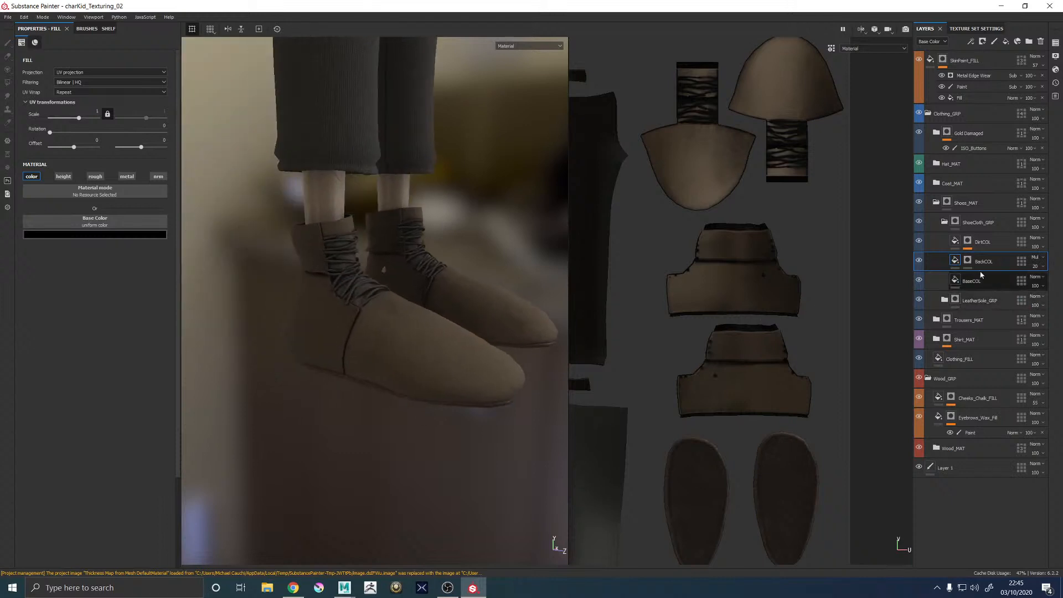
pyautogui.keyDown('alt'); pyautogui.moveTo(471, 243); pyautogui.dragTo(361, 270); pyautogui.keyUp('alt')
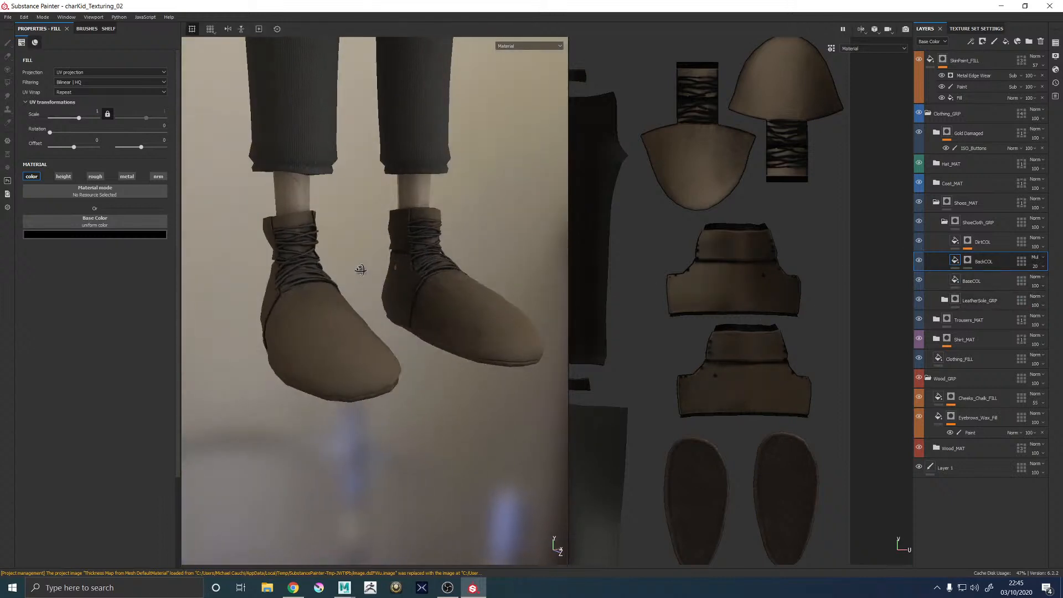
pyautogui.keyDown('alt'); pyautogui.moveTo(361, 270); pyautogui.dragTo(254, 287, button='right'); pyautogui.keyUp('alt')
pyautogui.keyDown('alt'); pyautogui.moveTo(332, 263); pyautogui.dragTo(334, 302, button='middle'); pyautogui.keyUp('alt')
pyautogui.keyDown('alt'); pyautogui.moveTo(335, 301); pyautogui.dragTo(402, 319, button='right'); pyautogui.keyUp('alt')
pyautogui.keyDown('alt'); pyautogui.moveTo(293, 354); pyautogui.dragTo(377, 284, button='middle'); pyautogui.keyUp('alt')
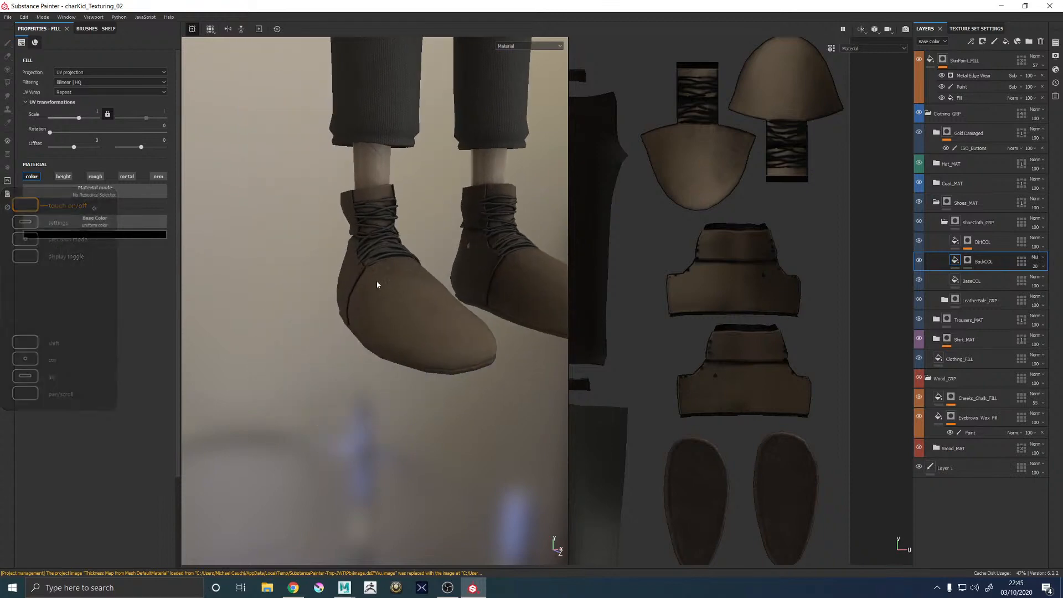
pyautogui.keyDown('alt'); pyautogui.moveTo(377, 284); pyautogui.dragTo(639, 292); pyautogui.keyUp('alt')
pyautogui.keyDown('alt'); pyautogui.moveTo(332, 324); pyautogui.dragTo(463, 351, button='middle'); pyautogui.keyUp('alt')
pyautogui.keyDown('alt'); pyautogui.moveTo(381, 352); pyautogui.dragTo(332, 352); pyautogui.keyUp('alt')
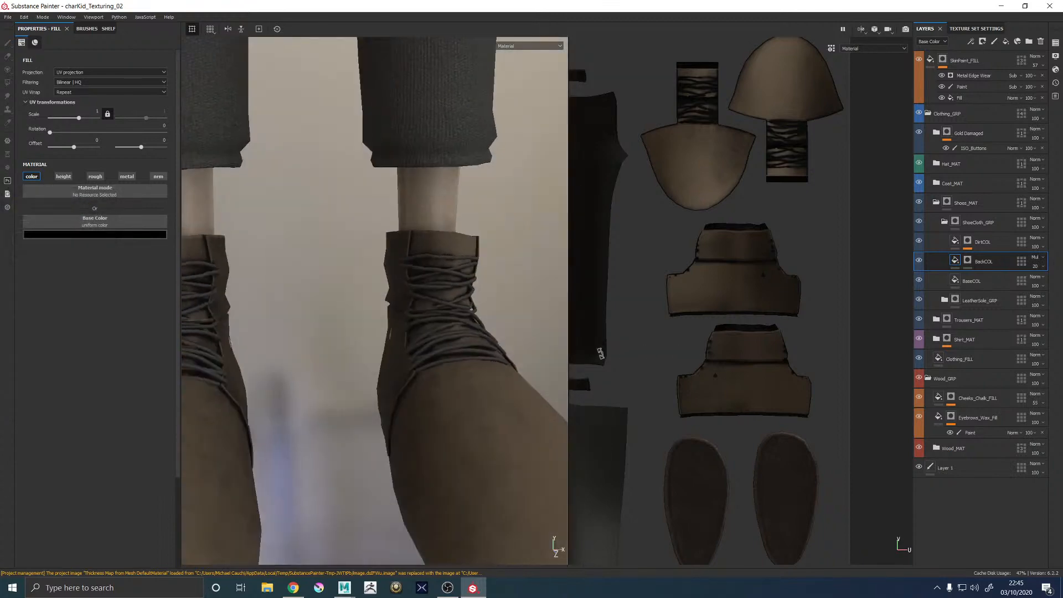
# Examine the textured cloth shoes on the full character and close up from the front and side
pyautogui.keyDown('alt'); pyautogui.moveTo(332, 352); pyautogui.dragTo(415, 245, button='right'); pyautogui.keyUp('alt')
pyautogui.keyDown('alt'); pyautogui.moveTo(415, 245); pyautogui.dragTo(385, 283); pyautogui.keyUp('alt')
pyautogui.keyDown('alt'); pyautogui.moveTo(384, 283); pyautogui.dragTo(250, 293, button='right'); pyautogui.keyUp('alt')
pyautogui.keyDown('alt'); pyautogui.moveTo(432, 243); pyautogui.dragTo(468, 382, button='middle'); pyautogui.keyUp('alt')
pyautogui.keyDown('alt'); pyautogui.moveTo(468, 382); pyautogui.dragTo(386, 362); pyautogui.keyUp('alt')
pyautogui.keyDown('alt'); pyautogui.moveTo(386, 363); pyautogui.dragTo(392, 340, button='middle'); pyautogui.keyUp('alt')
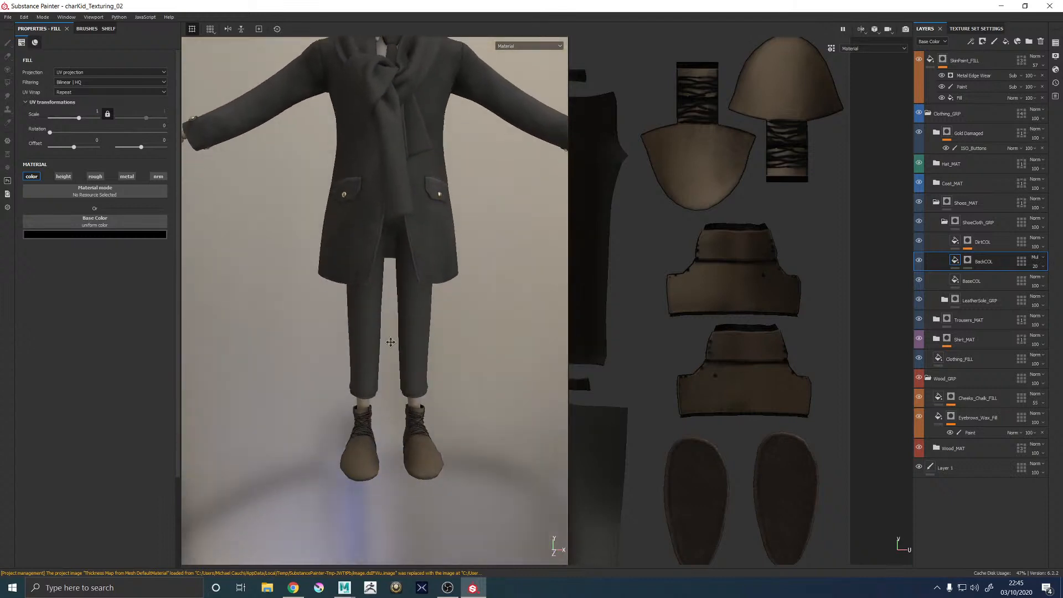
pyautogui.keyDown('alt'); pyautogui.moveTo(392, 339); pyautogui.dragTo(404, 404, button='right'); pyautogui.keyUp('alt')
pyautogui.keyDown('alt'); pyautogui.moveTo(403, 404); pyautogui.dragTo(375, 298, button='middle'); pyautogui.keyUp('alt')
pyautogui.keyDown('alt'); pyautogui.moveTo(374, 298); pyautogui.dragTo(630, 484, button='right'); pyautogui.keyUp('alt')
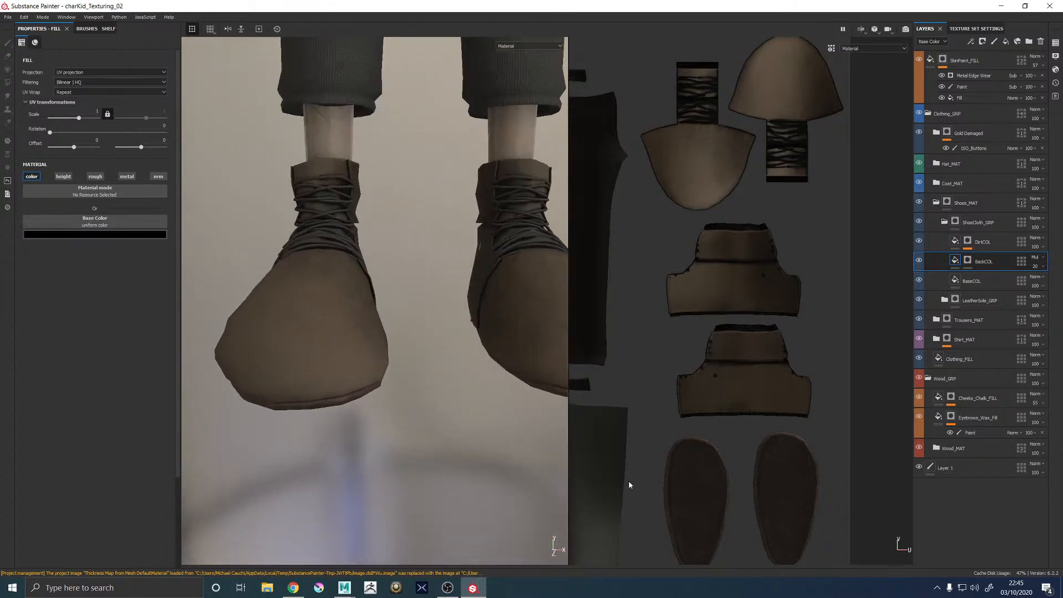
pyautogui.keyDown('alt'); pyautogui.moveTo(282, 288); pyautogui.dragTo(382, 340); pyautogui.keyUp('alt')
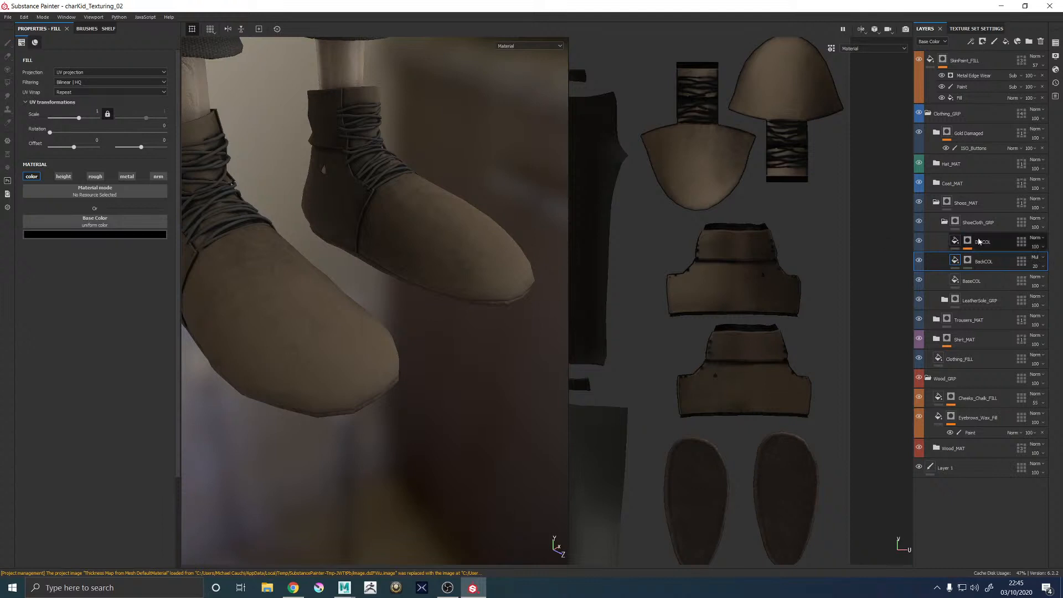
# Try a lower opacity on the ShoeCloth_GRP folder and restore it to 100
pyautogui.click(1040, 206)
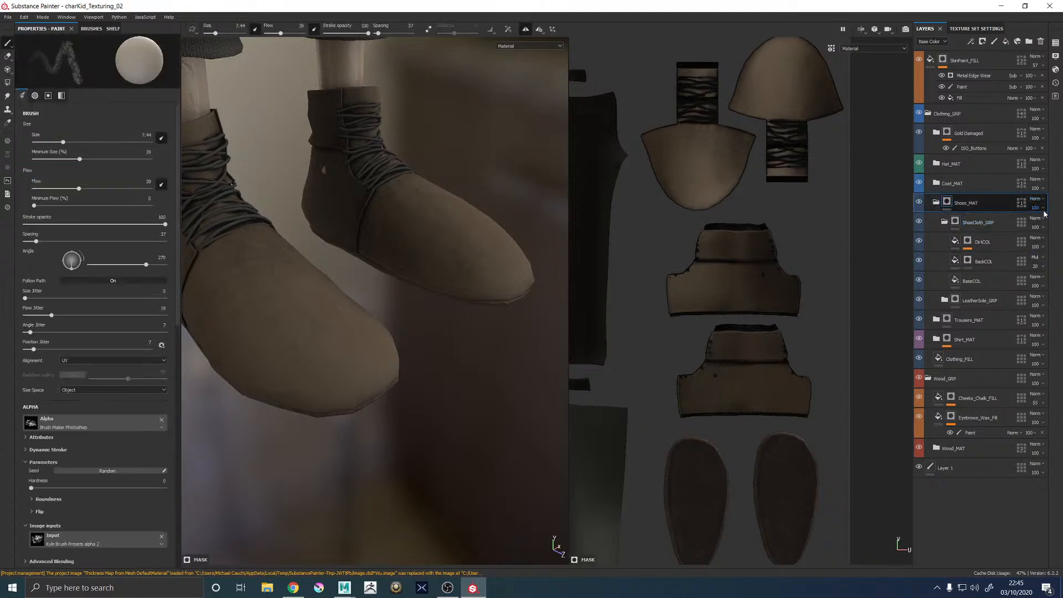
pyautogui.click(1034, 224)
pyautogui.click(1036, 227)
pyautogui.click(1044, 242)
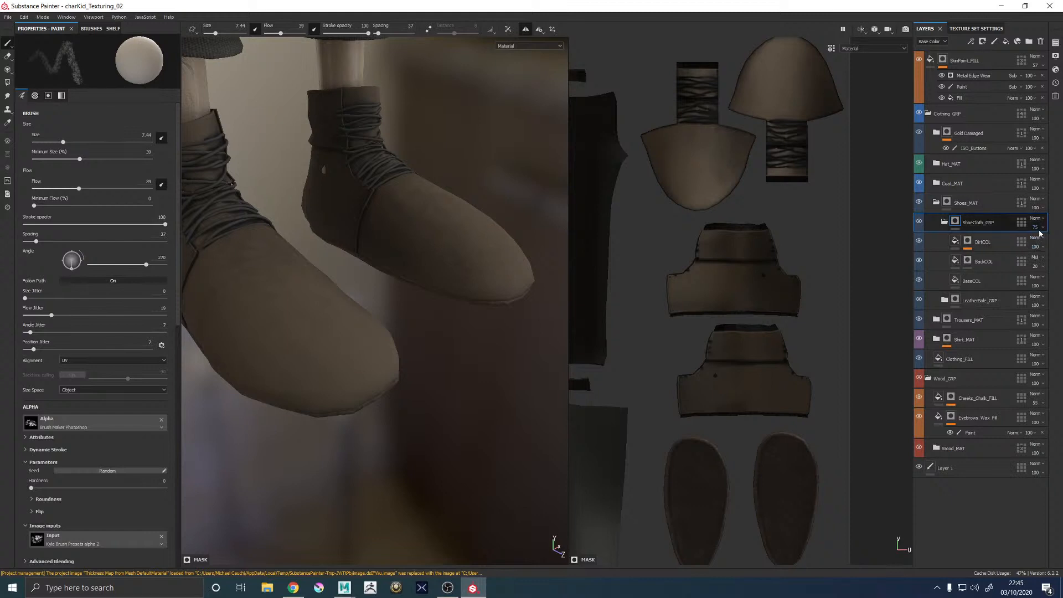
pyautogui.click(1044, 228)
pyautogui.moveTo(1048, 242)
pyautogui.mouseDown()
pyautogui.moveTo(1027, 244)
pyautogui.moveTo(1059, 246)
pyautogui.mouseUp()
pyautogui.click(1030, 244)
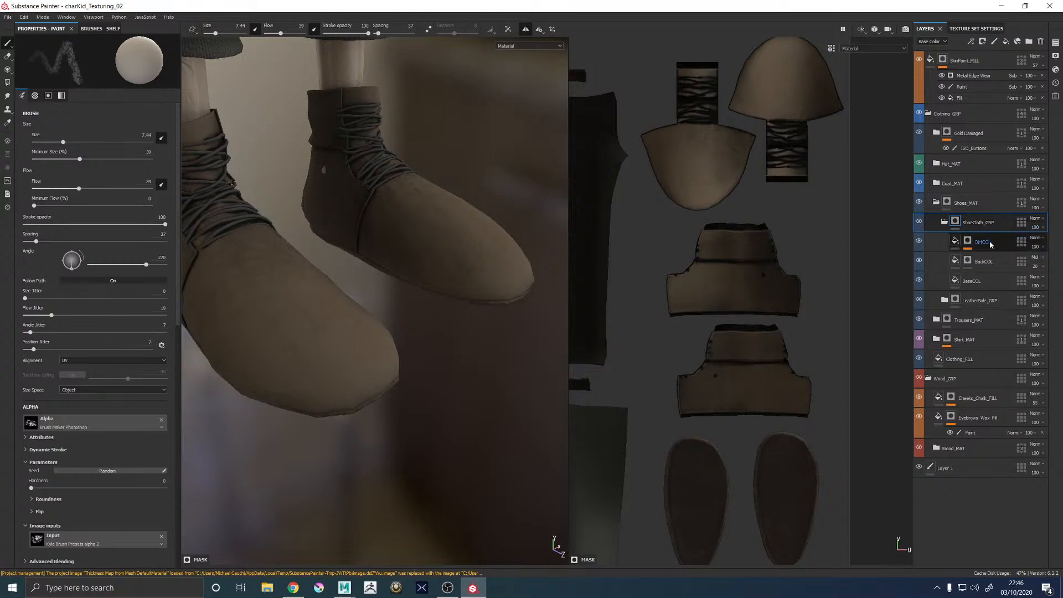
# Slightly lower the DirtCOL layer's opacity and check the shoes against the whole character
pyautogui.click(1044, 247)
pyautogui.moveTo(1051, 262)
pyautogui.mouseDown()
pyautogui.moveTo(1038, 264)
pyautogui.moveTo(1054, 264)
pyautogui.mouseUp()
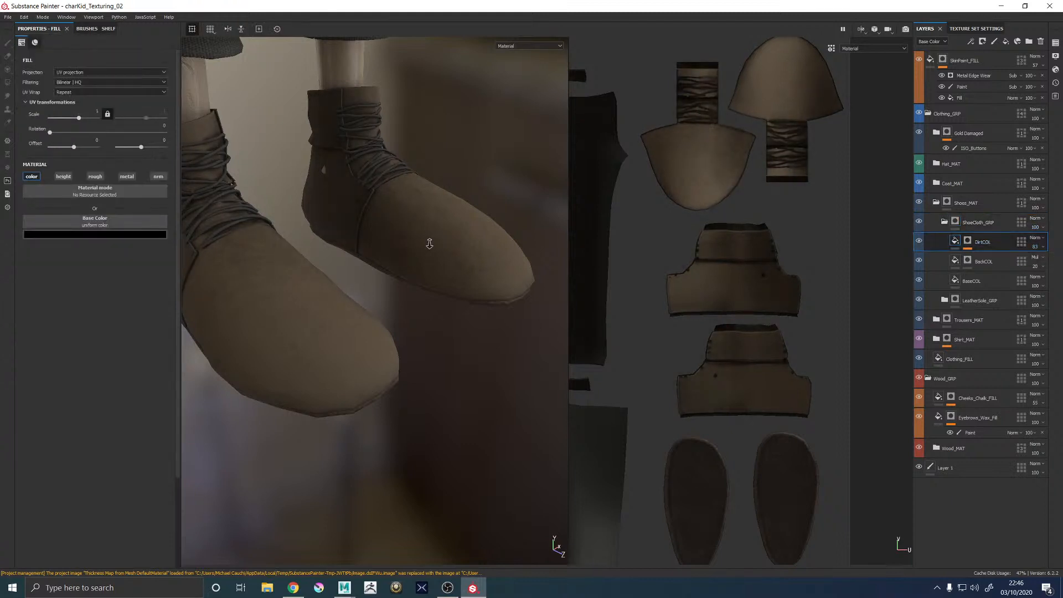
pyautogui.keyDown('alt'); pyautogui.moveTo(429, 244); pyautogui.dragTo(486, 244, button='right'); pyautogui.keyUp('alt')
pyautogui.moveTo(487, 245)
pyautogui.keyDown('alt'); pyautogui.mouseDown()
pyautogui.moveTo(434, 268)
pyautogui.moveTo(681, 247)
pyautogui.moveTo(476, 260)
pyautogui.mouseUp(); pyautogui.keyUp('alt')
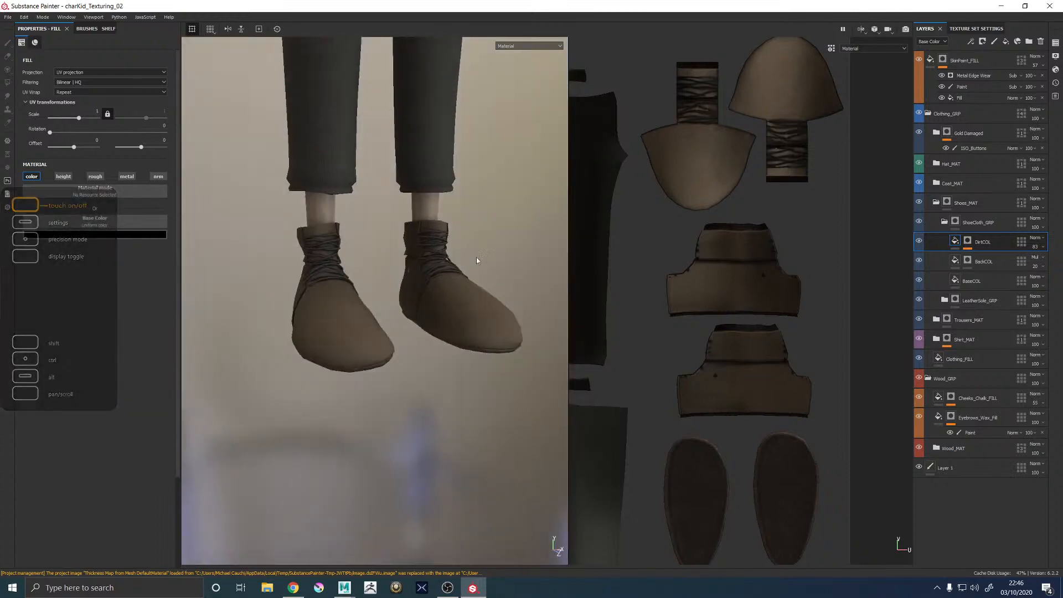
pyautogui.keyDown('alt'); pyautogui.moveTo(477, 261); pyautogui.dragTo(200, 309, button='right'); pyautogui.keyUp('alt')
pyautogui.keyDown('alt'); pyautogui.moveTo(303, 144); pyautogui.dragTo(269, 137, button='middle'); pyautogui.keyUp('alt')
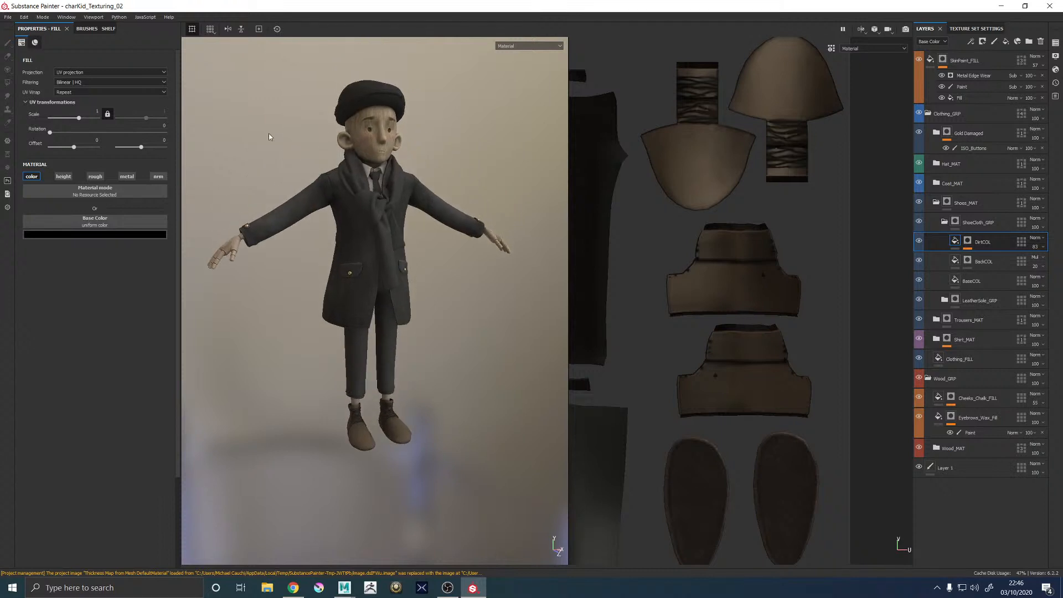
# Save the project as charKid_Texturing_03 in the SubstanceFiles folder of 02_Texturing/charKid
pyautogui.click(8, 16)
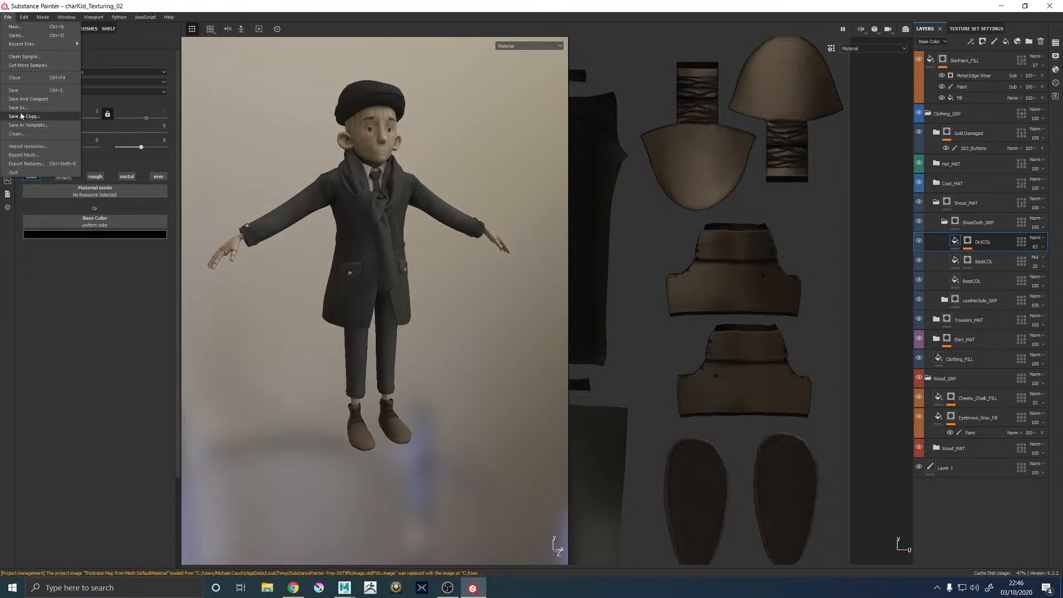
pyautogui.press('Escape')
pyautogui.click(215, 98)
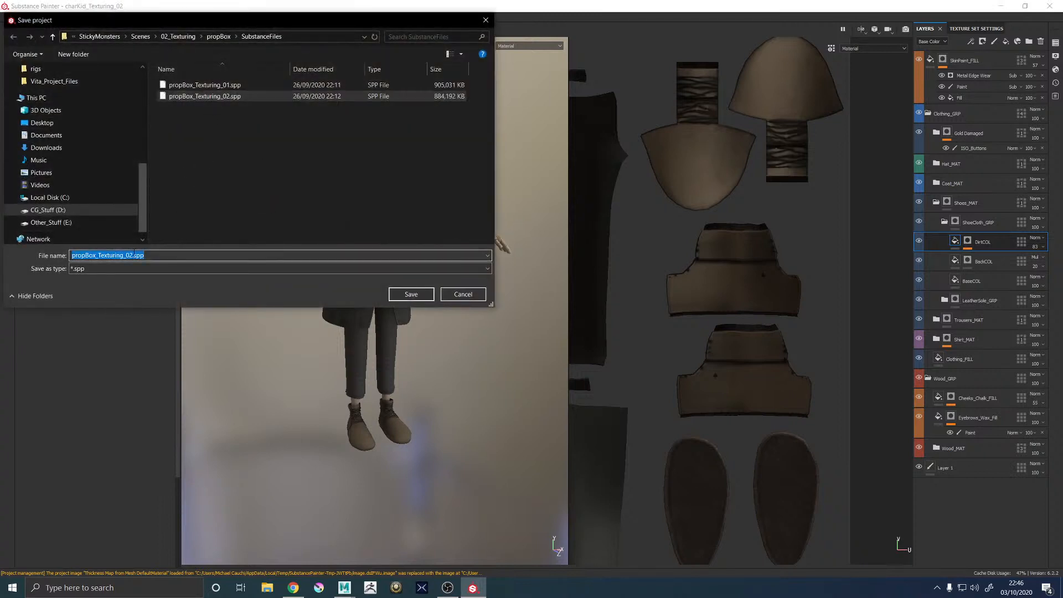
pyautogui.click(219, 36)
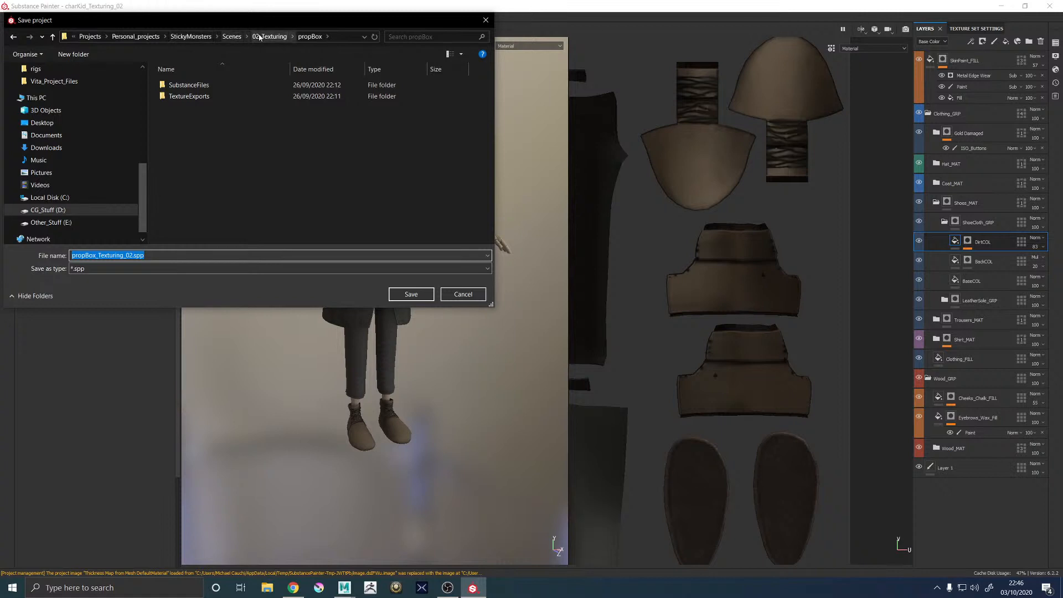
pyautogui.click(260, 36)
pyautogui.doubleClick(189, 106)
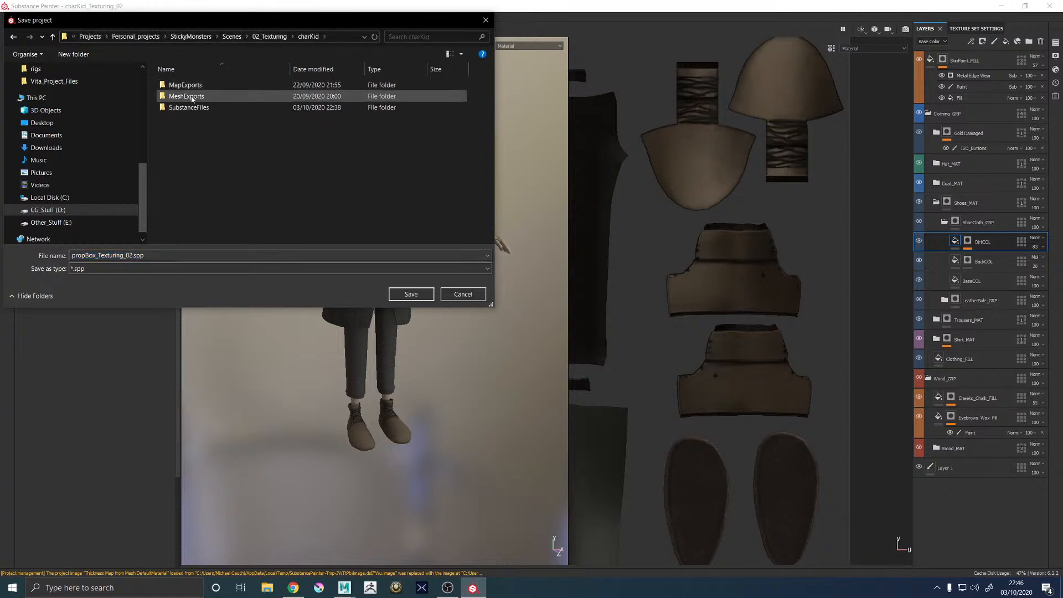
pyautogui.doubleClick(188, 107)
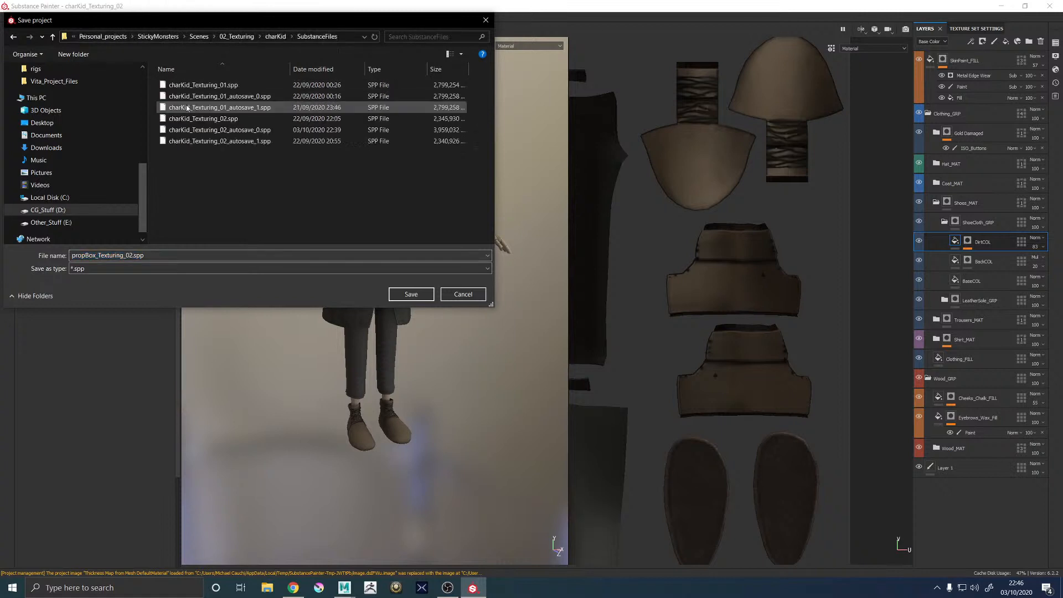
pyautogui.click(229, 120)
pyautogui.click(131, 255)
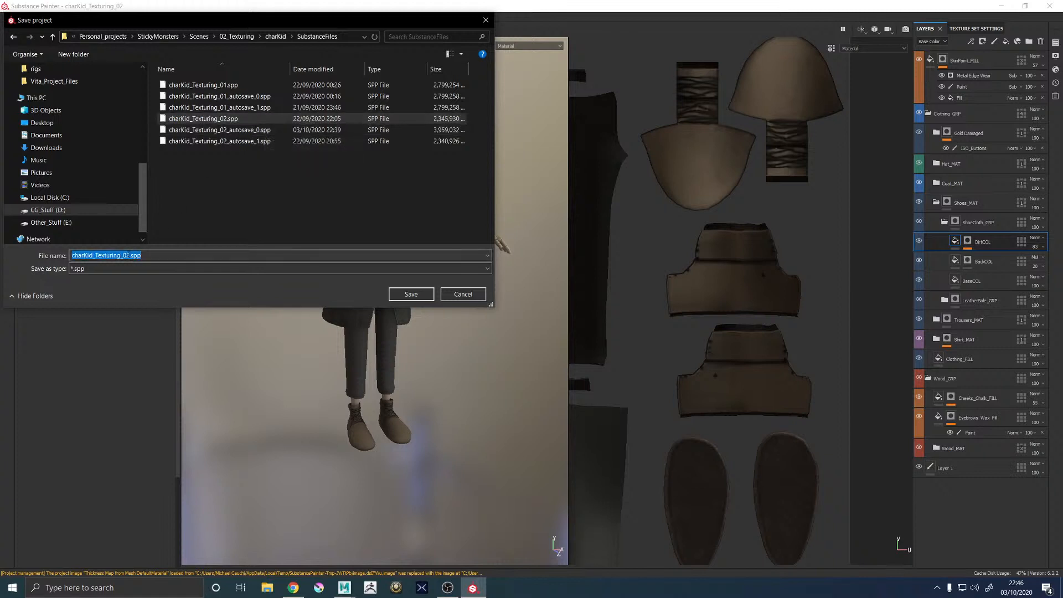
pyautogui.click(130, 256)
pyautogui.press('Return')
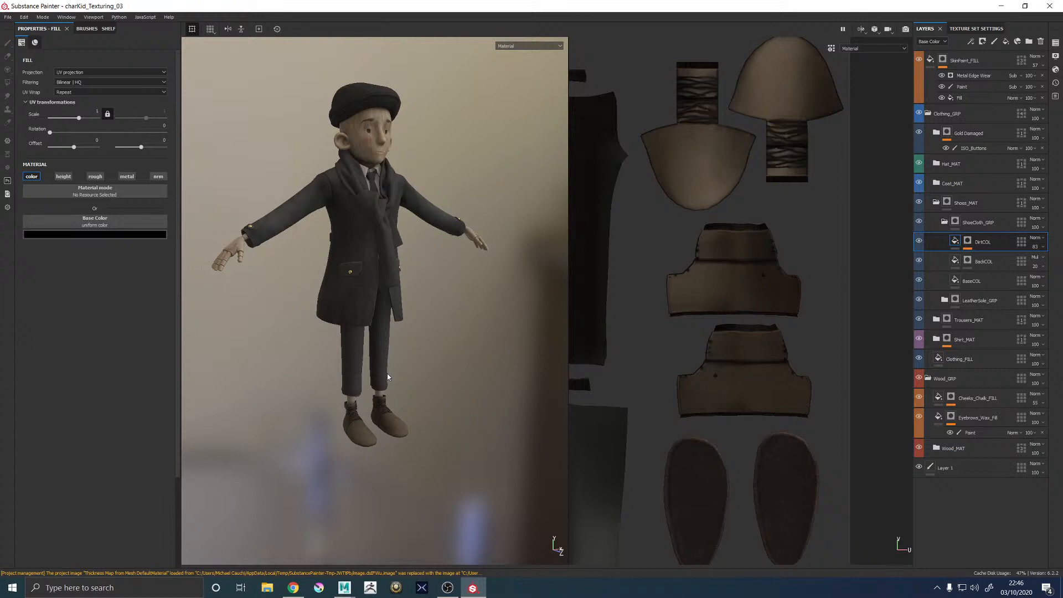
# Export the character's textures as 8-bit PNG files with the StickyMonsters template and close the export dialog
pyautogui.keyDown('alt'); pyautogui.moveTo(397, 252); pyautogui.dragTo(348, 234, button='middle'); pyautogui.keyUp('alt')
pyautogui.keyDown('alt'); pyautogui.moveTo(348, 234); pyautogui.dragTo(307, 216); pyautogui.keyUp('alt')
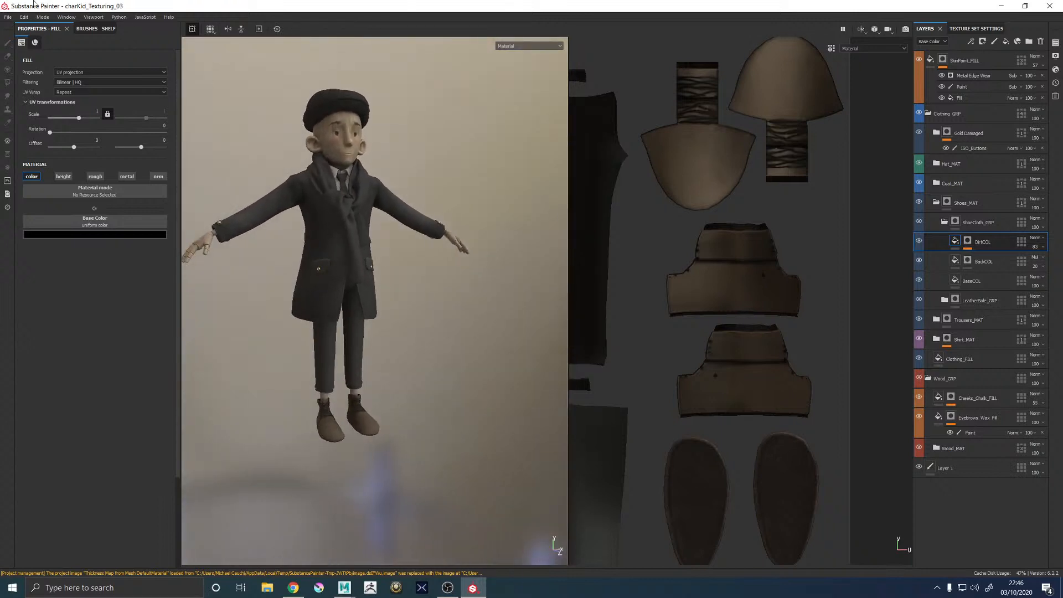
pyautogui.click(8, 16)
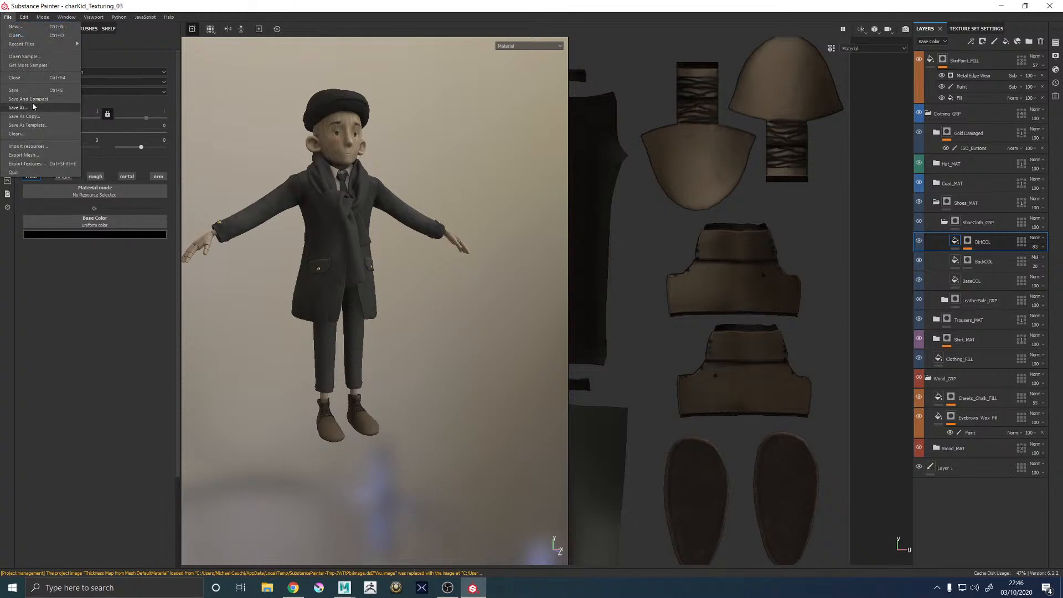
pyautogui.click(27, 163)
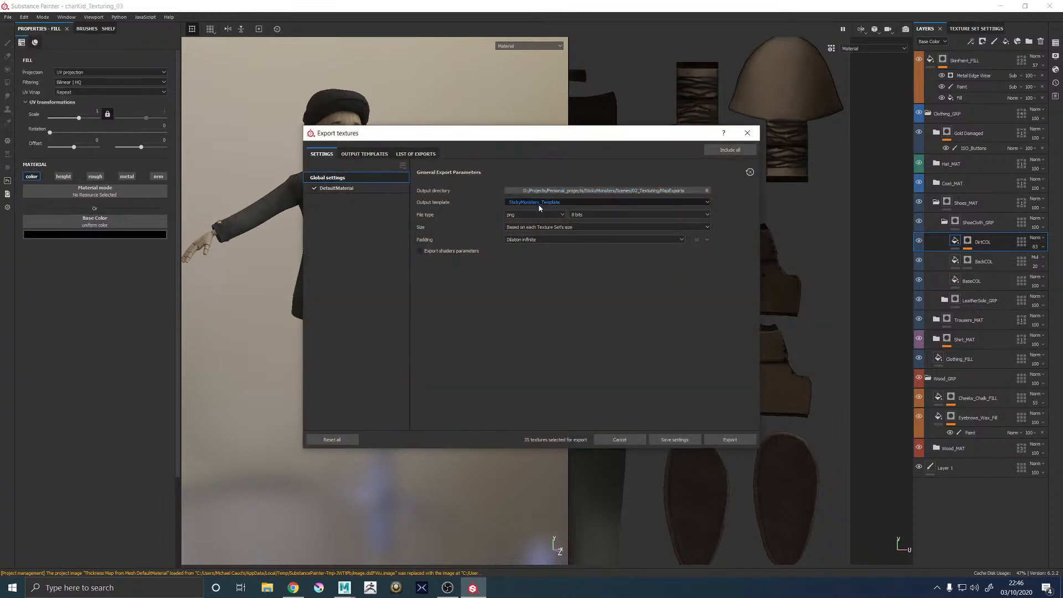
pyautogui.click(725, 439)
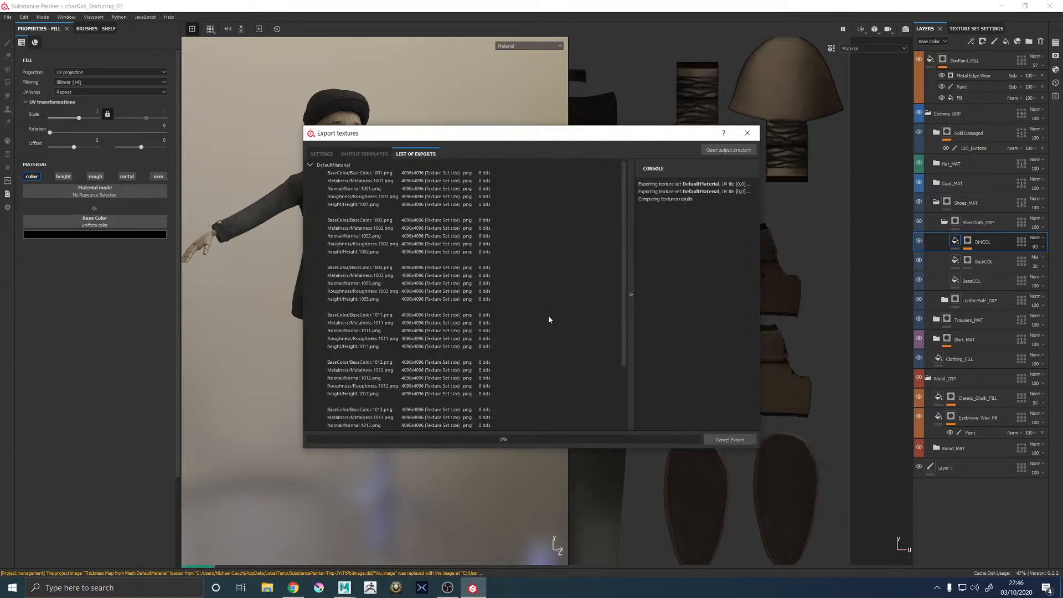
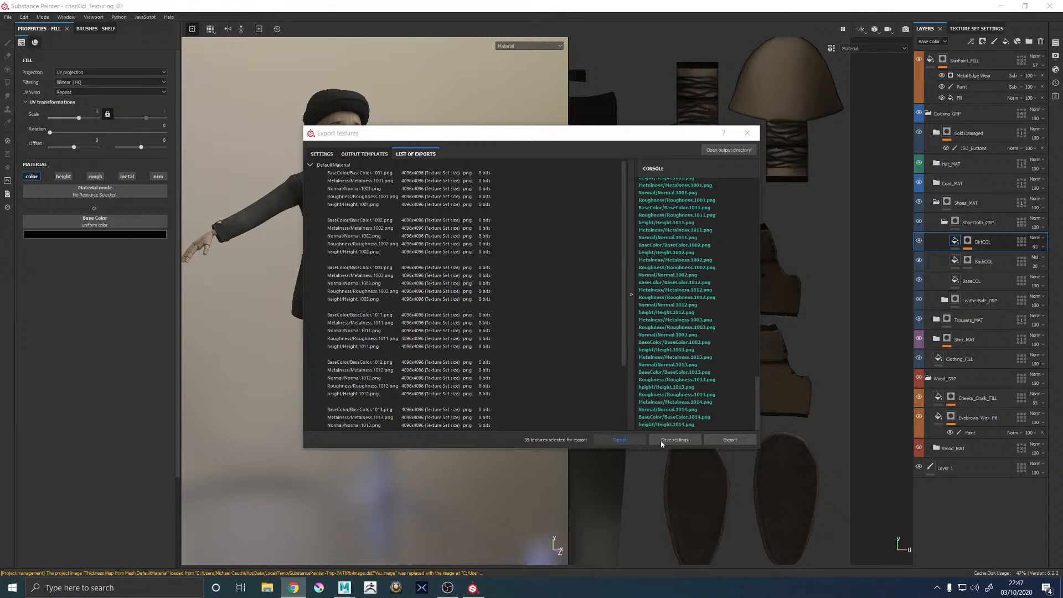
pyautogui.click(620, 440)
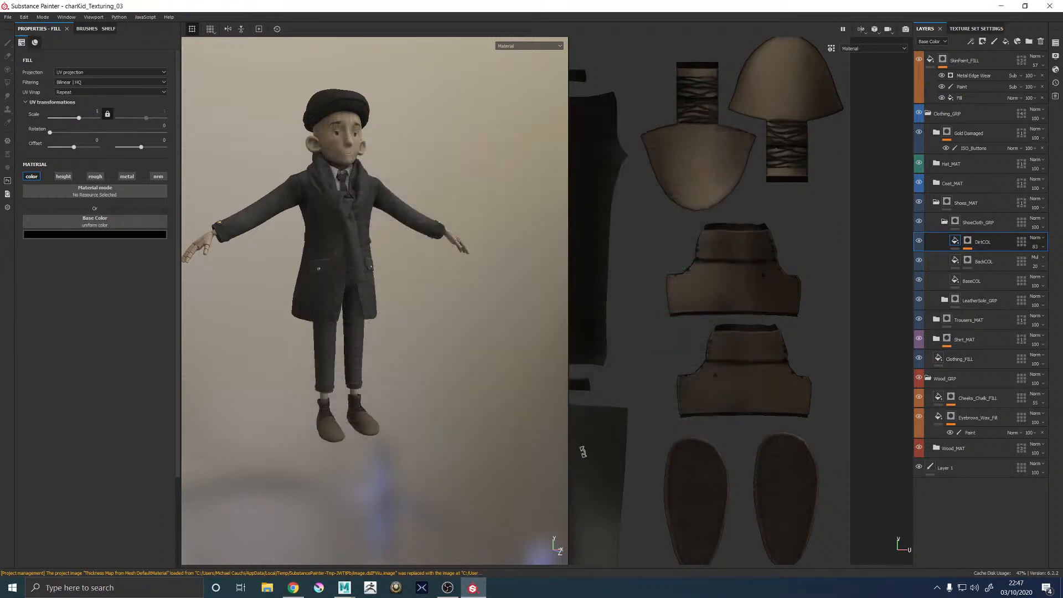
# Switch to the StickyMonsters scene in Maya and select both shoe meshes, R_Shoe_GEO and L_Shoe_GEO
pyautogui.moveTo(345, 588)
pyautogui.click(406, 537)
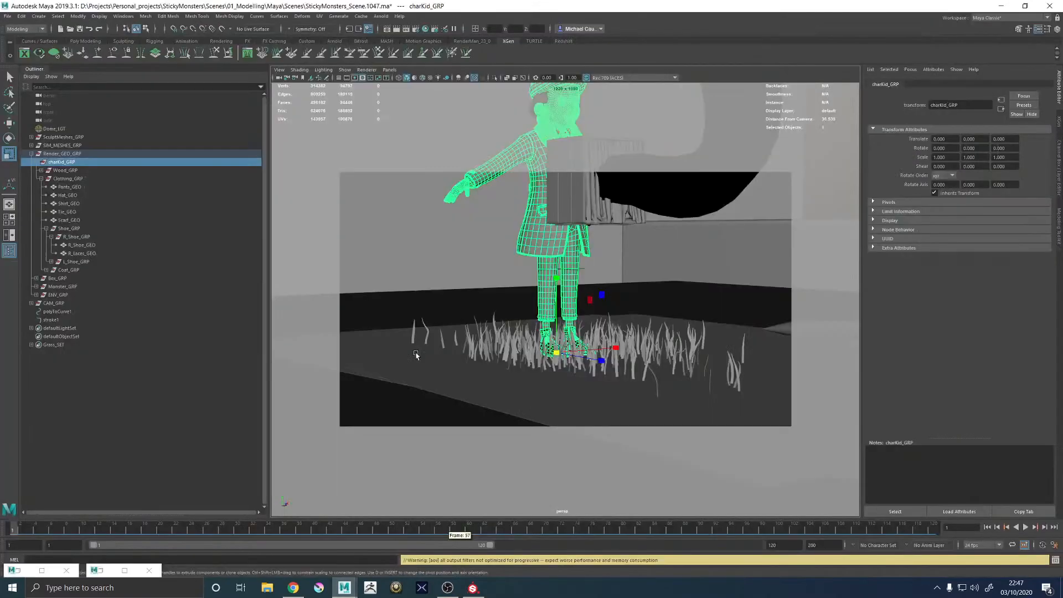
pyautogui.keyDown('alt'); pyautogui.moveTo(499, 304); pyautogui.dragTo(498, 341, button='right'); pyautogui.keyUp('alt')
pyautogui.keyDown('alt'); pyautogui.moveTo(499, 310); pyautogui.dragTo(510, 368); pyautogui.keyUp('alt')
pyautogui.keyDown('alt'); pyautogui.moveTo(510, 368); pyautogui.dragTo(513, 327, button='middle'); pyautogui.keyUp('alt')
pyautogui.keyDown('alt'); pyautogui.moveTo(532, 316); pyautogui.dragTo(637, 460, button='right'); pyautogui.keyUp('alt')
pyautogui.click(477, 241)
pyautogui.keyDown('alt'); pyautogui.moveTo(535, 219); pyautogui.dragTo(570, 356, button='middle'); pyautogui.keyUp('alt')
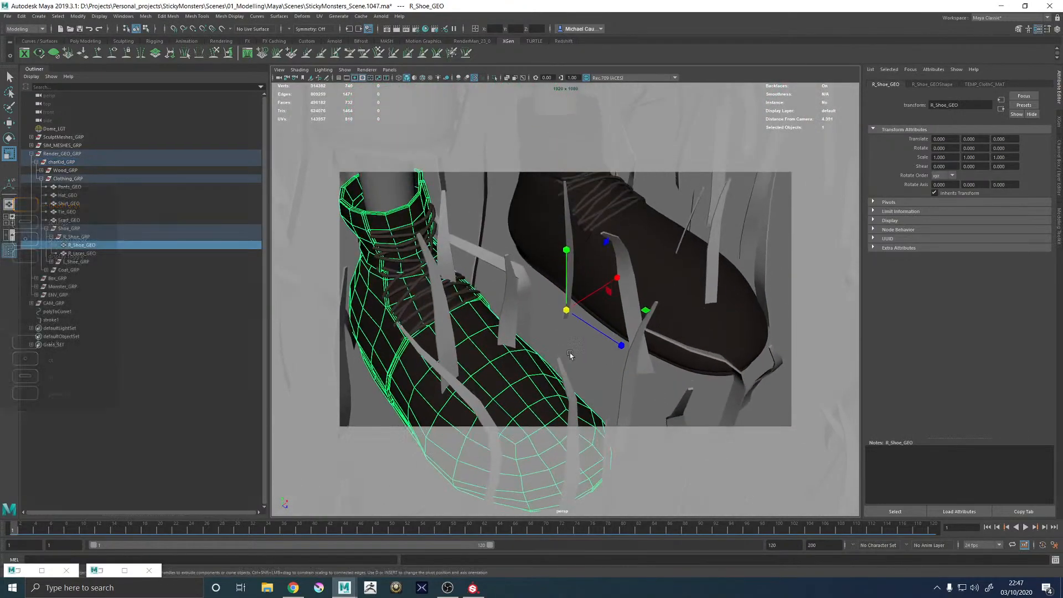
pyautogui.keyDown('shift'); pyautogui.click(649, 243); pyautogui.keyUp('shift')
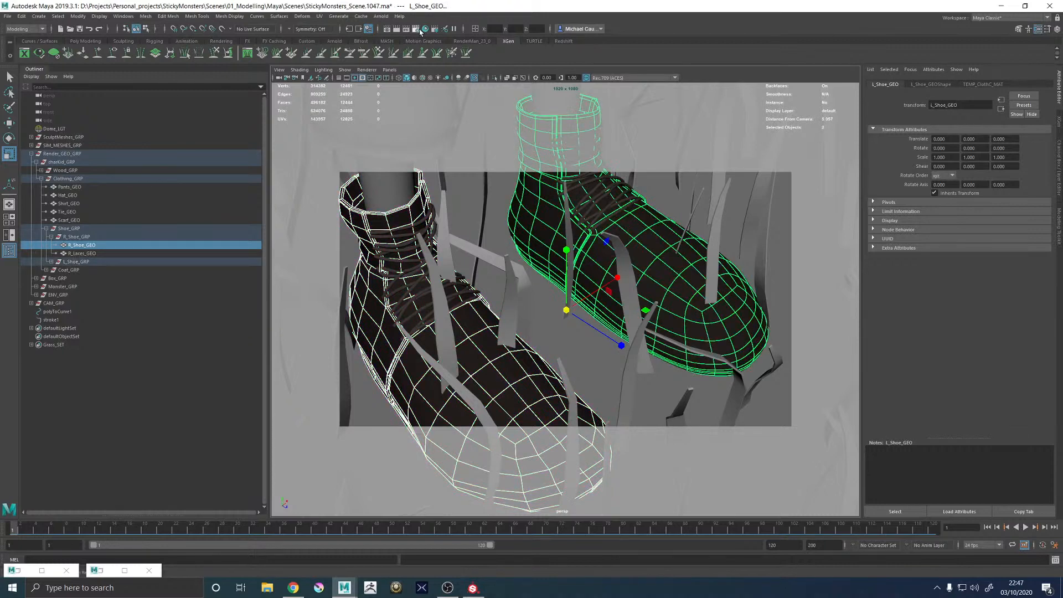
# Open the Hypershade and inspect the Value curve of the remapHsv7 node in the Trouser_MAT network
pyautogui.click(424, 29)
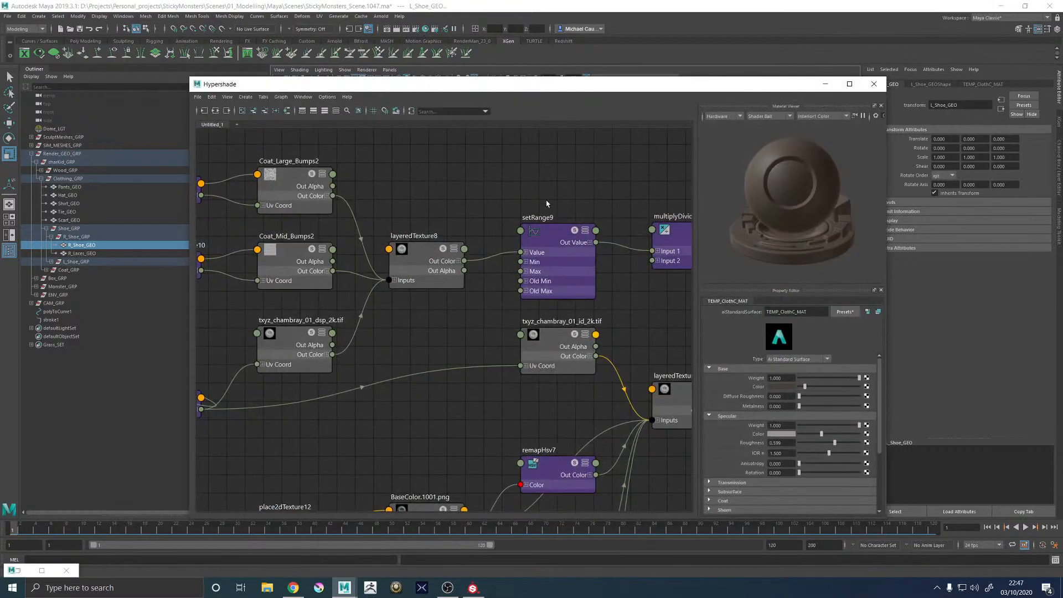
pyautogui.scroll(-9, 518, 207)
pyautogui.scroll(9, 576, 246)
pyautogui.keyDown('alt'); pyautogui.moveTo(452, 208); pyautogui.dragTo(522, 235, button='middle'); pyautogui.keyUp('alt')
pyautogui.scroll(-3, 531, 231)
pyautogui.click(425, 305)
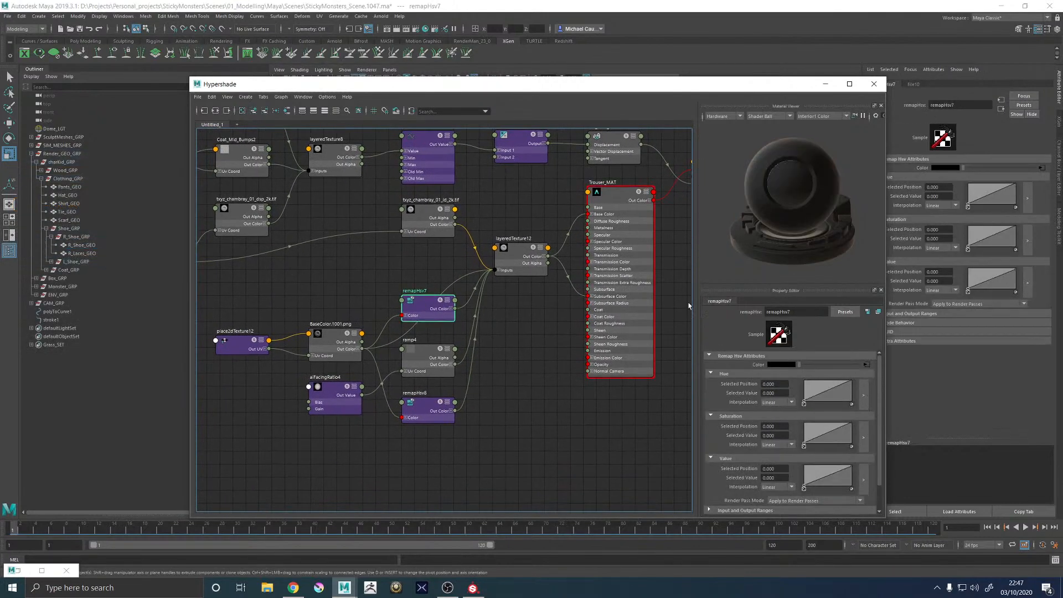
pyautogui.click(852, 471)
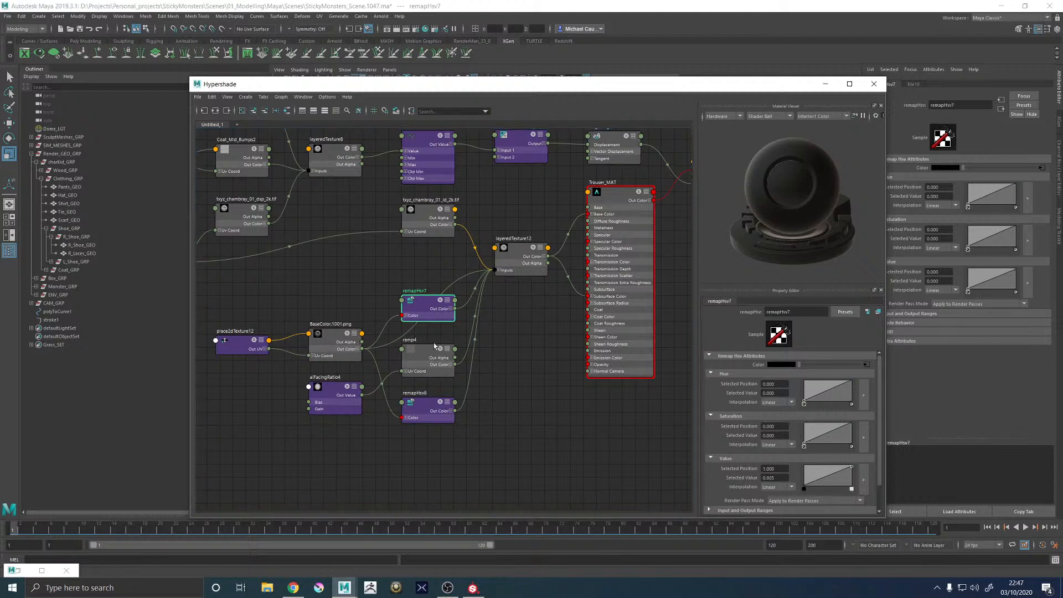
# Compare with the remapHsv8 node and raise the end point of remapHsv7's Value curve to 1
pyautogui.click(429, 407)
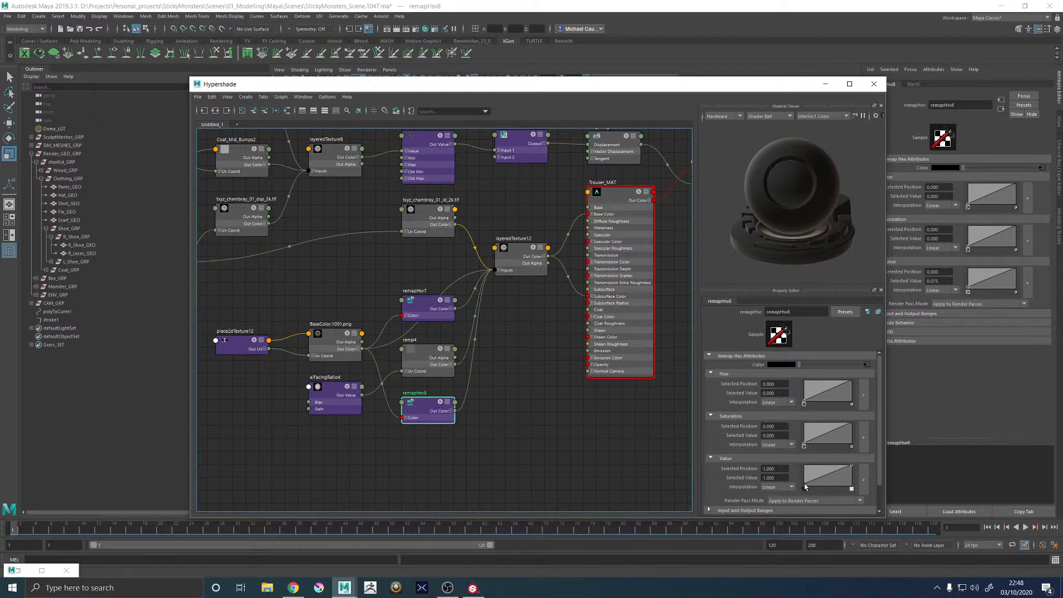
pyautogui.click(423, 305)
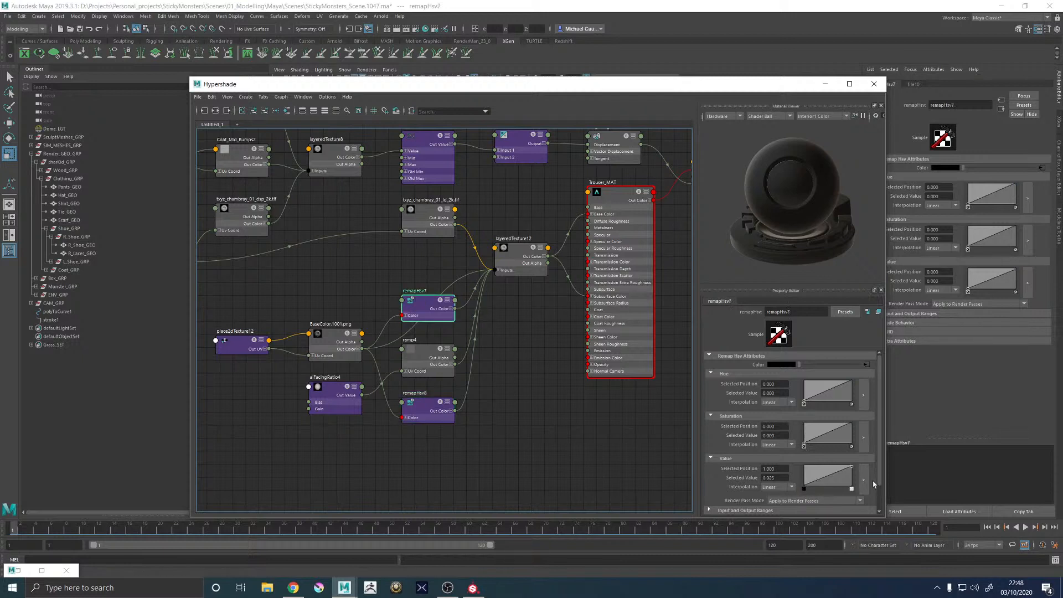
pyautogui.moveTo(852, 469); pyautogui.dragTo(856, 465)
# Graph the input and output connections of the BaseColor.1001.png file node and look over the connected materials
pyautogui.keyDown('alt'); pyautogui.moveTo(301, 289); pyautogui.dragTo(448, 298, button='middle'); pyautogui.keyUp('alt')
pyautogui.click(480, 352)
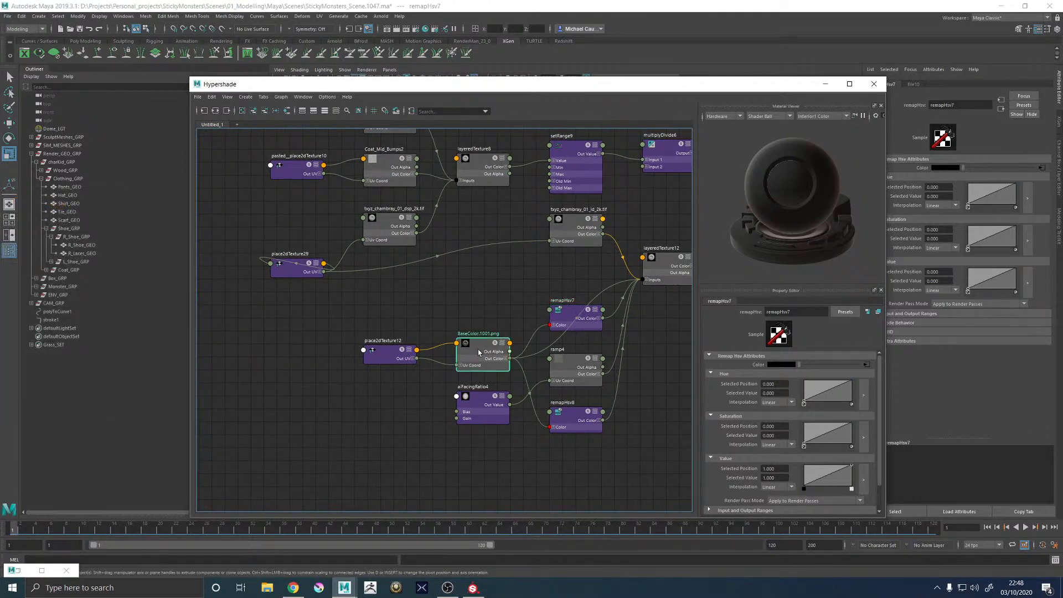
pyautogui.click(215, 110)
pyautogui.scroll(2, 473, 270)
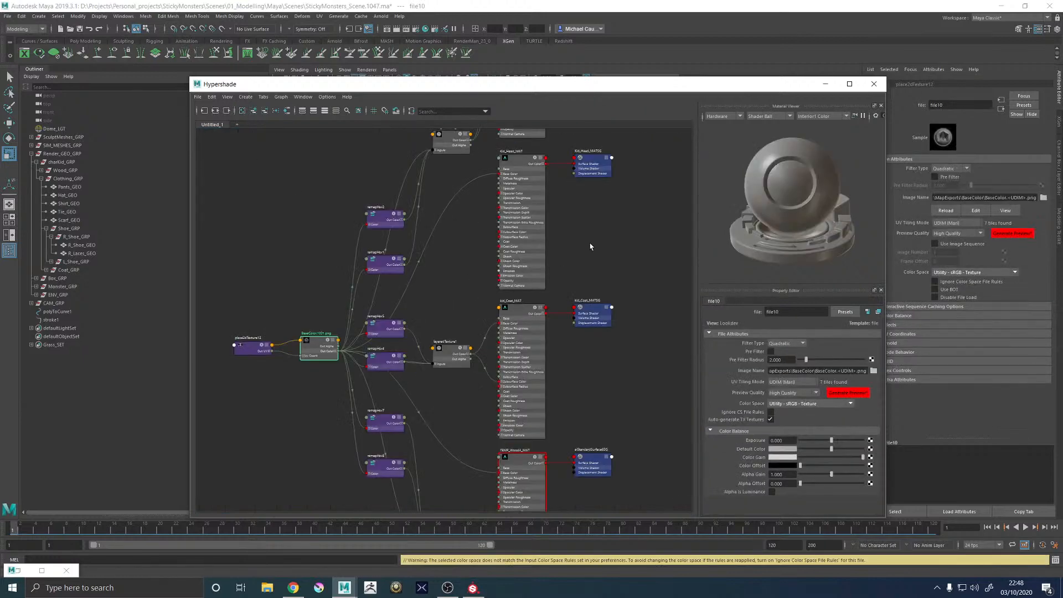
pyautogui.keyDown('alt'); pyautogui.moveTo(591, 241); pyautogui.dragTo(541, 425, button='middle'); pyautogui.keyUp('alt')
pyautogui.scroll(-1, 616, 355)
pyautogui.keyDown('alt'); pyautogui.moveTo(618, 359); pyautogui.dragTo(608, 311, button='middle'); pyautogui.keyUp('alt')
pyautogui.press('3')
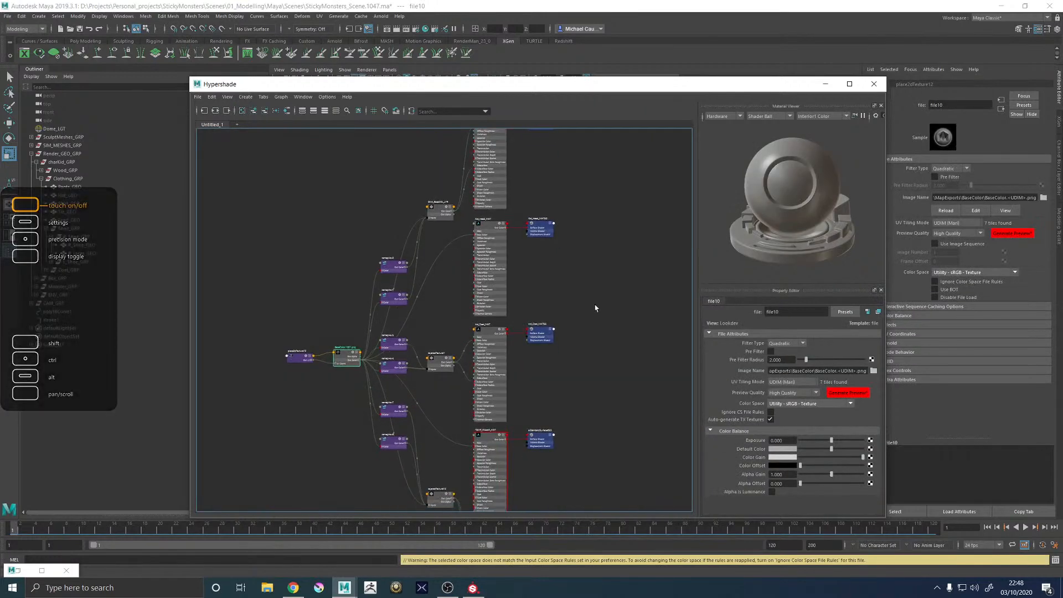
# Delete the unused nodes from the scene and minimize the Hypershade
pyautogui.click(212, 96)
pyautogui.click(239, 120)
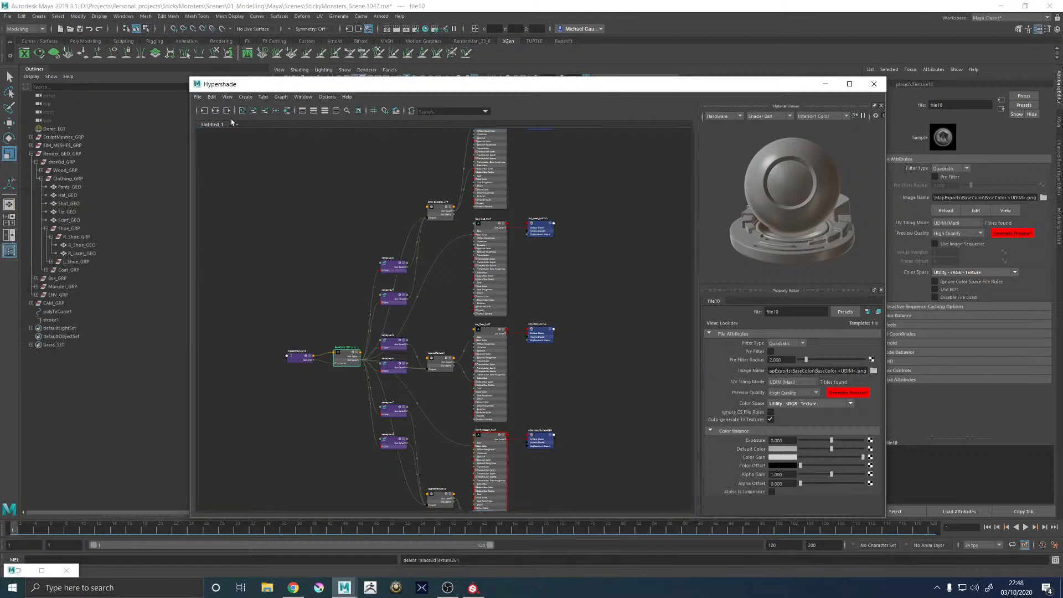
pyautogui.click(825, 83)
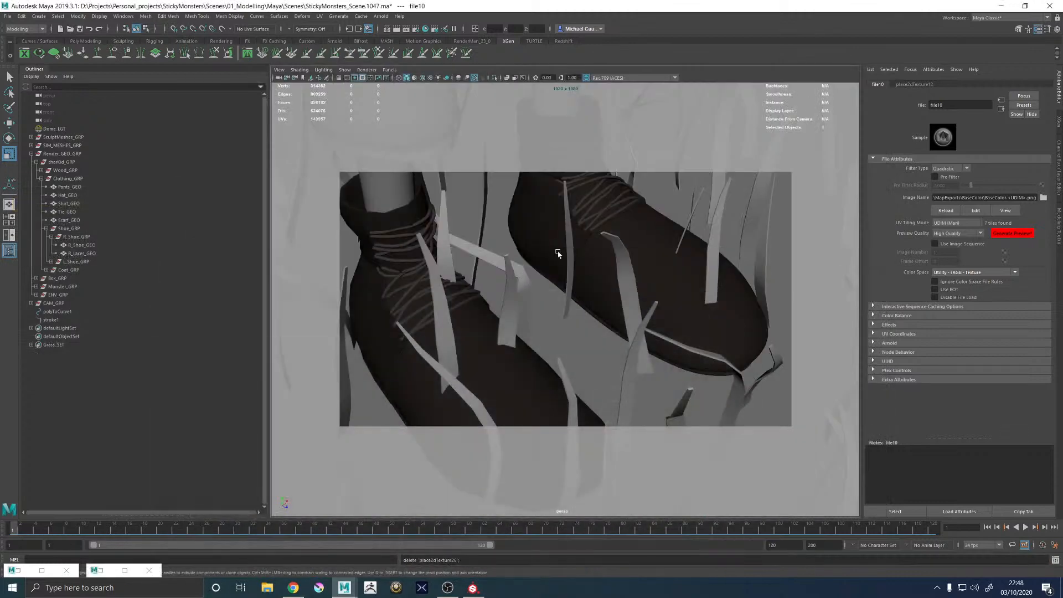
# Save an incremental version of the scene
pyautogui.press('q')
pyautogui.hotkey('ctrl', 's')
pyautogui.press('r')
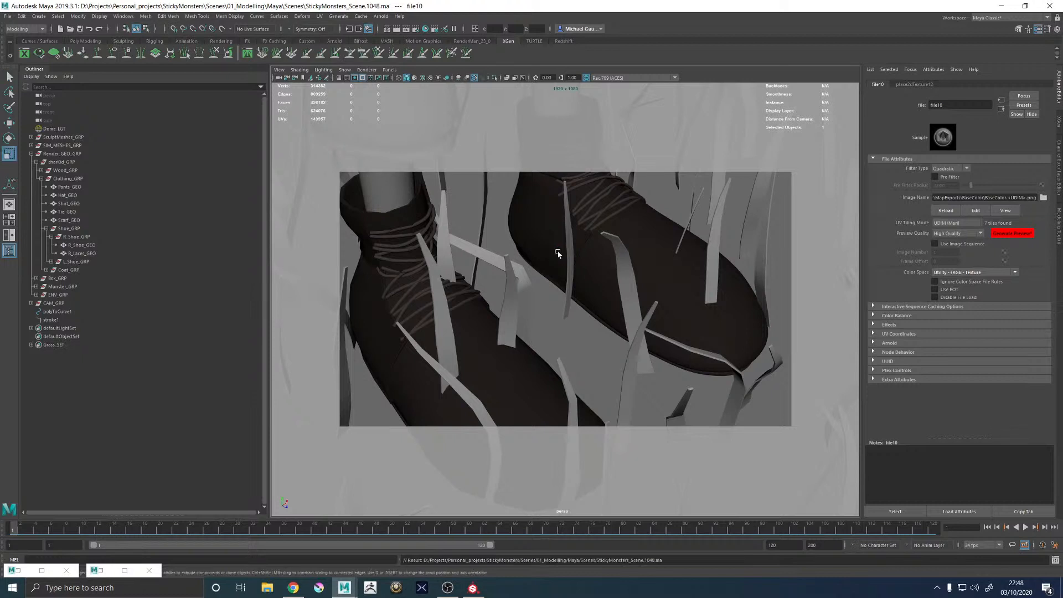
# Select both shoe meshes and open the Hypershade
pyautogui.scroll(-5, 558, 254)
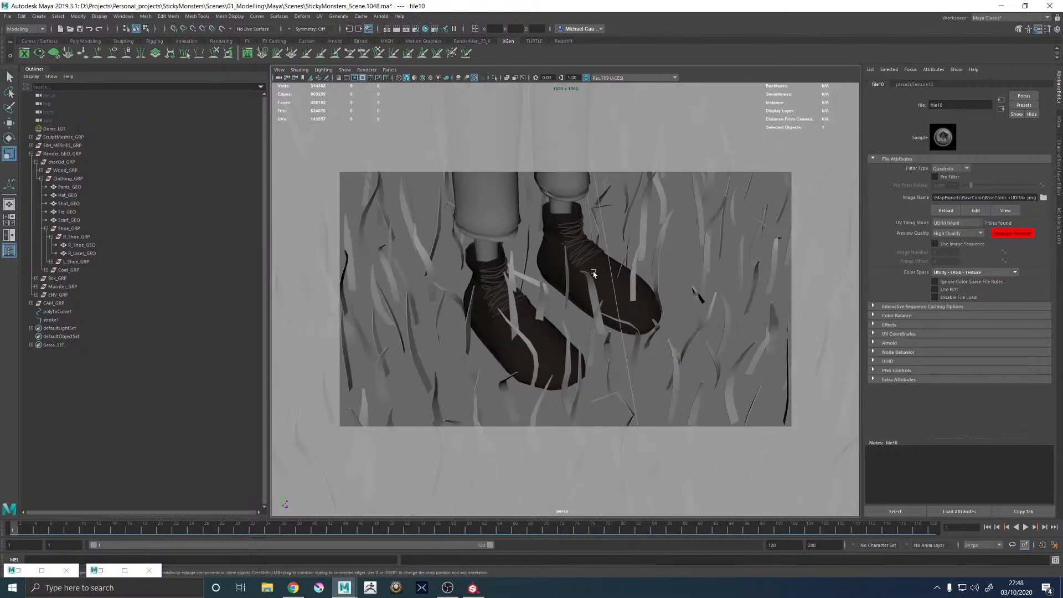
pyautogui.click(603, 269)
pyautogui.keyDown('shift'); pyautogui.click(539, 339); pyautogui.keyUp('shift')
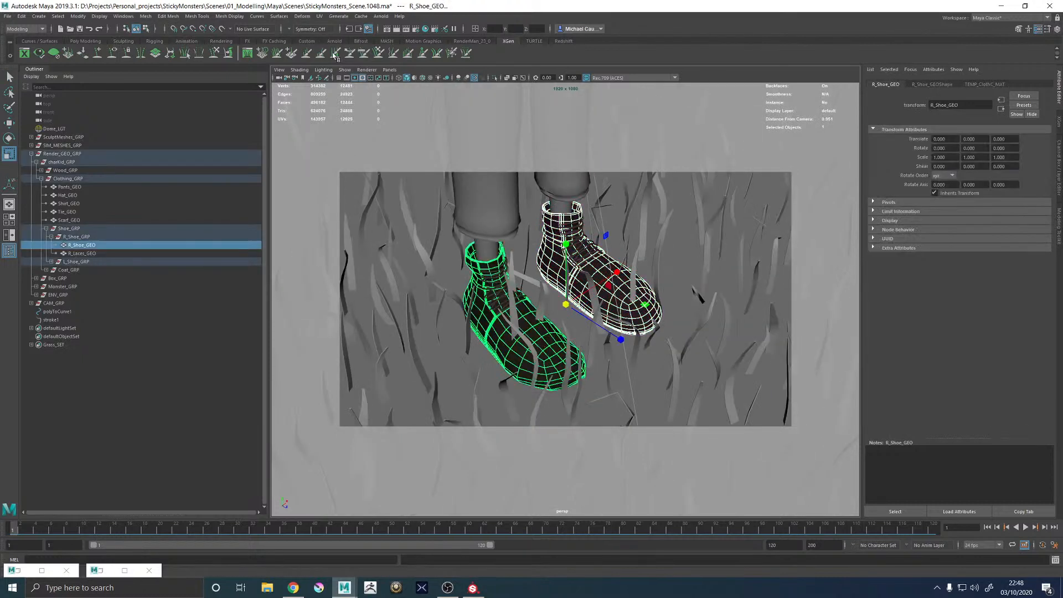
pyautogui.click(435, 30)
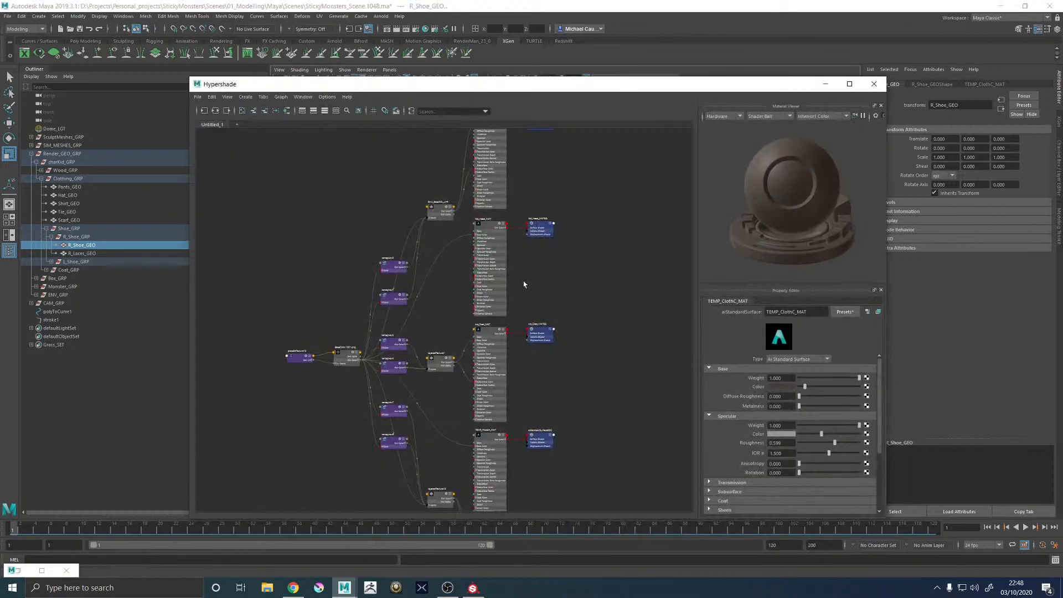
# Duplicate the Trouser_MAT material without its network and place the copy below the original
pyautogui.scroll(5, 524, 284)
pyautogui.scroll(-6, 524, 284)
pyautogui.scroll(3, 537, 329)
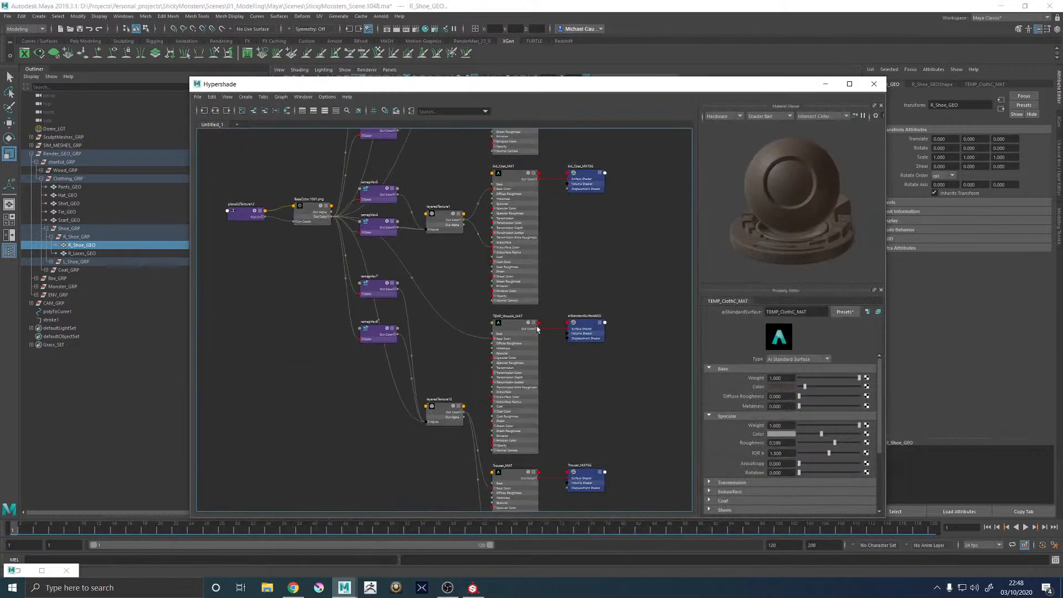
pyautogui.scroll(-5, 537, 329)
pyautogui.scroll(6, 591, 408)
pyautogui.keyDown('alt'); pyautogui.moveTo(549, 191); pyautogui.dragTo(547, 209, button='middle'); pyautogui.keyUp('alt')
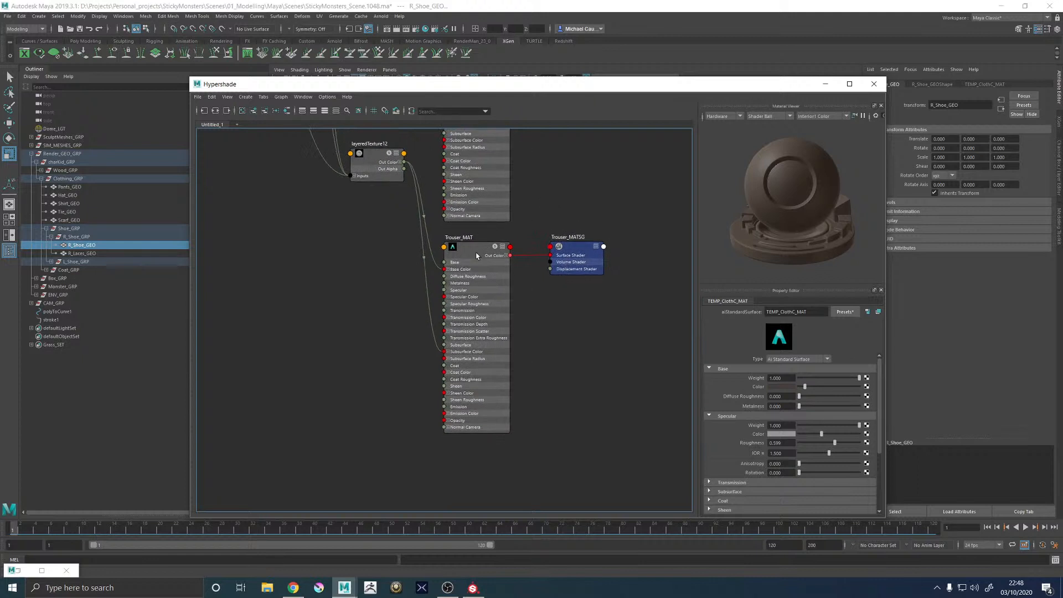
pyautogui.click(501, 246)
pyautogui.click(211, 97)
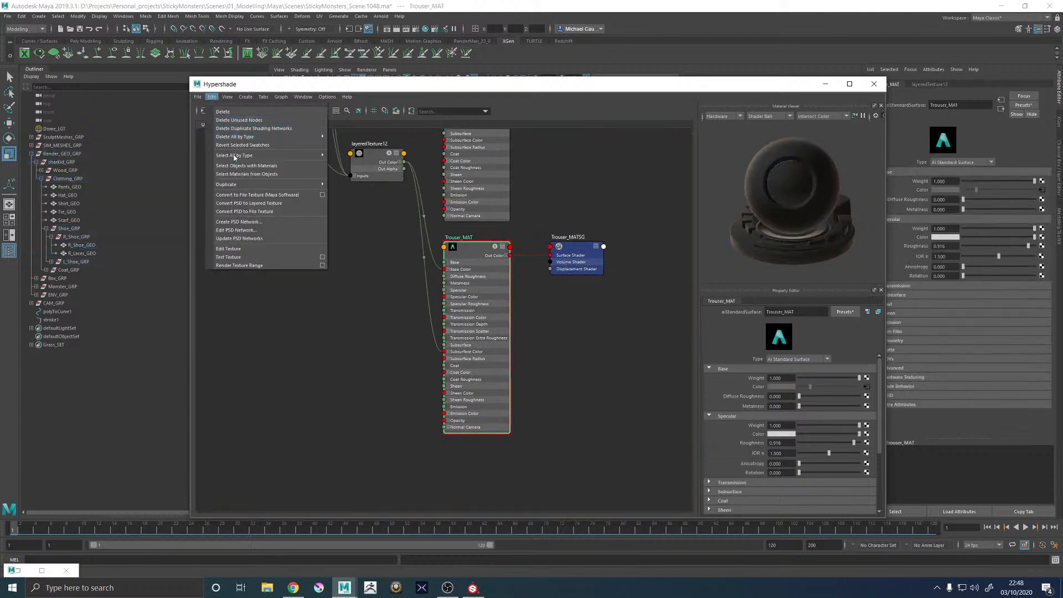
pyautogui.moveTo(241, 184)
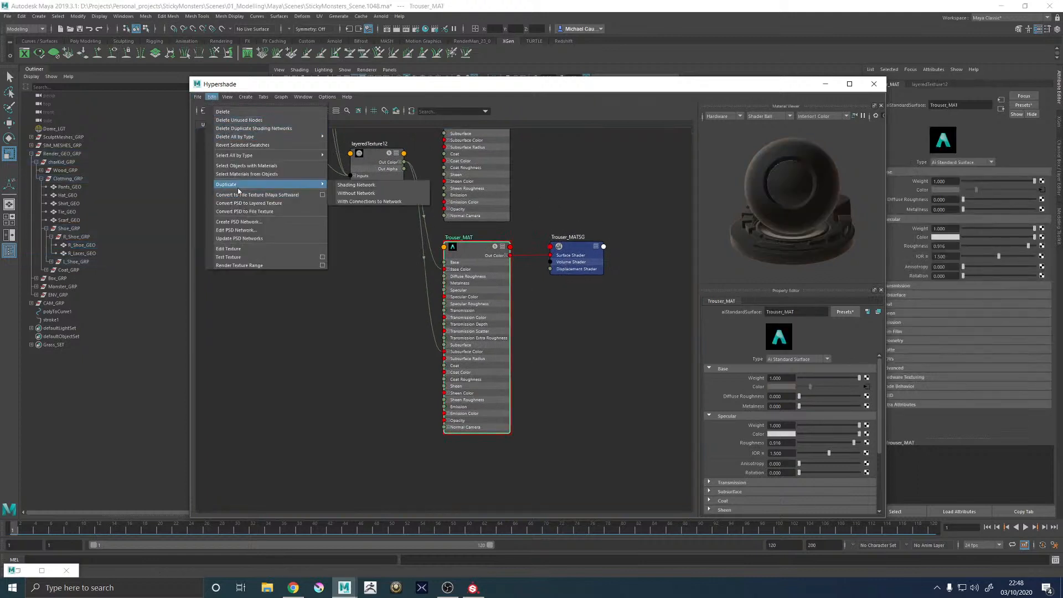
pyautogui.click(361, 195)
pyautogui.moveTo(319, 249); pyautogui.dragTo(521, 447)
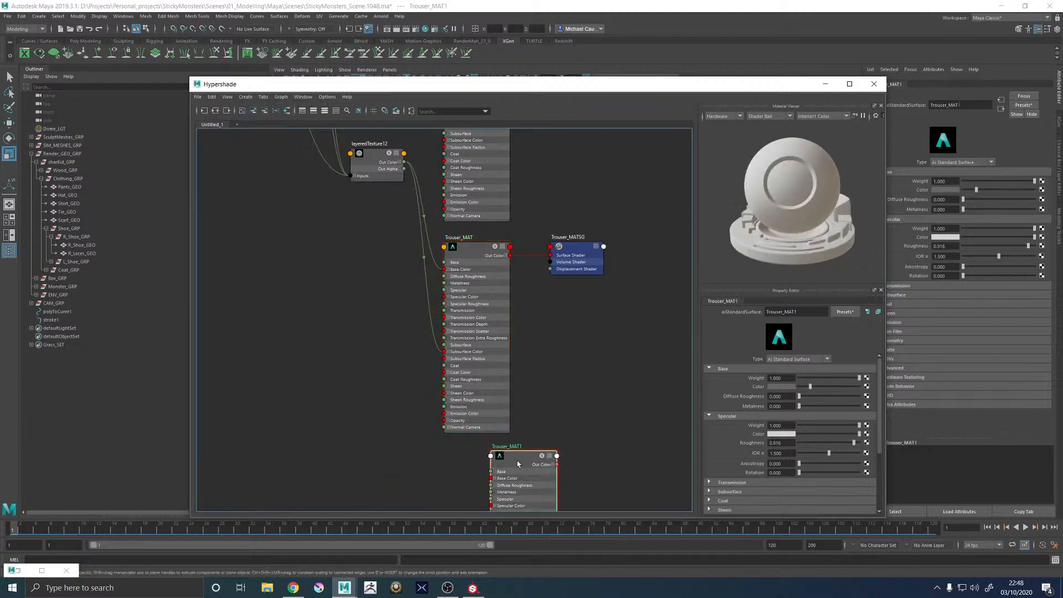
# Rename the duplicated trouser material to Shoe_MAT
pyautogui.keyDown('alt'); pyautogui.moveTo(592, 355); pyautogui.dragTo(585, 180, button='middle'); pyautogui.keyUp('alt')
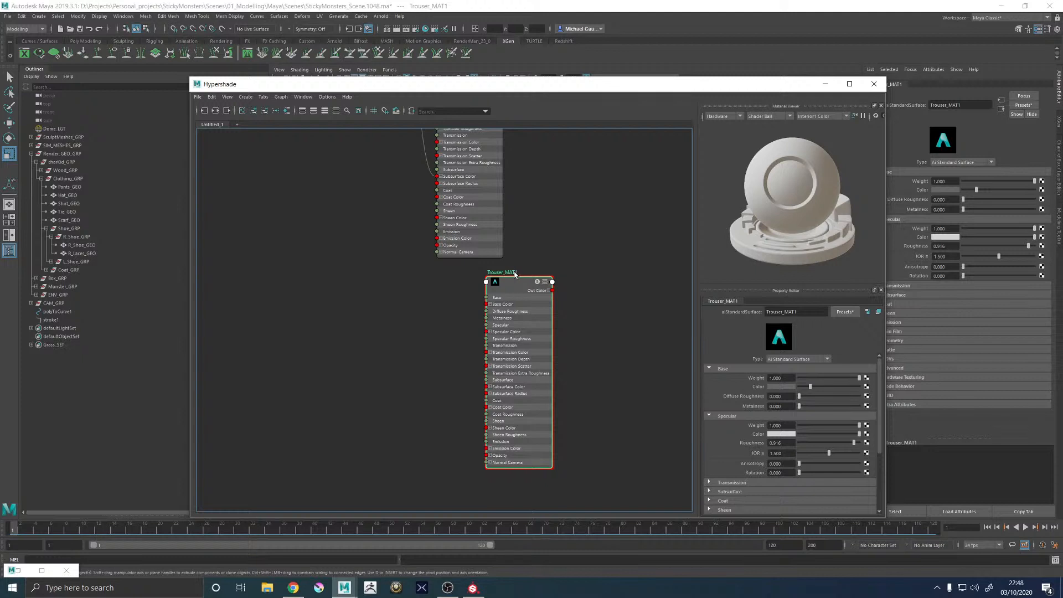
pyautogui.doubleClick(514, 272)
pyautogui.press('BackSpace')
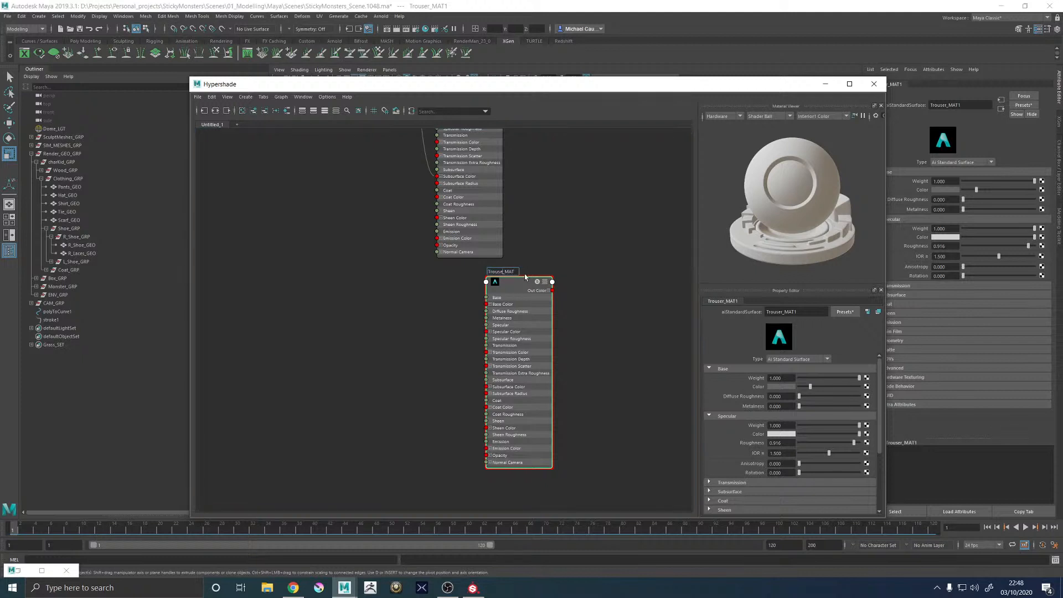
pyautogui.press('BackSpace')
pyautogui.press('BackSpace')
pyautogui.press('BackSpace')
pyautogui.press('BackSpace')
pyautogui.press('BackSpace')
pyautogui.press('BackSpace')
pyautogui.press('BackSpace')
pyautogui.write('Shoe')
pyautogui.press('Return')
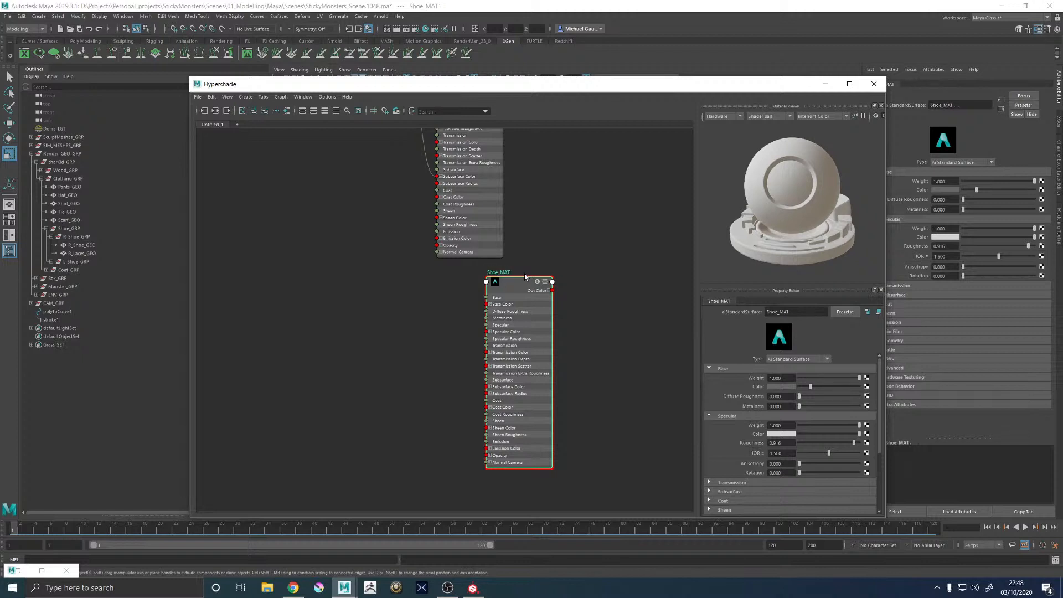
# Move the Hypershade aside, select both shoe meshes and assign Shoe_MAT to them
pyautogui.moveTo(703, 78); pyautogui.dragTo(639, 76)
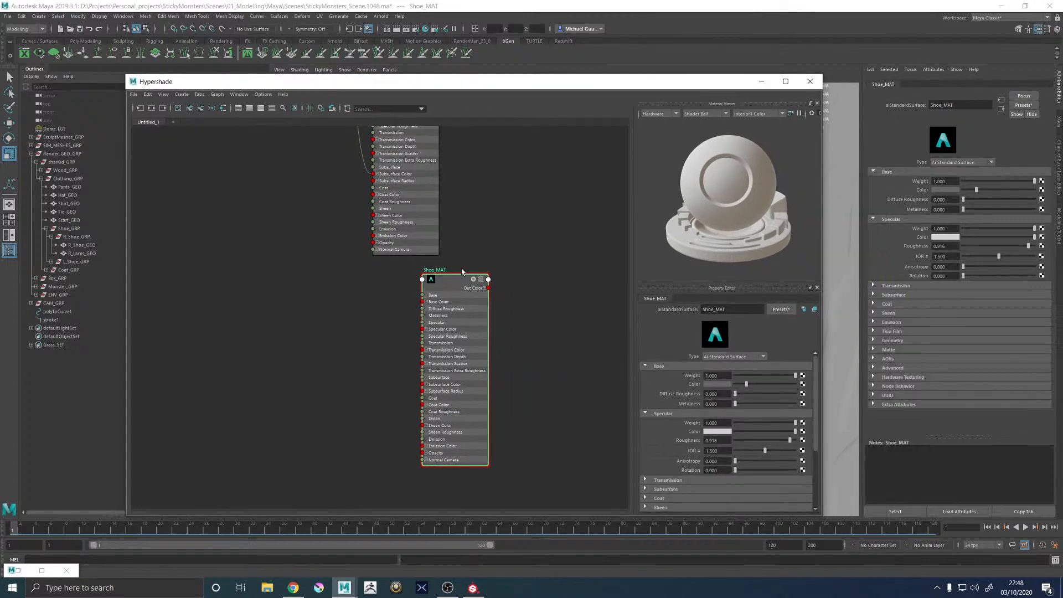
pyautogui.moveTo(573, 87); pyautogui.dragTo(223, 187)
pyautogui.click(590, 269)
pyautogui.keyDown('shift'); pyautogui.click(506, 353); pyautogui.keyUp('shift')
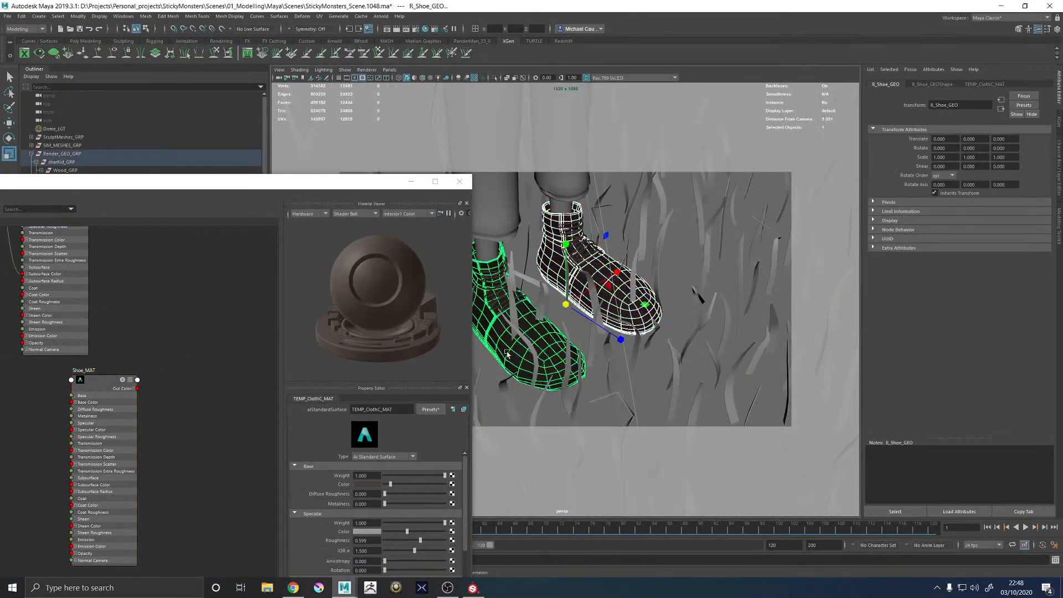
pyautogui.moveTo(98, 381); pyautogui.dragTo(100, 355, button='right')
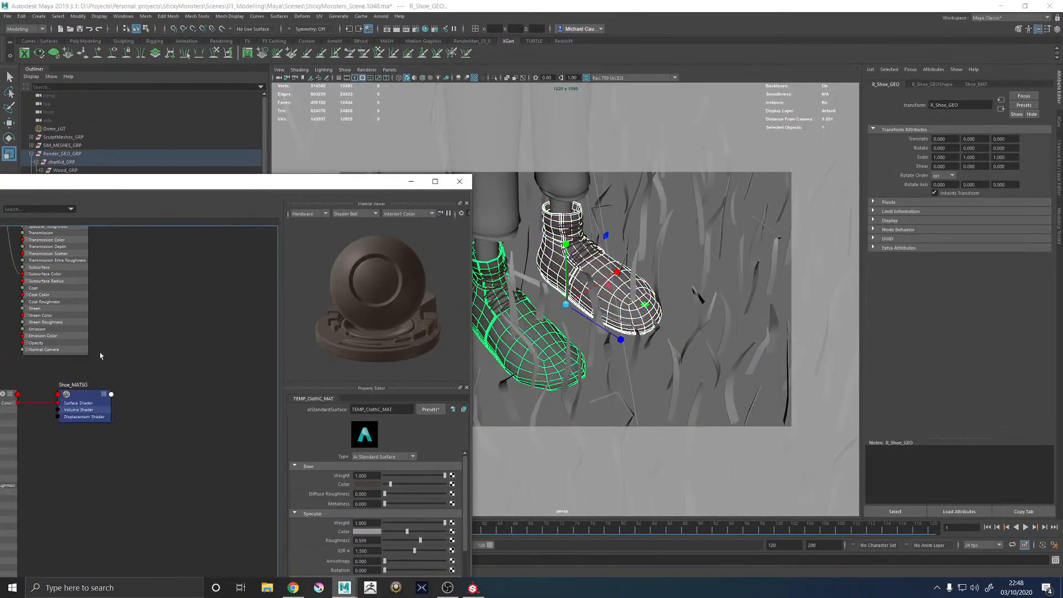
# Graph the connections of the Shoe_MATSG and Trouser_MATSG shading groups together
pyautogui.keyDown('alt'); pyautogui.moveTo(92, 364); pyautogui.dragTo(209, 316, button='middle'); pyautogui.keyUp('alt')
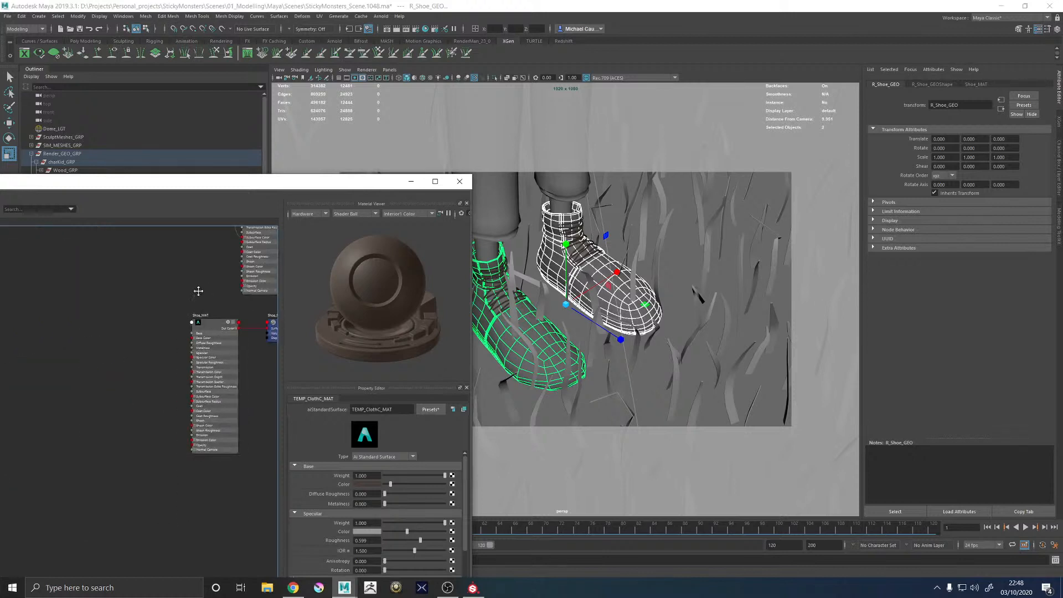
pyautogui.scroll(-2, 199, 289)
pyautogui.scroll(-4, 154, 302)
pyautogui.keyDown('alt'); pyautogui.moveTo(143, 421); pyautogui.dragTo(194, 422, button='middle'); pyautogui.keyUp('alt')
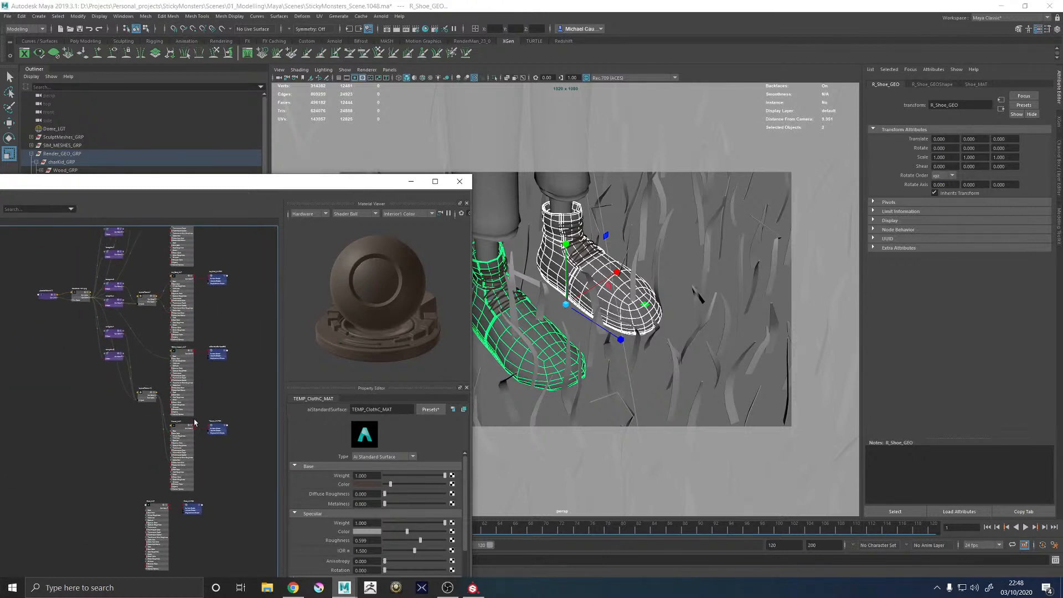
pyautogui.keyDown('alt'); pyautogui.moveTo(221, 474); pyautogui.dragTo(203, 380, button='middle'); pyautogui.keyUp('alt')
pyautogui.click(176, 417)
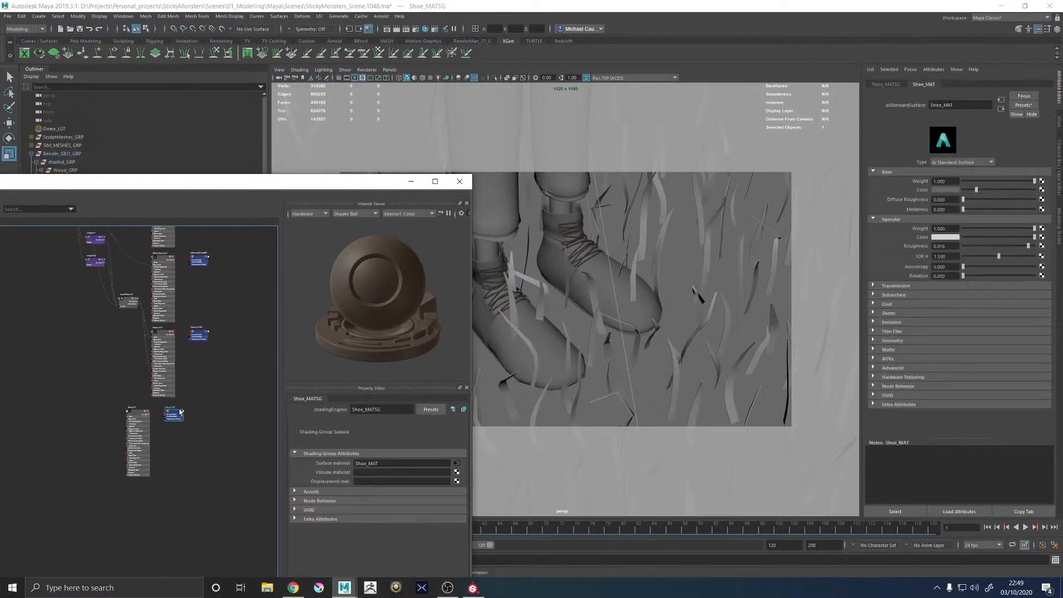
pyautogui.keyDown('shift'); pyautogui.click(197, 336); pyautogui.keyUp('shift')
pyautogui.moveTo(159, 189); pyautogui.dragTo(522, 137)
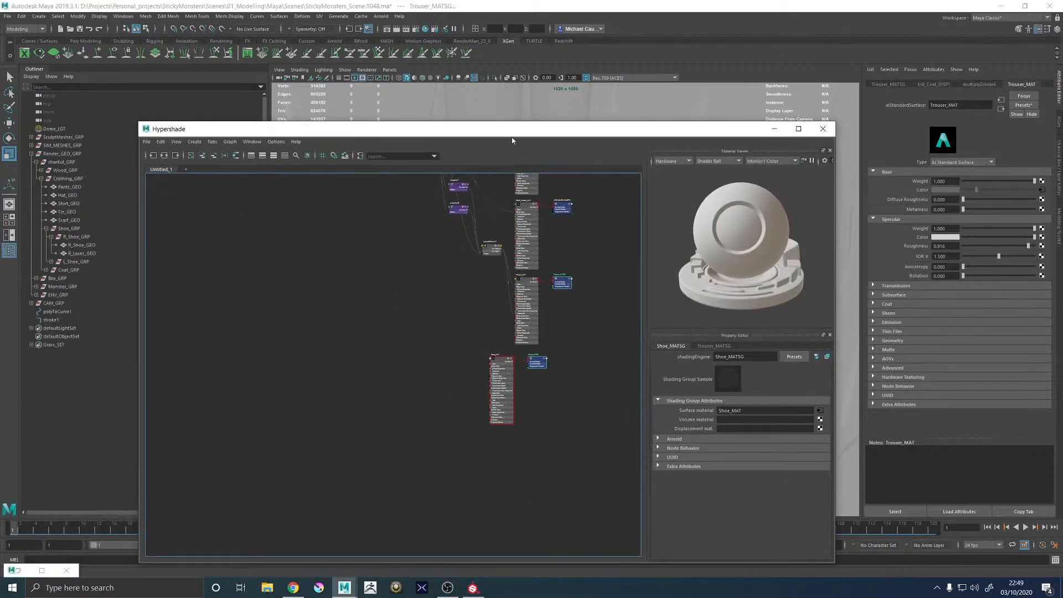
pyautogui.click(165, 156)
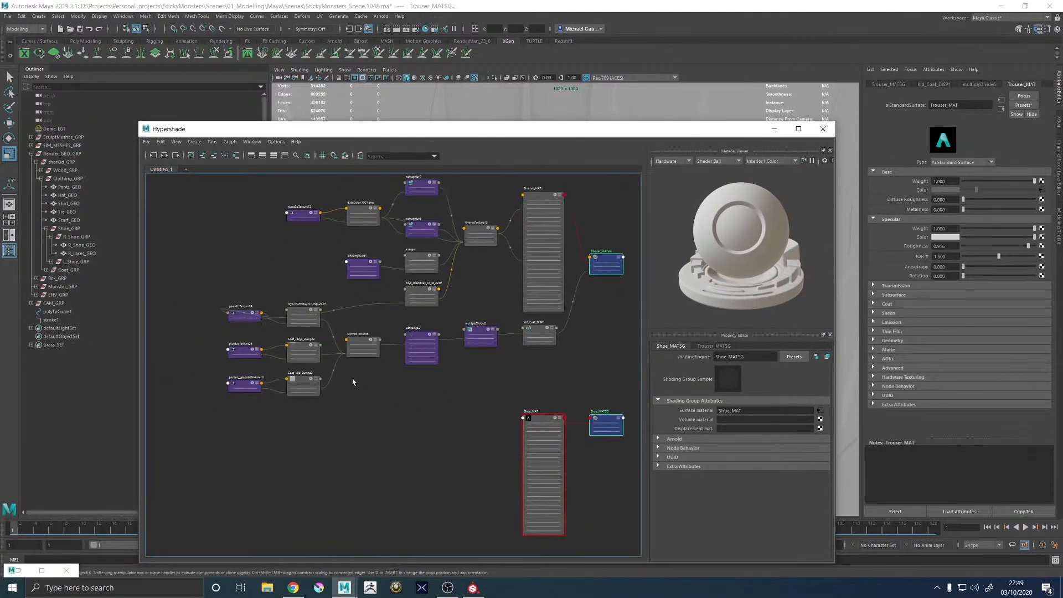
pyautogui.scroll(3, 413, 399)
pyautogui.scroll(-3, 458, 380)
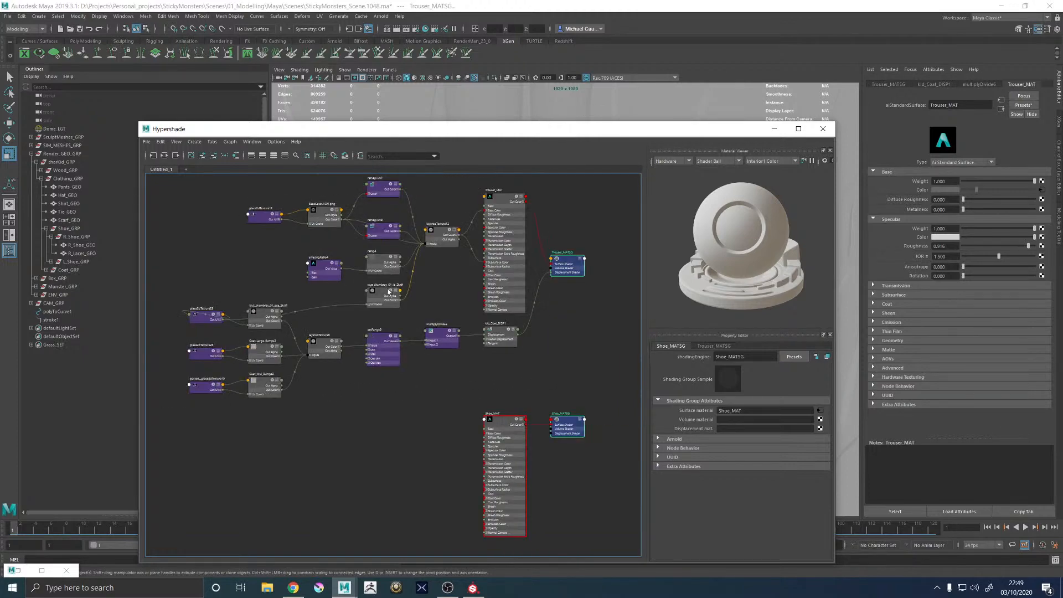
# Move the chambray colour file node aside and duplicate the trouser displacement nodes, up to kid_Coat_DISP1, as a shading network
pyautogui.moveTo(388, 291); pyautogui.dragTo(434, 272)
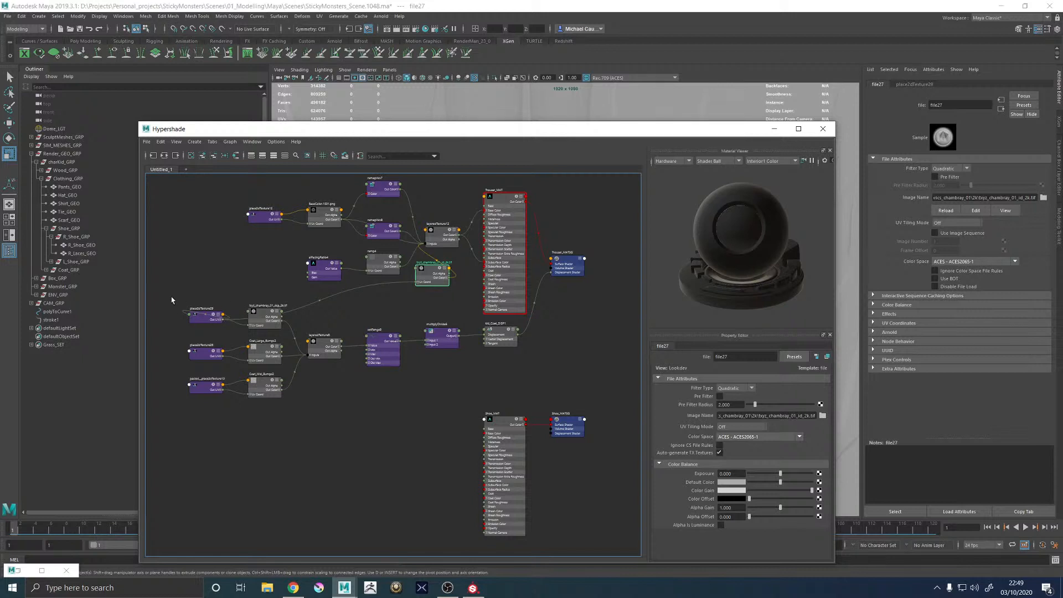
pyautogui.moveTo(171, 300); pyautogui.dragTo(530, 407)
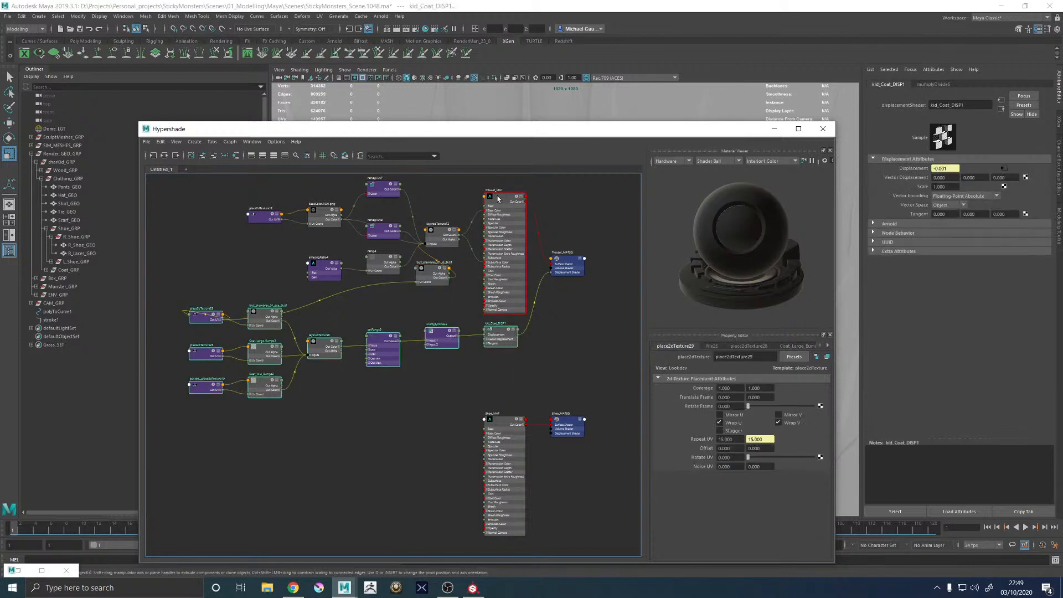
pyautogui.click(161, 142)
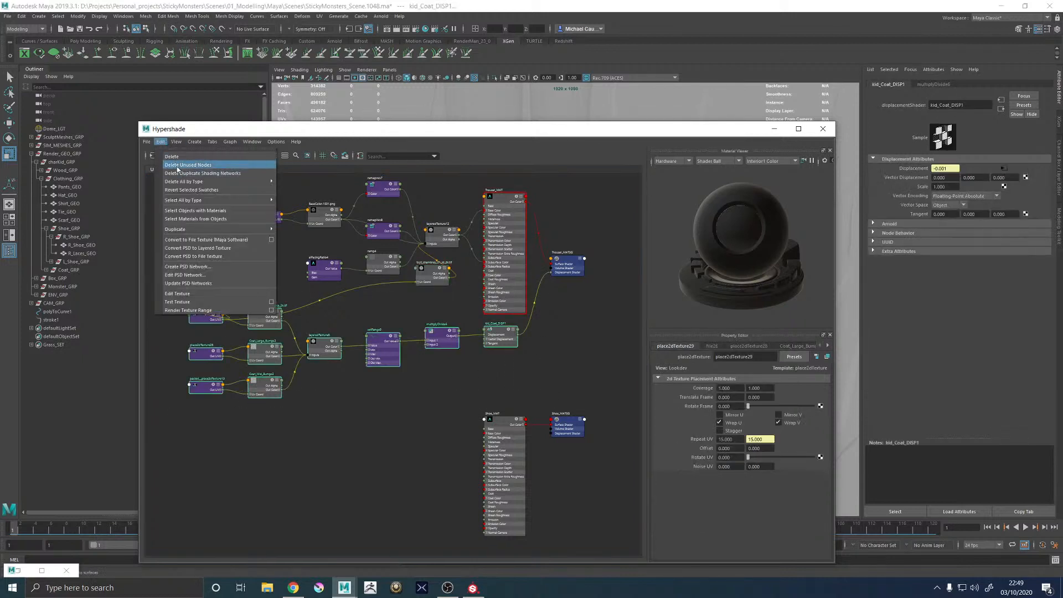
pyautogui.moveTo(180, 228)
pyautogui.click(310, 230)
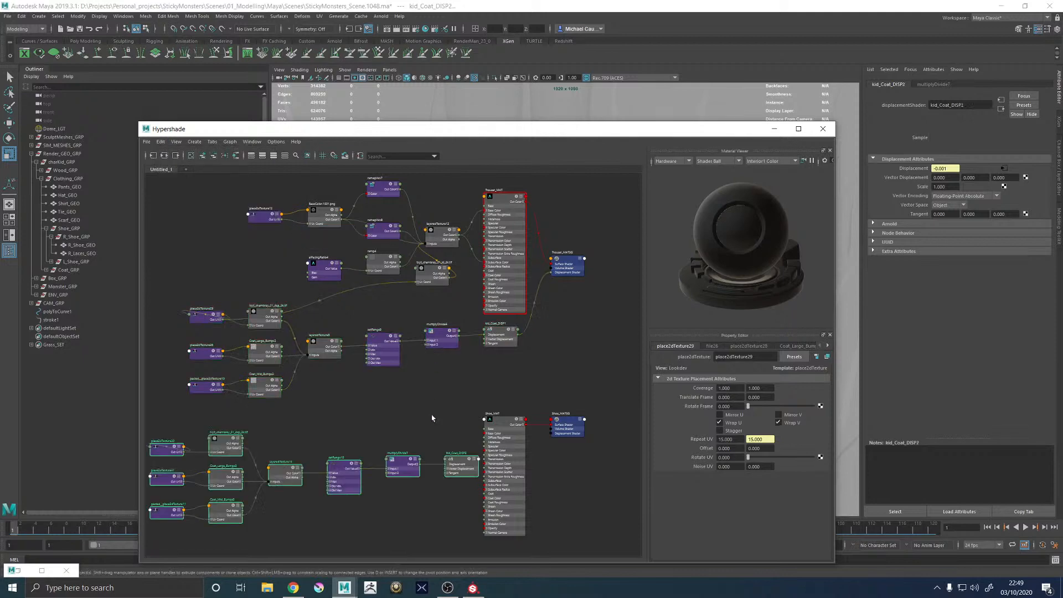
# Connect the copied displacement node kid_Coat_DISP2 to the displacement input of Shoe_MATSG
pyautogui.keyDown('alt'); pyautogui.moveTo(408, 325); pyautogui.dragTo(379, 250, button='middle'); pyautogui.keyUp('alt')
pyautogui.click(534, 352)
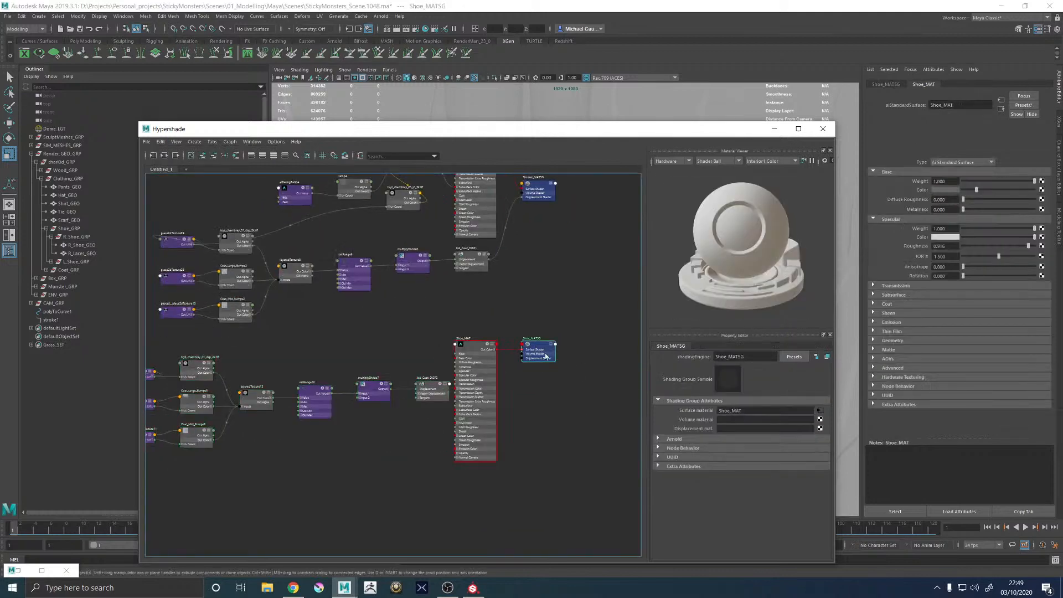
pyautogui.moveTo(436, 384); pyautogui.dragTo(684, 427, button='middle')
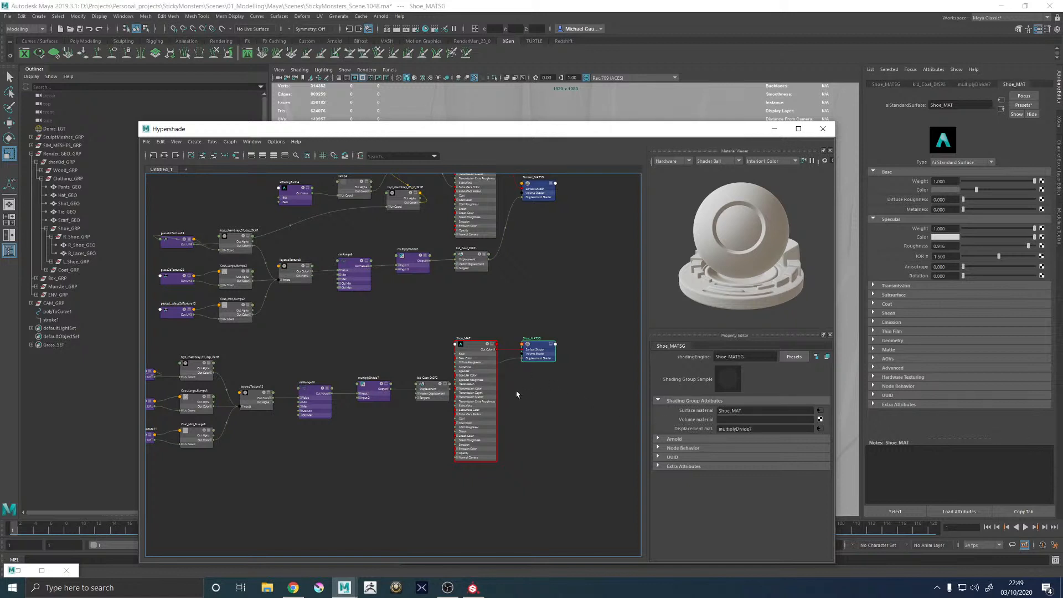
pyautogui.moveTo(441, 389); pyautogui.dragTo(426, 388)
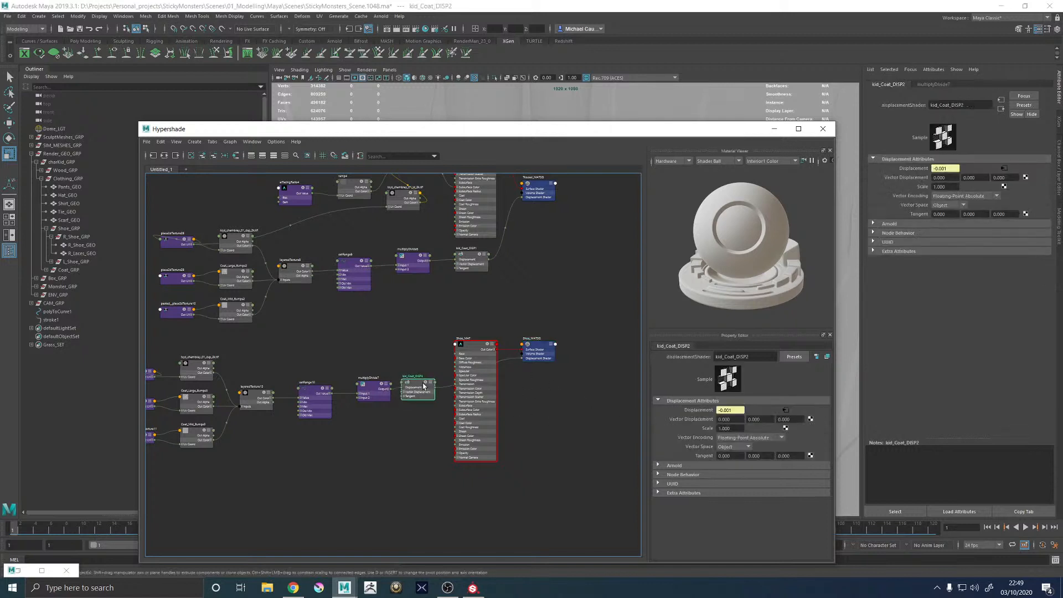
# Connect the BaseColor file node's Out Color to the Base Color of Shoe_MAT
pyautogui.click(340, 380)
pyautogui.keyDown('alt'); pyautogui.moveTo(340, 379); pyautogui.dragTo(486, 358, button='middle'); pyautogui.keyUp('alt')
pyautogui.scroll(3, 345, 417)
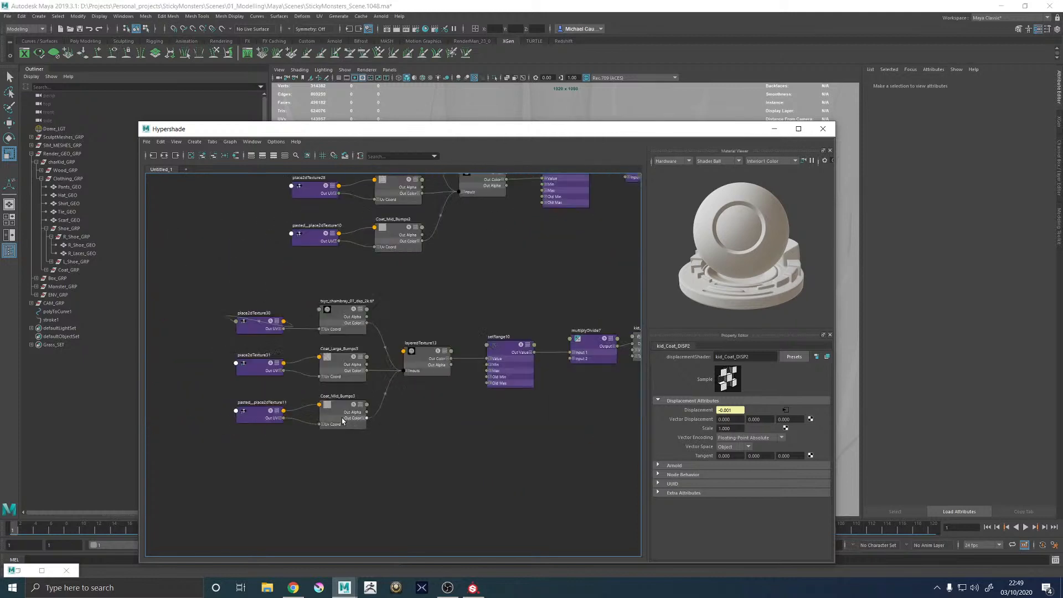
pyautogui.scroll(-2, 430, 422)
pyautogui.keyDown('alt'); pyautogui.moveTo(448, 427); pyautogui.dragTo(283, 383, button='middle'); pyautogui.keyUp('alt')
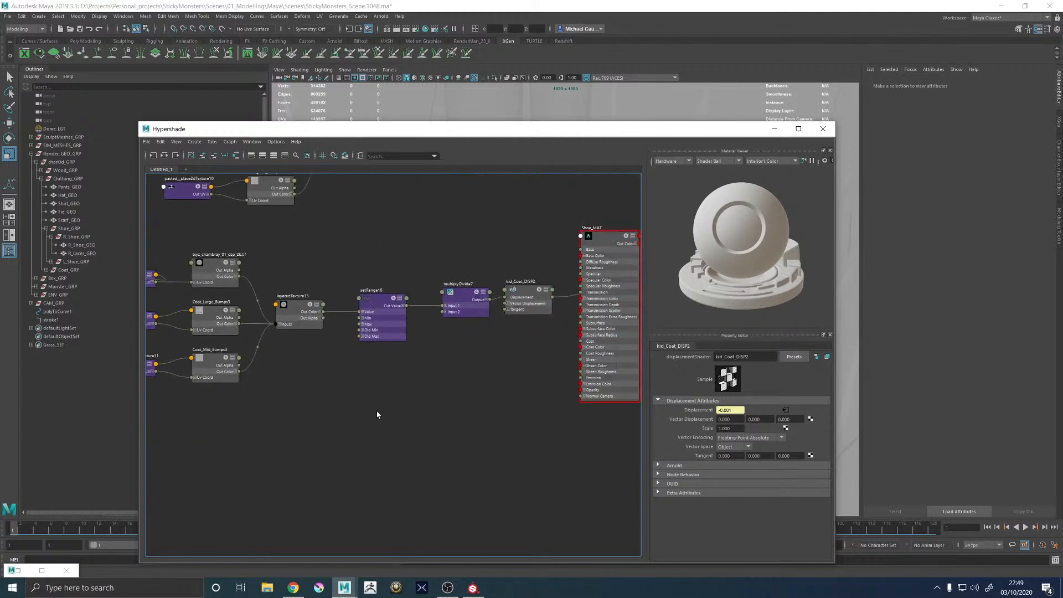
pyautogui.keyDown('alt'); pyautogui.moveTo(379, 377); pyautogui.dragTo(325, 407, button='middle'); pyautogui.keyUp('alt')
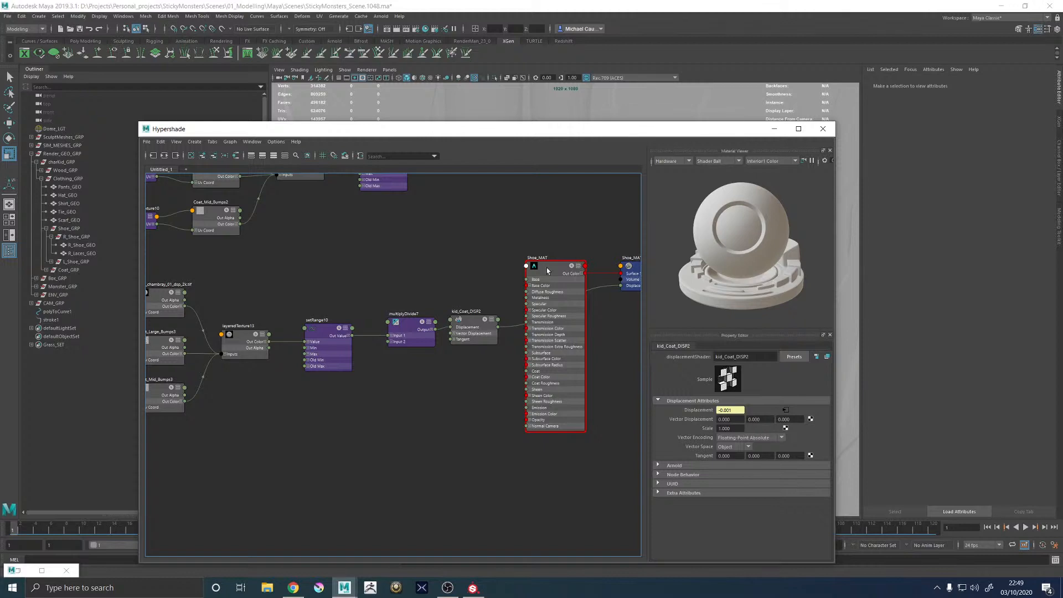
pyautogui.click(547, 270)
pyautogui.keyDown('alt'); pyautogui.moveTo(336, 265); pyautogui.dragTo(367, 457, button='middle'); pyautogui.keyUp('alt')
pyautogui.keyDown('alt'); pyautogui.moveTo(404, 339); pyautogui.dragTo(273, 256, button='middle'); pyautogui.keyUp('alt')
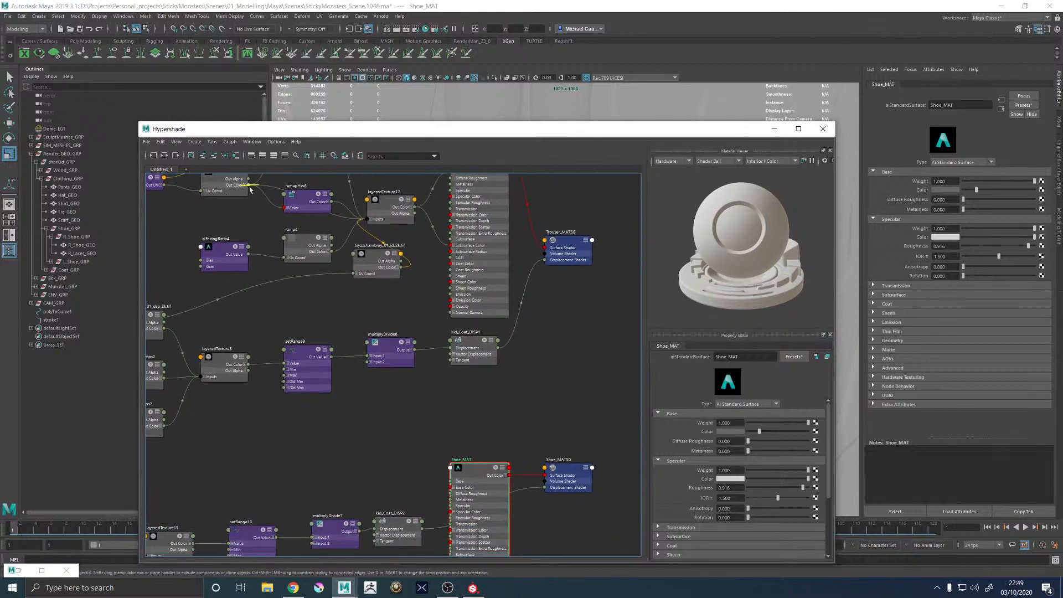
pyautogui.moveTo(247, 185); pyautogui.dragTo(450, 488)
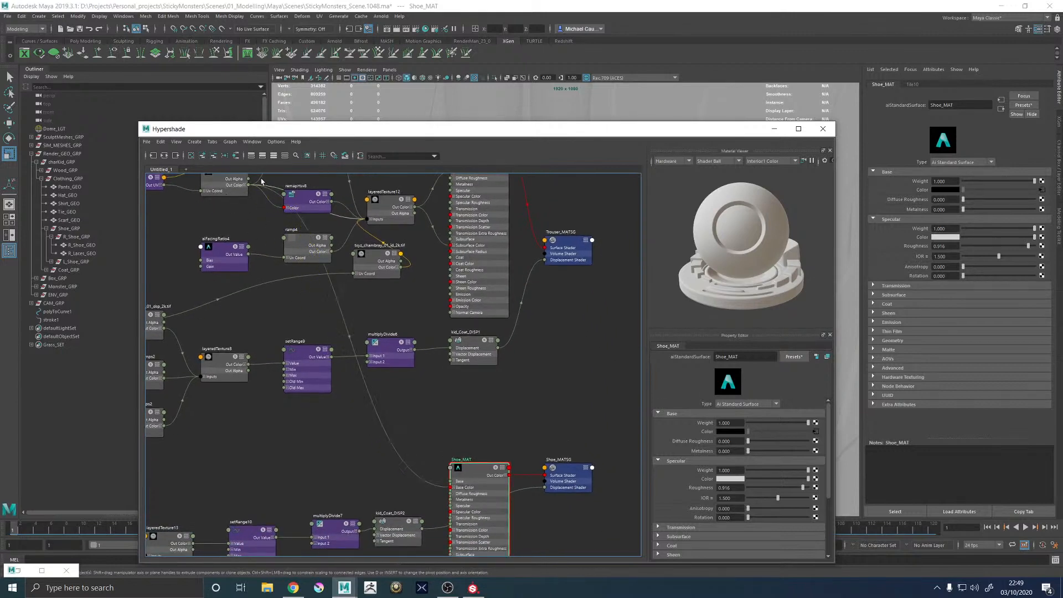
# Connect the BaseColor file node's Out Color to the Subsurface Color of Shoe_MAT and minimize the Hypershade
pyautogui.moveTo(247, 186); pyautogui.dragTo(424, 498)
pyautogui.keyDown('alt'); pyautogui.moveTo(399, 497); pyautogui.dragTo(391, 480, button='middle'); pyautogui.keyUp('alt')
pyautogui.scroll(-3, 391, 481)
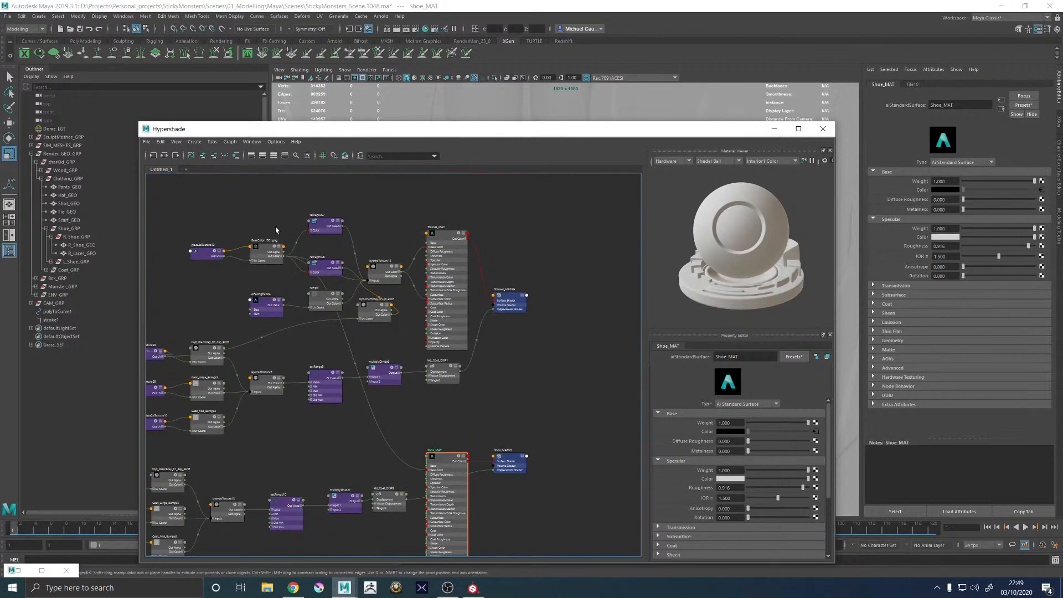
pyautogui.moveTo(283, 258); pyautogui.dragTo(429, 524)
pyautogui.click(774, 128)
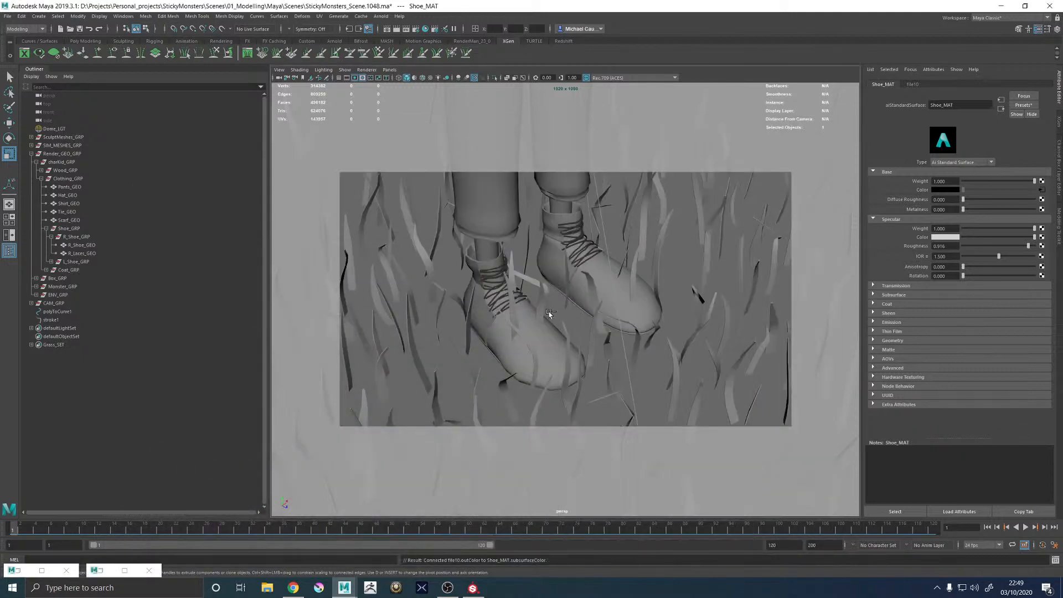
# Hide the grass geometry Grass_GEO around the shoes and save the scene
pyautogui.click(538, 330)
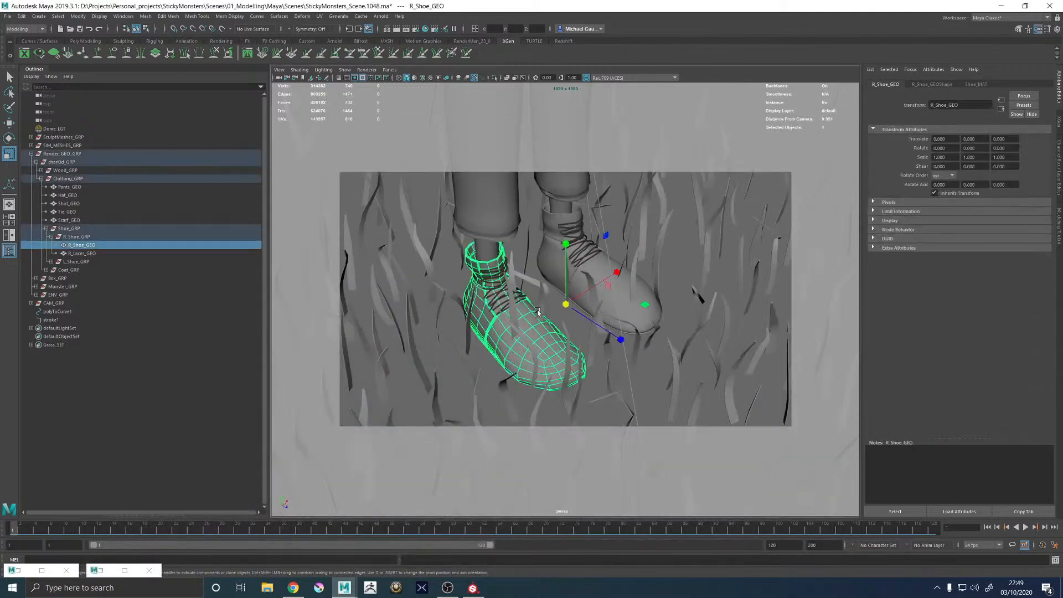
pyautogui.click(19, 570)
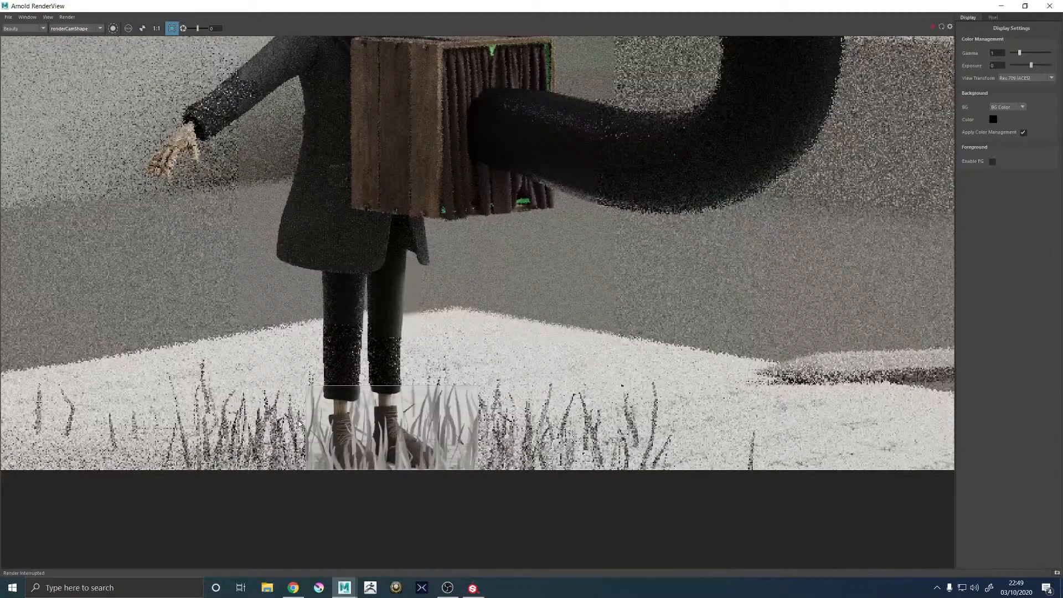
pyautogui.click(1001, 5)
pyautogui.click(464, 304)
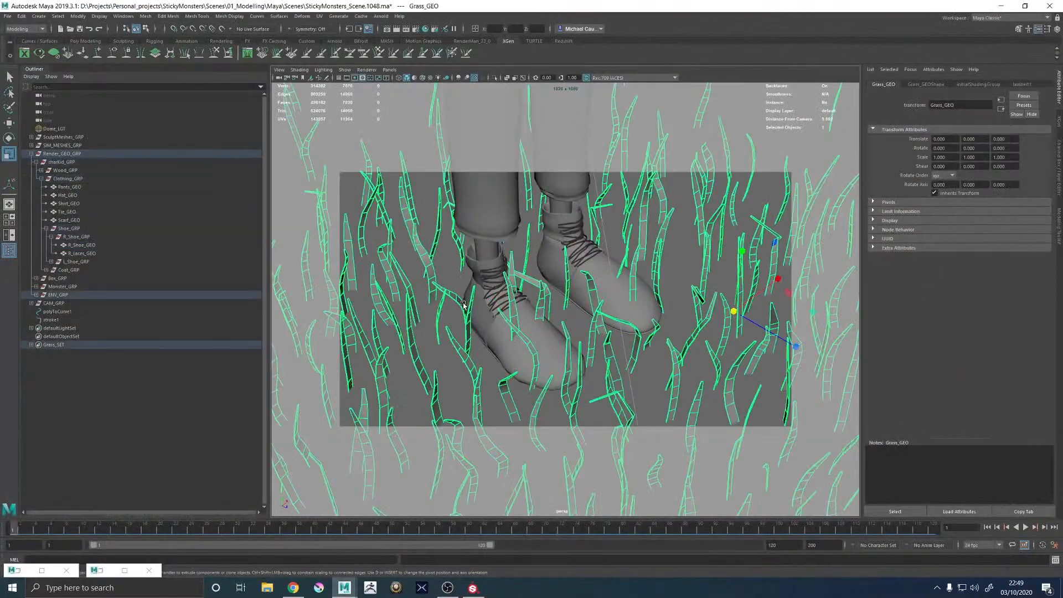
pyautogui.press('h')
pyautogui.keyDown('alt'); pyautogui.moveTo(470, 313); pyautogui.dragTo(482, 302); pyautogui.keyUp('alt')
pyautogui.keyDown('alt'); pyautogui.moveTo(482, 301); pyautogui.dragTo(454, 306, button='right'); pyautogui.keyUp('alt')
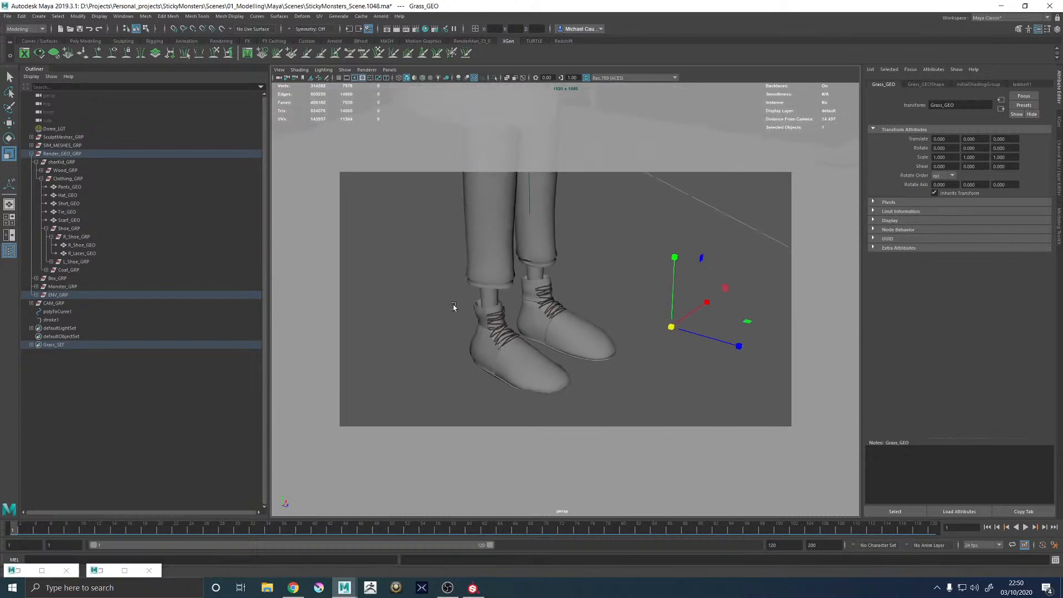
pyautogui.keyDown('alt'); pyautogui.moveTo(454, 306); pyautogui.dragTo(479, 280, button='middle'); pyautogui.keyUp('alt')
pyautogui.keyDown('alt'); pyautogui.moveTo(478, 281); pyautogui.dragTo(517, 301, button='right'); pyautogui.keyUp('alt')
pyautogui.keyDown('alt'); pyautogui.moveTo(517, 301); pyautogui.dragTo(507, 294); pyautogui.keyUp('alt')
pyautogui.press('q')
pyautogui.hotkey('ctrl', 's')
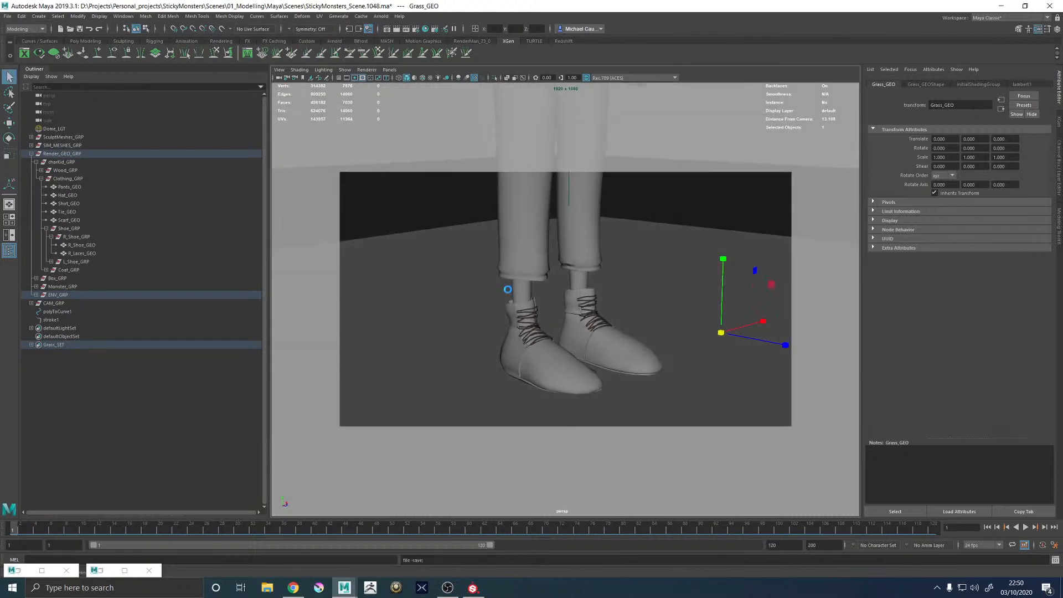
# Replace the chambray displacement image in the shoe's displacement network with txyz_corduroy_02_dsp_2k.tif from the corduroy_02 2k folder and save the scene
pyautogui.click(100, 571)
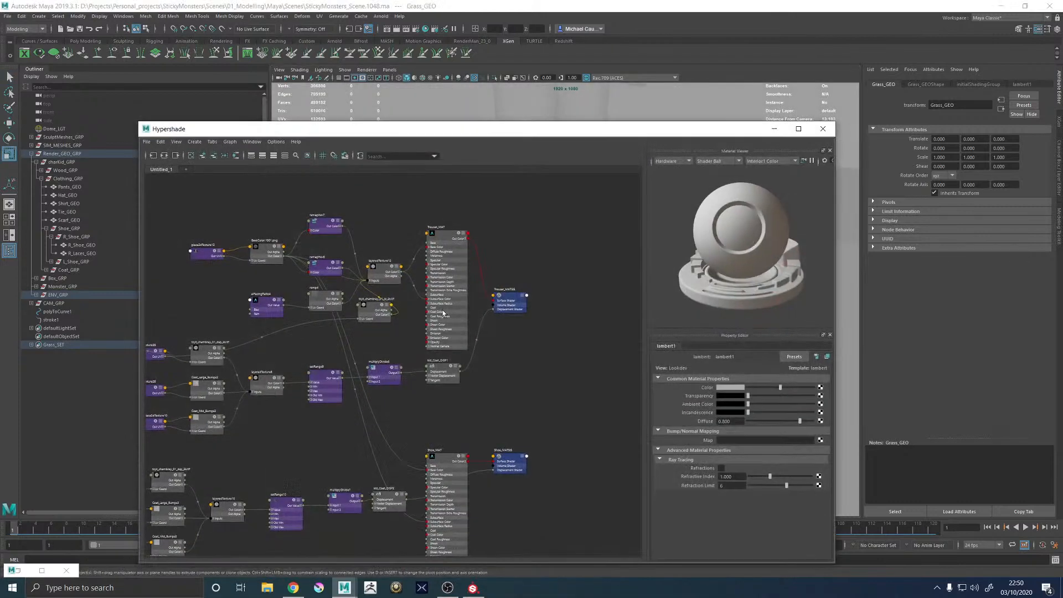
pyautogui.keyDown('alt'); pyautogui.moveTo(428, 315); pyautogui.dragTo(497, 220, button='middle'); pyautogui.keyUp('alt')
pyautogui.scroll(2, 402, 392)
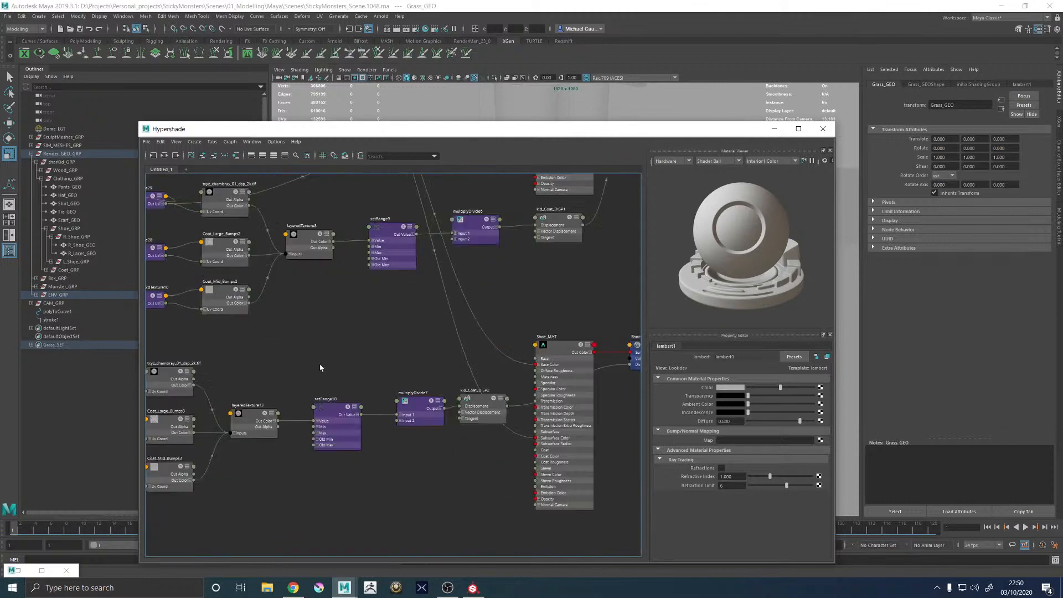
pyautogui.keyDown('alt'); pyautogui.moveTo(465, 285); pyautogui.dragTo(614, 208, button='middle'); pyautogui.keyUp('alt')
pyautogui.click(323, 302)
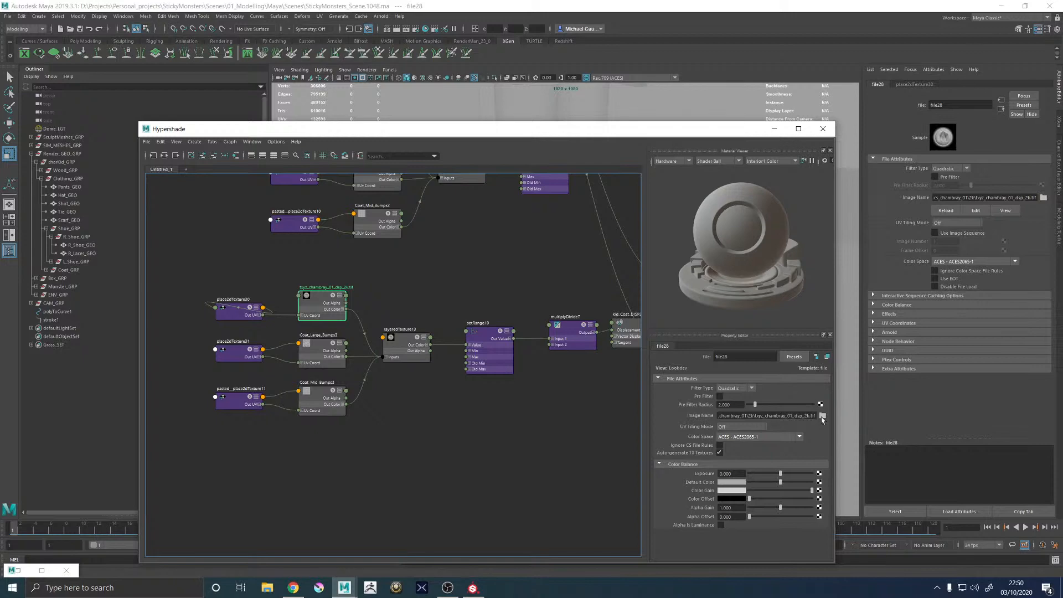
pyautogui.click(823, 416)
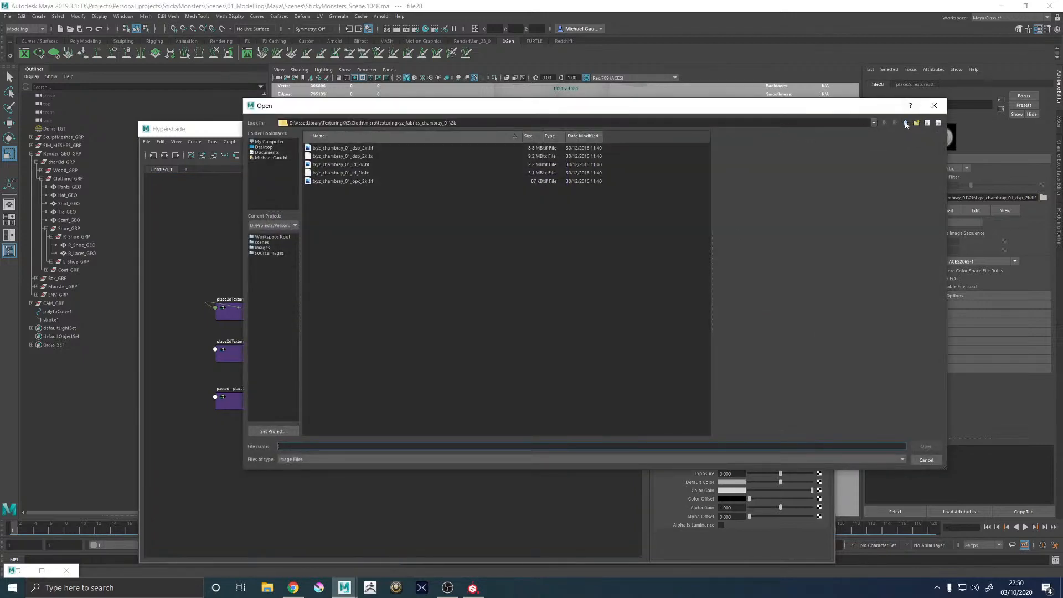
pyautogui.click(906, 123)
pyautogui.click(906, 123)
pyautogui.doubleClick(365, 174)
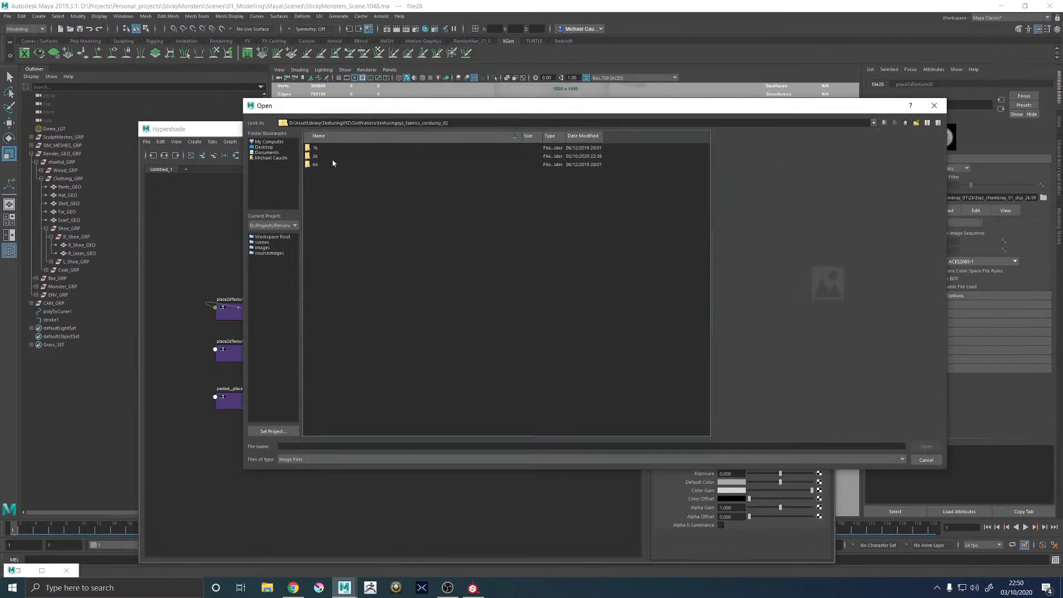
pyautogui.doubleClick(320, 158)
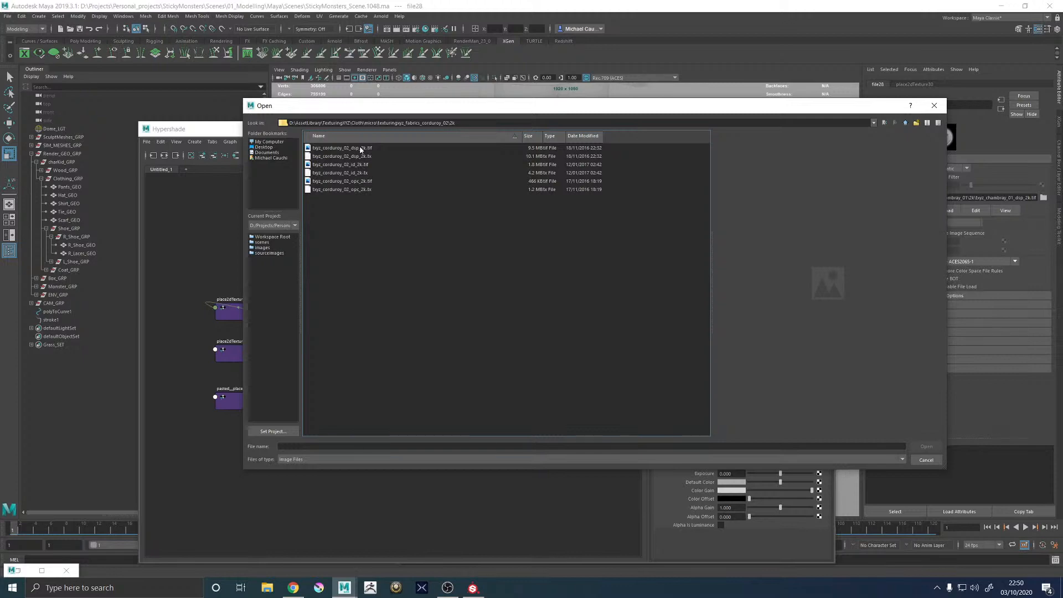
pyautogui.doubleClick(360, 149)
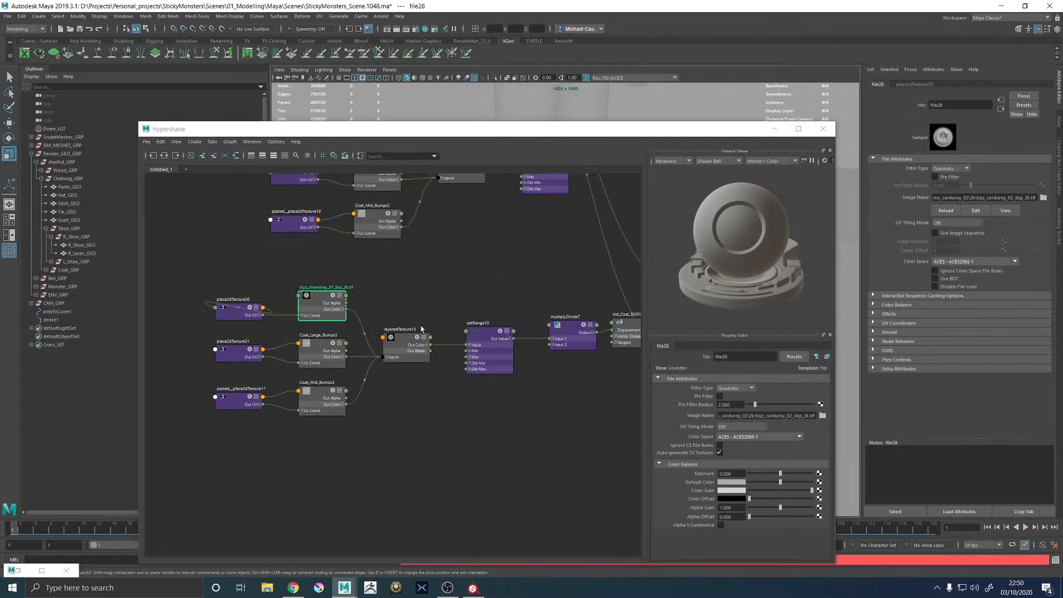
pyautogui.click(774, 128)
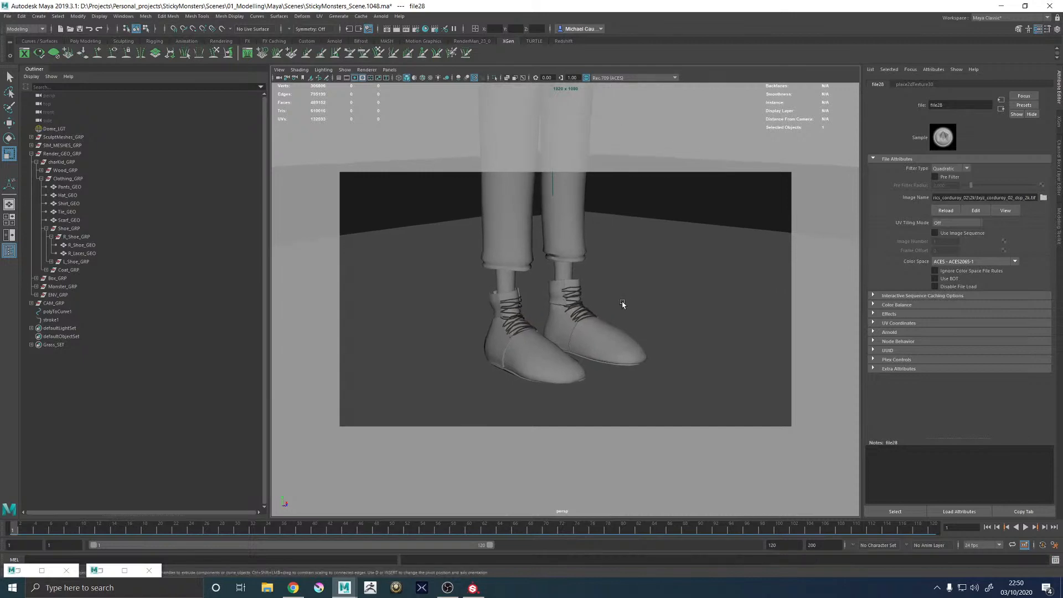
pyautogui.press('q')
pyautogui.hotkey('ctrl', 's')
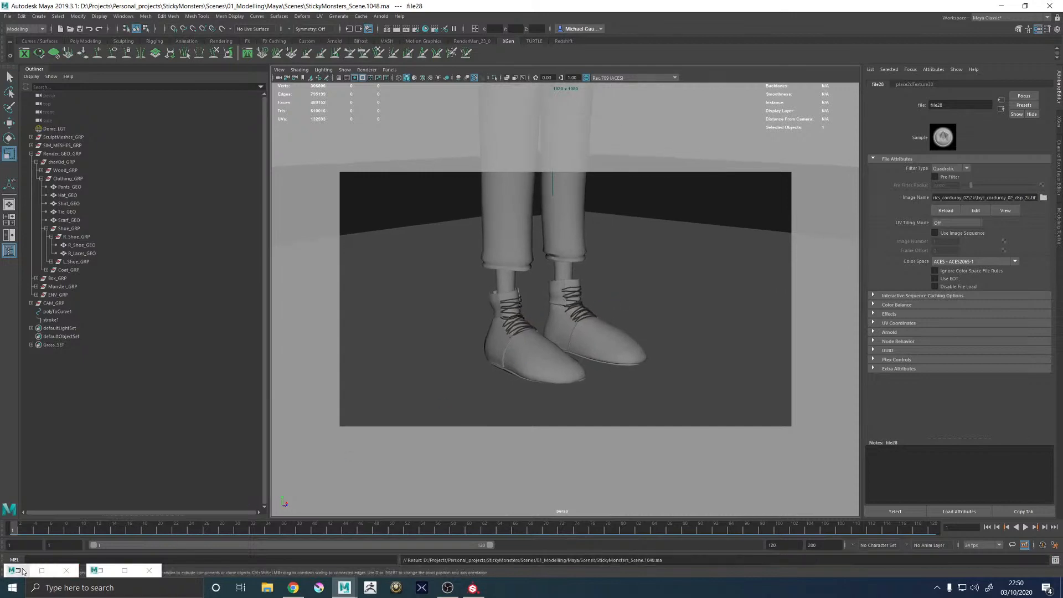
# Switch the Arnold RenderView camera to perspShape and minimize the render window
pyautogui.click(18, 571)
pyautogui.click(72, 28)
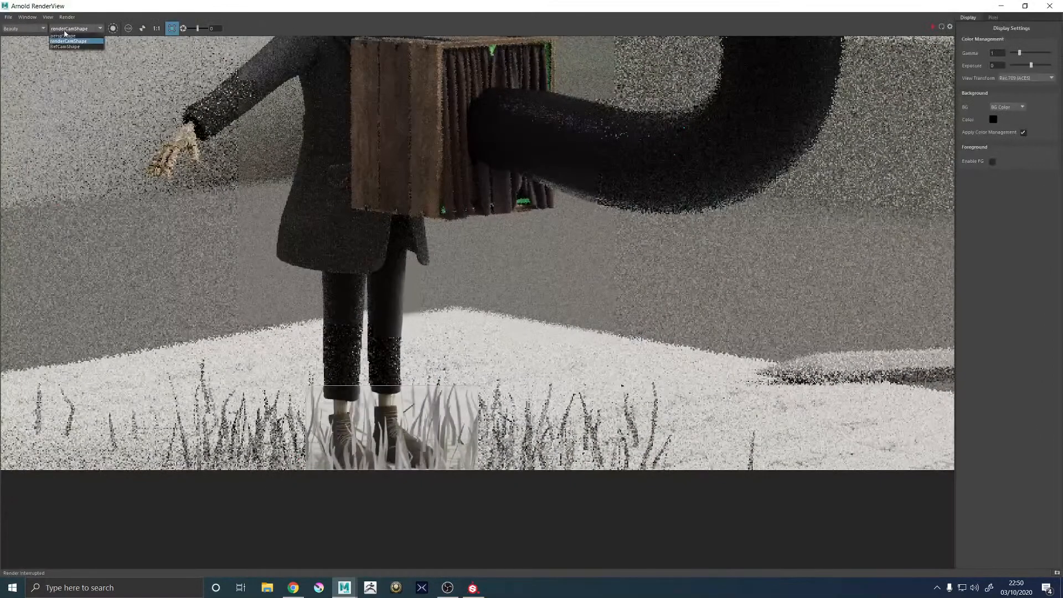
pyautogui.click(67, 42)
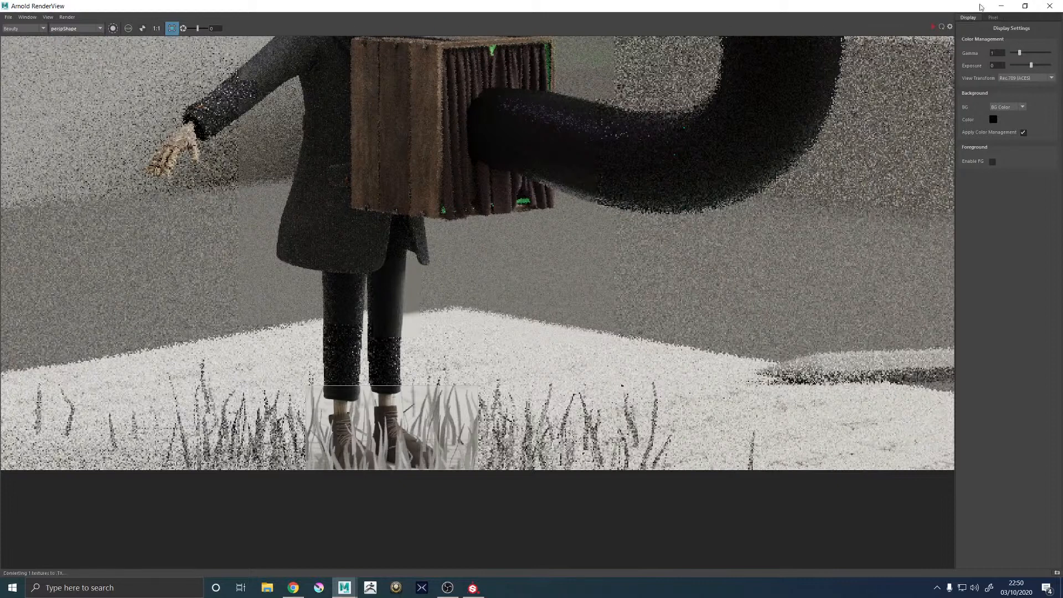
pyautogui.click(1001, 5)
# Try to delete the .tx files of the two BaseColor.<UDIM>.png textures with the Arnold Tx Manager
pyautogui.click(380, 16)
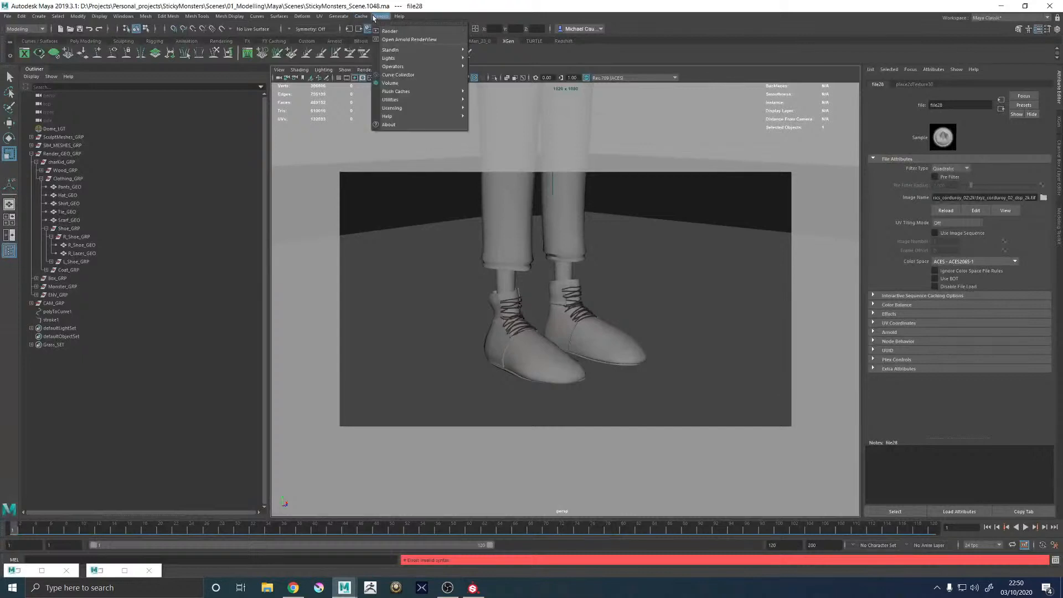
pyautogui.moveTo(403, 99)
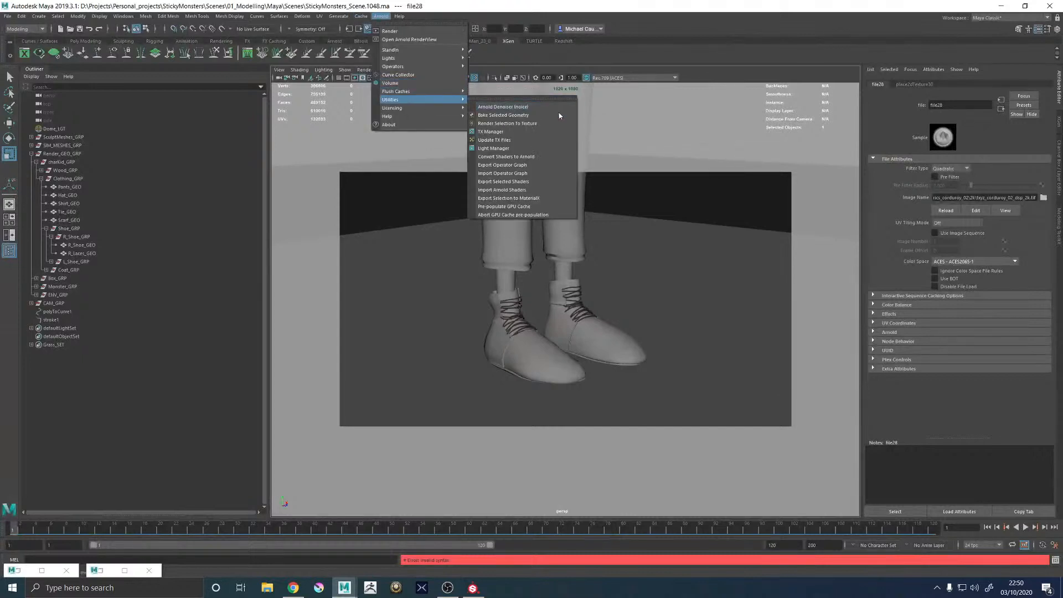
pyautogui.click(549, 131)
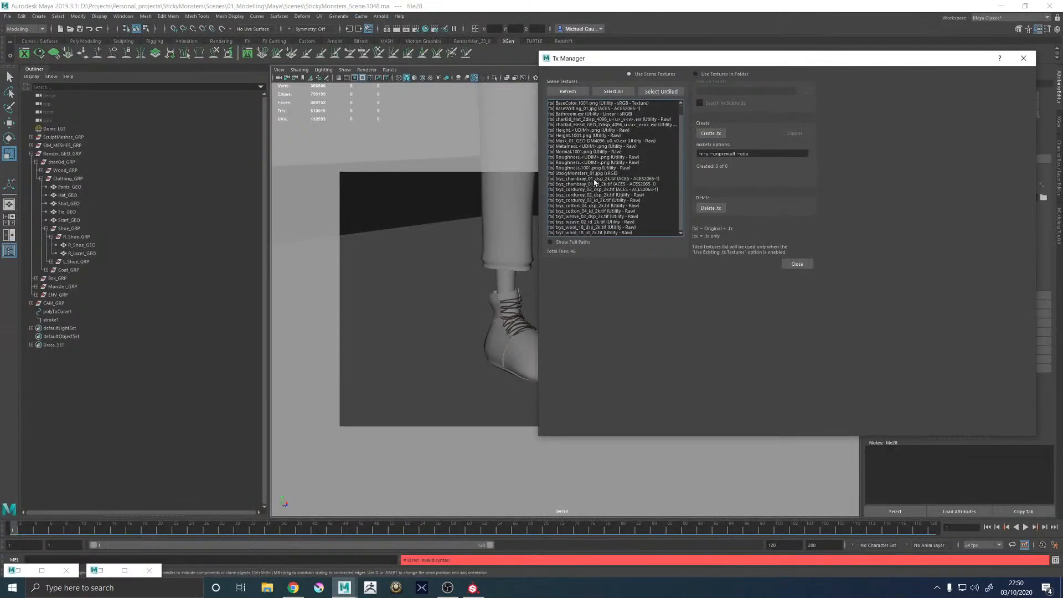
pyautogui.scroll(1, 605, 216)
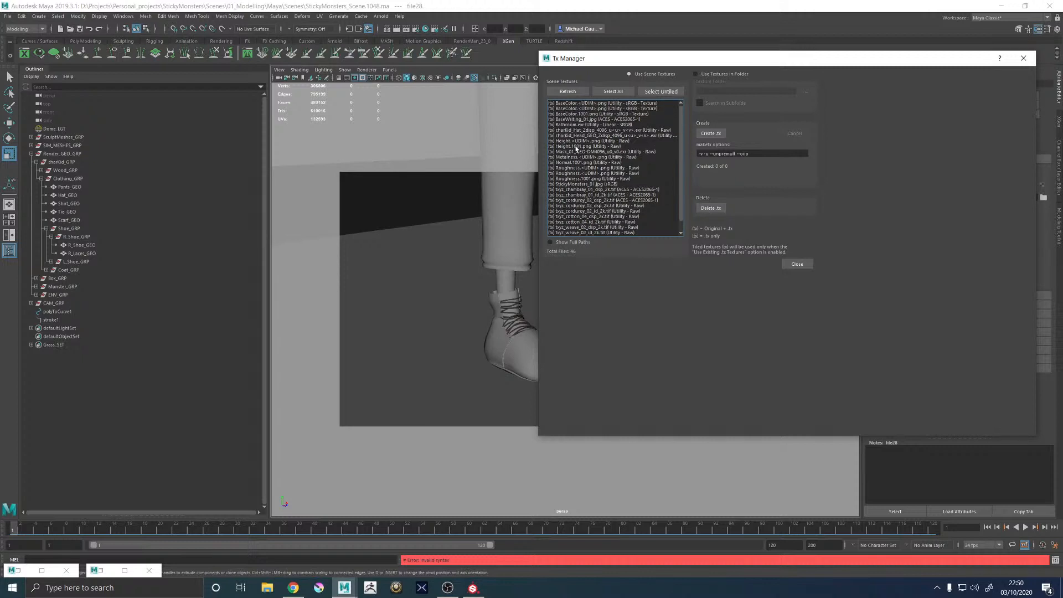
pyautogui.click(624, 103)
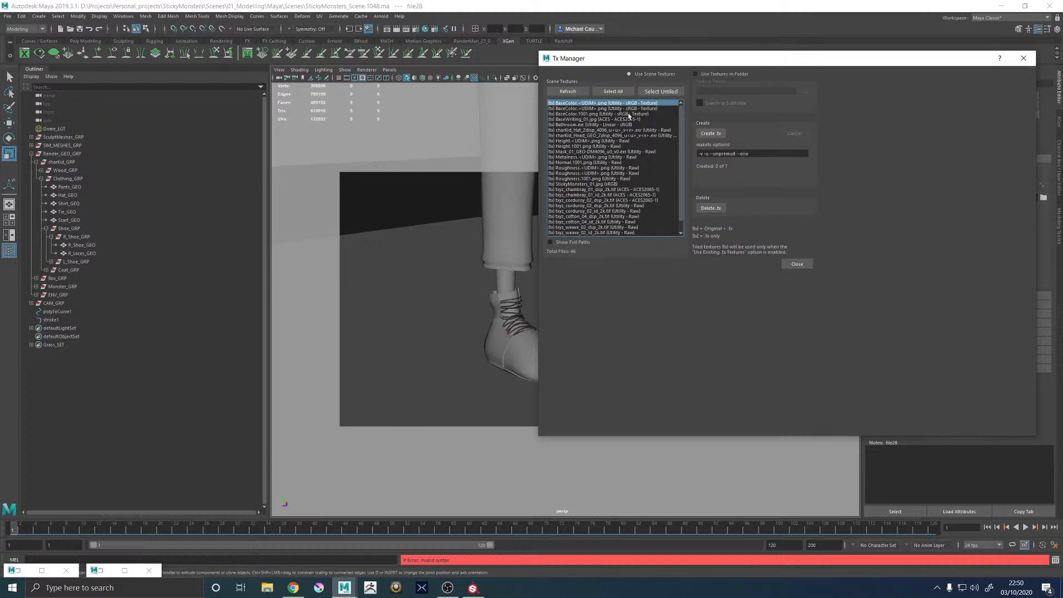
pyautogui.click(629, 114)
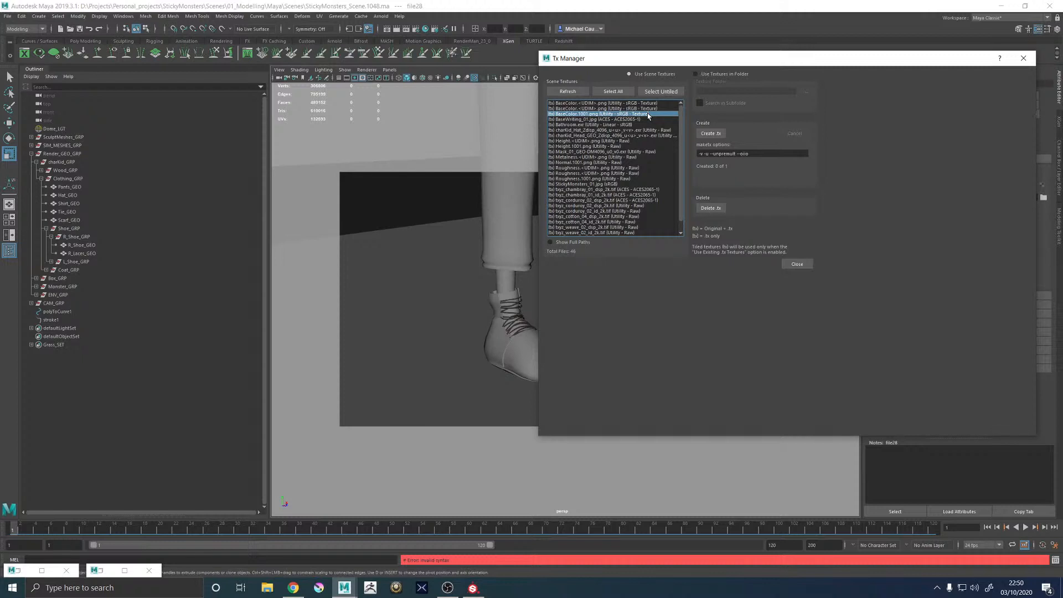
pyautogui.click(649, 109)
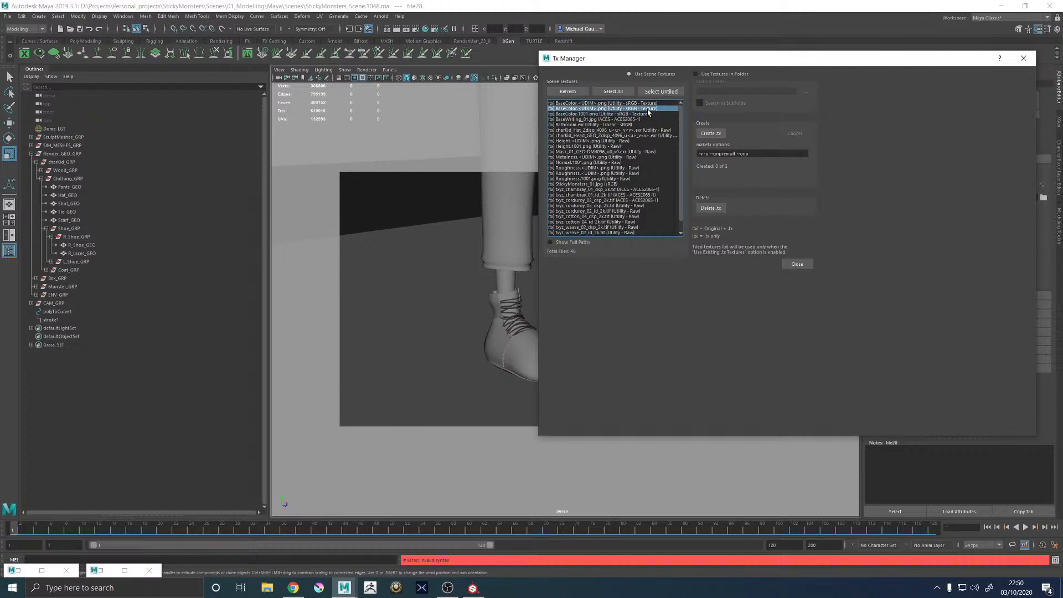
pyautogui.keyDown('shift'); pyautogui.click(644, 103); pyautogui.keyUp('shift')
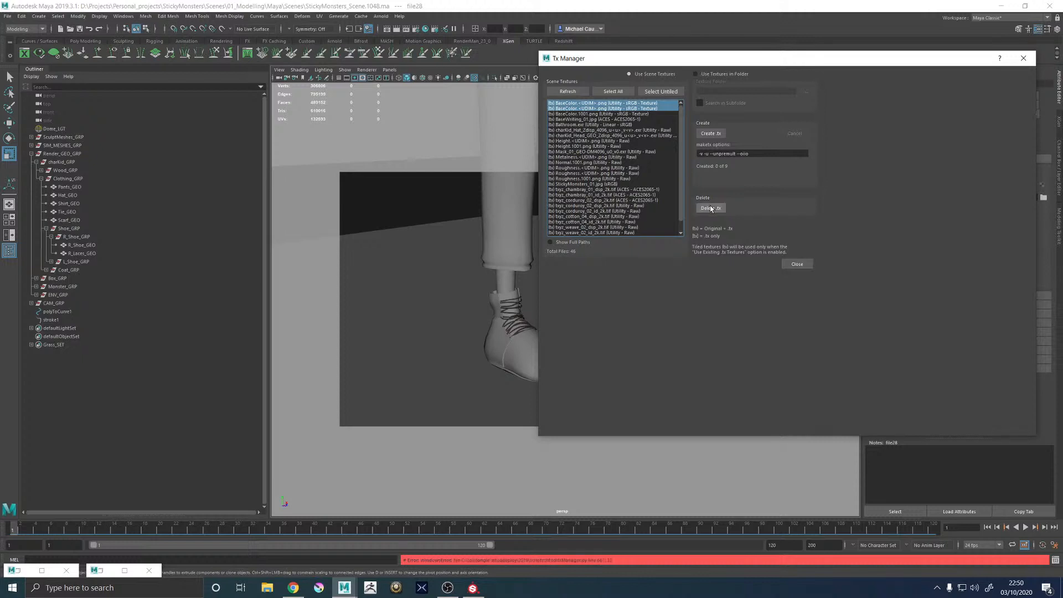
# Compare the two BaseColor.<UDIM>.png entries and examine the scene textures' full paths in the Tx Manager before closing it
pyautogui.click(574, 103)
pyautogui.click(577, 108)
pyautogui.click(580, 103)
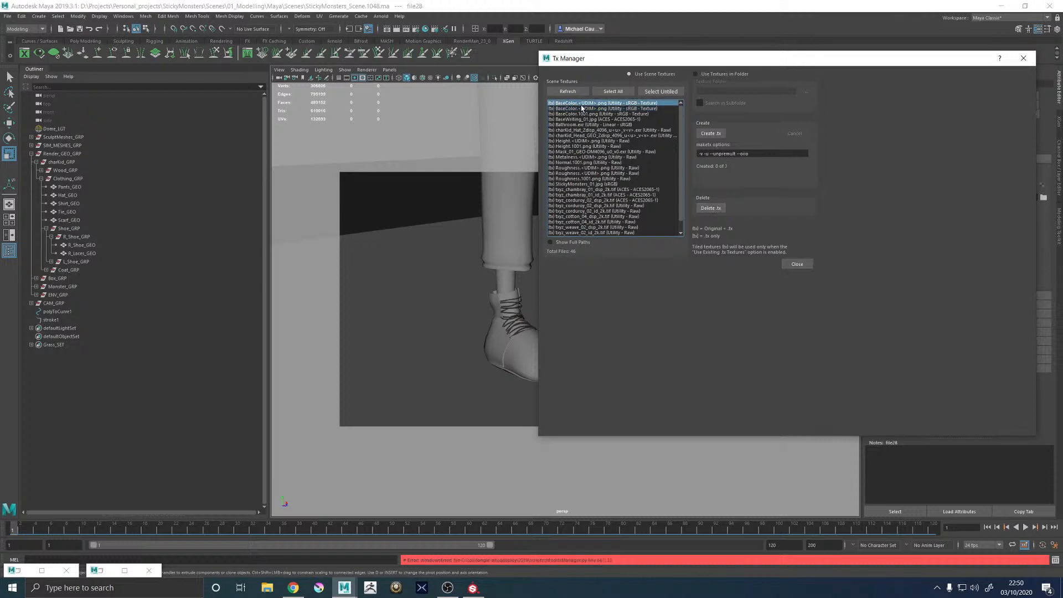
pyautogui.click(581, 108)
pyautogui.click(592, 103)
pyautogui.click(603, 109)
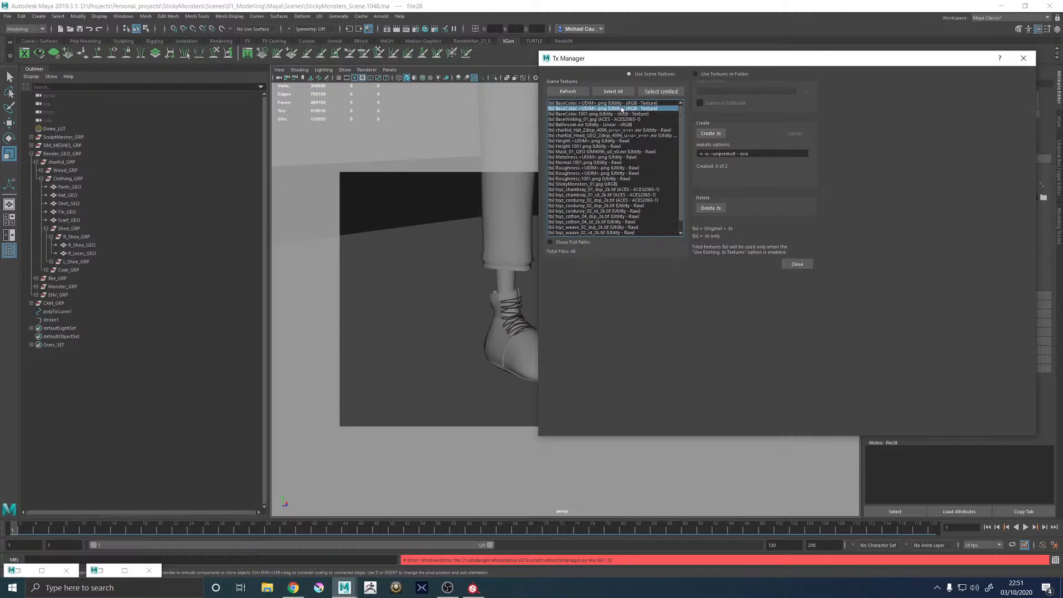
pyautogui.click(555, 242)
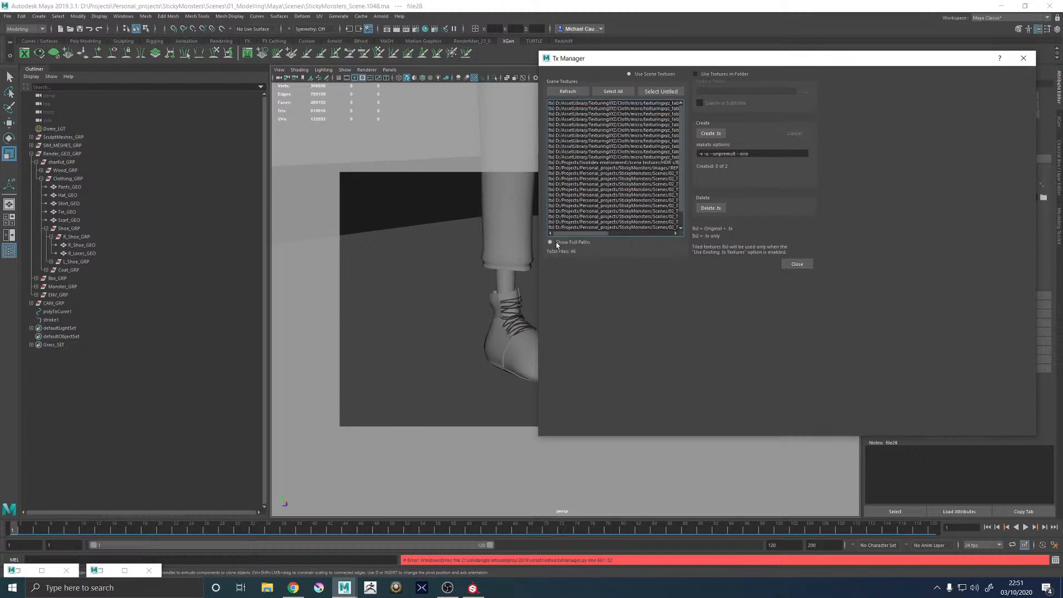
pyautogui.moveTo(599, 233)
pyautogui.mouseDown()
pyautogui.moveTo(667, 232)
pyautogui.moveTo(576, 229)
pyautogui.moveTo(602, 225)
pyautogui.mouseUp()
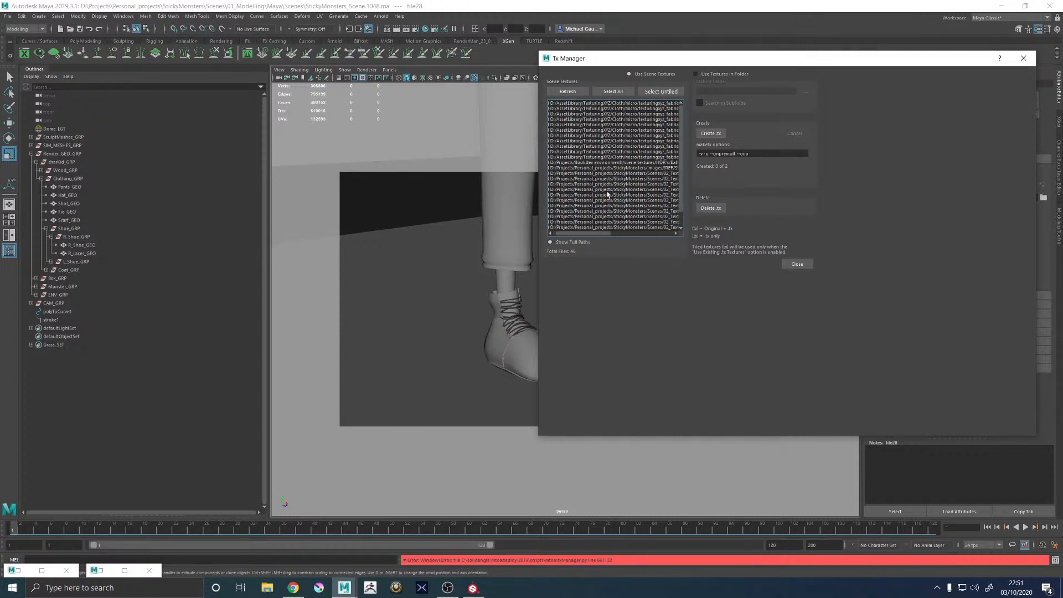
pyautogui.click(558, 242)
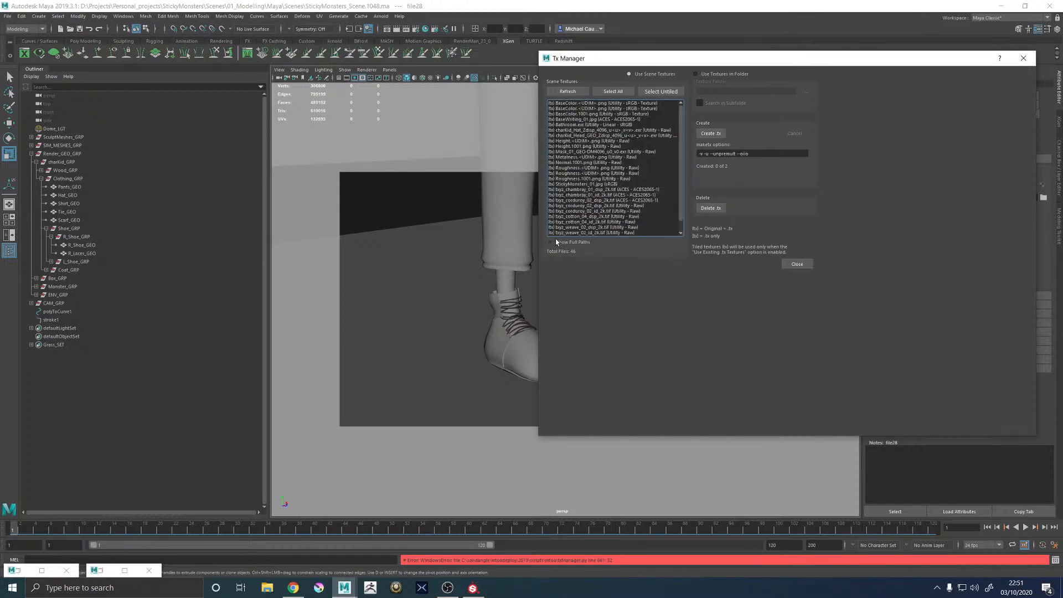
pyautogui.click(603, 102)
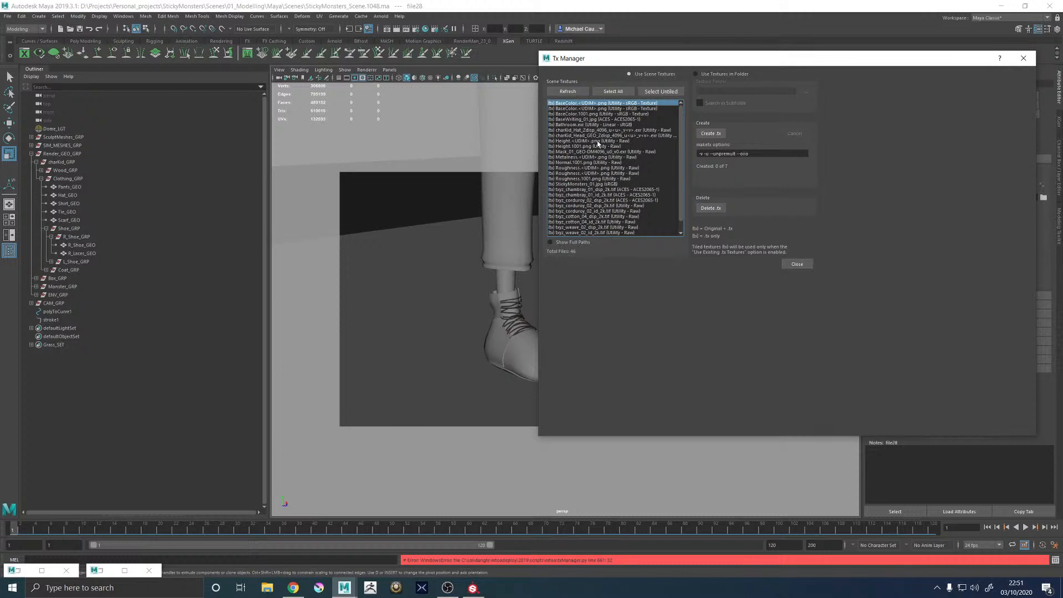
pyautogui.scroll(-1, 601, 142)
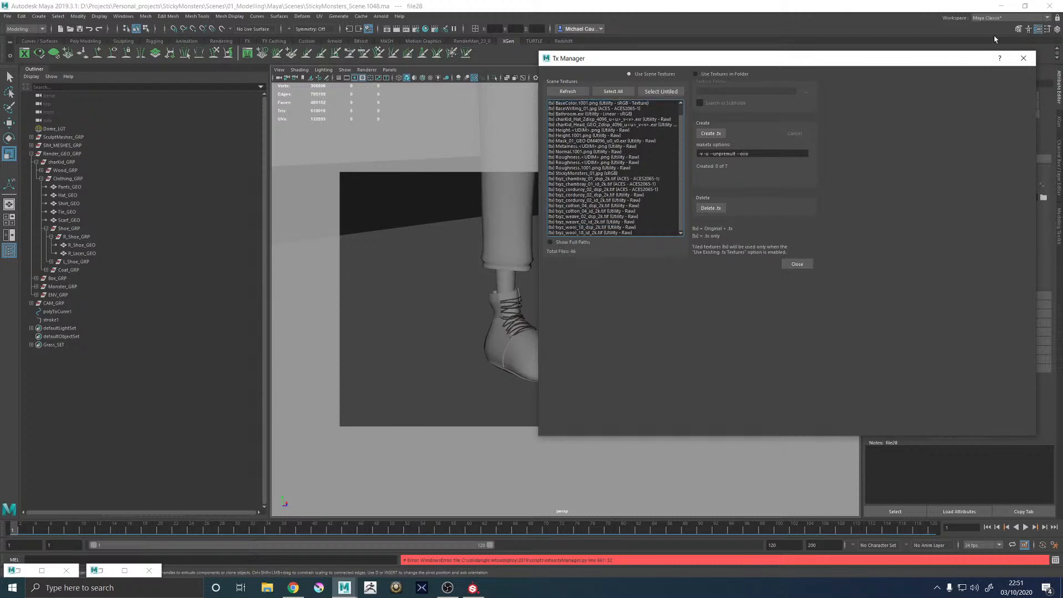
pyautogui.click(1024, 58)
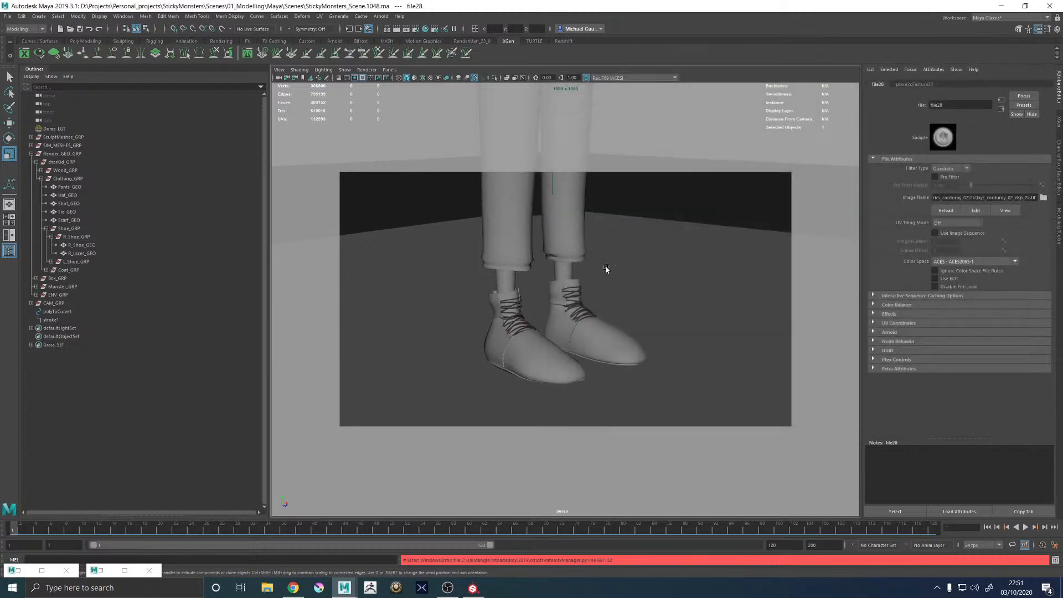
# Save the scene, then select the left shoe and update the full scene in the Arnold RenderView
pyautogui.hotkey('ctrl', 's')
pyautogui.click(570, 284)
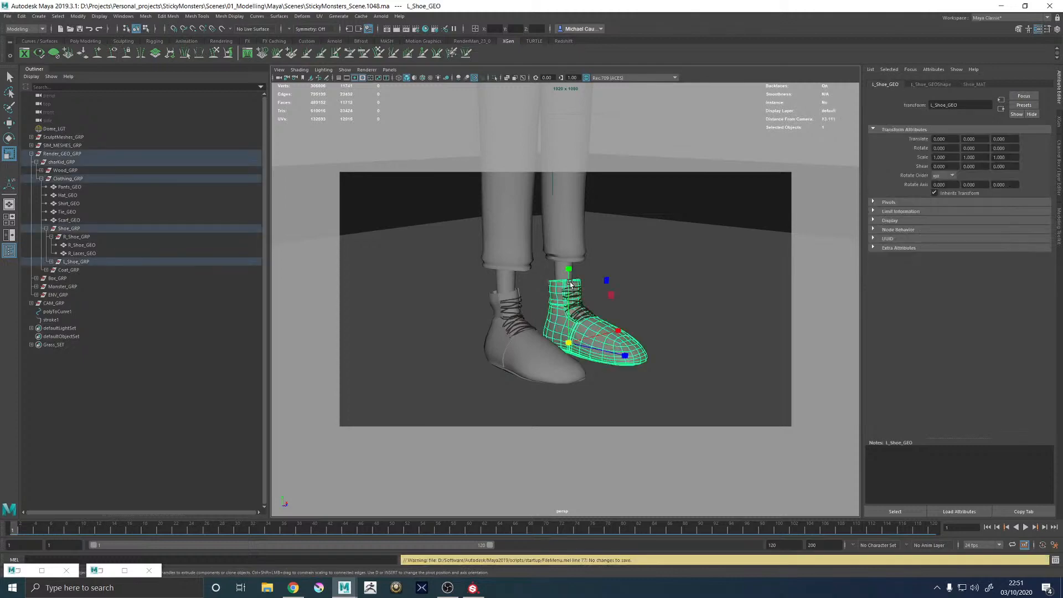
pyautogui.doubleClick(22, 571)
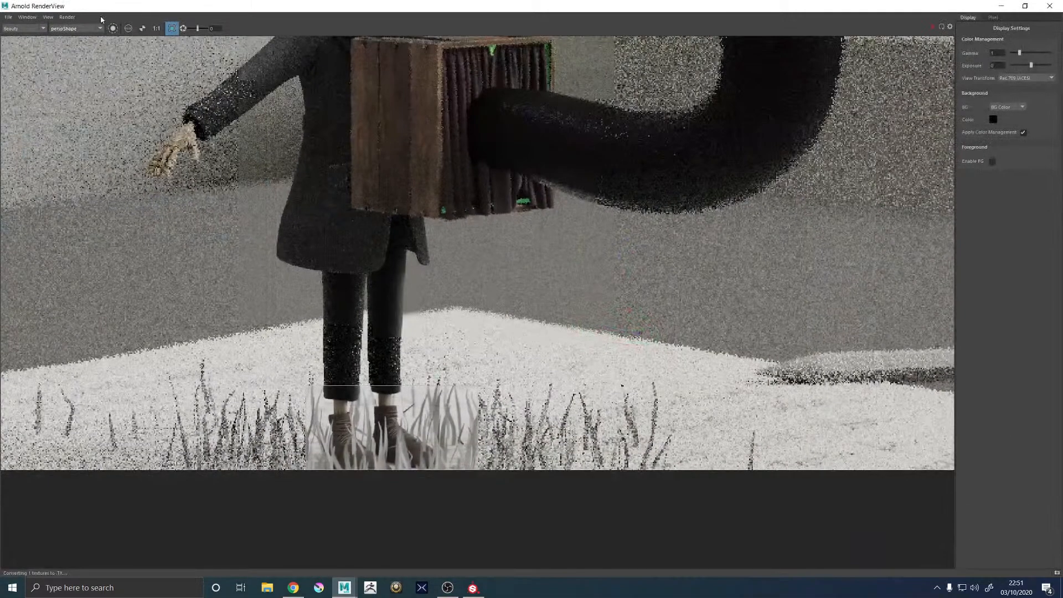
pyautogui.click(67, 17)
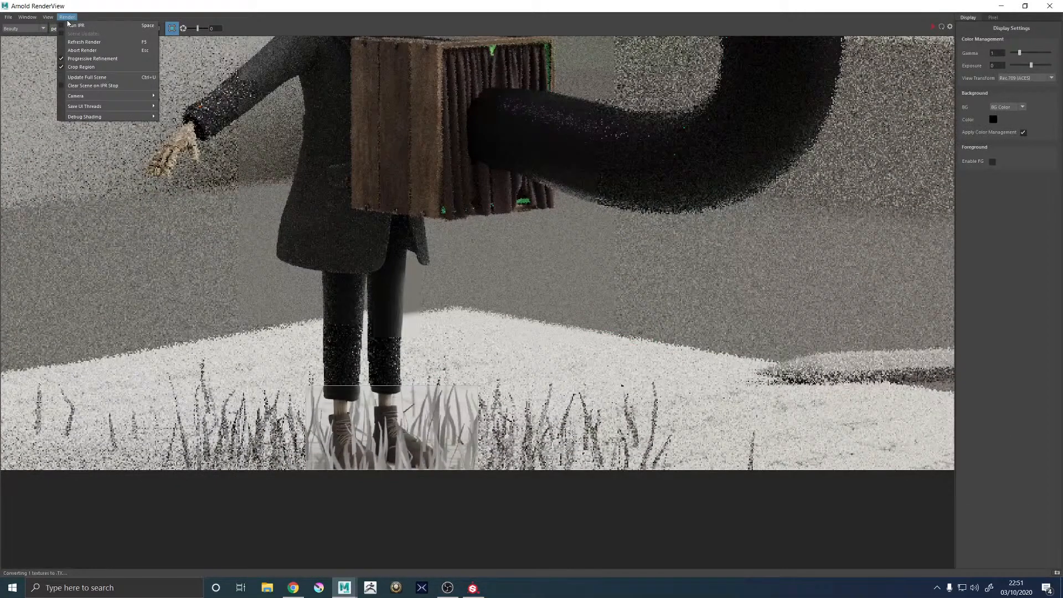
pyautogui.click(85, 81)
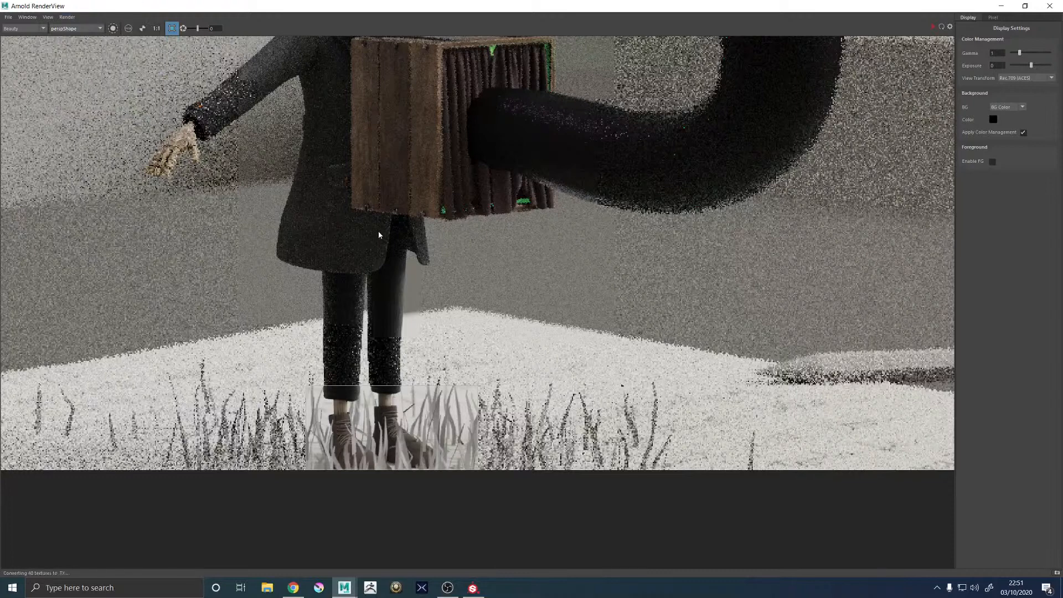
# Turn off the crop region and render the full frame from perspShape in a smaller floating RenderView window
pyautogui.scroll(-5, 380, 228)
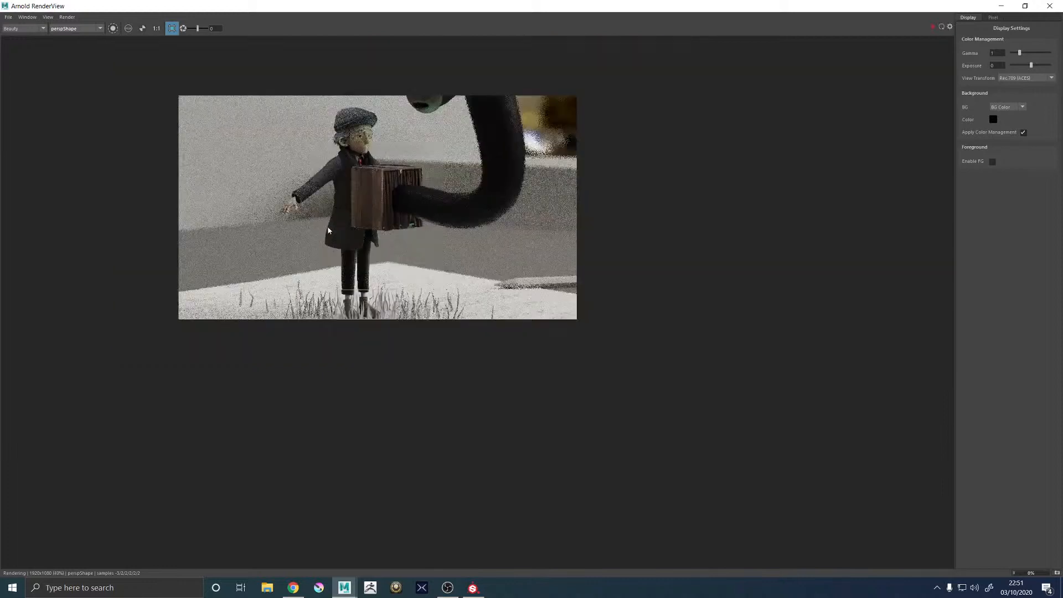
pyautogui.scroll(-2, 328, 230)
pyautogui.scroll(4, 330, 195)
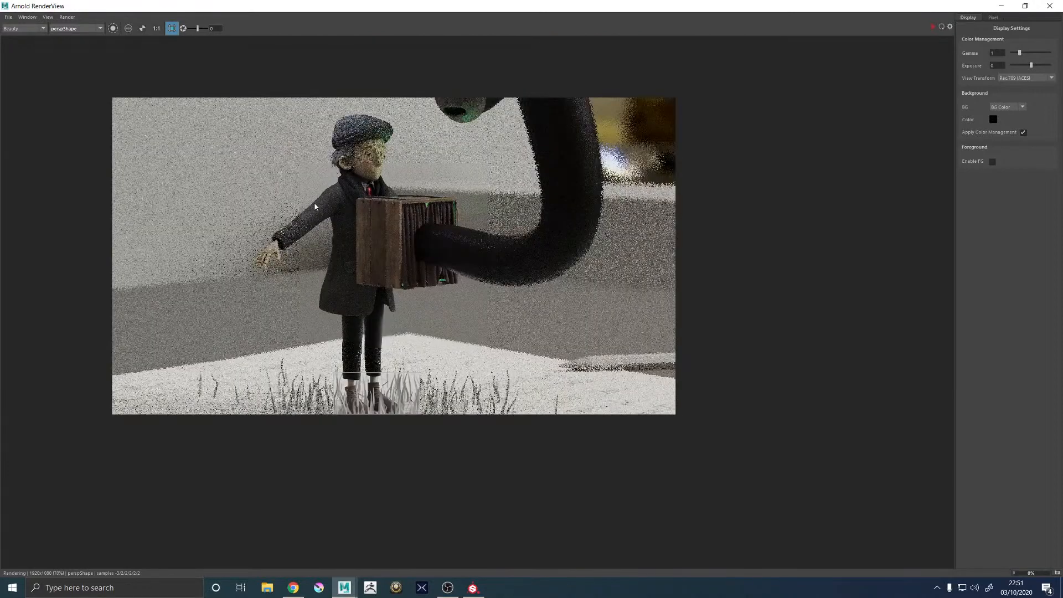
pyautogui.click(172, 28)
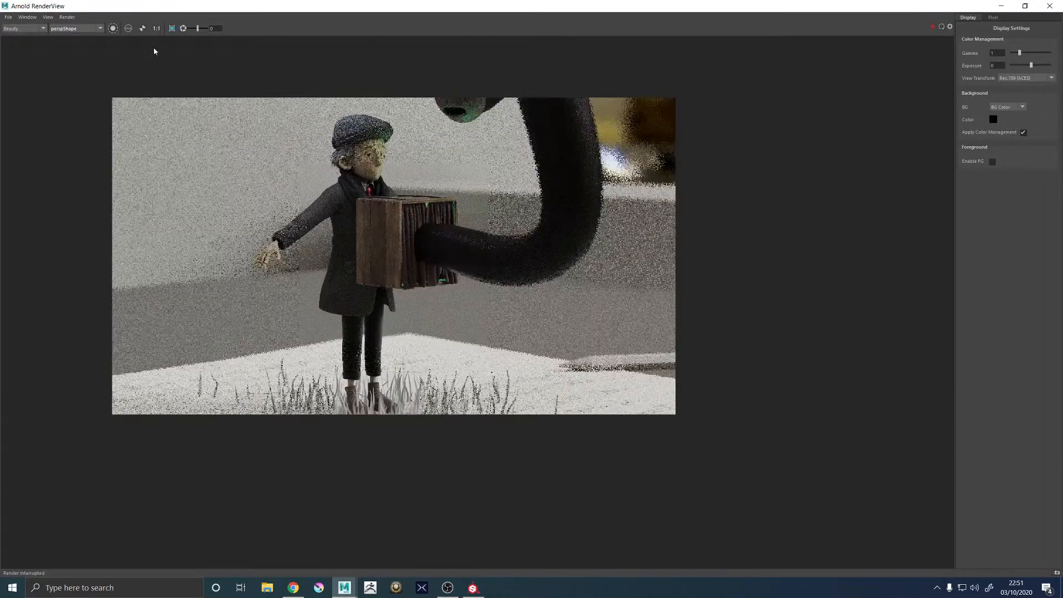
pyautogui.click(67, 17)
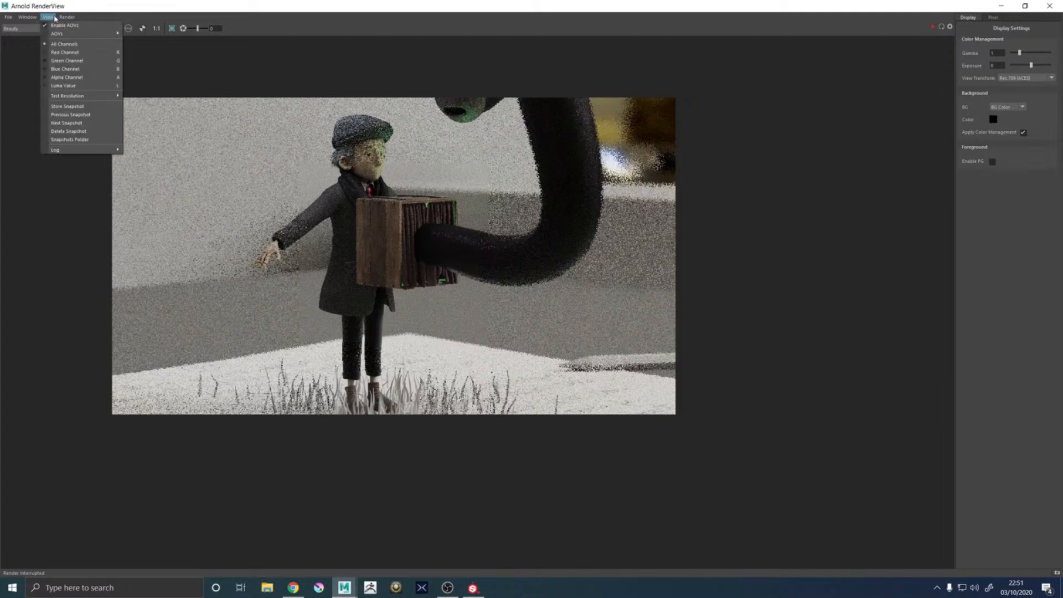
pyautogui.click(667, 210)
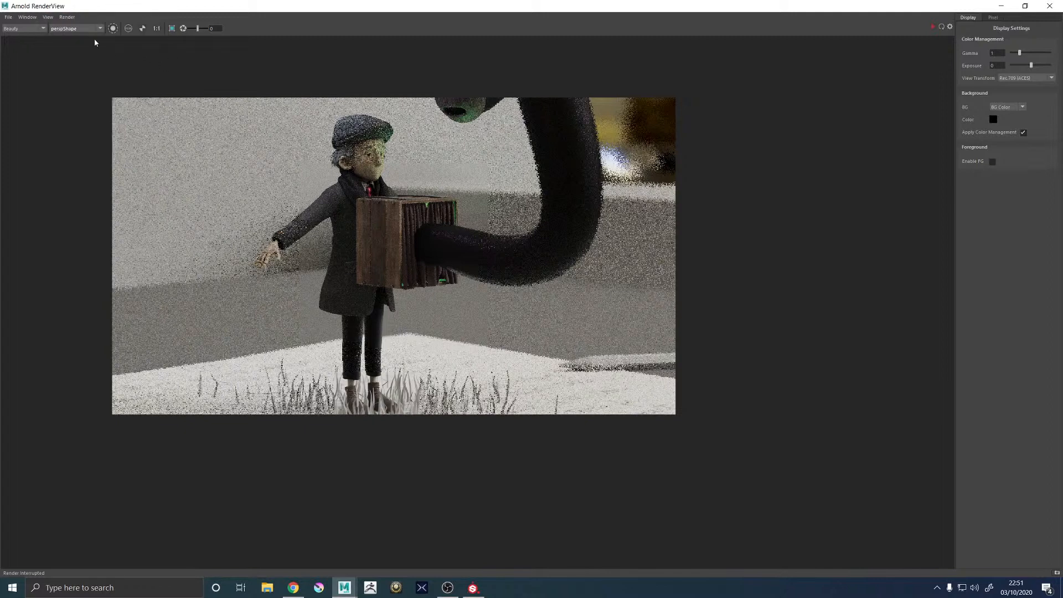
pyautogui.click(76, 29)
pyautogui.click(77, 35)
pyautogui.click(942, 26)
pyautogui.moveTo(629, 9); pyautogui.dragTo(560, 119)
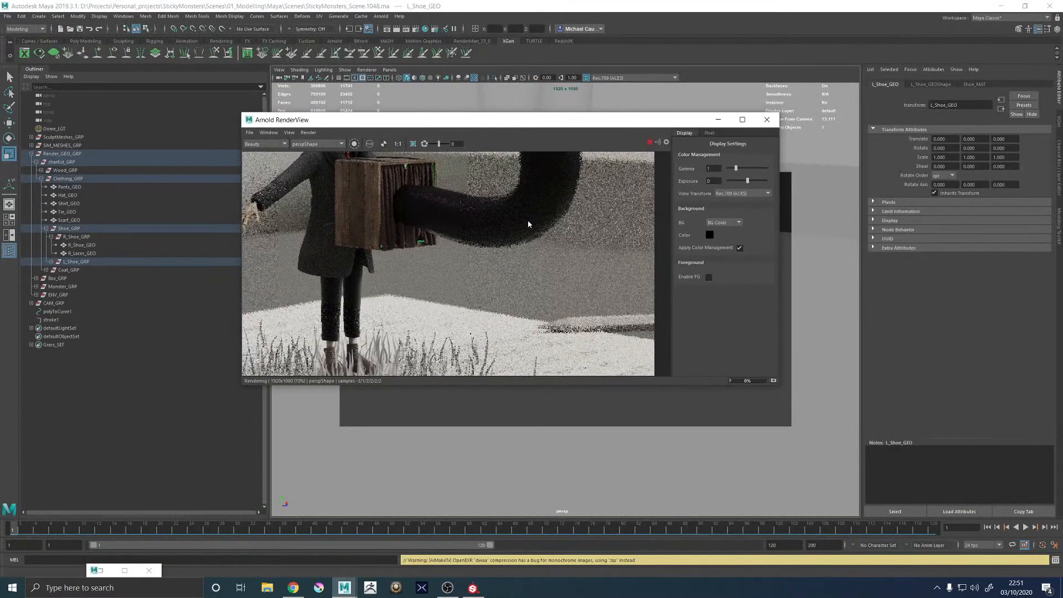
# Examine the fabric pattern and laces on both rendered shoes up close, then stop the render and minimize the RenderView
pyautogui.click(148, 570)
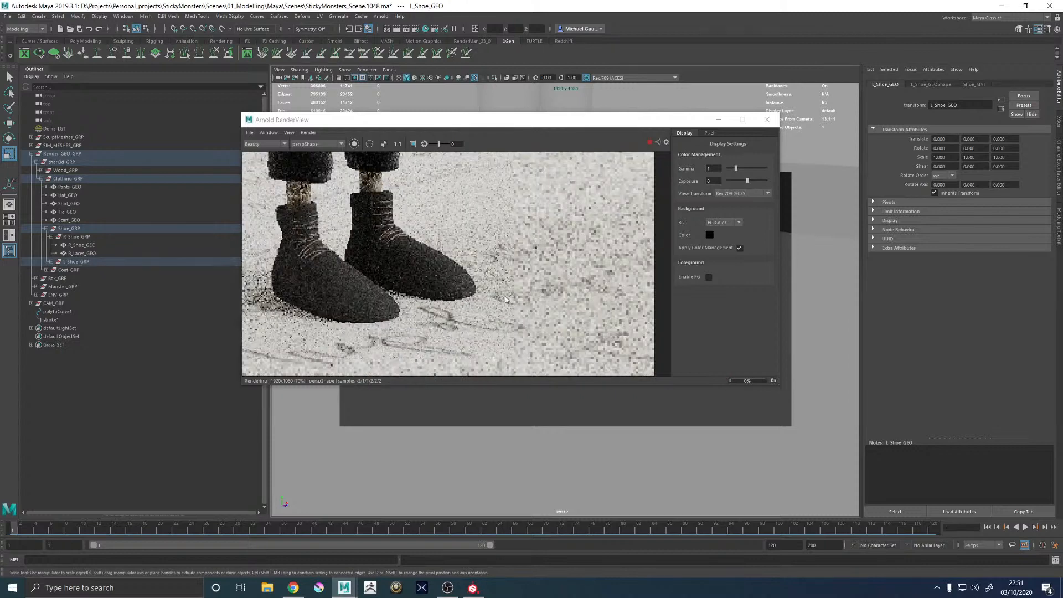
pyautogui.scroll(2, 334, 254)
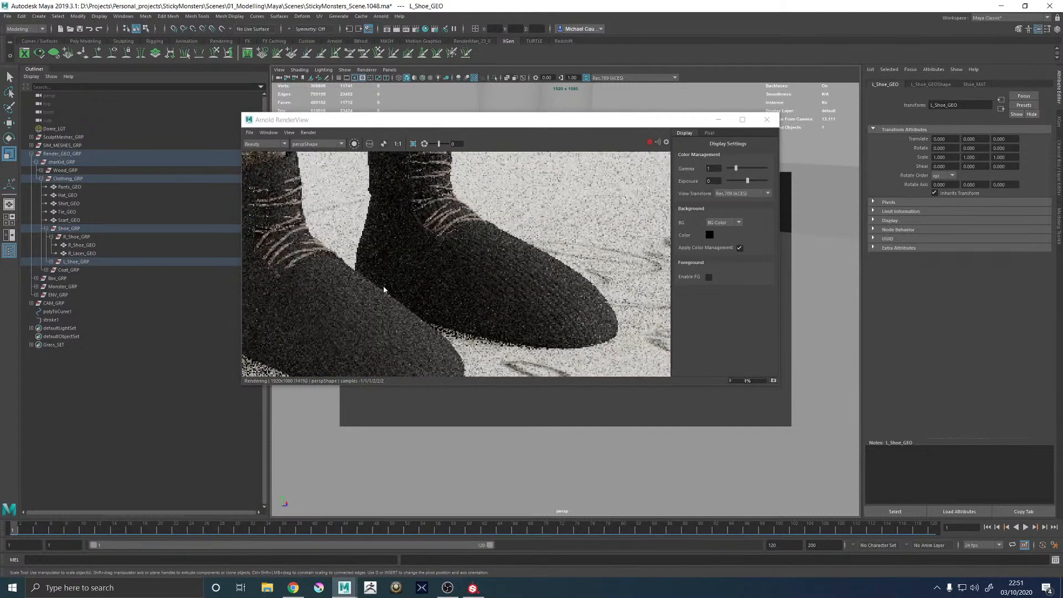
pyautogui.scroll(-1, 383, 286)
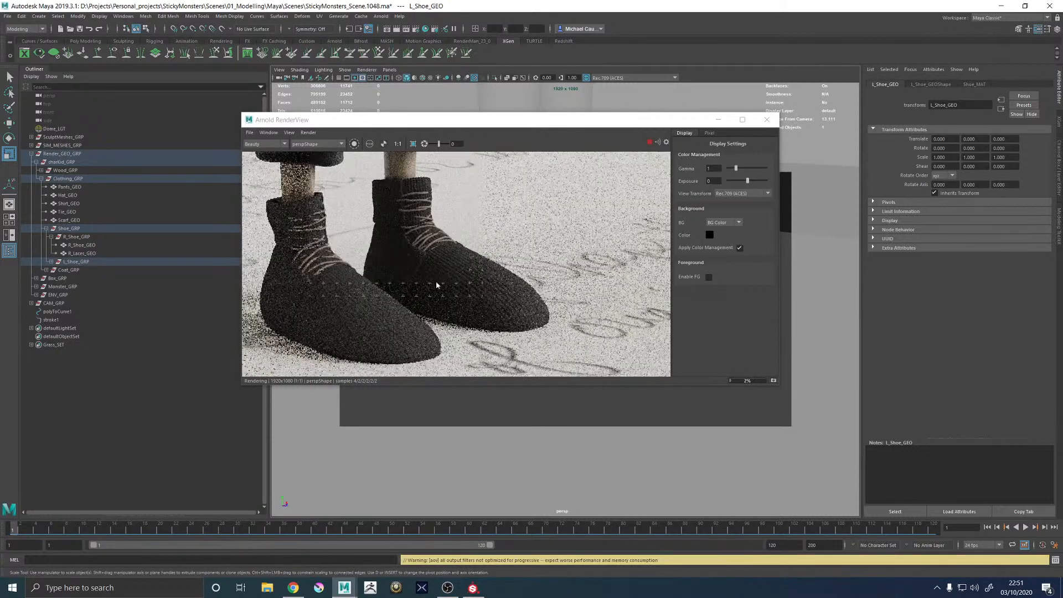
pyautogui.scroll(1, 465, 285)
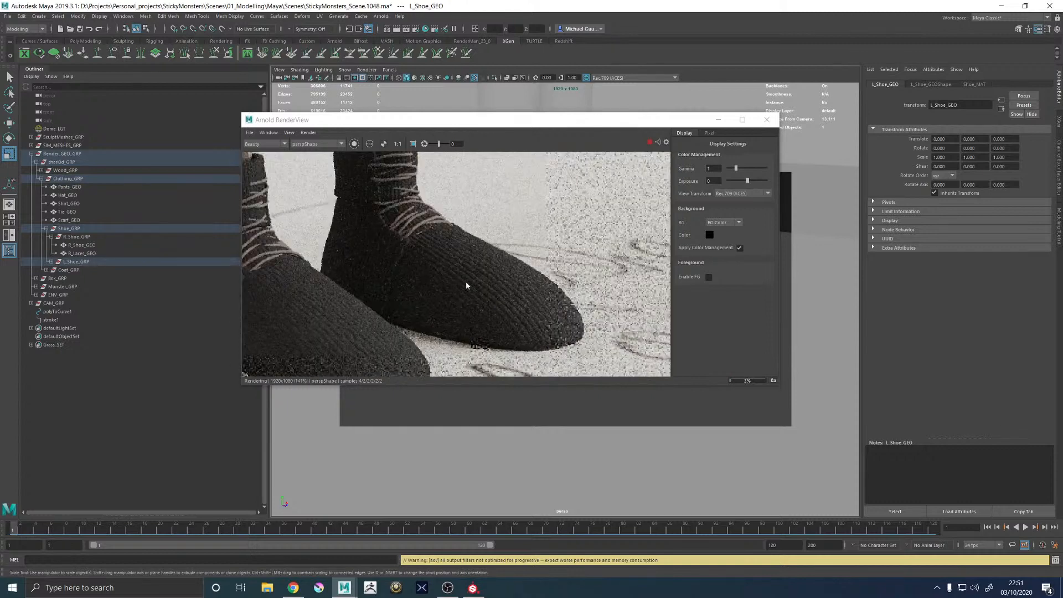
pyautogui.scroll(-1, 466, 285)
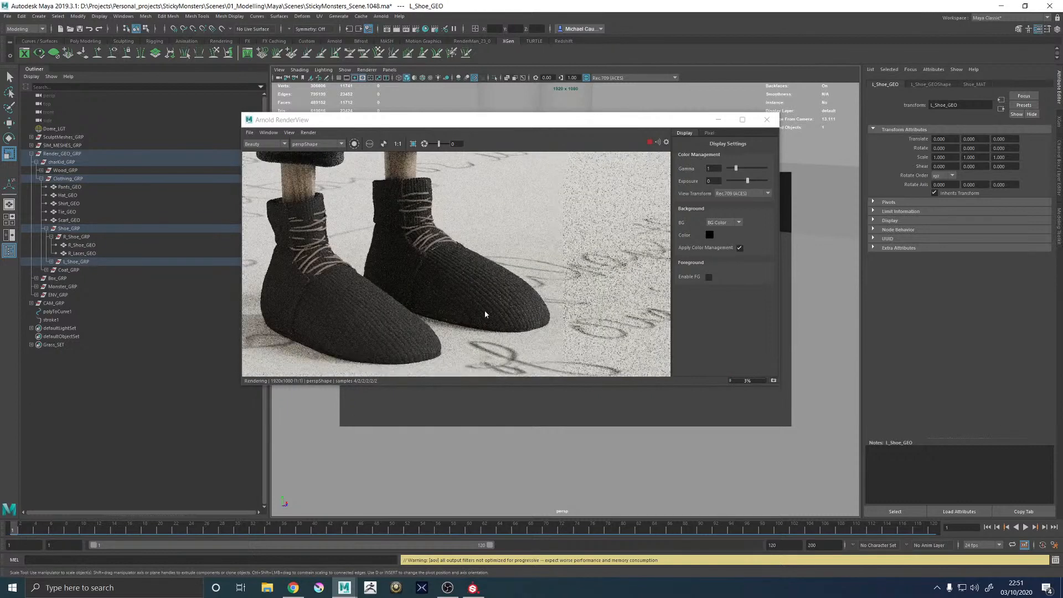
pyautogui.scroll(1, 493, 290)
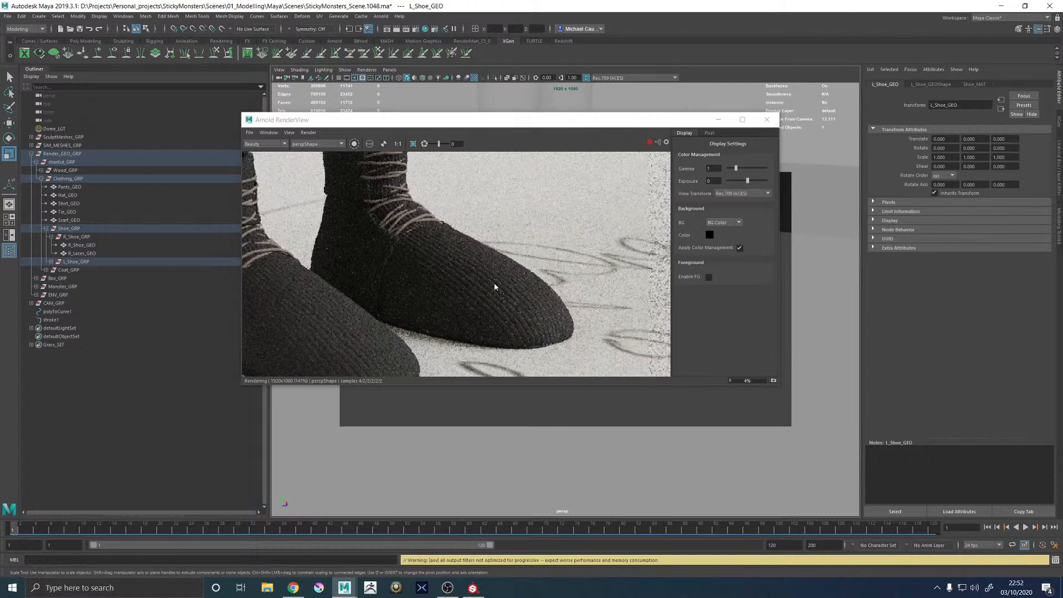
pyautogui.scroll(-1, 472, 266)
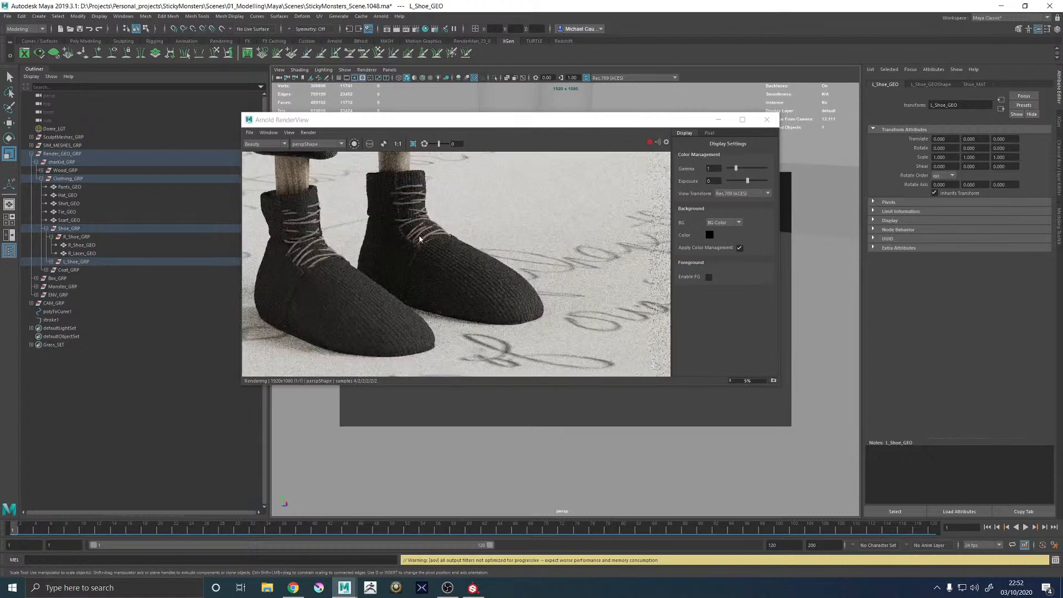
pyautogui.scroll(1, 460, 222)
pyautogui.moveTo(459, 222); pyautogui.dragTo(490, 222, button='middle')
pyautogui.scroll(-1, 490, 222)
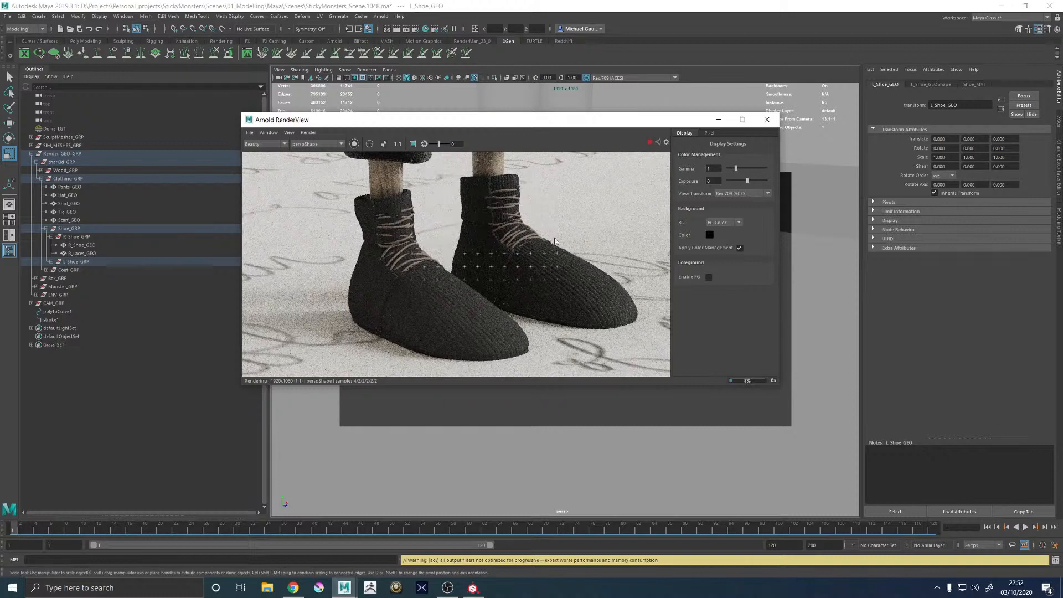
pyautogui.scroll(1, 578, 268)
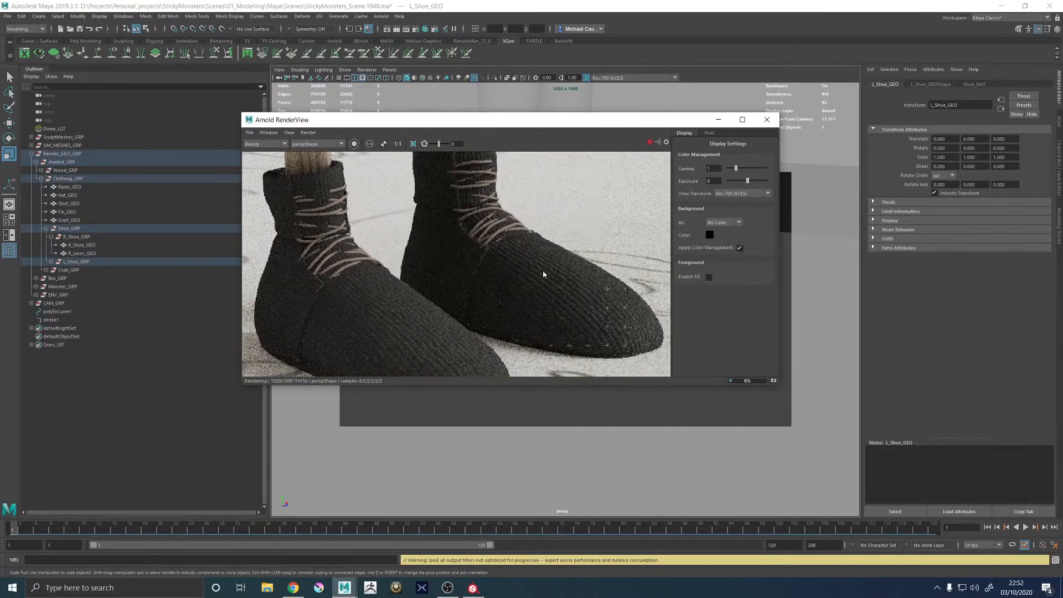
pyautogui.click(651, 143)
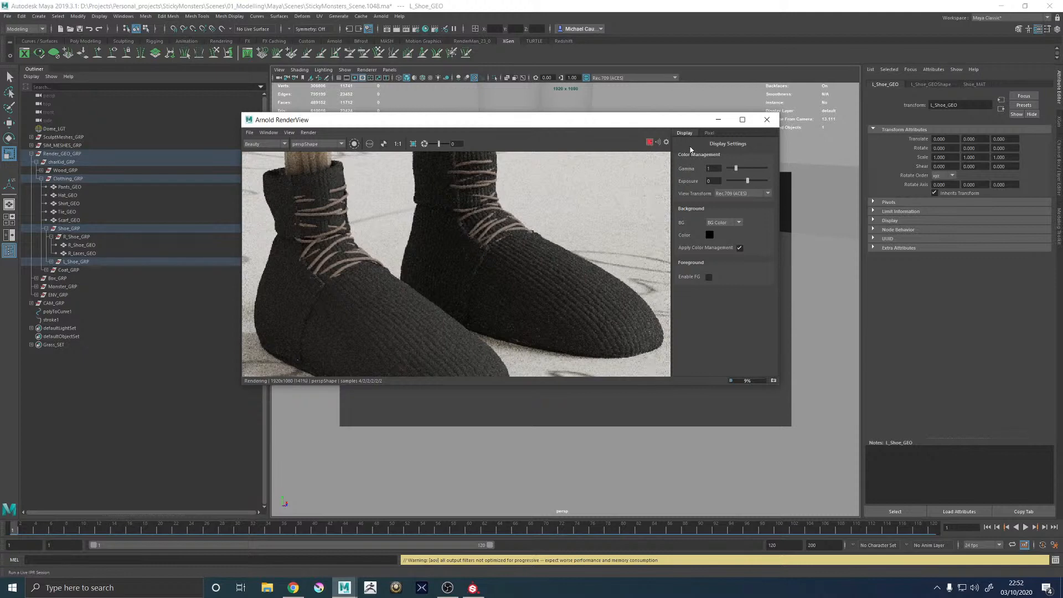
pyautogui.click(718, 121)
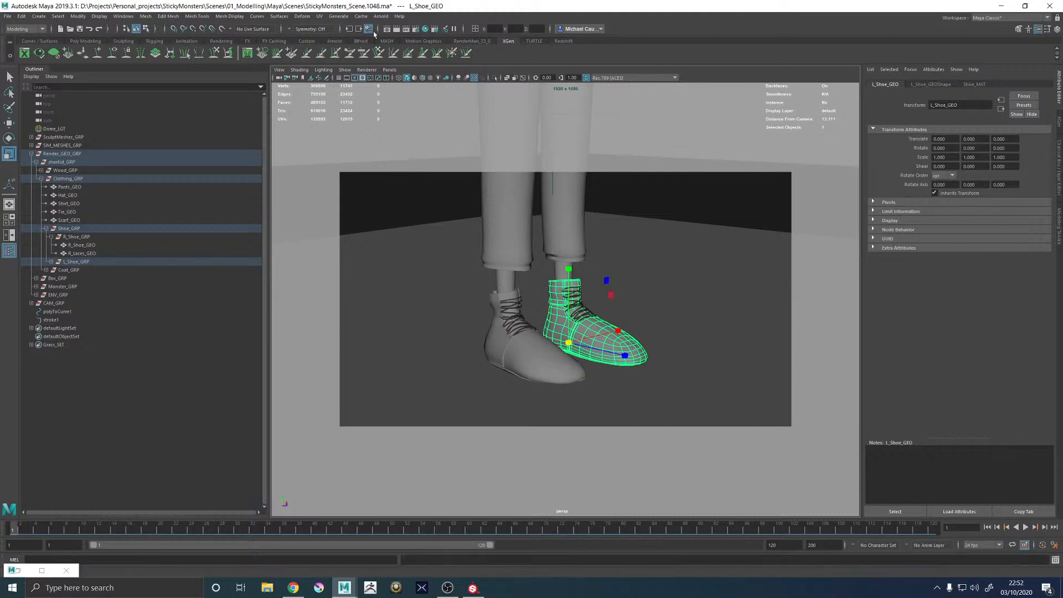
# Open the Hypershade and graph the Shoe_MAT network with its base color and displacement connections
pyautogui.click(426, 28)
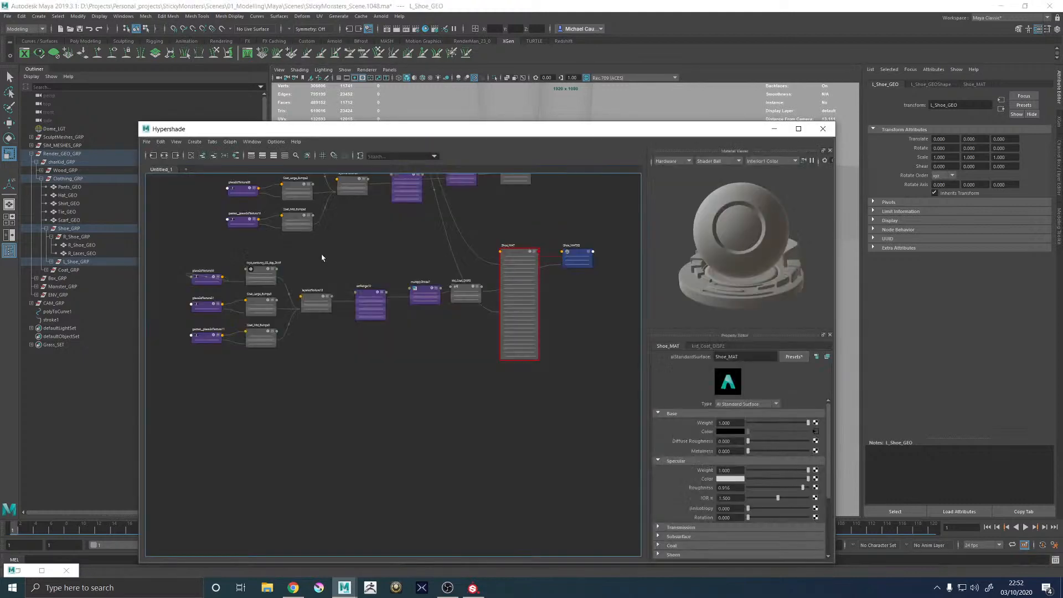
pyautogui.click(175, 156)
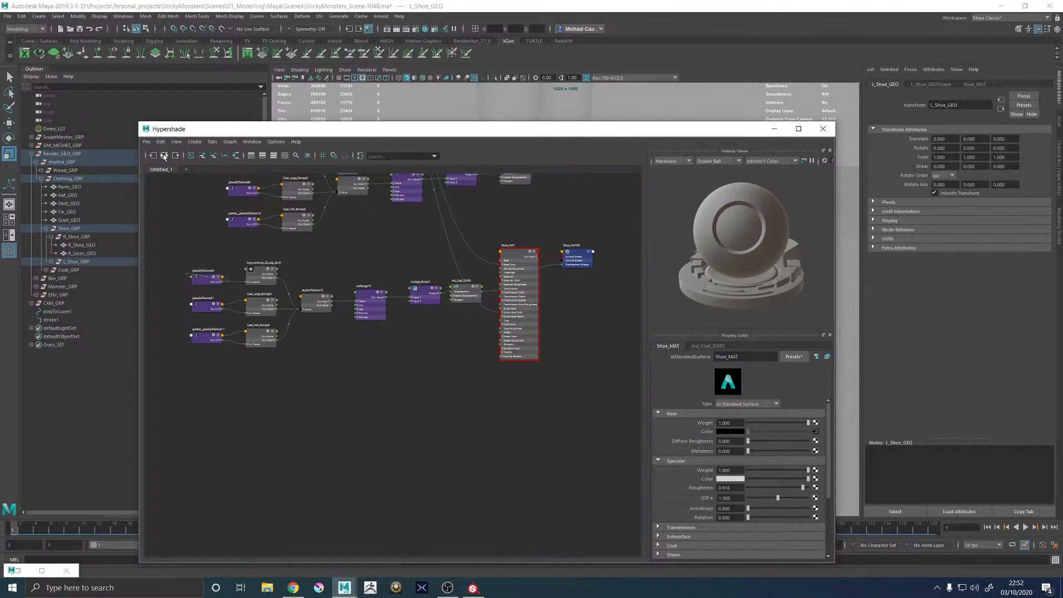
pyautogui.click(395, 351)
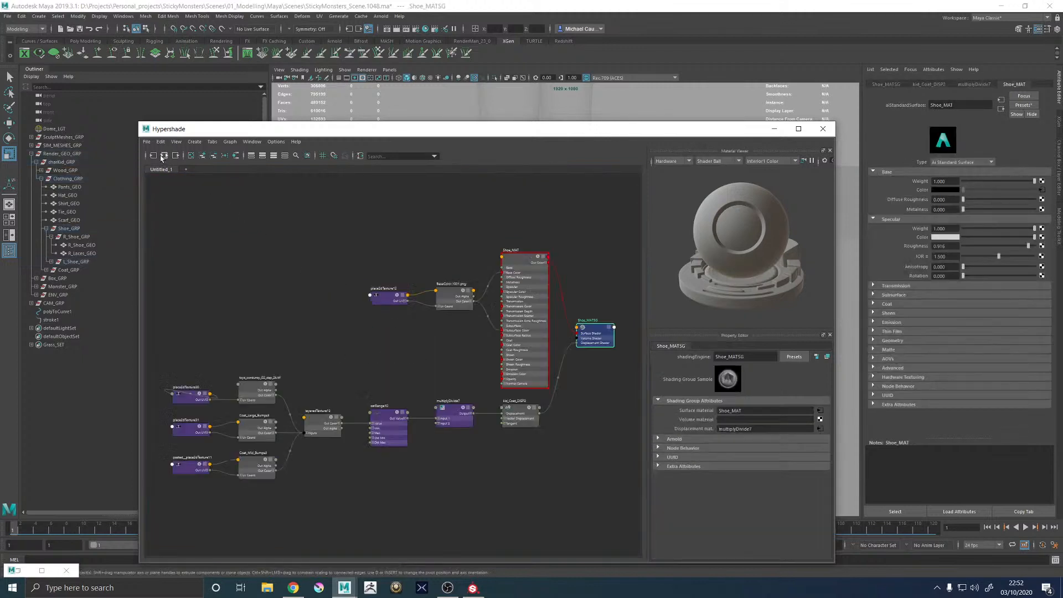
pyautogui.click(153, 155)
# Copy the image path from the shoe's base color file node and open BaseColor.1014.png from the BaseColor folder in File Explorer
pyautogui.click(449, 295)
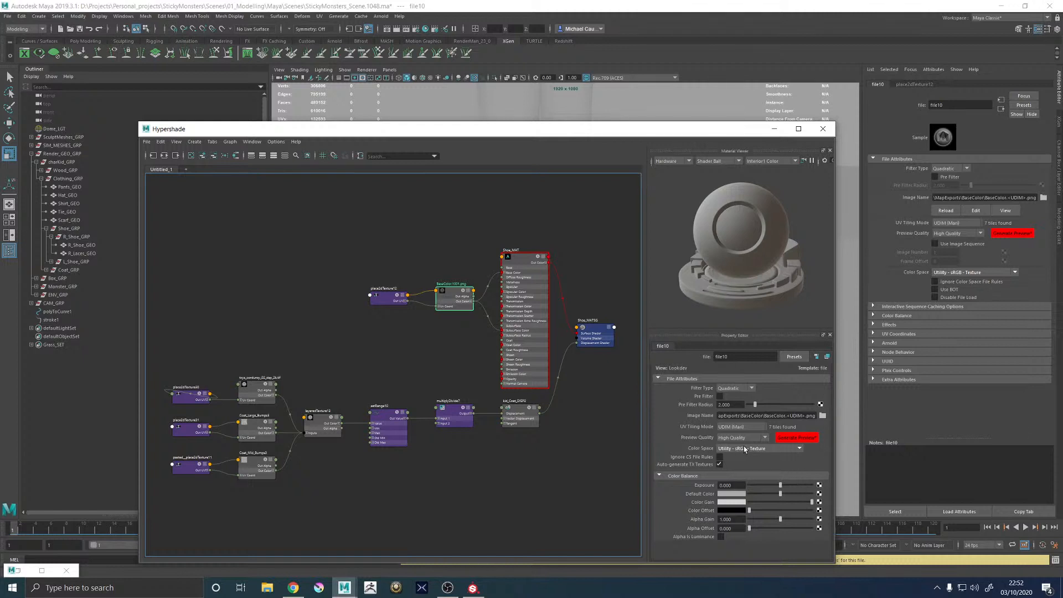
pyautogui.click(781, 436)
pyautogui.moveTo(814, 415); pyautogui.dragTo(669, 420)
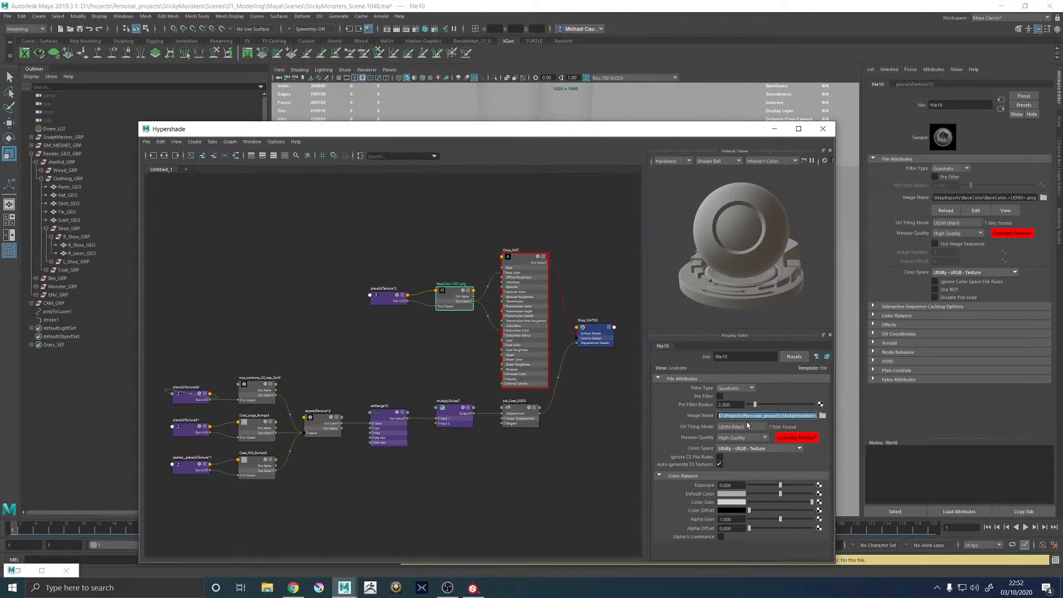
pyautogui.click(268, 588)
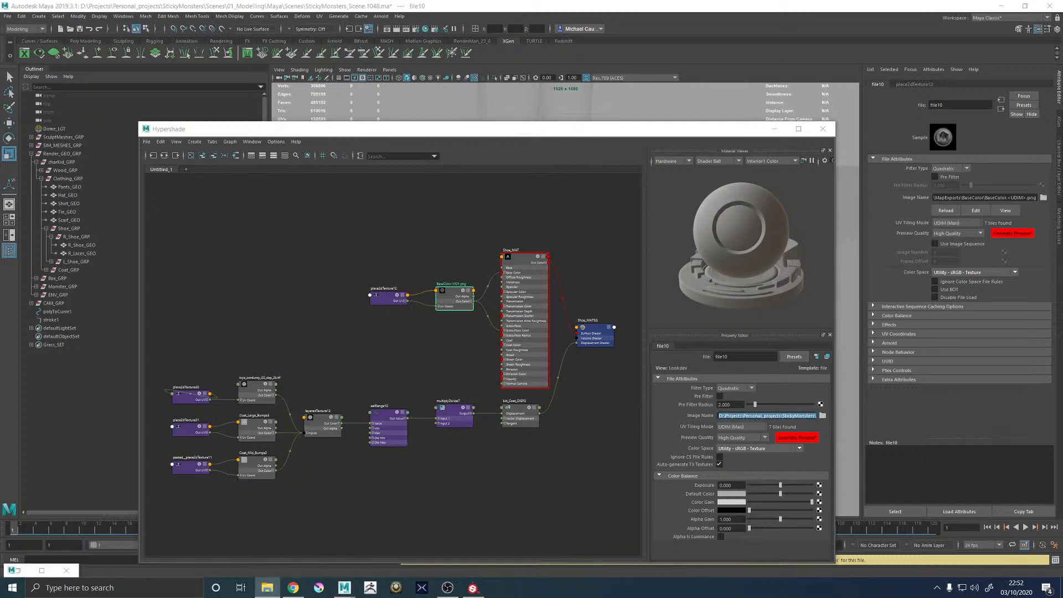
pyautogui.moveTo(1062, 65); pyautogui.dragTo(523, 83)
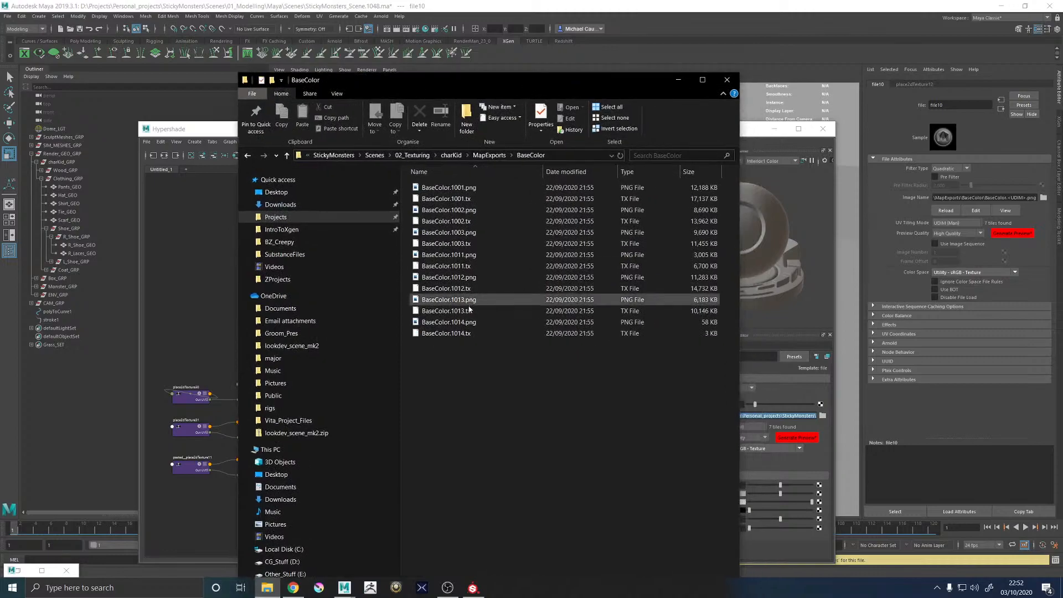
pyautogui.doubleClick(470, 323)
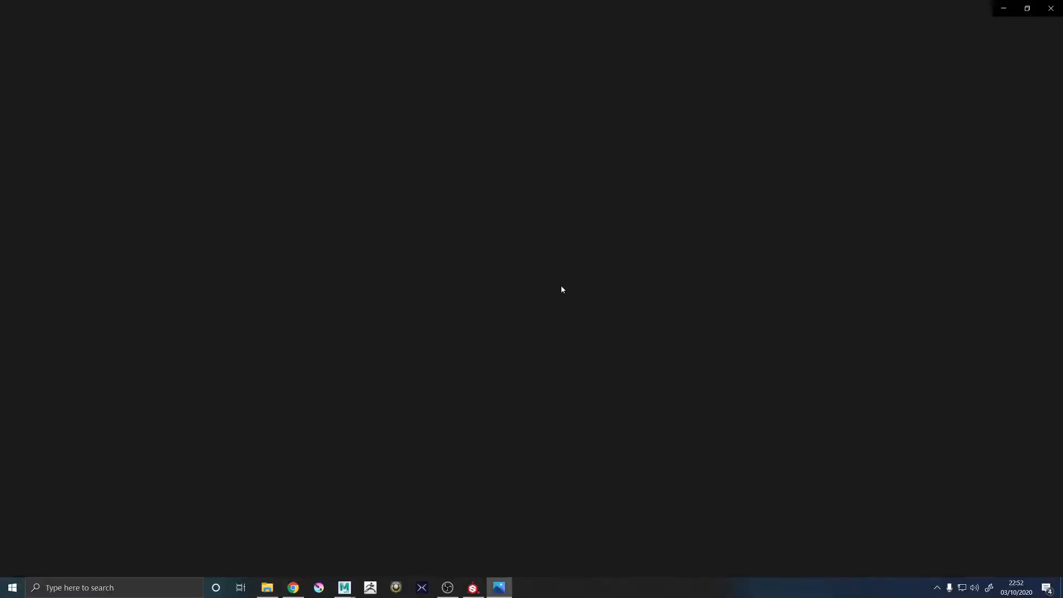
# Look through the BaseColor UDIM tiles from 1001 to 1014 and check what each one contains
pyautogui.press('Left')
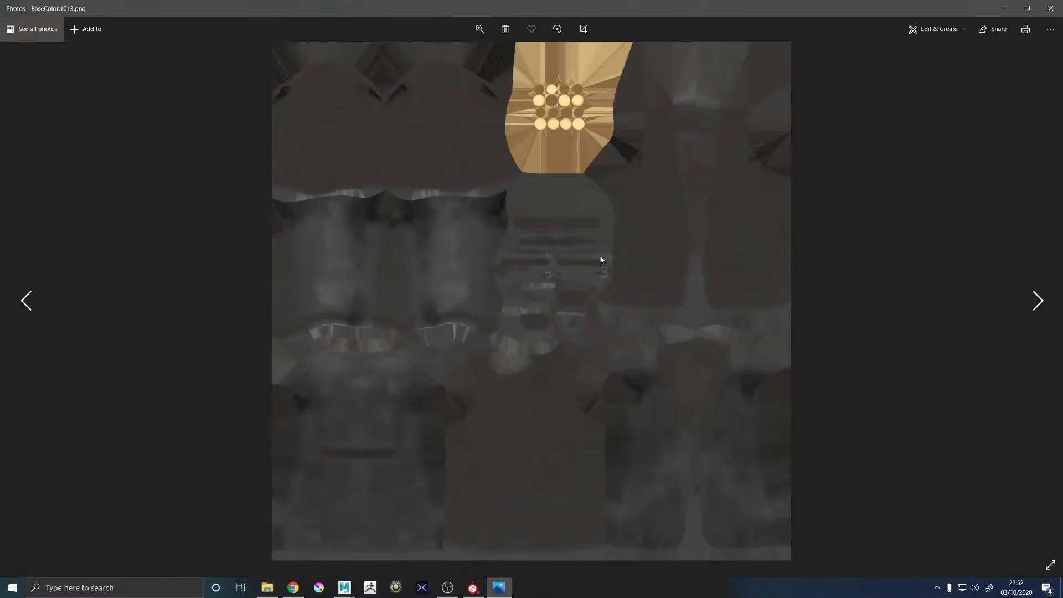
pyautogui.press('Right')
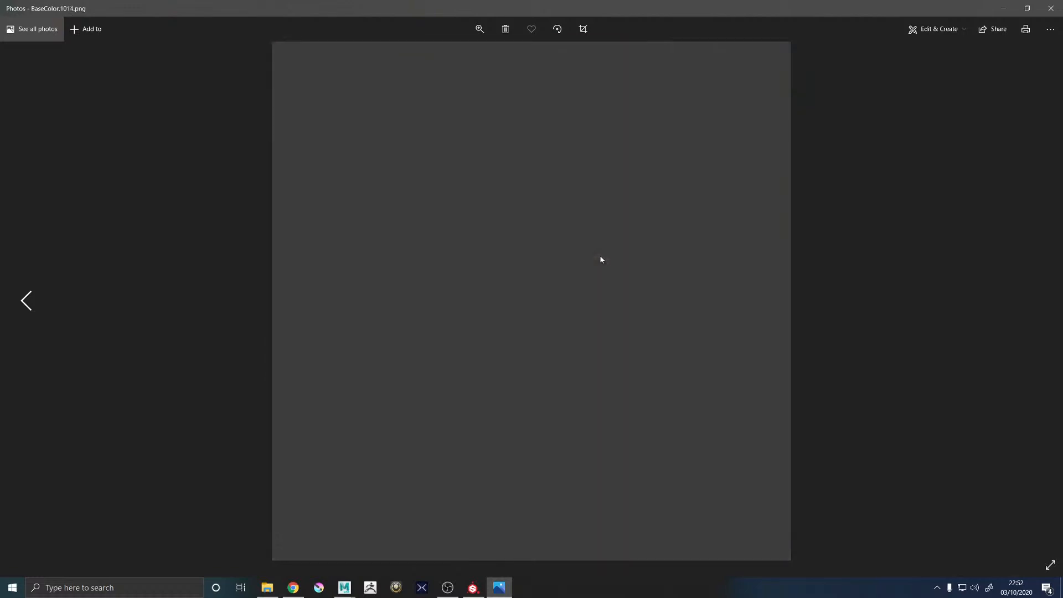
pyautogui.press('Left')
pyautogui.press('Left')
pyautogui.press('Left')
pyautogui.press('Left')
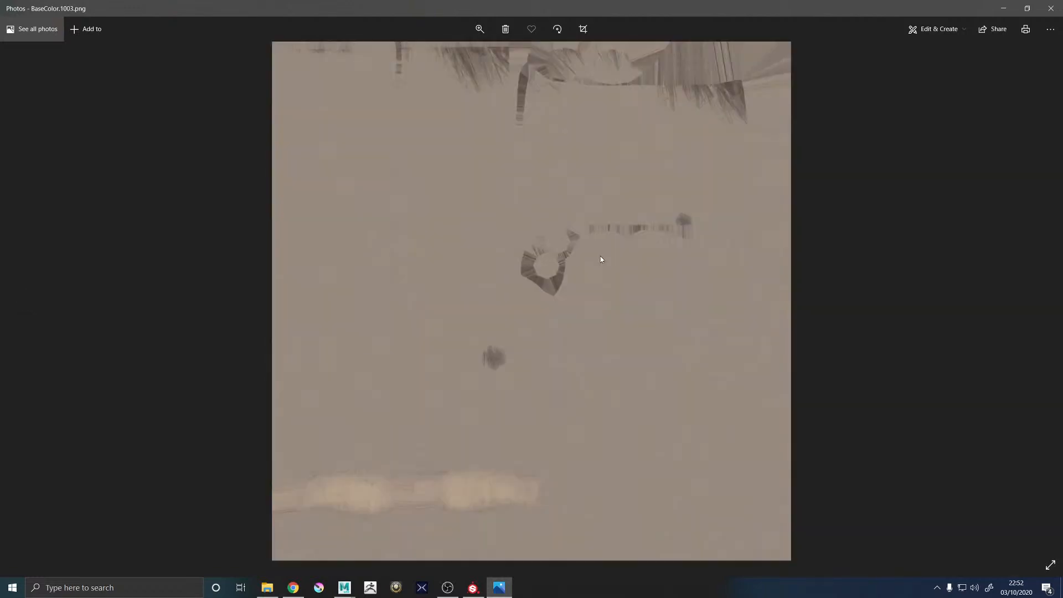
pyautogui.press('Left')
pyautogui.press('Left')
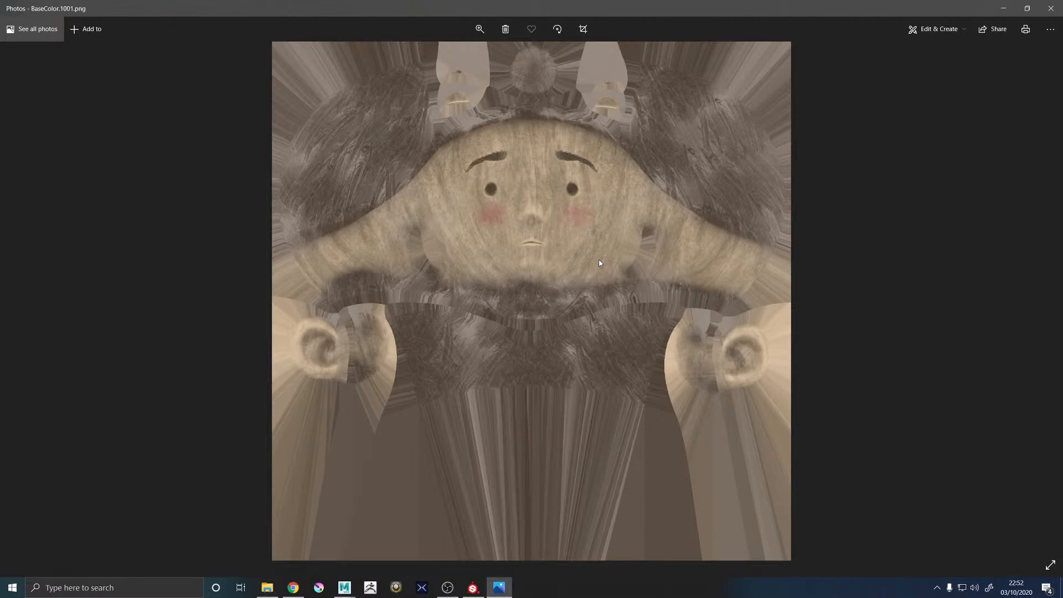
pyautogui.press('Left')
pyautogui.press('Left')
pyautogui.press('Left')
pyautogui.press('Left')
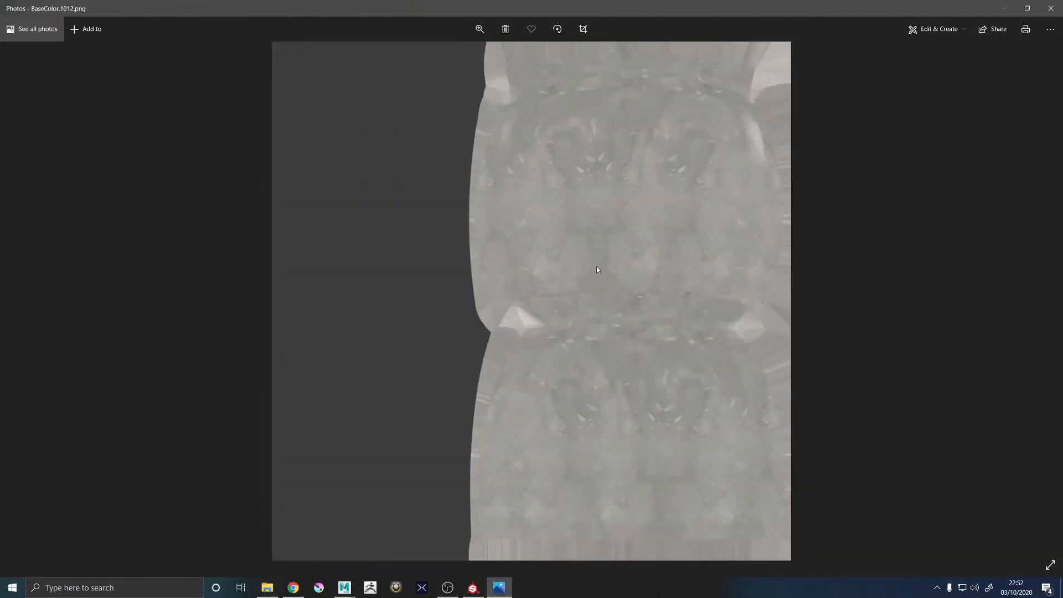
pyautogui.press('Right')
pyautogui.press('Right')
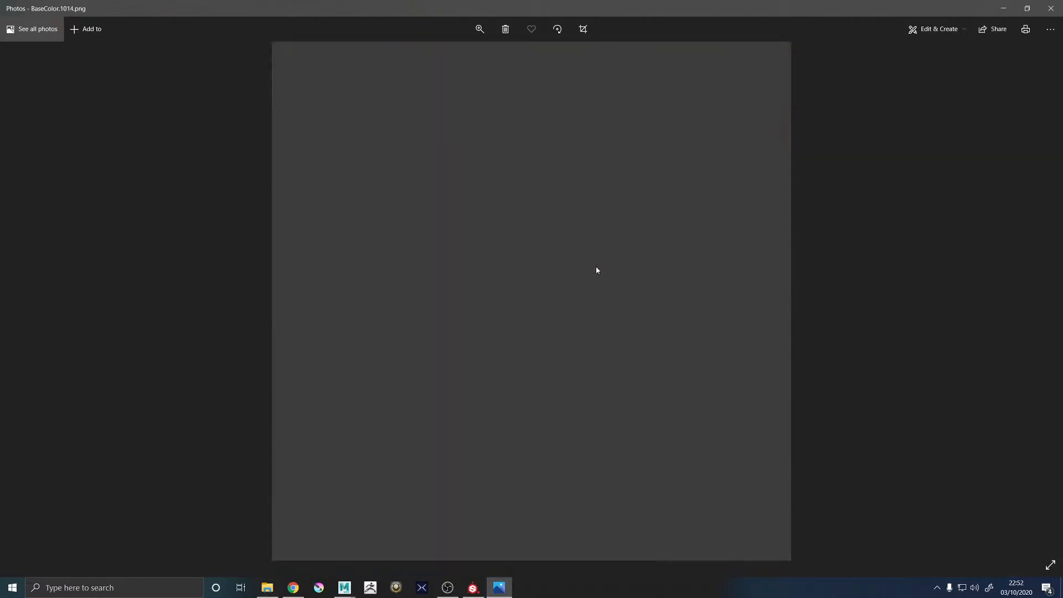
# Switch to Substance Painter, toggle the Clothing_GRP visibility for comparison, and examine the textured shoes up close
pyautogui.click(1004, 9)
pyautogui.click(473, 588)
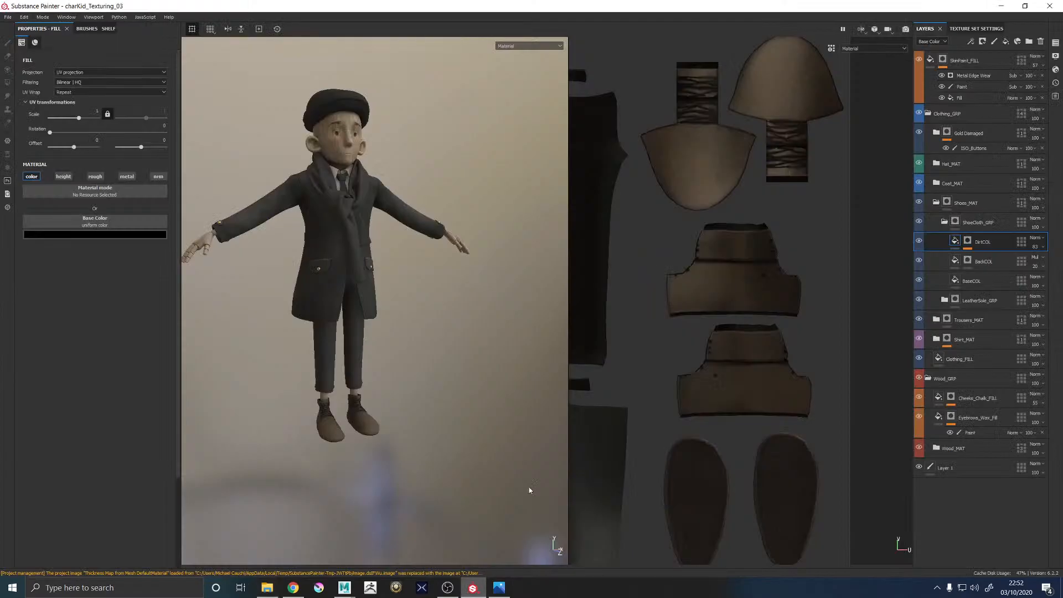
pyautogui.click(921, 114)
pyautogui.press('f')
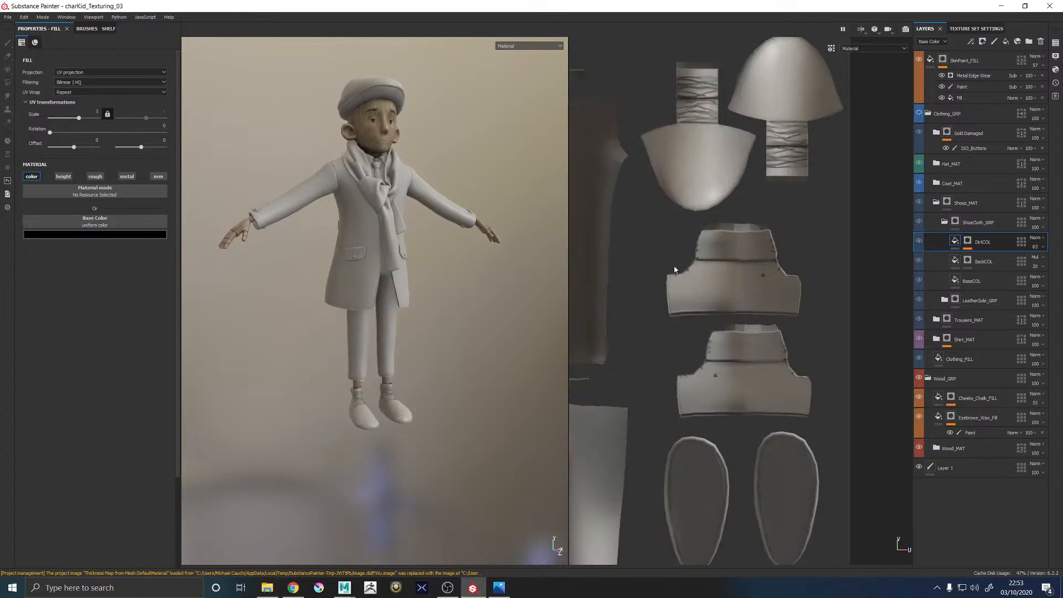
pyautogui.click(921, 114)
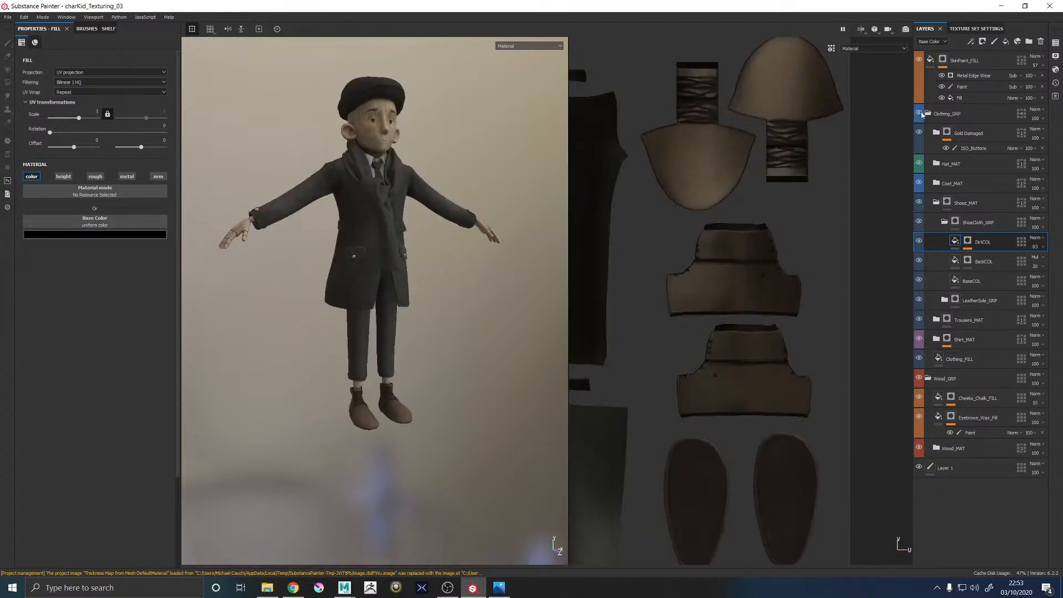
pyautogui.keyDown('alt'); pyautogui.moveTo(427, 377); pyautogui.dragTo(348, 390); pyautogui.keyUp('alt')
pyautogui.keyDown('alt'); pyautogui.moveTo(347, 390); pyautogui.dragTo(349, 293, button='middle'); pyautogui.keyUp('alt')
pyautogui.keyDown('alt'); pyautogui.moveTo(349, 293); pyautogui.dragTo(425, 316, button='right'); pyautogui.keyUp('alt')
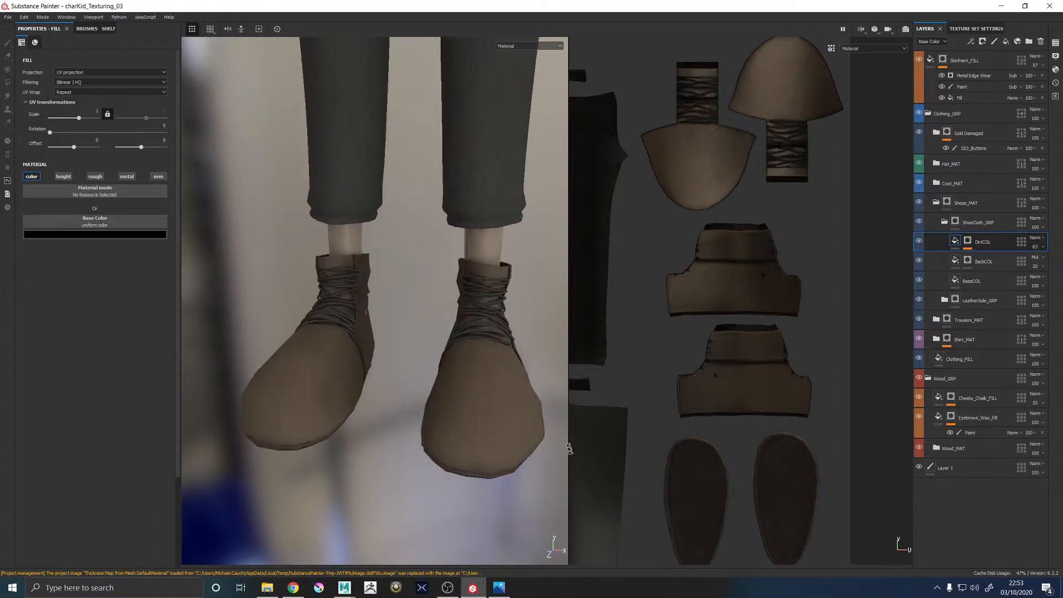
# Save the Substance Painter project and open the texture export settings
pyautogui.hotkey('ctrl', 's')
pyautogui.click(948, 203)
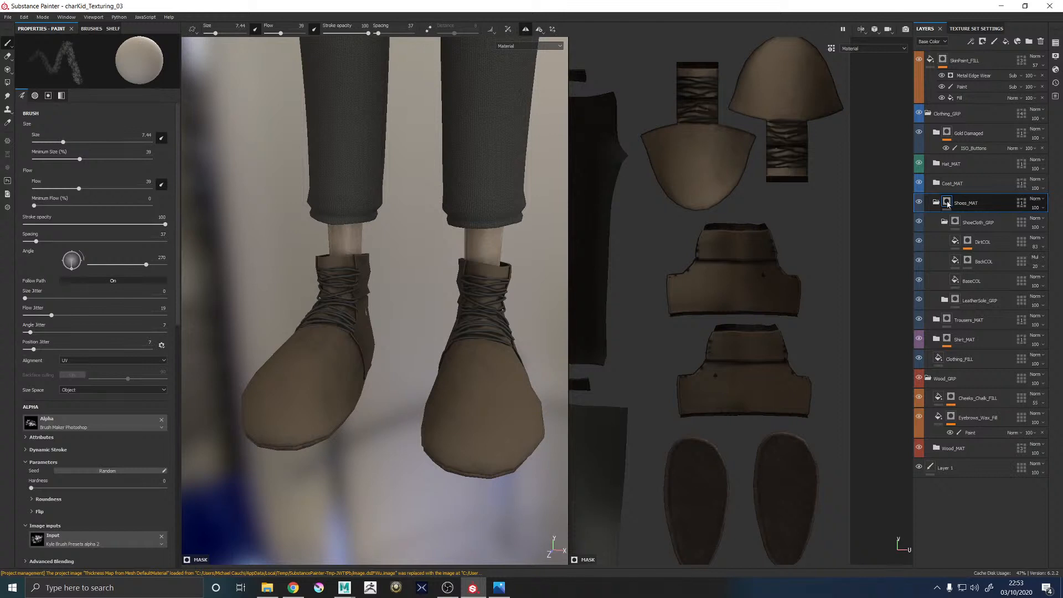
pyautogui.click(8, 17)
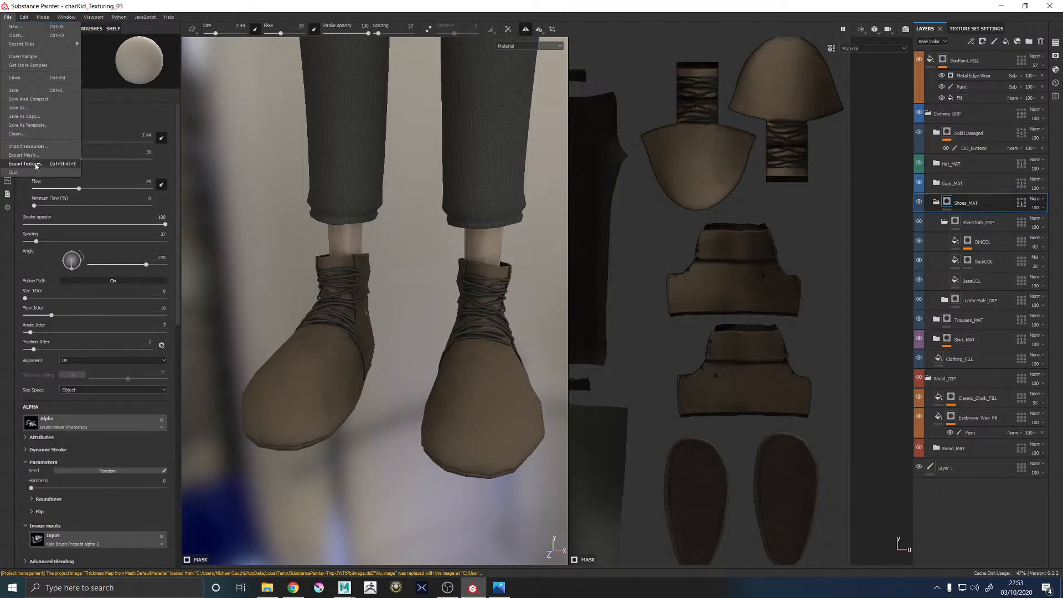
pyautogui.click(34, 165)
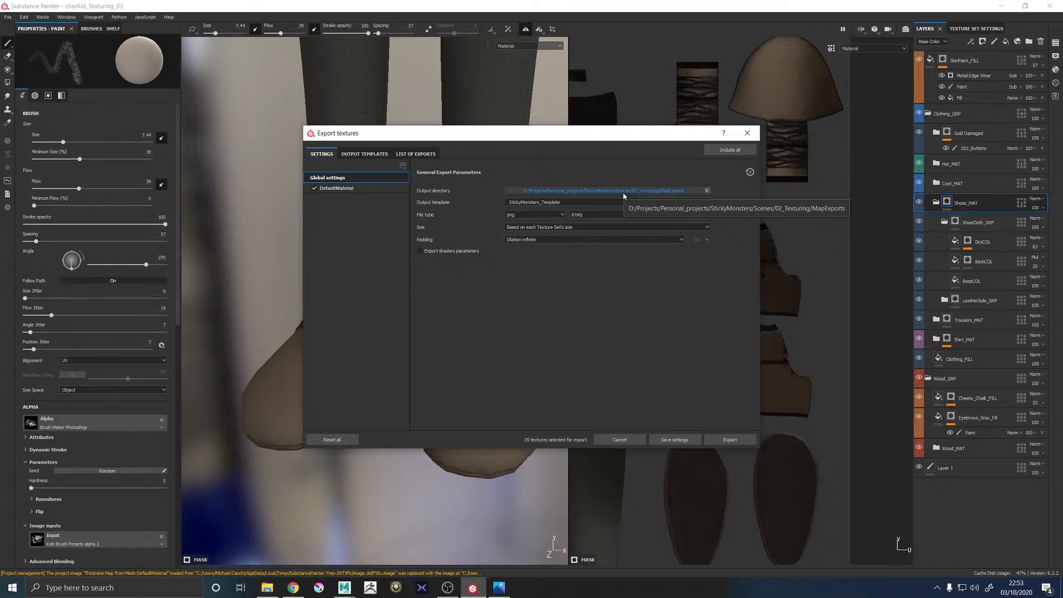
# Check the misplaced exports in File Explorer and delete the MapExports folder located directly inside 02_Texturing
pyautogui.click(267, 588)
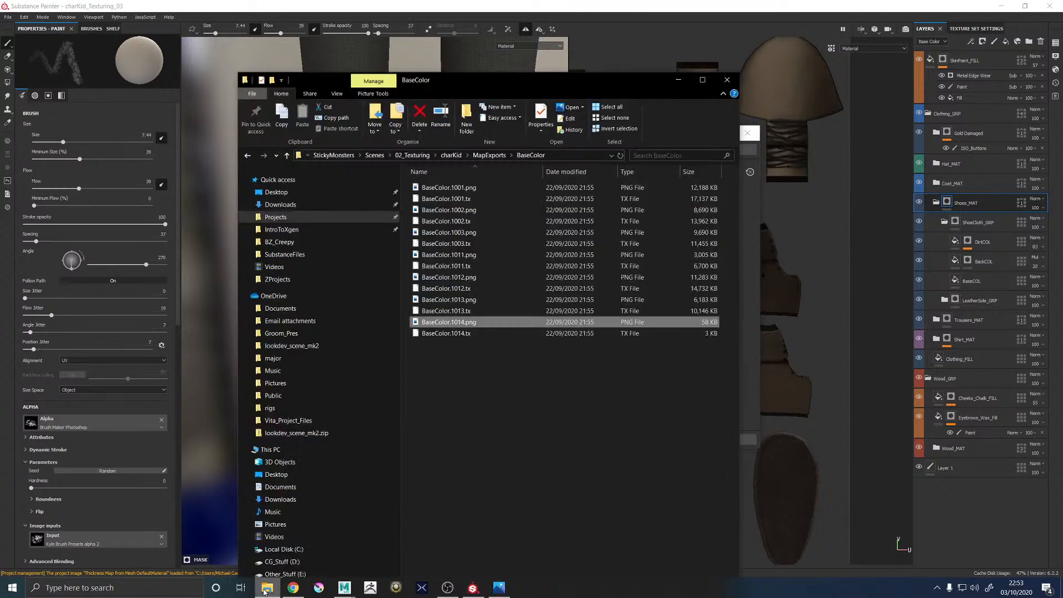
pyautogui.click(405, 156)
pyautogui.doubleClick(450, 199)
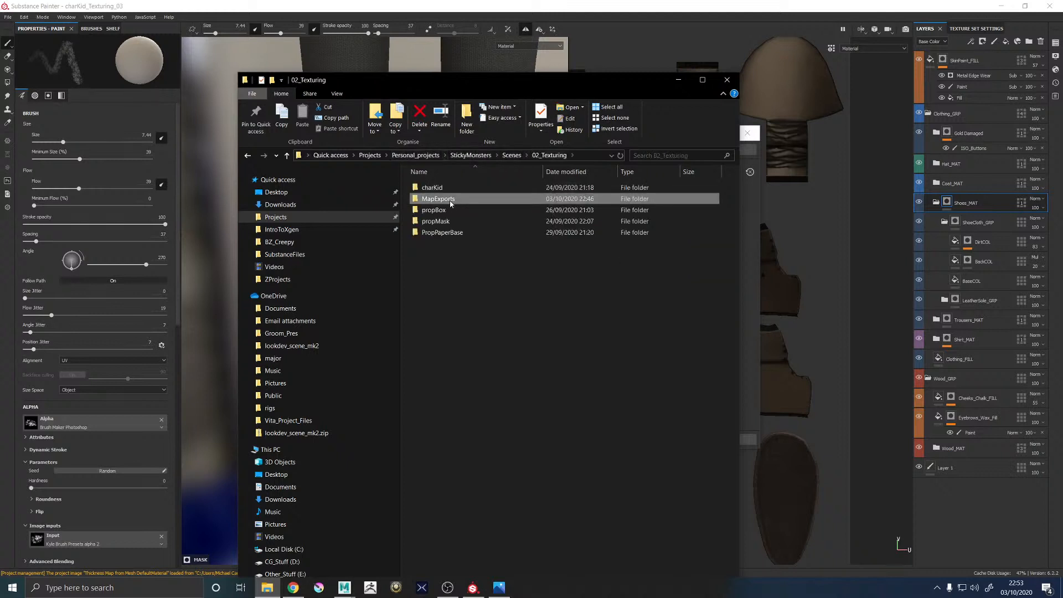
pyautogui.doubleClick(444, 188)
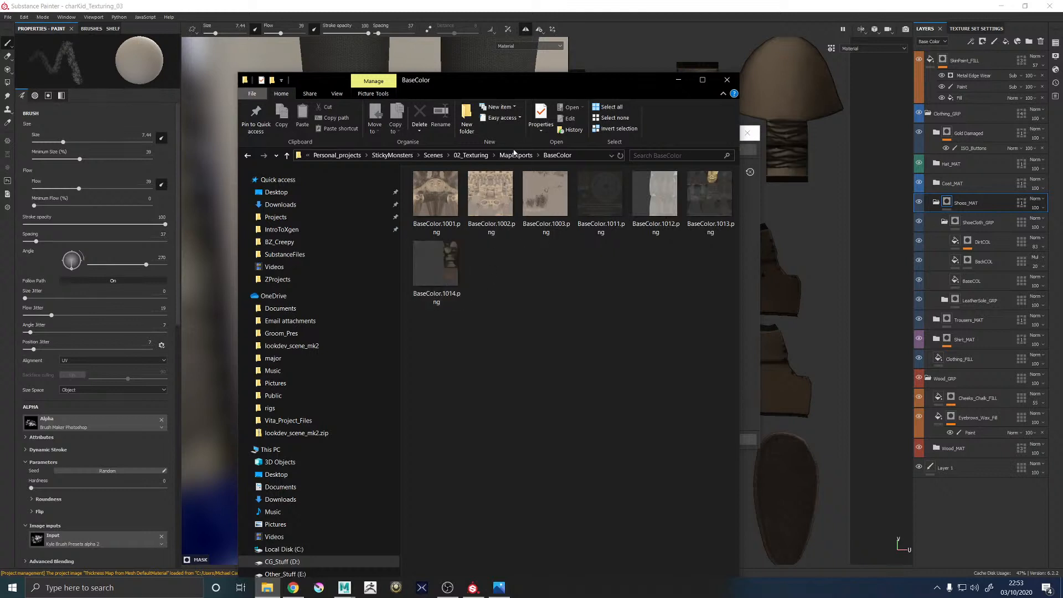
pyautogui.click(515, 156)
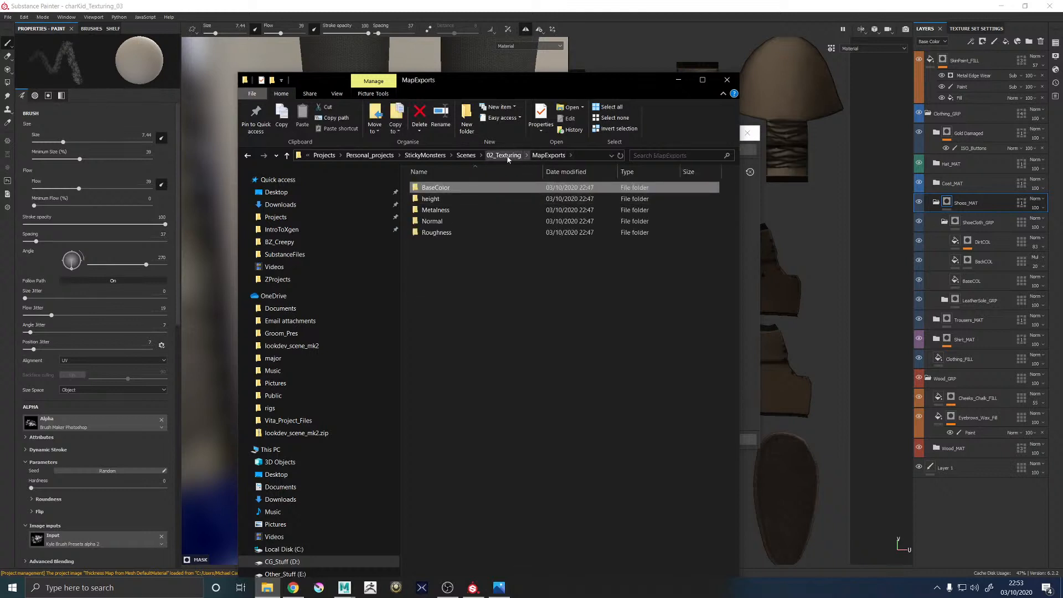
pyautogui.click(507, 156)
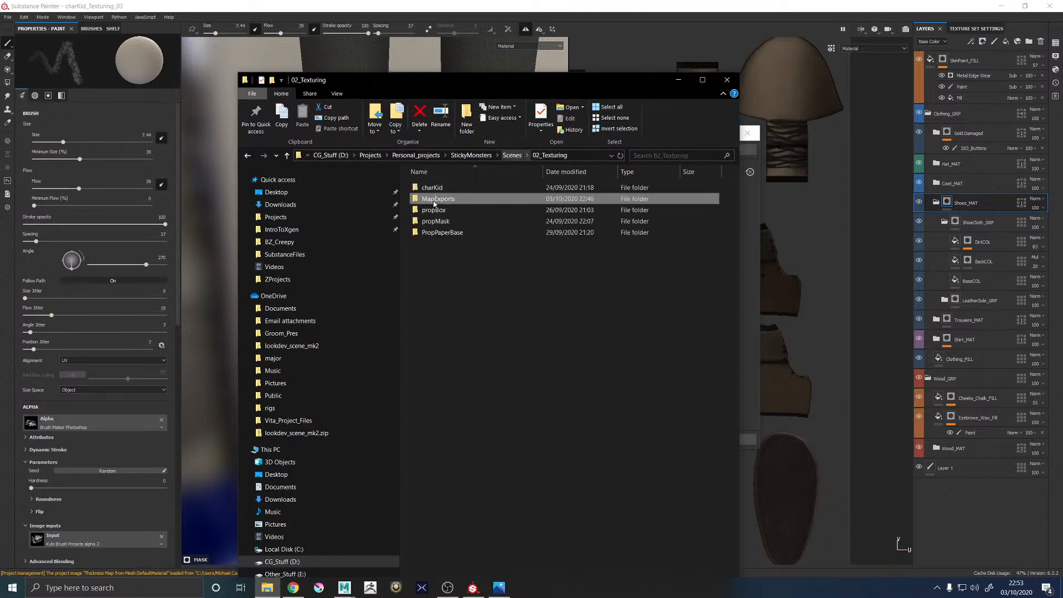
pyautogui.rightClick(427, 201)
pyautogui.click(306, 411)
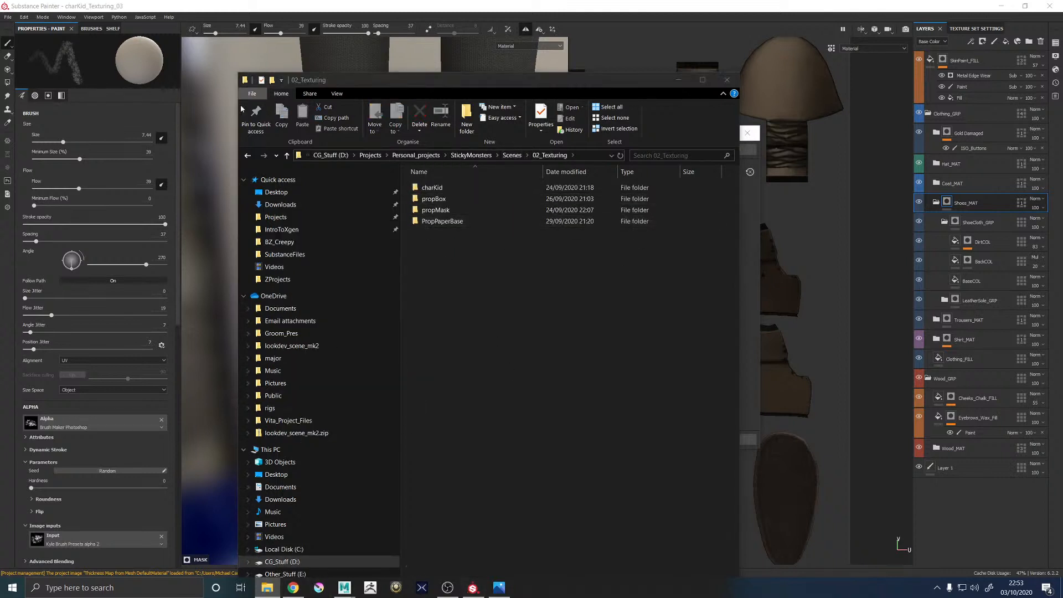
pyautogui.click(679, 81)
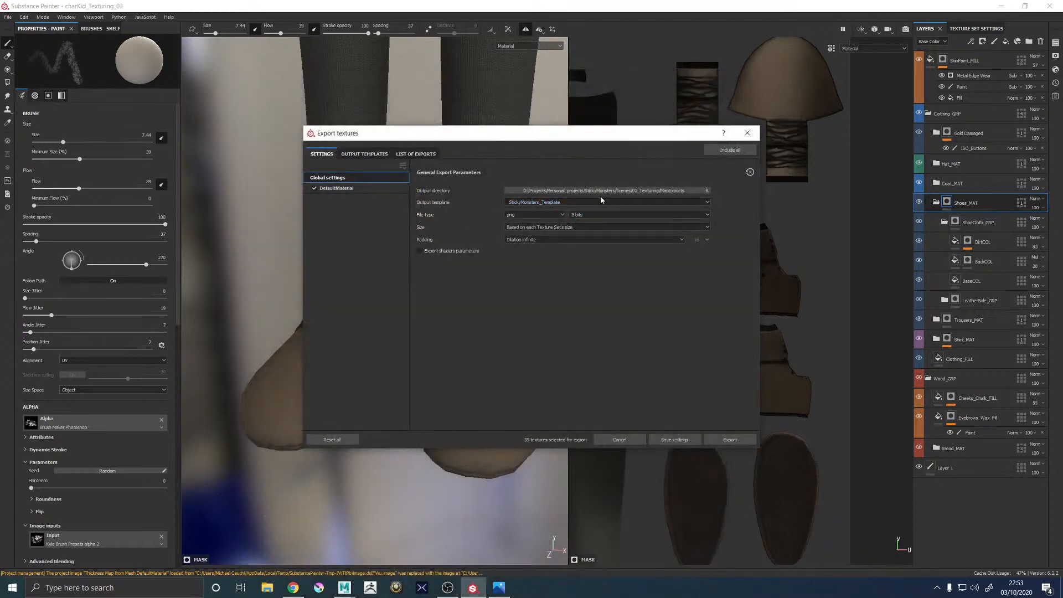
# Set the export output directory to charKid/MapExports, export all textures there, and close the export dialog
pyautogui.click(661, 191)
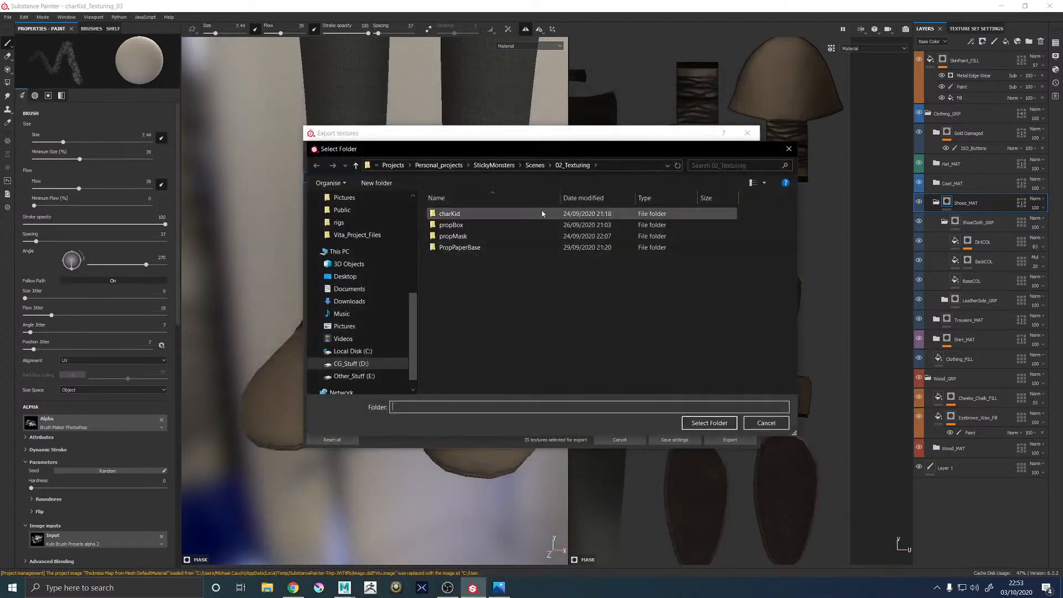
pyautogui.doubleClick(456, 214)
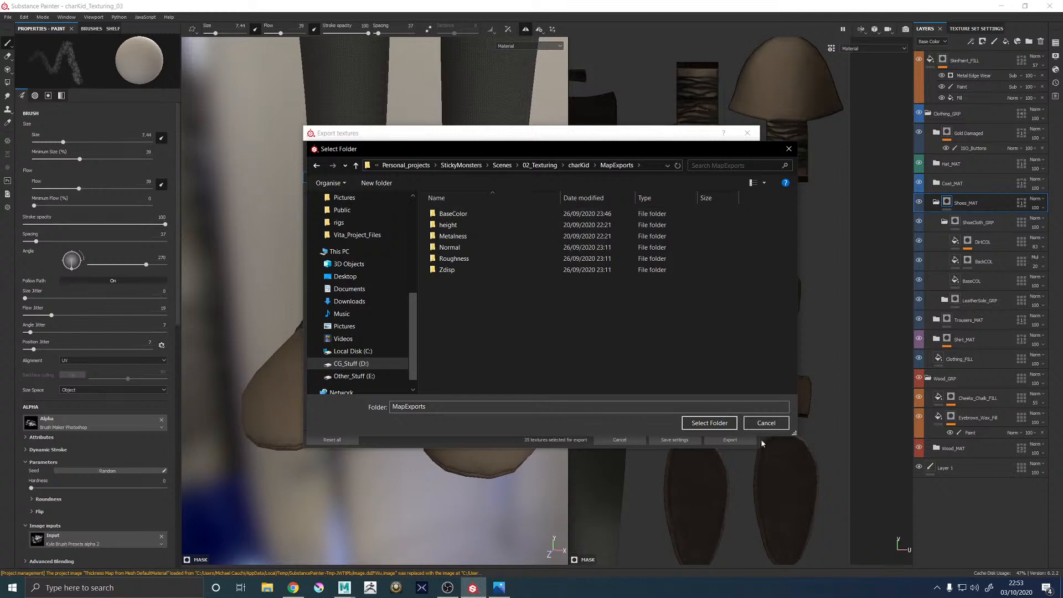
pyautogui.click(714, 424)
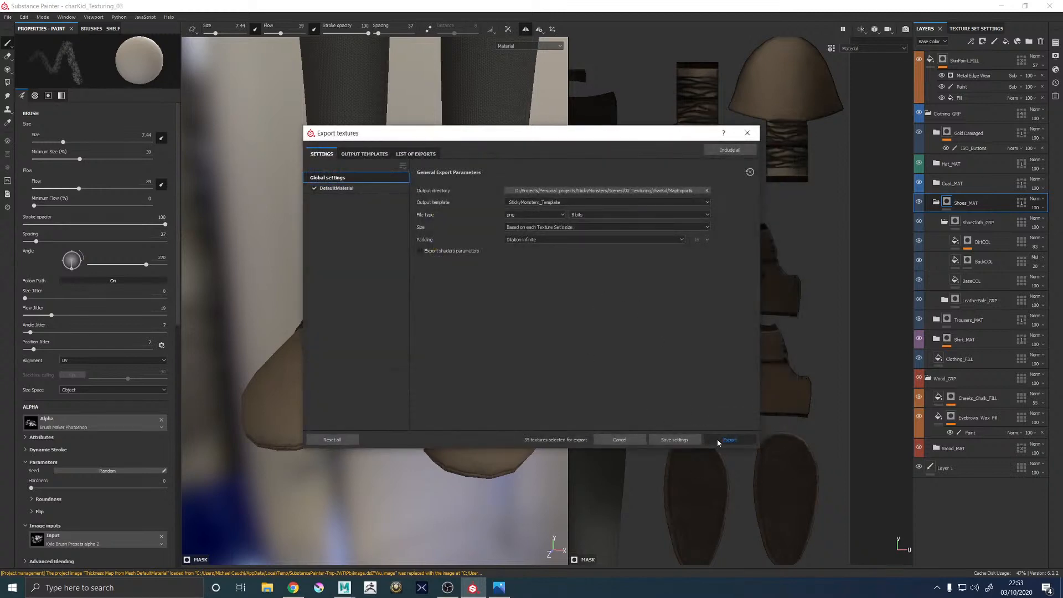
pyautogui.click(716, 440)
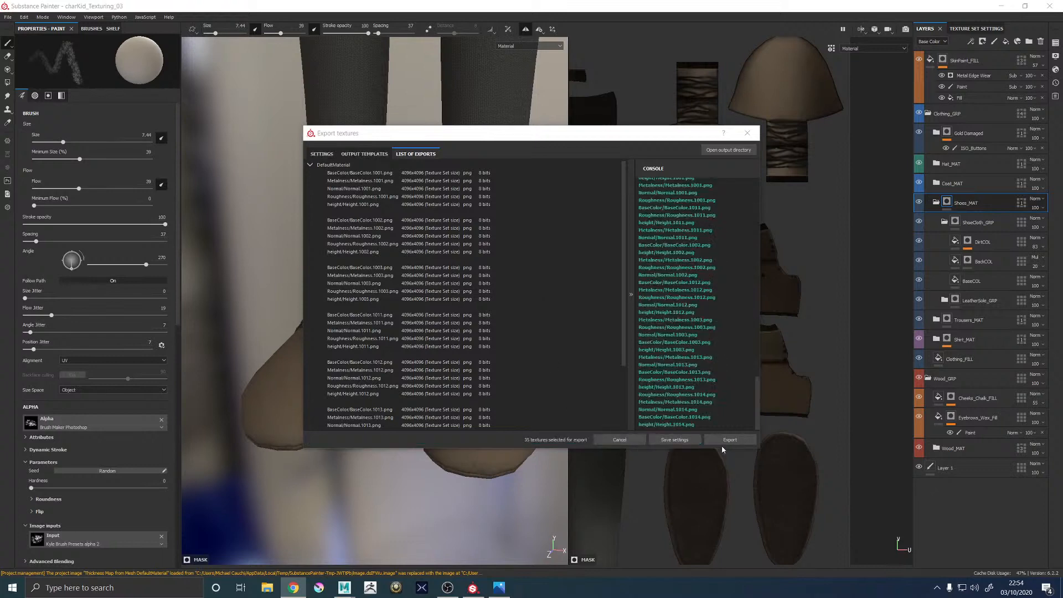
pyautogui.click(616, 441)
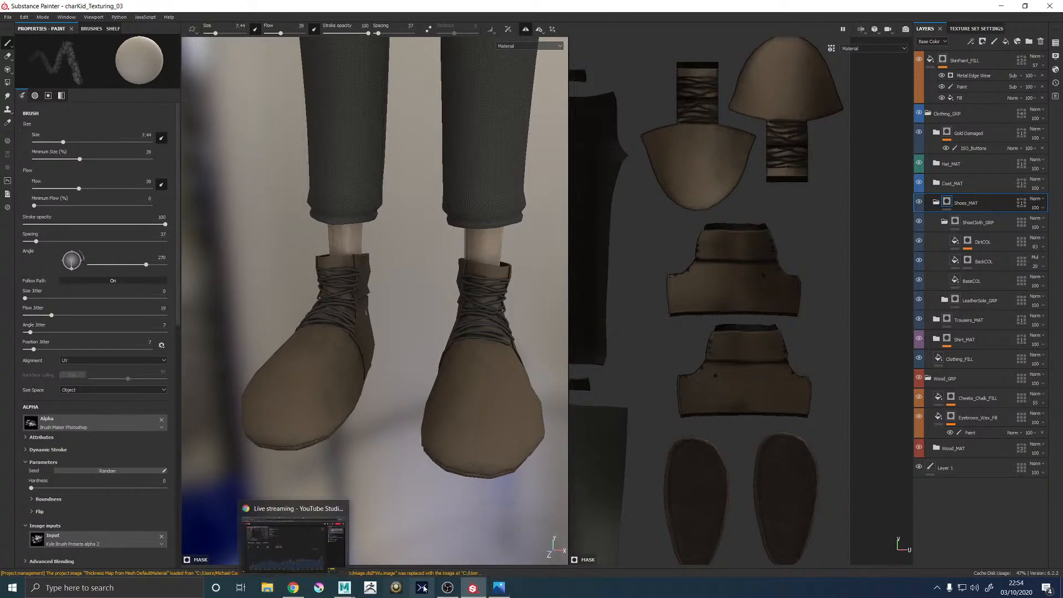
# Switch to Maya, select the shoe's base color file node, and open Arnold's Tx Manager in an enlarged window
pyautogui.click(390, 518)
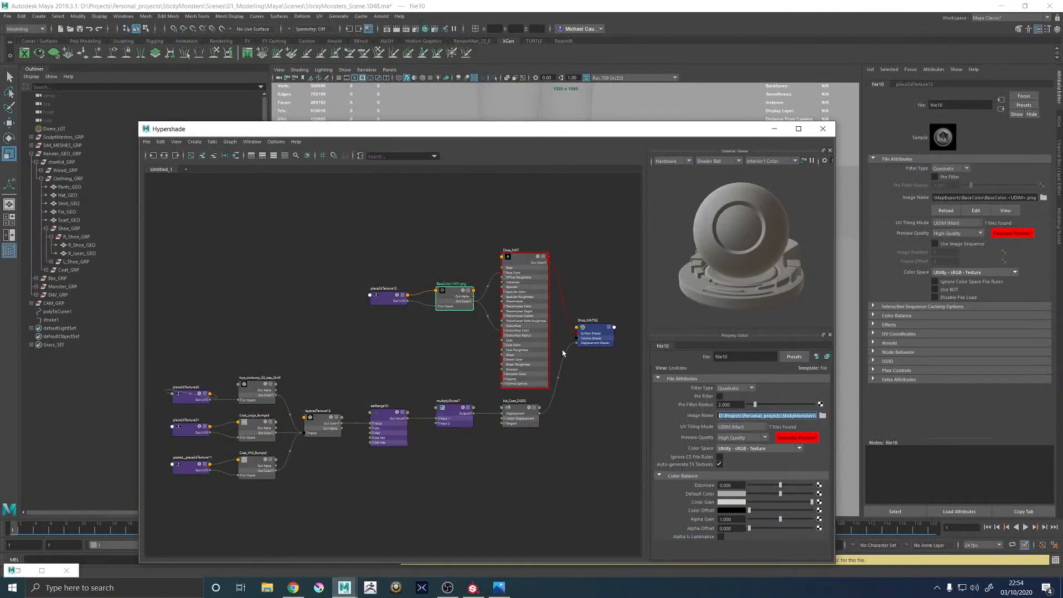
pyautogui.click(450, 295)
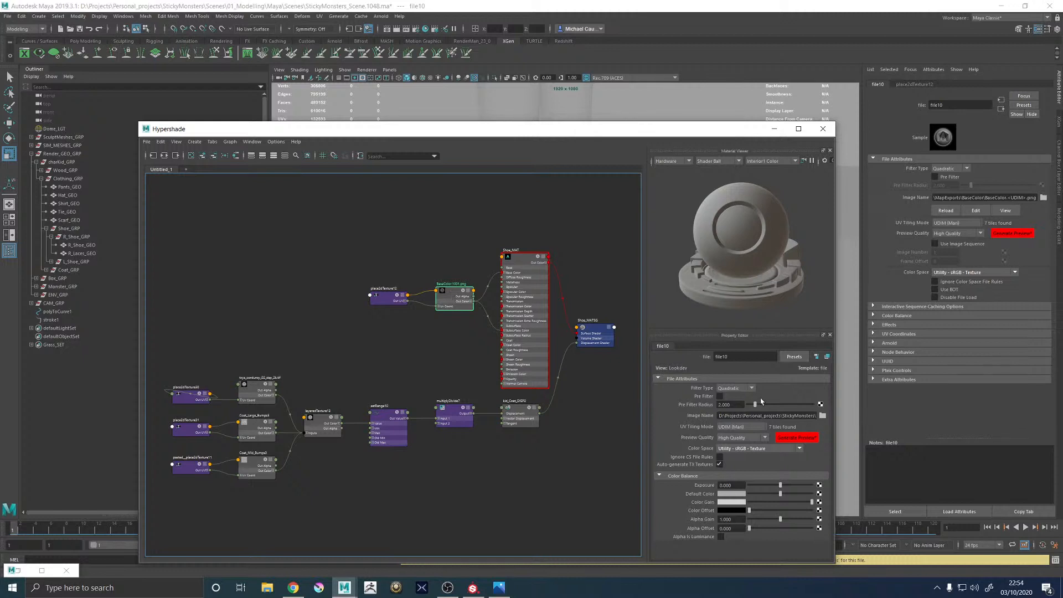
pyautogui.click(377, 17)
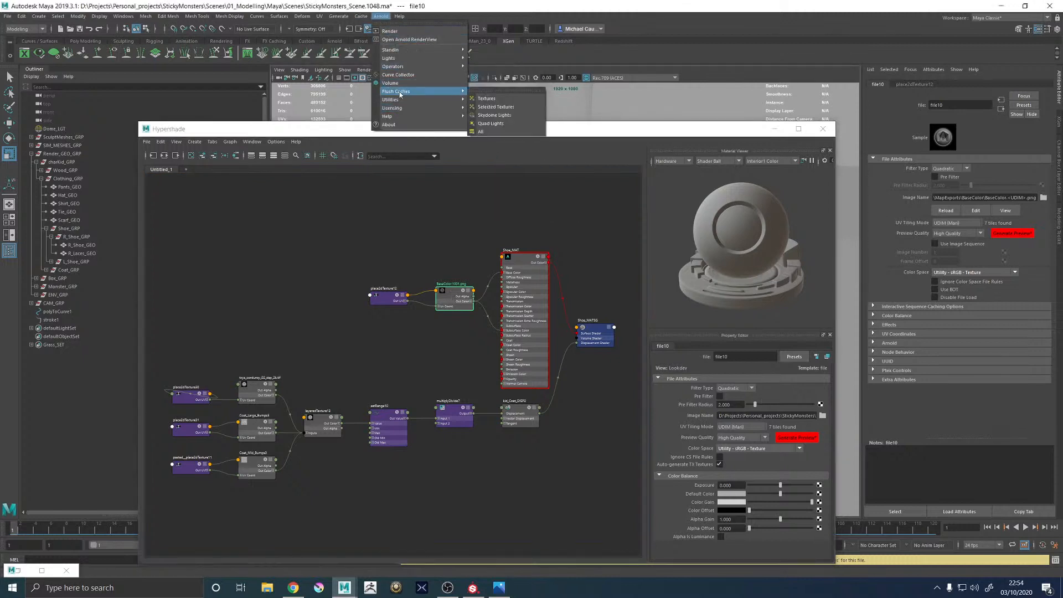
pyautogui.moveTo(399, 100)
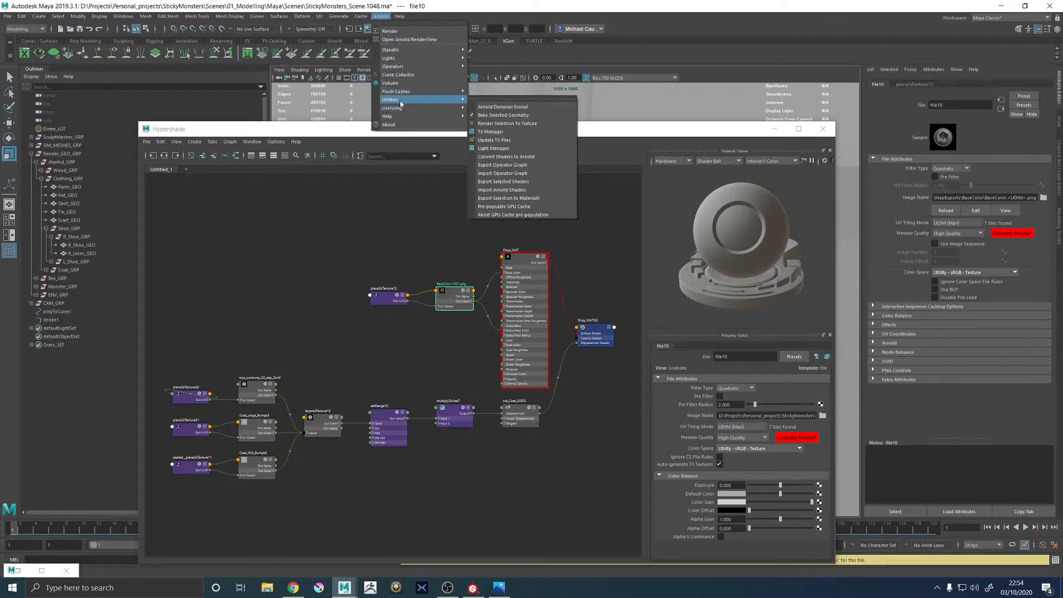
pyautogui.click(497, 132)
pyautogui.click(552, 243)
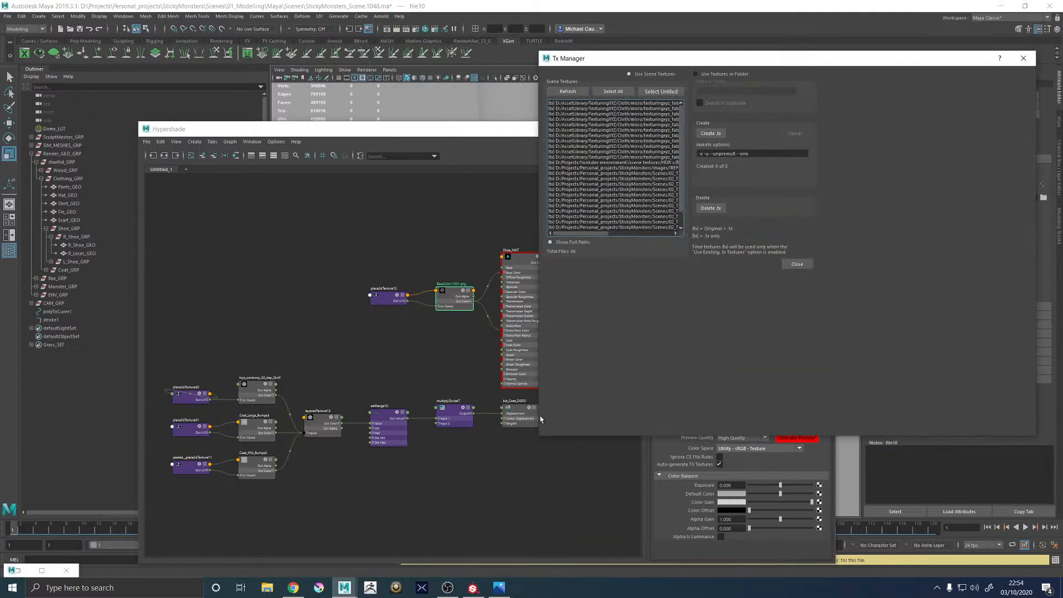
pyautogui.moveTo(542, 438); pyautogui.dragTo(286, 498)
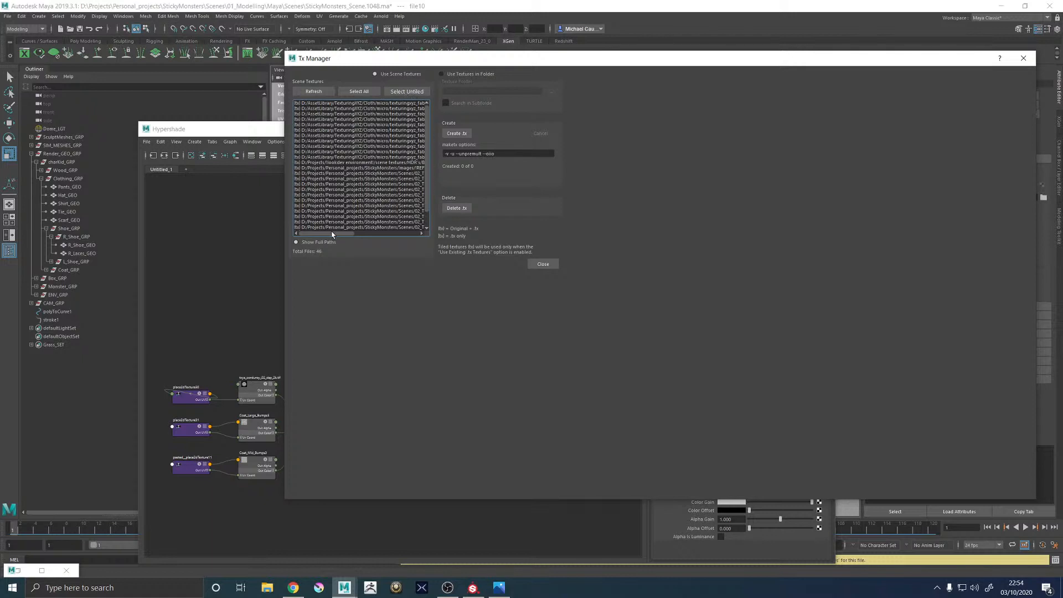
# Delete the TX files of the charKid BaseColor.<UDIM>.png scene texture and create them anew, then close the Tx Manager
pyautogui.moveTo(333, 234); pyautogui.dragTo(408, 227)
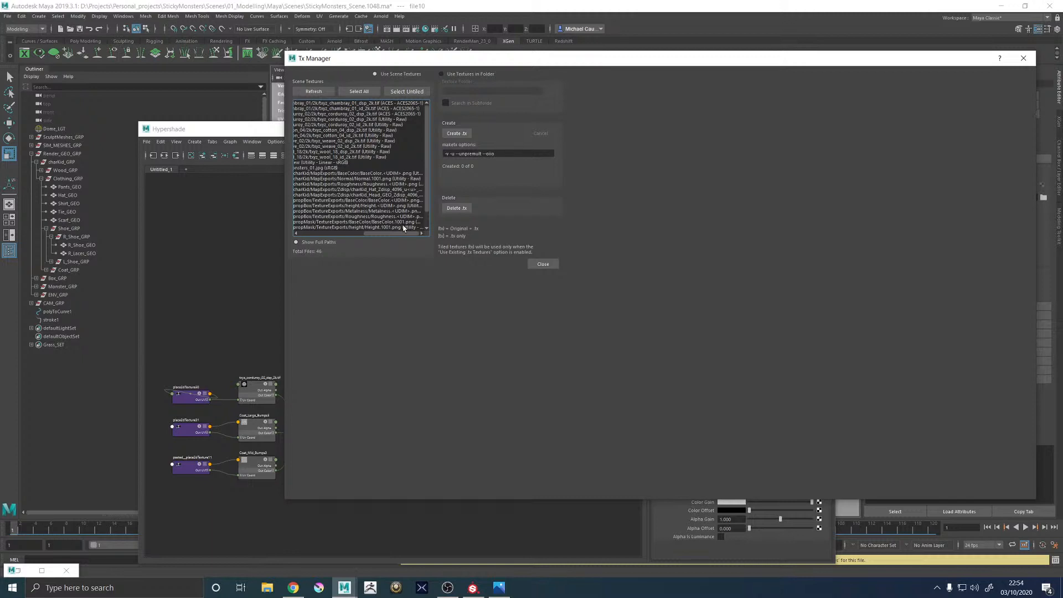
pyautogui.moveTo(404, 228)
pyautogui.mouseDown()
pyautogui.moveTo(371, 229)
pyautogui.moveTo(395, 227)
pyautogui.mouseUp()
pyautogui.click(389, 174)
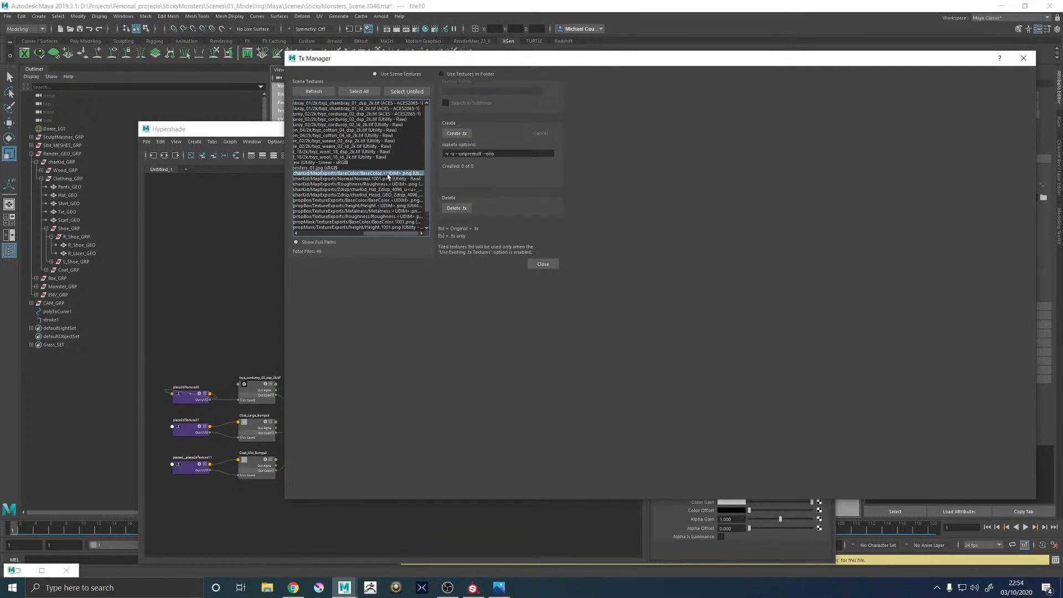
pyautogui.click(461, 209)
pyautogui.click(456, 134)
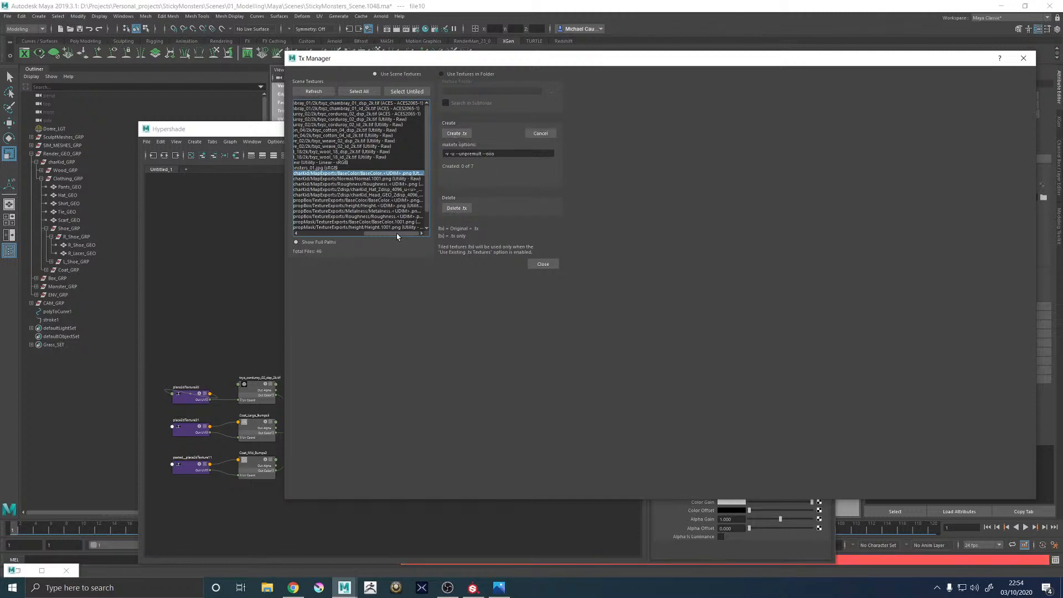
pyautogui.moveTo(397, 235); pyautogui.dragTo(332, 233)
pyautogui.click(1024, 58)
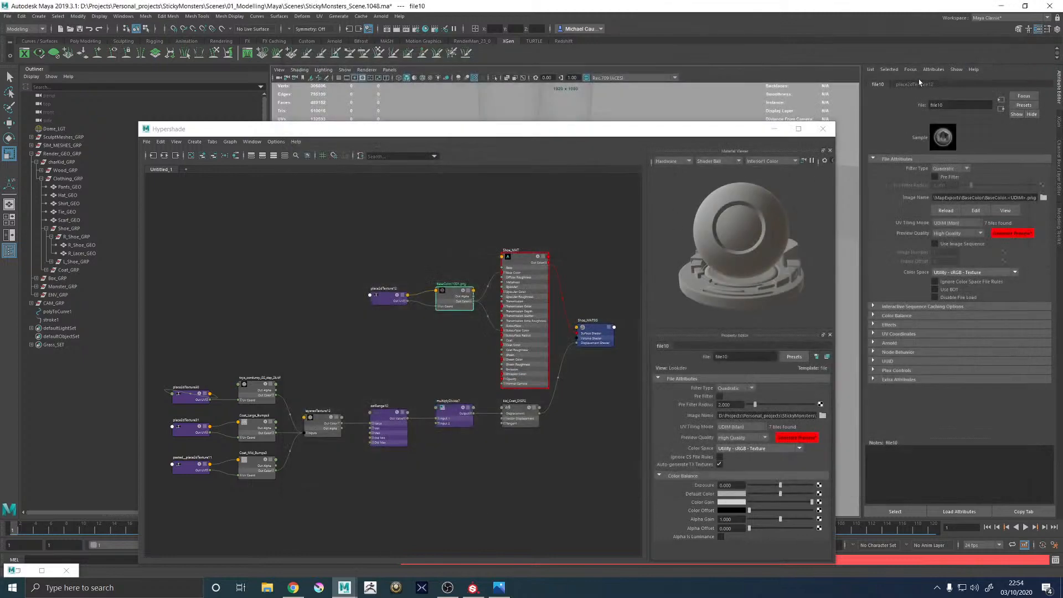
# Close the Hypershade, save the scene, and run a brief Arnold test render of the shoes
pyautogui.click(823, 130)
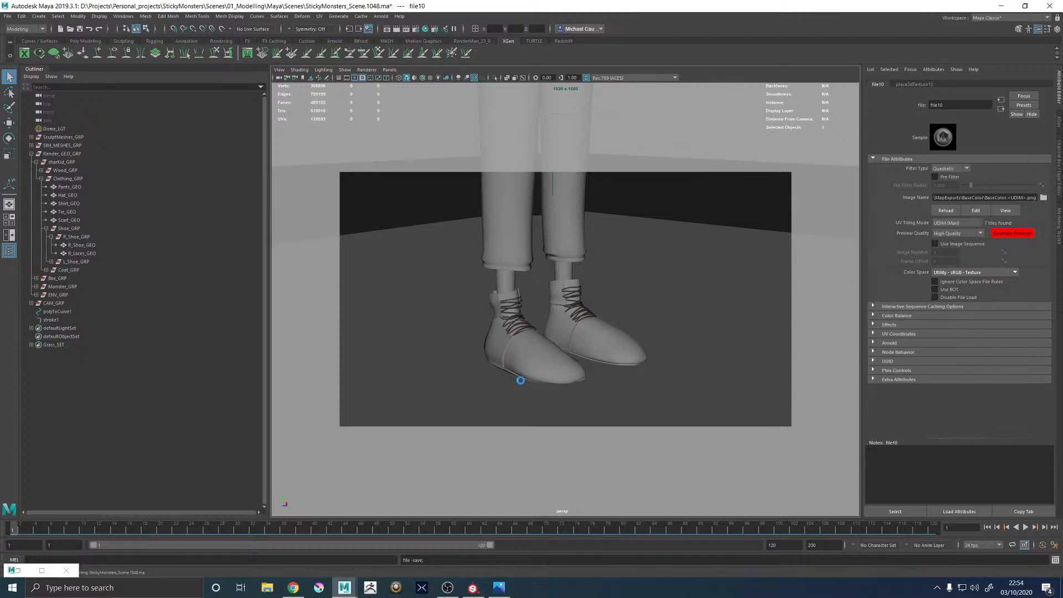
pyautogui.click(26, 571)
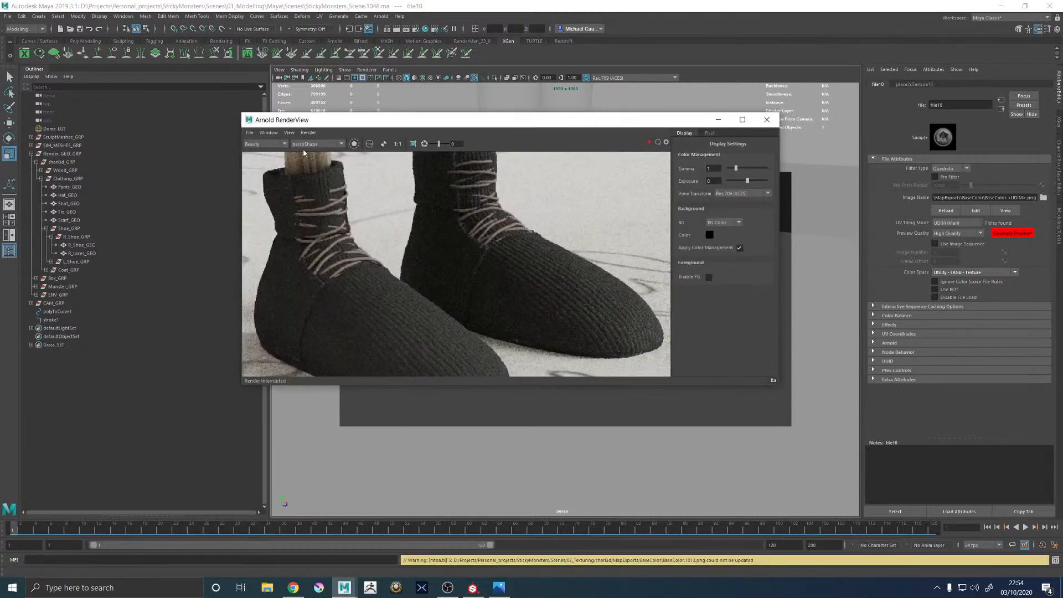
pyautogui.click(650, 143)
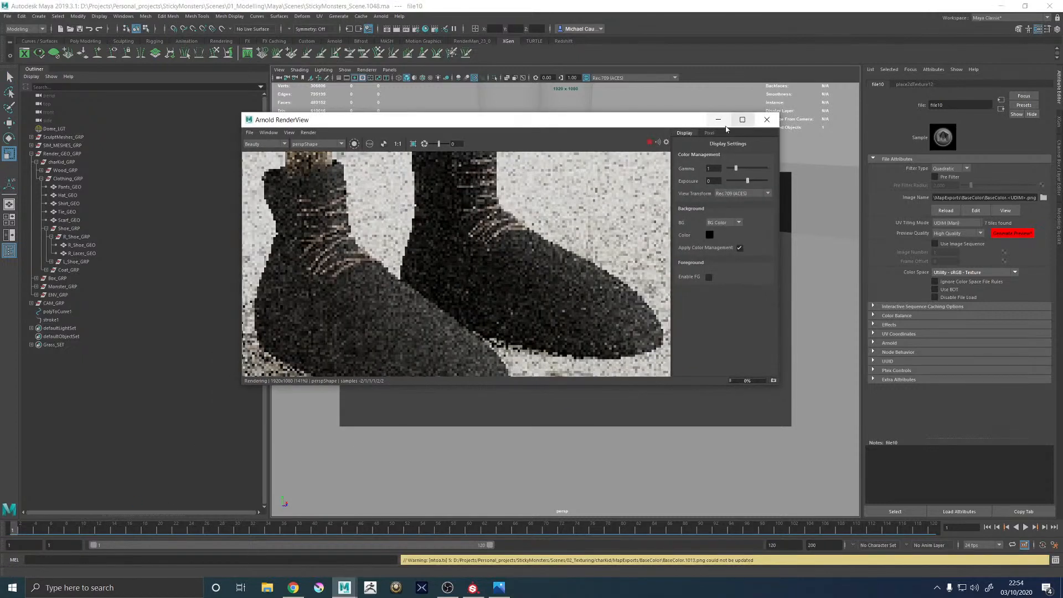
pyautogui.click(650, 143)
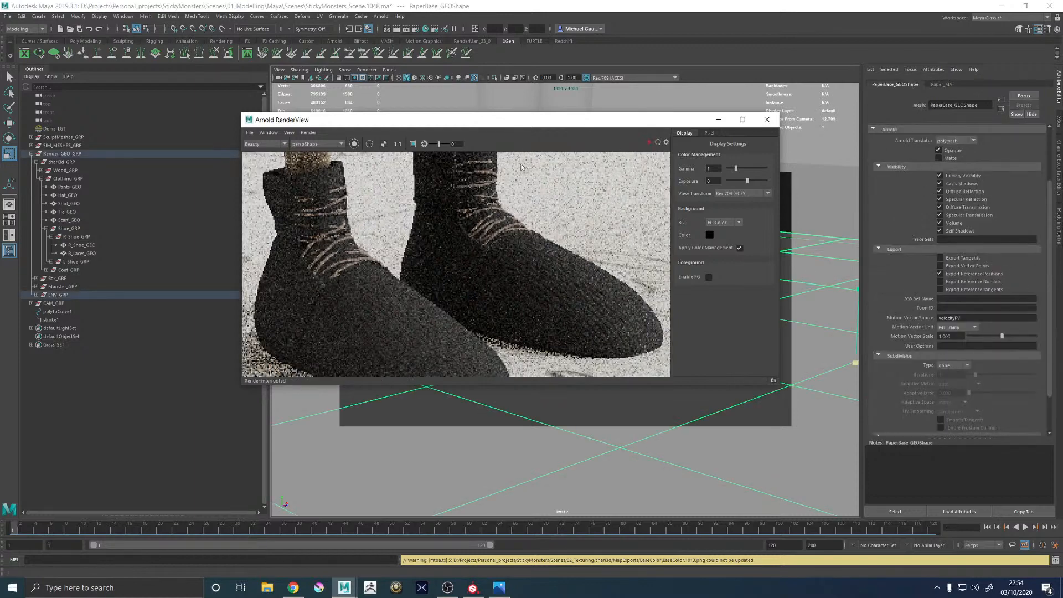
# Update the full scene in the Arnold RenderView
pyautogui.click(309, 132)
pyautogui.moveTo(325, 216)
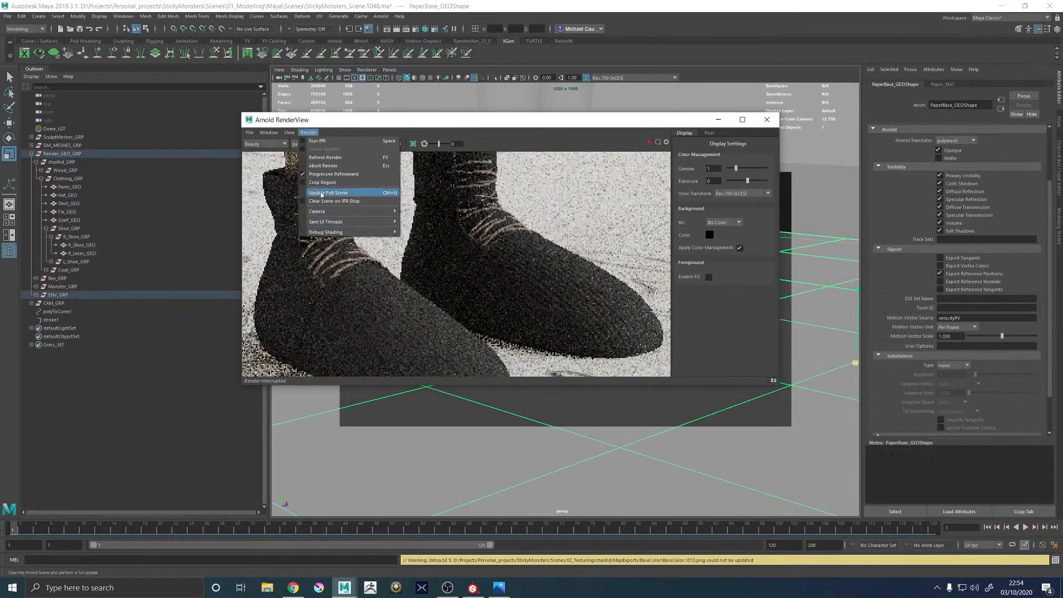
pyautogui.click(321, 193)
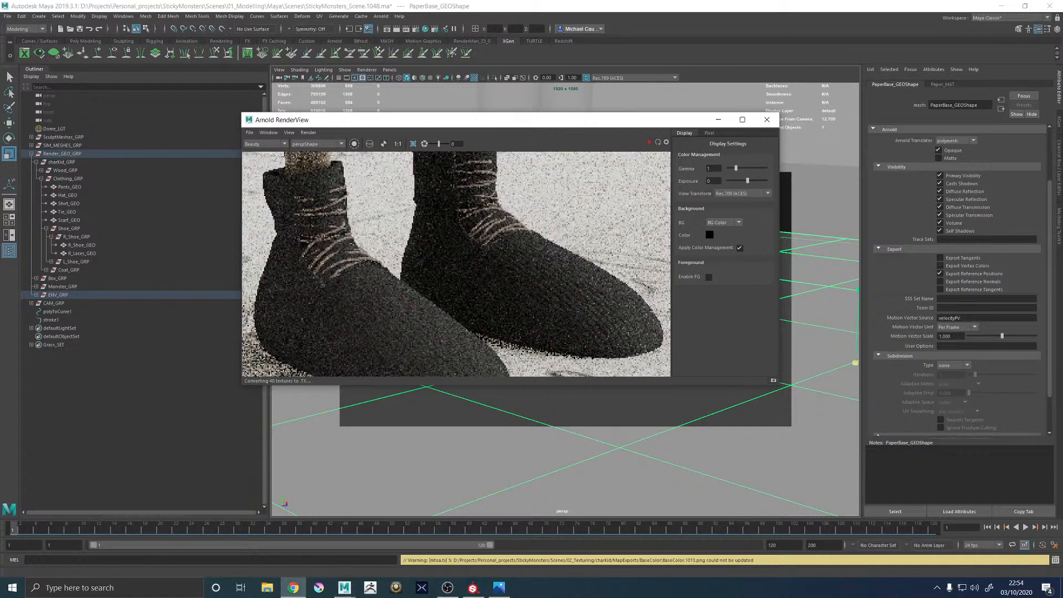
# Inspect the corduroy surface of both shoes in an enlarged Arnold RenderView, then restore the window size
pyautogui.click(742, 119)
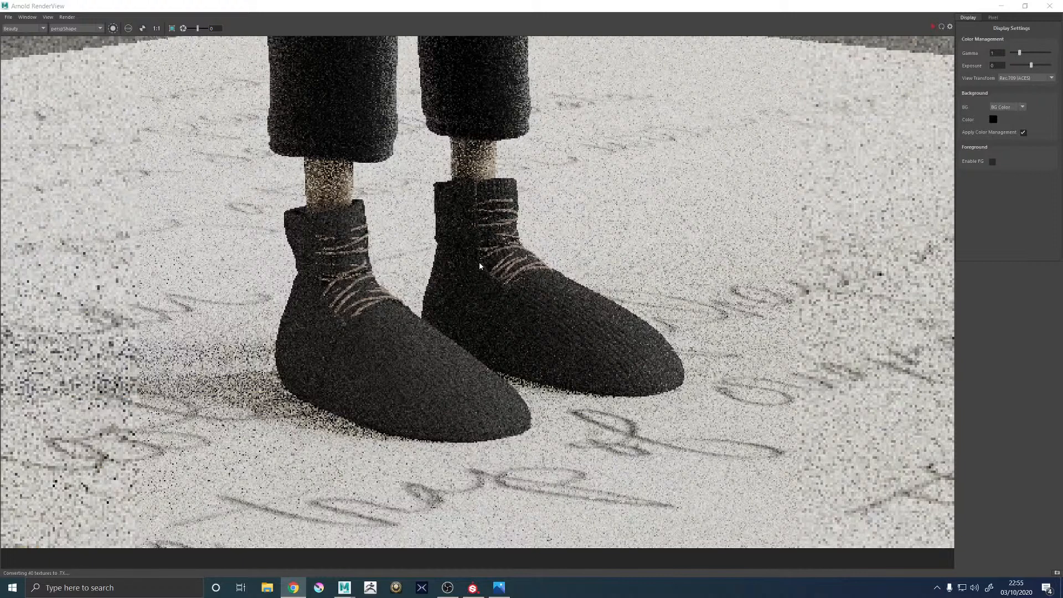
pyautogui.scroll(-3, 480, 260)
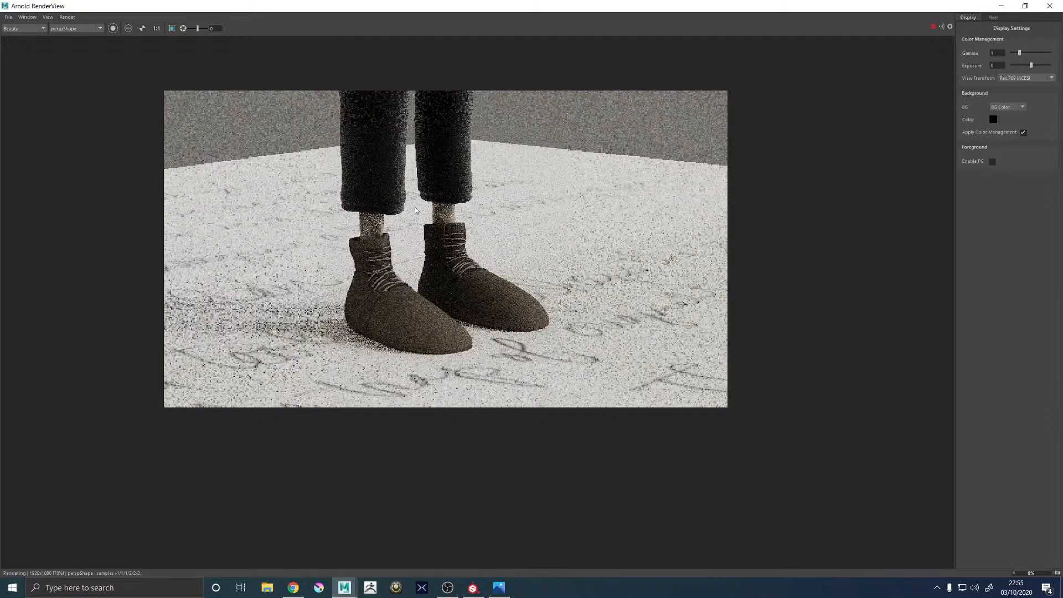
pyautogui.scroll(3, 454, 310)
pyautogui.scroll(2, 437, 310)
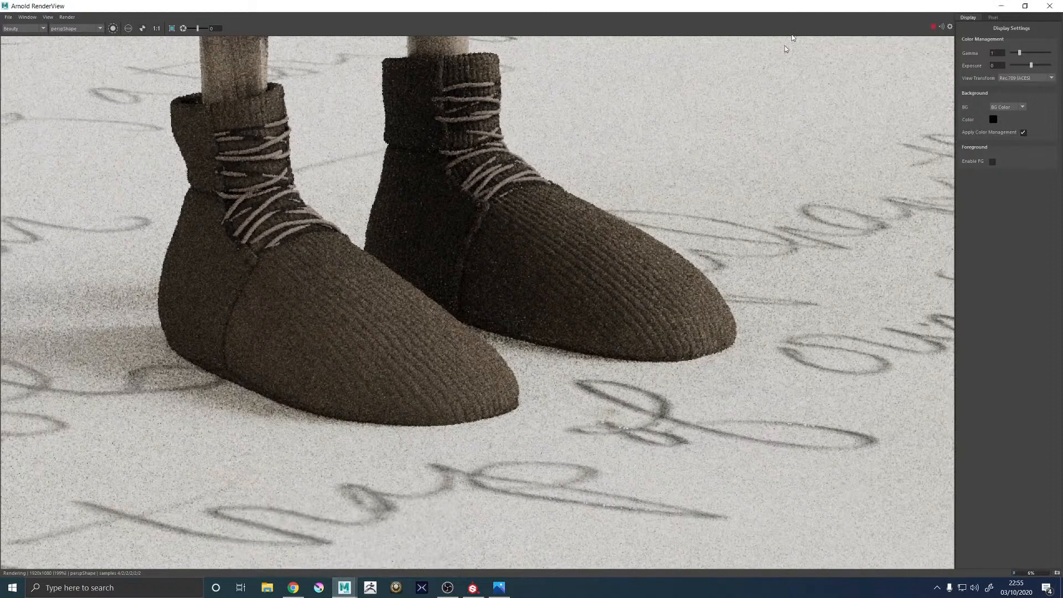
pyautogui.click(1025, 6)
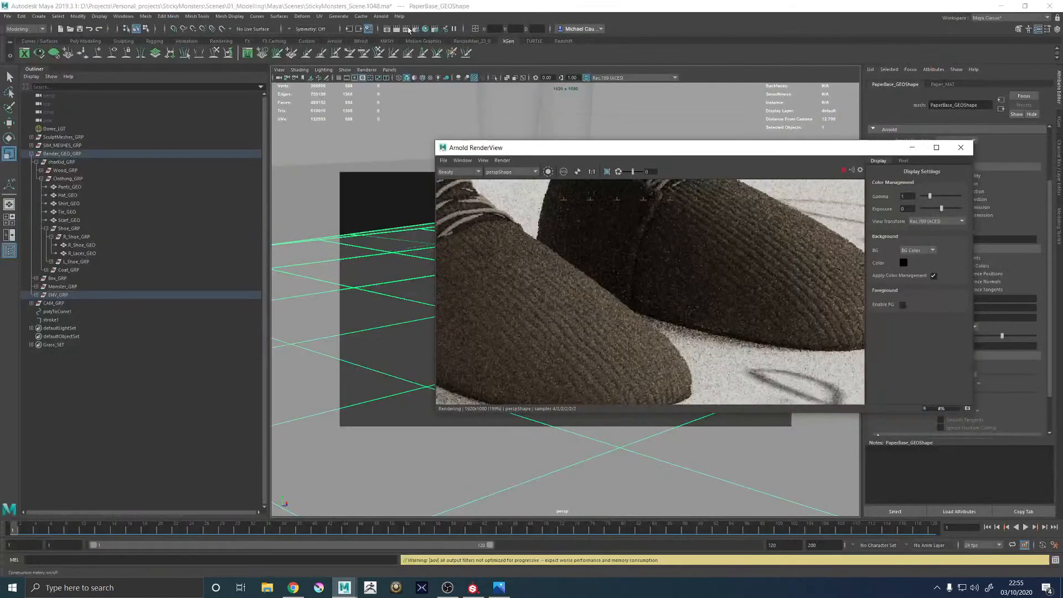
# Select the shoe's corduroy displacement file texture, place the RenderView clear of its attributes, and restart the Arnold render
pyautogui.click(425, 28)
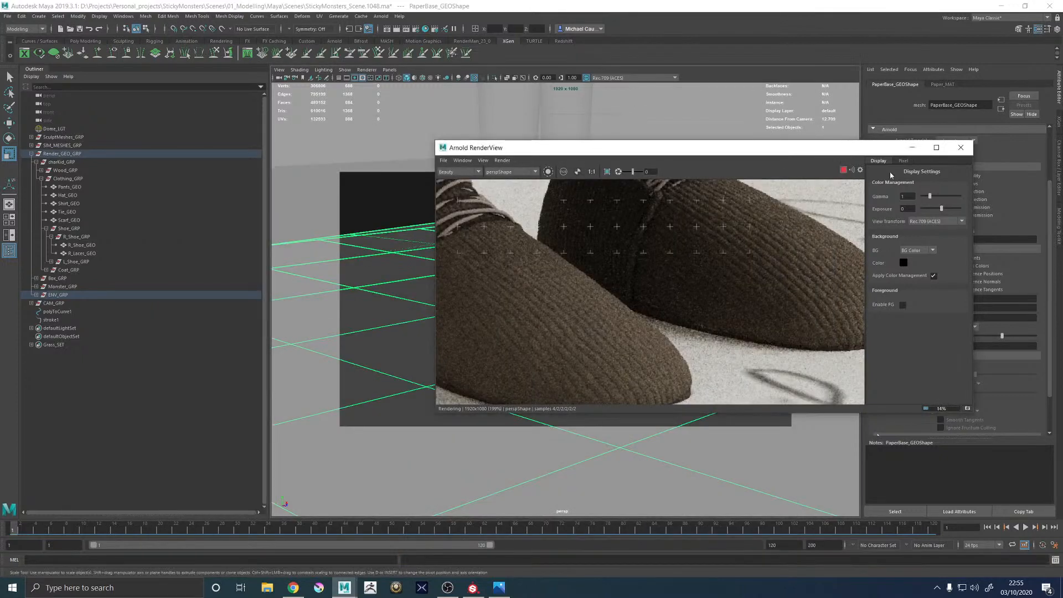
pyautogui.scroll(-3, 659, 267)
pyautogui.scroll(2, 663, 257)
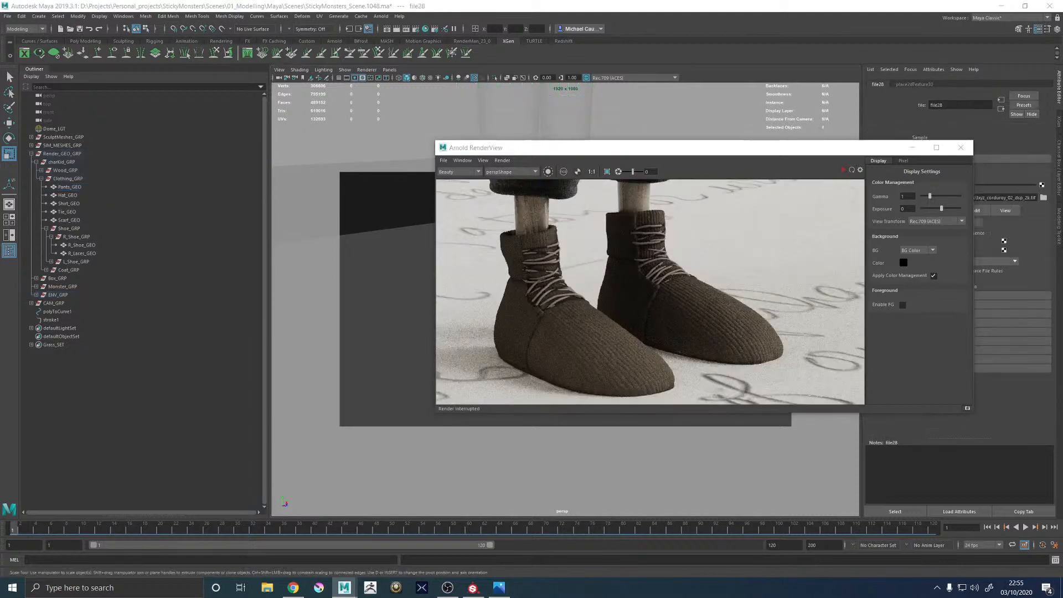
pyautogui.moveTo(864, 157); pyautogui.dragTo(683, 157)
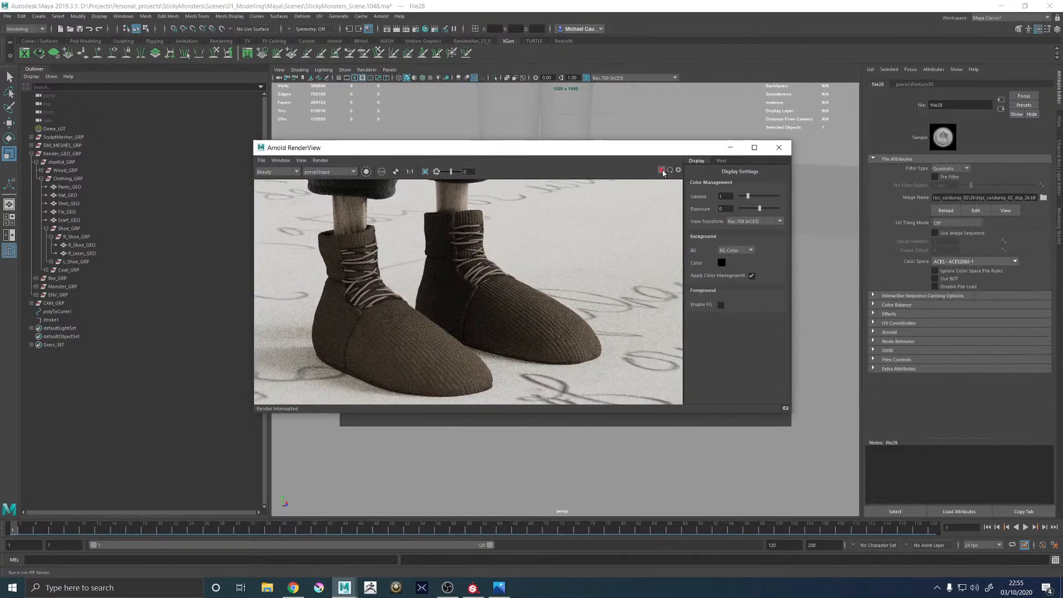
pyautogui.click(852, 170)
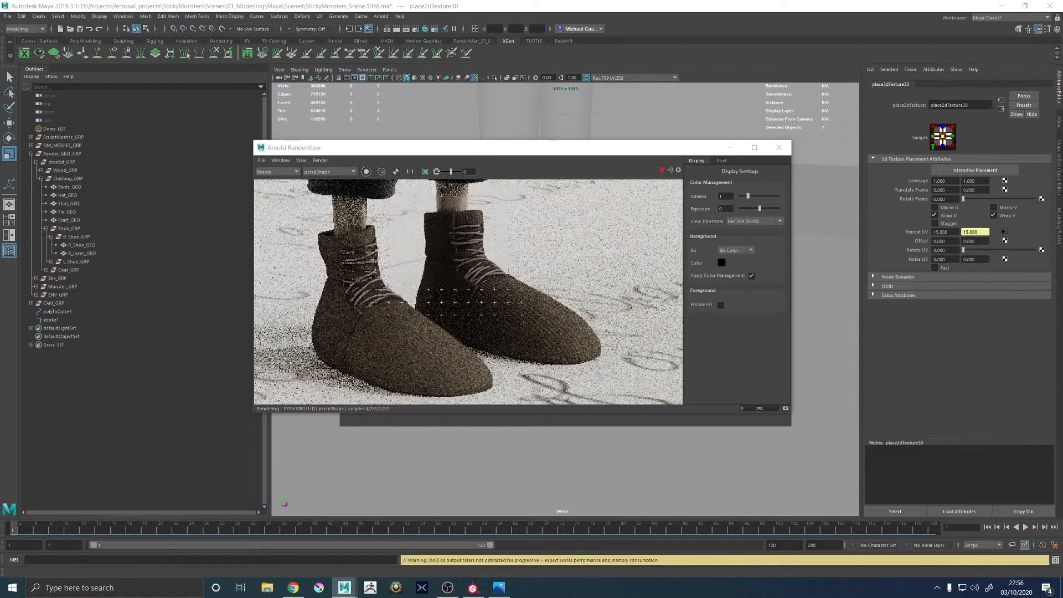
# Set the Repeat UV of the corduroy texture's 2D placement node to 30 in both directions
pyautogui.moveTo(951, 232); pyautogui.dragTo(907, 231)
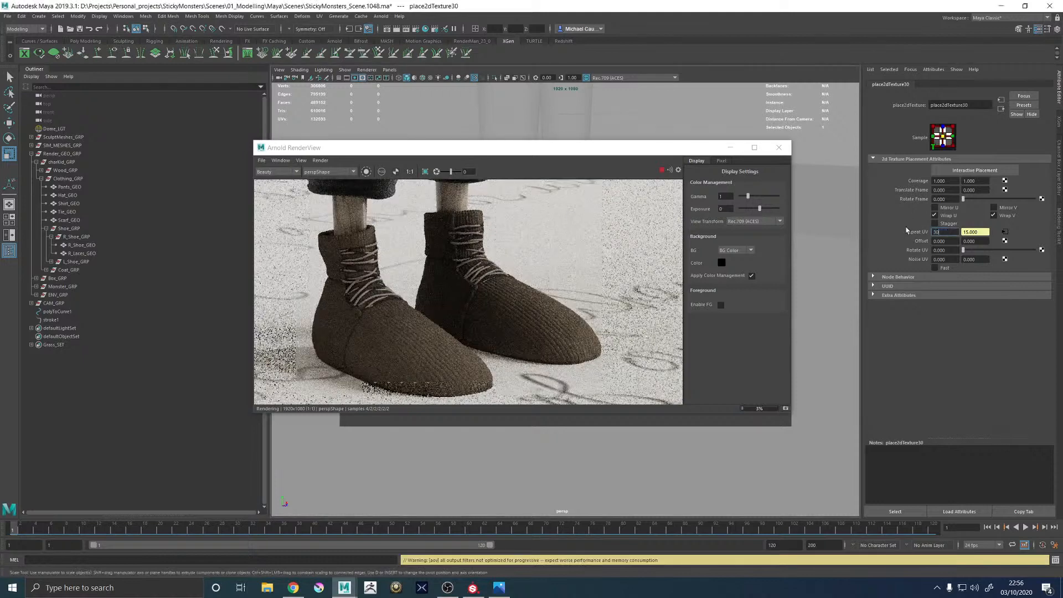
pyautogui.write('30')
pyautogui.press('Return')
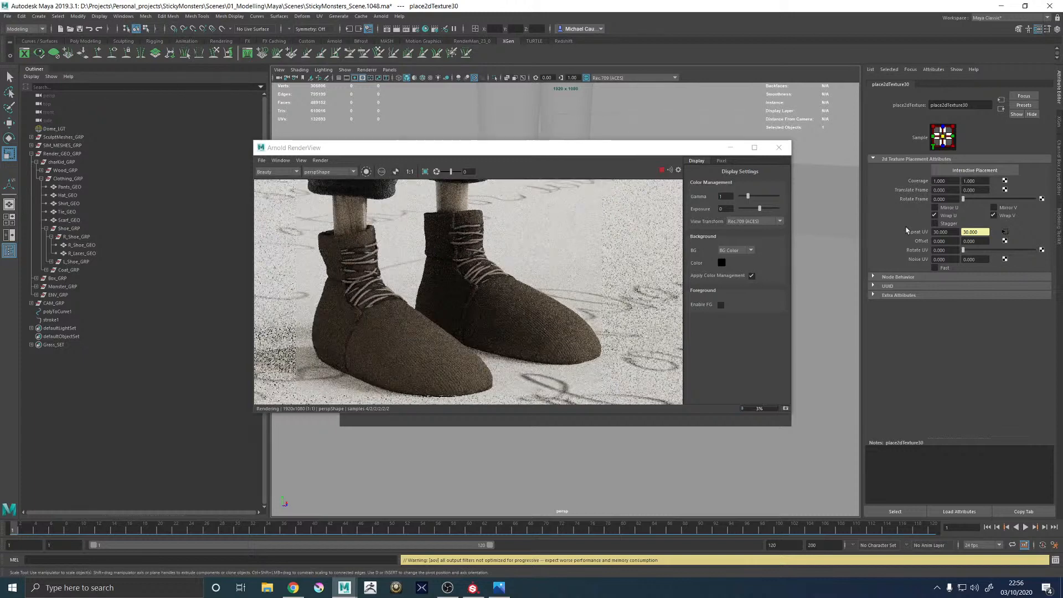
# Examine the finer fabric pattern on both shoes and laces in the Arnold render, close up and from afar
pyautogui.scroll(3, 543, 306)
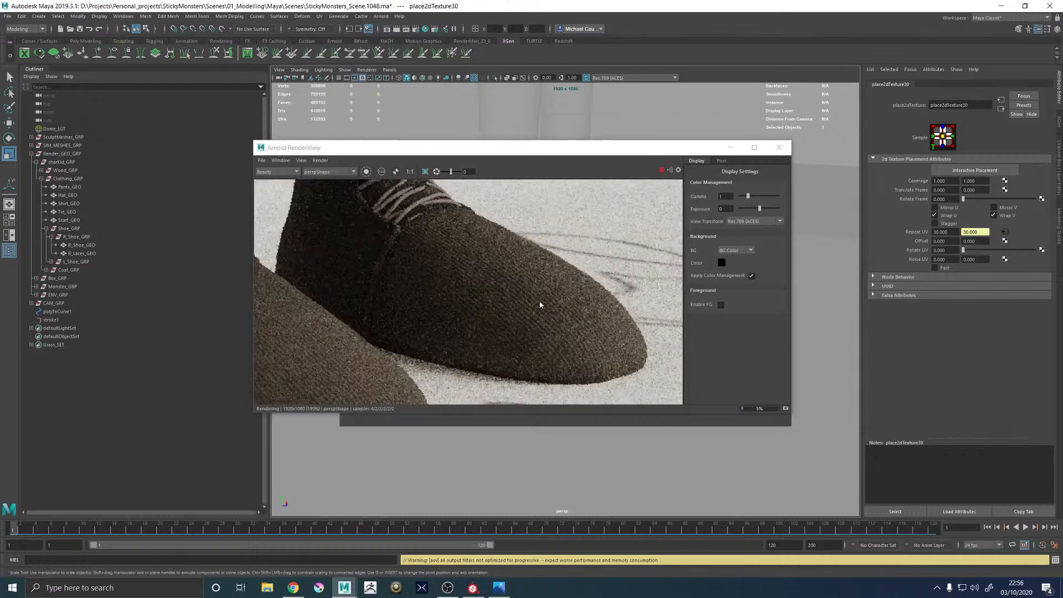
pyautogui.scroll(-3, 540, 304)
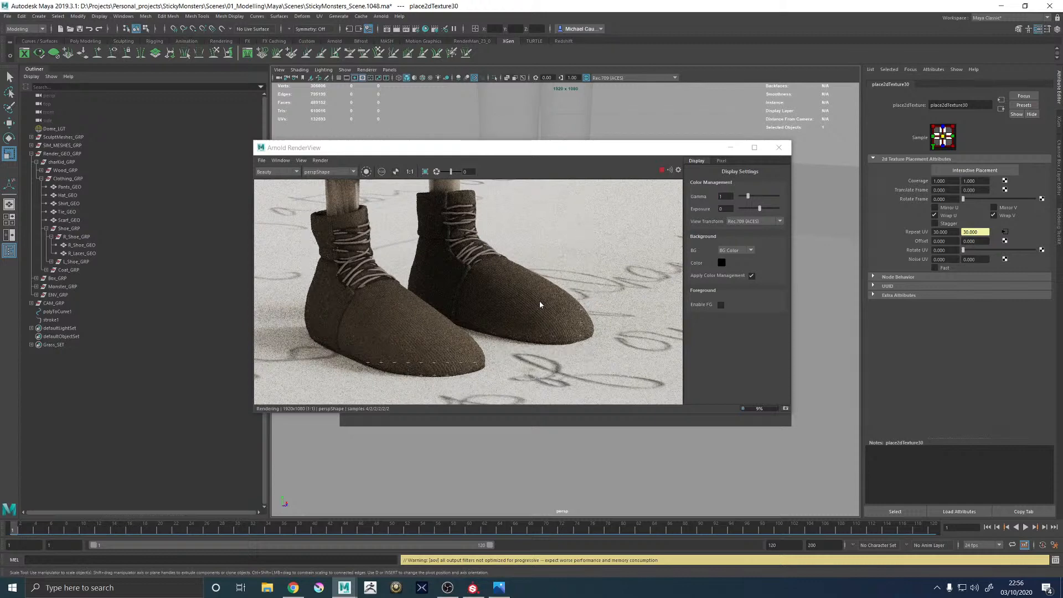
pyautogui.scroll(3, 496, 286)
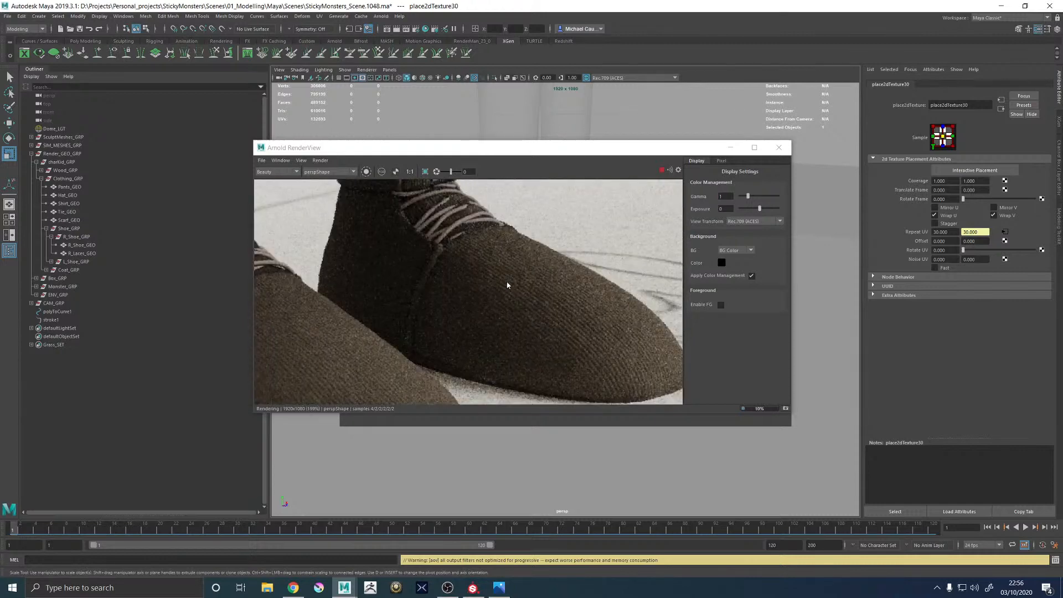
pyautogui.scroll(-2, 507, 285)
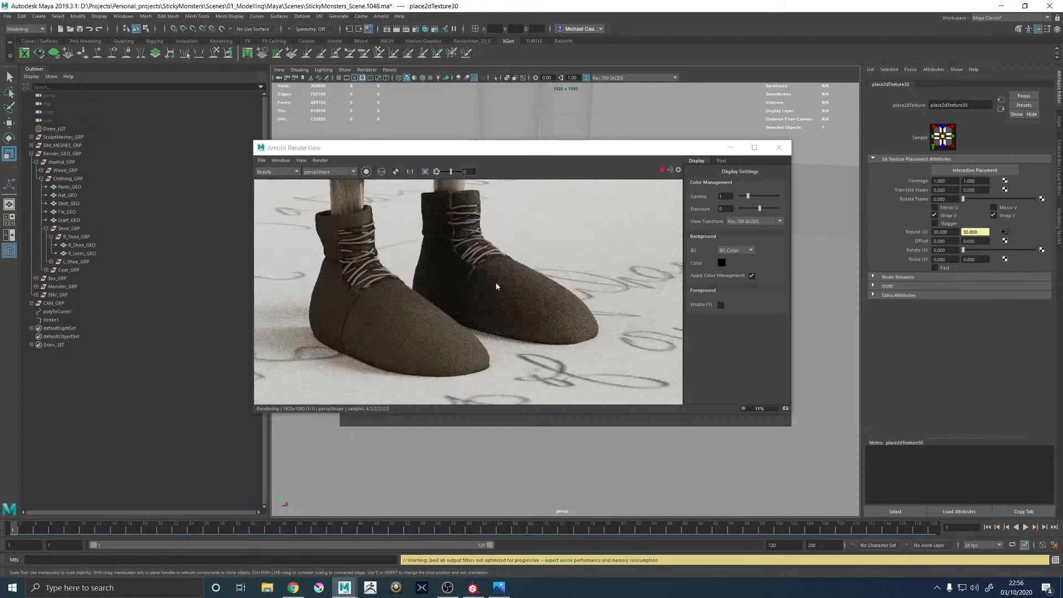
pyautogui.scroll(3, 381, 320)
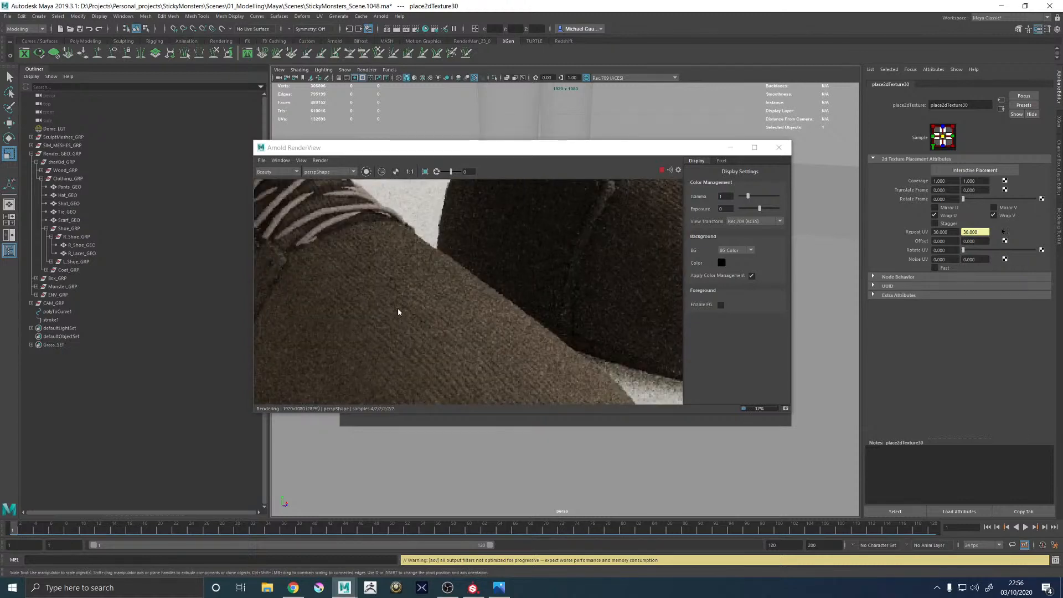
pyautogui.scroll(-1, 398, 312)
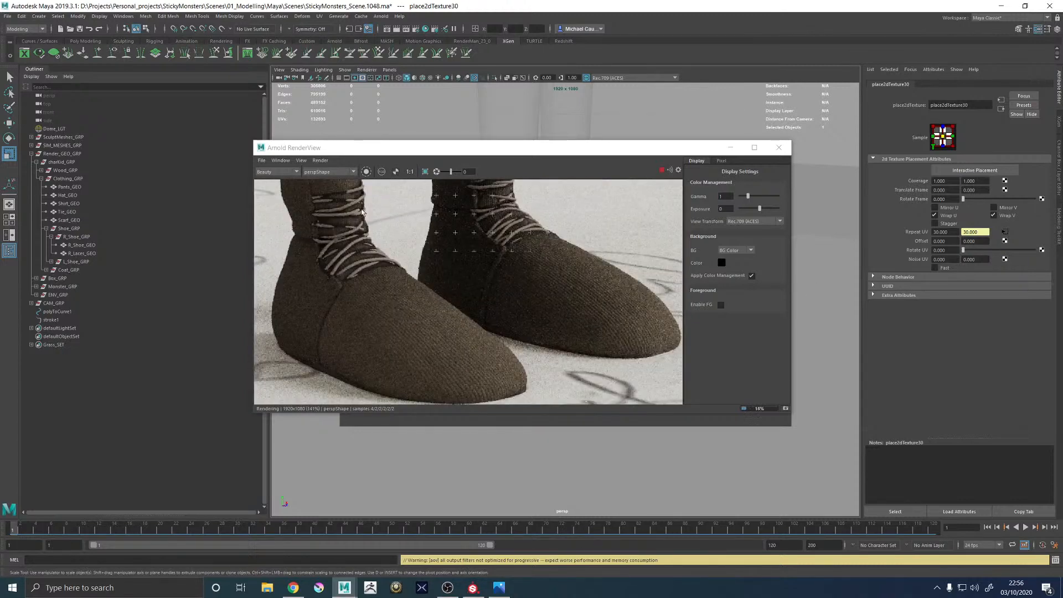
pyautogui.scroll(-2, 417, 249)
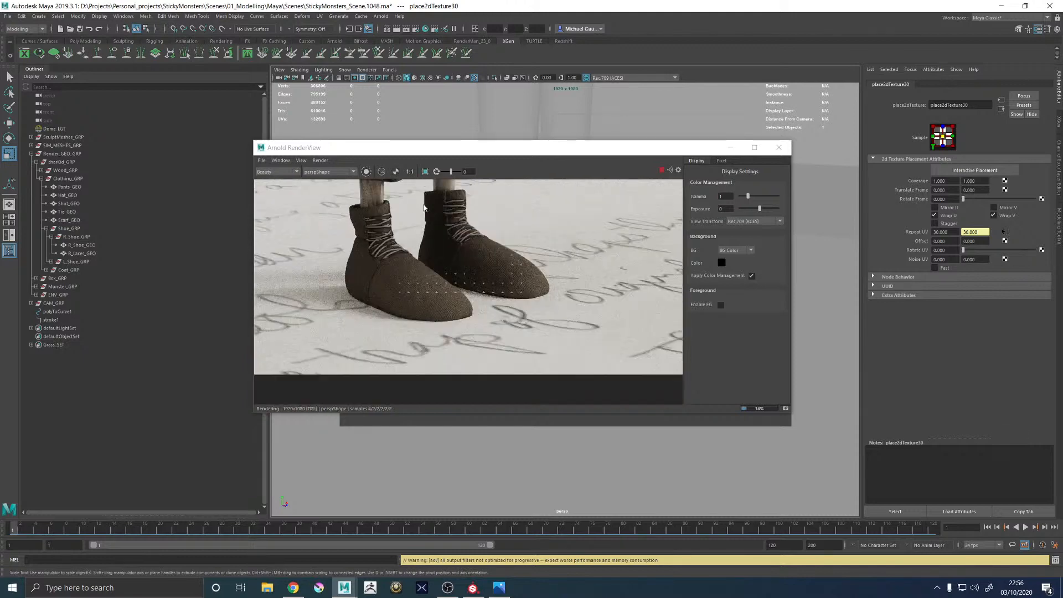
pyautogui.scroll(2, 426, 185)
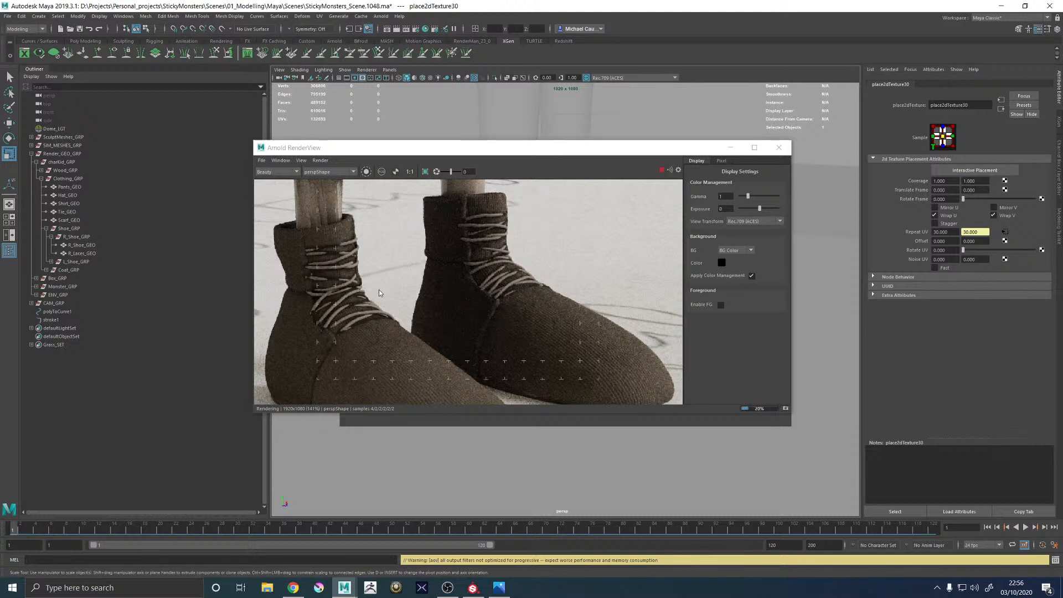
pyautogui.scroll(-1, 377, 283)
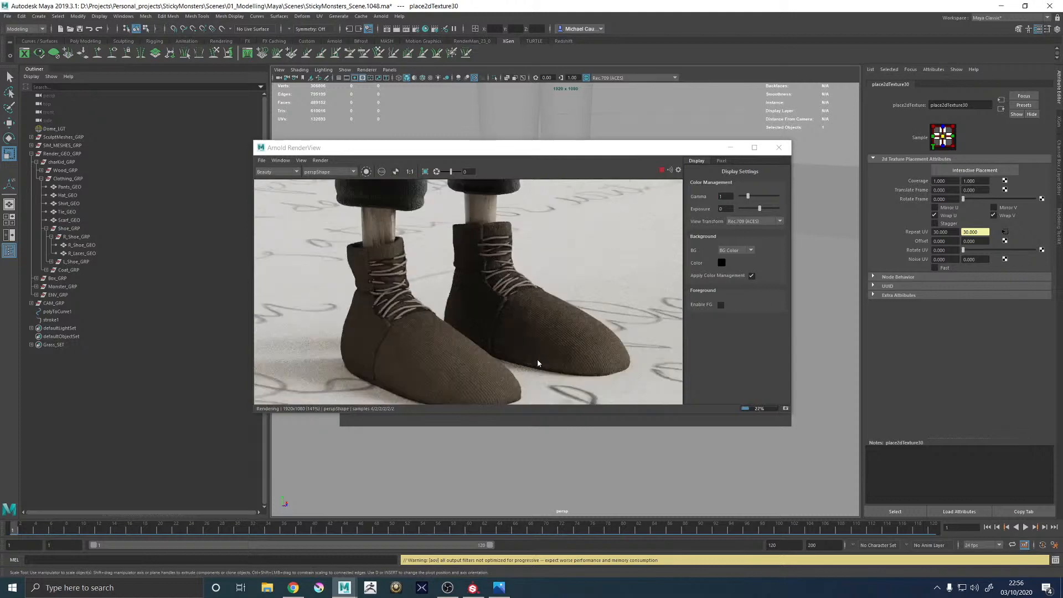
pyautogui.scroll(1, 537, 359)
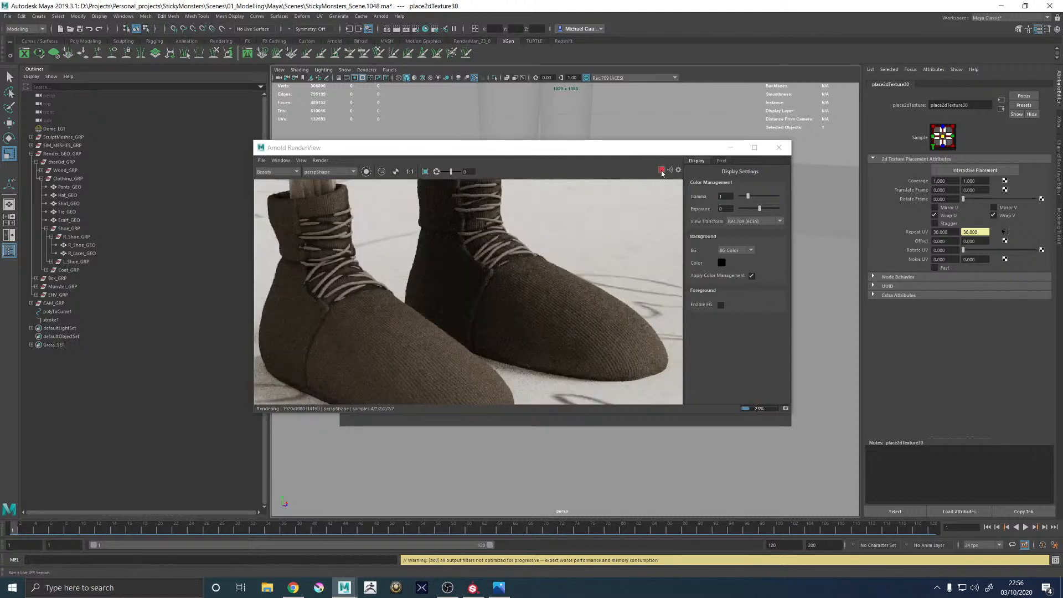
# Minimize the RenderView, view and close the BaseColor.1014.png image in Photos, and return to Maya's main window
pyautogui.click(731, 148)
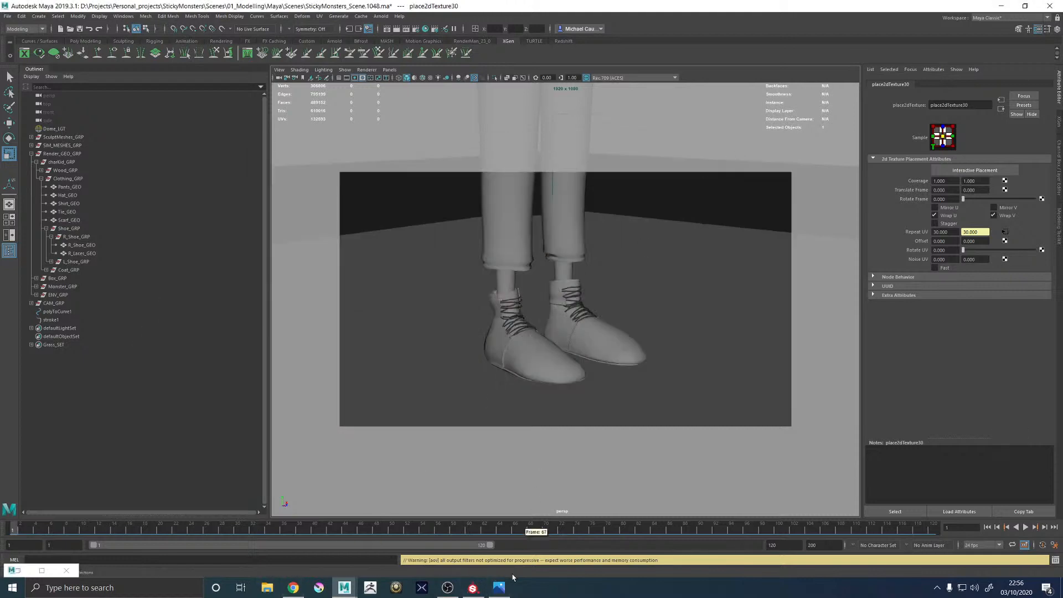
pyautogui.click(497, 589)
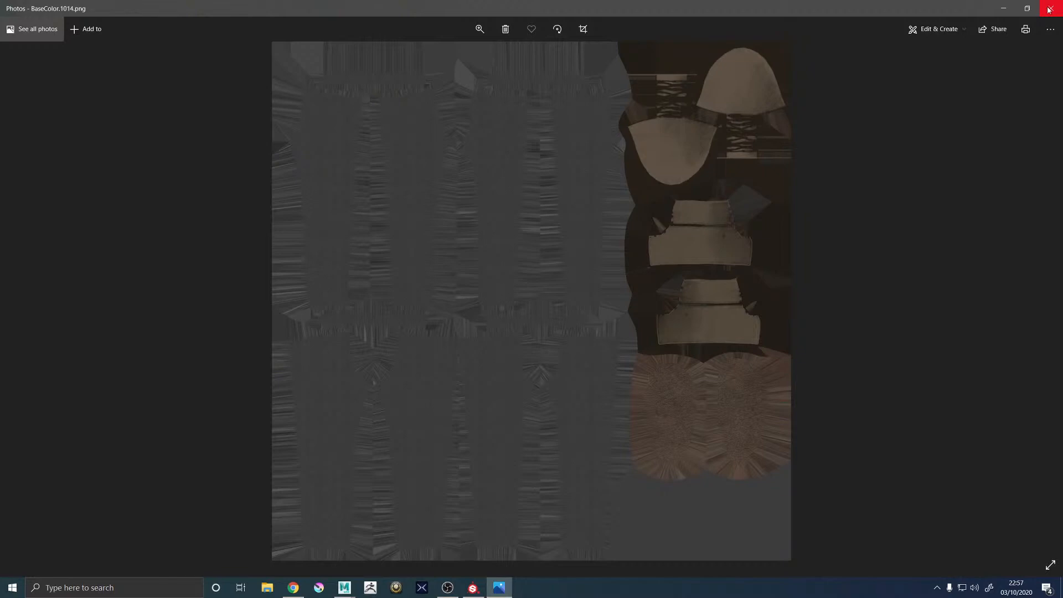
pyautogui.click(1049, 10)
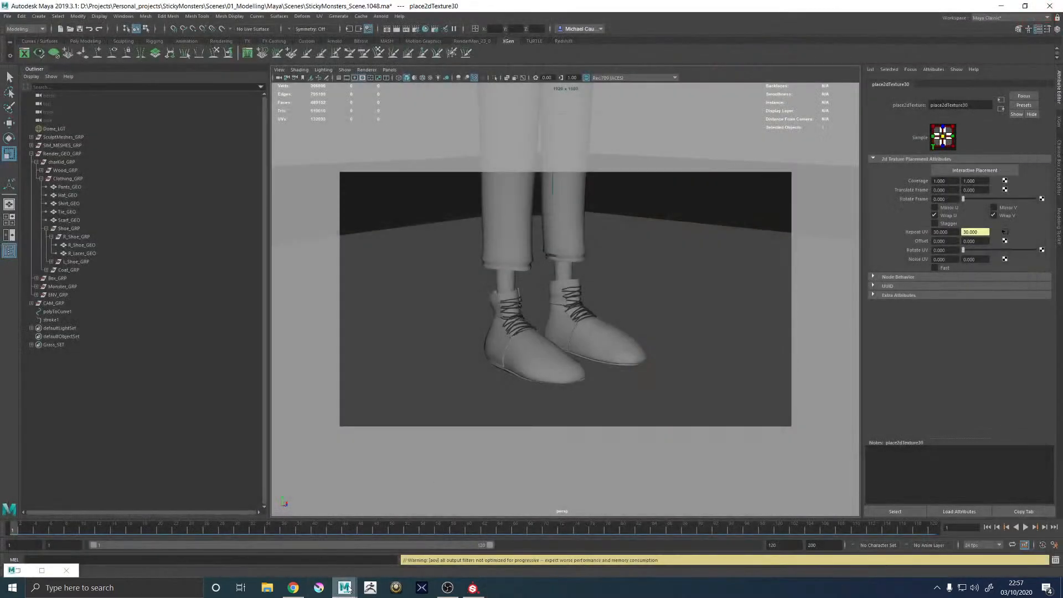
pyautogui.click(345, 588)
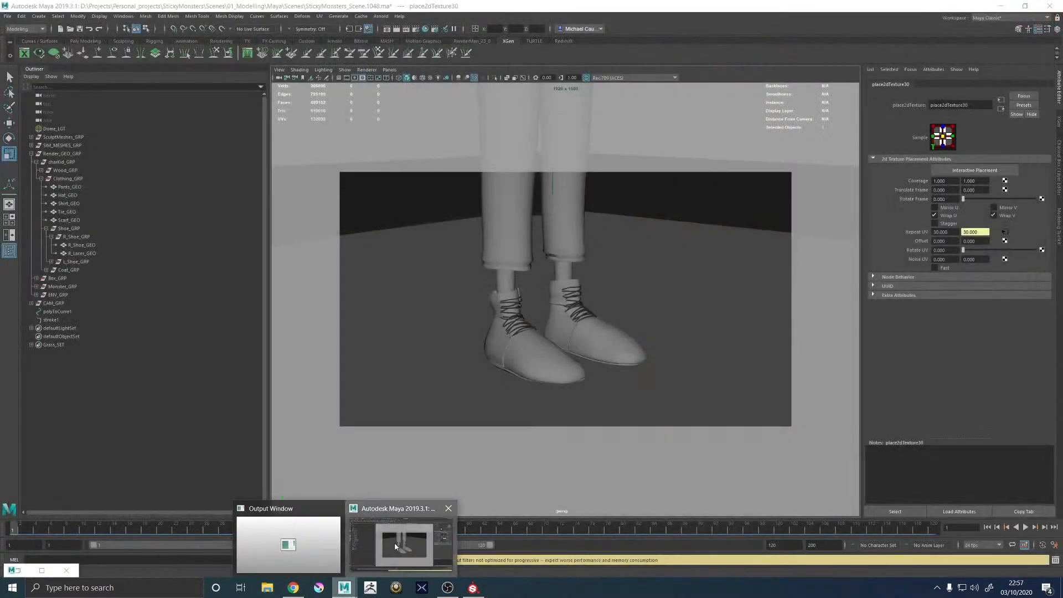
pyautogui.click(394, 546)
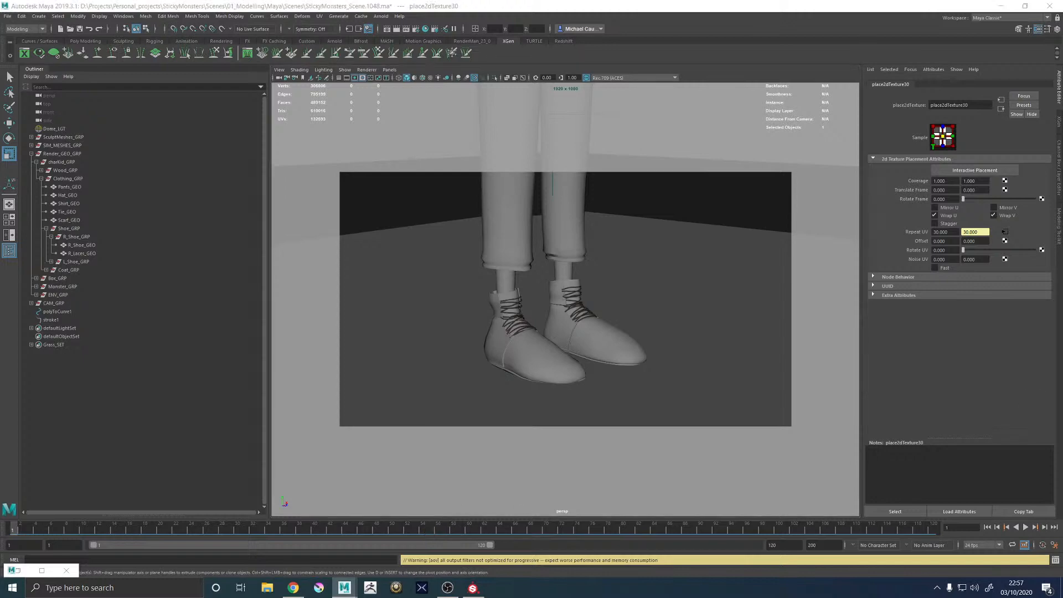
# In the Hypershade, move the base color file and its placement node away from Shoe_MAT and add a layeredTexture node
pyautogui.moveTo(1062, 99); pyautogui.dragTo(449, 86)
pyautogui.moveTo(465, 363); pyautogui.dragTo(360, 285)
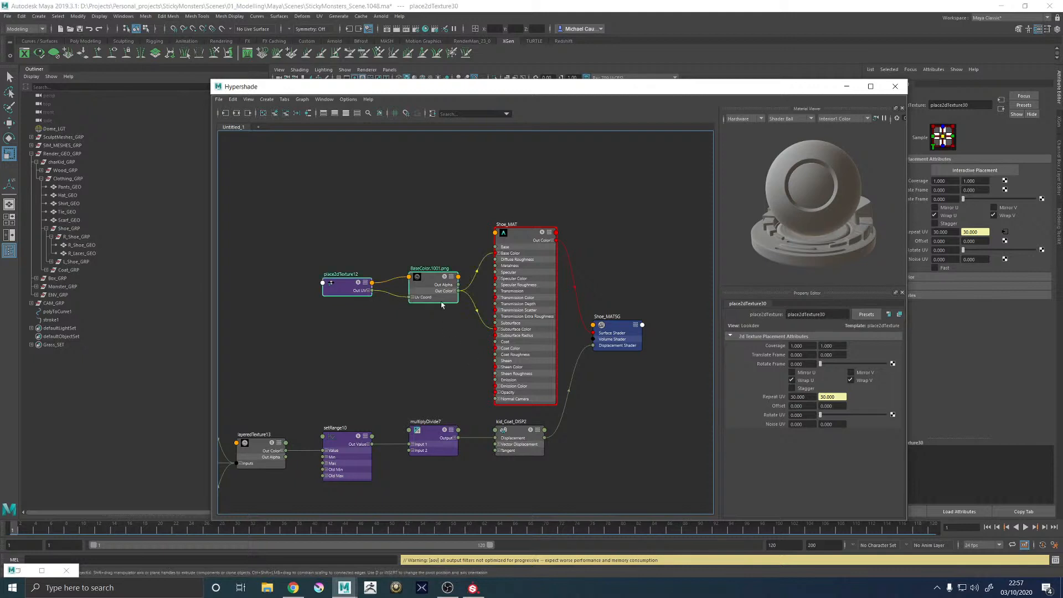
pyautogui.moveTo(438, 295); pyautogui.dragTo(373, 268)
pyautogui.click(388, 318)
pyautogui.press('Tab')
pyautogui.write('layer')
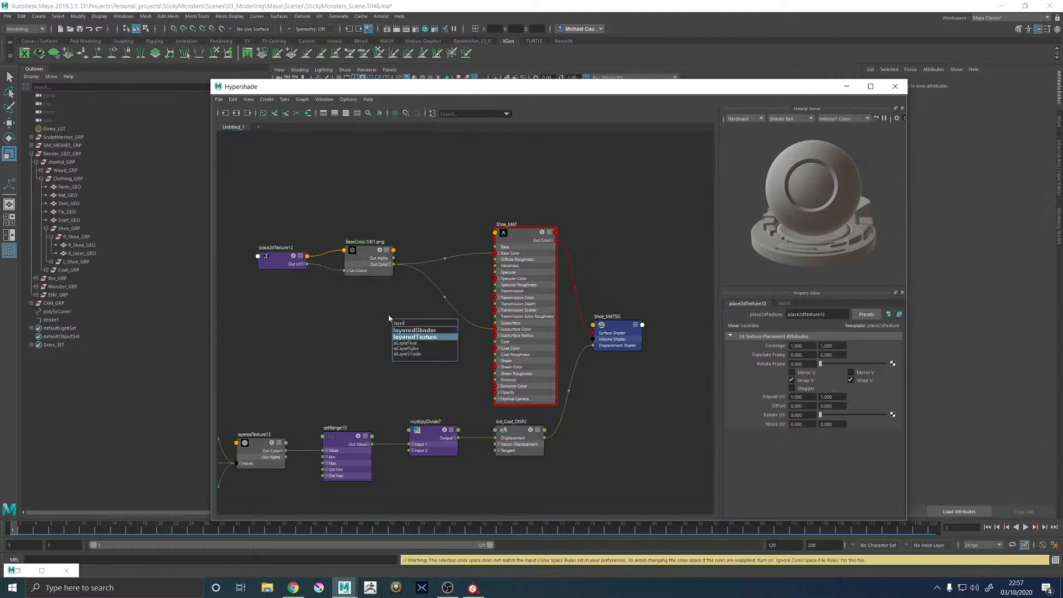
pyautogui.press('Return')
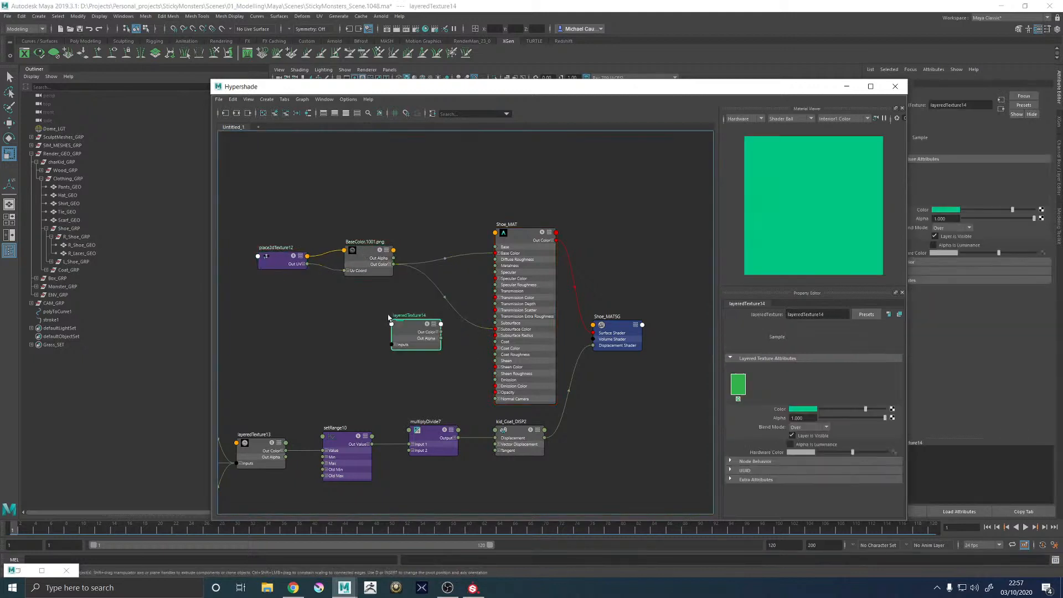
# Connect the BaseColor file to the color of the new layered texture's first layer
pyautogui.scroll(3, 402, 305)
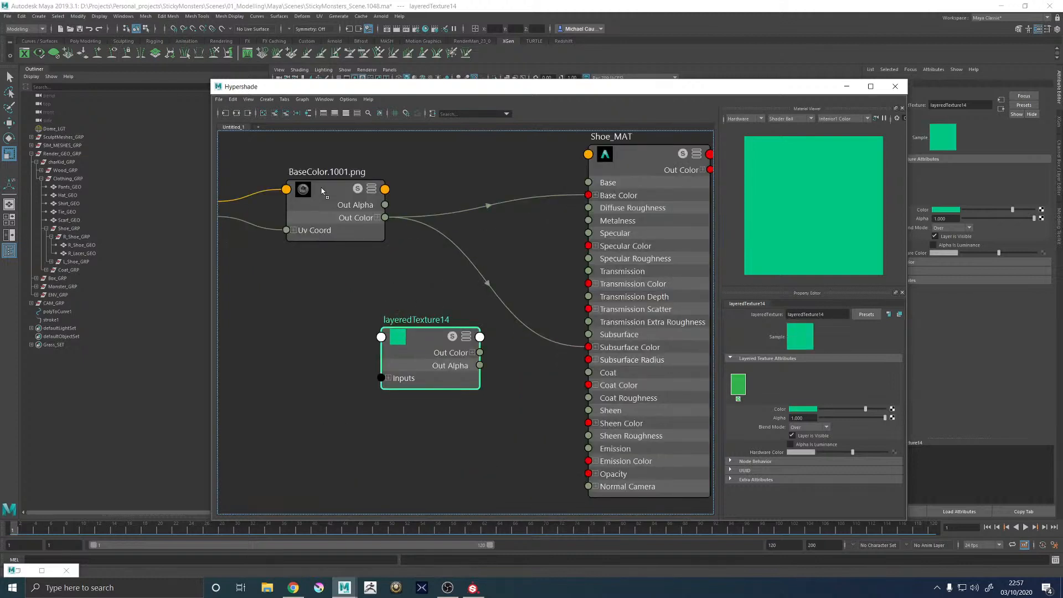
pyautogui.moveTo(790, 416); pyautogui.dragTo(778, 409, button='middle')
pyautogui.keyDown('alt'); pyautogui.moveTo(511, 394); pyautogui.dragTo(349, 432, button='middle'); pyautogui.keyUp('alt')
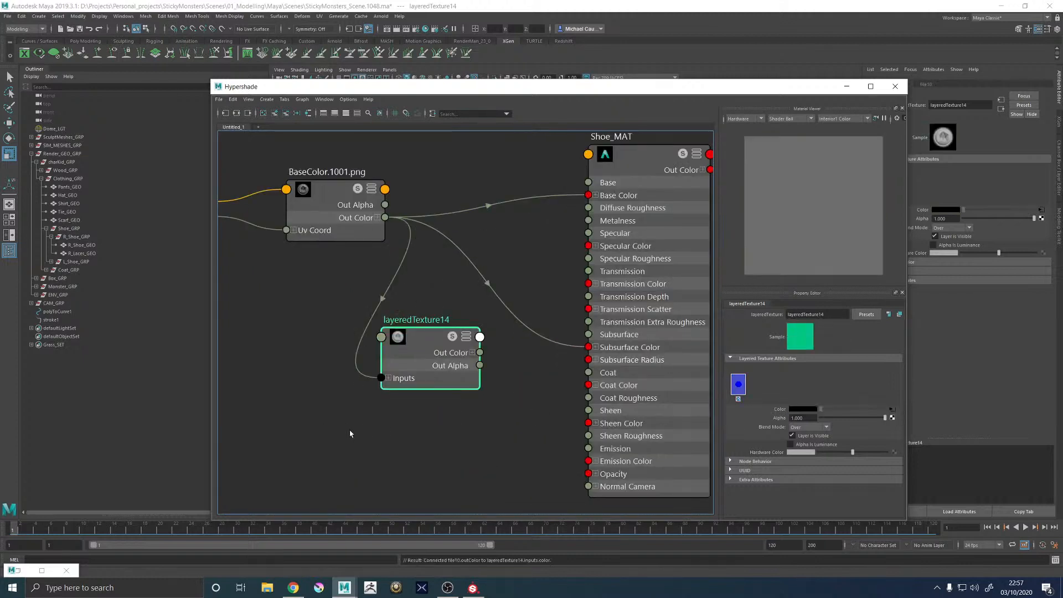
# Connect the layered texture's Out Color to Shoe_MAT's Subsurface Color and Base Color, and place it between both nodes
pyautogui.moveTo(317, 393); pyautogui.dragTo(426, 385)
pyautogui.moveTo(425, 233); pyautogui.dragTo(317, 390)
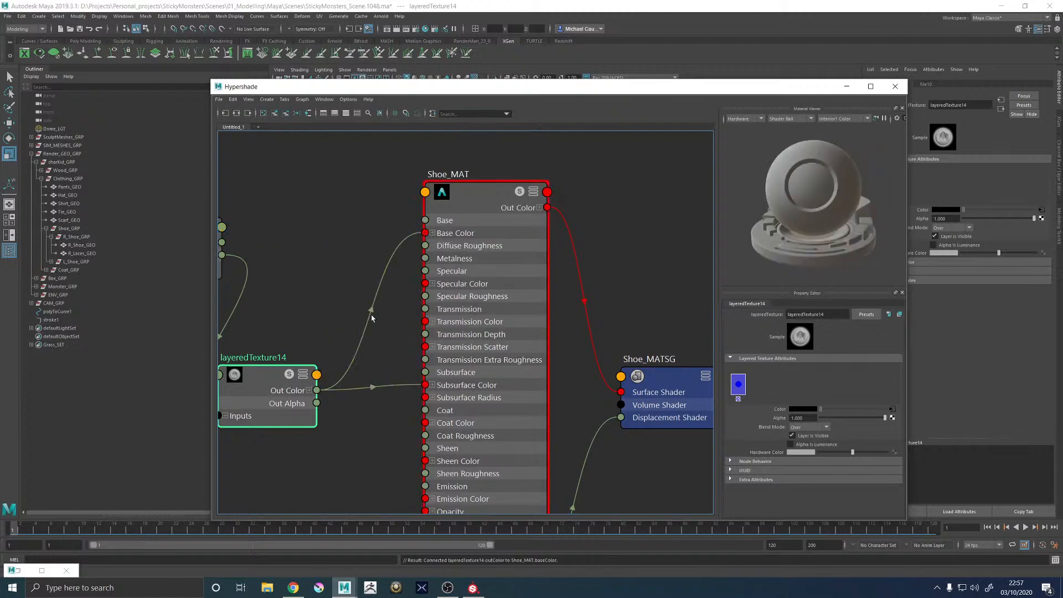
pyautogui.keyDown('alt'); pyautogui.moveTo(366, 360); pyautogui.dragTo(484, 325, button='middle'); pyautogui.keyUp('alt')
pyautogui.moveTo(407, 335); pyautogui.dragTo(433, 310)
# Add a second layer with blend mode Add ahead of the existing layer, and connect the BaseColor file to its color
pyautogui.click(766, 388)
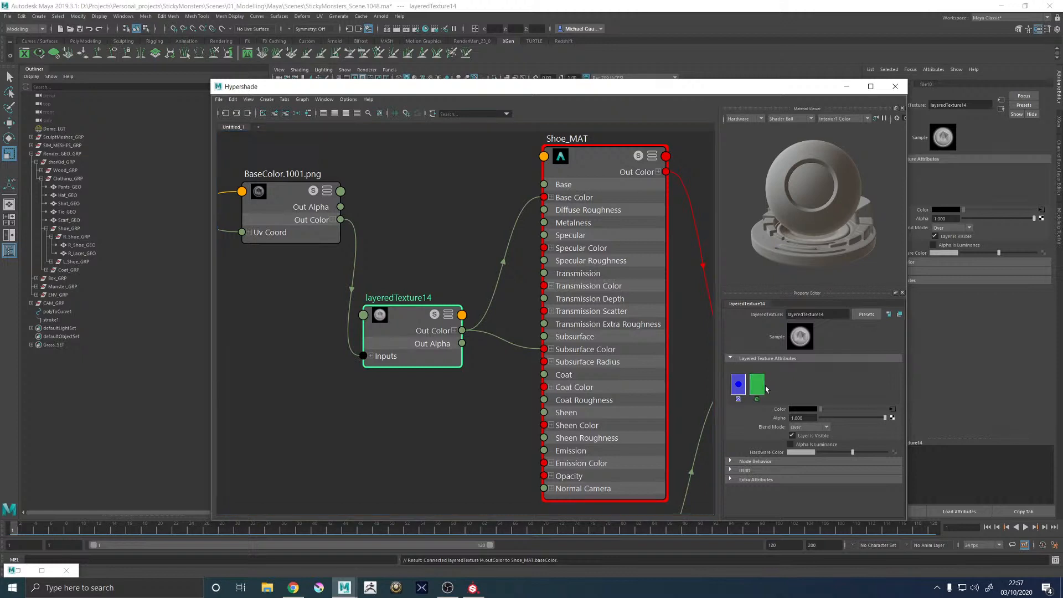
pyautogui.click(808, 427)
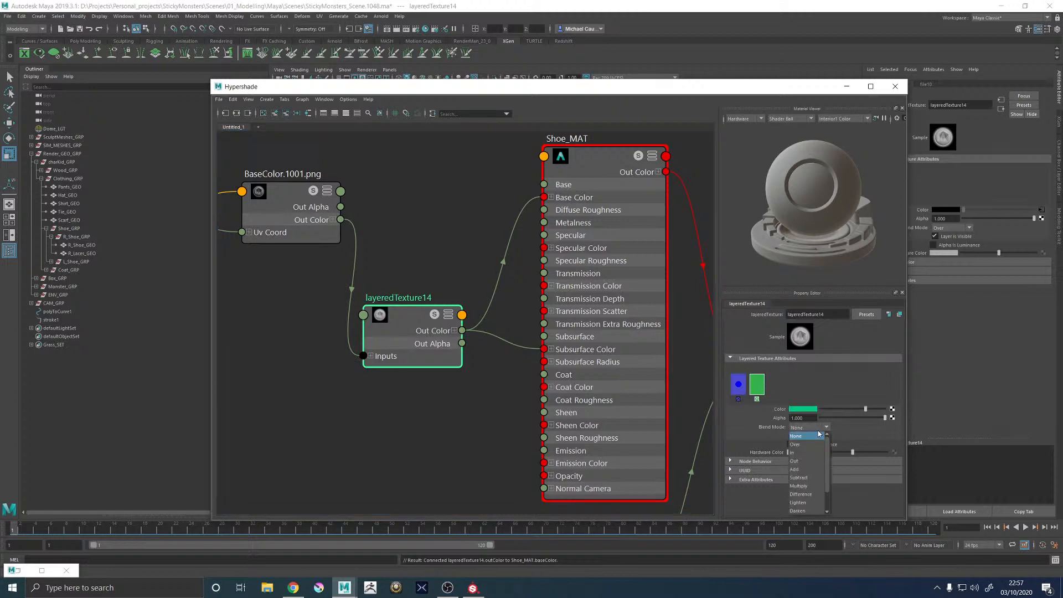
pyautogui.click(801, 471)
pyautogui.moveTo(756, 383); pyautogui.dragTo(733, 383, button='middle')
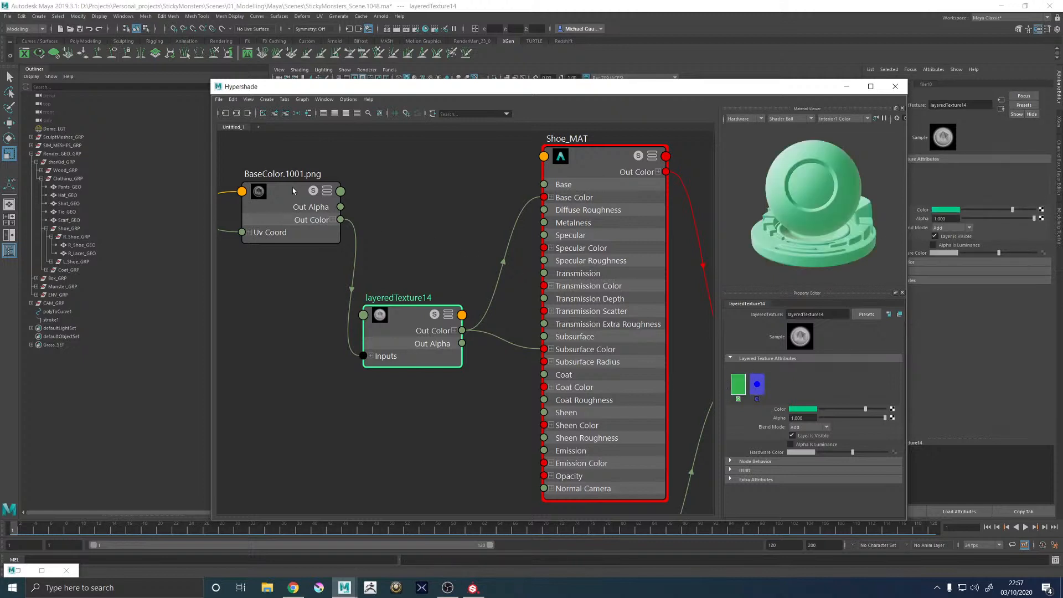
pyautogui.moveTo(293, 190); pyautogui.dragTo(785, 410, button='middle')
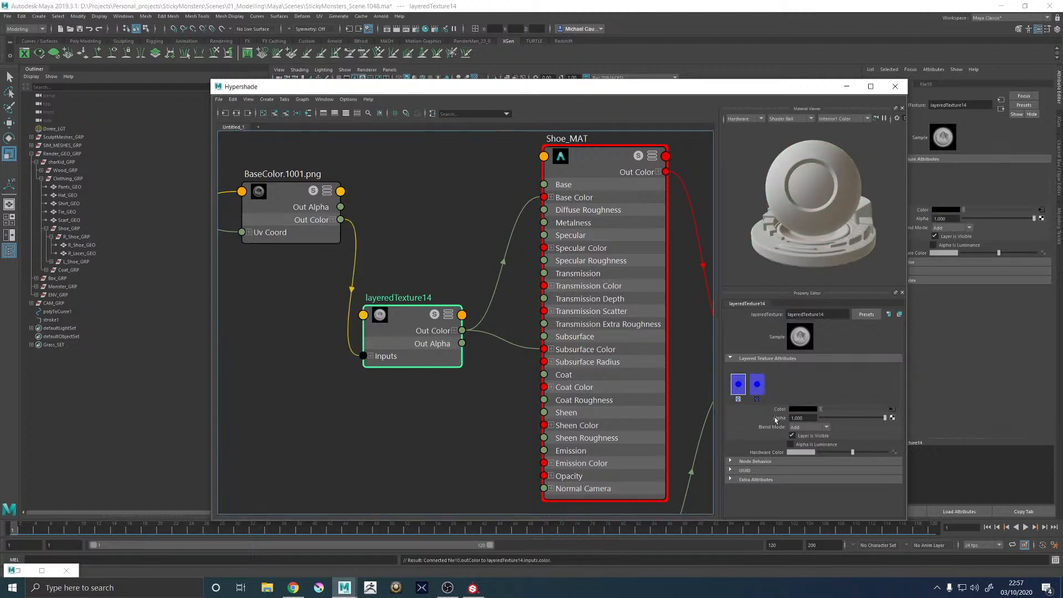
# Expand the layered texture's inputs, add an aiFacingRatio node to the Shoe_MAT graph, and place it below the BaseColor file
pyautogui.click(371, 356)
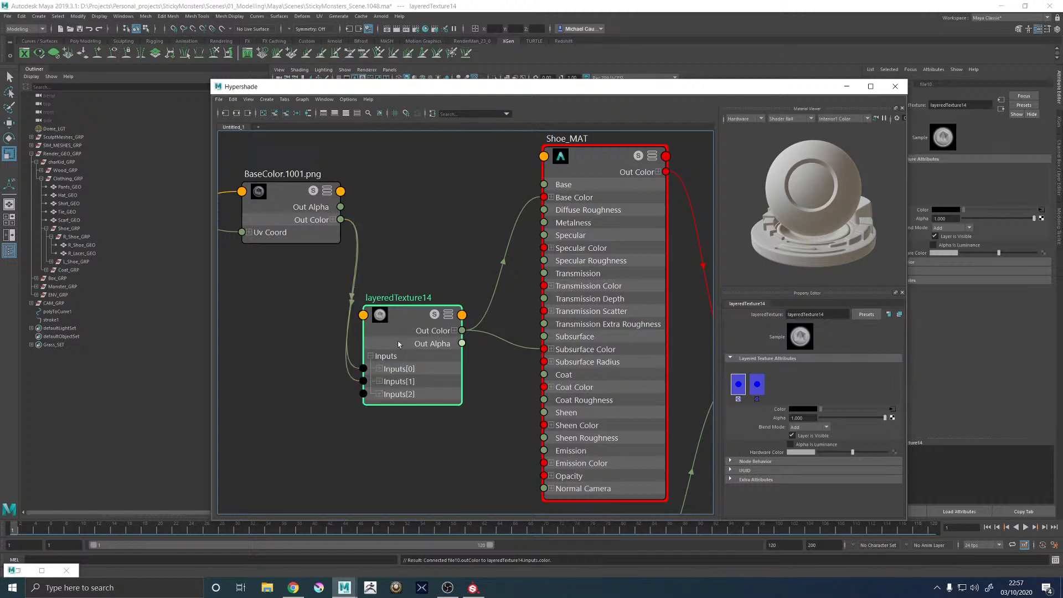
pyautogui.keyDown('alt'); pyautogui.moveTo(241, 394); pyautogui.dragTo(263, 379, button='middle'); pyautogui.keyUp('alt')
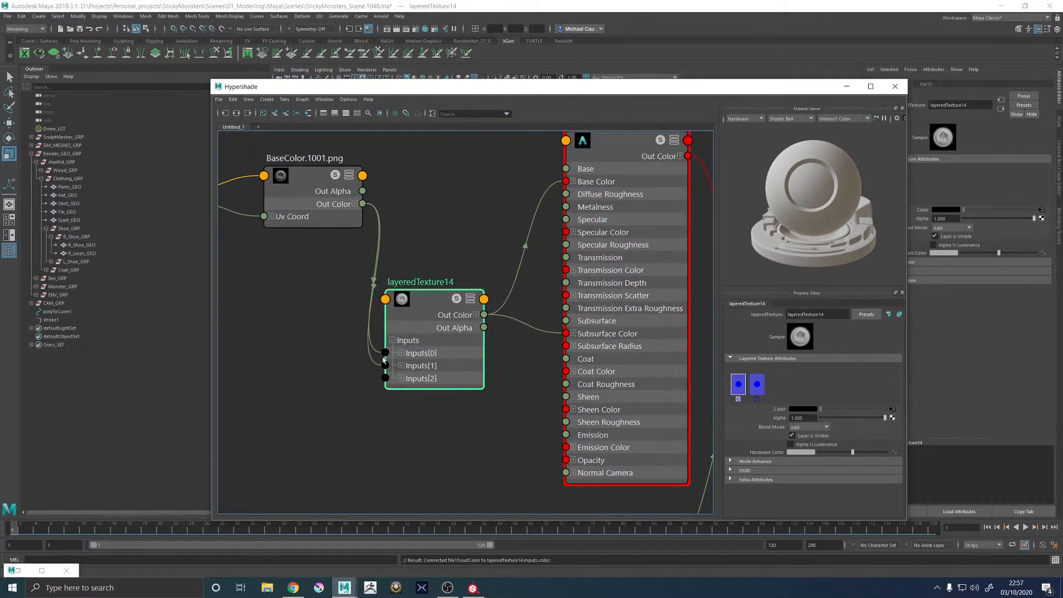
pyautogui.click(341, 383)
pyautogui.moveTo(763, 394); pyautogui.dragTo(297, 421, button='middle')
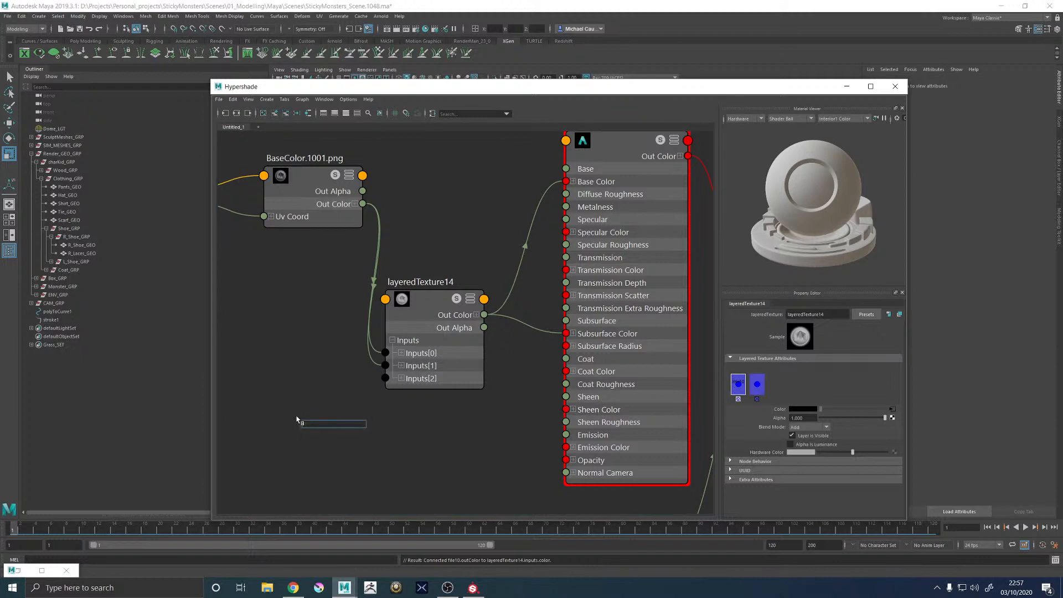
pyautogui.write('faci')
pyautogui.press('Down')
pyautogui.press('Return')
pyautogui.moveTo(341, 444); pyautogui.dragTo(205, 421)
# Add a ramp texture, delete its 2D placement node, and position the ramp between the aiFacingRatio and layered texture nodes
pyautogui.click(392, 467)
pyautogui.press('Tab')
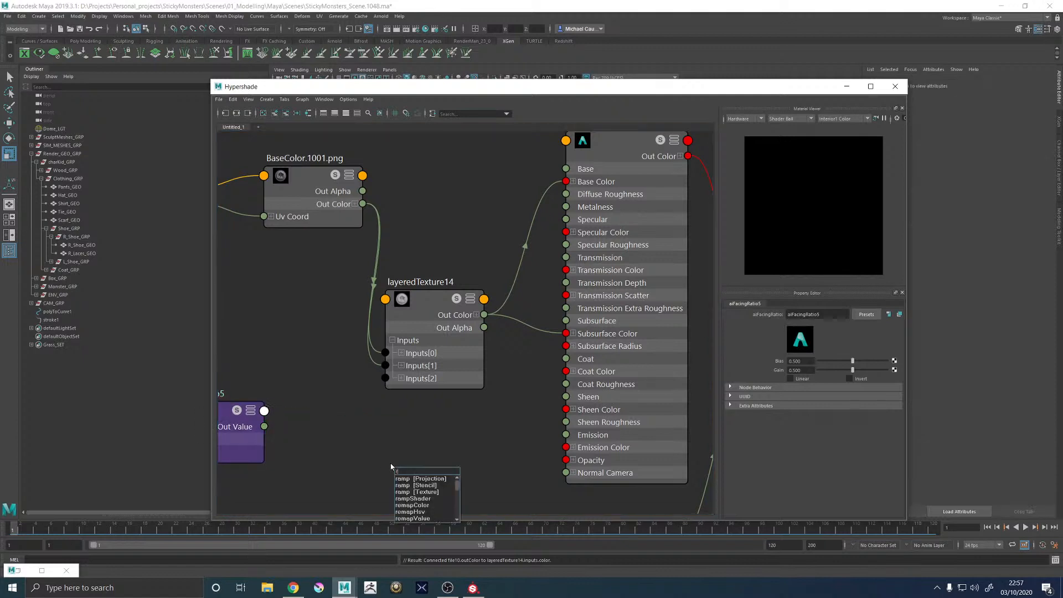
pyautogui.write('ramp')
pyautogui.press('Down')
pyautogui.press('Down')
pyautogui.press('Down')
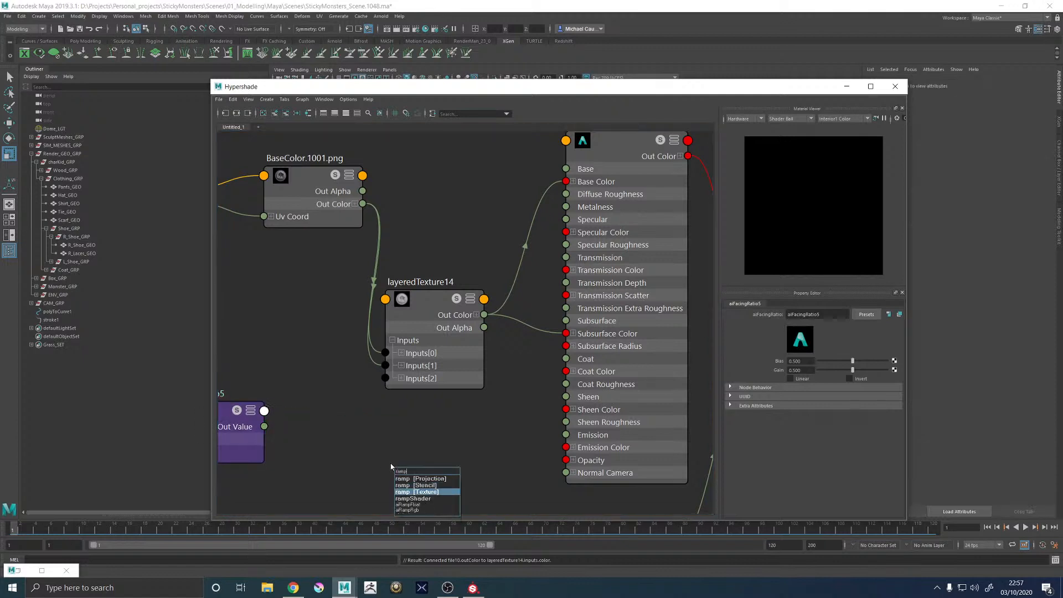
pyautogui.press('Return')
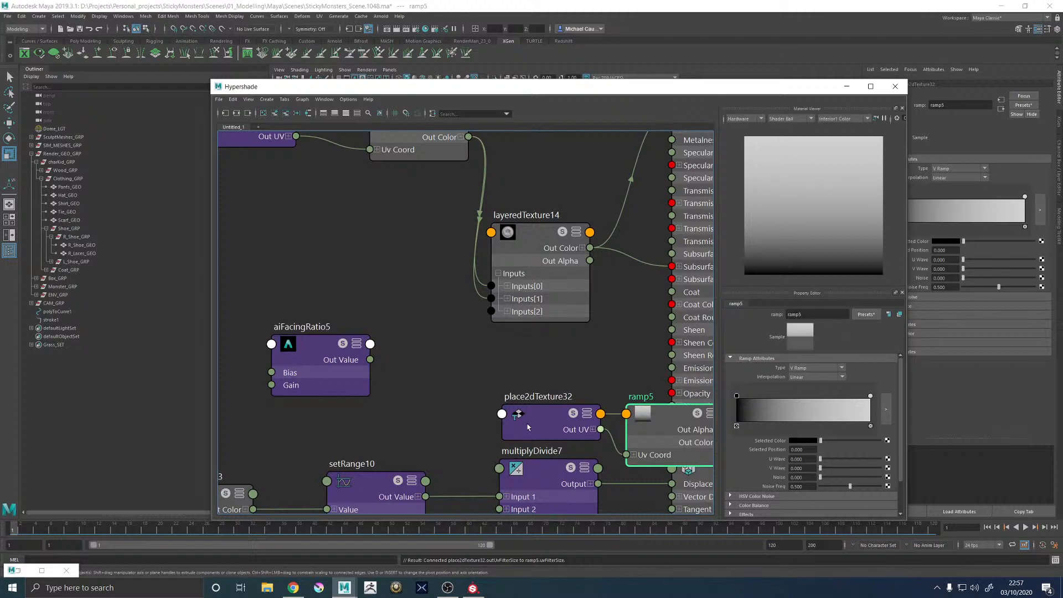
pyautogui.click(528, 427)
pyautogui.press('Delete')
pyautogui.moveTo(653, 438); pyautogui.dragTo(465, 380)
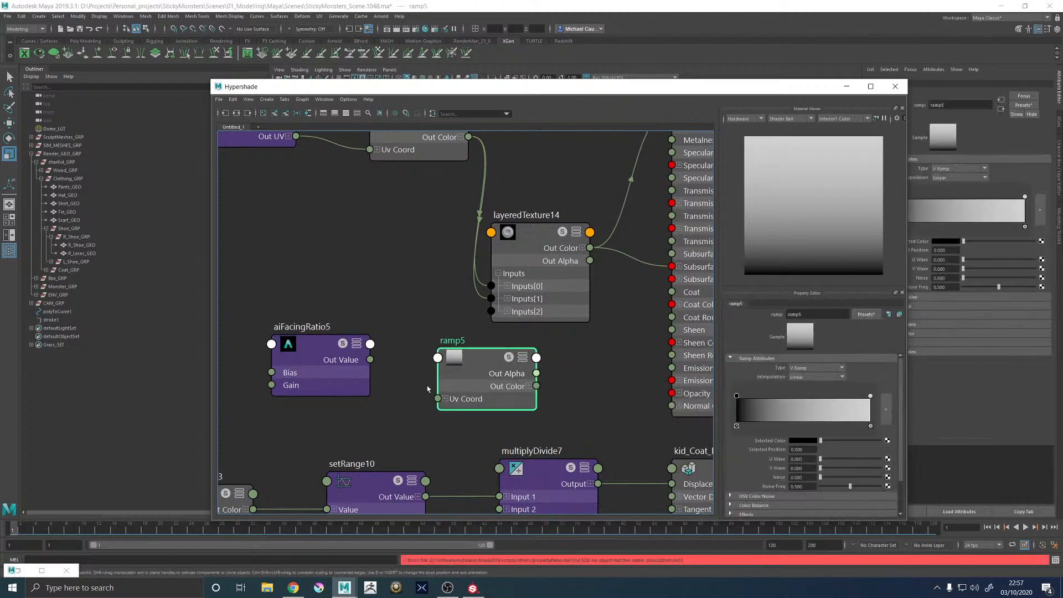
# Connect the aiFacingRatio's Out Value to the ramp's V Coord
pyautogui.click(445, 399)
pyautogui.moveTo(370, 360); pyautogui.dragTo(437, 424)
pyautogui.keyDown('alt'); pyautogui.moveTo(519, 364); pyautogui.dragTo(474, 392, button='middle'); pyautogui.keyUp('alt')
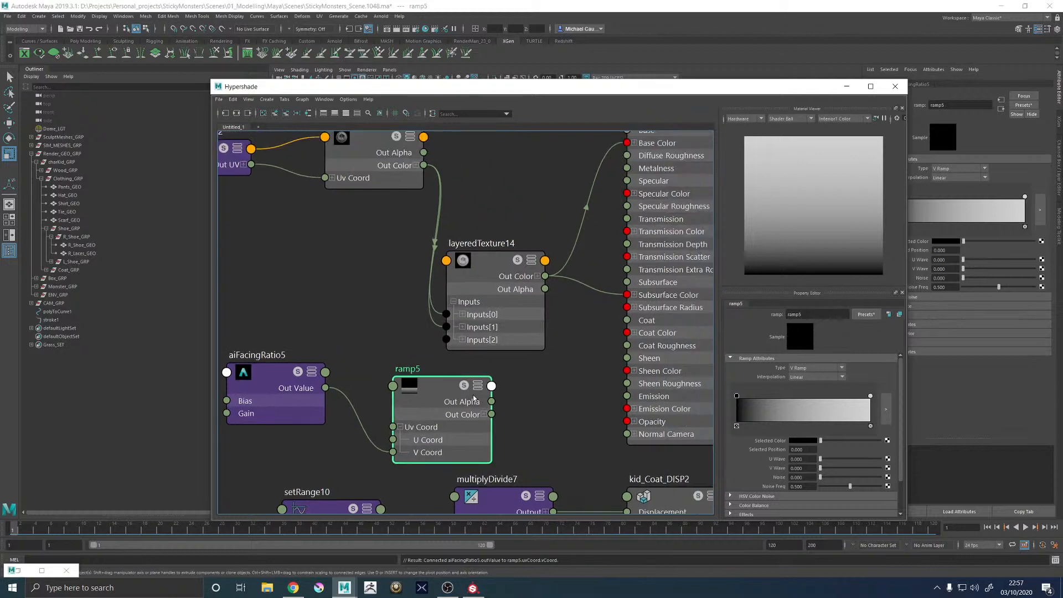
# Connect the ramp's Out Color R to the alpha of the layered texture's Inputs[0], and move the ramp and aiFacingRatio clear of it
pyautogui.click(485, 414)
pyautogui.moveTo(492, 427); pyautogui.dragTo(446, 314)
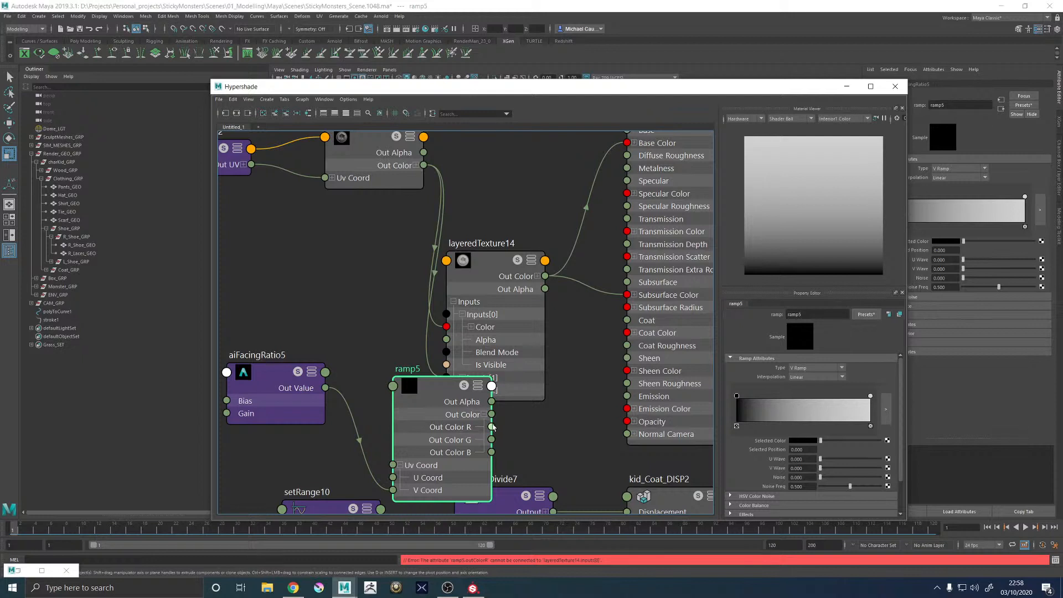
pyautogui.moveTo(493, 427); pyautogui.dragTo(447, 340)
pyautogui.click(462, 314)
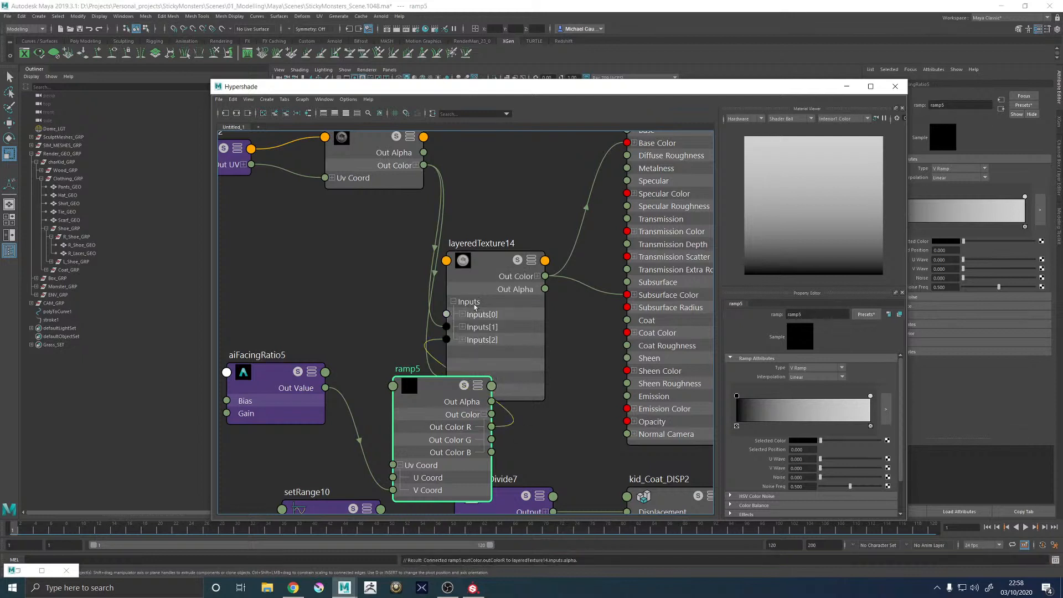
pyautogui.click(477, 313)
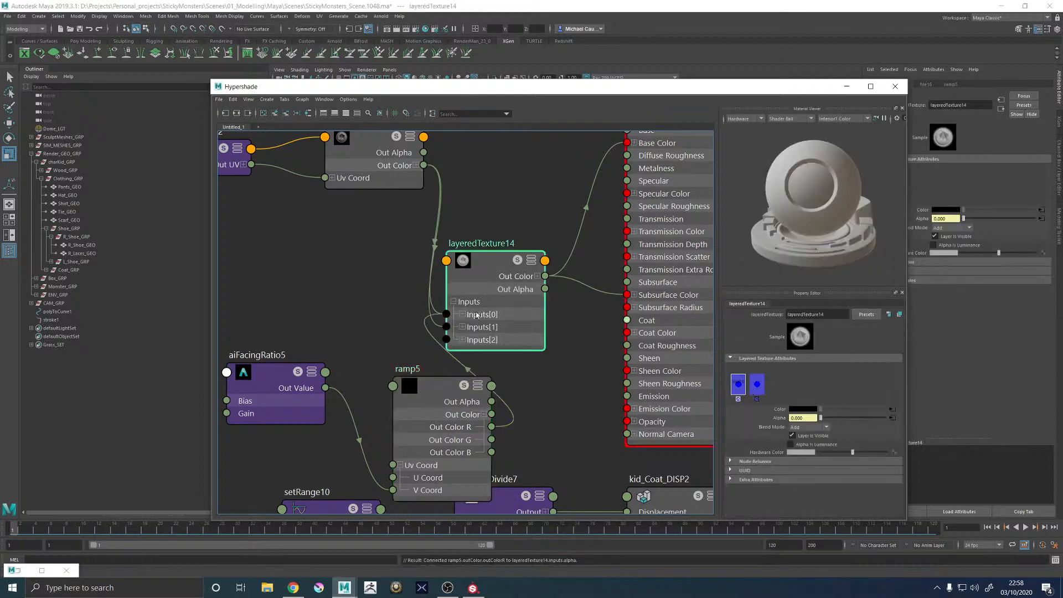
pyautogui.moveTo(423, 396); pyautogui.dragTo(327, 314)
pyautogui.moveTo(269, 377); pyautogui.dragTo(202, 306)
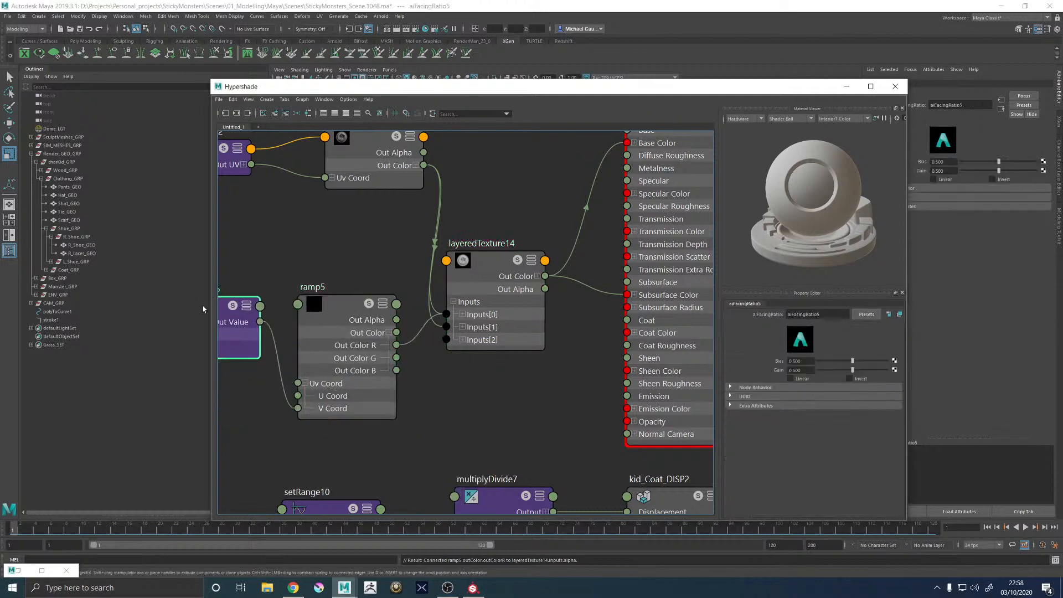
# Reverse the ramp so it runs from white to black, and move the black color marker to about position 0.272
pyautogui.click(340, 310)
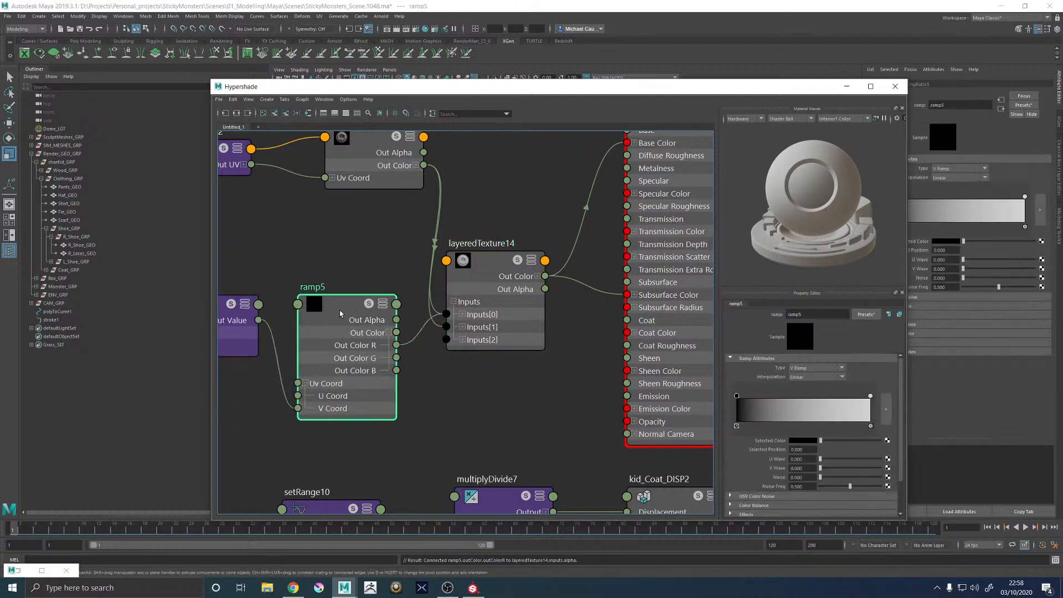
pyautogui.moveTo(820, 441); pyautogui.dragTo(721, 441)
pyautogui.click(870, 397)
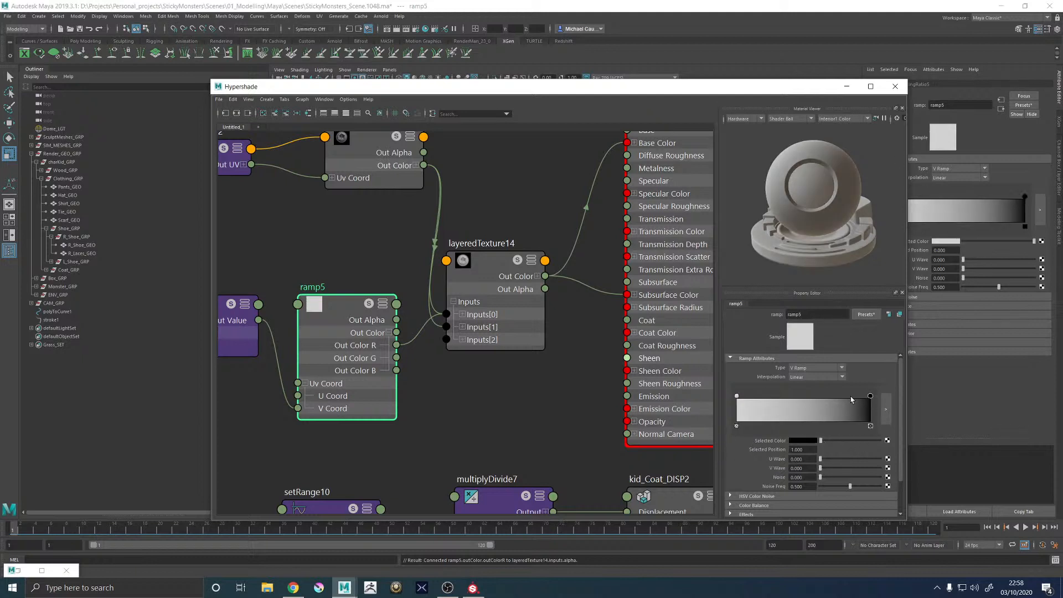
pyautogui.moveTo(871, 397); pyautogui.dragTo(783, 397)
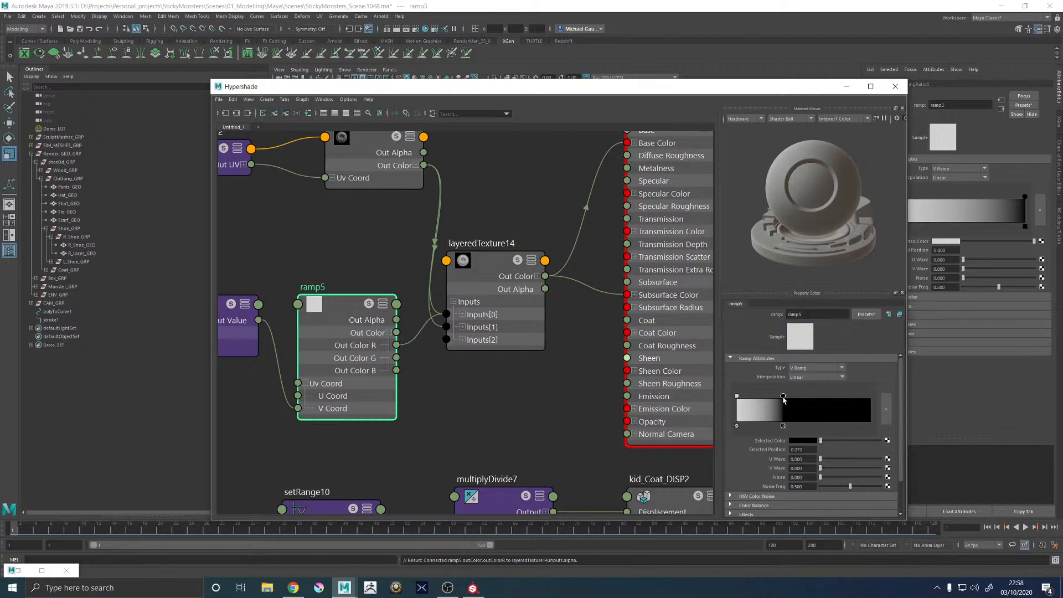
# Minimize the Hypershade, save the scene, and start an Arnold test render of the shoes with the render window moved aside
pyautogui.click(847, 87)
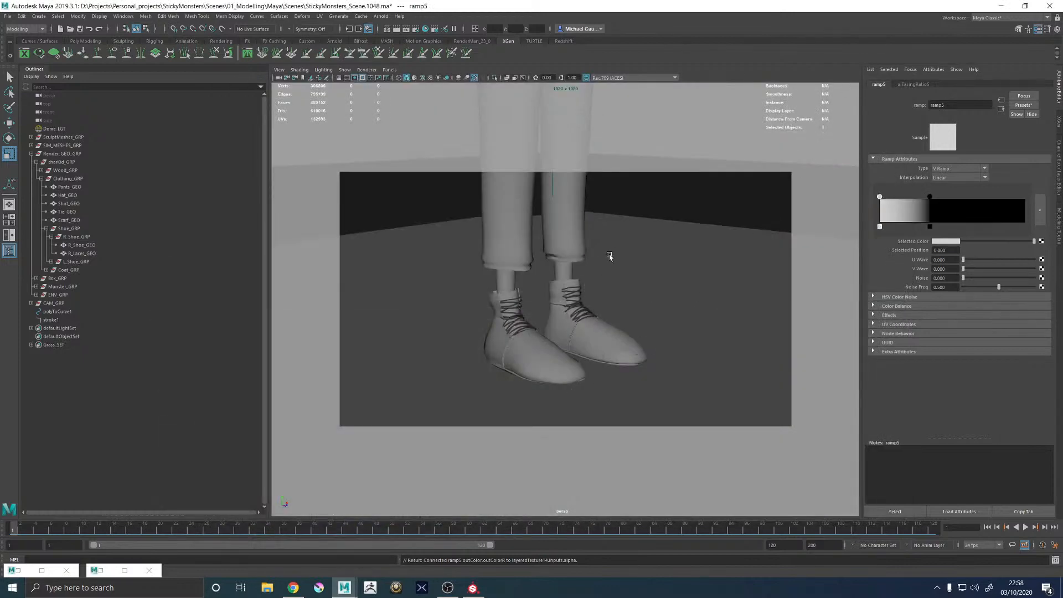
pyautogui.hotkey('ctrl', 's')
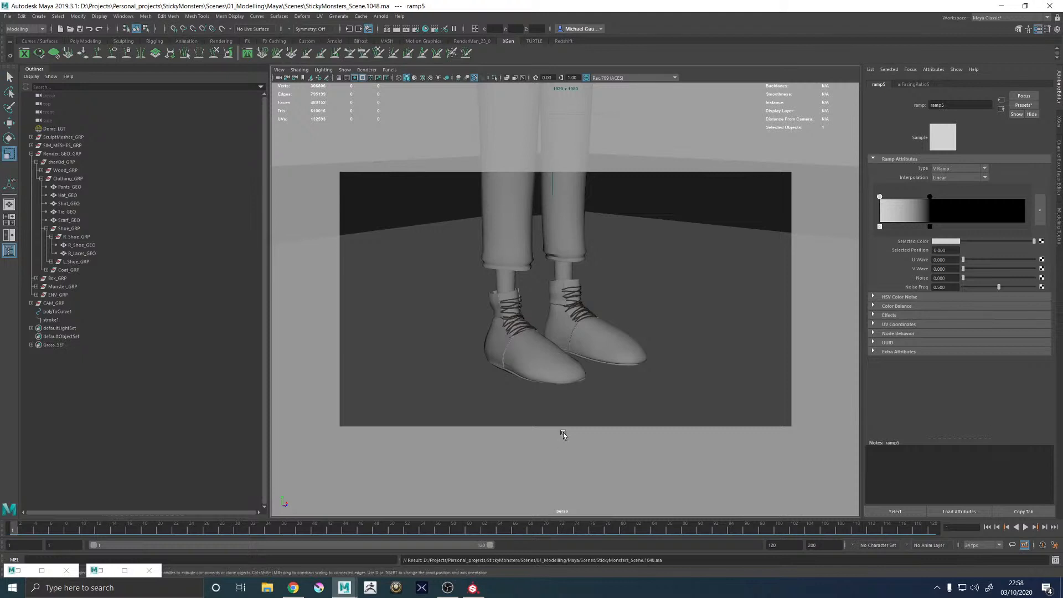
pyautogui.click(42, 570)
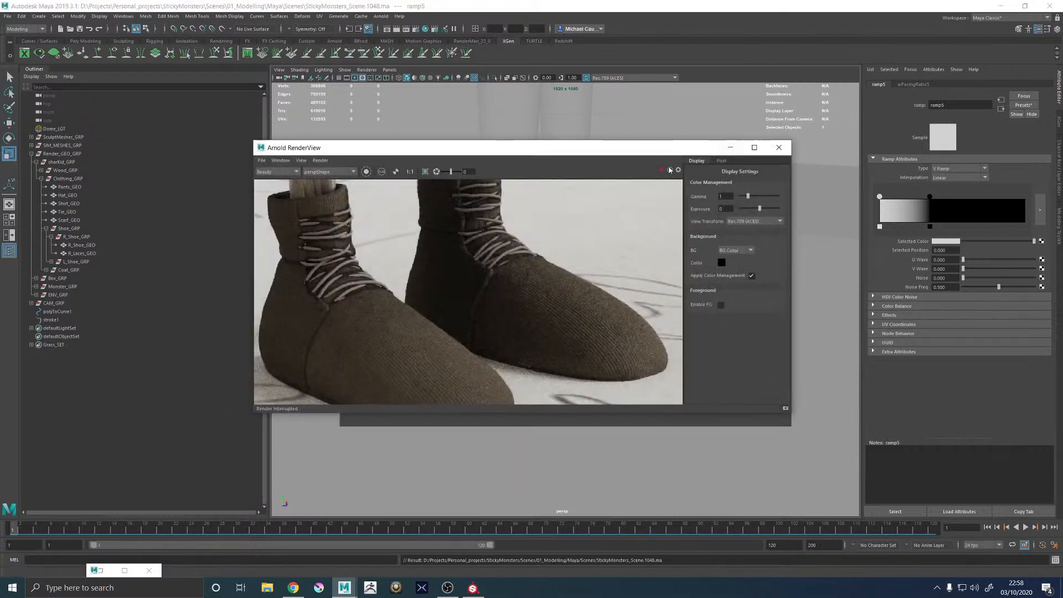
pyautogui.click(661, 171)
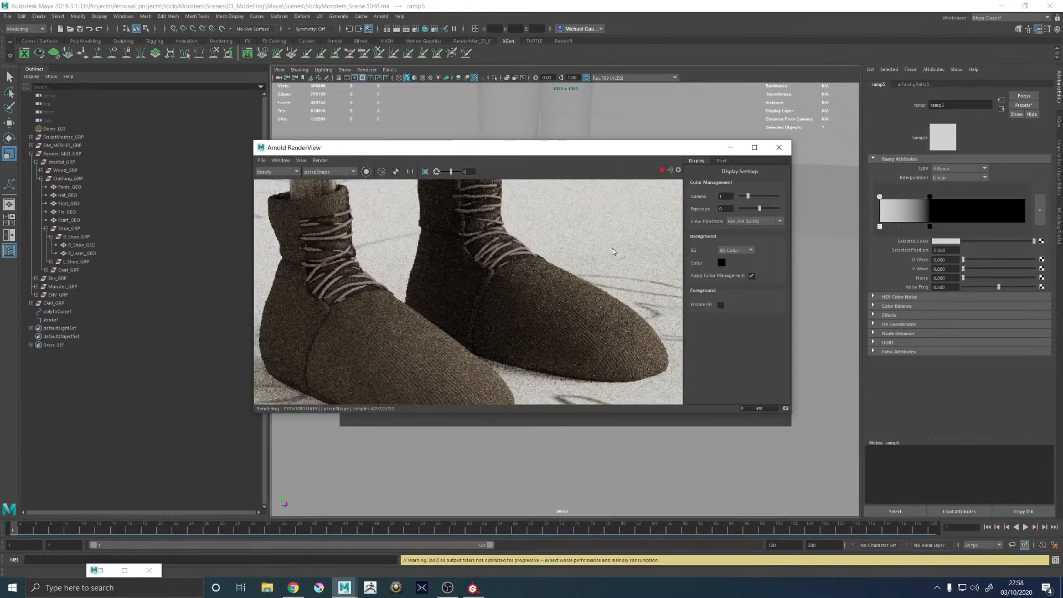
pyautogui.moveTo(431, 151); pyautogui.dragTo(250, 153)
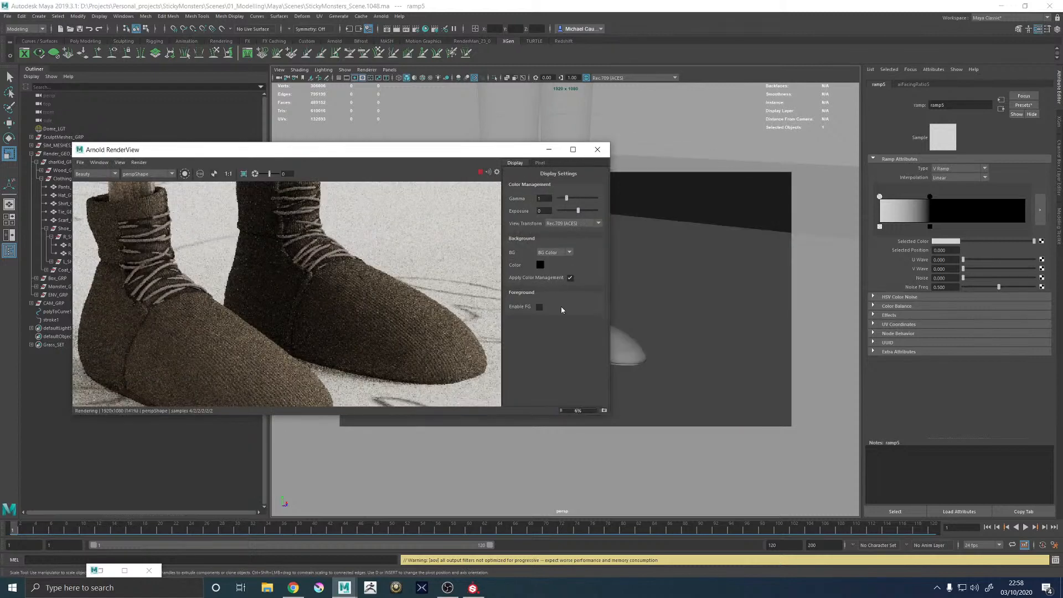
# Select the character's left shoe and set Shoe_MAT's specular roughness to about 0.465
pyautogui.click(633, 347)
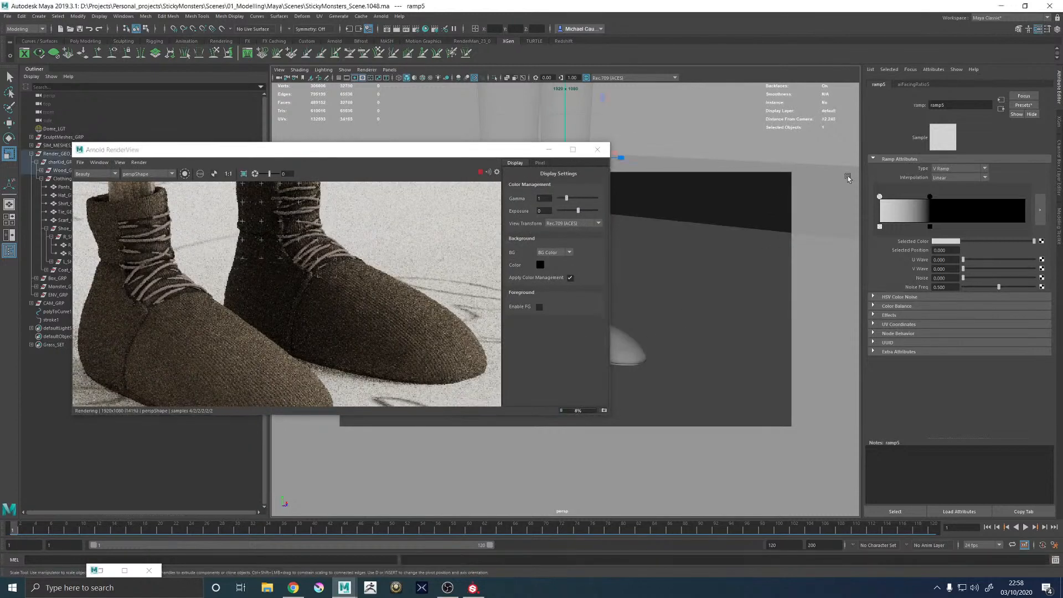
pyautogui.click(691, 344)
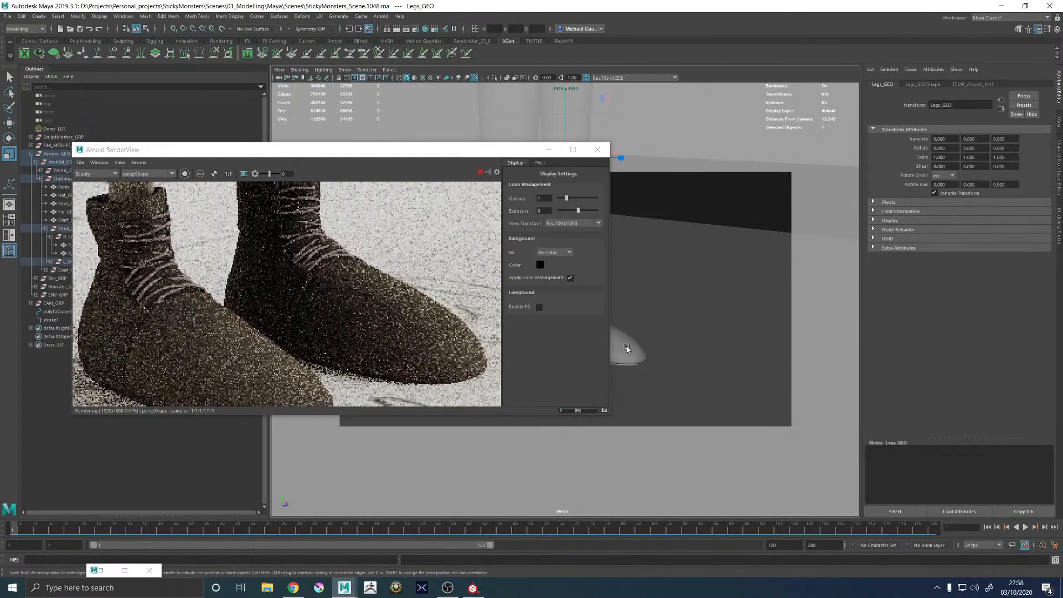
pyautogui.click(630, 350)
pyautogui.click(974, 84)
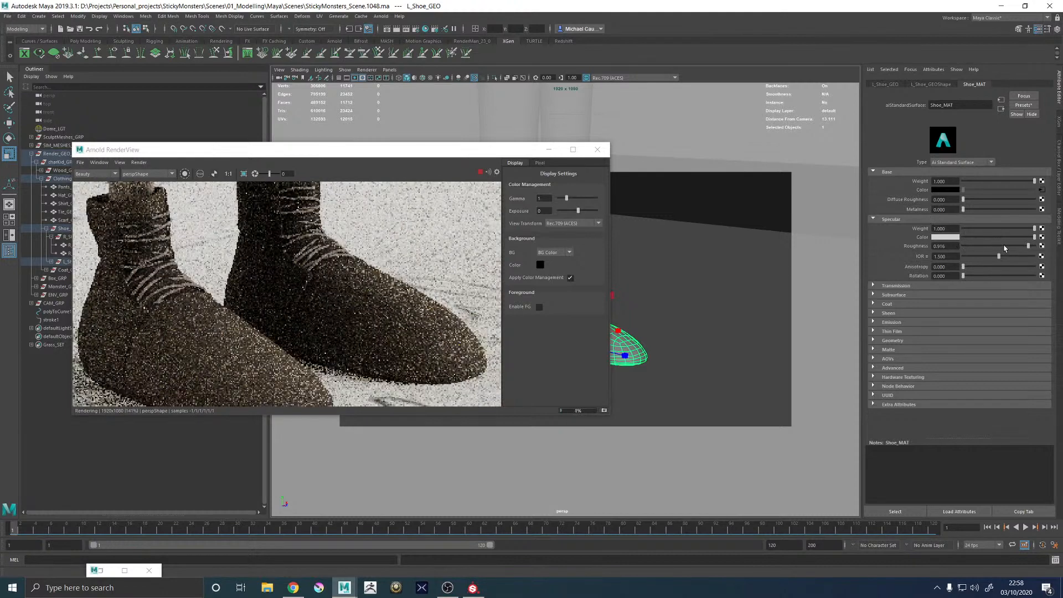
pyautogui.moveTo(1005, 248); pyautogui.dragTo(997, 249)
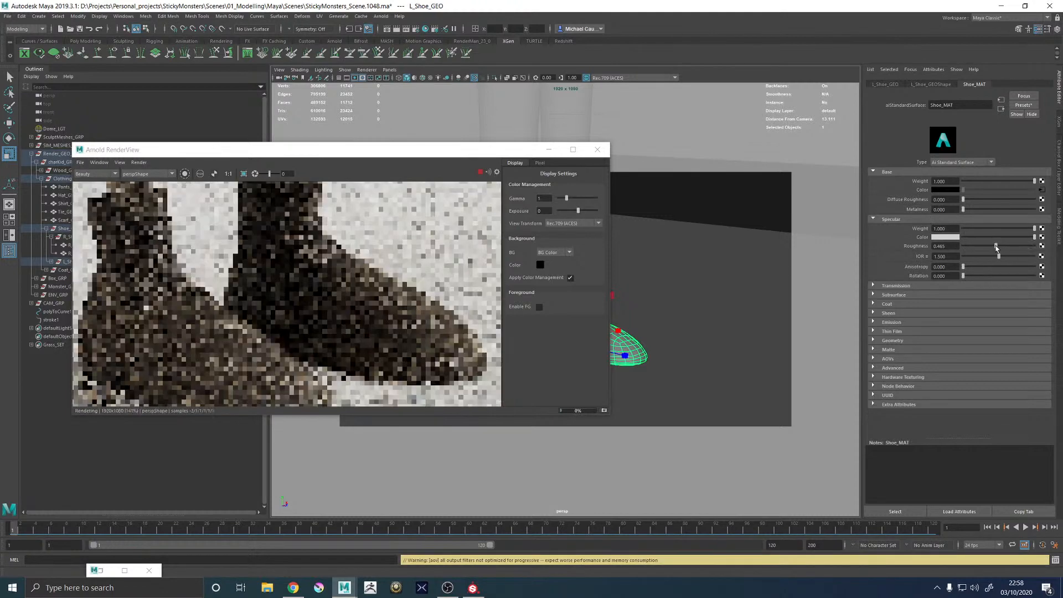
# Change Shoe_MAT's specular color to a saturated golden orange
pyautogui.click(942, 237)
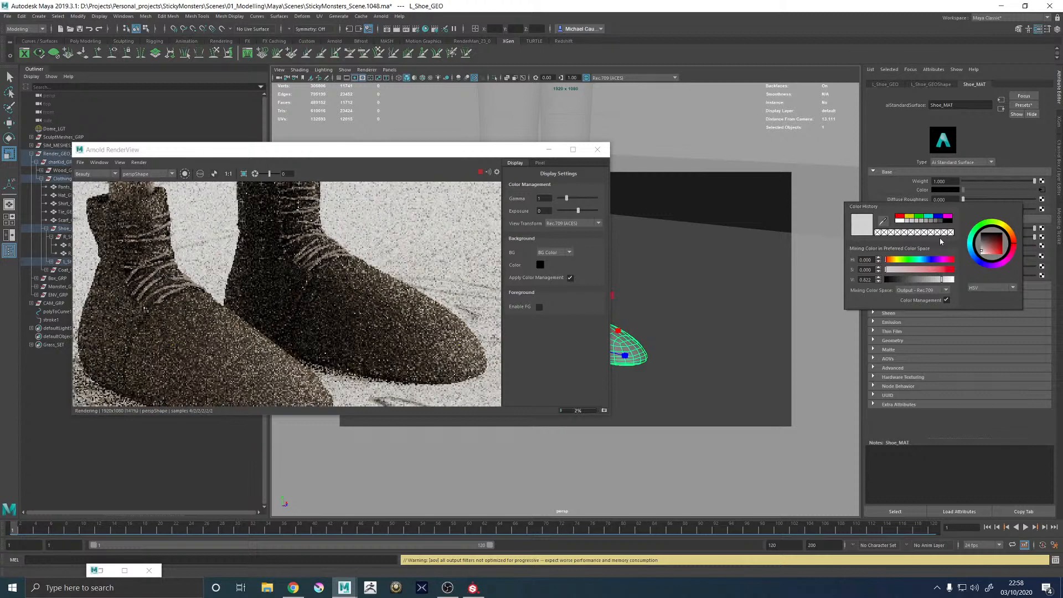
pyautogui.click(889, 260)
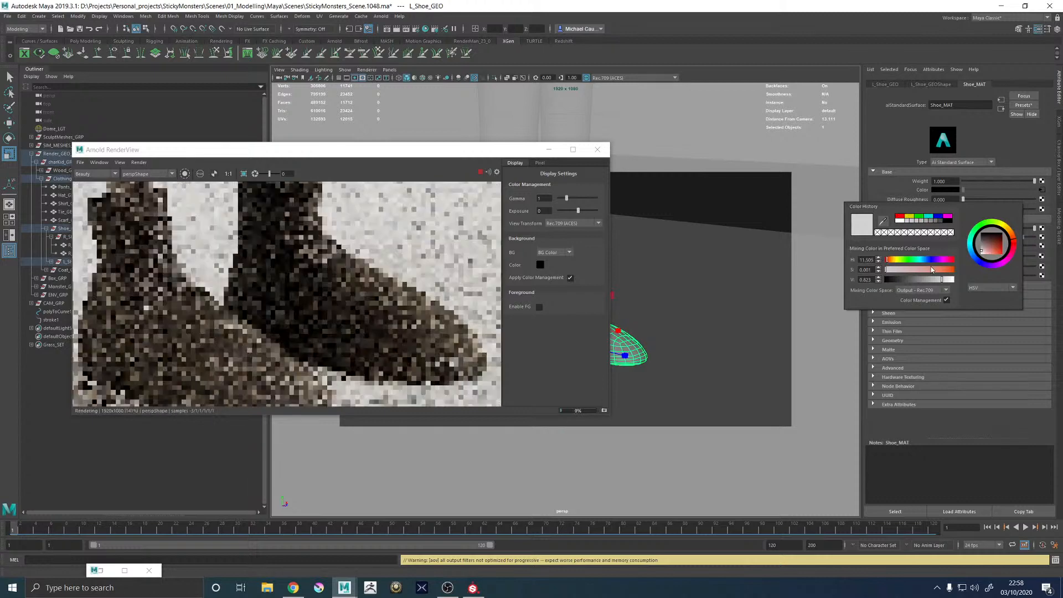
pyautogui.click(932, 270)
pyautogui.click(893, 259)
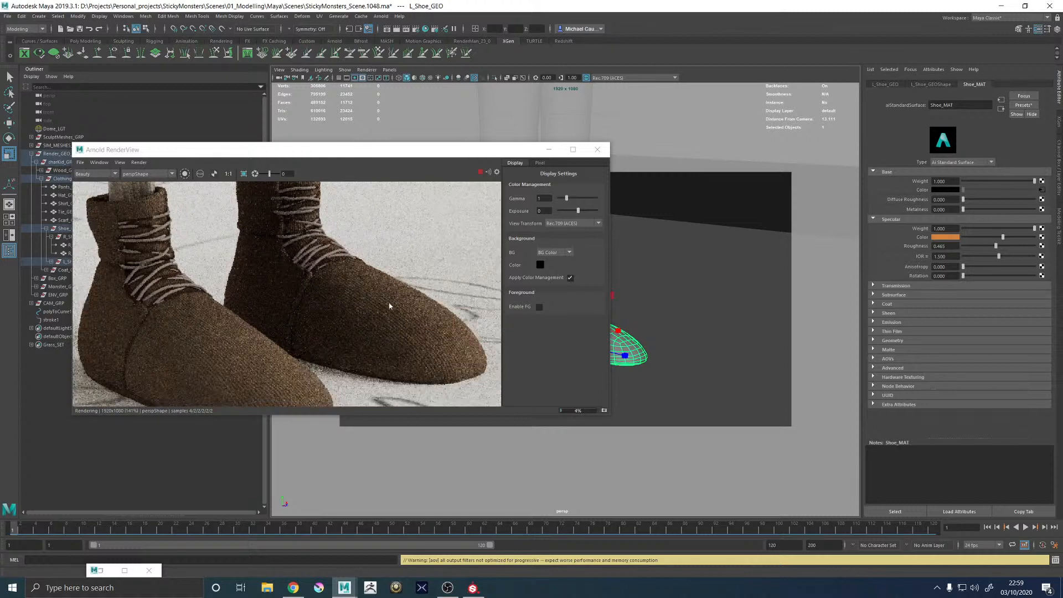
pyautogui.click(945, 238)
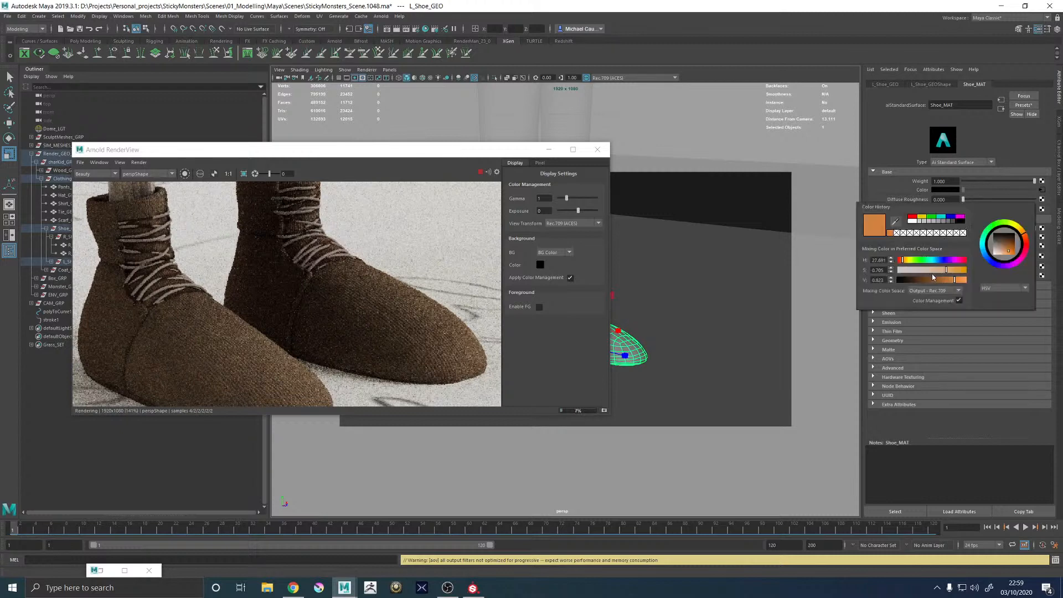
pyautogui.click(955, 270)
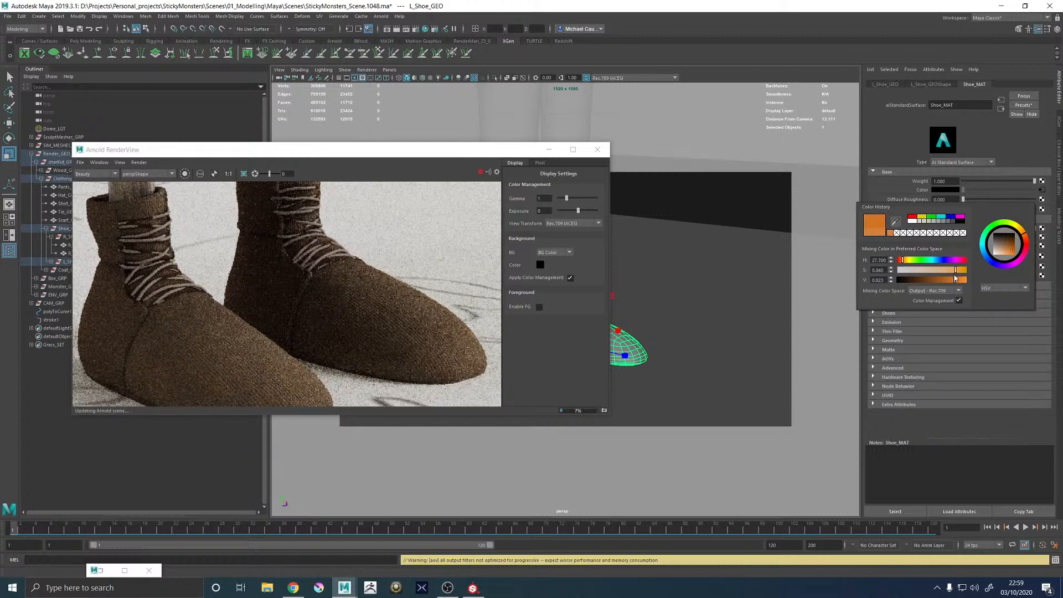
pyautogui.click(1024, 233)
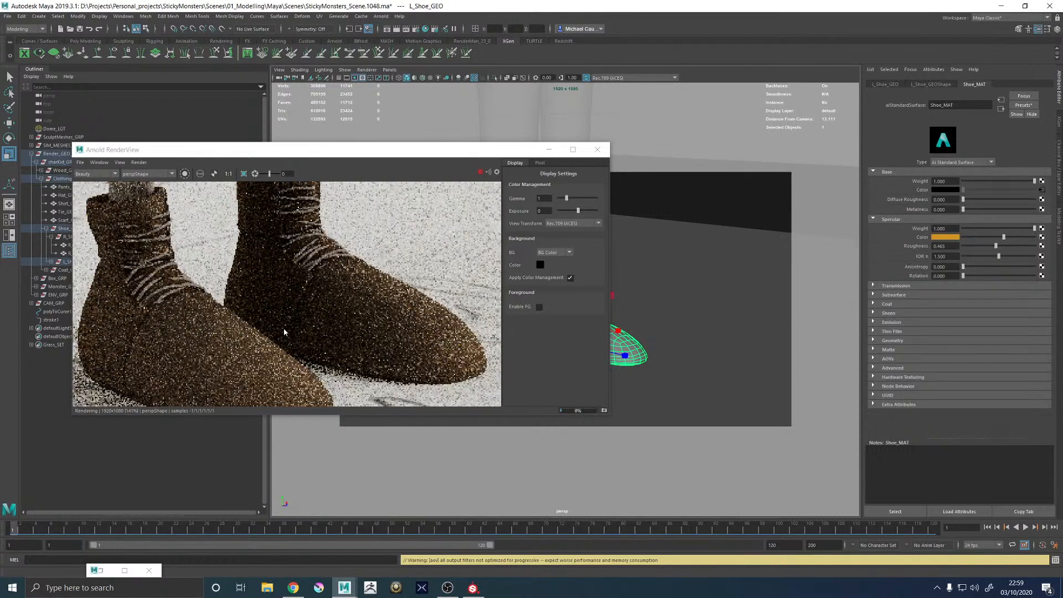
# Examine the shoes in the Arnold render at close and wider zoom levels, and bring back the Hypershade with the whole Shoe_MAT network
pyautogui.scroll(-1, 285, 331)
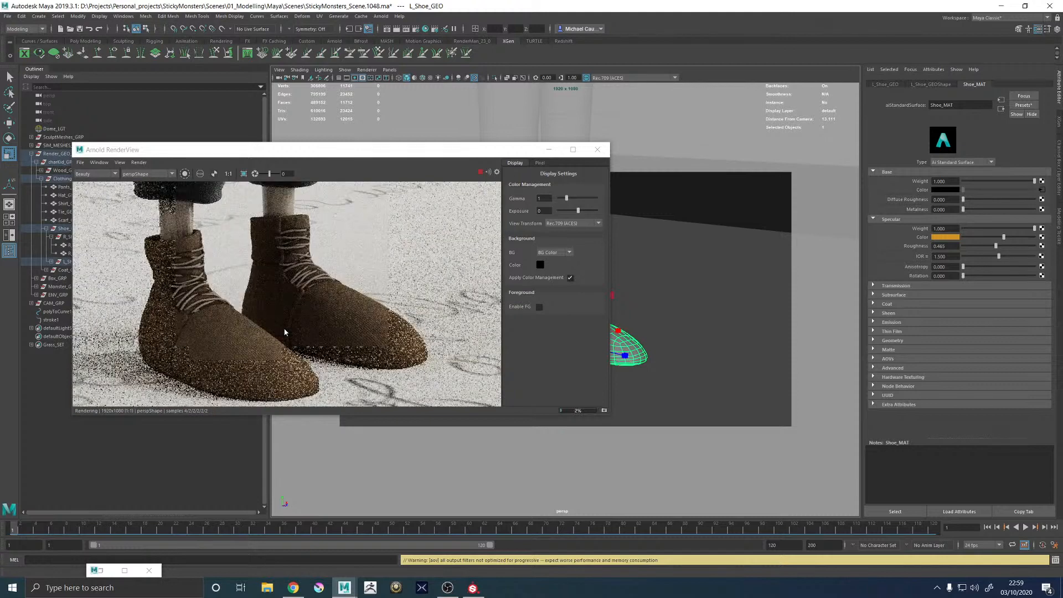
pyautogui.scroll(-4, 285, 332)
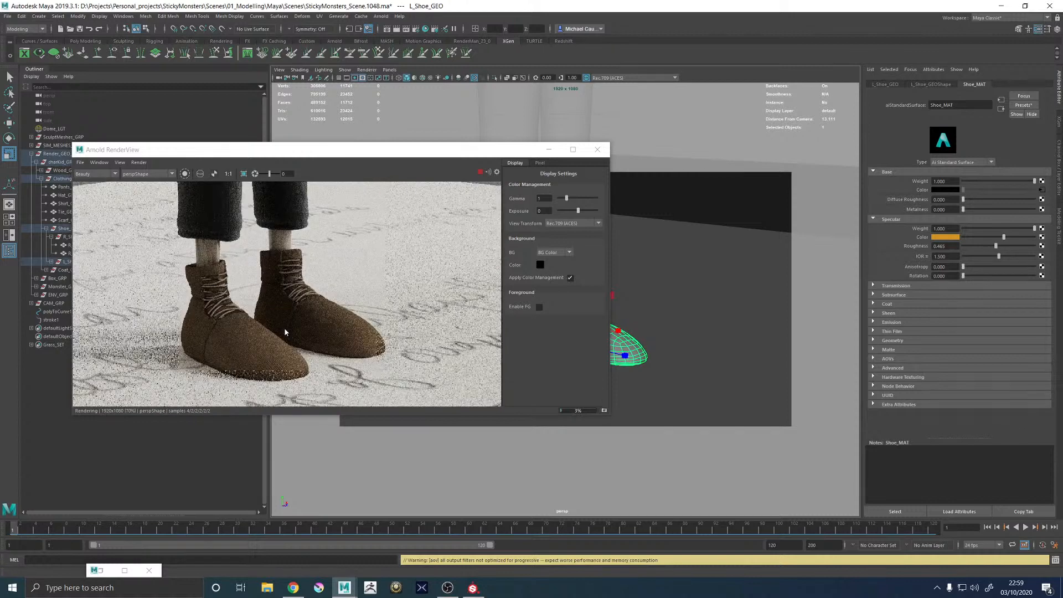
pyautogui.scroll(4, 285, 332)
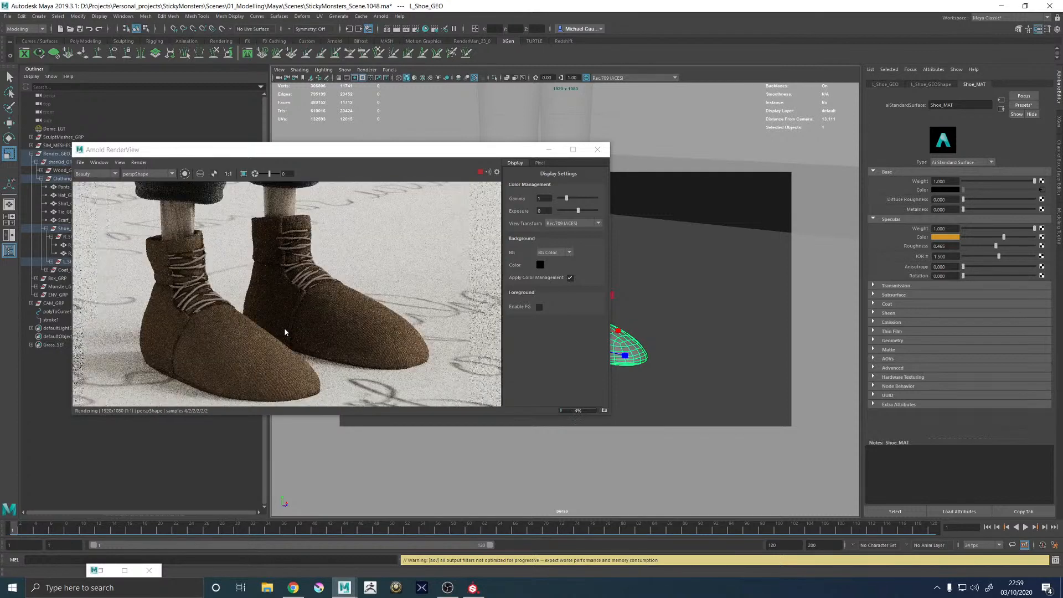
pyautogui.scroll(3, 273, 357)
pyautogui.scroll(-3, 273, 357)
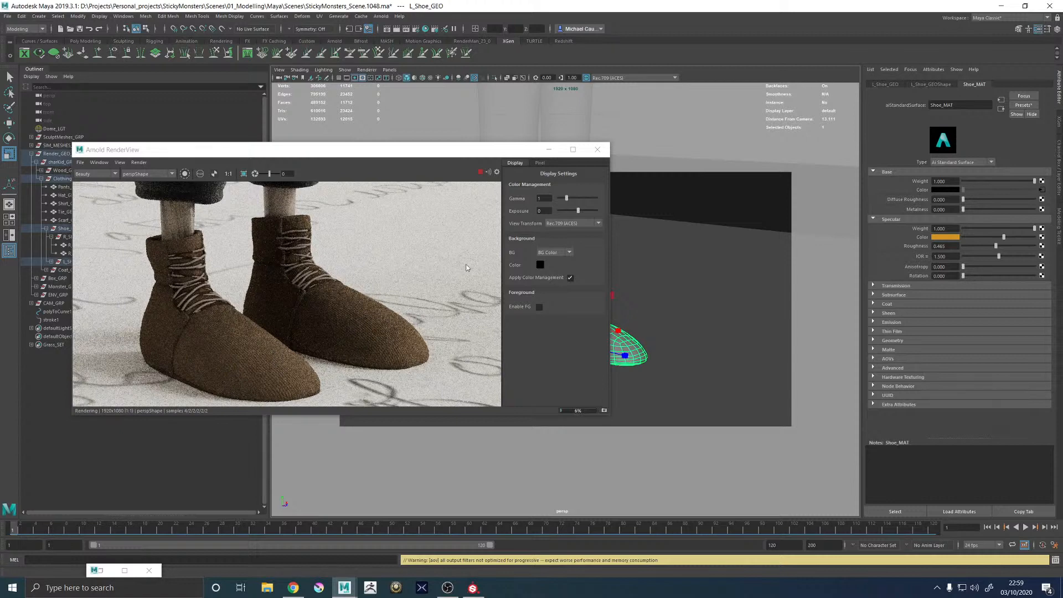
pyautogui.click(100, 571)
pyautogui.scroll(-5, 473, 213)
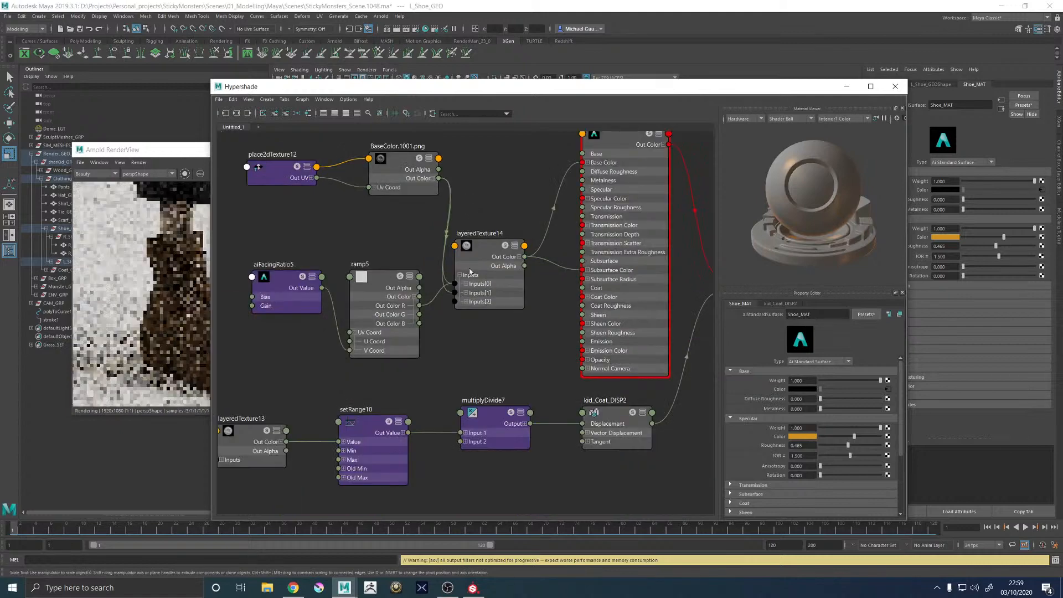
# Select layeredTexture13 in the shoe displacement network, minimize the Hypershade, and open the corduroy file texture feeding its first layer
pyautogui.scroll(3, 371, 389)
pyautogui.click(429, 382)
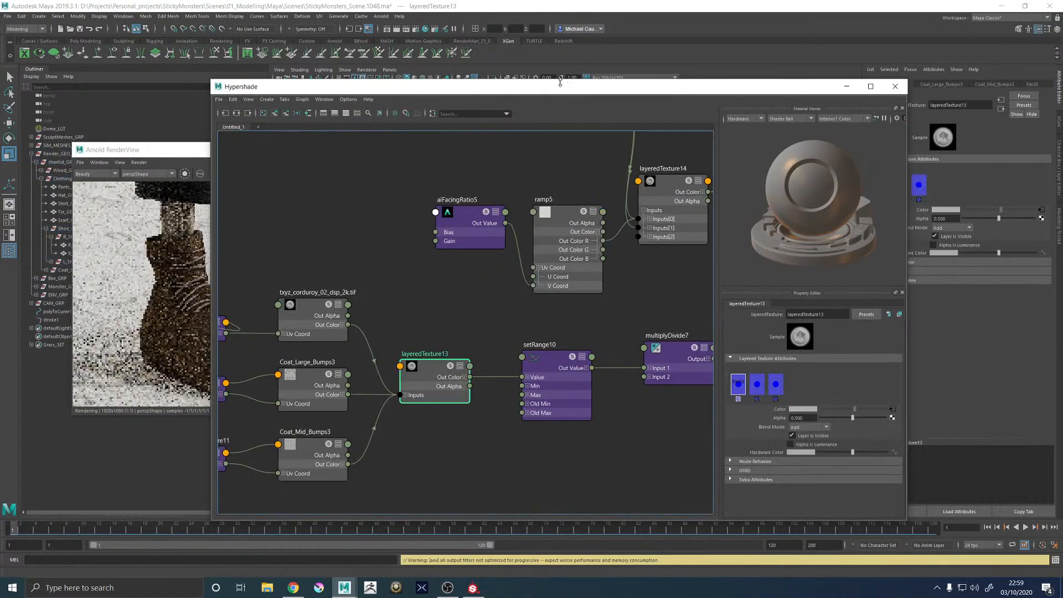
pyautogui.click(846, 86)
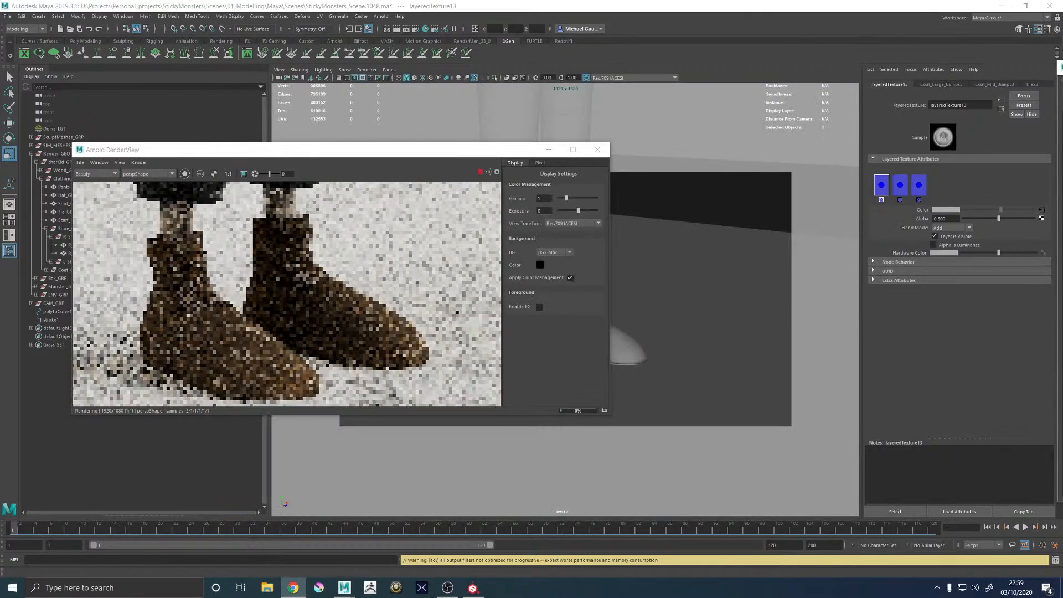
pyautogui.click(698, 313)
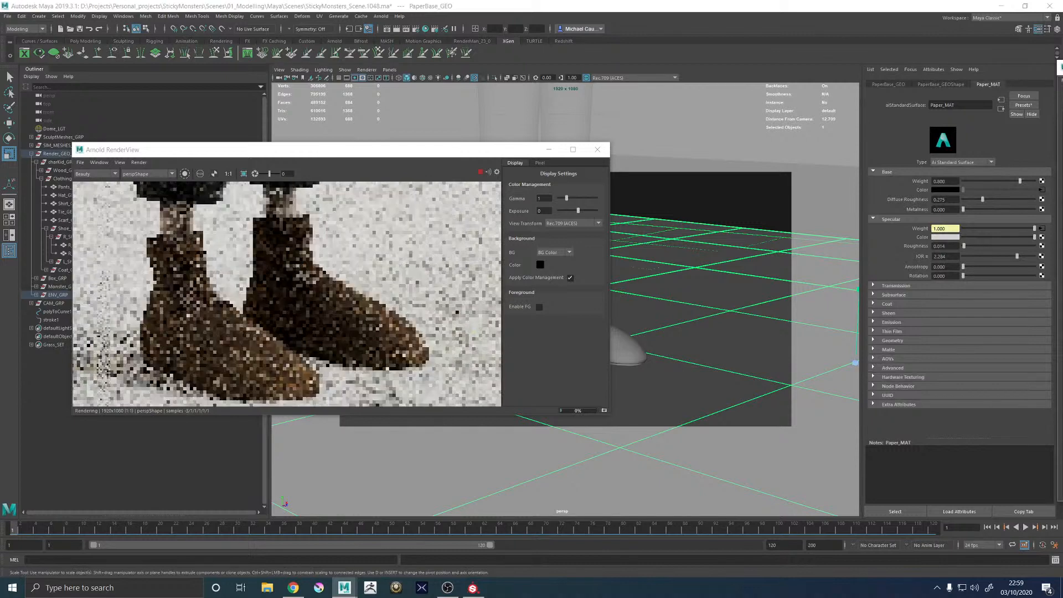
pyautogui.hotkey('ctrl', 'z')
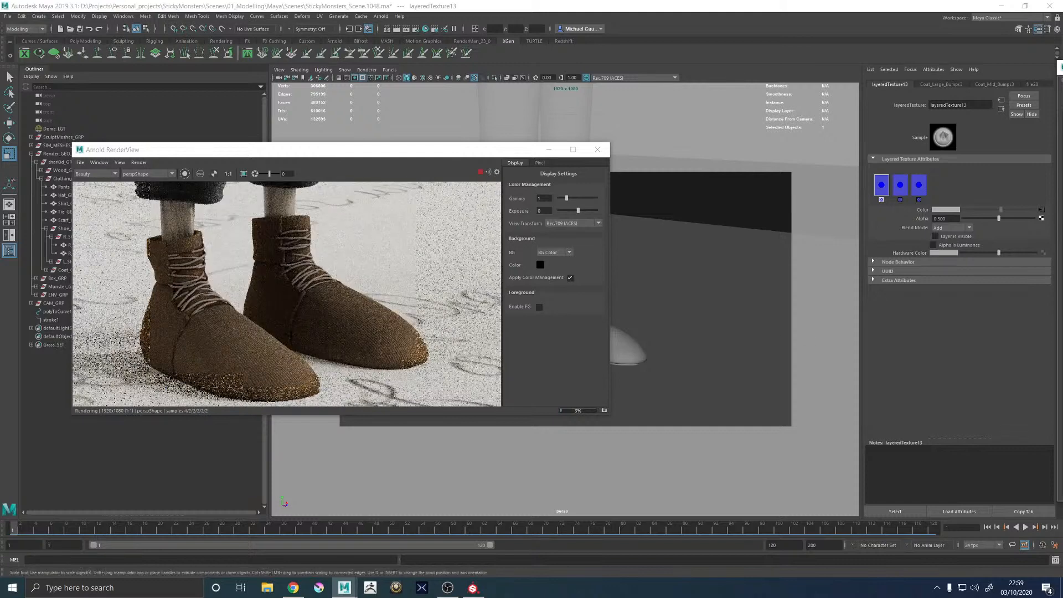
pyautogui.click(1042, 210)
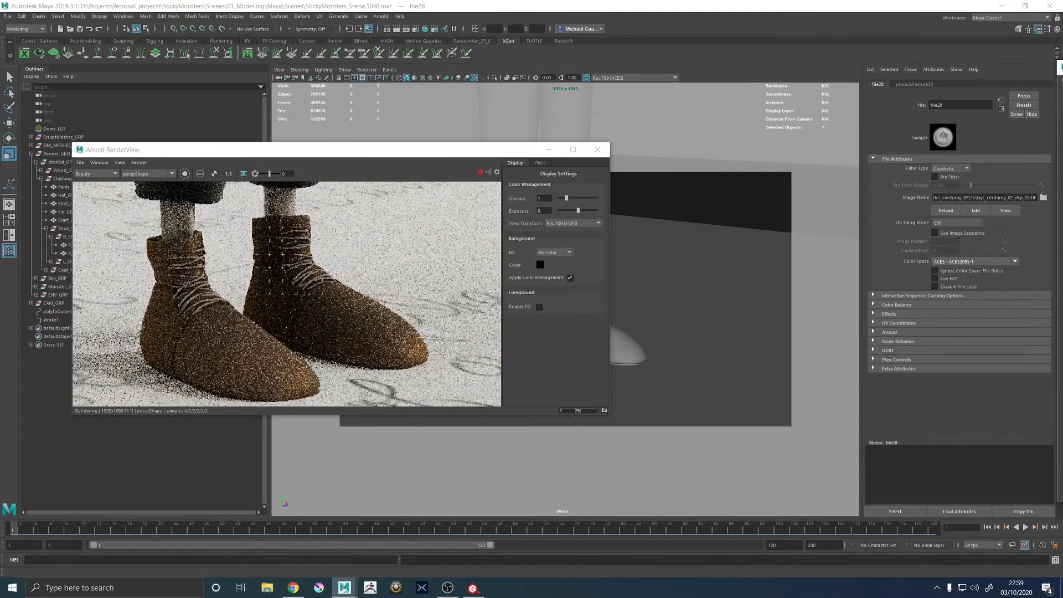
# Return to Shoe_MAT and lower the brightness of its specular color
pyautogui.click(1002, 109)
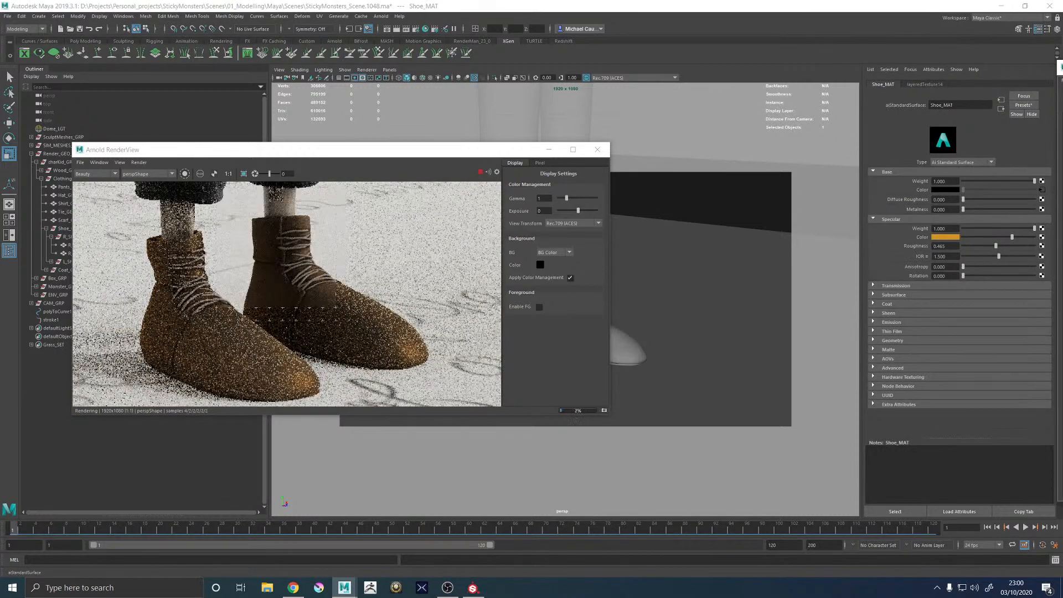
pyautogui.moveTo(1013, 237); pyautogui.dragTo(991, 237)
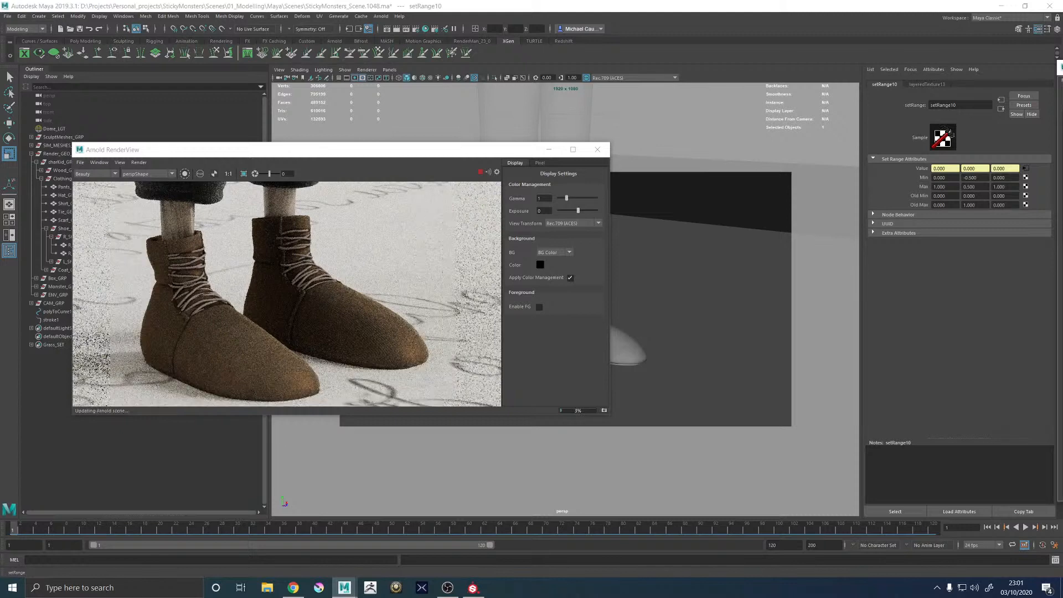
# Enter 1 in setRange10's range attributes and make the corduroy layer of layeredTexture13 visible again
pyautogui.write('1')
pyautogui.press('Return')
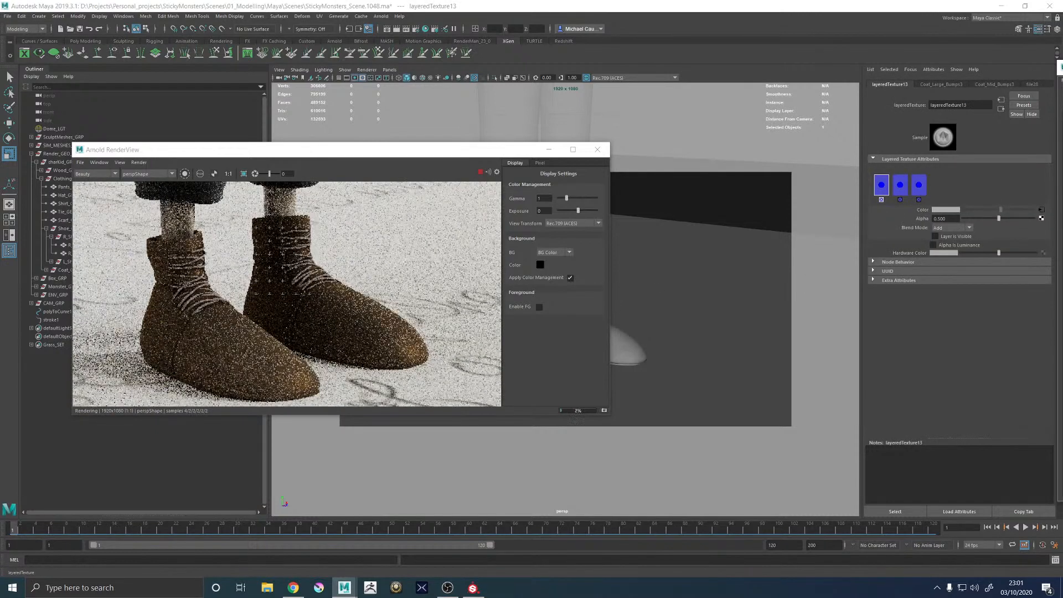
pyautogui.click(935, 236)
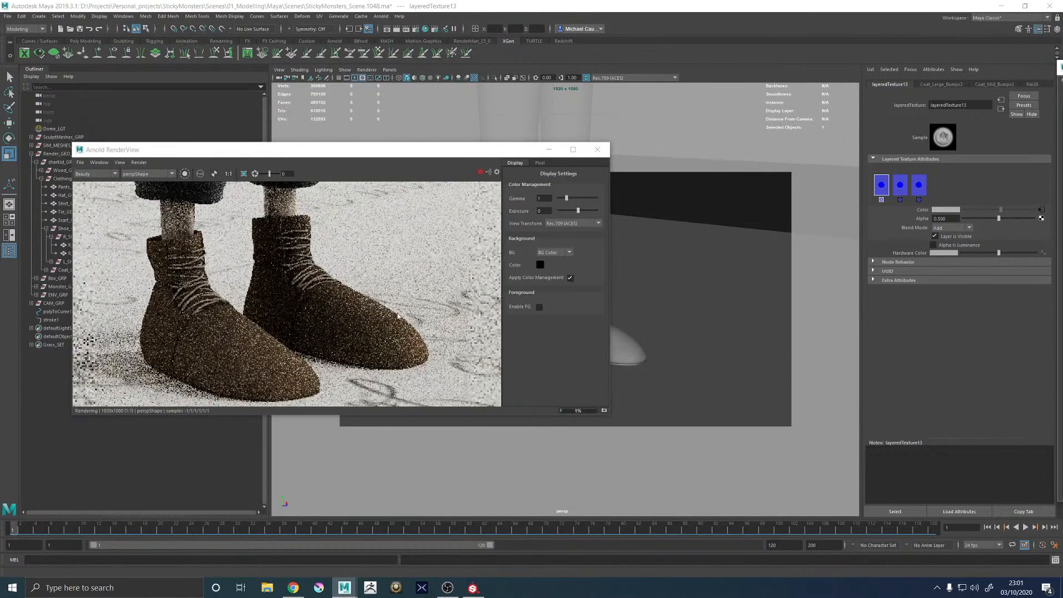
# Render a region over the toe of the character's left shoe and examine its corduroy detail at several zoom levels
pyautogui.keyDown('shift'); pyautogui.moveTo(313, 282); pyautogui.dragTo(422, 363); pyautogui.keyUp('shift')
pyautogui.scroll(5, 393, 331)
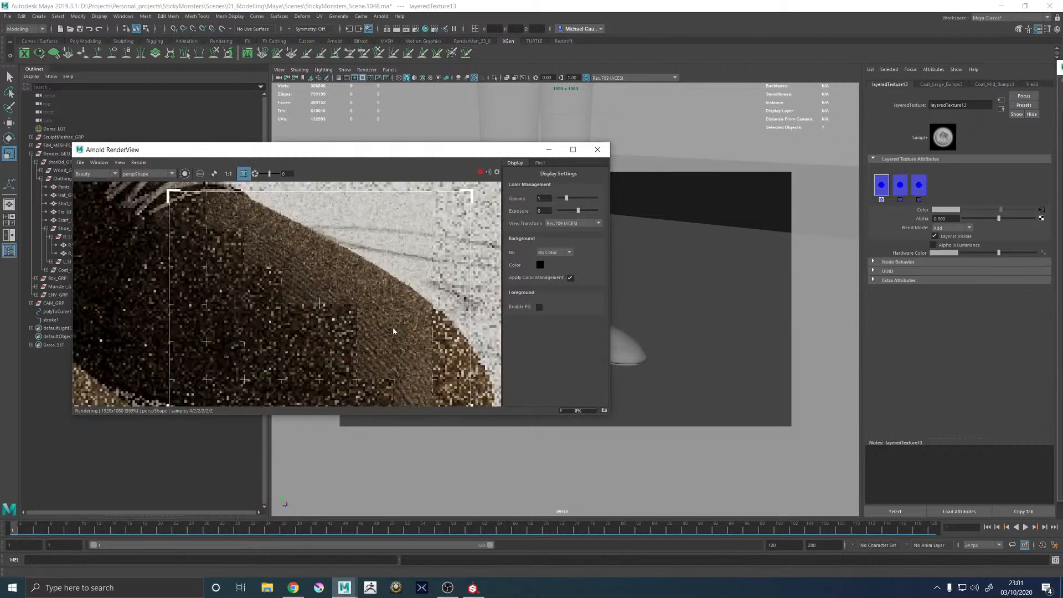
pyautogui.scroll(-3, 393, 329)
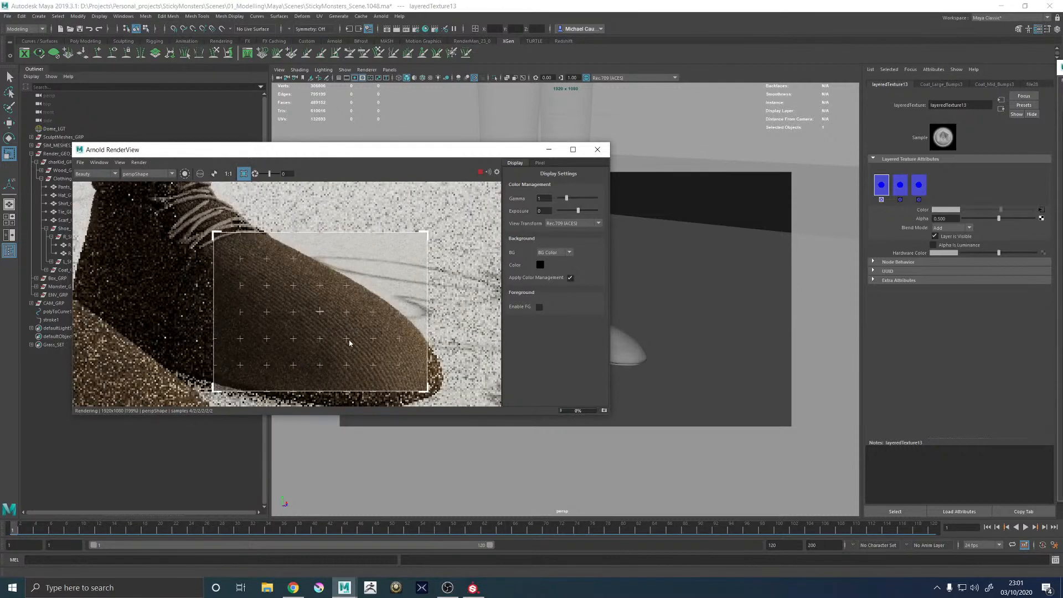
pyautogui.scroll(-1, 350, 344)
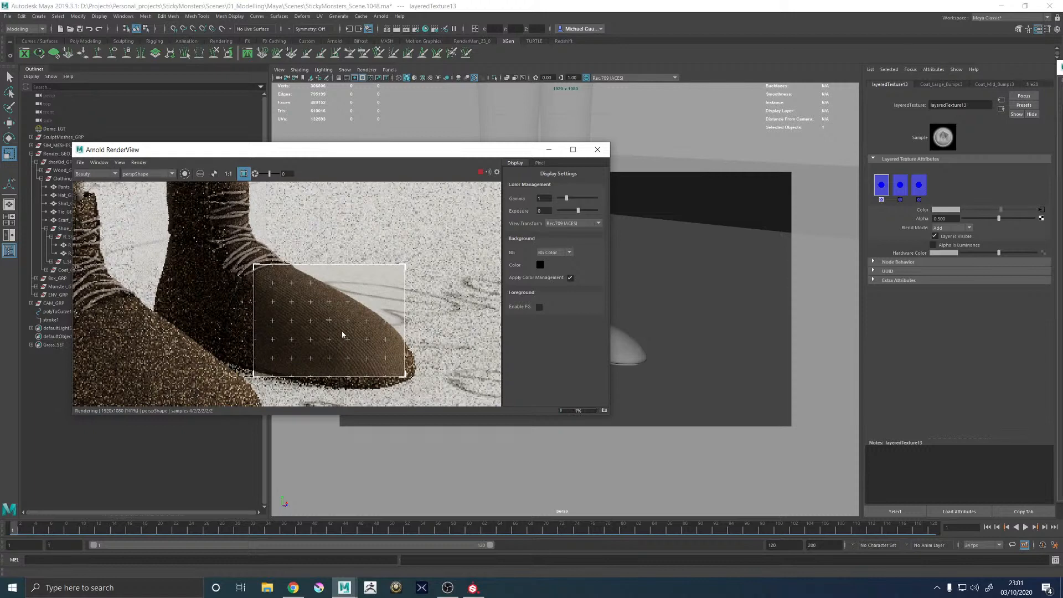
pyautogui.scroll(1, 343, 334)
pyautogui.scroll(1, 342, 334)
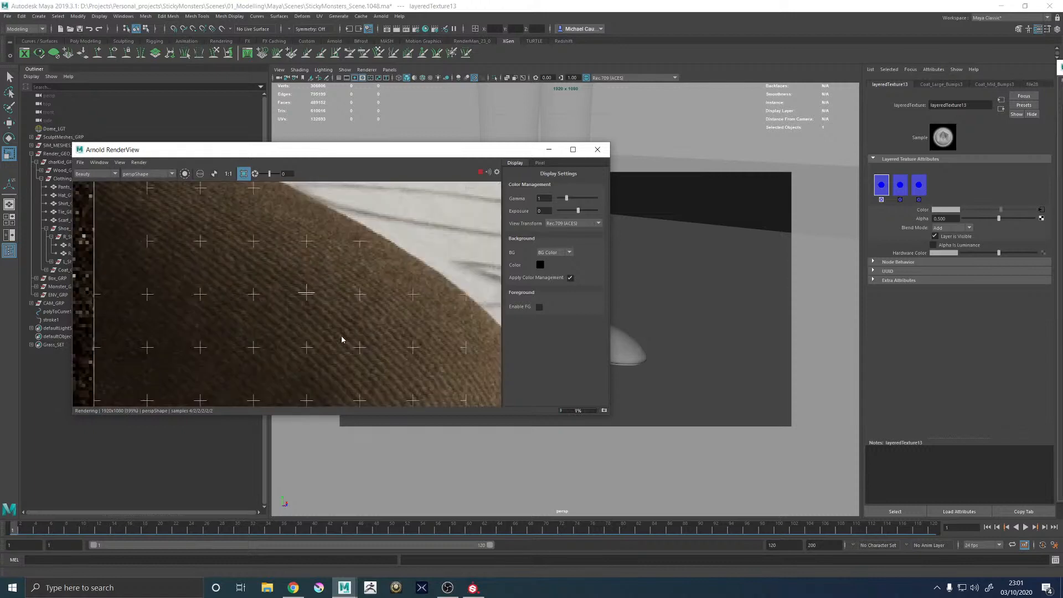
pyautogui.scroll(-2, 341, 338)
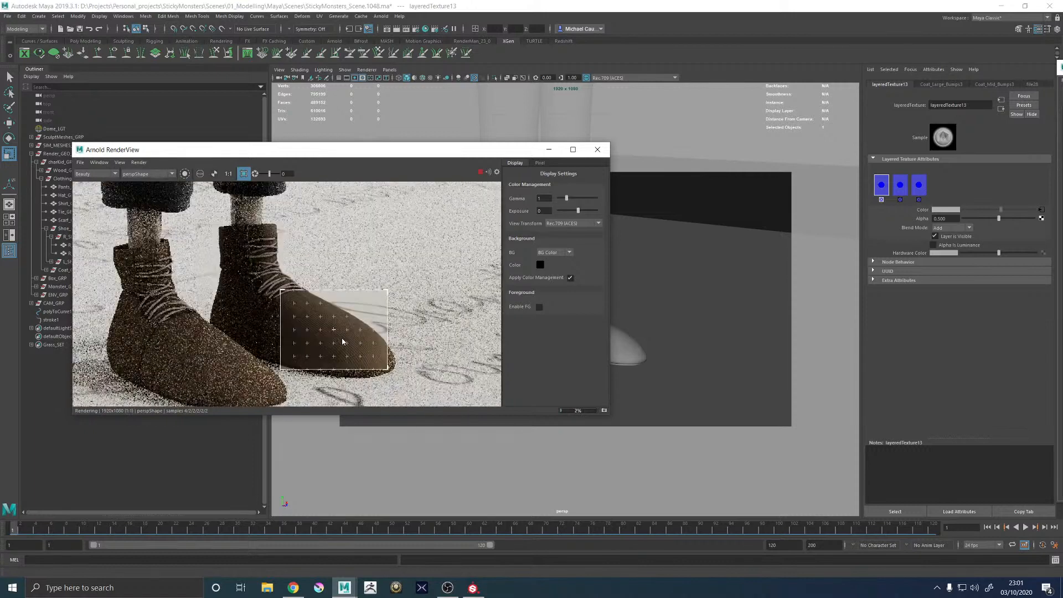
# Restart the Arnold render and examine a region around the left shoe's ankle cuff and laces
pyautogui.click(481, 173)
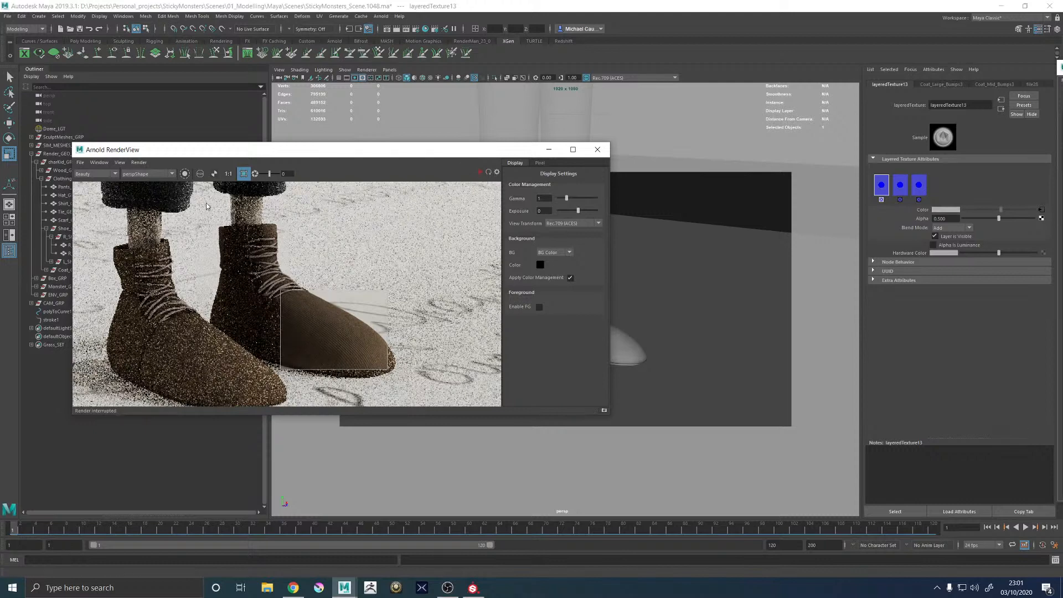
pyautogui.click(480, 173)
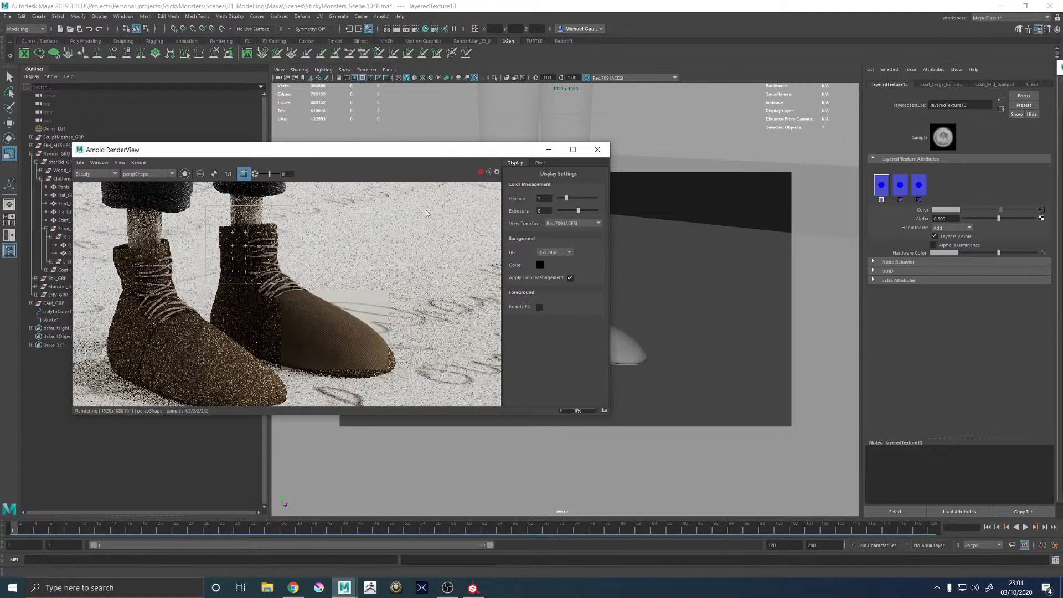
pyautogui.scroll(2, 266, 234)
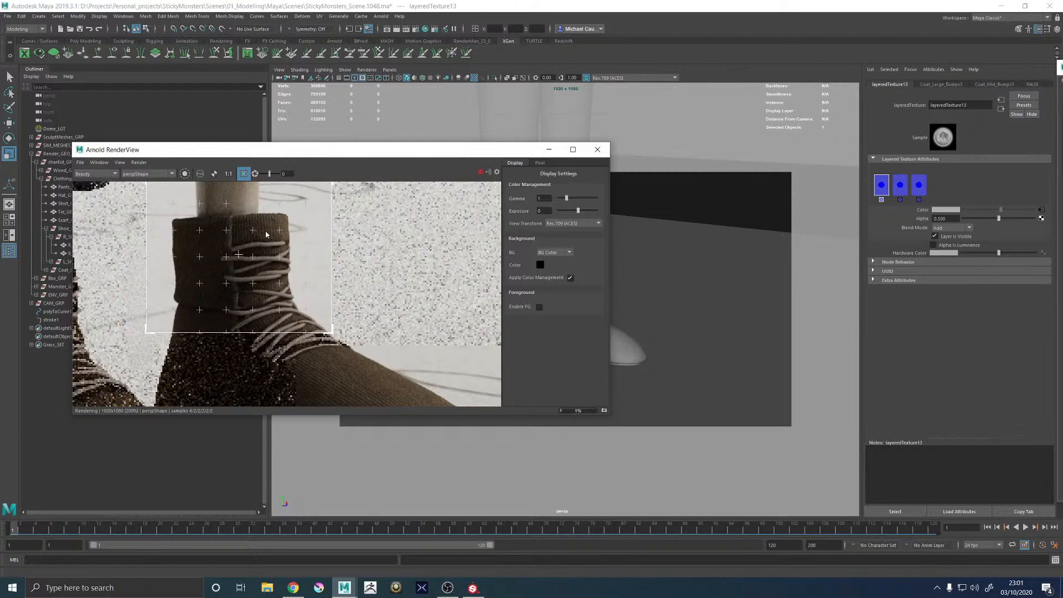
pyautogui.scroll(-2, 266, 234)
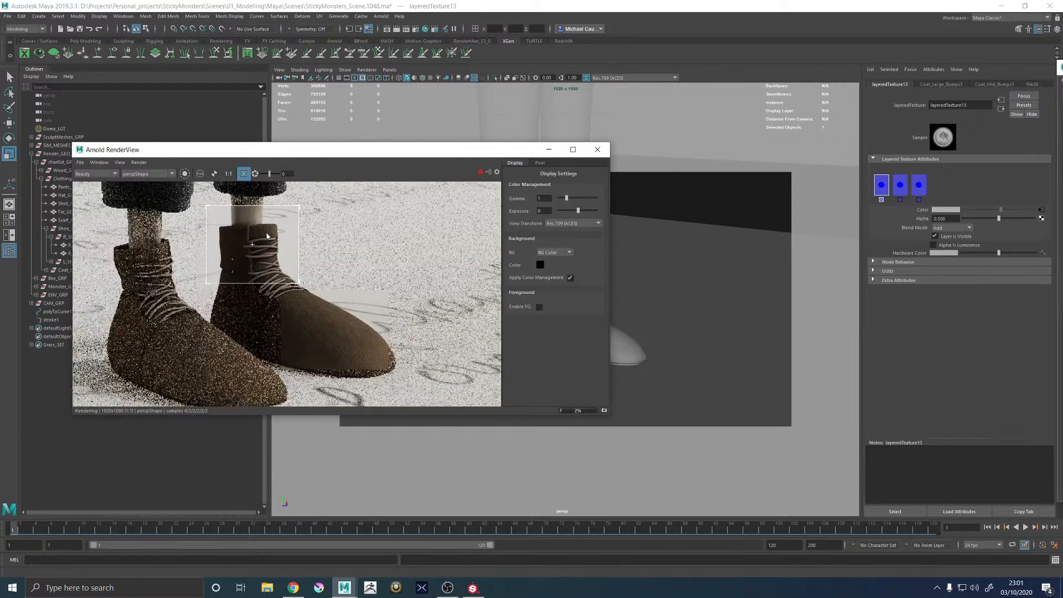
pyautogui.scroll(4, 267, 236)
pyautogui.scroll(-3, 266, 236)
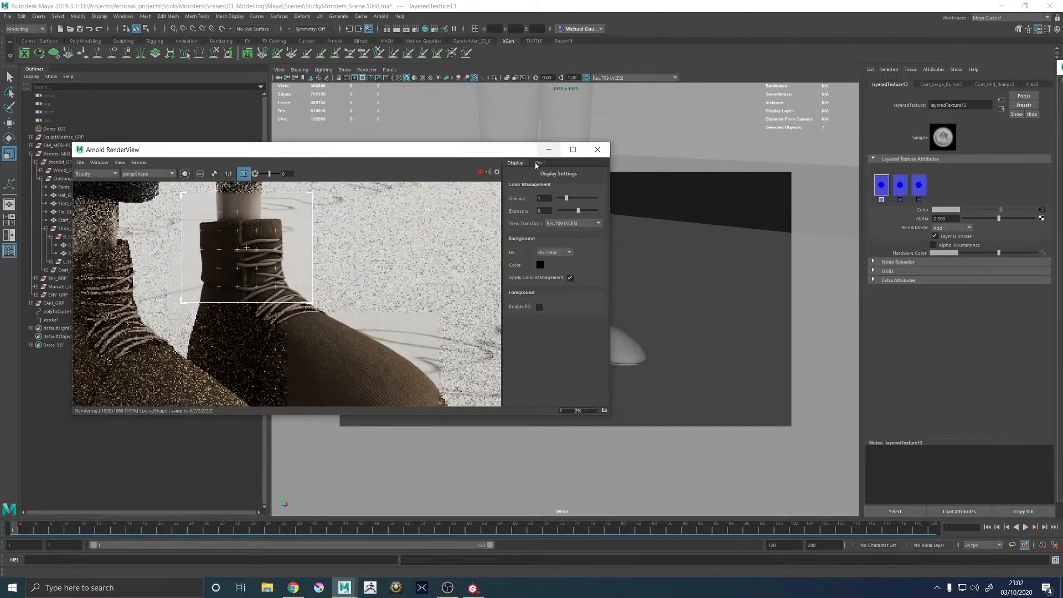
pyautogui.scroll(-2, 471, 186)
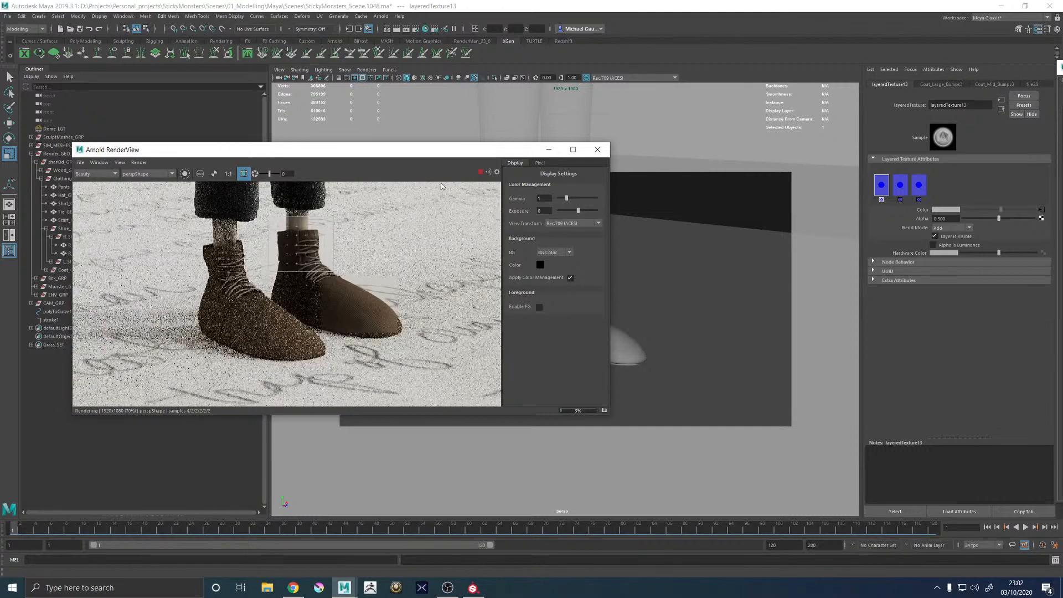
# Stop the render and inspect the left shoe's cuff and laces, both shoes, and the lower legs in the image
pyautogui.click(489, 173)
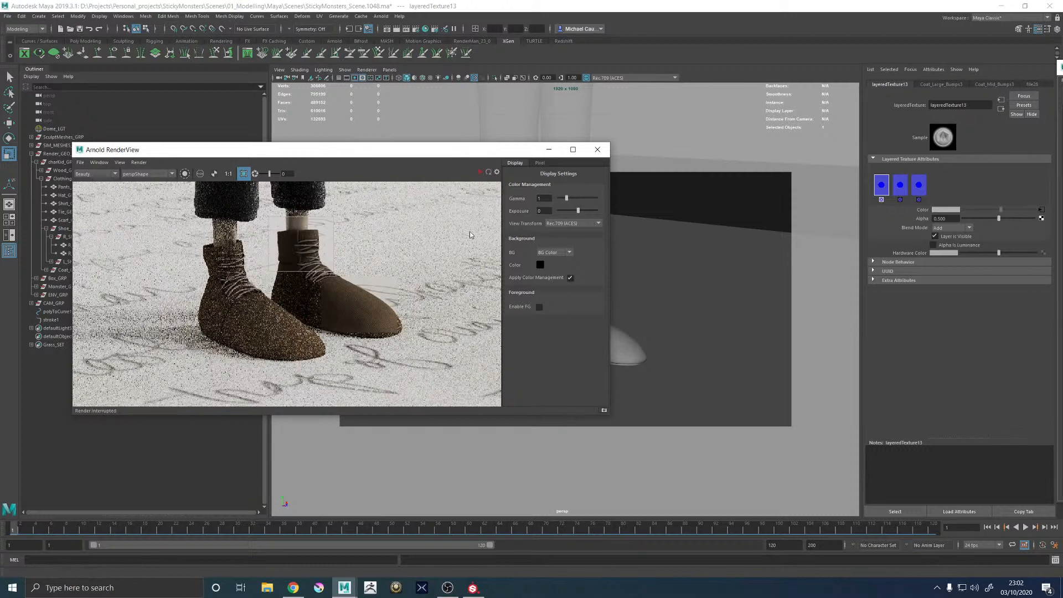
pyautogui.scroll(5, 299, 242)
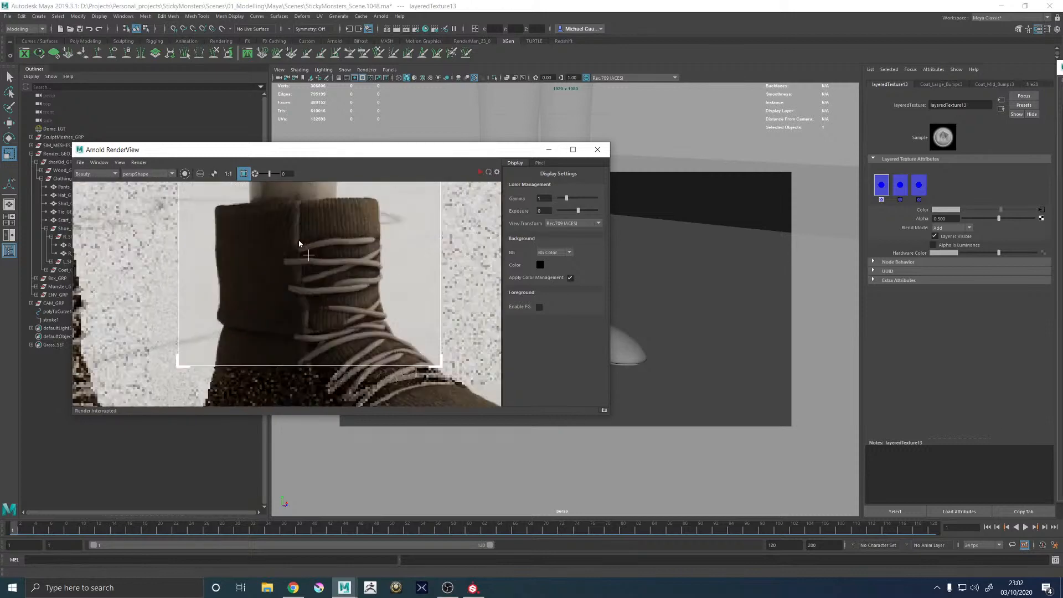
pyautogui.scroll(-1, 304, 247)
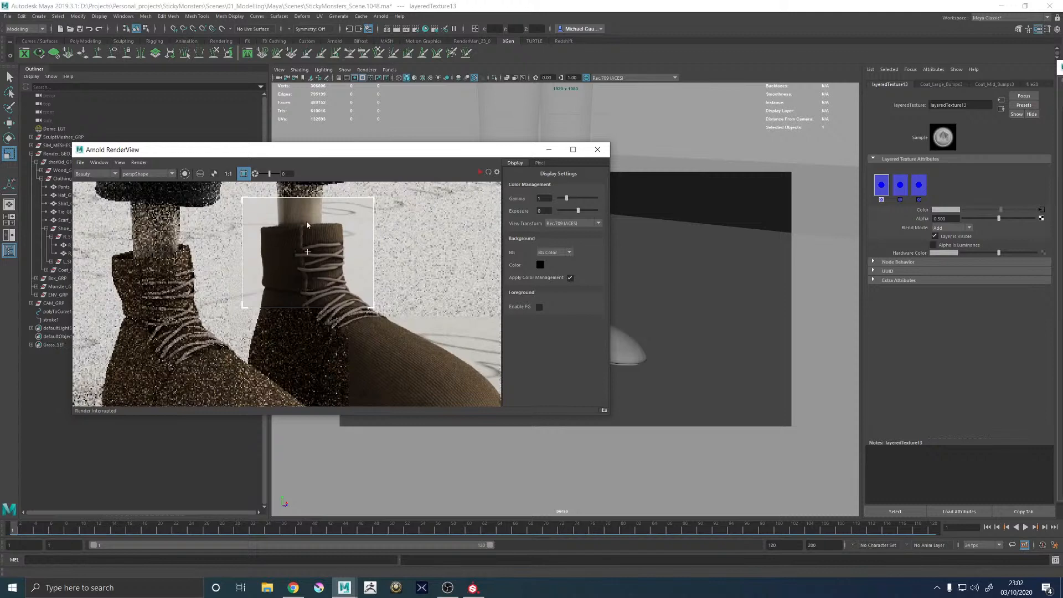
pyautogui.scroll(-2, 298, 325)
pyautogui.scroll(1, 359, 331)
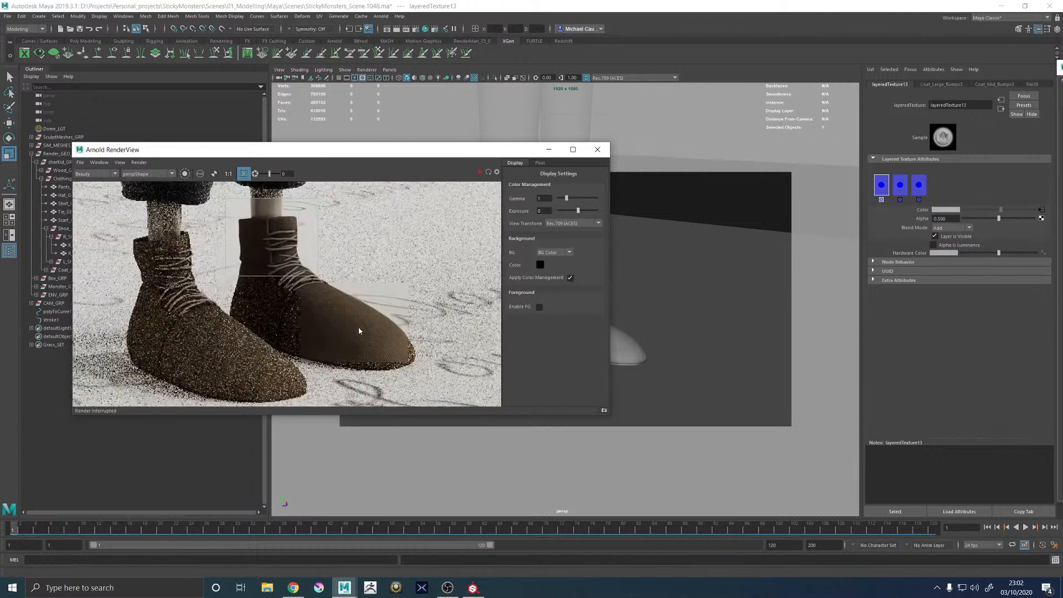
pyautogui.scroll(-3, 332, 277)
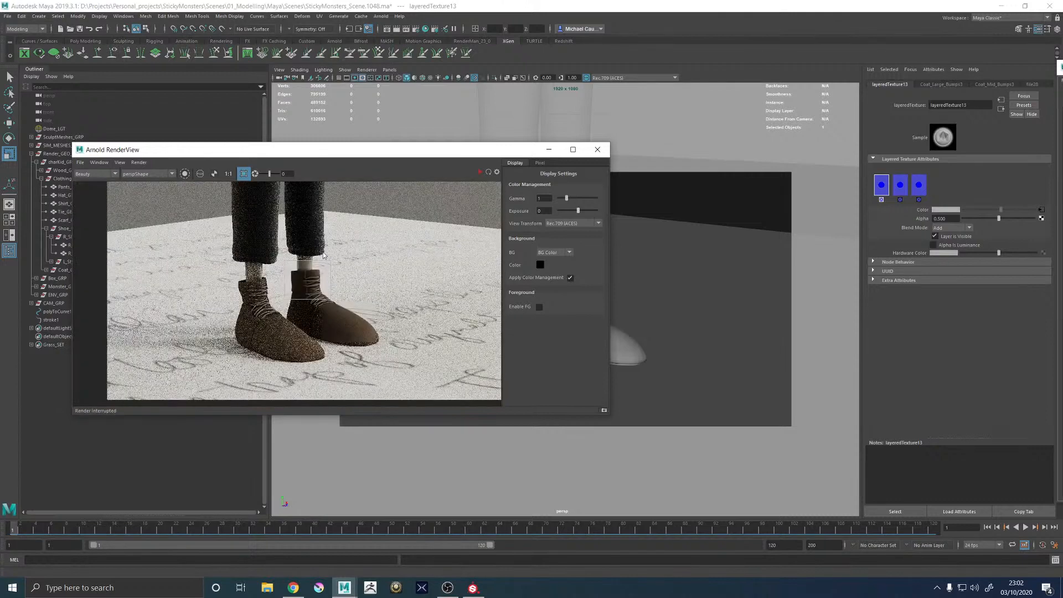
# Minimize the render window, look through renderCam in the viewport, and reframe it so the whole boy is inside the frame
pyautogui.click(549, 150)
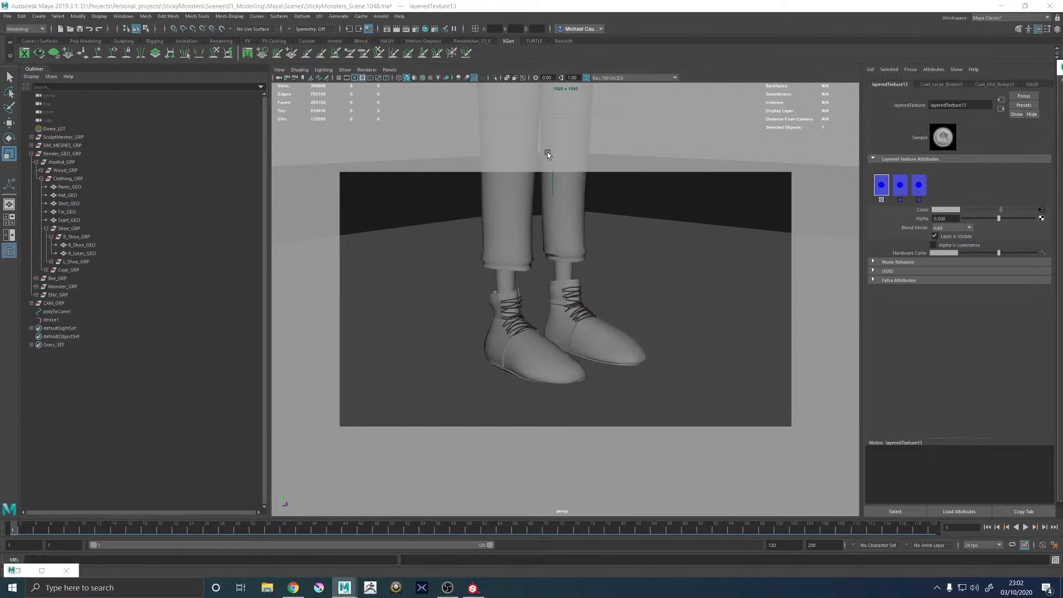
pyautogui.click(389, 70)
pyautogui.moveTo(421, 78)
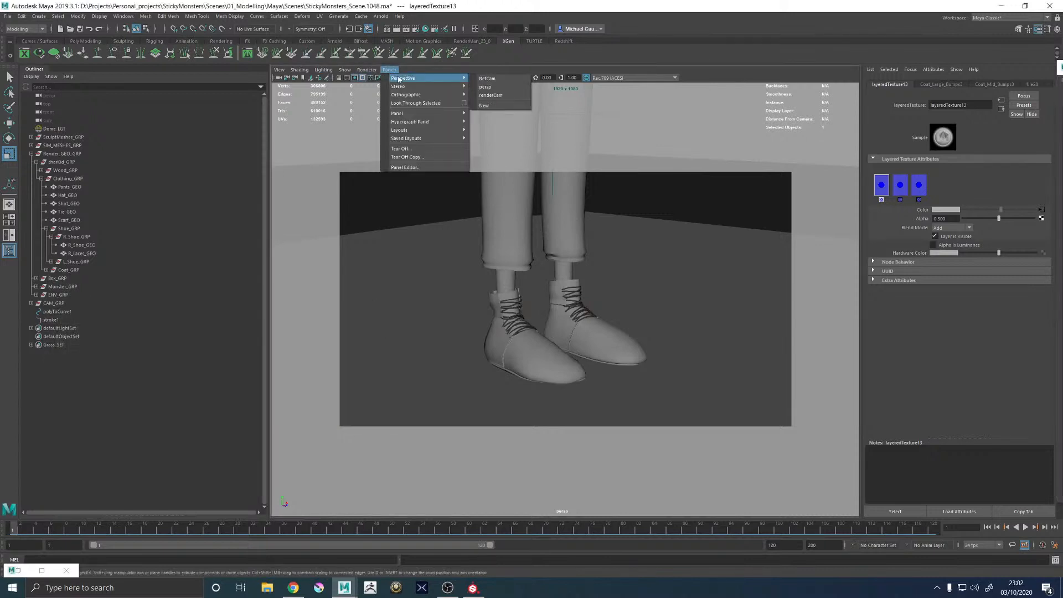
pyautogui.click(492, 97)
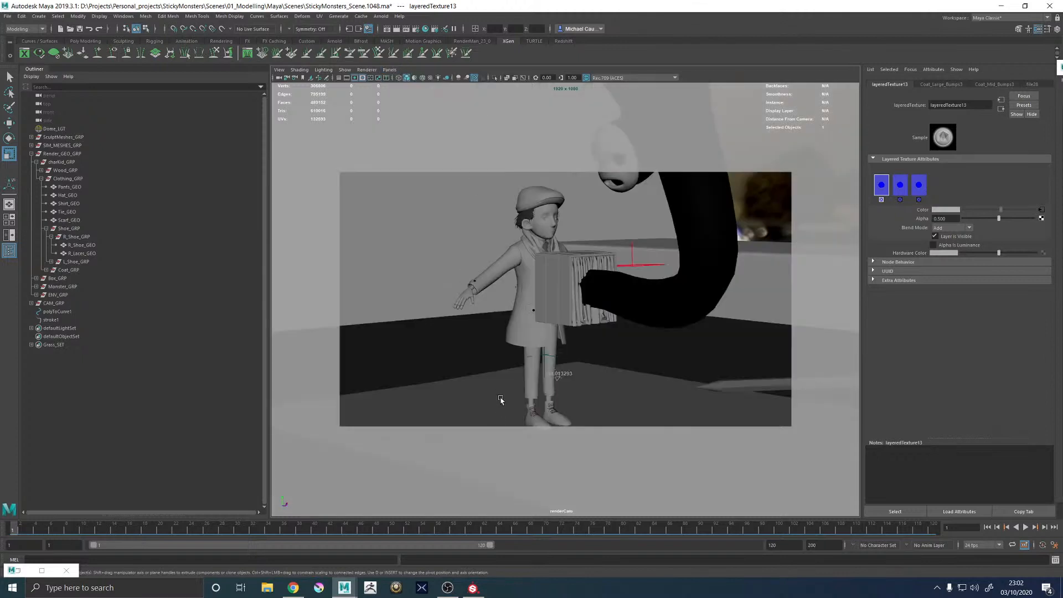
pyautogui.keyDown('alt'); pyautogui.moveTo(570, 386); pyautogui.dragTo(557, 381); pyautogui.keyUp('alt')
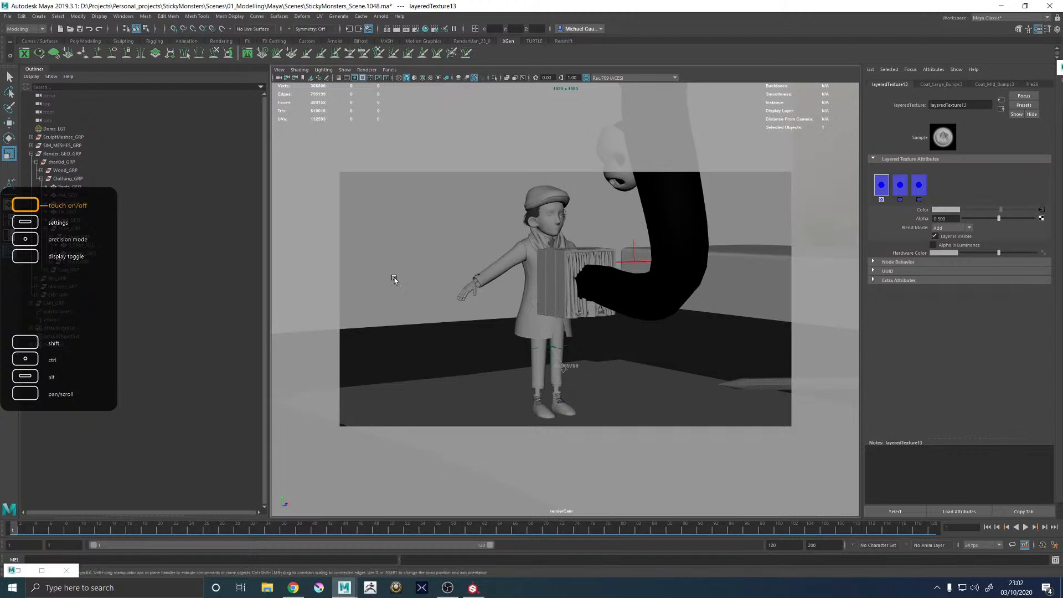
# Hide Monster_GRP and save the scene
pyautogui.click(123, 169)
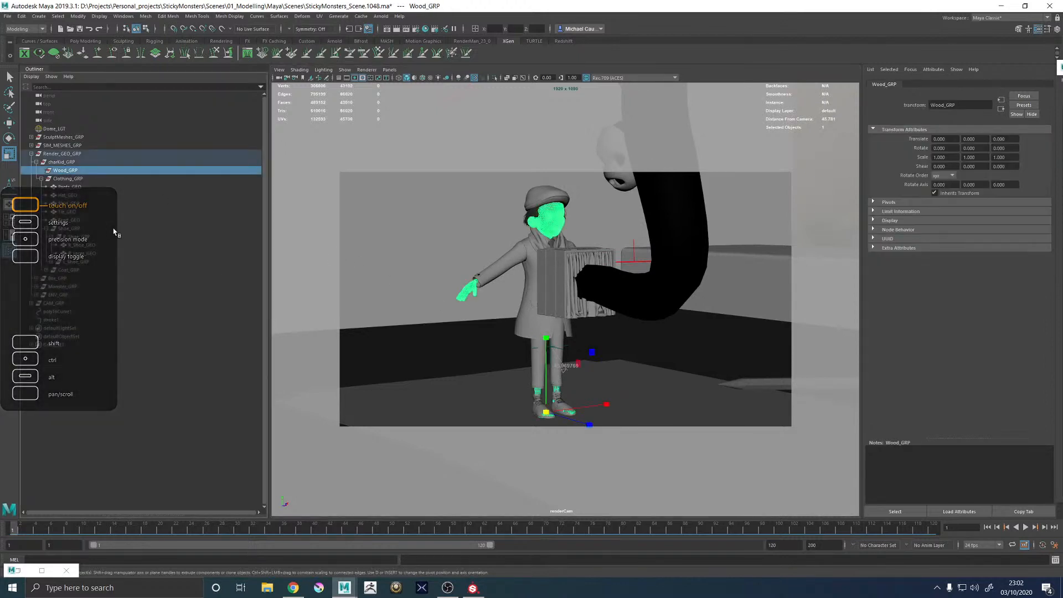
pyautogui.click(70, 286)
pyautogui.press('h')
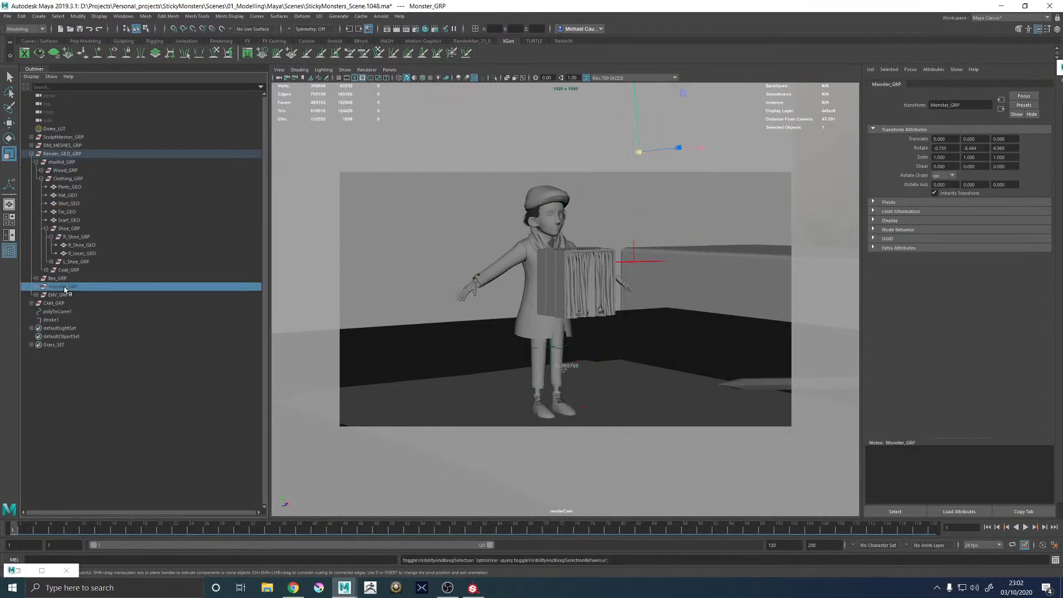
pyautogui.hotkey('ctrl', 's')
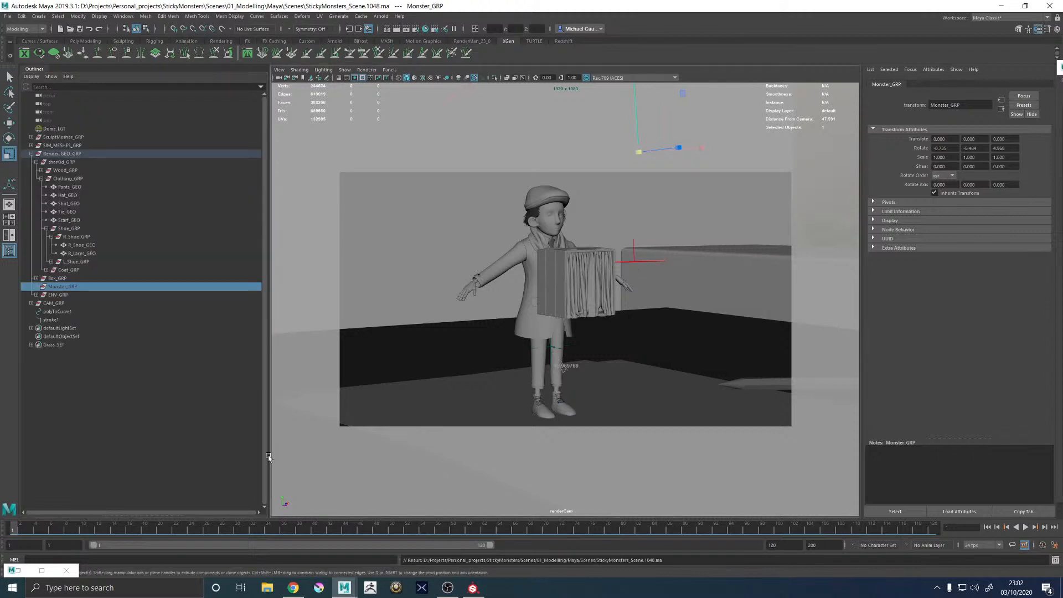
# Bring back the Arnold RenderView, set its camera to renderCamShape, turn off the crop region, and move the window clear of the Outliner
pyautogui.click(15, 571)
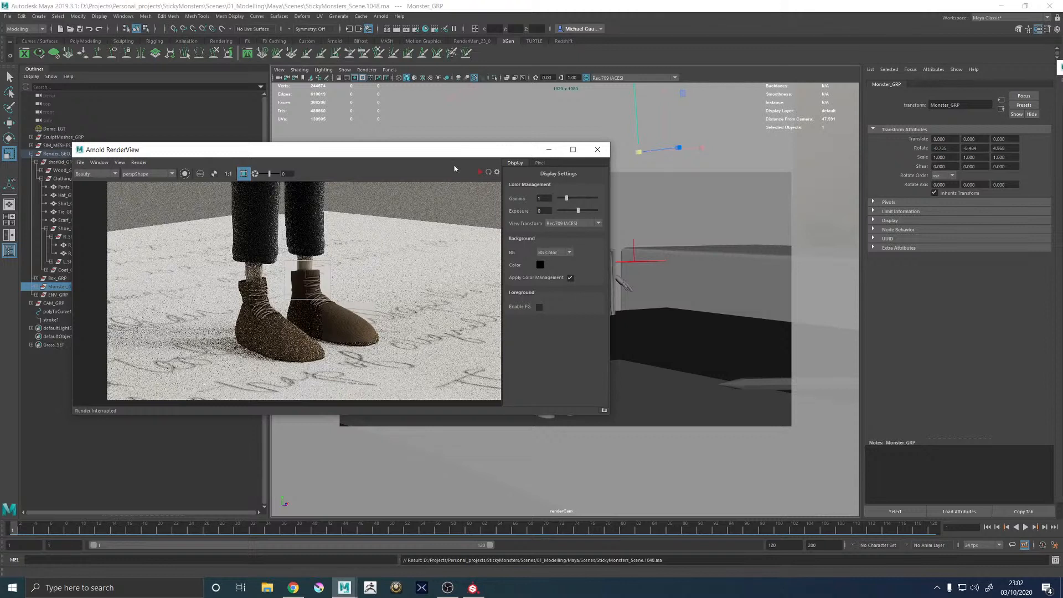
pyautogui.click(146, 174)
pyautogui.click(146, 189)
pyautogui.click(244, 173)
pyautogui.moveTo(165, 150); pyautogui.dragTo(297, 149)
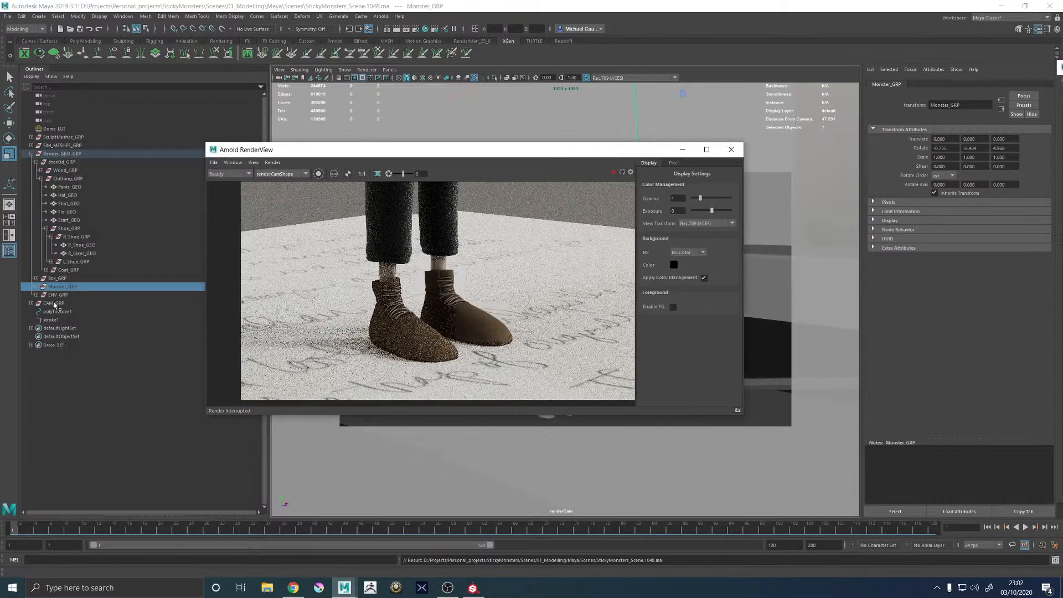
# Unhide Grass_GEO in ENV_GRP, start a new render through renderCamShape, and maximize the render window
pyautogui.click(36, 295)
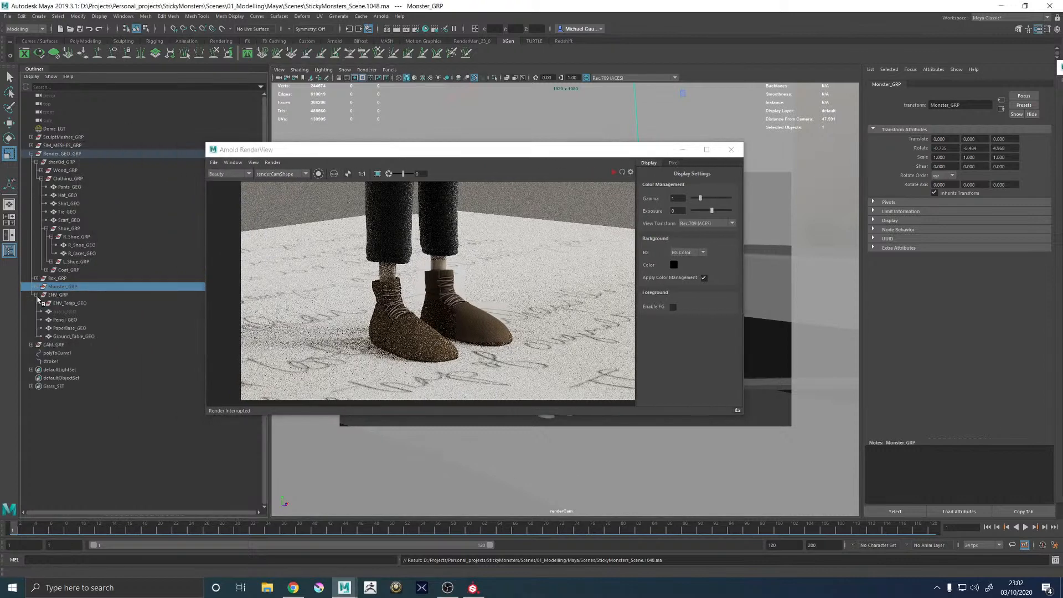
pyautogui.click(62, 312)
pyautogui.press('h')
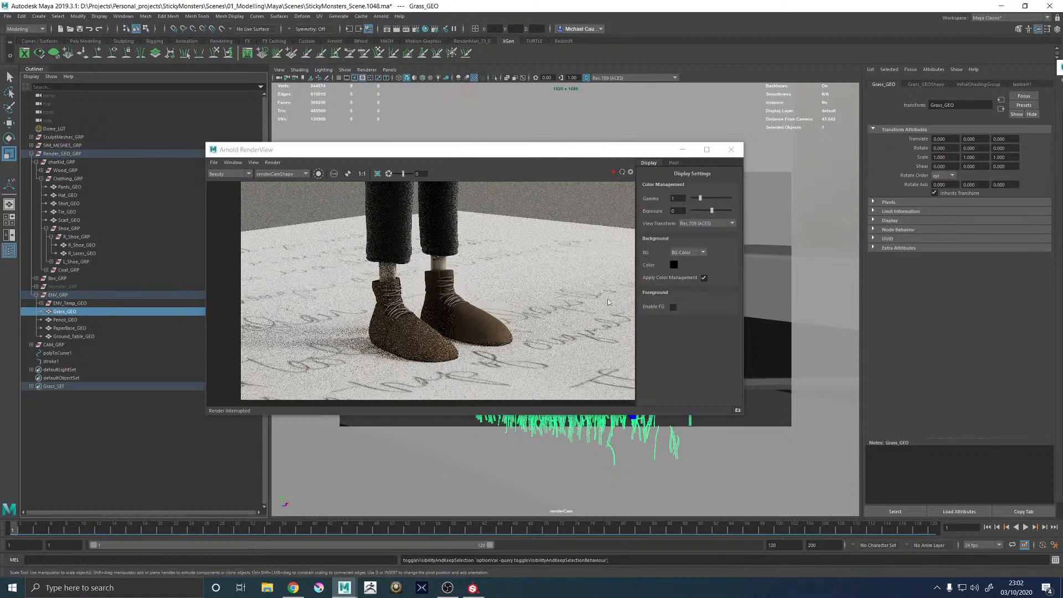
pyautogui.click(622, 173)
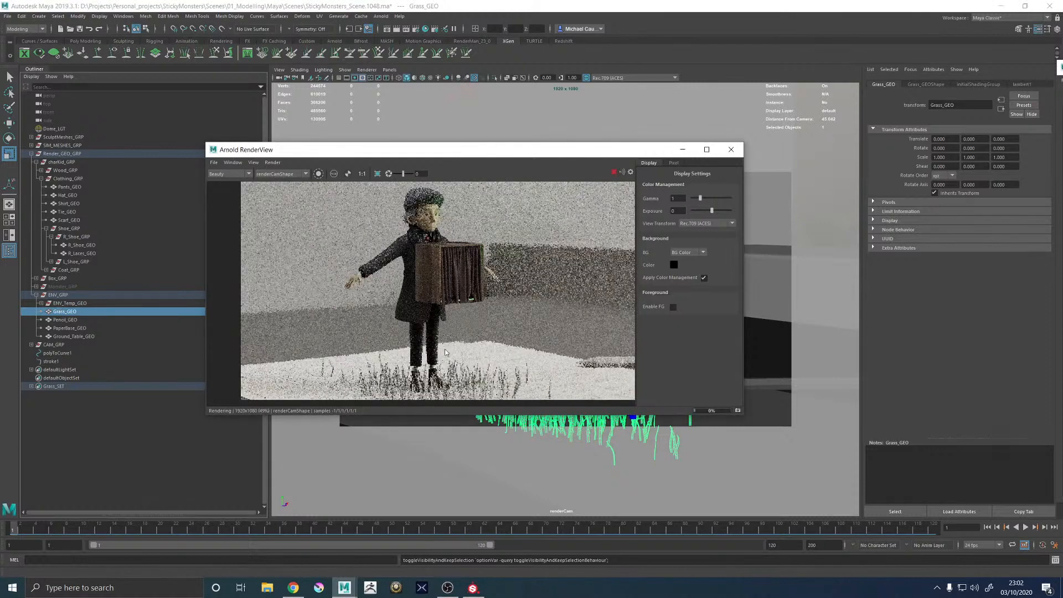
pyautogui.click(706, 150)
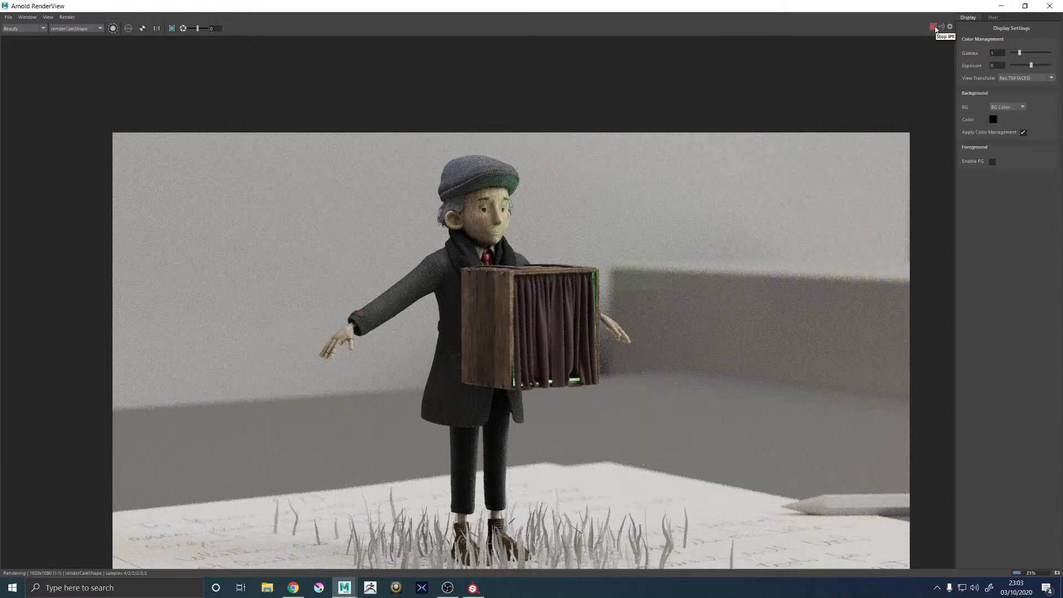
# Stop the render, minimize the render window, and orbit renderCam slightly around the boy
pyautogui.click(936, 27)
pyautogui.click(1001, 6)
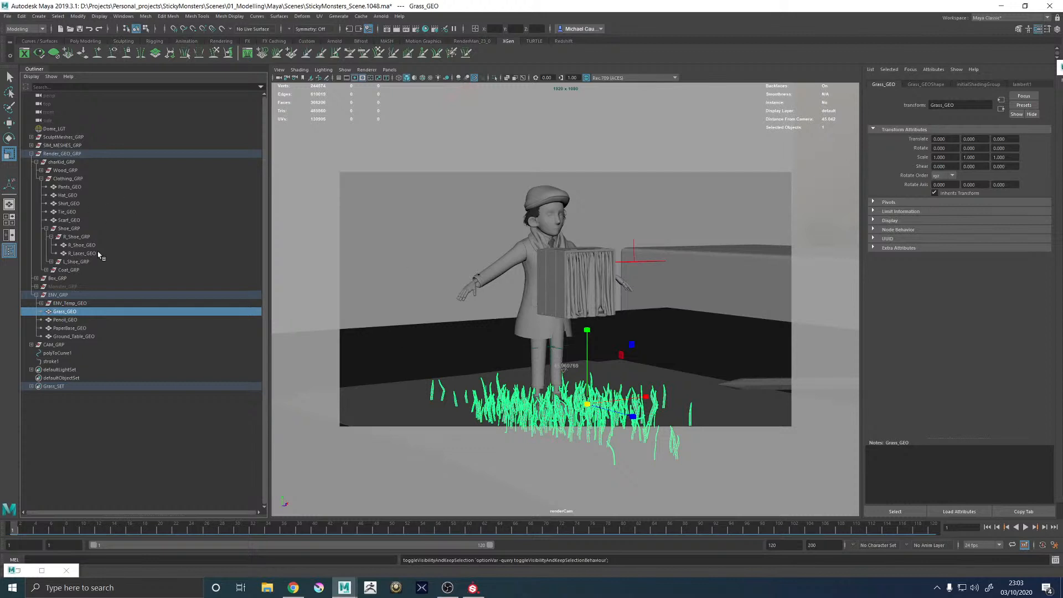
pyautogui.click(633, 259)
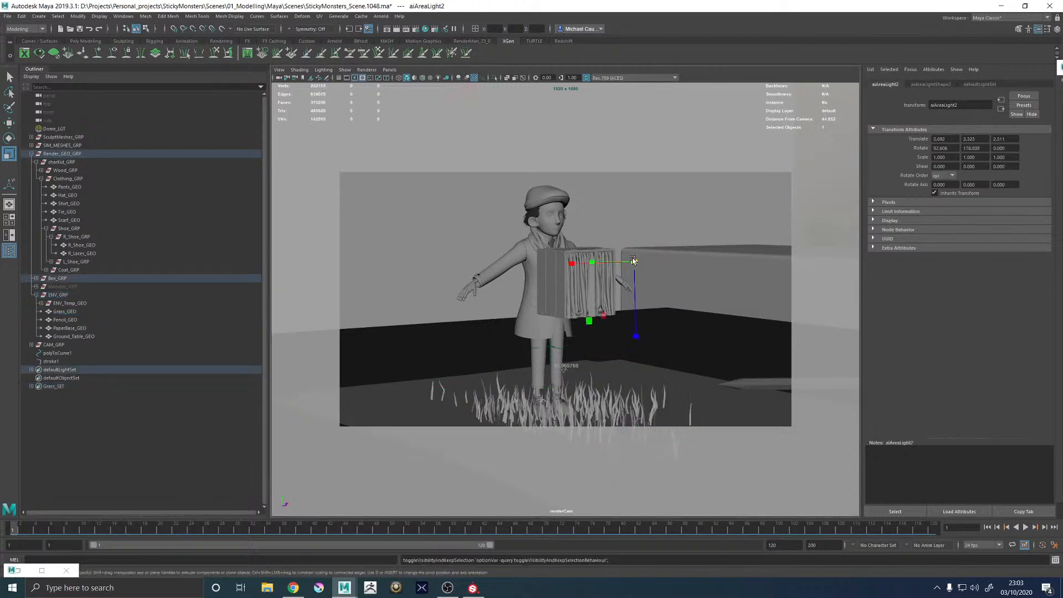
pyautogui.keyDown('alt'); pyautogui.moveTo(587, 268); pyautogui.dragTo(603, 270); pyautogui.keyUp('alt')
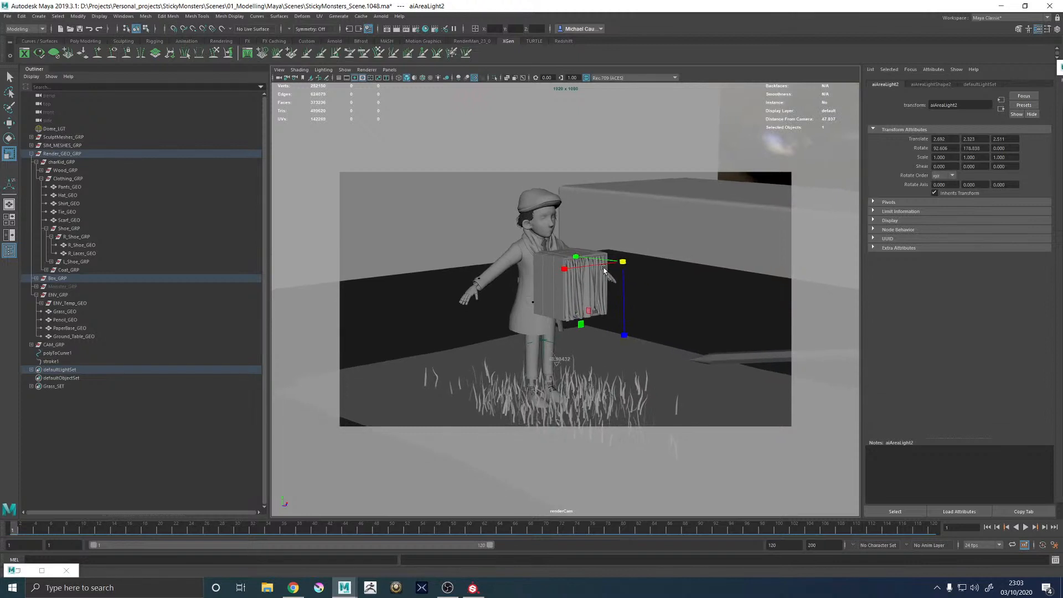
# Move locator1 up to the boy's face, at about 9.106 in Y and 0.852 in Z, and readjust renderCam's angle
pyautogui.click(558, 339)
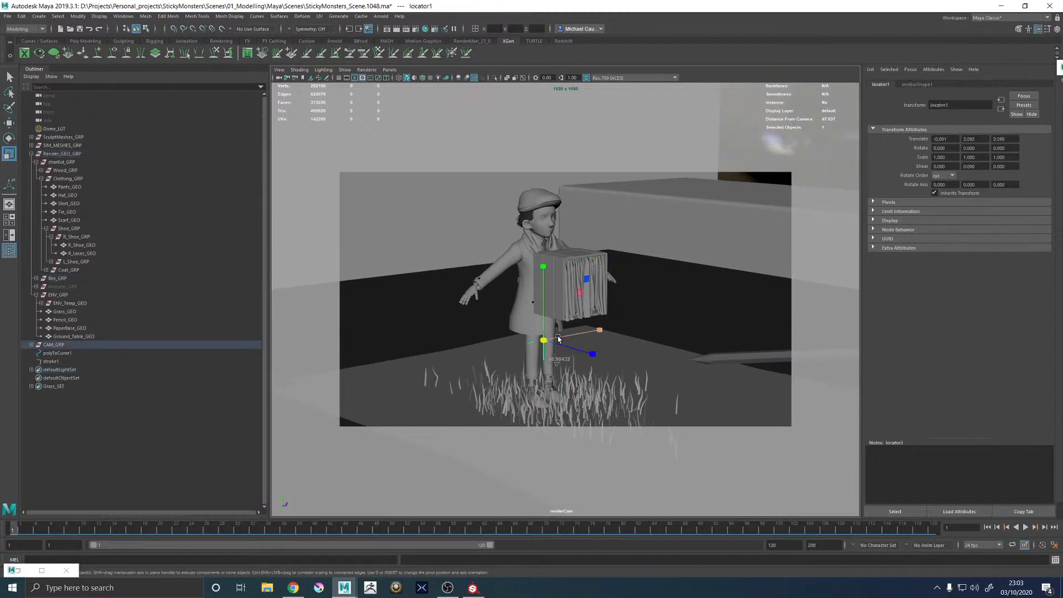
pyautogui.press('w')
pyautogui.moveTo(544, 271); pyautogui.dragTo(544, 143)
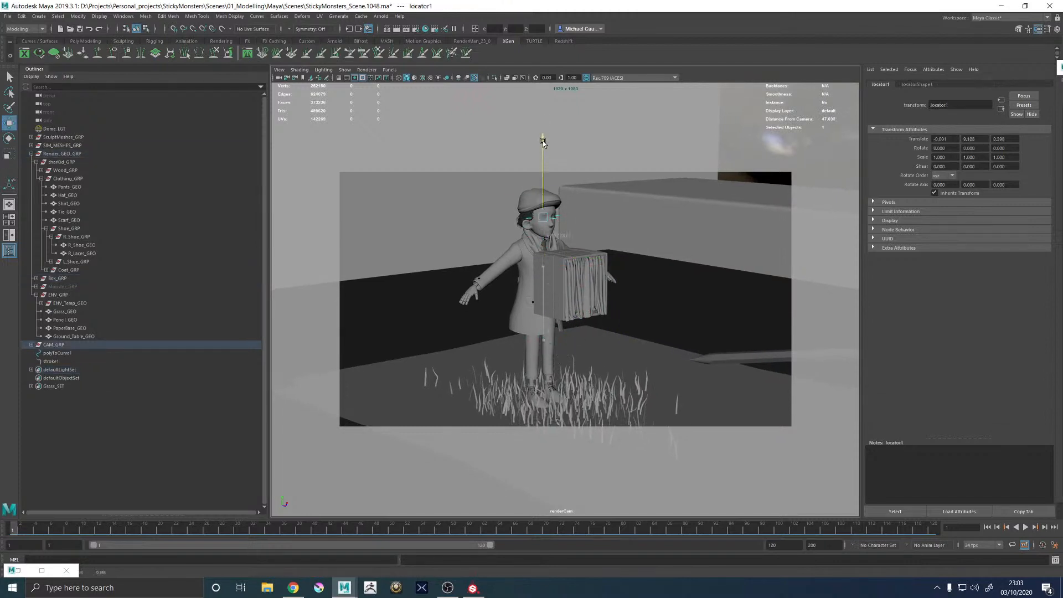
pyautogui.keyDown('alt'); pyautogui.moveTo(545, 222); pyautogui.dragTo(645, 239); pyautogui.keyUp('alt')
pyautogui.keyDown('alt'); pyautogui.moveTo(604, 282); pyautogui.dragTo(562, 271); pyautogui.keyUp('alt')
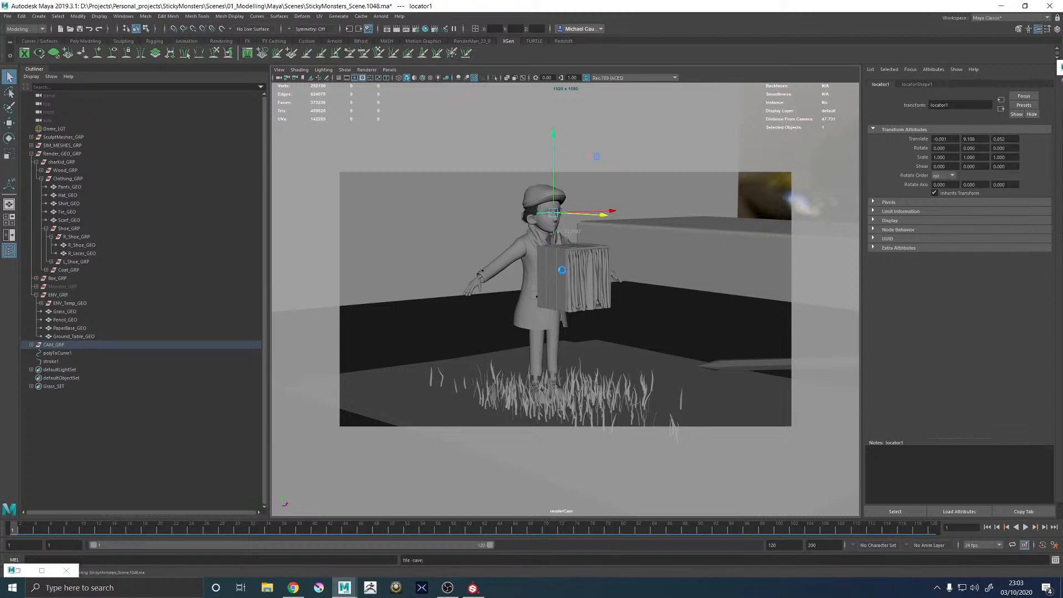
# Save the scene, restore the Arnold RenderView, and start rendering the new camera framing
pyautogui.hotkey('ctrl', 's')
pyautogui.click(15, 572)
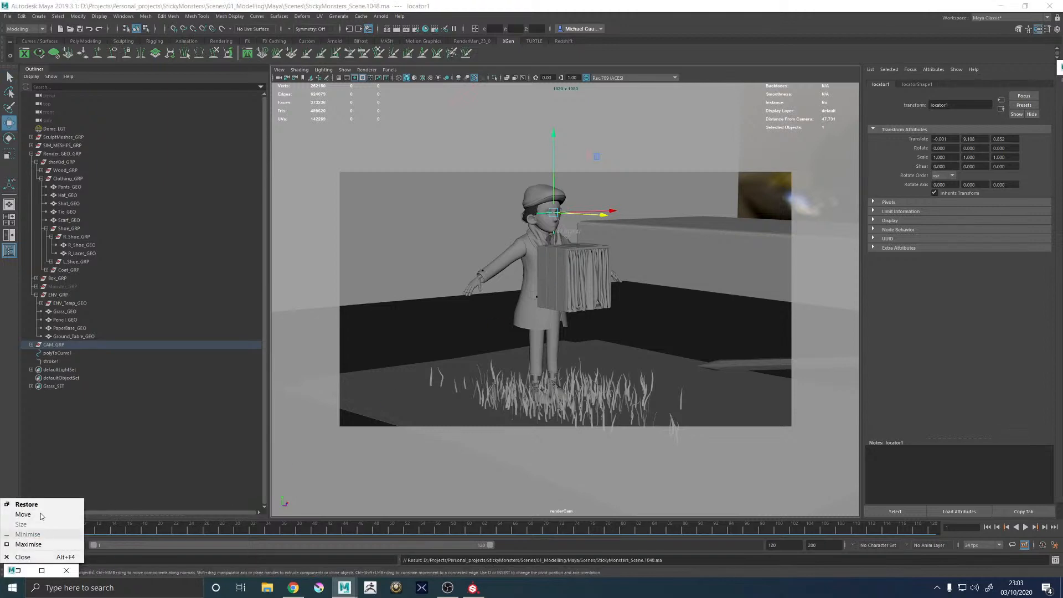
pyautogui.click(25, 505)
pyautogui.click(934, 26)
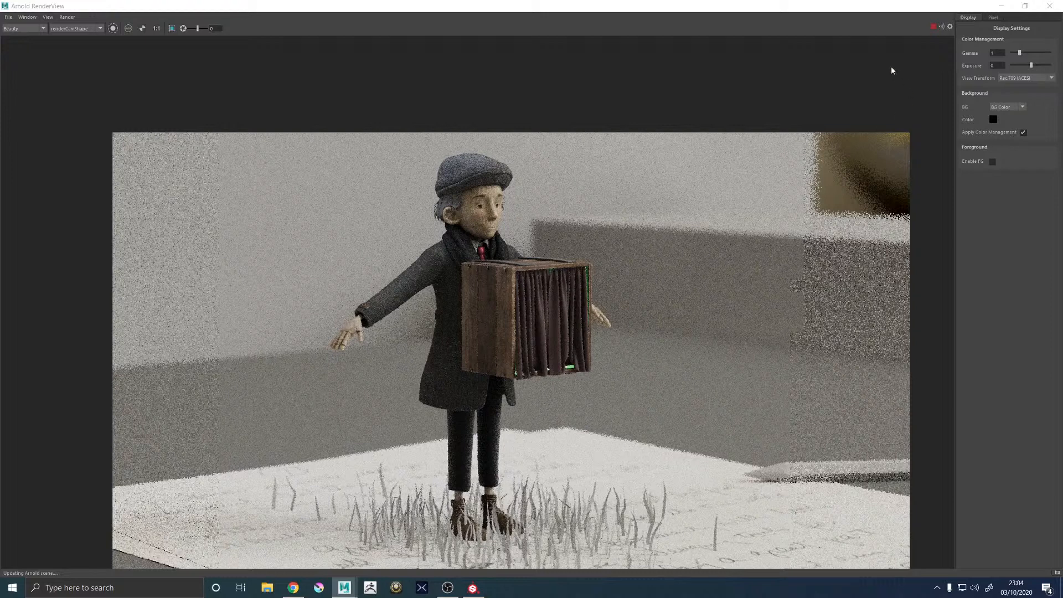
# Stop the render after checking the framing, minimize its window, save the scene, and orbit renderCam slightly to refine the angle
pyautogui.click(934, 30)
pyautogui.scroll(-1, 597, 313)
pyautogui.scroll(2, 573, 332)
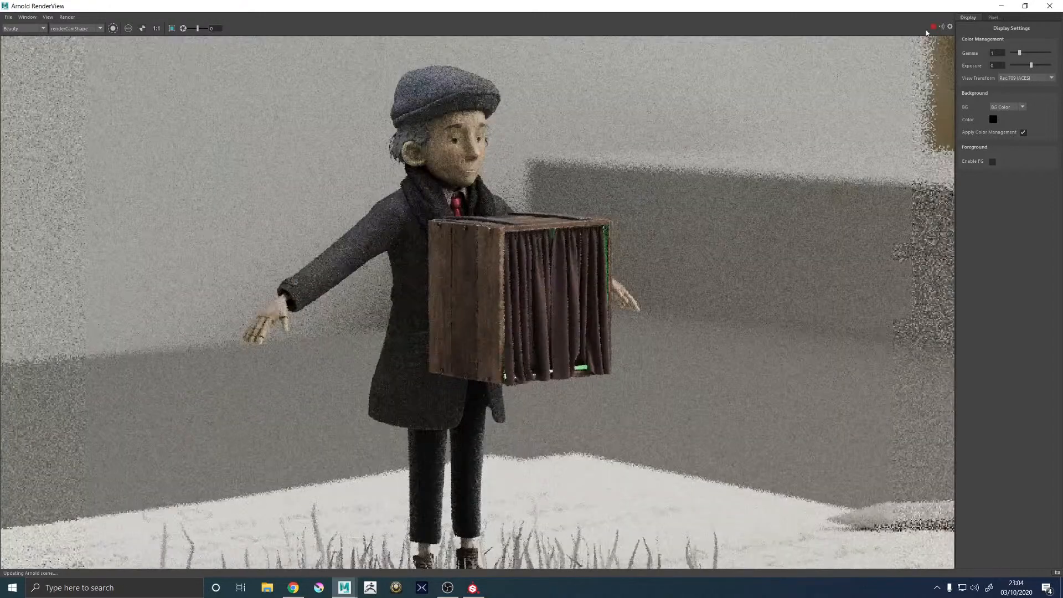
pyautogui.click(1001, 6)
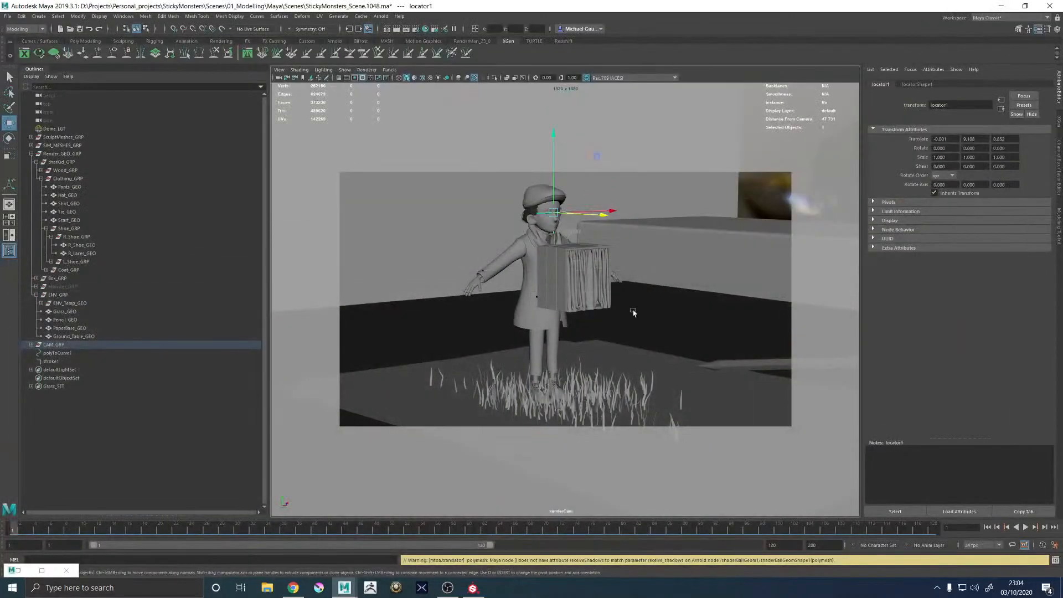
pyautogui.hotkey('ctrl', 's')
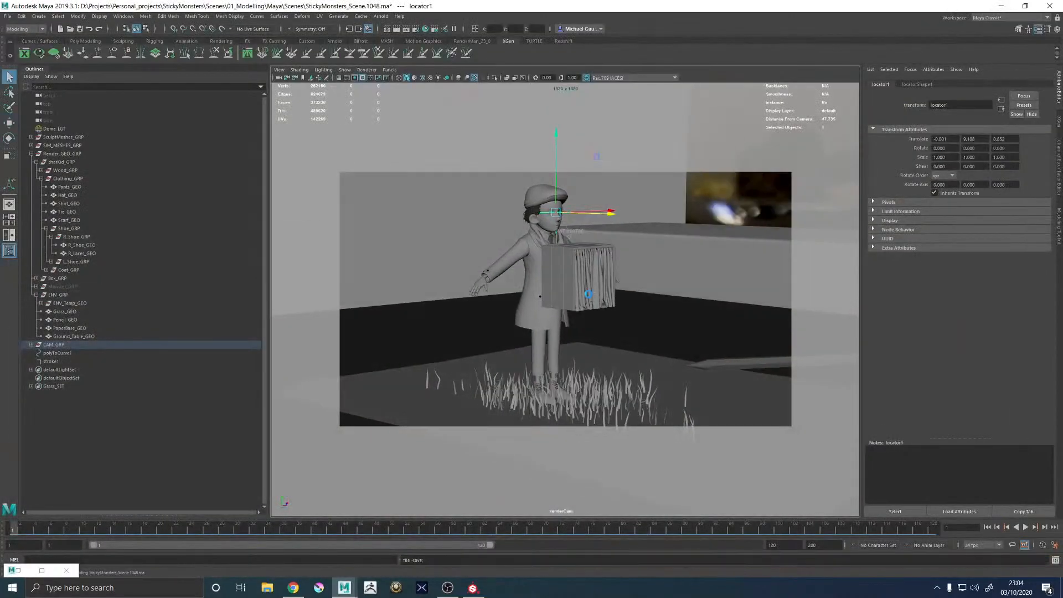
pyautogui.keyDown('alt'); pyautogui.moveTo(600, 295); pyautogui.dragTo(586, 300); pyautogui.keyUp('alt')
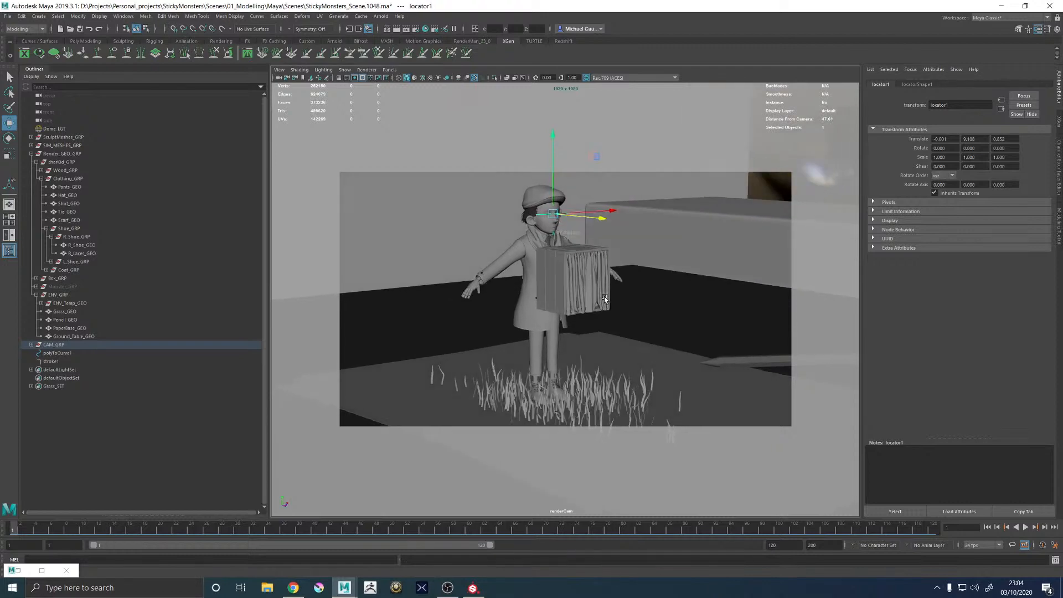
# Bring back the maximized Arnold RenderView and update the full scene to render the revised camera angle
pyautogui.click(42, 571)
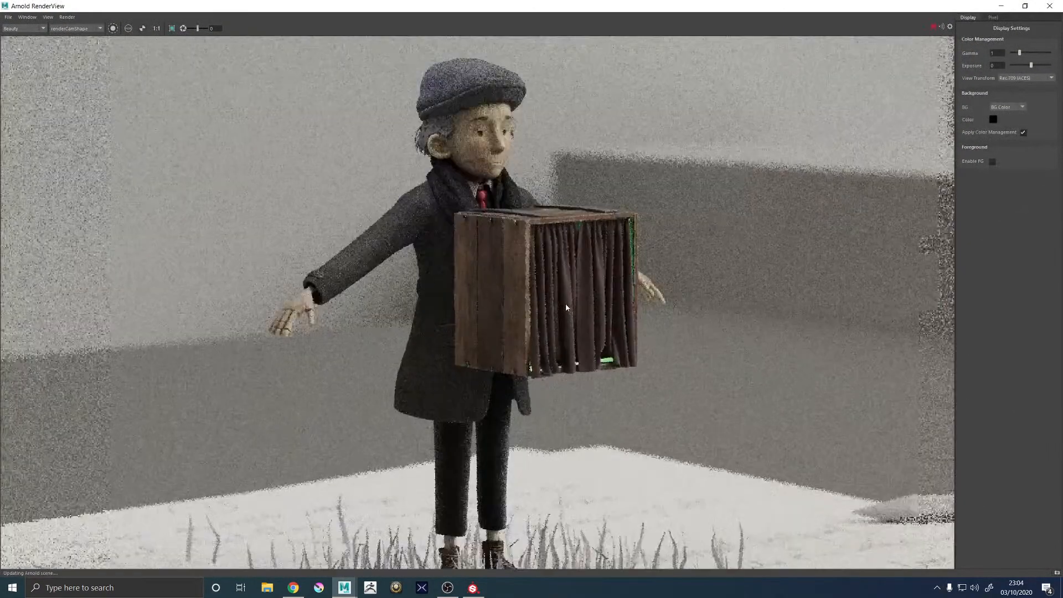
pyautogui.click(67, 17)
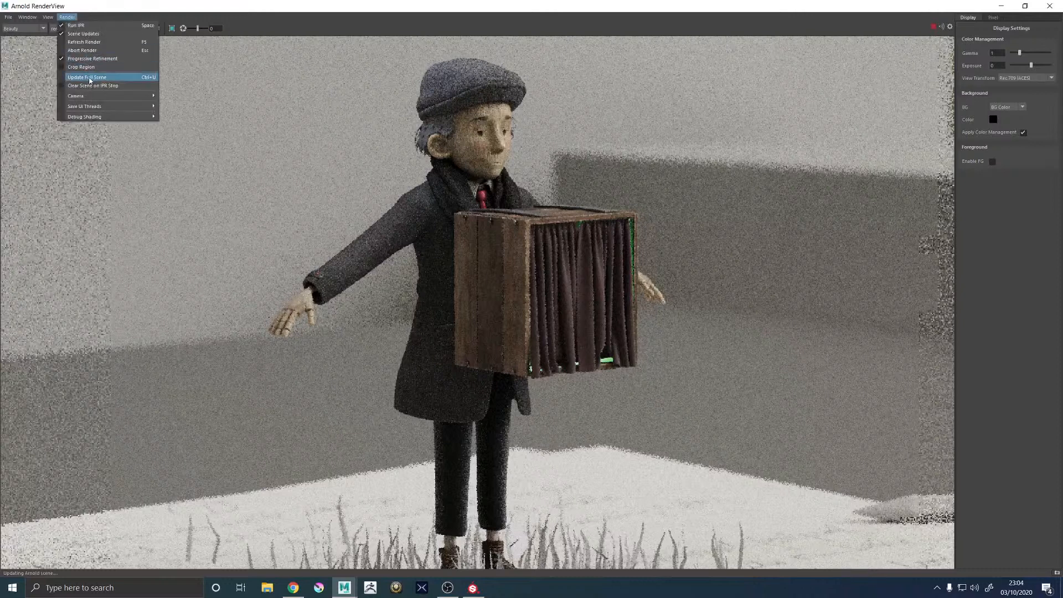
pyautogui.click(90, 79)
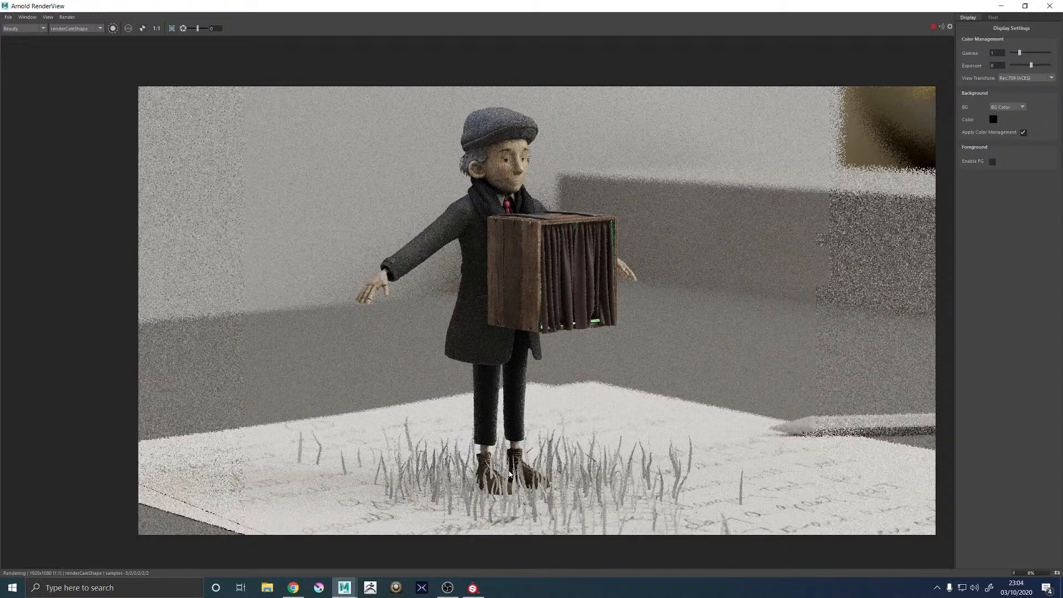
# Examine the refining render, checking the boots in the grass, the face and cap, the coat, and the curtained wooden box
pyautogui.scroll(2, 510, 473)
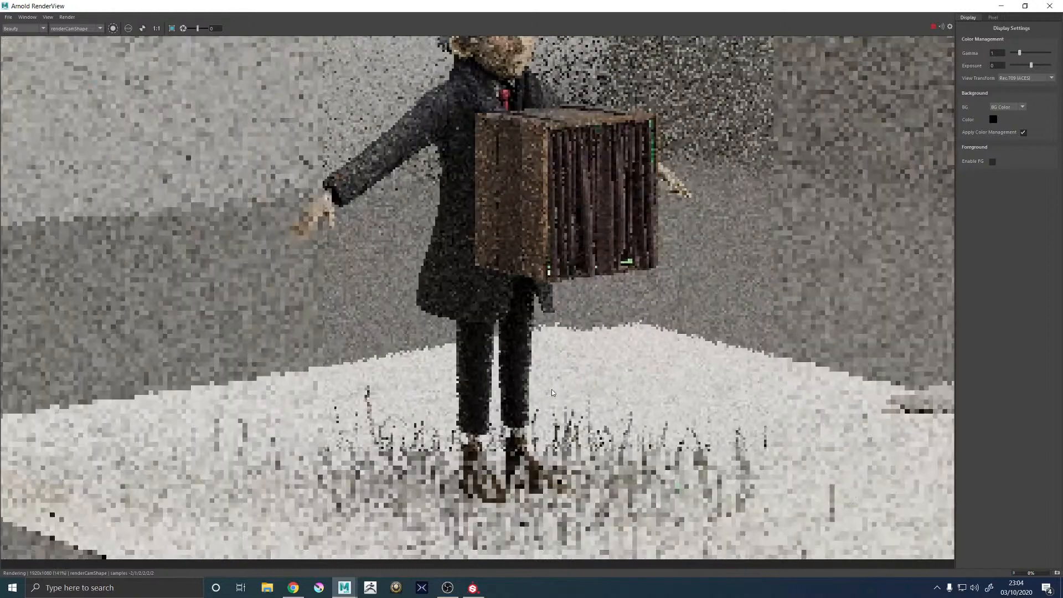
pyautogui.scroll(-2, 553, 388)
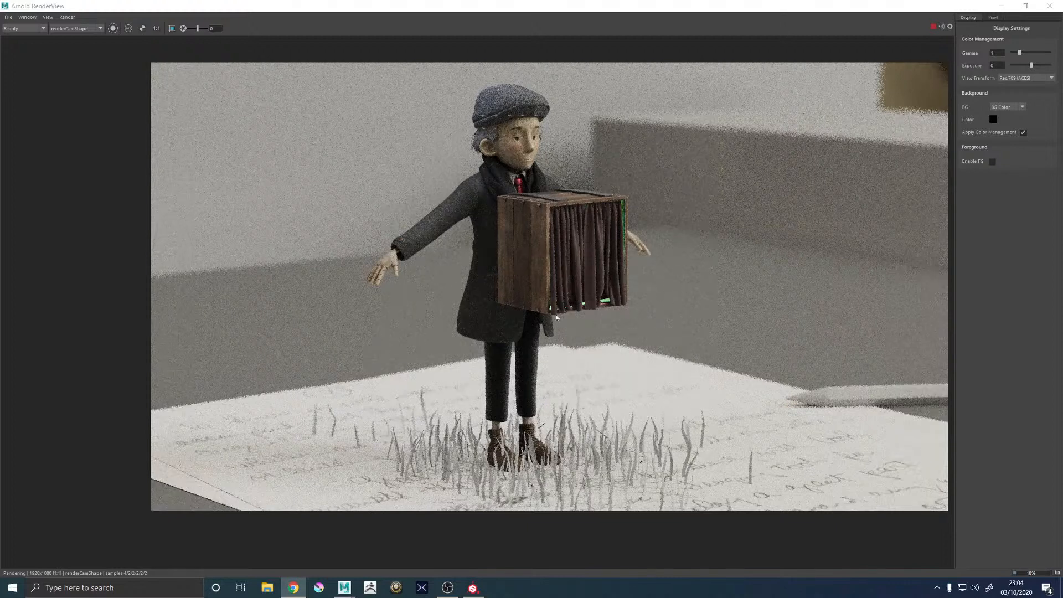
pyautogui.scroll(5, 529, 464)
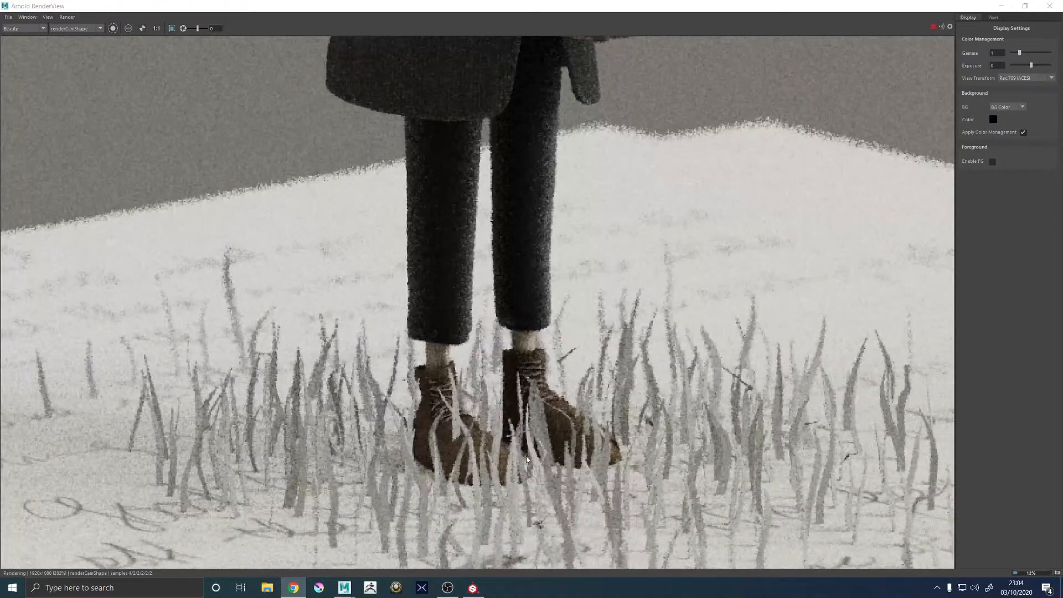
pyautogui.scroll(-5, 528, 464)
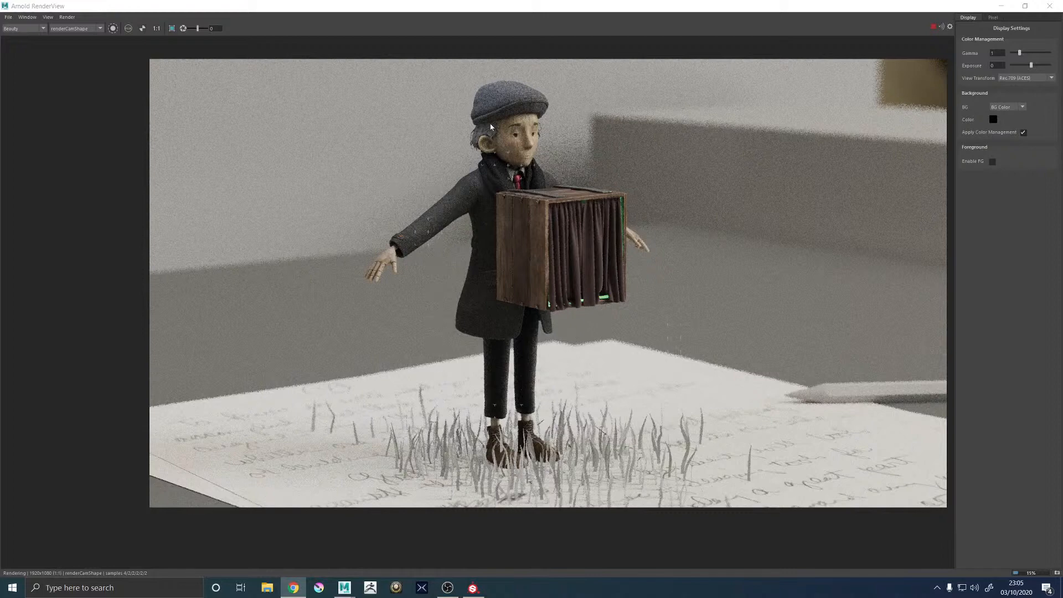
pyautogui.scroll(2, 491, 126)
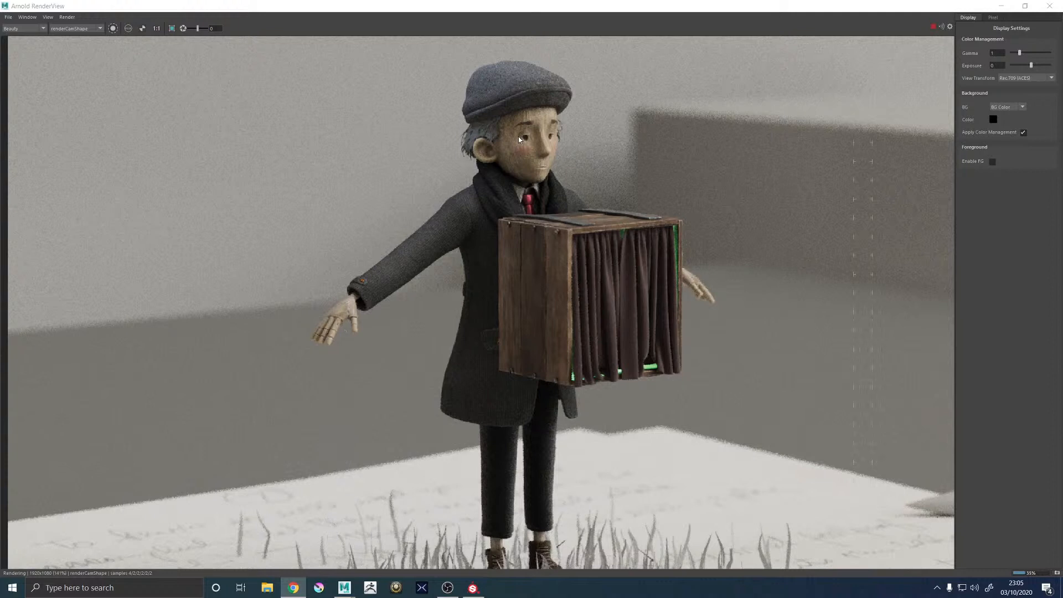
pyautogui.scroll(-2, 554, 202)
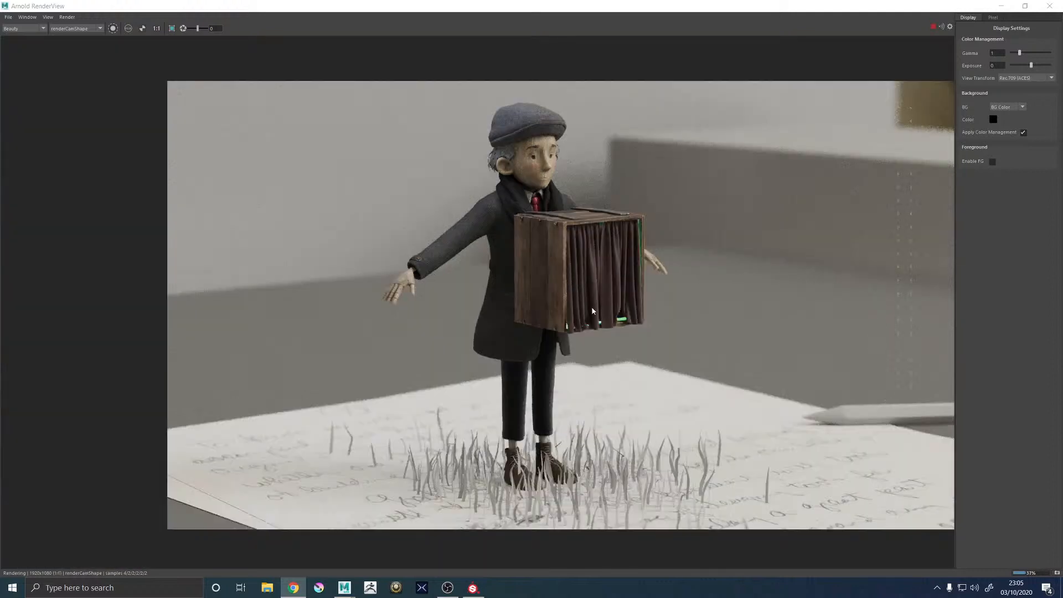
pyautogui.scroll(2, 593, 309)
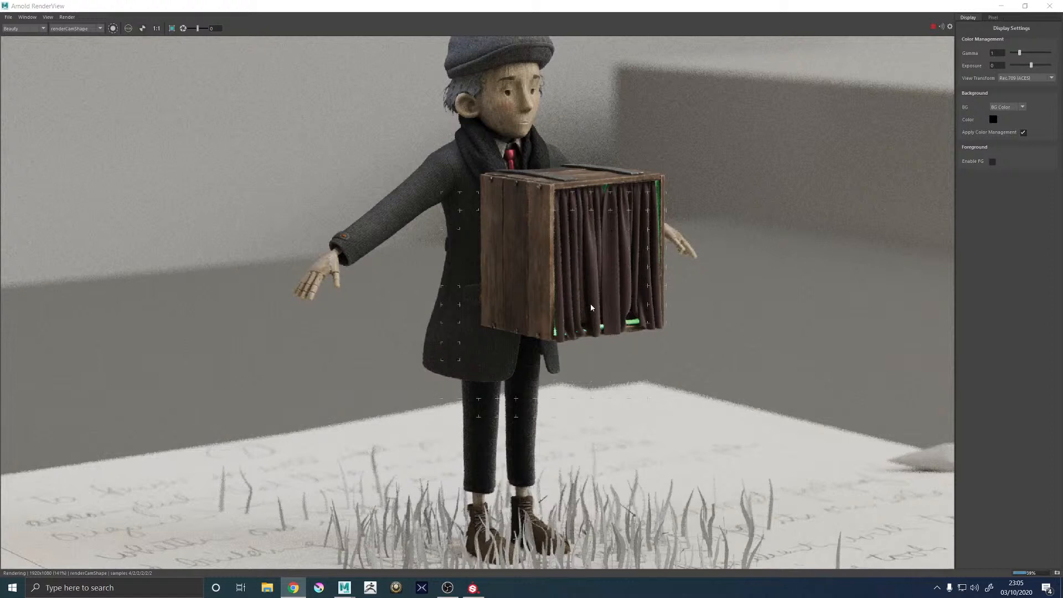
pyautogui.scroll(-1, 590, 304)
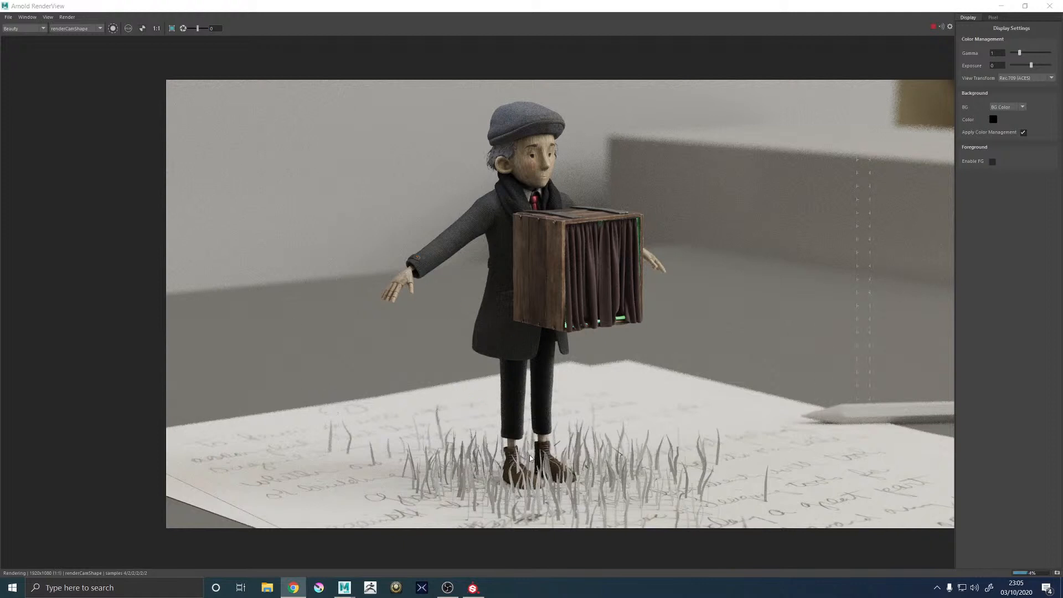
# Inspect the trousers, boots, and laces among the grass blades up close, and compare them with the wider figure
pyautogui.scroll(2, 514, 403)
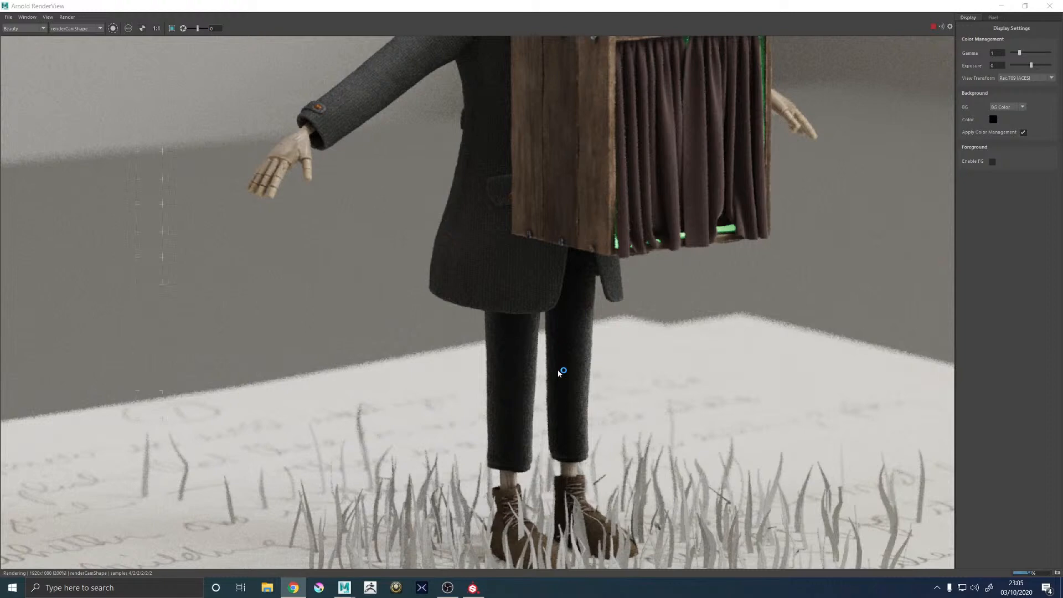
pyautogui.scroll(-1, 558, 367)
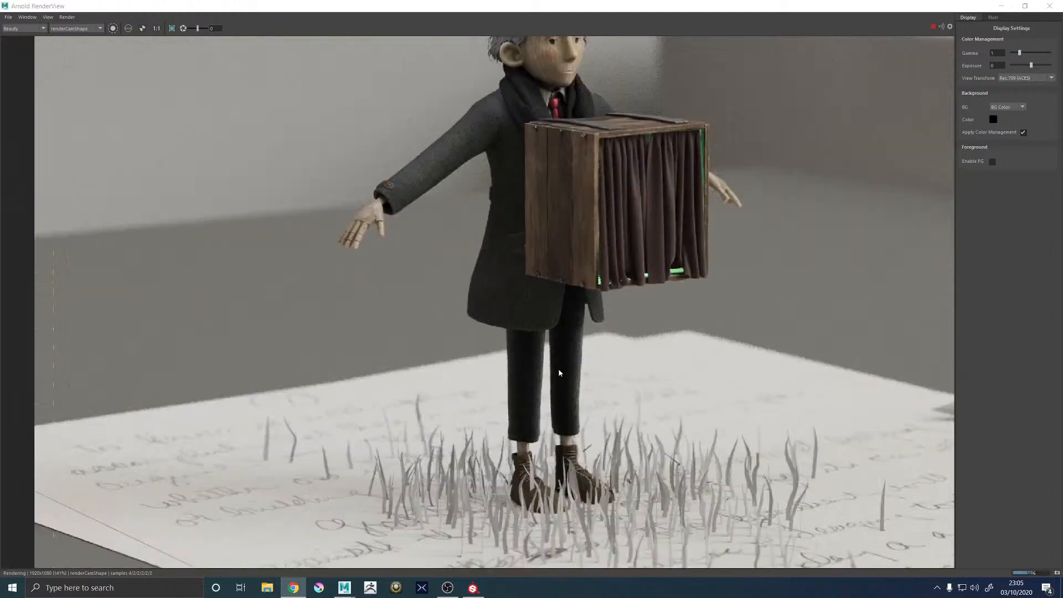
pyautogui.scroll(1, 603, 363)
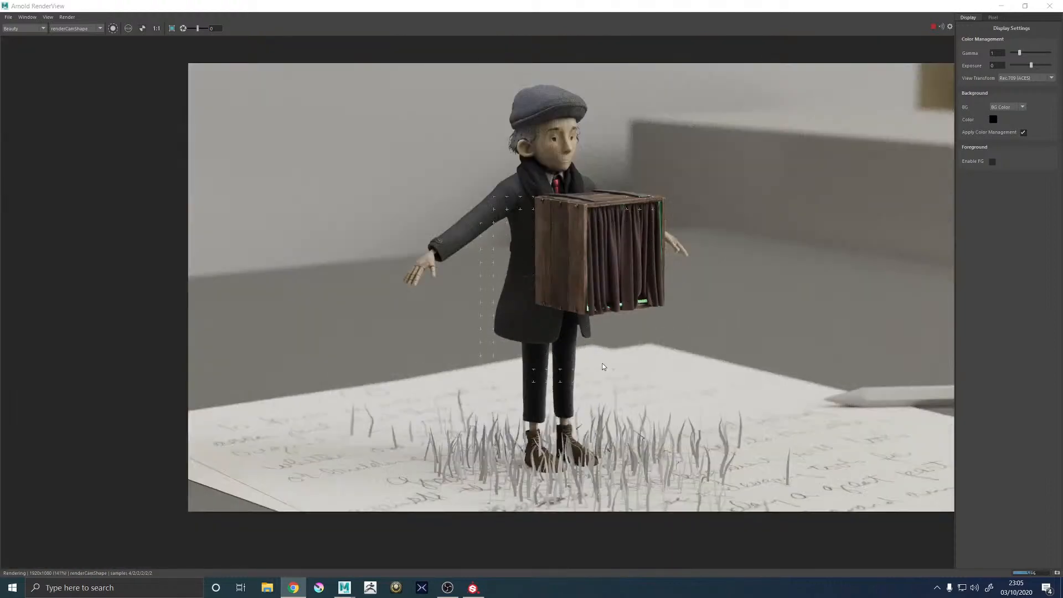
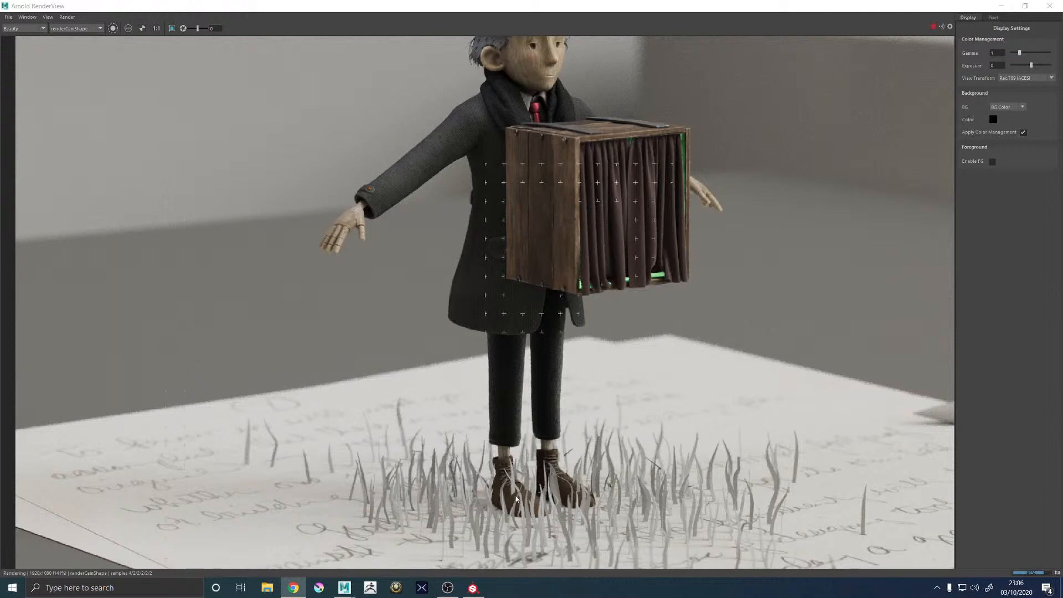
pyautogui.scroll(5, 516, 498)
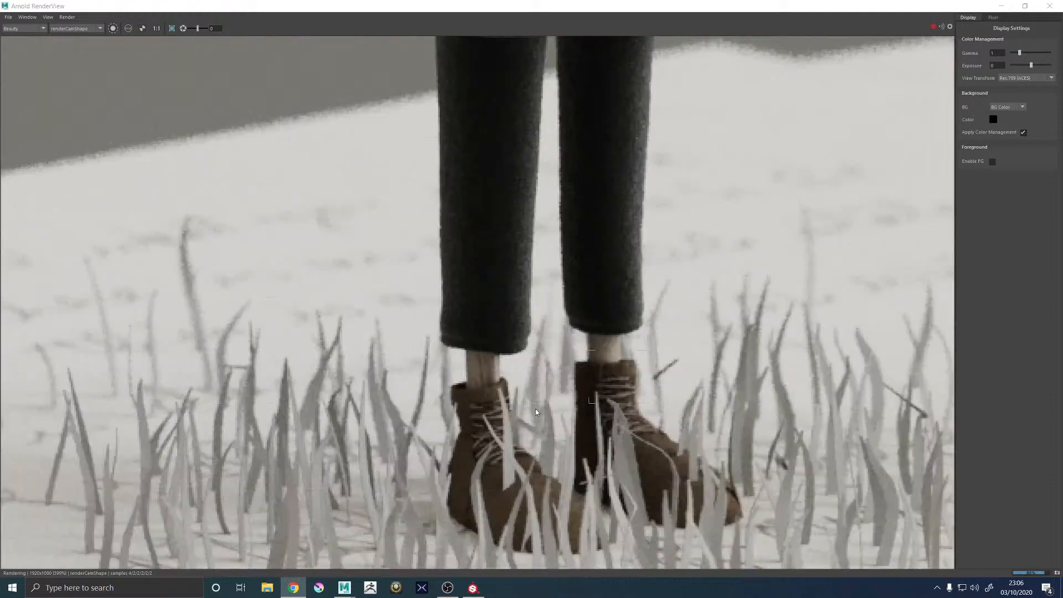
pyautogui.scroll(-1, 614, 268)
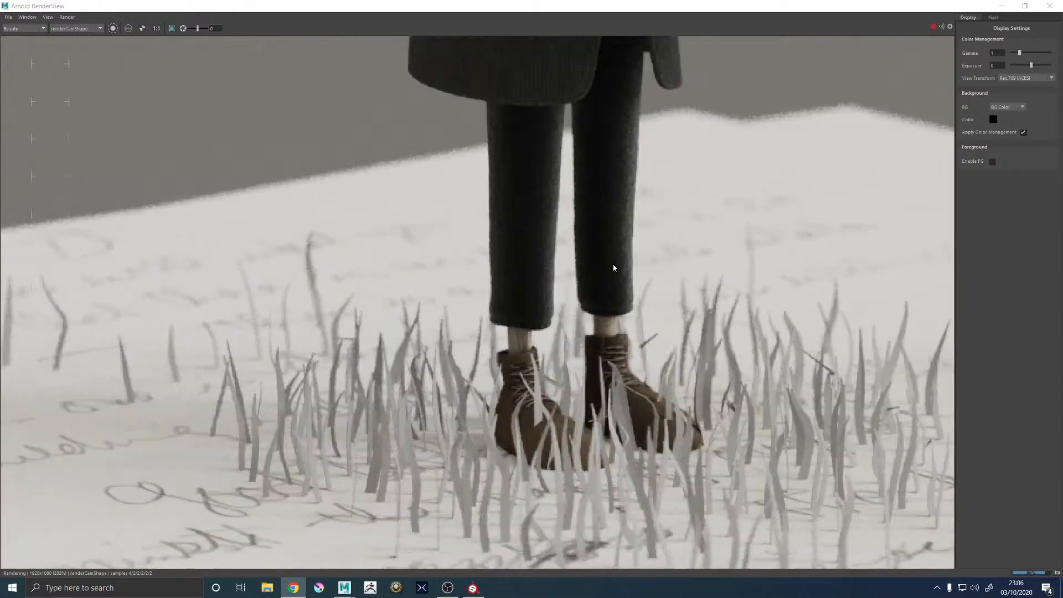
pyautogui.scroll(-1, 613, 268)
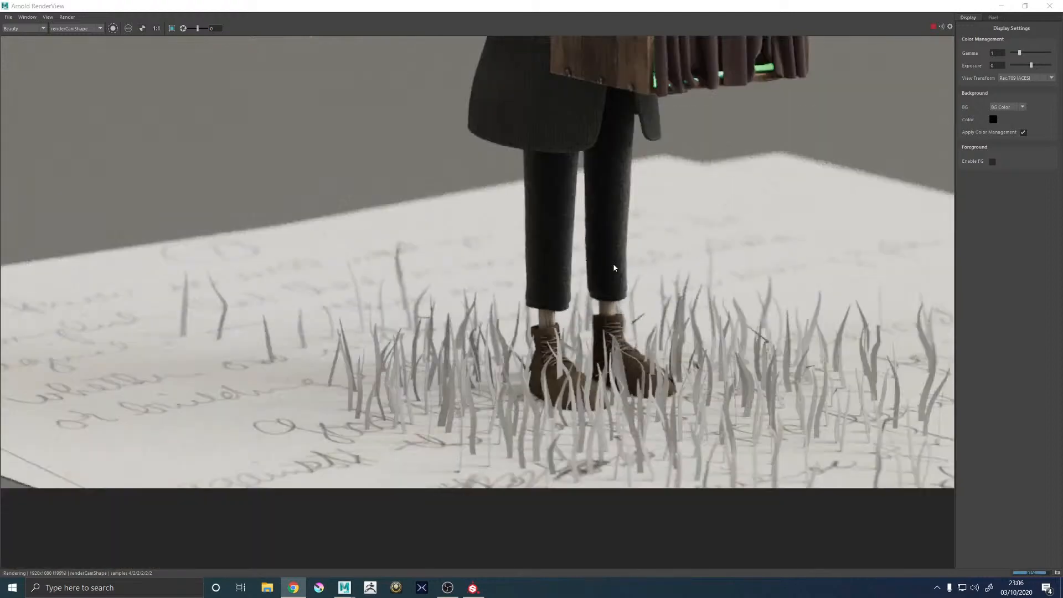
pyautogui.scroll(-2, 619, 265)
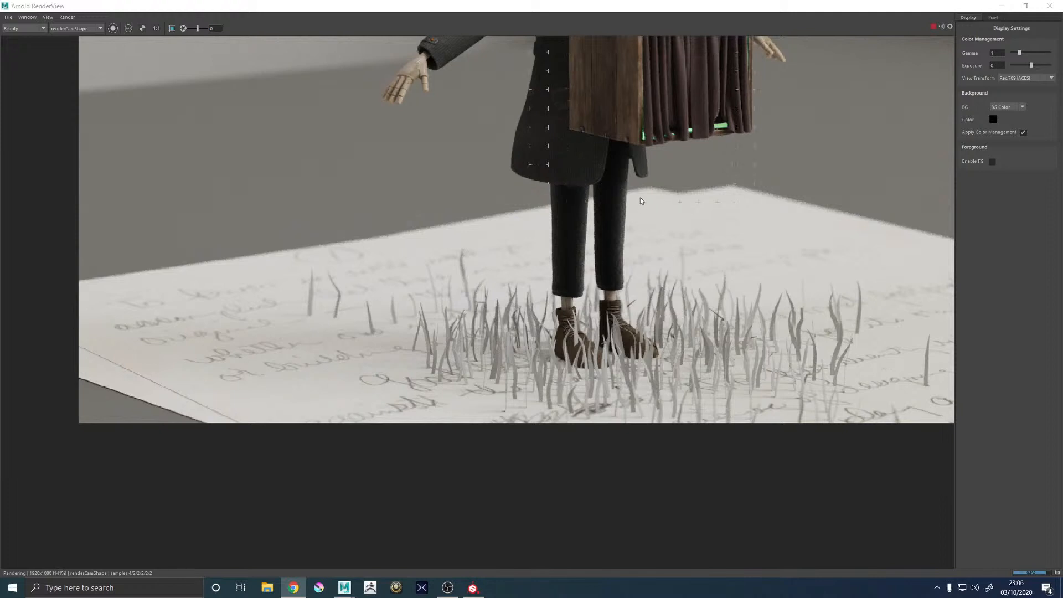
# Review the nearly finished render, checking the curtained box and coat, the trousers and boots in the grass, and the full character's framing
pyautogui.scroll(-1, 667, 138)
pyautogui.scroll(3, 672, 91)
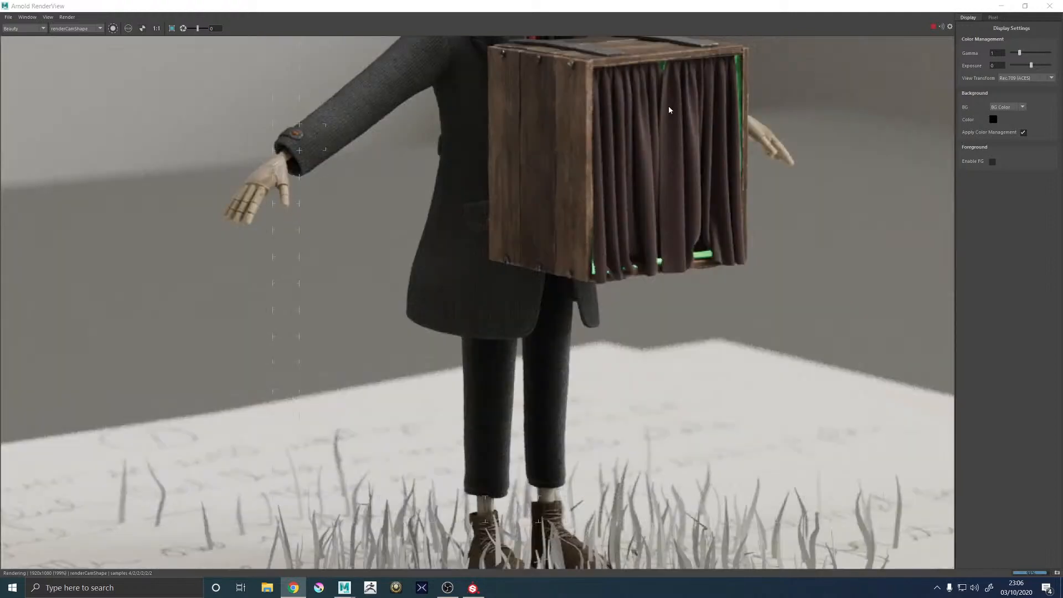
pyautogui.scroll(-3, 766, 176)
pyautogui.scroll(1, 804, 146)
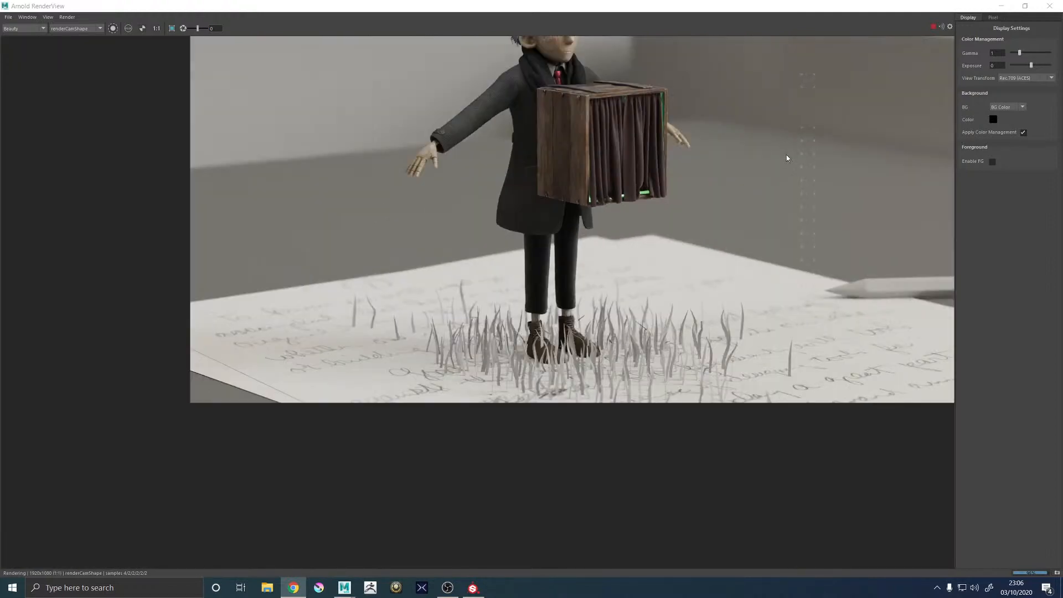
pyautogui.scroll(-1, 781, 160)
pyautogui.moveTo(756, 231); pyautogui.dragTo(736, 309, button='middle')
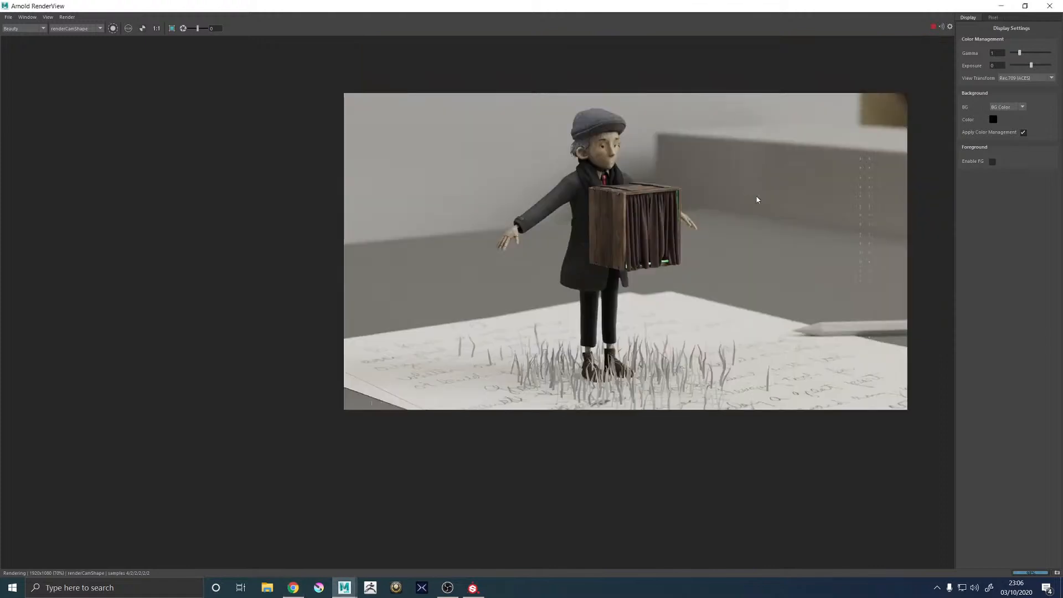
pyautogui.scroll(1, 735, 256)
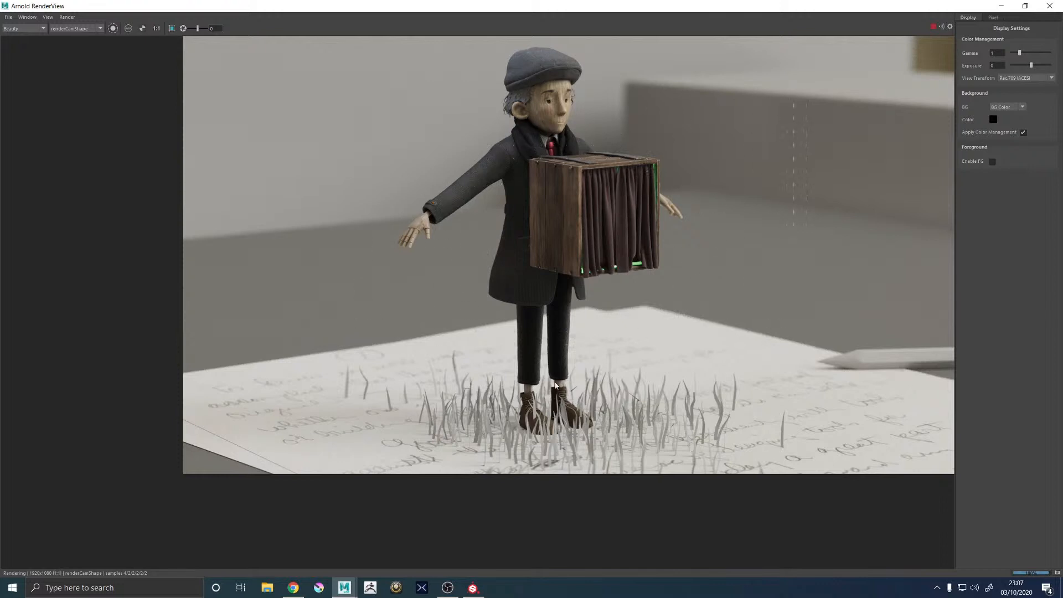
pyautogui.scroll(5, 555, 386)
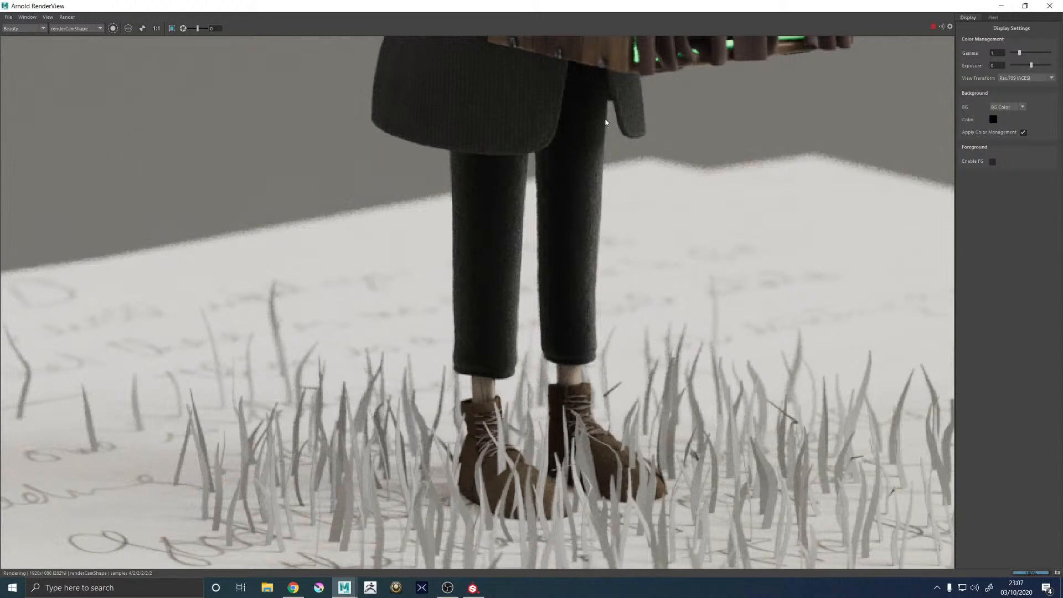
pyautogui.scroll(-3, 585, 394)
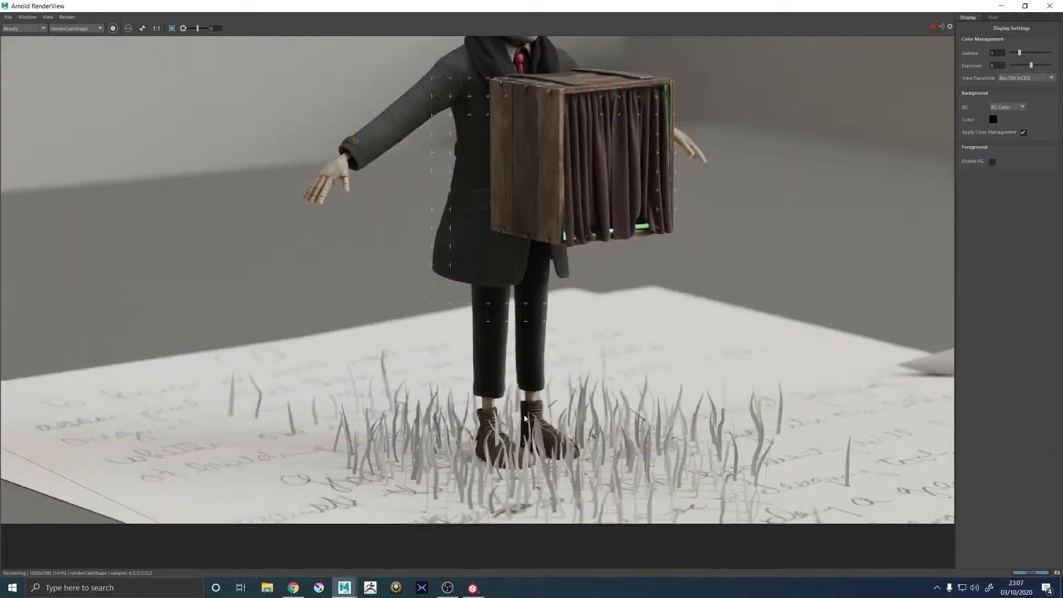
pyautogui.scroll(-2, 585, 394)
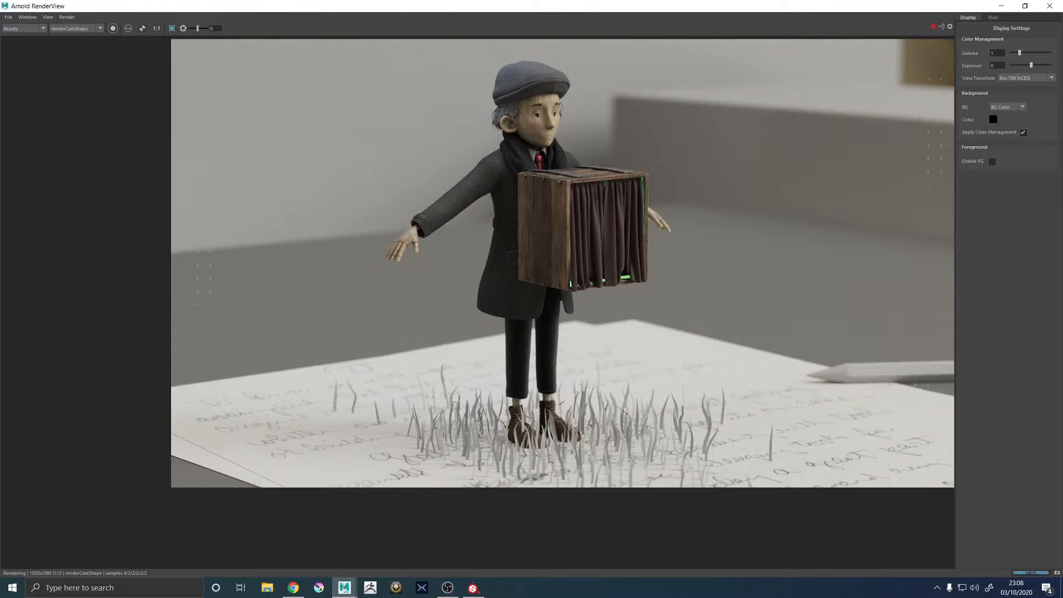
pyautogui.hotkey('alt', 'Tab')
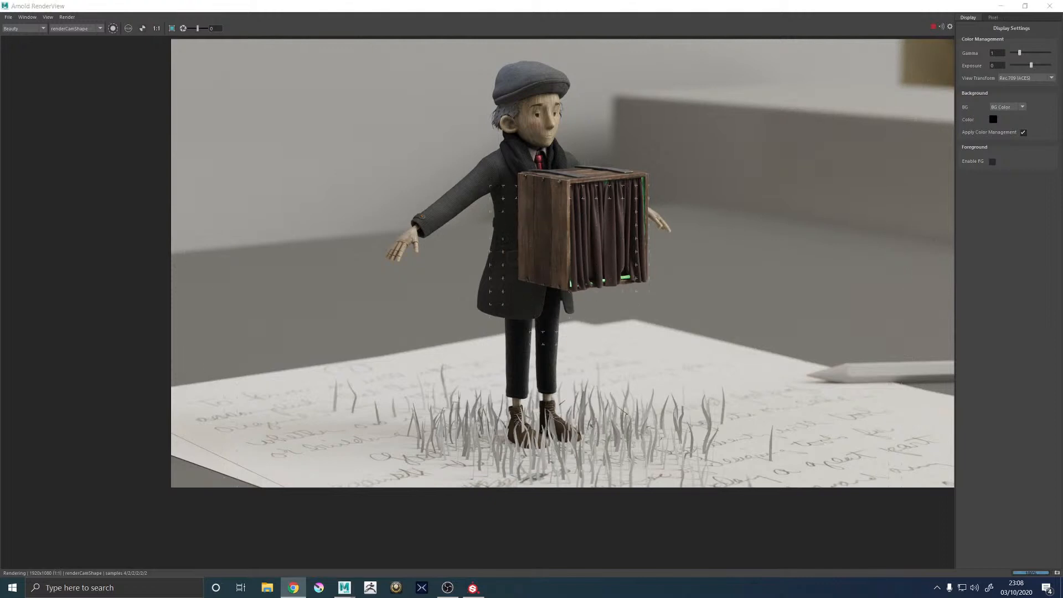